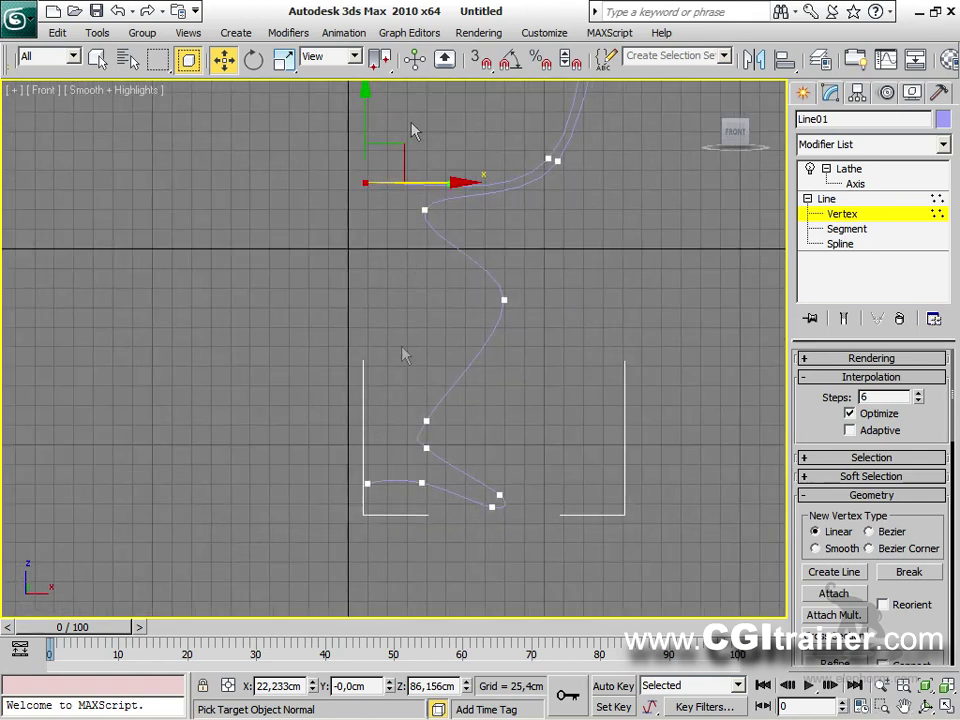
Move the goblet profile's lower, middle and top vertices left to reshape its curves.
left_click_drag(462, 476, 462, 476)
left_click_drag(467, 392, 446, 398)
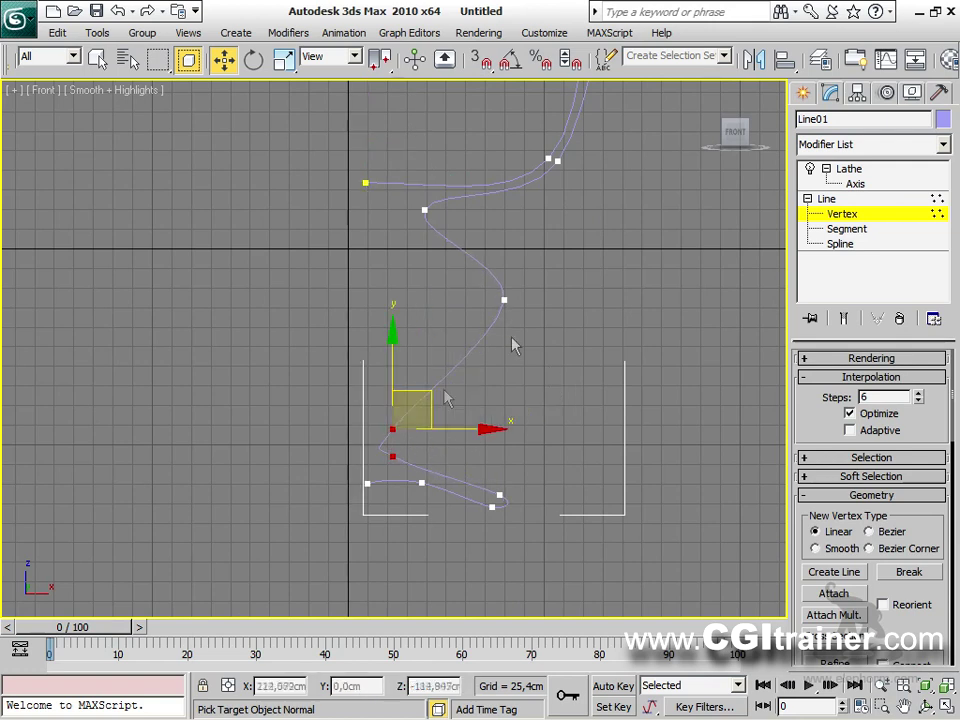
left_click_drag(506, 296, 439, 338)
left_click(425, 212)
left_click_drag(425, 212, 389, 225)
mouse_move(489, 257)
middle_mouse_down()
mouse_move(480, 315)
mouse_move(505, 374)
mouse_move(478, 349)
mouse_move(495, 279)
middle_mouse_up()
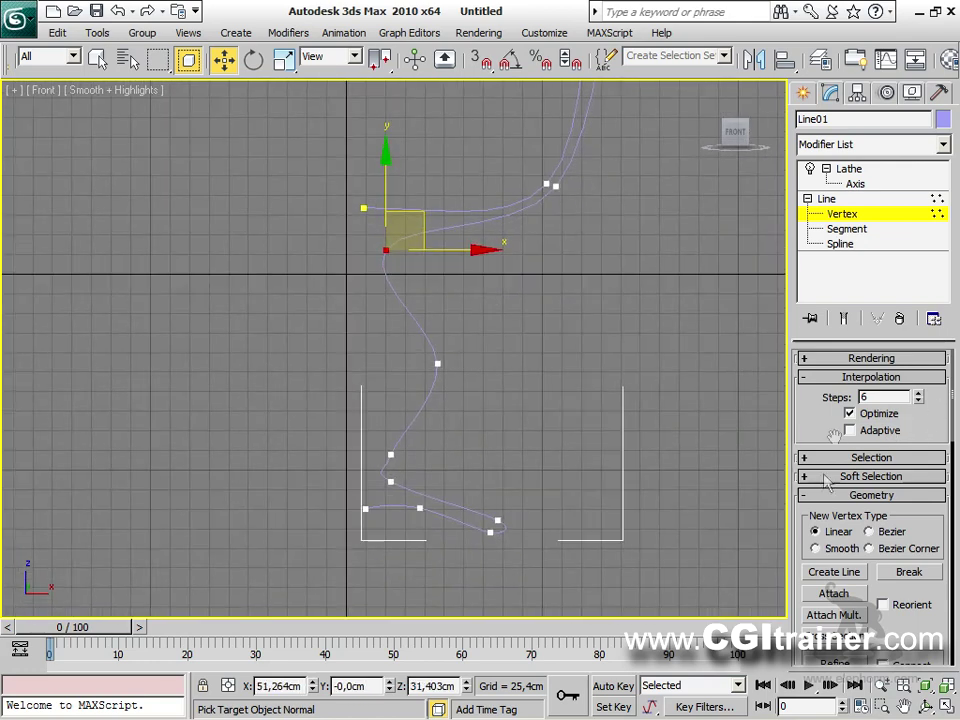
Draw a new three-point line section onto the profile beside the stem.
left_click(840, 573)
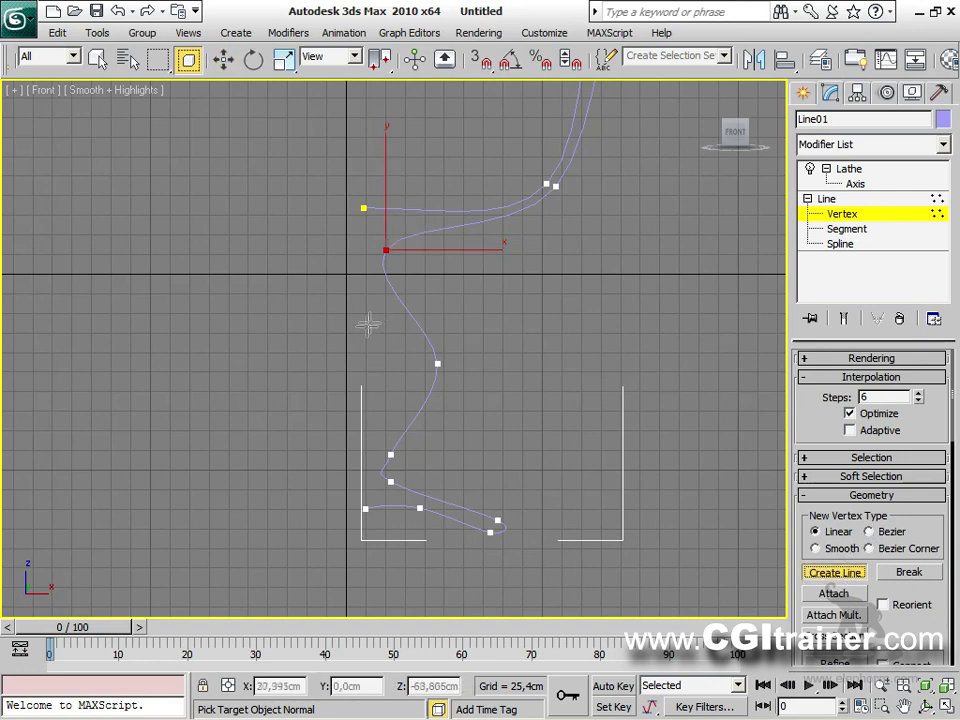
left_click(368, 319)
left_click(423, 367)
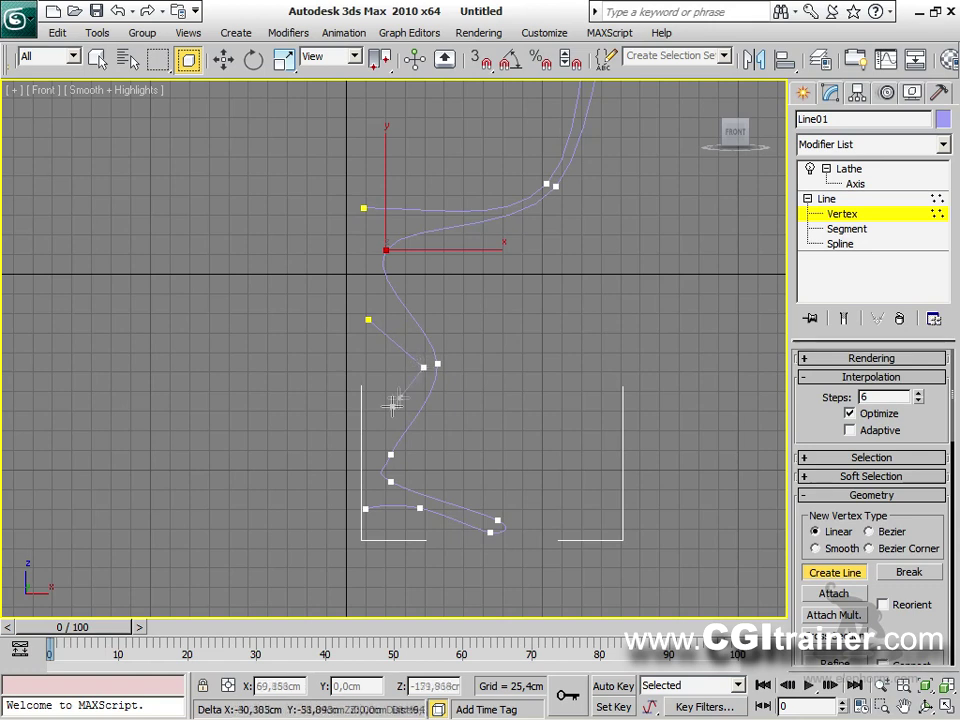
left_click(364, 425)
right_click(364, 424)
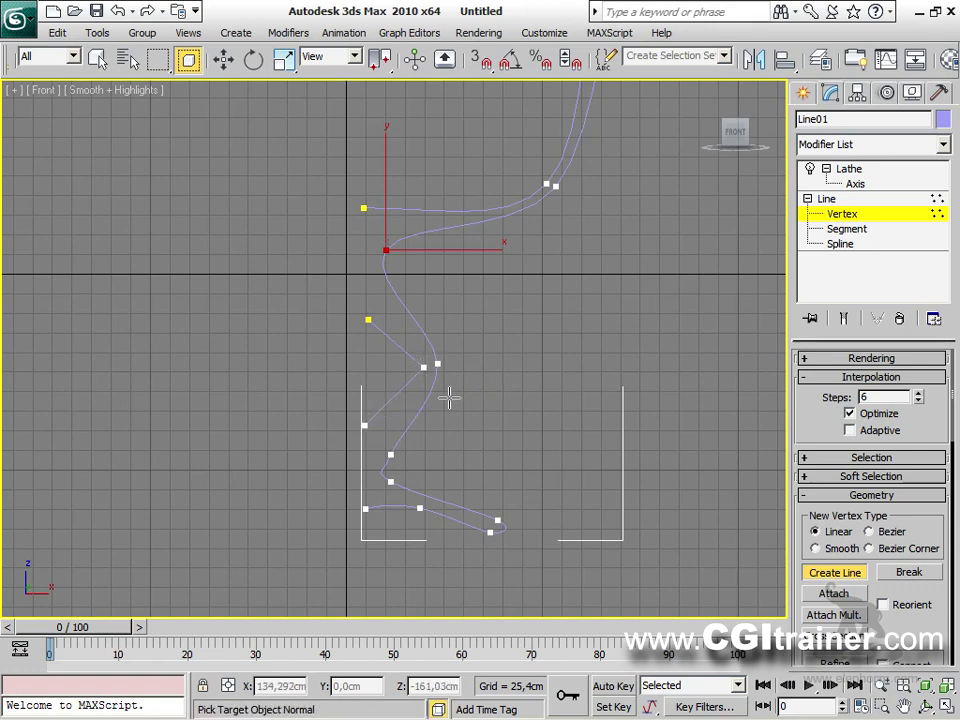
Set the new line's bend vertex to Smooth, exit Vertex mode, and enable Show End Result.
key("w")
left_click_drag(435, 379, 429, 380)
right_click(424, 371)
left_click(446, 268)
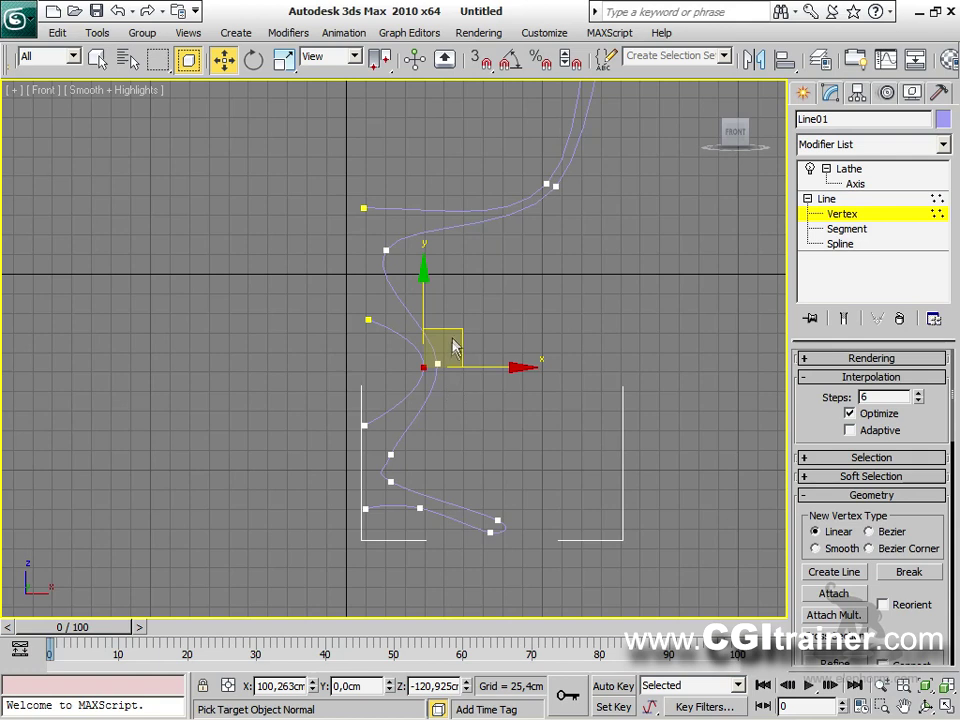
middle_click_drag(632, 259, 590, 365)
left_click(830, 200)
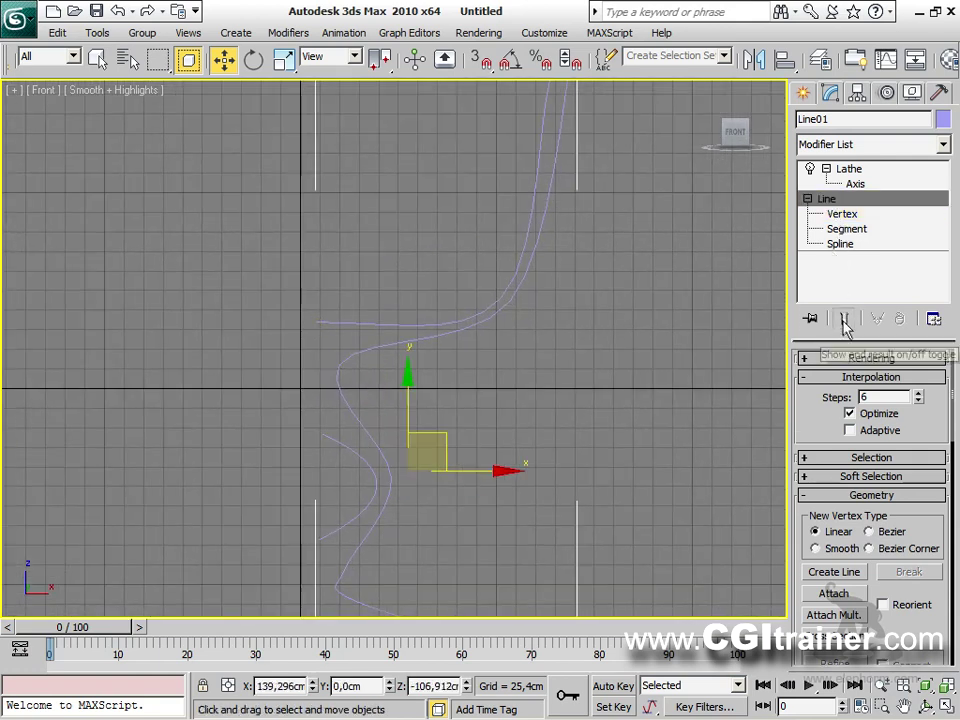
left_click(843, 318)
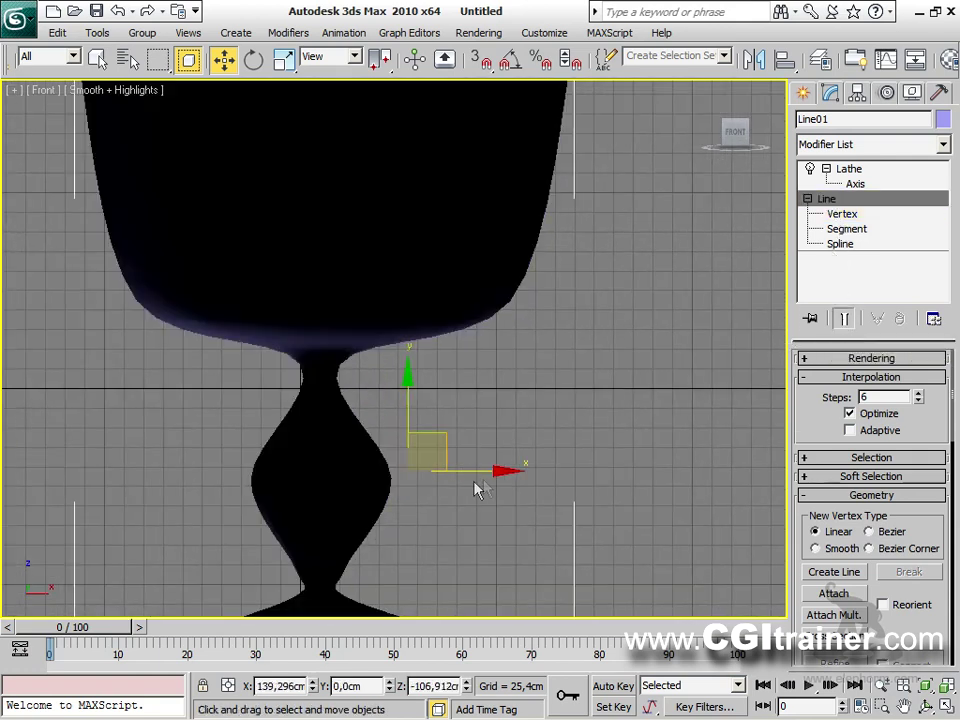
Uncheck Flip Normals on the Lathe and view the goblet in Perspective.
left_click(848, 170)
left_click(847, 419)
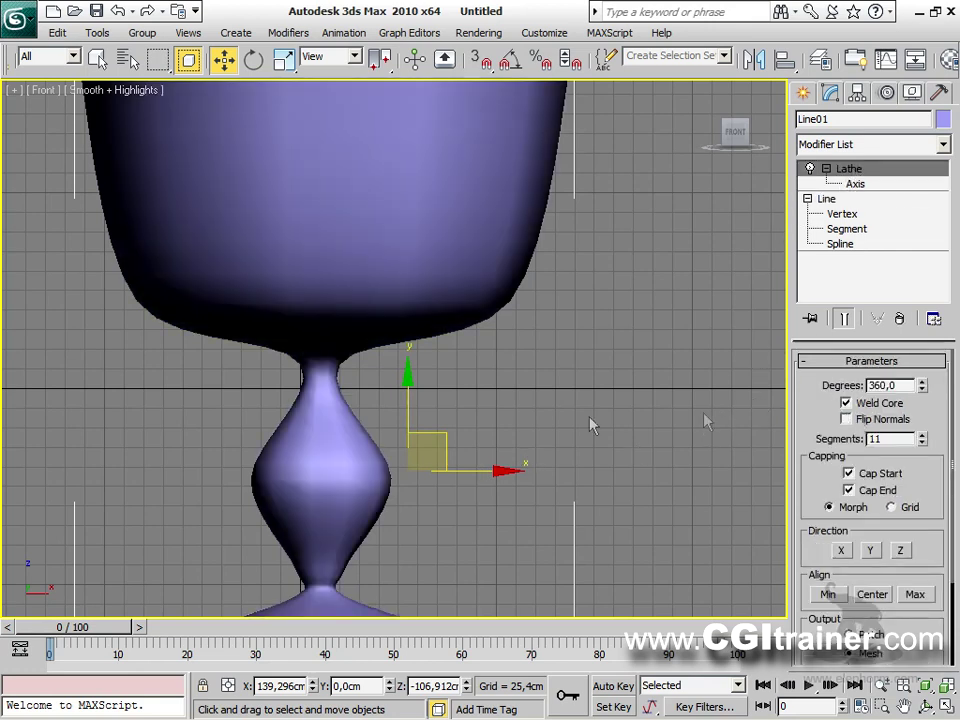
key("z")
middle_click_drag(573, 320, 620, 290, "alt")
key("p")
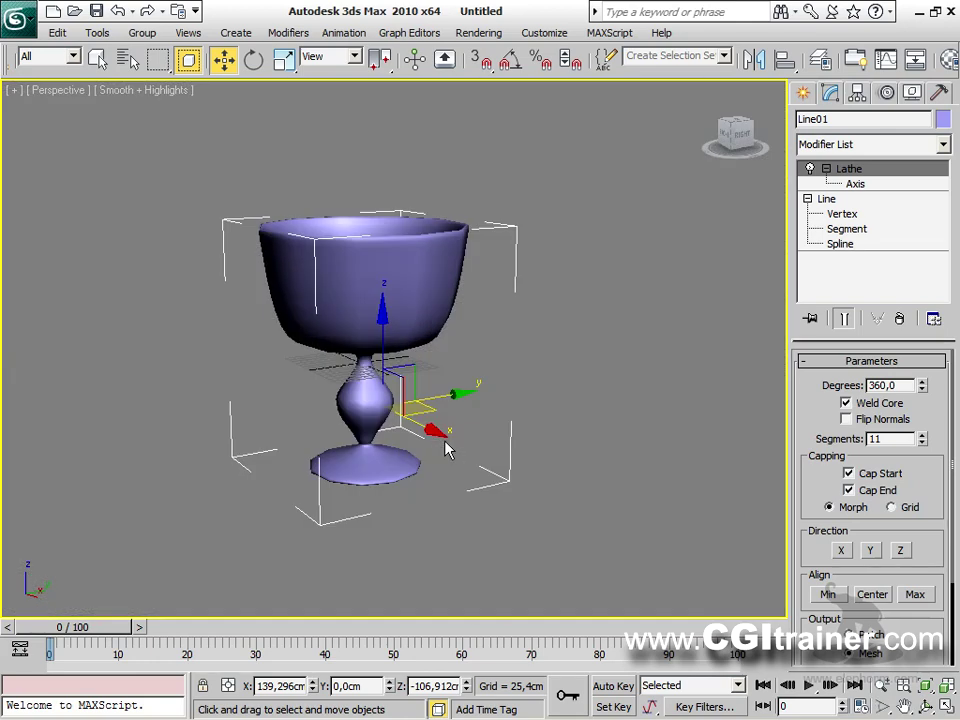
Raise Lathe segments from 11 to 26, check the wireframe with F3, then return to Vertex level.
left_click_drag(922, 441, 922, 420)
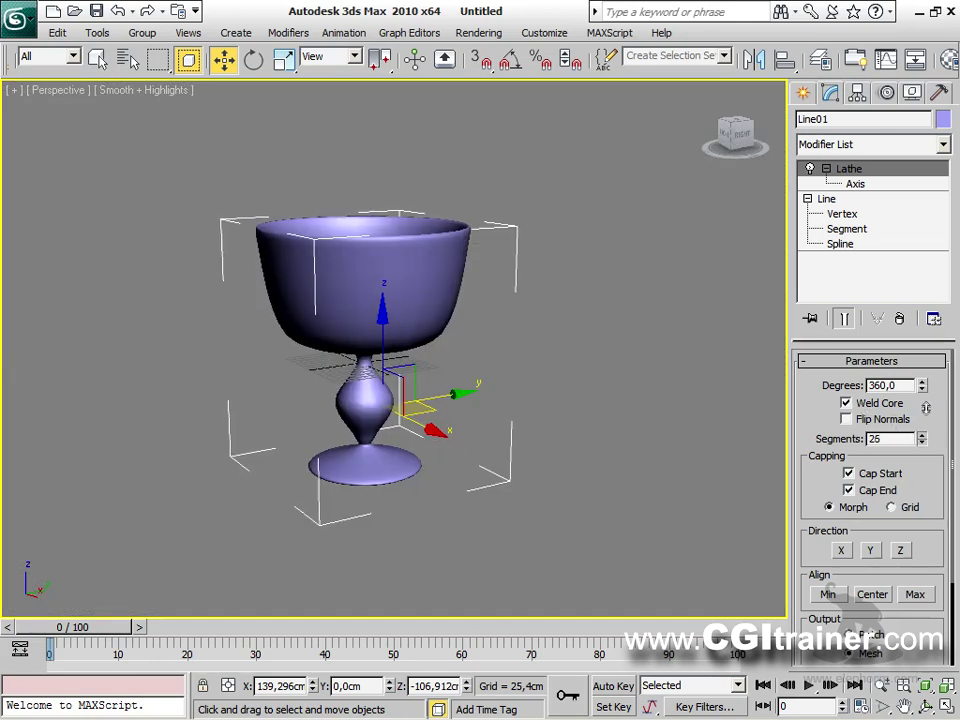
middle_click_drag(525, 302, 500, 320, "alt")
key("F3")
scroll(376, 277, "up", 5)
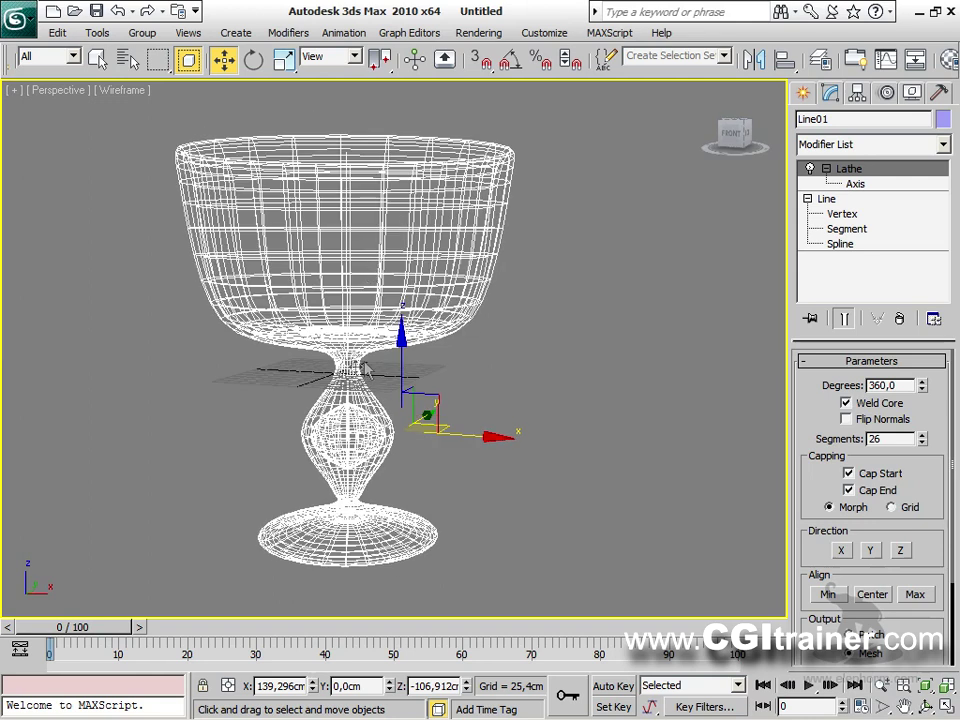
key("F3")
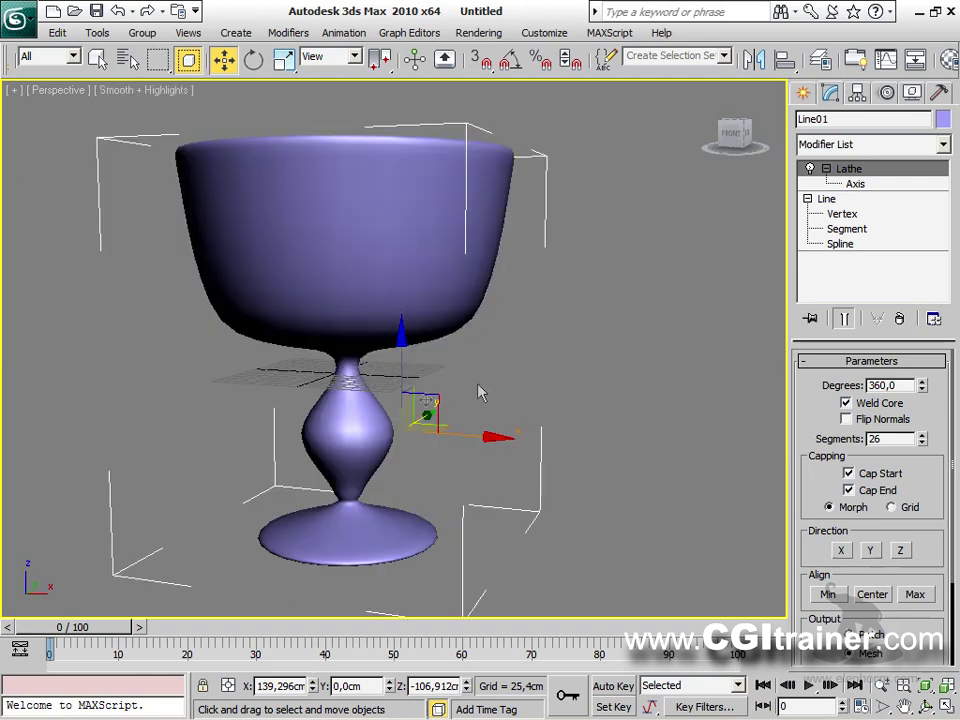
left_click(845, 216)
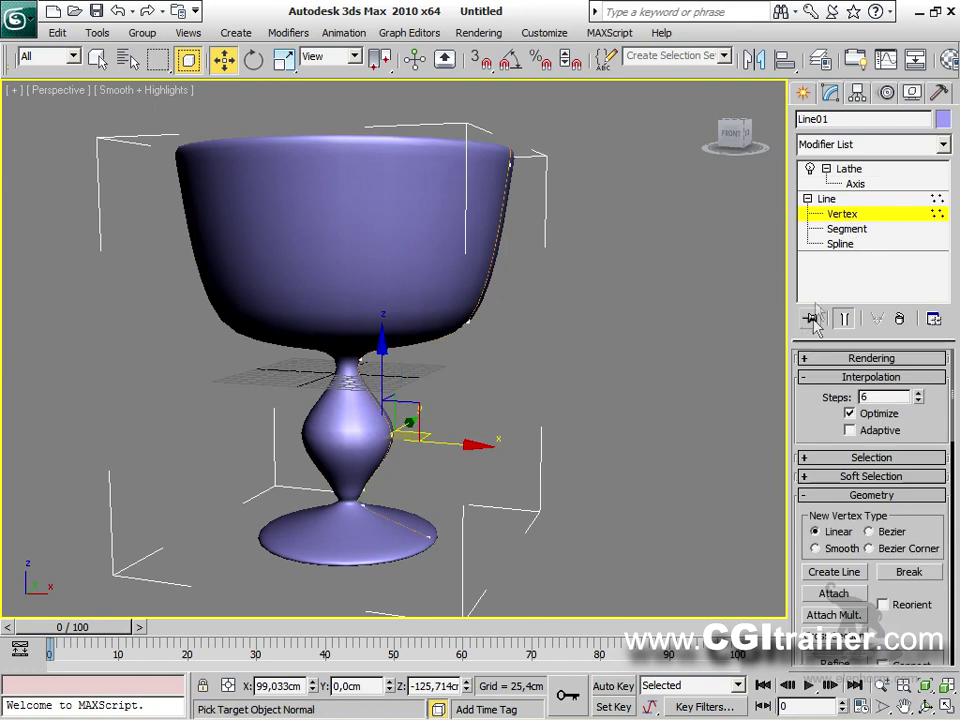
Pull the rim vertex up and narrow the lower cup into a taller tapered bowl.
left_click(844, 318)
left_click(844, 318)
scroll(566, 337, "down", 4)
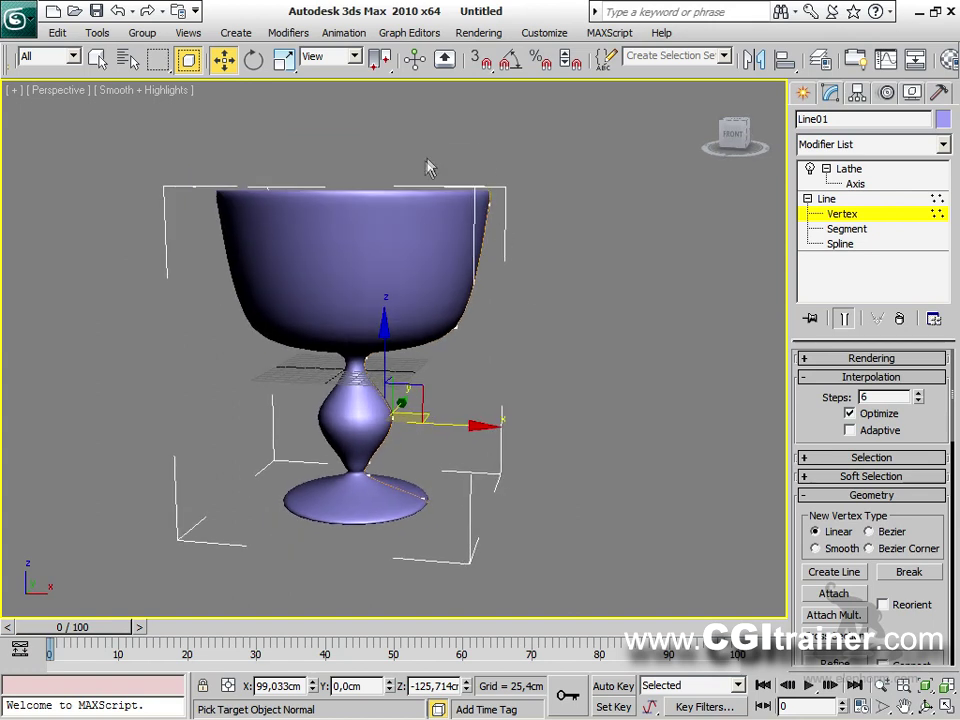
left_click(493, 206)
left_click_drag(508, 190, 471, 133)
left_click_drag(487, 347, 386, 252)
left_click_drag(476, 285, 433, 298)
Push the foot edge vertex outward to widen the goblet's base.
middle_click_drag(508, 242, 590, 272, "alt")
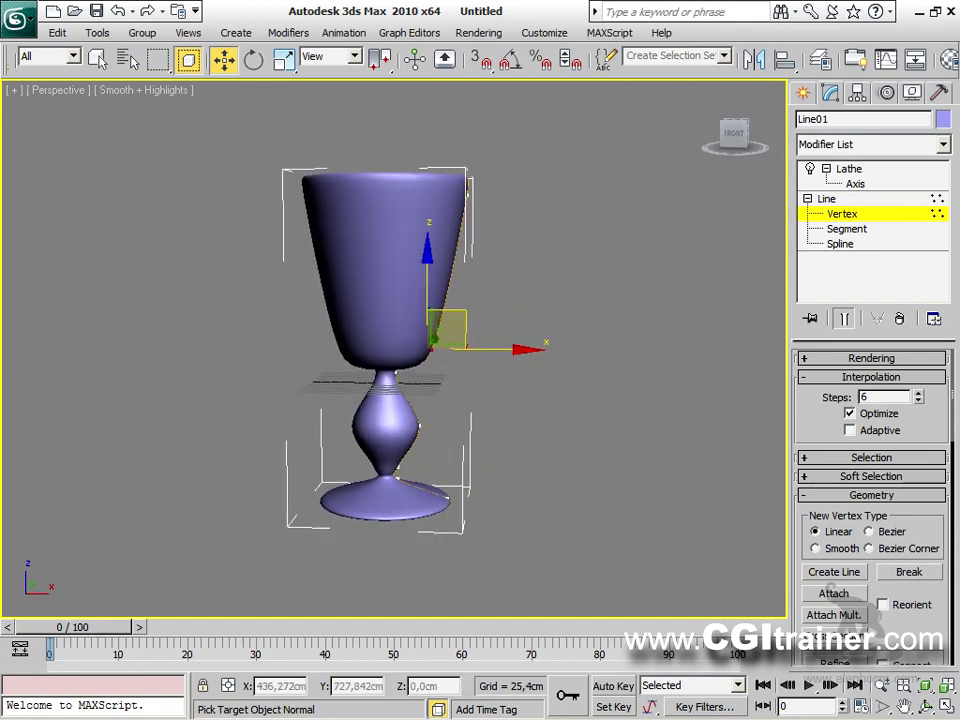
left_click(450, 497)
left_click_drag(489, 497, 516, 501)
middle_click_drag(510, 484, 489, 399, "alt")
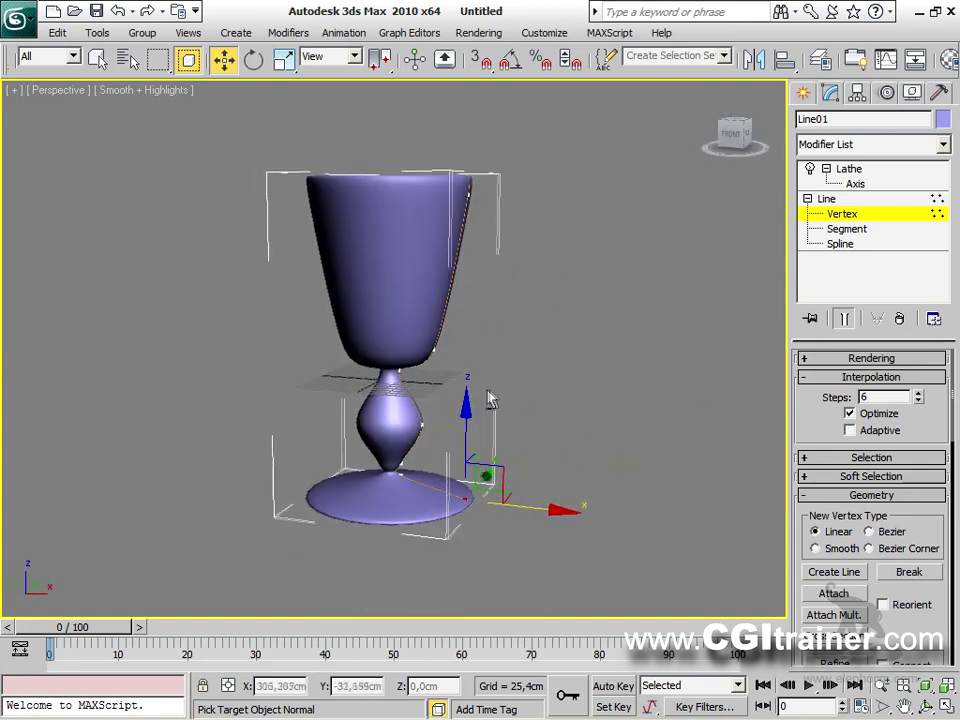
left_click(619, 481)
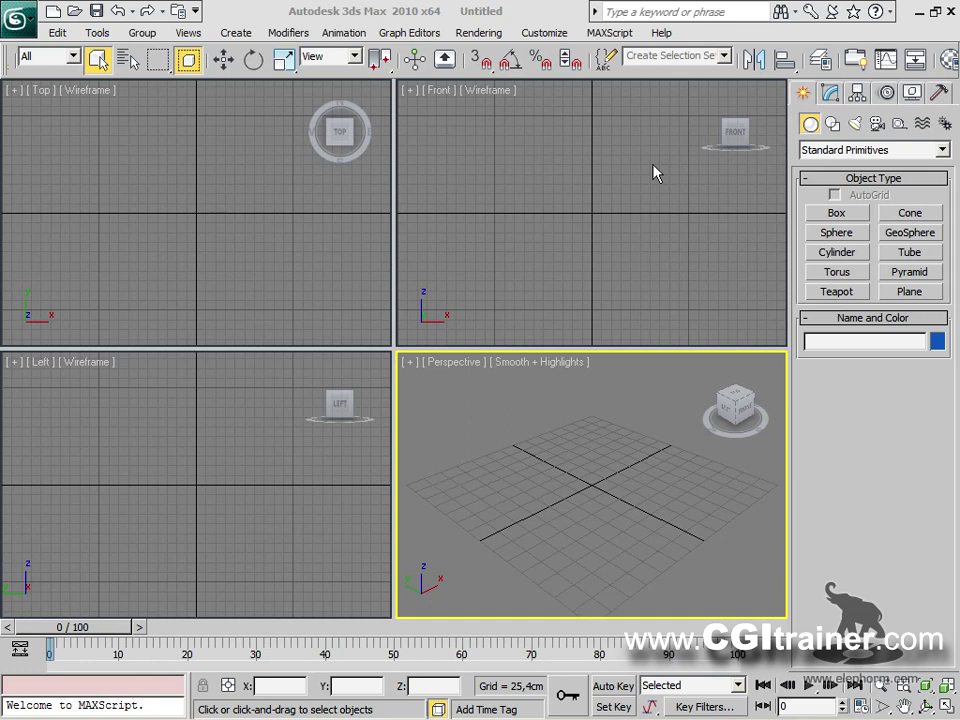
Maximize the Front view and choose the Line shape tool.
left_click(518, 217)
key("alt+w")
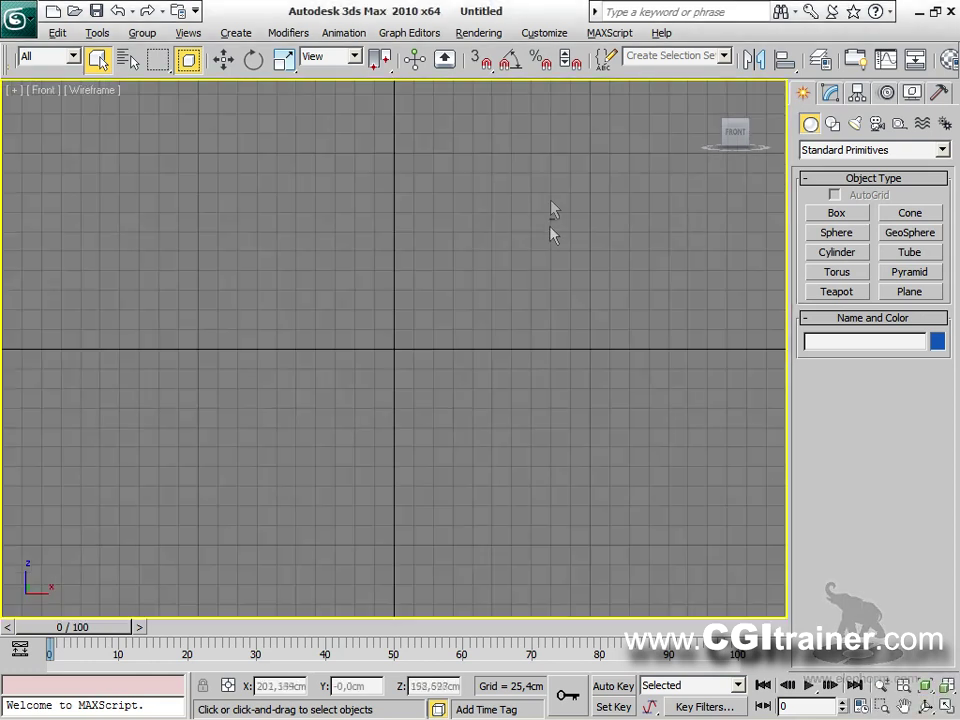
left_click(832, 123)
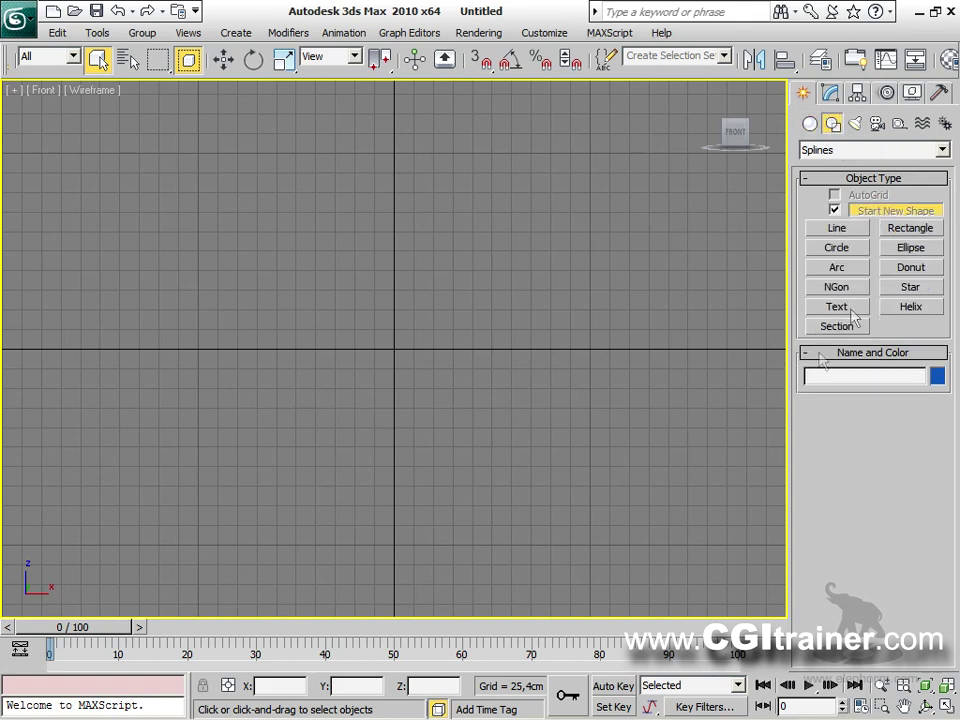
left_click(838, 229)
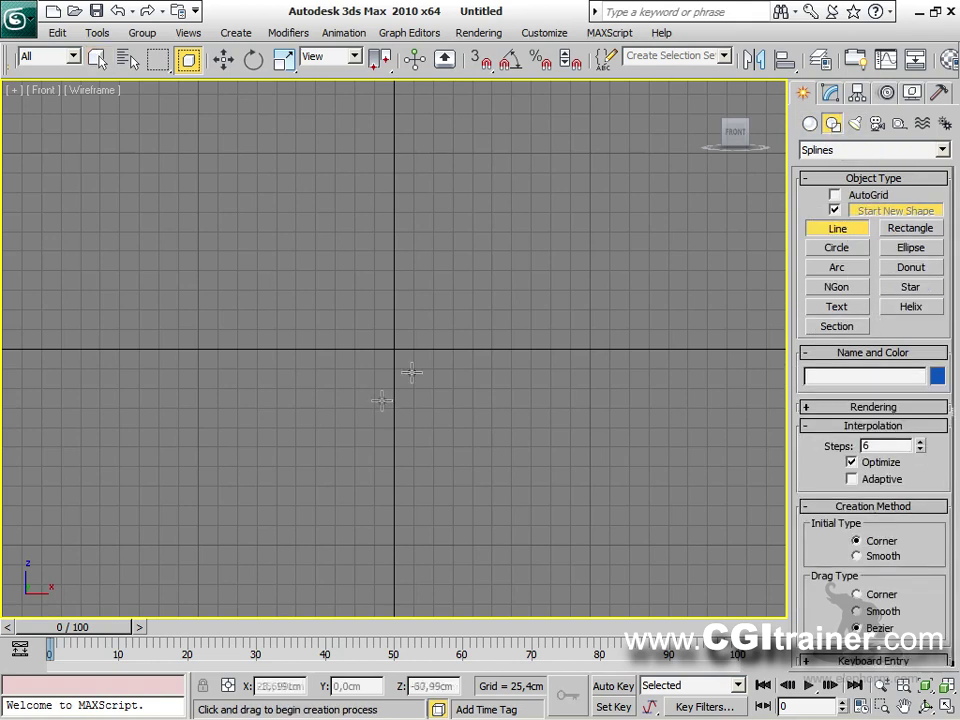
Draw the outline's base, right side and first three descending stair steps.
left_click(99, 543)
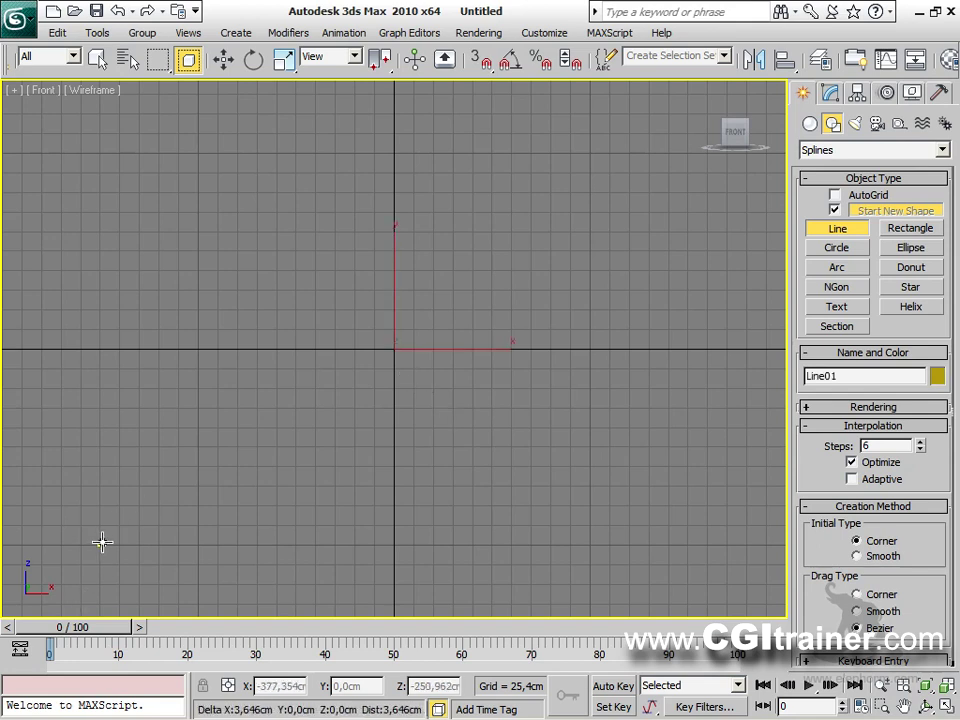
left_click(629, 545)
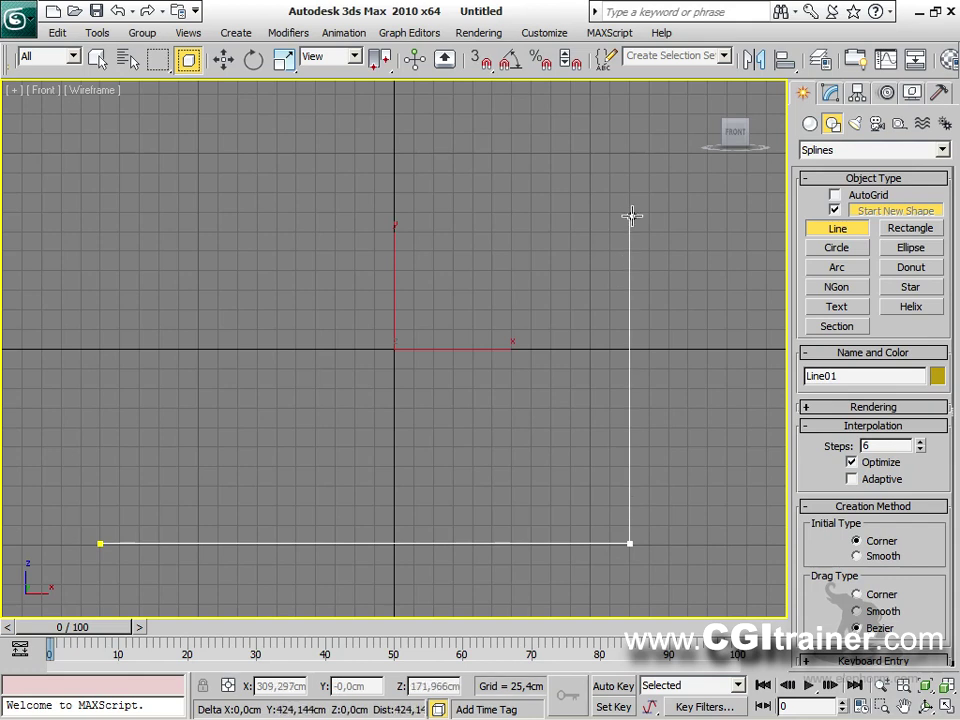
left_click(629, 172)
left_click(608, 173)
left_click(608, 262)
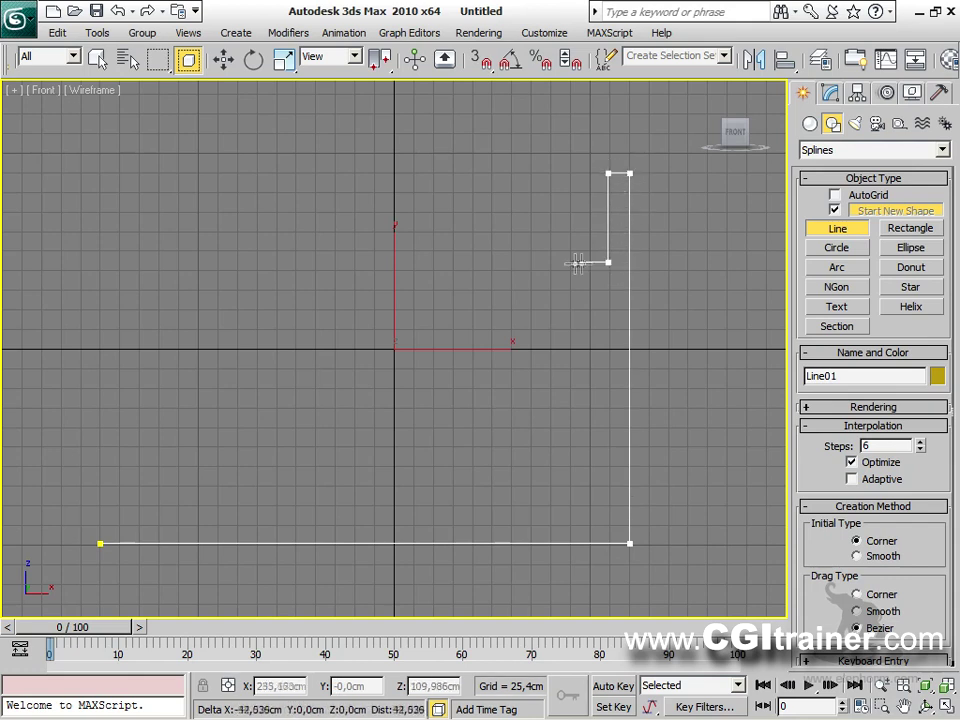
left_click(564, 262)
left_click(564, 329)
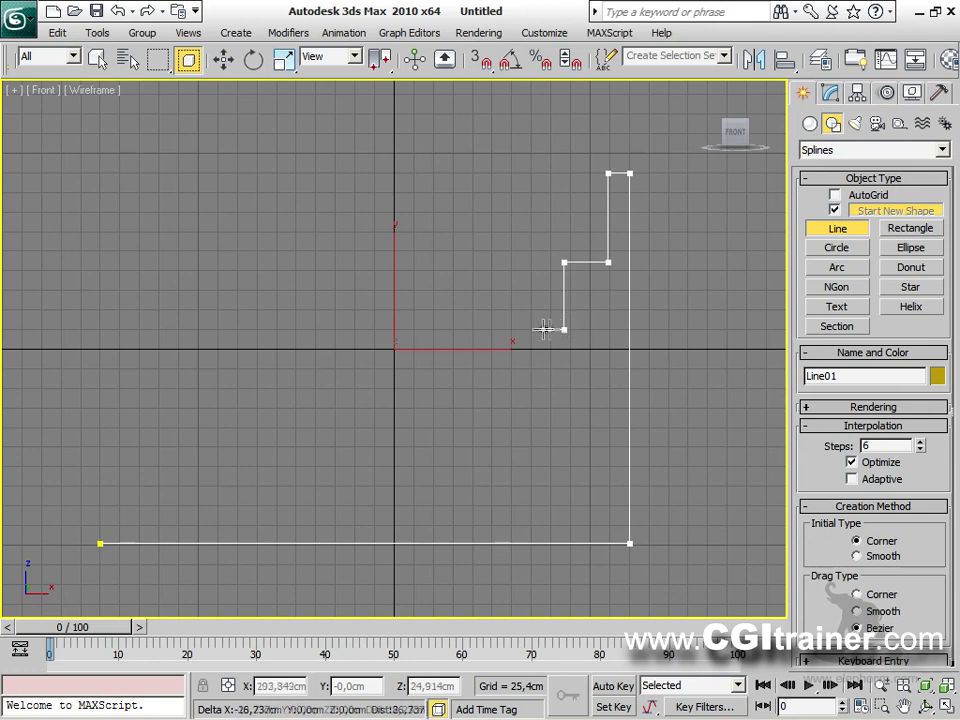
left_click(519, 329)
left_click(519, 399)
left_click(472, 399)
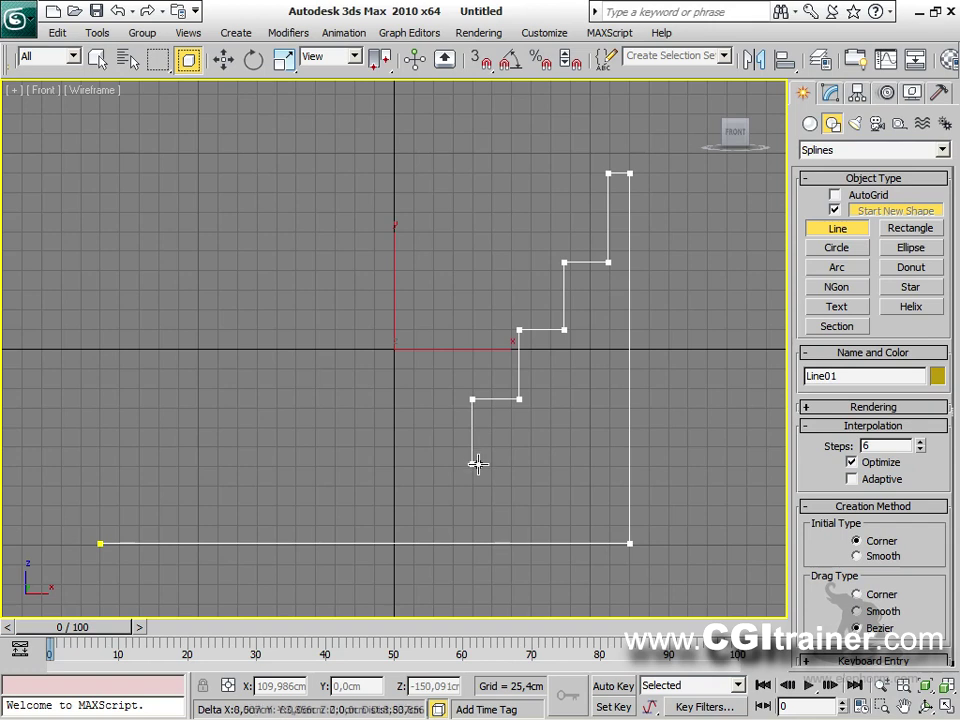
Add the last step, bottom notch and jog, then close the spline at its start point.
left_click(423, 463)
left_click(423, 524)
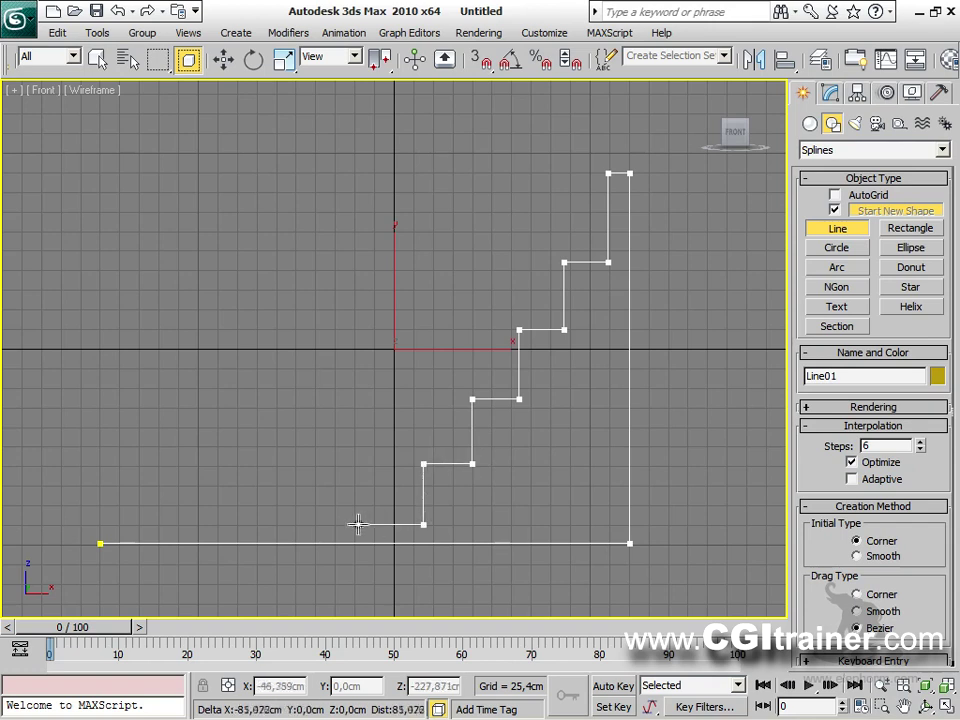
left_click(350, 524)
left_click(350, 435)
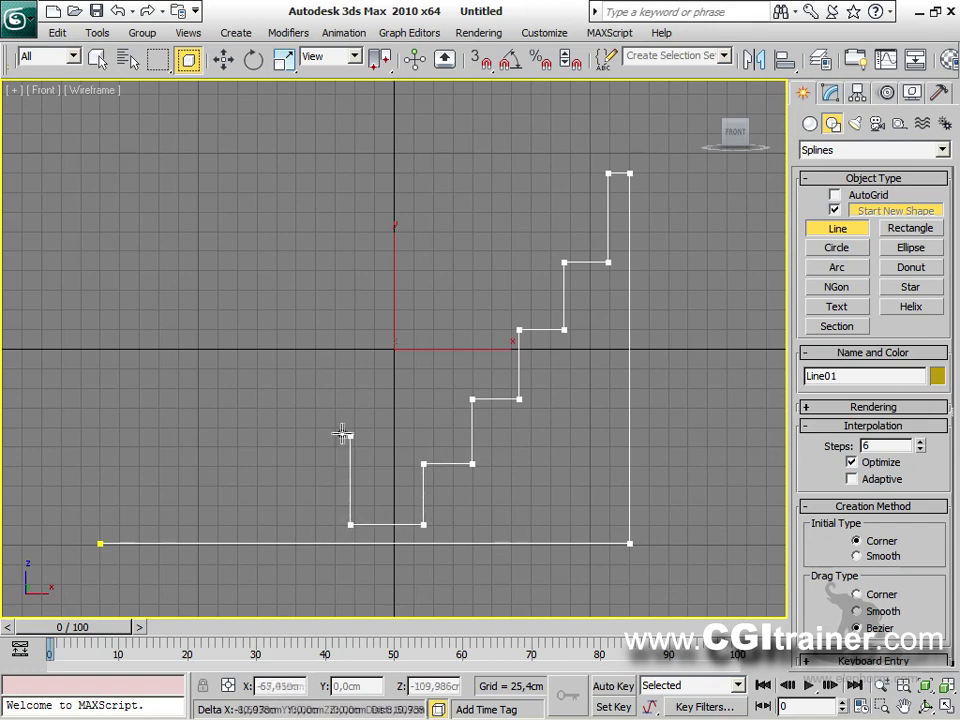
left_click(339, 435)
left_click(339, 522)
left_click(100, 522)
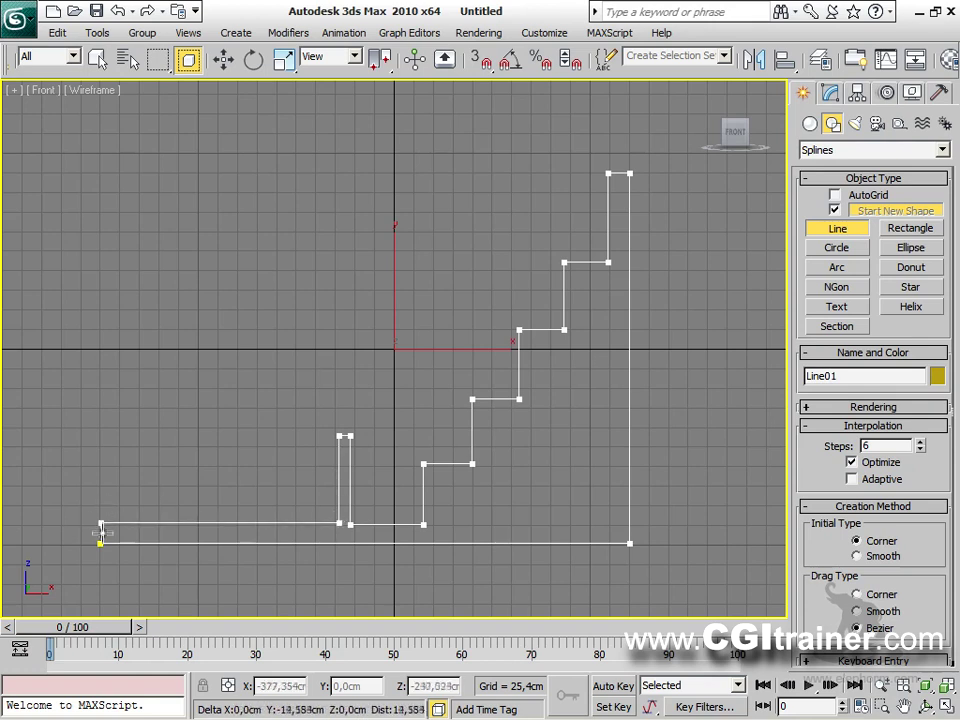
left_click(100, 543)
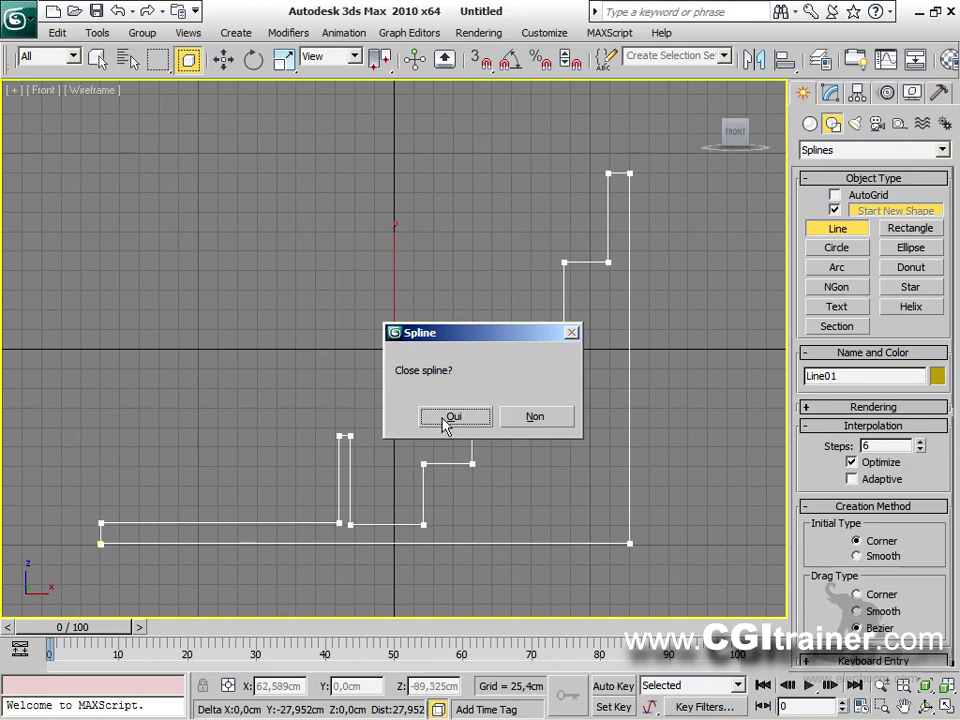
left_click(447, 420)
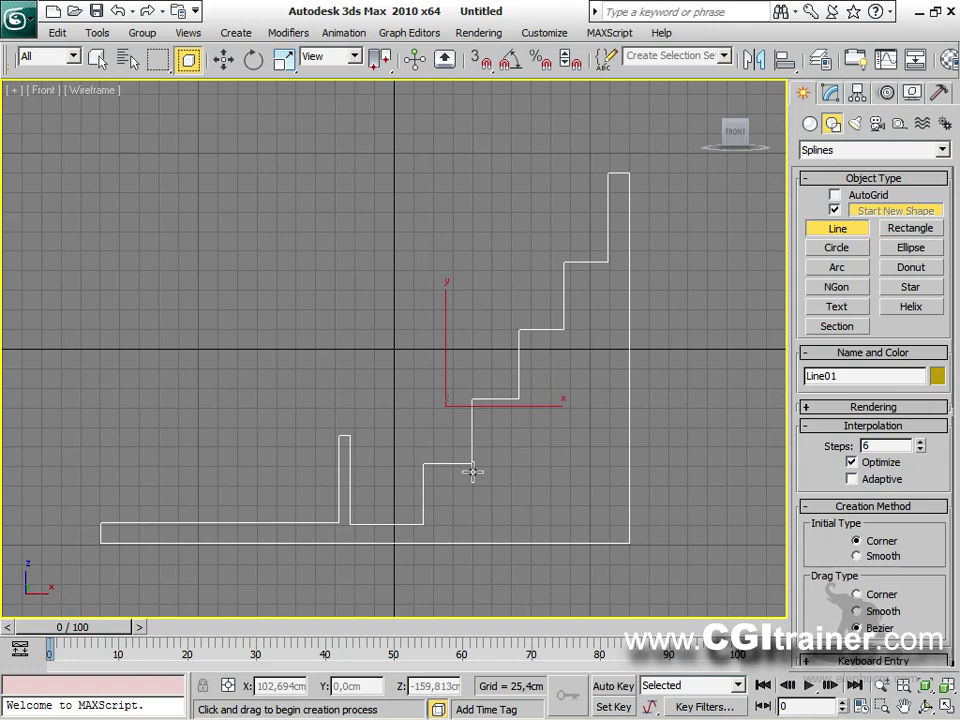
Switch to Perspective with the home grid hidden, angled on the stair profile.
middle_click_drag(400, 400, 466, 385)
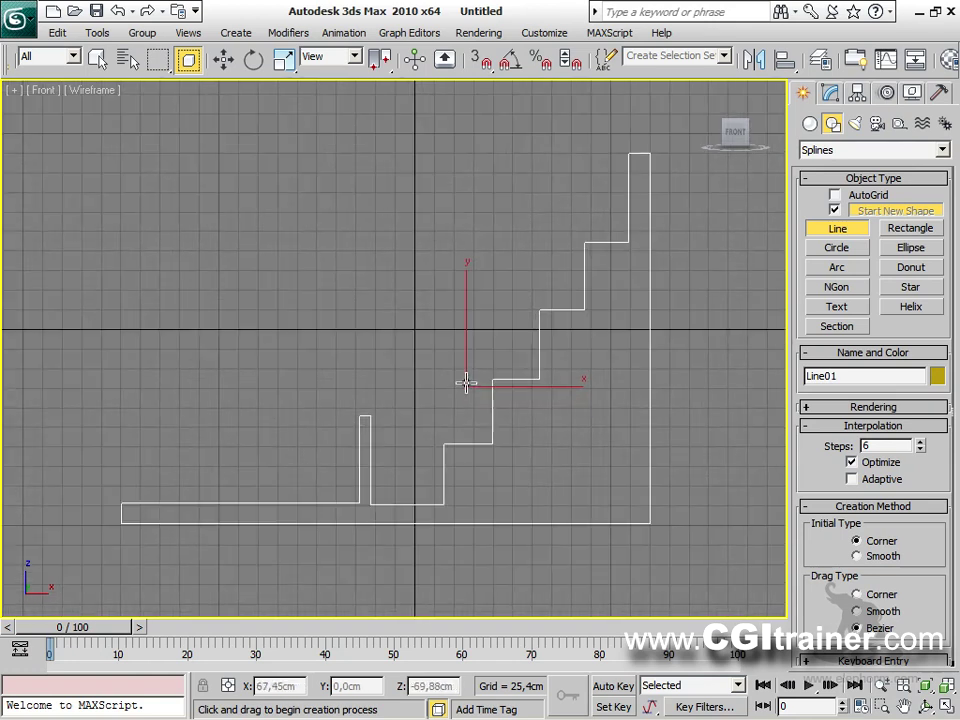
key("p")
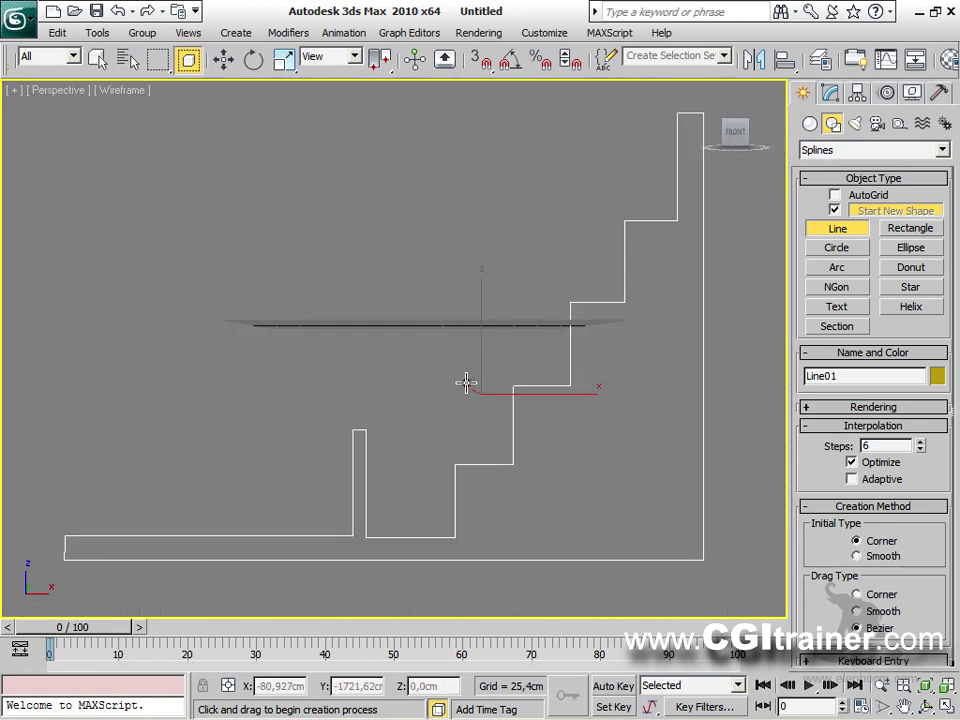
key("g")
scroll(471, 339, "down", 4)
middle_click_drag(471, 339, 530, 350, "alt")
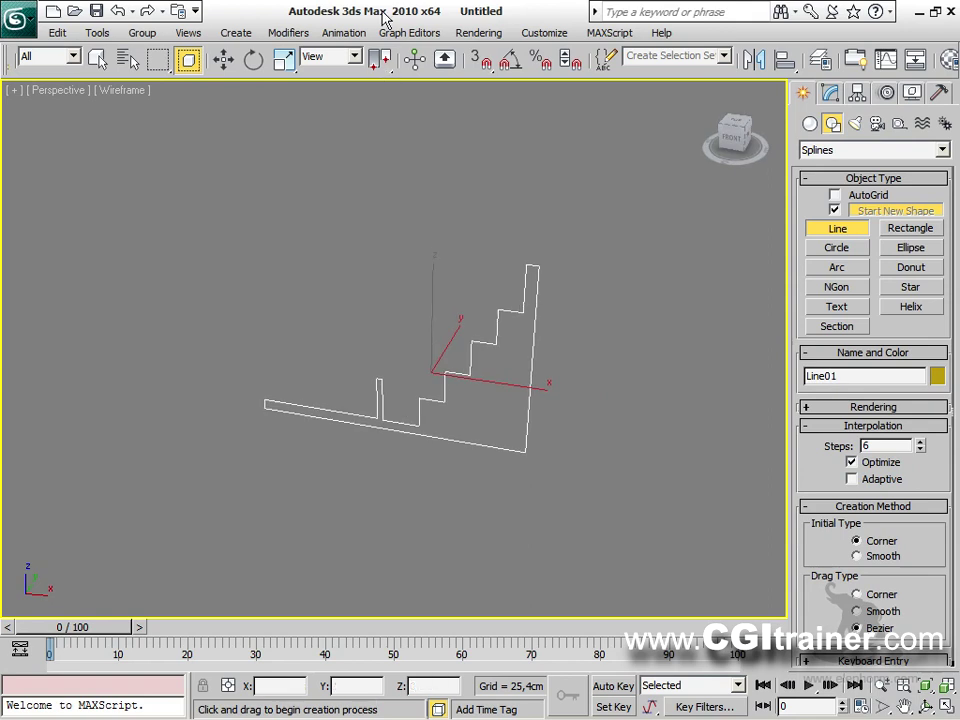
Apply a Lathe modifier to the profile and align its axis to Min.
left_click(275, 38)
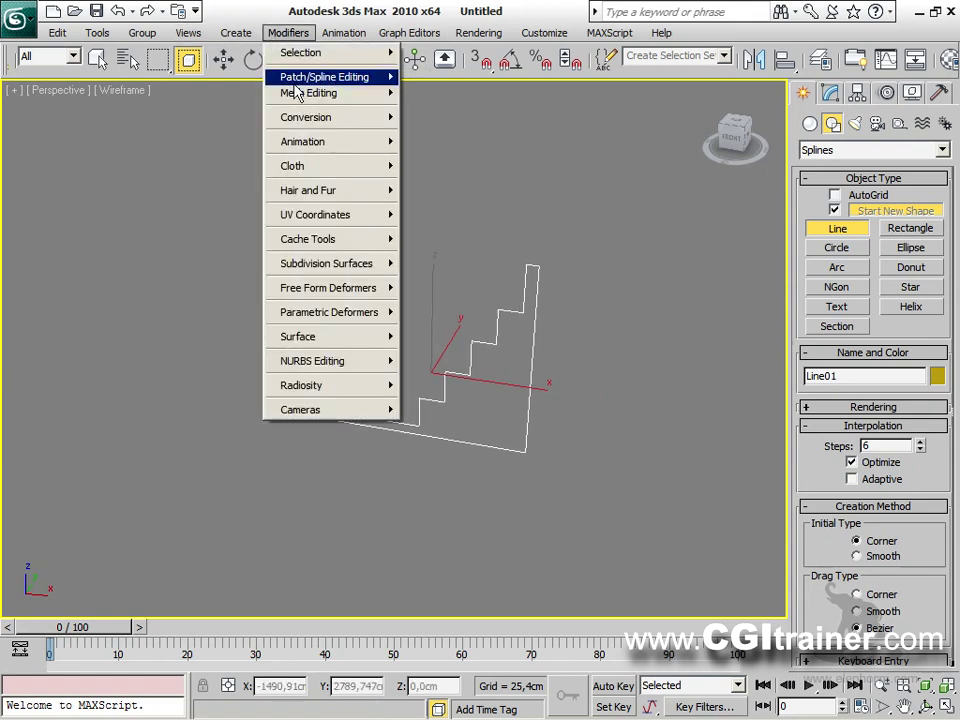
mouse_move(296, 86)
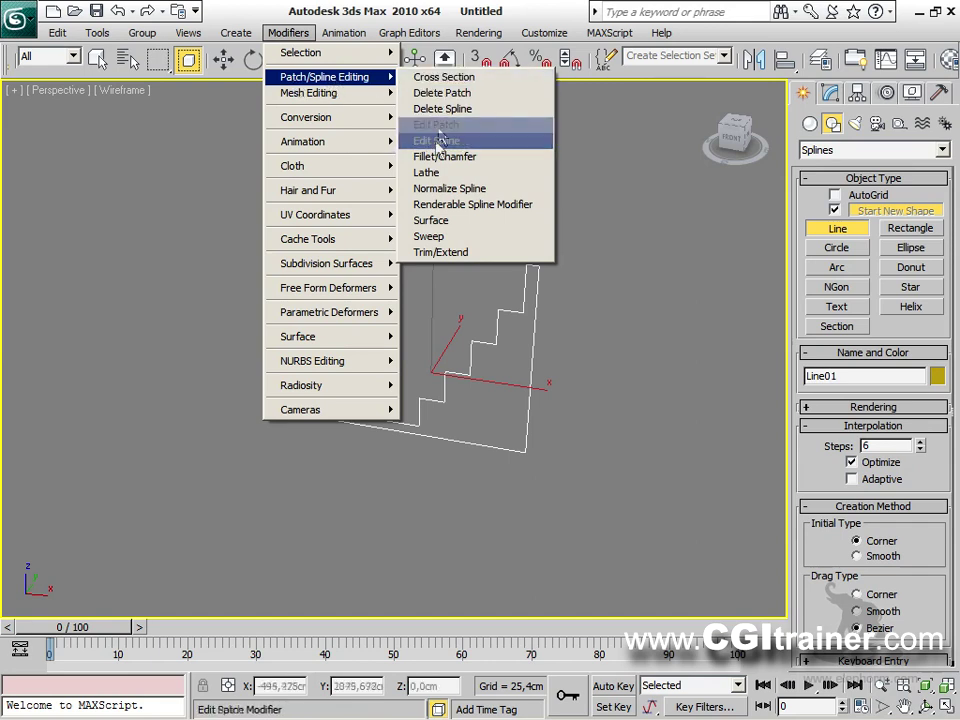
left_click(428, 172)
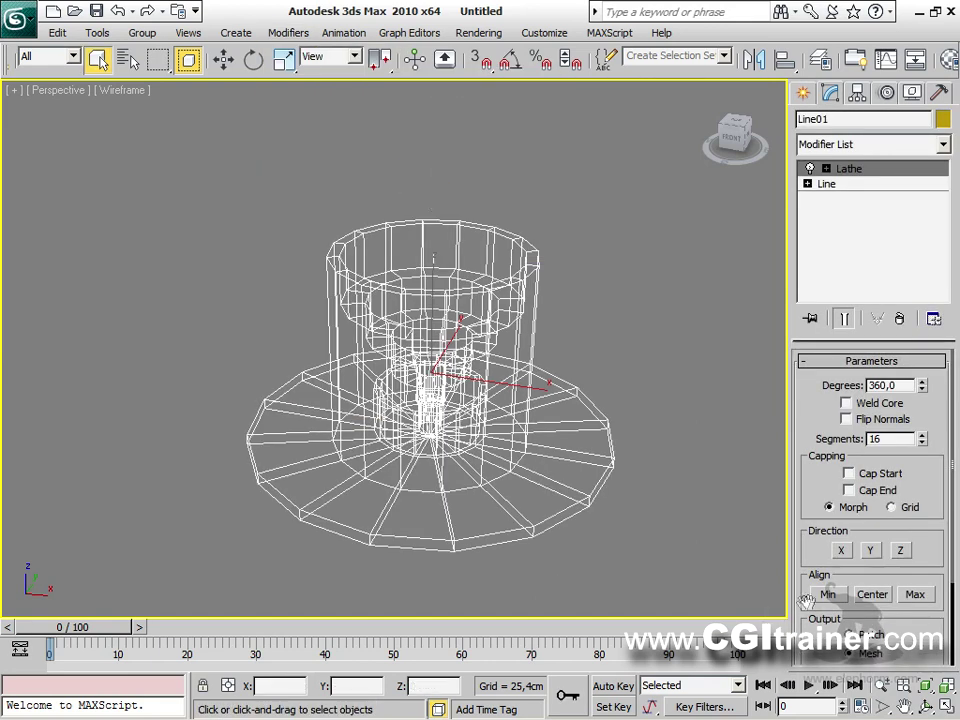
left_click(825, 593)
Shade the view, set Lathe segments to 35, and enable Cap Start and Cap End.
key("F3")
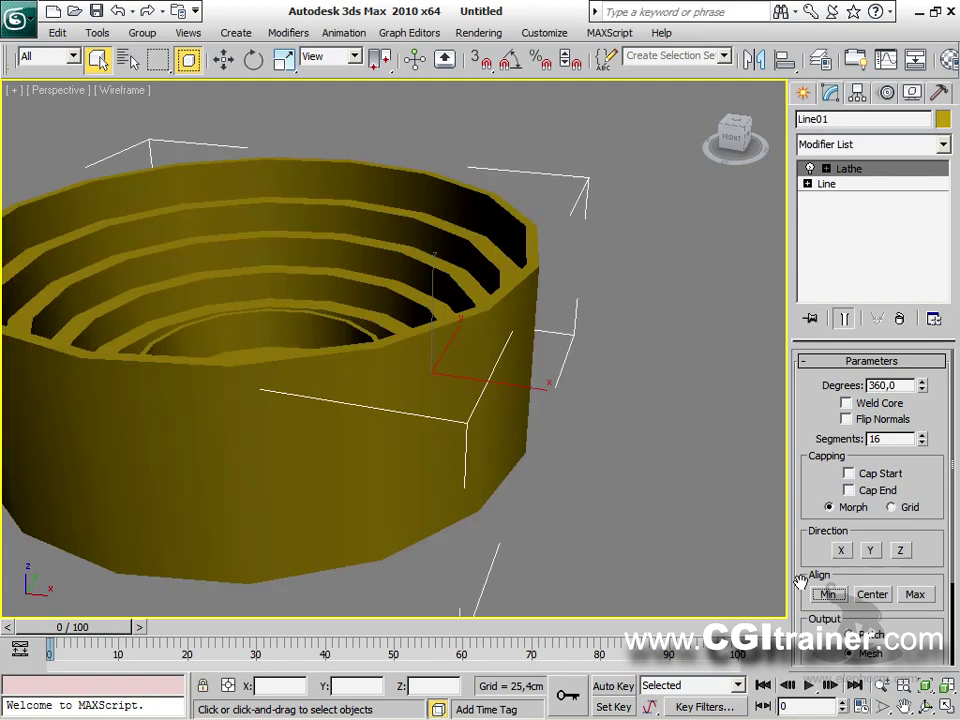
middle_click_drag(369, 381, 476, 317, "alt")
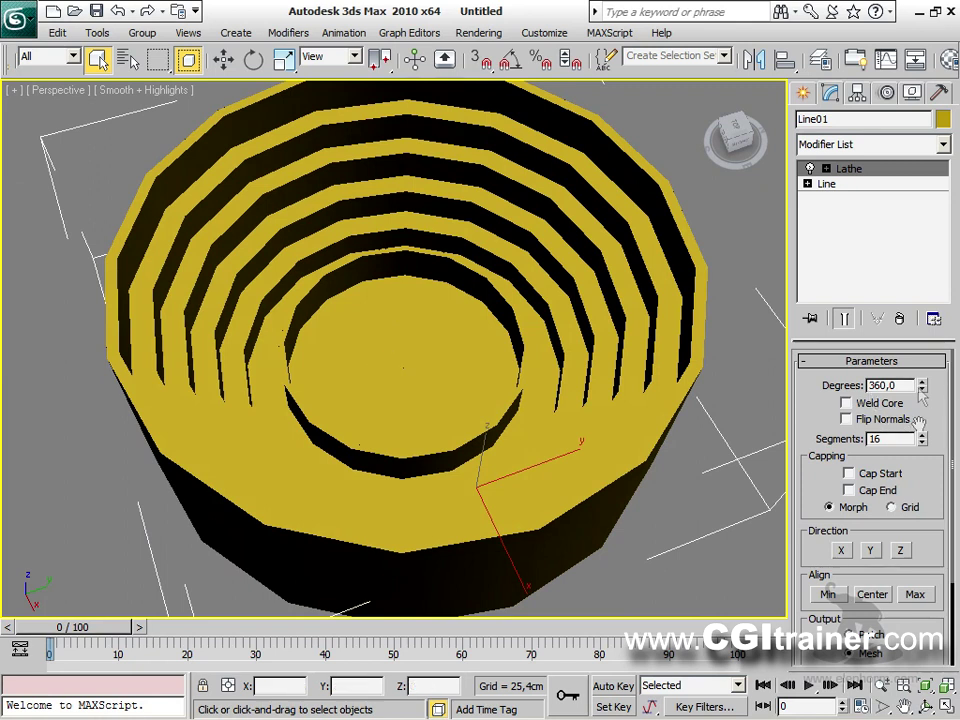
left_click_drag(922, 444, 876, 12)
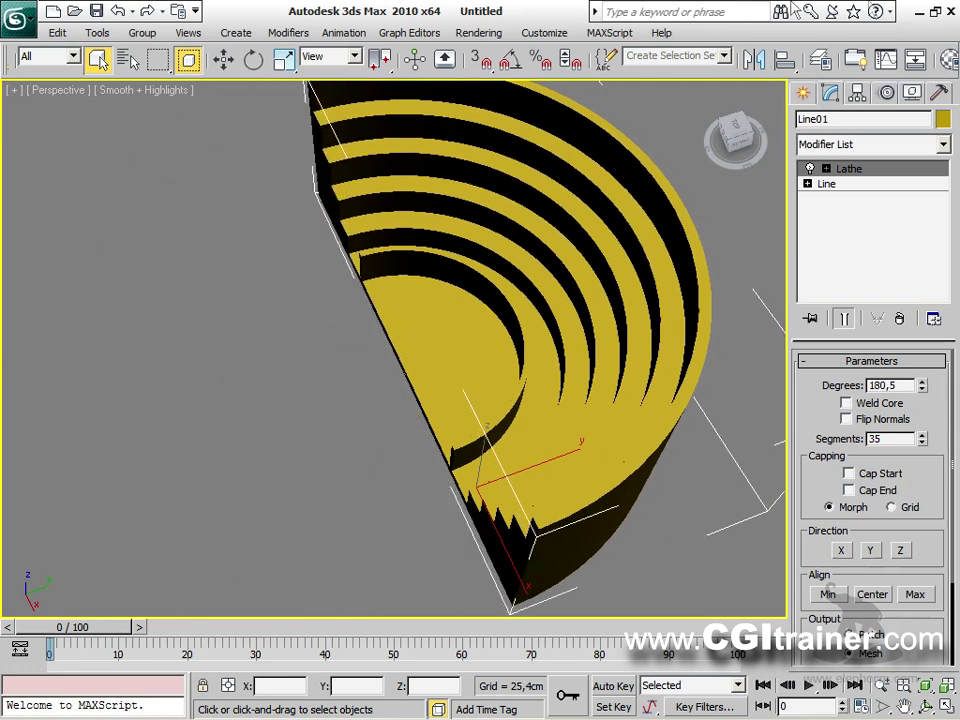
middle_click_drag(591, 242, 444, 218, "alt")
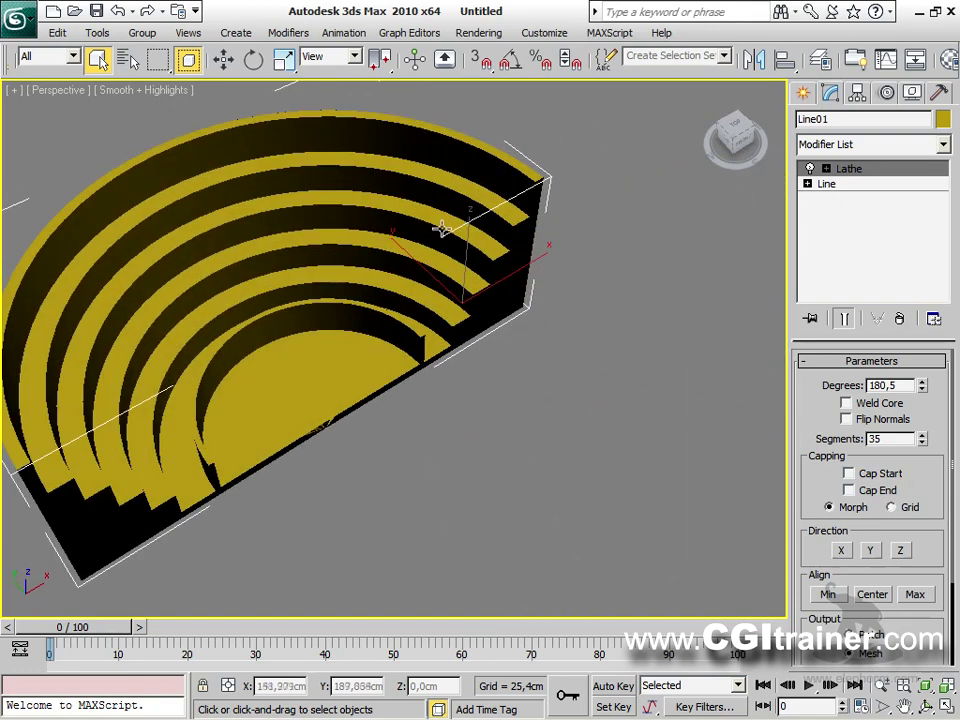
left_click(882, 476)
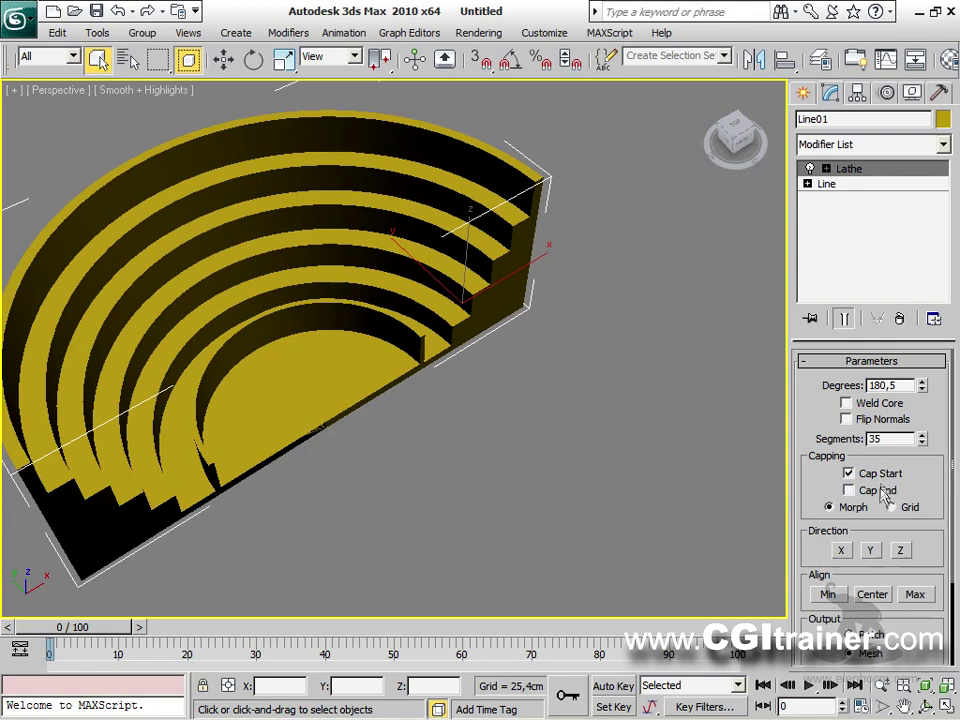
left_click(879, 490)
Enable Weld Core, sweep 360 degrees, and cut segments to 4 for a square tiered box.
middle_click_drag(700, 455, 497, 221, "alt")
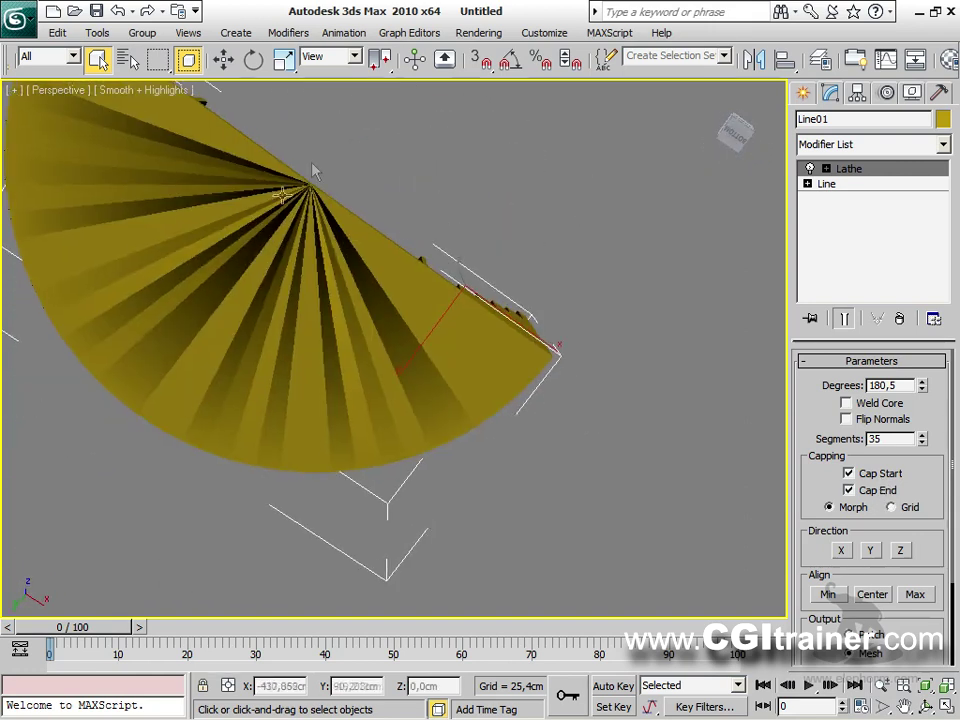
left_click(846, 403)
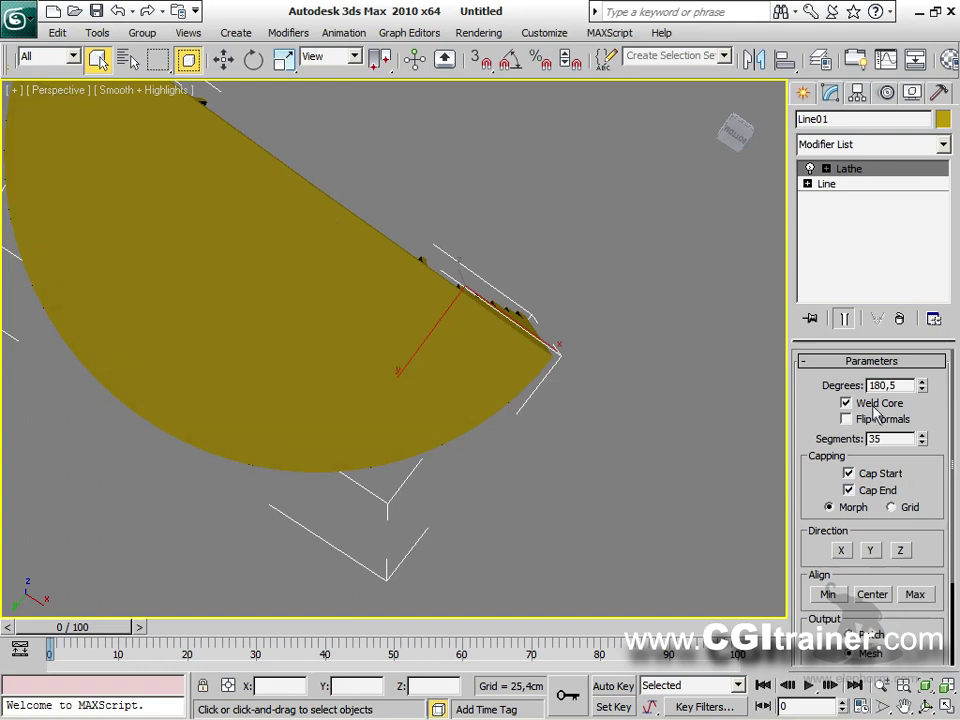
middle_click_drag(520, 252, 440, 378, "alt")
scroll(409, 393, "down", 3)
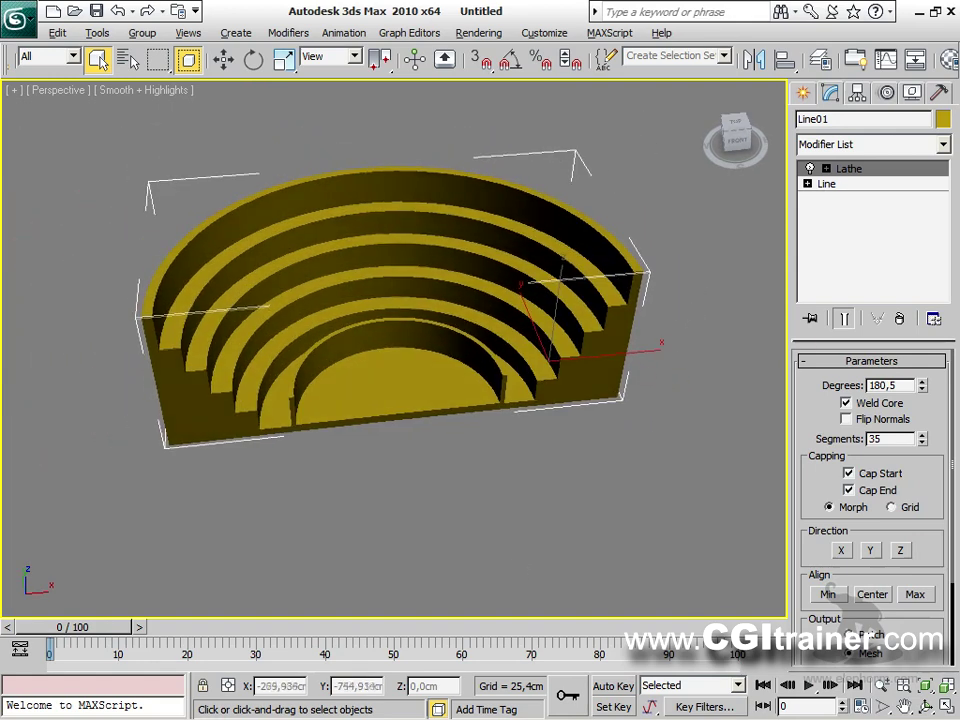
left_click_drag(922, 392, 868, 677)
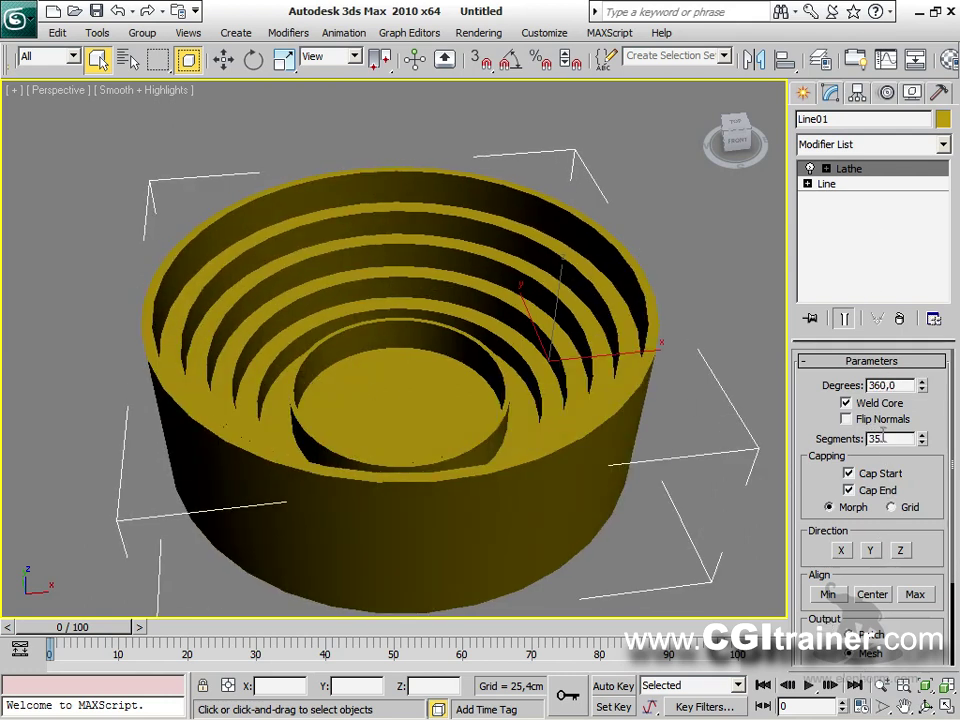
type("4")
key("Return")
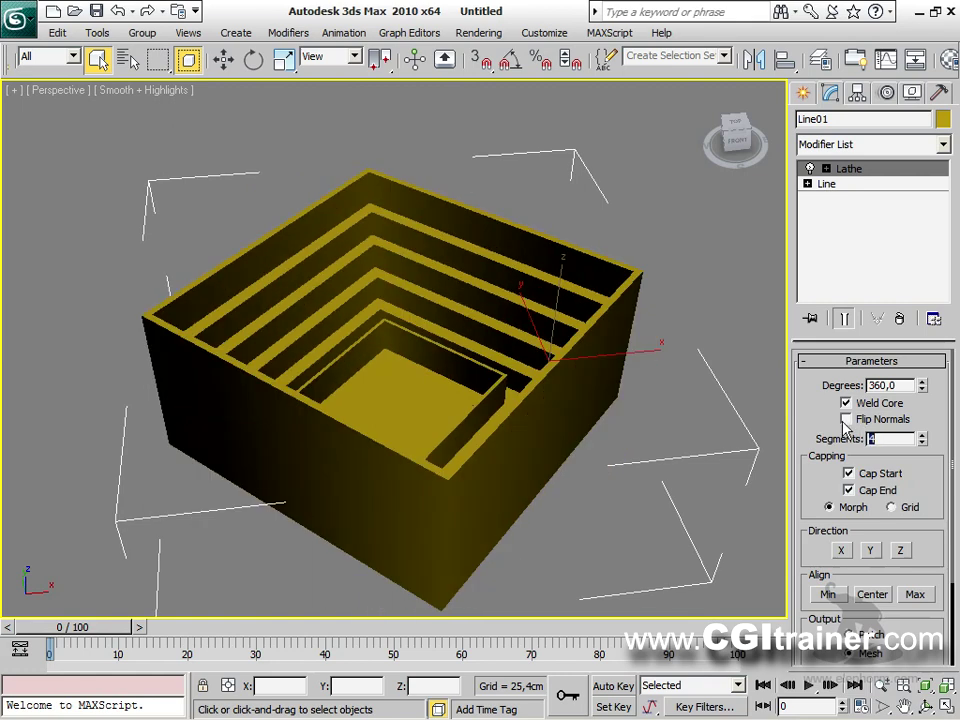
middle_click_drag(643, 390, 573, 371, "alt")
scroll(573, 371, "down", 6)
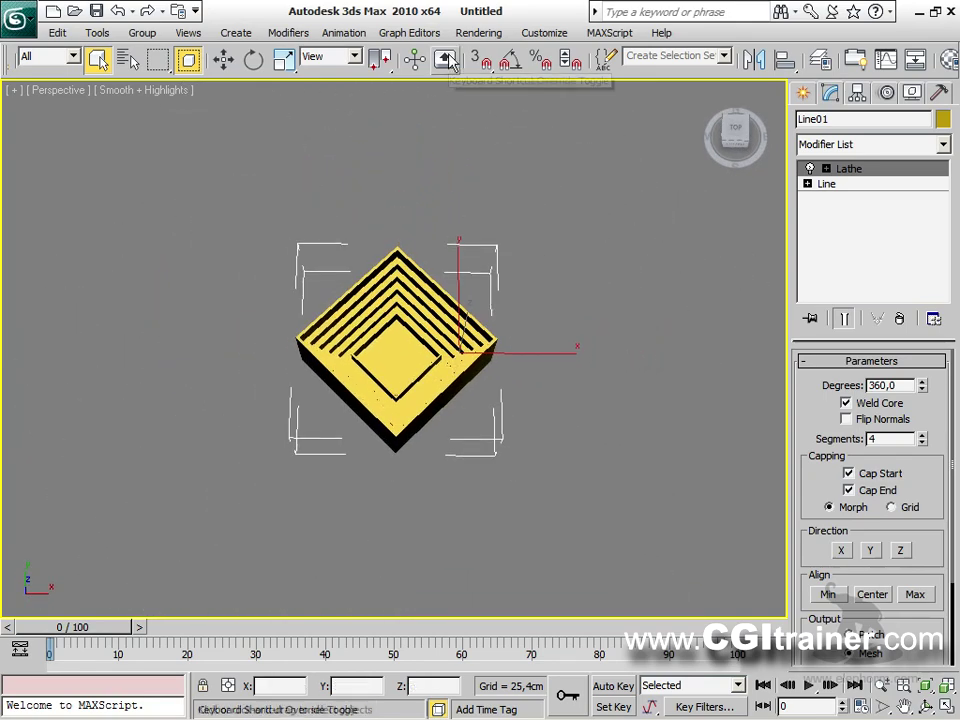
Enter the Lathe's Axis sub-object level, briefly checking the base Line.
left_click(826, 169)
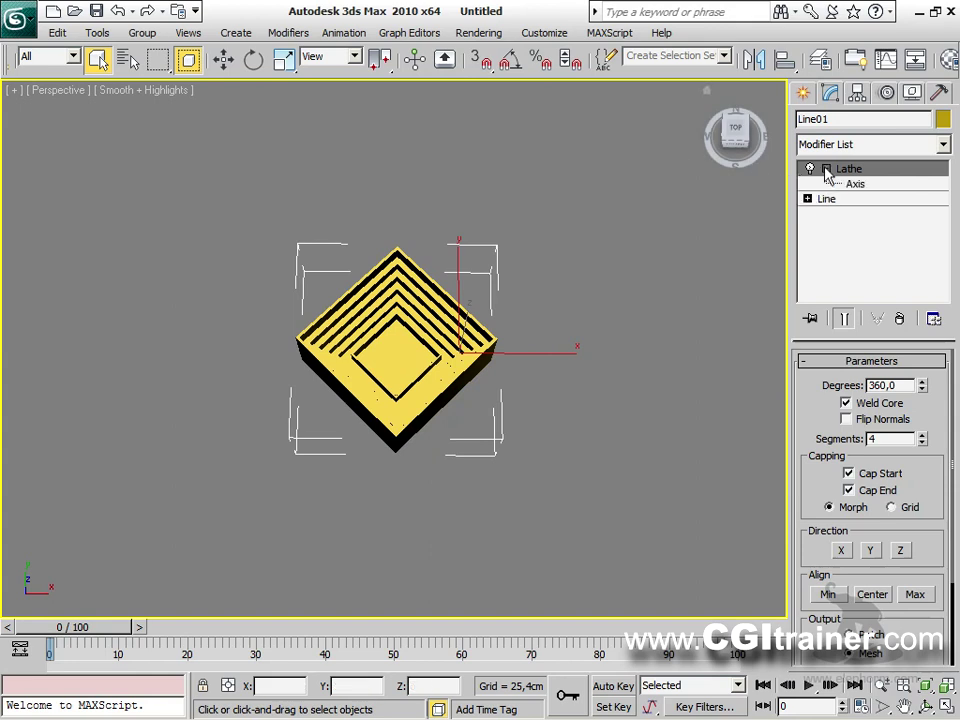
left_click(855, 185)
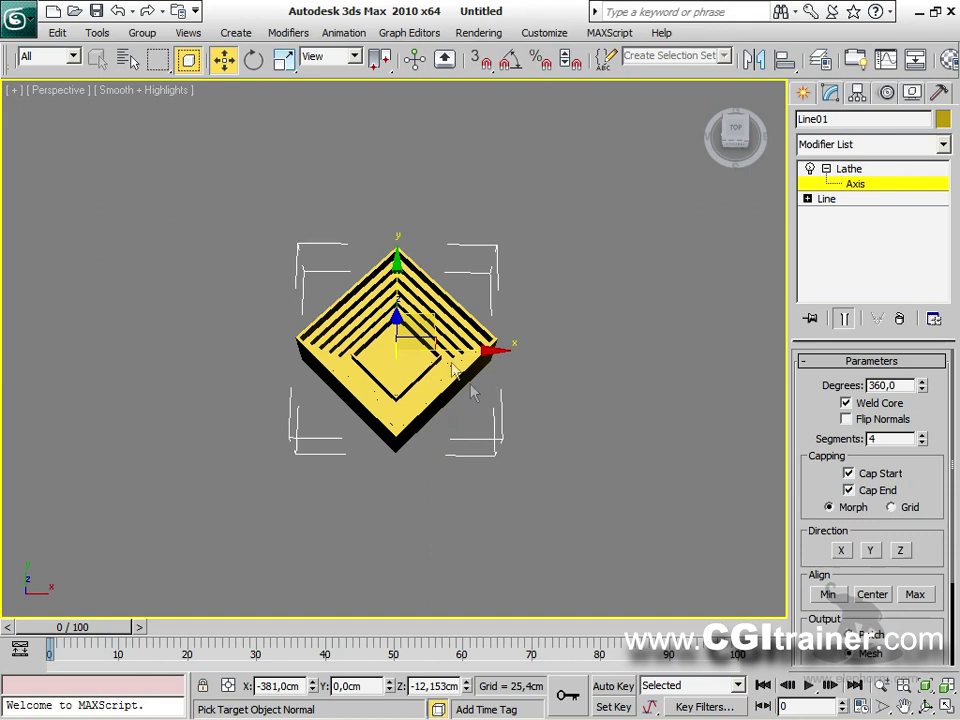
middle_click_drag(507, 445, 508, 366, "alt")
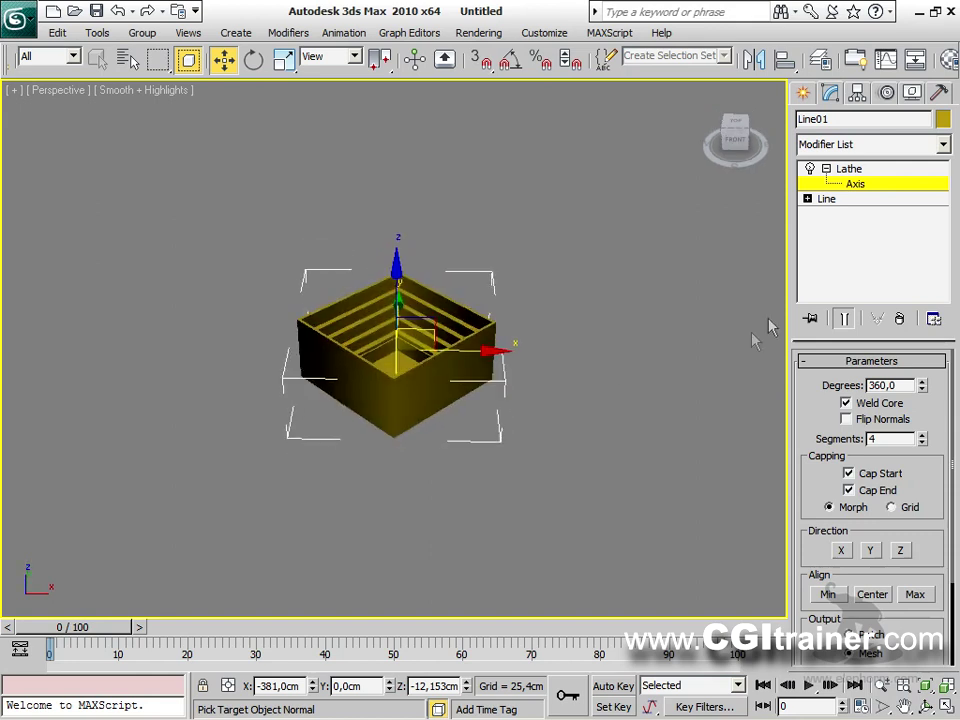
left_click(862, 199)
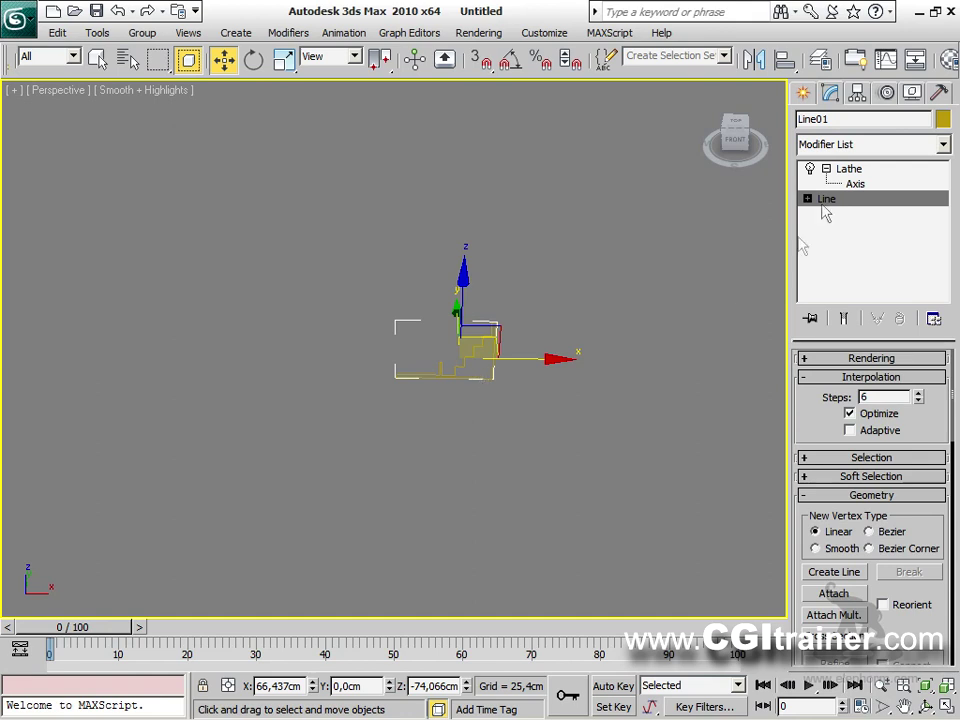
left_click(852, 170)
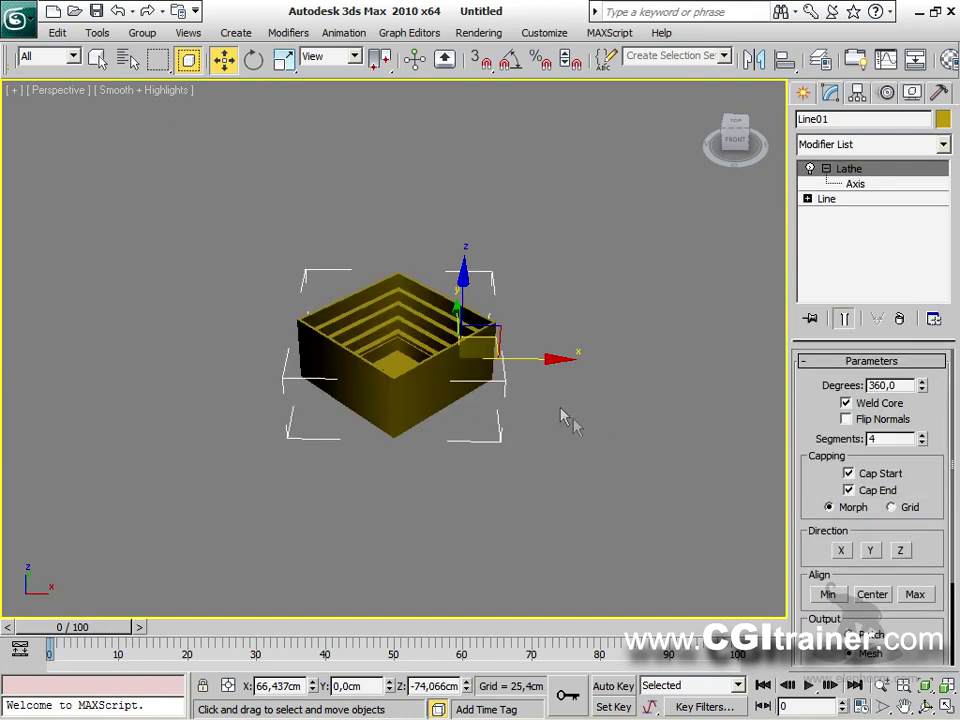
left_click(855, 184)
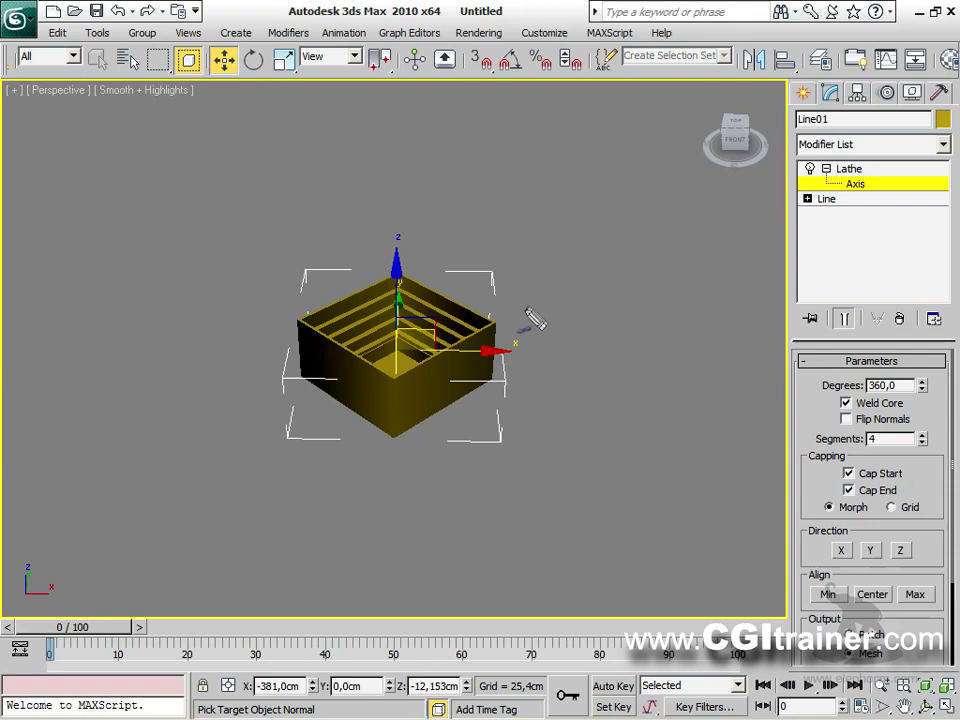
Move the Lathe axis to X -2875,995 cm, widening the box into an open square frame.
mouse_move(494, 380)
left_mouse_down()
mouse_move(411, 381)
mouse_move(478, 350)
mouse_move(446, 358)
left_mouse_up()
left_click_drag(386, 248, 386, 405)
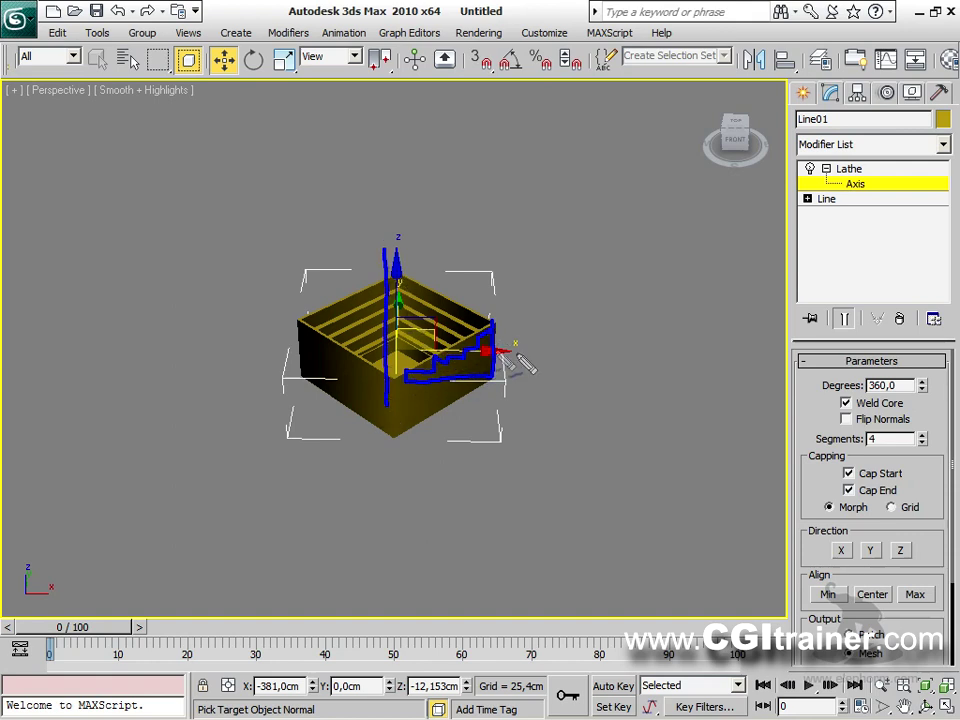
mouse_move(522, 402)
left_mouse_down()
mouse_move(335, 398)
mouse_move(238, 384)
mouse_move(258, 386)
mouse_move(250, 408)
left_mouse_up()
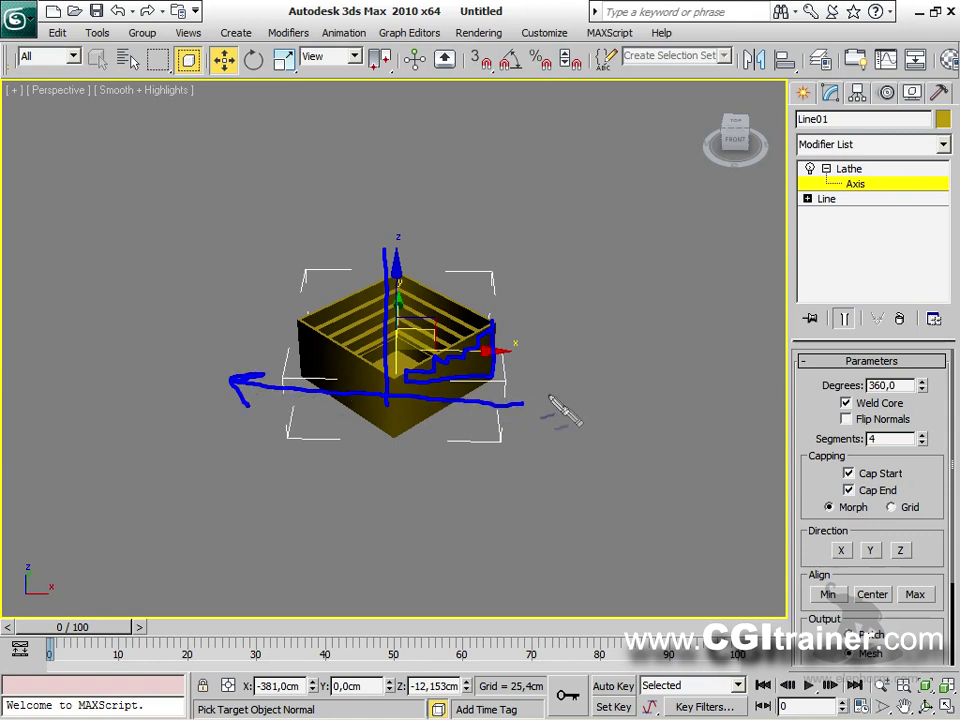
key("Escape")
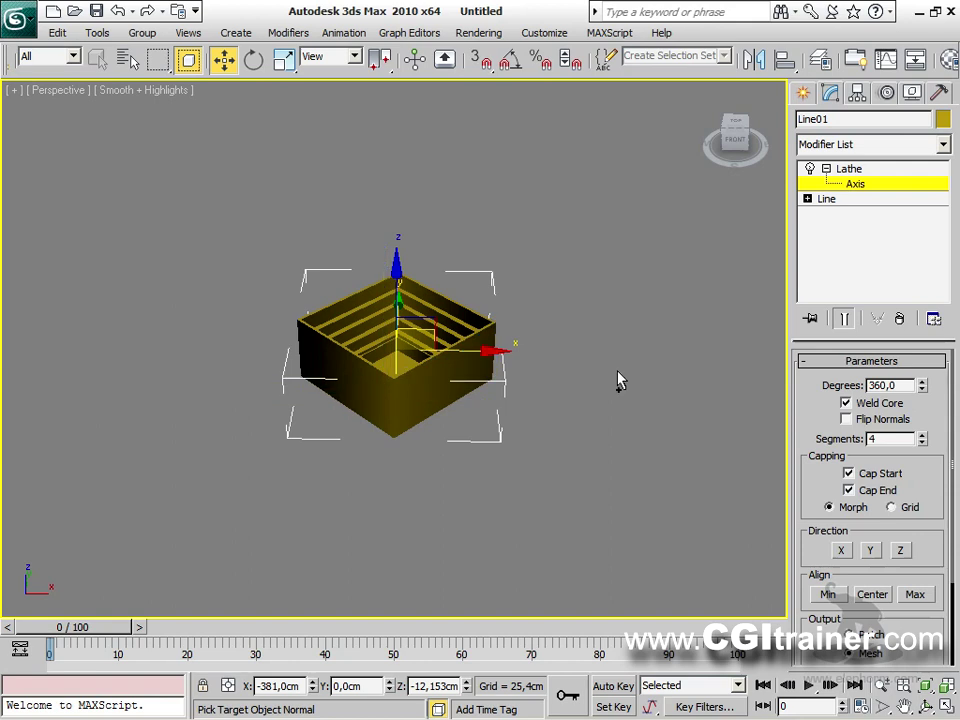
scroll(487, 352, "up", 5)
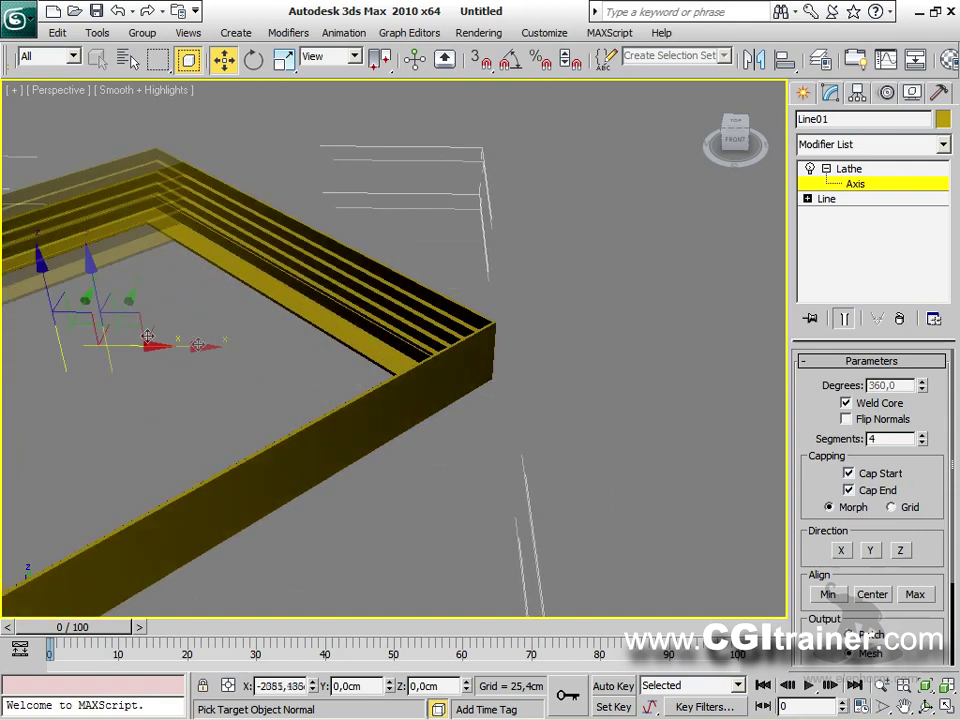
middle_click_drag(423, 343, 640, 340)
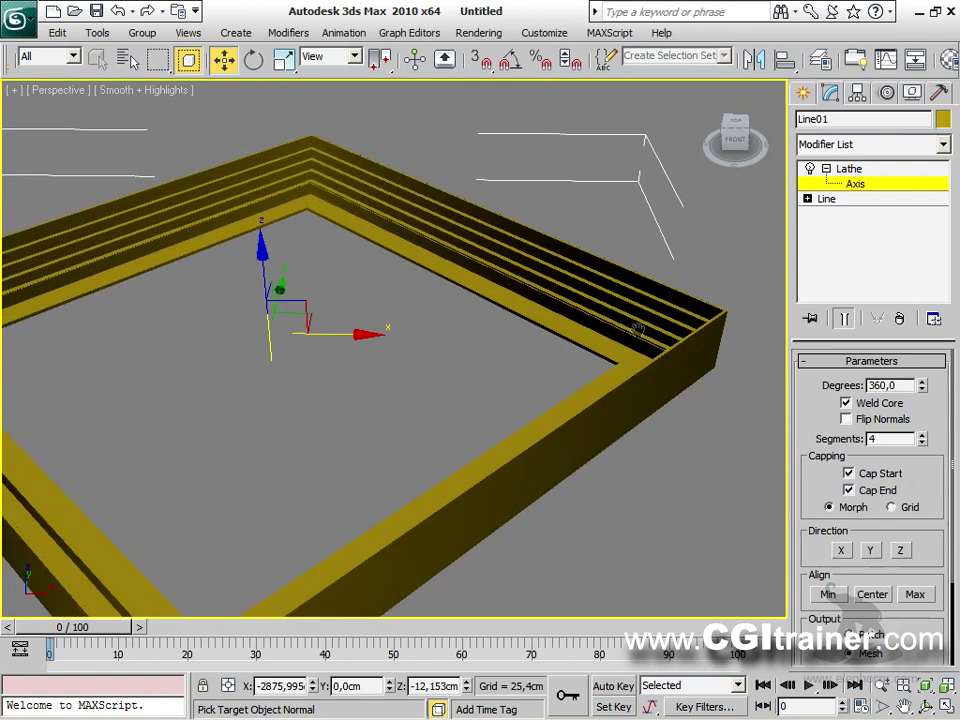
scroll(640, 340, "down", 3)
middle_click_drag(449, 488, 640, 80, "alt")
In the Line's Vertex level with end result shown, set a corner vertex to Smooth.
left_click(860, 201)
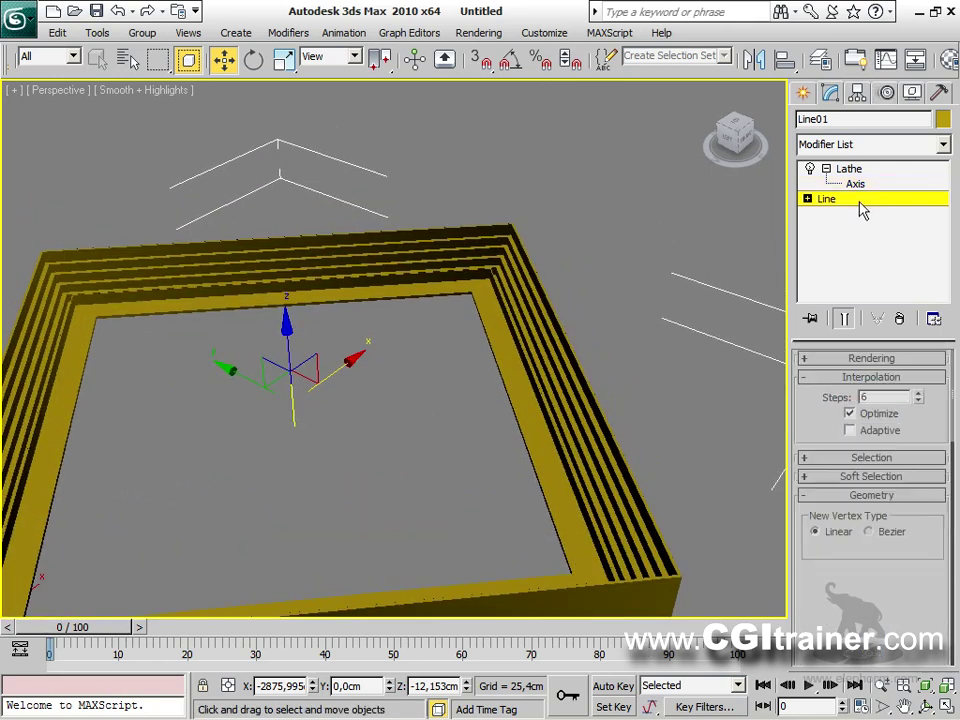
left_click(844, 319)
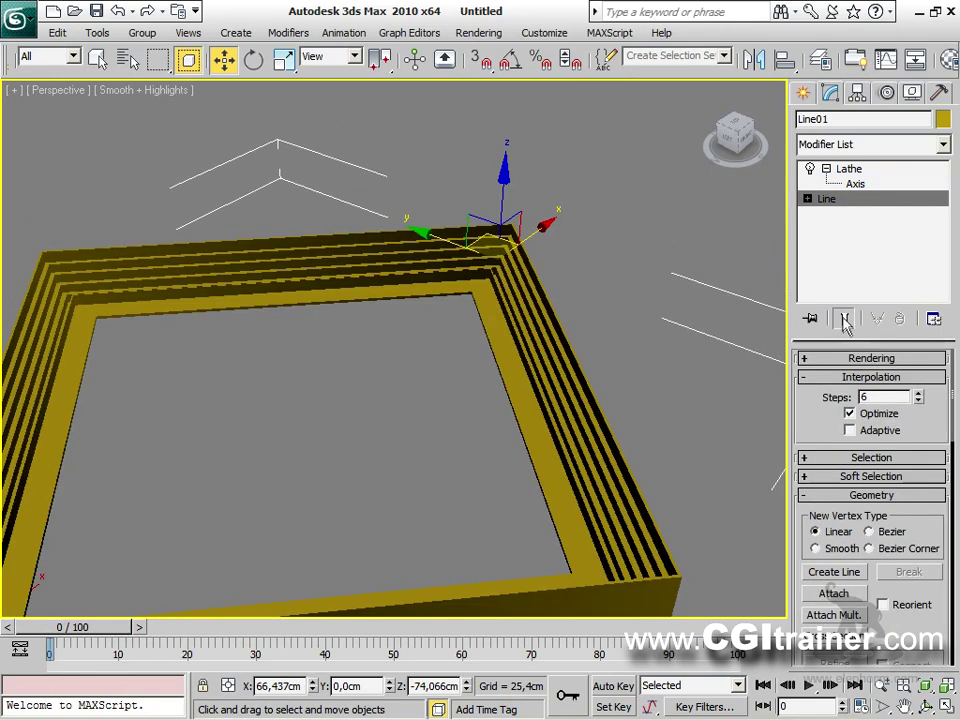
left_click(808, 199)
left_click(840, 215)
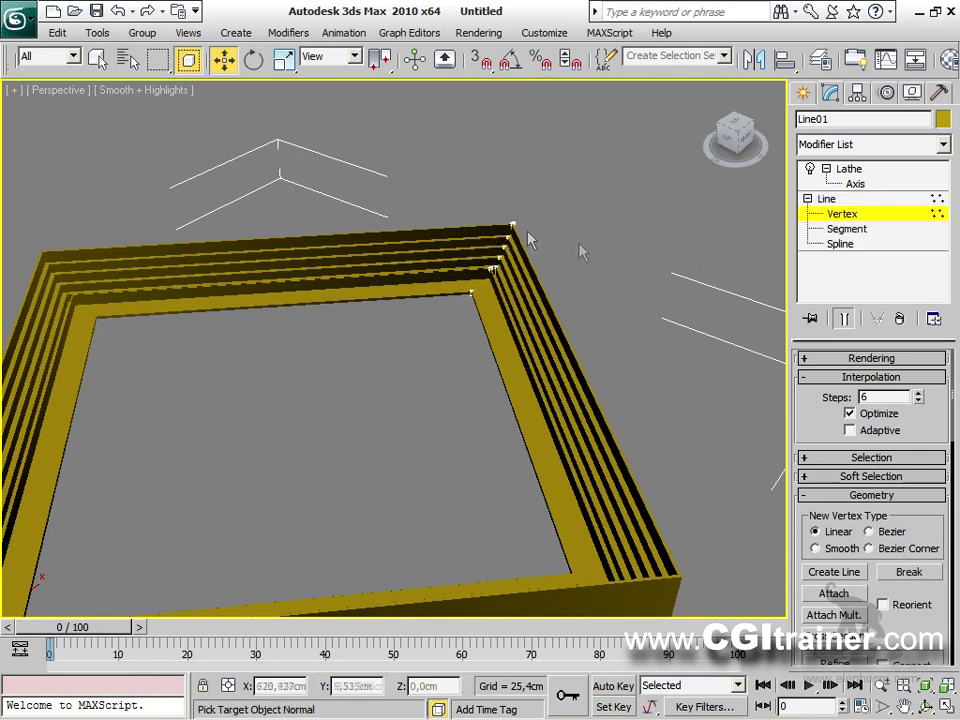
left_click(507, 267)
right_click(507, 267)
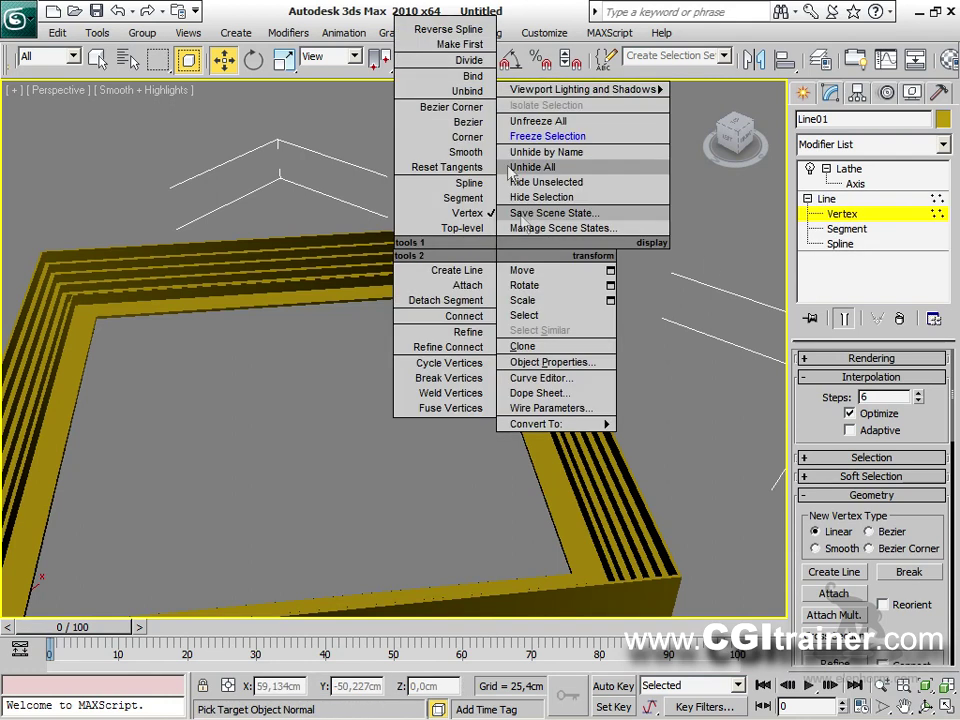
left_click(480, 155)
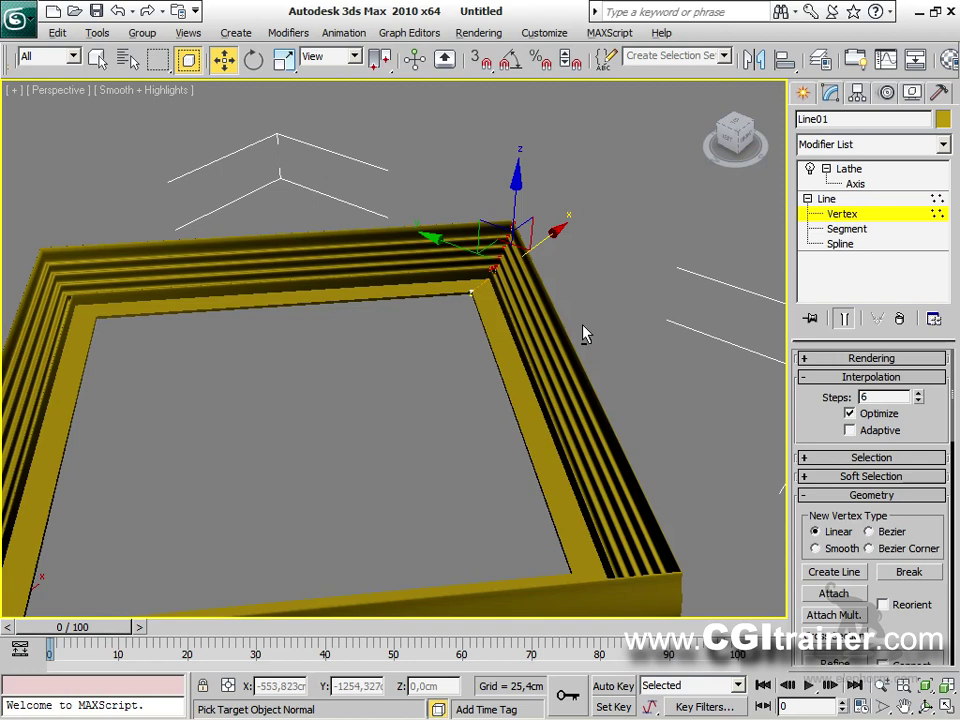
Move the profile's outer corner vertex to reshape the frame's edge, then view the Lathe result.
scroll(585, 335, "up", 3)
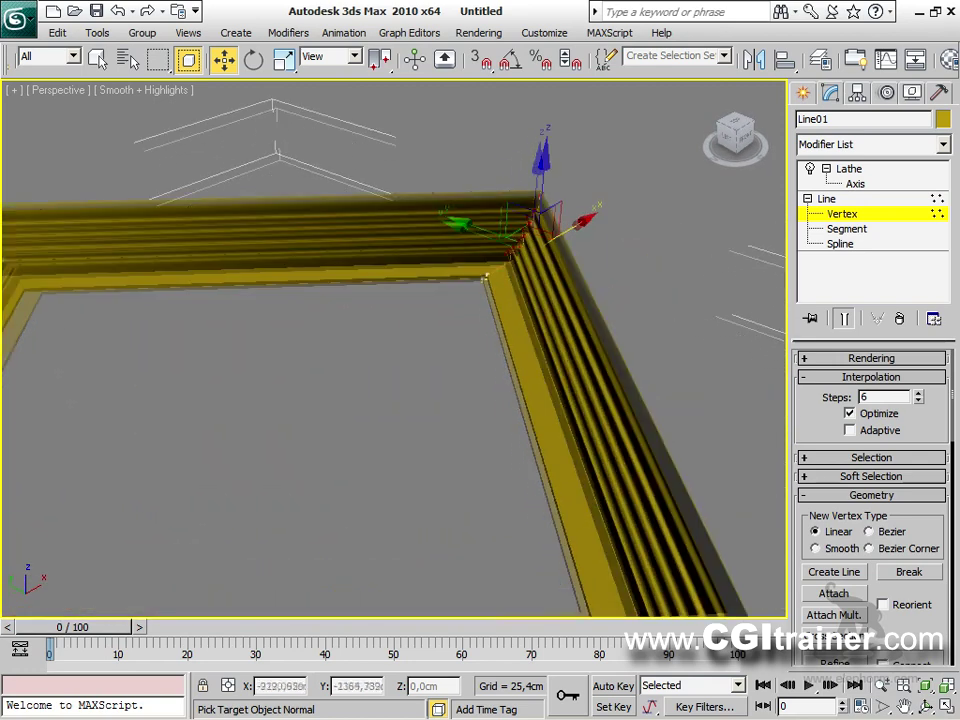
scroll(512, 452, "down", 5)
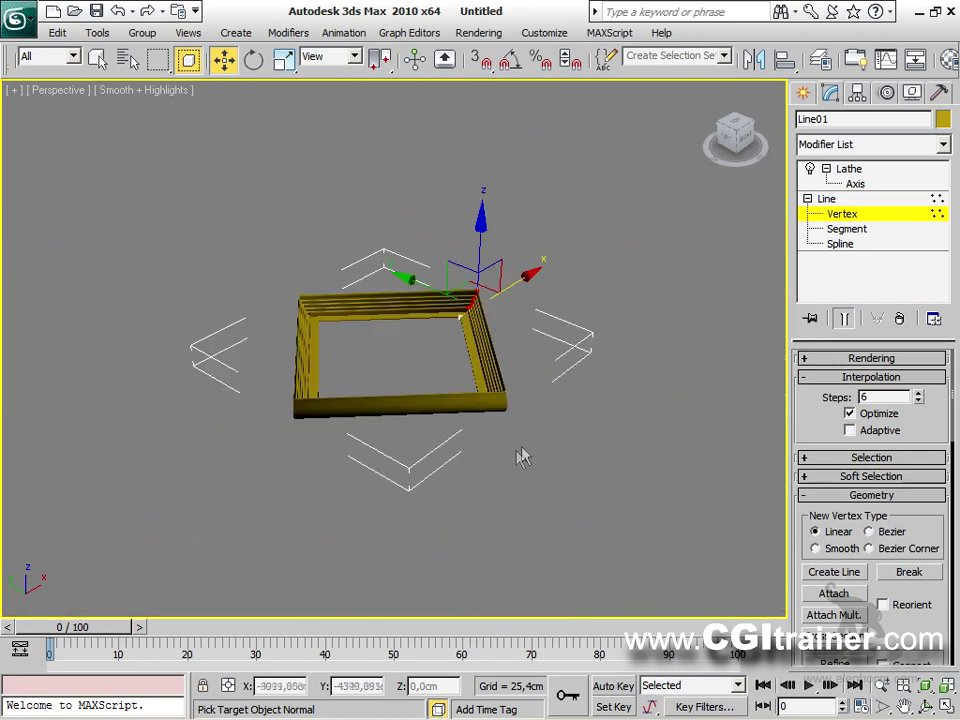
scroll(527, 448, "up", 5)
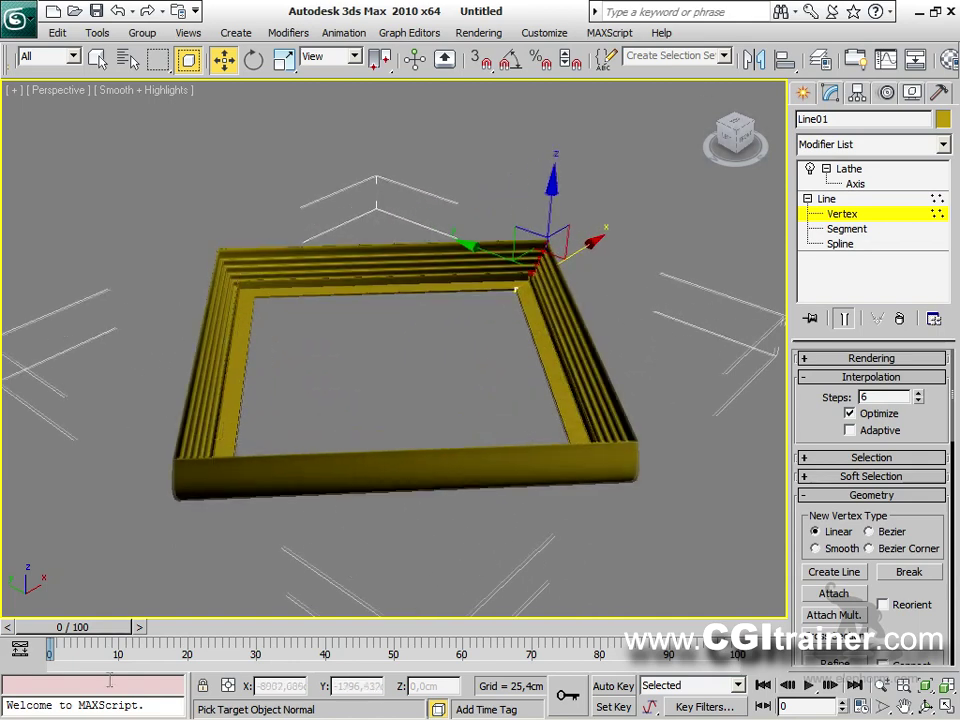
scroll(656, 309, "up", 5)
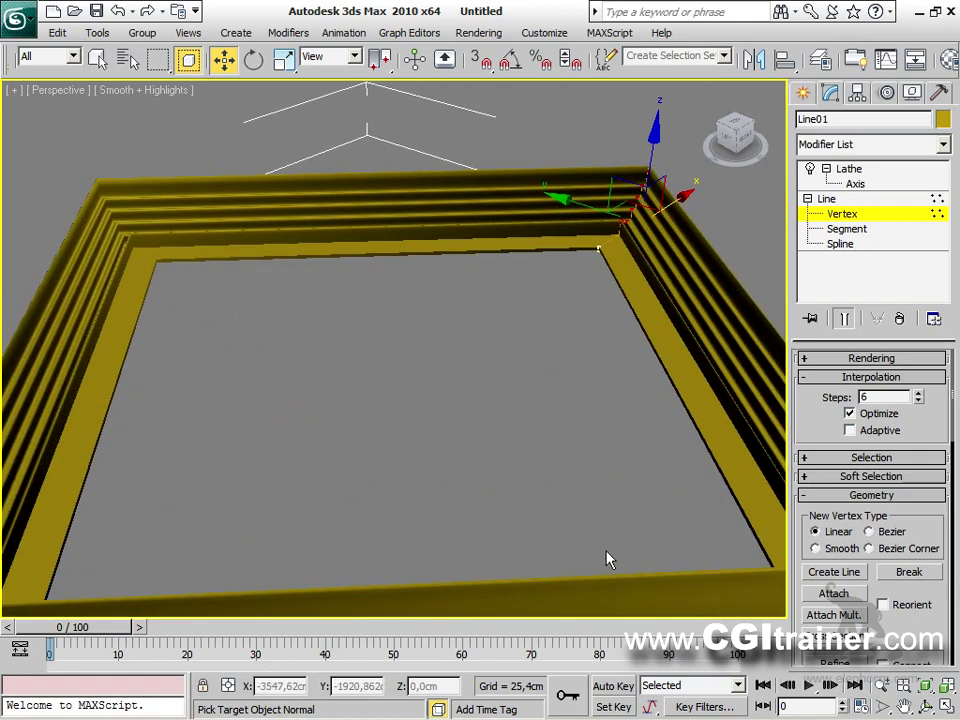
scroll(375, 497, "up", 5)
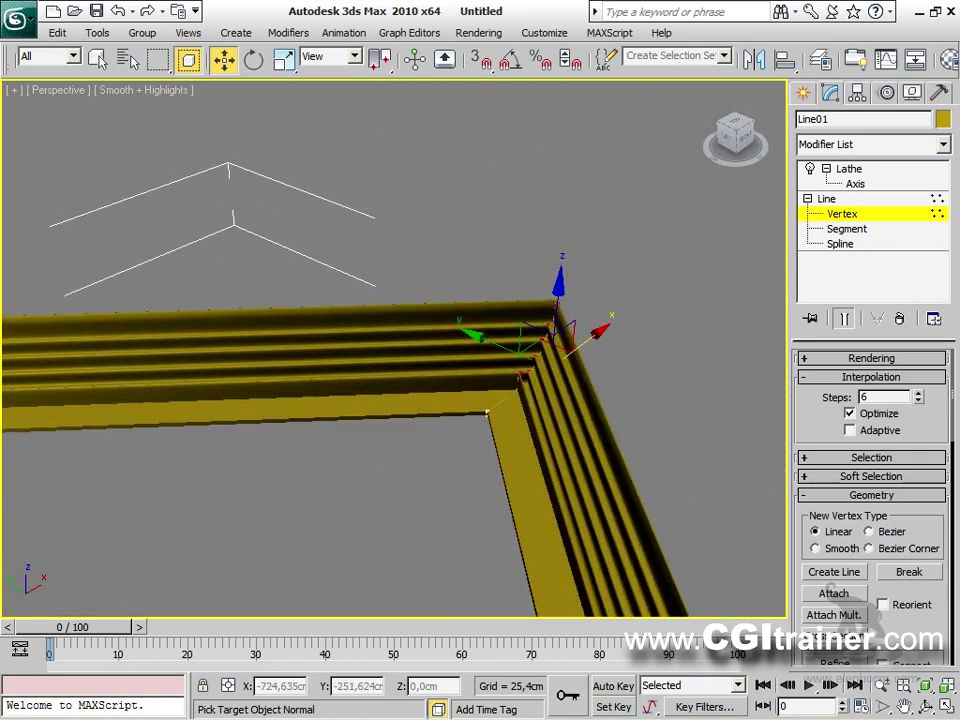
left_click(573, 326)
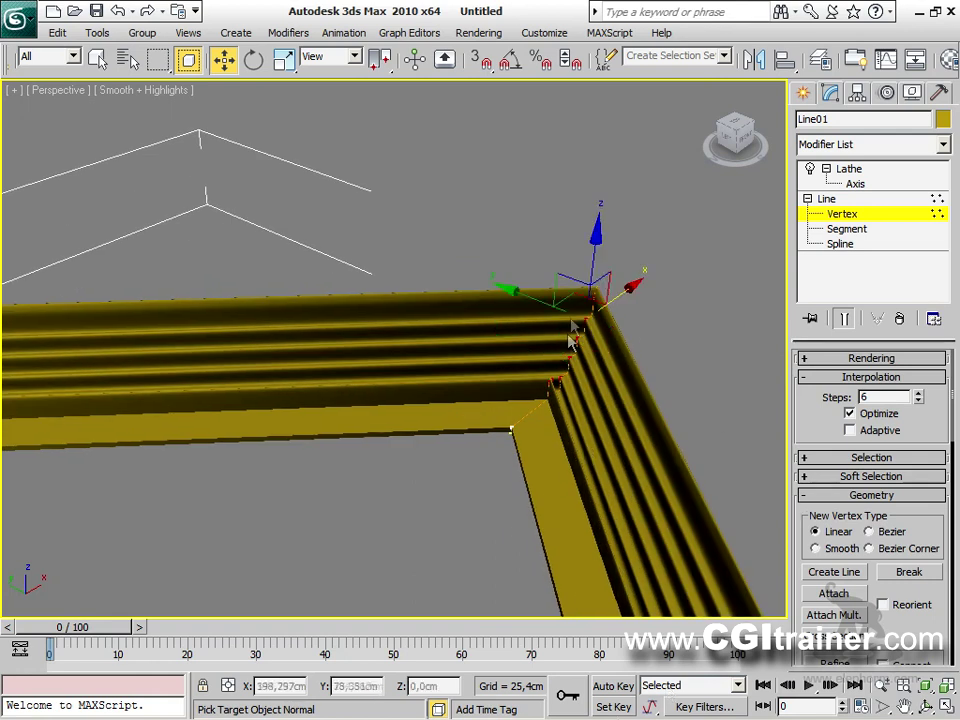
left_click(600, 276)
left_click_drag(597, 262, 609, 282)
scroll(632, 257, "down", 6)
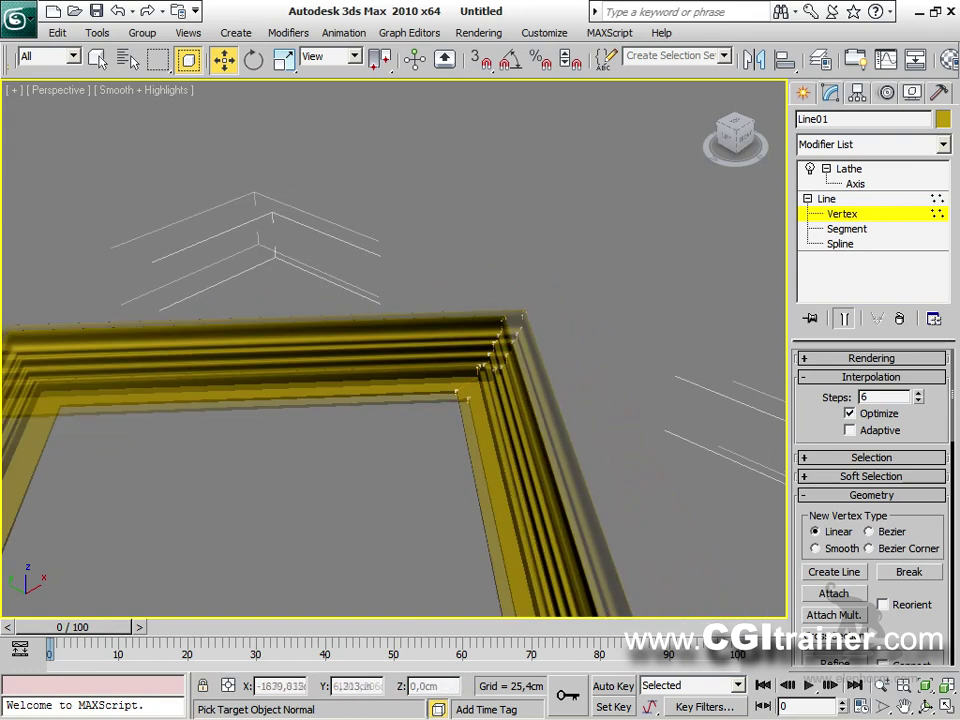
middle_click_drag(238, 112, 170, 74, "alt")
left_click(849, 169)
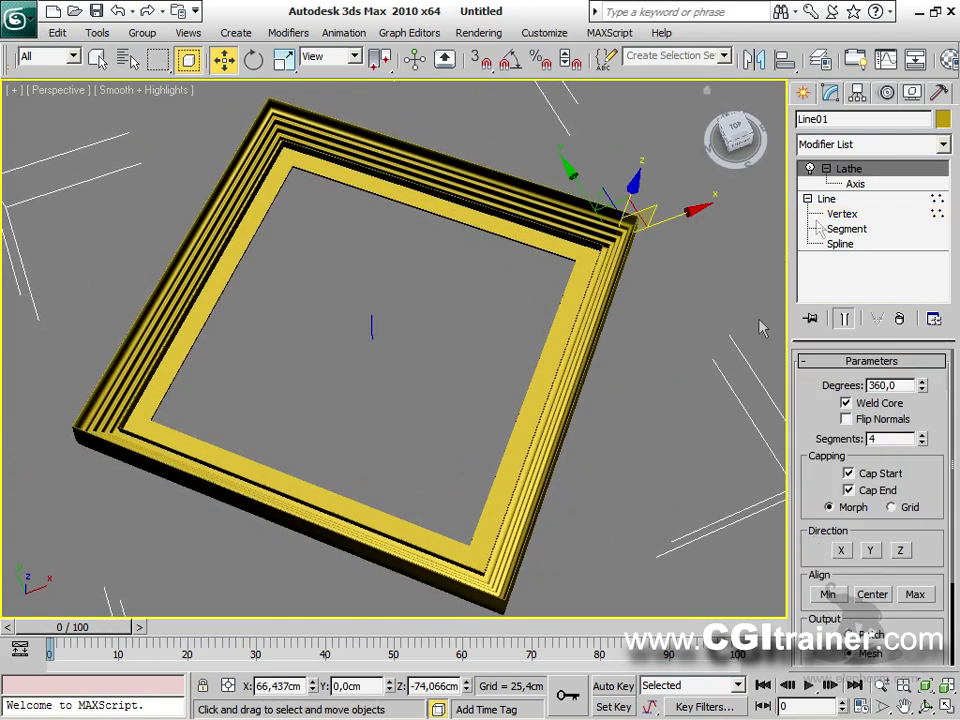
middle_click_drag(588, 316, 643, 364, "alt")
Clear the scene and set the Create panel's geometry category to Compound Objects.
left_click(645, 365)
key("g")
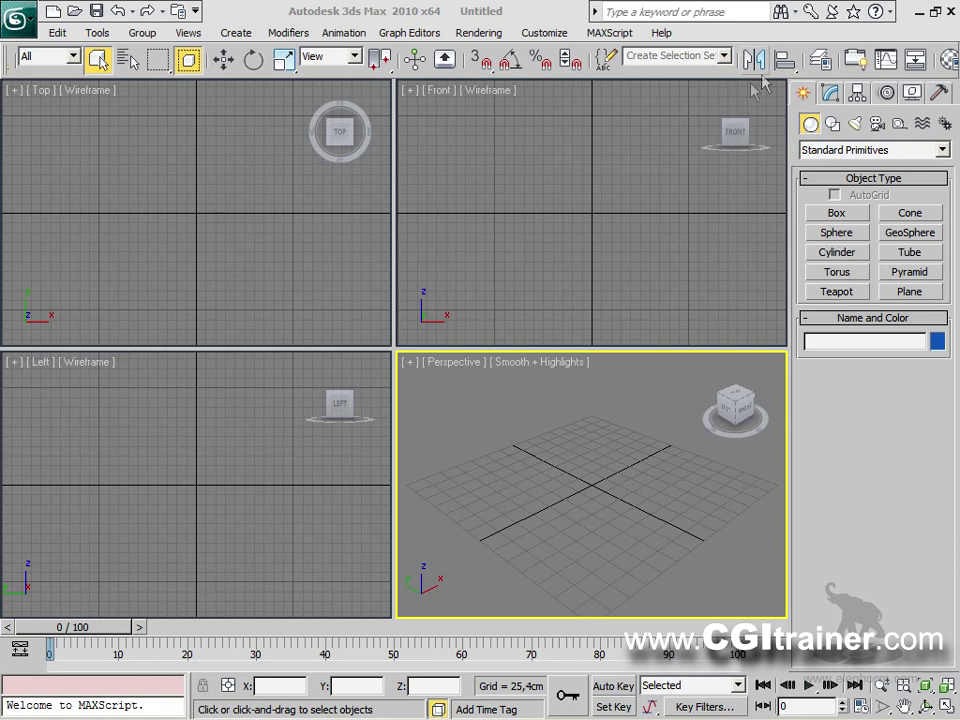
left_click(812, 150)
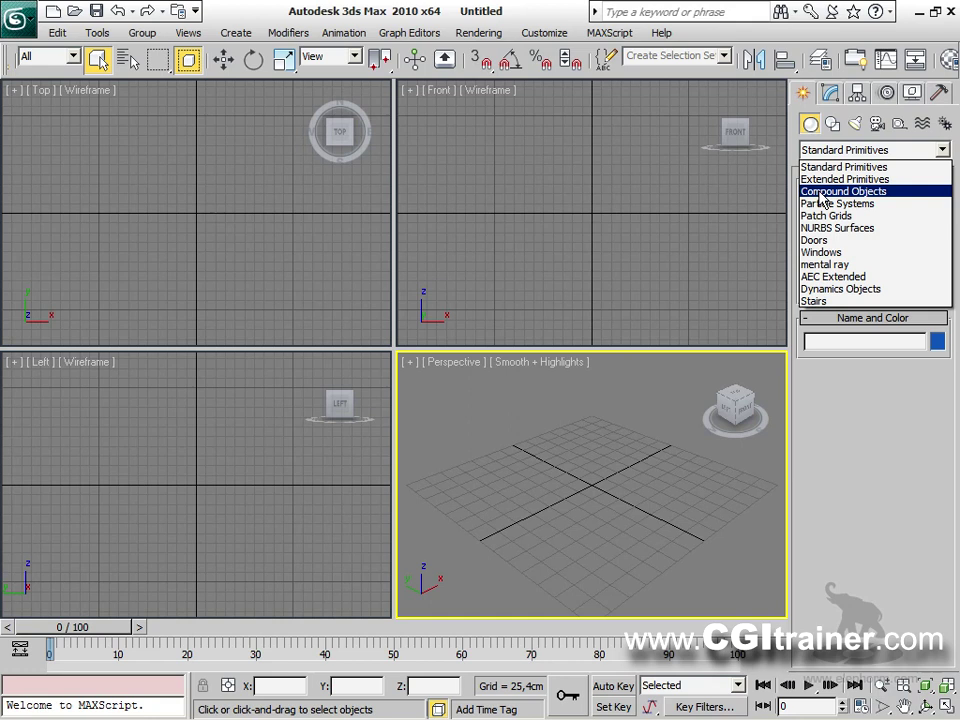
left_click(820, 192)
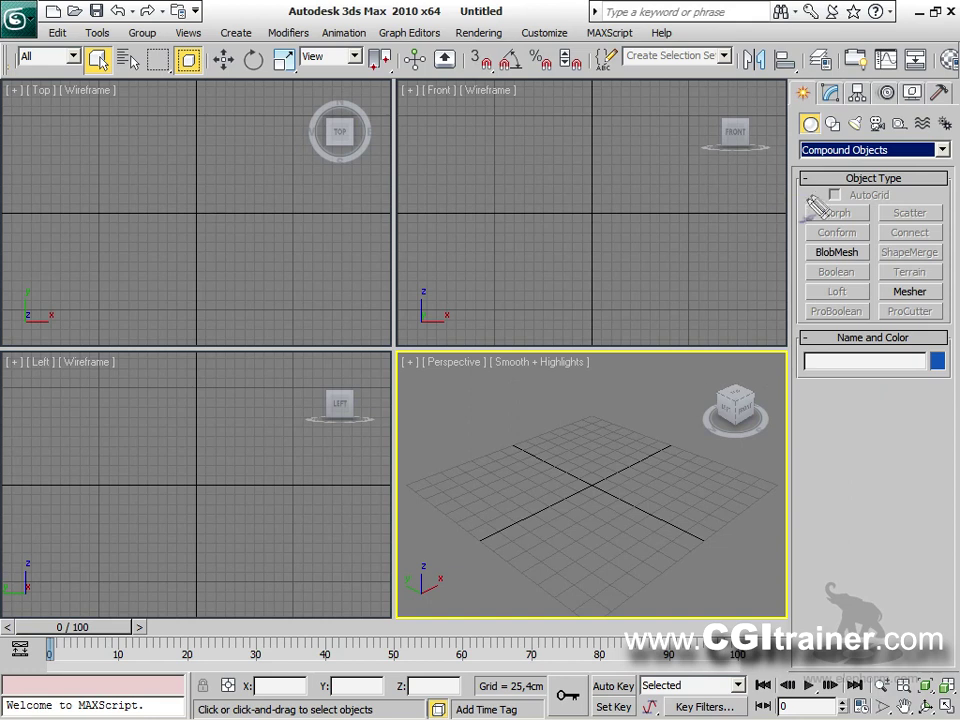
Browse the Morph, Terrain, Connect, Boolean and ProBoolean types, undo, then return to Standard Primitives.
mouse_move(798, 202)
left_mouse_down()
mouse_move(871, 208)
mouse_move(870, 234)
mouse_move(803, 212)
left_mouse_up()
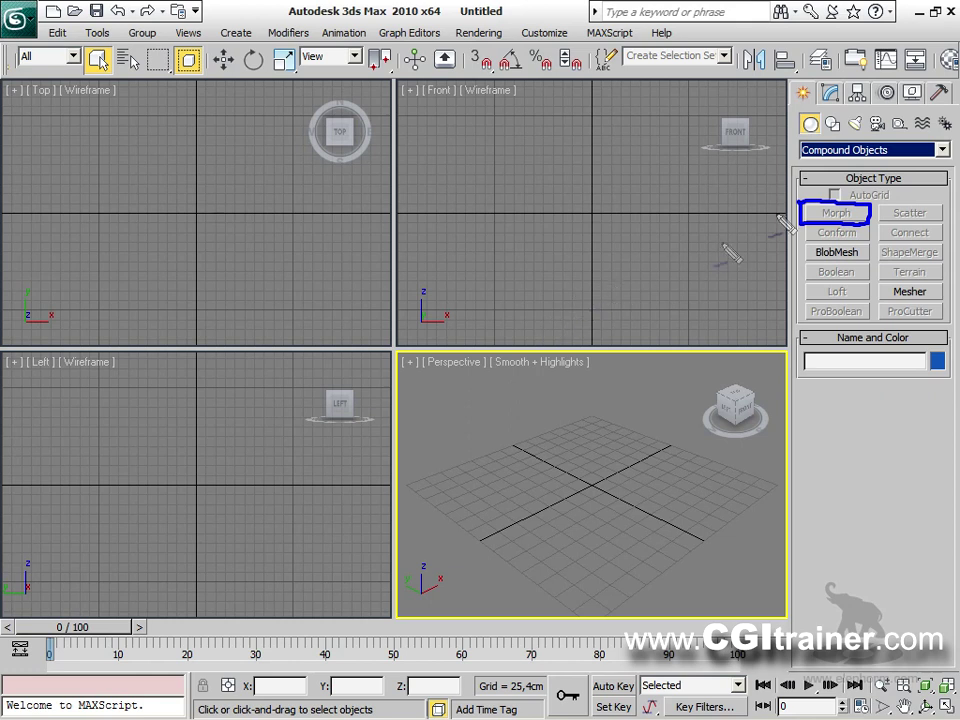
left_click_drag(757, 191, 752, 218)
left_click(750, 234)
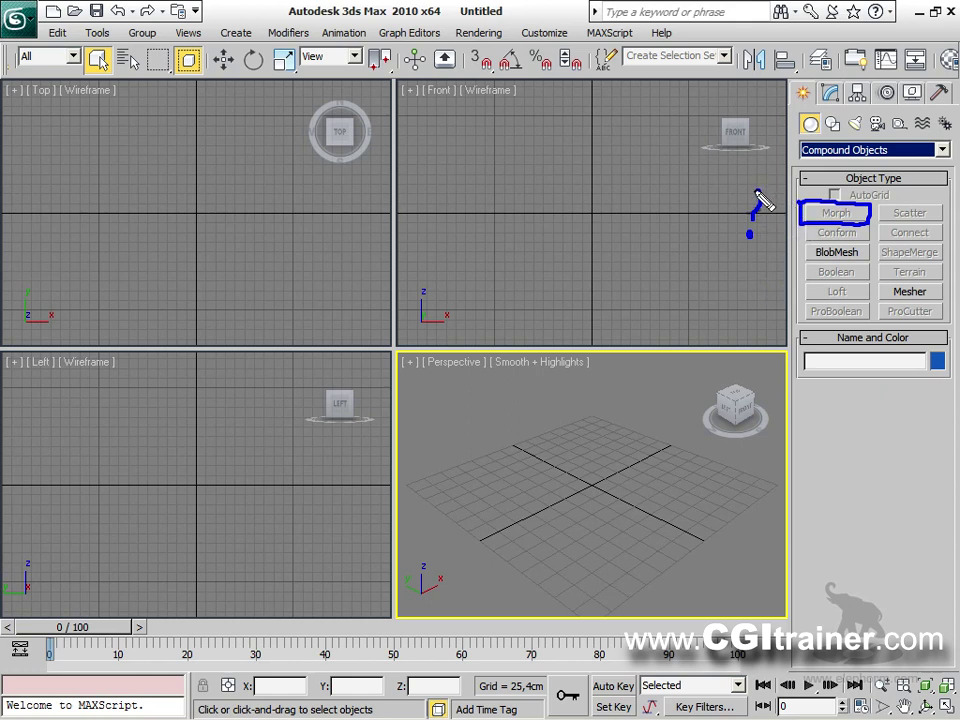
left_click_drag(731, 320, 742, 315)
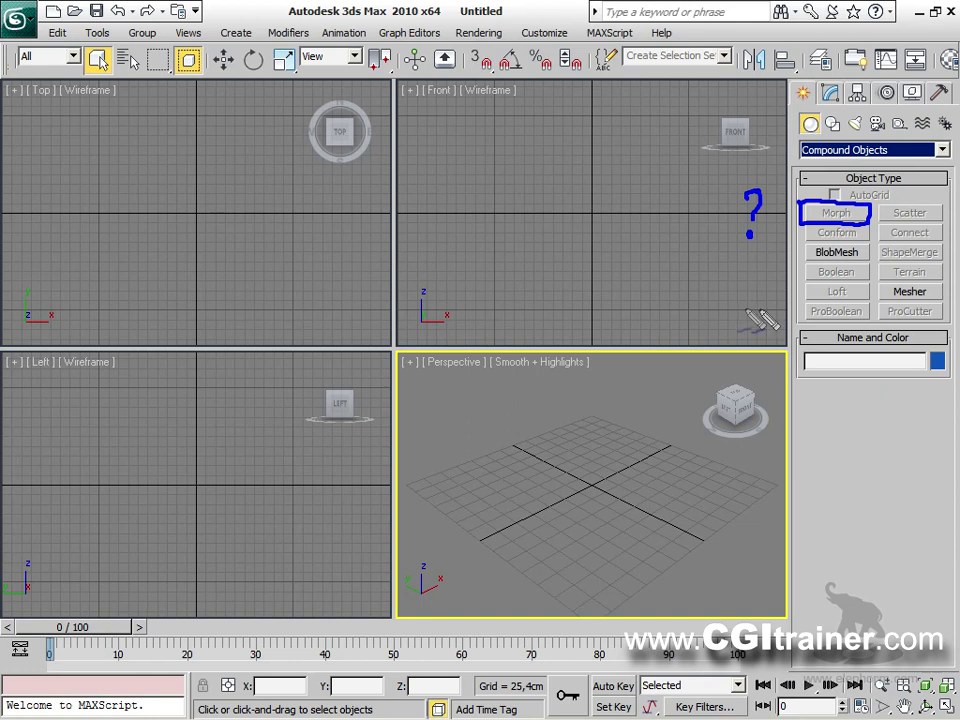
mouse_move(875, 266)
left_mouse_down()
mouse_move(945, 264)
mouse_move(946, 283)
mouse_move(893, 280)
mouse_move(877, 268)
left_mouse_up()
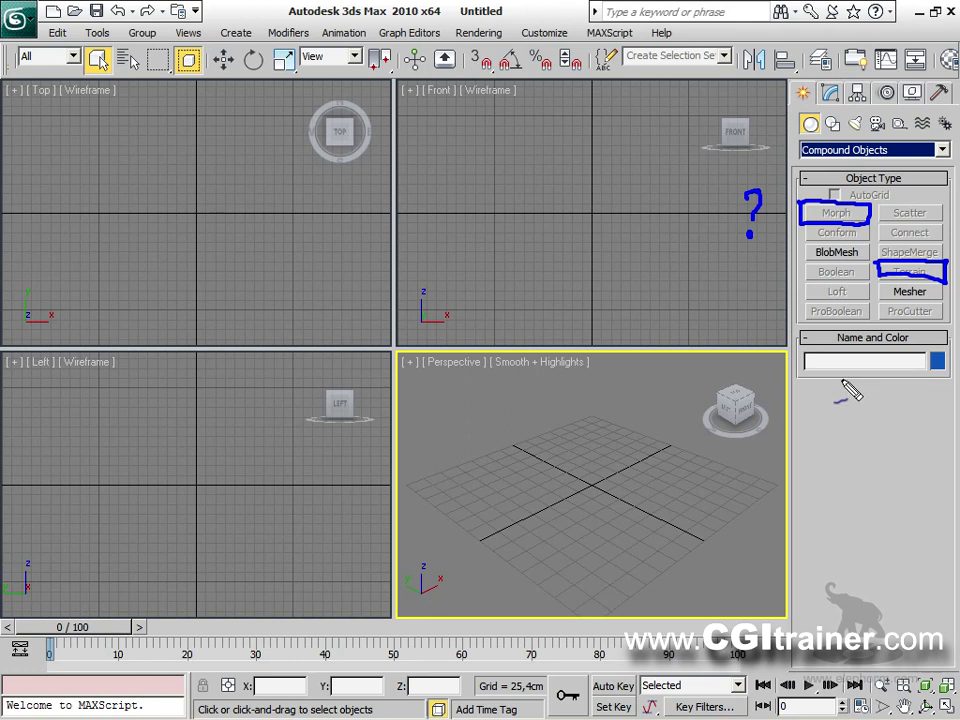
mouse_move(880, 238)
left_mouse_down()
mouse_move(937, 242)
mouse_move(943, 252)
mouse_move(880, 238)
left_mouse_up()
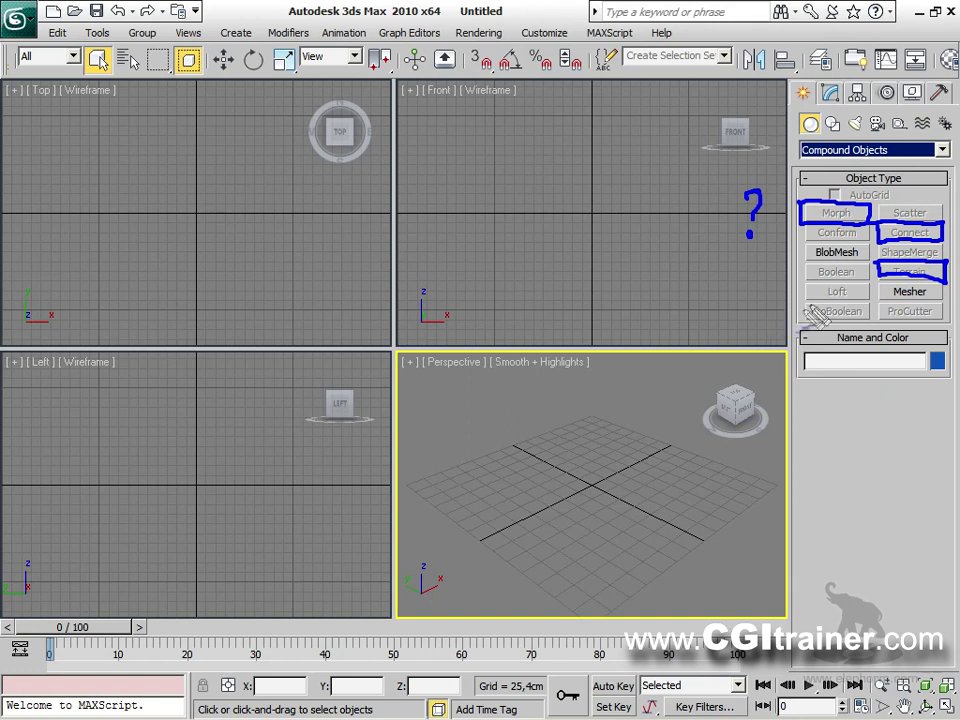
mouse_move(802, 266)
left_mouse_down()
mouse_move(836, 256)
mouse_move(873, 282)
mouse_move(772, 288)
mouse_move(801, 285)
mouse_move(805, 268)
mouse_move(763, 297)
mouse_move(795, 316)
mouse_move(785, 298)
mouse_move(792, 326)
mouse_move(866, 318)
left_mouse_up()
left_click_drag(737, 470, 746, 466)
key("ctrl+z")
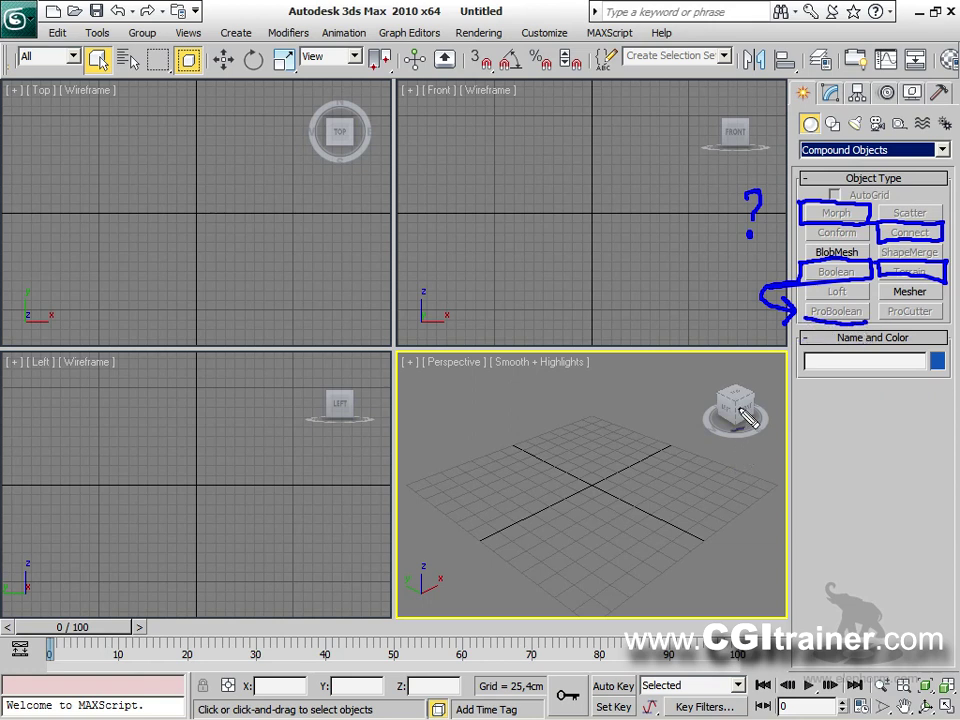
key("Escape")
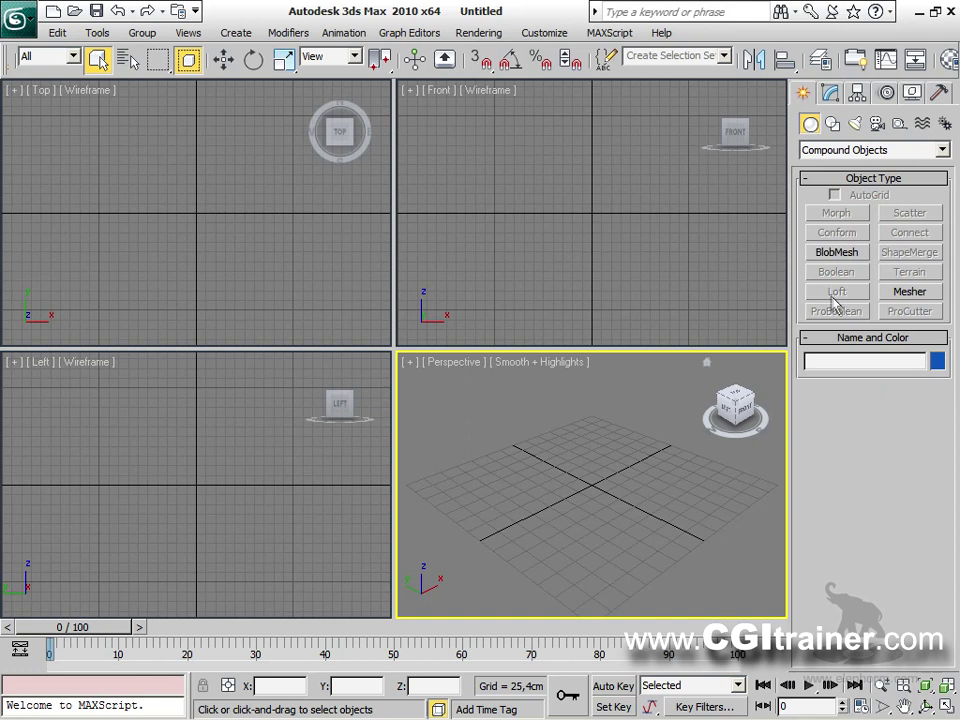
left_click(815, 153)
Create a teapot in the Perspective view and maximize that view with Alt+W.
left_click(858, 161)
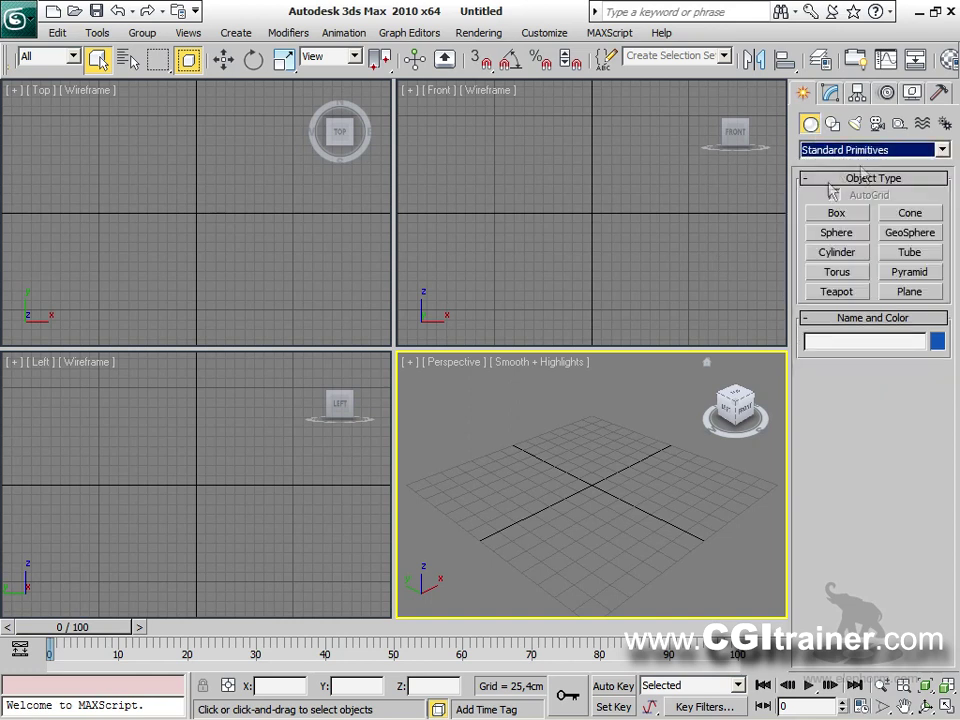
left_click(831, 213)
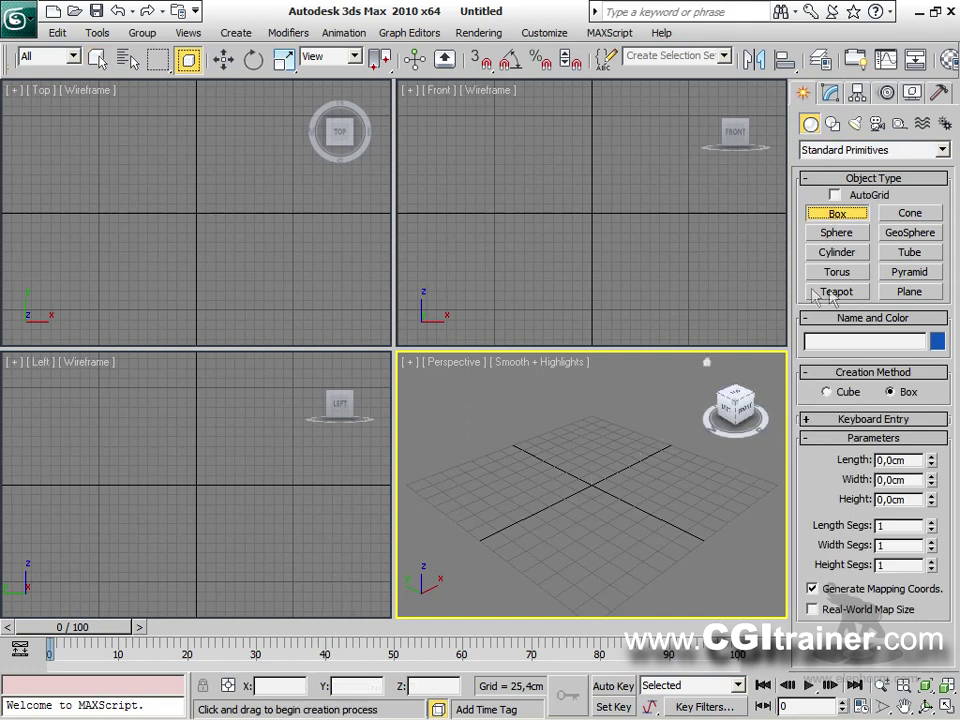
left_click(837, 292)
left_click_drag(440, 480, 470, 458)
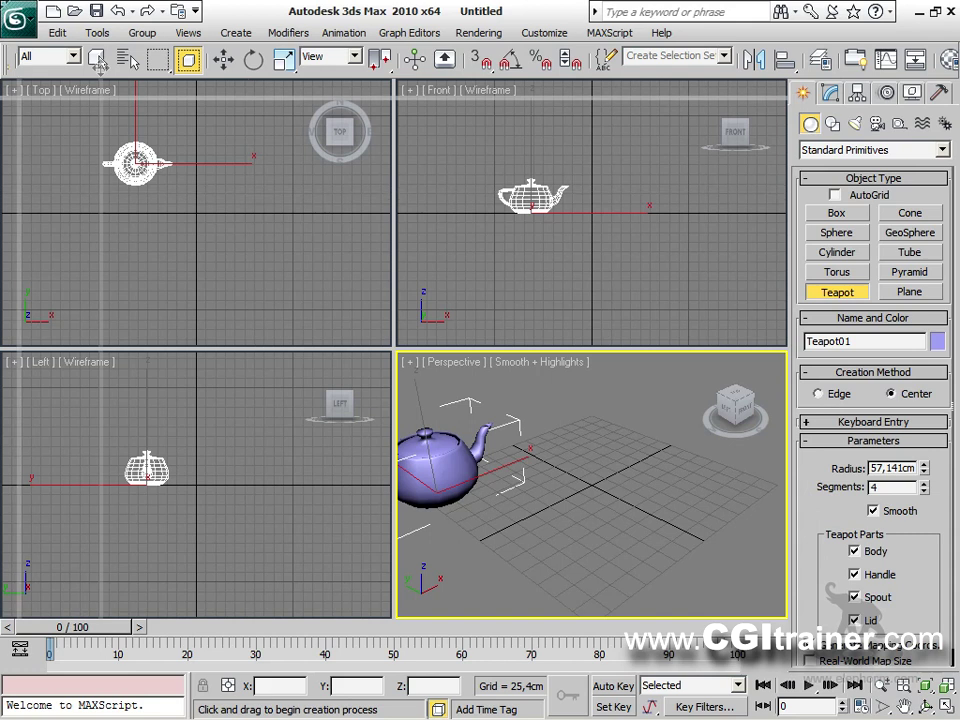
key("alt+w")
middle_click_drag(210, 422, 323, 456)
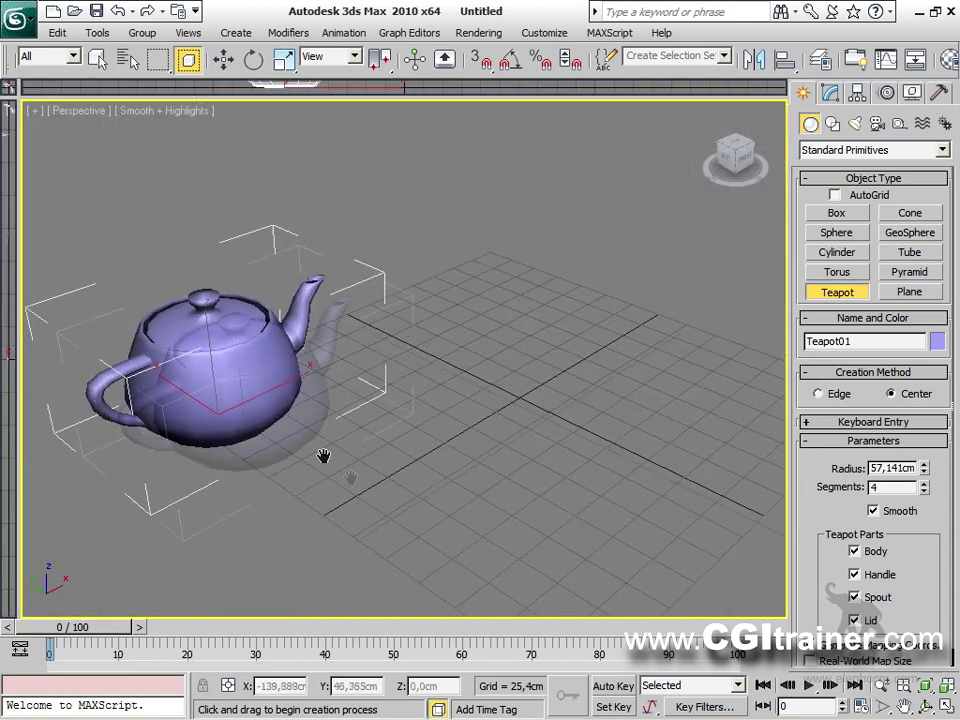
Convert the teapot to an Editable Poly.
right_click(268, 392)
right_click(296, 340)
mouse_move(242, 517)
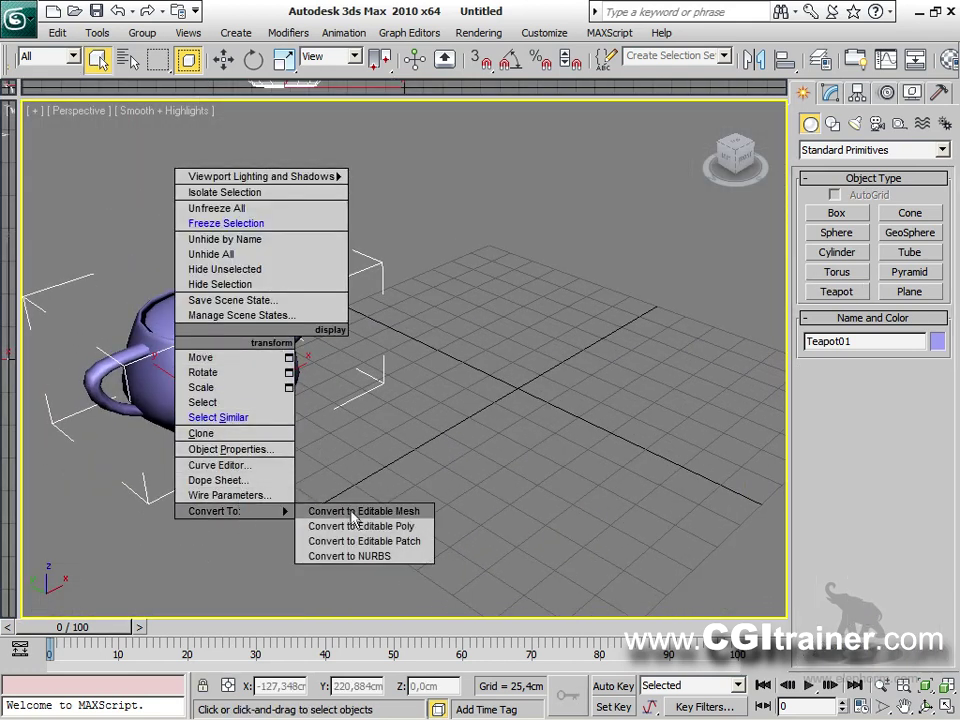
left_click(401, 527)
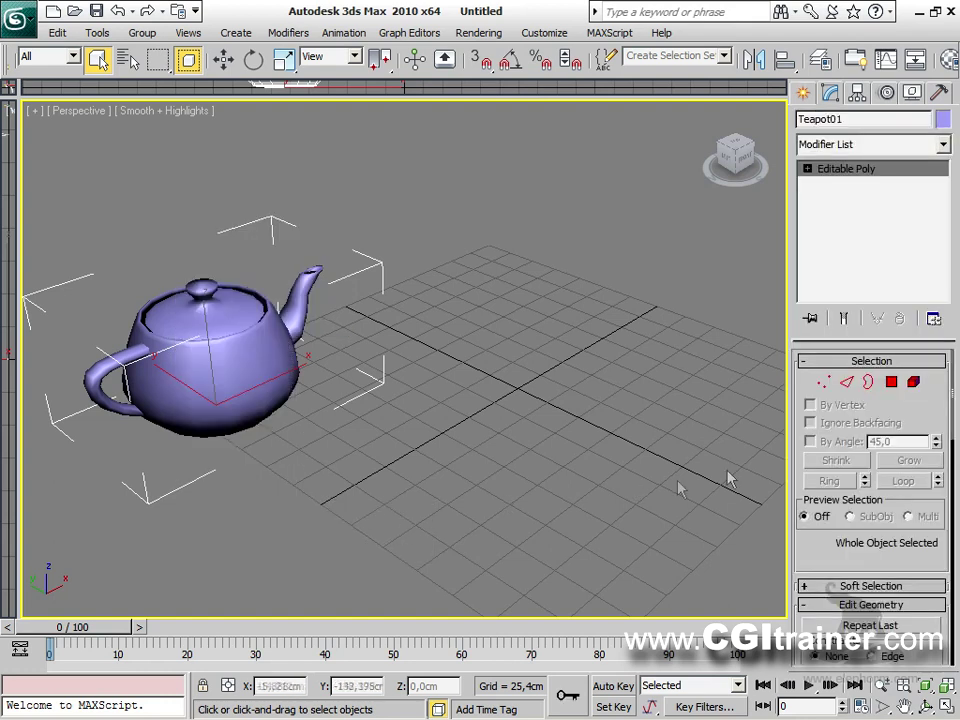
Shift-move the teapot to the right to make three copies in a row.
right_click(238, 386)
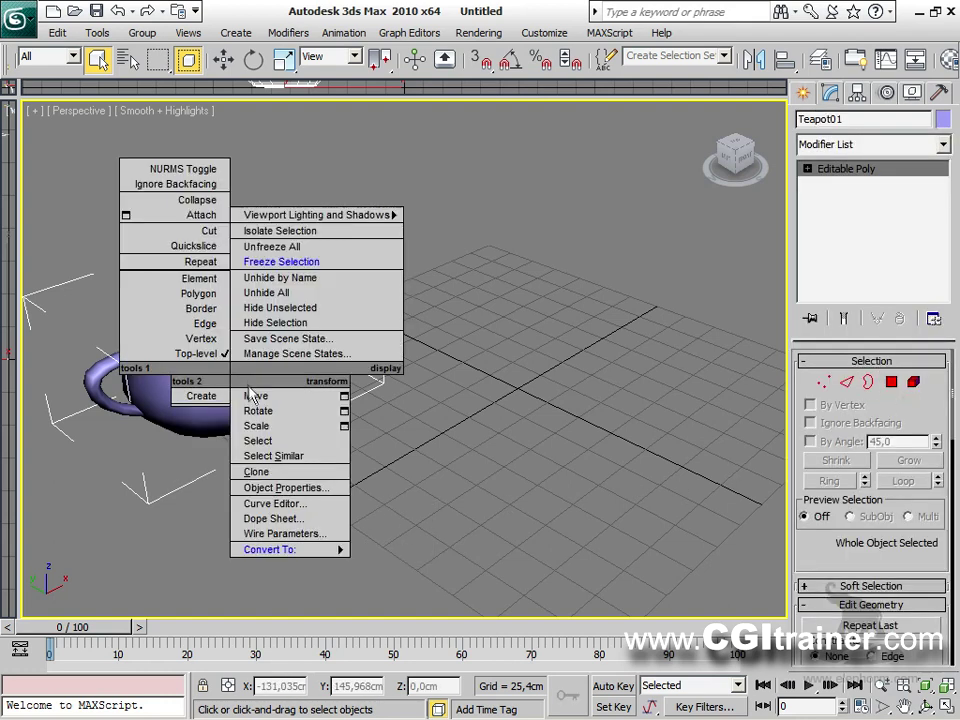
left_click(252, 395)
left_click_drag(256, 390, 490, 278, "shift")
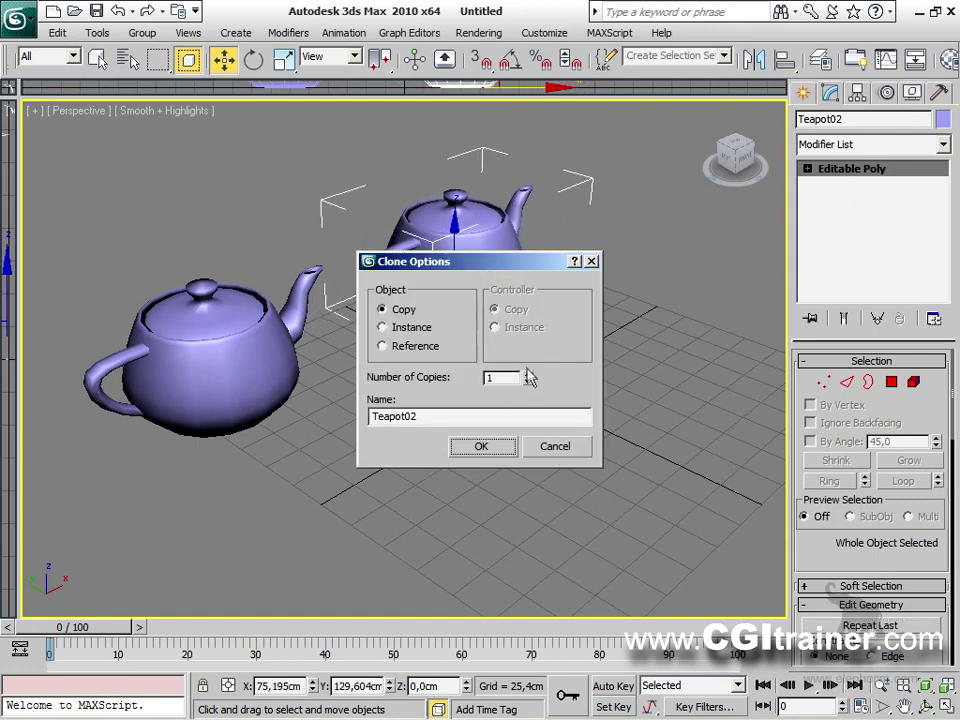
left_click(505, 445)
mouse_move(624, 414)
middle_mouse_down()
mouse_move(439, 542)
mouse_move(409, 532)
middle_mouse_up()
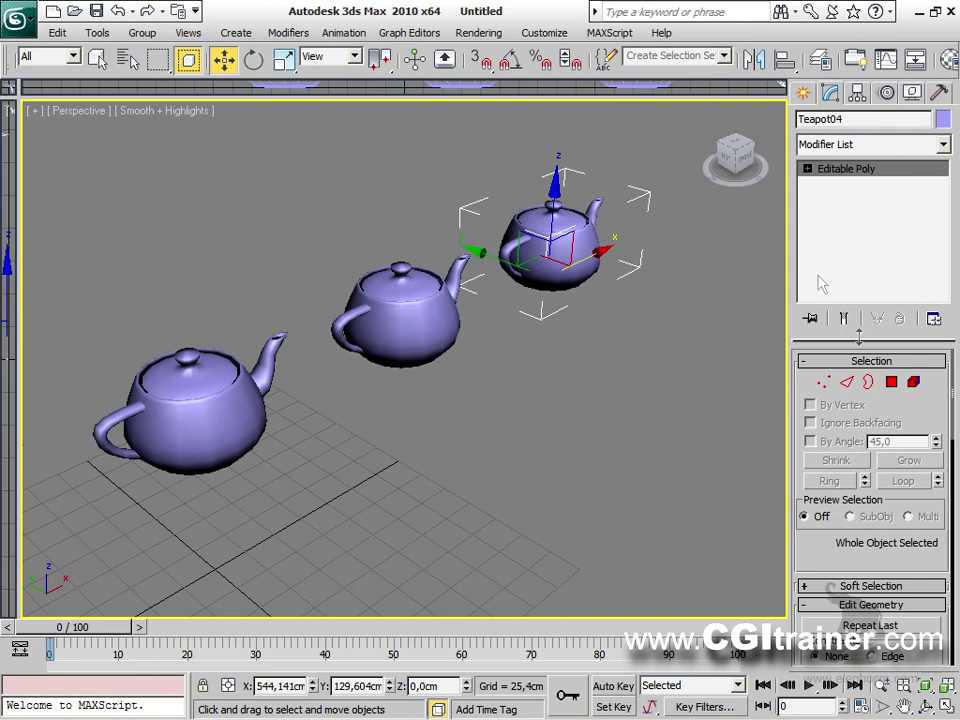
In Element mode, lift the lid off the front teapot.
left_click(915, 382)
left_click(552, 208)
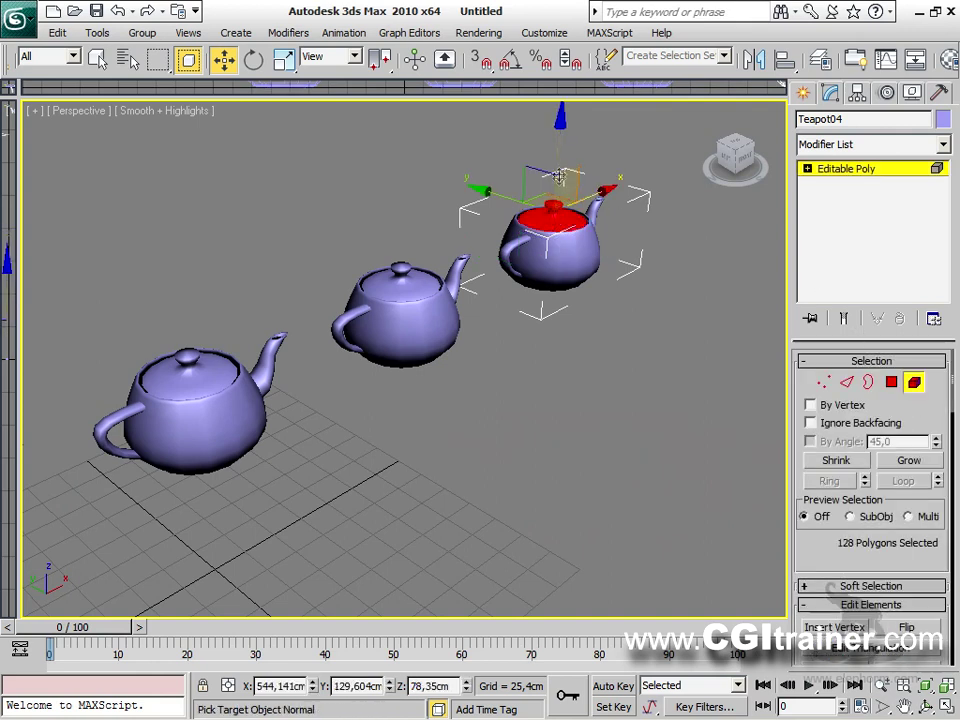
mouse_move(558, 158)
left_mouse_down()
mouse_move(560, 100)
mouse_move(558, 140)
left_mouse_up()
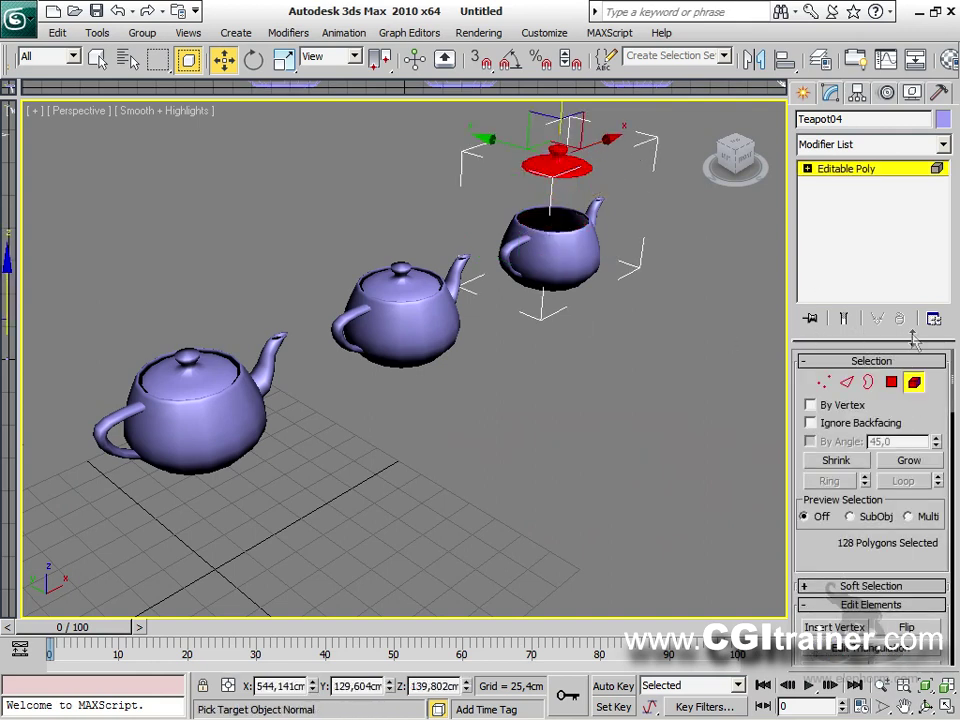
left_click(915, 382)
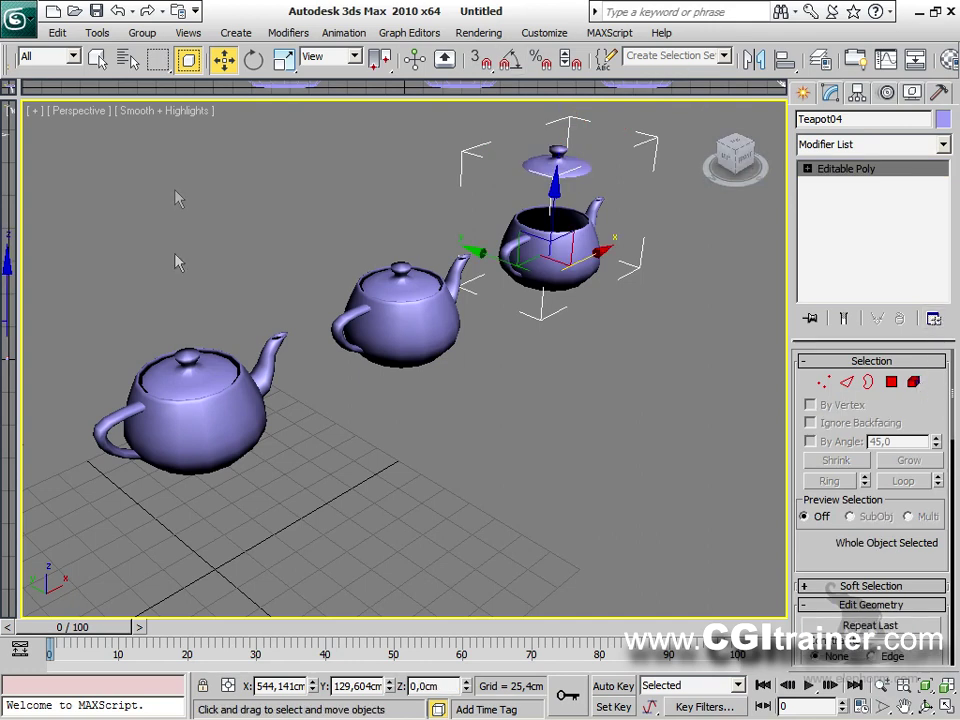
Pull the spout and handle away from the middle teapot.
left_click(381, 333)
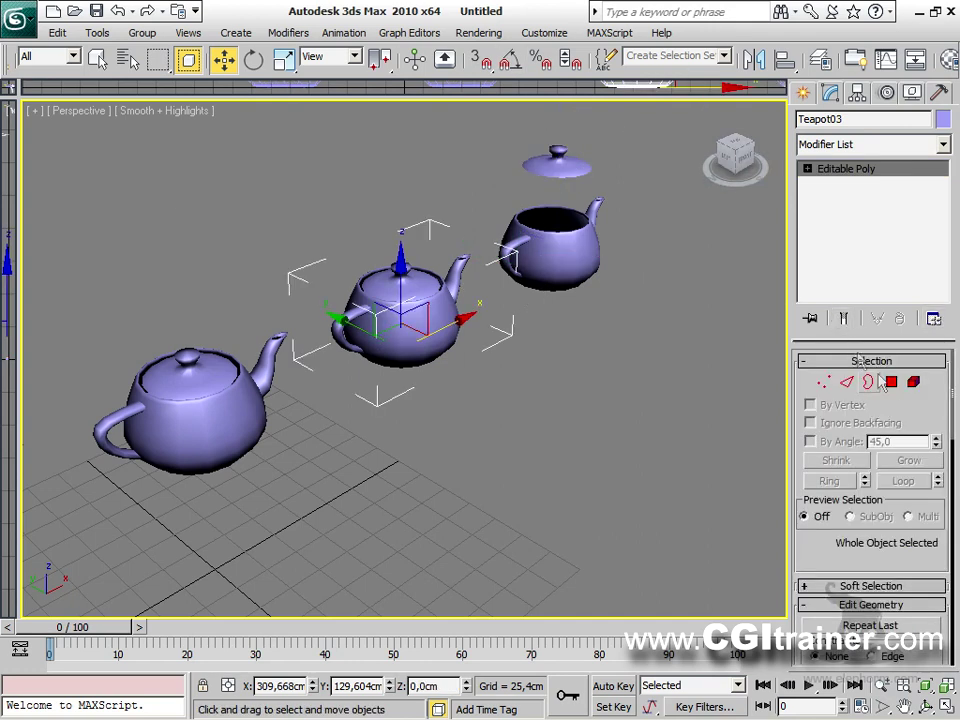
left_click(913, 383)
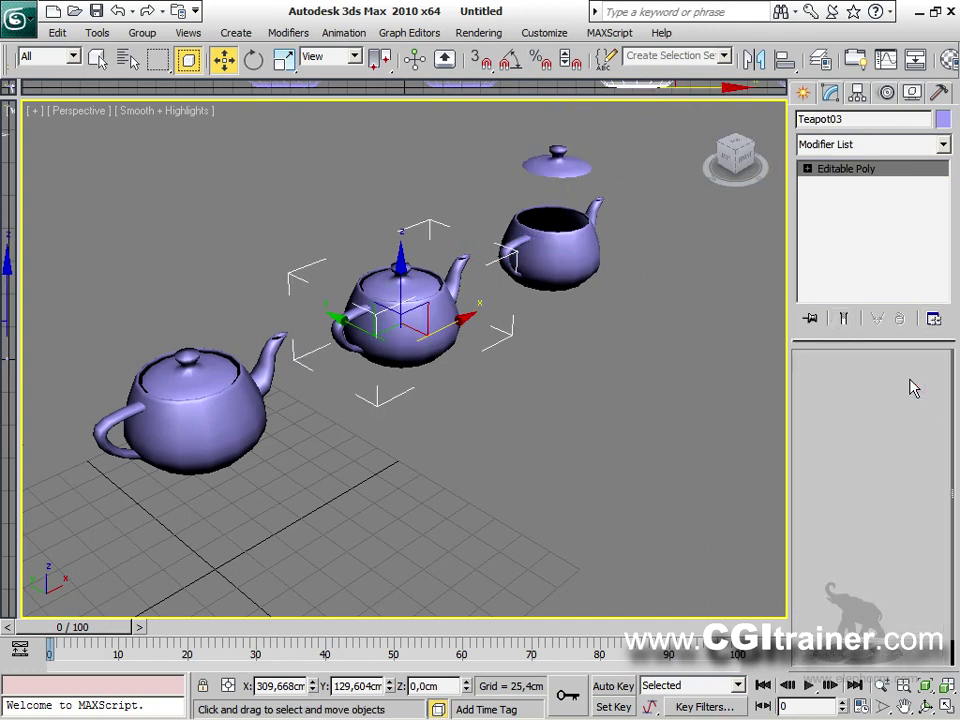
left_click(453, 283)
left_click_drag(456, 272, 516, 245)
left_click(343, 318)
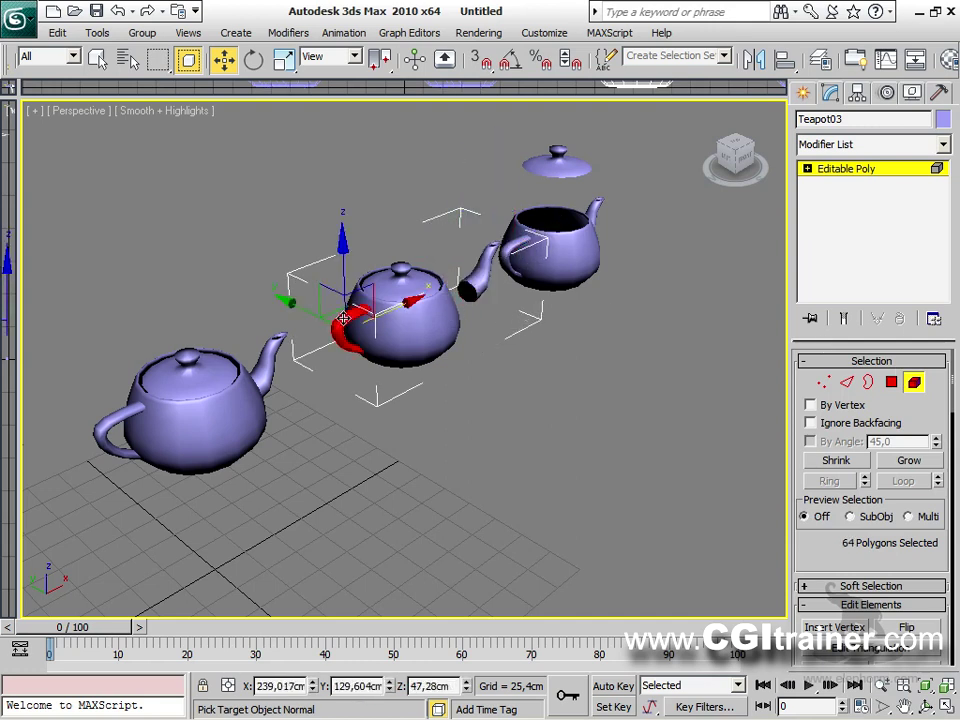
mouse_move(395, 309)
left_mouse_down()
mouse_move(375, 312)
mouse_move(405, 326)
left_mouse_up()
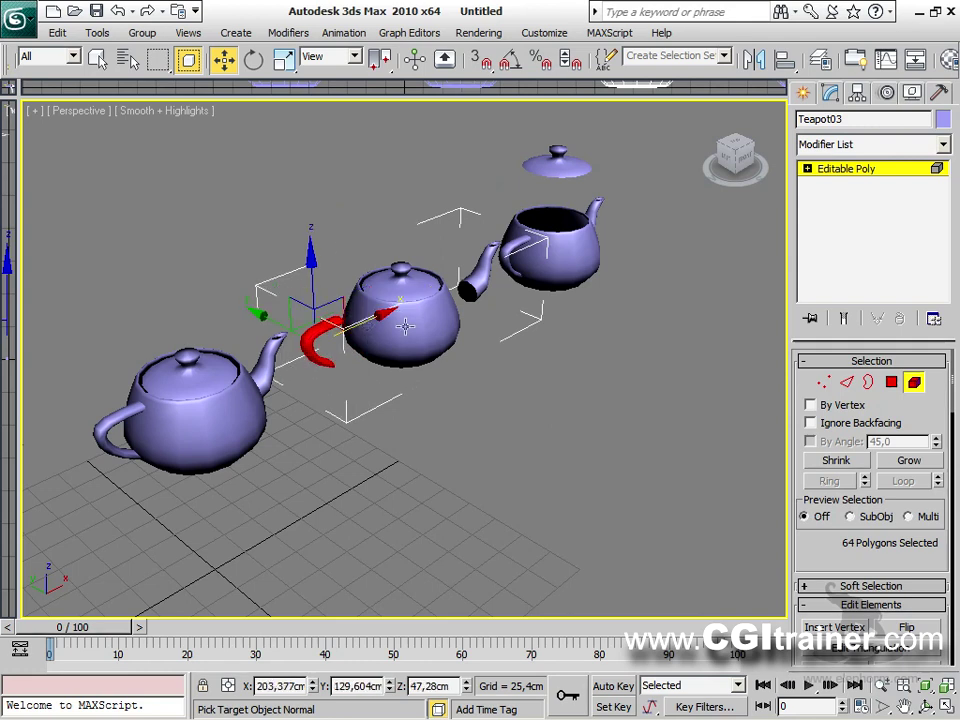
left_click(913, 381)
Nudge Teapot02 left and scale all its elements flat vertically.
left_click(202, 411)
middle_click_drag(236, 450, 257, 456)
scroll(330, 390, "down", 2)
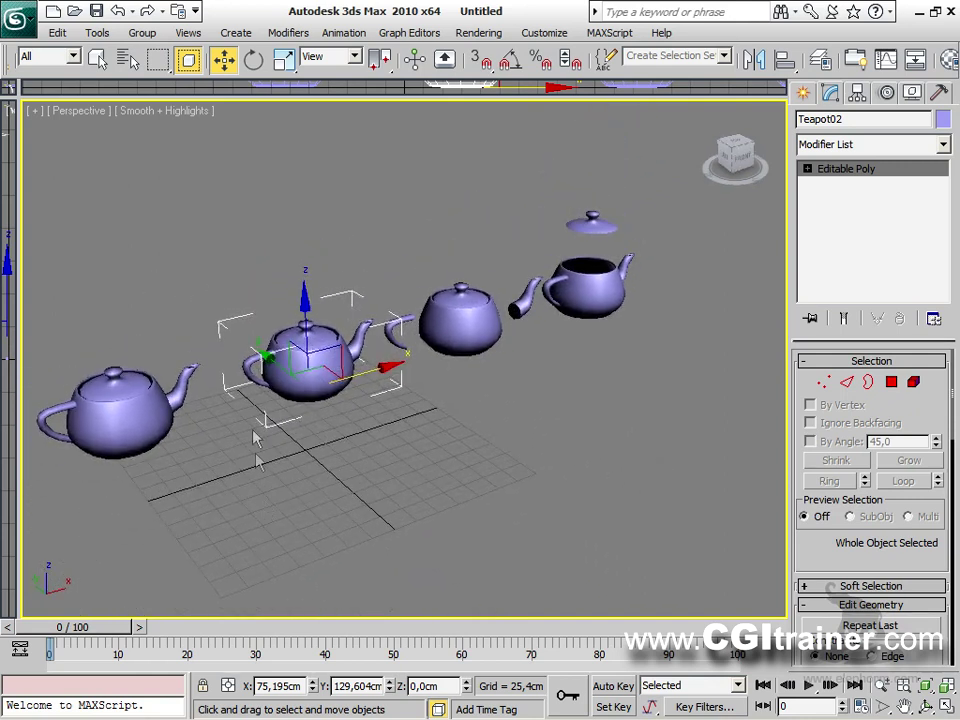
left_click_drag(368, 373, 357, 378)
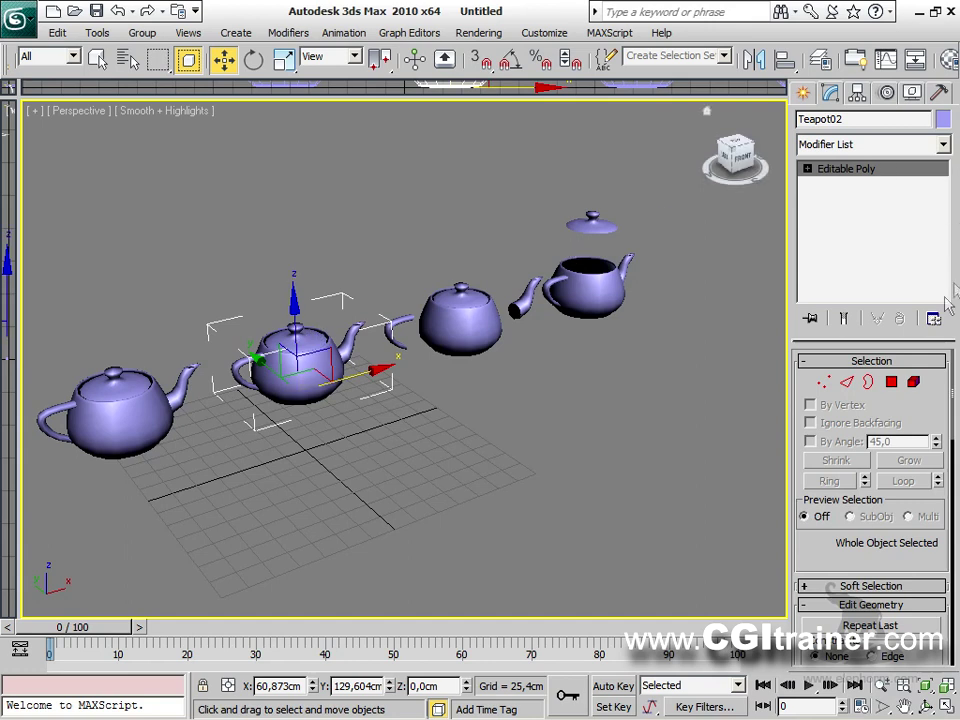
left_click(913, 382)
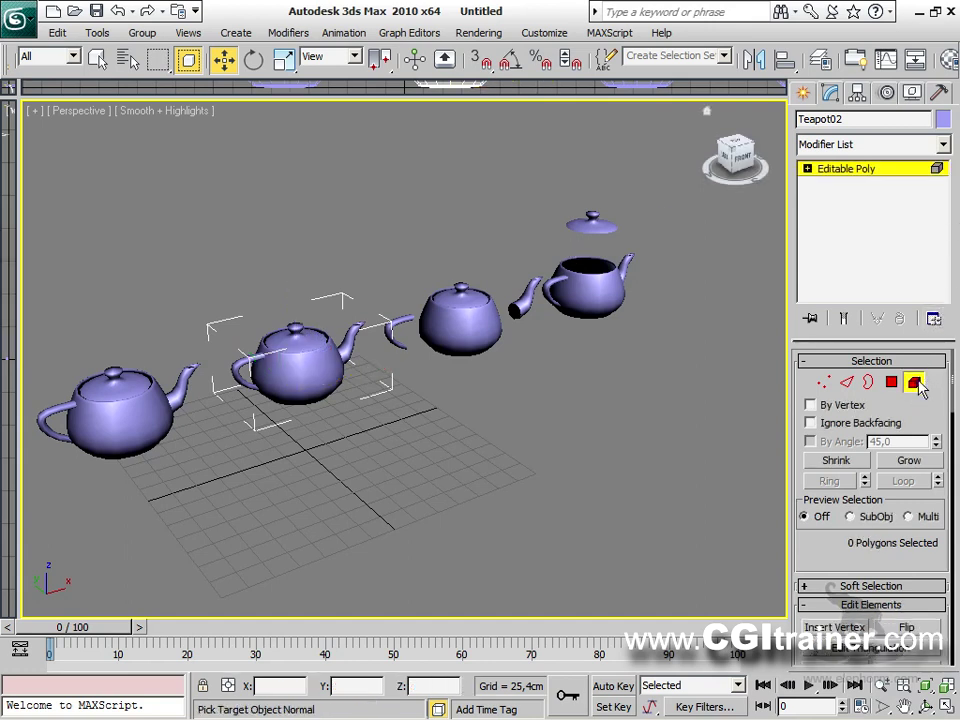
key("ctrl+a")
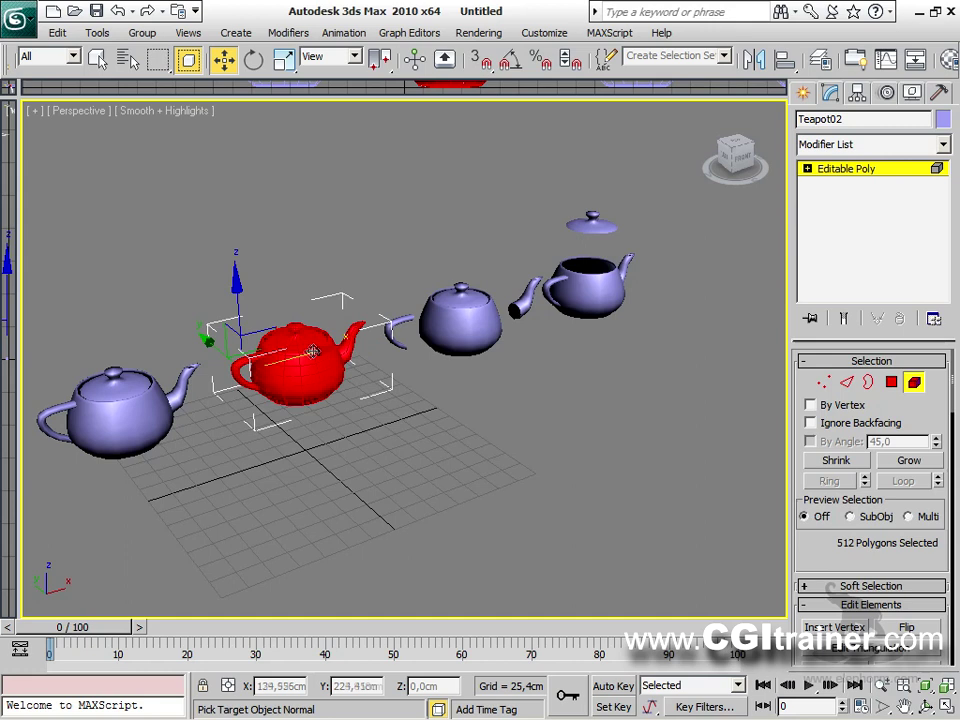
right_click(307, 346)
left_click(336, 399)
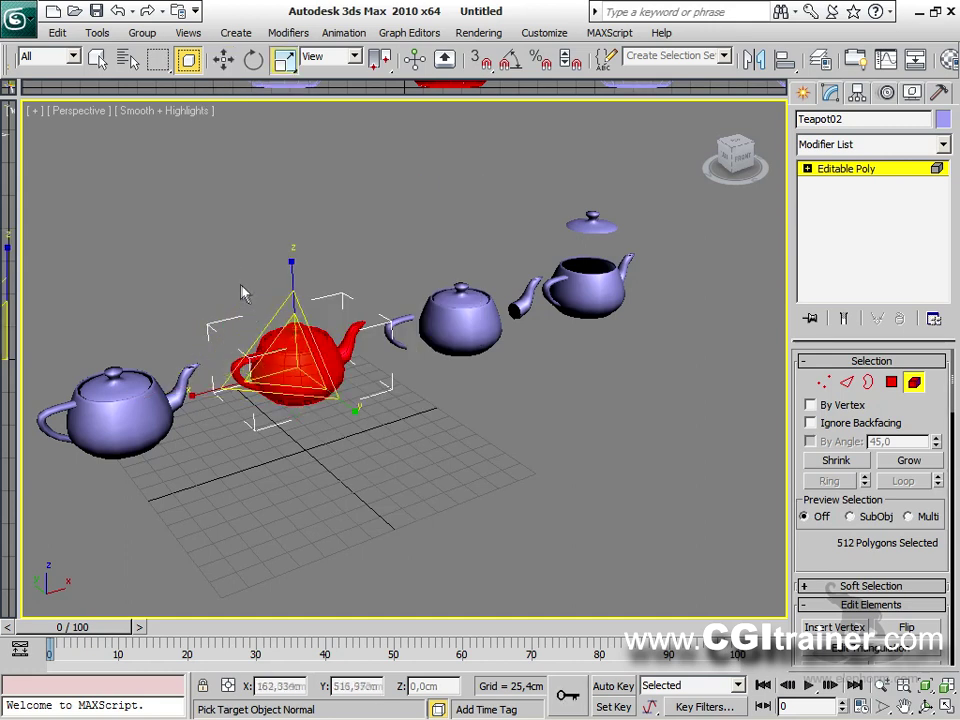
left_click_drag(287, 256, 314, 360)
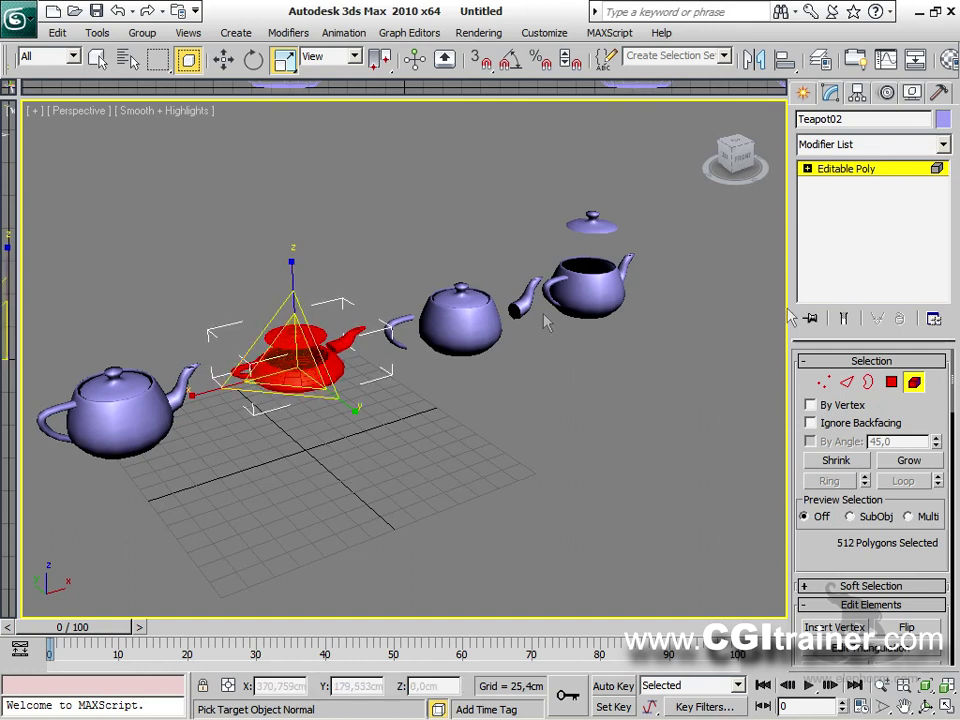
left_click(914, 383)
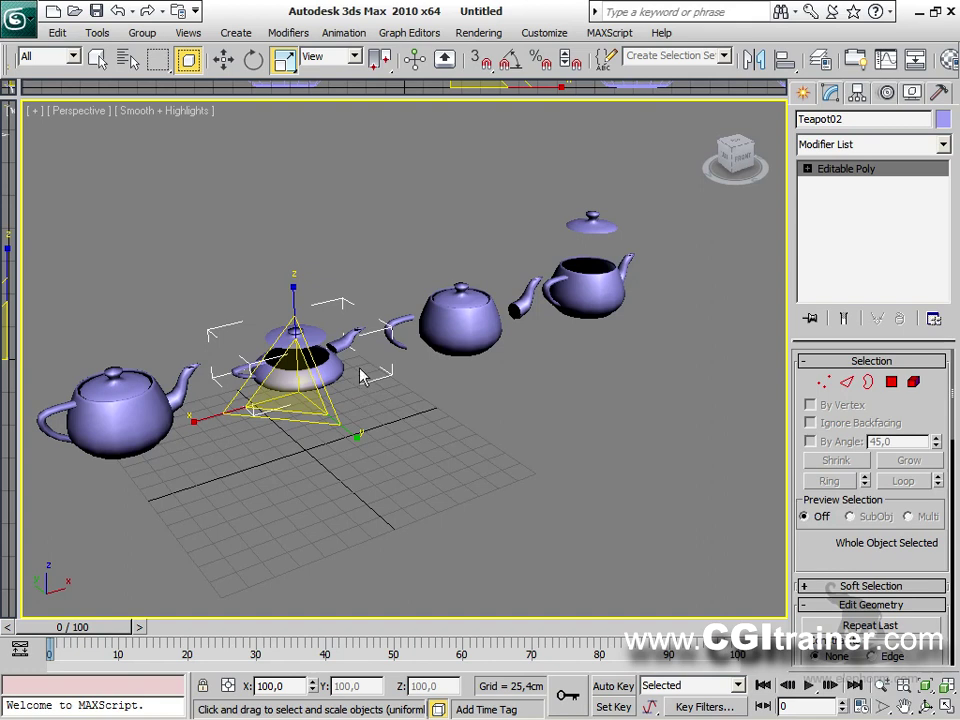
Orbit to eye level, select Teapot01 and hide the home grid.
left_click(510, 469)
middle_click_drag(515, 475, 506, 422, "alt")
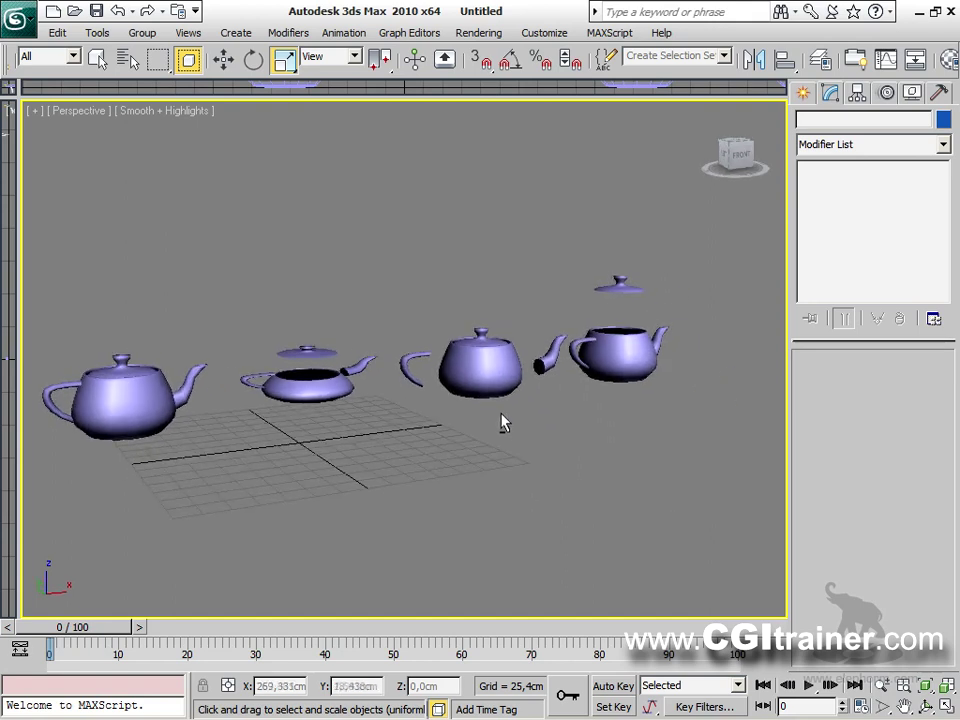
left_click(151, 396)
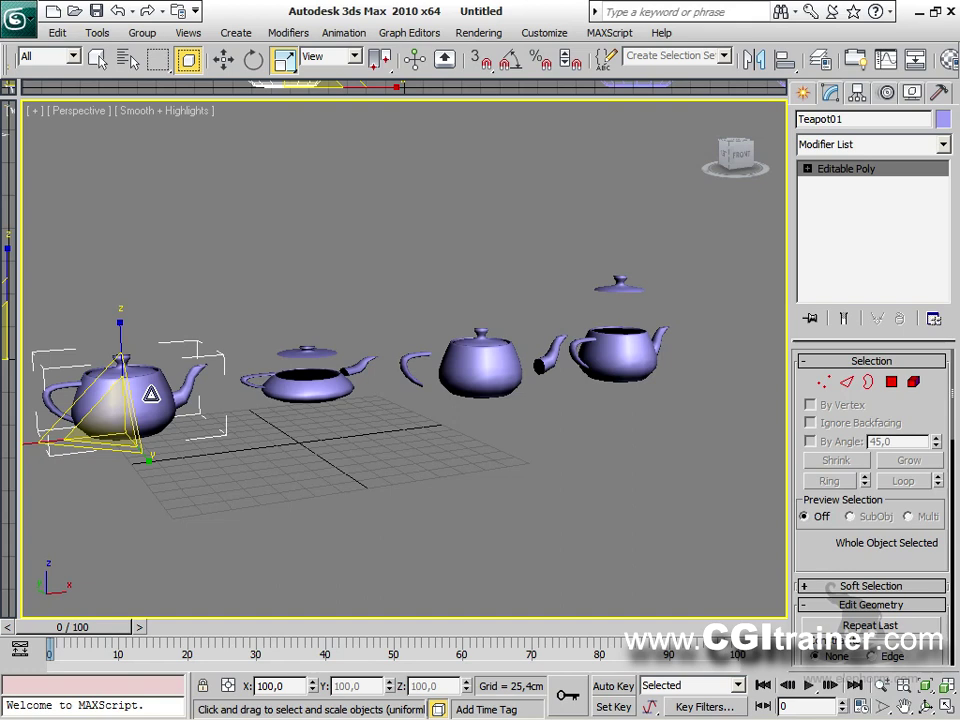
key("g")
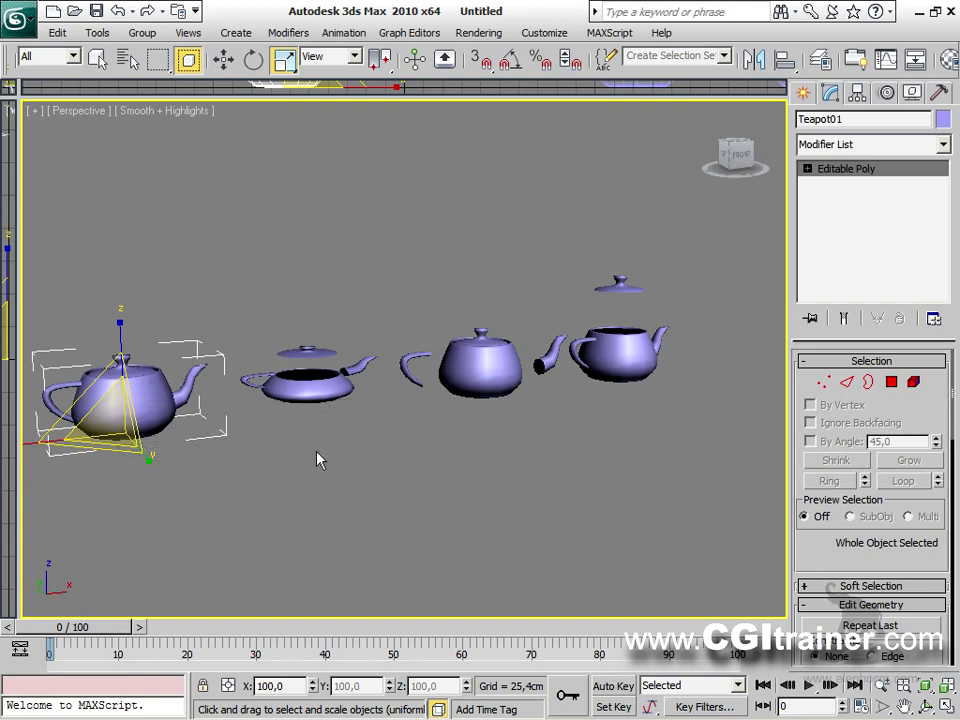
Make the left teapot a Morph compound object and pick the flattened teapot as a target.
left_click(802, 93)
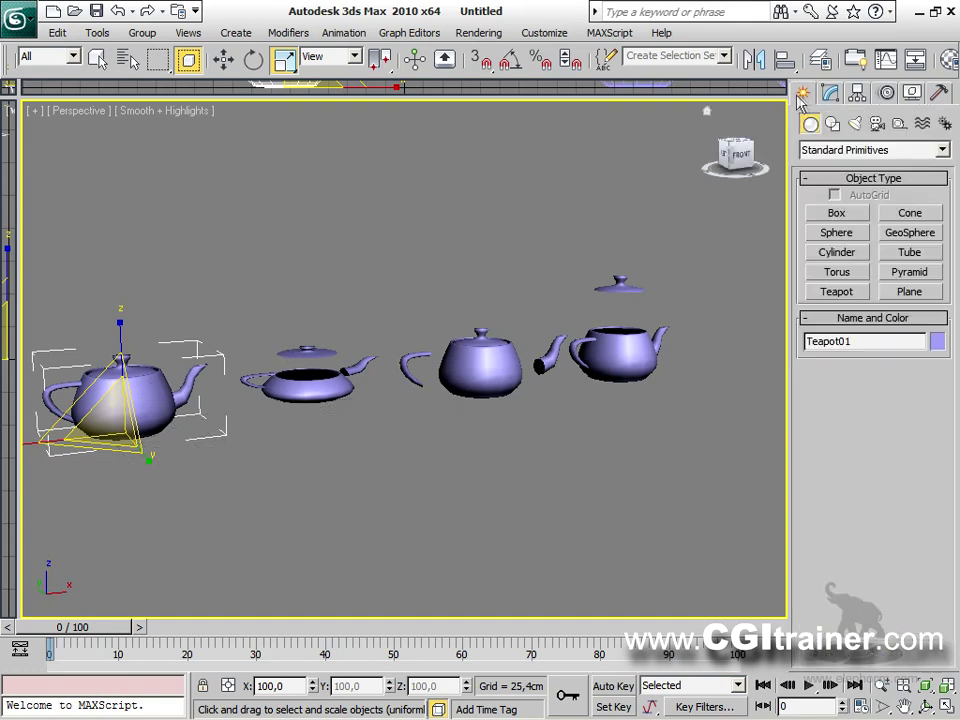
left_click(821, 152)
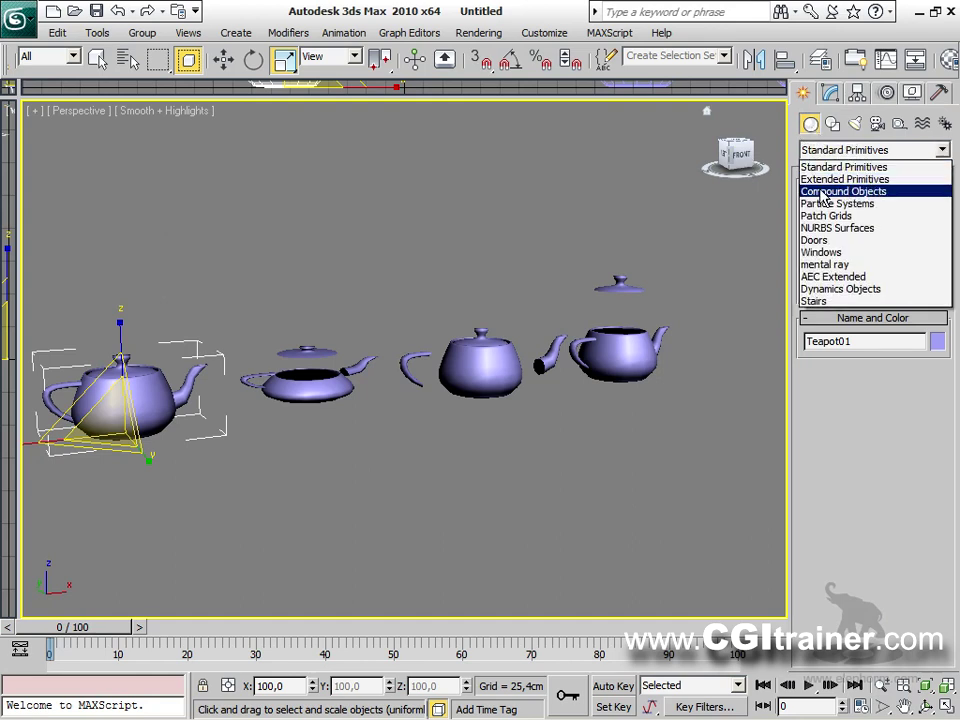
left_click(830, 191)
left_click(836, 214)
left_click(864, 417)
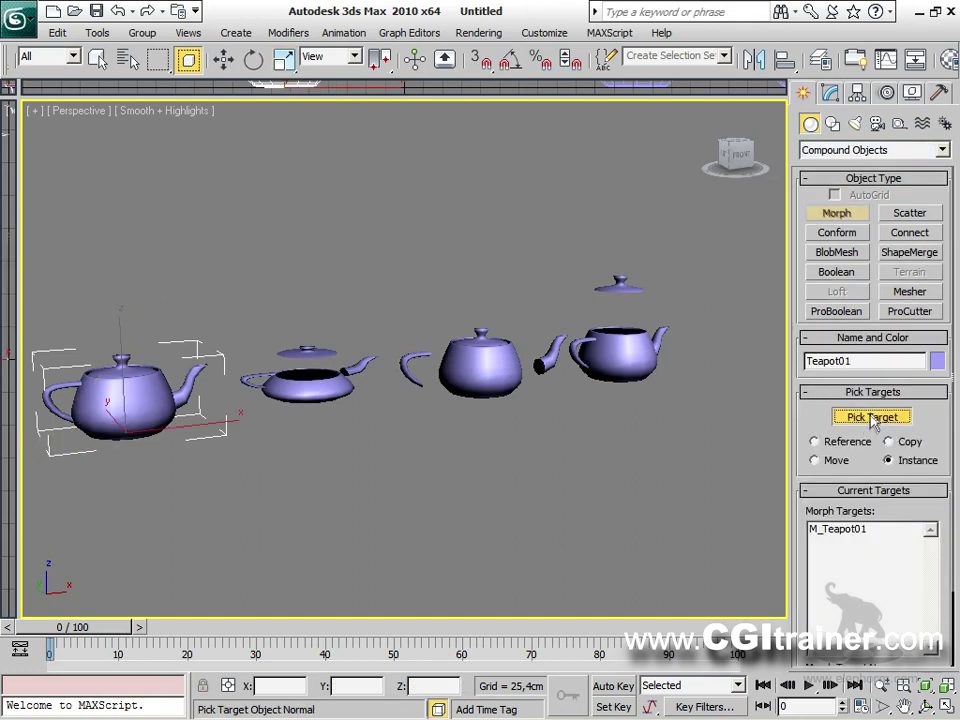
left_click(306, 396)
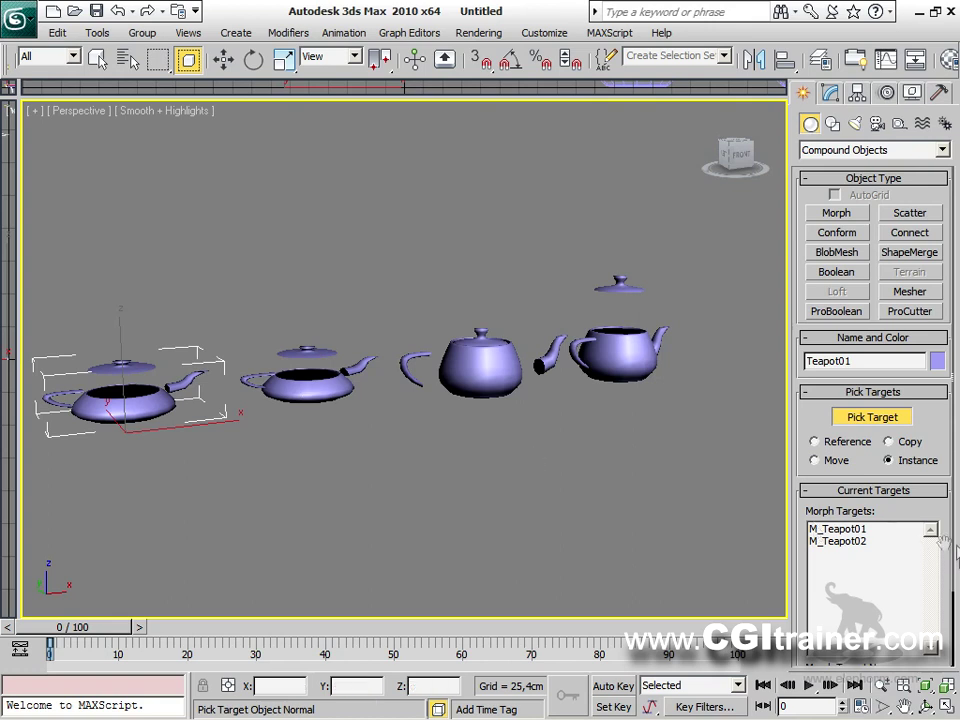
left_click_drag(942, 549, 935, 444)
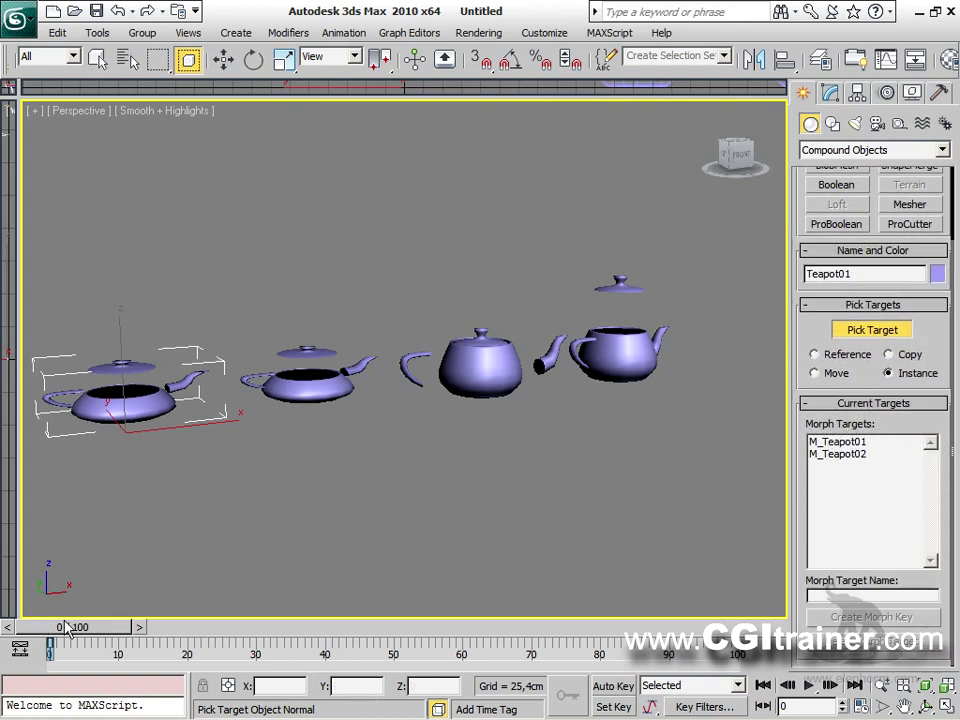
Undo that target and re-add the flattened teapot as a morph target at frame 20.
mouse_move(70, 627)
left_mouse_down()
mouse_move(95, 636)
mouse_move(202, 630)
mouse_move(60, 627)
left_mouse_up()
key("ctrl+z")
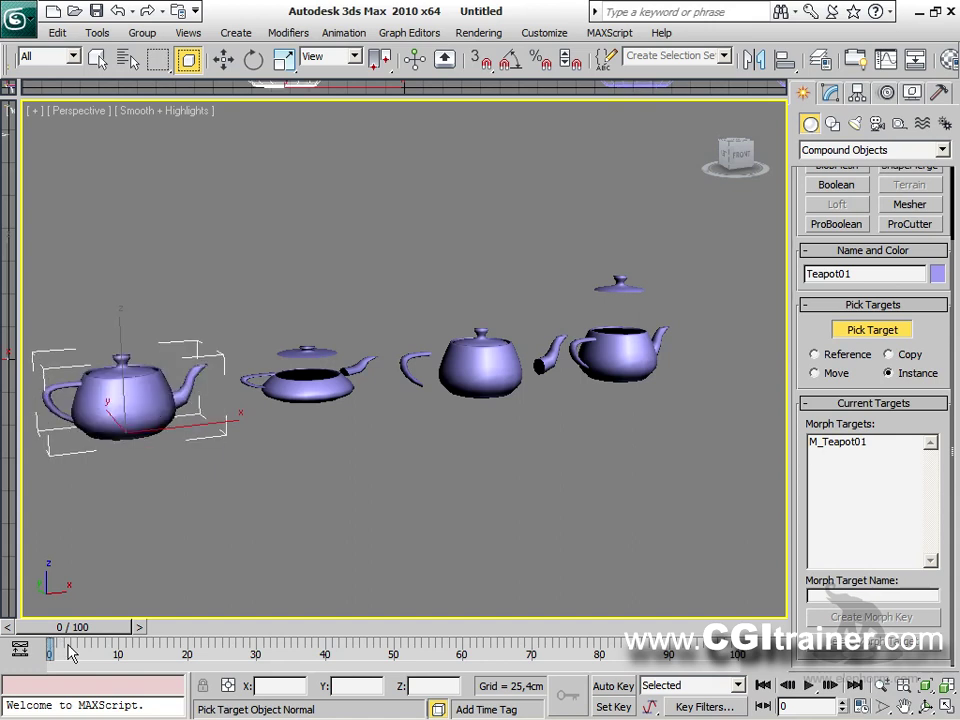
left_click_drag(85, 632, 208, 628)
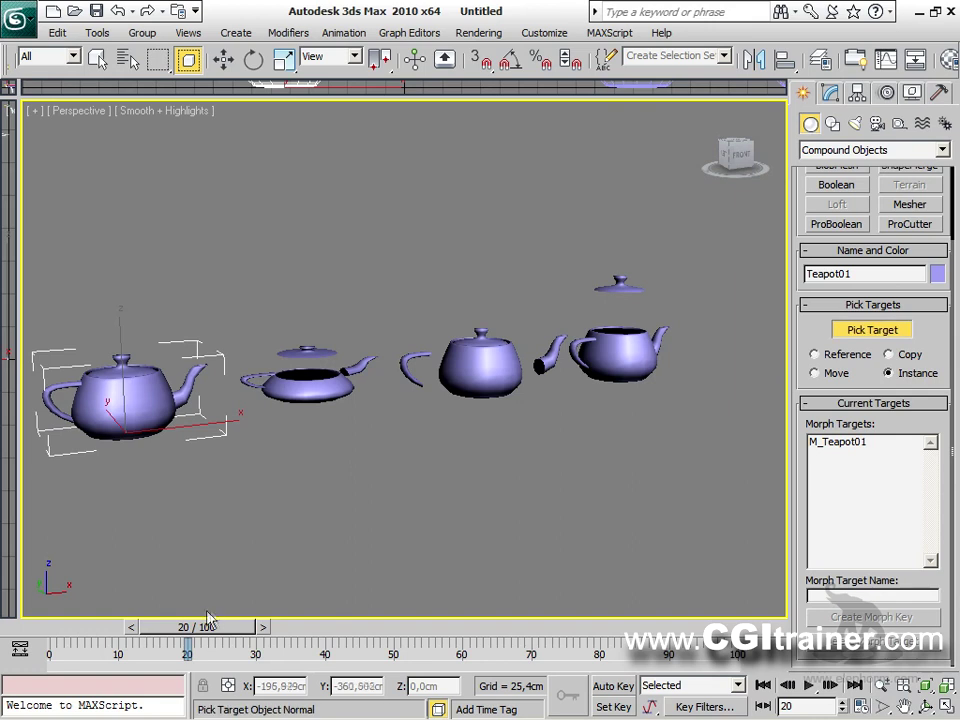
left_click(291, 388)
left_click_drag(230, 622, 272, 564)
Add the third and fourth teapots as morph targets, then scrub to frame 26.
left_click(462, 367)
left_click(636, 355)
left_click(484, 628)
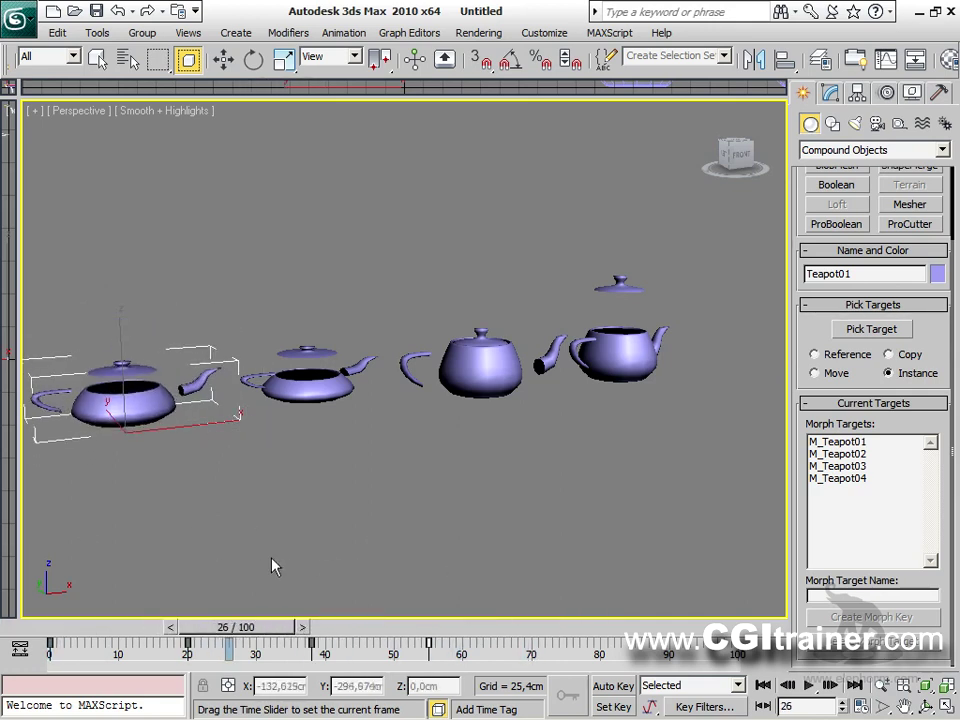
middle_click_drag(339, 489, 407, 474)
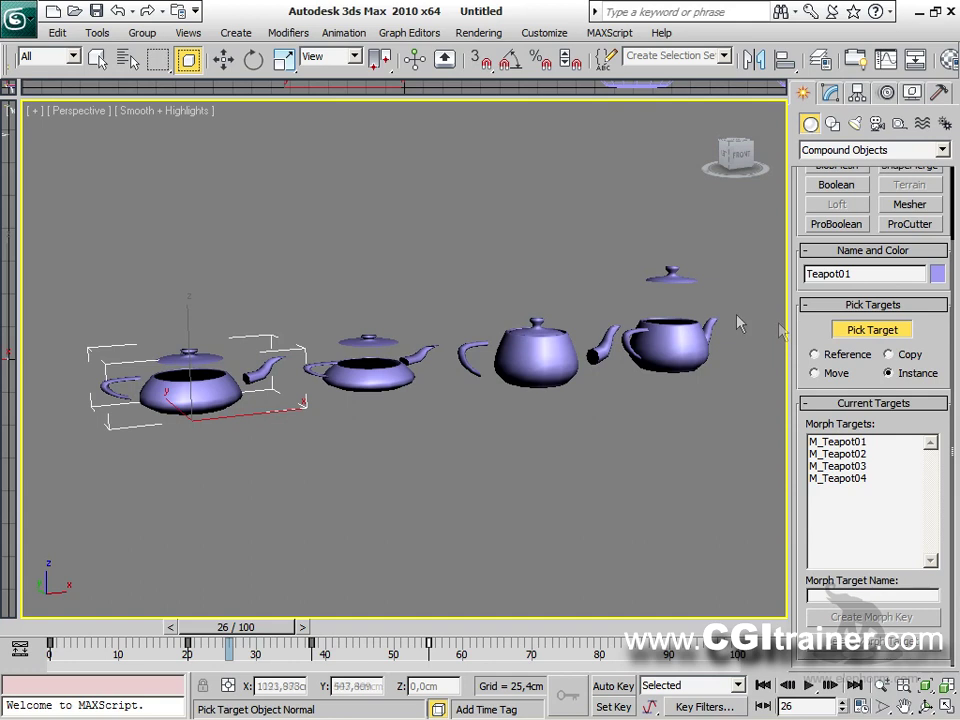
key("w")
mouse_move(390, 523)
middle_mouse_down("alt")
mouse_move(364, 511)
mouse_move(387, 522)
middle_mouse_up("alt")
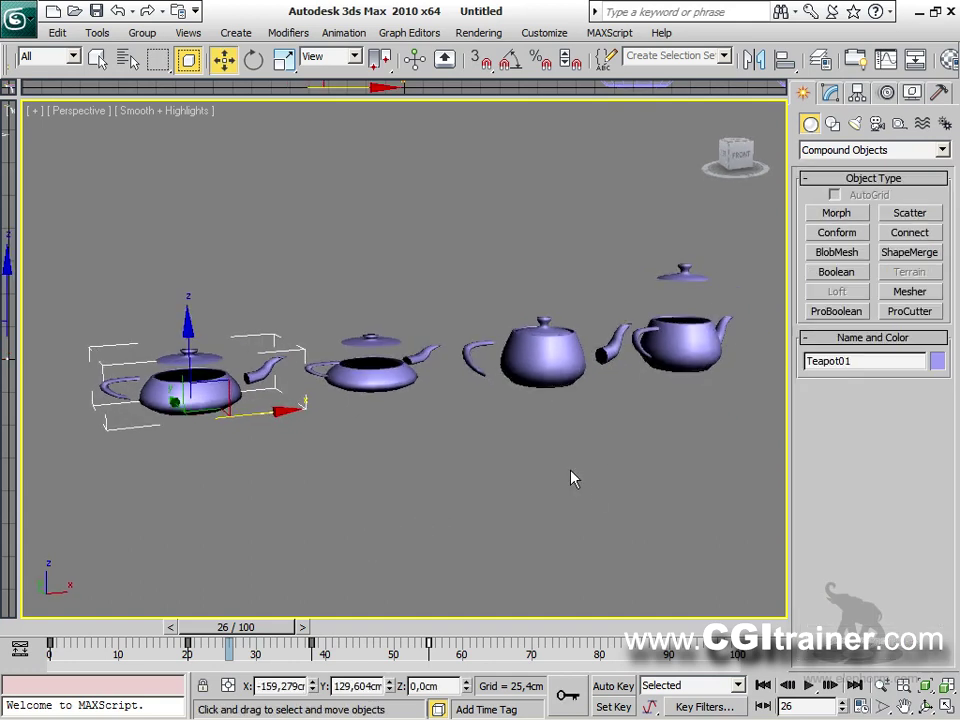
Play through the teapot morph on the timeline and view the teapots from above.
middle_click_drag(571, 471, 545, 483)
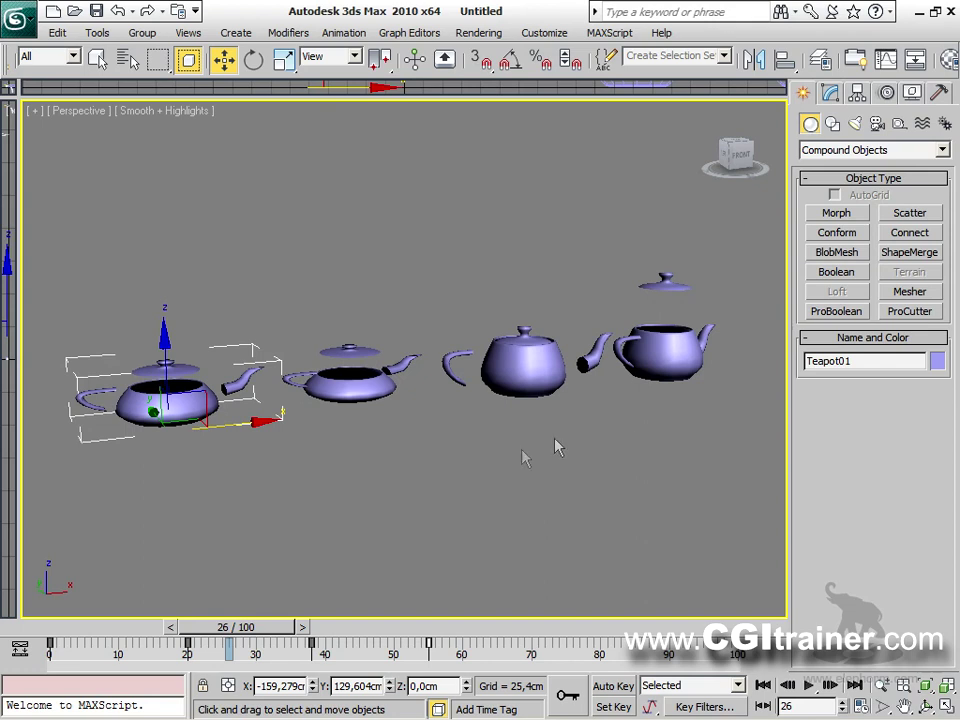
key("q")
mouse_move(262, 628)
left_mouse_down()
mouse_move(100, 625)
mouse_move(139, 609)
mouse_move(375, 620)
mouse_move(246, 613)
mouse_move(285, 627)
mouse_move(466, 622)
mouse_move(280, 622)
left_mouse_up()
key("w")
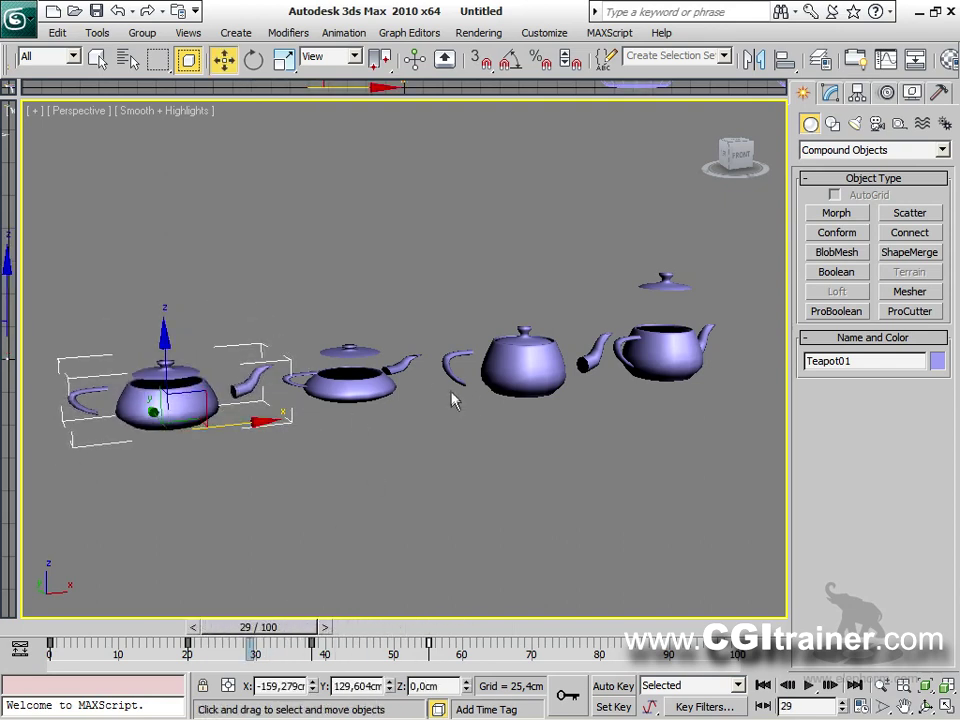
middle_click_drag(434, 461, 450, 484, "alt")
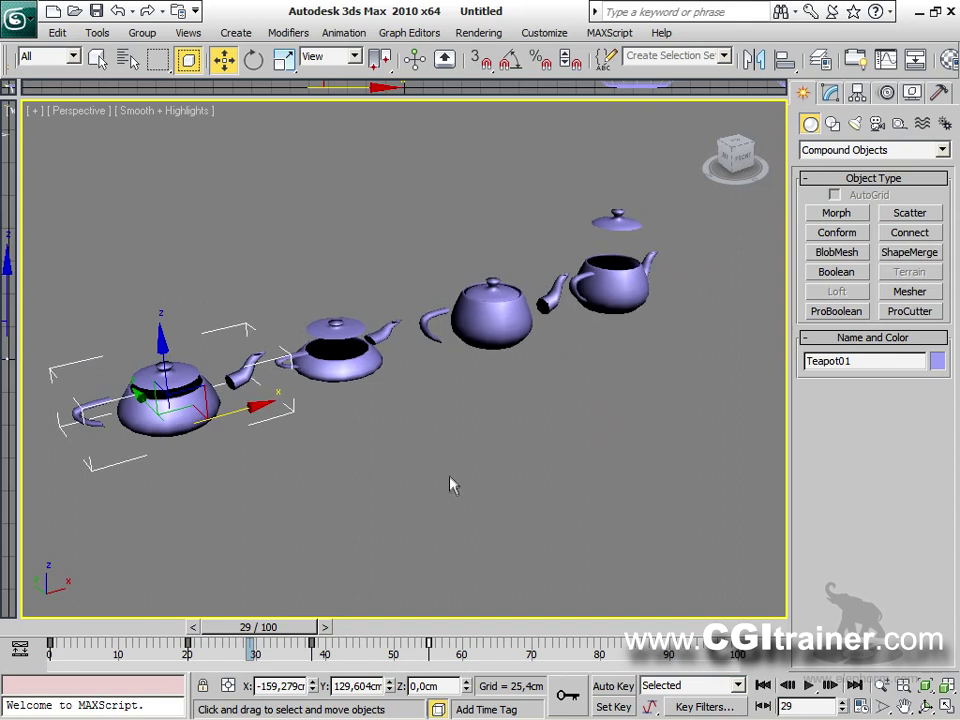
Create a test sphere below the teapots from Standard Primitives.
left_click(870, 150)
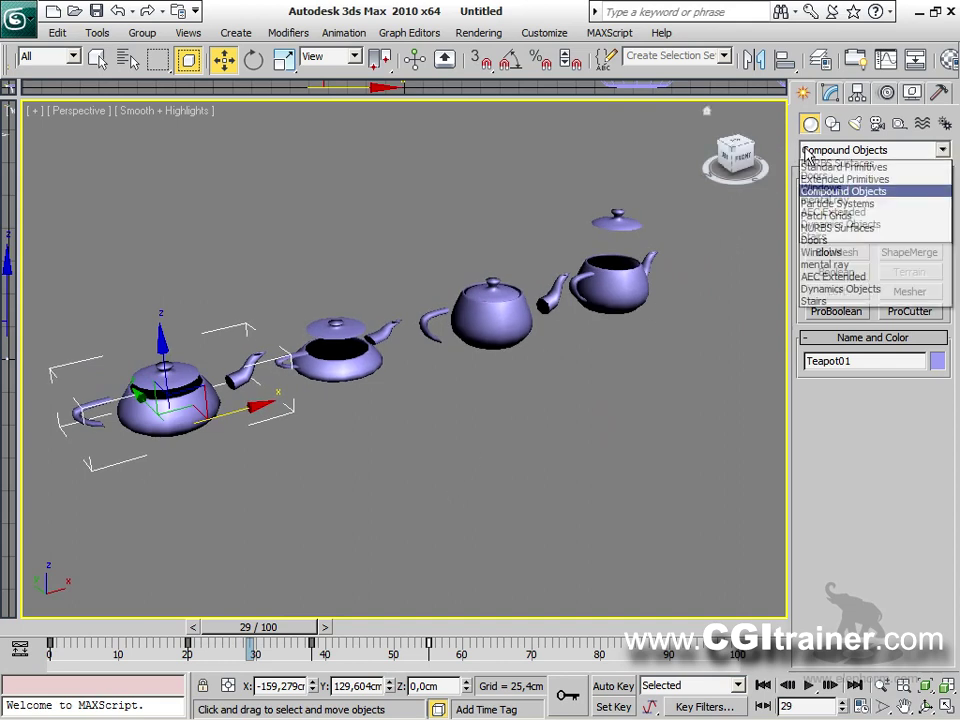
left_click(840, 163)
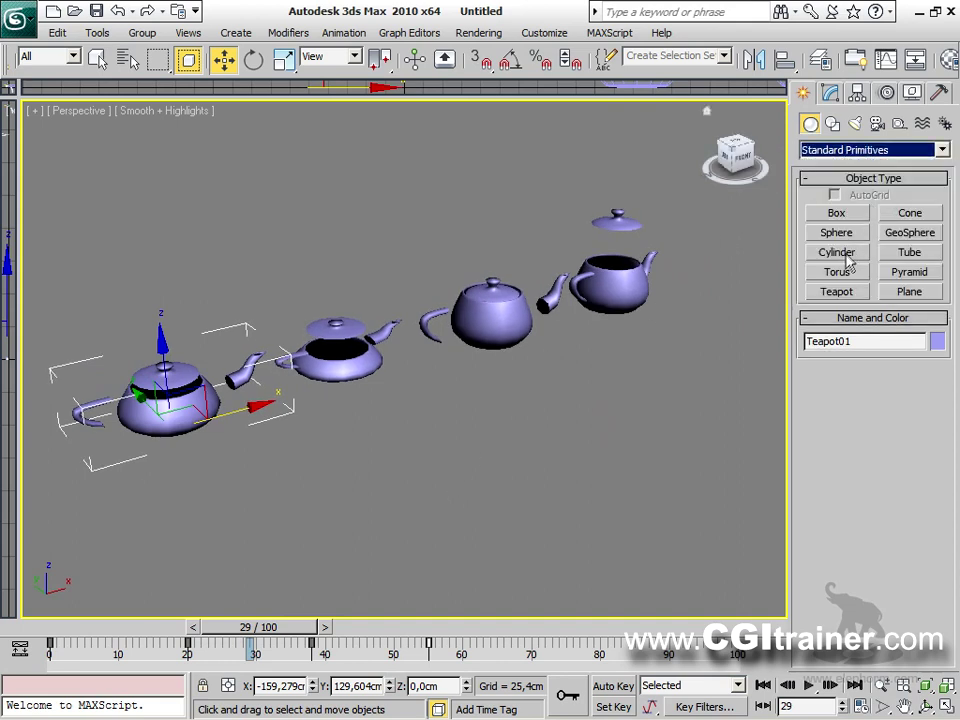
left_click(836, 232)
left_click_drag(547, 465, 600, 445)
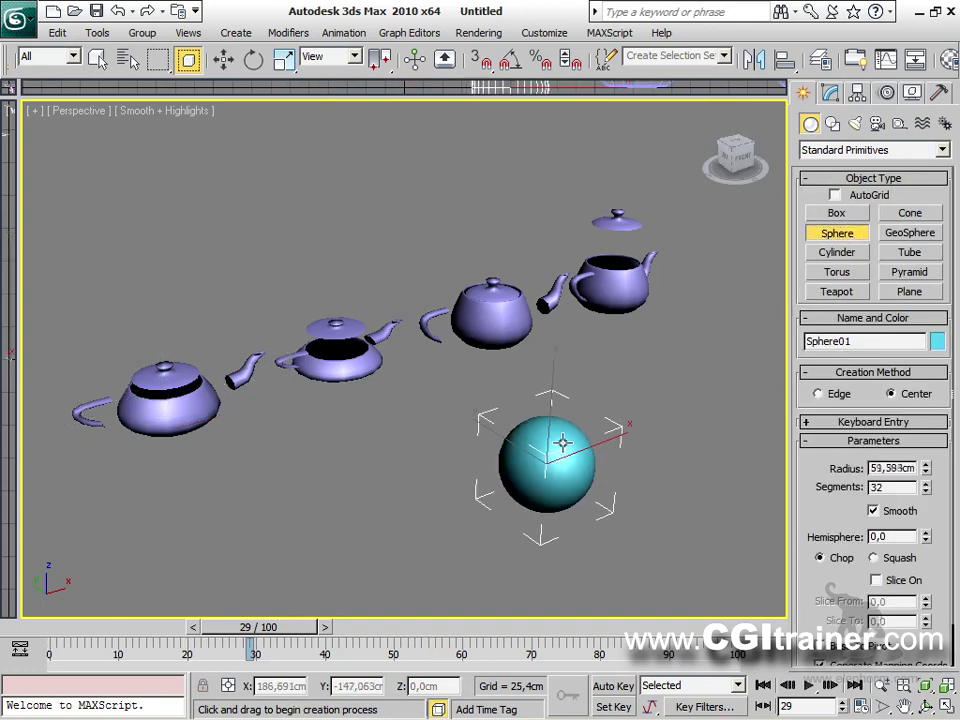
right_click(391, 430)
Add morph targets at frame 63 (flat open-lid teapot) and frame 70 (closed-lid teapot), then preview.
left_click(170, 398)
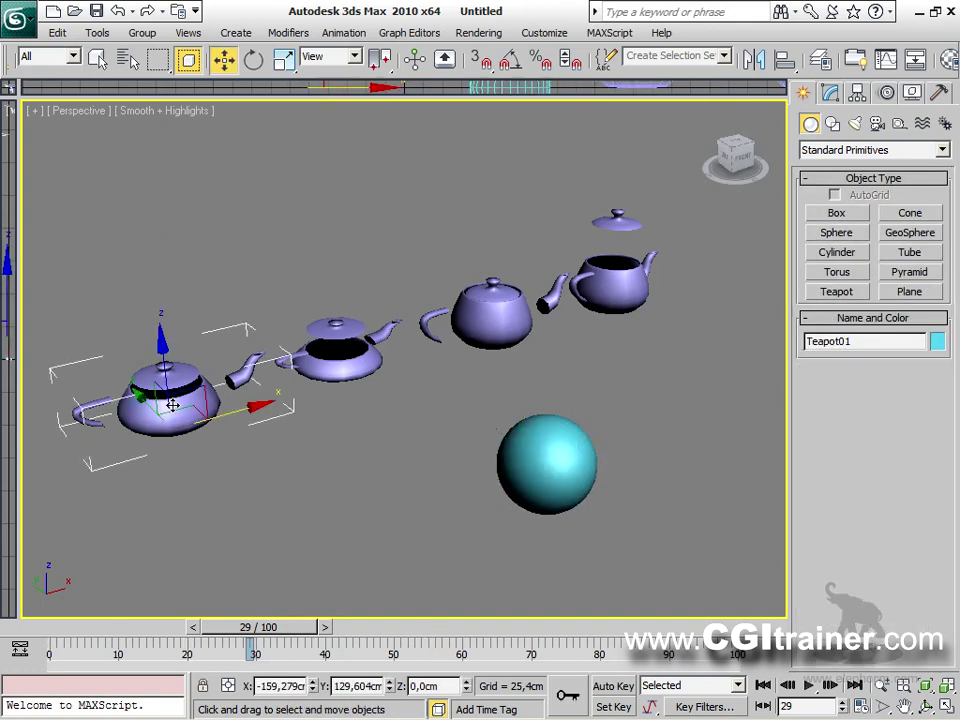
left_click(832, 93)
left_click_drag(295, 628, 509, 628)
left_click(869, 385)
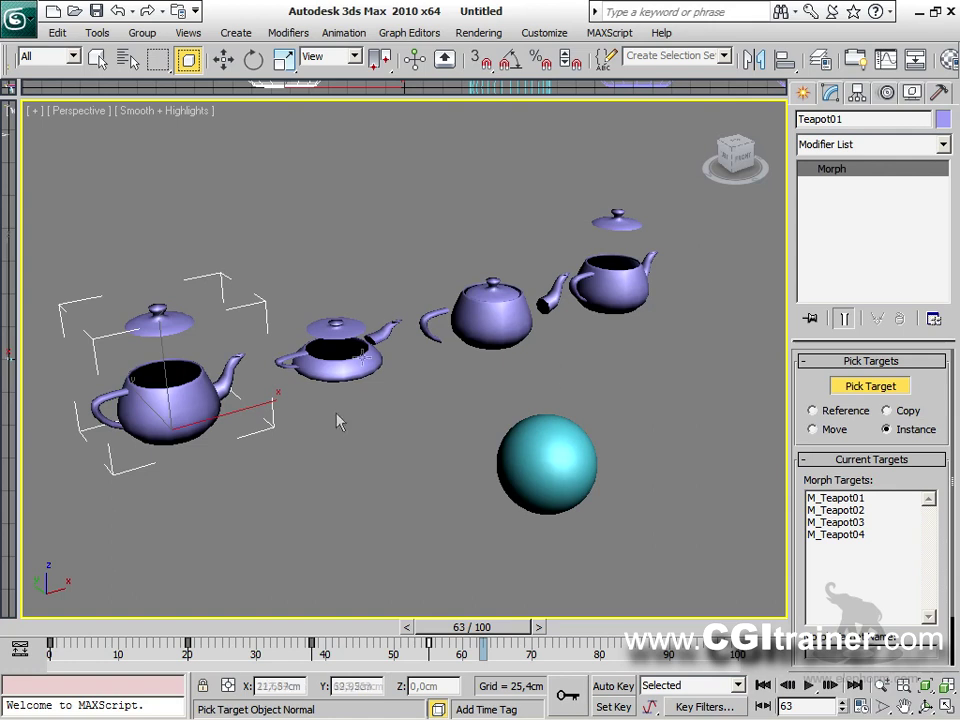
left_click(358, 362)
left_click_drag(490, 630, 281, 610)
left_click(503, 321)
left_click_drag(478, 627, 418, 597)
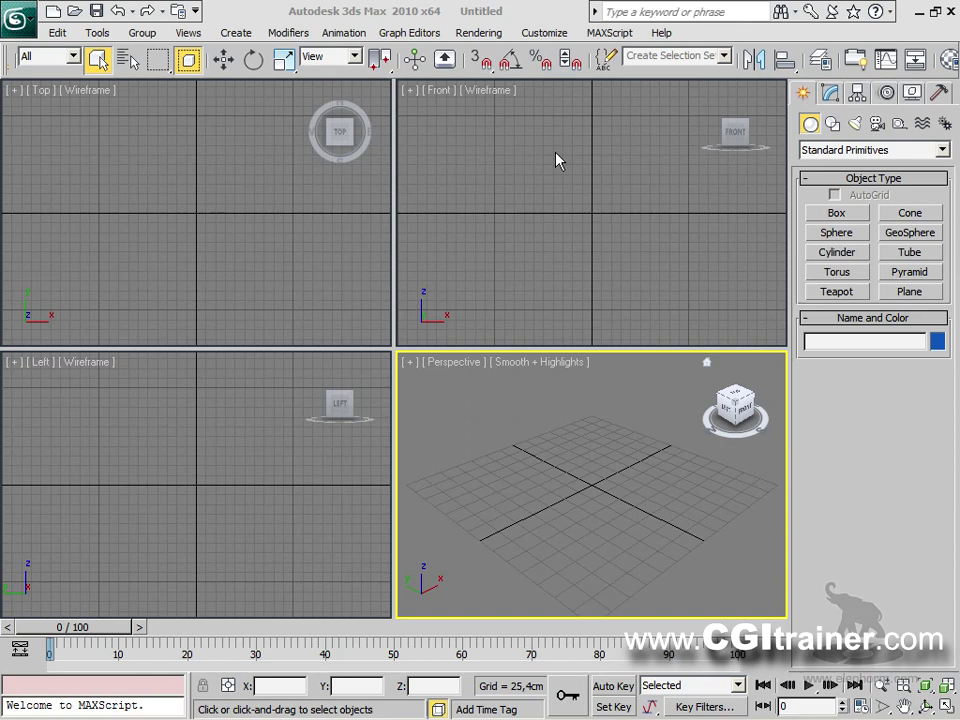
Create a green sphere at the grid centre and a larger pink sphere beside it.
left_click(836, 233)
left_click_drag(501, 484, 528, 445)
left_click_drag(640, 538, 531, 467)
right_click(618, 519)
Move the pink sphere into the green one and maximize the Perspective view.
right_click(618, 519)
left_click(632, 534)
middle_click_drag(549, 497, 552, 464, "alt")
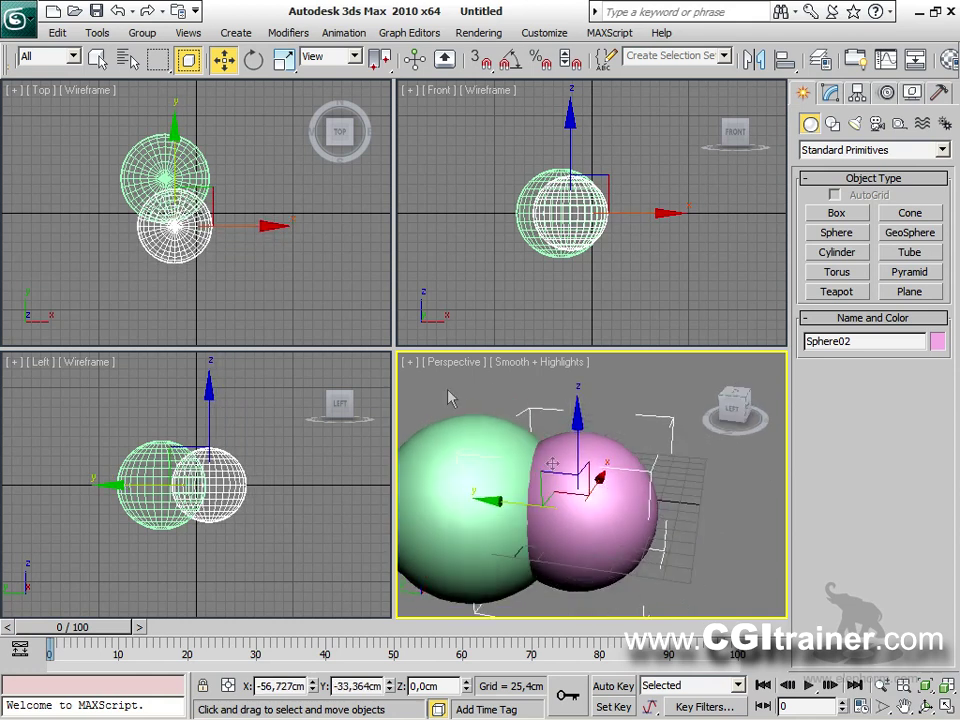
key("alt+w")
scroll(186, 392, "up", 2)
middle_click_drag(186, 392, 363, 369)
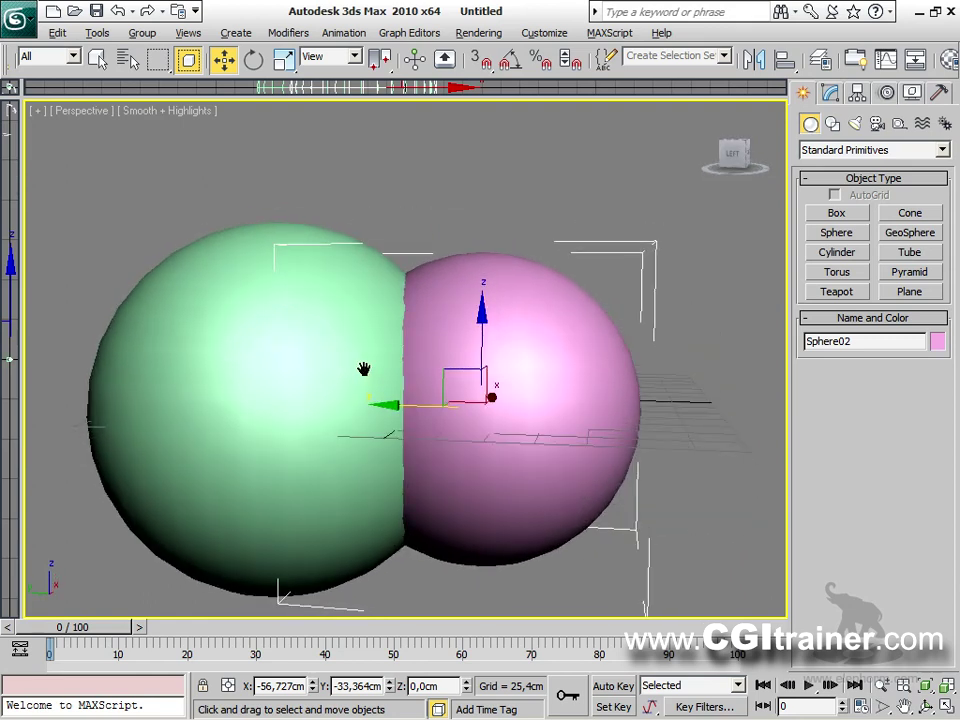
middle_click_drag(542, 435, 536, 408)
middle_click_drag(557, 493, 560, 487)
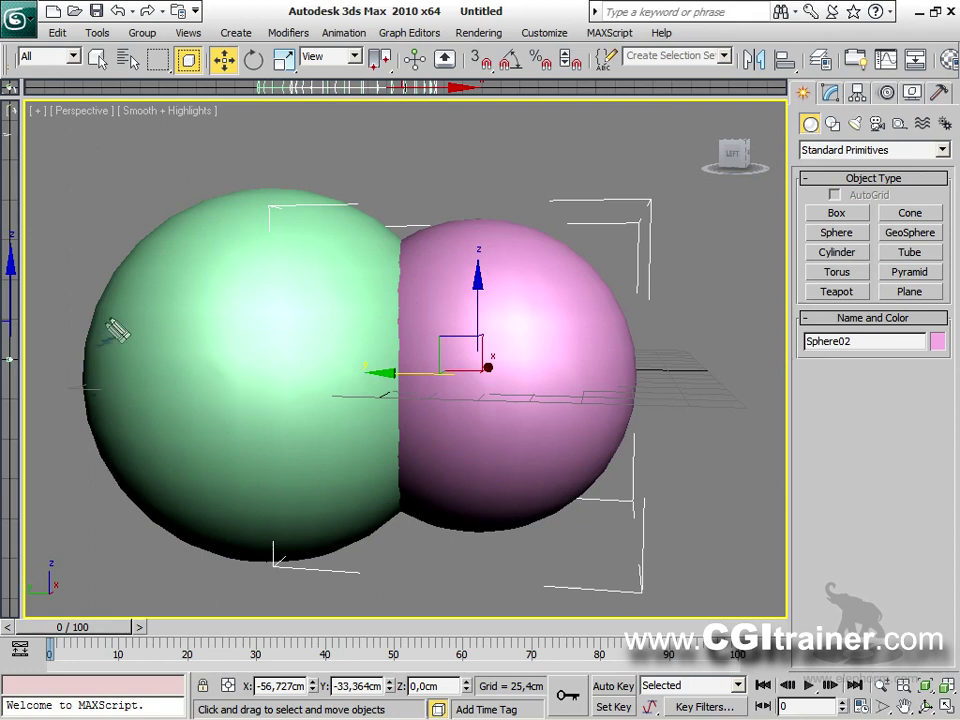
mouse_move(168, 302)
left_mouse_down()
mouse_move(180, 258)
mouse_move(184, 291)
left_mouse_up()
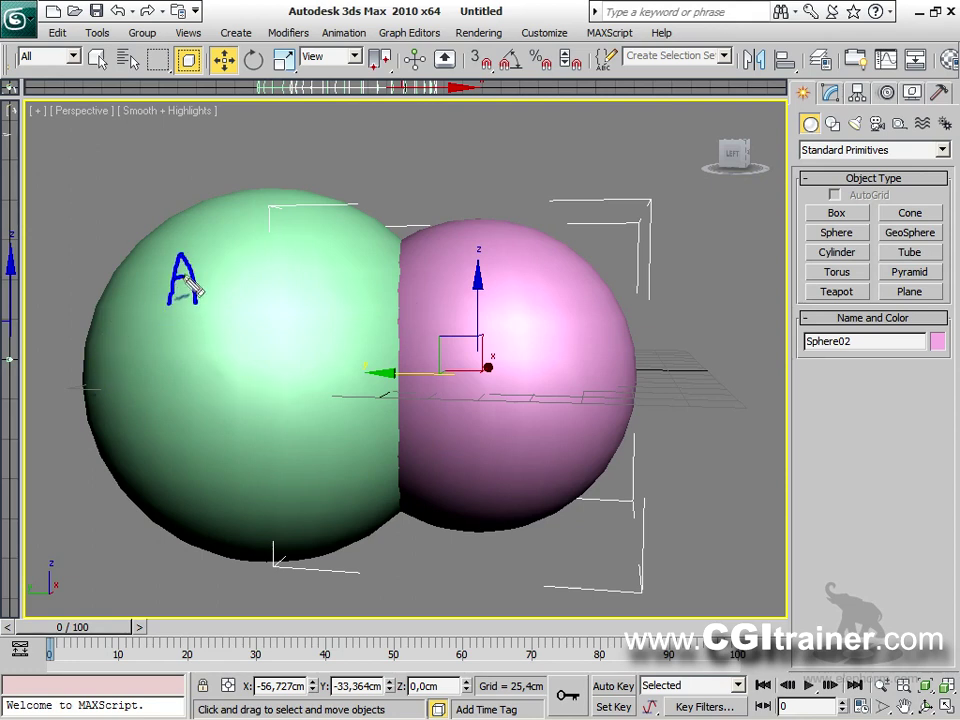
mouse_move(528, 320)
left_mouse_down()
mouse_move(533, 286)
mouse_move(530, 318)
left_mouse_up()
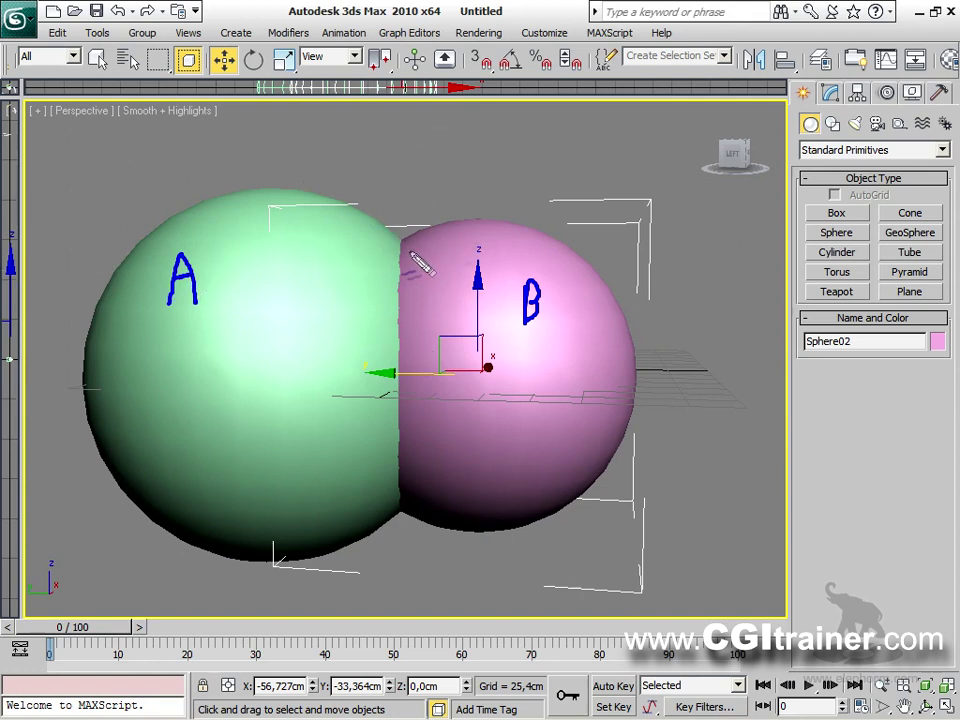
mouse_move(399, 242)
left_mouse_down()
mouse_move(325, 193)
mouse_move(243, 187)
mouse_move(163, 216)
mouse_move(132, 241)
mouse_move(101, 283)
mouse_move(90, 332)
mouse_move(97, 428)
mouse_move(92, 405)
mouse_move(141, 502)
mouse_move(198, 543)
mouse_move(258, 553)
mouse_move(374, 543)
mouse_move(396, 511)
mouse_move(427, 527)
mouse_move(527, 537)
mouse_move(584, 502)
mouse_move(621, 377)
mouse_move(613, 308)
mouse_move(580, 258)
mouse_move(512, 213)
mouse_move(462, 208)
mouse_move(400, 242)
left_mouse_up()
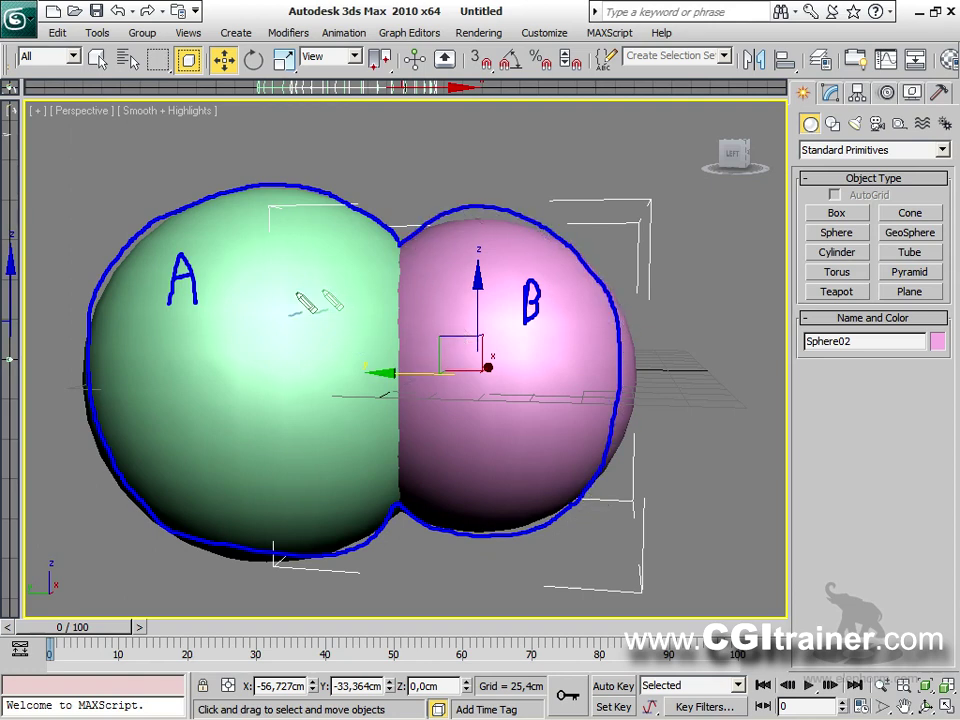
mouse_move(280, 270)
left_mouse_down()
mouse_move(258, 306)
mouse_move(282, 303)
left_mouse_up()
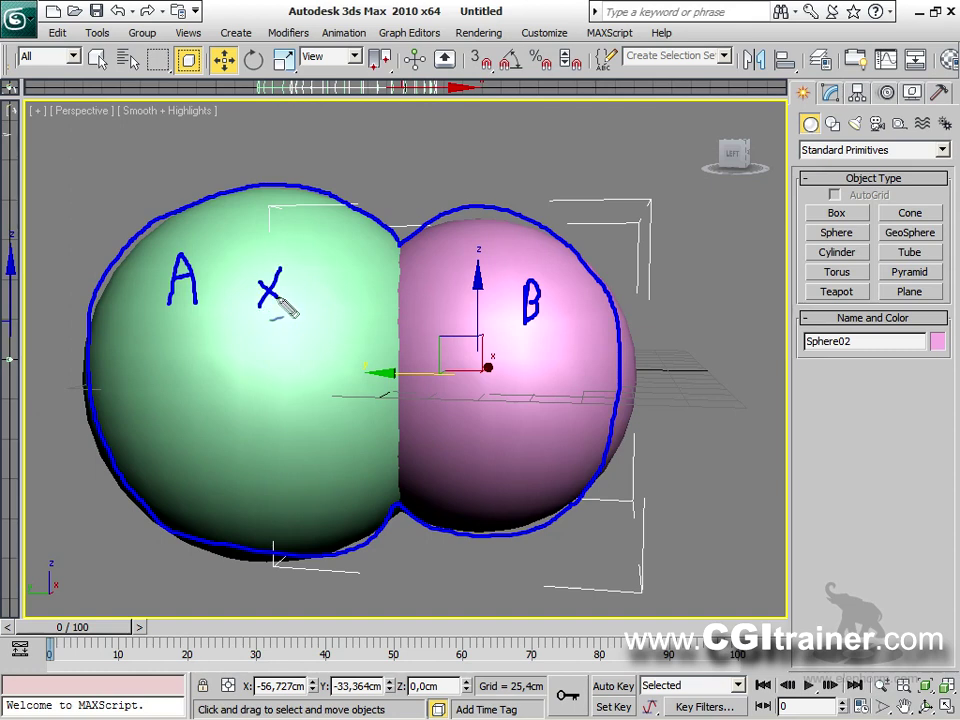
key("e")
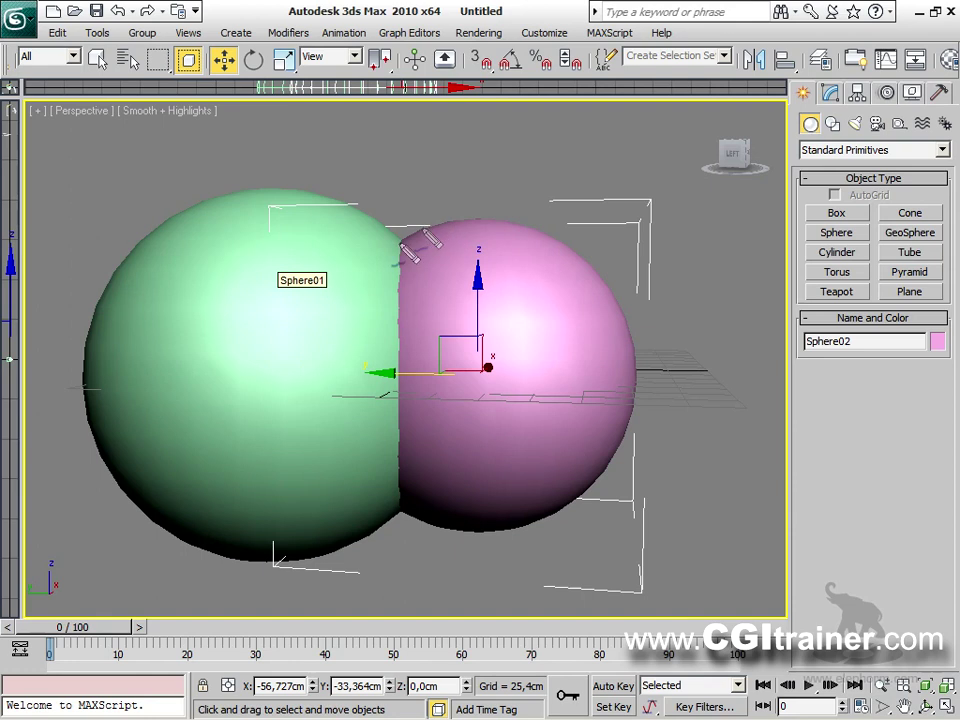
mouse_move(403, 245)
left_mouse_down()
mouse_move(330, 199)
mouse_move(212, 190)
mouse_move(182, 206)
mouse_move(108, 289)
mouse_move(93, 352)
mouse_move(93, 422)
mouse_move(190, 543)
mouse_move(264, 560)
mouse_move(348, 556)
mouse_move(413, 516)
mouse_move(352, 446)
mouse_move(344, 381)
mouse_move(357, 300)
mouse_move(403, 262)
left_mouse_up()
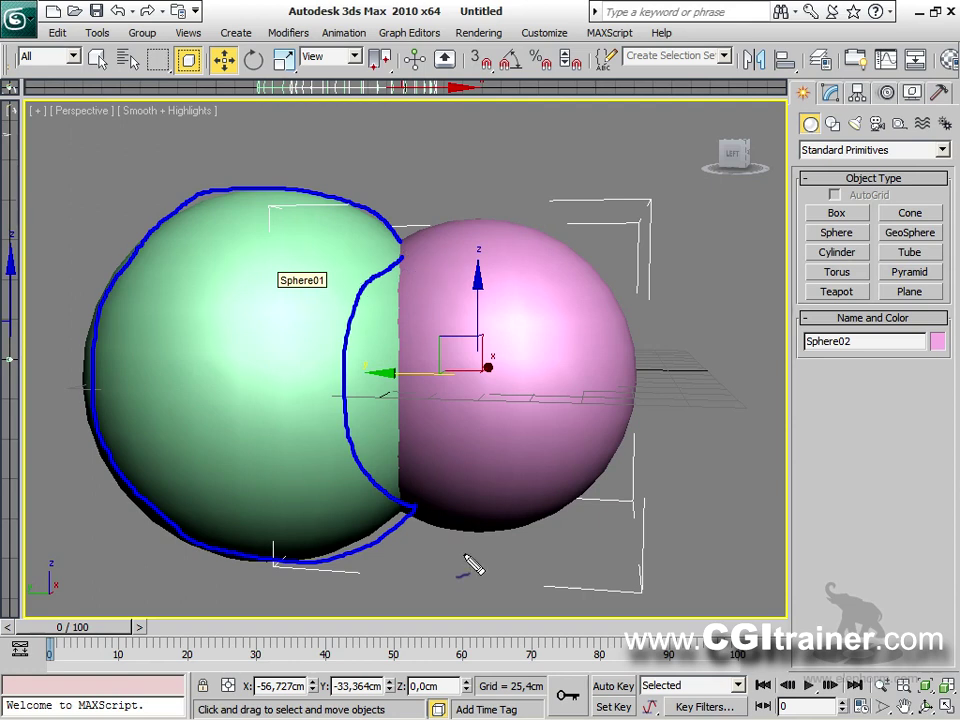
key("e")
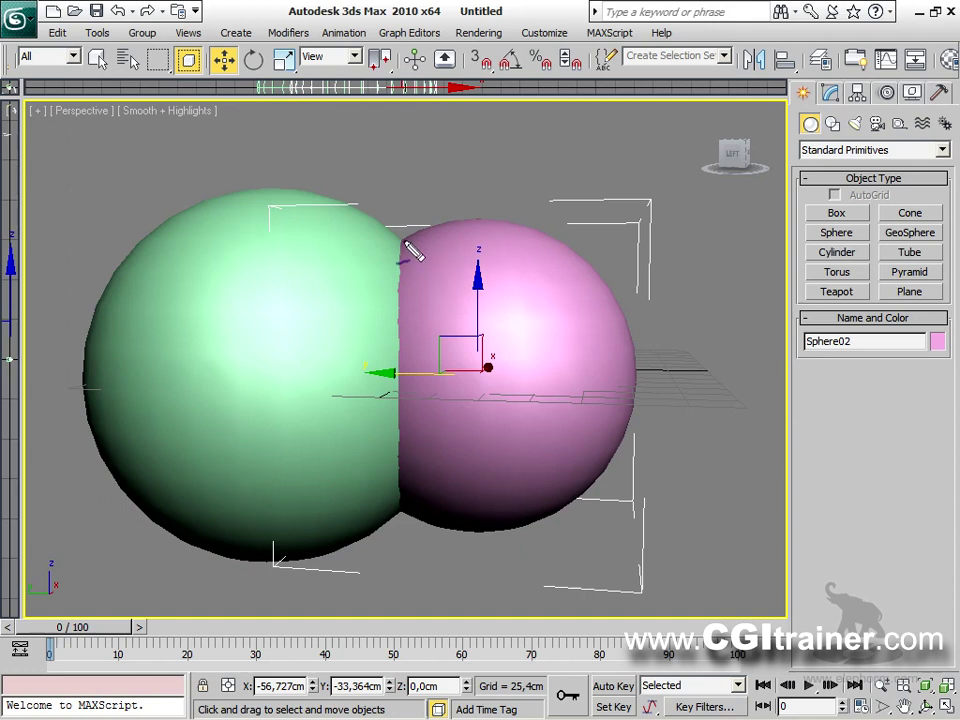
mouse_move(400, 239)
left_mouse_down()
mouse_move(339, 296)
mouse_move(307, 396)
mouse_move(312, 466)
mouse_move(337, 509)
mouse_move(367, 519)
mouse_move(398, 519)
mouse_move(446, 470)
mouse_move(453, 405)
mouse_move(444, 330)
mouse_move(430, 265)
mouse_move(400, 240)
left_mouse_up()
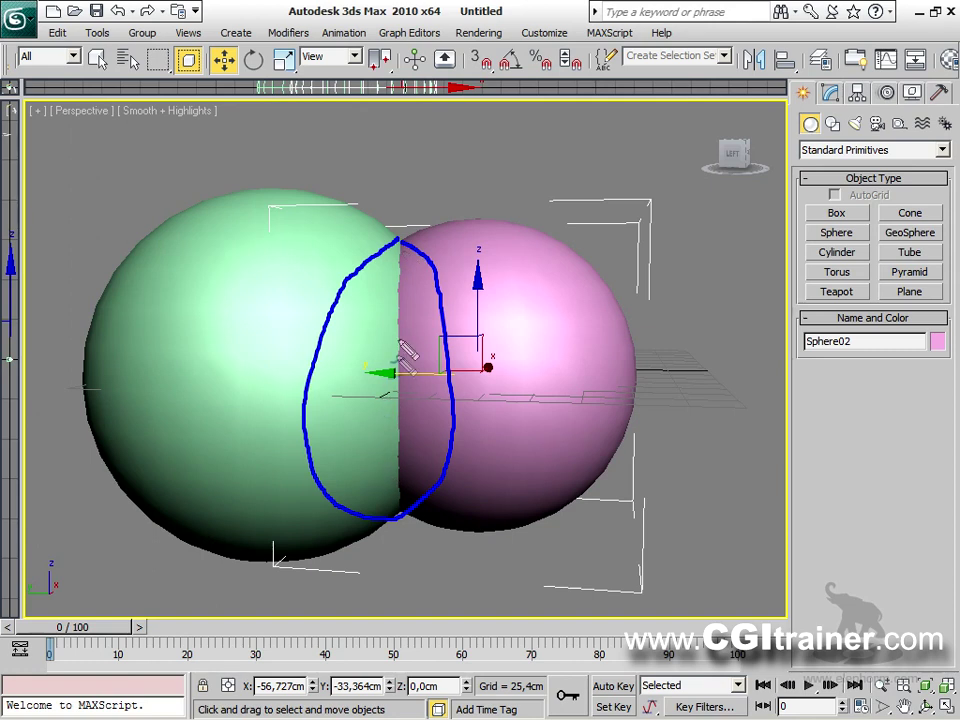
mouse_move(242, 283)
left_mouse_down()
mouse_move(254, 218)
mouse_move(258, 262)
mouse_move(288, 224)
left_mouse_up()
mouse_move(524, 293)
left_mouse_down()
mouse_move(536, 339)
mouse_move(530, 330)
left_mouse_up()
key("Escape")
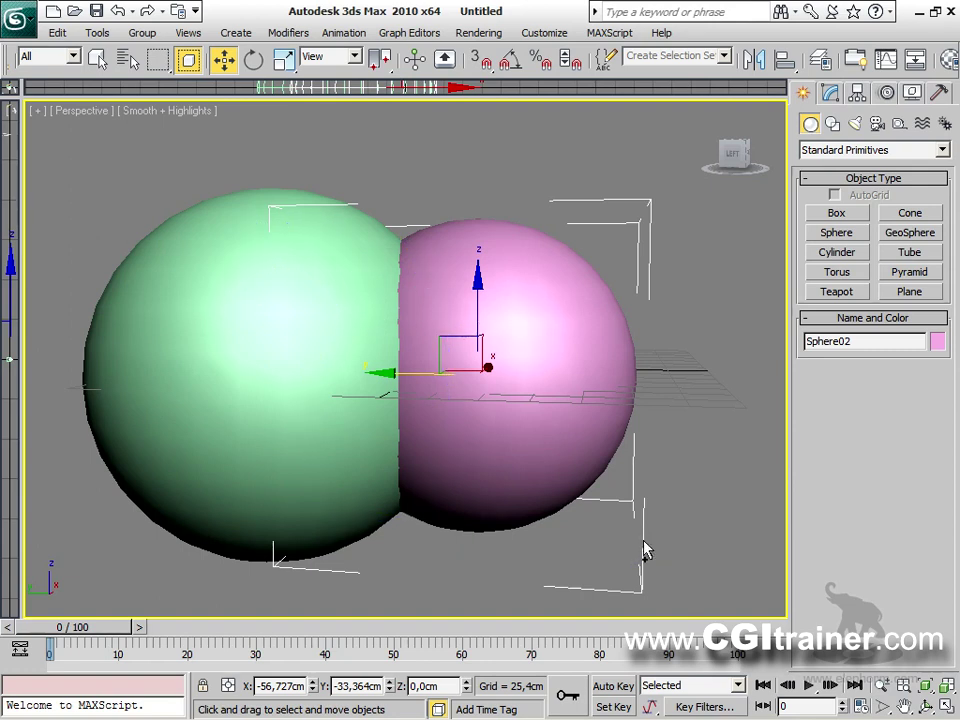
left_click(253, 290)
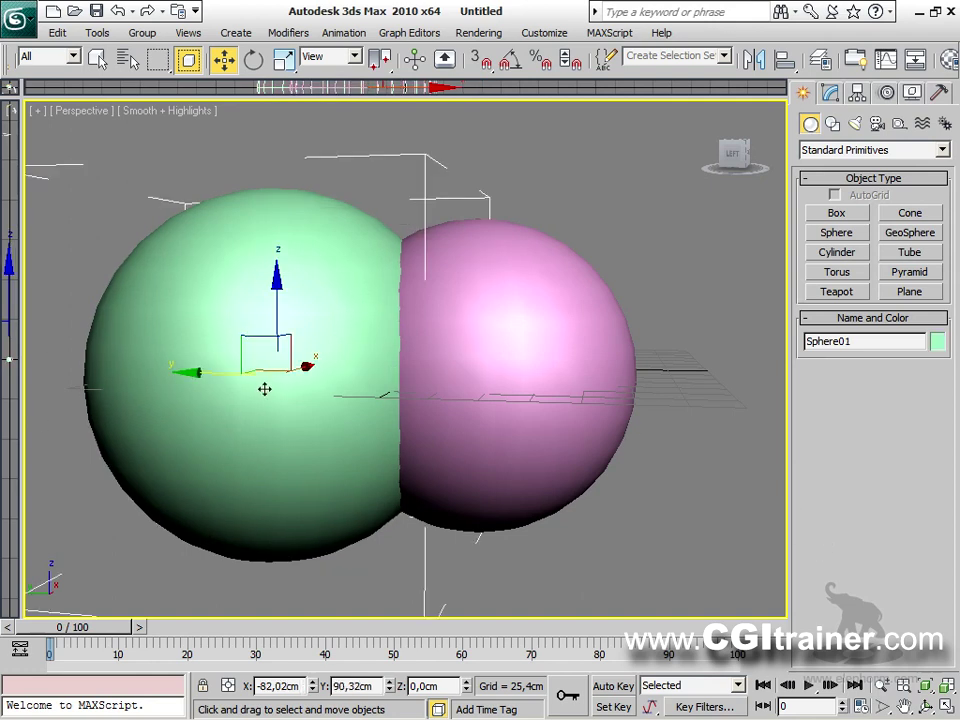
Make the green sphere a Boolean and pick the pink sphere as operand B to subtract.
scroll(391, 354, "down", 3)
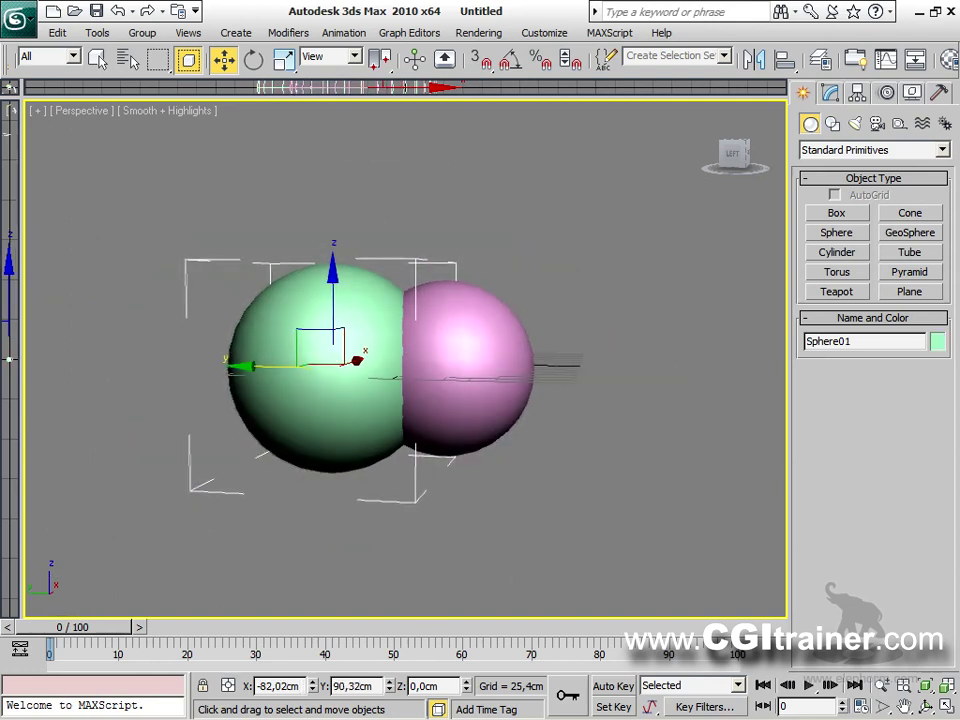
middle_click_drag(391, 354, 487, 495, "alt")
left_click(826, 149)
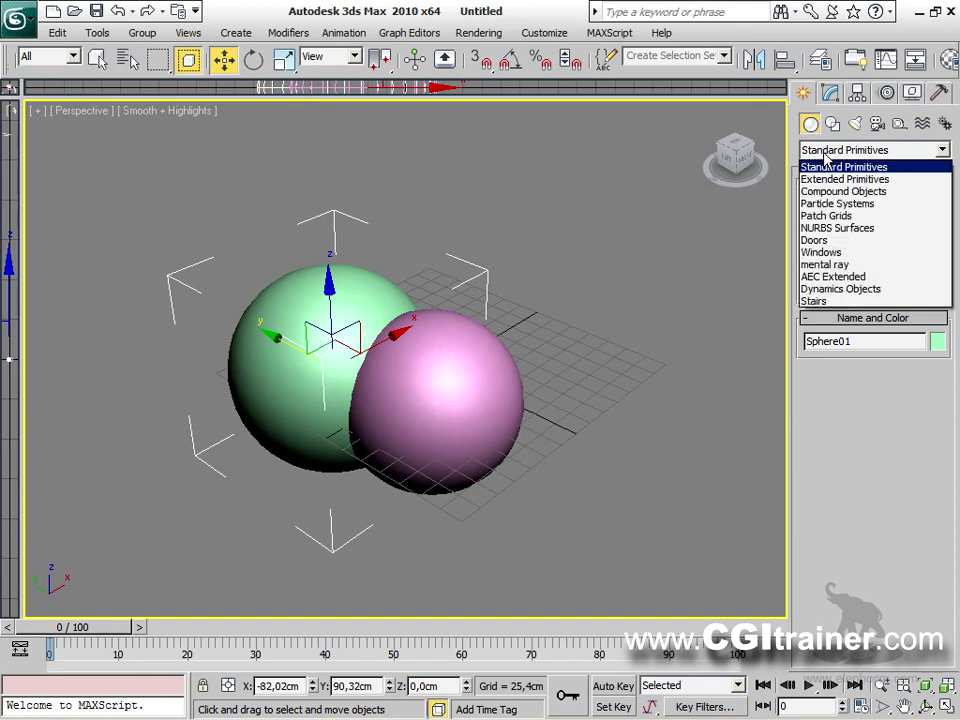
left_click(830, 191)
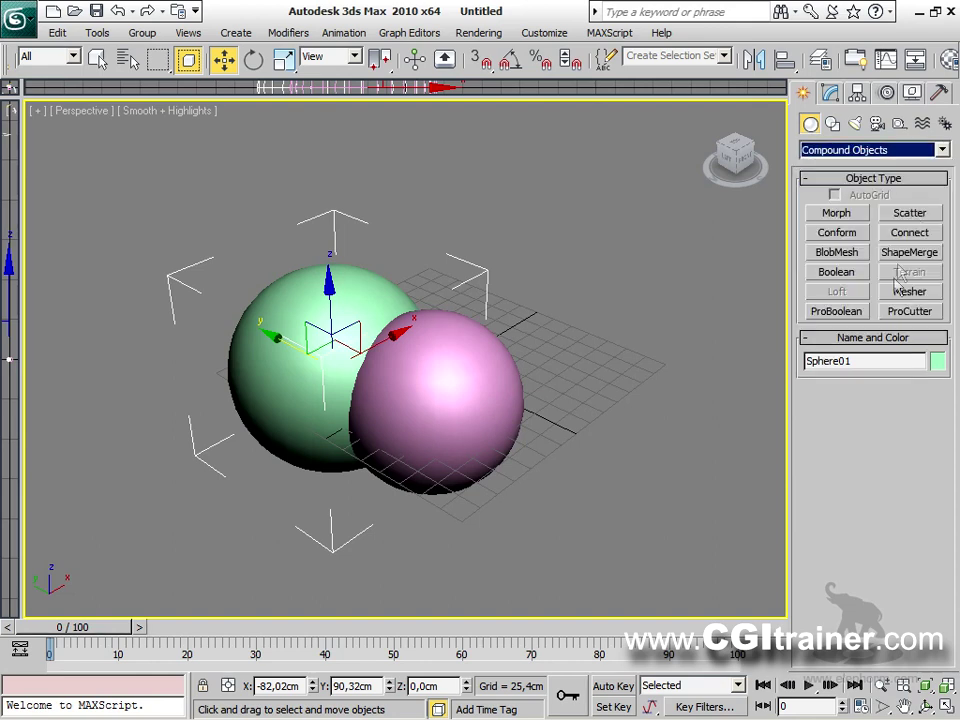
left_click(836, 272)
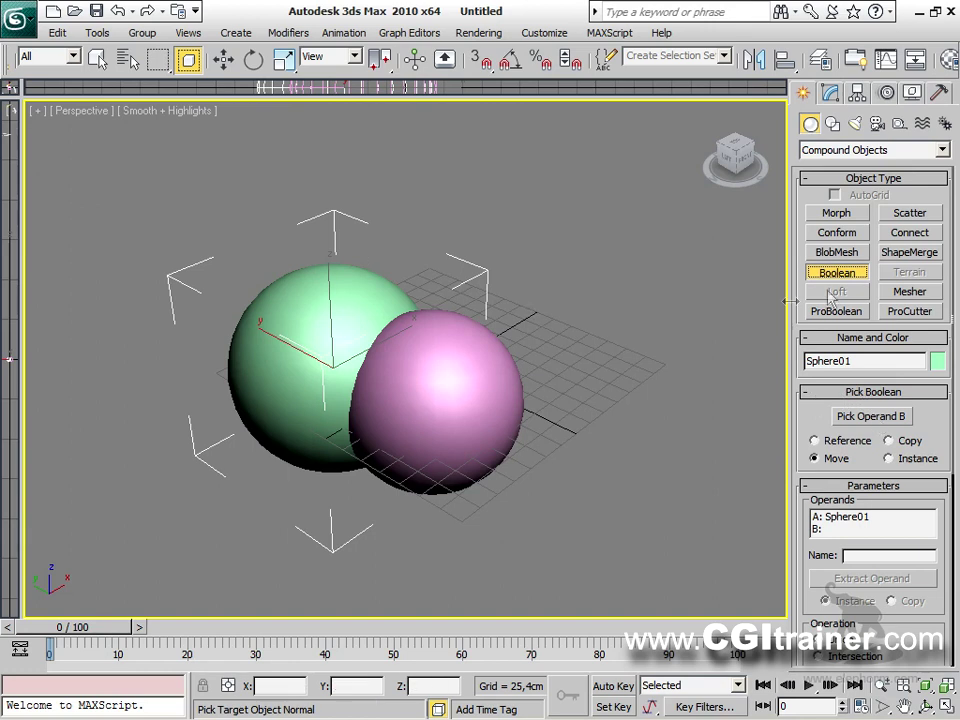
left_click(862, 416)
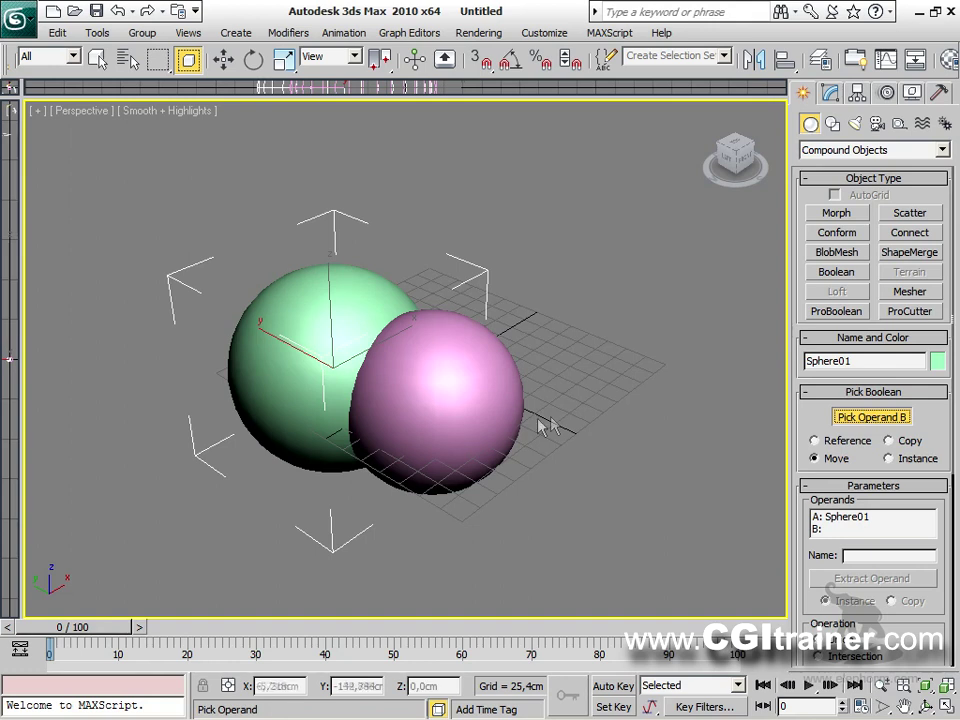
left_click(499, 396)
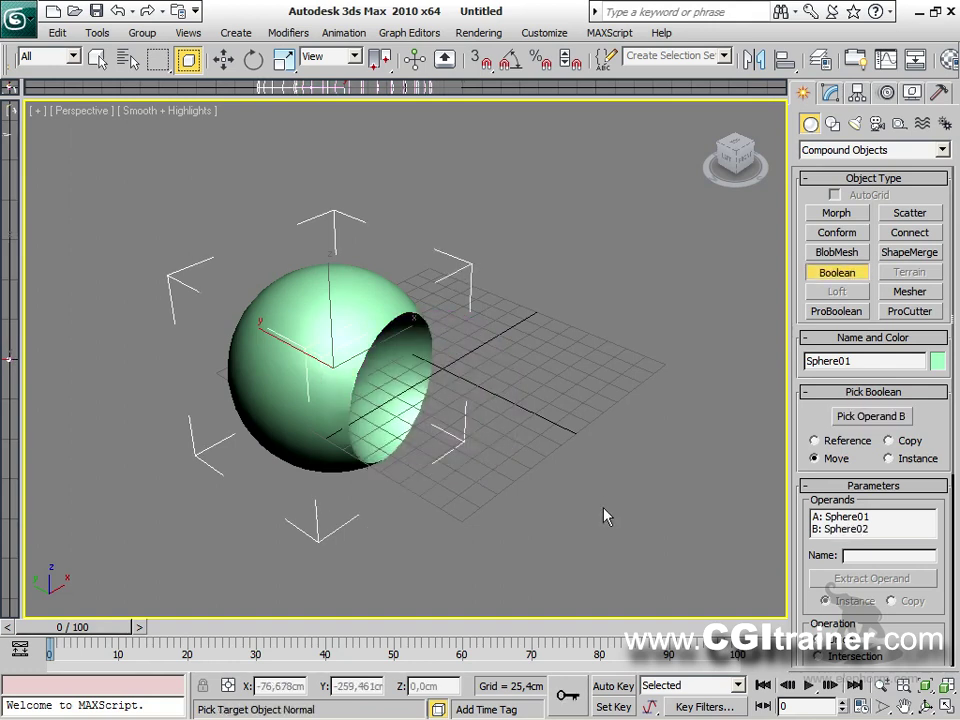
Scroll the command panel to reveal the Boolean Operation options.
left_click_drag(898, 640, 890, 502)
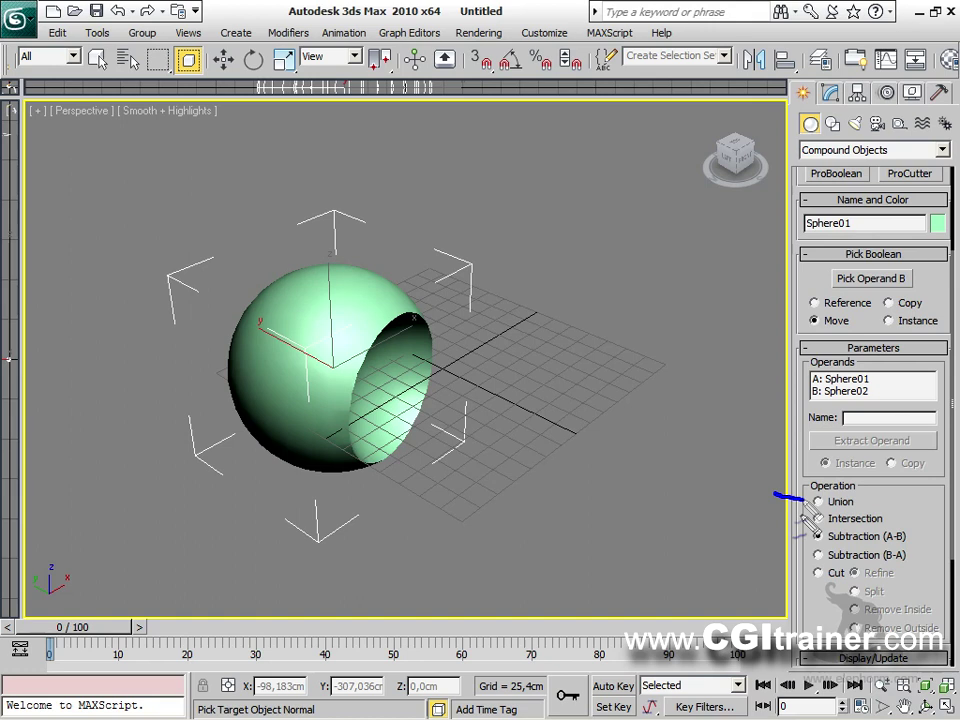
left_click_drag(783, 519, 806, 518)
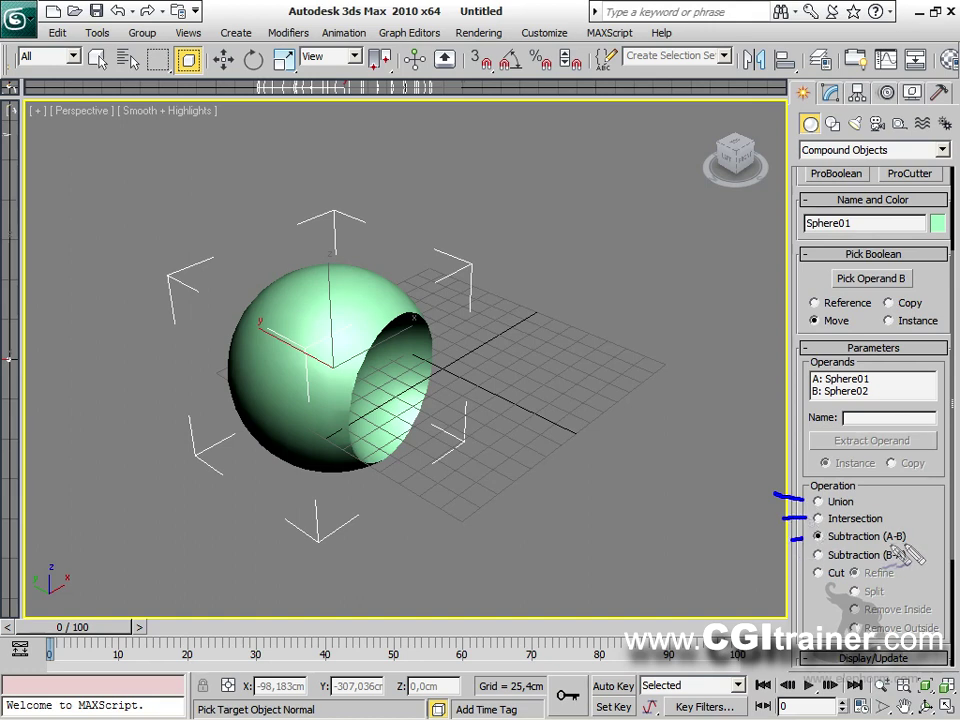
mouse_move(787, 562)
left_mouse_down()
mouse_move(893, 564)
mouse_move(871, 602)
mouse_move(850, 605)
mouse_move(820, 579)
left_mouse_up()
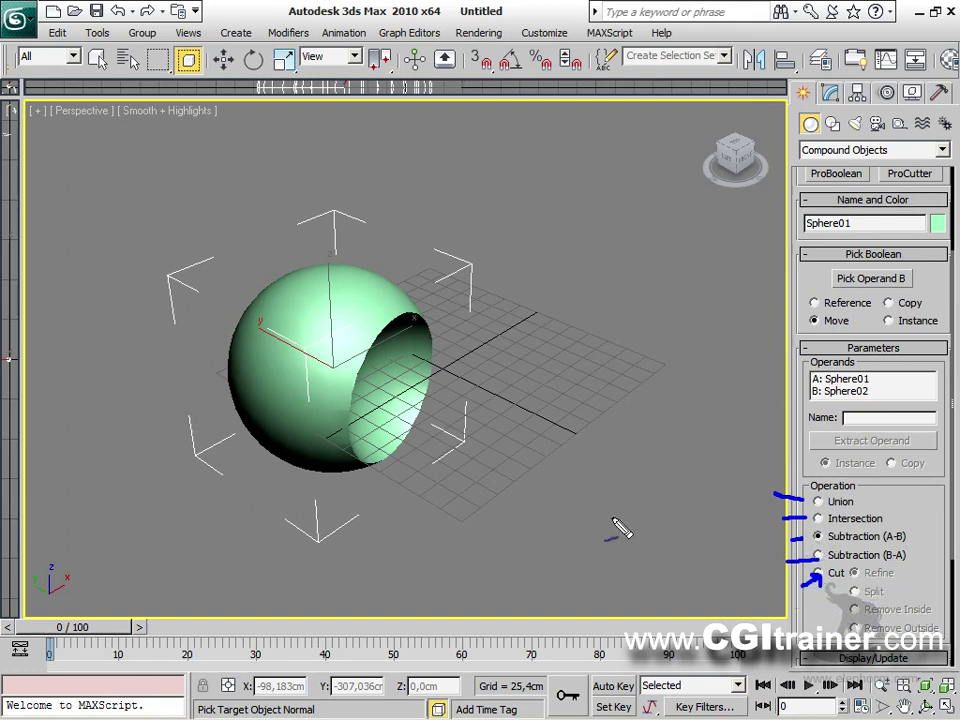
key("Escape")
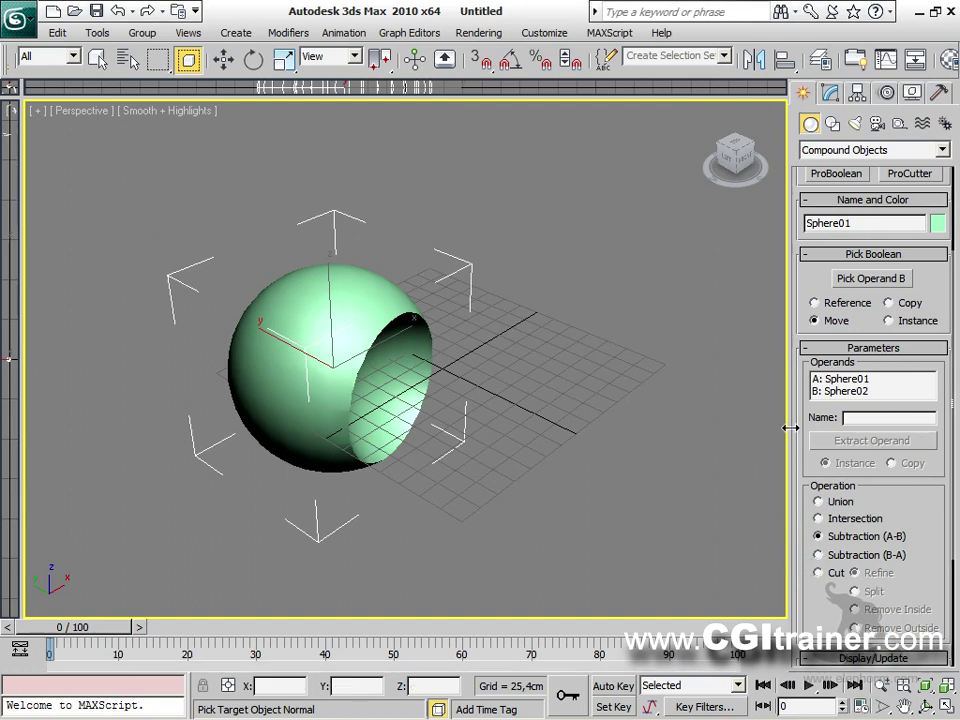
Undo the subtraction, repick the pink sphere as a Union operand and switch to wireframe.
key("ctrl+z")
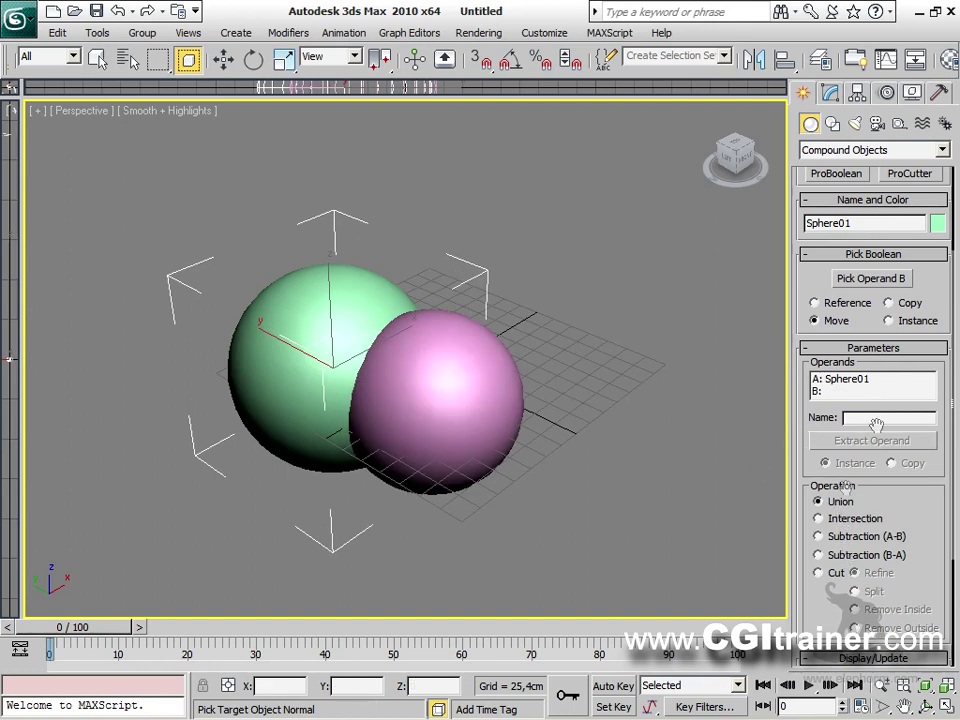
left_click(869, 279)
left_click(446, 459)
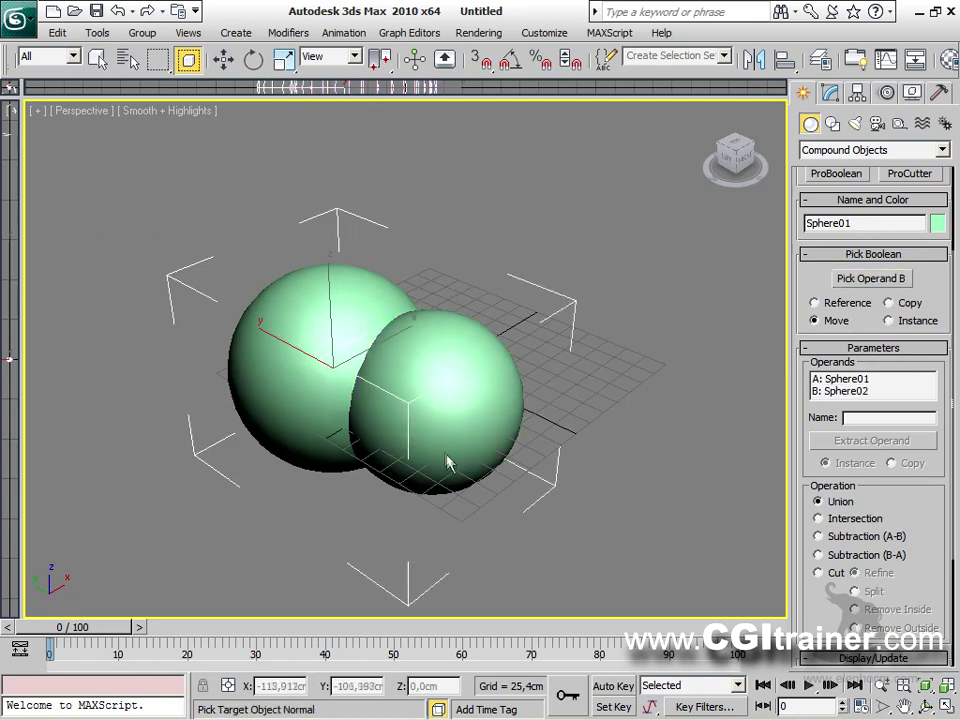
key("F3")
middle_click_drag(452, 490, 480, 460, "alt")
scroll(400, 390, "up", 10)
scroll(405, 360, "down", 10)
middle_click_drag(380, 430, 393, 470, "alt")
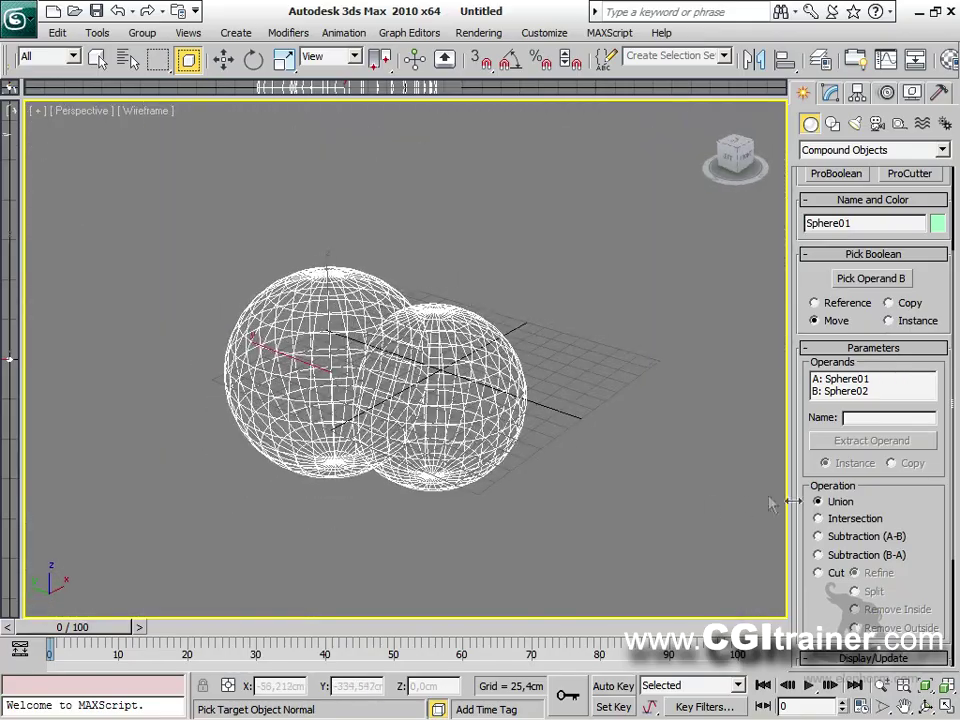
Try the Intersection, Subtraction (A-B) and Subtraction (B-A) operations, orbiting to compare.
left_click(819, 518)
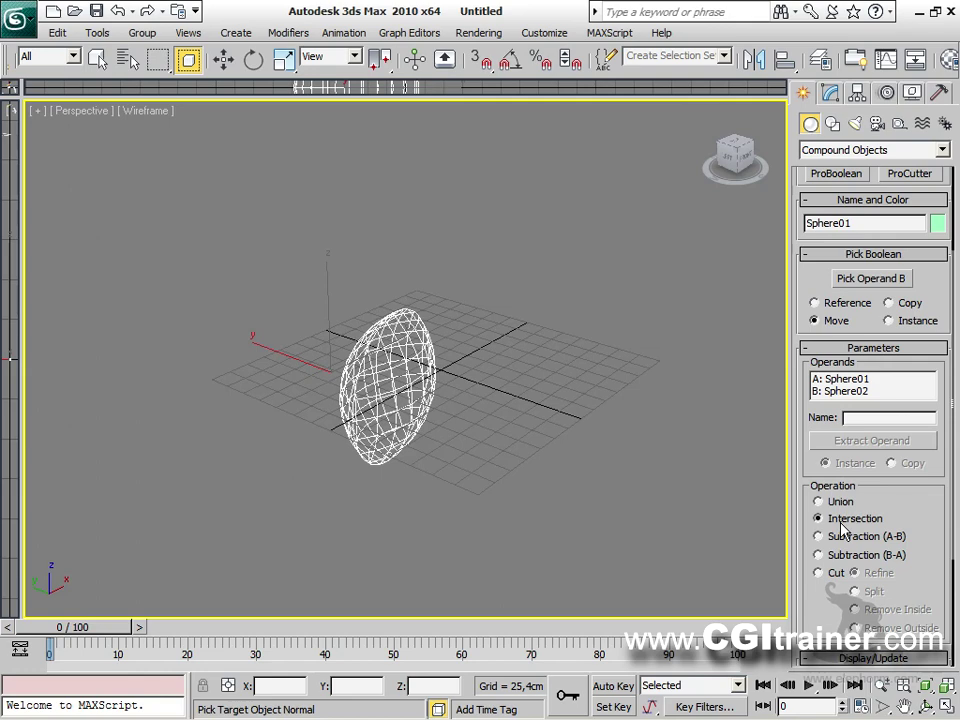
mouse_move(770, 520)
middle_mouse_down("alt")
mouse_move(538, 452)
mouse_move(606, 435)
mouse_move(760, 505)
middle_mouse_up("alt")
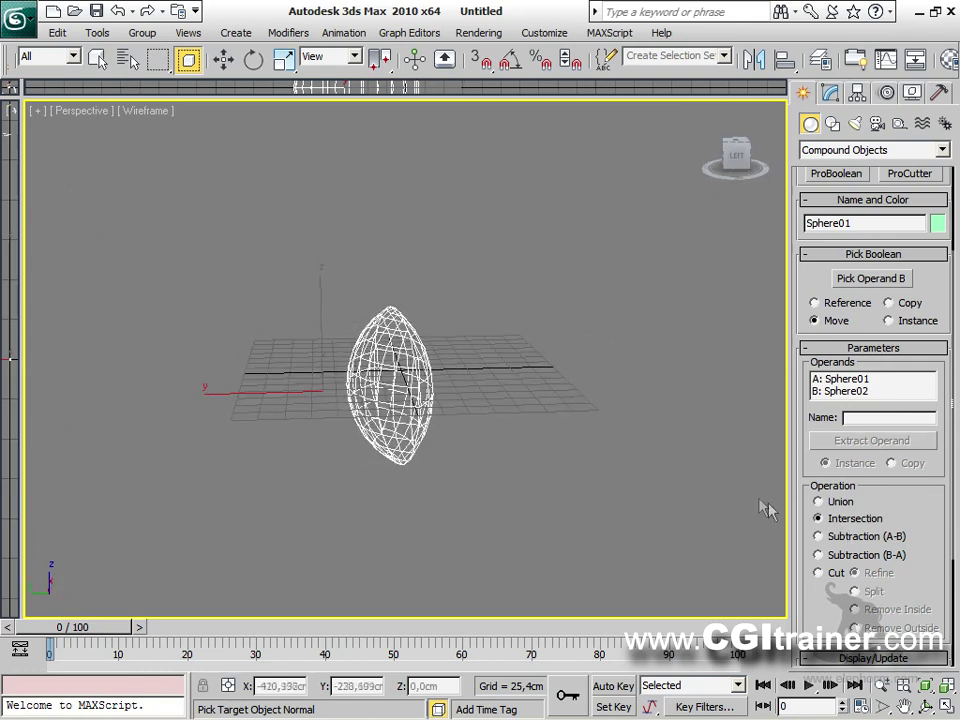
left_click(819, 536)
middle_click_drag(600, 480, 450, 505, "alt")
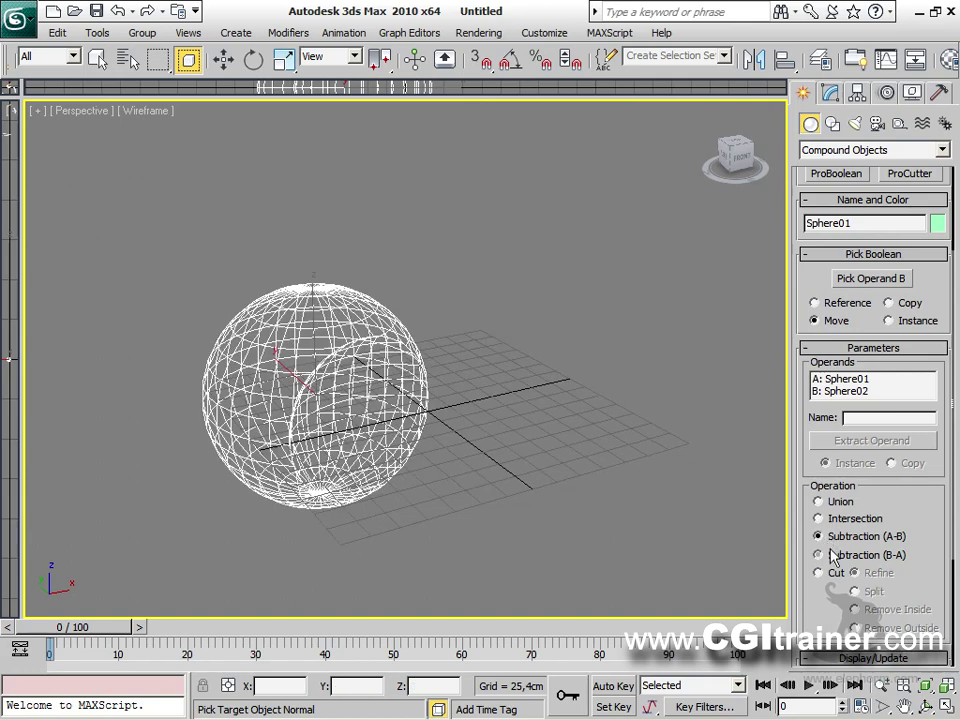
left_click(820, 554)
middle_click_drag(536, 488, 431, 349, "alt")
middle_click_drag(546, 562, 480, 454, "alt")
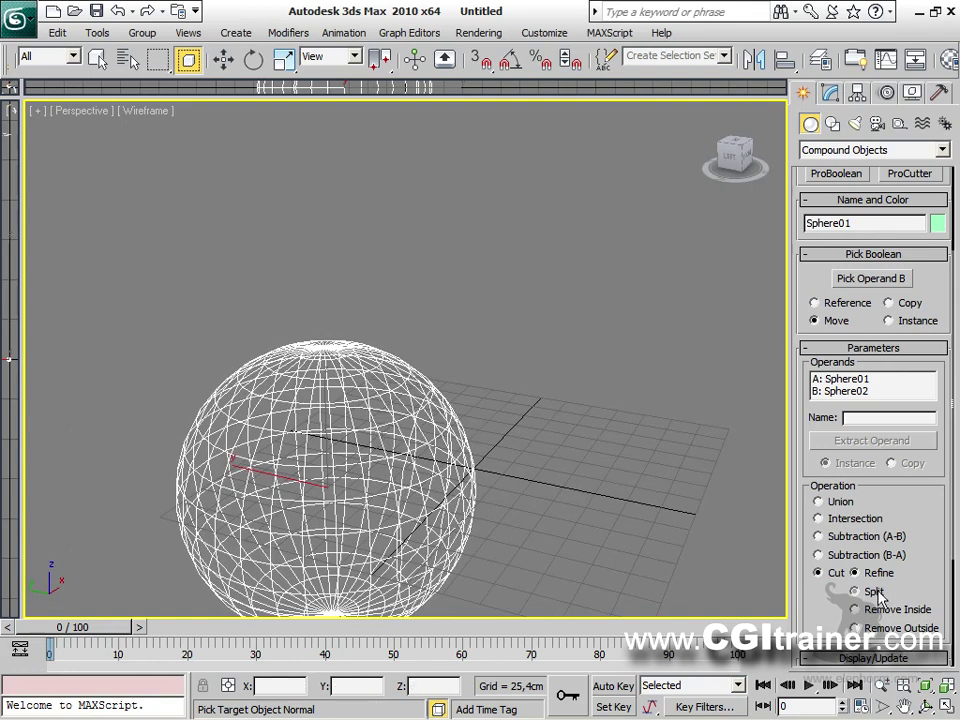
Set the operation to Cut with Remove Outside, leaving the lens-shaped overlap.
left_click(856, 609)
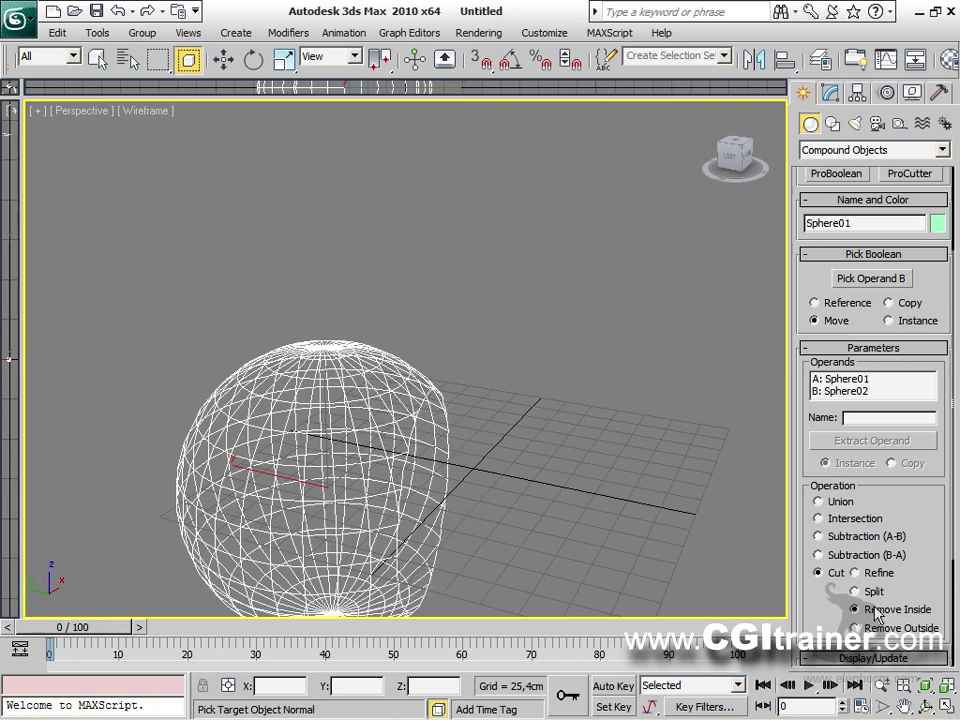
left_click(857, 627)
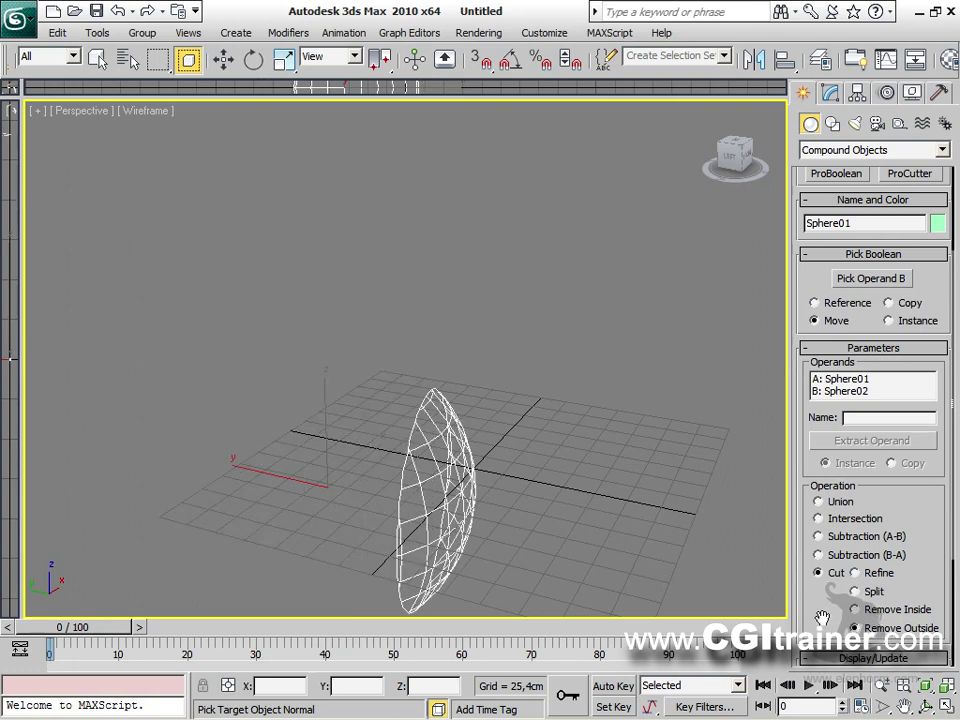
scroll(822, 420, "down", 5)
middle_click_drag(558, 474, 620, 474, "alt")
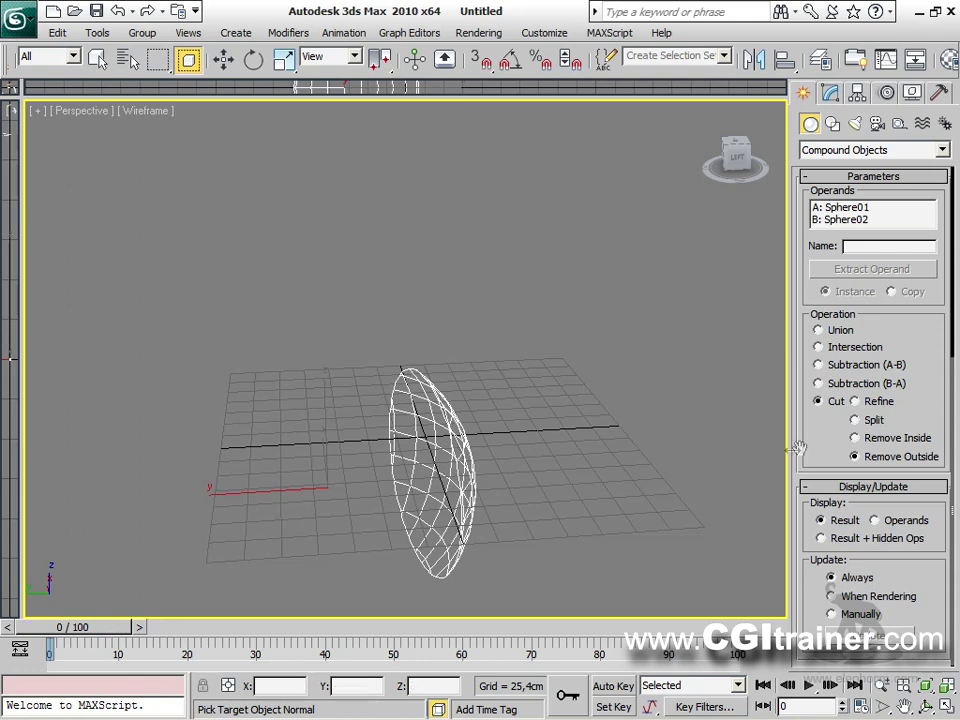
Switch the lens-shaped Boolean result to smooth shading and orbit to inspect it edge-on.
scroll(825, 431, "up", 8)
scroll(825, 450, "down", 3)
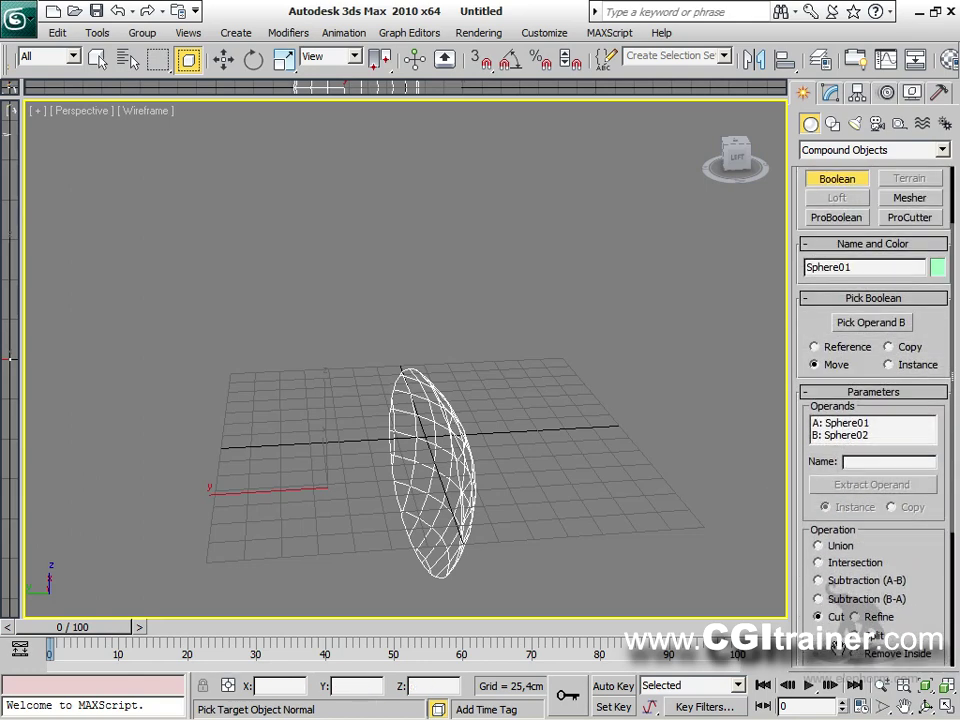
mouse_move(531, 427)
middle_mouse_down("alt")
mouse_move(476, 409)
mouse_move(551, 360)
mouse_move(510, 255)
mouse_move(343, 327)
mouse_move(332, 403)
mouse_move(461, 418)
mouse_move(531, 360)
mouse_move(397, 296)
mouse_move(354, 411)
mouse_move(510, 401)
mouse_move(517, 415)
middle_mouse_up("alt")
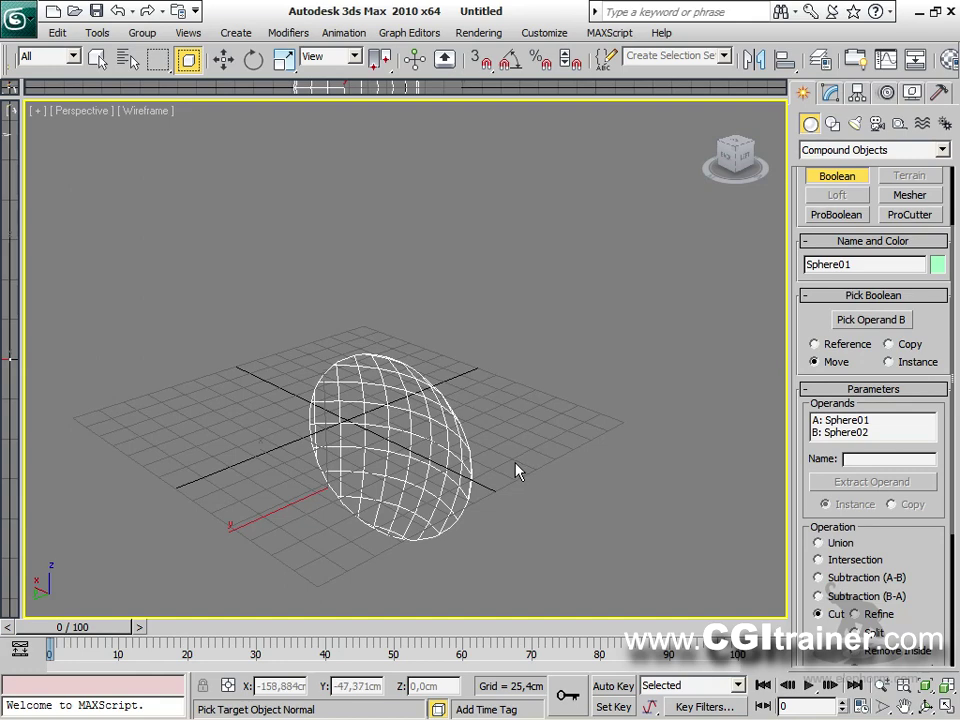
key("F3")
mouse_move(529, 463)
middle_mouse_down("alt")
mouse_move(510, 420)
mouse_move(378, 376)
mouse_move(356, 356)
mouse_move(390, 300)
mouse_move(400, 330)
mouse_move(450, 378)
middle_mouse_up("alt")
mouse_move(480, 360)
middle_mouse_down("alt")
mouse_move(510, 362)
mouse_move(485, 360)
middle_mouse_up("alt")
middle_click_drag(411, 521, 409, 429, "alt")
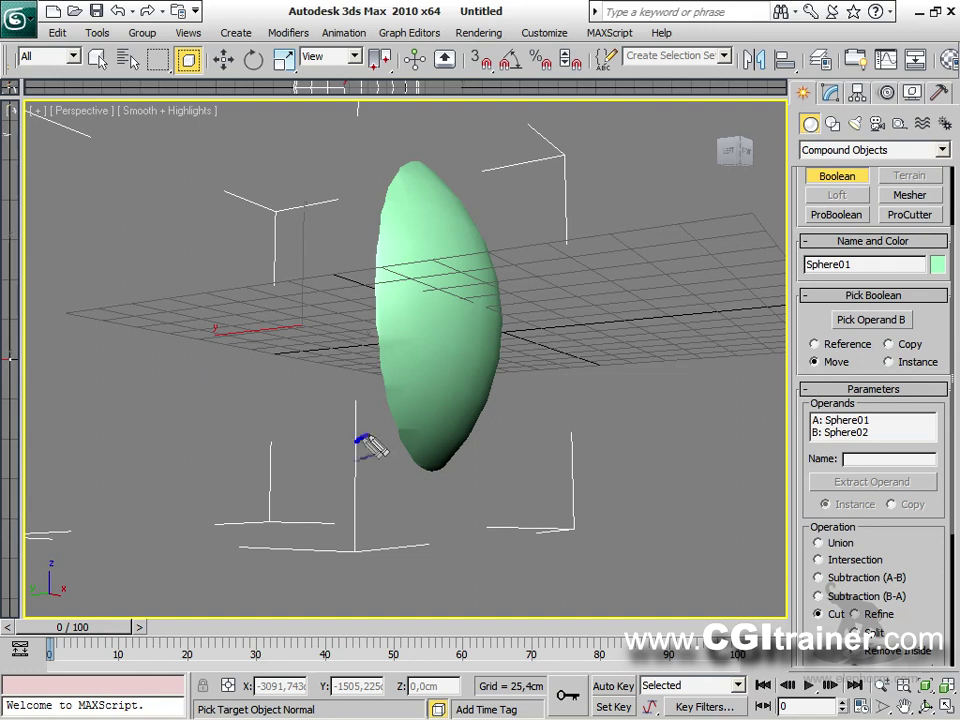
left_click_drag(357, 372, 370, 388)
left_click_drag(354, 340, 375, 352)
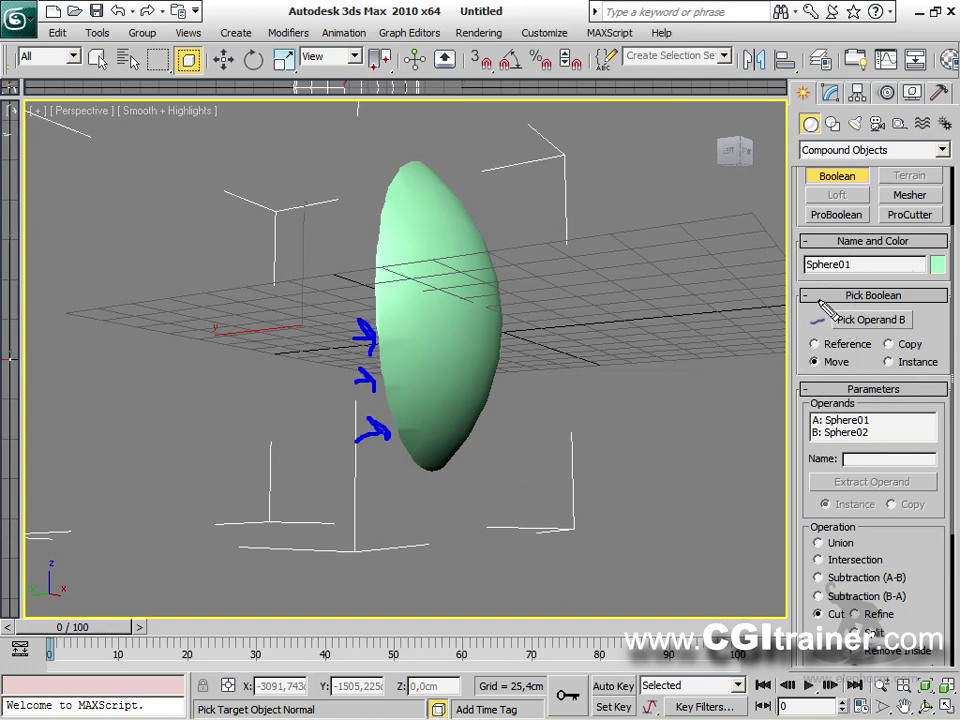
key("Escape")
scroll(820, 310, "up", 3)
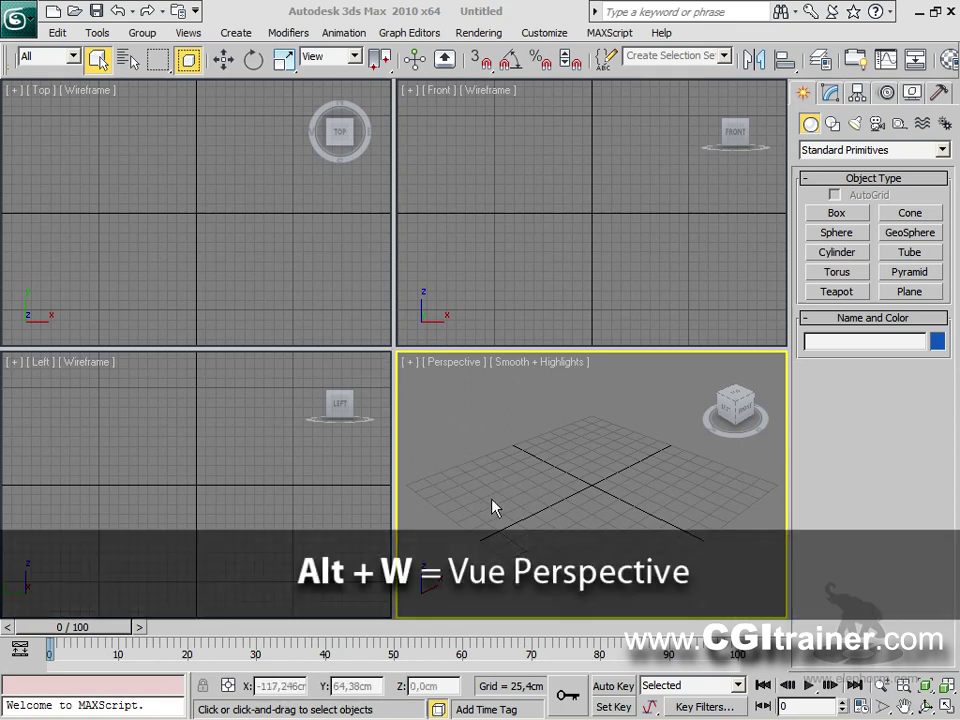
Maximize Perspective, hide the grid and draw a flat red box plus a green box about 96 cm high.
key("alt+w")
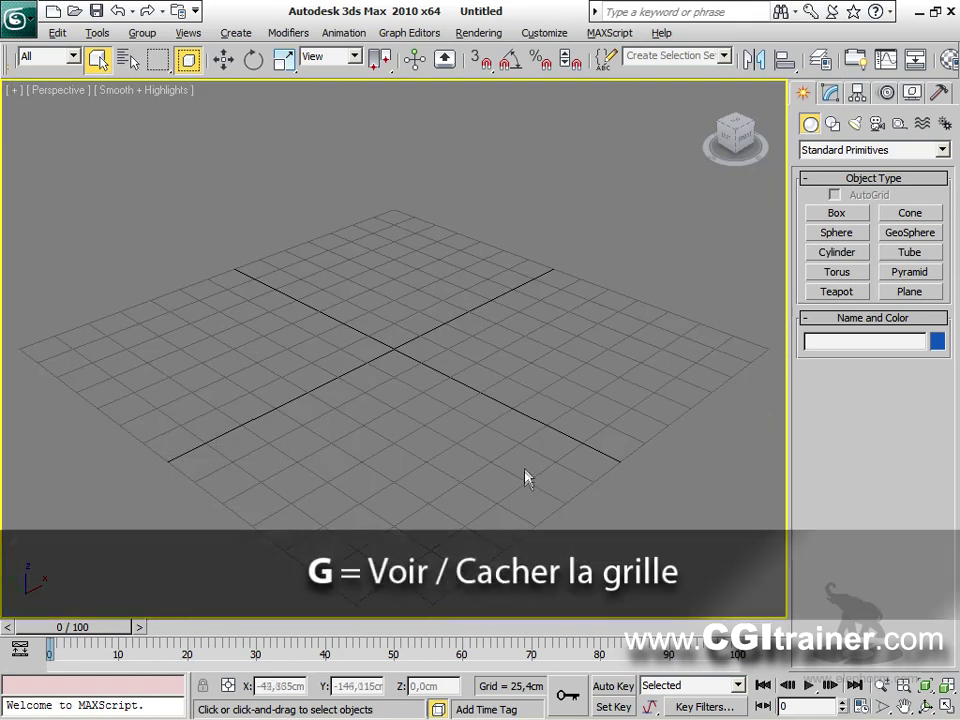
key("g")
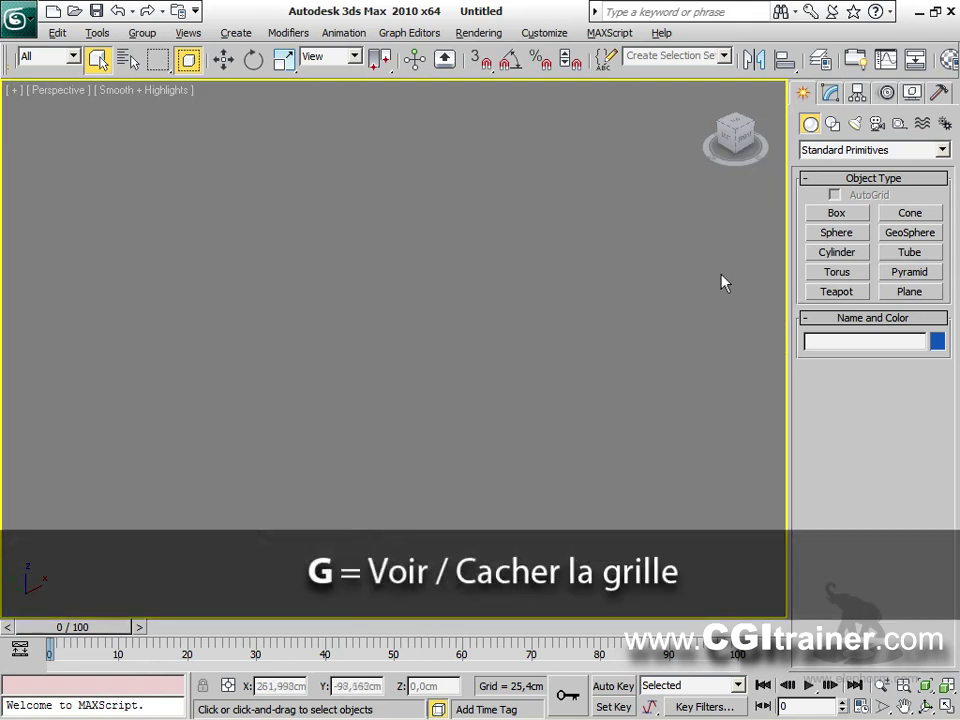
left_click(837, 213)
left_click_drag(152, 311, 515, 300)
left_click(679, 390)
left_click(471, 199)
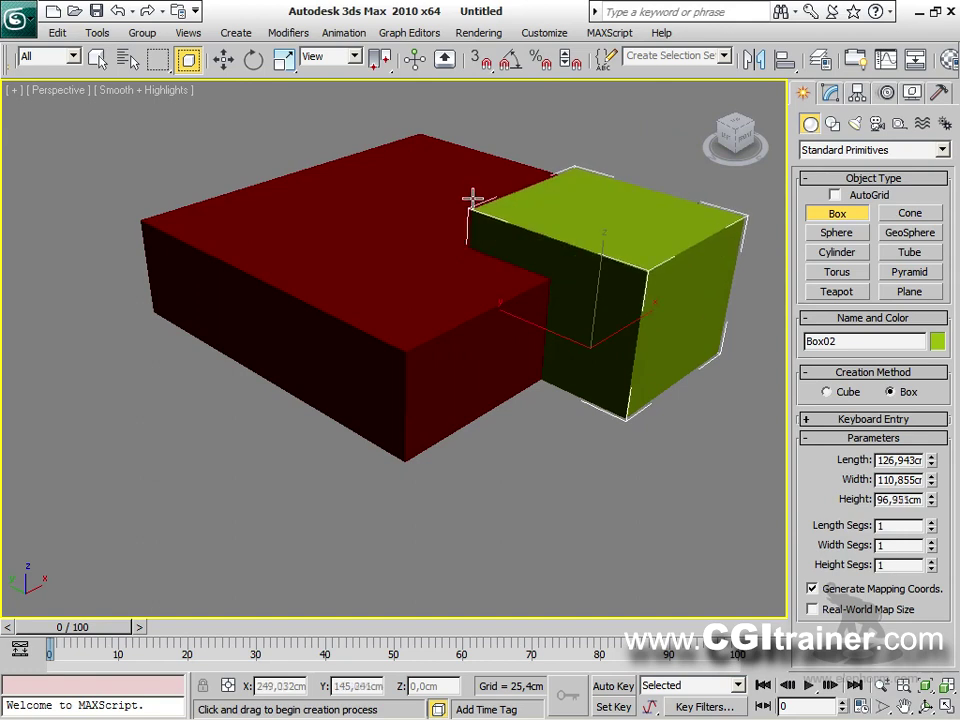
Turn on Edged Faces shading and exit box creation.
middle_click_drag(411, 444, 546, 541, "alt")
scroll(516, 403, "down", 5)
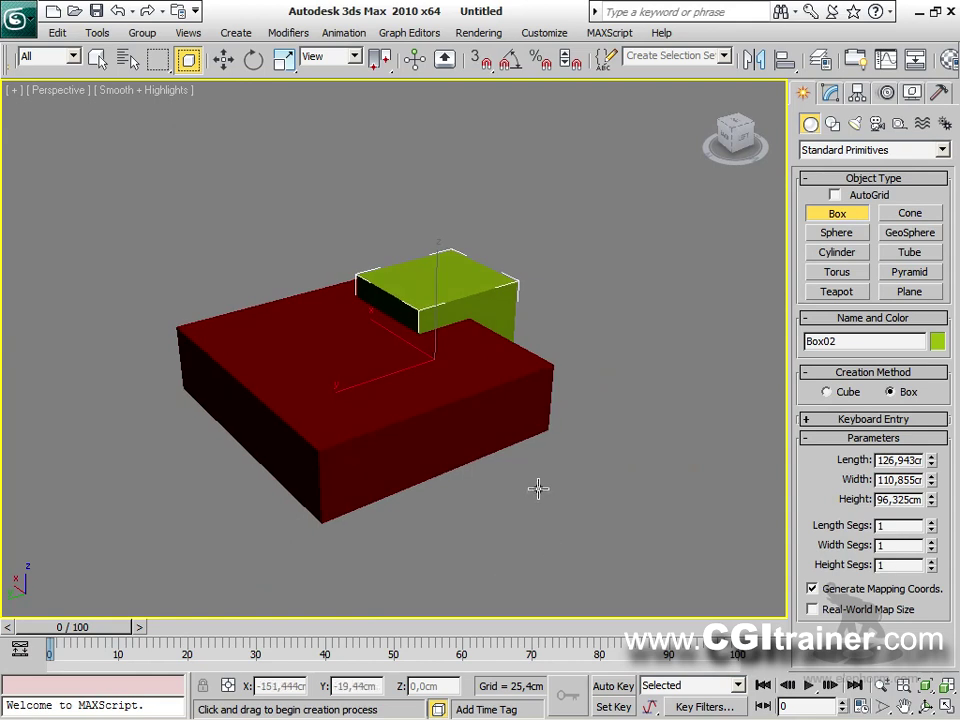
key("F4")
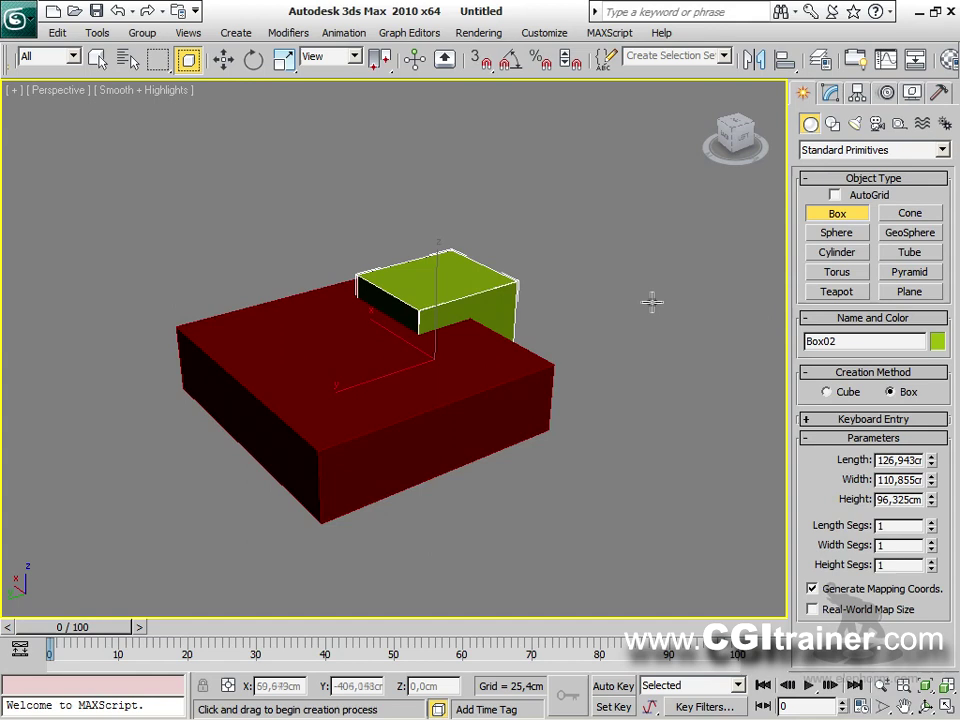
right_click(648, 303)
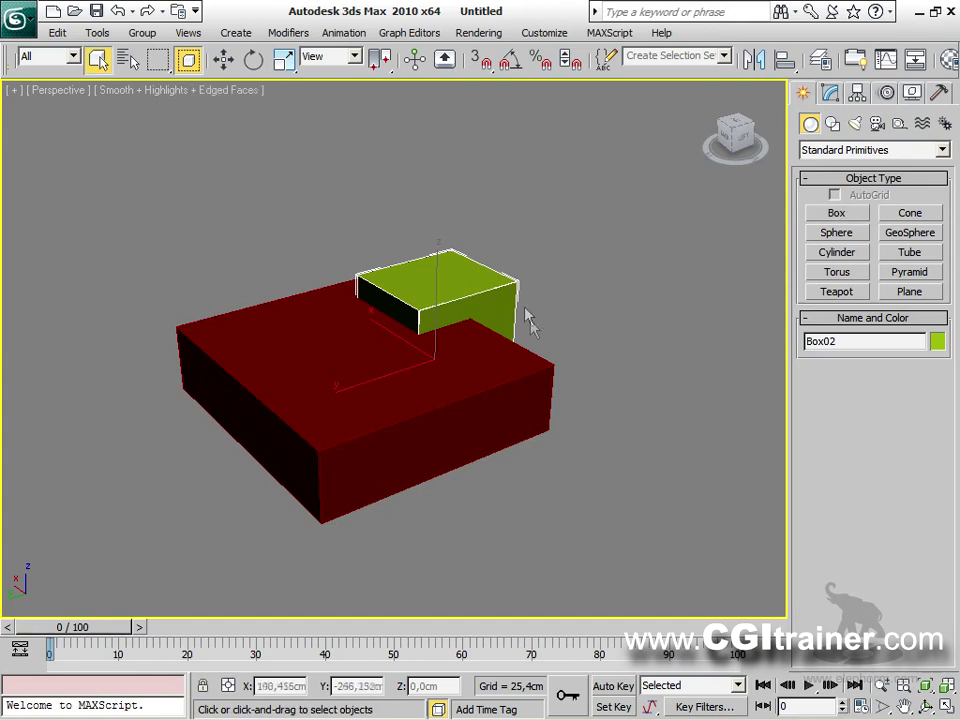
Give the green box 6 length, 8 width and 5 height segments.
left_click(830, 96)
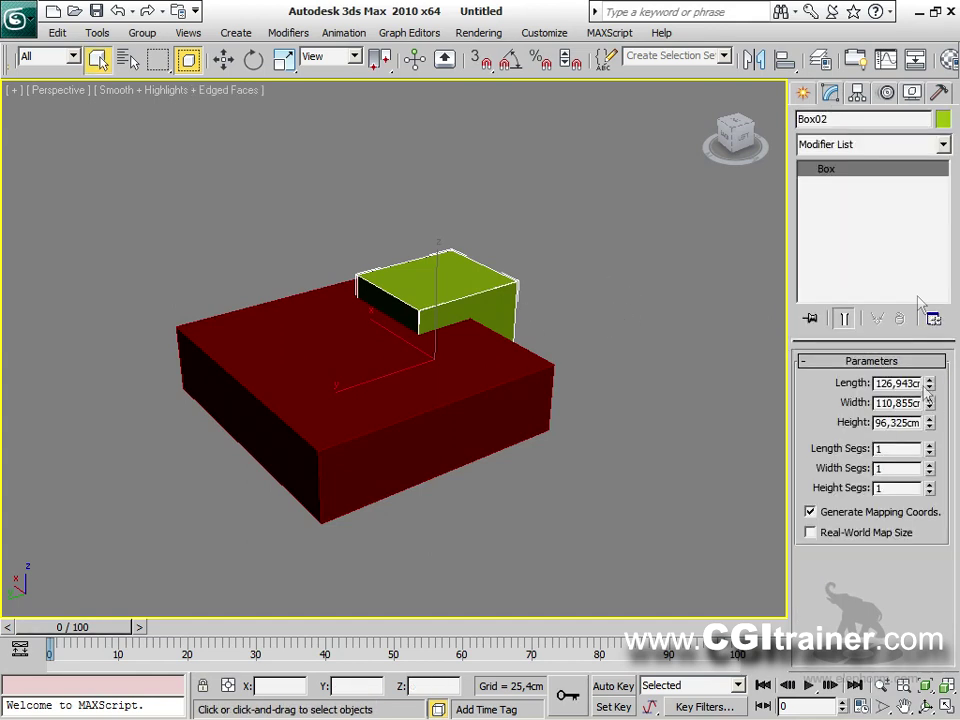
left_click_drag(930, 449, 930, 401)
left_click_drag(929, 468, 933, 410)
left_click_drag(936, 495, 934, 471)
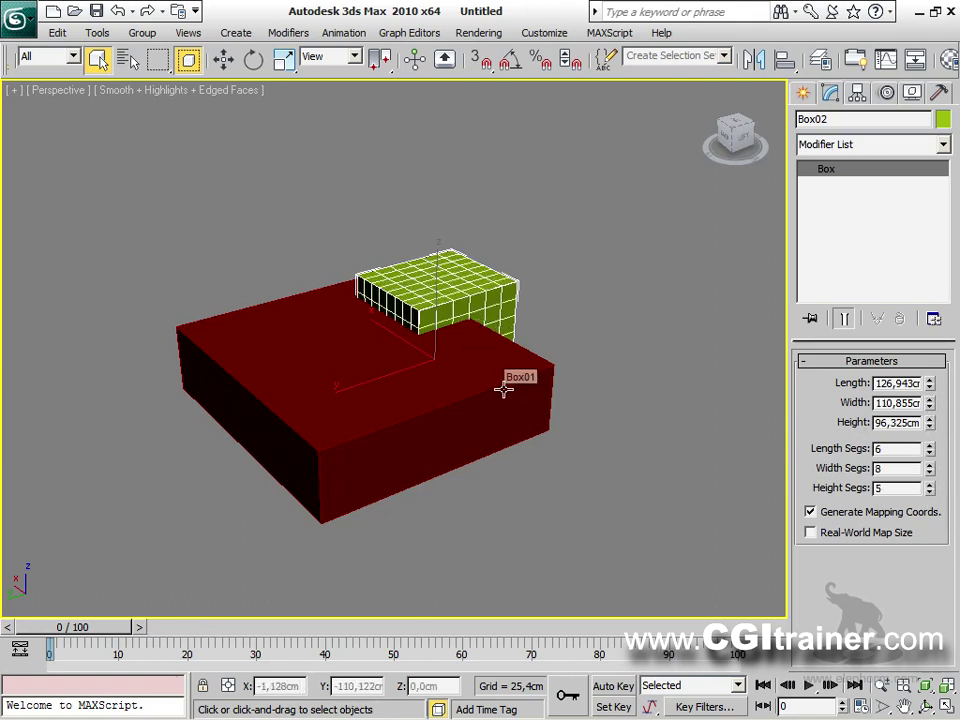
Select the red box and start a ProBoolean compound object on it.
left_click(645, 338)
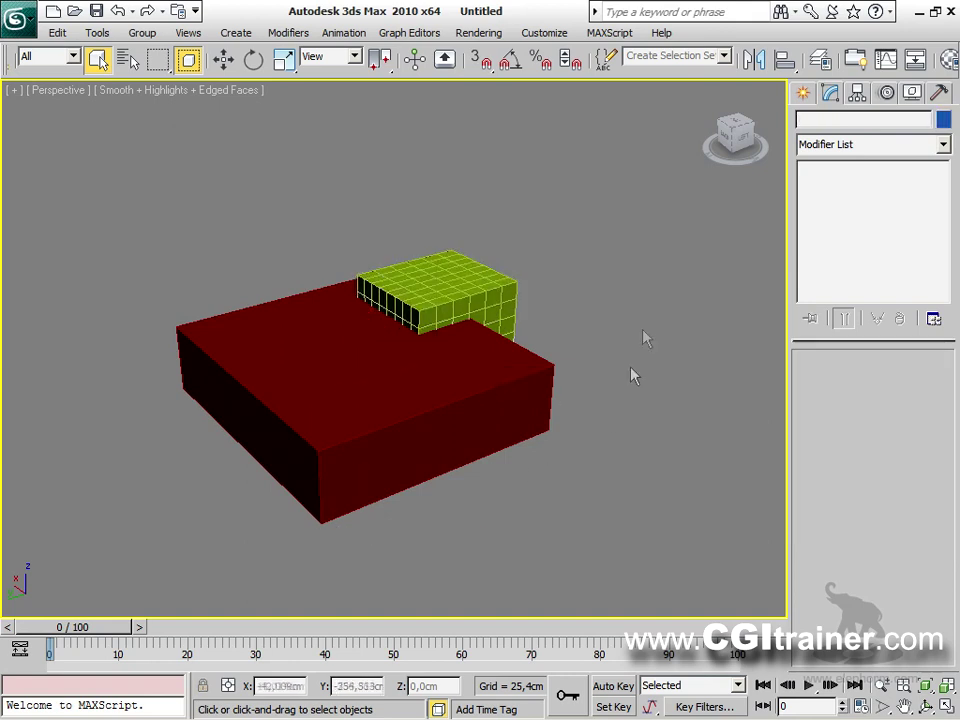
left_click(521, 380)
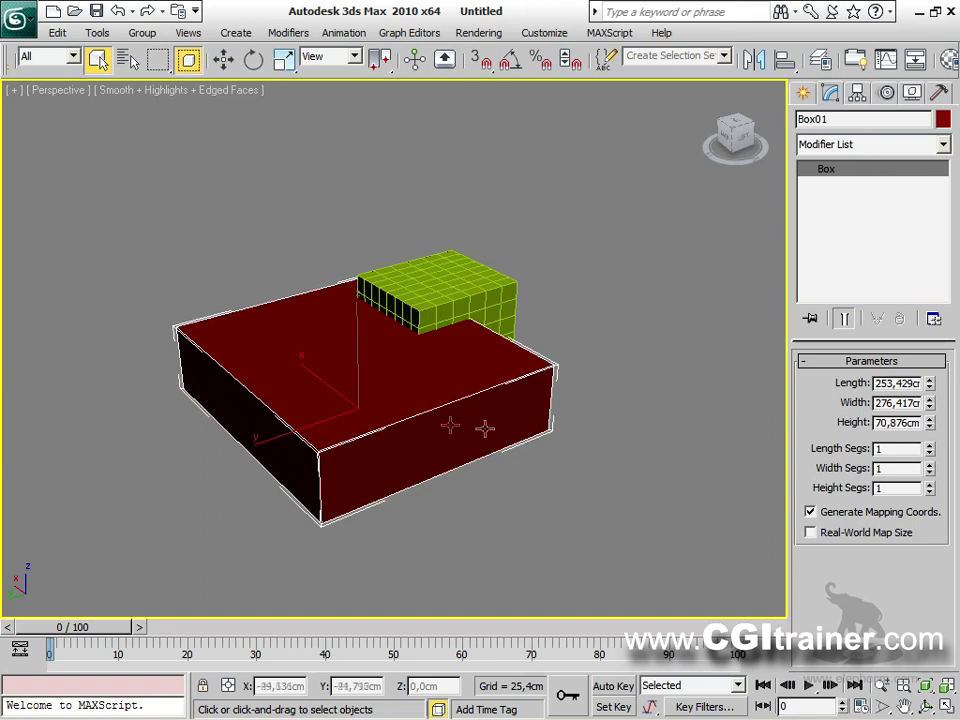
left_click(805, 94)
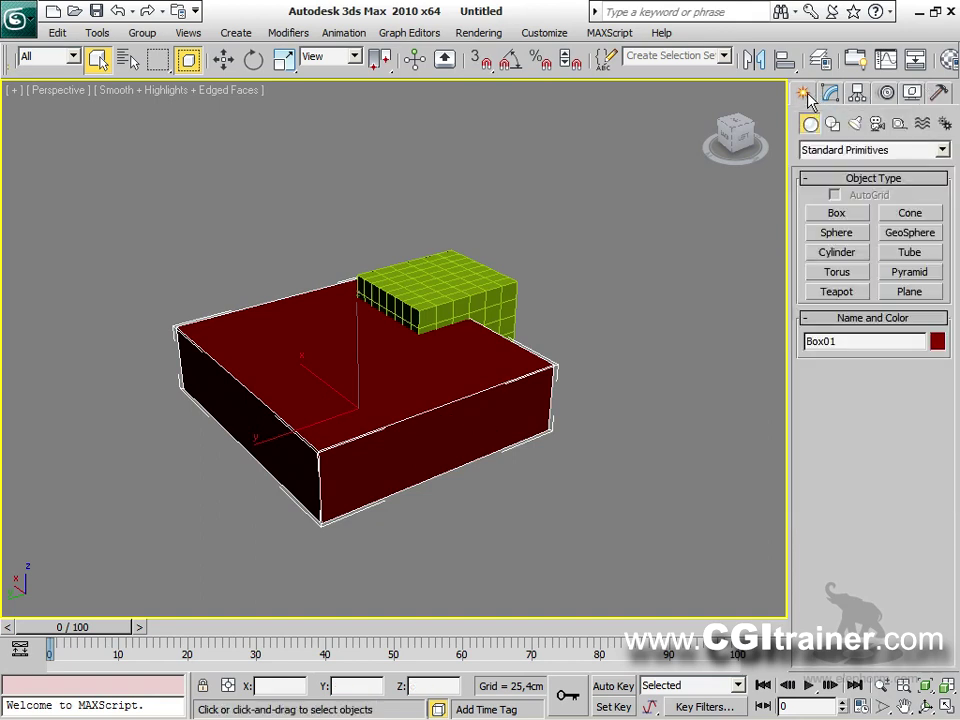
left_click(818, 150)
left_click(845, 189)
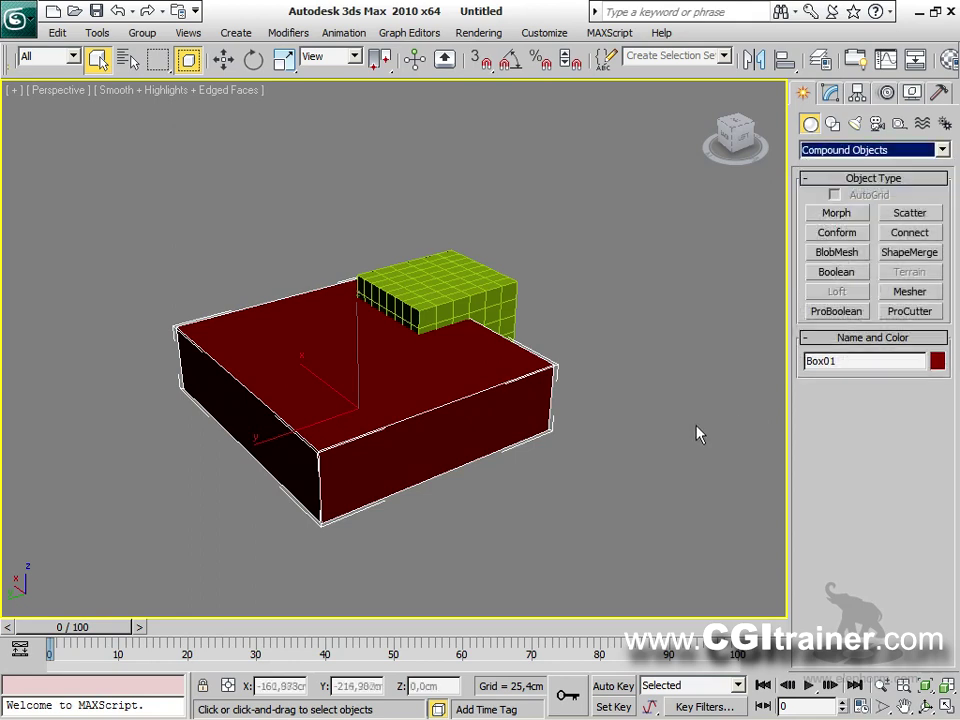
left_click(836, 311)
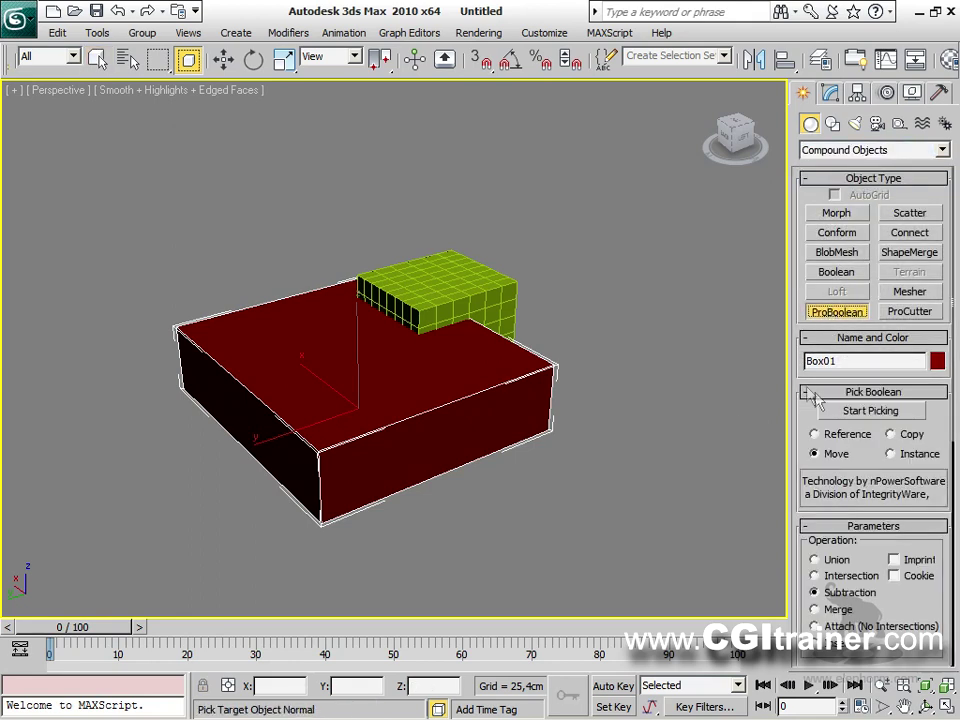
Pick the green box as the subtraction operand to cut a notch into the red box.
left_click(853, 417)
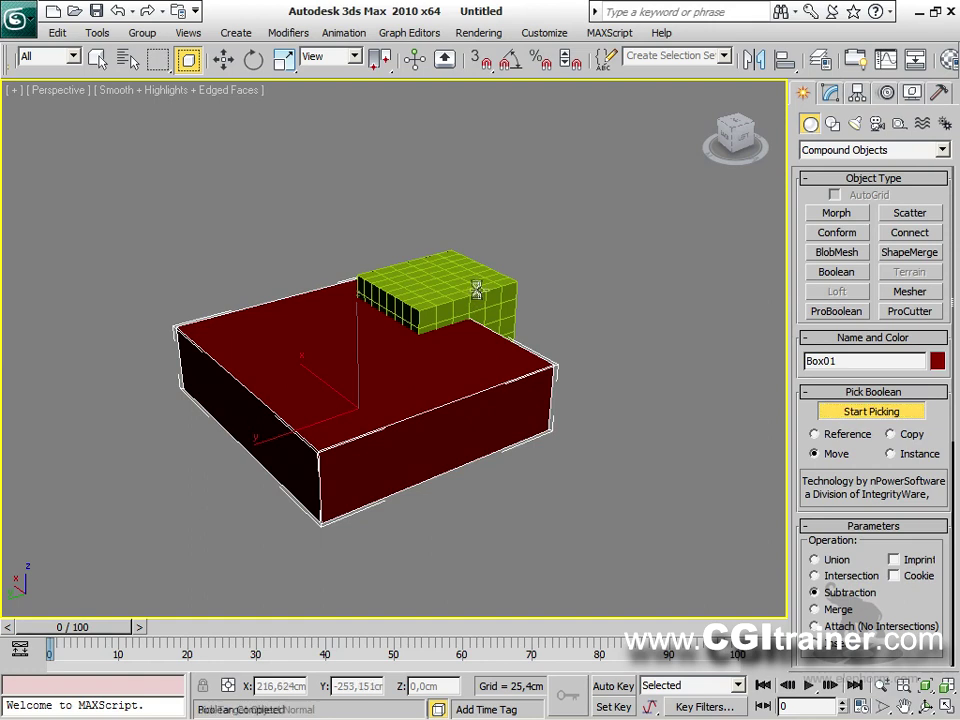
left_click(495, 310)
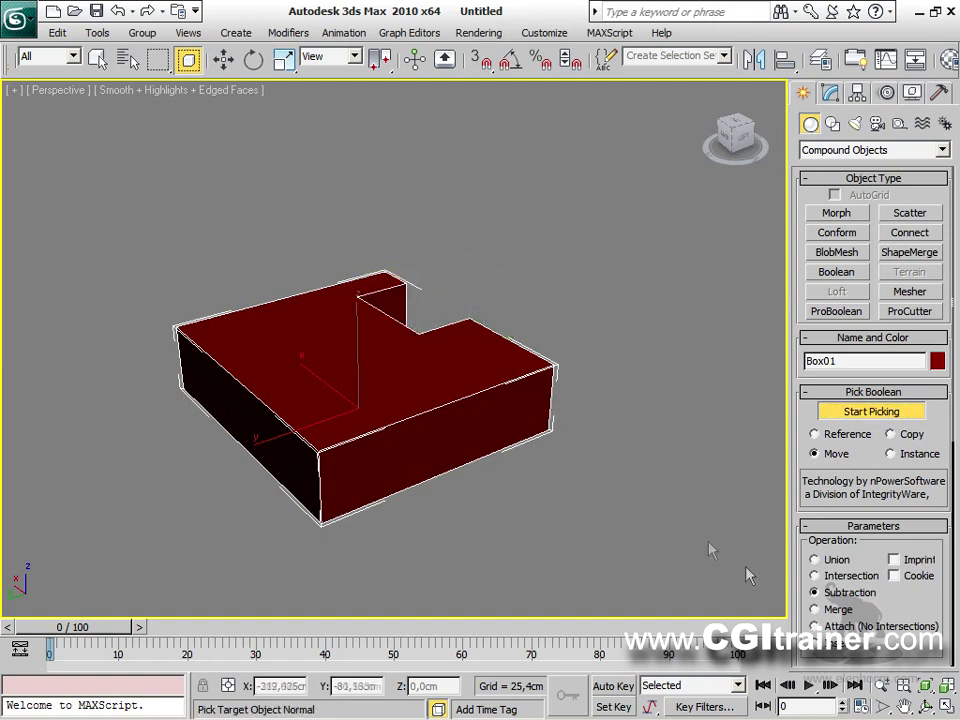
middle_click_drag(727, 450, 643, 490, "alt")
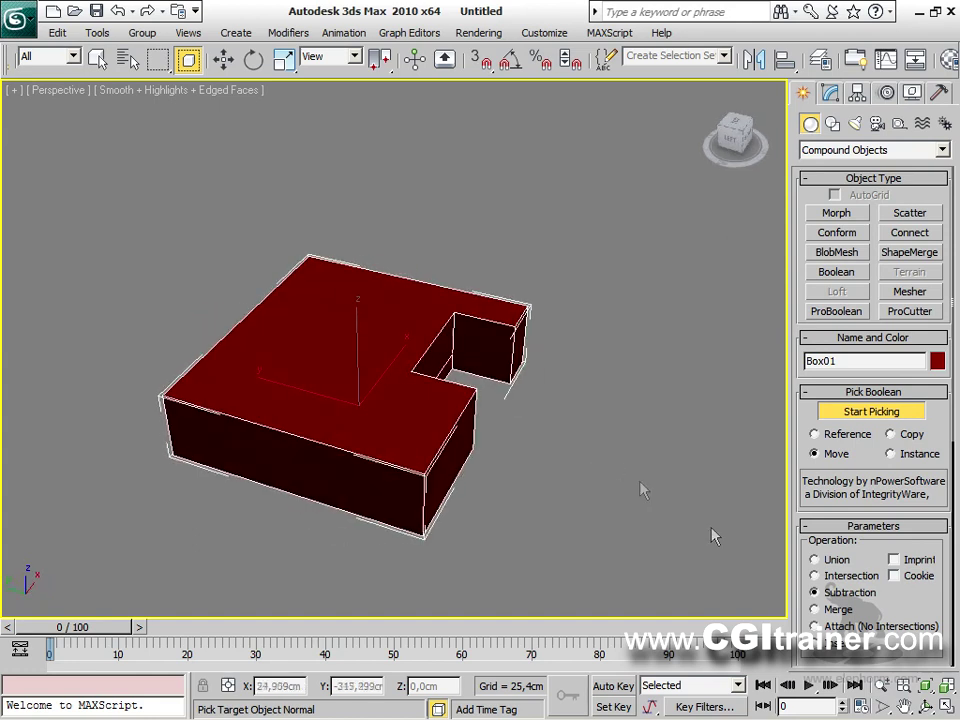
left_click_drag(868, 559, 871, 259)
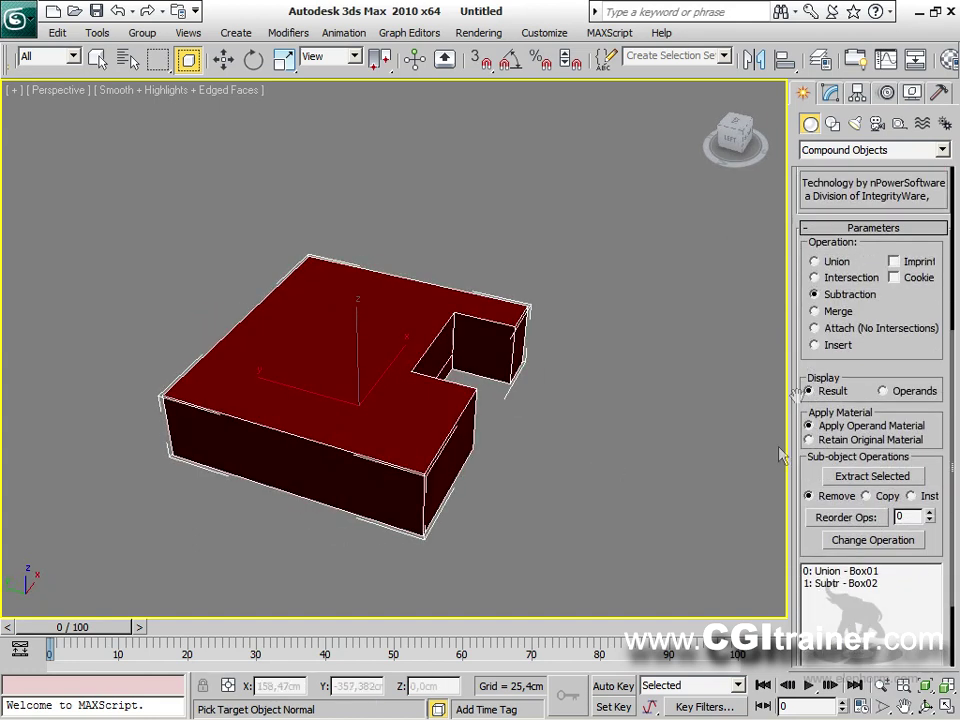
Try Union and Intersection on the green box operand, then restore Subtraction and Standard Primitives.
left_click(857, 583)
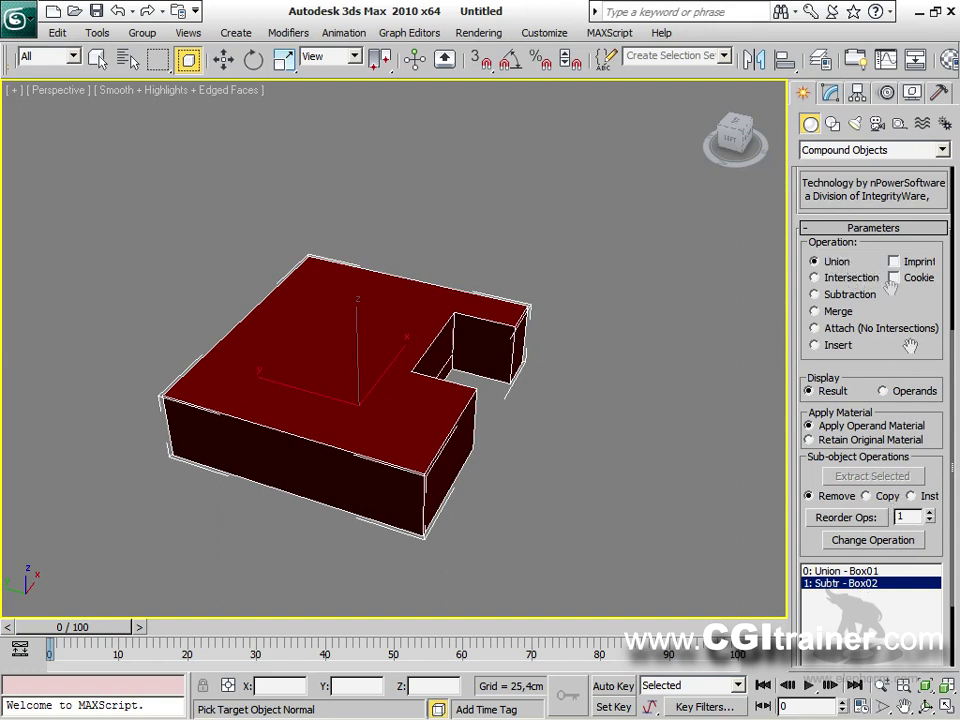
left_click(903, 541)
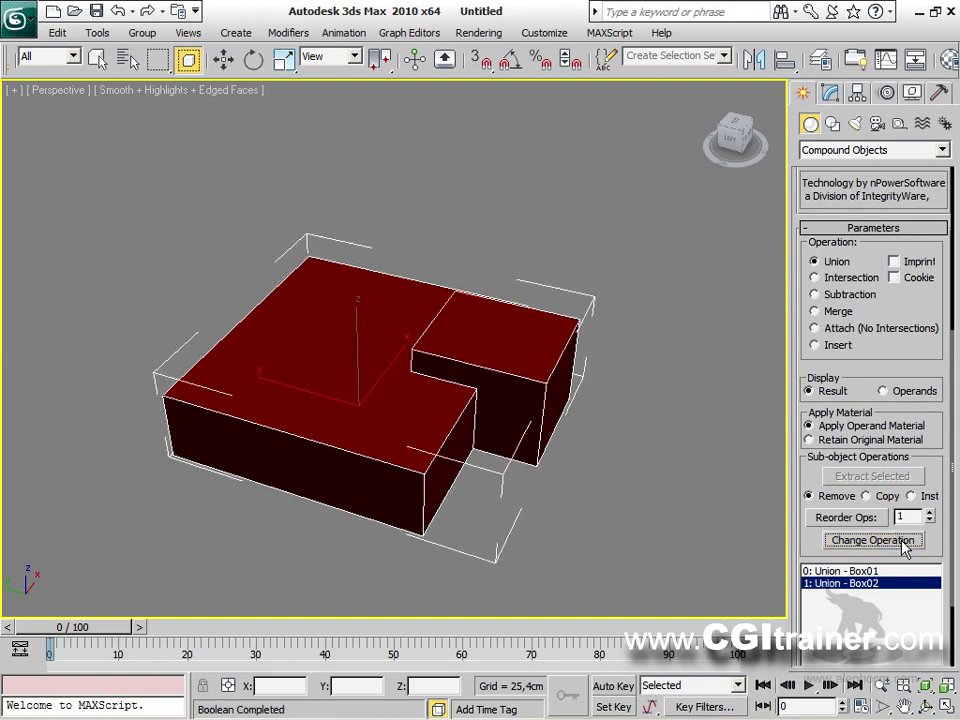
mouse_move(574, 493)
middle_mouse_down("alt")
mouse_move(655, 488)
mouse_move(560, 480)
middle_mouse_up("alt")
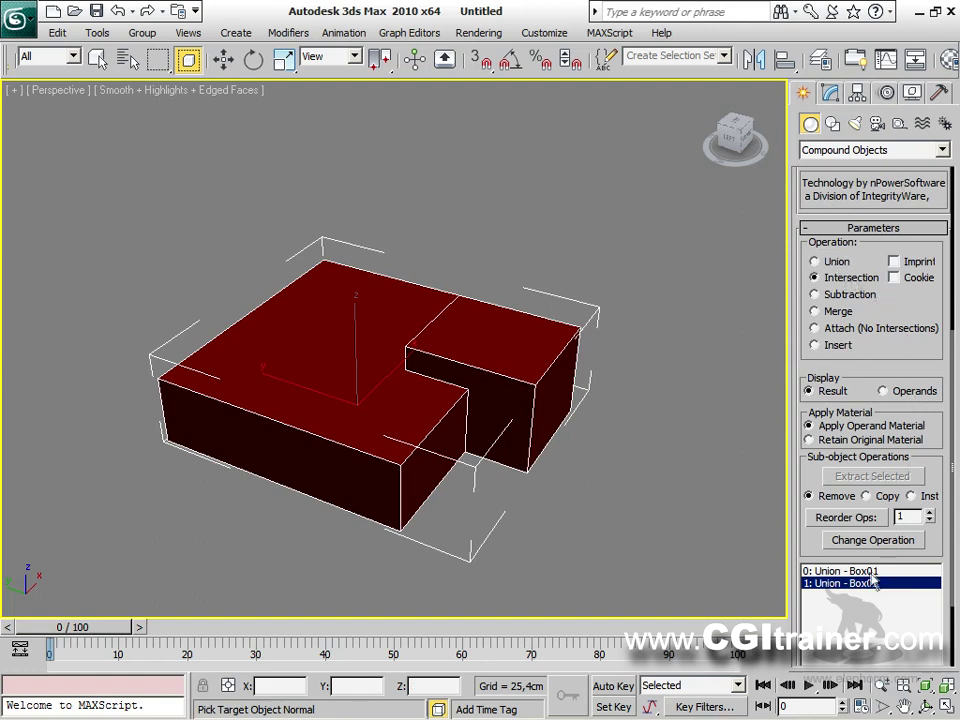
left_click(874, 542)
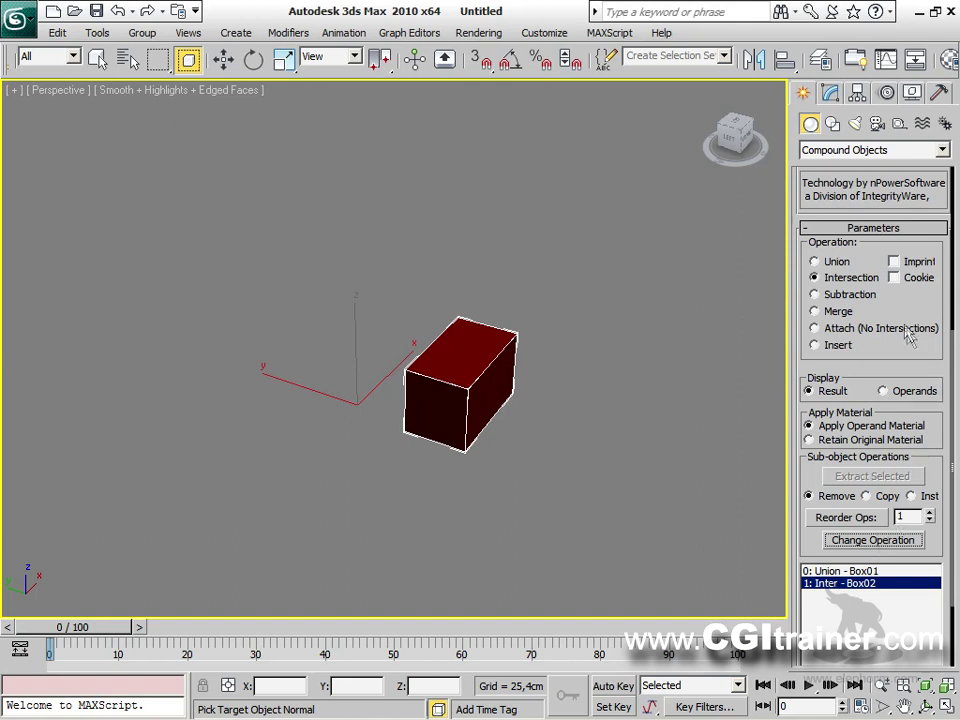
left_click(861, 297)
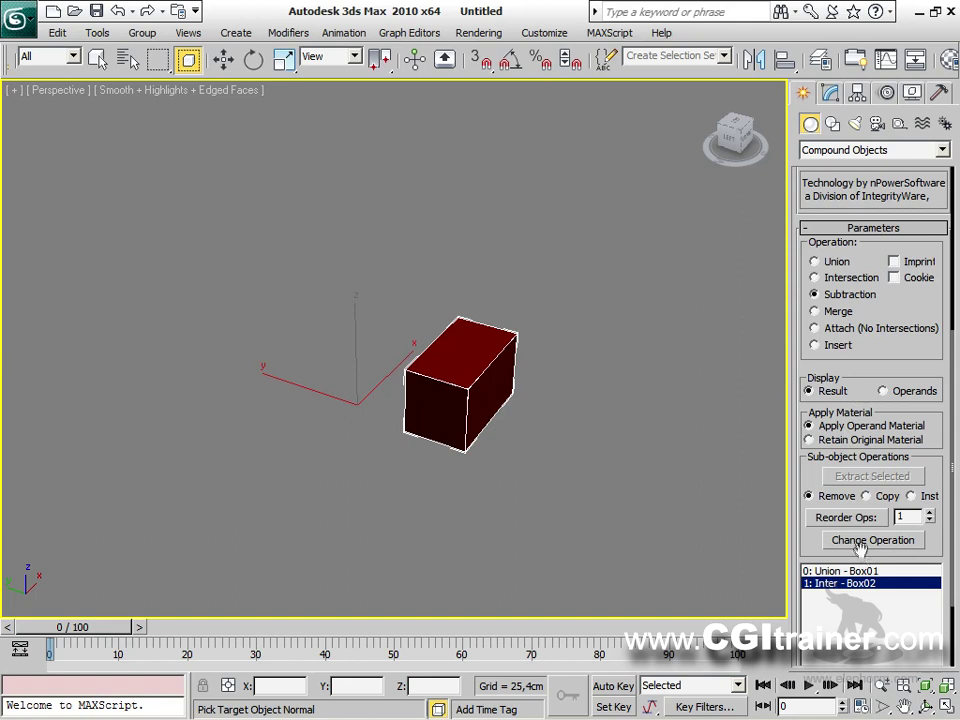
left_click(866, 543)
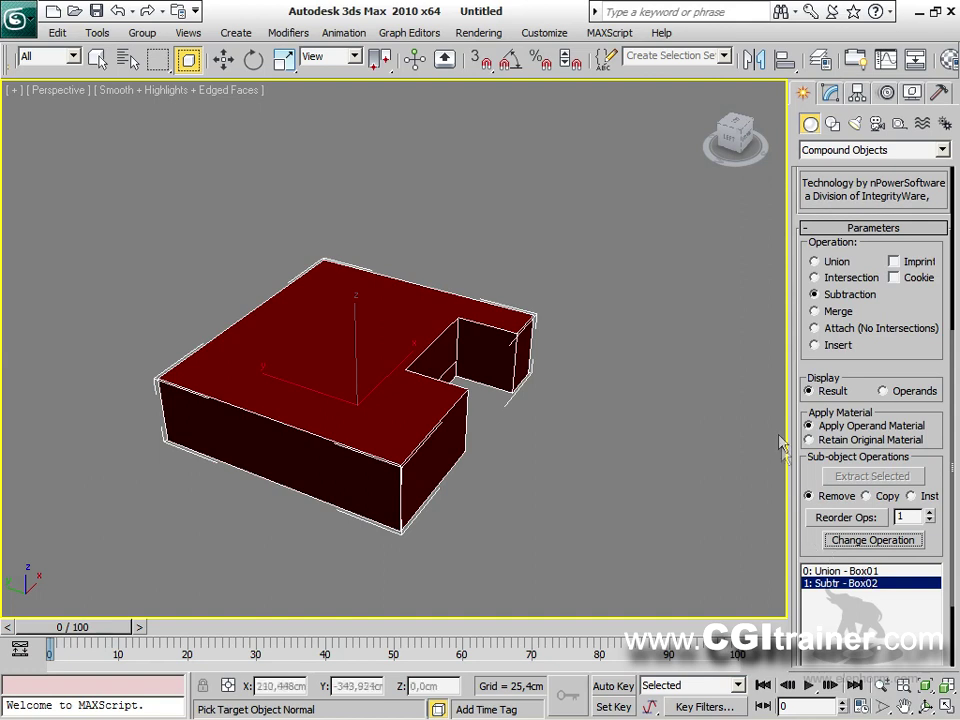
left_click(944, 152)
left_click(840, 163)
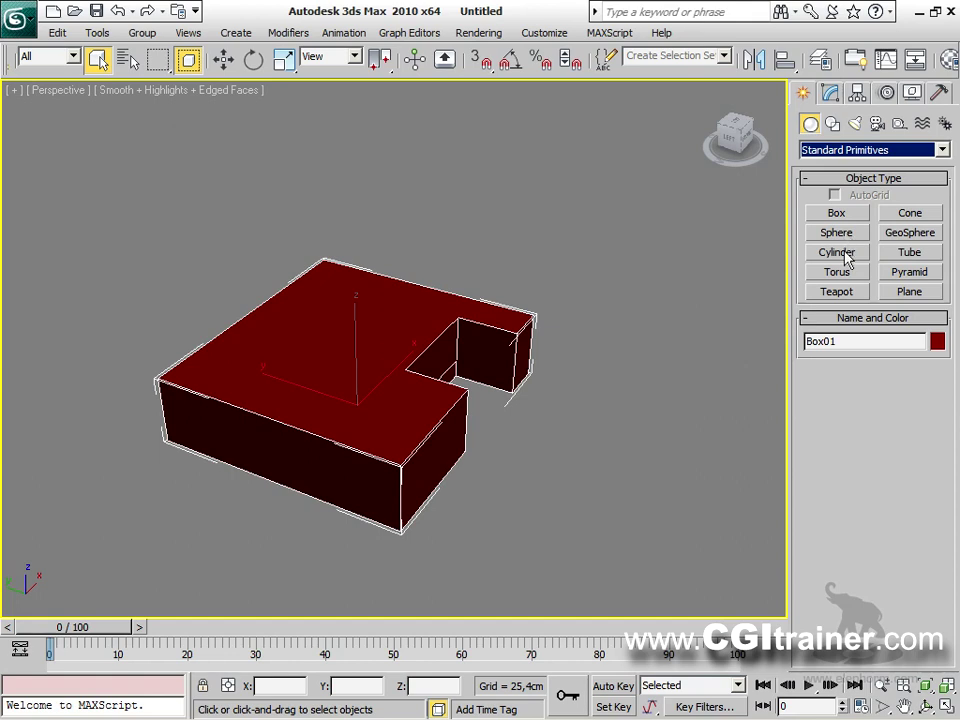
Draw a six-sided cylinder on top of the box with AutoGrid, sunk partly into it.
left_click(845, 256)
left_click(834, 196)
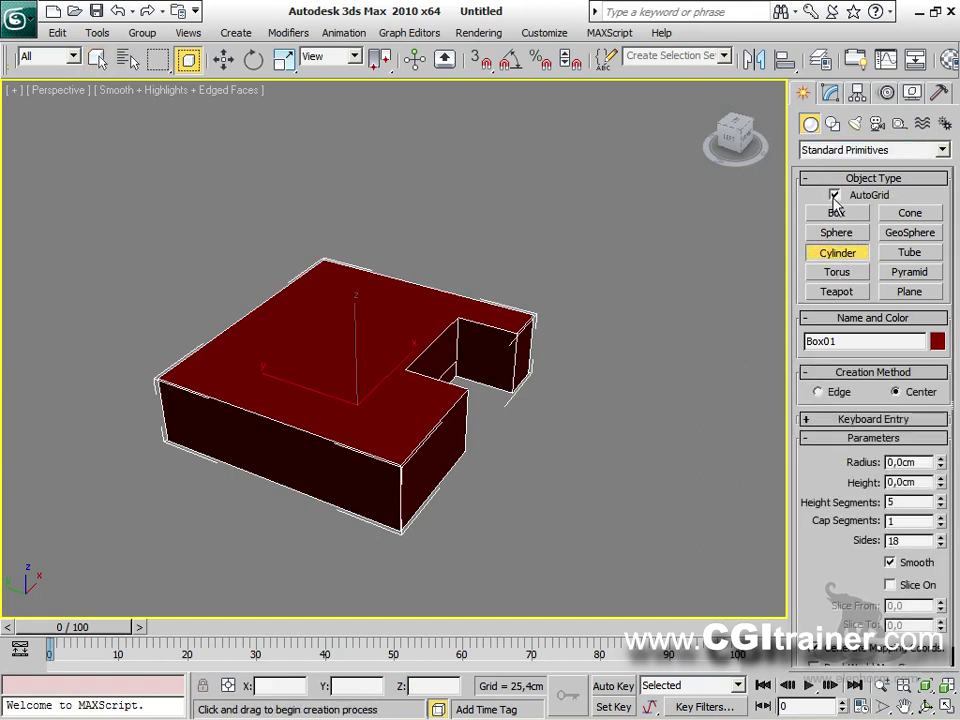
left_click_drag(313, 328, 331, 328)
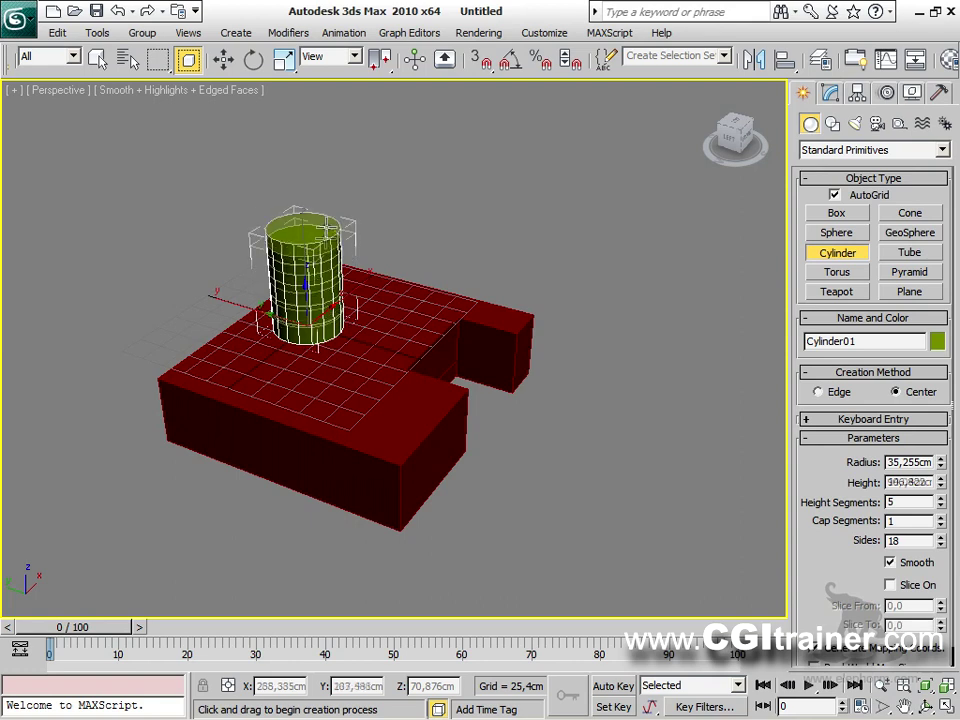
left_click(315, 185)
right_click(315, 185)
right_click(311, 175)
left_click(320, 190)
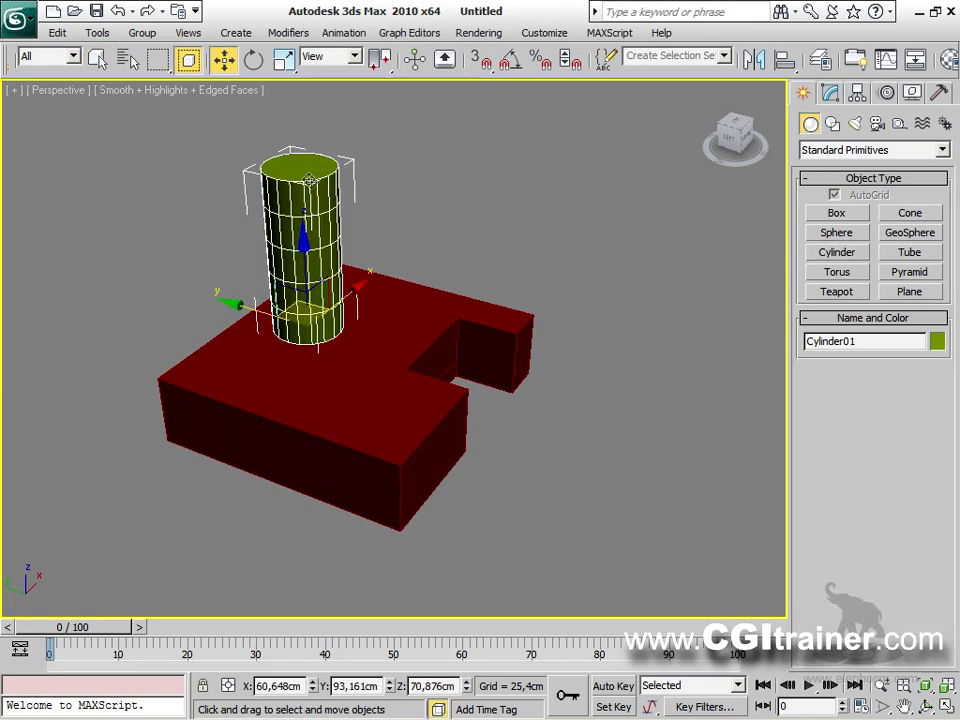
mouse_move(305, 233)
left_mouse_down()
mouse_move(306, 350)
mouse_move(305, 258)
left_mouse_up()
left_click(830, 93)
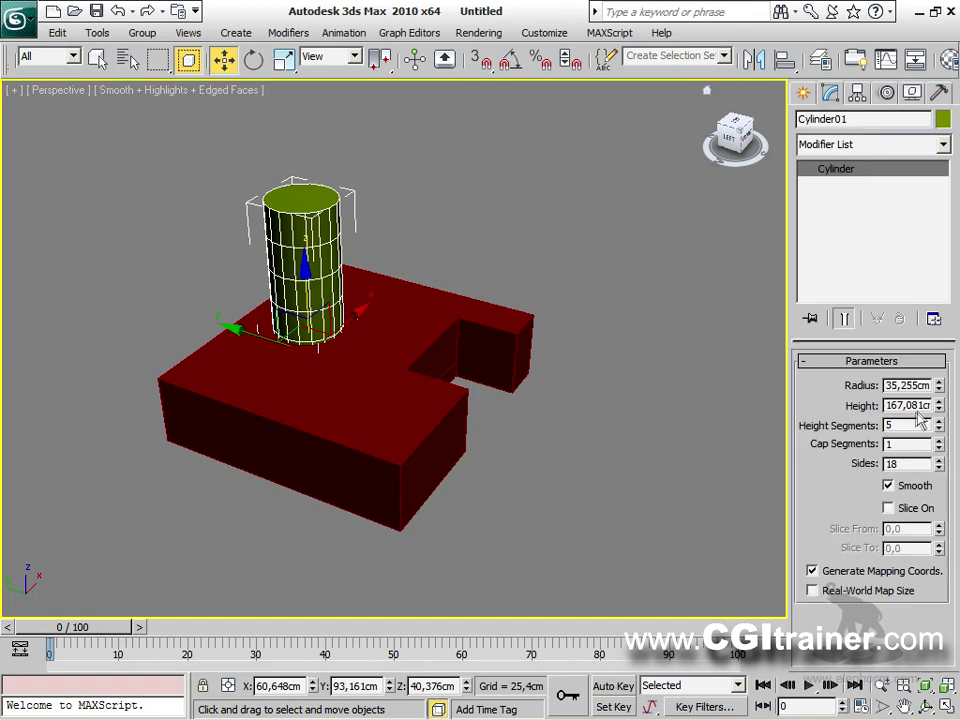
left_click_drag(938, 470, 945, 571)
Add Cylinder01 to the red box's ProBoolean and set its operation to Union.
left_click(483, 316)
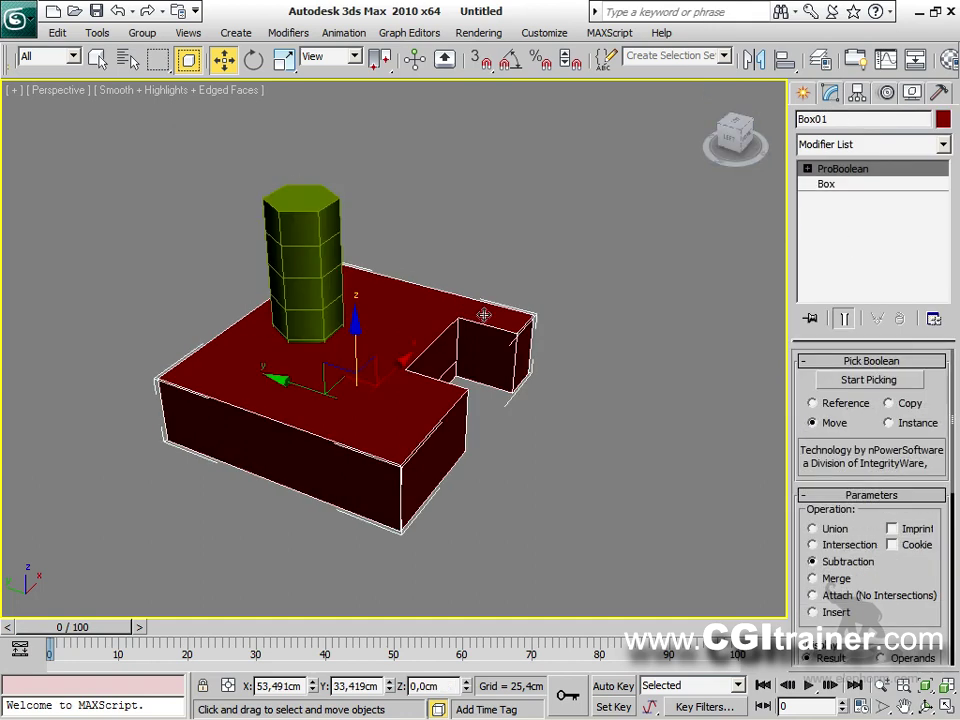
left_click(869, 380)
left_click(326, 251)
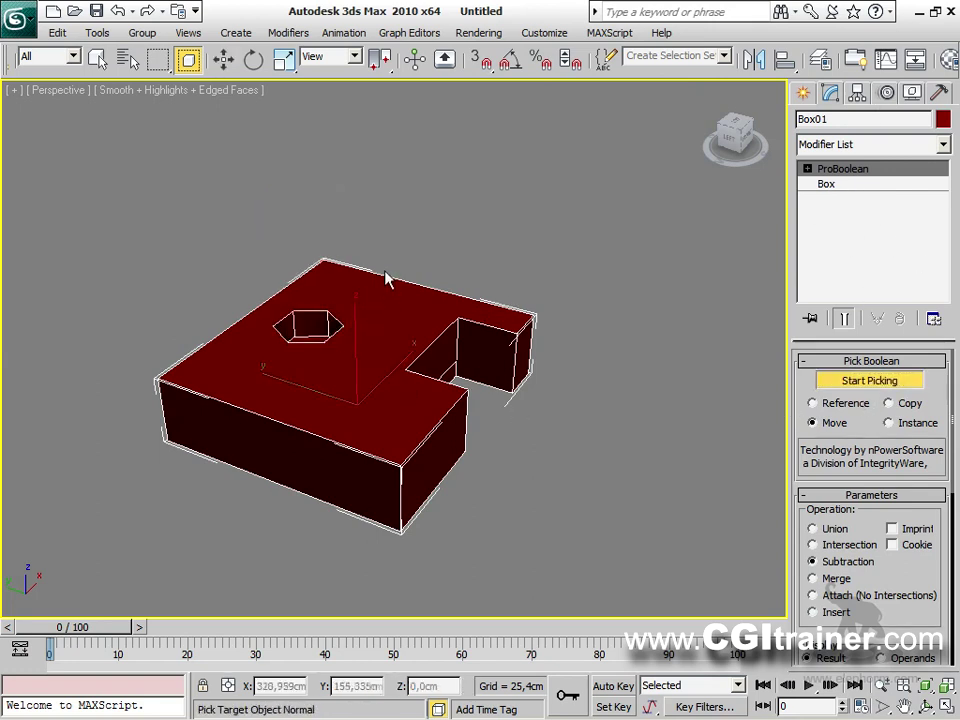
middle_click_drag(527, 538, 658, 540, "alt")
left_click_drag(926, 581, 905, 290)
left_click(860, 576)
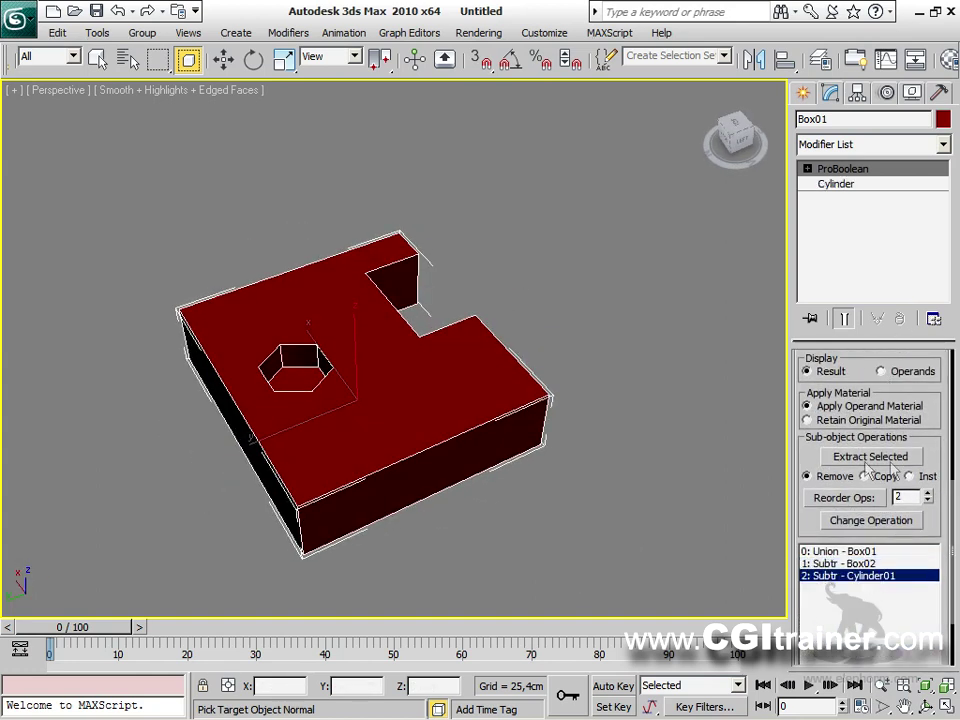
scroll(803, 455, "up", 5)
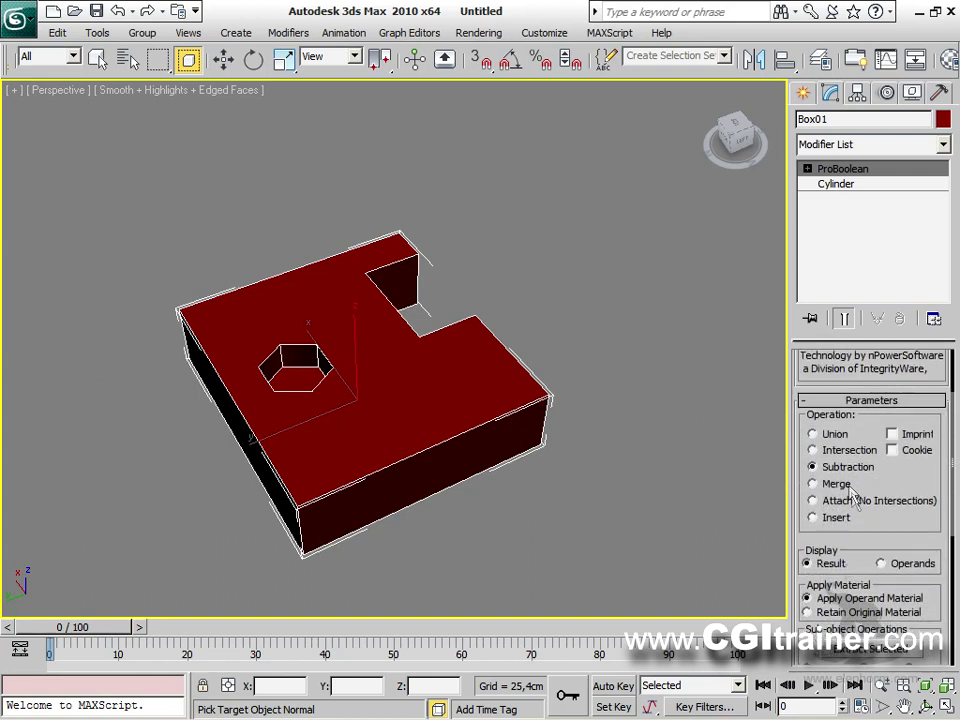
scroll(873, 489, "down", 5)
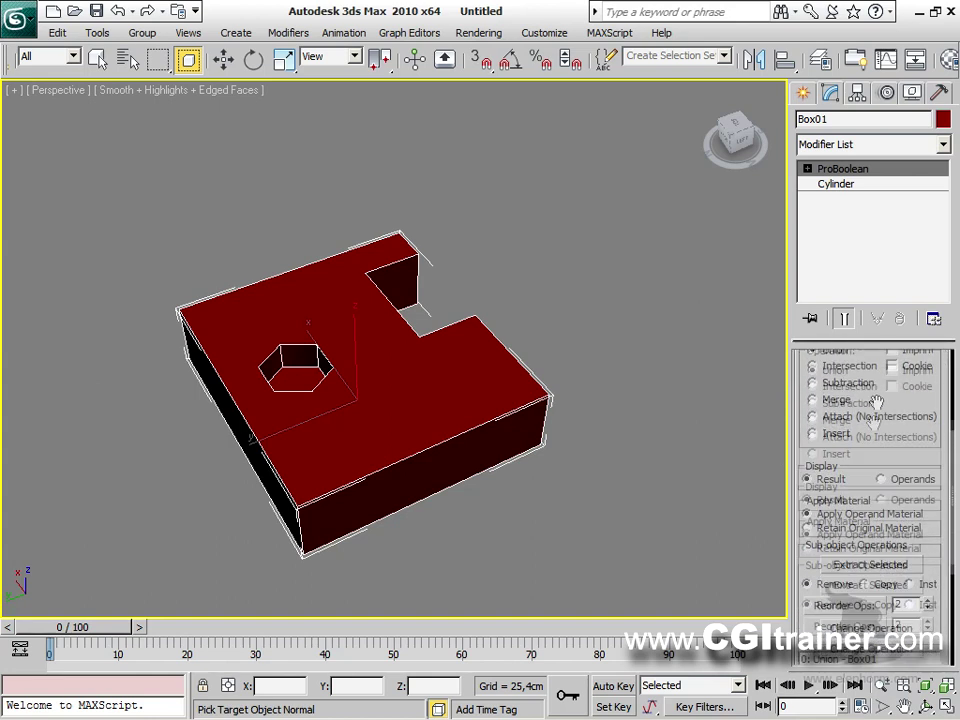
left_click(862, 528)
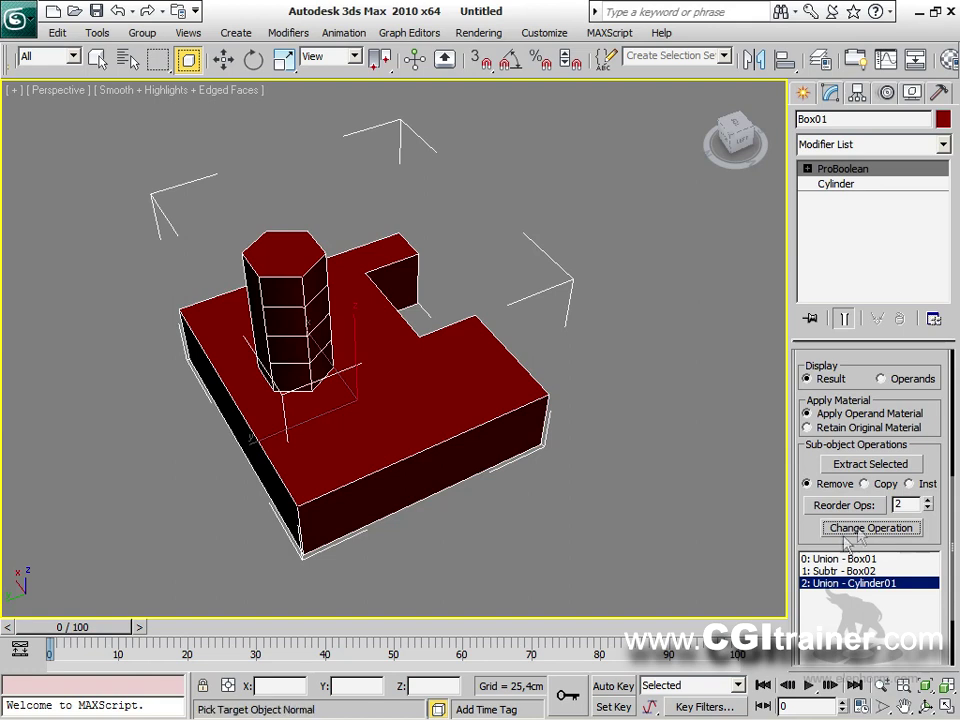
mouse_move(621, 510)
middle_mouse_down("alt")
mouse_move(595, 433)
mouse_move(572, 467)
mouse_move(589, 474)
mouse_move(576, 471)
mouse_move(596, 429)
mouse_move(643, 394)
mouse_move(575, 302)
mouse_move(471, 349)
mouse_move(456, 394)
mouse_move(467, 628)
mouse_move(471, 416)
mouse_move(656, 452)
mouse_move(426, 491)
mouse_move(441, 501)
mouse_move(489, 494)
middle_mouse_up("alt")
key("F3")
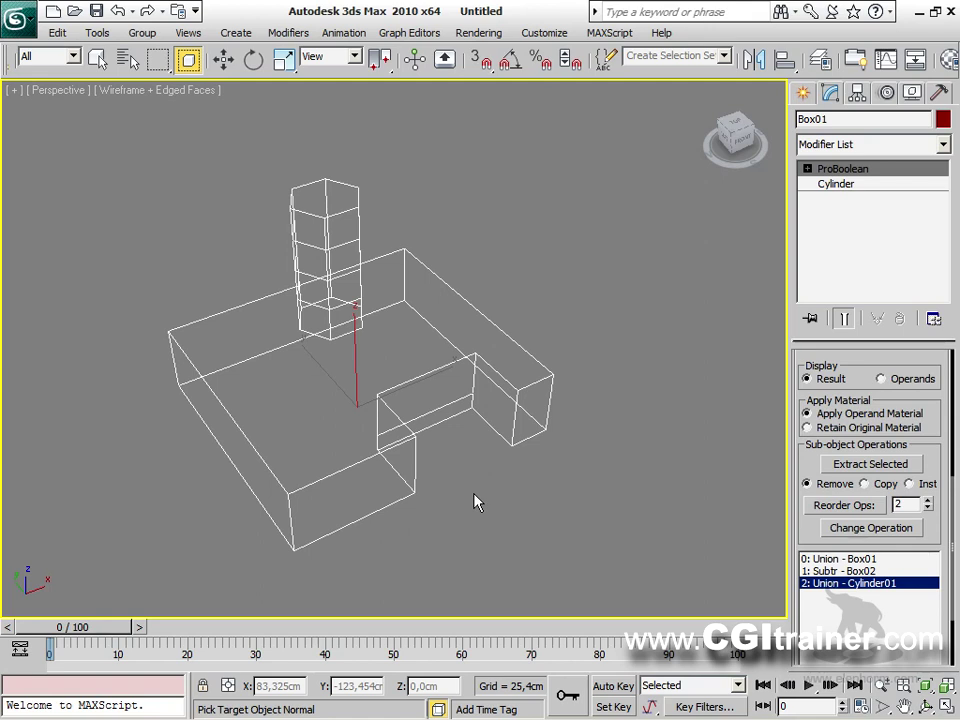
middle_click_drag(446, 354, 475, 469, "alt")
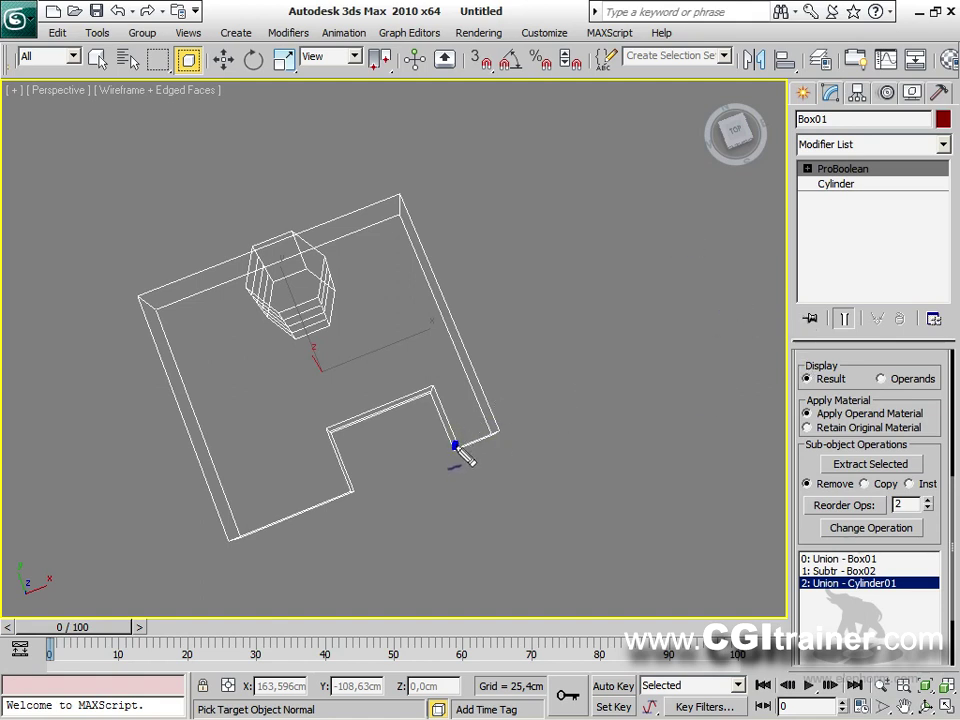
left_click(332, 424)
mouse_move(337, 428)
left_mouse_down()
mouse_move(412, 412)
mouse_move(447, 446)
left_mouse_up()
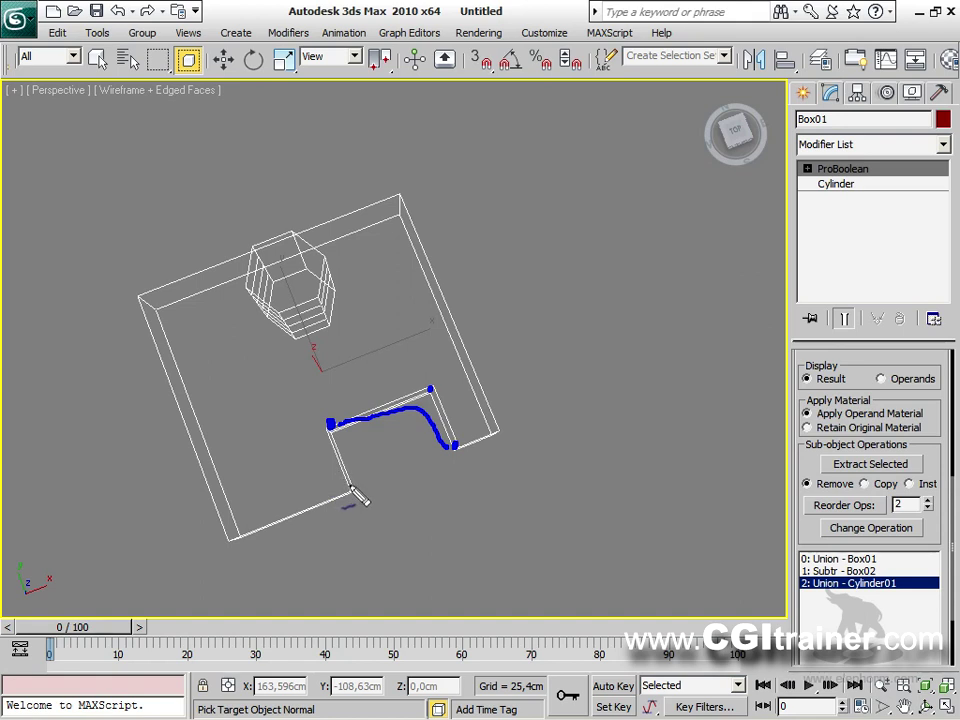
mouse_move(357, 492)
left_mouse_down()
mouse_move(359, 460)
mouse_move(410, 416)
left_mouse_up()
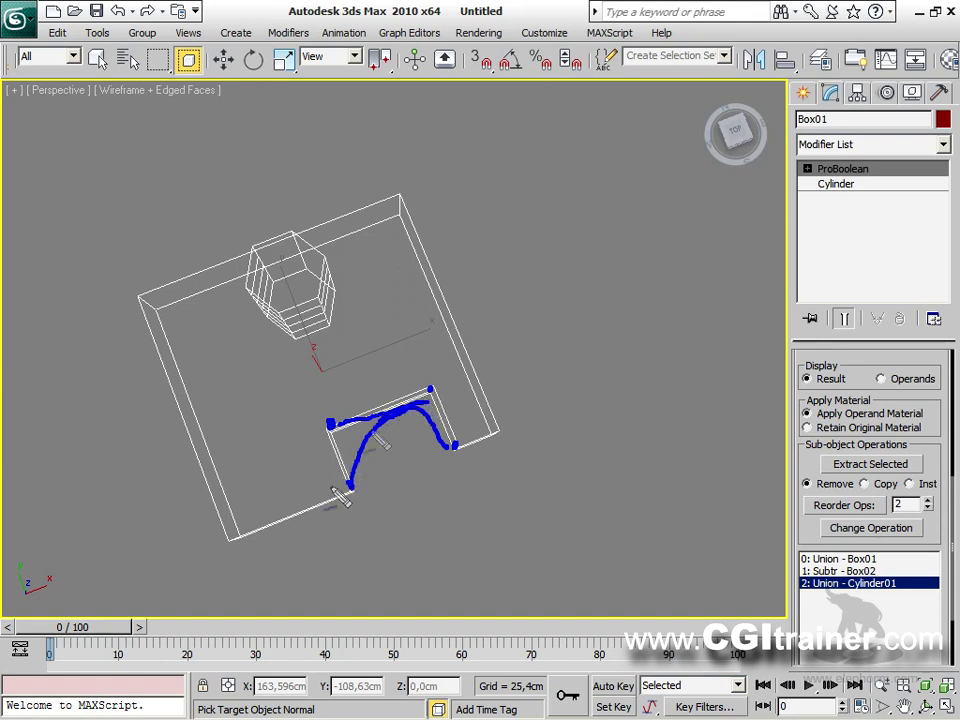
left_click(236, 533)
mouse_move(345, 478)
left_mouse_down()
mouse_move(332, 429)
mouse_move(343, 494)
mouse_move(221, 531)
left_mouse_up()
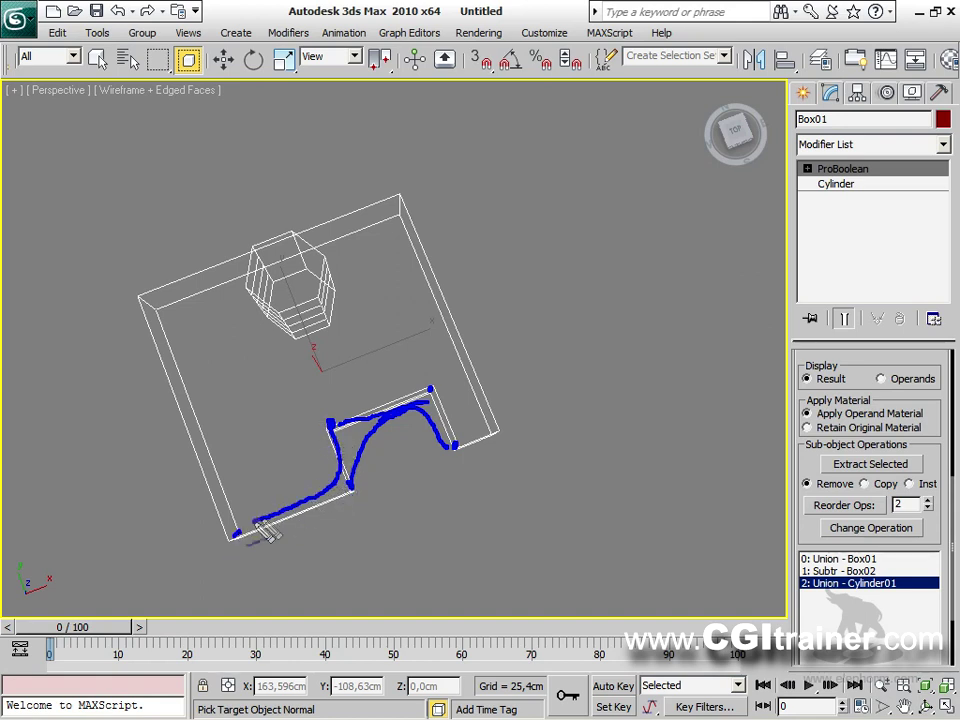
left_click_drag(350, 478, 349, 480)
left_click_drag(232, 530, 238, 541)
mouse_move(135, 292)
left_mouse_down()
mouse_move(140, 306)
mouse_move(160, 293)
left_mouse_up()
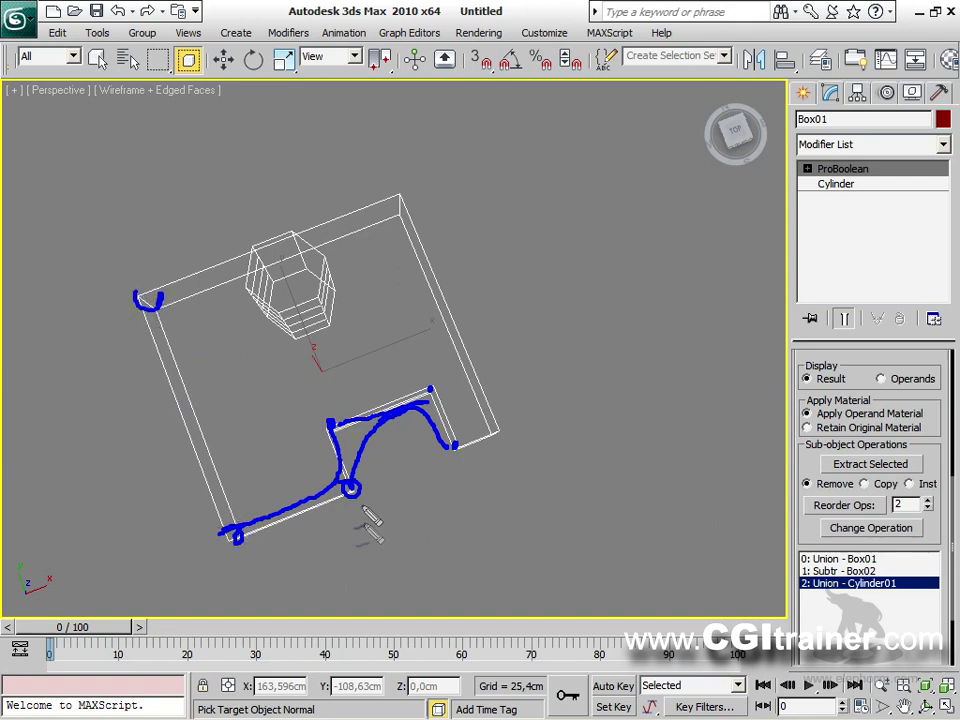
mouse_move(350, 485)
left_mouse_down()
mouse_move(293, 488)
mouse_move(269, 465)
mouse_move(158, 298)
left_mouse_up()
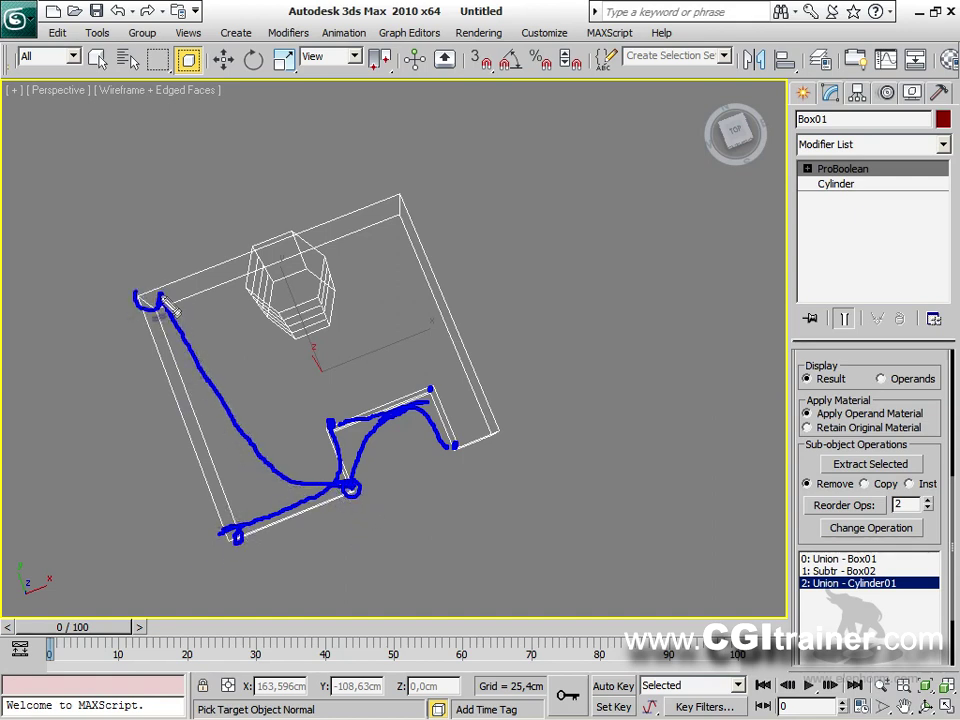
left_click_drag(400, 197, 407, 202)
mouse_move(235, 535)
left_mouse_down()
mouse_move(263, 350)
mouse_move(393, 236)
mouse_move(428, 236)
left_mouse_up()
left_click_drag(262, 382, 301, 490)
left_click_drag(291, 371, 318, 466)
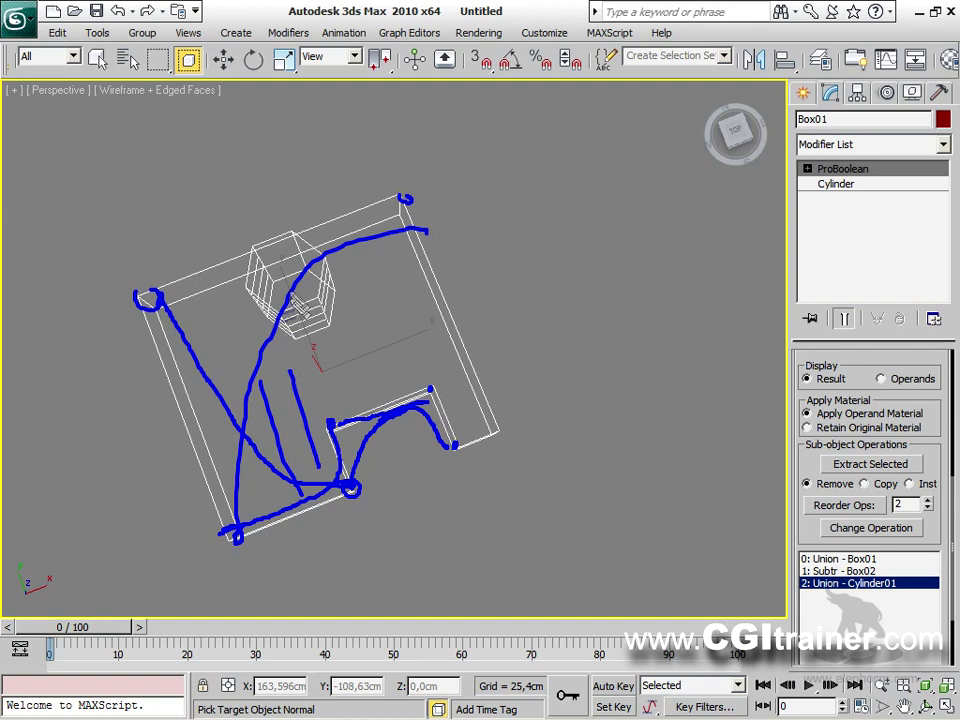
left_click_drag(297, 303, 320, 390)
left_click_drag(325, 273, 354, 364)
left_click_drag(371, 267, 383, 361)
mouse_move(503, 476)
left_mouse_down()
mouse_move(497, 425)
mouse_move(486, 440)
mouse_move(488, 415)
mouse_move(445, 317)
mouse_move(382, 267)
mouse_move(272, 242)
mouse_move(180, 277)
mouse_move(138, 292)
left_mouse_up()
key("ctrl+z")
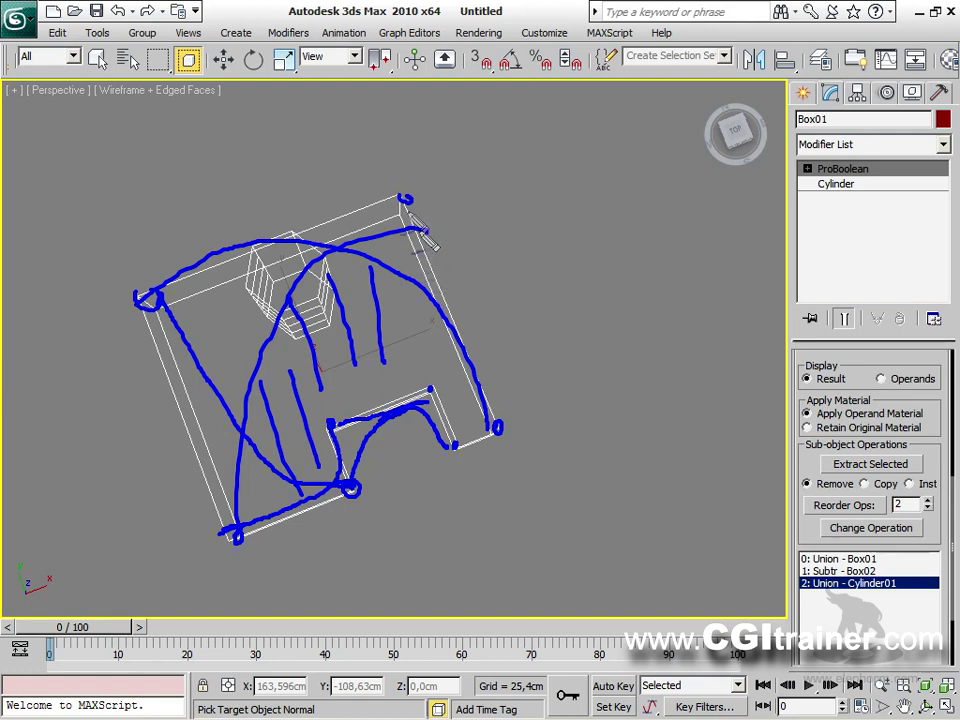
mouse_move(414, 230)
left_mouse_down()
mouse_move(452, 318)
mouse_move(443, 455)
left_mouse_up()
mouse_move(449, 335)
left_mouse_down()
mouse_move(438, 414)
mouse_move(435, 372)
mouse_move(399, 390)
mouse_move(369, 357)
mouse_move(330, 365)
left_mouse_up()
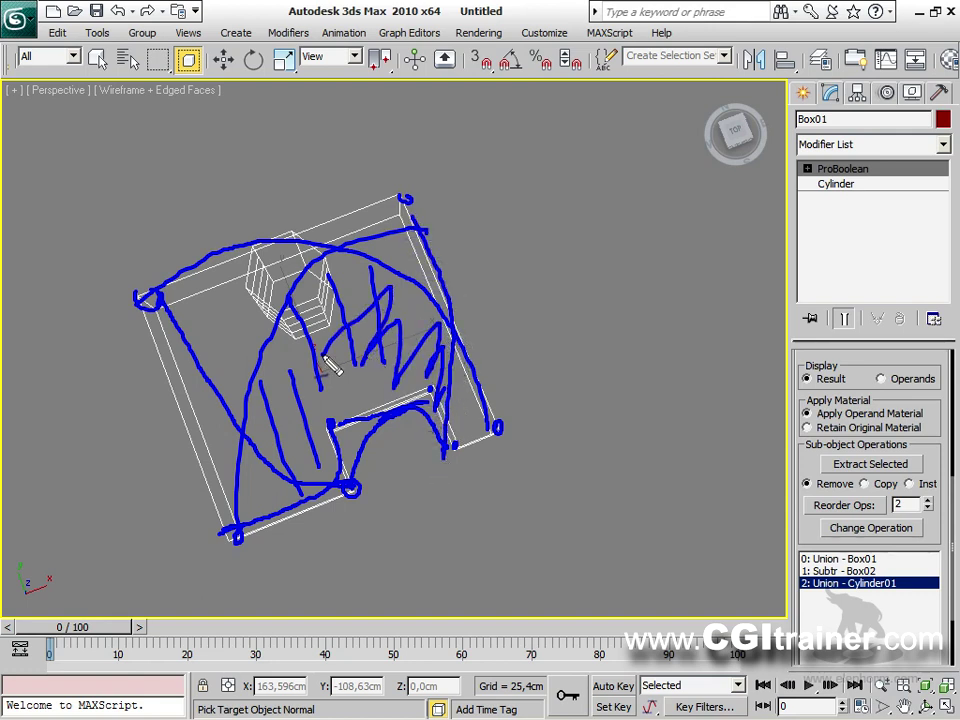
left_click_drag(226, 340, 236, 334)
key("Escape")
mouse_move(476, 396)
middle_mouse_down("alt")
mouse_move(288, 323)
mouse_move(272, 326)
mouse_move(255, 300)
middle_mouse_up("alt")
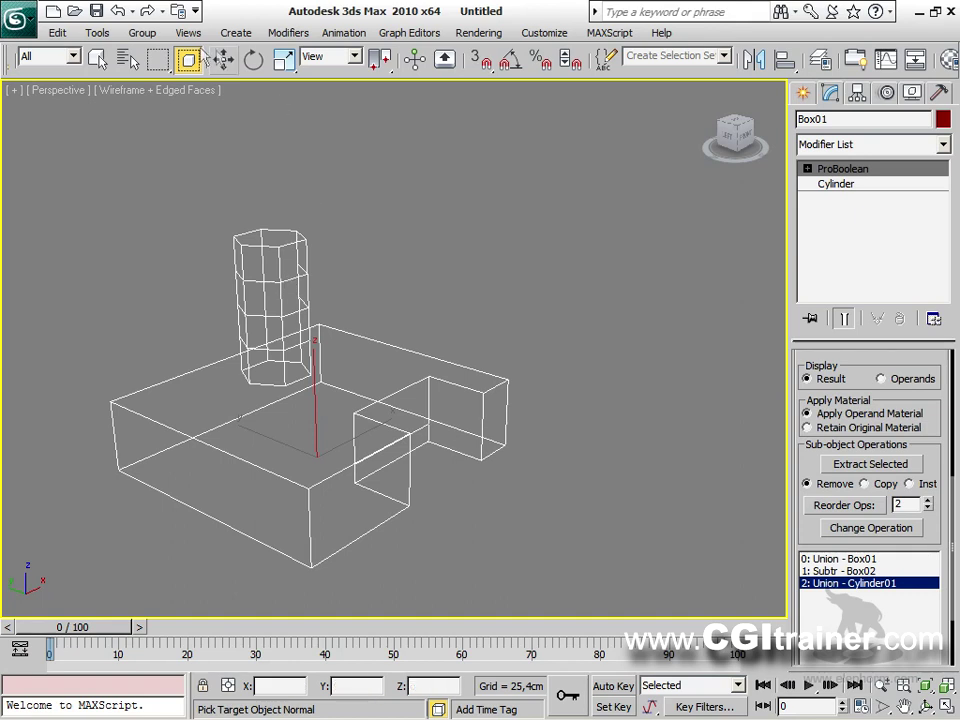
Apply a TurboSmooth modifier to the ProBoolean box and inspect the smoothed mesh.
left_click(286, 33)
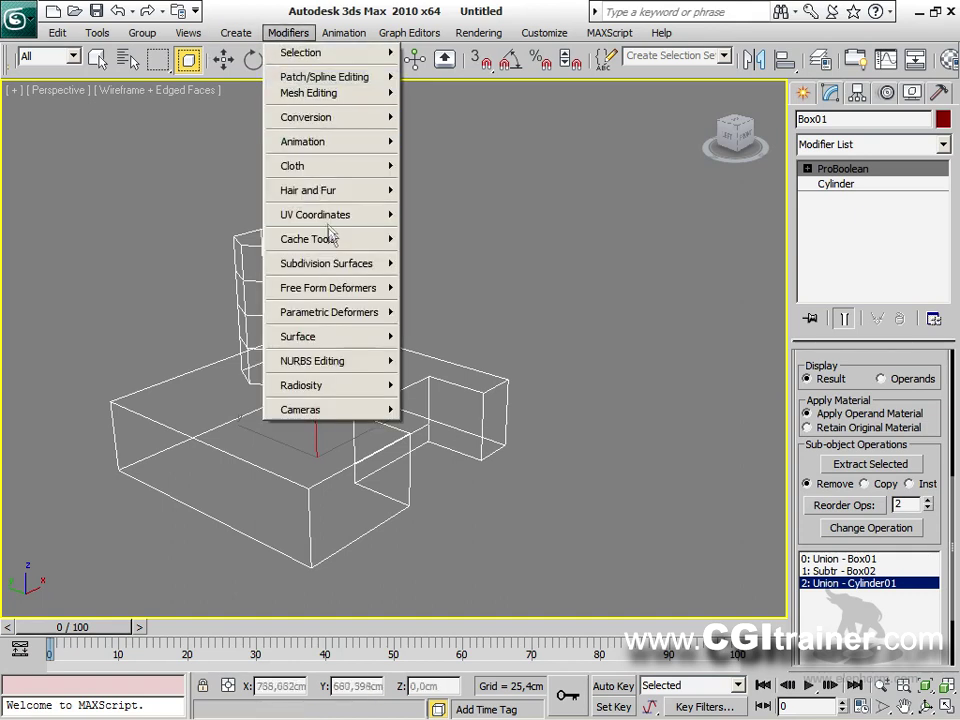
mouse_move(336, 263)
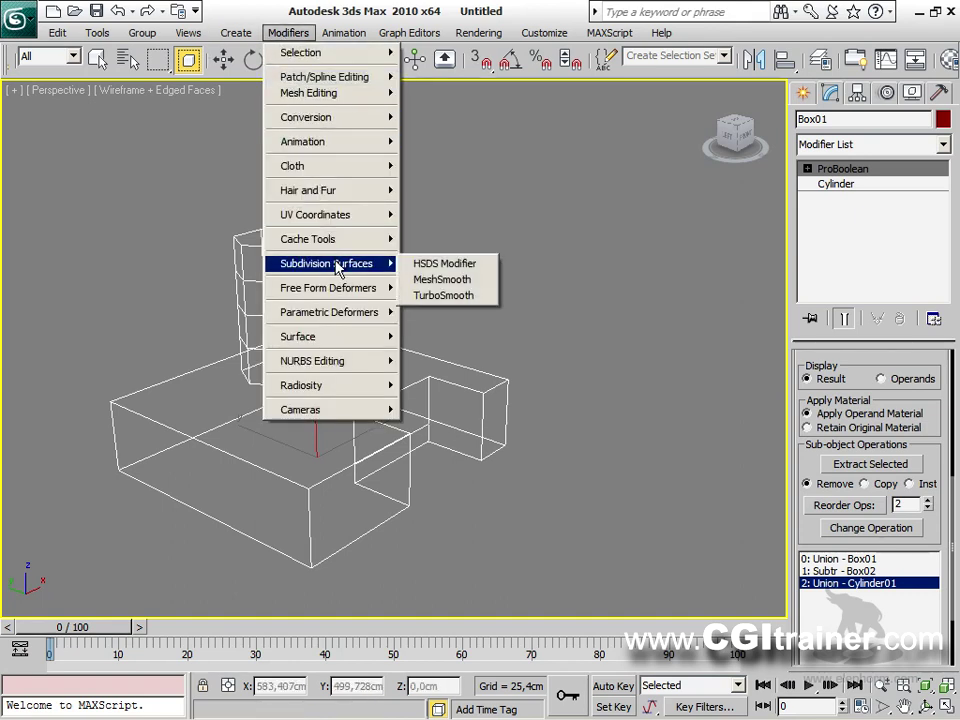
left_click(488, 297)
mouse_move(505, 298)
middle_mouse_down("alt")
mouse_move(484, 403)
mouse_move(456, 439)
mouse_move(347, 435)
mouse_move(381, 272)
mouse_move(478, 285)
mouse_move(496, 311)
middle_mouse_up("alt")
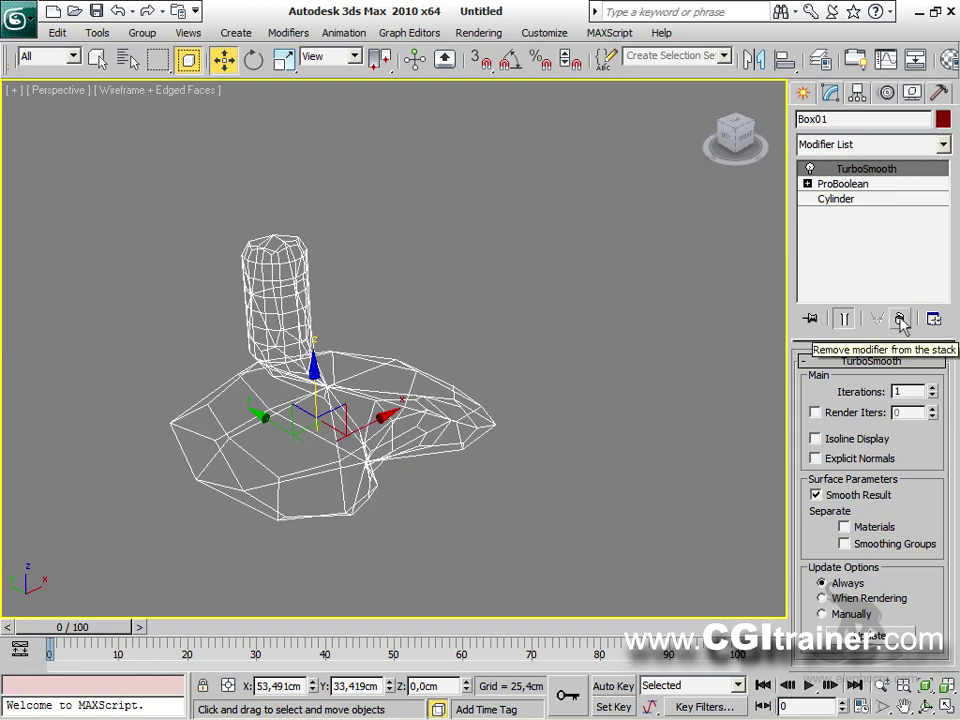
Cut TurboSmooth from the modifier stack and widen the command panel to two columns.
right_click(866, 168)
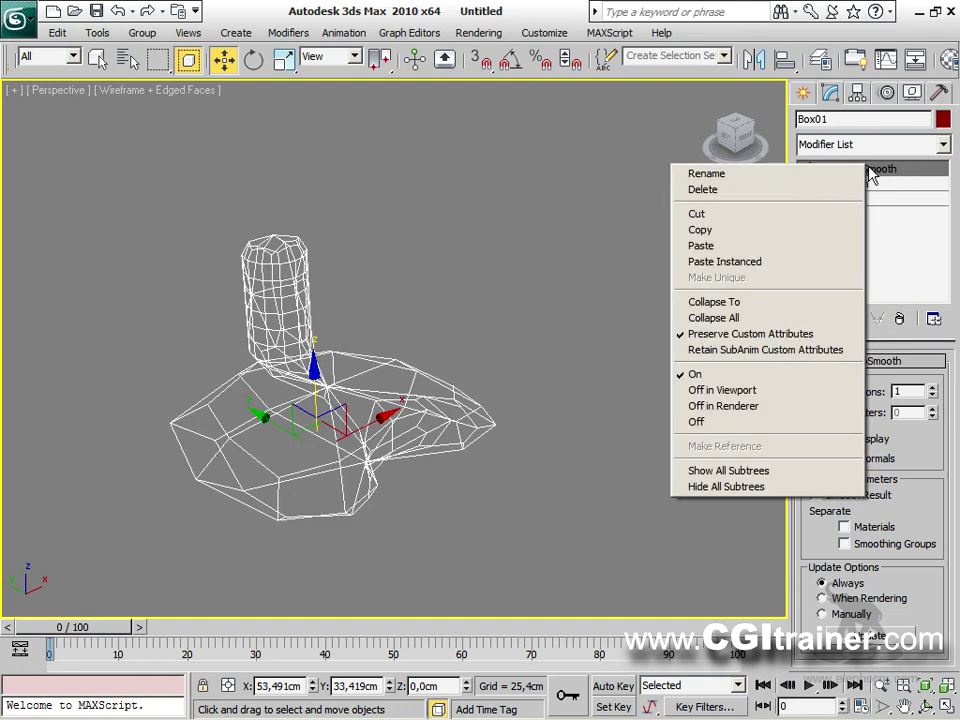
left_click(698, 216)
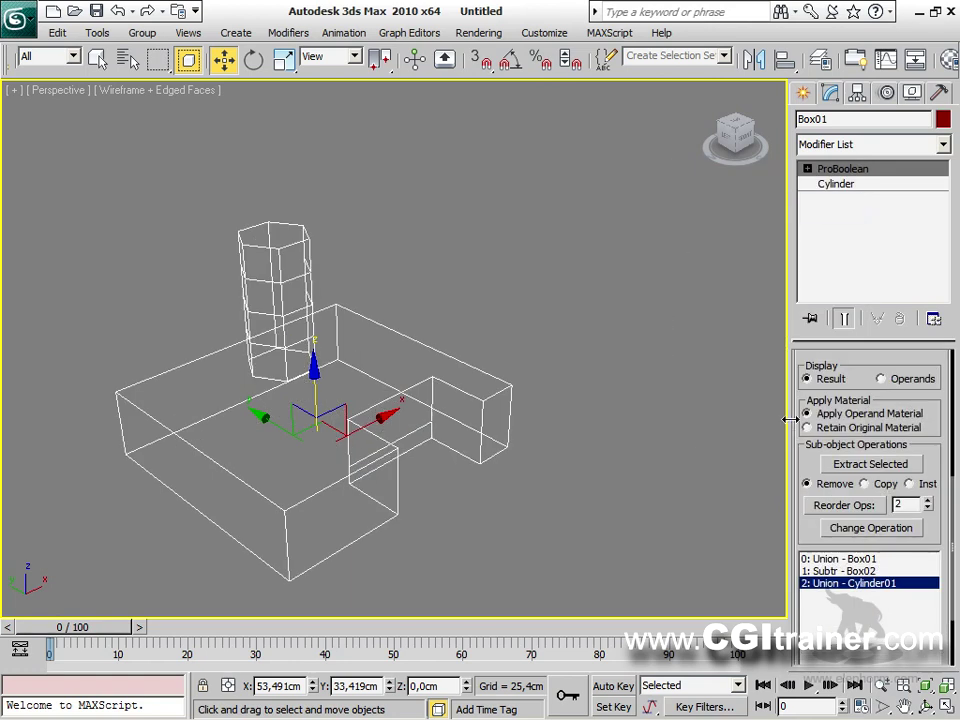
left_click_drag(786, 418, 672, 410)
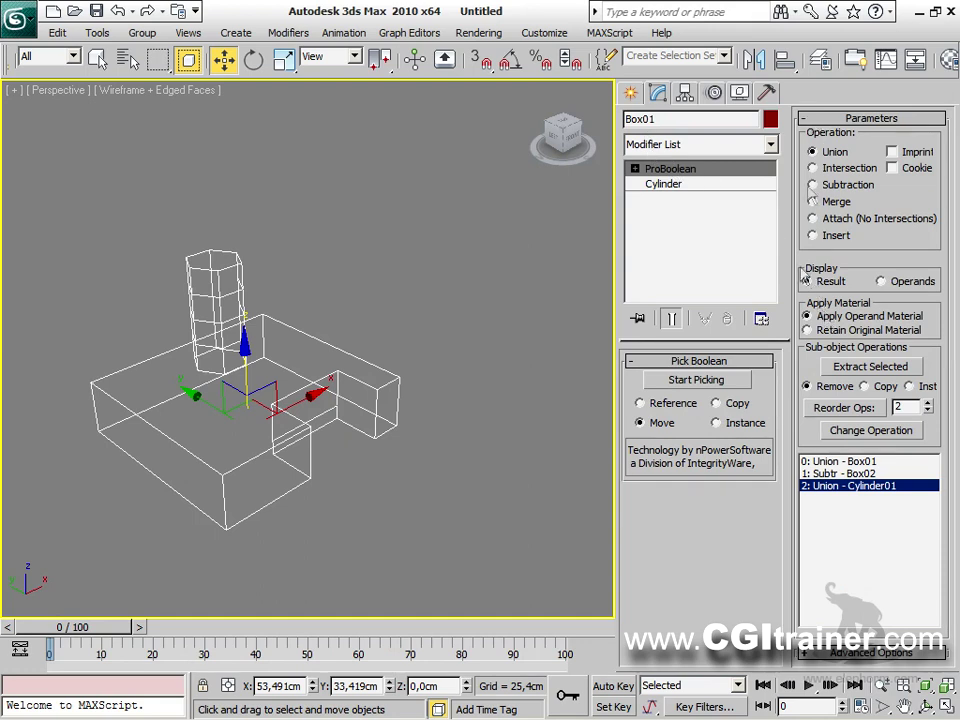
Collapse all ProBoolean rollouts and enable Make Quadrilaterals under Advanced Options.
right_click(782, 400)
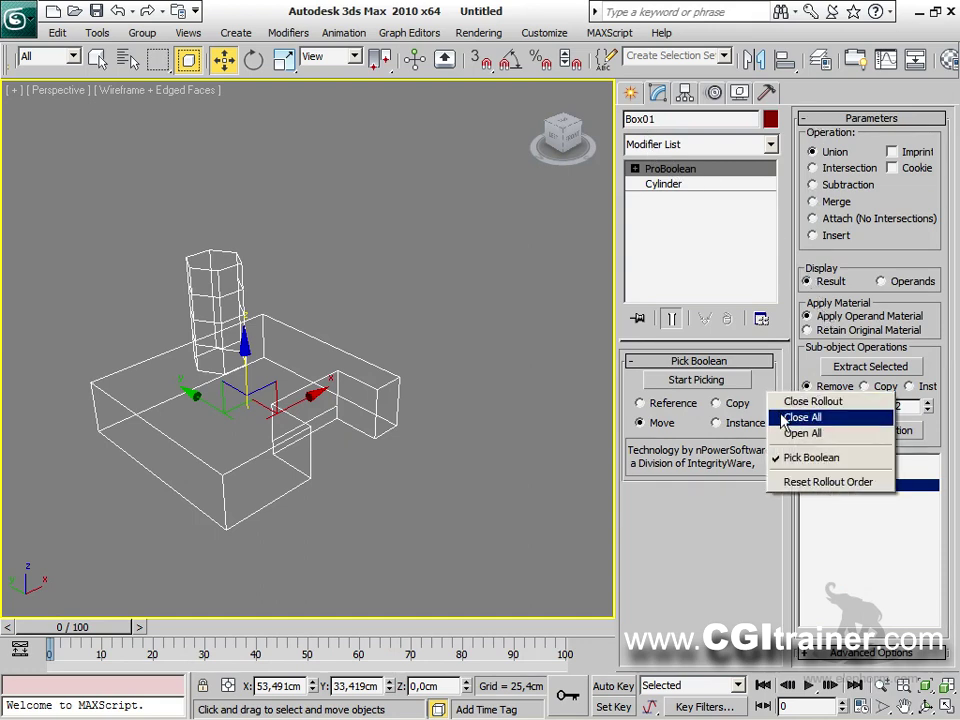
left_click(802, 418)
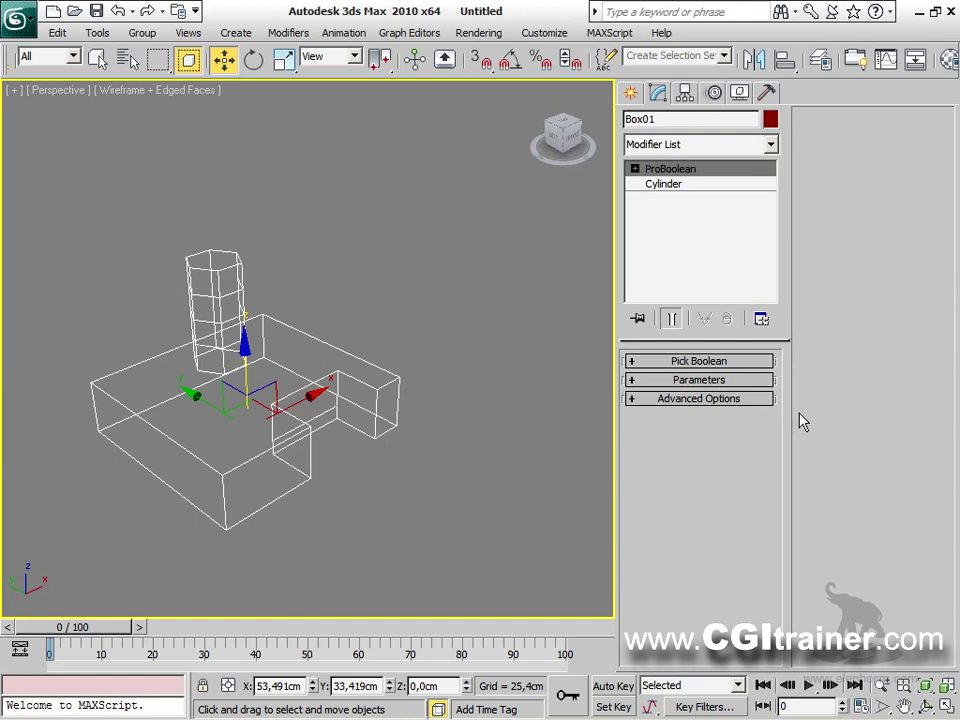
left_click(631, 399)
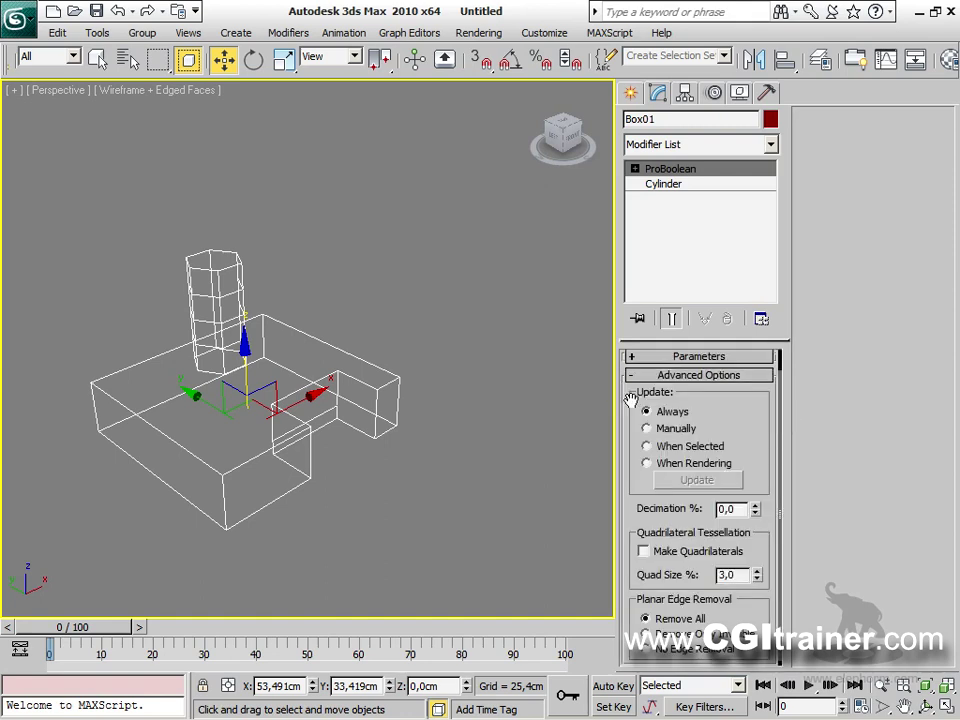
left_click(644, 552)
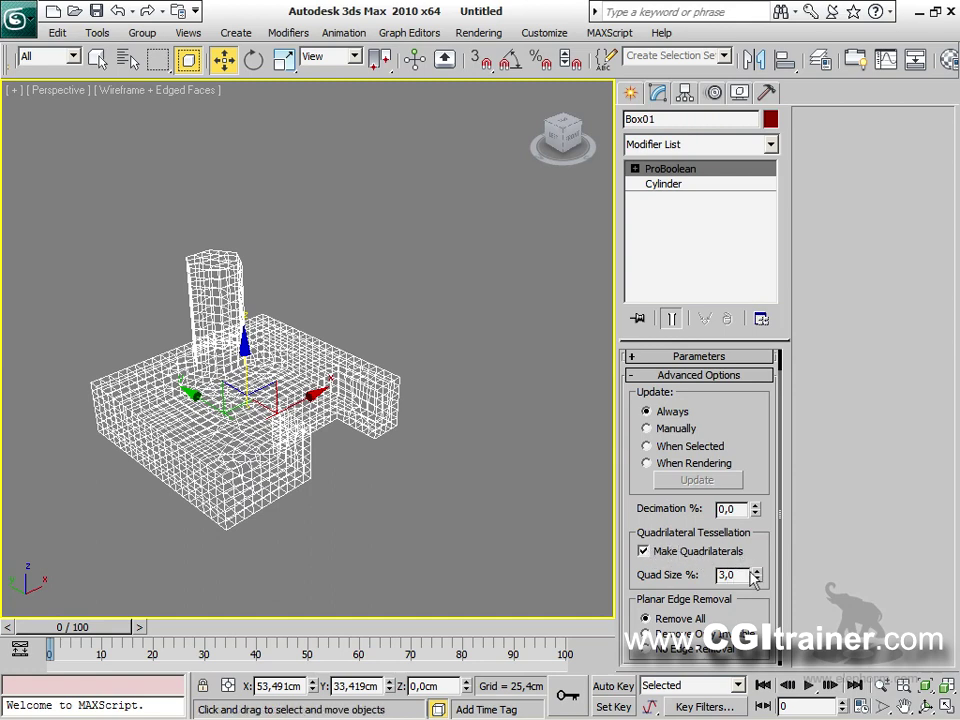
Try quad sizes 7,0 and 9,8, then settle on 2,8% and inspect the quad grid.
left_click_drag(757, 556, 757, 528)
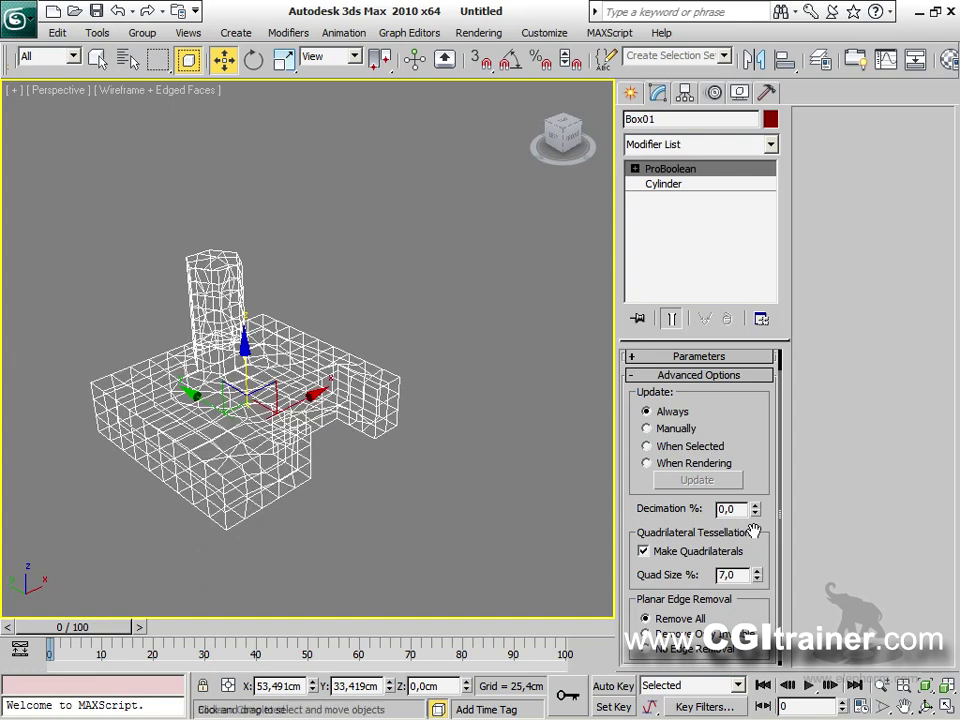
left_click_drag(757, 578, 700, 549)
middle_click_drag(476, 493, 512, 512, "alt")
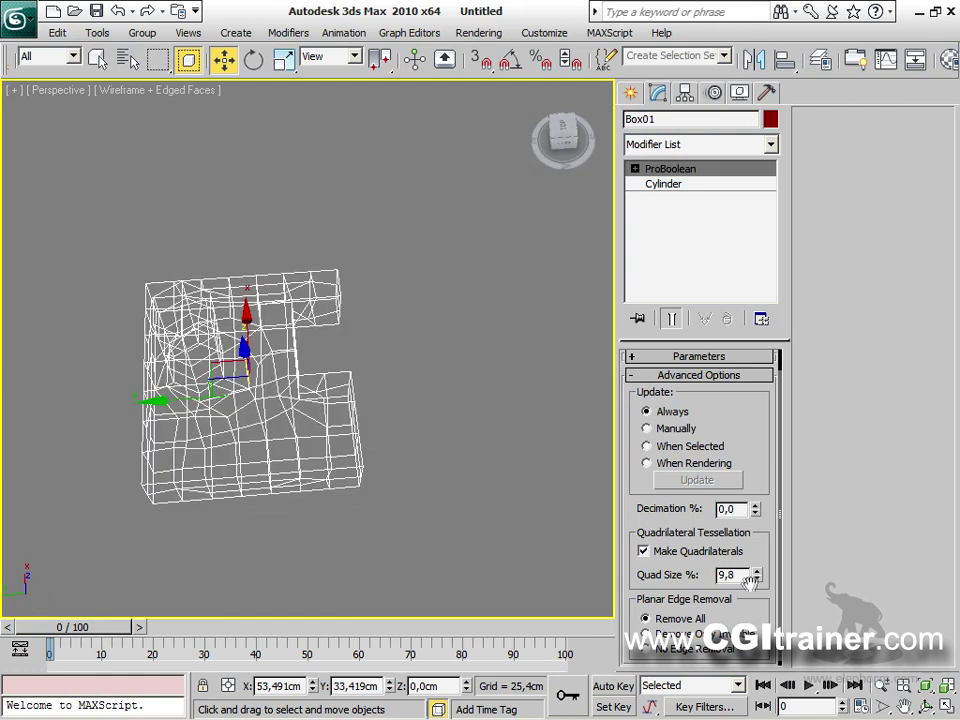
left_click_drag(756, 605, 755, 604)
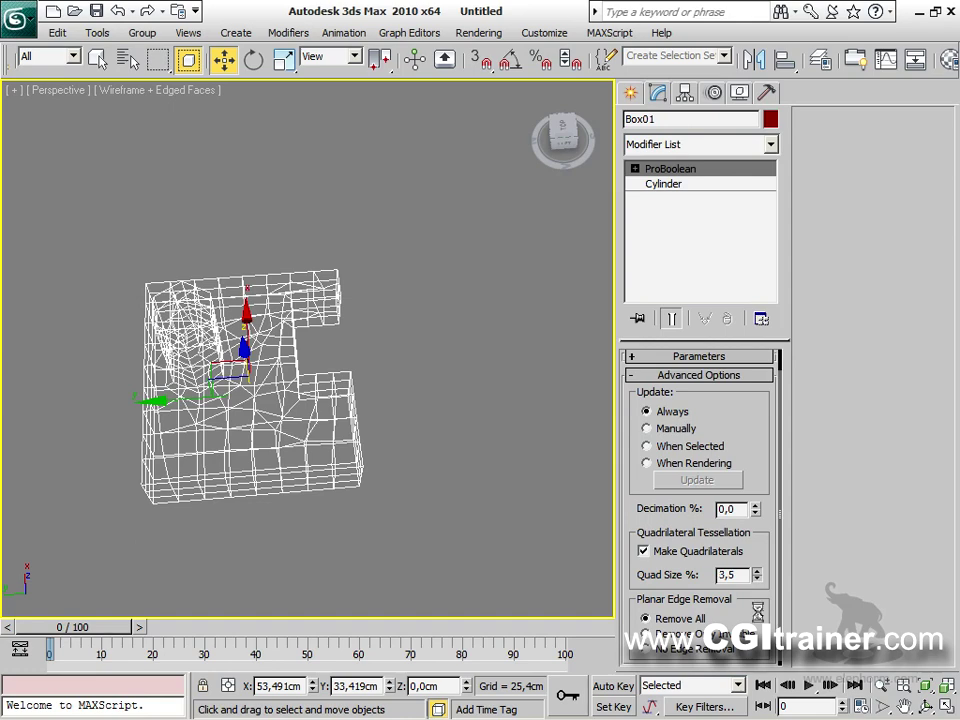
left_click(757, 580)
left_click(757, 580)
left_click(757, 580)
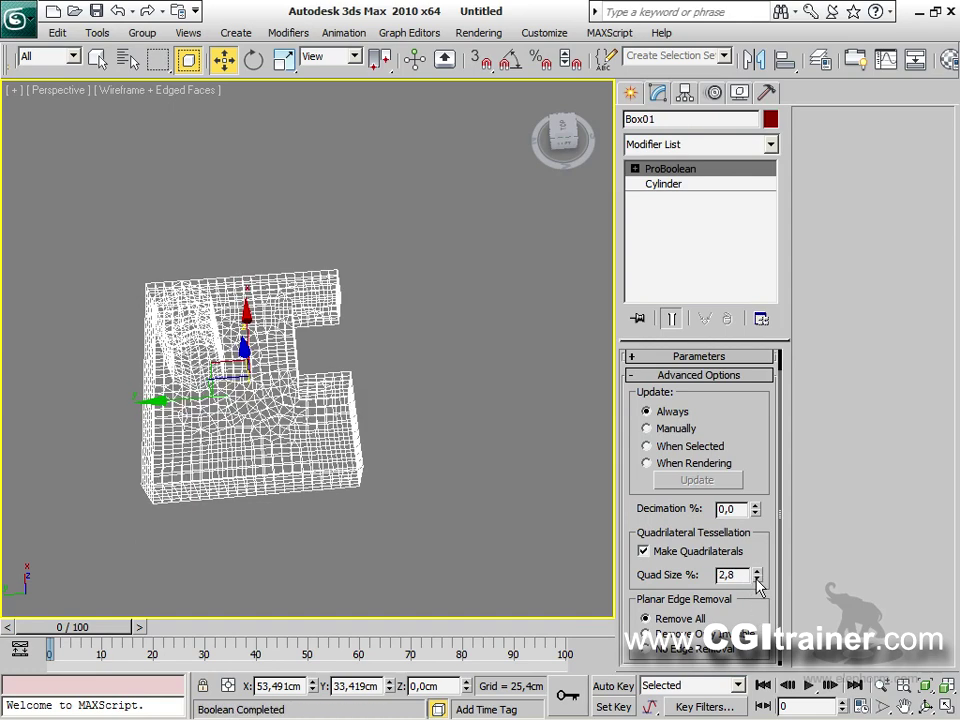
middle_click_drag(513, 614, 300, 380, "alt")
scroll(258, 407, "up", 5)
middle_click_drag(415, 100, 431, 202, "alt")
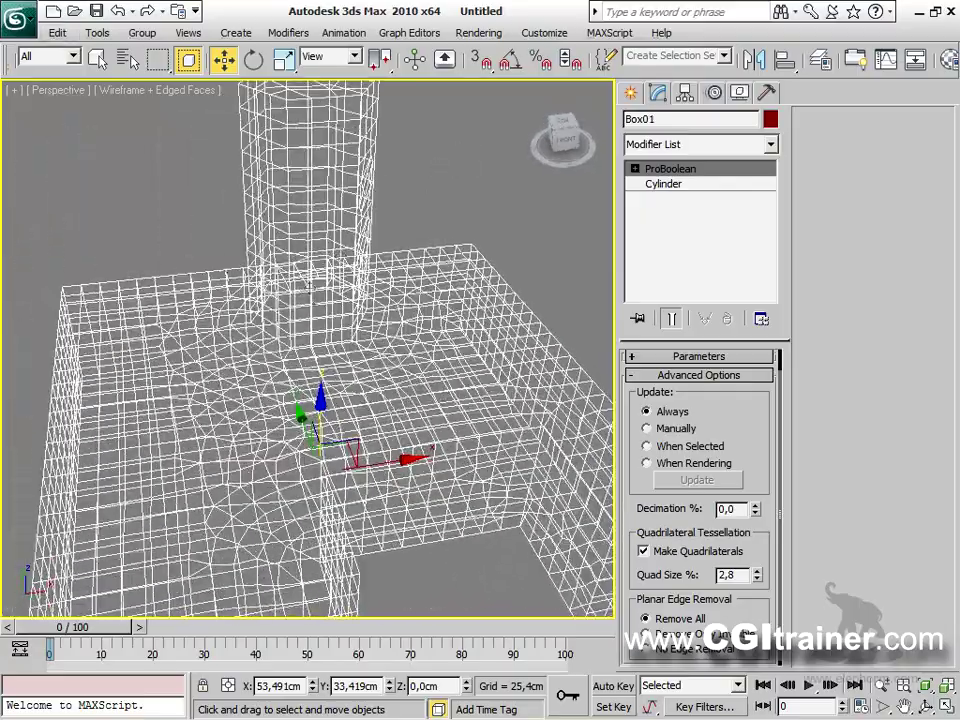
scroll(300, 268, "down", 5)
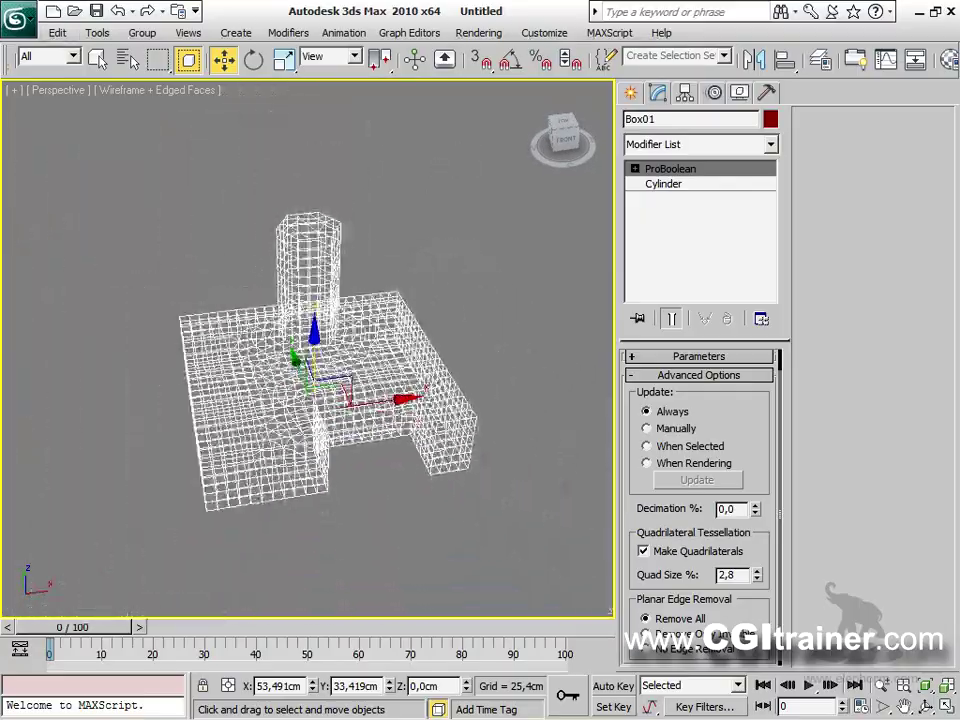
middle_click_drag(422, 100, 424, 114, "alt")
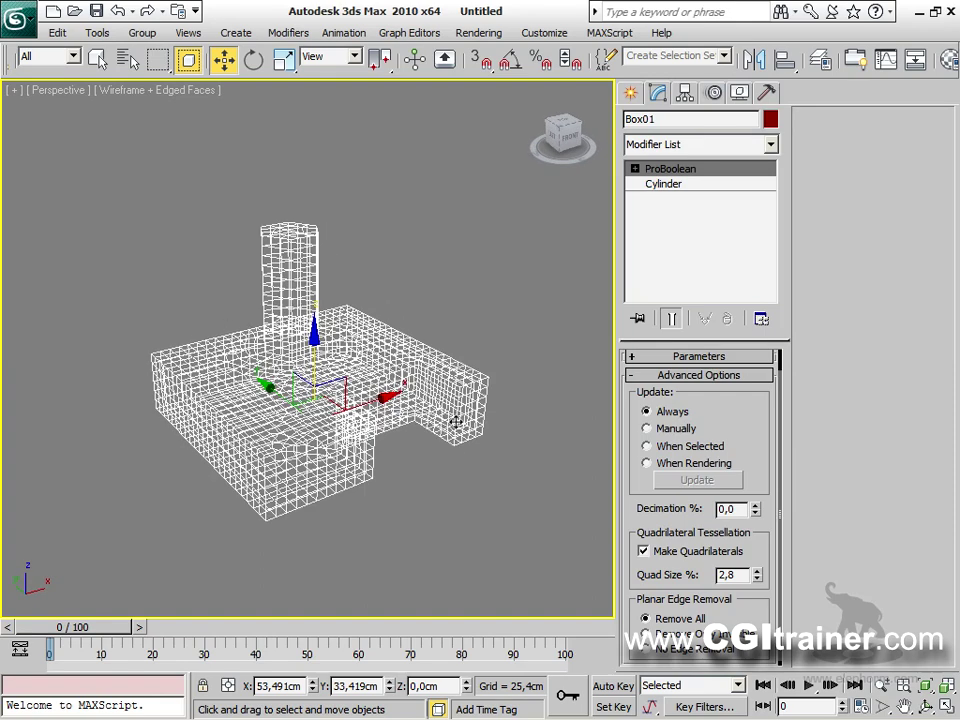
Paste TurboSmooth above the ProBoolean and view the rounded solid from a low front angle.
right_click(670, 175)
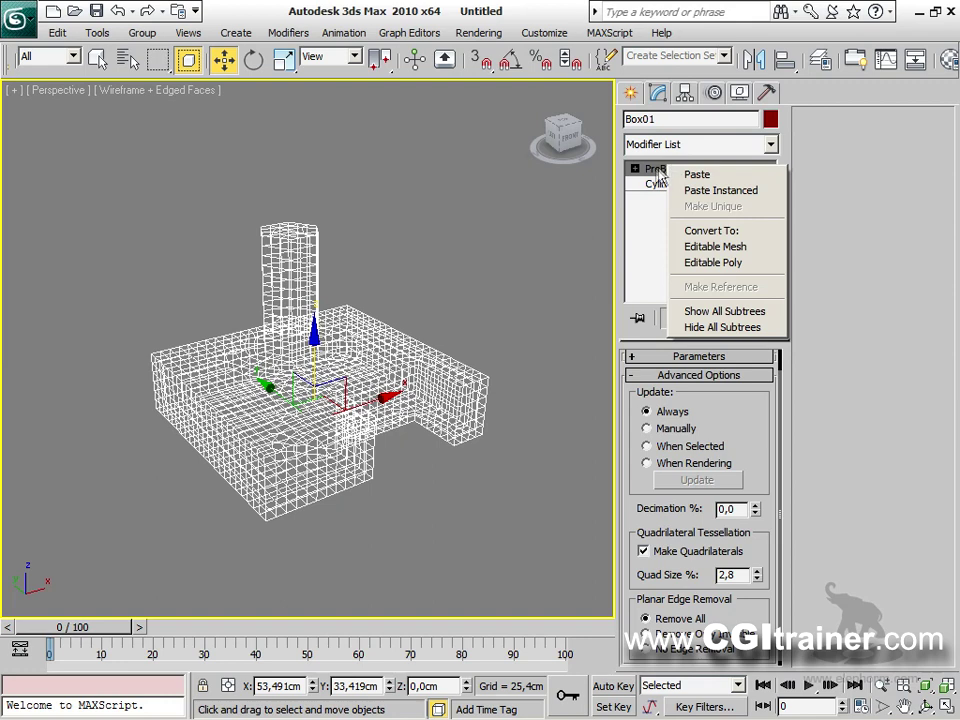
left_click(694, 172)
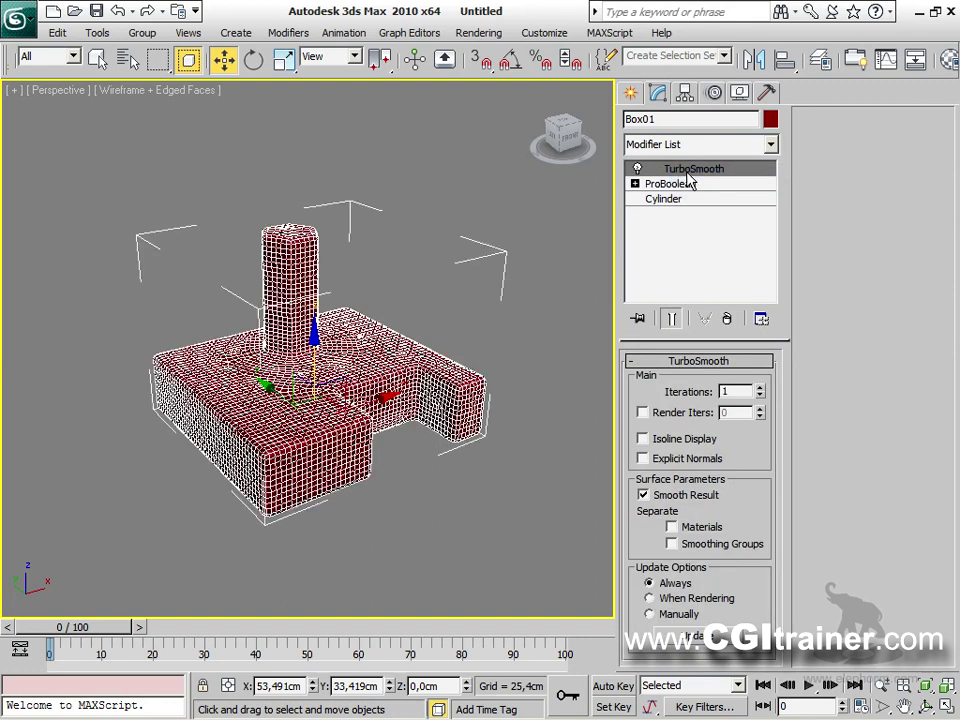
middle_click_drag(492, 371, 510, 403, "alt")
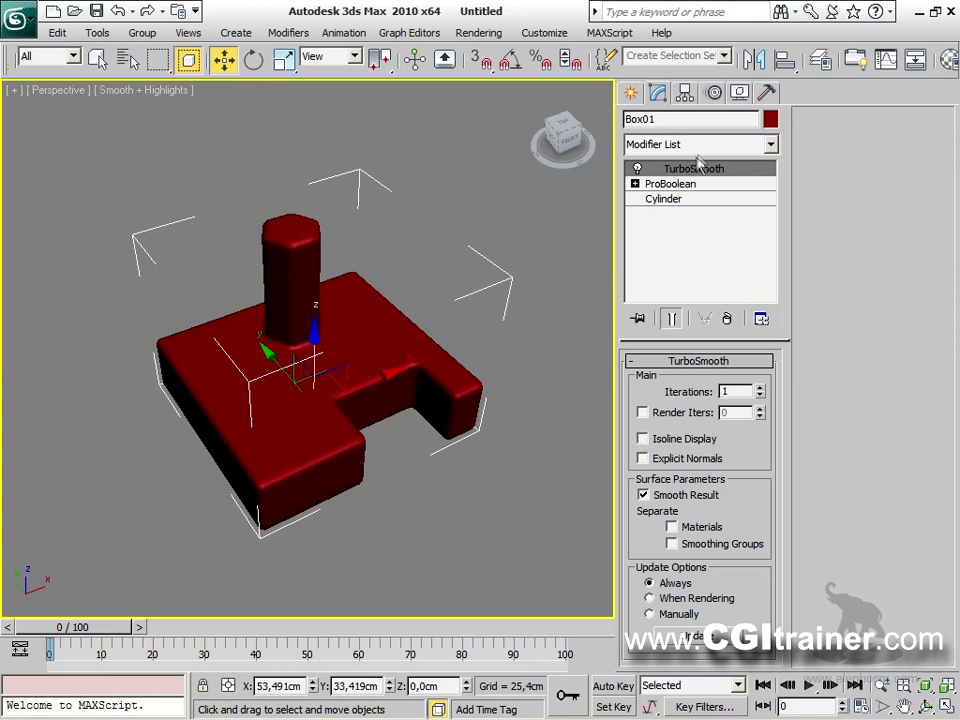
Remove TurboSmooth from Box01 and turn off Make Quadrilaterals on the ProBoolean.
left_click(727, 318)
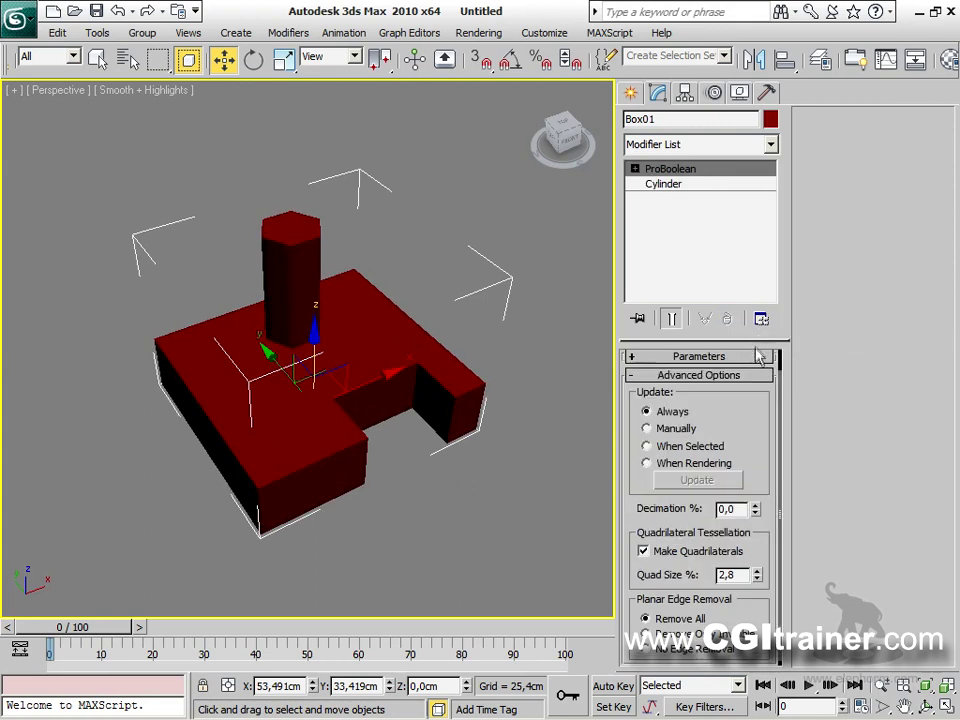
left_click(684, 558)
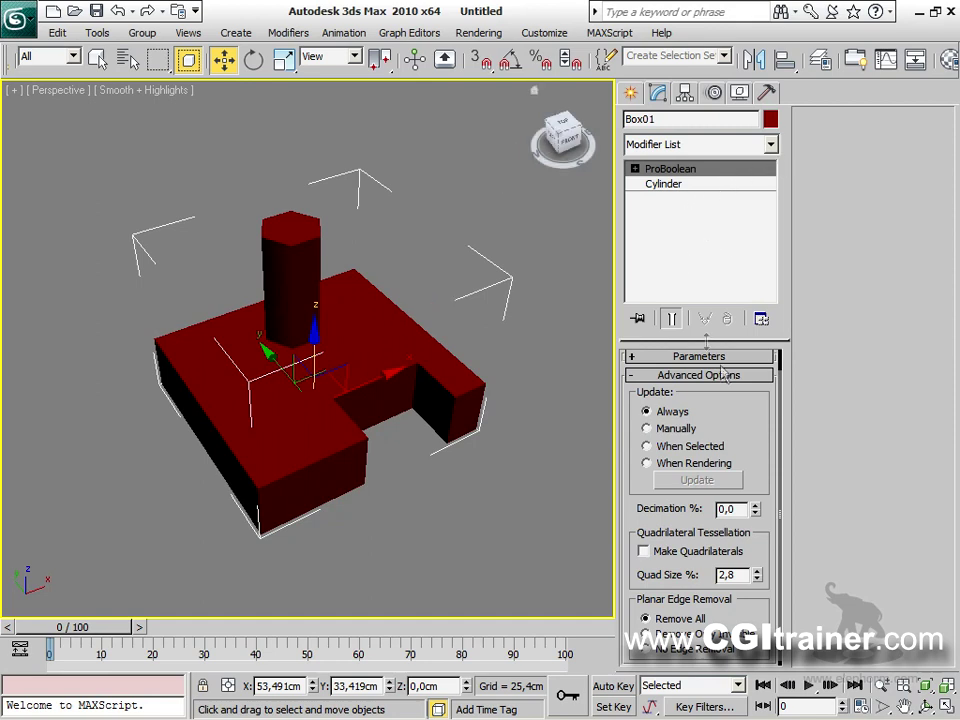
left_click_drag(733, 405, 720, 529)
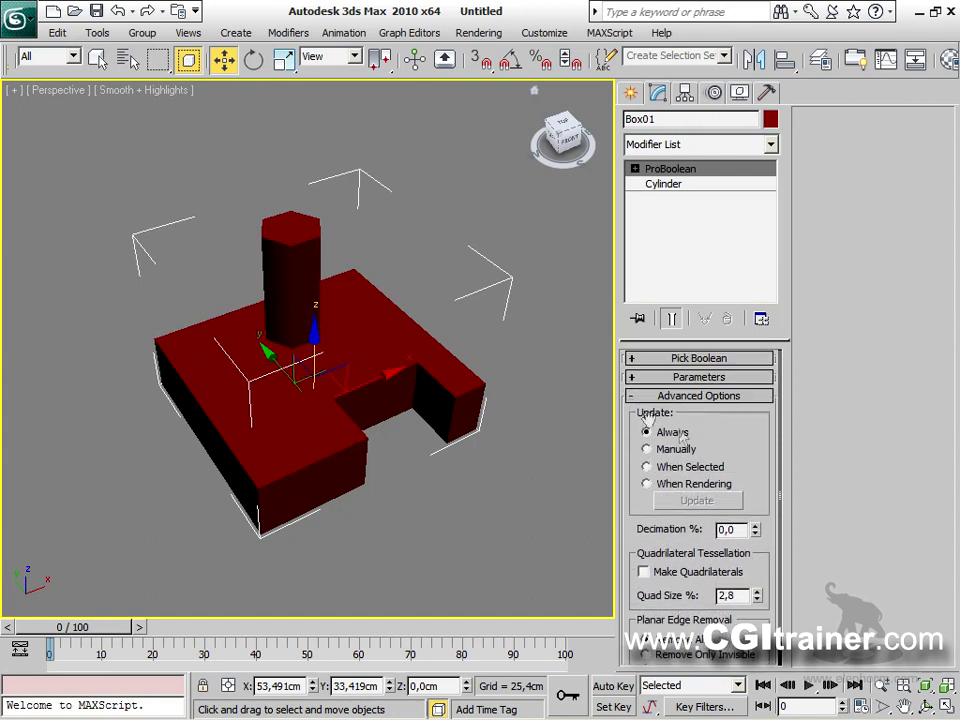
Inspect the Box01, Box02 and Cylinder01 operands and bring up the cylinder's parameters.
left_click(633, 379)
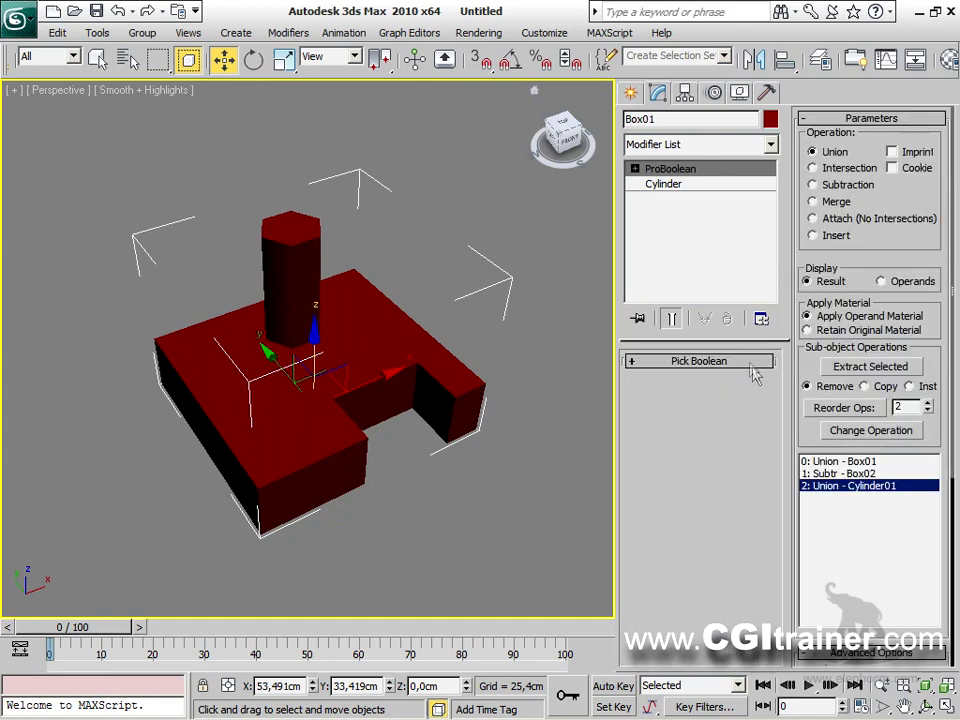
left_click(864, 462)
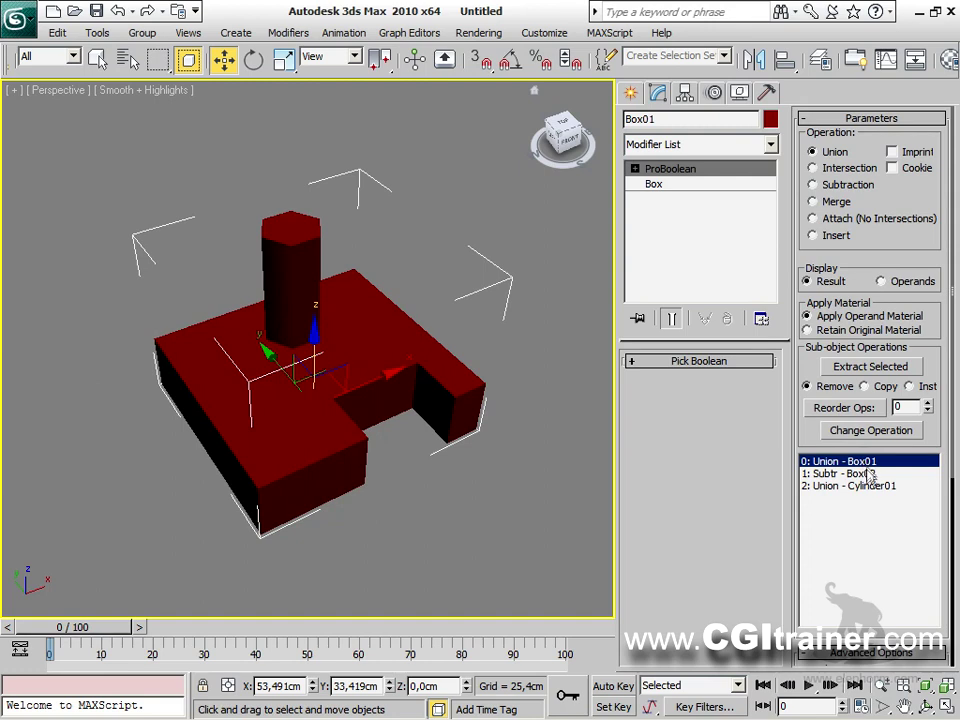
left_click(869, 474)
left_click(872, 486)
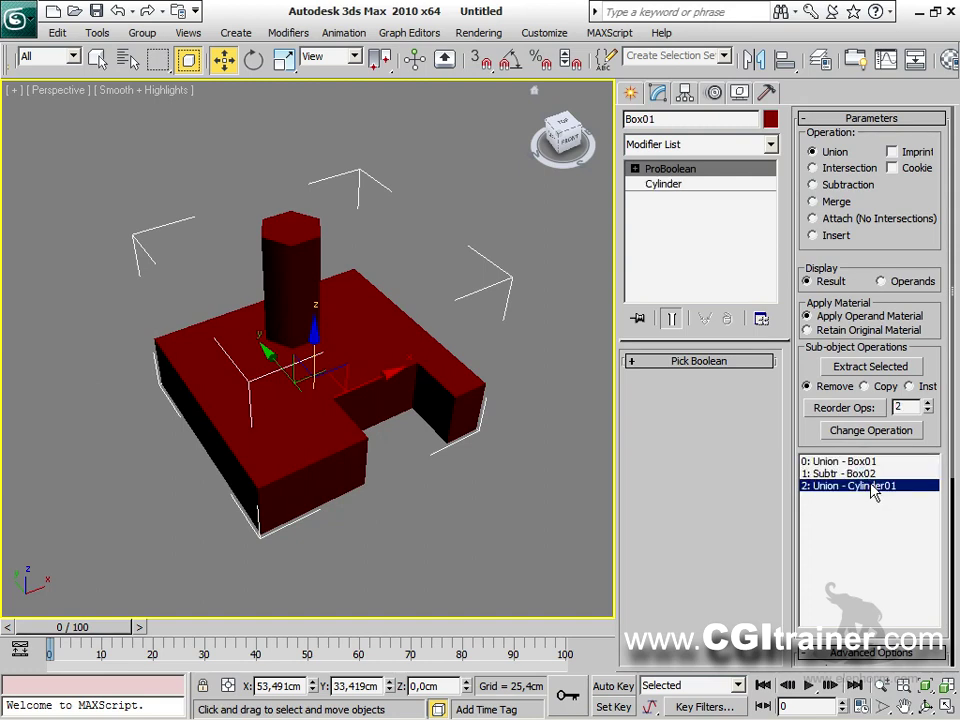
left_click(663, 184)
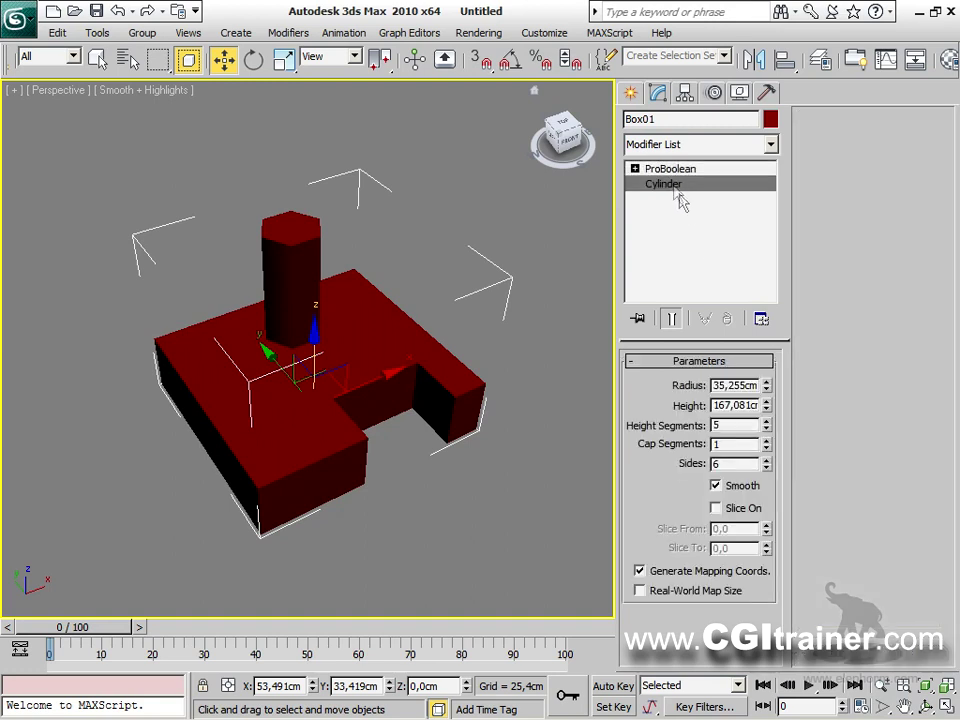
Increase the cylinder operand's radius and height and move the object along X.
left_click_drag(764, 384, 752, 290)
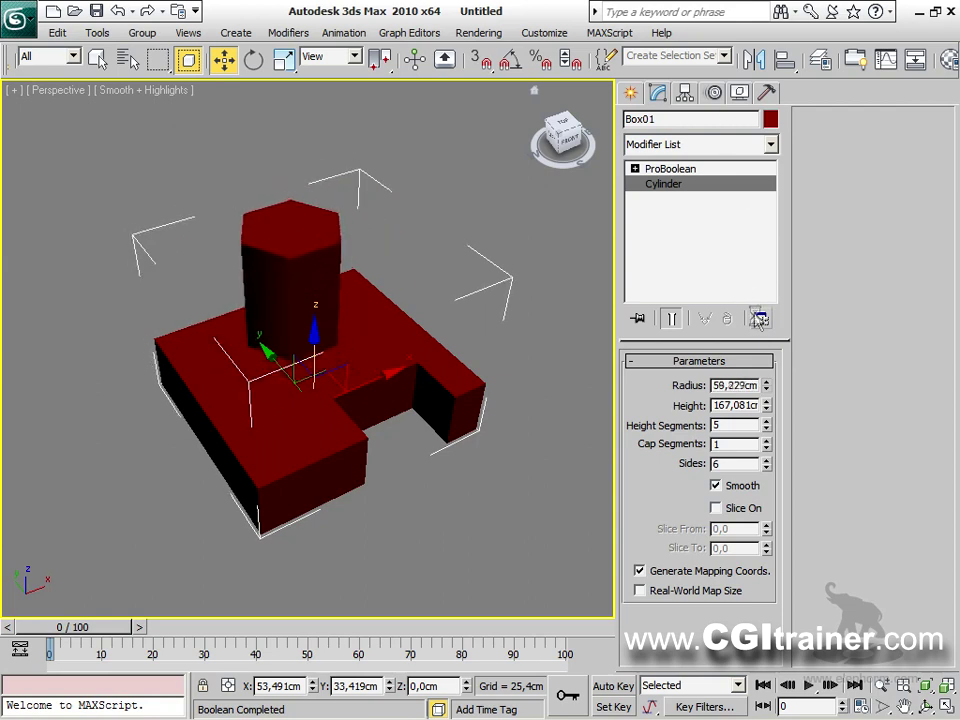
mouse_move(766, 407)
left_mouse_down()
mouse_move(756, 317)
mouse_move(761, 491)
mouse_move(760, 405)
left_mouse_up()
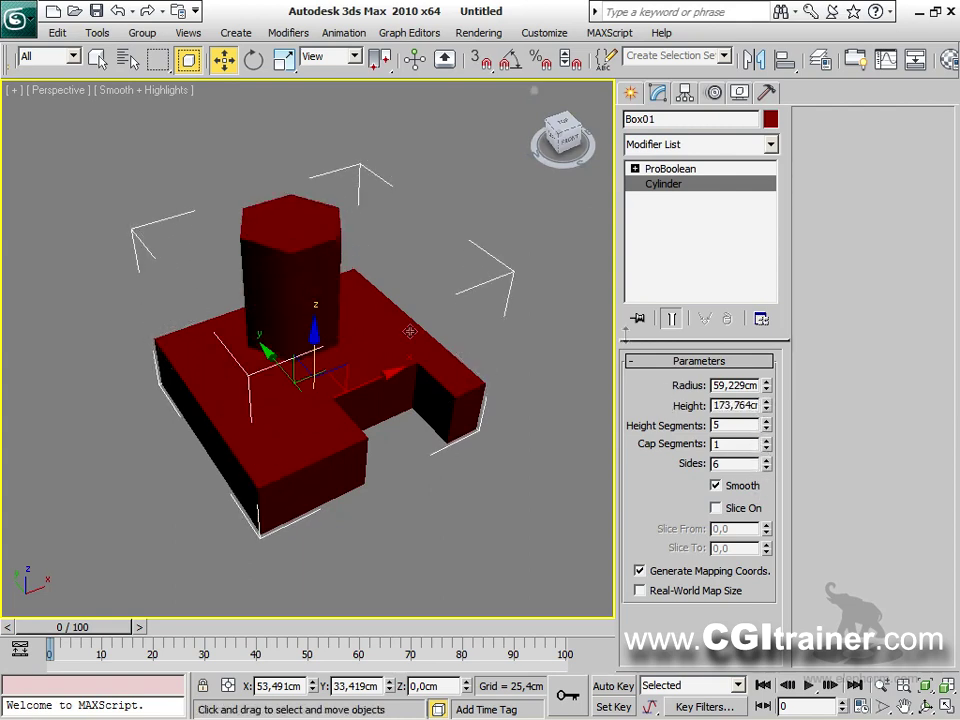
left_click_drag(361, 382, 381, 375)
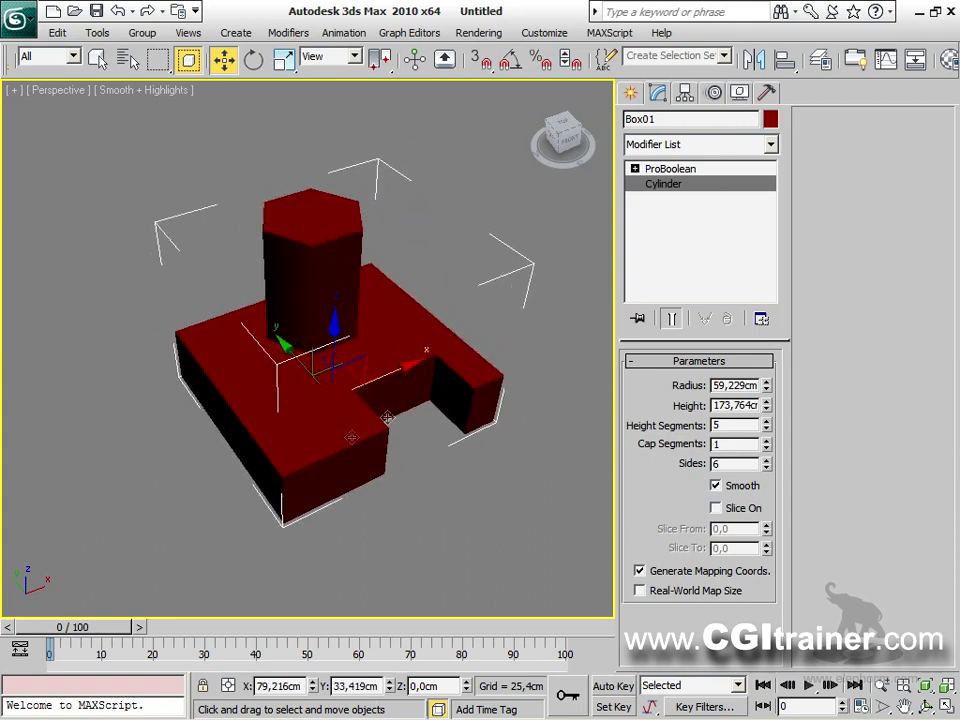
Lengthen the subtracted Box02, change its width, and shift the object further along X.
left_click(664, 170)
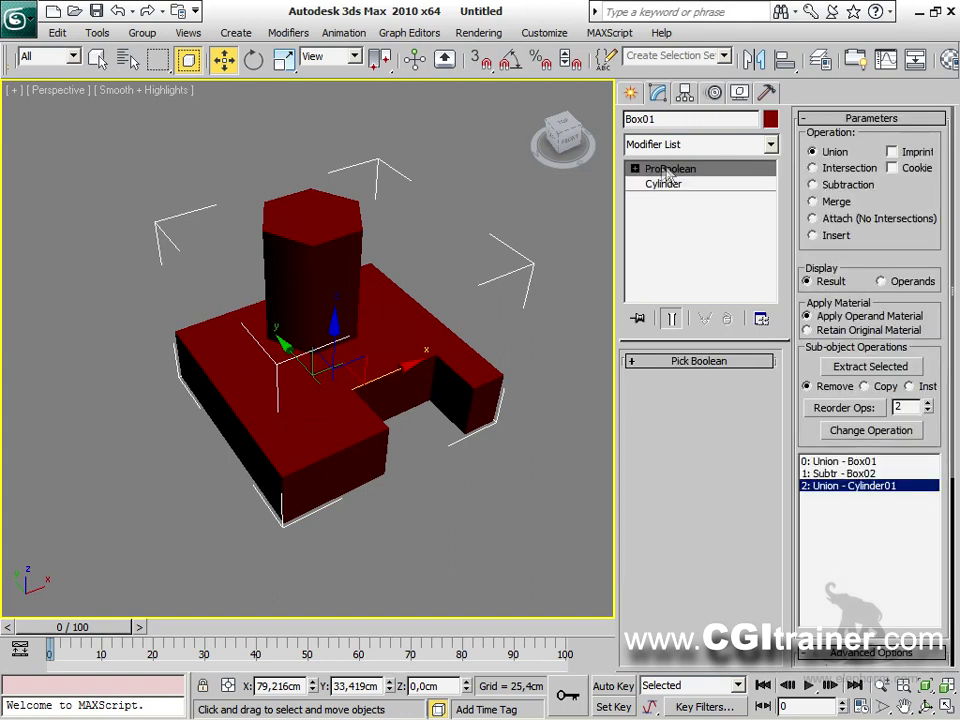
left_click(859, 474)
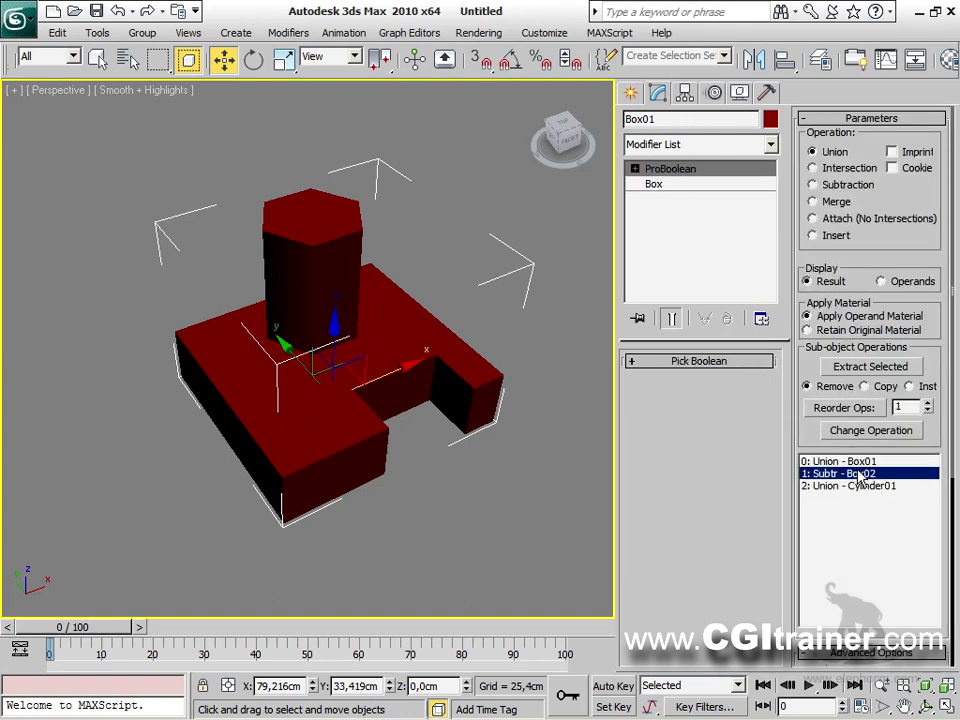
left_click(706, 186)
left_click_drag(757, 383, 740, 302)
mouse_move(760, 413)
left_mouse_down()
mouse_move(761, 176)
mouse_move(758, 491)
mouse_move(756, 340)
mouse_move(758, 450)
mouse_move(759, 413)
left_mouse_up()
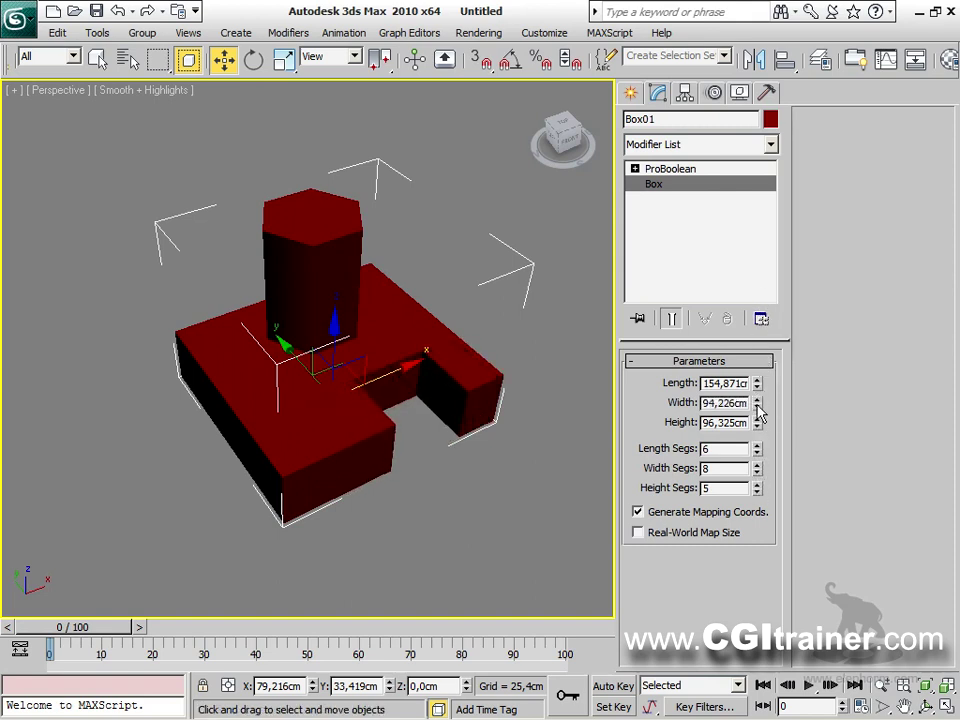
left_click_drag(382, 372, 403, 373)
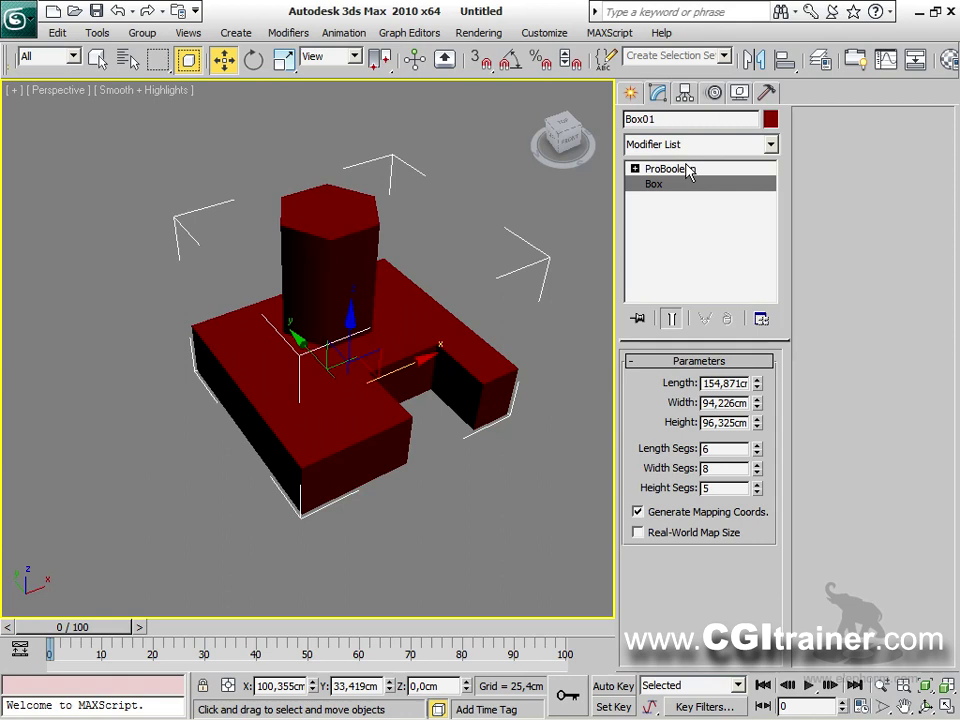
In operand editing, slide the Box02 notch along X and move Cylinder01 out of the box.
left_click(635, 169)
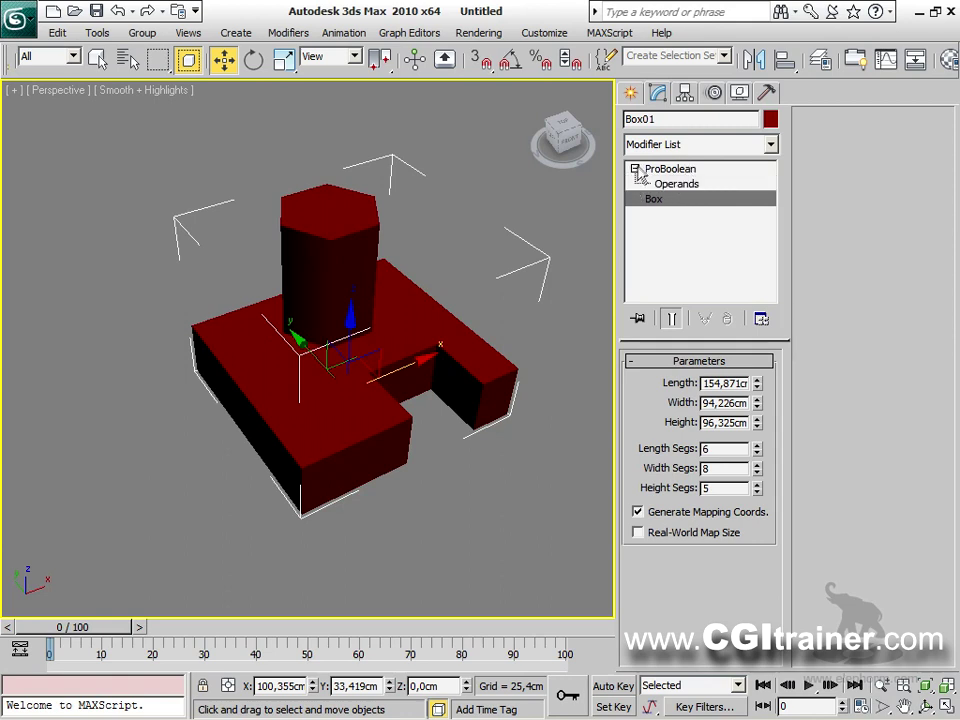
left_click(668, 184)
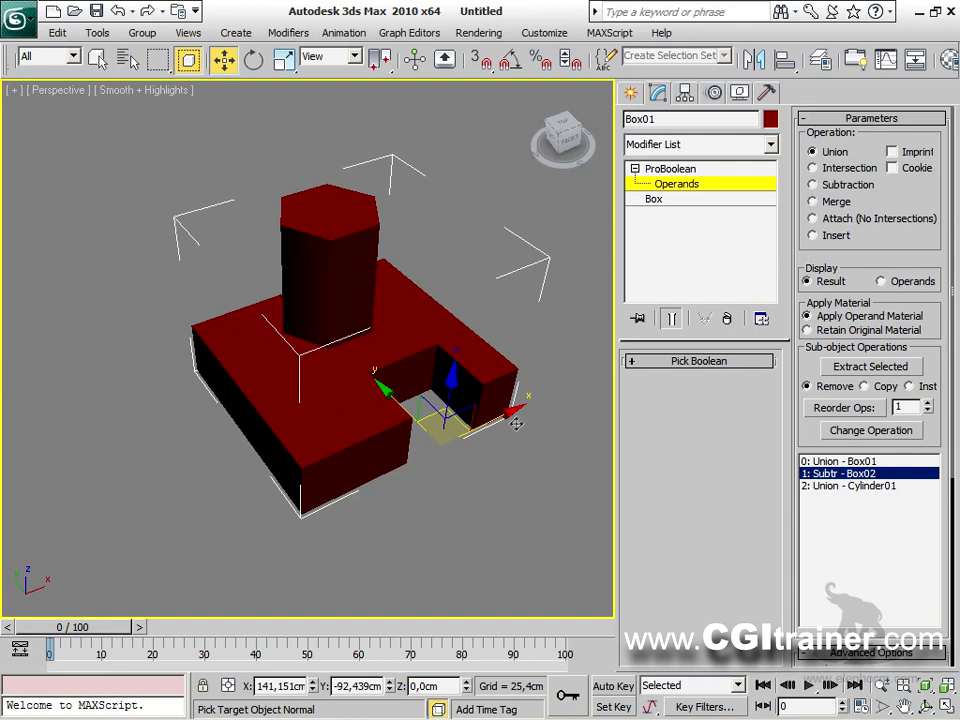
left_click_drag(517, 423, 470, 385)
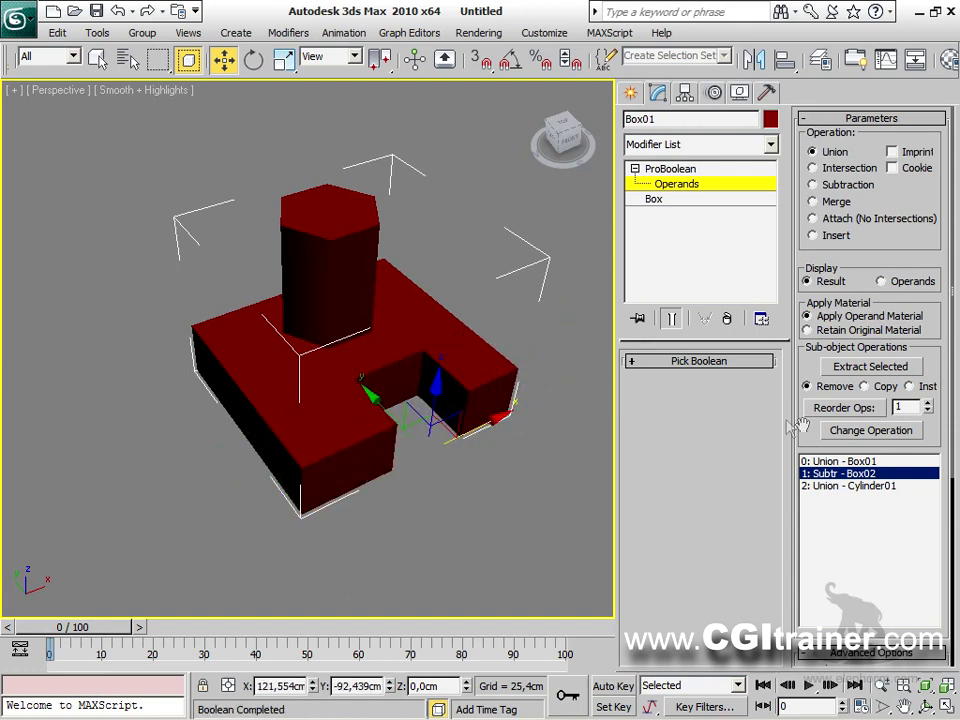
left_click(842, 485)
mouse_move(352, 297)
left_mouse_down()
mouse_move(324, 281)
mouse_move(280, 327)
mouse_move(229, 356)
mouse_move(210, 348)
mouse_move(348, 301)
left_mouse_up()
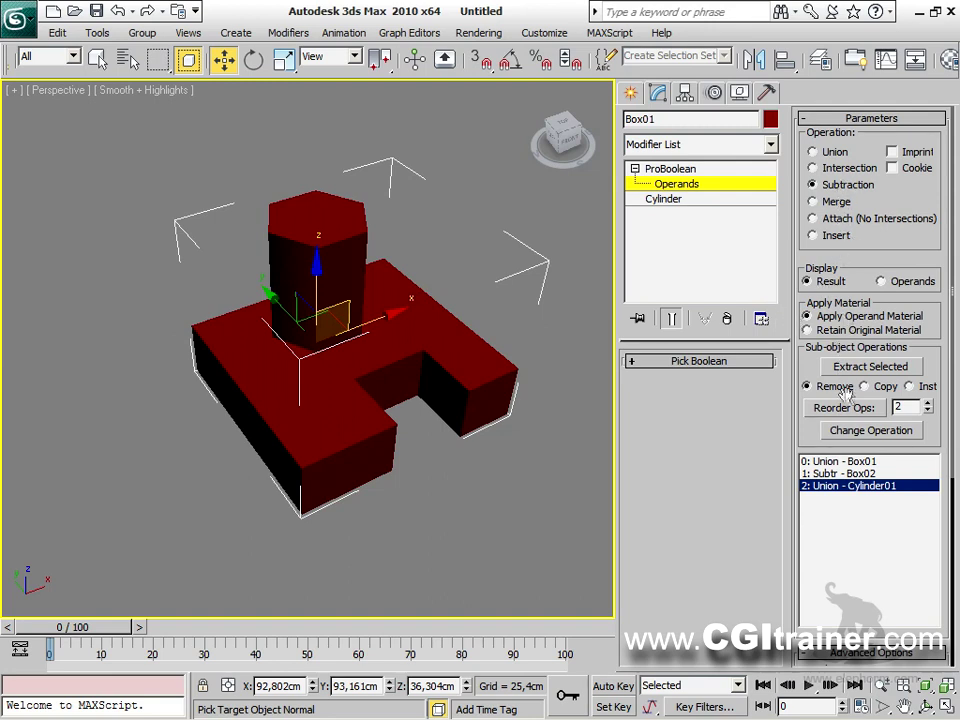
Make Cylinder01 a Subtraction and position the resulting hole across the box top.
left_click(853, 430)
left_click_drag(375, 321, 218, 343)
middle_click_drag(348, 403, 351, 433, "alt")
scroll(303, 385, "up", 3)
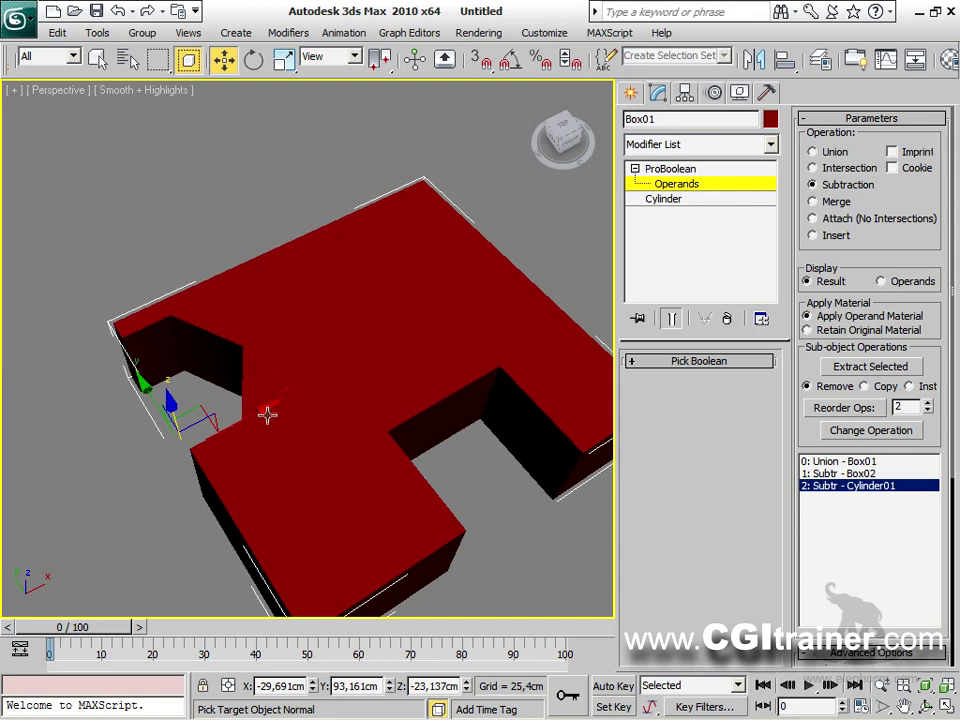
left_click_drag(269, 409, 306, 390)
middle_click_drag(306, 390, 330, 354, "alt")
scroll(330, 354, "down", 5)
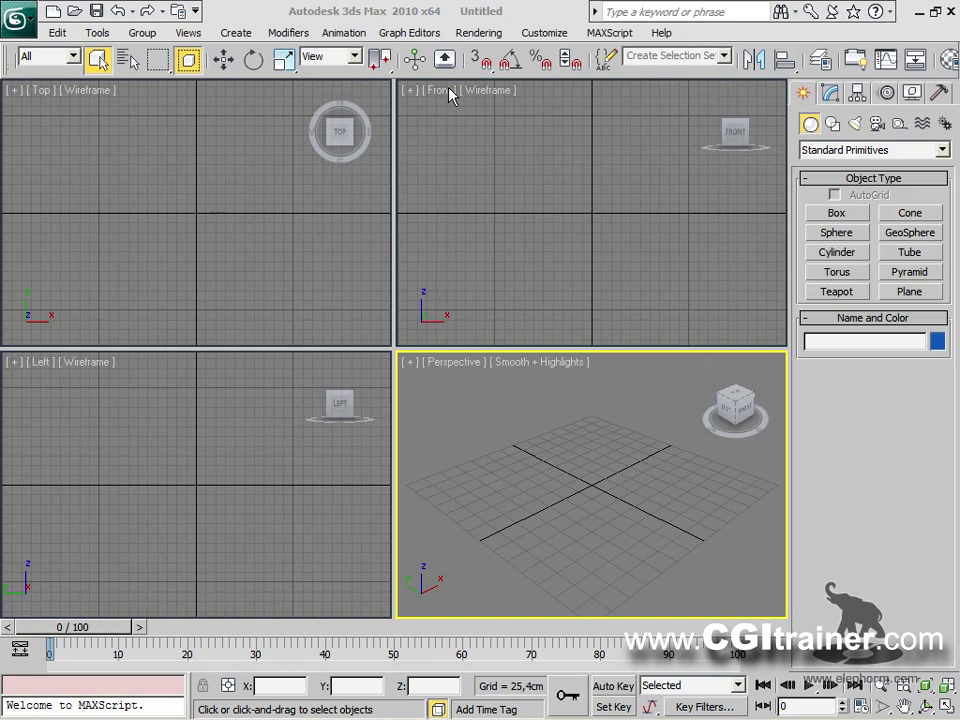
Create a large base box and zoom all views to fit it.
left_click(836, 214)
left_click_drag(412, 542, 765, 425)
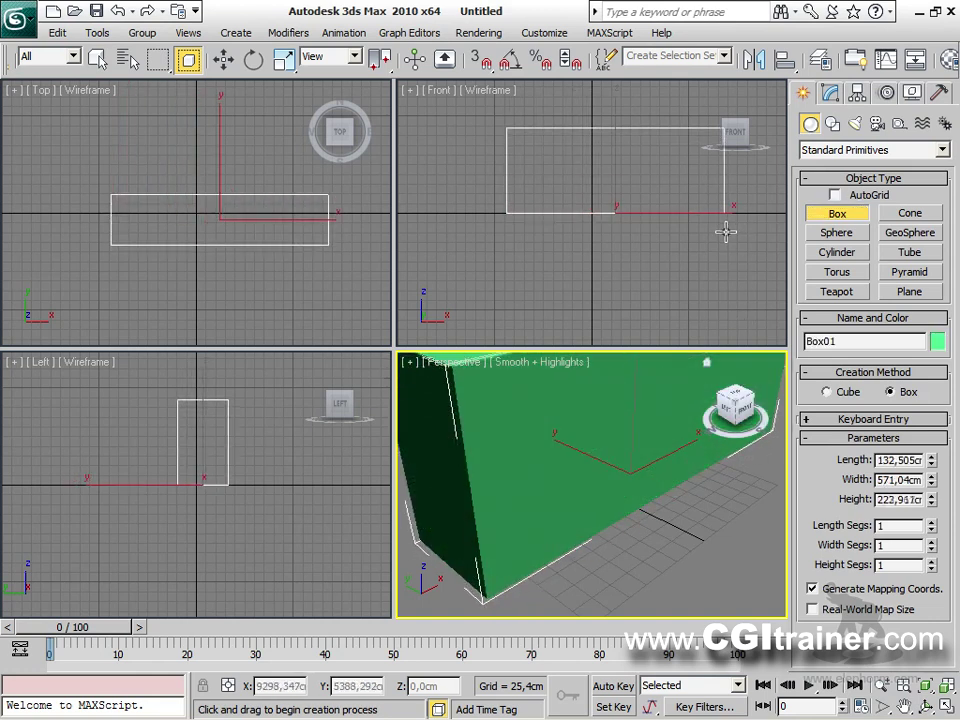
left_click(424, 340)
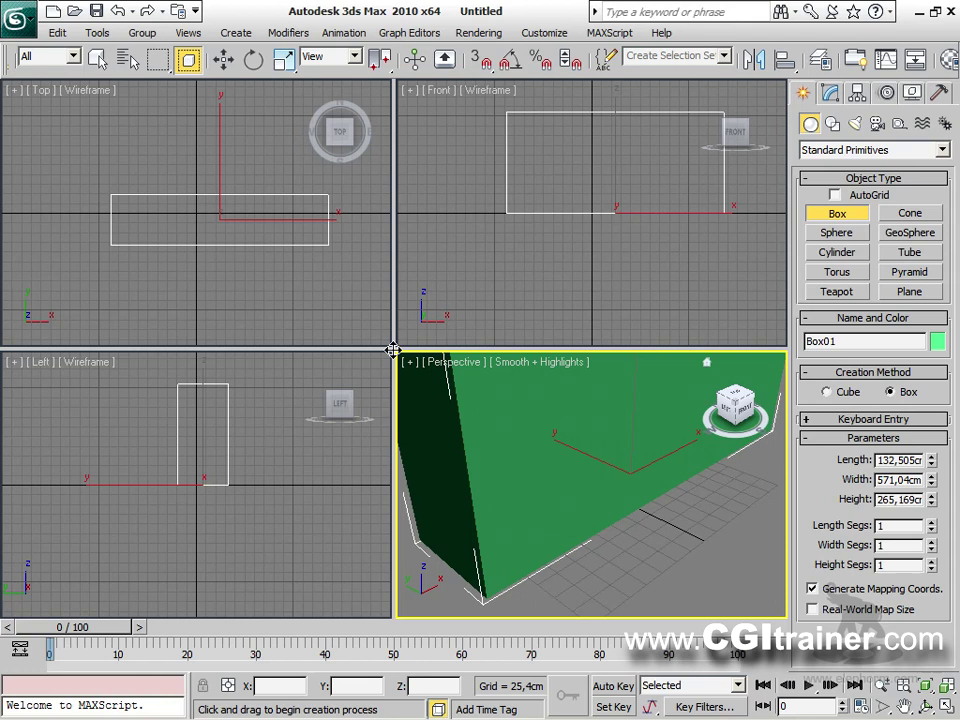
left_click_drag(393, 349, 379, 317)
key("z")
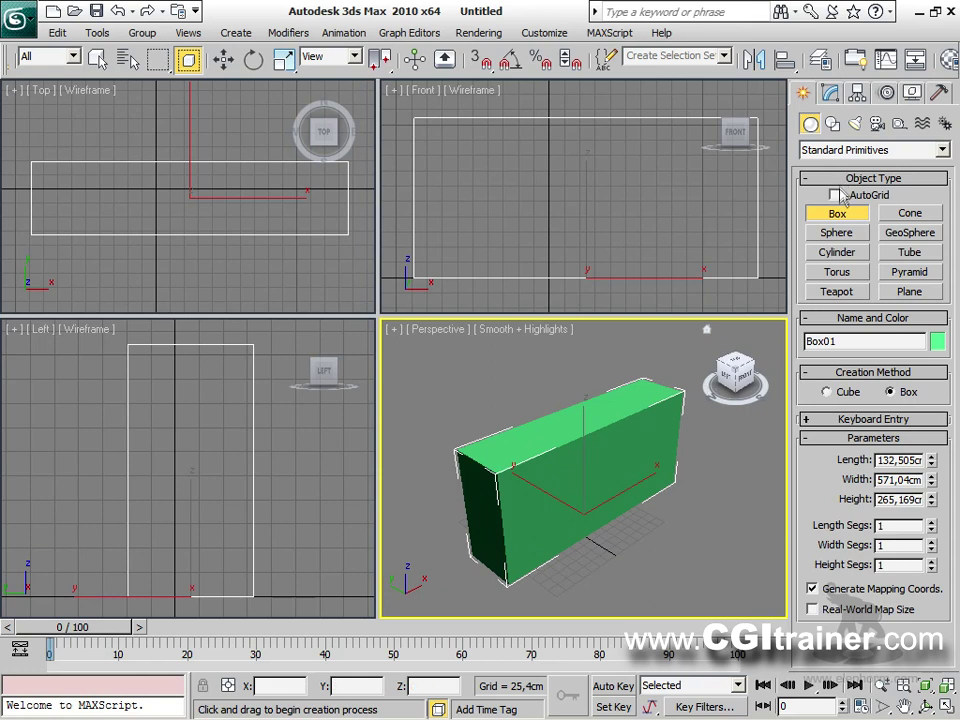
Draw a second small box on the big box's face and move it sideways in the Left view.
left_click_drag(512, 468, 553, 523)
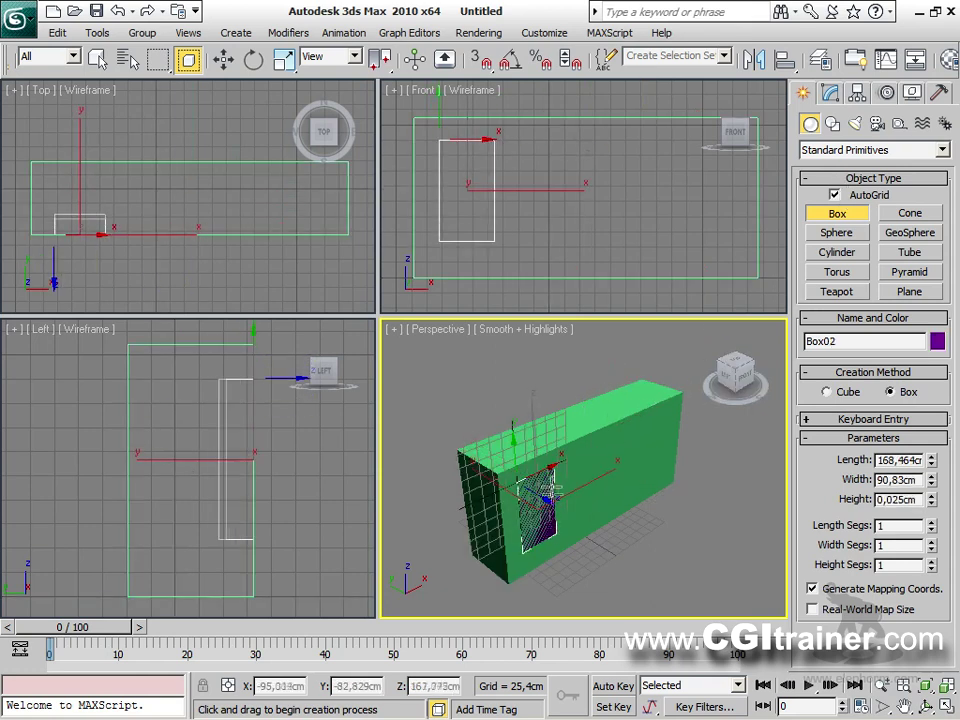
left_click(553, 491)
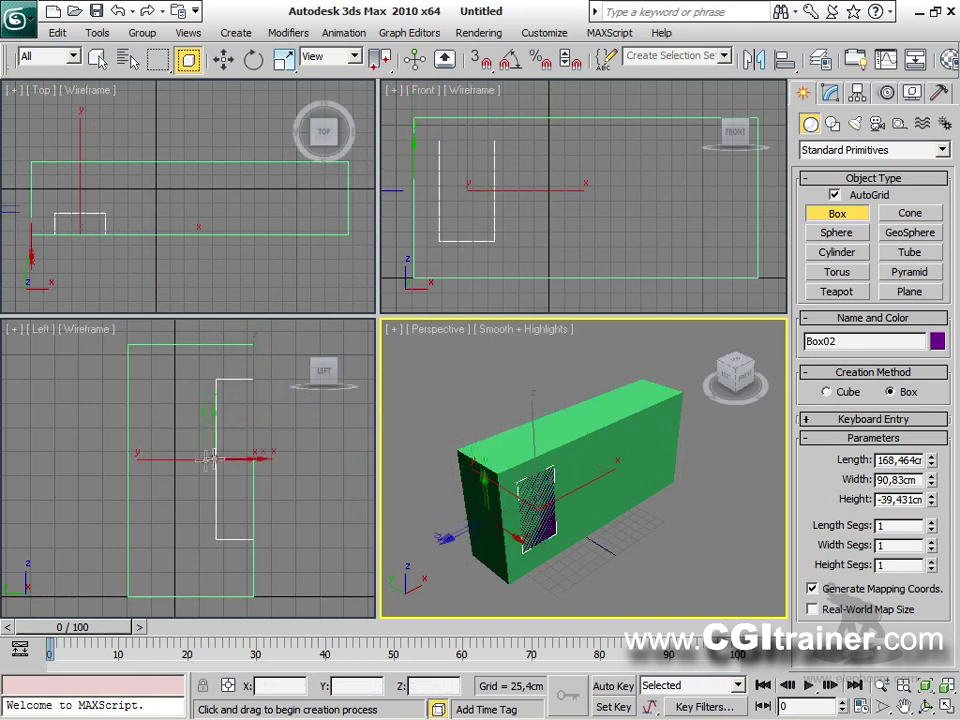
left_click(226, 455)
right_click(240, 461)
right_click(275, 466)
left_click(289, 471)
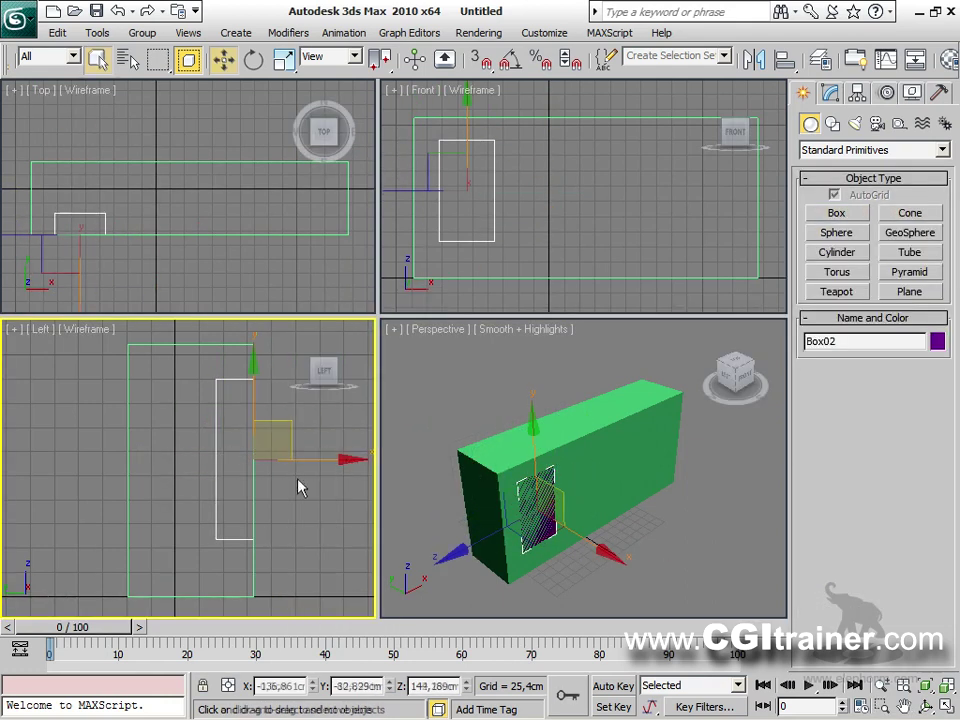
left_click_drag(310, 461, 325, 463)
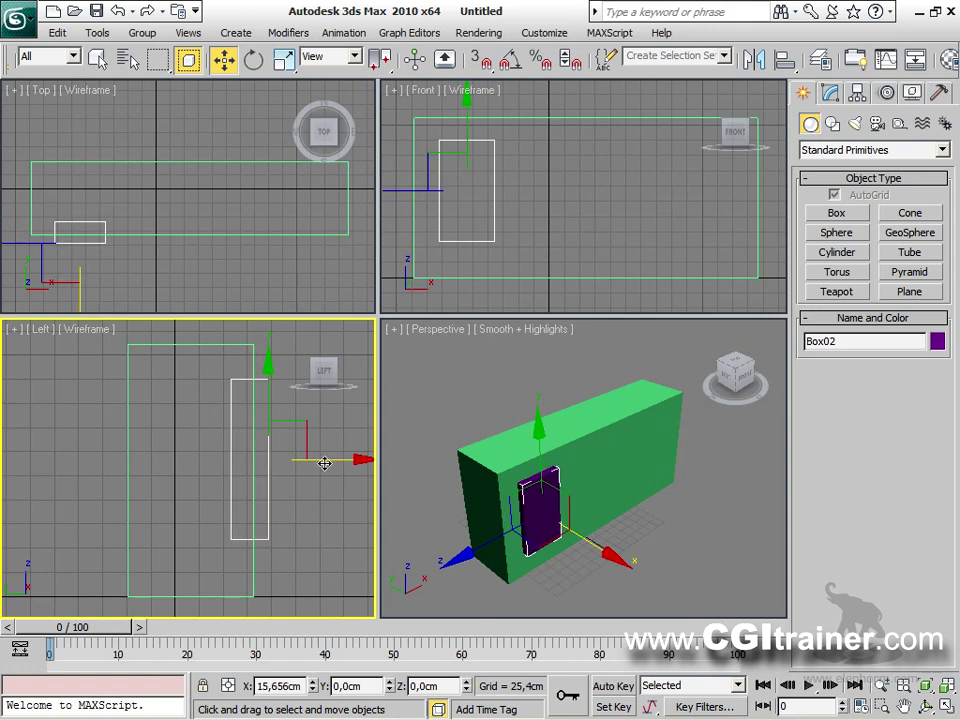
Create Box03 about 40 cm high over Box02, slide it along X, and select both small boxes.
left_click(837, 213)
left_click(562, 488)
left_click_drag(562, 488, 566, 535)
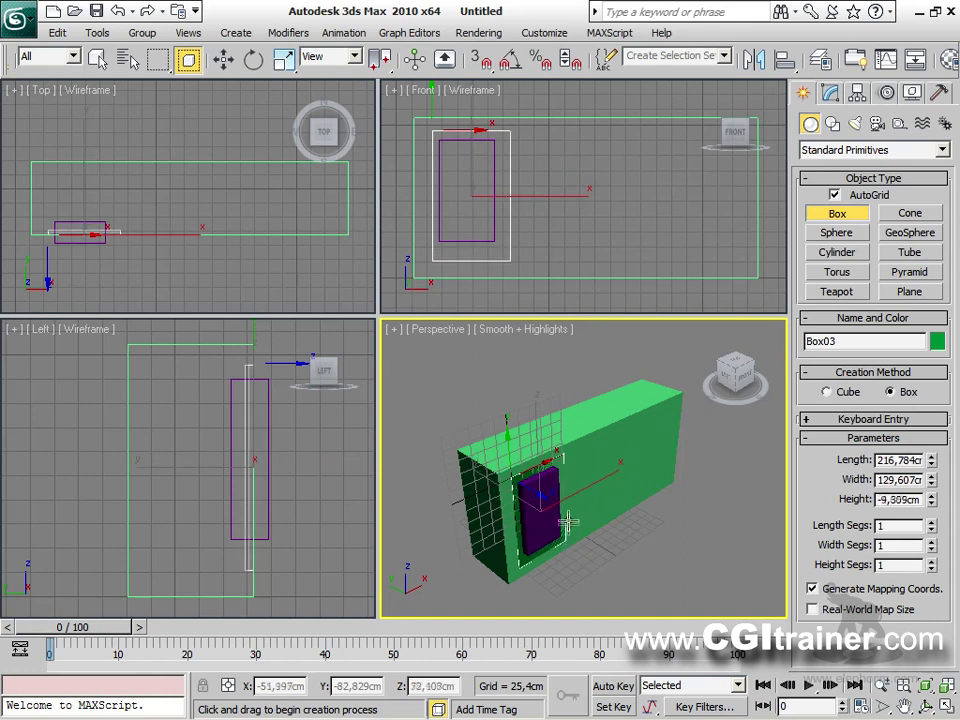
left_click(573, 565)
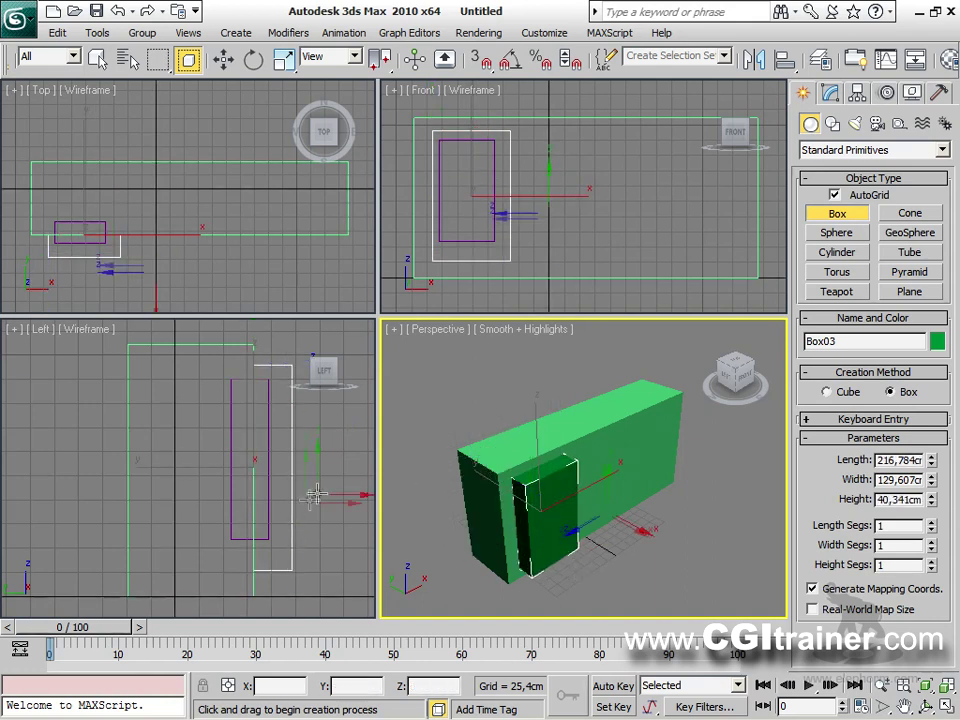
right_click(312, 496)
key("w")
left_click_drag(340, 469, 334, 470)
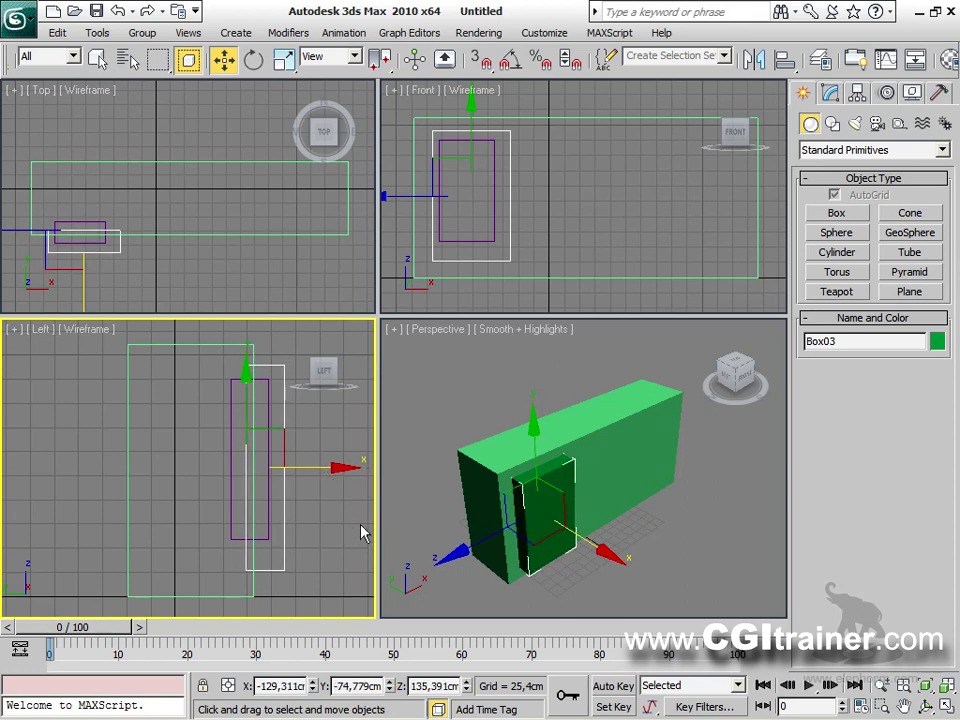
left_click(181, 243)
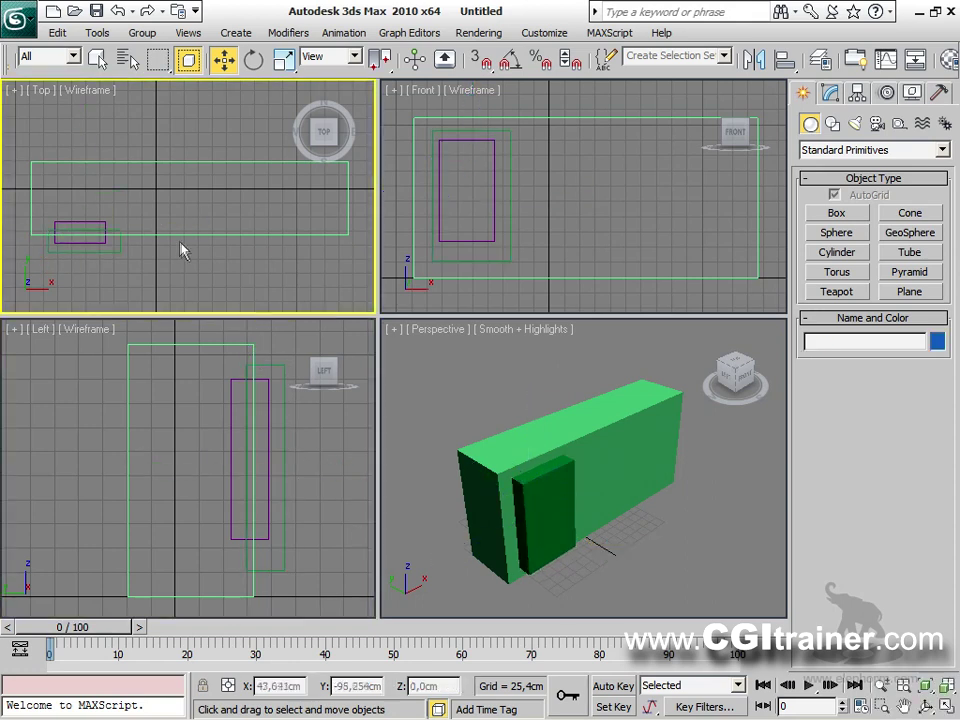
left_click_drag(226, 258, 54, 131)
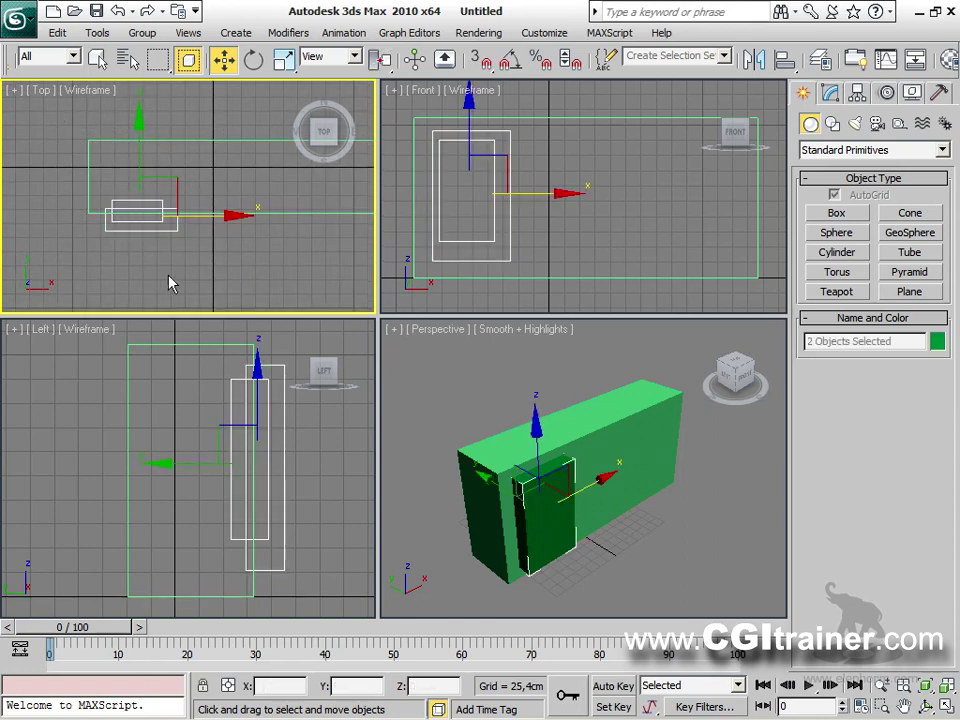
Nudge Box03 slightly along X on its own.
left_click(171, 222)
left_click(177, 216)
left_click_drag(199, 210, 197, 209)
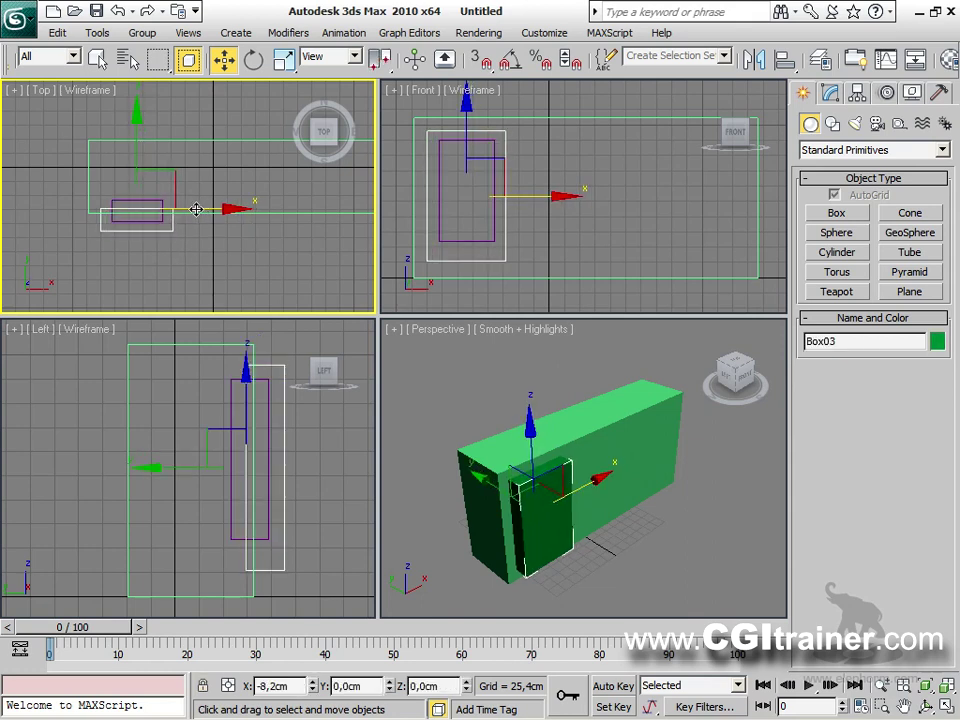
right_click(526, 322)
right_click(545, 301)
Clone both small boxes to the right along X as 2 copies.
left_click_drag(429, 178, 500, 190, "ctrl")
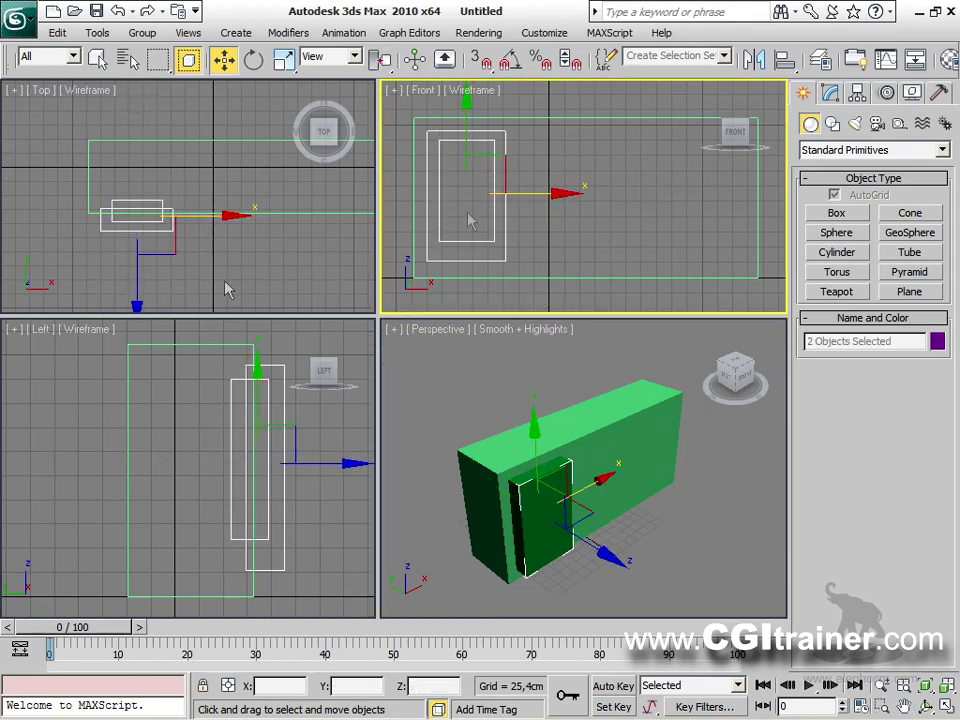
left_click_drag(538, 193, 652, 193, "shift")
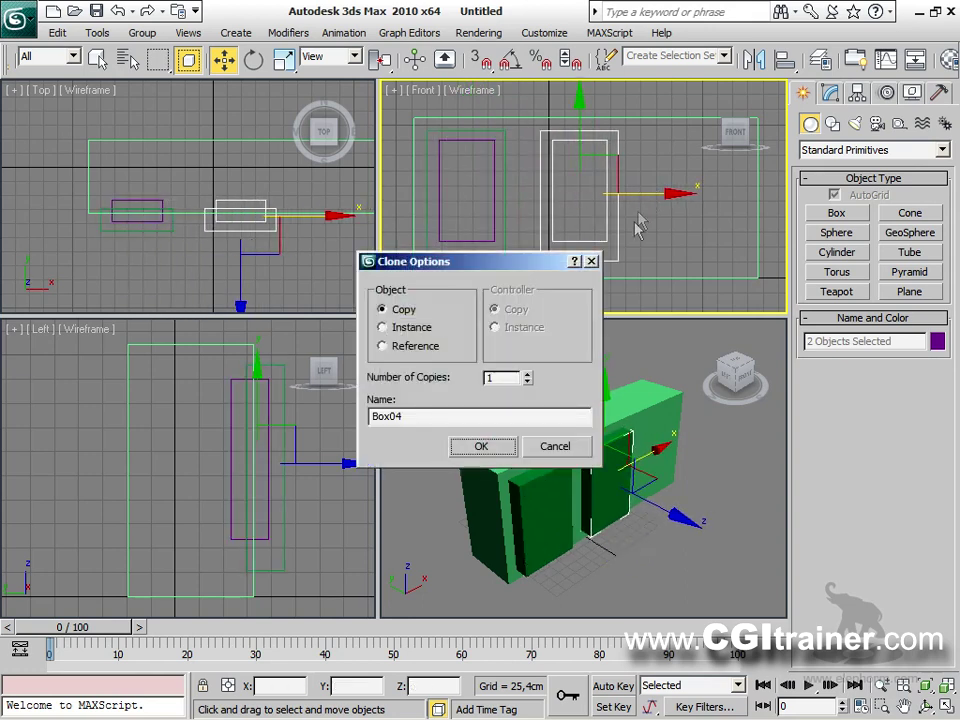
left_click(503, 449)
Select the large green Box01 and maximize the Perspective view.
left_click(634, 603)
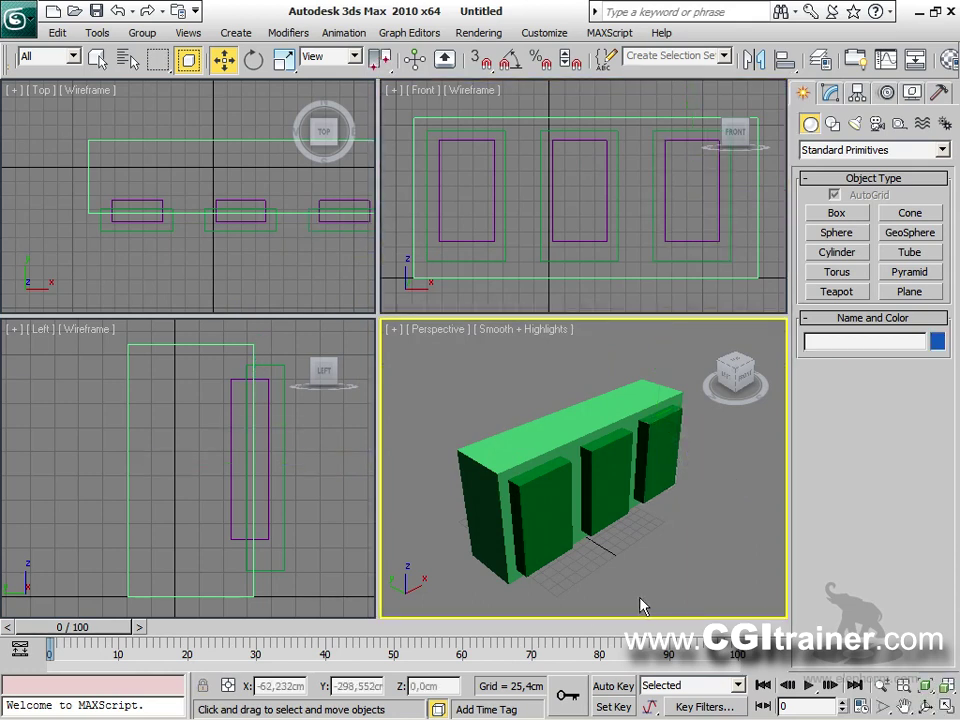
left_click(552, 416)
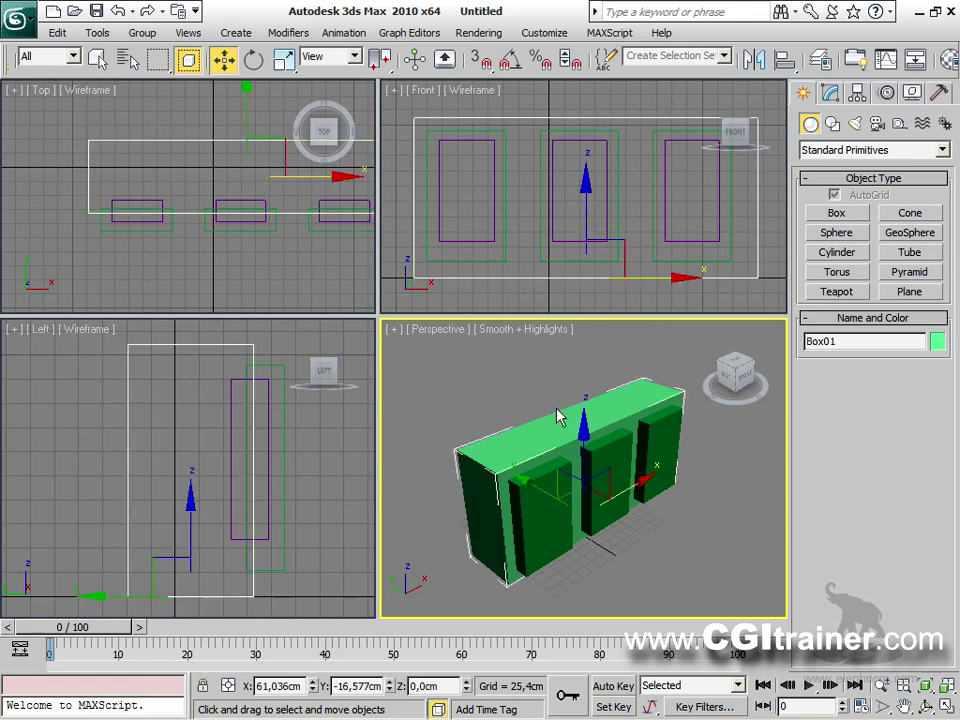
key("alt+w")
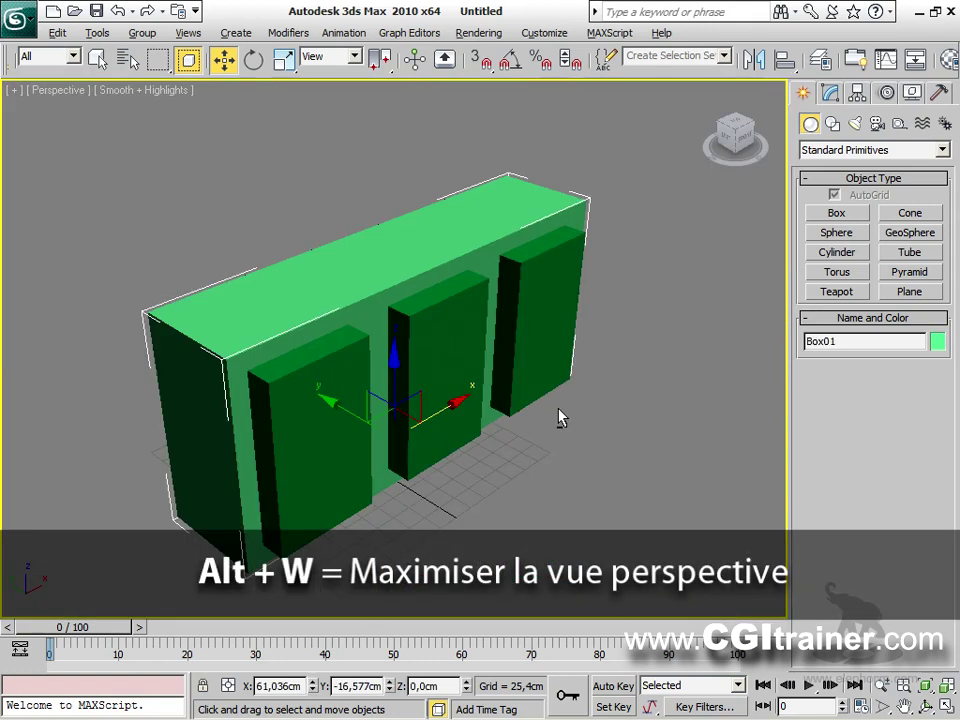
Turn Box01 into a ProBoolean that subtracts the three panel boxes.
left_click(821, 152)
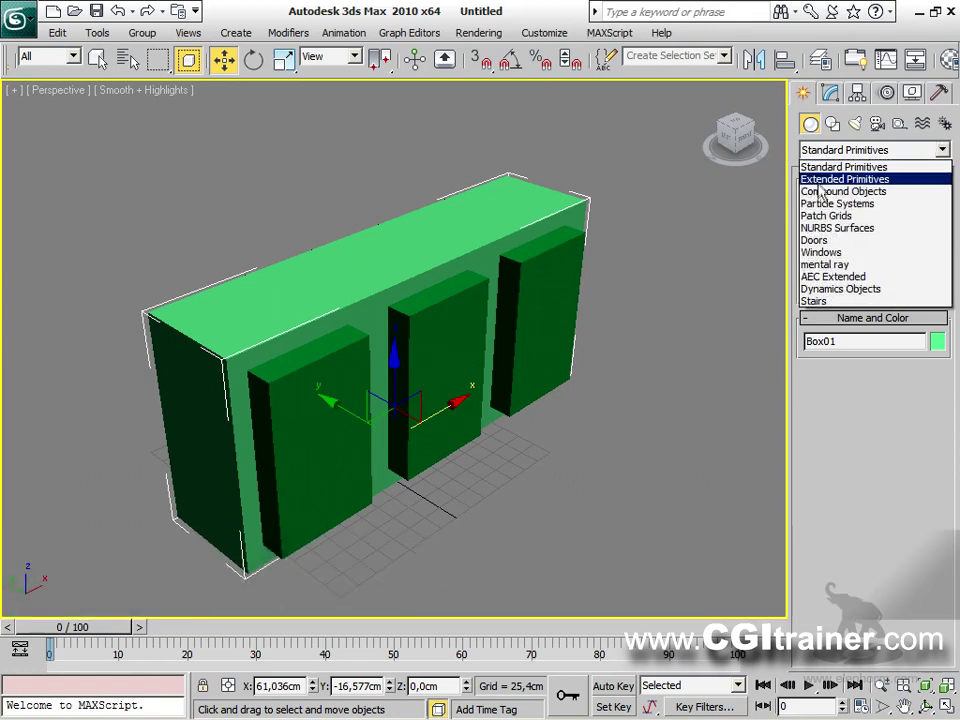
left_click(820, 192)
left_click(832, 316)
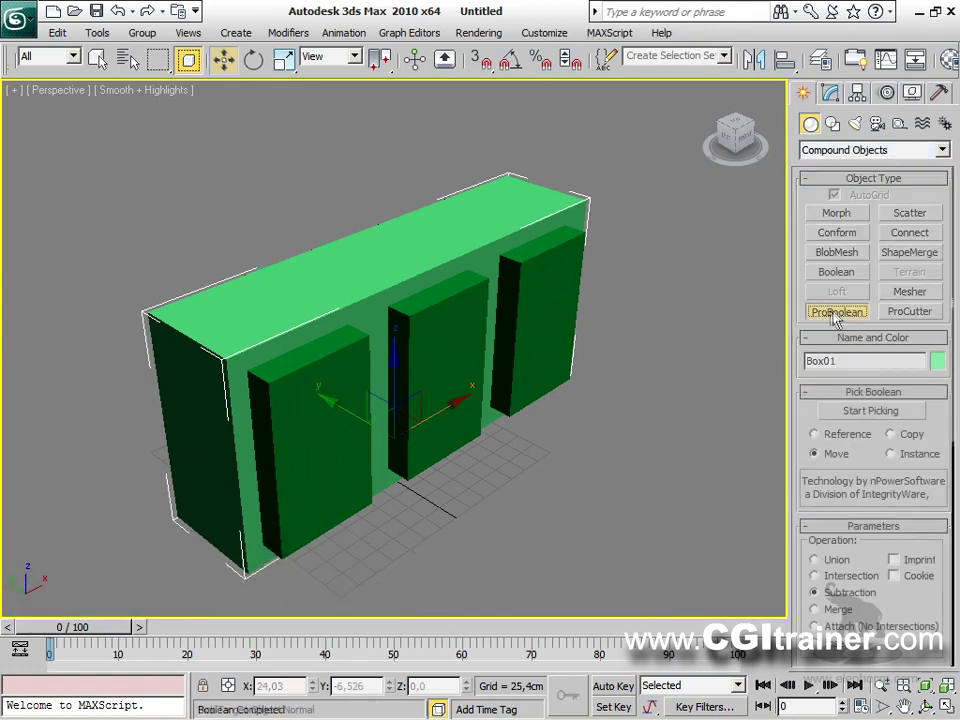
left_click(870, 411)
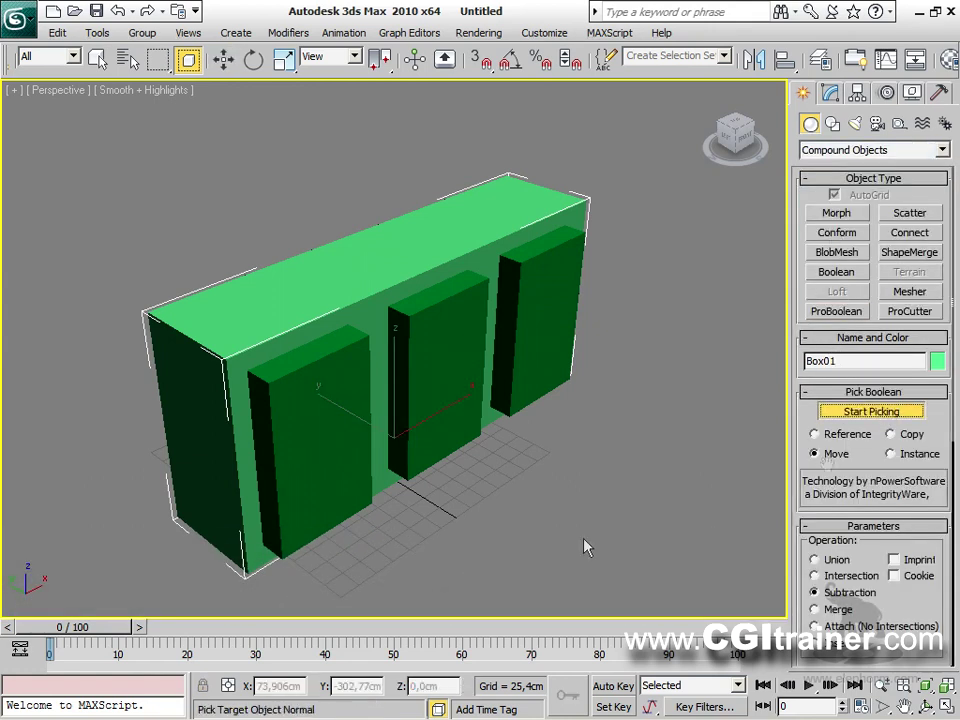
left_click(330, 405)
left_click(441, 347)
left_click(519, 306)
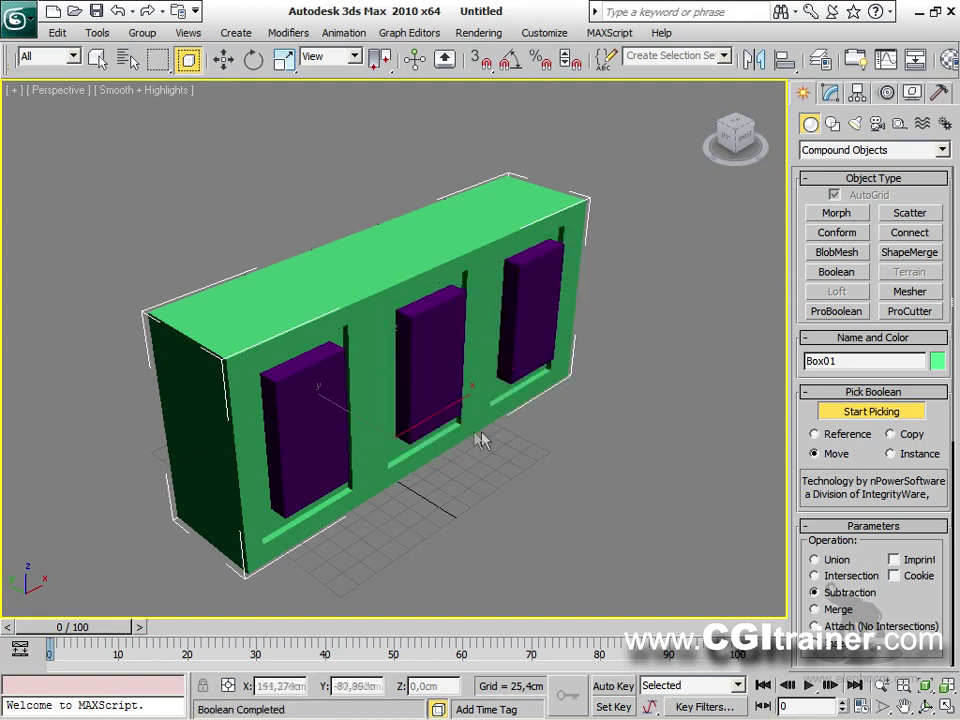
left_click(527, 321)
left_click(424, 399)
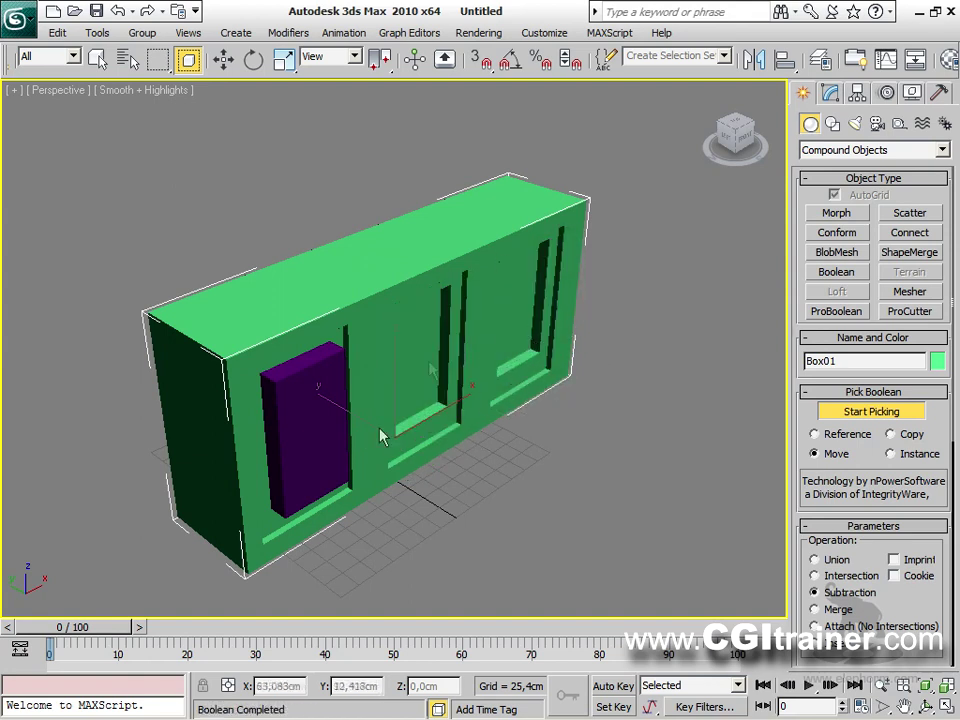
left_click(303, 430)
left_click(833, 414)
Inspect the carved wall with edged faces shown, then reset the scene.
mouse_move(490, 532)
middle_mouse_down("alt")
mouse_move(480, 456)
mouse_move(360, 463)
mouse_move(315, 536)
mouse_move(405, 577)
mouse_move(570, 510)
mouse_move(510, 452)
mouse_move(371, 418)
mouse_move(310, 460)
mouse_move(296, 519)
mouse_move(507, 516)
mouse_move(527, 499)
mouse_move(506, 469)
mouse_move(431, 491)
mouse_move(383, 530)
mouse_move(424, 521)
mouse_move(495, 463)
mouse_move(538, 493)
mouse_move(461, 568)
mouse_move(377, 551)
mouse_move(390, 504)
mouse_move(527, 500)
mouse_move(484, 510)
middle_mouse_up("alt")
key("F4")
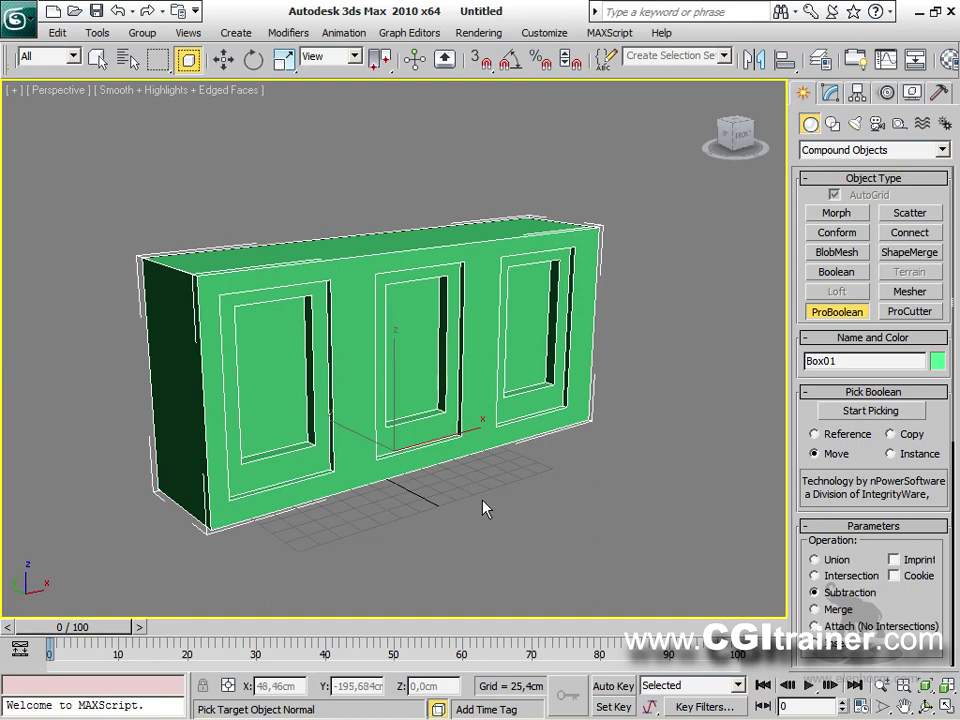
mouse_move(469, 493)
middle_mouse_down()
mouse_move(459, 514)
mouse_move(471, 485)
middle_mouse_up()
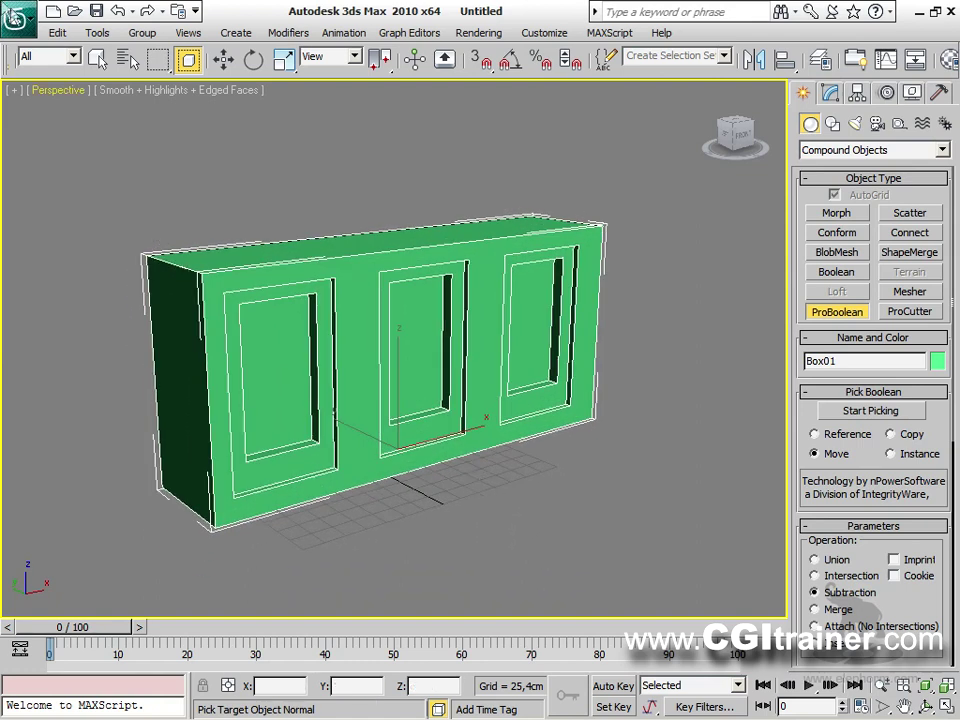
left_click(17, 17)
left_click(45, 97)
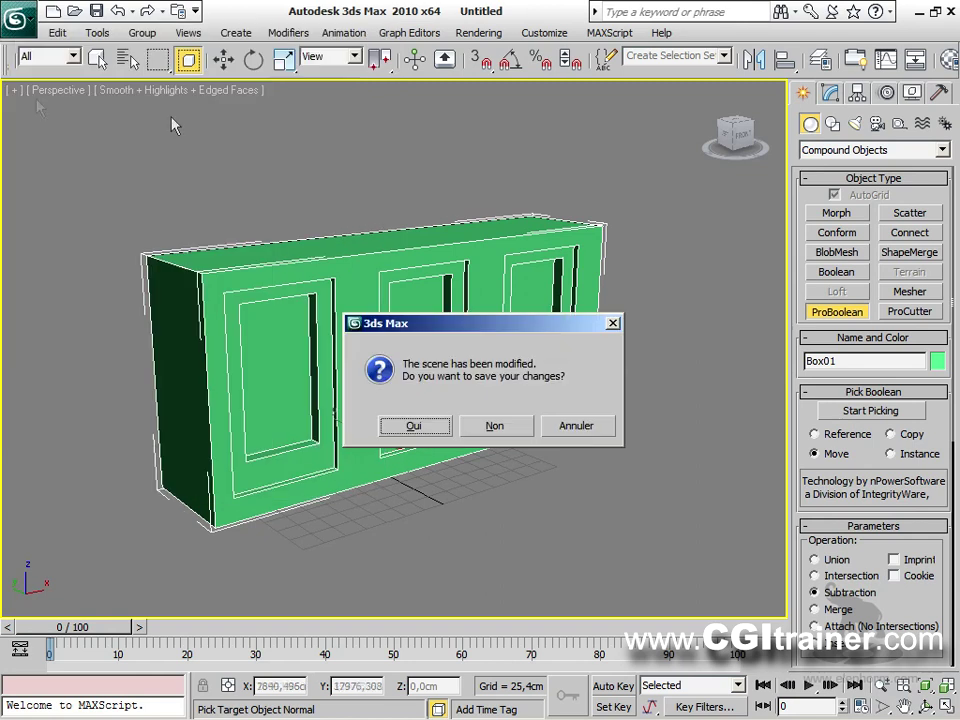
Reset the scene without saving and draw a wide flat cylinder.
left_click(477, 424)
left_click(440, 402)
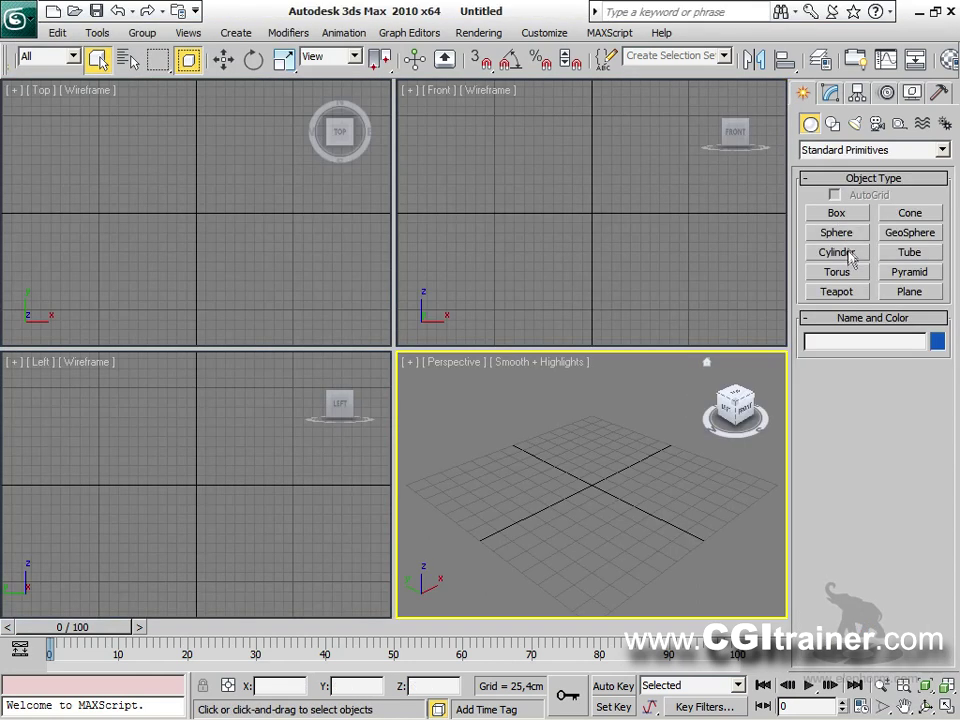
left_click(837, 252)
left_click_drag(594, 486, 671, 430)
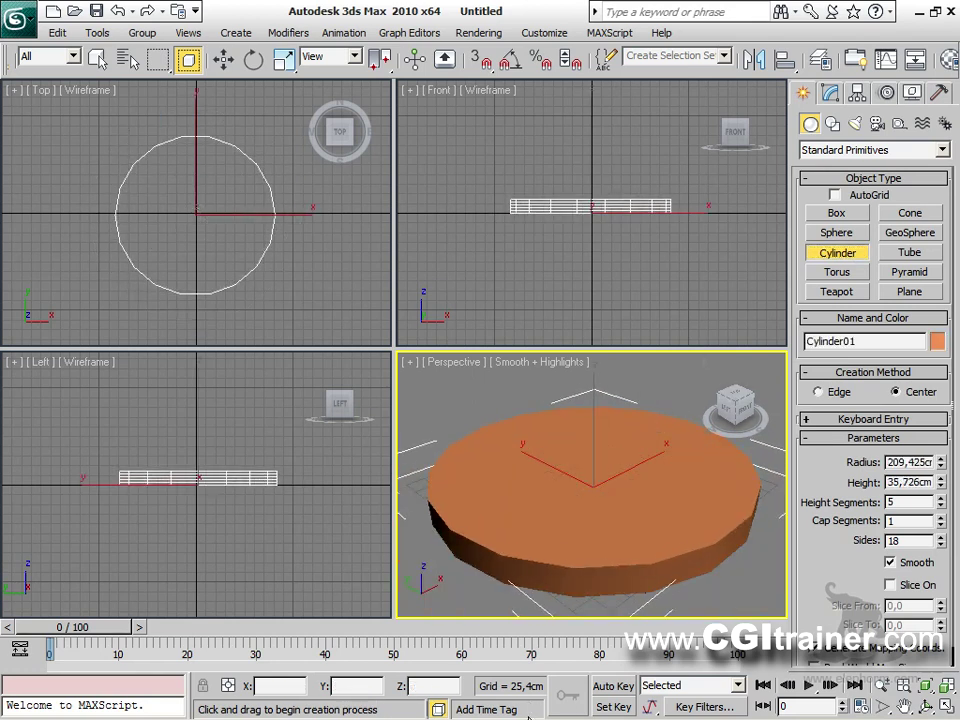
Add JYA text at the origin in Arial Gras at size 139,7 cm.
left_click(832, 123)
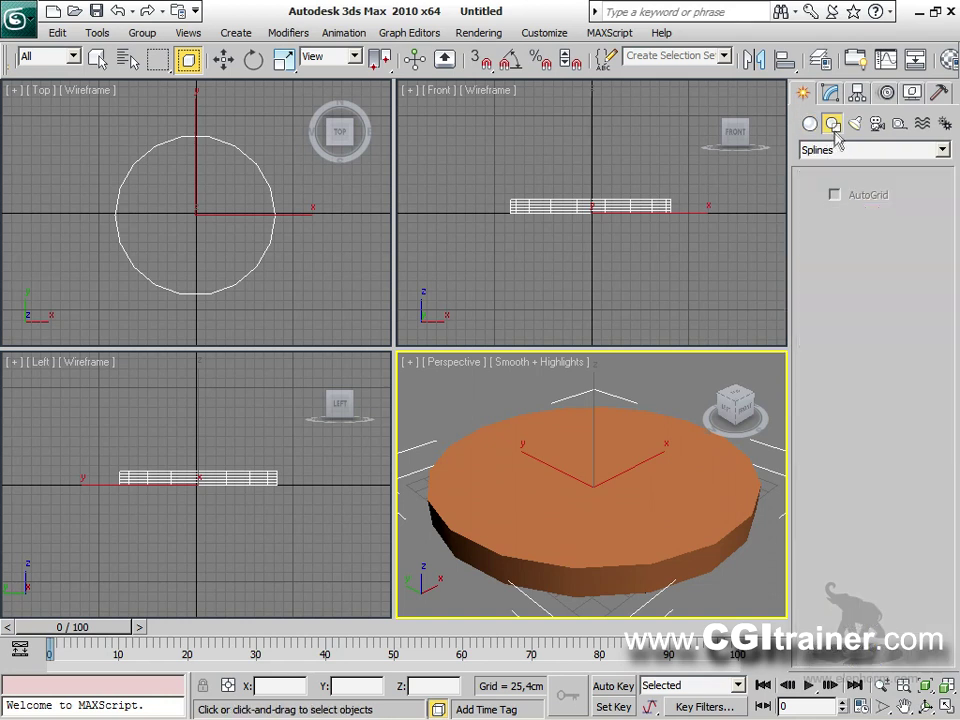
left_click(837, 308)
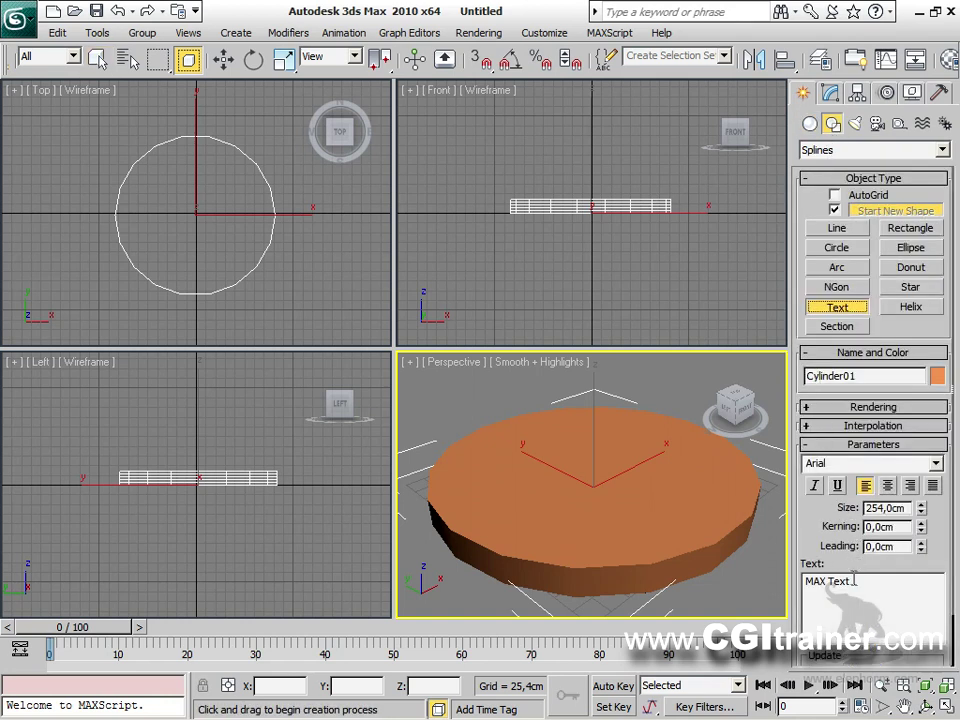
left_click_drag(853, 580, 806, 581)
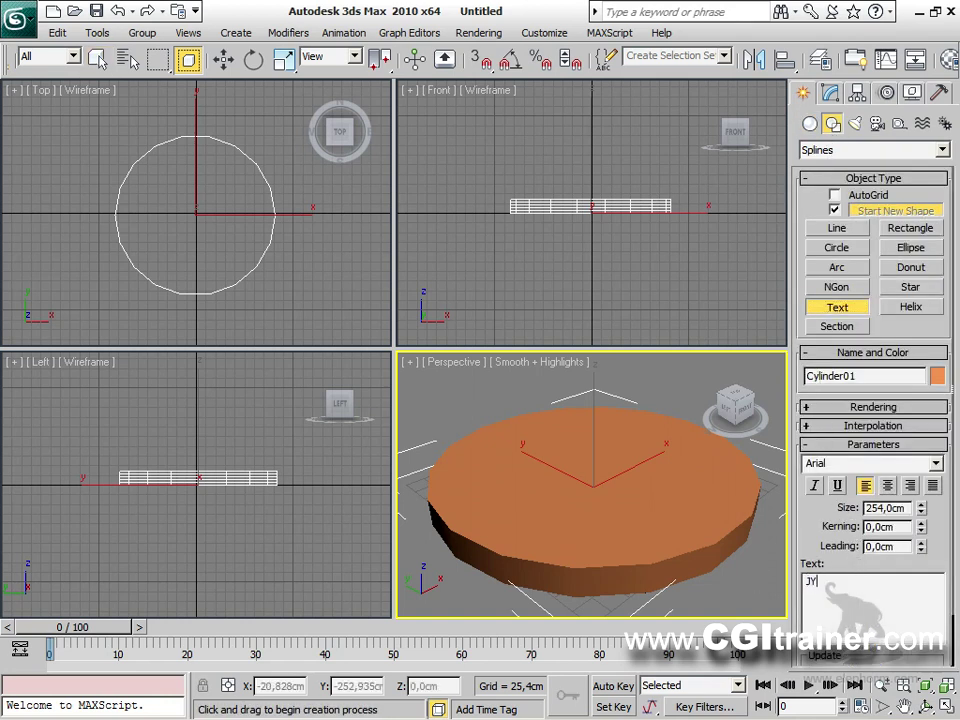
left_click(613, 476)
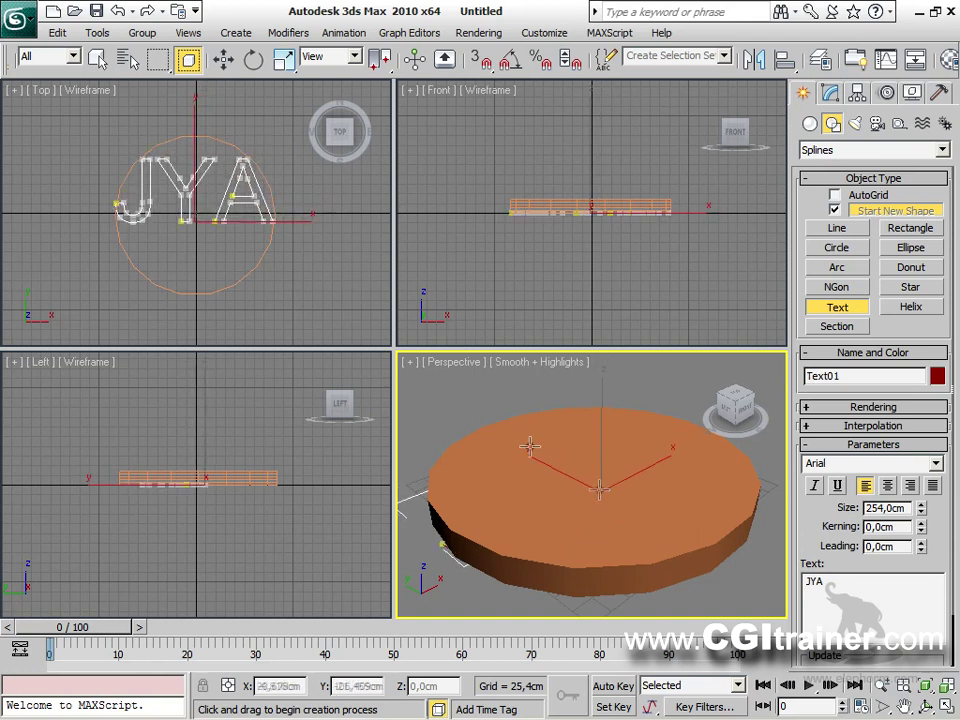
left_click(936, 463)
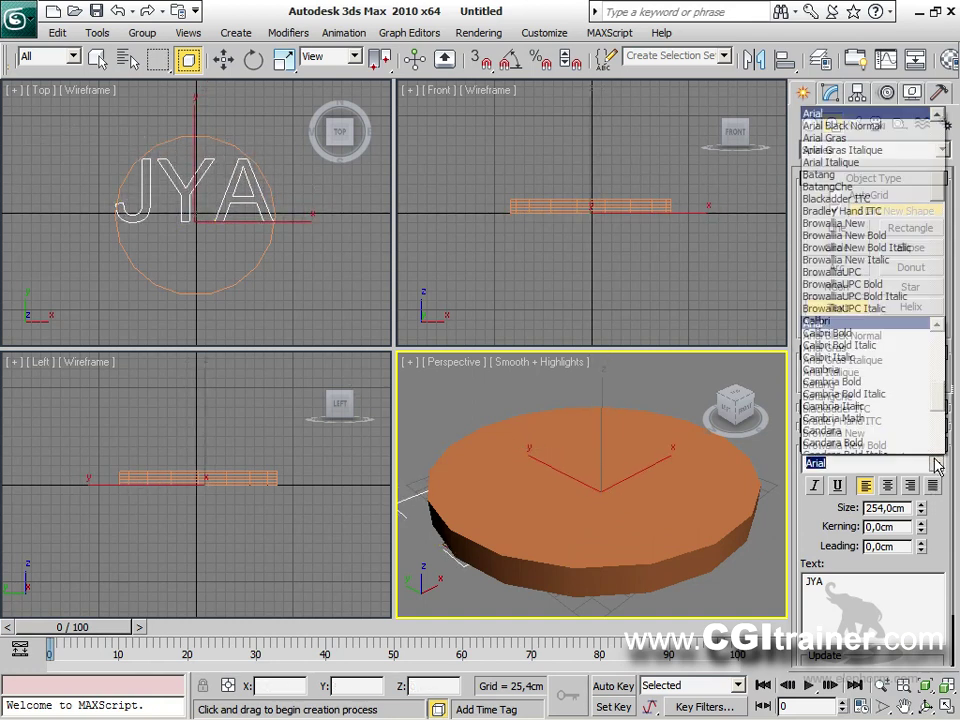
left_click(866, 117)
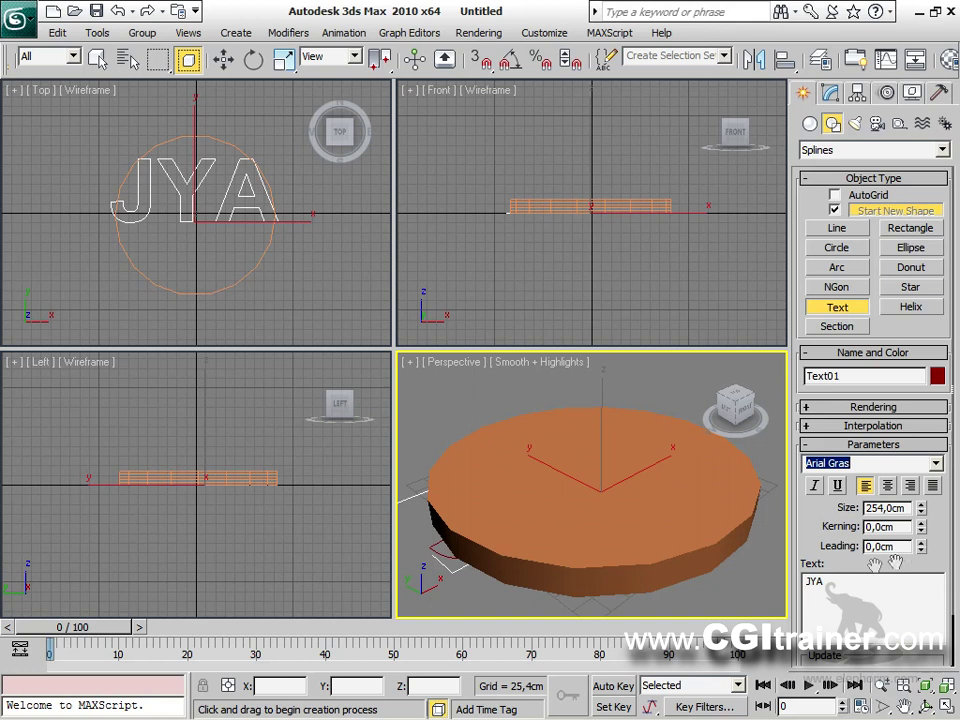
left_click_drag(921, 512, 921, 563)
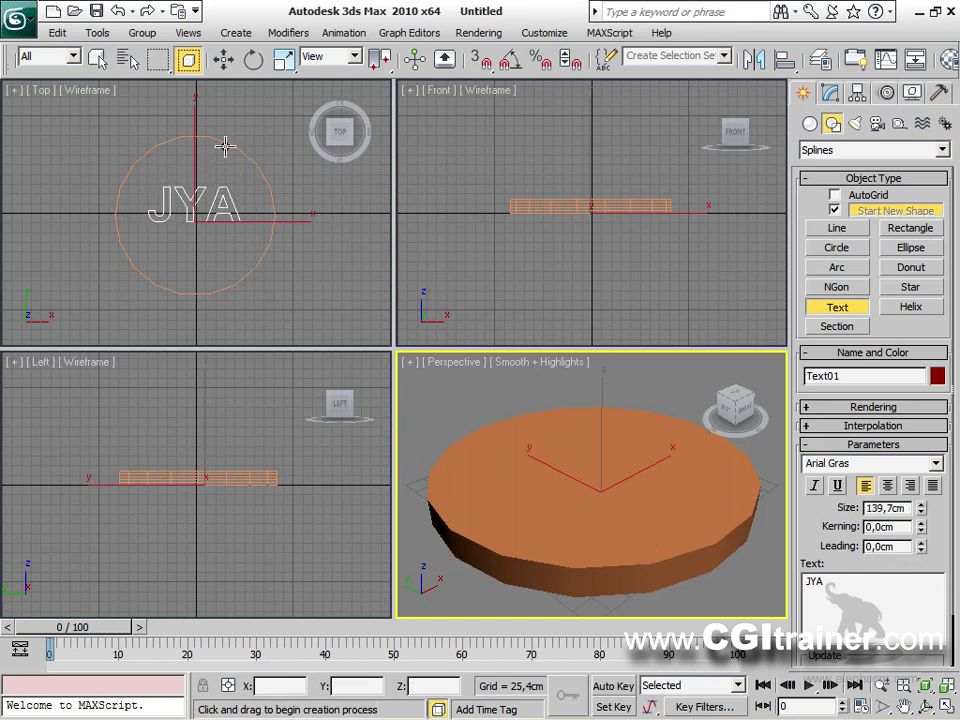
Extrude the JYA text with an amount of 24,13 cm.
left_click(288, 32)
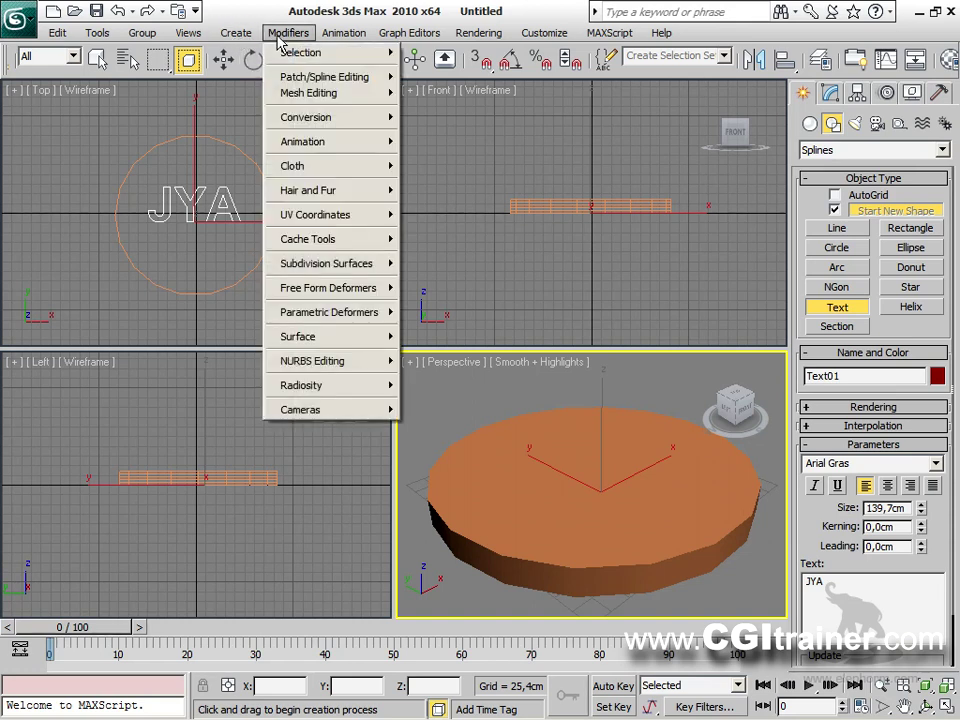
mouse_move(305, 95)
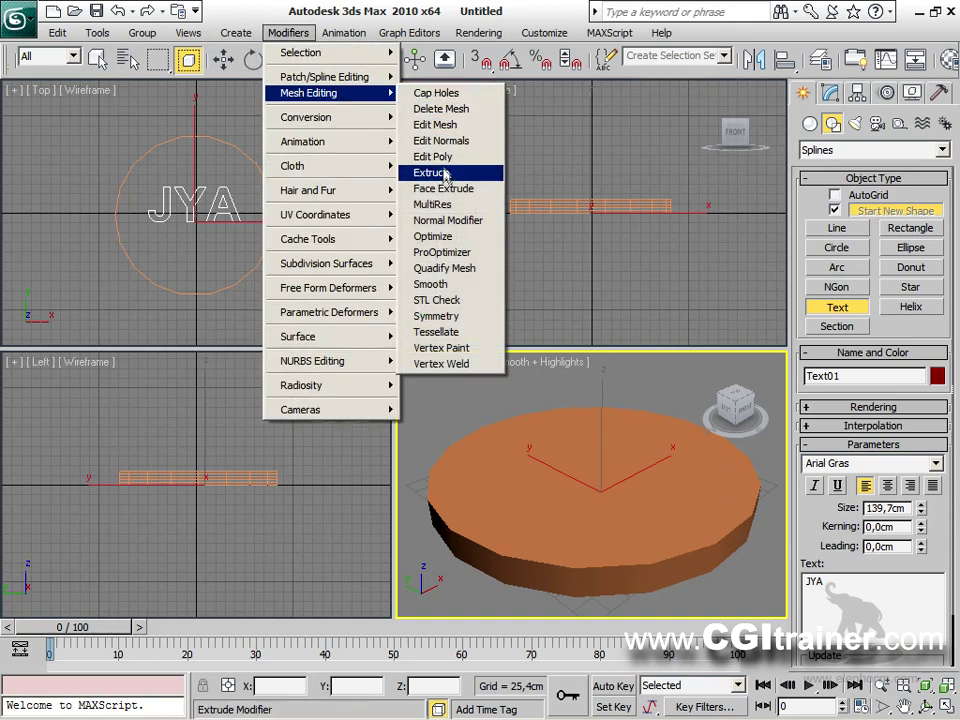
left_click(443, 173)
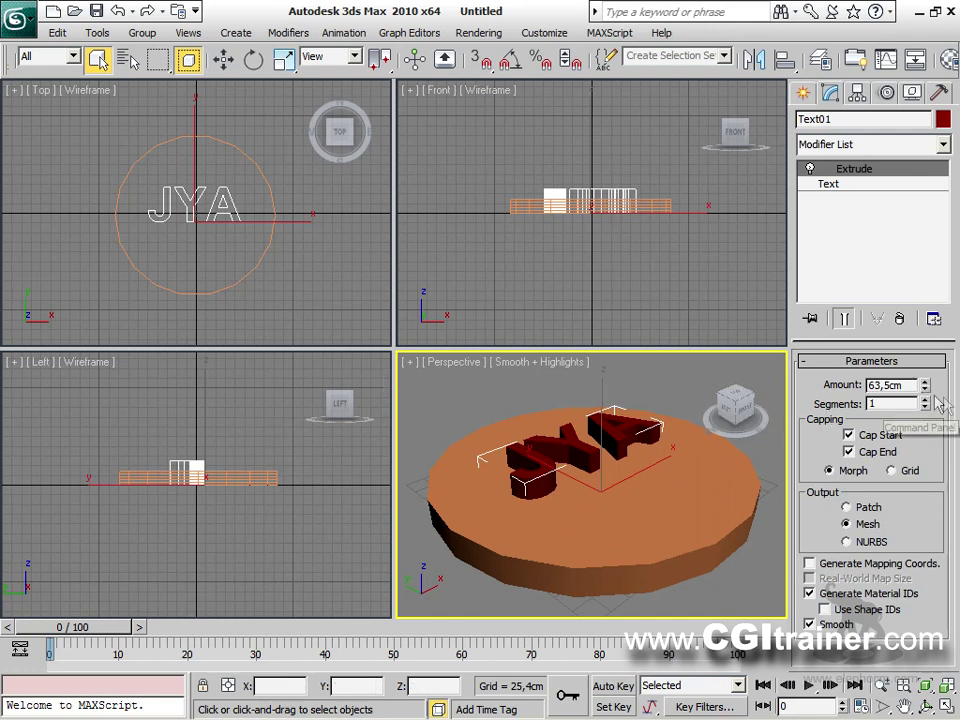
left_click_drag(925, 388, 930, 412)
Raise the JYA letters above the disc and enlarge the Perspective view.
right_click(574, 458)
left_click(585, 466)
left_click_drag(600, 426, 583, 481)
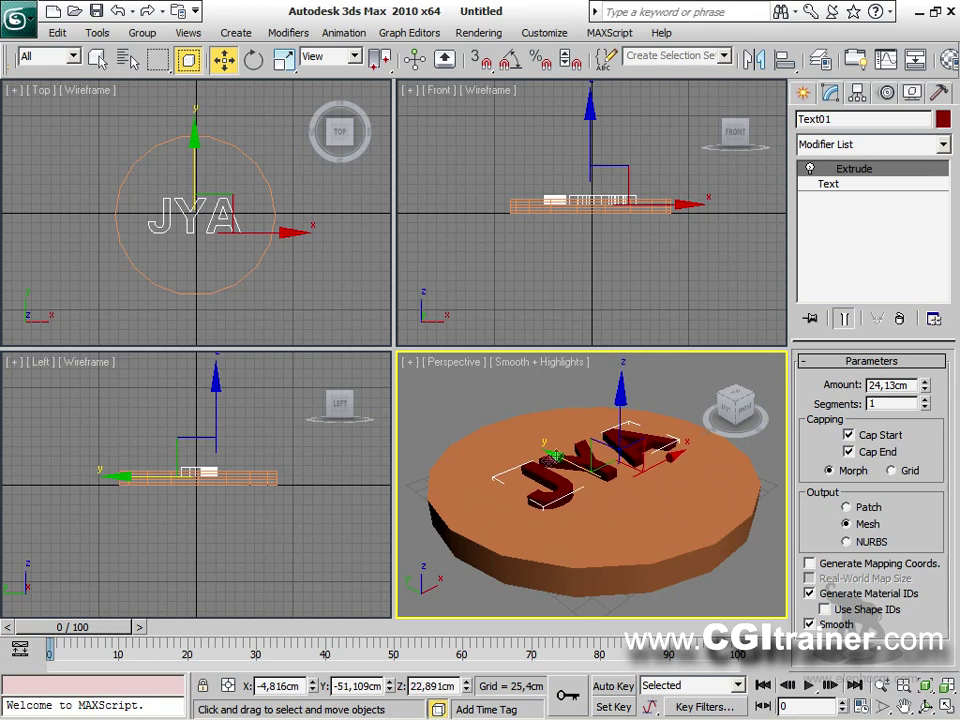
middle_click_drag(641, 522, 623, 538, "alt")
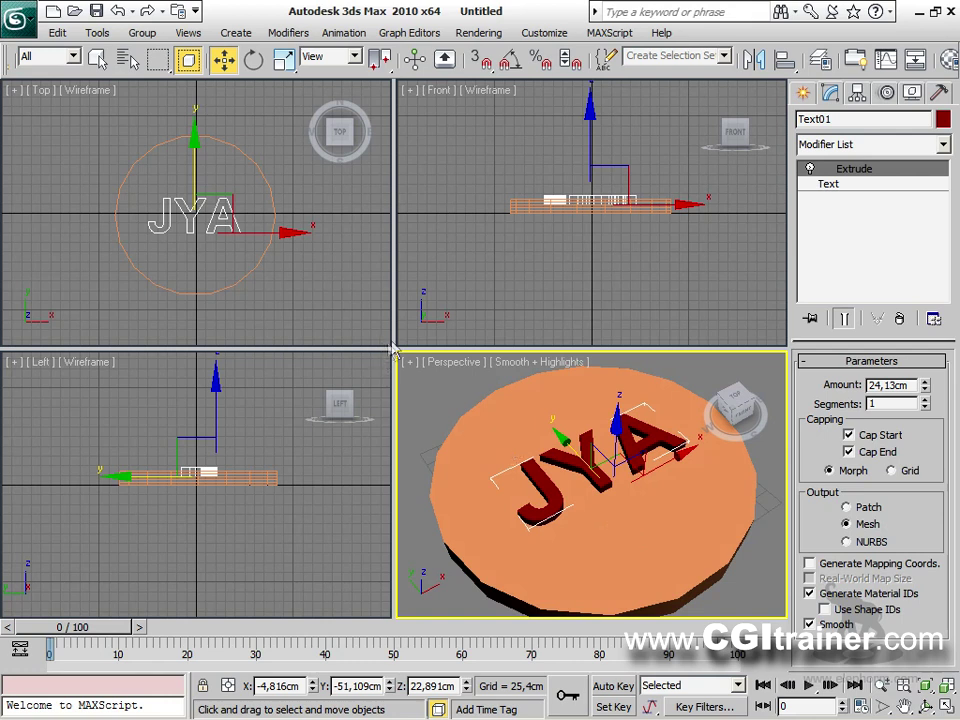
left_click_drag(396, 347, 21, 97)
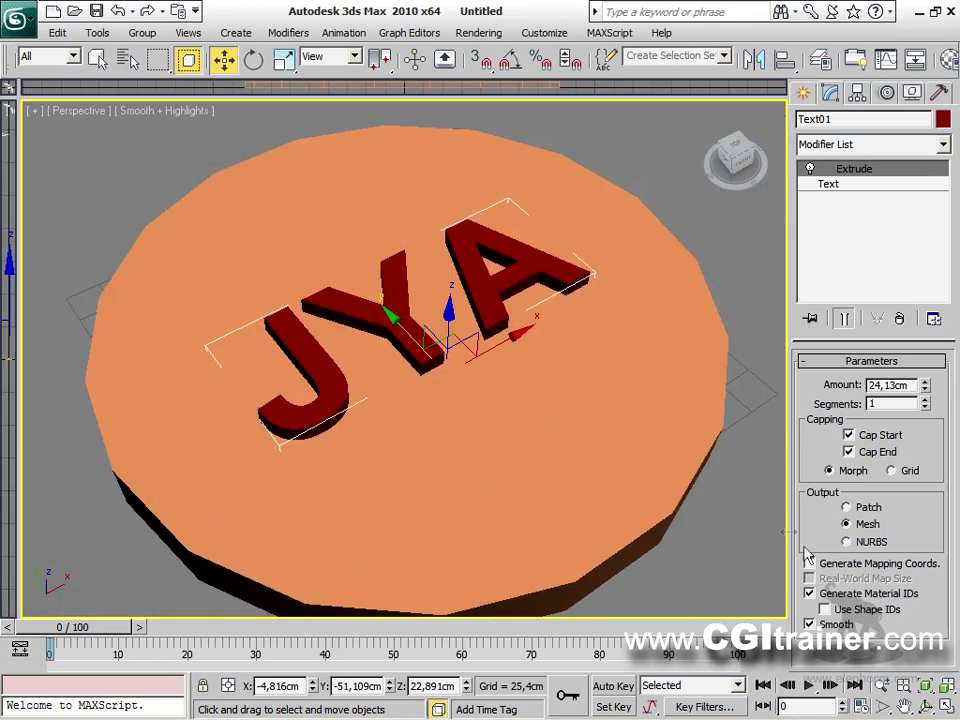
Clone the disc as Cylinder02, scale it to about 87%, make it taller and lower it into the original.
left_click(609, 416)
mouse_move(402, 300)
left_mouse_down("shift")
mouse_move(408, 265)
mouse_move(408, 278)
left_mouse_up("shift")
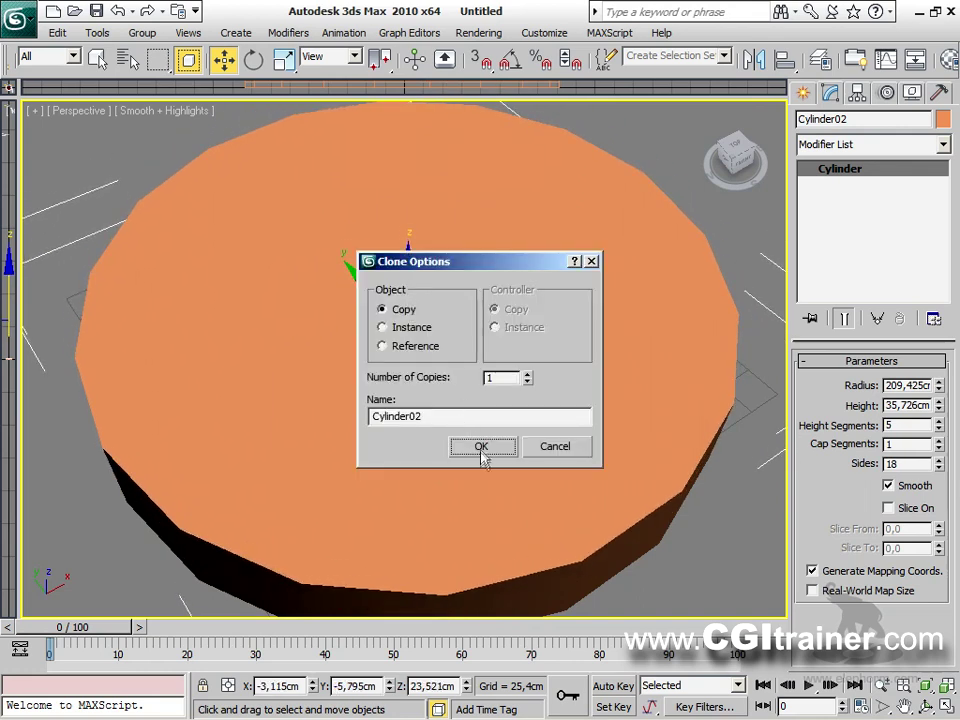
left_click(481, 453)
right_click(405, 302)
left_click(430, 352)
mouse_move(406, 326)
left_mouse_down()
mouse_move(407, 343)
mouse_move(410, 300)
left_mouse_up()
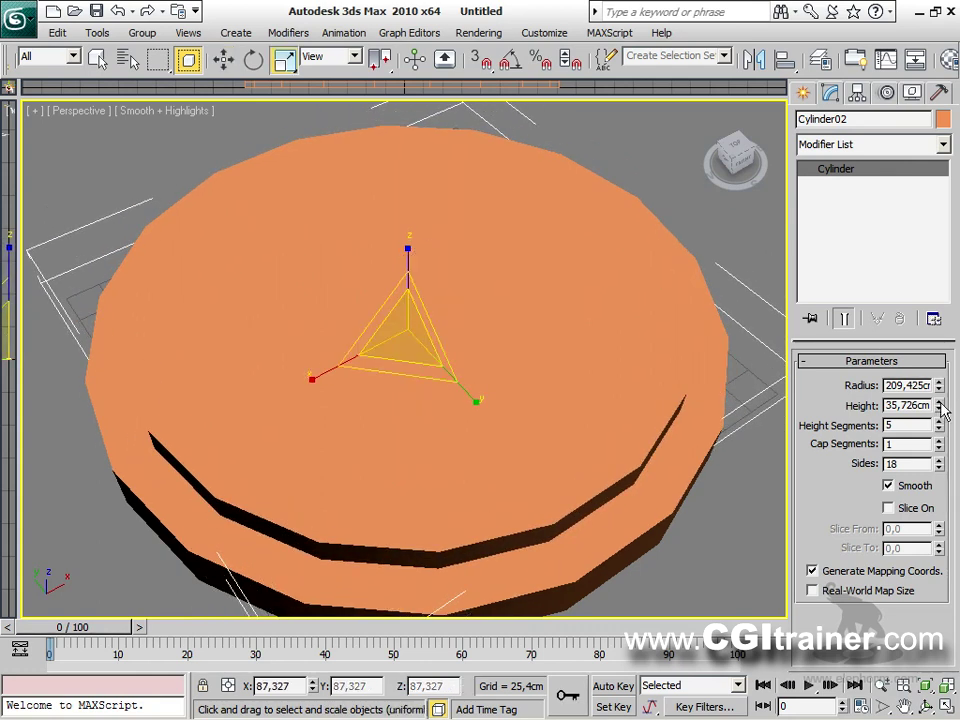
left_click_drag(940, 408, 940, 375)
right_click(448, 332)
left_click(453, 337)
left_click_drag(408, 270, 410, 300)
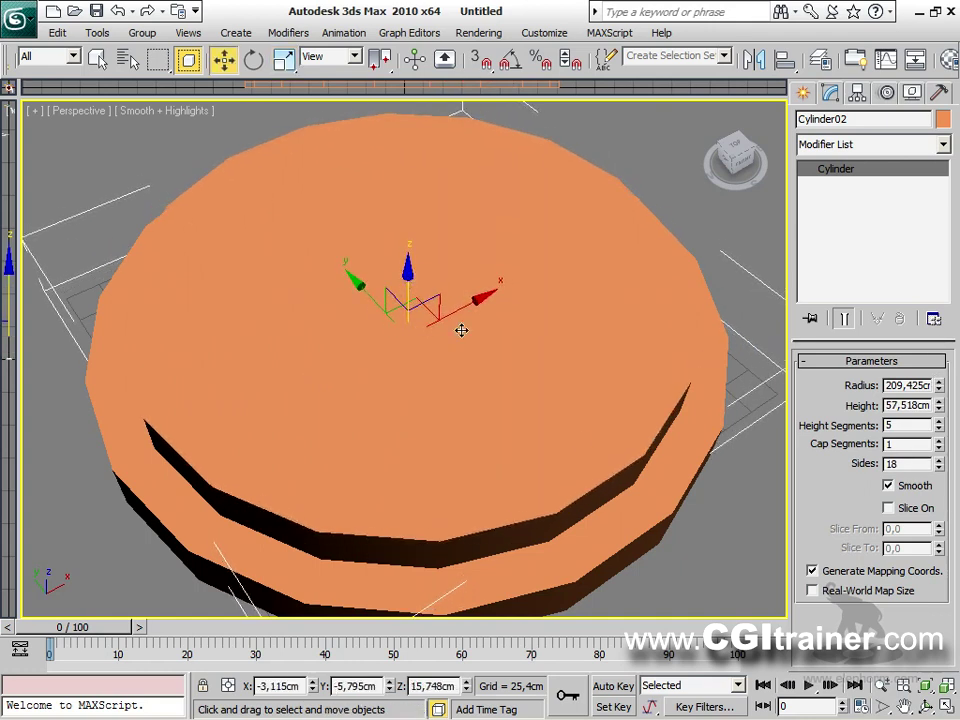
Select the original disc Cylinder01 and bring up the geometry category list.
left_click(651, 535)
left_click(804, 93)
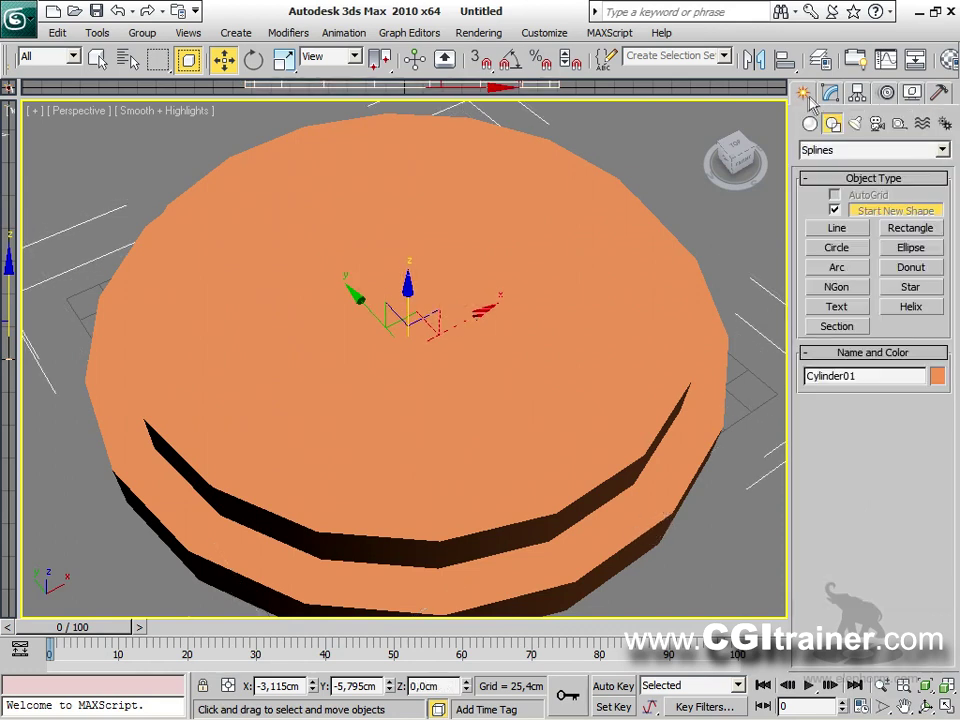
left_click(810, 123)
left_click(817, 152)
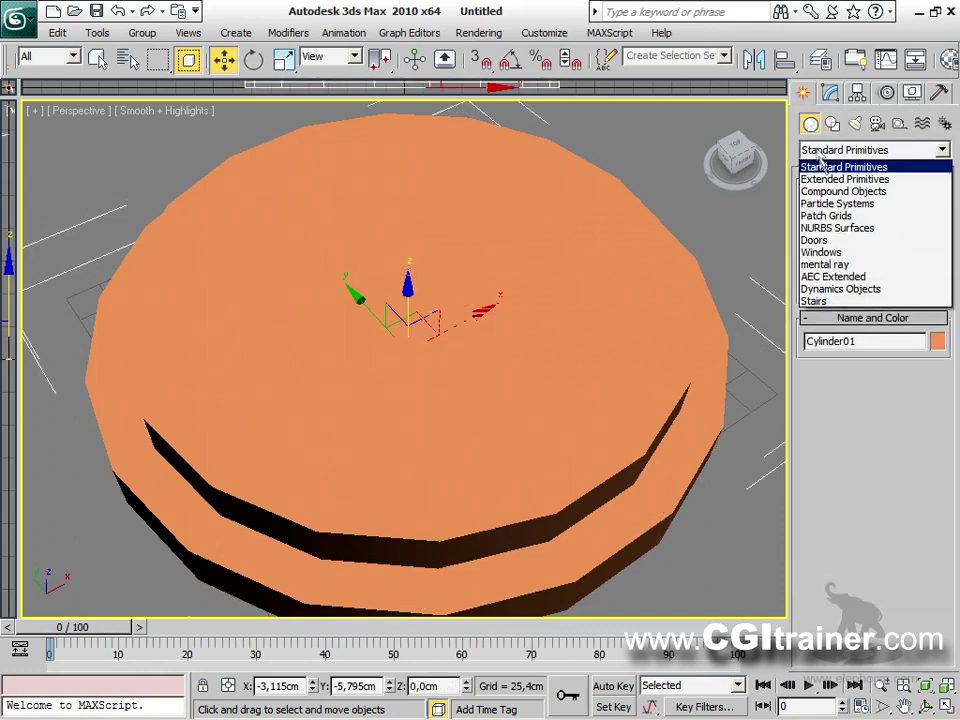
Make Cylinder01 a ProBoolean subtracting Cylinder02 and the JYA text, then inspect it.
left_click(885, 191)
left_click(837, 311)
left_click(872, 411)
left_click(660, 410)
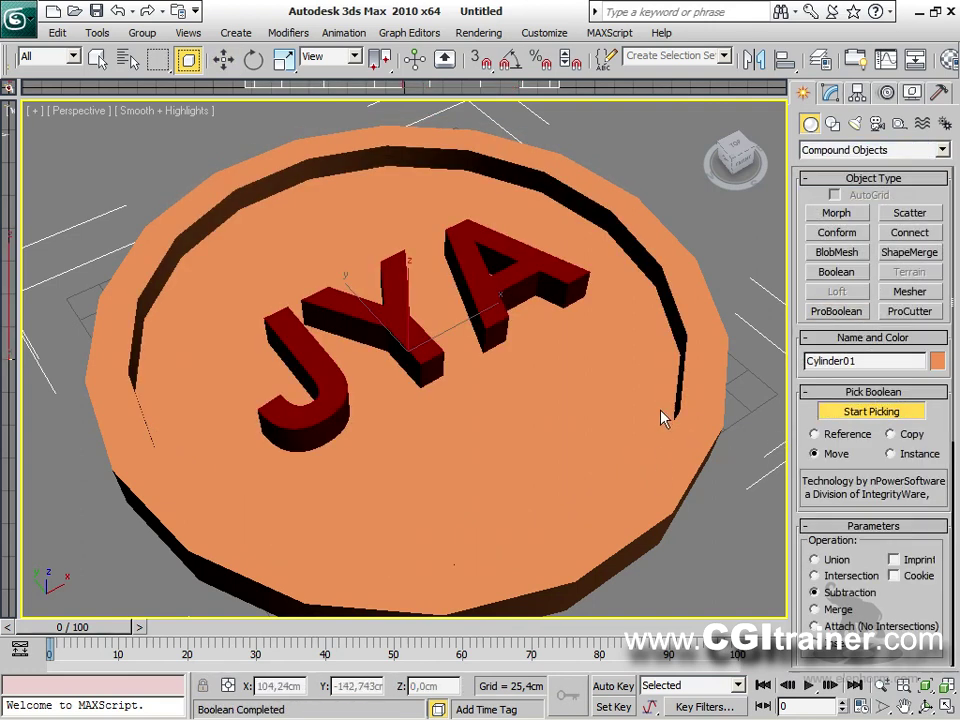
left_click(554, 275)
middle_click_drag(611, 386, 677, 470, "alt")
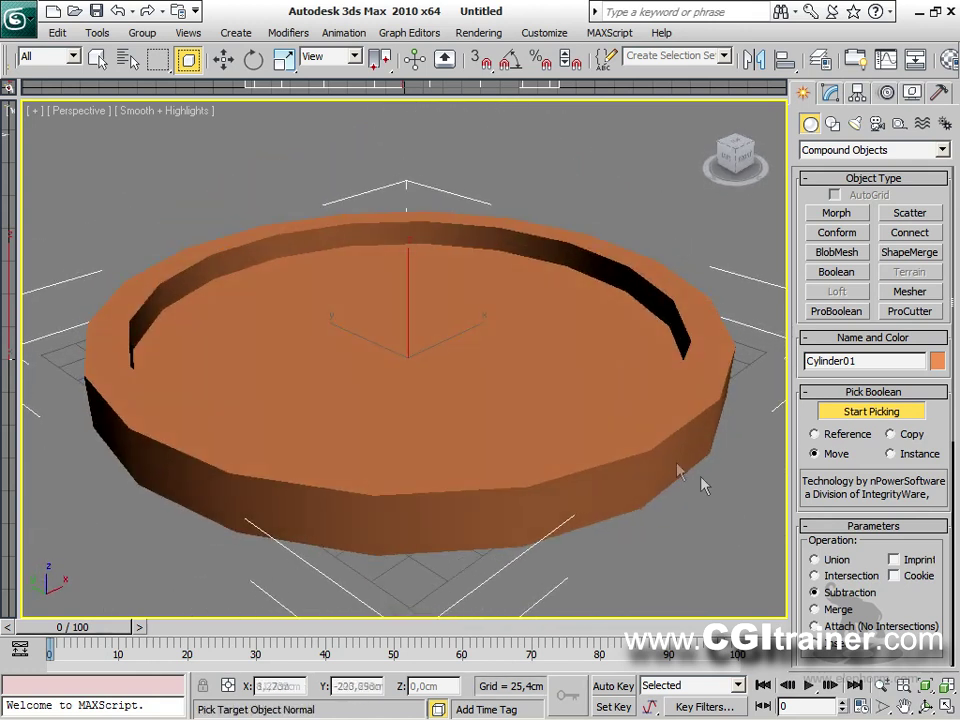
left_click_drag(797, 540, 804, 187)
left_click(868, 489)
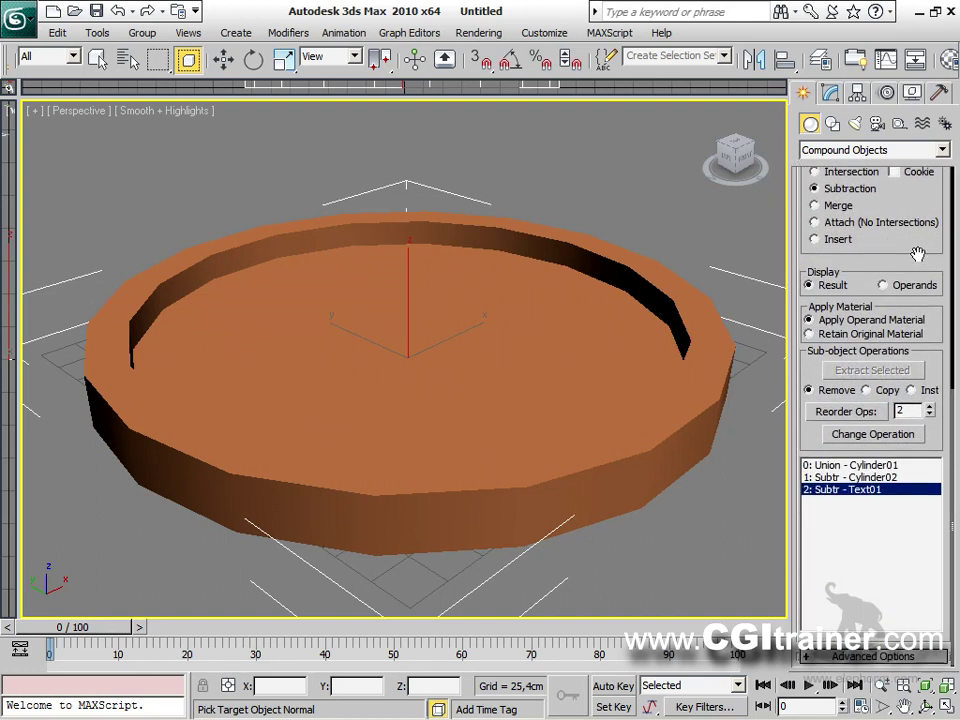
scroll(857, 251, "up", 5)
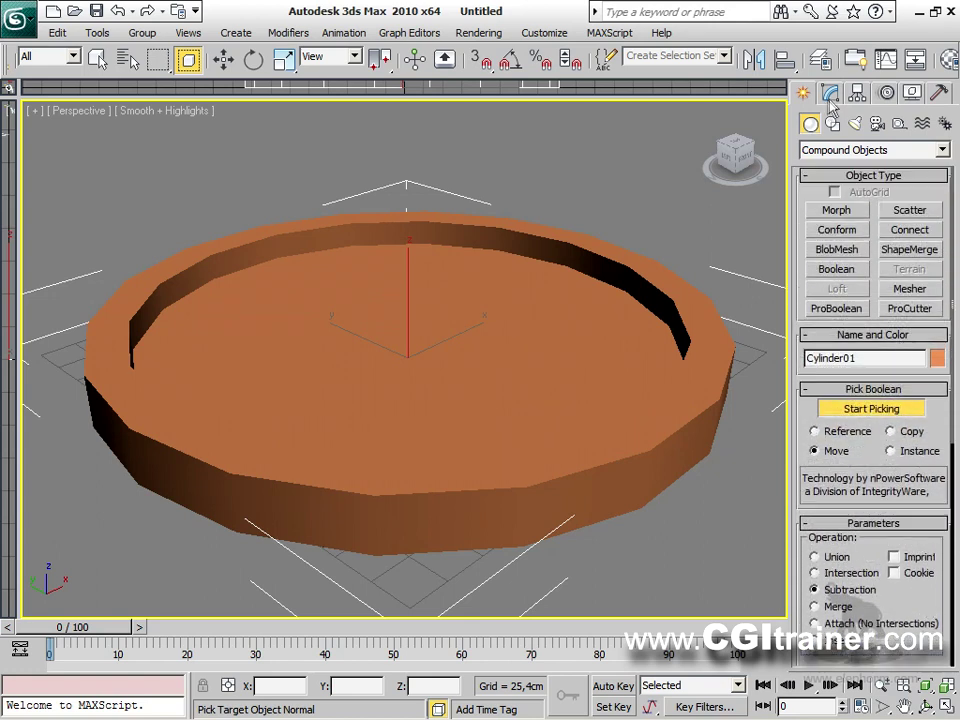
left_click(831, 93)
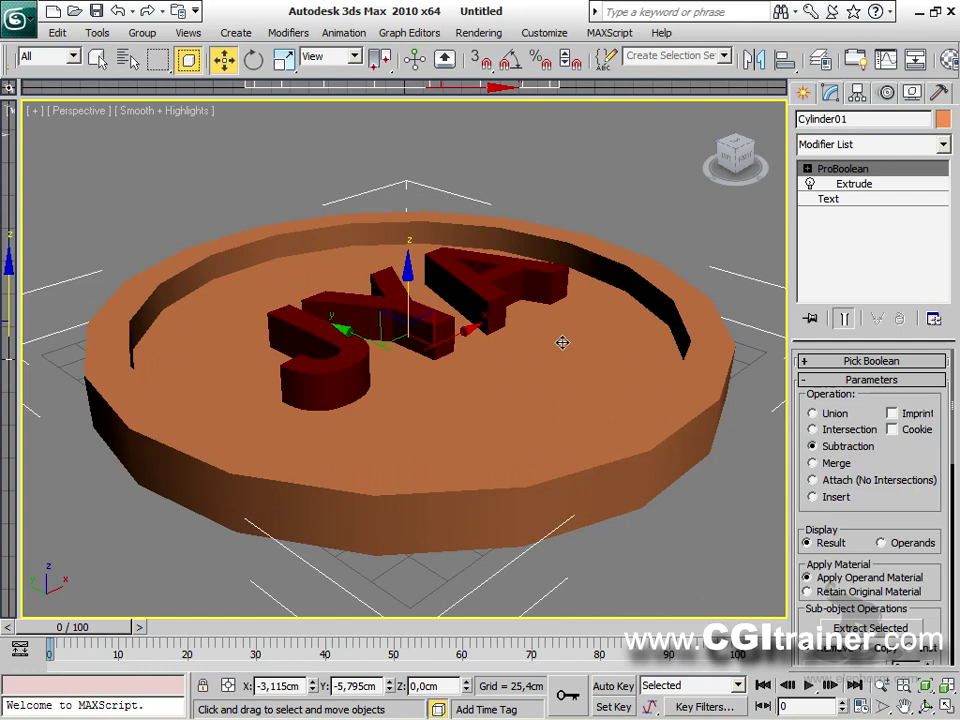
From a side-on view, sink the JYA text down into the disc's top.
key("F3")
mouse_move(563, 349)
middle_mouse_down("alt")
mouse_move(596, 300)
mouse_move(630, 304)
mouse_move(634, 317)
mouse_move(608, 329)
mouse_move(426, 339)
mouse_move(422, 369)
mouse_move(424, 314)
middle_mouse_up("alt")
key("F3")
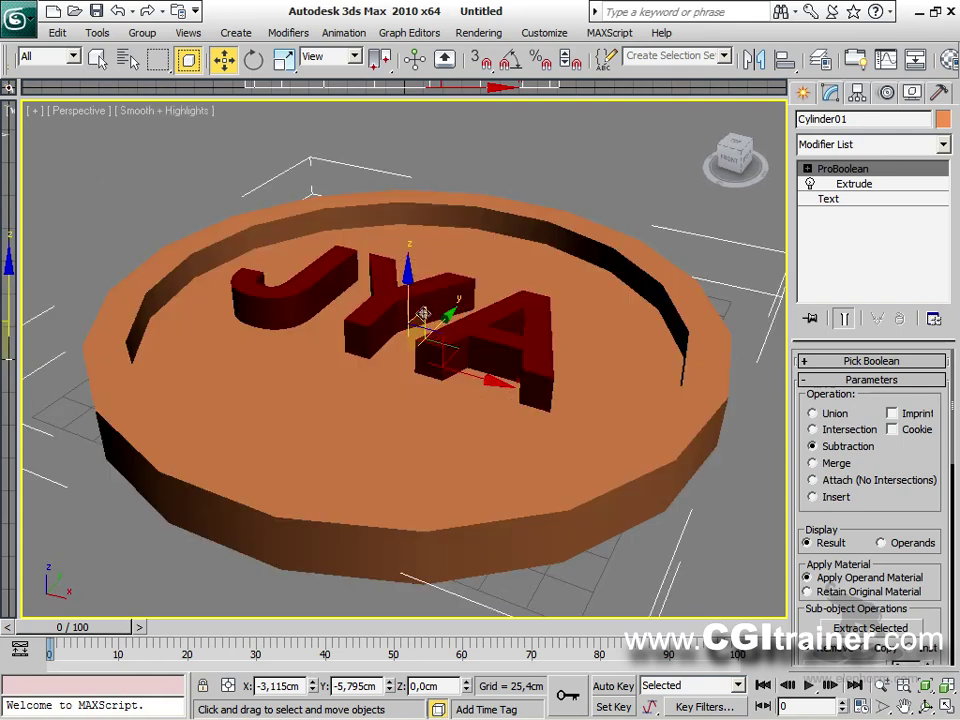
mouse_move(424, 314)
left_mouse_down()
mouse_move(406, 289)
mouse_move(429, 300)
left_mouse_up()
left_click(445, 290)
left_click_drag(377, 274, 375, 305)
Reselect the ProBoolean disc and pick the JYA text as a subtracted operand.
left_click(592, 298)
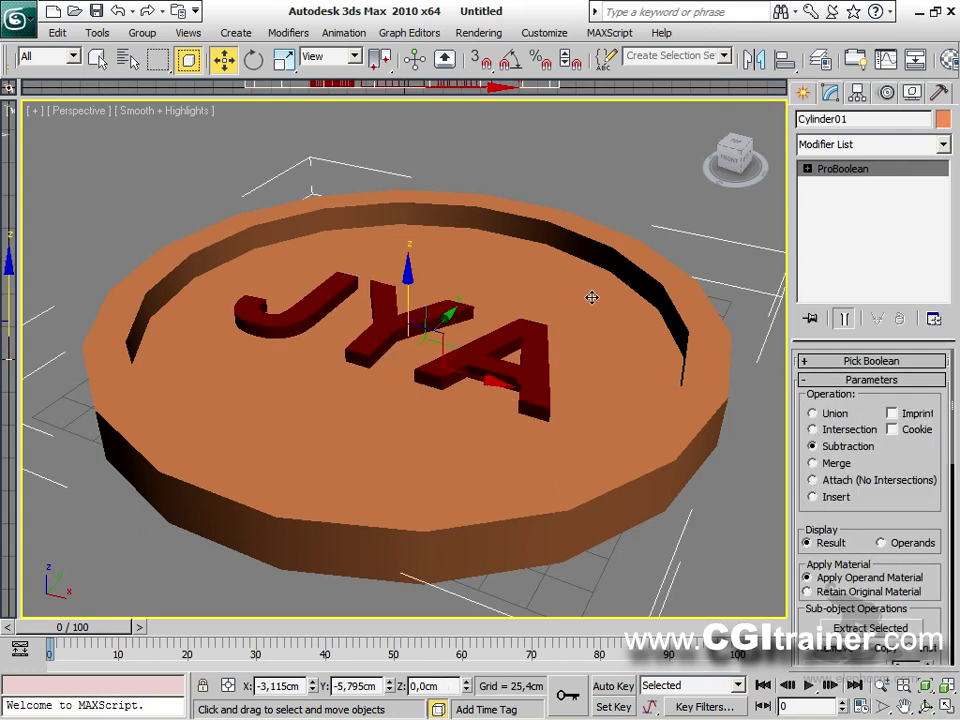
left_click_drag(879, 497, 827, 562)
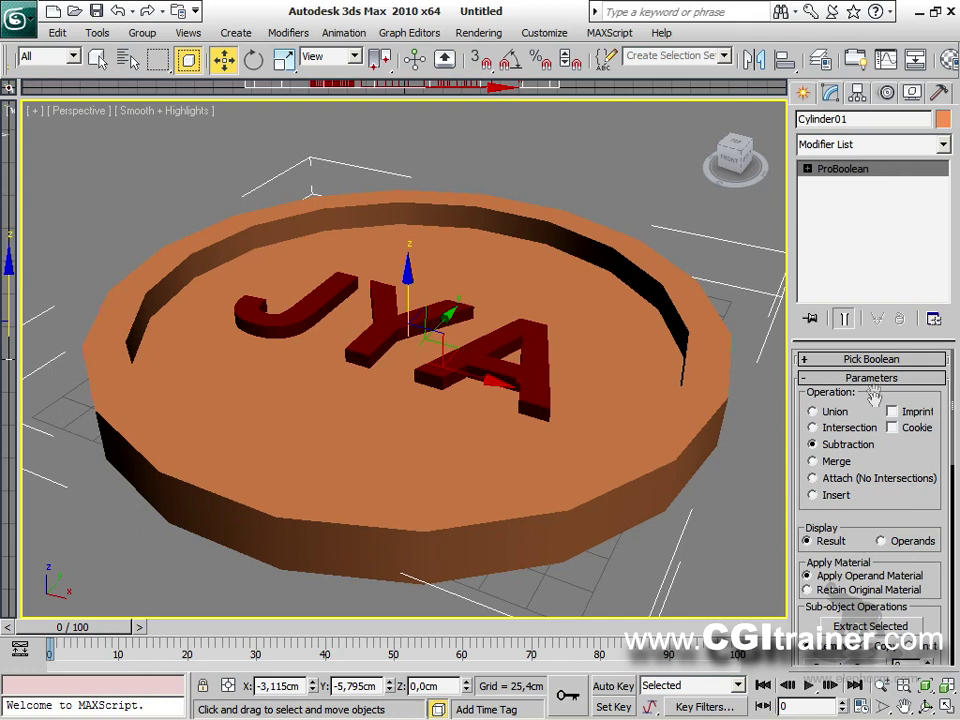
left_click_drag(900, 465, 911, 499)
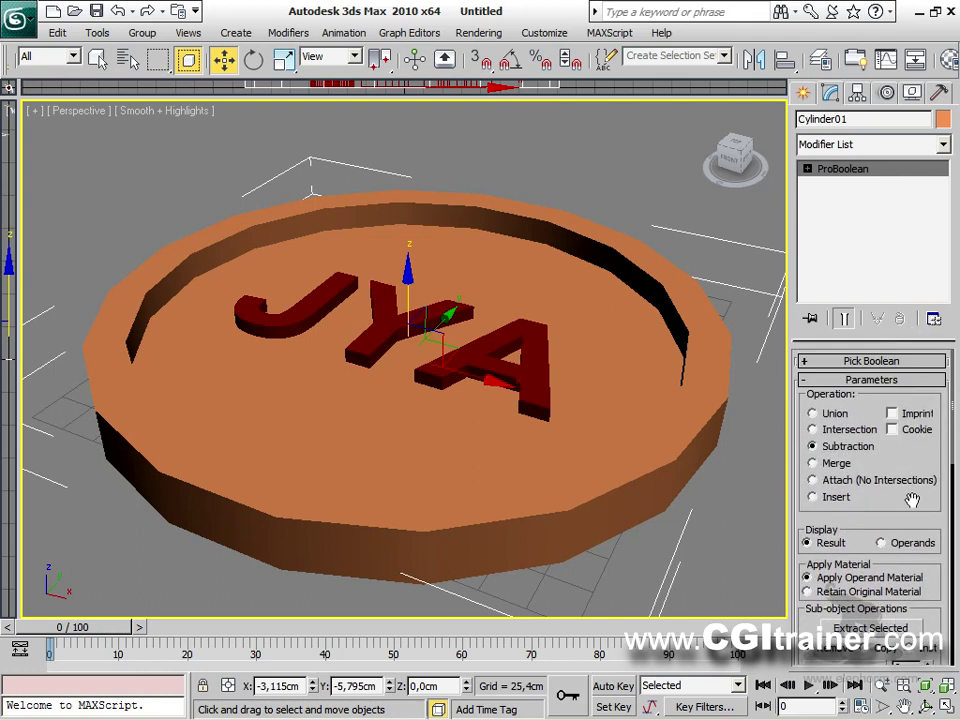
left_click(807, 362)
left_click(820, 380)
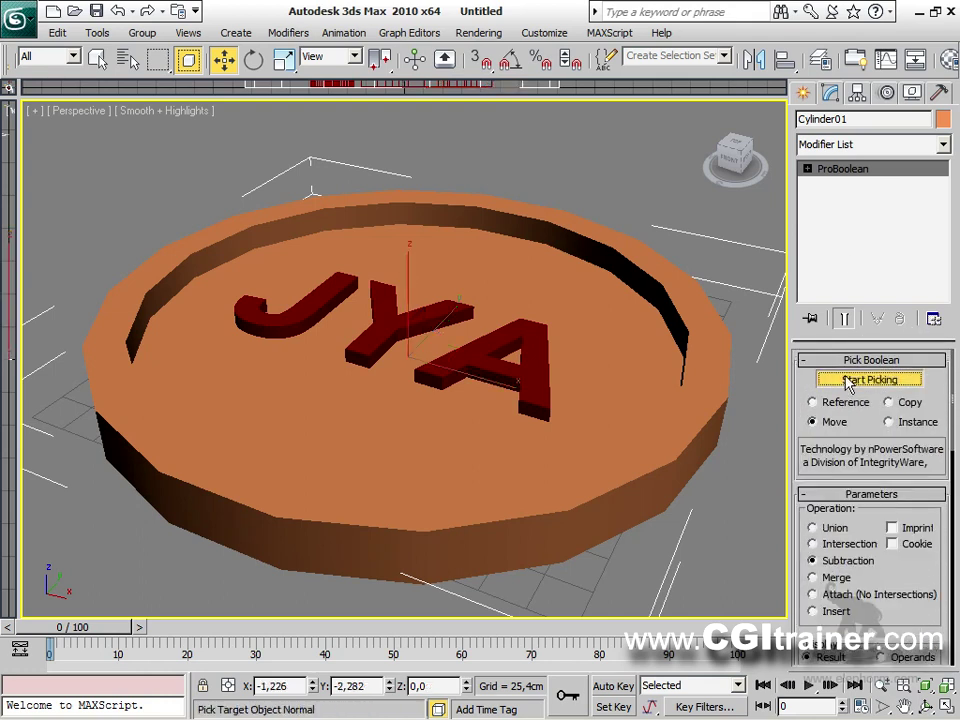
left_click(530, 377)
Enter the ProBoolean Operands sub-level, showing Cylinder01's parameters.
middle_click_drag(523, 343, 620, 350, "alt")
scroll(440, 340, "up", 3)
left_click(806, 169)
left_click(843, 186)
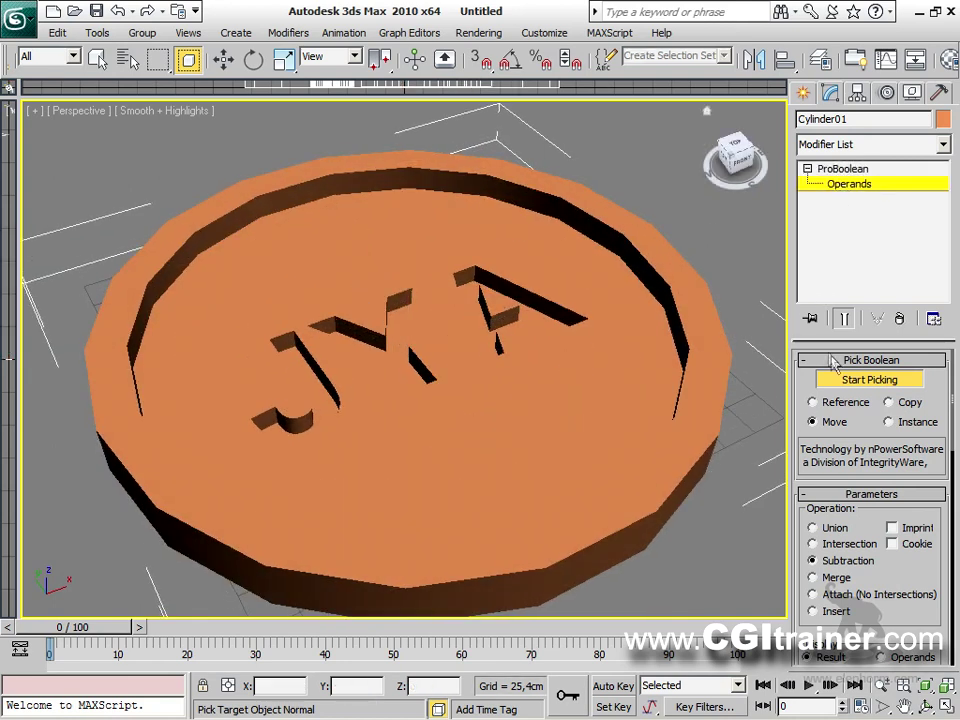
key("w")
left_click_drag(879, 577, 896, 161)
Set the Cylinder01 operand's Sides to 47 for a smoothly rounded outer disc.
left_click(878, 425)
left_click(879, 202)
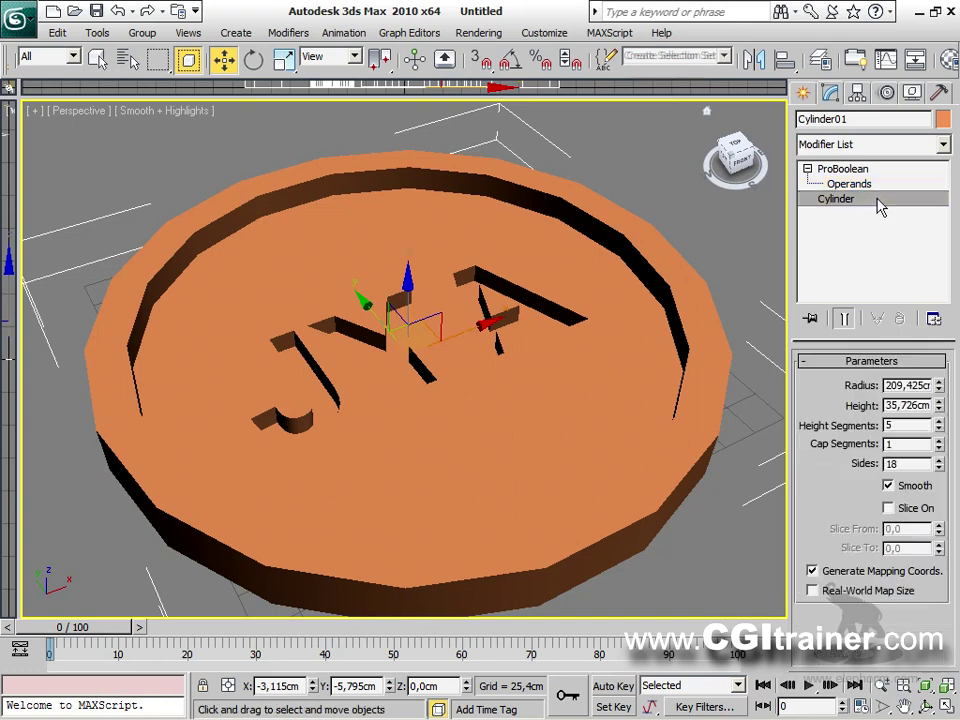
left_click_drag(940, 465, 891, 193)
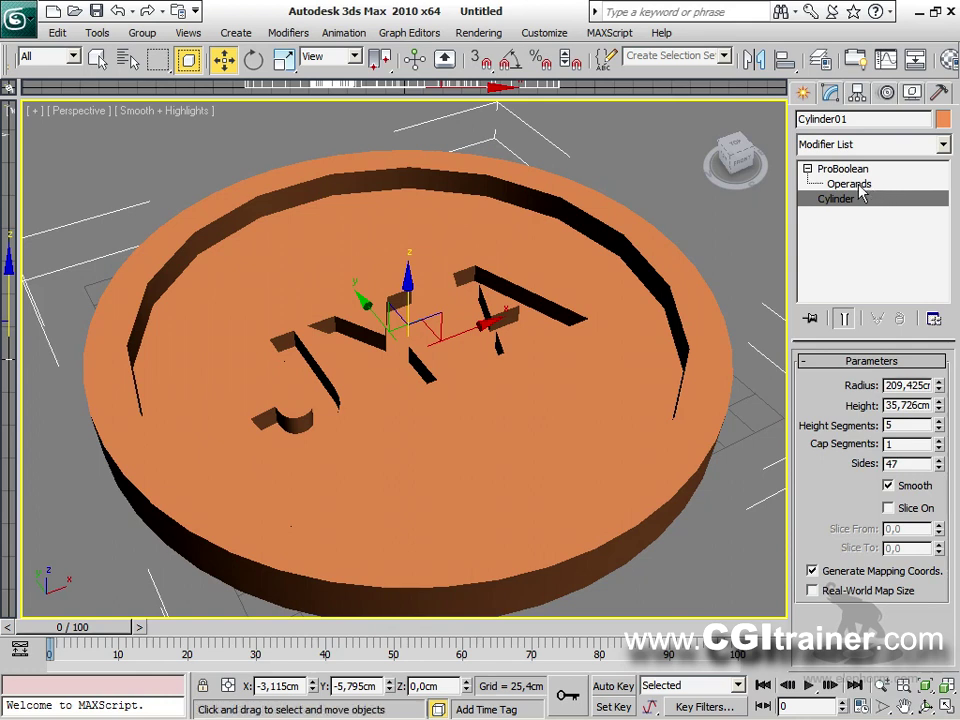
Set the Cylinder02 operand's Sides to 6, making the recess hexagonal.
left_click(858, 185)
left_click(850, 437)
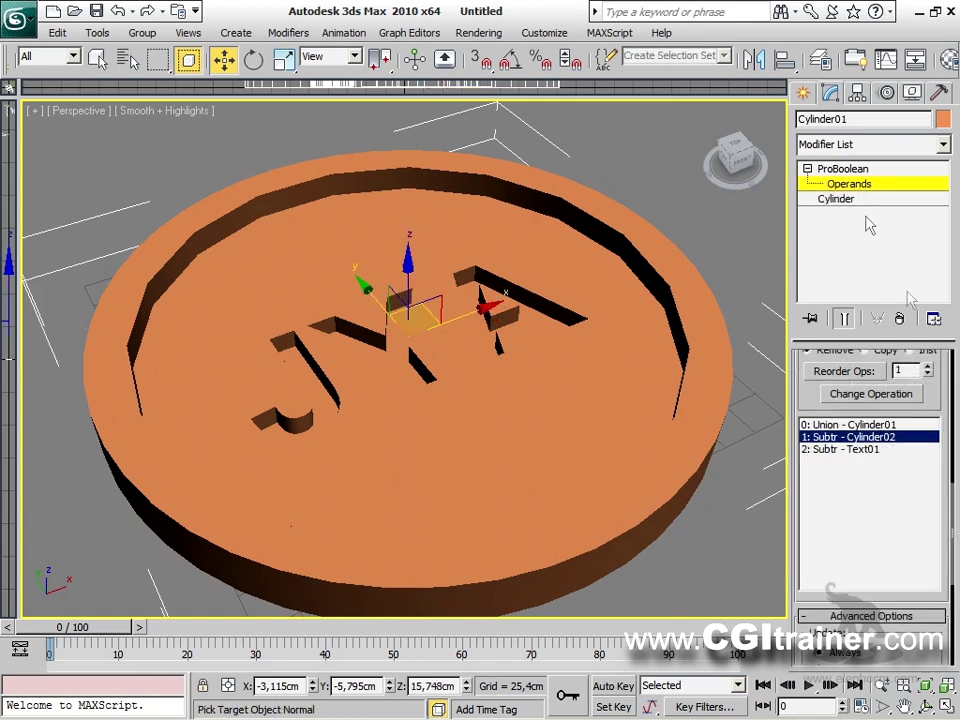
left_click(840, 199)
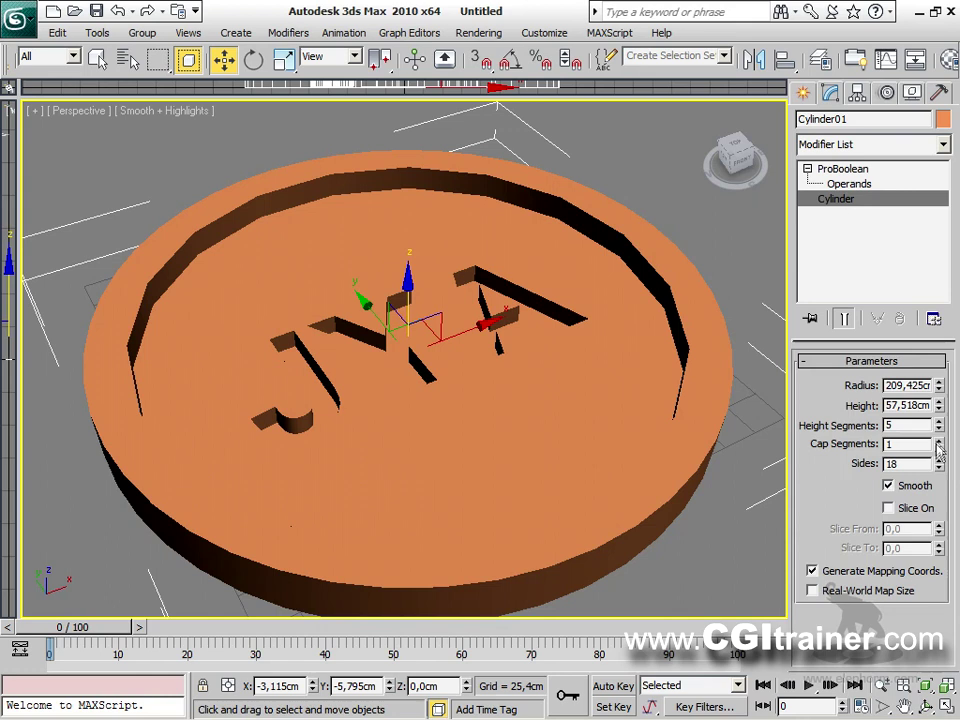
mouse_move(940, 467)
left_mouse_down()
mouse_move(940, 500)
mouse_move(938, 490)
left_mouse_up()
left_click_drag(918, 563, 921, 585)
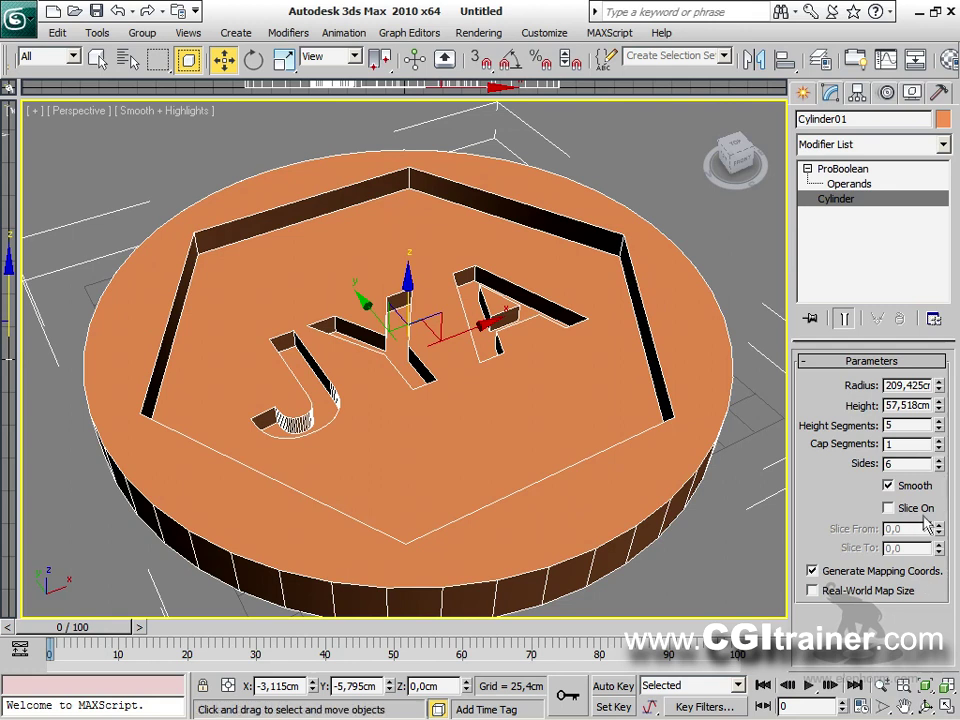
Select the Text01 operand's Text level to show the JYA text settings.
left_click(850, 184)
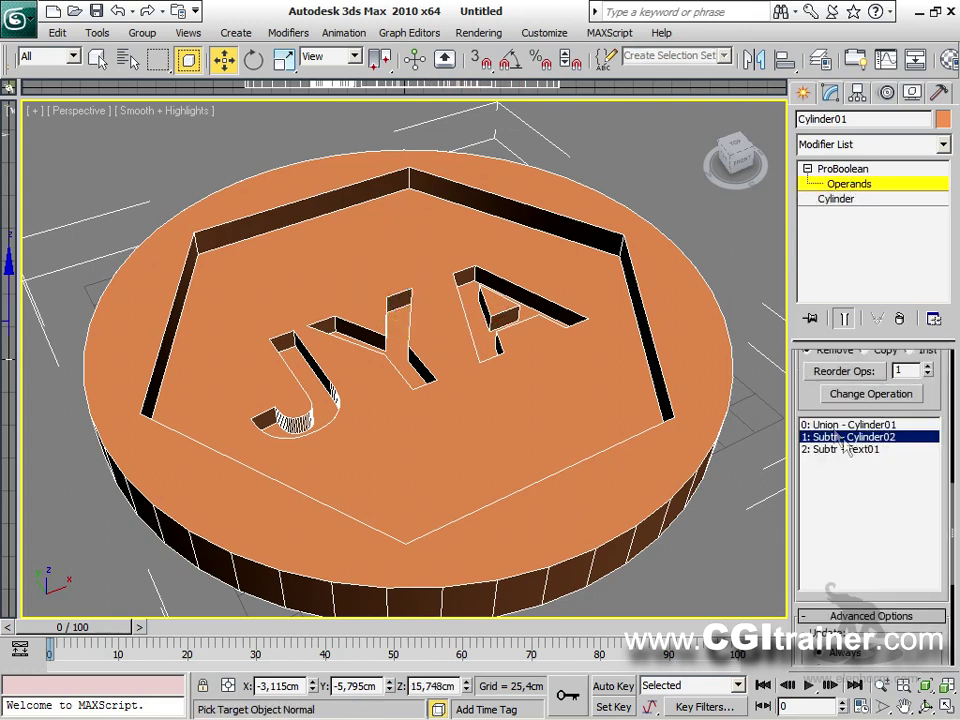
left_click(860, 451)
left_click(842, 215)
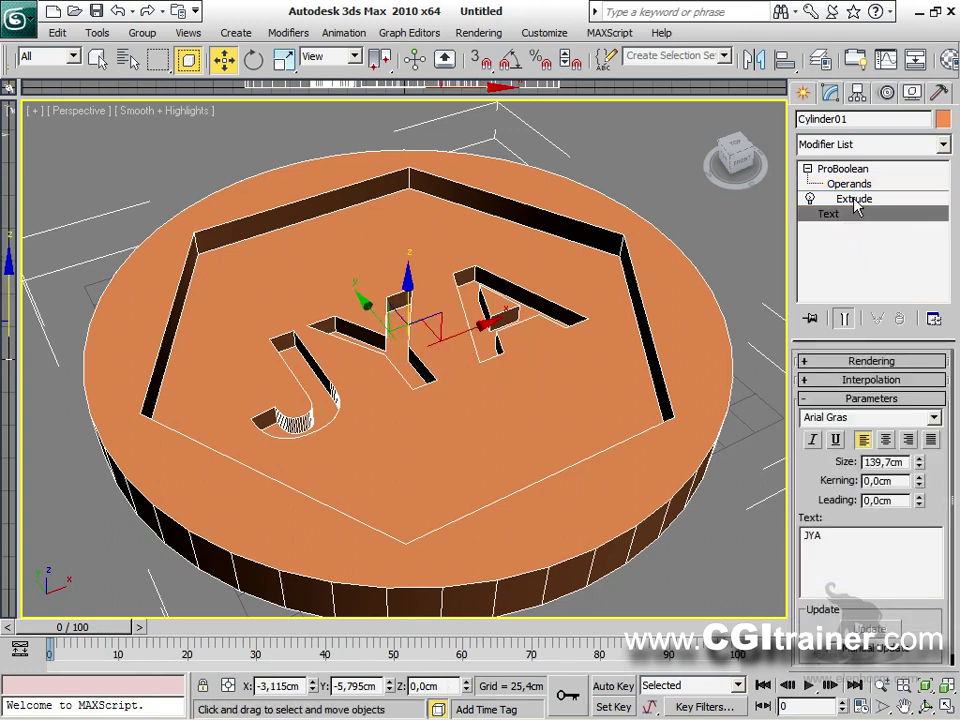
Change the engraved text to 'Test' with size 20.
double_click(834, 541)
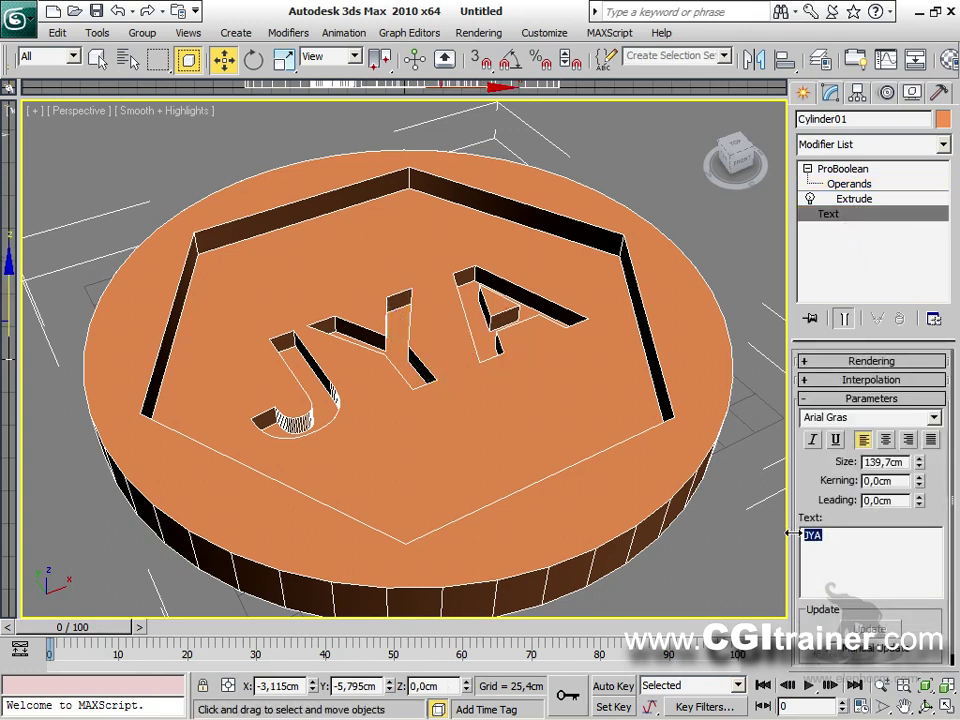
type("Te")
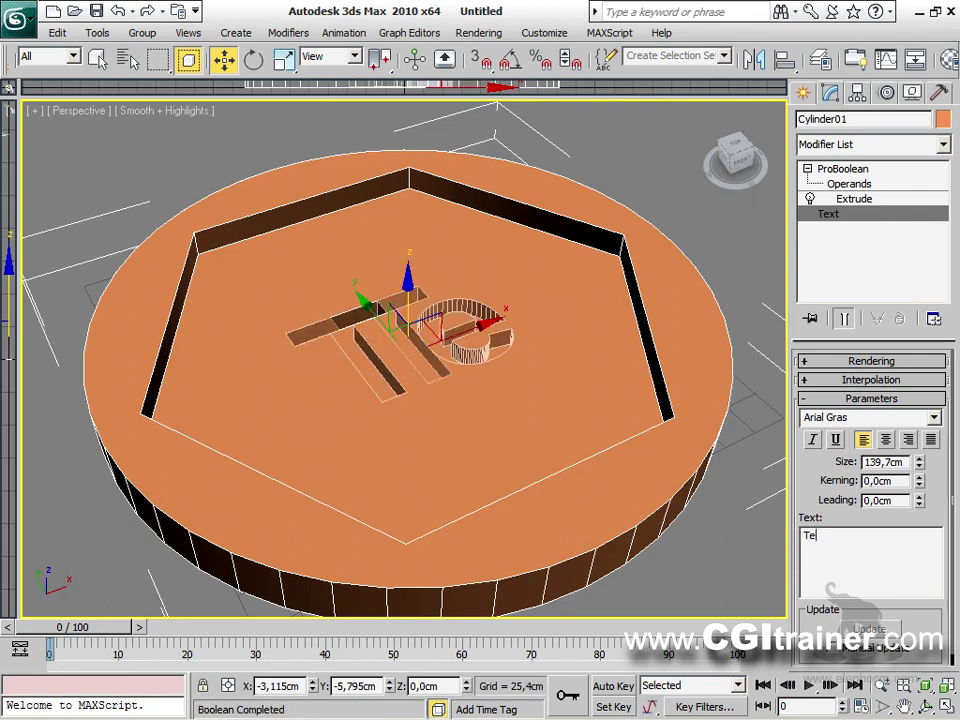
type("st")
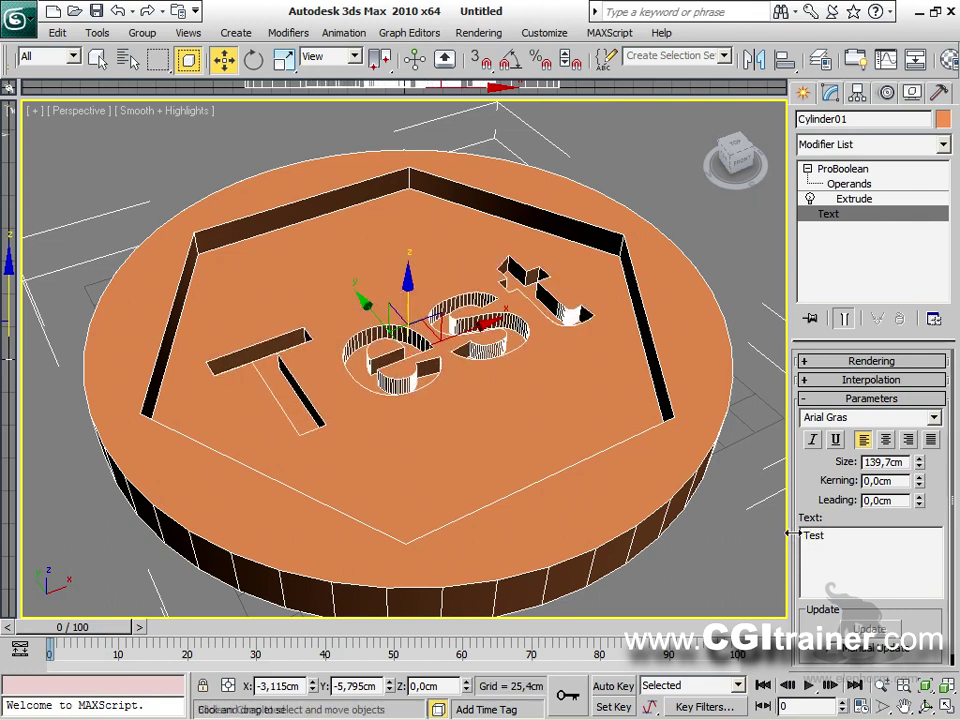
double_click(906, 462)
type("20")
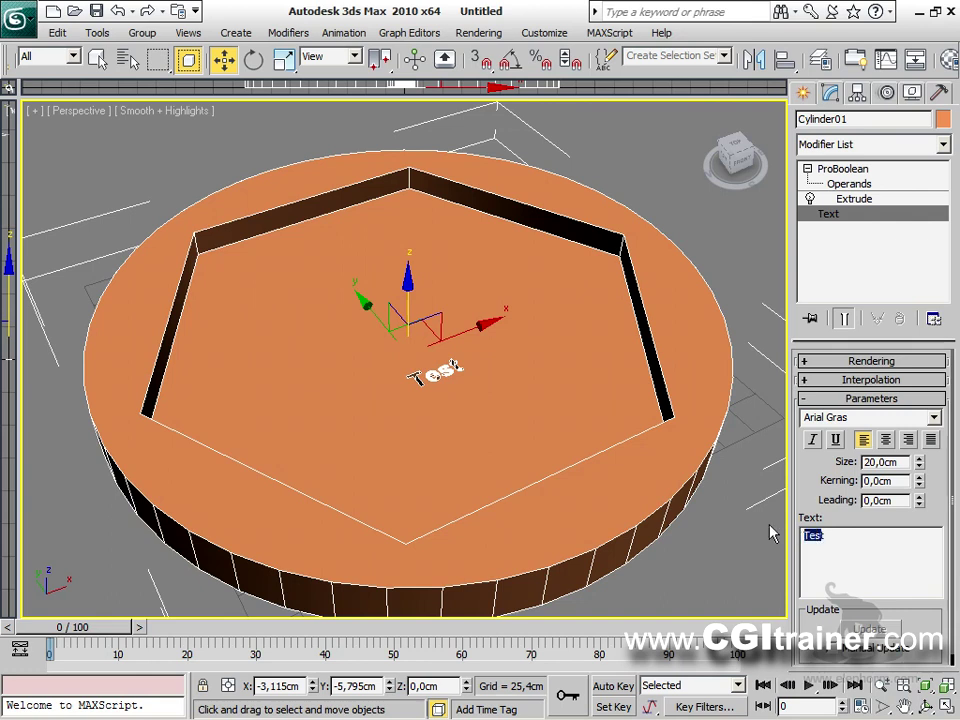
key("BackSpace")
key("Delete")
type("www")
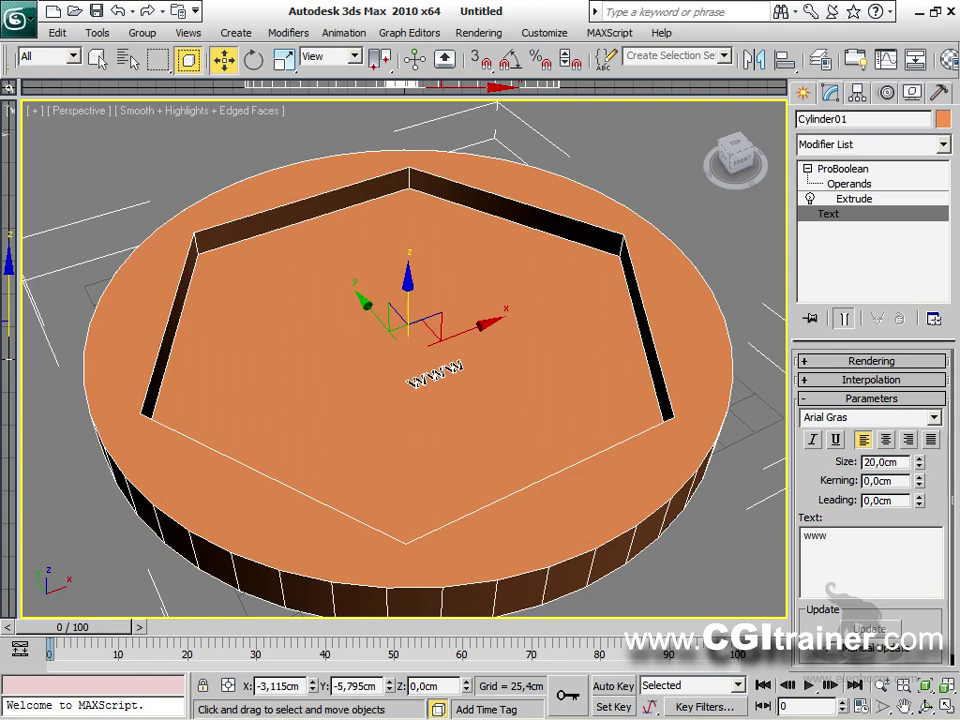
type(".CGI")
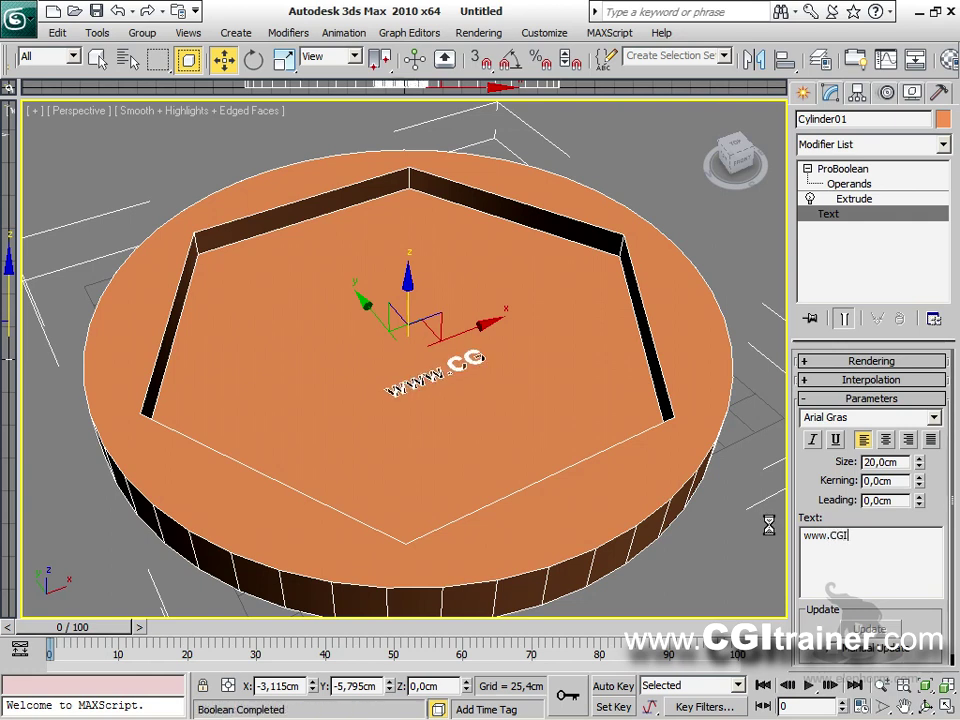
type("trai")
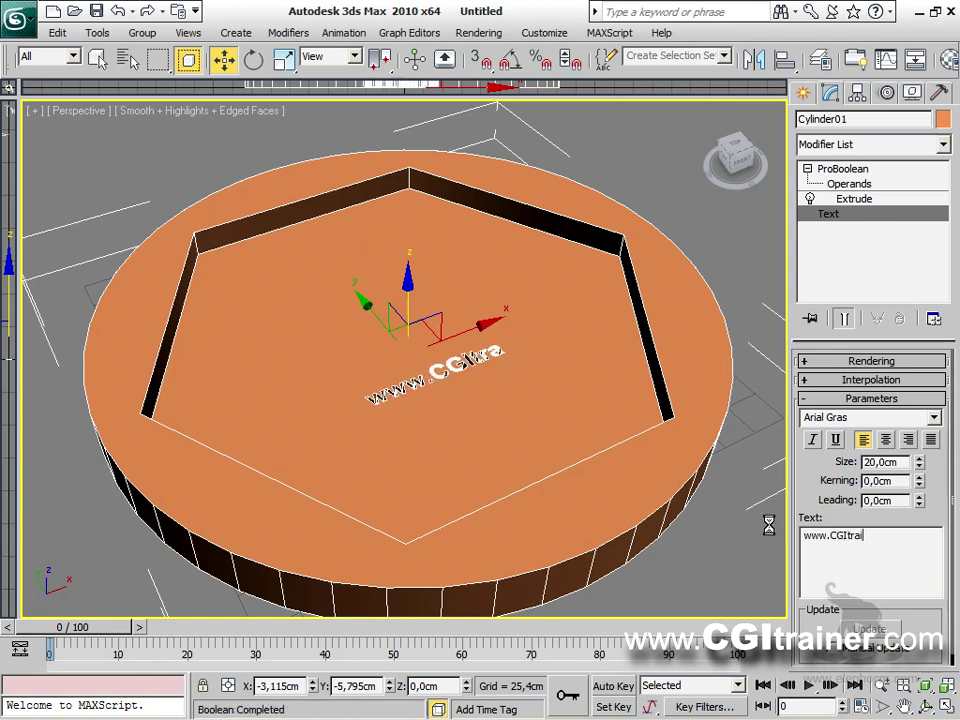
type("ner")
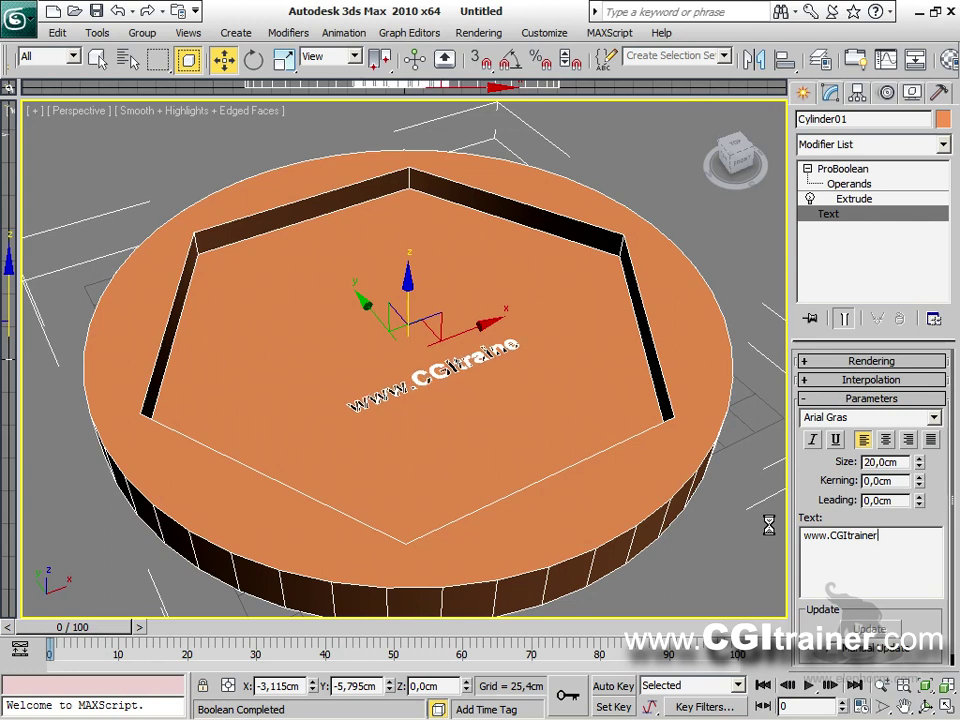
type(".")
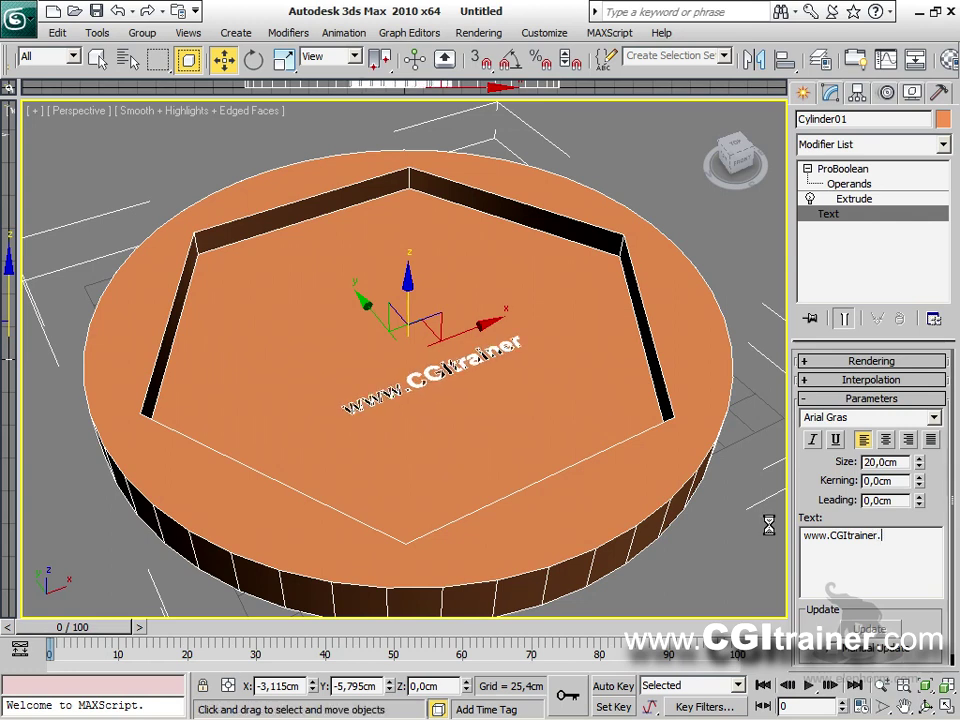
type("co")
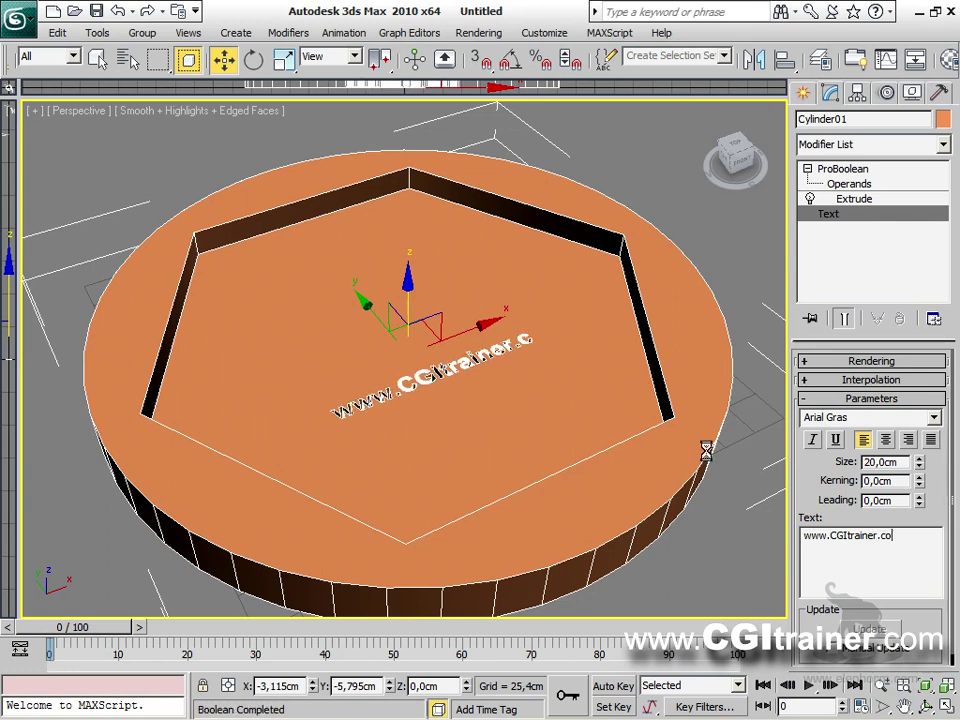
type("m")
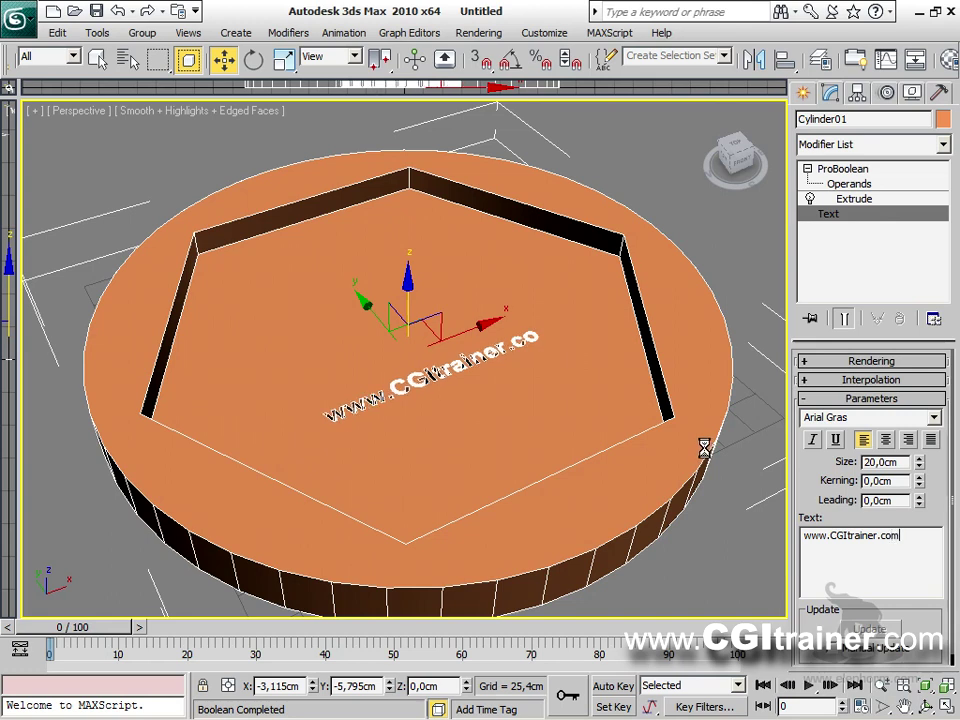
left_click(866, 462)
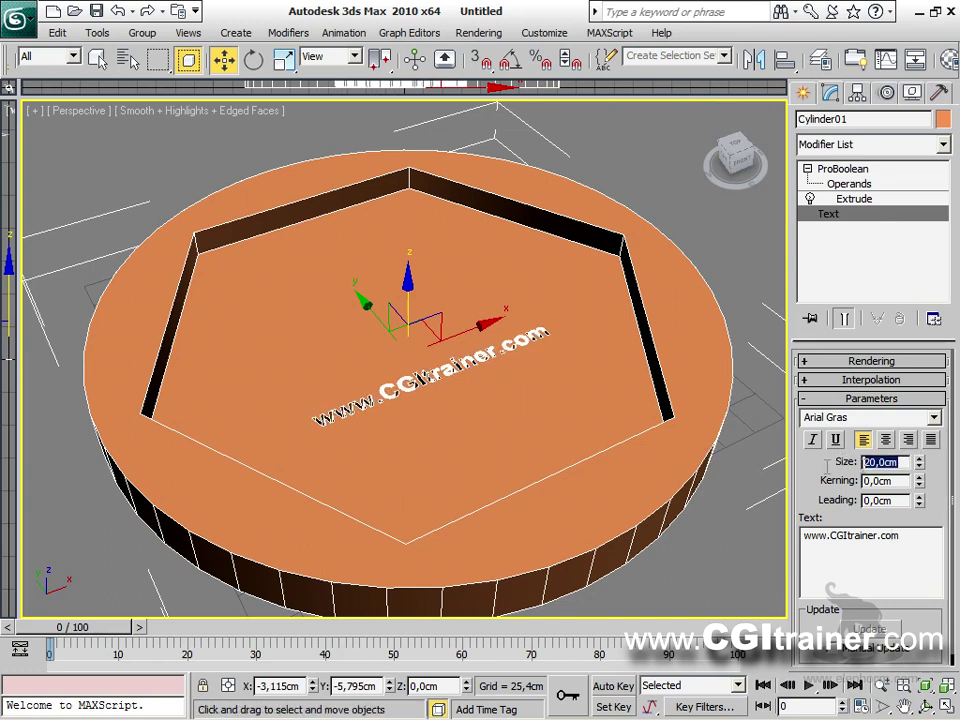
type("50")
key("Return")
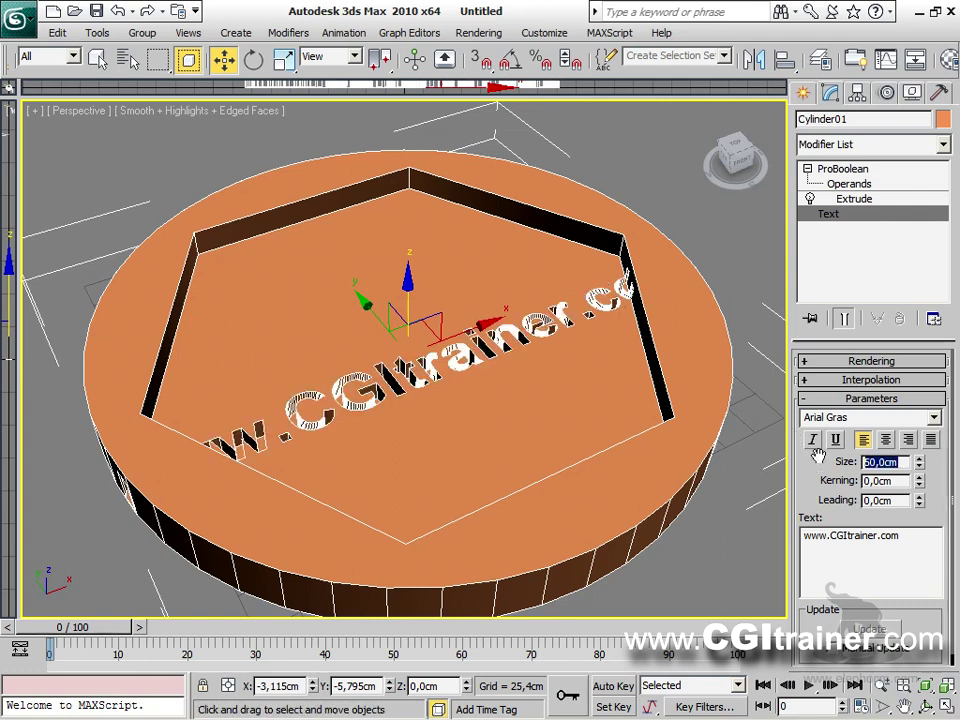
type("40")
key("Return")
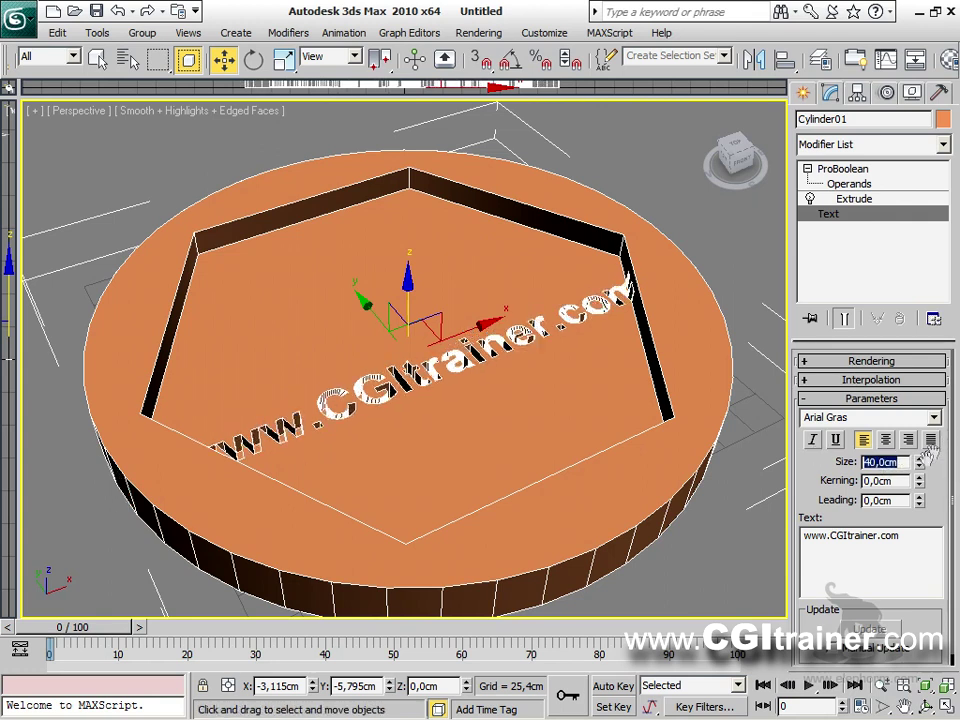
type("30")
key("Return")
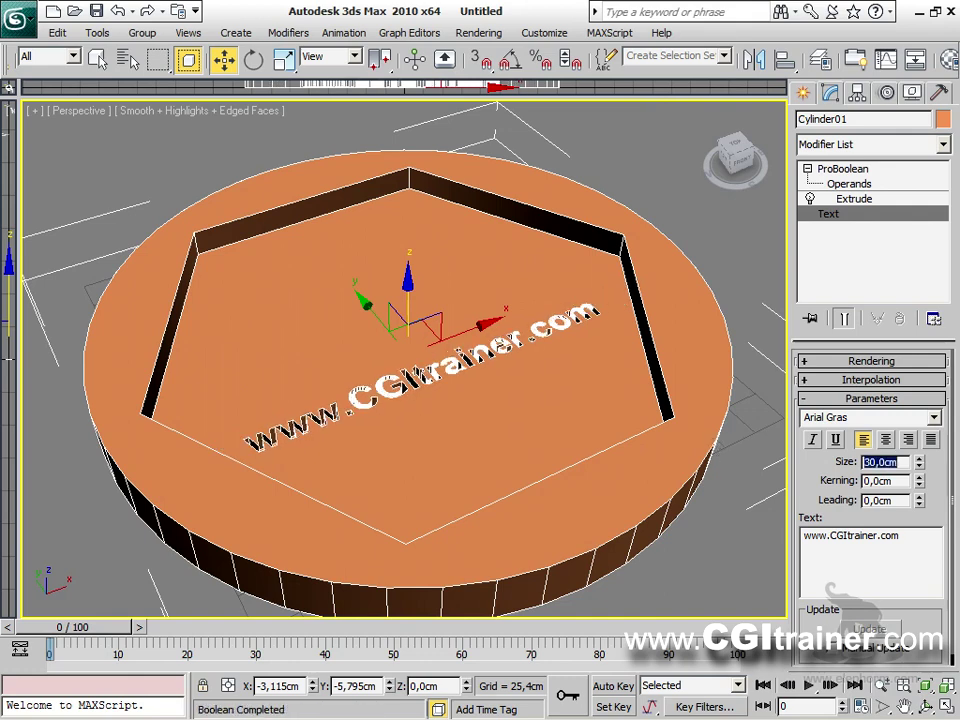
mouse_move(421, 365)
middle_mouse_down("alt")
mouse_move(444, 422)
mouse_move(341, 426)
mouse_move(368, 324)
mouse_move(493, 379)
mouse_move(559, 452)
mouse_move(476, 461)
mouse_move(406, 399)
mouse_move(426, 345)
mouse_move(511, 365)
middle_mouse_up("alt")
Change the Text01 operand's operation to Union so the lettering stands raised.
left_click(853, 185)
left_click_drag(800, 390, 810, 658)
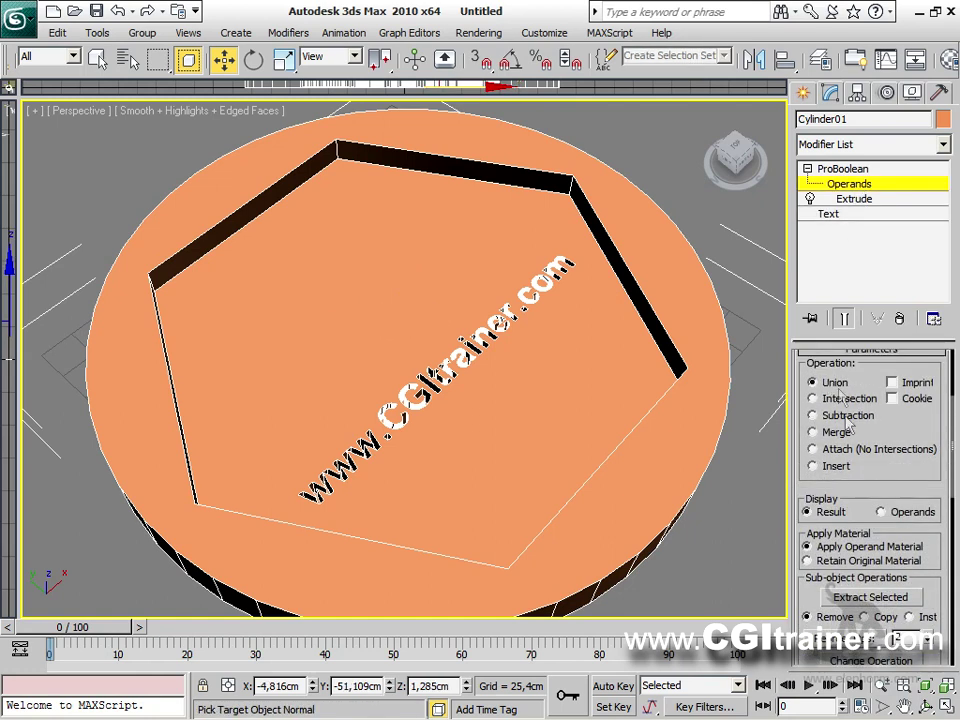
left_click_drag(859, 484, 874, 360)
left_click(872, 537)
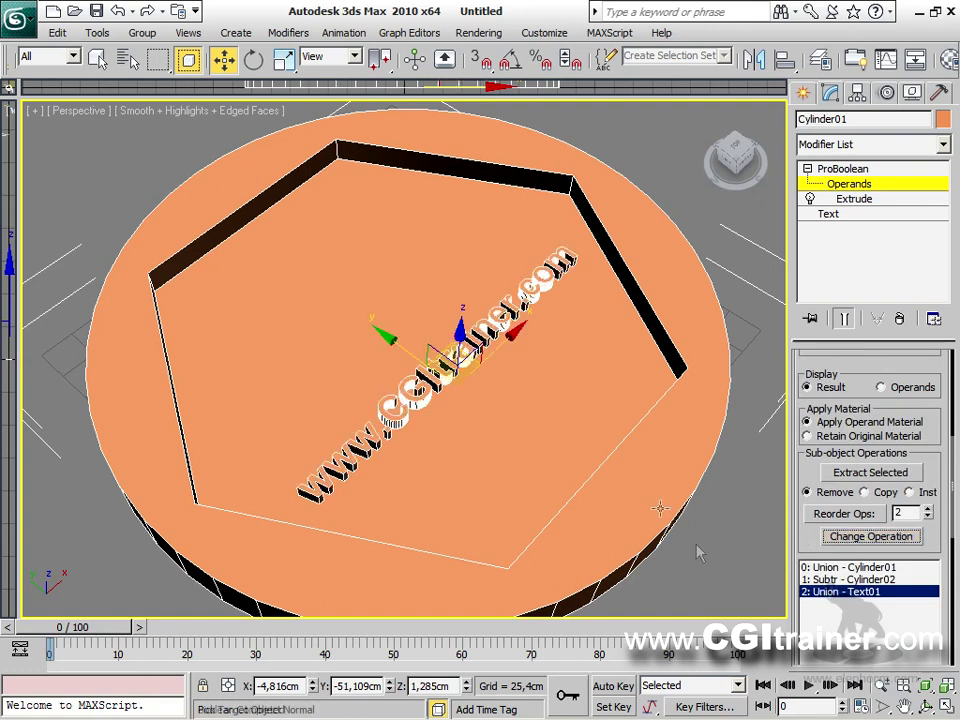
left_click(659, 487)
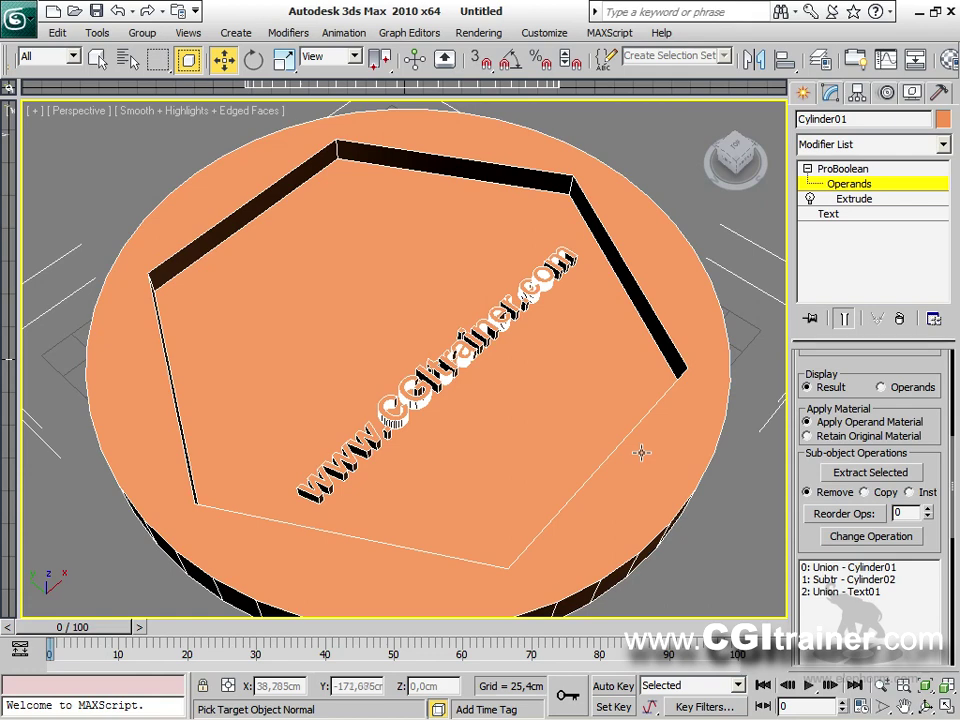
Hide edged faces with F4 and orbit to view the raised lettering from the side.
key("F4")
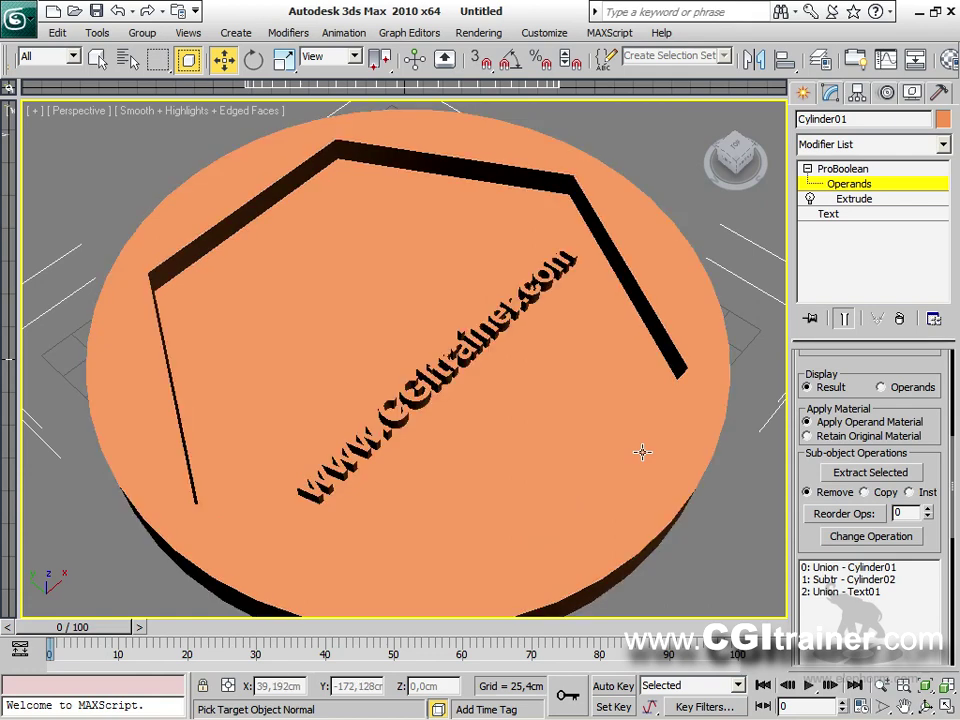
mouse_move(643, 451)
middle_mouse_down("alt")
mouse_move(553, 467)
mouse_move(549, 364)
mouse_move(737, 358)
mouse_move(692, 514)
mouse_move(504, 516)
mouse_move(468, 433)
mouse_move(529, 392)
mouse_move(634, 407)
mouse_move(651, 422)
mouse_move(561, 439)
mouse_move(535, 375)
mouse_move(555, 330)
mouse_move(530, 380)
mouse_move(545, 360)
middle_mouse_up("alt")
scroll(561, 439, "down", 3)
scroll(530, 380, "up", 8)
scroll(530, 380, "down", 2)
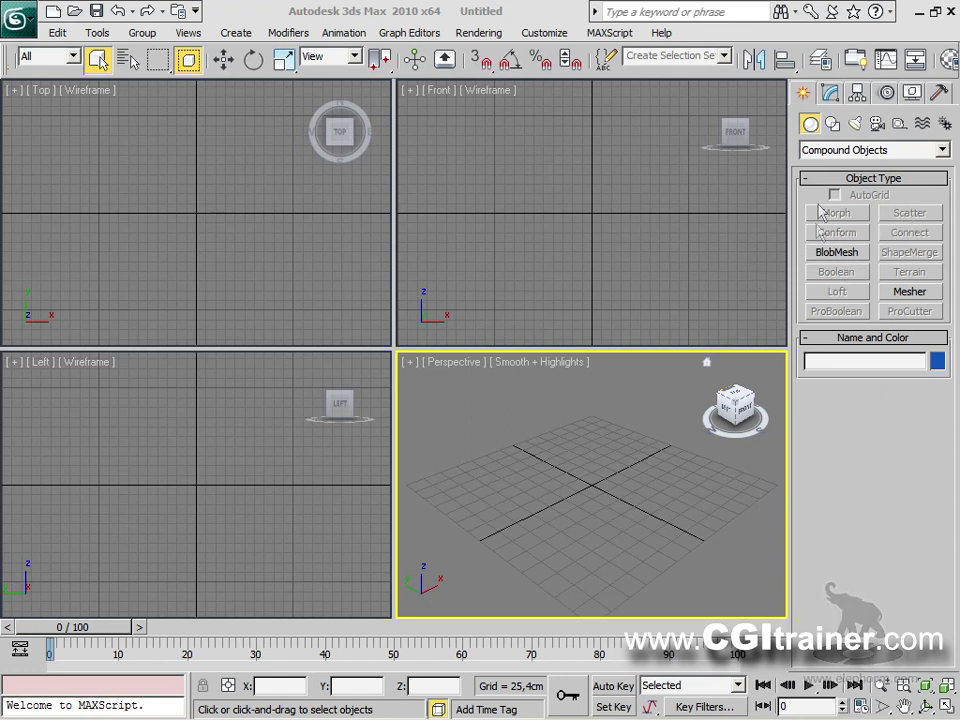
From Standard Primitives, create Torus01 at the scene centre with radii 166,324 and 101,117 cm.
left_click(811, 153)
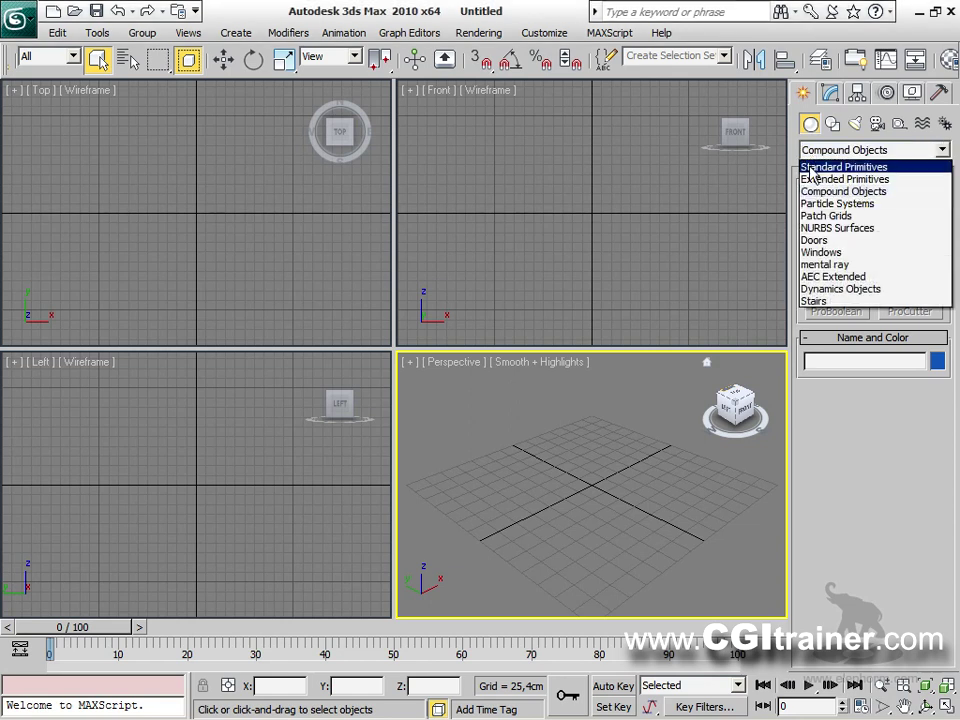
left_click(822, 166)
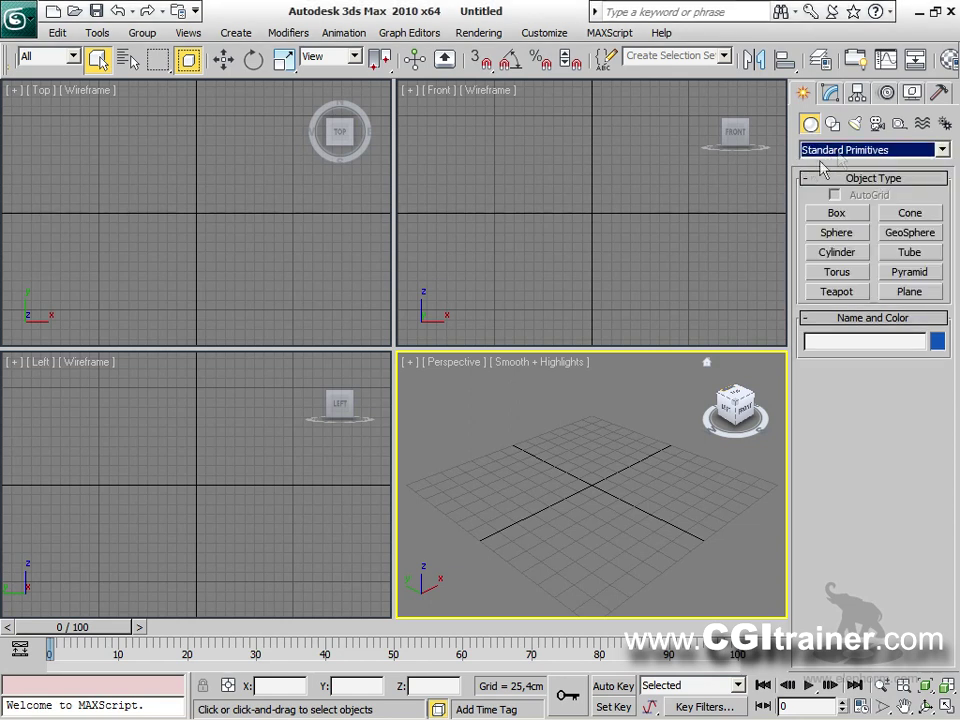
left_click(837, 273)
left_click_drag(586, 202, 658, 298)
left_click(607, 213)
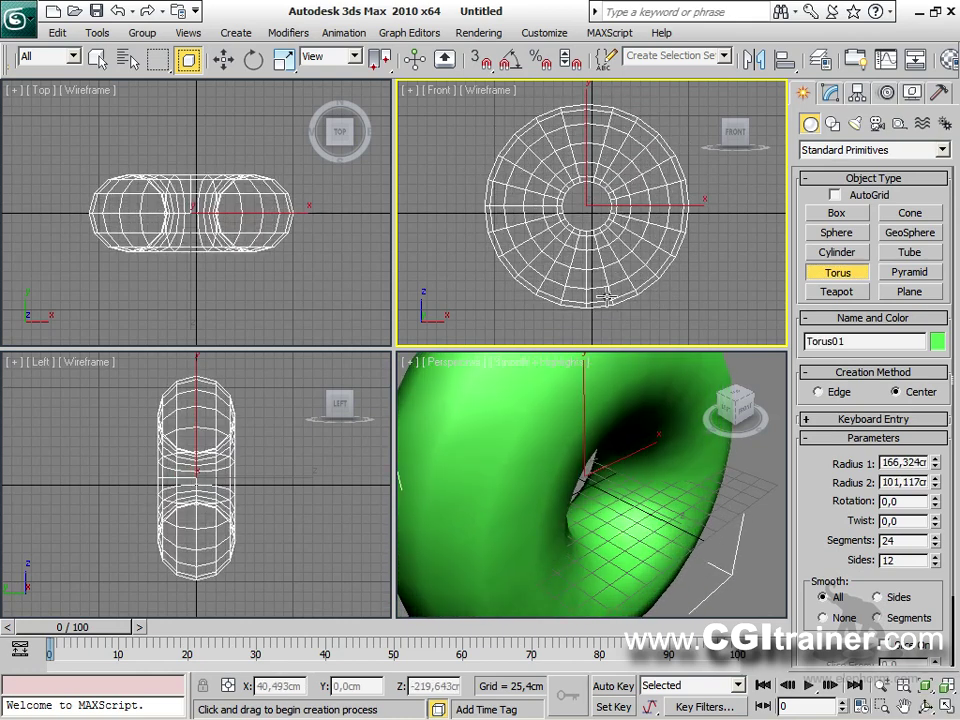
Create a purple cylinder at the torus edge with radius about 6,3 cm.
left_click(843, 255)
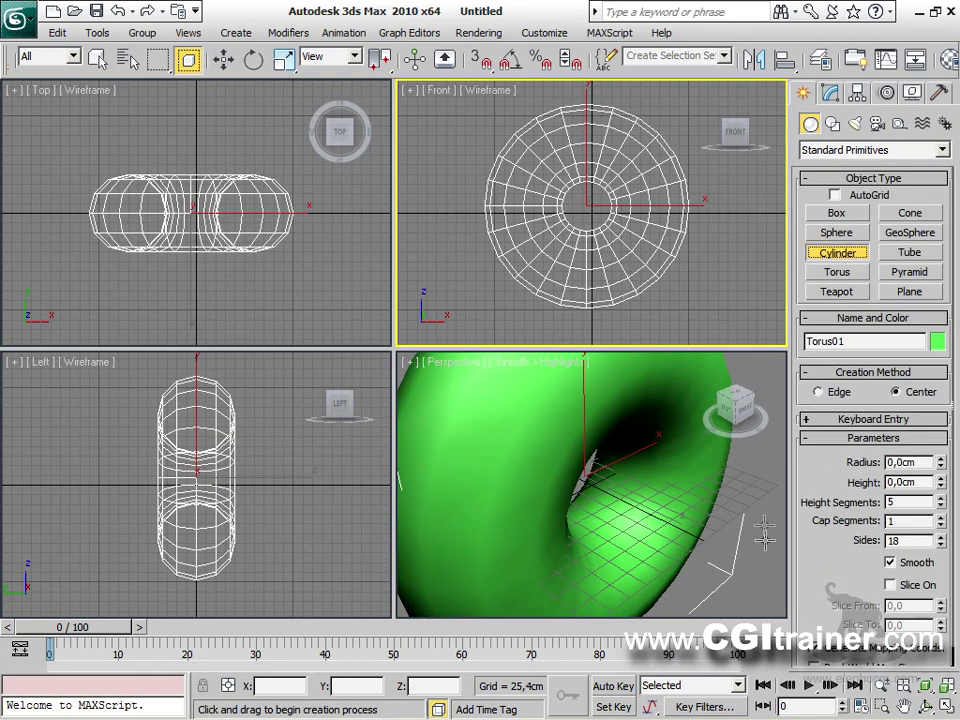
mouse_move(763, 515)
left_mouse_down()
mouse_move(752, 491)
mouse_move(760, 498)
left_mouse_up()
right_click(754, 444)
left_click(763, 452)
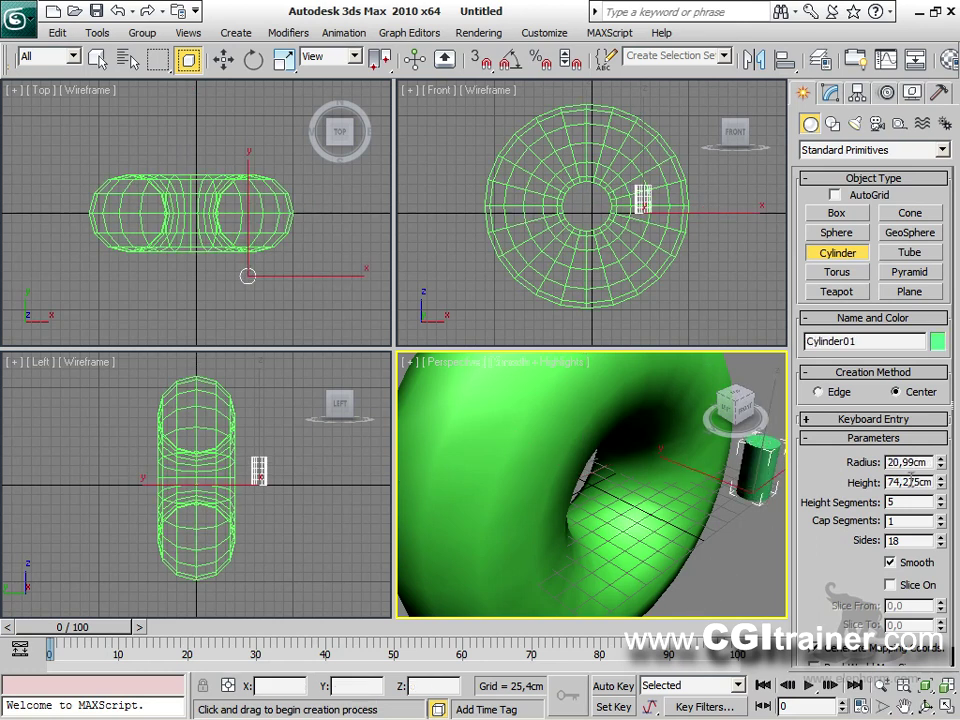
left_click_drag(939, 469, 930, 530)
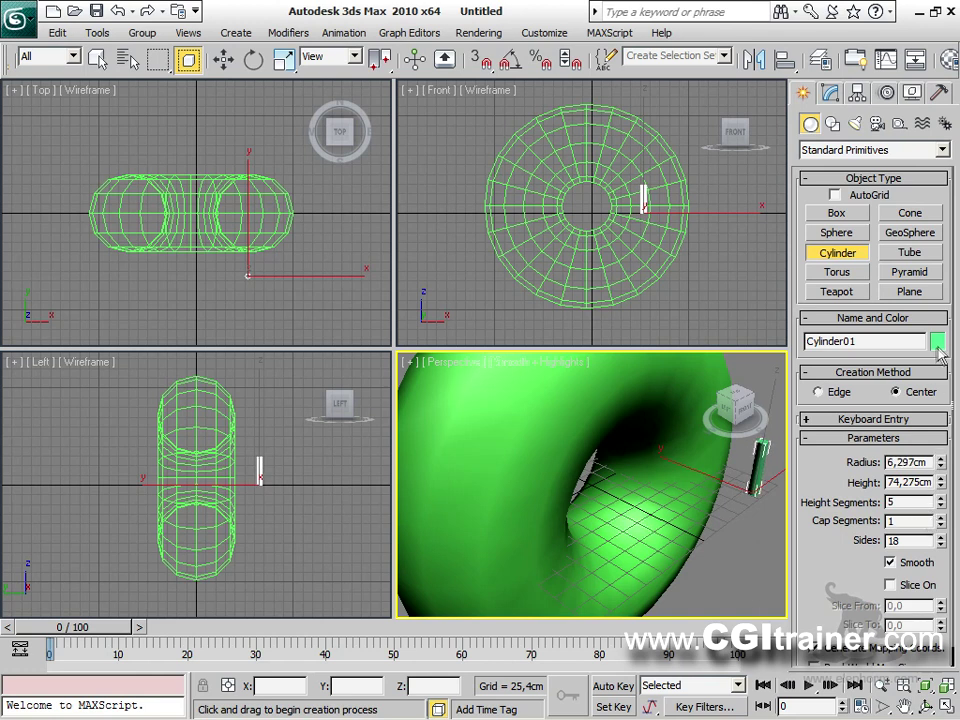
left_click(937, 343)
left_click(623, 357)
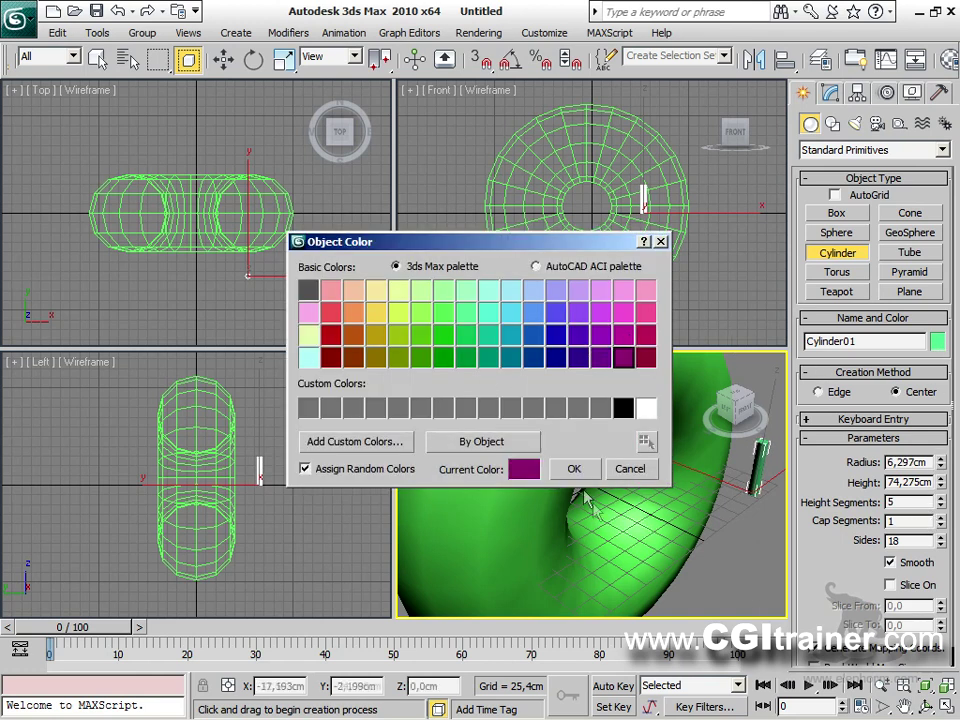
key("Return")
Enlarge the Perspective viewport and orbit to see the torus's hole.
left_click_drag(391, 347, 141, 97)
middle_click_drag(259, 214, 441, 384, "alt")
scroll(443, 370, "down", 5)
mouse_move(476, 421)
middle_mouse_down("alt")
mouse_move(437, 407)
mouse_move(448, 444)
mouse_move(476, 432)
middle_mouse_up("alt")
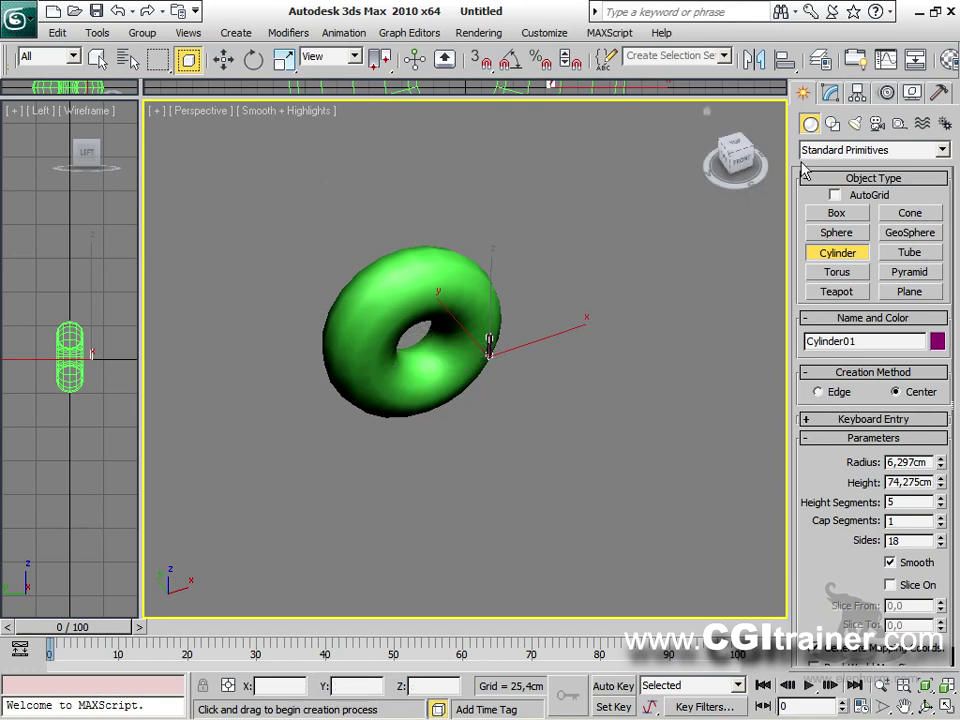
Make a Scatter compound from the cylinder, using the torus as the distribution object.
middle_click_drag(469, 435, 503, 438)
left_click(849, 152)
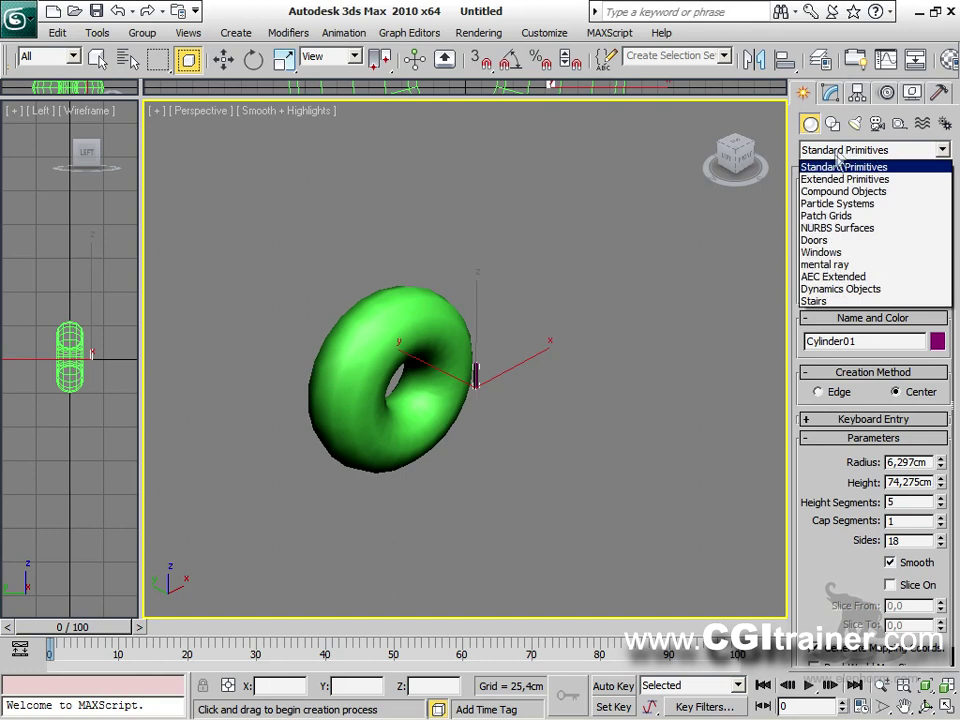
left_click(846, 189)
left_click(920, 214)
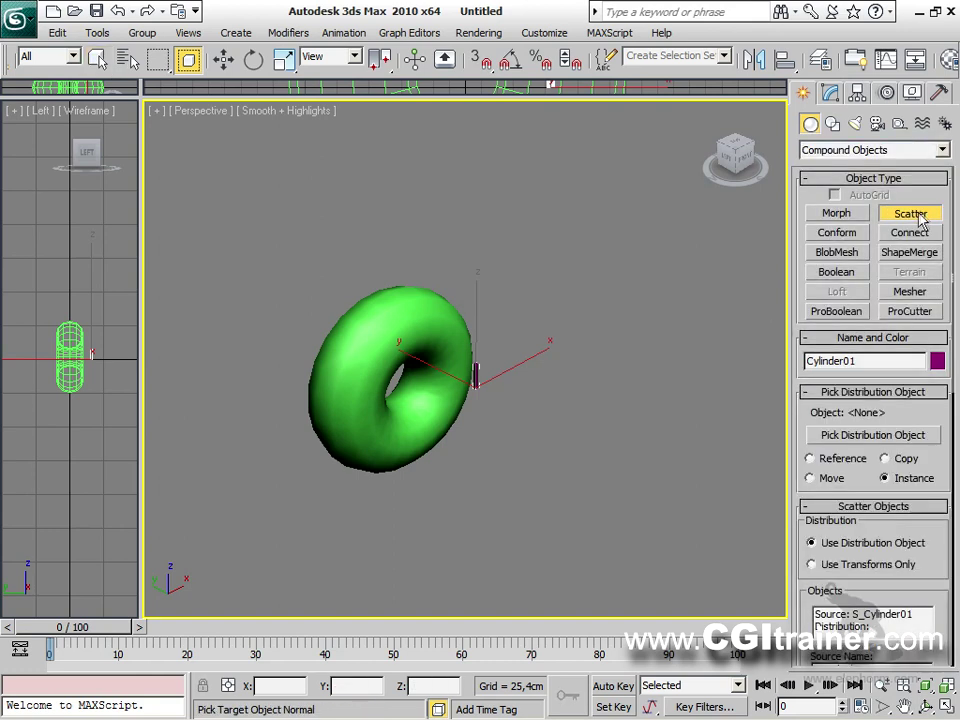
left_click(878, 437)
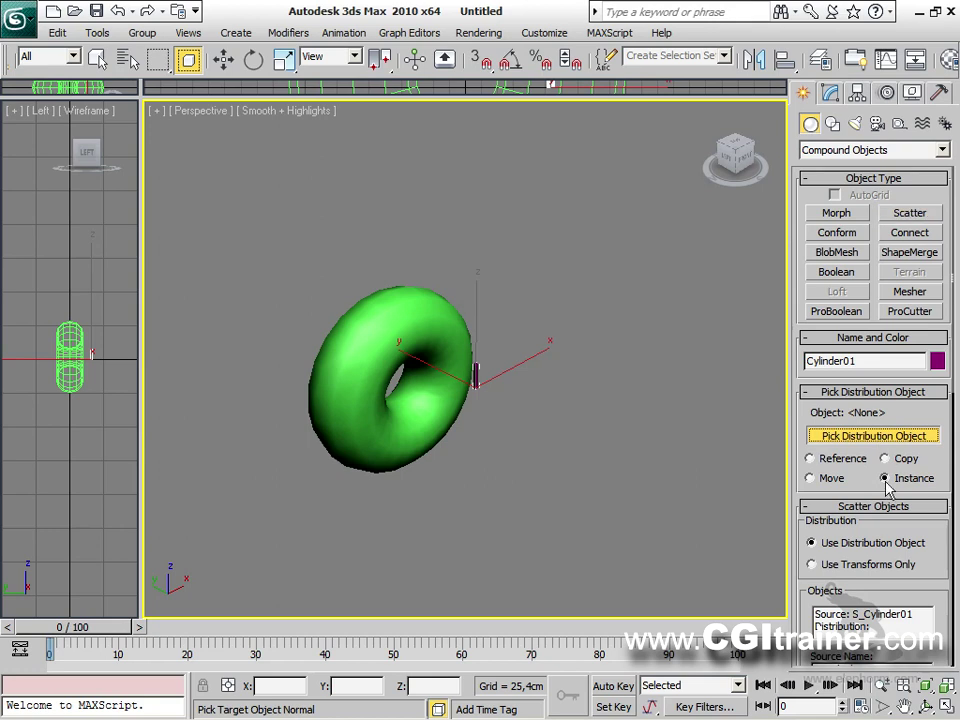
left_click(375, 316)
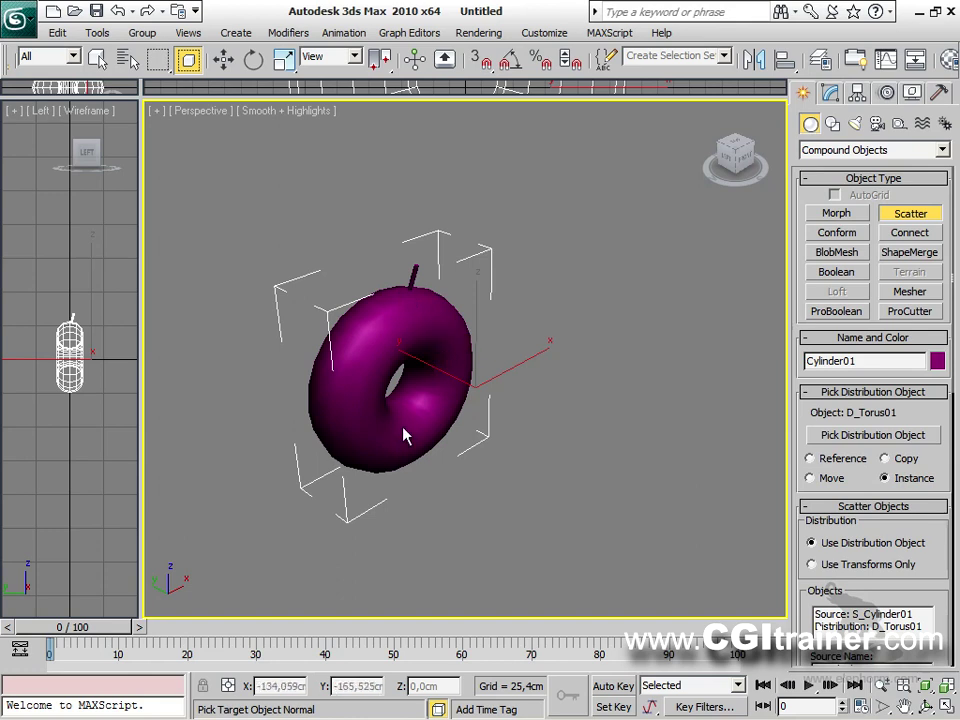
Exit pick mode and move the scatter object beside the green torus.
right_click(402, 357)
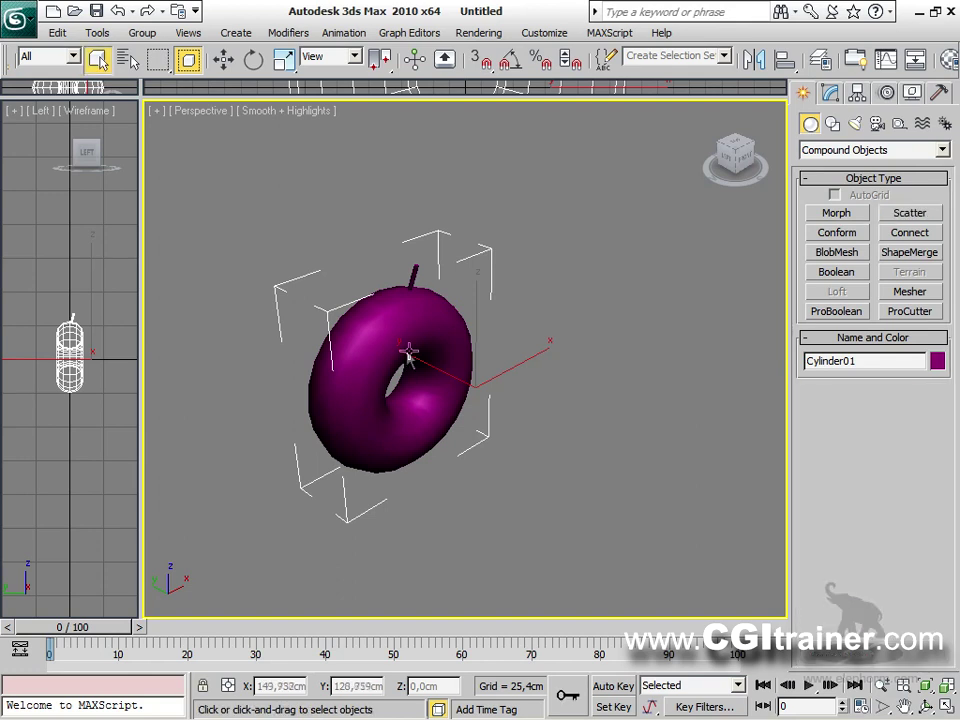
right_click(410, 357)
left_click(421, 369)
left_click_drag(392, 350, 558, 432)
Frame both tori in the view and select the magenta scatter object.
left_click(378, 353)
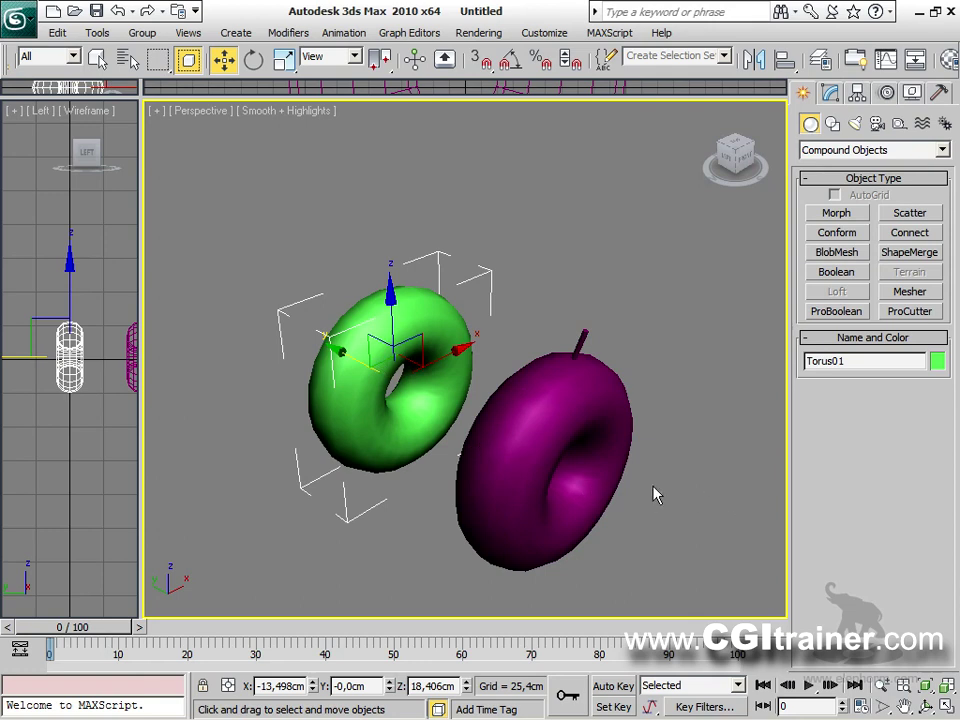
middle_click_drag(664, 491, 602, 474)
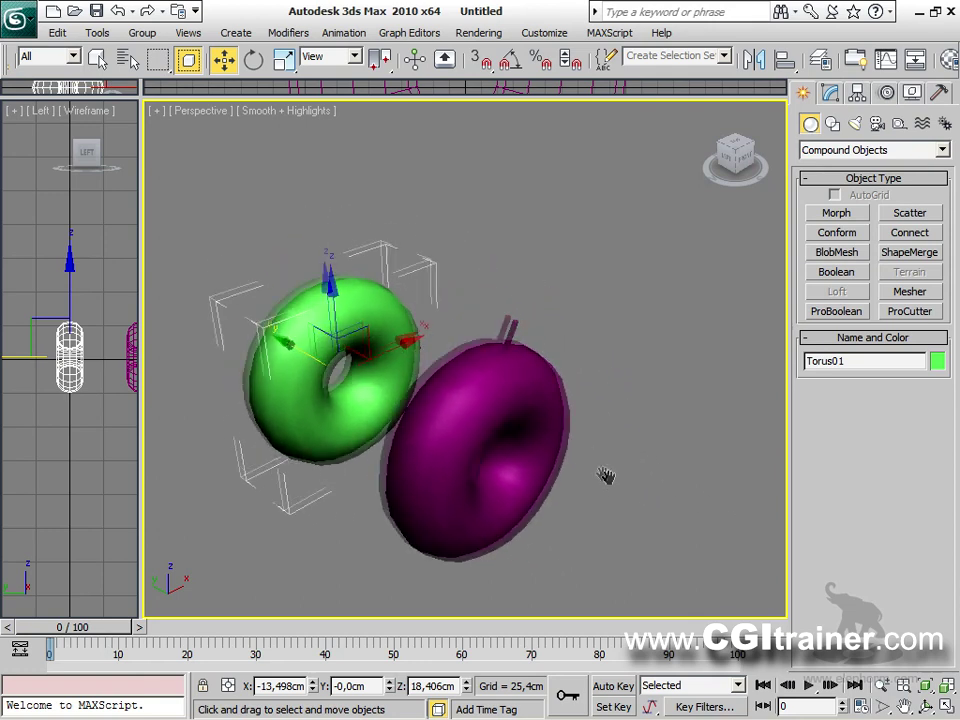
scroll(607, 465, "up", 3)
left_click(594, 400)
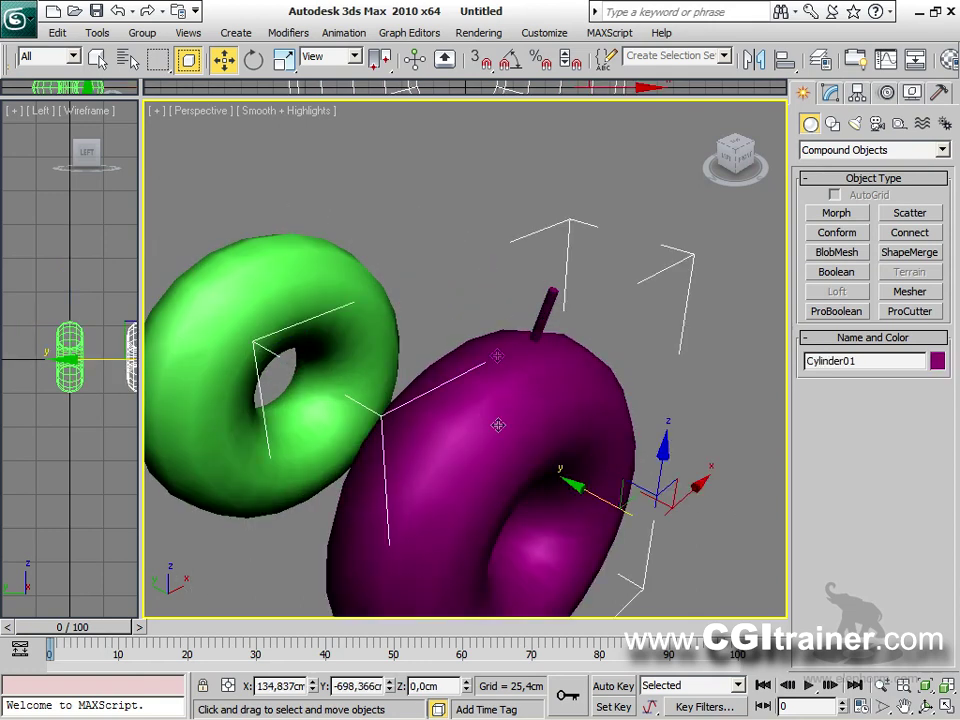
middle_click_drag(528, 411, 556, 318)
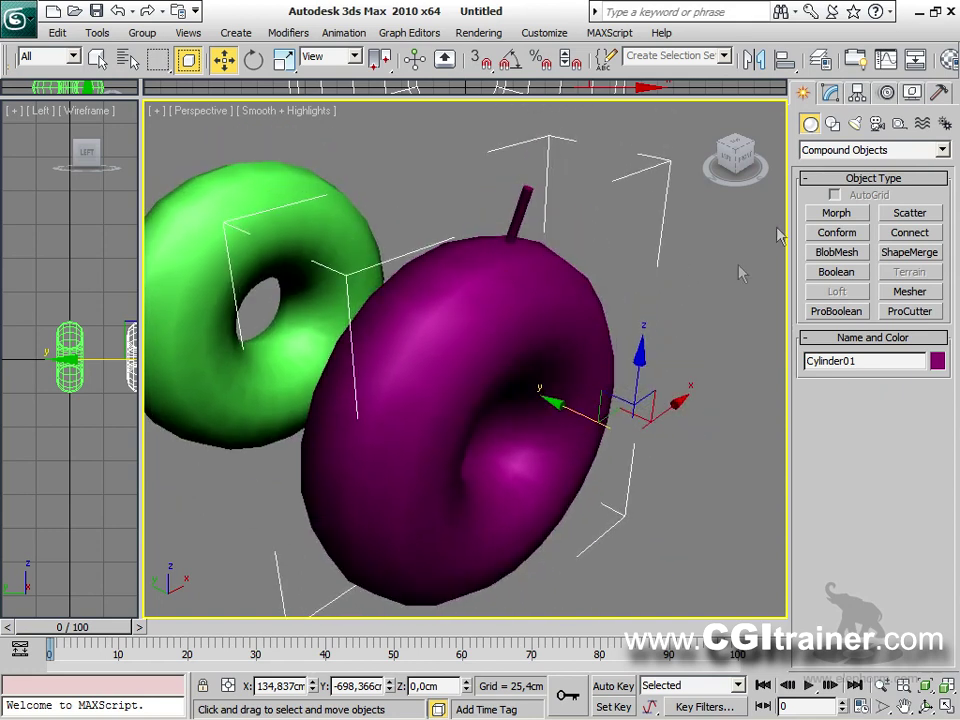
Set the scatter Duplicates to 70 and Base Scale to 65,7%.
left_click(833, 92)
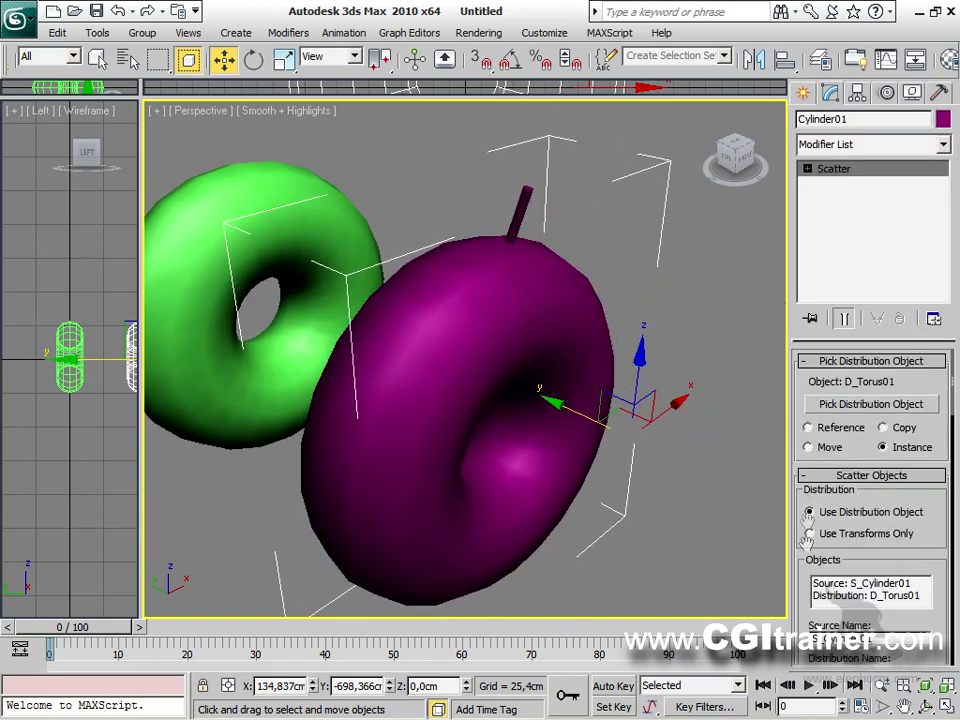
left_click_drag(787, 423, 731, 420)
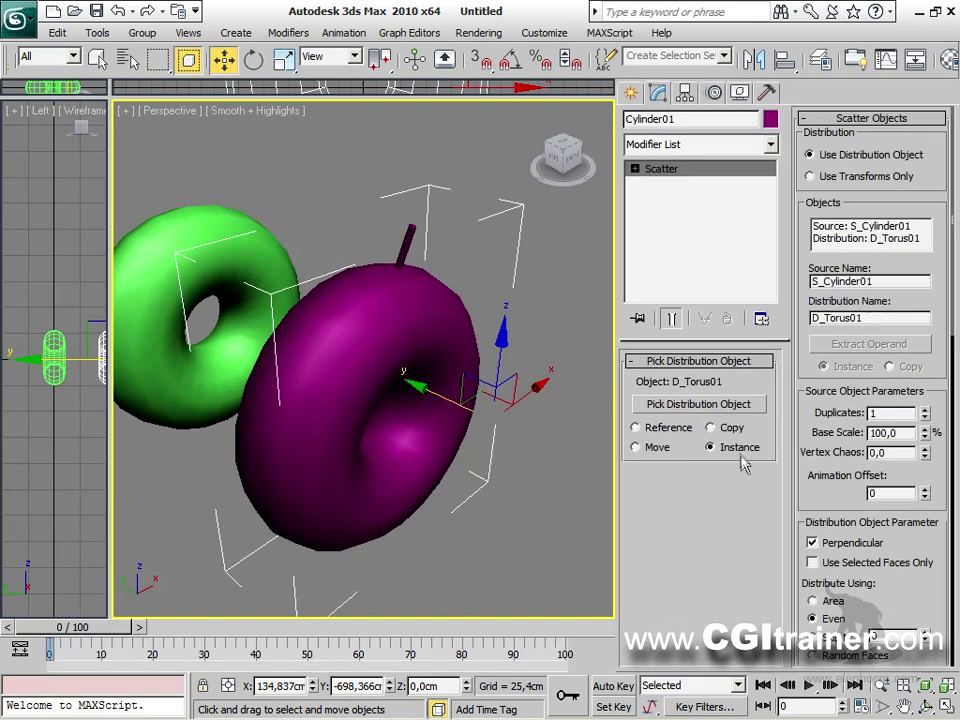
left_click(926, 415)
left_click(926, 415)
left_click(926, 415)
left_click(926, 415)
left_click_drag(926, 415, 926, 415)
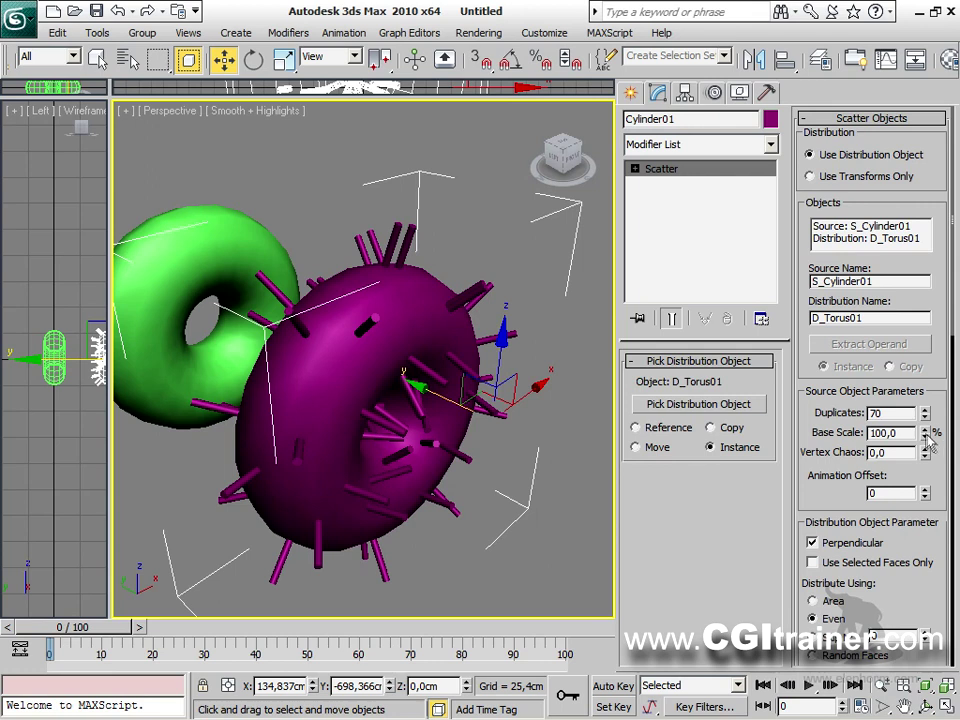
left_click_drag(928, 441, 935, 30)
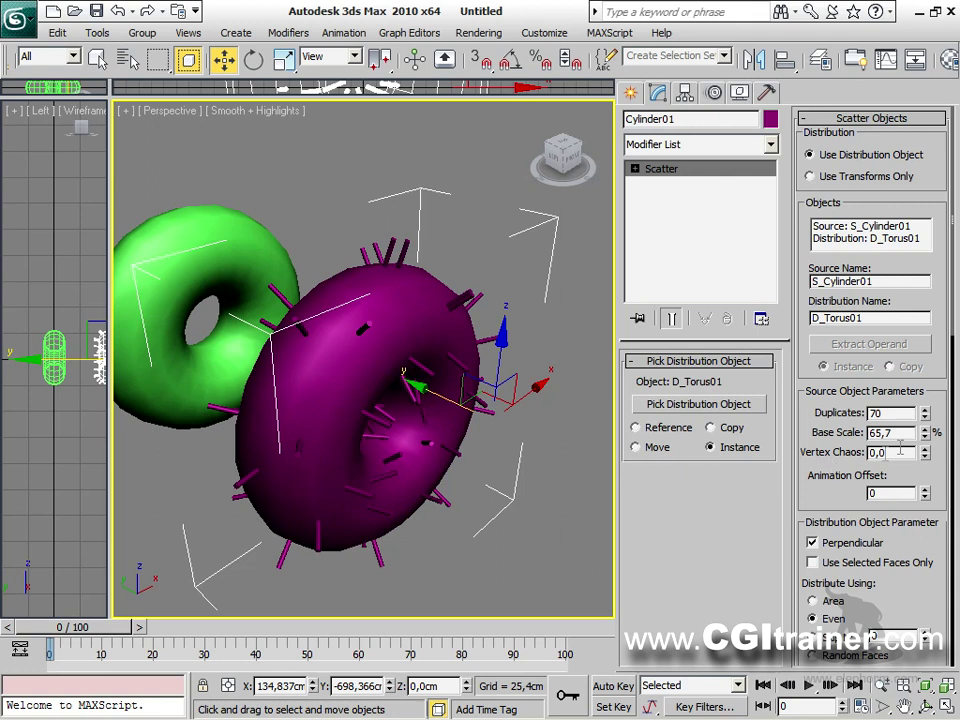
Try Vertex Chaos, reset it to 0, then test Animation Offset.
left_click_drag(927, 458, 502, 543)
middle_click_drag(244, 314, 325, 460, "alt")
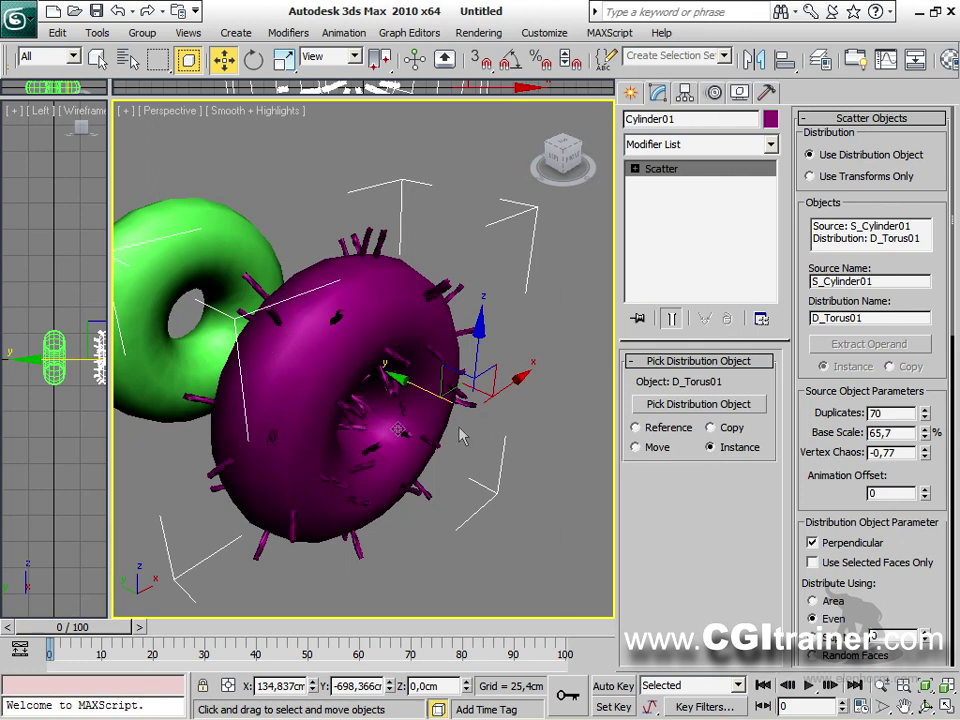
double_click(904, 454)
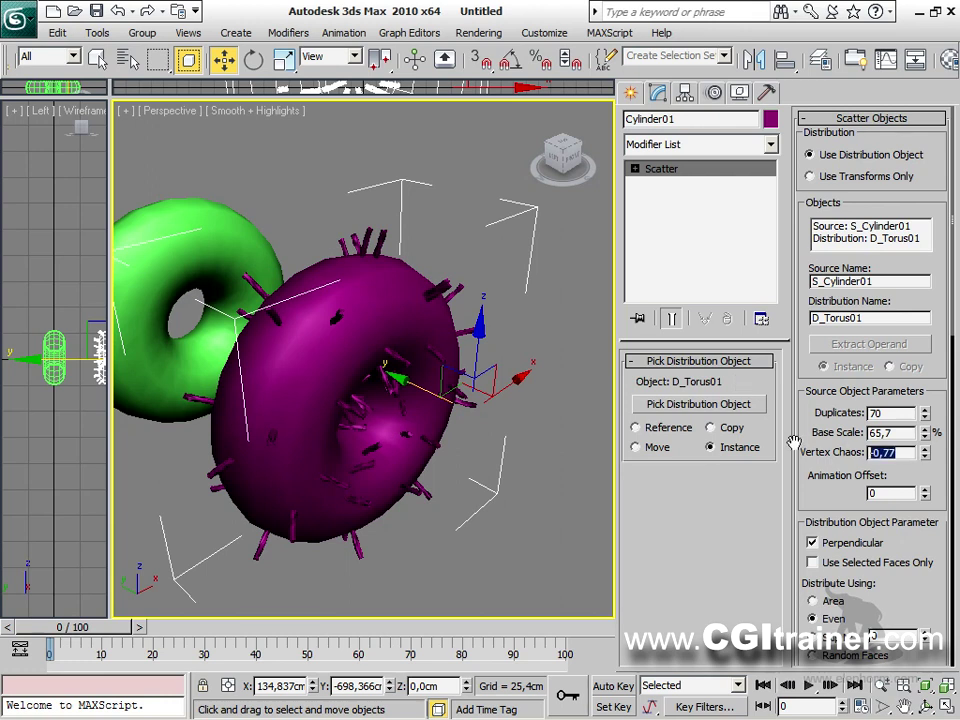
type("0")
key("Return")
left_click_drag(925, 489, 925, 470)
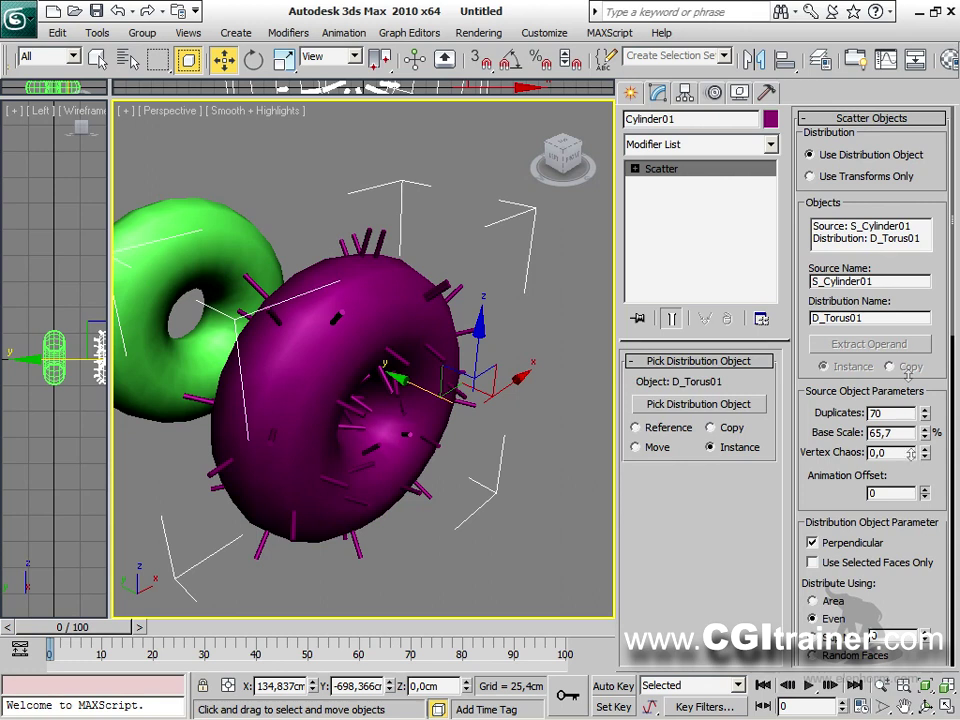
left_click_drag(862, 22, 658, 370)
left_click_drag(810, 496, 838, 260)
Try Area, Even, Skip N, Random Faces and Along Edges distribution, settling on All Vertices.
left_click(813, 364)
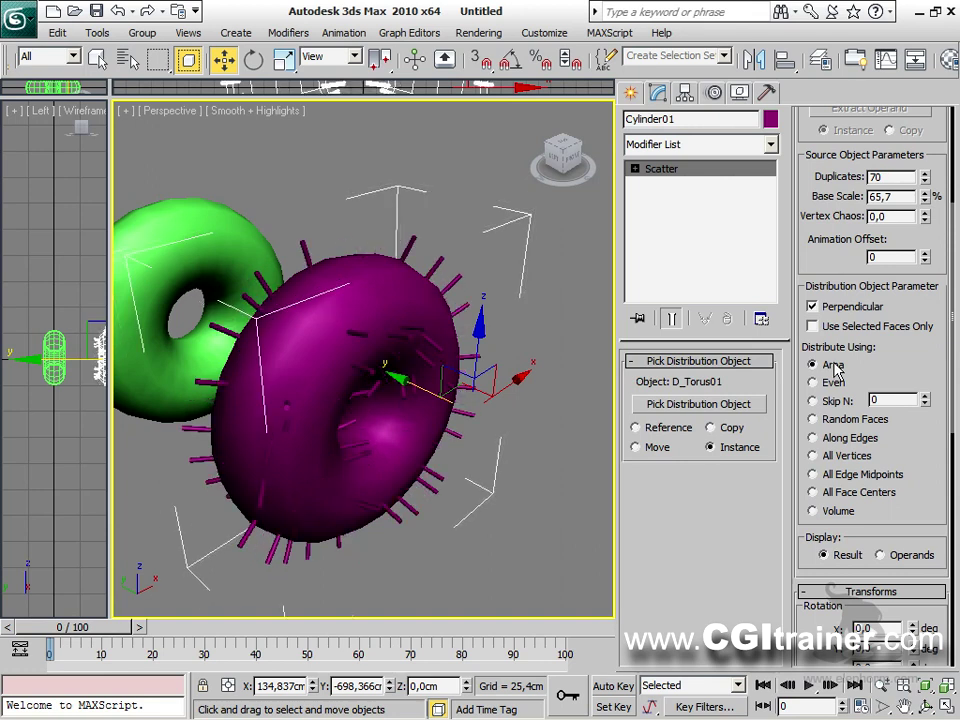
left_click(813, 382)
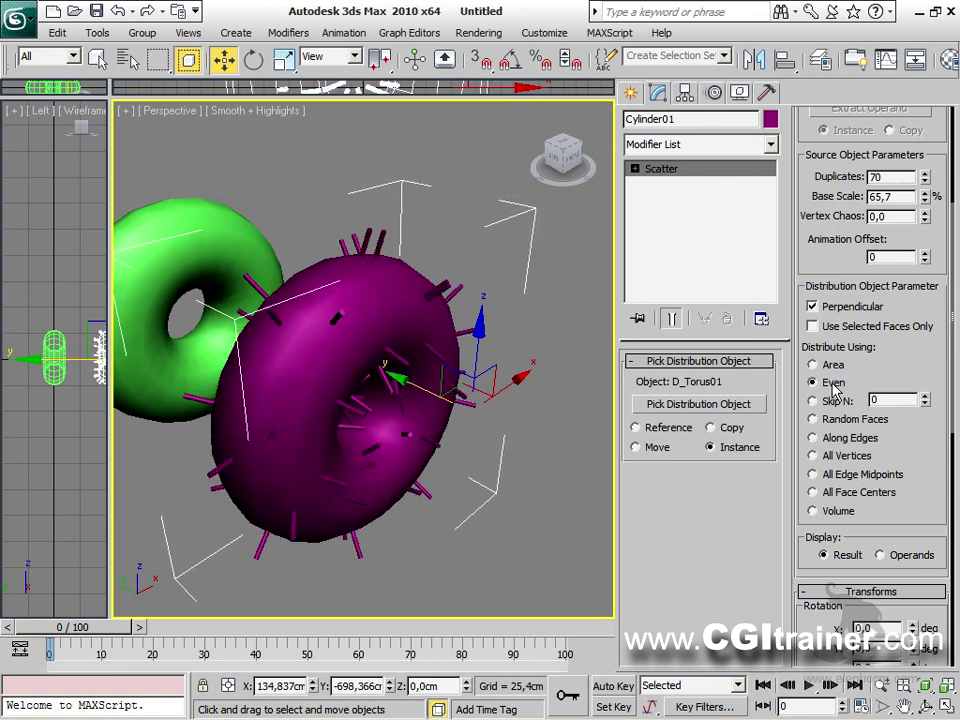
left_click(813, 400)
mouse_move(924, 400)
left_mouse_down()
mouse_move(916, 378)
mouse_move(911, 398)
left_mouse_up()
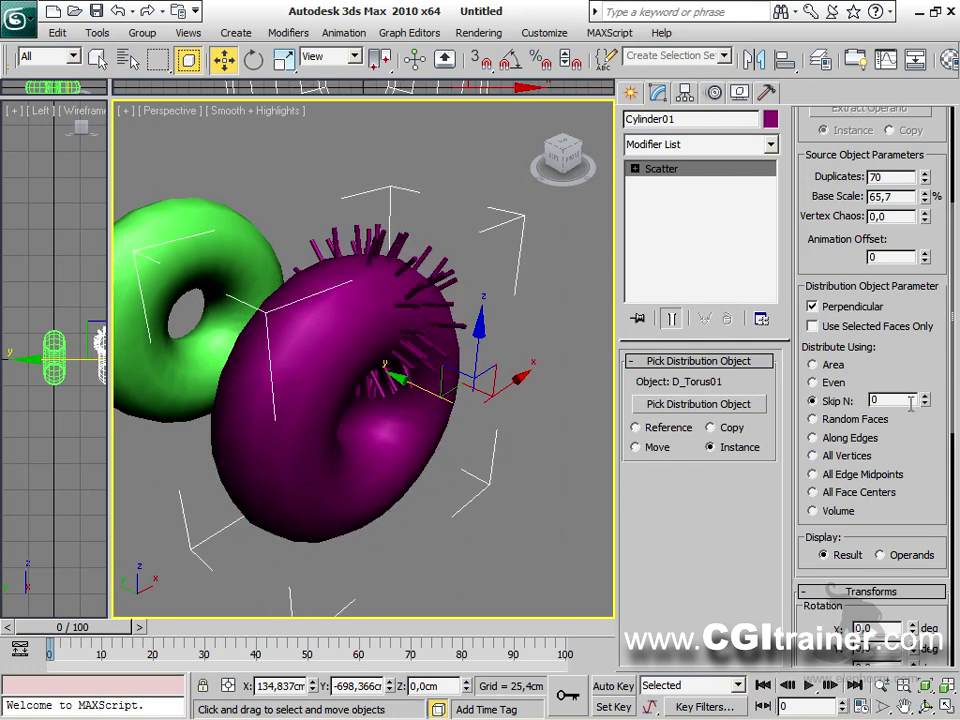
left_click(813, 419)
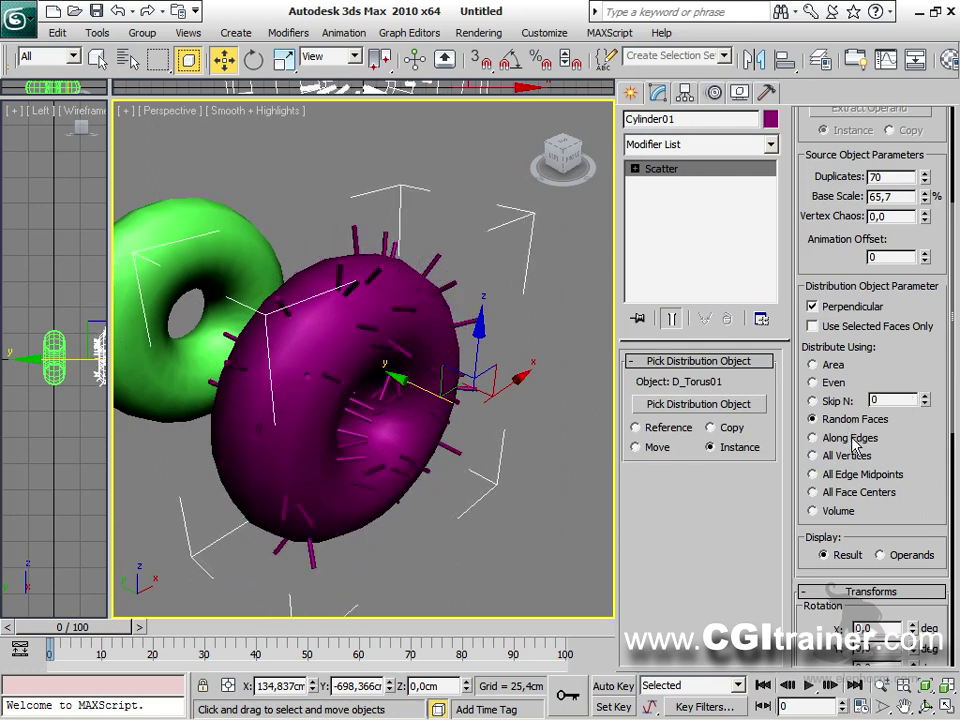
left_click(813, 437)
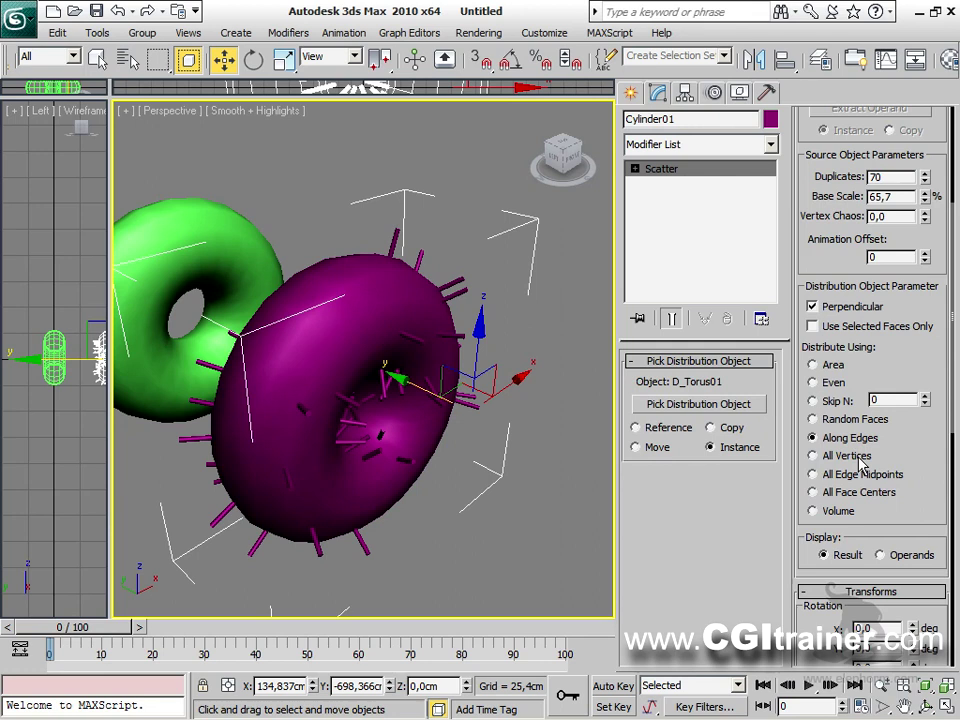
left_click(857, 456)
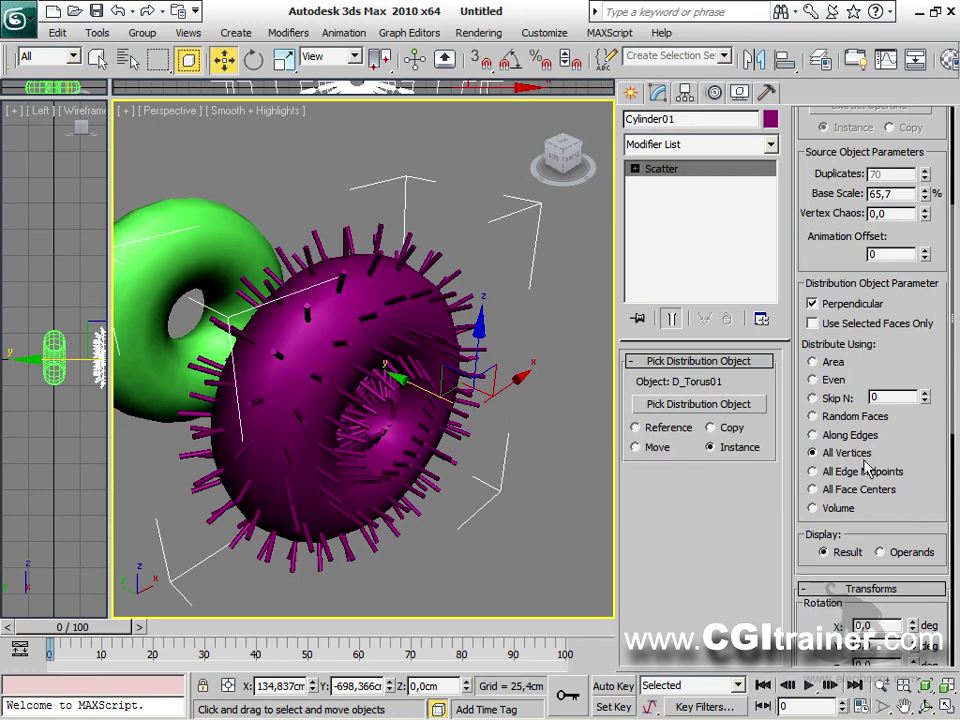
left_click(218, 242)
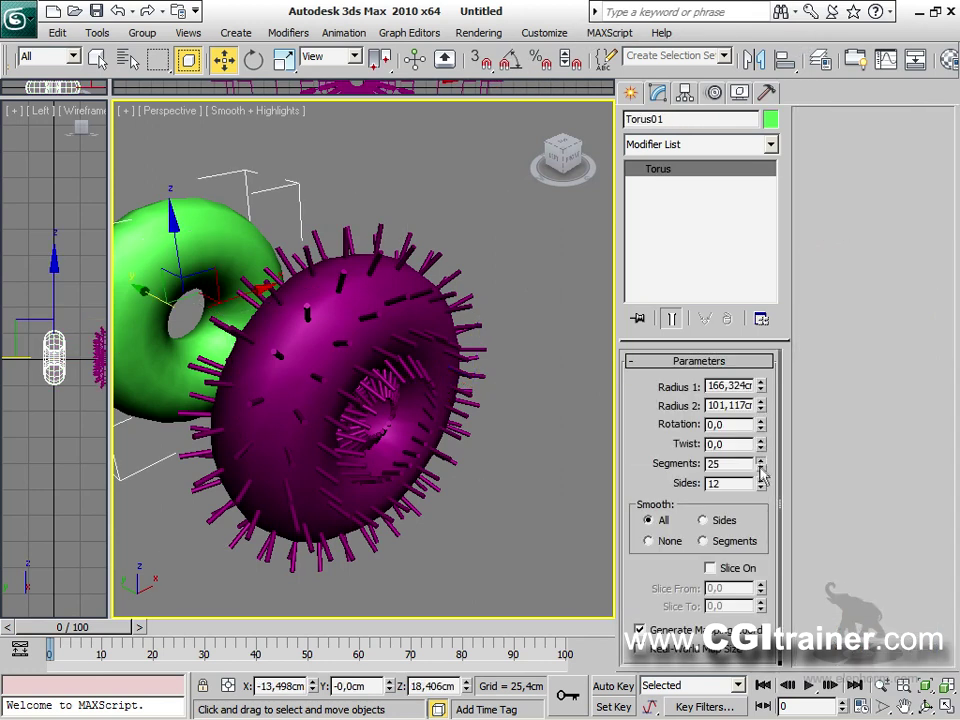
Lower Torus01 to 10 segments and 15 sides, then reselect the scatter object.
left_click_drag(762, 474, 779, 590)
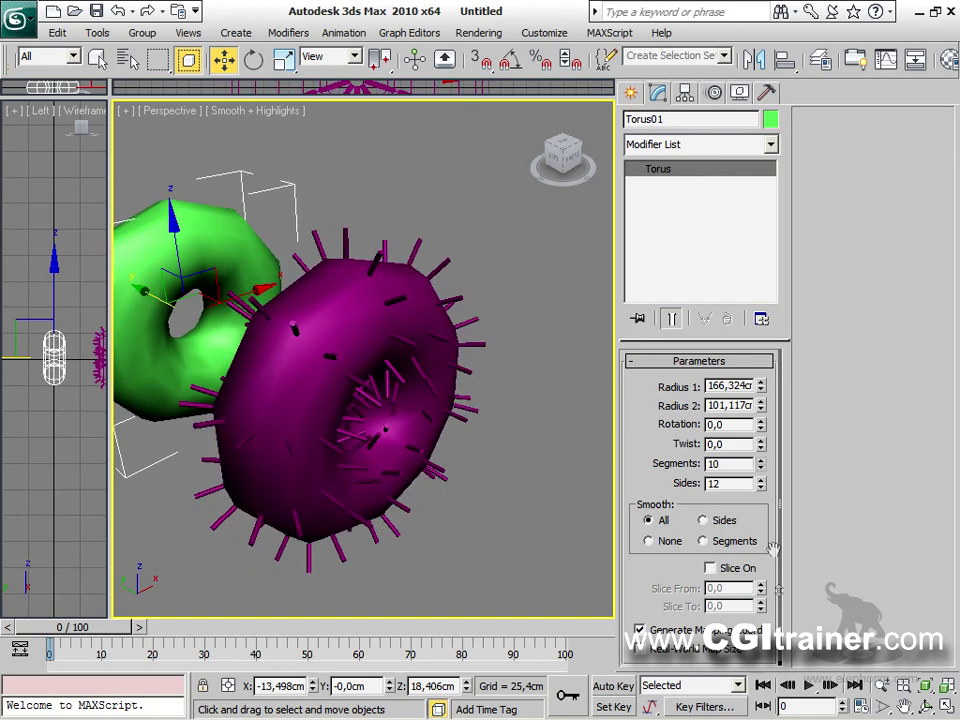
left_click_drag(761, 487, 757, 460)
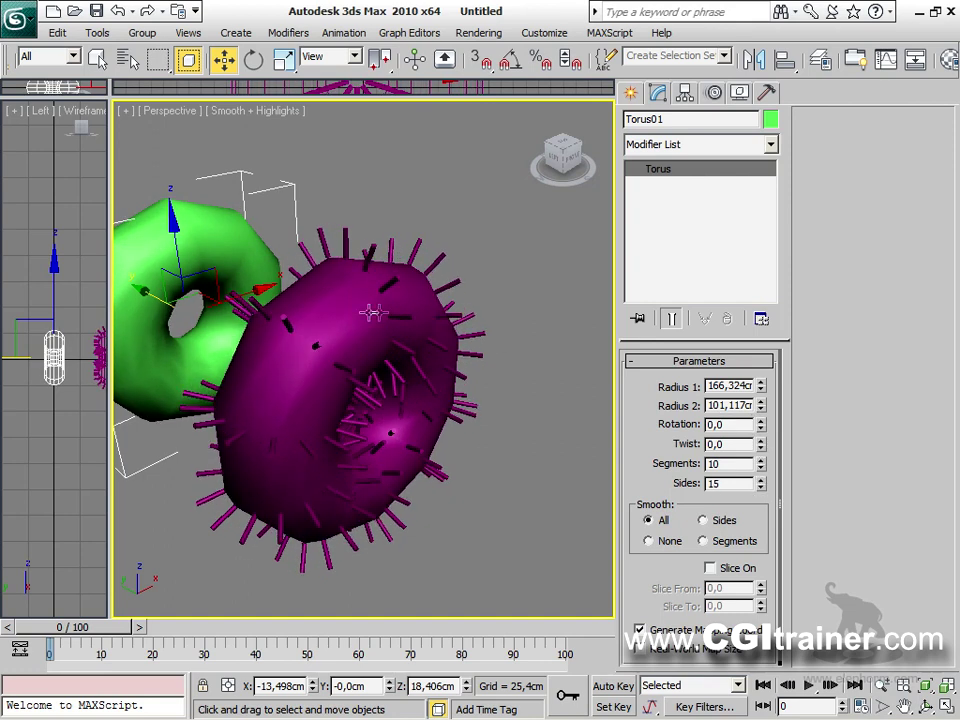
left_click(369, 315)
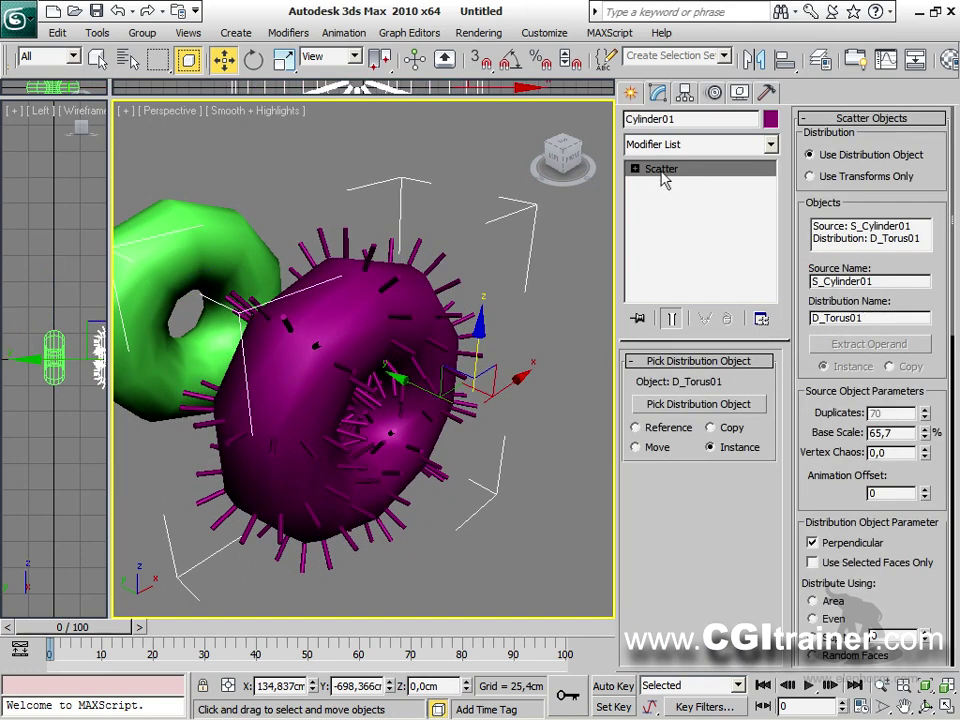
Raise Torus01's segments to 18, then reselect the magenta scatter object.
scroll(337, 400, "down", 8)
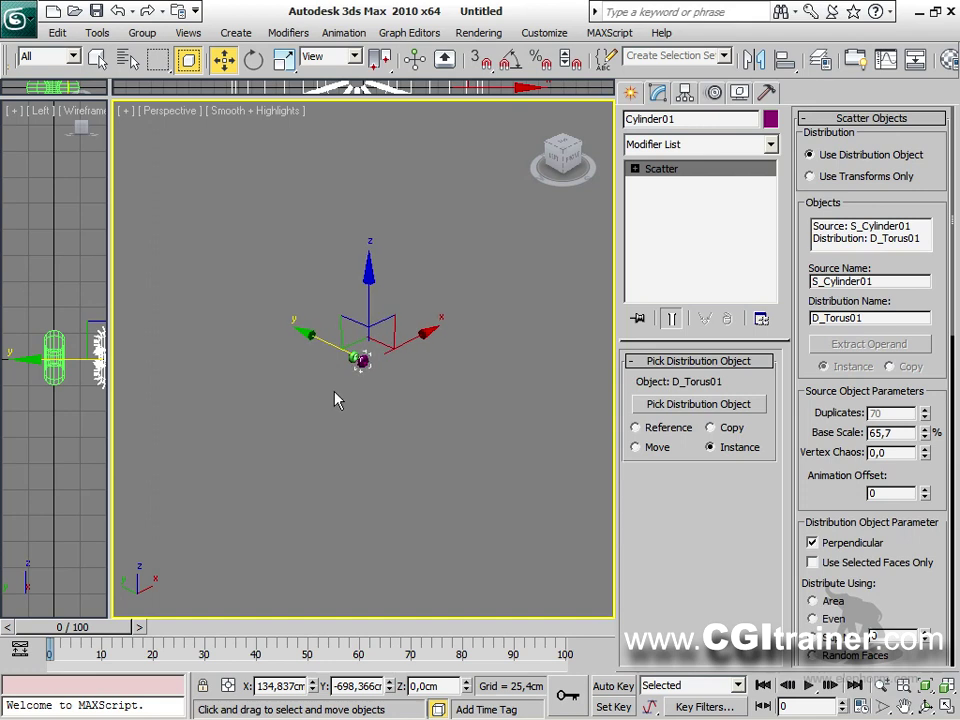
key("shift+ctrl+z")
middle_click_drag(467, 450, 462, 452)
scroll(462, 452, "up", 4)
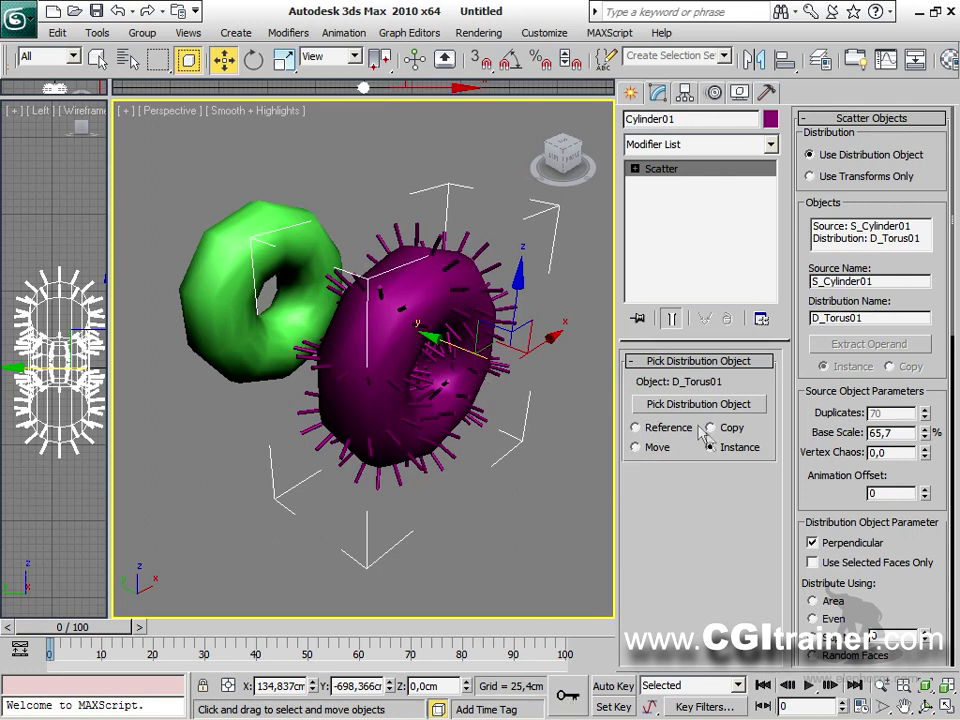
left_click(216, 260)
left_click_drag(762, 473, 762, 436)
left_click(454, 271)
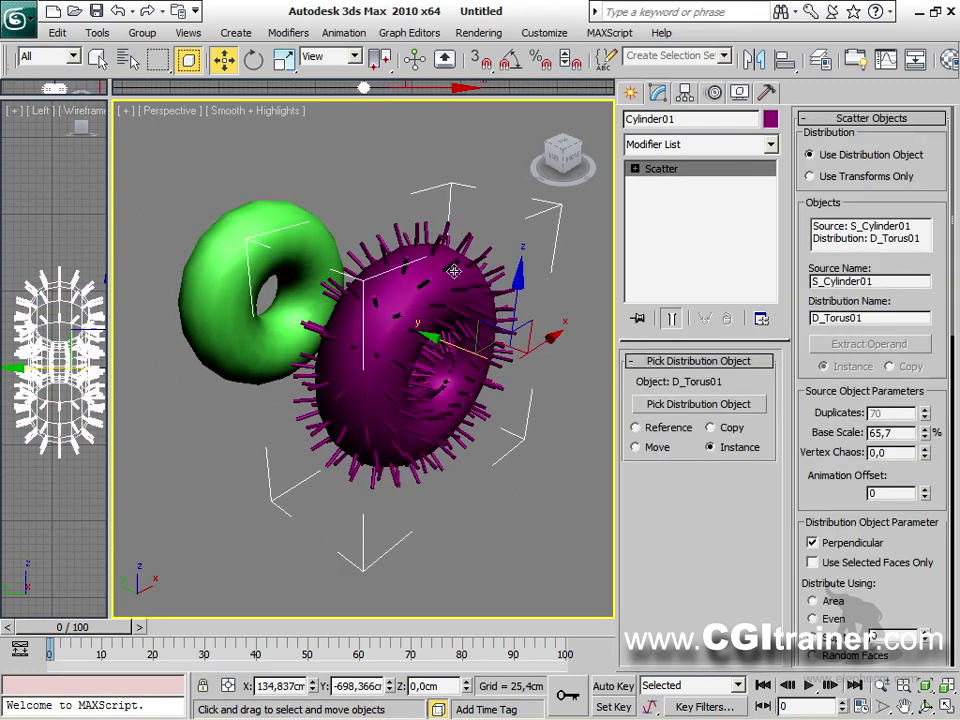
scroll(868, 413, "down", 5)
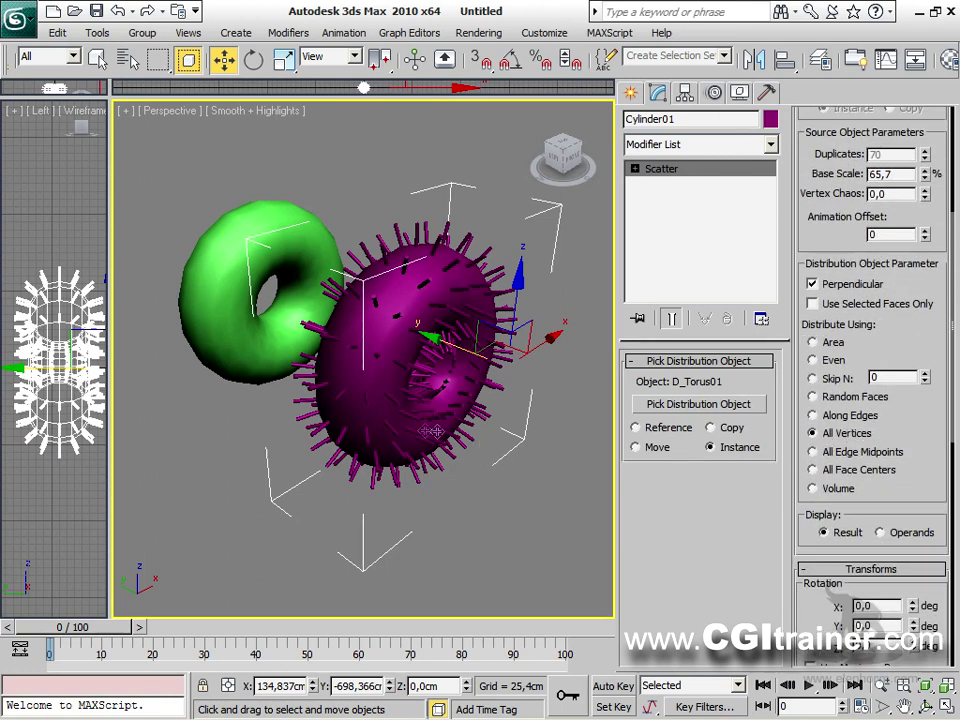
Try the edge, face-centre, volume and Skip N distributions, then settle on Even.
left_click(846, 459)
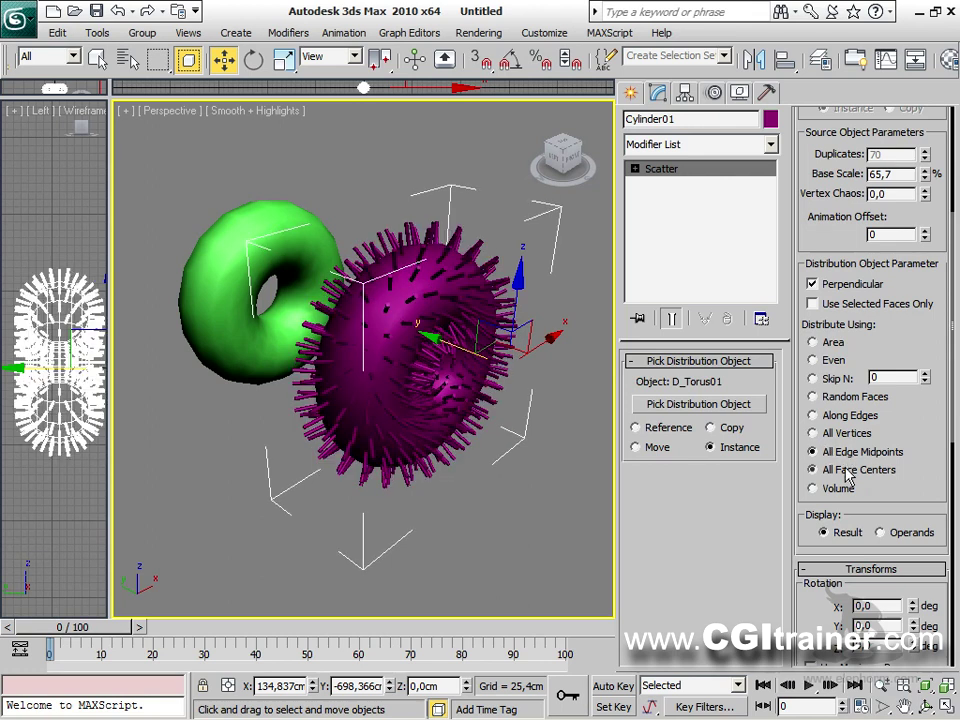
left_click(848, 476)
left_click(837, 489)
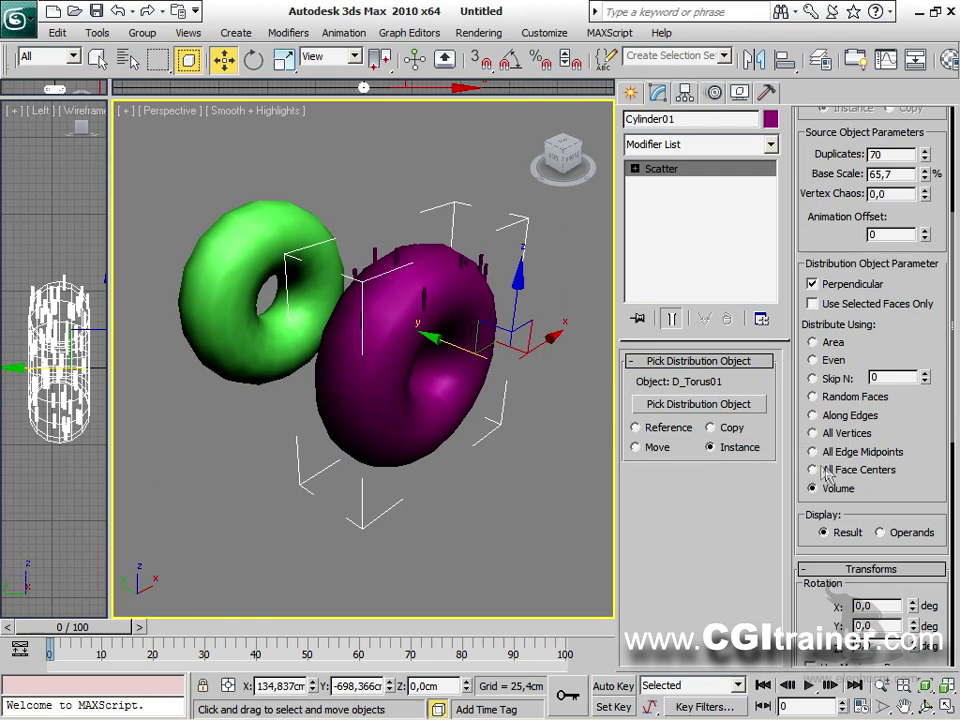
left_click(812, 378)
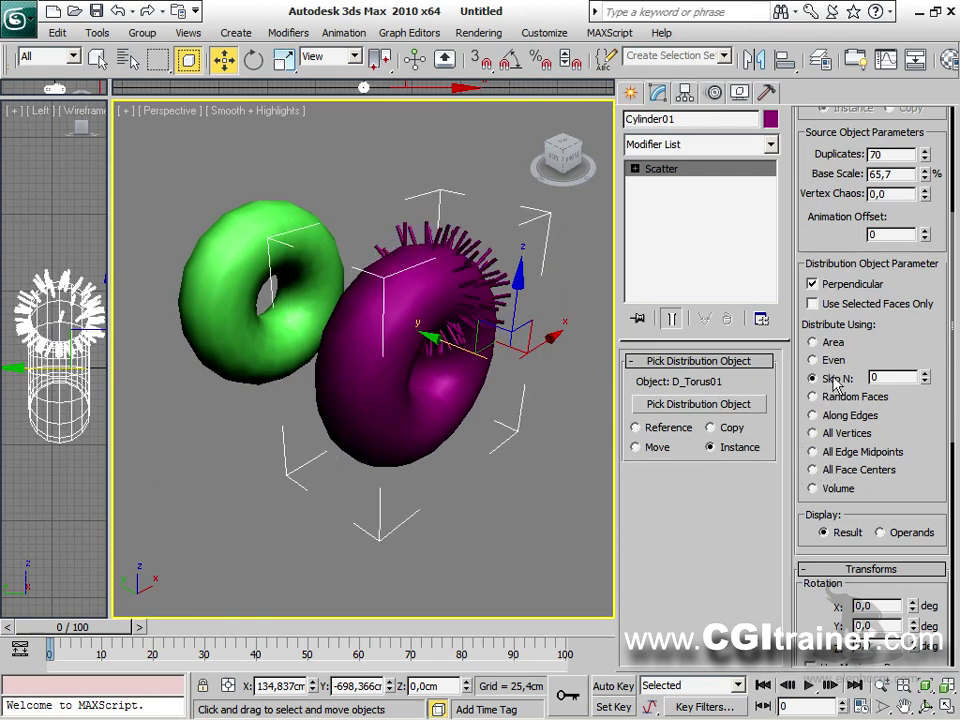
left_click(812, 360)
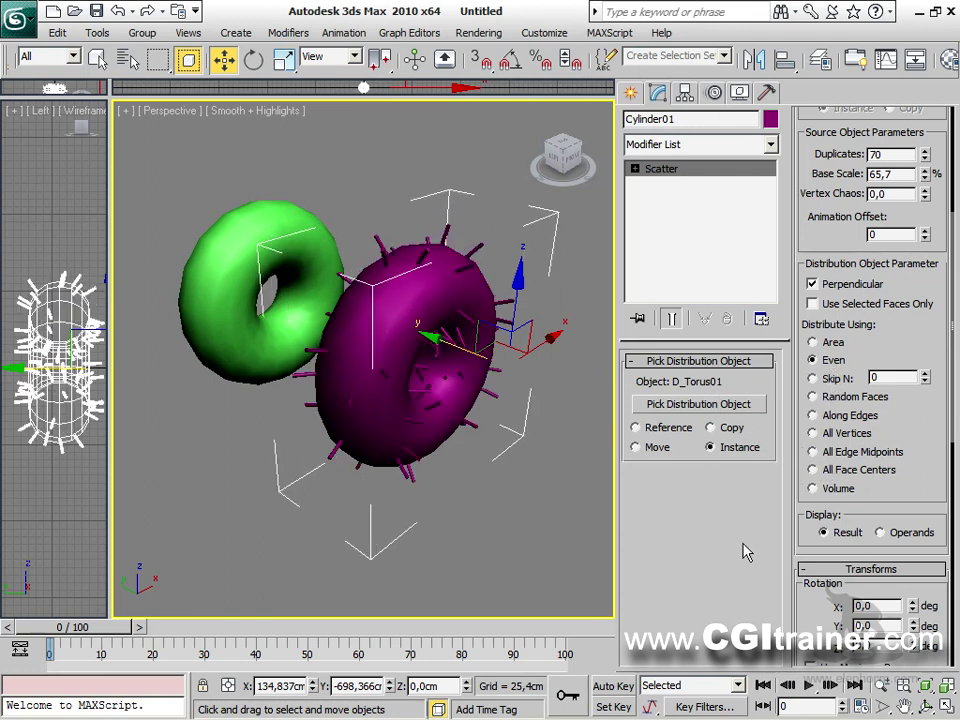
Tweak the scatter transforms: X rotation, local Y translation and translation along the face normal.
left_click_drag(807, 617, 850, 350)
mouse_move(913, 334)
left_mouse_down()
mouse_move(913, 316)
mouse_move(913, 352)
left_mouse_up()
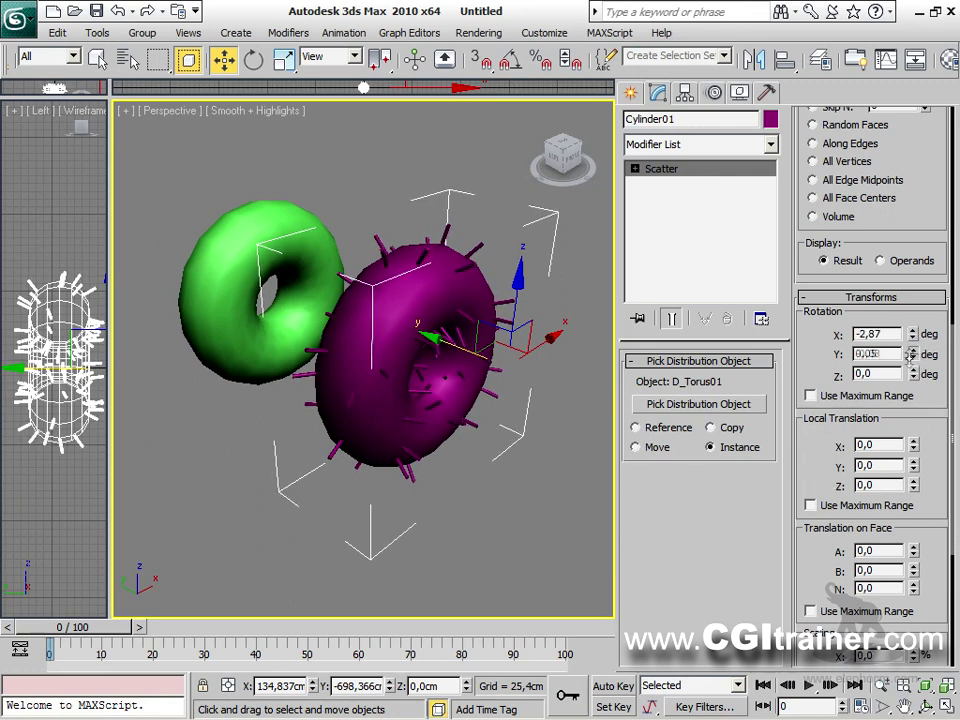
left_click_drag(913, 464, 664, 564)
left_click_drag(810, 562, 836, 364)
left_click_drag(913, 386, 846, 465)
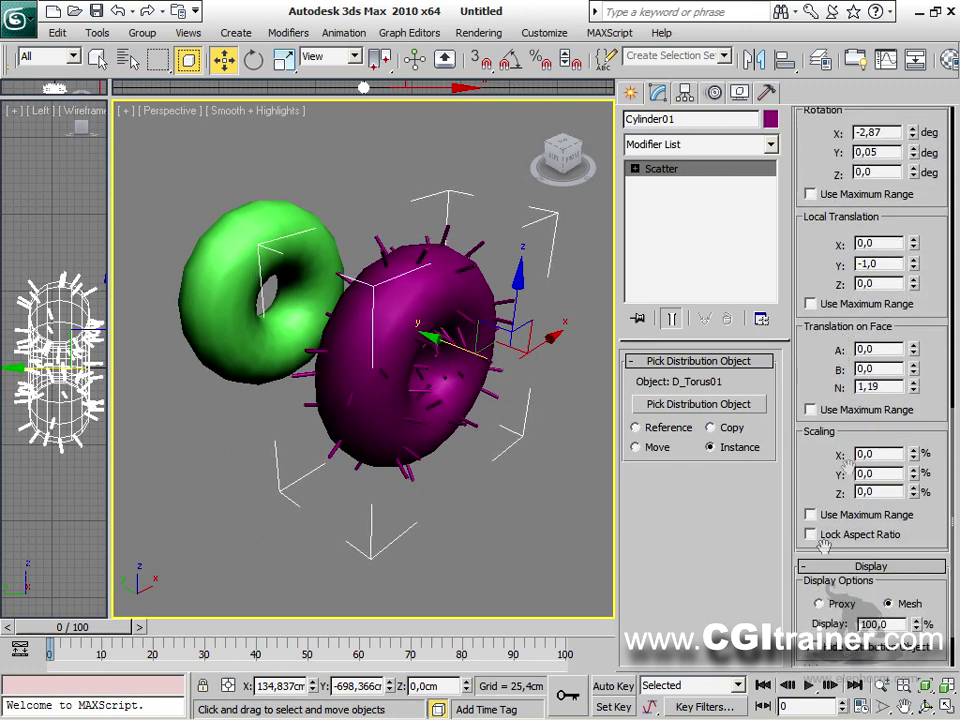
Review the Display settings and expand the Load/Save Presets options.
left_click_drag(800, 622, 798, 344)
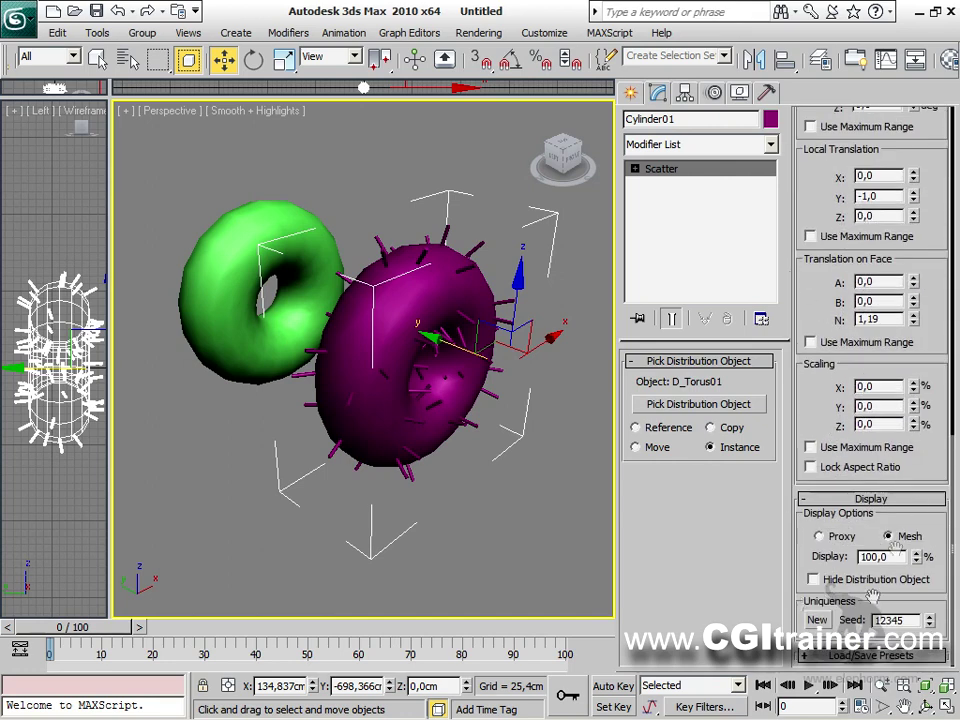
left_click(857, 653)
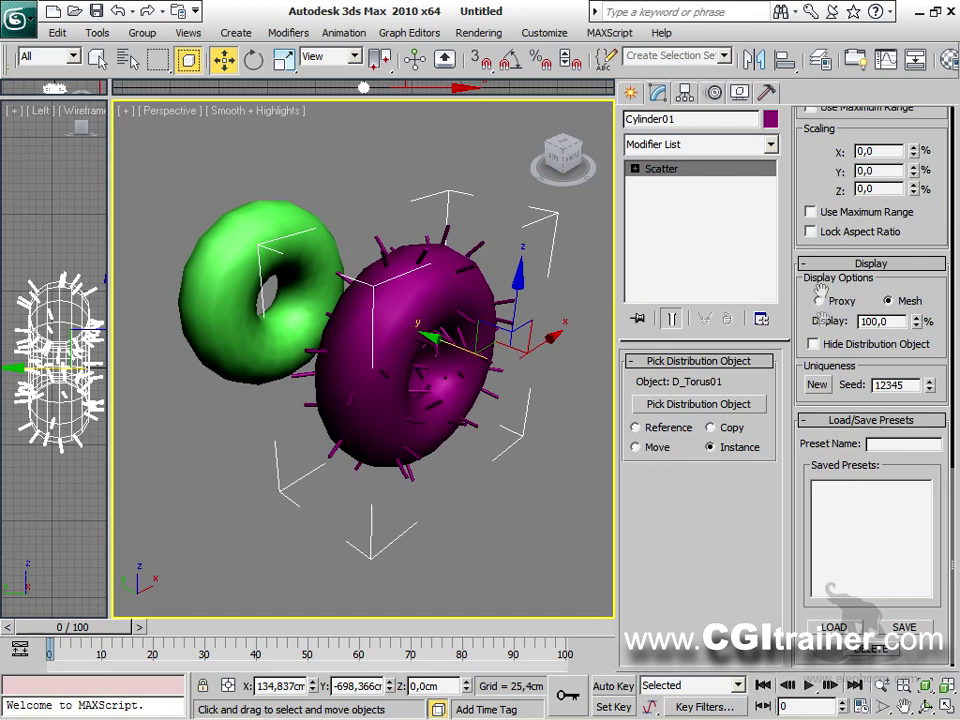
scroll(822, 318, "up", 5)
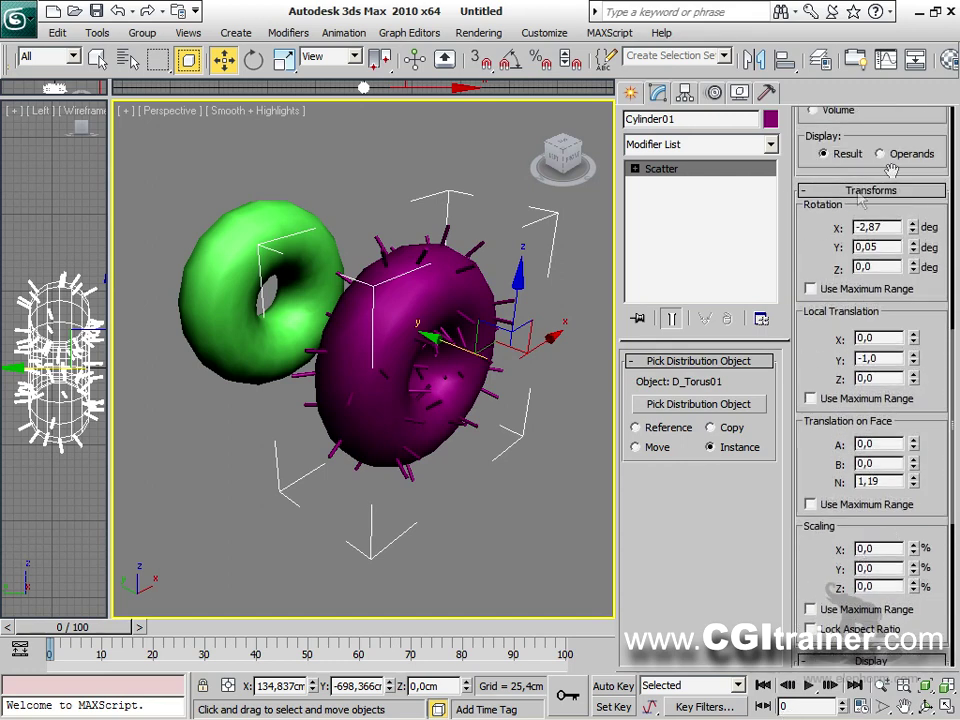
left_click_drag(815, 225, 790, 630)
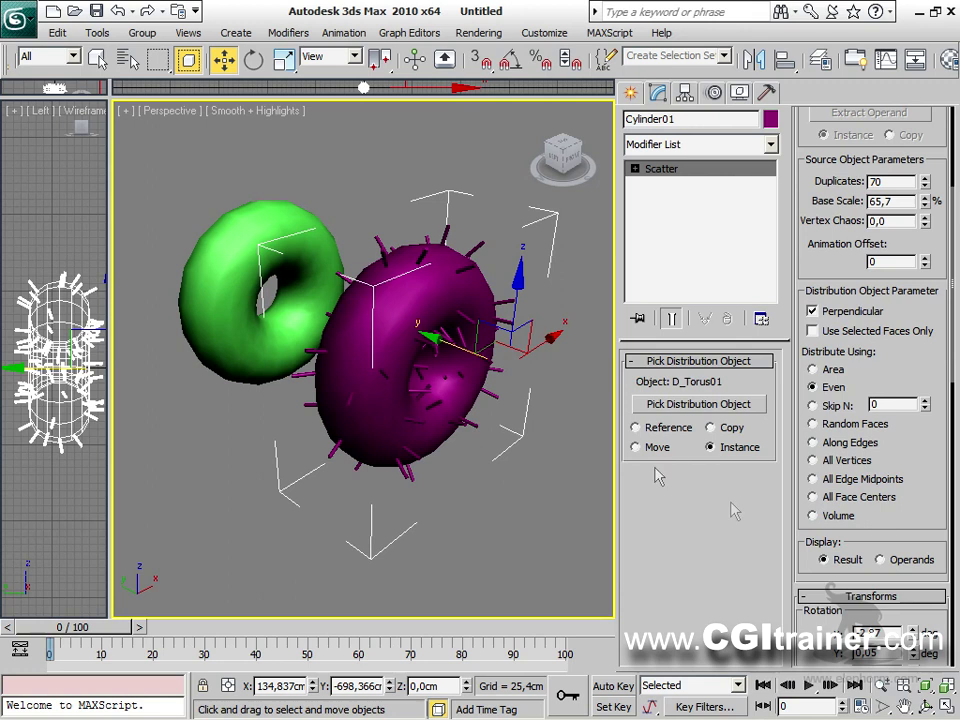
middle_click_drag(491, 512, 439, 497)
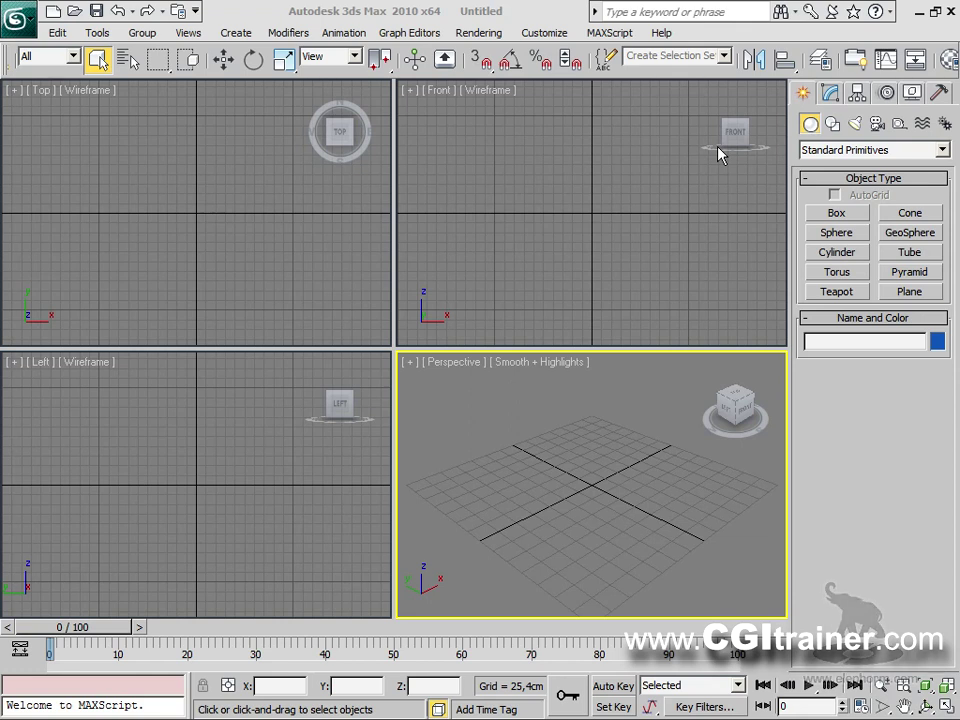
Create a tall thin cylinder and frame it in the enlarged perspective view.
left_click(827, 259)
left_click_drag(577, 499, 574, 489)
left_click(587, 490)
key("z")
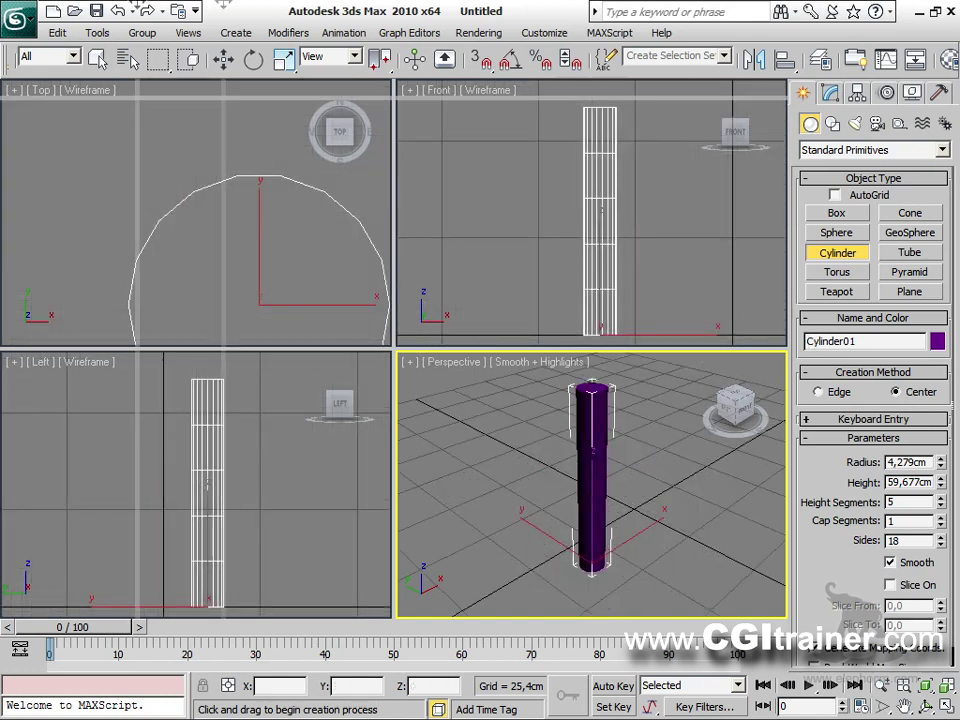
left_click_drag(392, 350, 136, 98)
middle_click_drag(375, 418, 392, 568)
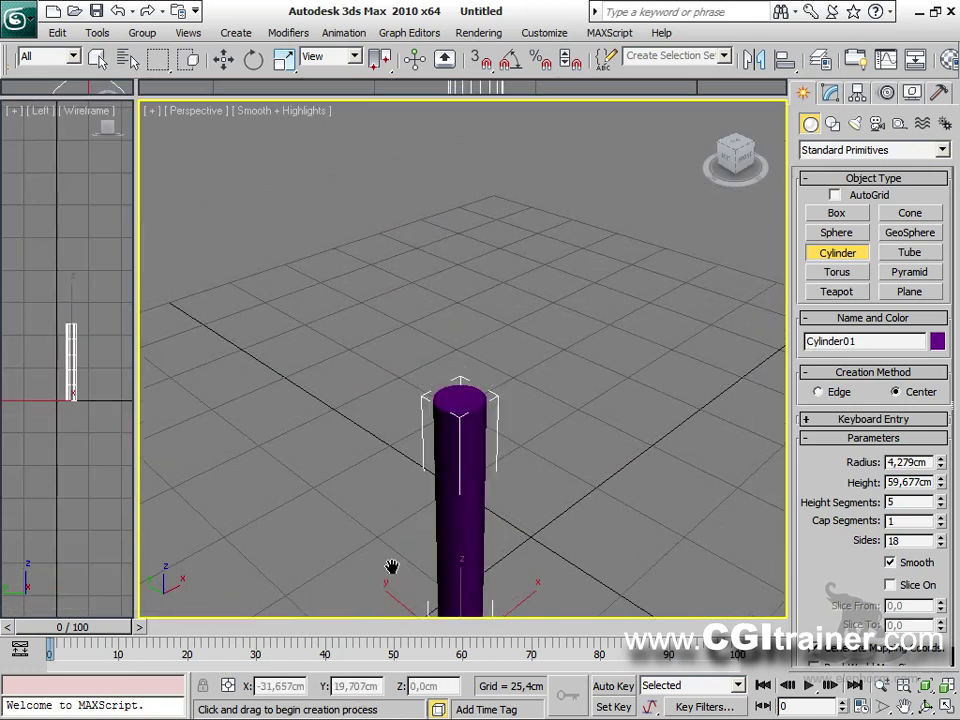
With AutoGrid on, build a cone on the cylinder top, tapered to a point.
left_click(906, 213)
left_click(866, 197)
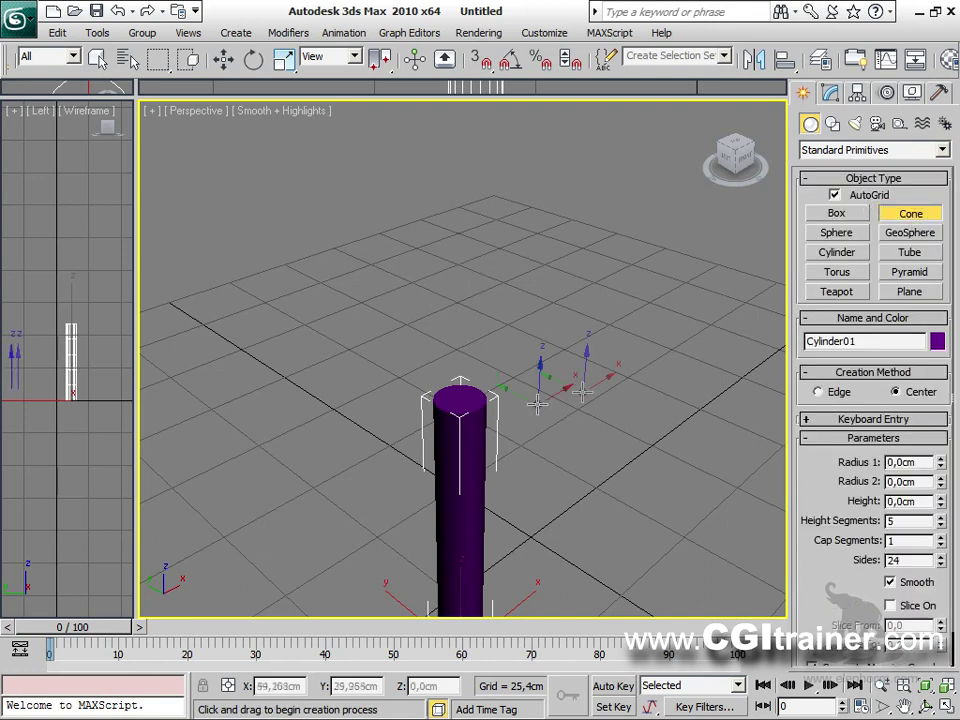
left_click_drag(461, 399, 527, 375)
left_click(463, 133)
left_click(463, 349)
right_click(447, 286)
Lower the cone onto the cylinder, then select the cylinder.
right_click(465, 260)
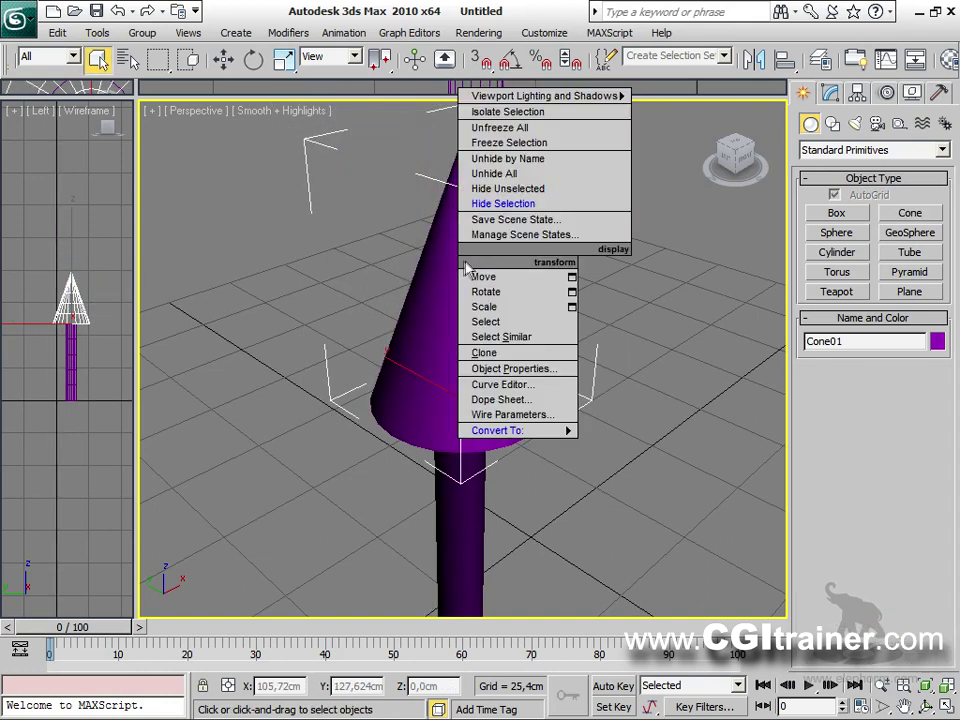
left_click(480, 334)
left_click_drag(458, 317, 465, 347)
middle_click_drag(555, 485, 585, 371)
left_click(459, 452)
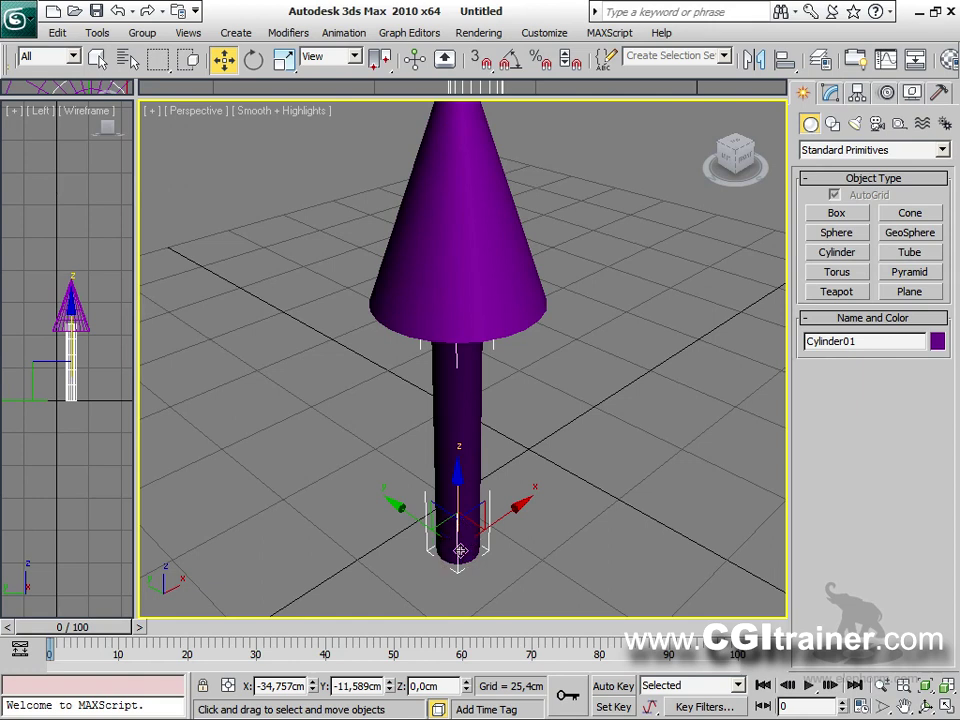
Union the cone into the cylinder with a ProBoolean and inspect it in wireframe.
left_click(813, 152)
left_click(818, 189)
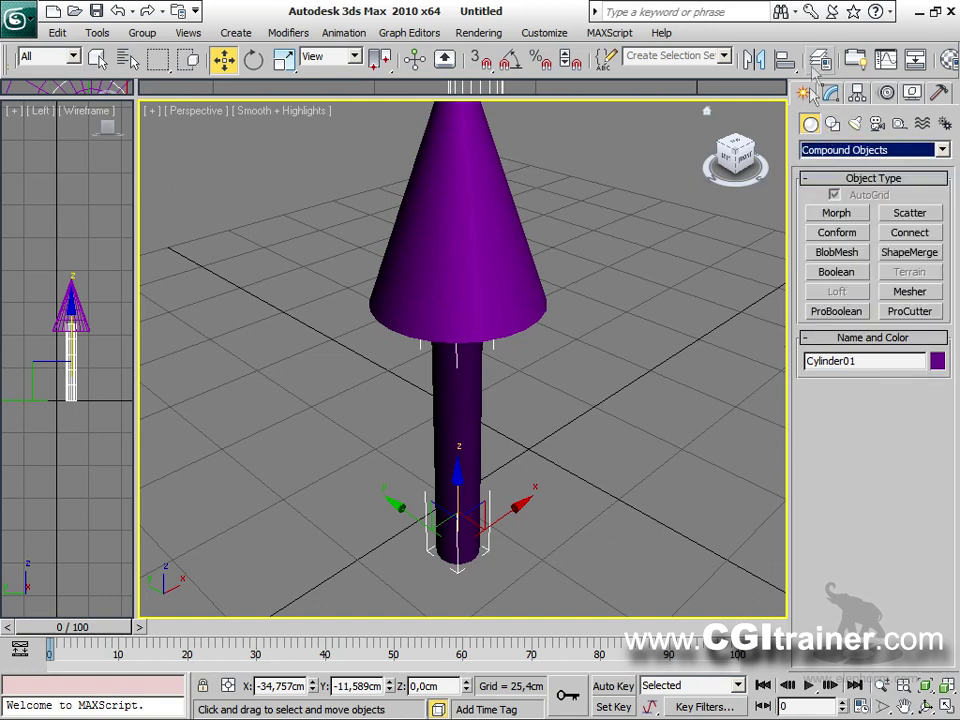
left_click(837, 311)
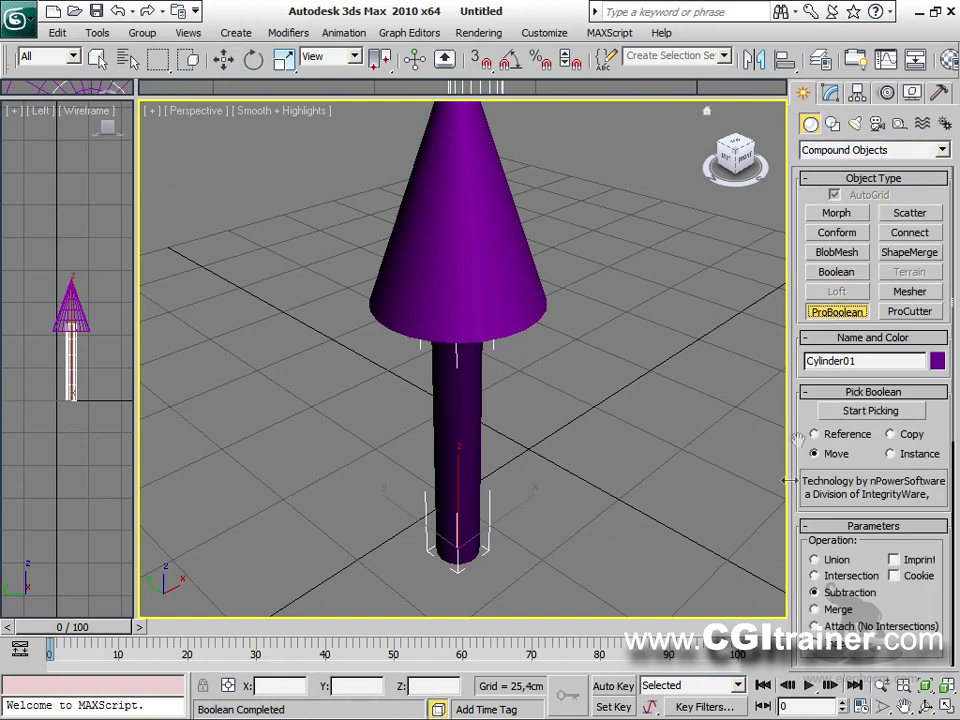
left_click(835, 561)
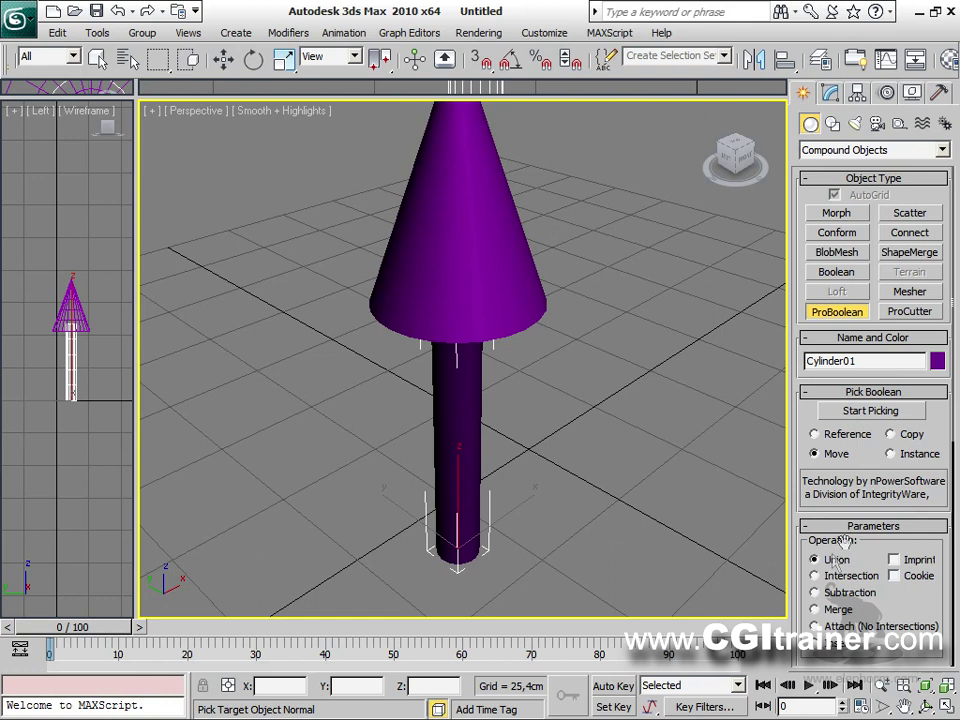
left_click(871, 411)
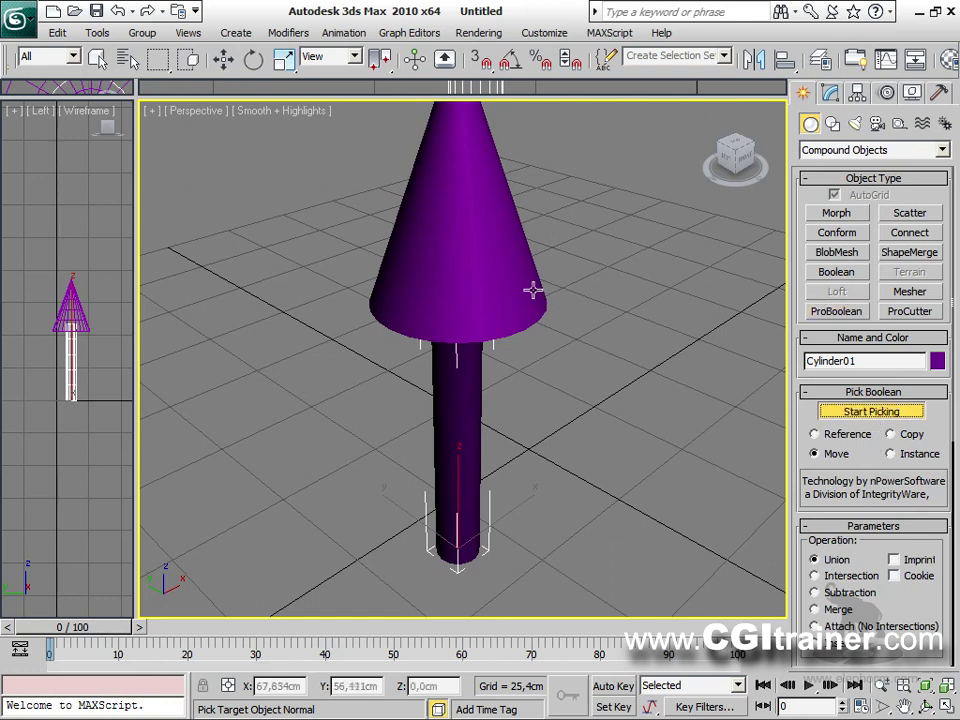
left_click(532, 300)
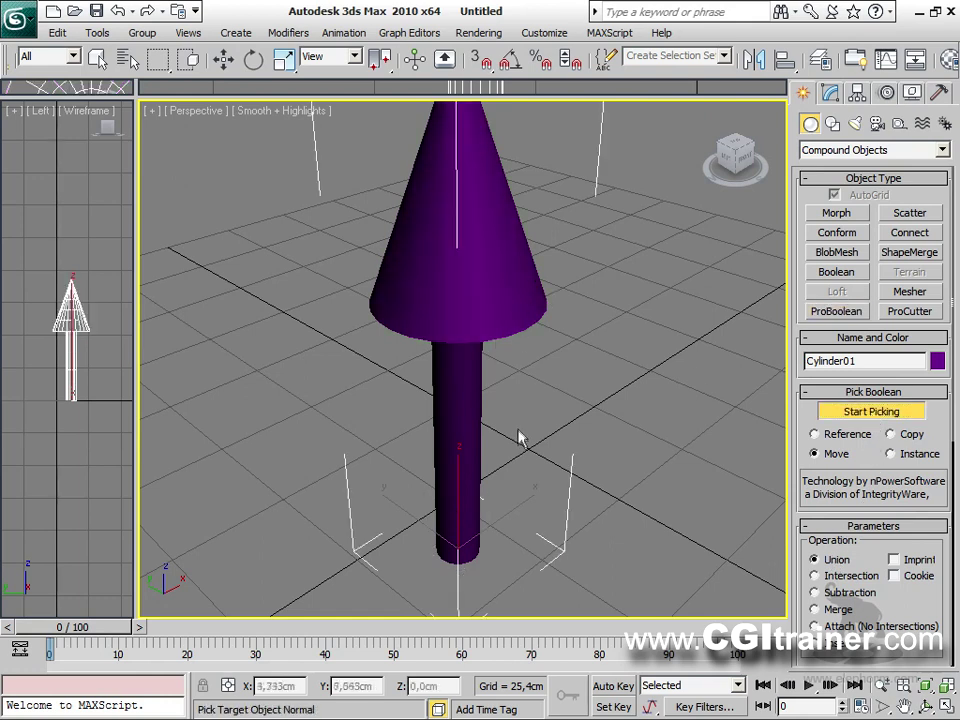
key("F3")
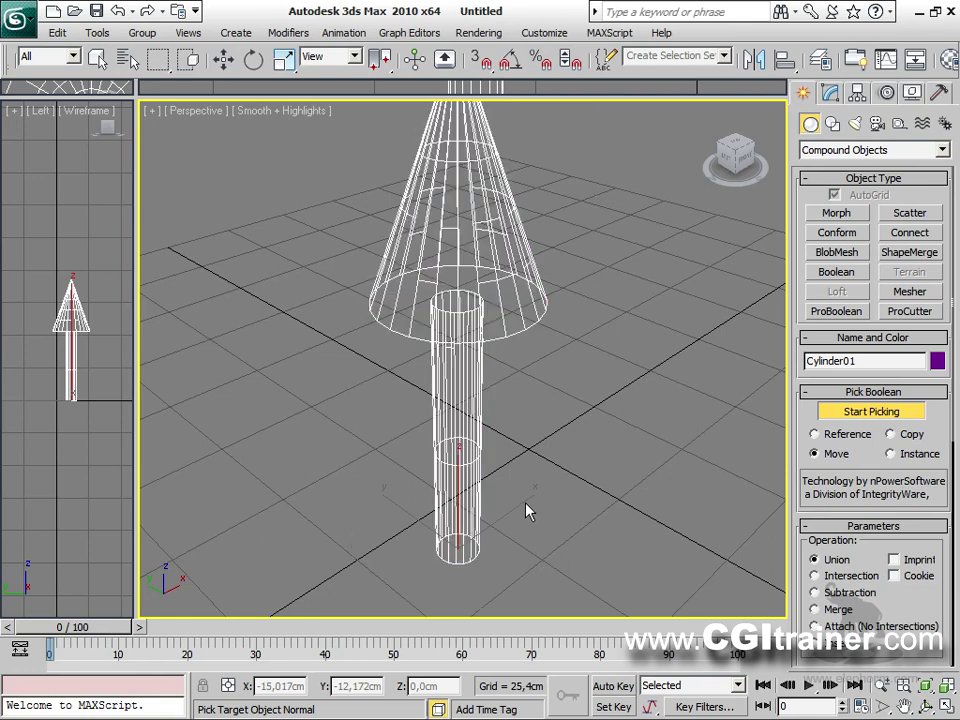
mouse_move(472, 390)
middle_mouse_down("alt")
mouse_move(486, 320)
mouse_move(475, 300)
mouse_move(467, 306)
mouse_move(516, 396)
mouse_move(461, 401)
middle_mouse_up("alt")
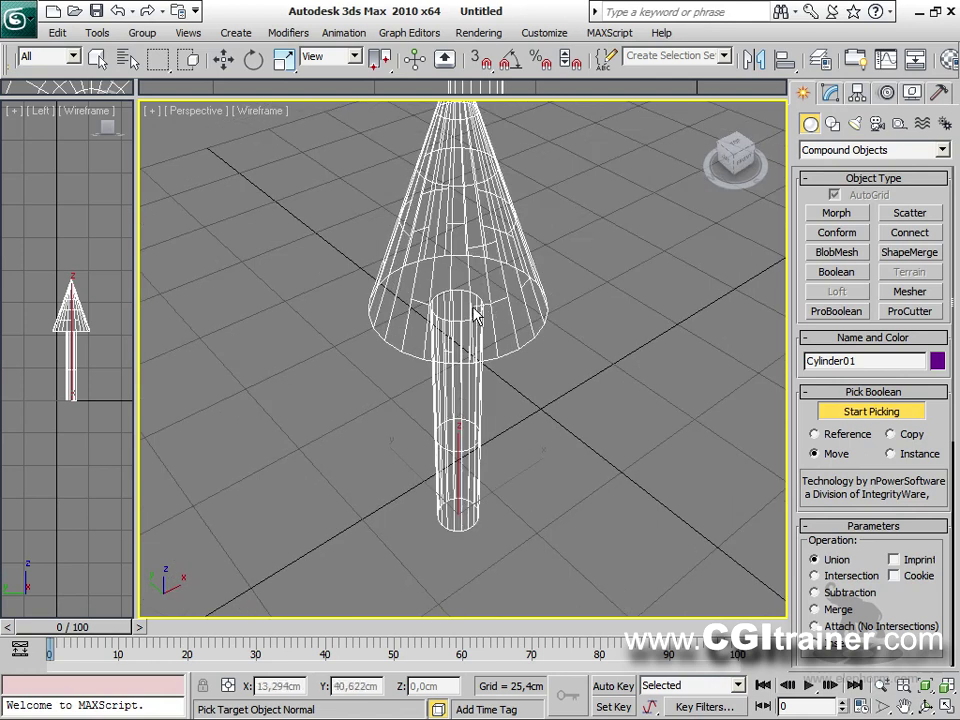
key("F3")
Convert the merged arrow to an Editable Poly.
key("w")
right_click(506, 285)
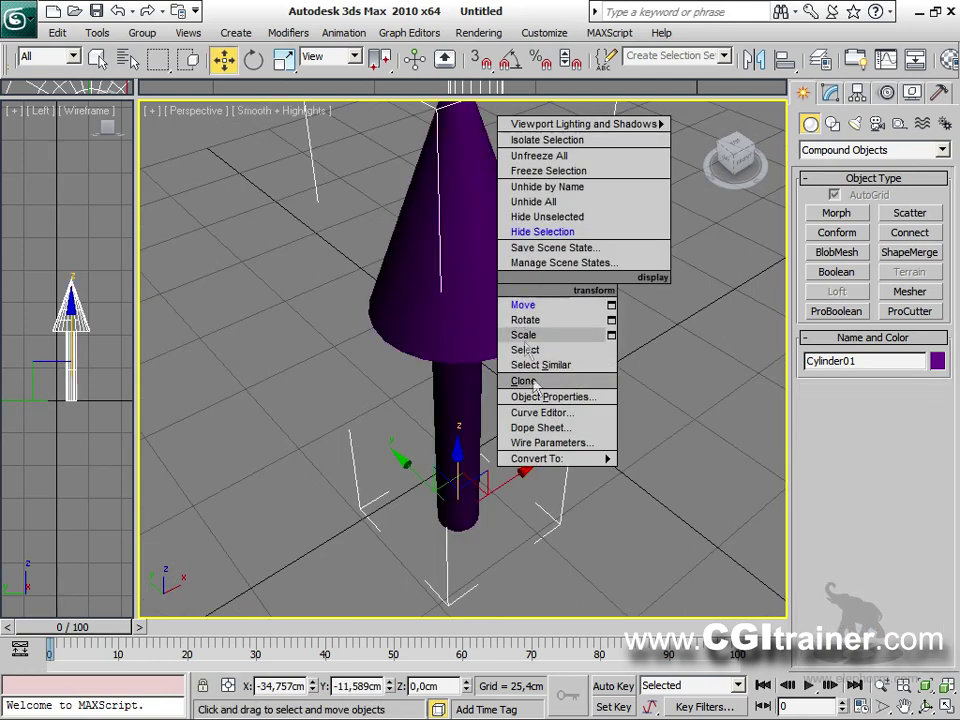
mouse_move(560, 458)
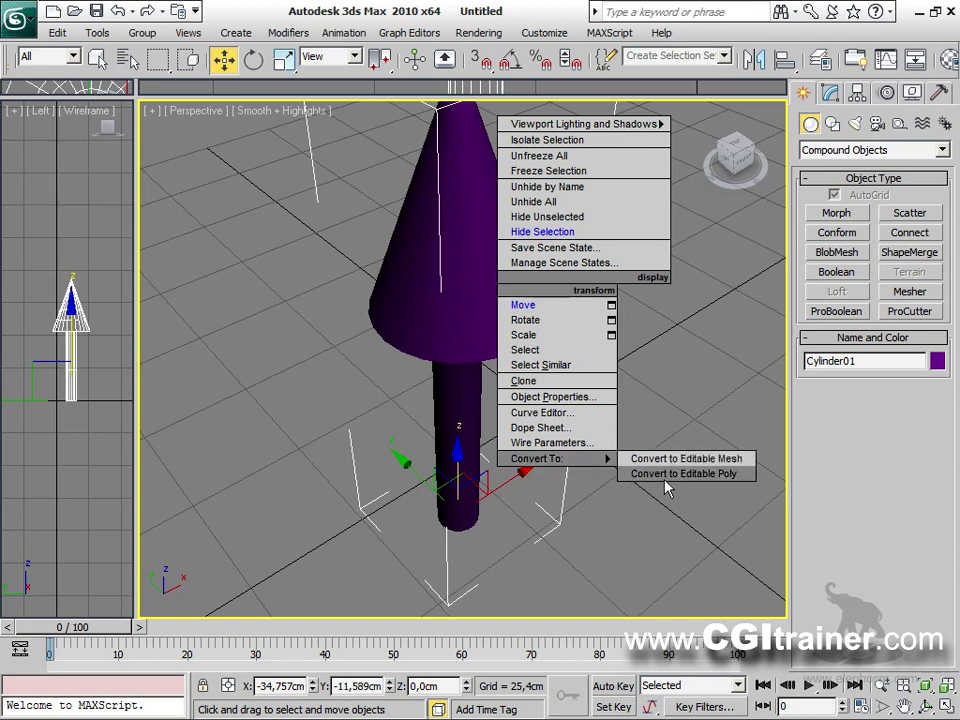
left_click(716, 474)
middle_click_drag(508, 531, 531, 515)
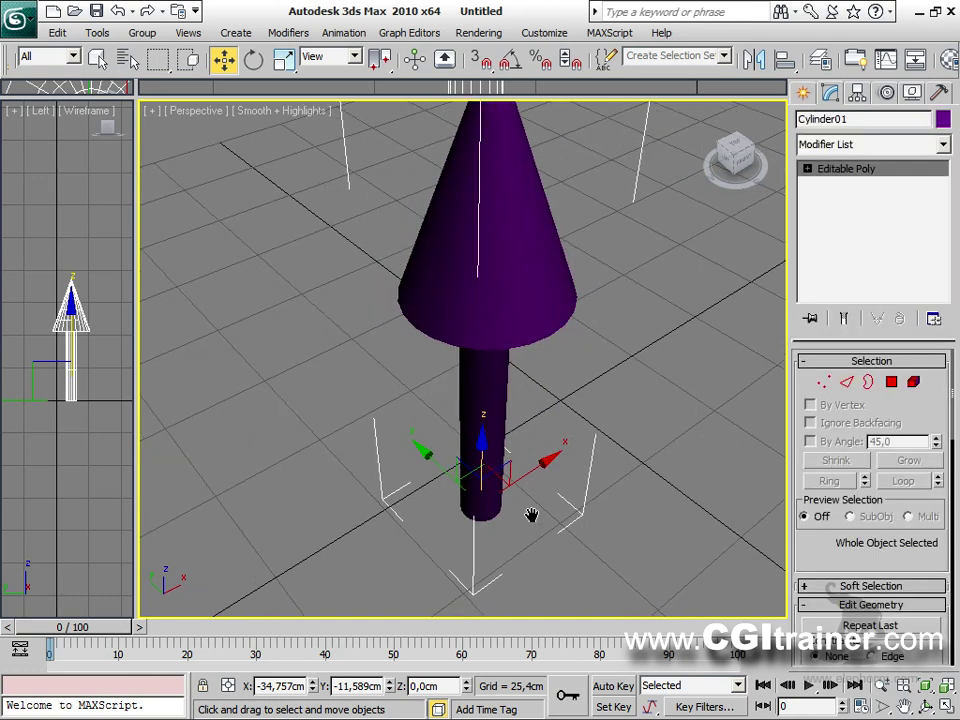
scroll(532, 524, "down", 10)
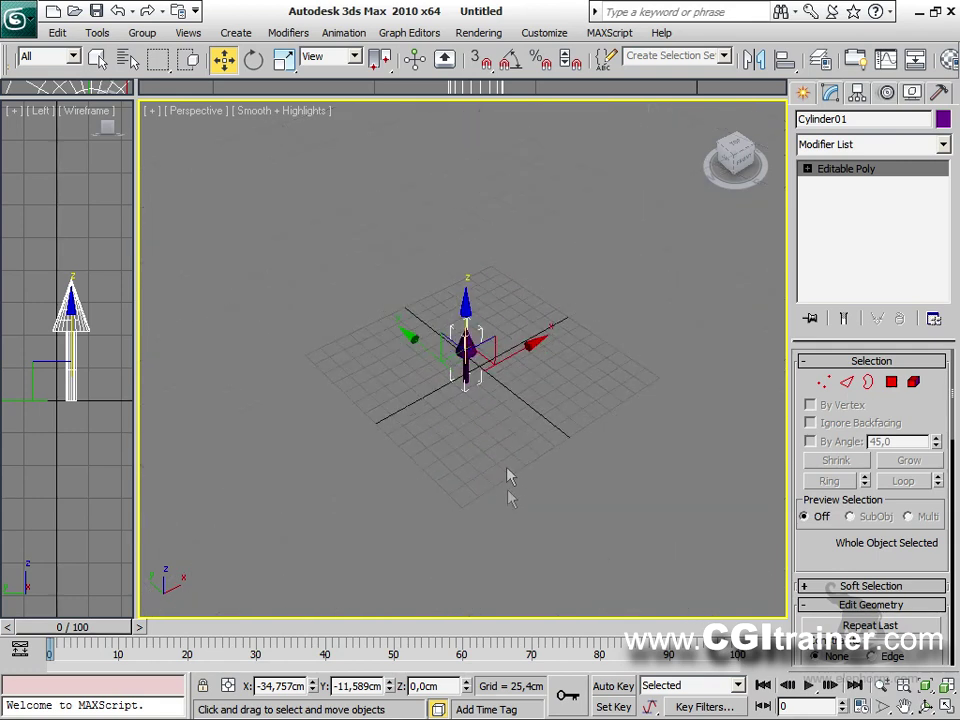
left_click(803, 93)
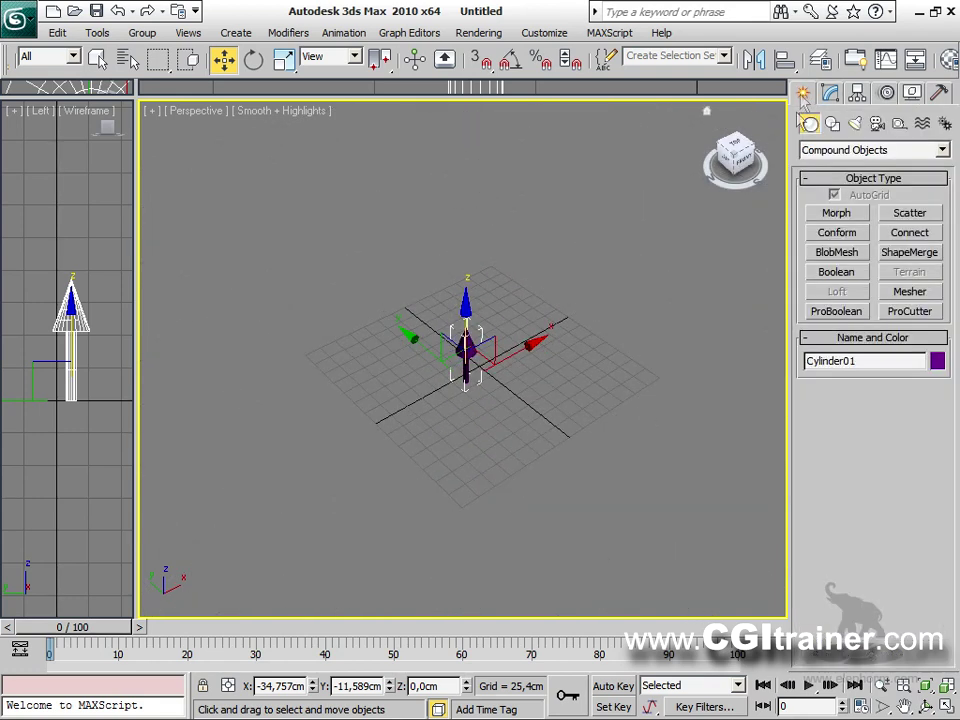
left_click(812, 152)
Create a large plane around the arrow with 30 length segments.
left_click(832, 162)
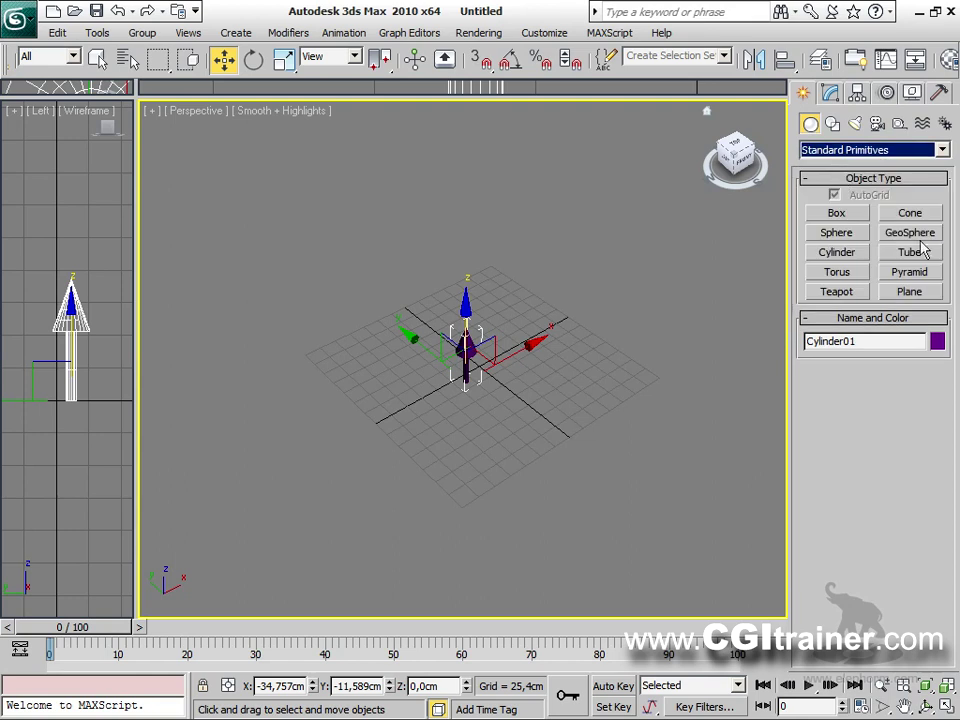
left_click(930, 294)
left_click_drag(272, 375, 679, 374)
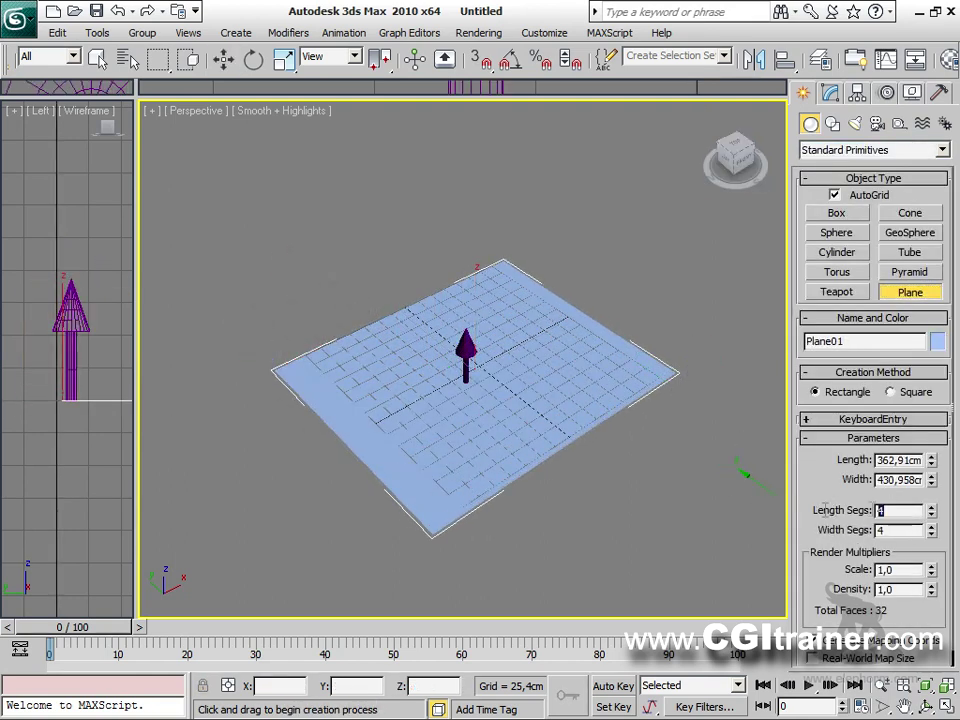
type("30")
key("Tab")
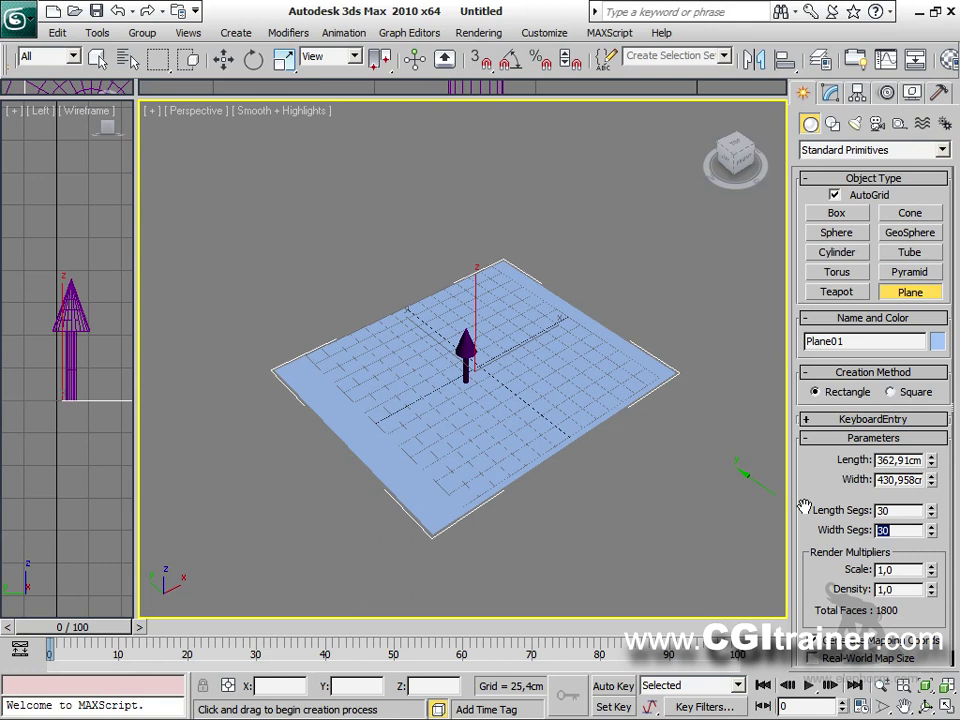
key("w")
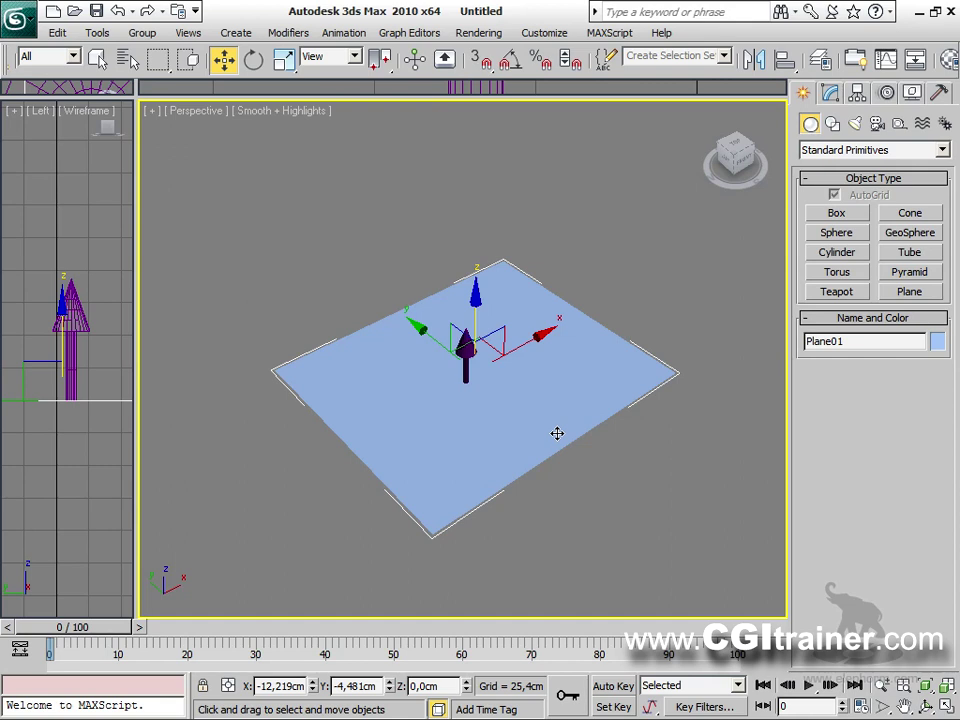
Convert the plane to an Editable Poly.
right_click(548, 371)
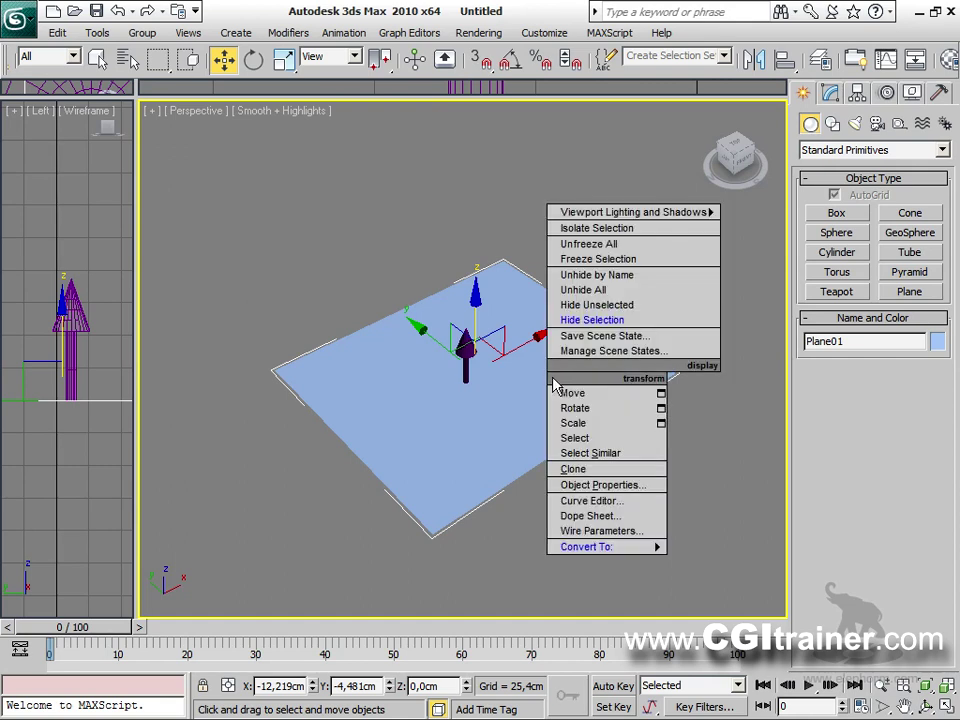
mouse_move(587, 549)
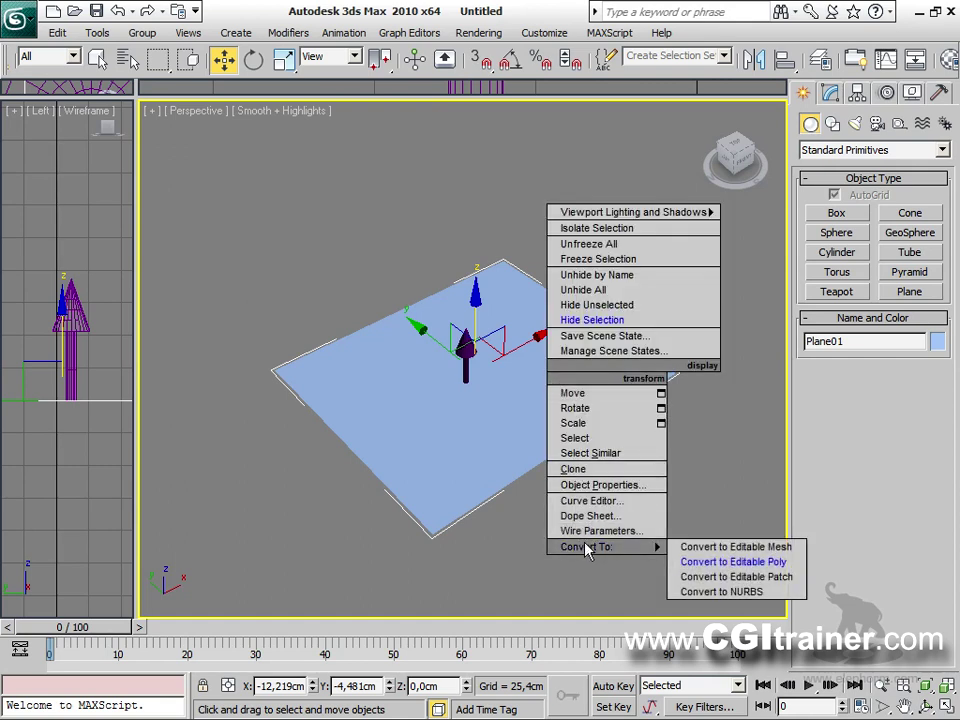
left_click(733, 562)
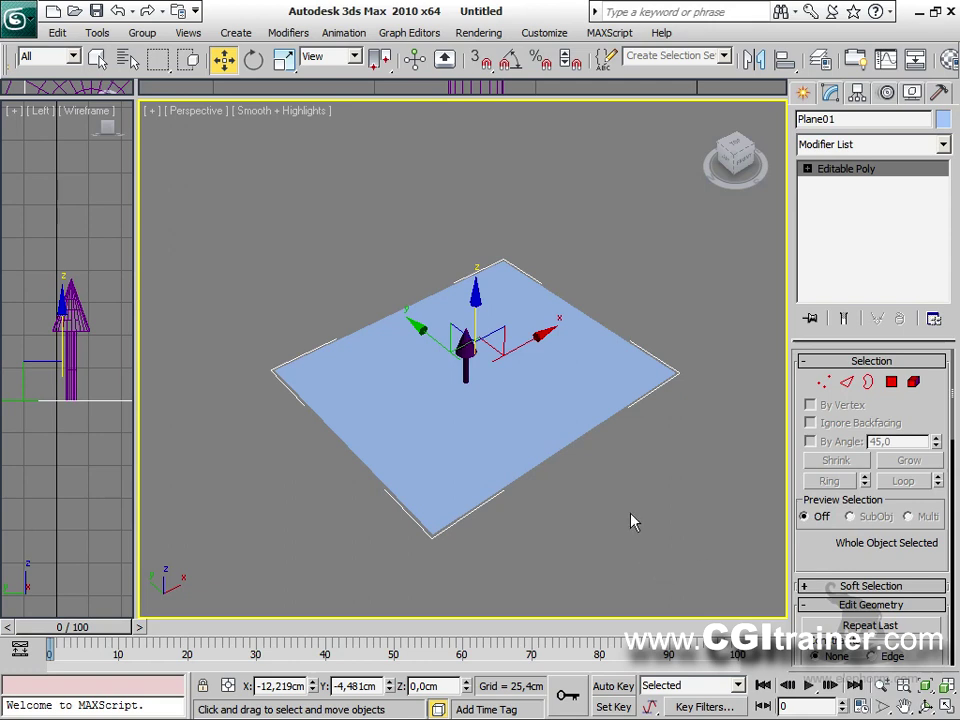
Move the arrow along X onto the plane and colour it green.
middle_click_drag(632, 521, 486, 516)
left_click(322, 370)
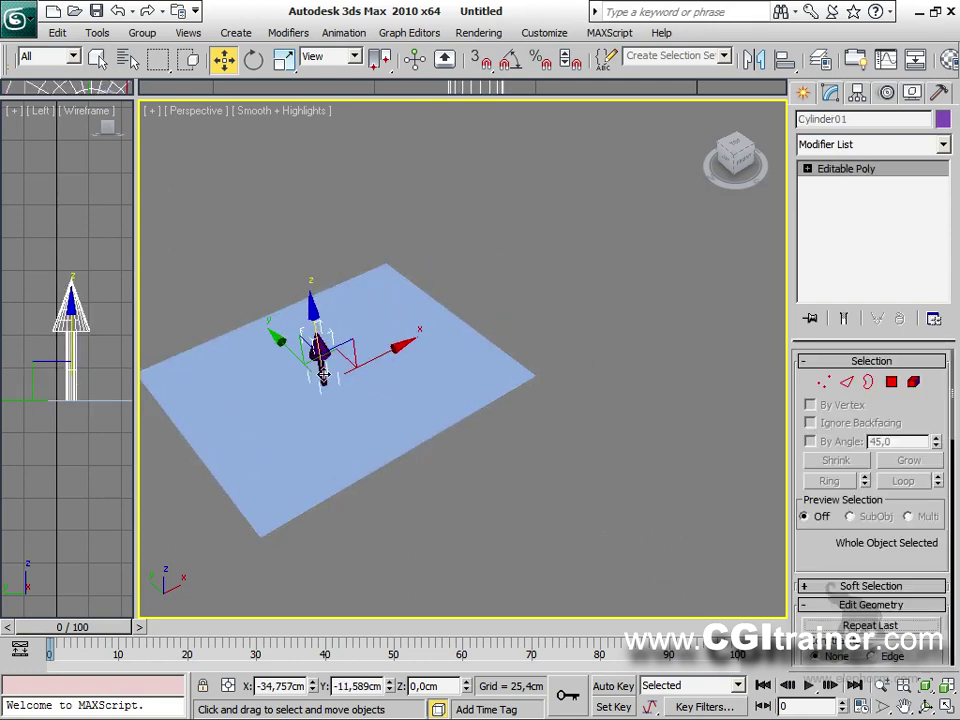
left_click_drag(388, 349, 474, 325)
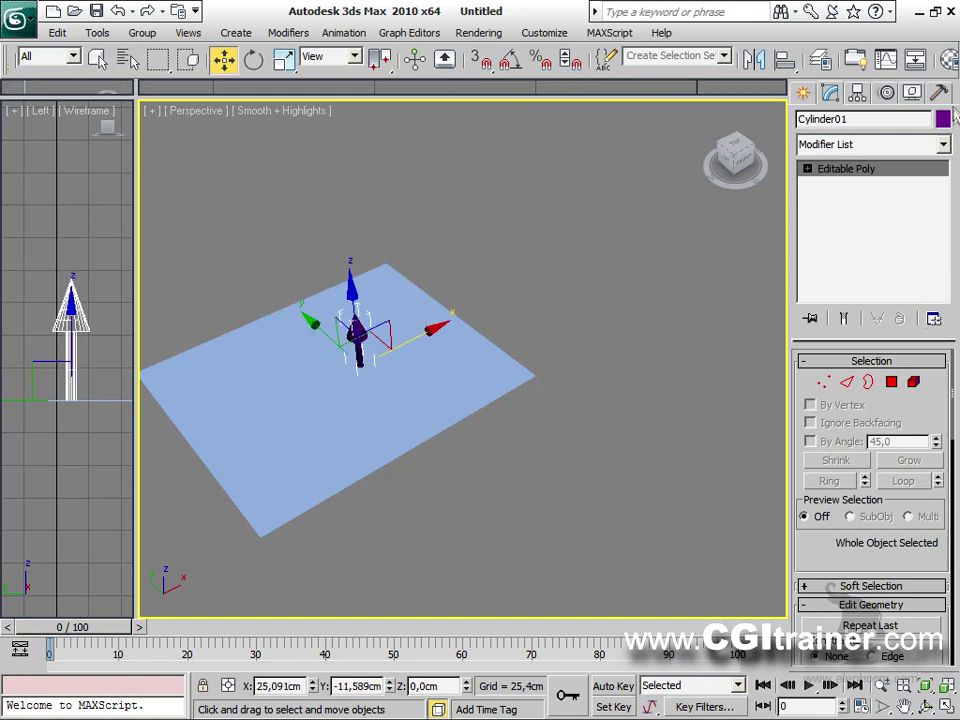
left_click(942, 119)
left_click(443, 337)
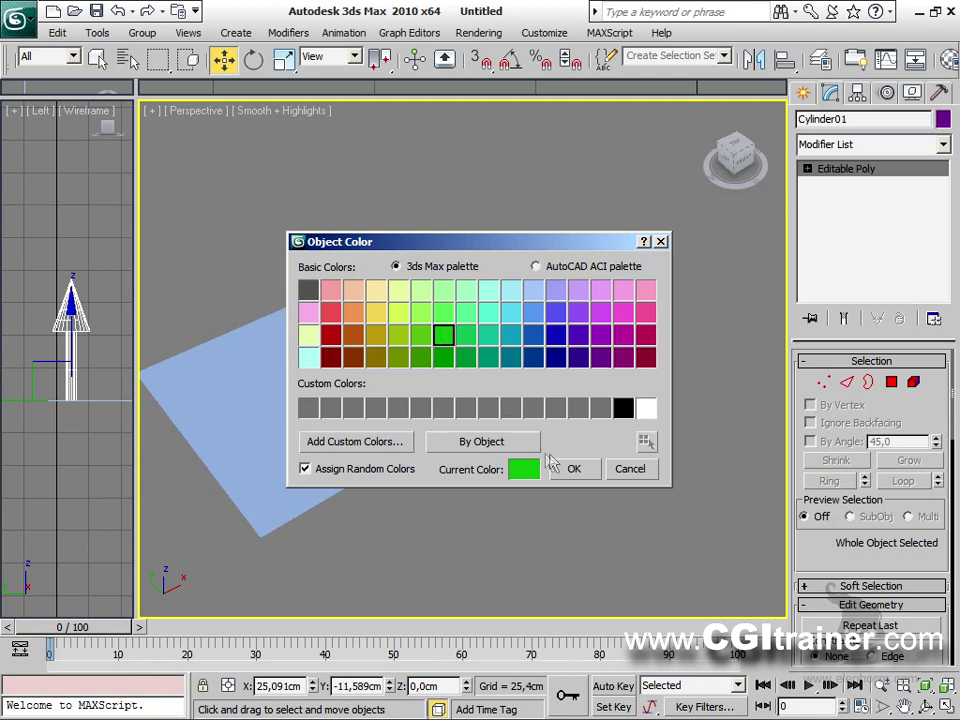
left_click(572, 469)
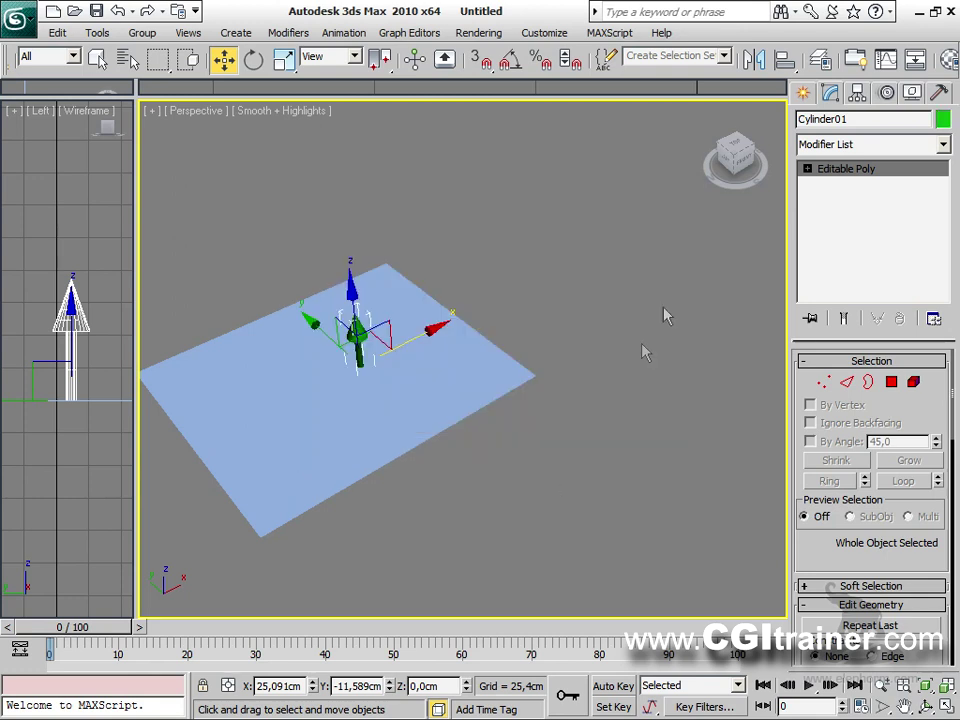
Start a Scatter compound object from the arrow.
left_click(801, 93)
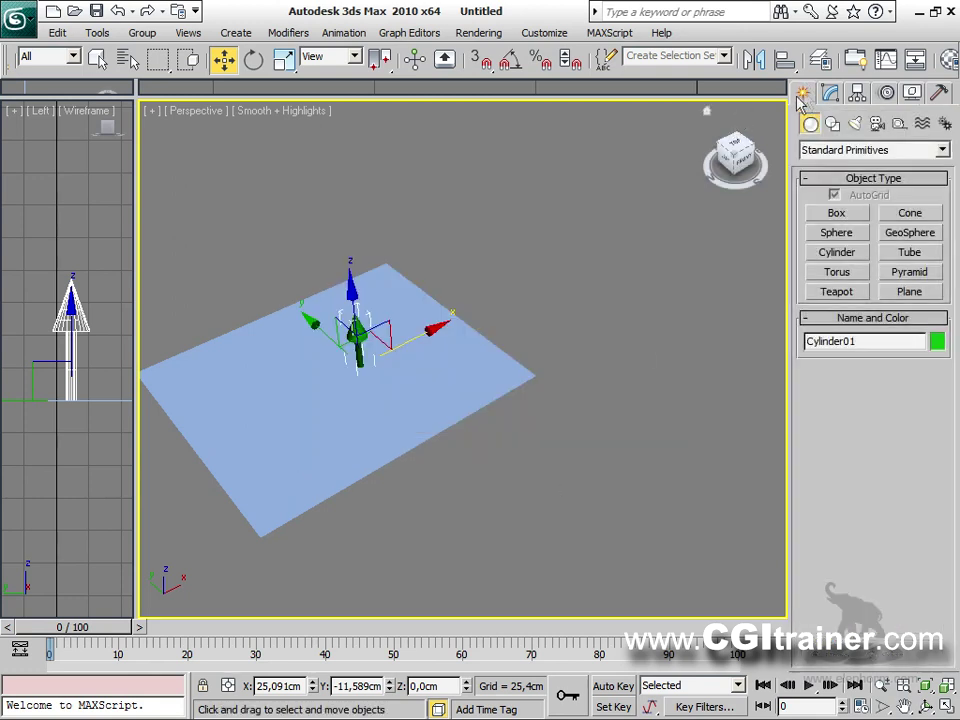
left_click(801, 149)
left_click(830, 191)
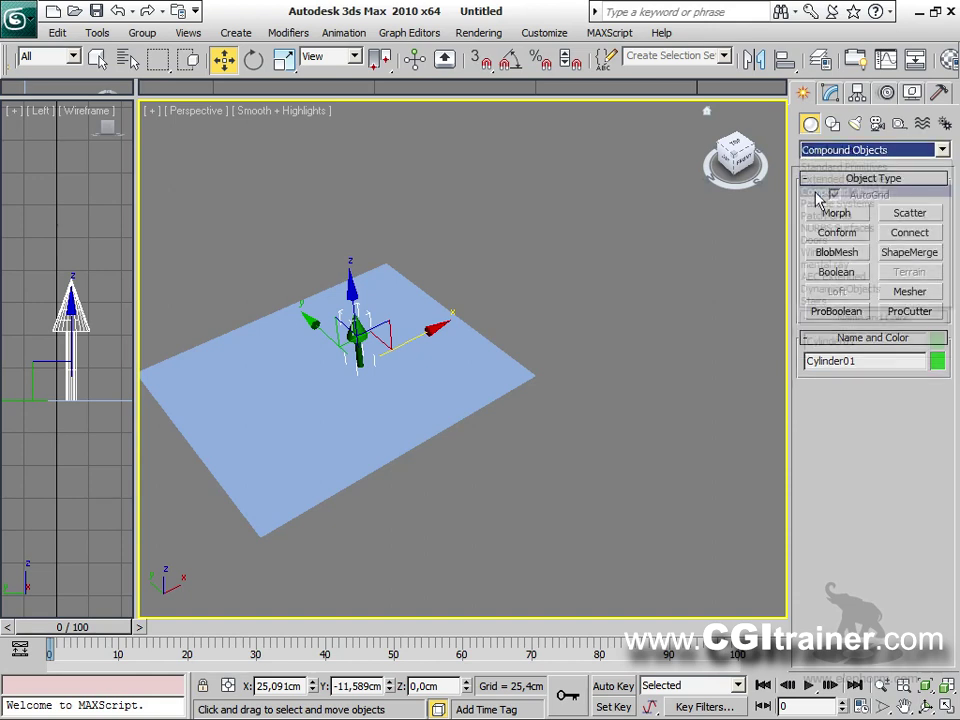
left_click(924, 214)
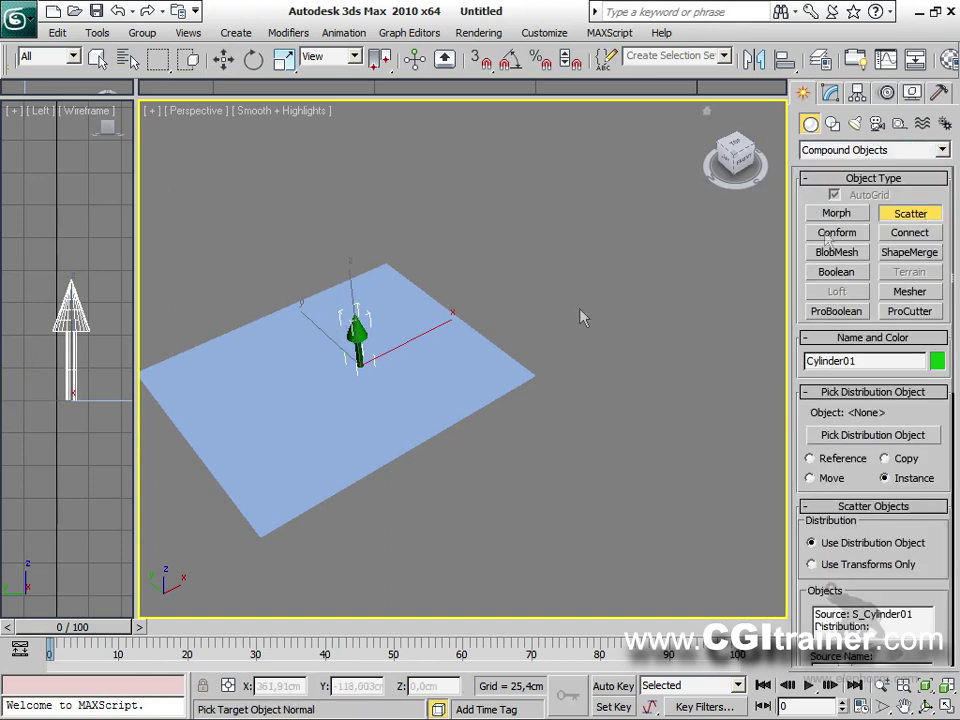
Scatter 37 arrow duplicates over the plane and move the scatter aside to X 543,102cm.
left_click(864, 435)
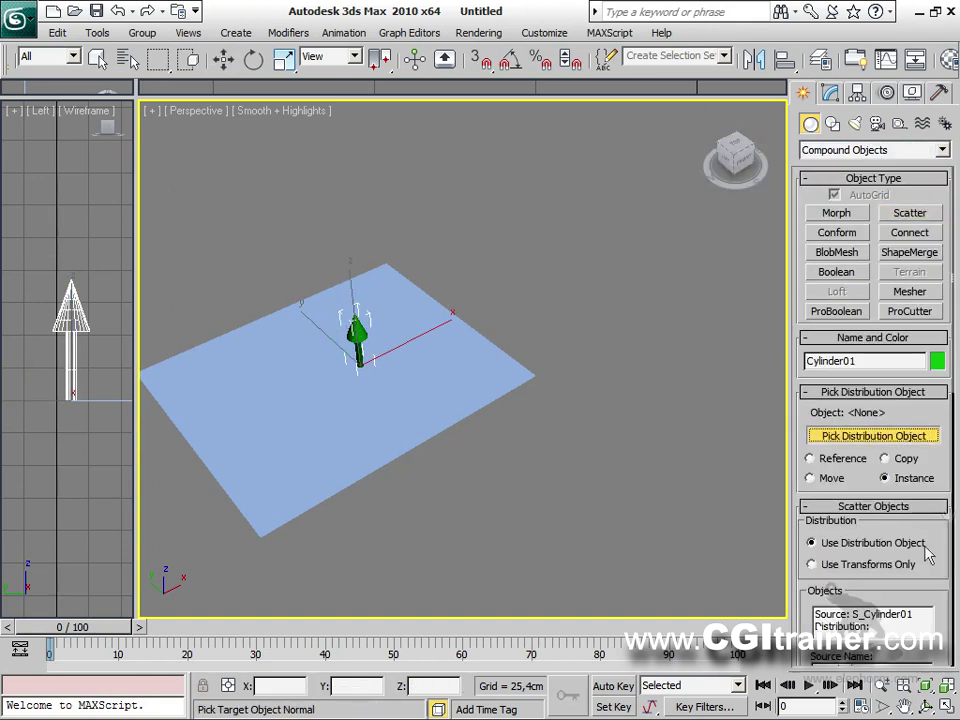
left_click(450, 405)
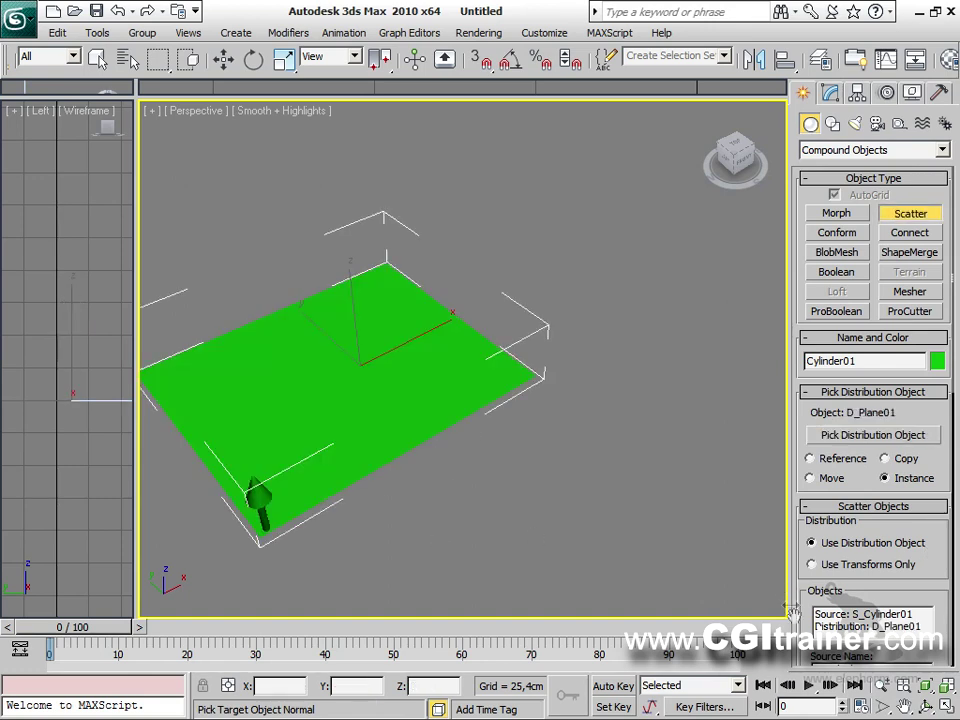
left_click_drag(800, 630, 797, 281)
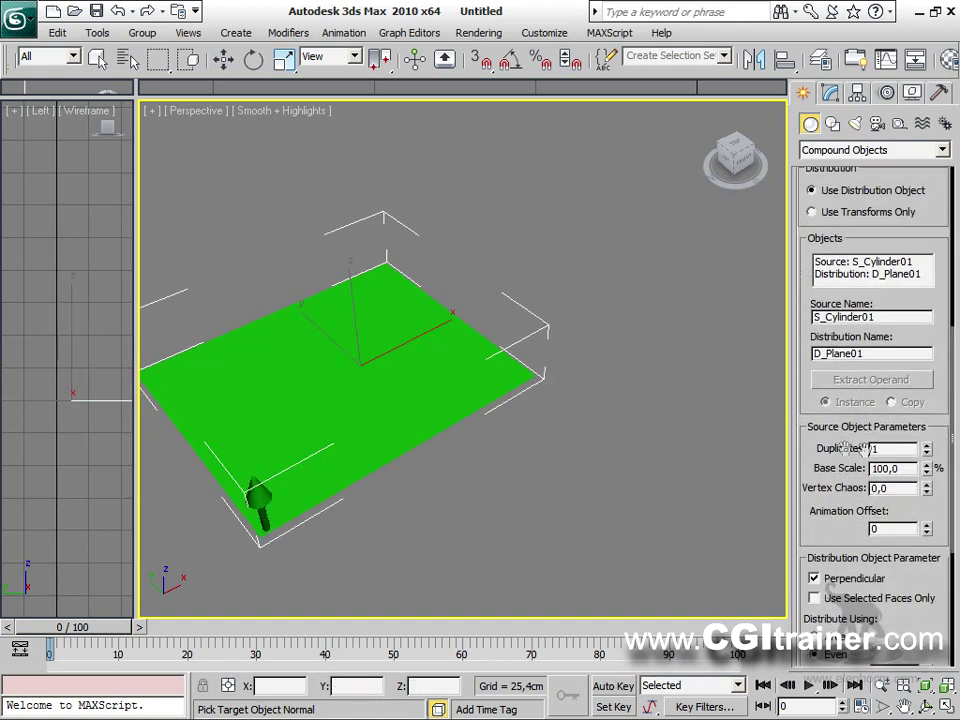
left_click_drag(926, 448, 924, 414)
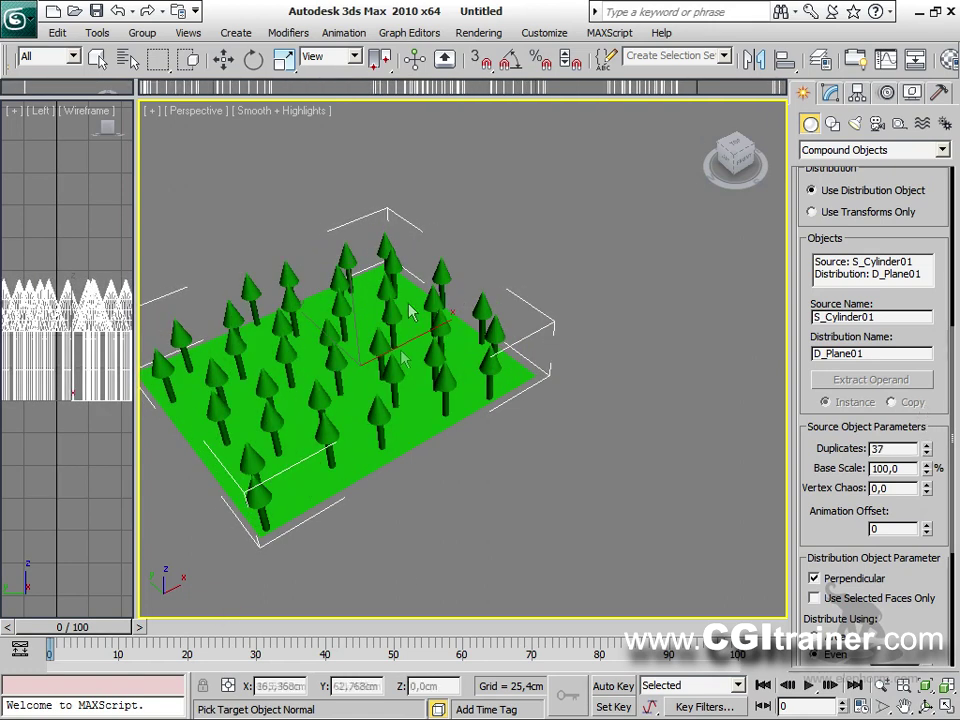
key("w")
left_click(340, 368)
left_click_drag(414, 343, 685, 233)
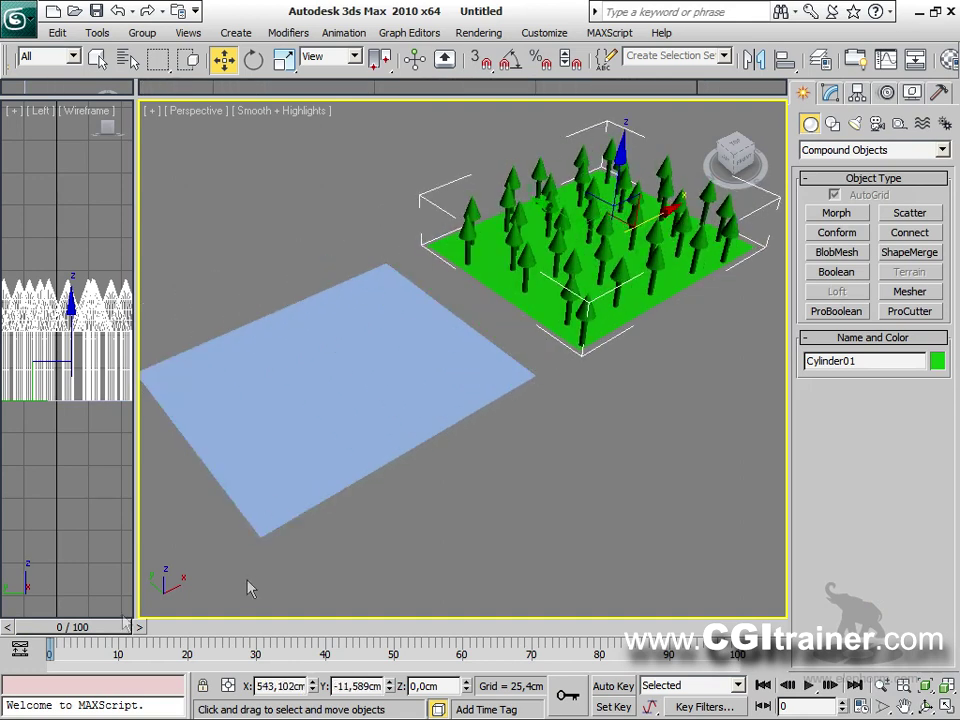
Turn on Use Selected Faces Only for the scatter.
middle_click_drag(447, 405, 429, 431)
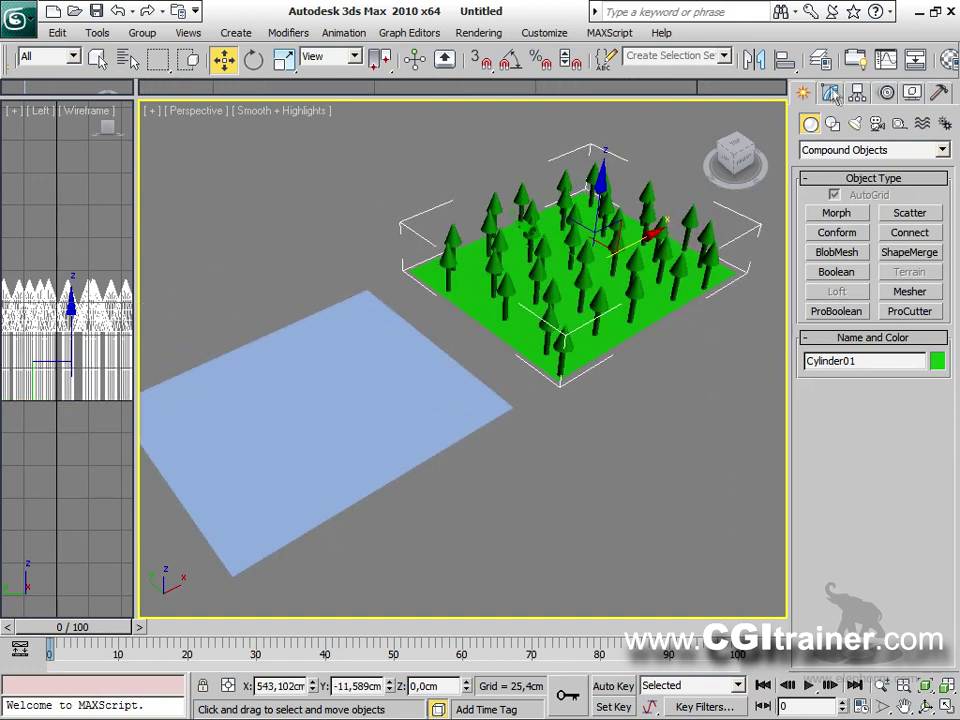
left_click(830, 92)
left_click_drag(799, 615, 803, 330)
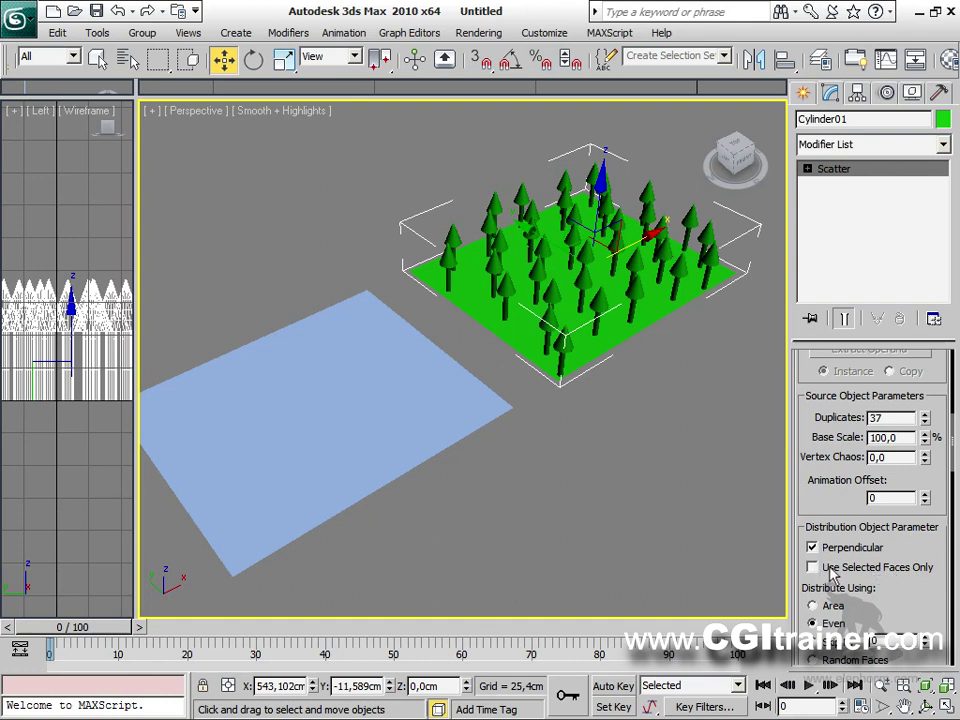
left_click(812, 567)
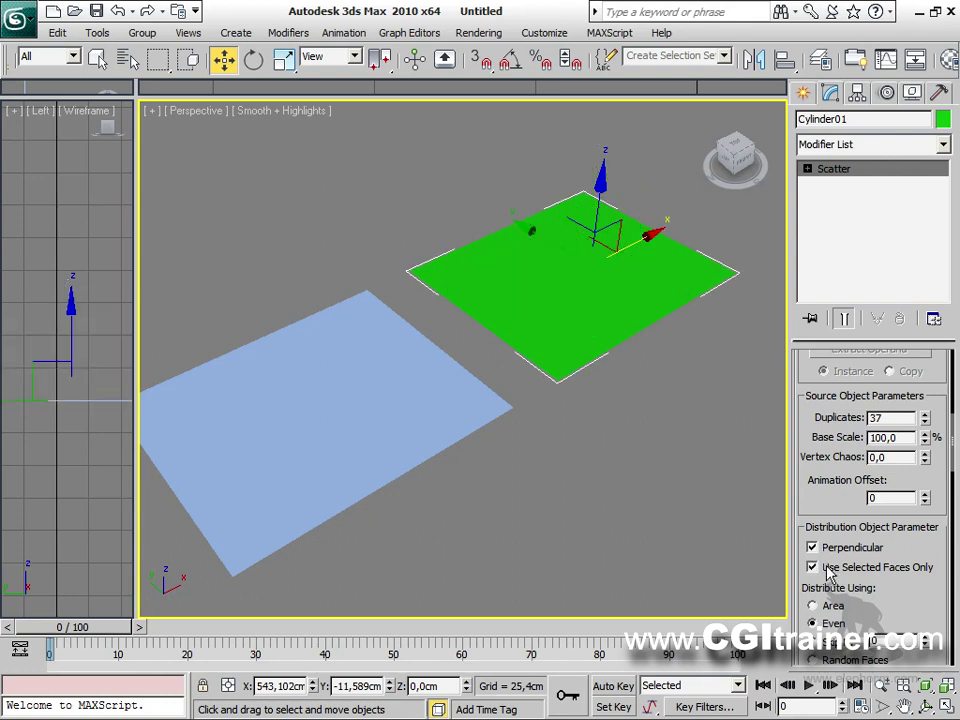
Paint-select a curved band of polygons on Plane01, then reselect the scatter object.
left_click(408, 438)
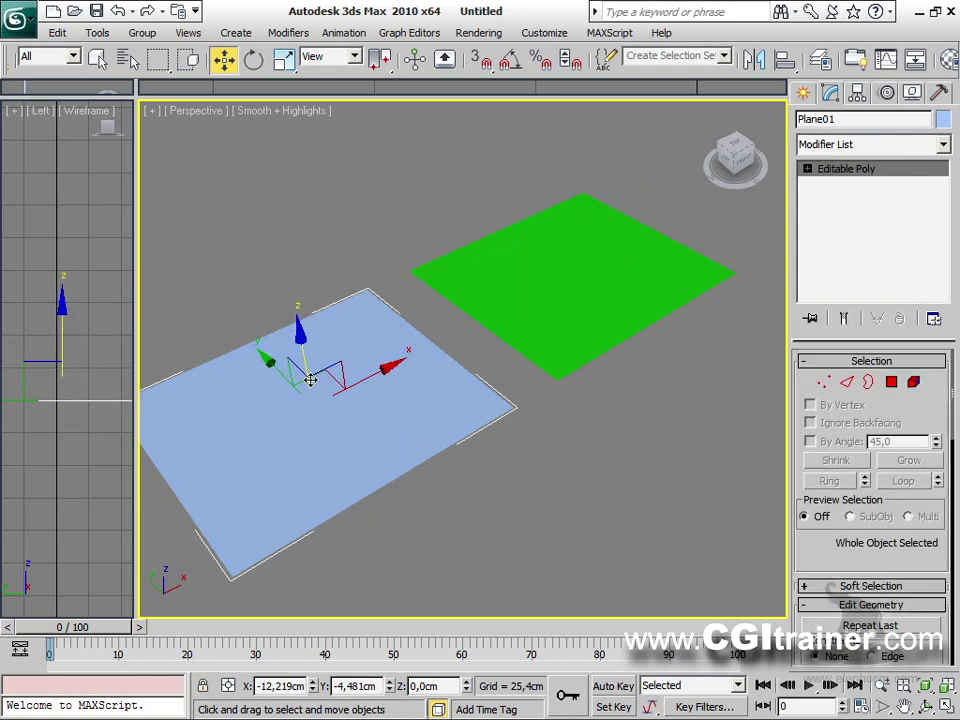
left_click(891, 382)
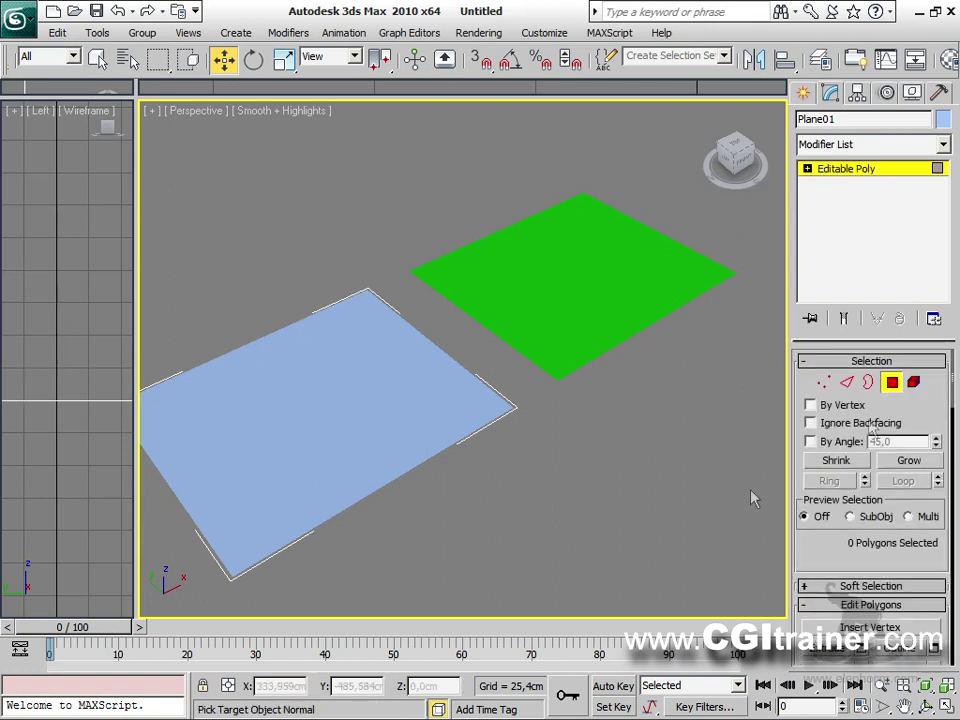
left_click(333, 327)
left_click_drag(372, 229, 300, 358)
left_click_drag(441, 358, 333, 474, "ctrl")
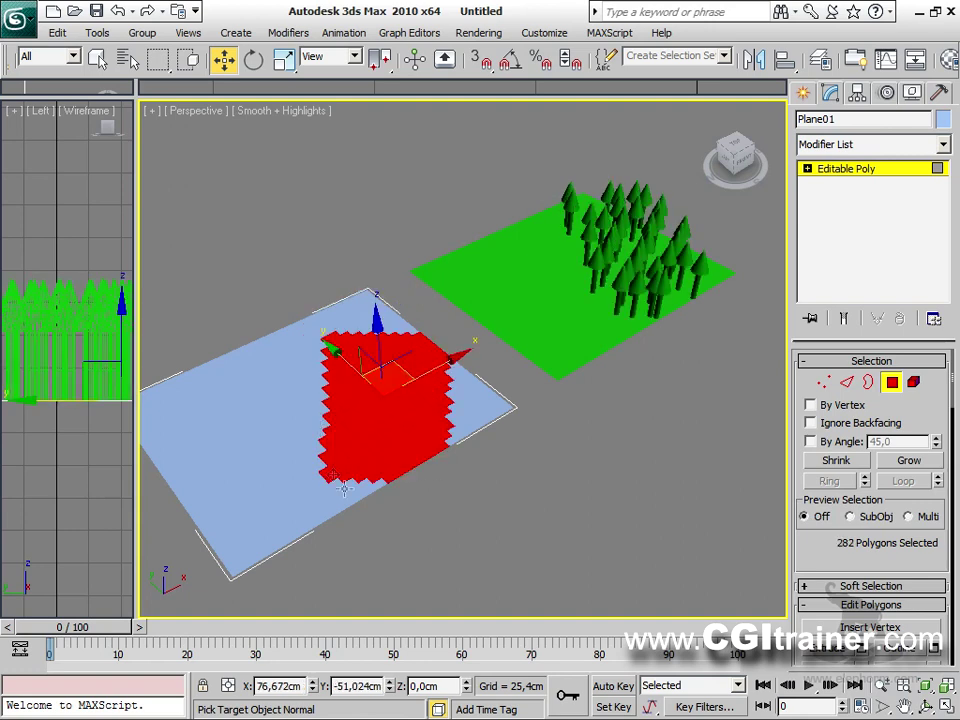
left_click_drag(416, 537, 257, 359, "ctrl")
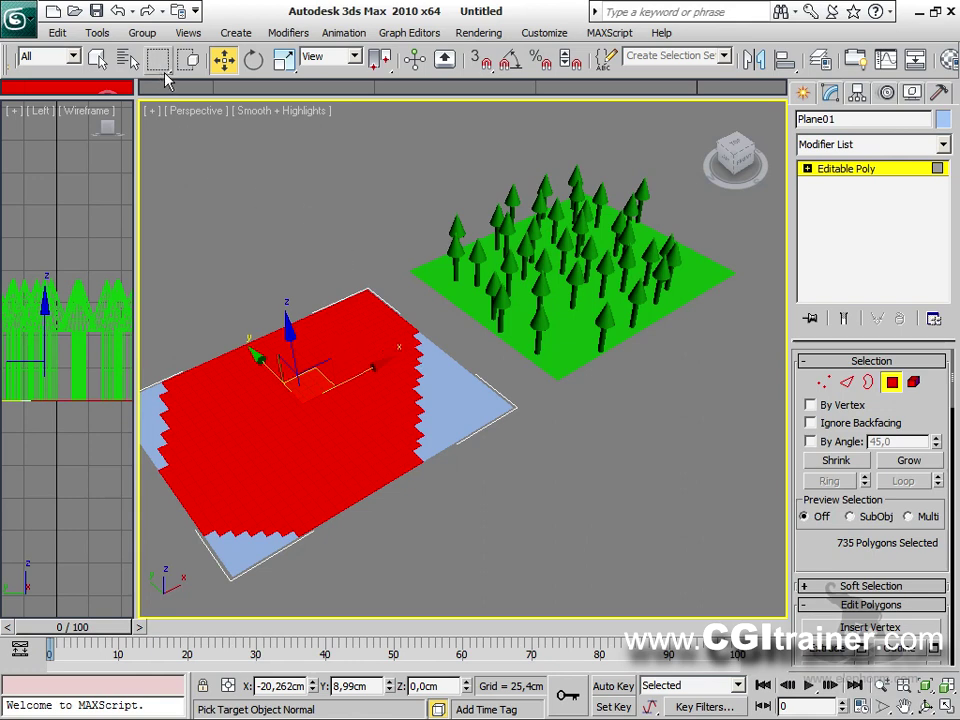
mouse_move(154, 62)
left_mouse_down()
mouse_move(156, 227)
mouse_move(165, 210)
left_mouse_up()
mouse_move(205, 366)
left_mouse_down()
mouse_move(349, 364)
mouse_move(396, 396)
mouse_move(388, 474)
mouse_move(336, 514)
mouse_move(313, 497)
mouse_move(280, 493)
left_mouse_up()
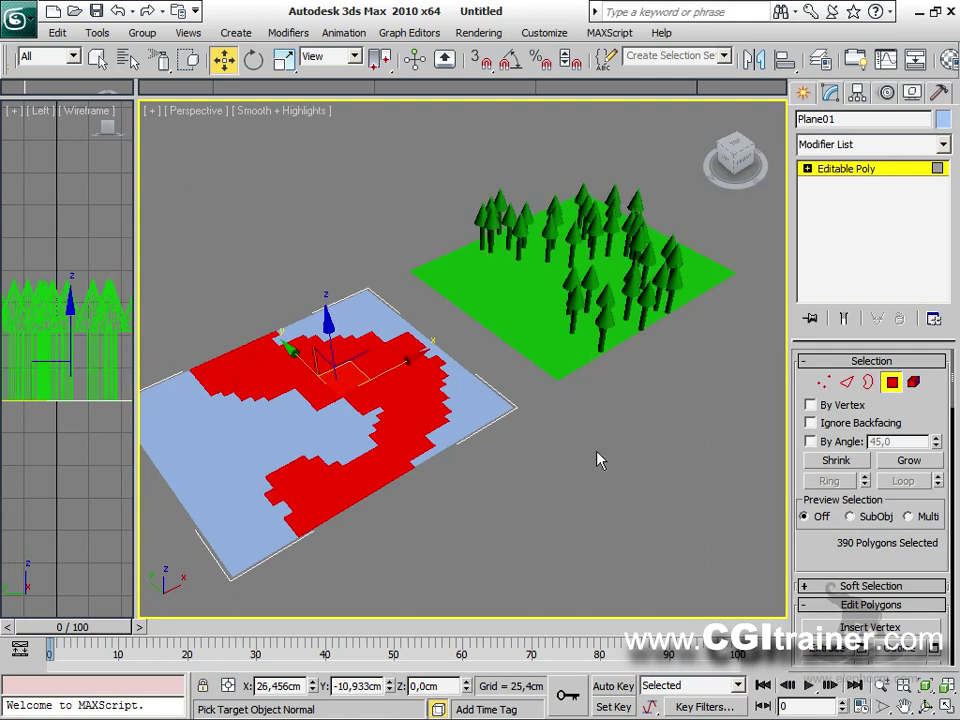
left_click(893, 383)
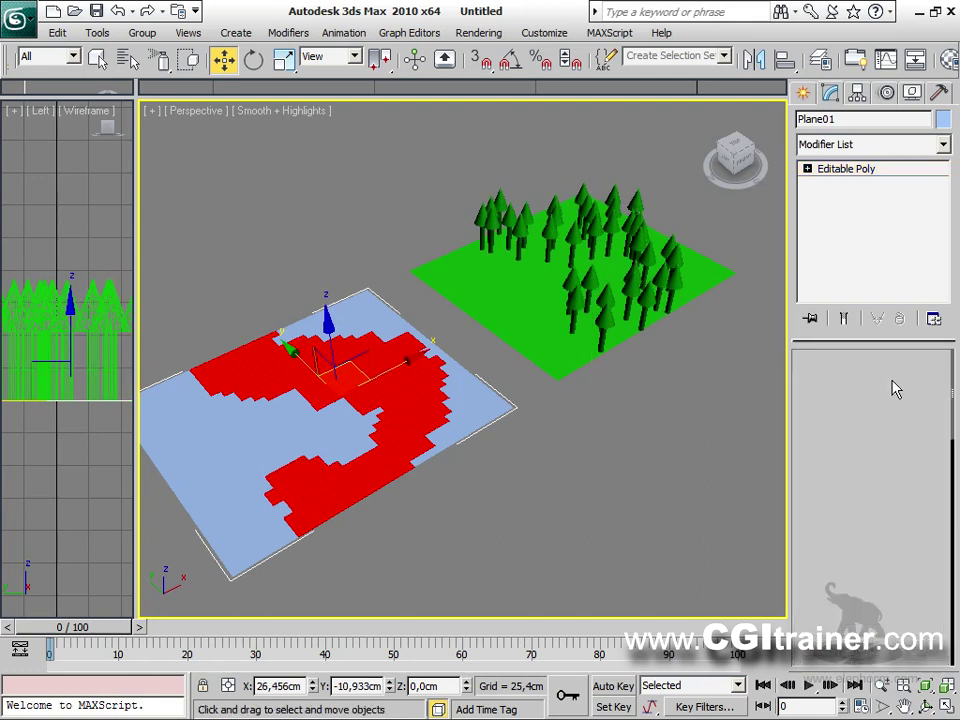
left_click(709, 272)
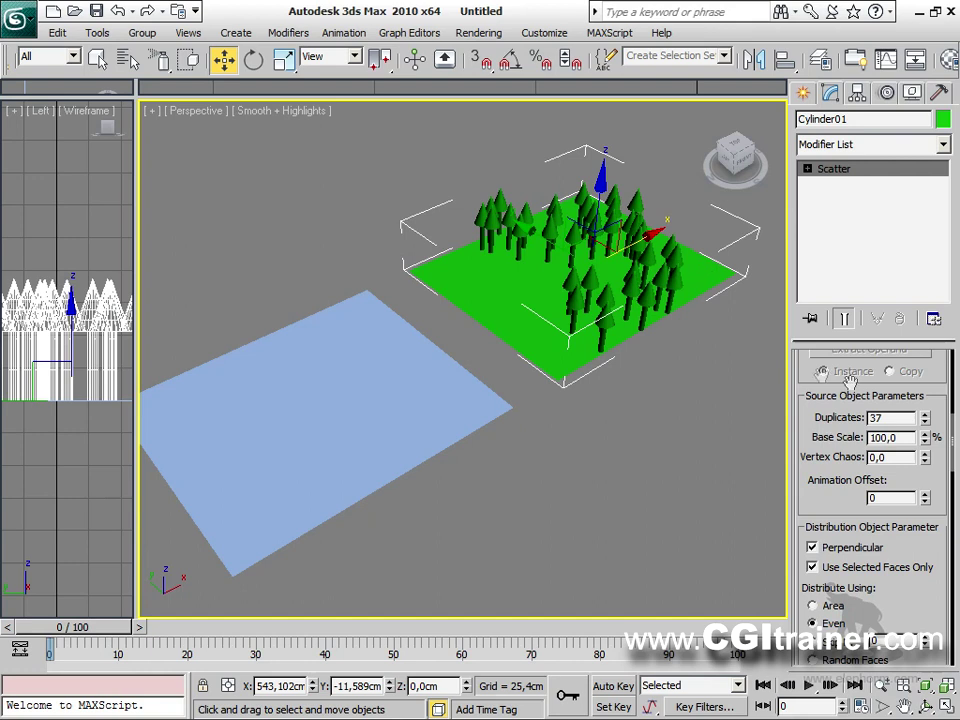
Raise Duplicates to 121 and set Base Scale to 41,2%, then deselect and orbit.
left_click_drag(923, 424, 929, 334)
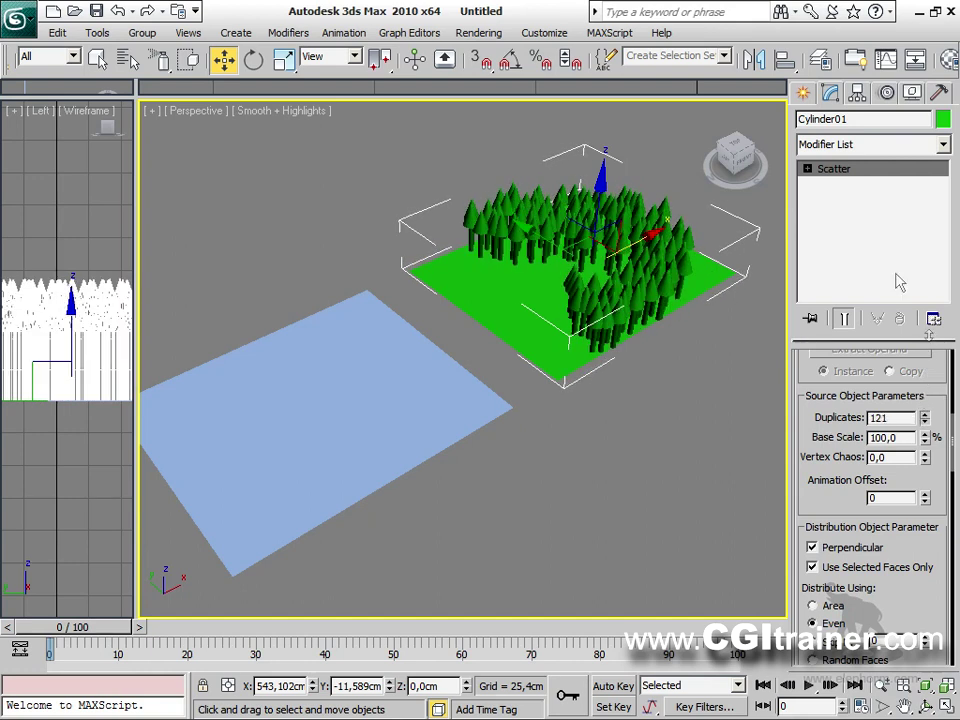
left_click_drag(930, 445, 862, 208)
left_click(700, 380)
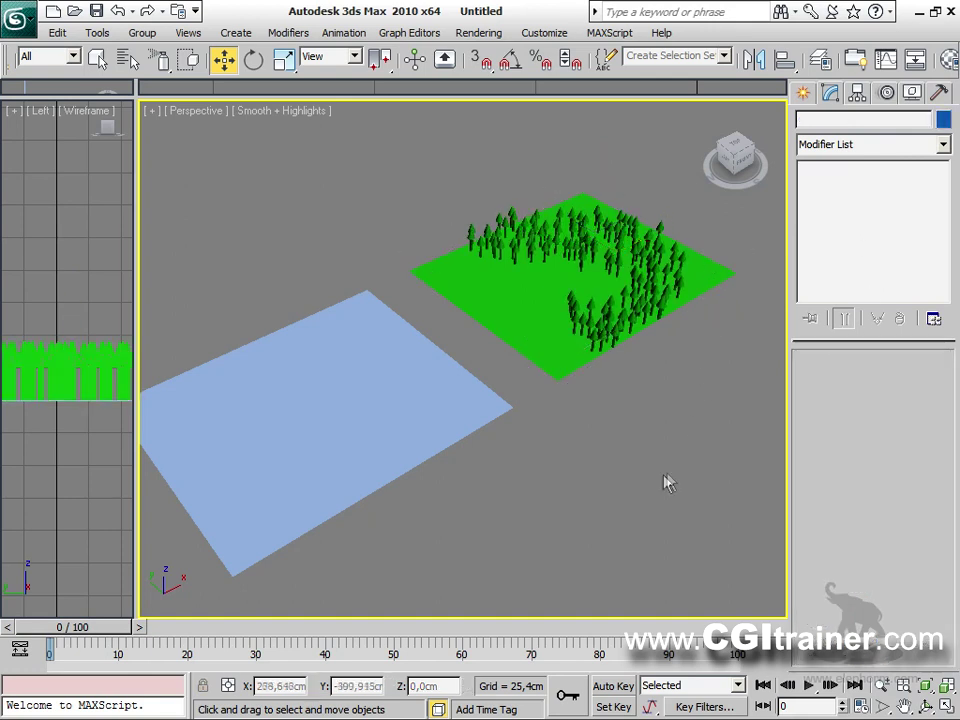
middle_click_drag(566, 476, 525, 450, "alt")
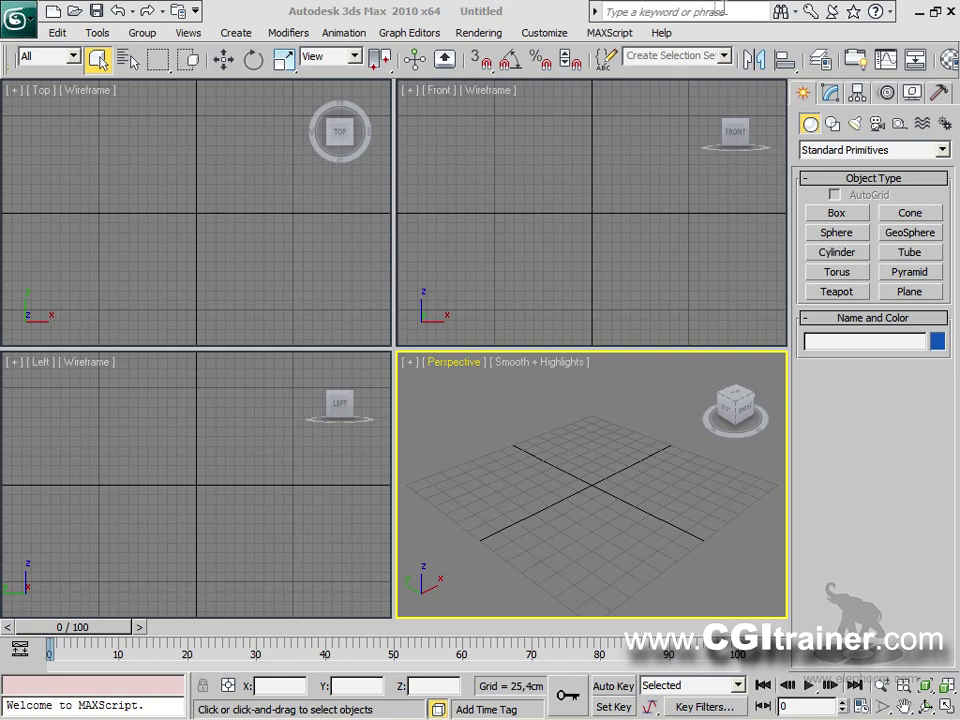
Draw a large box in the viewport.
left_click(836, 213)
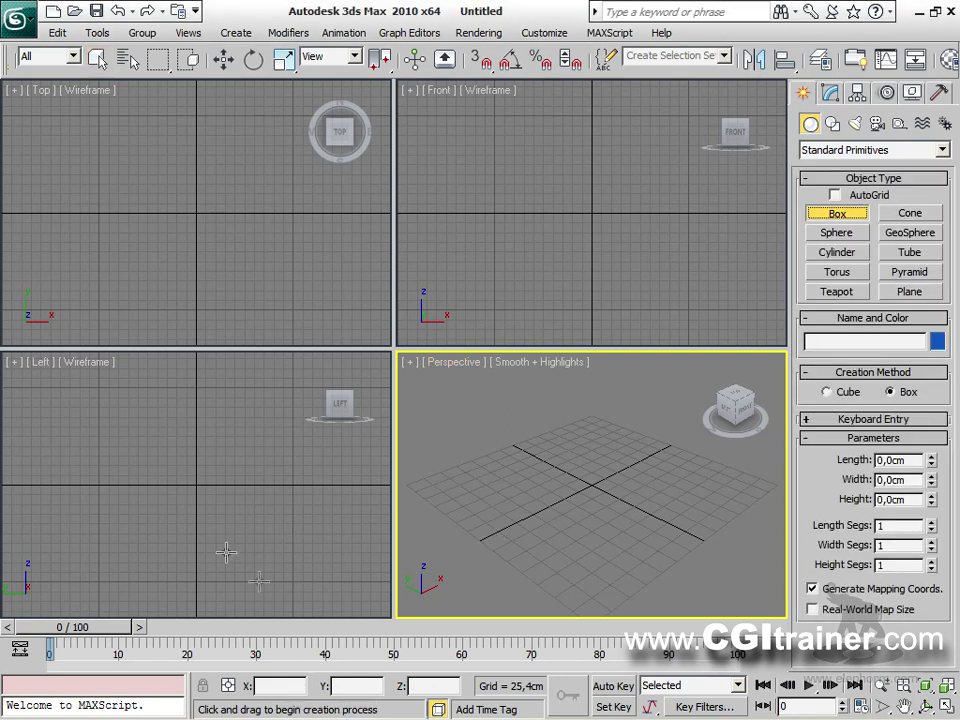
left_click_drag(437, 501, 692, 456)
left_click(671, 383)
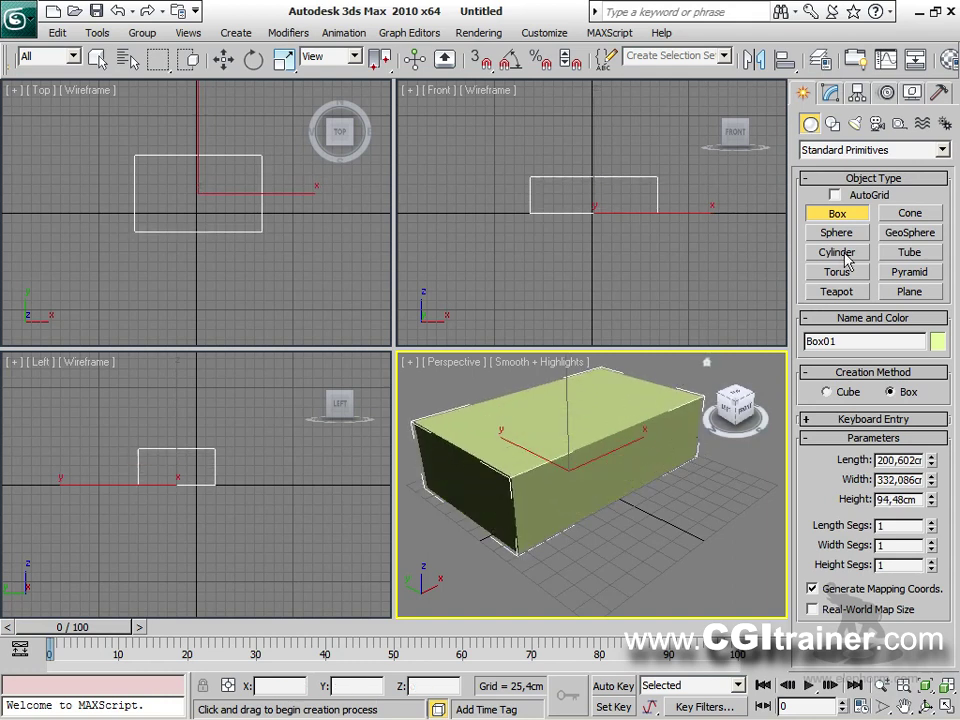
Add a 50,702cm-radius sphere beside the box, lowered to 10 segments, then list object categories.
left_click(838, 232)
left_click_drag(680, 527, 718, 500)
left_click_drag(926, 492, 926, 518)
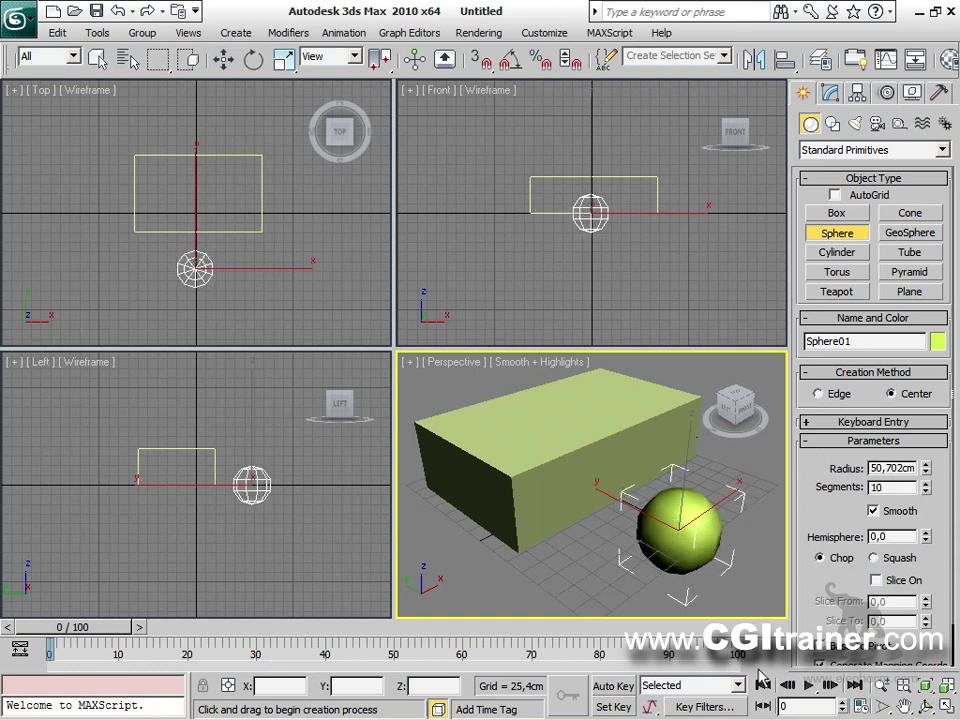
left_click(820, 152)
Make the sphere a Scatter compound object distributed over the box.
left_click(818, 190)
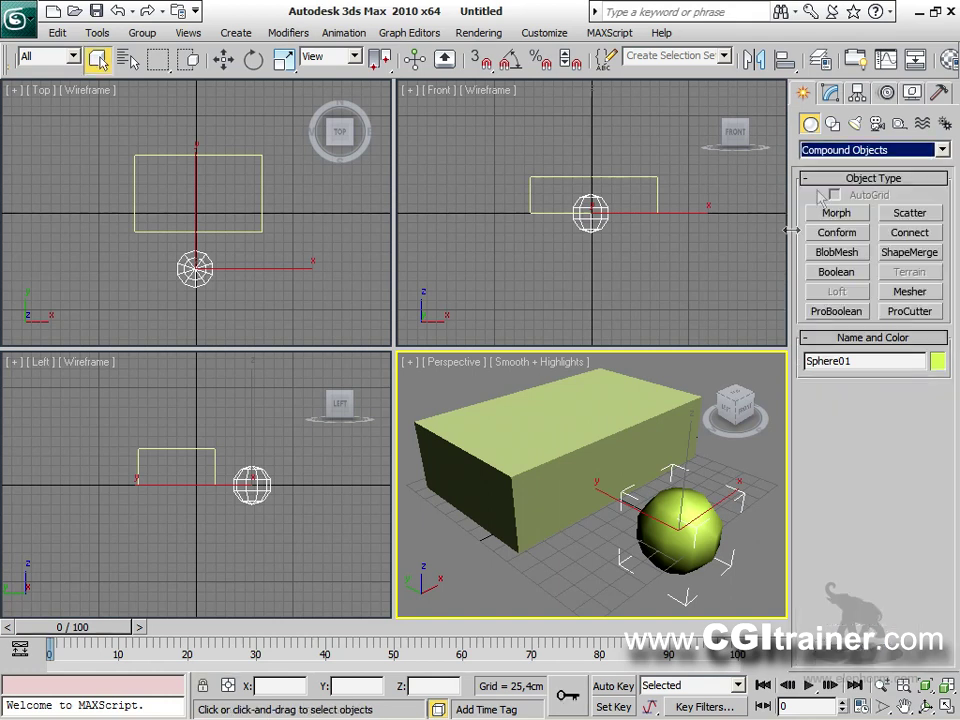
left_click(907, 214)
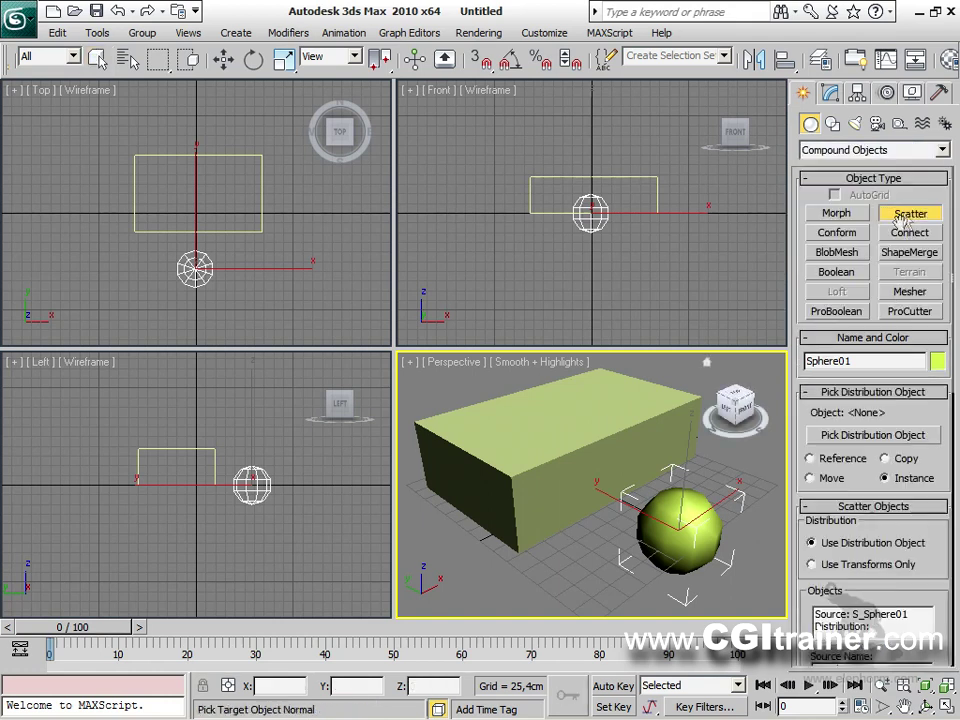
left_click(879, 441)
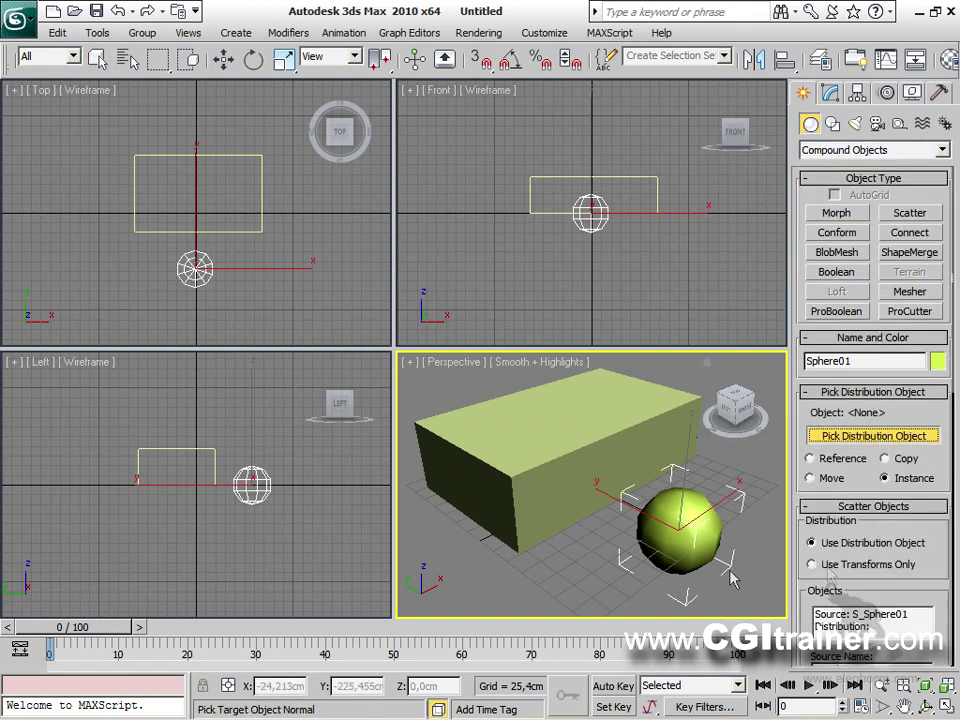
left_click(576, 447)
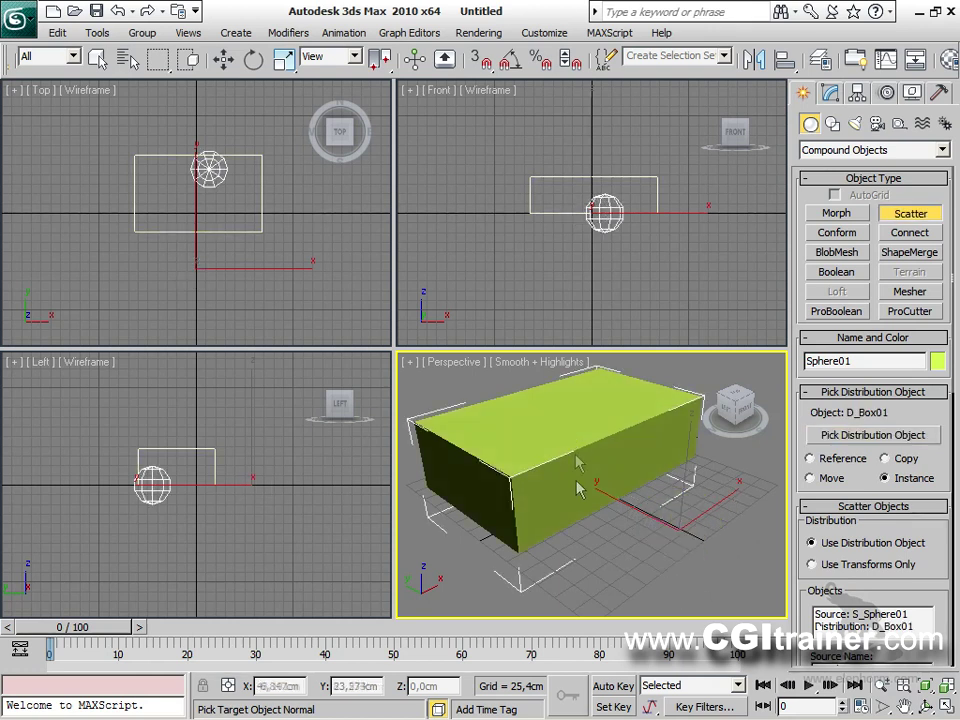
middle_click_drag(617, 459, 696, 414, "alt")
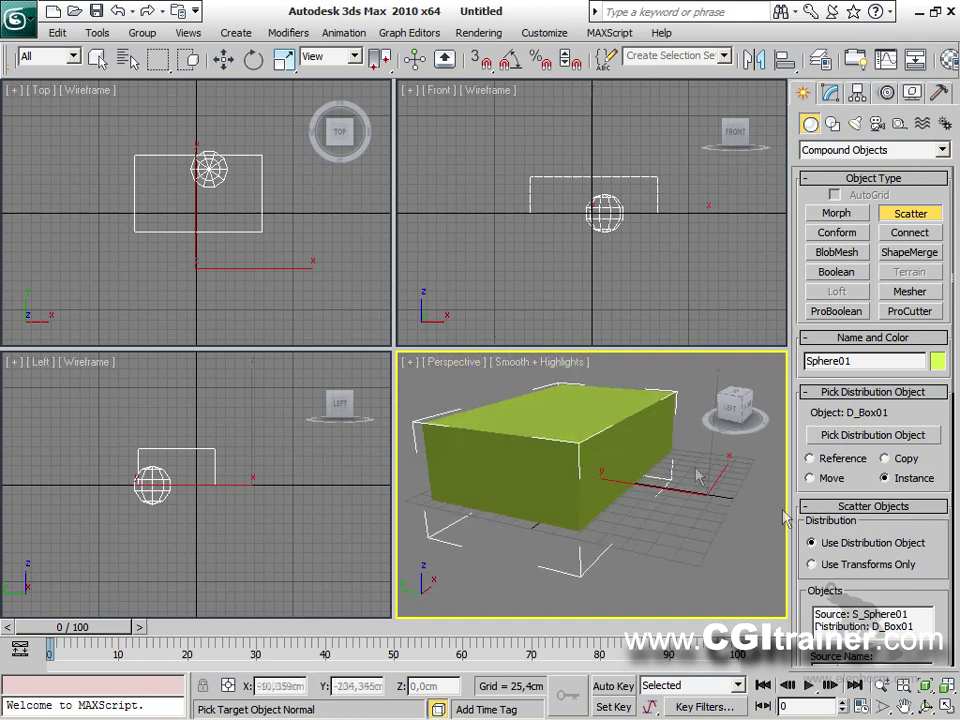
scroll(797, 583, "down", 2)
scroll(797, 583, "down", 5)
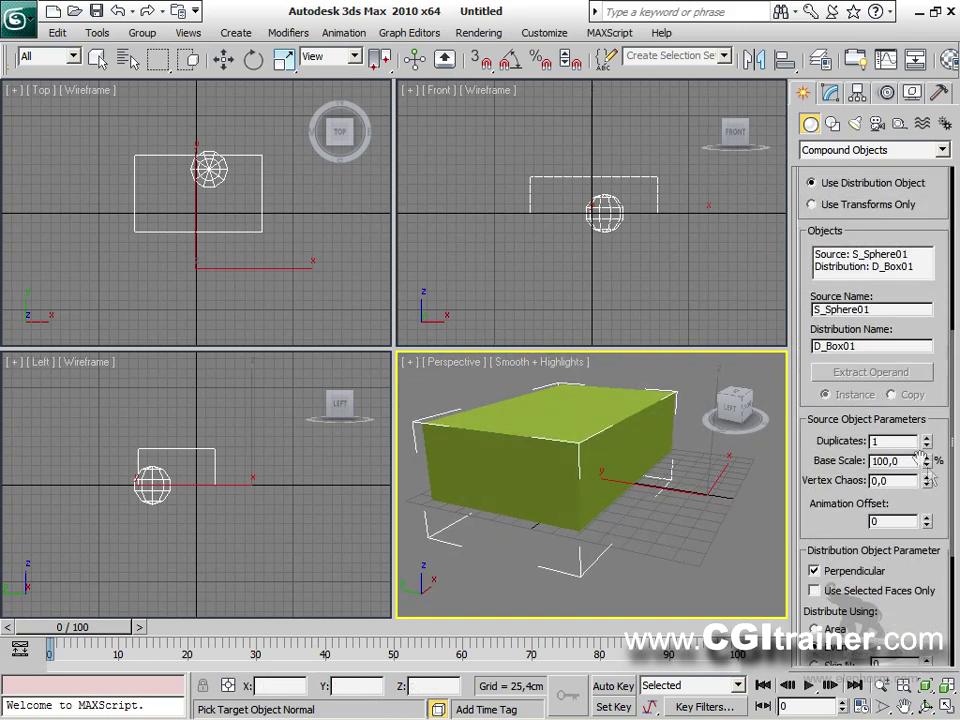
Set 15 duplicates with X/Y/Z scaling 47, 20,9 and 31,4%, and maximize Perspective.
mouse_move(926, 441)
left_mouse_down()
mouse_move(926, 414)
mouse_move(928, 457)
left_mouse_up()
left_click_drag(824, 527, 812, 130)
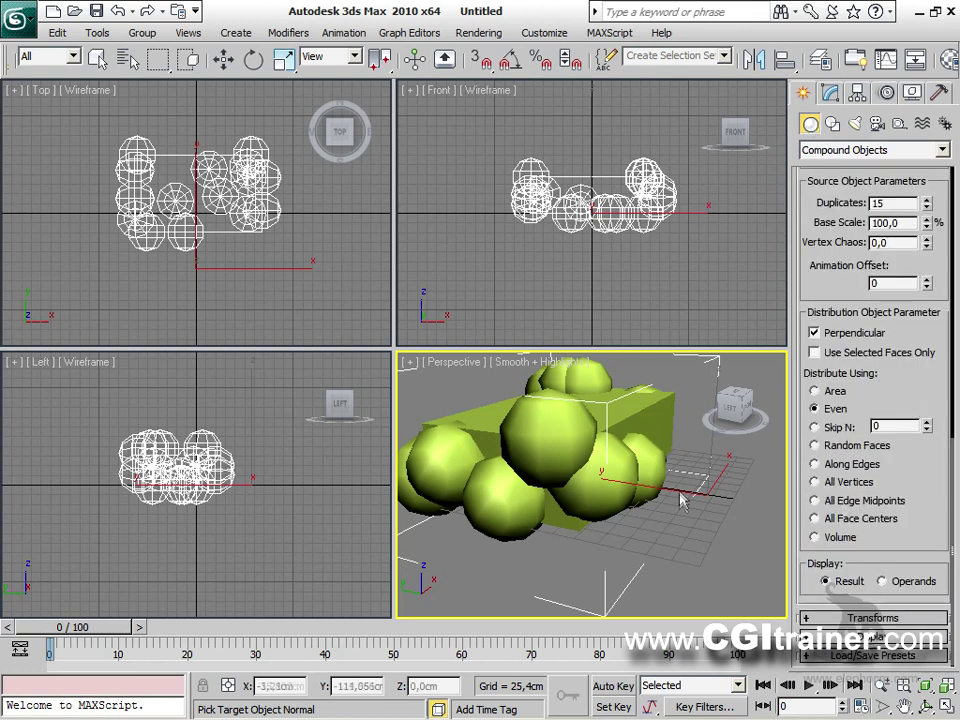
left_click(854, 618)
left_click_drag(914, 566, 933, 540)
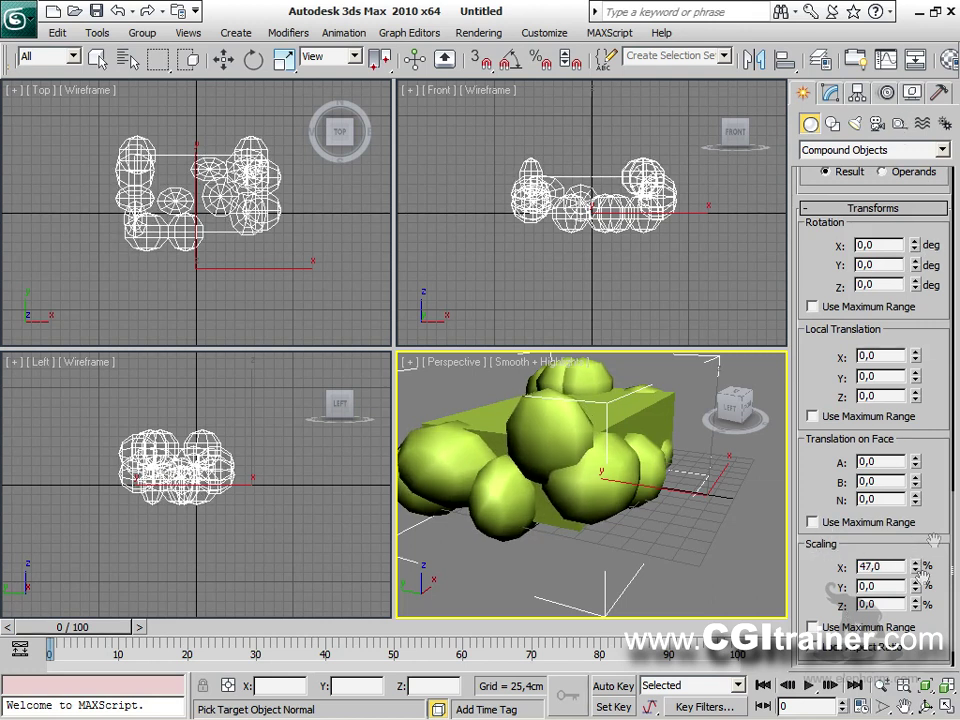
mouse_move(914, 586)
left_mouse_down()
mouse_move(913, 570)
mouse_move(908, 605)
mouse_move(916, 545)
mouse_move(916, 570)
left_mouse_up()
scroll(913, 609, "down", 1)
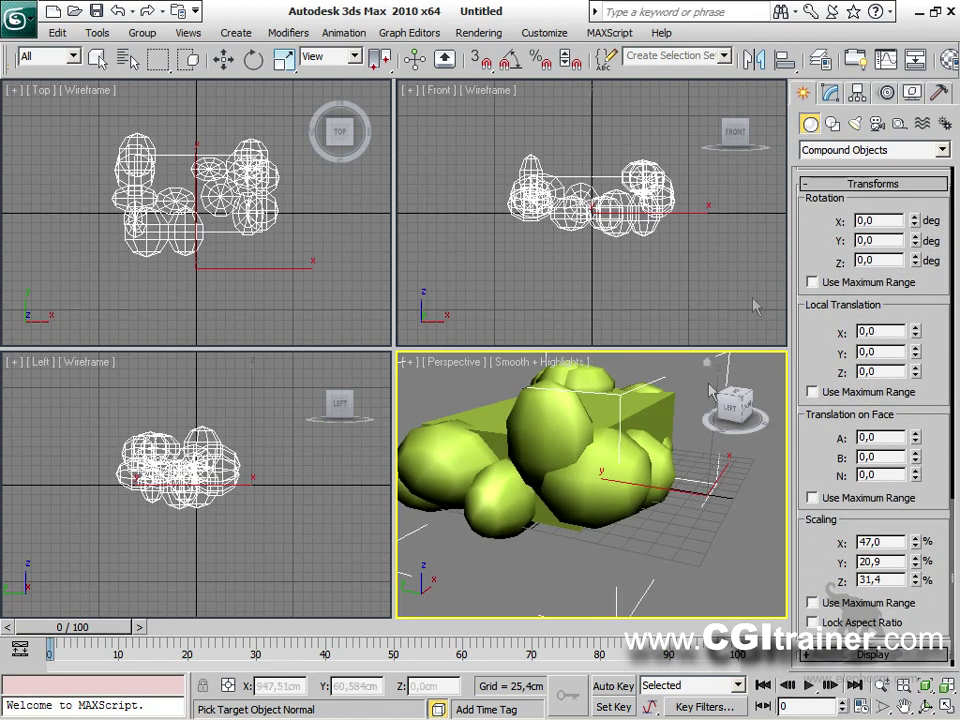
middle_click_drag(639, 489, 381, 346, "alt")
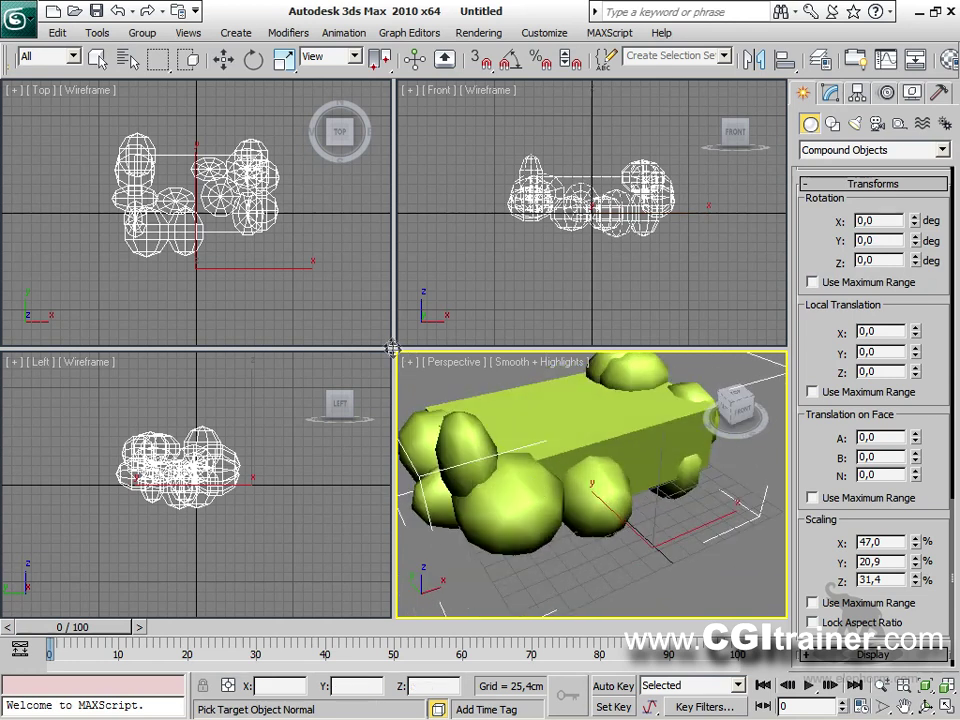
key("alt+w")
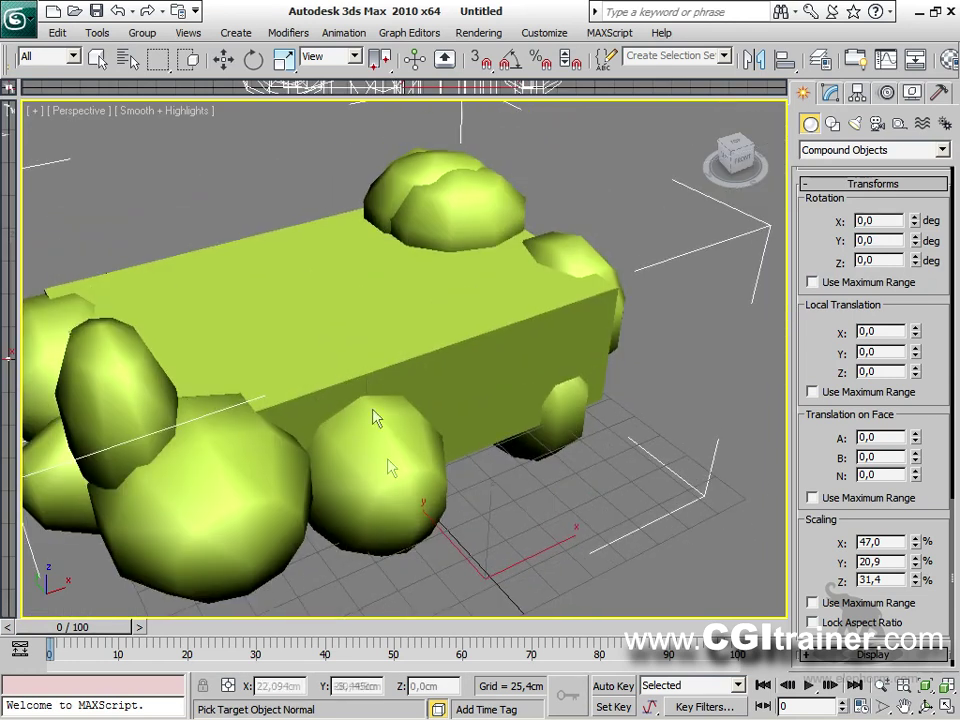
scroll(371, 388, "down", 8)
Move the scattered sphere cluster away from the box.
right_click(369, 386)
right_click(416, 380)
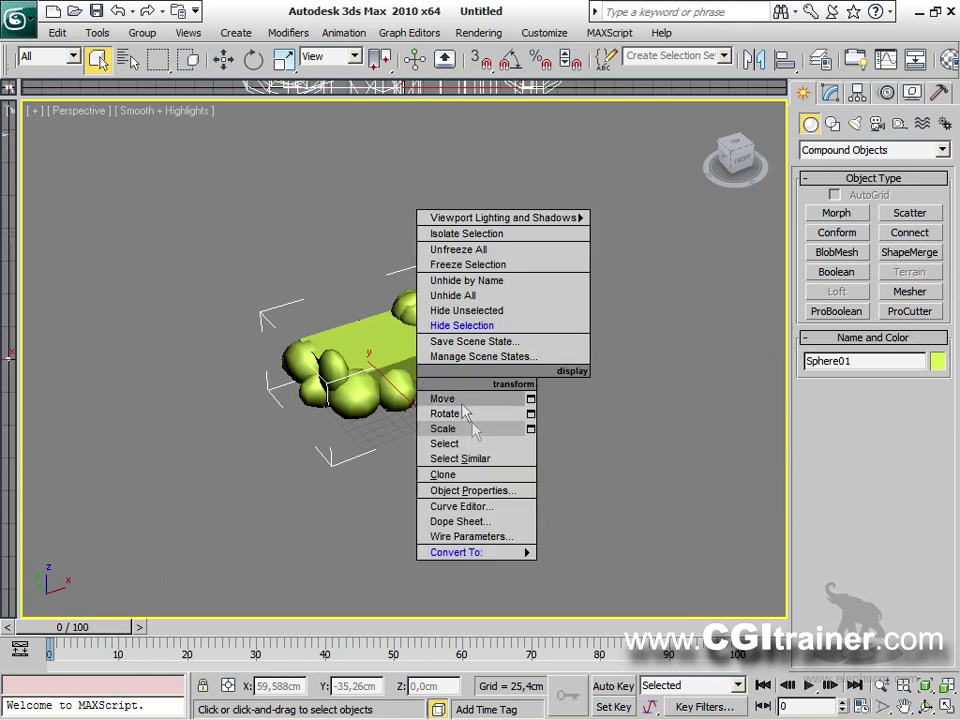
left_click(442, 398)
left_click_drag(489, 442, 715, 340)
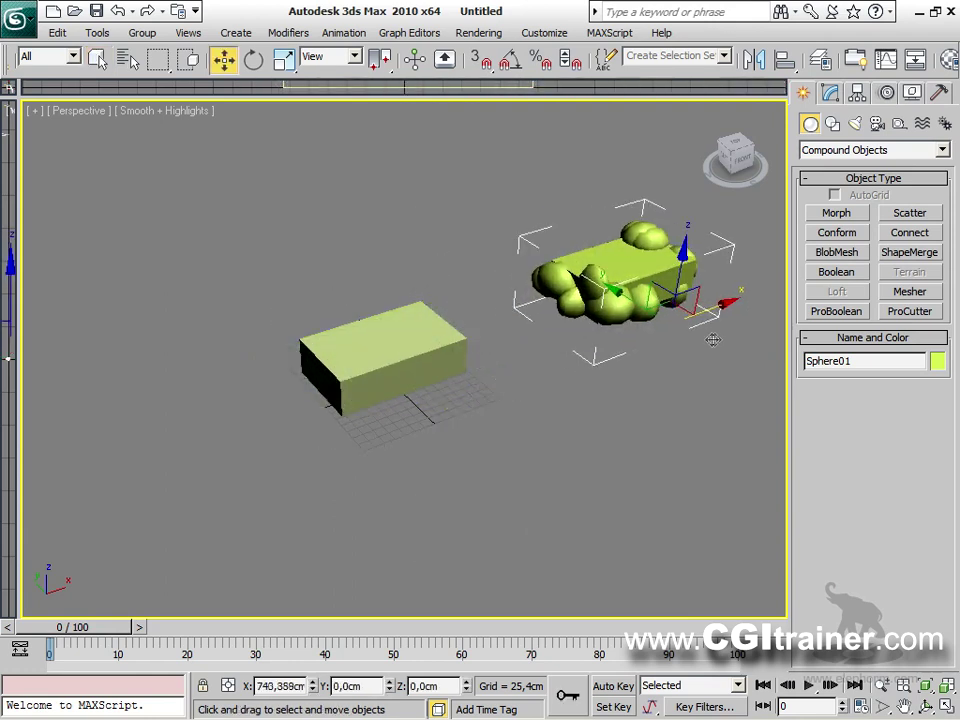
middle_click_drag(715, 340, 538, 463)
Convert the cluster to Editable Poly and delete its box copy element.
right_click(535, 321)
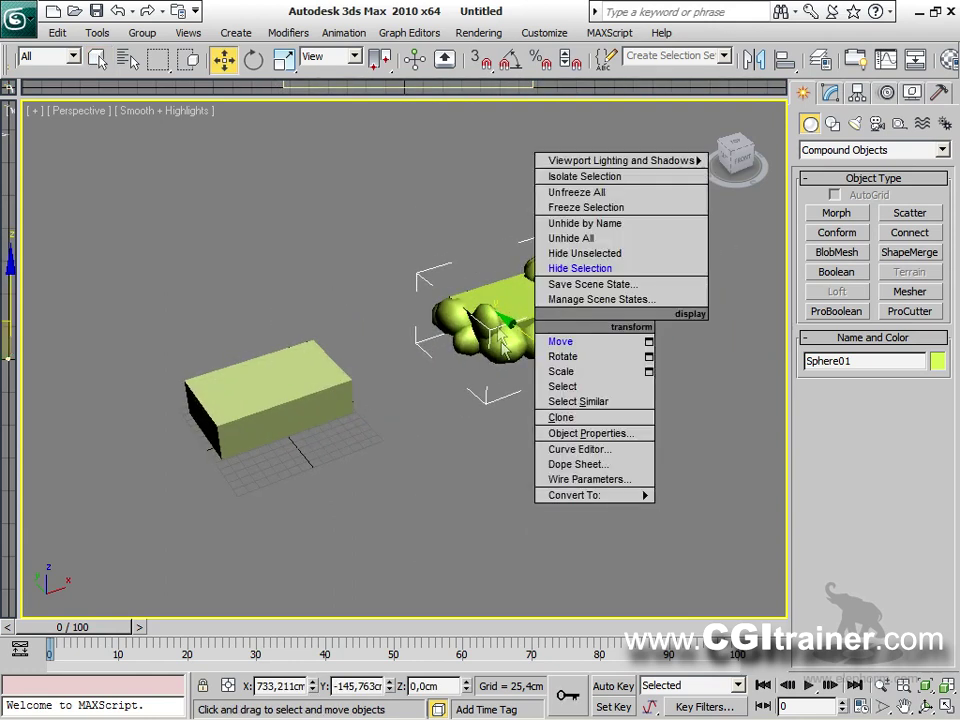
mouse_move(608, 496)
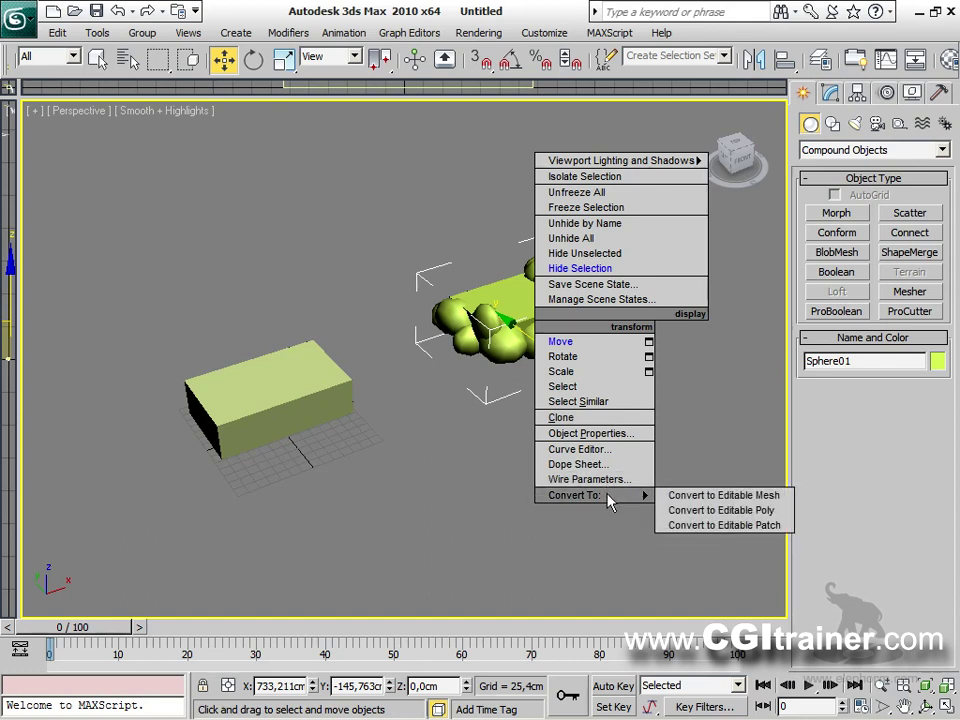
left_click(684, 511)
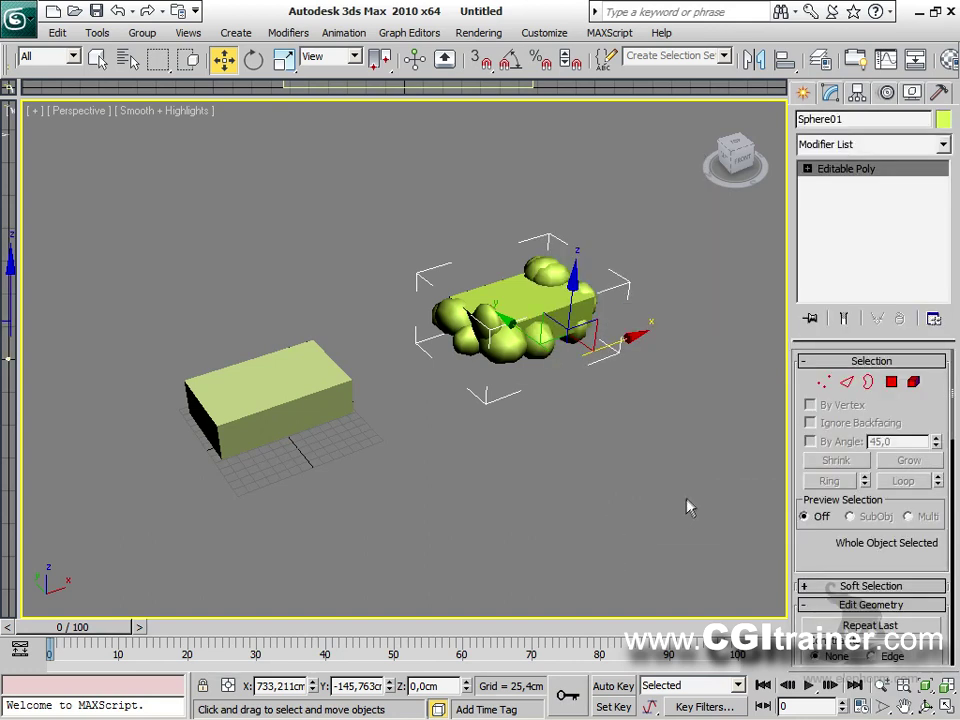
left_click(913, 381)
left_click(536, 305)
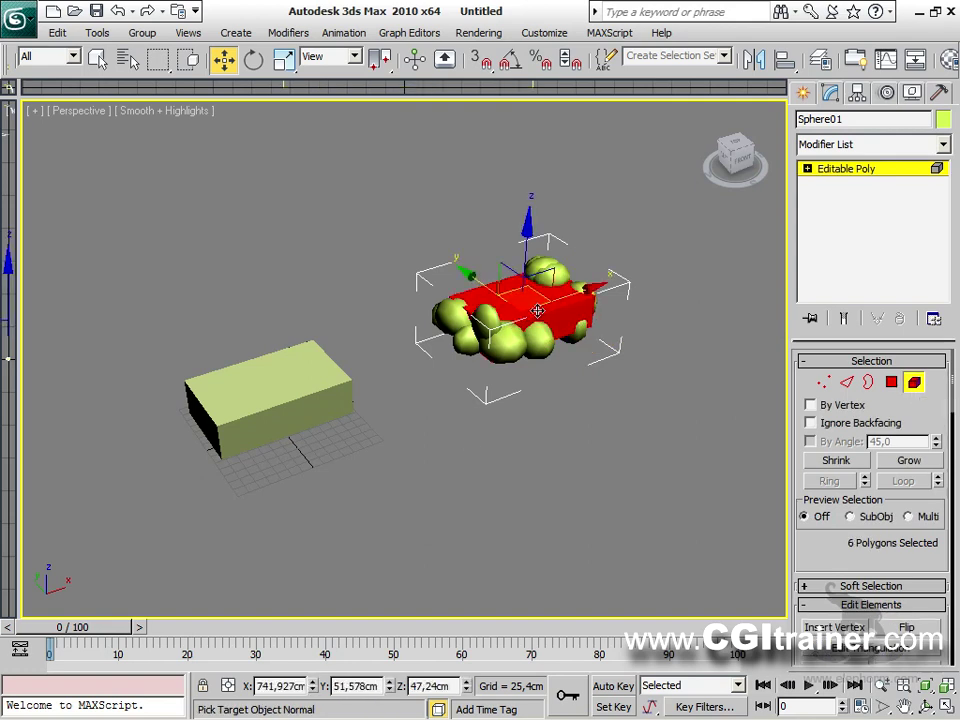
key("Delete")
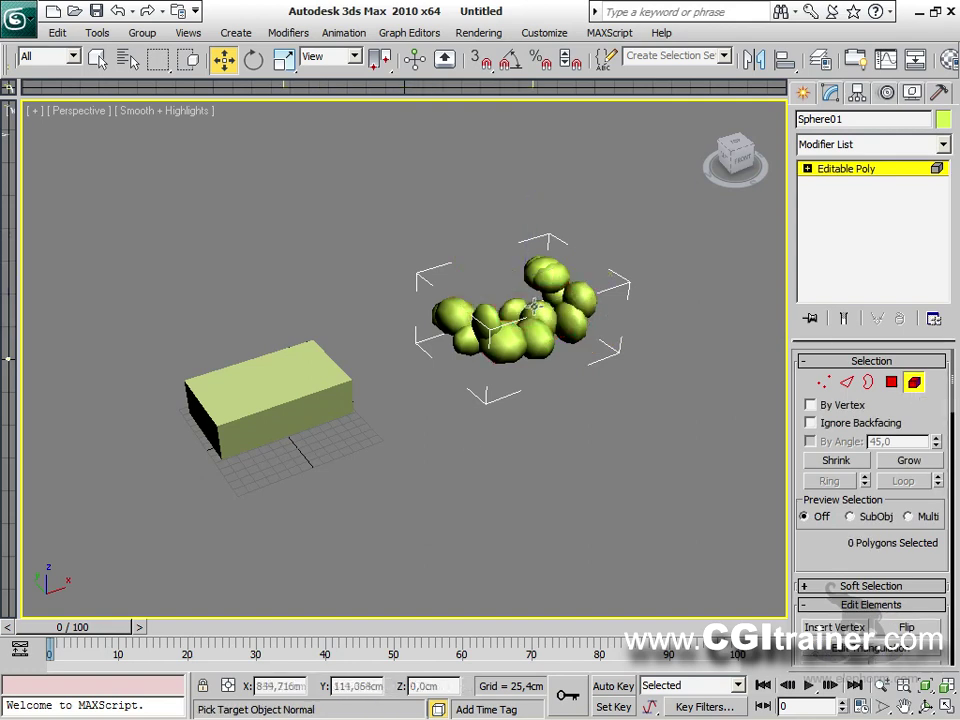
left_click(914, 382)
Move the sphere cluster back into line with the box, then select Box01.
left_click_drag(622, 341, 376, 437)
middle_click_drag(376, 437, 452, 452, "alt")
left_click_drag(277, 404, 278, 418)
middle_click_drag(317, 448, 620, 400, "alt")
scroll(470, 380, "up", 4)
scroll(470, 380, "up", 1)
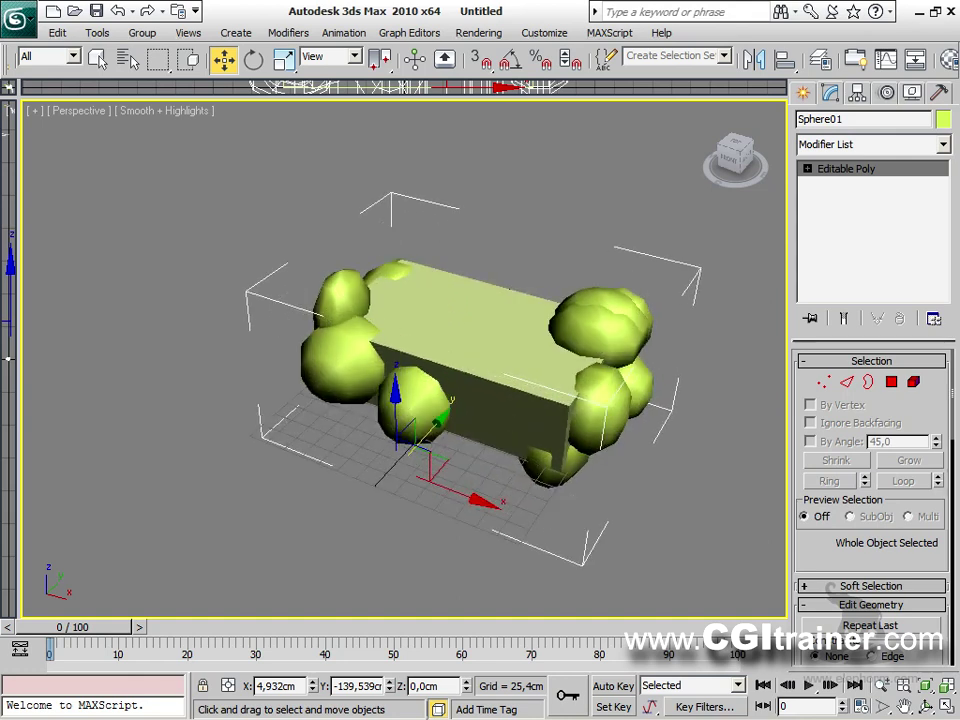
left_click(463, 317)
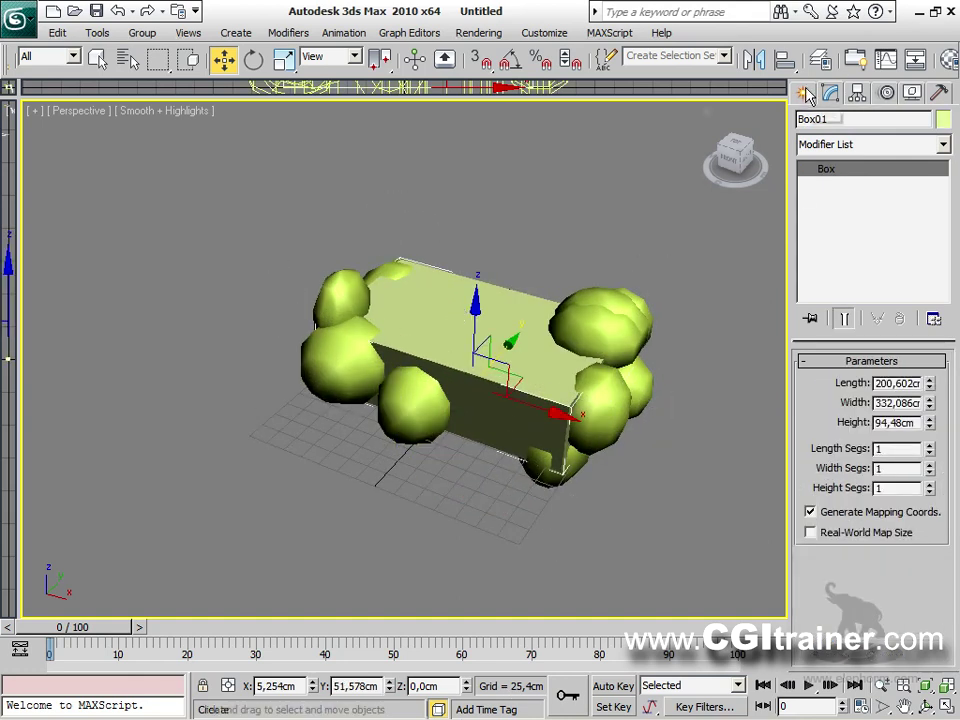
Subtract the sphere cluster from Box01 with a ProBoolean, then orbit to inspect the carved hollows.
left_click(803, 93)
left_click(836, 312)
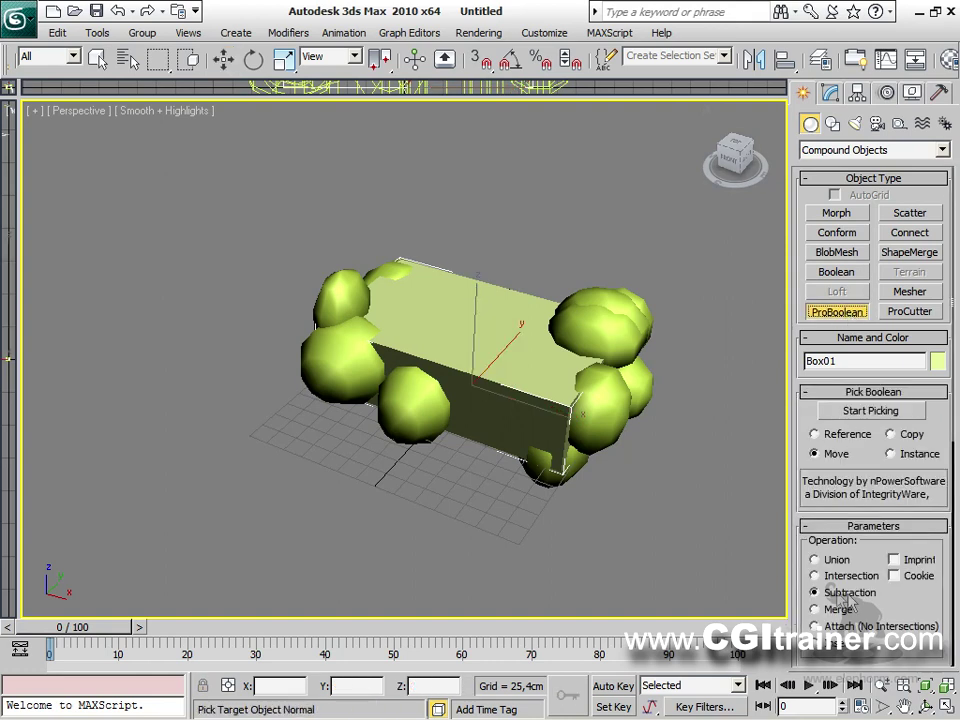
left_click(899, 412)
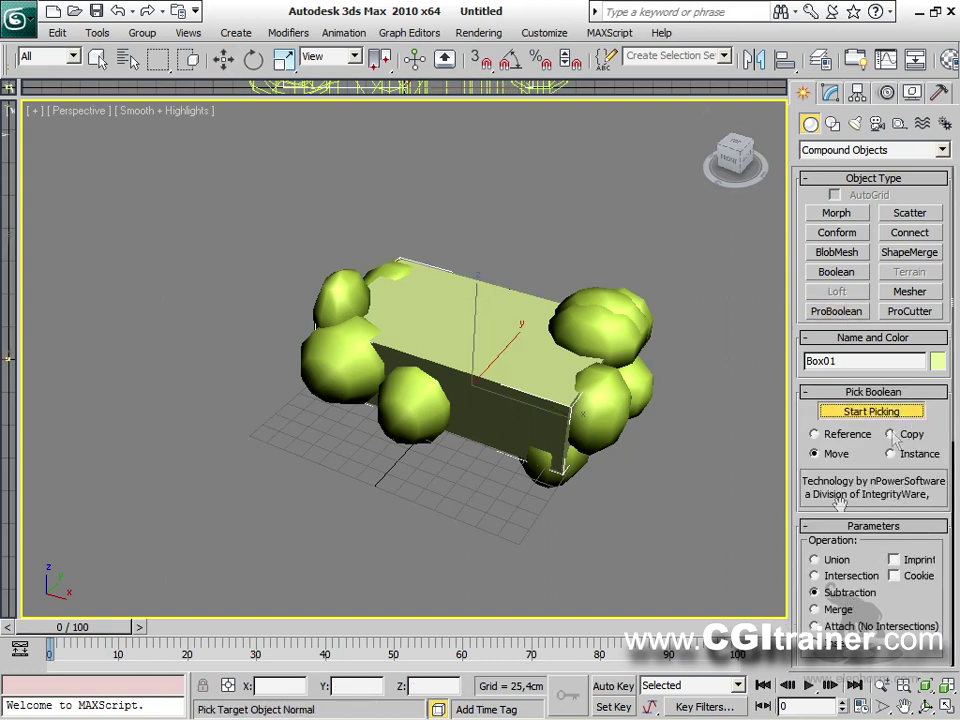
left_click(625, 337)
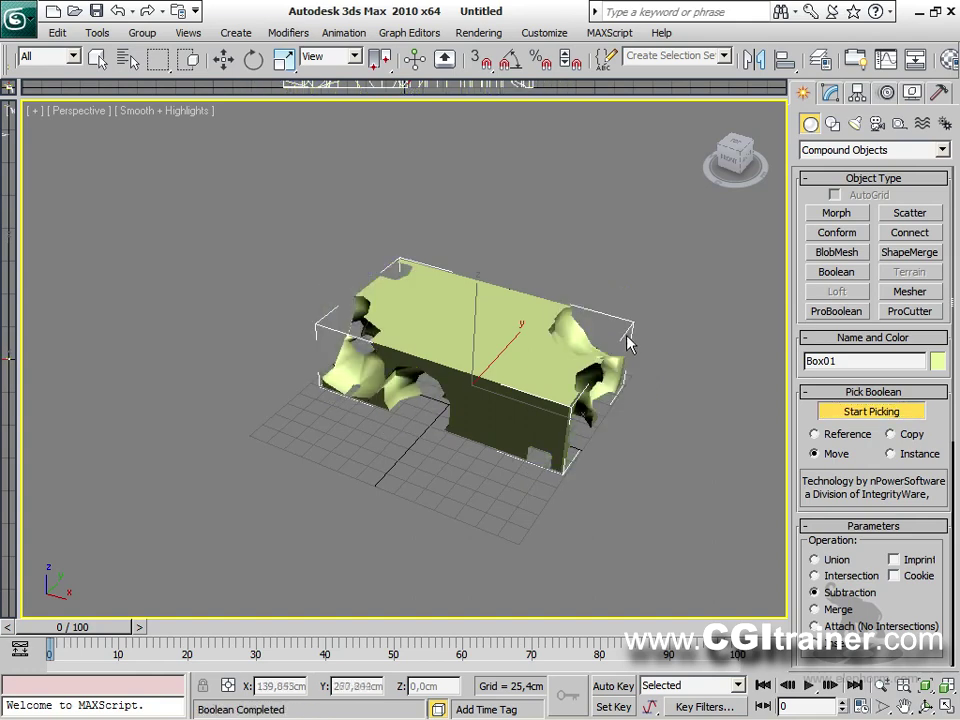
middle_click_drag(535, 483, 3, 470, "alt")
middle_click_drag(390, 455, 265, 447)
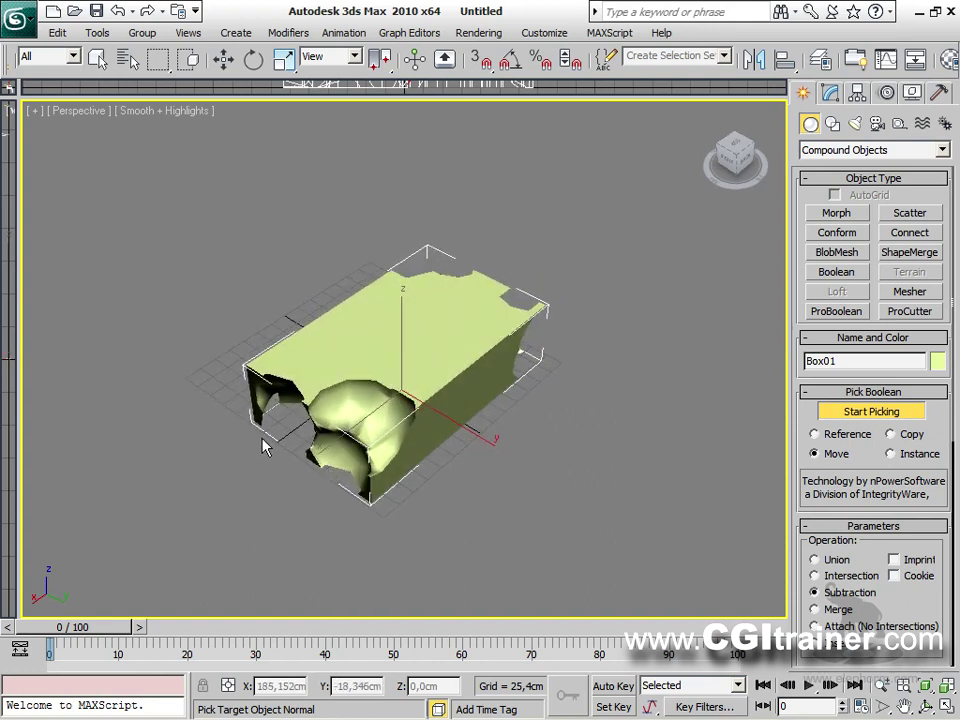
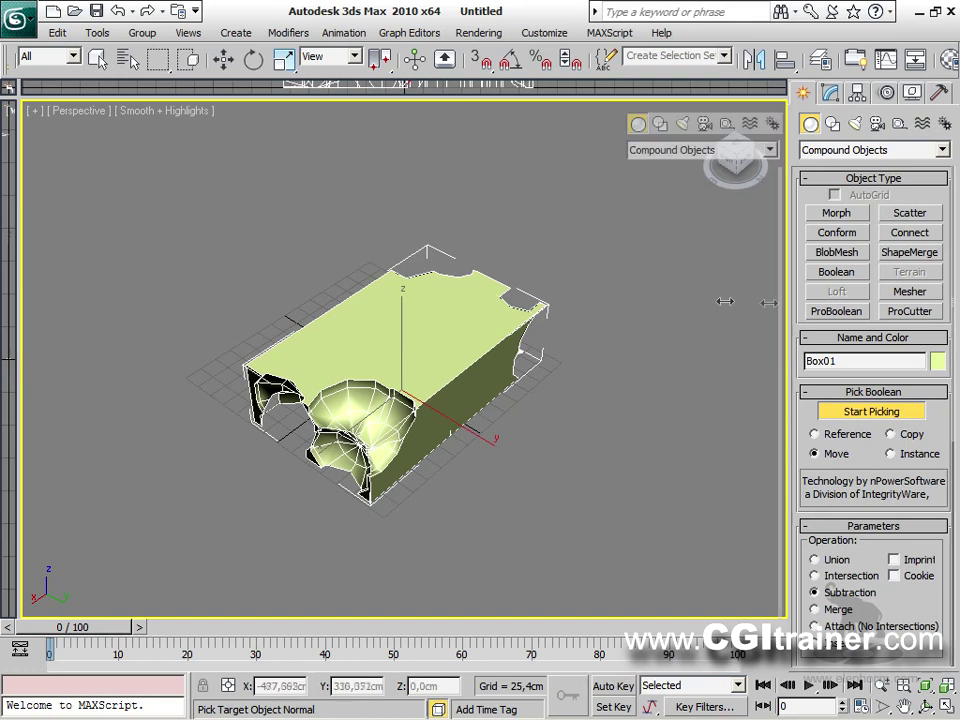
Widen the command panel to two columns and enable Make Quadrilaterals in the ProBoolean's Advanced Options.
left_click_drag(768, 302, 621, 308)
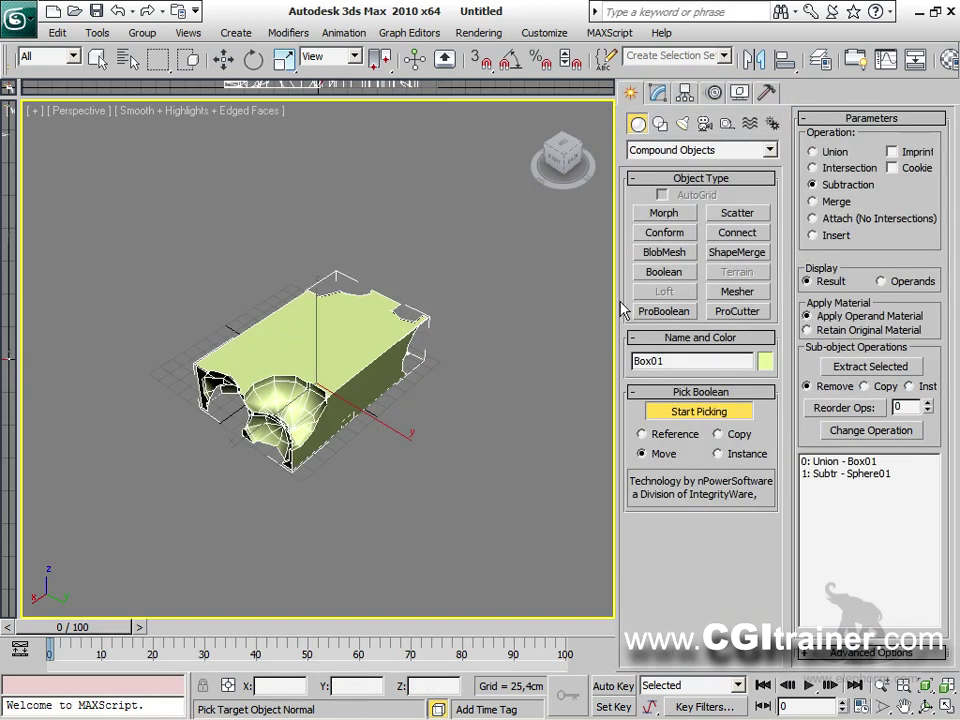
left_click(806, 119)
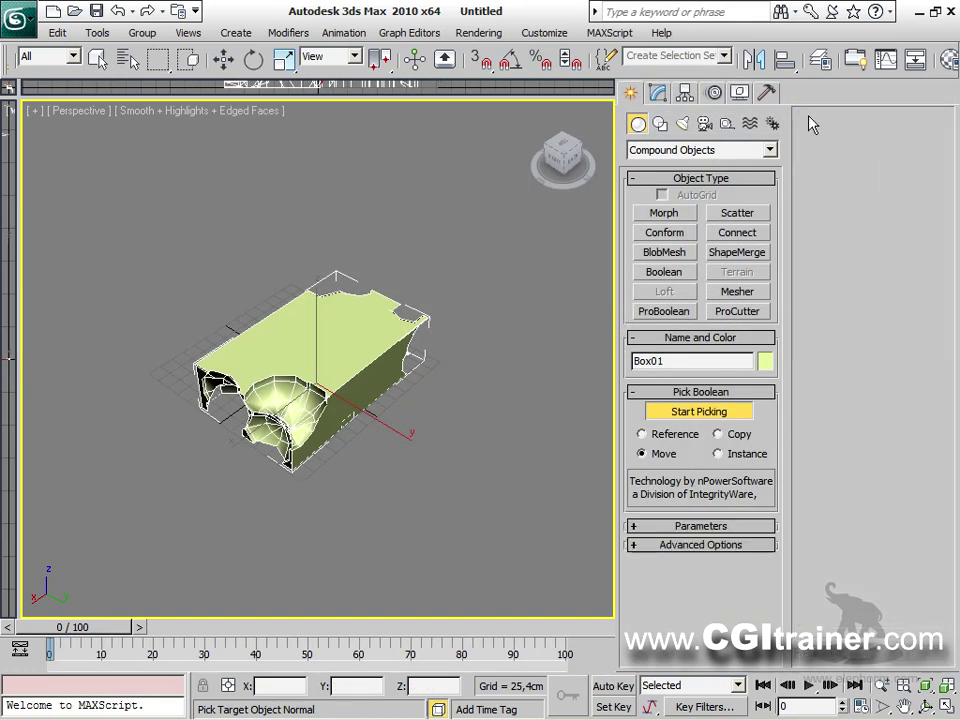
left_click(641, 546)
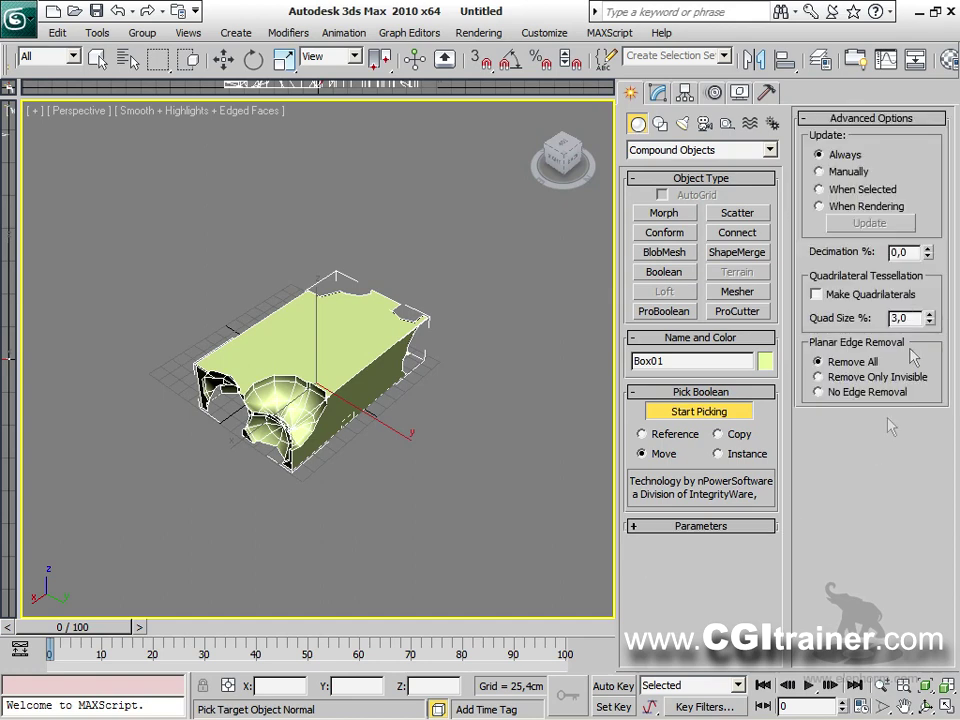
left_click(846, 297)
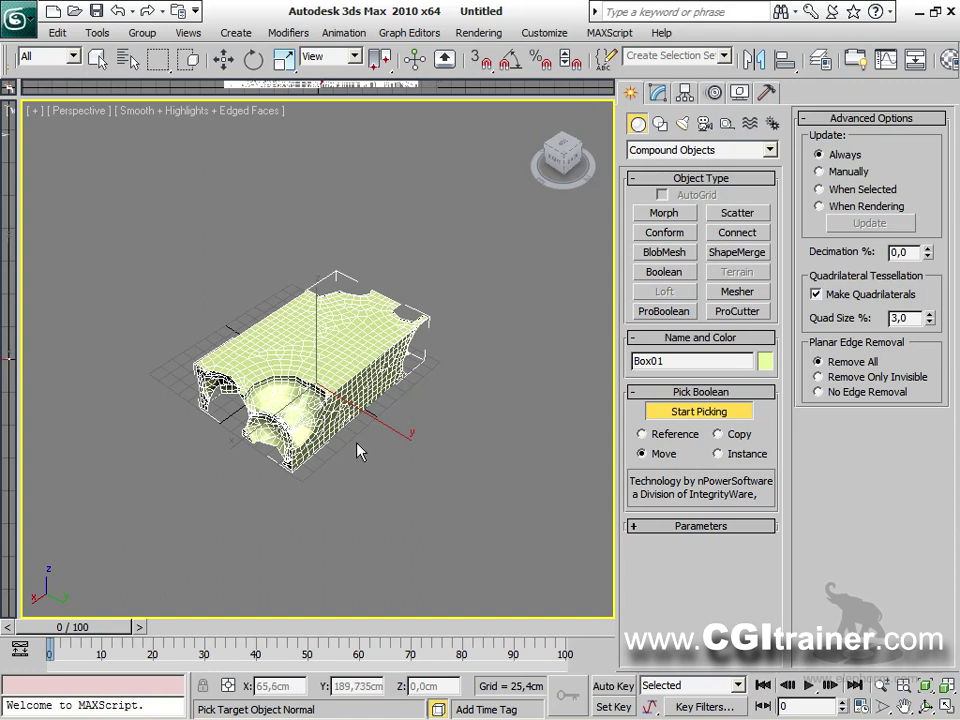
left_click(288, 32)
Add a TurboSmooth modifier above Box01's ProBoolean and orbit to view the smoothed holes.
mouse_move(315, 264)
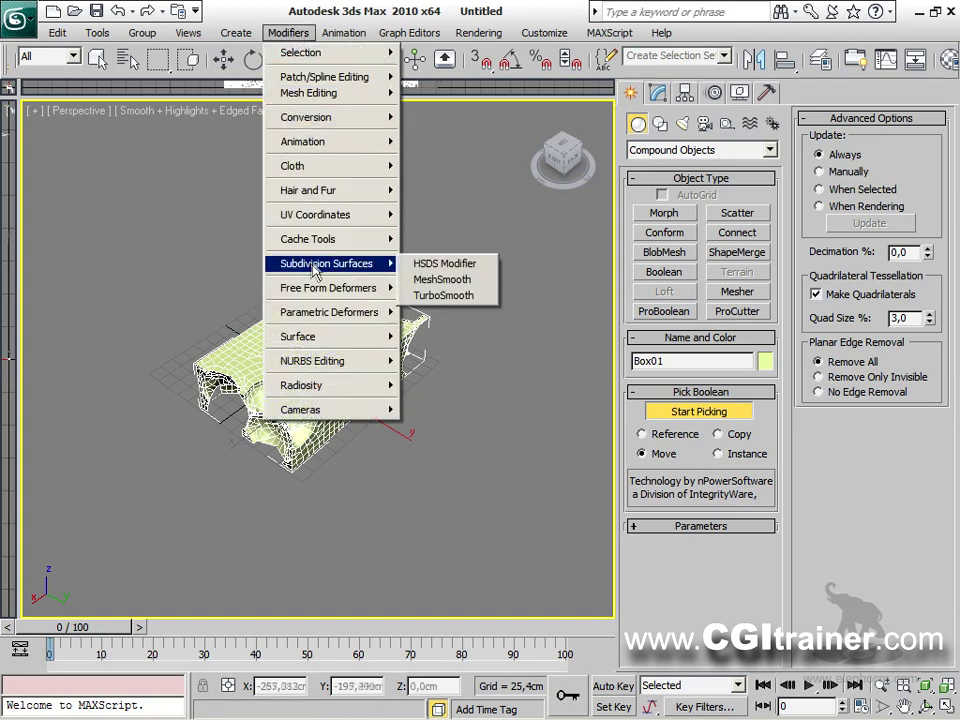
left_click(430, 295)
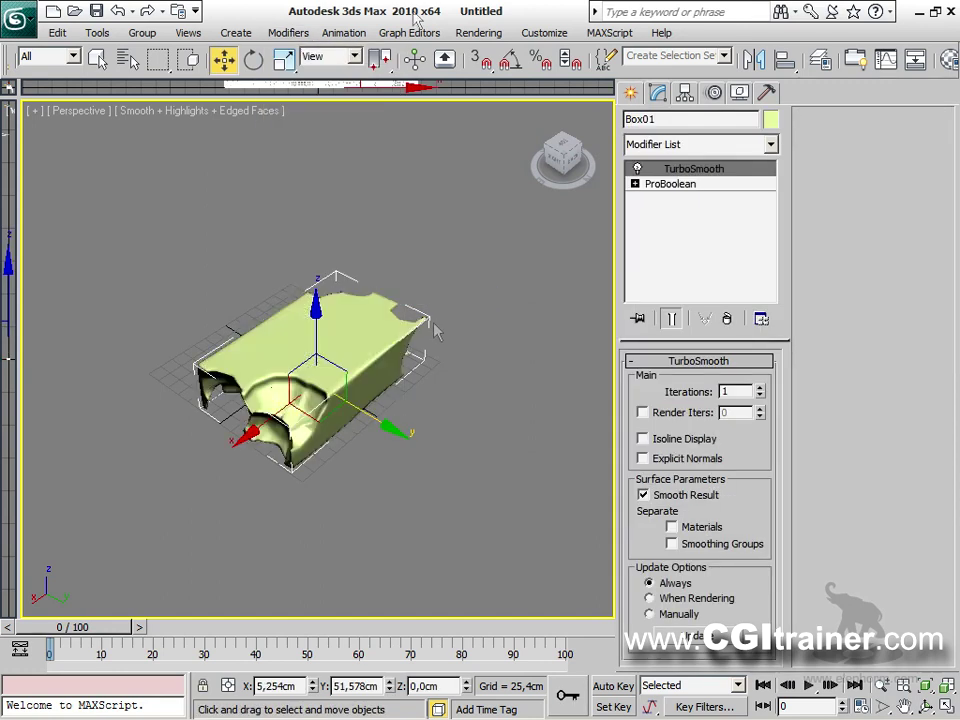
key("F4")
middle_click_drag(265, 625, 359, 480, "alt")
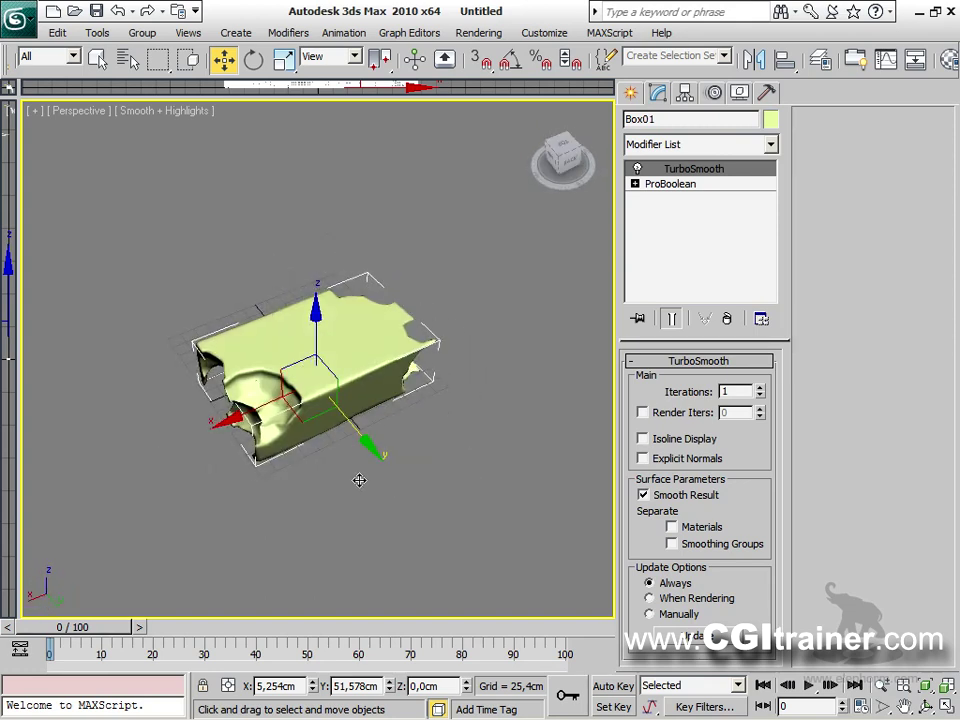
Cut the TurboSmooth from Box01 and paste it onto the Sphere01 operand's Editable Poly.
right_click(696, 174)
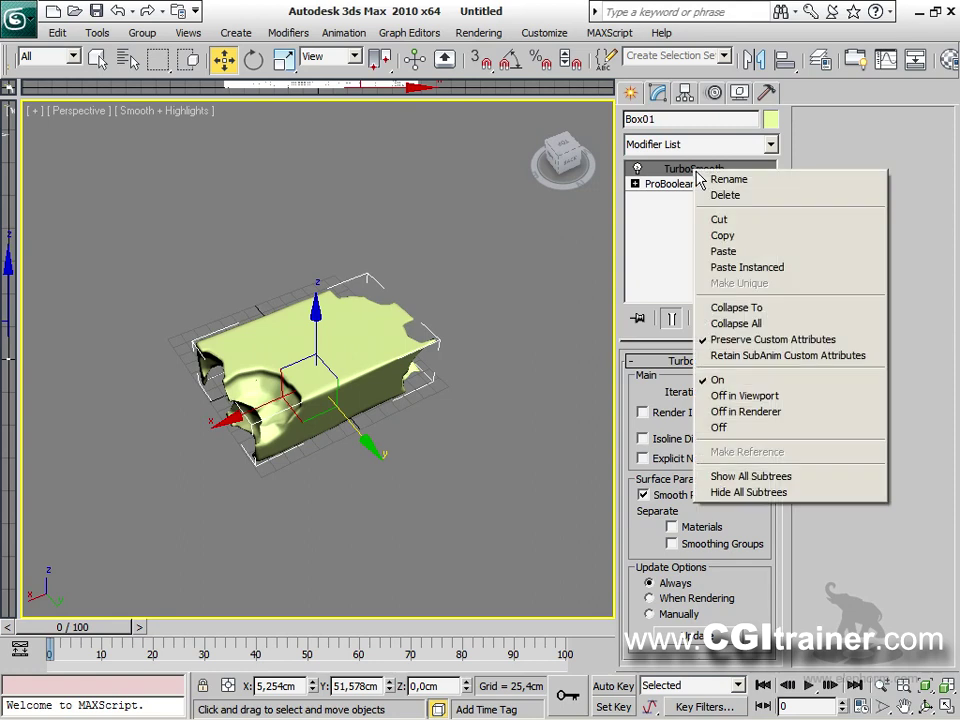
left_click(705, 219)
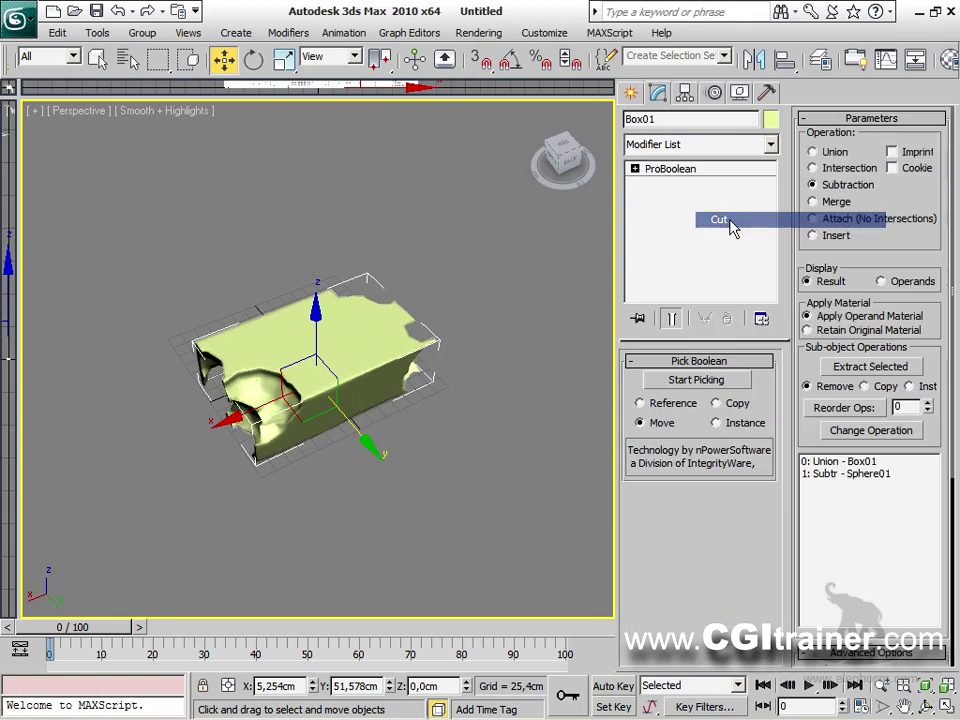
left_click(874, 474)
left_click(682, 187)
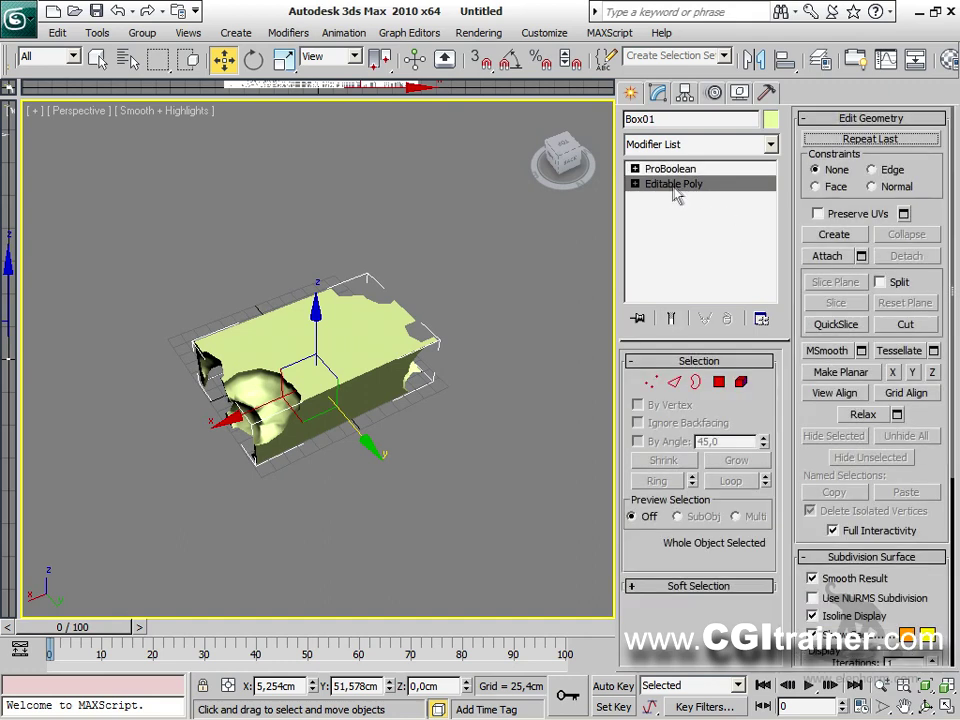
left_click(672, 169)
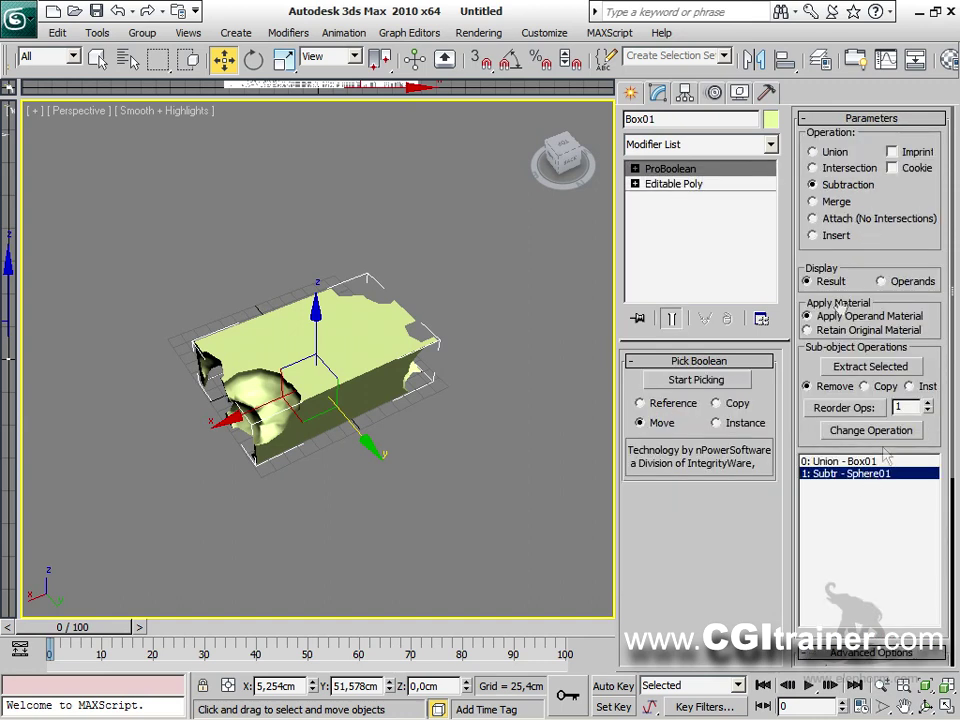
left_click(661, 186)
right_click(659, 186)
left_click(679, 192)
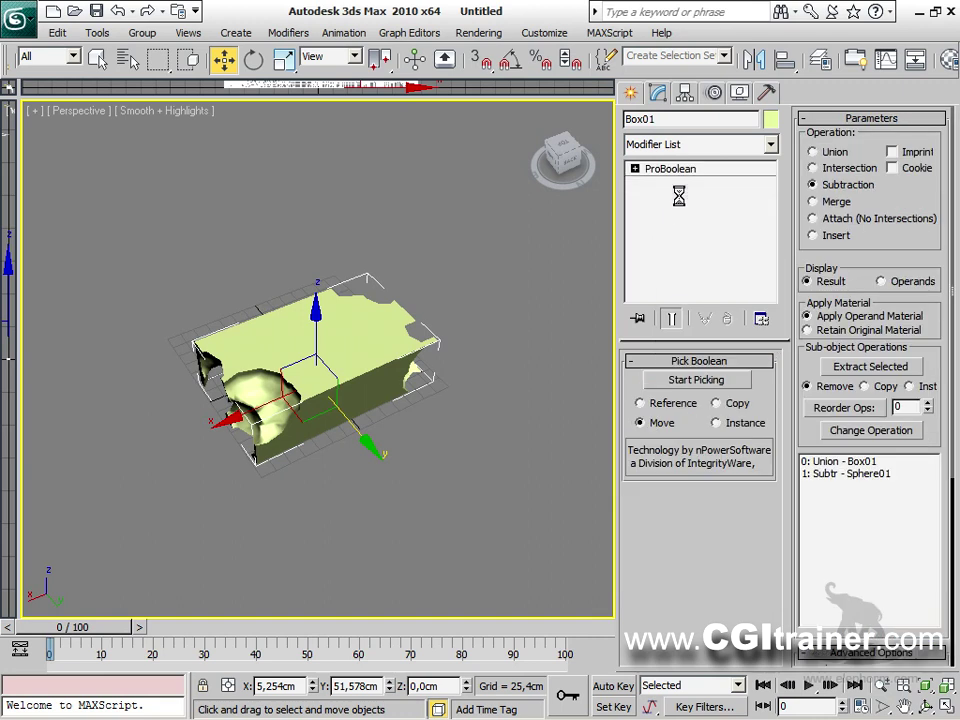
Review the Sphere01 operand's TurboSmooth while orbiting to look down on the box.
left_click(853, 473)
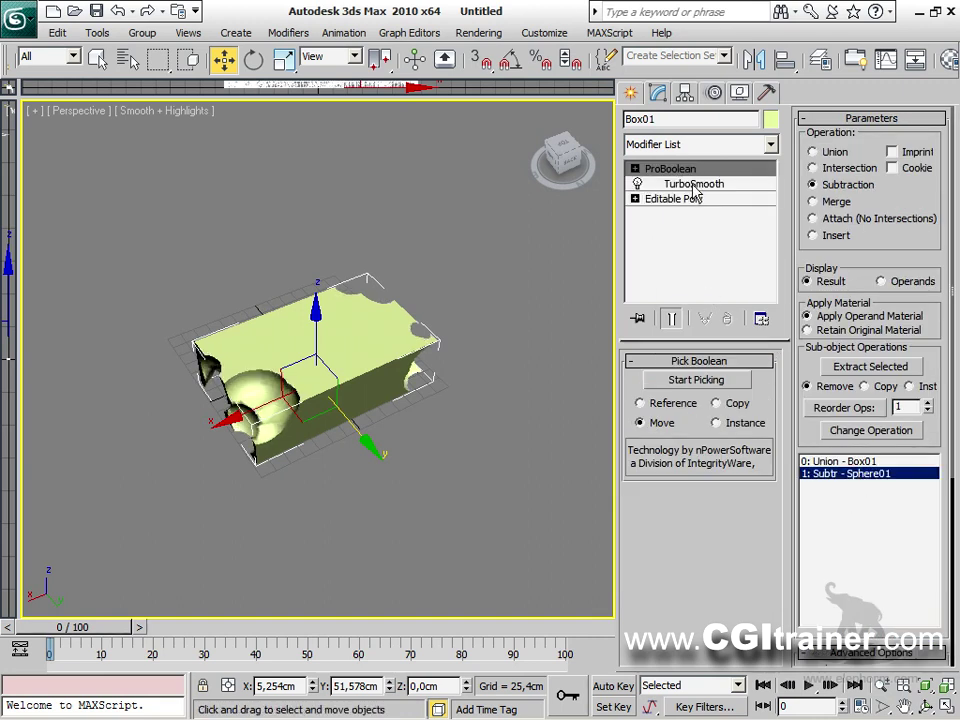
left_click(693, 185)
middle_click_drag(366, 394, 414, 422, "alt")
middle_click_drag(454, 390, 800, 175)
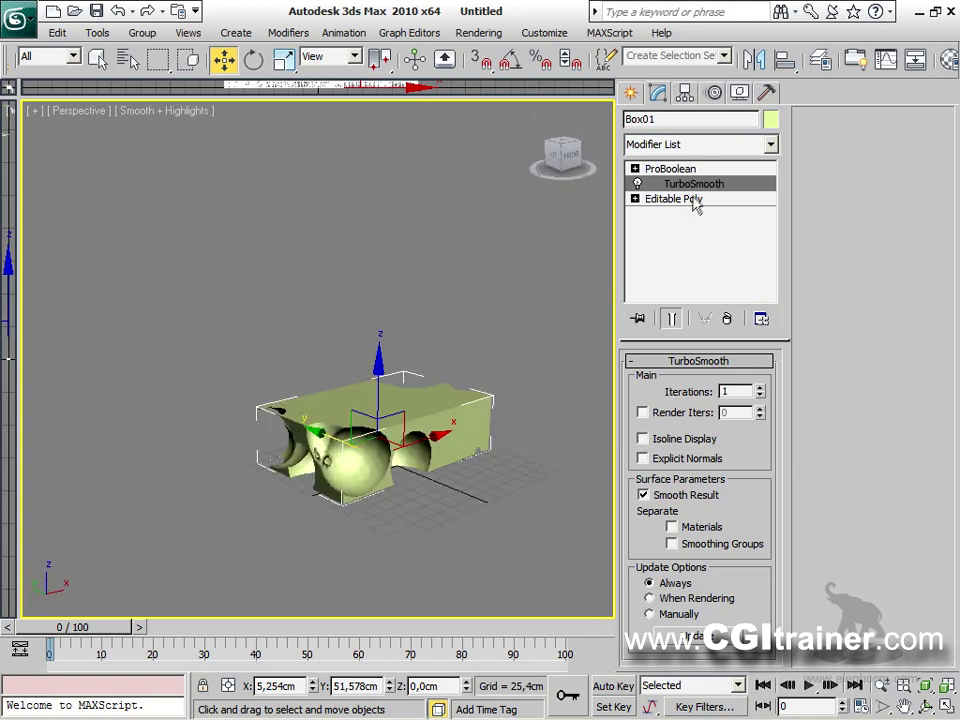
left_click(695, 200)
left_click(692, 184)
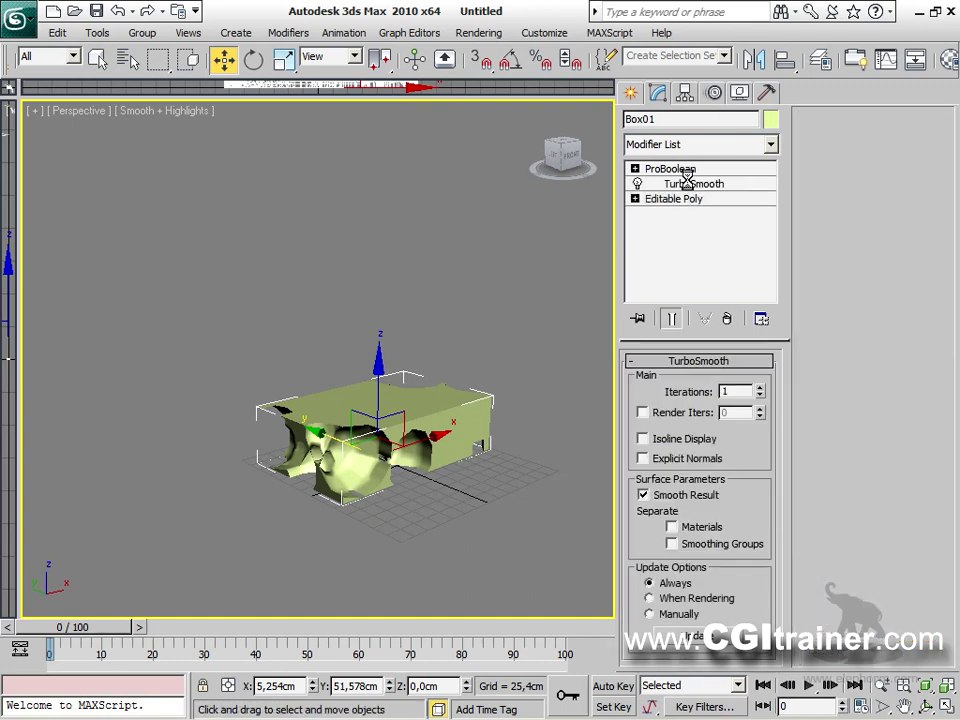
Paste the TurboSmooth back above the ProBoolean in Box01's stack.
left_click(689, 200)
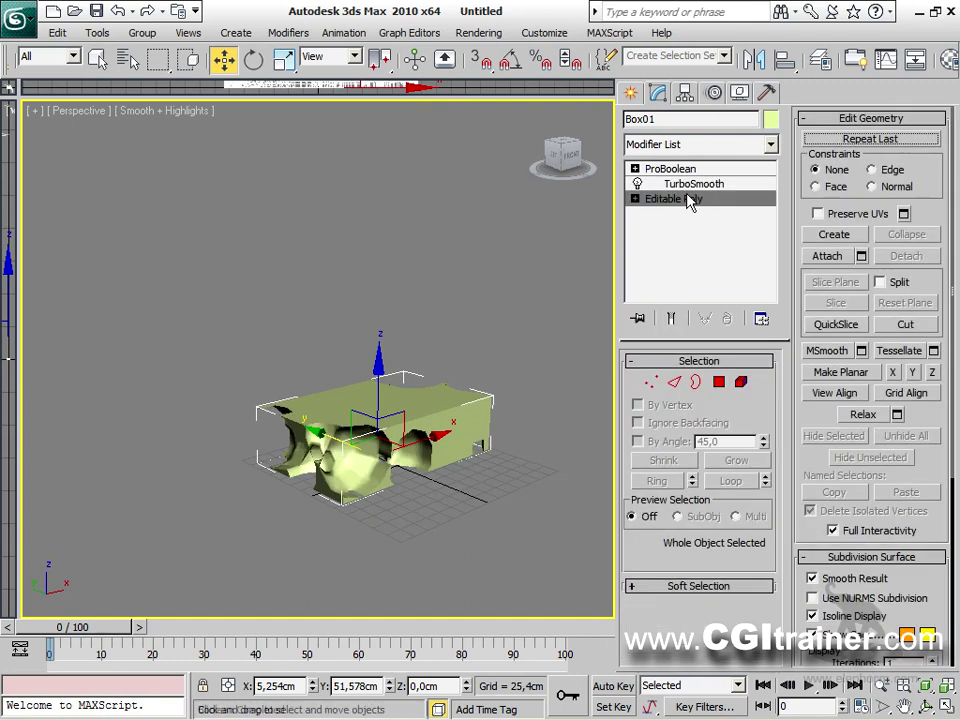
left_click(687, 185)
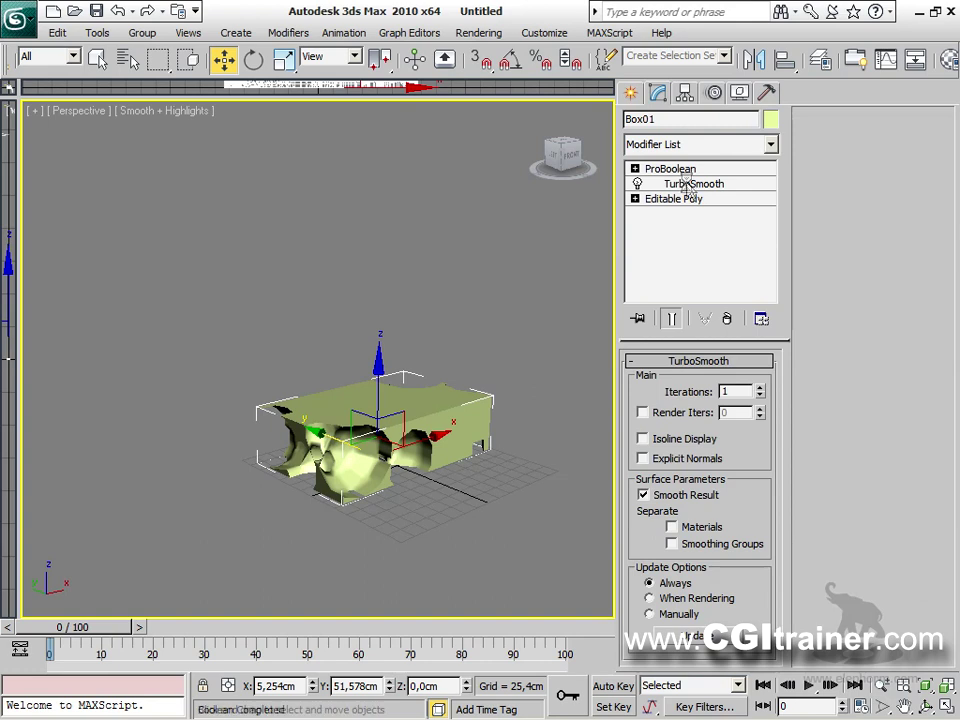
left_click(684, 170)
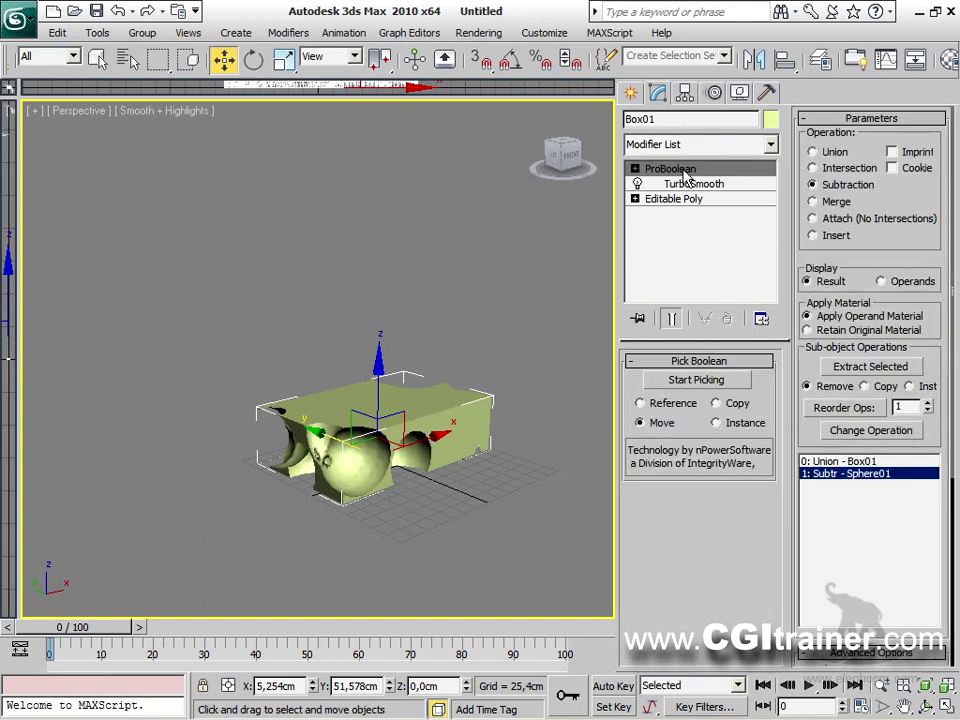
right_click(686, 175)
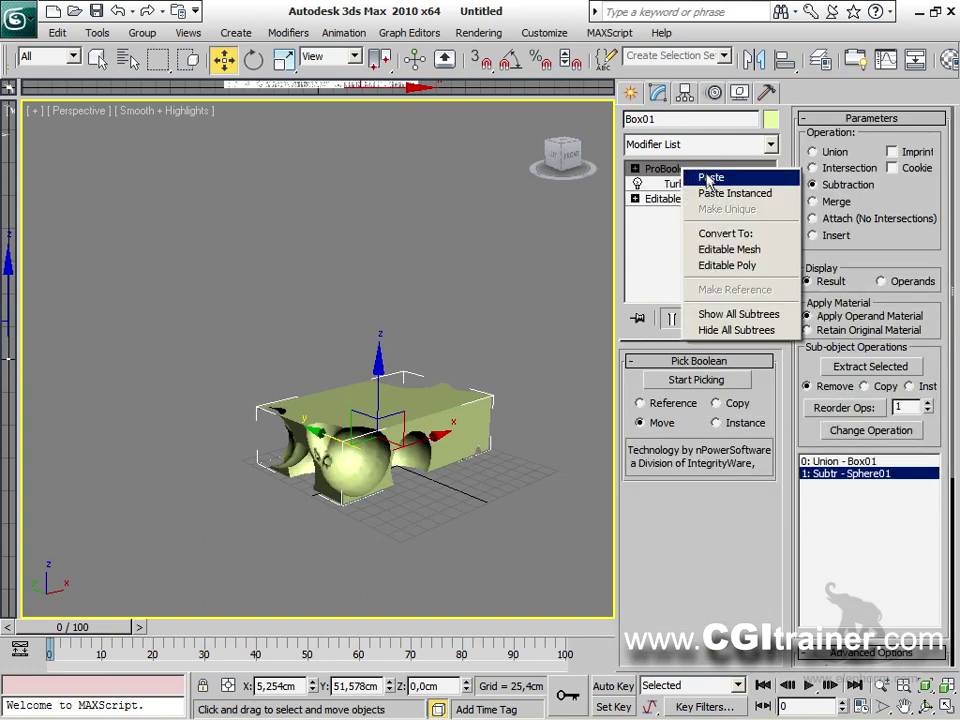
left_click(707, 178)
Orbit and zoom around the smoothed cheese box to review it from low and side angles.
middle_click_drag(519, 382, 632, 235, "alt")
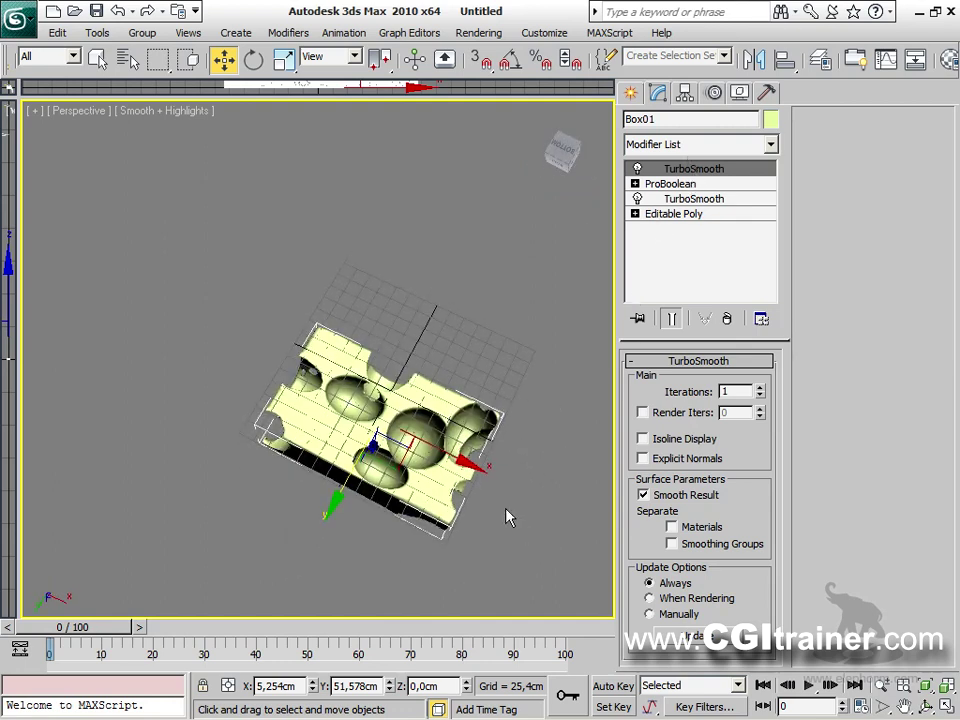
middle_click_drag(372, 369, 400, 330, "alt")
scroll(330, 448, "up", 5)
scroll(330, 448, "down", 5)
middle_click_drag(420, 118, 466, 230, "alt")
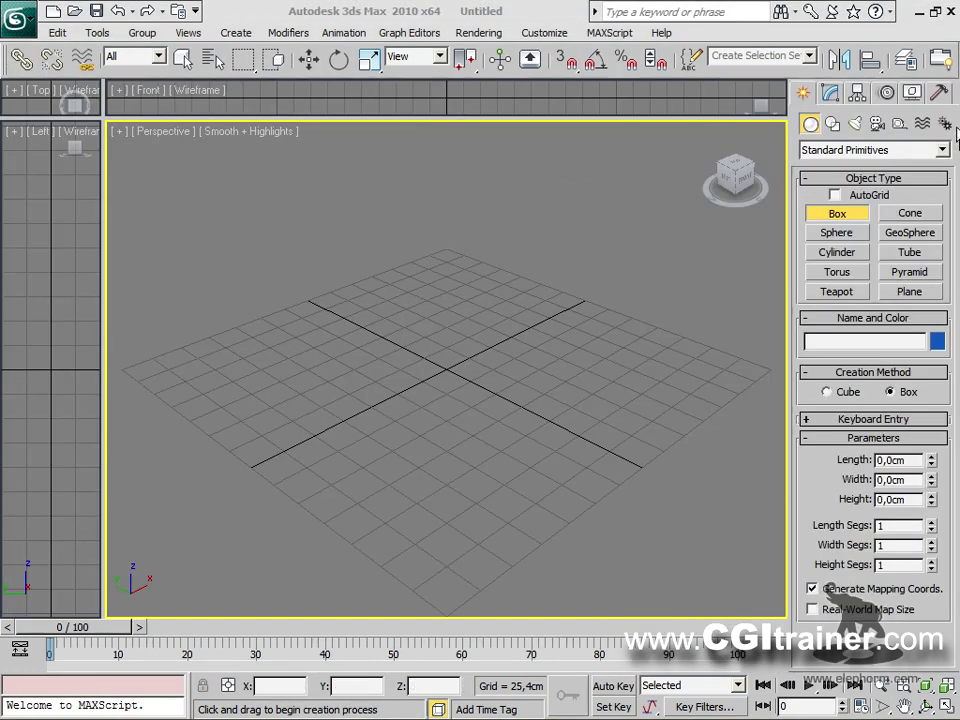
Create a flat Standard Primitives box on the grid.
left_click(822, 150)
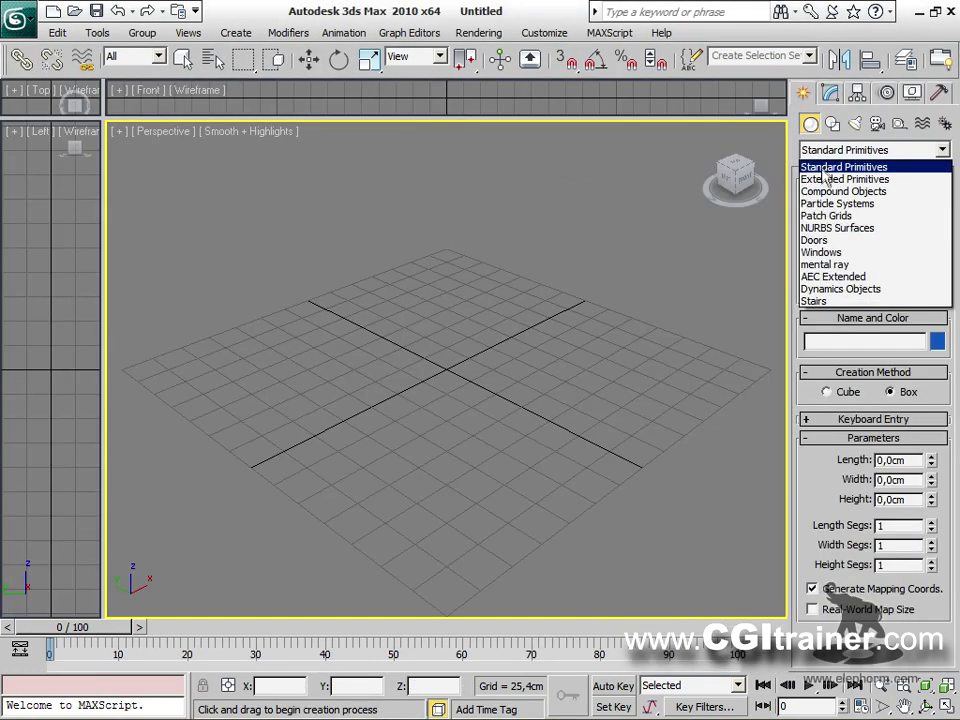
left_click(832, 191)
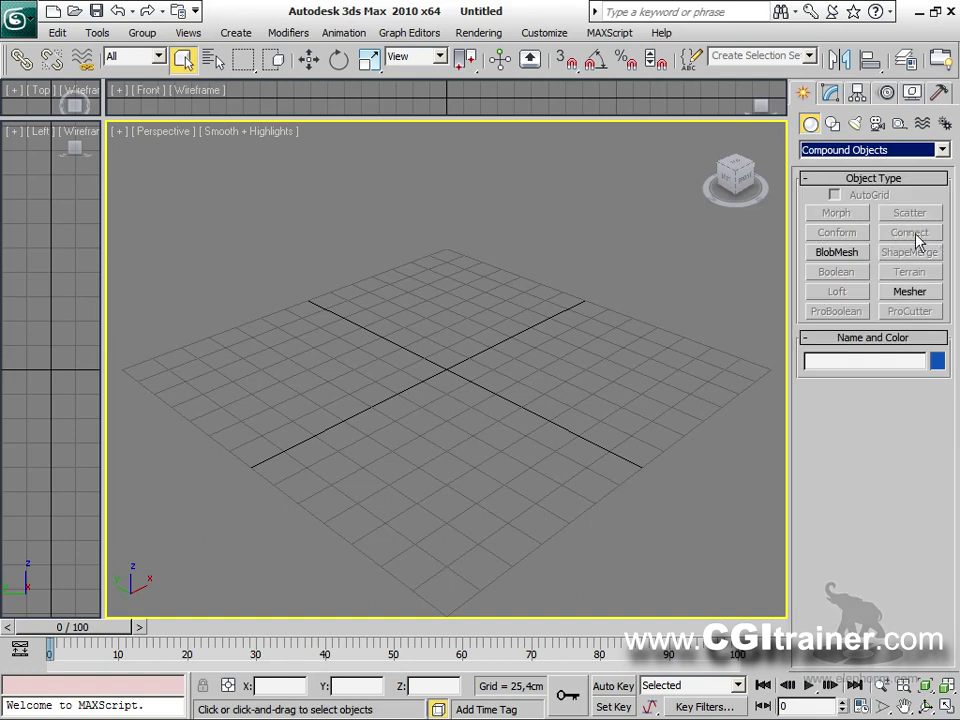
left_click(818, 152)
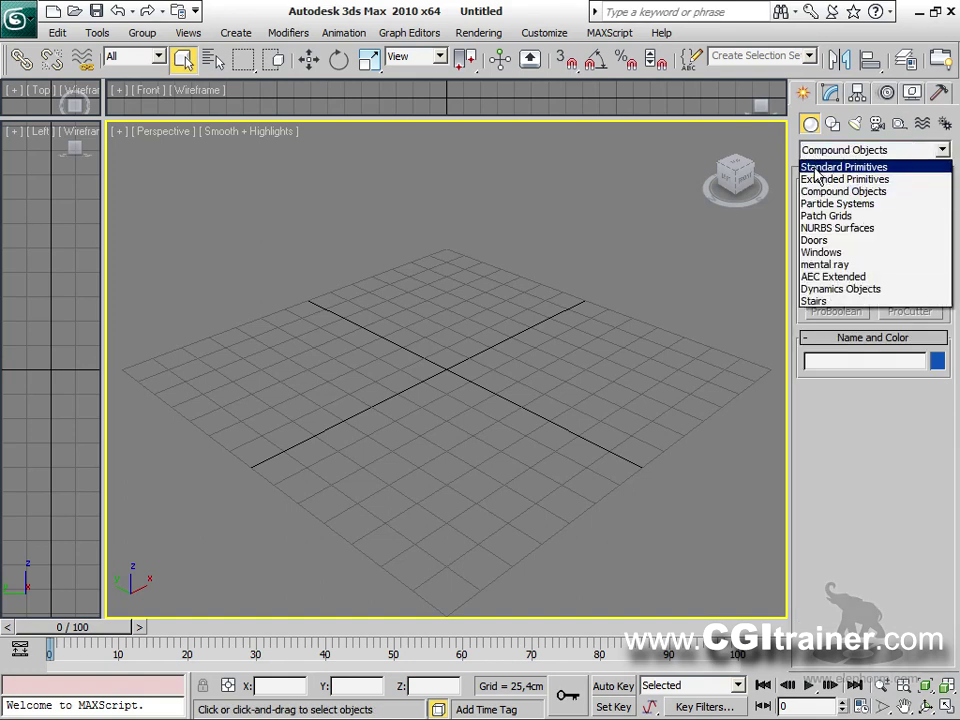
left_click(822, 163)
left_click(838, 213)
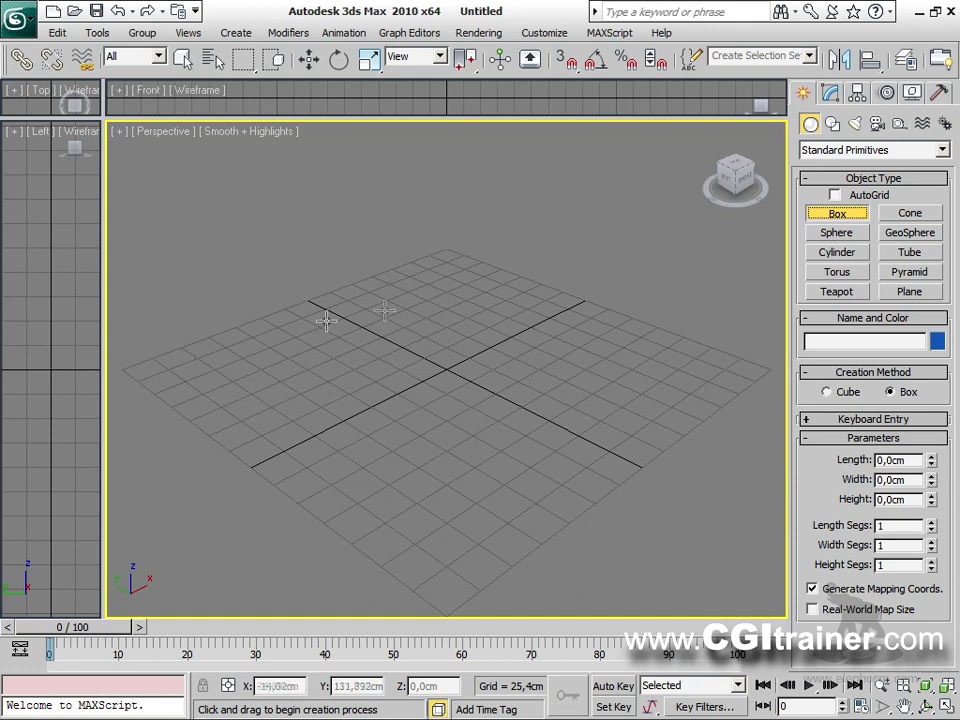
left_click_drag(195, 355, 688, 384)
left_click(675, 407)
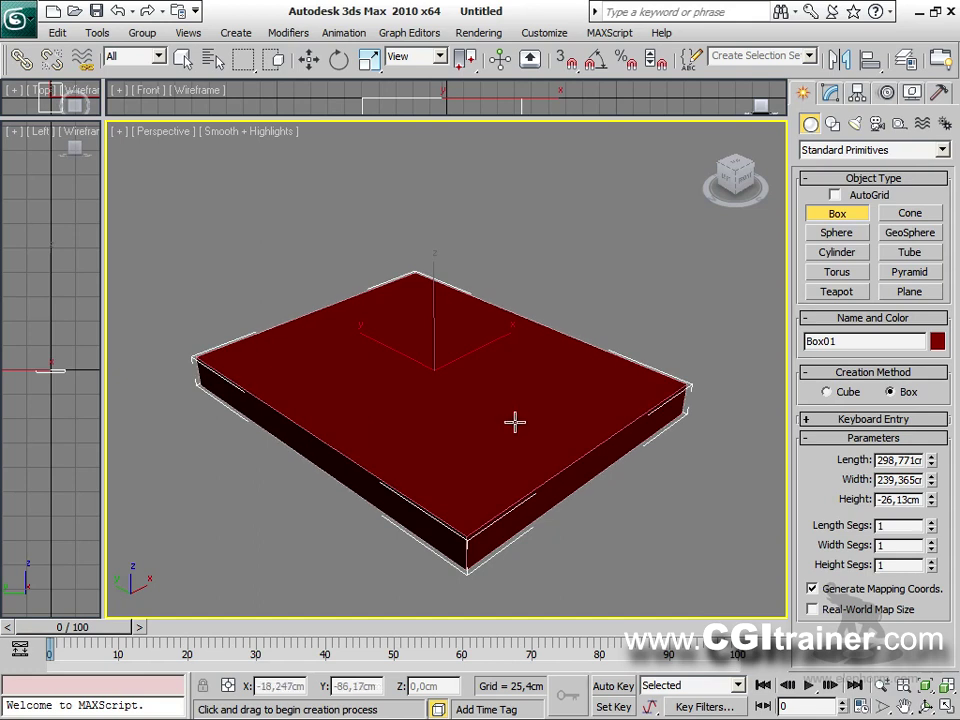
Set the box's Length Segs and Width Segs to 4.
key("F4")
left_click(932, 525)
left_click(932, 525)
left_click(932, 525)
left_click(932, 545)
left_click(932, 545)
left_click(932, 545)
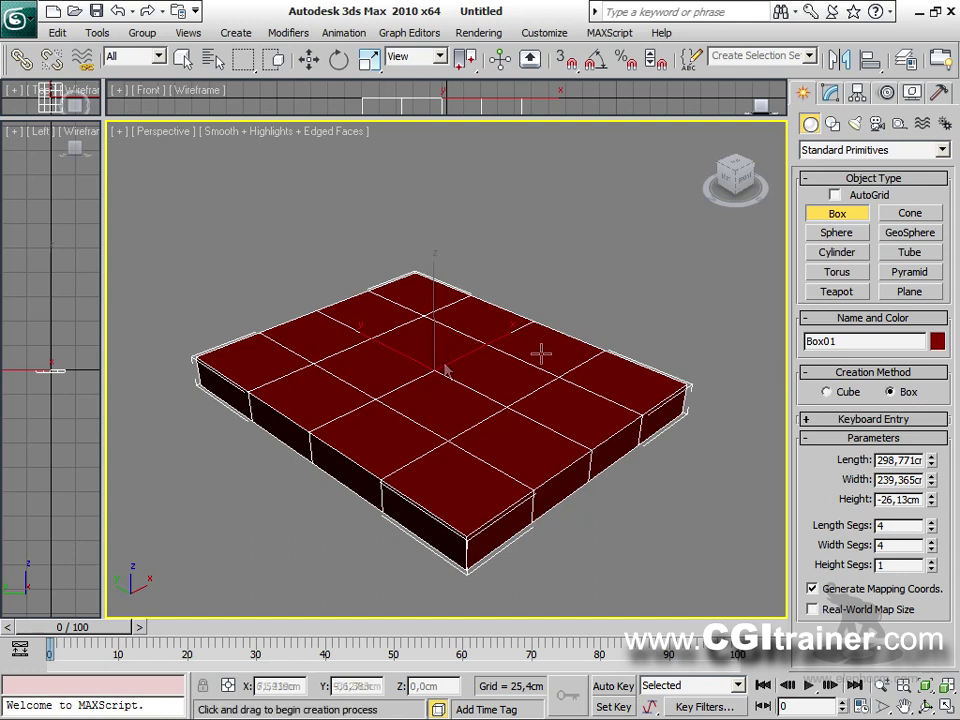
Create a sphere of about 72 cm radius on the box and lower its segments to 21.
left_click(846, 238)
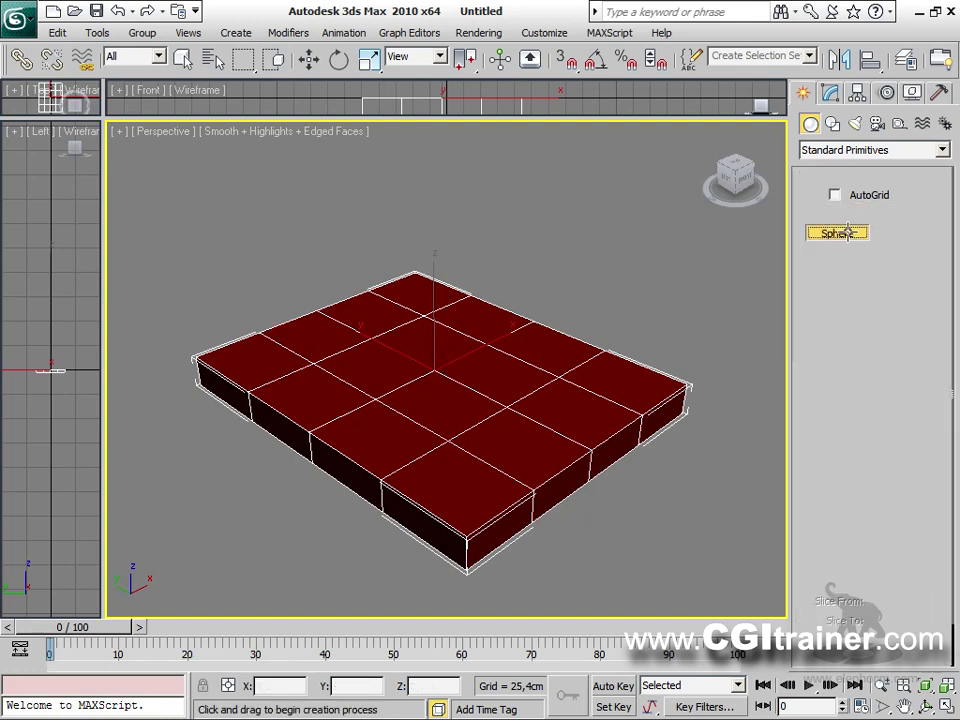
left_click(438, 365)
left_click_drag(438, 365, 439, 325)
left_click_drag(928, 490, 938, 610)
right_click(439, 315)
Lift the sphere to about 166 cm above the box, then marquee-select both objects.
right_click(465, 318)
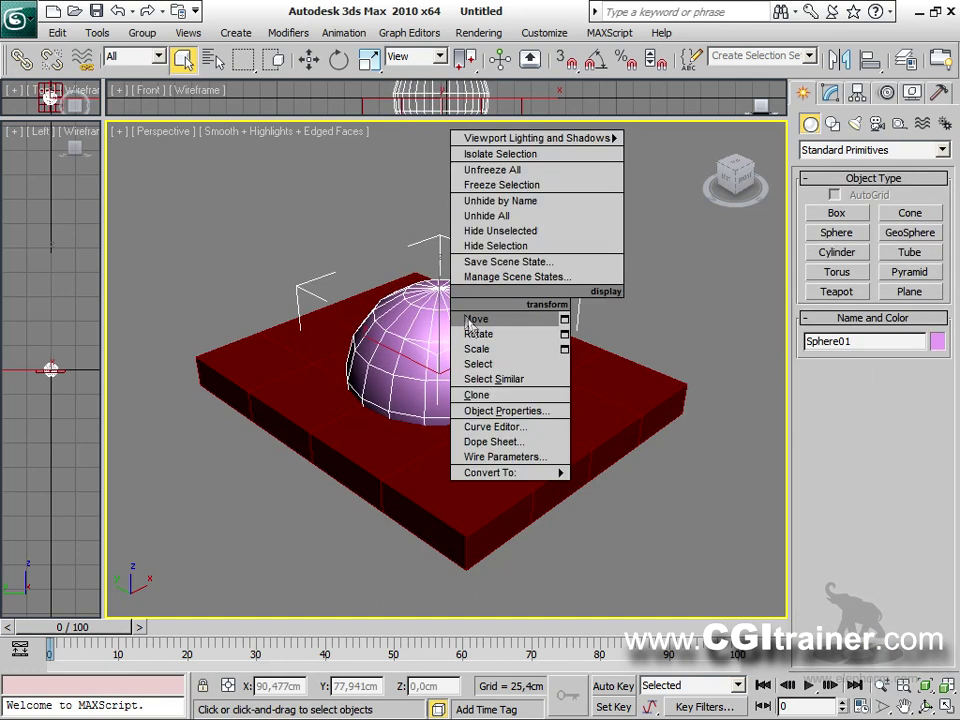
left_click(466, 320)
left_click_drag(441, 306, 441, 97)
middle_click_drag(444, 369, 478, 364, "alt")
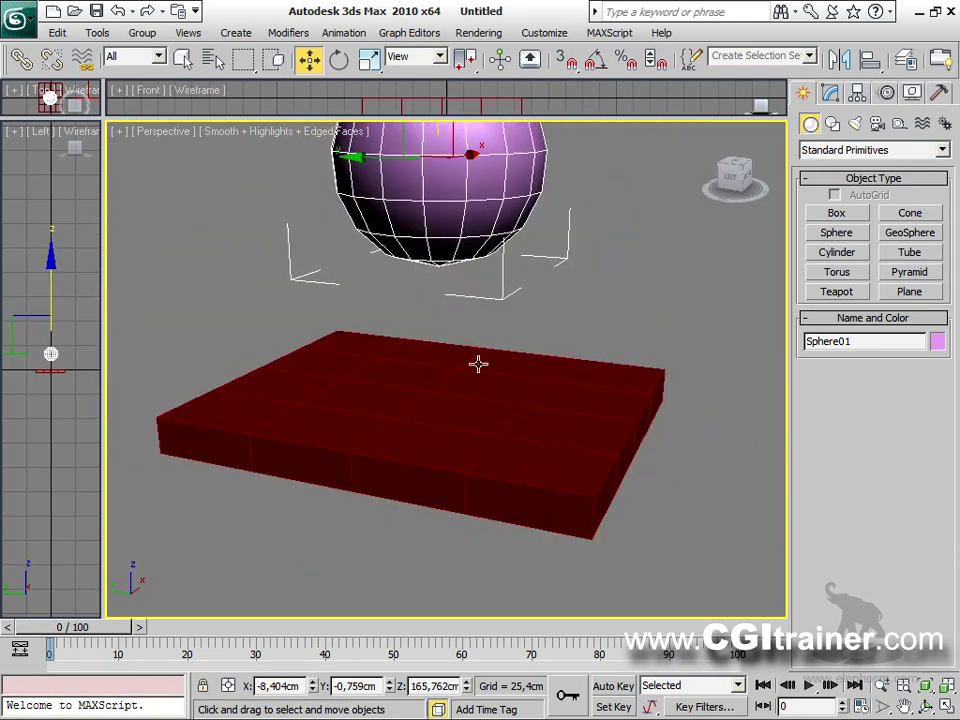
scroll(478, 364, "down", 5)
left_click_drag(590, 455, 312, 268)
Convert the box and sphere to Editable Poly and select the box.
right_click(419, 276)
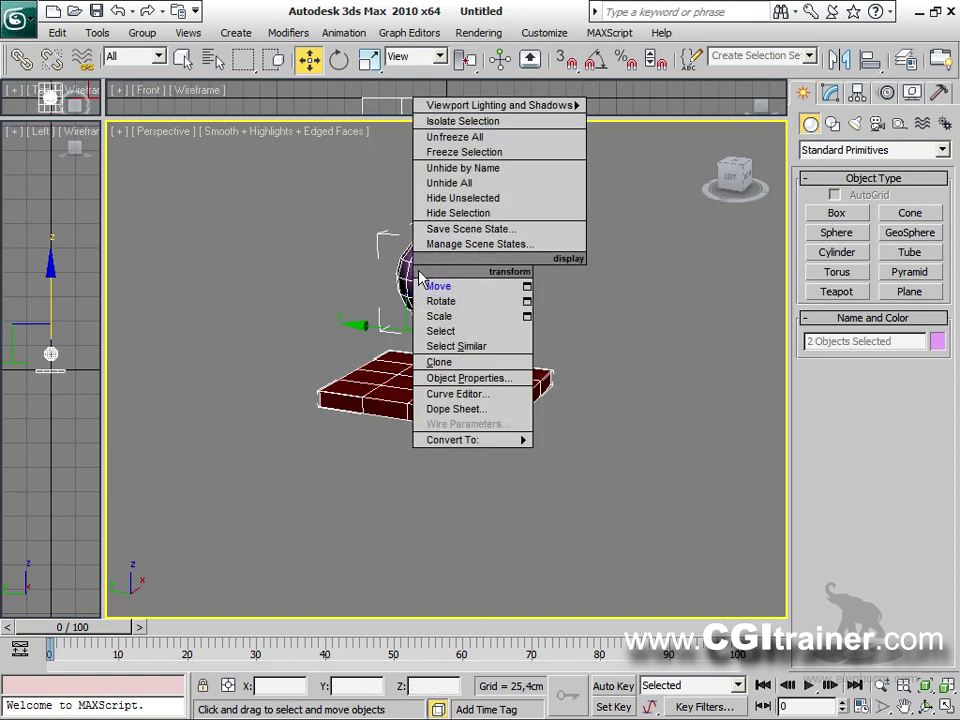
mouse_move(445, 440)
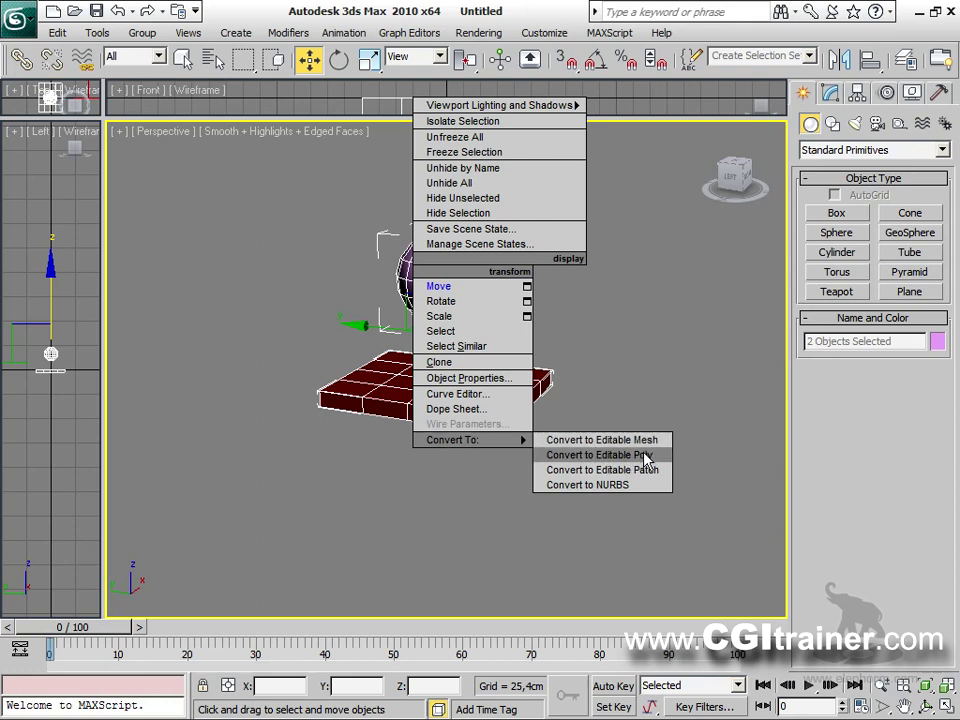
left_click(646, 455)
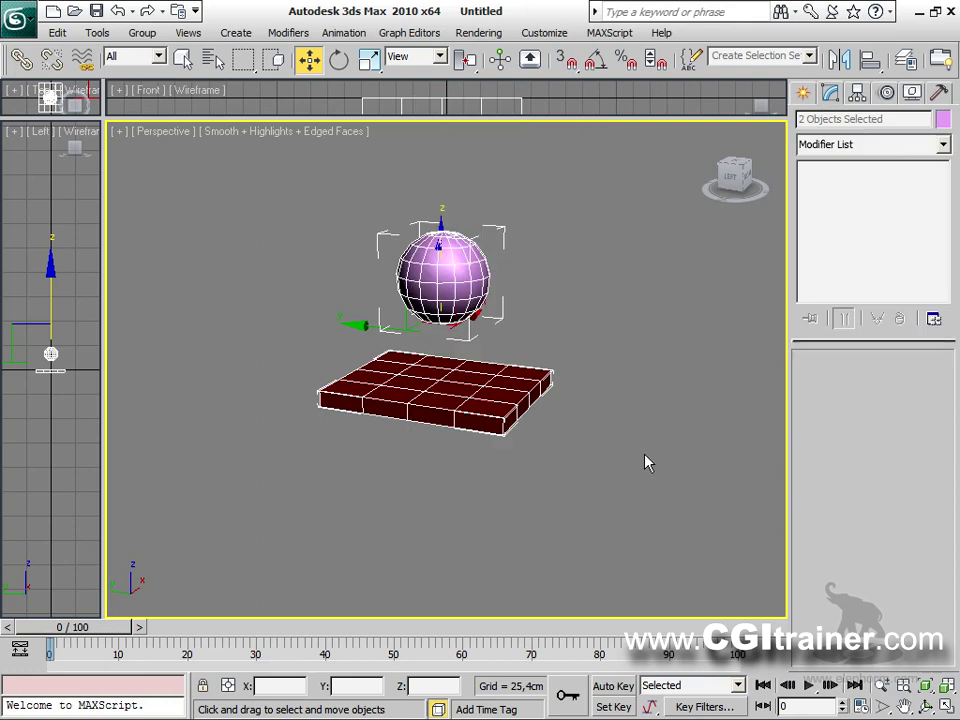
left_click(441, 266)
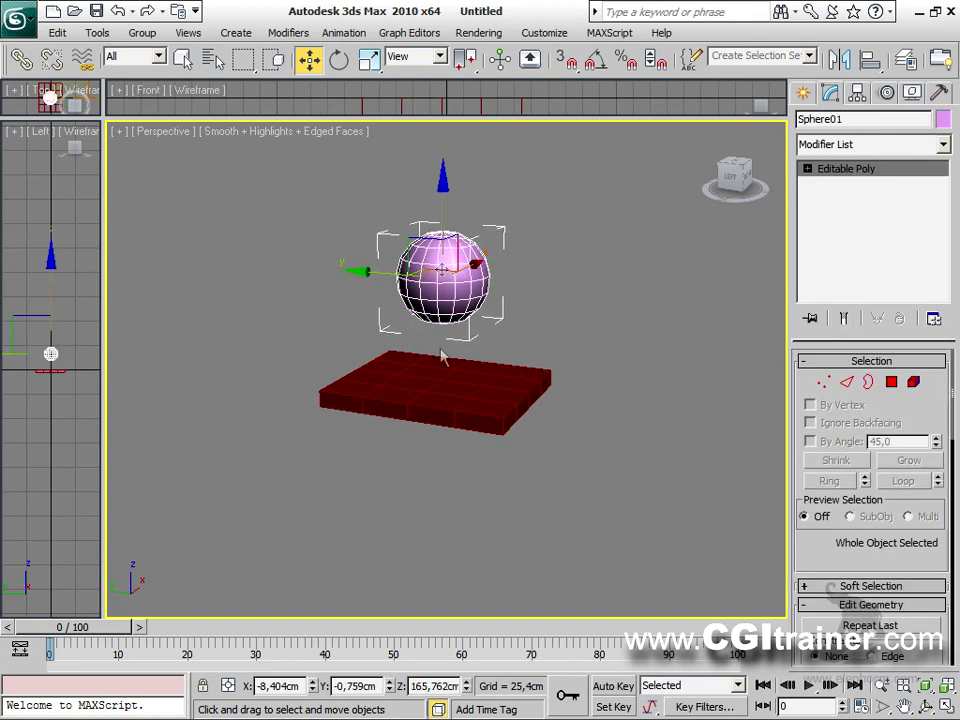
left_click(446, 401)
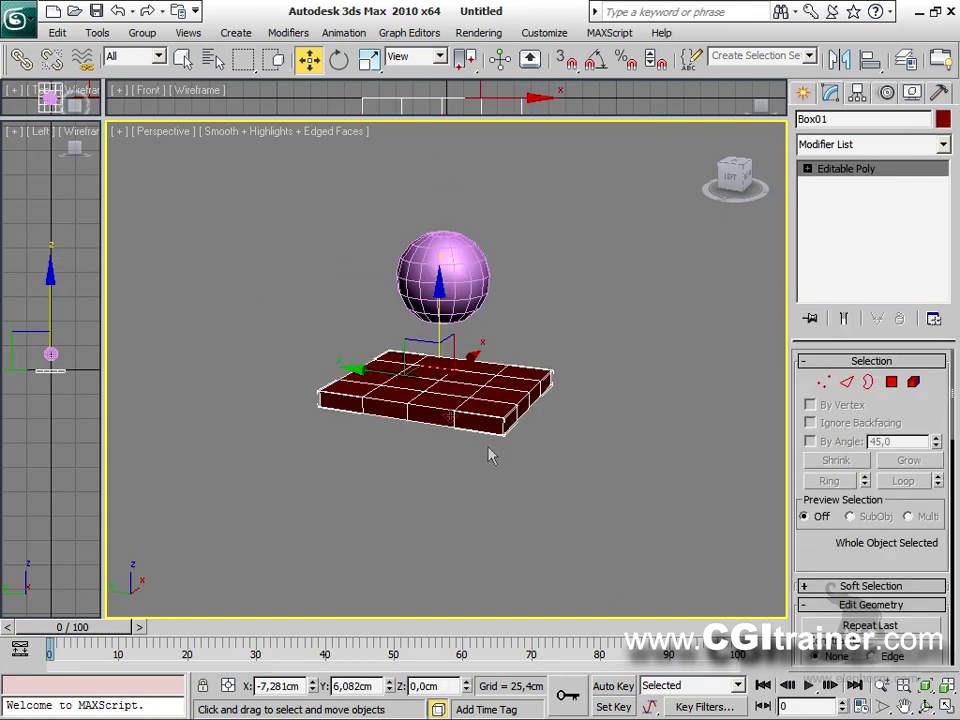
In Polygon mode, delete two polygons from the box's top to make two holes.
scroll(505, 457, "up", 4)
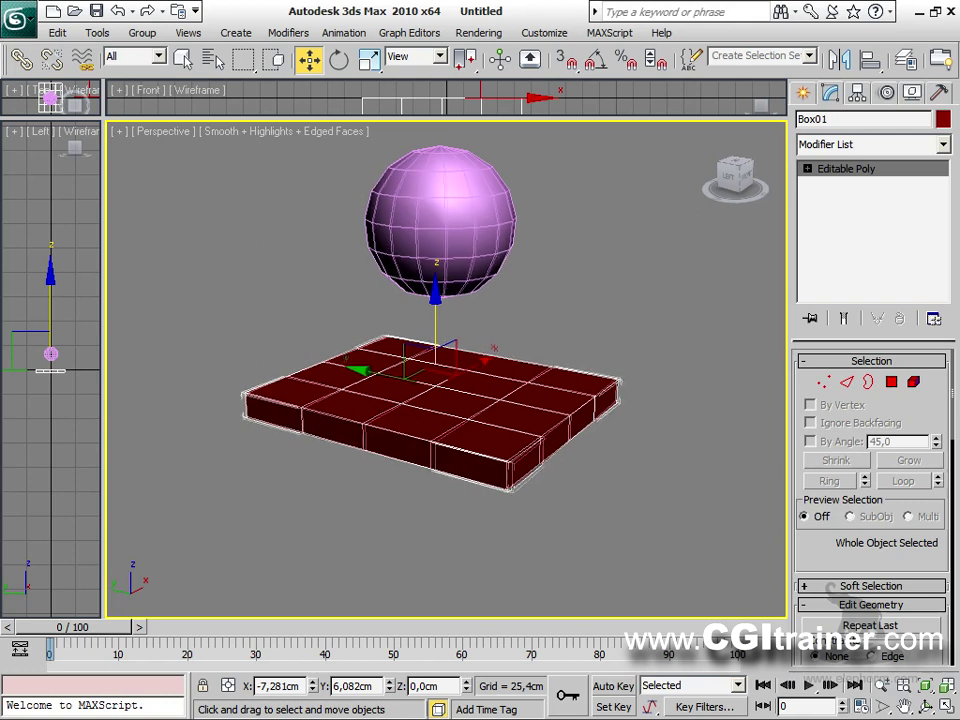
left_click(890, 382)
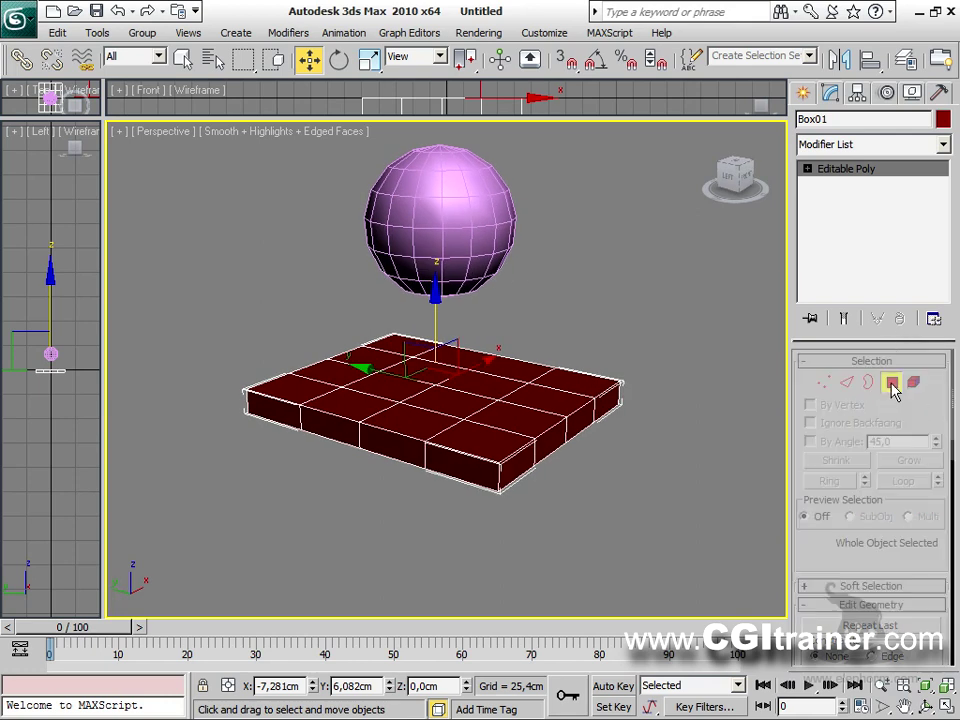
left_click(471, 384)
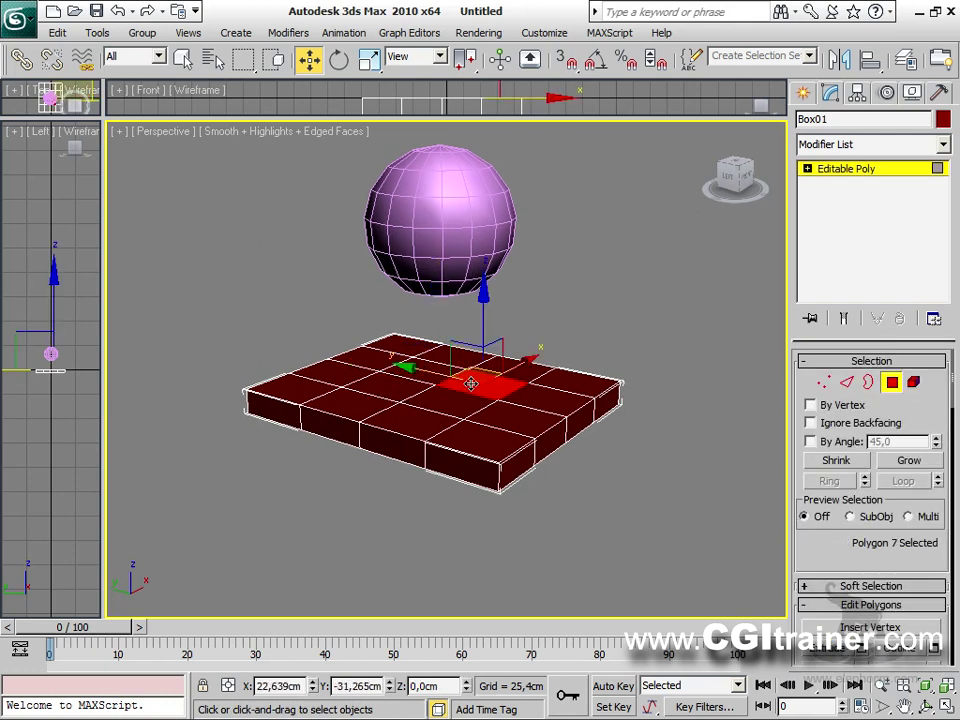
key("Delete")
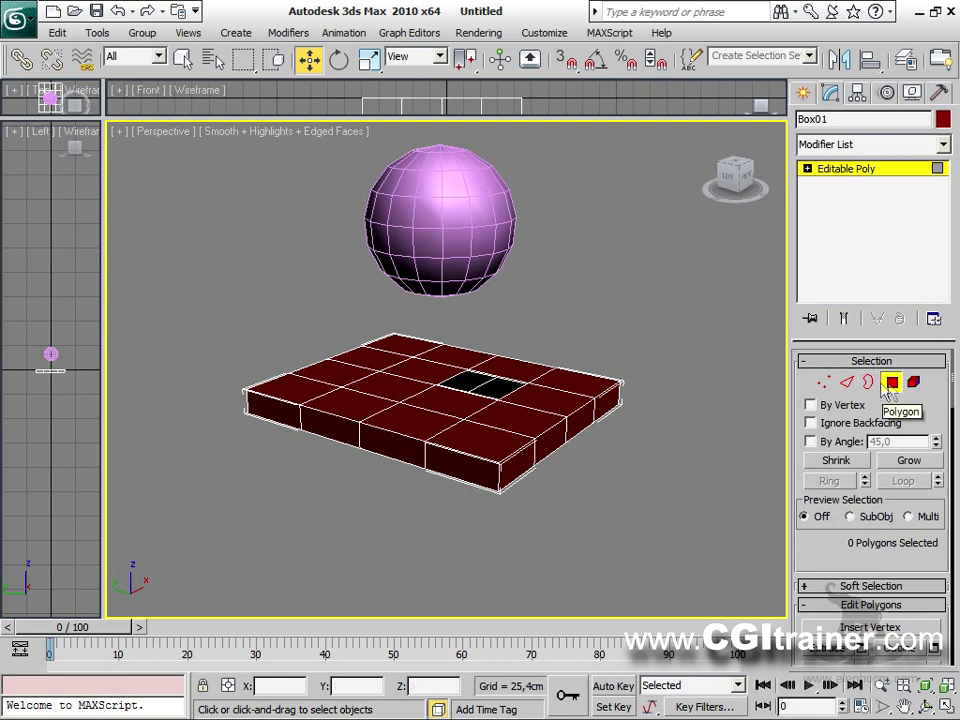
left_click(371, 381)
left_click(337, 373)
key("Delete")
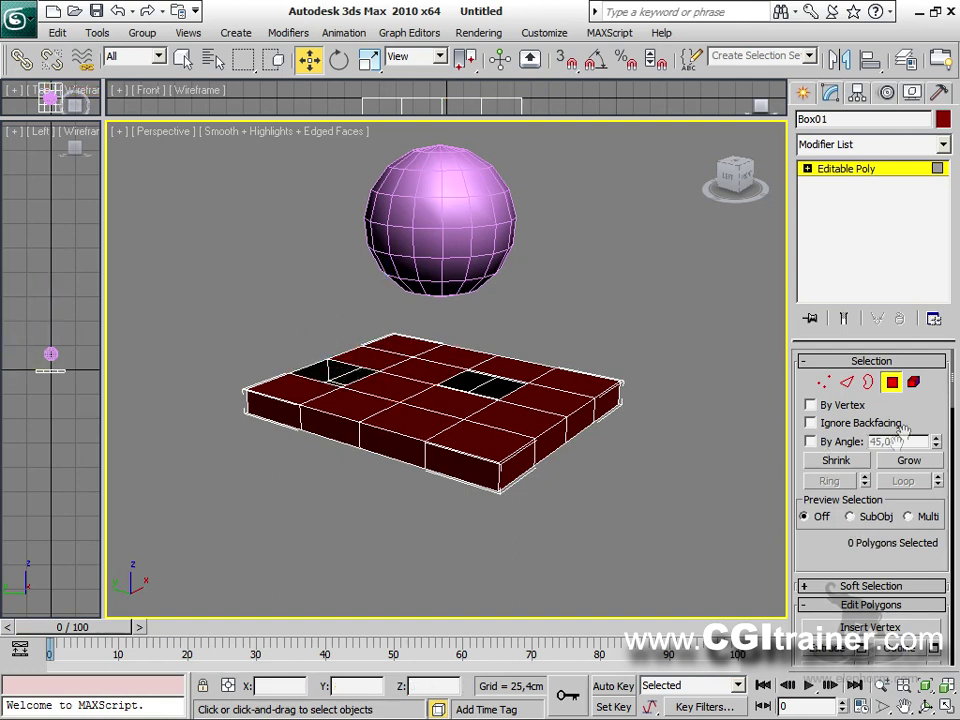
Exit Polygon mode on the box and select the sphere.
left_click(892, 383)
middle_click_drag(548, 403, 585, 422, "alt")
left_click(467, 326)
middle_click_drag(495, 411, 322, 460, "alt")
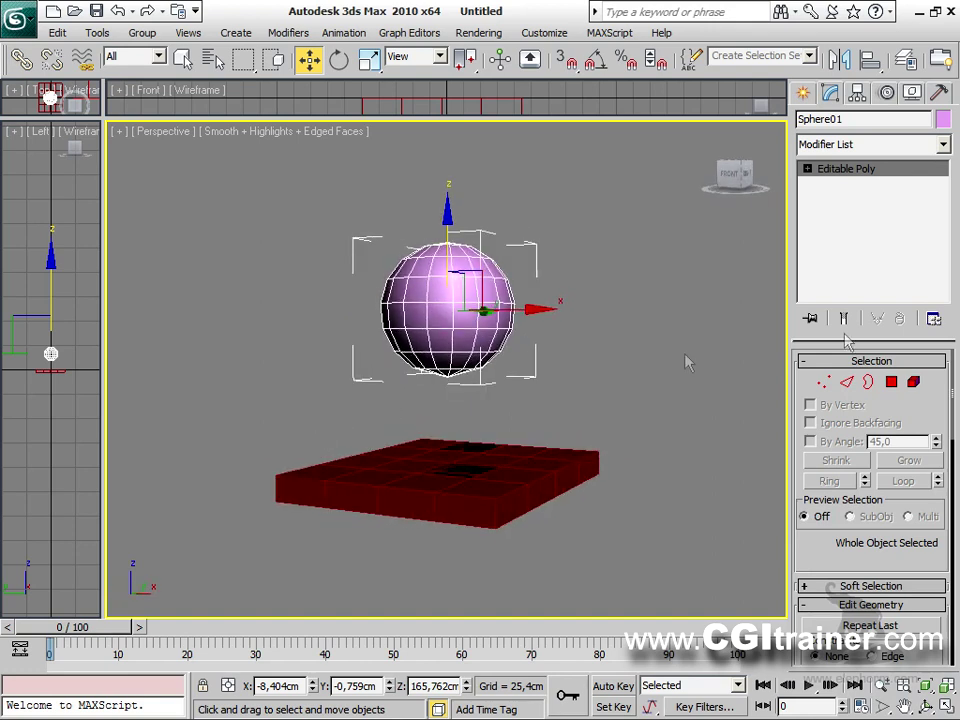
Pick polygons on the sphere's underside, then leave Polygon mode and select the box slab.
left_click(890, 383)
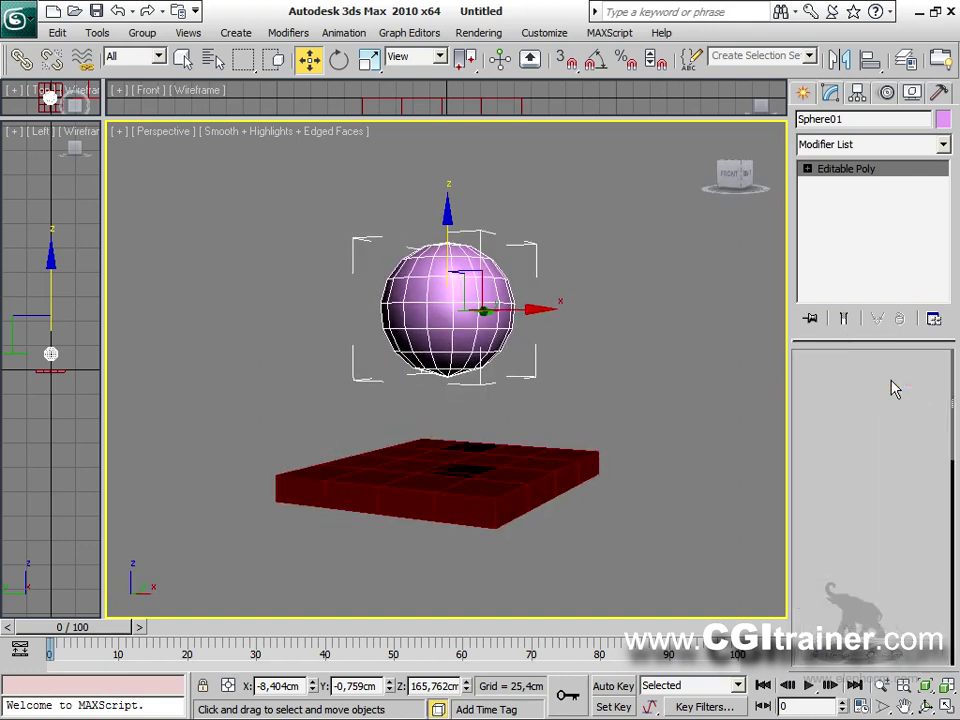
left_click(440, 362)
left_click(470, 400)
middle_click_drag(392, 450, 700, 455, "alt")
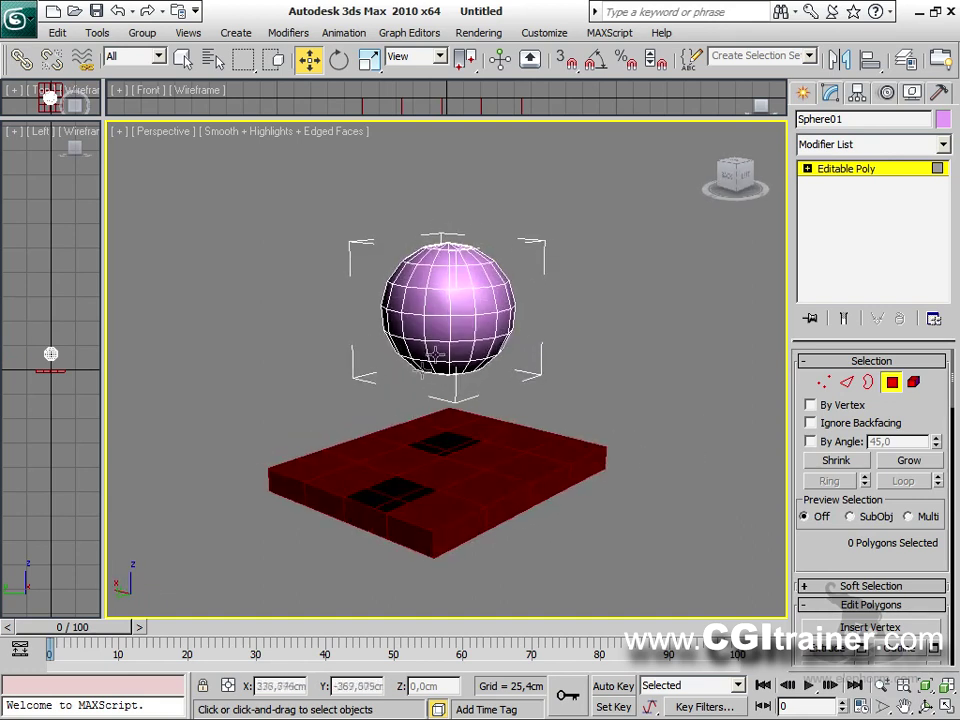
left_click(436, 351)
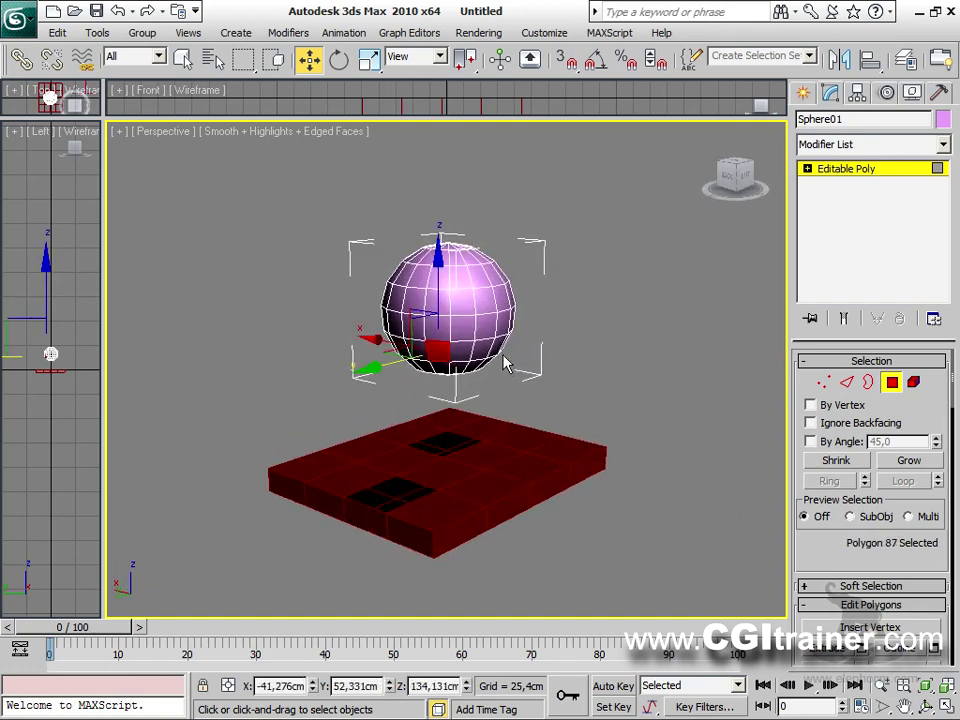
left_click(497, 398)
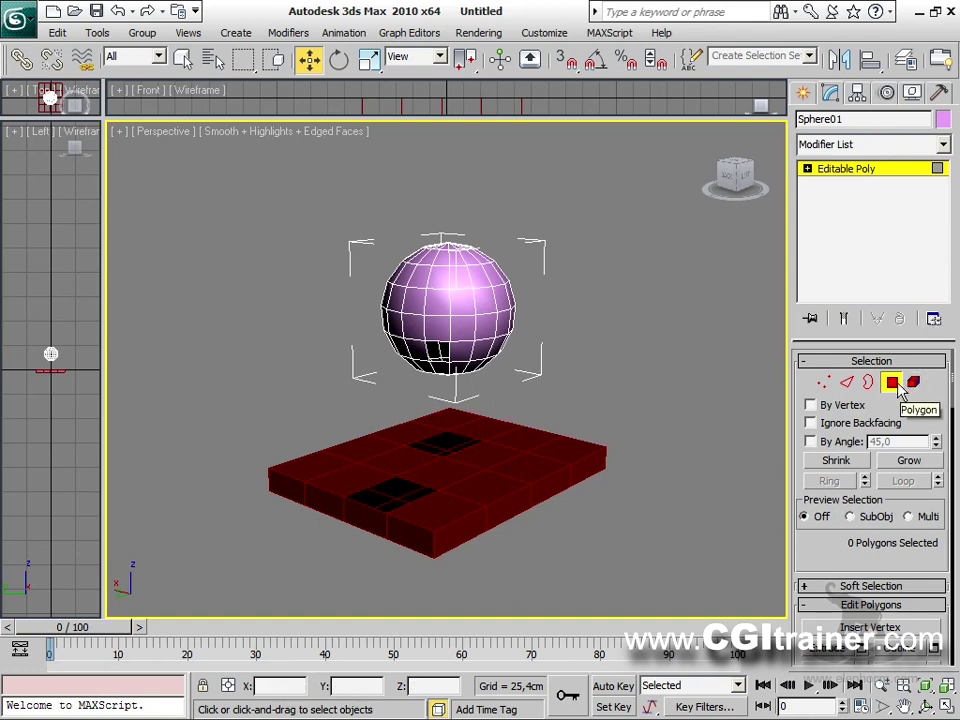
left_click(892, 383)
middle_click_drag(558, 376, 491, 414, "alt")
left_click(491, 414)
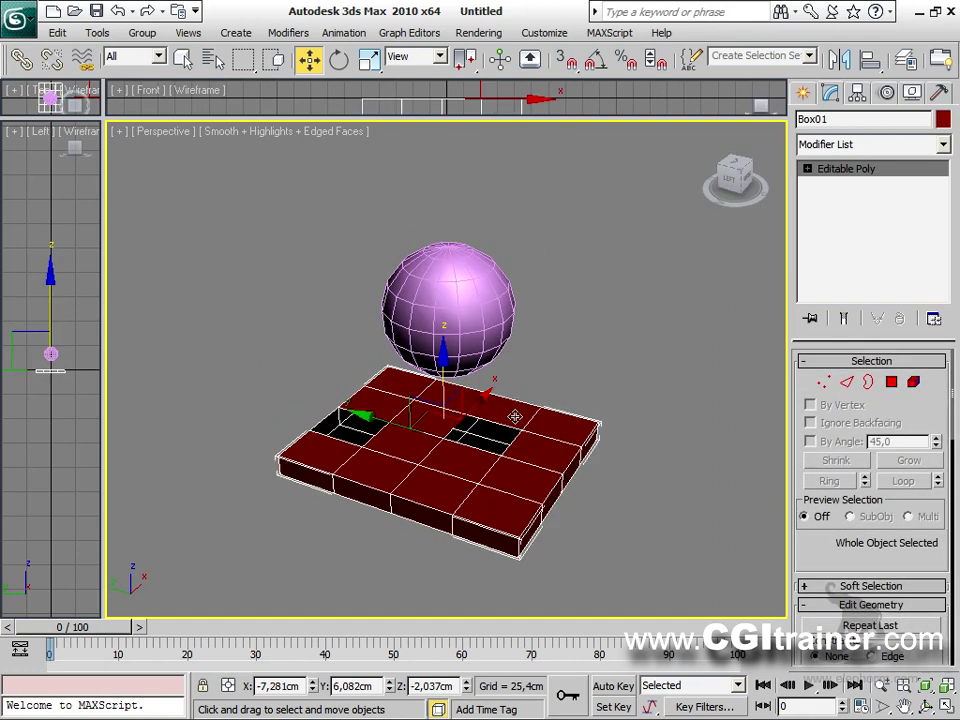
Create a Connect compound object from the box, picking the sphere as the operand.
left_click(803, 95)
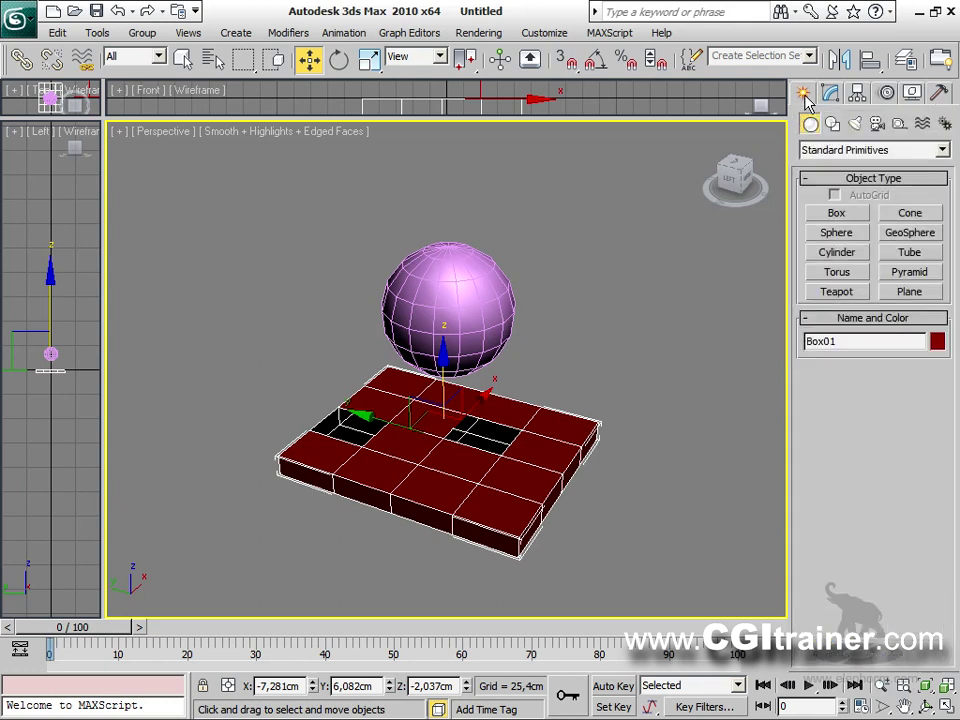
left_click(820, 151)
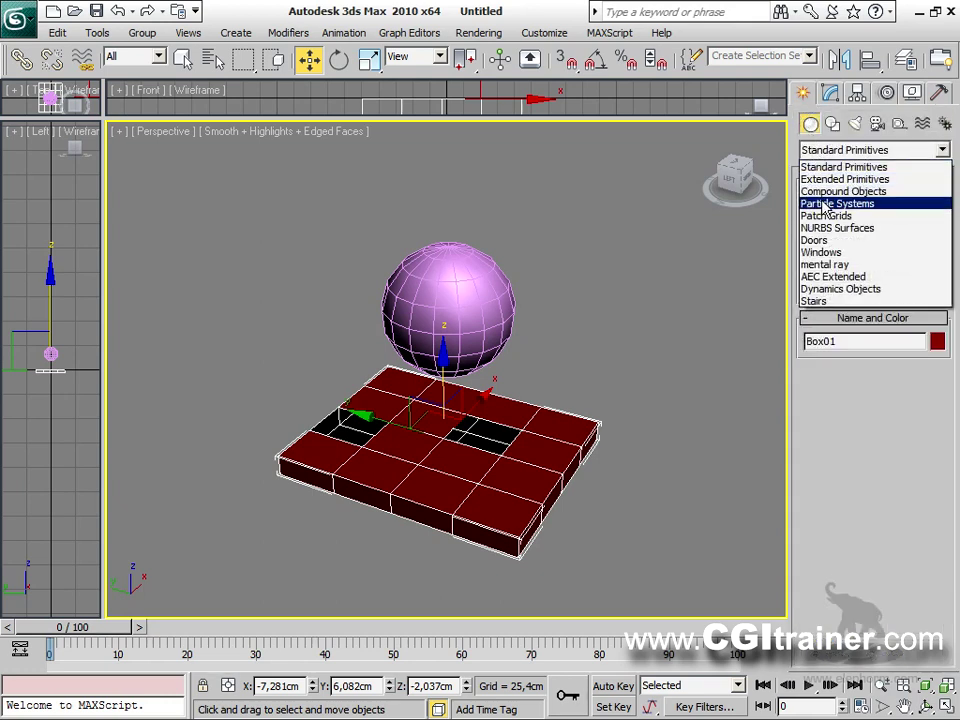
left_click(826, 191)
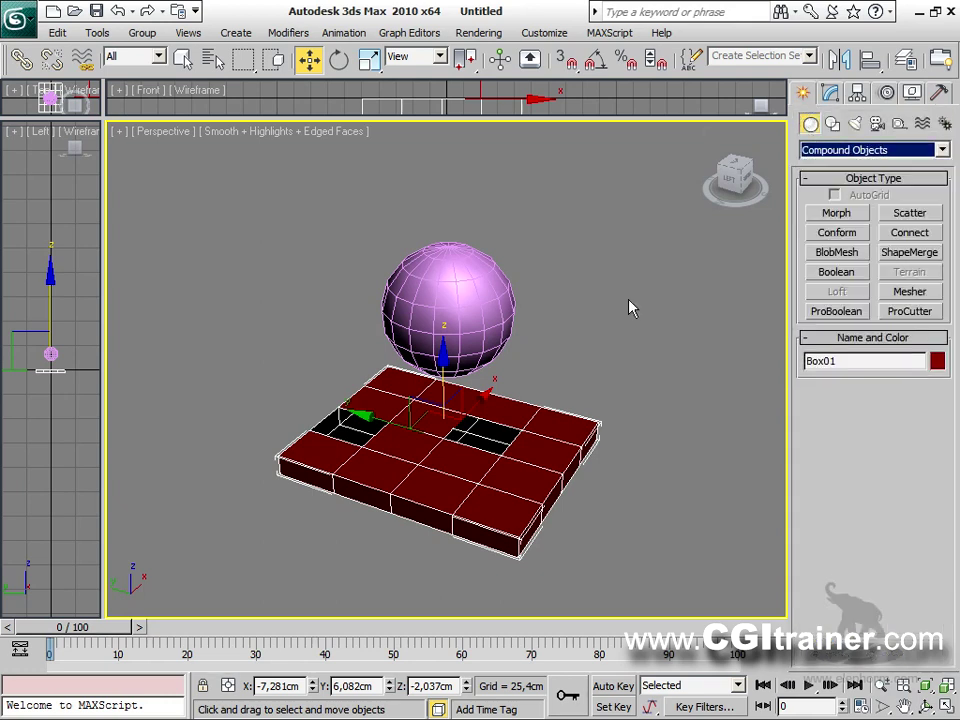
left_click(905, 233)
left_click(850, 417)
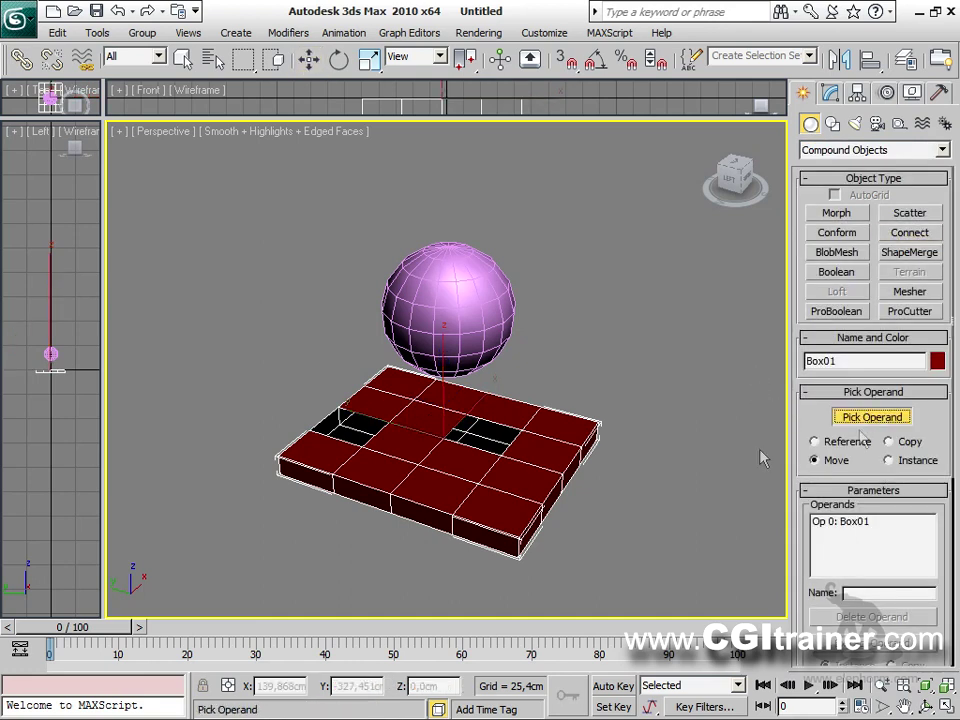
left_click(448, 300)
Stop picking operands and move the connected object around to inspect it.
middle_click_drag(621, 444, 466, 405, "alt")
right_click(420, 416)
key("w")
left_click_drag(377, 426, 417, 395)
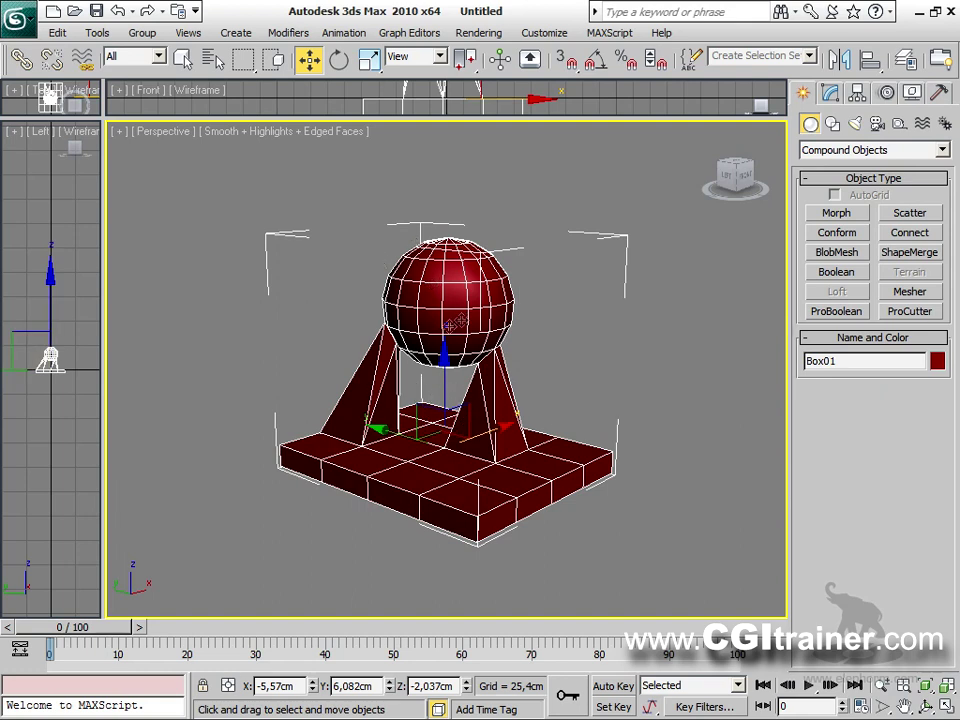
Set the Connect Interpolation Segments to 3 and Tension to 0,54.
left_click(831, 94)
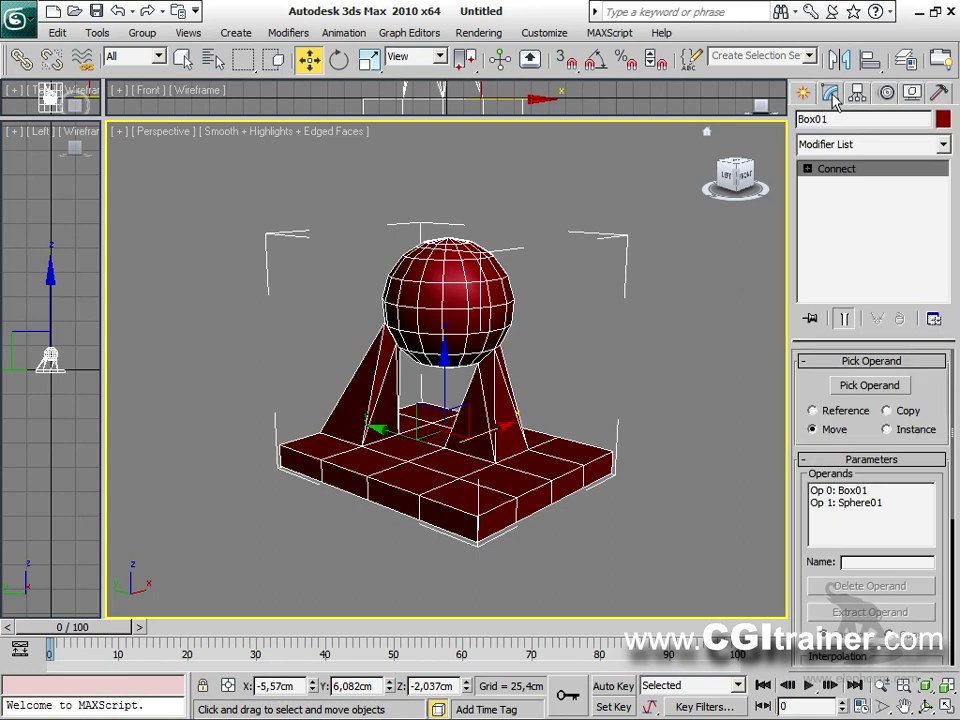
scroll(786, 352, "down", 2)
left_click_drag(789, 331, 707, 336)
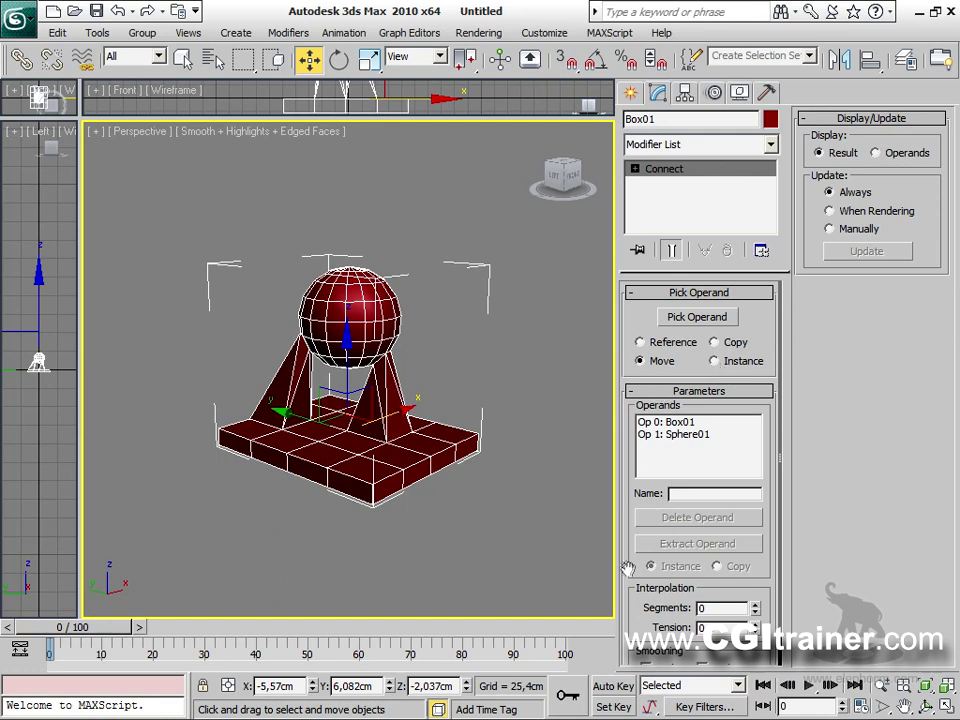
scroll(624, 395, "down", 1)
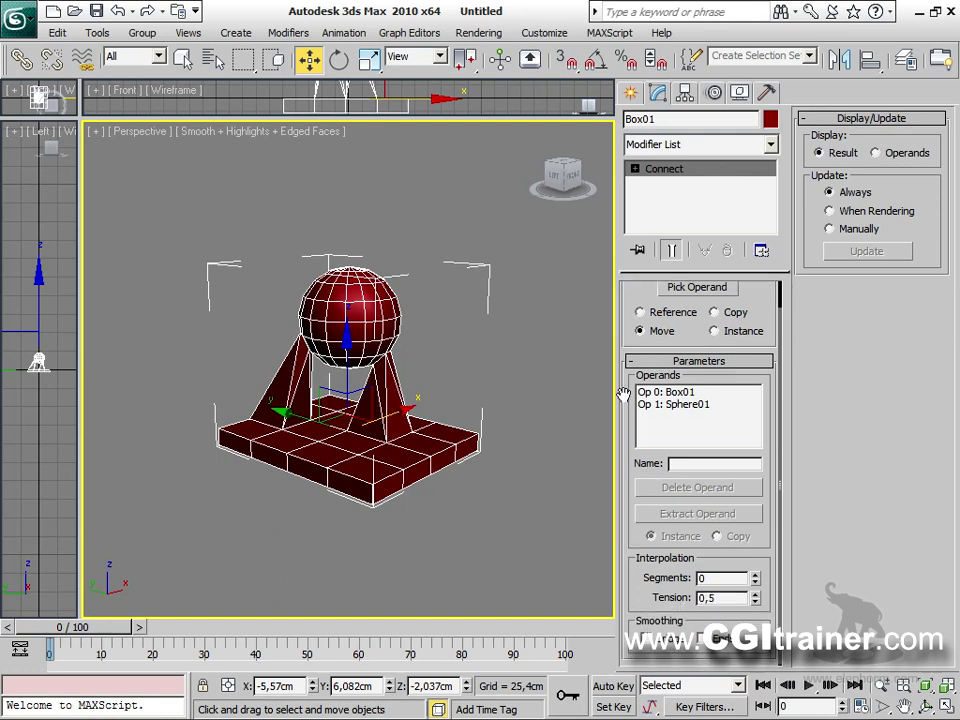
left_click(755, 576)
left_click(755, 576)
left_click(755, 576)
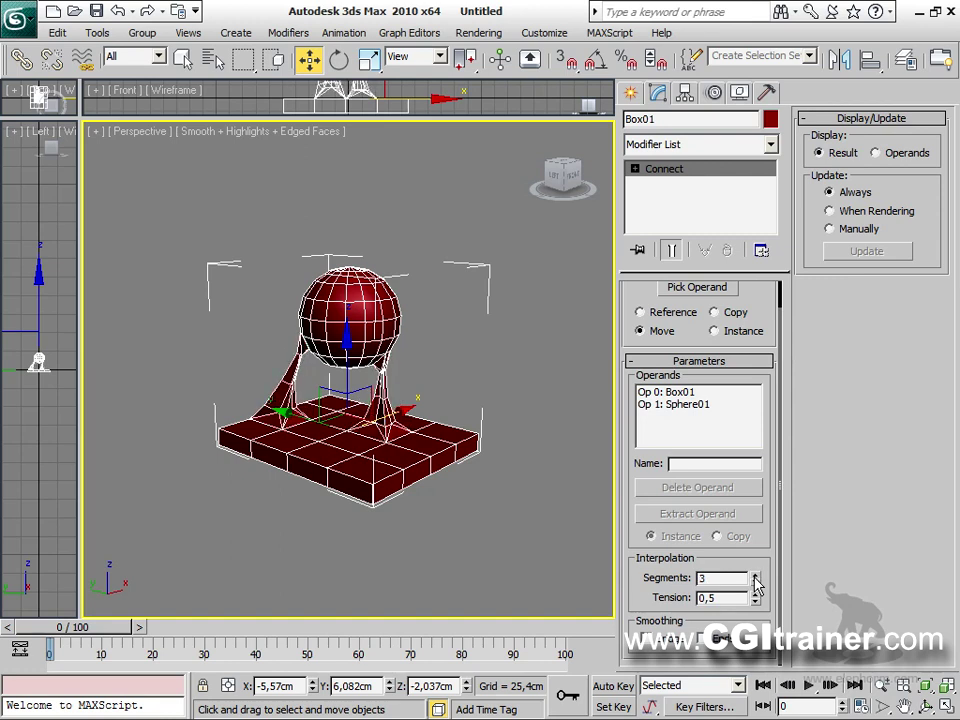
mouse_move(757, 594)
left_mouse_down()
mouse_move(756, 585)
mouse_move(754, 617)
mouse_move(755, 580)
mouse_move(755, 630)
mouse_move(750, 591)
left_mouse_up()
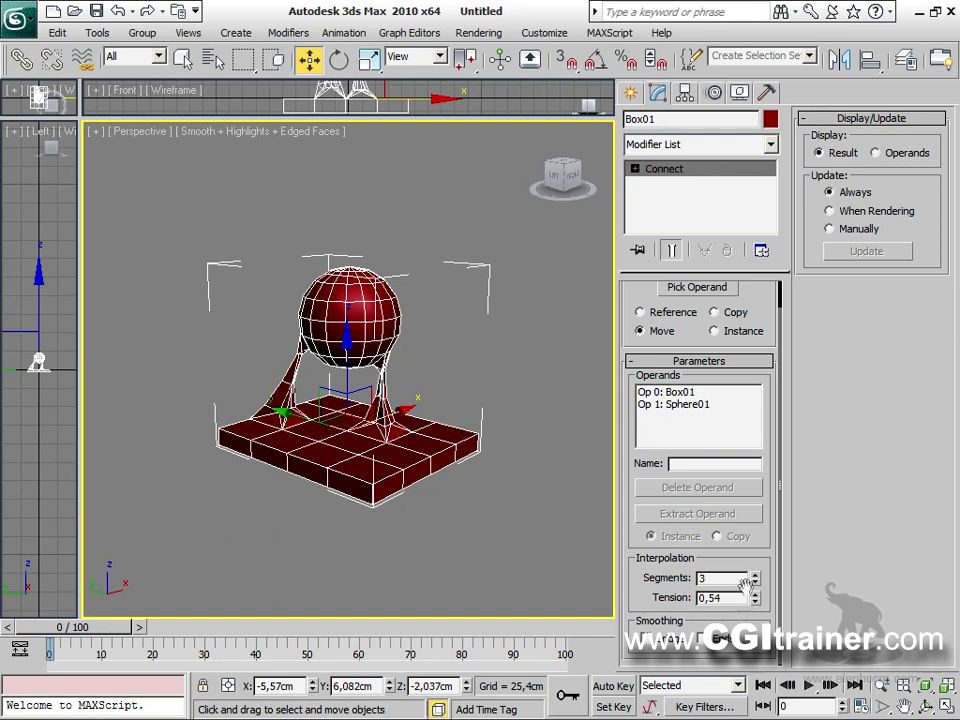
Expand Connect to the Operands level and select Op 1: Sphere01.
left_click(634, 170)
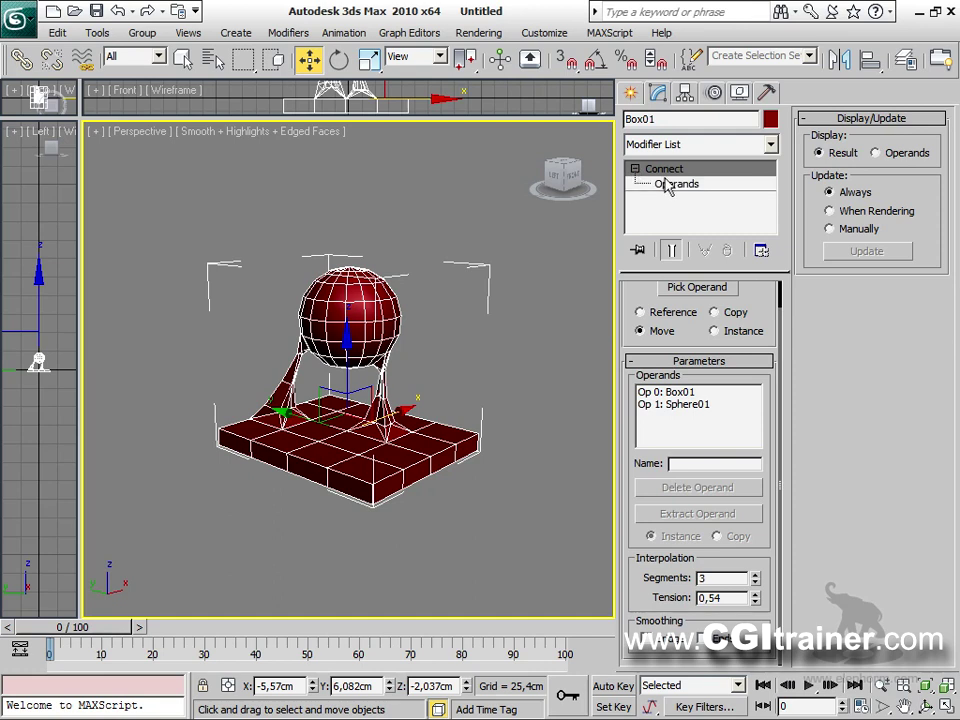
left_click(676, 186)
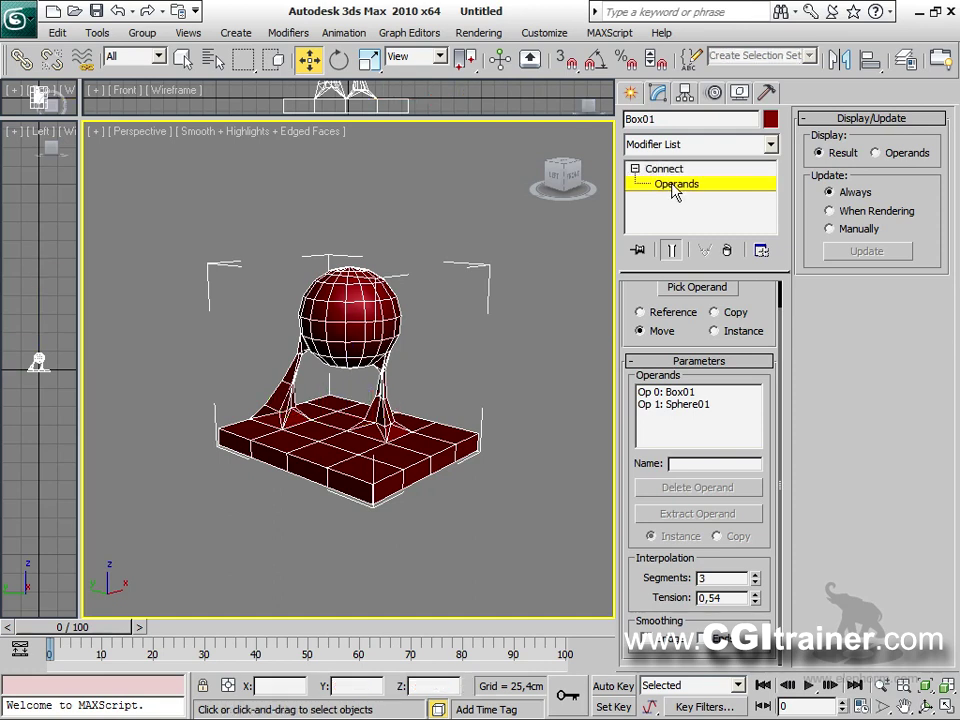
left_click(684, 393)
left_click(687, 405)
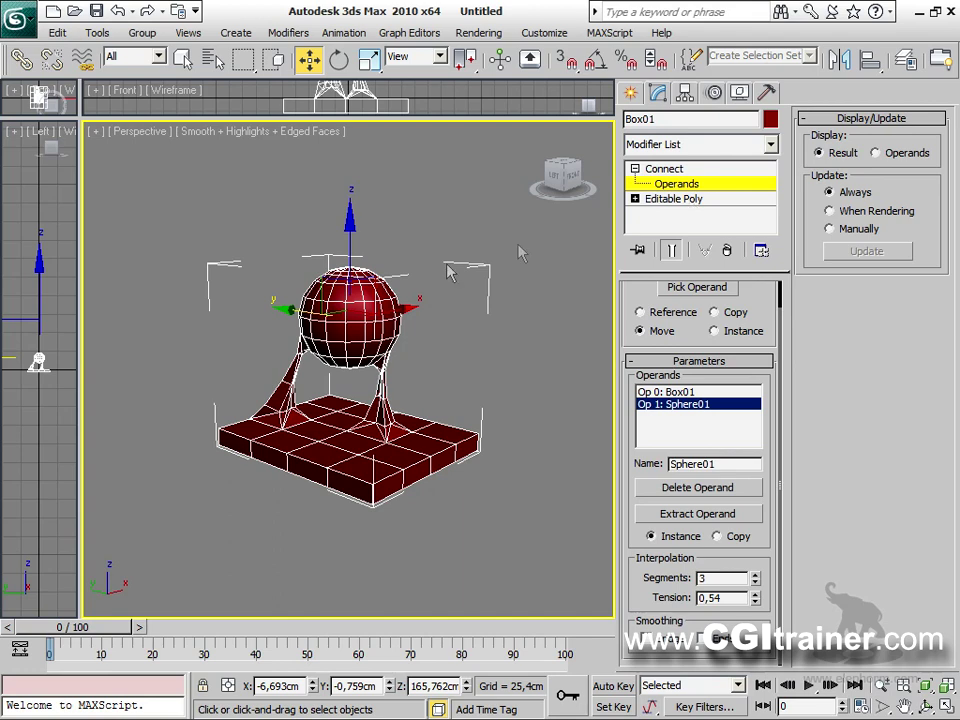
Move the sphere operand to stretch the bridges and lower the tension to 0,17.
left_click_drag(381, 287, 368, 197)
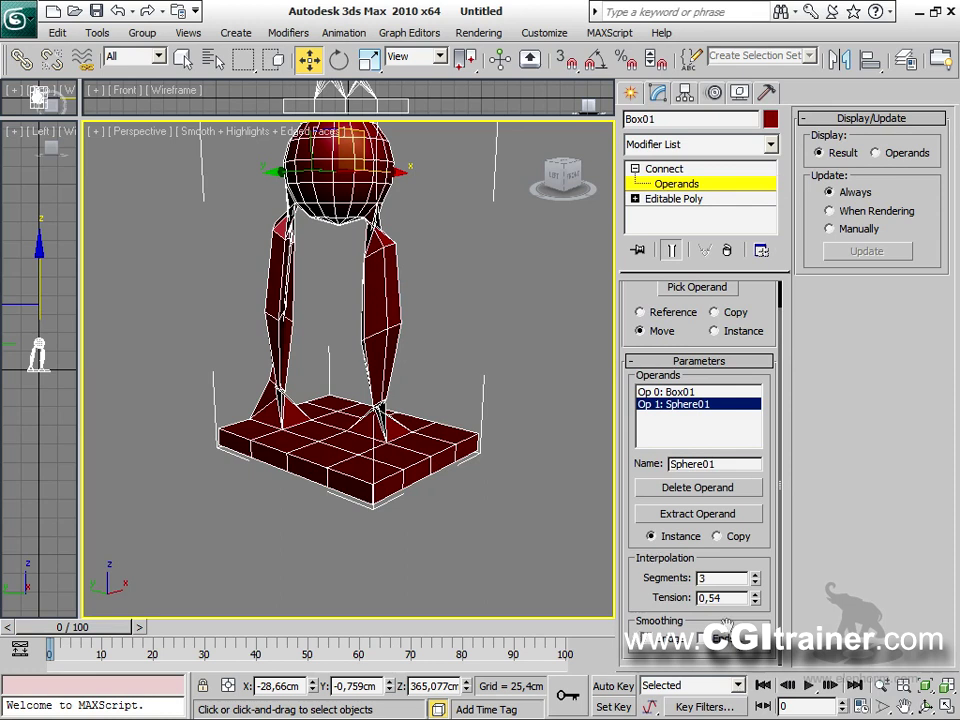
left_click_drag(757, 601, 757, 563)
middle_click_drag(486, 435, 434, 287, "alt")
left_click_drag(334, 143, 318, 202)
left_click_drag(380, 260, 388, 214)
Rotate the sphere so the bridge forms two legs, then lower it toward the base.
right_click(388, 214)
left_click(408, 251)
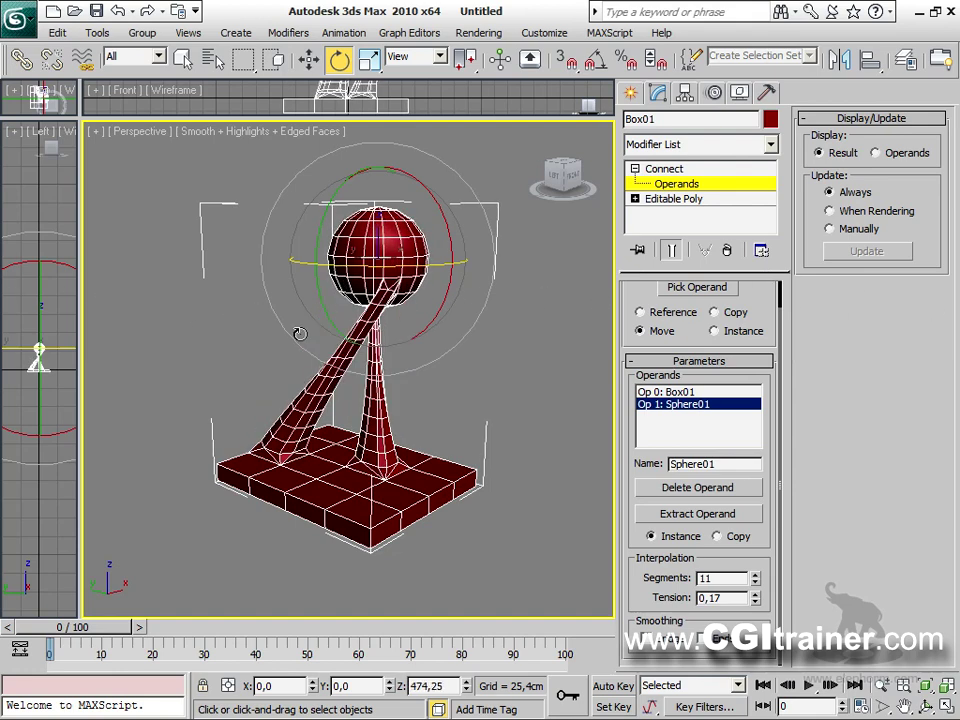
left_click_drag(397, 243, 390, 253)
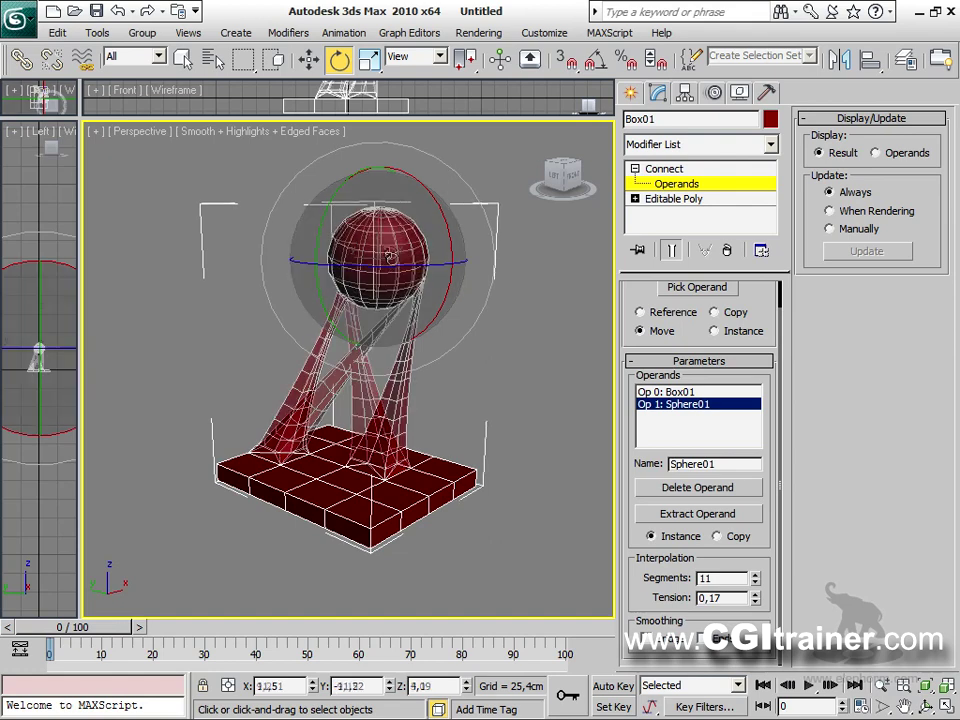
left_click_drag(459, 246, 448, 207)
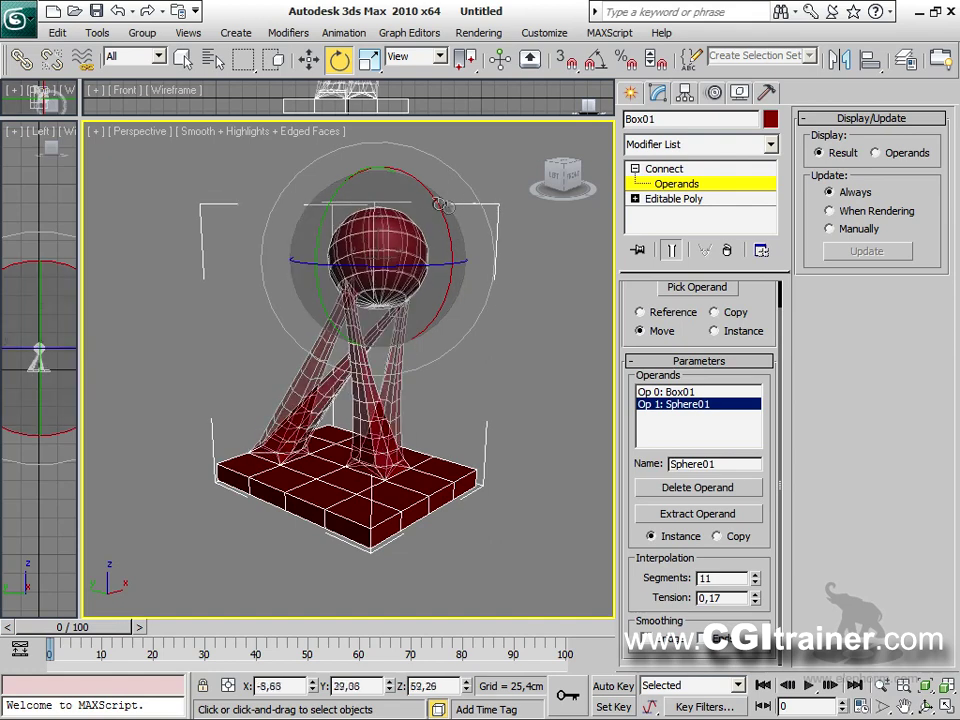
left_click_drag(473, 265, 375, 208)
left_click_drag(459, 276, 561, 244)
right_click(381, 243)
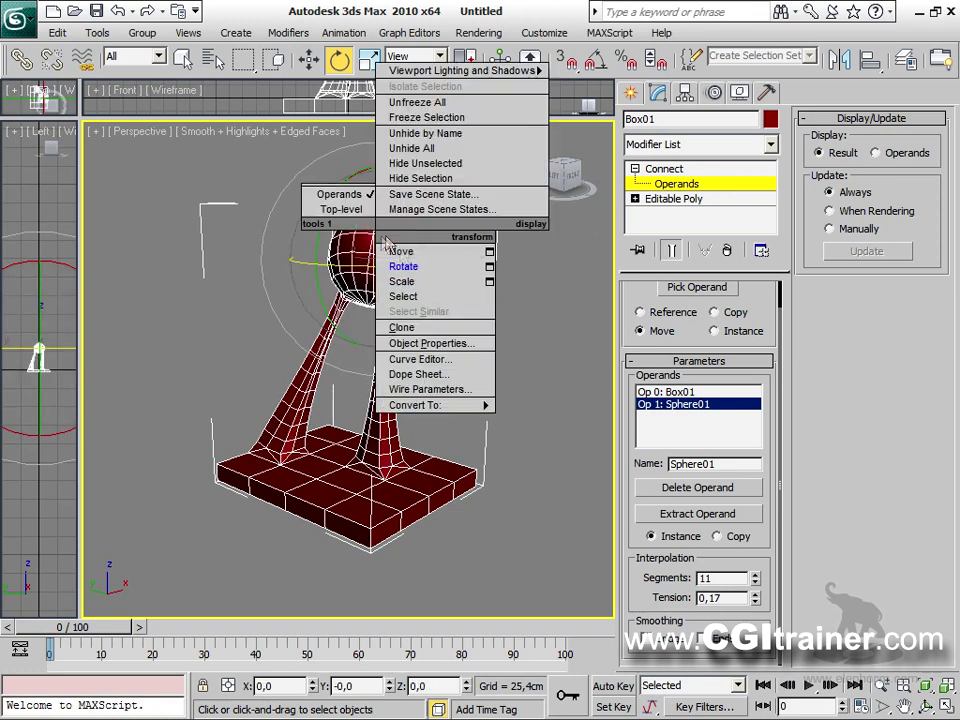
left_click(396, 249)
left_click_drag(396, 249, 391, 292)
Inspect the sphere operand's polygons in the Connect stack, then orbit and zoom onto the model.
left_click(676, 199)
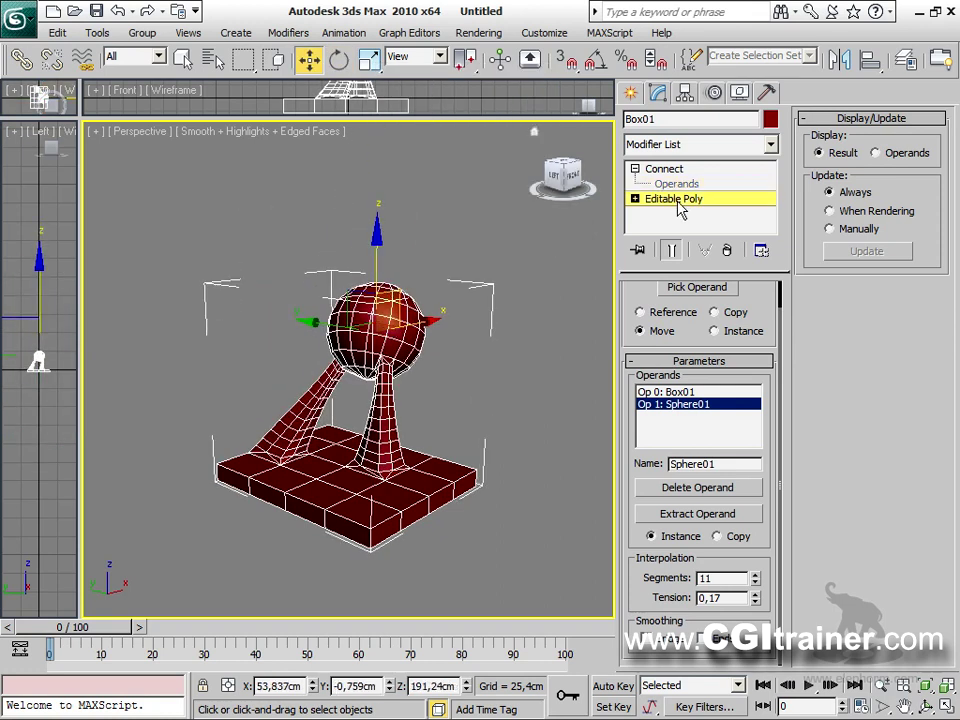
left_click(719, 313)
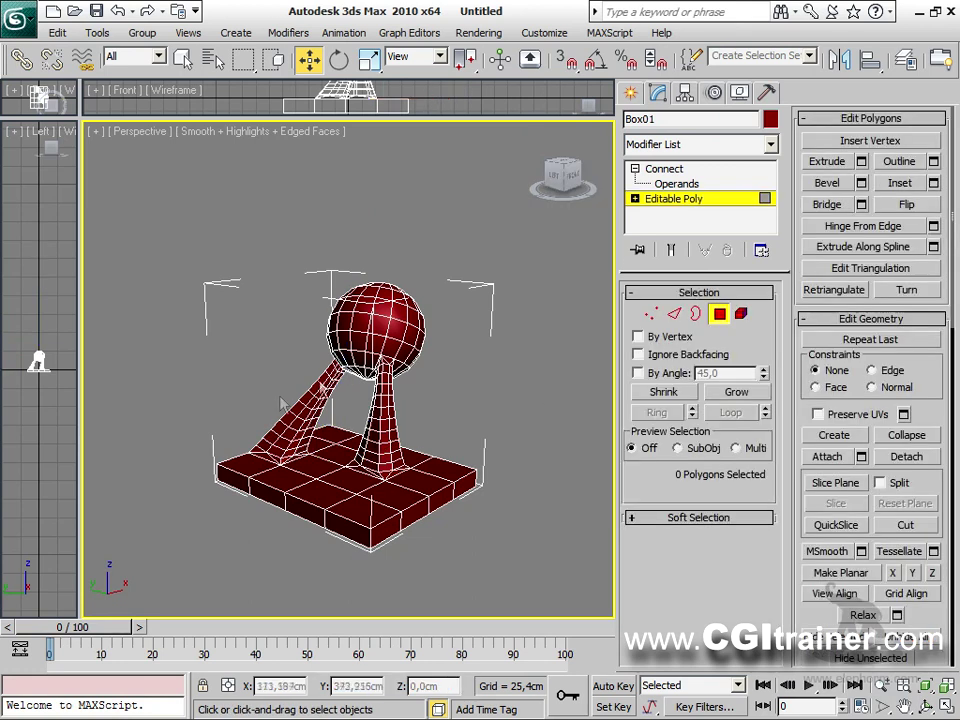
left_click(358, 348)
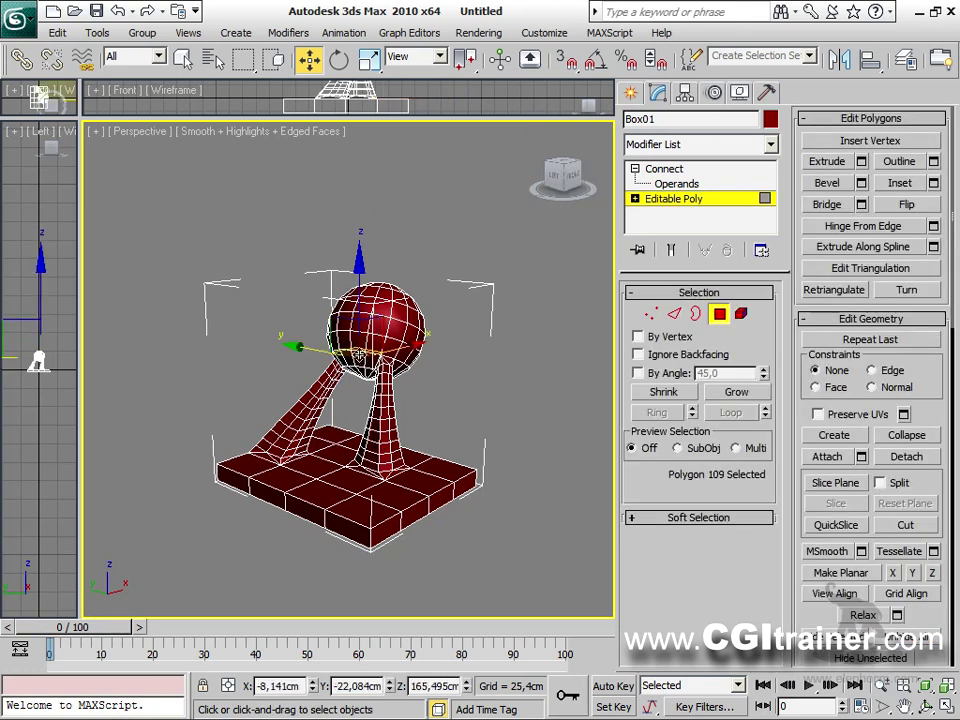
left_click(357, 352, "alt")
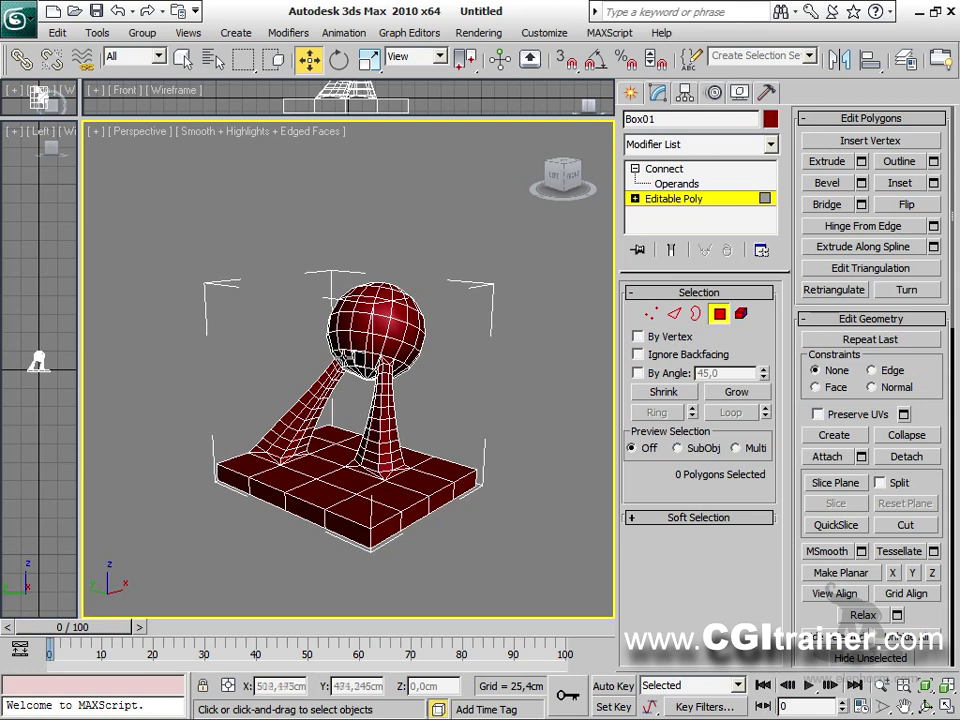
left_click(677, 184)
left_click(678, 170)
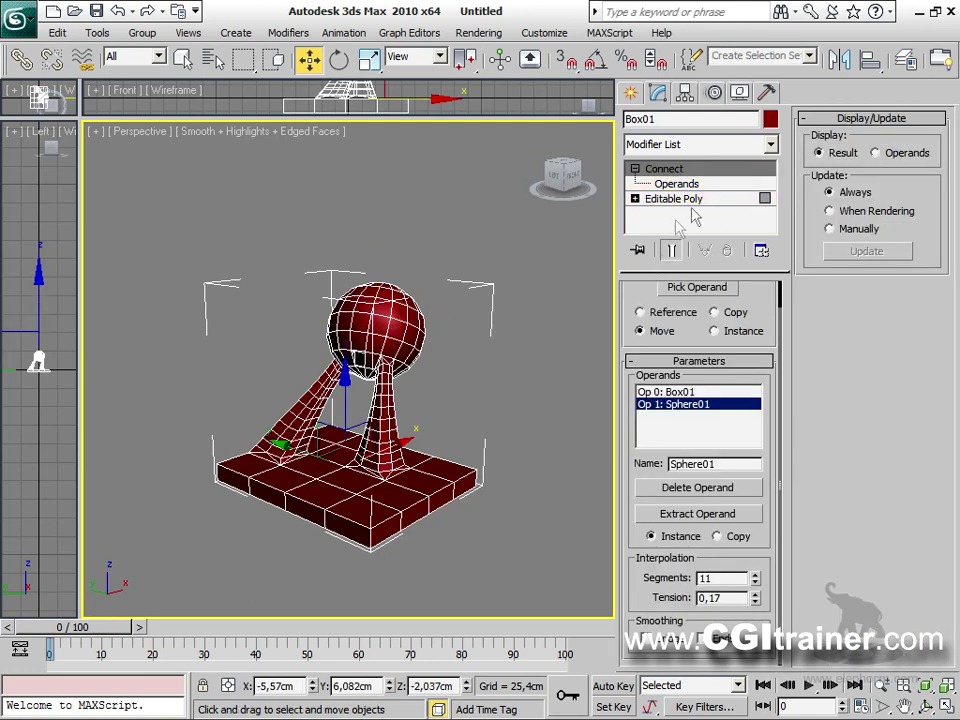
left_click(718, 197)
left_click(719, 314)
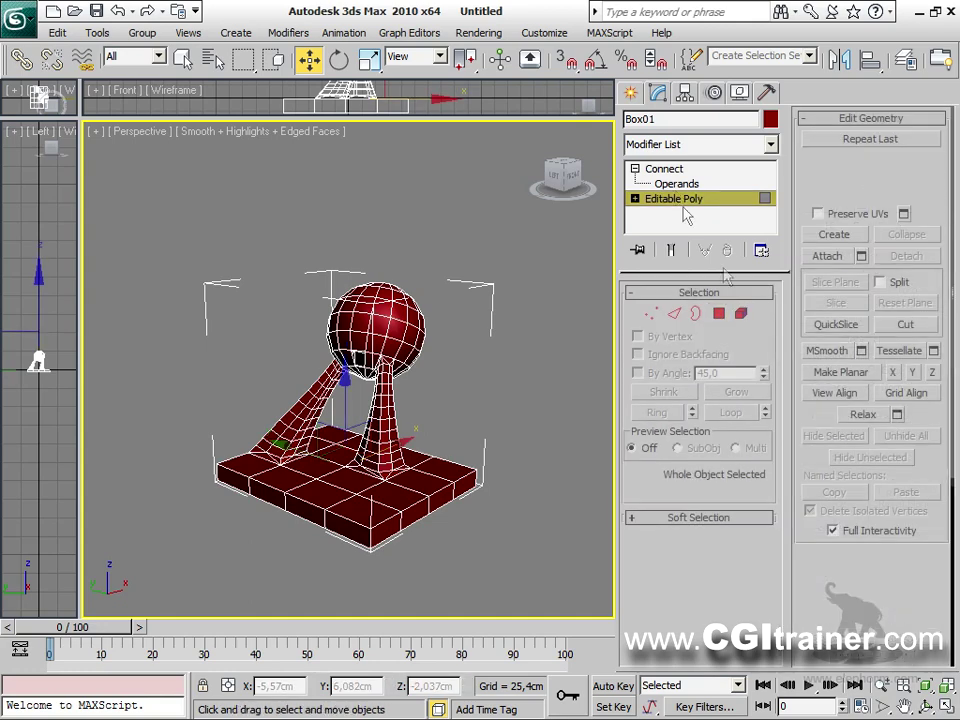
left_click(677, 170)
middle_click_drag(437, 435, 261, 297, "alt")
scroll(489, 364, "up", 4)
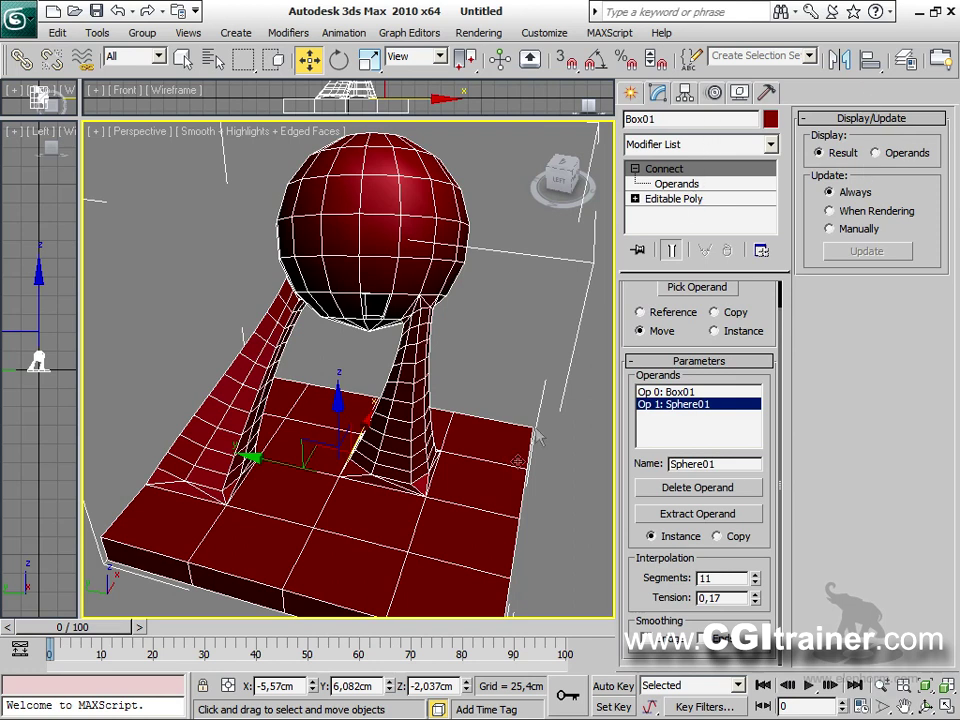
Pick the Box01 operand, inspect its base polygons, and orbit to face the model.
left_click(684, 392)
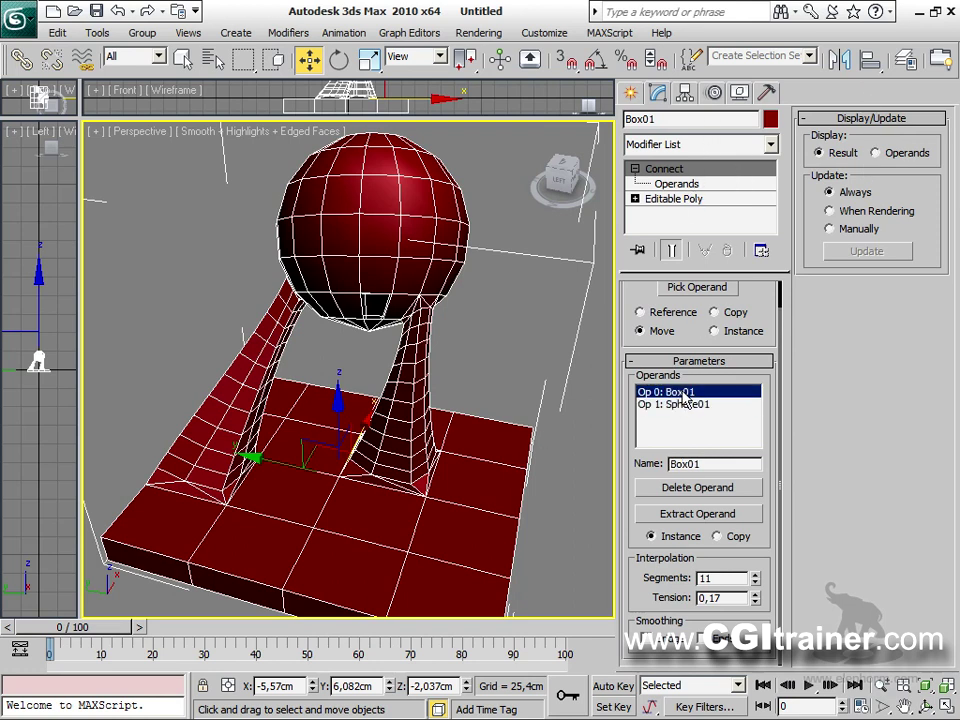
left_click(706, 200)
left_click(719, 313)
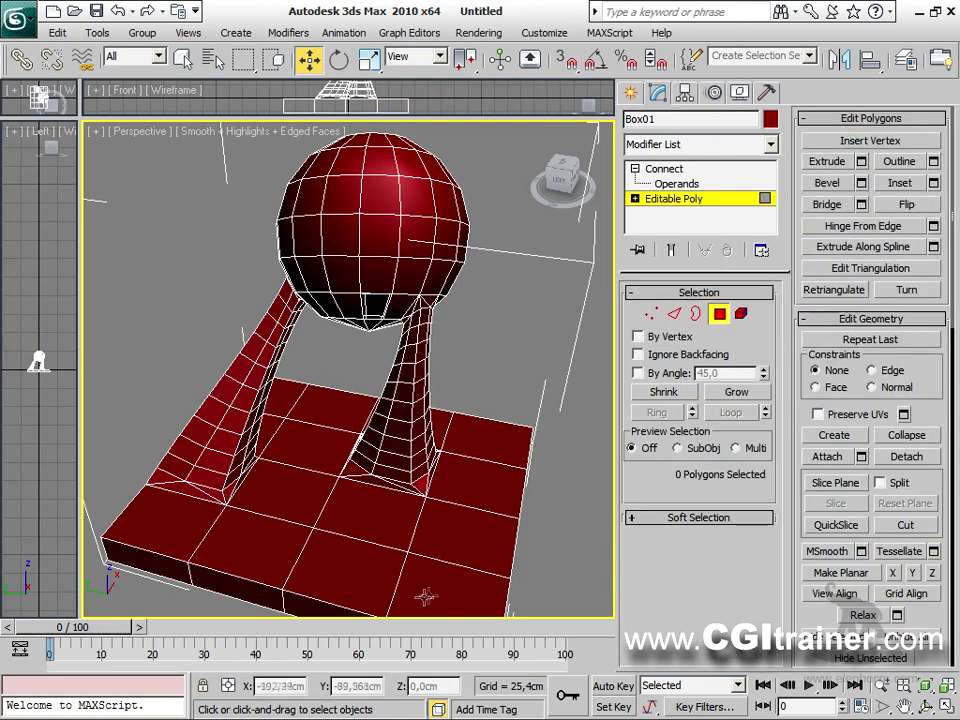
left_click(346, 563)
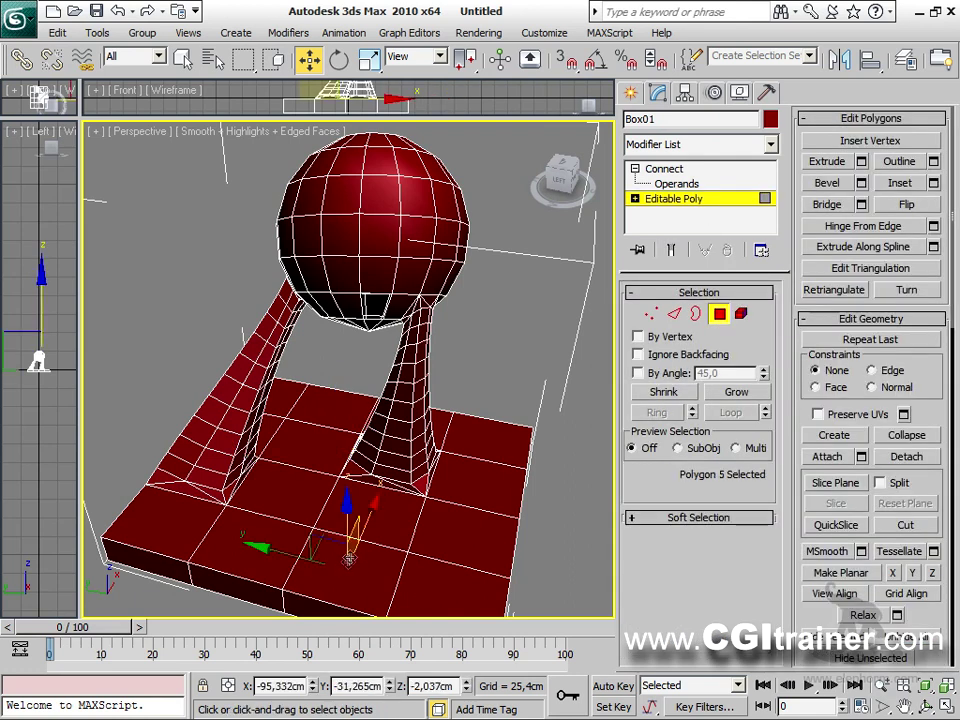
key("ctrl+d")
middle_click_drag(355, 545, 690, 270, "alt")
left_click(678, 169)
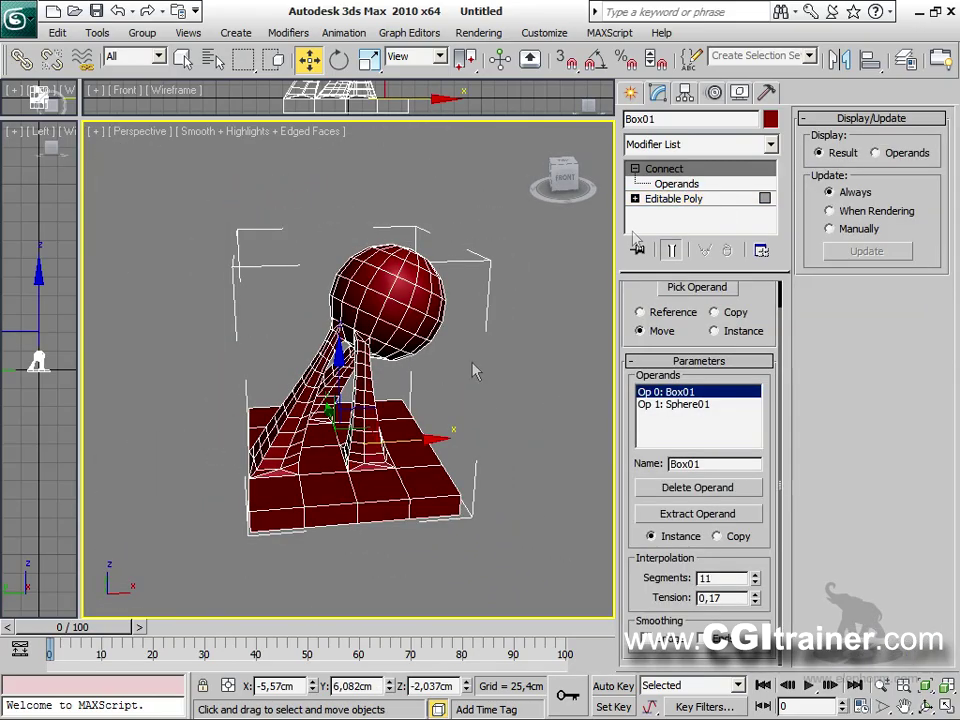
middle_click_drag(357, 479, 267, 488, "alt")
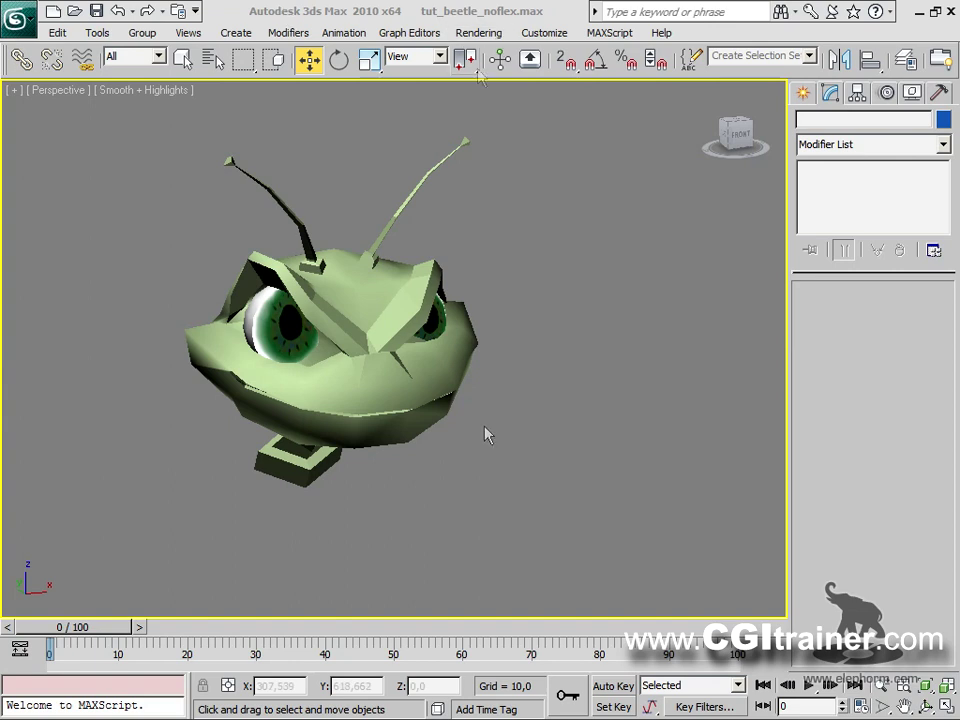
Select Sphere04 from the Select by Name list (H).
scroll(506, 446, "up", 5)
middle_click_drag(506, 446, 527, 360, "alt")
key("h")
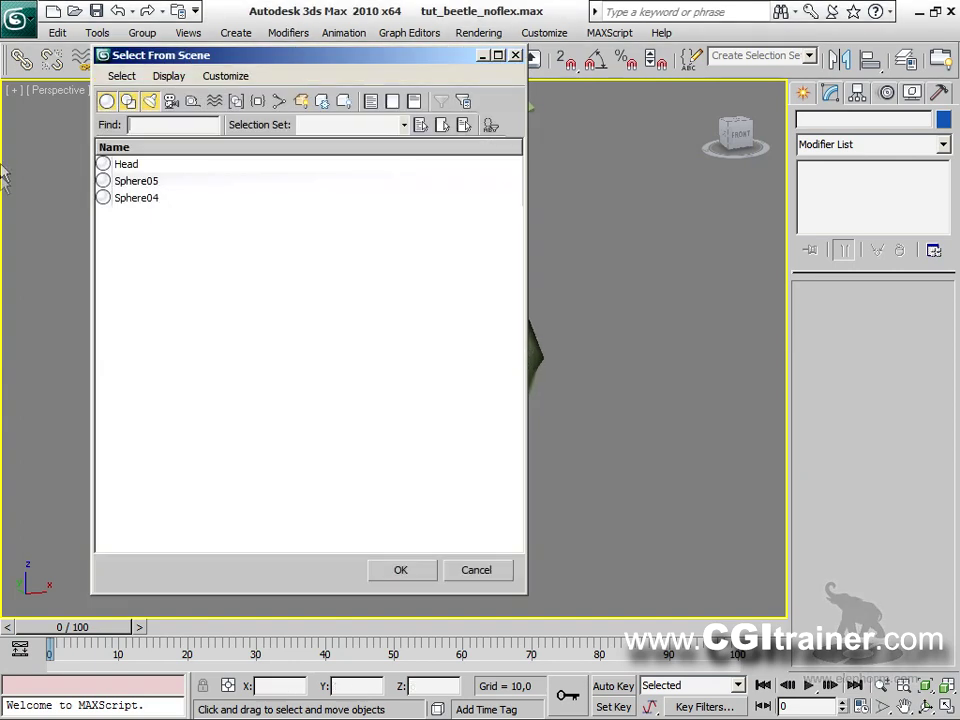
left_click(125, 164)
left_click(136, 199)
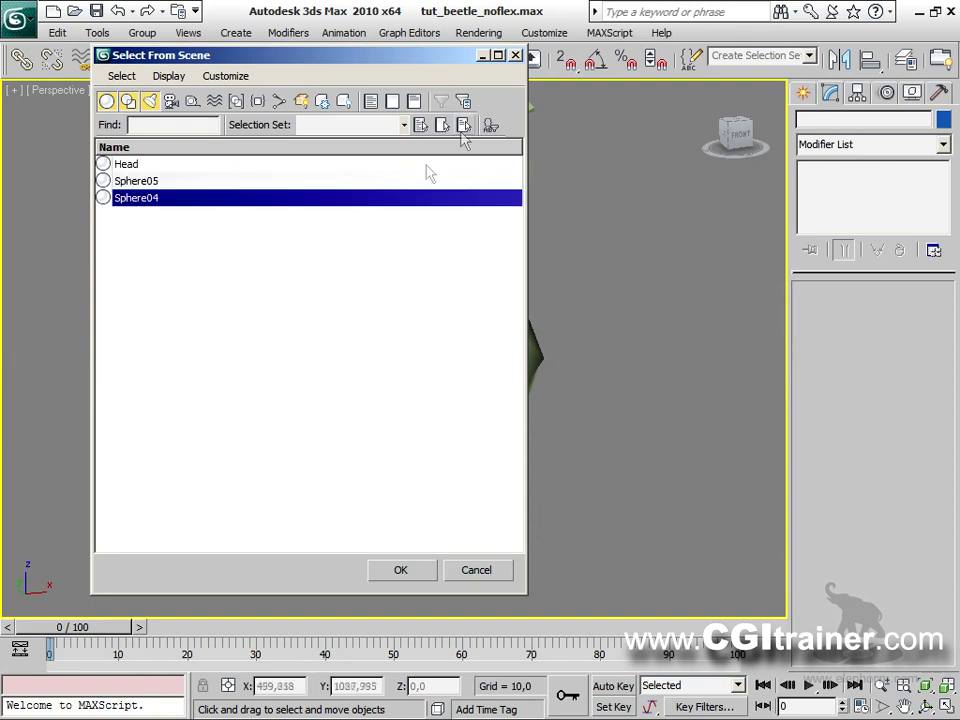
left_click(408, 572)
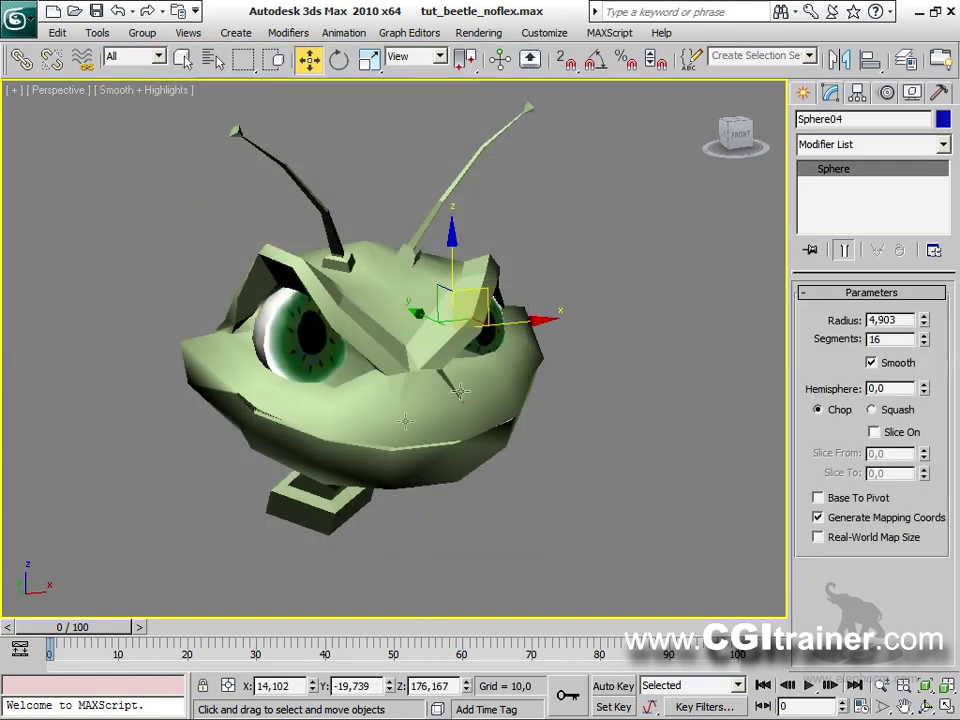
Pull the eye sphere out along Y, enter Polygon mode and turn on Edged Faces.
left_click(283, 328)
left_click_drag(283, 328, 364, 381)
middle_click_drag(364, 381, 888, 167, "alt")
key("4")
middle_click_drag(594, 424, 679, 447, "alt")
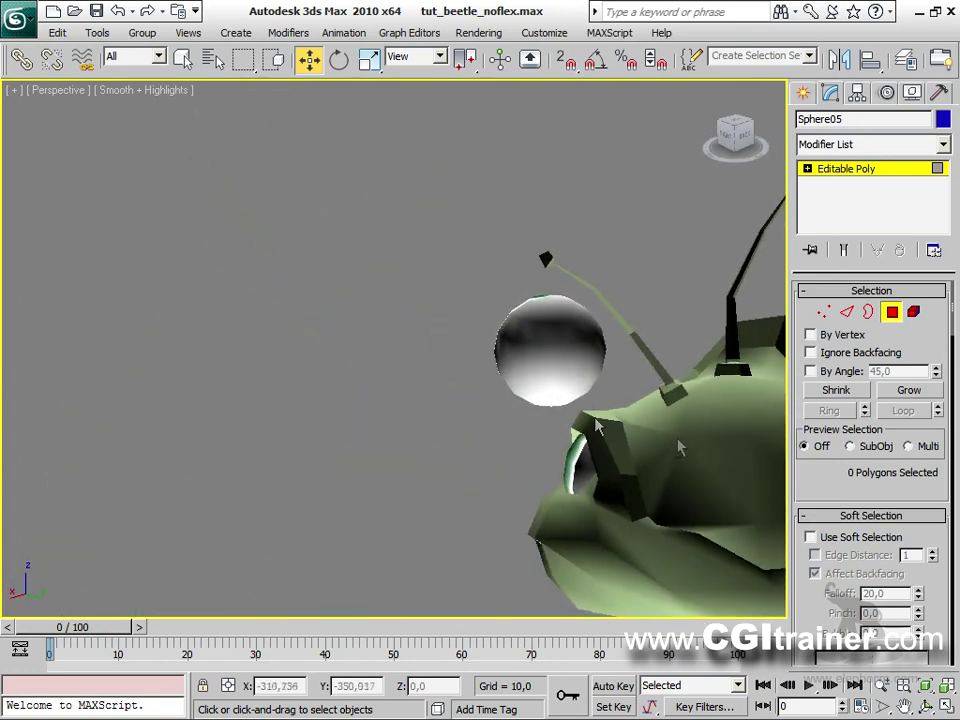
key("F4")
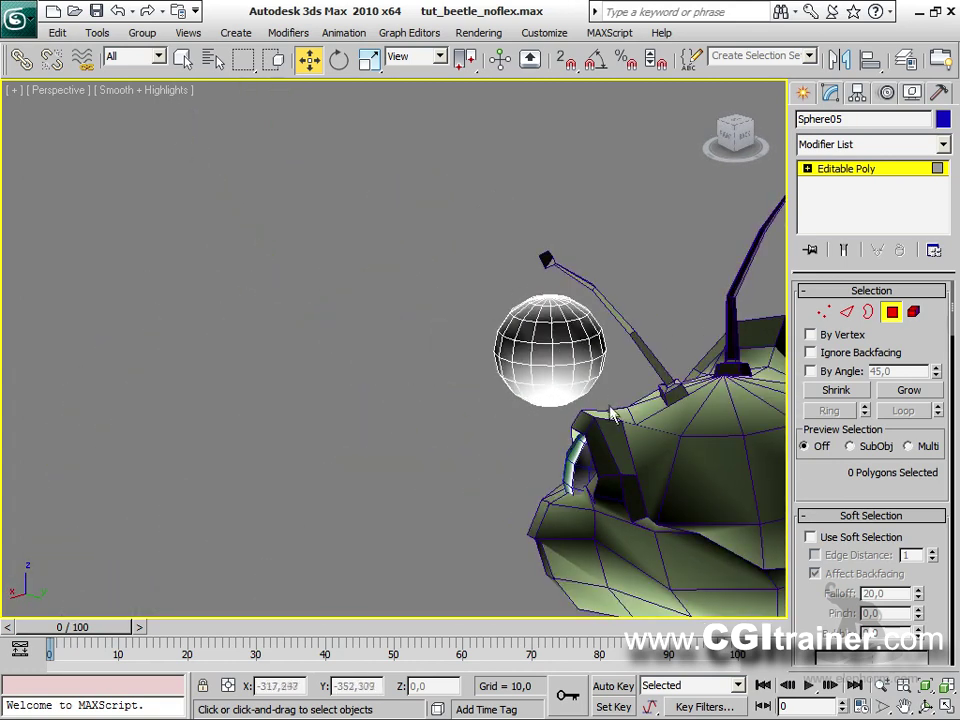
middle_click_drag(574, 465, 369, 285, "alt")
Delete two faces on the eye sphere to cut square holes, then exit Polygon mode.
left_click(360, 334)
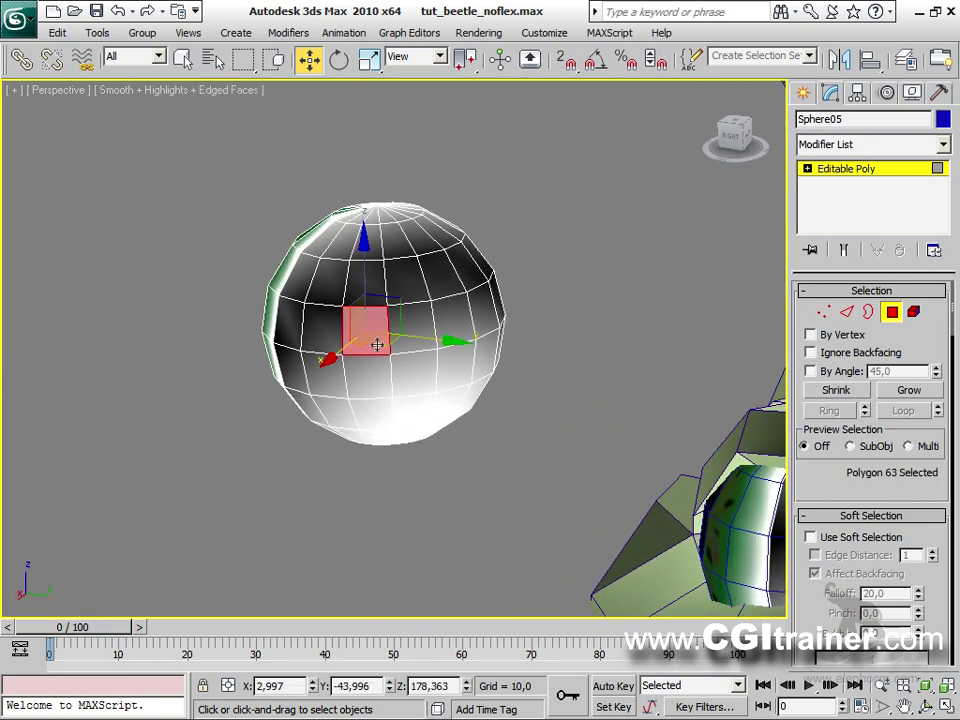
key("Delete")
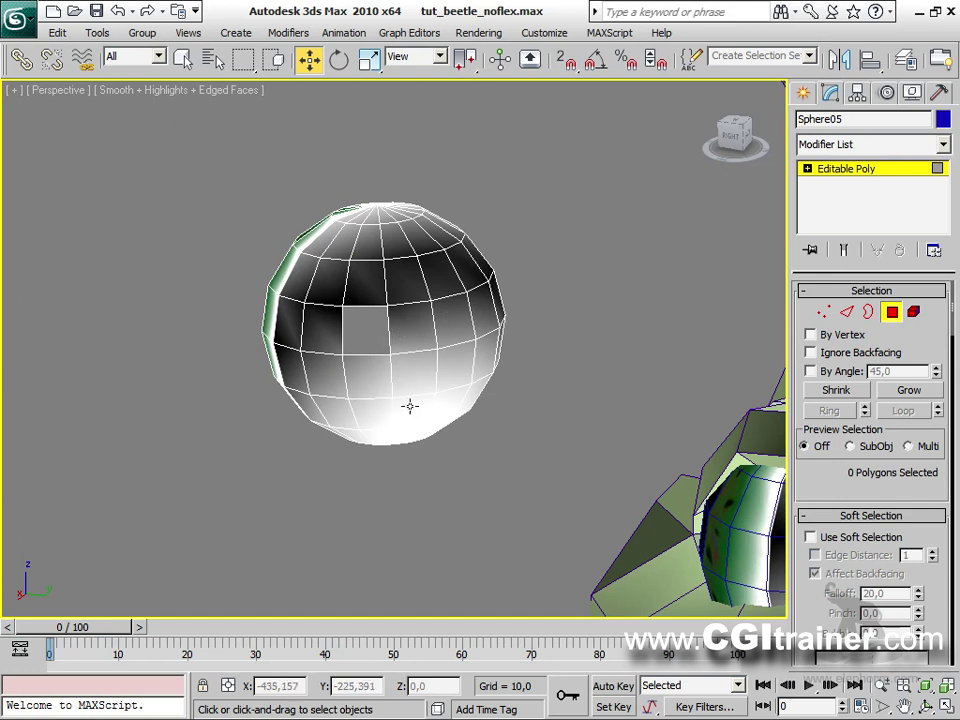
left_click(418, 400)
key("Delete")
middle_click_drag(333, 316, 620, 475, "alt")
left_click(385, 335)
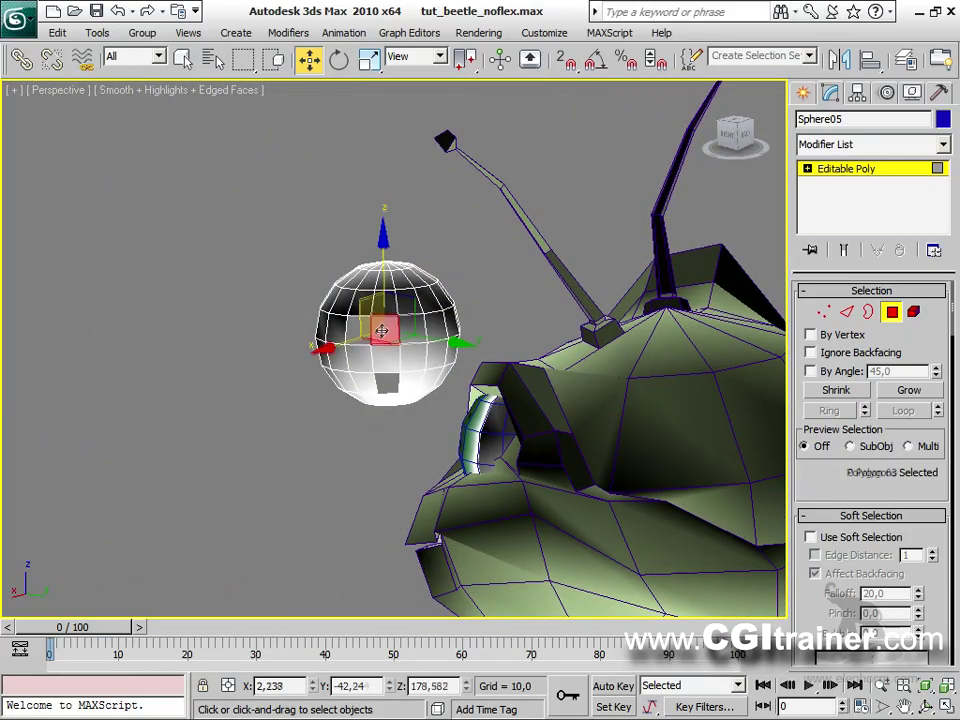
key("ctrl+d")
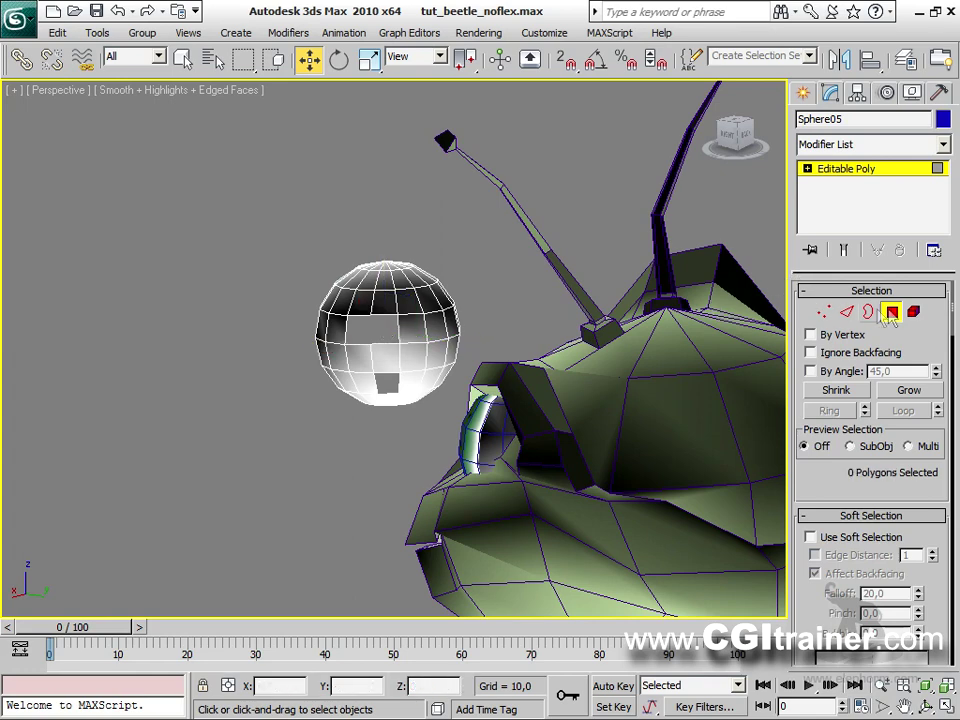
left_click(885, 313)
middle_click_drag(638, 246, 350, 390, "alt")
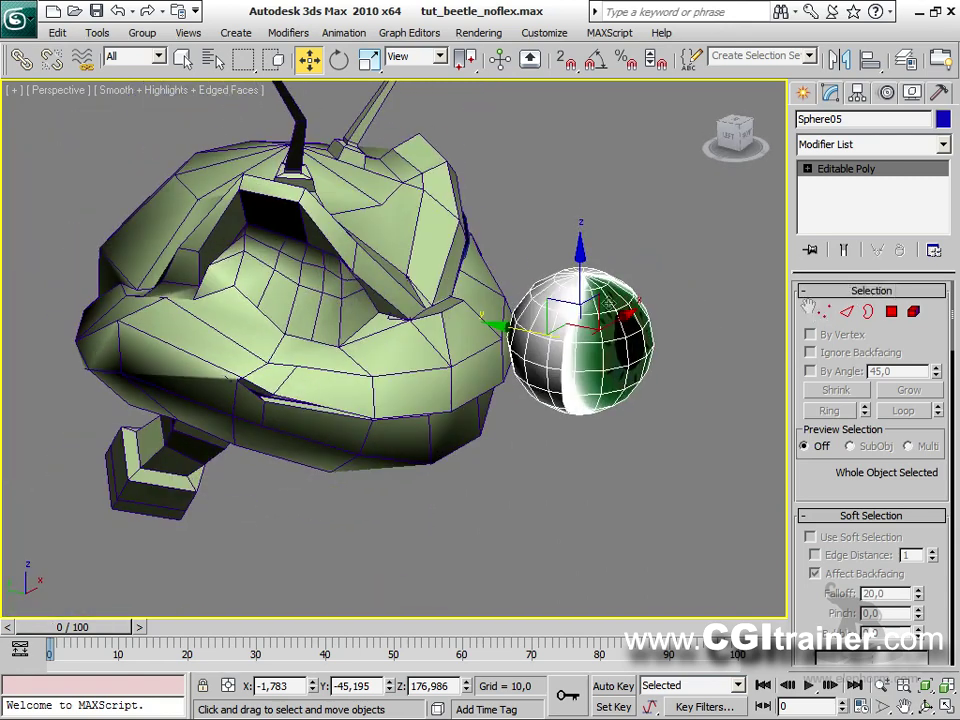
Delete a face inside the Head's eye socket in Polygon mode.
left_click(443, 246)
left_click(891, 311)
middle_click_drag(481, 290, 298, 262, "alt")
left_click(313, 273)
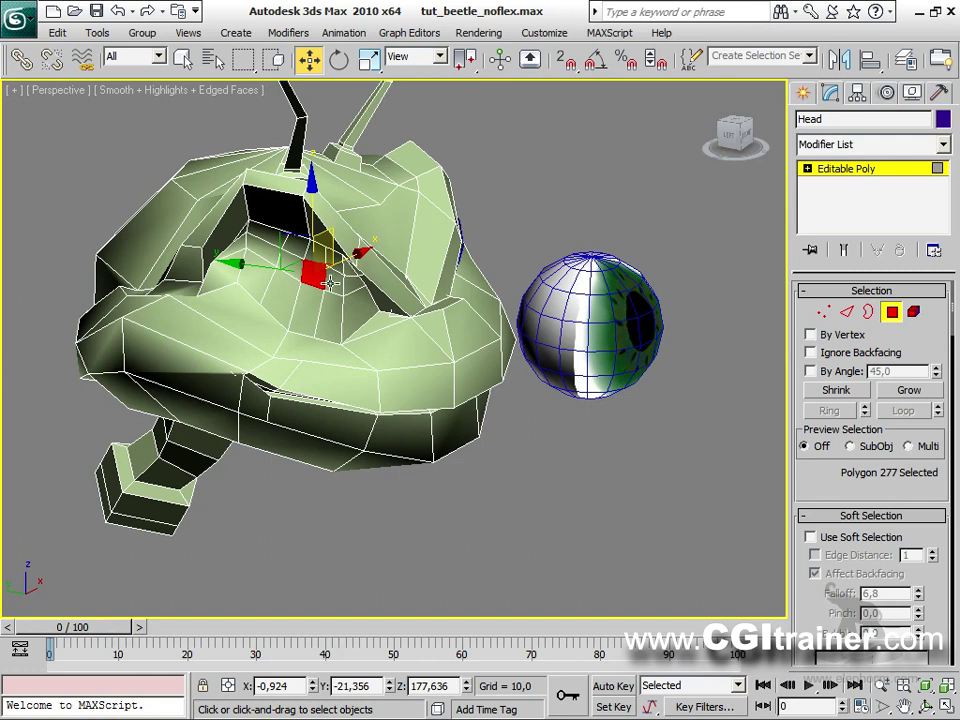
left_click(318, 276)
left_click(320, 278, "alt")
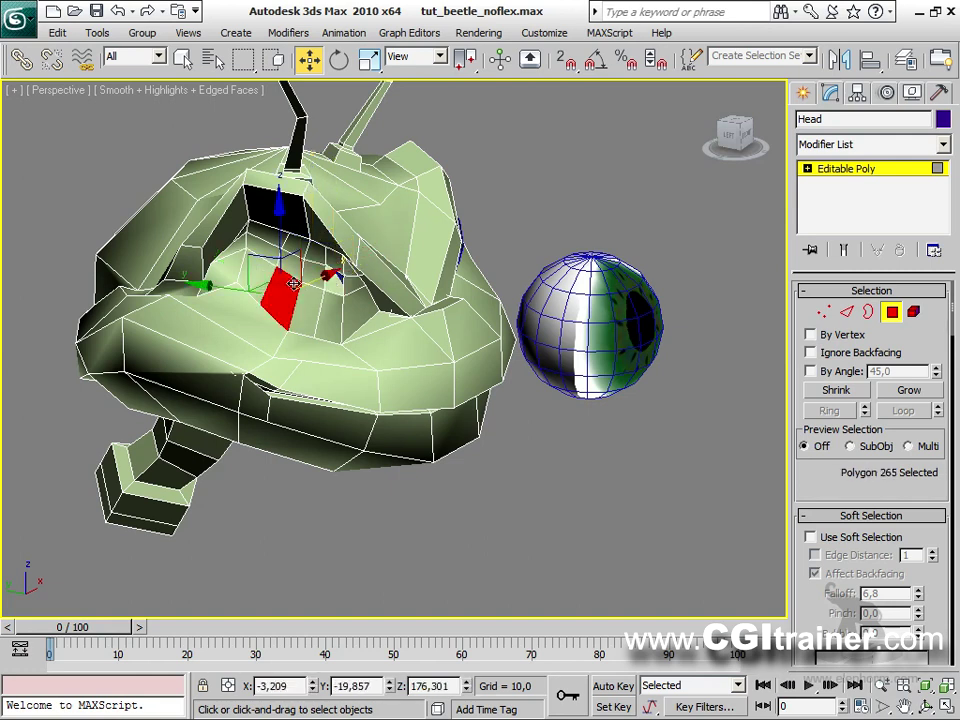
key("Delete")
Exit Polygon mode and move Sphere05 left toward the head.
middle_click_drag(311, 358, 440, 380, "alt")
left_click(889, 316)
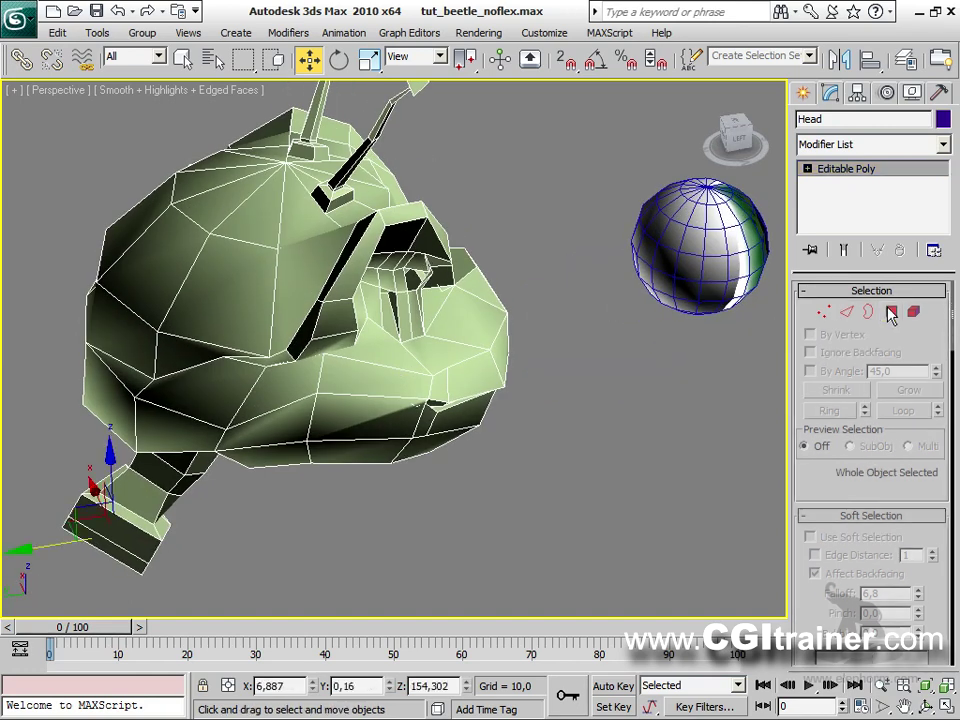
left_click_drag(656, 240, 456, 288)
middle_click_drag(456, 288, 405, 230, "alt")
Connect the Head to Sphere05 as a compound, matching material IDs to material.
left_click(309, 270)
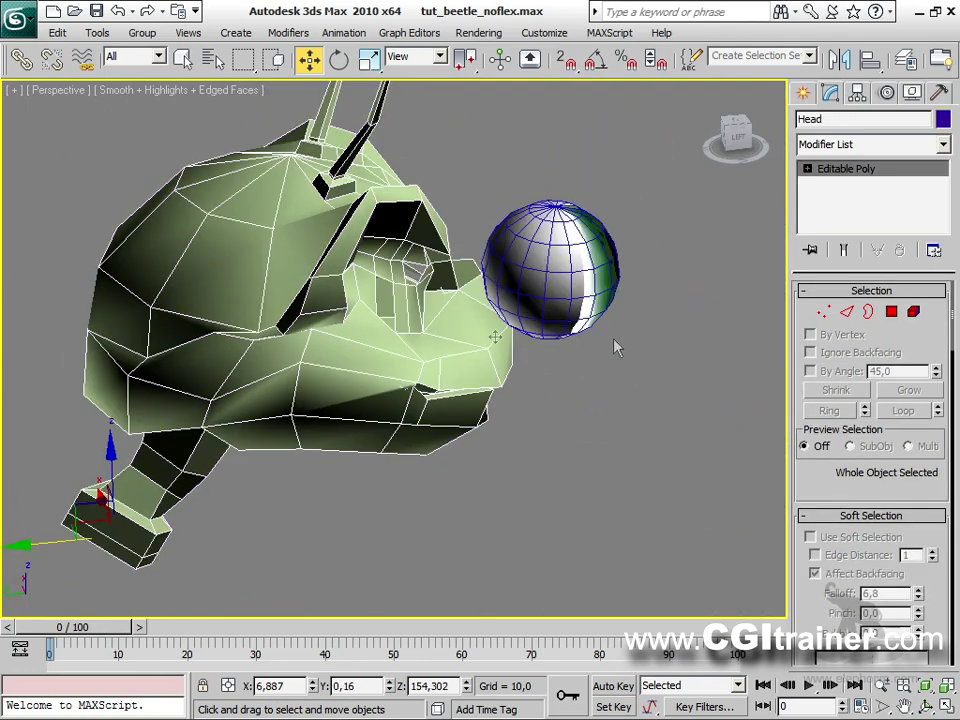
left_click(806, 95)
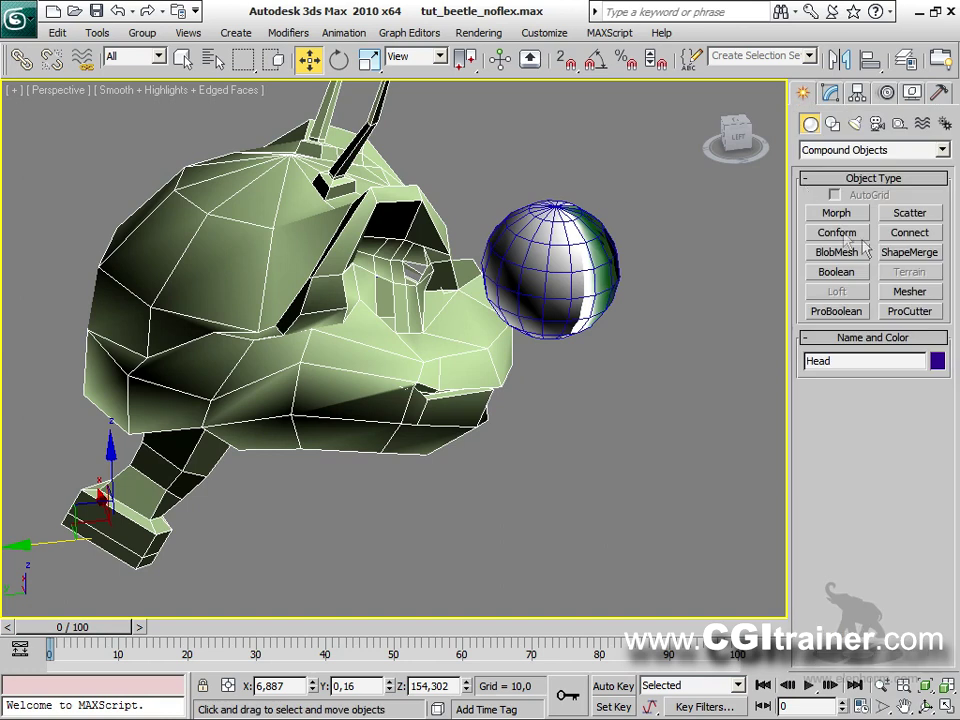
left_click(917, 233)
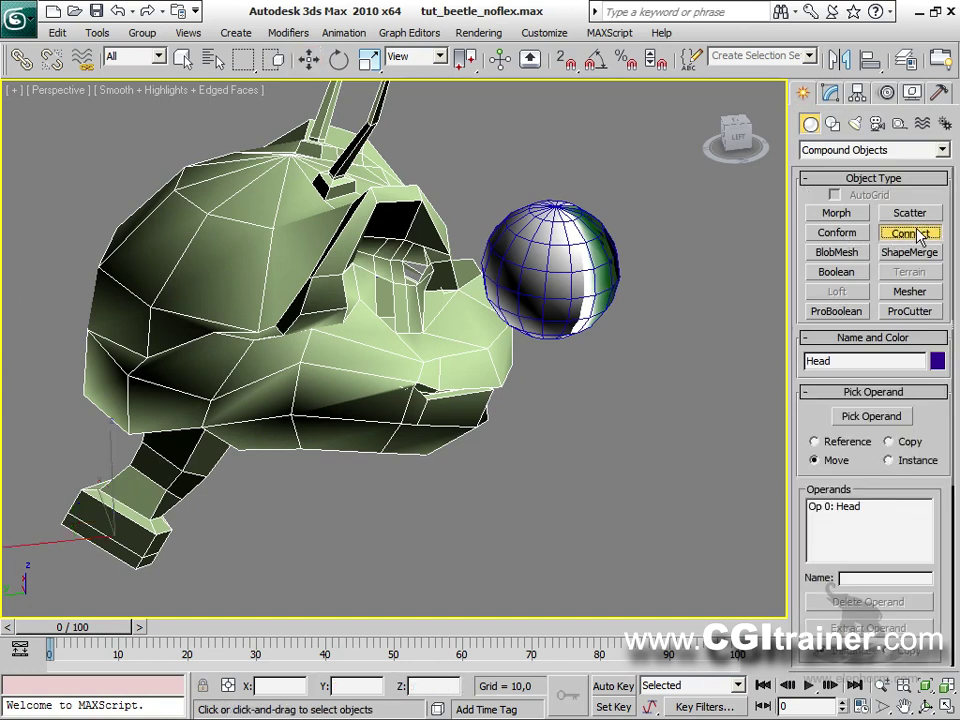
left_click(865, 418)
left_click(605, 316)
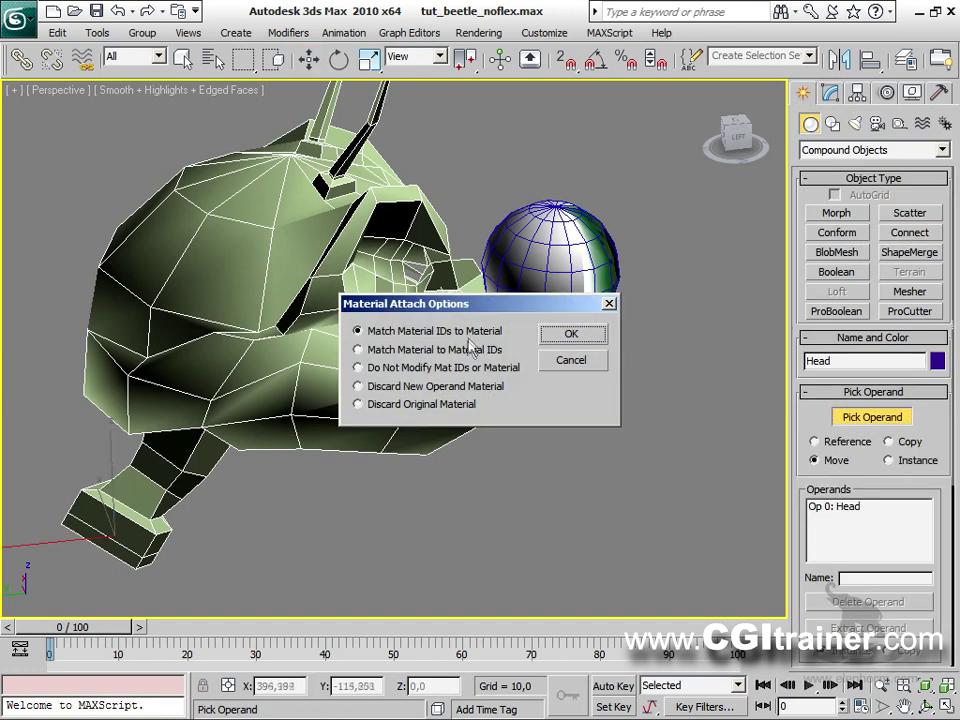
left_click_drag(485, 310, 223, 180)
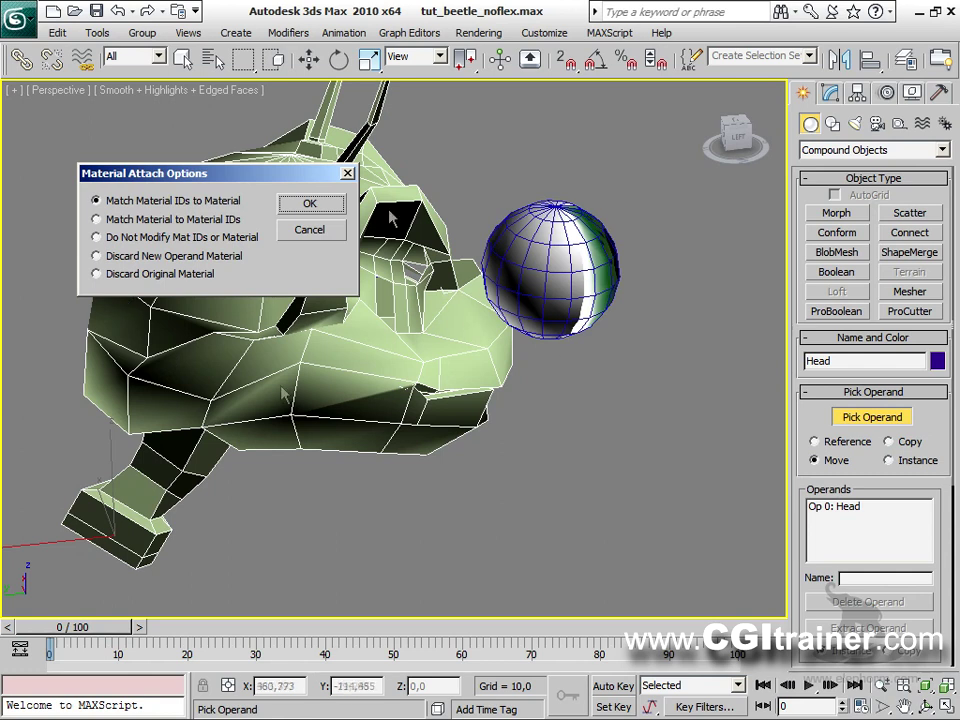
left_click_drag(233, 174, 494, 388)
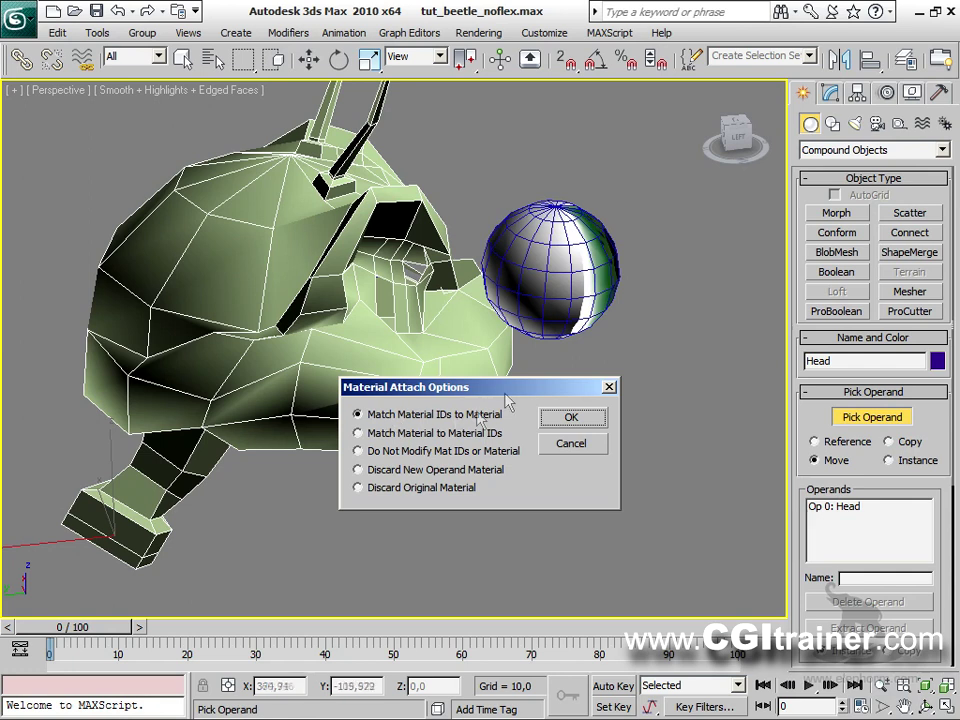
left_click(576, 421)
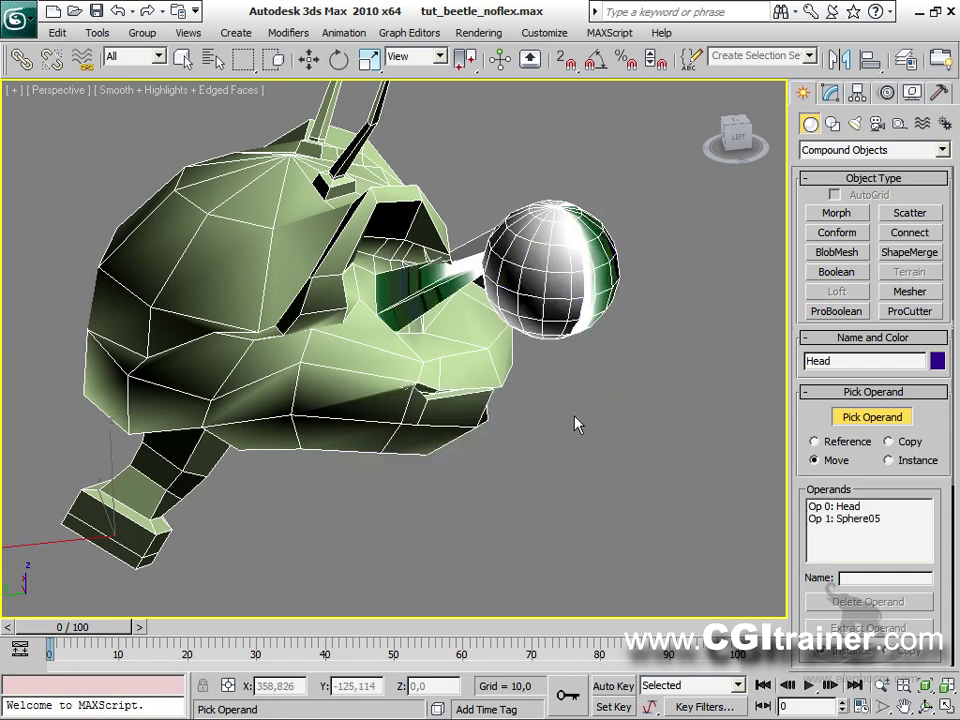
mouse_move(574, 420)
middle_mouse_down("alt")
mouse_move(538, 426)
mouse_move(403, 387)
mouse_move(354, 455)
mouse_move(514, 418)
mouse_move(583, 441)
middle_mouse_up("alt")
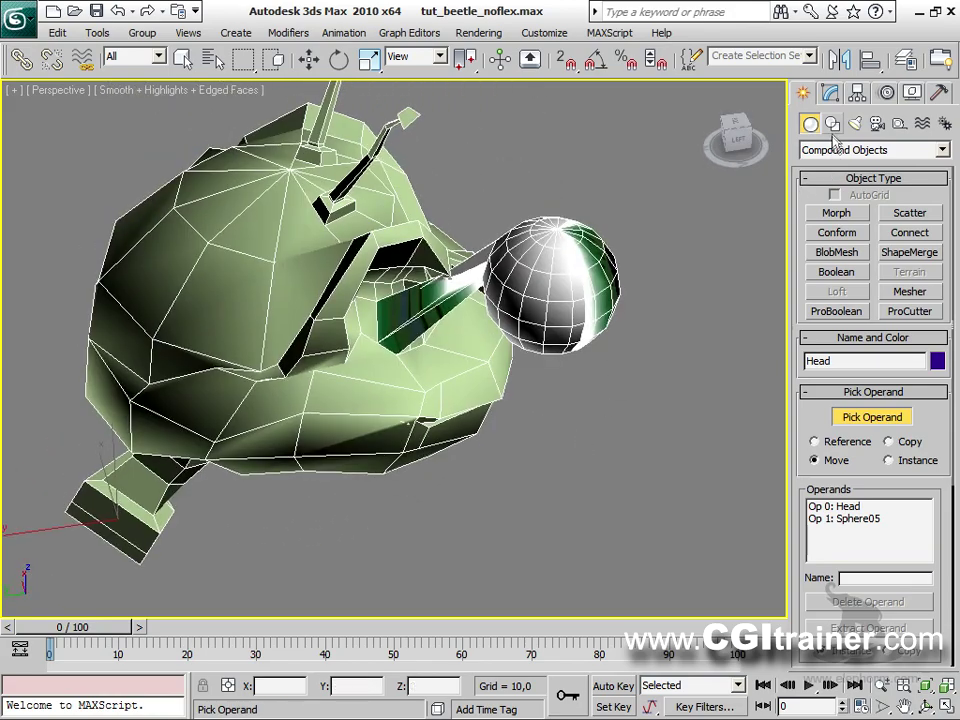
left_click(831, 95)
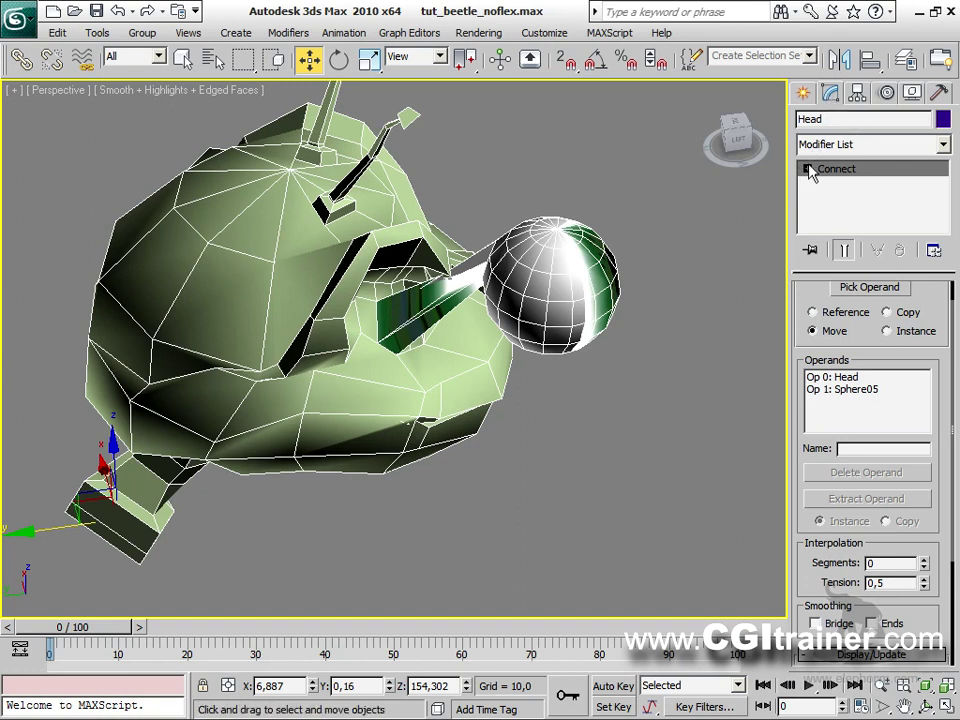
left_click(807, 169)
Select the sphere operand Op 1 and move it into the head's eye socket.
left_click(836, 185)
left_click(858, 390)
left_click_drag(525, 287, 494, 340)
middle_click_drag(494, 340, 285, 454, "alt")
mouse_move(553, 340)
left_mouse_down()
mouse_move(595, 332)
mouse_move(547, 354)
left_mouse_up()
middle_click_drag(547, 354, 494, 233, "alt")
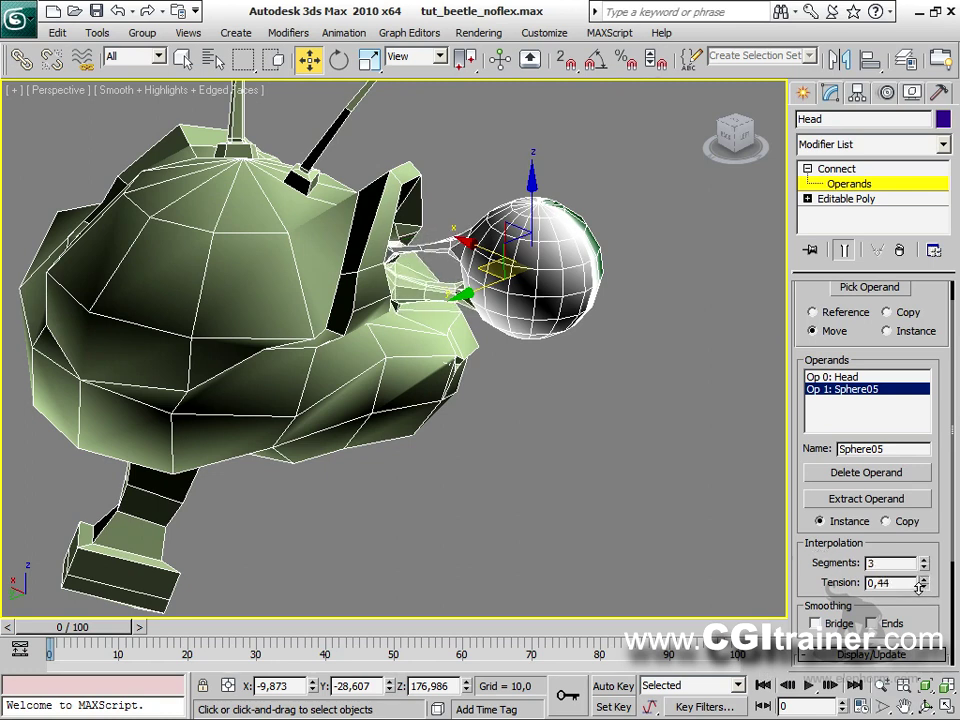
left_click_drag(485, 272, 504, 268)
middle_click_drag(504, 268, 411, 307, "alt")
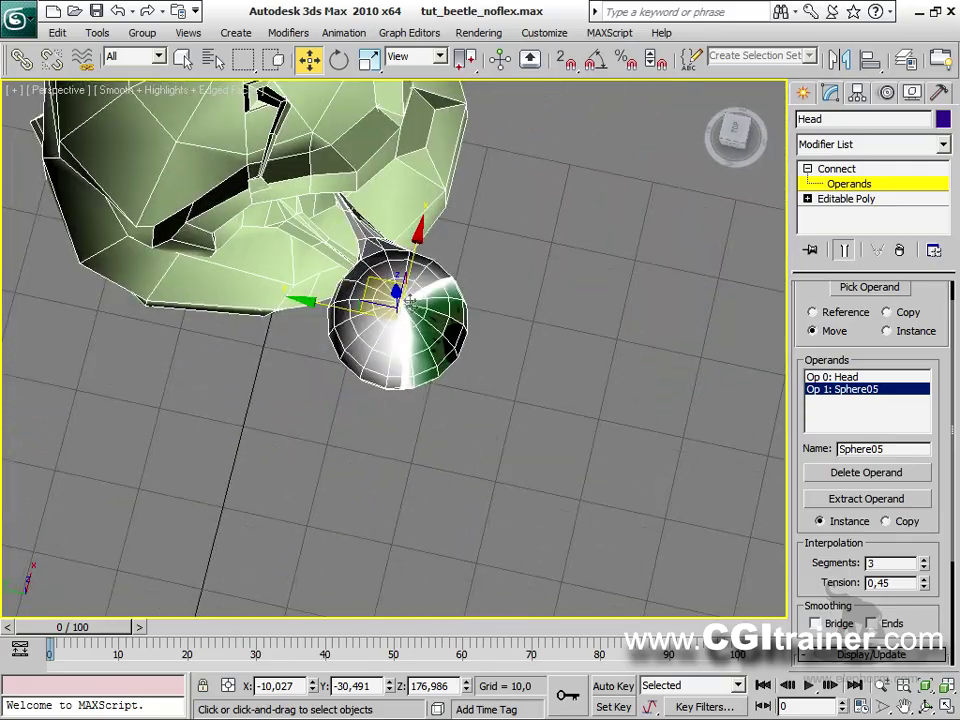
left_click_drag(376, 286, 285, 176)
middle_click_drag(285, 176, 343, 176, "alt")
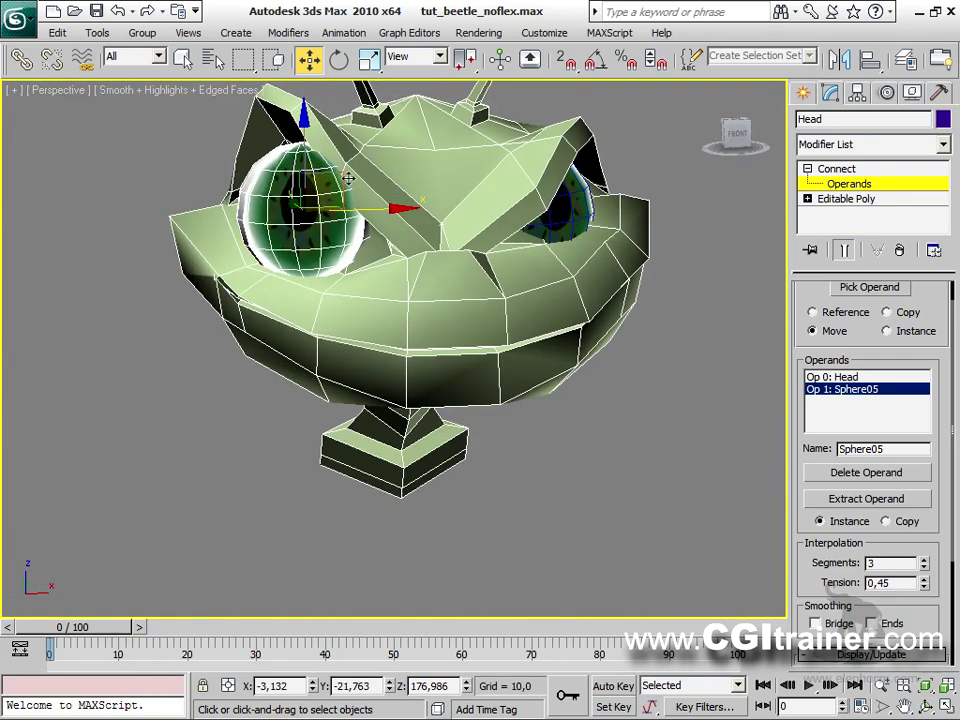
Fine-tune the eye sphere's placement in the socket from several angles.
right_click(311, 197)
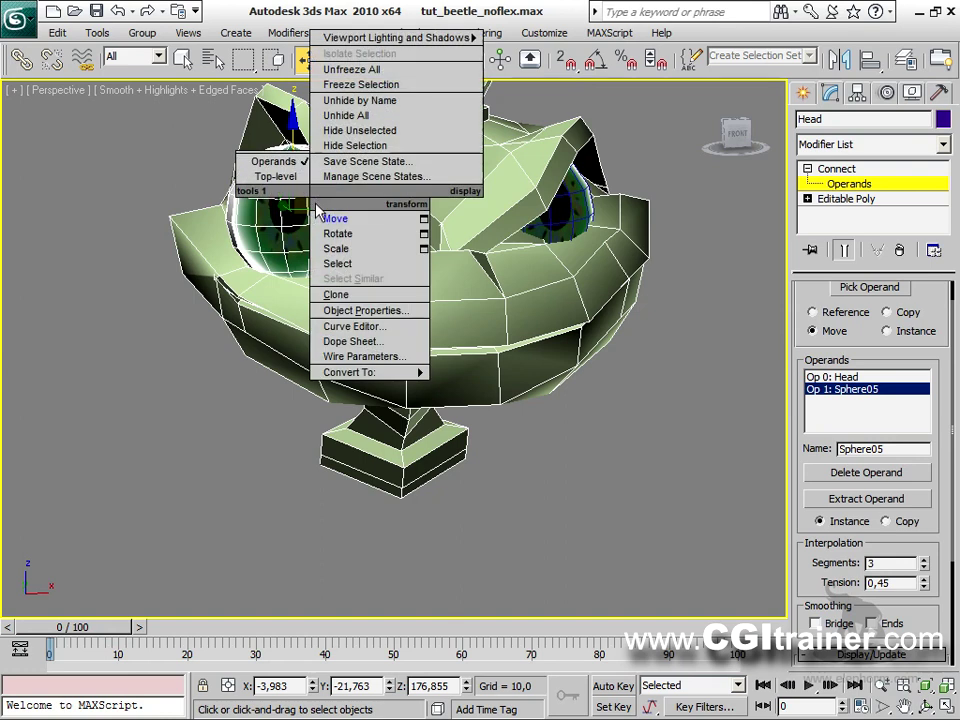
left_click(336, 249)
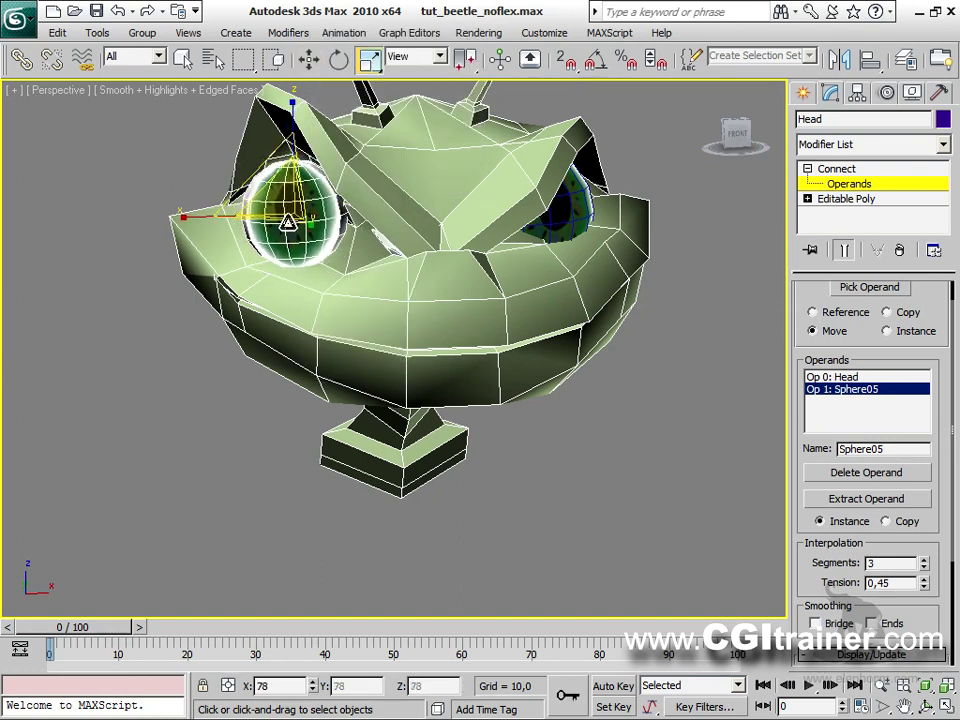
right_click(291, 196)
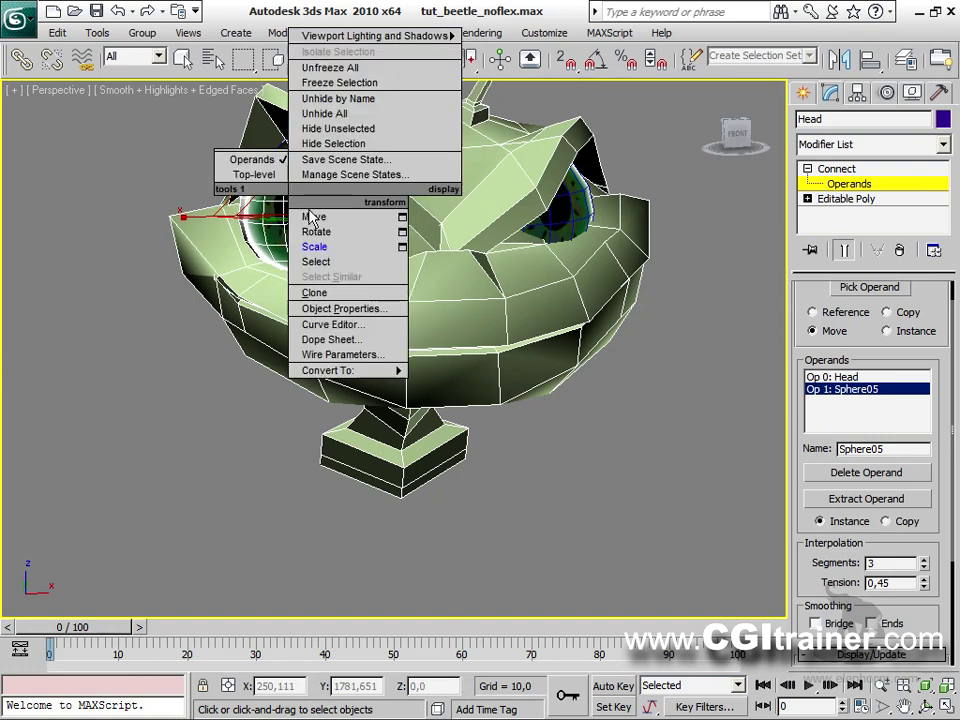
left_click(312, 217)
middle_click_drag(324, 218, 527, 422, "alt")
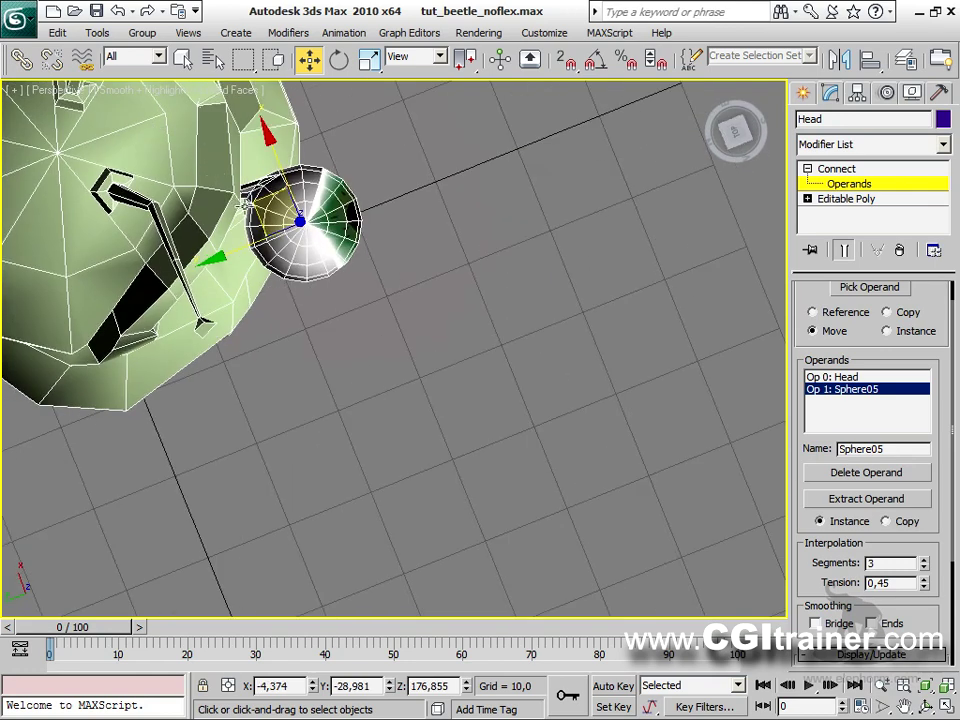
middle_click_drag(257, 208, 236, 214, "alt")
right_click(236, 214)
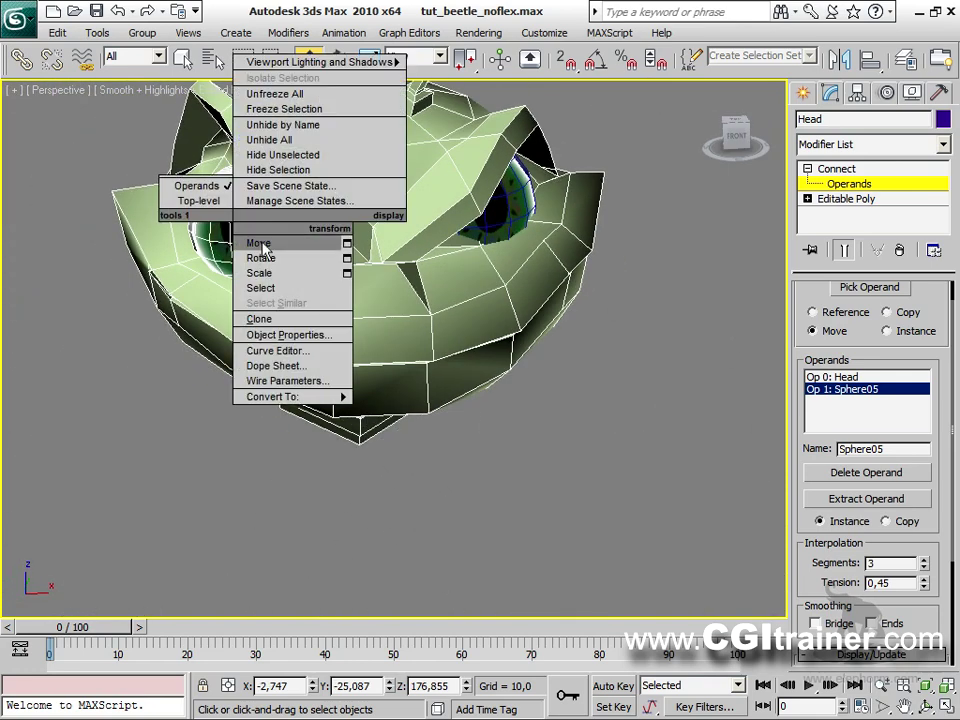
left_click(261, 257)
right_click(242, 201)
left_click(255, 227)
left_click_drag(283, 217, 248, 205)
middle_click_drag(300, 245, 373, 178)
left_click_drag(381, 148, 383, 148)
middle_click_drag(383, 148, 474, 316, "alt")
Set the Connect bridge to 31 segments and 0,64 tension, and move the timeline to frame 50.
scroll(493, 202, "down", 4)
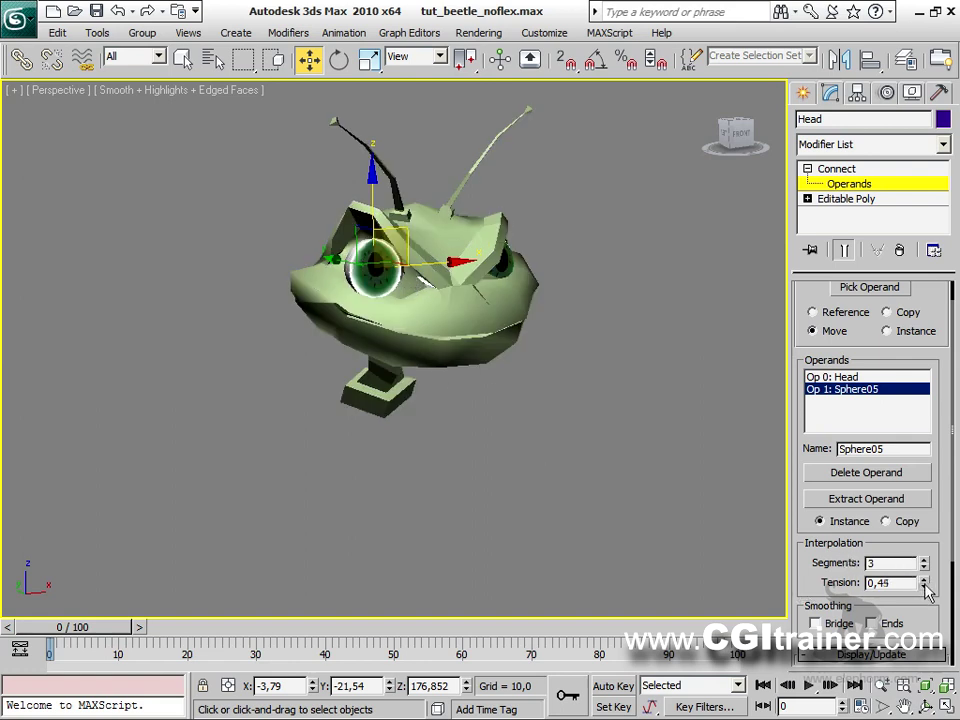
left_click_drag(923, 587, 921, 582)
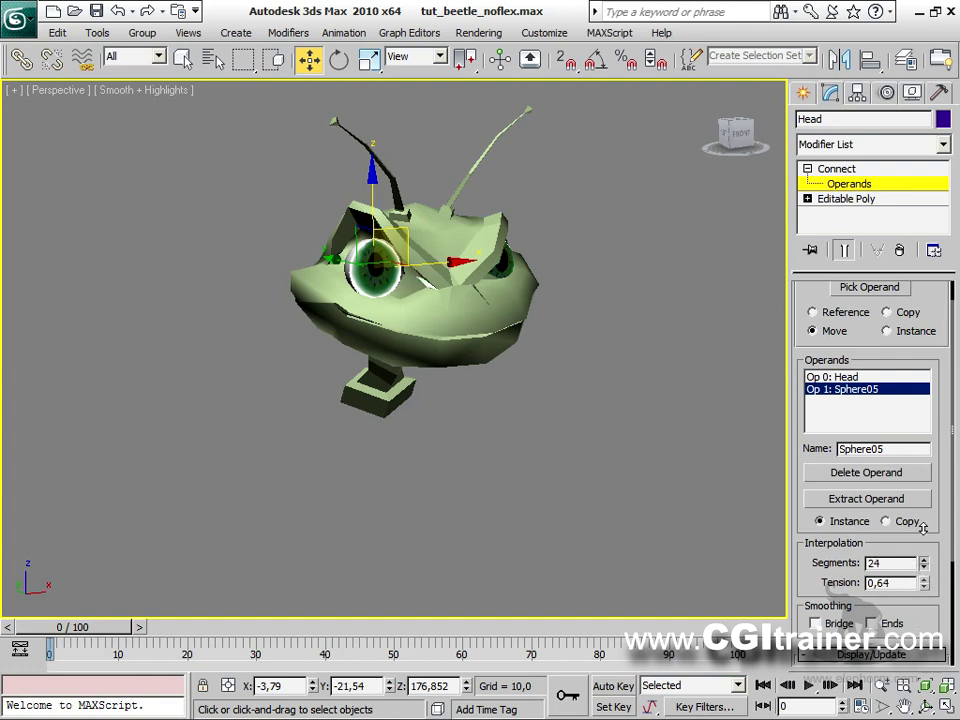
left_click_drag(70, 640, 392, 626)
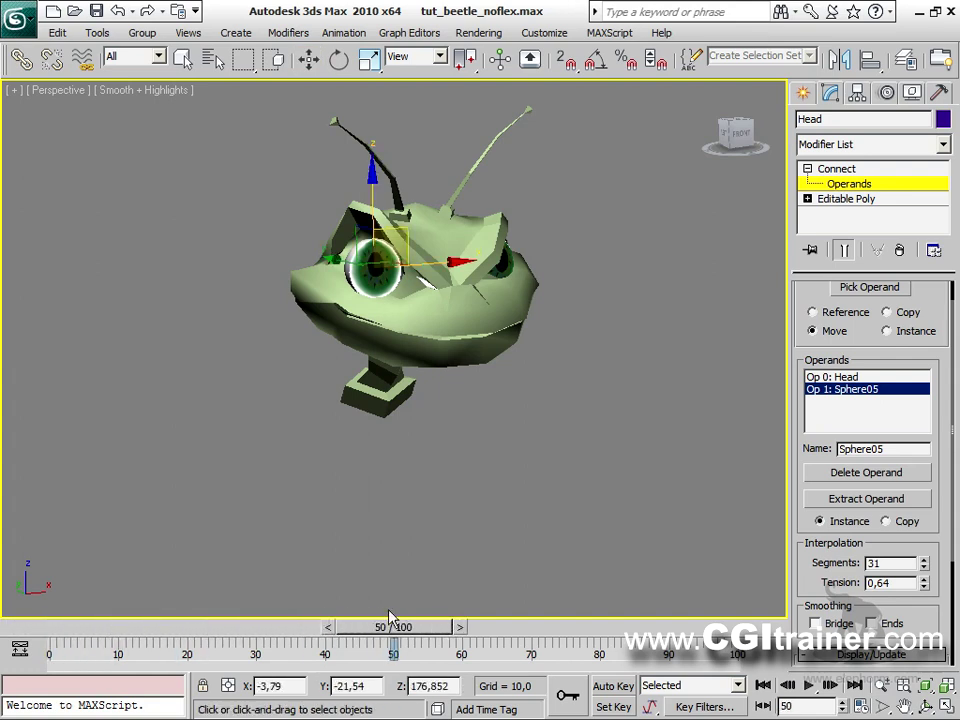
With Auto Key on at frame 50, pull out and rotate the eye and lower tension to 0,36.
left_click(613, 686)
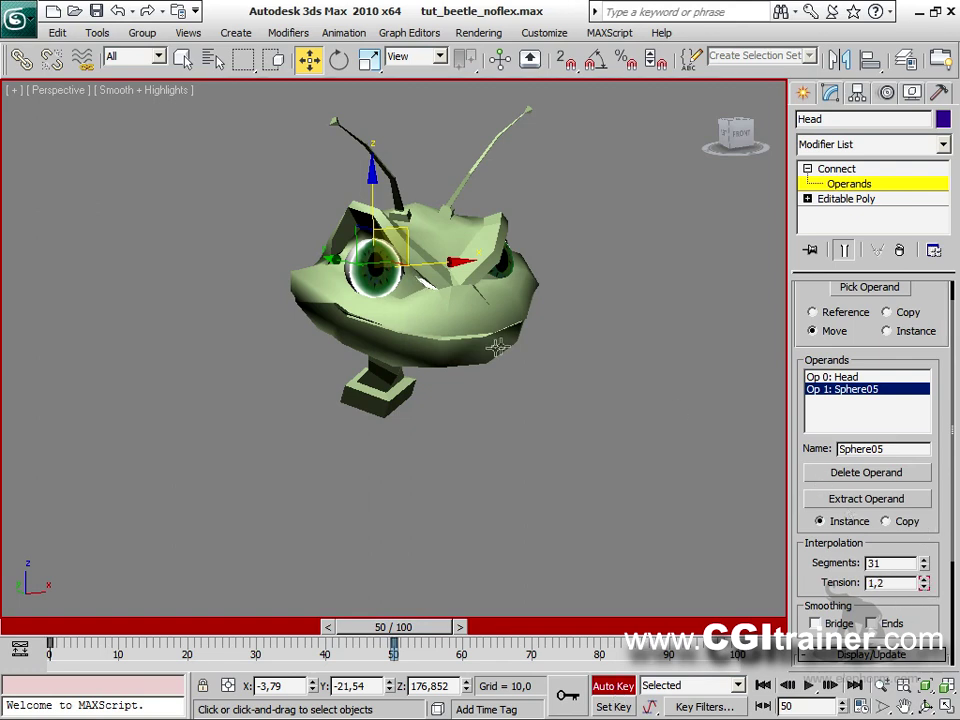
middle_click_drag(476, 386, 414, 412, "alt")
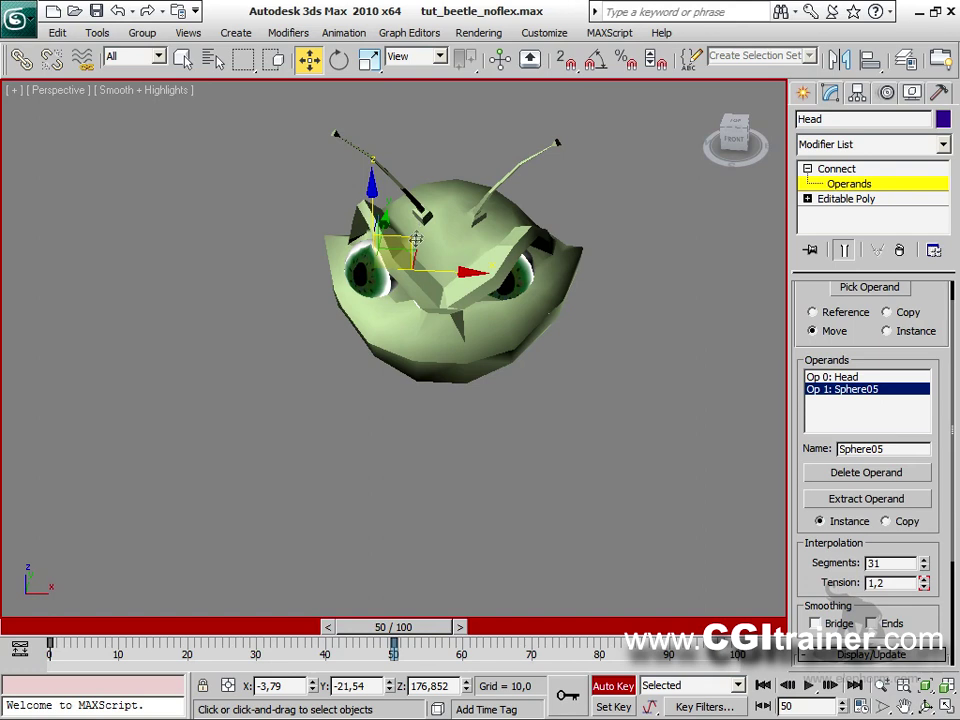
left_click_drag(416, 249, 353, 250)
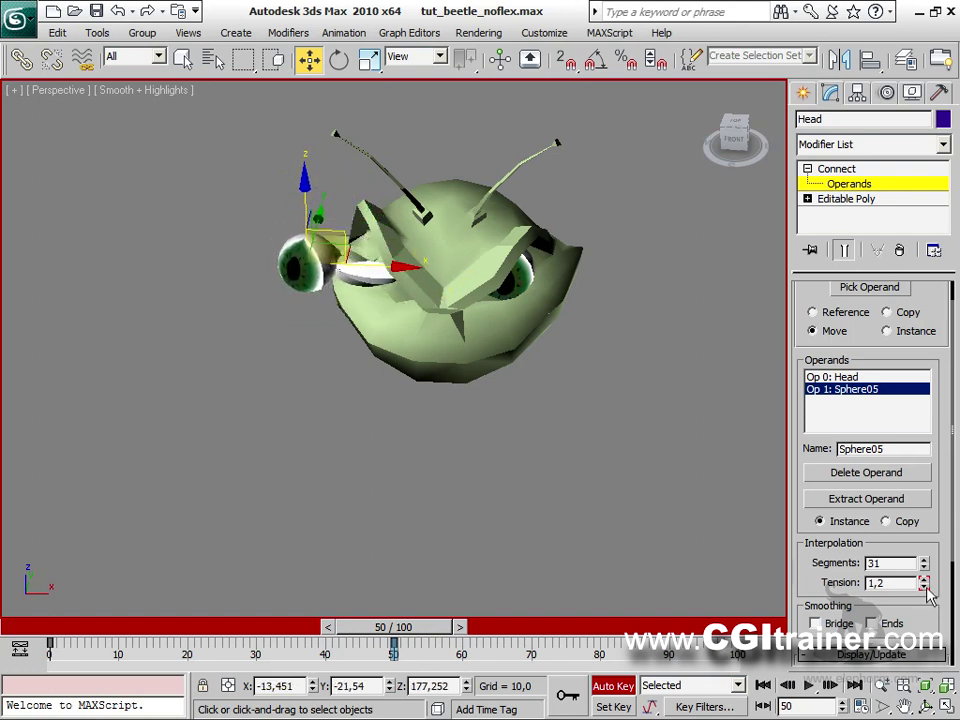
left_click_drag(925, 591, 925, 601)
middle_click_drag(450, 330, 465, 436, "alt")
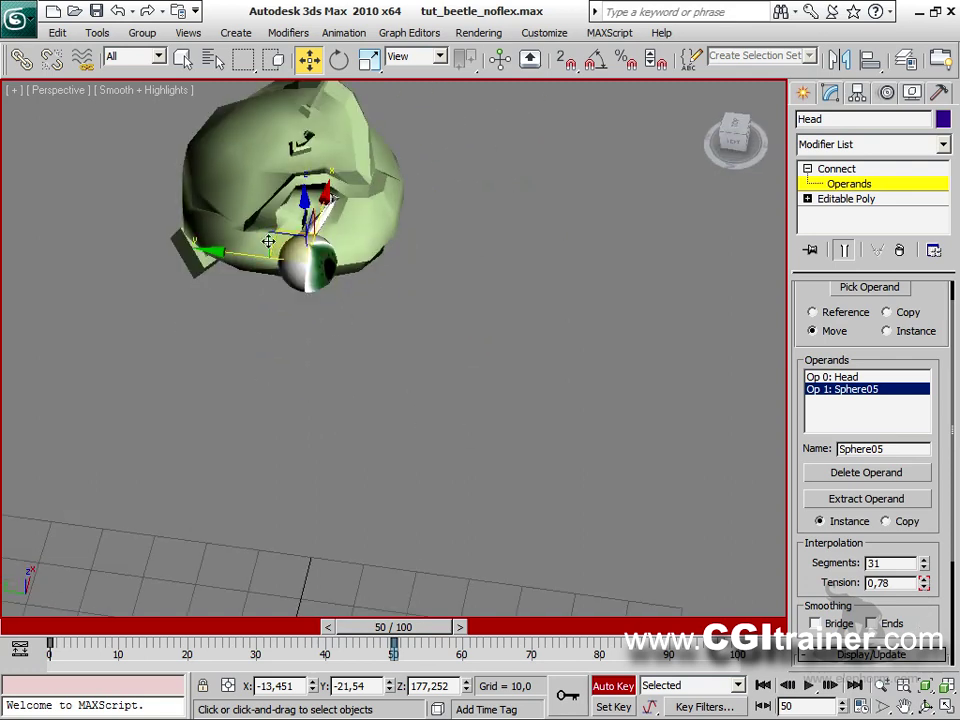
left_click_drag(280, 234, 329, 241)
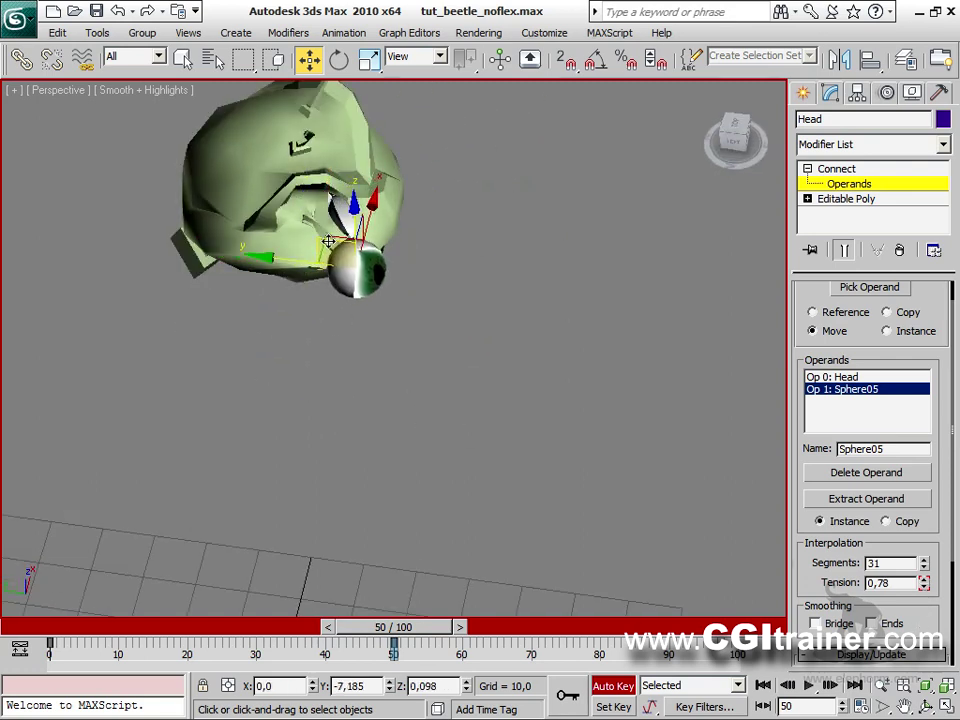
right_click(351, 254)
left_click(369, 289)
mouse_move(390, 246)
left_mouse_down()
mouse_move(395, 279)
mouse_move(375, 326)
mouse_move(388, 328)
left_mouse_up()
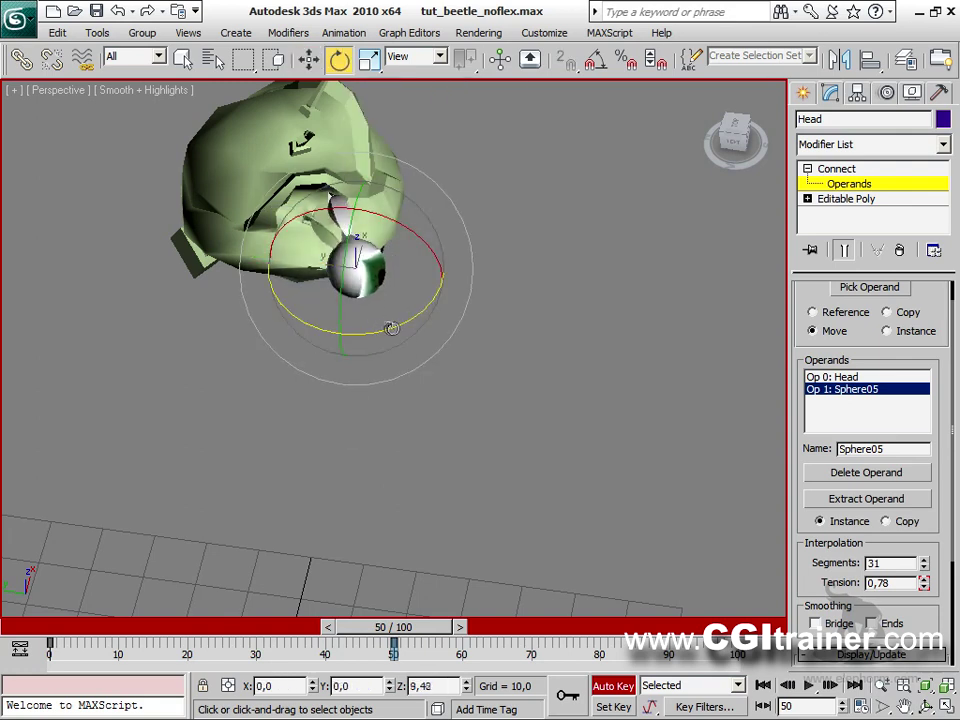
Preview the eye animation, turn off Auto Key, rewind to frame 0 and show Edged Faces.
left_click_drag(380, 634, 426, 628)
key("e")
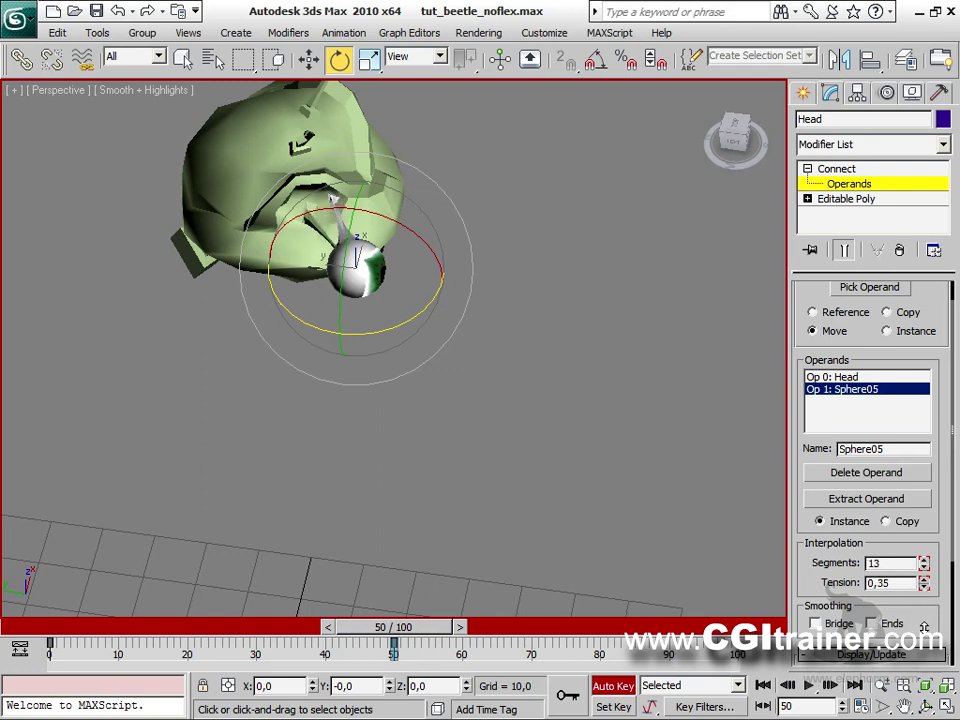
left_click_drag(424, 632, 396, 414)
middle_click_drag(396, 414, 500, 371, "alt")
scroll(510, 371, "up", 3)
middle_click_drag(412, 181, 652, 205)
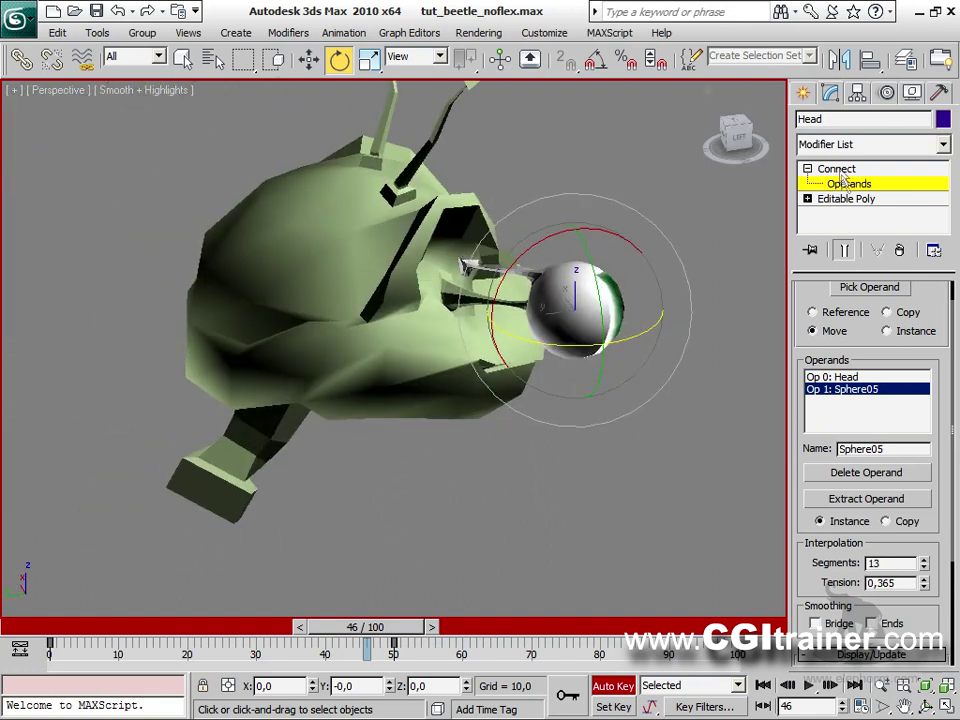
left_click(841, 170)
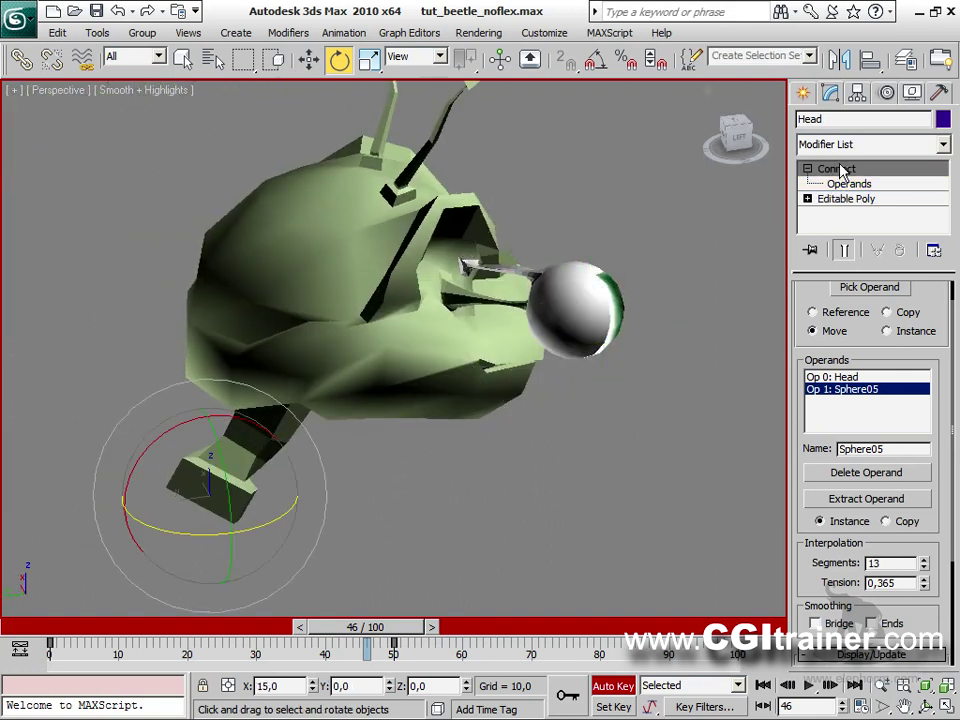
left_click(612, 679)
left_click_drag(366, 626, 538, 655)
key("e")
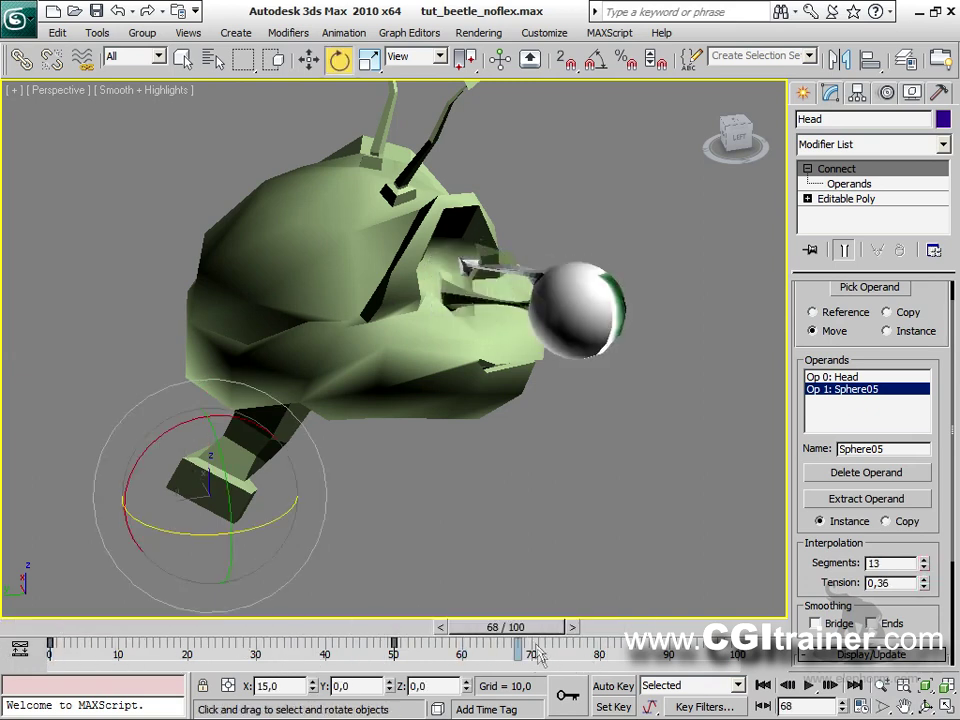
key("F4")
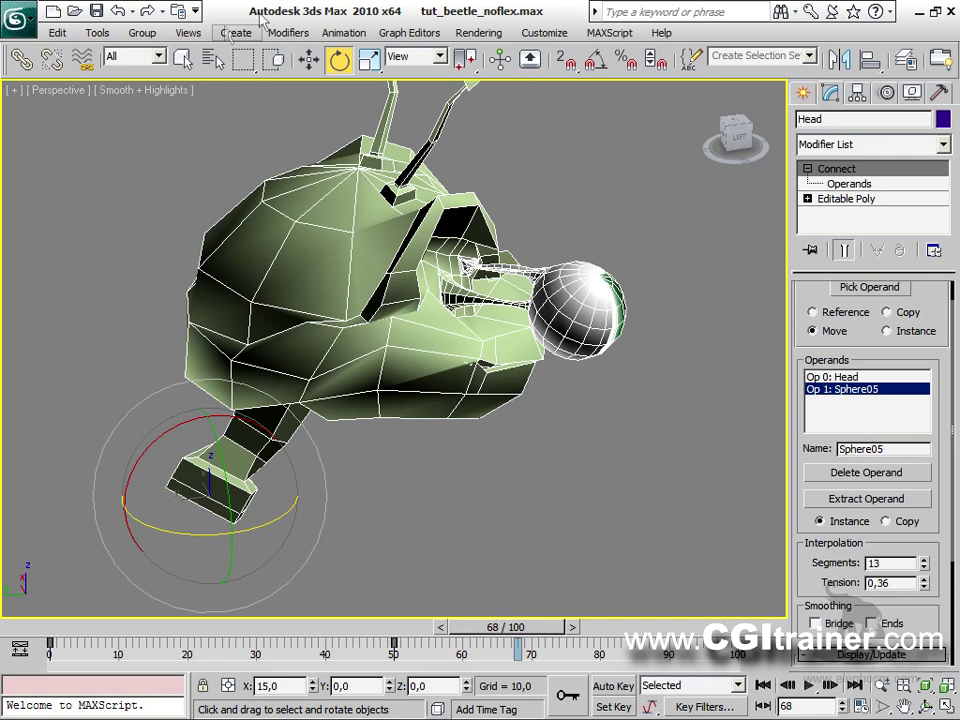
Add a TurboSmooth modifier with 2 iterations to the head and hide edged faces.
left_click(288, 32)
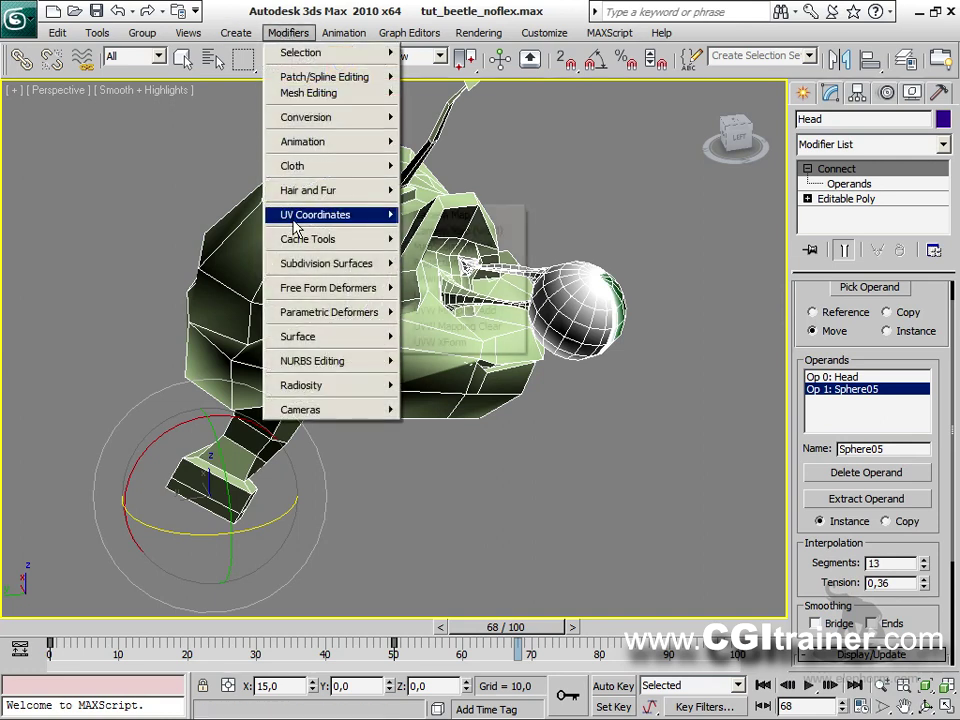
mouse_move(365, 264)
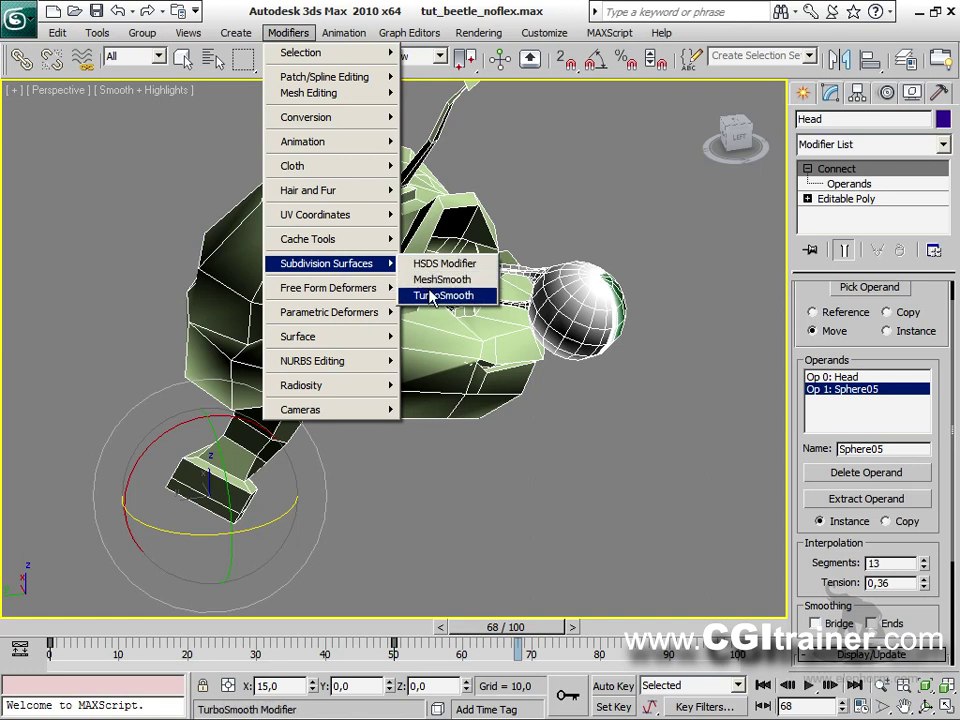
left_click(432, 296)
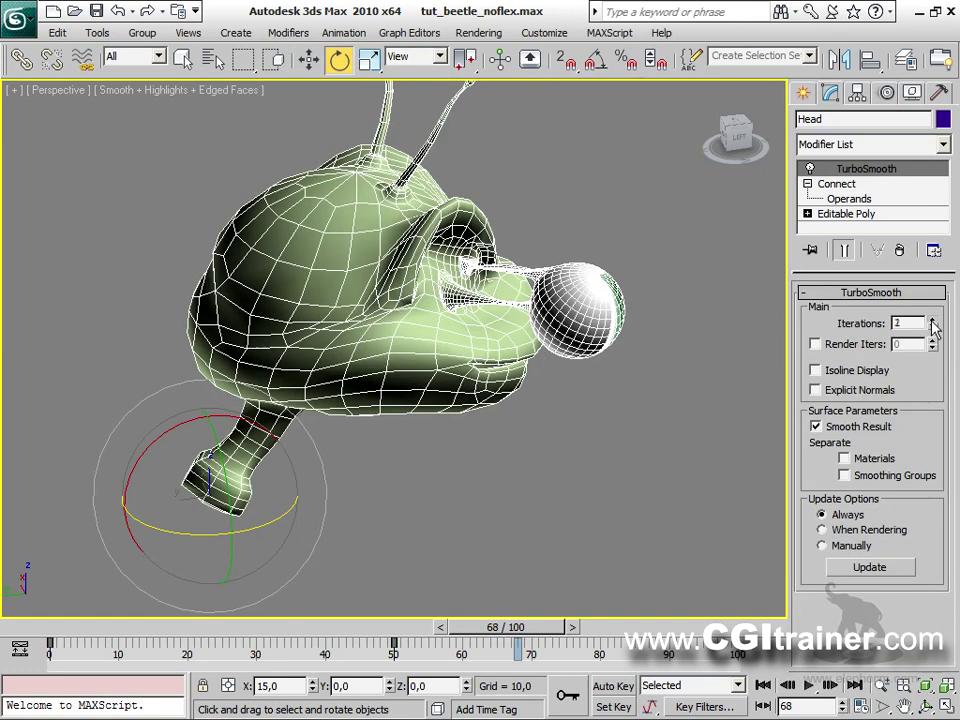
left_click(931, 320)
key("F4")
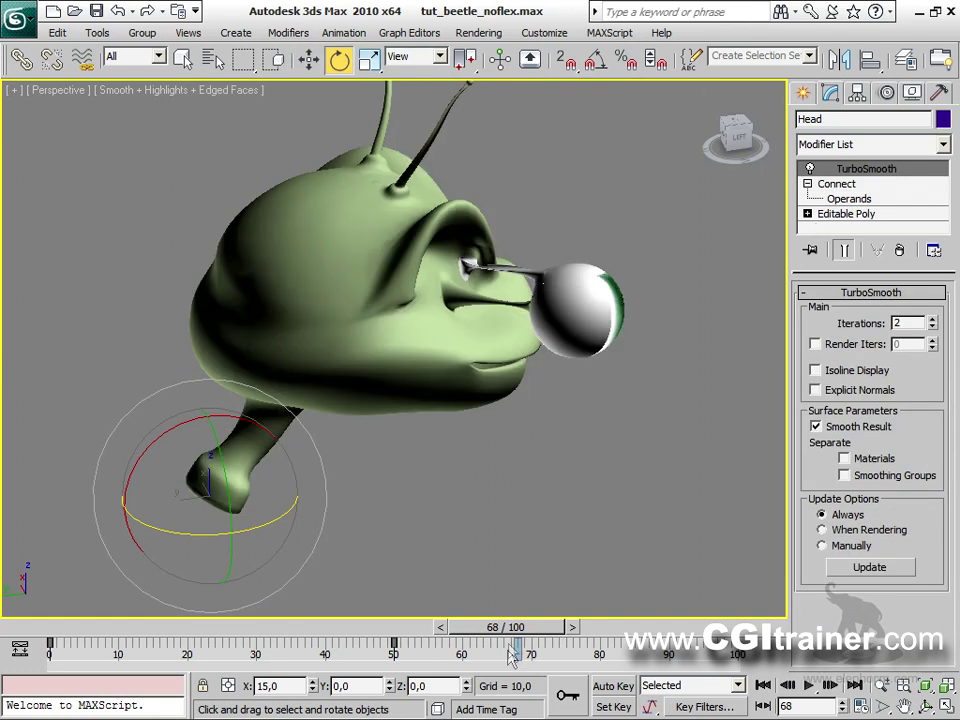
Scrub the timeline and play back the eye pop-out animation.
left_click_drag(529, 645, 134, 628)
key("e")
middle_click_drag(235, 442, 340, 510, "alt")
left_click(600, 560)
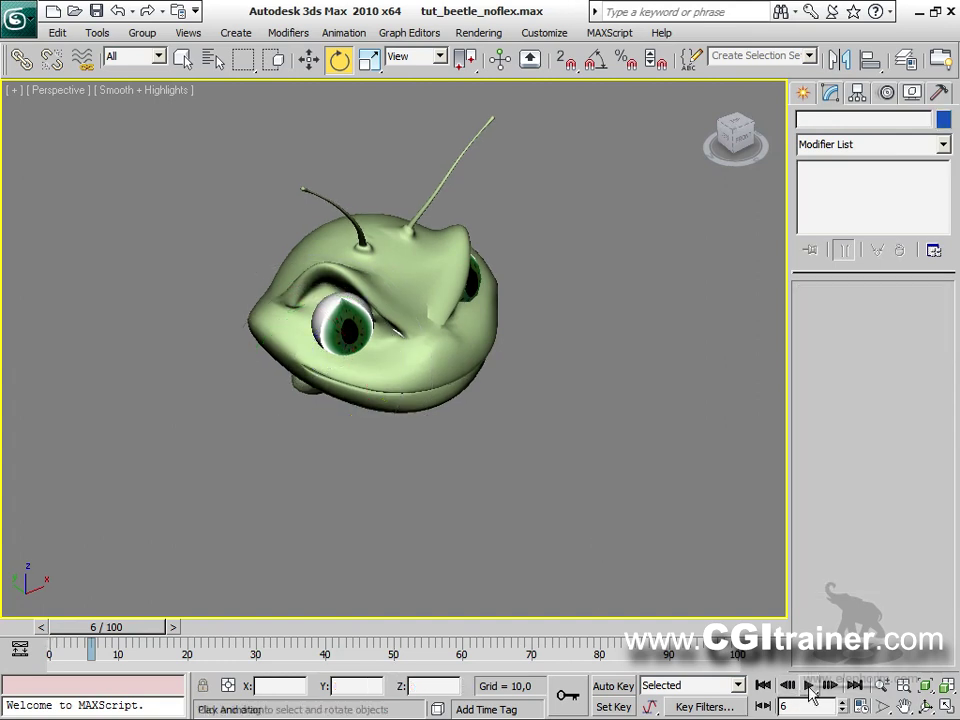
left_click(809, 685)
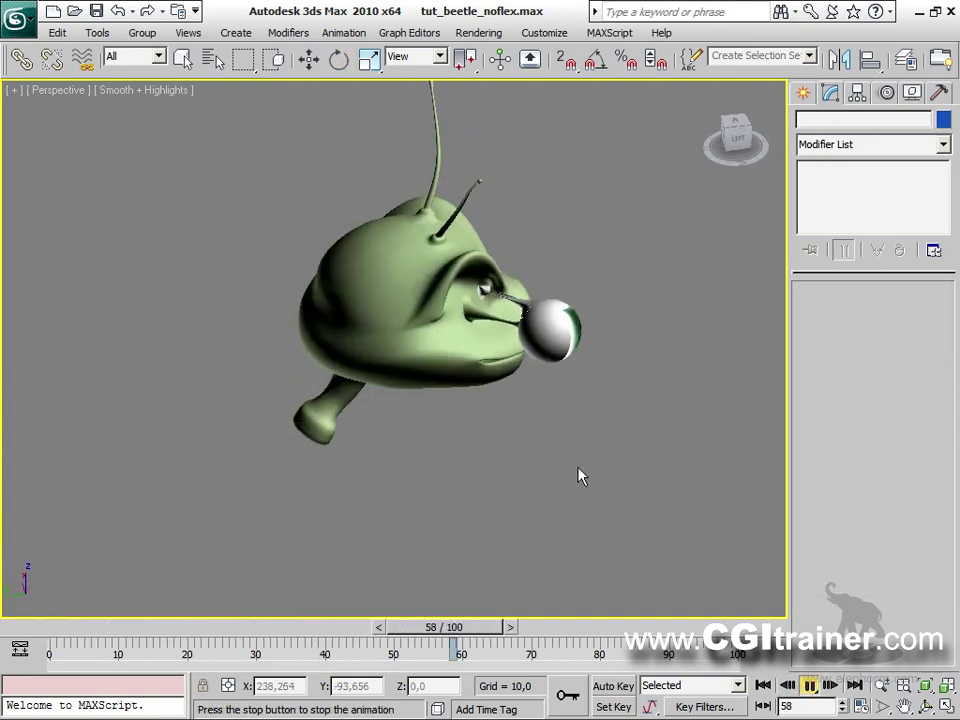
middle_click_drag(555, 439, 581, 450, "alt")
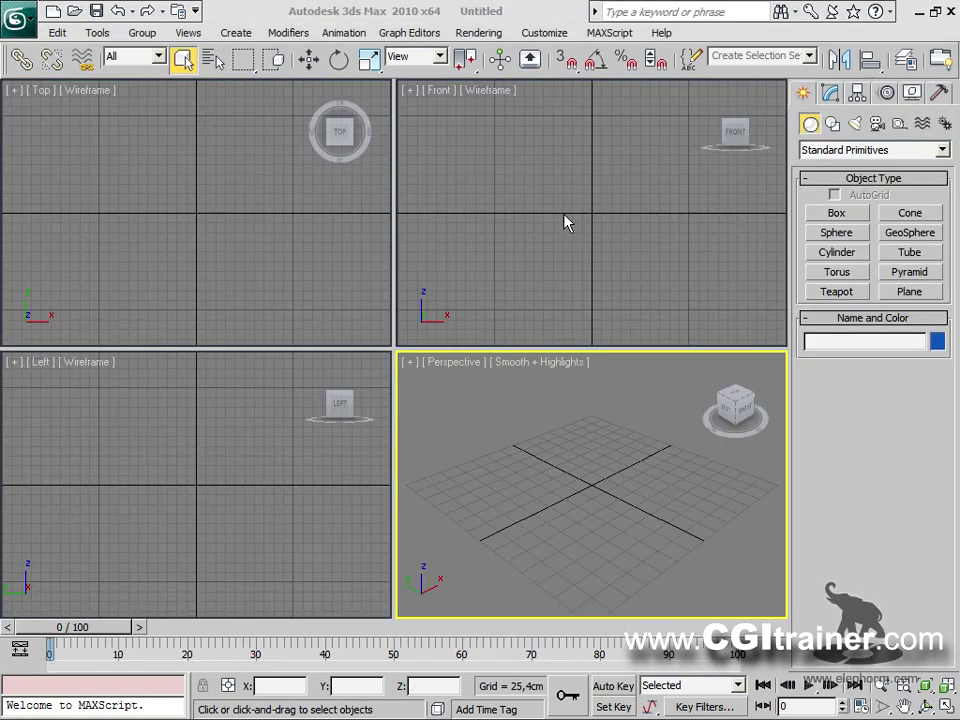
Create a large Sphere01 from Standard Primitives in the Front view.
left_click(818, 152)
left_click(820, 189)
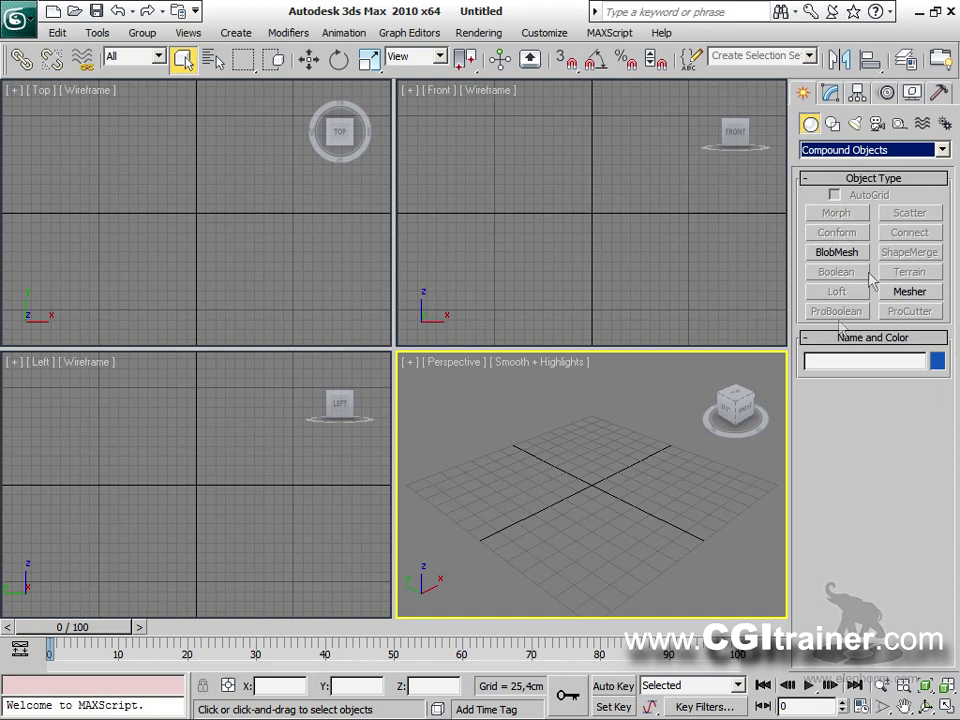
left_click(821, 152)
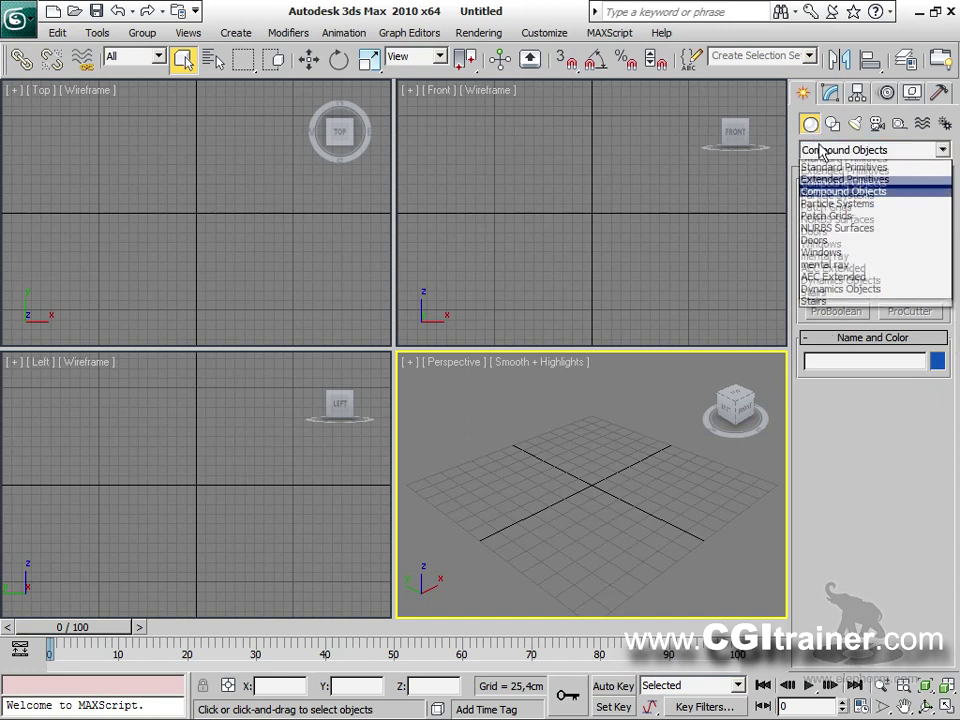
left_click(822, 161)
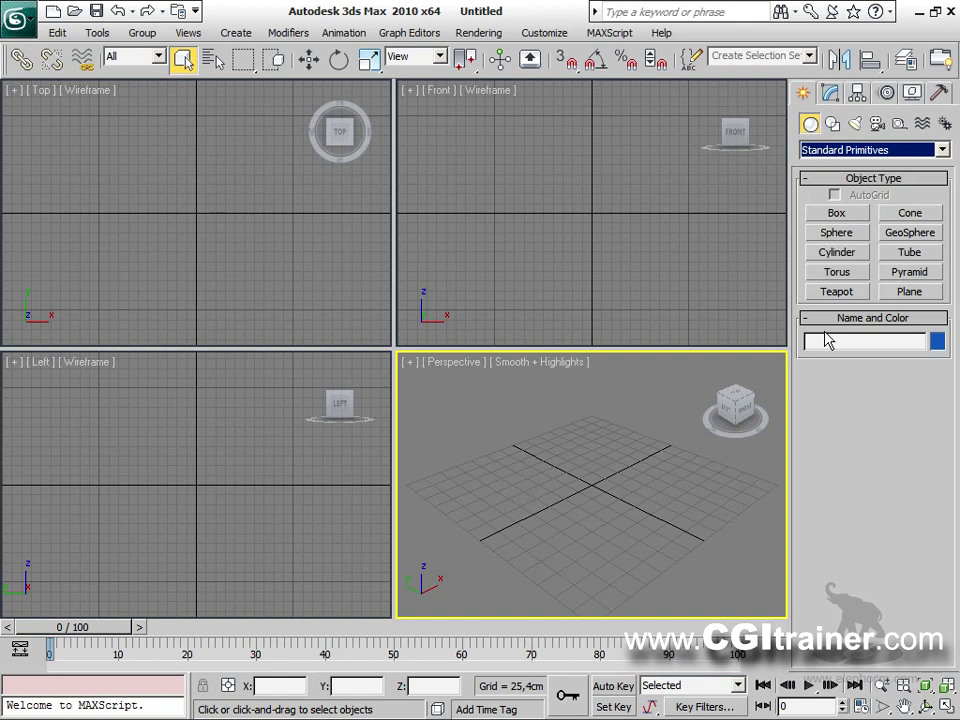
left_click(844, 234)
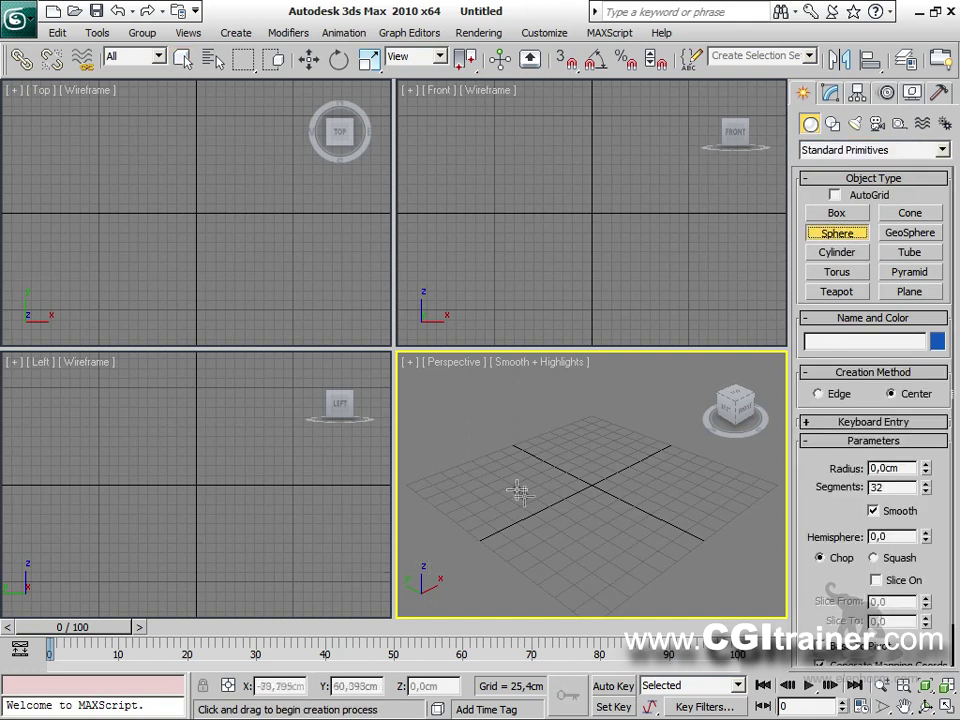
left_click_drag(569, 200, 612, 237)
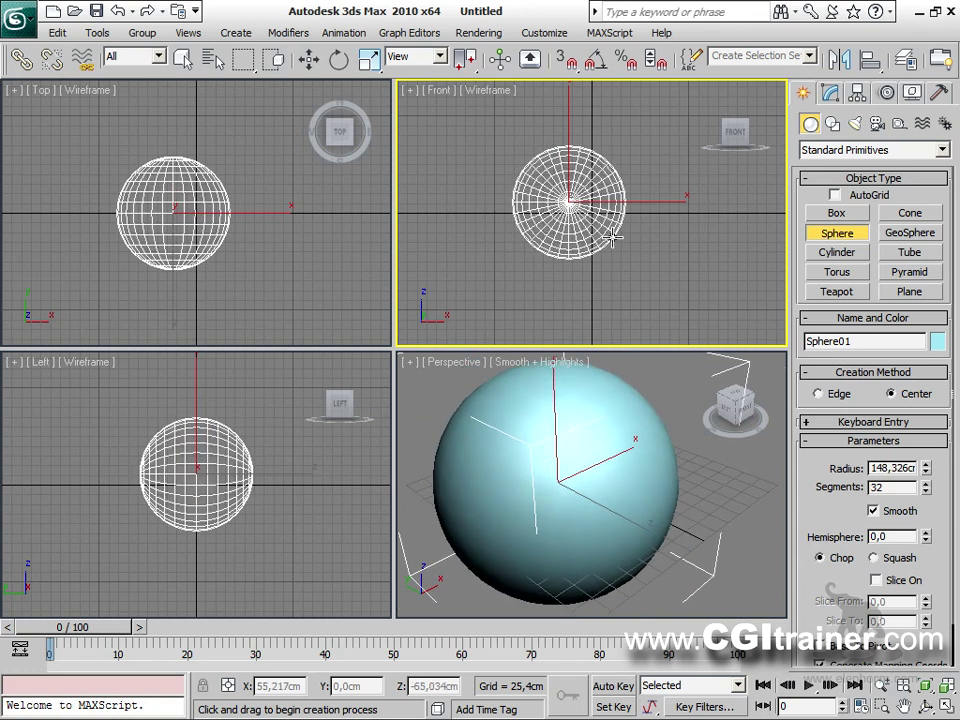
Draw a 4×4-segment Plane01 and move it in front of the sphere.
left_click(909, 291)
left_click_drag(662, 200, 702, 251)
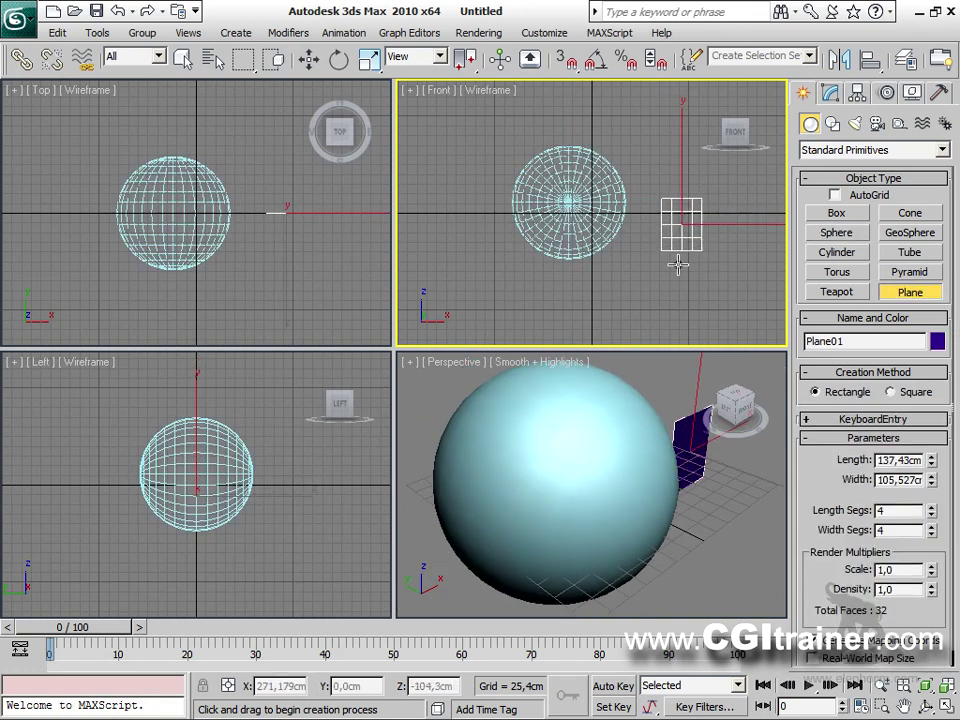
right_click(300, 210)
right_click(277, 187)
left_click(292, 196)
left_click_drag(312, 177, 186, 272)
left_click_drag(565, 212, 580, 194)
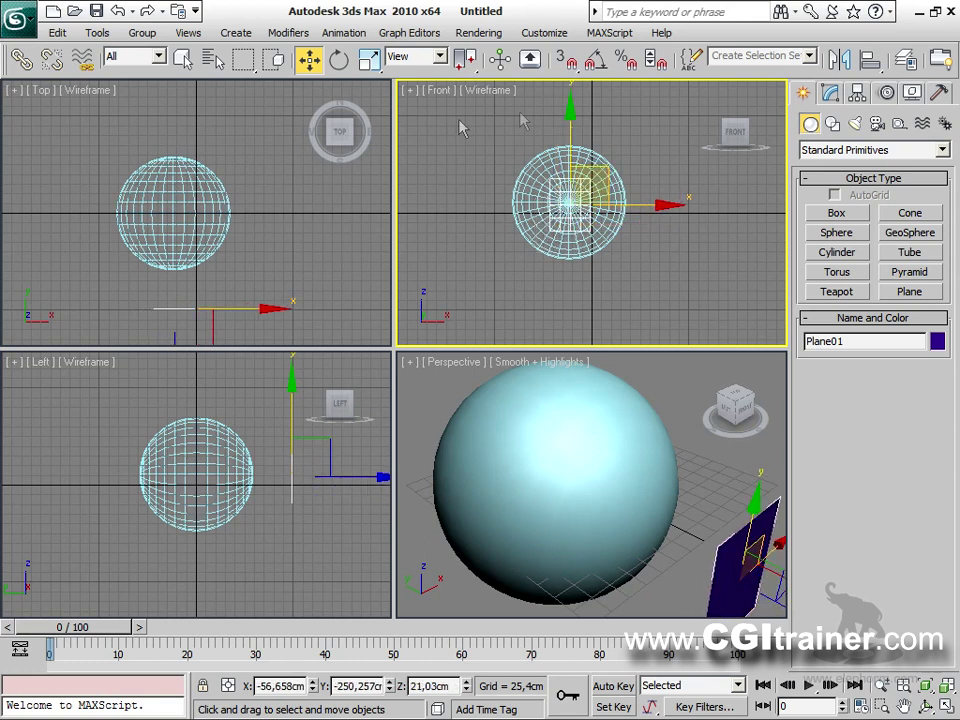
Enlarge and pan the perspective view, then slide the plane sideways against the sphere.
left_click_drag(392, 348, 208, 251)
middle_click(416, 349)
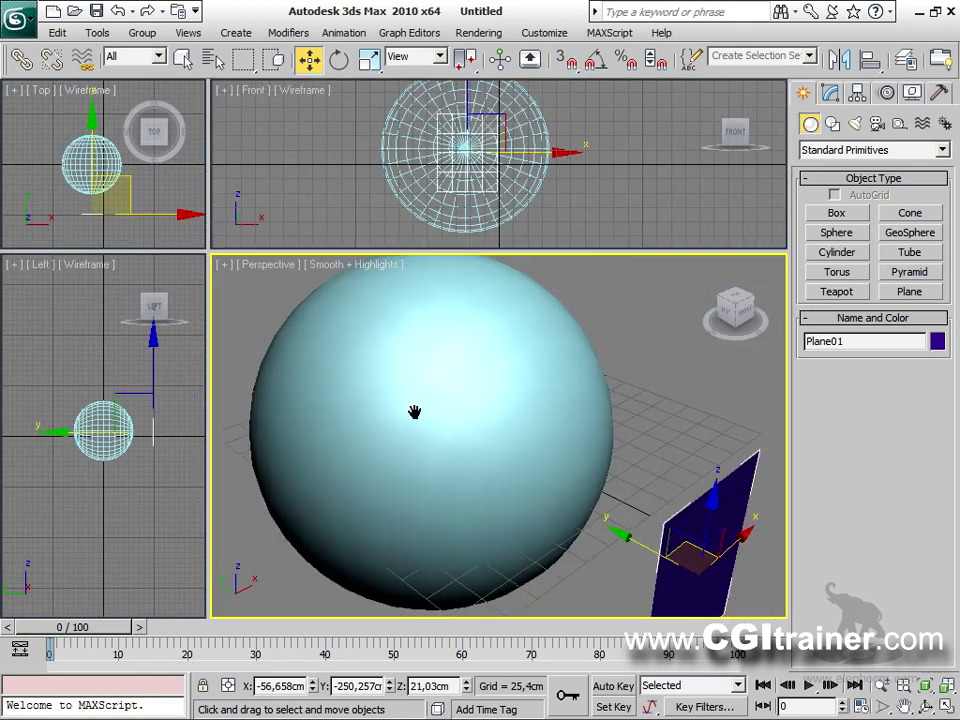
scroll(414, 411, "down", 3)
scroll(414, 411, "down", 3)
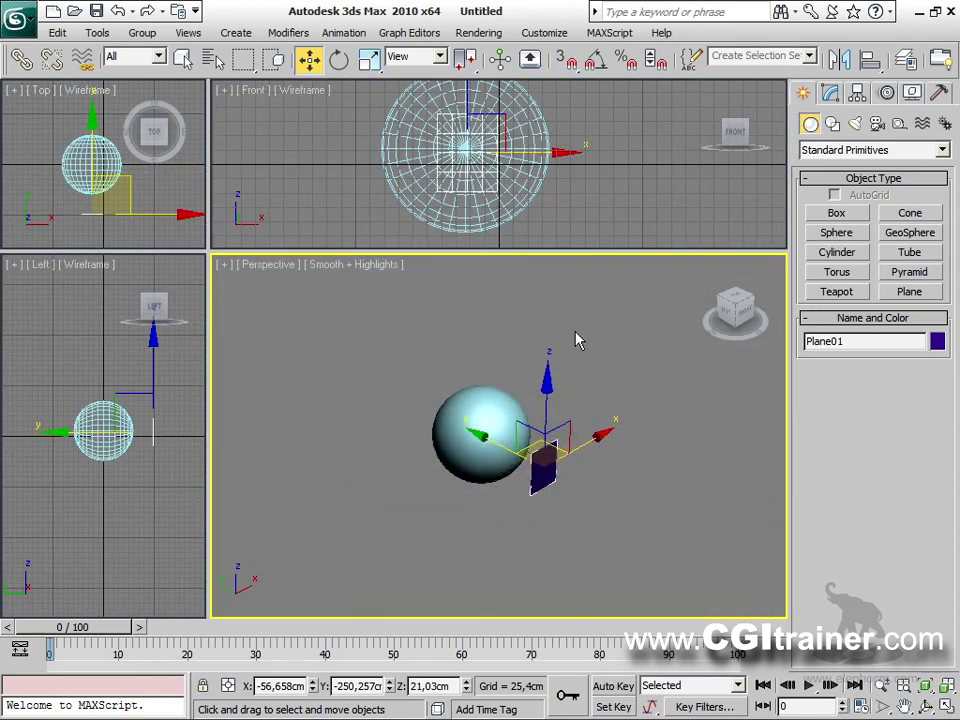
left_click_drag(558, 430, 586, 443)
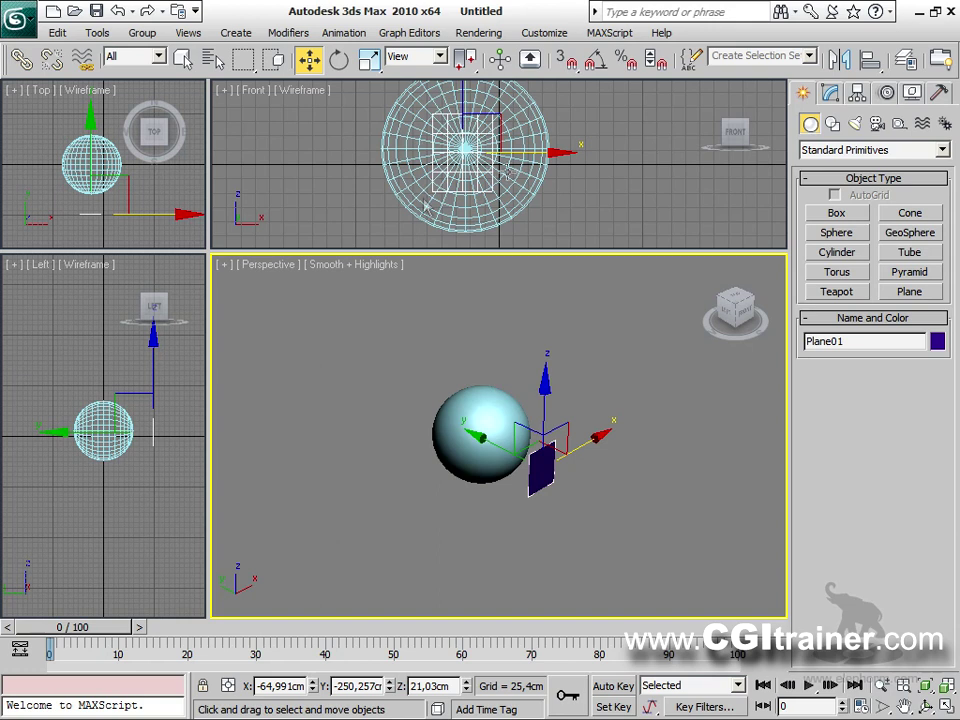
Make the plane a Conform compound wrapped onto the sphere, then move it aside.
left_click(823, 156)
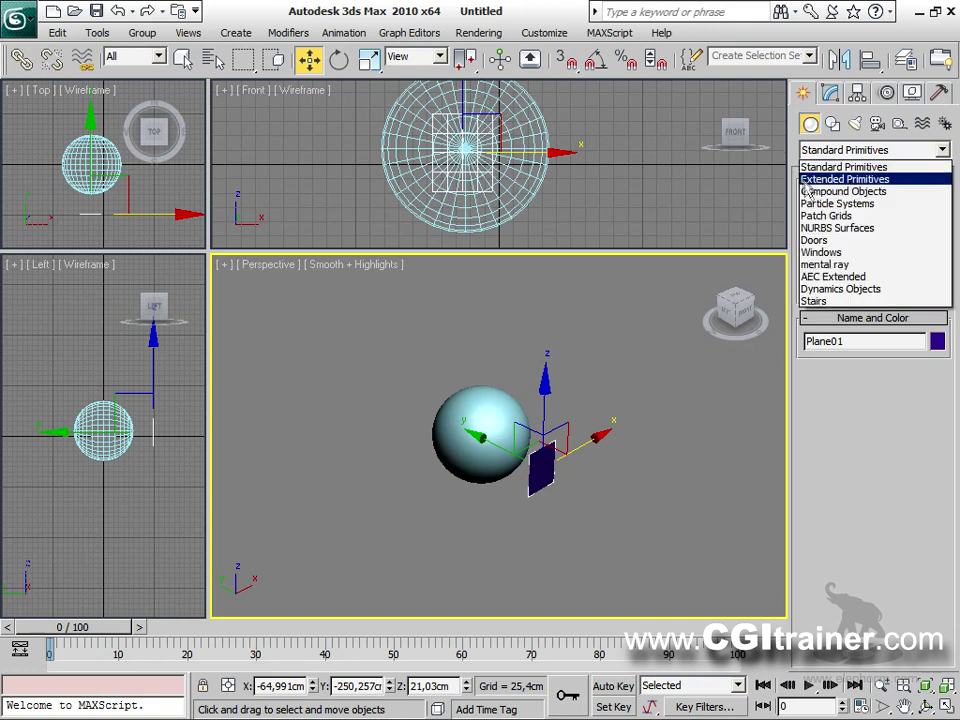
left_click(814, 189)
left_click(837, 233)
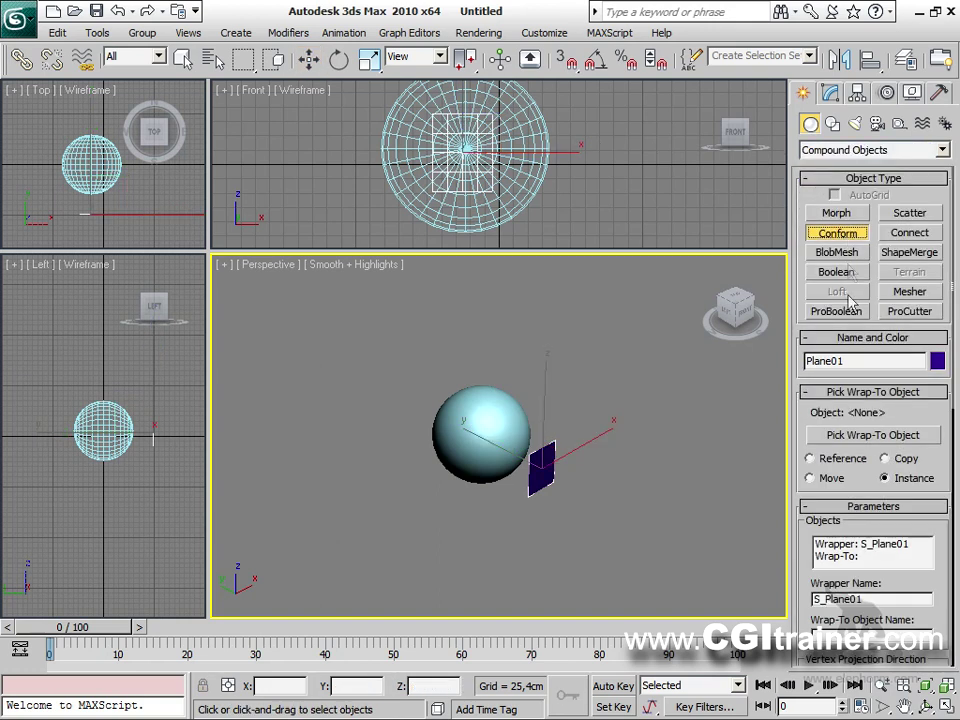
left_click(897, 436)
left_click(505, 422)
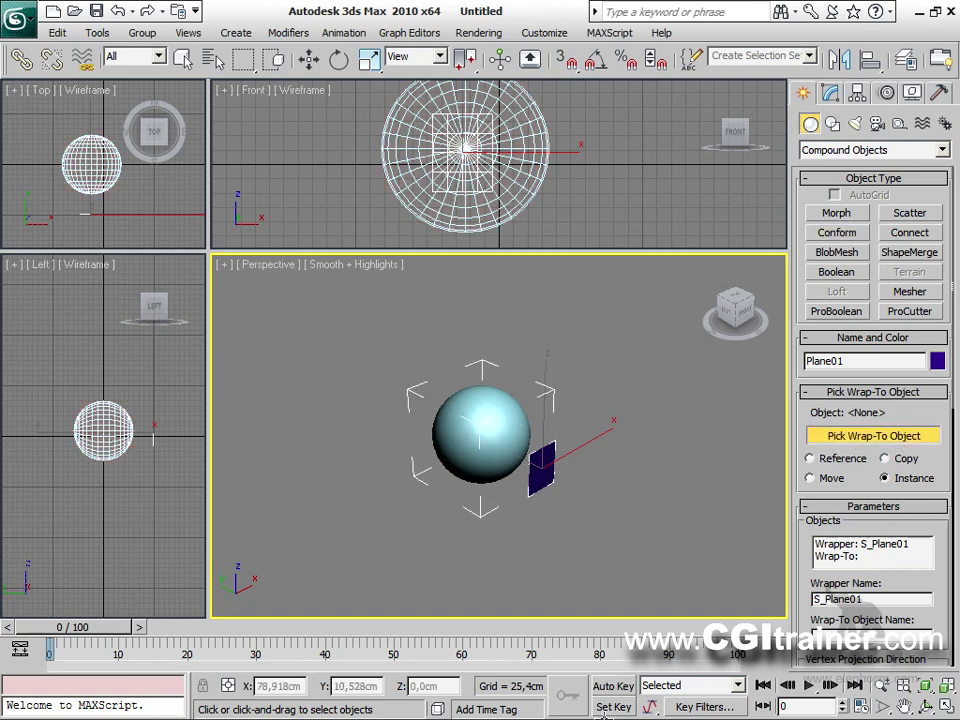
key("w")
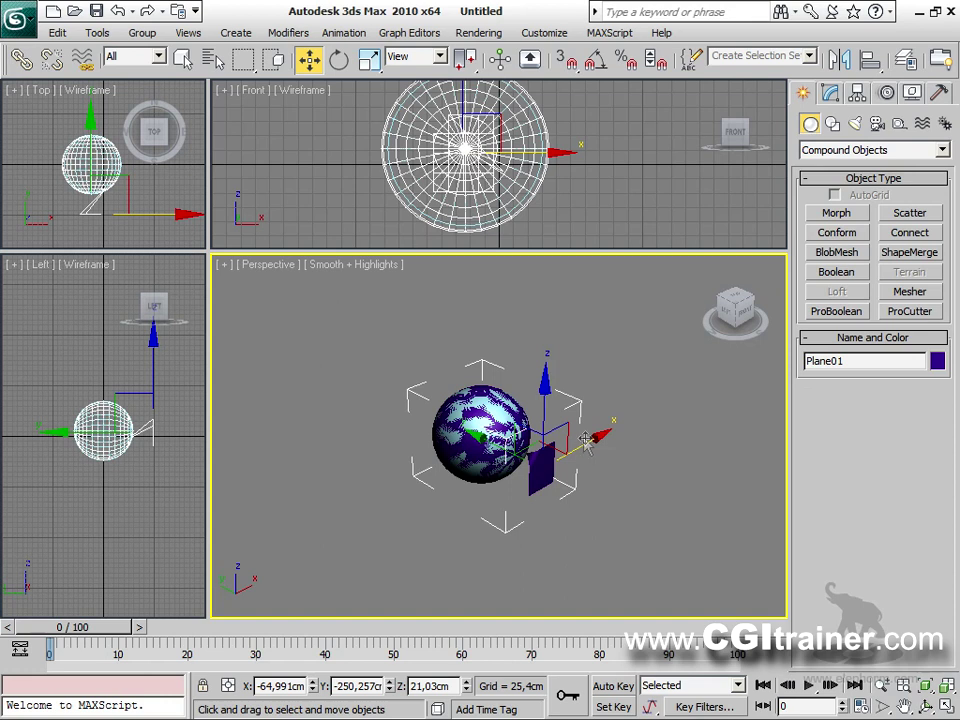
left_click_drag(588, 437, 668, 392)
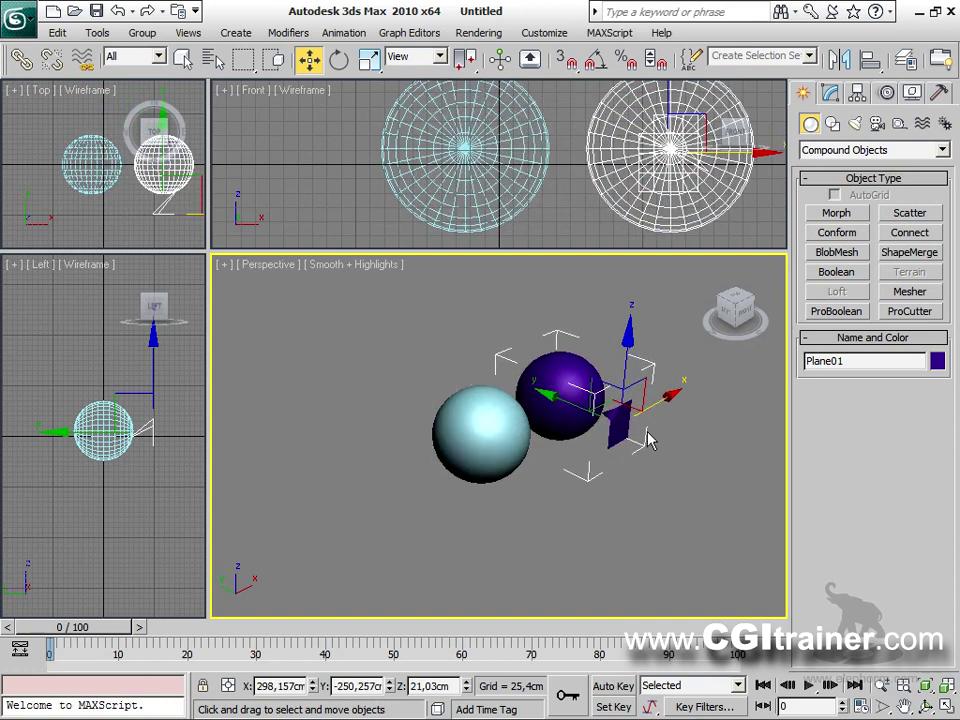
In the Modify panel, raise the Conform Standoff Distance to 53,175, orbiting around the spheres.
left_click(830, 96)
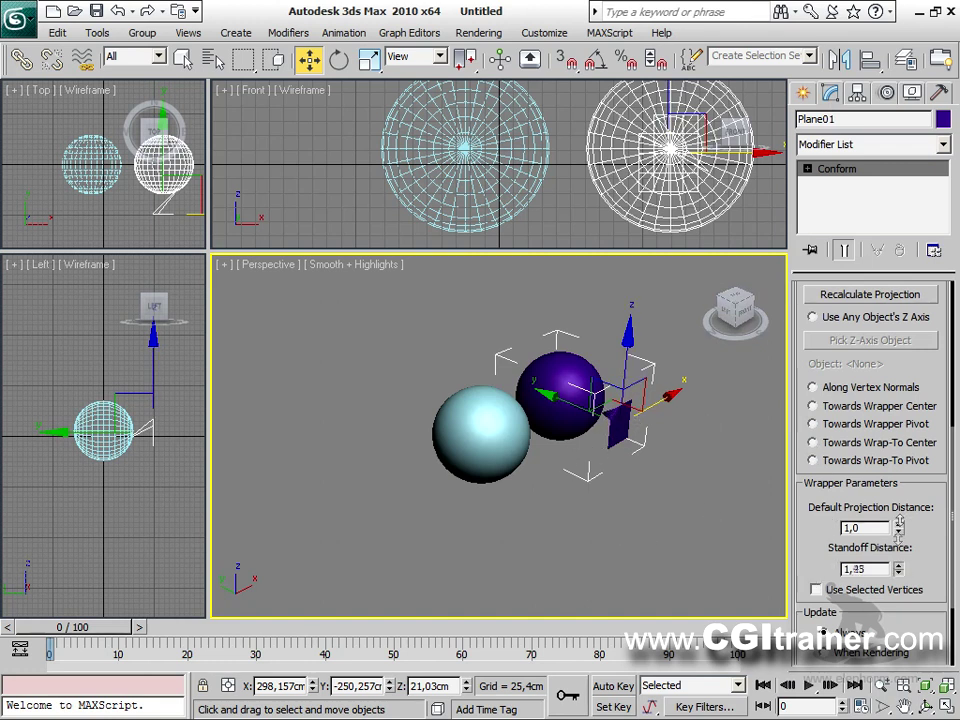
left_click_drag(894, 122, 562, 714)
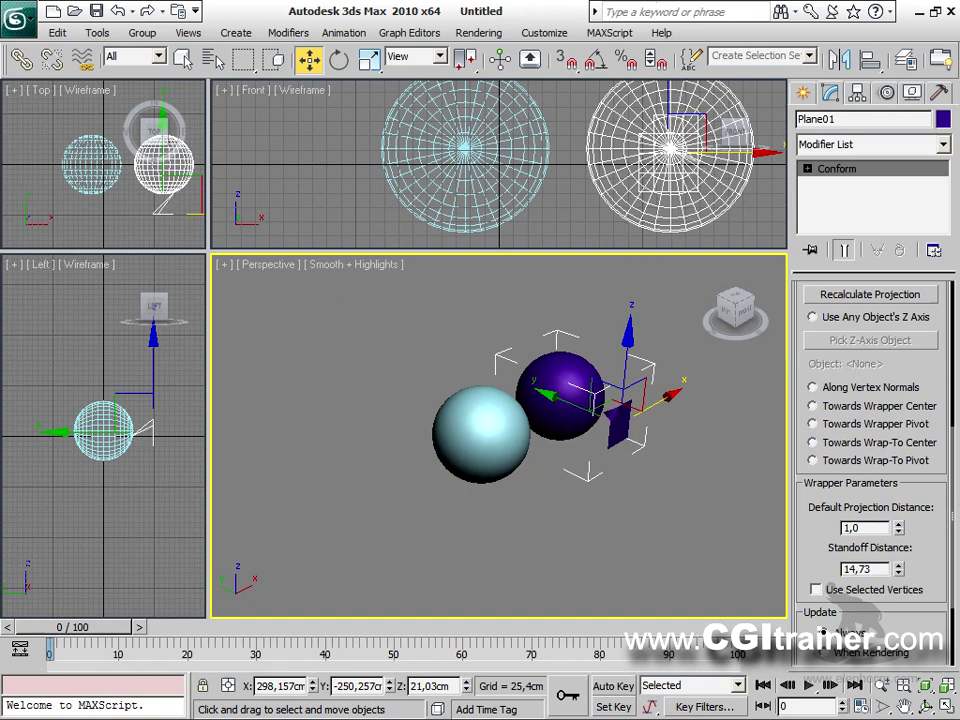
mouse_move(917, 367)
left_mouse_down()
mouse_move(913, 487)
mouse_move(911, 375)
mouse_move(914, 392)
left_mouse_up()
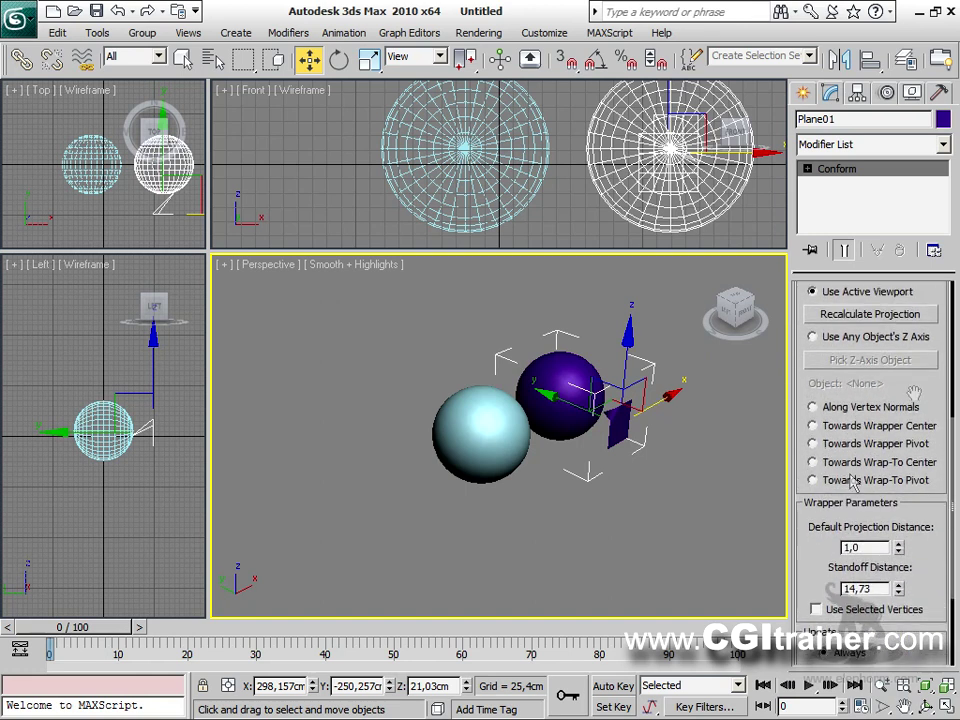
left_click_drag(819, 573, 819, 541)
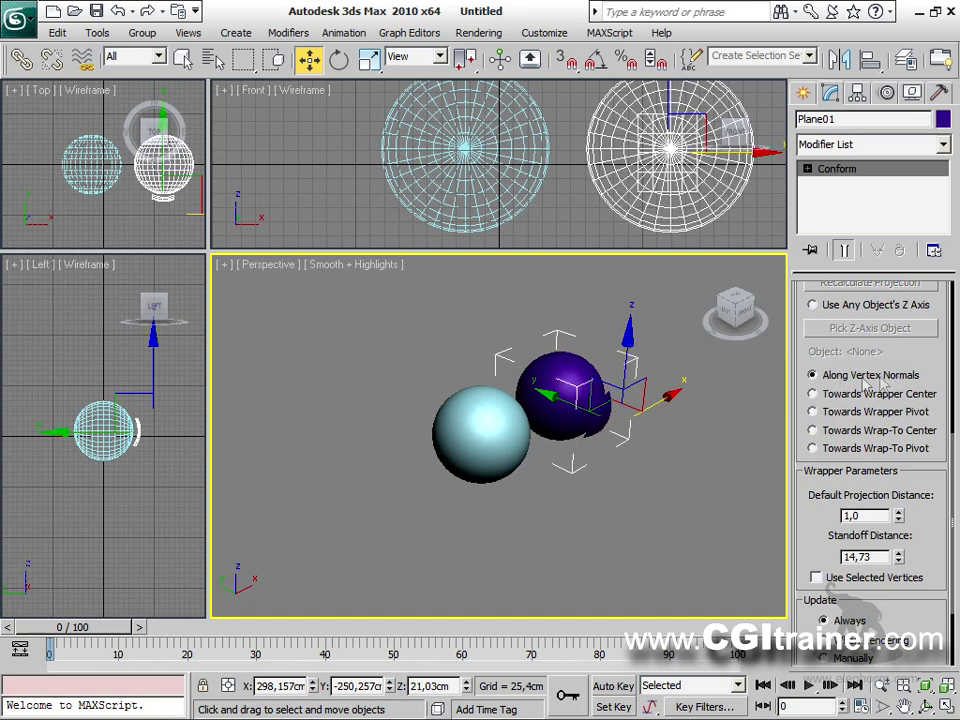
middle_click_drag(475, 502, 560, 540, "alt")
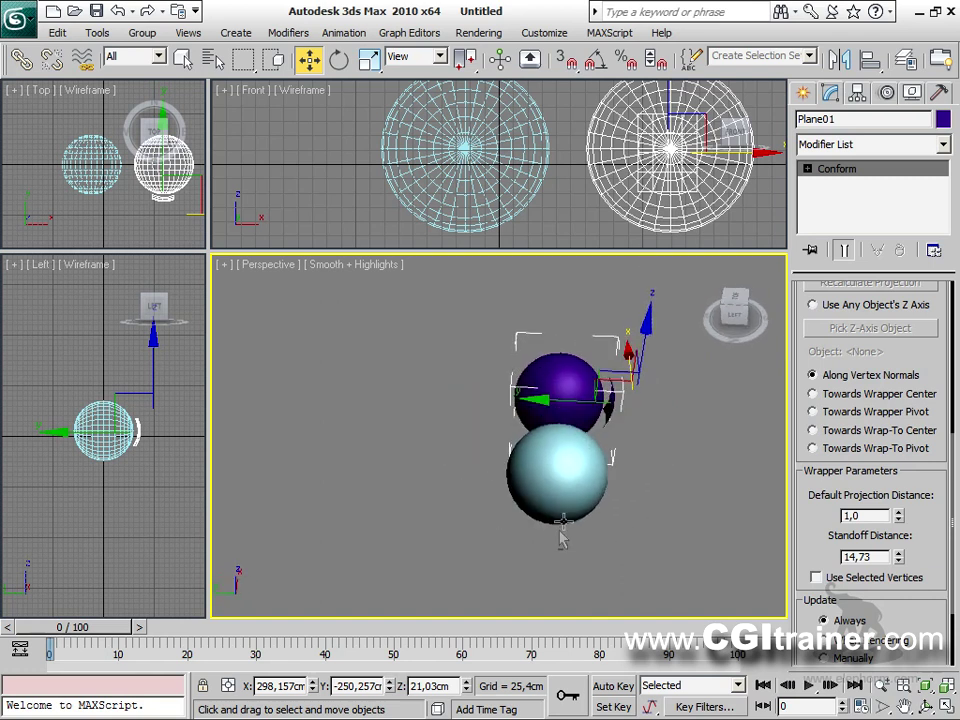
middle_click_drag(588, 480, 470, 511)
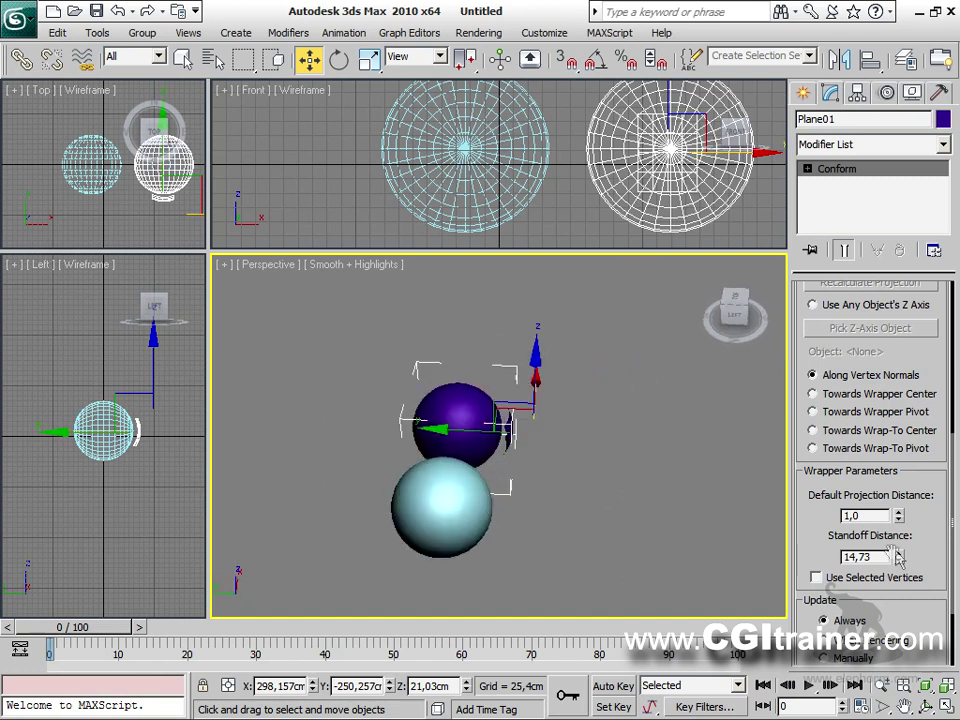
left_click_drag(900, 558, 650, 480)
middle_click_drag(650, 480, 732, 430, "alt")
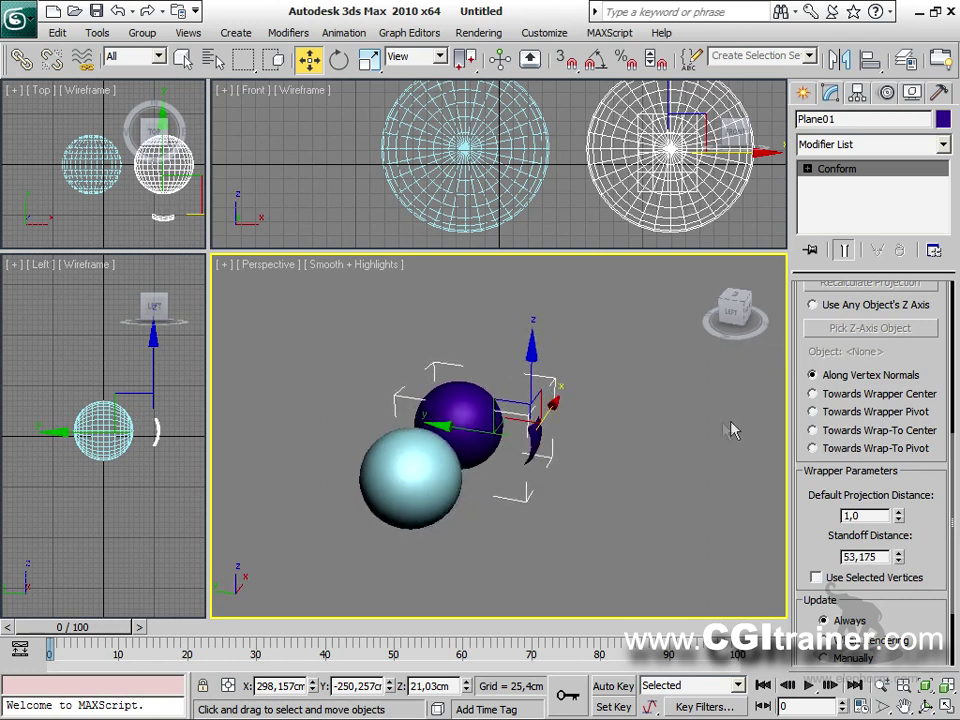
Try the wrap-to-centre and pivot projection options, then return to Along Vertex Normals.
left_click(860, 448)
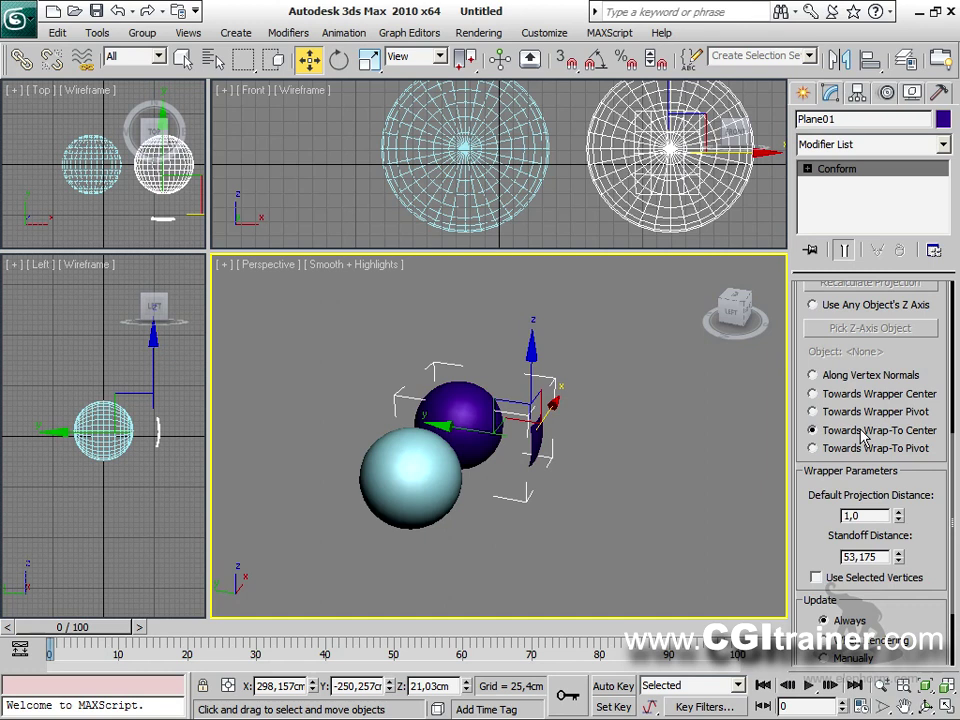
left_click(866, 414)
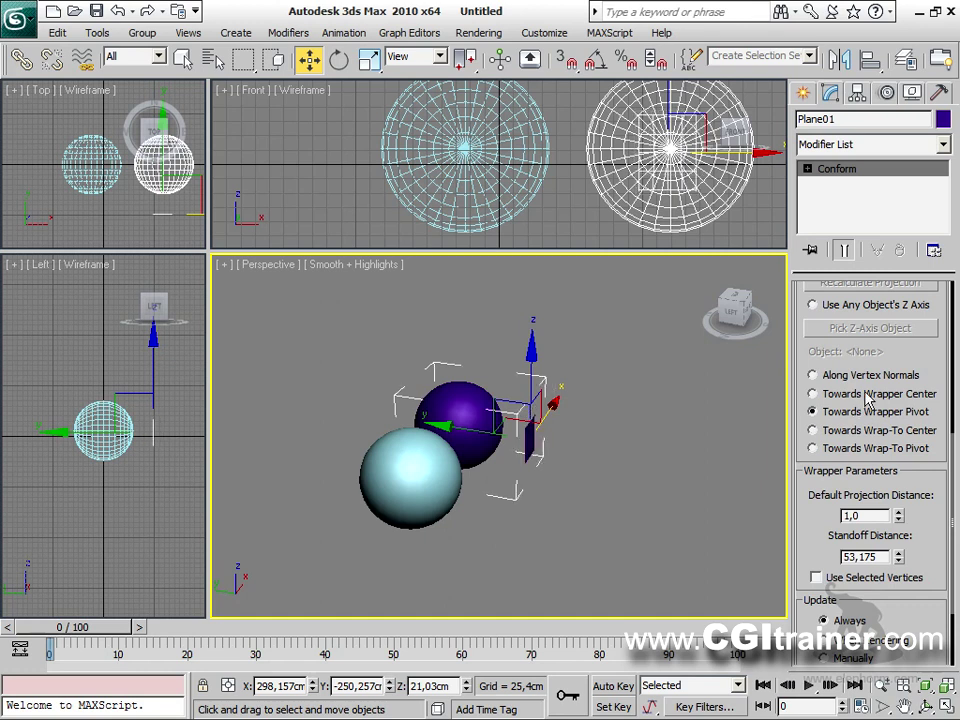
left_click(869, 376)
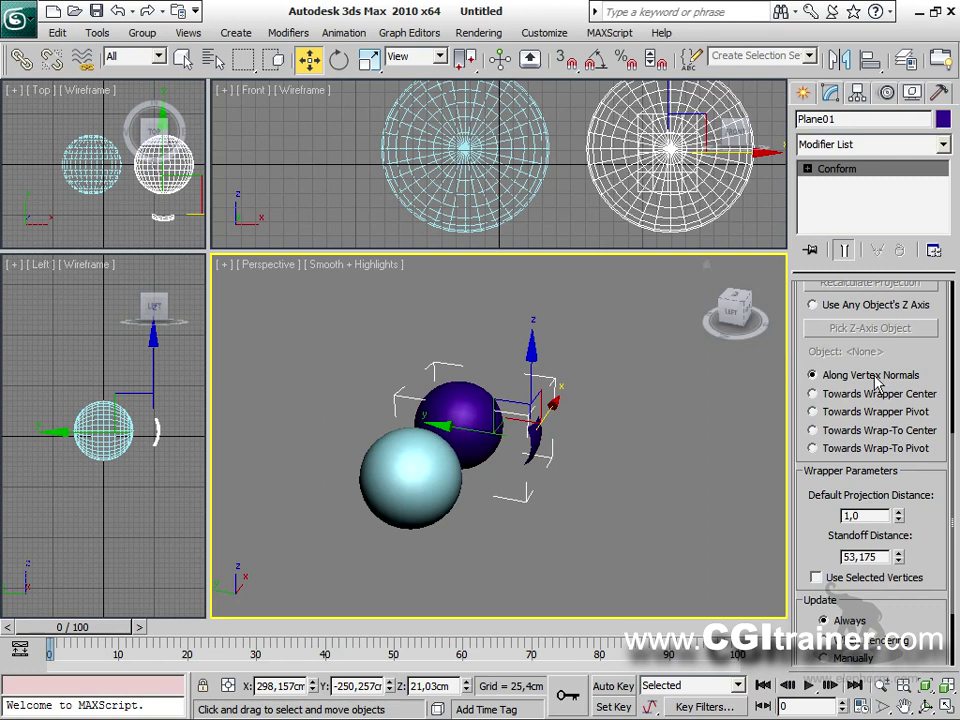
middle_click_drag(596, 495, 620, 476, "alt")
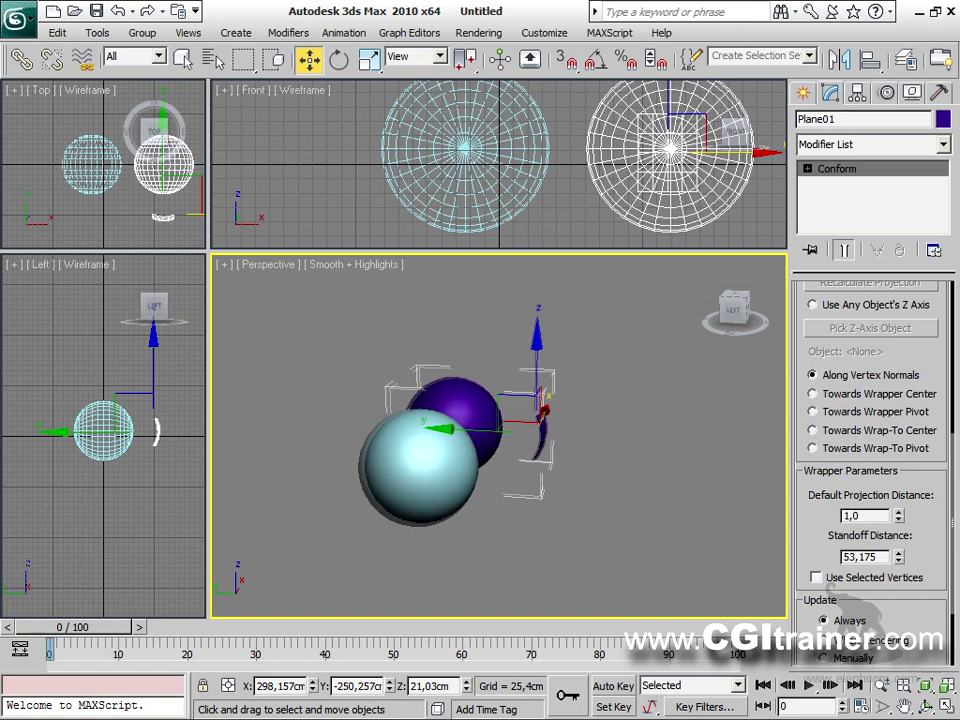
scroll(498, 435, "up", 10)
scroll(498, 435, "up", 1)
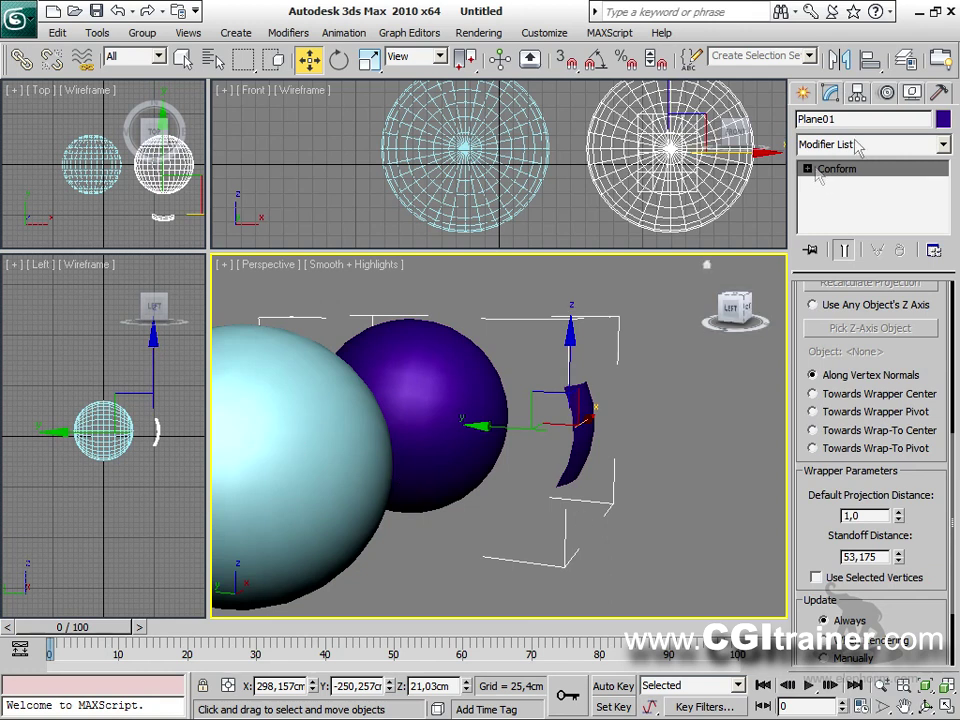
middle_click_drag(507, 541, 509, 547, "alt")
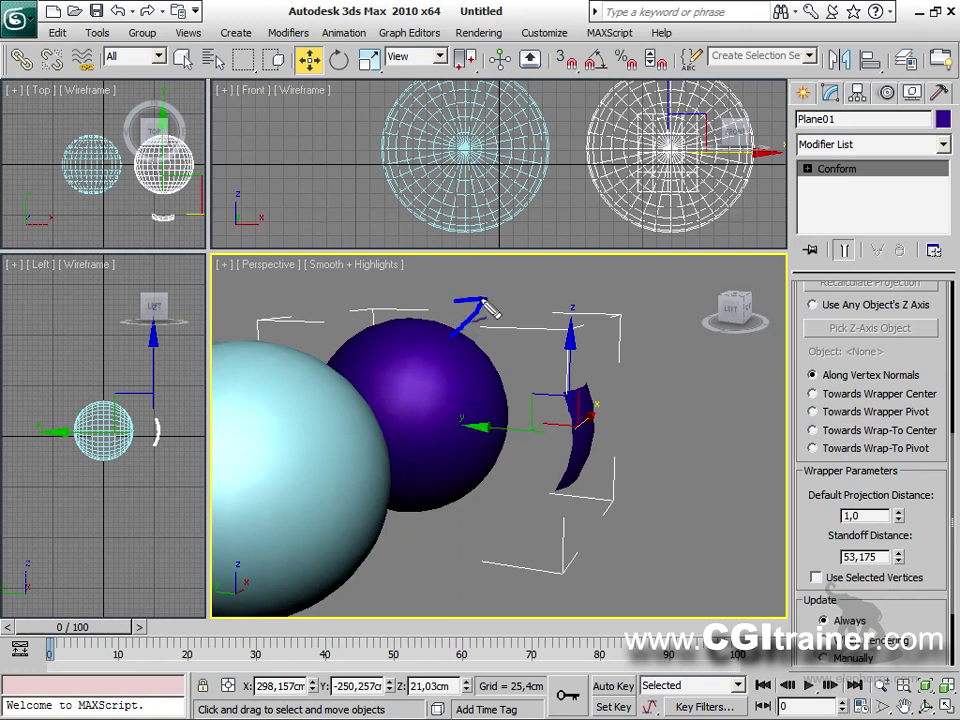
mouse_move(490, 362)
left_mouse_down()
mouse_move(513, 339)
mouse_move(527, 367)
mouse_move(518, 359)
mouse_move(525, 404)
left_mouse_up()
mouse_move(490, 445)
left_mouse_down()
mouse_move(525, 468)
mouse_move(534, 437)
left_mouse_up()
mouse_move(504, 492)
left_mouse_down()
mouse_move(519, 478)
mouse_move(488, 512)
mouse_move(448, 503)
mouse_move(460, 548)
left_mouse_up()
left_click_drag(415, 492, 426, 550)
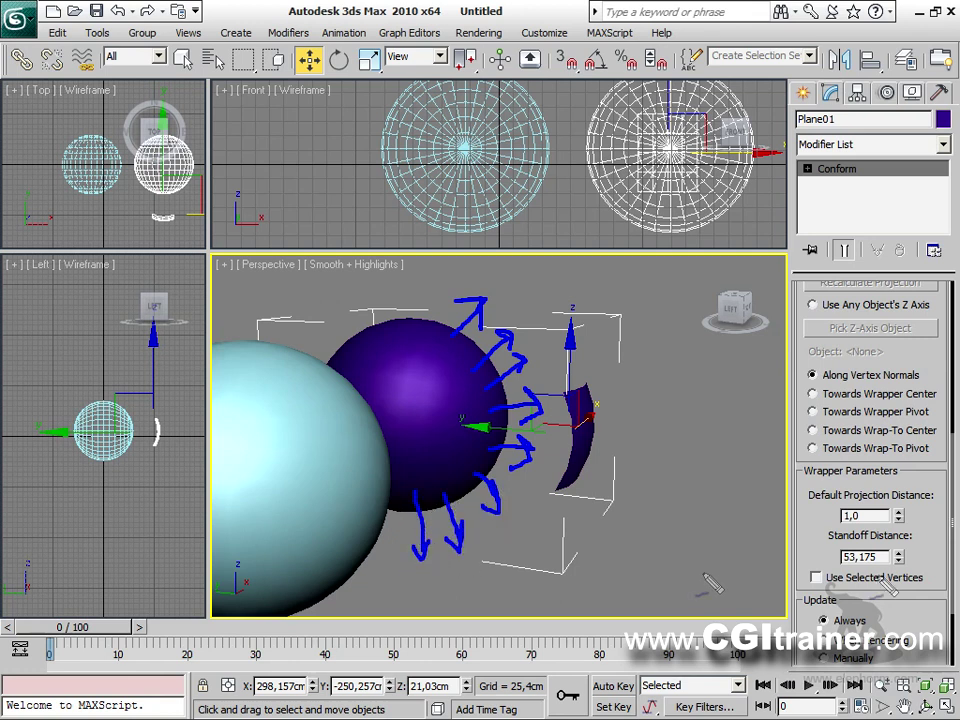
mouse_move(799, 395)
left_mouse_down()
mouse_move(808, 366)
mouse_move(905, 355)
mouse_move(924, 380)
mouse_move(848, 402)
mouse_move(808, 376)
left_mouse_up()
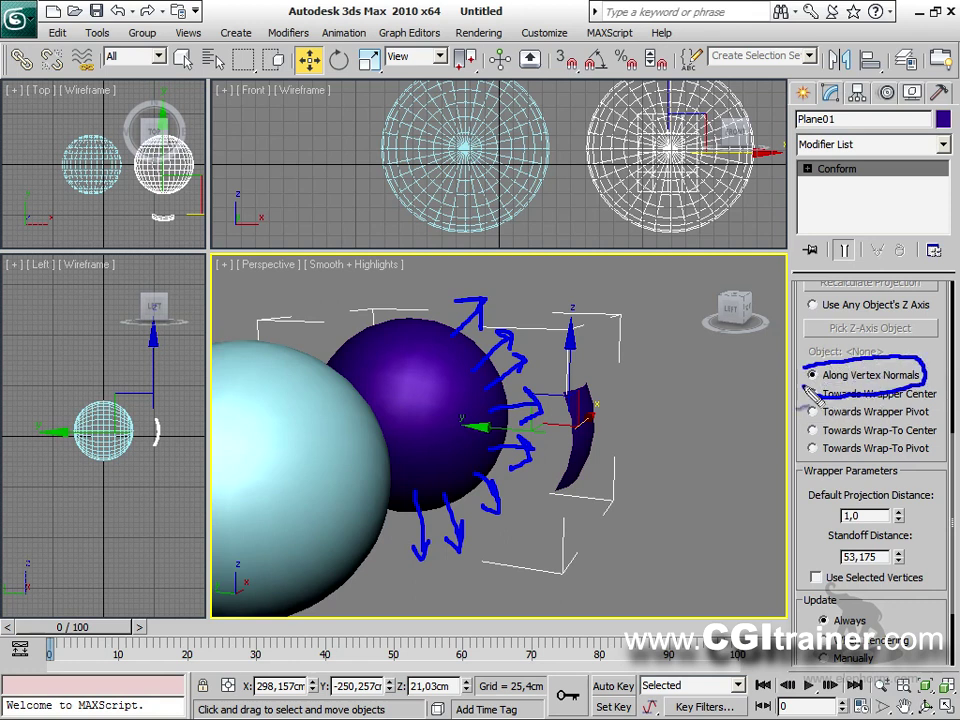
mouse_move(570, 324)
left_mouse_down()
mouse_move(585, 412)
mouse_move(567, 507)
mouse_move(537, 536)
mouse_move(556, 528)
left_mouse_up()
left_click_drag(568, 357, 578, 353)
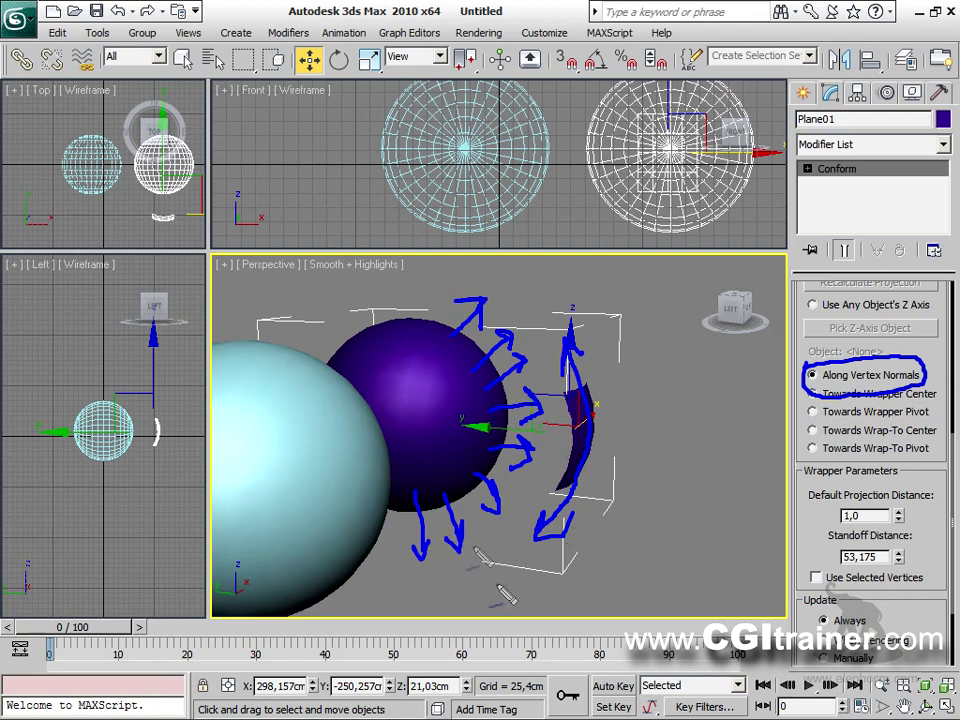
mouse_move(528, 322)
left_mouse_down()
mouse_move(554, 402)
mouse_move(551, 458)
mouse_move(535, 538)
left_mouse_up()
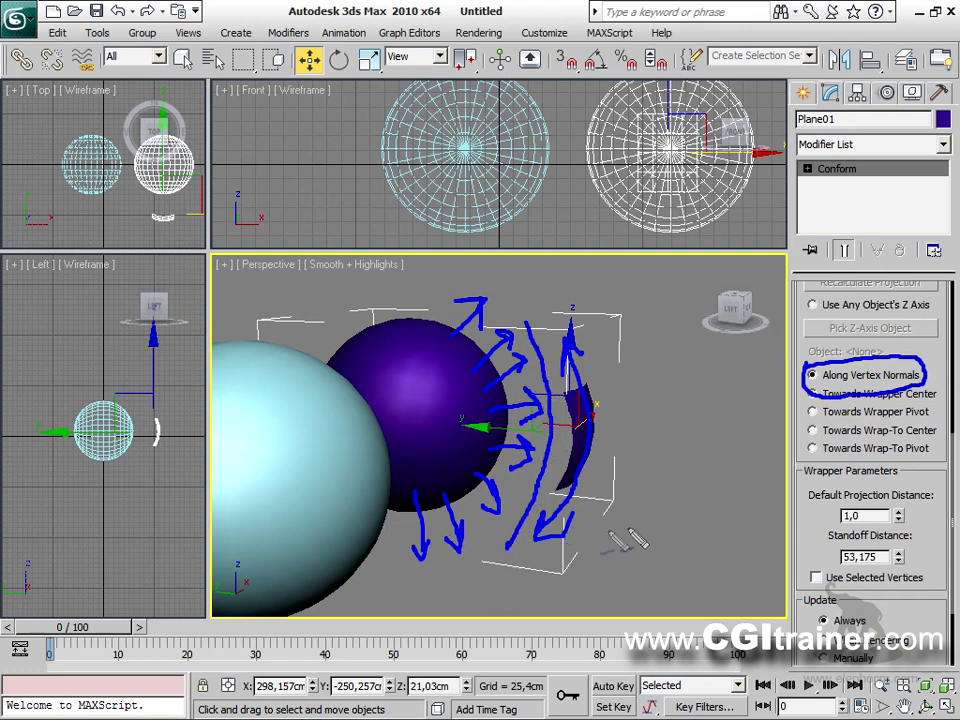
mouse_move(825, 521)
left_mouse_down()
mouse_move(918, 524)
mouse_move(870, 518)
left_mouse_up()
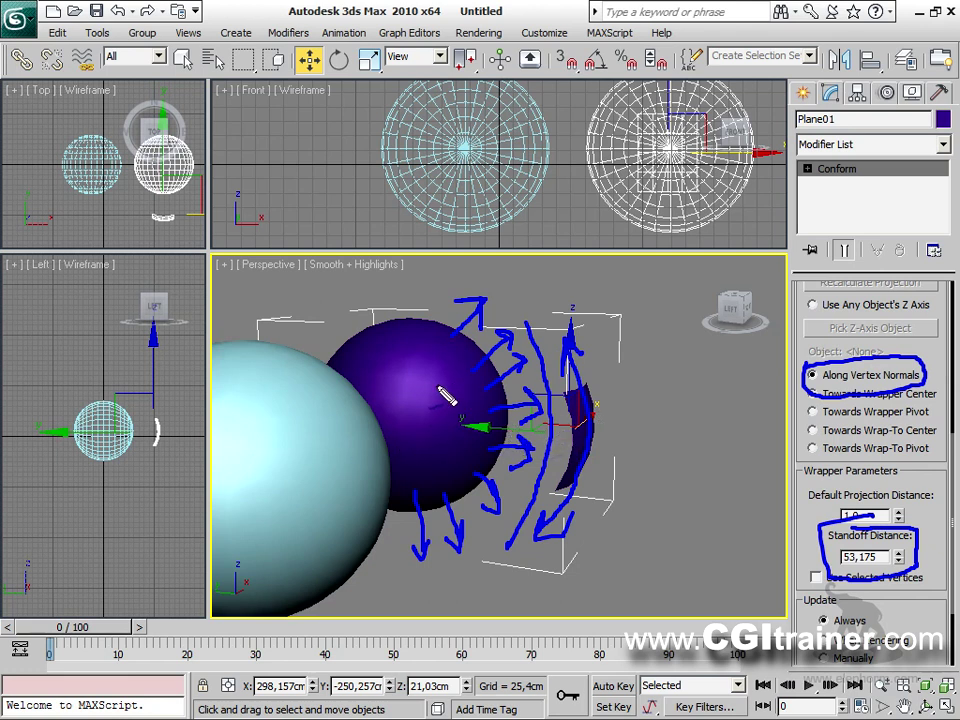
key("Escape")
middle_click_drag(557, 407, 533, 406, "alt")
Convert the conformed object to Editable Poly and delete all of the sphere's polygons.
right_click(483, 398)
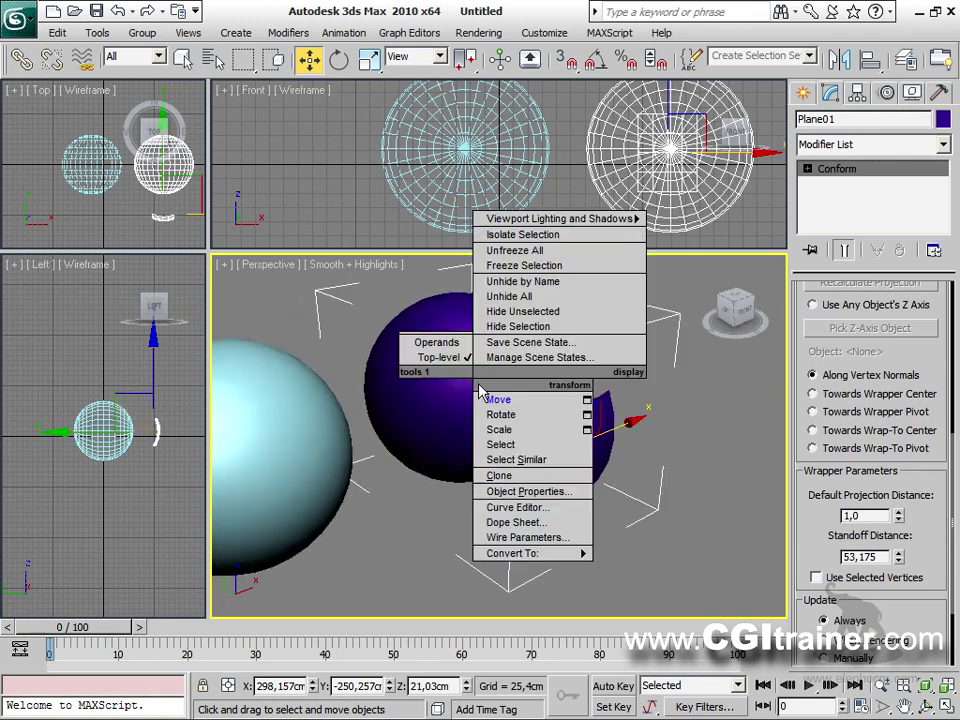
mouse_move(520, 555)
left_click(655, 568)
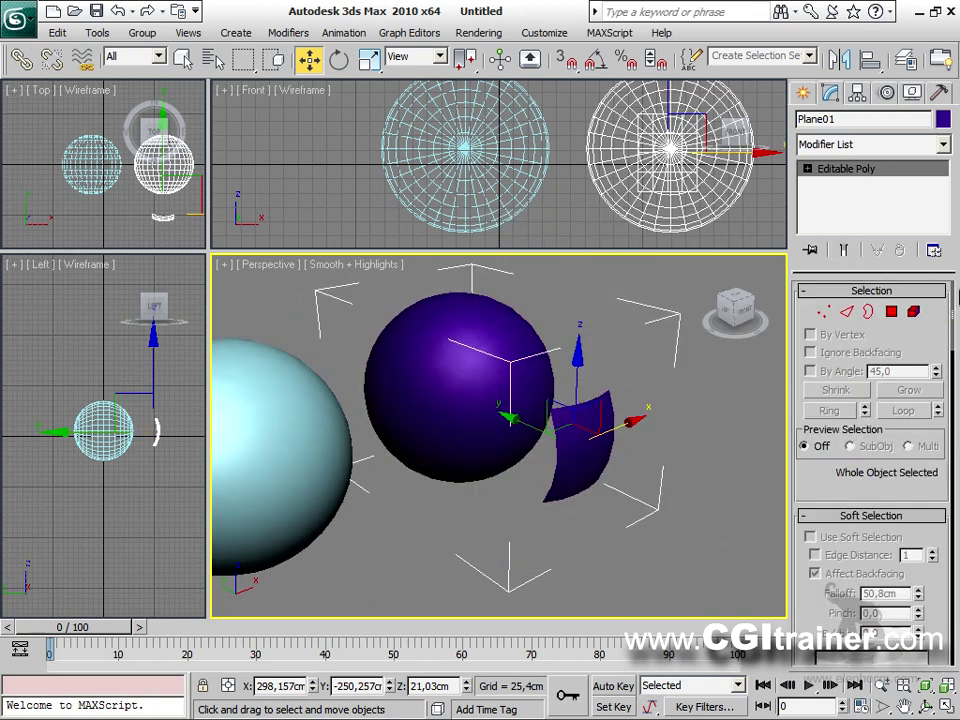
left_click(913, 312)
key("ctrl+a")
key("Delete")
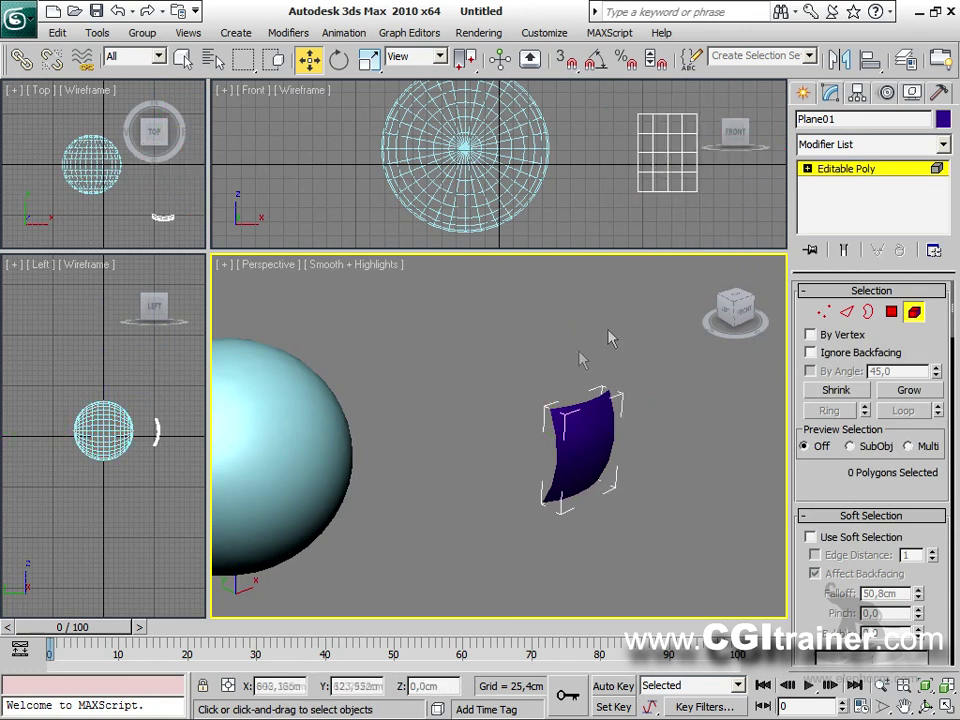
left_click(913, 312)
Reposition the bent plane along X and Y, orbiting to check it from several angles.
left_click_drag(620, 410, 304, 465)
middle_click_drag(304, 465, 360, 520, "alt")
scroll(360, 520, "down", 2)
left_click_drag(462, 463, 388, 455)
middle_click_drag(388, 455, 539, 449, "alt")
left_click_drag(539, 449, 578, 447)
middle_click_drag(578, 447, 574, 511, "alt")
left_click_drag(439, 454, 437, 453)
middle_click_drag(530, 451, 467, 403, "alt")
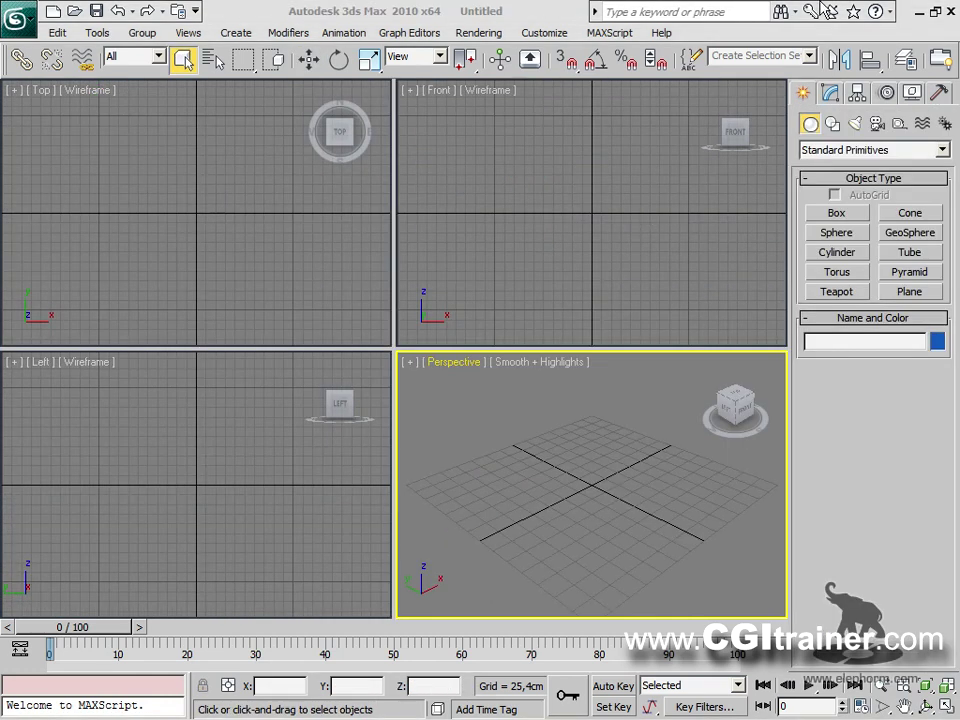
In the enlarged Front view, draw a Line from the bottle's neck top down to the centre axis.
left_click(831, 123)
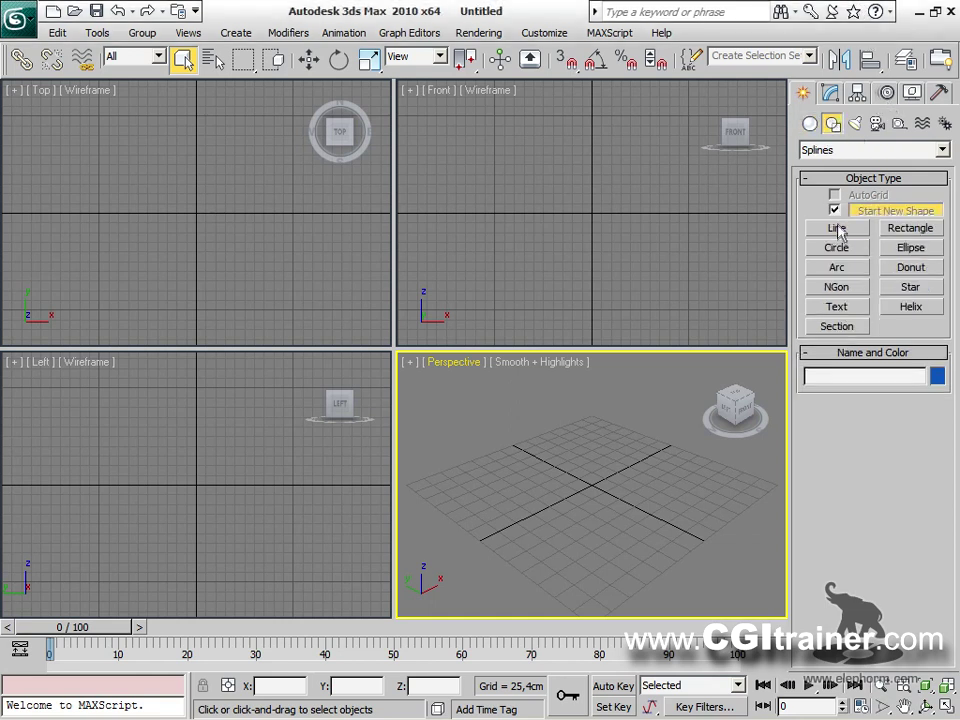
left_click(837, 229)
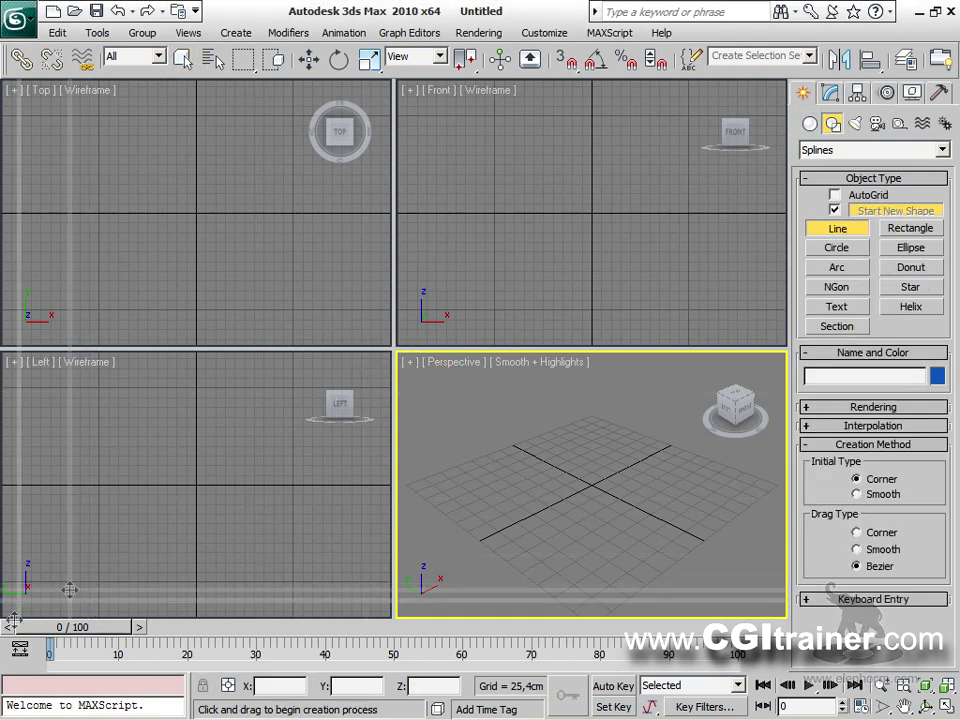
left_click_drag(69, 590, 21, 600)
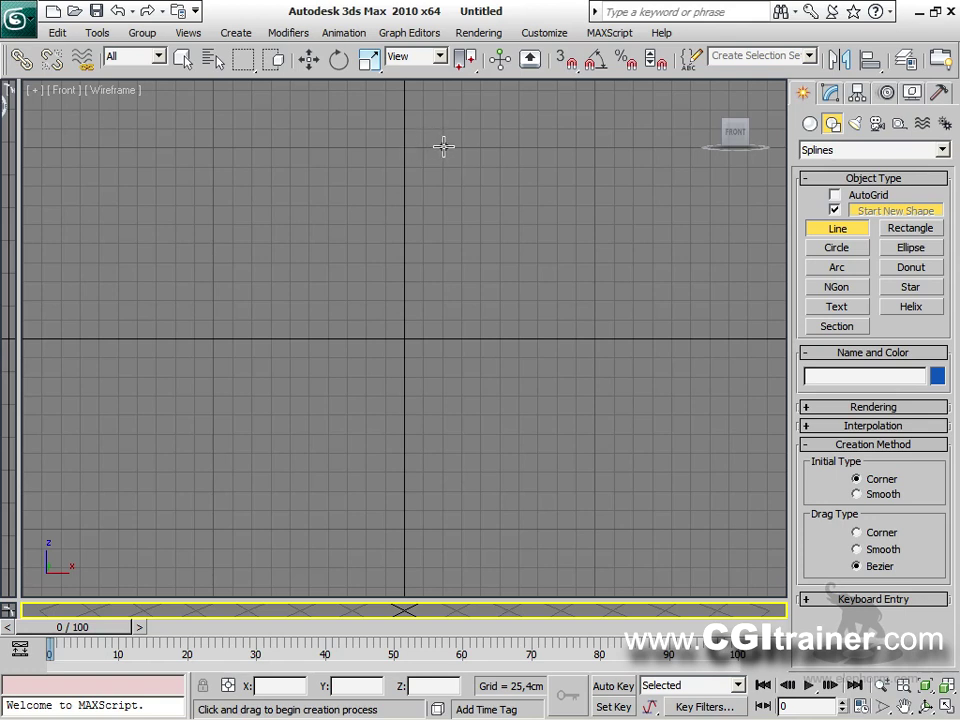
left_click(443, 146)
left_click(441, 188)
left_click(435, 240)
left_click(468, 296)
left_click(468, 478)
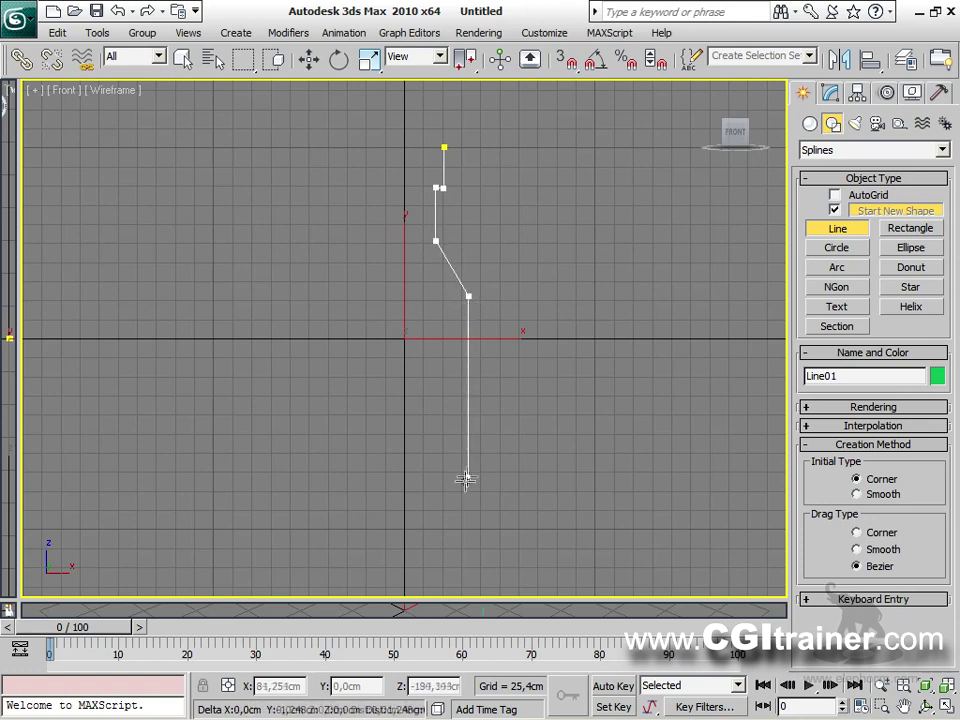
left_click(456, 492)
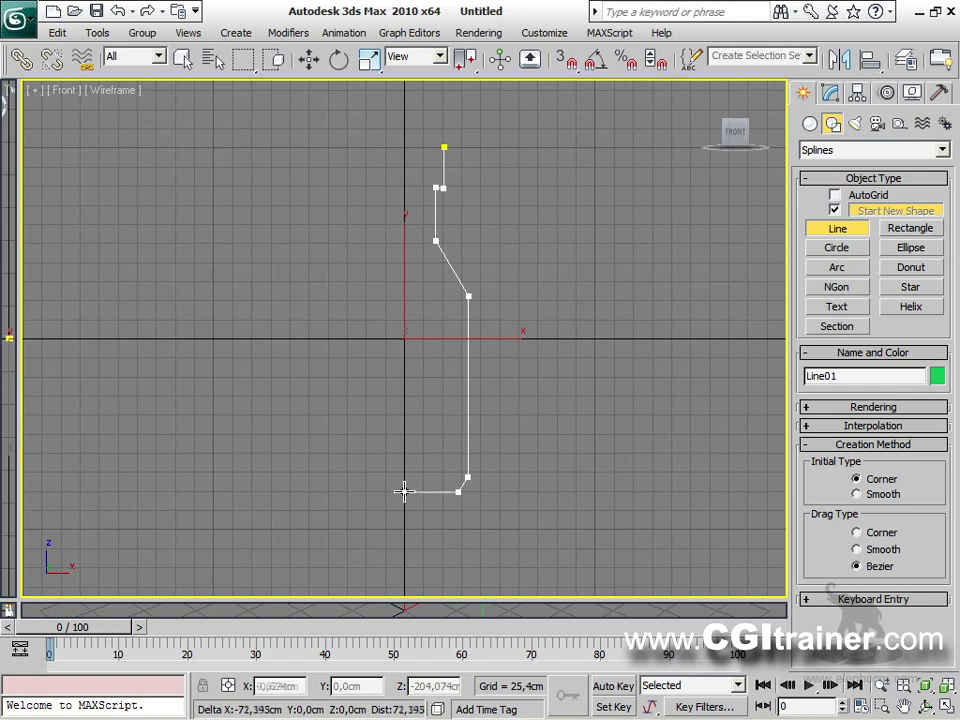
left_click(402, 491)
right_click(404, 488)
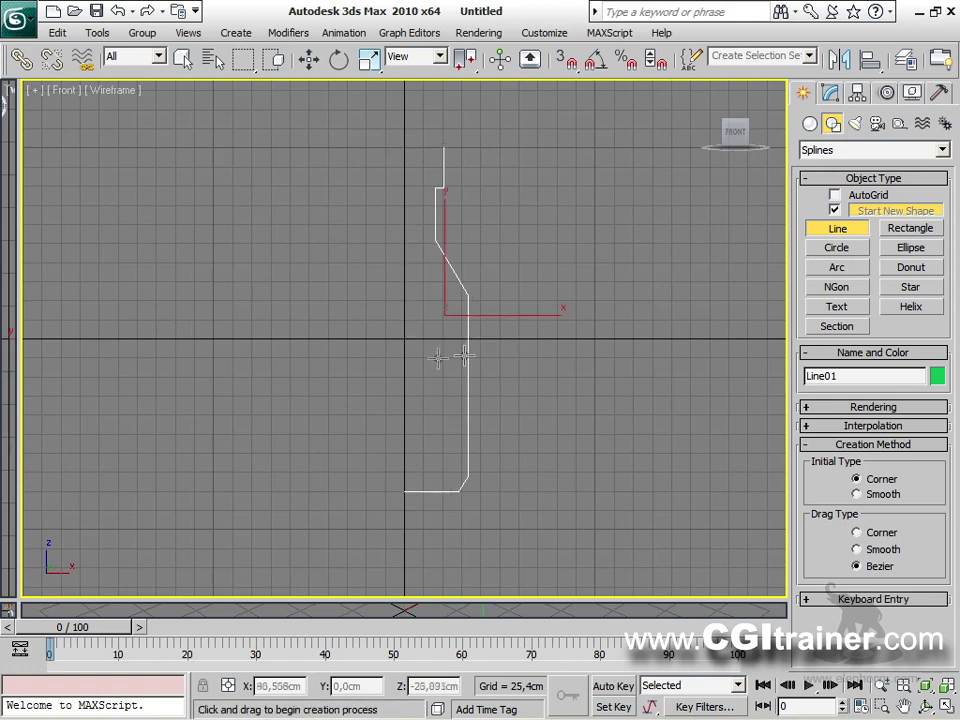
left_click(831, 94)
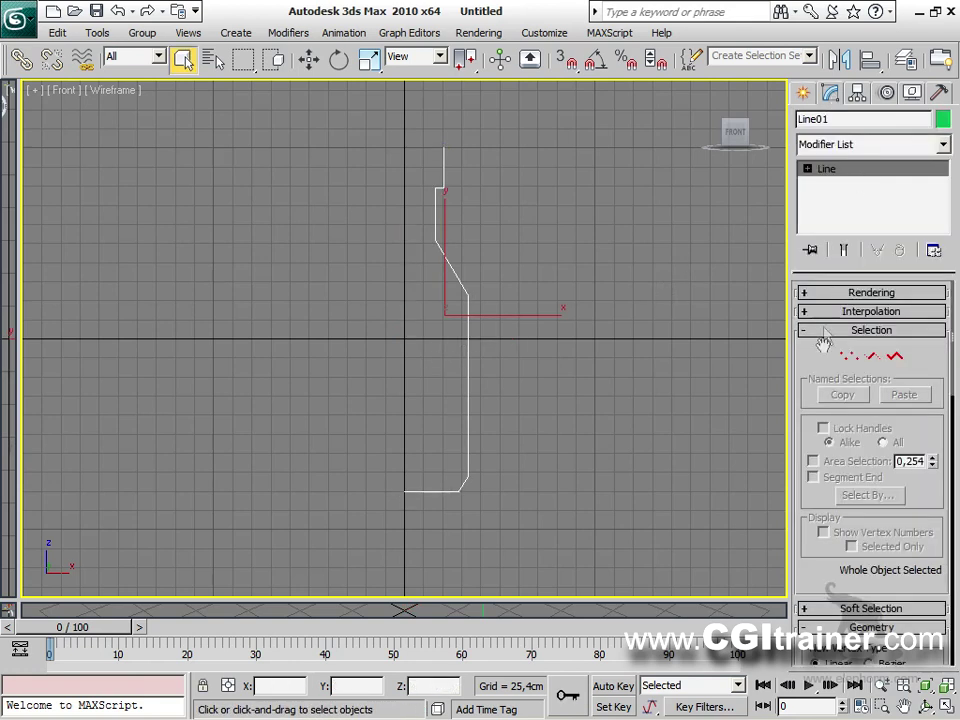
Select Line01's profile spline and drag an Outline to double it into a thick wall.
left_click(895, 356)
left_click(466, 345)
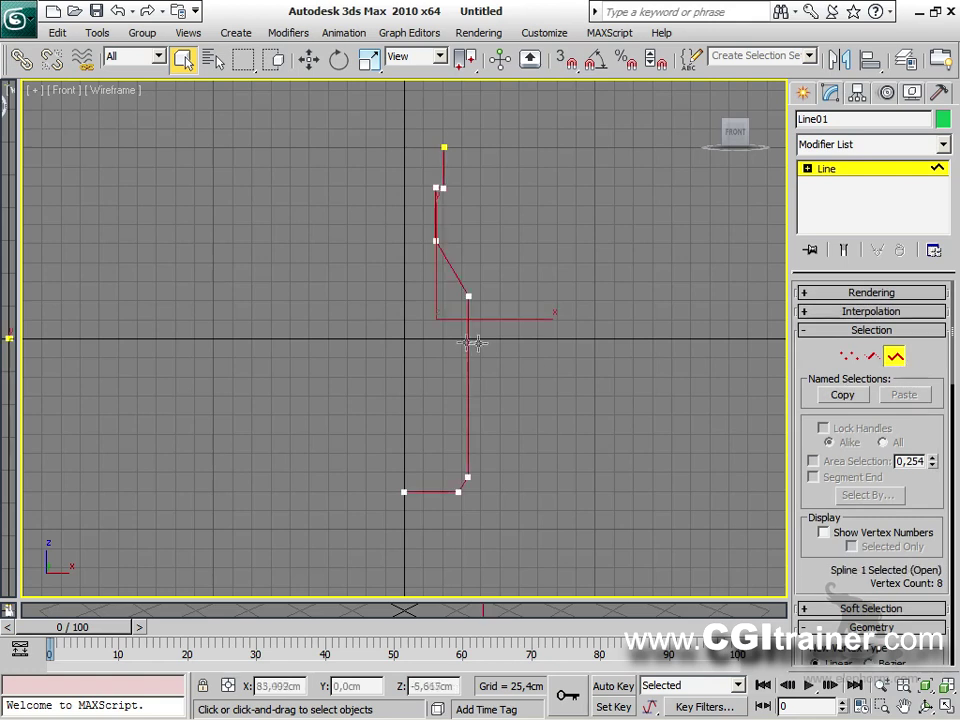
left_click_drag(822, 563, 818, 72)
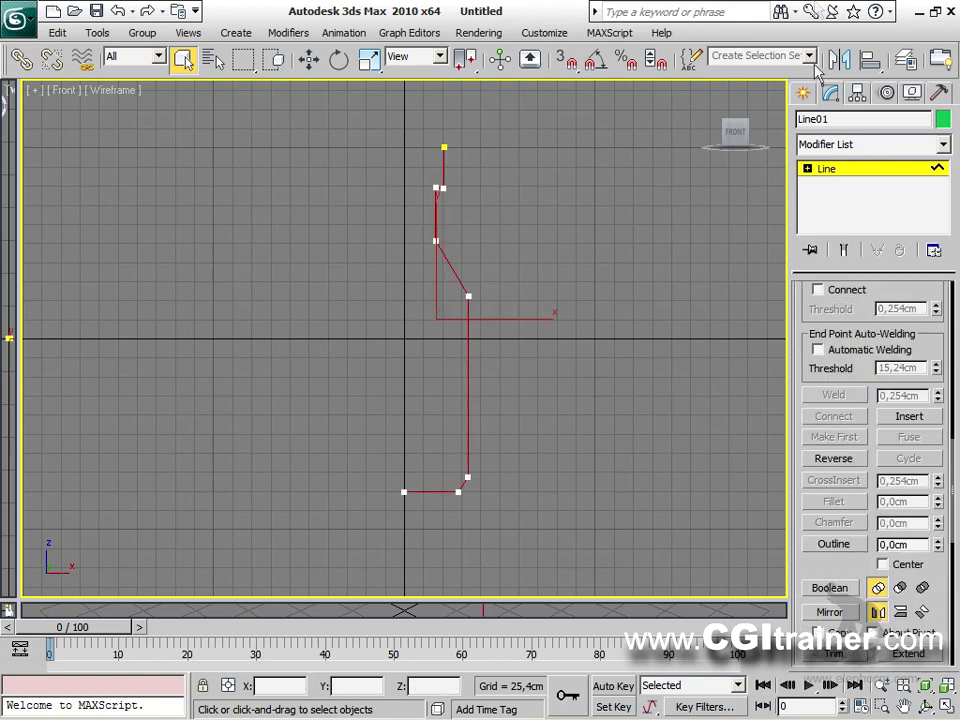
left_click(845, 546)
left_click_drag(469, 335, 479, 343)
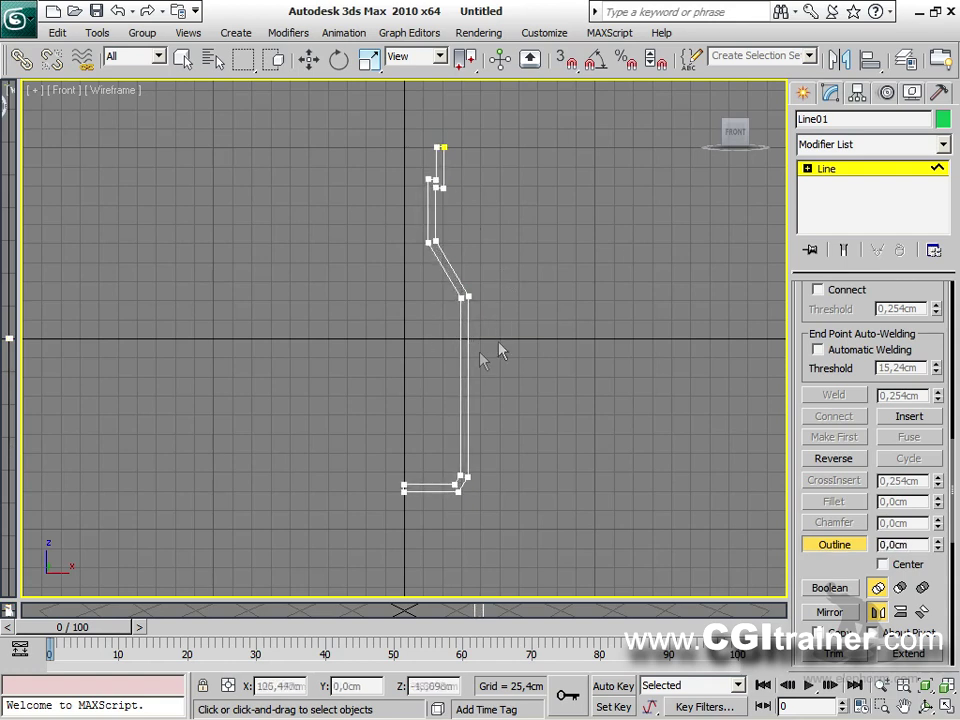
left_click(807, 169)
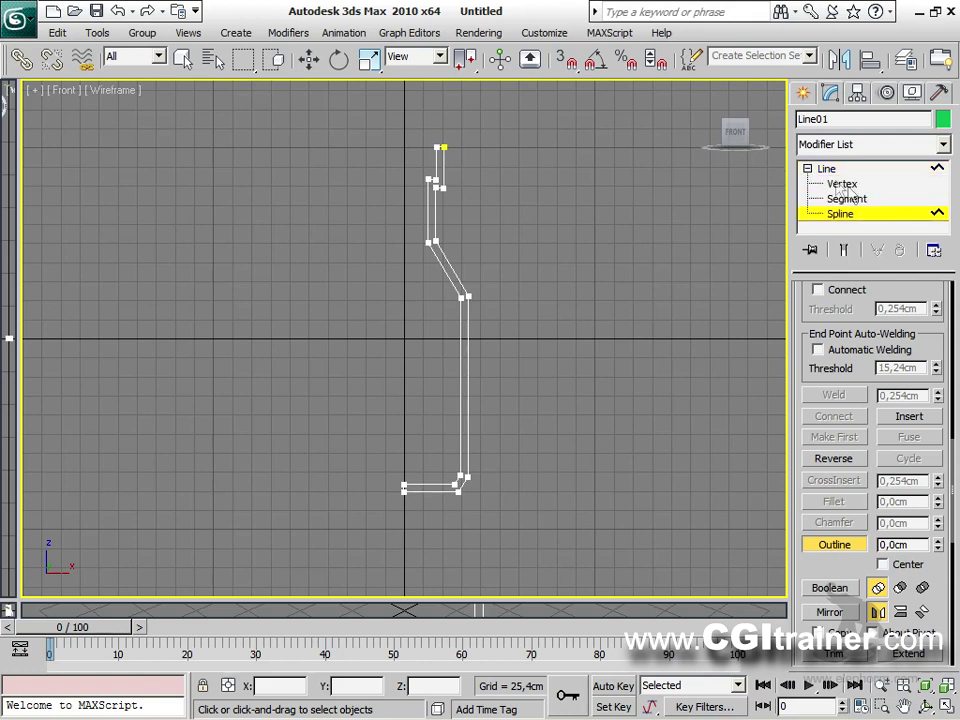
left_click(845, 186)
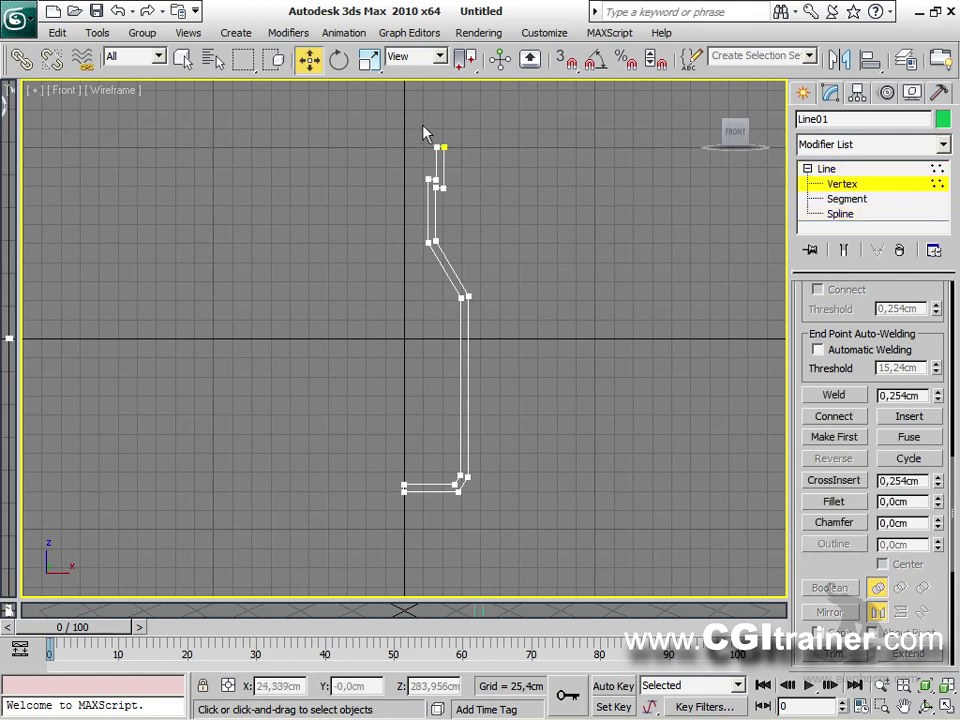
Set the neck and shoulder vertices to Smooth to round those corners.
left_click_drag(405, 166, 510, 510)
right_click(485, 293)
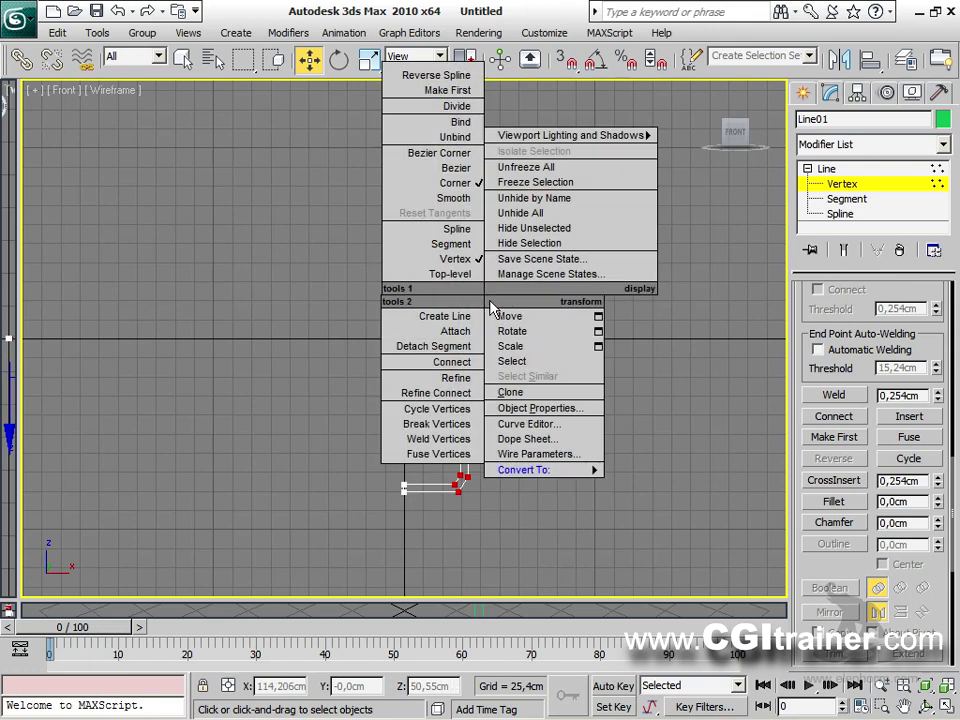
left_click(470, 200)
left_click(583, 332)
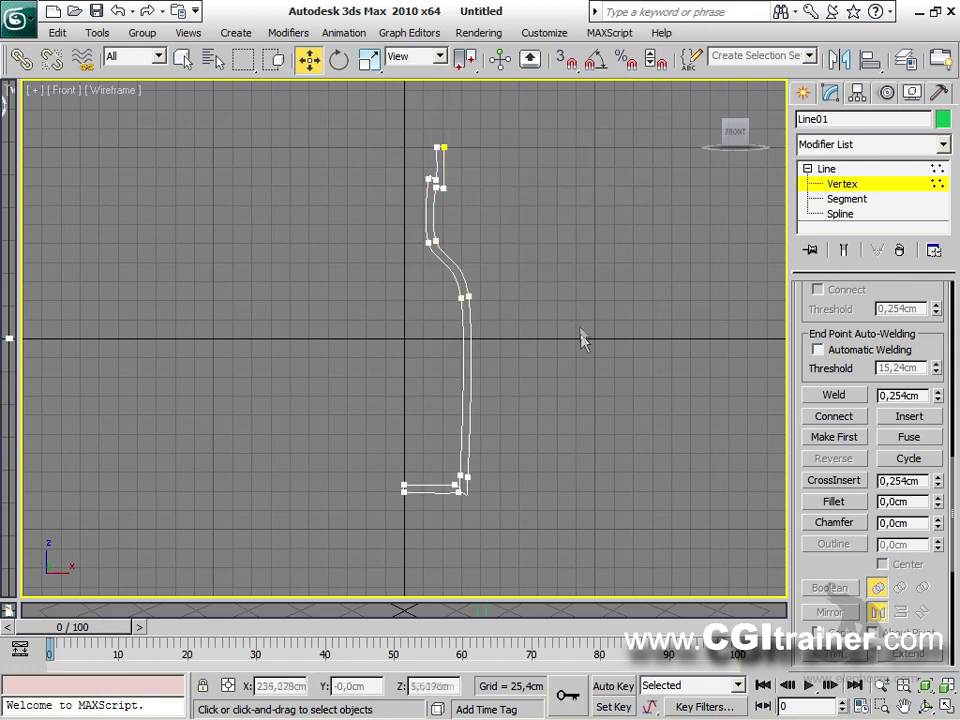
Move the base corner vertex slightly left, make it Bezier, and adjust its handle.
key("z")
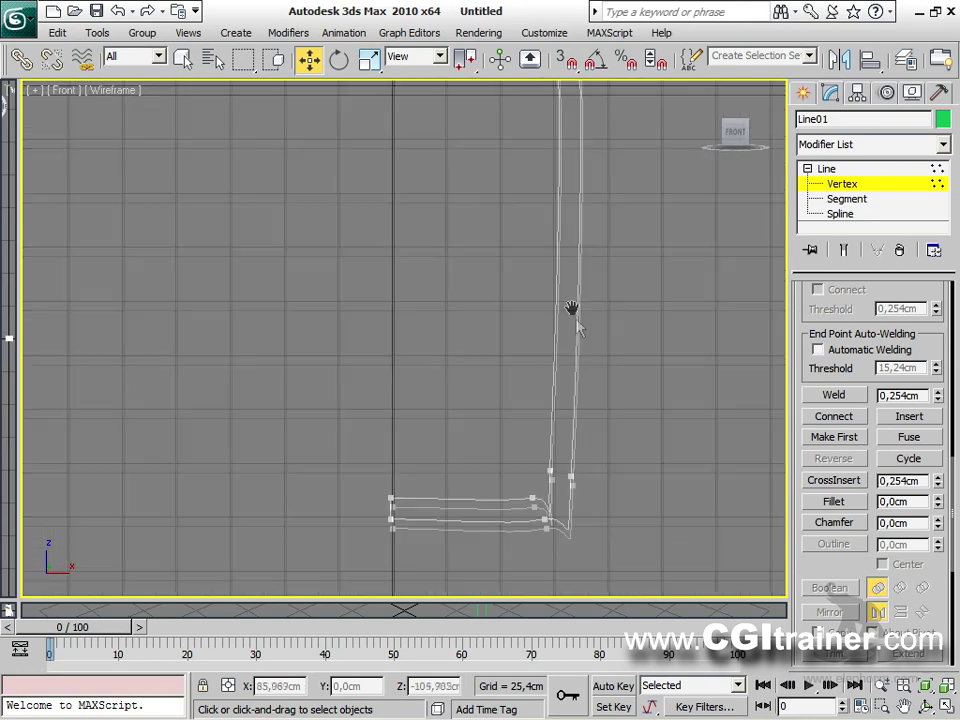
middle_click_drag(578, 326, 507, 222)
left_click(468, 376)
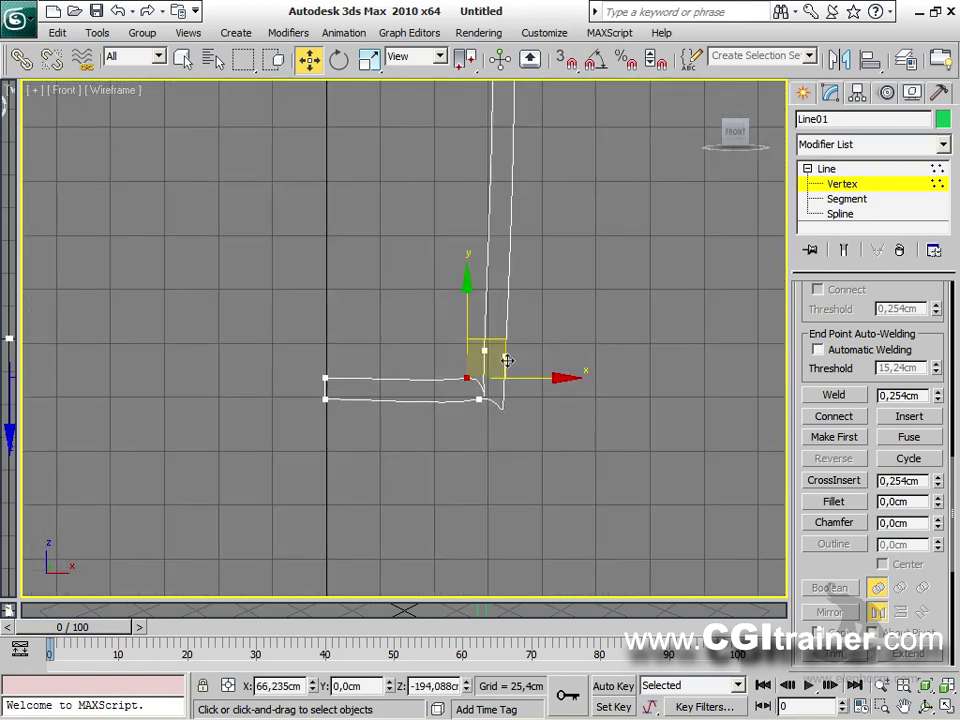
left_click_drag(525, 381, 446, 388)
right_click(475, 399)
left_click(452, 263)
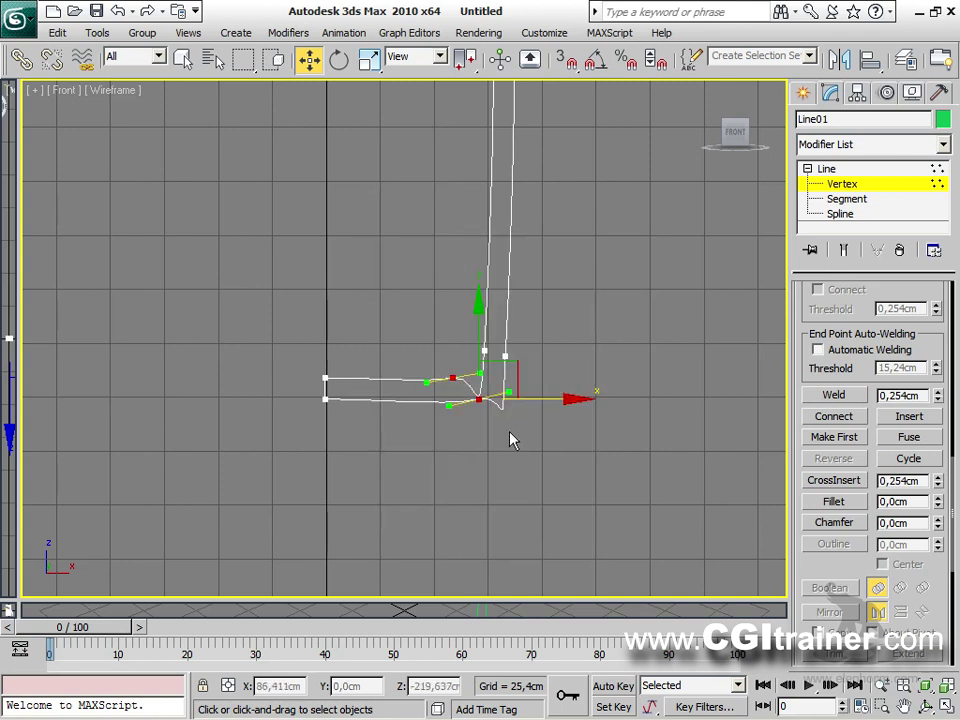
left_click(516, 403)
left_click(480, 399)
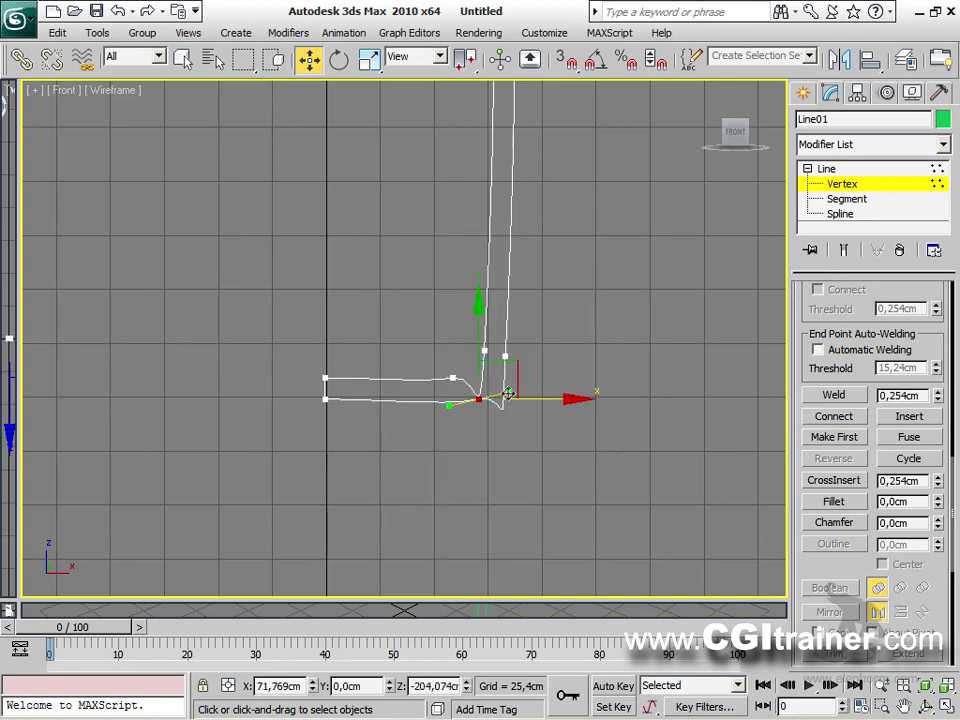
left_click_drag(510, 383, 468, 370)
Make the four base-corner vertices Bezier Corner and pull their lower handles up to round the corner.
left_click(453, 377)
left_click_drag(535, 438, 427, 311)
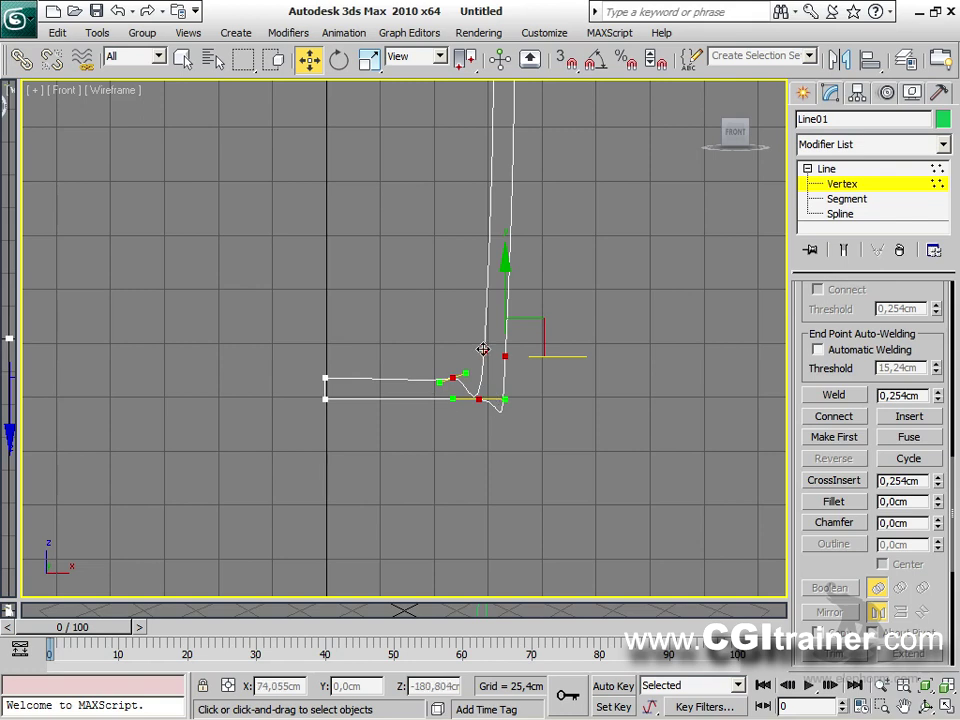
right_click(483, 349)
left_click(457, 204)
left_click(560, 468)
left_click(483, 350)
left_click_drag(479, 437, 476, 380)
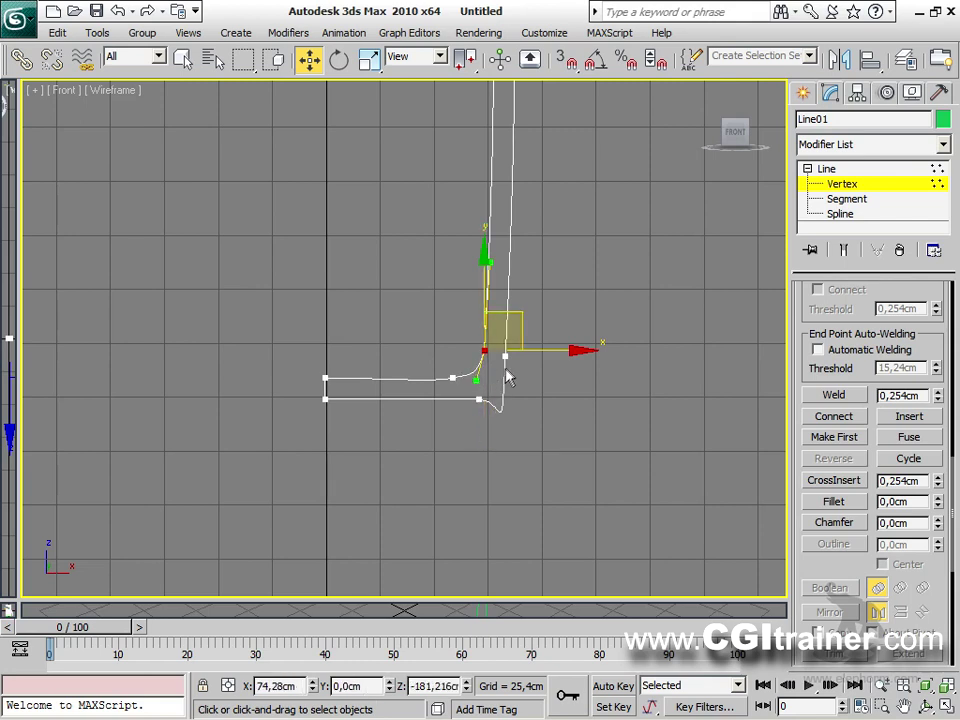
left_click(506, 358)
left_click_drag(501, 450, 496, 383)
Delete the short left vertical segment at the bottom of the profile.
left_click(538, 429)
left_click(503, 384)
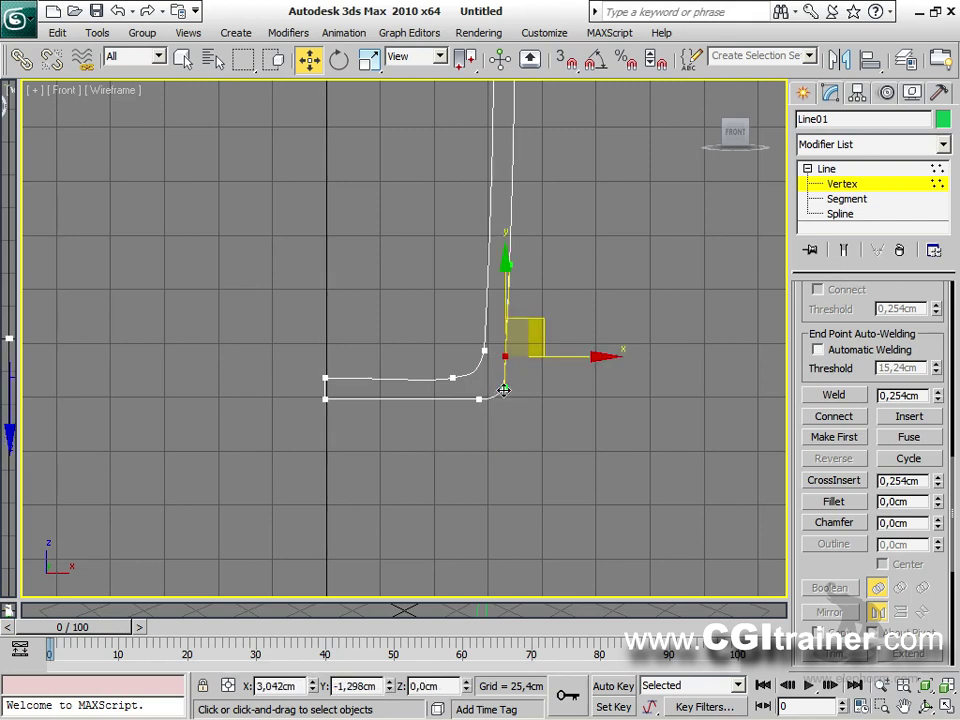
left_click(453, 378)
left_click_drag(418, 315, 534, 444)
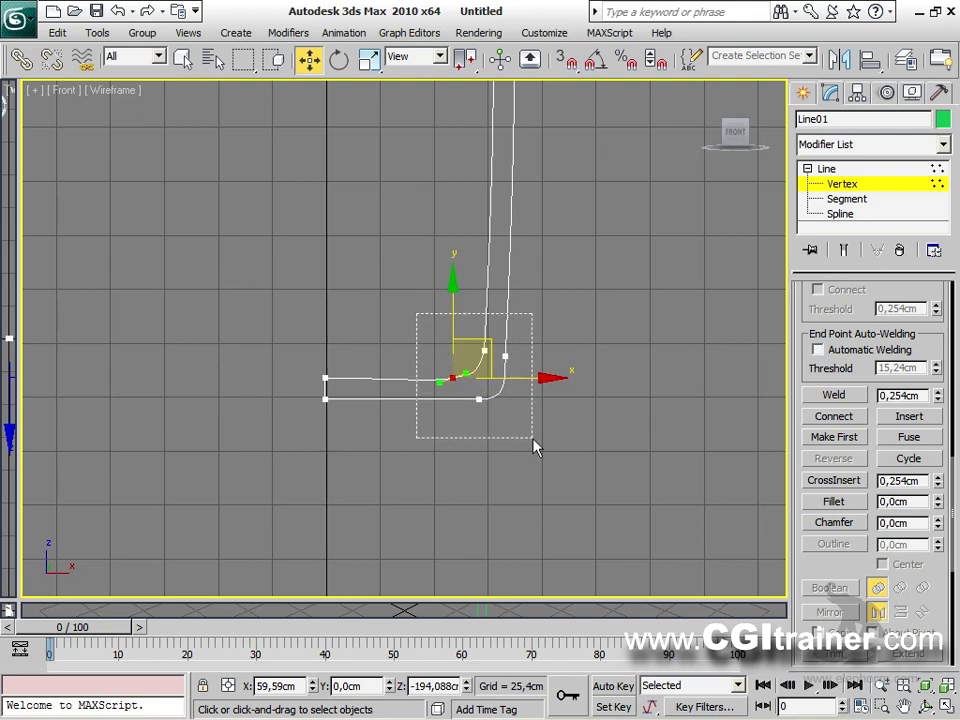
left_click(516, 443)
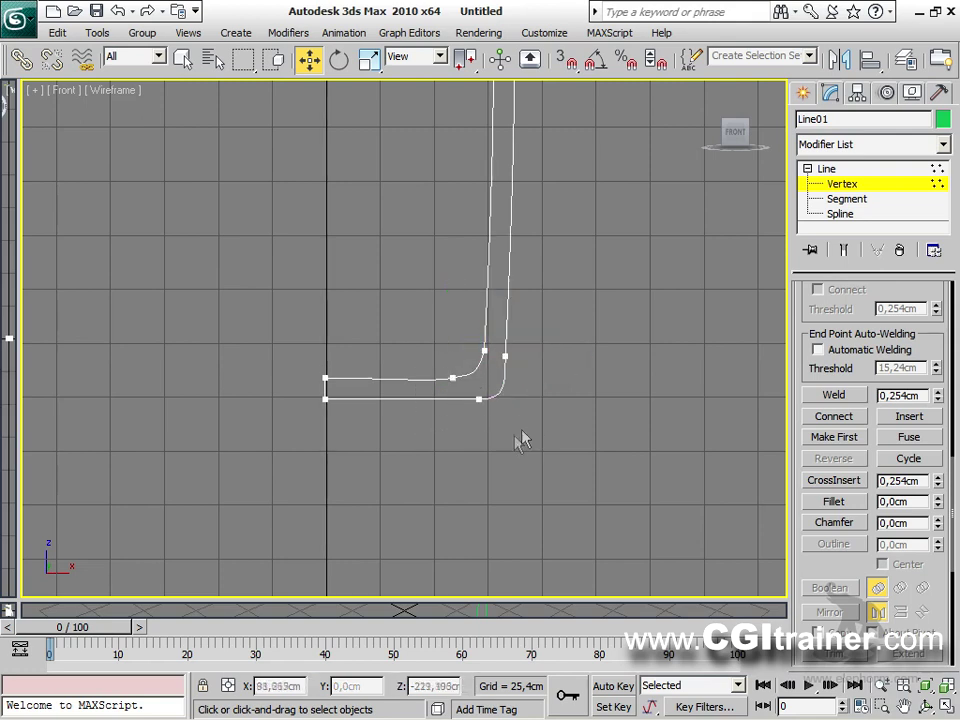
middle_click_drag(568, 326, 721, 206)
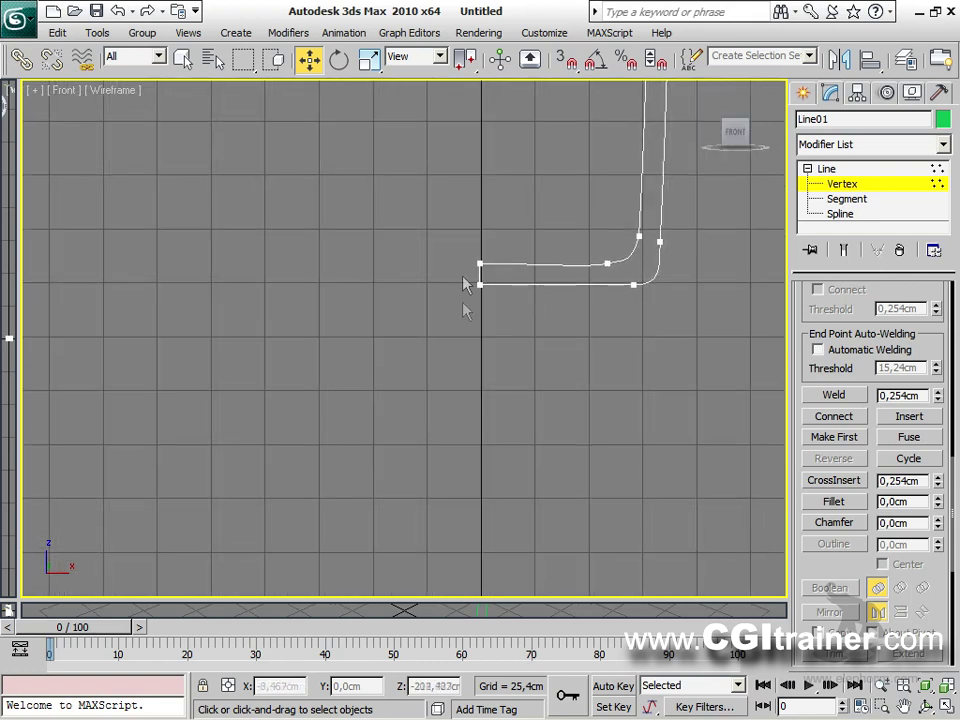
key("2")
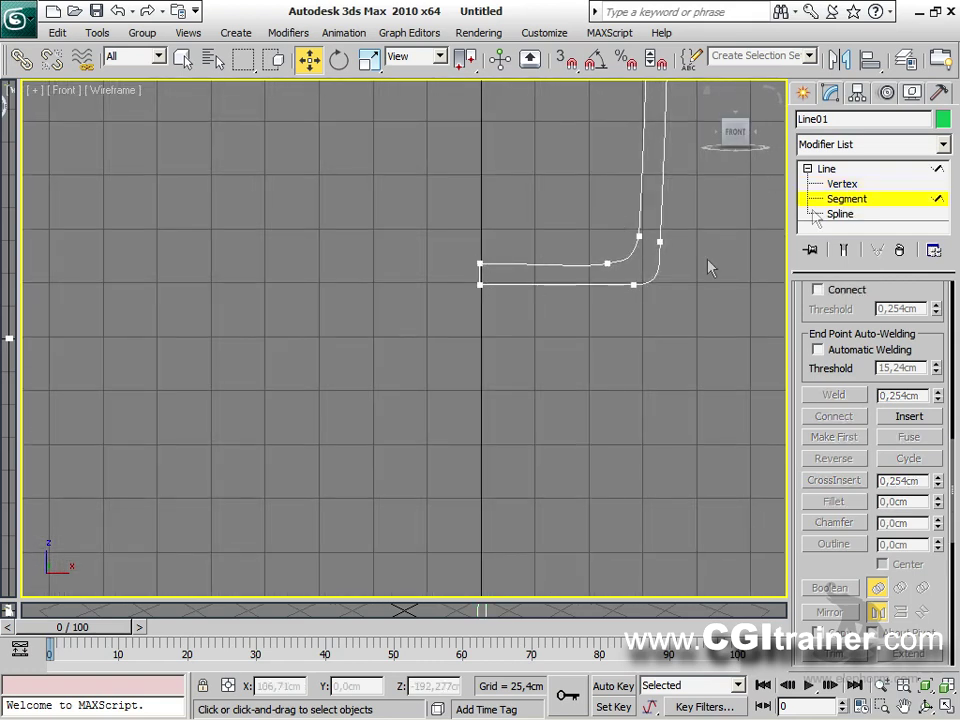
left_click(480, 276)
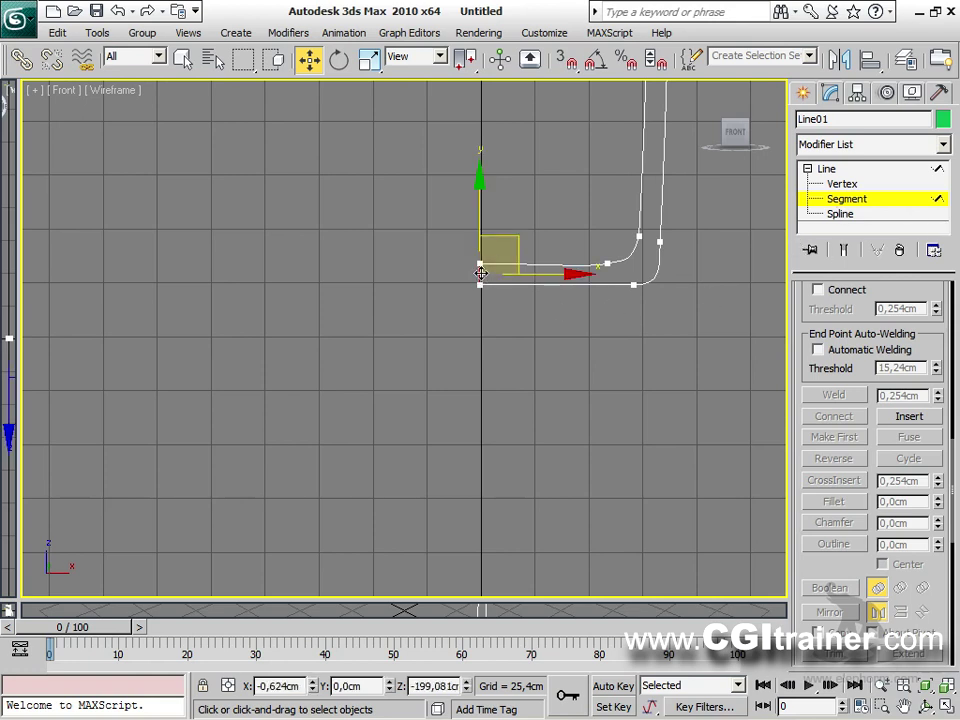
key("Delete")
Pan up along the profile and select its upper segments.
middle_click_drag(594, 345, 514, 517)
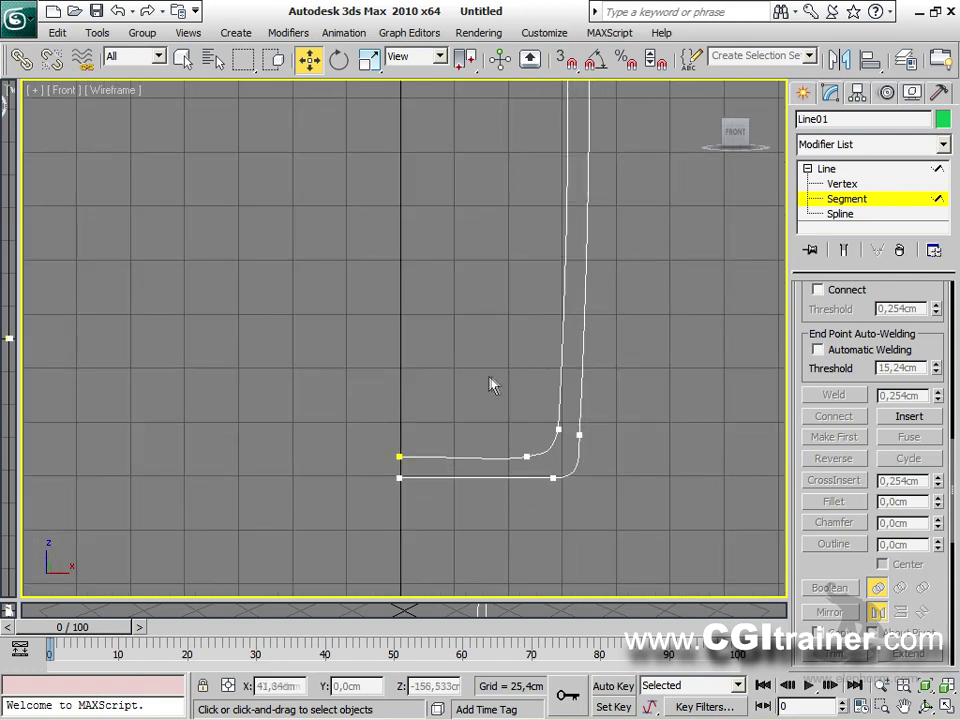
middle_click_drag(396, 477, 477, 423)
middle_click_drag(508, 251, 555, 201)
mouse_move(502, 265)
left_mouse_down()
mouse_move(538, 289)
mouse_move(509, 267)
left_mouse_up()
Make the four neck vertices Bezier Corner and tweak their tangents and positions.
left_click(843, 184)
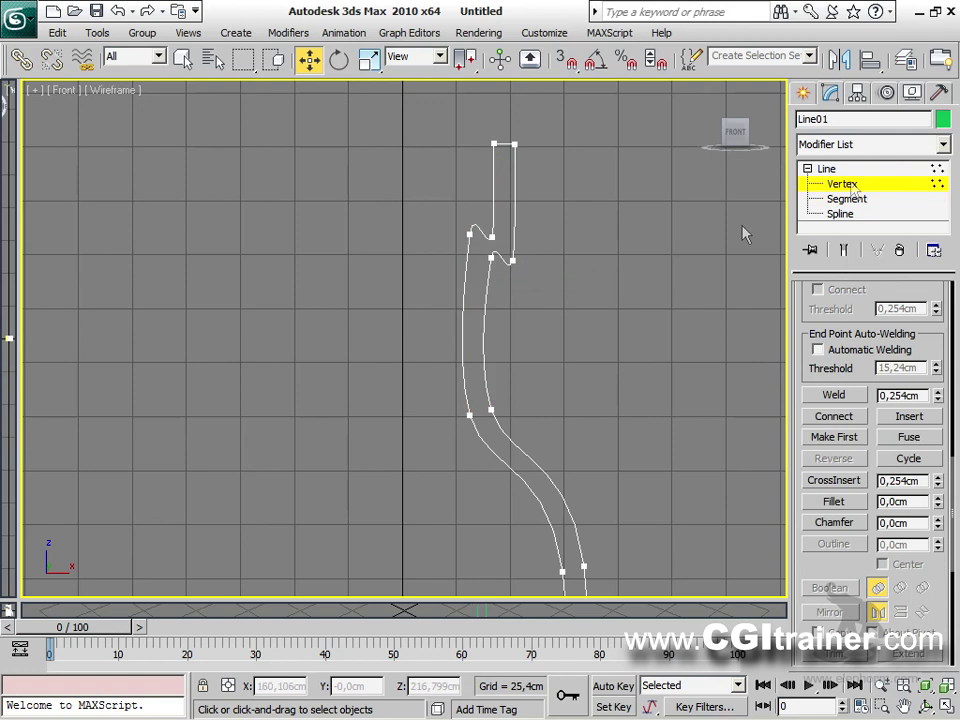
left_click_drag(411, 218, 519, 281)
right_click(489, 234)
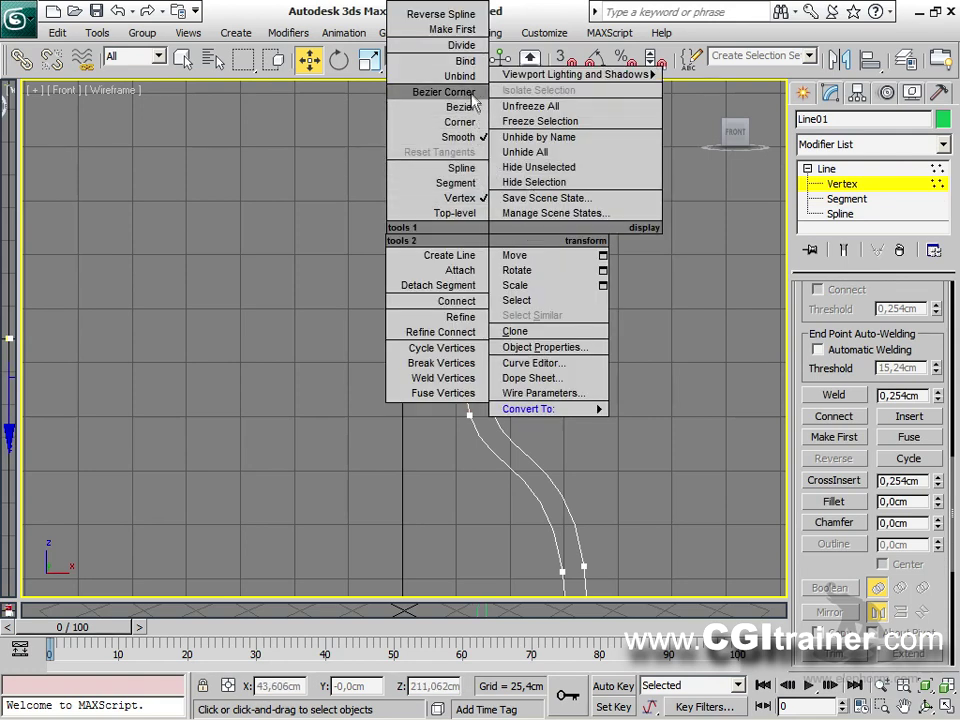
left_click(466, 91)
left_click(503, 218)
left_click(490, 235)
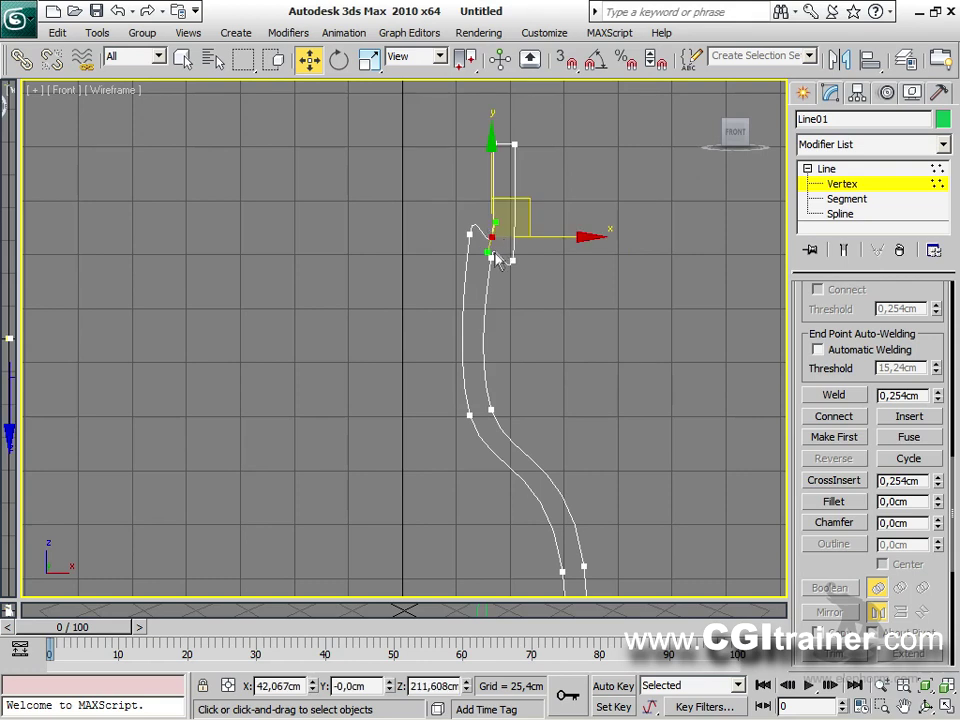
left_click_drag(486, 250, 474, 272)
left_click(491, 258)
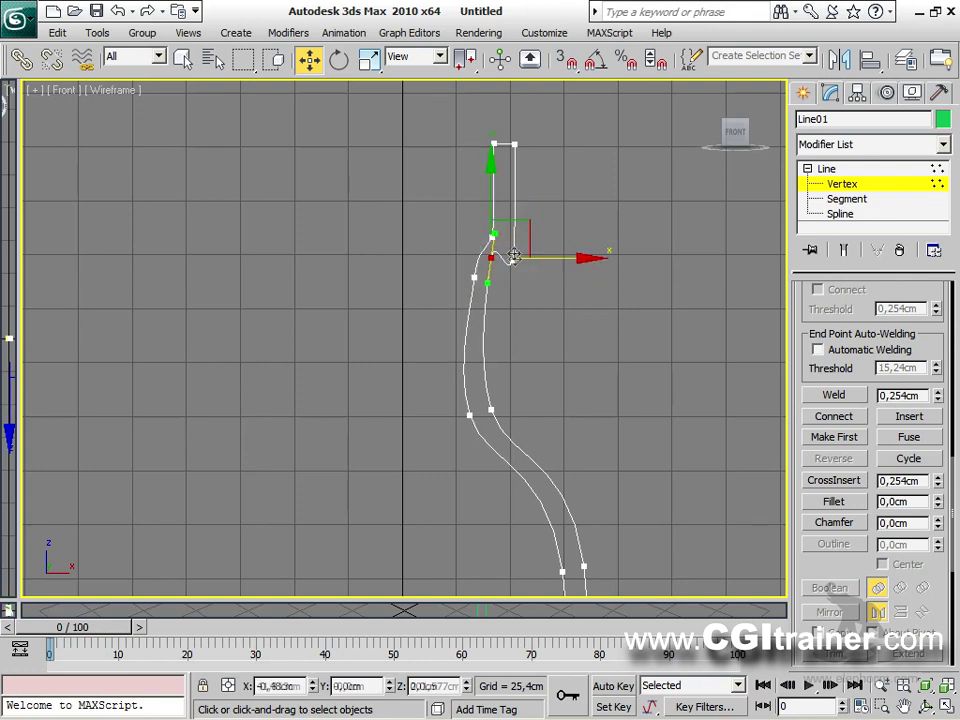
left_click_drag(523, 231, 544, 201)
left_click(512, 261)
left_click(672, 175)
Fillet the two top vertices of the profile with a 4,943cm radius.
middle_click_drag(672, 175, 582, 300)
left_click_drag(421, 266, 432, 270)
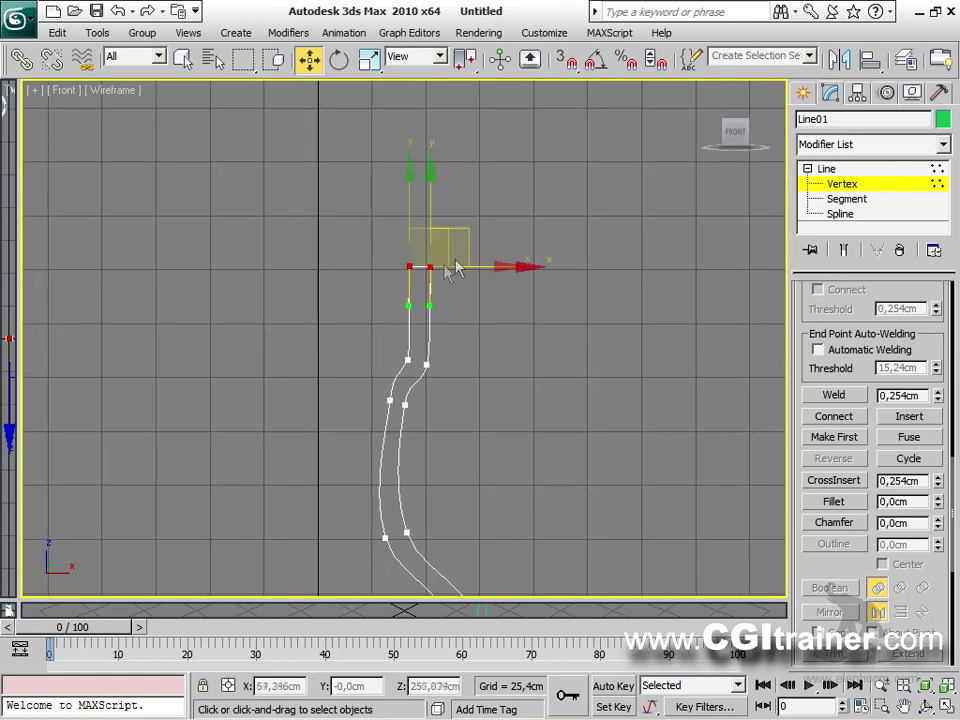
left_click(834, 502)
left_click_drag(938, 506, 938, 490)
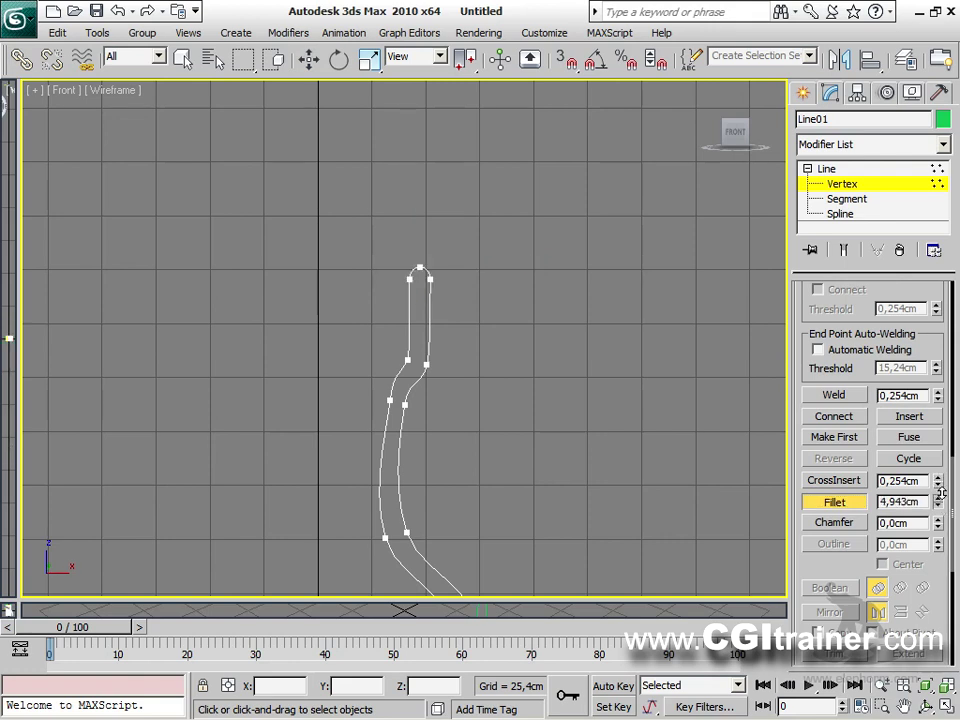
middle_click_drag(562, 467, 601, 303)
right_click(504, 354)
Lower two top vertices slightly and return to the Line level in the stack.
middle_click_drag(504, 354, 430, 300)
left_click_drag(411, 257, 450, 284)
middle_click_drag(689, 350, 653, 271)
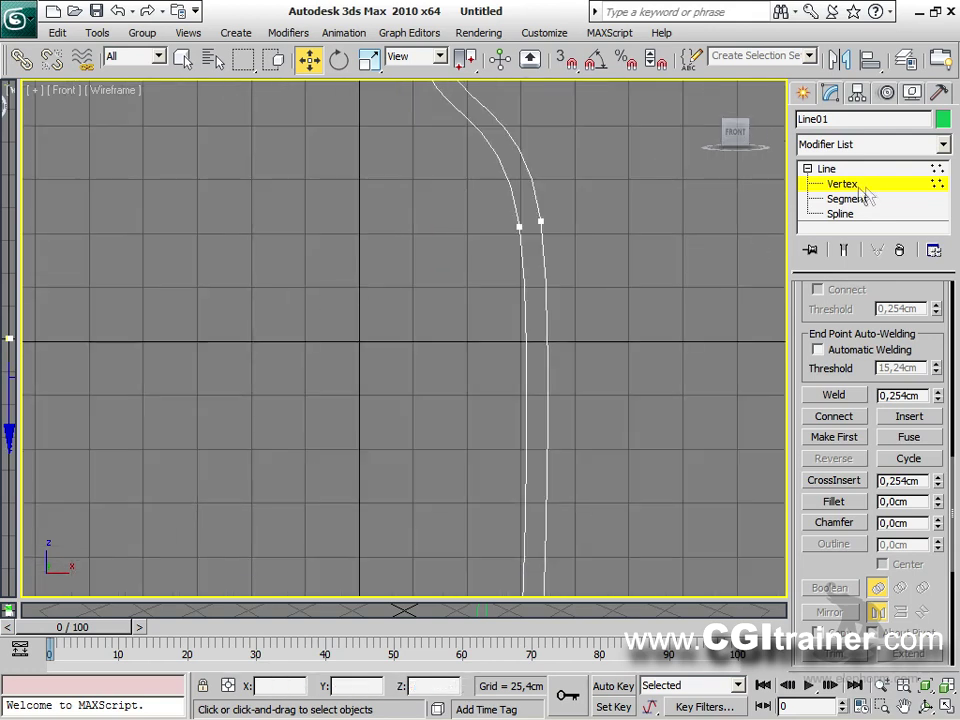
left_click(826, 168)
scroll(560, 395, "down", 8)
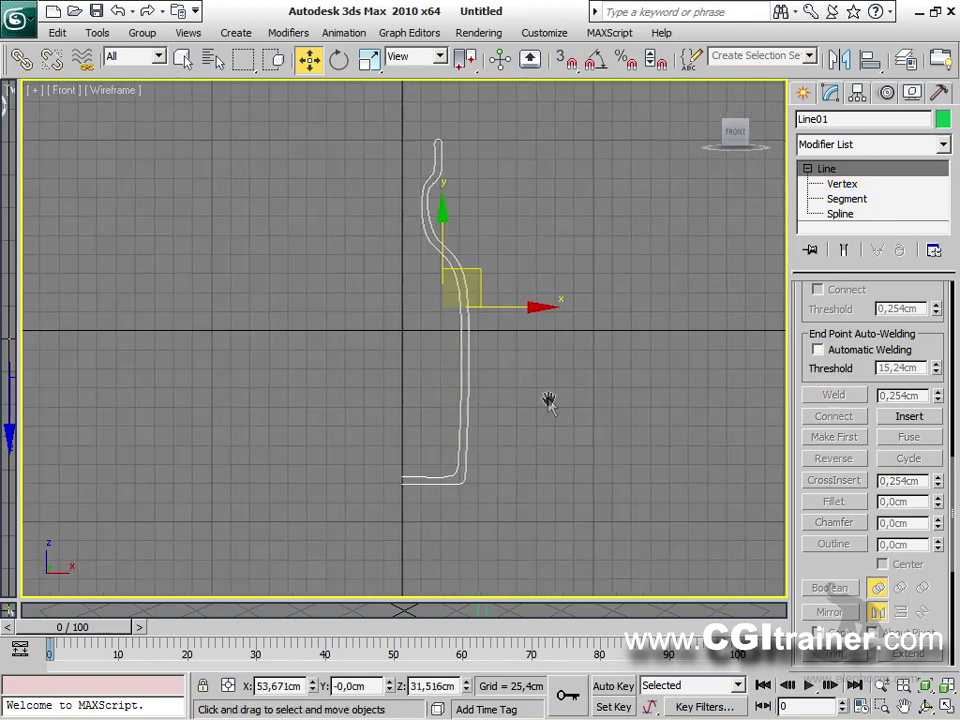
Lathe the profile with Min alignment, flipped normals and 29 segments into a green bottle.
left_click(287, 33)
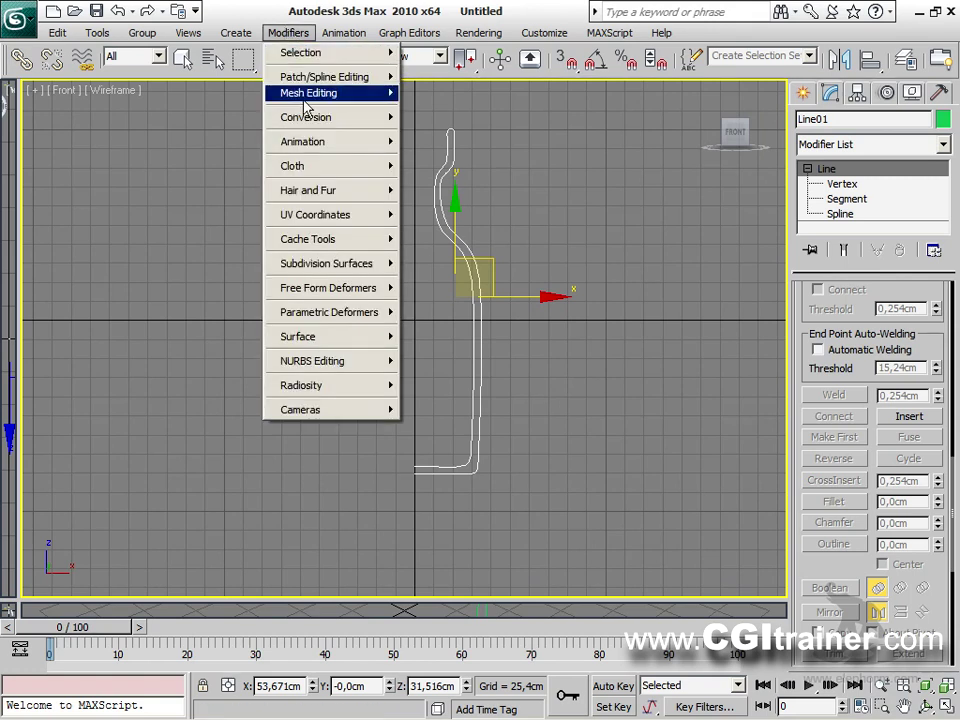
mouse_move(309, 84)
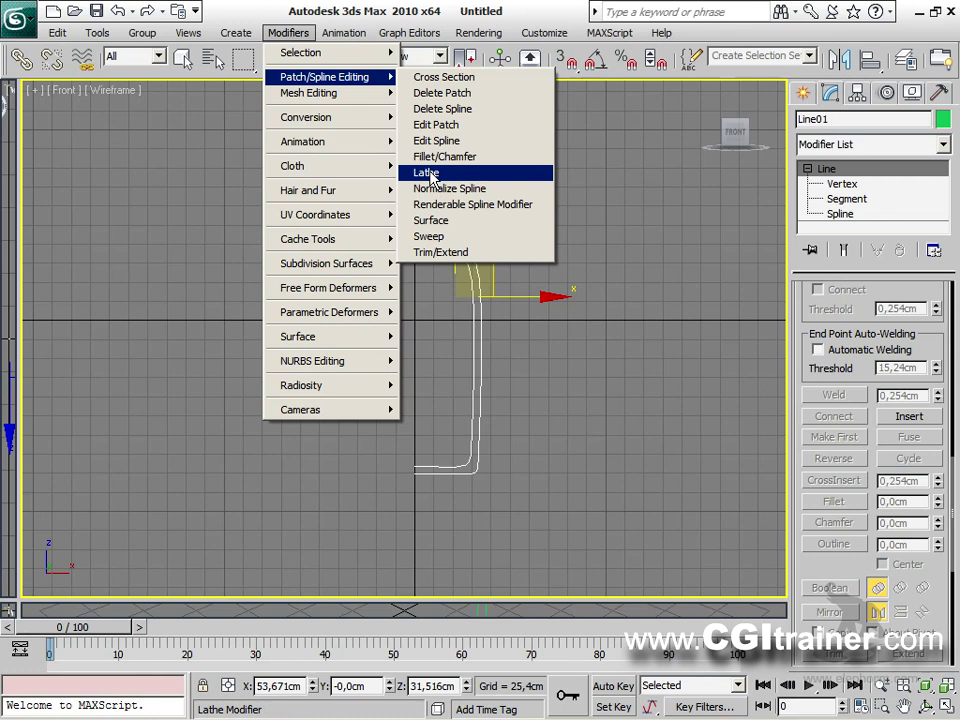
left_click(426, 172)
left_click(828, 525)
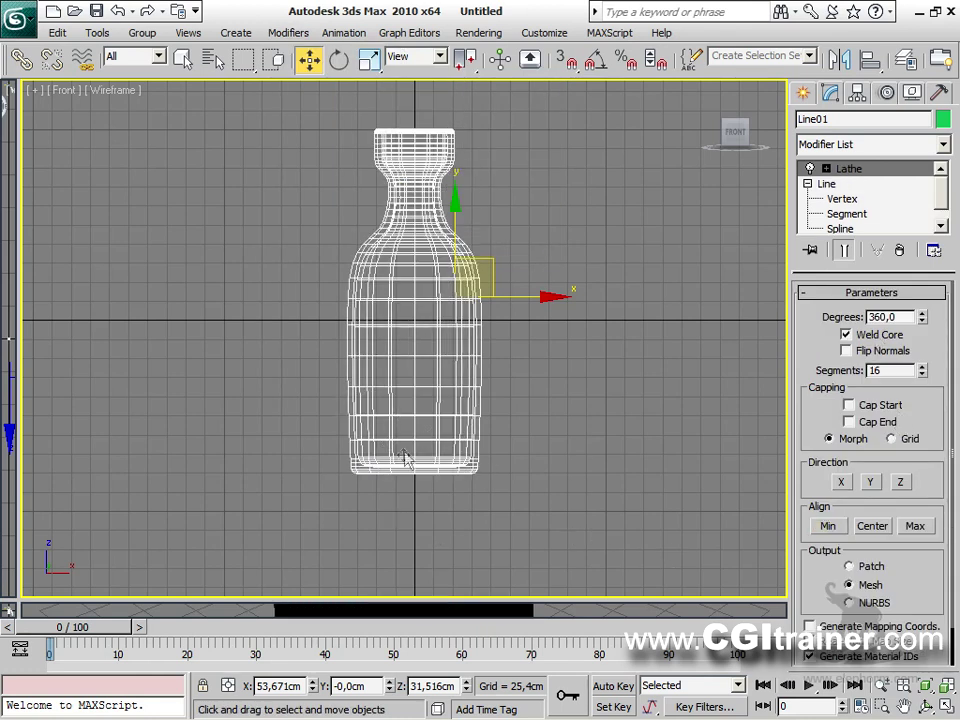
key("alt+w")
middle_click_drag(536, 317, 586, 427)
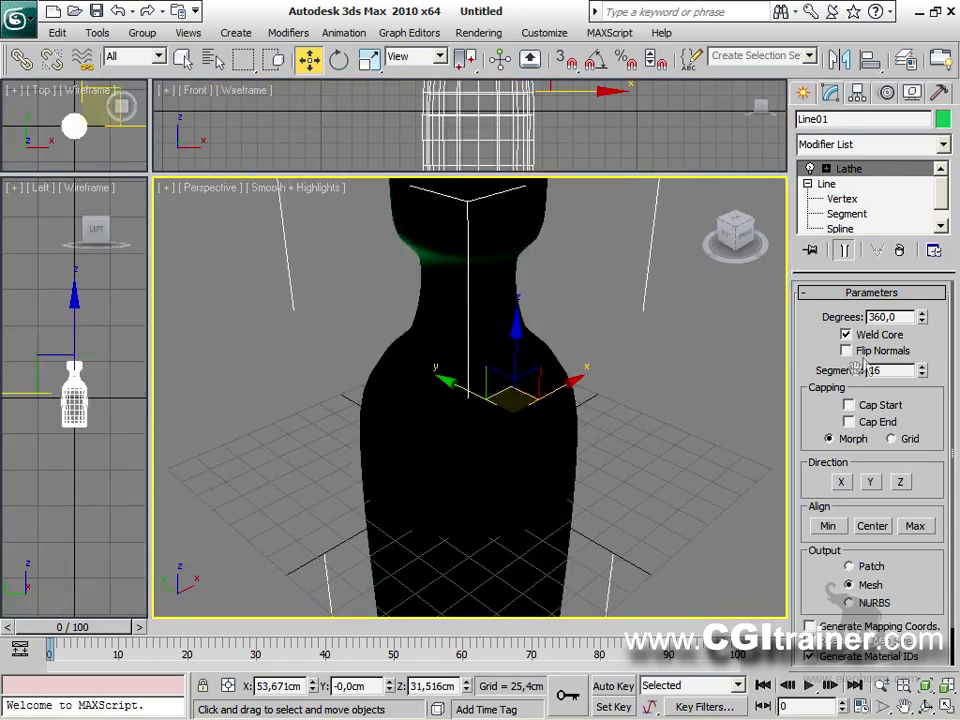
left_click(860, 350)
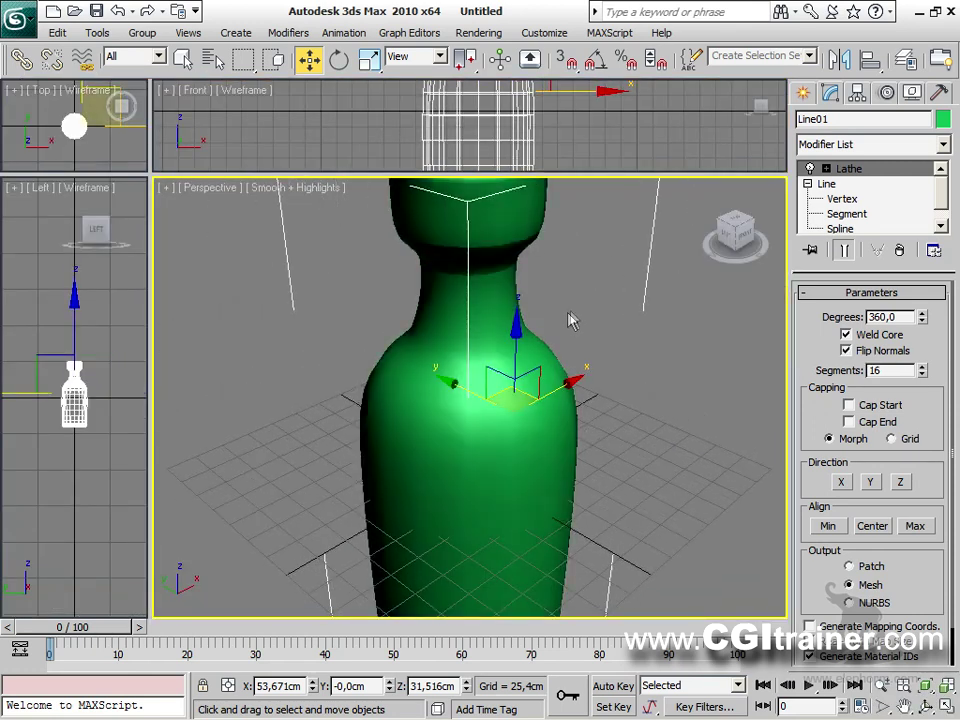
key("z")
middle_click_drag(572, 318, 600, 355, "alt")
left_click_drag(922, 372, 922, 346)
middle_click_drag(388, 420, 441, 407, "alt")
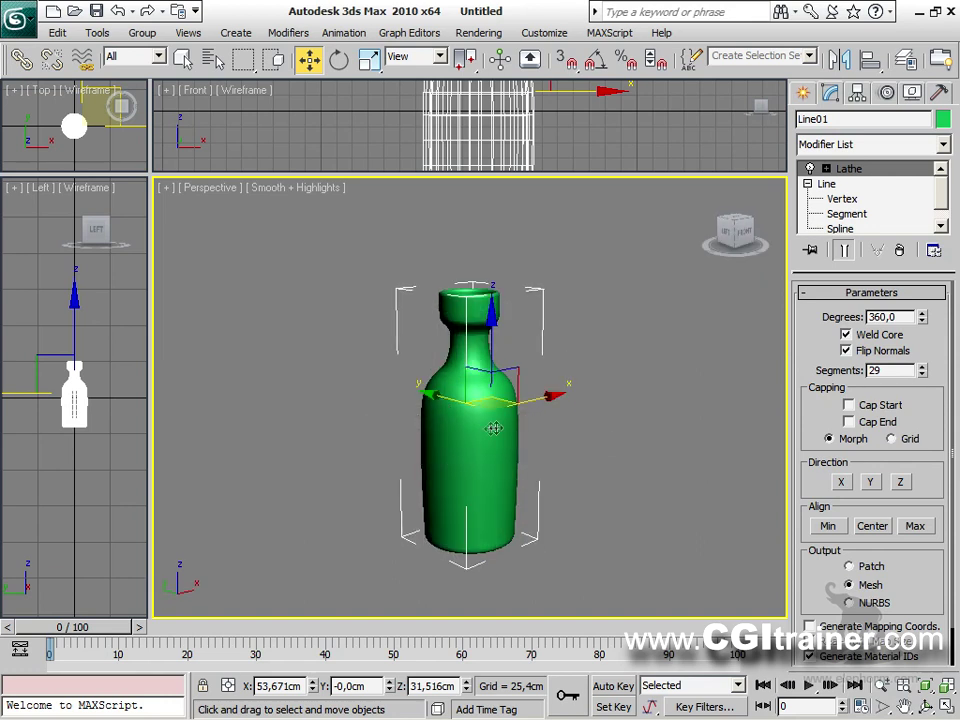
Drag out a plane beside the bottle in the enlarged Front view and add a length segment.
left_click_drag(148, 183, 108, 598)
left_click(805, 95)
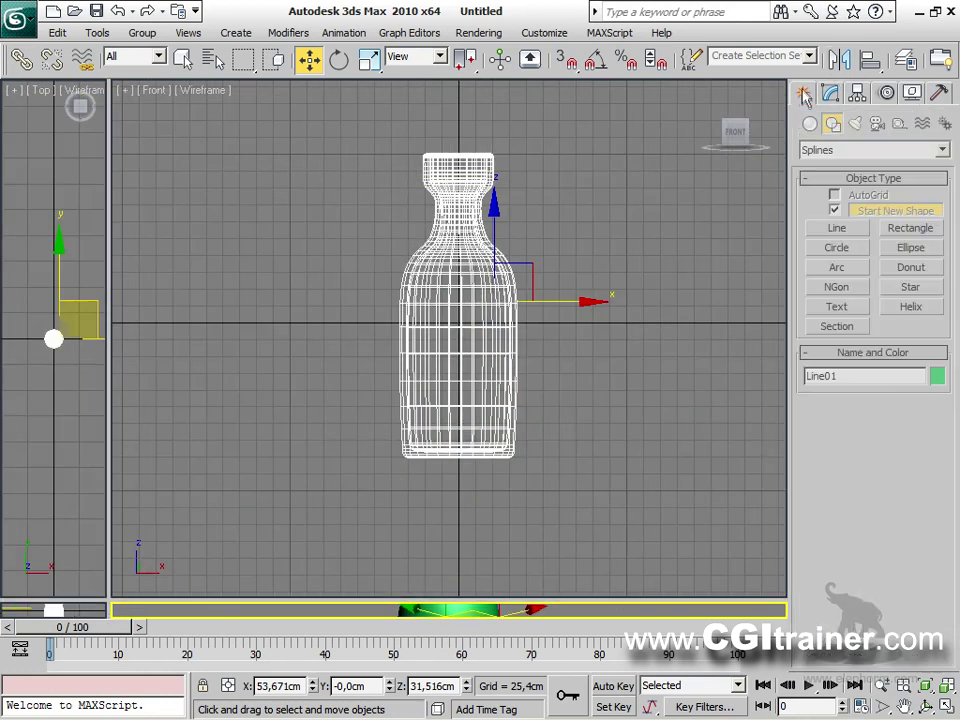
left_click(809, 124)
left_click(900, 293)
left_click_drag(578, 323, 700, 410)
left_click(931, 506)
Give the plane 5 by 6 segments, narrow its width, and slide it onto the bottle.
left_click(931, 526)
left_click(931, 526)
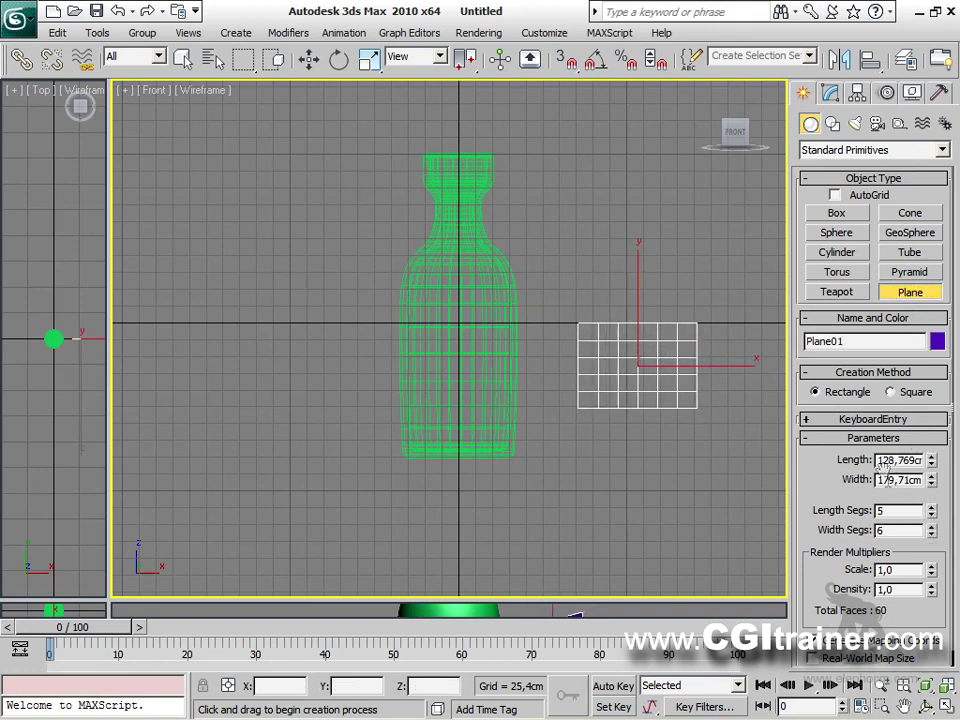
left_click_drag(927, 485, 937, 440)
key("w")
left_click_drag(690, 362, 515, 358)
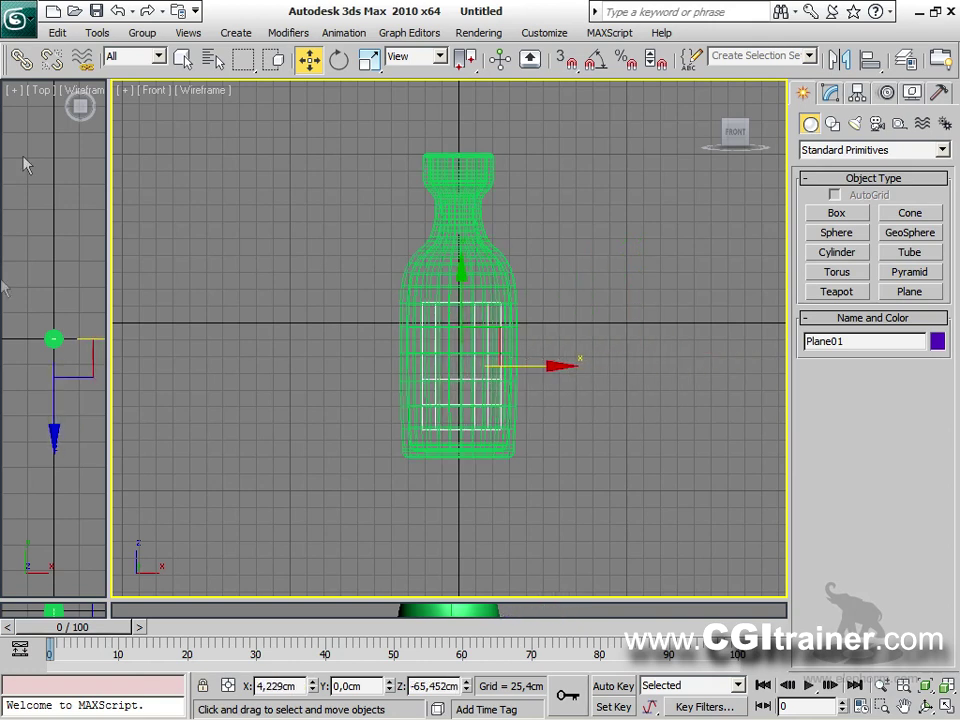
Push the plane out in front of the bottle in Top view, then frame it in Perspective.
left_click(60, 354)
left_click_drag(54, 268, 51, 289)
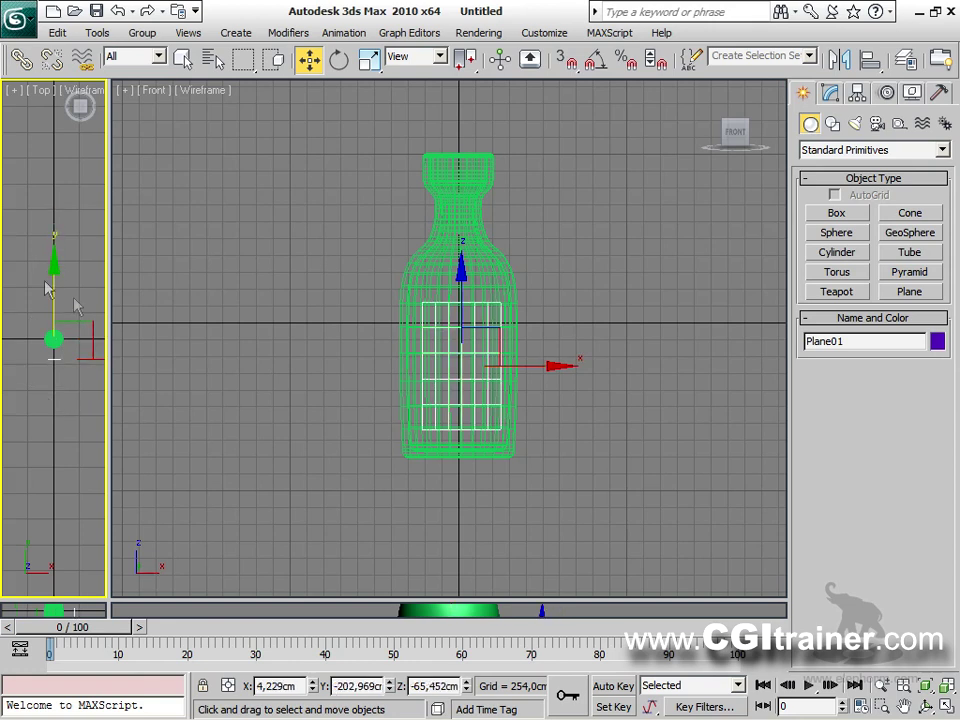
left_click_drag(109, 603, 55, 99)
middle_click_drag(493, 296, 336, 227)
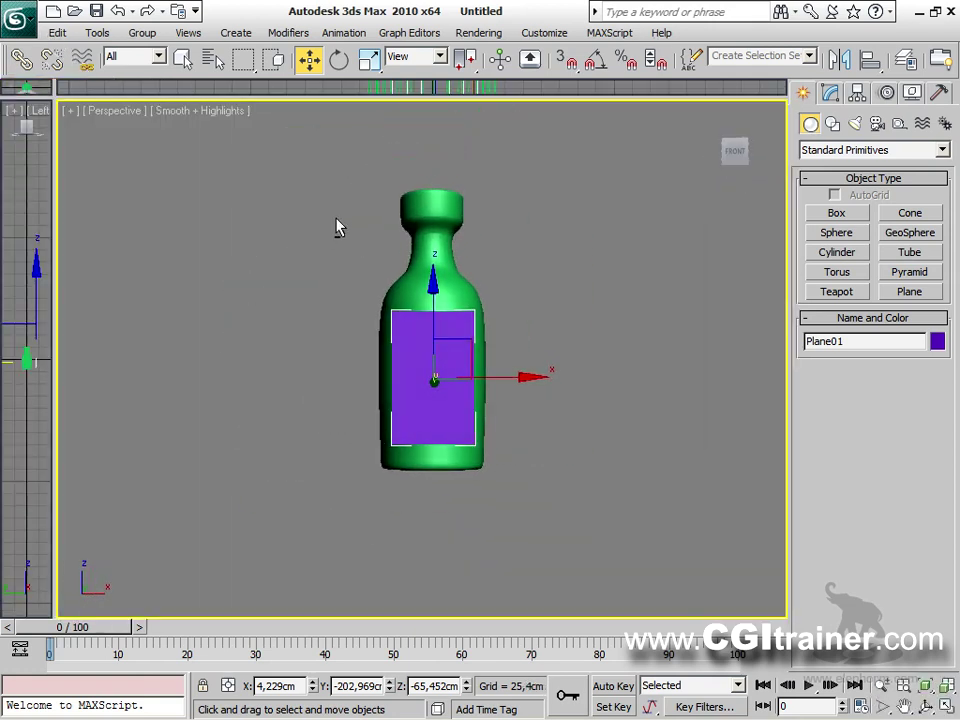
Conform the plane onto the bottle with Compound Objects > Conform, then move the result right along X.
left_click(815, 148)
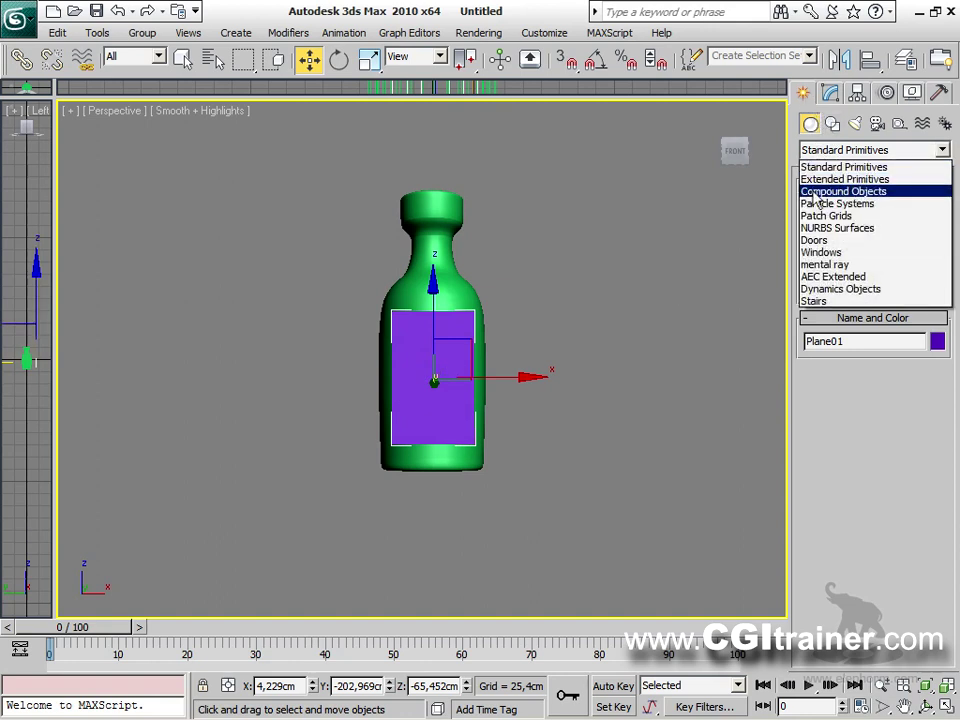
left_click(830, 189)
left_click(840, 234)
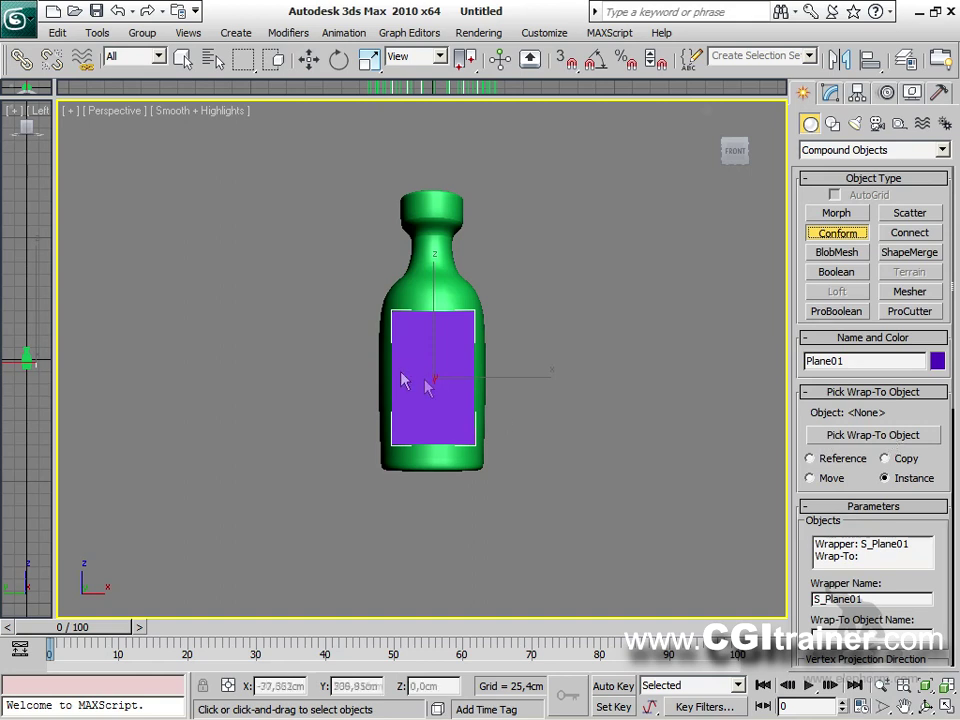
left_click(903, 436)
left_click(396, 289)
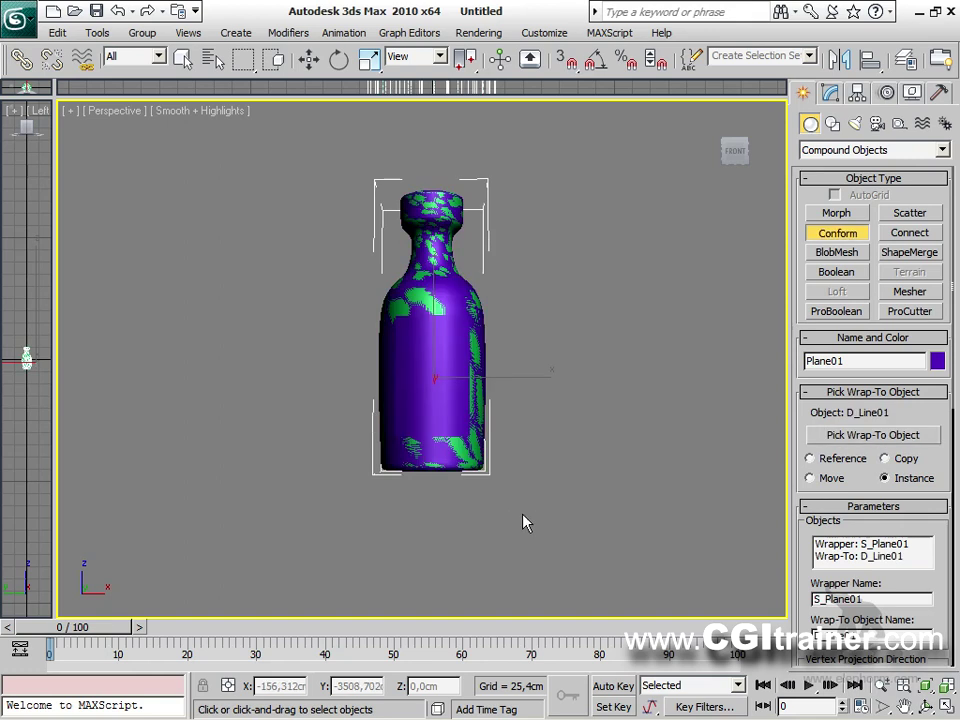
key("w")
left_click_drag(484, 373, 671, 354)
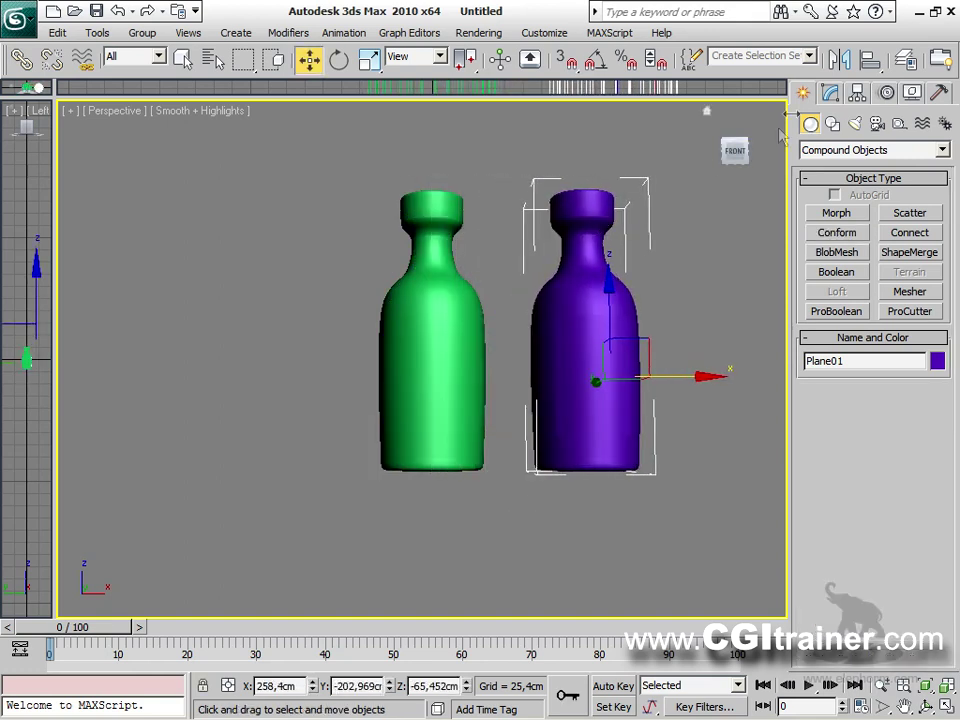
Convert the conformed object to Editable Poly and delete its bottle copy element, keeping the label.
right_click(564, 322)
mouse_move(640, 494)
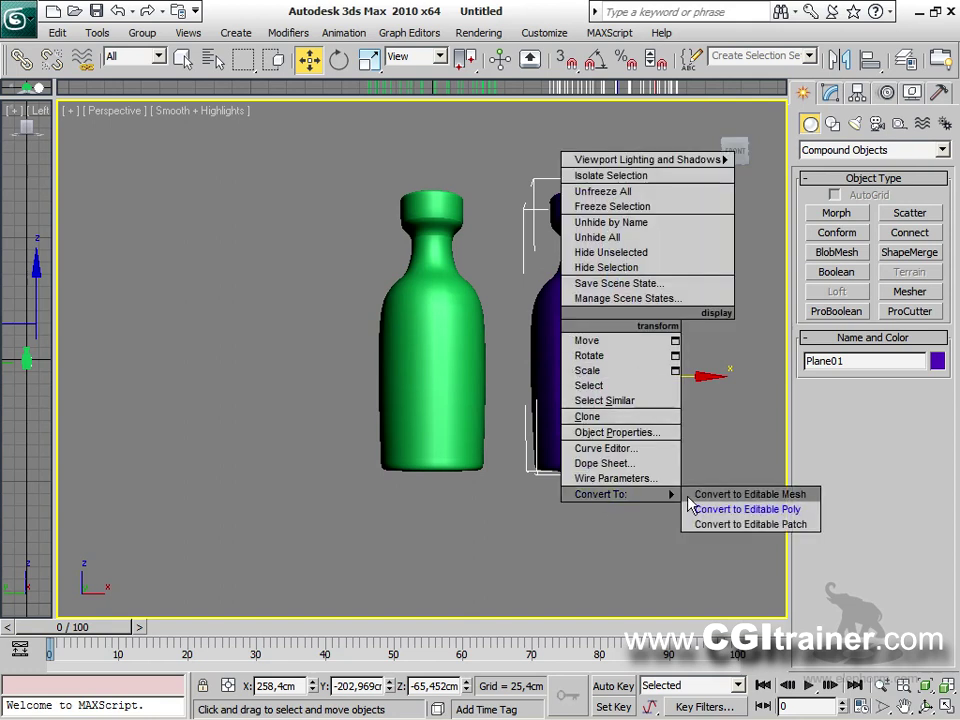
left_click(745, 507)
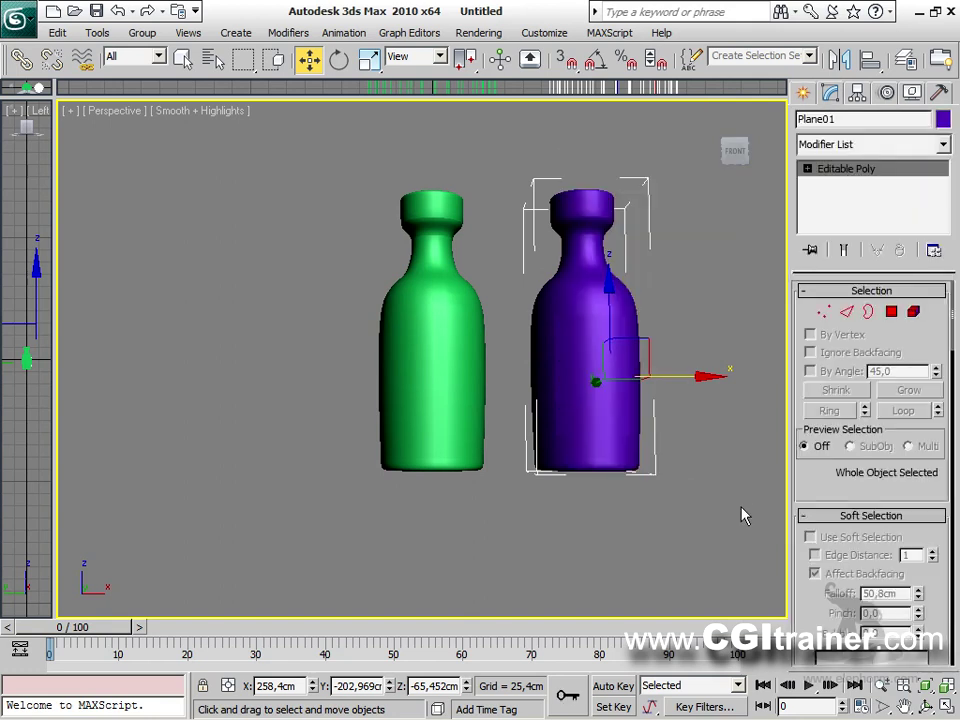
left_click(913, 312)
left_click(582, 243)
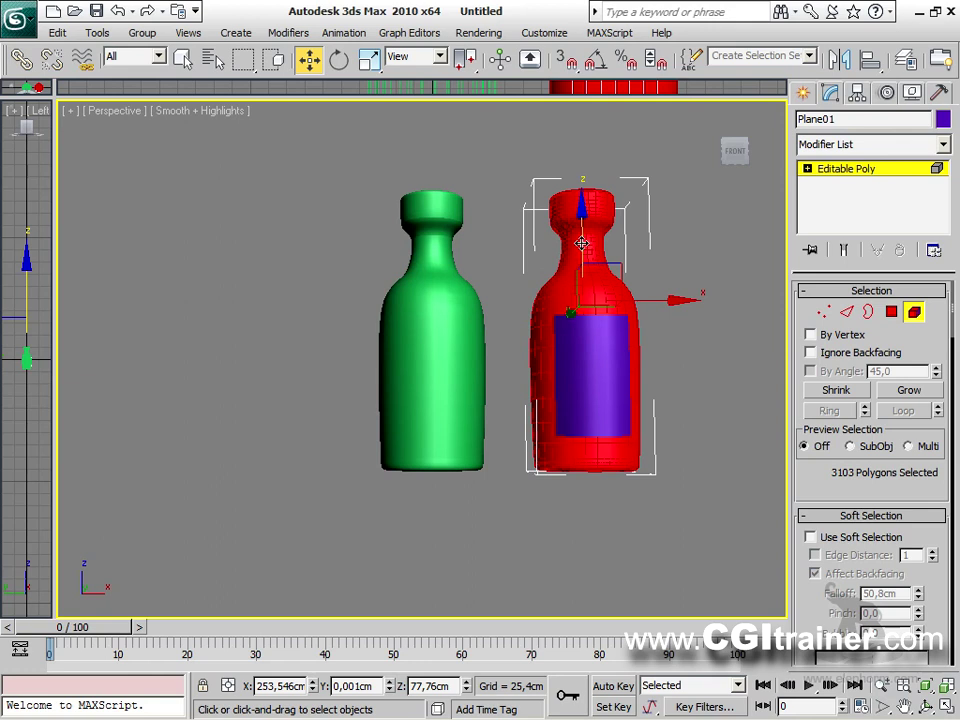
key("Delete")
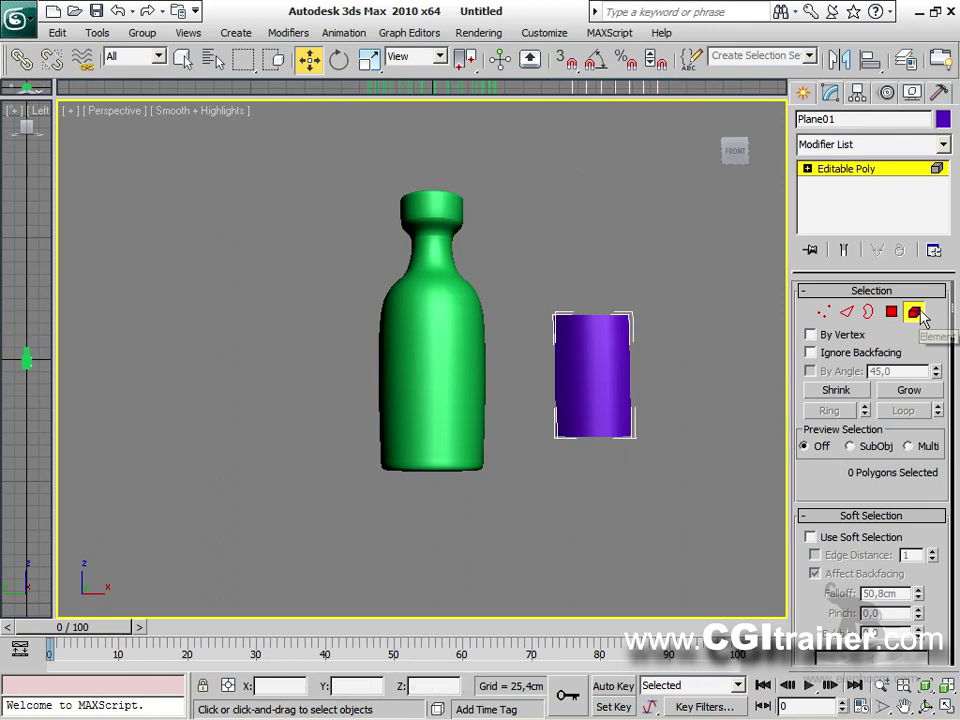
Move the purple label onto the front of the green bottle and zoom in to inspect it.
left_click(914, 312)
left_click_drag(686, 377, 510, 375)
middle_click_drag(491, 429, 377, 474, "alt")
left_click(529, 467)
scroll(580, 482, "up", 3)
middle_click_drag(580, 482, 697, 323, "alt")
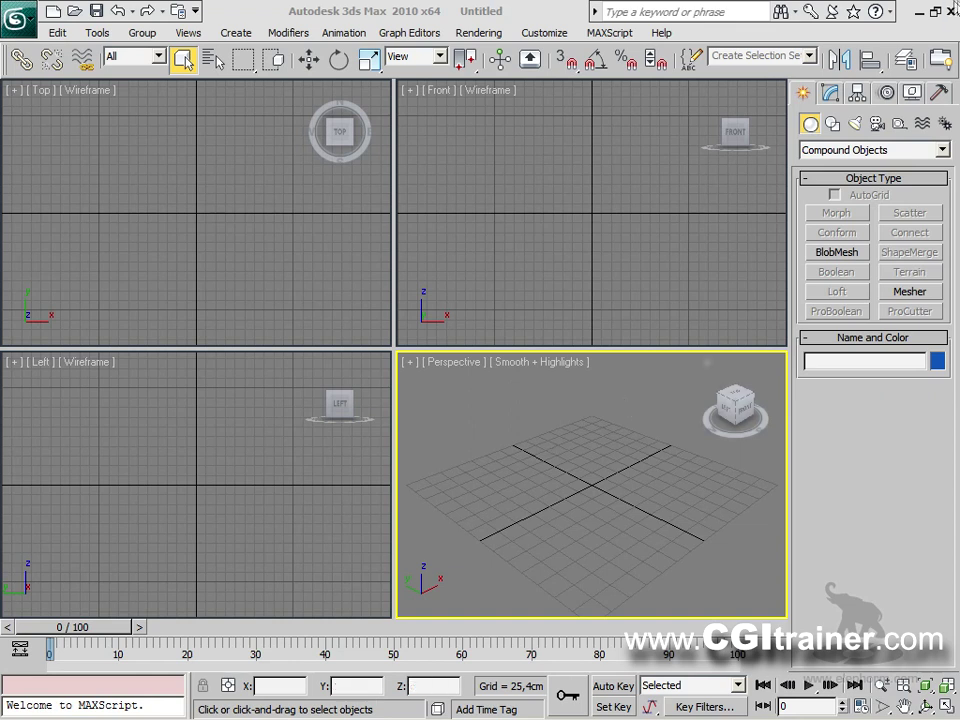
Create a flat green box about 343 by 347 cm with a -35.5 cm height.
left_click(821, 152)
scroll(880, 166, "up", 1)
left_click(898, 166)
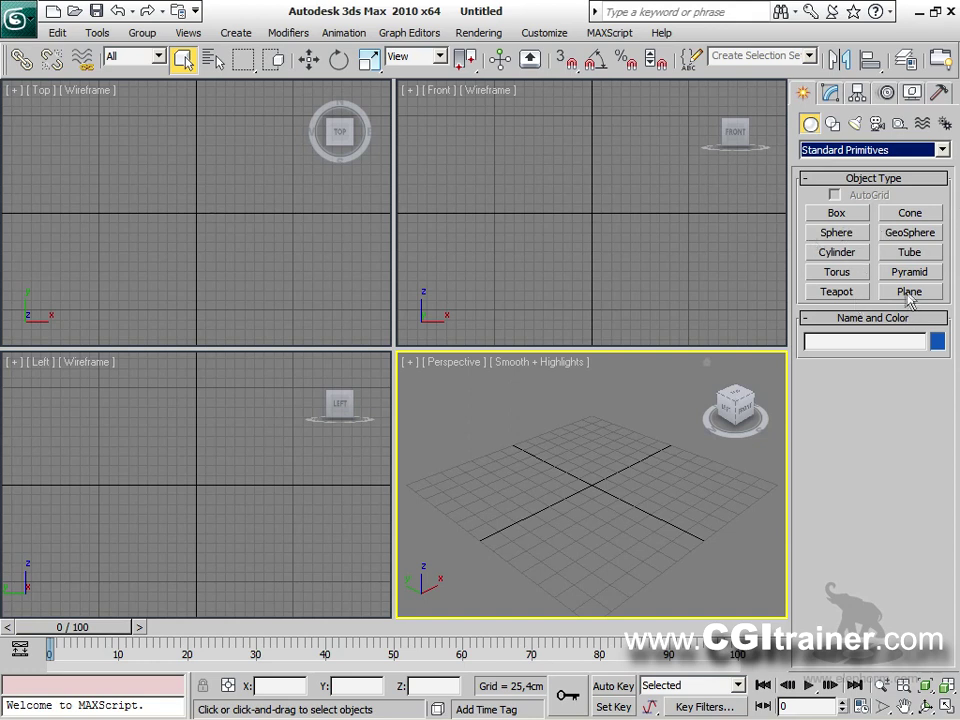
left_click(850, 215)
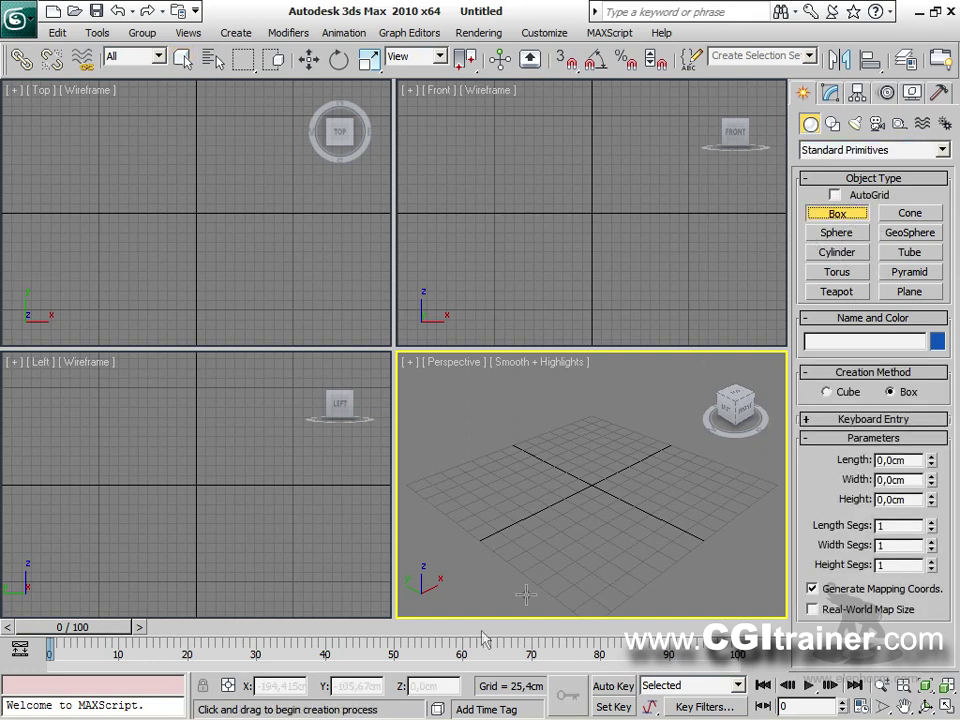
left_click_drag(411, 484, 765, 508)
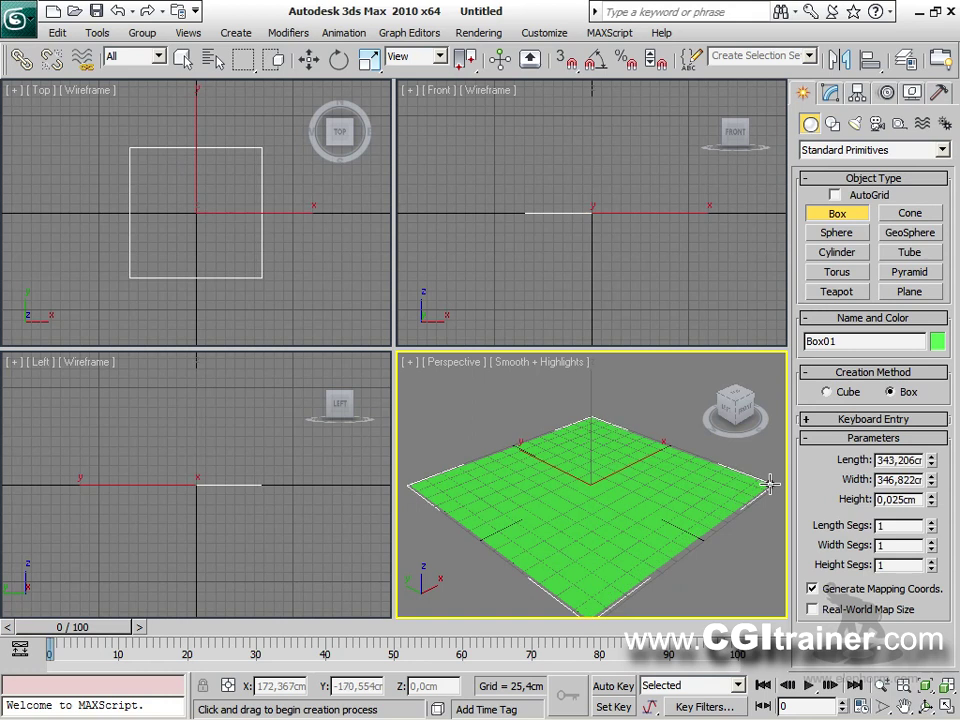
left_click(765, 525)
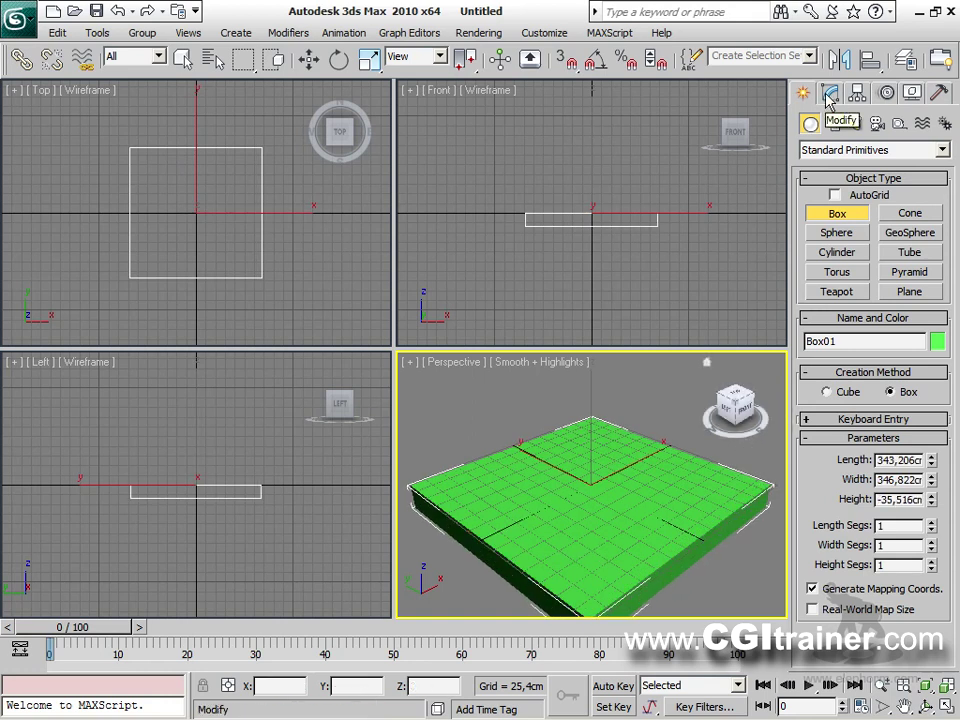
Start a star shape at the grid centre with a 98.6 cm outer radius.
left_click(833, 123)
left_click(910, 288)
left_click(597, 479)
left_click_drag(622, 475, 639, 476)
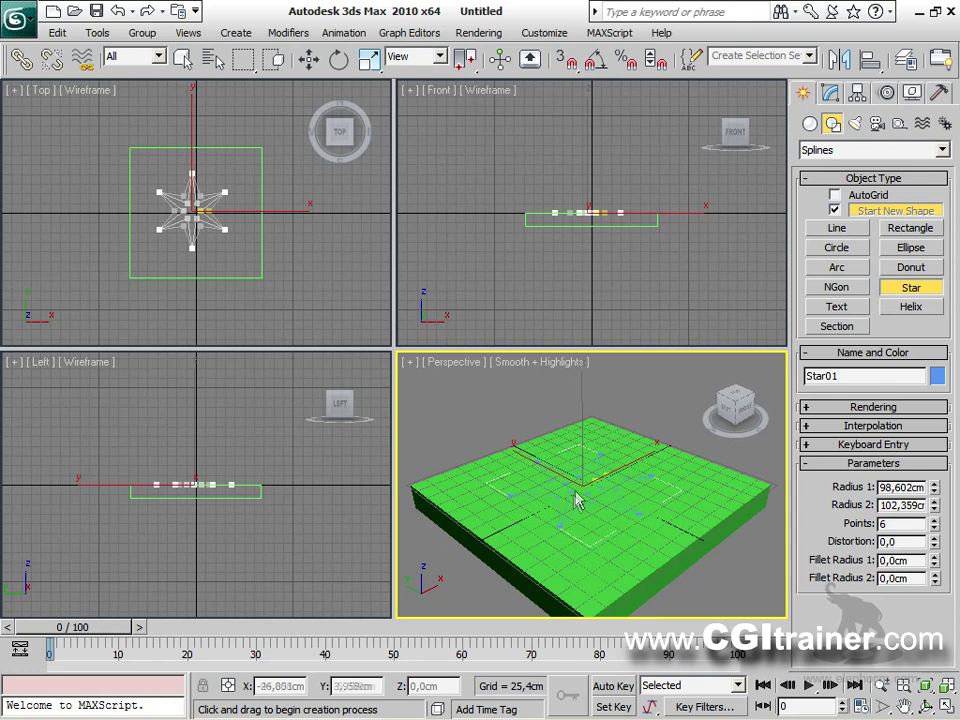
Finish the six-point star, hide the grid, and raise the star above the box top.
left_click(606, 511)
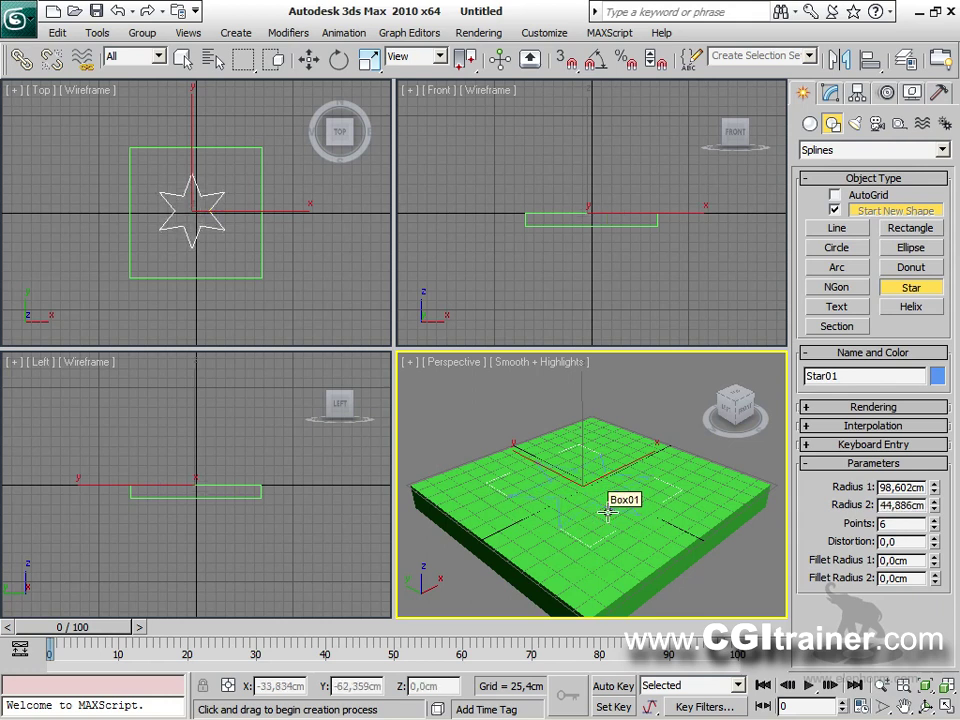
right_click(607, 512)
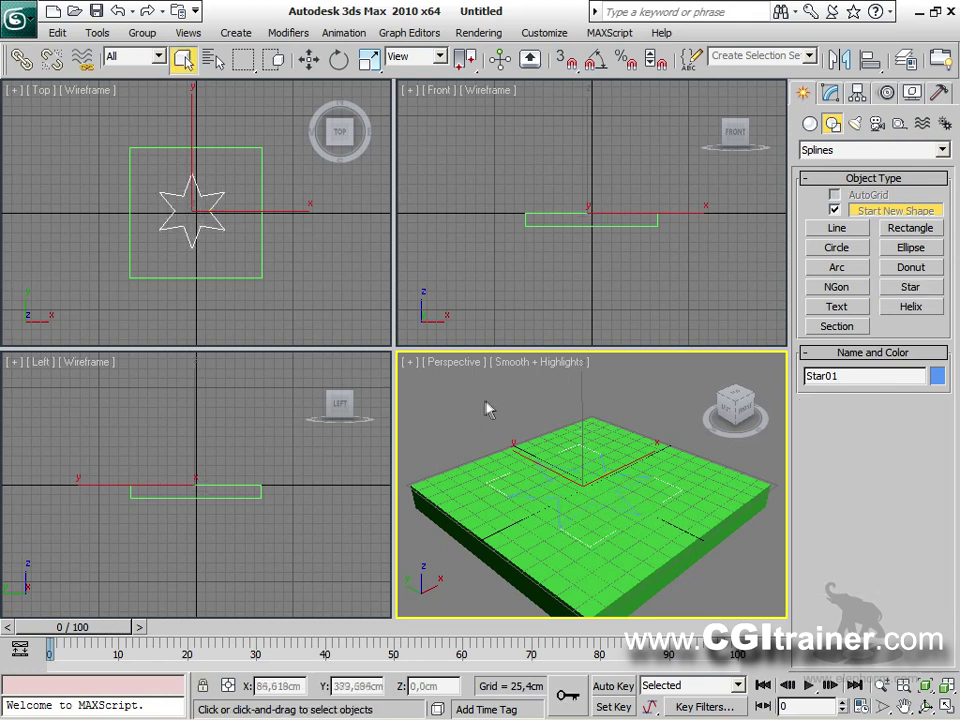
key("g")
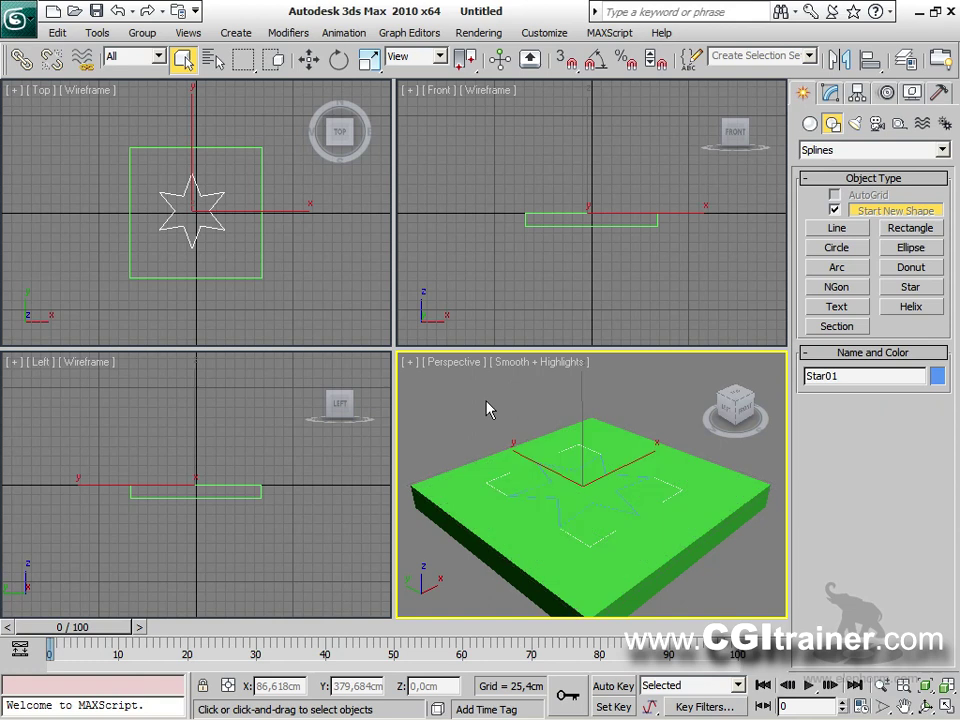
right_click(635, 440)
left_click(645, 454)
left_click_drag(575, 428, 595, 397)
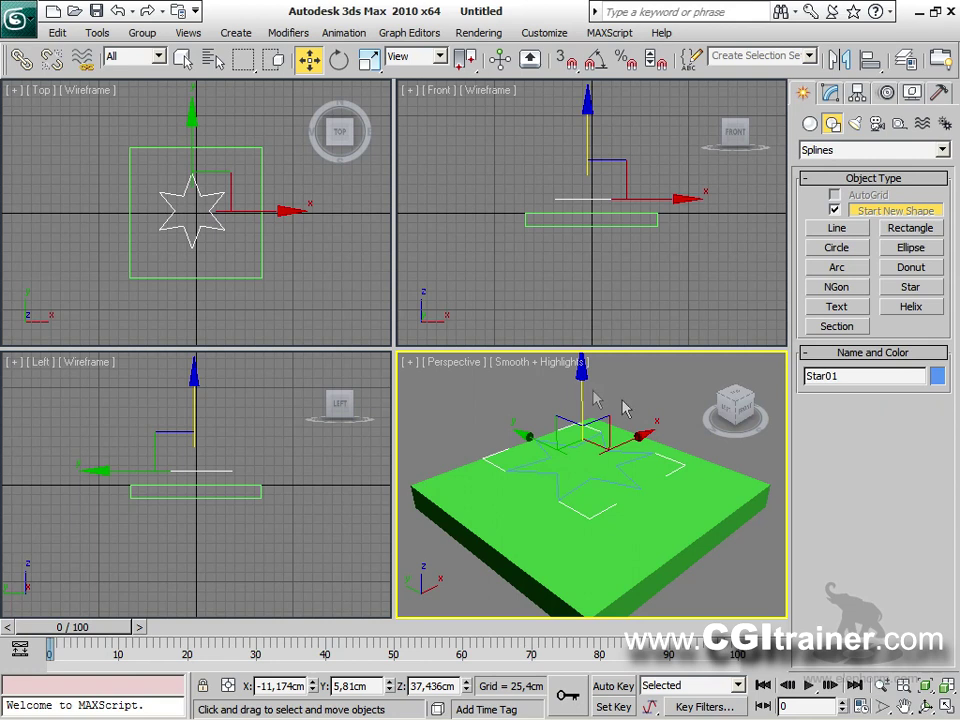
Make the box a ShapeMerge compound with the star picked as Shape 1.
left_click(707, 505)
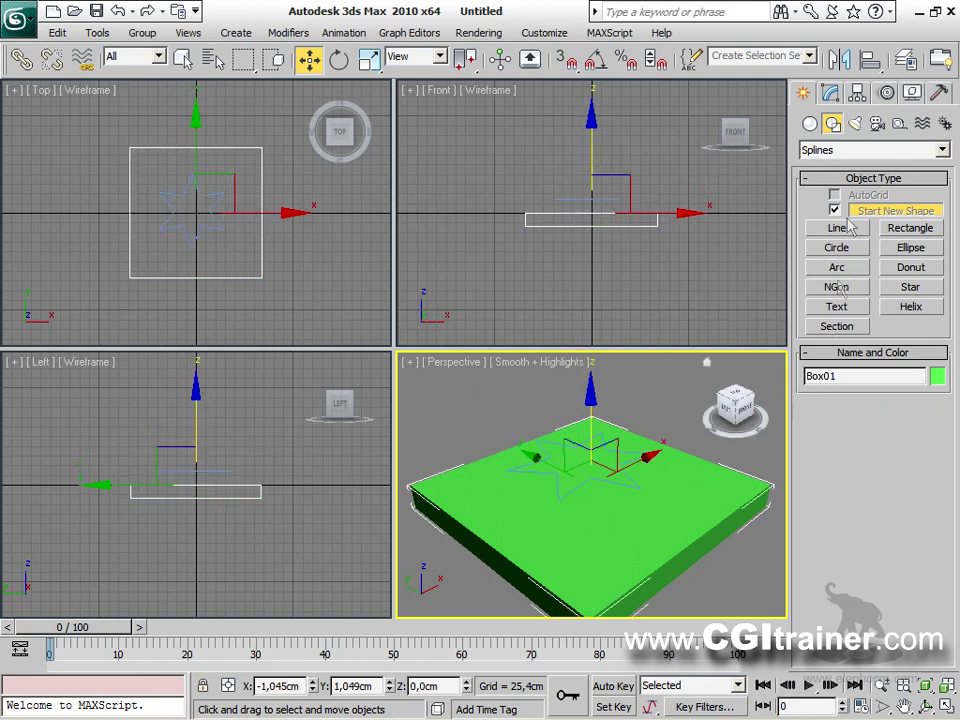
left_click(810, 123)
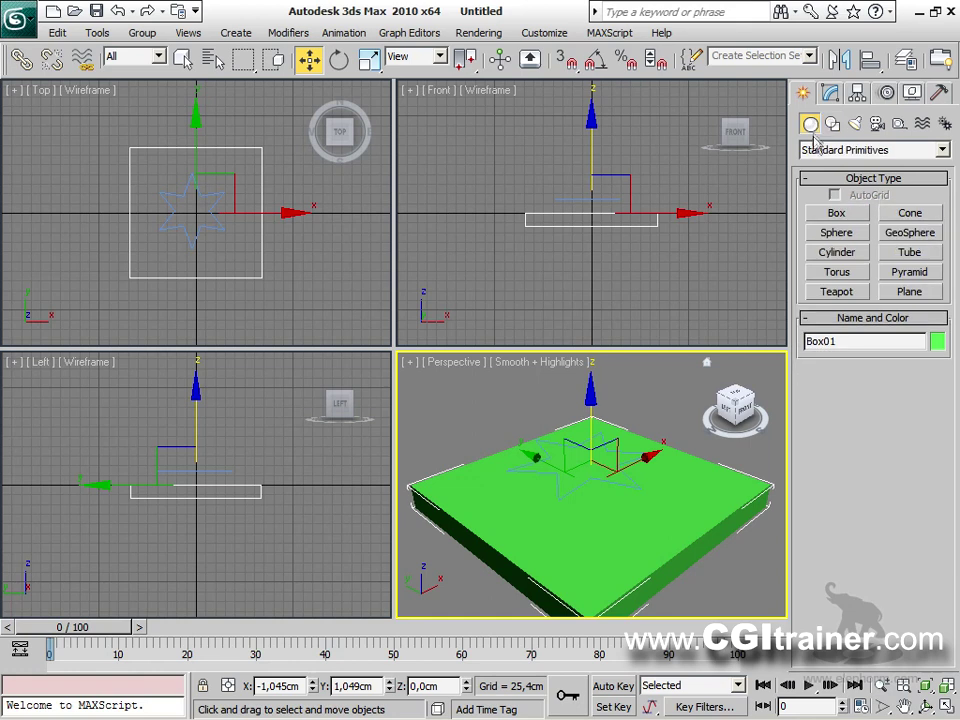
left_click(812, 150)
left_click(836, 189)
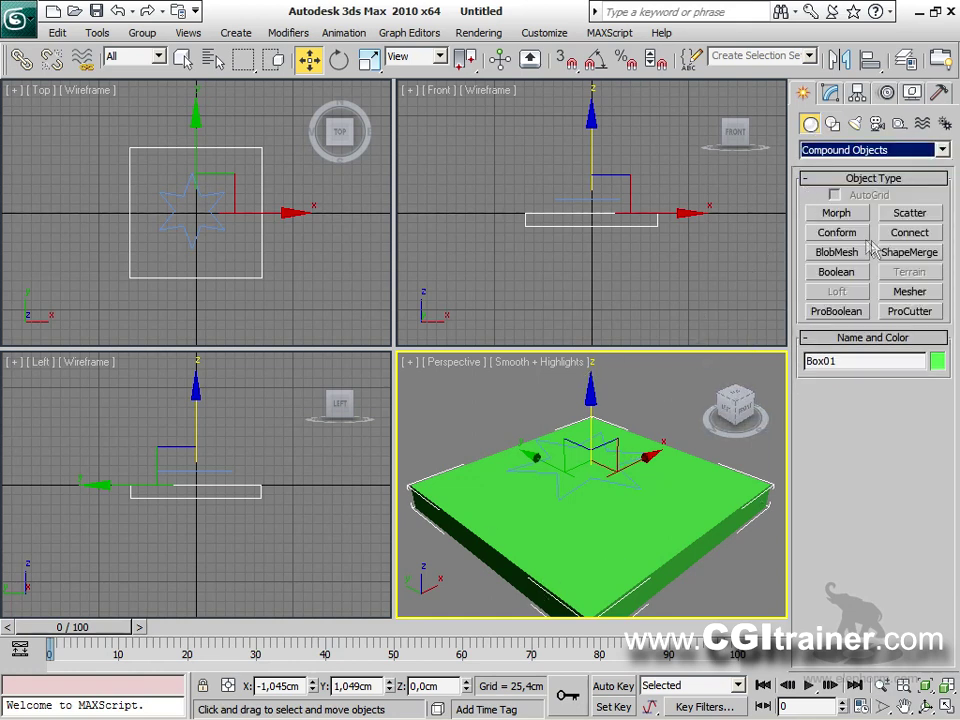
left_click(908, 252)
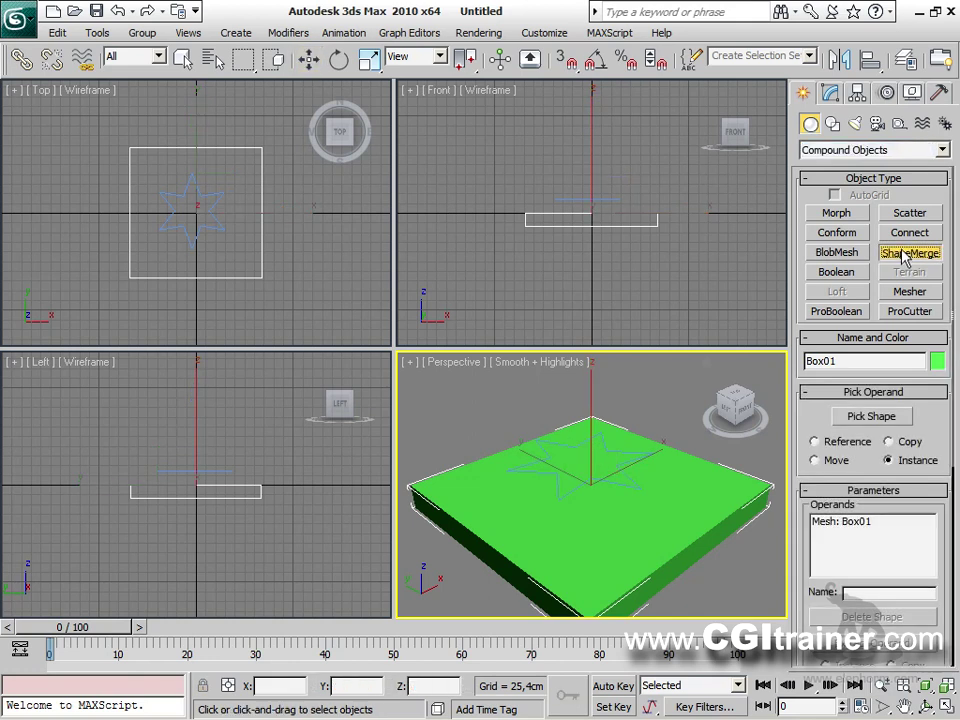
left_click(860, 418)
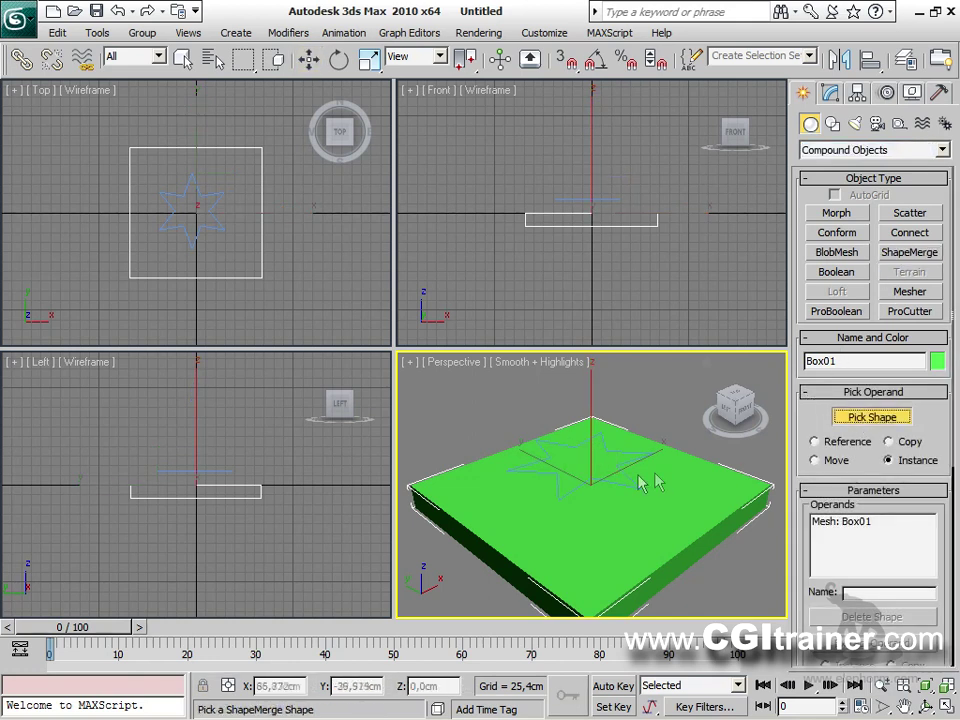
left_click(628, 480)
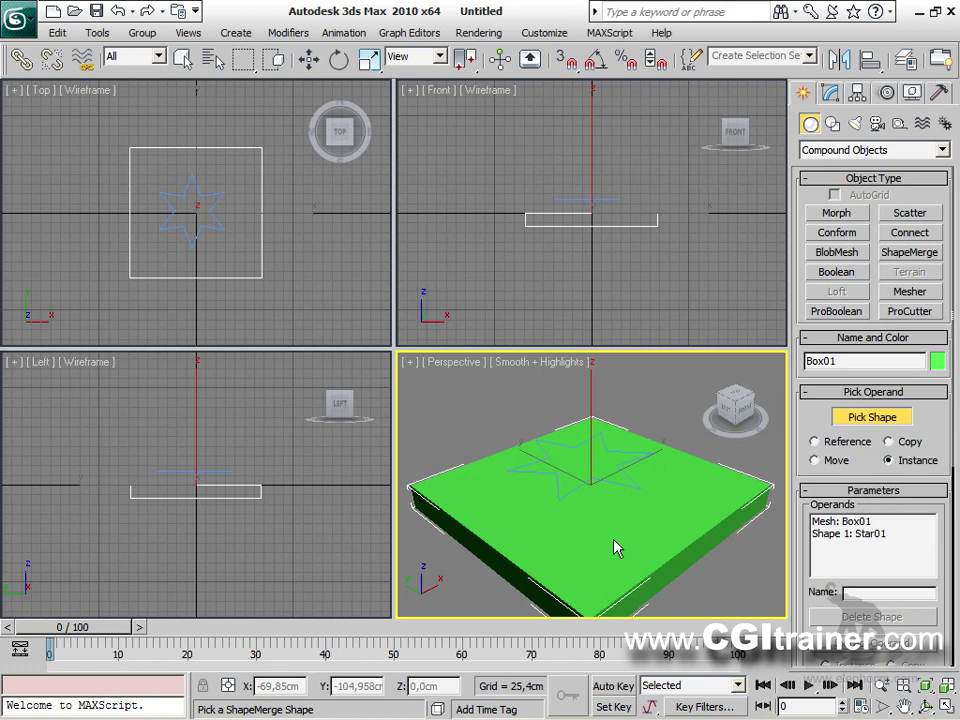
left_click(868, 420)
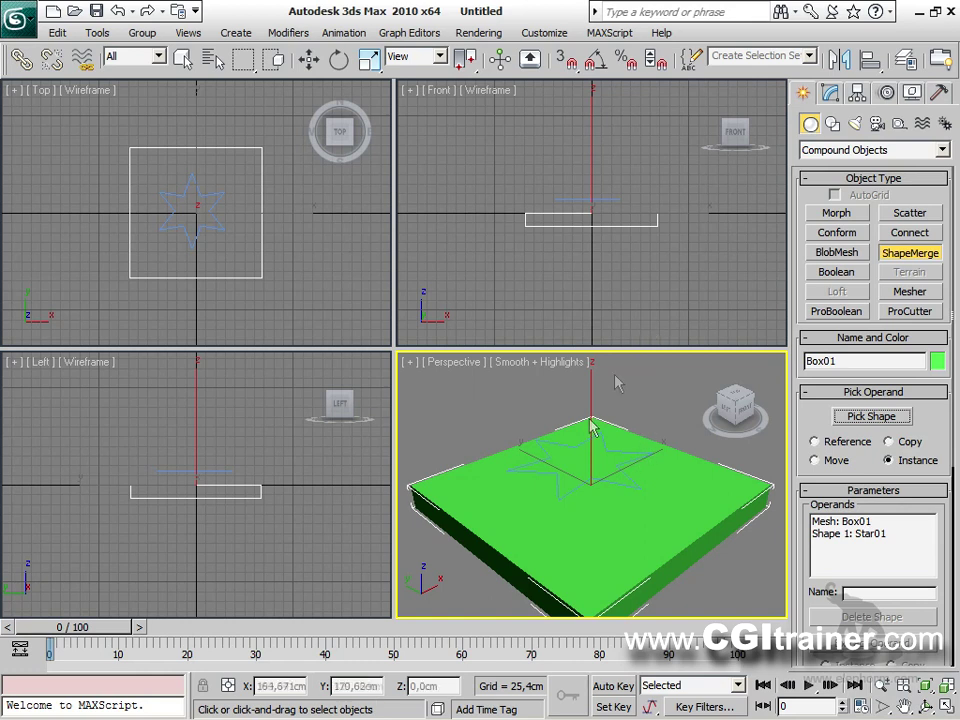
key("w")
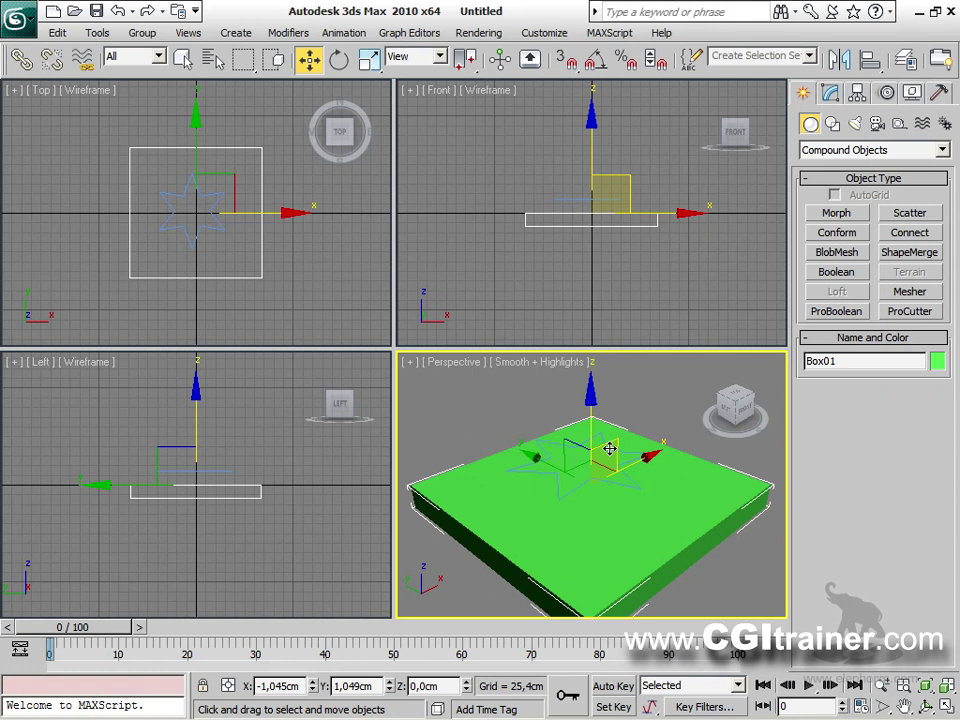
Move the star off to the side of the box and show edged faces.
left_click(611, 196)
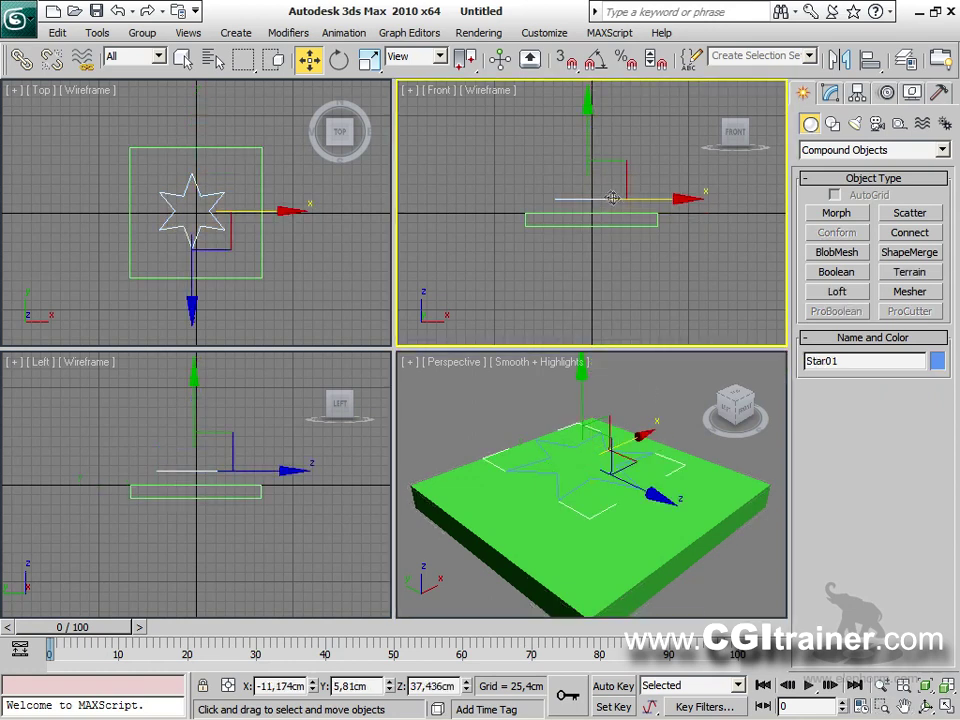
left_click_drag(636, 440, 737, 332)
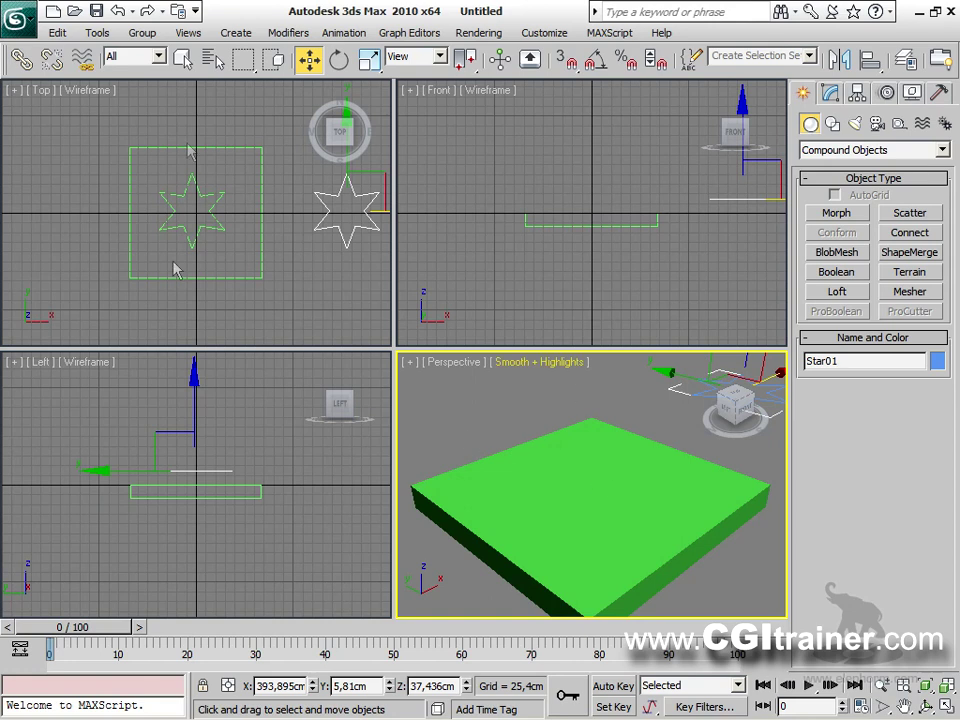
right_click(521, 432)
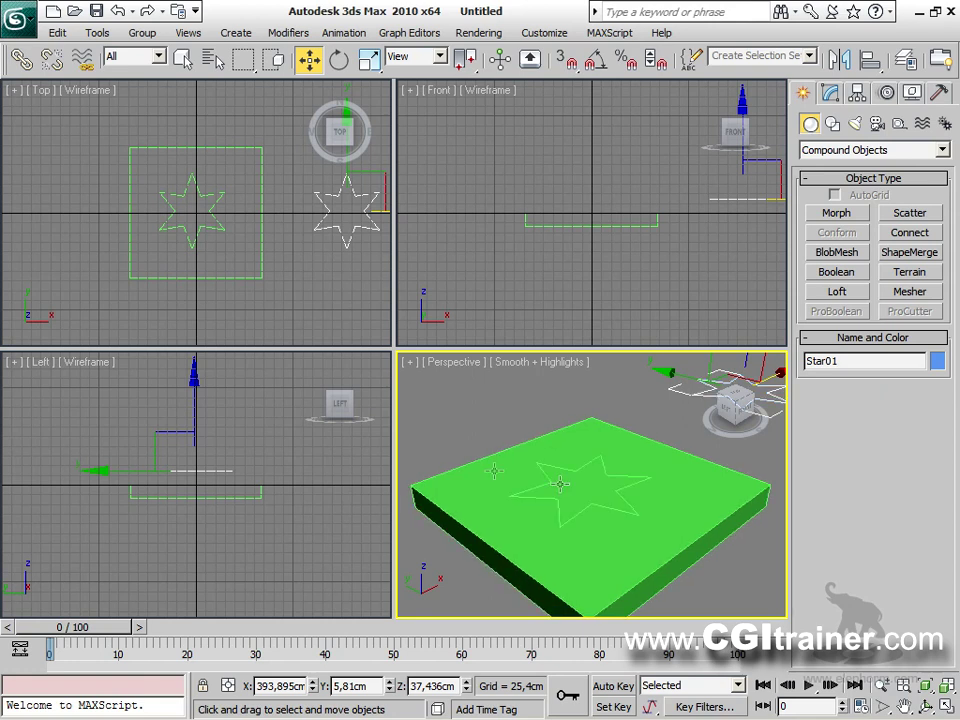
key("F4")
Convert the box to Editable Poly and delete the star-shaped polygon from its top.
left_click(563, 486)
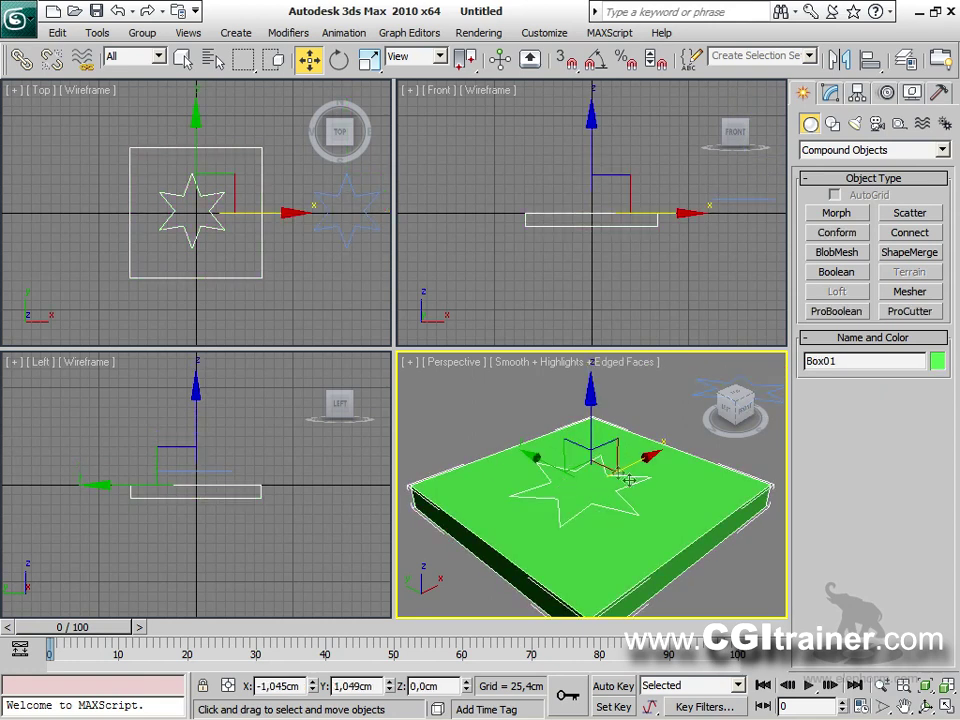
right_click(577, 508)
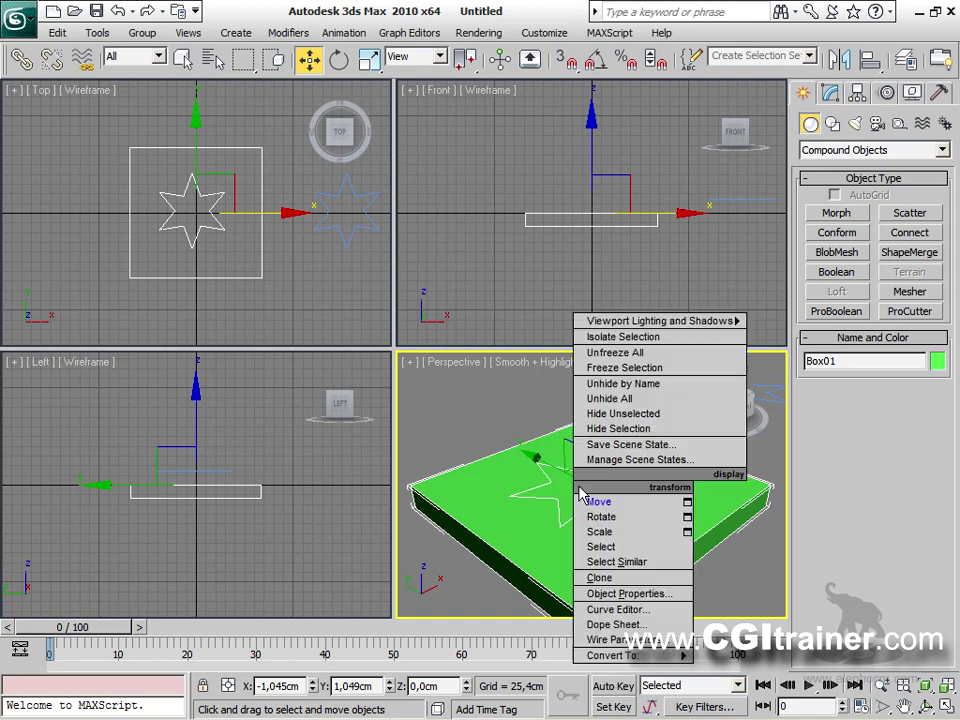
mouse_move(668, 658)
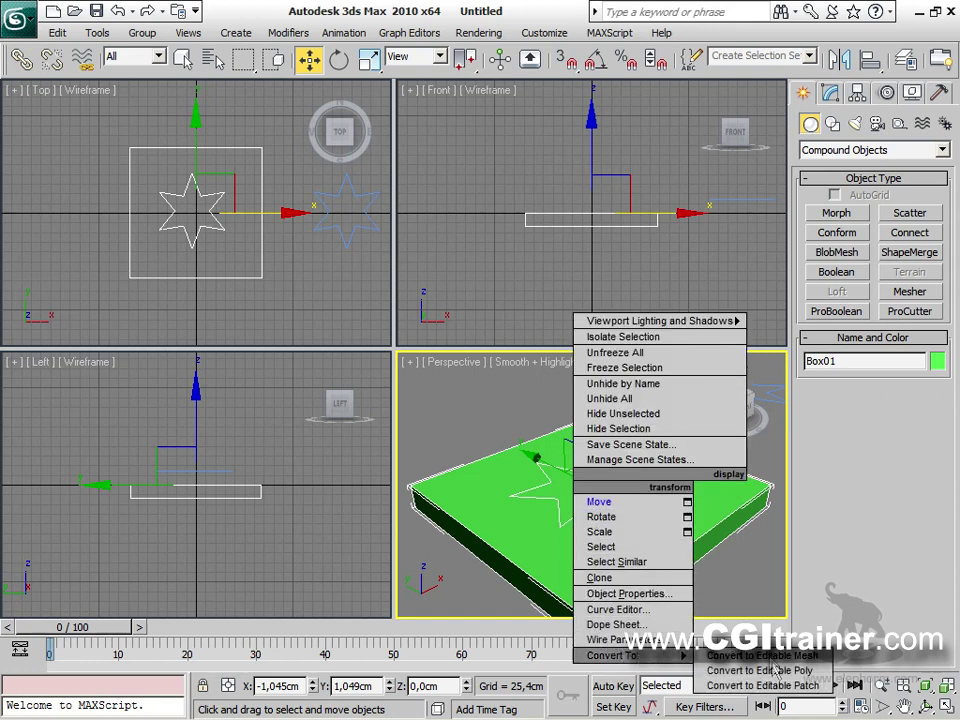
left_click(758, 670)
left_click(891, 311)
left_click(663, 484)
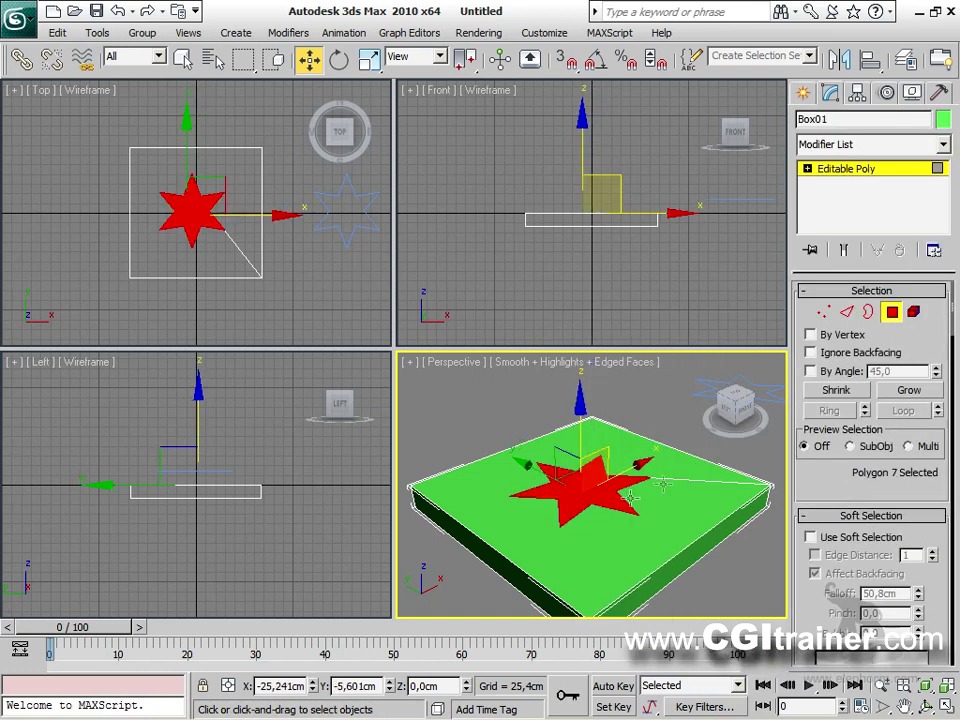
key("Delete")
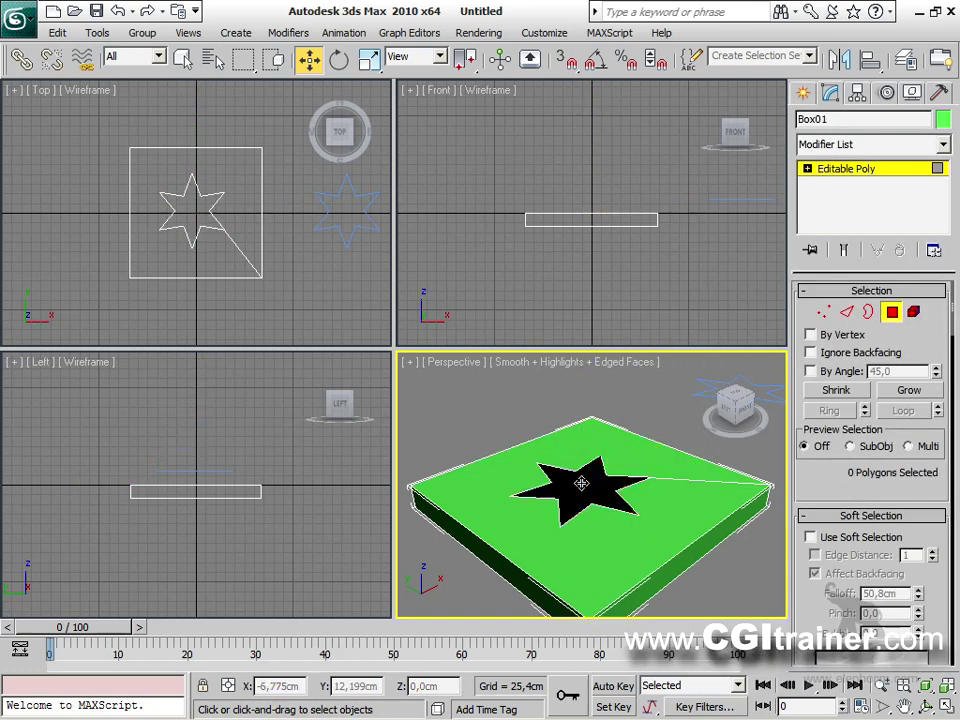
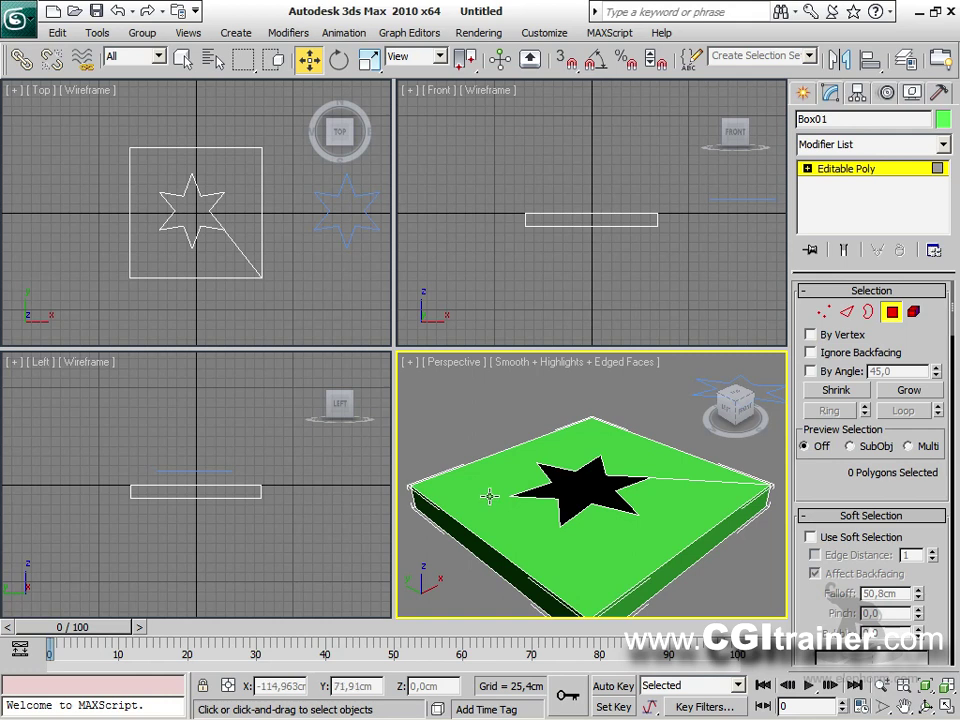
Reset 3ds Max to a fresh empty scene, discarding unsaved changes.
left_click(20, 18)
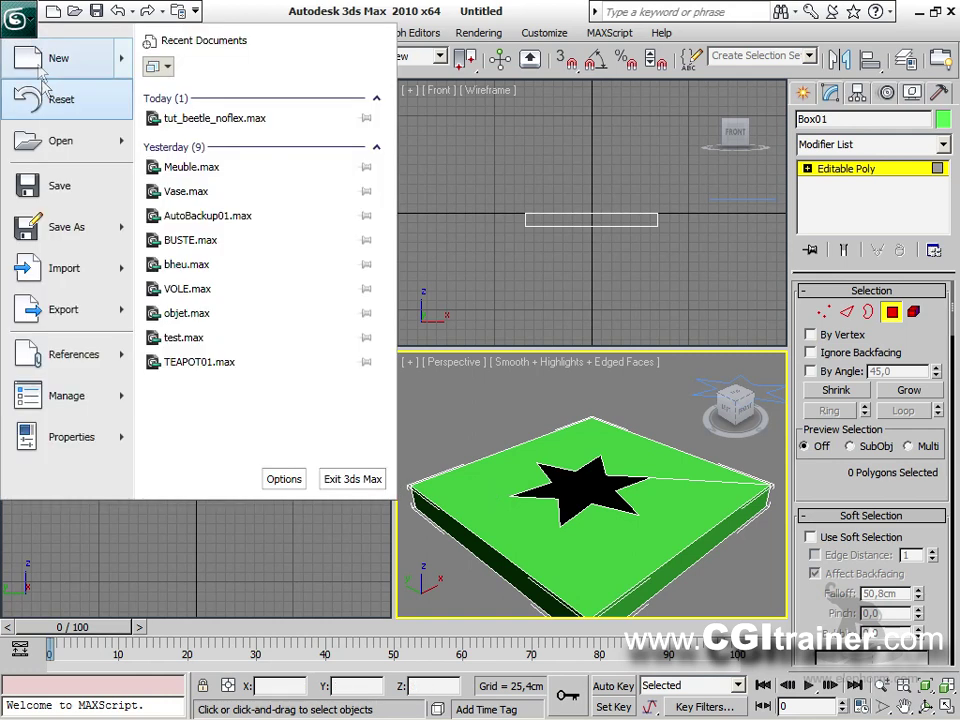
left_click(43, 100)
left_click(496, 428)
left_click(430, 398)
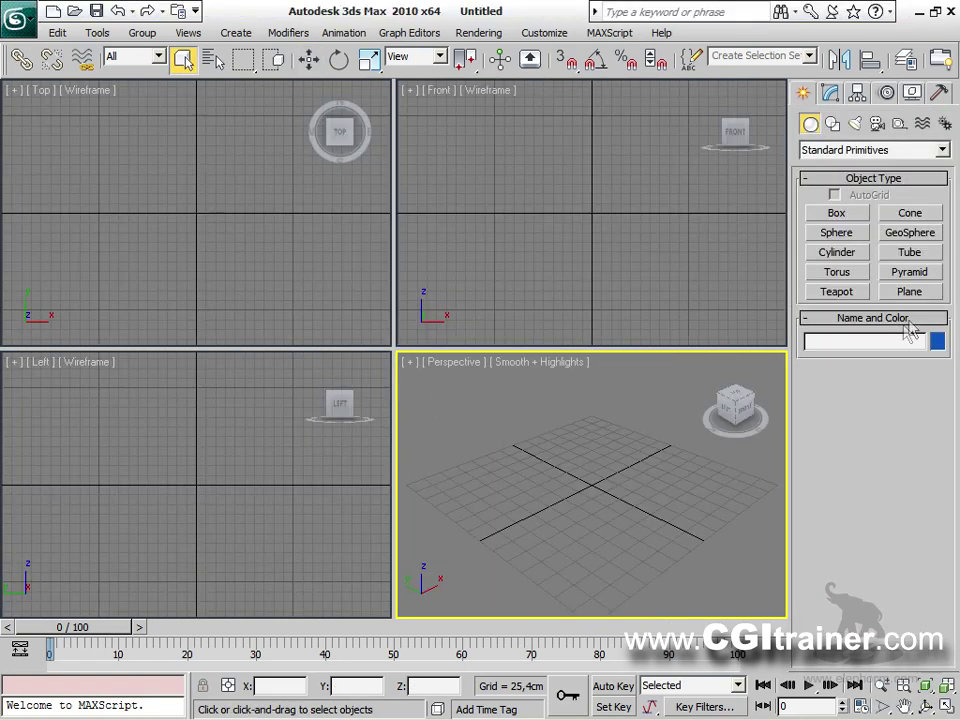
Create a box and draw a six-point star spline on top of it.
left_click(856, 216)
left_click_drag(420, 475, 774, 490)
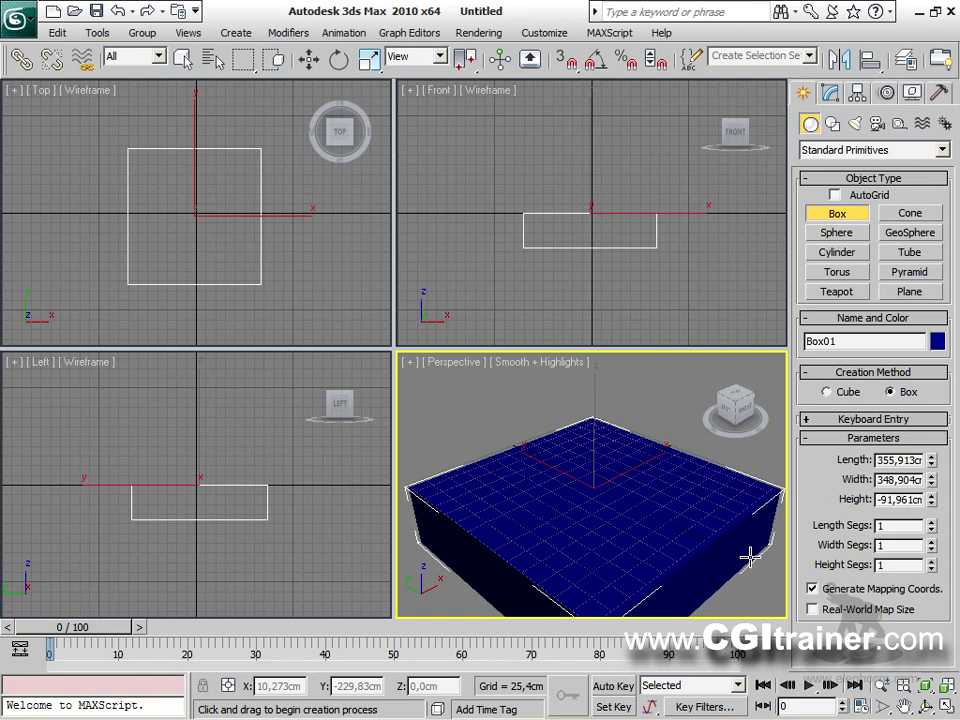
left_click(593, 497)
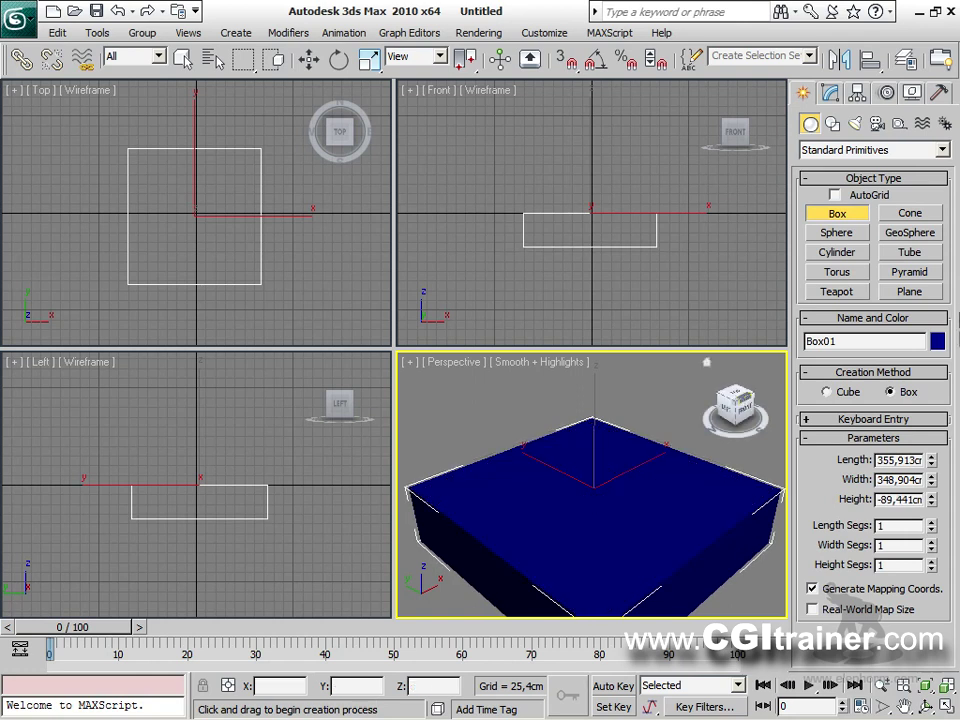
left_click(833, 124)
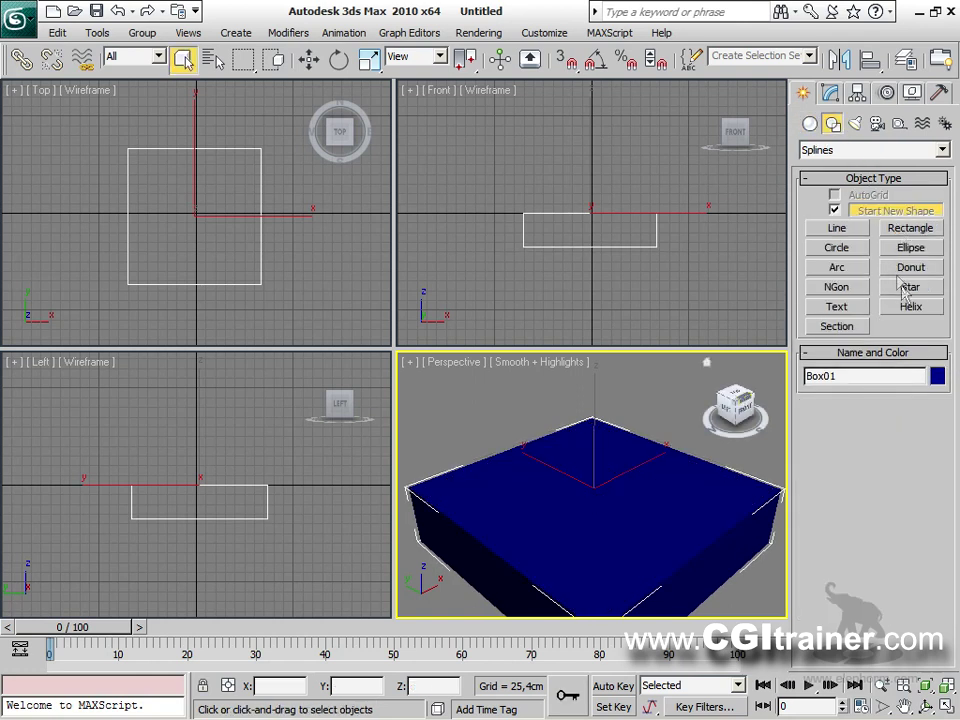
left_click(905, 286)
left_click_drag(598, 484, 639, 465)
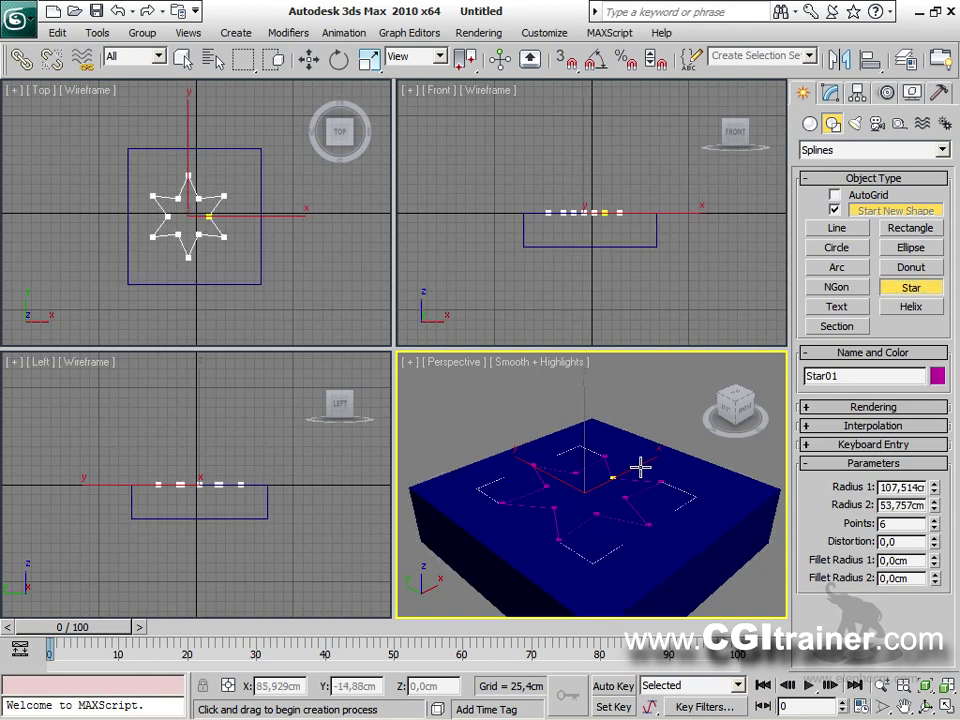
left_click(617, 482)
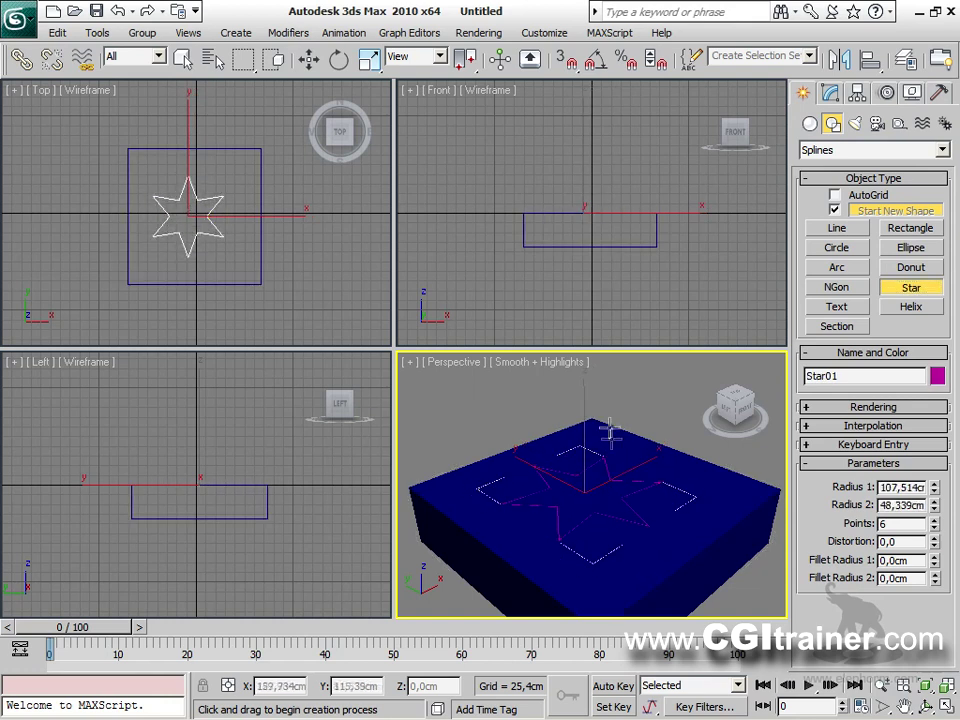
right_click(612, 425)
Raise the star about 70 cm above the box, then select the box.
right_click(615, 434)
left_click(643, 448)
left_click_drag(589, 423, 578, 362)
left_click(661, 523)
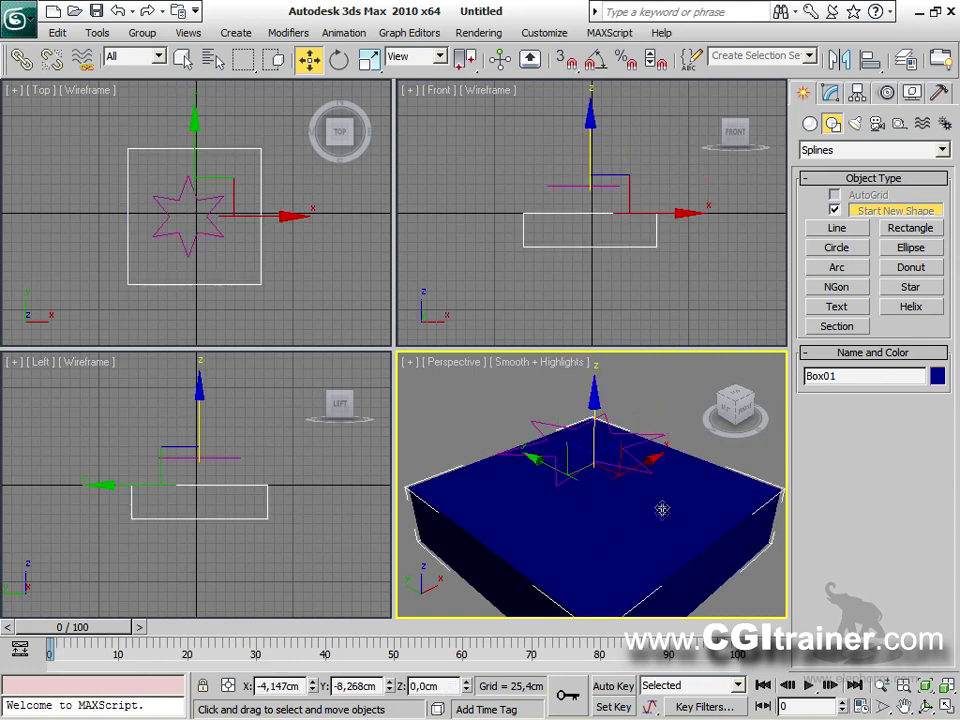
middle_click_drag(658, 507, 686, 503, "alt")
Maximize the Perspective viewport and turn on Edged Faces shading.
key("alt+w")
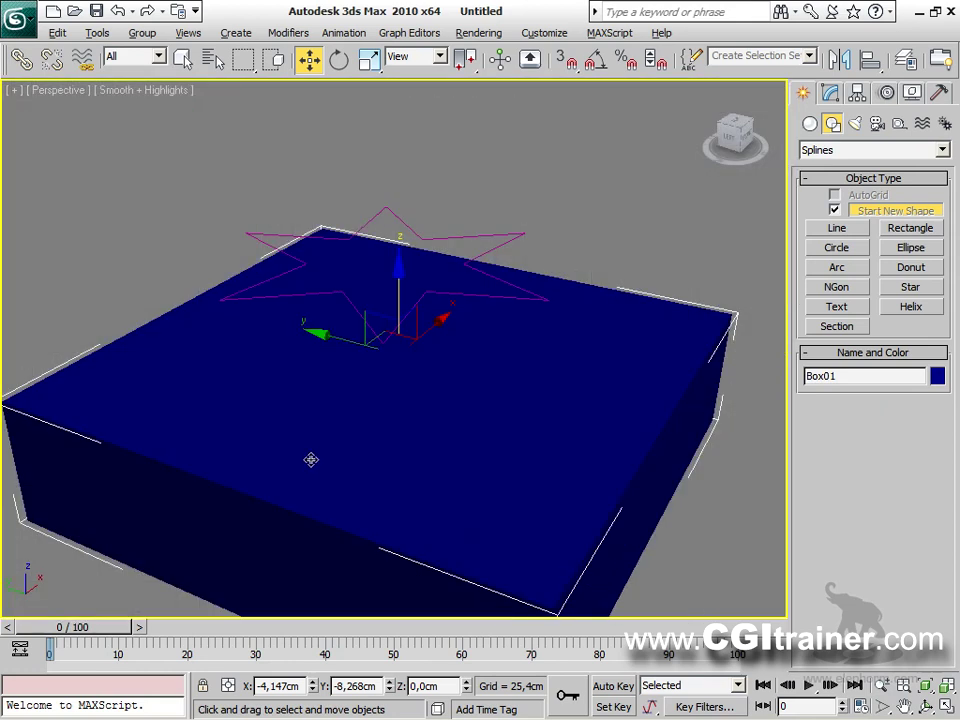
mouse_move(450, 441)
middle_mouse_down("alt")
mouse_move(411, 351)
mouse_move(467, 414)
mouse_move(439, 459)
mouse_move(436, 439)
middle_mouse_up("alt")
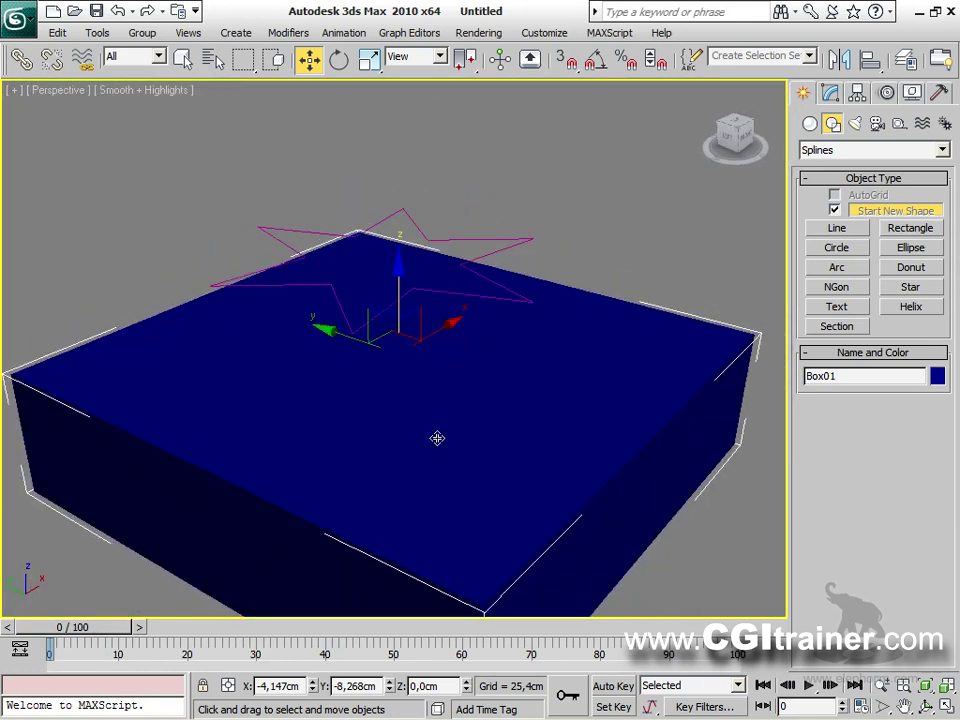
key("F4")
middle_click_drag(435, 439, 485, 386, "alt")
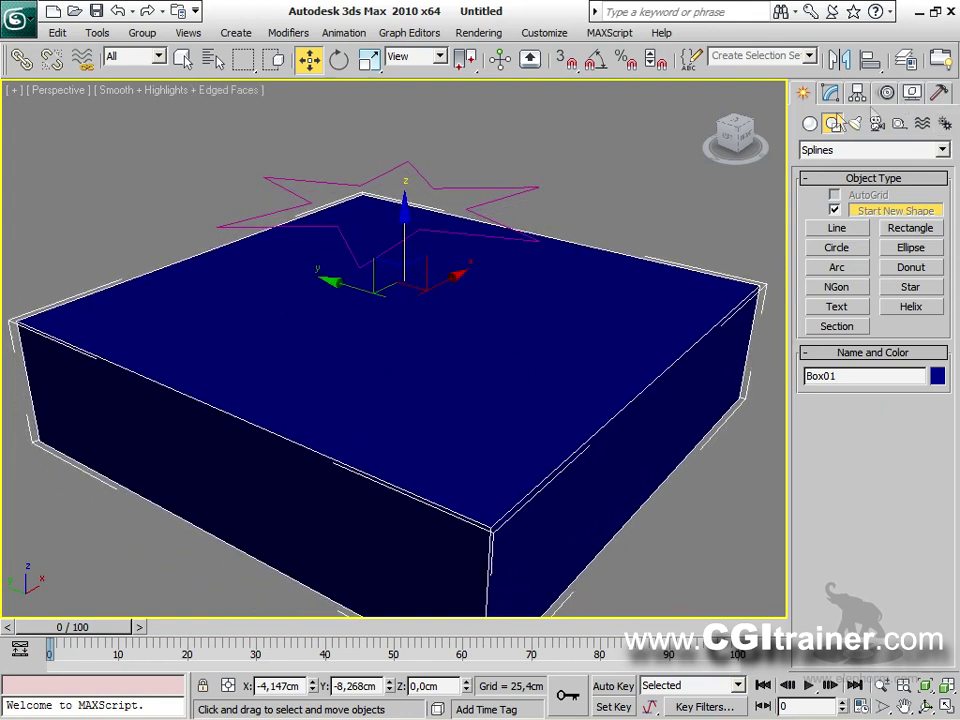
left_click(810, 123)
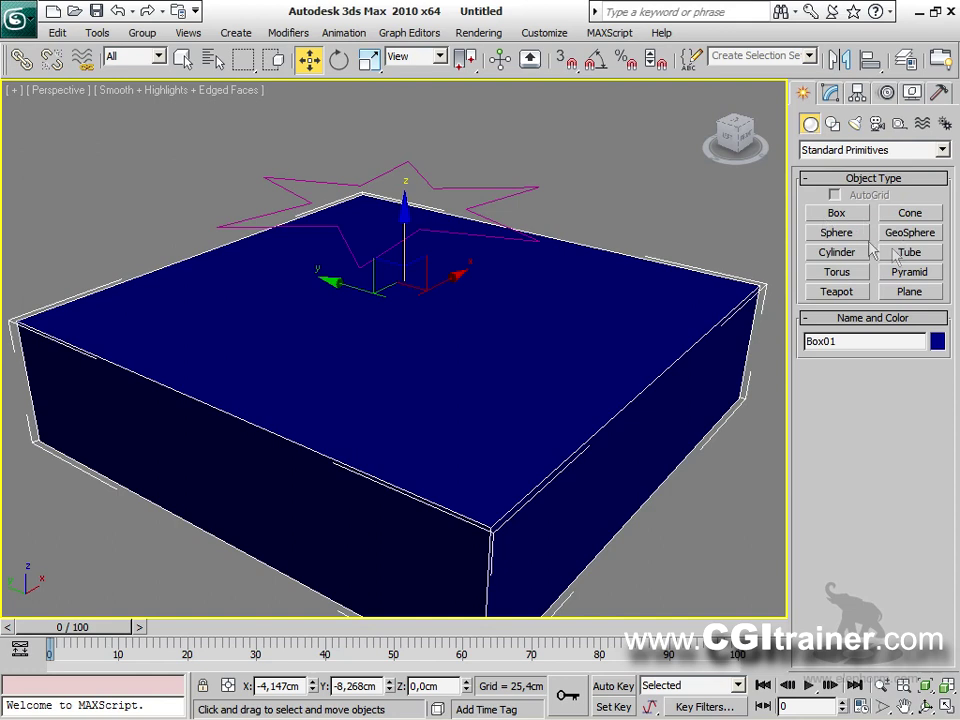
Make the box a ShapeMerge compound object with the star picked as its shape.
left_click(848, 152)
left_click(880, 190)
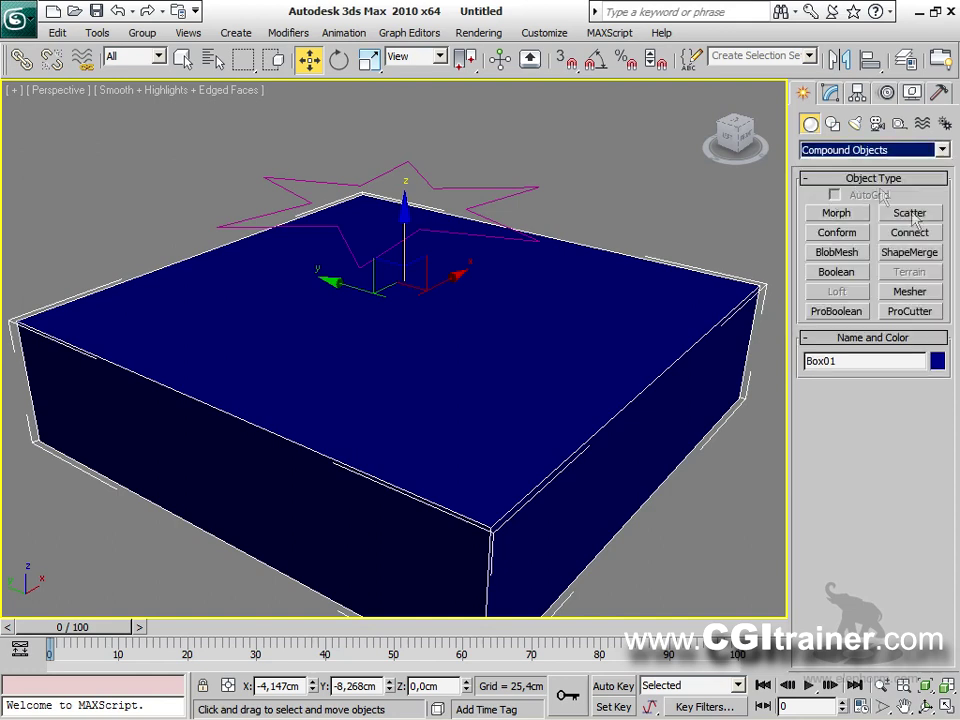
left_click(909, 253)
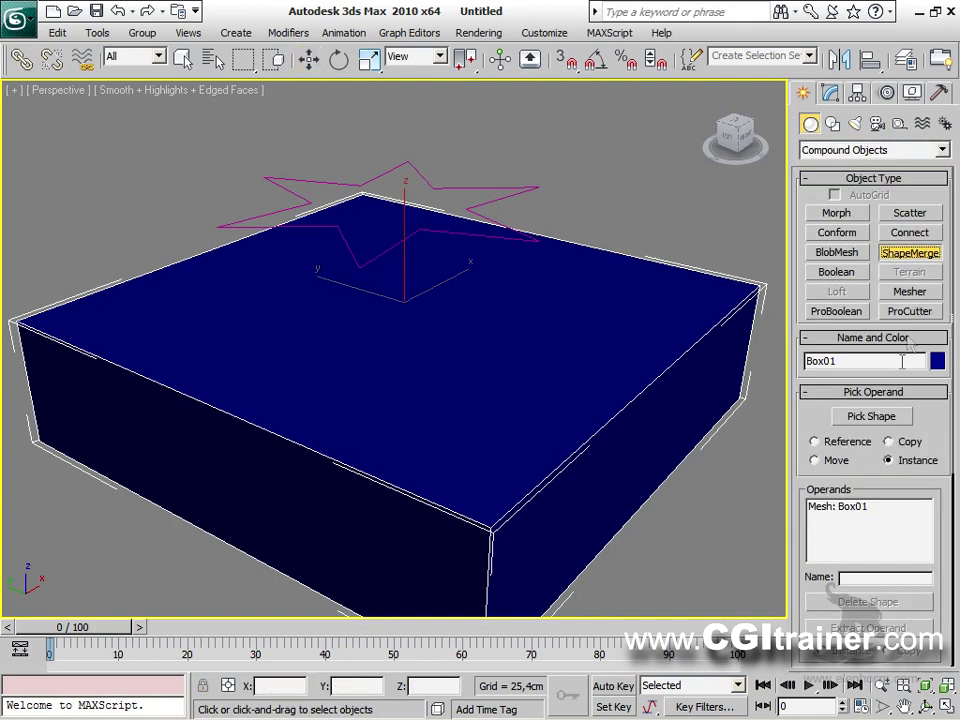
left_click(889, 414)
left_click(510, 195)
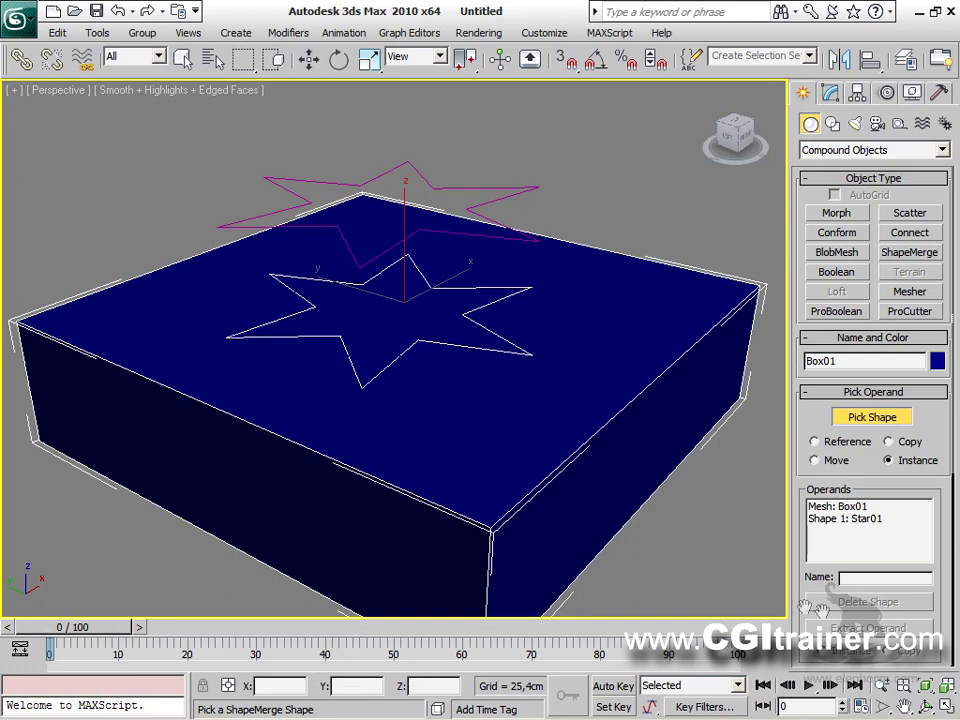
left_click_drag(803, 590, 788, 286)
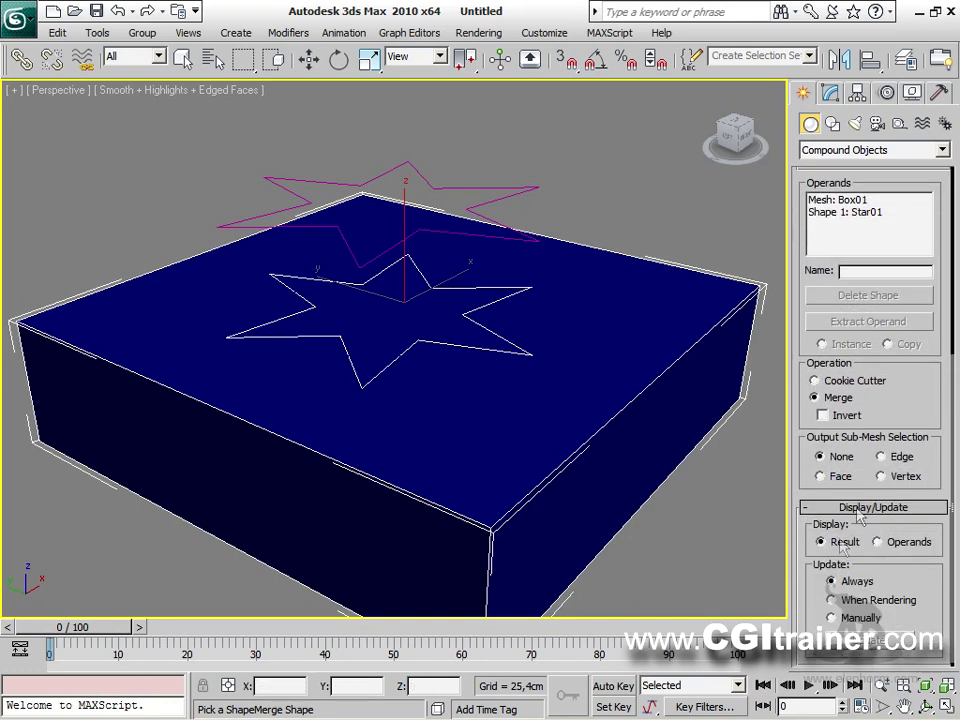
Apply Cookie Cutter and compare Invert, keeping the box with a star-shaped hole.
left_click(853, 382)
middle_click_drag(634, 343, 640, 378, "alt")
left_click(823, 415)
middle_click_drag(780, 426, 576, 455, "alt")
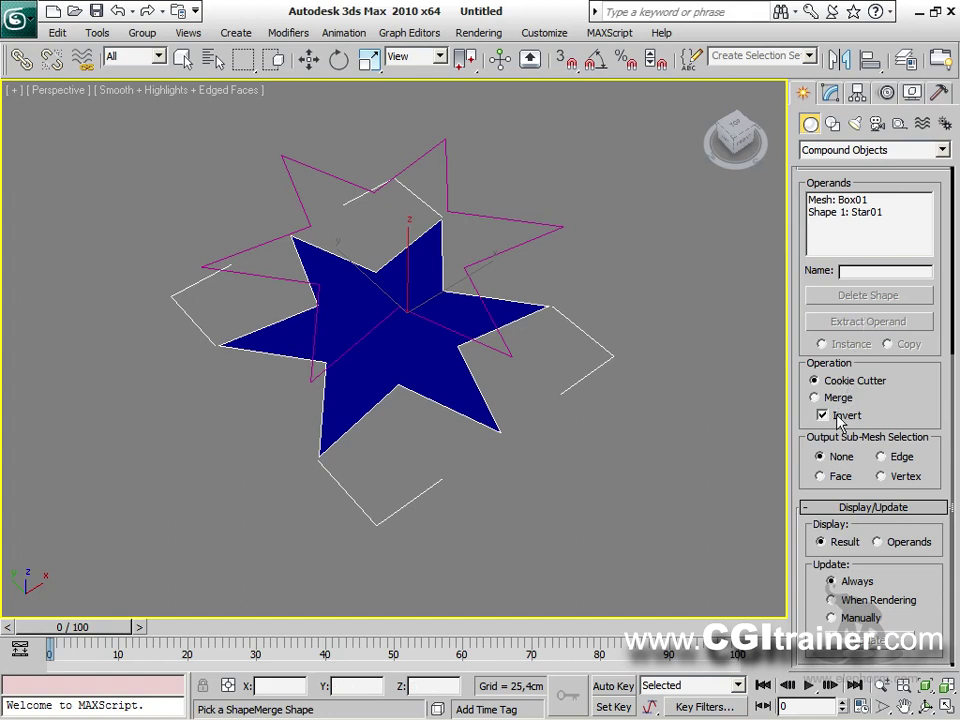
left_click(838, 419)
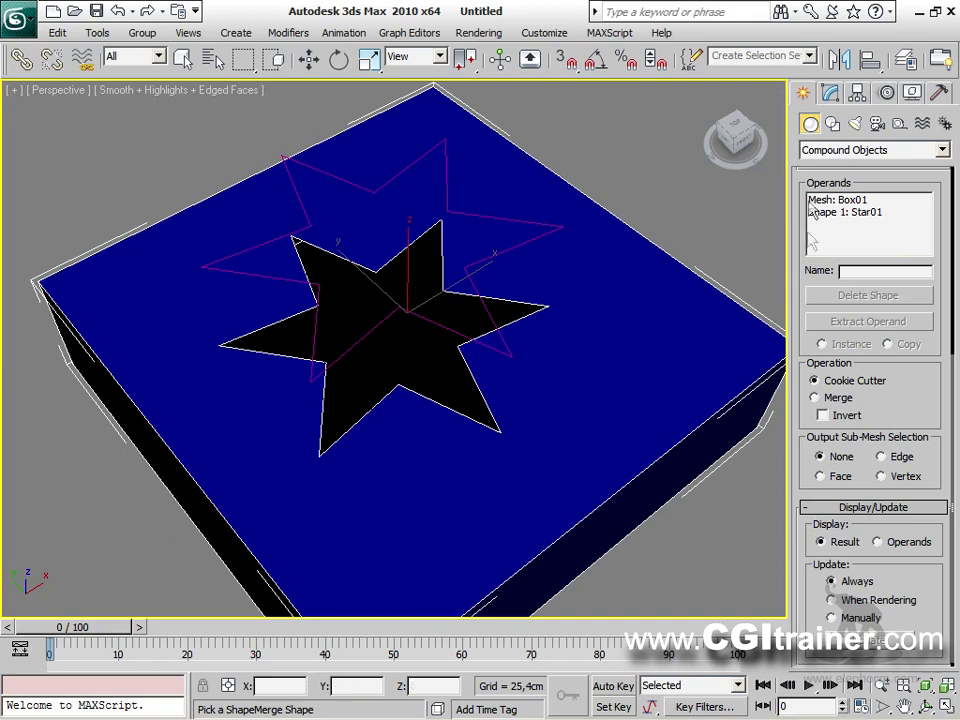
left_click_drag(797, 190, 780, 560)
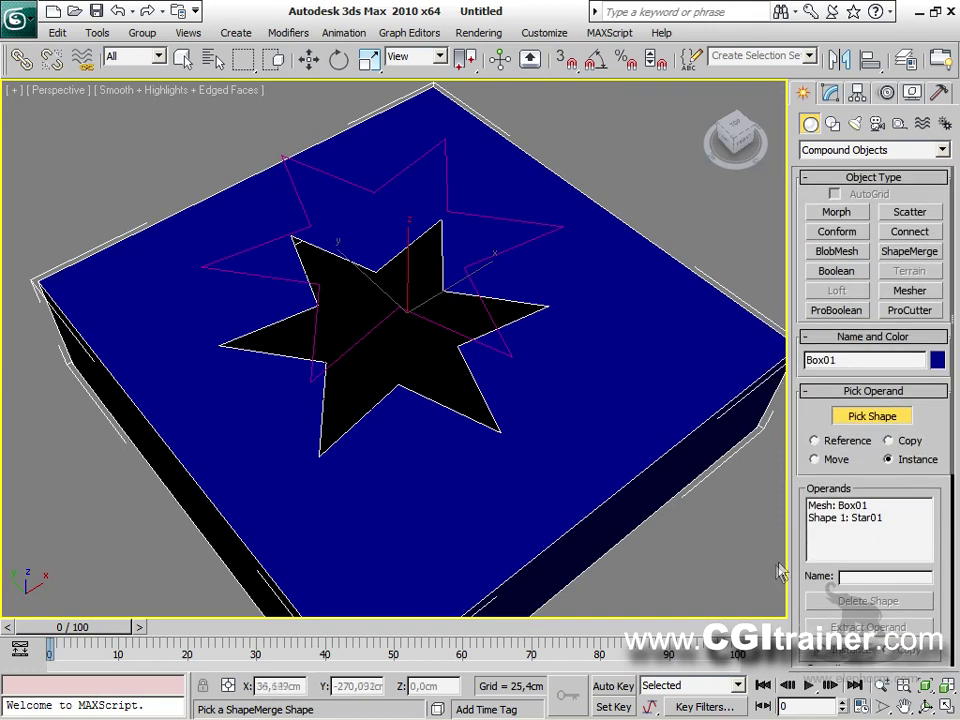
left_click(831, 94)
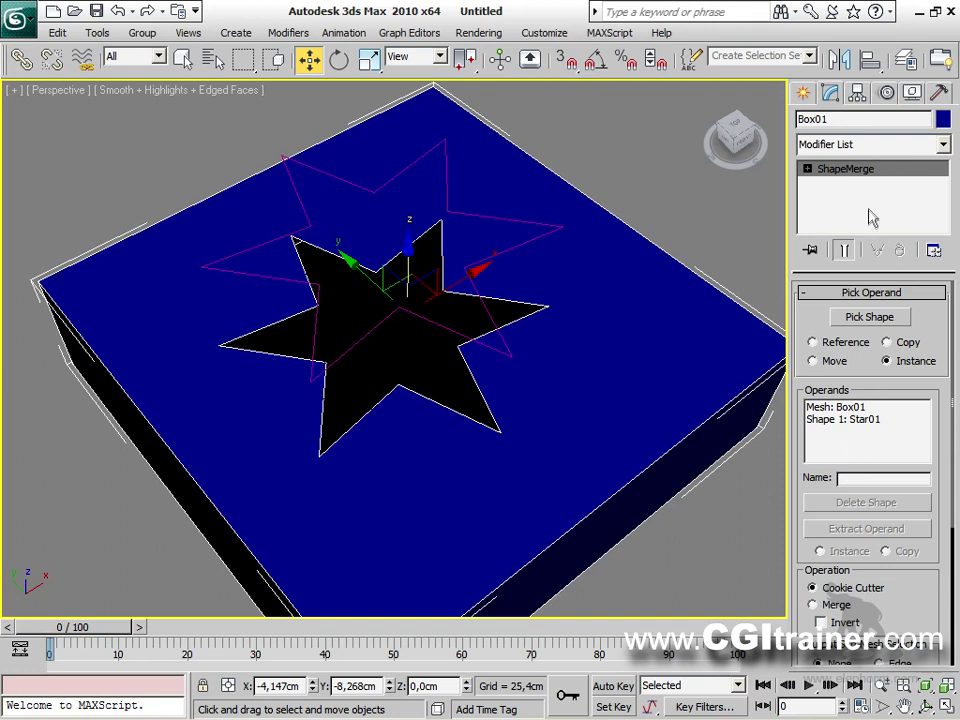
Adjust the outer radius of the Star01 operand inside the ShapeMerge.
left_click(807, 169)
left_click(852, 186)
left_click(845, 419)
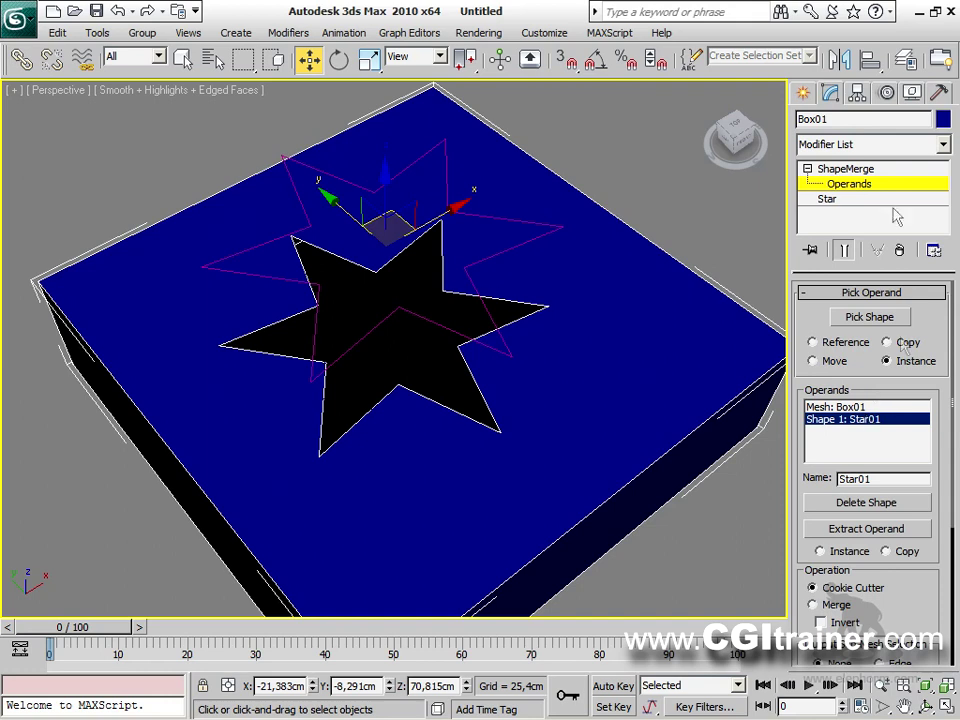
left_click(830, 199)
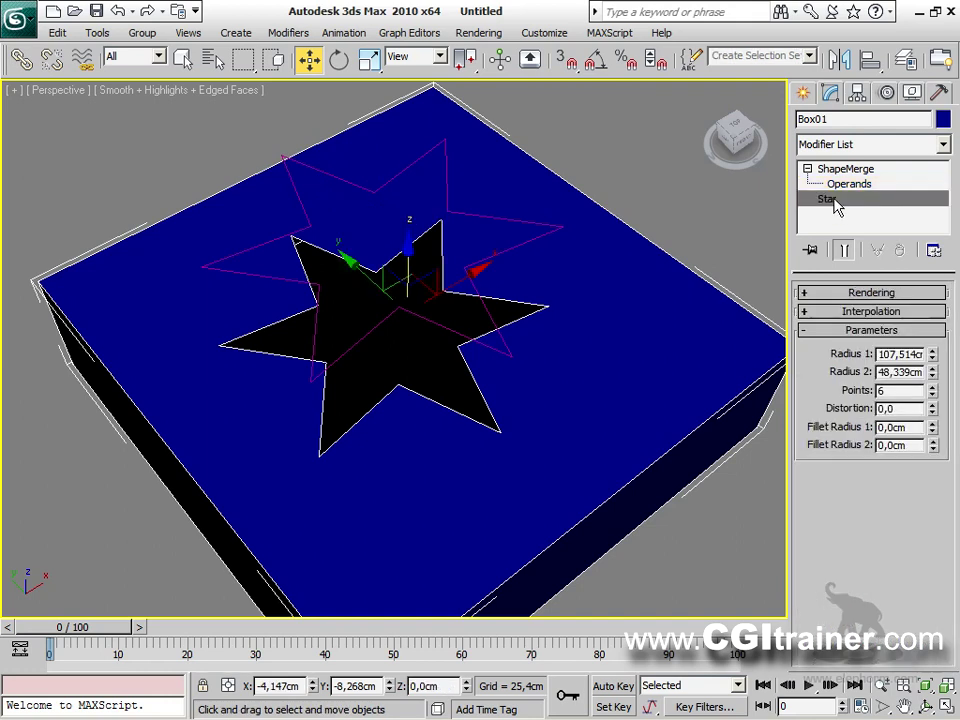
left_click_drag(932, 358, 852, 410)
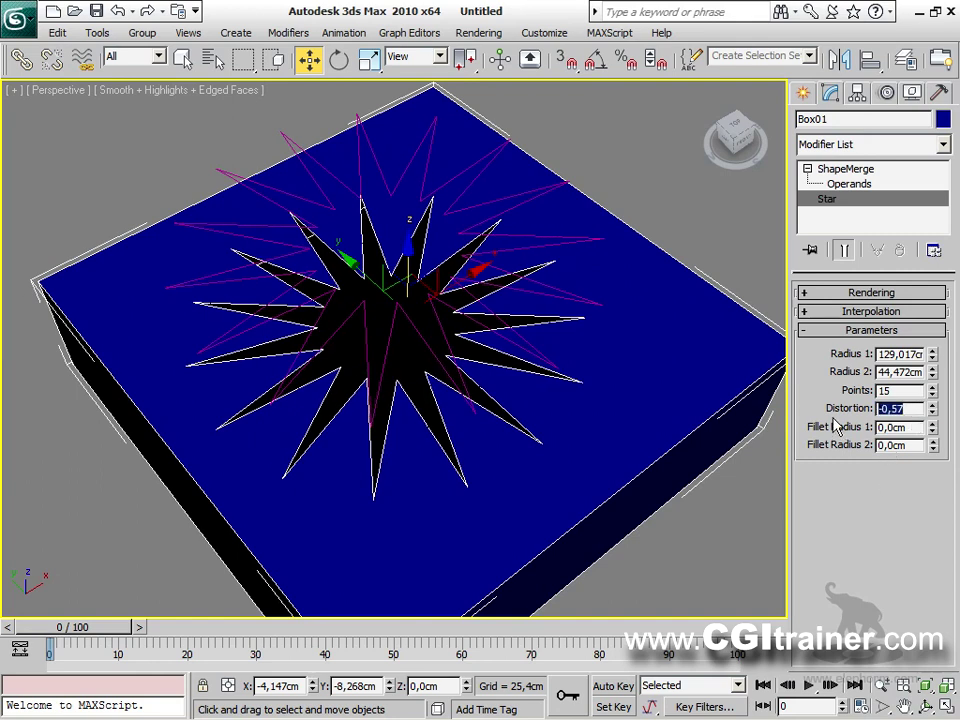
Raise the Box01 operand to 23 length segments and 29 width segments.
left_click(843, 184)
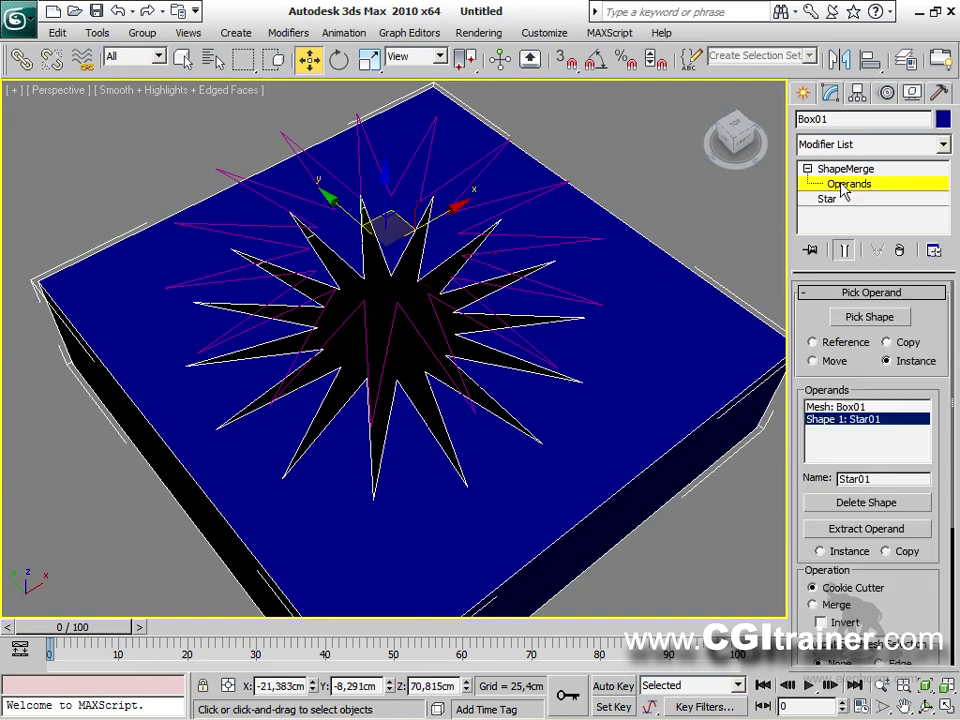
left_click(856, 408)
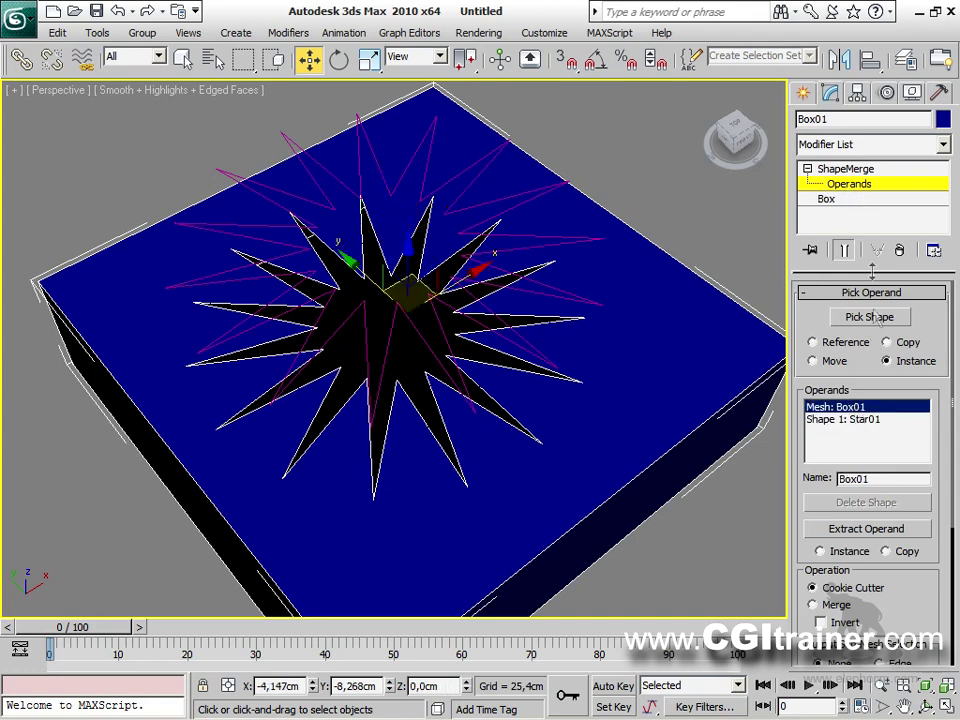
left_click(854, 201)
left_click_drag(930, 387, 930, 358)
left_click_drag(932, 403, 932, 383)
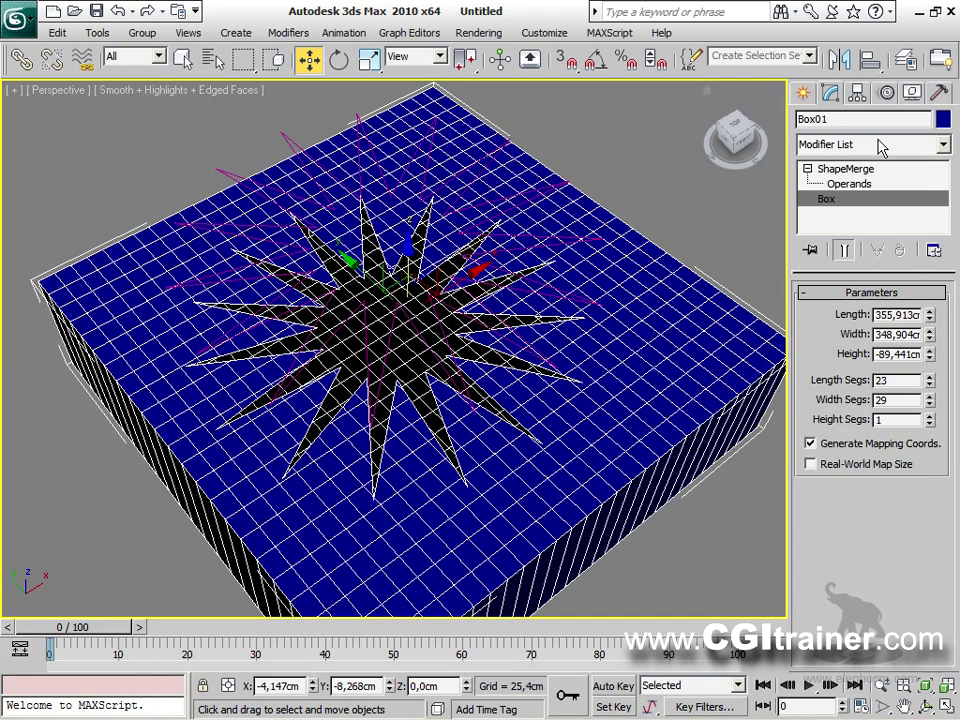
Turn on Invert to keep only the star cutout, then shift-drag a copy up-right.
left_click(860, 170)
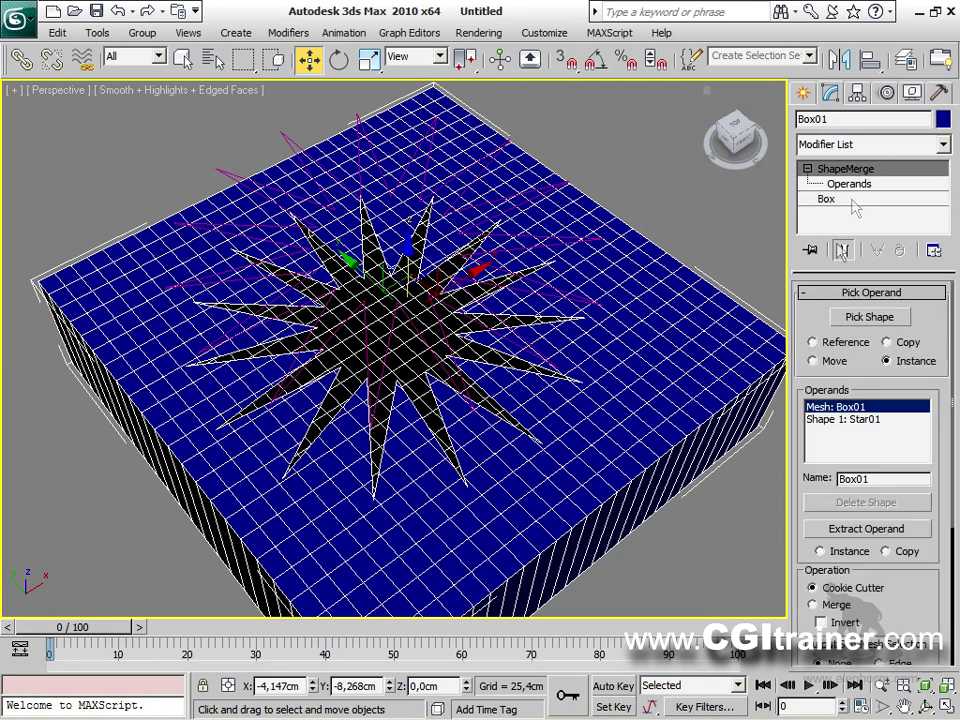
left_click(821, 622)
middle_click_drag(486, 454, 498, 418, "alt")
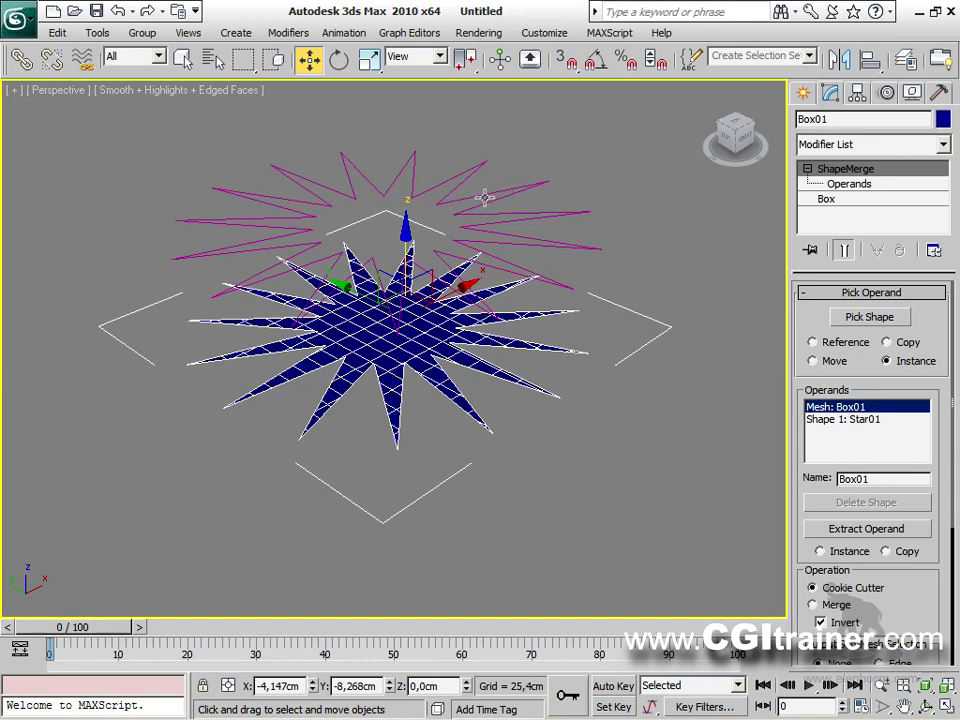
middle_click_drag(472, 326, 497, 401, "alt")
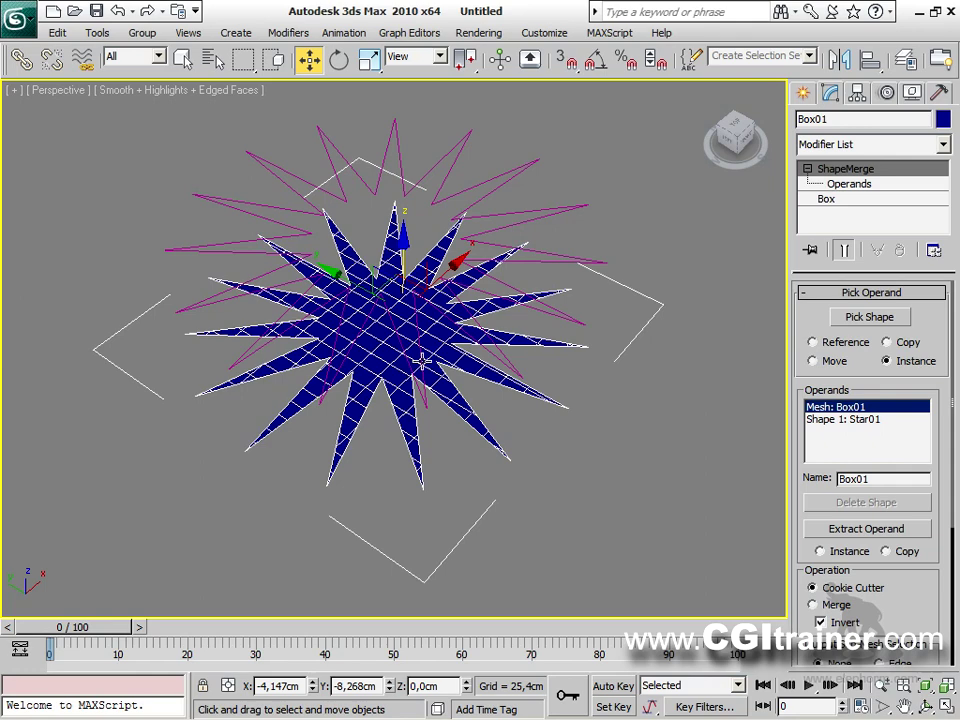
middle_click_drag(408, 296, 313, 289)
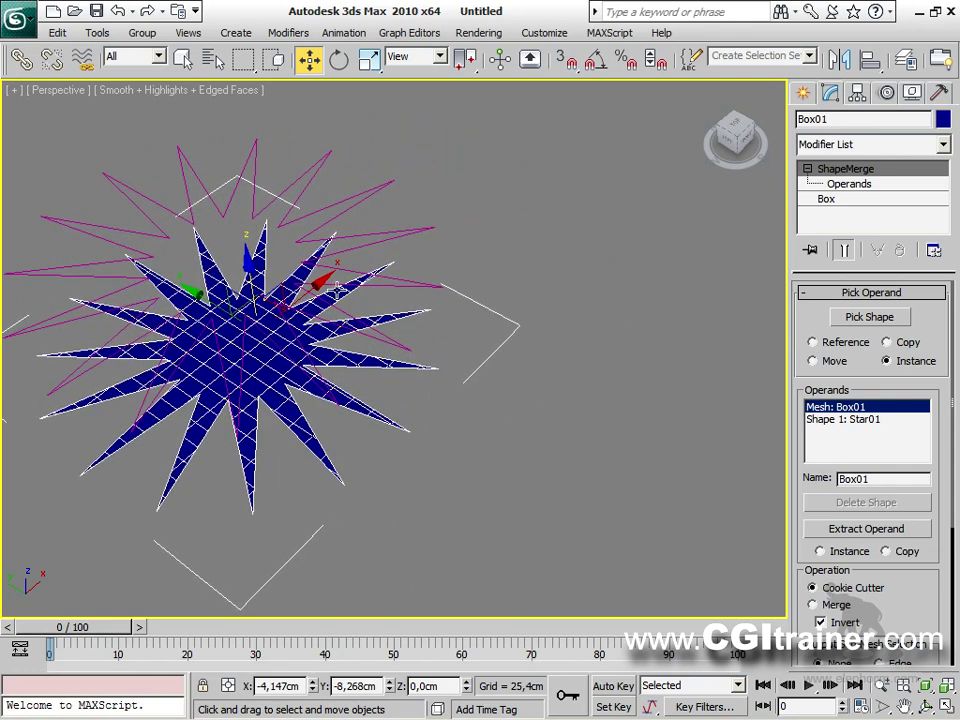
left_click_drag(313, 289, 642, 106, "shift")
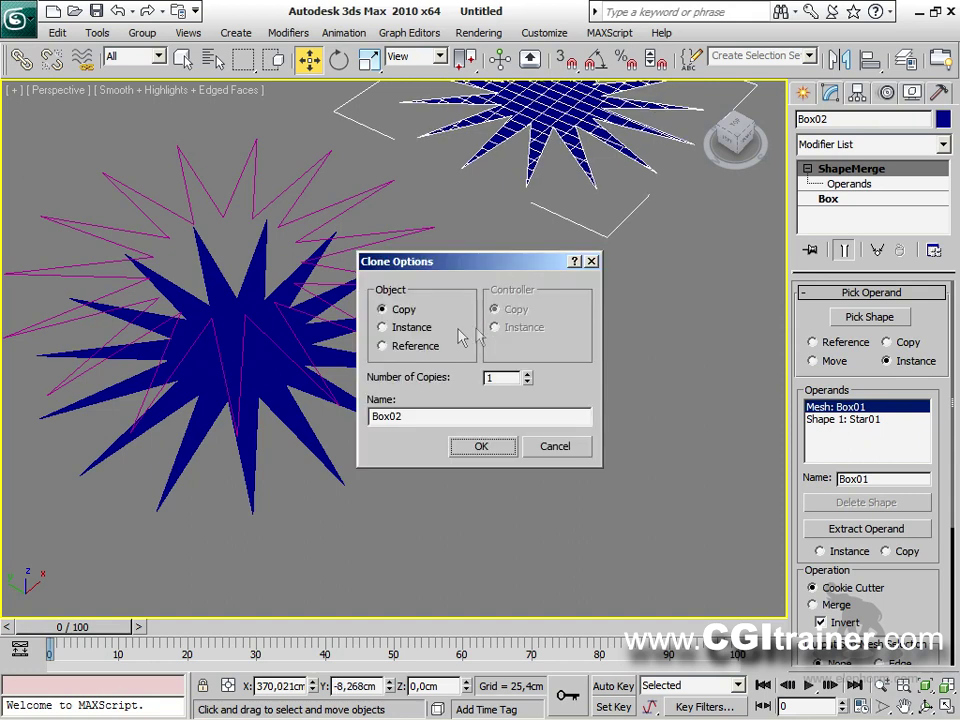
Confirm the copy as Box02 and set its box Length and Width Segs to 1.
left_click(488, 448)
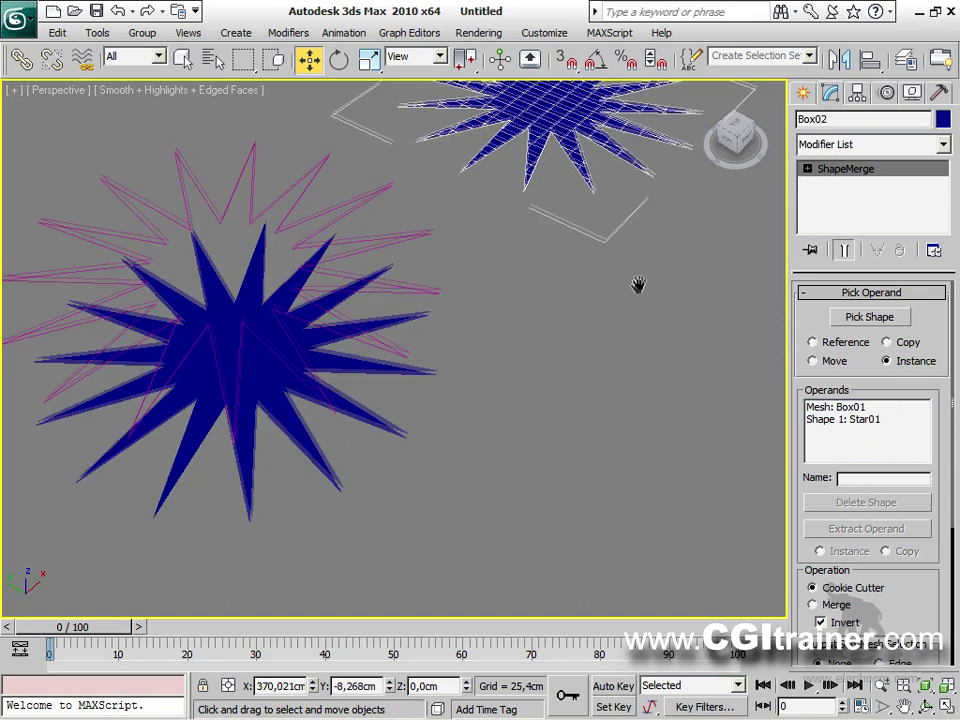
middle_click_drag(639, 281, 580, 412)
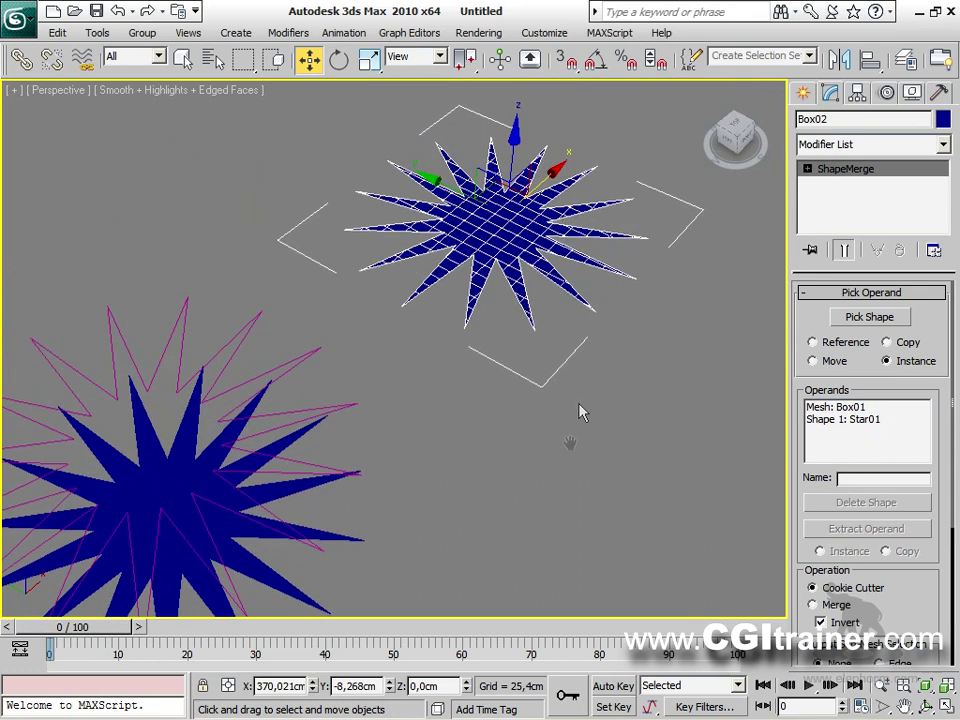
left_click(807, 169)
left_click(855, 189)
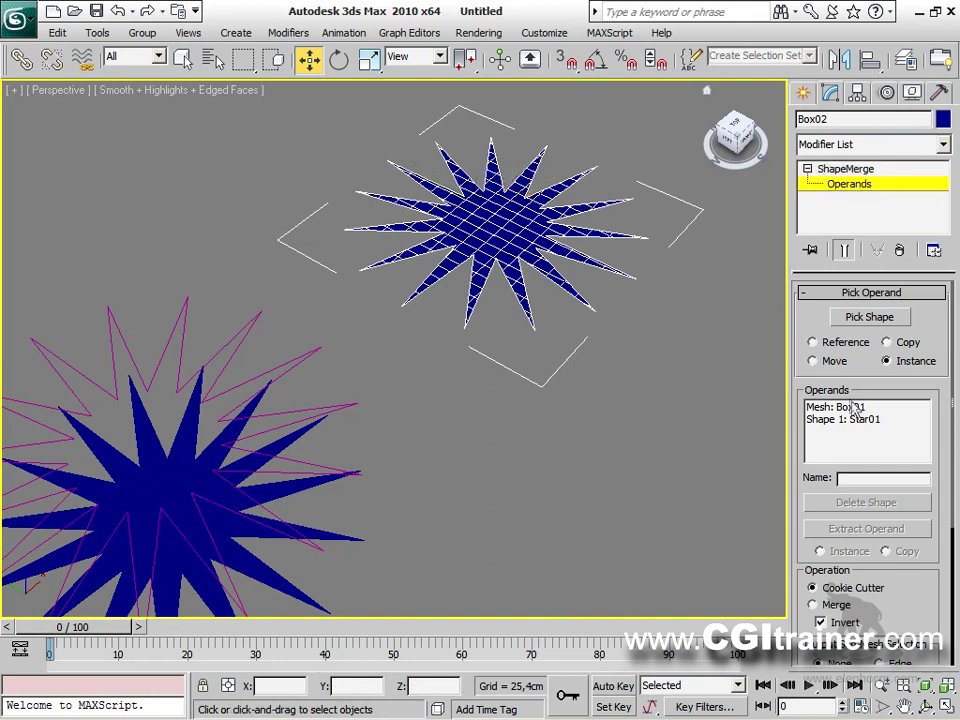
left_click(846, 406)
left_click(857, 203)
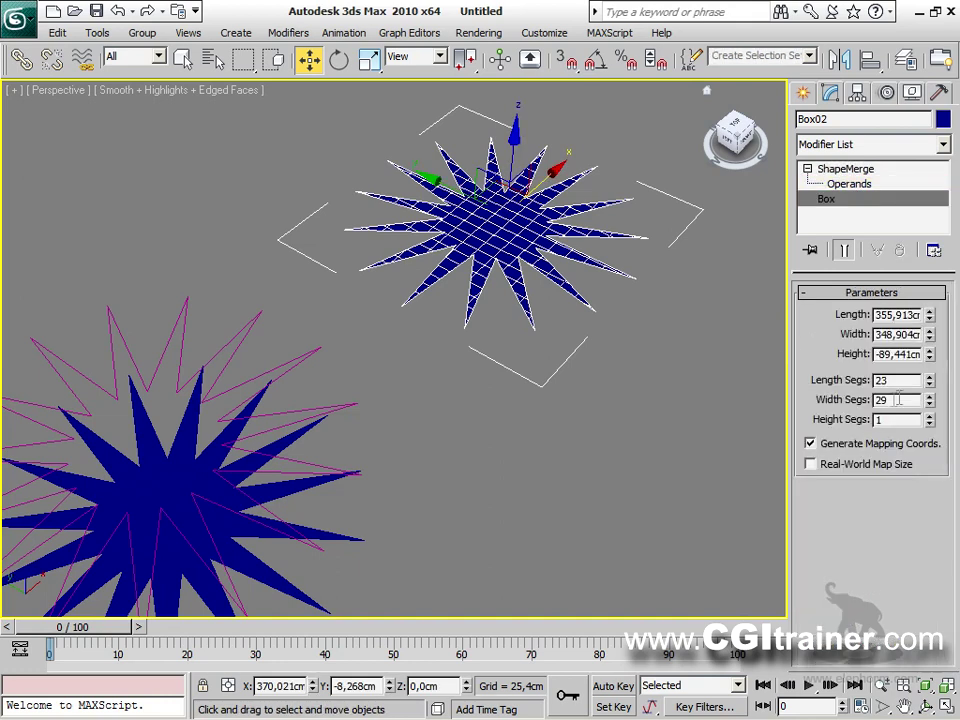
right_click(930, 386)
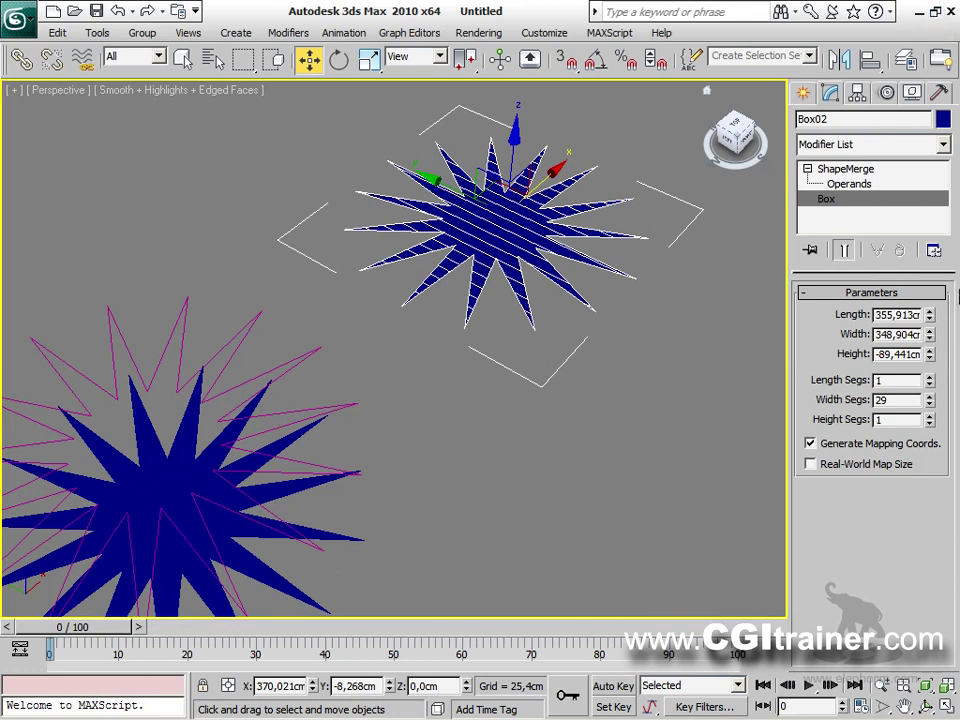
right_click(929, 401)
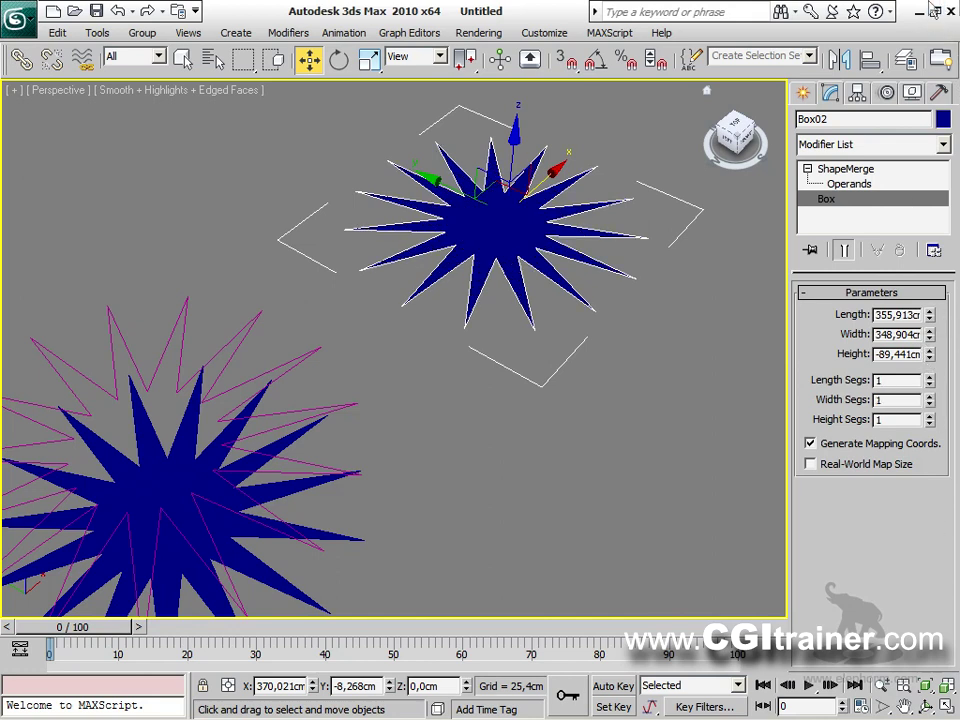
left_click(857, 172)
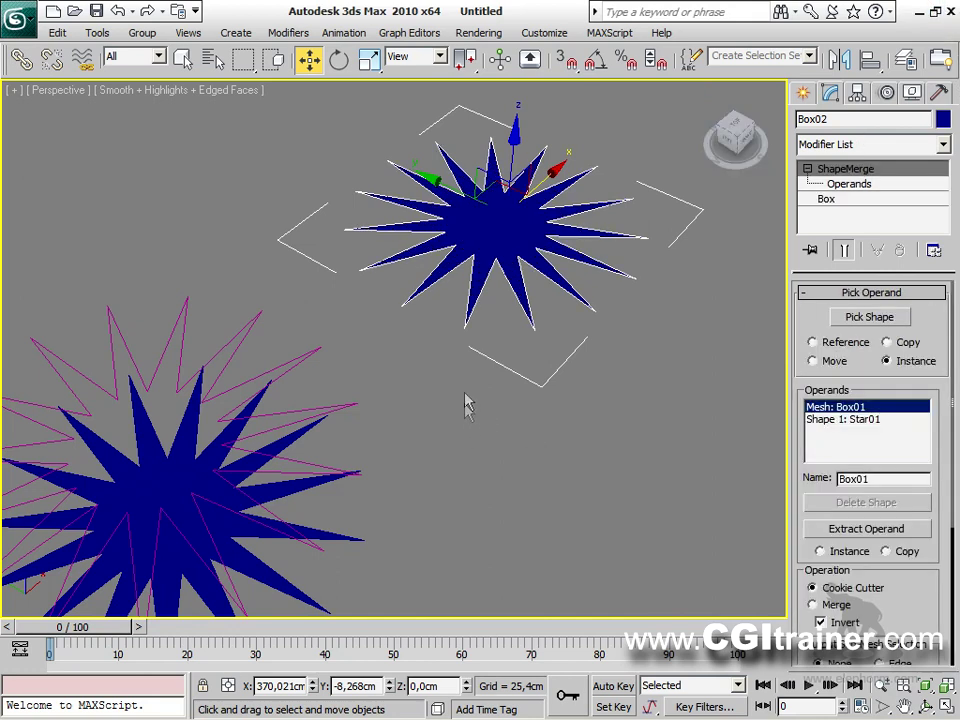
Delete the magenta star outline, leaving the two blue star meshes.
scroll(485, 330, "down", 6)
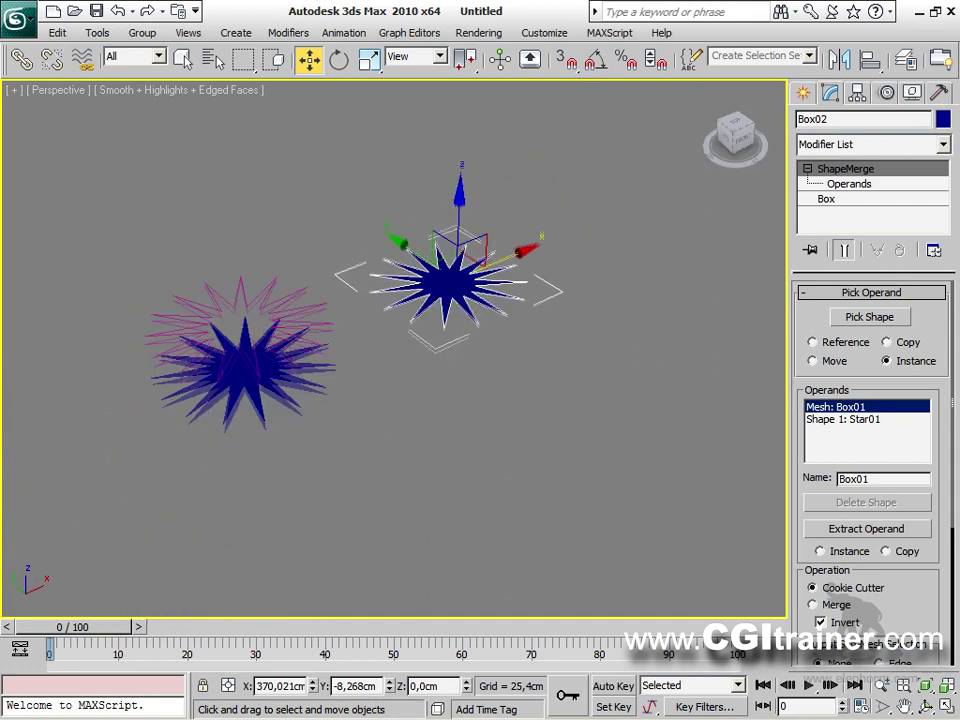
left_click(484, 495)
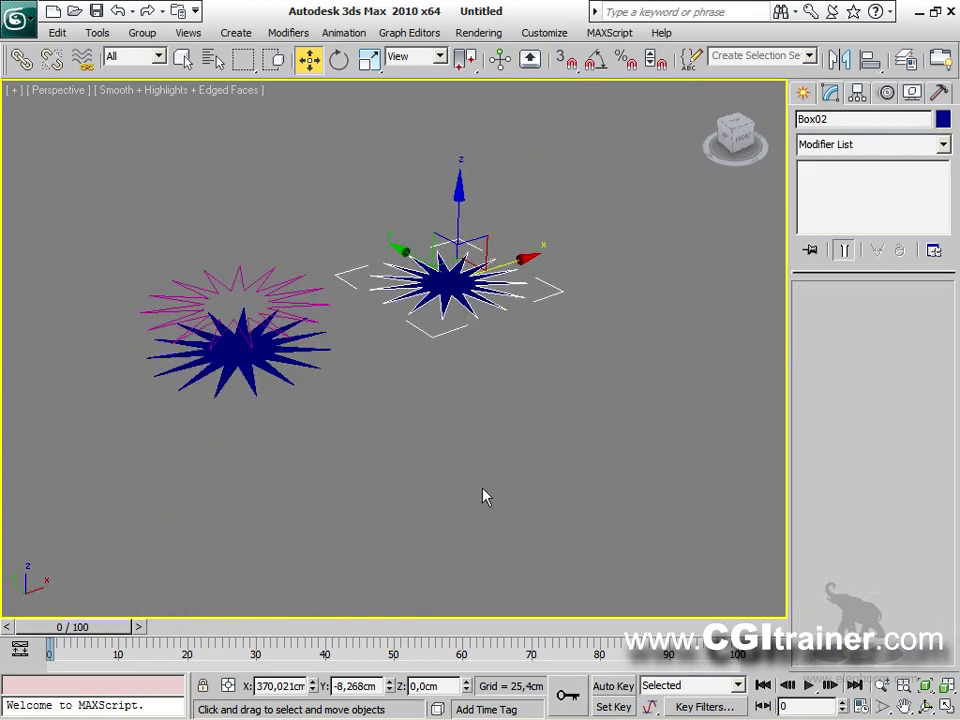
left_click(256, 285)
left_click_drag(259, 287, 323, 265)
key("Delete")
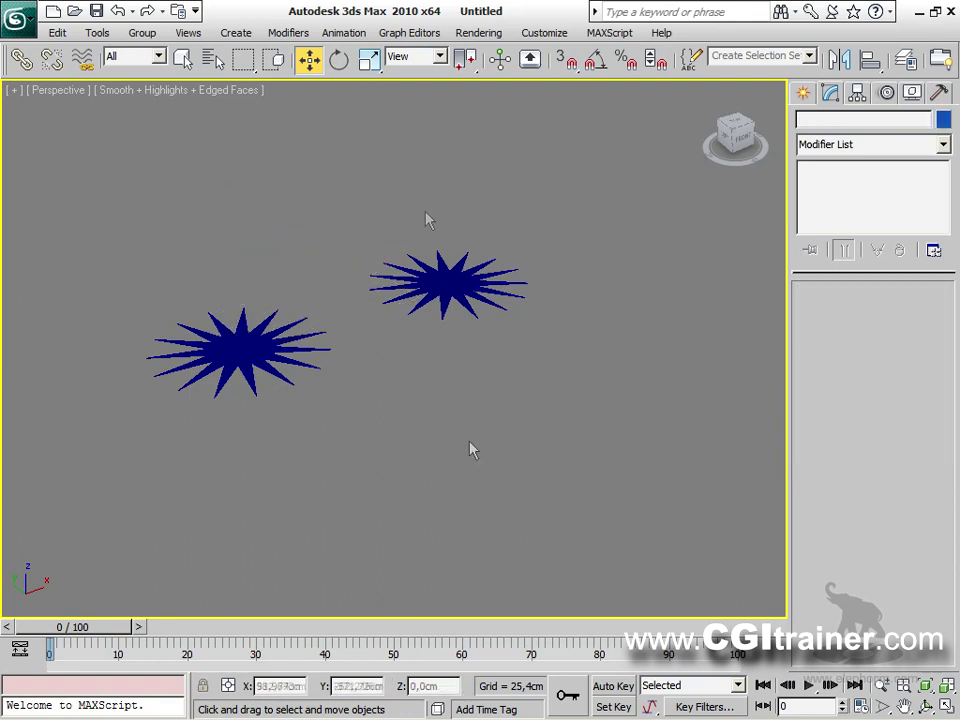
Tilt and pan the view to frame both star meshes, reselecting the left one.
scroll(465, 403, "up", 2)
scroll(480, 260, "up", 2)
middle_click_drag(480, 260, 501, 242, "alt")
left_click(178, 396)
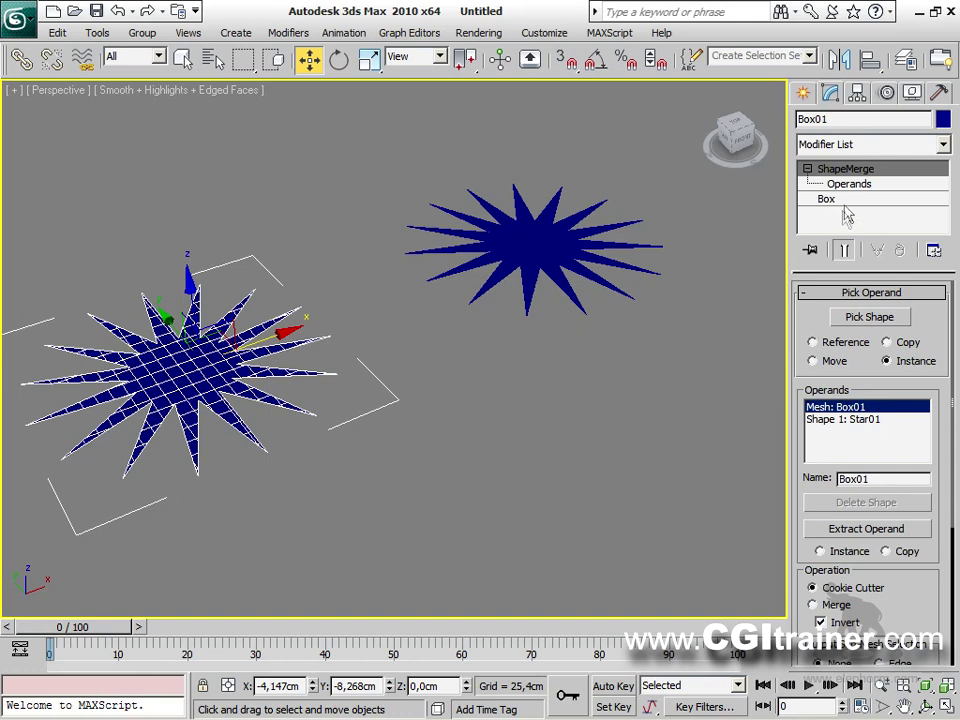
left_click(569, 257)
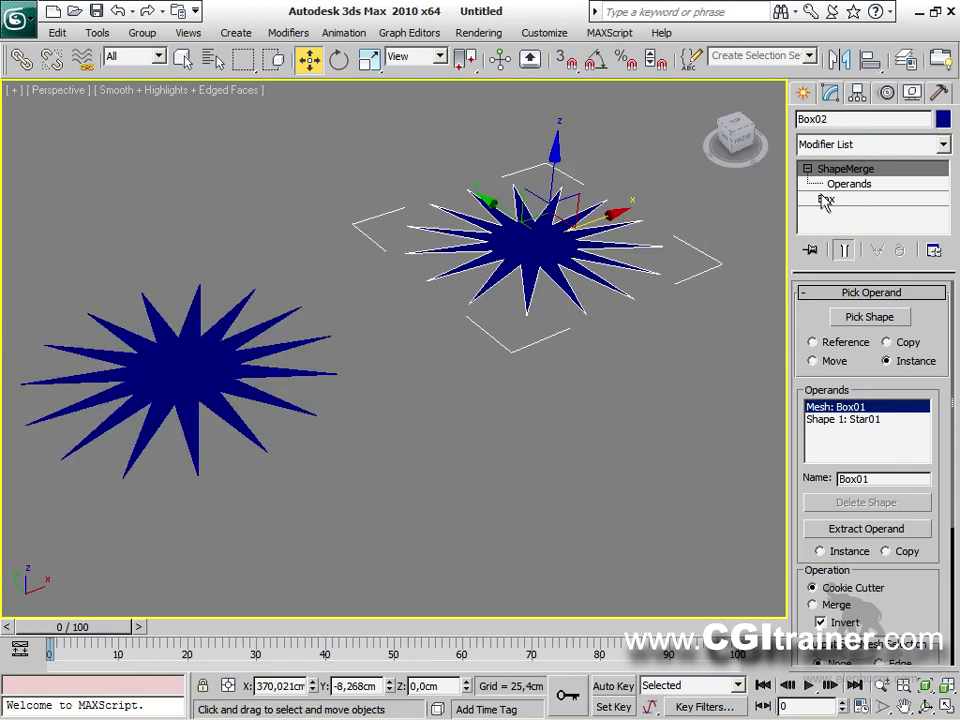
left_click(172, 357)
middle_click_drag(172, 357, 229, 309)
middle_click_drag(317, 407, 355, 398)
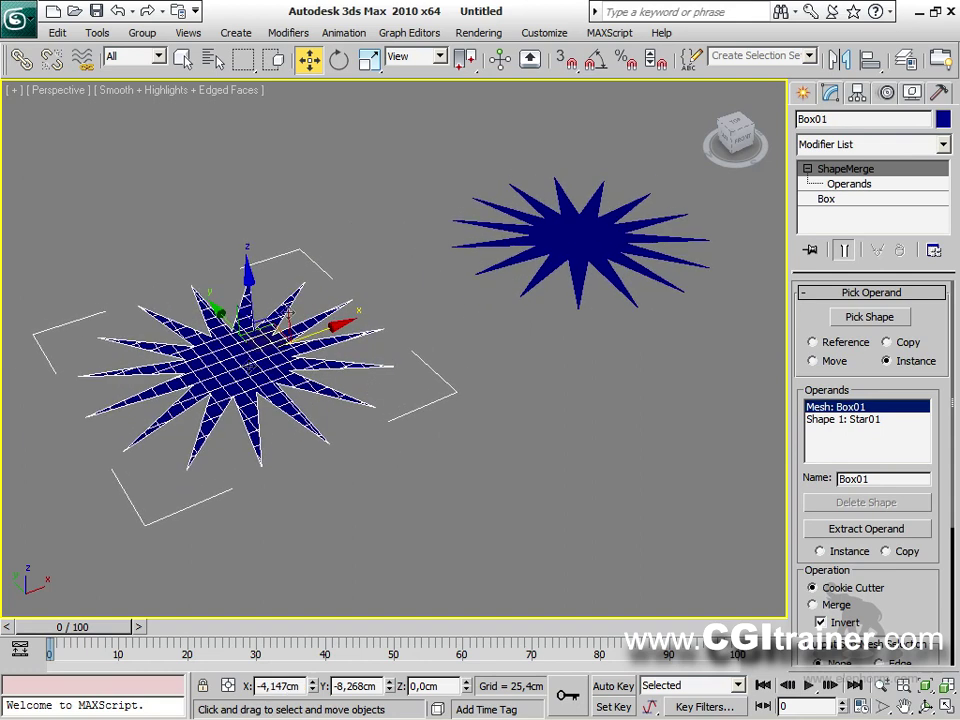
left_click(287, 33)
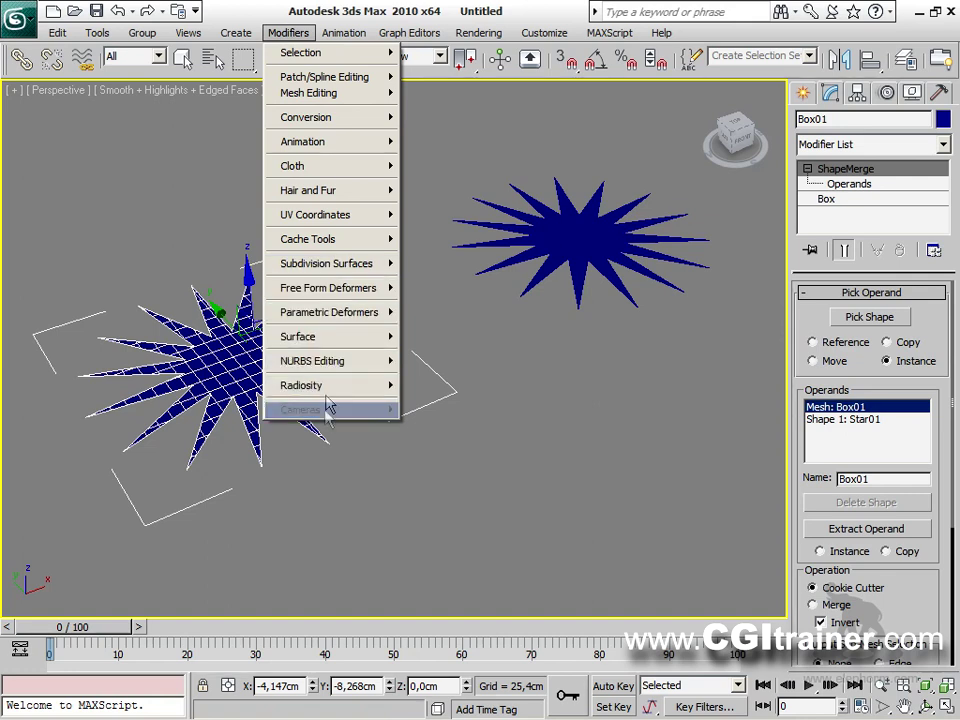
Add a Bend modifier to the left star, testing angles and axes before settling on X.
mouse_move(360, 326)
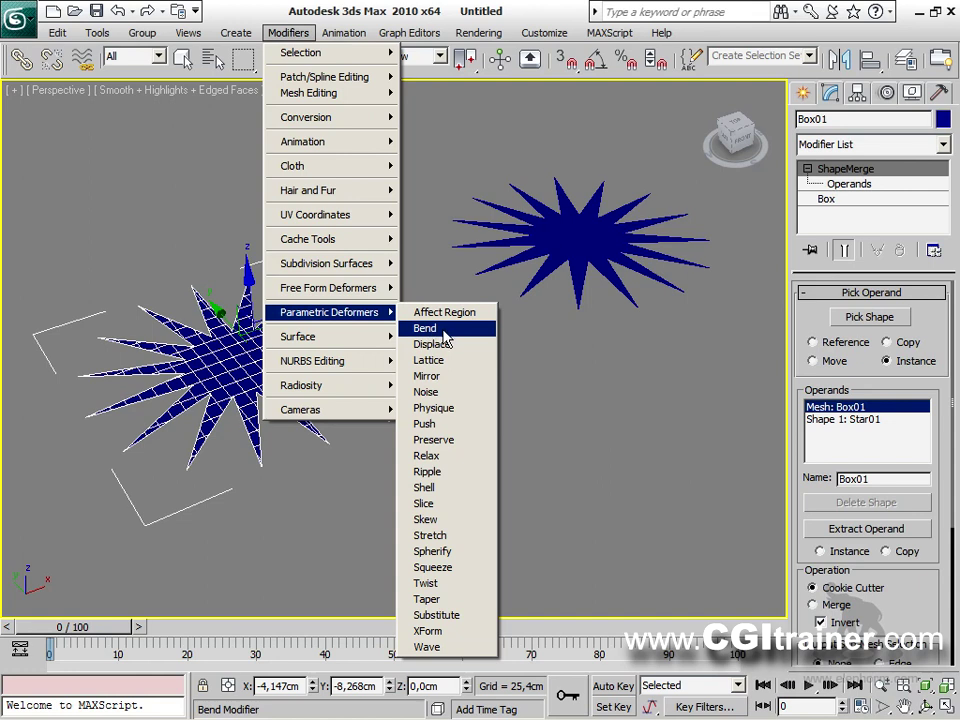
left_click(444, 331)
left_click_drag(920, 325, 913, 296)
left_click(870, 398)
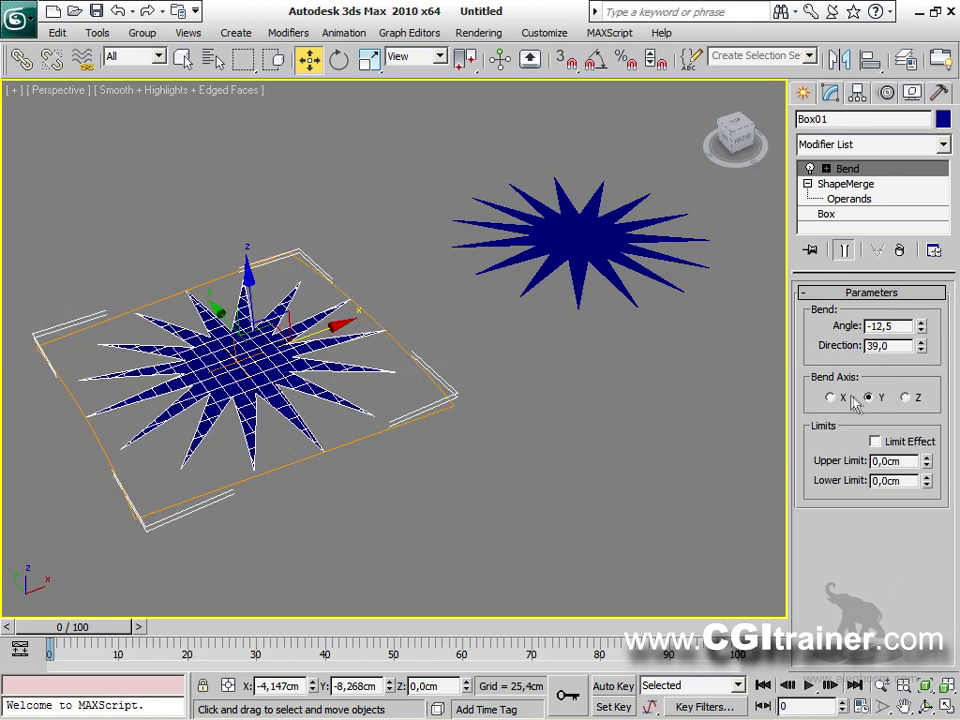
left_click(851, 399)
left_click(870, 398)
left_click_drag(921, 330, 933, 443)
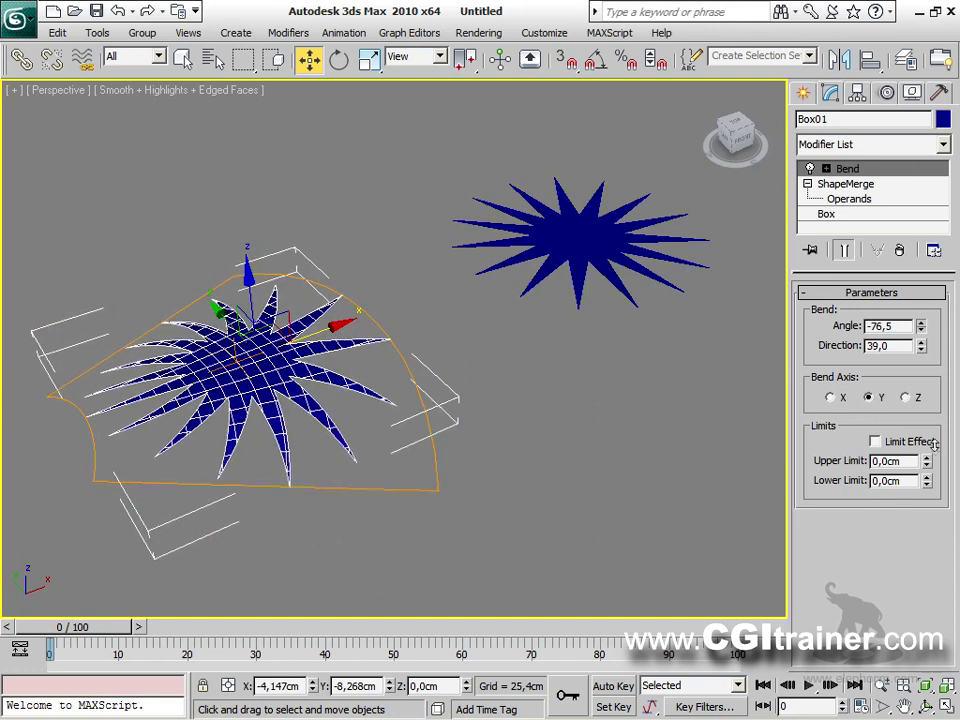
left_click(830, 398)
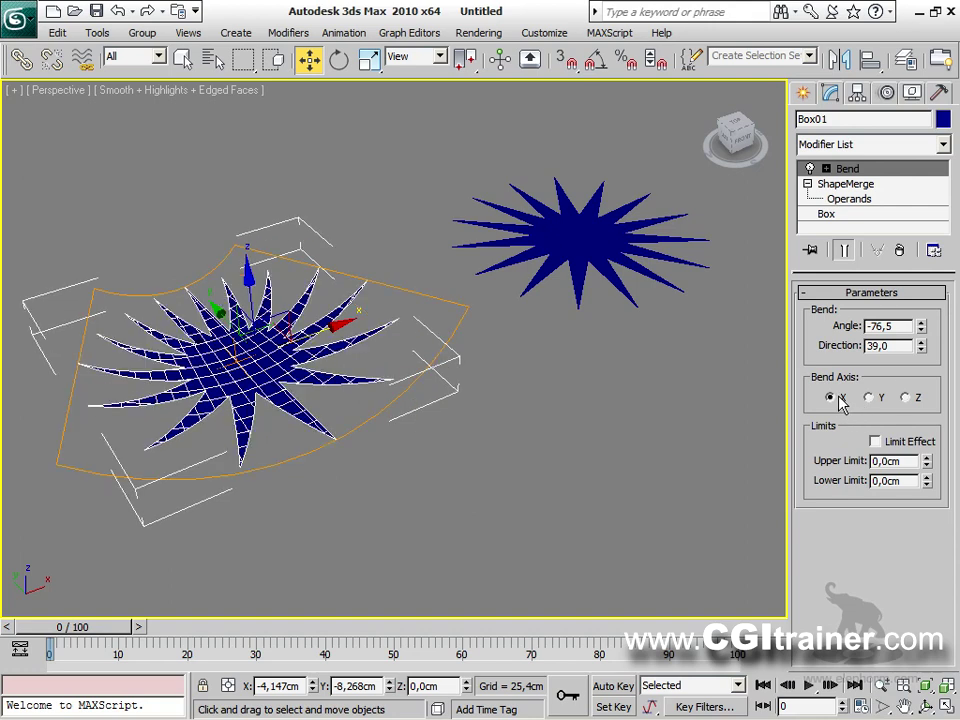
left_click(907, 399)
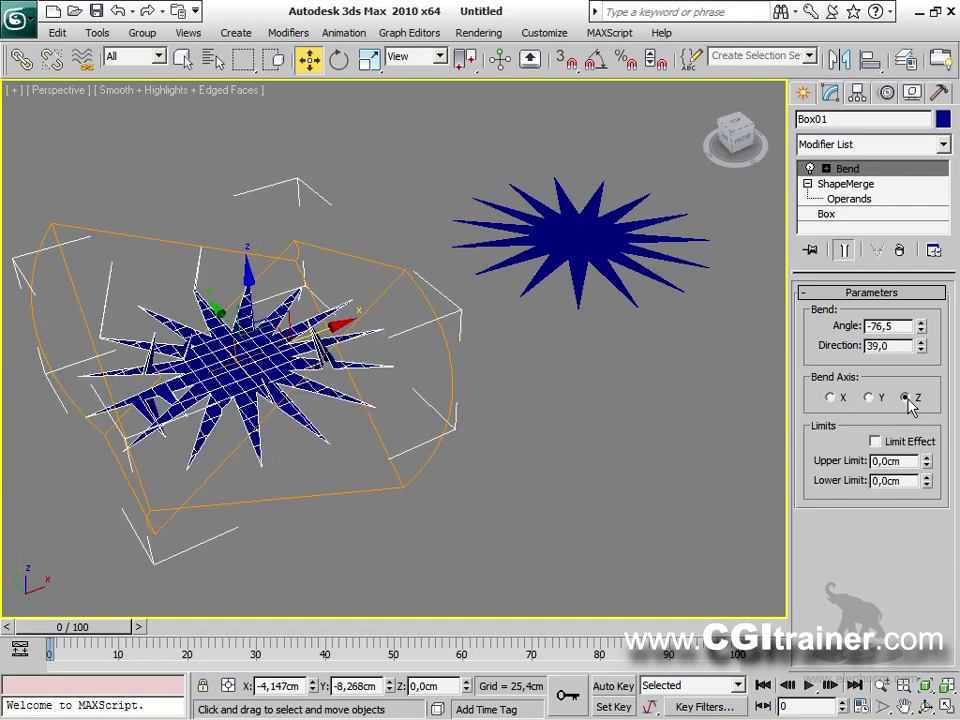
left_click(830, 398)
Set Bend Direction 178,5 and Angle -209,0, then copy the Bend onto the right star.
left_click_drag(923, 350, 870, 77)
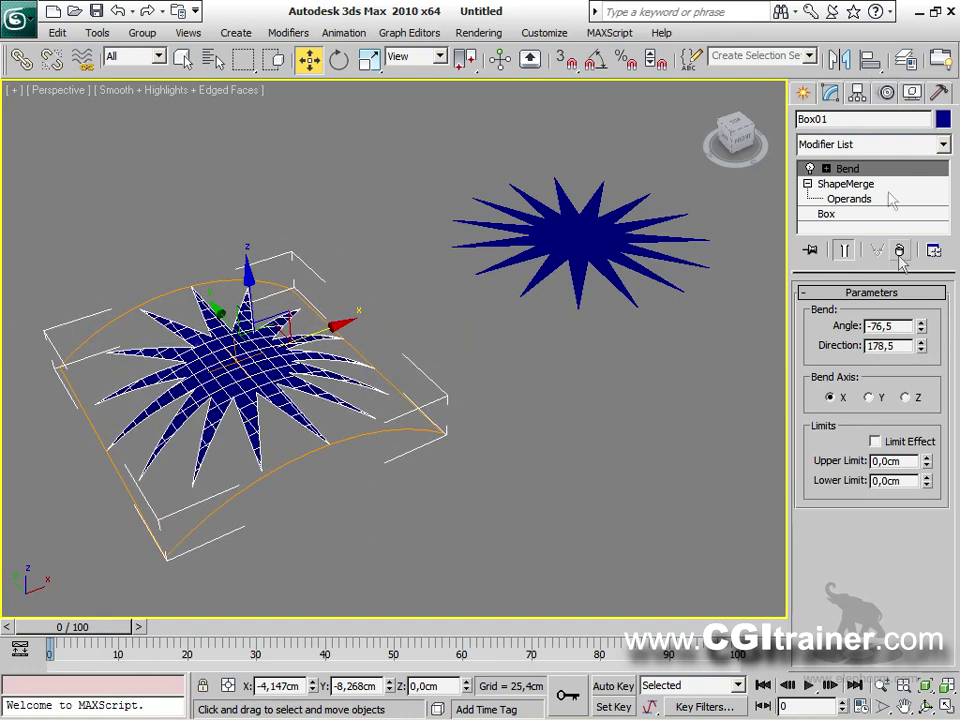
left_click_drag(921, 330, 903, 585)
mouse_move(497, 439)
middle_mouse_down("alt")
mouse_move(275, 243)
mouse_move(129, 214)
mouse_move(96, 339)
mouse_move(260, 390)
mouse_move(418, 412)
mouse_move(486, 461)
mouse_move(500, 432)
middle_mouse_up("alt")
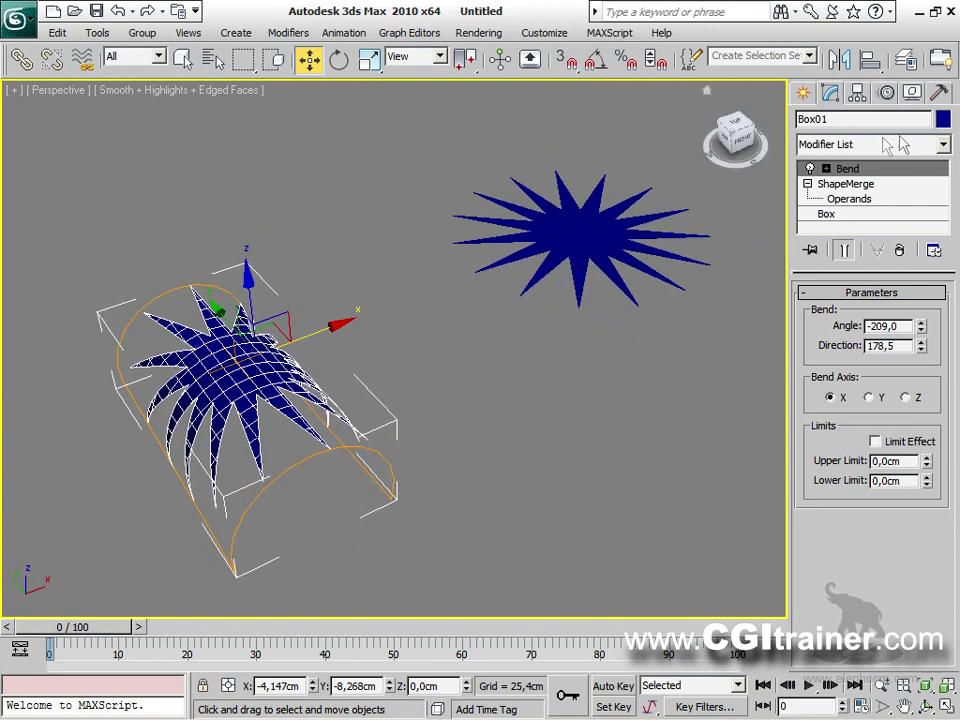
left_click_drag(852, 176, 593, 244)
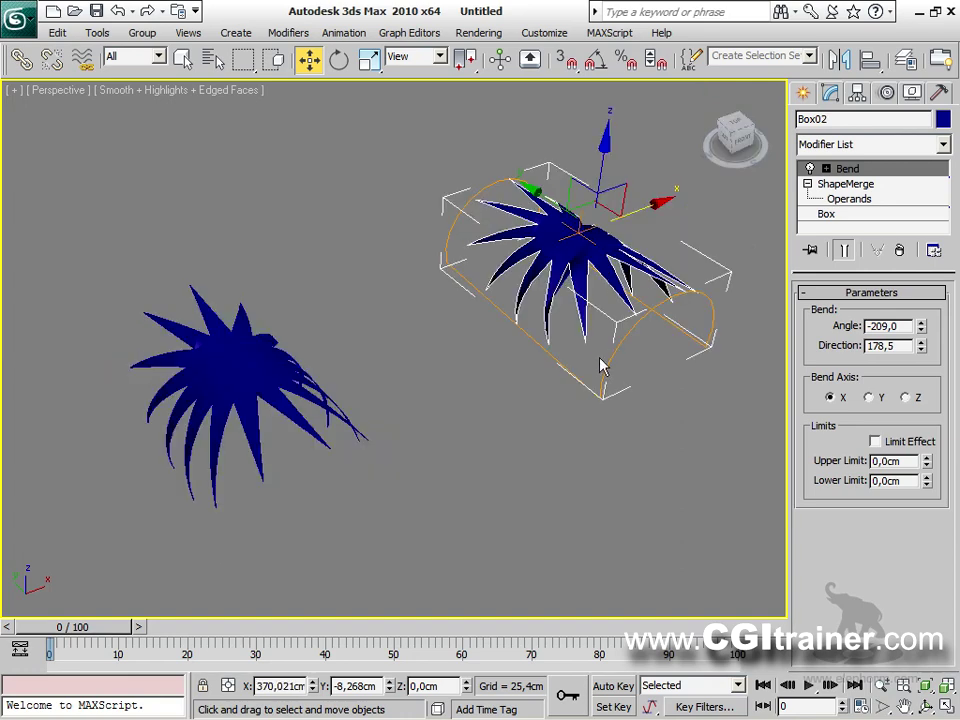
middle_click_drag(606, 399, 636, 262, "alt")
middle_click_drag(344, 186, 450, 215, "alt")
middle_click_drag(510, 207, 405, 420, "alt")
scroll(411, 298, "up", 2)
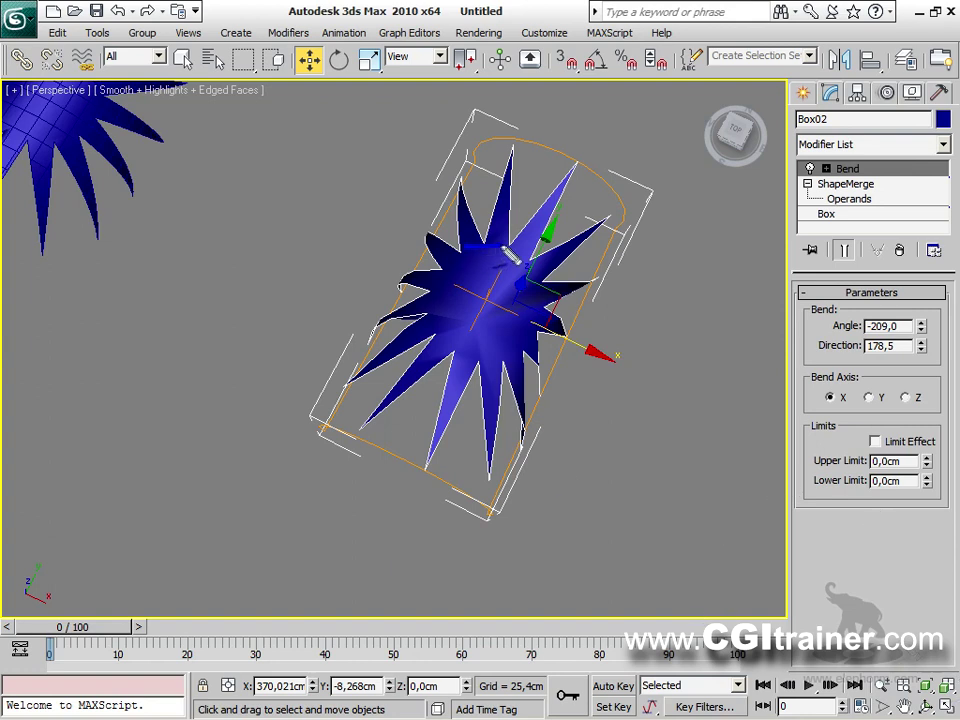
mouse_move(534, 283)
left_mouse_down()
mouse_move(472, 326)
mouse_move(444, 333)
mouse_move(474, 328)
mouse_move(484, 350)
mouse_move(473, 327)
mouse_move(542, 296)
mouse_move(458, 340)
left_mouse_up()
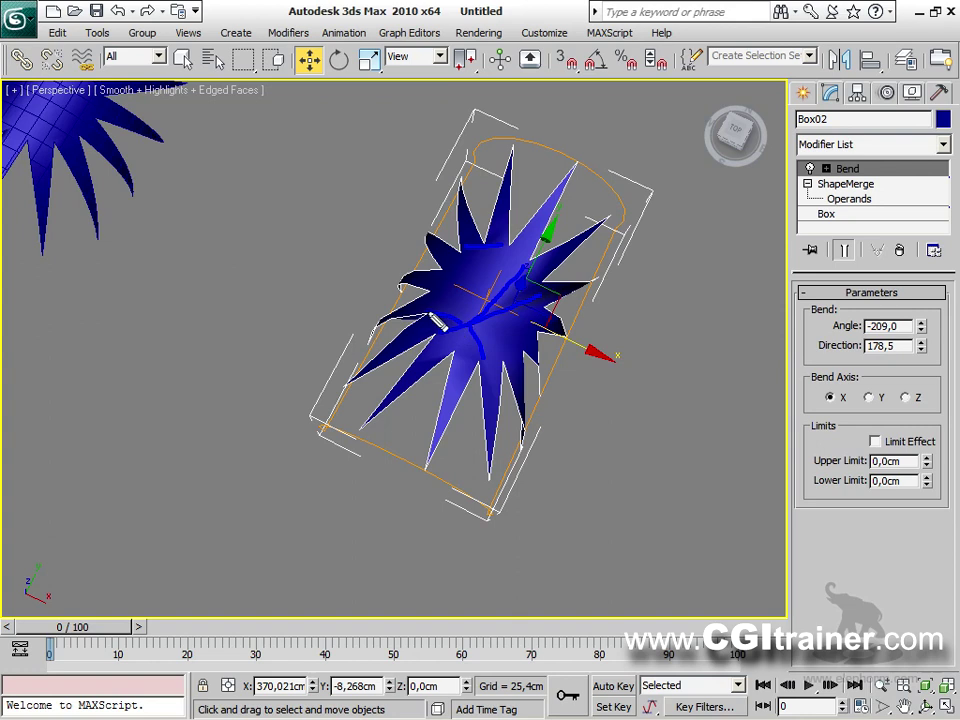
mouse_move(650, 302)
left_mouse_down()
mouse_move(666, 276)
mouse_move(644, 412)
left_mouse_up()
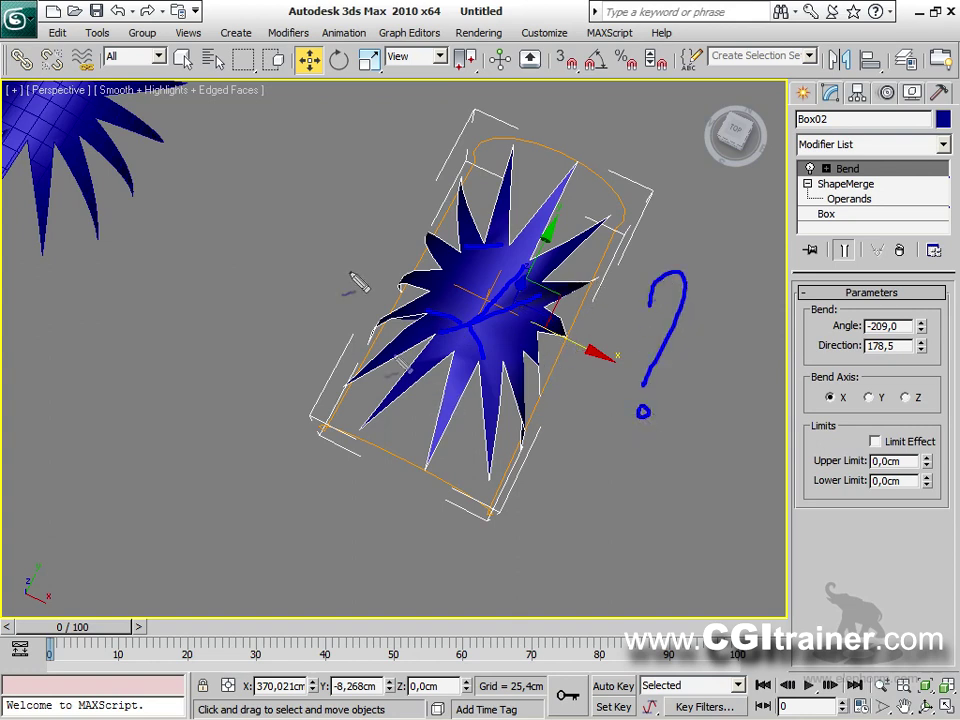
mouse_move(78, 165)
left_mouse_down()
mouse_move(128, 133)
mouse_move(92, 145)
mouse_move(136, 167)
mouse_move(76, 157)
mouse_move(162, 230)
left_mouse_up()
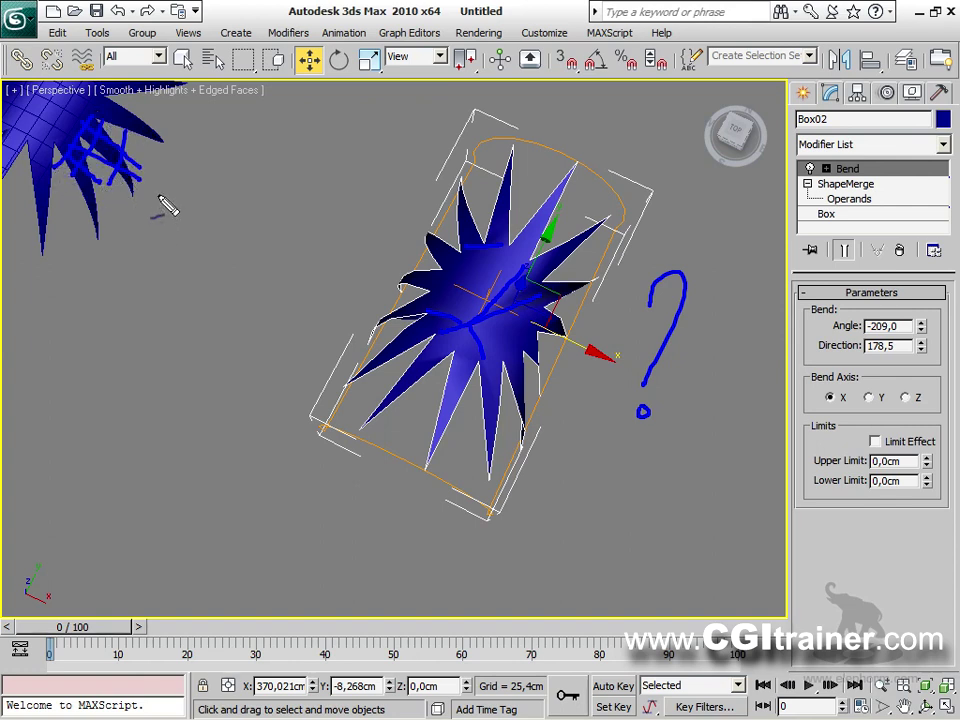
key("Escape")
middle_click_drag(242, 360, 440, 428, "alt")
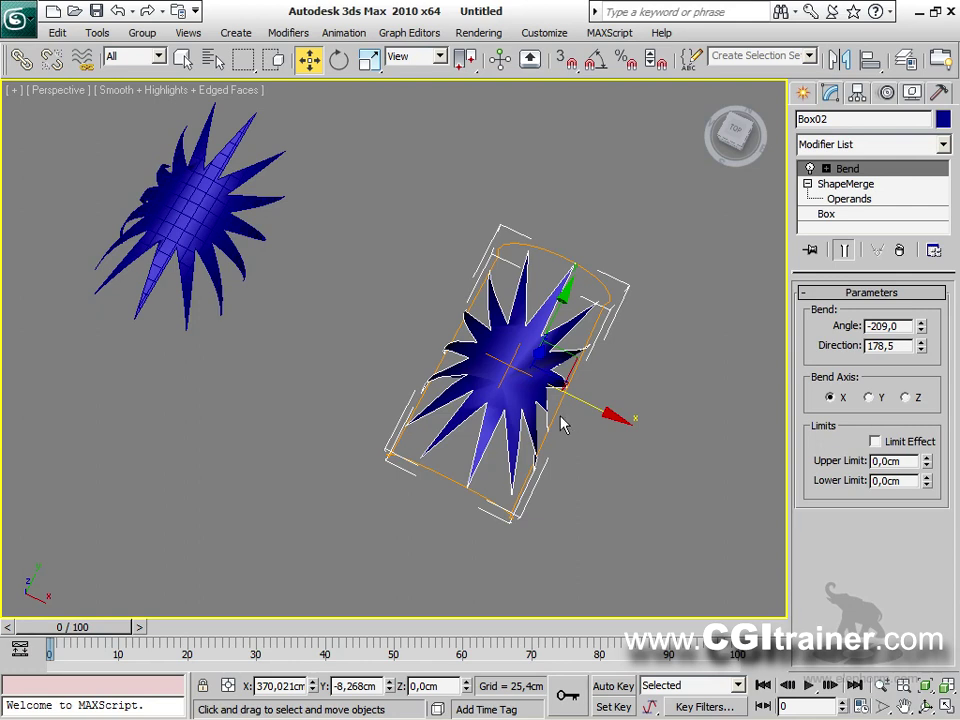
Deepen the right star's Bend to -260 and give its Box a denser 20×38 grid.
middle_click_drag(566, 372, 505, 295)
left_click_drag(921, 328, 926, 360)
middle_click_drag(636, 418, 671, 356, "alt")
left_click(825, 216)
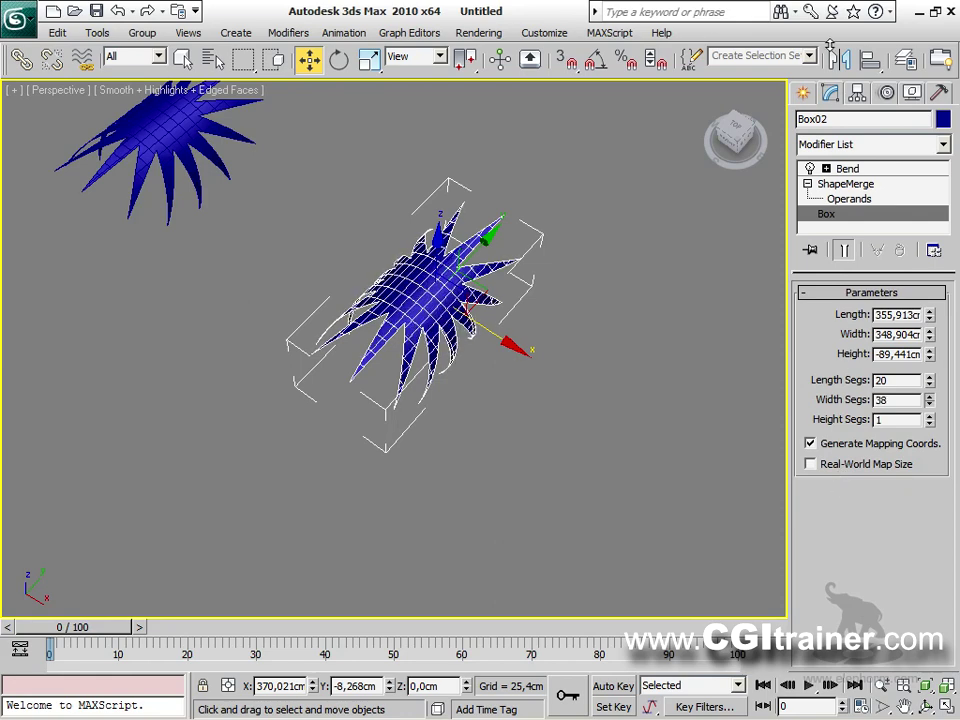
middle_click_drag(346, 528, 600, 480, "alt")
left_click(866, 185)
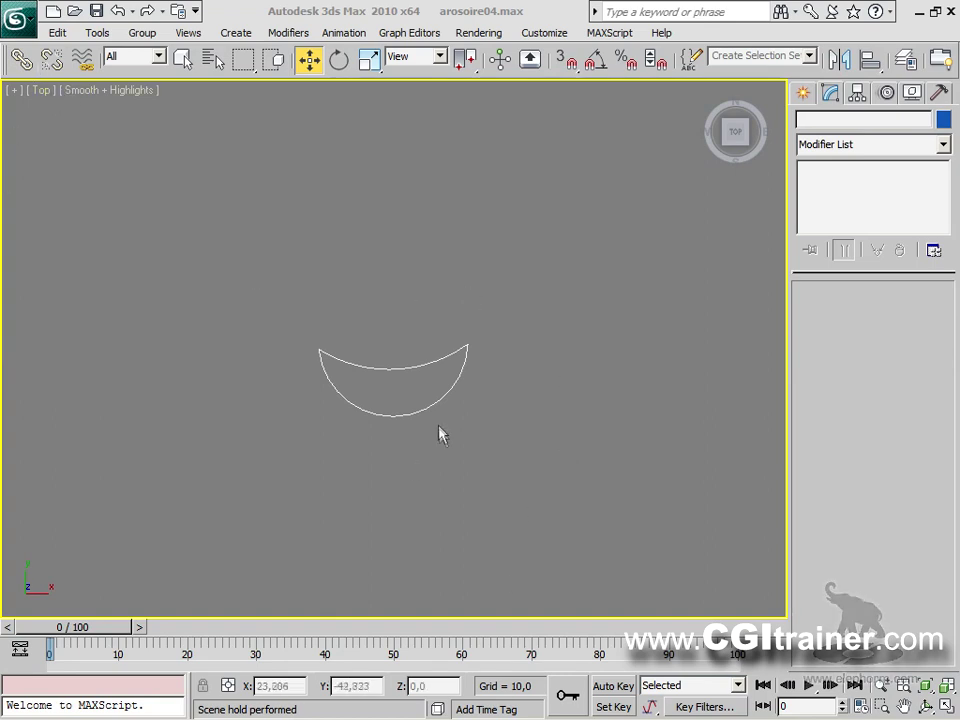
Draw a Standard Primitives plane covering the crescent outline in the Top view.
scroll(445, 428, "up", 8)
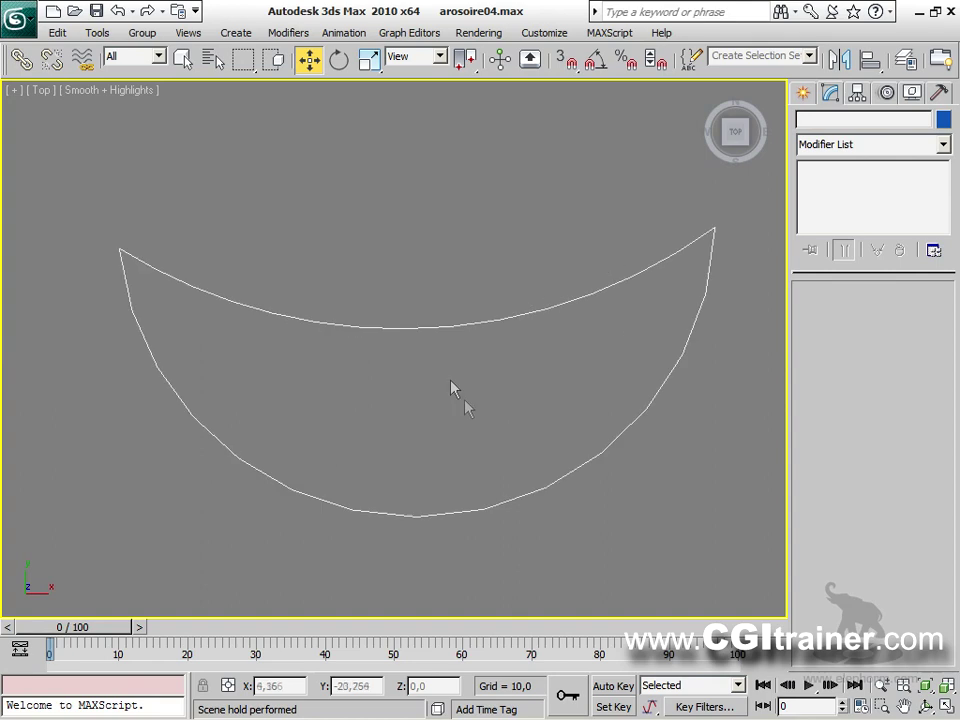
scroll(439, 463, "down", 5)
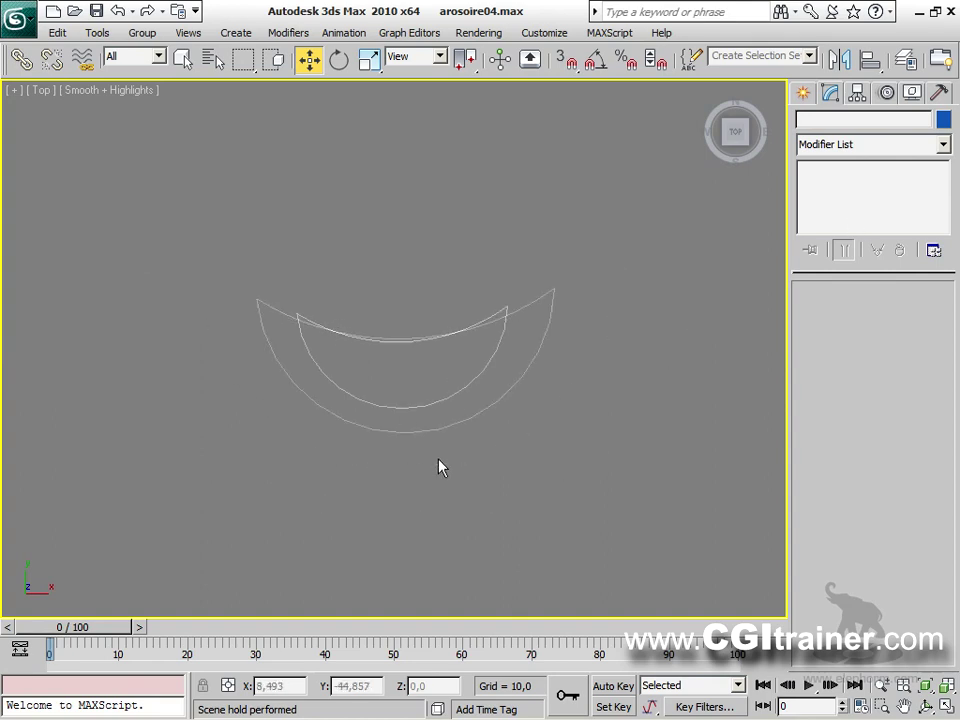
left_click(801, 91)
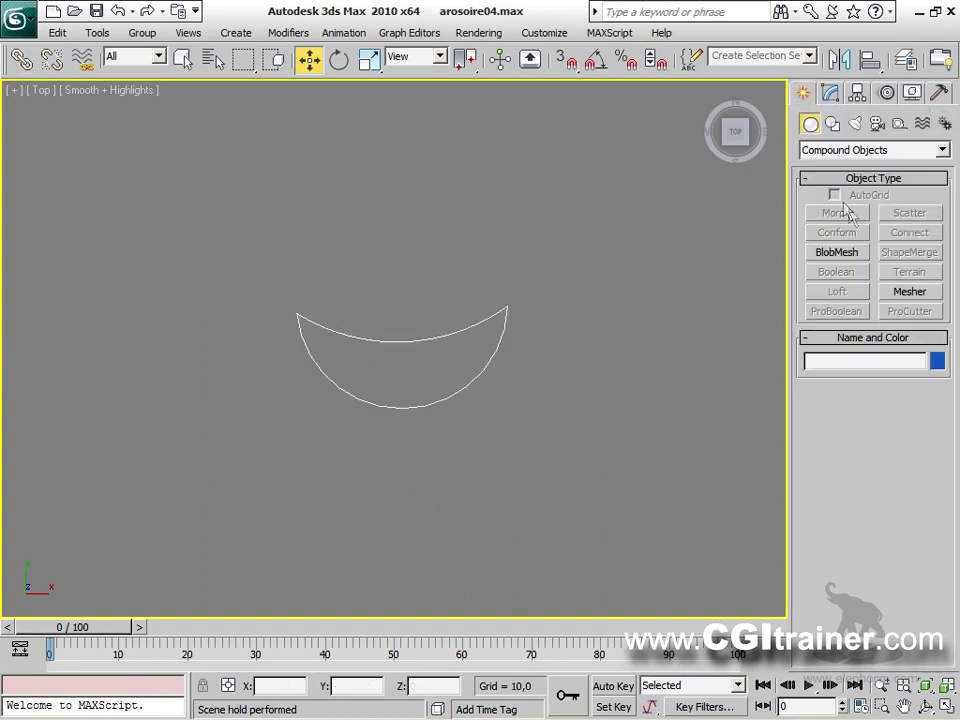
left_click(812, 150)
left_click(822, 164)
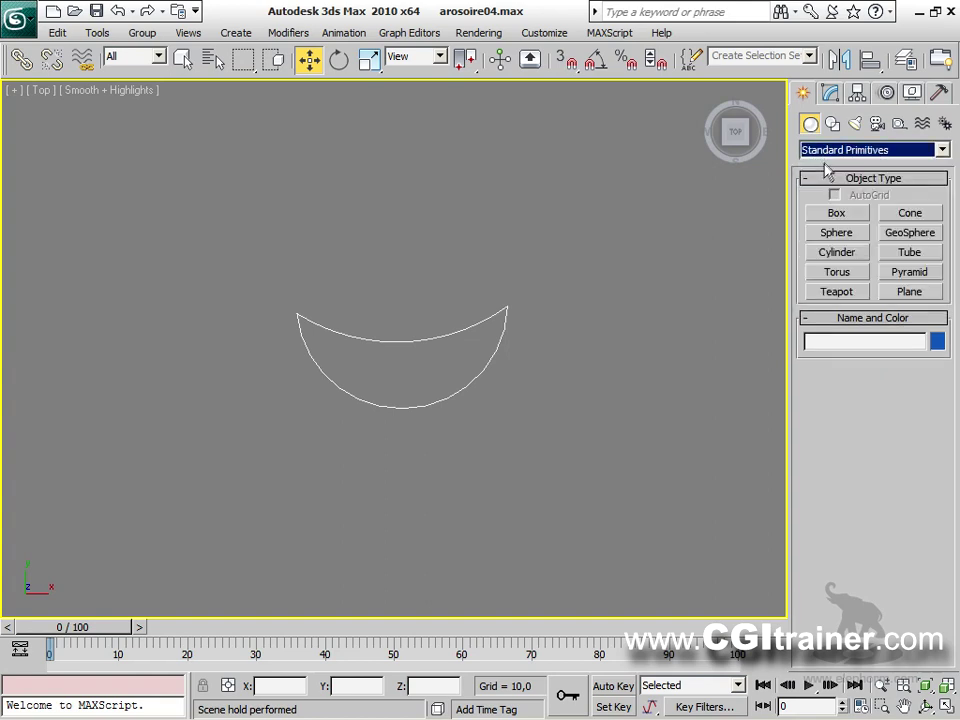
left_click(920, 292)
left_click_drag(191, 200, 606, 508)
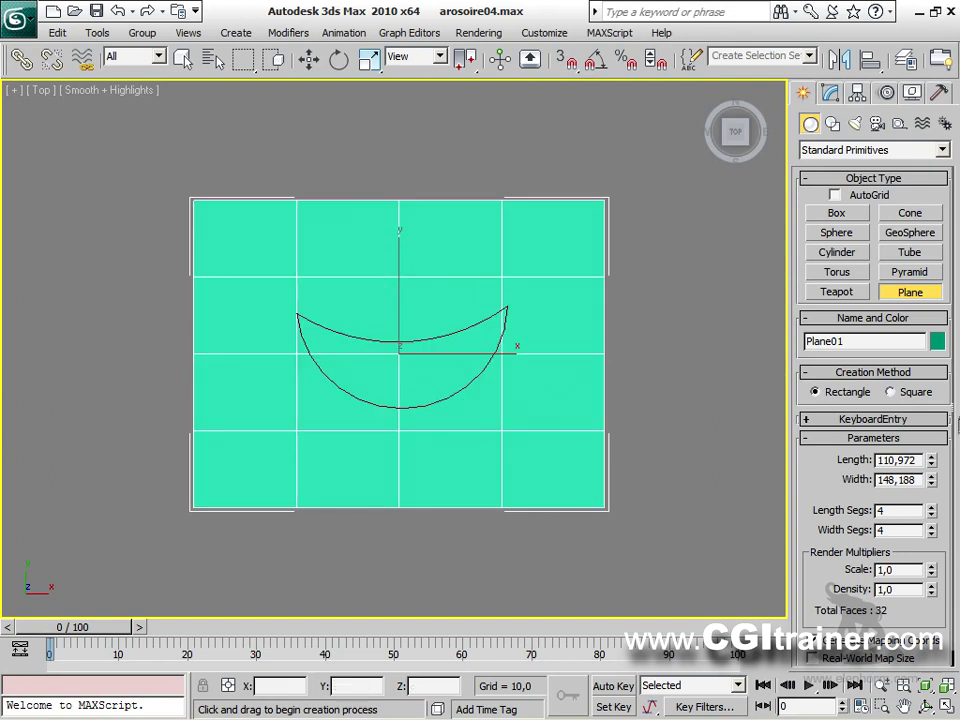
Give the plane 32 length and 26 width segments and view it in Perspective.
key("F4")
left_click_drag(931, 511, 931, 487)
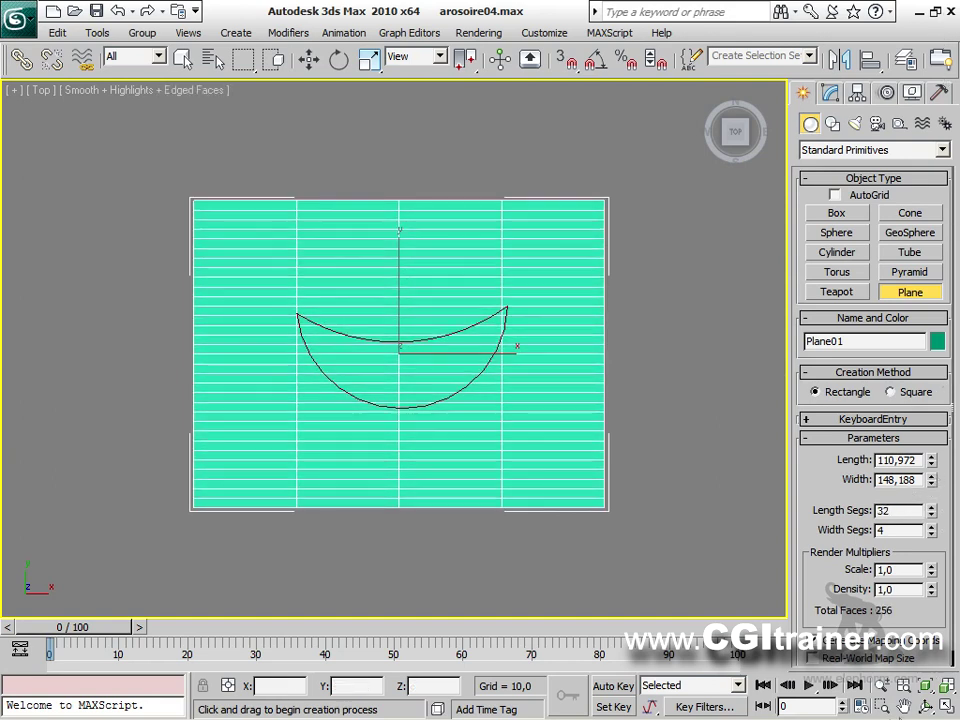
left_click_drag(931, 531, 874, 26)
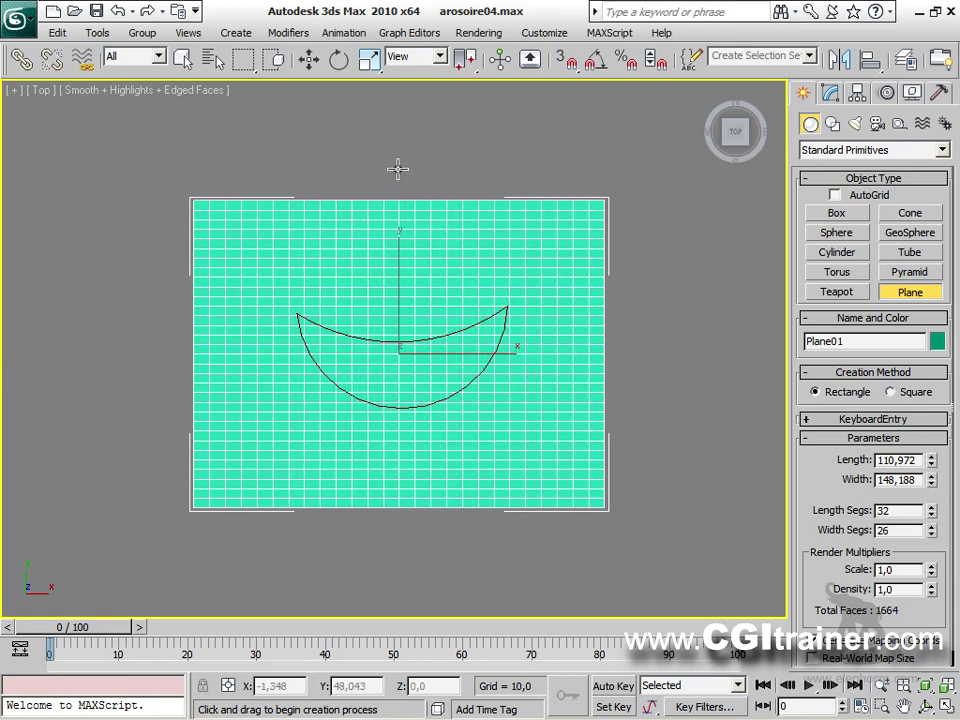
key("p")
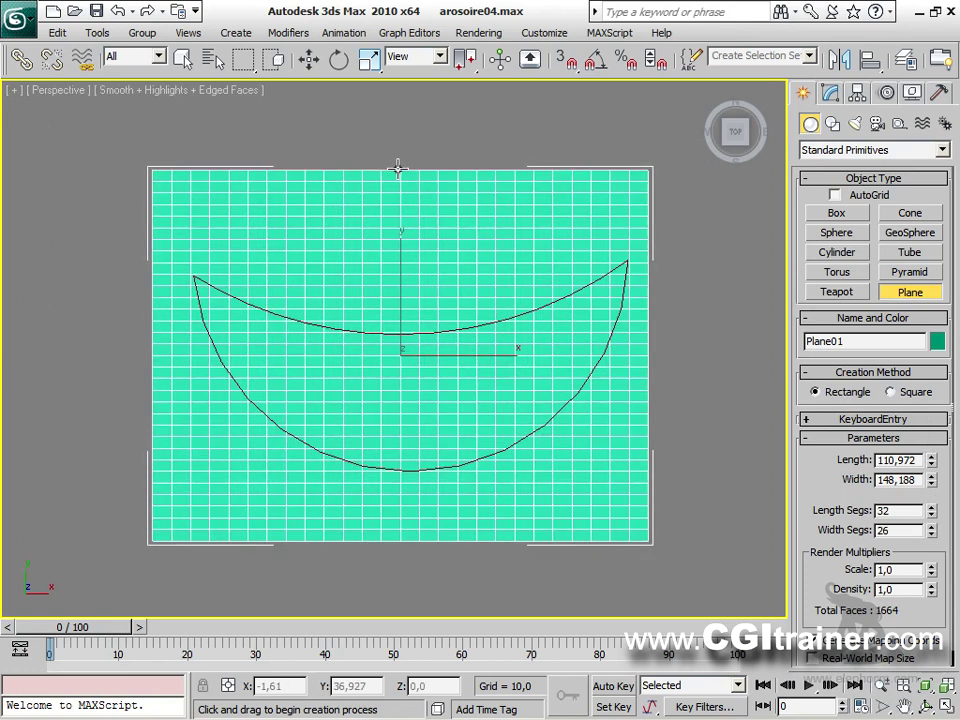
middle_click_drag(416, 360, 548, 168, "alt")
scroll(551, 160, "down", 3)
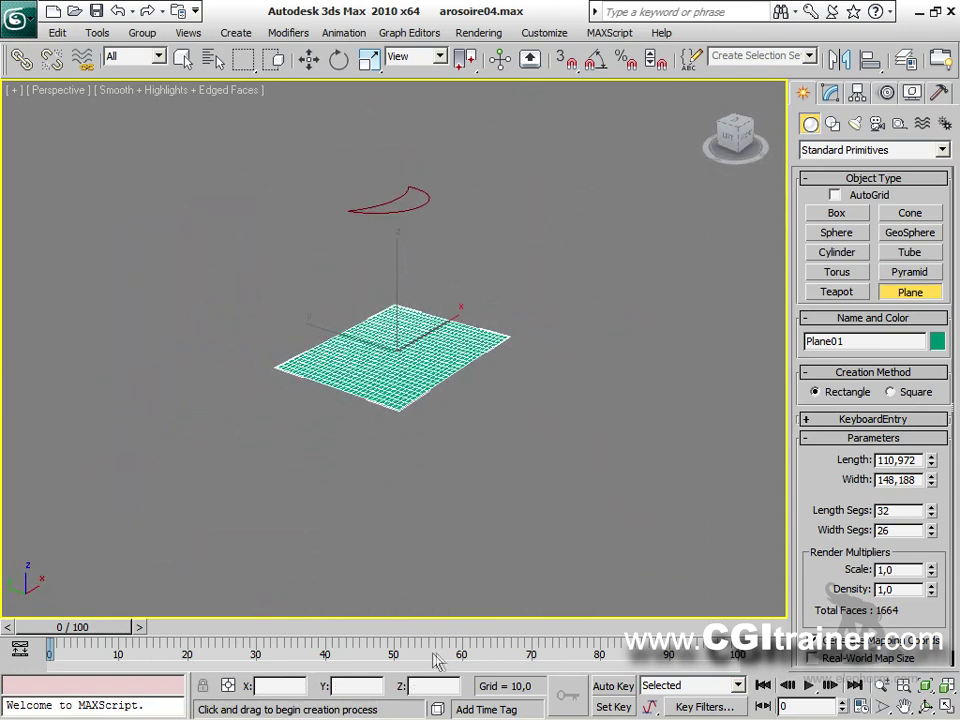
ShapeMerge the plane with Circle02 using inverted Cookie Cutter to keep the crescent piece.
left_click(808, 150)
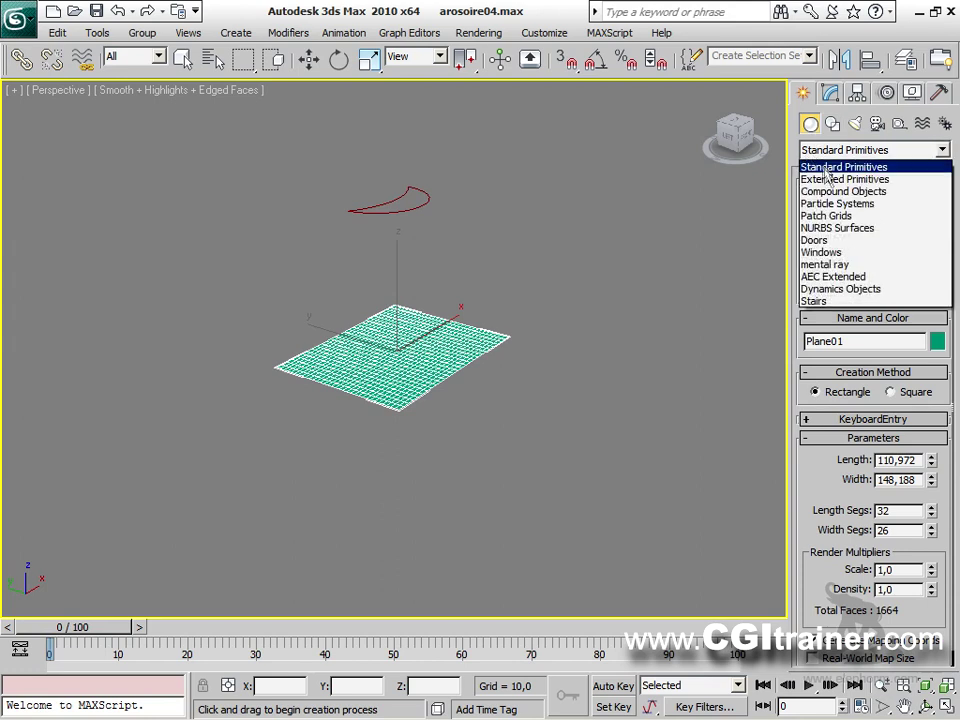
left_click(814, 189)
left_click(912, 253)
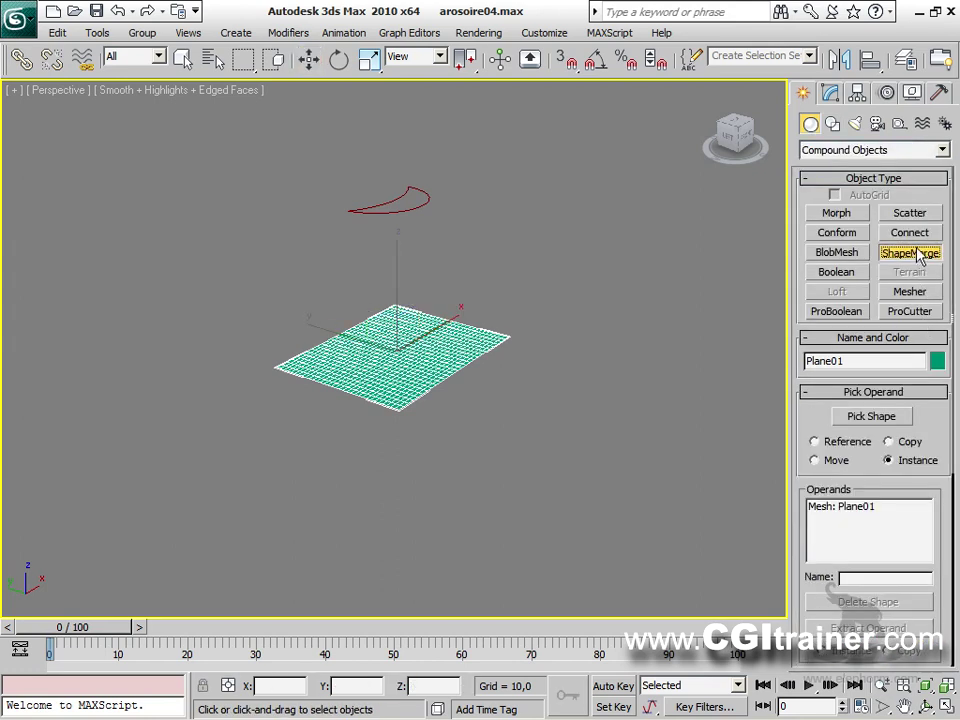
left_click(866, 416)
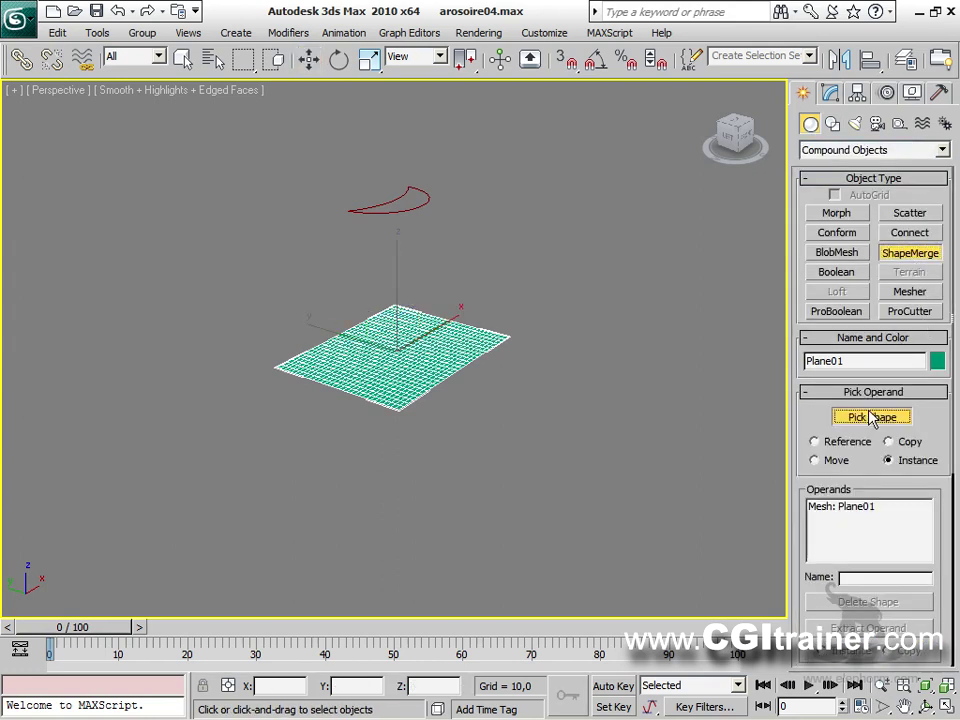
left_click(404, 212)
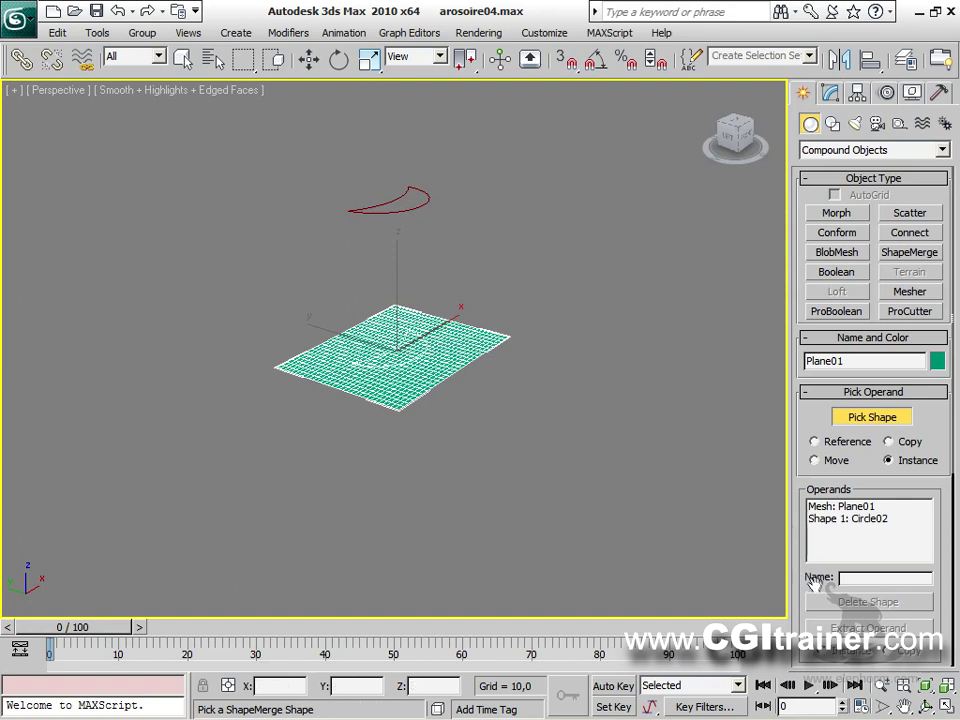
scroll(813, 585, "down", 5)
left_click(843, 377)
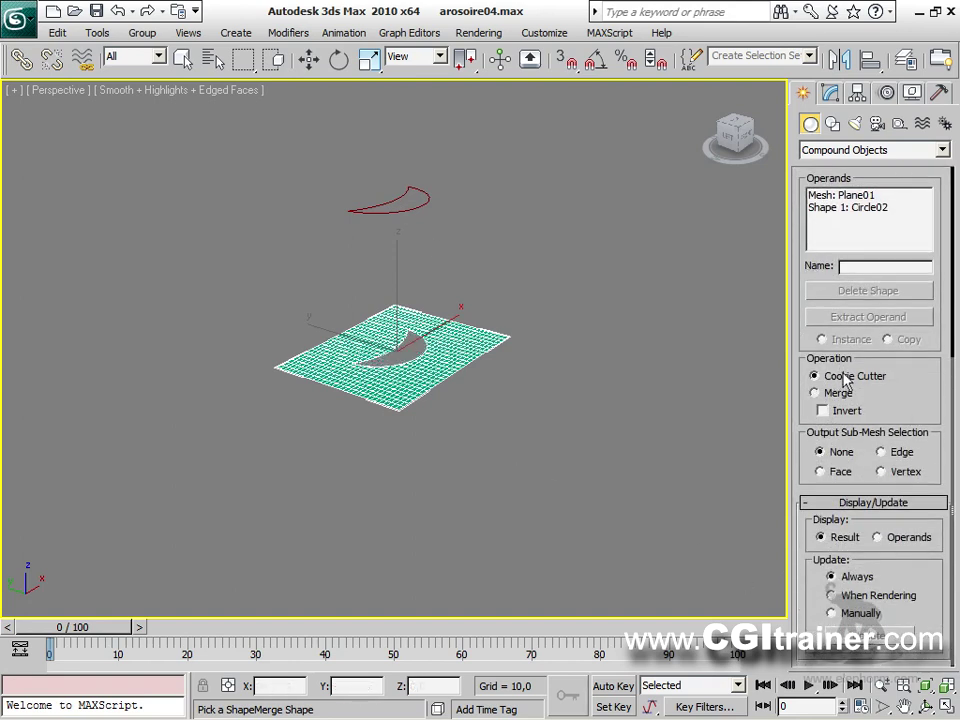
left_click(823, 411)
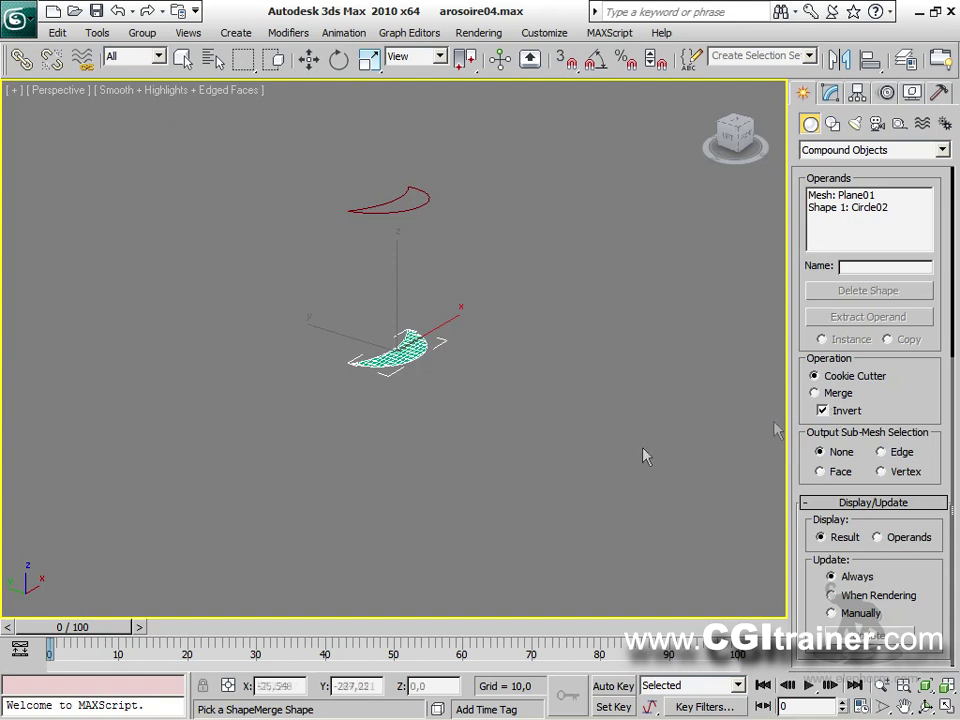
middle_click_drag(330, 333, 400, 370, "alt")
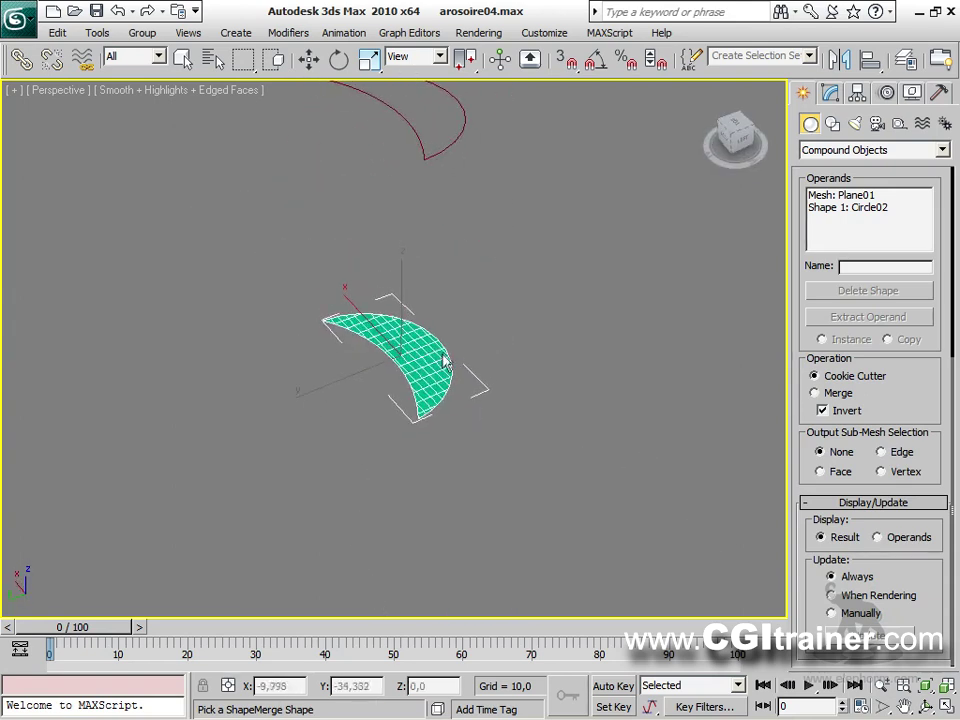
Convert the crescent mesh to an Editable Poly and enter Vertex mode.
key("w")
right_click(407, 340)
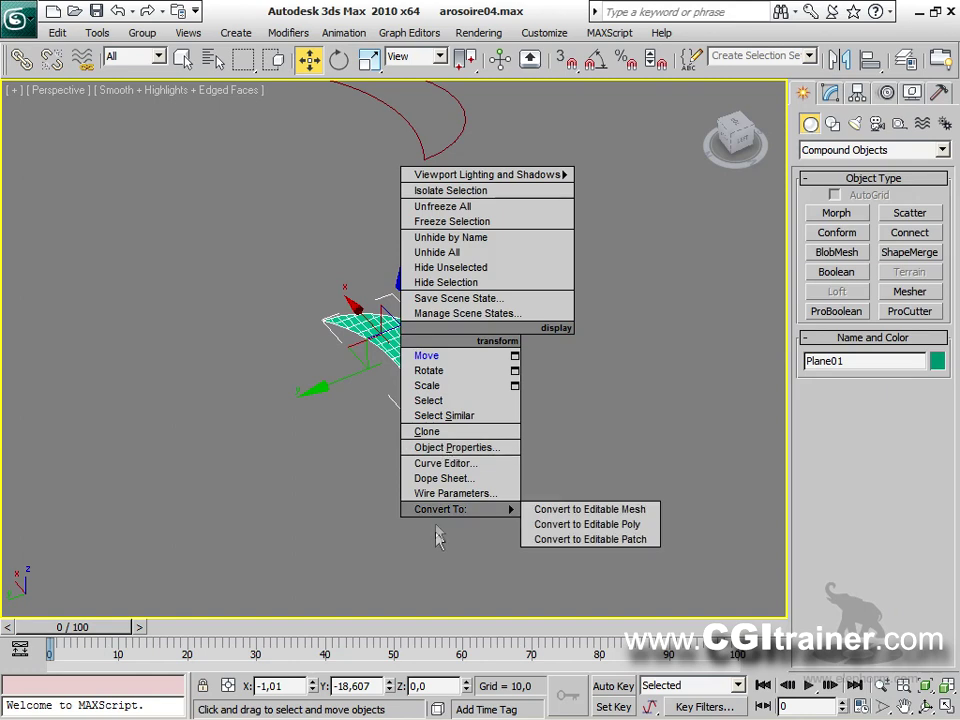
left_click(645, 524)
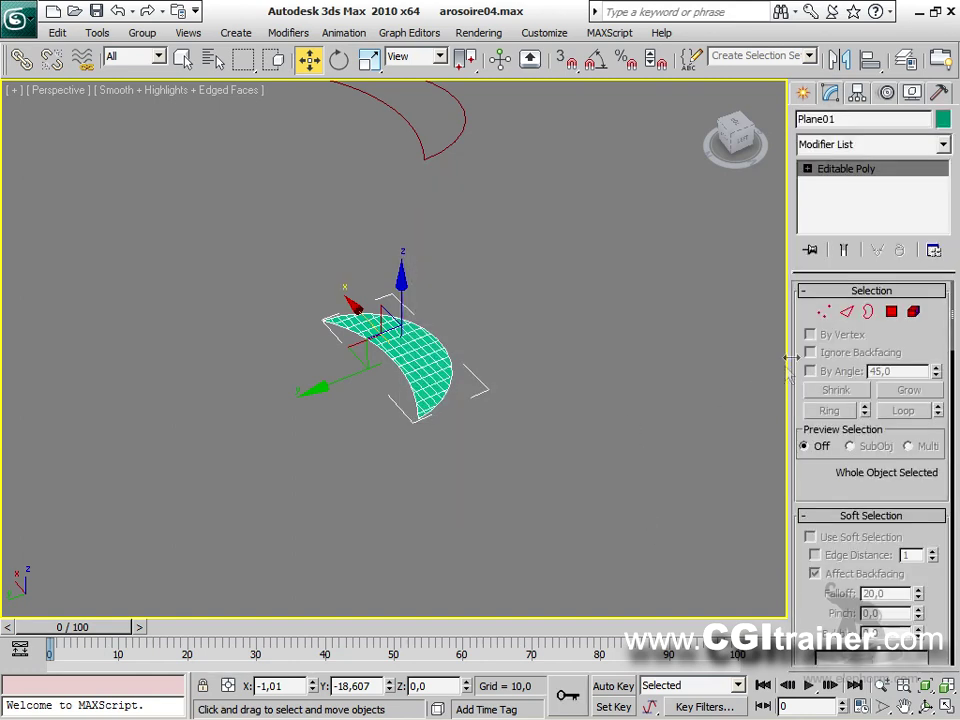
left_click(823, 311)
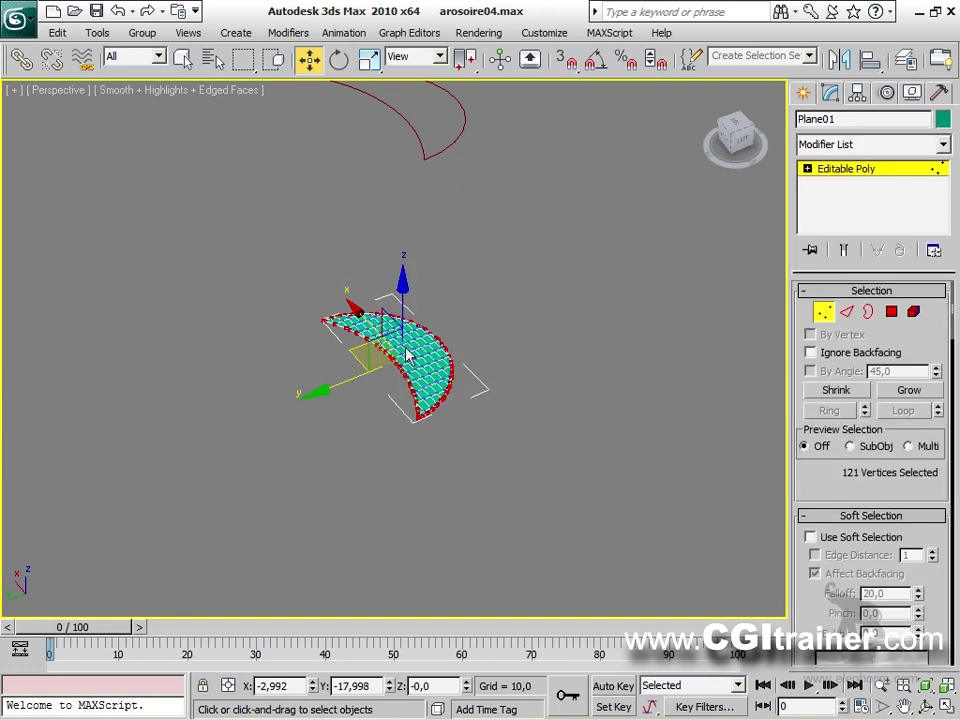
Raise one vertex 5,217 units with Soft Selection falloff 53 to bulge the crescent.
left_click(405, 316)
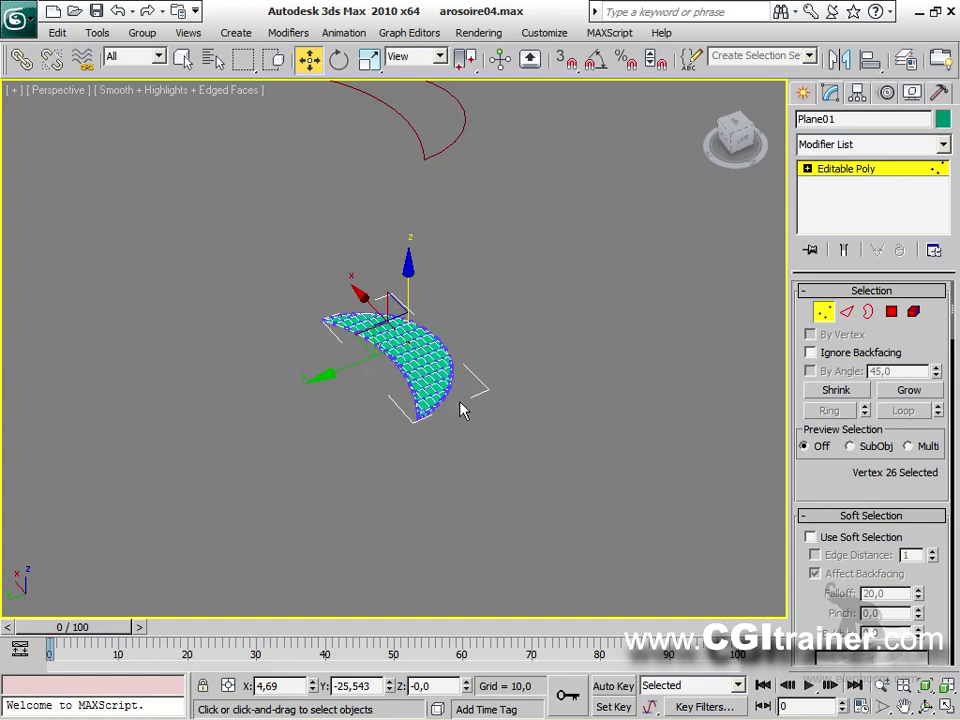
left_click(810, 537)
left_click_drag(918, 590, 929, 437)
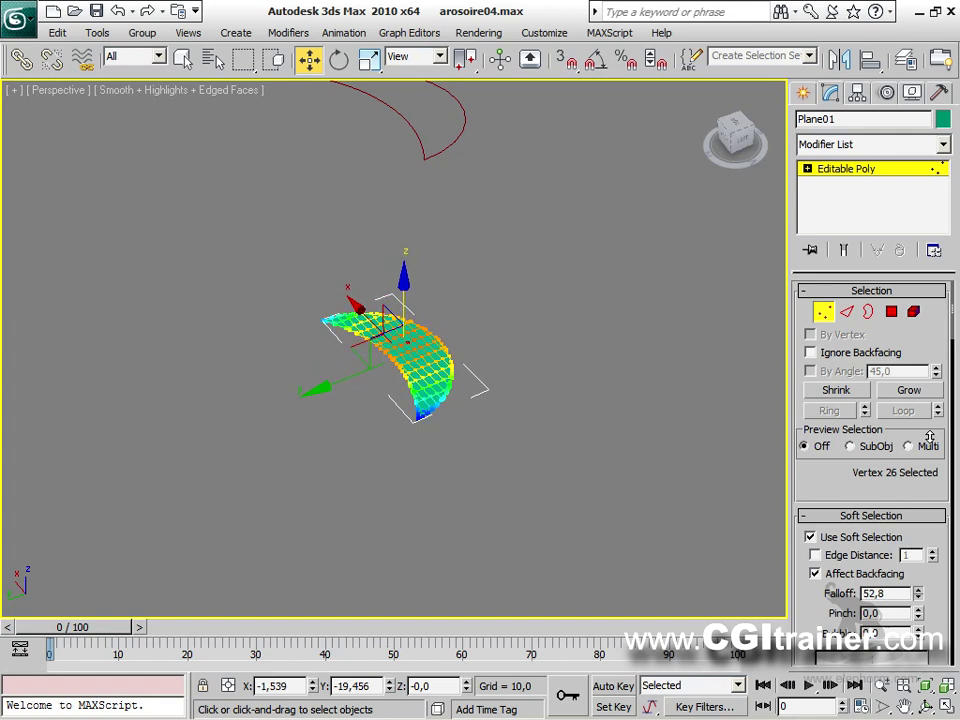
mouse_move(405, 286)
left_mouse_down()
mouse_move(404, 258)
mouse_move(404, 268)
left_mouse_up()
middle_click_drag(478, 398, 354, 408, "alt")
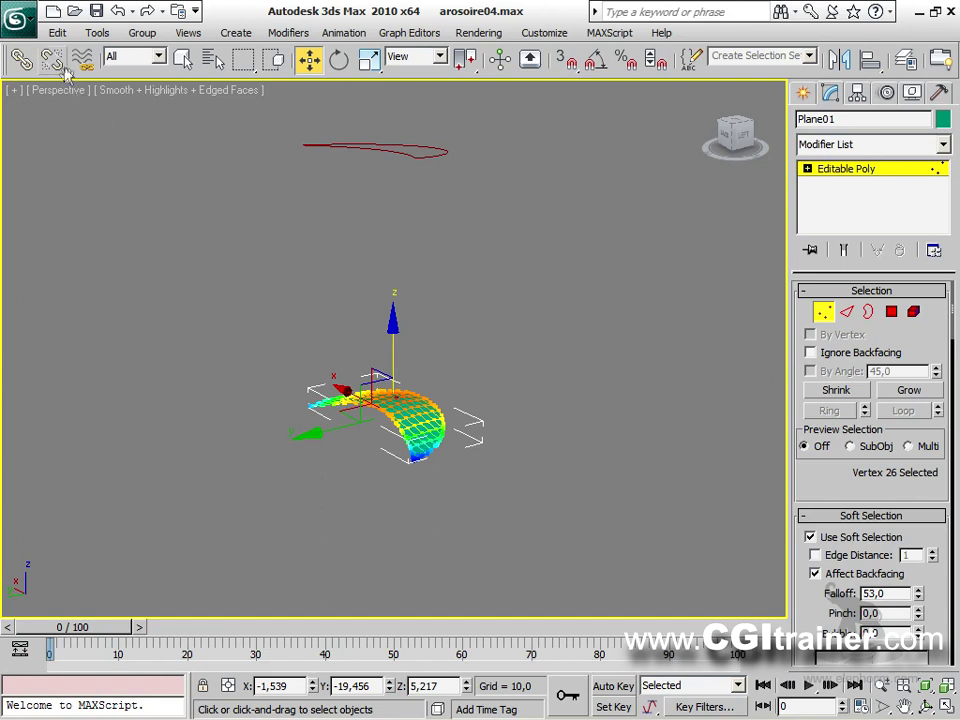
left_click(57, 32)
Fetch the held teapot scene, answering Oui, and orbit around the teapot.
left_click(66, 107)
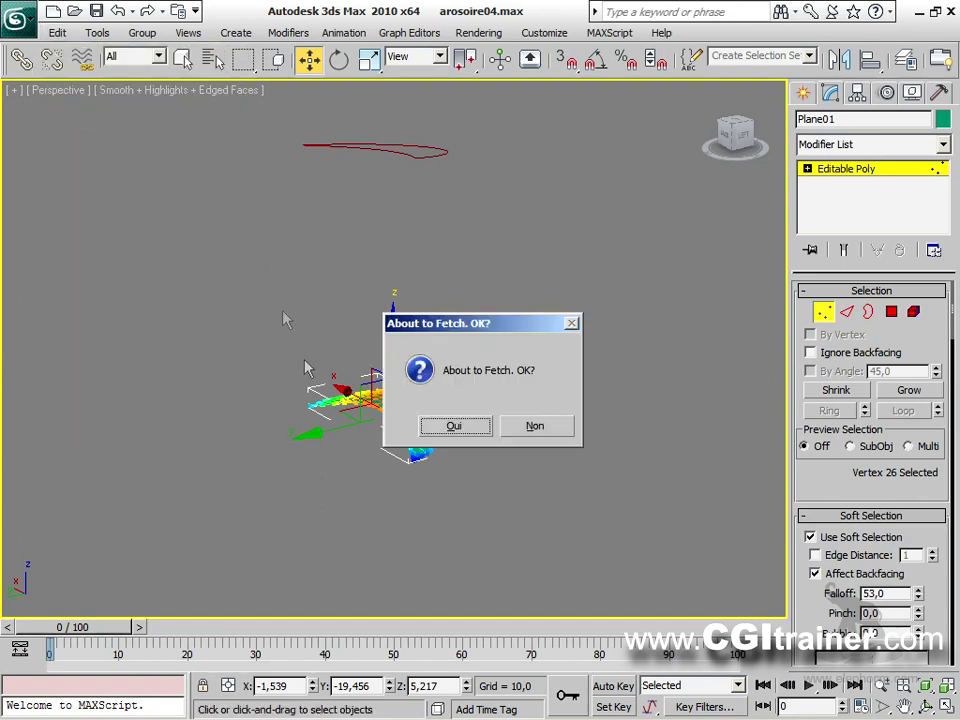
left_click(455, 426)
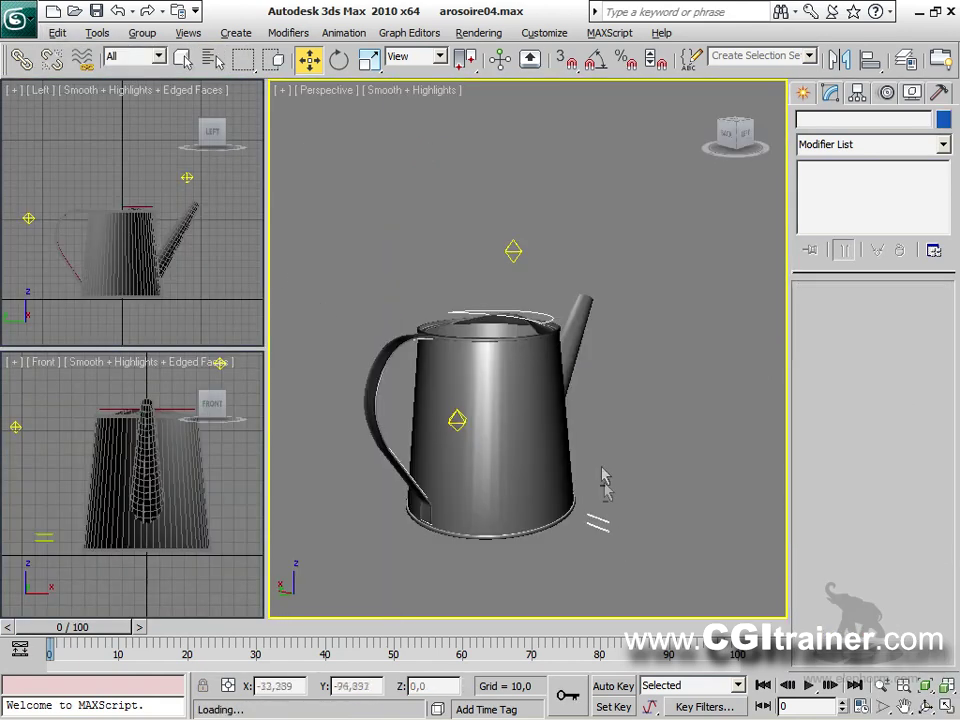
middle_click_drag(593, 497, 640, 420, "alt")
scroll(560, 400, "up", 5)
middle_click_drag(741, 277, 495, 93, "alt")
Orbit and zoom until the teapot's spout points left, checking low and high angles.
scroll(528, 350, "down", 5)
middle_click_drag(528, 350, 683, 490, "alt")
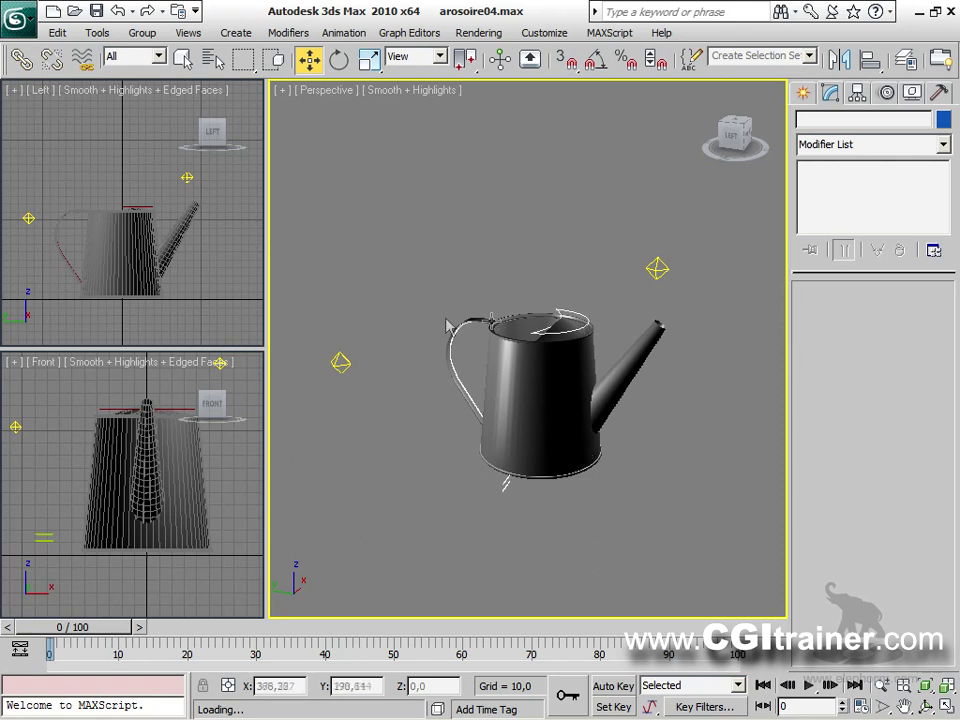
middle_click_drag(514, 510, 610, 495, "alt")
scroll(610, 495, "up", 6)
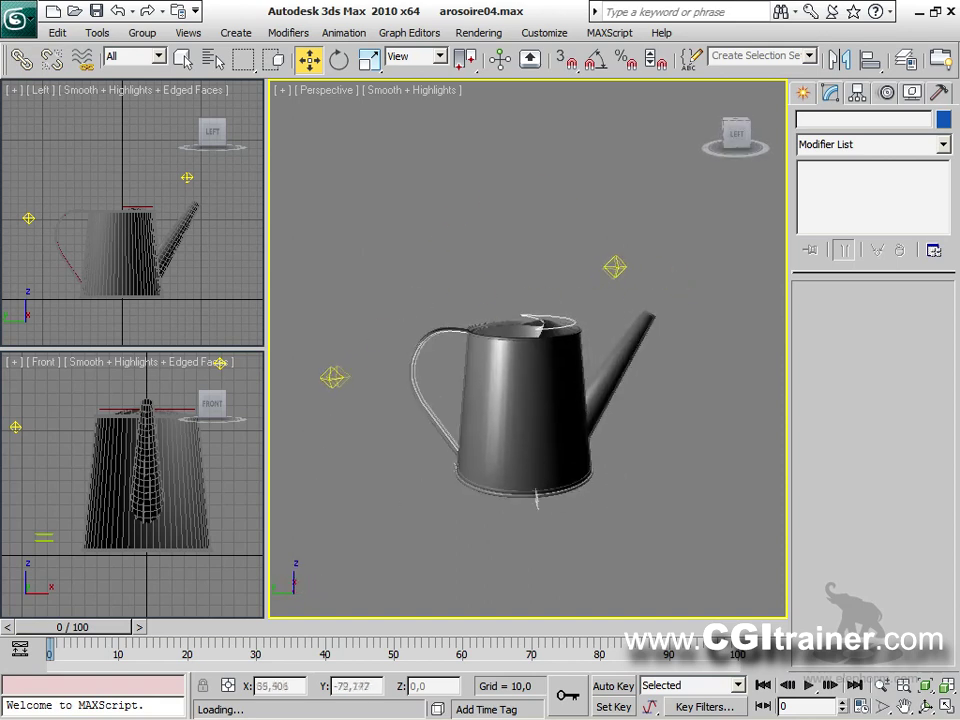
scroll(643, 311, "up", 3)
mouse_move(643, 311)
middle_mouse_down("alt")
mouse_move(640, 340)
mouse_move(643, 311)
middle_mouse_up("alt")
scroll(640, 340, "down", 4)
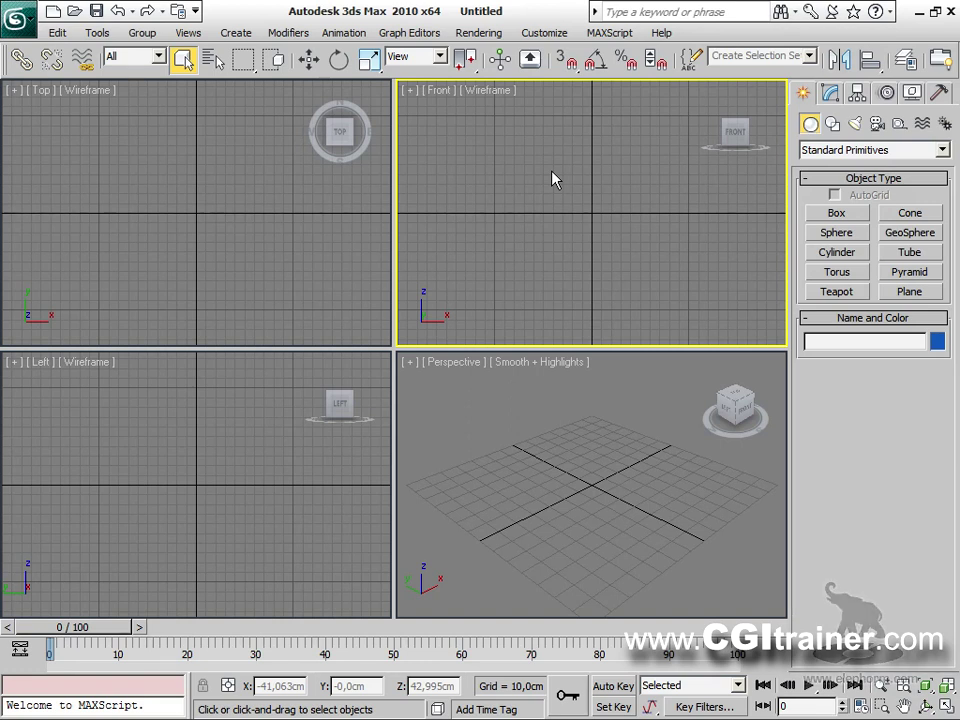
In the maximized Top view, draw an open curved half-profile line from the axis top down to the bottom.
left_click(200, 240)
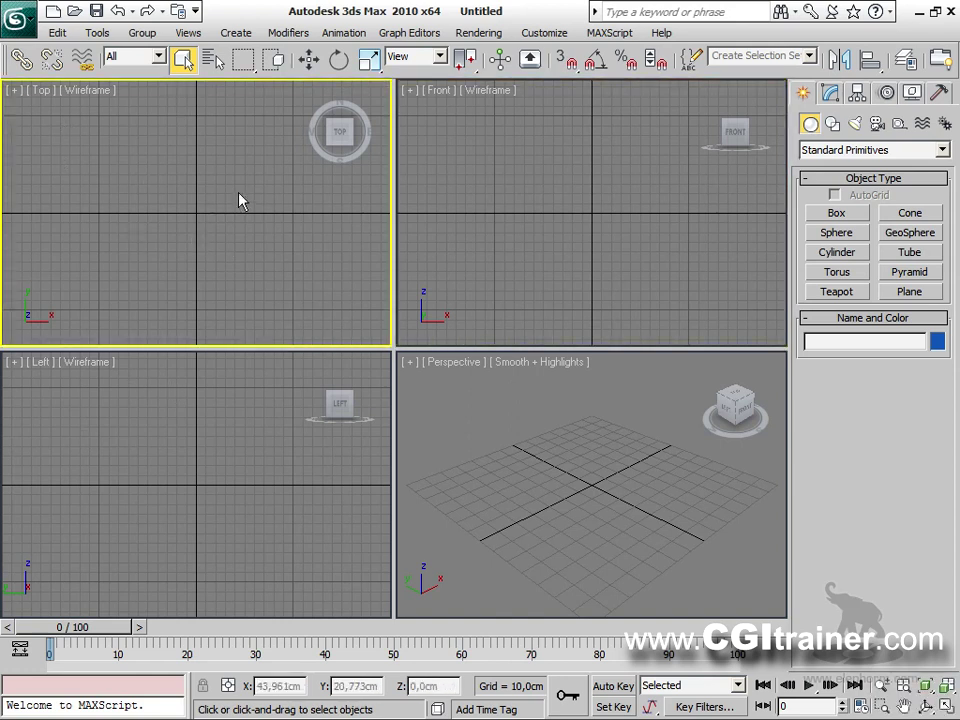
key("alt+w")
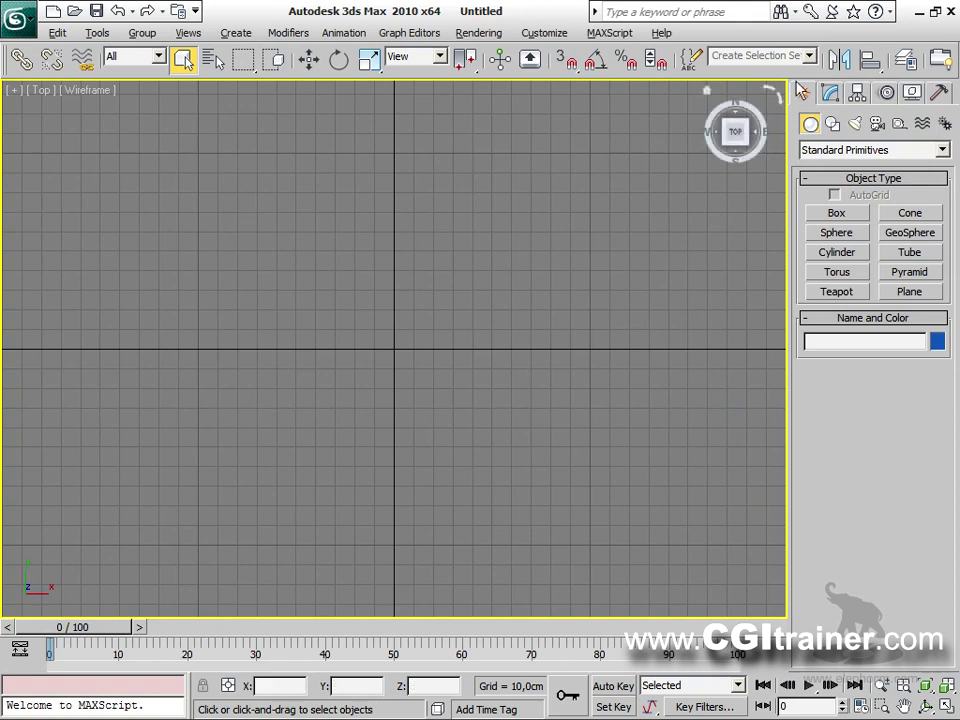
left_click(832, 123)
left_click(836, 229)
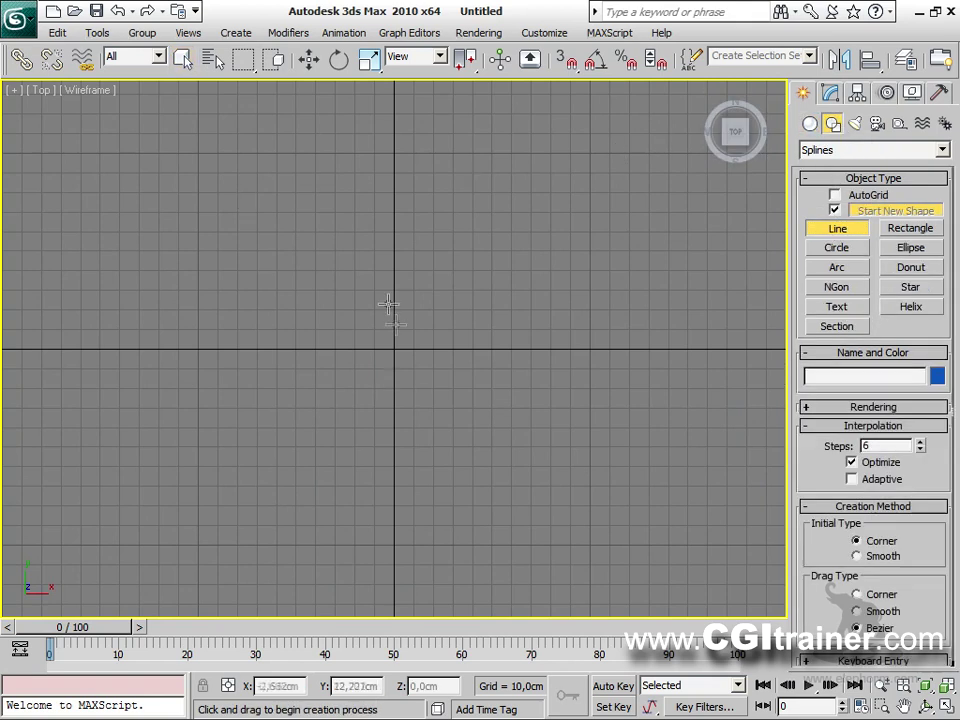
left_click(395, 191)
left_click_drag(446, 232, 448, 260)
left_click_drag(434, 318, 439, 328)
left_click(454, 313)
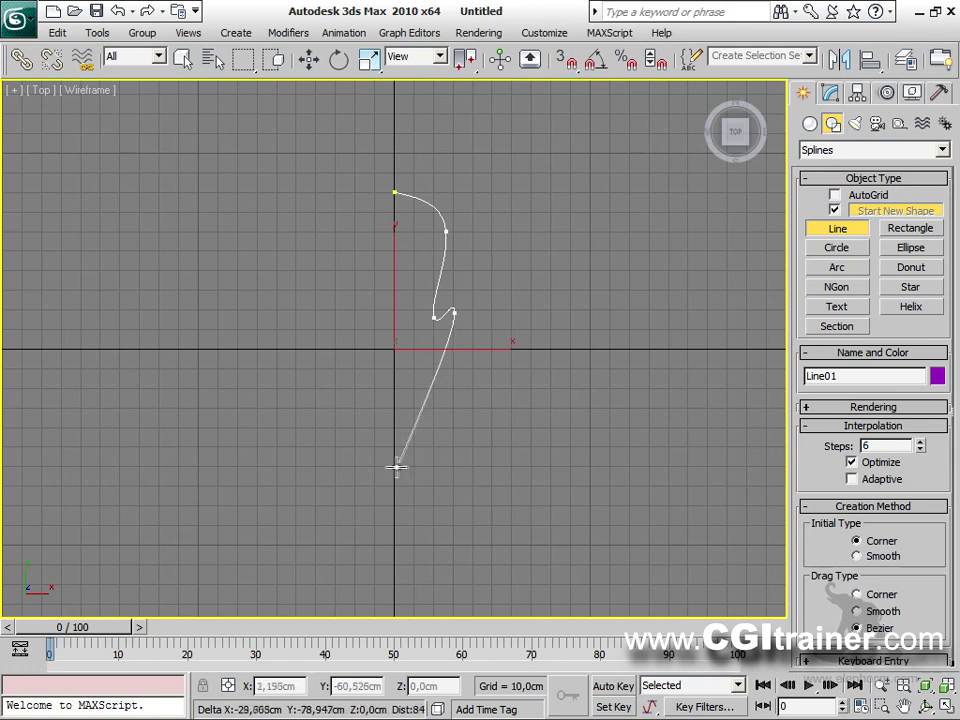
left_click_drag(393, 468, 347, 464)
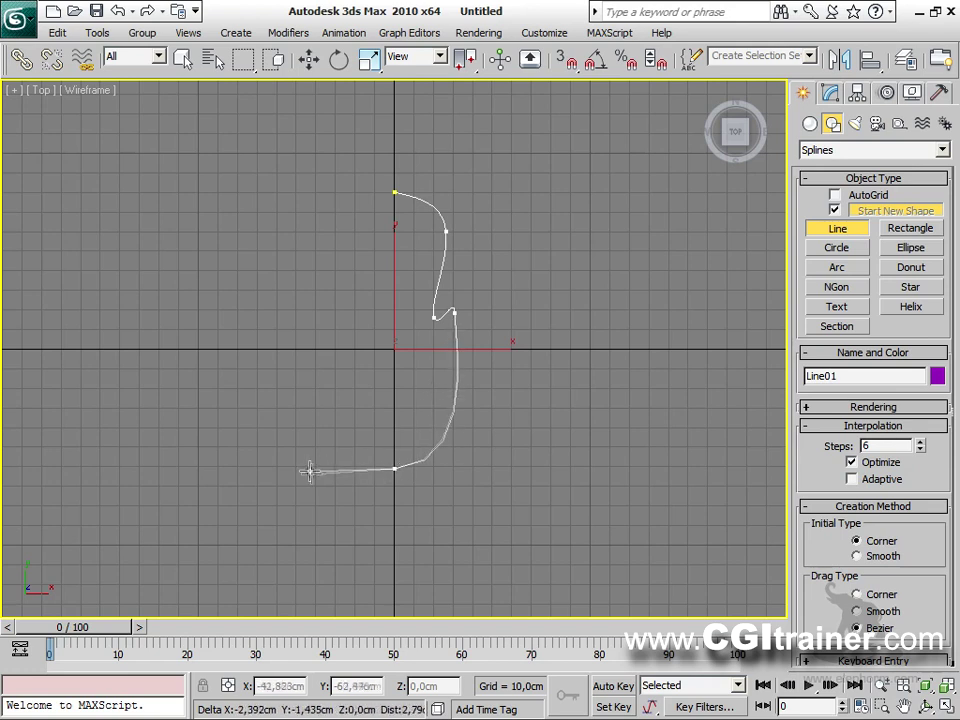
right_click(317, 321)
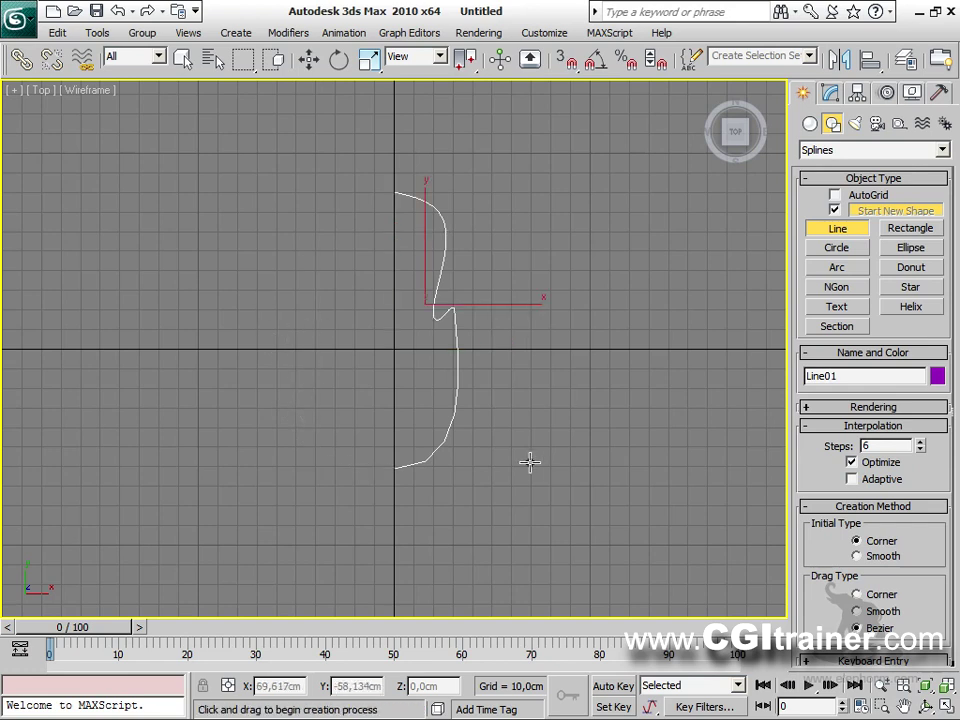
left_click(830, 92)
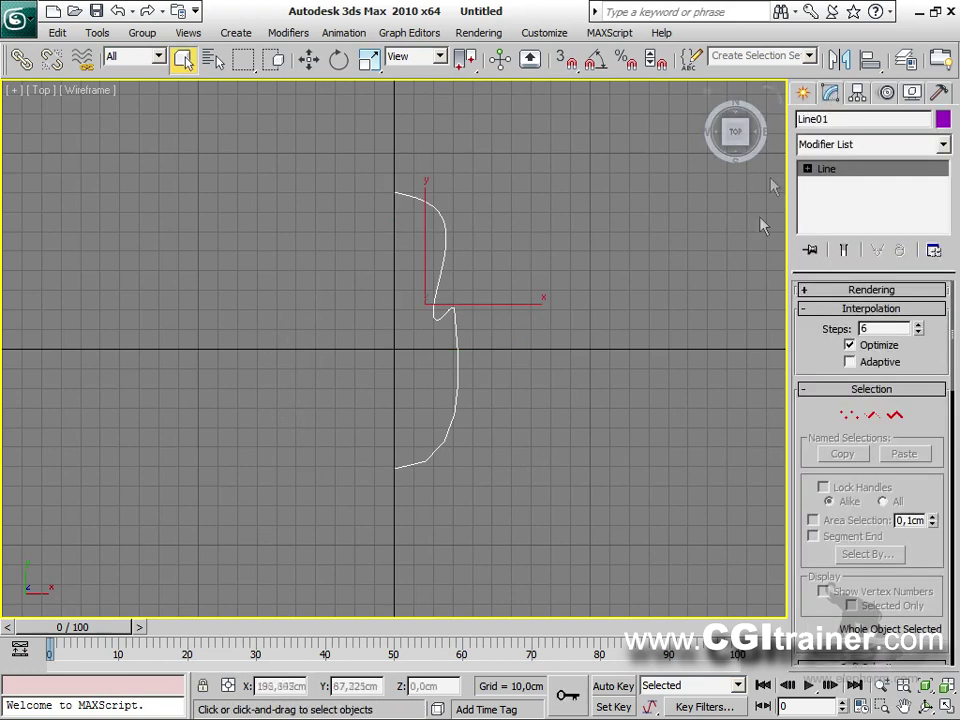
Move Line01's outer notch vertex slightly right and down and tilt its tangent.
left_click(846, 415)
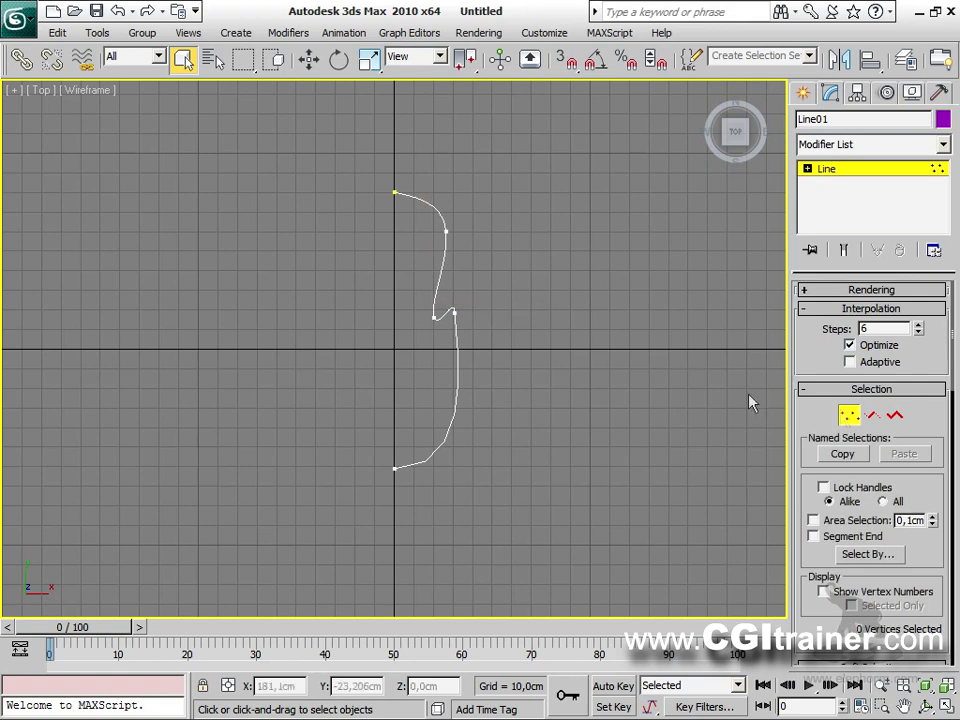
left_click(455, 313)
right_click(456, 316)
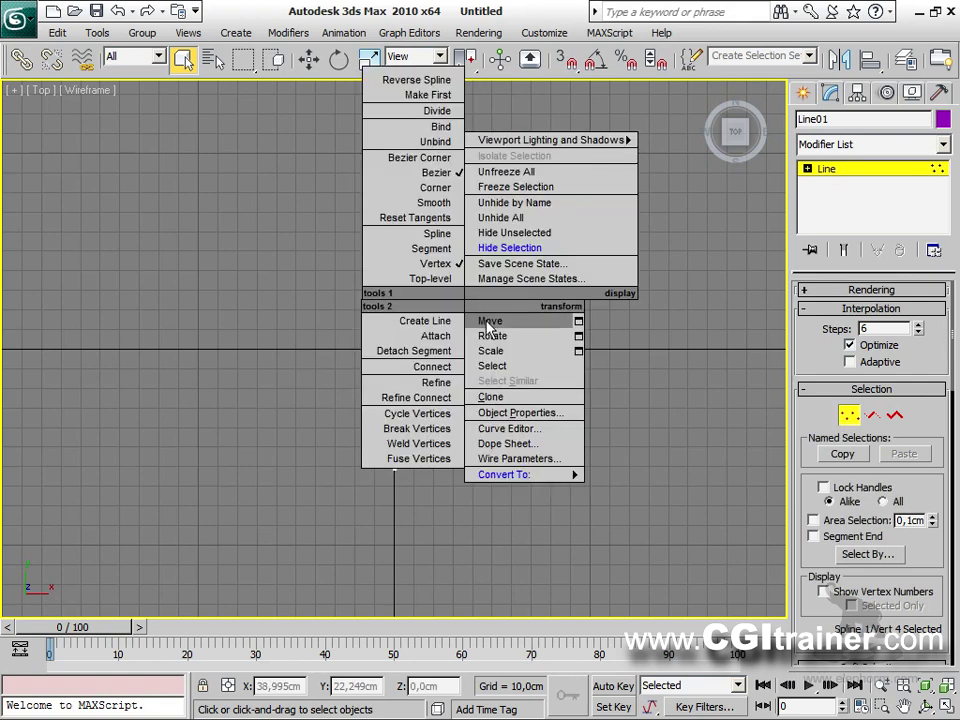
left_click(491, 318)
left_click_drag(491, 286, 494, 289)
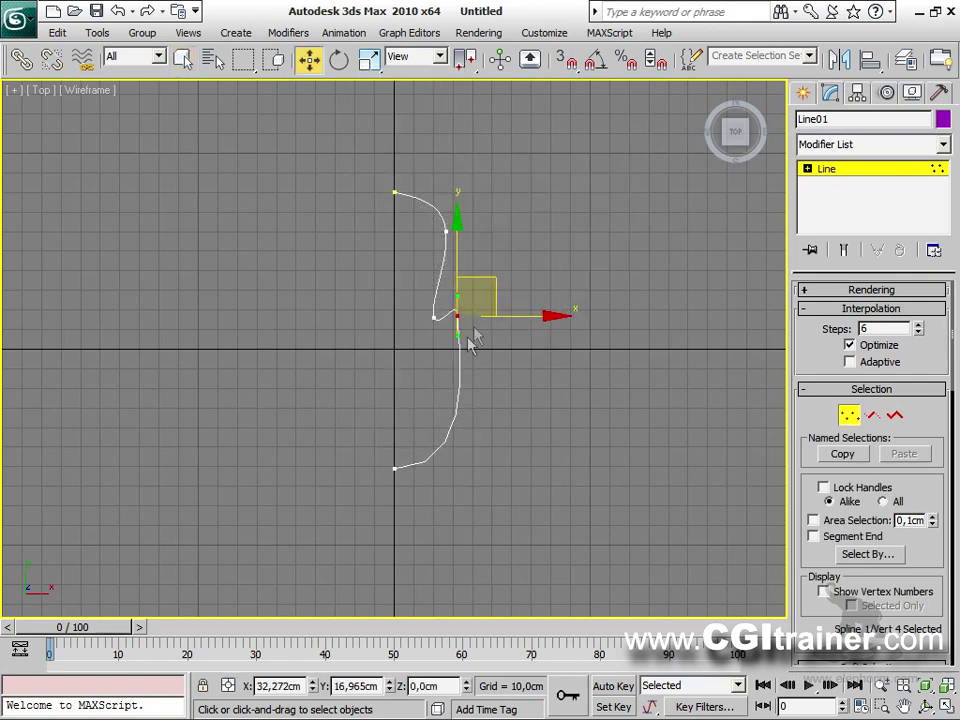
mouse_move(455, 337)
left_mouse_down()
mouse_move(437, 330)
mouse_move(456, 326)
mouse_move(449, 342)
left_mouse_up()
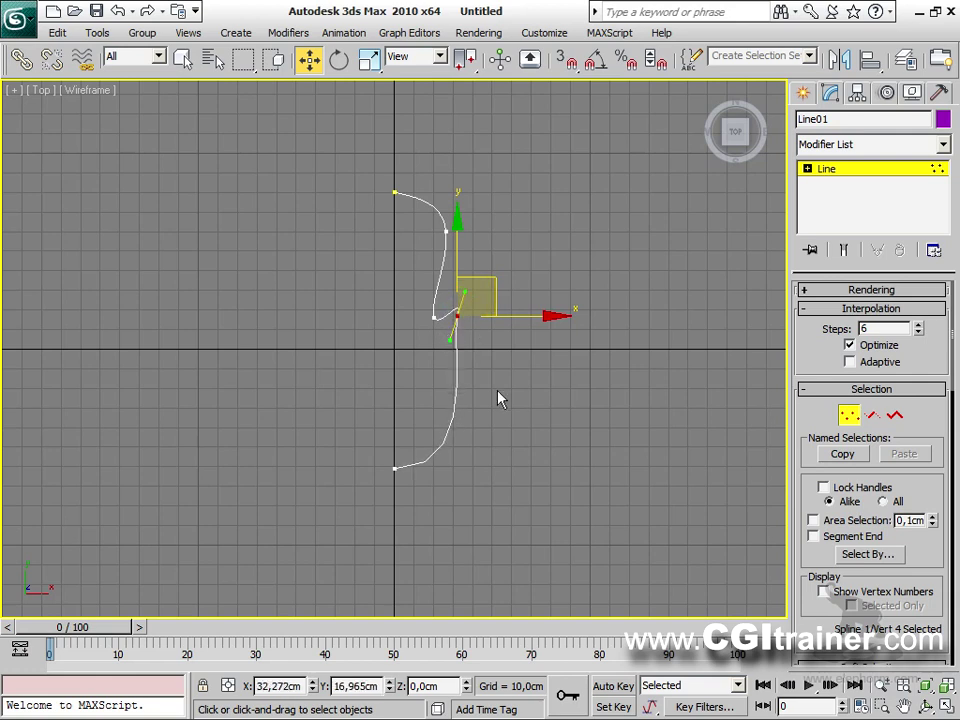
left_click(518, 500)
Select the whole half-outline spline at Spline sub-object level.
left_click(895, 415)
left_click(456, 350)
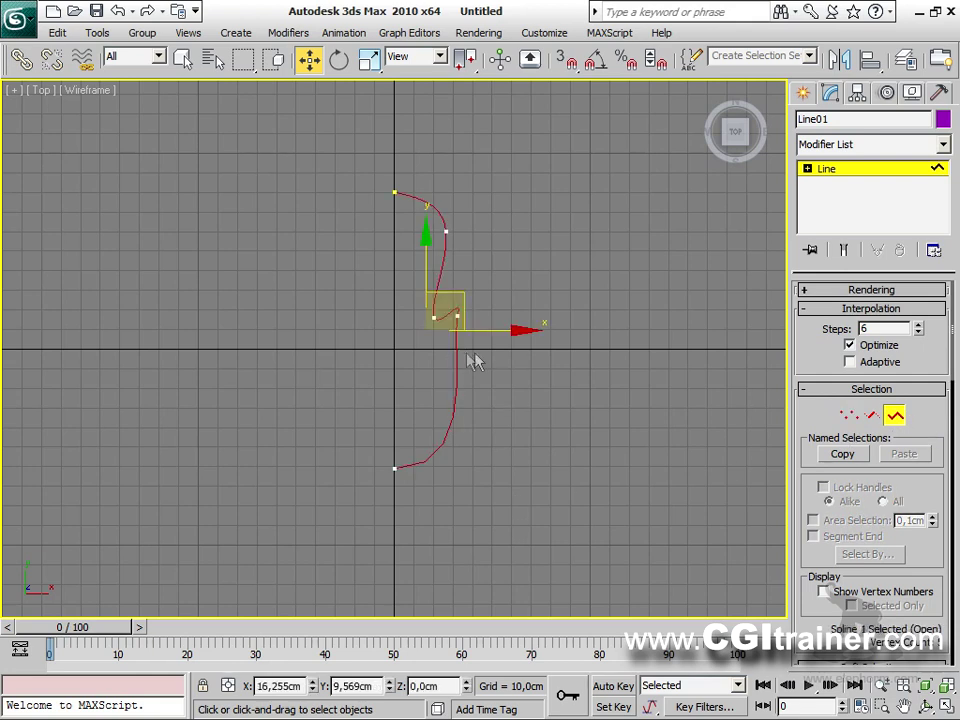
left_click_drag(800, 558, 608, 2)
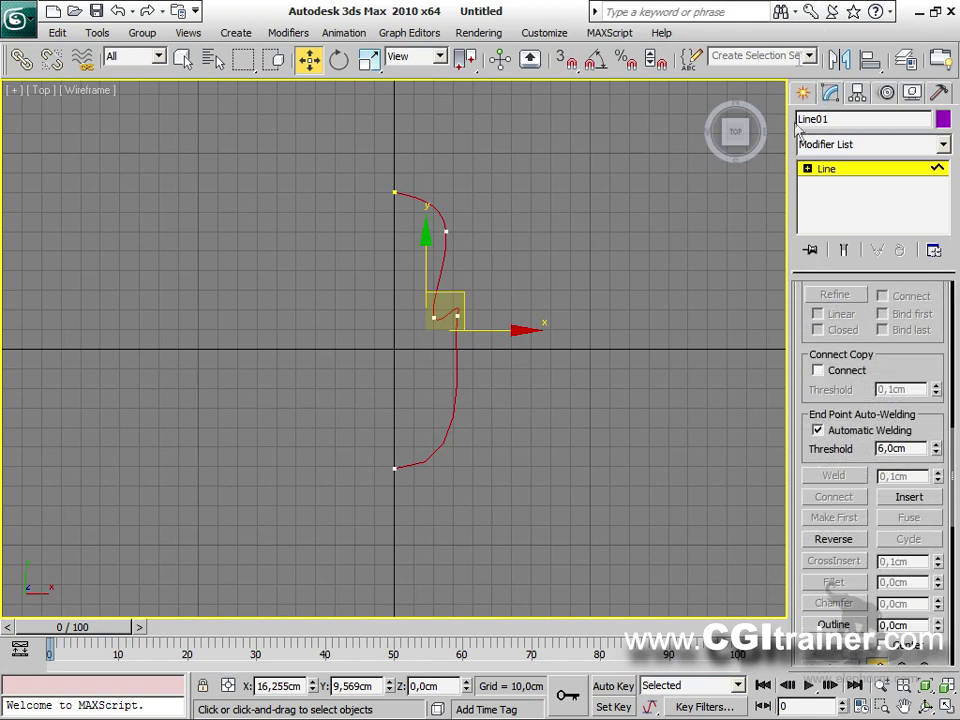
Mirror a copy of the half-profile and slide it left with Automatic Welding on to close the outline.
left_click_drag(797, 427, 816, 180)
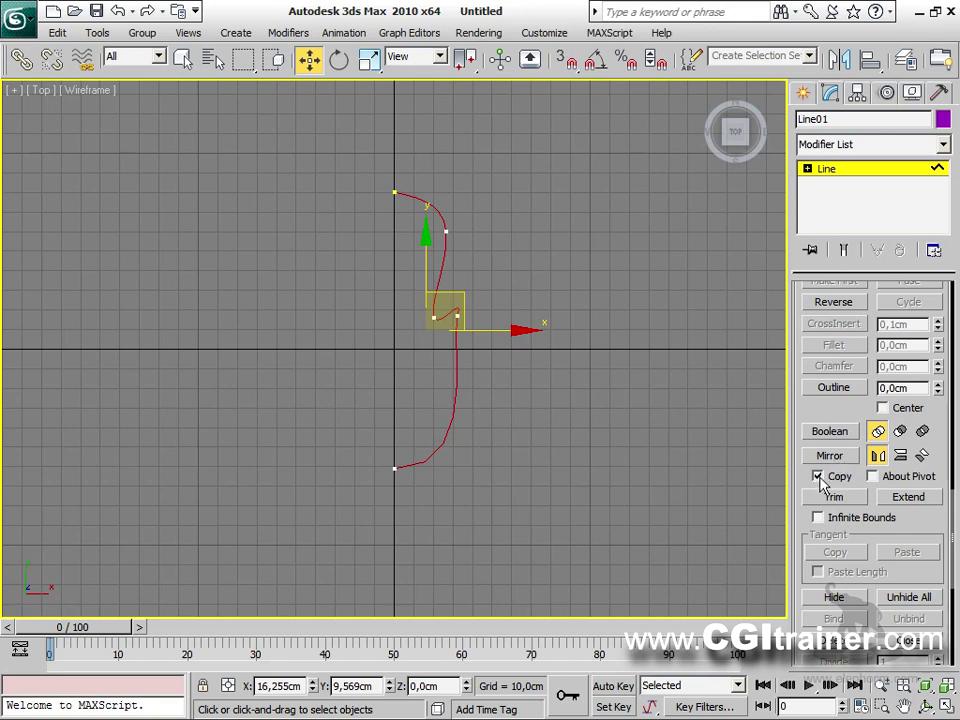
left_click(843, 455)
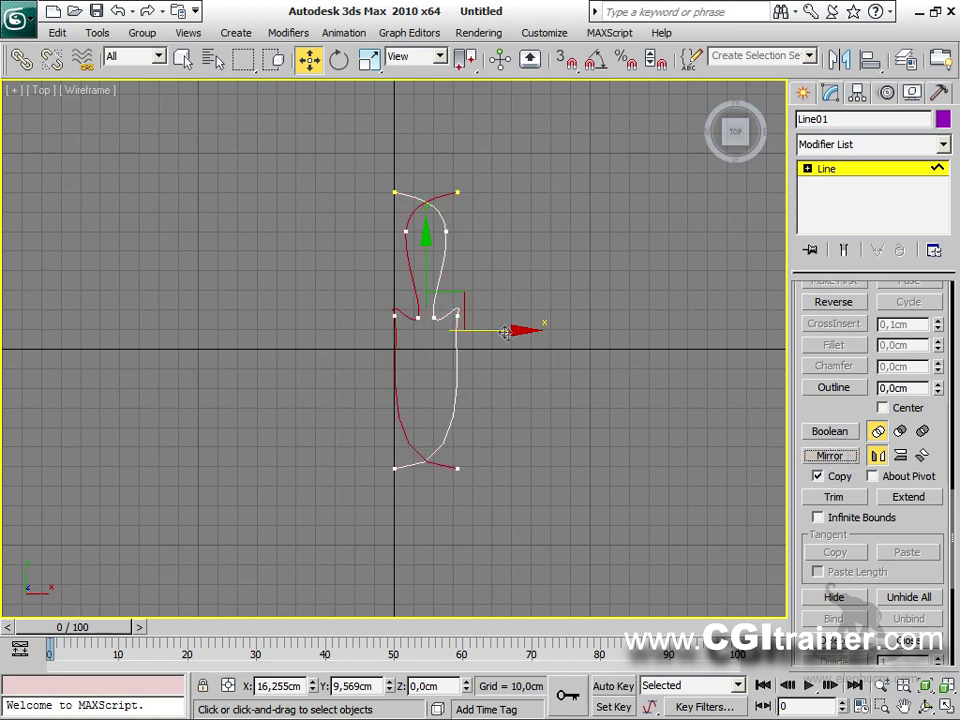
left_click_drag(523, 331, 532, 331)
left_click_drag(847, 405, 814, 604)
left_click(836, 452)
left_click(838, 454)
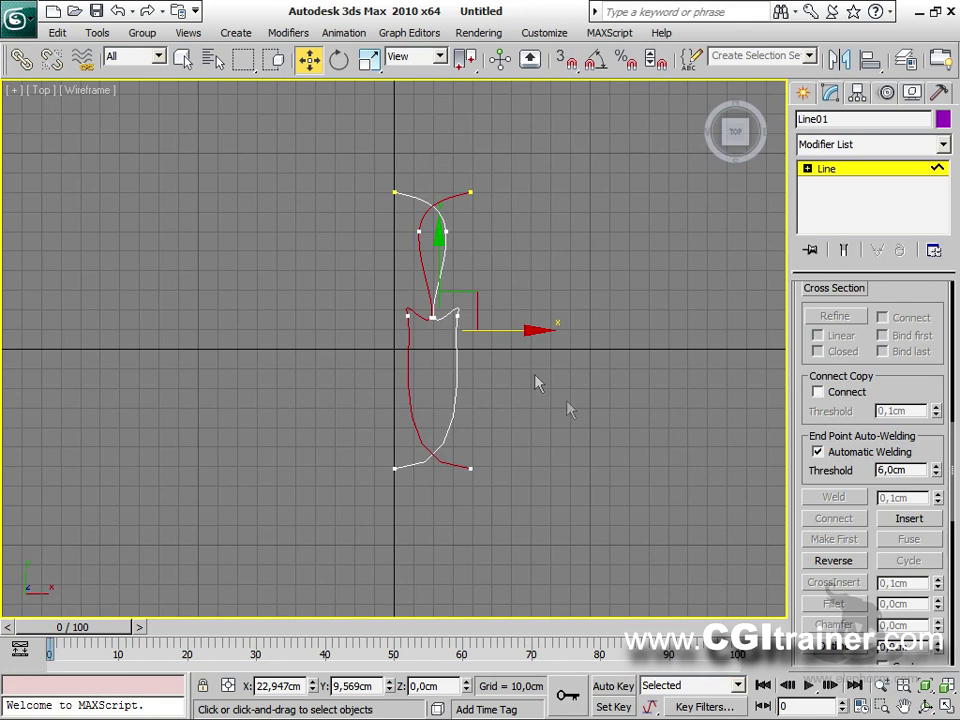
left_click_drag(517, 330, 440, 332)
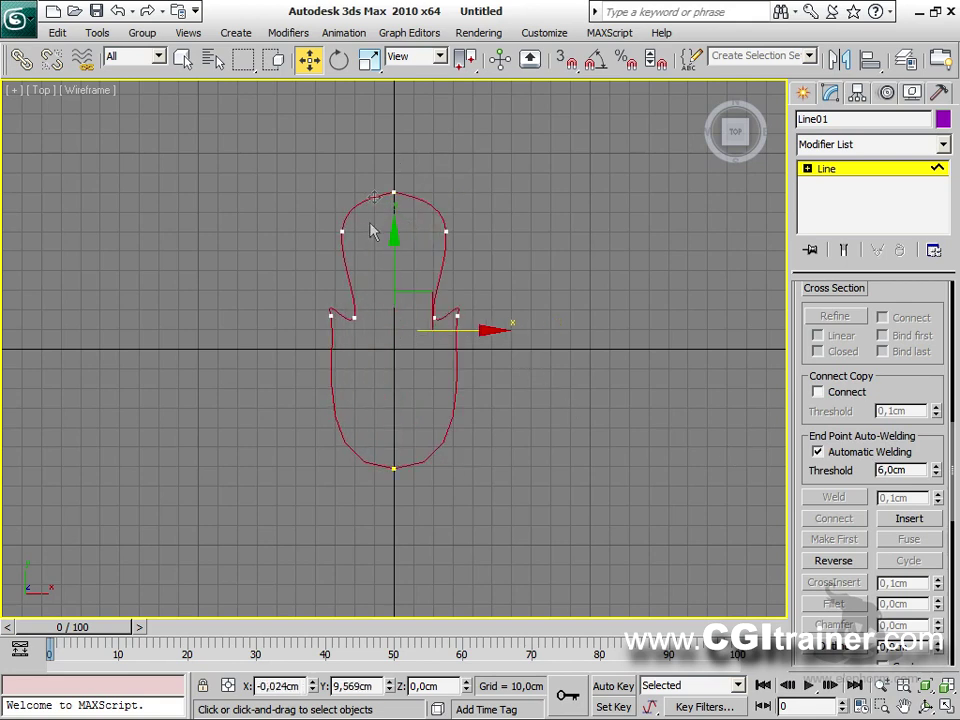
left_click(807, 169)
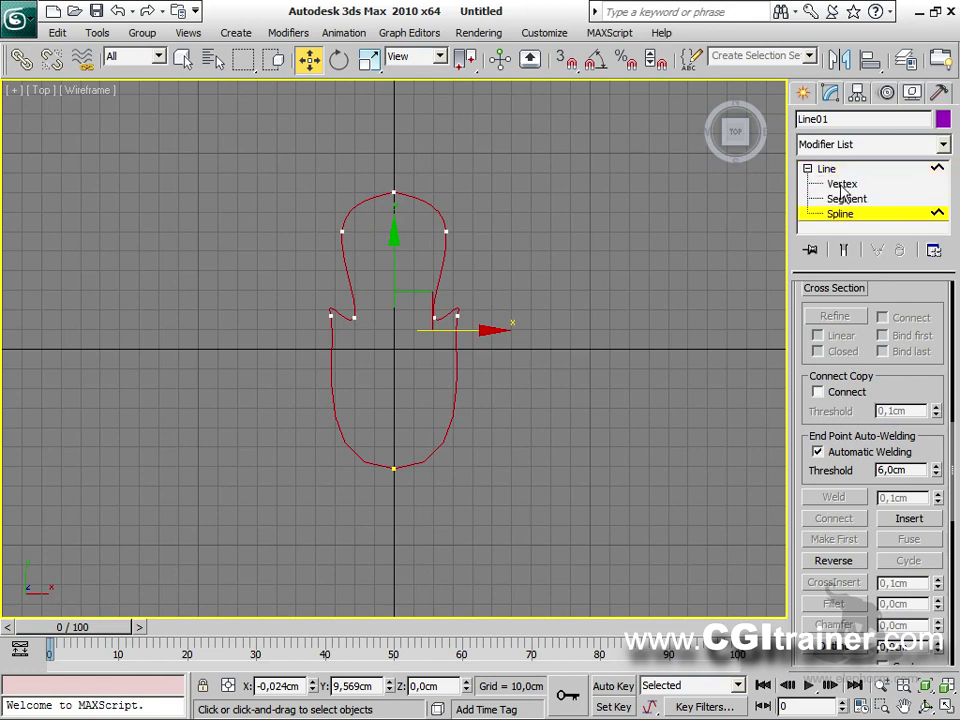
Move the outline's top vertex along the centre axis and reset its tangents.
left_click(842, 184)
left_click(394, 193)
mouse_move(396, 122)
left_mouse_down()
mouse_move(390, 178)
mouse_move(385, 113)
left_mouse_up()
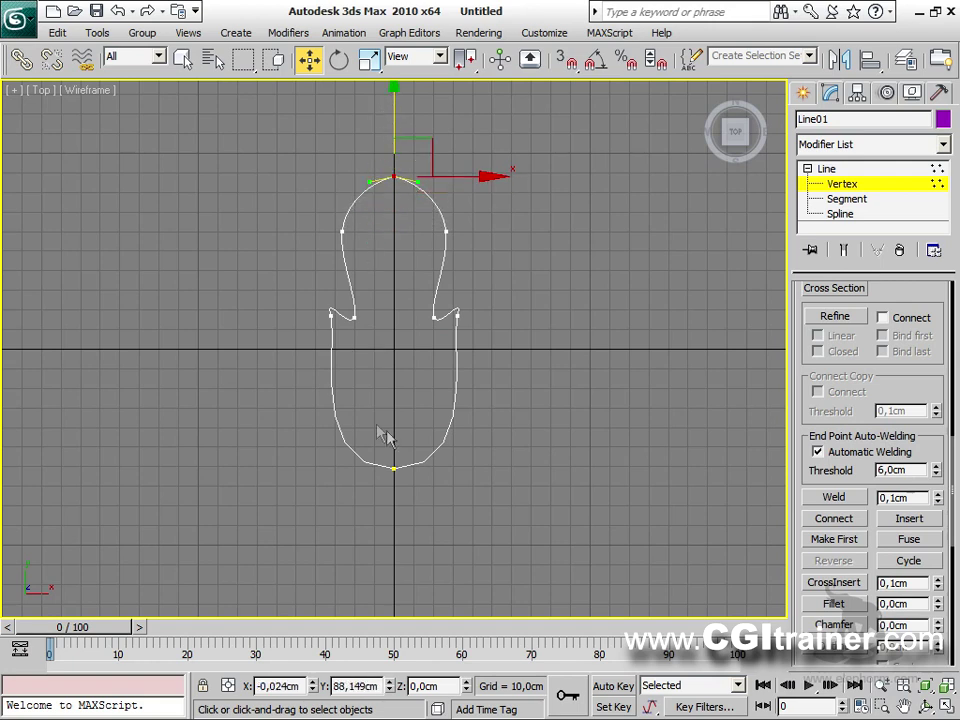
left_click(394, 467)
left_click(394, 178)
right_click(390, 236)
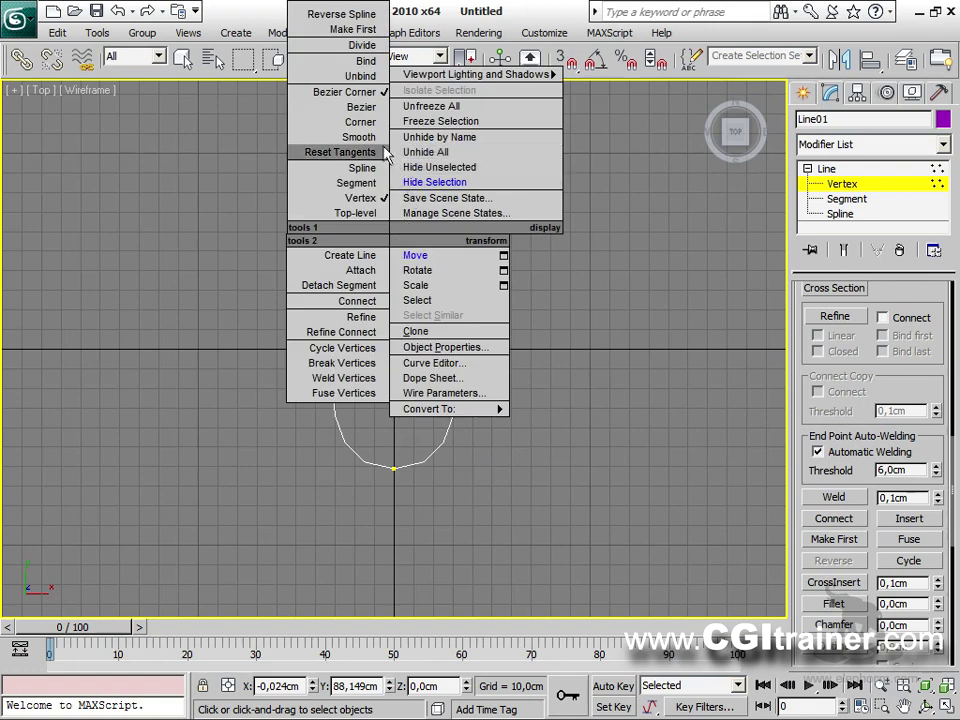
left_click(340, 152)
left_click_drag(393, 101, 388, 118)
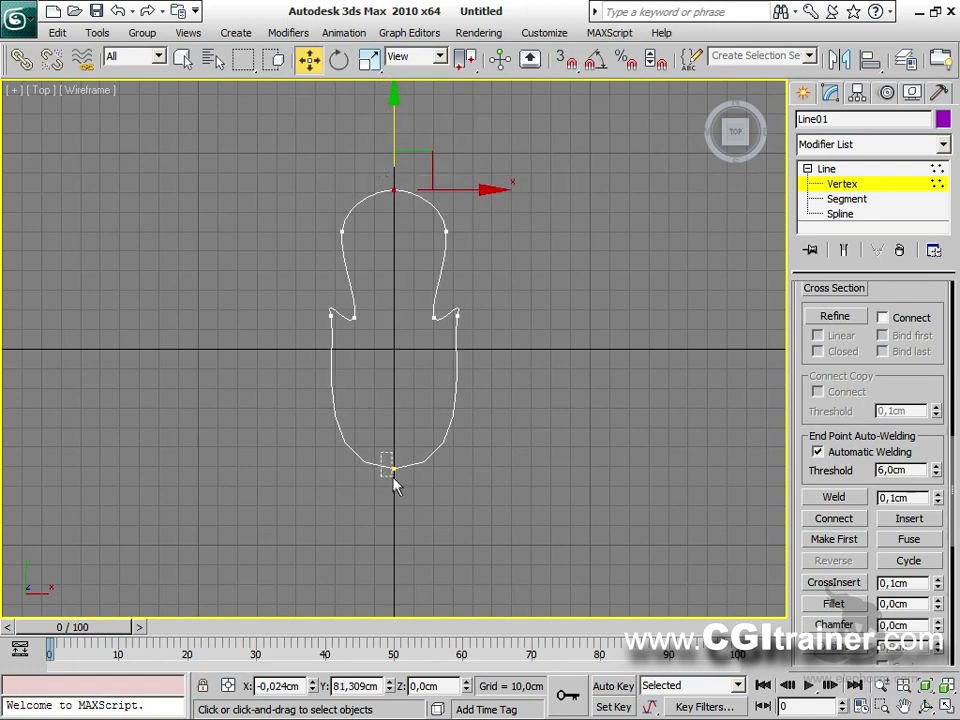
Convert the bottom vertex to Smooth, then Bezier, and widen its tangent horizontally.
left_click_drag(393, 477, 402, 479)
right_click(396, 349)
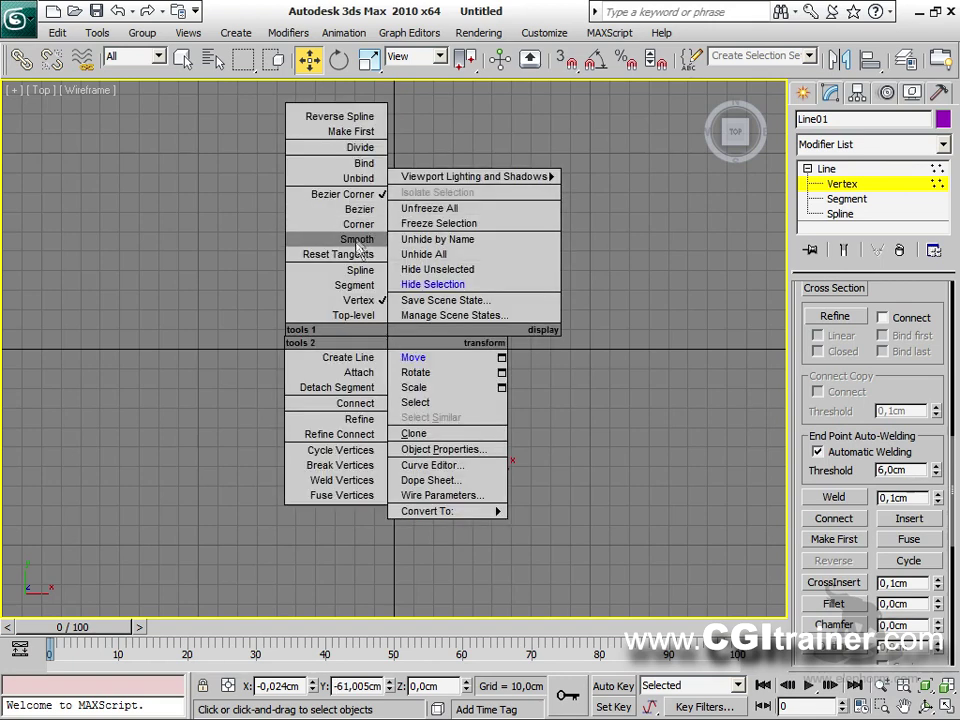
left_click(322, 360)
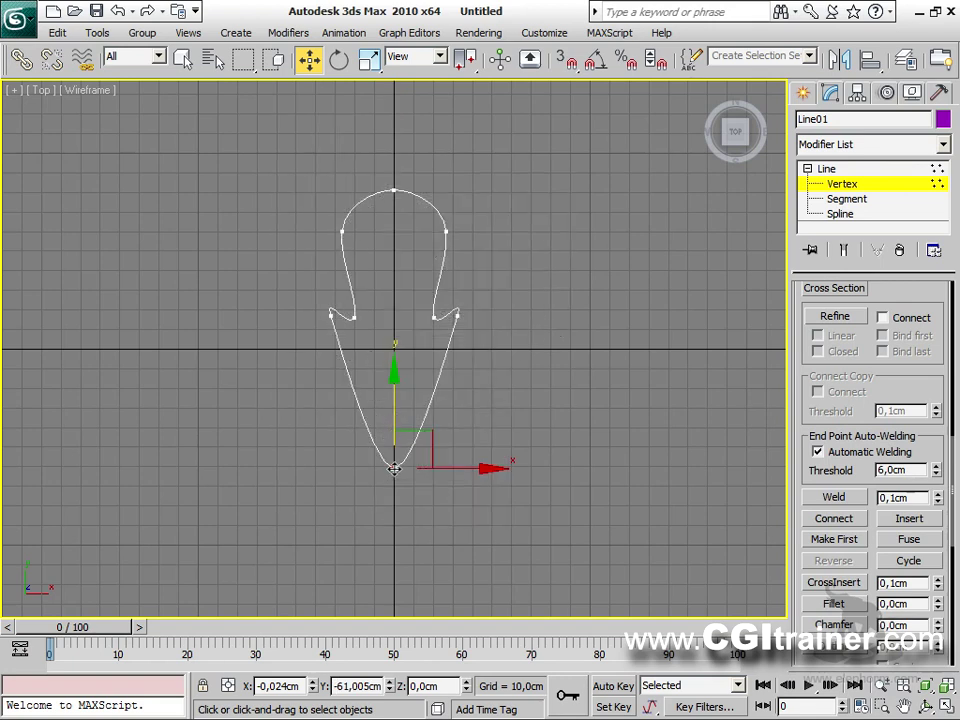
right_click(395, 468)
left_click(372, 338)
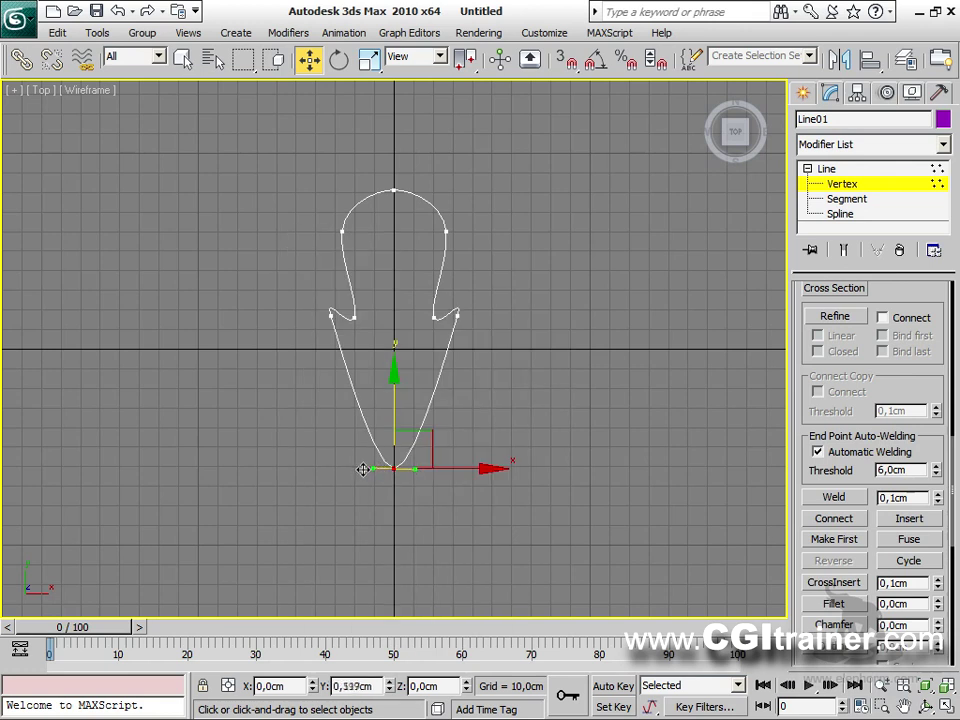
left_click_drag(363, 470, 312, 472)
left_click(541, 332)
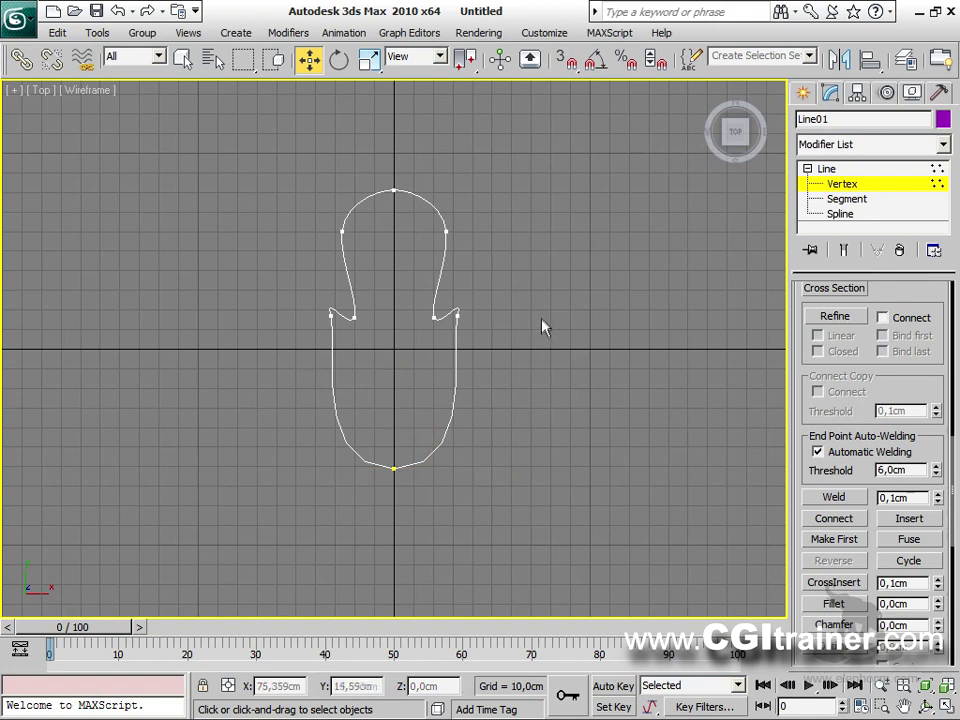
Draw a small circle inside the outline's lower body.
left_click(806, 93)
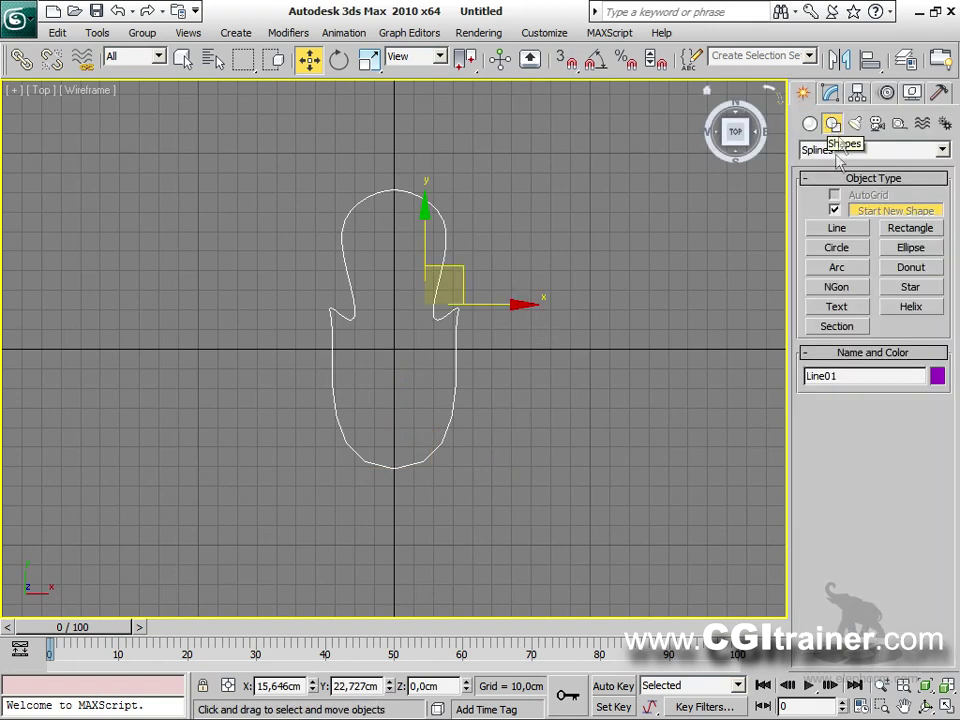
left_click(838, 248)
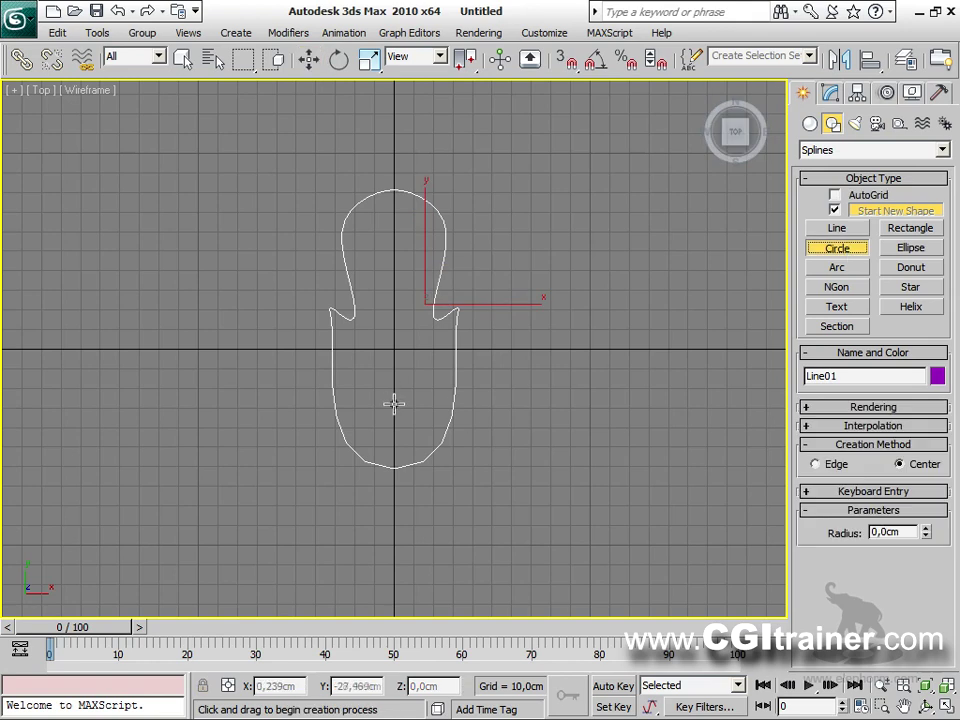
left_click_drag(394, 409, 422, 409)
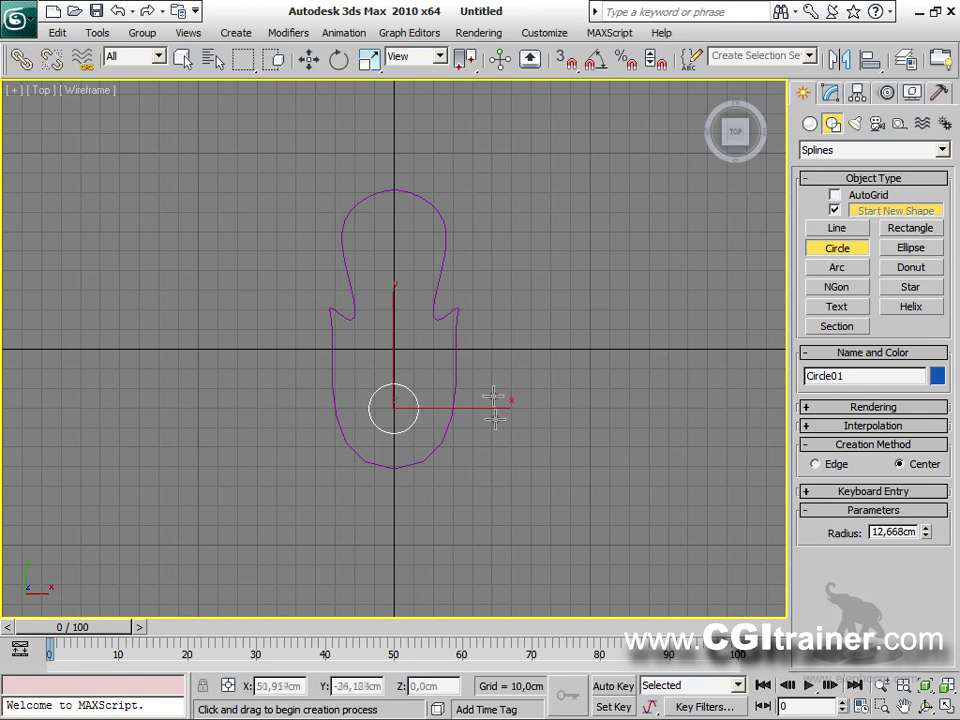
Attach the small circle to Line01 so it moves with the outline.
key("w")
left_click(455, 313)
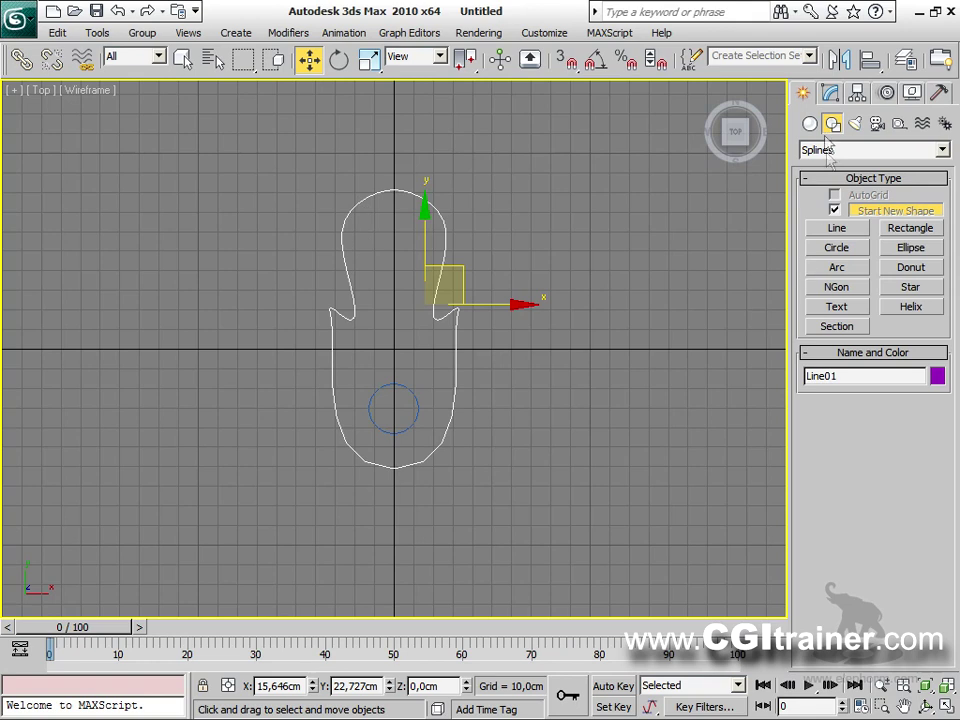
left_click(831, 94)
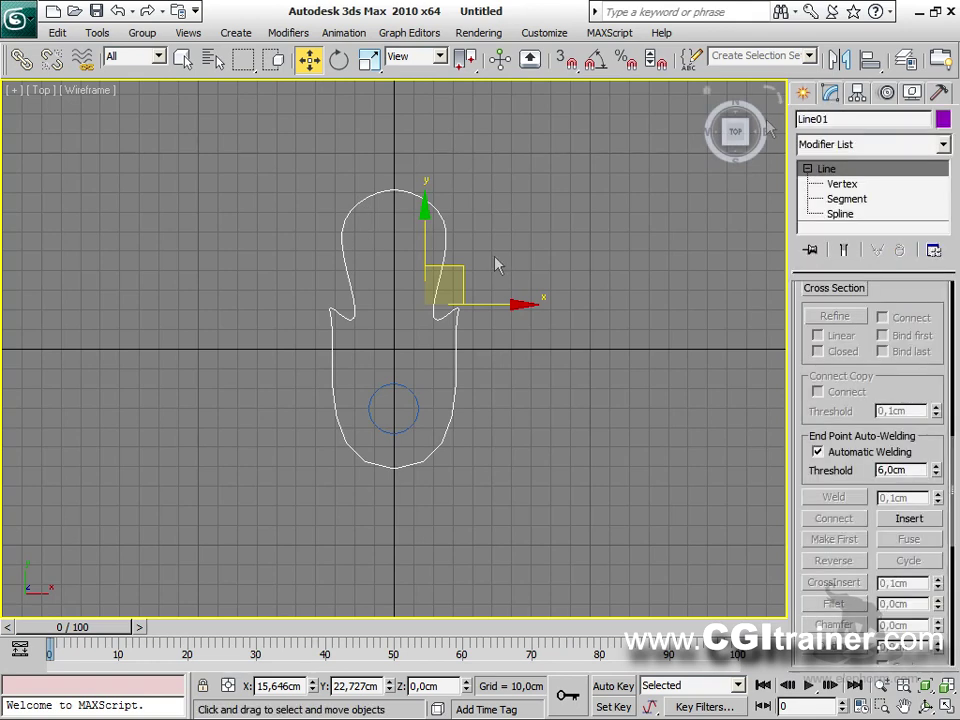
left_click_drag(800, 332, 833, 562)
left_click(834, 516)
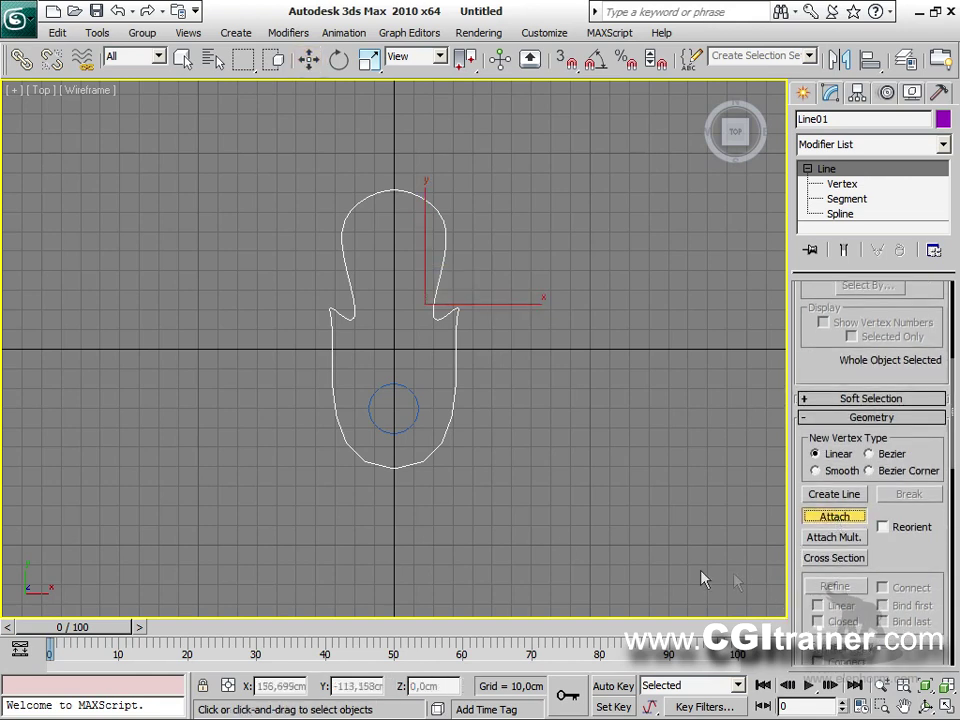
left_click(418, 404)
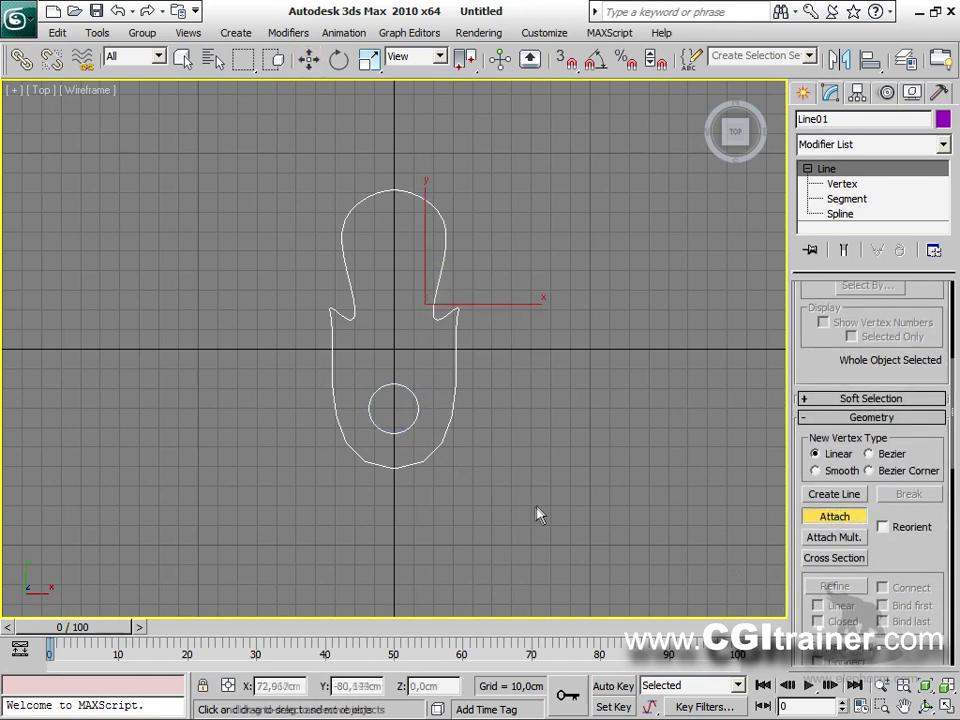
key("w")
left_click_drag(491, 306, 492, 304)
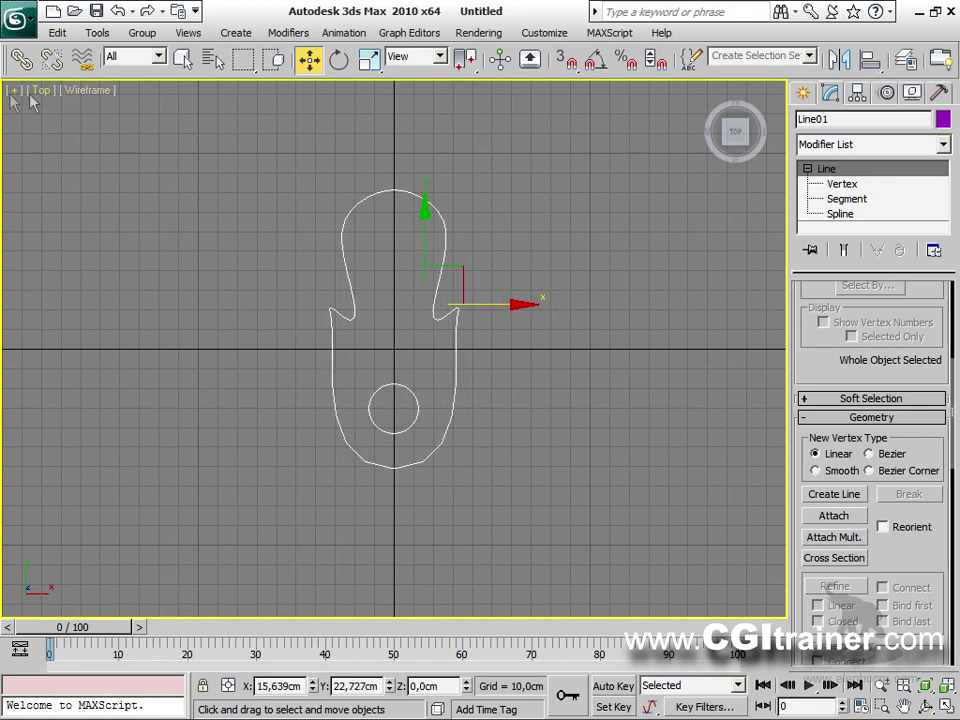
Create a plane about 172 by 94 cm over the shape with 20 length and 20 width segments.
left_click(805, 94)
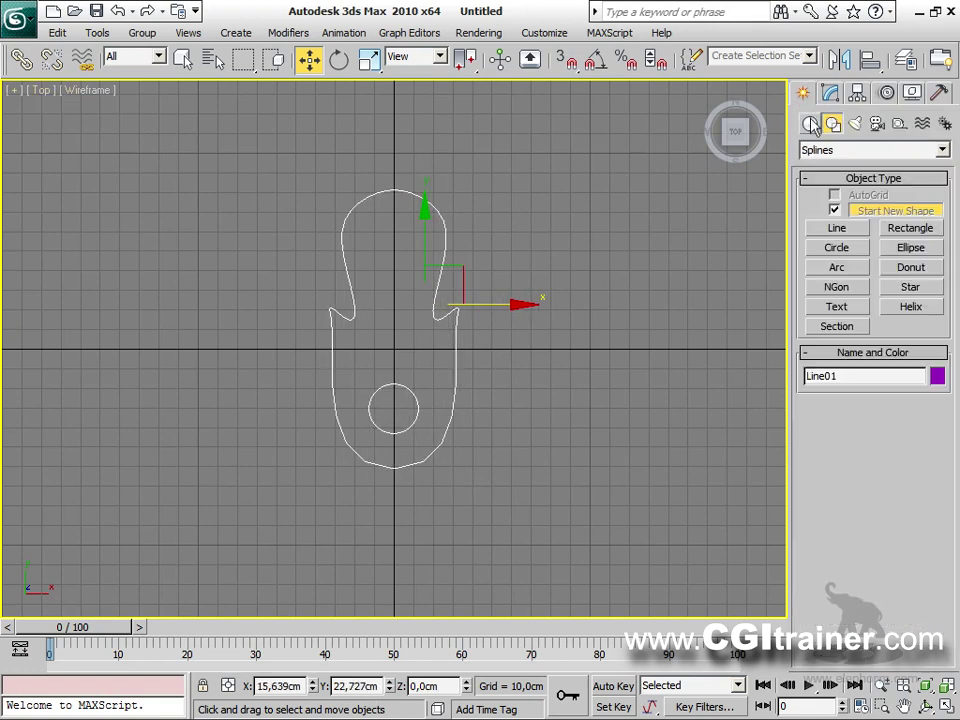
left_click(810, 123)
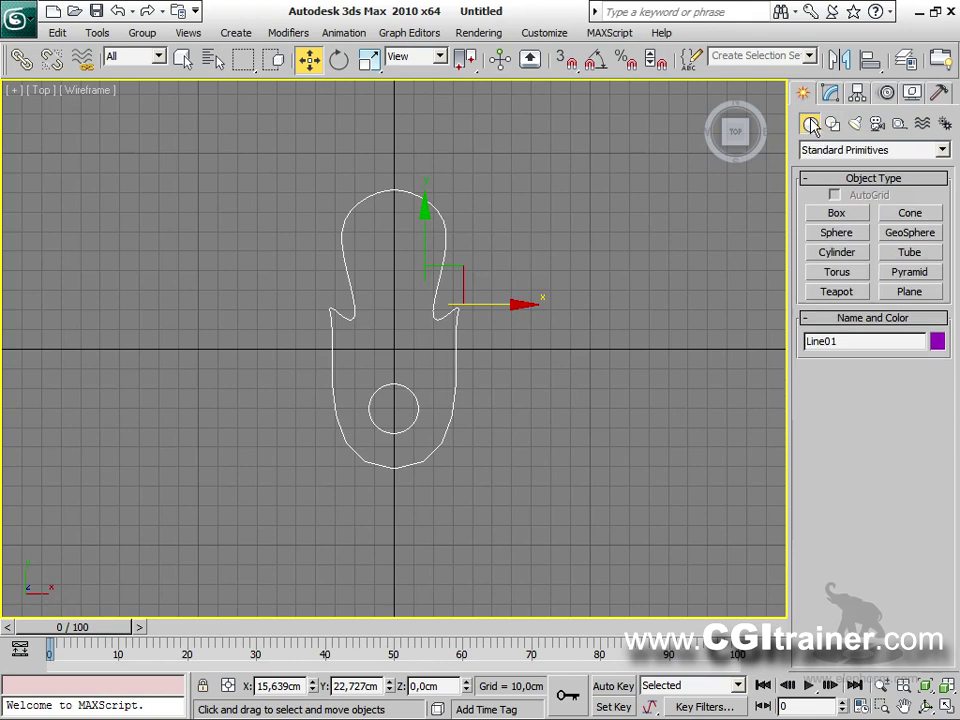
left_click(909, 291)
left_click_drag(305, 161, 491, 501)
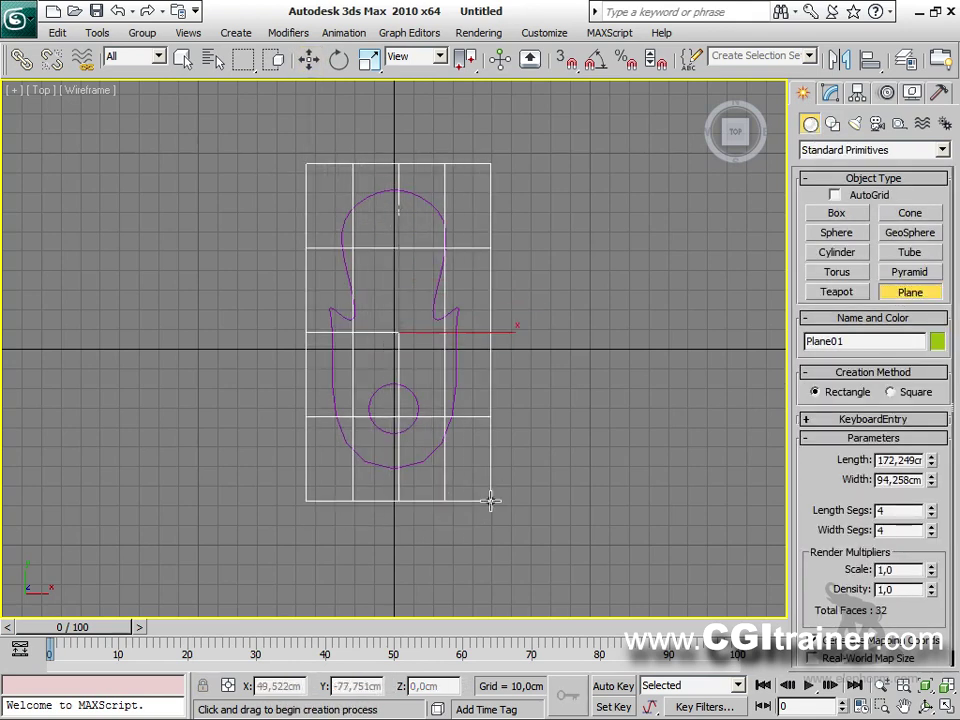
left_click_drag(932, 517, 934, 293)
left_click_drag(932, 537, 928, 303)
double_click(906, 513)
type("20")
key("Tab")
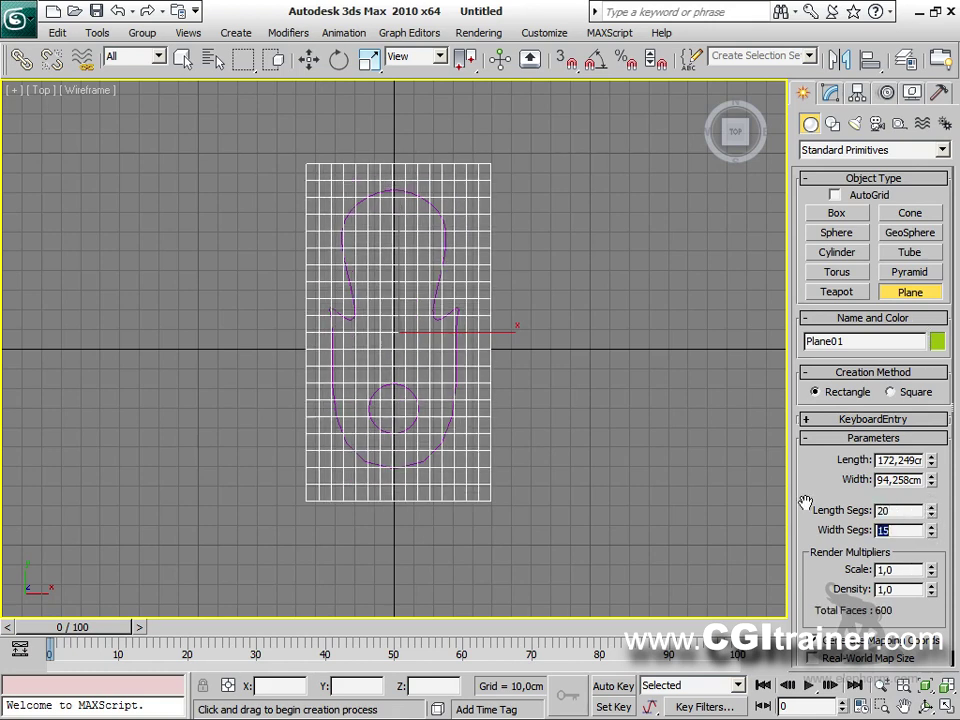
key("Return")
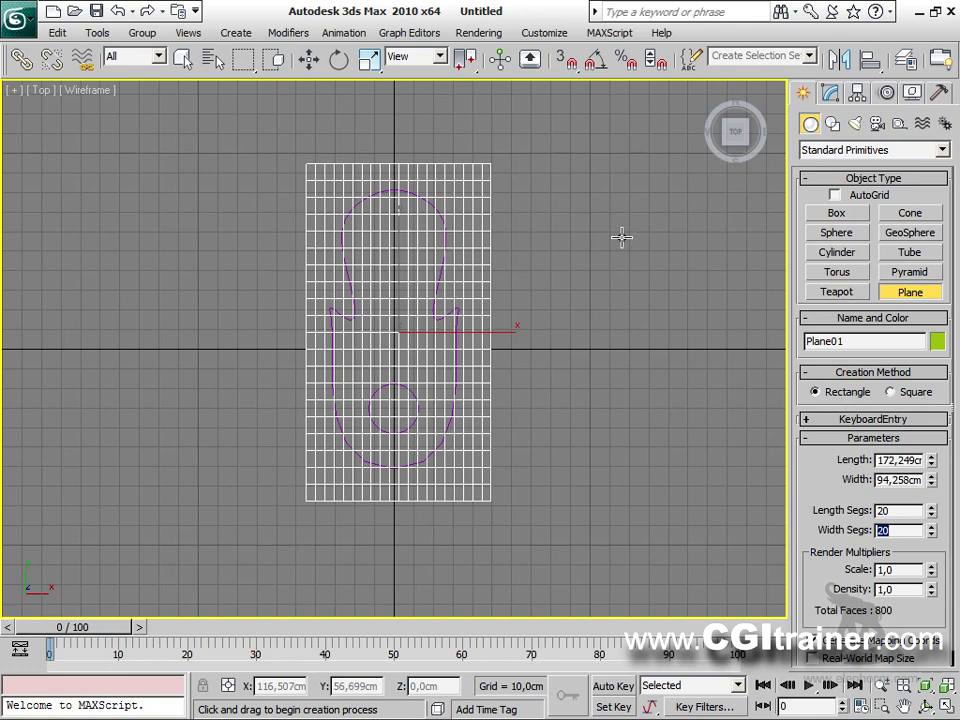
key("w")
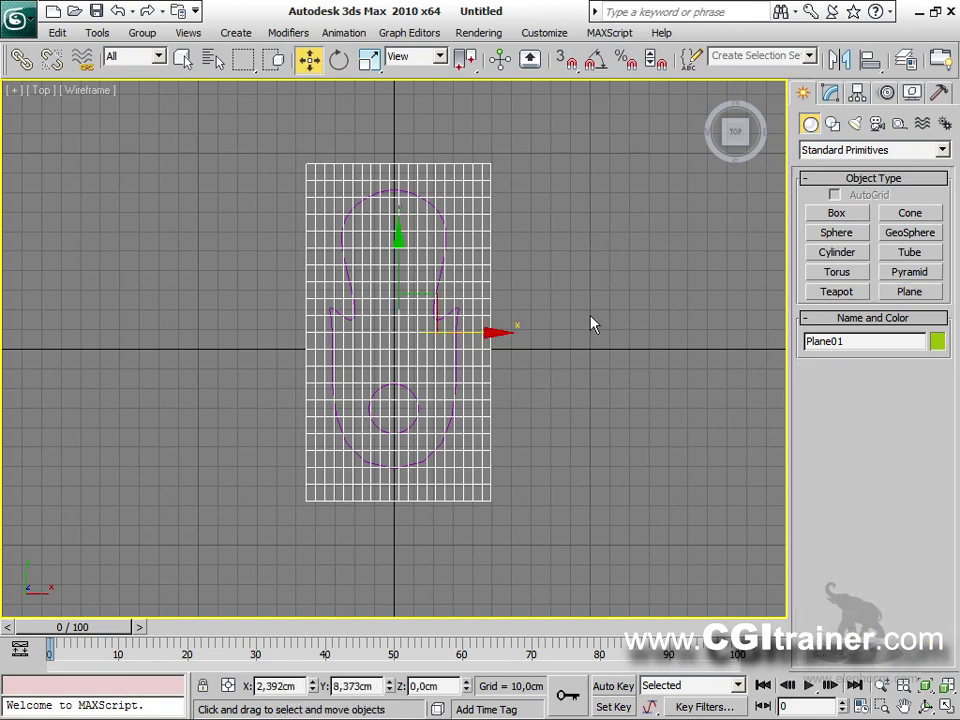
key("p")
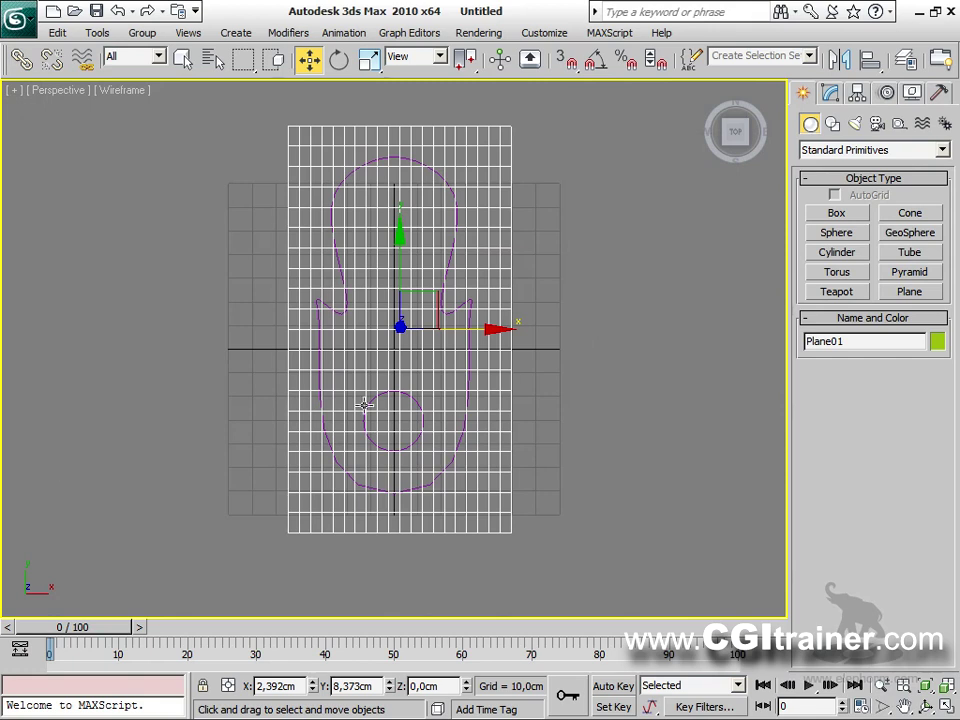
Smooth-shade the plane in Perspective and lower it about 16.6 cm below the spline.
scroll(363, 404, "down", 4)
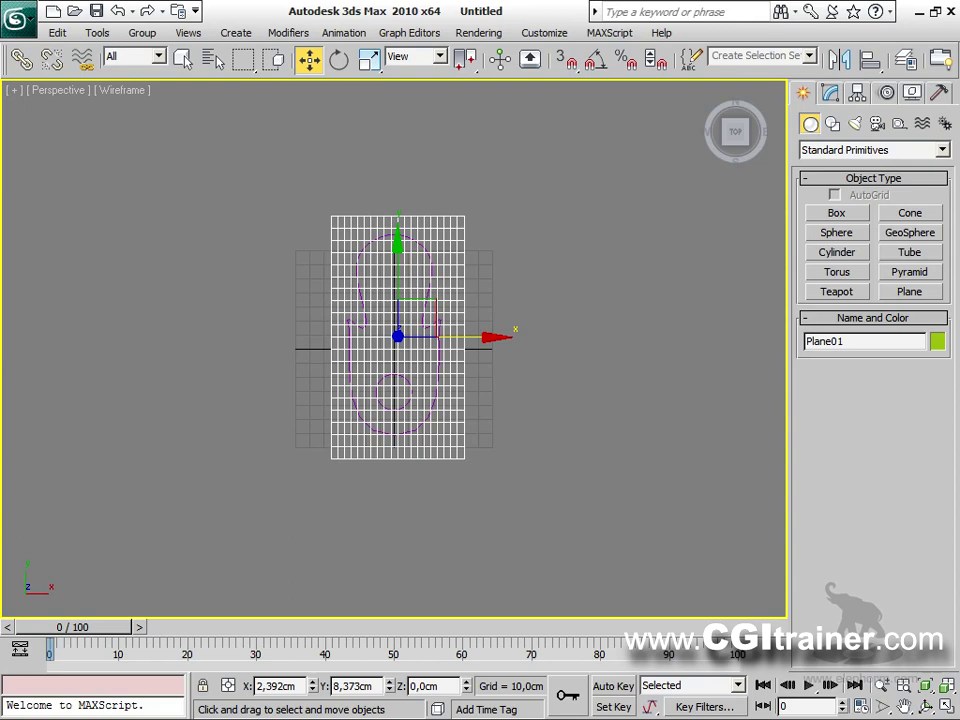
mouse_move(555, 95)
middle_mouse_down("alt")
mouse_move(545, 84)
mouse_move(554, 118)
mouse_move(548, 100)
middle_mouse_up("alt")
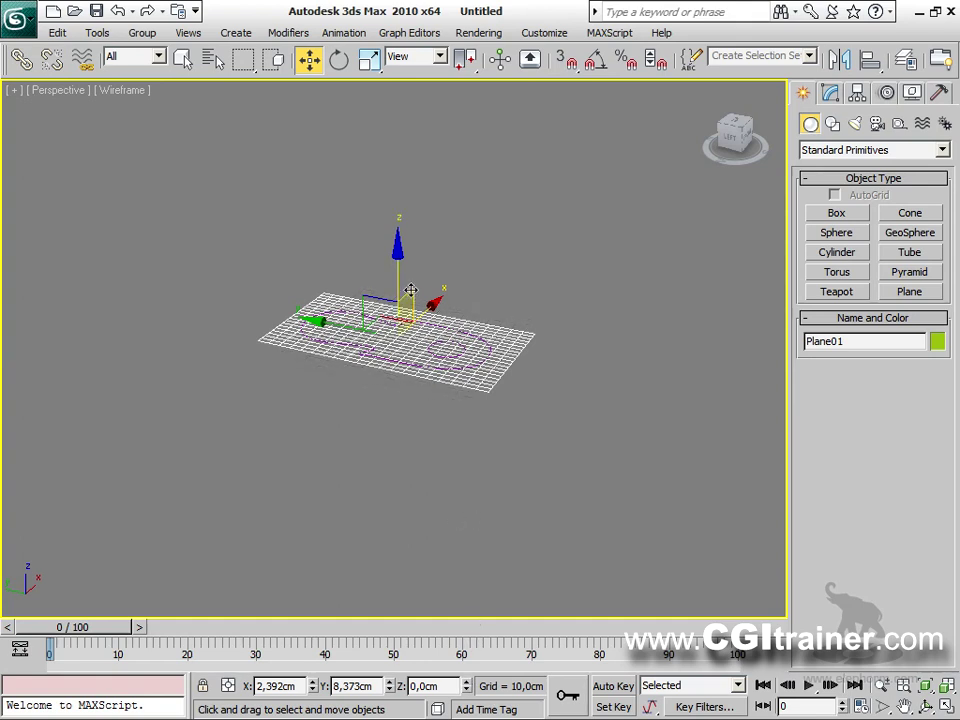
key("F3")
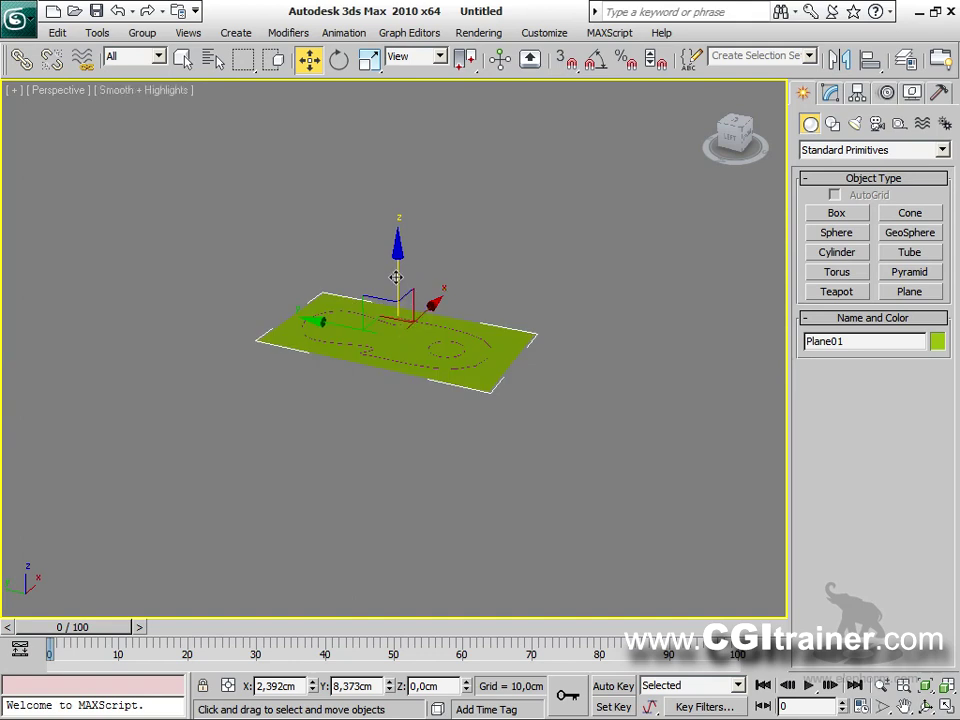
left_click_drag(400, 258, 490, 358)
middle_click_drag(519, 413, 512, 442)
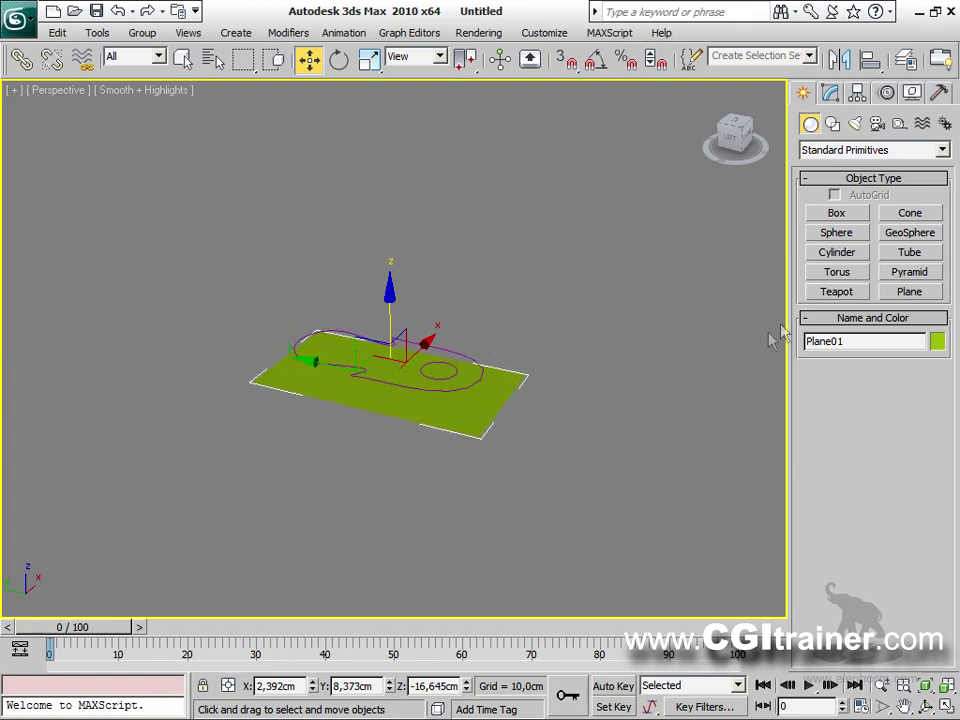
Make the plane a ShapeMerge compound object using Line01 as the picked shape.
left_click(817, 155)
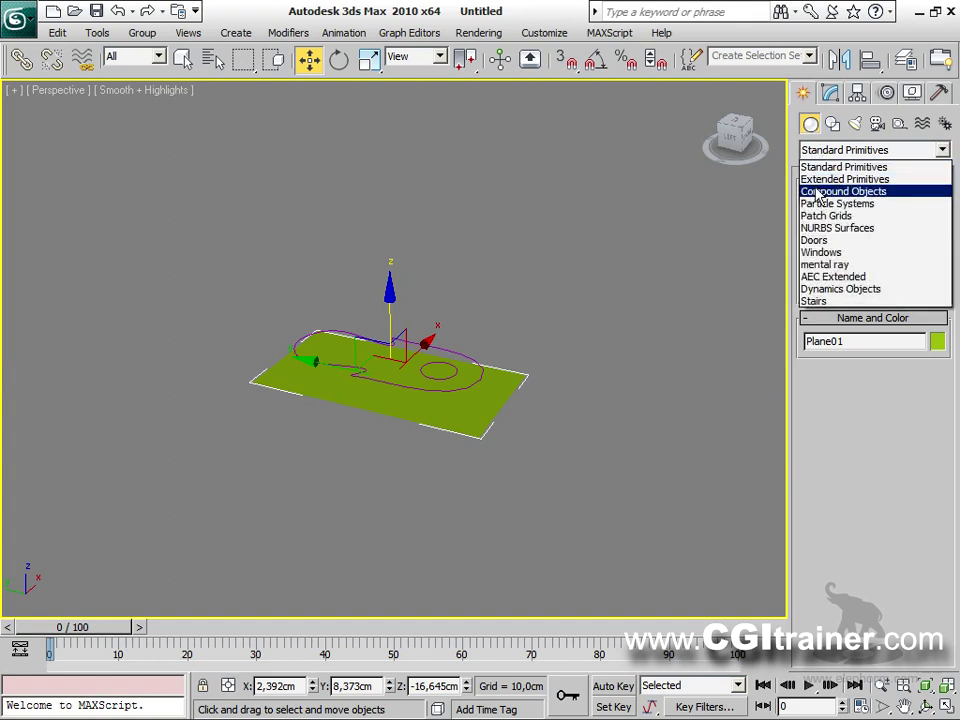
left_click(836, 189)
left_click(895, 254)
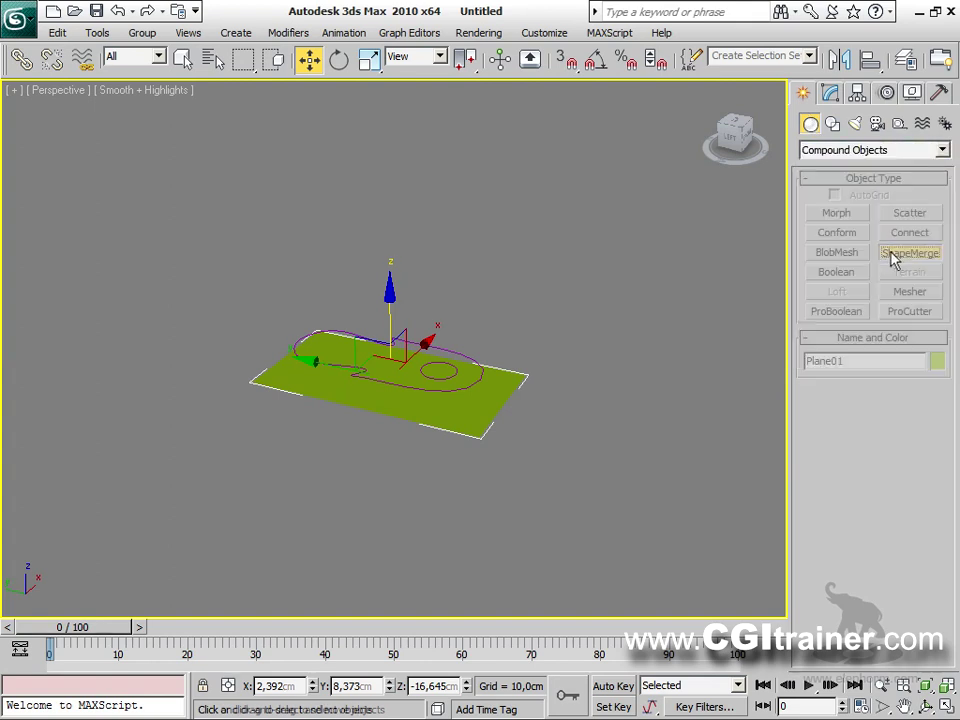
left_click(880, 418)
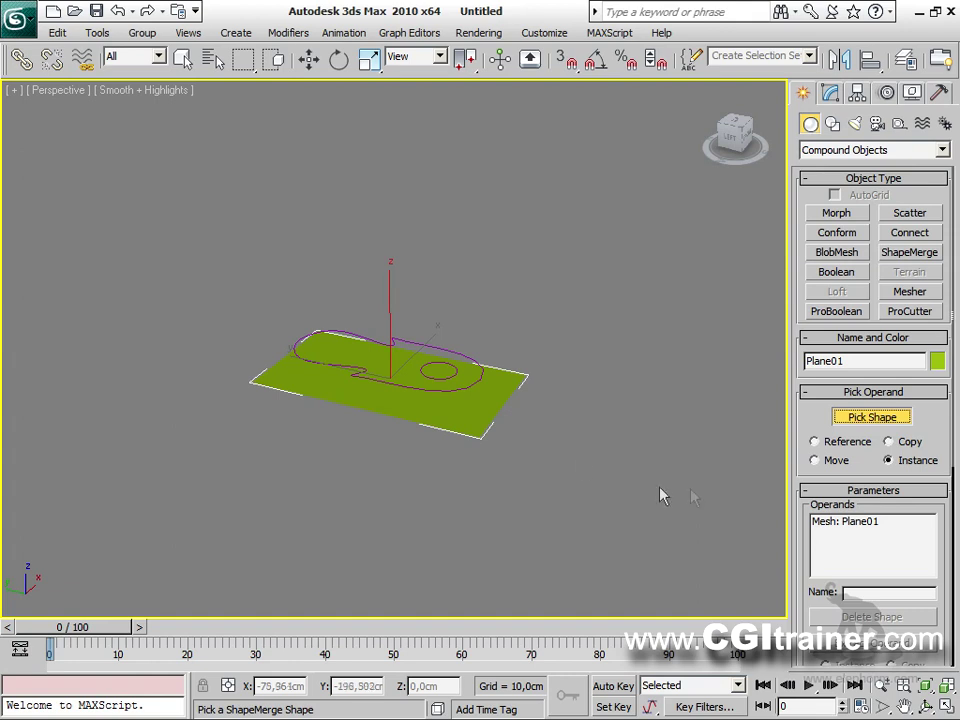
left_click(461, 351)
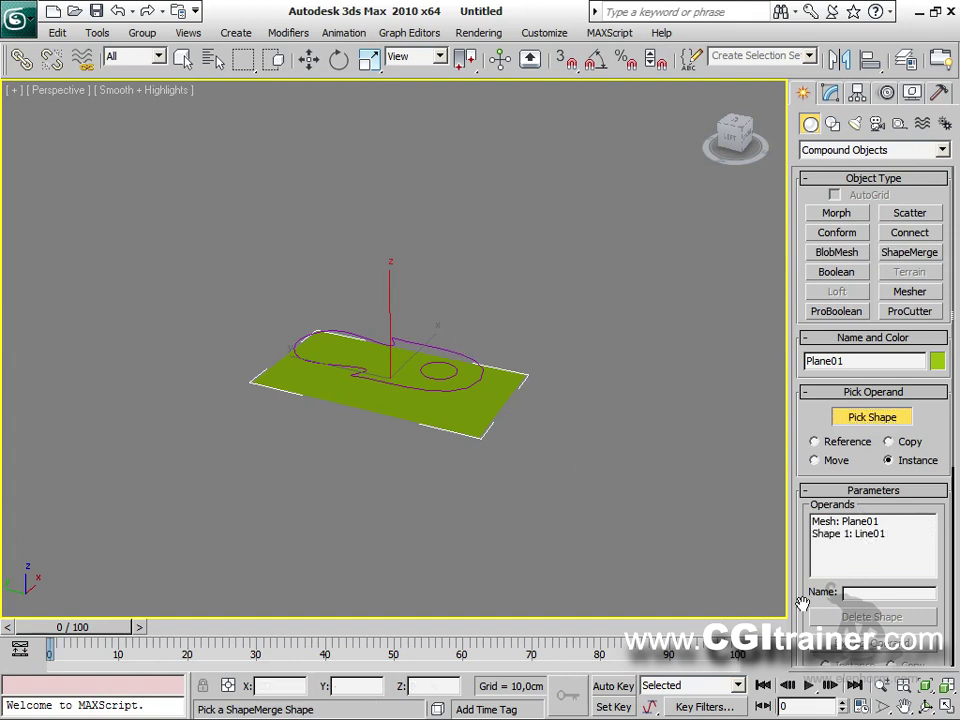
Set the ShapeMerge to Cookie Cutter with Invert, then select Line01.
scroll(836, 560, "down", 5)
left_click(818, 427)
left_click(826, 462)
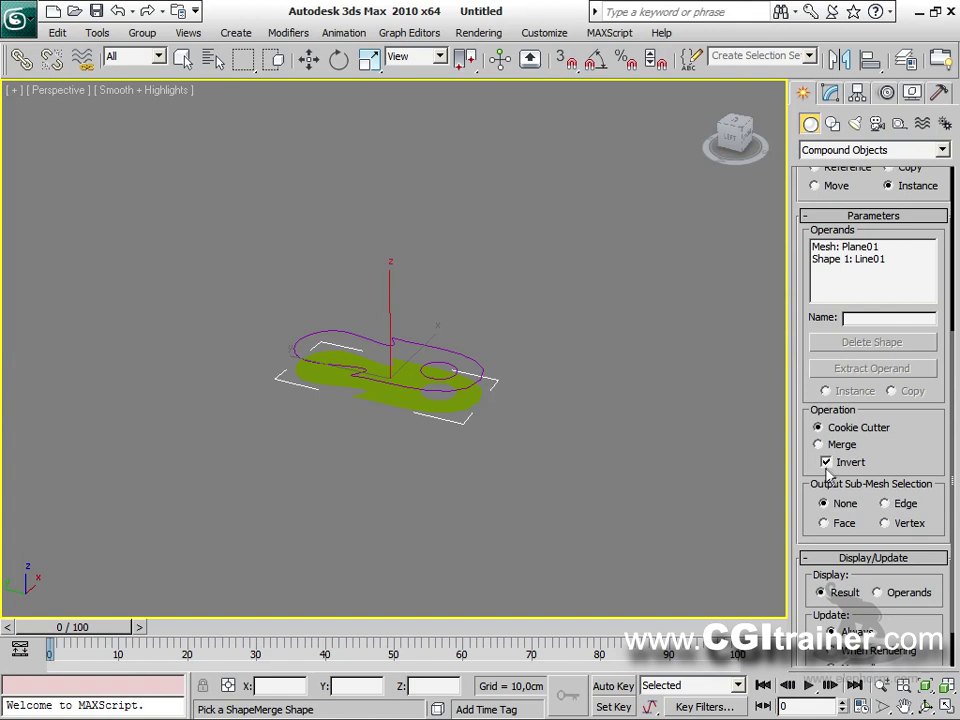
left_click_drag(804, 287, 808, 448)
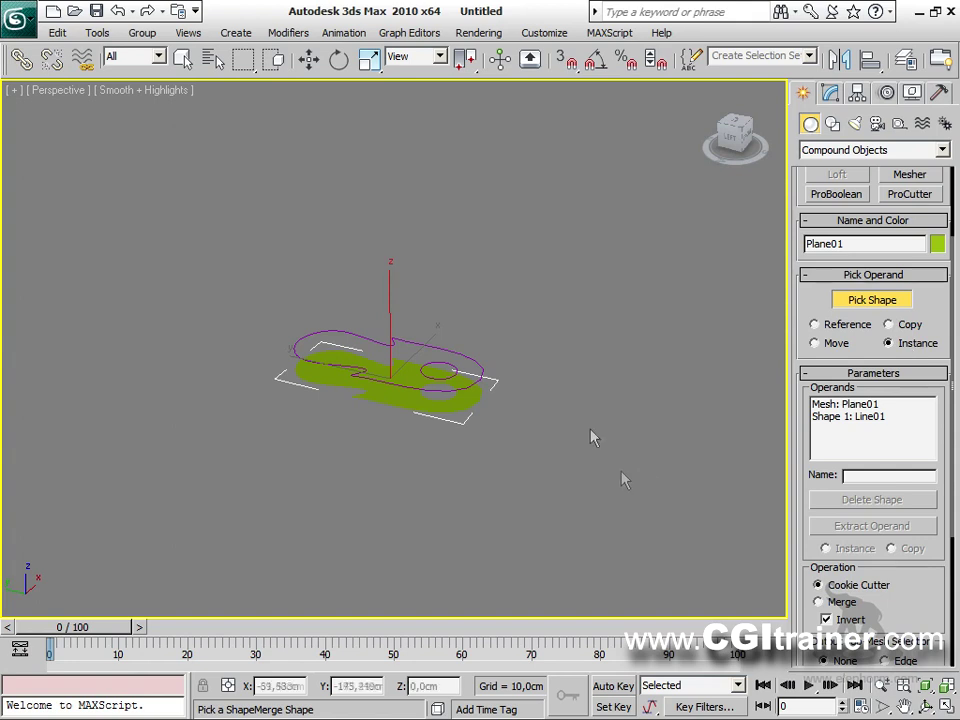
middle_click_drag(587, 451, 596, 530, "alt")
middle_click_drag(545, 100, 513, 155, "alt")
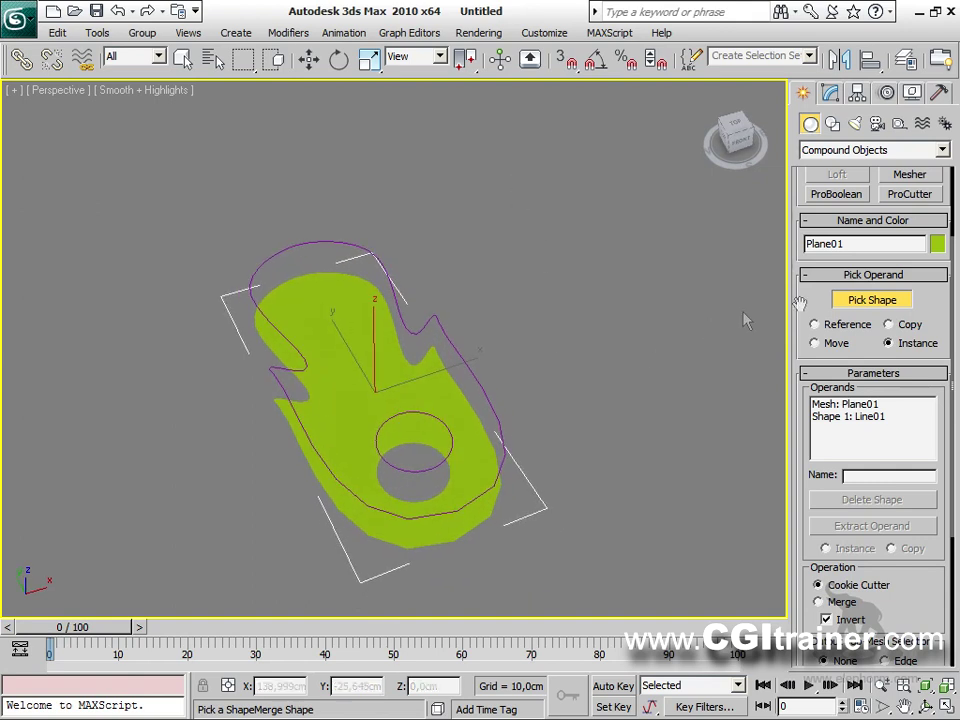
left_click(855, 302)
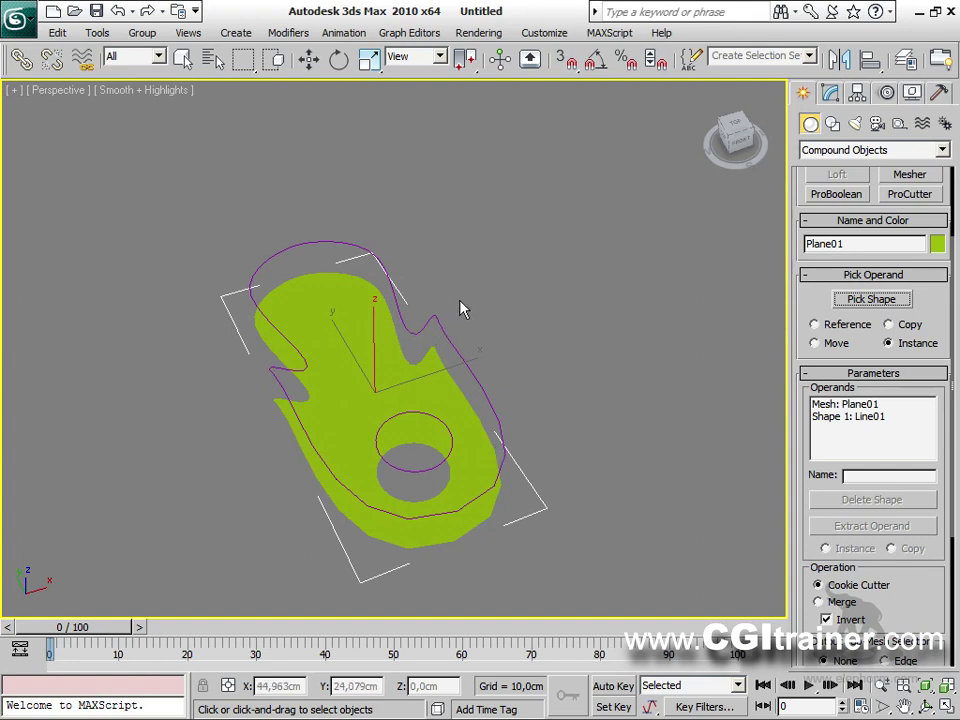
key("w")
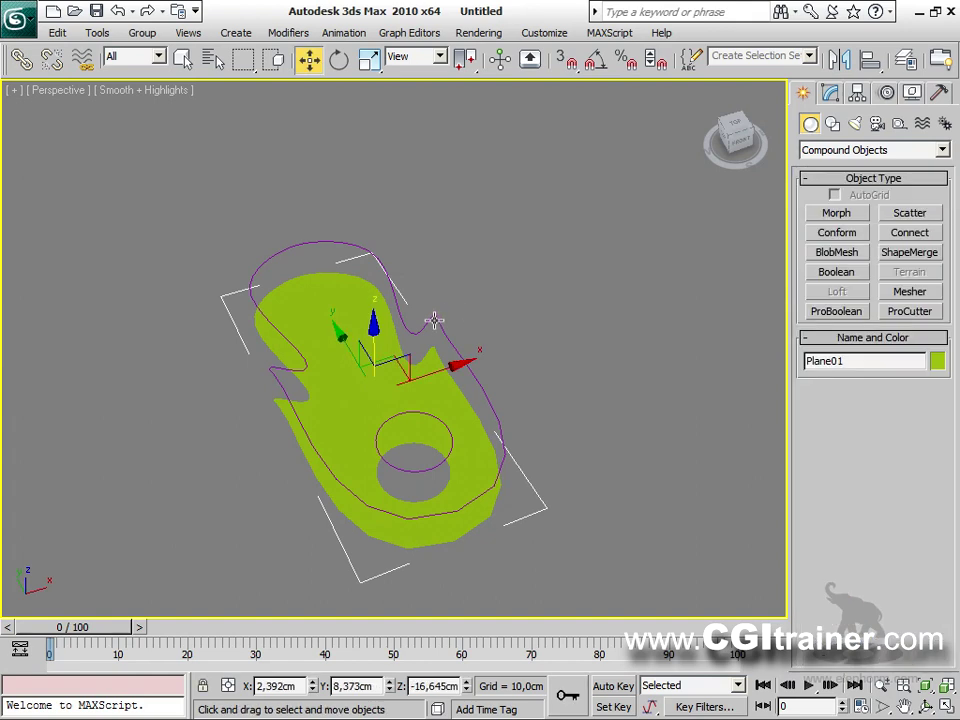
left_click(435, 316)
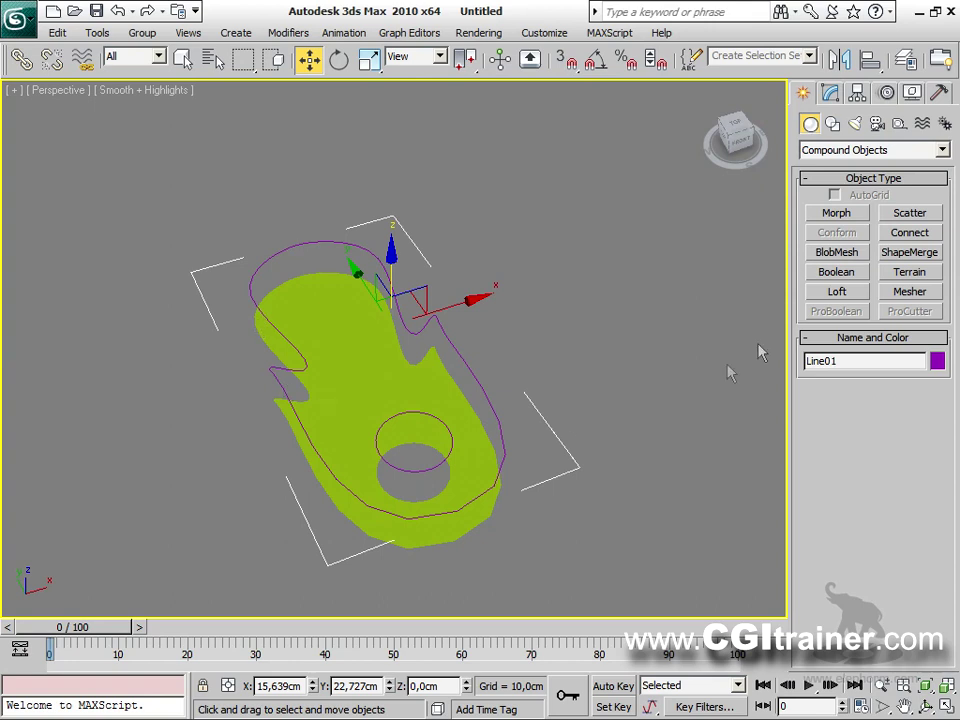
Raise Line01's interpolation Steps above 6 to smooth the outline and cut mesh.
left_click(830, 93)
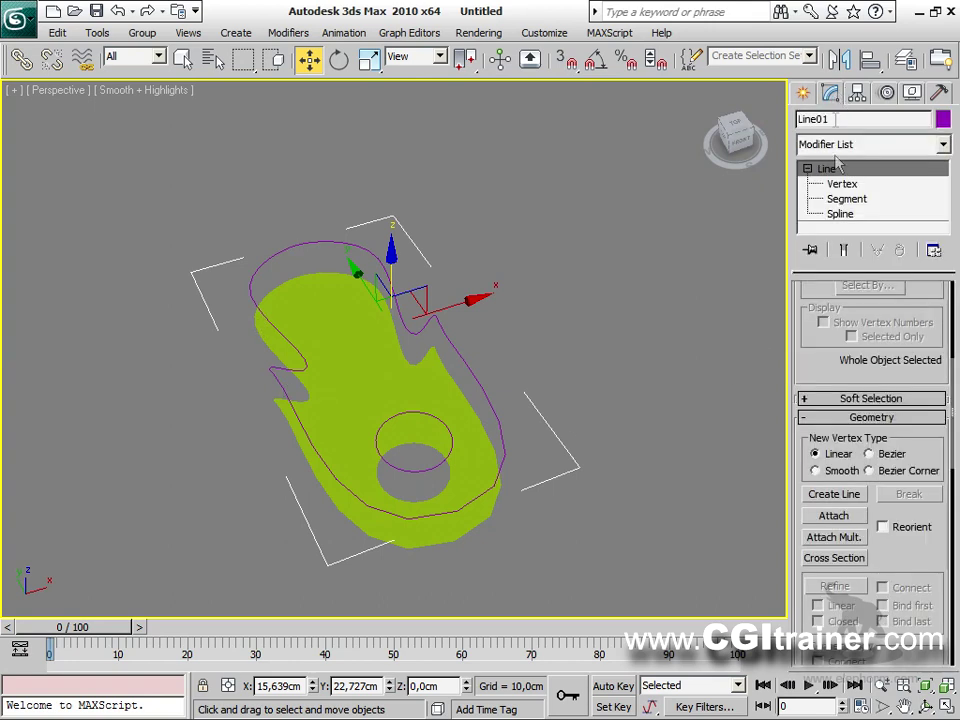
scroll(805, 347, "up", 5)
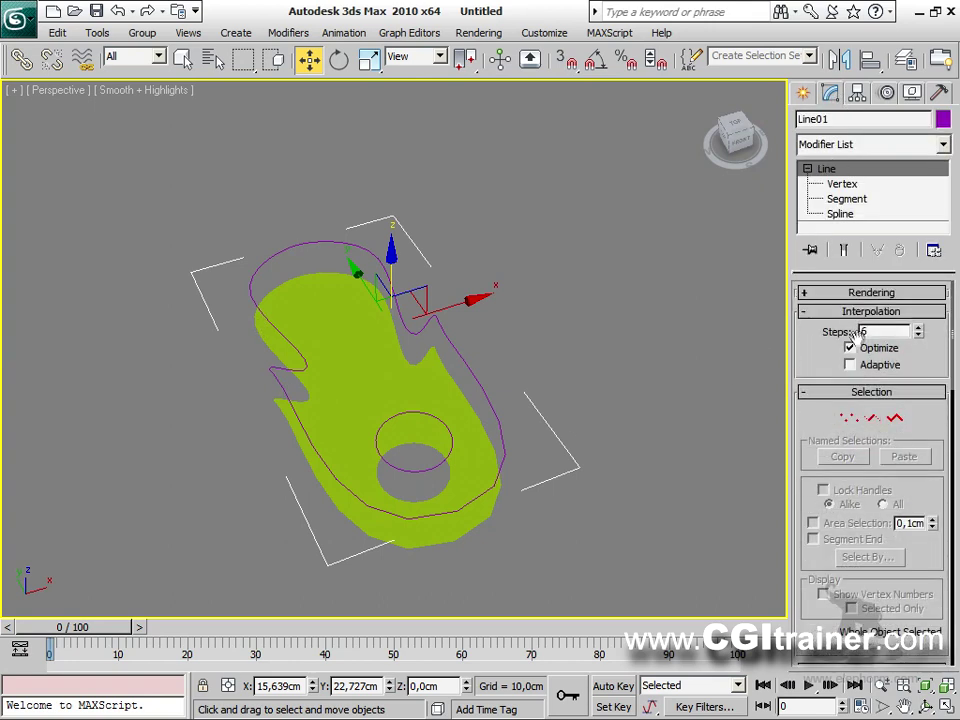
left_click(864, 333)
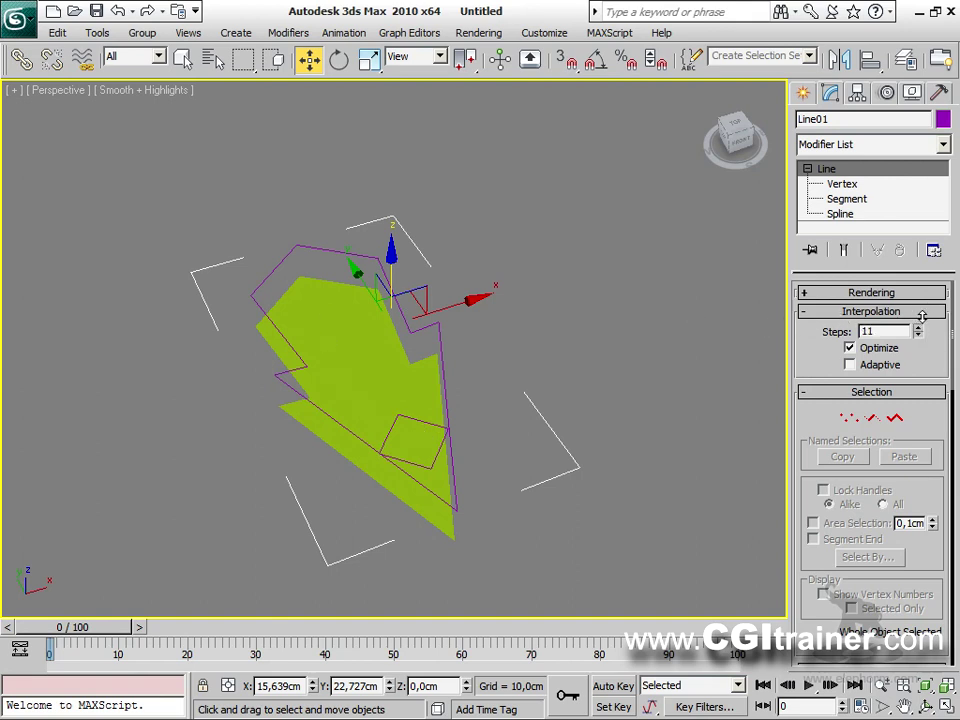
left_click_drag(922, 316, 923, 319)
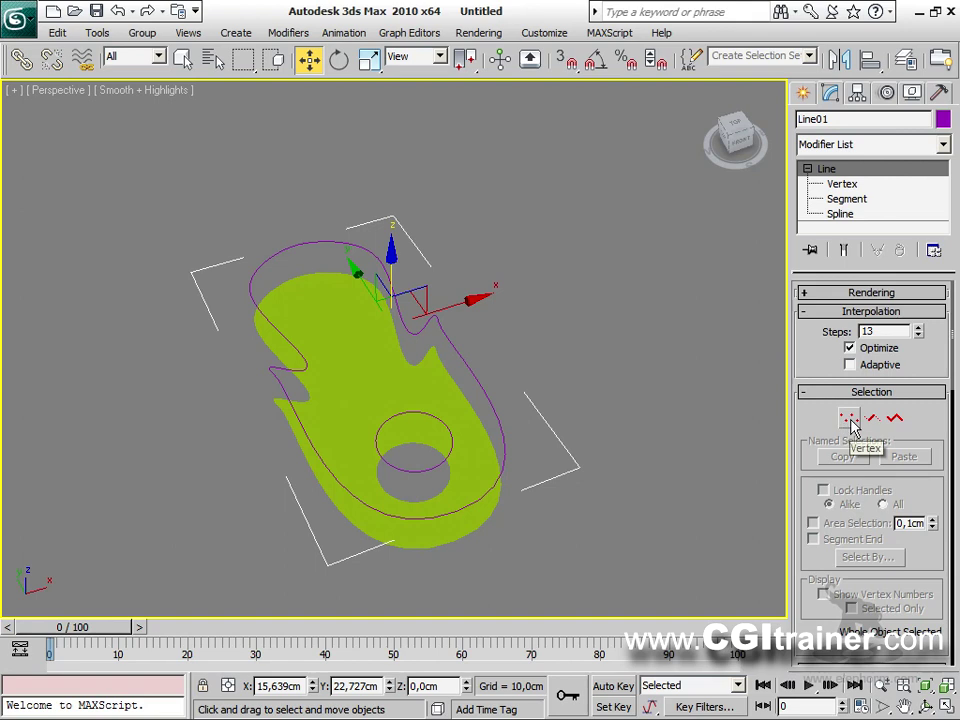
Scale the inner circle into a narrow ellipse and copy it up and to the right.
left_click(895, 419)
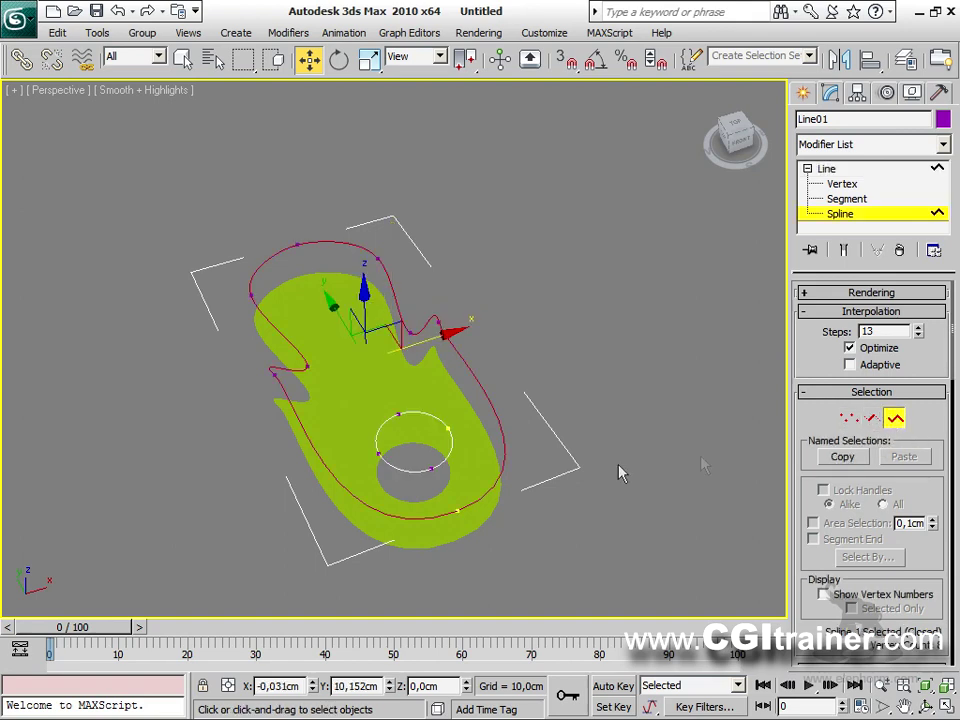
left_click(422, 467)
mouse_move(386, 400)
left_mouse_down()
mouse_move(300, 250)
mouse_move(377, 406)
left_mouse_up()
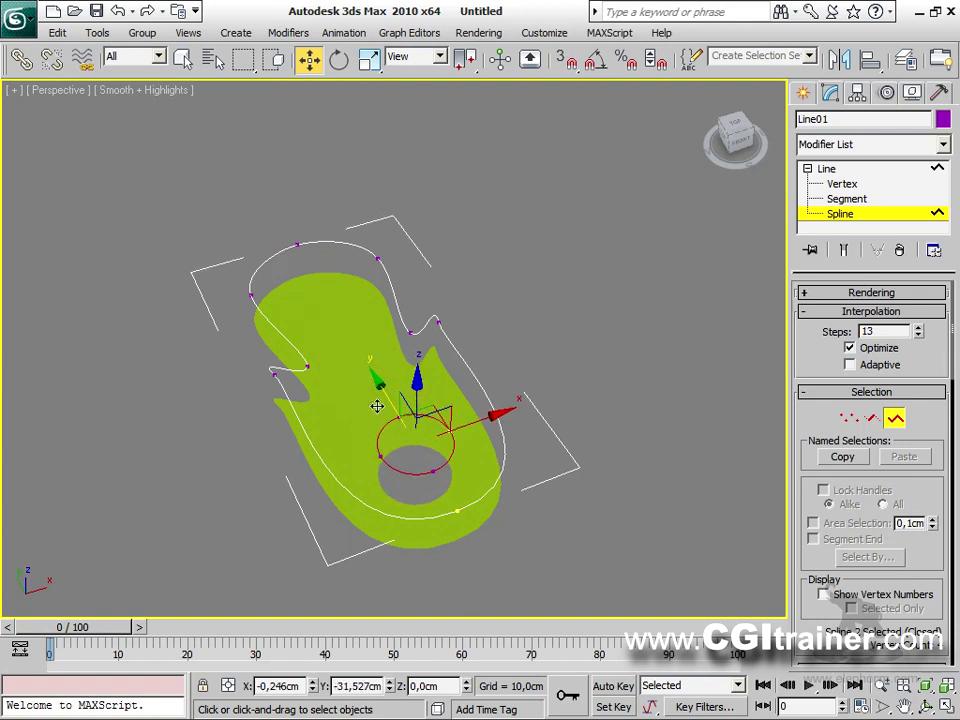
right_click(399, 420)
left_click(428, 466)
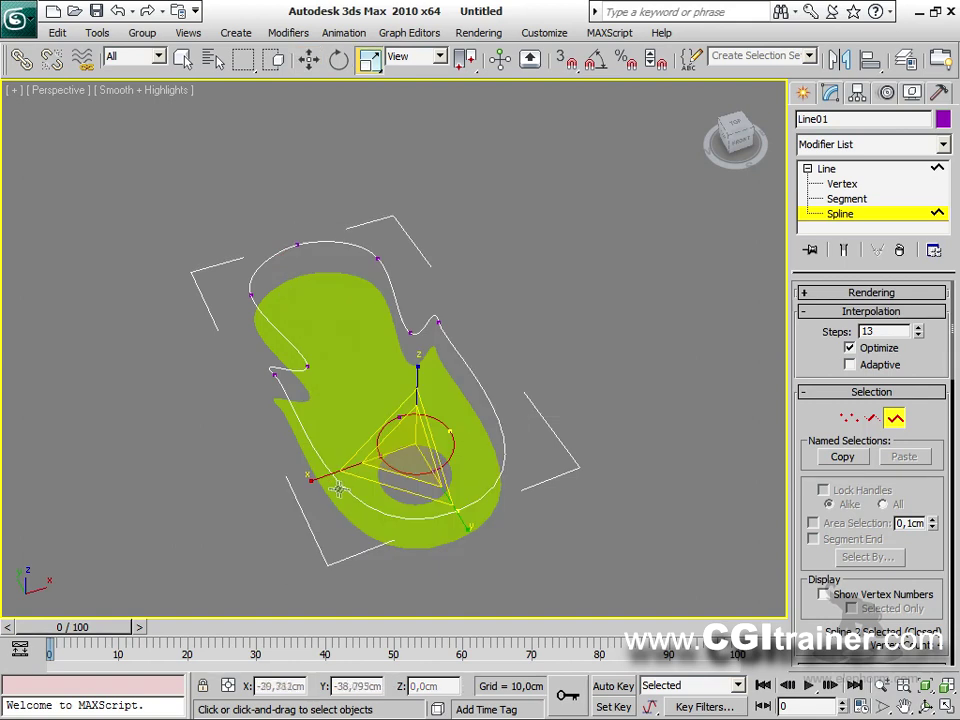
left_click_drag(322, 478, 332, 381)
right_click(425, 440)
left_click(437, 456)
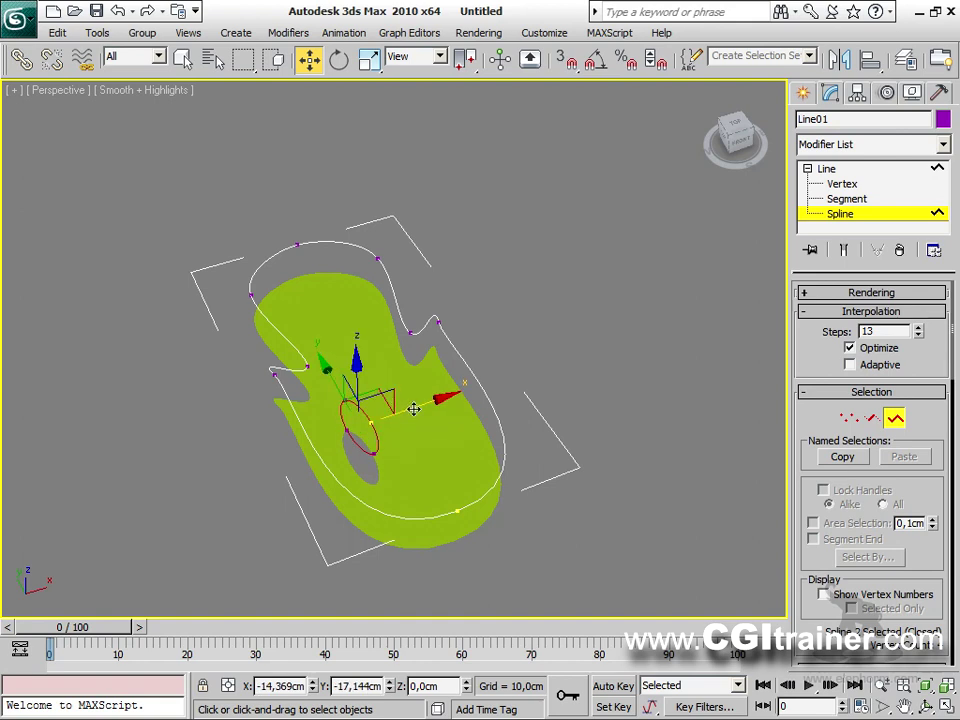
left_click_drag(411, 407, 493, 382, "shift")
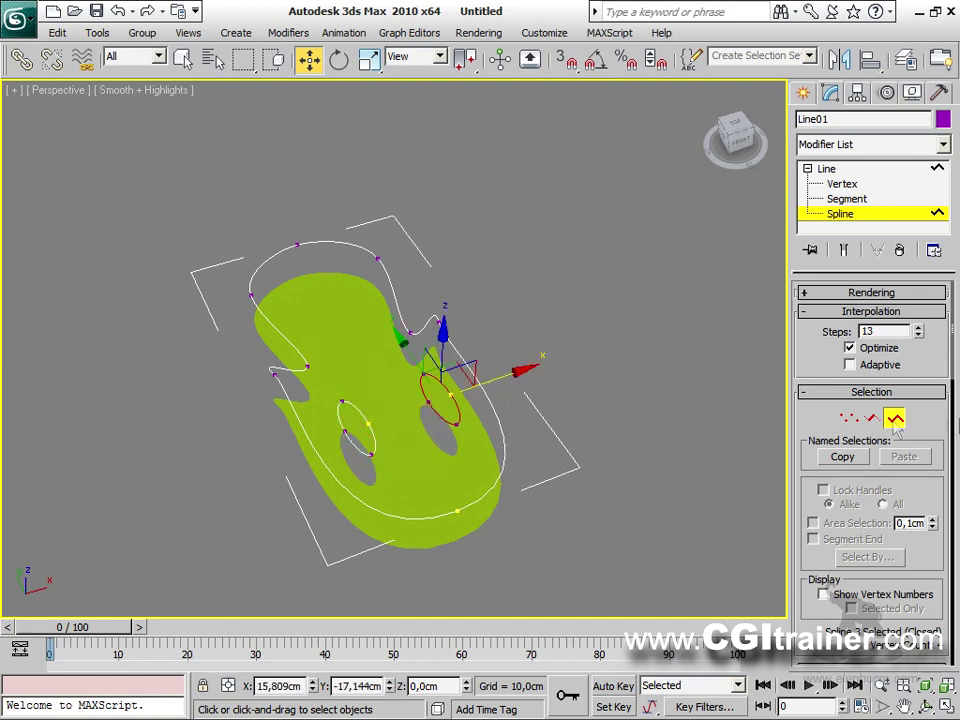
Leave Spline level and switch Line01 to Vertex sub-object editing.
left_click(897, 424)
middle_click_drag(440, 402, 470, 418, "alt")
left_click(849, 418)
Scale the two notch vertices non-uniformly along one axis to stretch the waist.
left_click(430, 313)
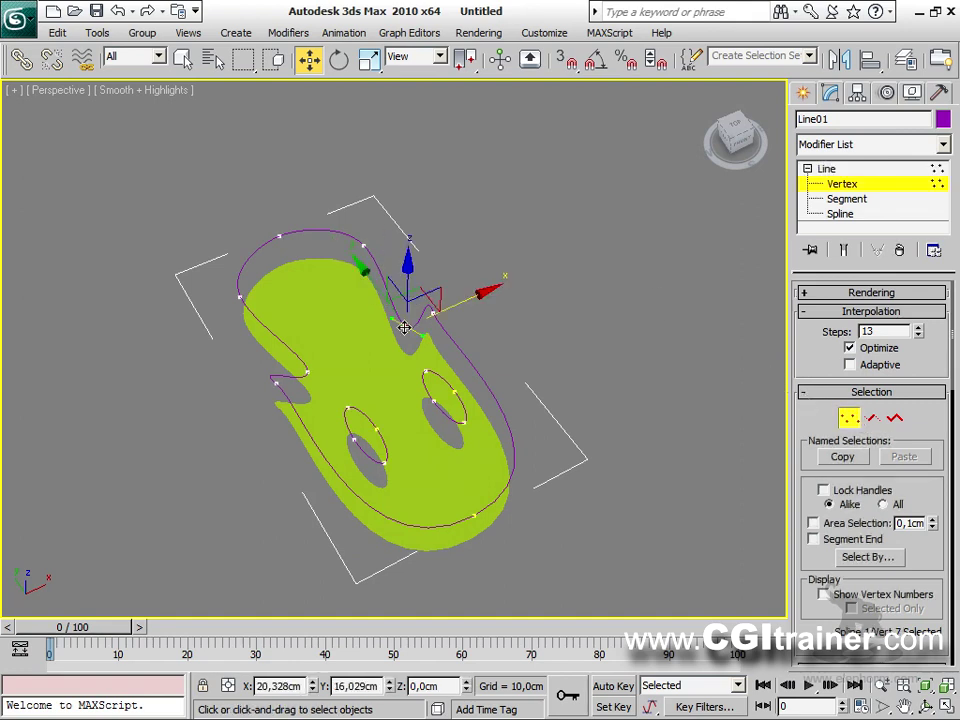
left_click(308, 368)
right_click(355, 360)
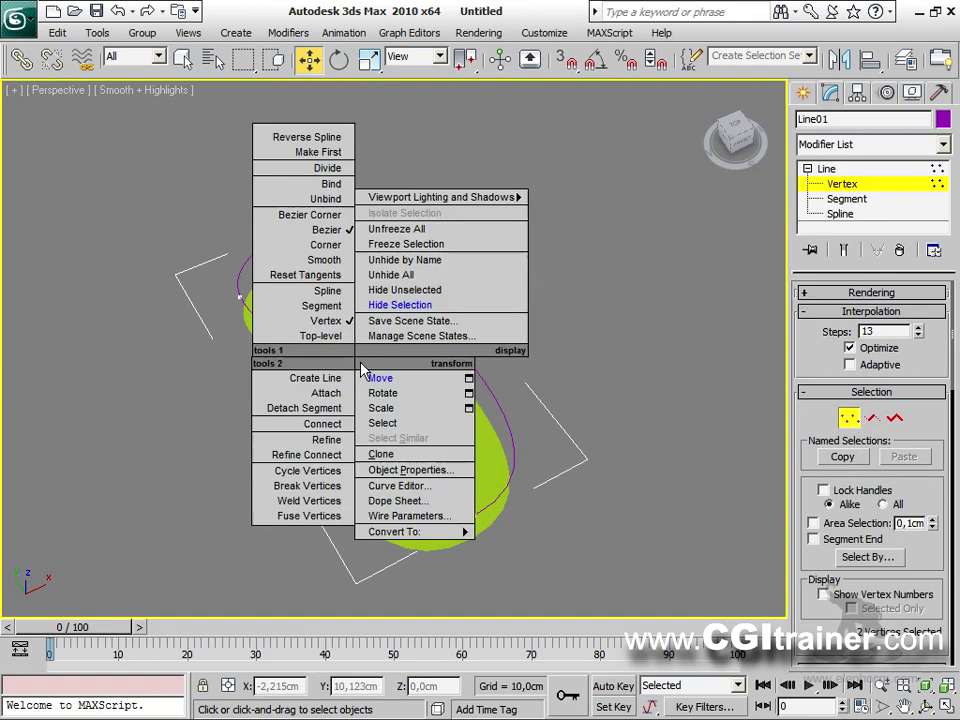
left_click(382, 408)
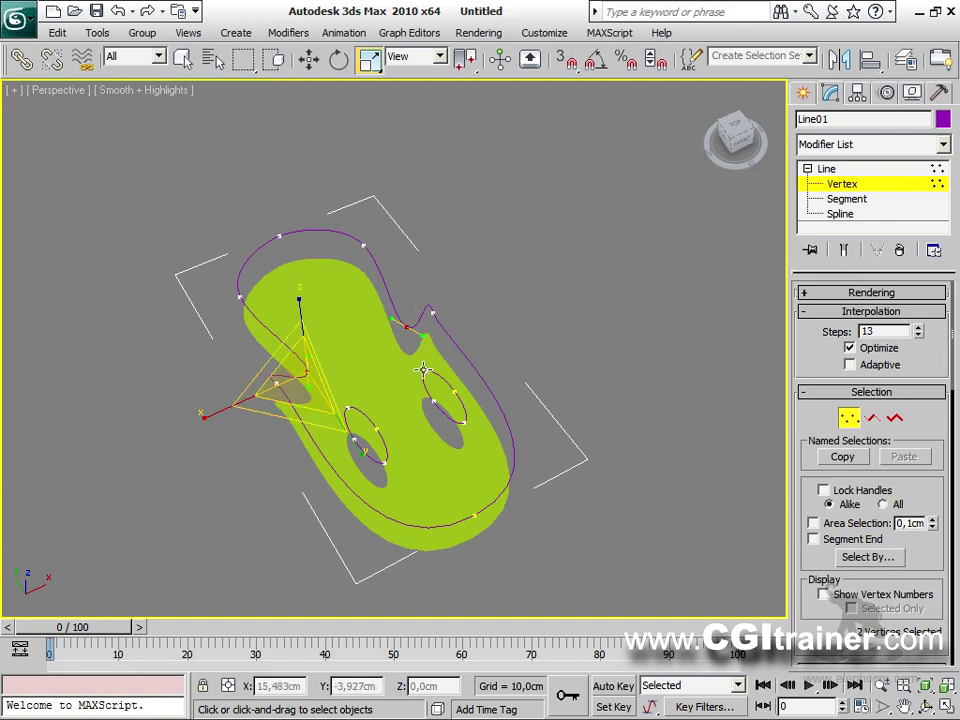
left_click_drag(468, 62, 469, 129)
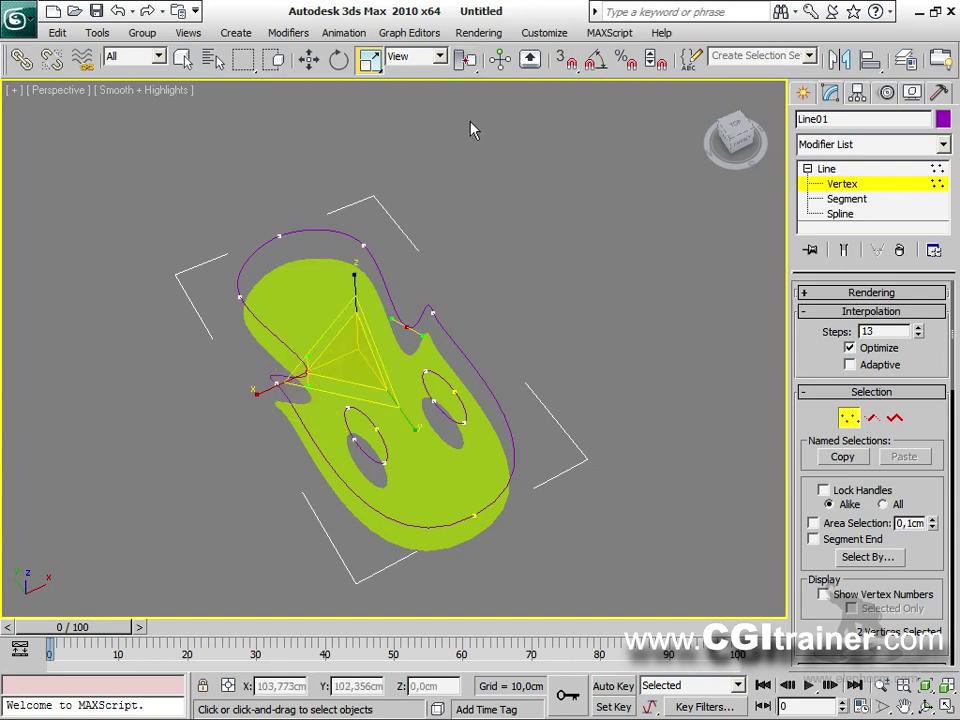
left_click_drag(369, 332, 375, 364)
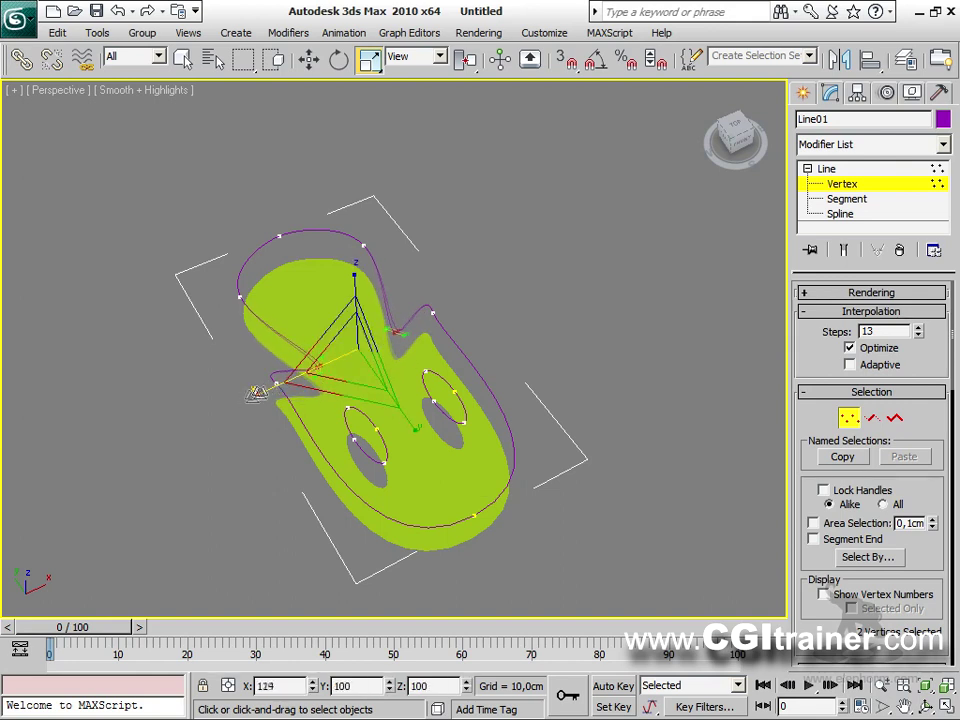
right_click(320, 367)
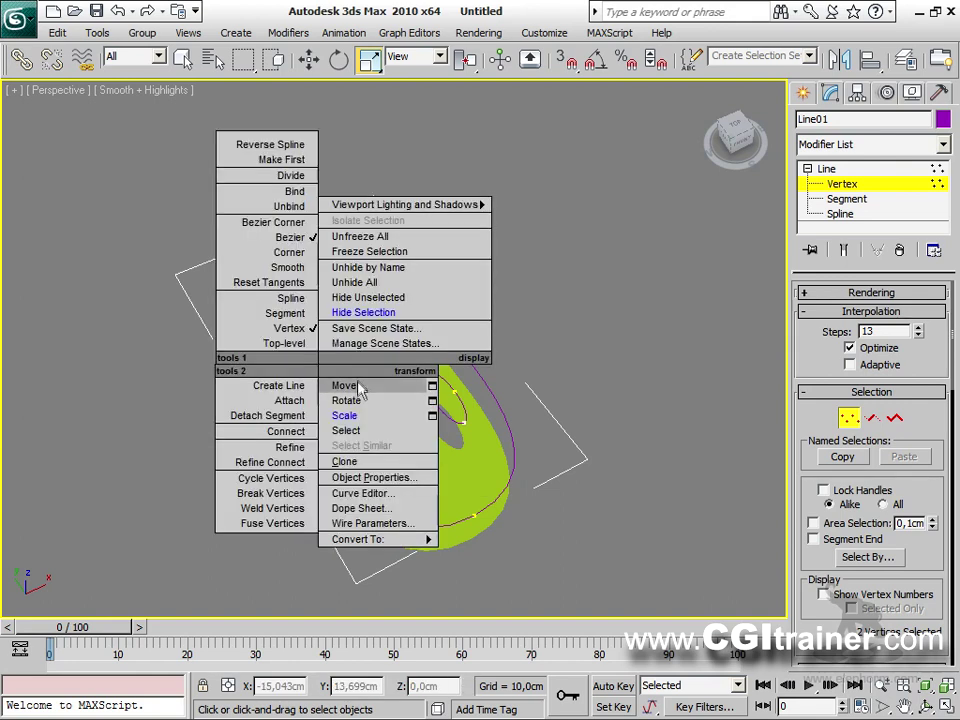
left_click(358, 388)
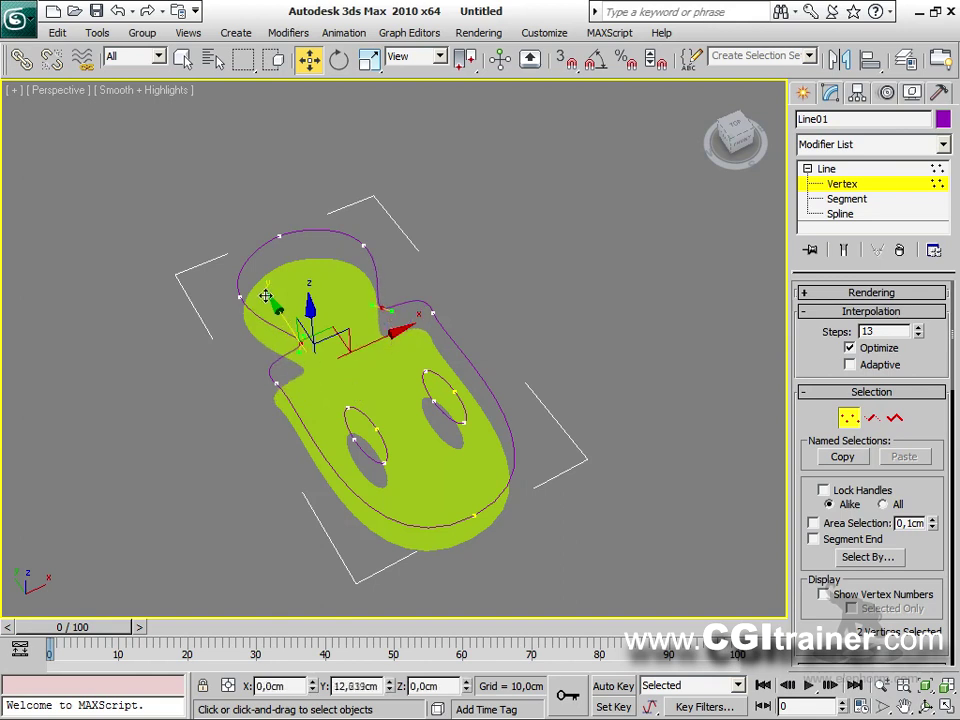
Convert both notch vertices to Bezier and drag a tangent handle to bend the waist.
middle_click_drag(408, 303, 589, 208, "alt")
scroll(369, 343, "up", 4)
left_click(398, 335)
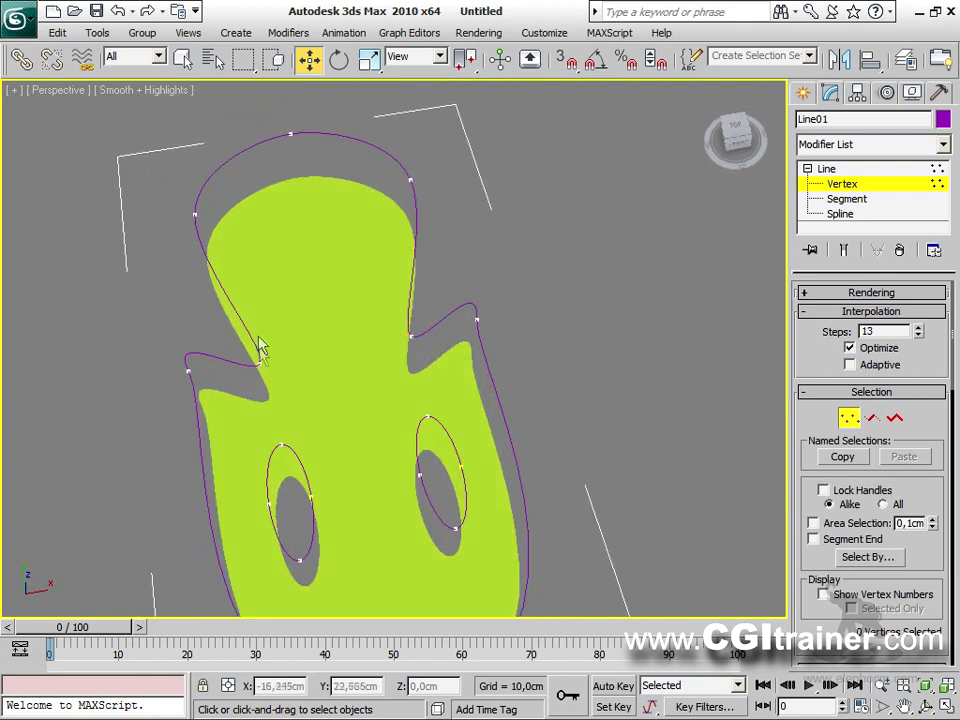
left_click_drag(248, 353, 444, 330)
left_click_drag(444, 280, 262, 388)
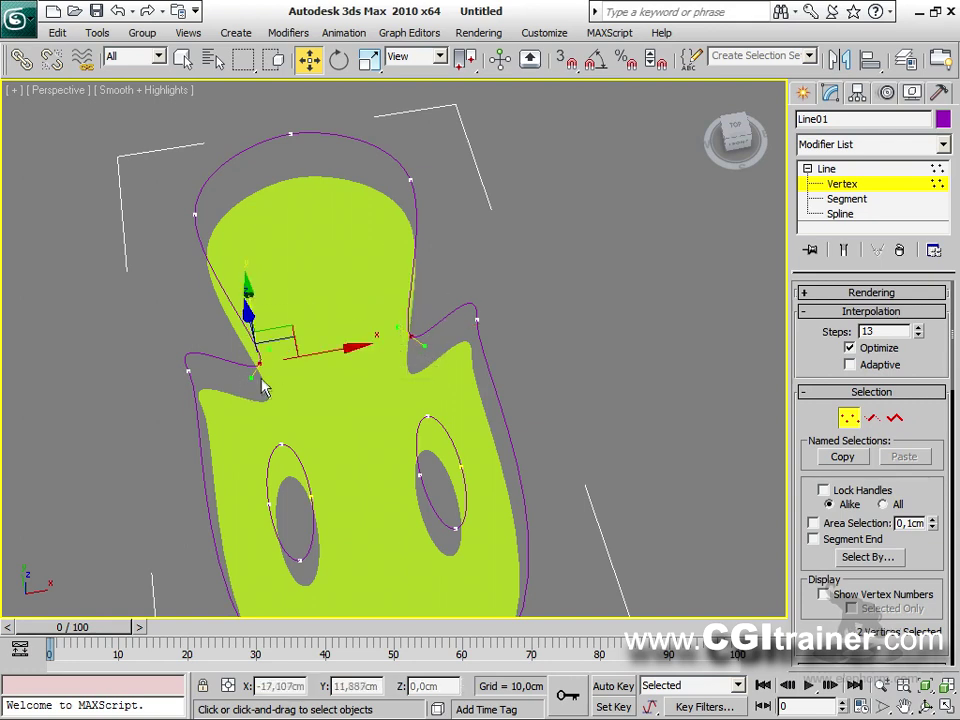
right_click(411, 312)
left_click(377, 187)
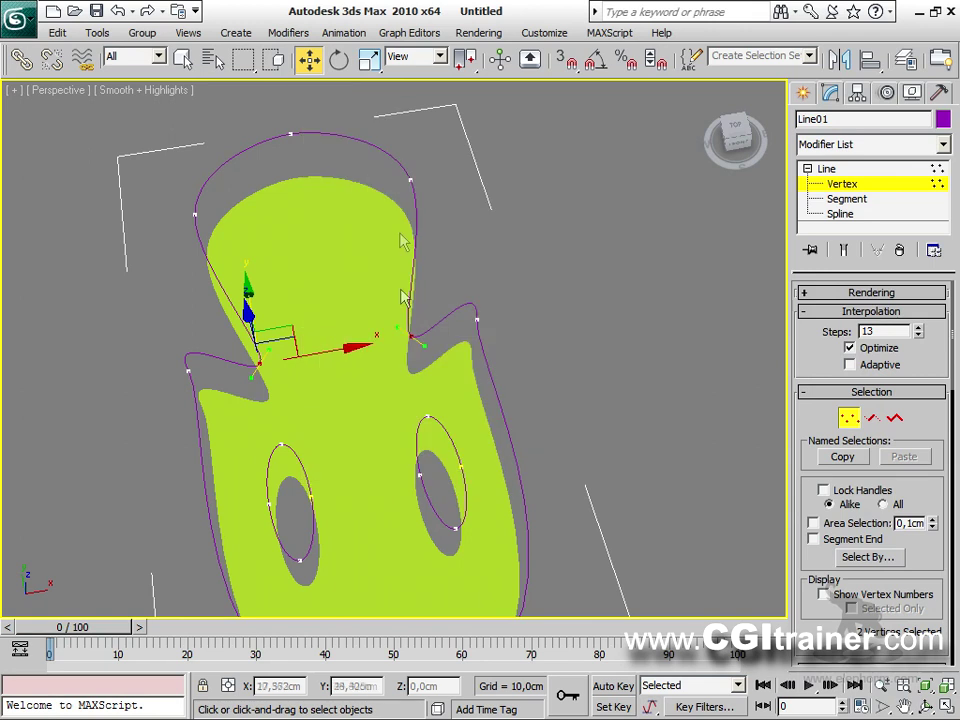
left_click_drag(424, 346, 432, 350)
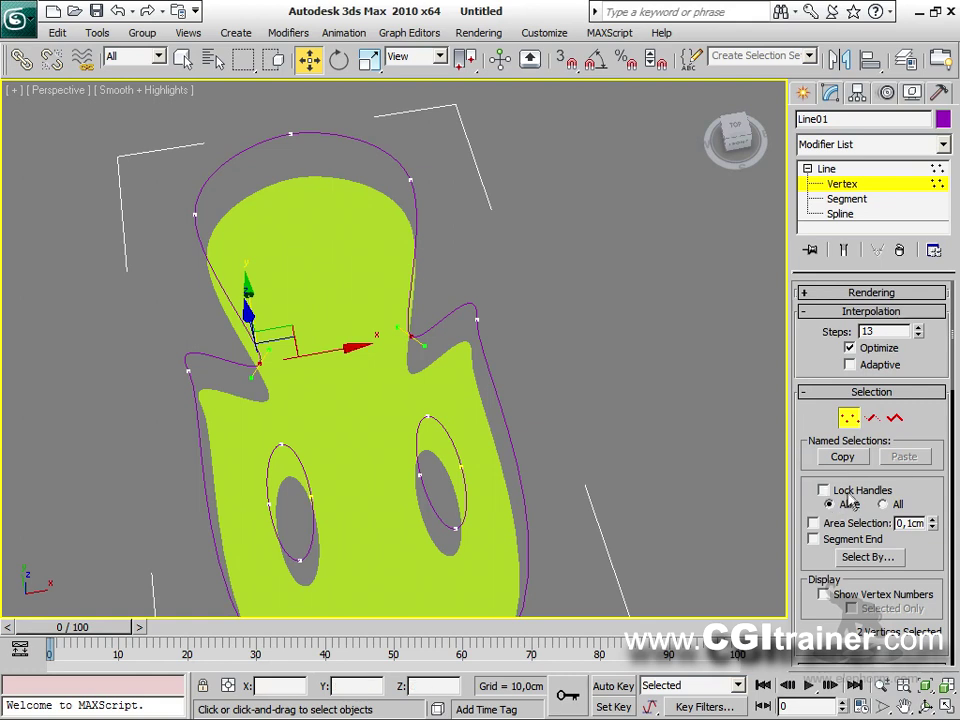
left_click_drag(423, 346, 446, 332)
With Lock Handles (All) on, pull both notches' tangents together, then exit Vertex level.
left_click(890, 505)
left_click(476, 319)
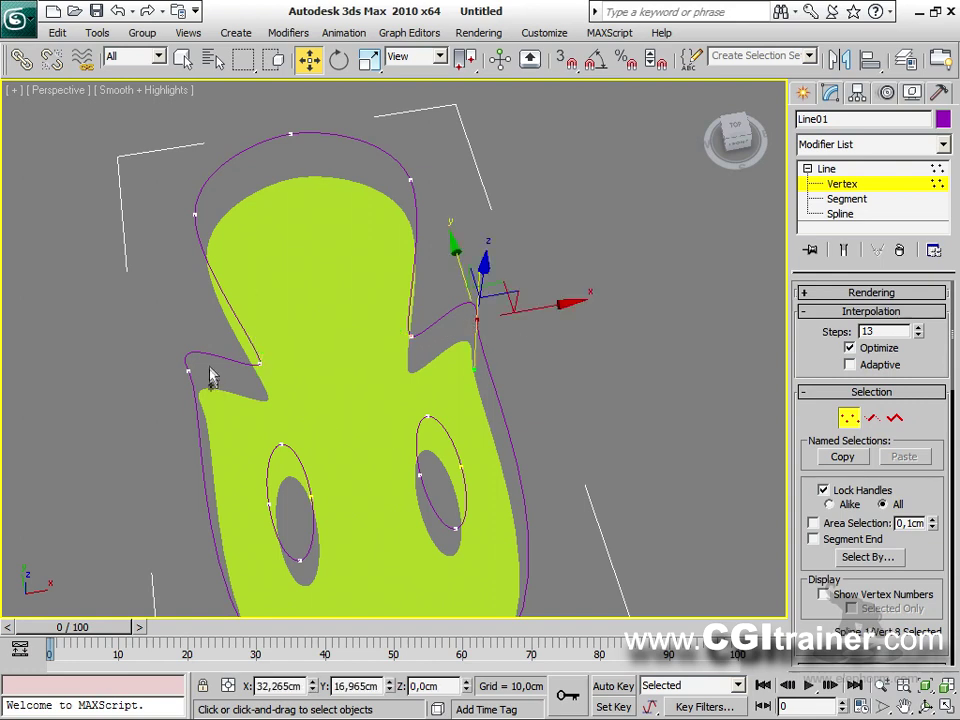
left_click(186, 371)
mouse_move(476, 370)
left_mouse_down()
mouse_move(499, 366)
mouse_move(476, 364)
mouse_move(450, 326)
mouse_move(478, 370)
left_mouse_up()
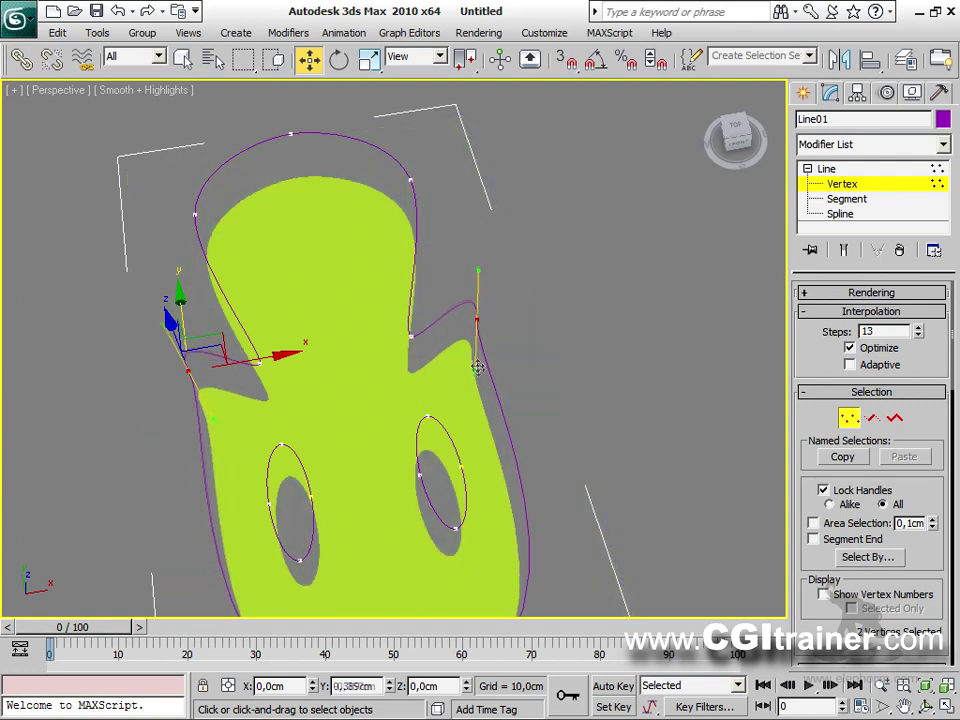
left_click(848, 417)
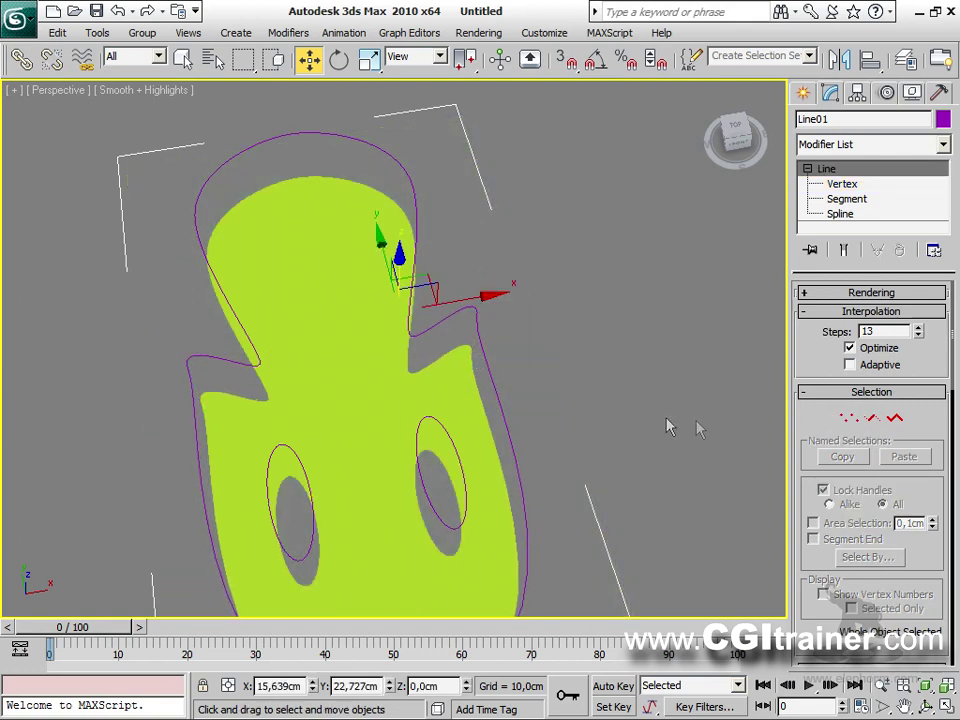
Hide the outline spline and show Plane01 with edged faces (F4).
scroll(589, 304, "down", 5)
middle_click_drag(589, 304, 443, 321, "alt")
right_click(403, 315)
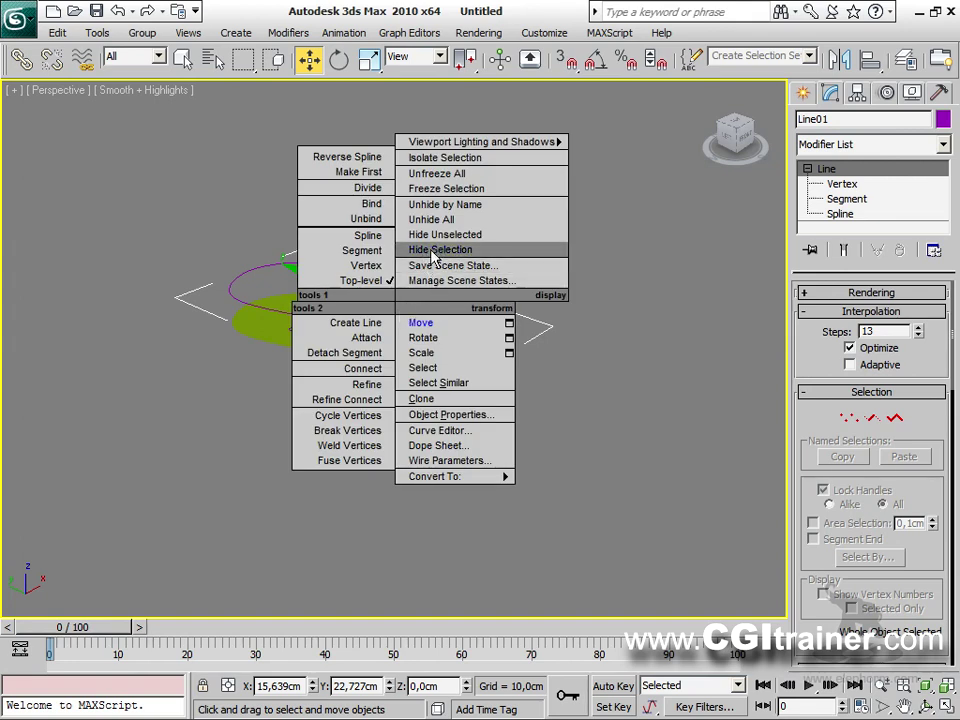
left_click(432, 250)
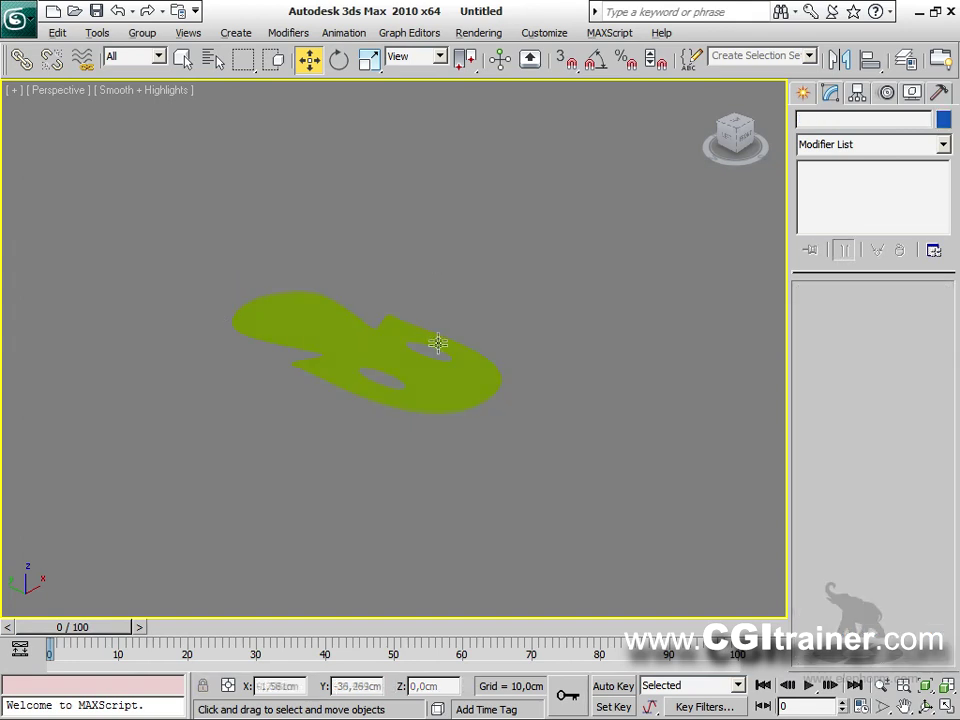
middle_click_drag(439, 341, 426, 381, "alt")
left_click(471, 385)
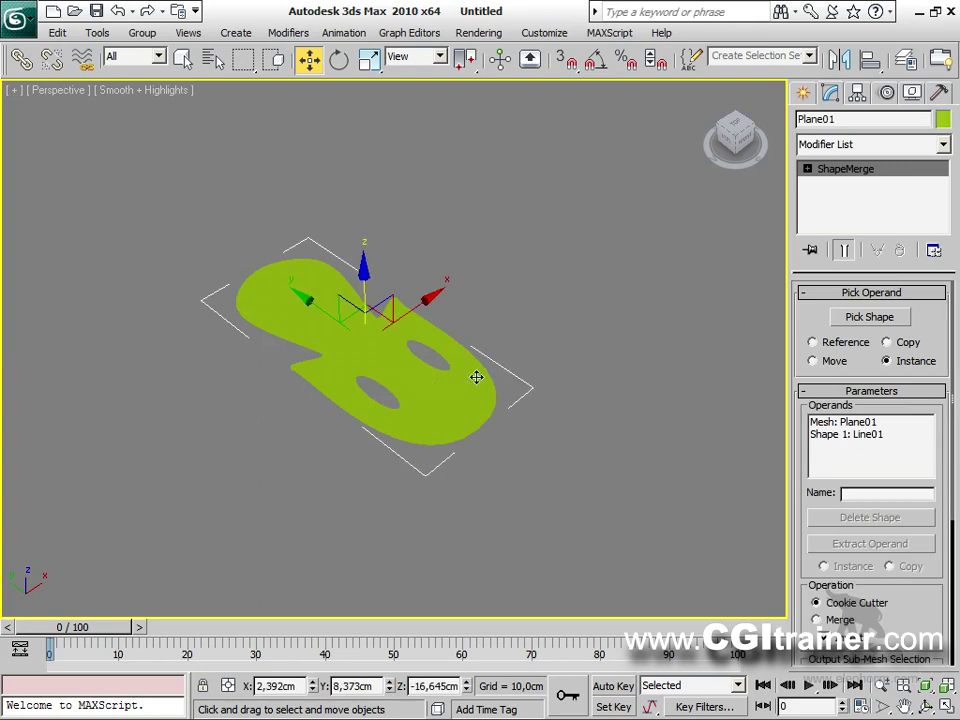
key("F4")
scroll(505, 452, "up", 5)
scroll(505, 452, "down", 4)
middle_click_drag(505, 452, 572, 297, "alt")
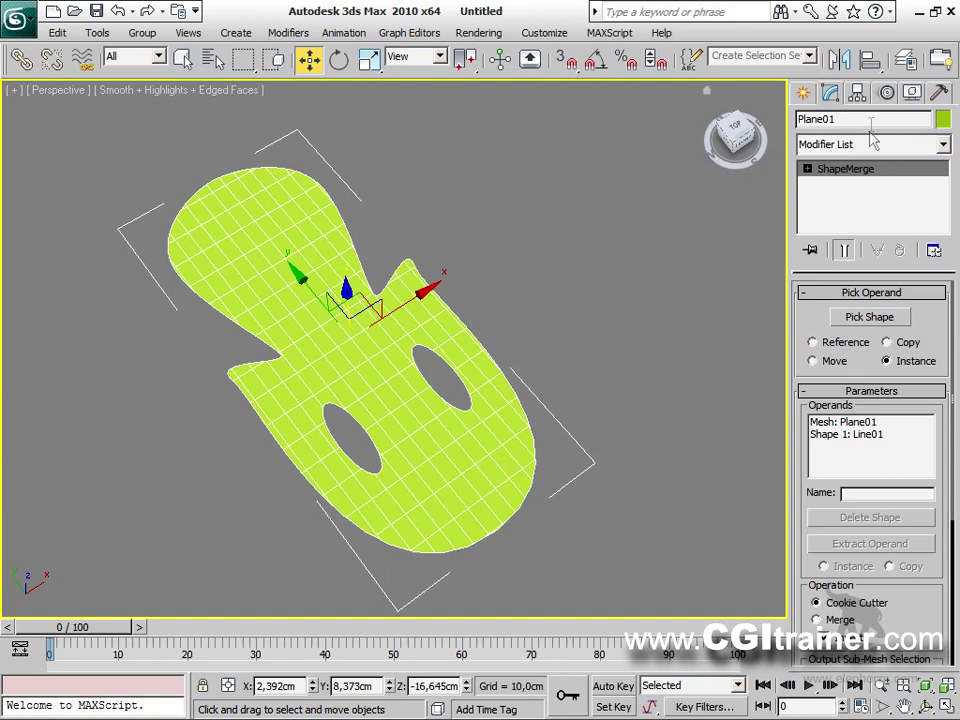
Set Plane01's Length Segs to 49 and Width Segs to 38, then Shift-drag a clone.
left_click(807, 169)
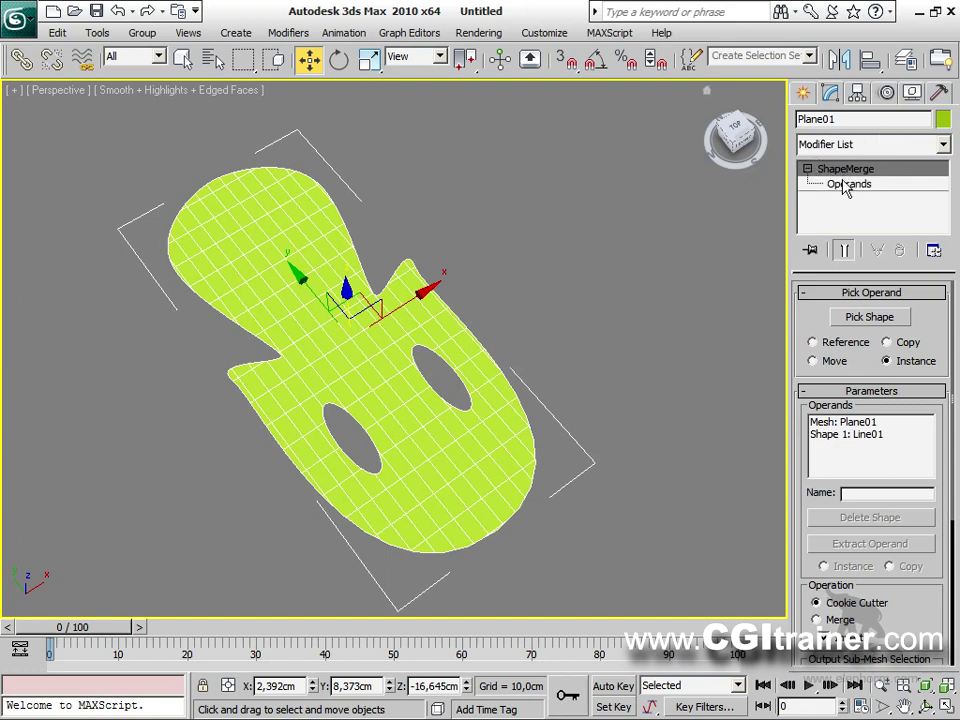
left_click(848, 184)
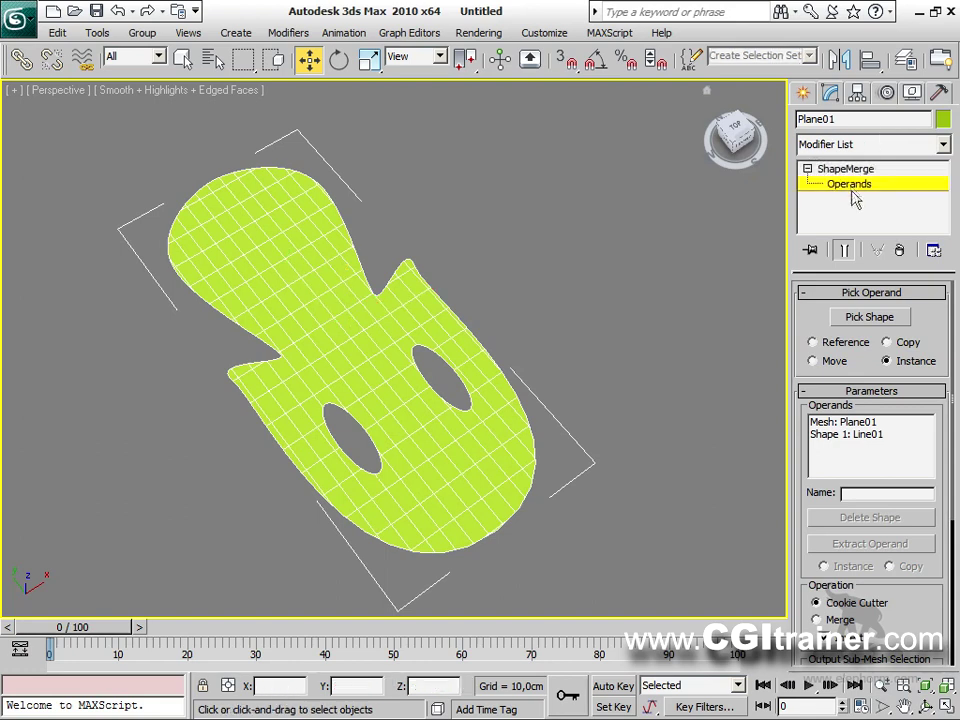
left_click(850, 422)
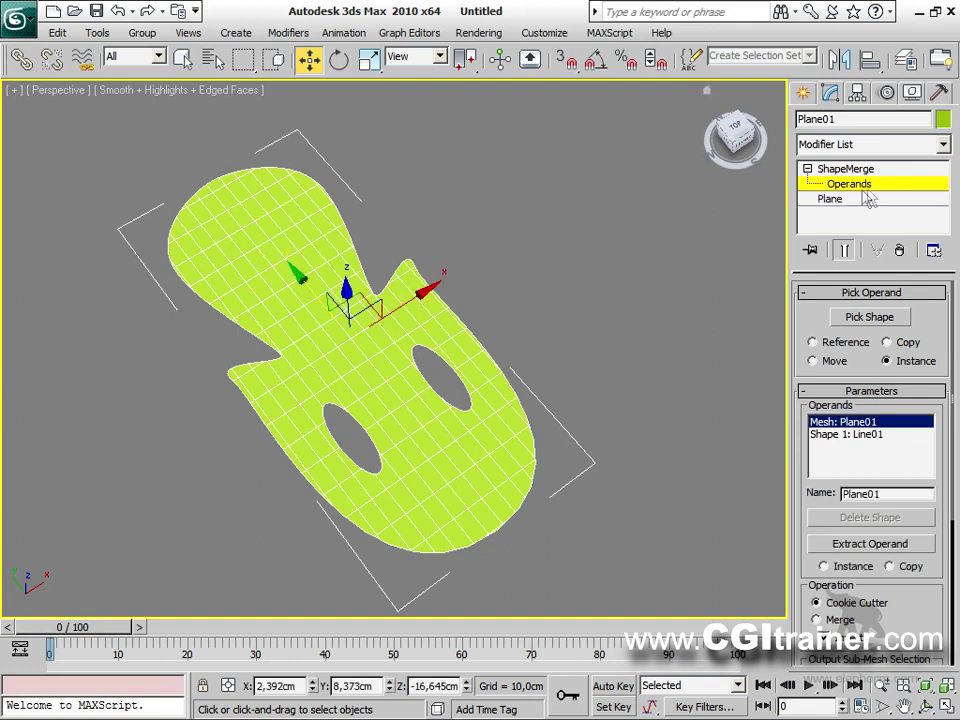
left_click(831, 200)
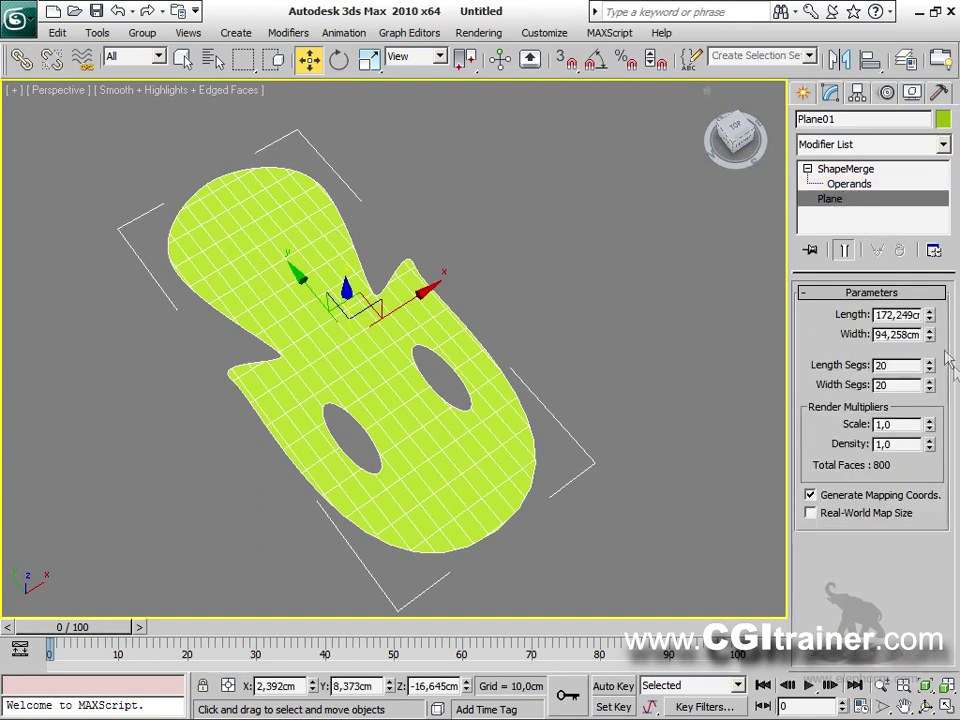
left_click_drag(930, 368, 934, 340)
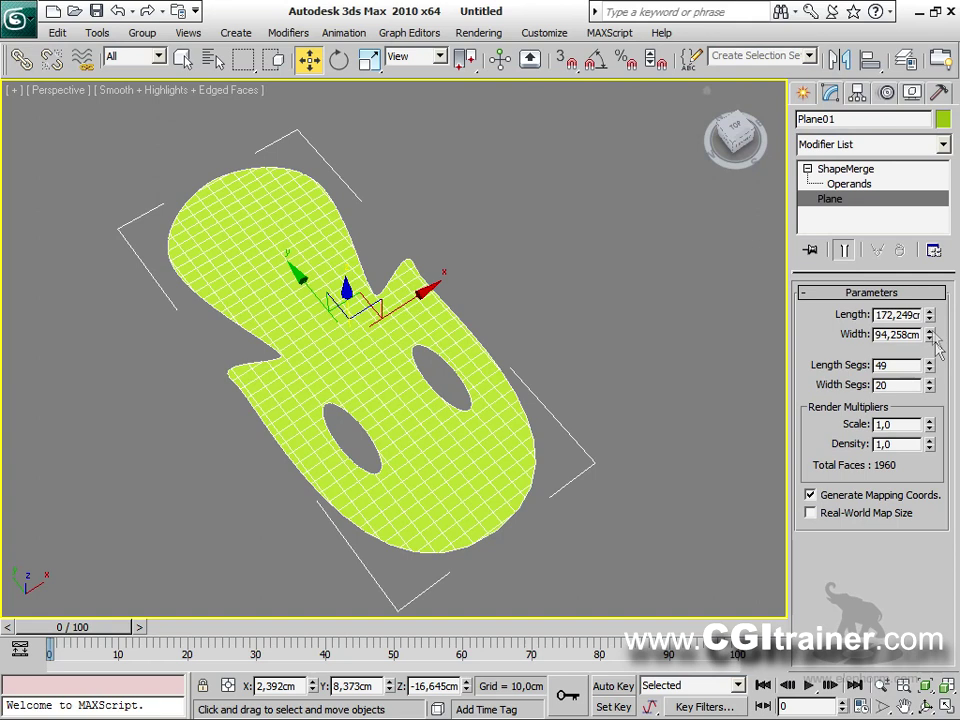
left_click_drag(933, 394, 933, 376)
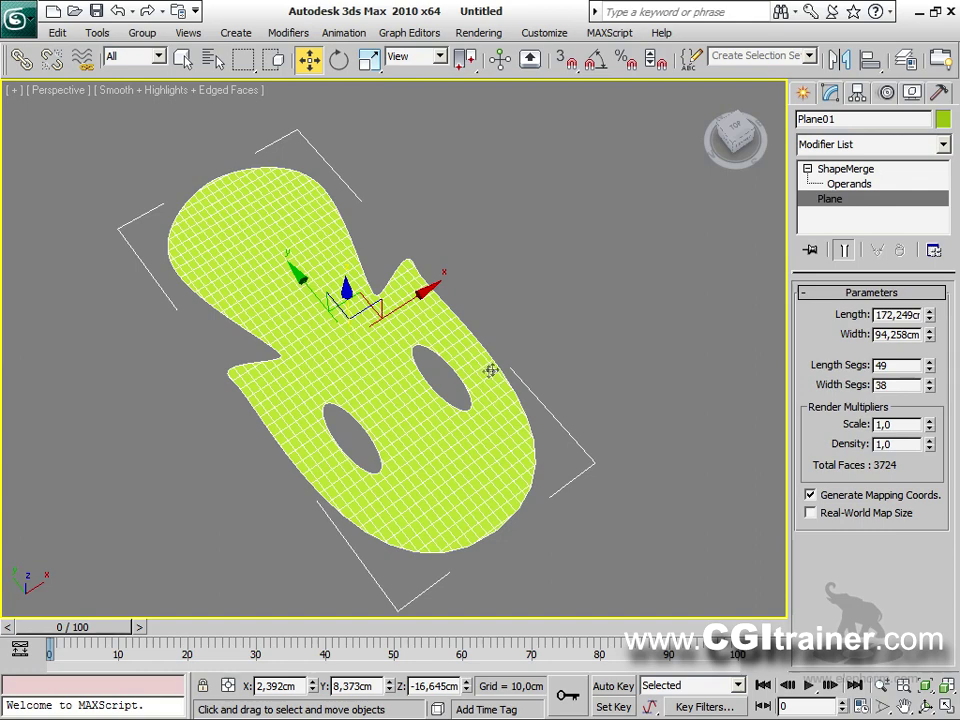
middle_click_drag(510, 385, 547, 375, "alt")
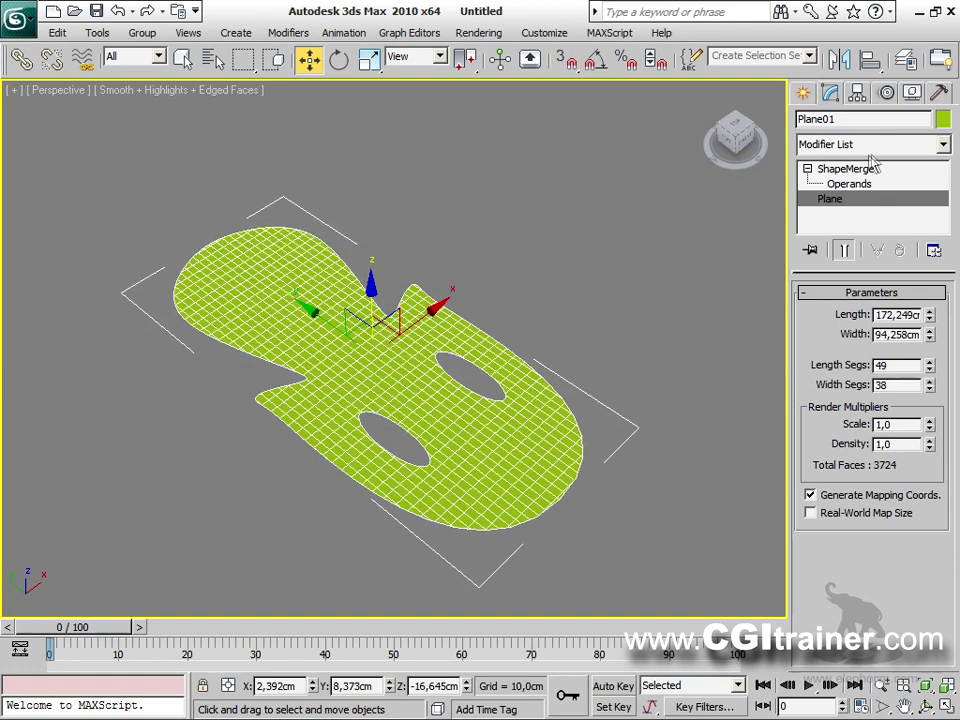
left_click(840, 168)
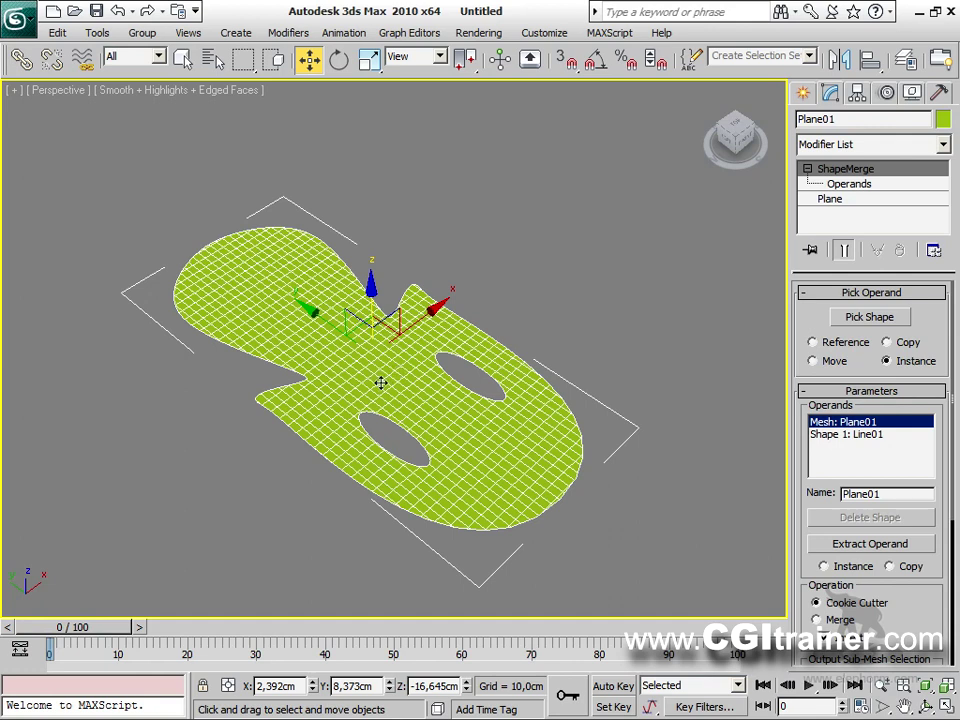
mouse_move(412, 325)
left_mouse_down("shift")
mouse_move(565, 226)
mouse_move(606, 187)
left_mouse_up("shift")
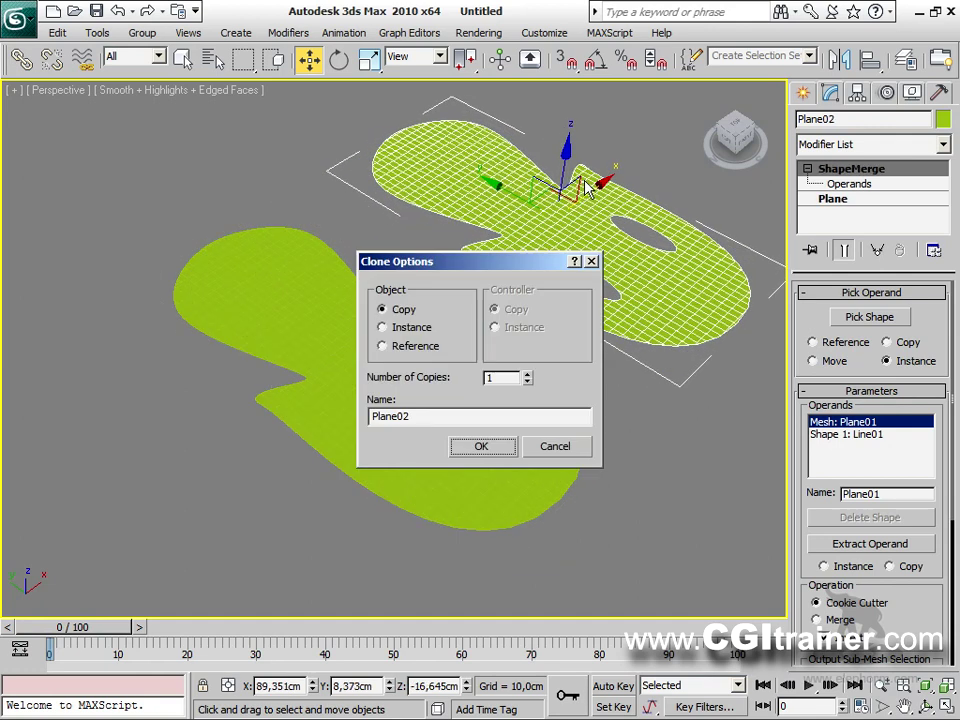
Create the copy Plane02, hide it, and convert Plane01 to an Editable Poly.
left_click(481, 448)
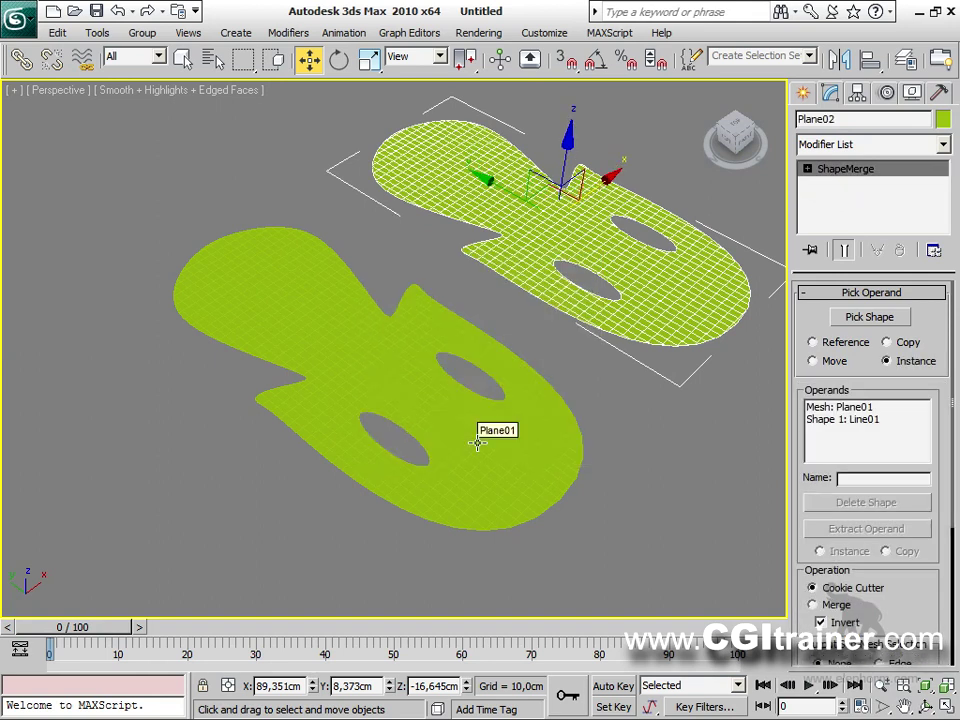
right_click(512, 265)
left_click(555, 216)
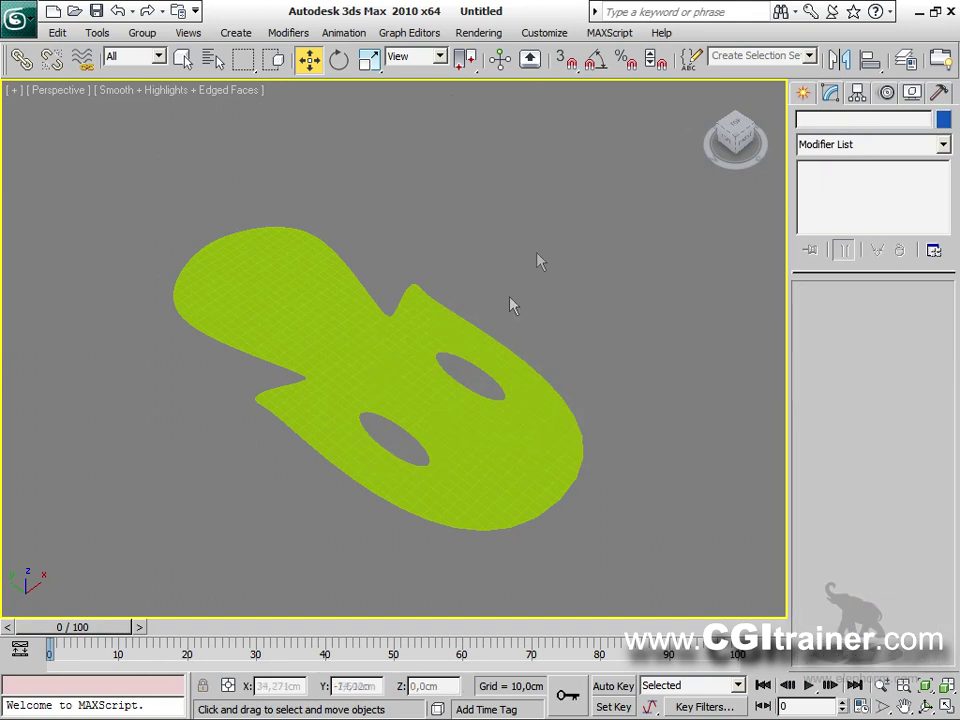
left_click(418, 330)
right_click(414, 326)
mouse_move(490, 500)
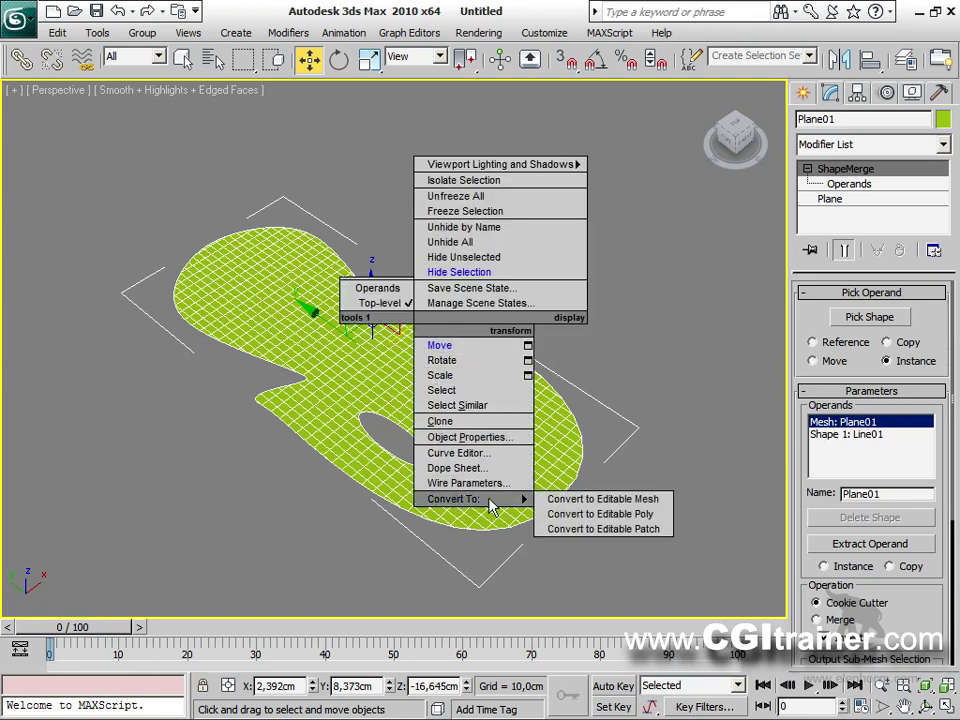
left_click(545, 514)
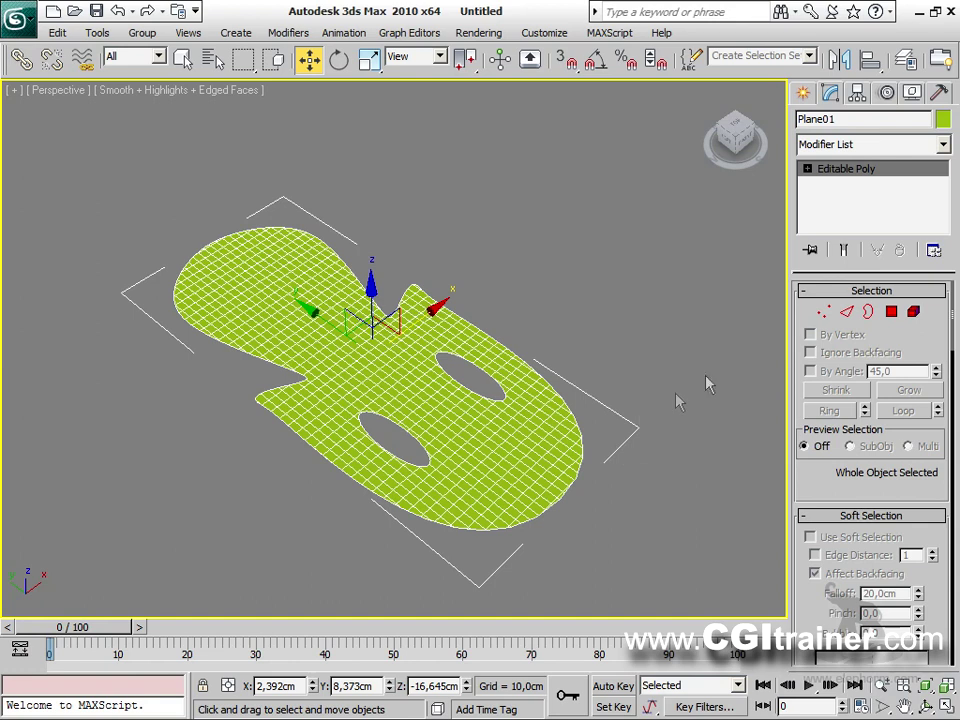
Select all Plane01 vertices with Soft Selection on, reduce the Falloff, and test moving them.
left_click(823, 311)
key("ctrl+a")
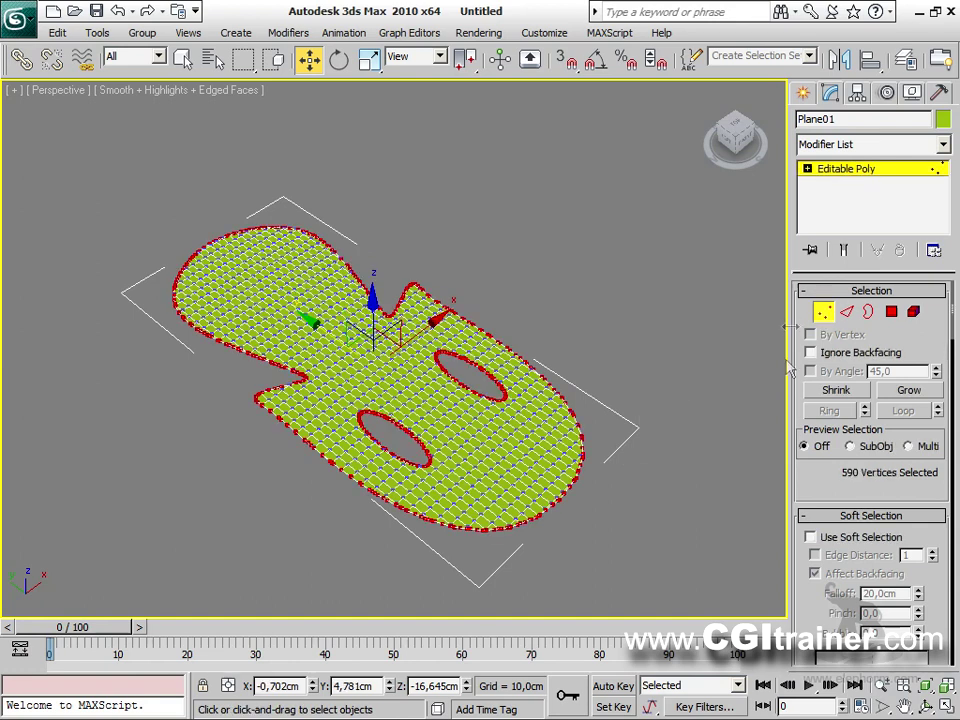
left_click(811, 538)
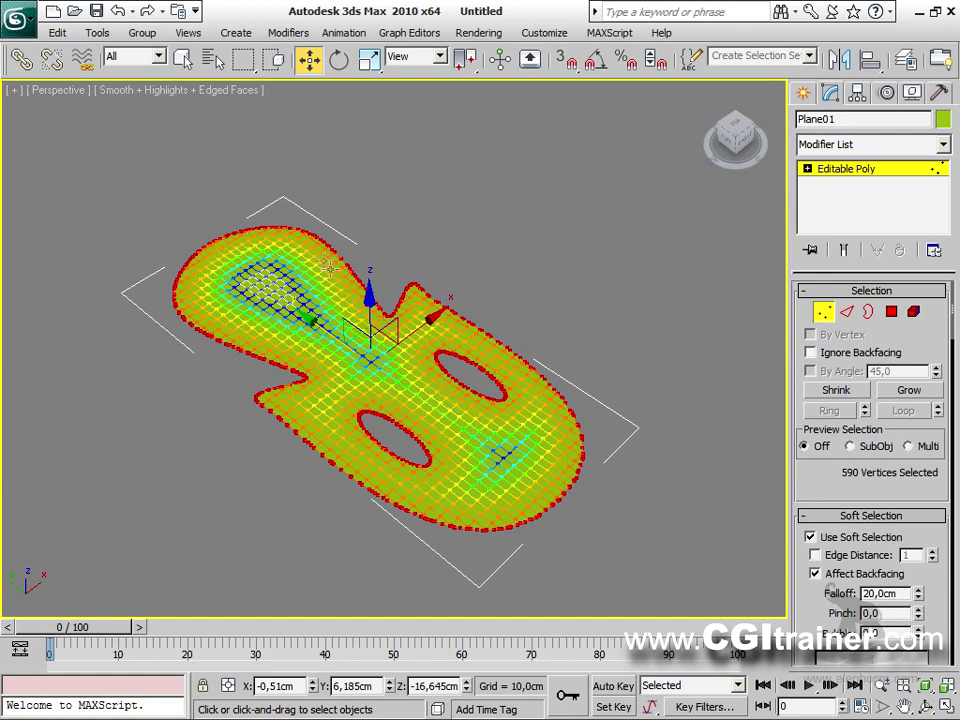
left_click_drag(381, 311, 356, 312)
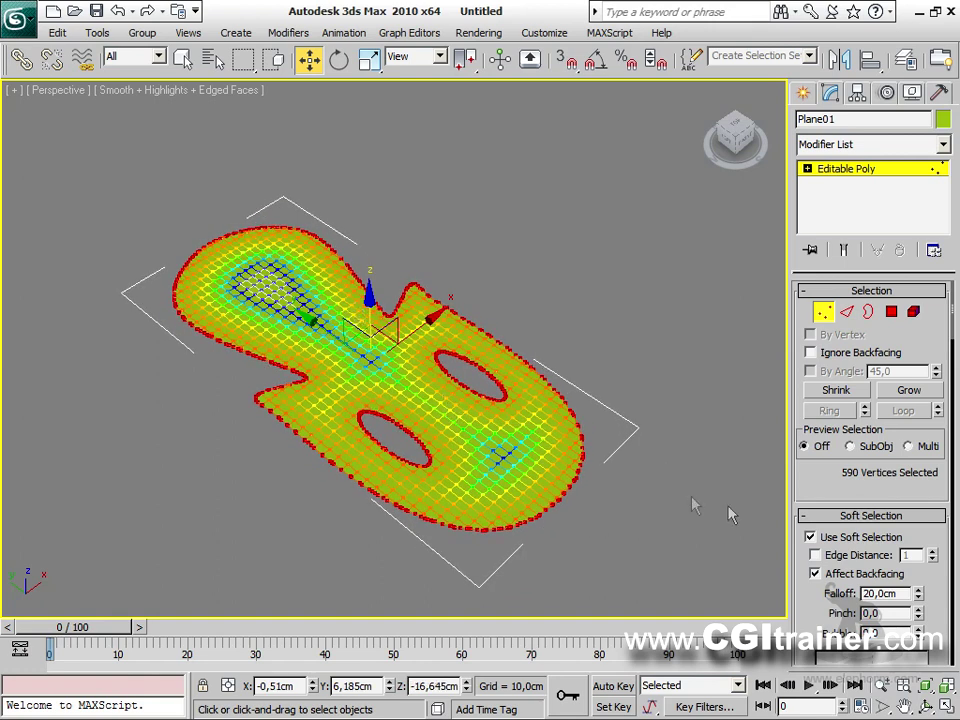
left_click_drag(811, 606, 818, 399)
left_click_drag(921, 390, 904, 350)
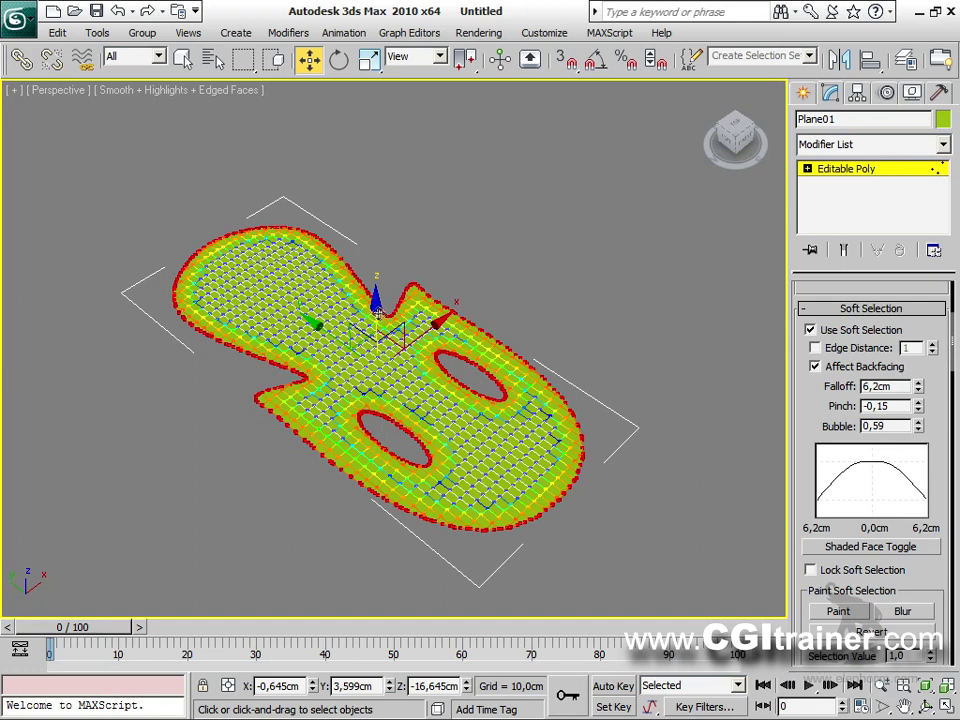
mouse_move(375, 310)
left_mouse_down()
mouse_move(375, 330)
mouse_move(374, 302)
mouse_move(374, 316)
left_mouse_up()
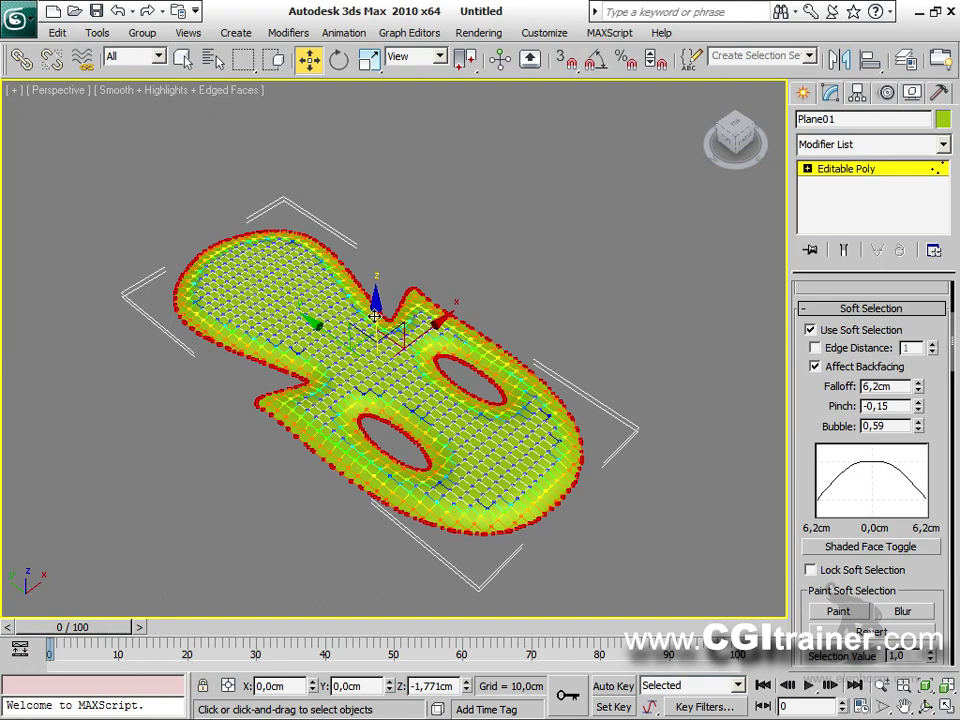
Raise one vertex near the rounded end with a larger falloff into a smooth bulge.
left_click(521, 285)
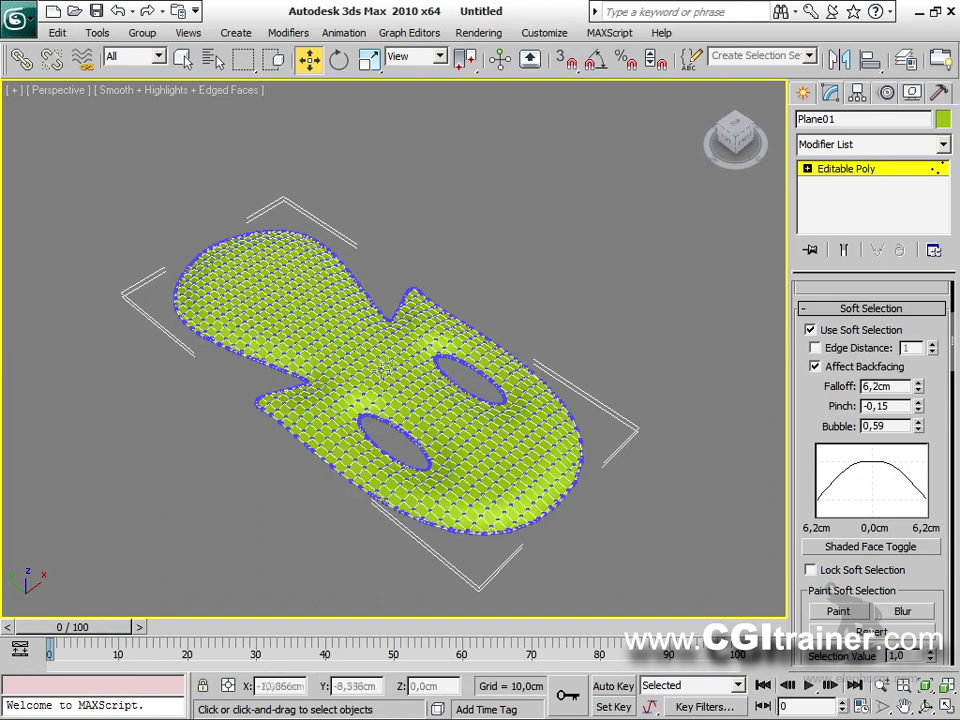
left_click(275, 288)
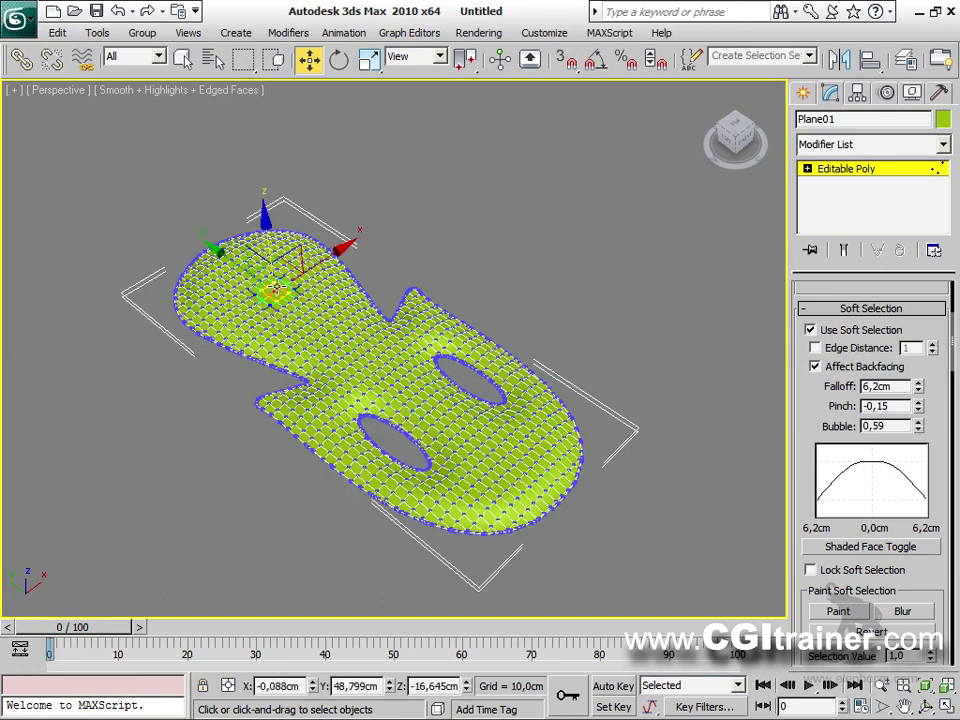
left_click_drag(279, 290, 281, 287)
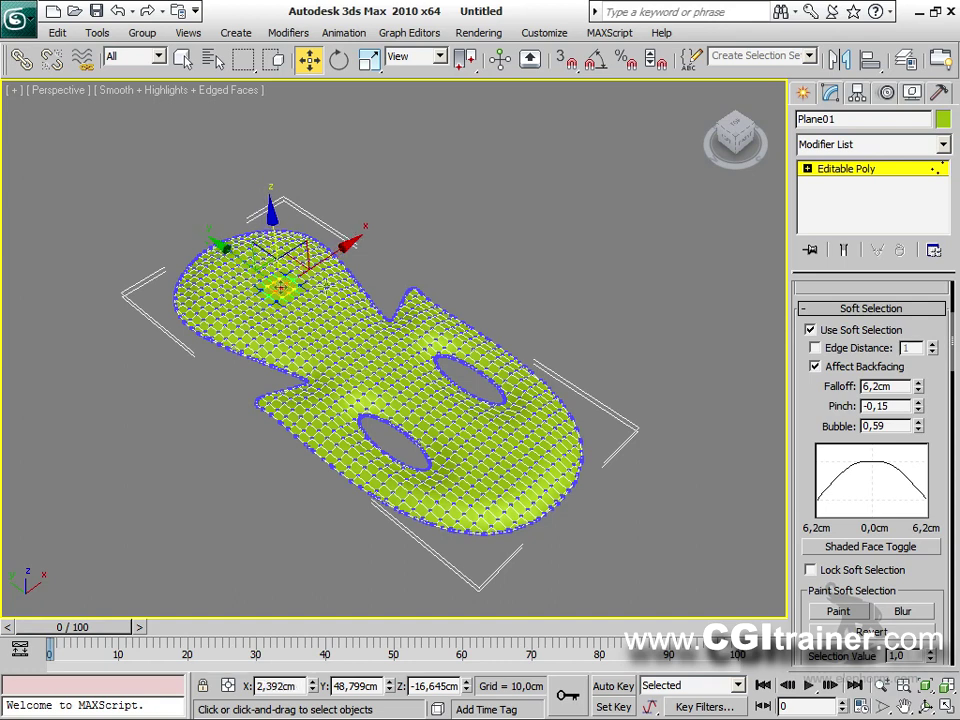
left_click_drag(918, 388, 857, 10)
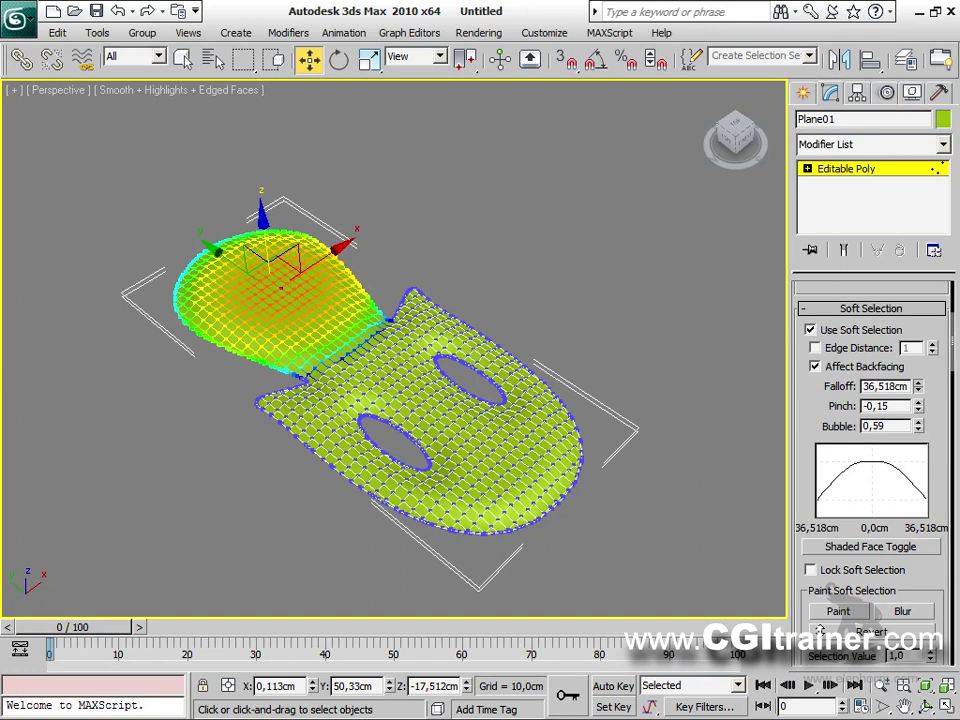
left_click_drag(277, 290, 276, 290)
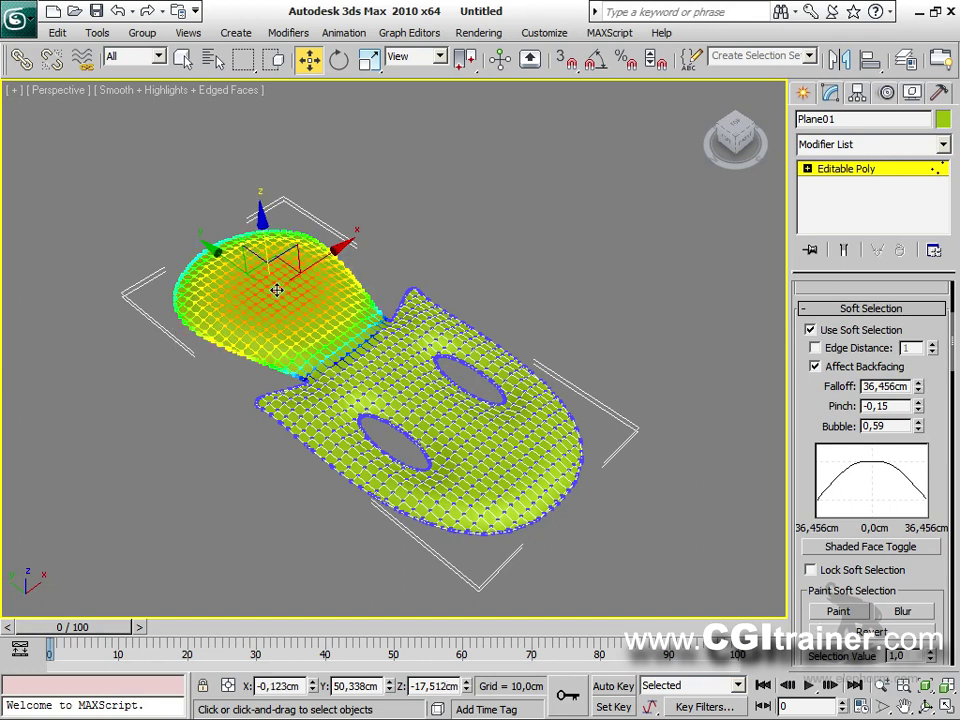
mouse_move(263, 227)
left_mouse_down()
mouse_move(262, 192)
mouse_move(260, 213)
left_mouse_up()
left_click(531, 289)
left_click(836, 170)
middle_click_drag(500, 523, 516, 468, "alt")
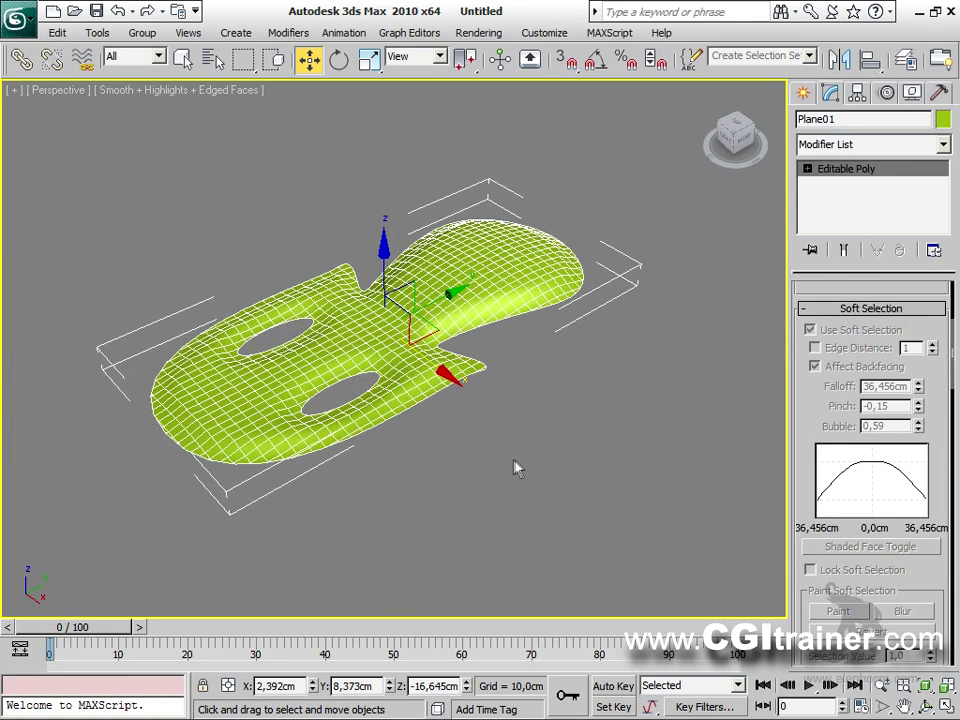
key("alt+Tab")
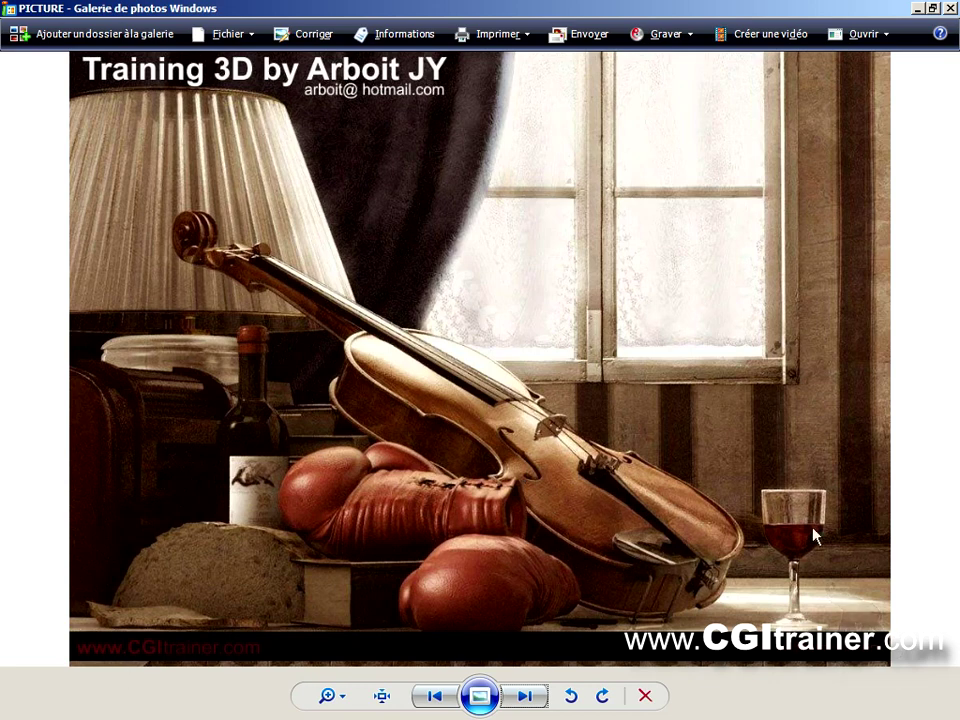
Return from Windows Photo Gallery to 3ds Max showing an empty scene.
key("alt+Tab")
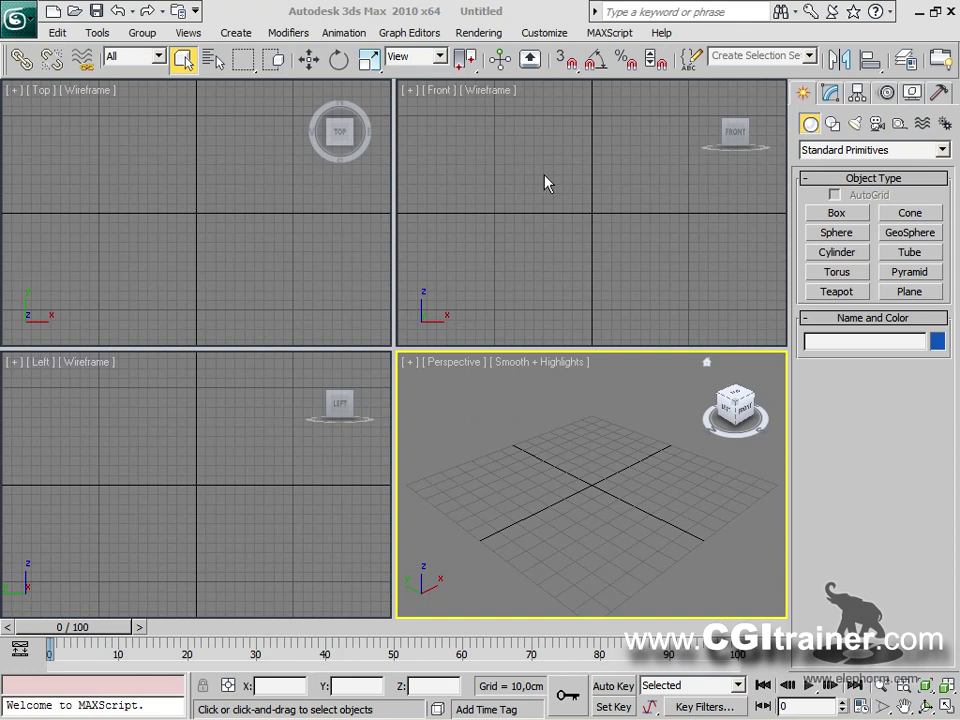
Draw three concentric circles around the origin with the Circle shape tool.
left_click(832, 150)
left_click(838, 192)
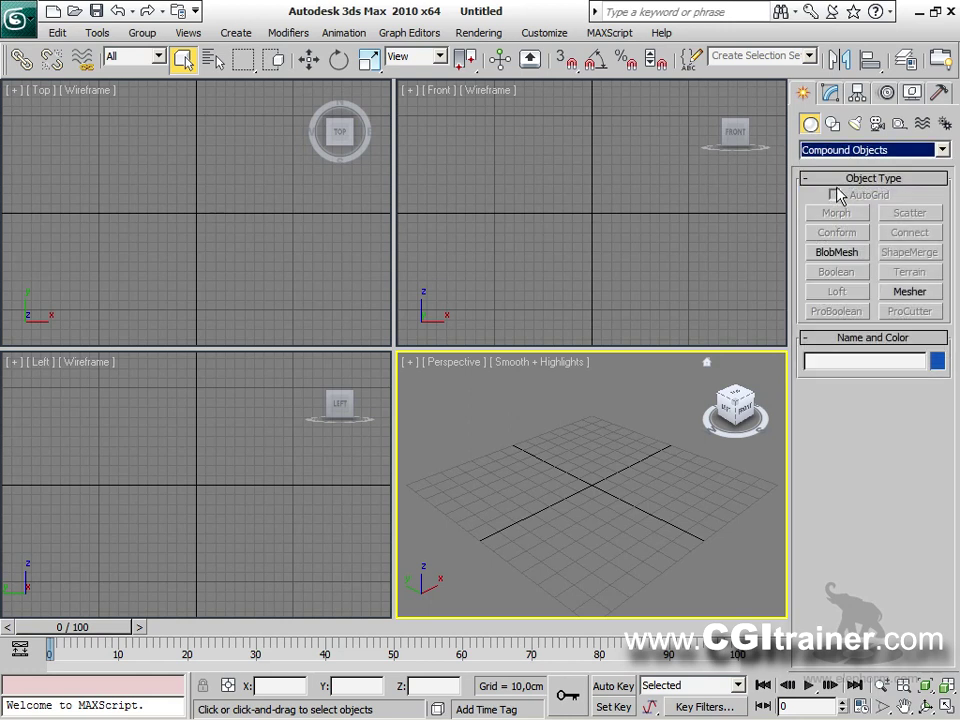
left_click(833, 123)
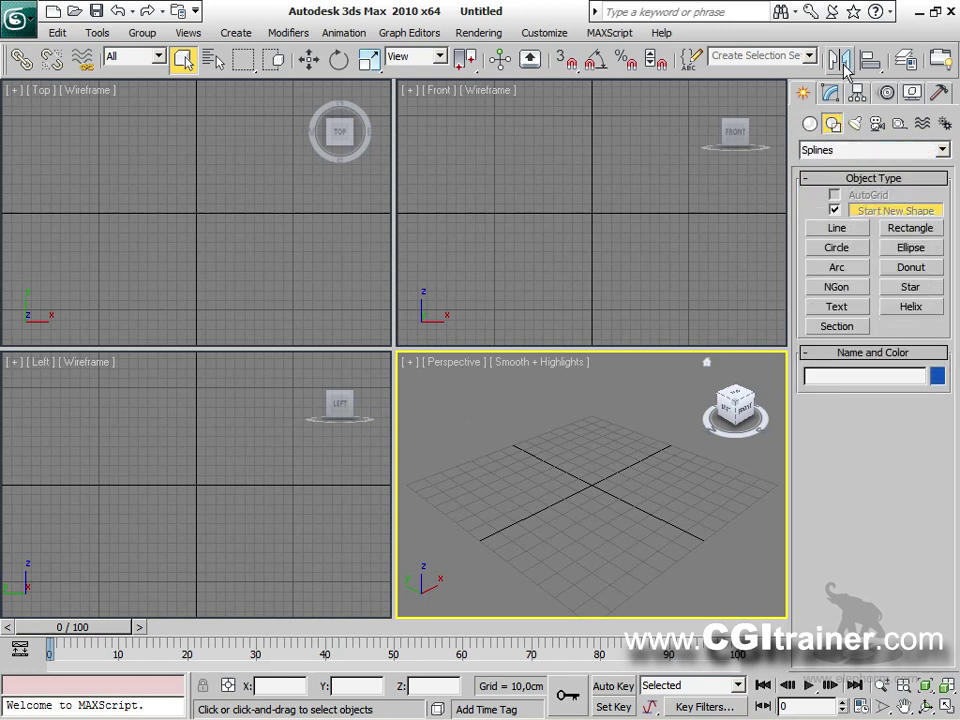
left_click(836, 248)
left_click_drag(534, 504, 600, 485)
mouse_move(530, 510)
left_mouse_down()
mouse_move(562, 495)
mouse_move(514, 514)
mouse_move(546, 506)
left_mouse_up()
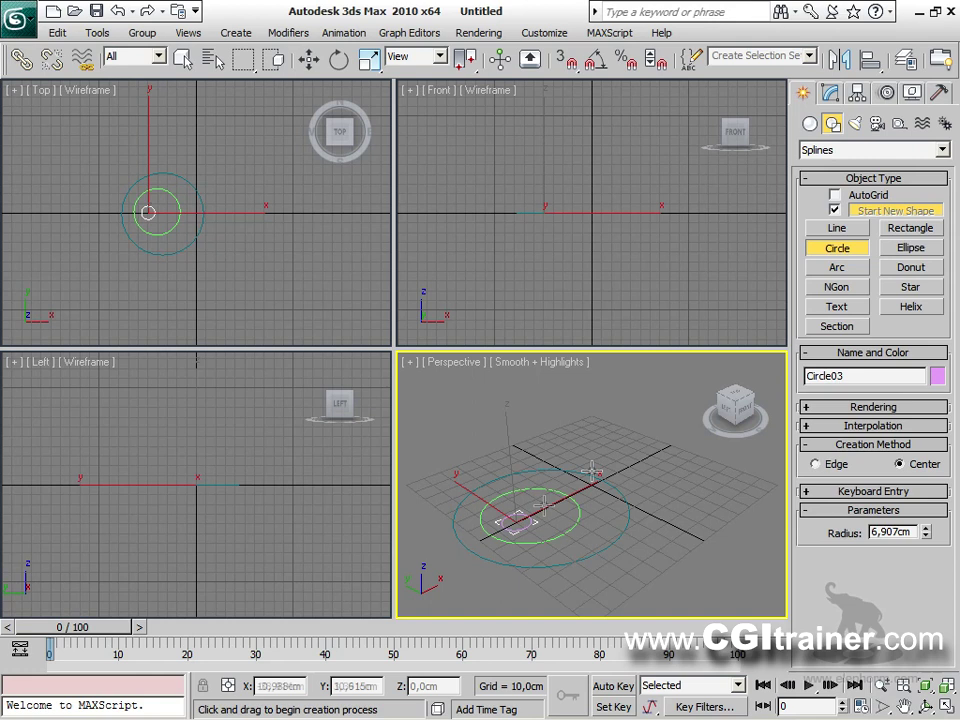
right_click(660, 512)
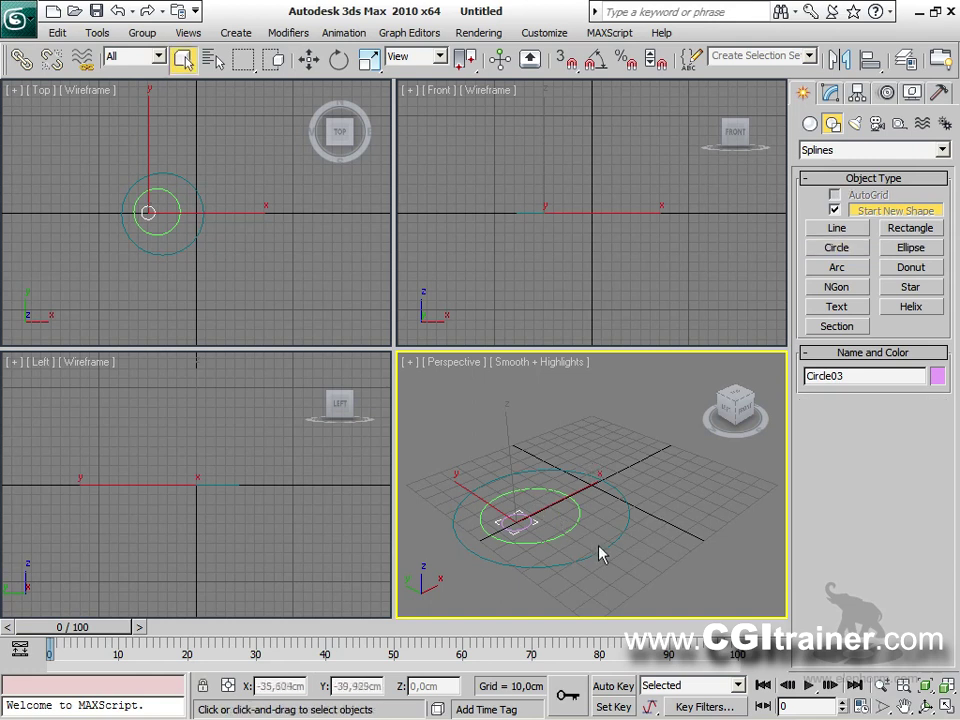
mouse_move(656, 538)
middle_mouse_down()
mouse_move(649, 521)
mouse_move(664, 521)
middle_mouse_up()
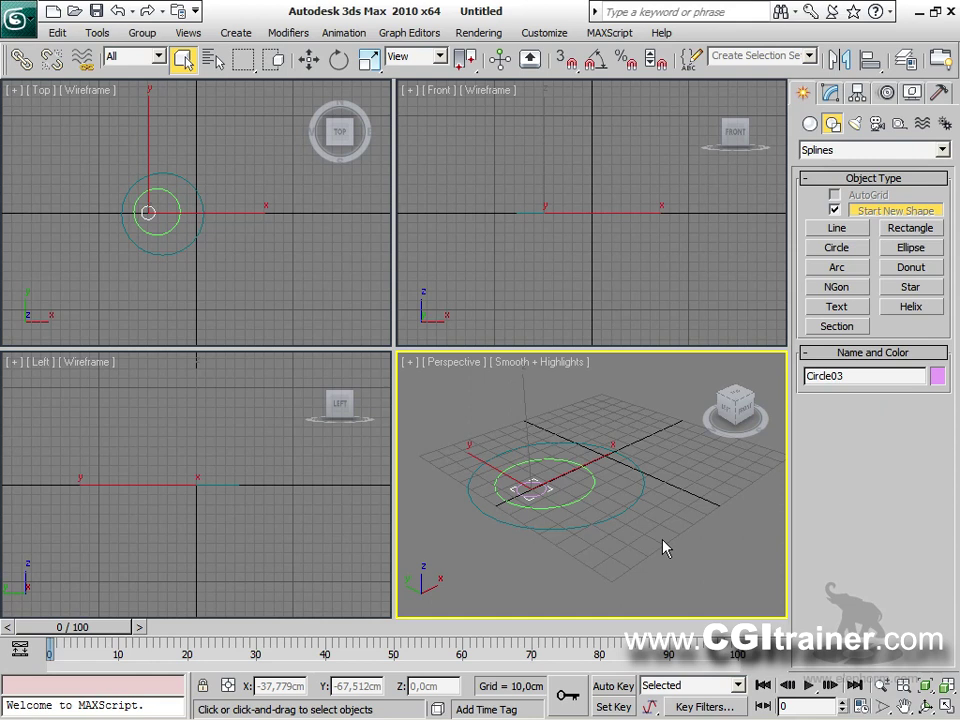
Convert all three circles to Editable Splines.
key("ctrl+a")
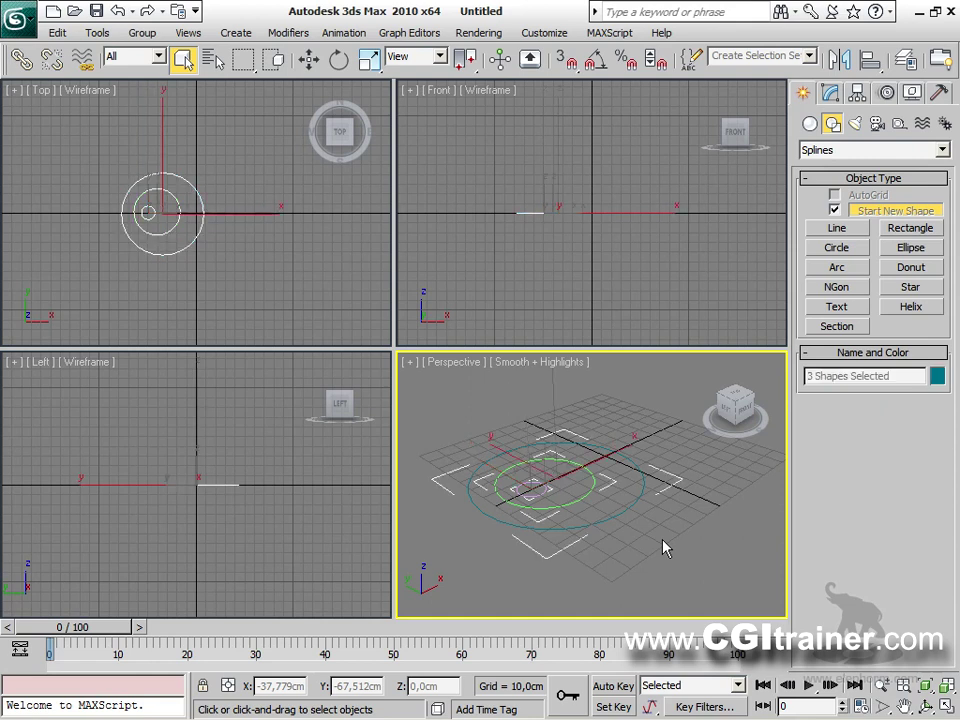
right_click(597, 490)
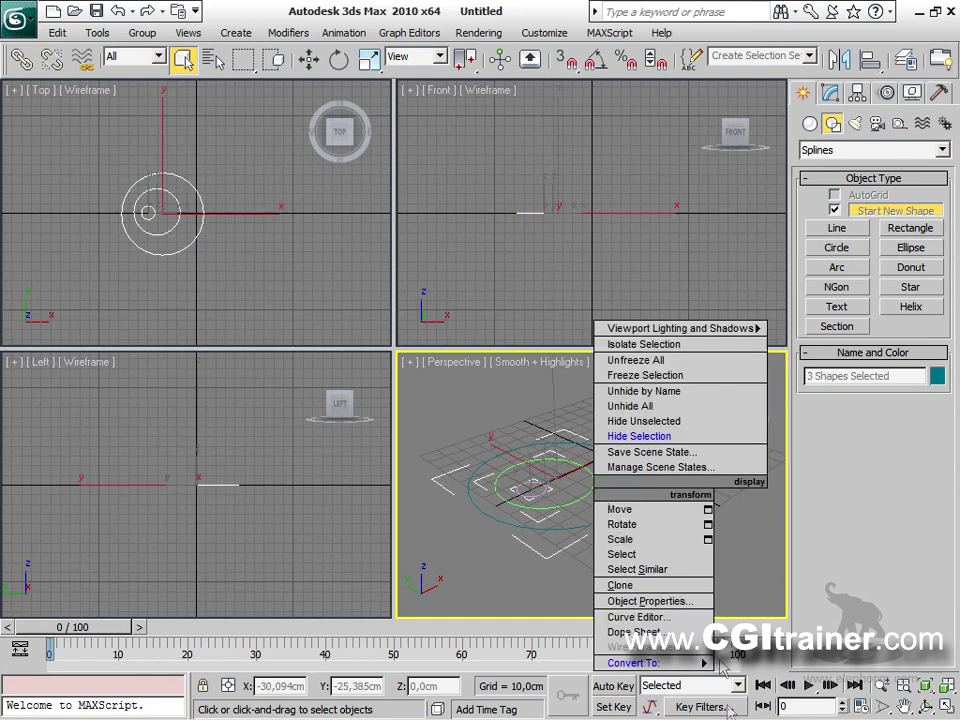
mouse_move(703, 668)
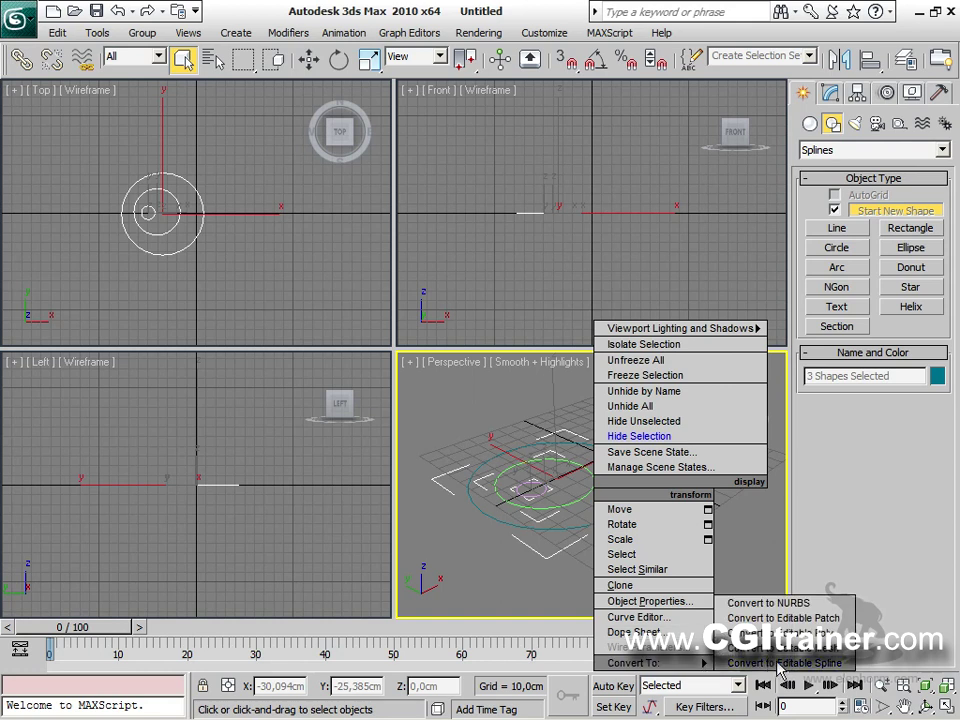
left_click(780, 663)
Raise Circle02 and lift Circle03 highest on Z, then maximize Perspective and hide the grid.
right_click(585, 481)
left_click(598, 490)
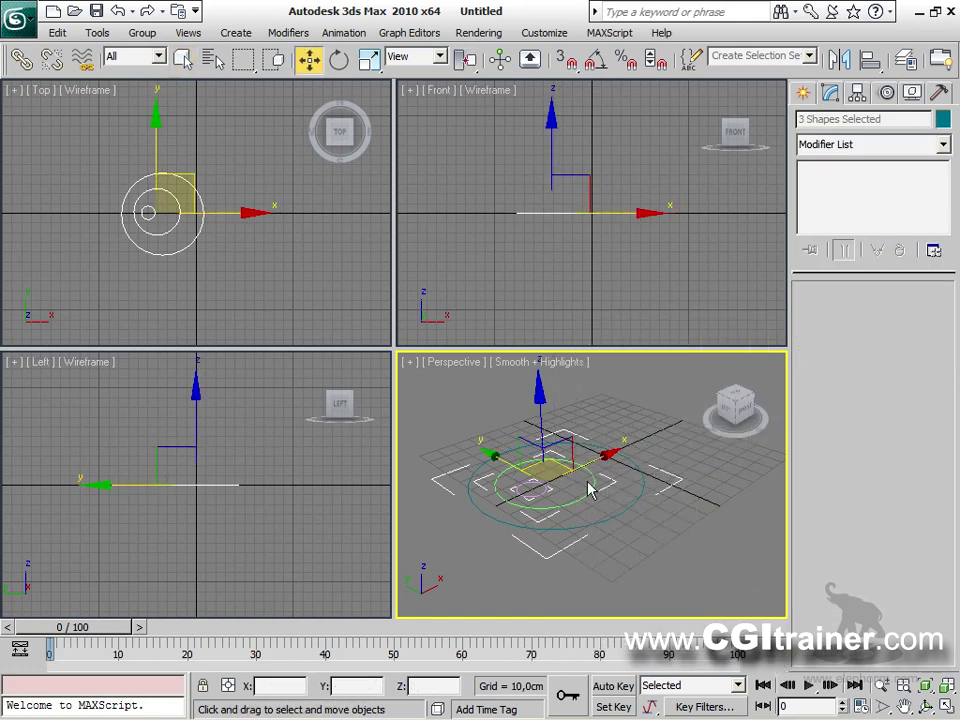
left_click(585, 492)
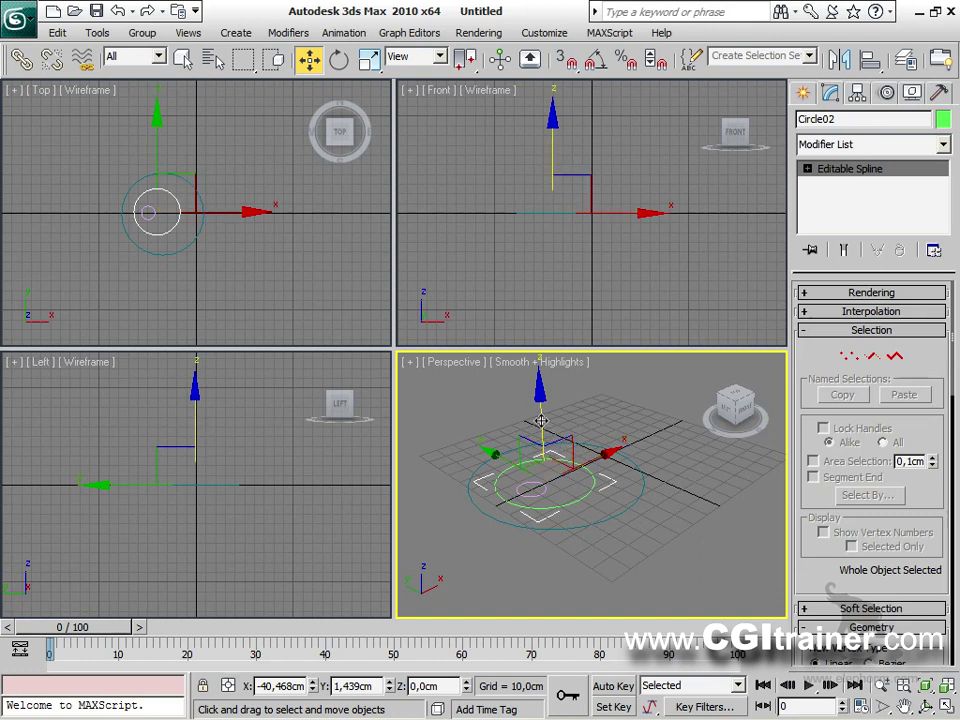
left_click_drag(538, 428, 537, 374)
left_click(531, 491)
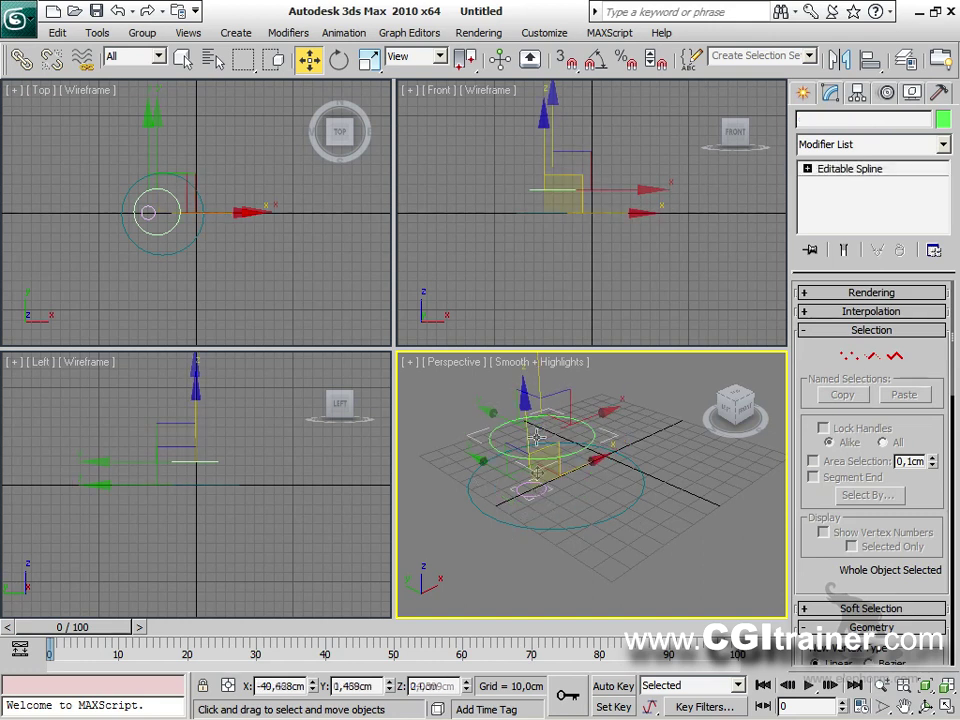
left_click_drag(532, 478, 513, 314)
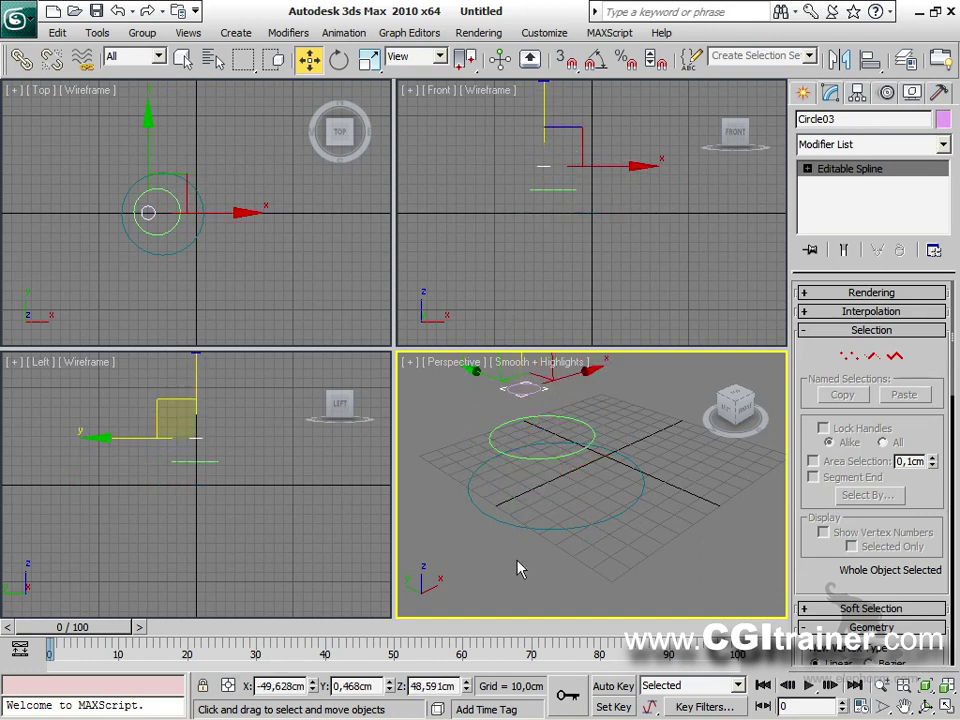
left_click_drag(395, 349, 10, 80)
middle_click_drag(418, 504, 481, 391)
key("g")
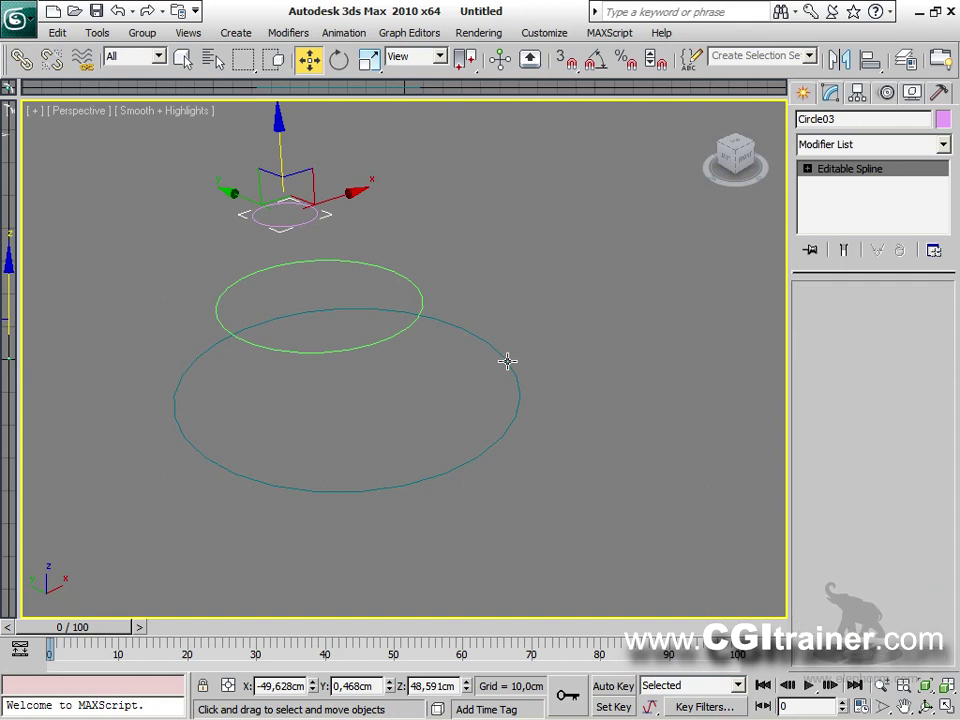
left_click(507, 361)
Create a Terrain from Circle01 and pick Circle02 and Circle03 as operands.
left_click(804, 93)
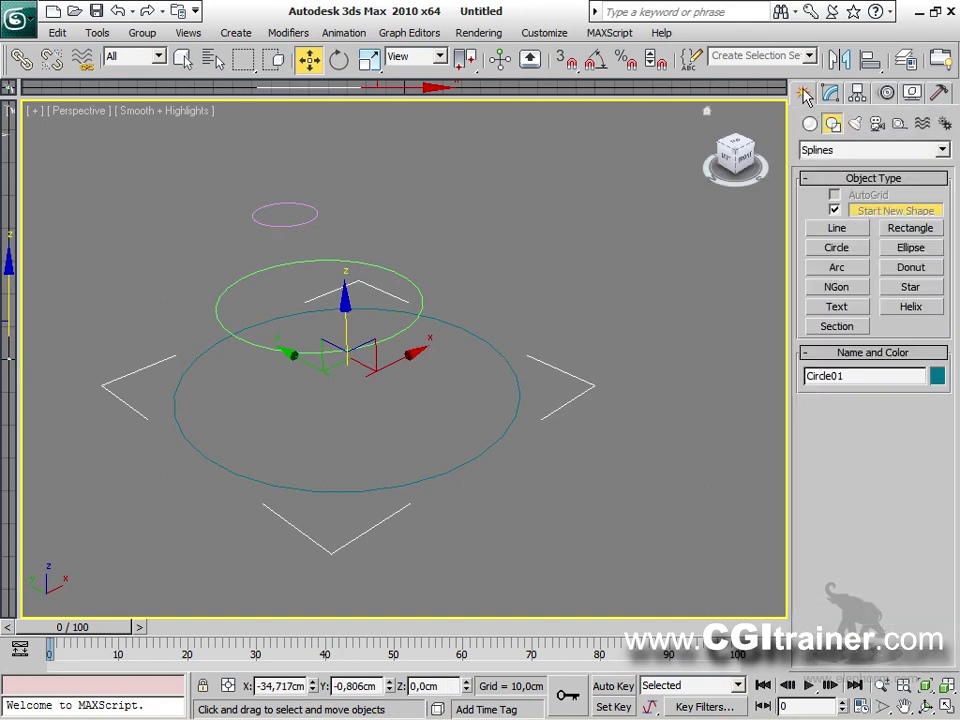
left_click(810, 123)
left_click(815, 150)
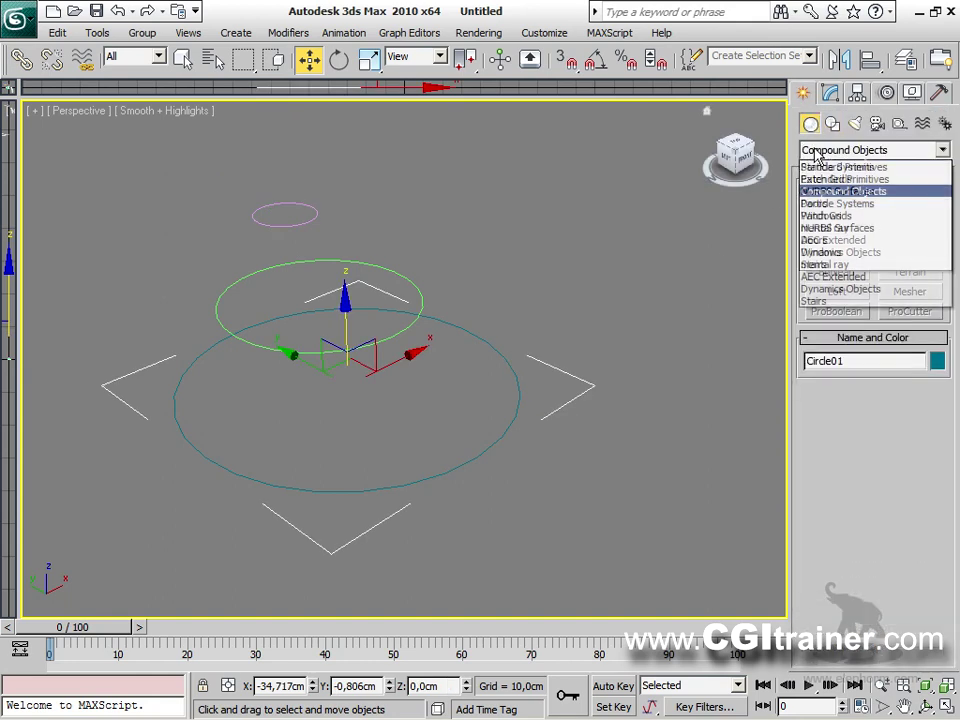
left_click(818, 152)
left_click(896, 278)
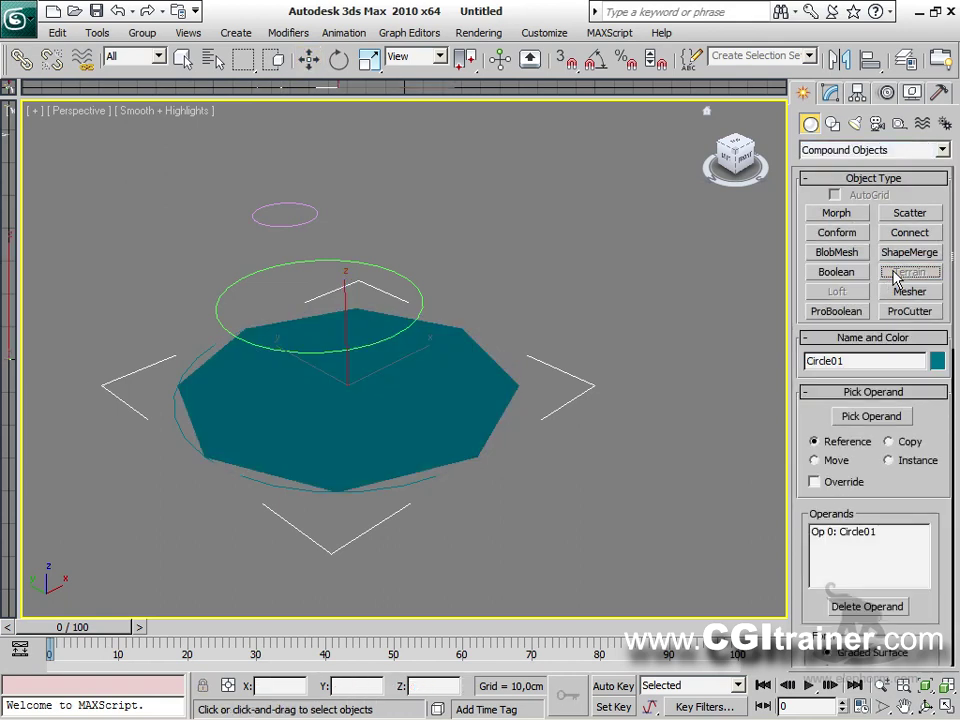
left_click(852, 418)
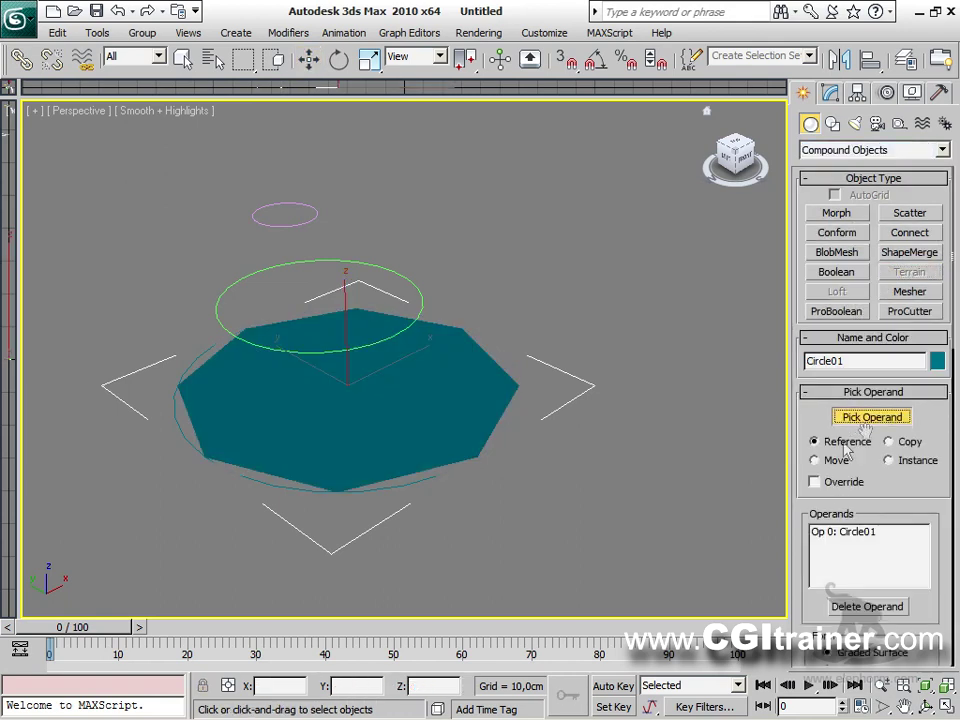
left_click(408, 282)
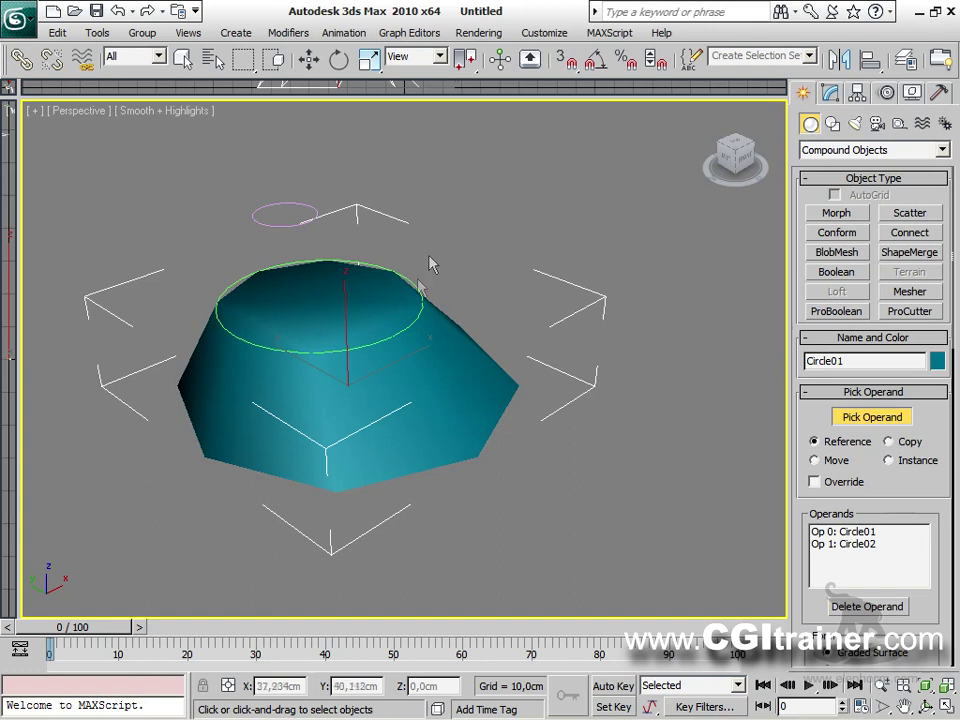
left_click(302, 219)
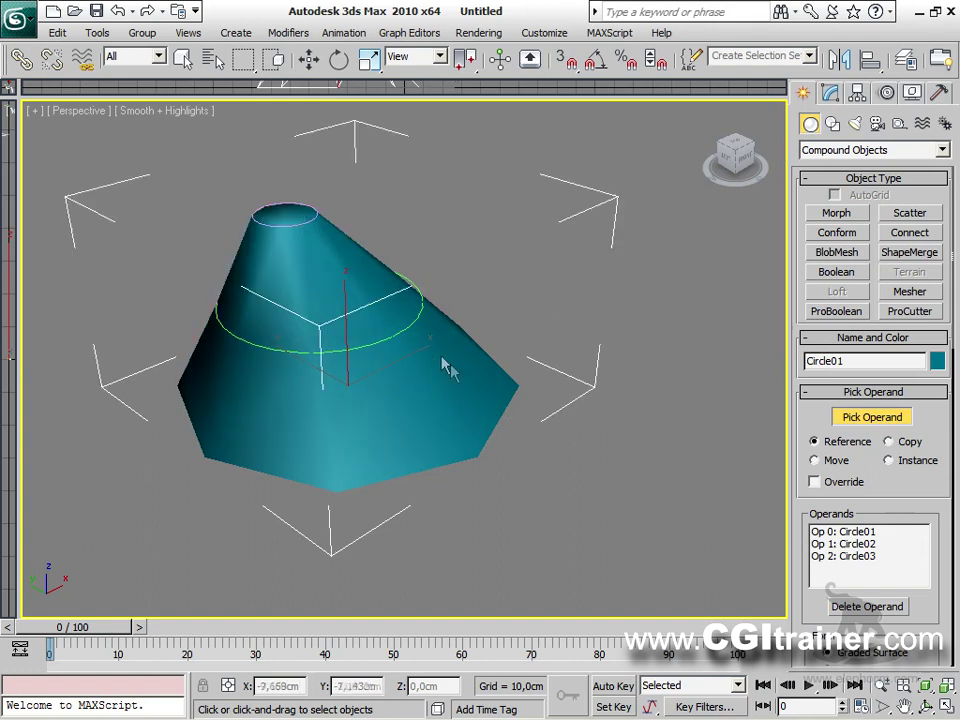
Show edged faces, try Layered Solid, then set the terrain form to Graded Solid.
left_click_drag(901, 496, 890, 220)
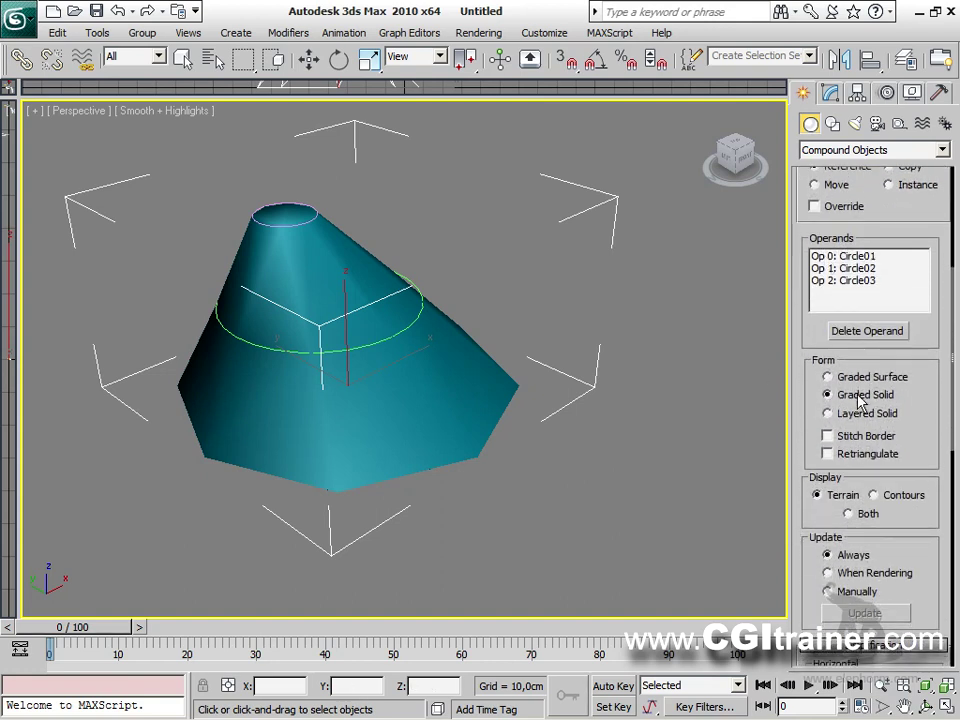
key("F4")
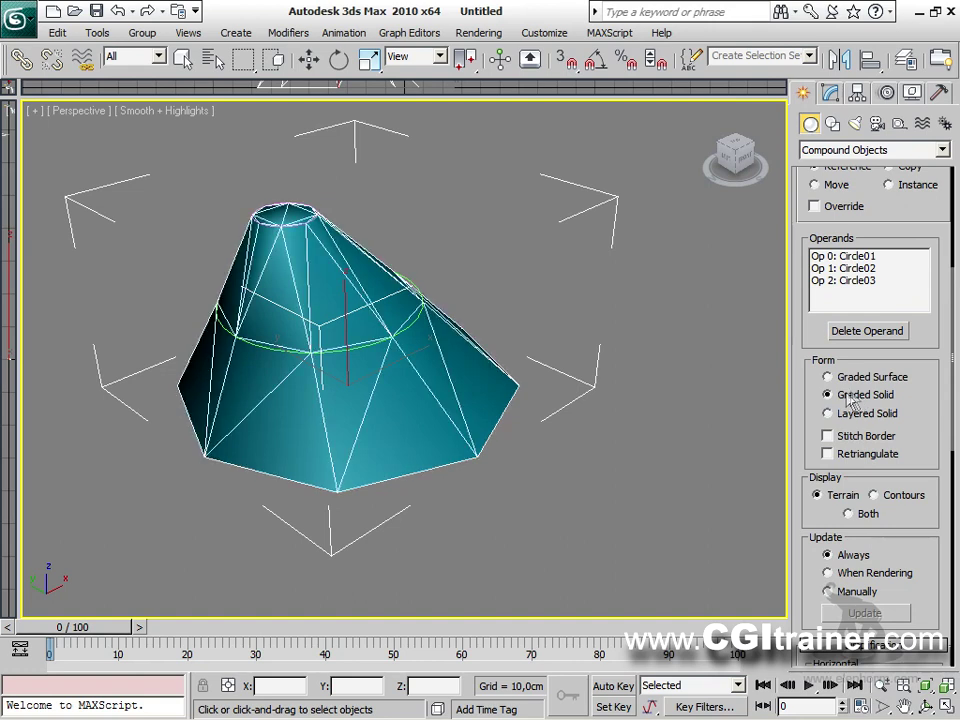
left_click(828, 413)
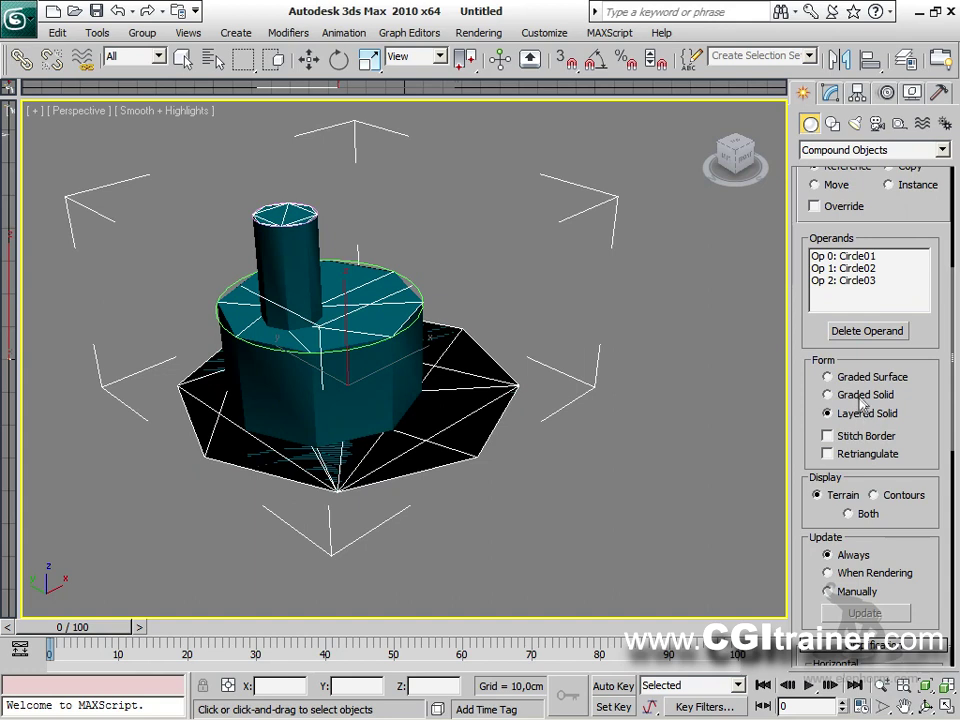
left_click(861, 395)
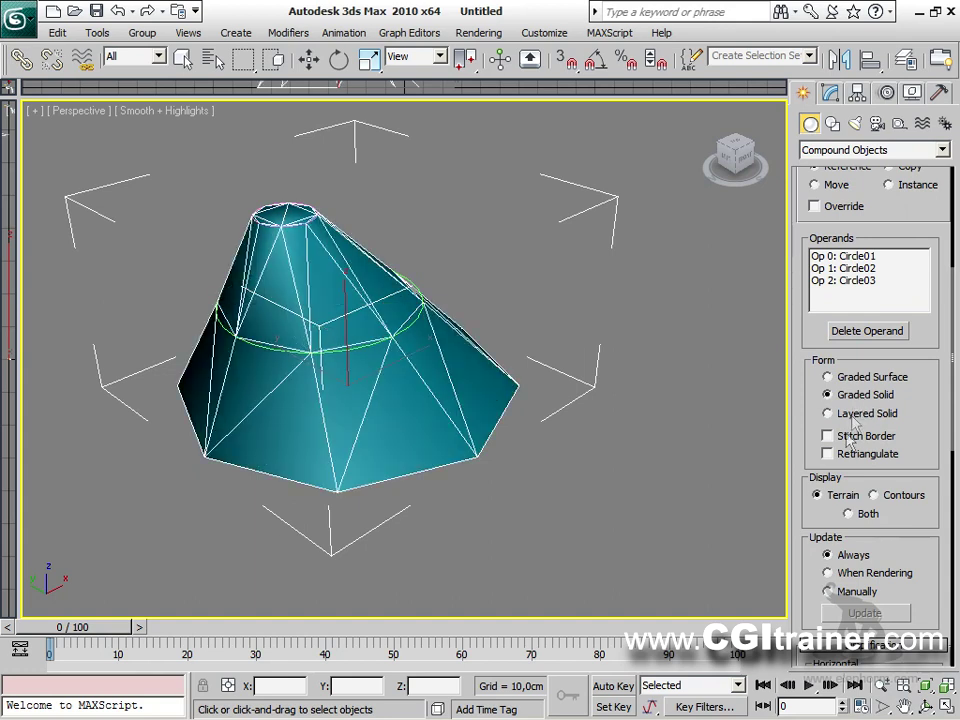
scroll(816, 537, "down", 5)
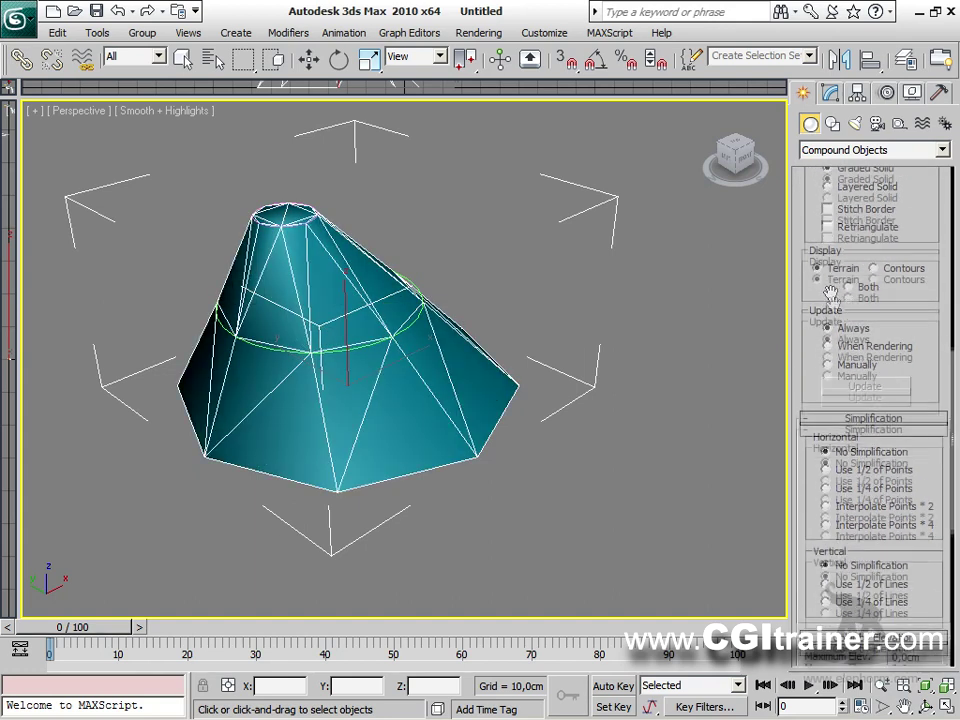
Cycle the Horizontal simplification options and return to No Simplification.
left_click(838, 470)
left_click(838, 488)
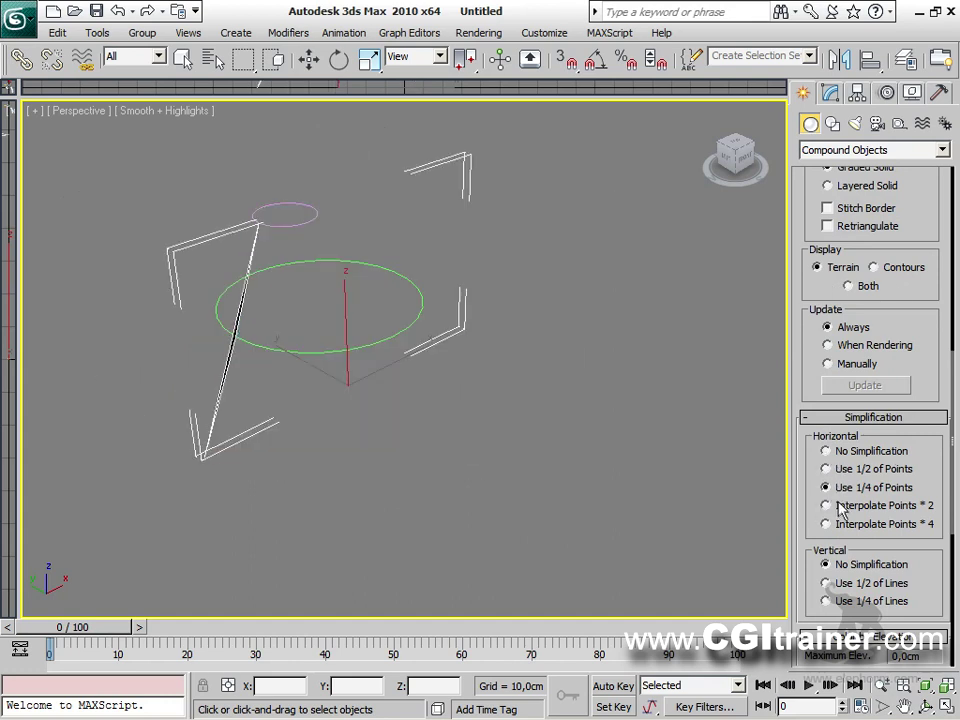
left_click(836, 505)
left_click(845, 524)
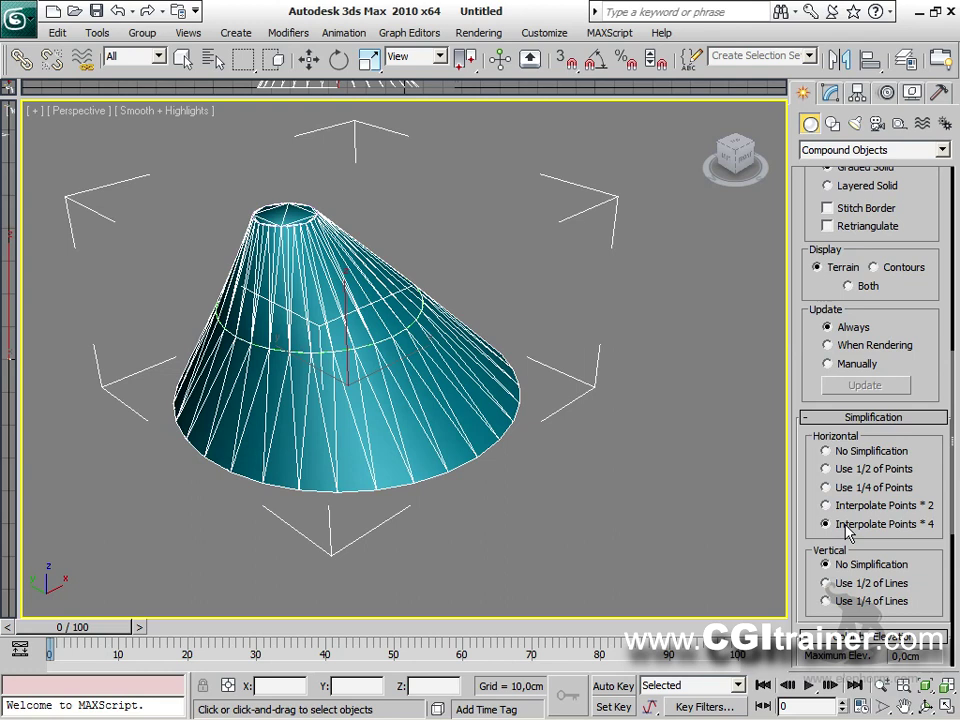
left_click(846, 452)
Colour the terrain by elevation using Create Defaults, green at the base to white on top.
left_click_drag(806, 565, 796, 263)
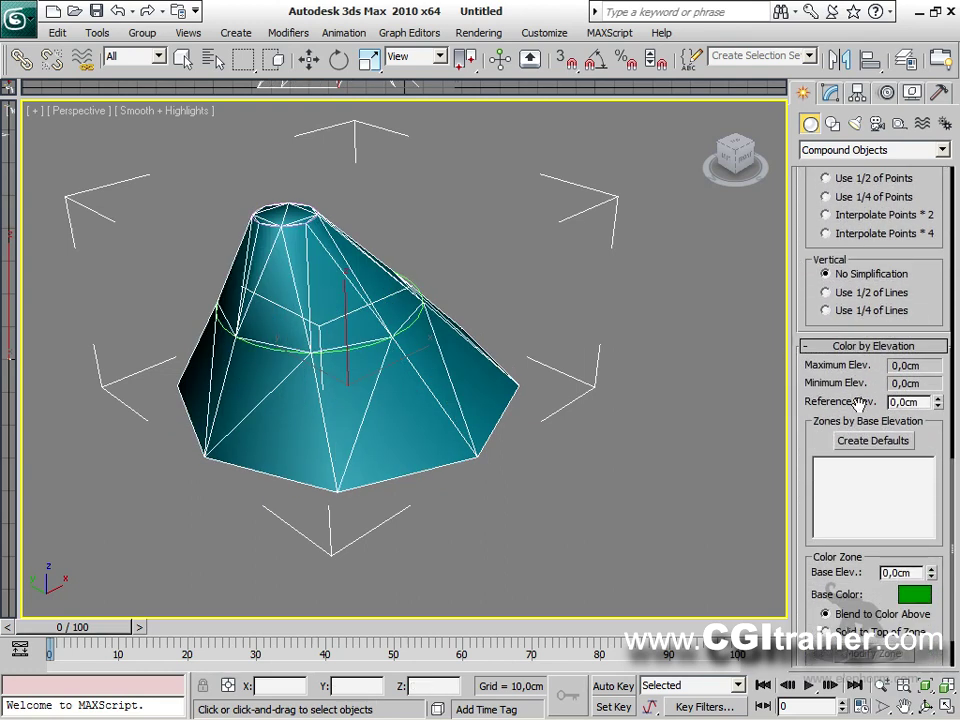
left_click(872, 441)
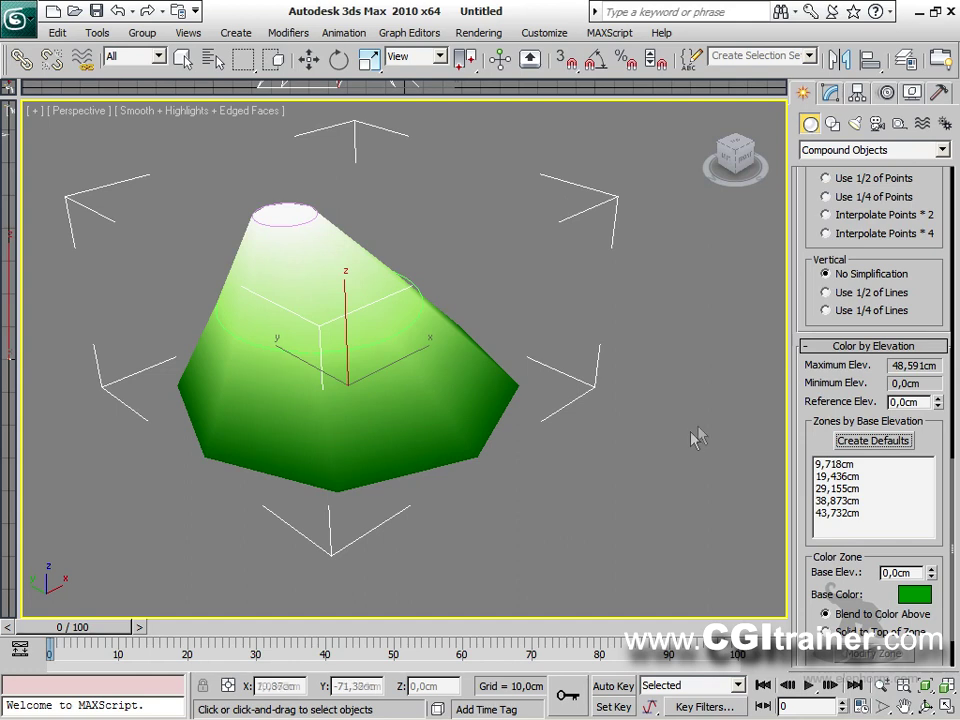
middle_click_drag(664, 469, 655, 500, "alt")
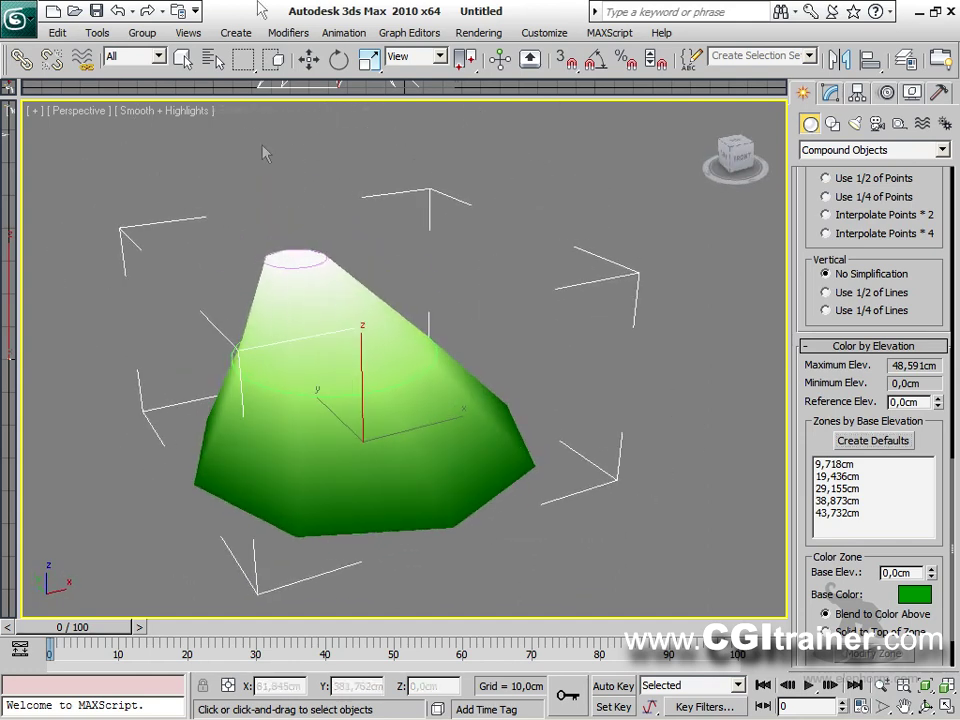
left_click(288, 32)
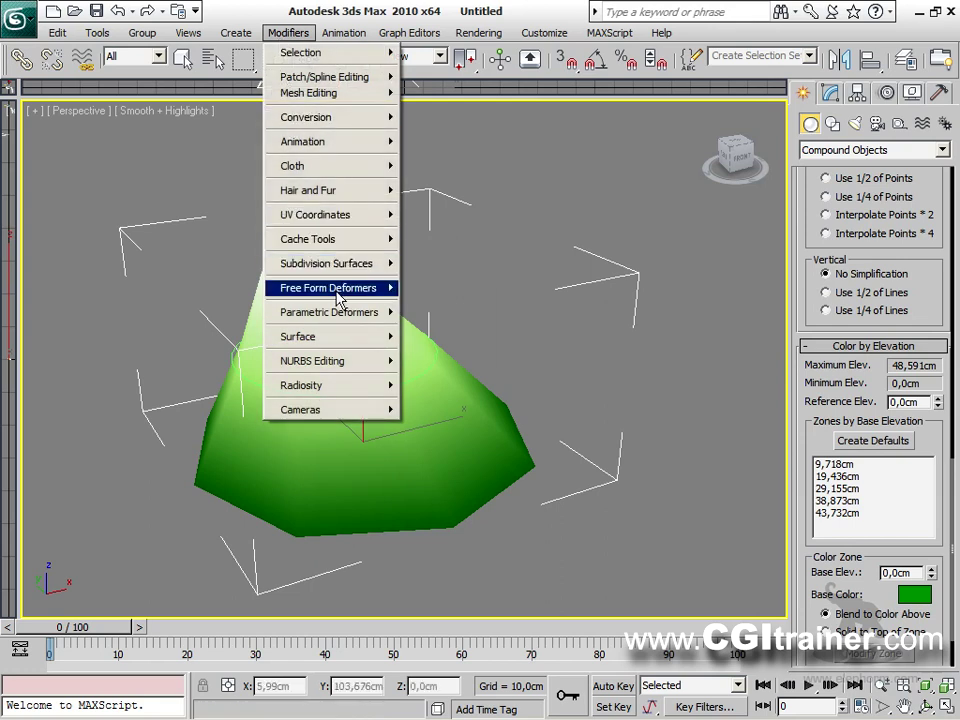
Add TurboSmooth to the terrain with Iterations set to 2.
mouse_move(340, 264)
left_click(443, 296)
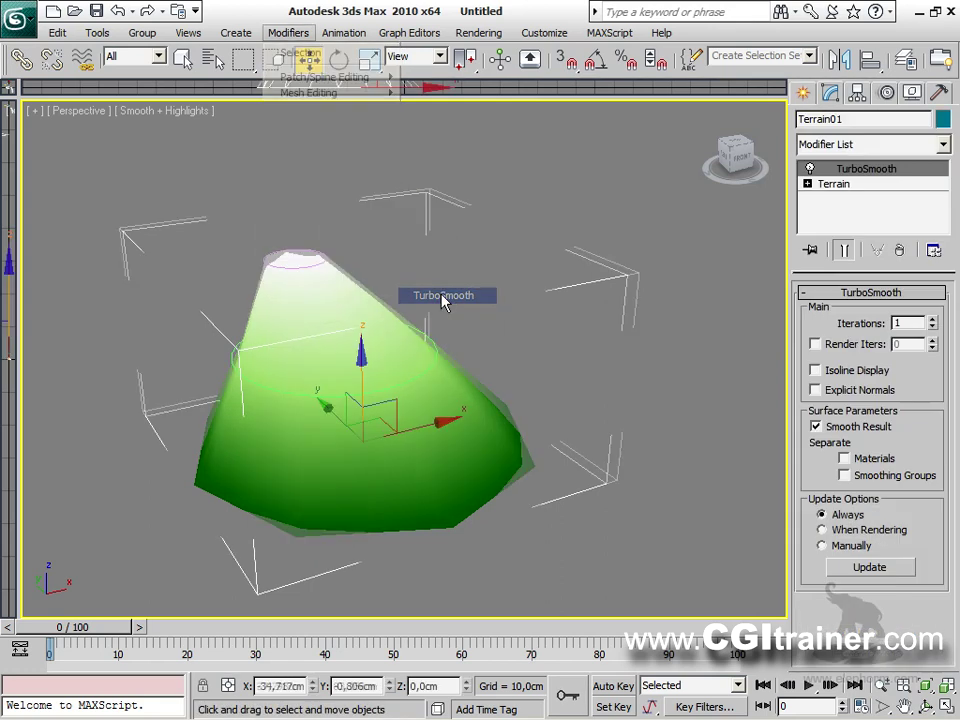
left_click(932, 319)
right_click(508, 260)
left_click(455, 313)
Lower the middle circle slightly and shift the circles and hill together along X.
left_click(433, 340)
left_click_drag(428, 332, 403, 357)
left_click_drag(561, 536, 287, 184)
mouse_move(398, 311)
left_mouse_down()
mouse_move(425, 310)
mouse_move(398, 311)
left_mouse_up()
left_click(273, 60)
left_click_drag(575, 547, 226, 205)
left_click(310, 528, "ctrl")
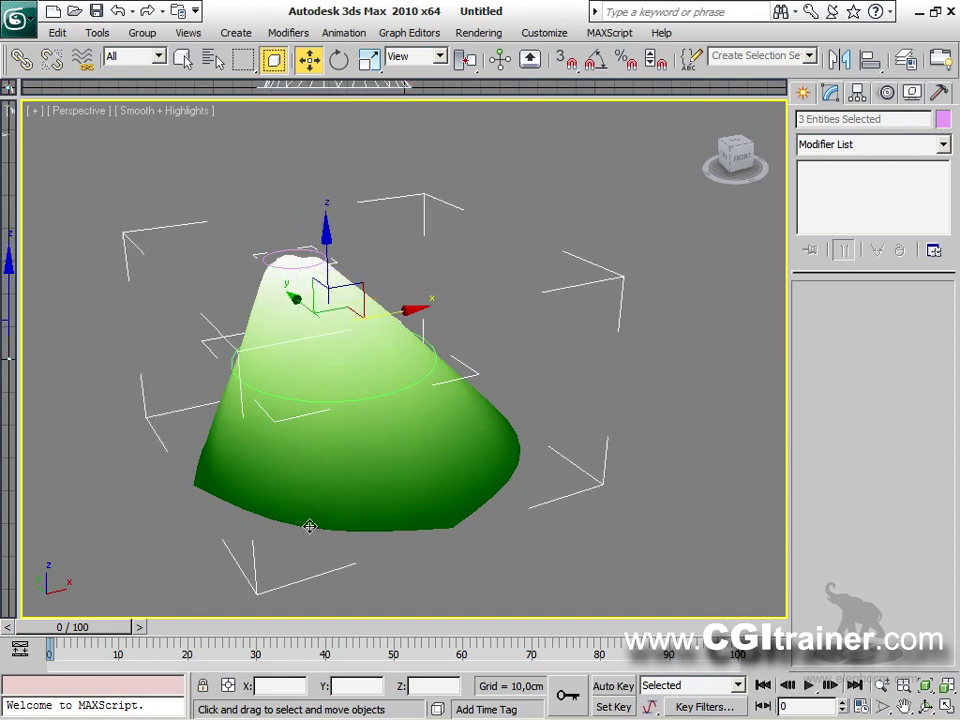
mouse_move(396, 313)
left_mouse_down()
mouse_move(420, 302)
mouse_move(406, 310)
left_mouse_up()
Move the two circle shapes to the hill's right, then select Circle02.
left_click(546, 403)
left_click_drag(577, 560, 246, 210)
left_click_drag(381, 301, 611, 234)
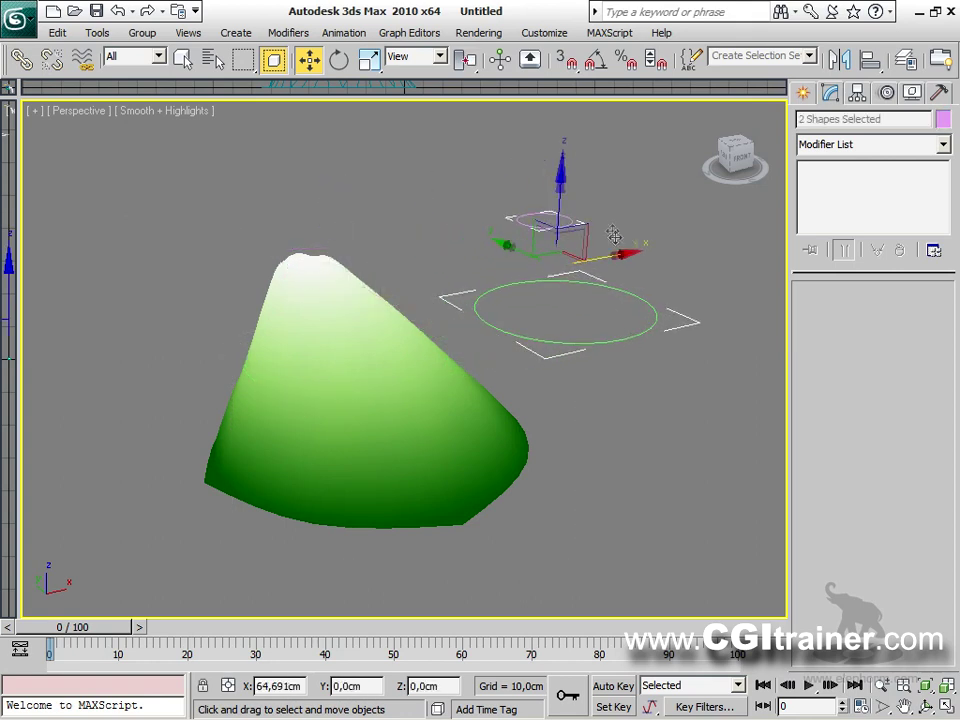
left_click(639, 336)
left_click(652, 310)
Drag one Circle02 vertex outward to pull the middle circle out of round.
key("1")
left_click(634, 295)
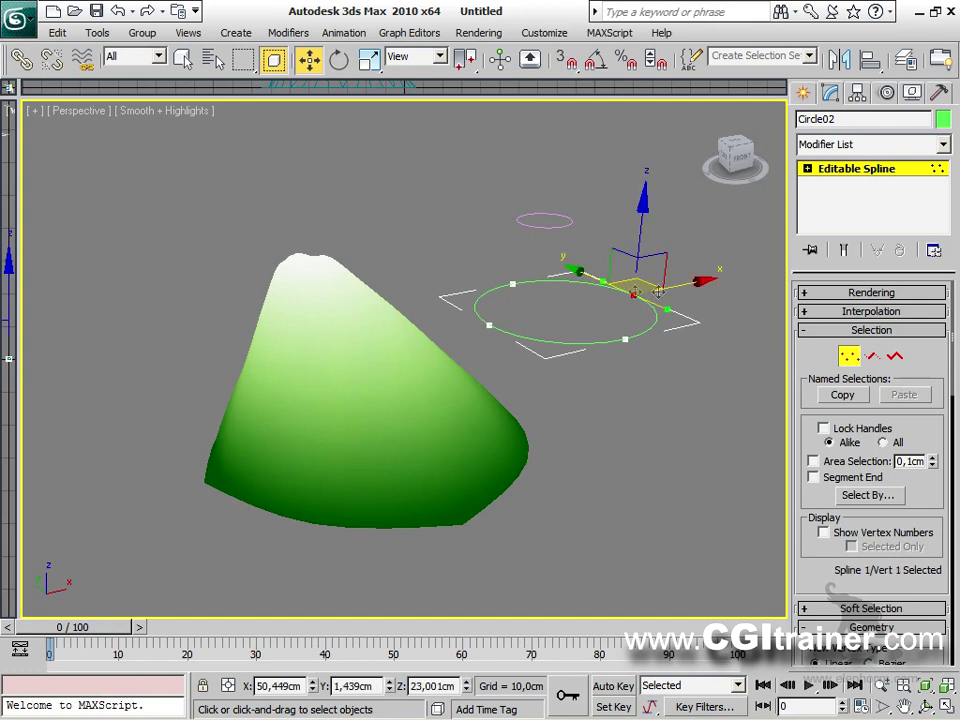
mouse_move(674, 283)
left_mouse_down()
mouse_move(661, 292)
mouse_move(673, 288)
left_mouse_up()
middle_click_drag(536, 377, 405, 367)
left_click(444, 396)
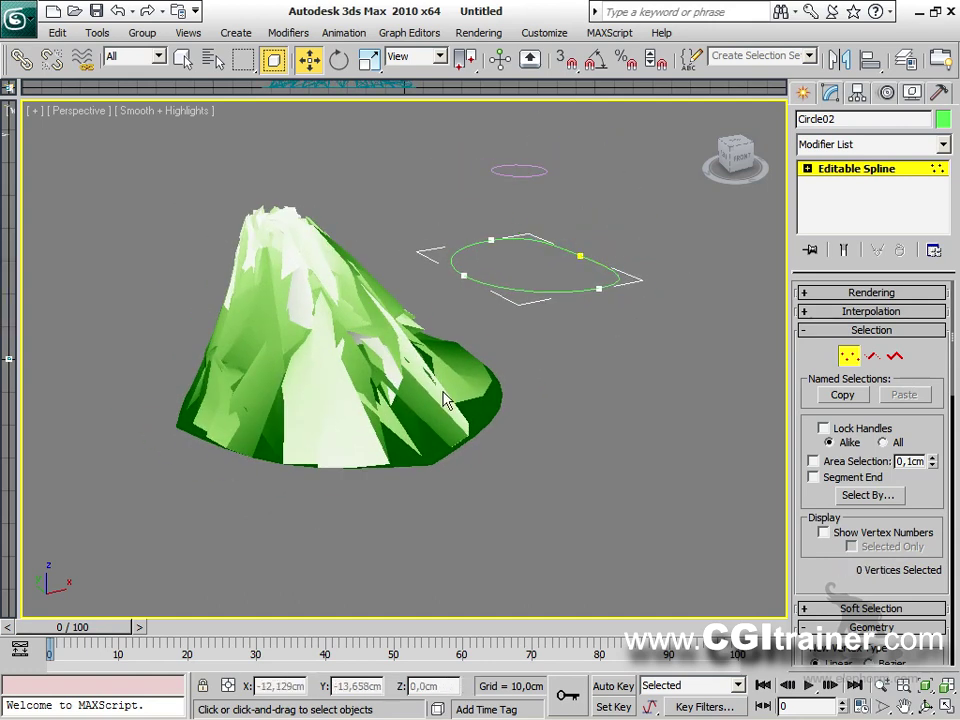
mouse_move(413, 470)
middle_mouse_down("alt")
mouse_move(285, 474)
mouse_move(375, 499)
mouse_move(399, 484)
middle_mouse_up("alt")
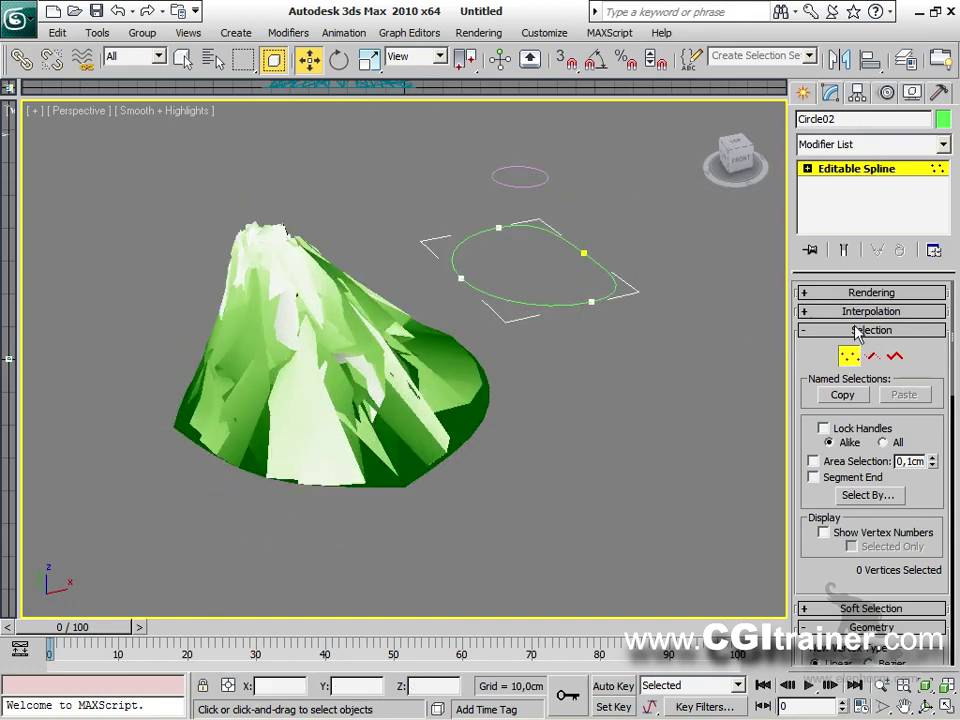
Set Terrain01's Update option to Manually and refresh it from the edited circles.
left_click(855, 360)
left_click(450, 420)
mouse_move(495, 456)
middle_mouse_down("alt")
mouse_move(399, 429)
mouse_move(503, 442)
middle_mouse_up("alt")
left_click(868, 186)
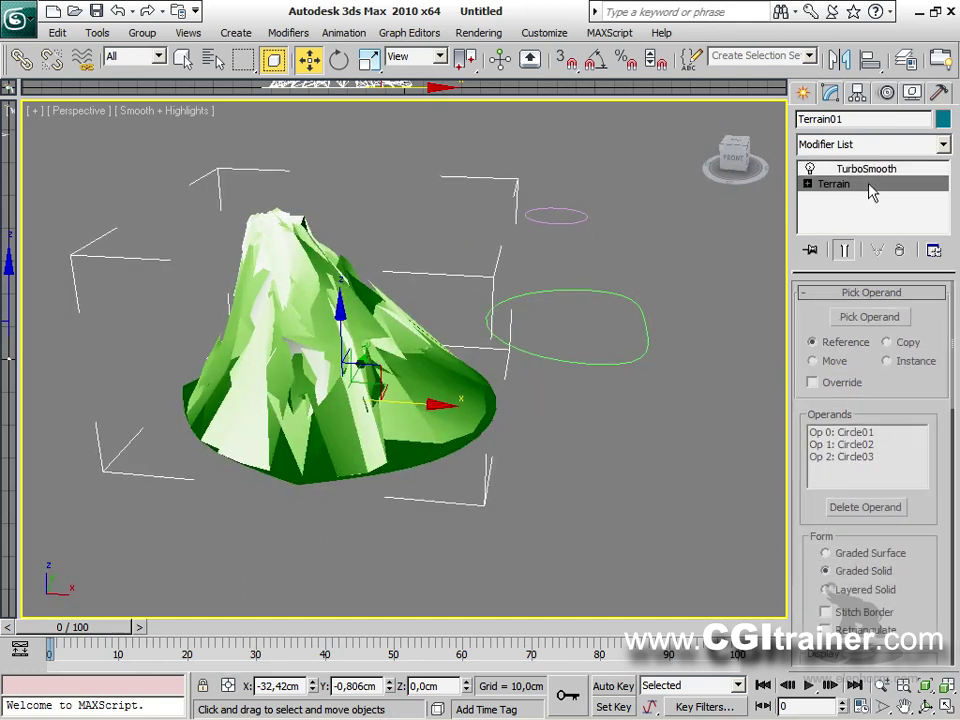
scroll(925, 528, "down", 2)
scroll(925, 528, "down", 5)
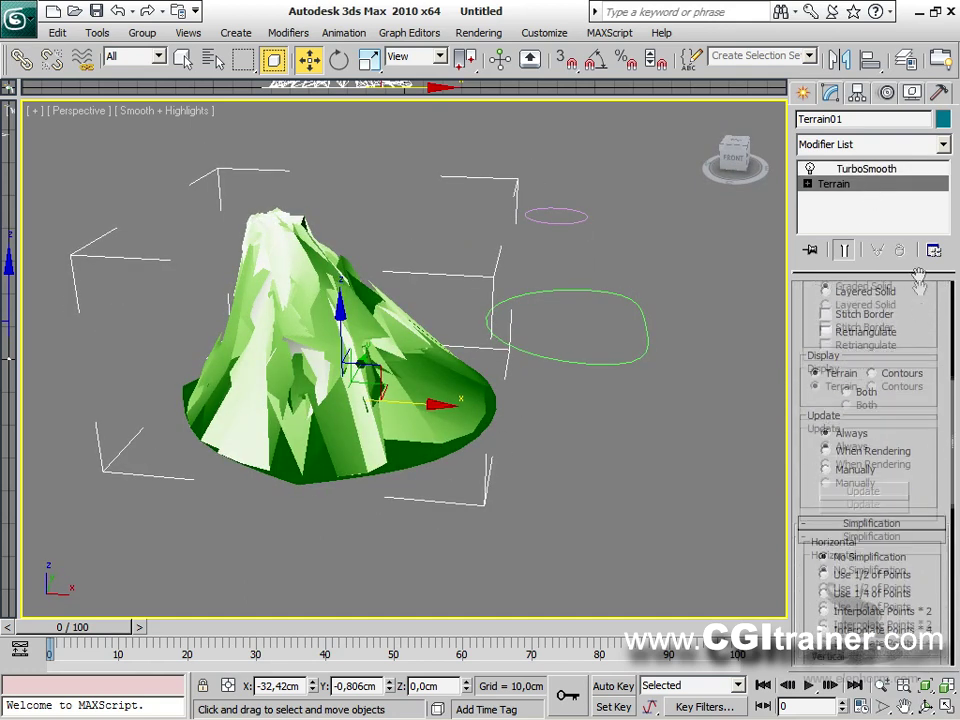
left_click(855, 451)
left_click(863, 473)
Deselect the terrain and orbit around the refreshed green hill to inspect it.
middle_click_drag(441, 500, 480, 470, "alt")
scroll(460, 480, "down", 5)
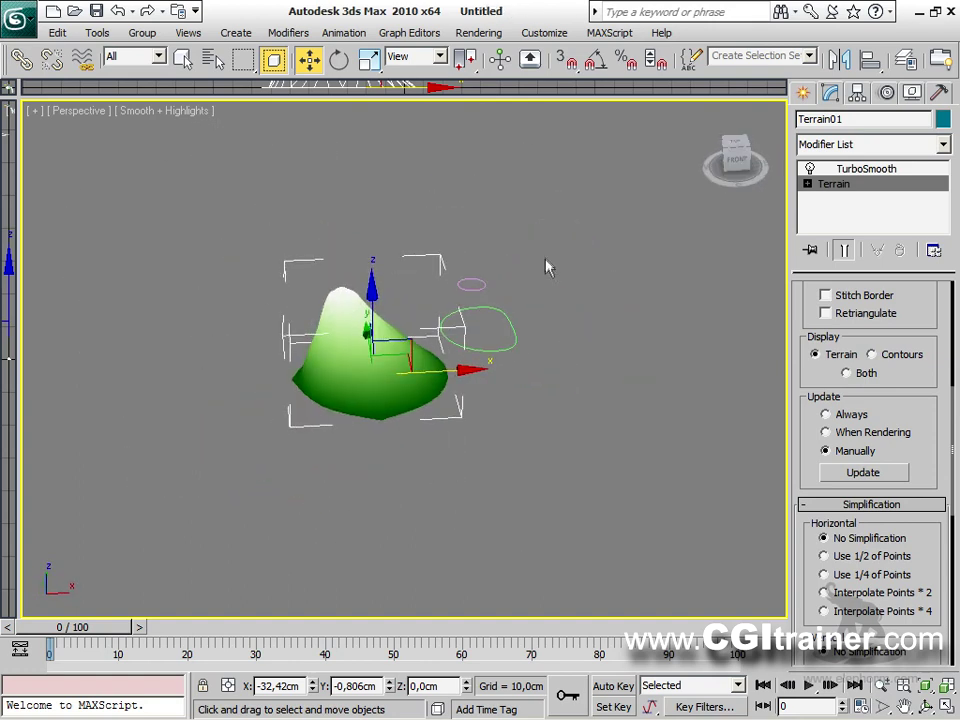
left_click(536, 424)
middle_click_drag(536, 424, 576, 410, "alt")
scroll(575, 408, "up", 4)
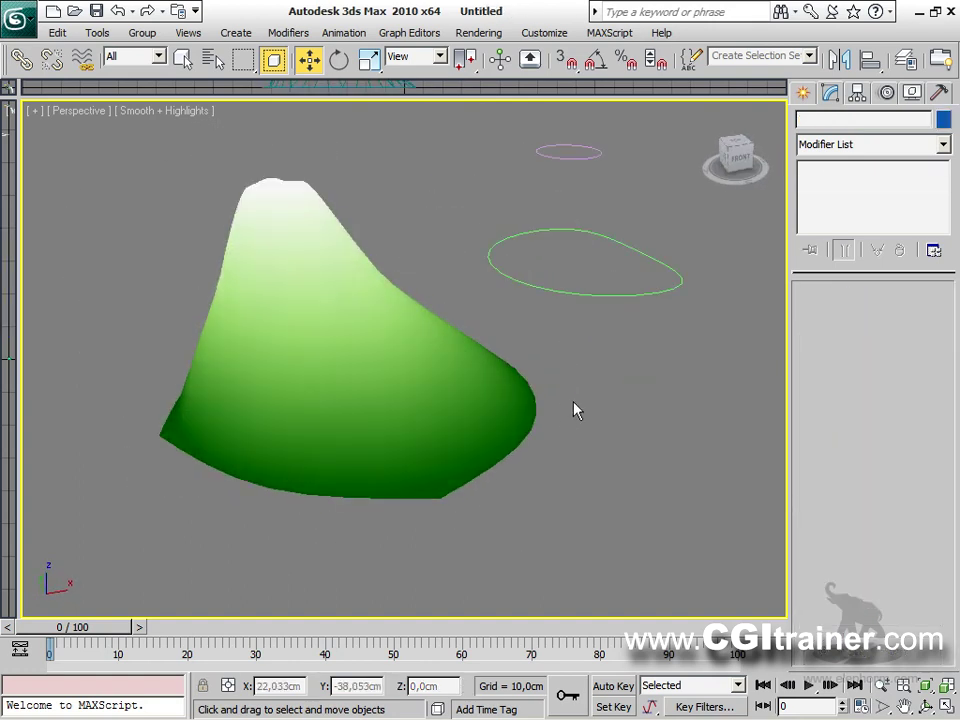
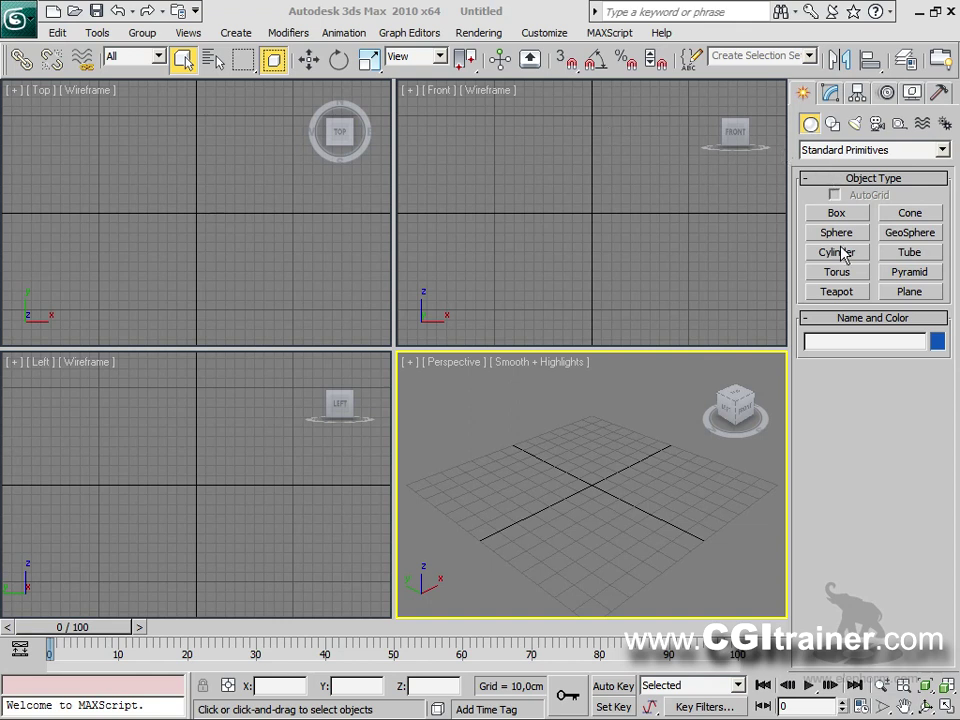
Maximize the Perspective viewport and draw a flat Plane across the grid.
left_click_drag(393, 343, 79, 103)
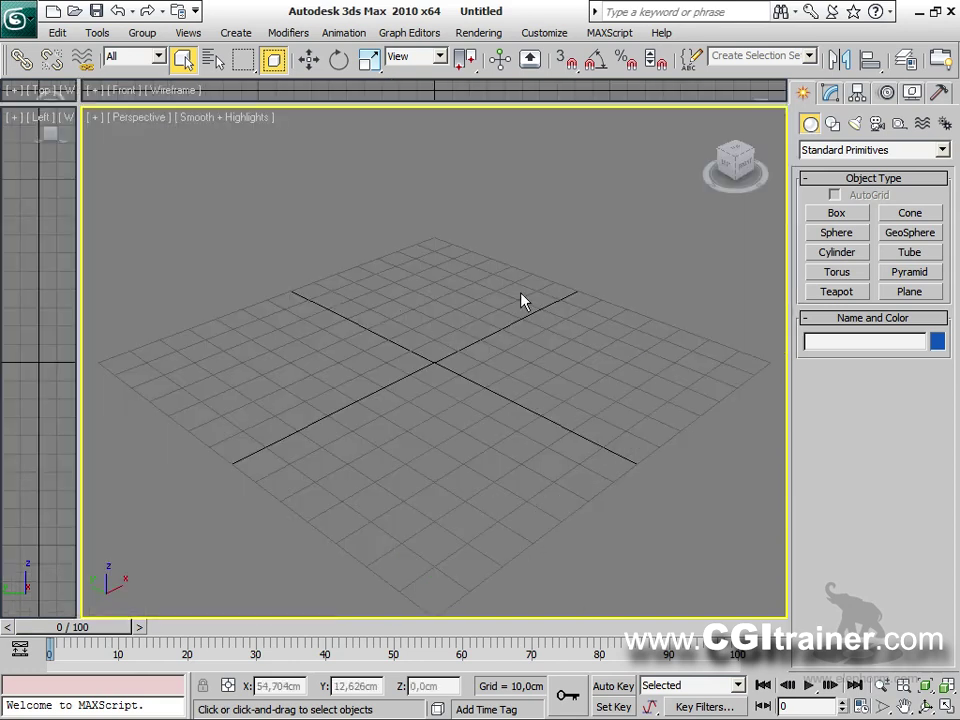
left_click(909, 292)
left_click_drag(111, 369, 748, 350)
right_click(514, 358)
Shift-move the plane upward to make 2 stacked copies.
right_click(392, 317)
left_click(414, 336)
mouse_move(435, 300)
left_mouse_down("shift")
mouse_move(443, 247)
mouse_move(456, 261)
left_mouse_up("shift")
left_click(527, 374)
left_click(503, 446)
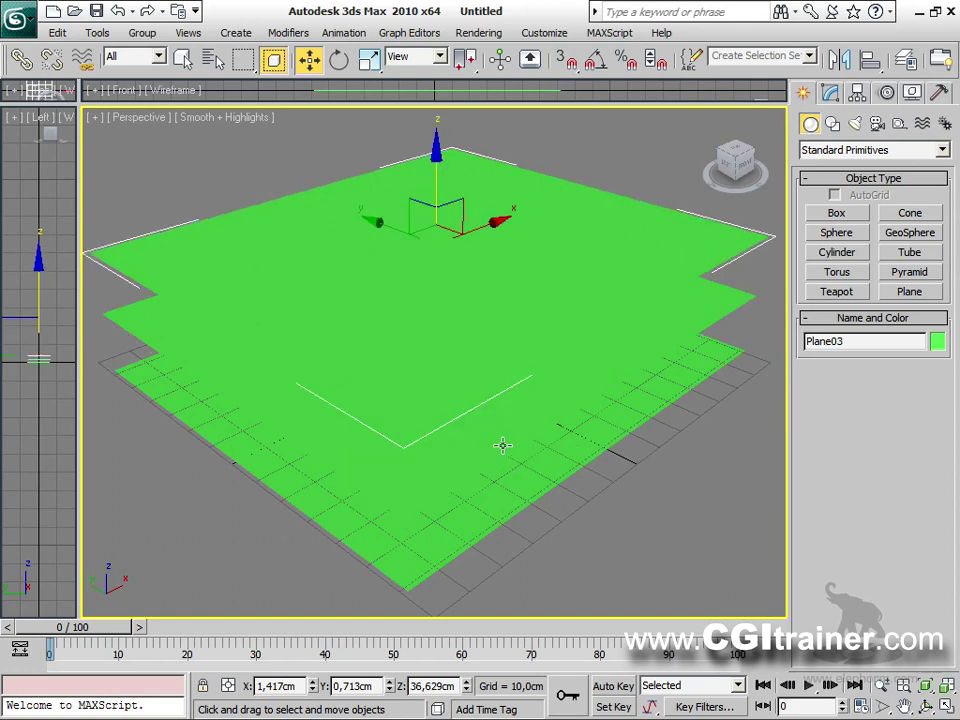
Create a Teapot and move it to the centre of the three planes.
left_click(840, 293)
left_click_drag(583, 501, 677, 437)
key("w")
left_click_drag(537, 474, 419, 346)
middle_click_drag(588, 401, 504, 369, "alt")
middle_click_drag(480, 426, 668, 543, "alt")
scroll(651, 466, "down", 5)
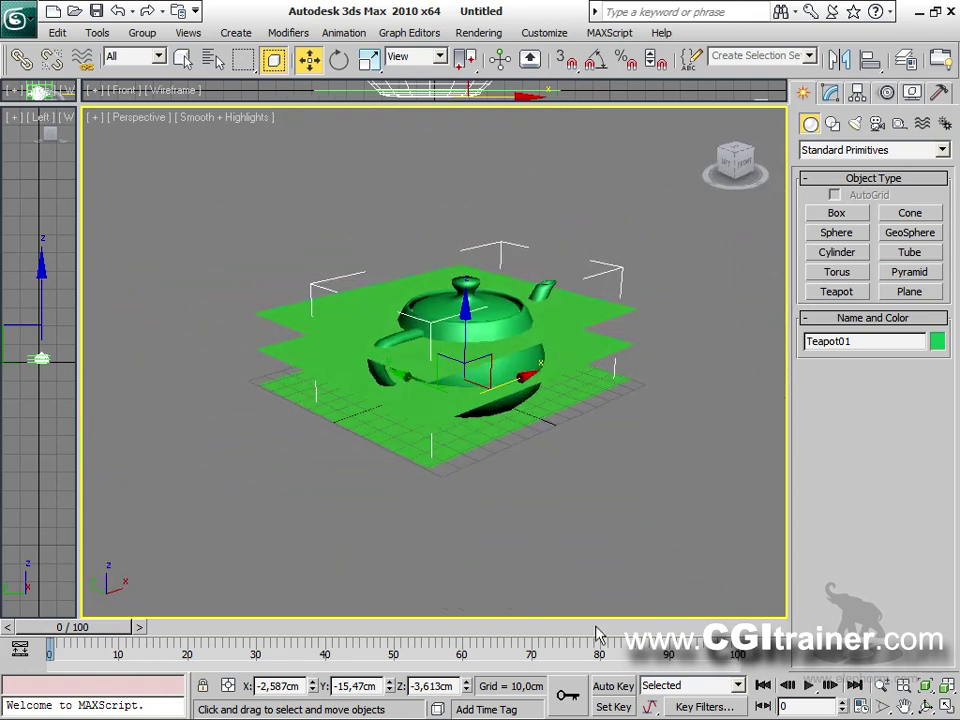
Select Plane03, start a ProCutter compound and pick the stacked planes as cutters.
left_click(588, 277)
left_click(594, 314)
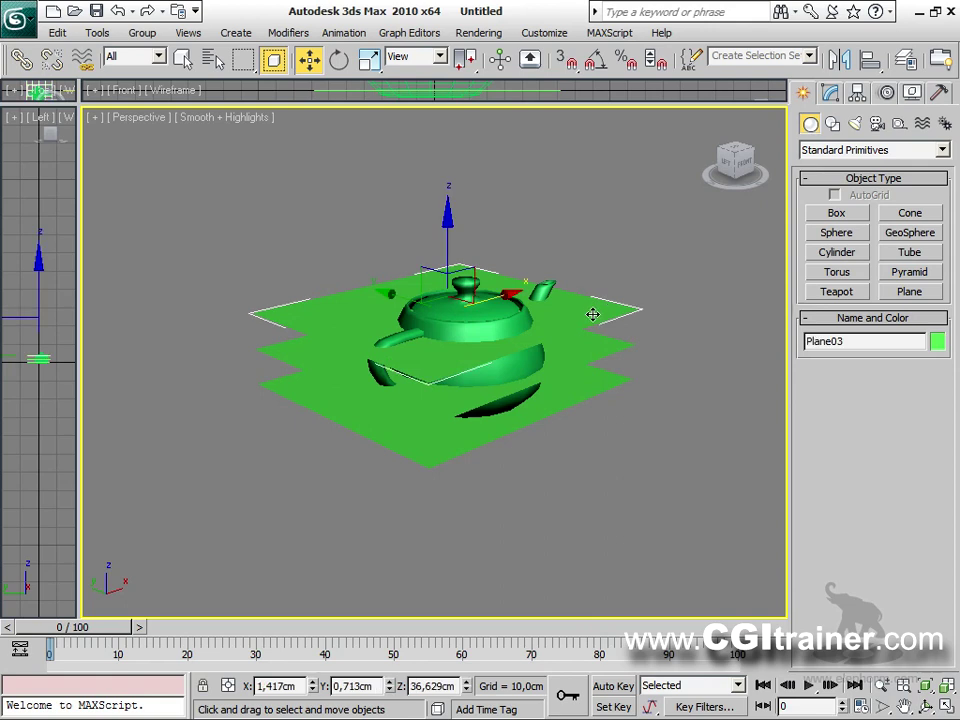
left_click(822, 150)
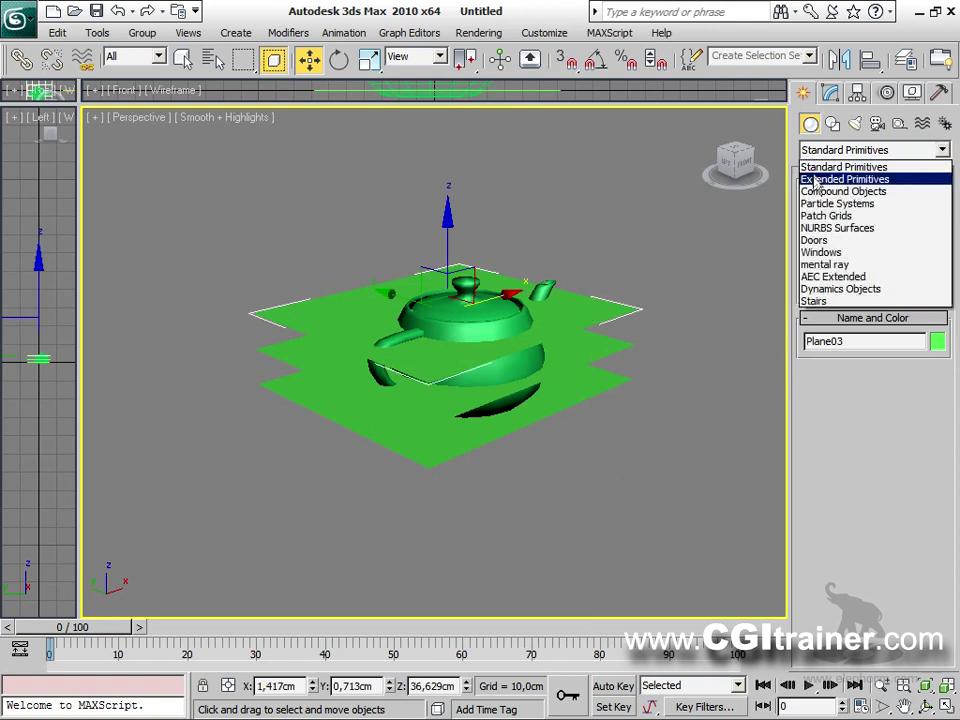
left_click(818, 191)
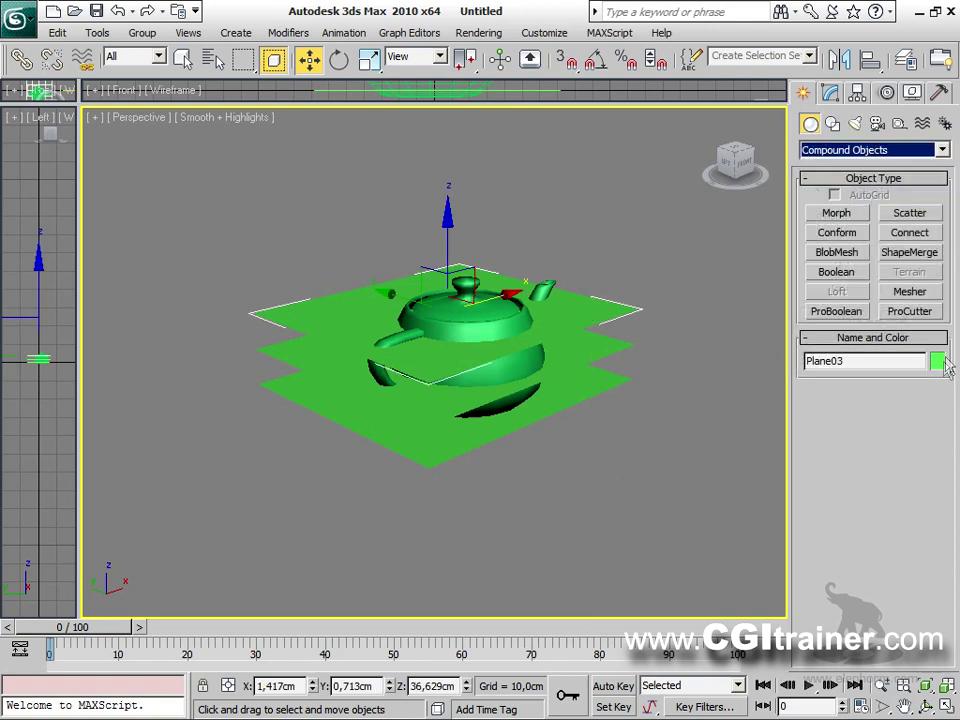
left_click(910, 311)
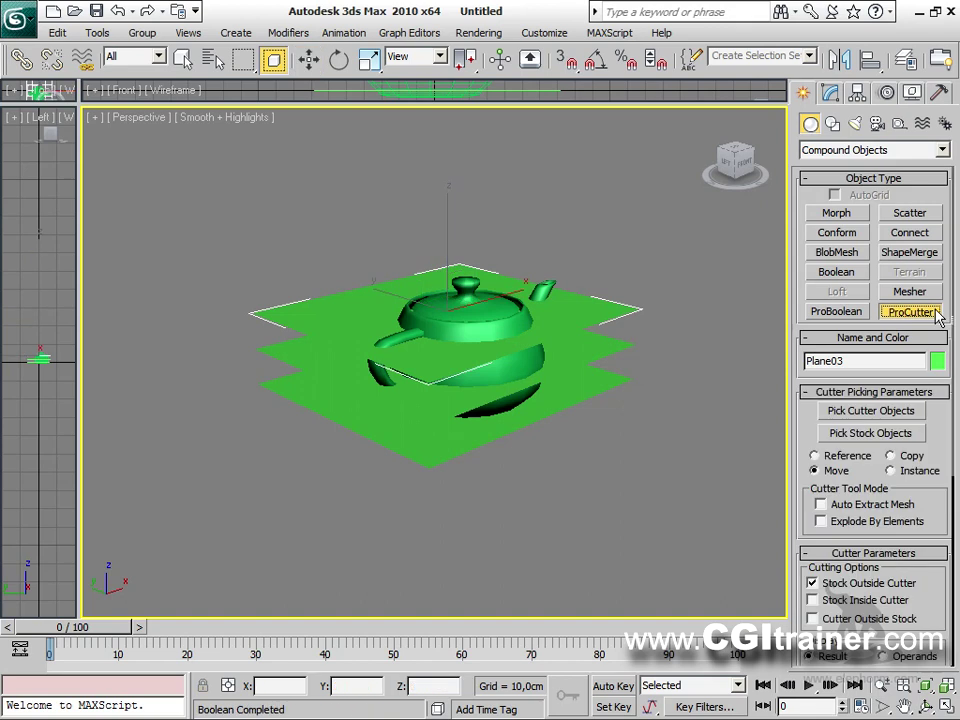
left_click(862, 411)
left_click(621, 345)
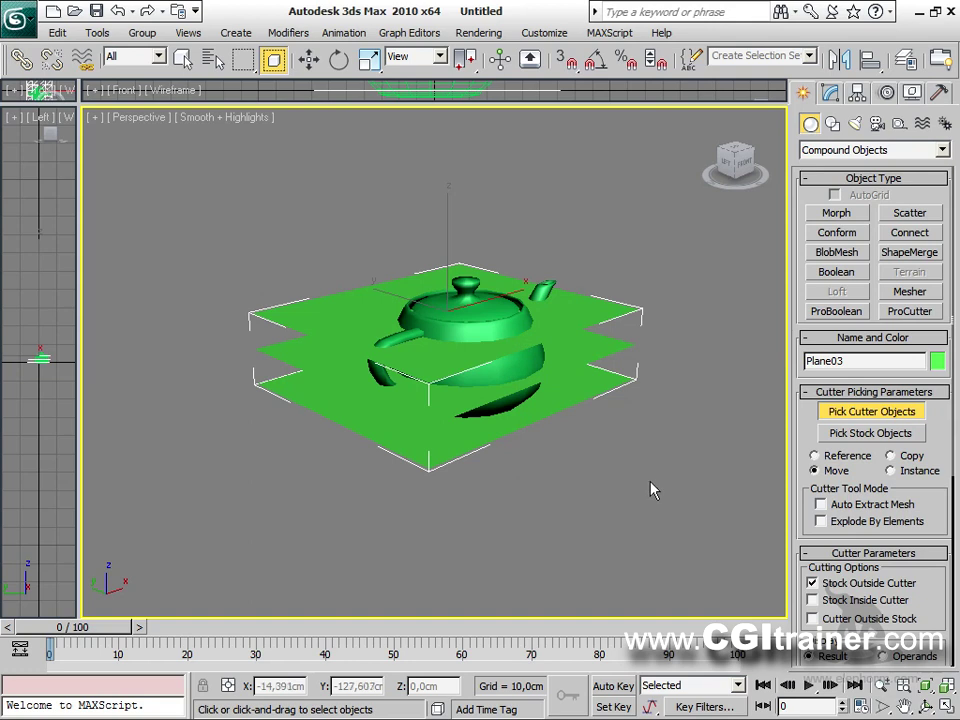
Enable Stock Inside Cutter and start picking the stock object.
middle_click_drag(649, 493, 591, 468, "alt")
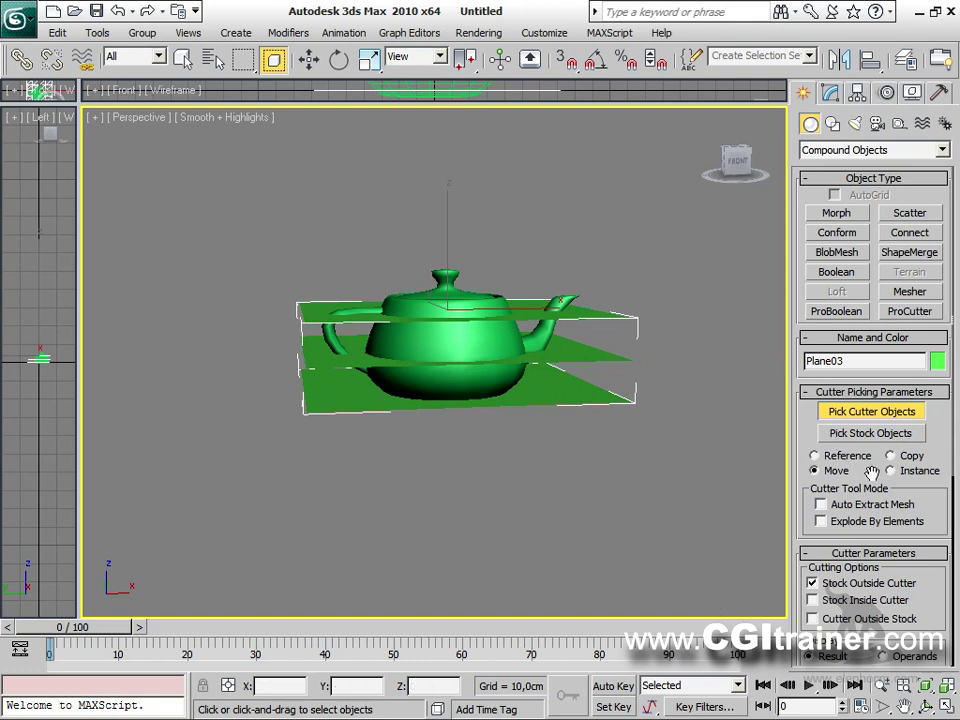
scroll(918, 495, "down", 5)
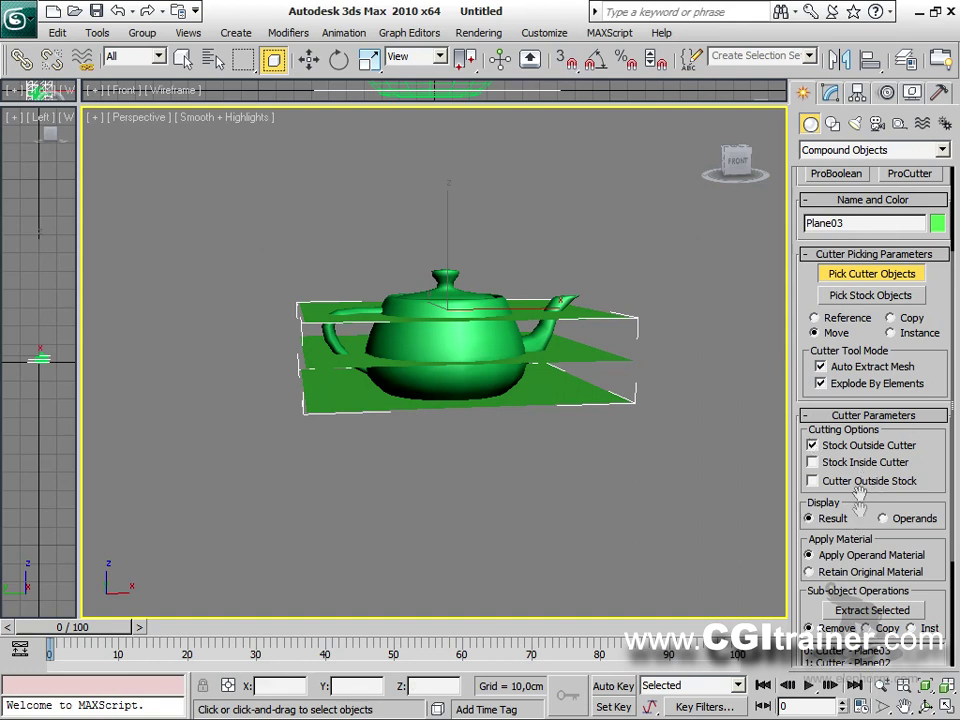
left_click(812, 462)
left_click(871, 295)
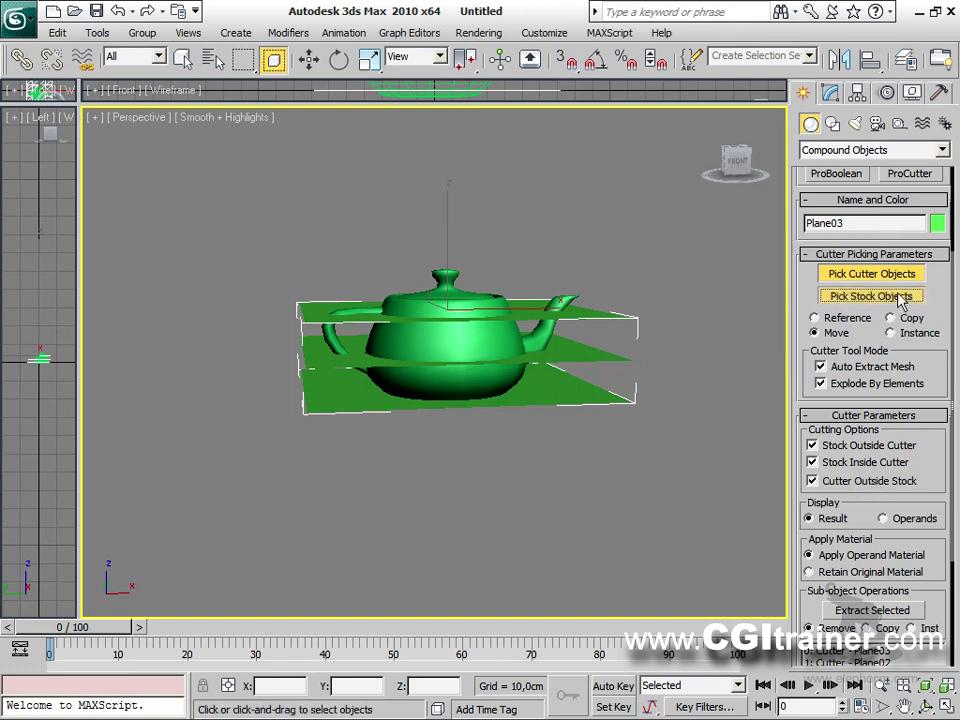
Pick the teapot as stock, then move the green plane away and delete it.
left_click(440, 275)
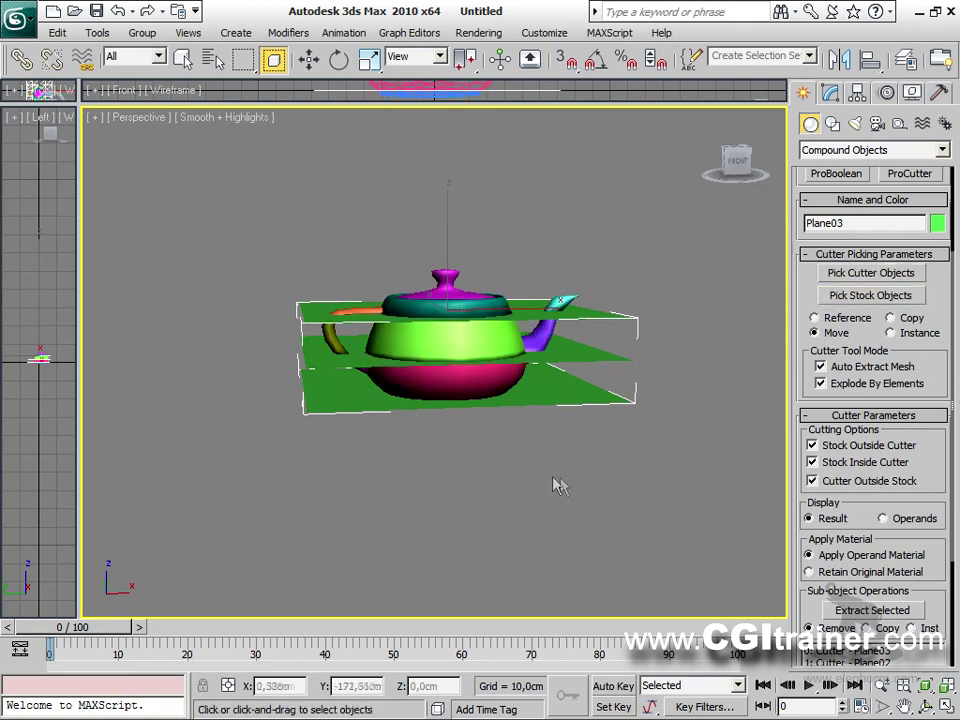
middle_click_drag(523, 420, 535, 451, "alt")
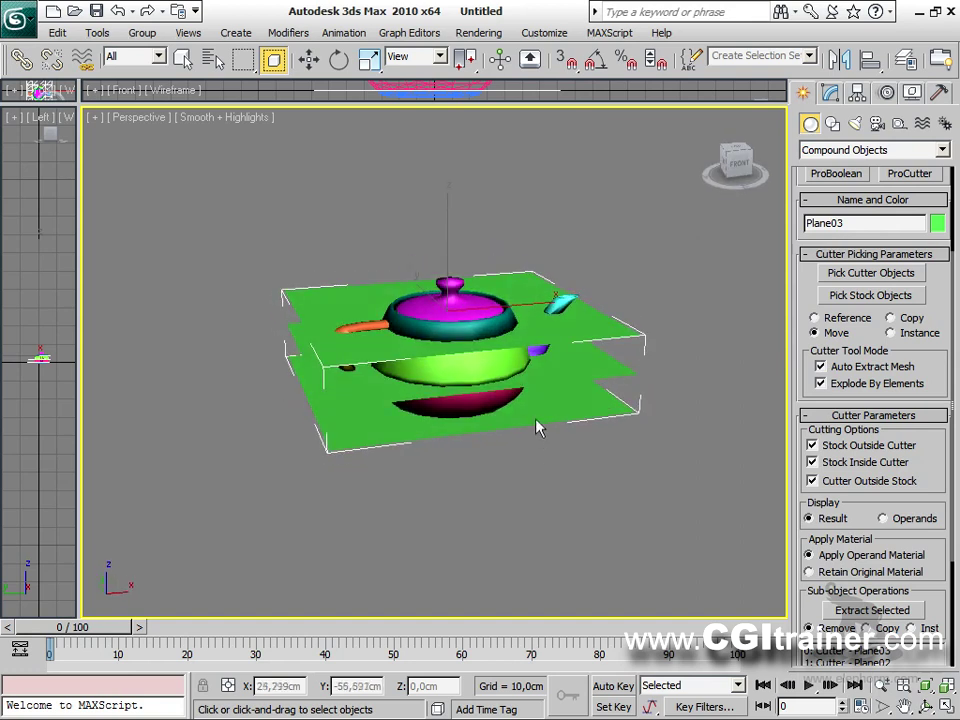
key("w")
right_click(520, 486)
left_click(565, 511)
left_click_drag(568, 321, 289, 316)
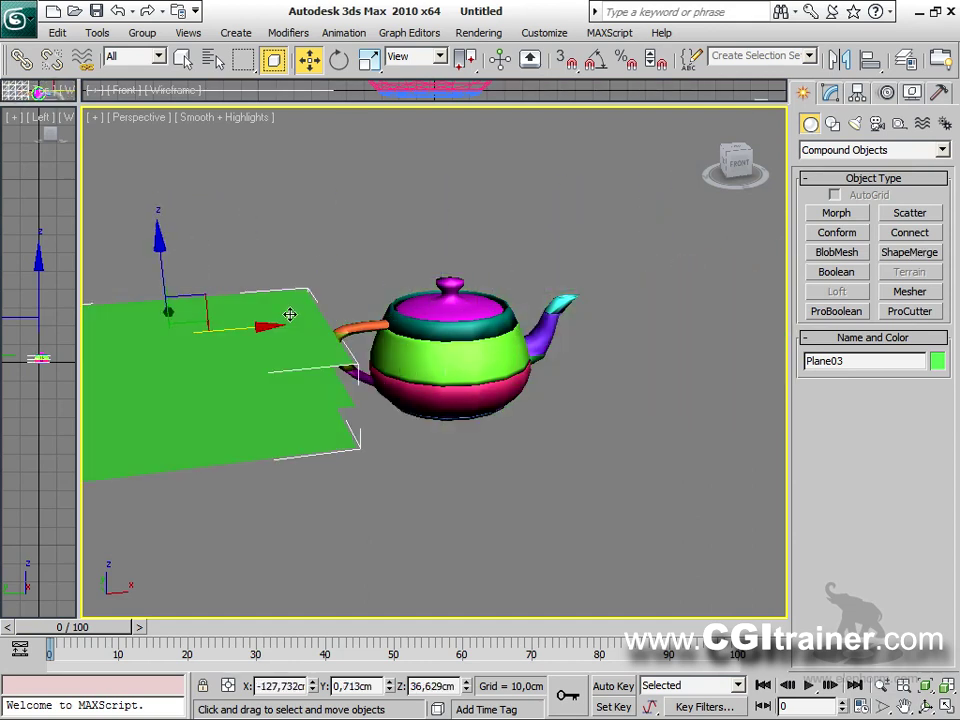
key("Delete")
Drag the lid, ring, body, bottom and spout pieces apart to the right.
left_click_drag(436, 283, 692, 283)
left_click_drag(522, 300, 705, 283)
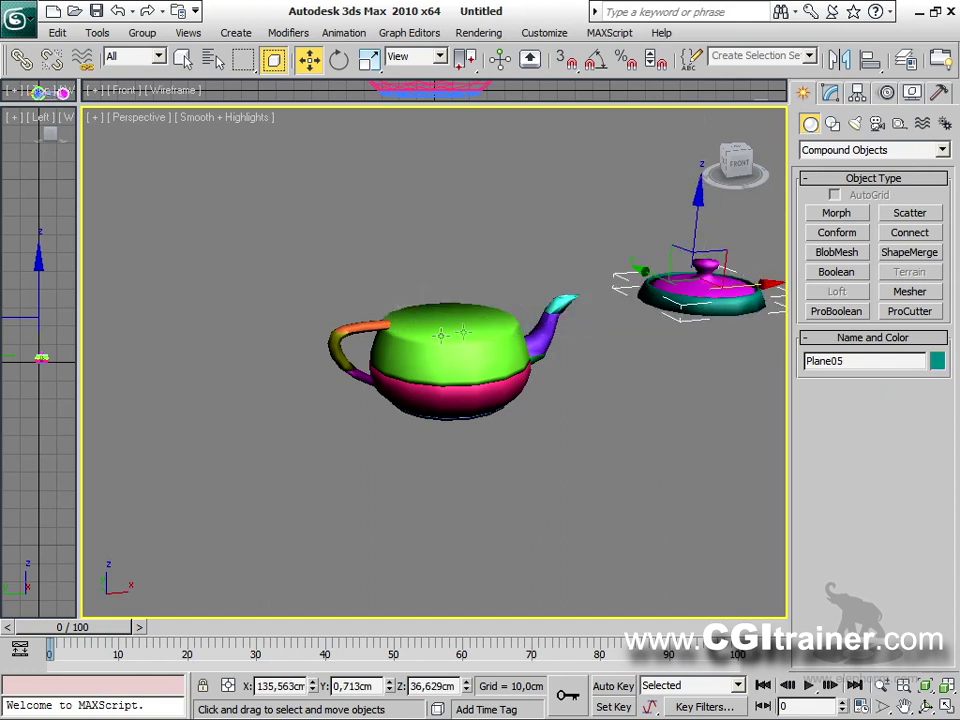
left_click_drag(461, 332, 684, 305)
left_click_drag(439, 379, 594, 363)
left_click_drag(540, 335, 680, 320)
left_click(562, 352)
left_click(588, 300)
left_click_drag(588, 300, 610, 298)
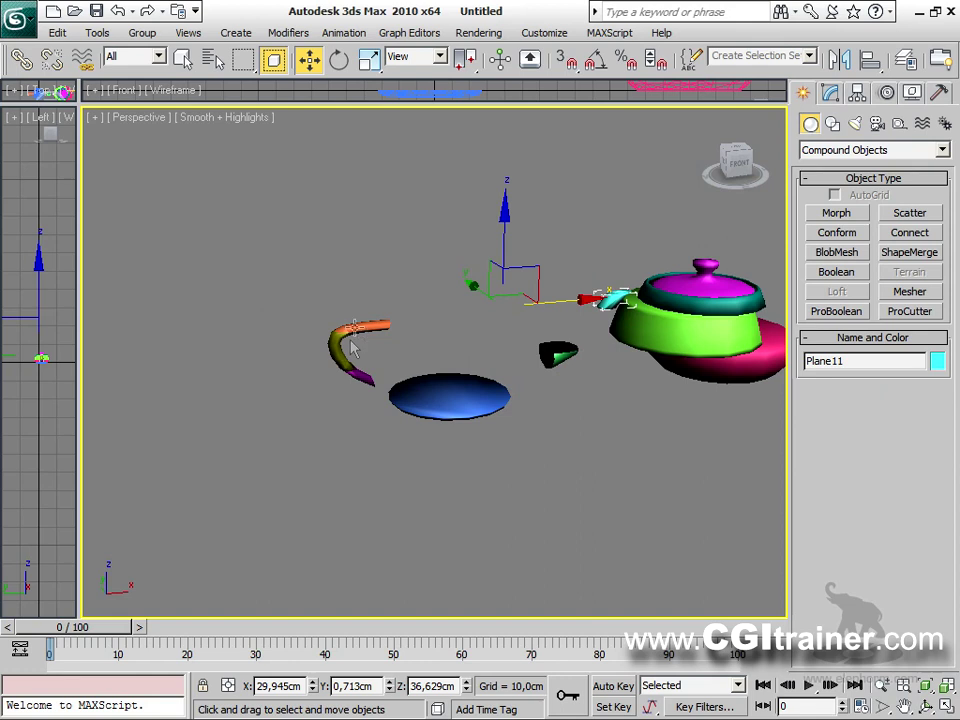
Spread the orange stripe, olive handle and purple pieces out to the left.
left_click(366, 339)
left_click_drag(365, 326, 292, 326)
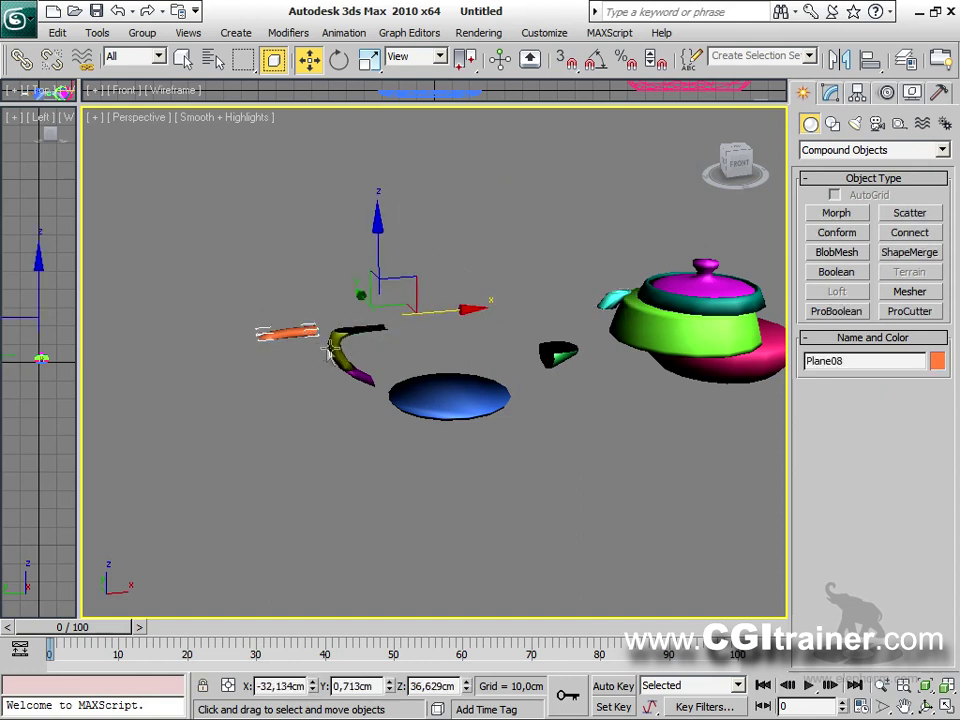
left_click_drag(343, 348, 268, 352)
left_click(357, 378)
left_click_drag(357, 378, 214, 358)
middle_click_drag(643, 439, 697, 455, "alt")
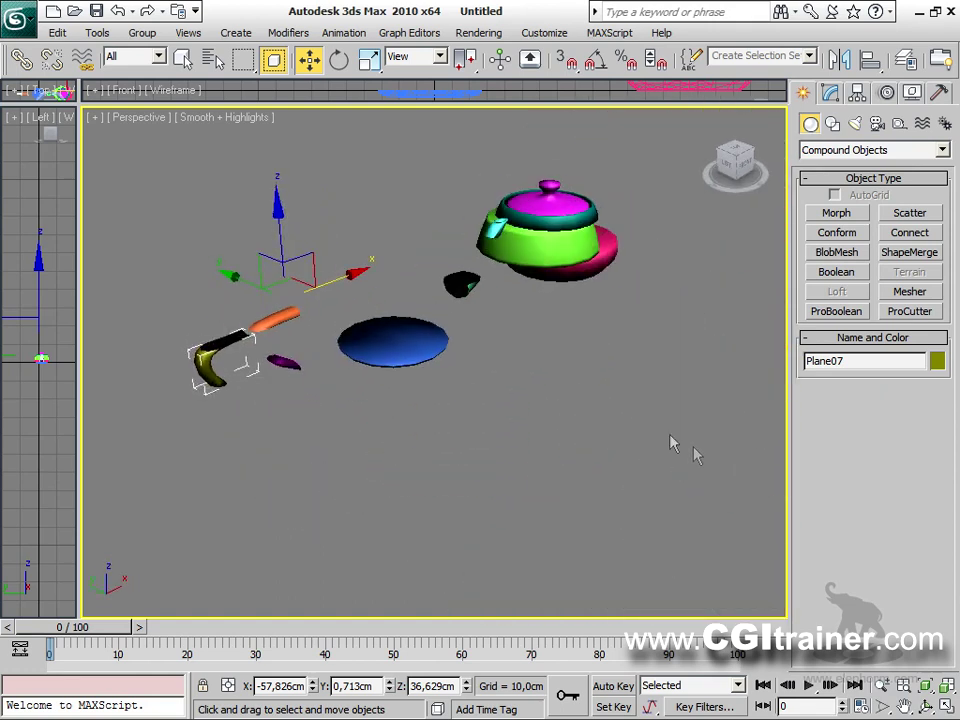
Reset the scene without saving the current one.
left_click(18, 20)
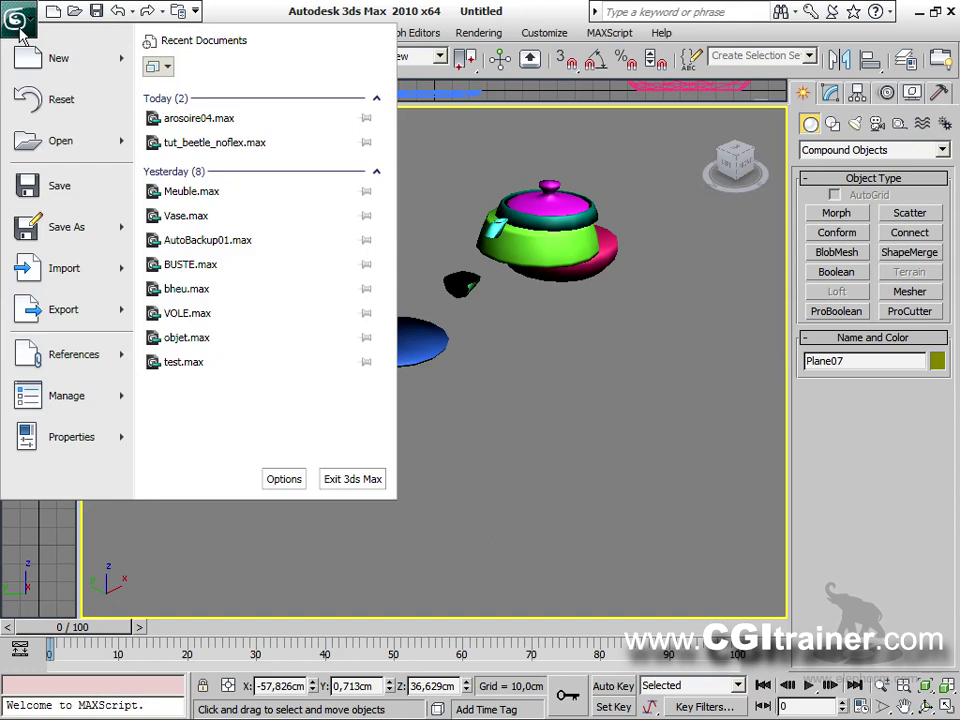
left_click(55, 99)
left_click(467, 424)
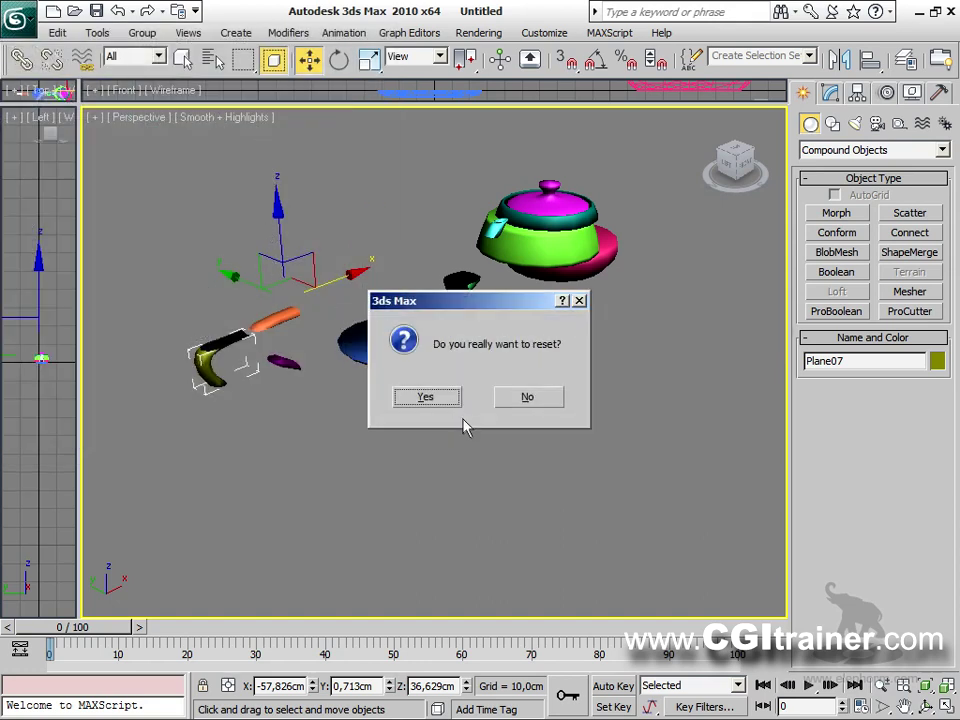
left_click(444, 401)
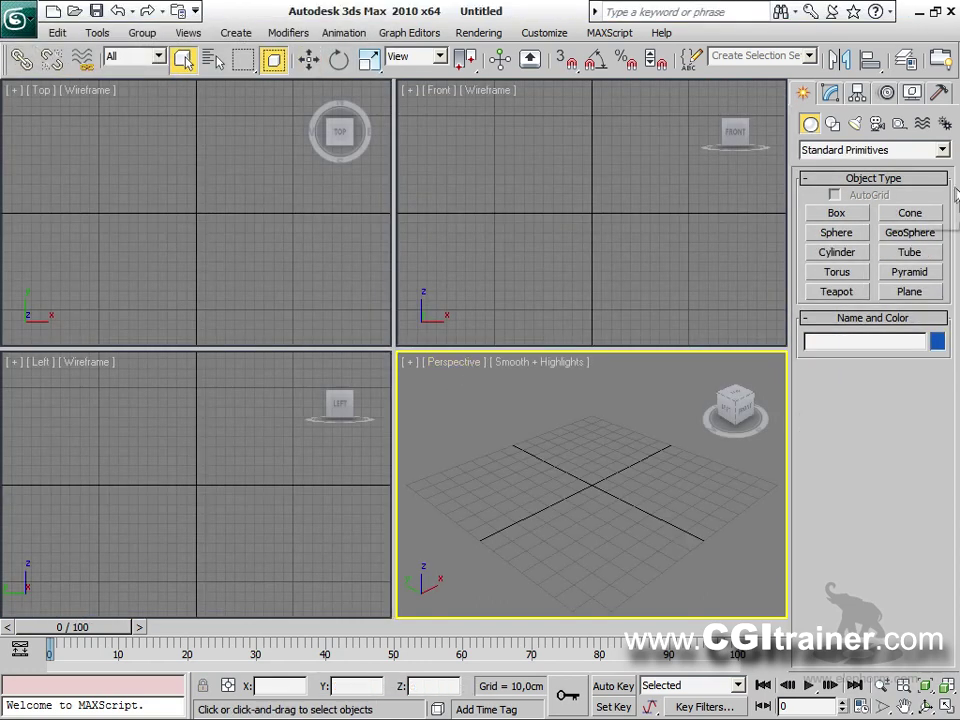
Place a text shape reading 'JYA' in Arial Gras font in the Top view.
left_click(833, 124)
left_click(837, 307)
left_click_drag(806, 582, 866, 587)
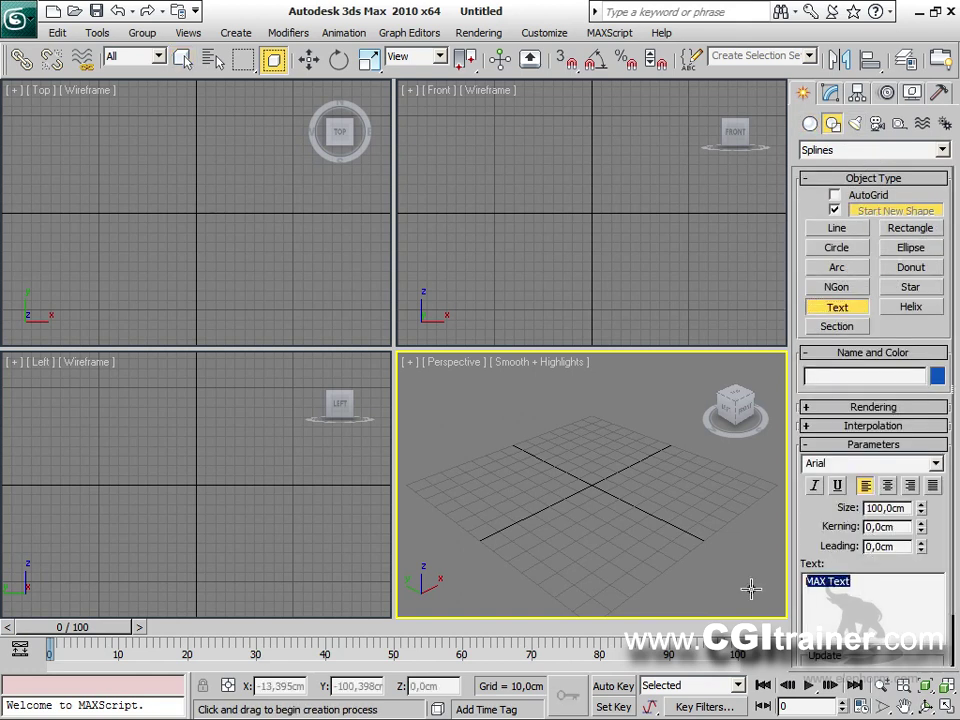
type("JYA")
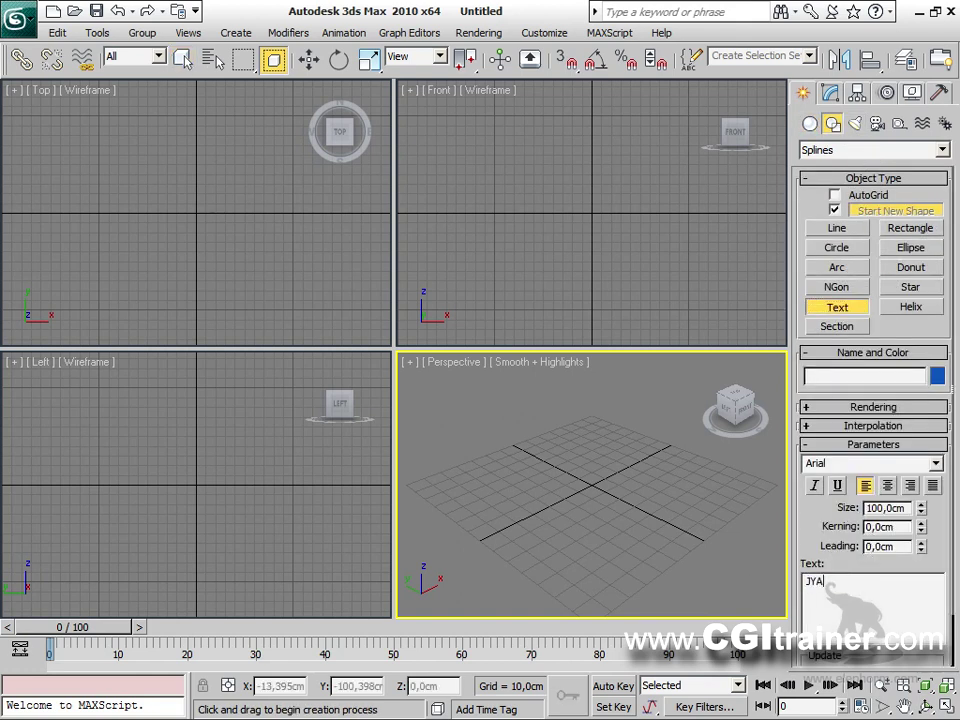
left_click(936, 465)
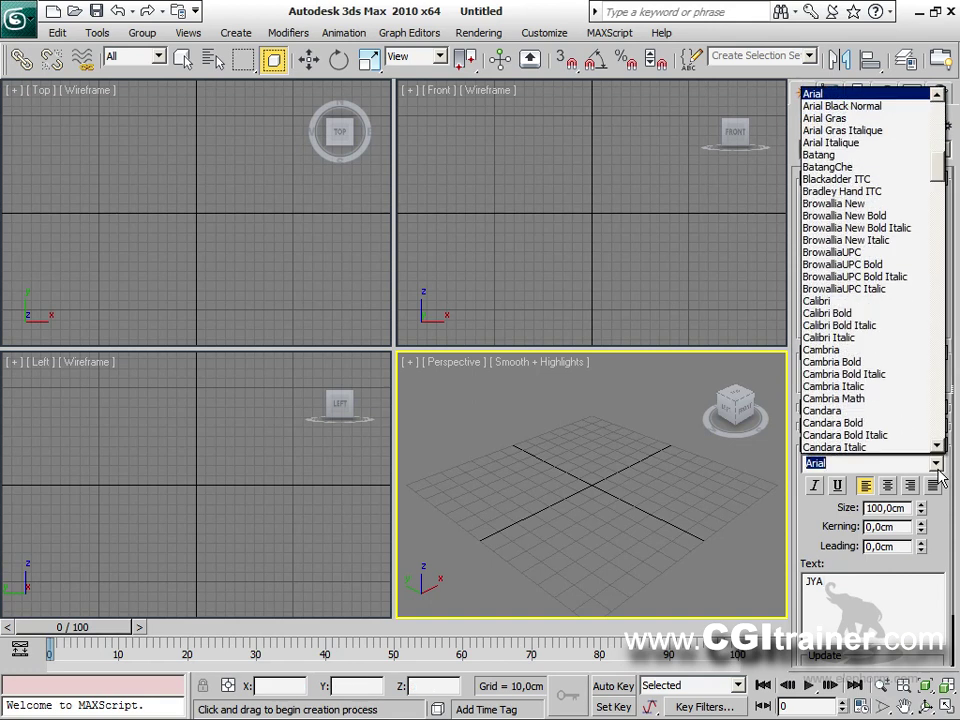
left_click(861, 120)
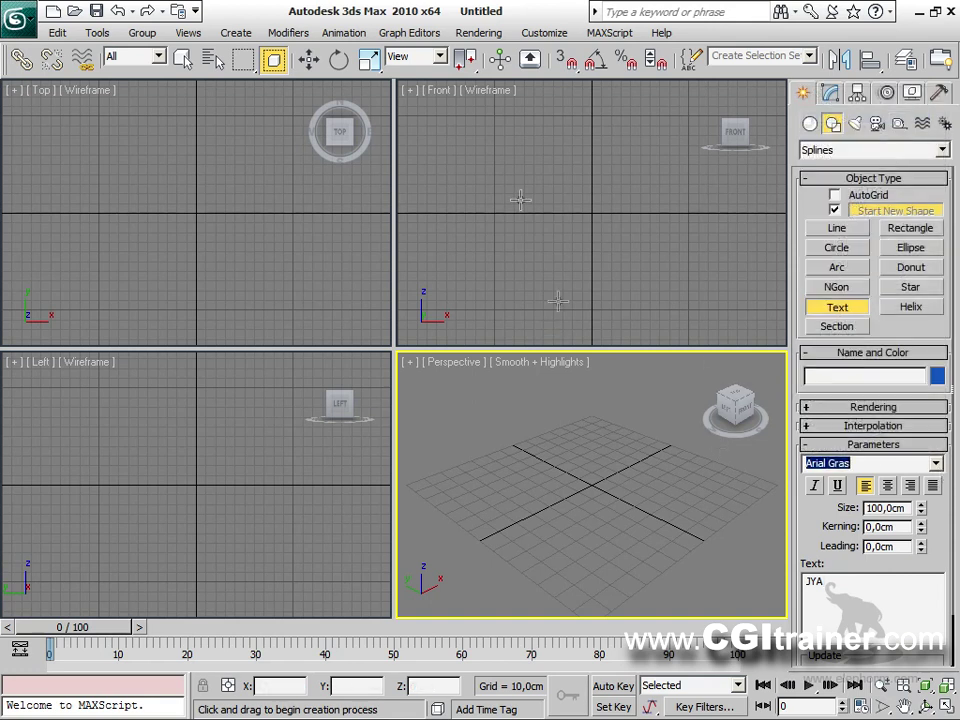
left_click(159, 220)
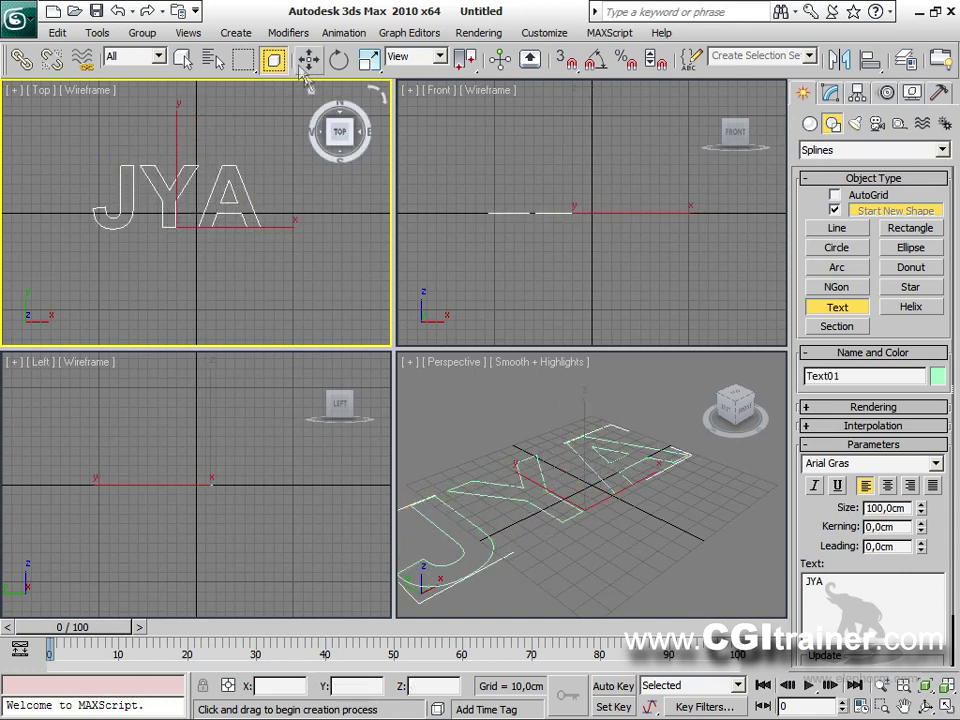
left_click(288, 32)
Extrude the JYA text to 41,5cm with Cap End turned off.
mouse_move(309, 93)
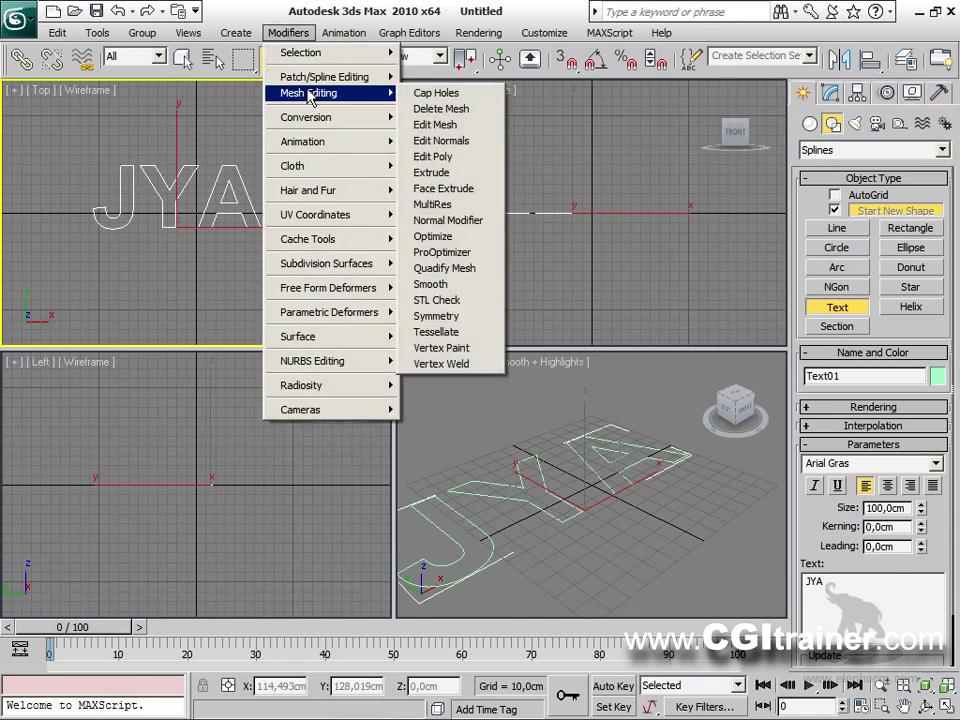
left_click(432, 172)
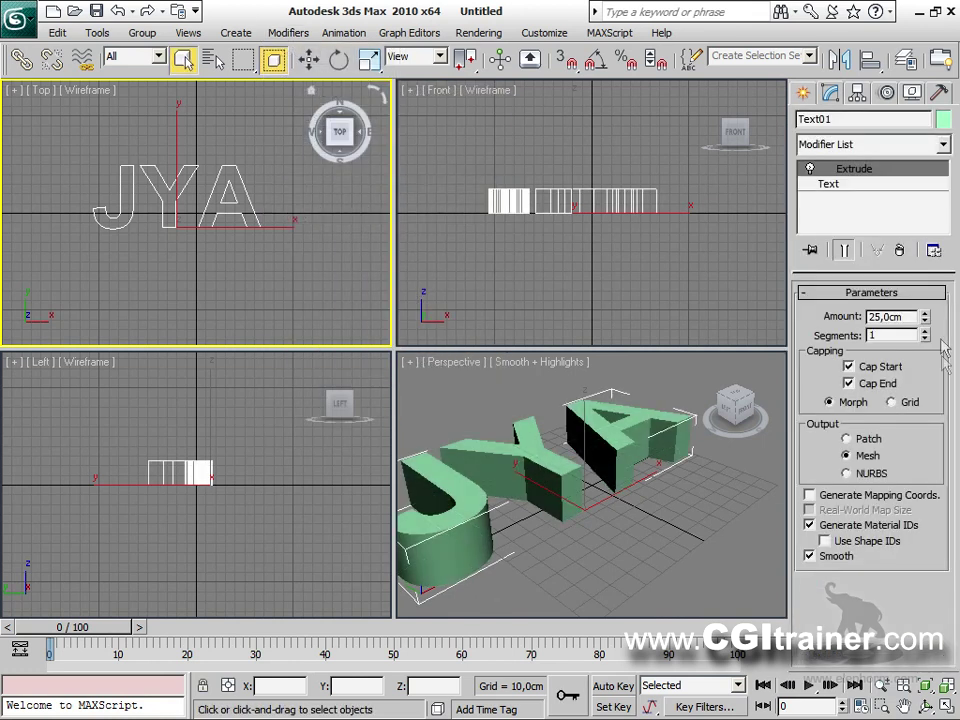
left_click_drag(925, 318, 936, 283)
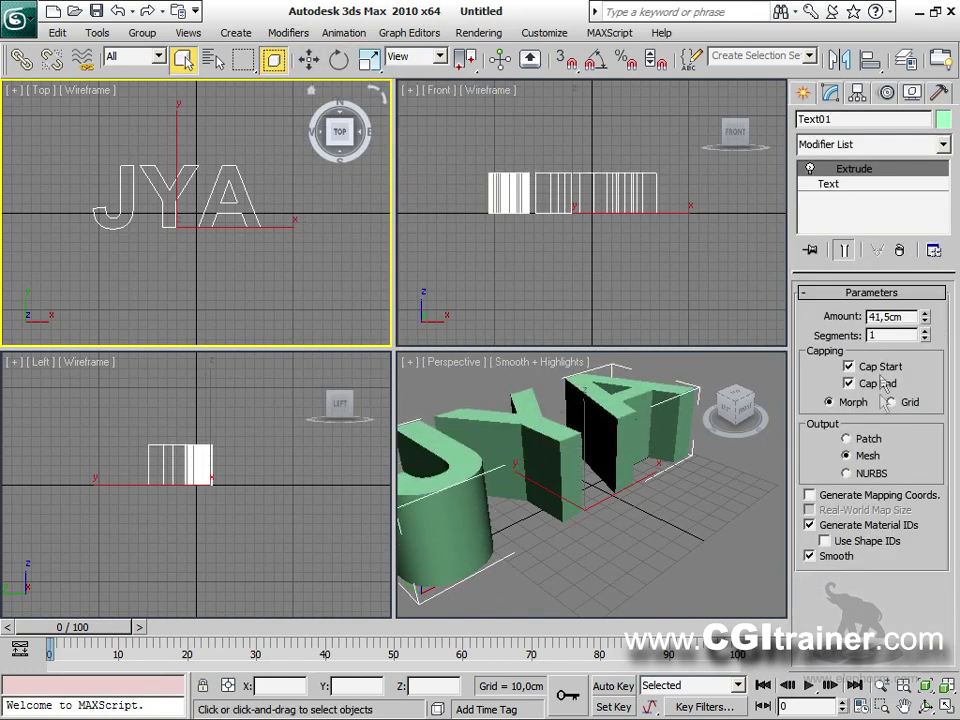
left_click(850, 383)
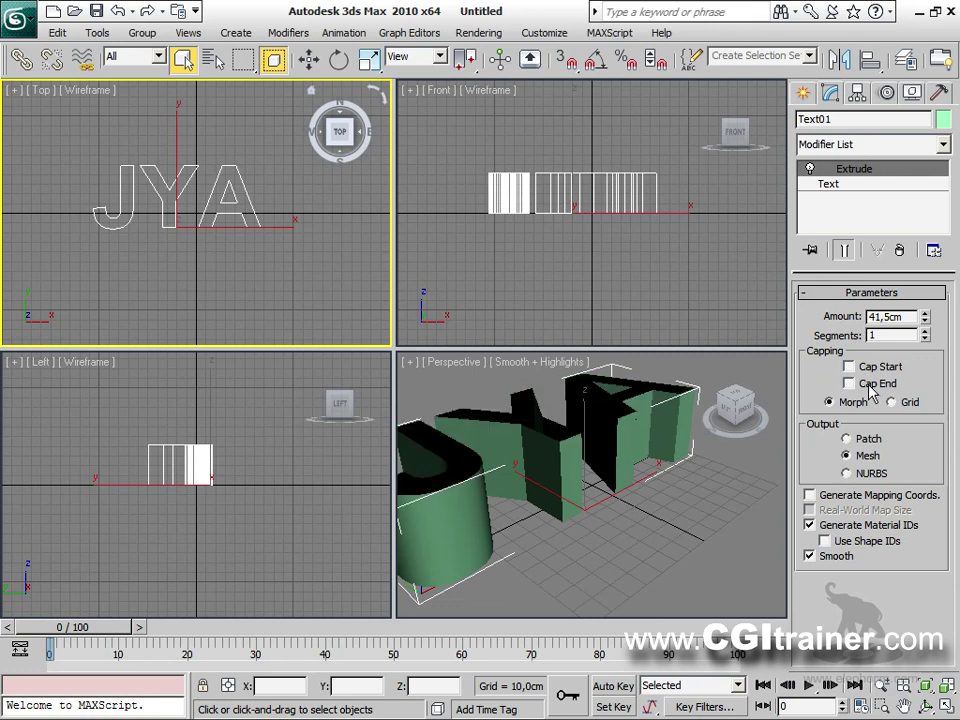
Maximize the Perspective view and draw a flat Box plate beneath the letters.
middle_click_drag(543, 473, 480, 450, "alt")
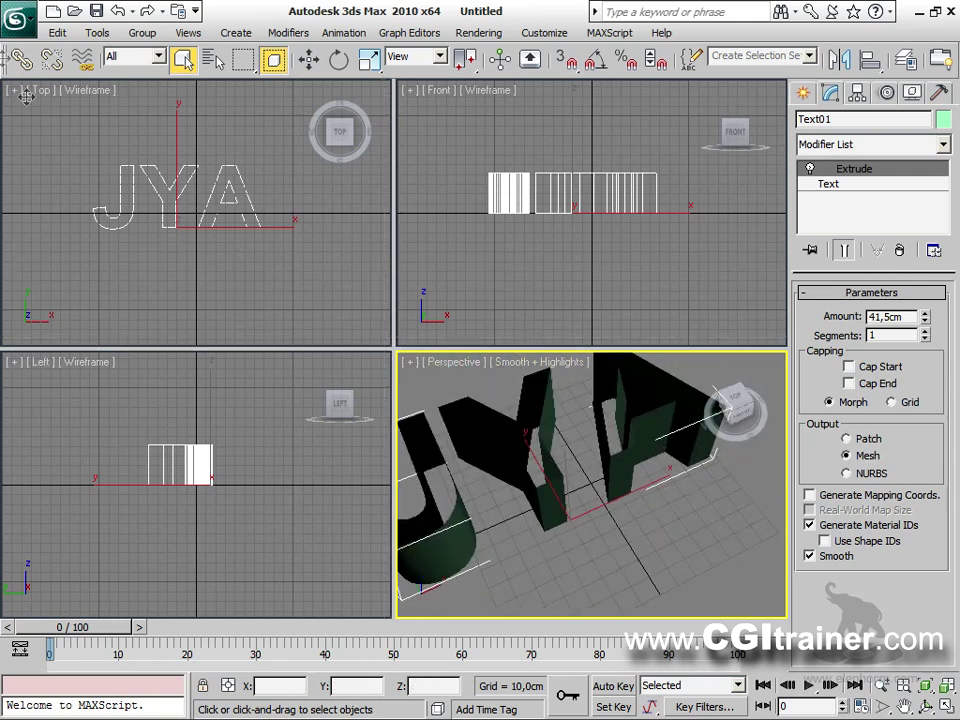
key("alt+w")
scroll(326, 531, "down", 3)
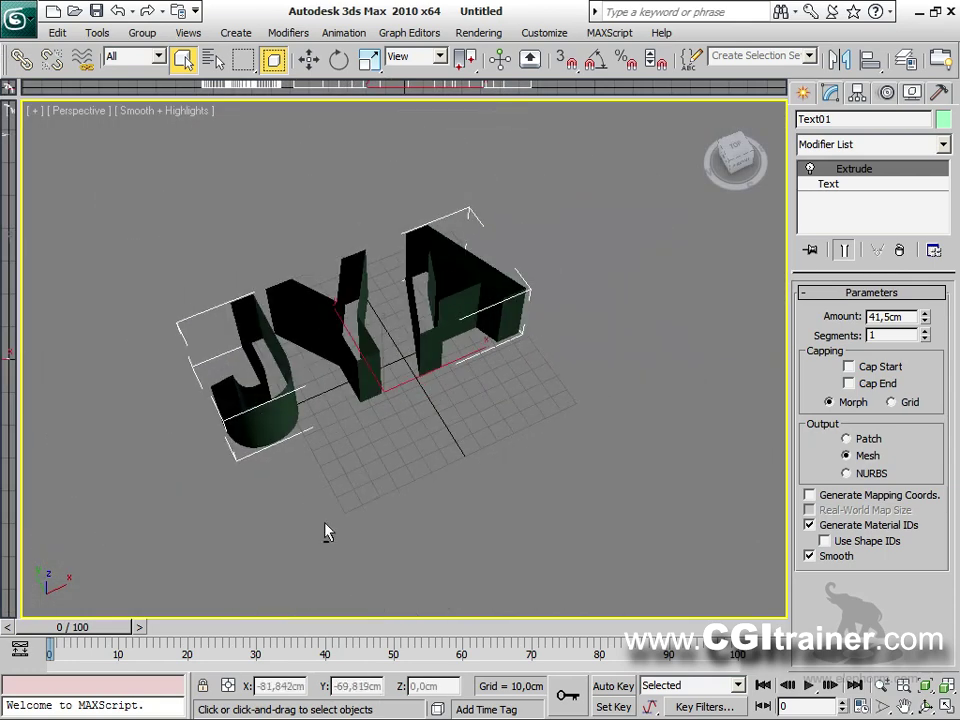
left_click(804, 94)
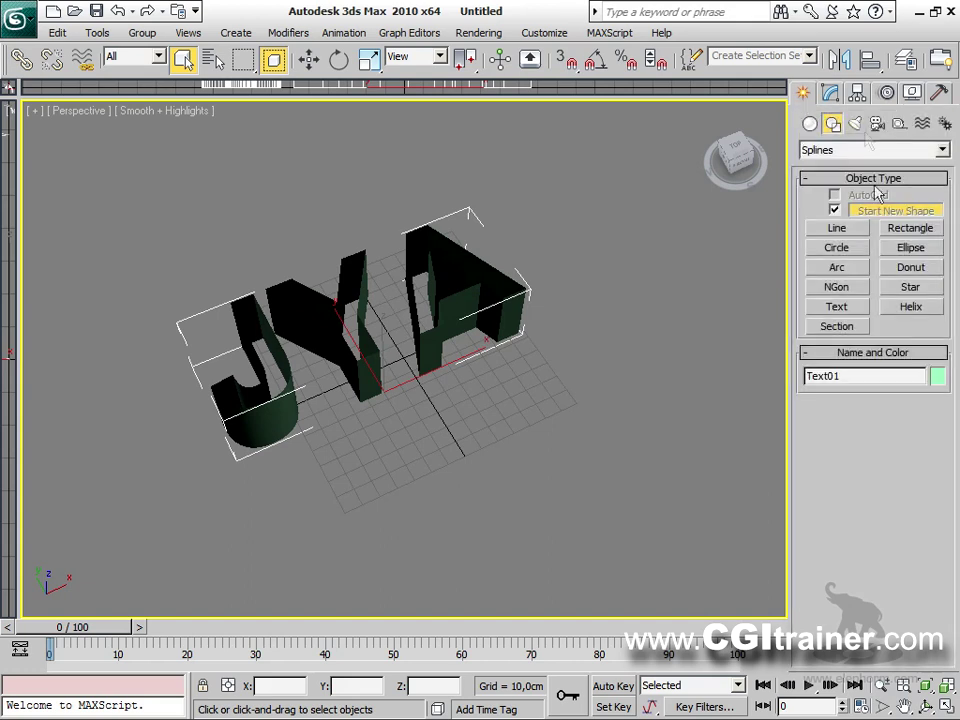
left_click(809, 124)
left_click(831, 214)
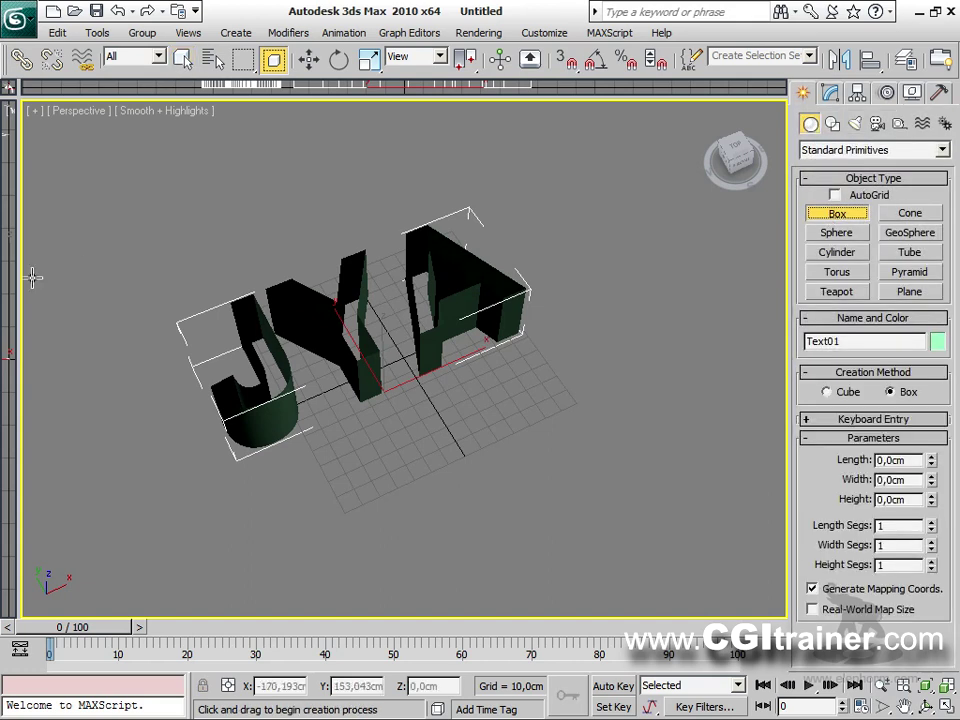
left_click_drag(92, 277, 641, 373)
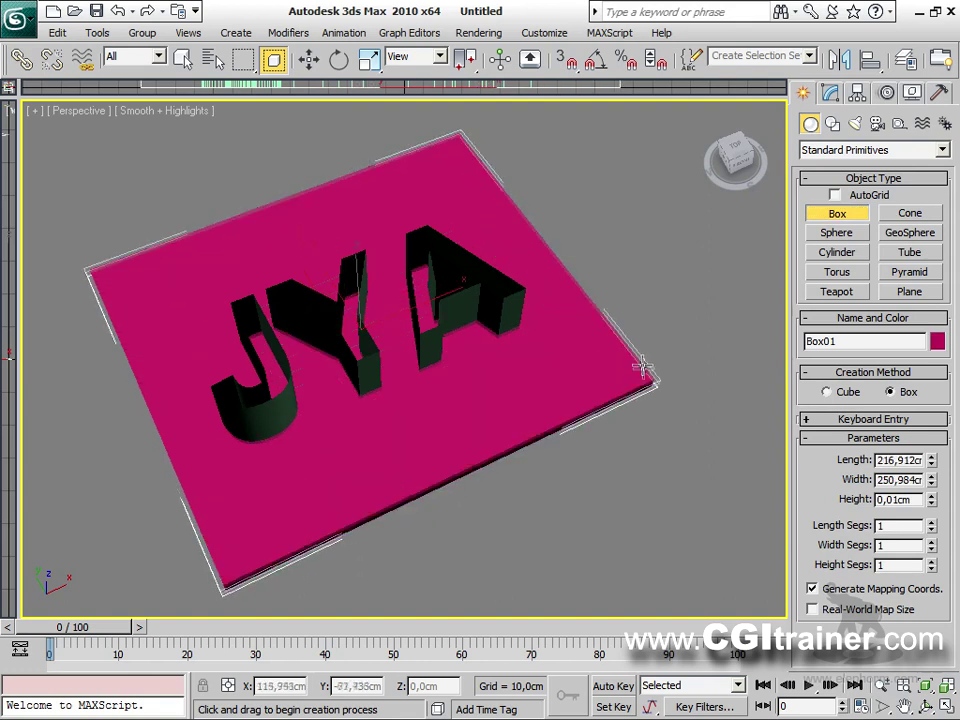
left_click(641, 373)
Raise the box on Z so the letters sink in, then select the text.
right_click(429, 289)
right_click(366, 288)
left_click(380, 306)
left_click_drag(358, 281, 381, 330)
middle_click_drag(381, 330, 560, 518, "alt")
left_click(640, 295)
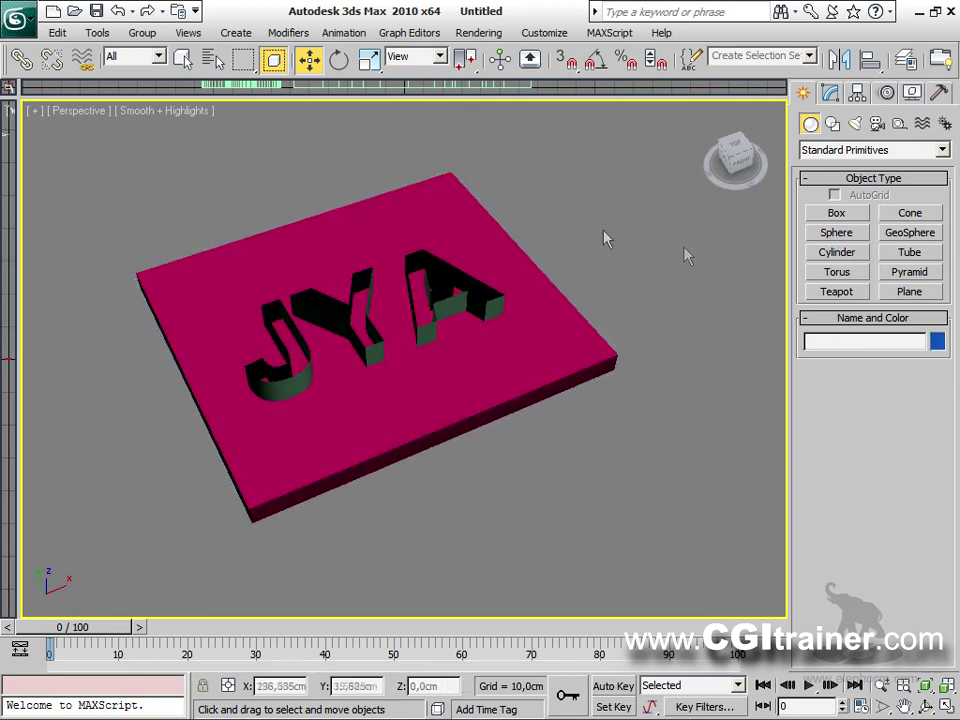
left_click(464, 299)
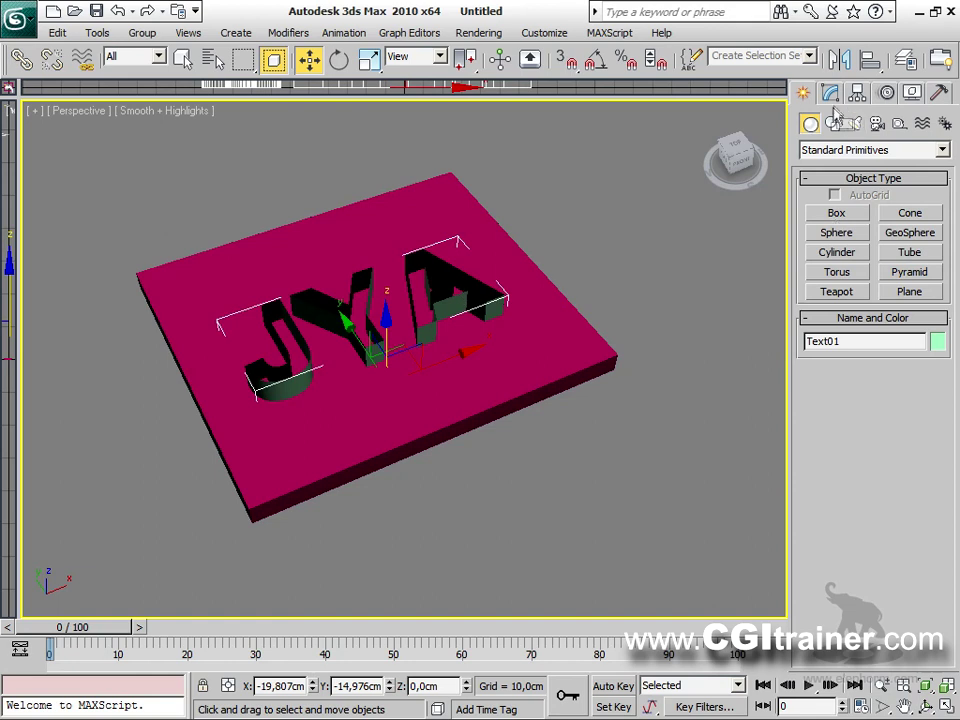
Make the text a ProCutter with Auto Extract Mesh, Stock Inside Cutter and Make Quadrilaterals.
left_click(821, 150)
left_click(822, 191)
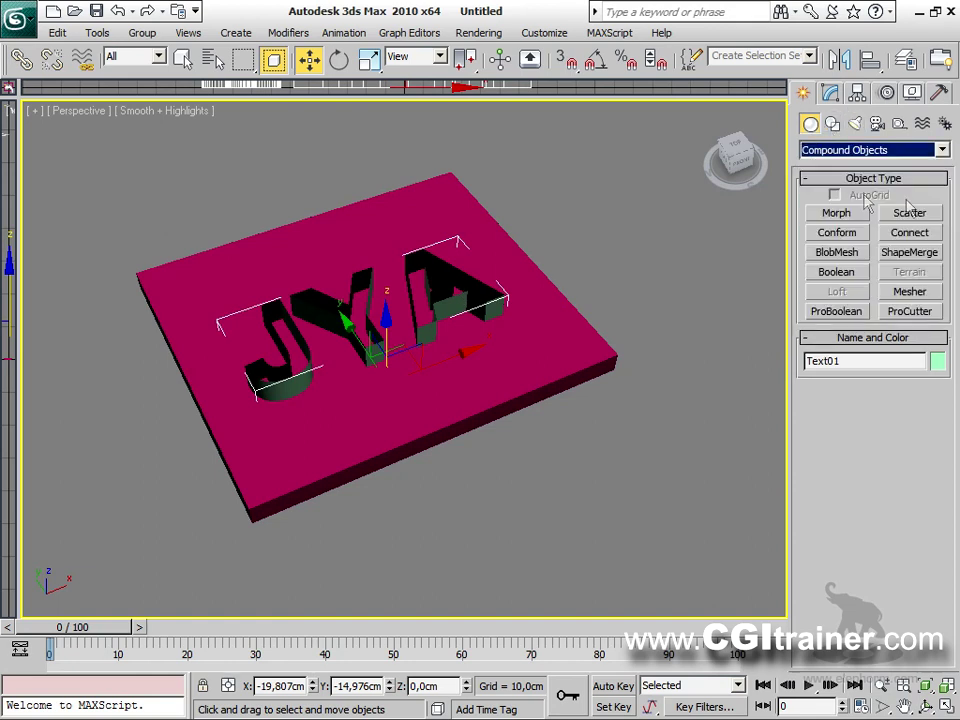
left_click(910, 313)
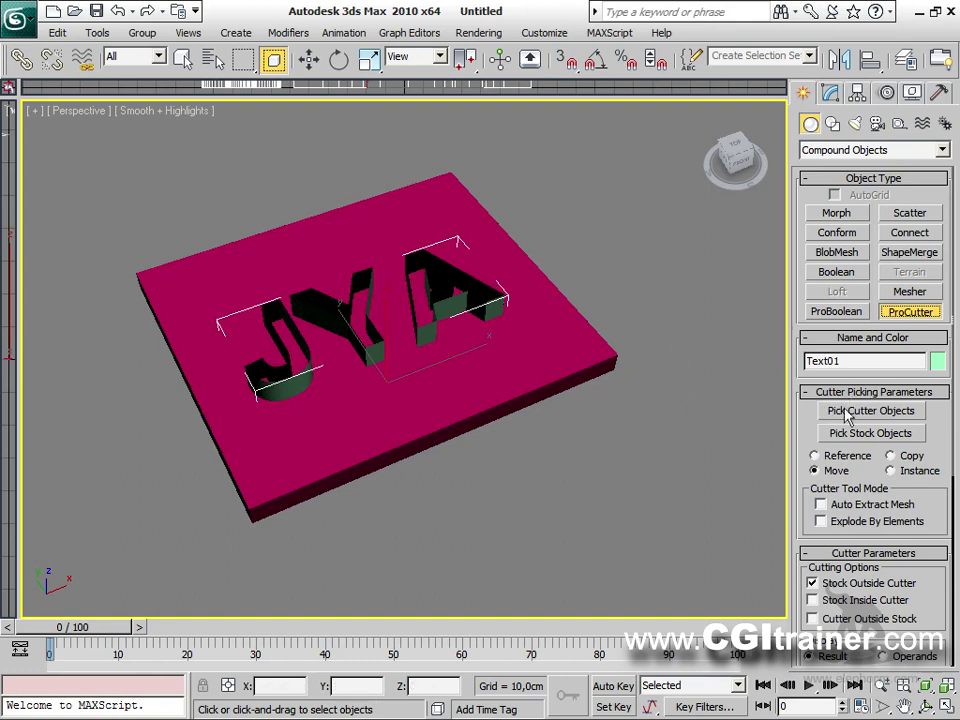
left_click(821, 504)
left_click(813, 600)
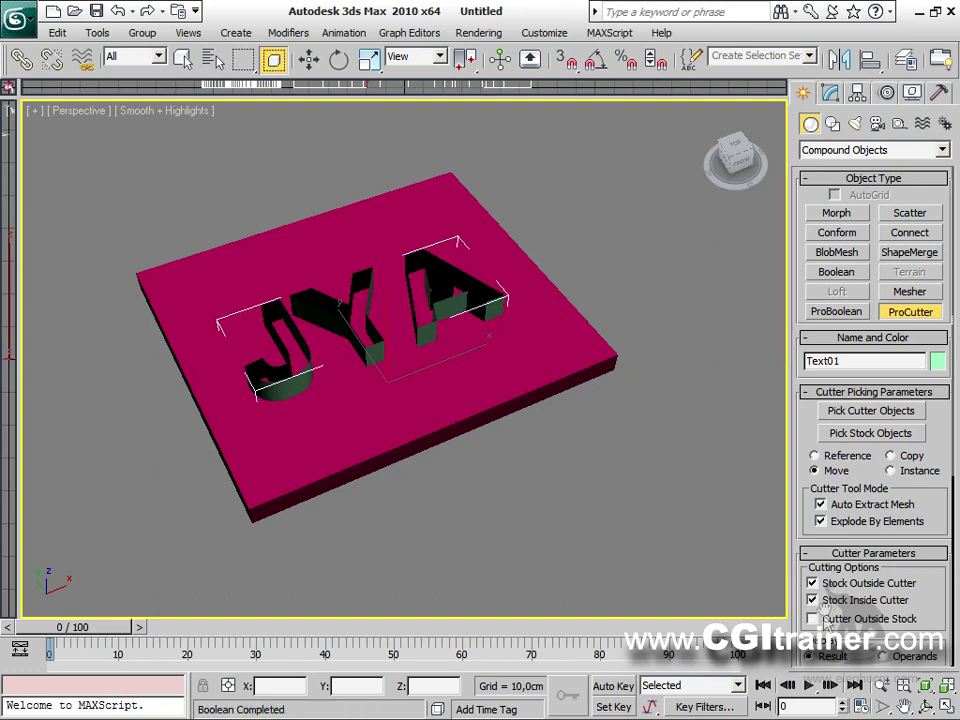
left_click_drag(797, 516, 806, 200)
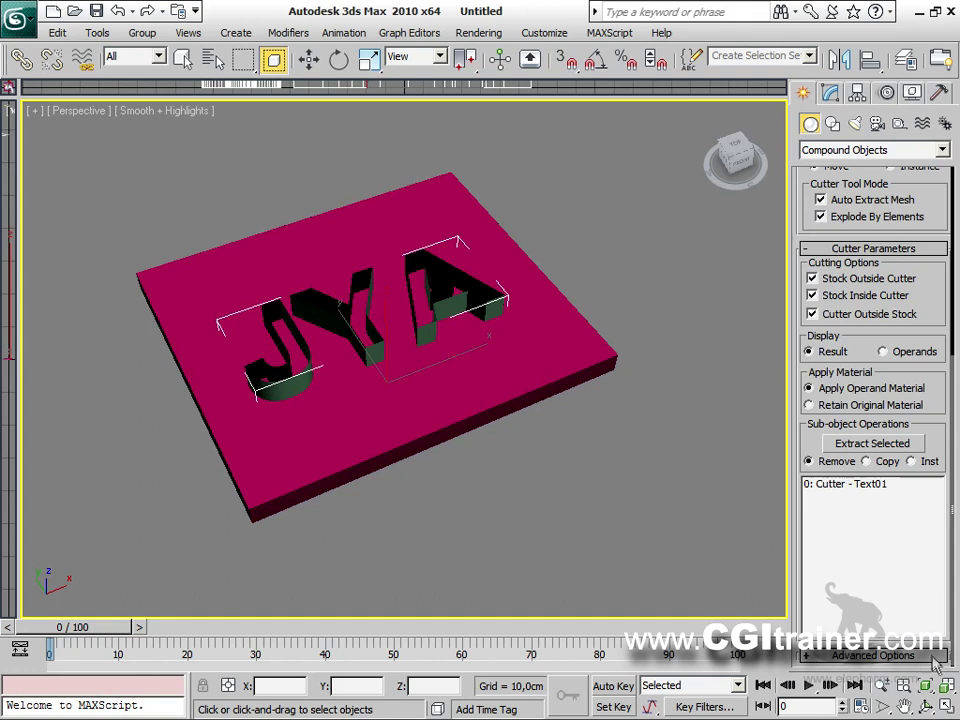
left_click(808, 655)
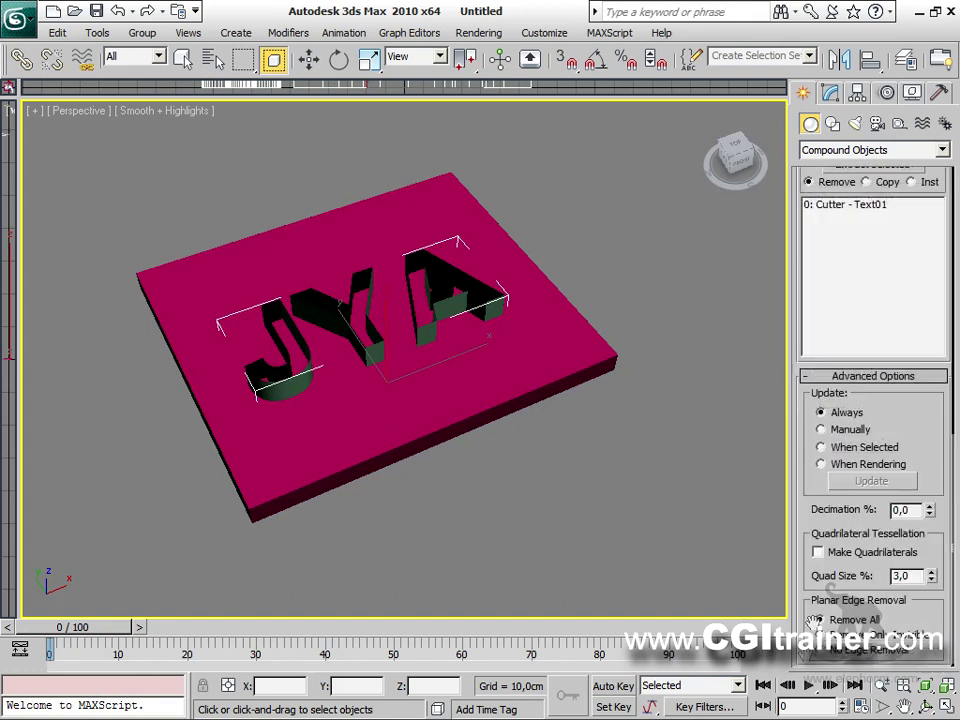
left_click(818, 552)
scroll(928, 398, "up", 5)
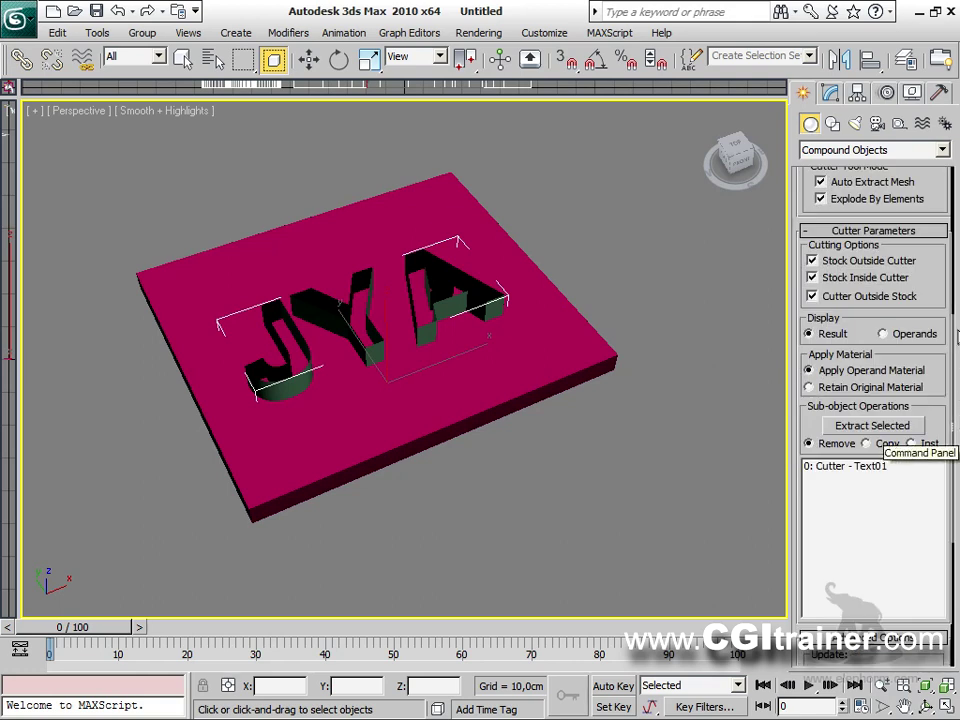
left_click_drag(930, 236, 940, 186)
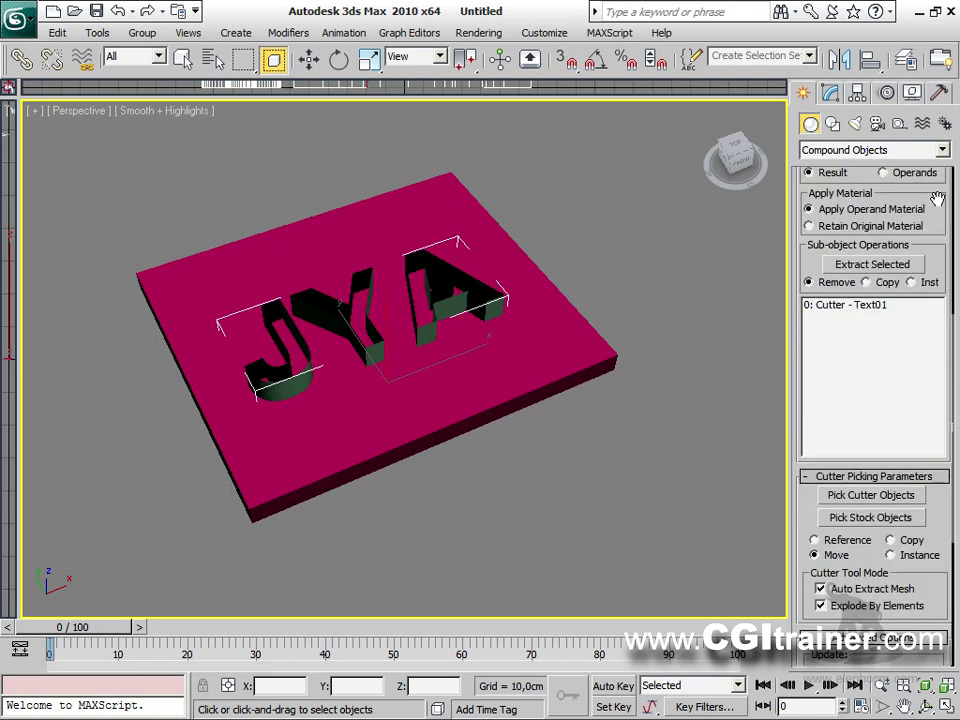
scroll(930, 300, "up", 6)
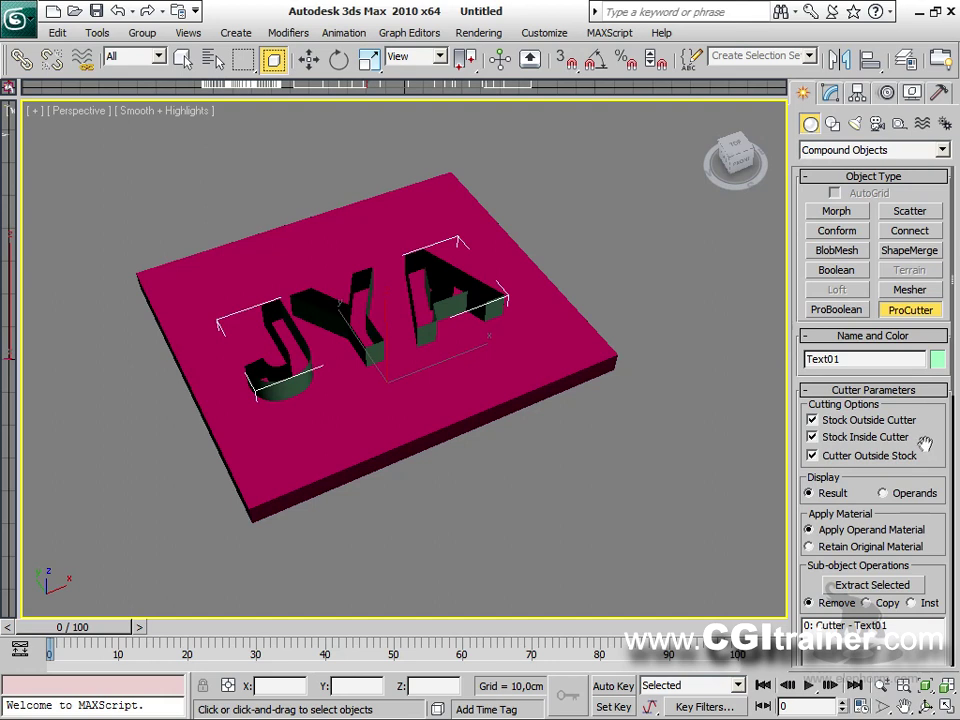
scroll(928, 443, "down", 6)
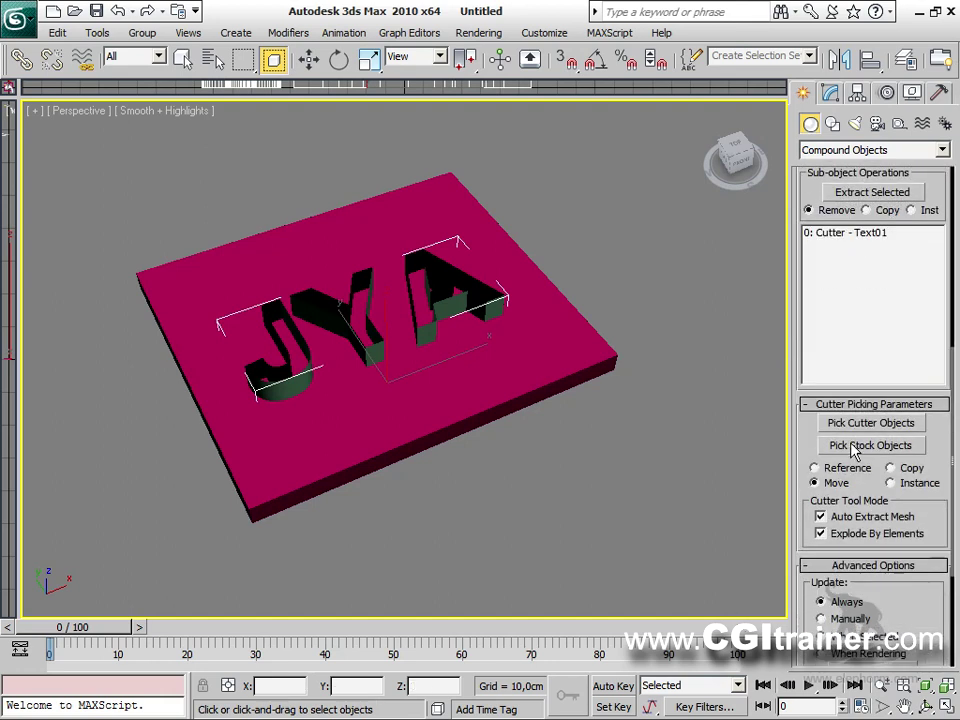
Pick the plate as stock, then move the JYA text off to the right.
left_click(855, 450)
left_click(478, 366)
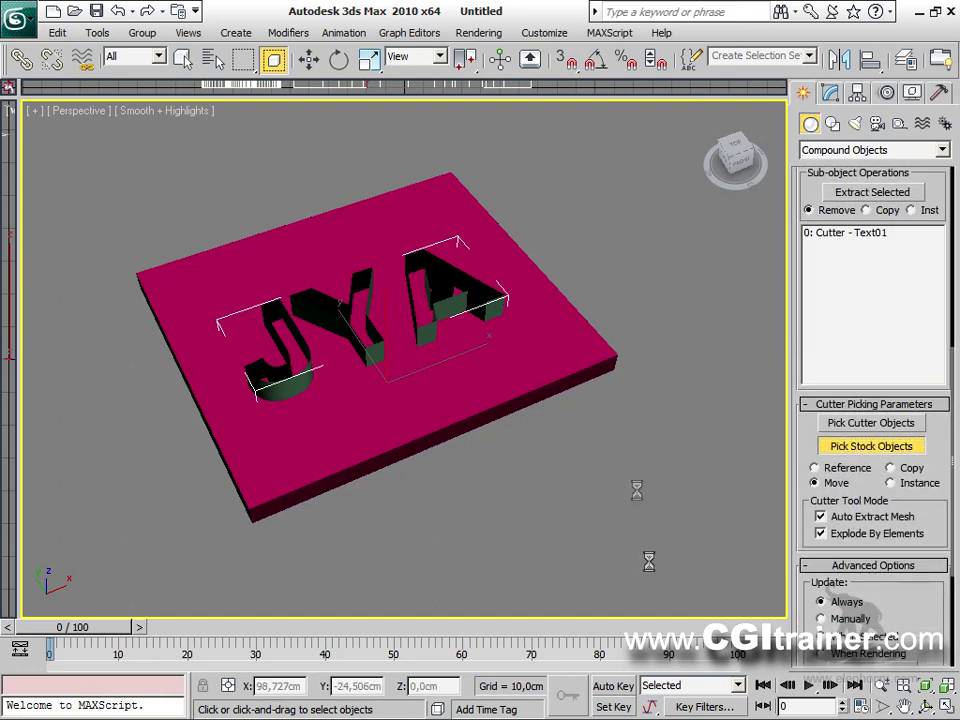
right_click(594, 438)
left_click(616, 457)
left_click_drag(420, 350, 770, 258)
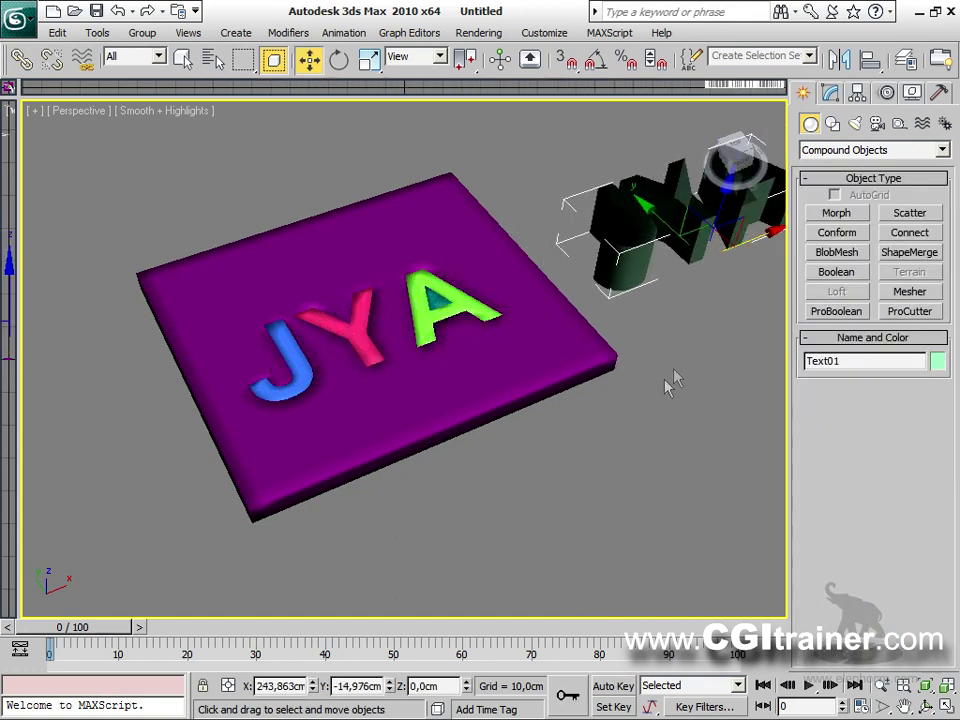
Move the plate far left to reveal the coloured letter pieces.
middle_click_drag(533, 497, 510, 568, "alt")
left_click(422, 431)
left_click_drag(519, 372, 165, 440)
middle_click_drag(400, 300, 290, 15, "alt")
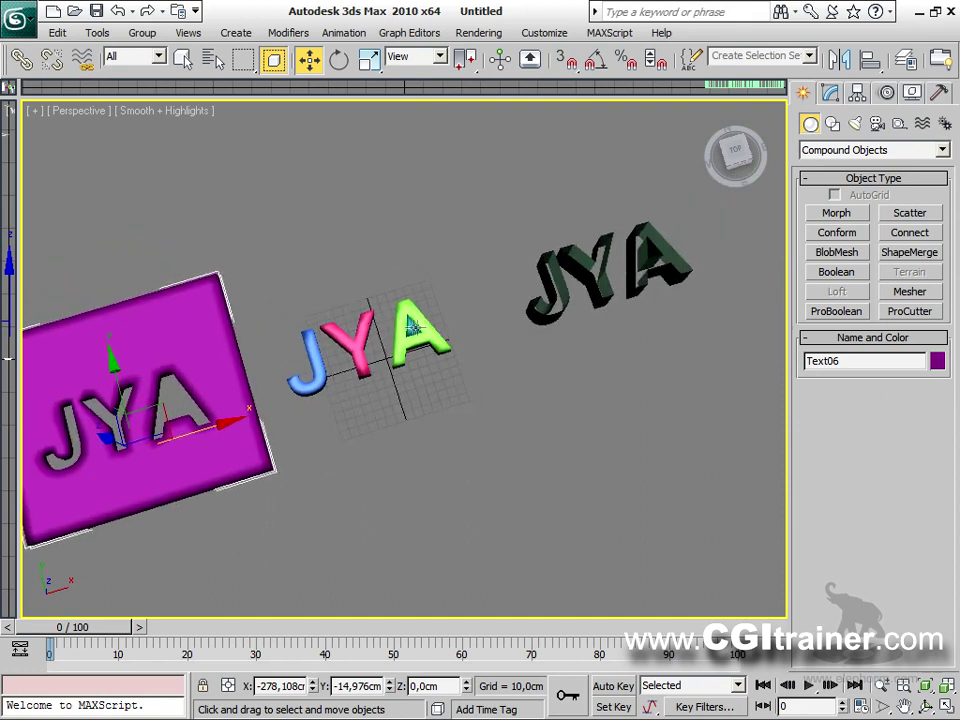
Reposition the blue J, magenta Y and green A pieces and view them from above.
left_click(432, 326)
left_click_drag(440, 358, 203, 434)
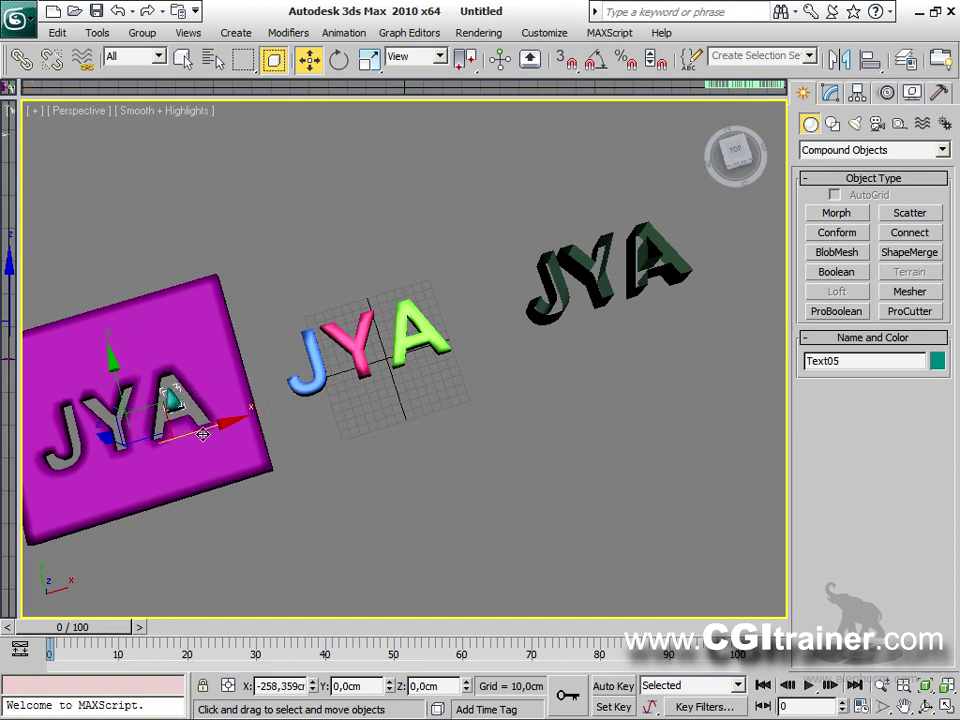
left_click(360, 435)
left_click_drag(425, 325, 363, 355)
left_click(363, 354)
left_click(310, 365)
middle_click_drag(515, 372, 505, 422, "alt")
Reset the scene, discarding unsaved changes.
left_click(18, 17)
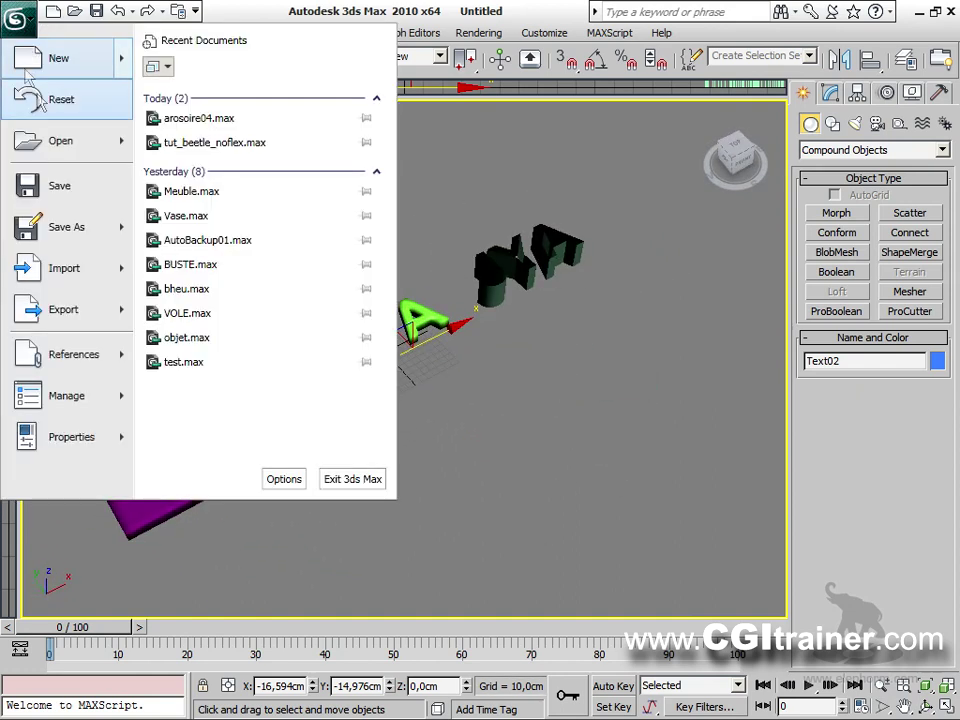
left_click(55, 95)
left_click(500, 425)
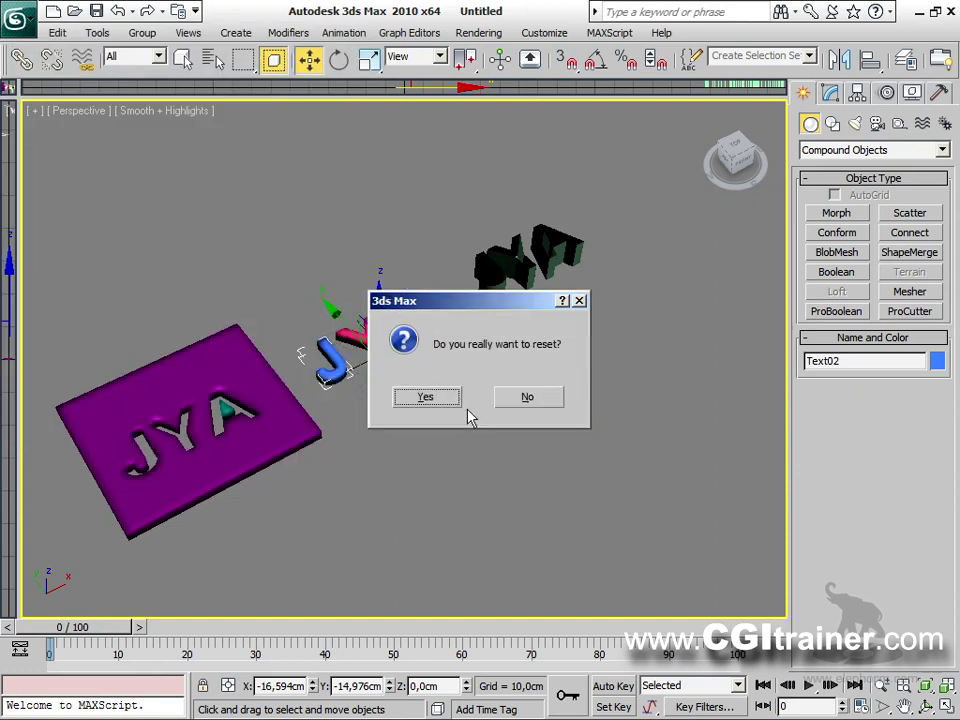
left_click(445, 400)
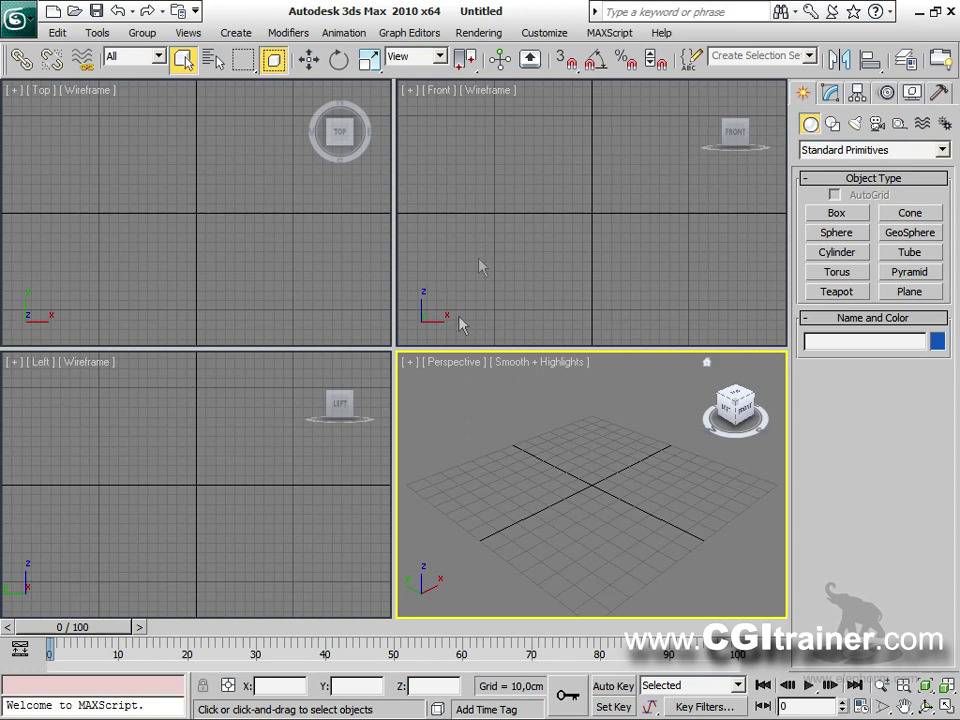
Maximize the Top view and start a Line outline with the shoulder and right arm points.
left_click_drag(390, 347, 776, 606)
left_click(471, 283)
left_click(832, 123)
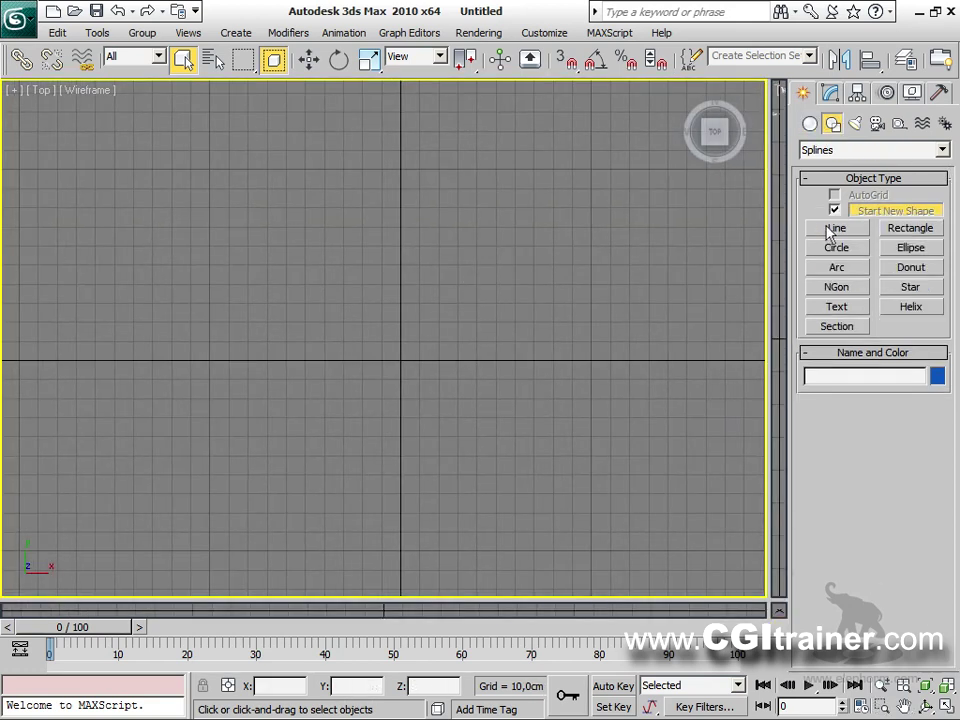
left_click(835, 229)
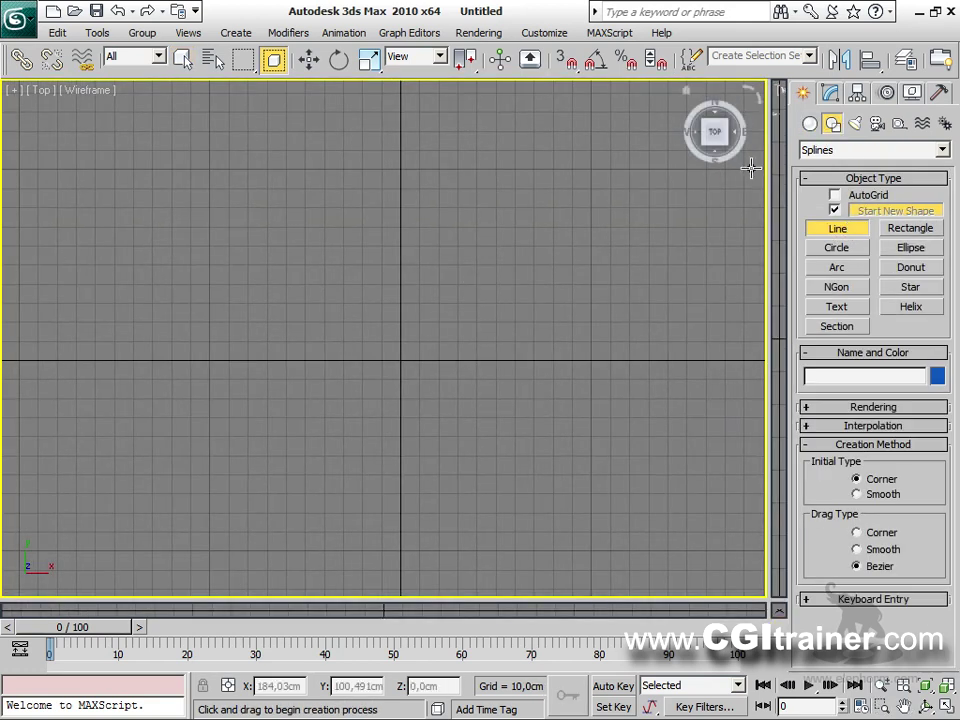
left_click(325, 224)
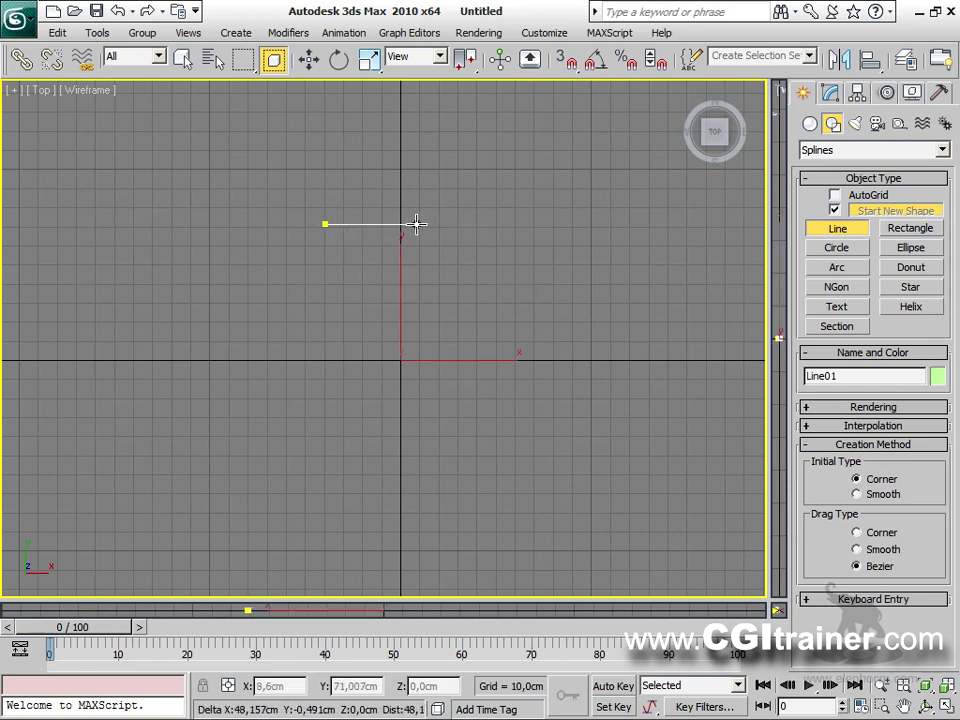
left_click(418, 224)
left_click(491, 320)
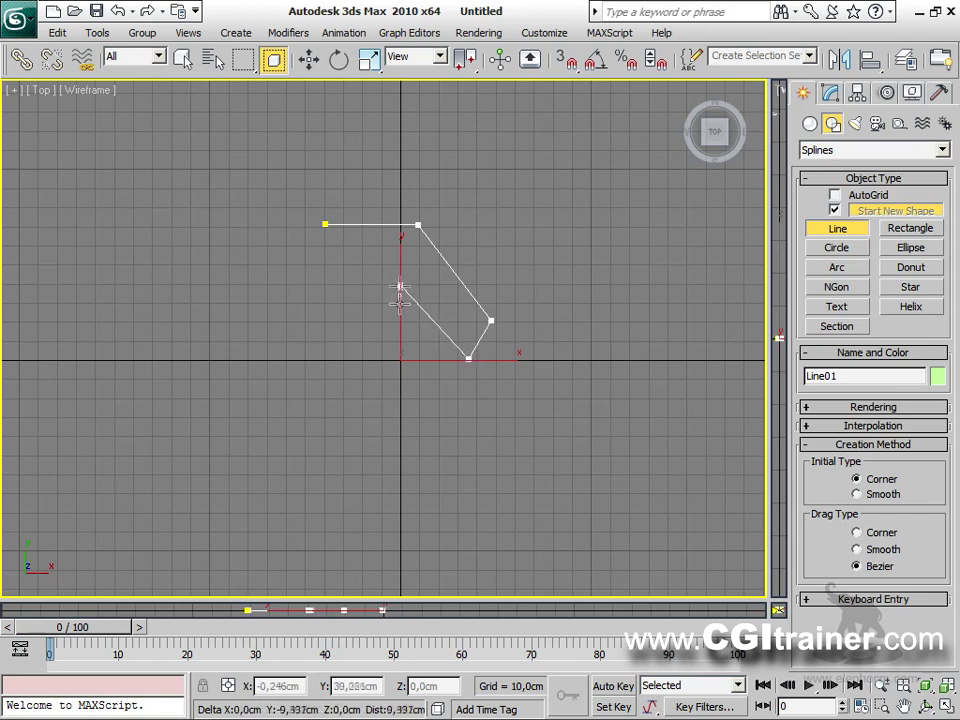
Continue the outline through hips, legs and left arm, then close the spline.
left_click(402, 358)
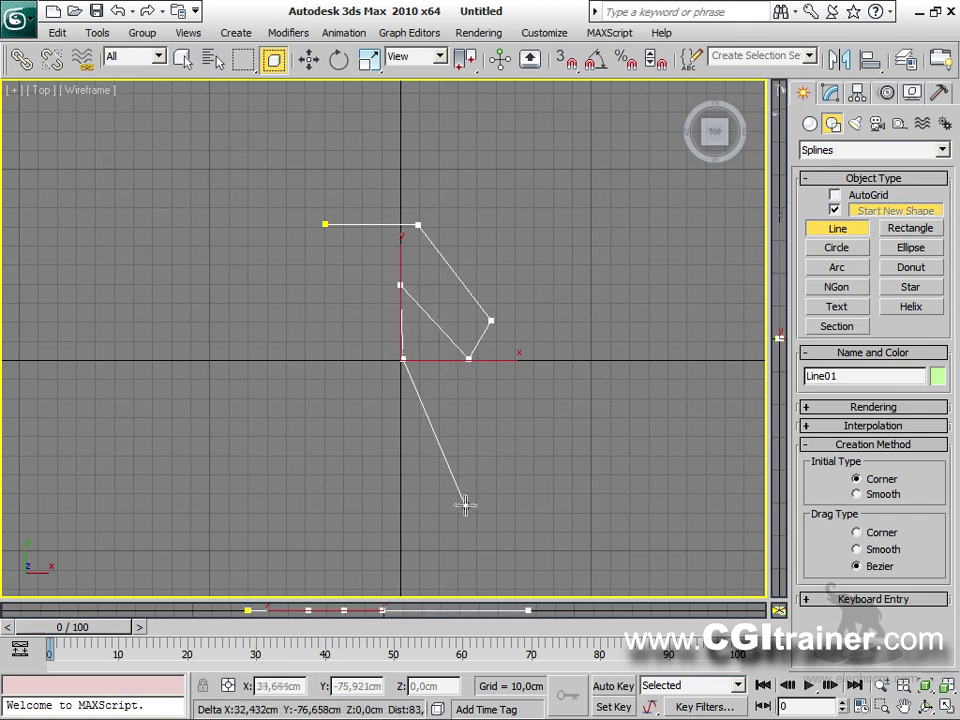
left_click(438, 515)
left_click(366, 381)
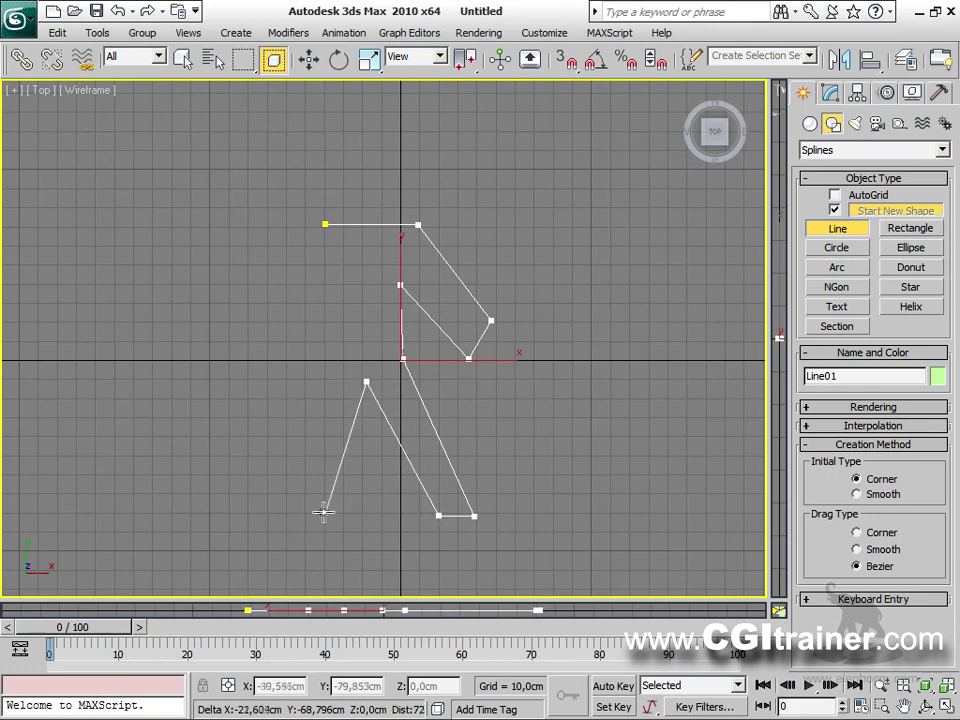
left_click(284, 511)
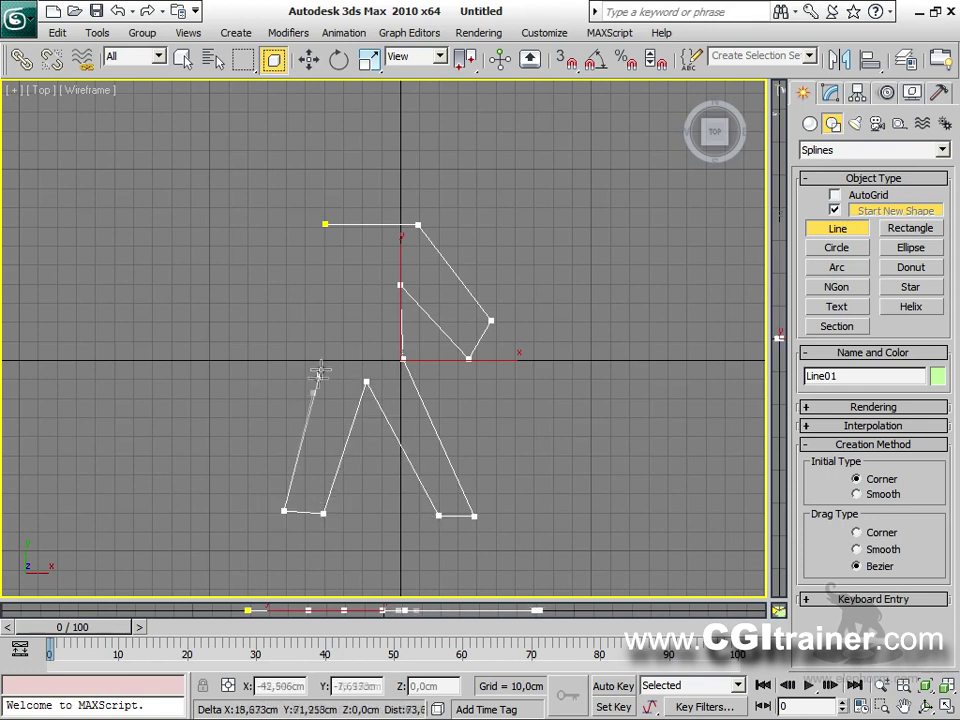
left_click(345, 360)
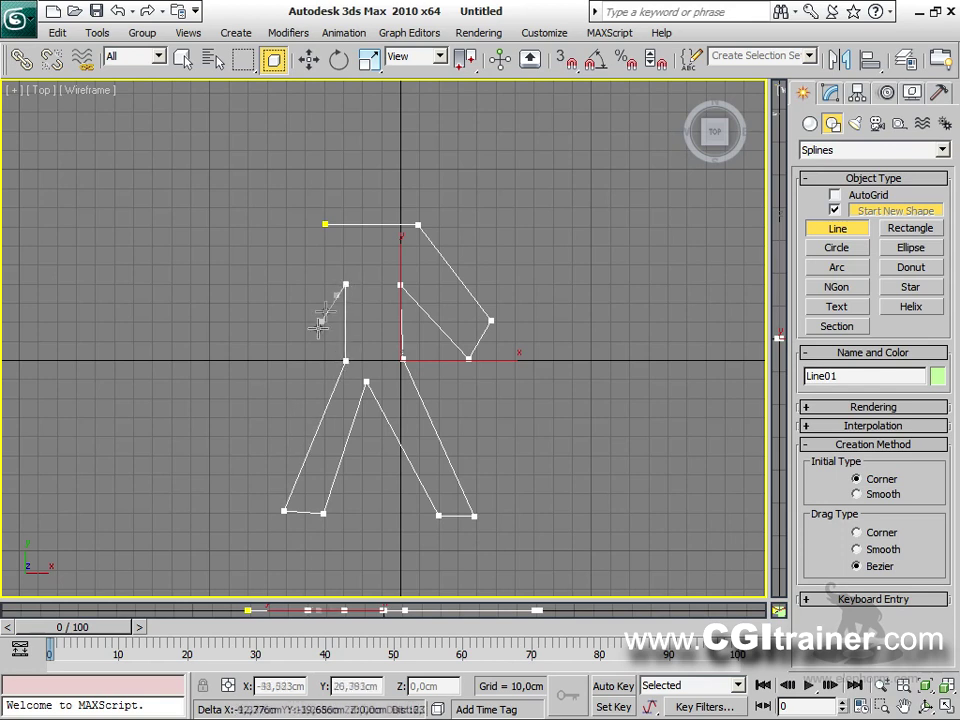
left_click(269, 338)
left_click(327, 224)
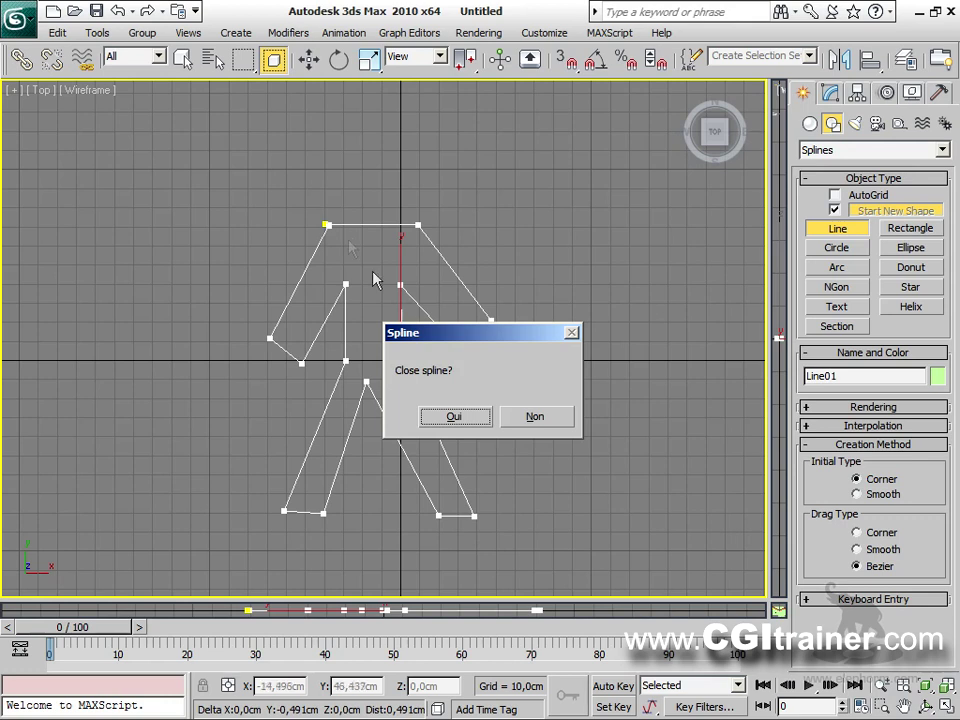
left_click(462, 417)
Add a circle head above the figure within the same shape object.
left_click(835, 210)
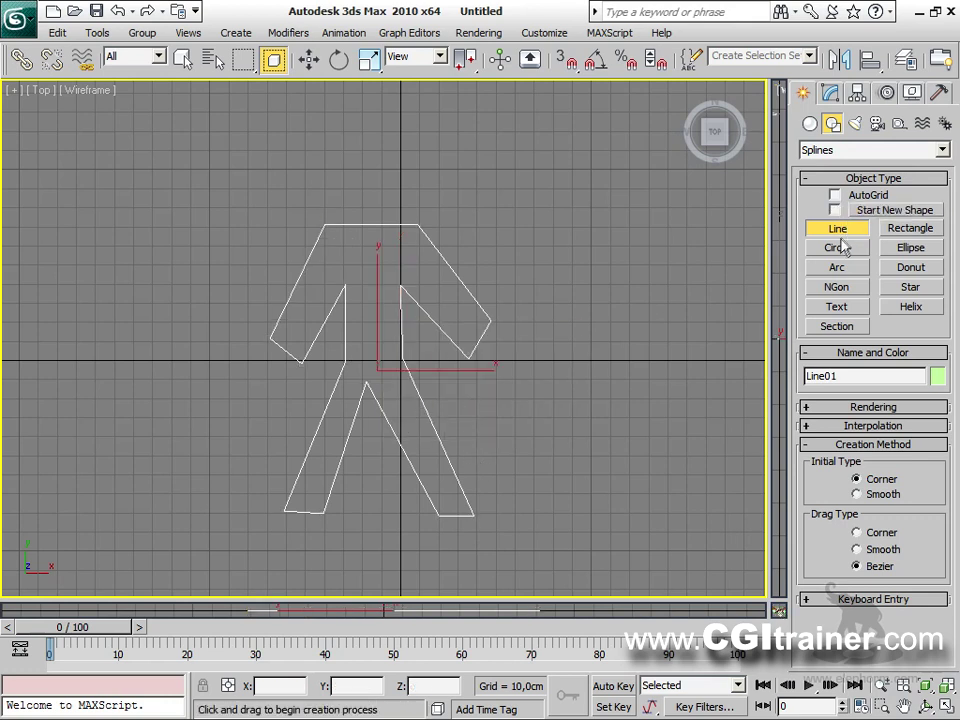
left_click(837, 247)
left_click_drag(373, 138, 397, 187)
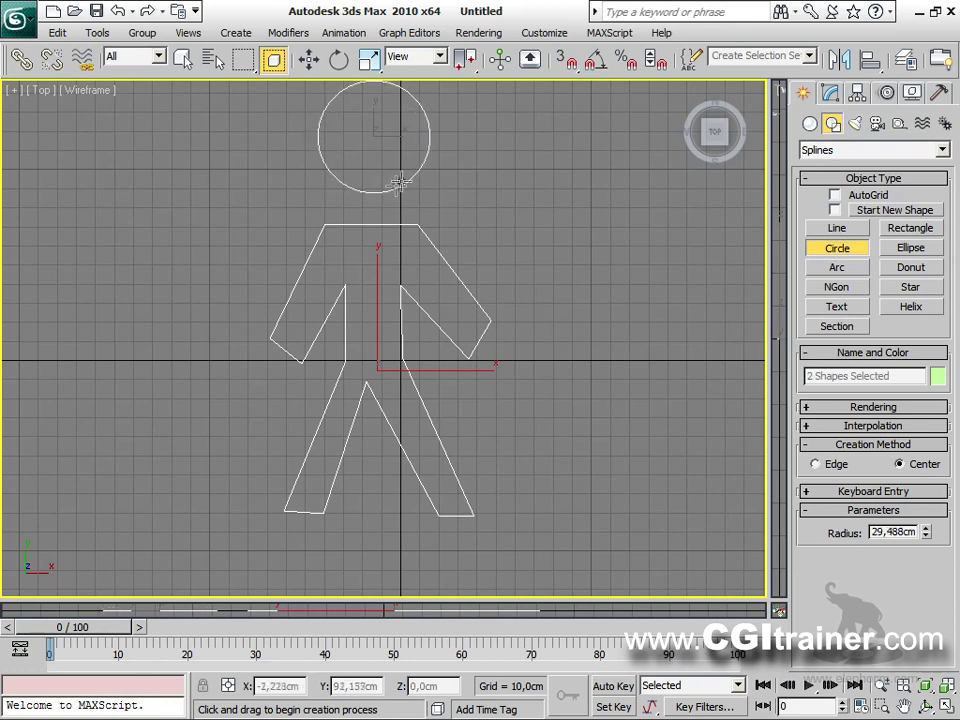
Finish the circle head and move the stick figure left and down.
right_click(448, 255)
right_click(465, 262)
left_click(487, 280)
left_click_drag(409, 350, 375, 385)
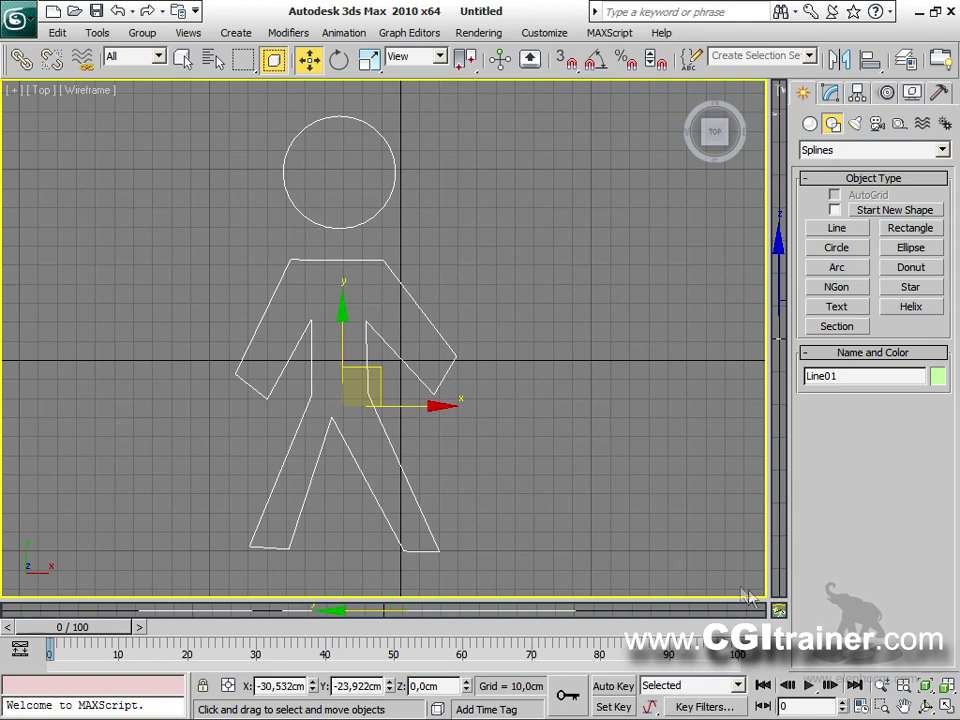
In a maximized Perspective view, extrude the figure and head 38 cm with caps off.
left_click_drag(767, 599, 20, 97)
middle_click_drag(407, 399, 371, 346)
scroll(310, 393, "down", 4)
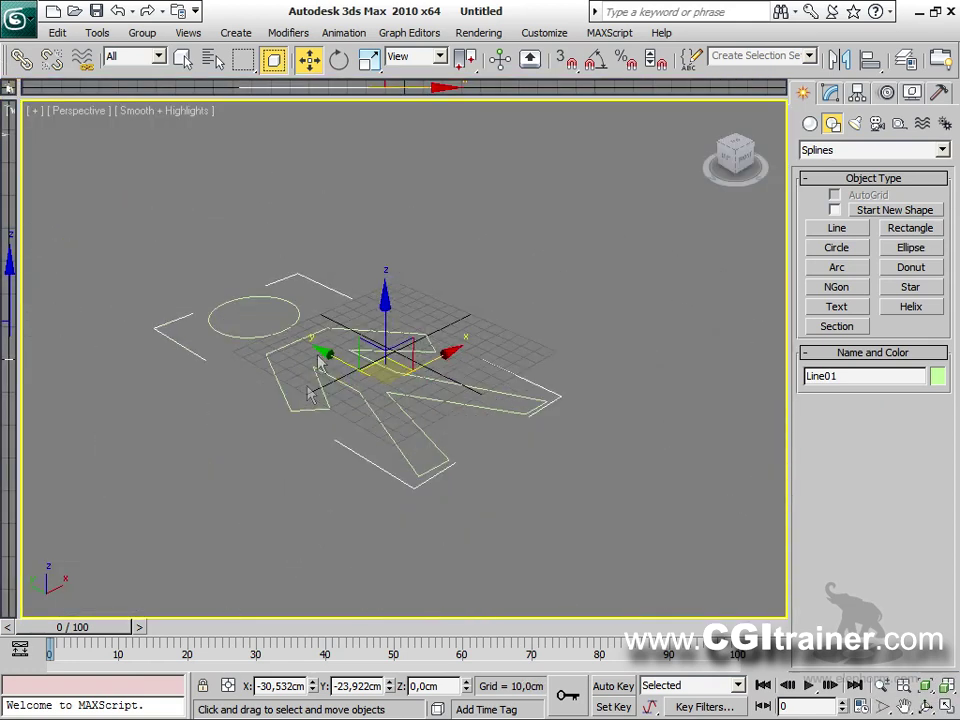
left_click(288, 32)
mouse_move(300, 93)
left_click(432, 172)
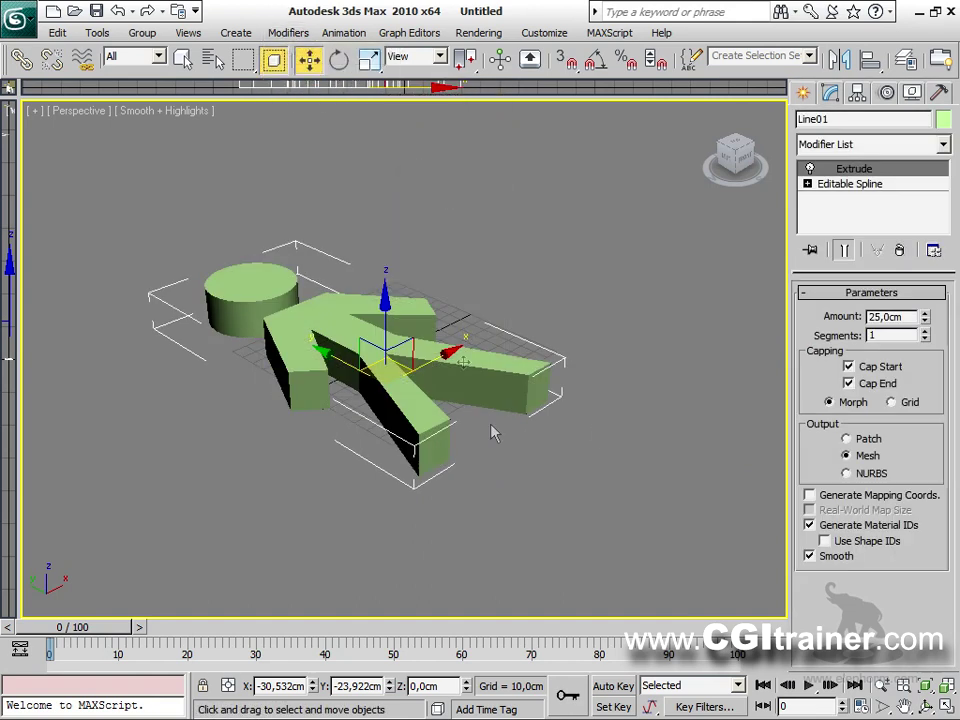
left_click(849, 383)
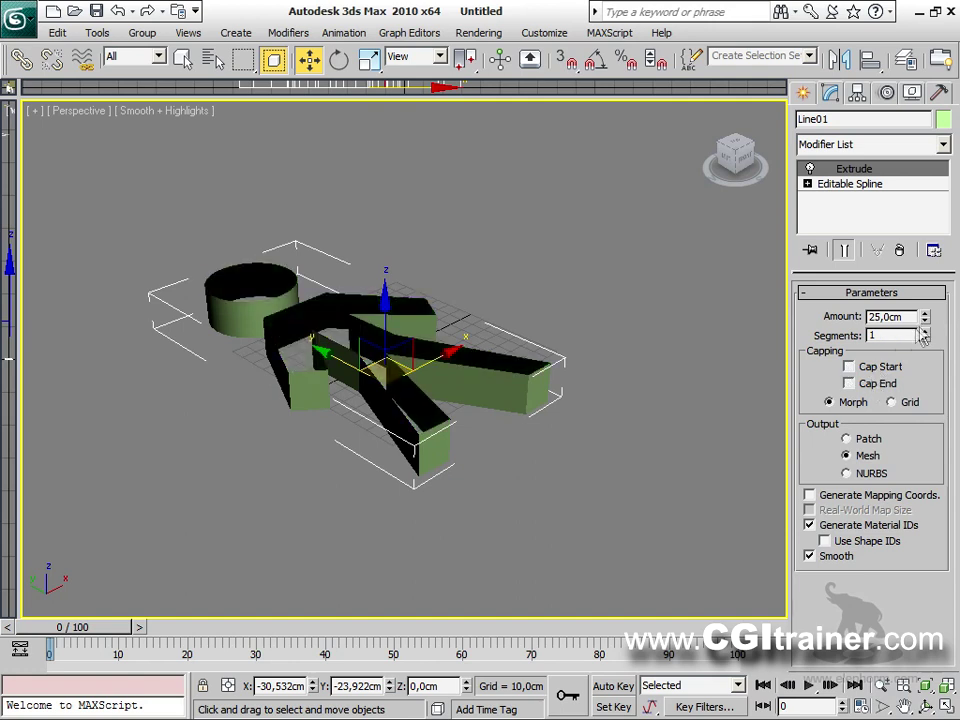
left_click_drag(926, 330, 850, 75)
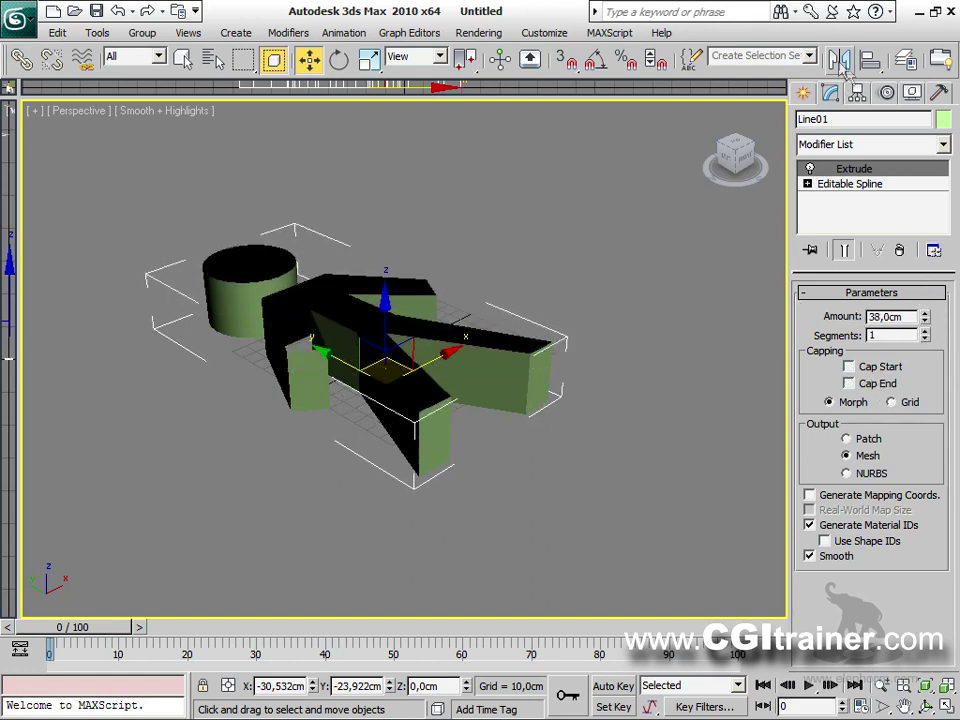
Start creating a Box geometry primitive.
left_click(805, 94)
left_click(809, 125)
left_click(843, 216)
Draw a large thin box slab under the figure, raise it on Z, then select the figure shape.
left_click_drag(60, 352, 681, 356)
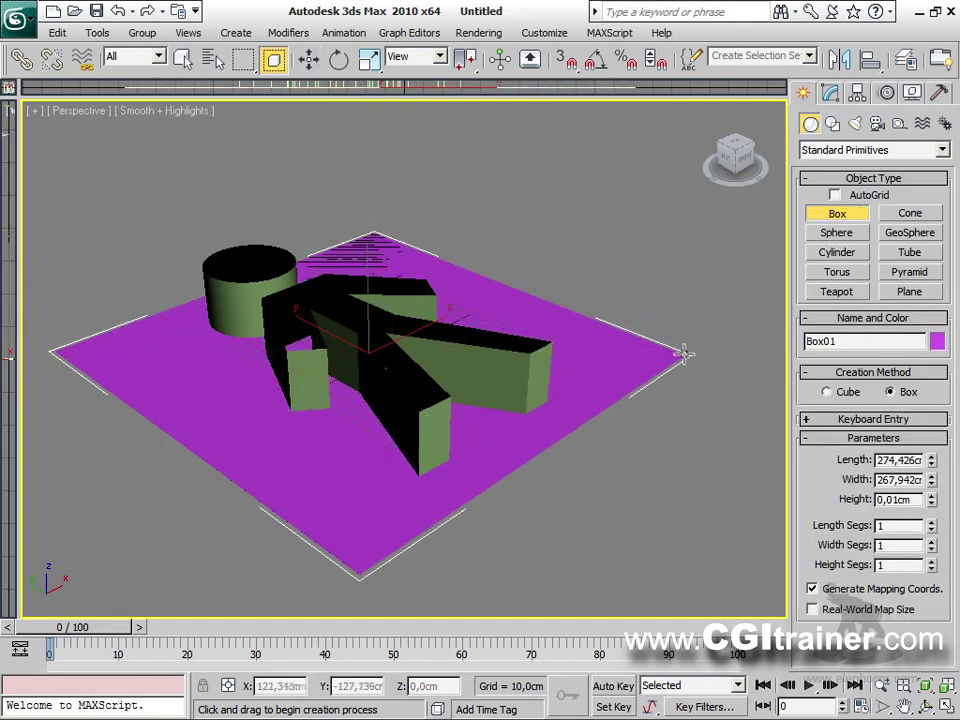
left_click(681, 339)
key("w")
left_click_drag(364, 281, 364, 272)
middle_click_drag(447, 393, 434, 436, "alt")
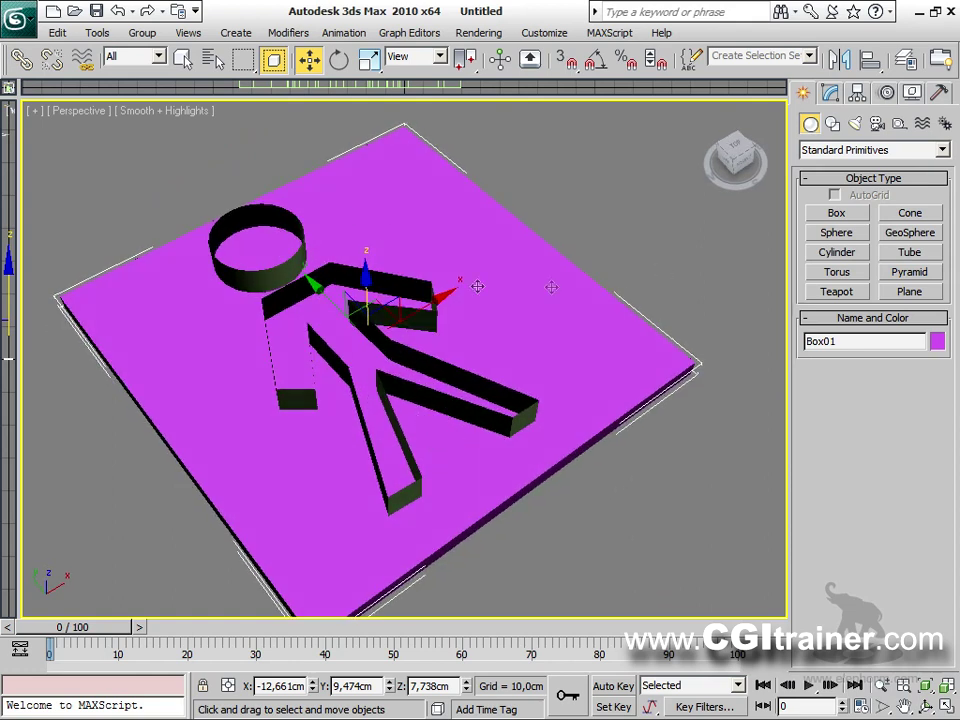
left_click(619, 140)
left_click(233, 262)
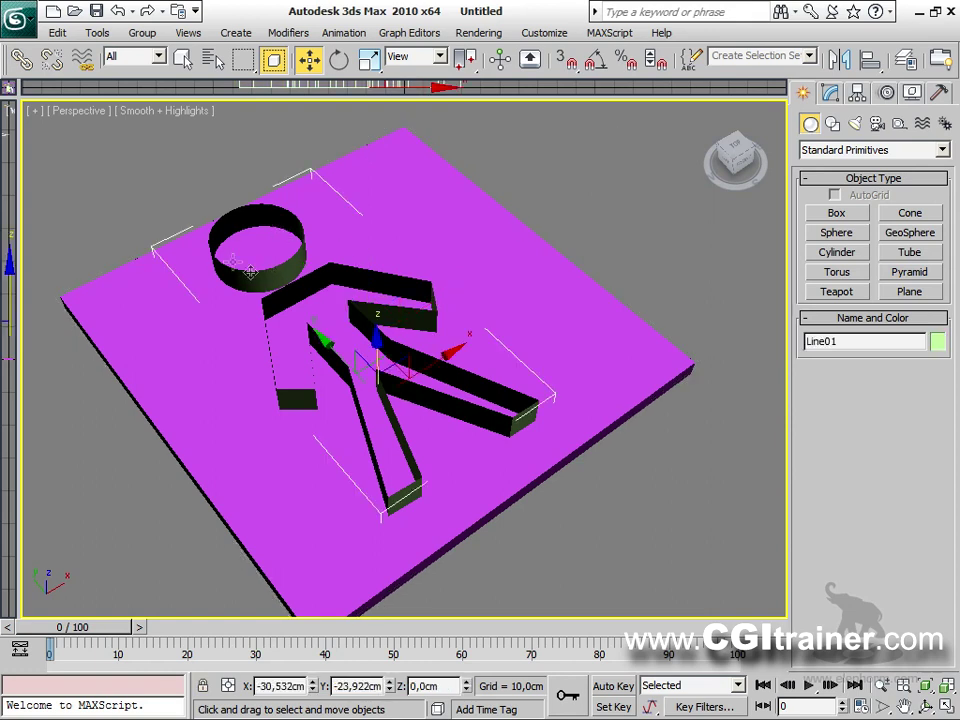
Make the stick figure a ProCutter cutter from Compound Objects.
left_click(818, 155)
left_click(846, 189)
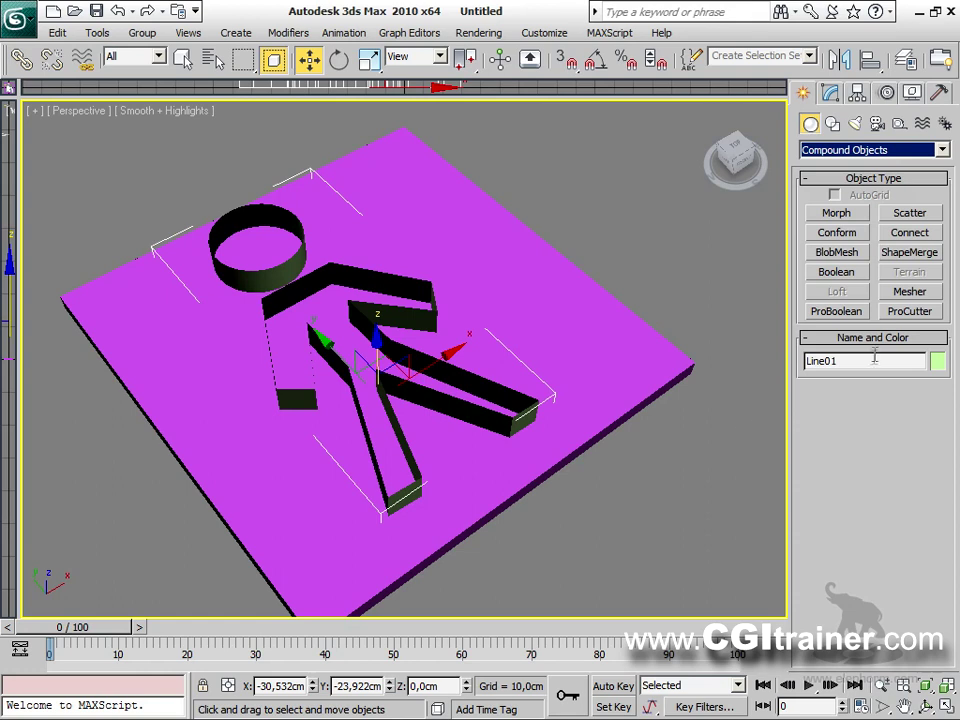
left_click(900, 314)
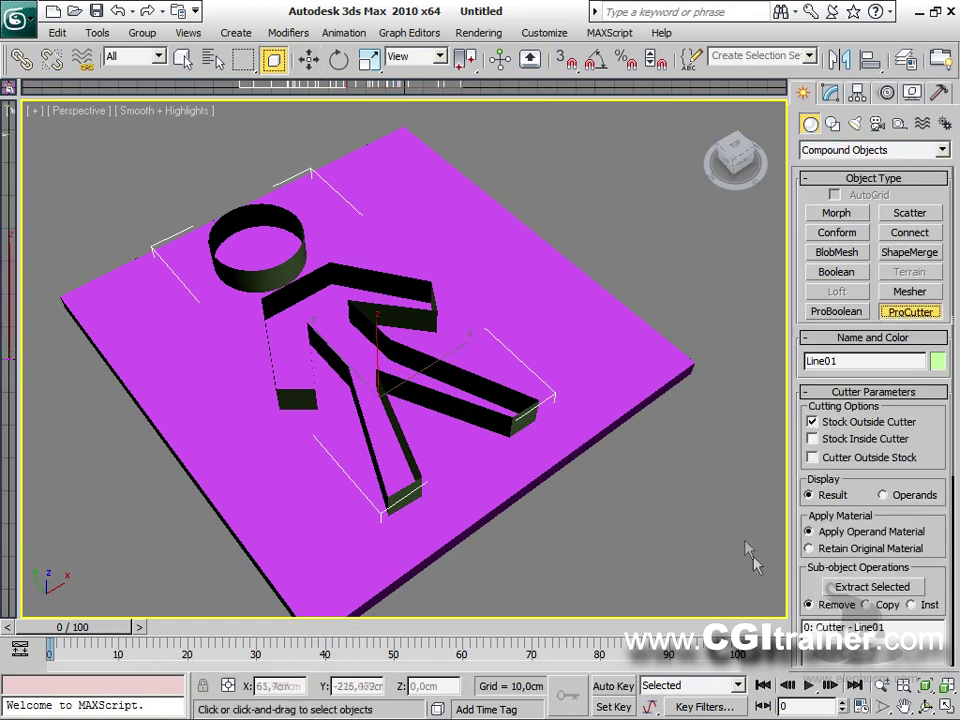
scroll(808, 572, "down", 5)
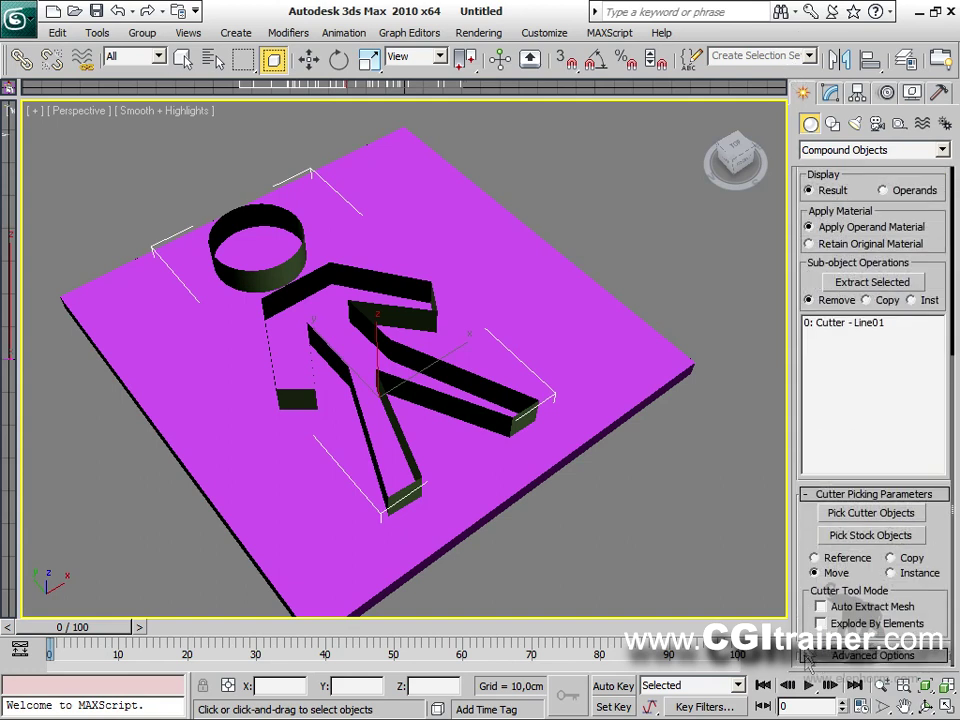
scroll(810, 660, "down", 5)
Enable Make Quadrilaterals, Stock Inside Cutter and Auto Extract Mesh, then pick the slab as stock.
left_click(818, 552)
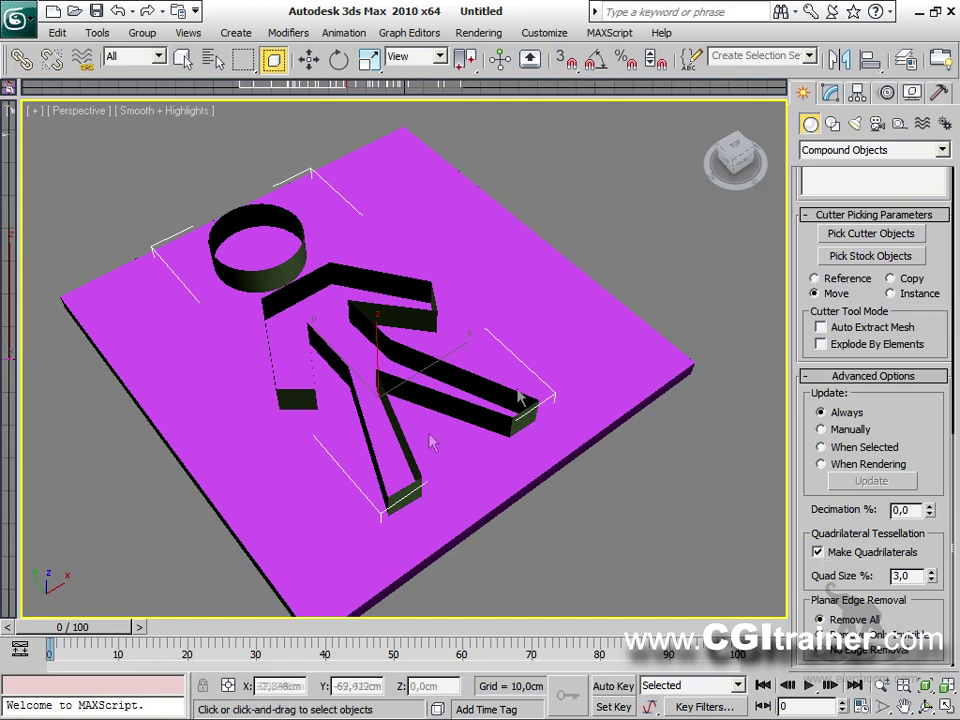
left_click_drag(931, 443, 940, 708)
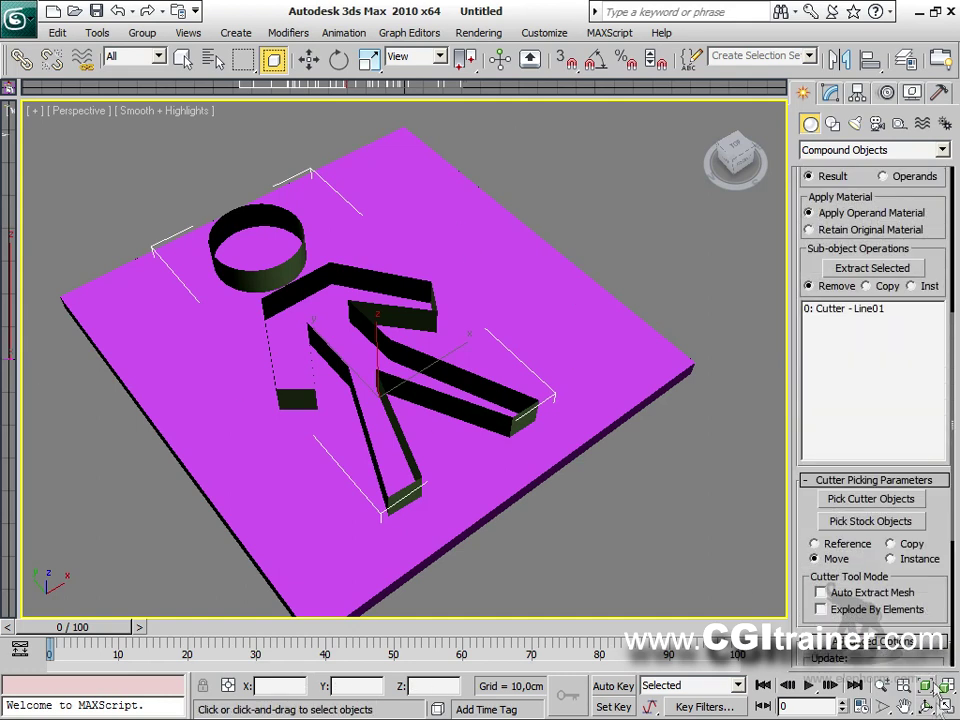
left_click_drag(797, 250, 806, 392)
left_click(812, 262)
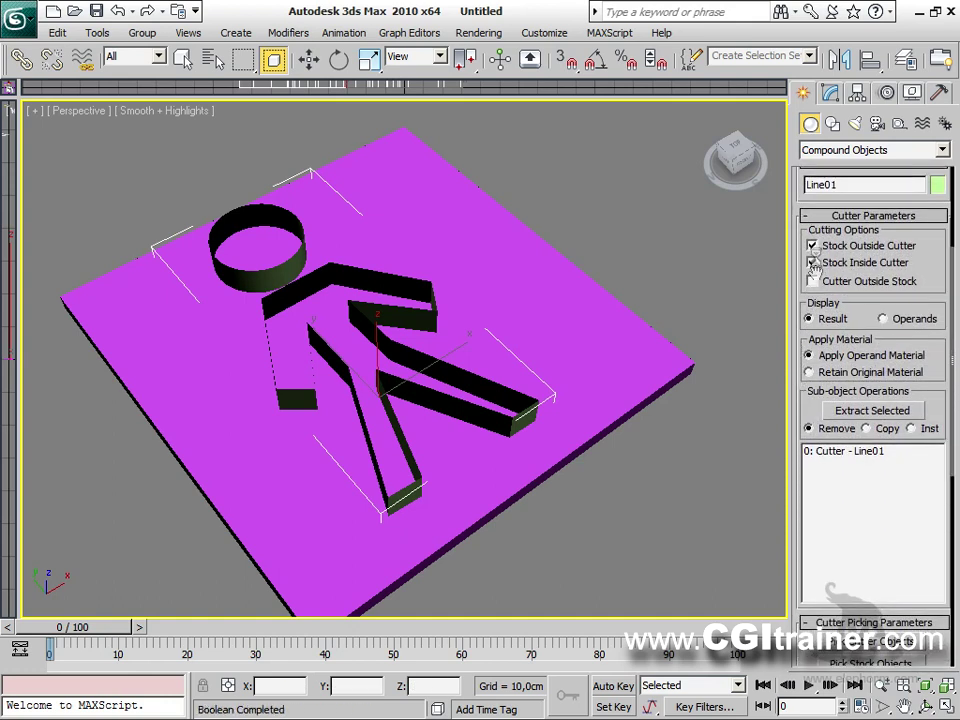
left_click_drag(797, 488, 793, 197)
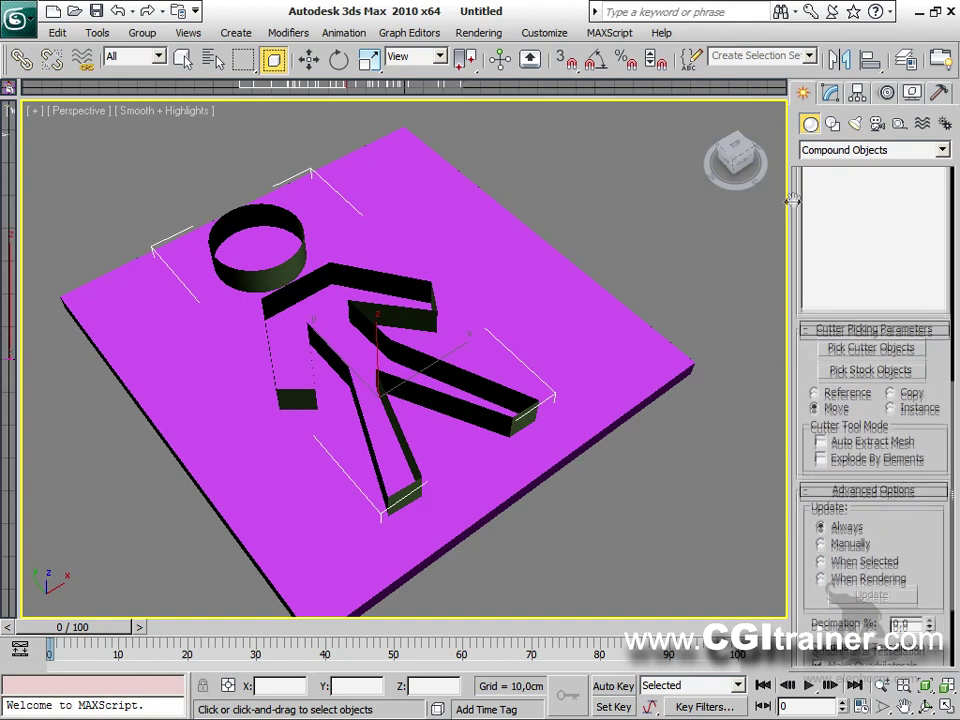
left_click(821, 441)
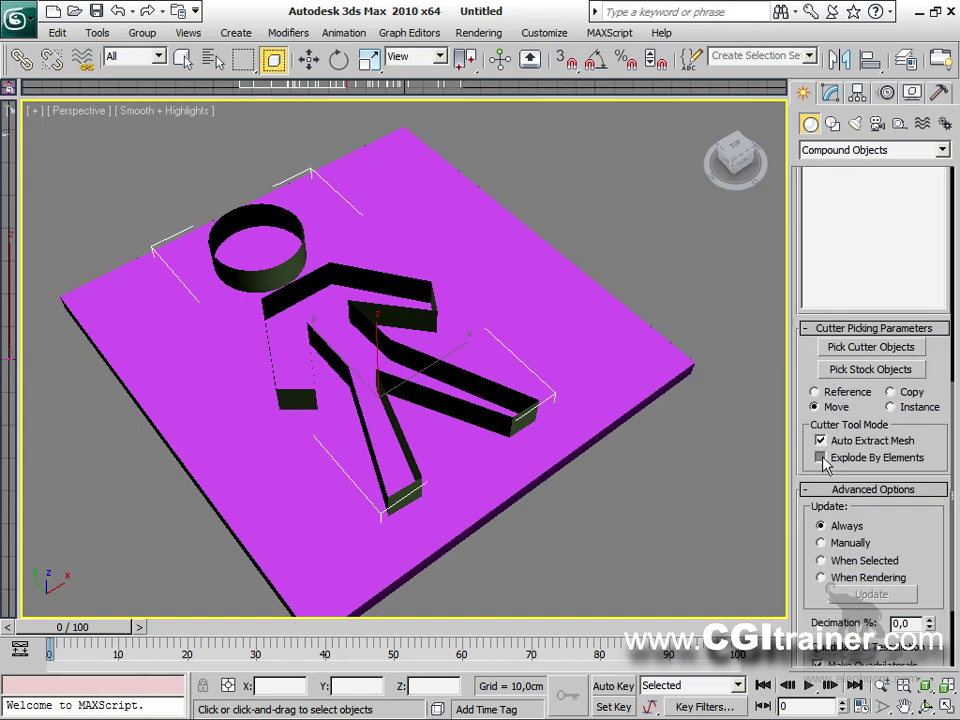
left_click(862, 370)
left_click(512, 278)
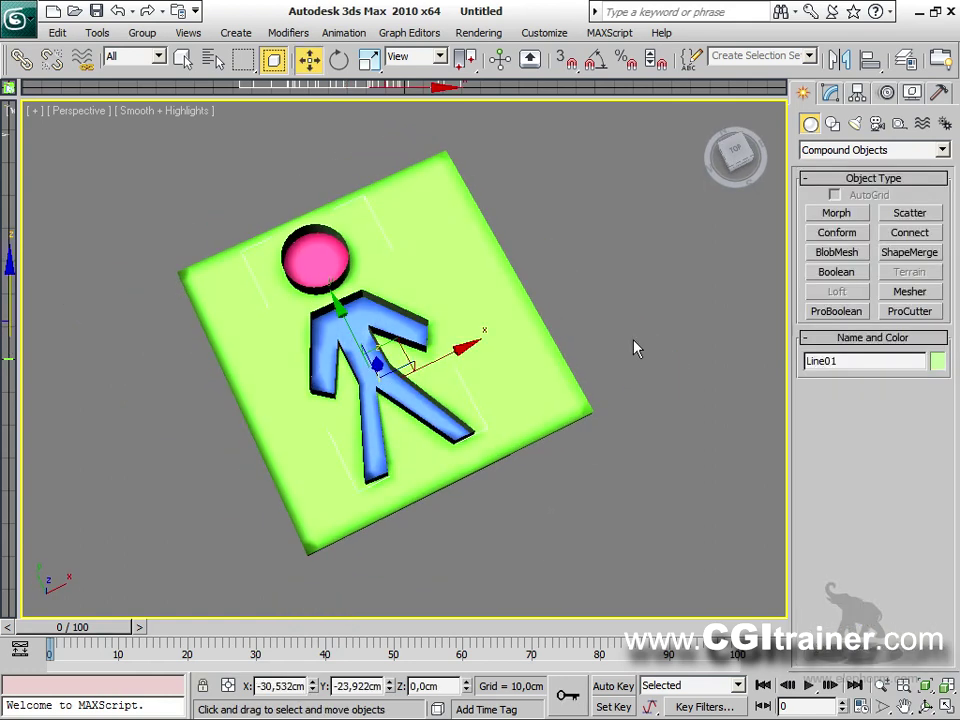
Pull the hollow figure and green slab apart and select the blue and pink inlay pieces.
left_click_drag(446, 349, 594, 466)
left_click_drag(514, 377, 210, 486)
middle_click_drag(400, 465, 546, 387)
middle_click_drag(480, 463, 336, 527)
left_click_drag(392, 510, 206, 209)
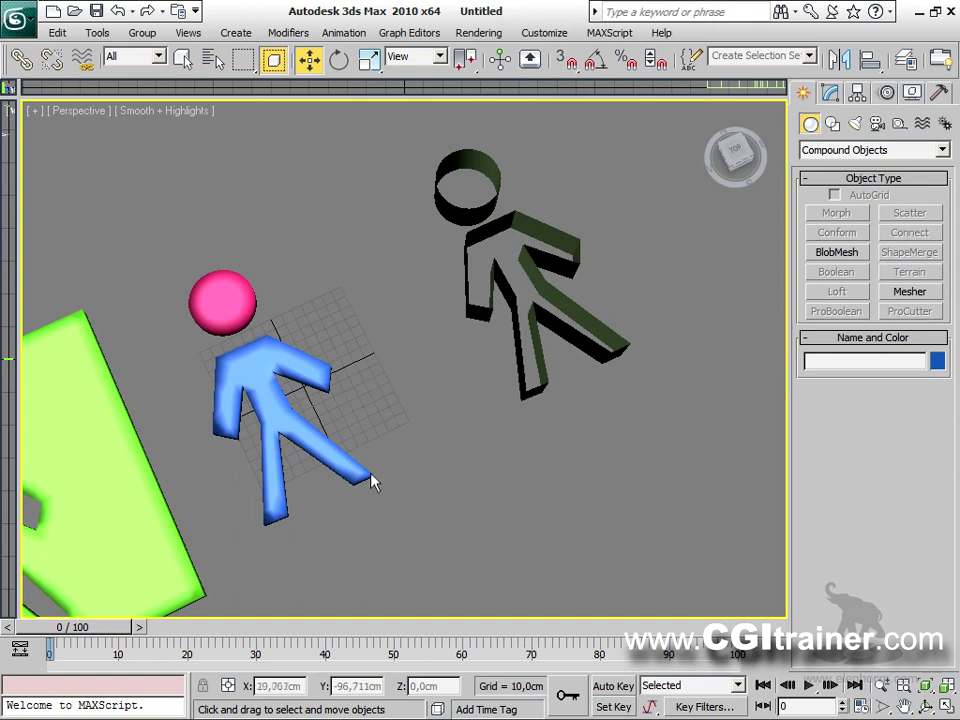
middle_click_drag(141, 491, 300, 409)
scroll(300, 415, "down", 3)
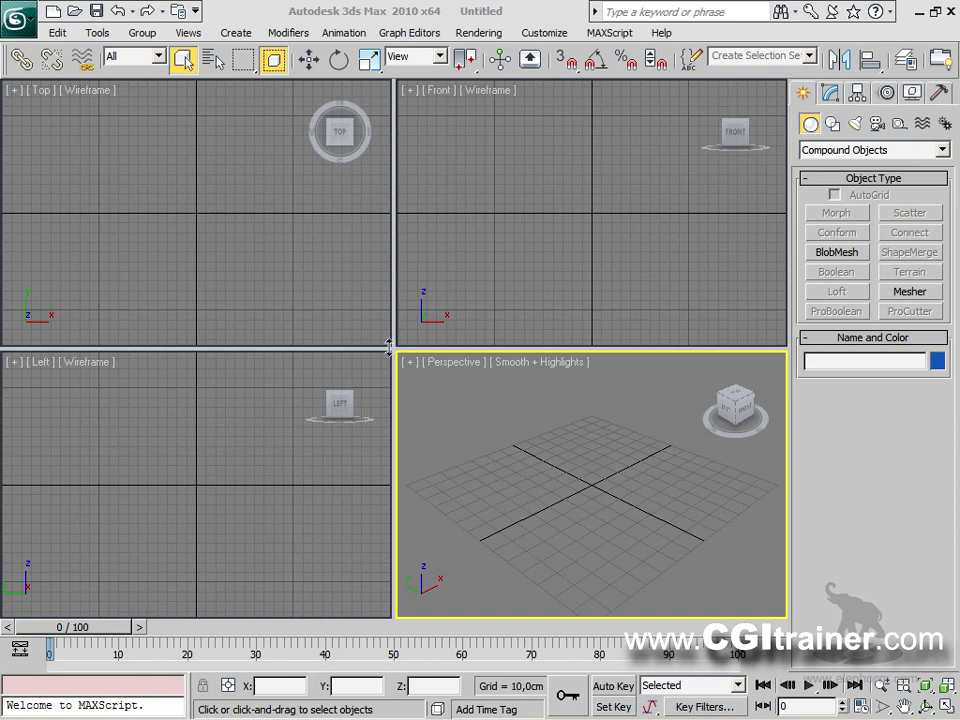
Restore the four-viewport layout and create a Mesher pyramid at the grid centre.
left_click_drag(393, 345, 52, 121)
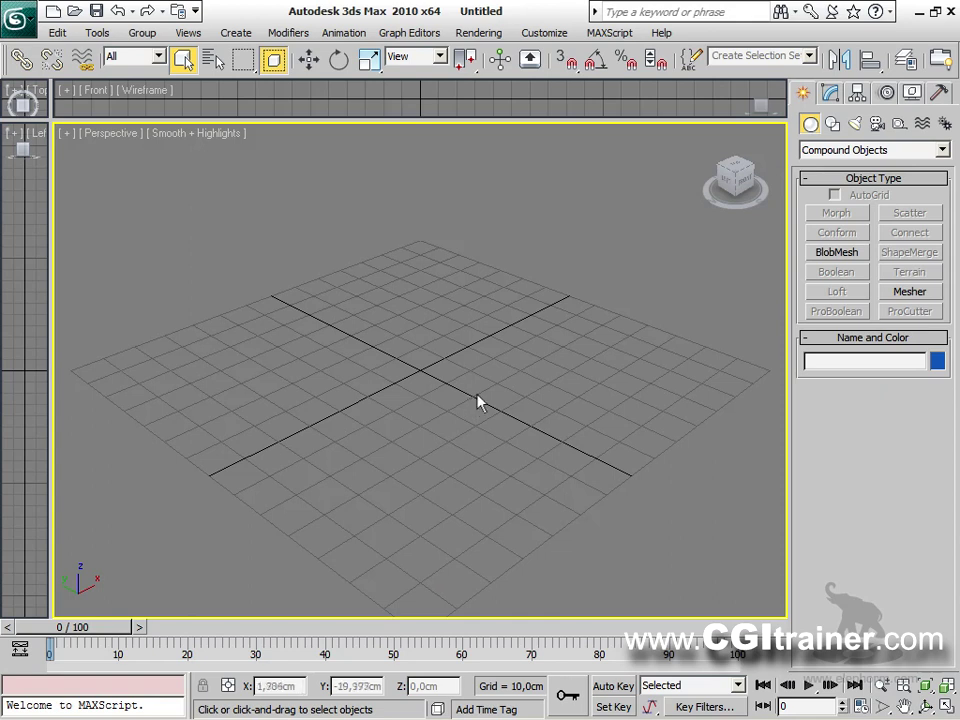
left_click(905, 294)
left_click_drag(420, 376, 489, 345)
middle_click_drag(489, 345, 445, 331)
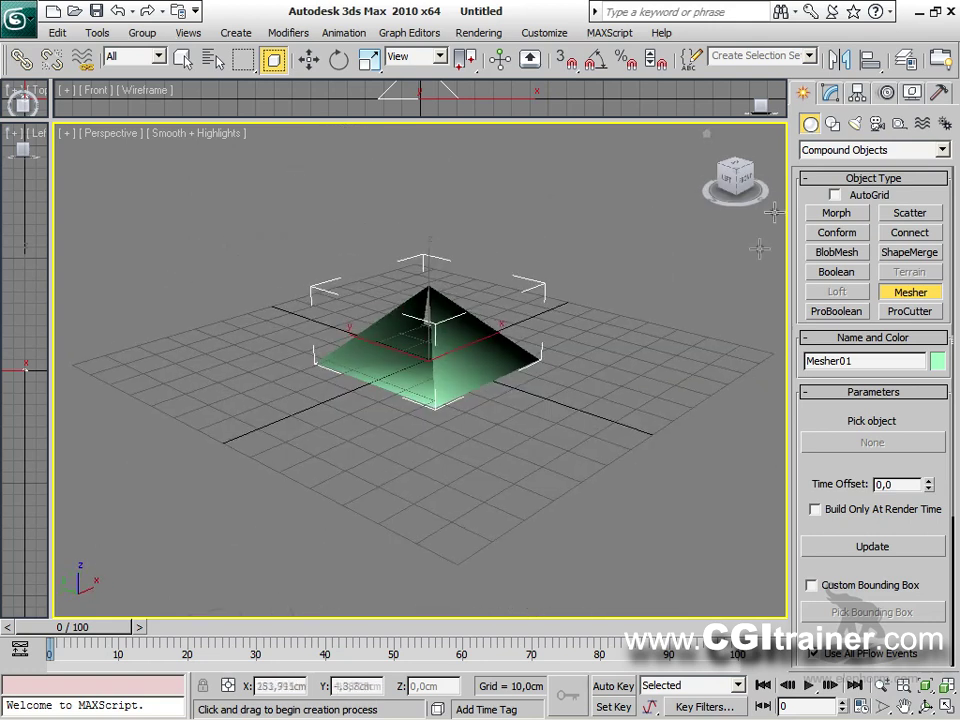
Review Mesher01's settings, then return the panel to object creation.
left_click(826, 97)
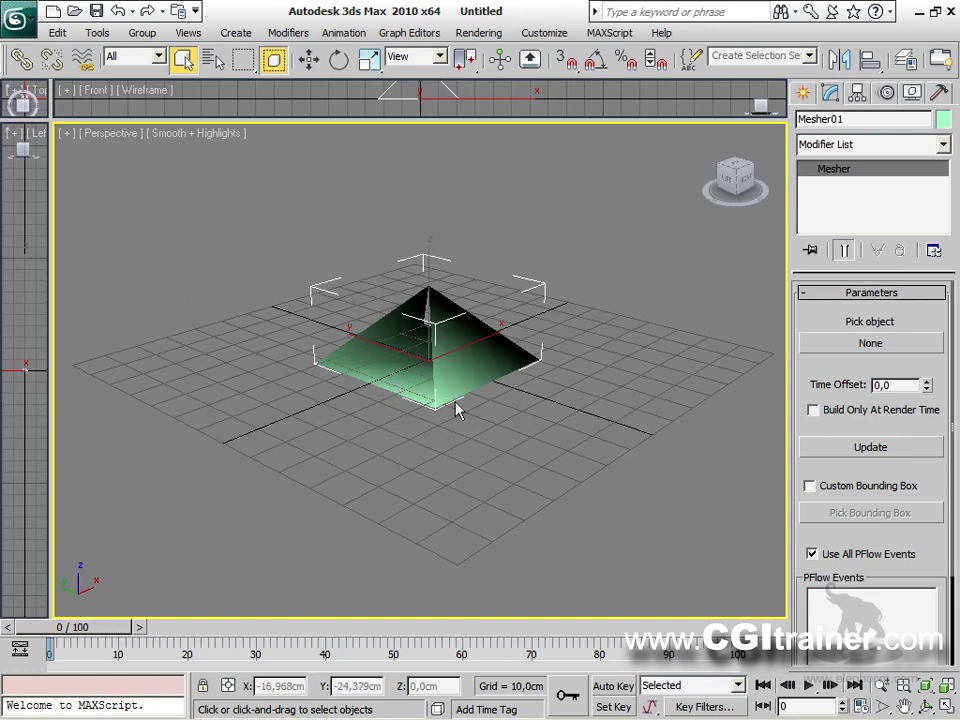
middle_click_drag(458, 410, 574, 379)
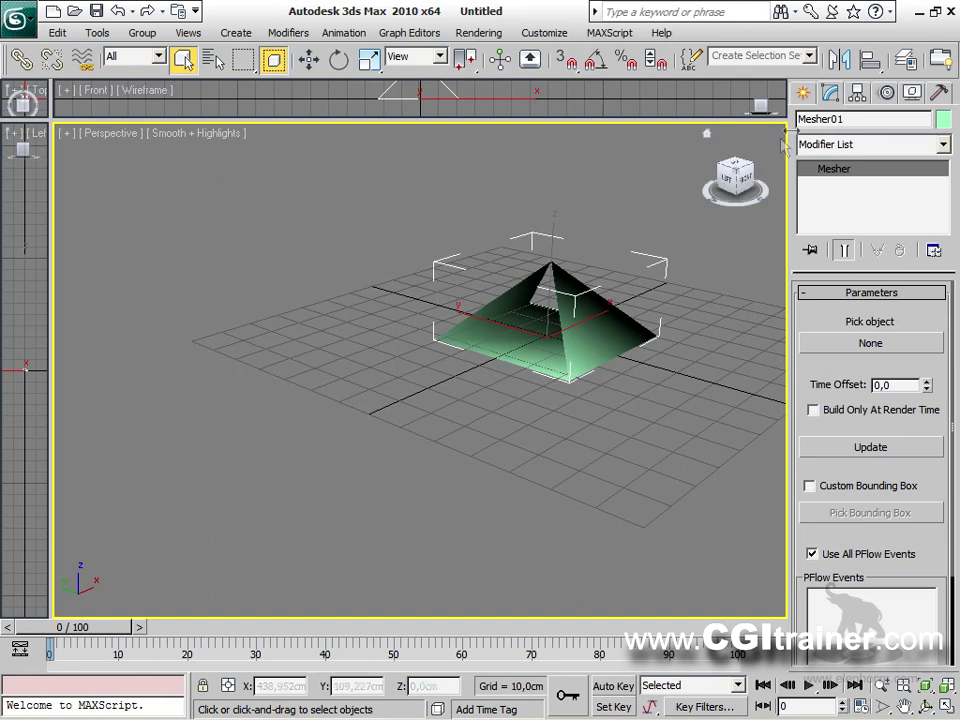
left_click(803, 93)
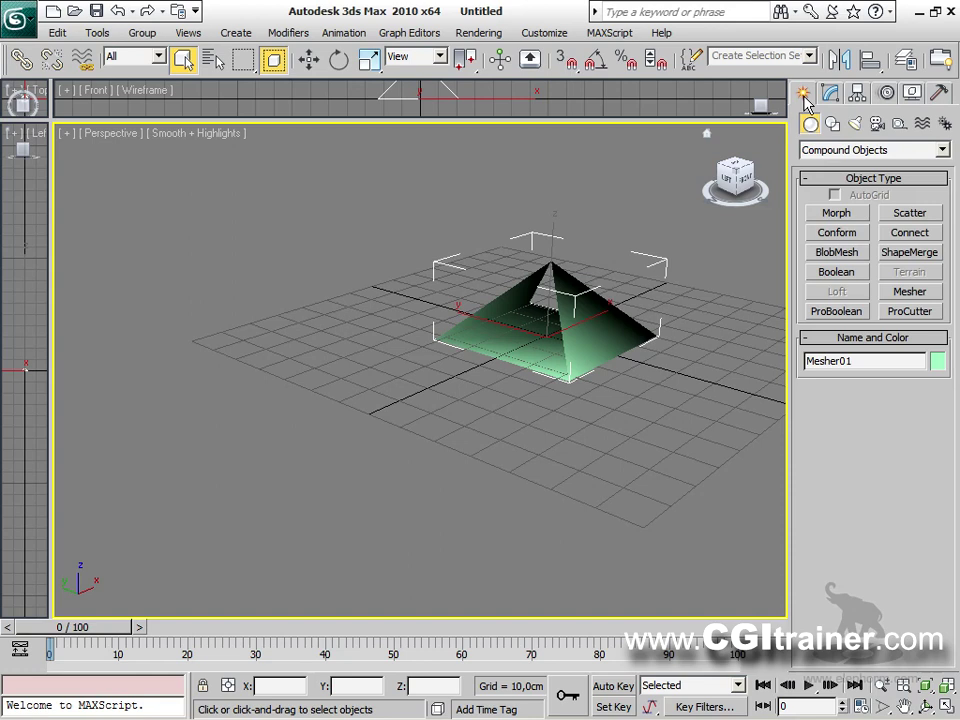
Create a Spray emitter left of the pyramid and go to frame 35.
left_click(811, 158)
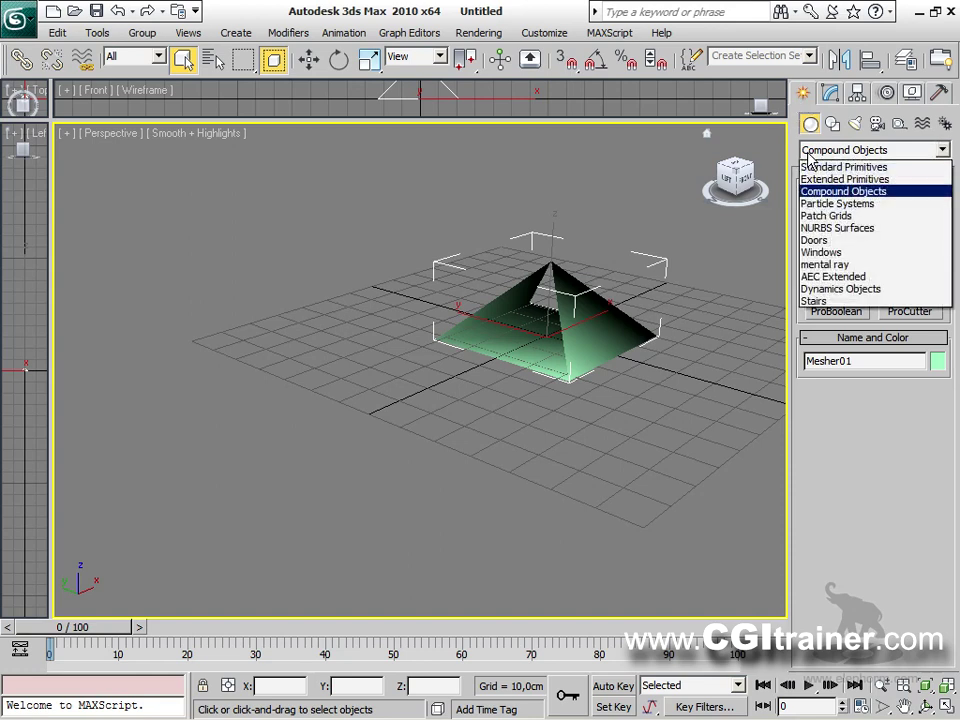
left_click(837, 204)
left_click(909, 216)
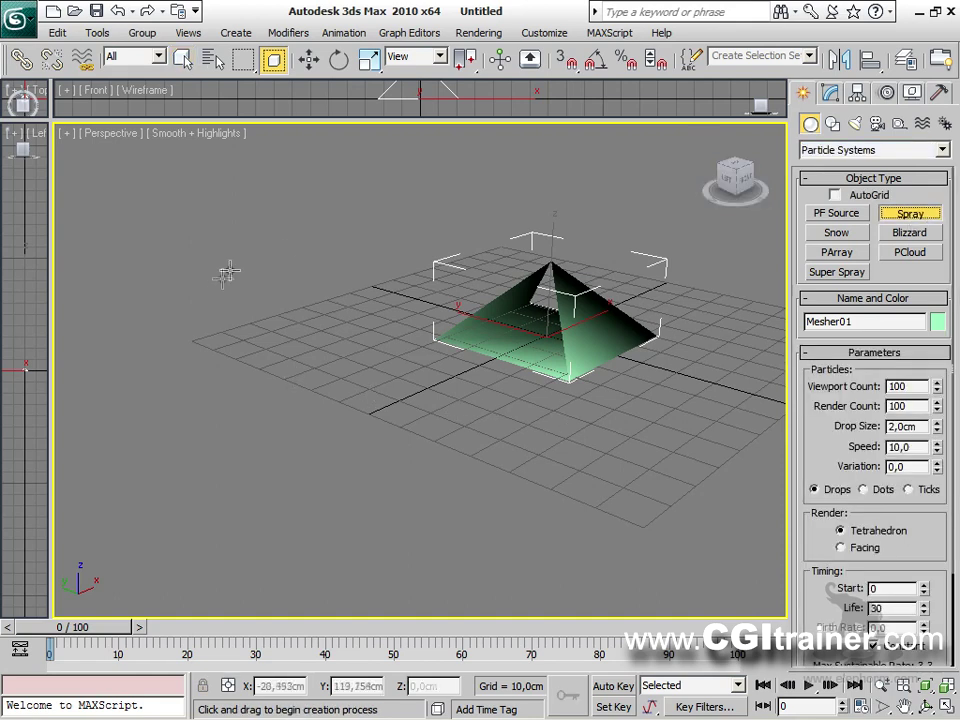
mouse_move(345, 238)
left_mouse_down()
mouse_move(304, 281)
mouse_move(326, 291)
mouse_move(344, 283)
left_mouse_up()
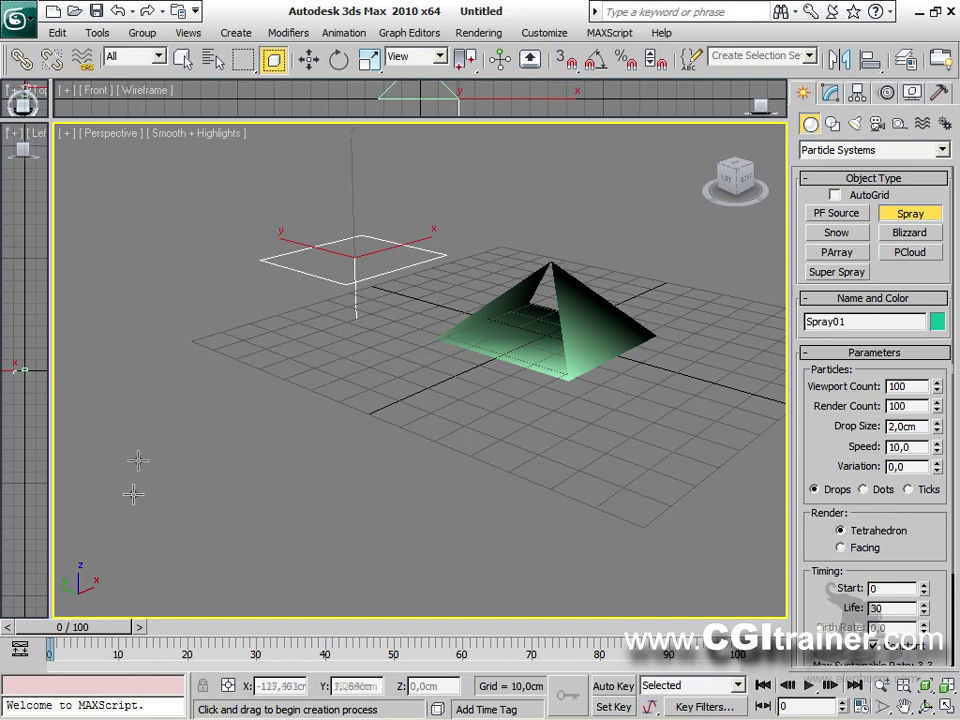
mouse_move(100, 628)
left_mouse_down()
mouse_move(420, 628)
mouse_move(310, 628)
mouse_move(323, 628)
mouse_move(316, 636)
left_mouse_up()
left_click(909, 213)
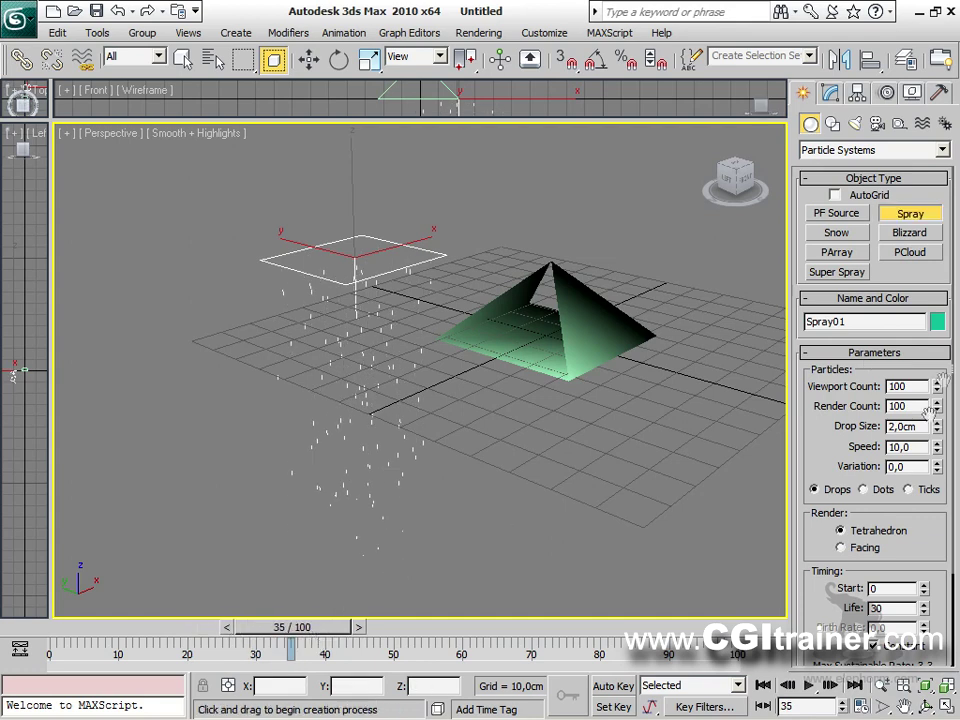
Set the spray drop size to 3.74 cm and test-render the Perspective view.
left_click_drag(940, 432, 940, 385)
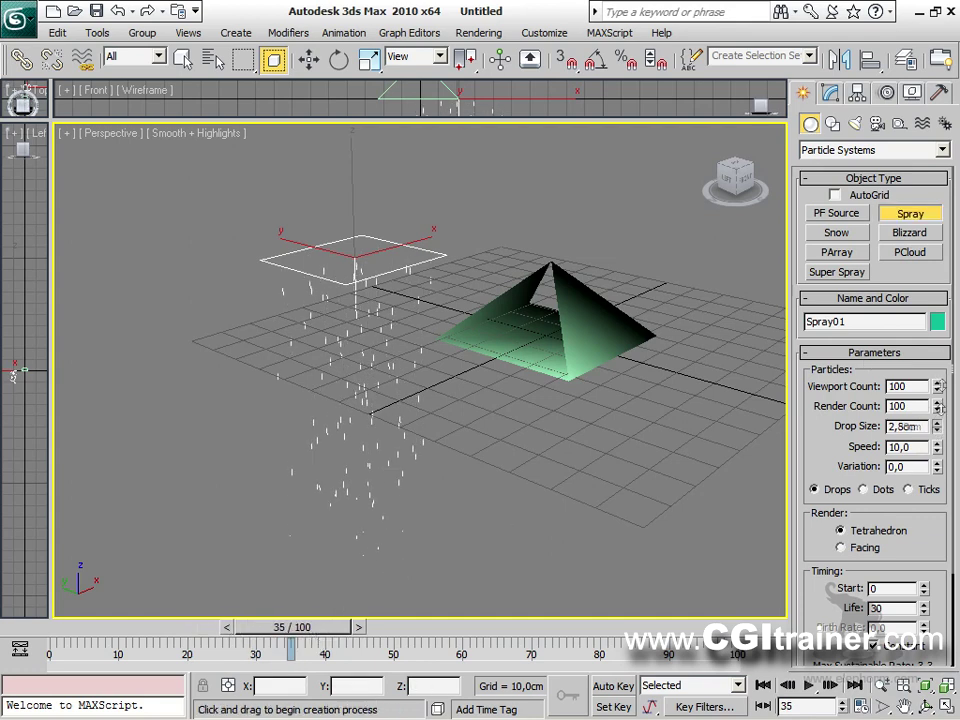
left_click_drag(945, 314, 690, 300)
middle_click_drag(430, 511, 377, 508)
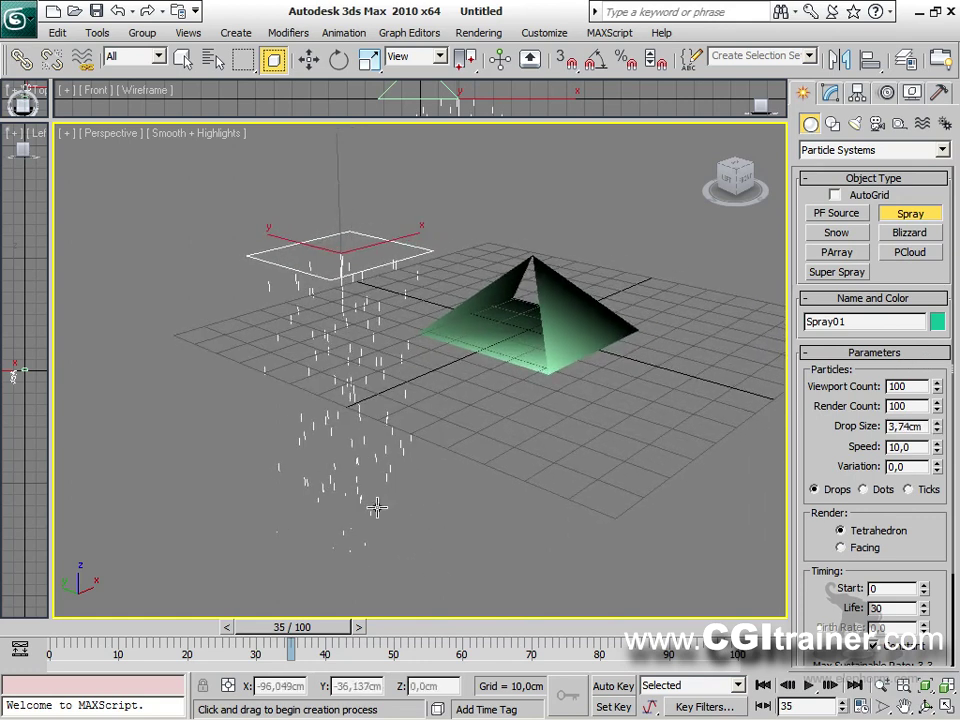
key("shift+q")
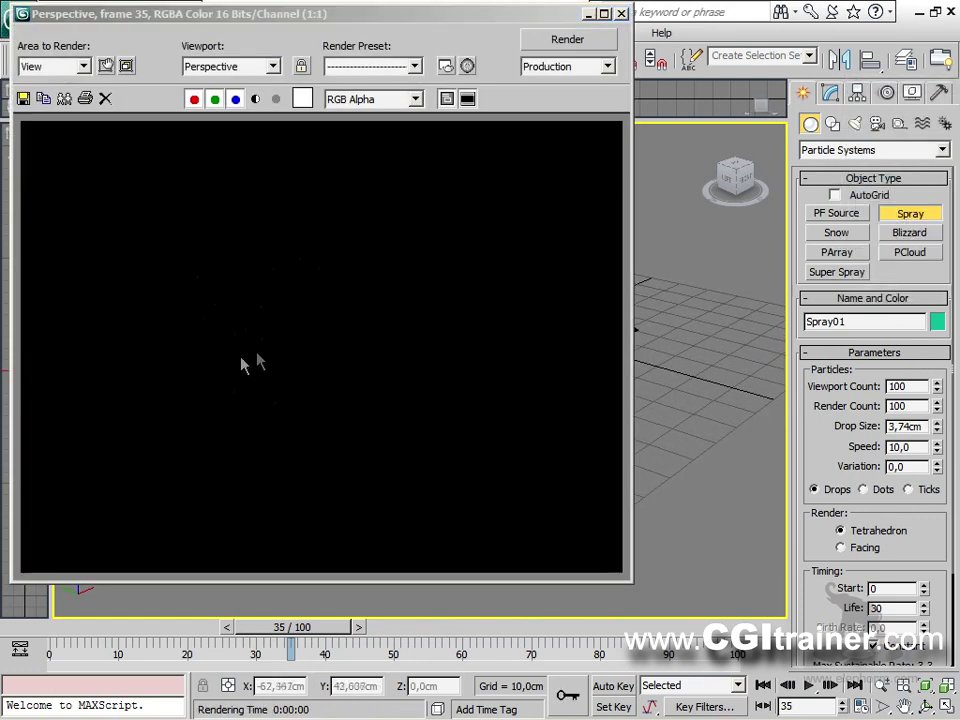
left_click(621, 13)
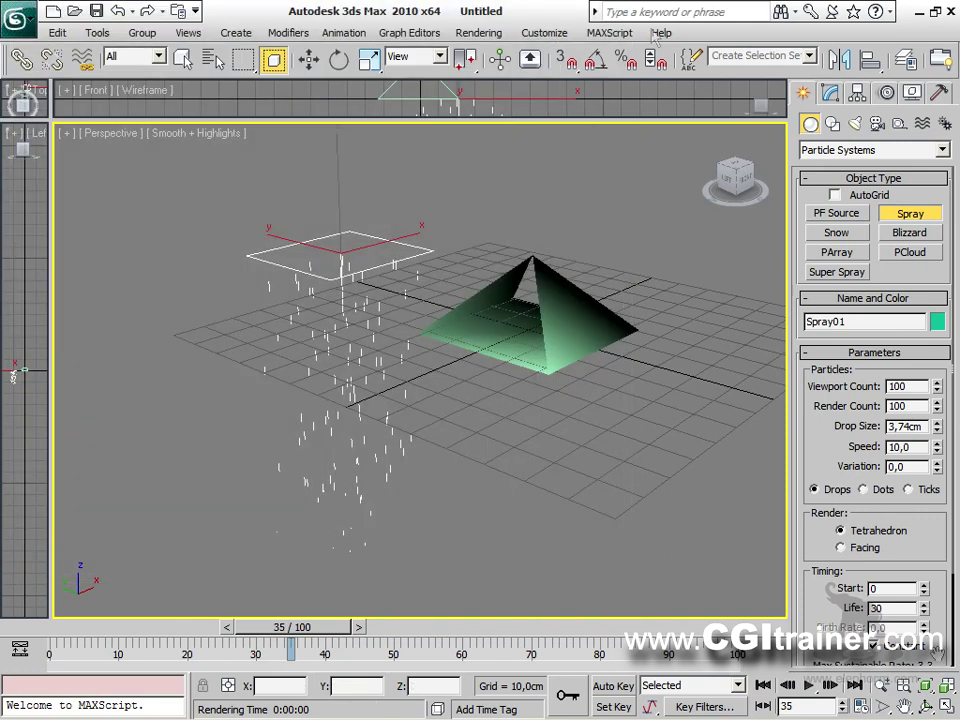
Lengthen the drops and compare Dots versus Drops in a test render.
left_click_drag(940, 430, 940, 348)
left_click(883, 490)
key("shift+q")
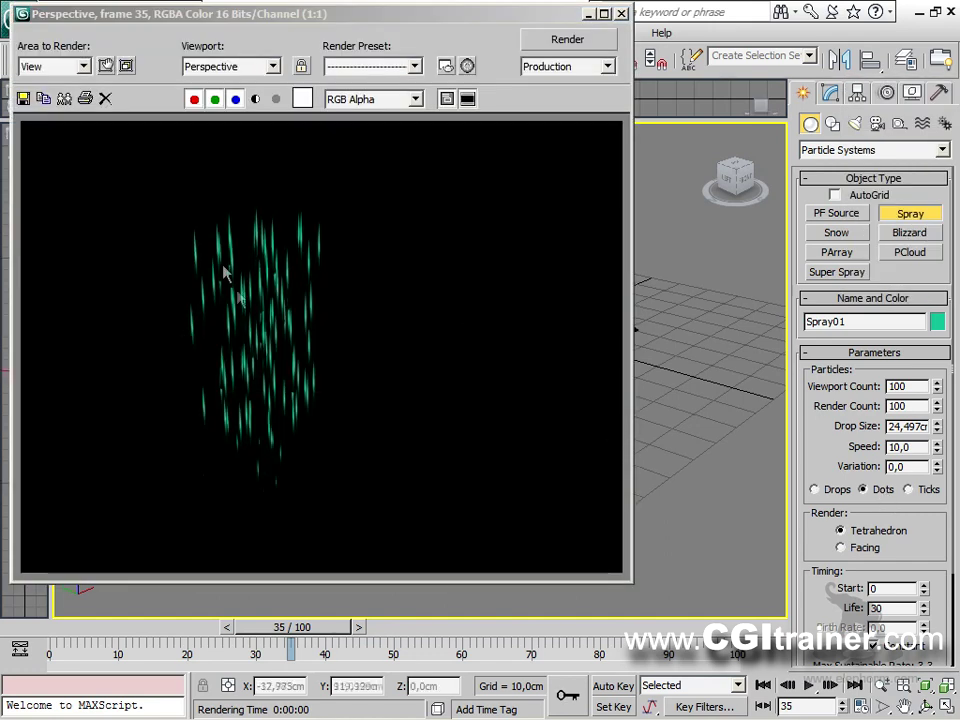
left_click(828, 489)
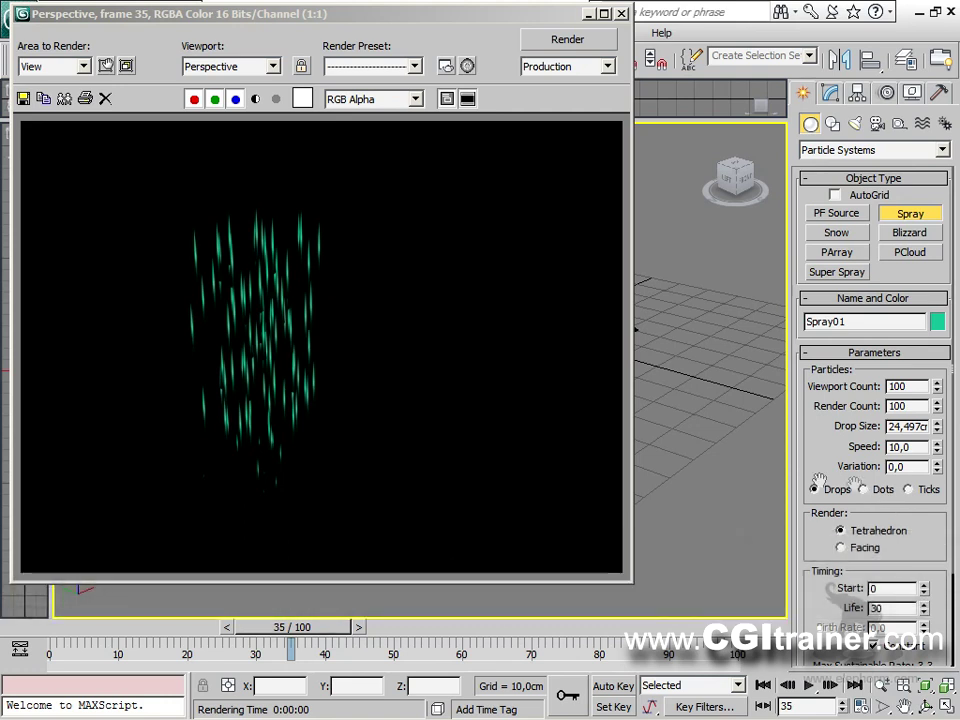
left_click(622, 13)
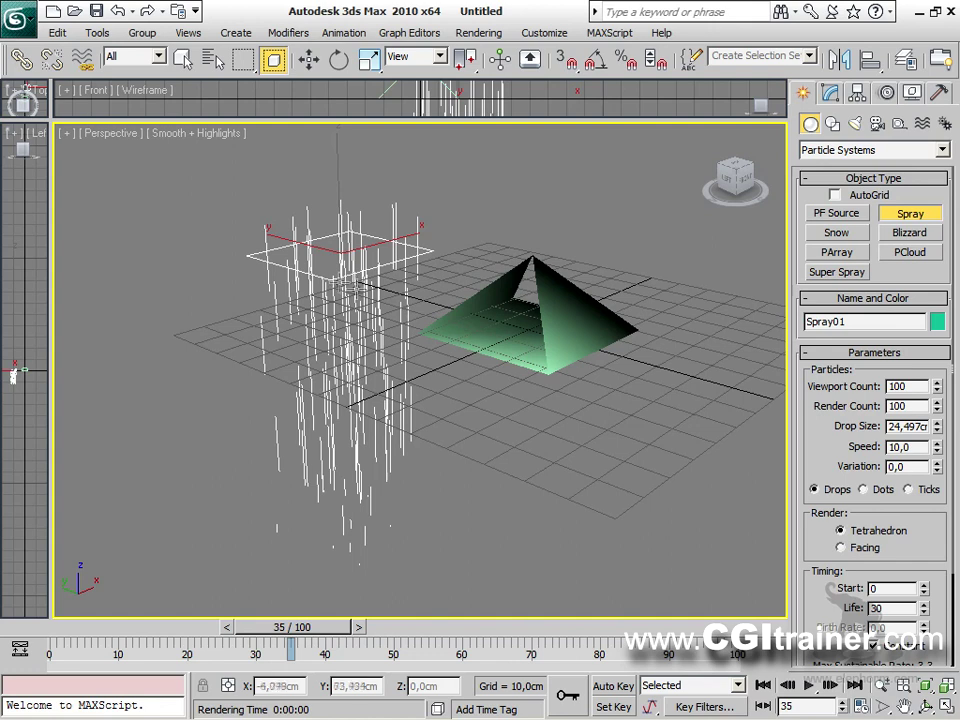
Set drop size to about 10.5 cm and Variation 1.99, then exit spray creation.
mouse_move(345, 627)
left_mouse_down()
mouse_move(130, 605)
mouse_move(355, 630)
left_mouse_up()
mouse_move(937, 426)
left_mouse_down()
mouse_move(930, 483)
mouse_move(937, 382)
left_mouse_up()
mouse_move(352, 627)
left_mouse_down()
mouse_move(167, 617)
mouse_move(477, 617)
mouse_move(308, 617)
left_mouse_up()
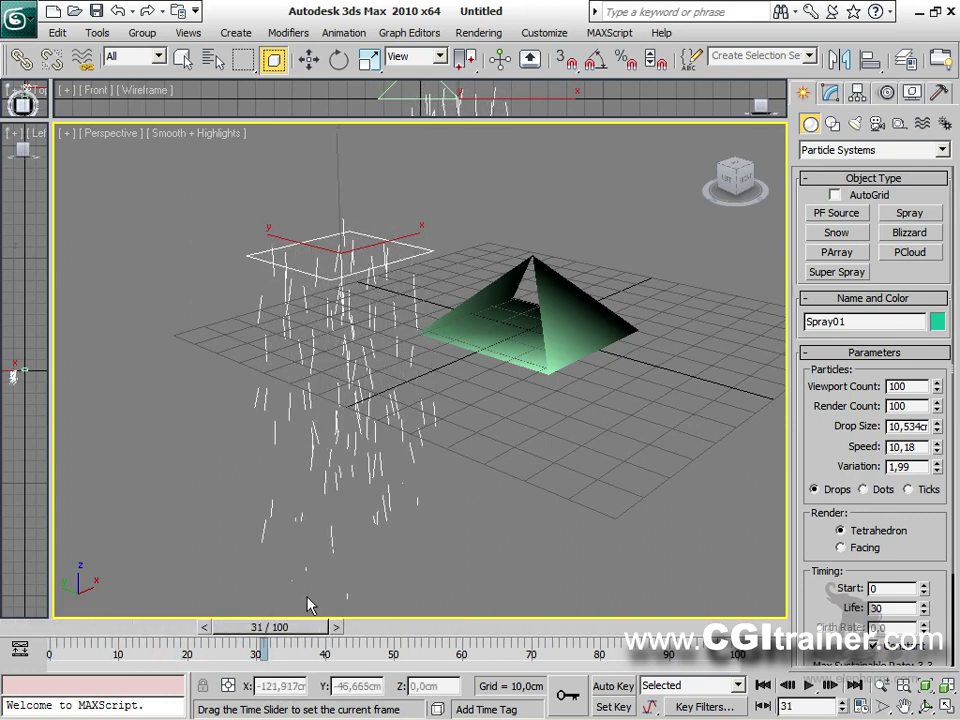
middle_click_drag(545, 425, 439, 437)
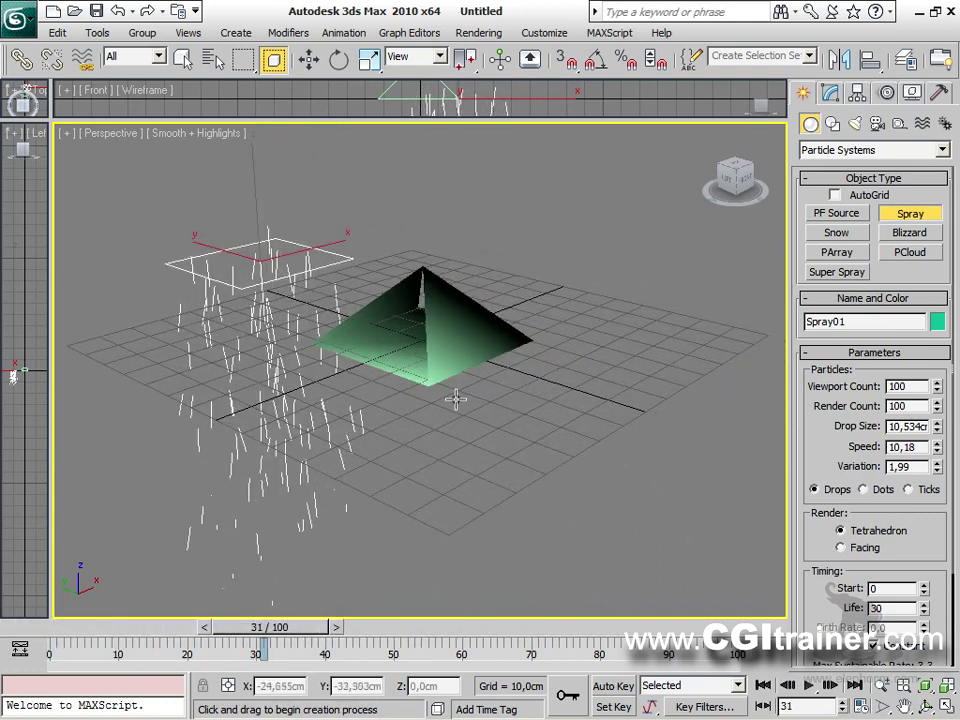
right_click(497, 326)
Pick Spray01 as Mesher01's source object and scrub the animation to check it.
left_click(491, 326)
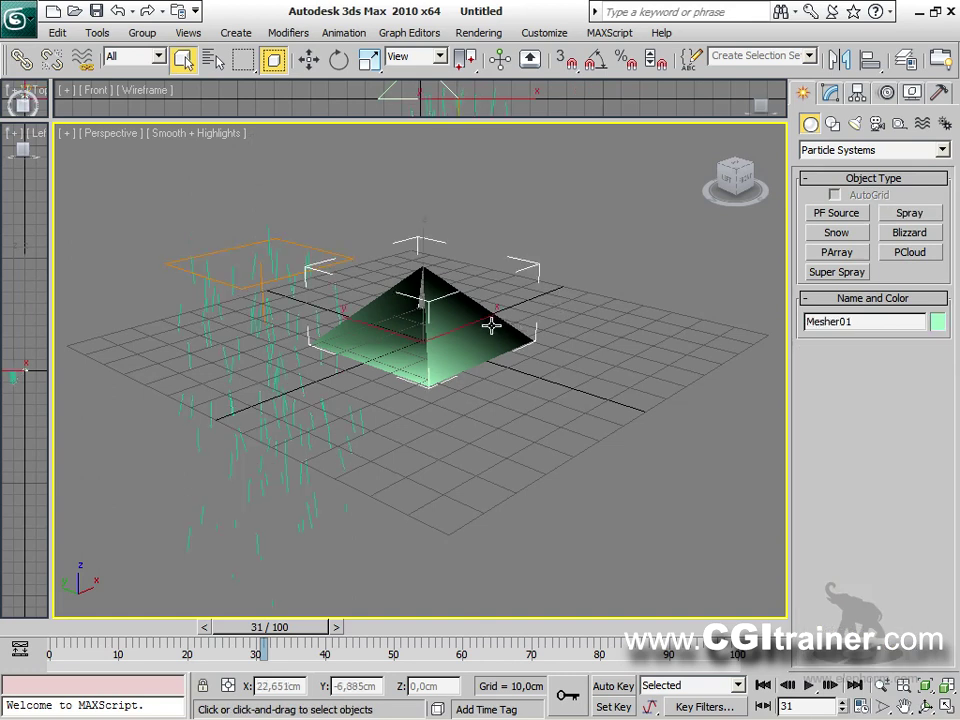
left_click(828, 93)
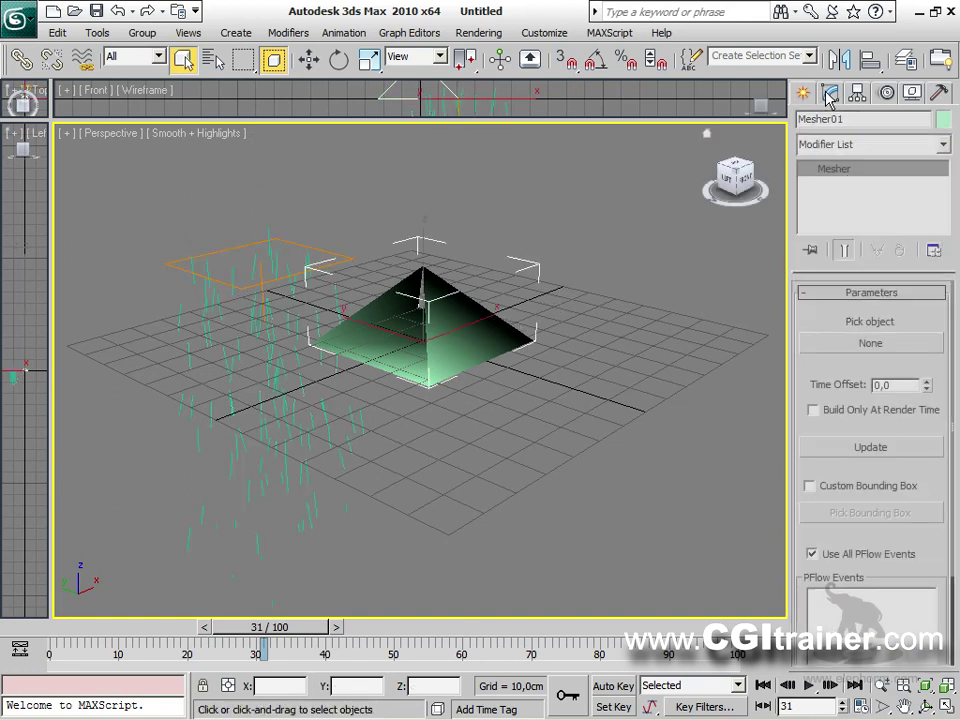
left_click(812, 343)
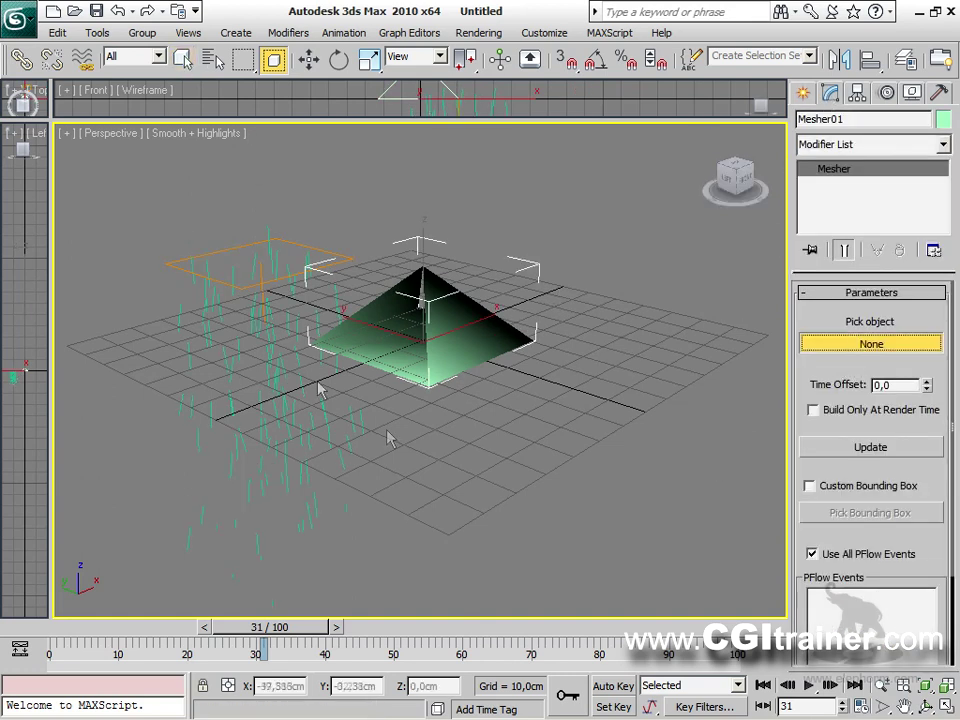
left_click(300, 272)
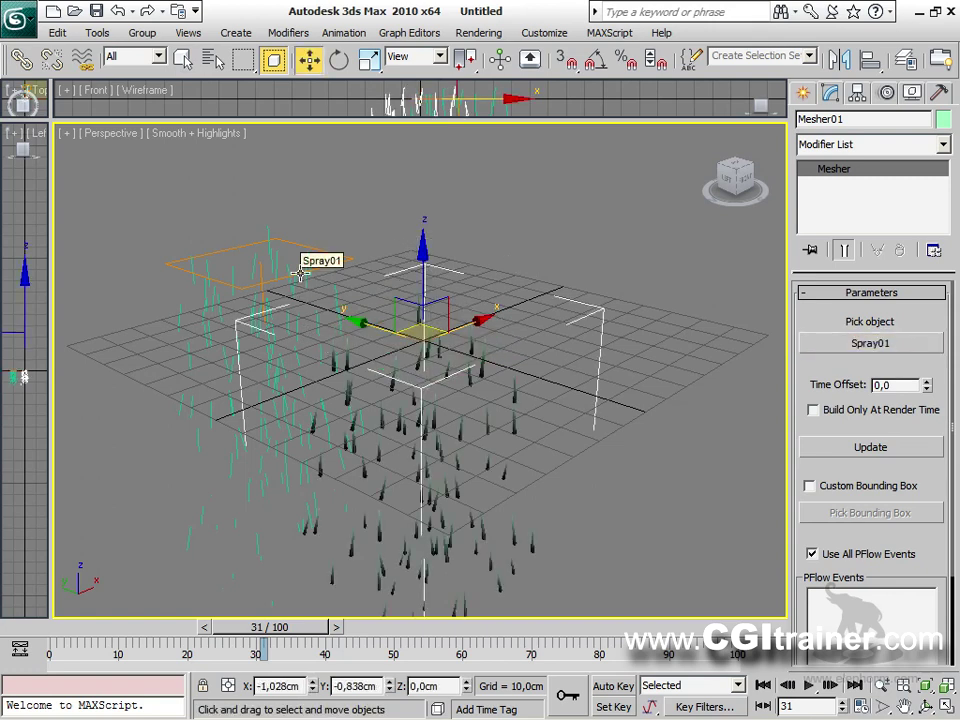
left_click_drag(305, 633, 262, 566)
Set Spray01's speed to 10.375 and variation to 2.22.
left_click(257, 285)
mouse_move(934, 395)
left_mouse_down()
mouse_move(934, 385)
mouse_move(930, 420)
mouse_move(930, 412)
left_mouse_up()
left_click_drag(938, 478, 938, 450)
middle_click_drag(480, 422, 310, 197, "alt")
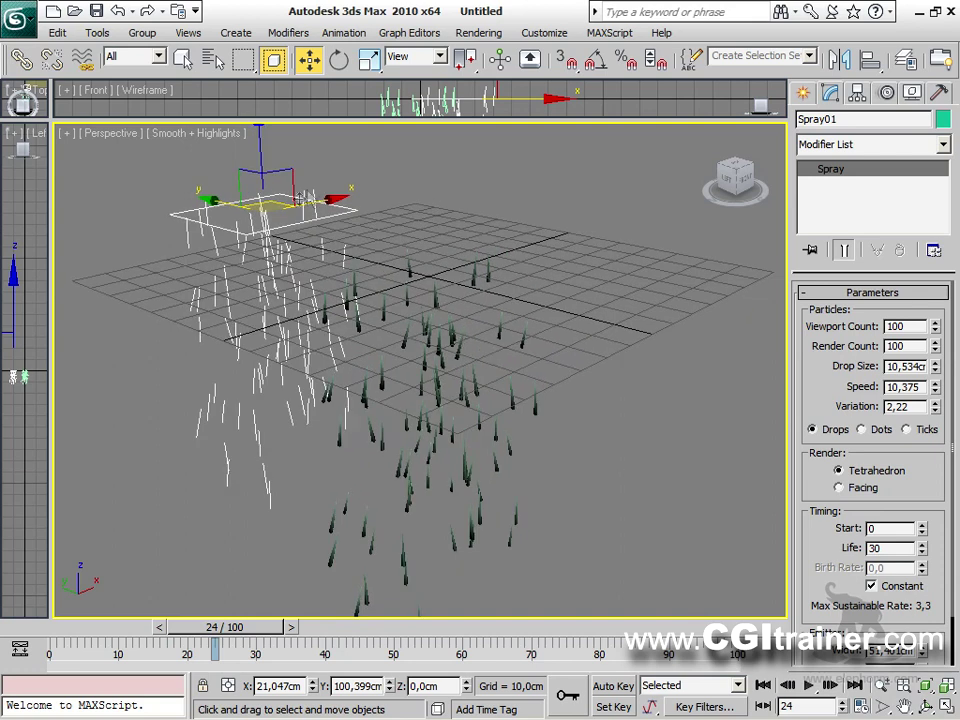
right_click(289, 210)
Hide the Spray01 emitter and the home grid, then select Mesher01.
left_click(327, 157)
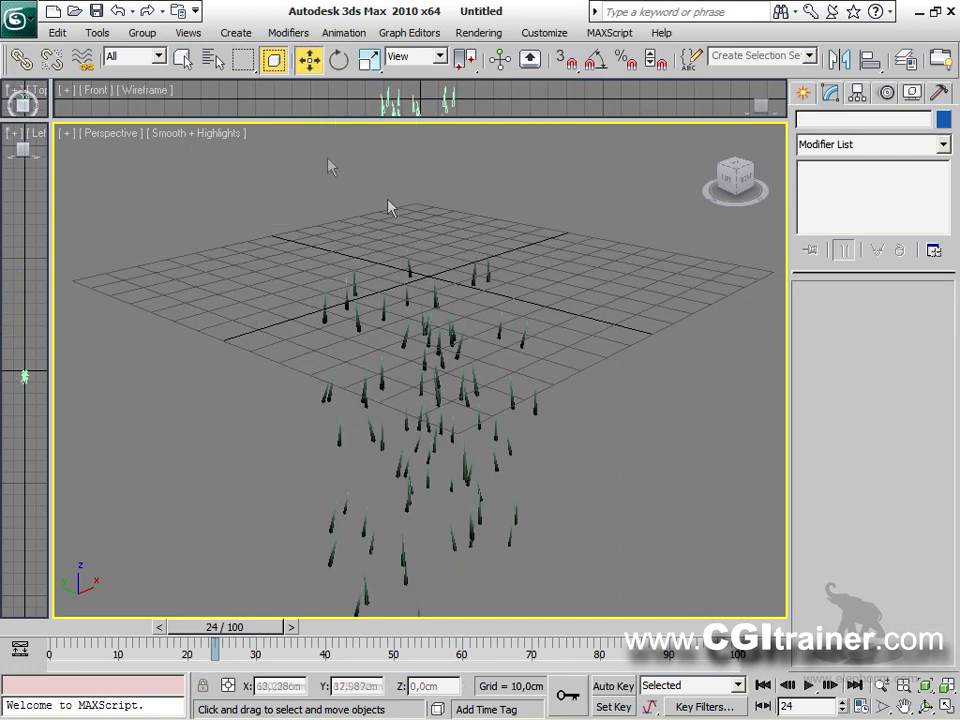
key("g")
mouse_move(438, 391)
middle_mouse_down("alt")
mouse_move(497, 351)
mouse_move(328, 306)
mouse_move(516, 349)
mouse_move(444, 353)
mouse_move(432, 391)
middle_mouse_up("alt")
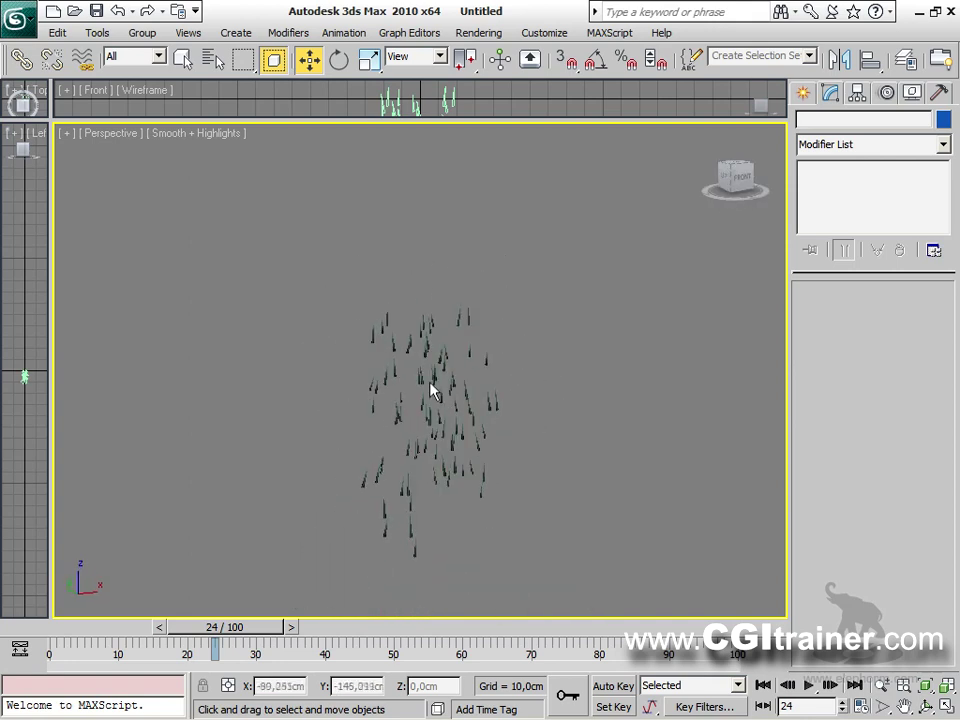
left_click(421, 381)
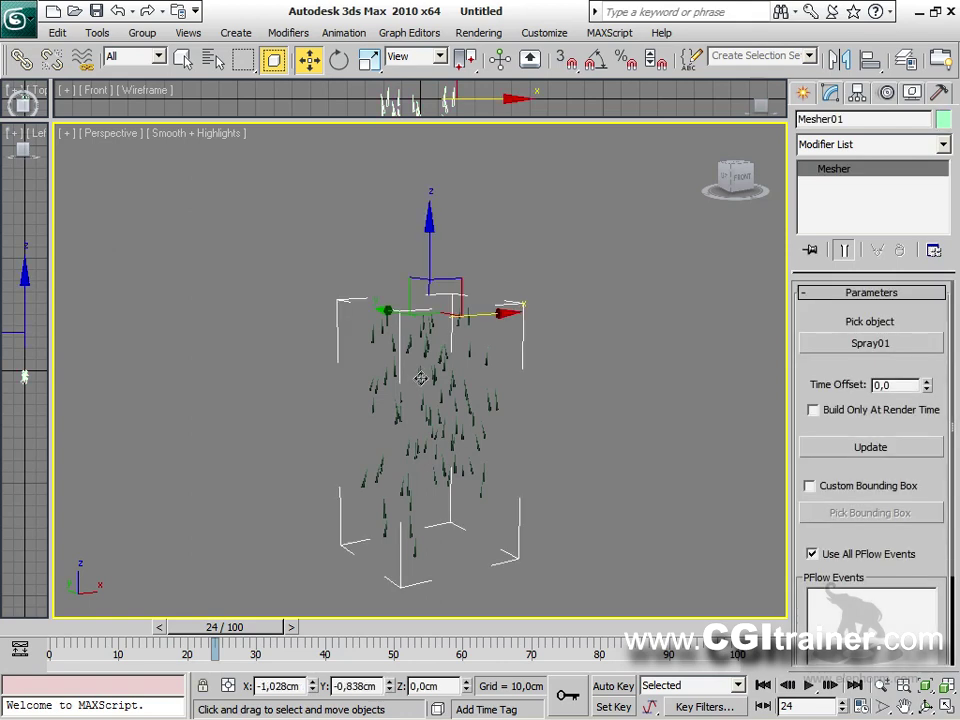
mouse_move(462, 458)
middle_mouse_down("alt")
mouse_move(462, 440)
mouse_move(462, 480)
mouse_move(462, 440)
middle_mouse_up("alt")
Centre the particle mesh in view and scrub the animation to frame 18.
middle_click_drag(495, 345, 448, 302)
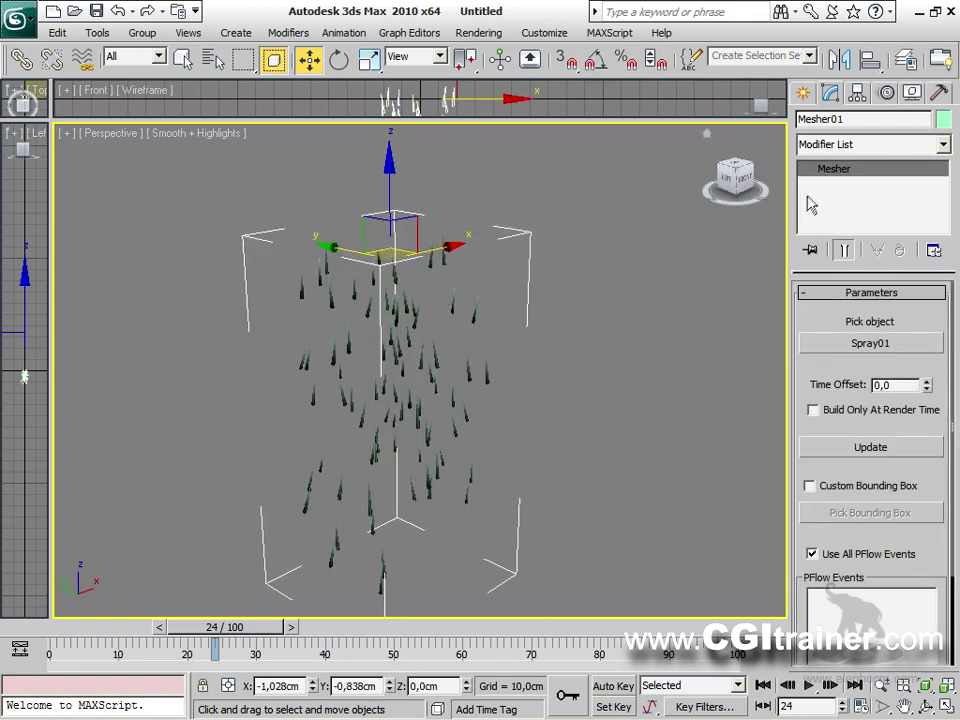
mouse_move(237, 628)
left_mouse_down()
mouse_move(34, 645)
mouse_move(454, 664)
mouse_move(183, 672)
mouse_move(245, 670)
left_mouse_up()
key("w")
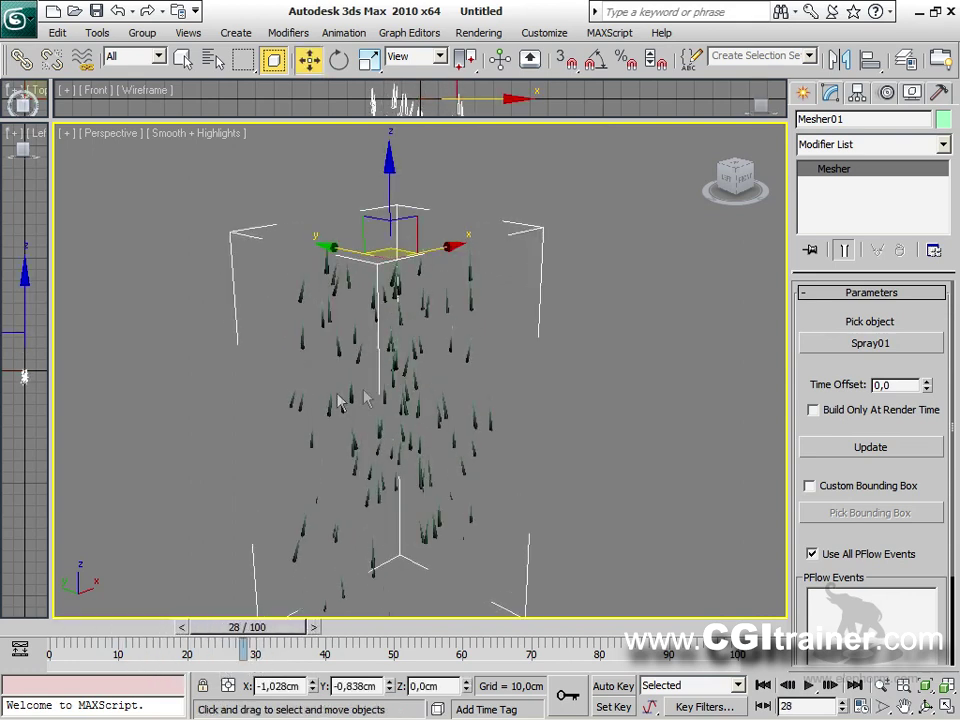
left_click(288, 32)
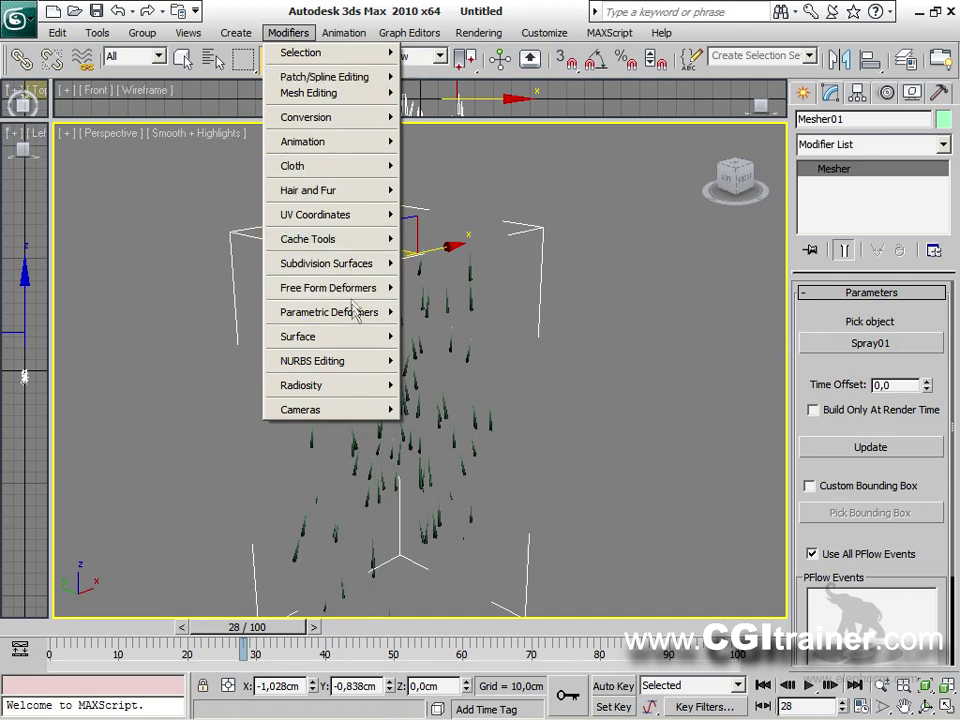
Bend the particle mesh to -142 degrees and try other bend angles.
mouse_move(355, 313)
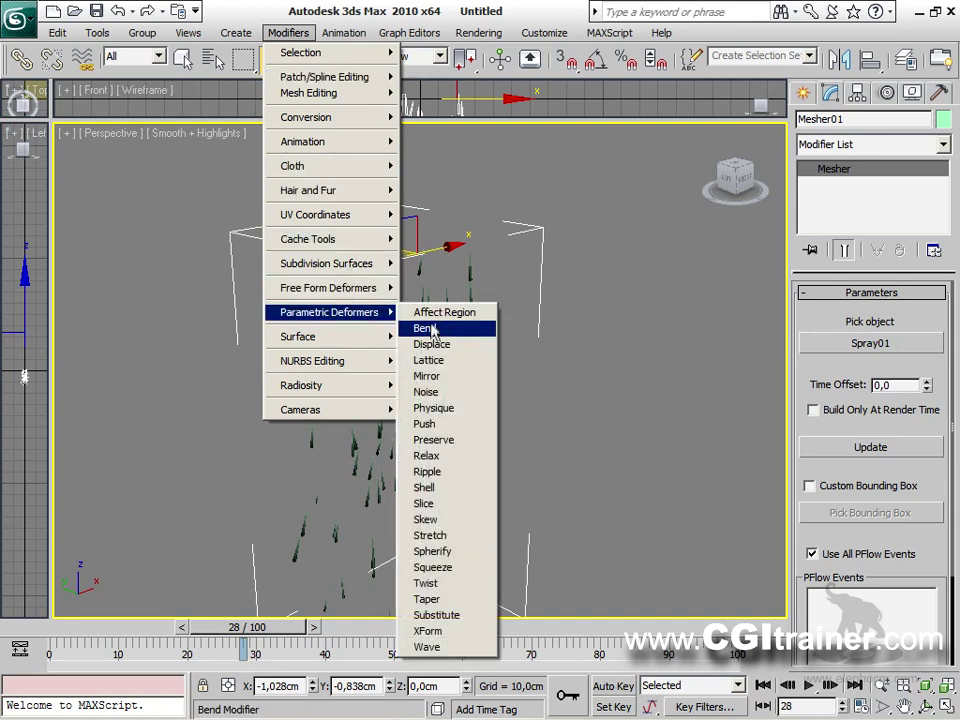
left_click(430, 328)
left_click_drag(921, 335, 578, 302)
middle_click_drag(578, 302, 308, 598, "alt")
left_click_drag(278, 633, 499, 624)
key("w")
left_click_drag(940, 338, 720, 683)
middle_click_drag(377, 341, 700, 362, "alt")
scroll(675, 493, "down", 2)
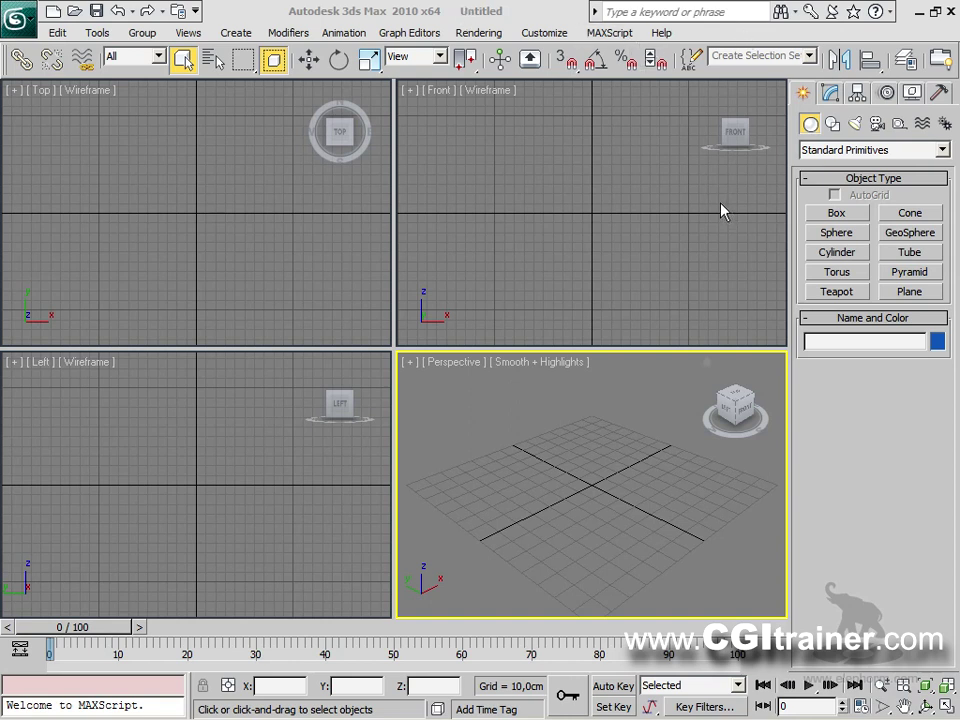
Draw a circle spline left of the origin in the Top viewport.
left_click(833, 94)
left_click(804, 95)
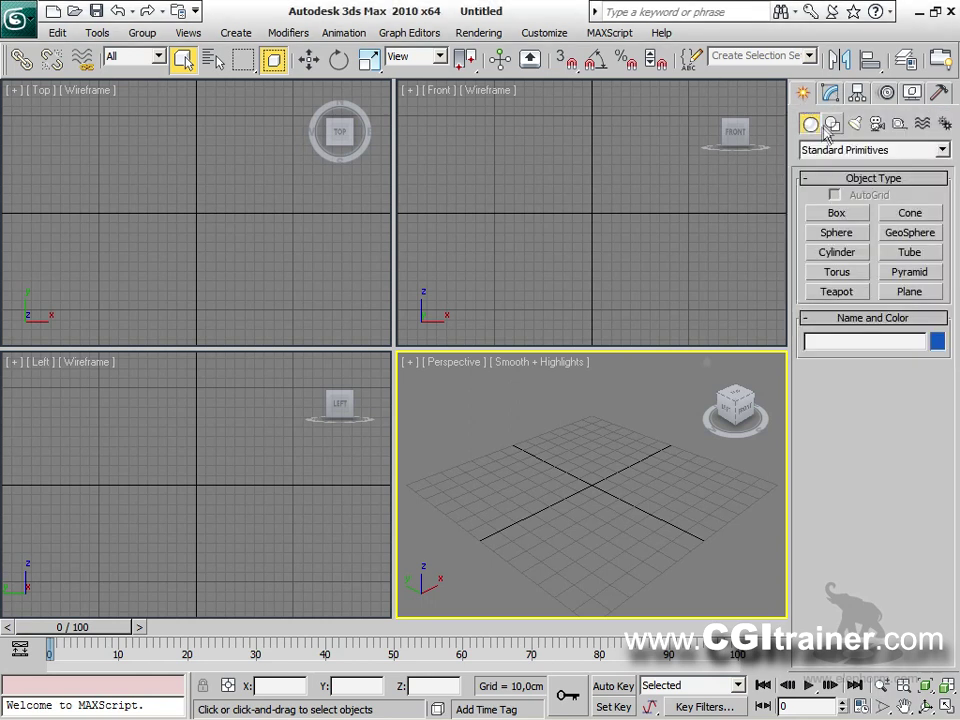
left_click(832, 124)
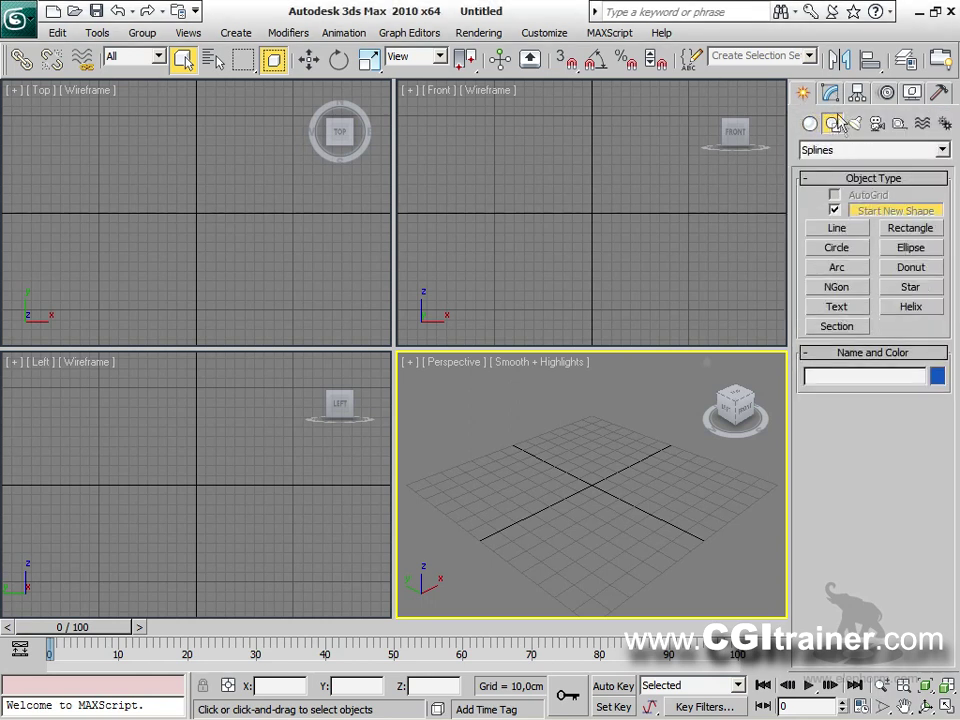
left_click(838, 249)
left_click_drag(86, 190, 130, 236)
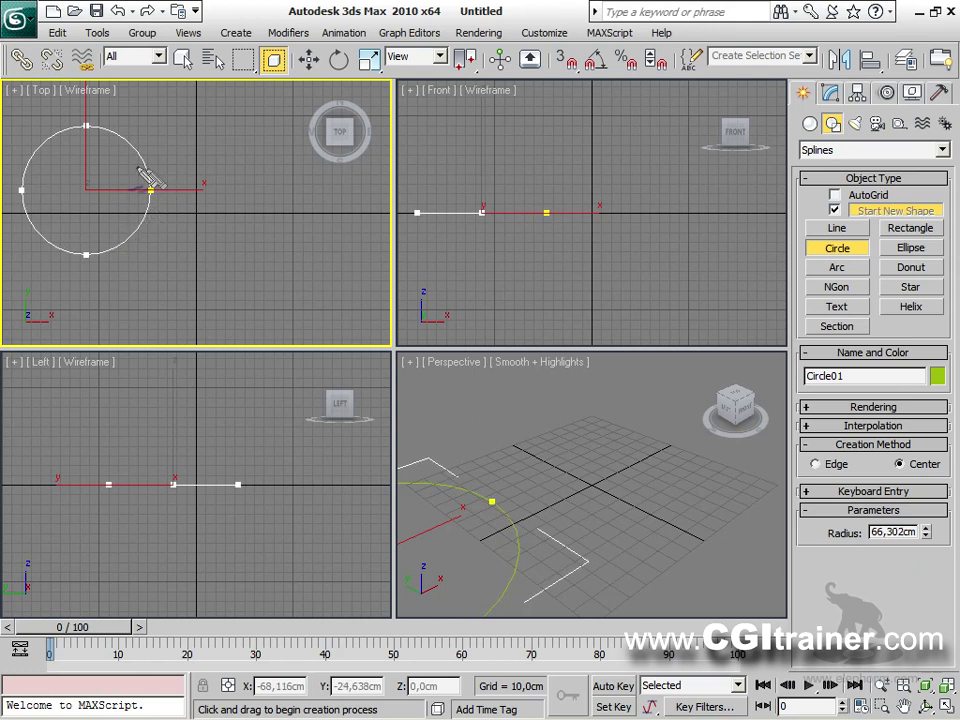
Annotate the circle's first vertex, direction and possible second vertices, then clear annotations.
mouse_move(142, 186)
left_mouse_down()
mouse_move(144, 212)
mouse_move(165, 214)
mouse_move(147, 188)
left_mouse_up()
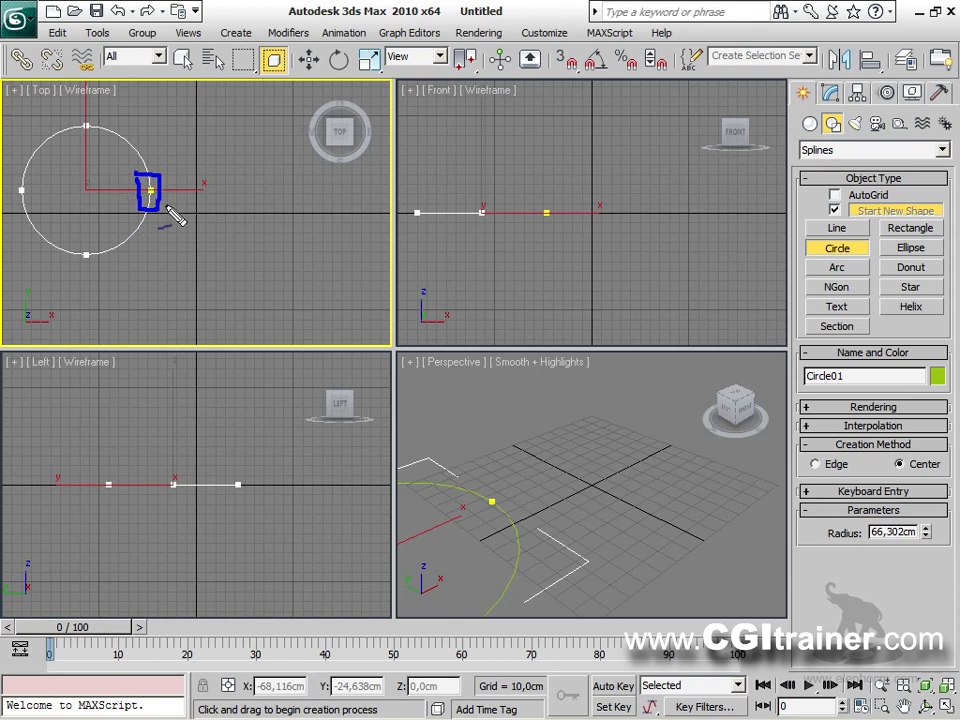
left_click_drag(181, 188, 191, 204)
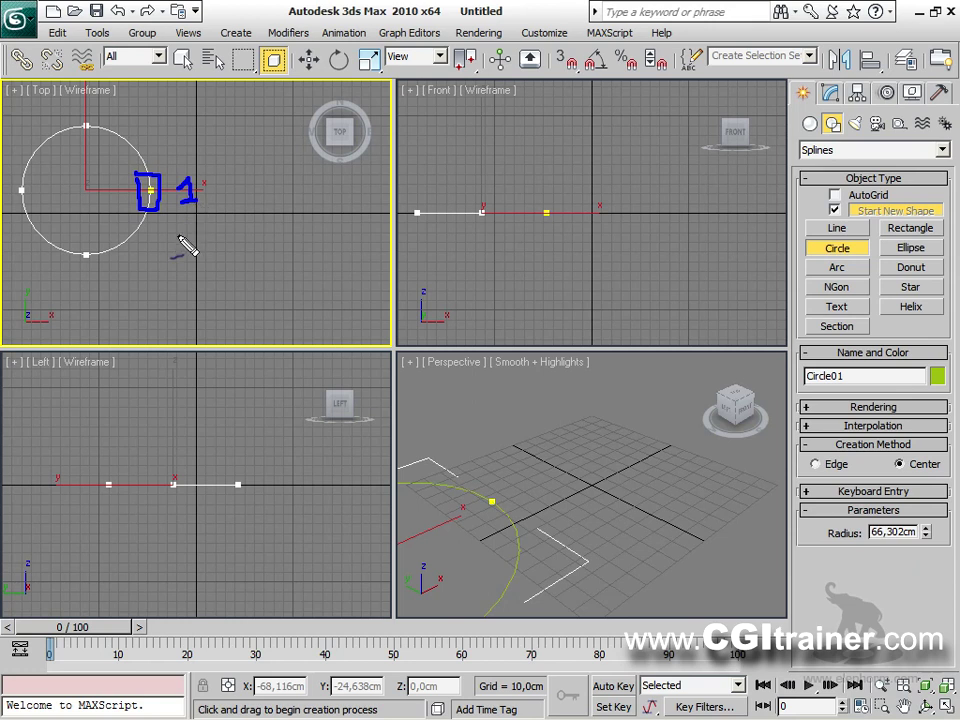
mouse_move(166, 217)
left_mouse_down()
mouse_move(122, 268)
mouse_move(78, 282)
mouse_move(88, 279)
left_mouse_up()
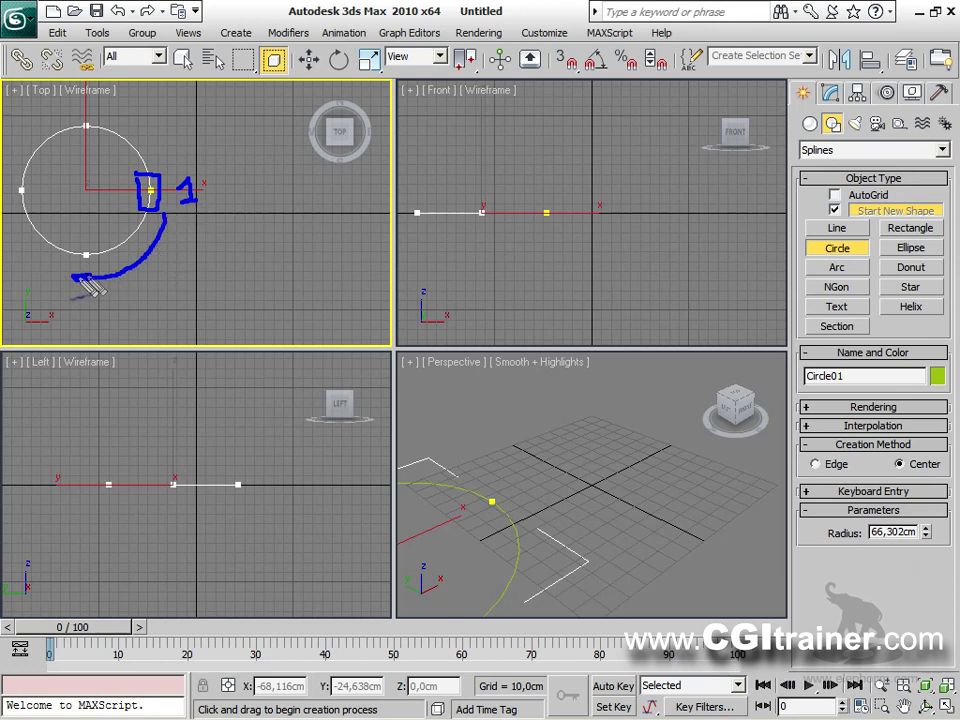
mouse_move(172, 158)
left_mouse_down()
mouse_move(148, 100)
mouse_move(143, 129)
mouse_move(172, 100)
left_mouse_up()
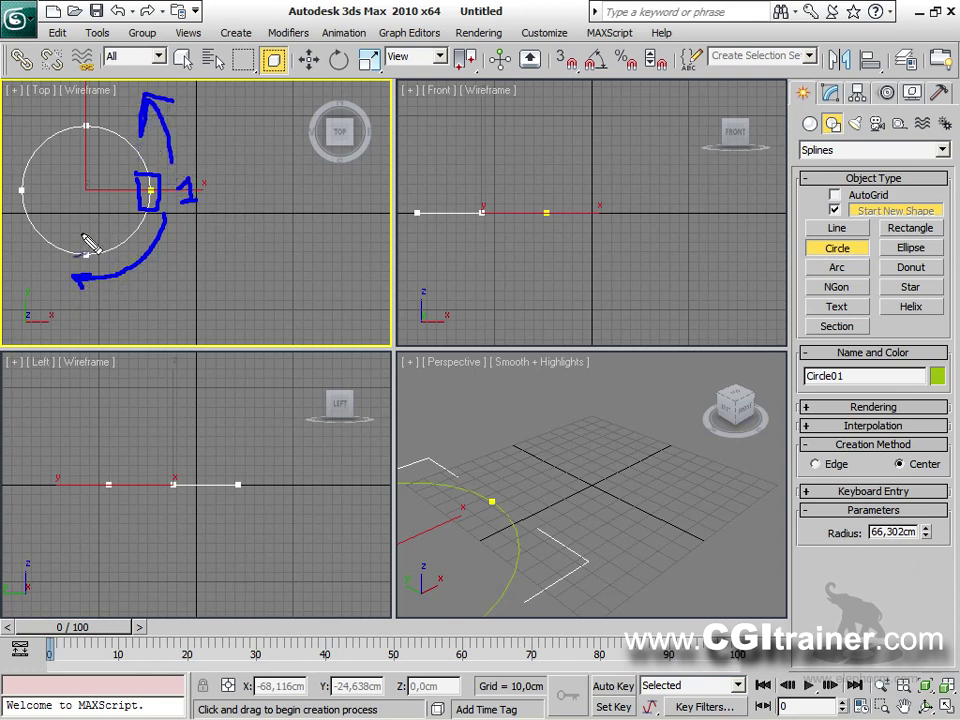
left_click_drag(77, 218, 84, 237)
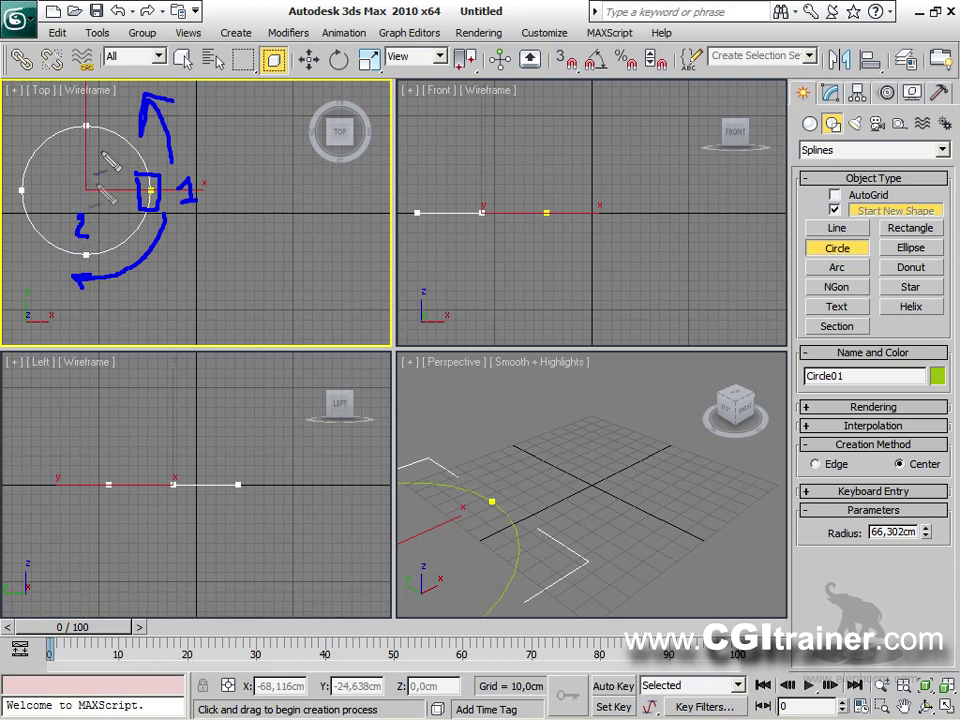
mouse_move(80, 144)
left_mouse_down()
mouse_move(78, 181)
mouse_move(125, 180)
left_mouse_up()
left_click(104, 206)
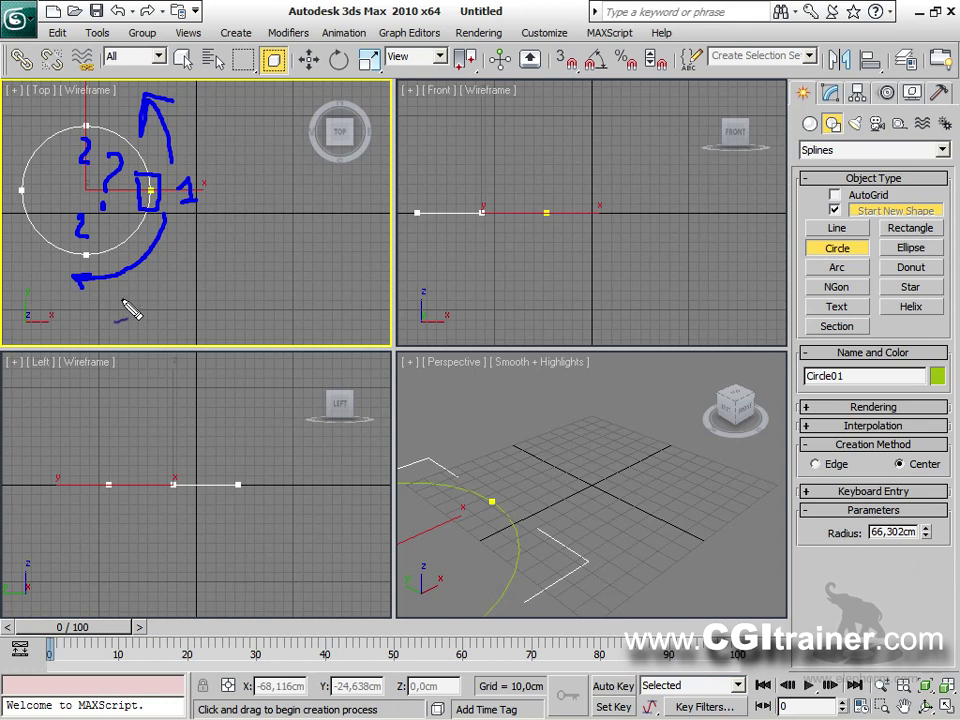
key("Escape")
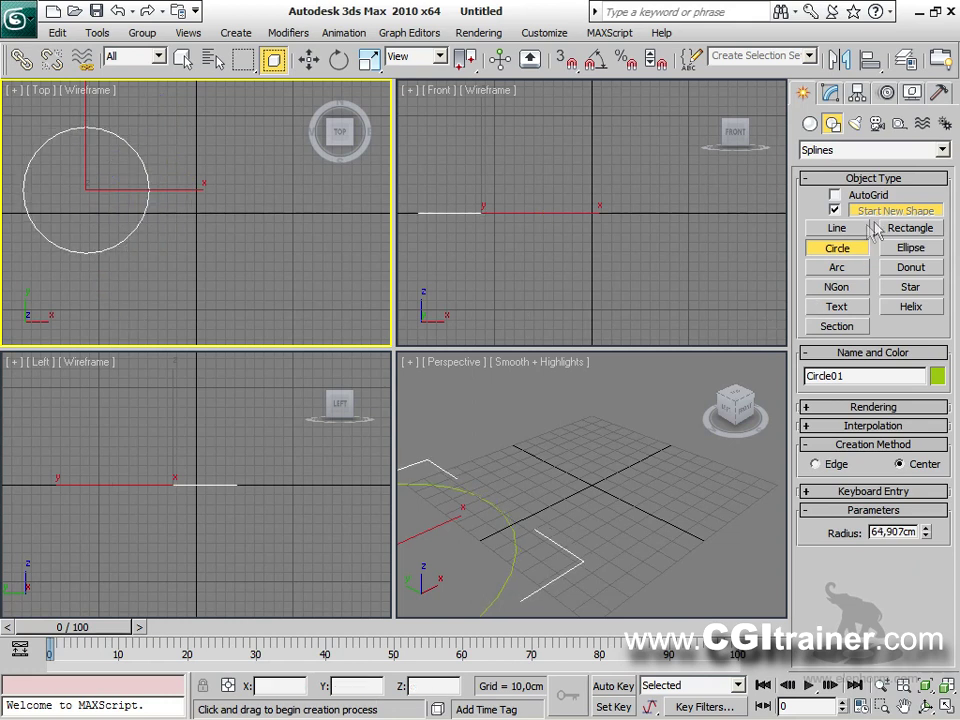
Draw Rectangle01, about 142.029 cm by 106.28 cm, beside the circle in the Top view.
left_click(897, 228)
left_click_drag(195, 139, 295, 255)
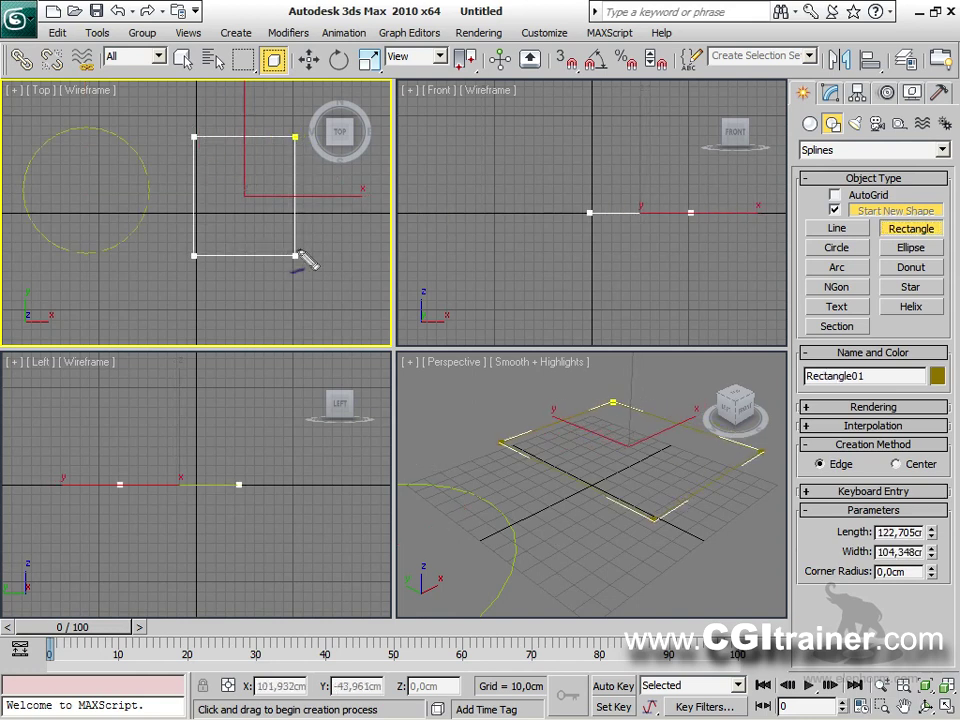
mouse_move(279, 117)
left_mouse_down()
mouse_move(287, 166)
mouse_move(312, 160)
mouse_move(313, 108)
mouse_move(280, 114)
left_mouse_up()
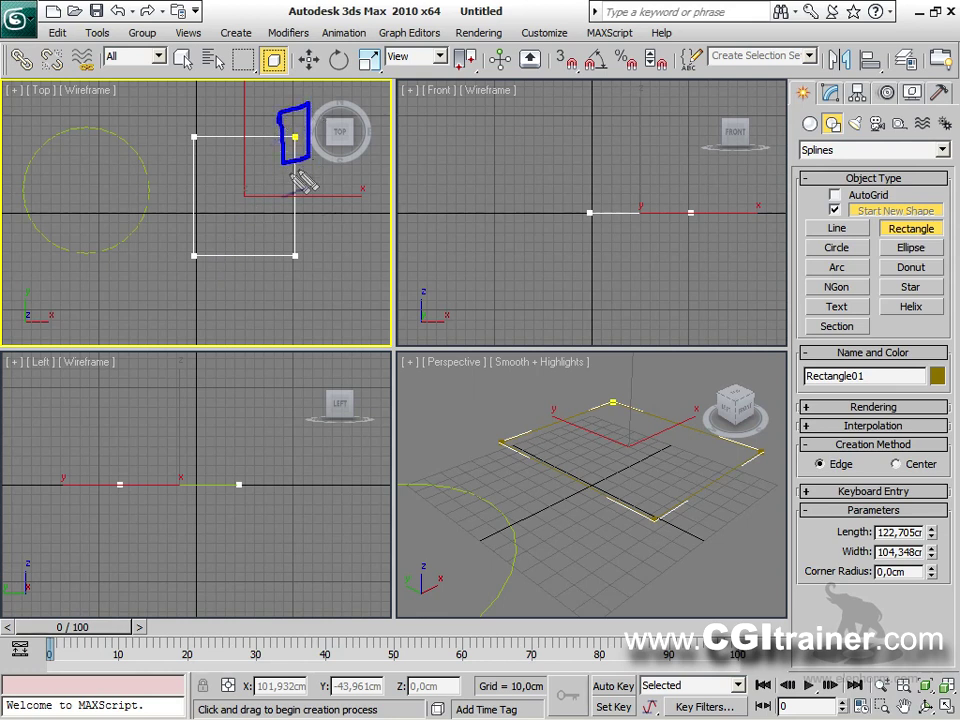
left_click_drag(308, 172, 316, 187)
mouse_move(230, 174)
left_mouse_down()
mouse_move(263, 214)
mouse_move(259, 178)
mouse_move(260, 218)
mouse_move(246, 212)
mouse_move(237, 157)
left_mouse_up()
left_click_drag(211, 104, 223, 122)
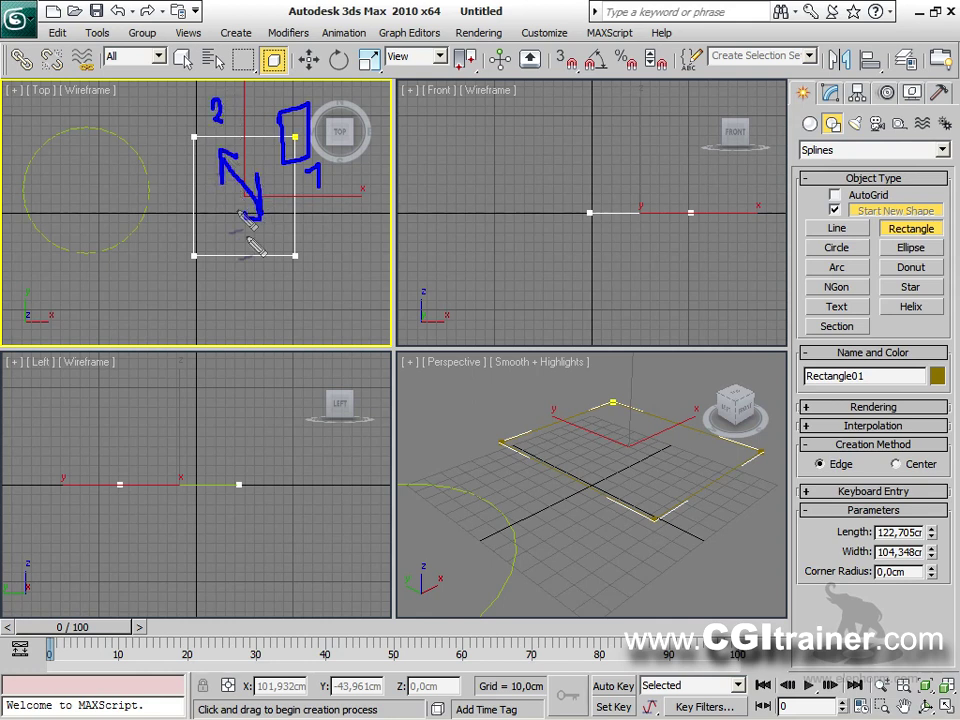
left_click_drag(309, 249, 319, 264)
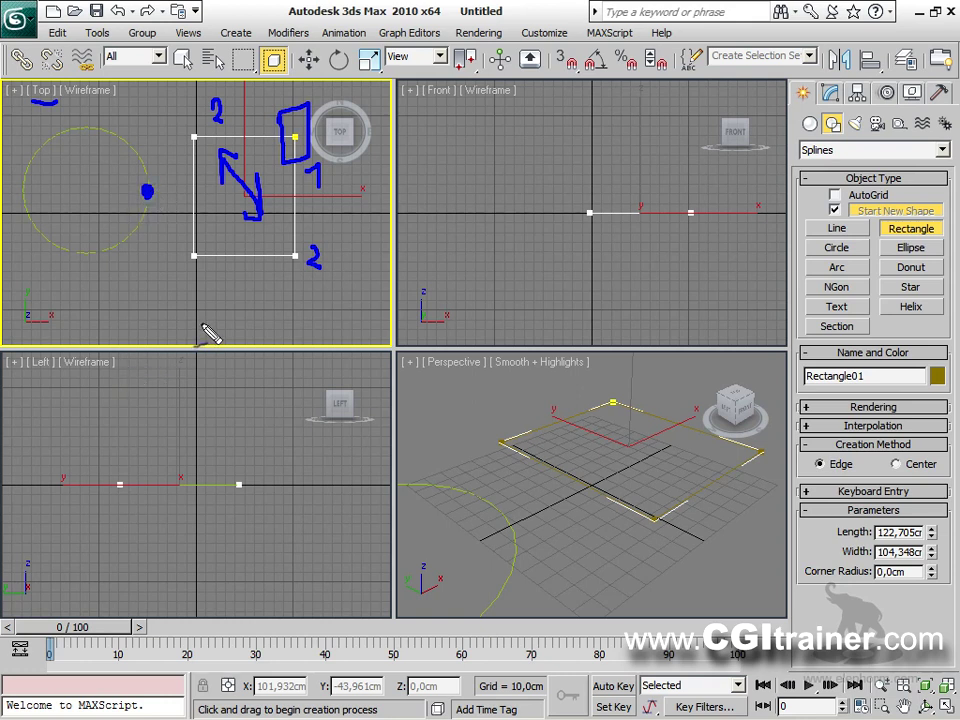
key("Escape")
mouse_move(193, 137)
left_mouse_down()
mouse_move(294, 322)
mouse_move(327, 285)
mouse_move(301, 285)
mouse_move(296, 273)
left_mouse_up()
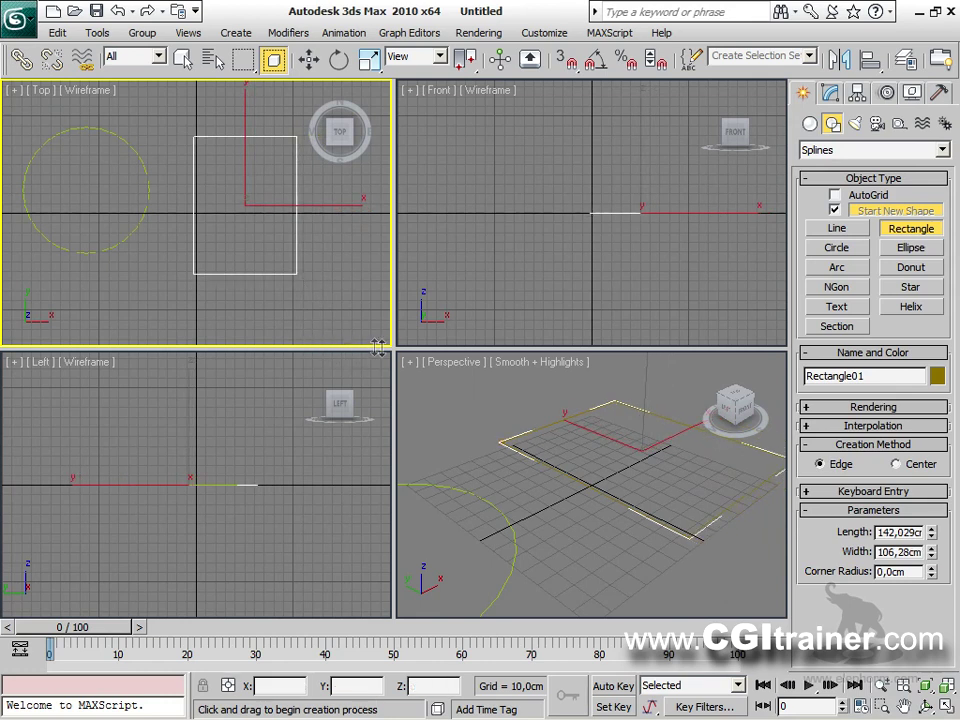
Enlarge the Front viewport and pan it to leave room above the ground plane.
left_click_drag(396, 347, 175, 603)
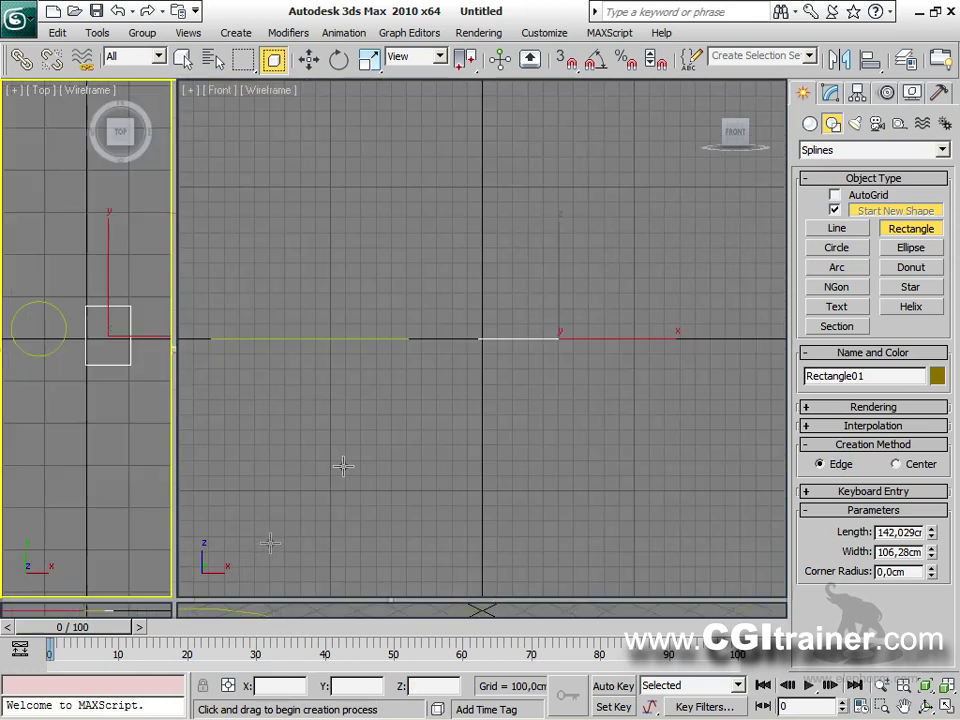
middle_click_drag(402, 414, 439, 516)
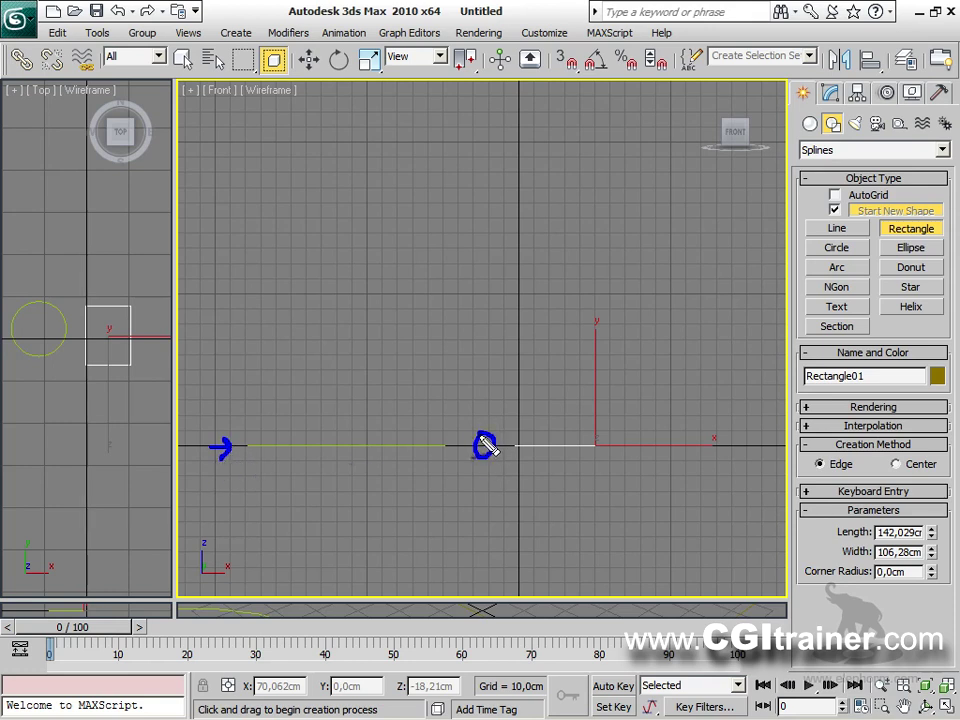
mouse_move(478, 472)
left_mouse_down()
mouse_move(492, 297)
mouse_move(480, 183)
mouse_move(515, 203)
left_mouse_up()
mouse_move(434, 112)
left_mouse_down()
mouse_move(422, 155)
mouse_move(455, 156)
left_mouse_up()
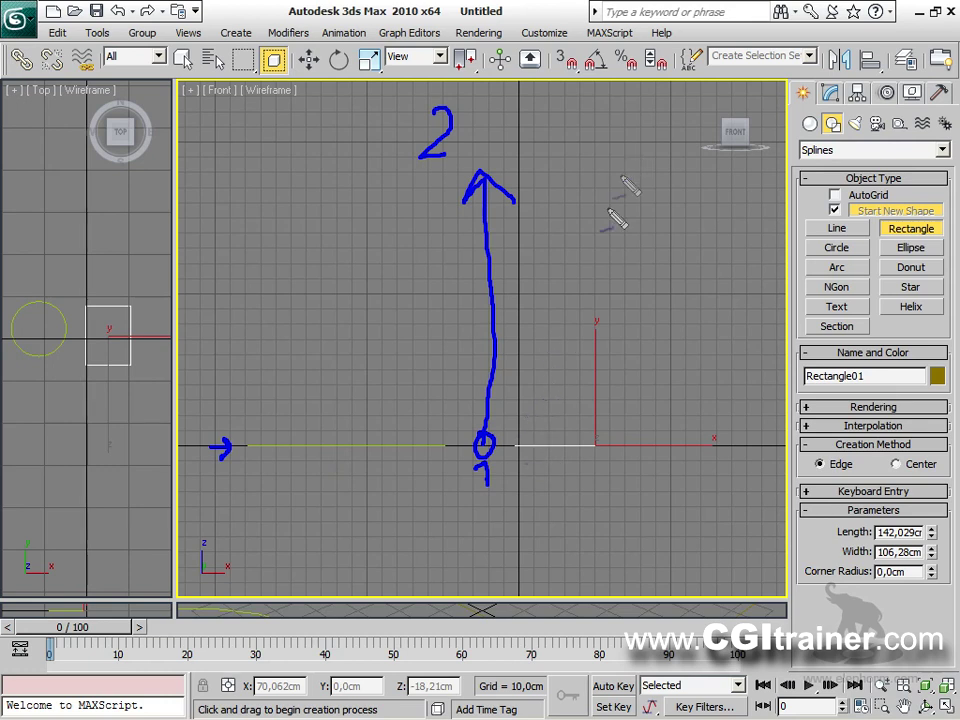
key("Escape")
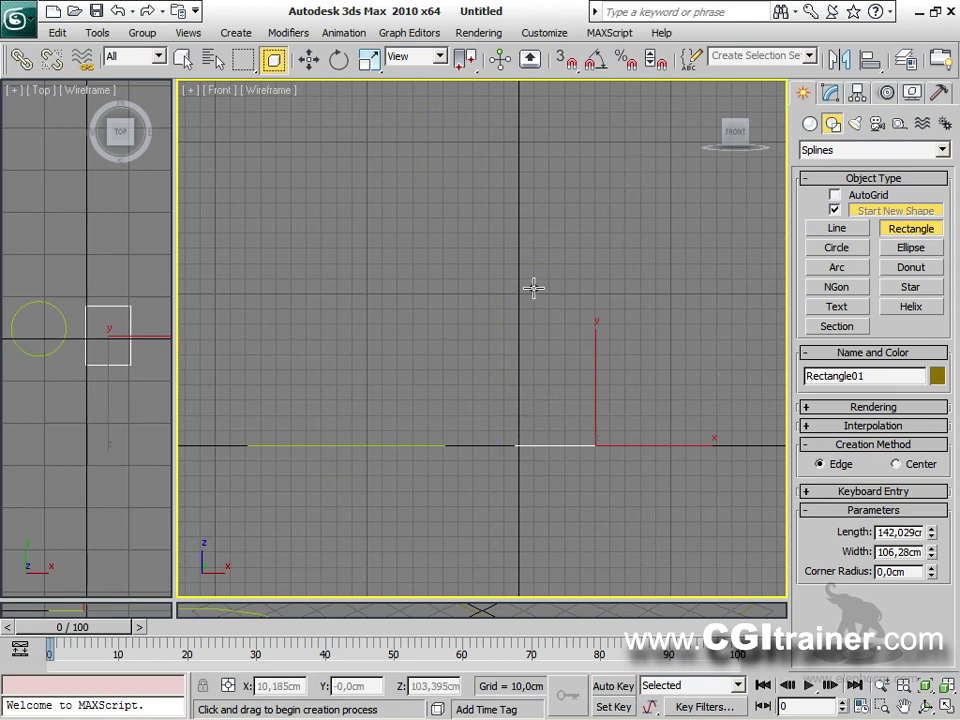
Draw a two-point vertical line rising from the ground in the Front view.
left_click(837, 230)
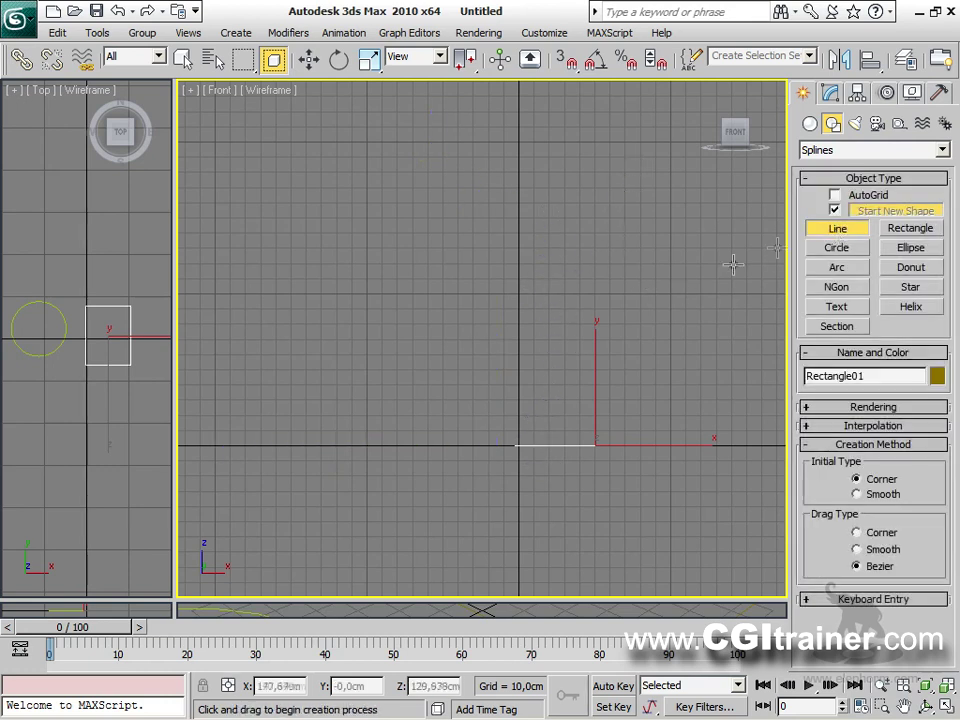
left_click(465, 445)
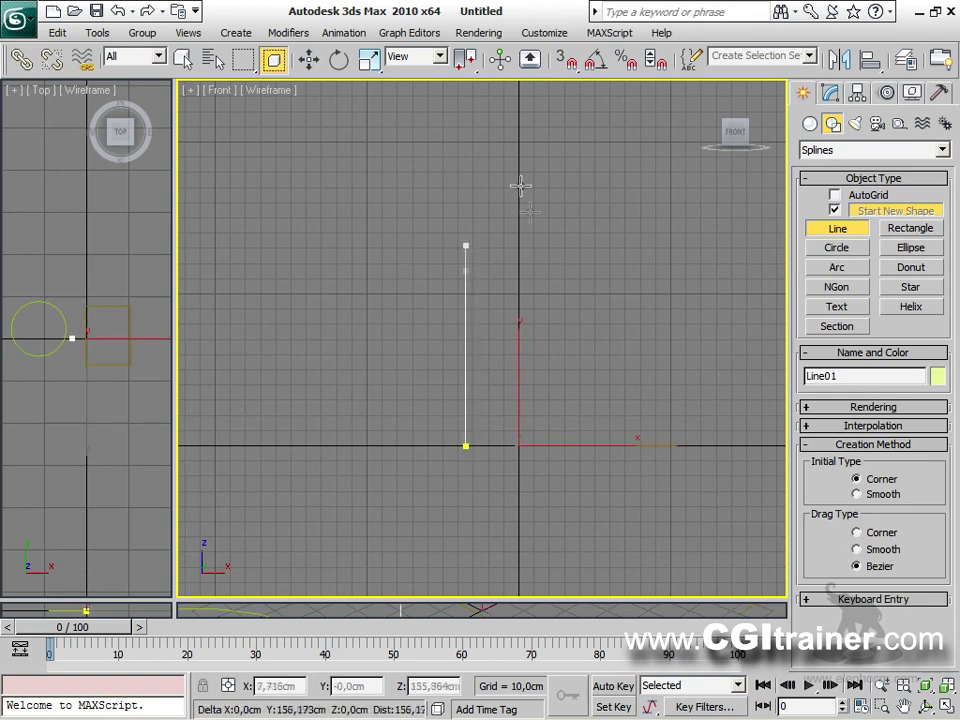
left_click(465, 119)
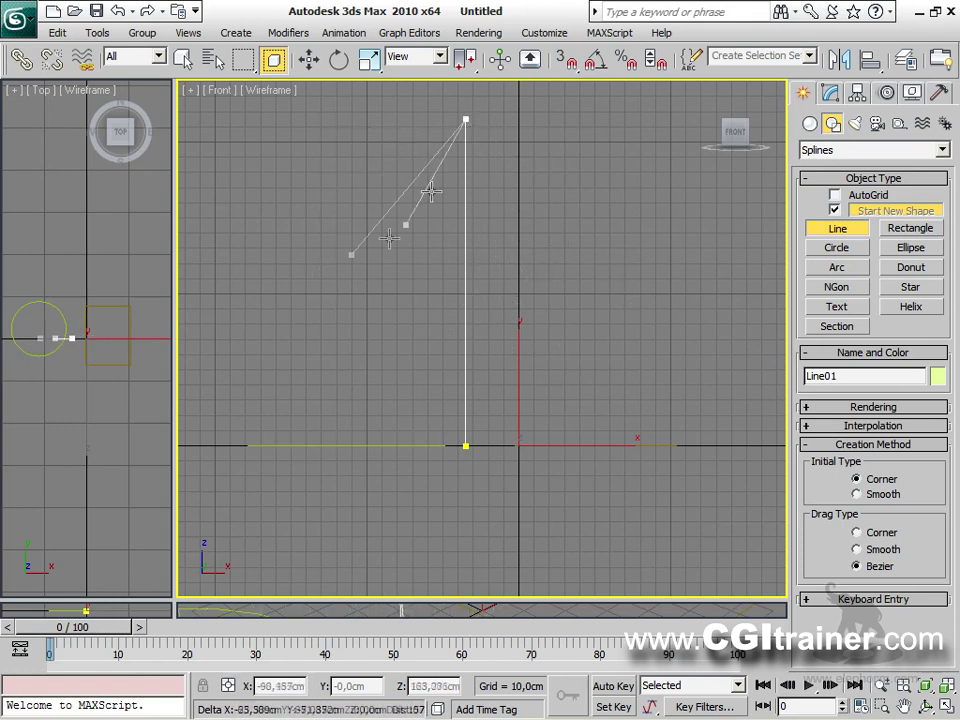
right_click(529, 196)
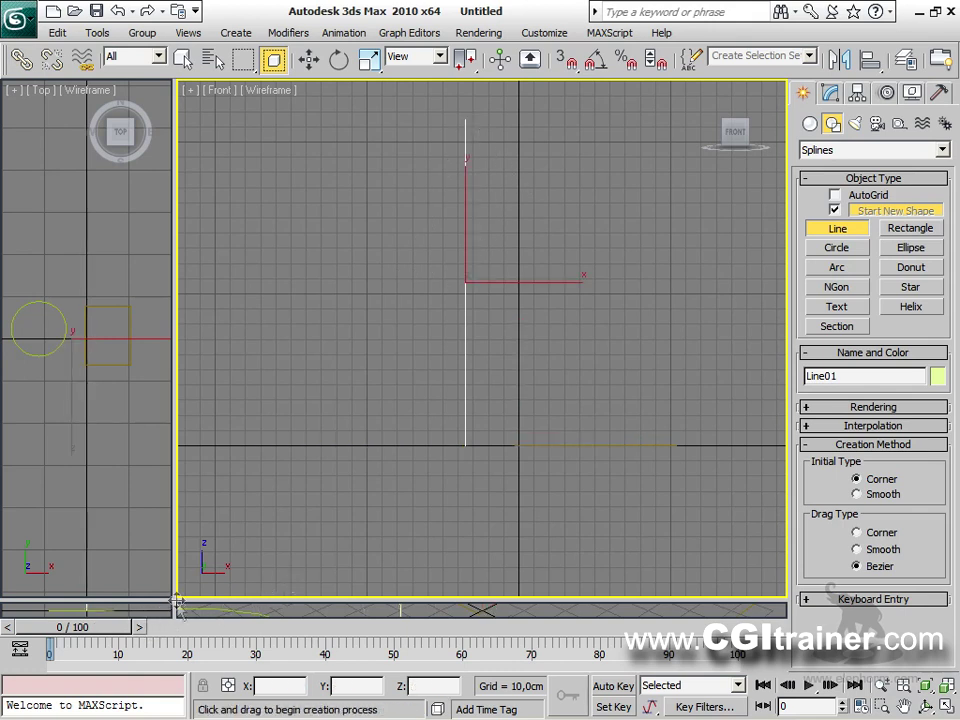
Maximize the Perspective view with Alt+W, hide the grid, and orbit to see all three shapes.
left_click_drag(176, 600, 84, 100)
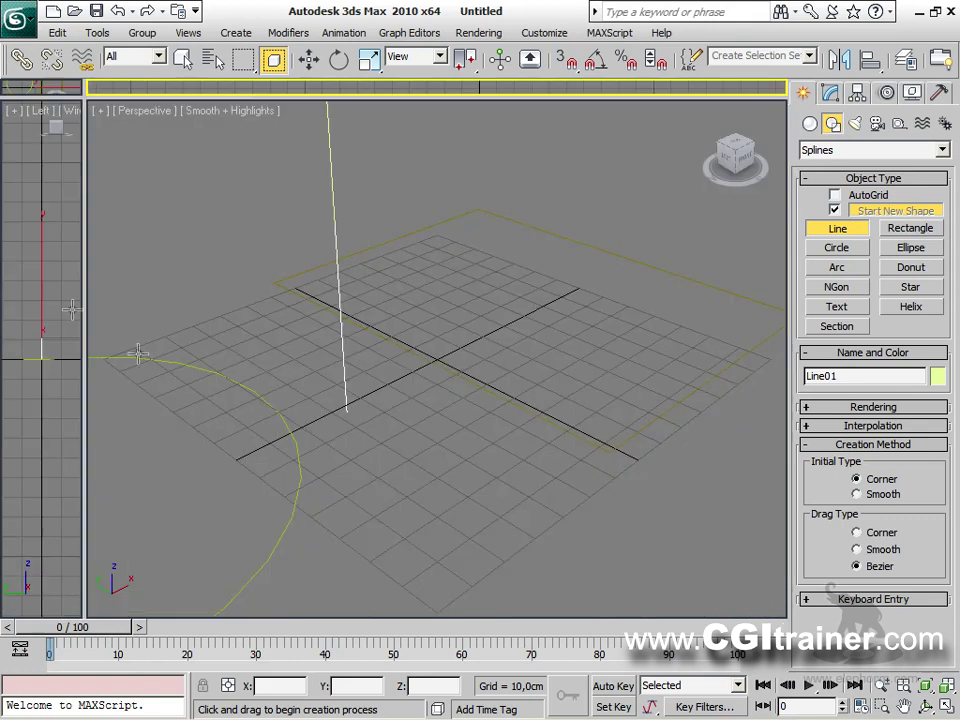
right_click(512, 282)
key("alt+w")
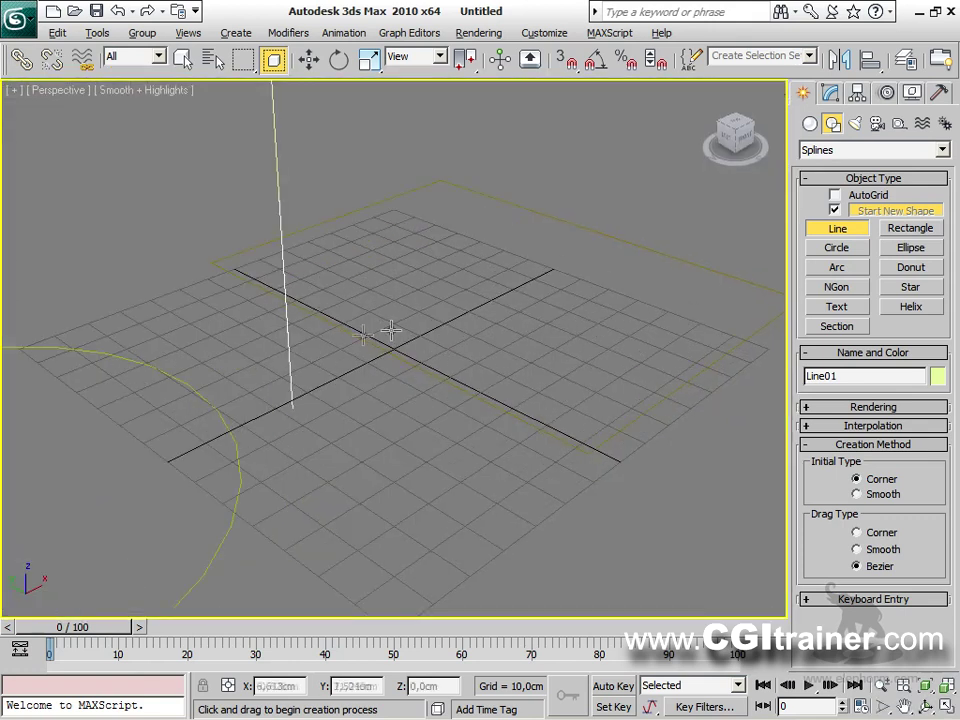
key("g")
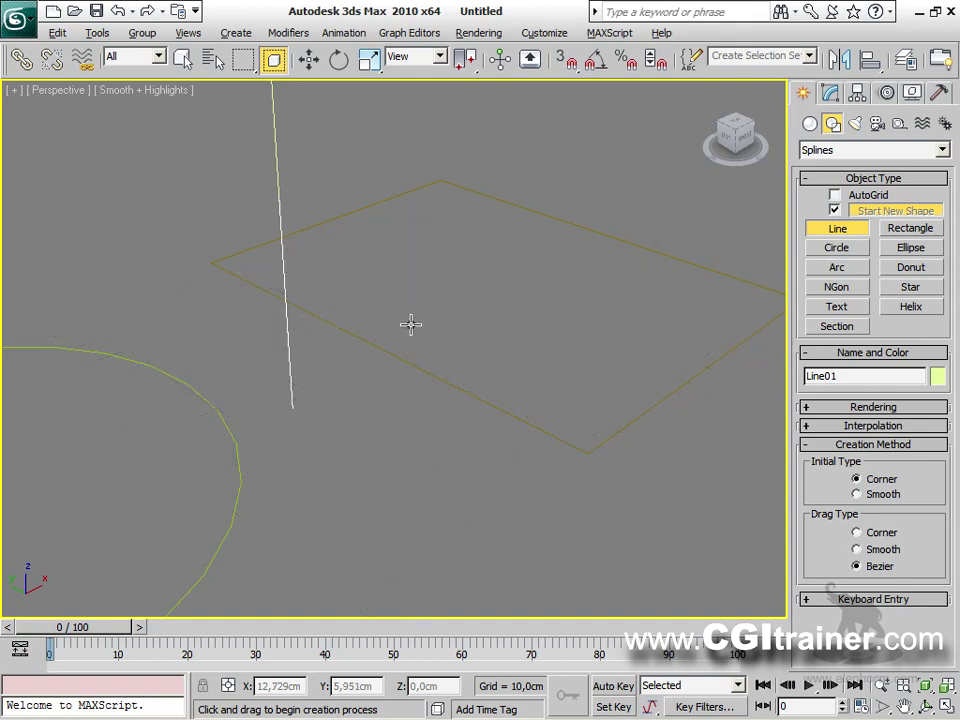
scroll(411, 324, "down", 5)
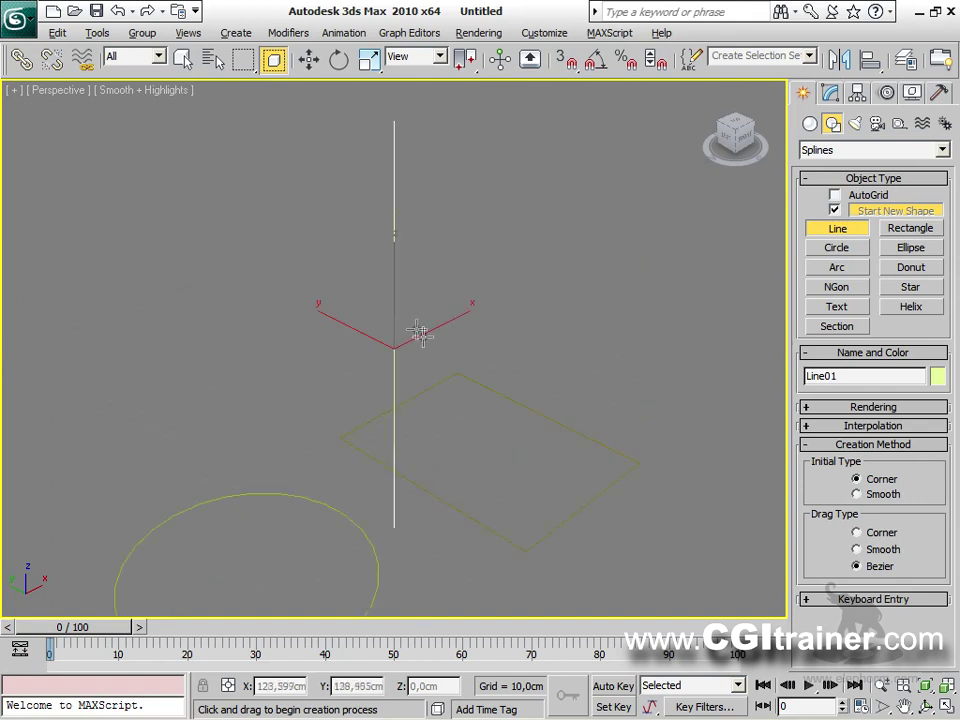
middle_click_drag(443, 363, 466, 385, "alt")
right_click(516, 268)
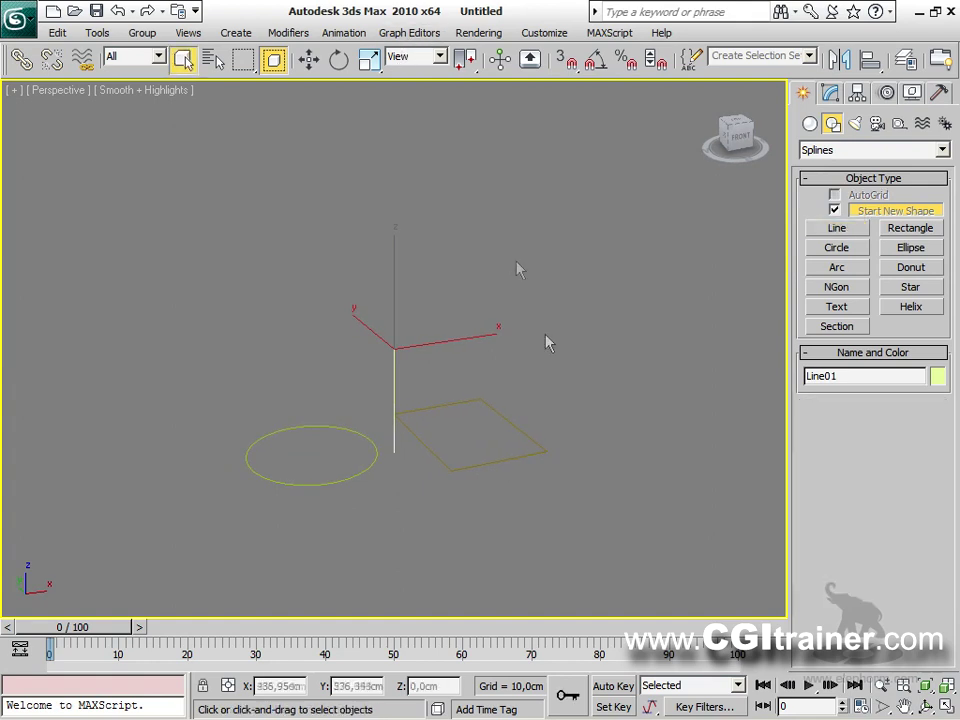
right_click(565, 337)
Deselect the line and label the circle and rectangle as shapes and the line as path.
left_click(629, 347)
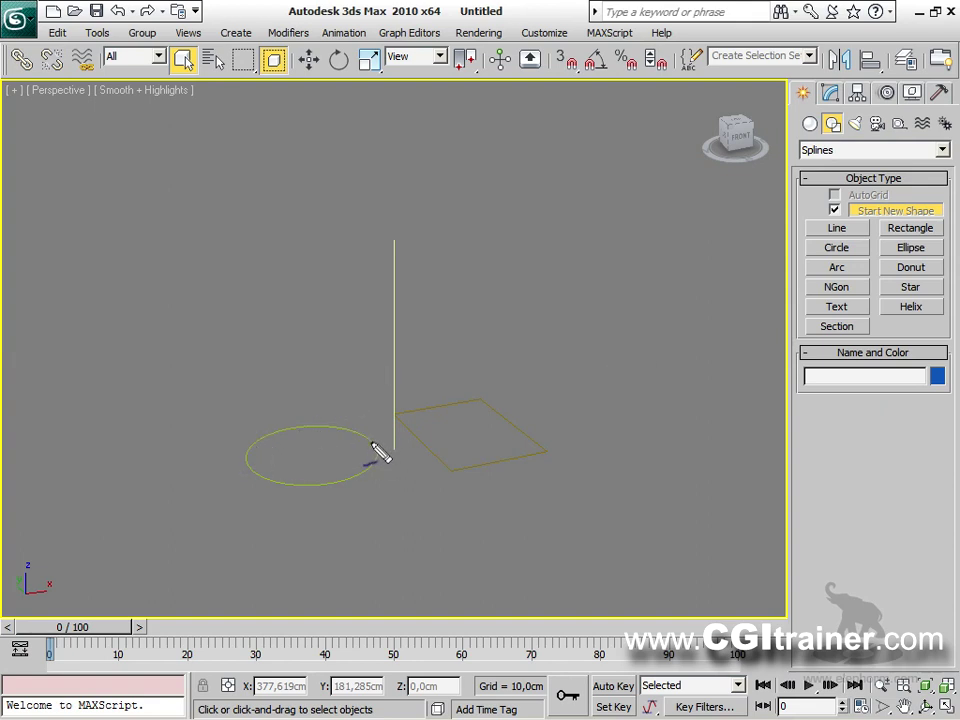
left_click_drag(327, 448, 334, 462)
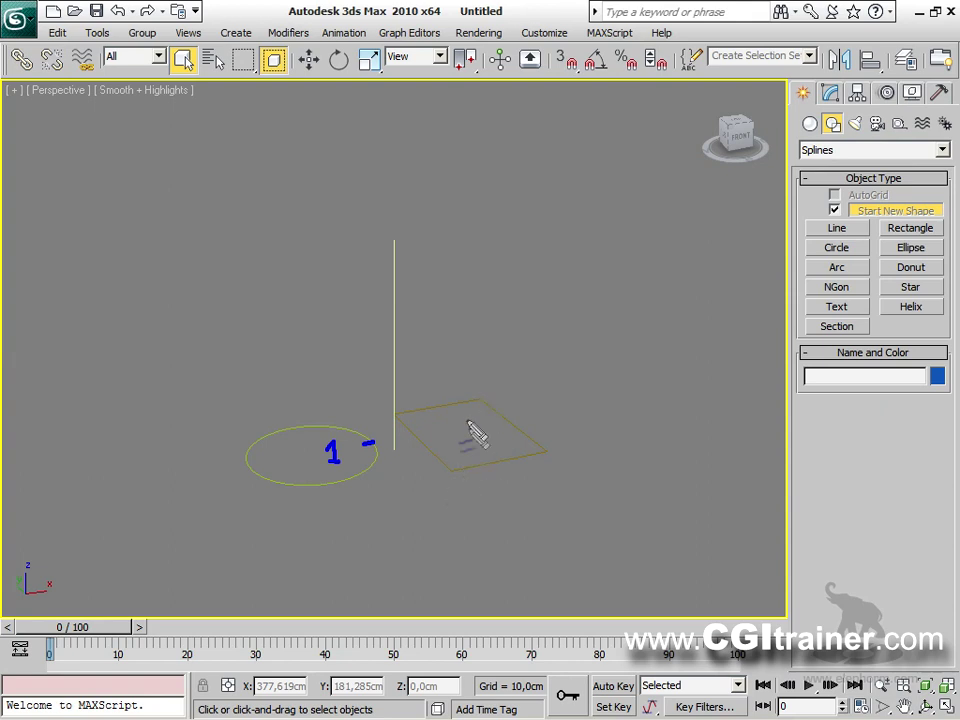
mouse_move(505, 384)
left_mouse_down()
mouse_move(516, 374)
mouse_move(514, 392)
left_mouse_up()
mouse_move(394, 452)
left_mouse_down()
mouse_move(395, 238)
mouse_move(370, 250)
mouse_move(410, 256)
left_mouse_up()
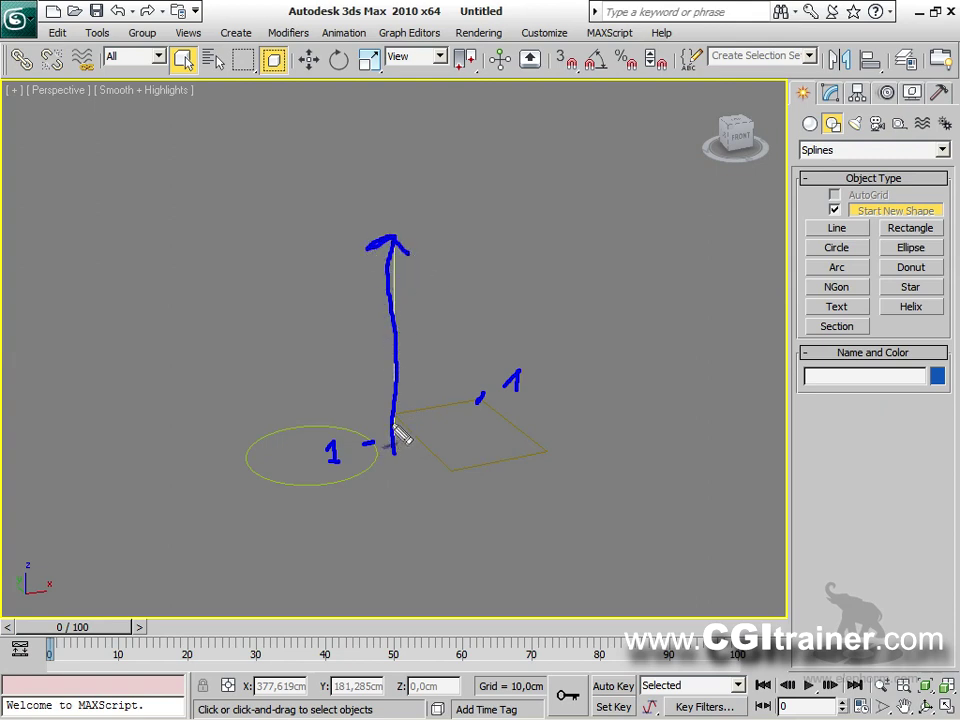
left_click_drag(298, 213, 356, 284)
left_click_drag(289, 250, 350, 283)
mouse_move(352, 224)
left_mouse_down()
mouse_move(372, 298)
mouse_move(307, 306)
left_mouse_up()
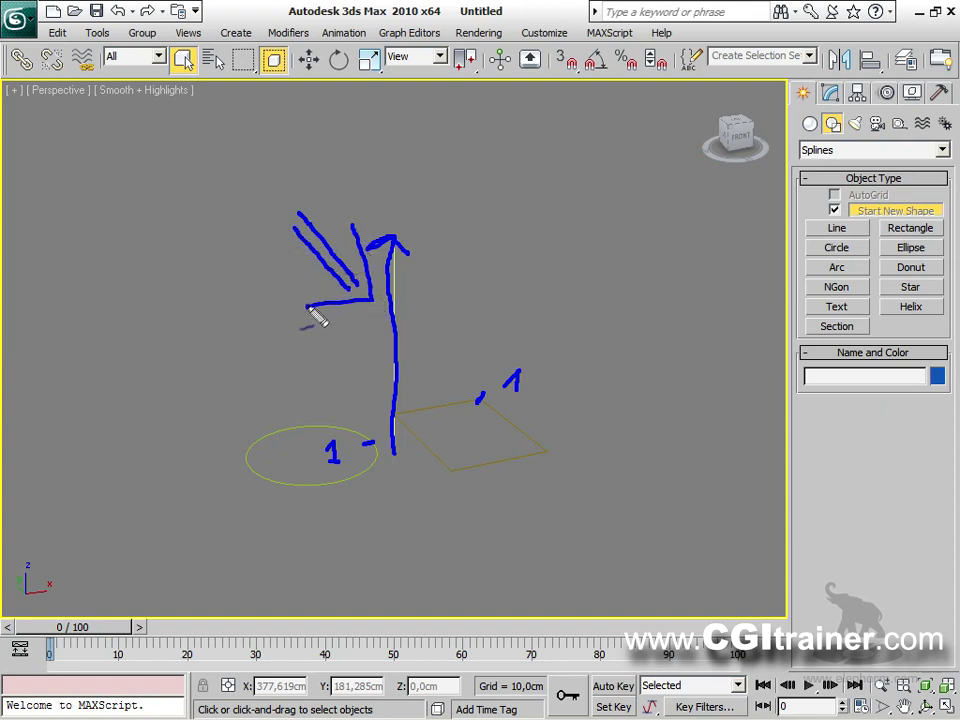
mouse_move(403, 246)
left_mouse_down()
mouse_move(391, 447)
mouse_move(398, 255)
left_mouse_up()
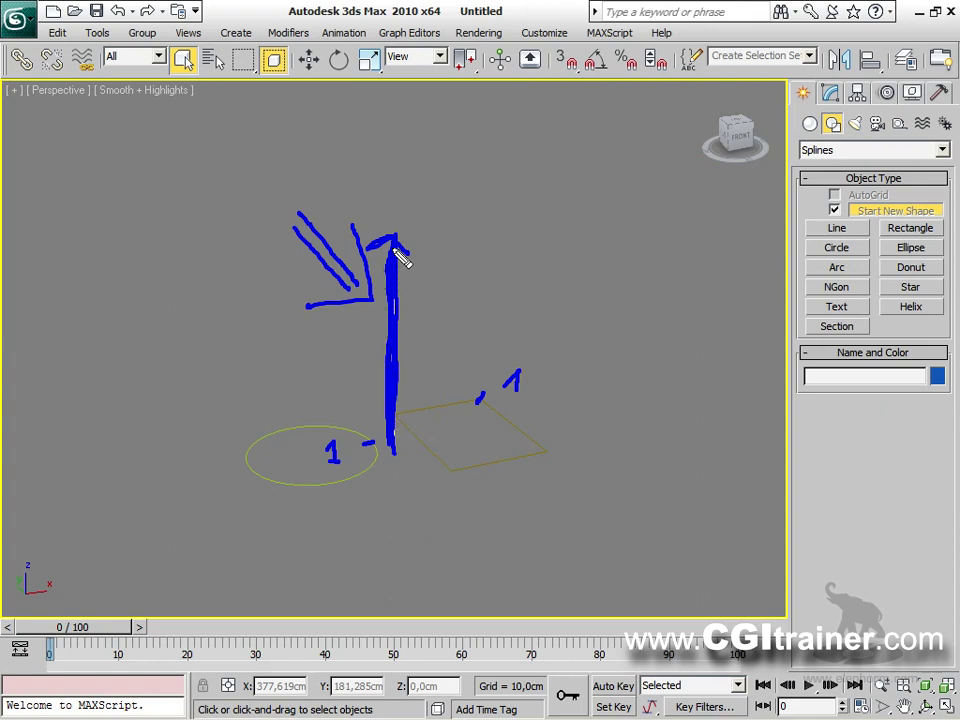
Add further on-screen annotations explaining the loft setup, then clear them.
key("e")
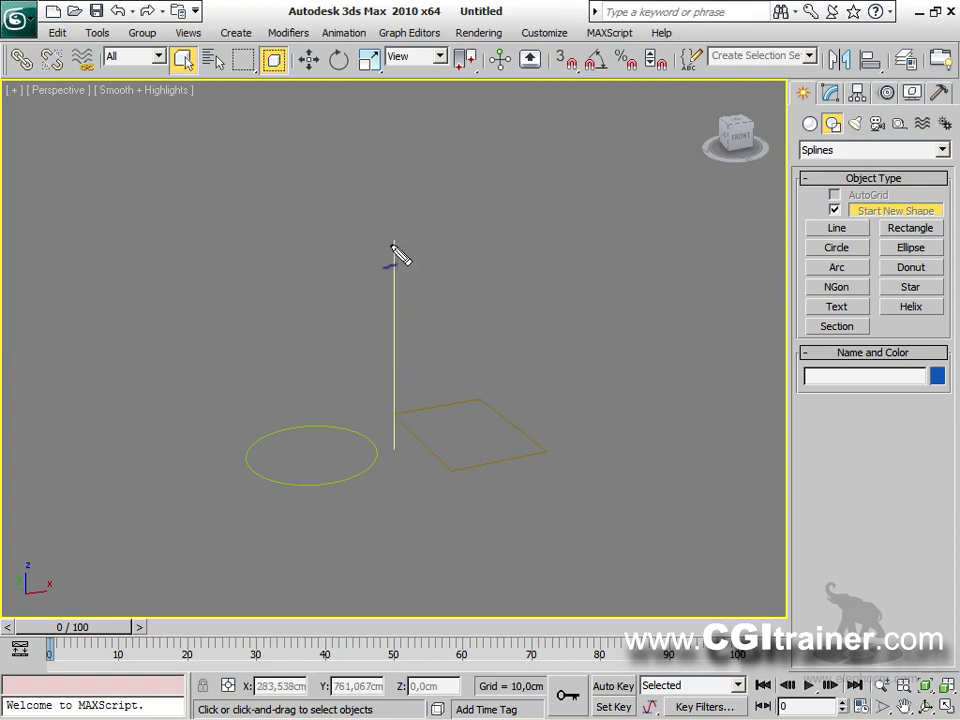
mouse_move(396, 453)
left_mouse_down()
mouse_move(395, 238)
mouse_move(425, 309)
mouse_move(433, 264)
mouse_move(425, 275)
mouse_move(468, 260)
left_mouse_up()
left_click_drag(500, 206, 497, 293)
mouse_move(478, 222)
left_mouse_down()
mouse_move(537, 238)
mouse_move(536, 275)
mouse_move(556, 252)
left_mouse_up()
left_click_drag(558, 205, 557, 291)
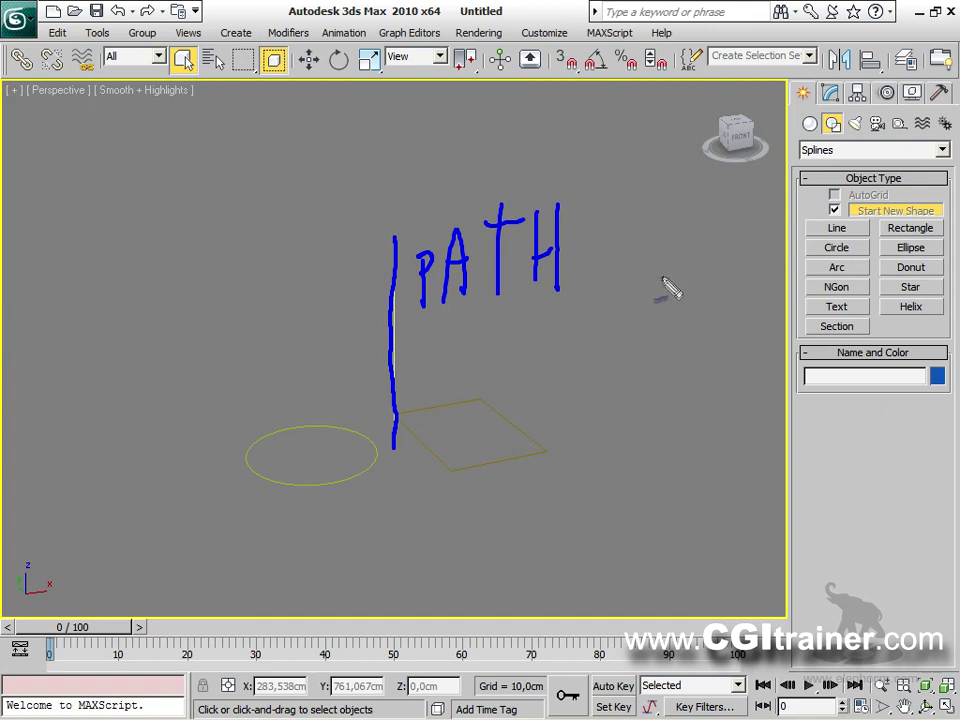
left_click_drag(672, 258, 670, 282)
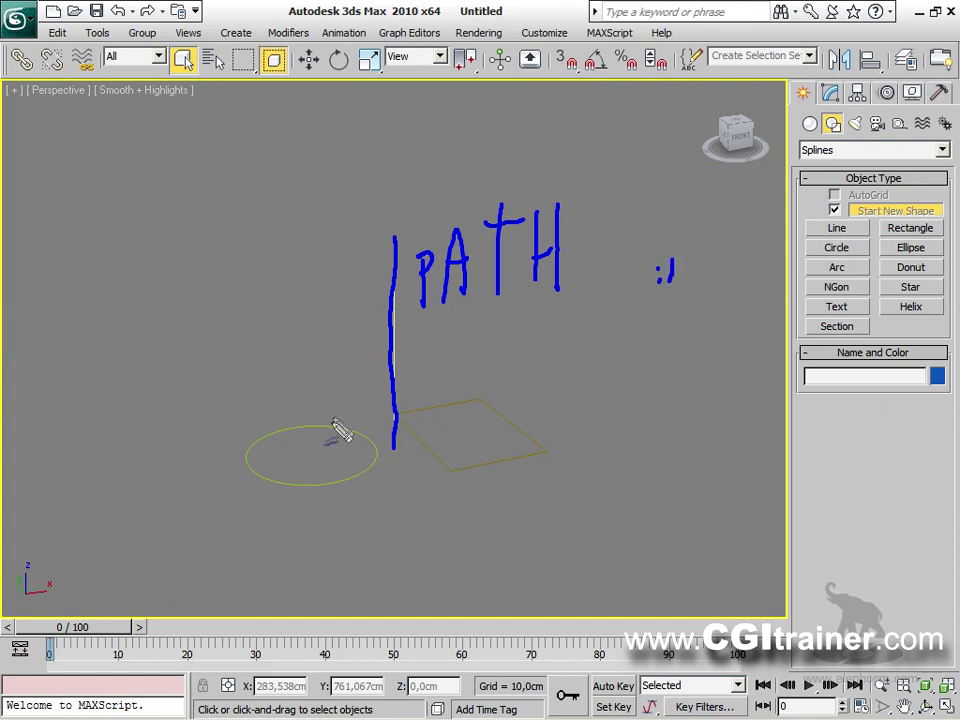
mouse_move(321, 424)
left_mouse_down()
mouse_move(284, 427)
mouse_move(256, 446)
mouse_move(258, 466)
mouse_move(317, 485)
mouse_move(358, 479)
mouse_move(375, 454)
mouse_move(359, 431)
mouse_move(316, 428)
left_mouse_up()
mouse_move(404, 420)
left_mouse_down()
mouse_move(446, 480)
mouse_move(490, 455)
mouse_move(525, 451)
mouse_move(495, 410)
mouse_move(403, 419)
left_mouse_up()
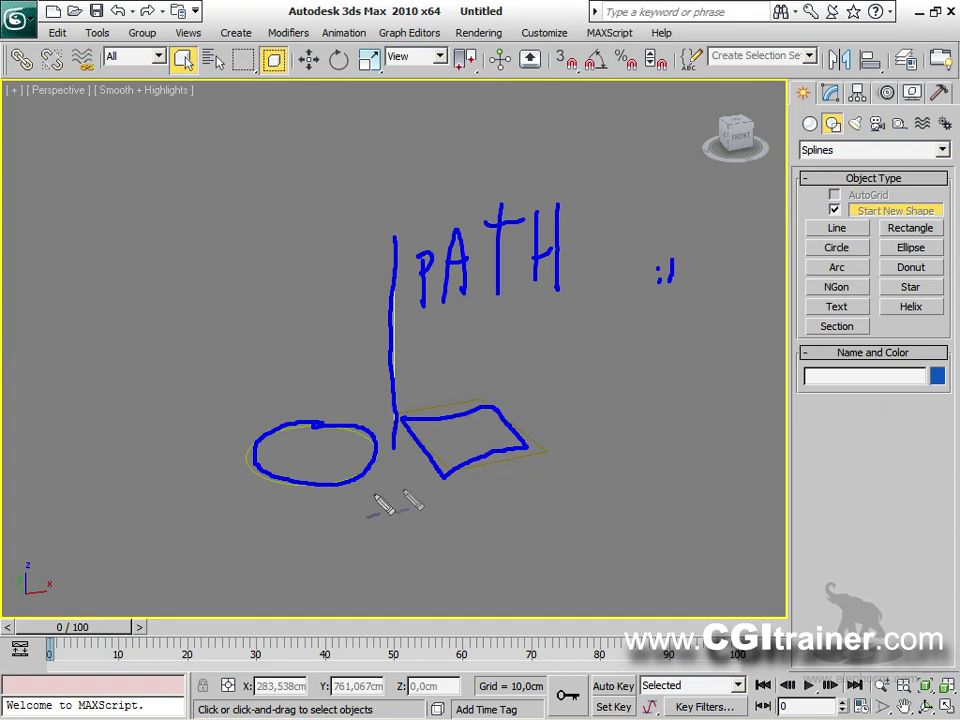
mouse_move(327, 420)
left_mouse_down()
mouse_move(297, 474)
mouse_move(325, 478)
left_mouse_up()
left_click_drag(365, 440, 356, 466)
mouse_move(471, 420)
left_mouse_down()
mouse_move(446, 454)
mouse_move(466, 462)
mouse_move(489, 439)
left_mouse_up()
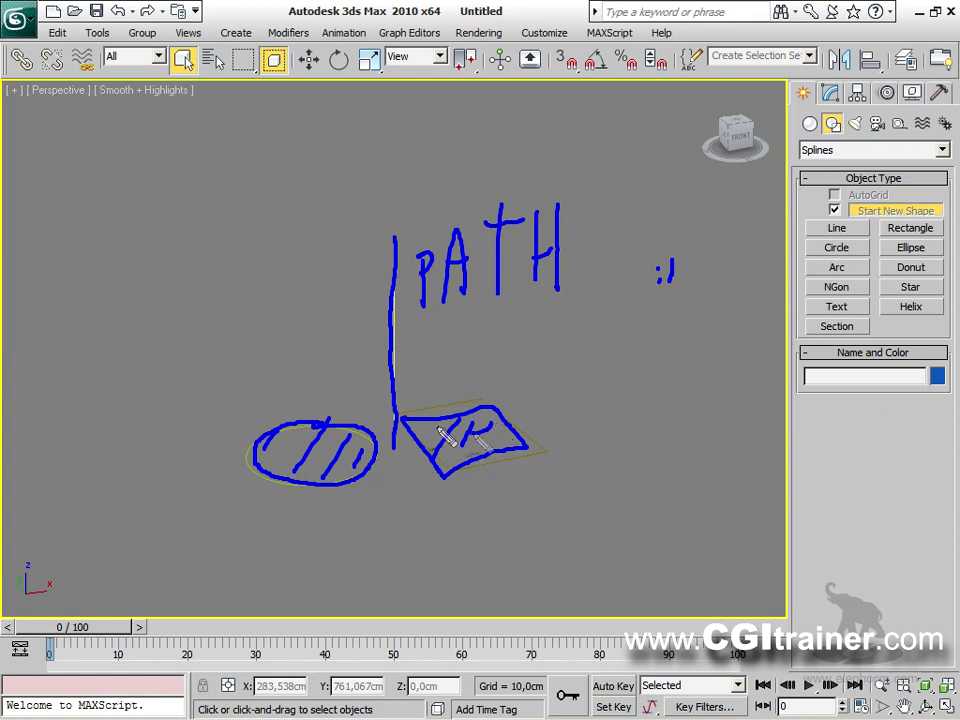
left_click_drag(575, 497, 590, 494)
mouse_move(578, 440)
left_mouse_down()
mouse_move(586, 472)
mouse_move(560, 474)
mouse_move(604, 471)
mouse_move(610, 456)
mouse_move(623, 473)
mouse_move(632, 456)
mouse_move(650, 462)
mouse_move(636, 462)
mouse_move(650, 462)
mouse_move(657, 447)
mouse_move(662, 486)
mouse_move(660, 447)
mouse_move(672, 450)
mouse_move(662, 460)
mouse_move(702, 458)
left_mouse_up()
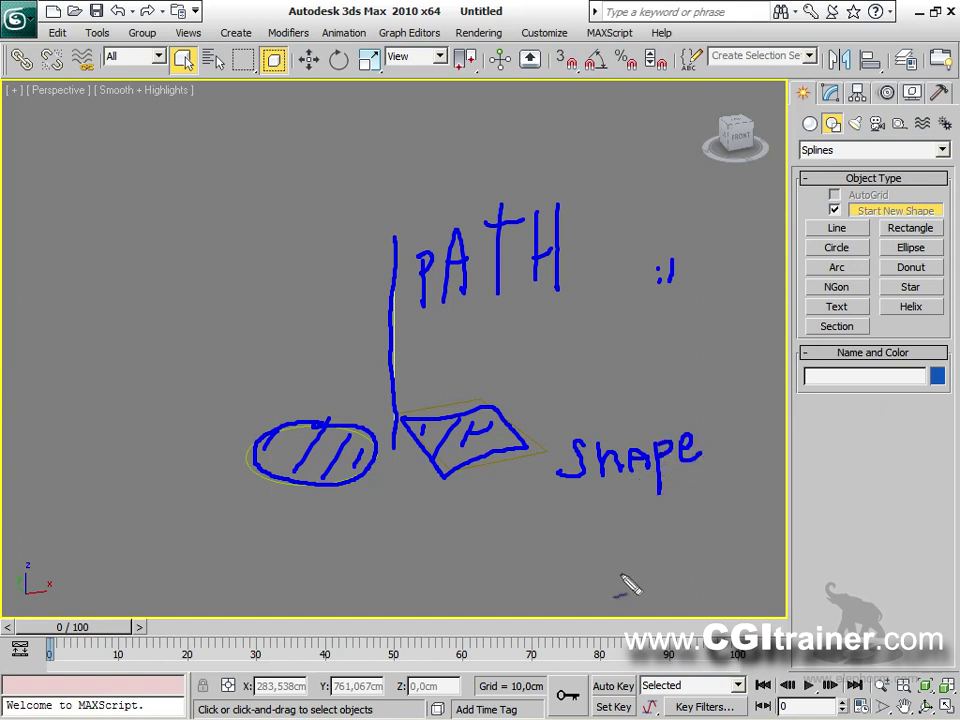
key("Escape")
Select the vertical line and finish it as Line01.
right_click(458, 270)
left_click(411, 292)
left_click(394, 270)
right_click(392, 268)
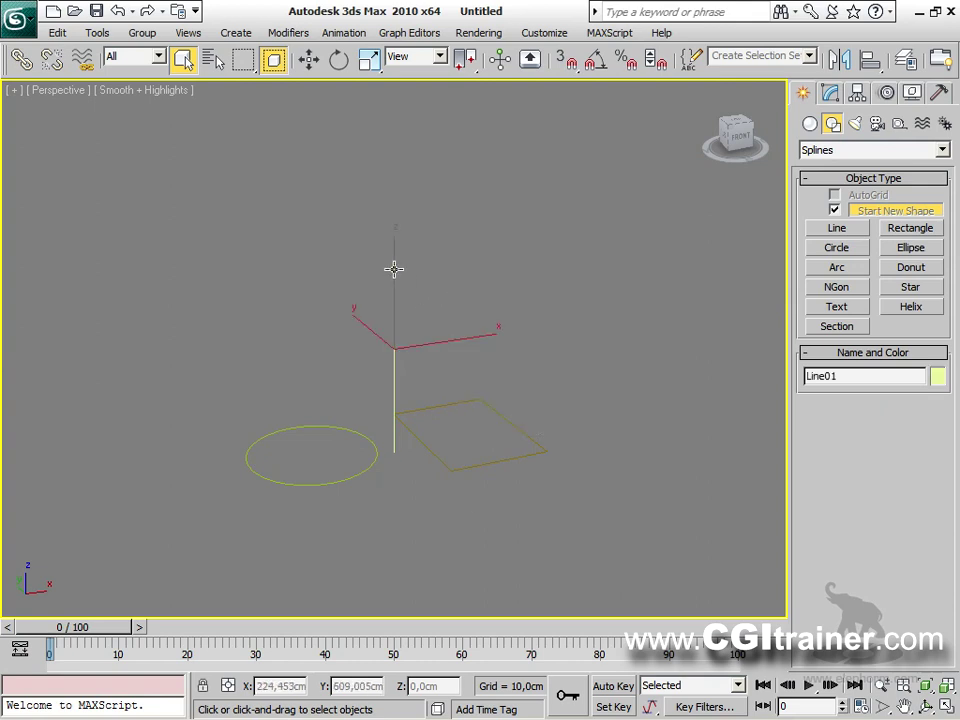
Create a Compound Objects Loft on the line, picking the rectangle, then the circle, as shape.
left_click(809, 124)
left_click(870, 150)
left_click(846, 189)
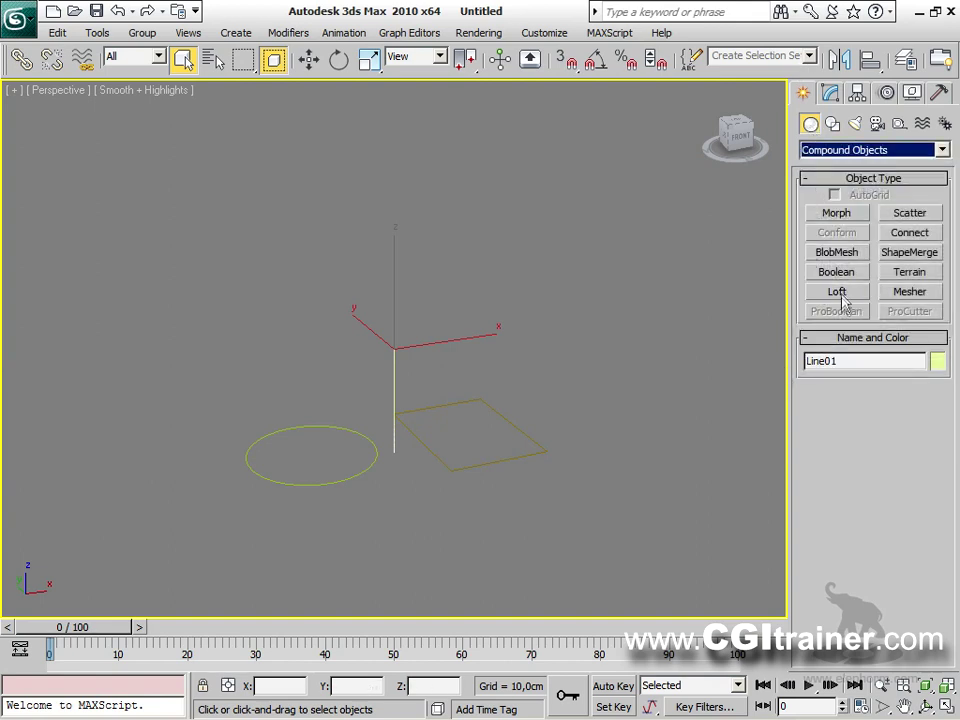
left_click(838, 292)
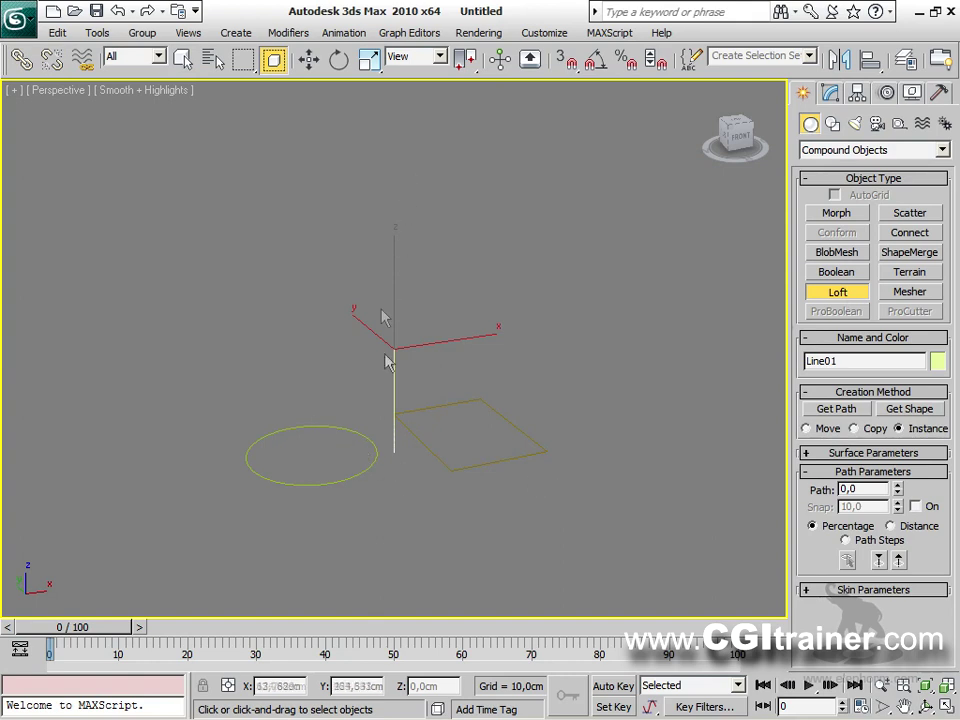
left_click(931, 412)
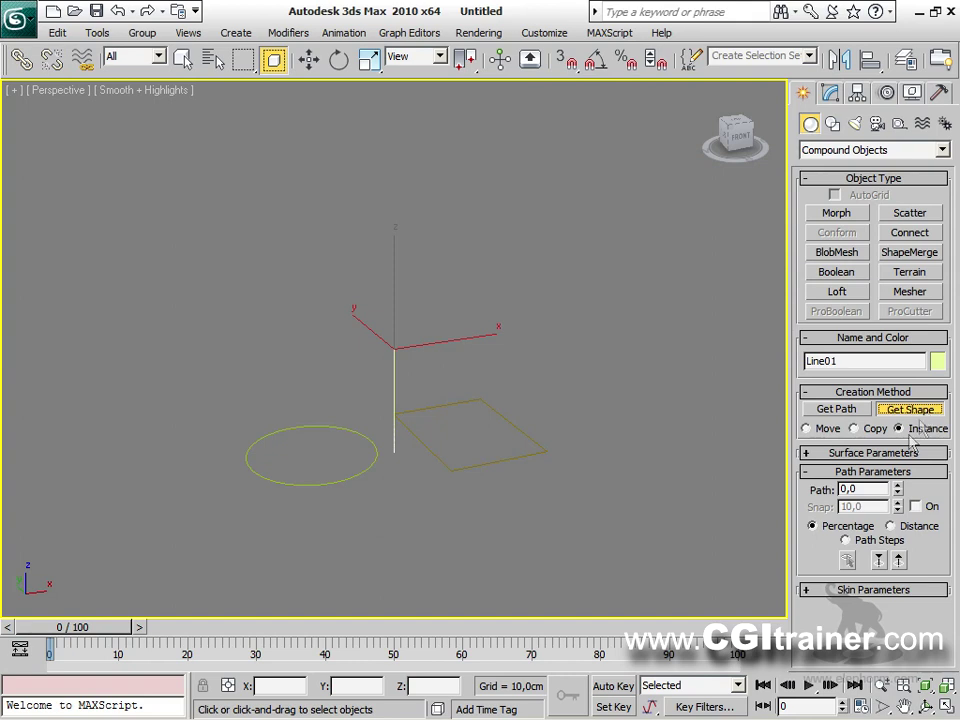
left_click(543, 445)
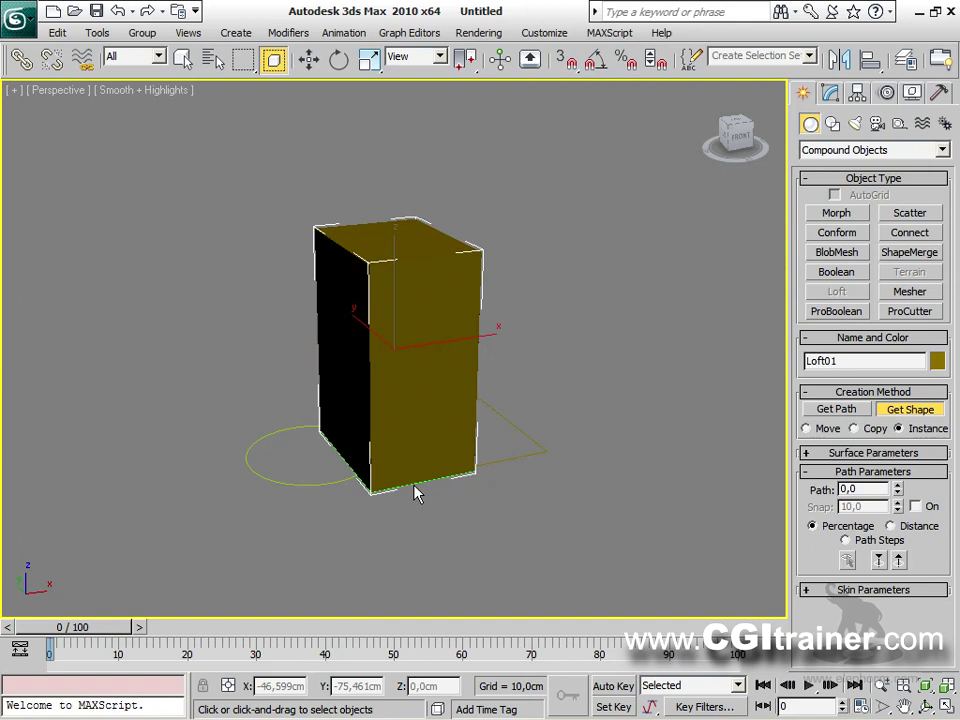
left_click(249, 444)
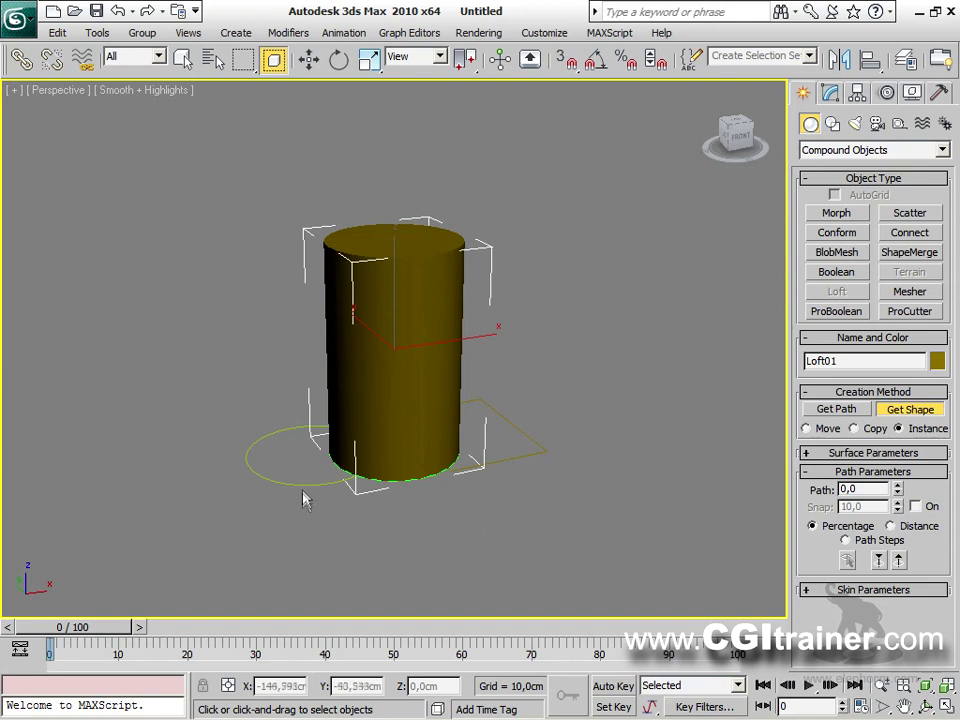
Pick the rectangle again as cross-section, noting path 0 is bottom and 100 is top.
left_click(543, 446)
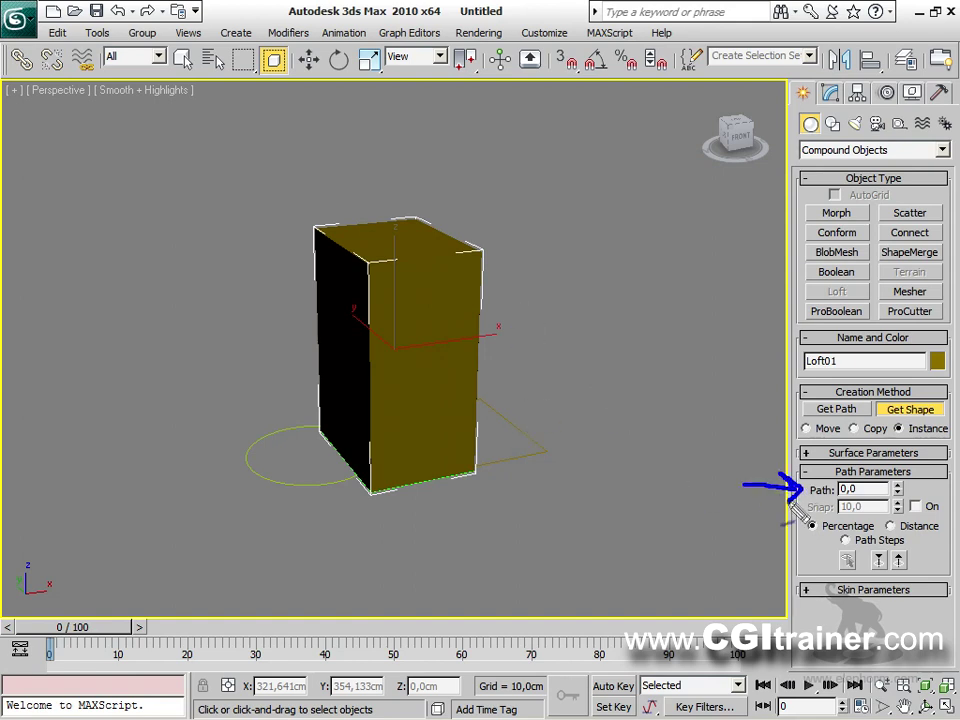
left_click_drag(838, 493, 862, 492)
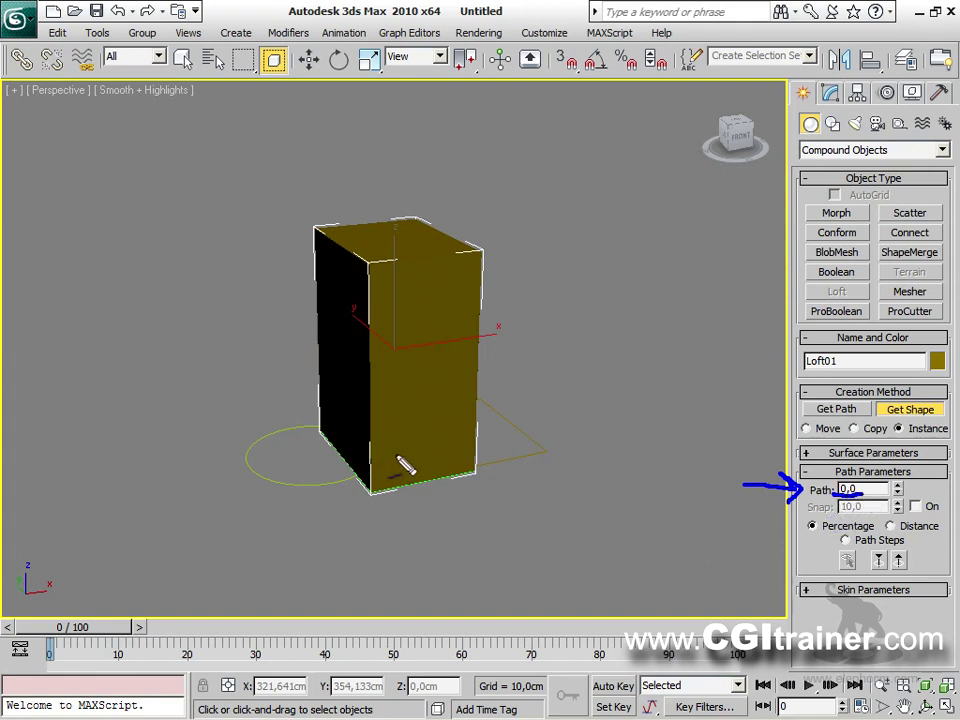
left_click_drag(396, 456, 390, 240)
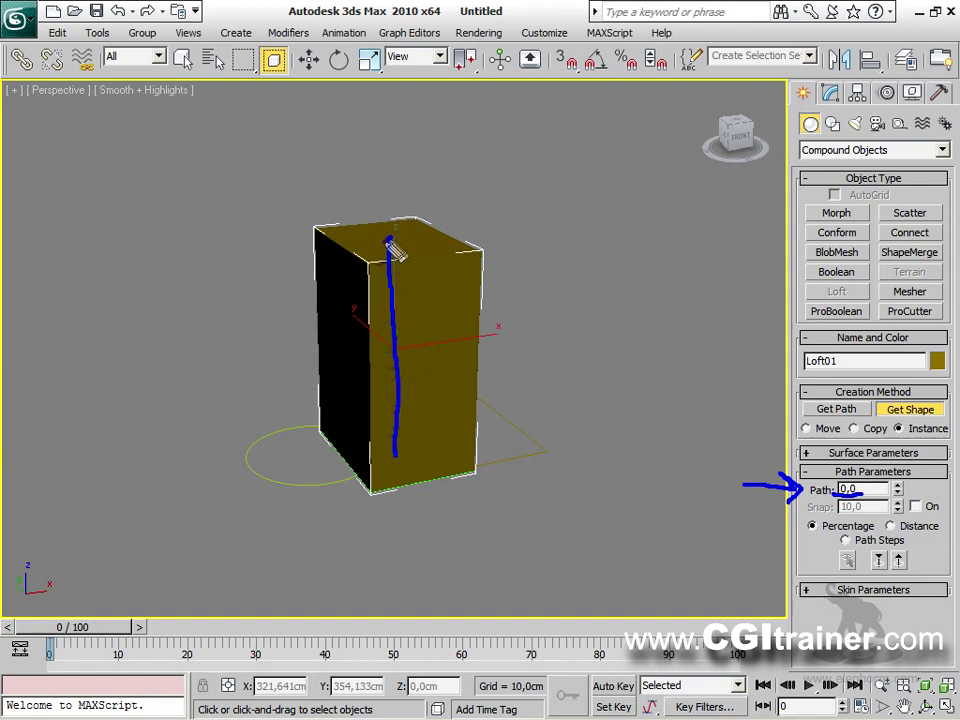
mouse_move(446, 211)
left_mouse_down()
mouse_move(470, 237)
mouse_move(463, 225)
mouse_move(481, 222)
mouse_move(481, 230)
mouse_move(515, 210)
mouse_move(508, 228)
mouse_move(500, 200)
mouse_move(520, 248)
left_mouse_up()
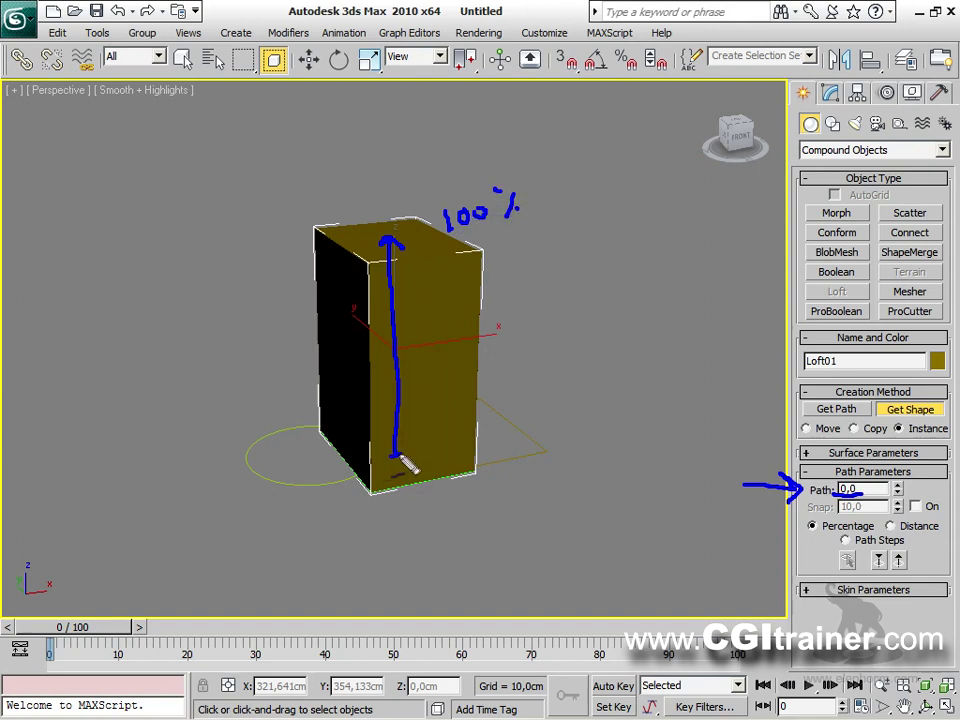
left_click_drag(436, 442, 742, 484)
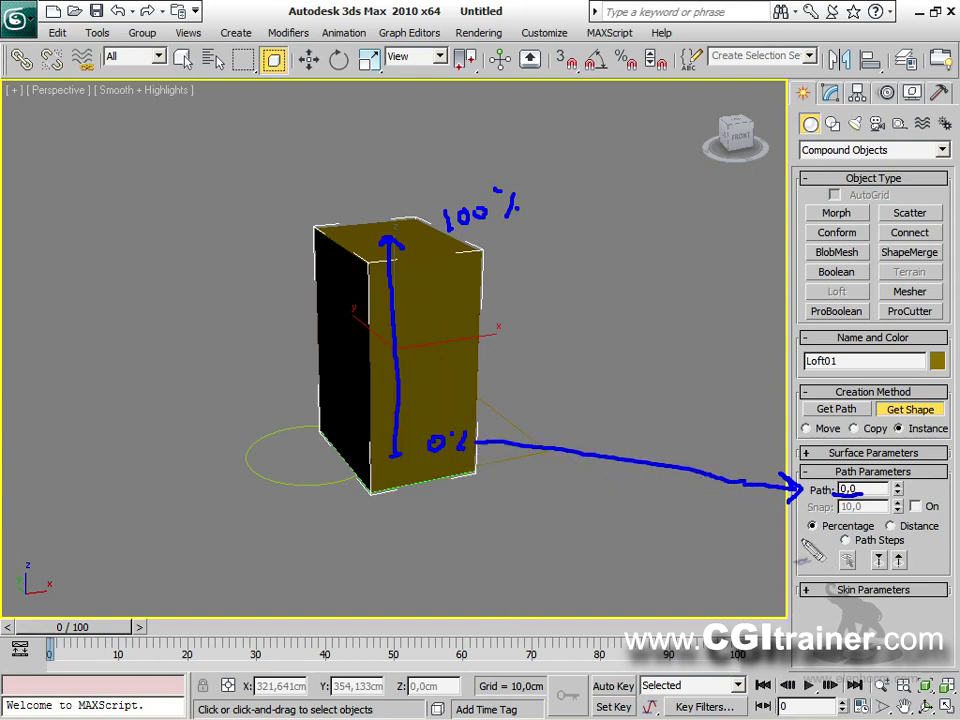
left_click_drag(800, 536, 876, 530)
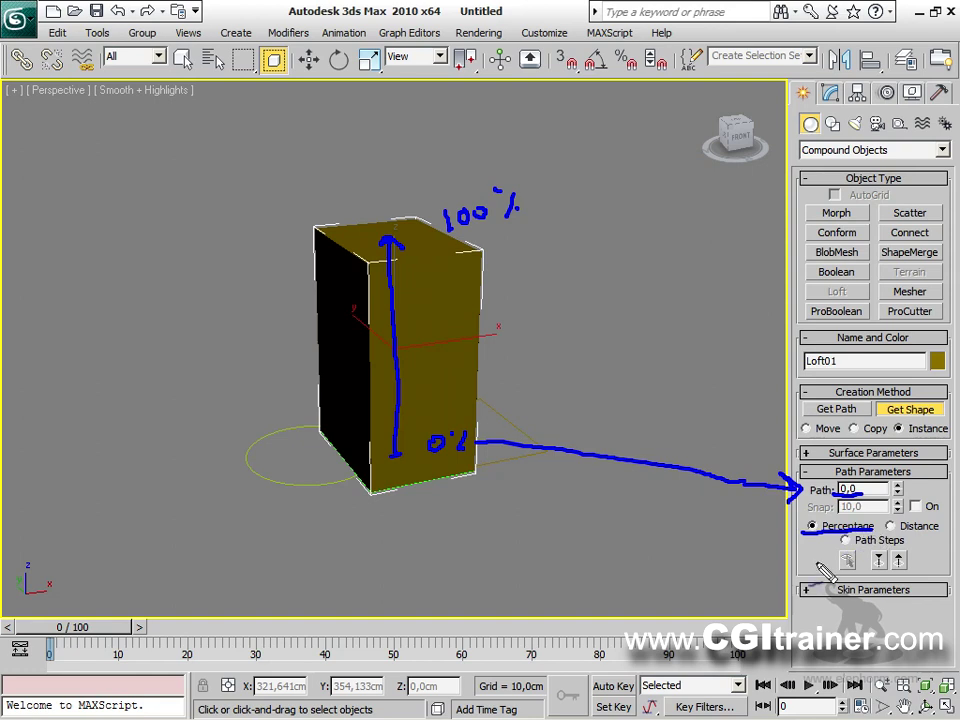
key("Escape")
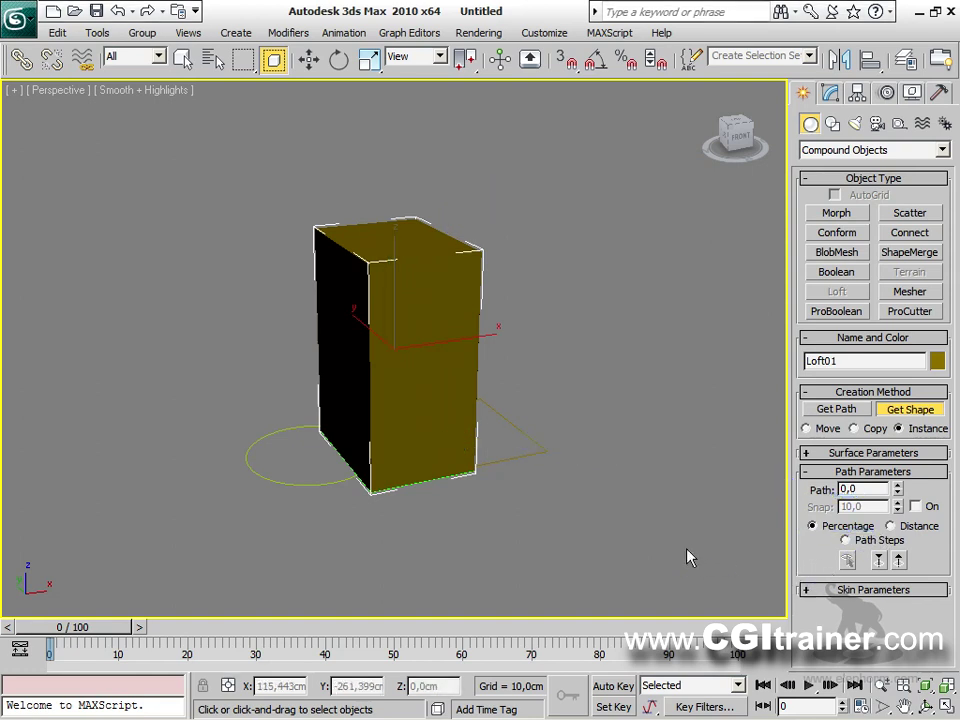
Set Path to 50 and add the circle as a second cross-section from that level.
left_click_drag(869, 489, 812, 489)
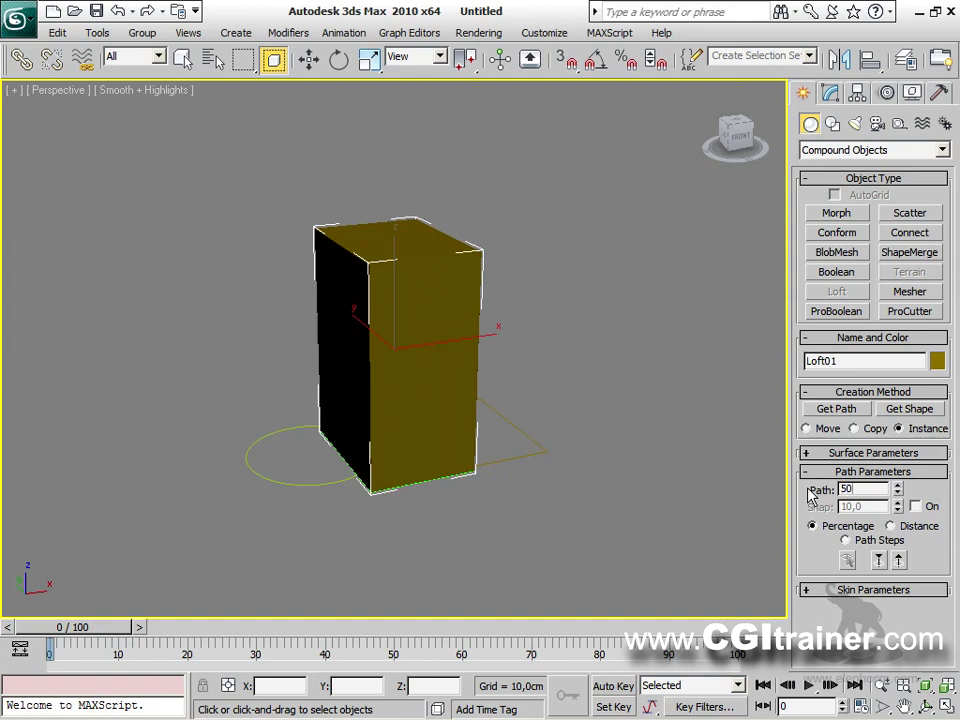
left_click(932, 411)
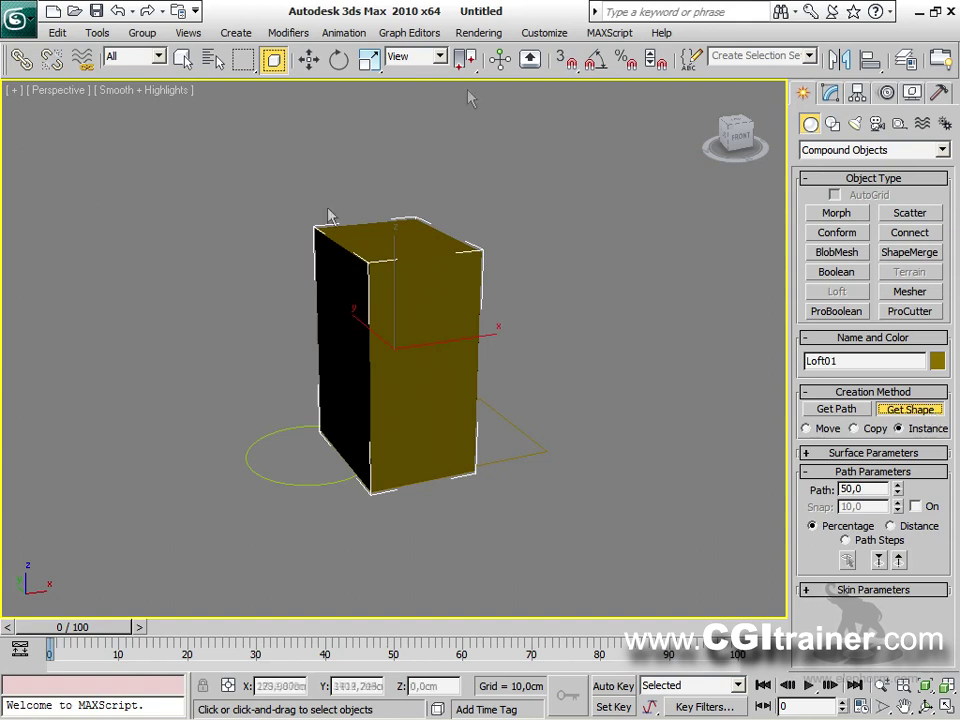
left_click(258, 436)
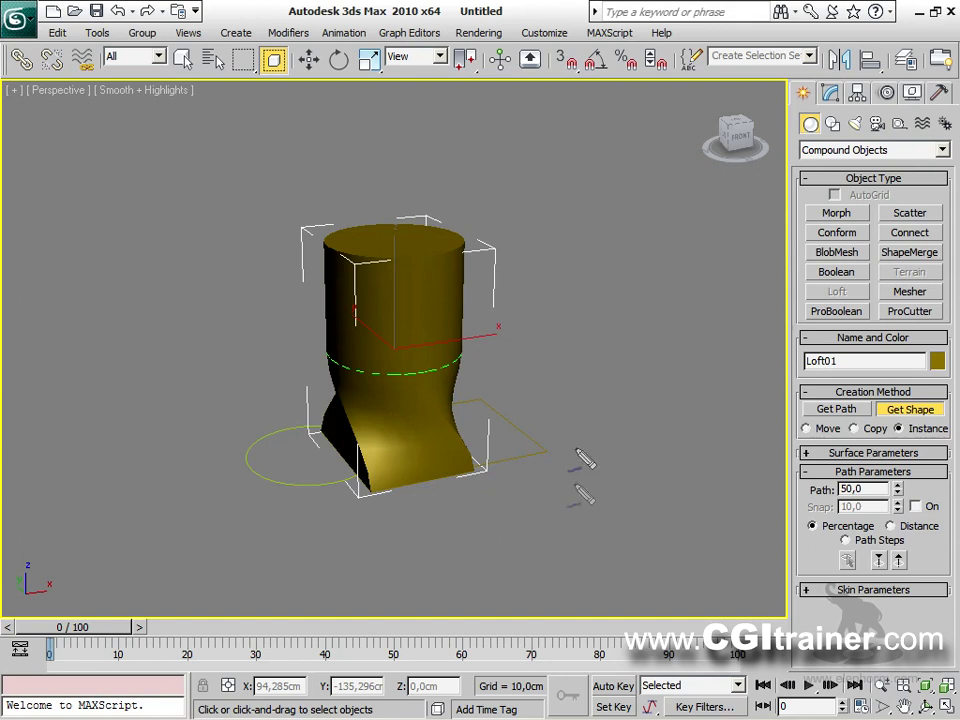
mouse_move(718, 500)
left_mouse_down()
mouse_move(806, 500)
mouse_move(795, 516)
mouse_move(806, 498)
left_mouse_up()
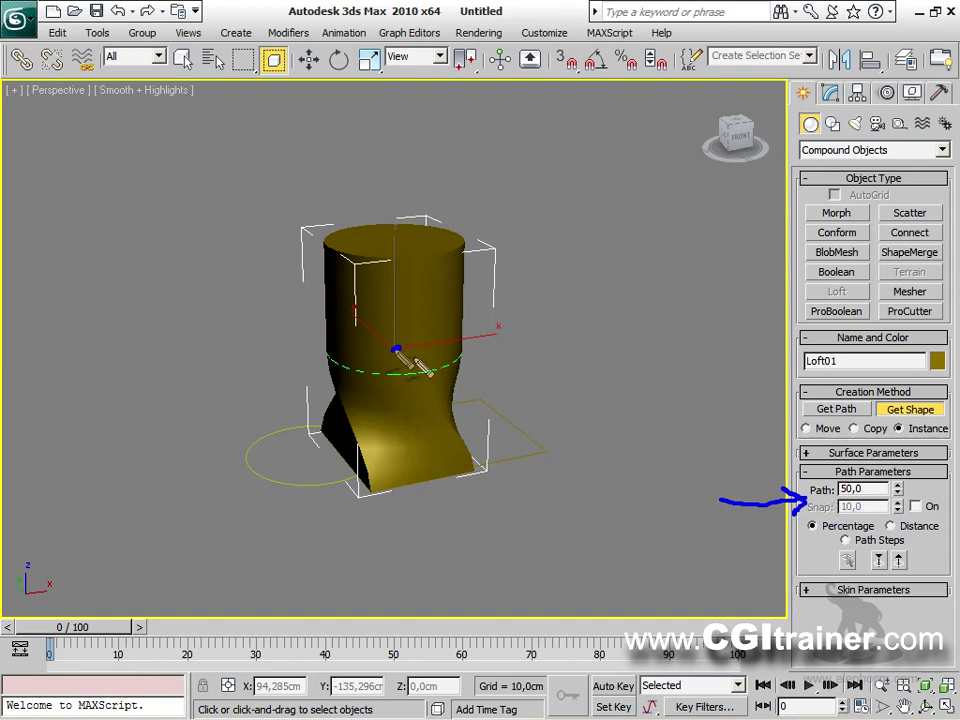
mouse_move(486, 340)
left_mouse_down()
mouse_move(493, 350)
mouse_move(484, 368)
mouse_move(526, 352)
mouse_move(558, 381)
mouse_move(554, 360)
left_mouse_up()
left_click_drag(567, 375, 569, 381)
left_click_drag(399, 450, 391, 246)
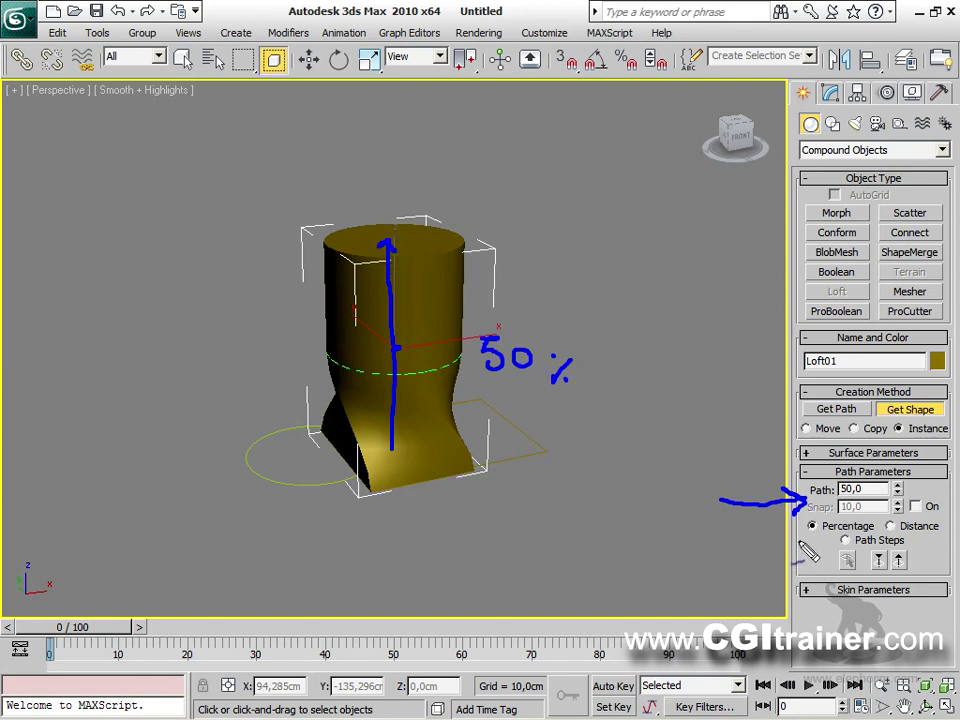
key("Escape")
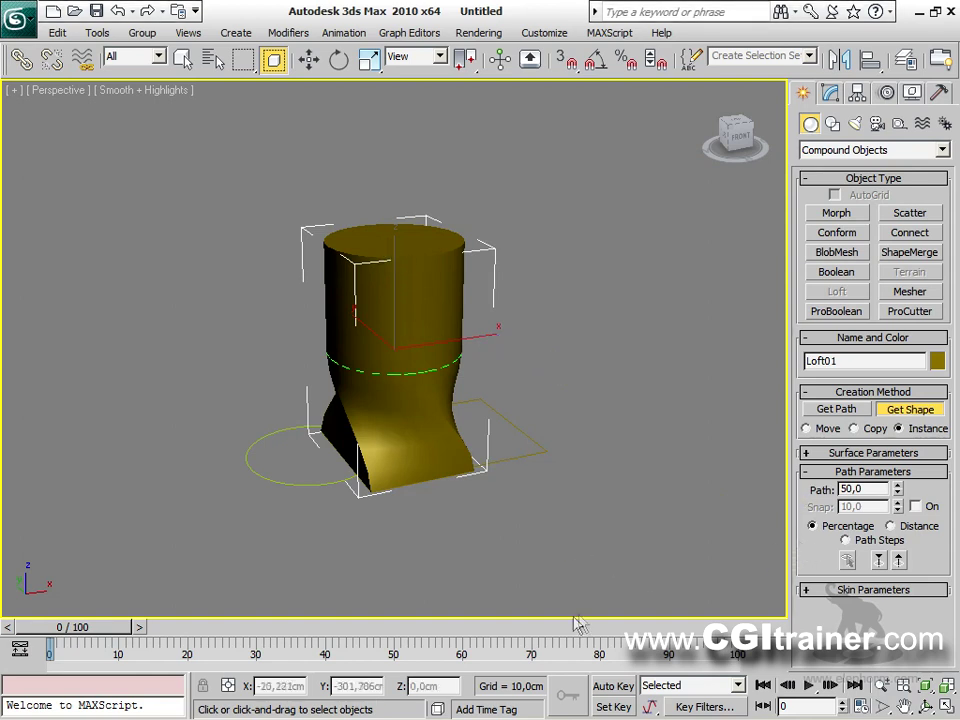
middle_click_drag(350, 455, 295, 462, "alt")
key("w")
left_click_drag(455, 352, 714, 388)
middle_click_drag(510, 358, 438, 366, "alt")
middle_click_drag(530, 470, 465, 455, "alt")
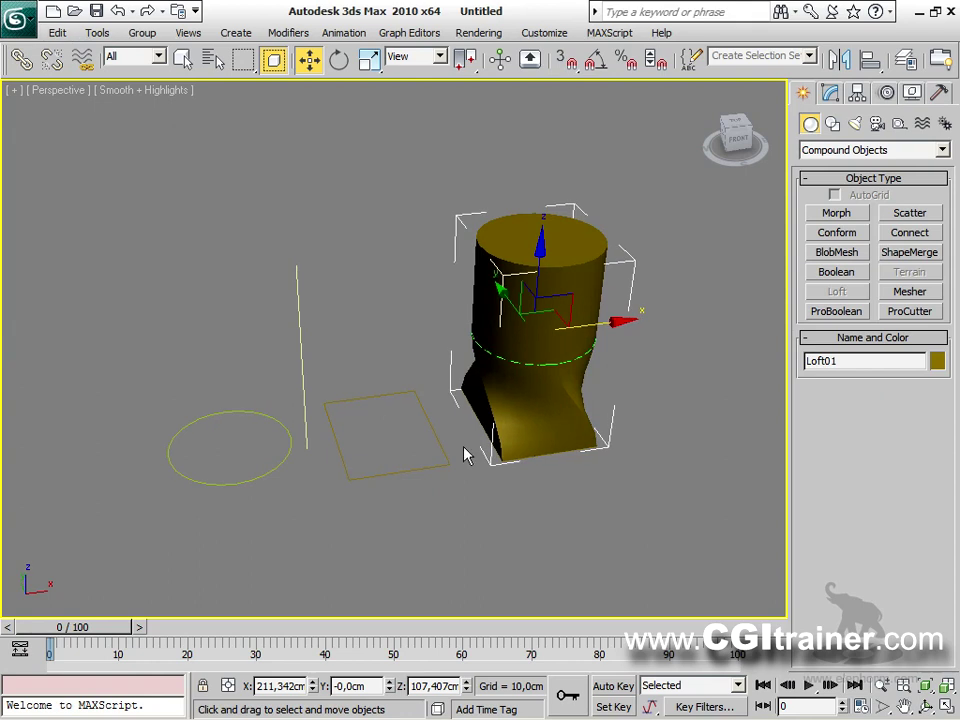
middle_click_drag(483, 472, 503, 455, "alt")
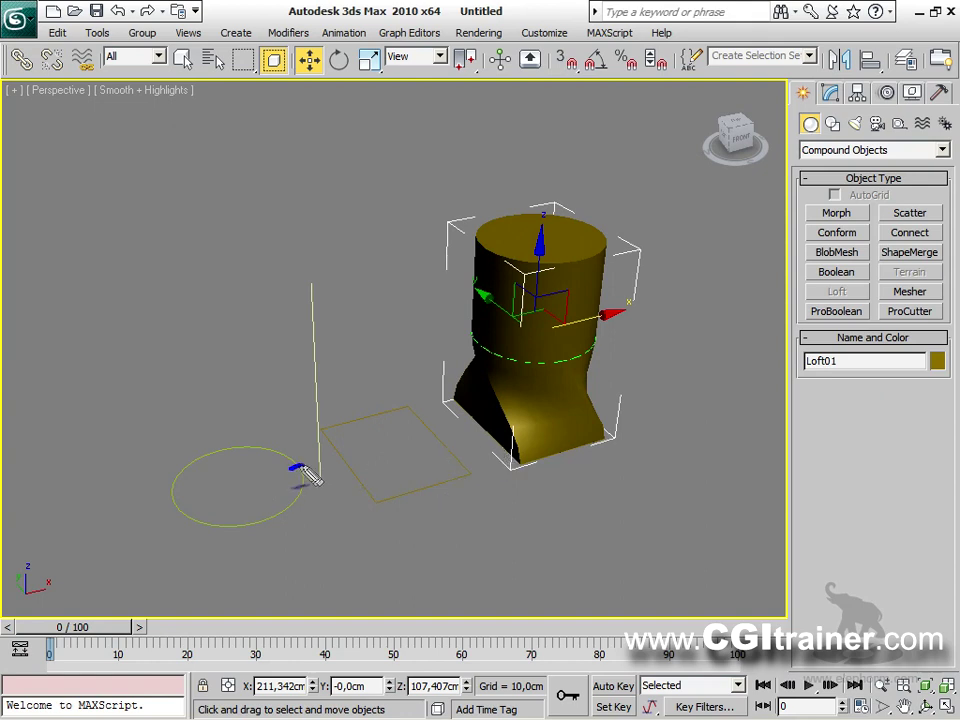
left_click_drag(274, 476, 277, 484)
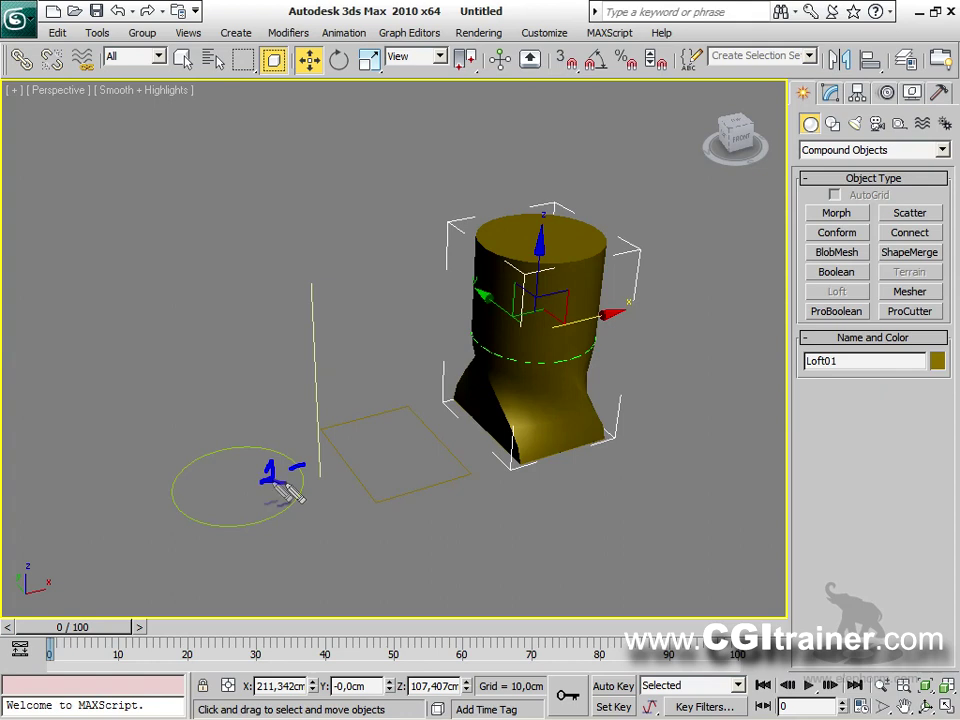
mouse_move(406, 398)
left_mouse_down()
mouse_move(395, 426)
mouse_move(397, 445)
mouse_move(405, 446)
mouse_move(394, 419)
mouse_move(424, 414)
mouse_move(442, 451)
left_mouse_up()
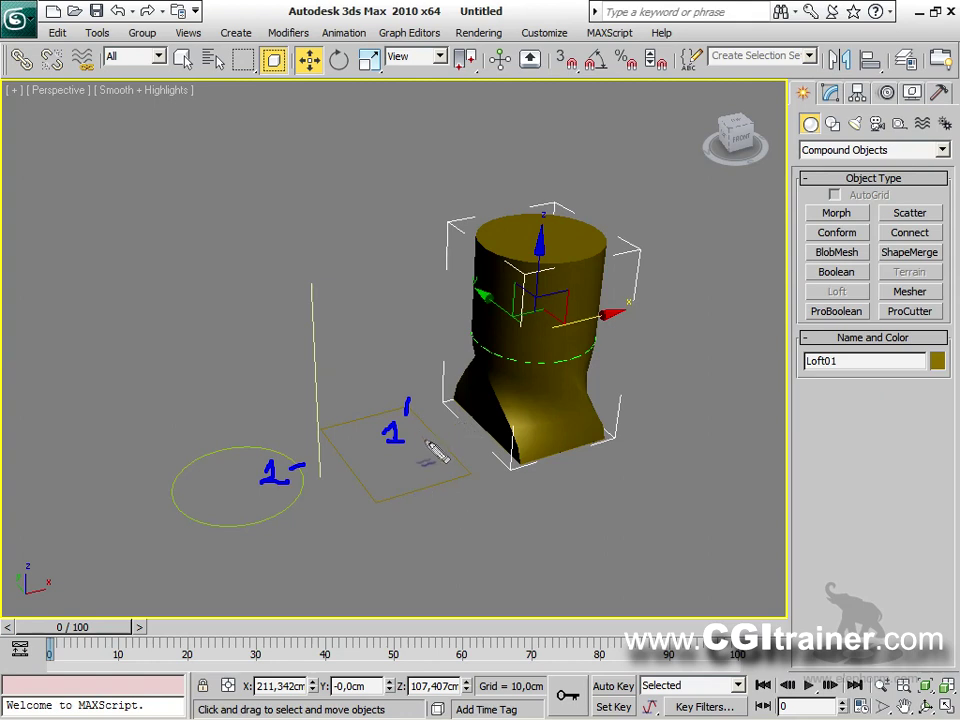
left_click_drag(516, 464, 514, 430)
left_click_drag(487, 391, 468, 347)
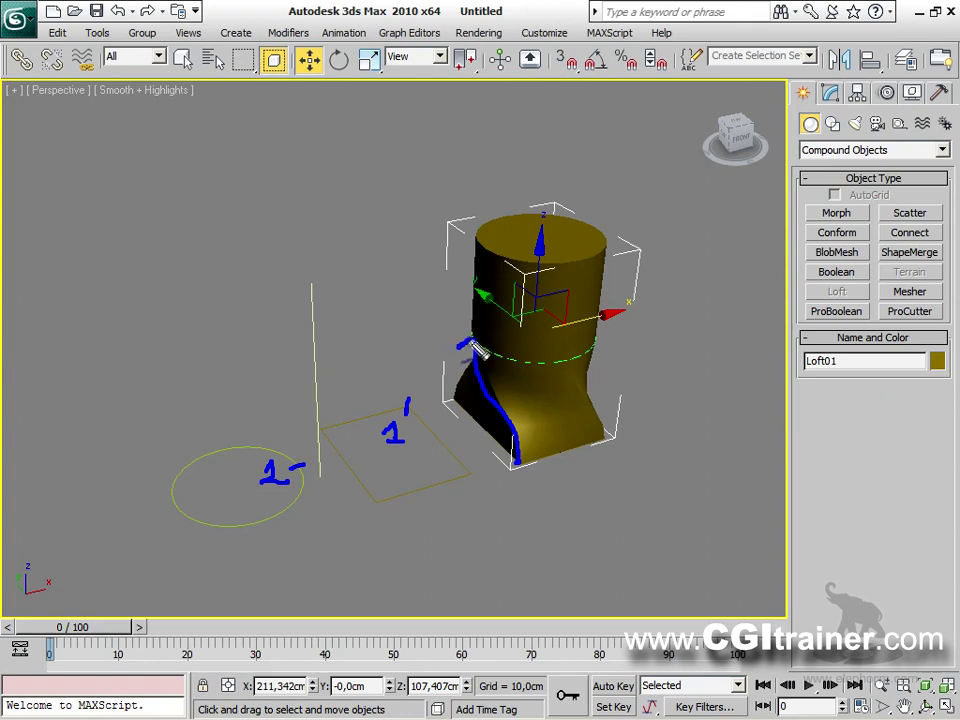
left_click_drag(245, 516, 248, 528)
left_click_drag(220, 444, 223, 455)
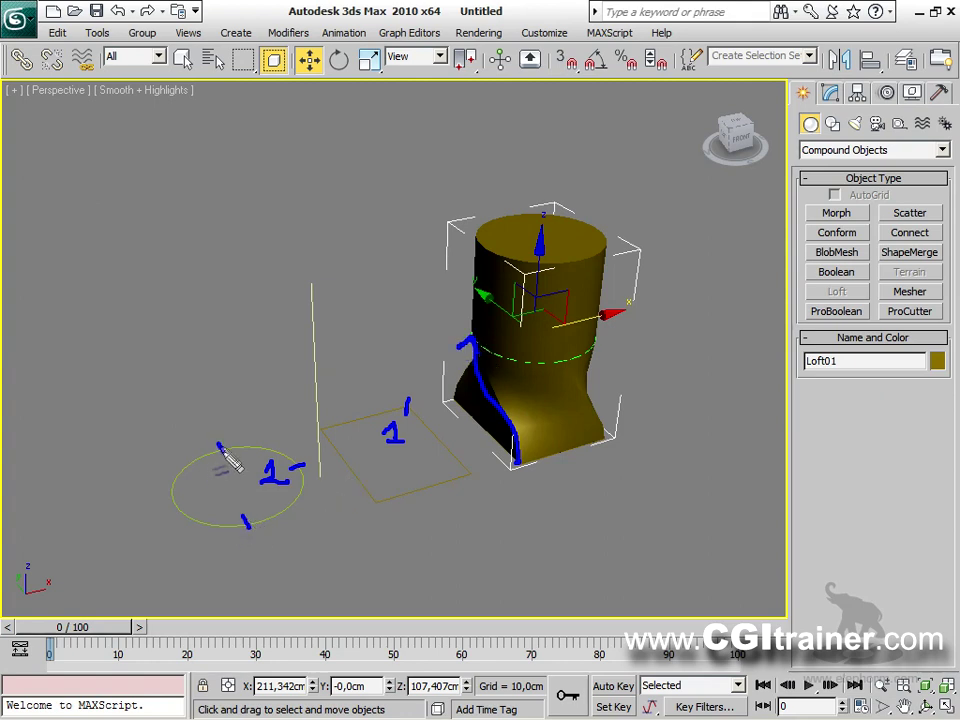
left_click_drag(178, 498, 171, 503)
left_click_drag(415, 483, 419, 492)
left_click_drag(358, 464, 346, 470)
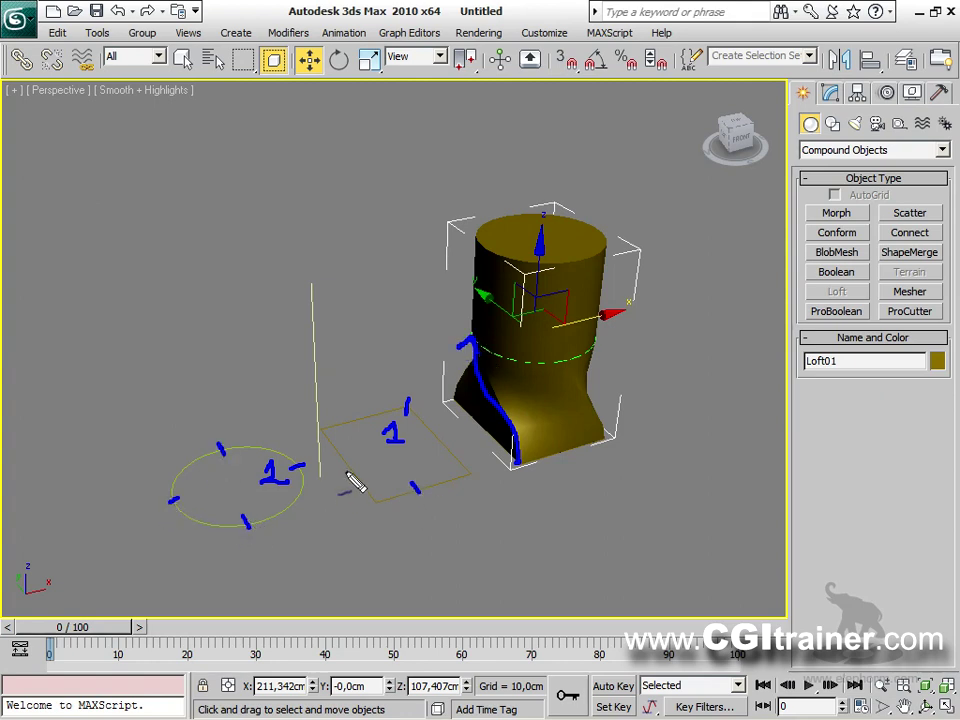
left_click_drag(429, 438, 444, 431)
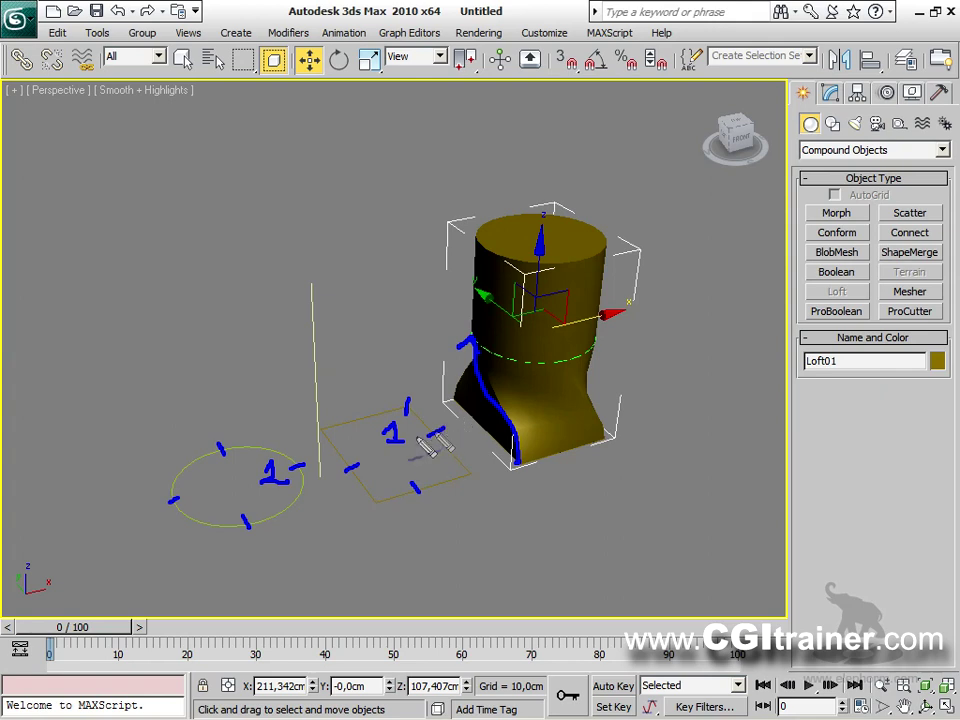
left_click_drag(371, 420, 364, 410)
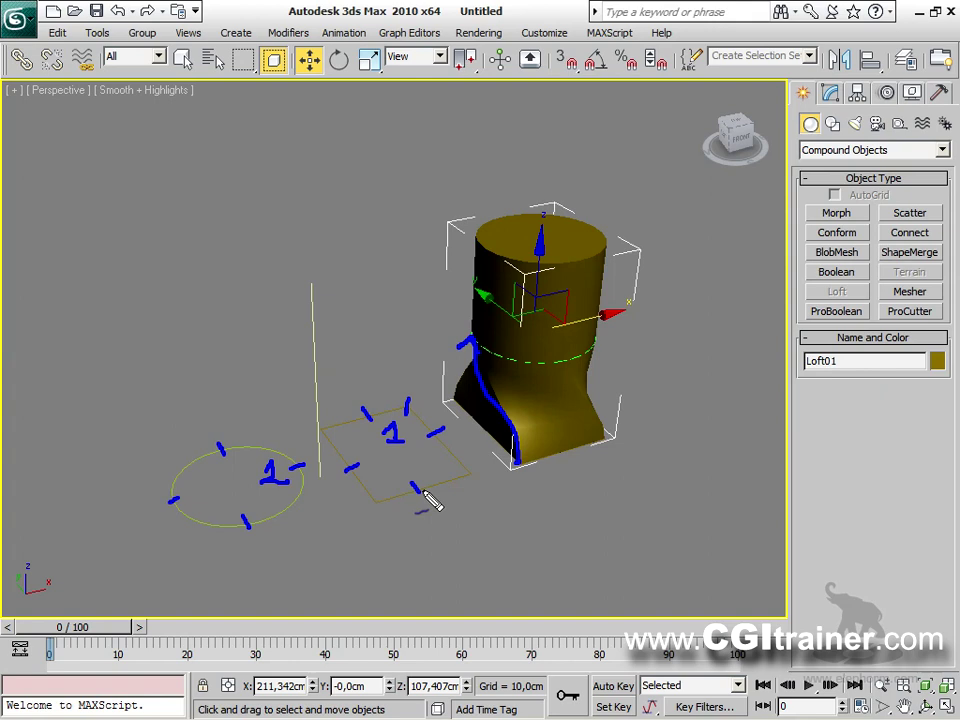
key("Escape")
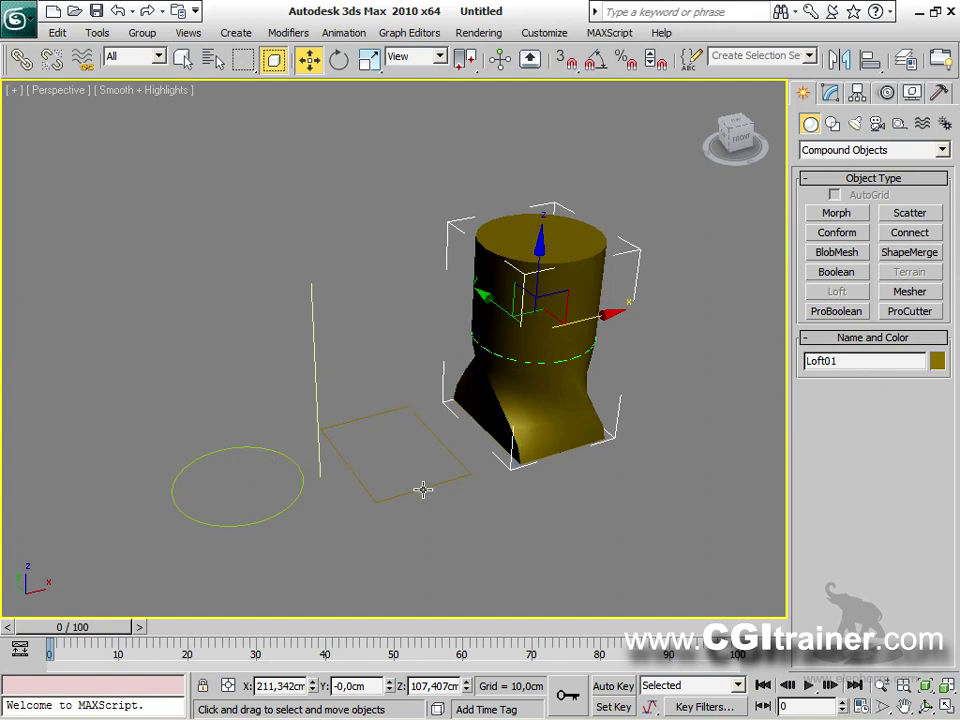
left_click_drag(404, 394, 406, 416)
left_click_drag(308, 419, 327, 429)
left_click_drag(373, 489, 372, 505)
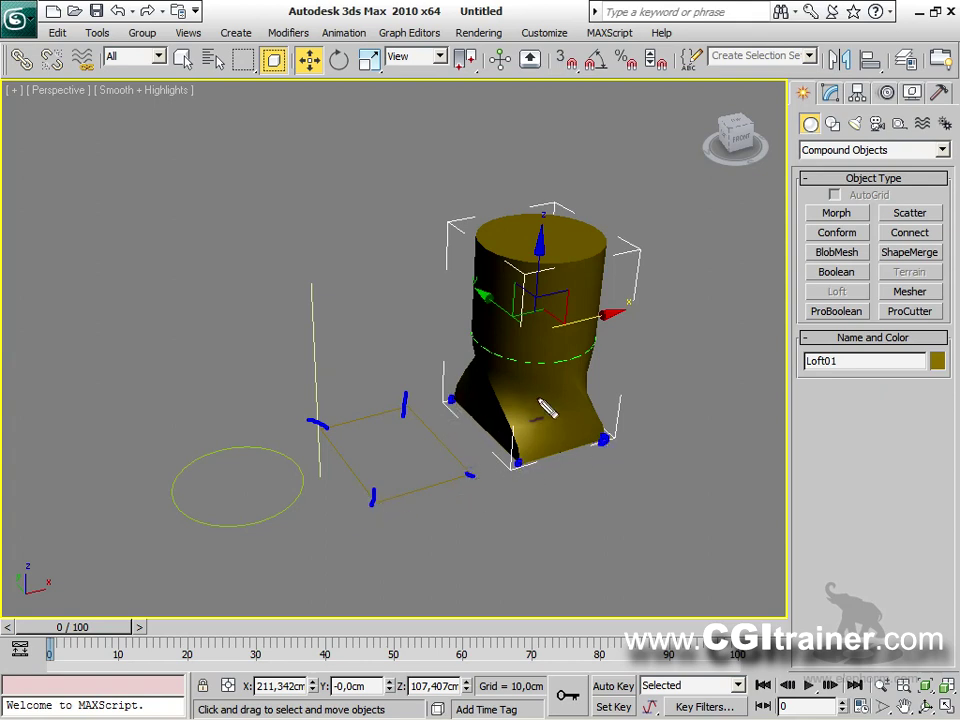
left_click_drag(246, 520, 258, 534)
left_click_drag(203, 439, 211, 448)
left_click_drag(298, 472, 305, 466)
left_click_drag(185, 498, 163, 511)
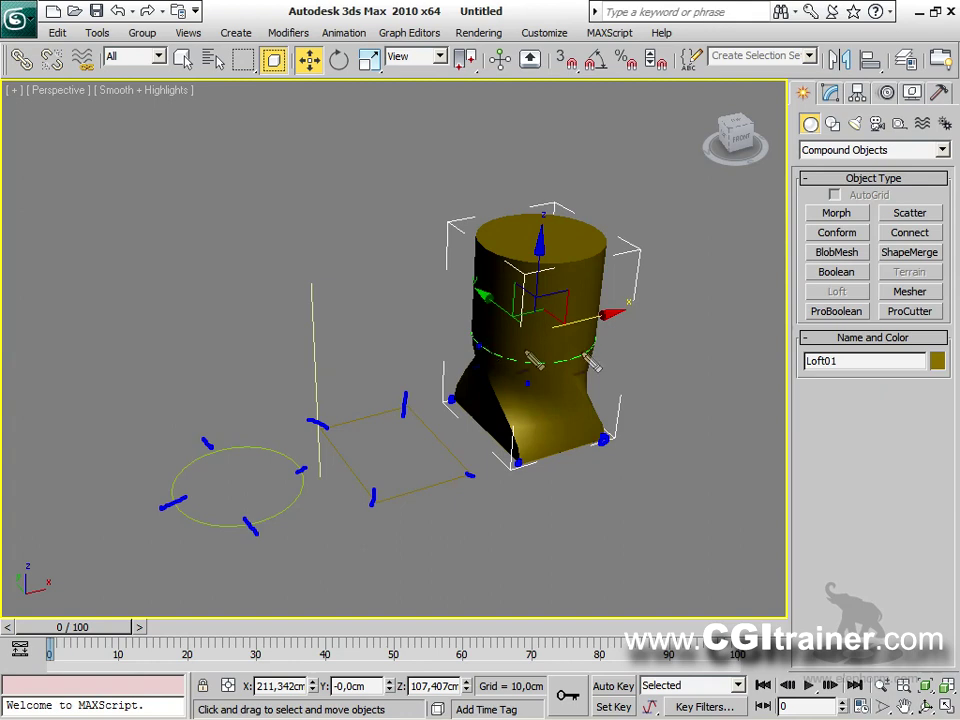
left_click(564, 362)
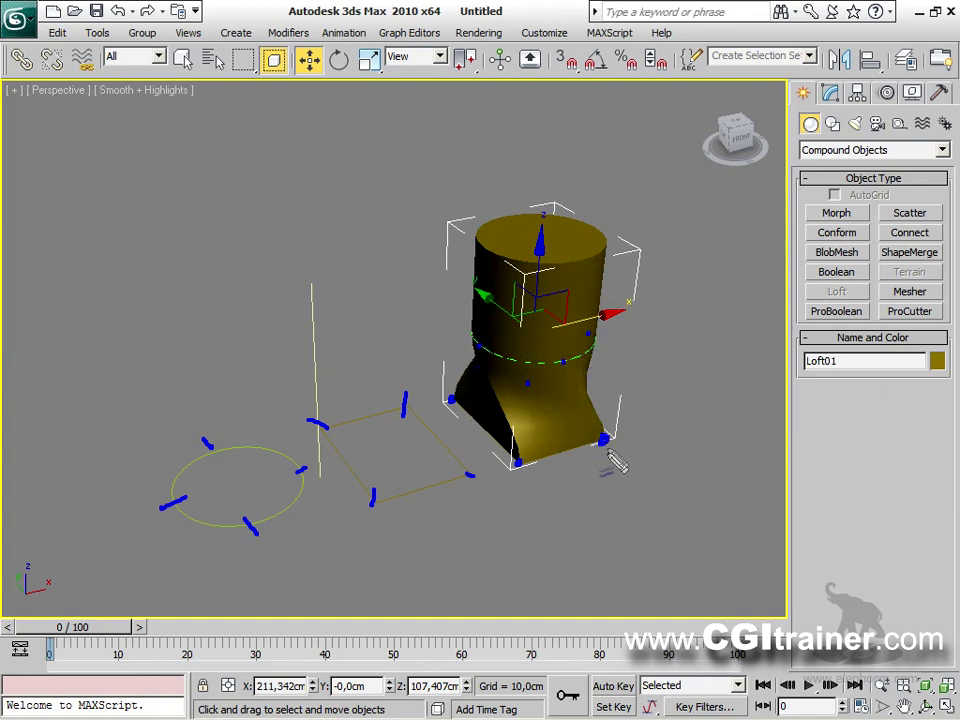
mouse_move(608, 447)
left_mouse_down()
mouse_move(561, 377)
mouse_move(558, 388)
mouse_move(591, 393)
left_mouse_up()
left_click_drag(520, 466, 512, 430)
left_click_drag(484, 379, 474, 386)
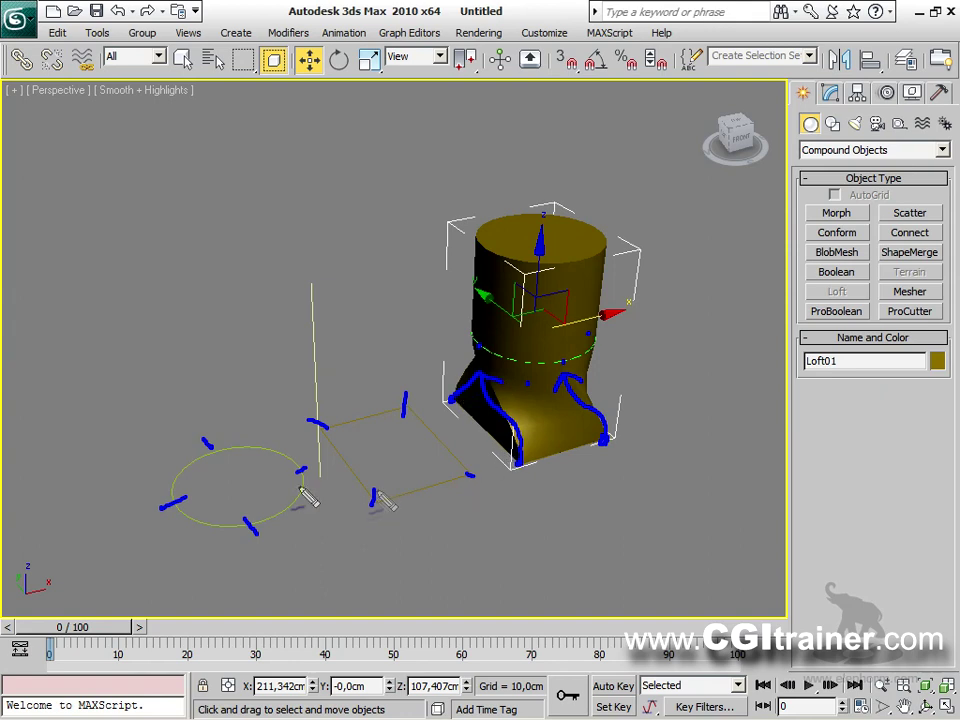
left_click_drag(322, 470, 325, 496)
left_click_drag(390, 362, 396, 376)
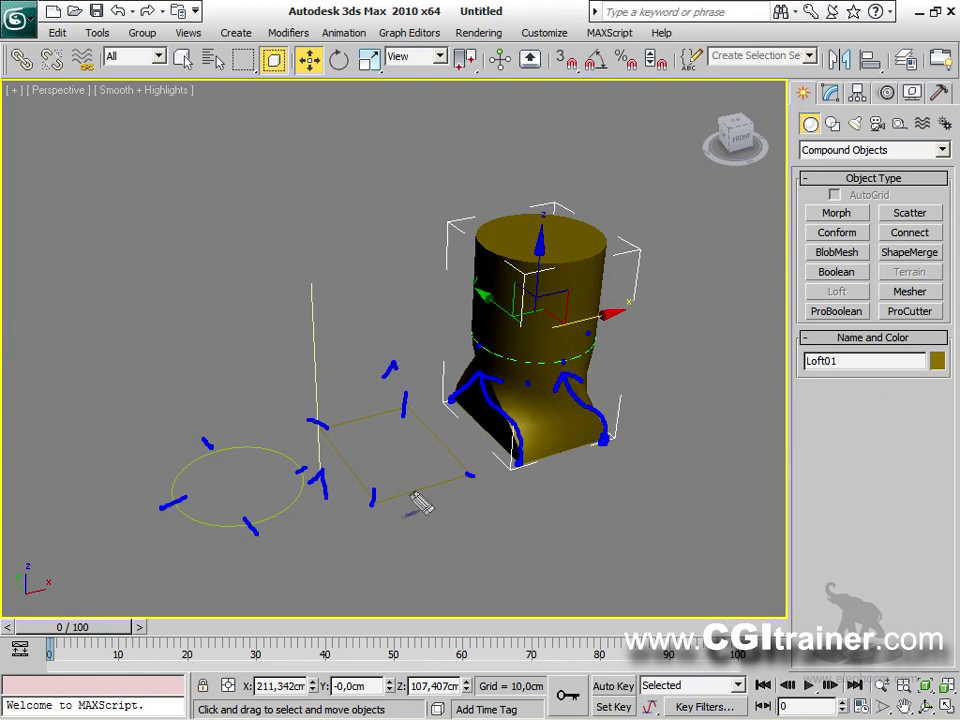
mouse_move(456, 444)
left_mouse_down()
mouse_move(486, 497)
mouse_move(412, 522)
left_mouse_up()
mouse_move(493, 511)
left_mouse_down()
mouse_move(506, 510)
mouse_move(515, 526)
left_mouse_up()
left_click_drag(380, 519, 383, 539)
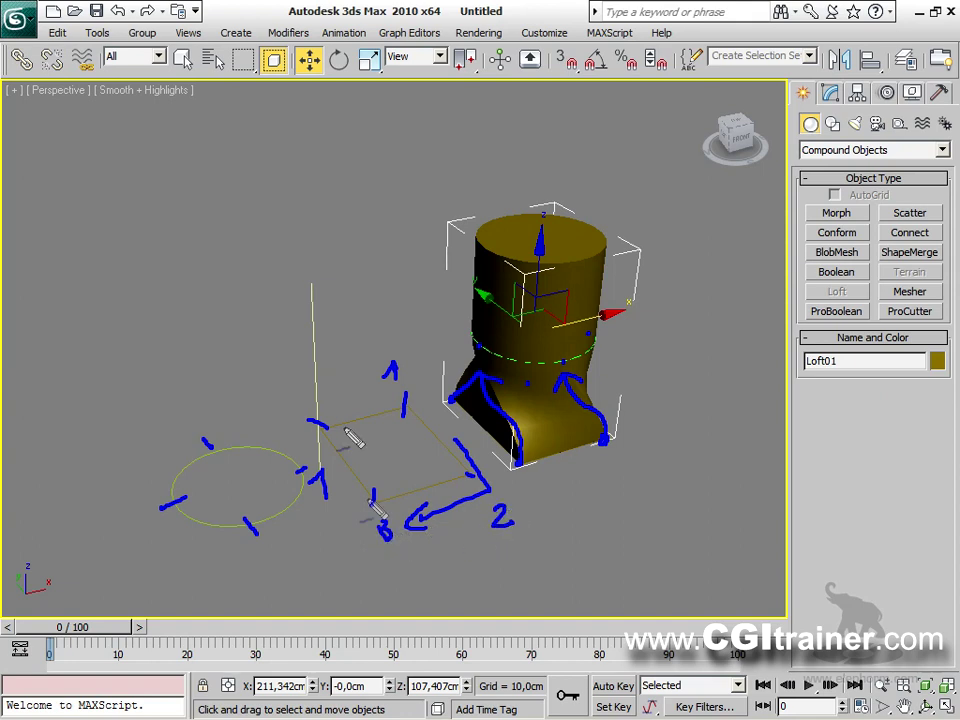
left_click_drag(333, 383, 341, 400)
left_click_drag(267, 531, 279, 556)
left_click_drag(137, 511, 148, 531)
left_click_drag(157, 424, 170, 440)
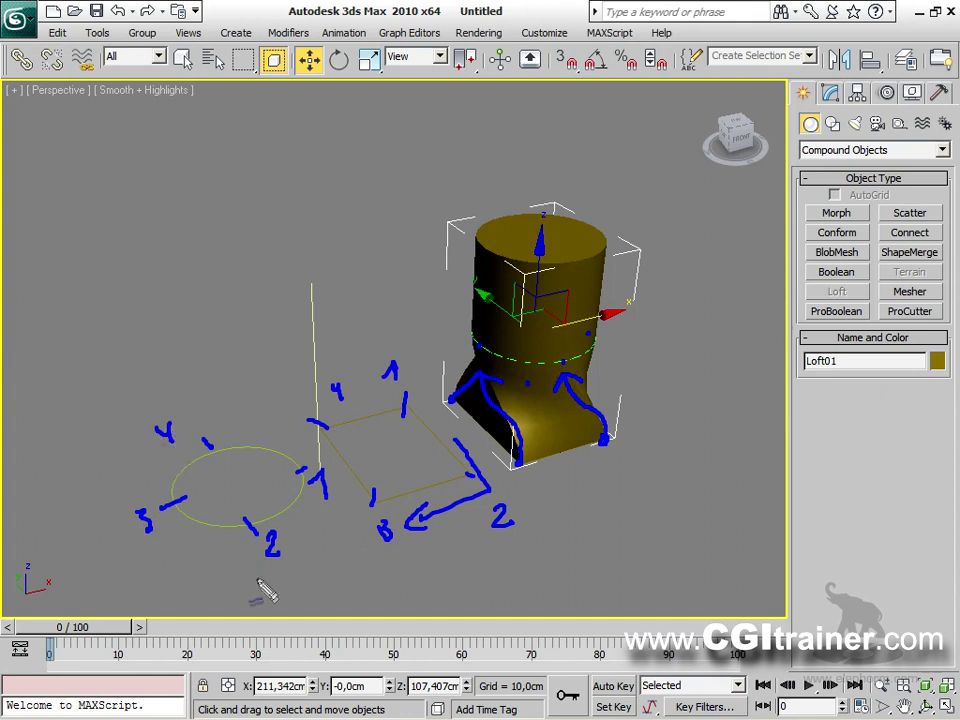
key("Escape")
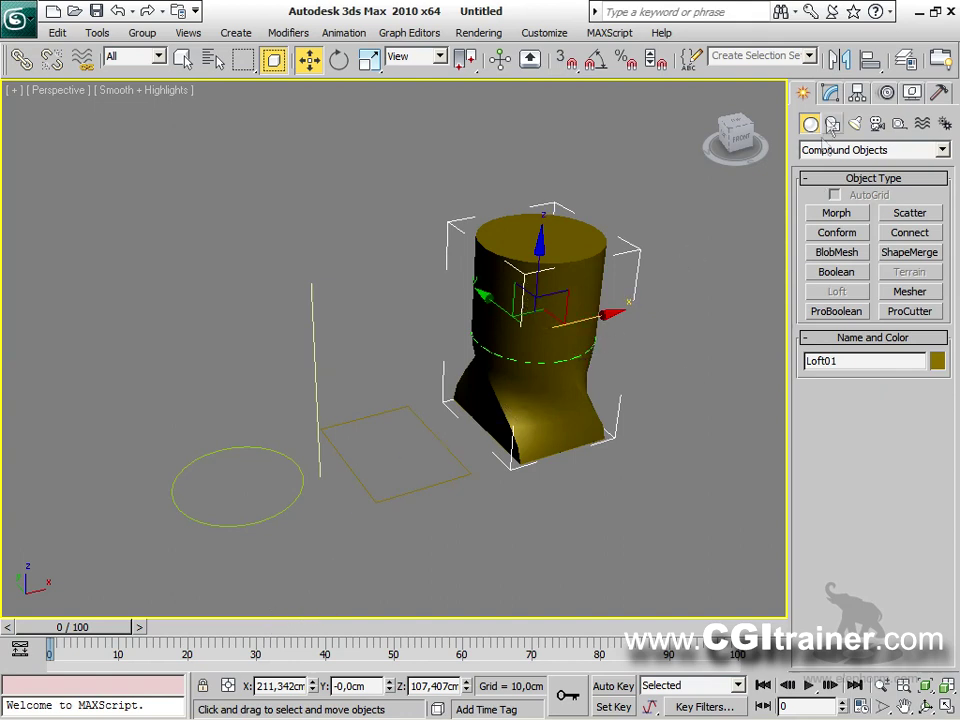
Enter Loft01's Shape sub-object level, noting the base shape and the mid shape at level 50.
left_click(831, 93)
left_click(808, 169)
left_click(843, 186)
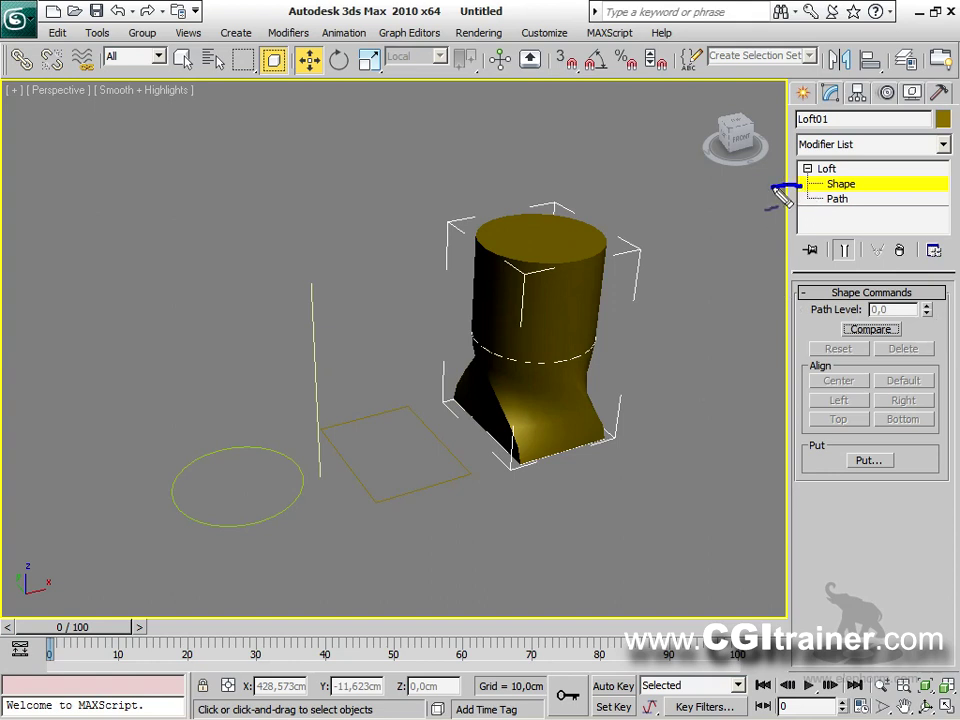
mouse_move(772, 199)
left_mouse_down()
mouse_move(845, 175)
mouse_move(868, 180)
mouse_move(869, 191)
mouse_move(816, 188)
left_mouse_up()
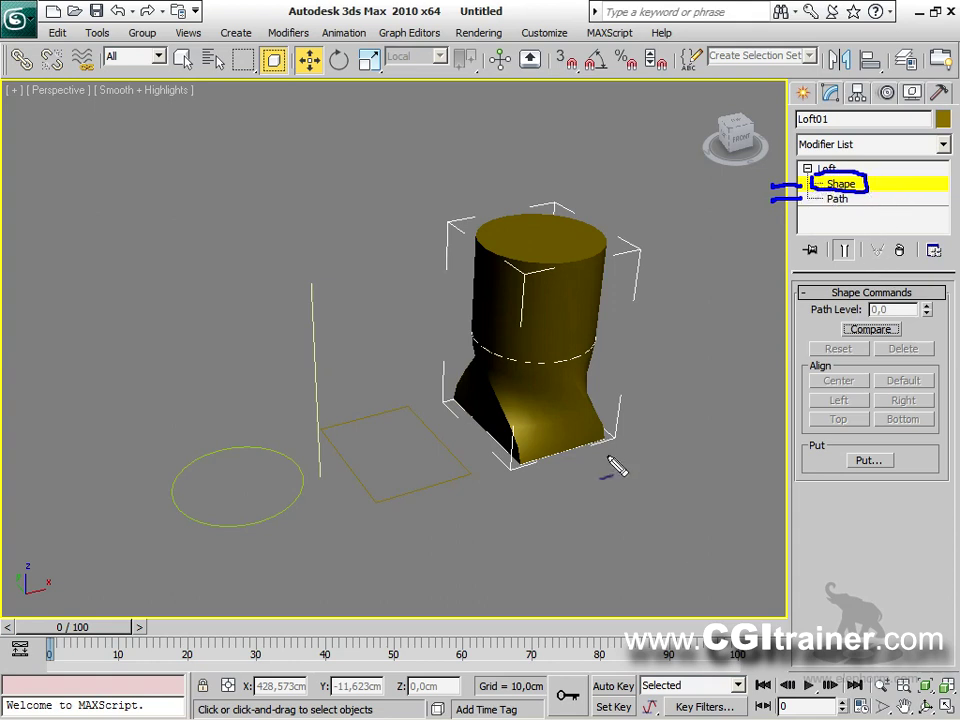
mouse_move(617, 316)
left_mouse_down()
mouse_move(606, 337)
mouse_move(620, 342)
left_mouse_up()
mouse_move(623, 408)
left_mouse_down()
mouse_move(607, 430)
mouse_move(623, 441)
left_mouse_up()
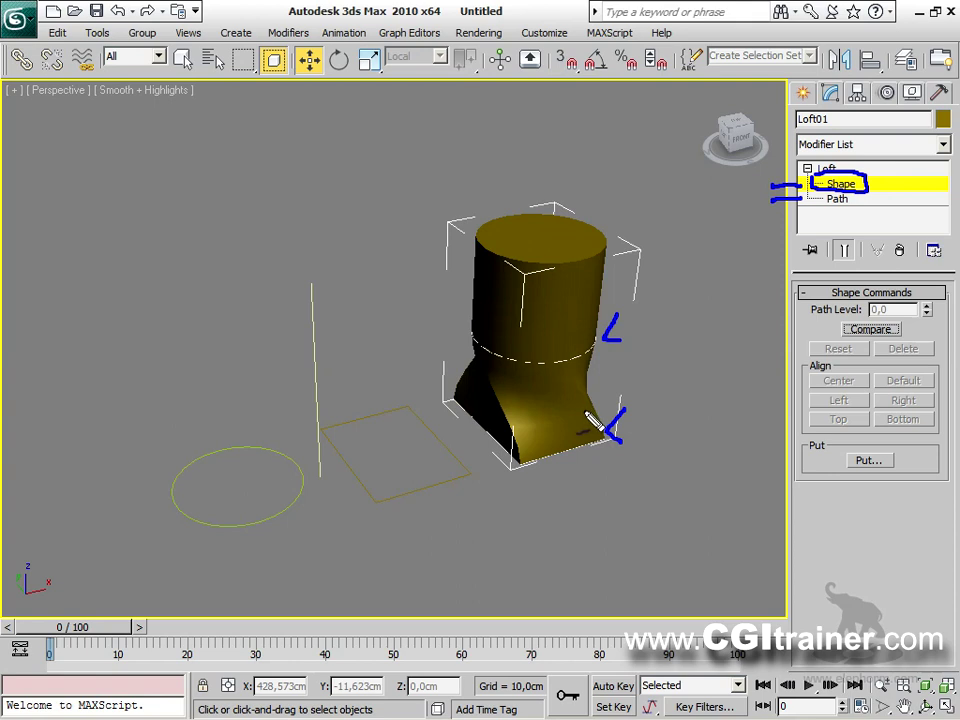
mouse_move(648, 316)
left_mouse_down()
mouse_move(652, 362)
mouse_move(690, 345)
mouse_move(678, 315)
left_mouse_up()
left_click_drag(721, 467, 731, 463)
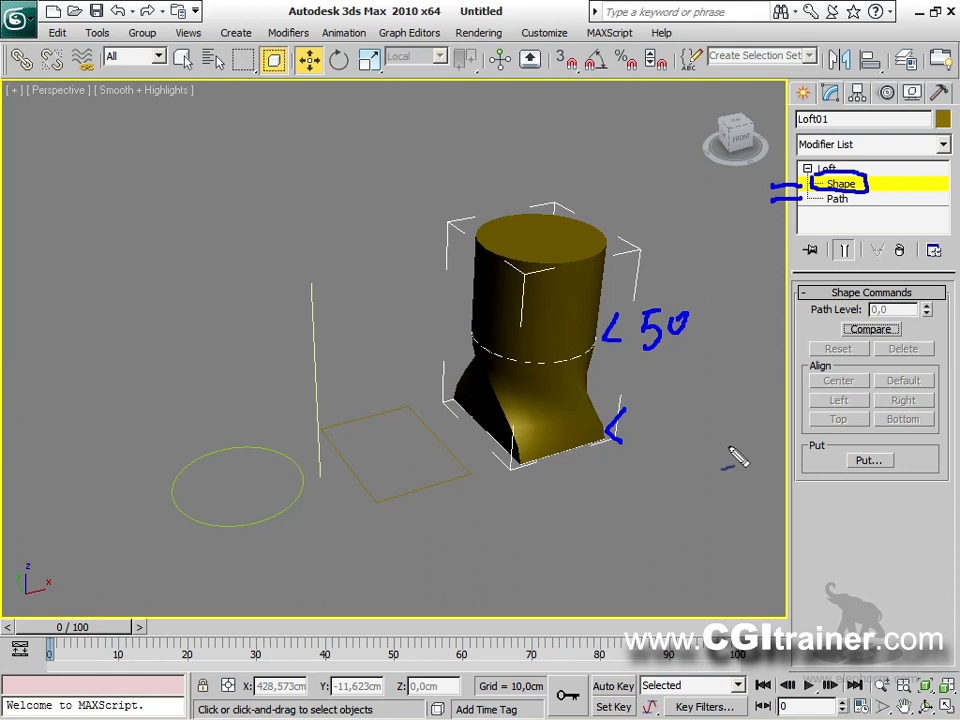
key("Escape")
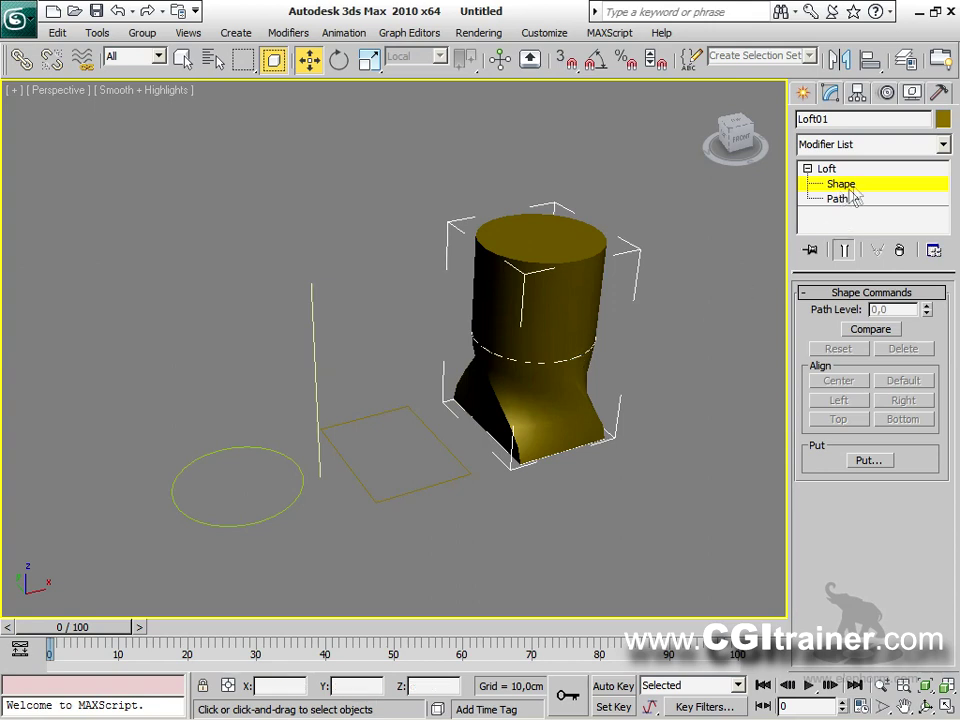
Select the circle cross-section and keep its path level at 50.
left_click(581, 356)
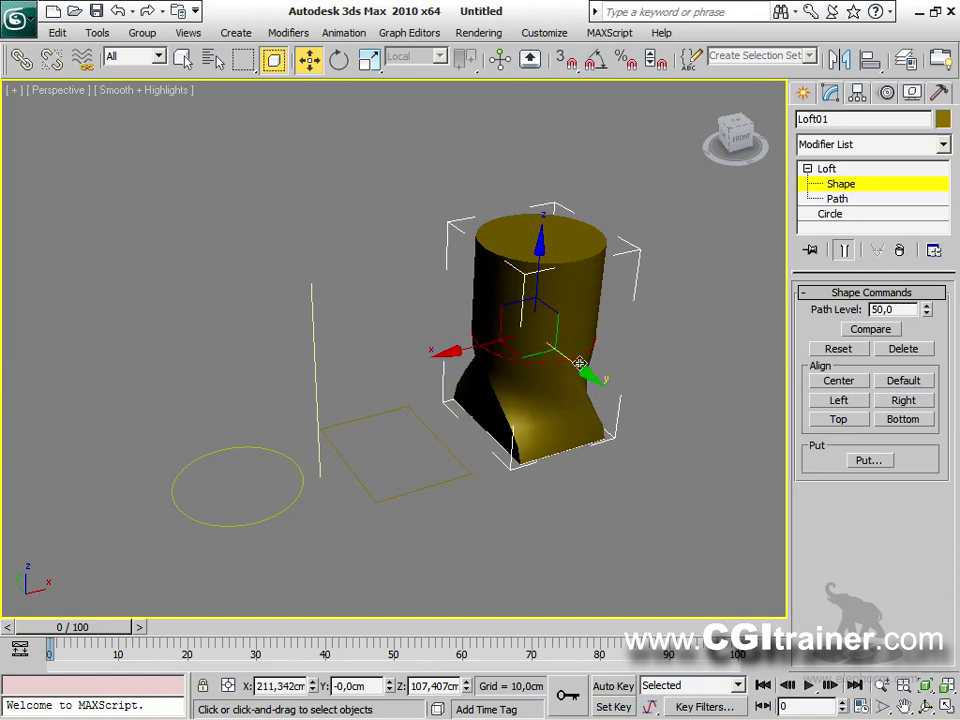
mouse_move(541, 245)
left_mouse_down()
mouse_move(543, 208)
mouse_move(545, 228)
left_mouse_up()
left_click_drag(907, 309, 823, 304)
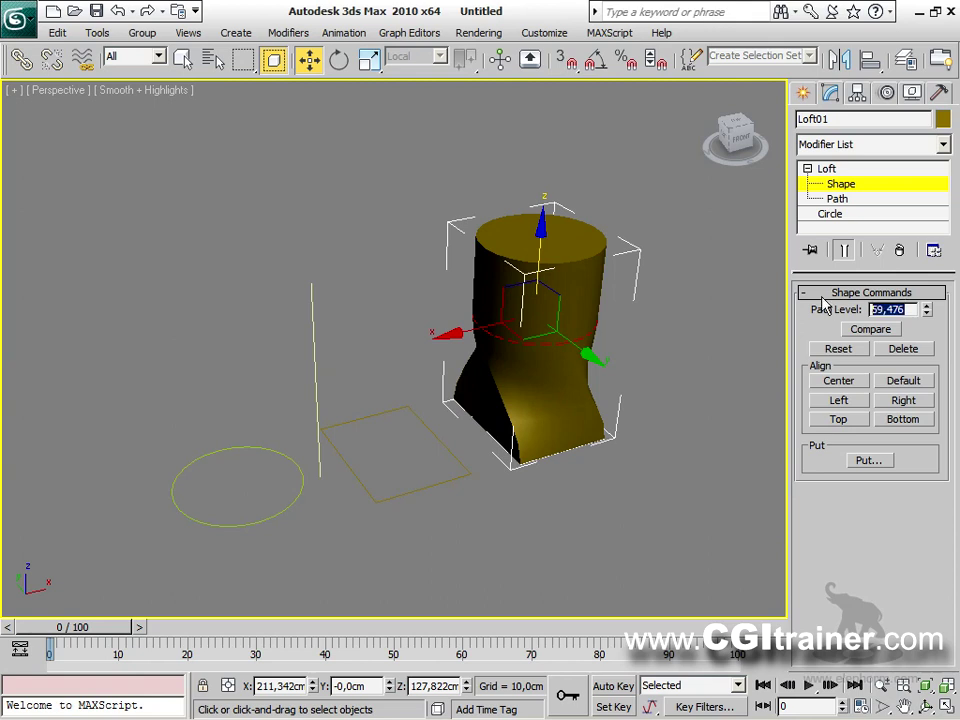
type("50")
key("Return")
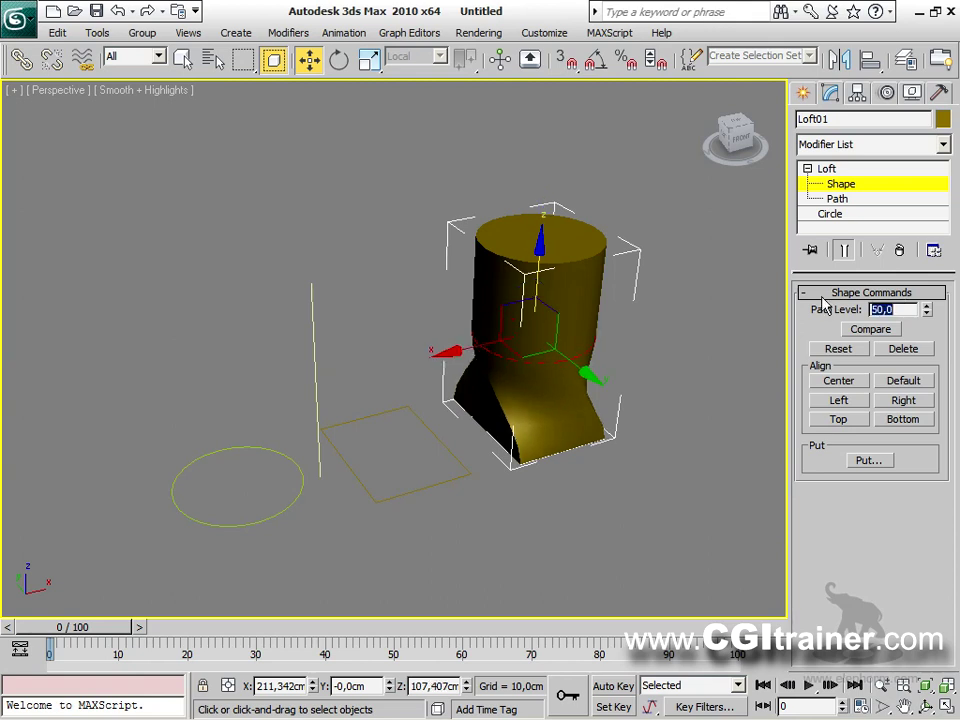
Rotate the circle cross-section to straighten the loft's base-to-cylinder twist.
right_click(516, 352)
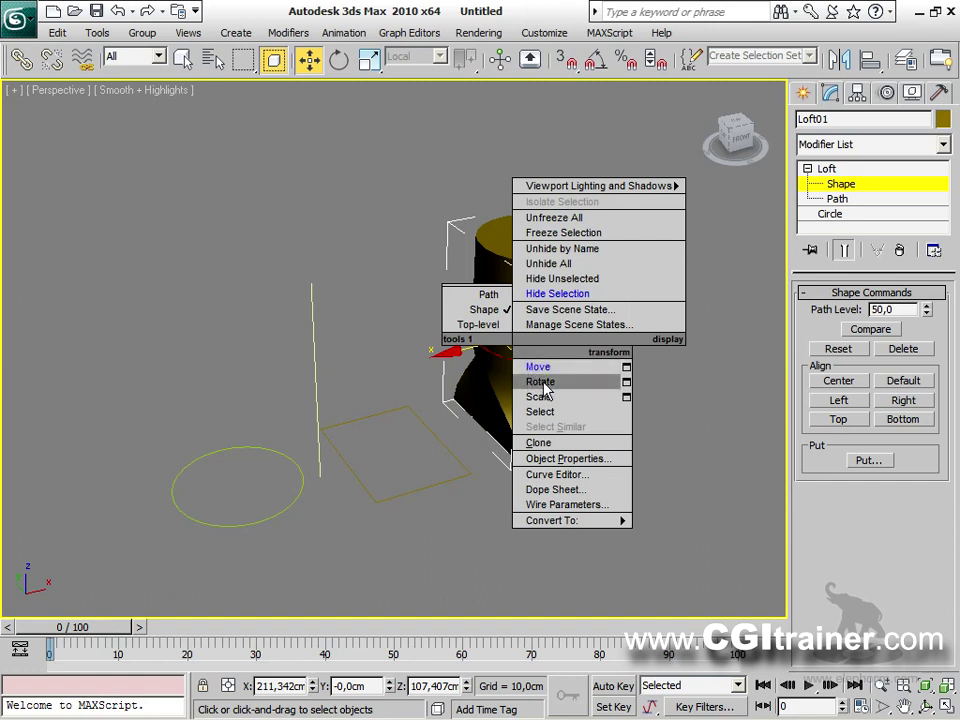
left_click(540, 382)
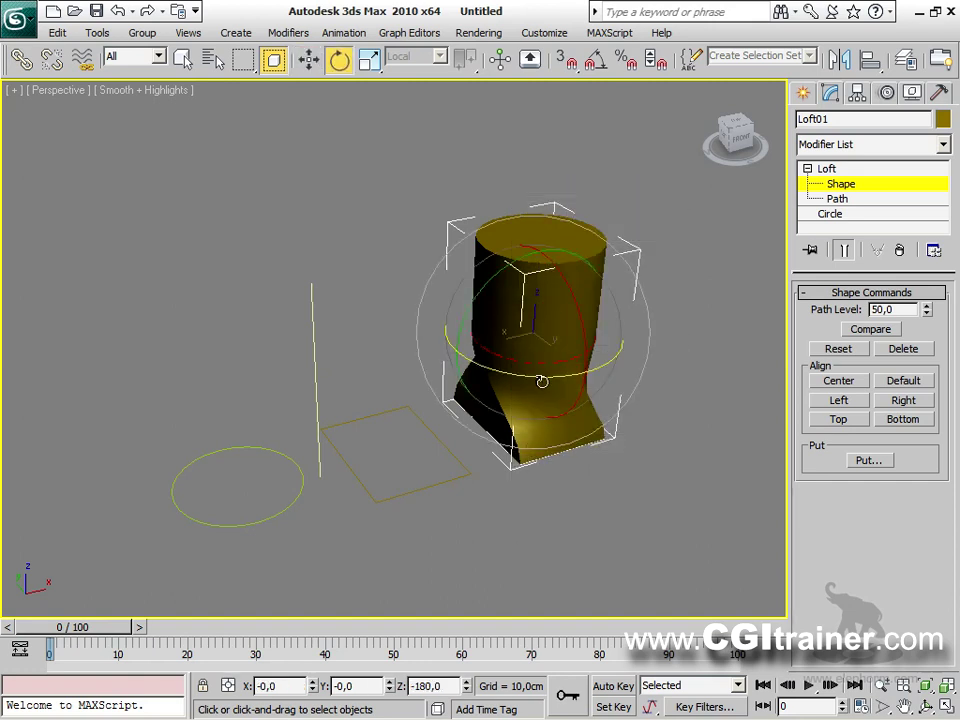
key("w")
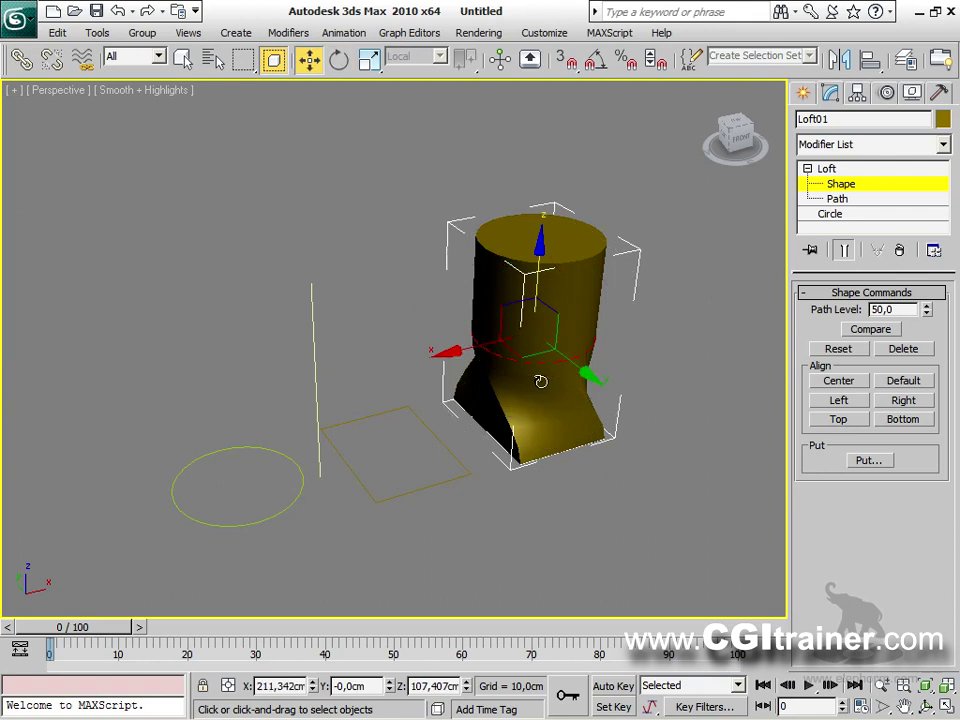
key("e")
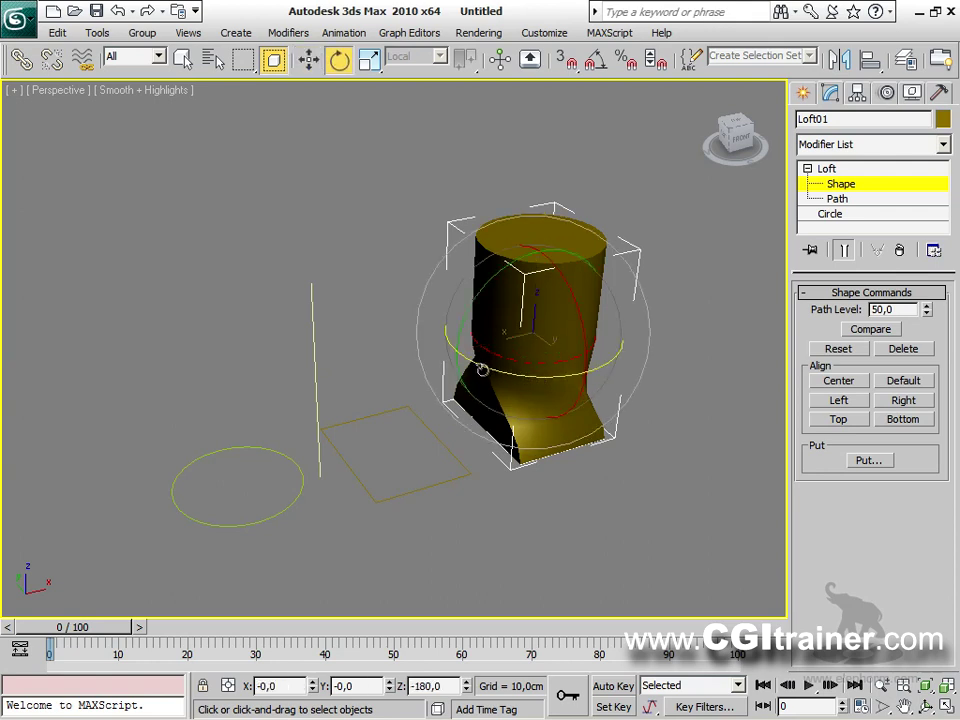
left_click_drag(482, 369, 557, 378)
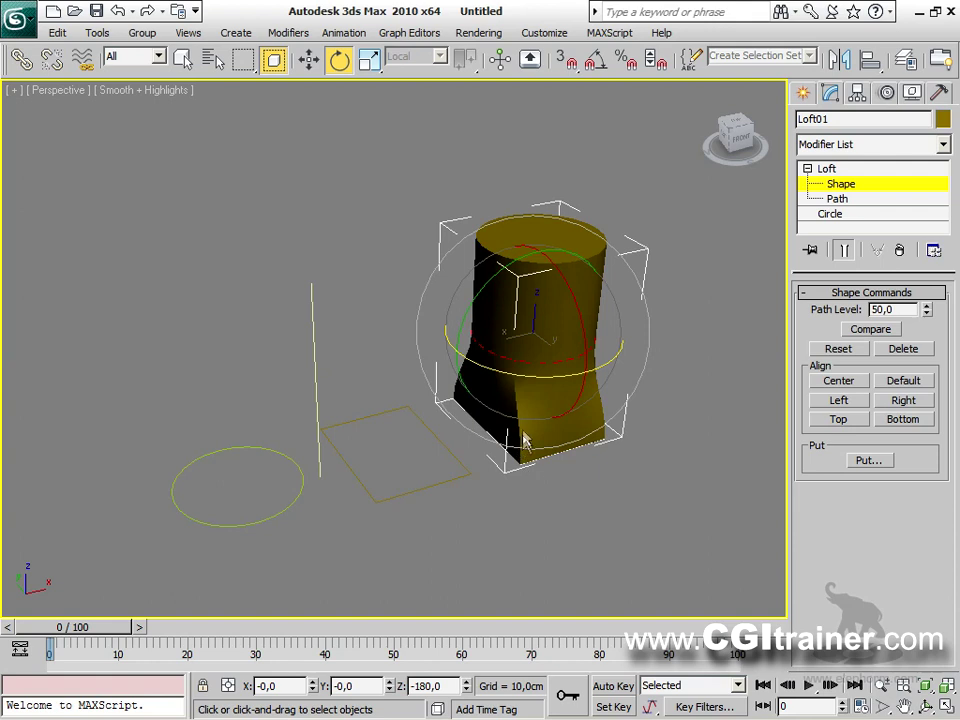
left_click(632, 463)
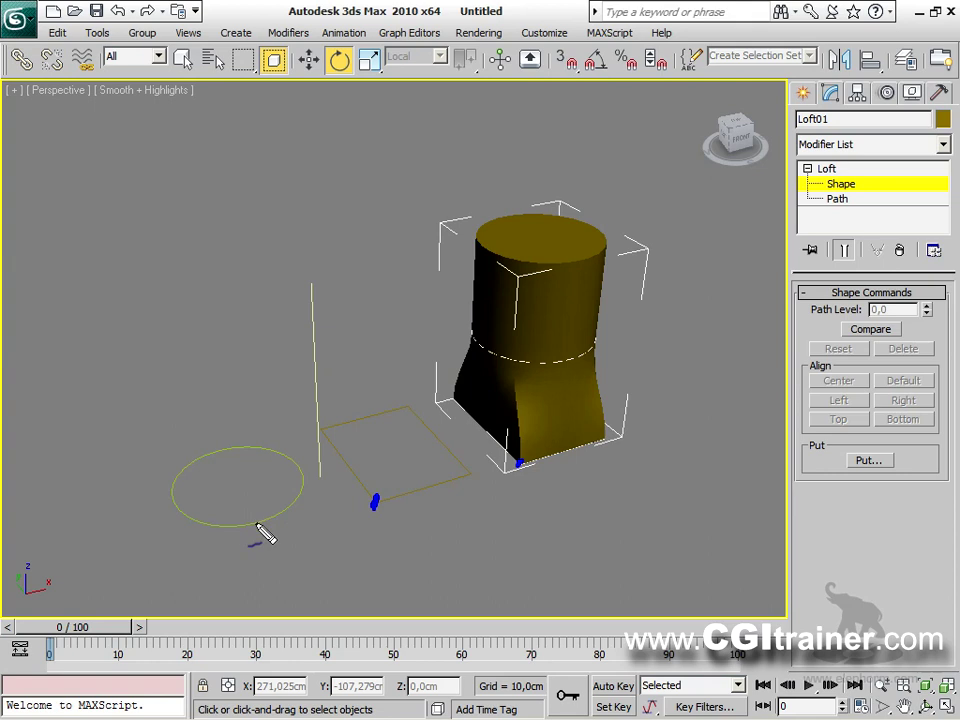
mouse_move(168, 515)
left_mouse_down()
mouse_move(204, 540)
mouse_move(201, 554)
mouse_move(216, 520)
left_mouse_up()
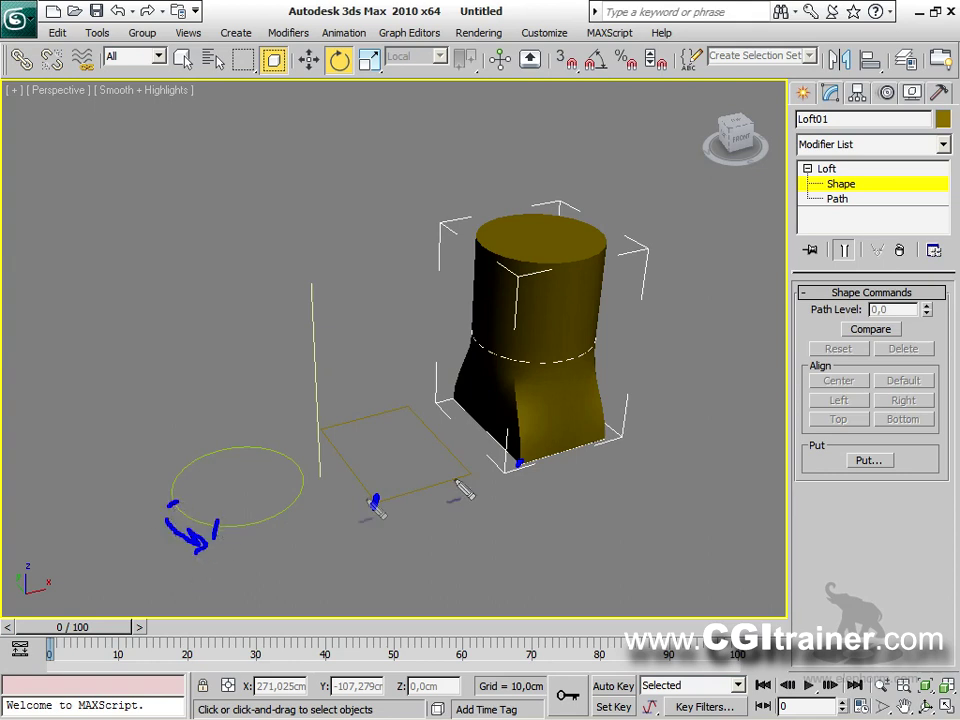
left_click_drag(518, 460, 514, 390)
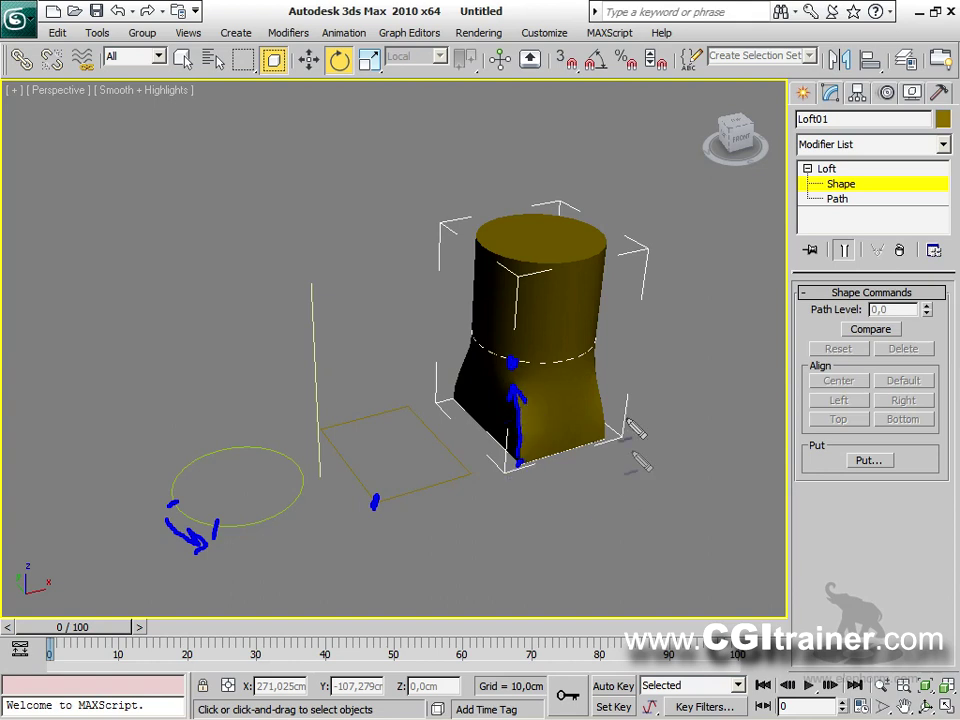
left_click_drag(683, 421, 692, 418)
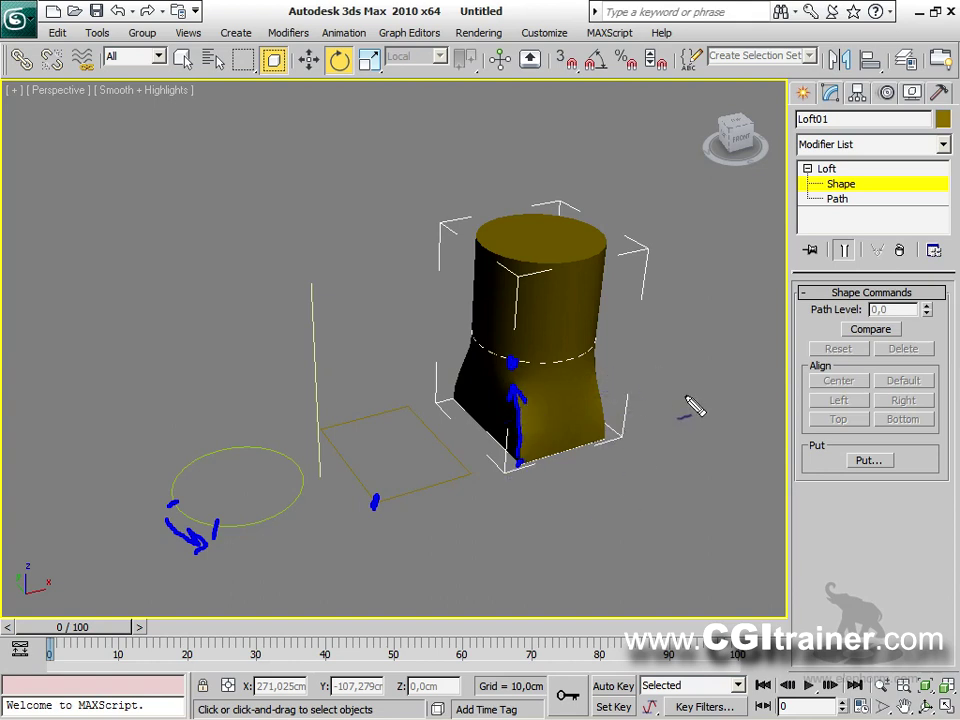
key("Escape")
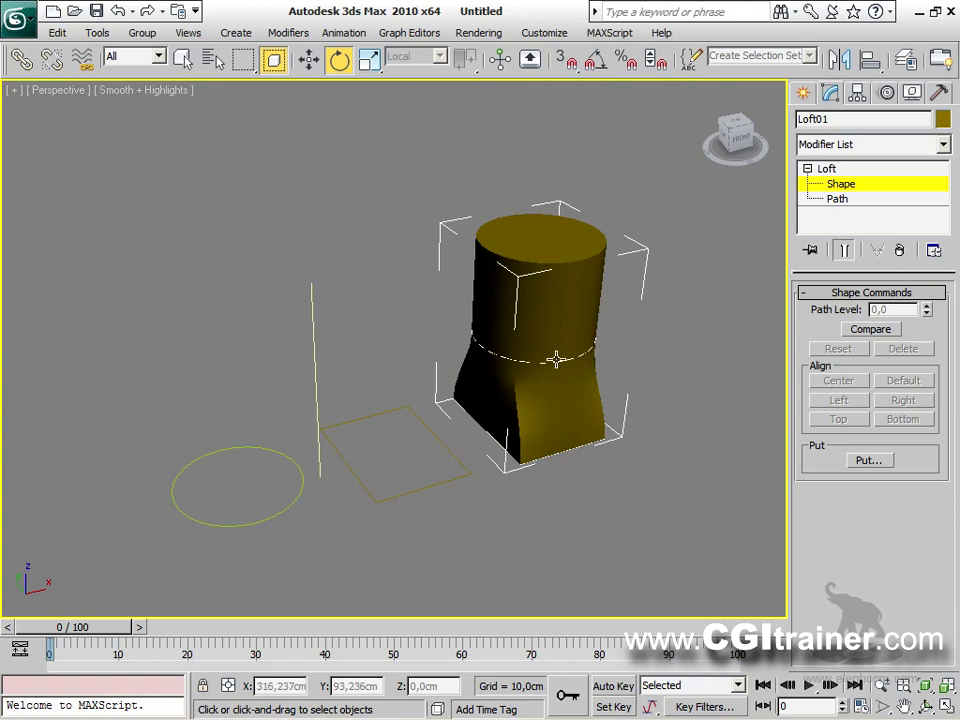
left_click(553, 362)
Scale the circle cross-section down to make the column thinner.
right_click(530, 303)
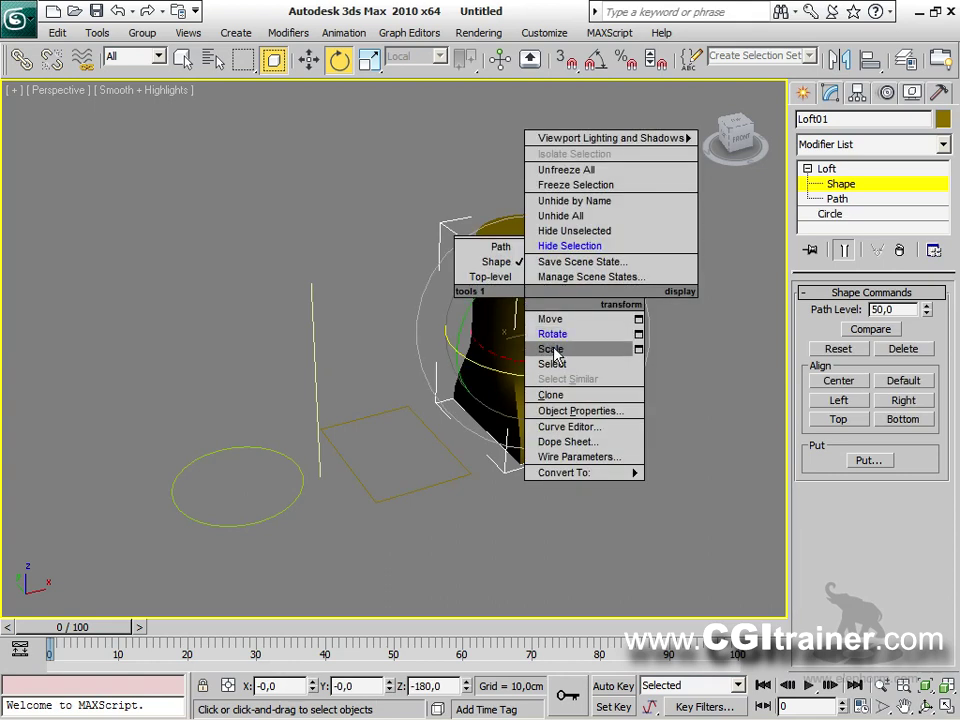
left_click(548, 345)
left_click_drag(532, 343, 542, 391)
Shift-move an independent Copy of the circle up the loft to path level 75,726.
right_click(534, 302)
left_click(555, 317)
left_click_drag(537, 262, 548, 312)
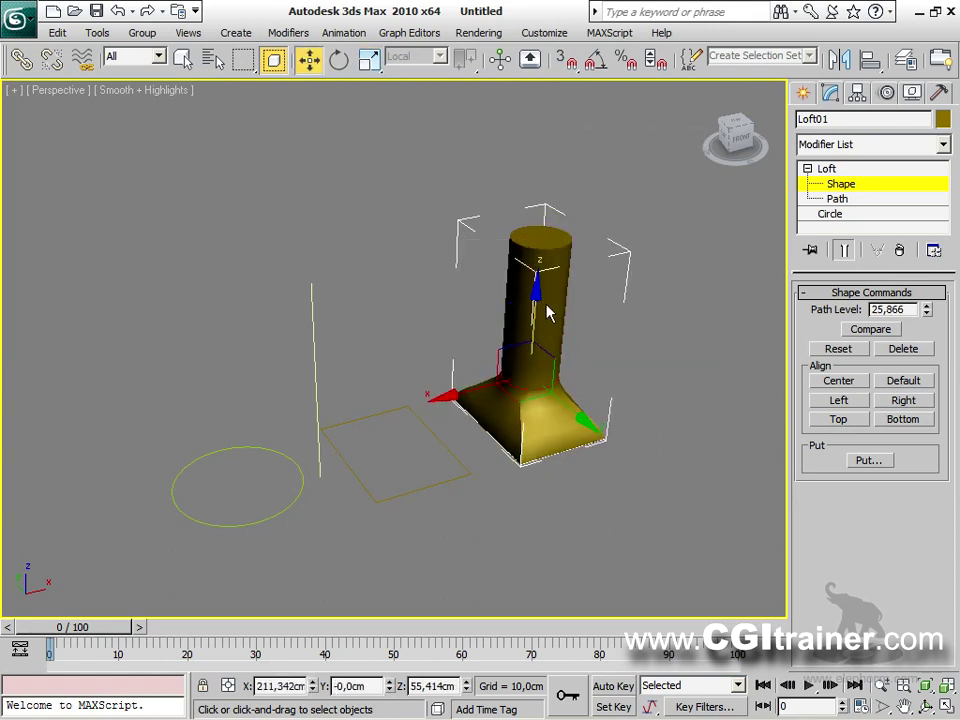
left_click_drag(535, 316, 407, 176)
left_click_drag(140, 10, 288, 258)
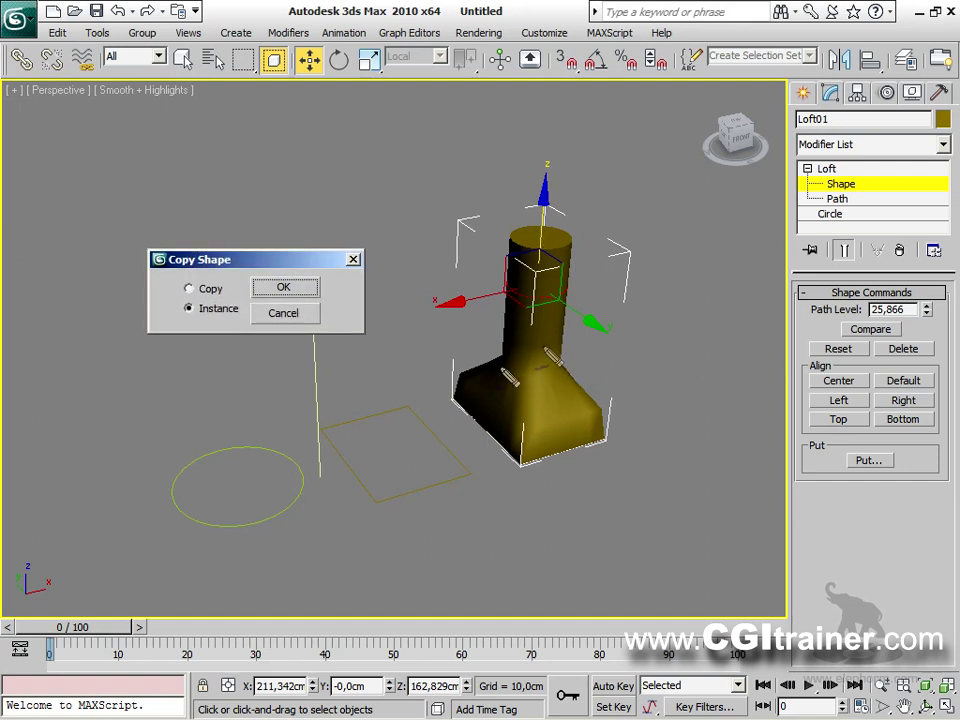
mouse_move(116, 305)
left_mouse_down()
mouse_move(172, 311)
mouse_move(158, 290)
mouse_move(160, 332)
left_mouse_up()
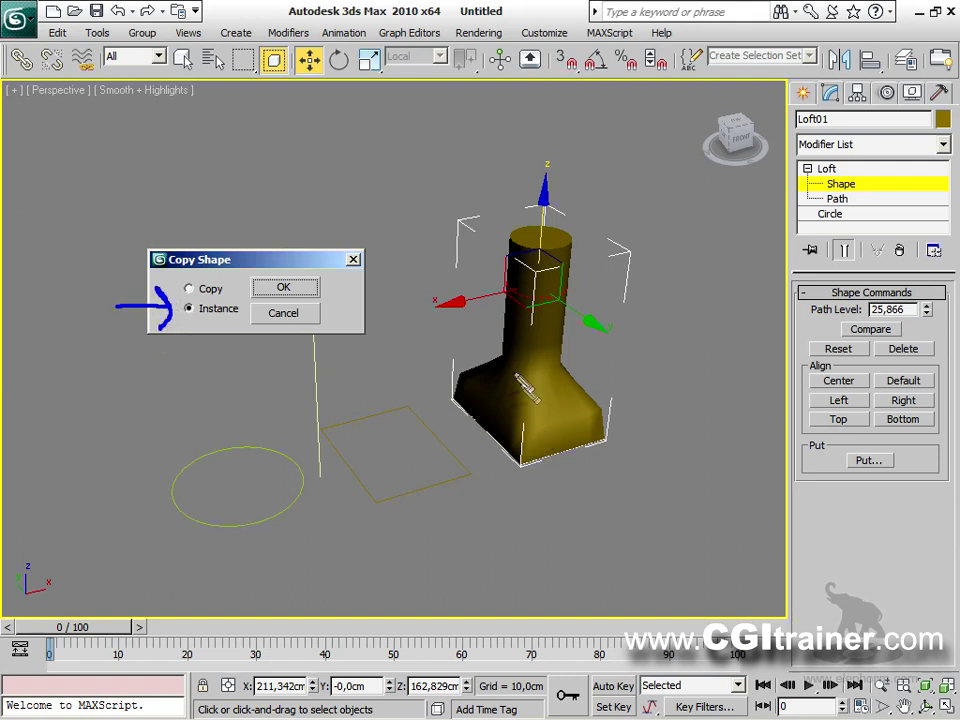
left_click_drag(490, 362, 573, 357)
left_click_drag(508, 286, 570, 283)
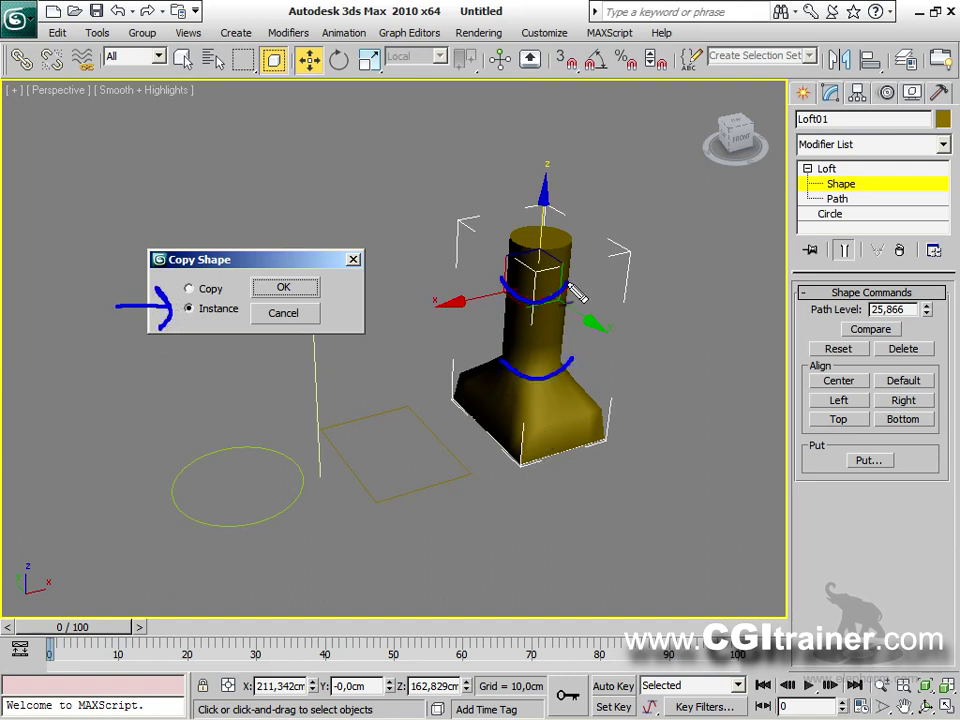
mouse_move(163, 281)
left_mouse_down()
mouse_move(233, 300)
mouse_move(225, 279)
mouse_move(170, 300)
left_mouse_up()
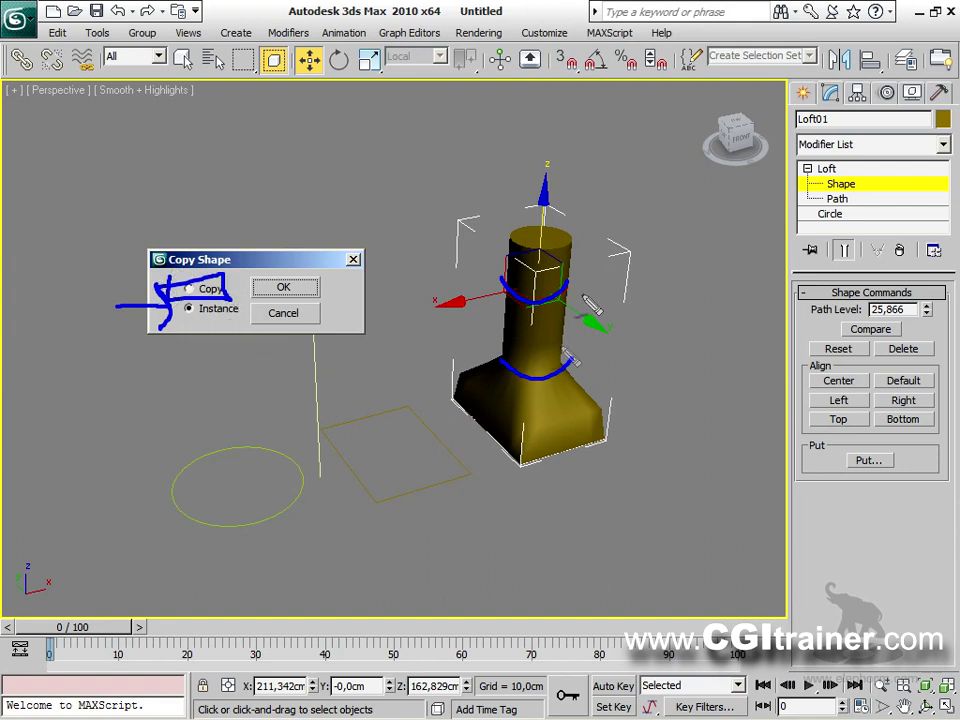
key("Escape")
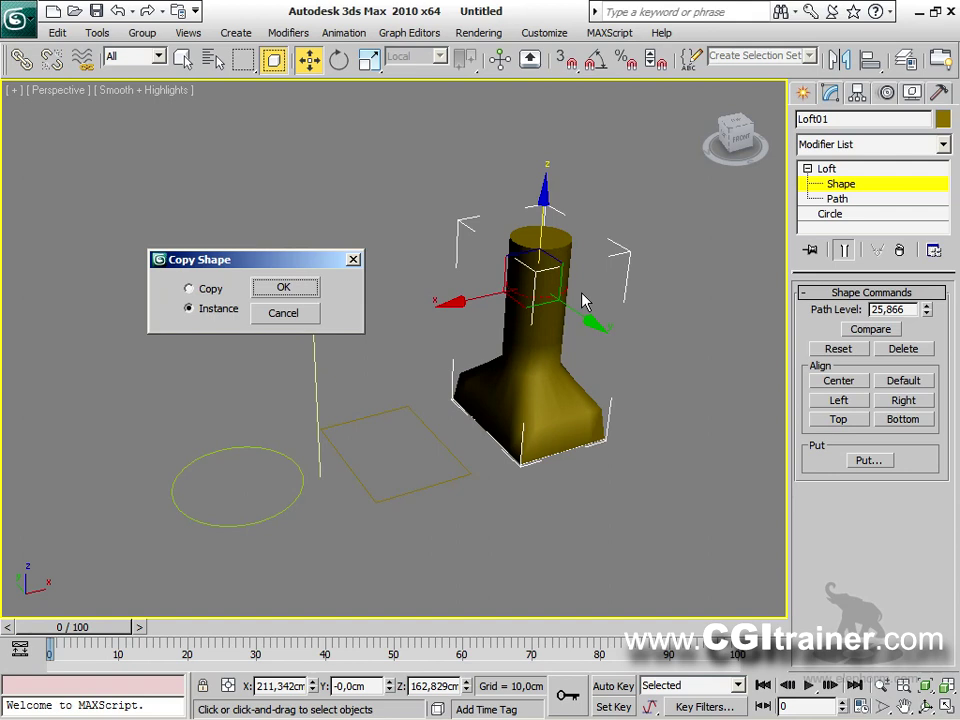
left_click(212, 289)
left_click(283, 289)
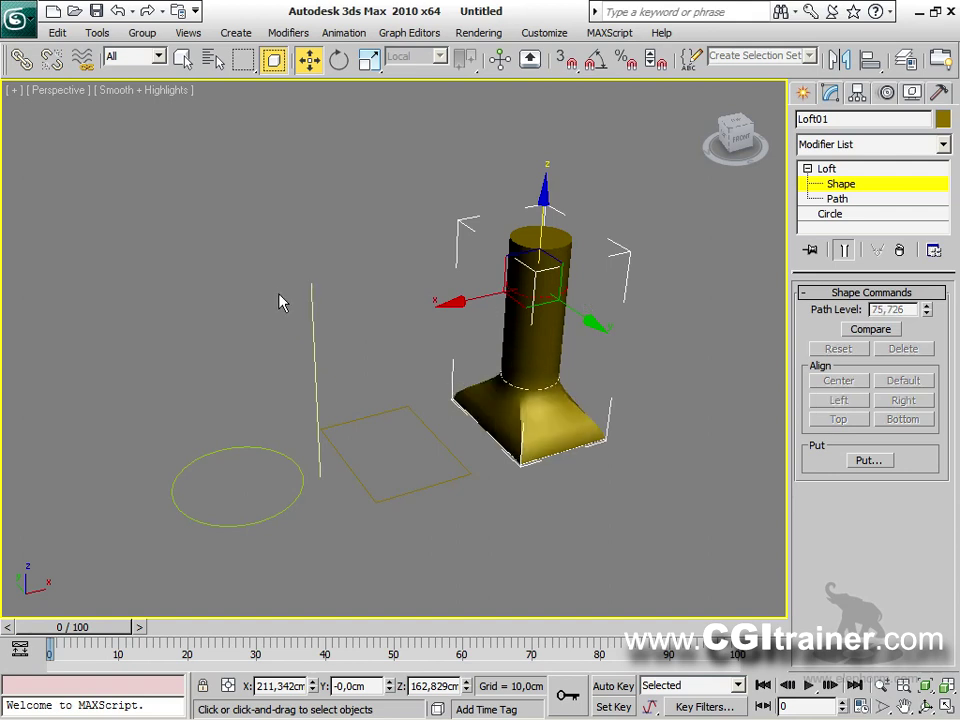
right_click(482, 301)
Enlarge the upper circle shape to 132% and copy the base rectangle upward along the loft.
left_click(504, 345)
left_click_drag(544, 289, 550, 185)
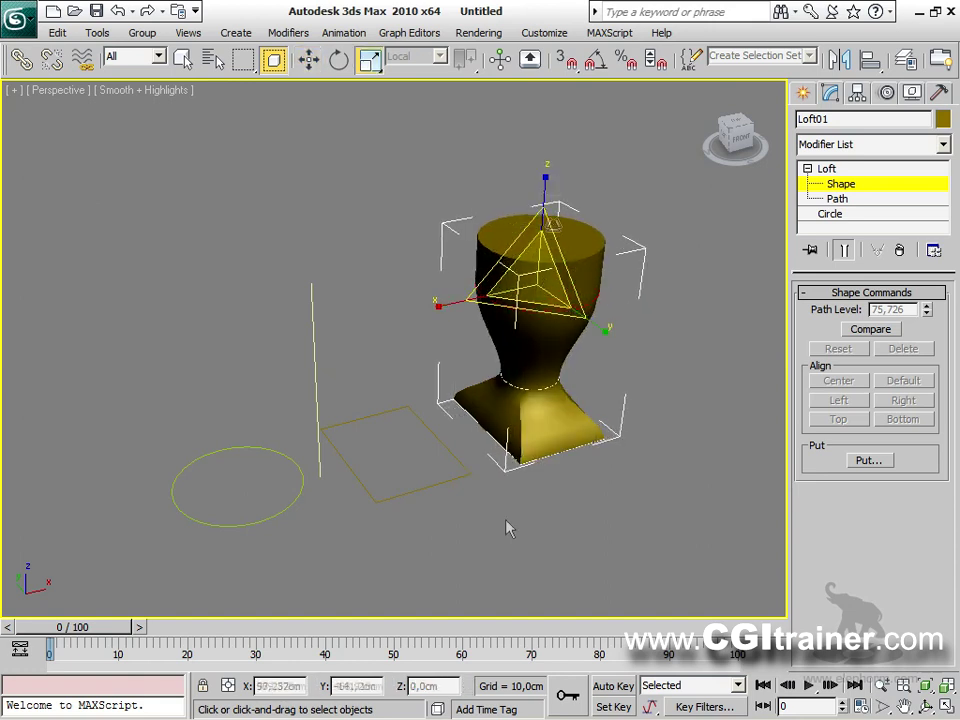
left_click(541, 456)
right_click(537, 408)
left_click(562, 427)
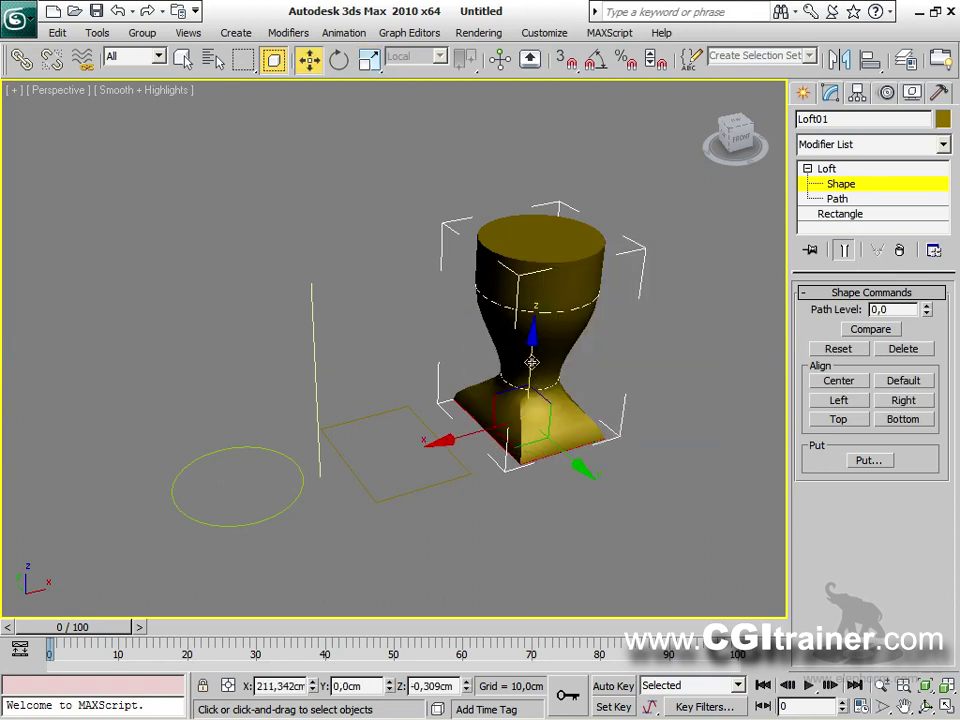
left_click_drag(532, 362, 537, 345, "shift")
left_click(126, 42)
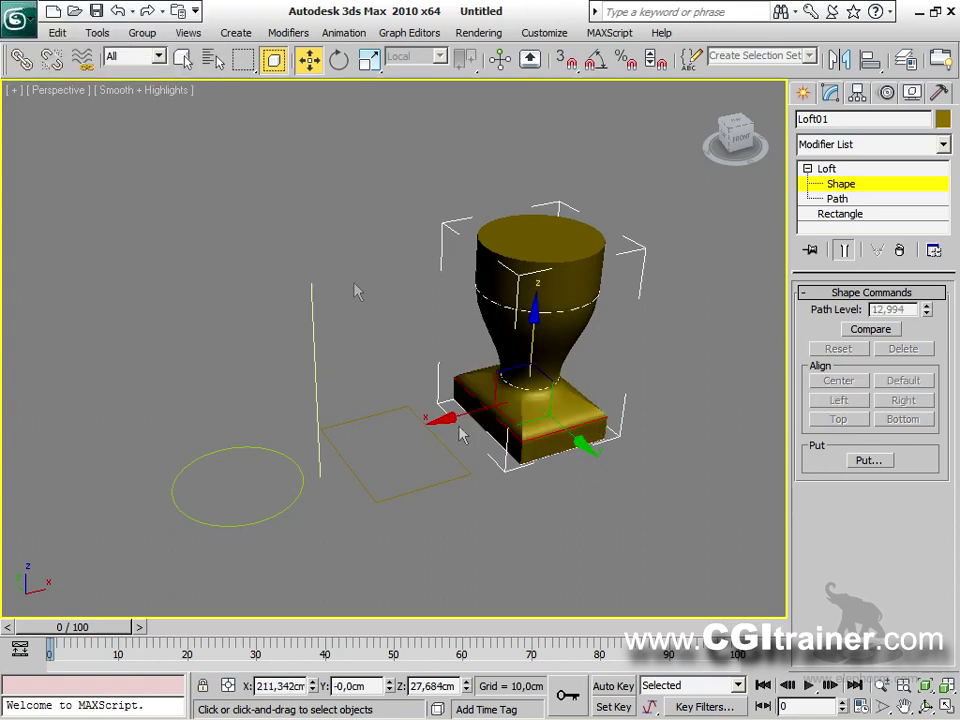
Position rectangle copies at the top of the loft to form the square top.
left_click_drag(534, 331, 535, 150)
left_click(136, 42)
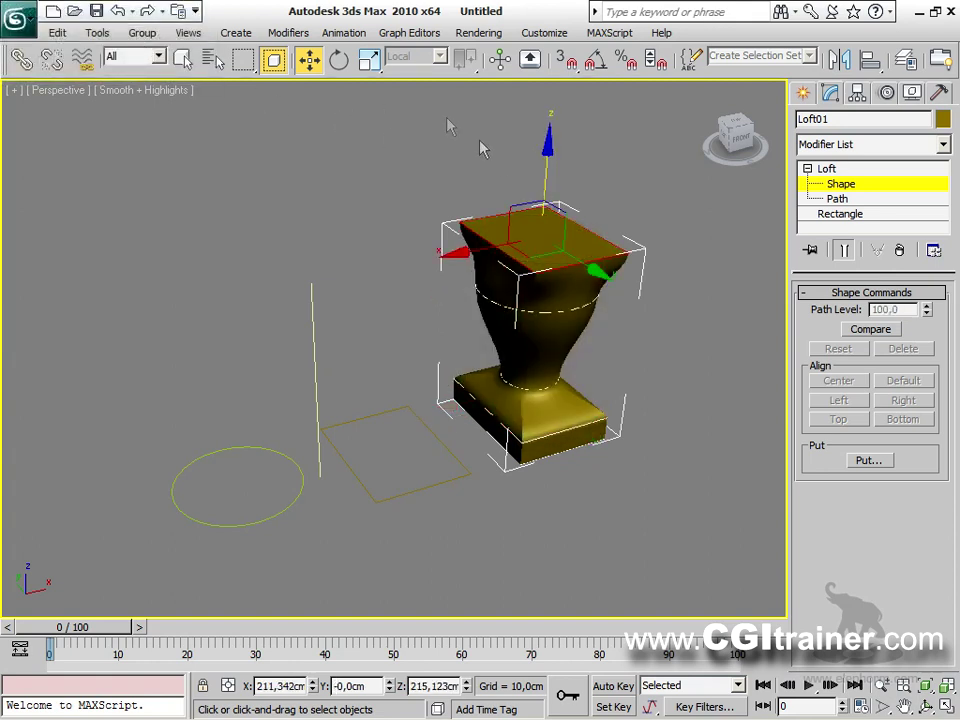
left_click_drag(548, 157, 532, 190, "shift")
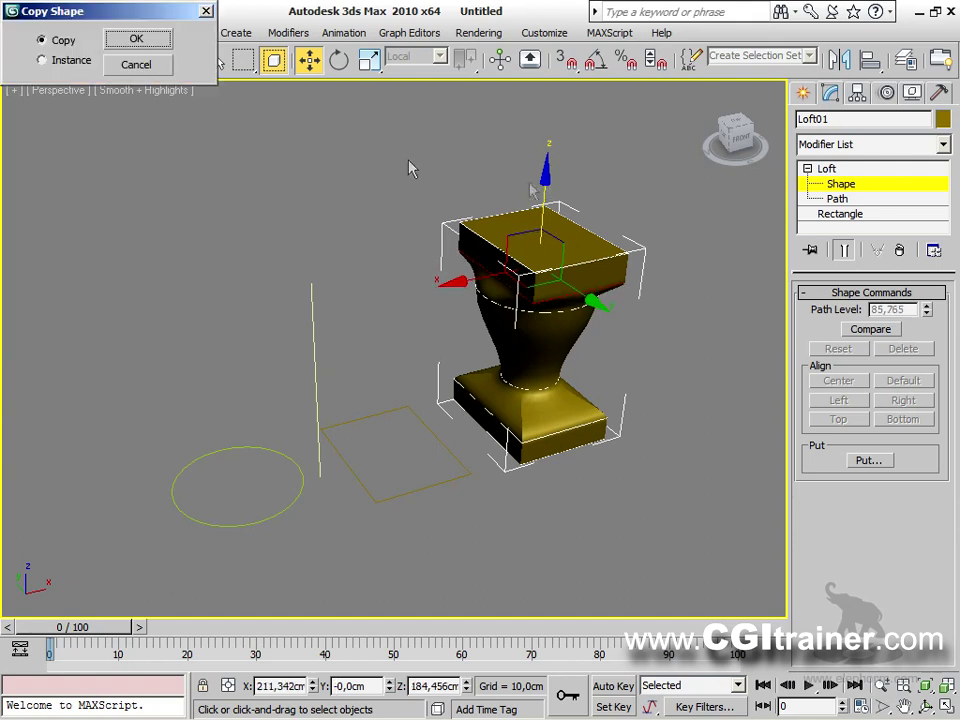
left_click(136, 40)
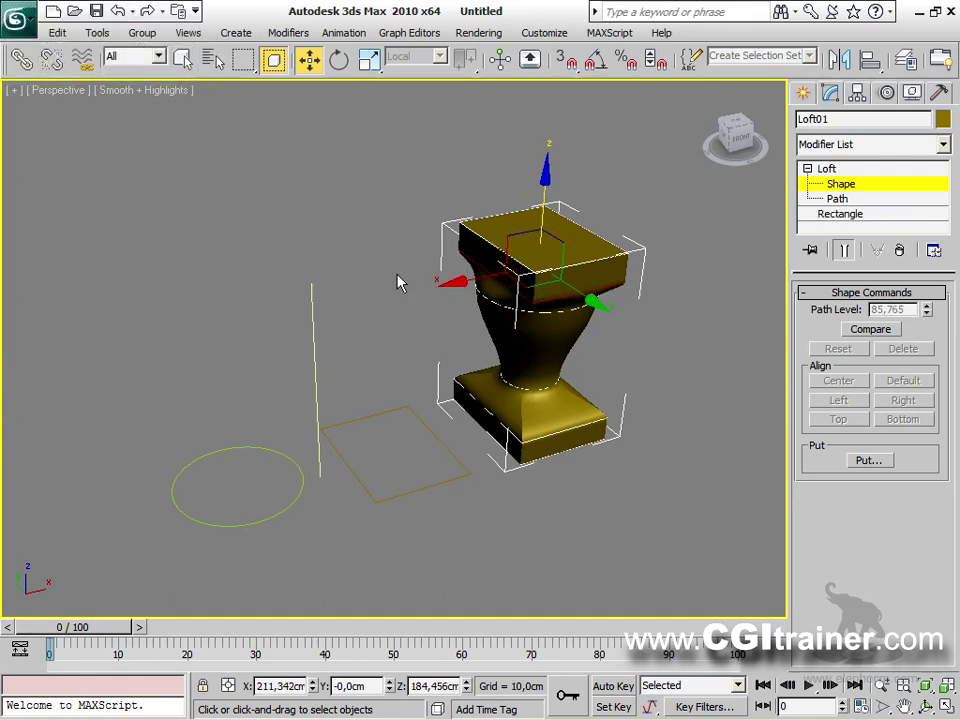
Shrink the middle circle into a thin column and copy it down to mid-height.
left_click(550, 311)
right_click(550, 312)
left_click(575, 360)
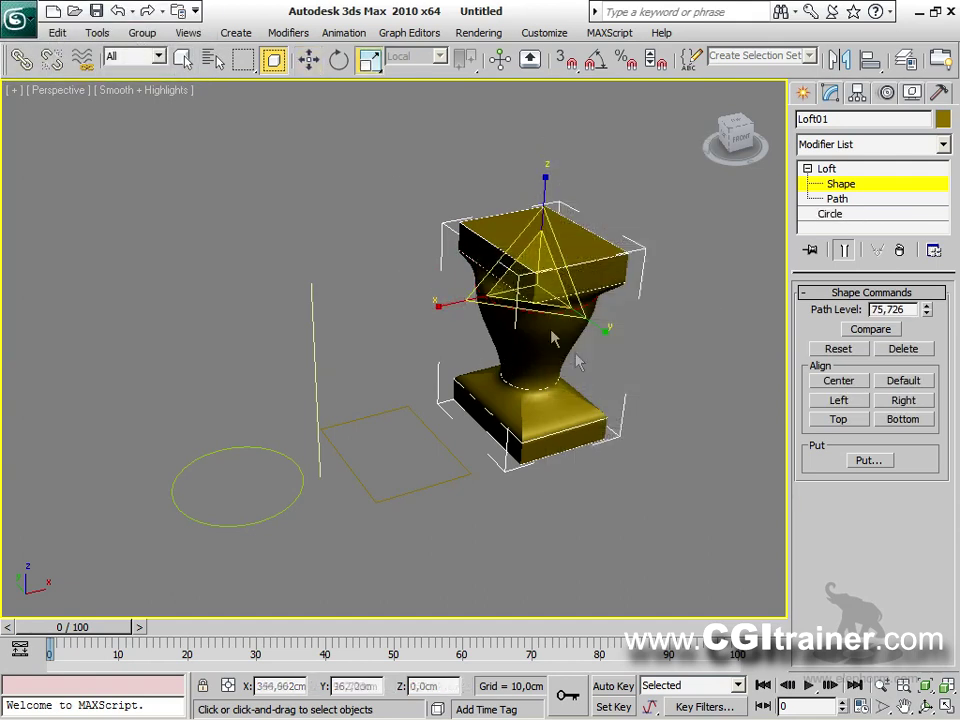
left_click_drag(576, 361, 542, 353)
right_click(530, 276)
left_click(548, 295)
left_click_drag(540, 210, 388, 236, "shift")
Add the circle copy and scale it into a bulge, stretched along Y and widened along X.
left_click(137, 40)
right_click(519, 334)
left_click(542, 385)
left_click_drag(542, 385, 544, 352)
middle_click_drag(516, 426, 630, 352, "alt")
left_click_drag(630, 352, 671, 345)
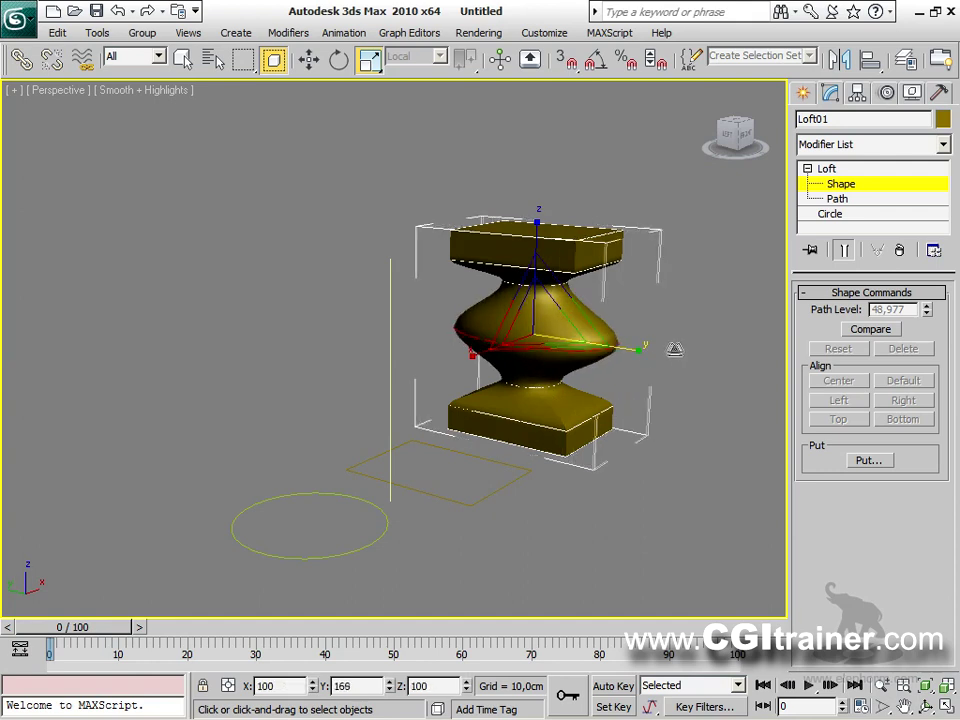
left_click_drag(476, 358, 435, 377)
Try tilting the middle cross-section, undo the rotation, then view the pedestal from above.
middle_click_drag(533, 362, 512, 326, "alt")
right_click(512, 322)
left_click(526, 348)
left_click_drag(617, 306, 418, 399)
middle_click_drag(418, 399, 556, 352, "alt")
key("ctrl+z")
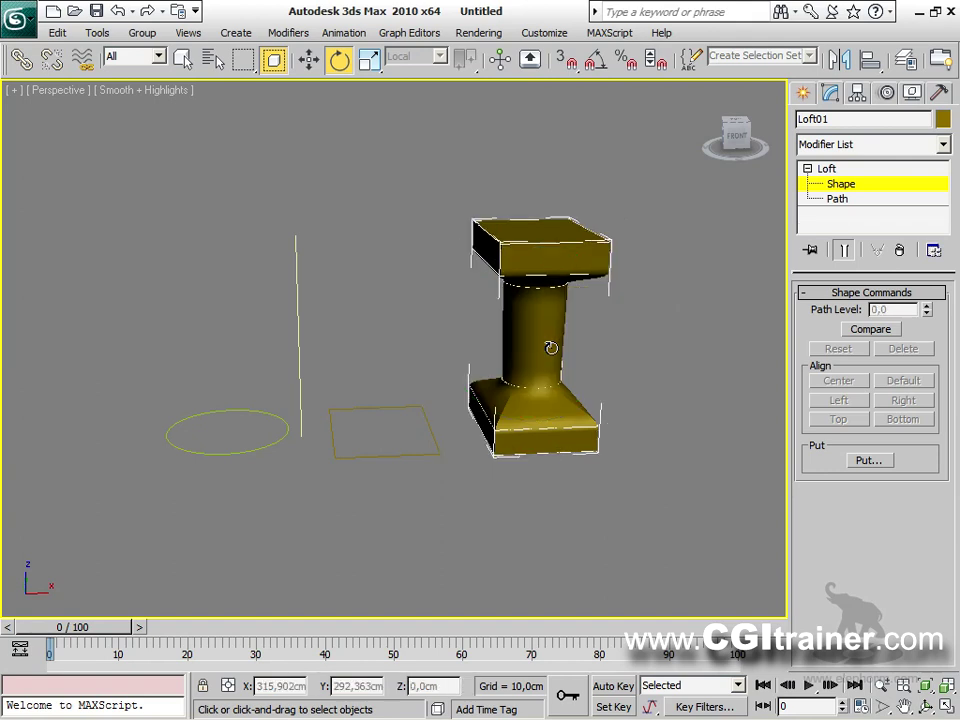
middle_click_drag(502, 408, 494, 448, "alt")
middle_click_drag(596, 409, 584, 394)
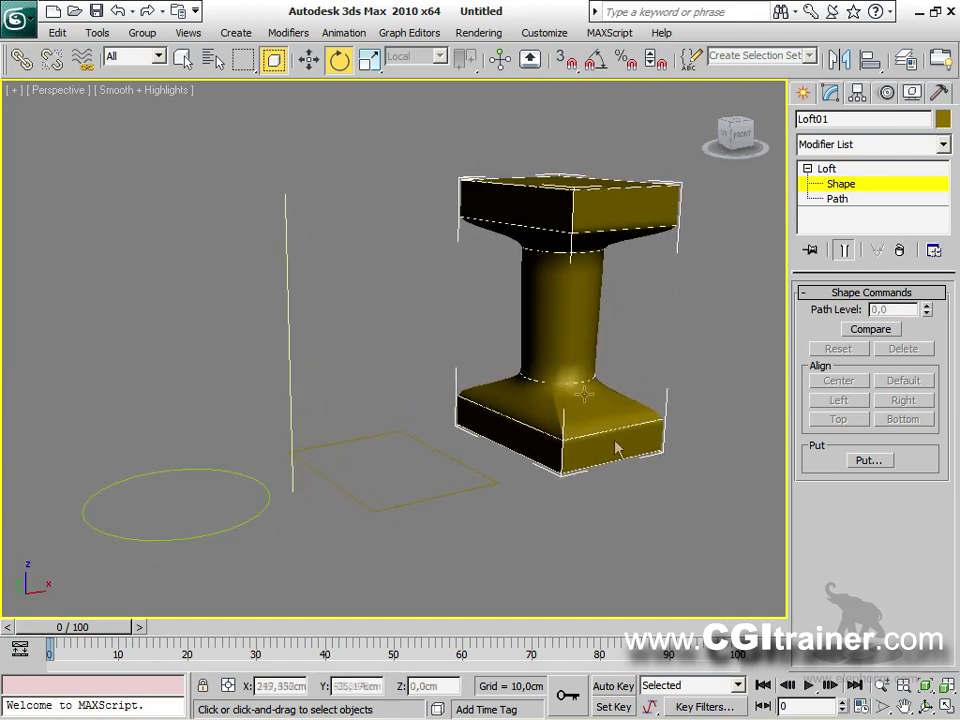
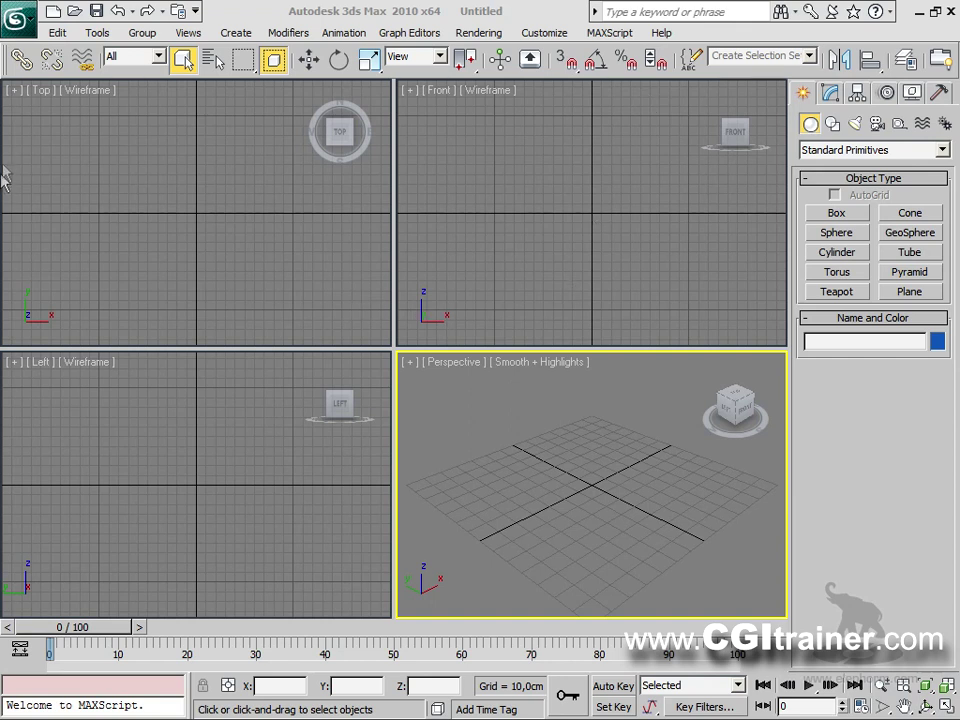
Draw a circle in the Top viewport.
left_click(165, 146)
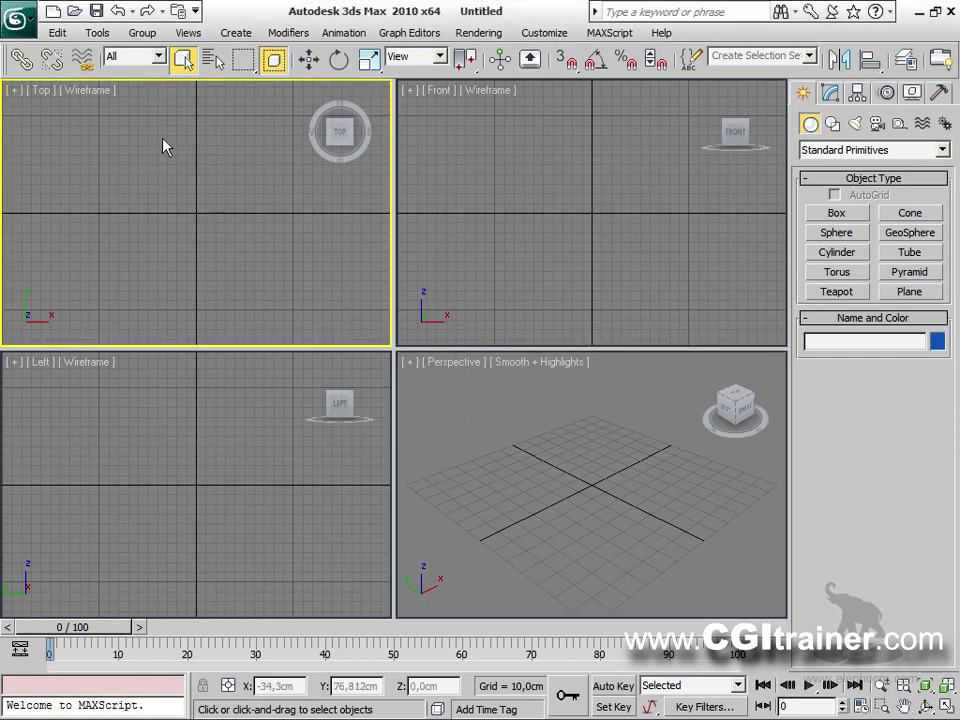
left_click(832, 124)
left_click(837, 248)
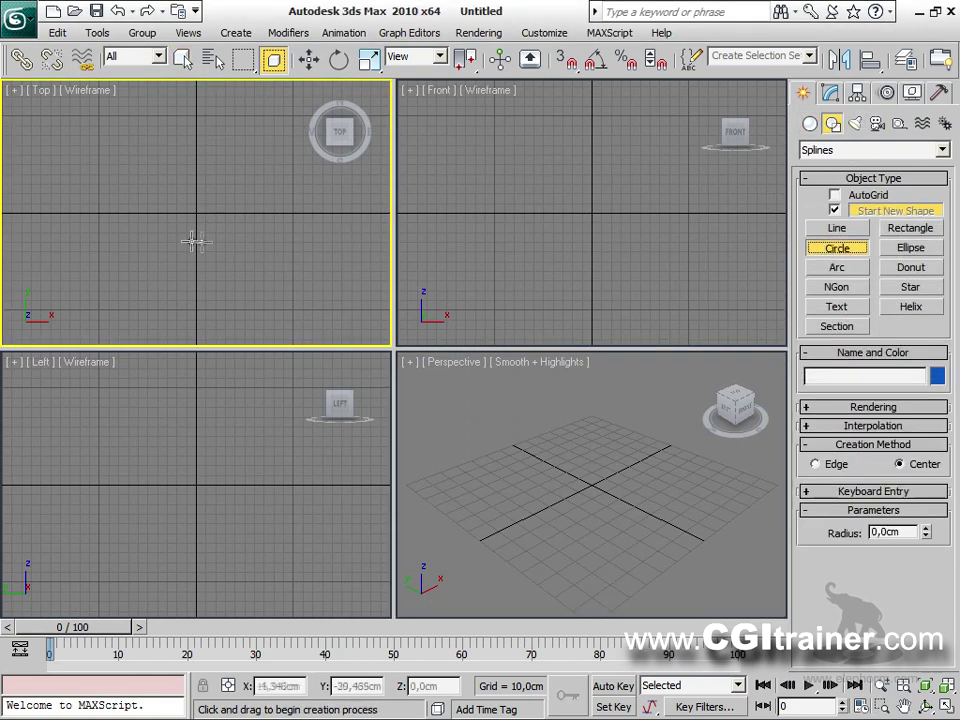
left_click_drag(134, 194, 180, 238)
right_click(180, 238)
Convert Circle01 to an Editable Spline.
right_click(180, 238)
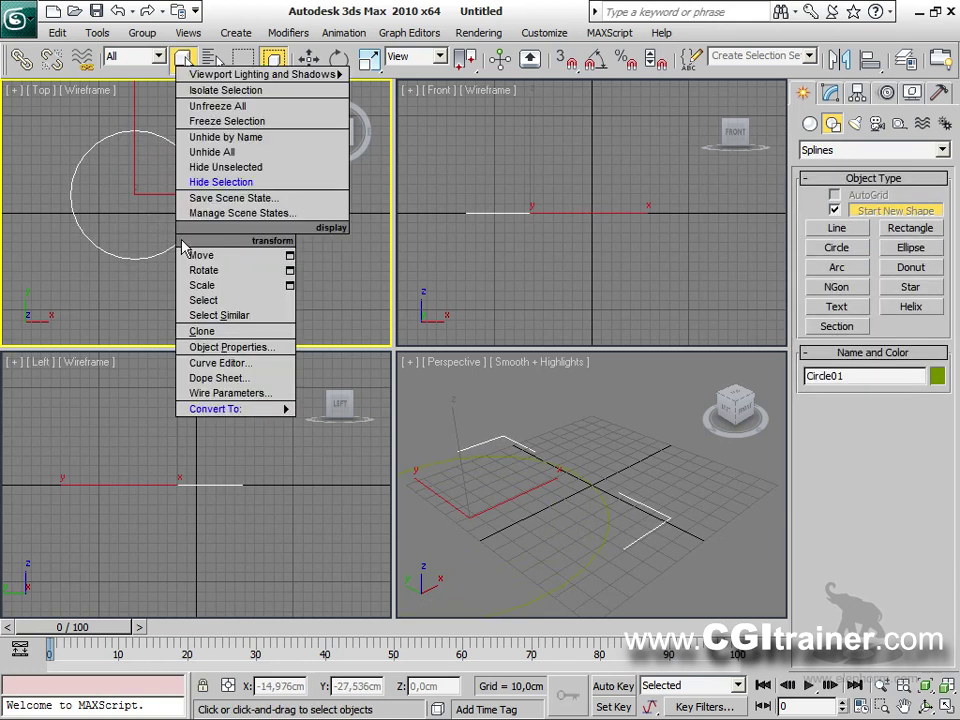
mouse_move(276, 409)
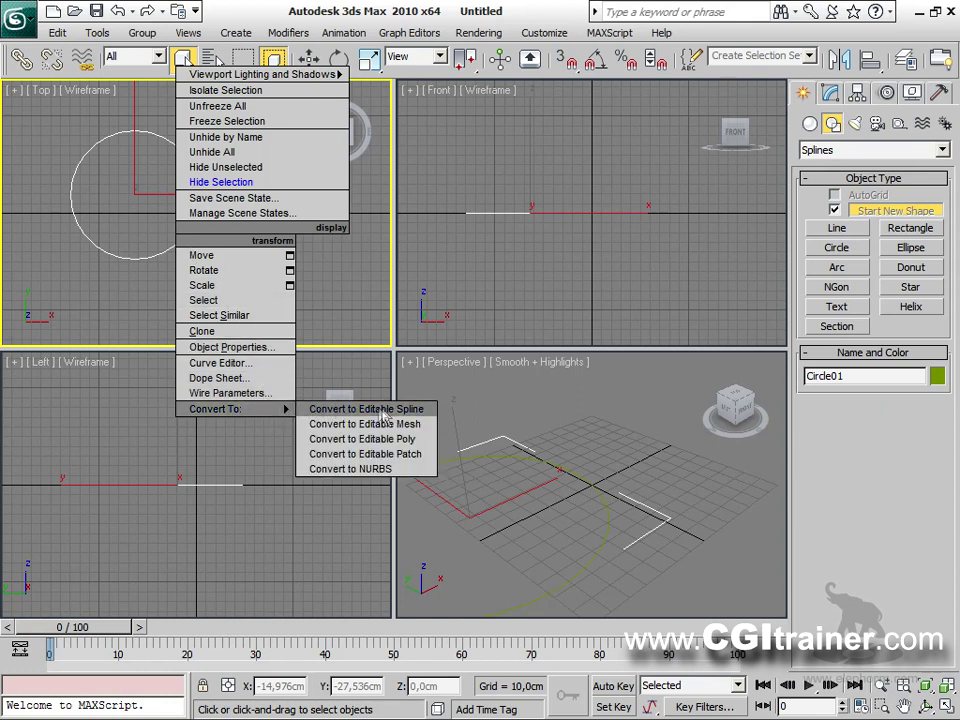
left_click(340, 409)
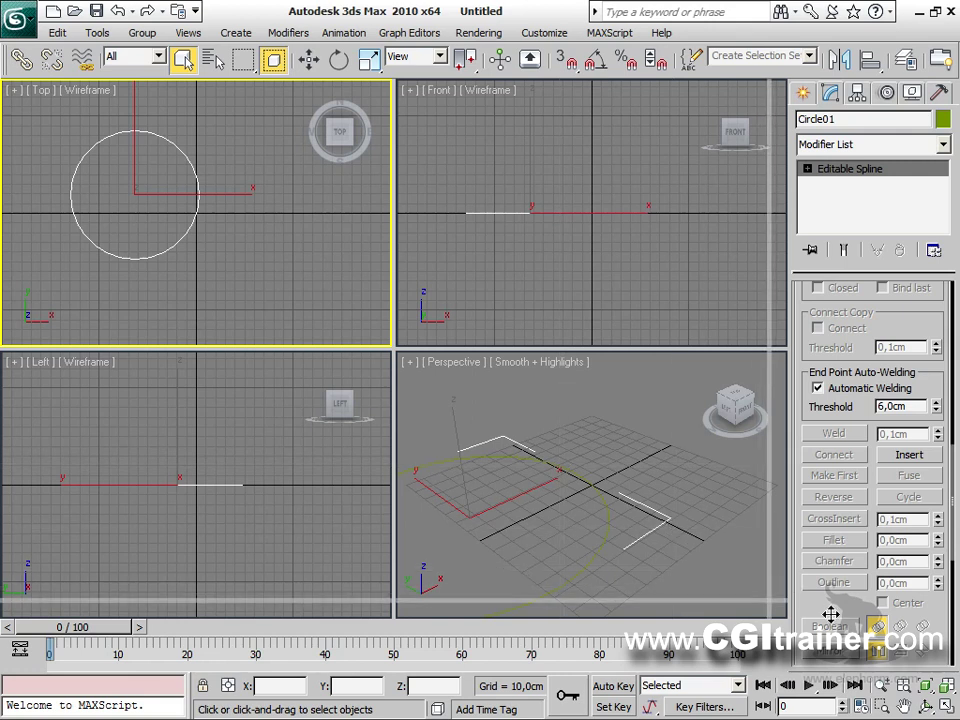
Maximize the Top view with Alt+W and enter the circle's Vertex sub-object level.
key("alt+w")
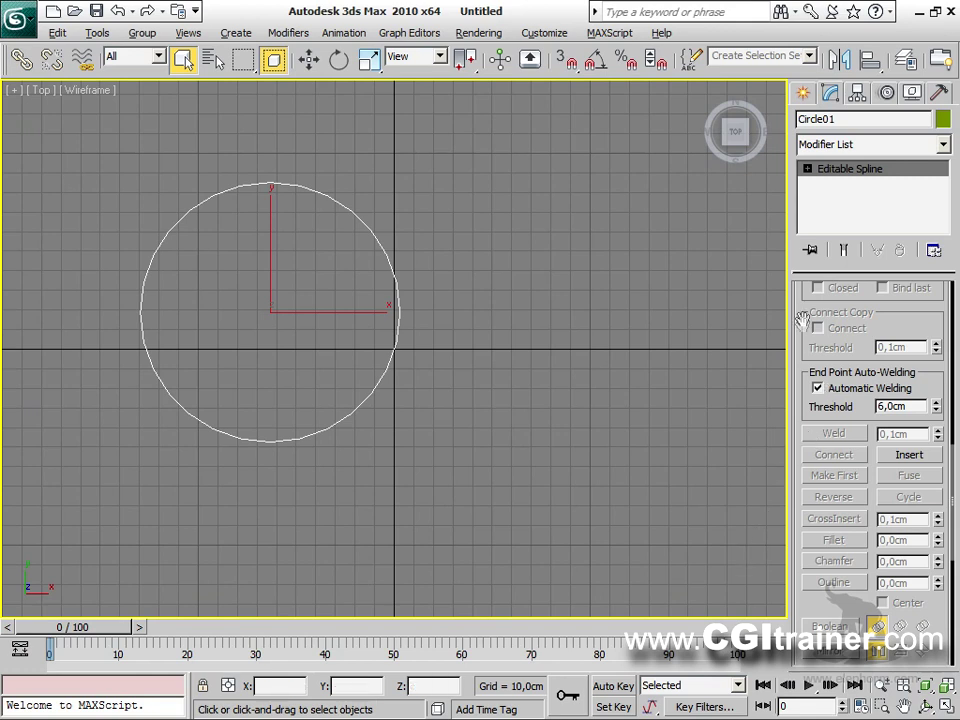
scroll(806, 326, "up", 5)
left_click(807, 169)
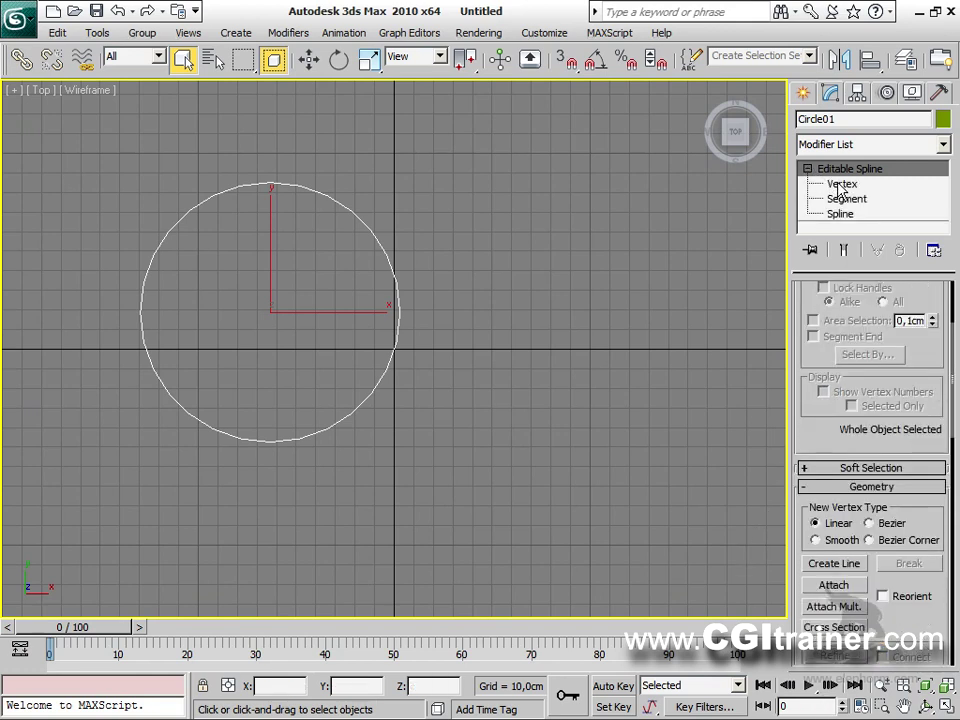
left_click(835, 184)
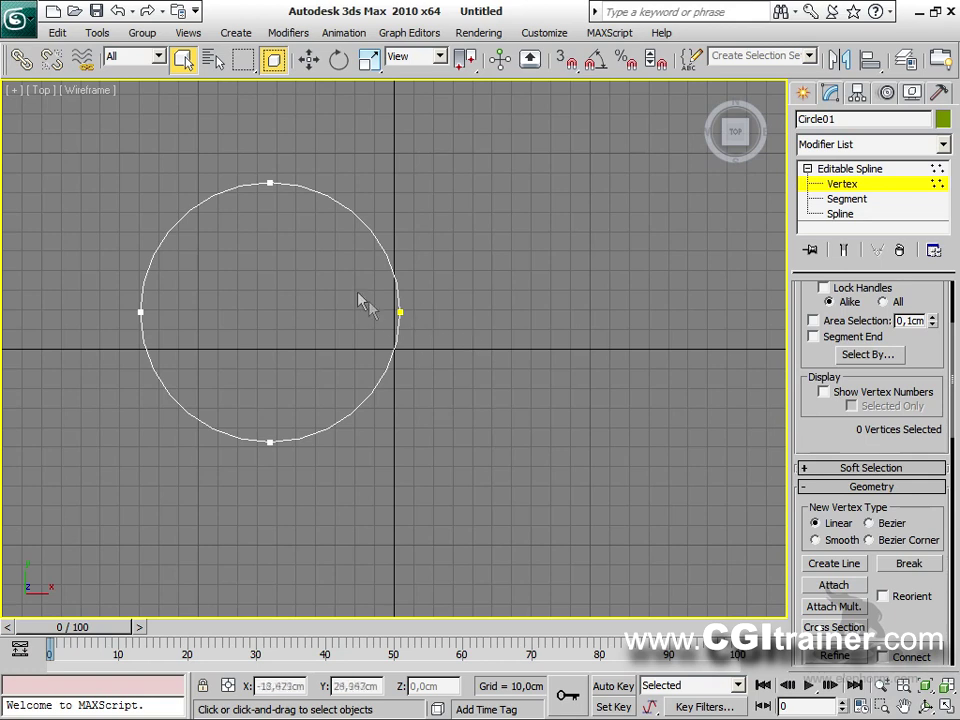
Make the circle's top vertex its first vertex, then deselect it.
left_click_drag(268, 183, 272, 188)
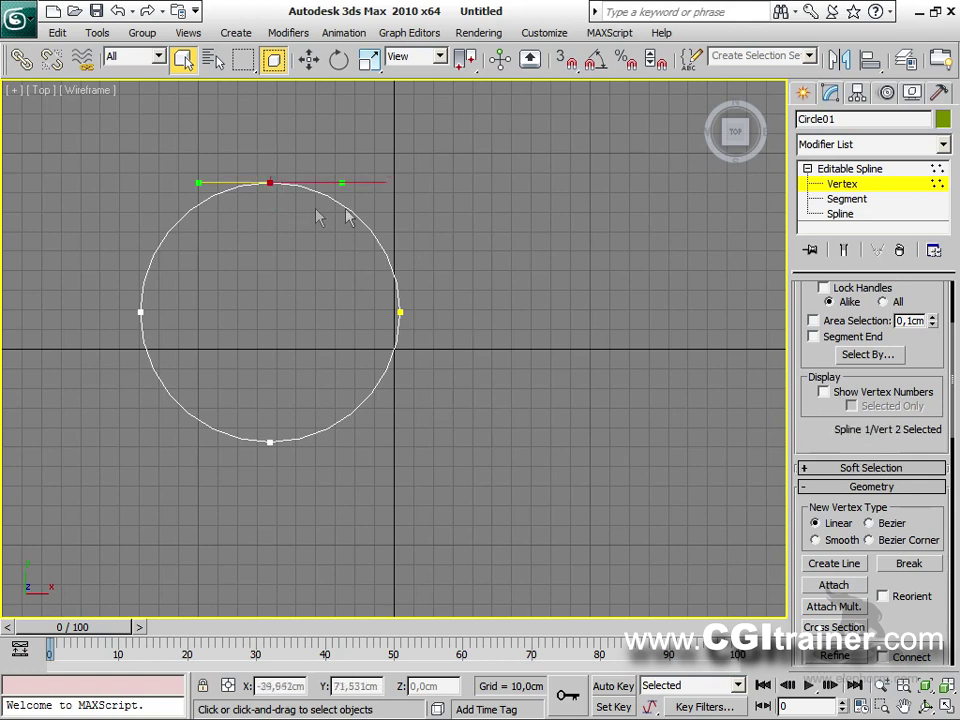
left_click_drag(906, 628, 881, 248)
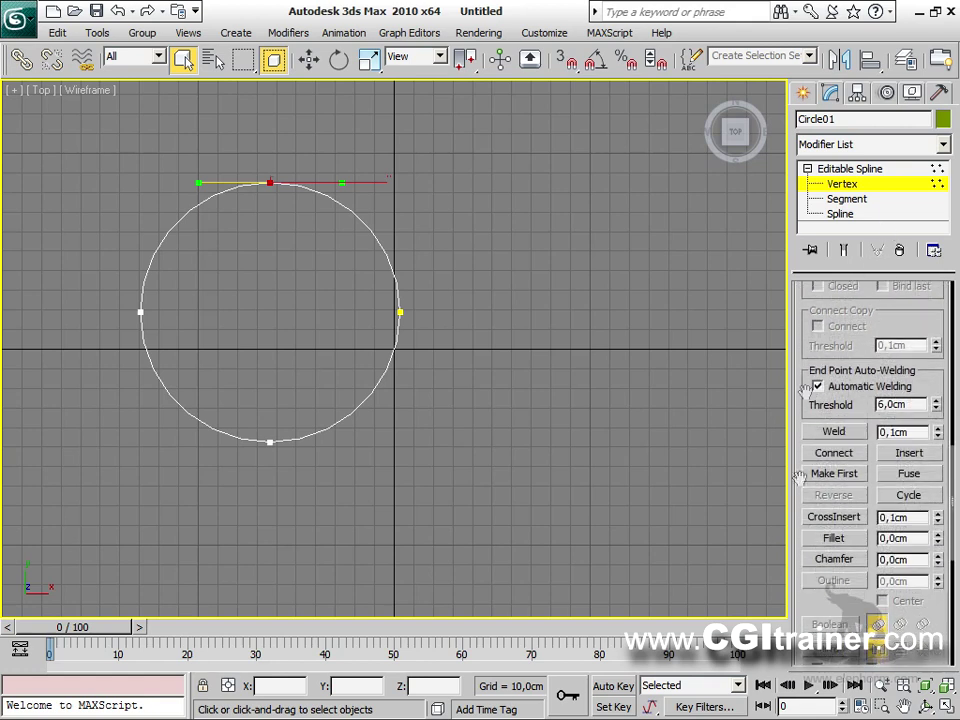
left_click(838, 474)
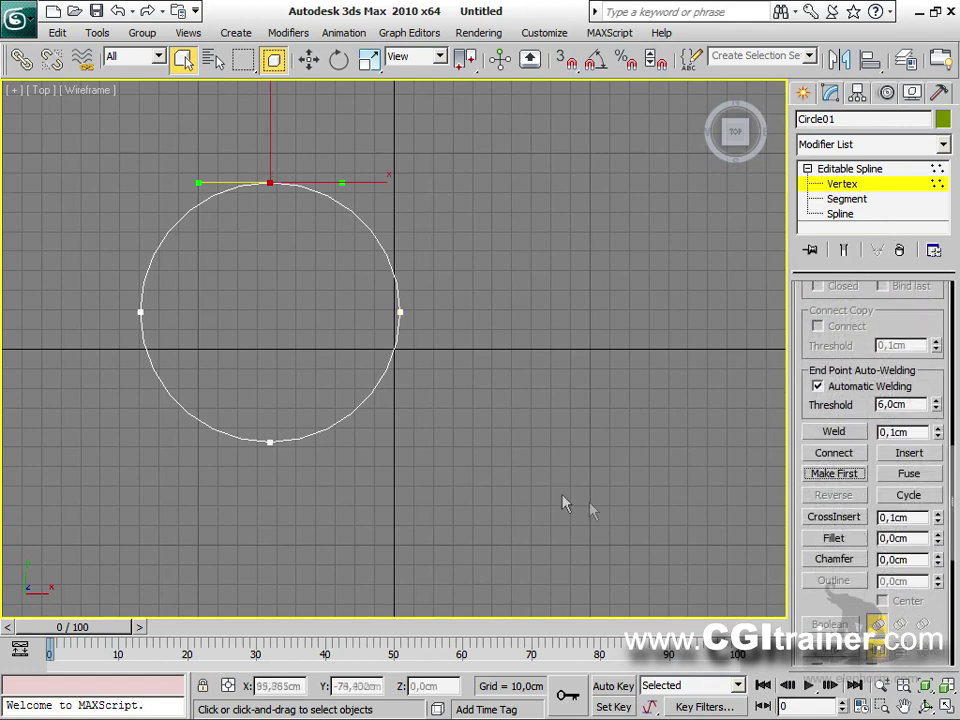
left_click(555, 255)
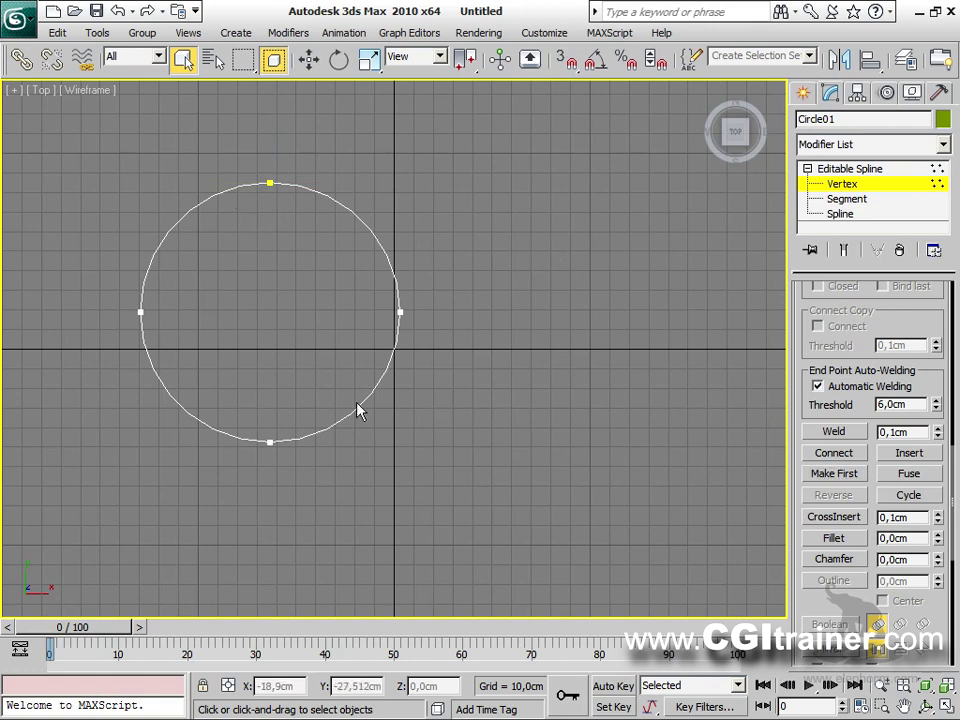
scroll(864, 317, "up", 5)
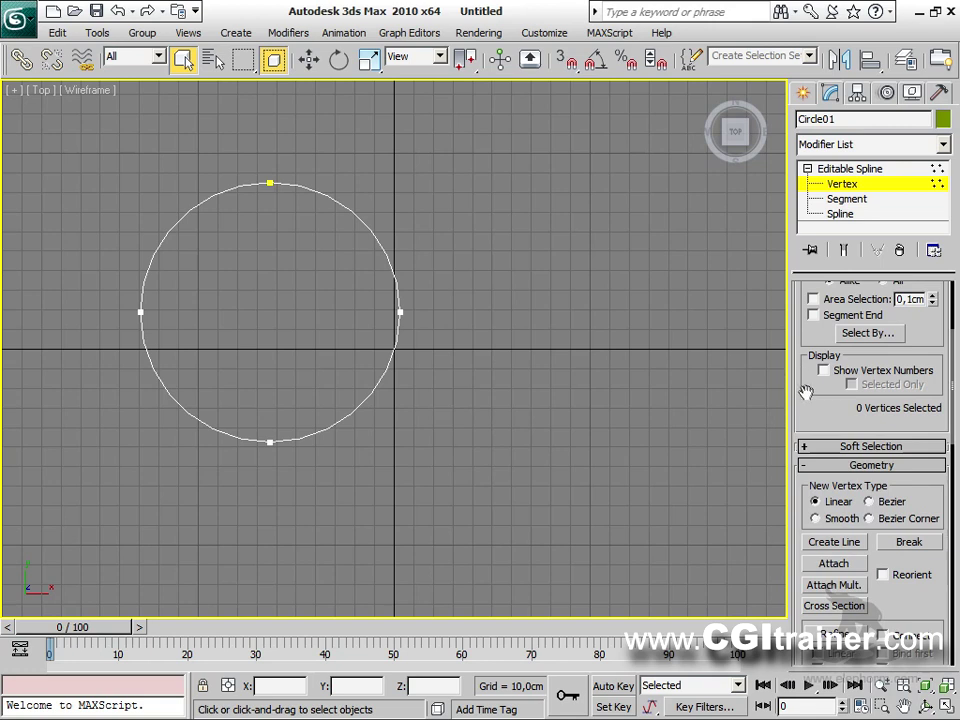
scroll(806, 392, "up", 3)
scroll(812, 306, "up", 2)
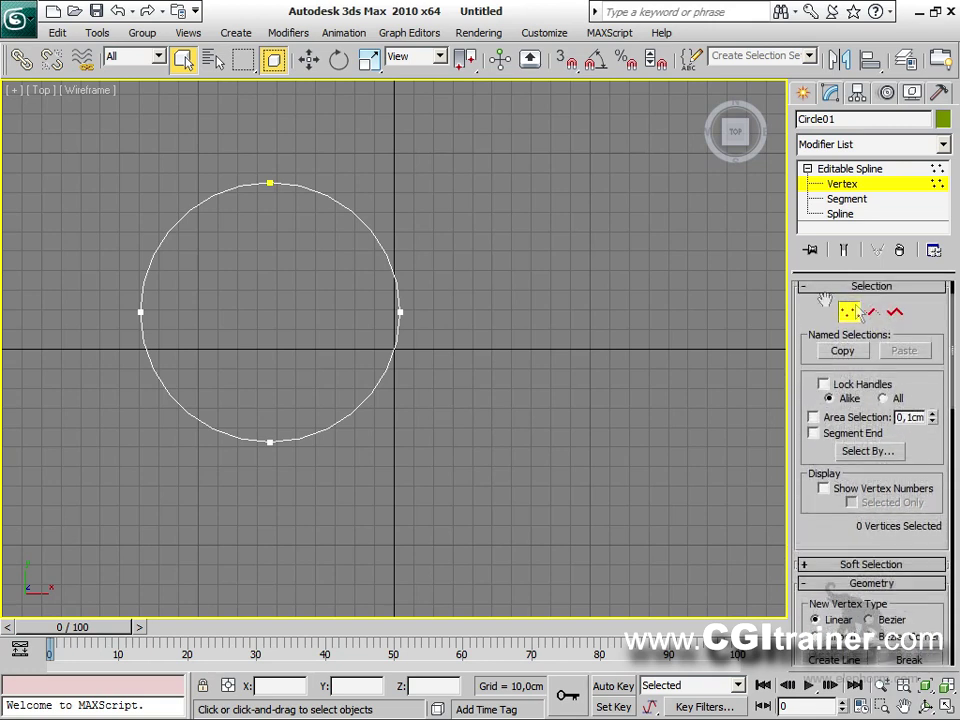
Turn on Show Vertex Numbers so vertices read 1 top, 2 left, 3 bottom, 4 right.
left_click(823, 489)
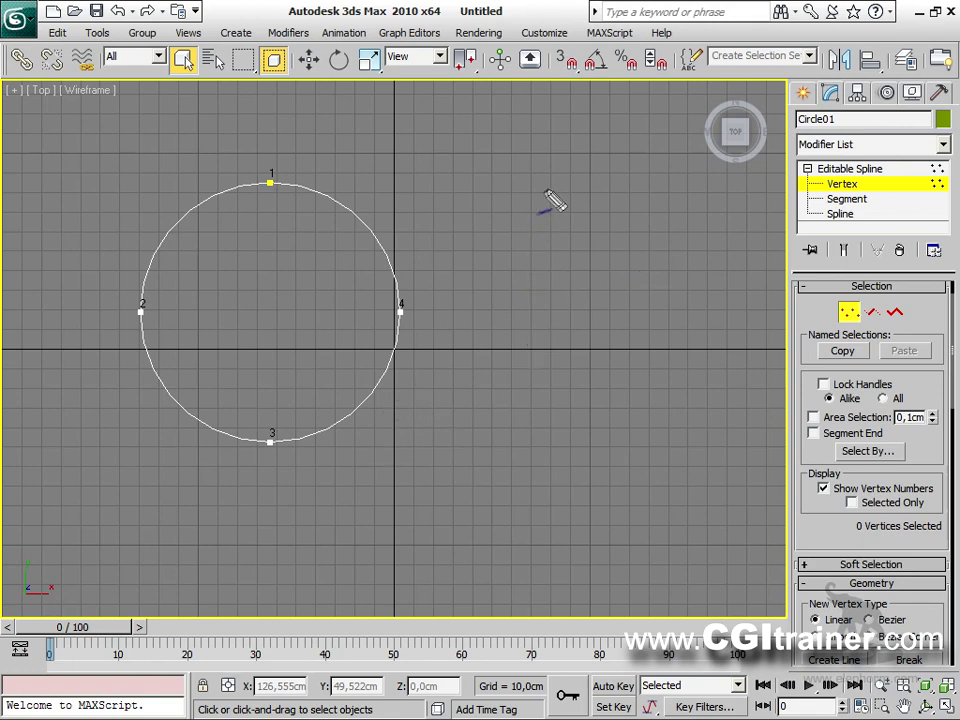
mouse_move(563, 192)
left_mouse_down()
mouse_move(499, 295)
mouse_move(496, 334)
mouse_move(625, 437)
mouse_move(603, 425)
mouse_move(630, 400)
mouse_move(675, 300)
mouse_move(672, 279)
mouse_move(682, 288)
mouse_move(649, 286)
mouse_move(671, 281)
mouse_move(574, 197)
left_mouse_up()
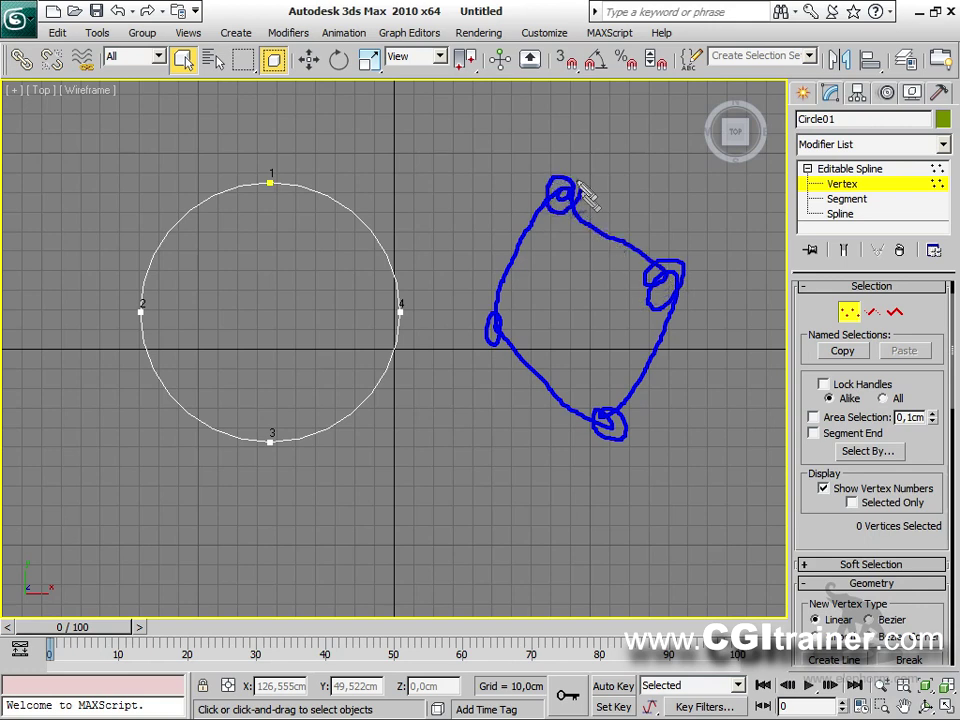
mouse_move(546, 141)
left_mouse_down()
mouse_move(567, 109)
mouse_move(564, 152)
left_mouse_up()
mouse_move(489, 236)
left_mouse_down()
mouse_move(460, 357)
mouse_move(537, 427)
mouse_move(511, 443)
left_mouse_up()
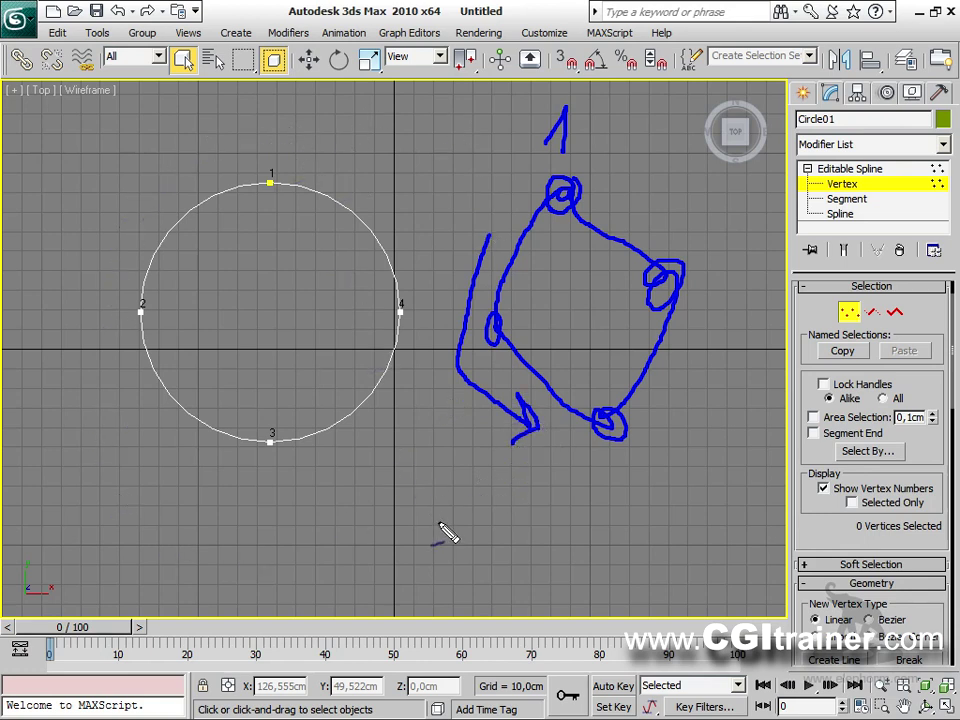
key("Escape")
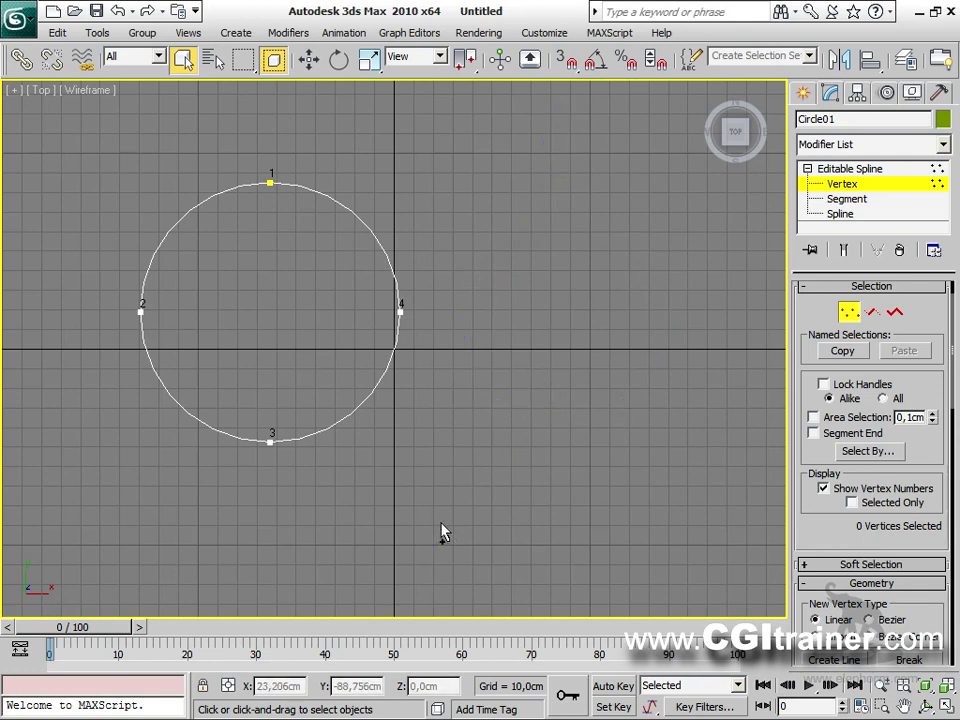
Clone the circle to the right as an independent copy, Circle02.
left_click(849, 312)
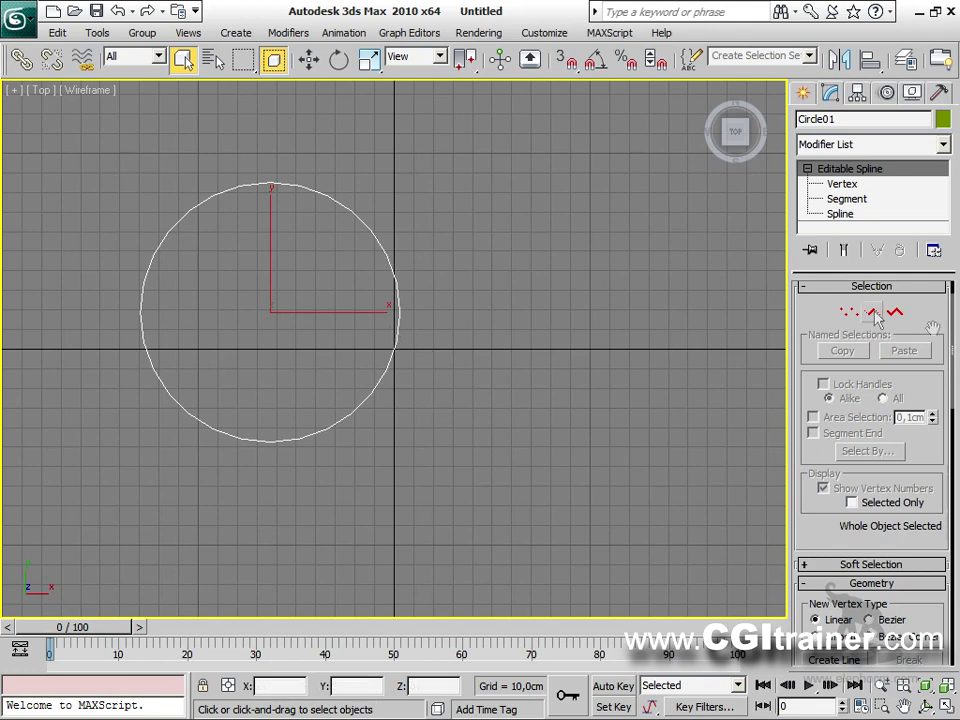
middle_click_drag(364, 328, 242, 358)
right_click(232, 316)
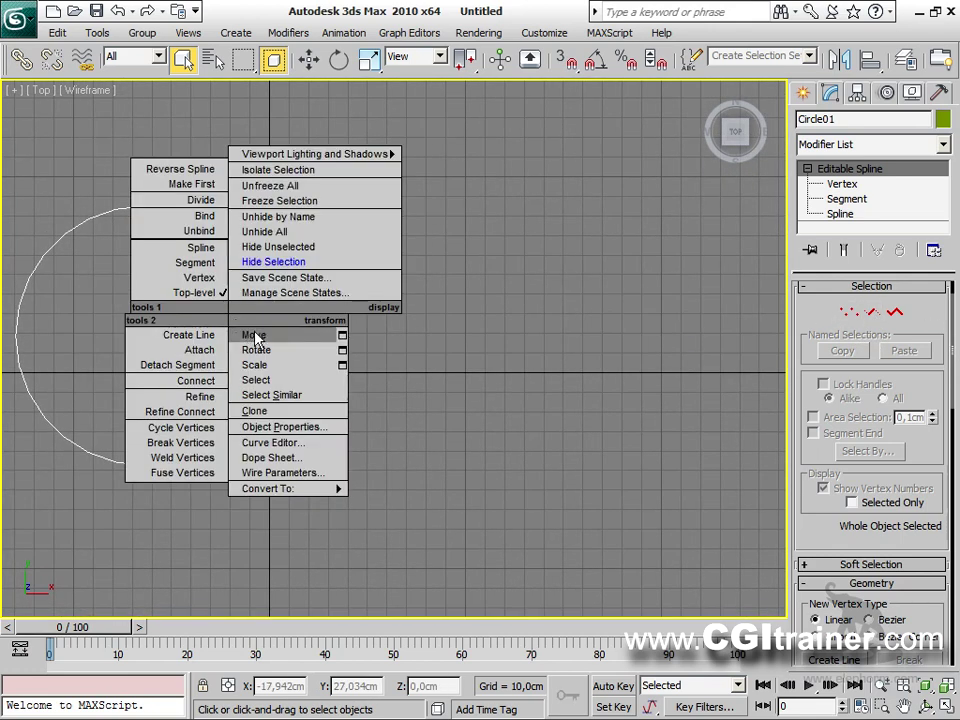
left_click(254, 336)
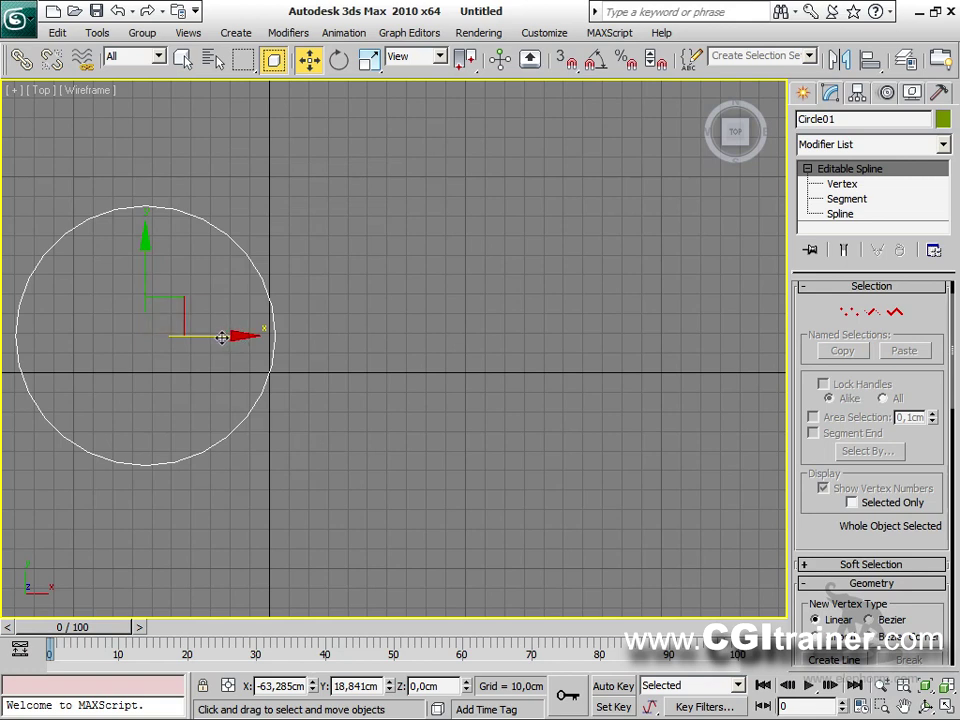
left_click_drag(225, 336, 576, 348, "shift")
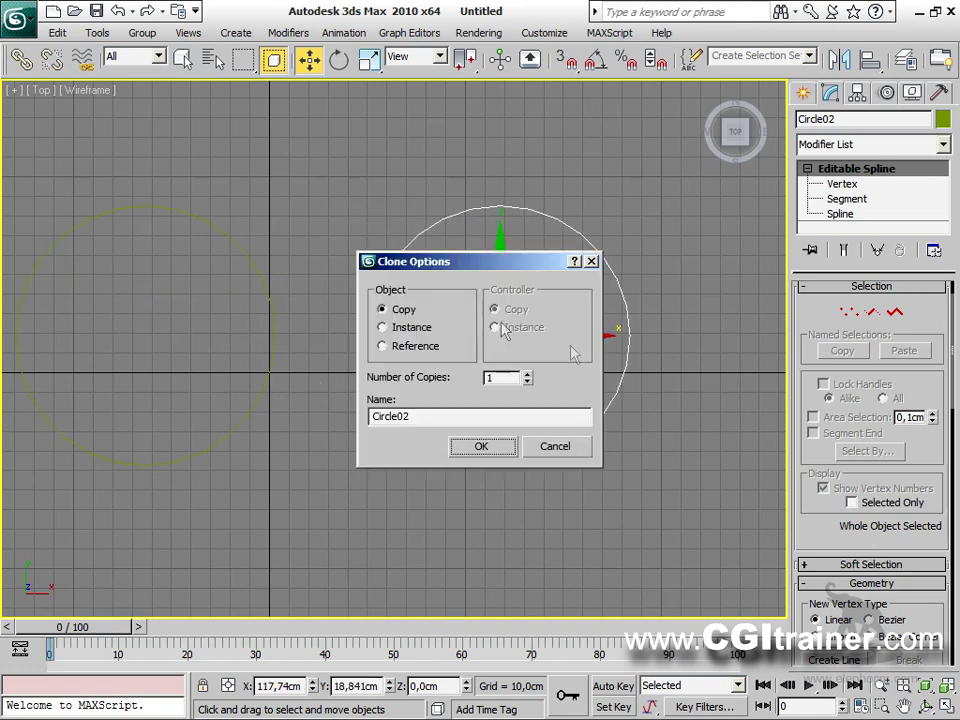
left_click(479, 446)
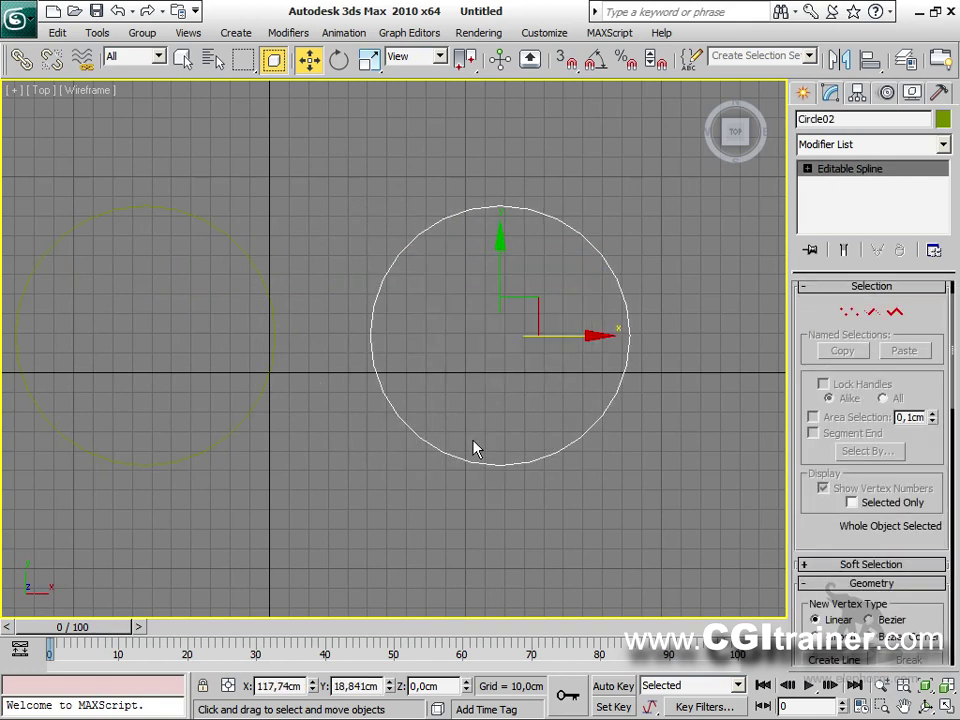
Set all four of Circle02's vertices to Corner, making a diamond.
left_click(848, 312)
left_click_drag(292, 130, 675, 561)
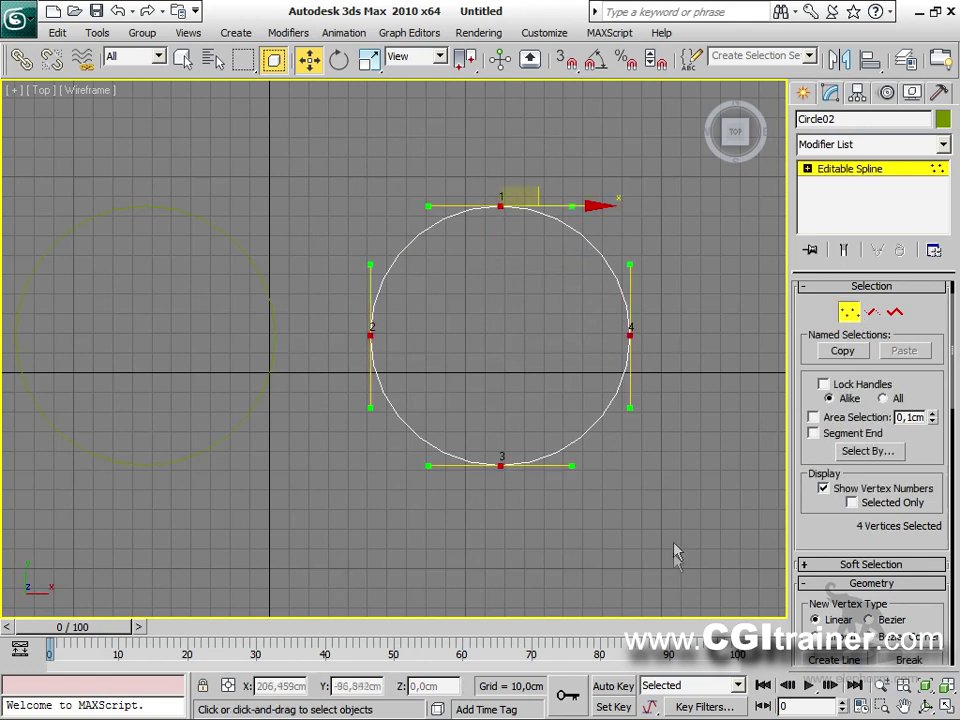
right_click(554, 297)
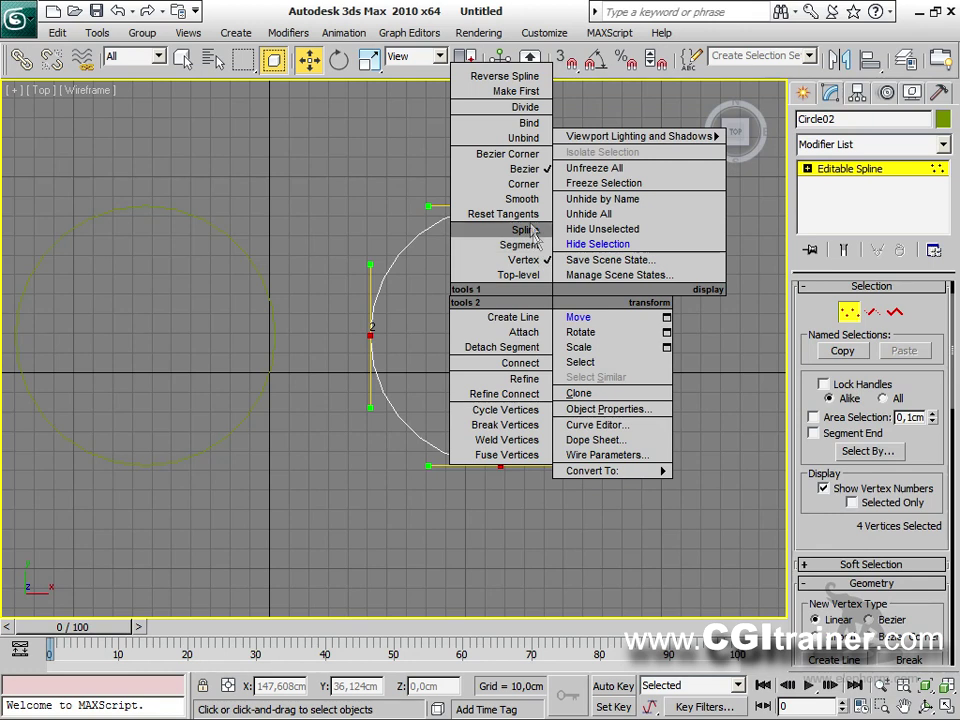
left_click(527, 186)
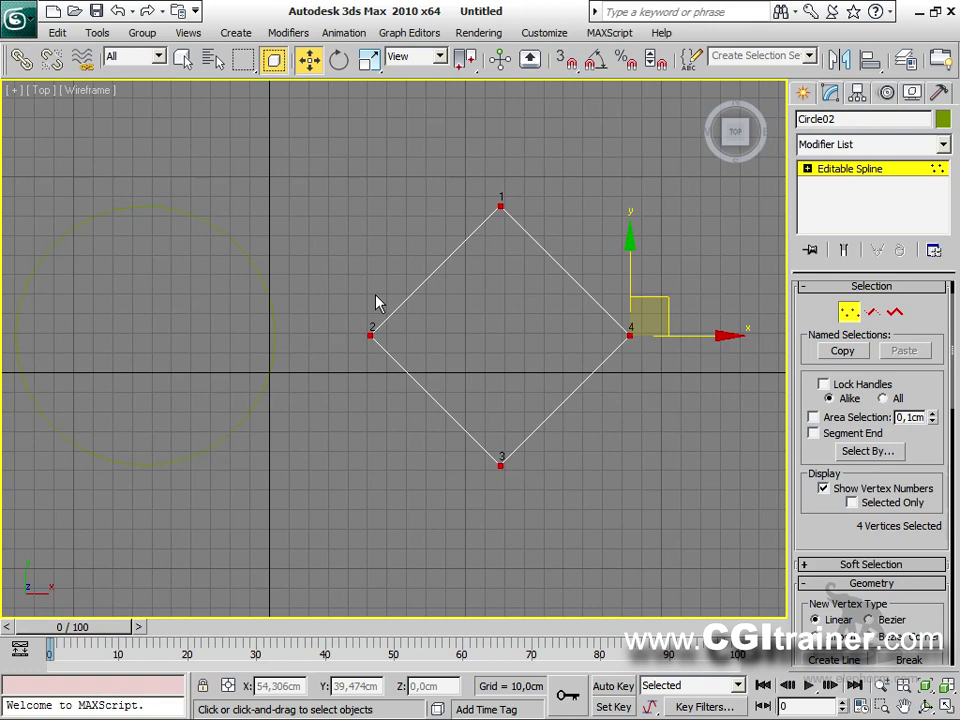
left_click(485, 348)
left_click(850, 315)
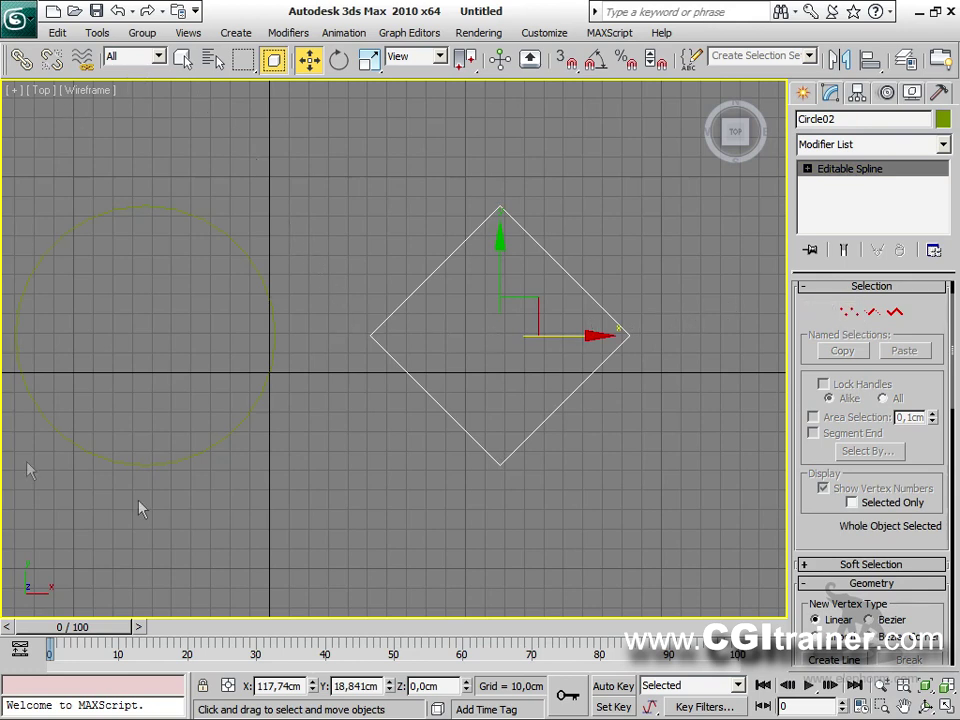
In the Left view with the grid hidden, draw a two-point vertical line from the ground upward.
key("l")
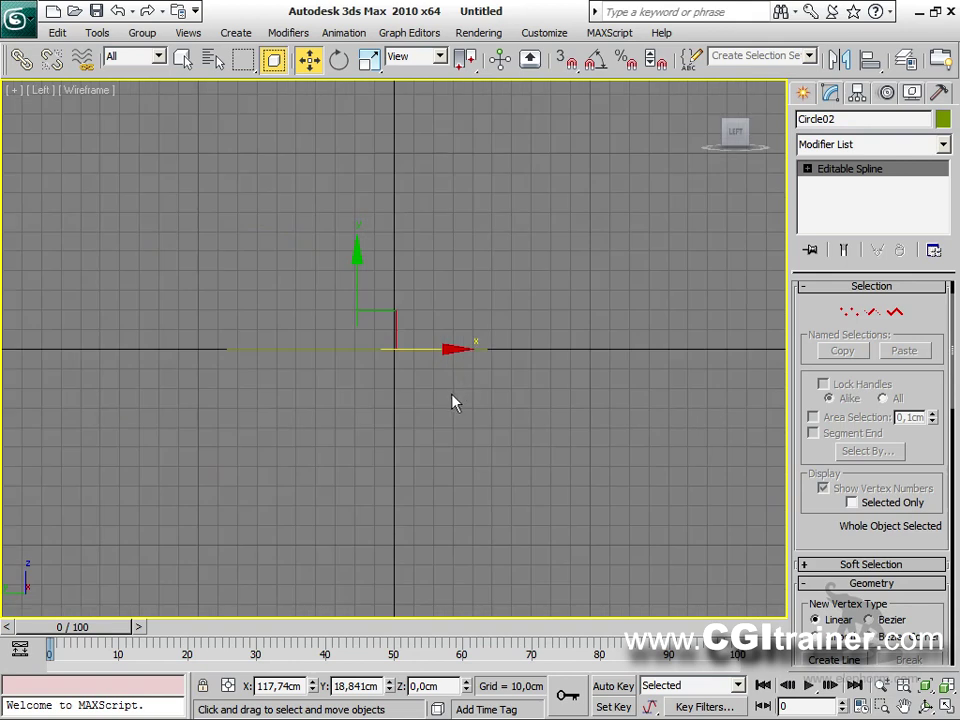
key("g")
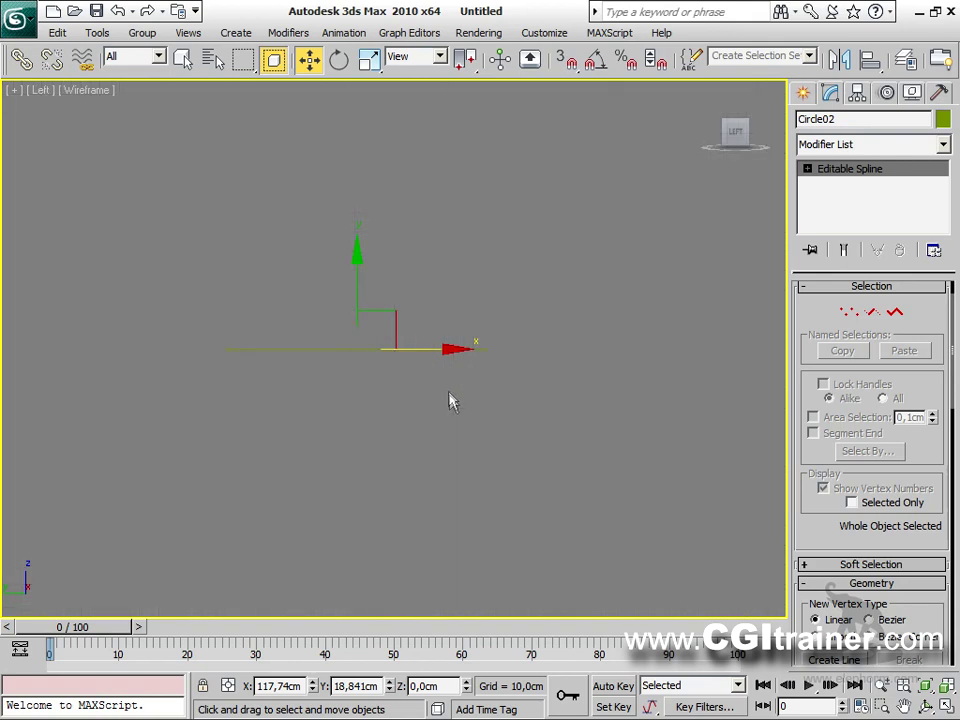
middle_click_drag(454, 204, 471, 394)
left_click(803, 93)
left_click(837, 228)
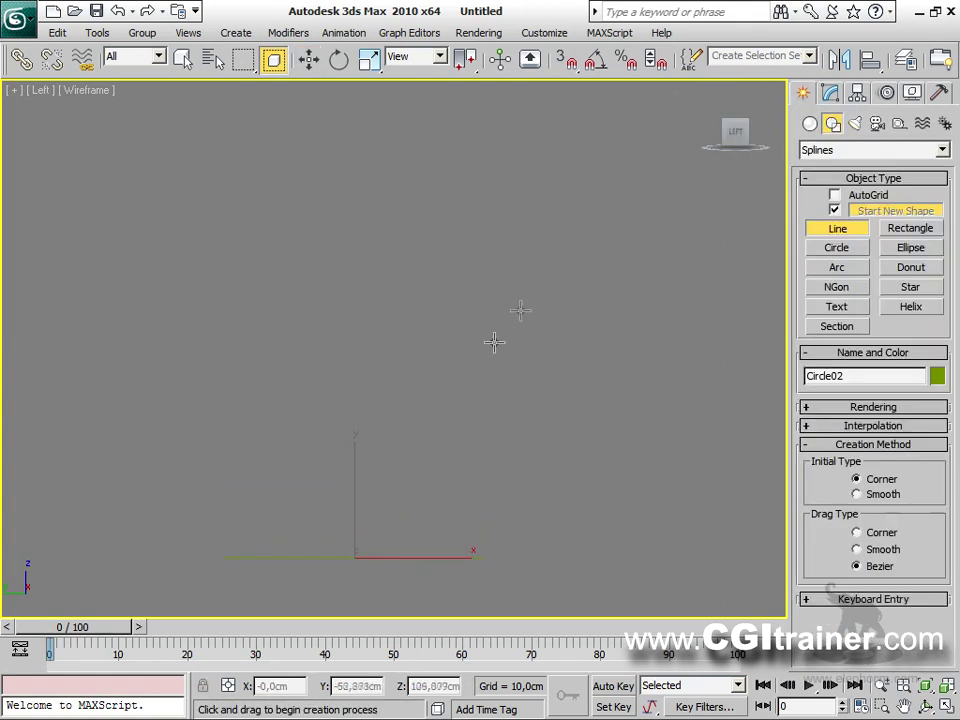
left_click(417, 557)
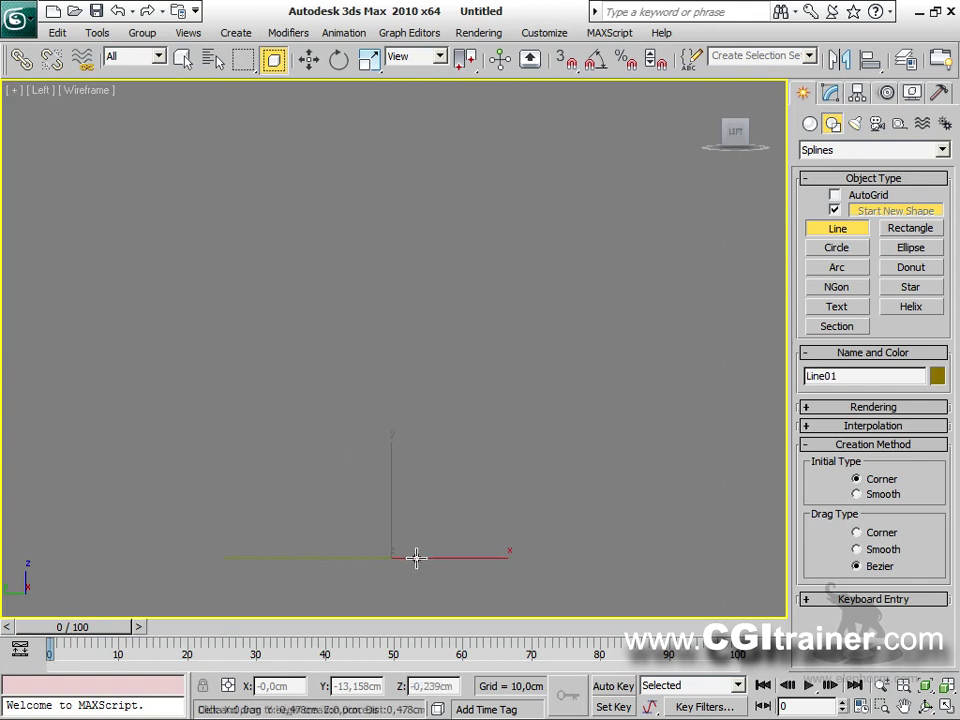
left_click(415, 132, "shift")
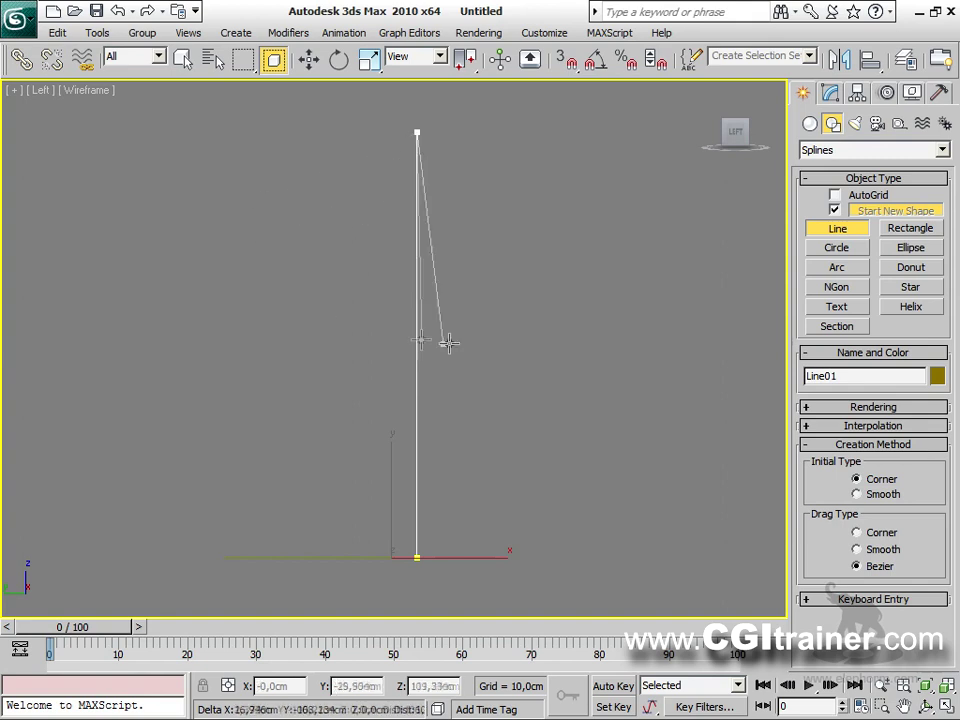
right_click(242, 234)
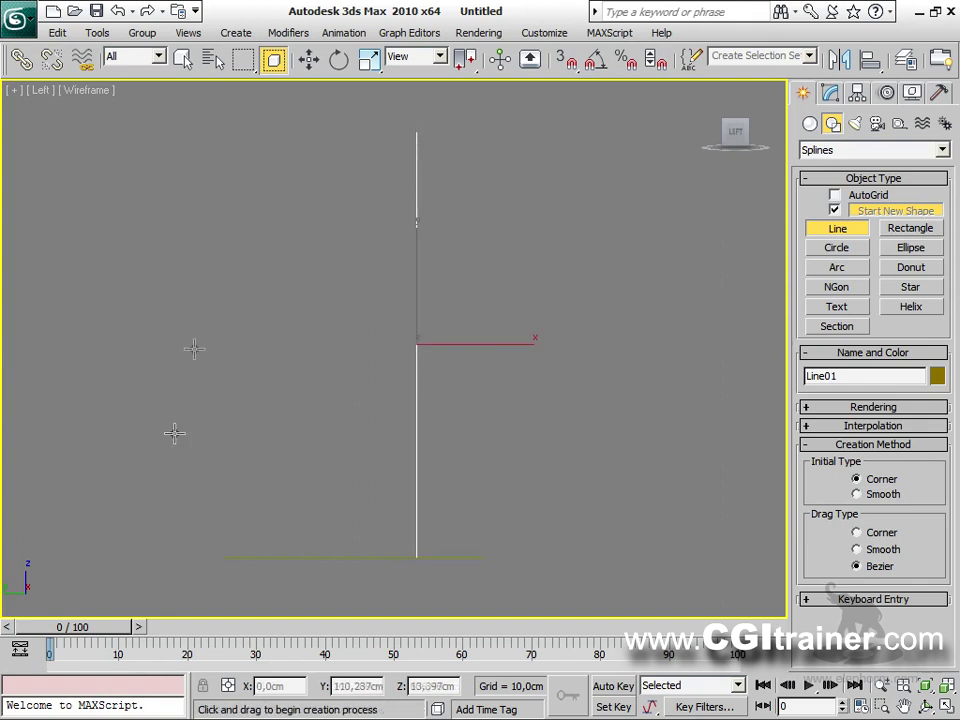
Switch to Perspective view and orbit to see the line above the shapes.
key("p")
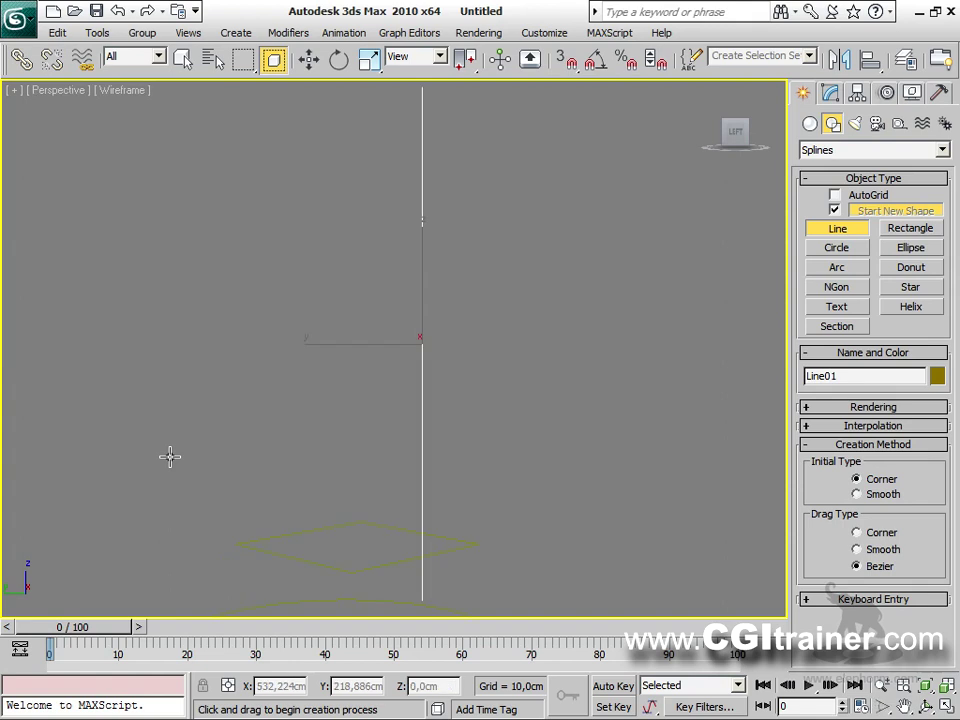
middle_click_drag(561, 285, 561, 320, "alt")
mouse_move(551, 111)
middle_mouse_down("alt")
mouse_move(558, 96)
mouse_move(540, 101)
middle_mouse_up("alt")
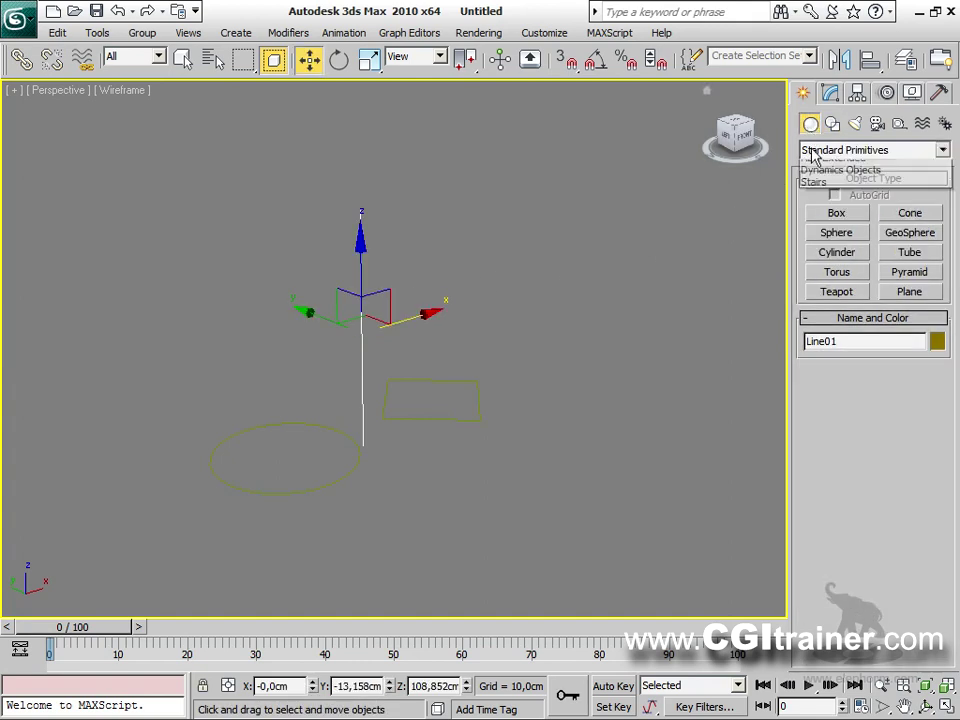
Loft the diamond shape along the line and show it shaded with F3.
left_click(813, 152)
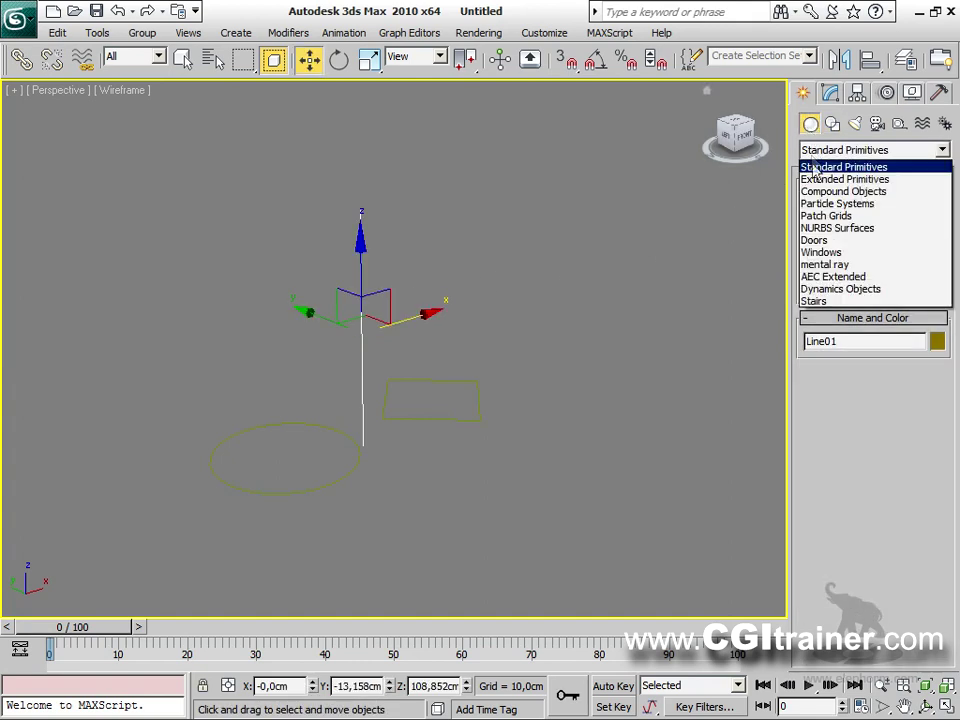
left_click(882, 191)
left_click(845, 293)
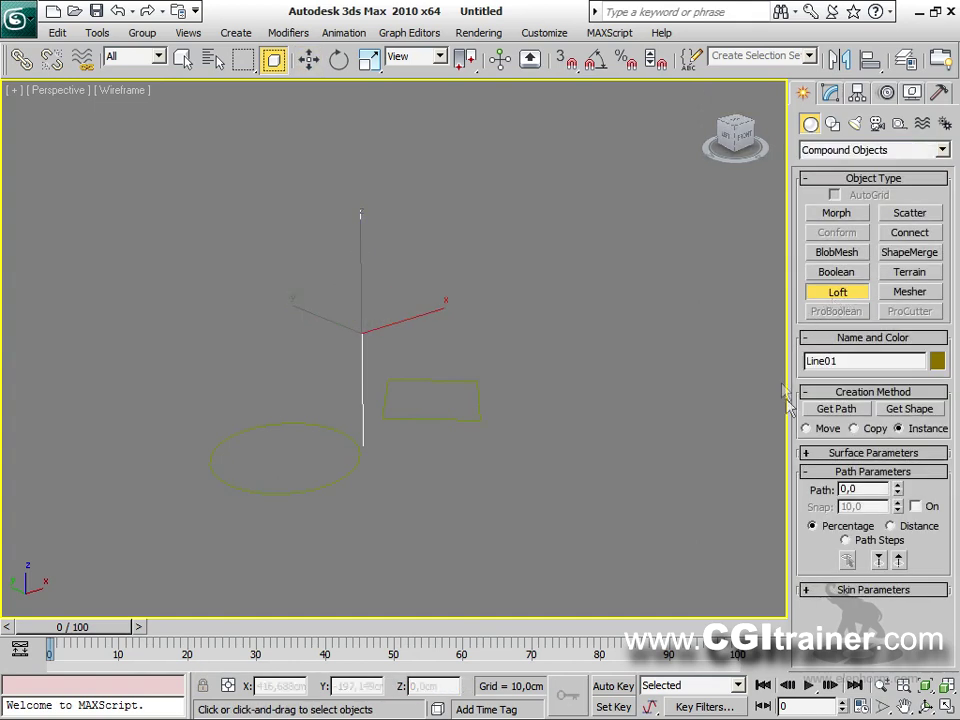
left_click(909, 410)
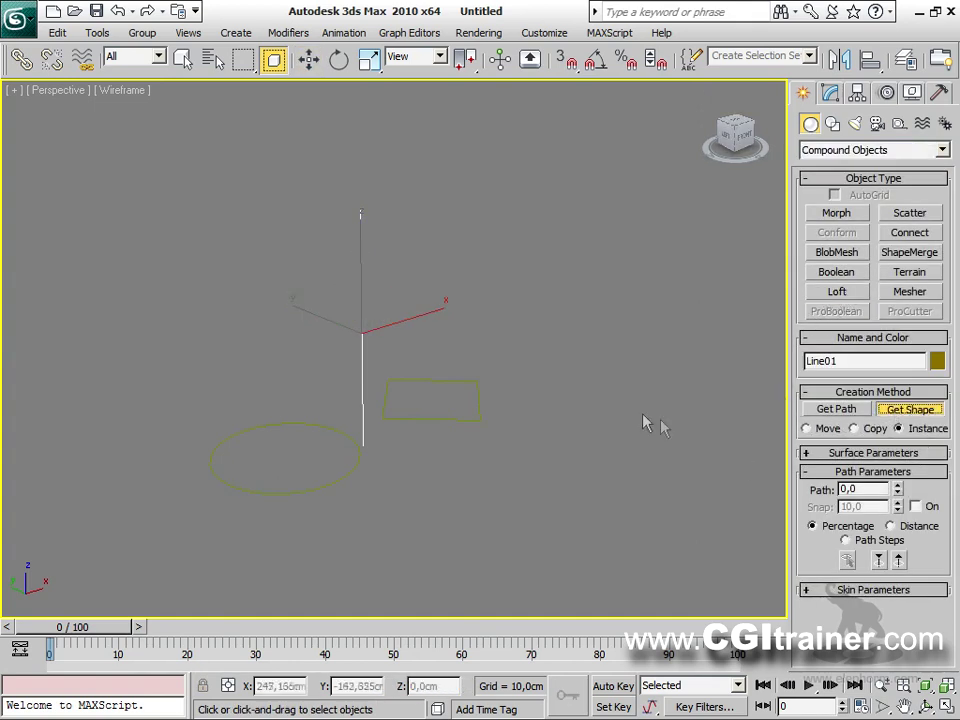
left_click(472, 413)
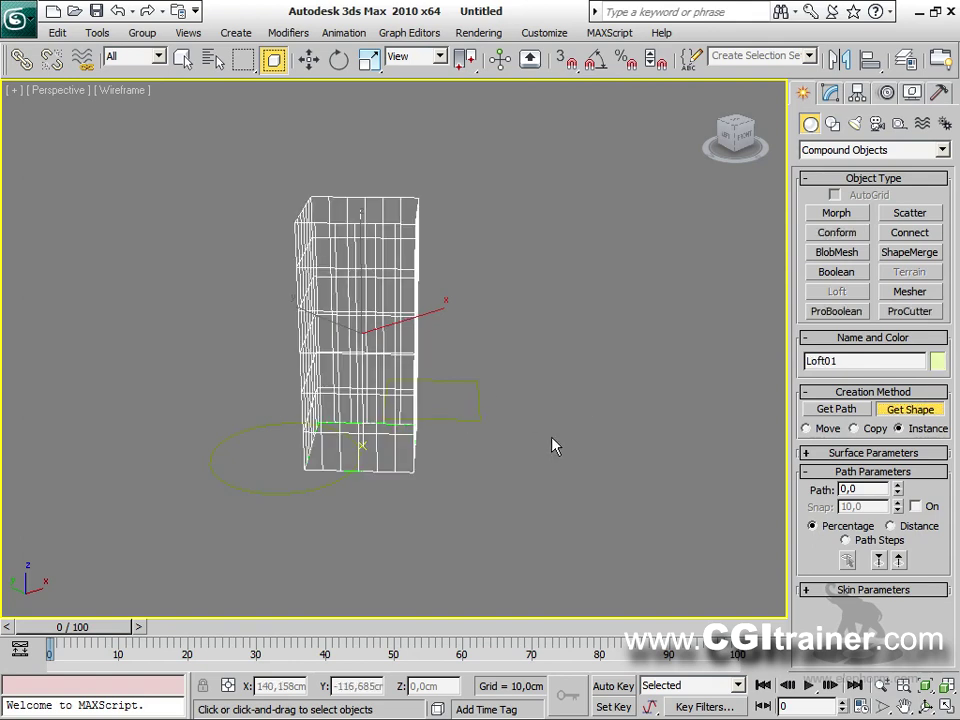
key("F3")
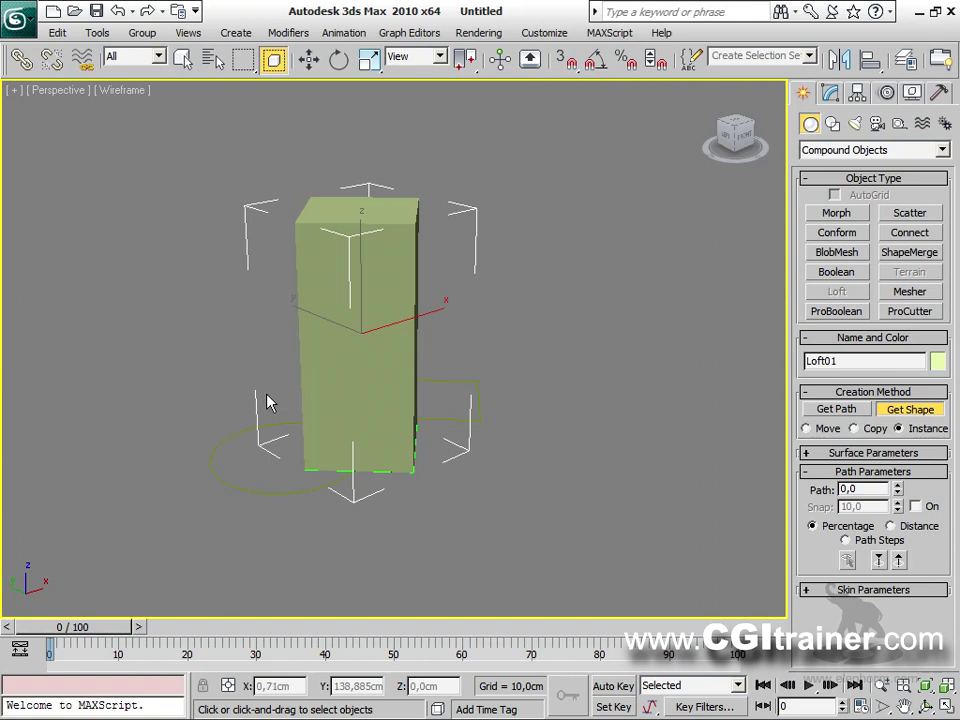
Move Loft01 off to the right and select Line01.
key("w")
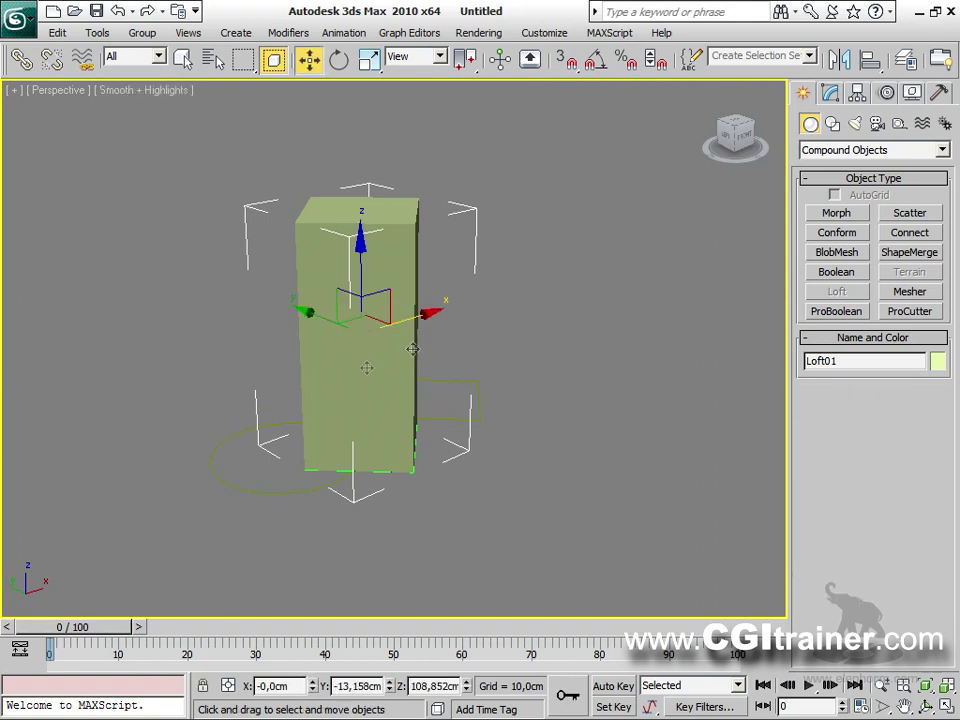
left_click_drag(417, 319, 612, 263)
left_click(590, 473)
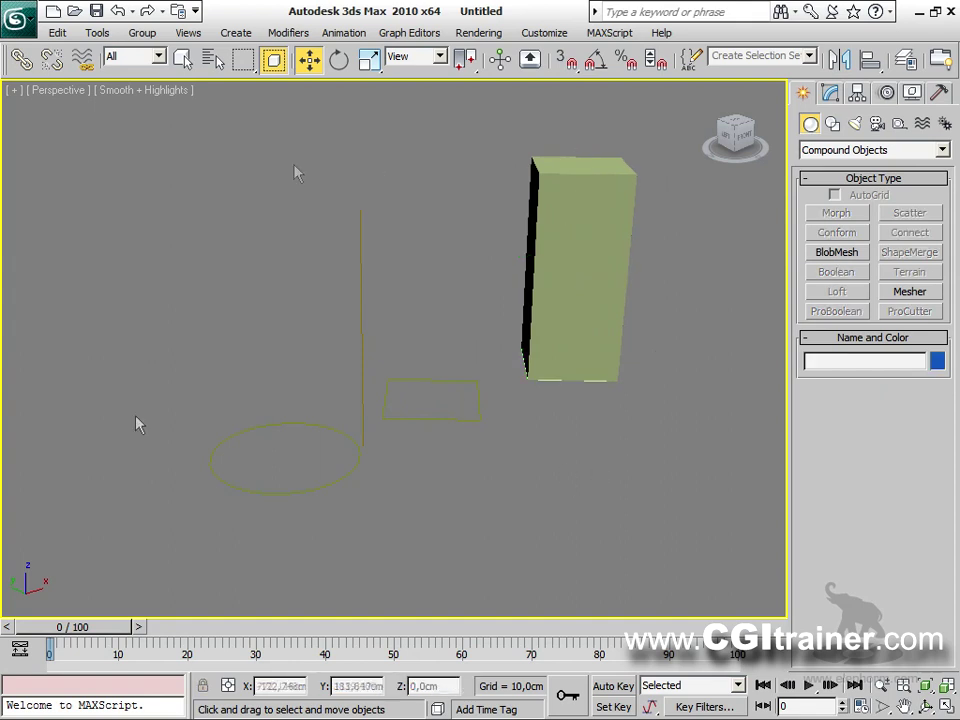
left_click(360, 336)
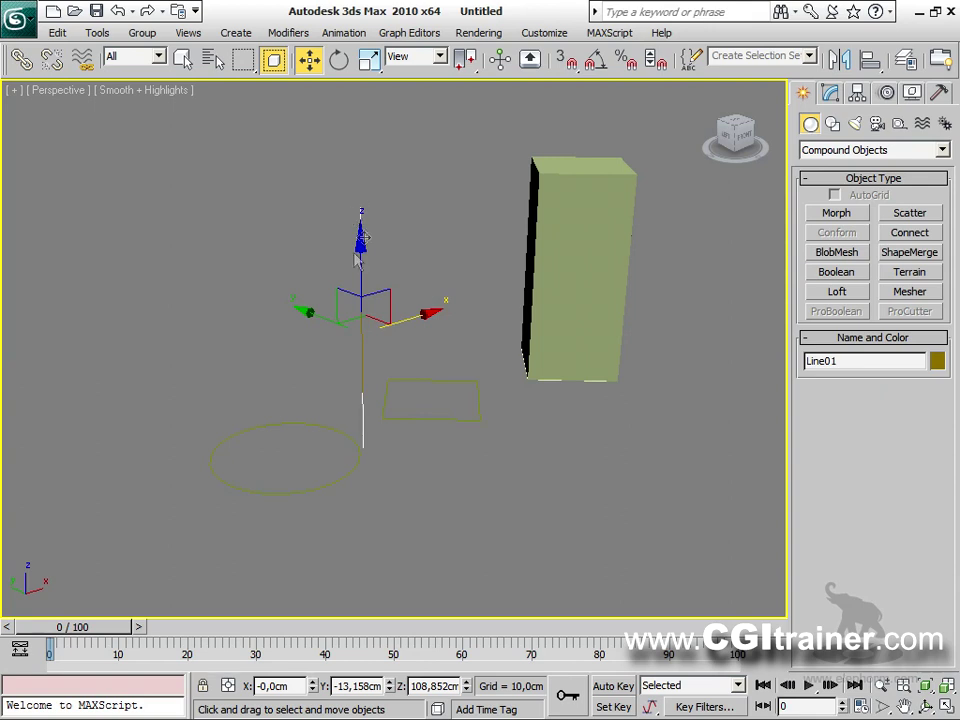
Raise Line01's top vertex much higher to lengthen the path, then reselect Loft01.
left_click(833, 93)
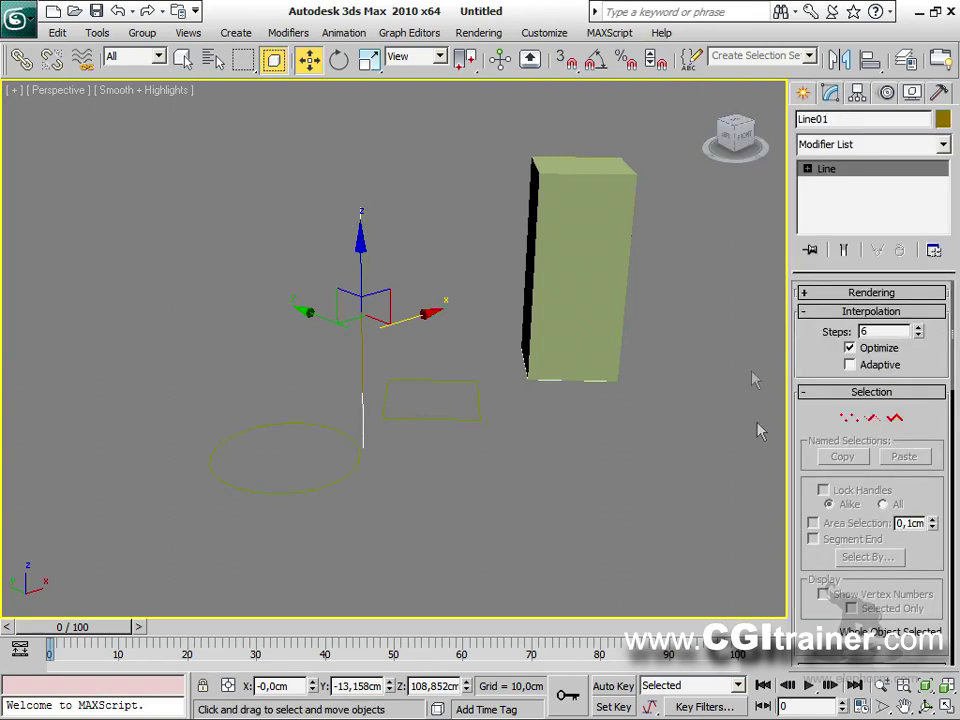
left_click(848, 417)
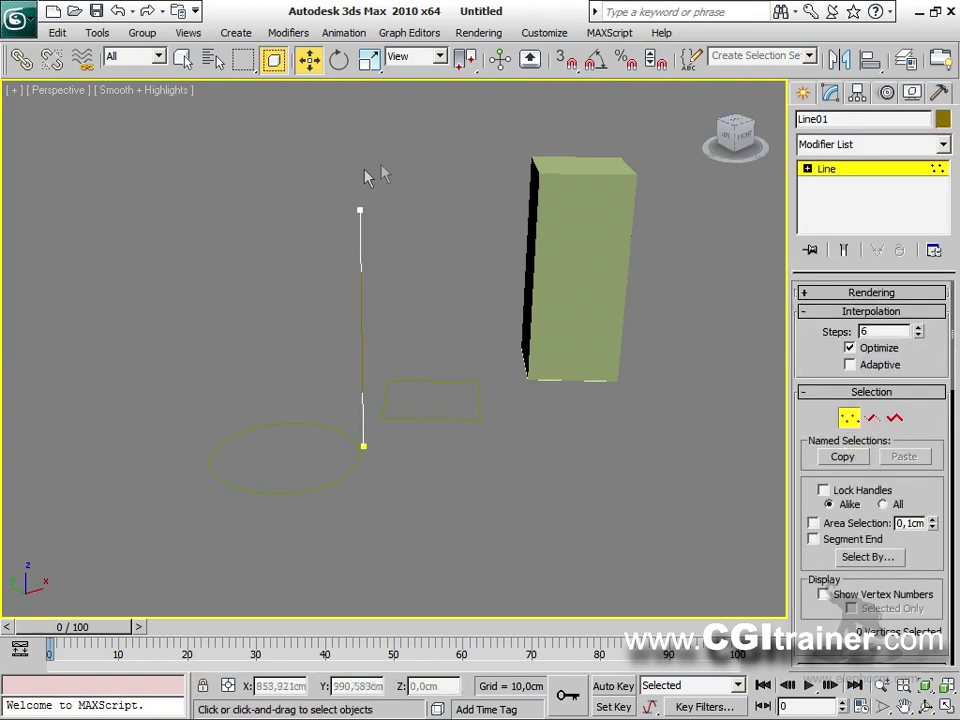
left_click_drag(370, 222, 369, 214)
left_click_drag(359, 160, 350, 62)
middle_click_drag(461, 360, 410, 427)
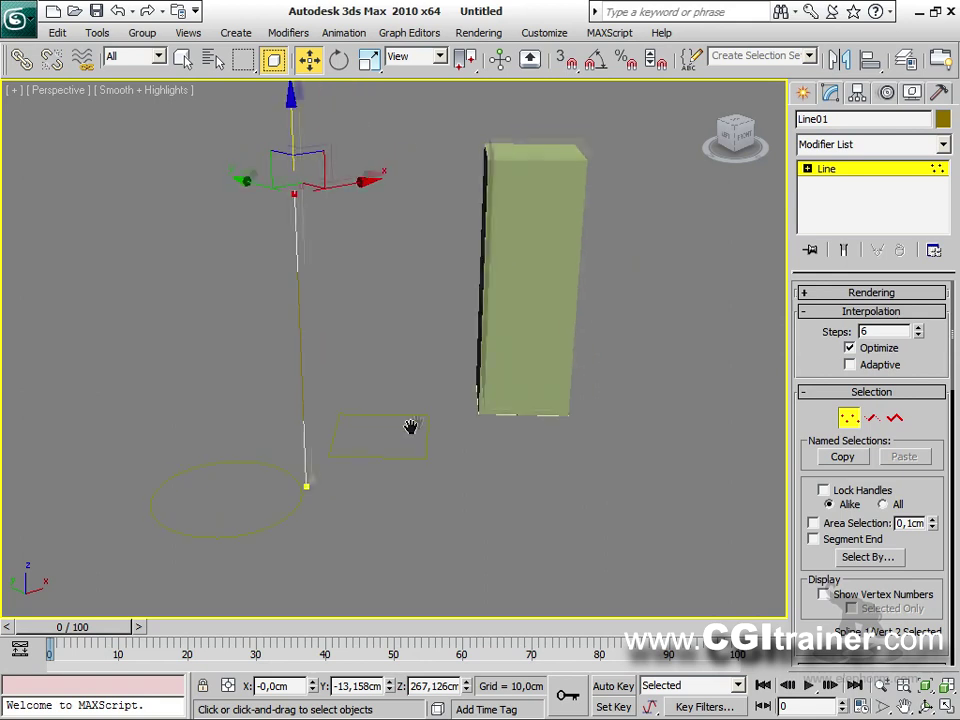
left_click(848, 420)
left_click(504, 246)
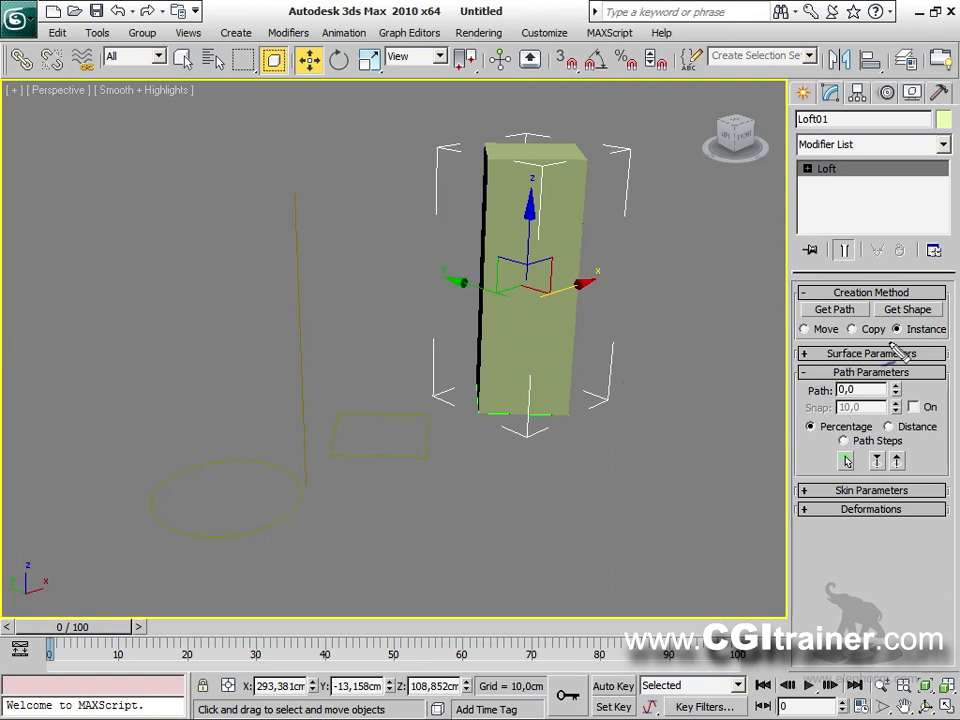
Set the loft Path to 50 and pick Circle01 as the shape there.
mouse_move(895, 345)
left_mouse_down()
mouse_move(880, 340)
mouse_move(948, 336)
mouse_move(935, 313)
mouse_move(905, 325)
left_mouse_up()
key("Escape")
left_click(902, 310)
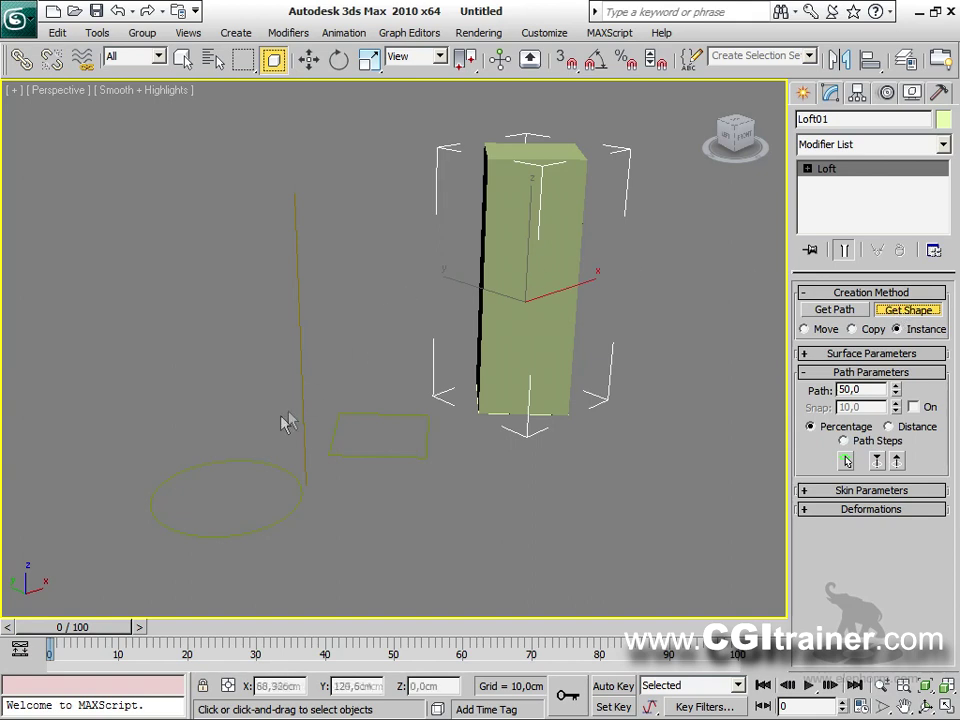
left_click(262, 463)
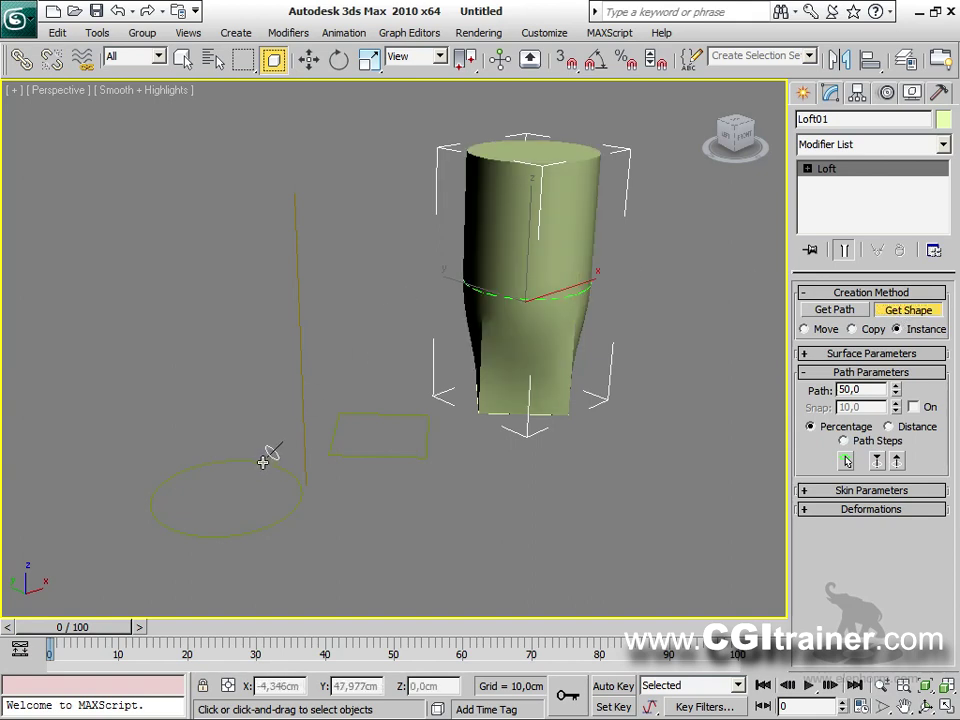
left_click(907, 311)
Move Circle01 across the ground plane and rotate it about 30 degrees.
left_click(270, 530)
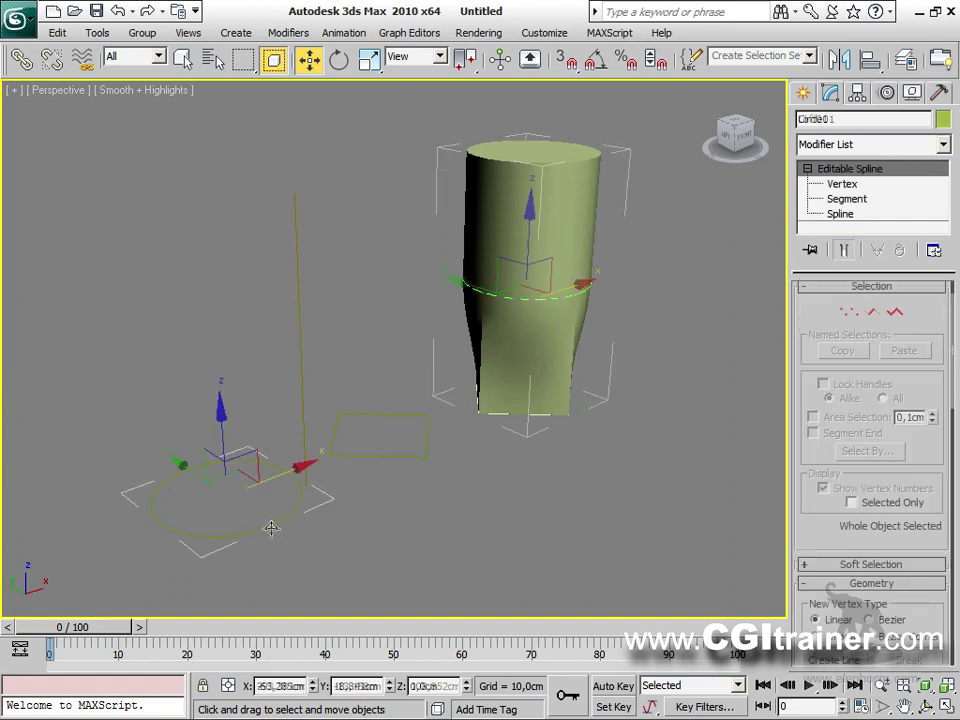
left_click_drag(236, 462, 484, 335)
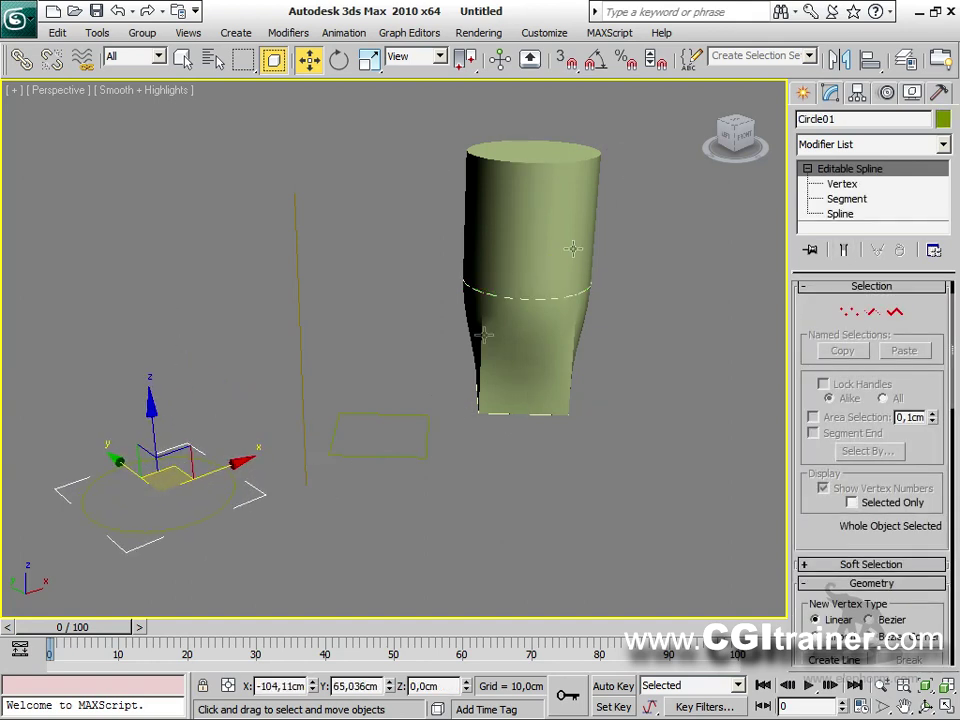
middle_click_drag(458, 455, 514, 426)
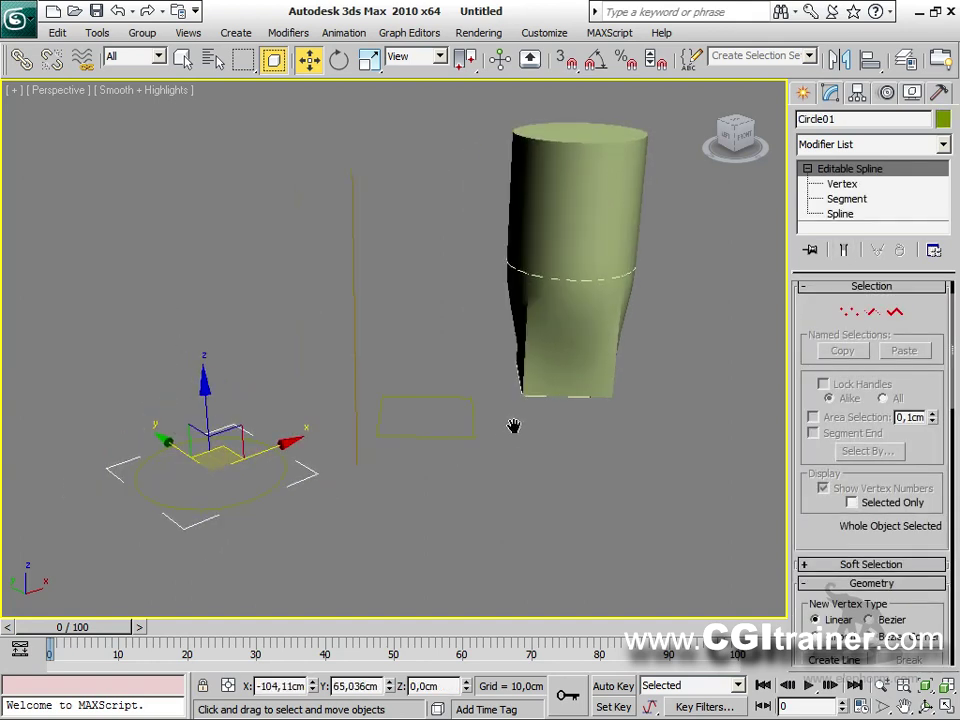
right_click(282, 465)
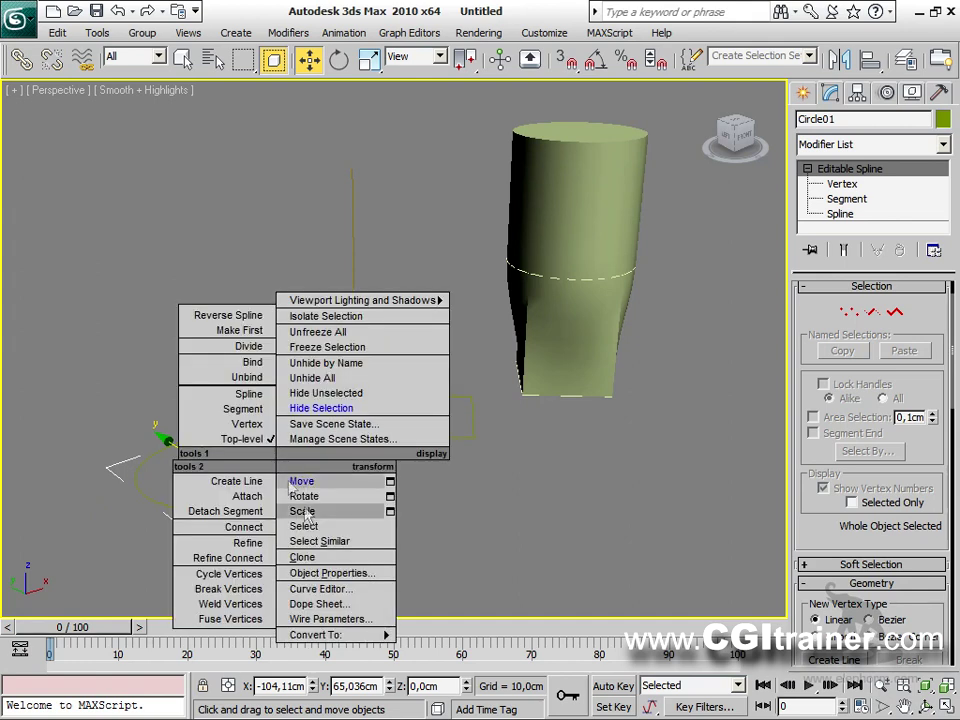
left_click(300, 497)
left_click_drag(242, 508, 186, 512)
Scale Circle01 uniformly to about 116.447%.
right_click(230, 480)
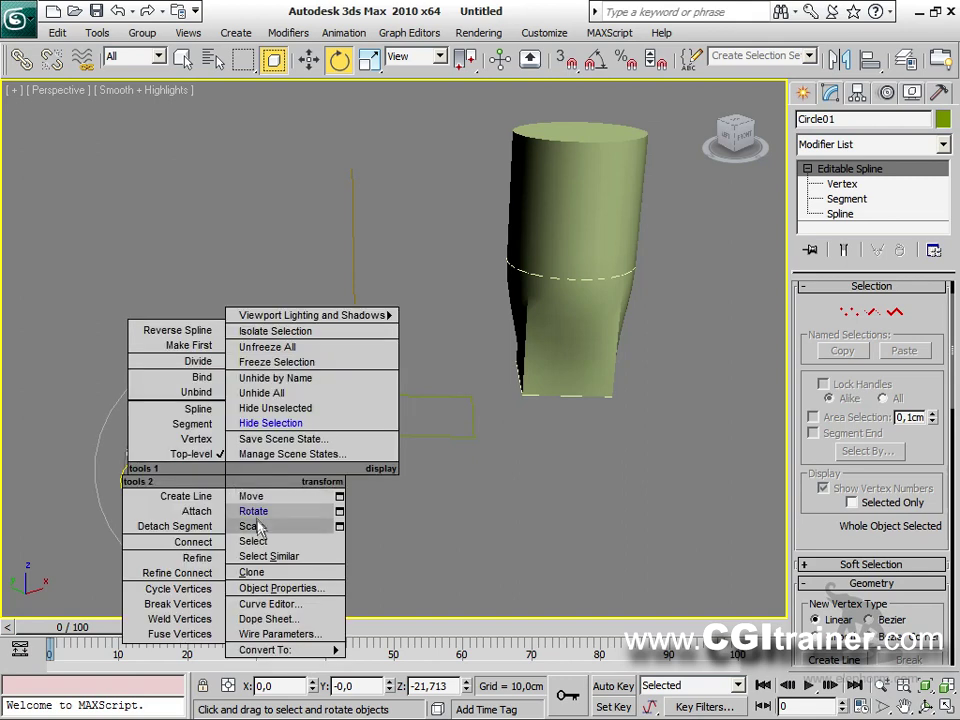
left_click(234, 521)
mouse_move(214, 456)
left_mouse_down()
mouse_move(216, 430)
mouse_move(224, 447)
left_mouse_up()
left_click(208, 453)
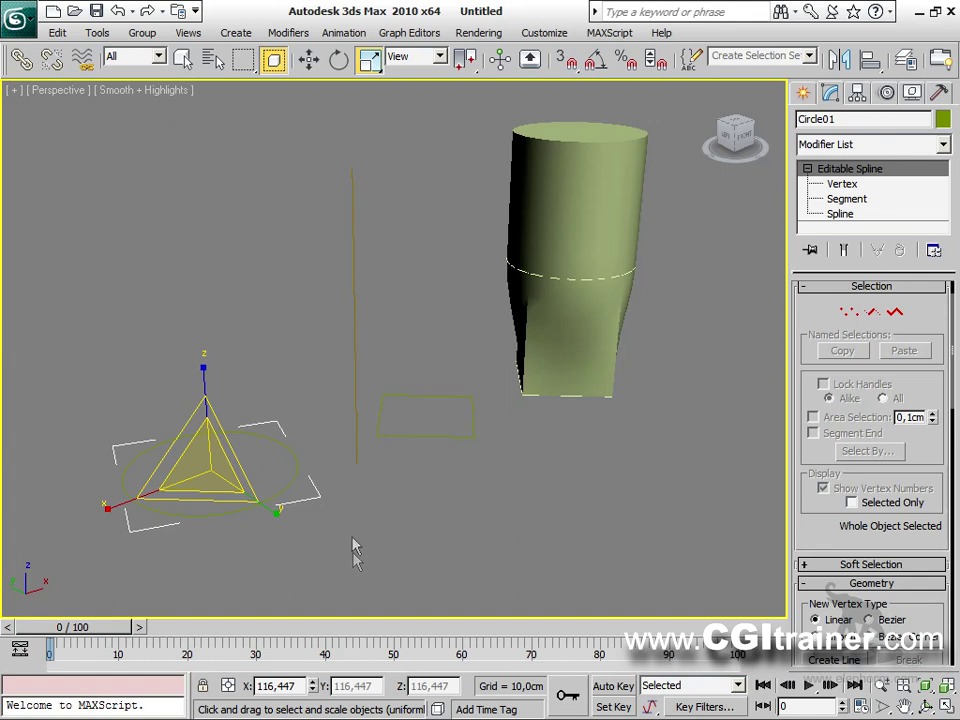
right_click(390, 242)
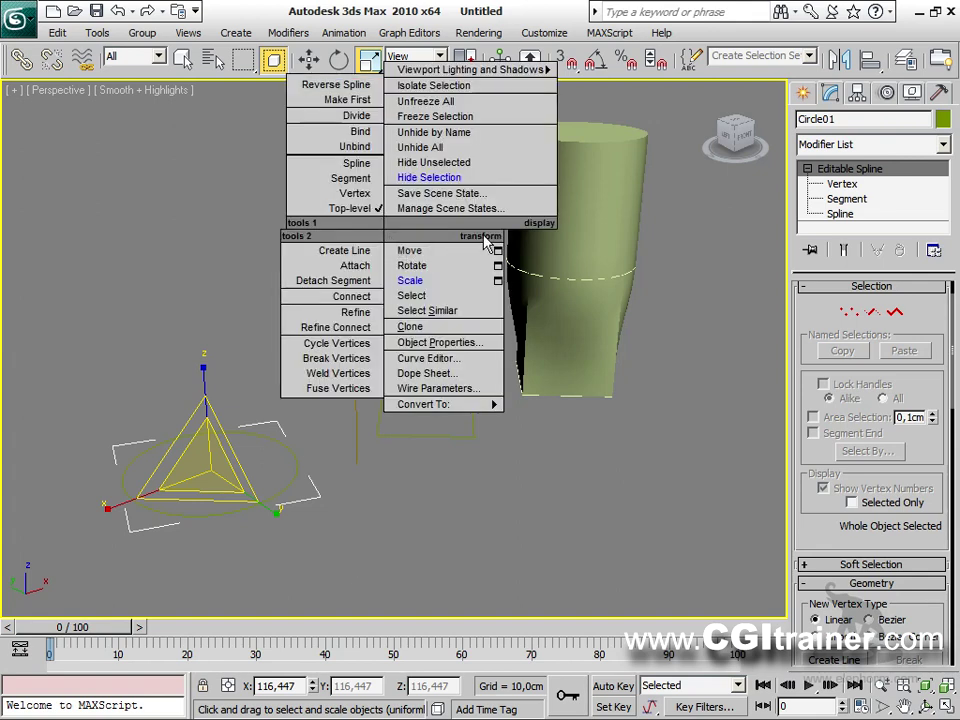
left_click(503, 471)
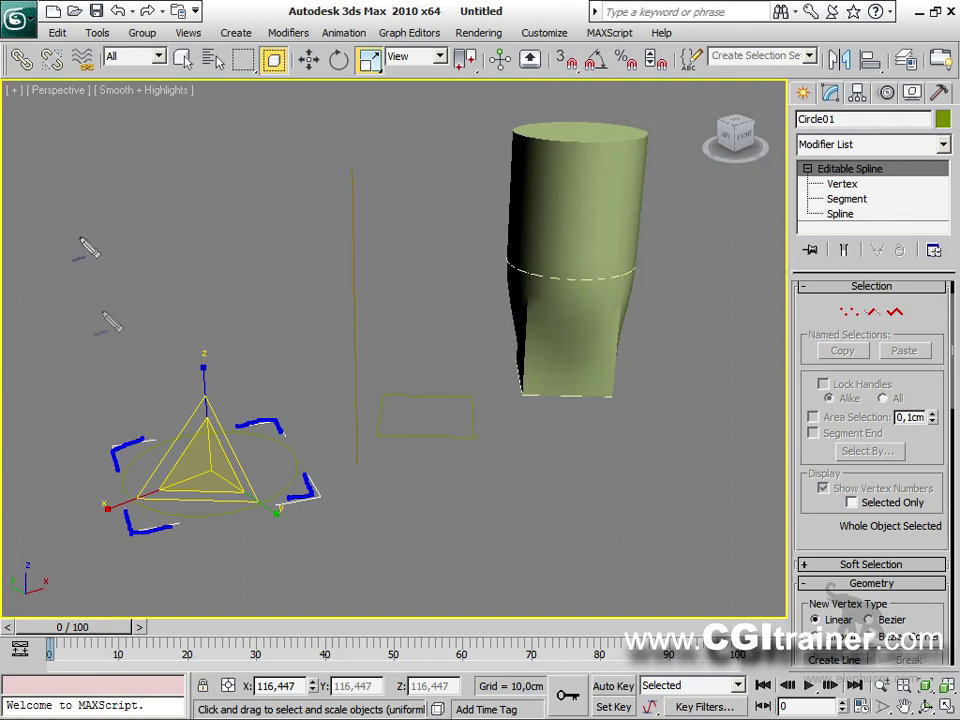
left_click(21, 60)
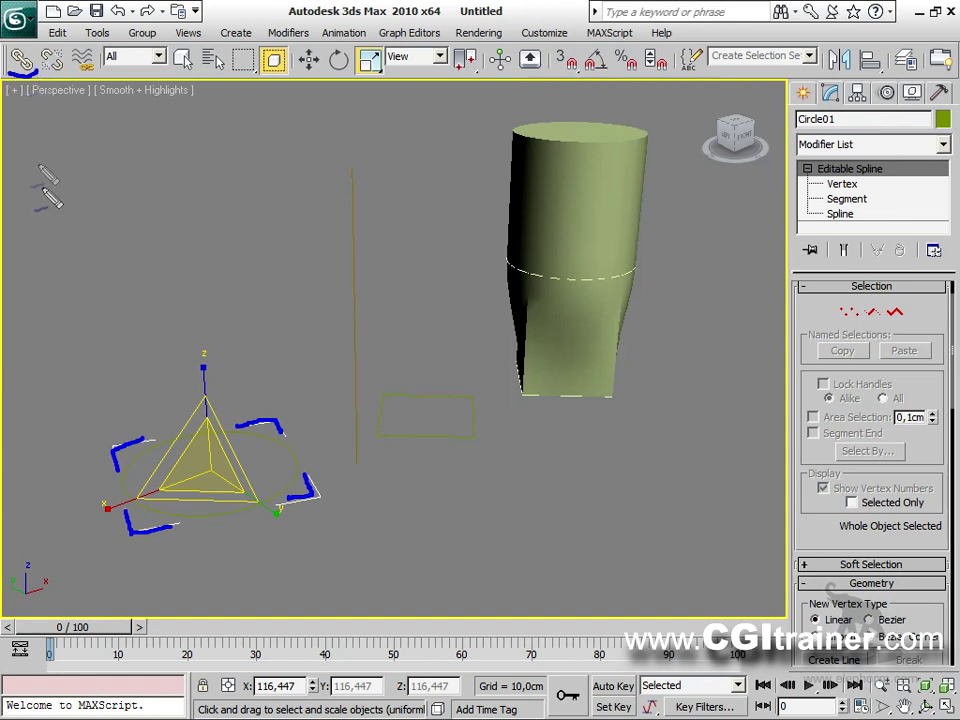
left_click_drag(53, 113, 22, 190)
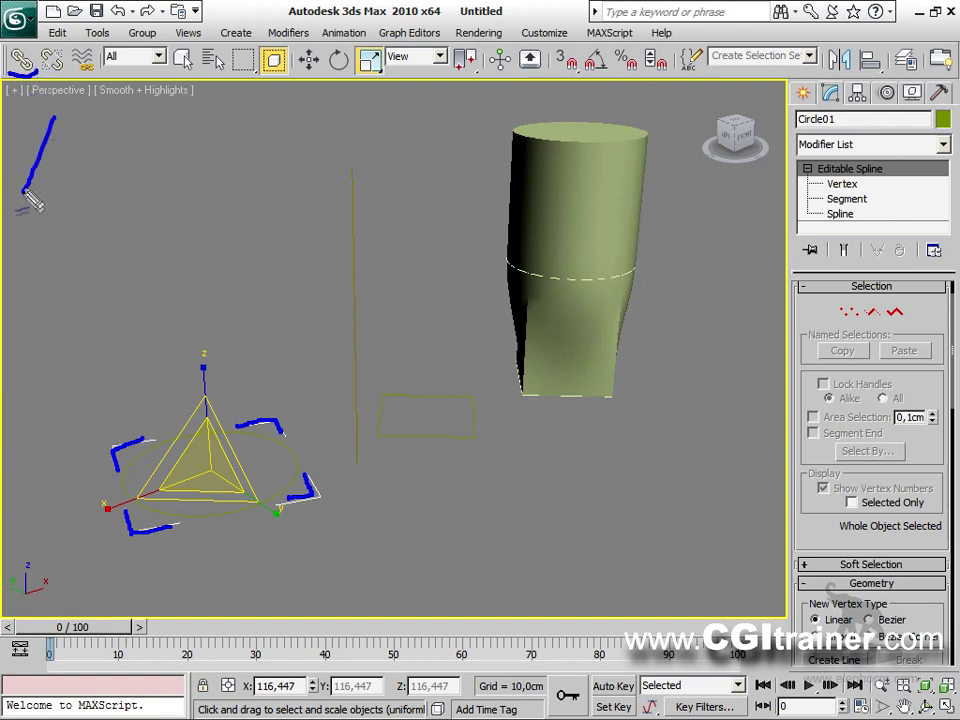
mouse_move(53, 113)
left_mouse_down()
mouse_move(88, 186)
mouse_move(35, 189)
left_mouse_up()
left_click_drag(53, 138, 51, 166)
left_click(51, 178)
mouse_move(127, 142)
left_mouse_down()
mouse_move(139, 180)
mouse_move(194, 170)
left_mouse_up()
mouse_move(184, 100)
left_mouse_down()
mouse_move(212, 175)
mouse_move(235, 178)
mouse_move(243, 138)
mouse_move(248, 180)
mouse_move(258, 178)
mouse_move(259, 139)
left_mouse_up()
left_click_drag(245, 159, 257, 158)
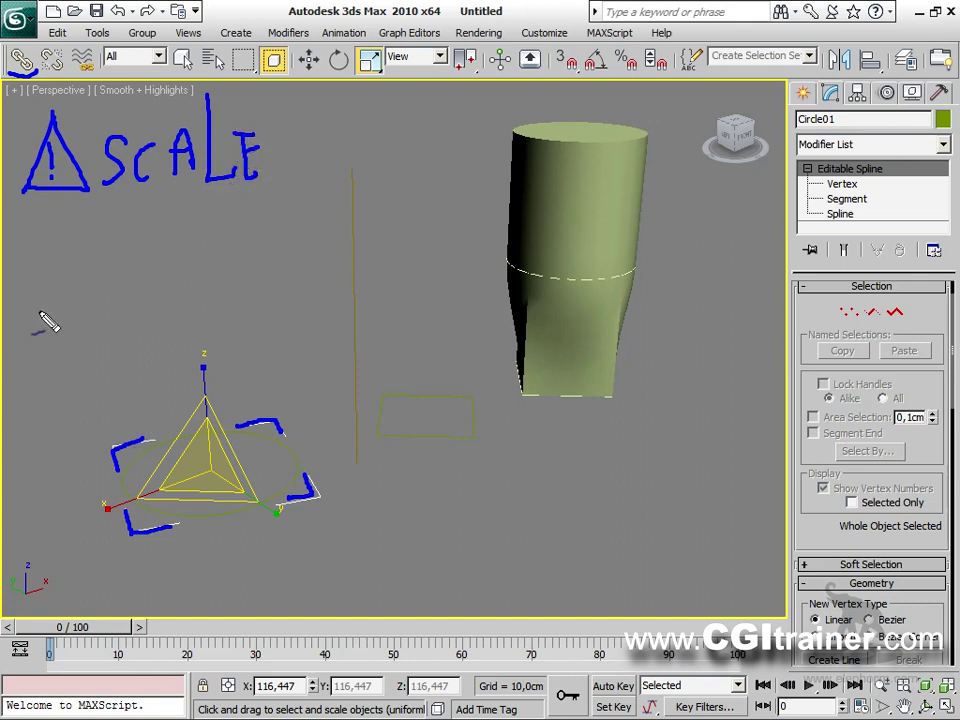
key("Escape")
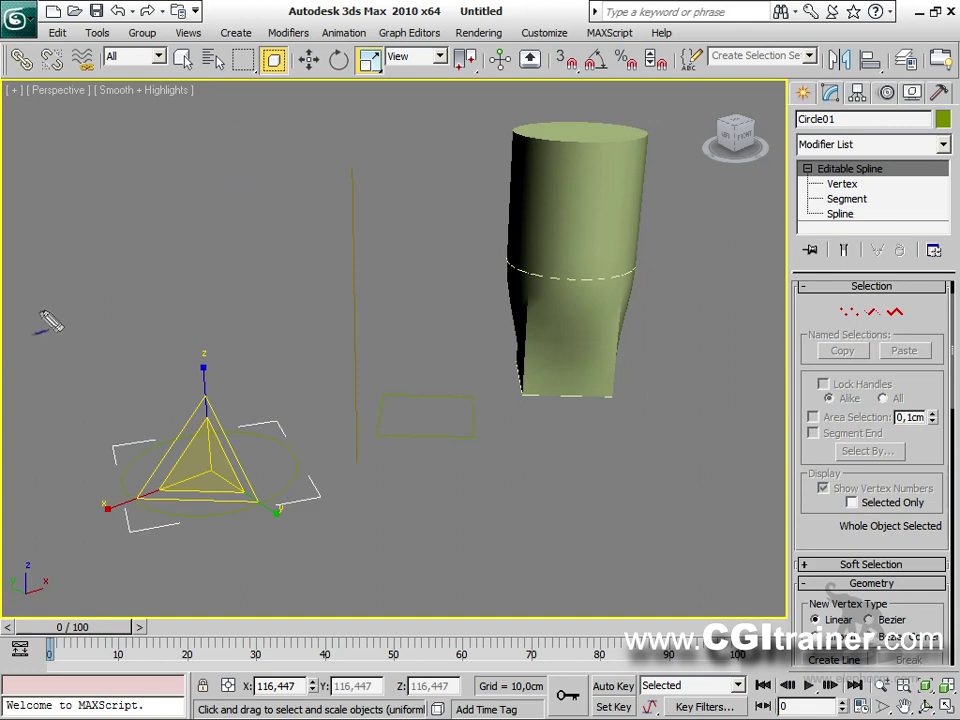
mouse_move(291, 489)
left_mouse_down()
mouse_move(302, 482)
mouse_move(279, 507)
mouse_move(185, 516)
mouse_move(138, 508)
mouse_move(124, 488)
mouse_move(154, 454)
mouse_move(224, 438)
mouse_move(278, 442)
mouse_move(294, 458)
left_mouse_up()
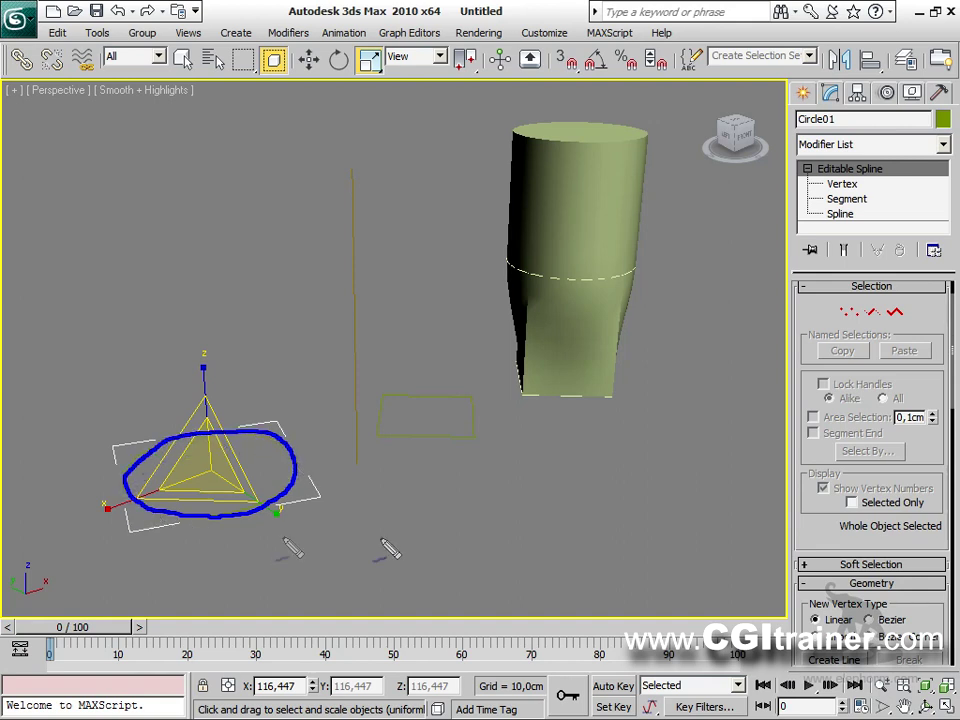
mouse_move(851, 303)
left_mouse_down()
mouse_move(850, 335)
mouse_move(866, 314)
mouse_move(902, 320)
mouse_move(905, 306)
mouse_move(880, 360)
mouse_move(538, 560)
mouse_move(312, 500)
mouse_move(290, 512)
mouse_move(326, 487)
mouse_move(300, 488)
mouse_move(320, 481)
left_mouse_up()
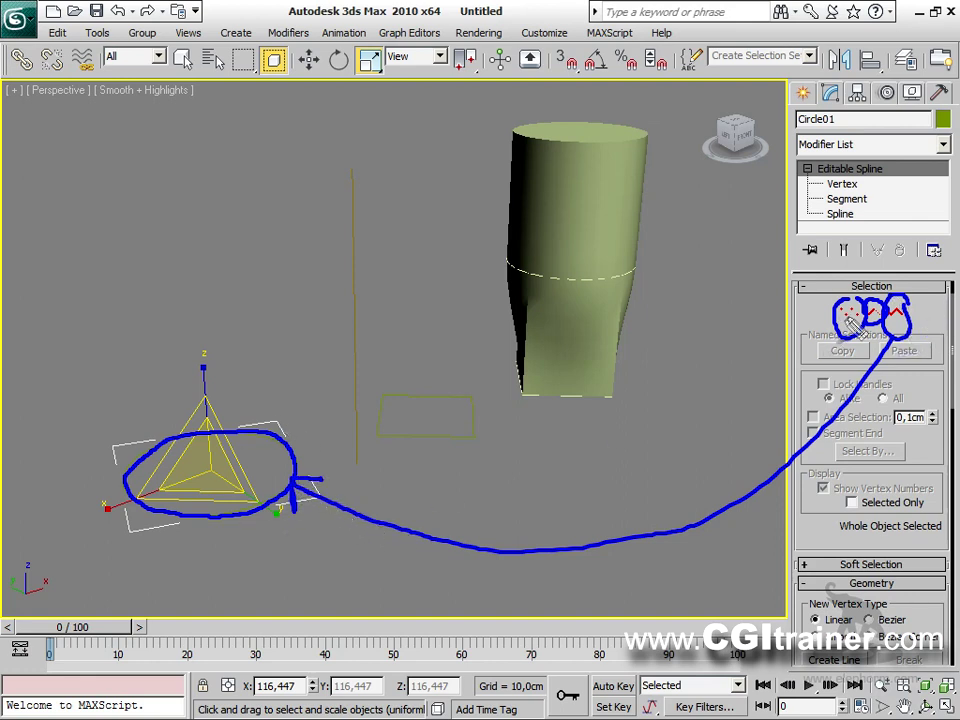
mouse_move(845, 324)
left_mouse_down()
mouse_move(793, 326)
mouse_move(656, 263)
mouse_move(660, 296)
left_mouse_up()
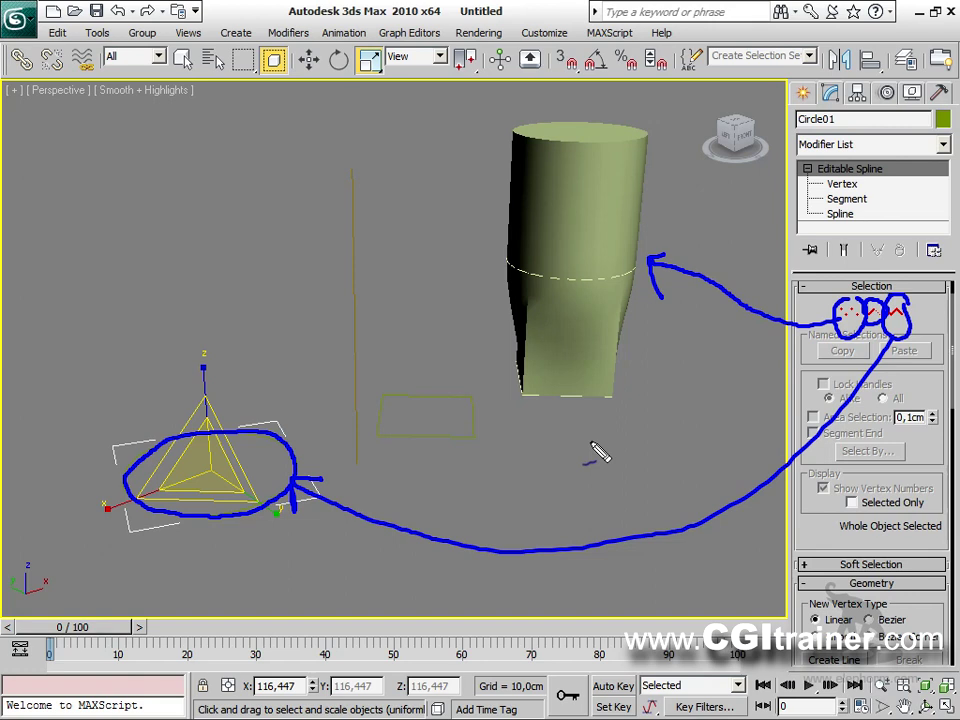
key("Escape")
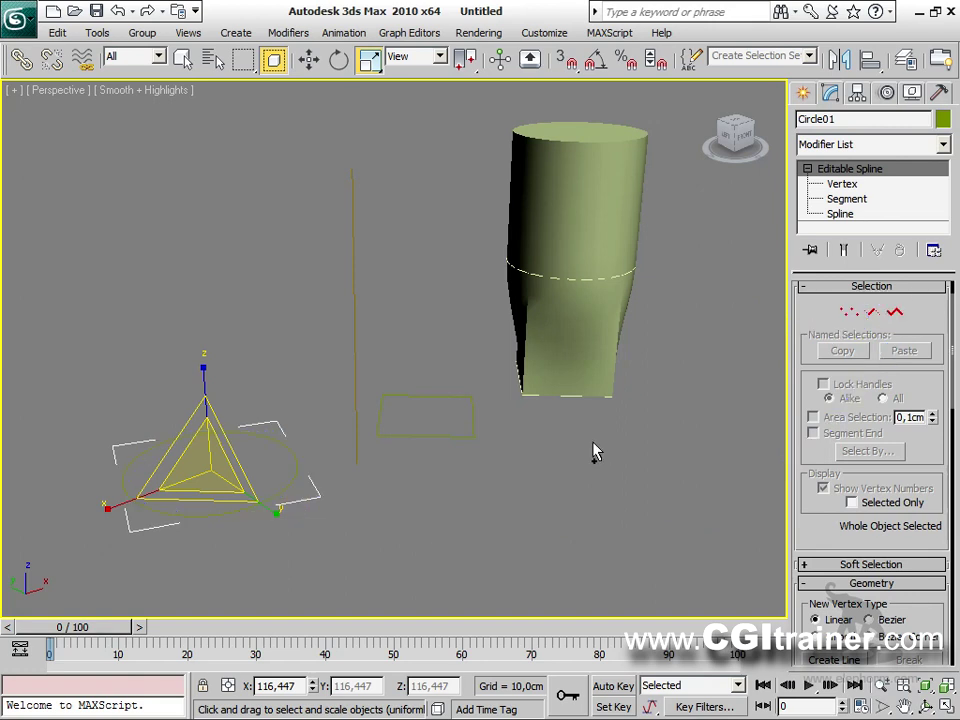
At Spline level, hide vertex numbers and shrink Circle01's spline to slim the loft's top.
left_click(895, 312)
left_click(283, 490)
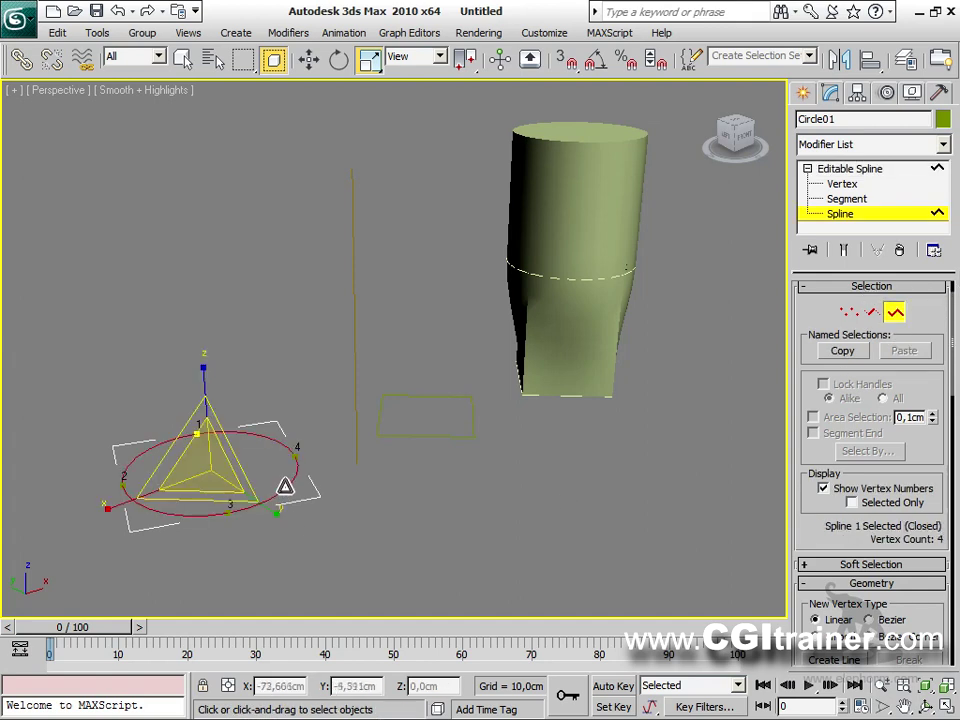
left_click(823, 488)
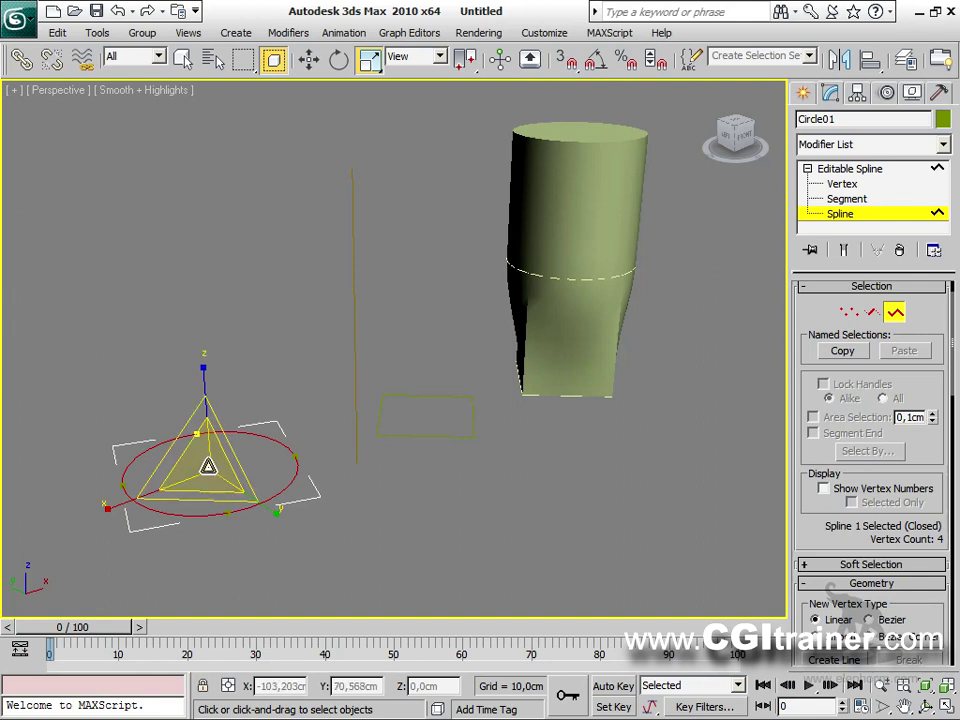
left_click_drag(208, 466, 203, 552)
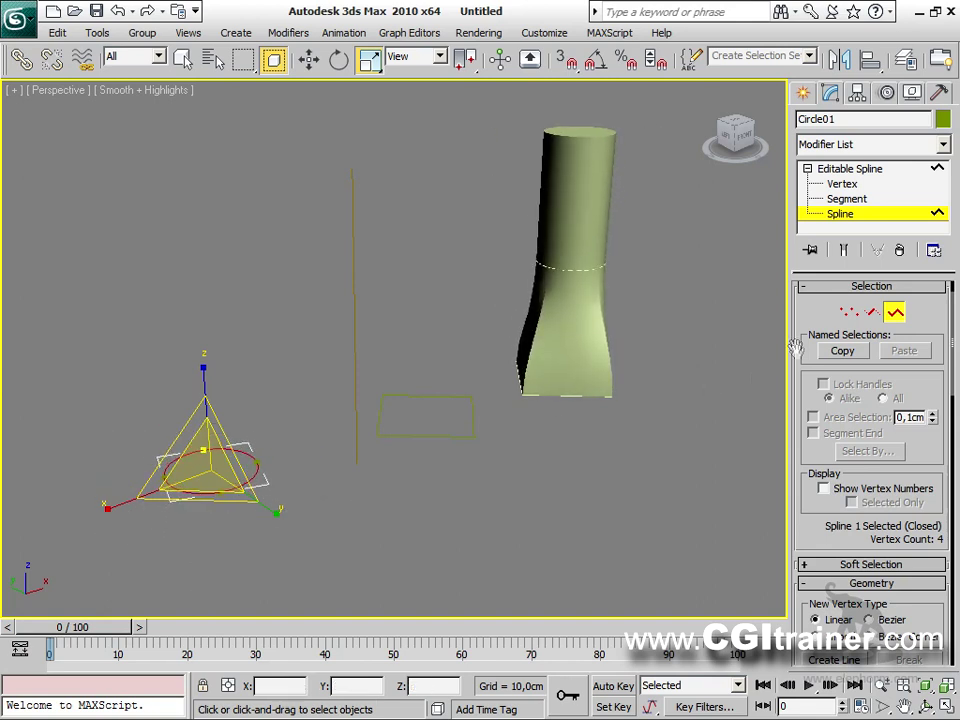
left_click(895, 312)
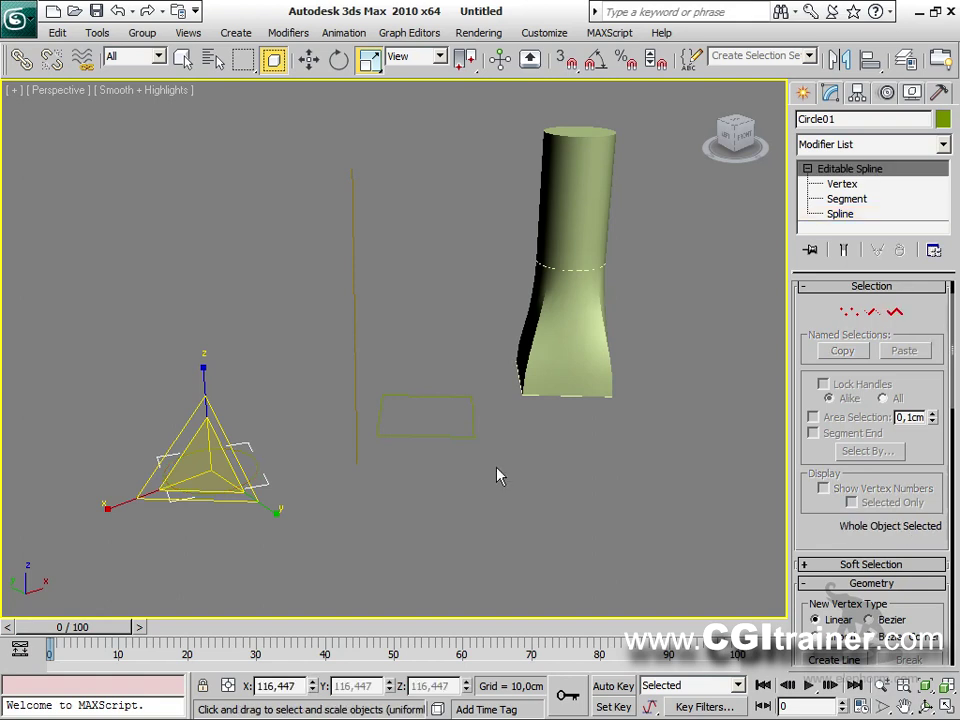
Select Loft01's cross-section at path level 50 and scale it down to slim the upper column.
left_click(577, 232)
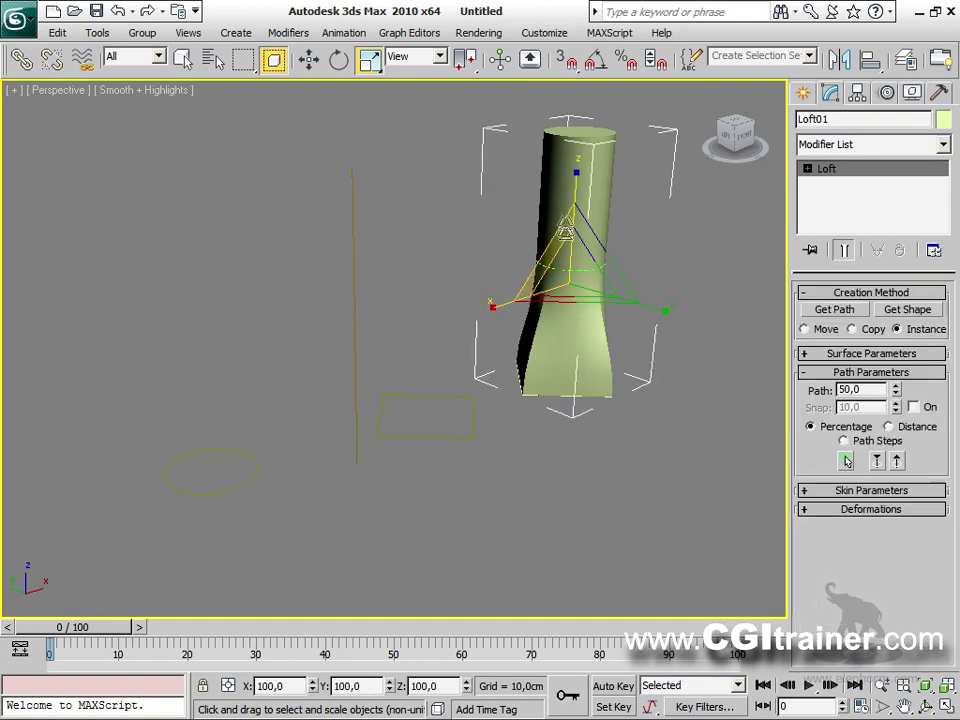
left_click(808, 170)
left_click(840, 186)
left_click(576, 271)
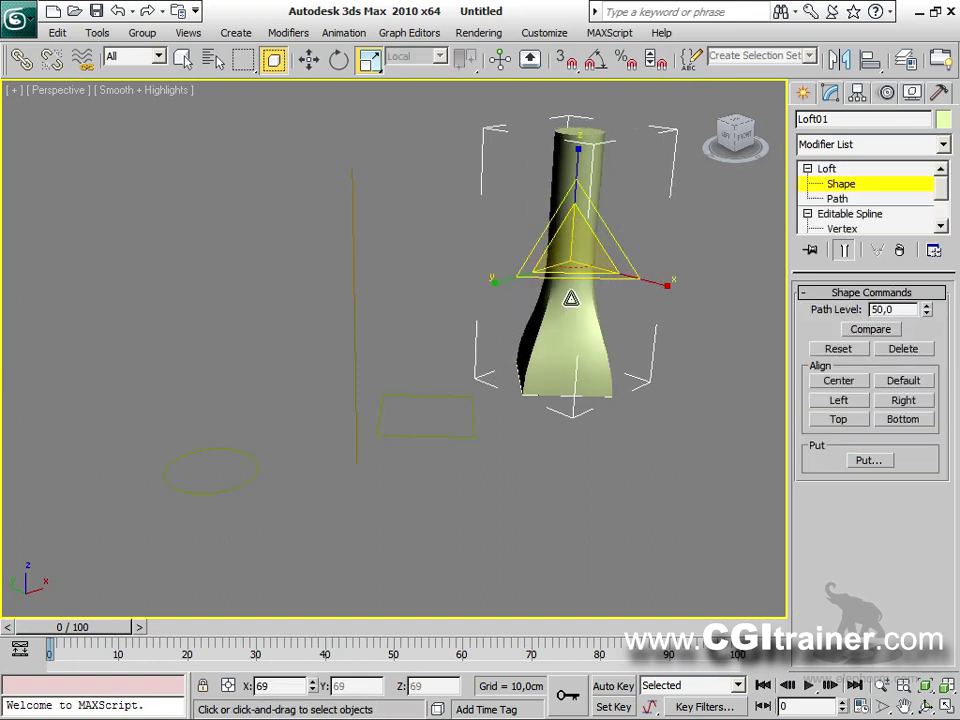
left_click_drag(570, 298, 572, 262)
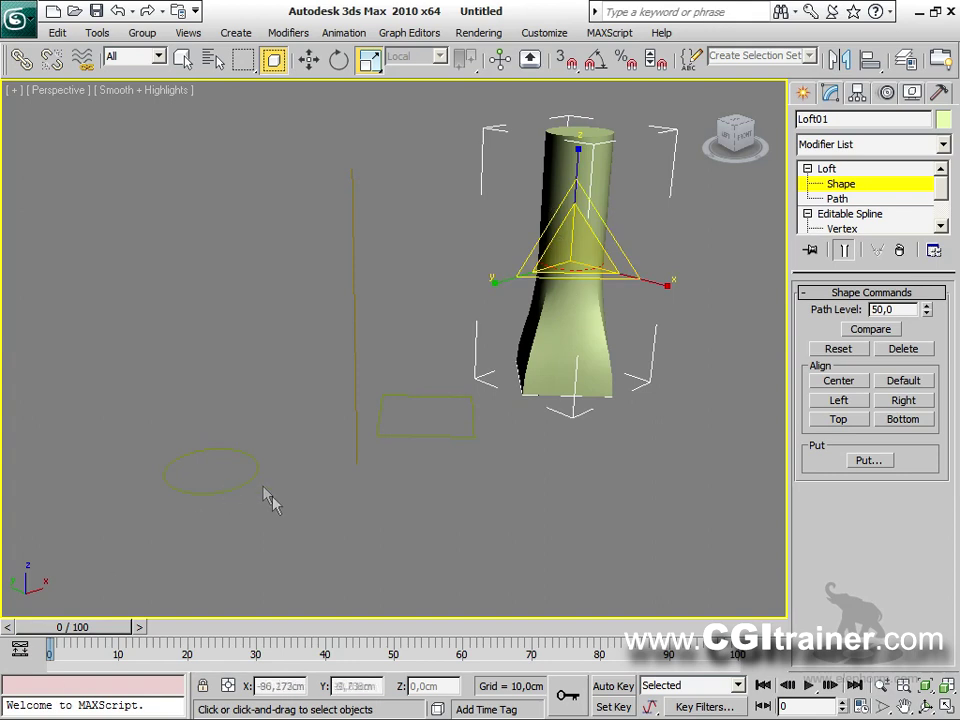
middle_click_drag(394, 491, 314, 479)
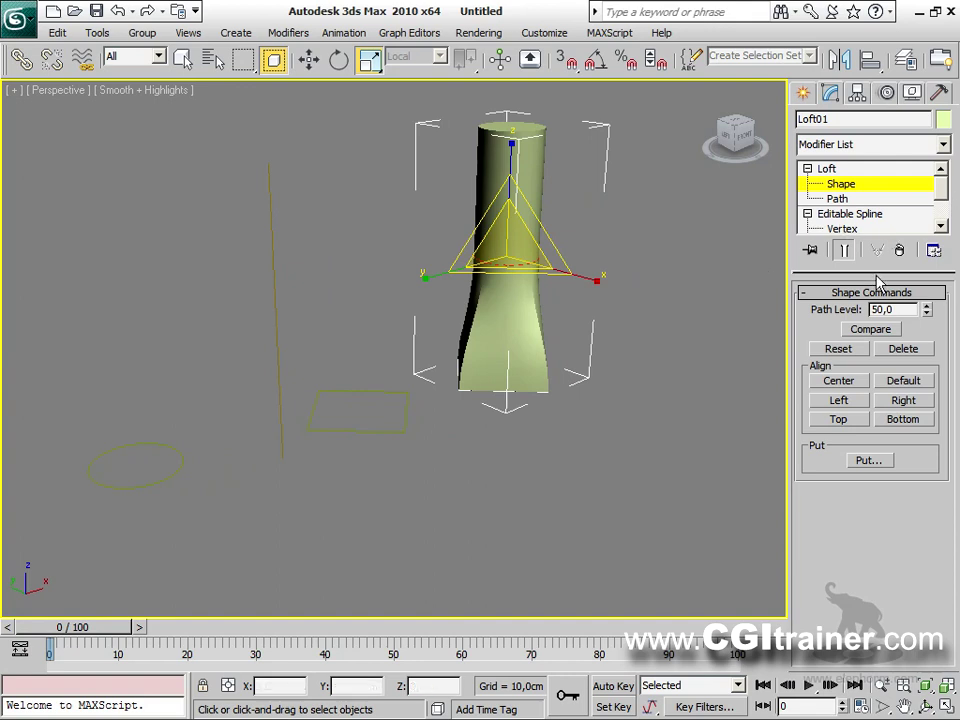
left_click_drag(876, 272, 868, 358)
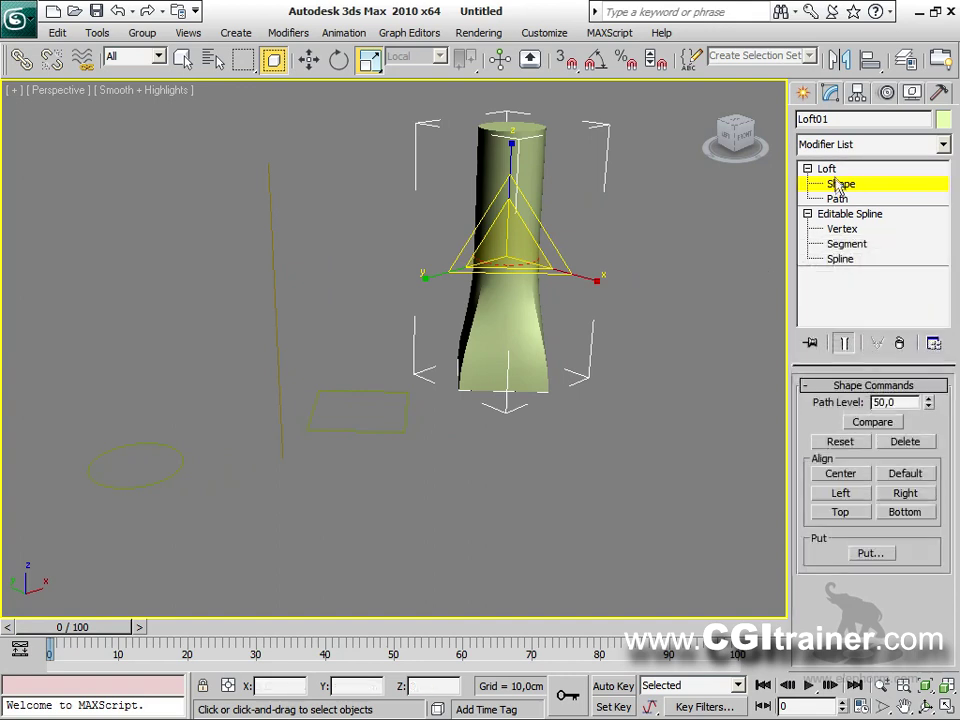
Move one vertex of the cross-section spline sideways along X, then leave Vertex level.
left_click(840, 259)
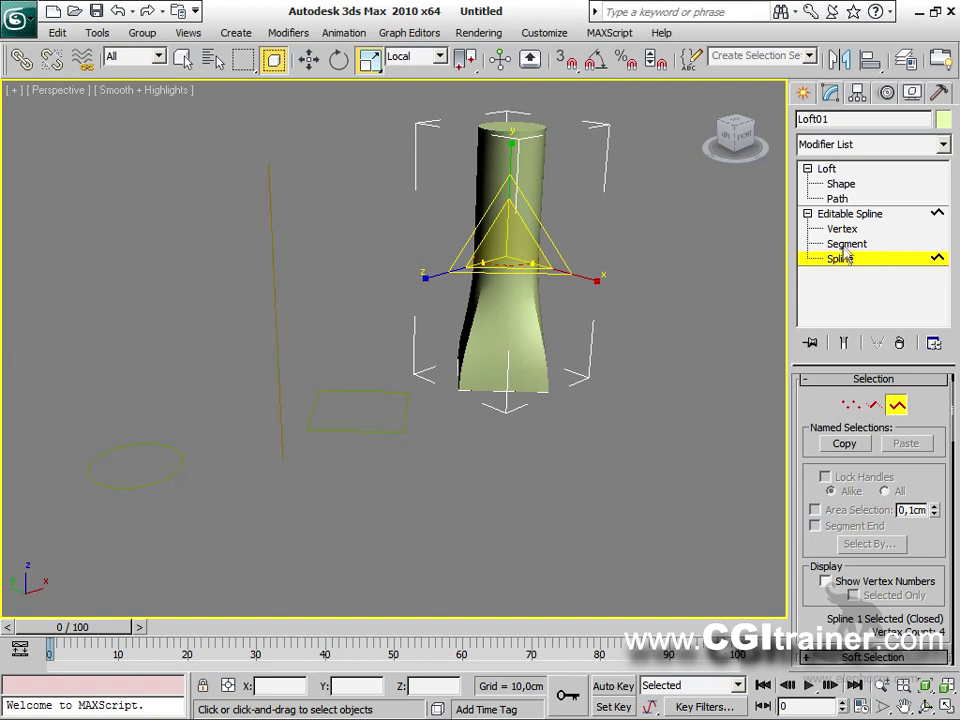
left_click(843, 230)
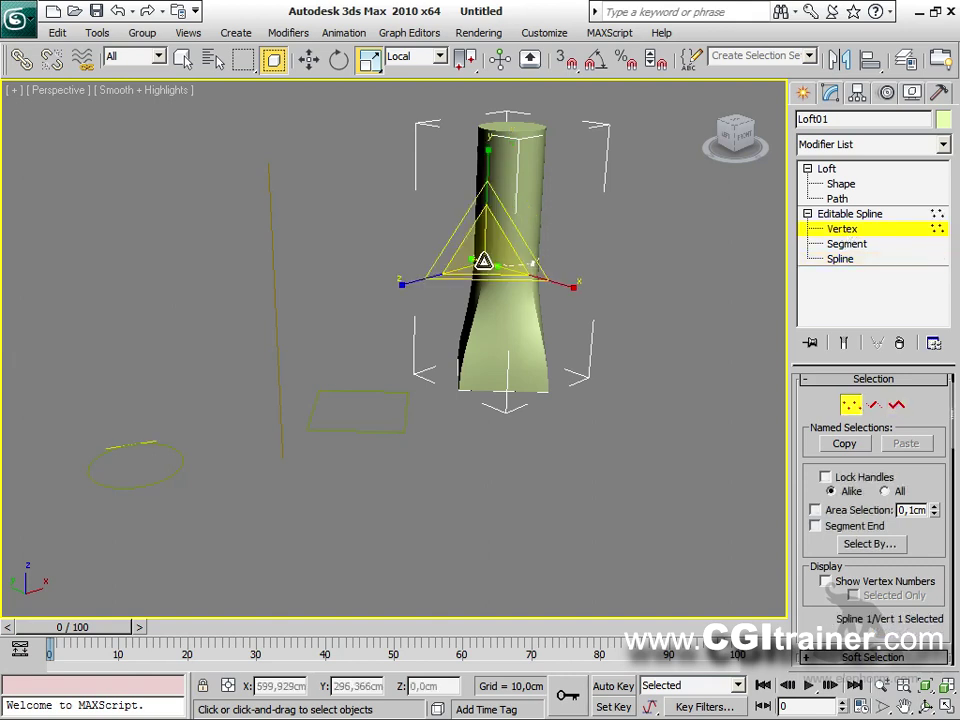
key("w")
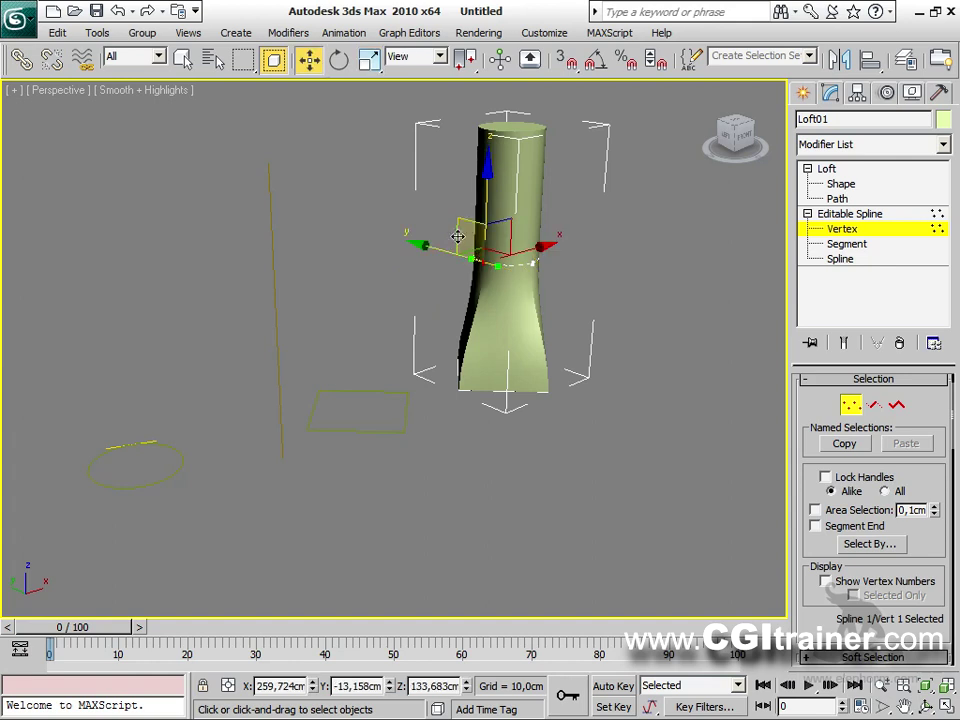
left_click_drag(520, 252, 542, 248)
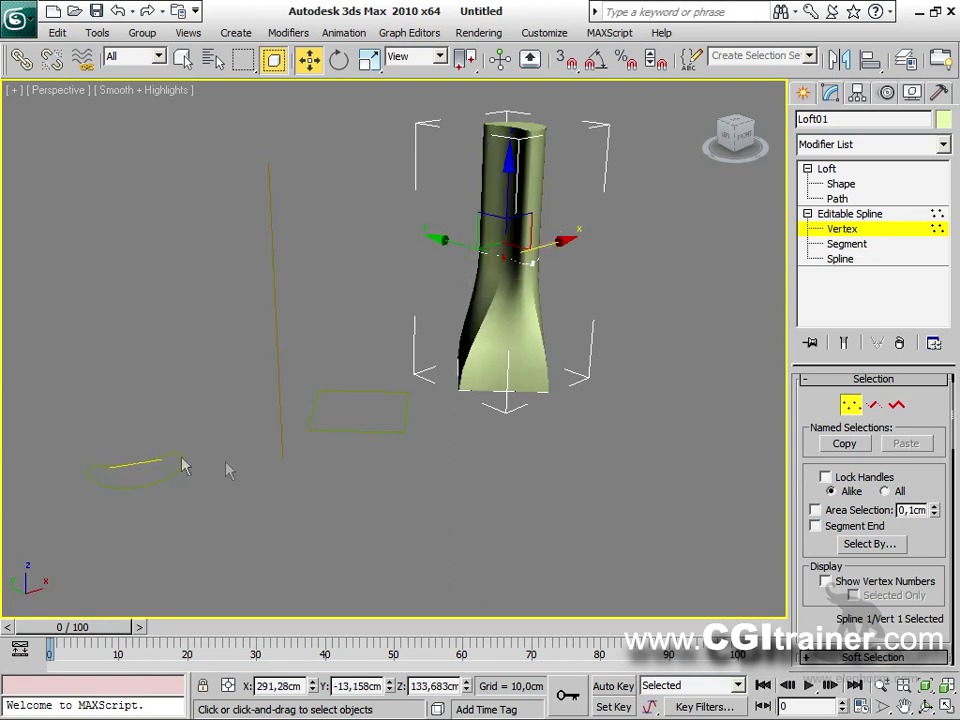
middle_click_drag(249, 438, 195, 484, "alt")
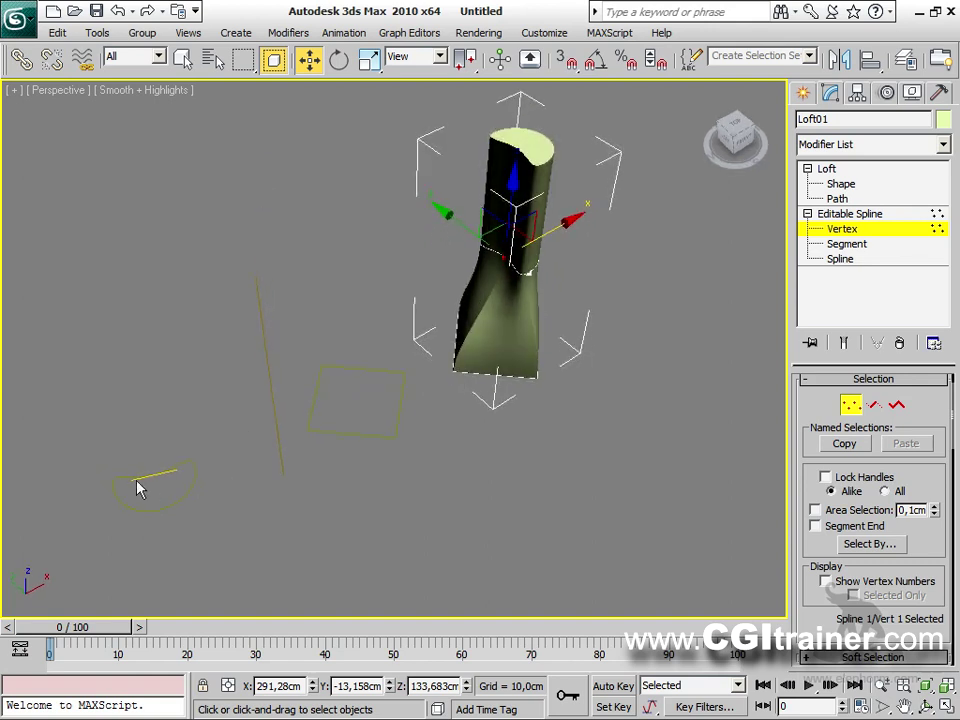
middle_click_drag(704, 383, 474, 366, "alt")
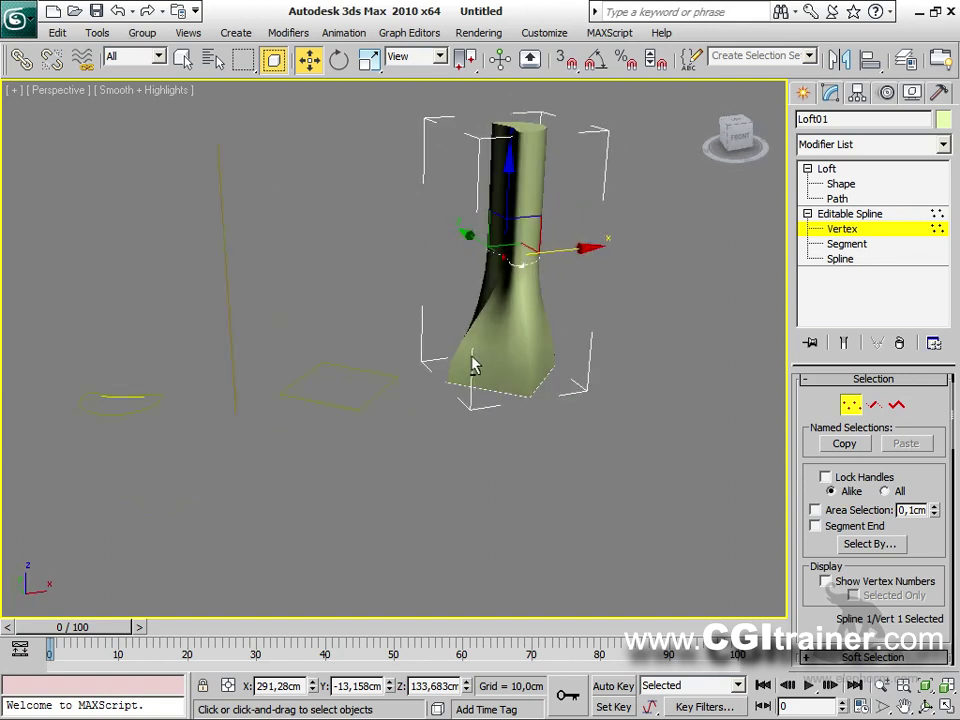
left_click_drag(512, 248, 482, 248)
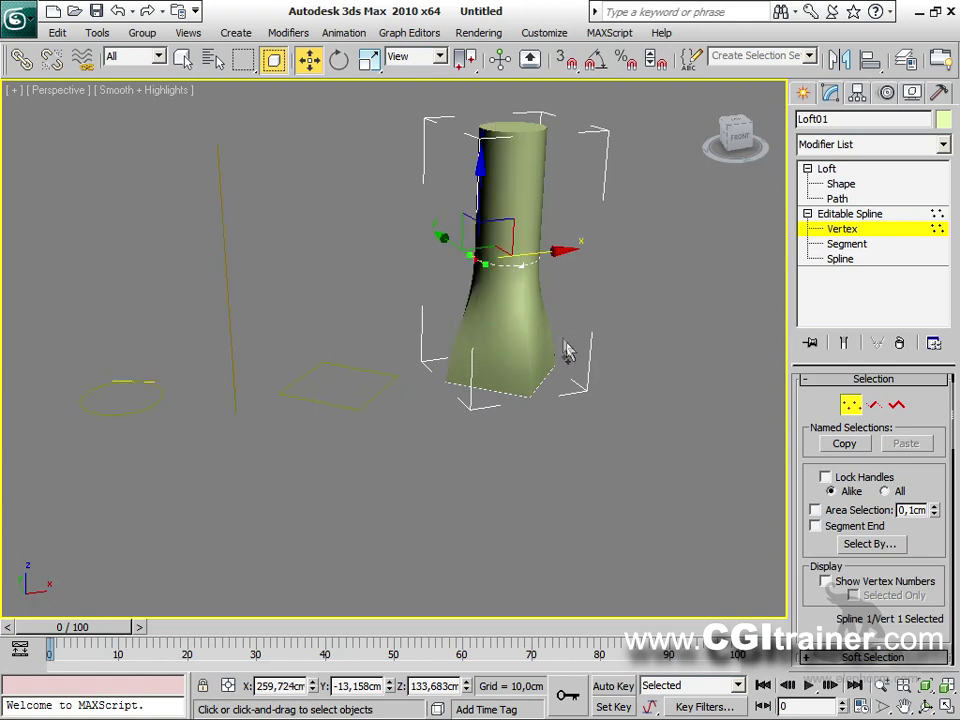
left_click(851, 407)
middle_click_drag(322, 386, 440, 424, "alt")
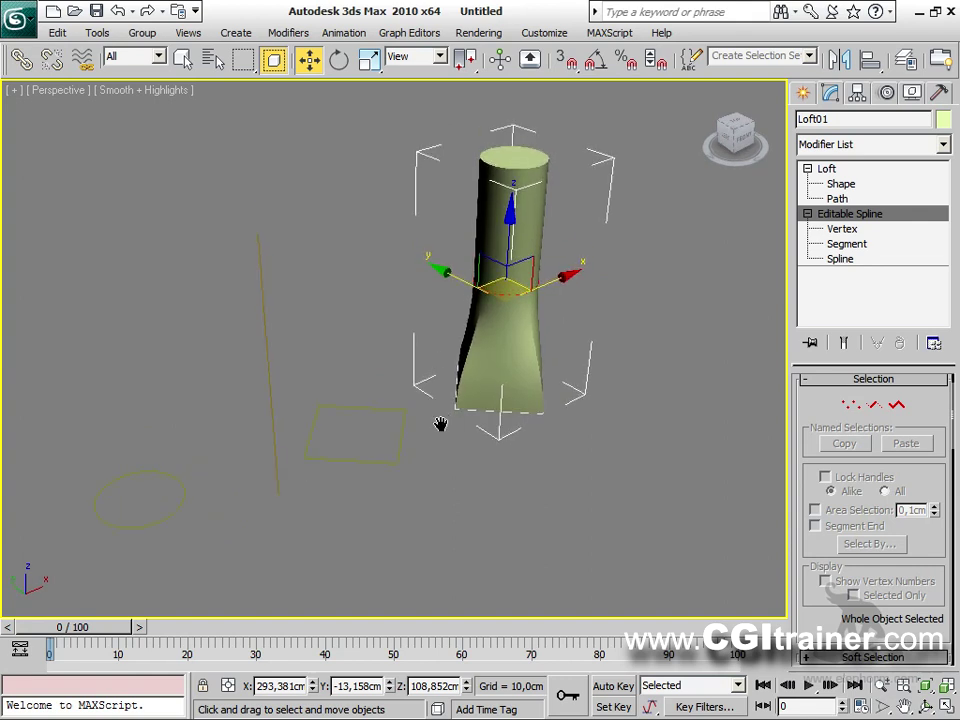
Slide Loft01's cross-section shape down the path toward its start.
left_click(849, 185)
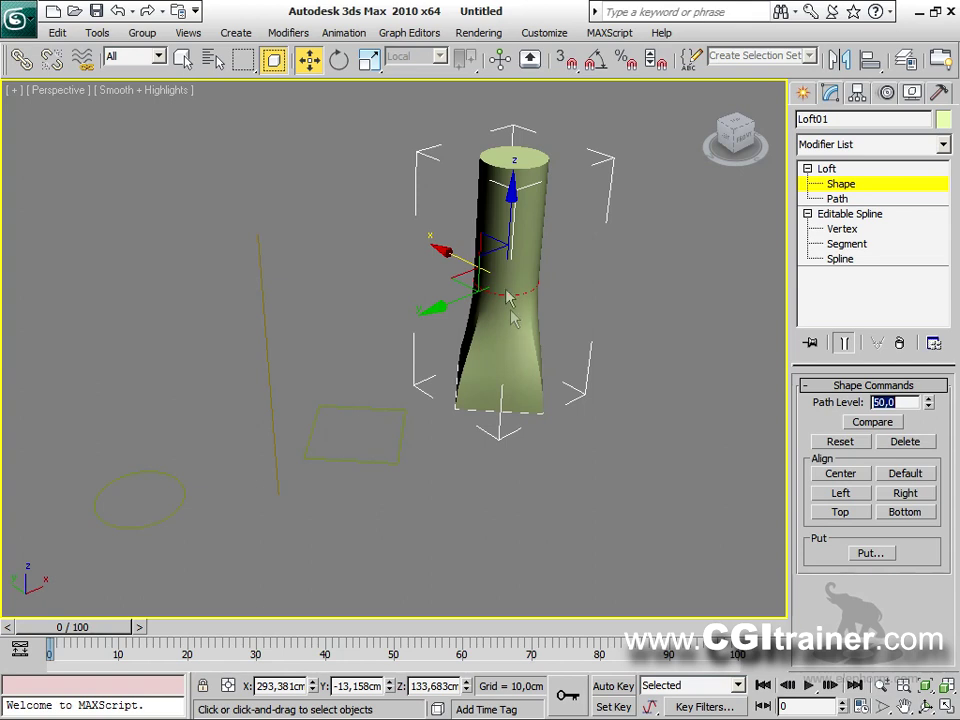
left_click_drag(510, 211, 499, 264)
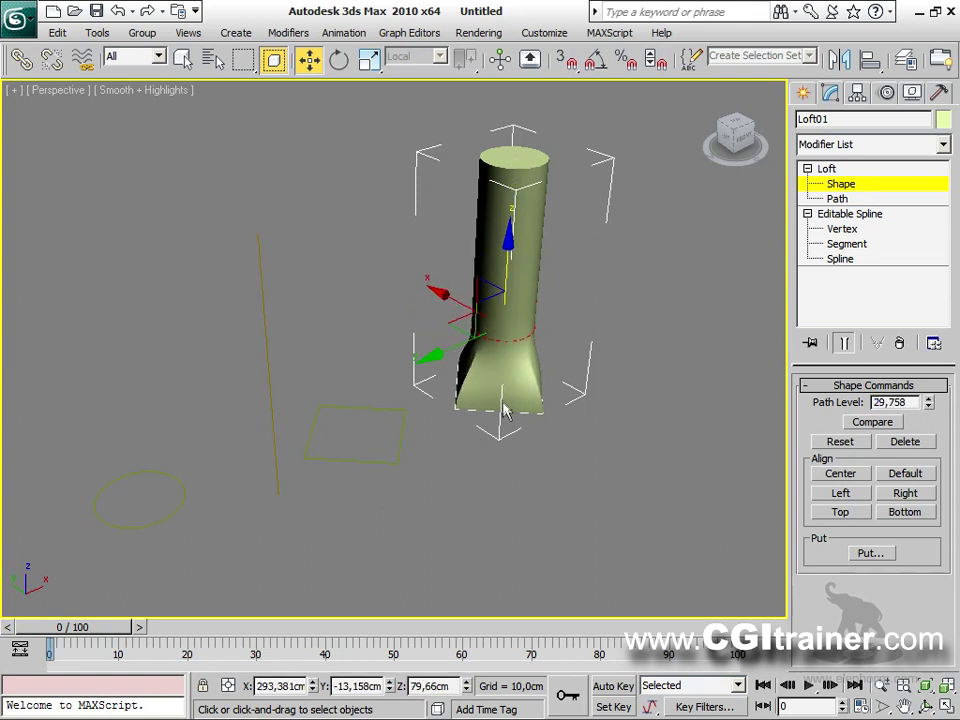
left_click_drag(512, 413, 501, 305)
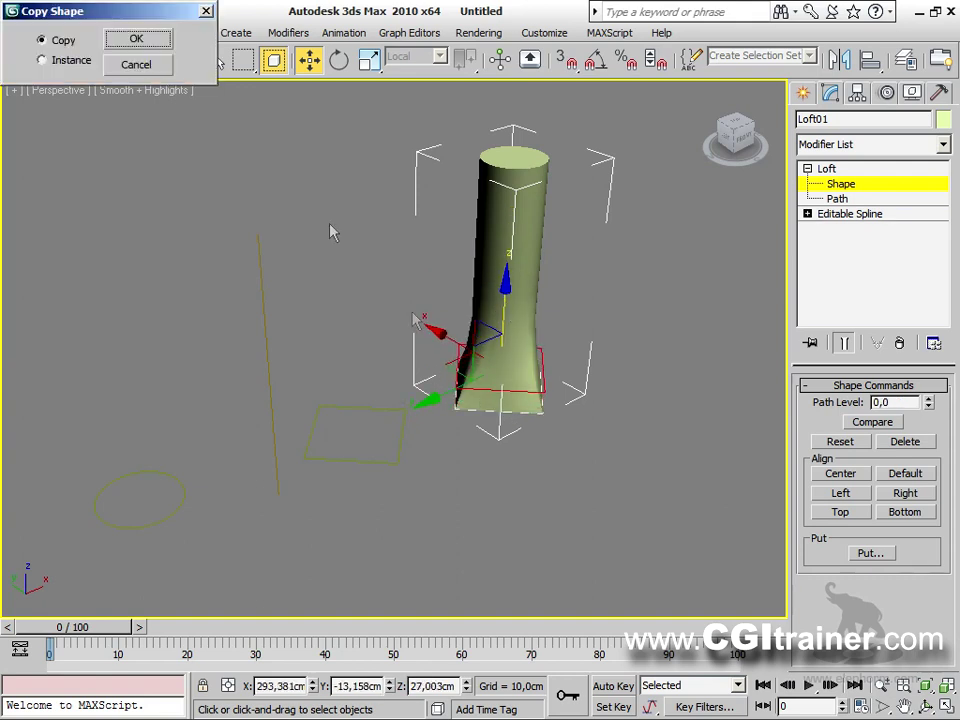
Copy the cross-section shape along the path and reposition it to reshape the flare.
left_click(136, 40)
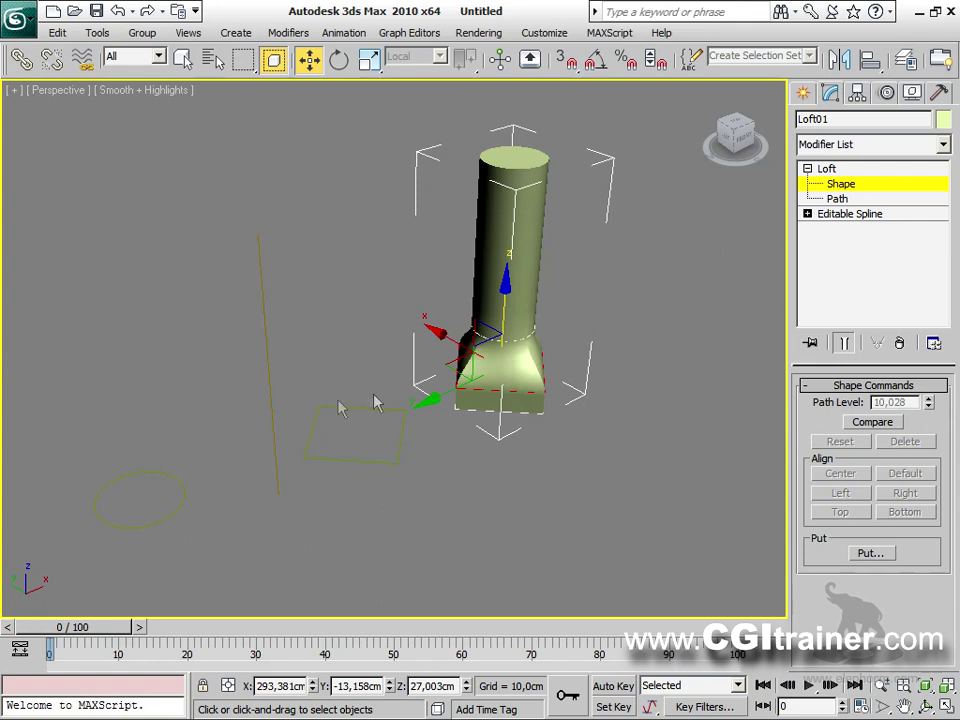
key("ctrl+z")
key("ctrl+z")
left_click_drag(510, 240, 500, 264)
middle_click_drag(476, 424, 481, 370, "alt")
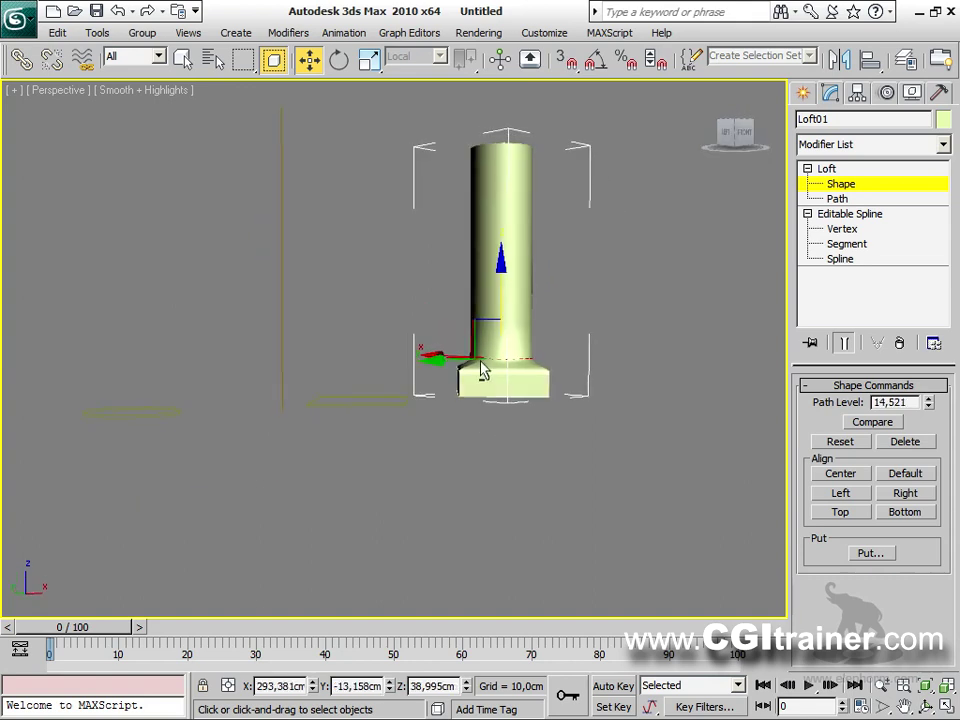
scroll(560, 392, "up", 4)
middle_click_drag(560, 392, 566, 523, "alt")
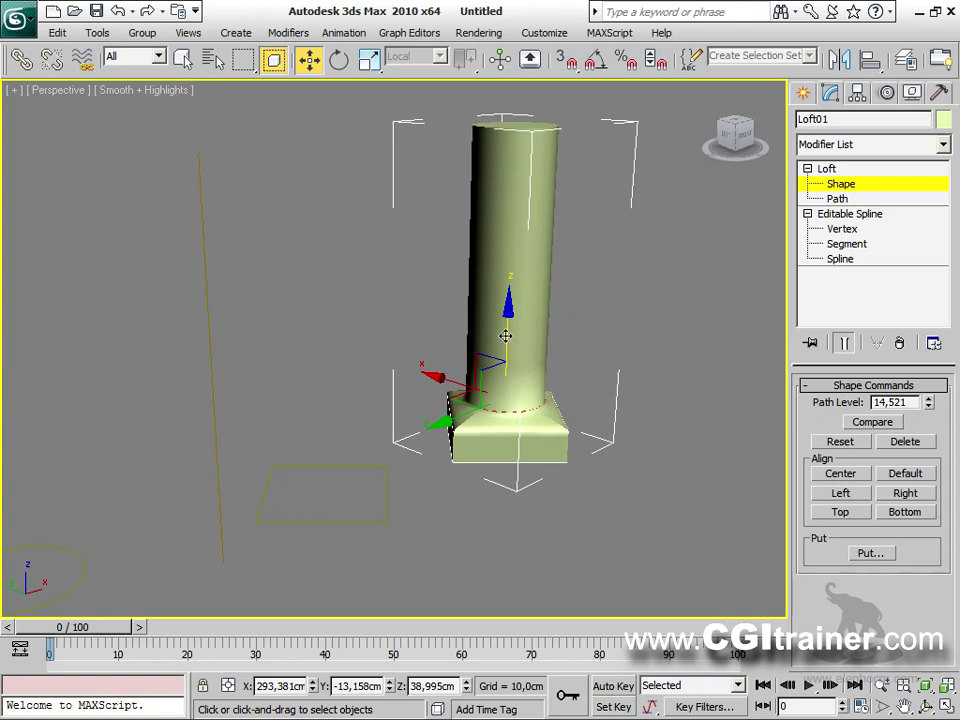
left_click_drag(506, 337, 350, 130)
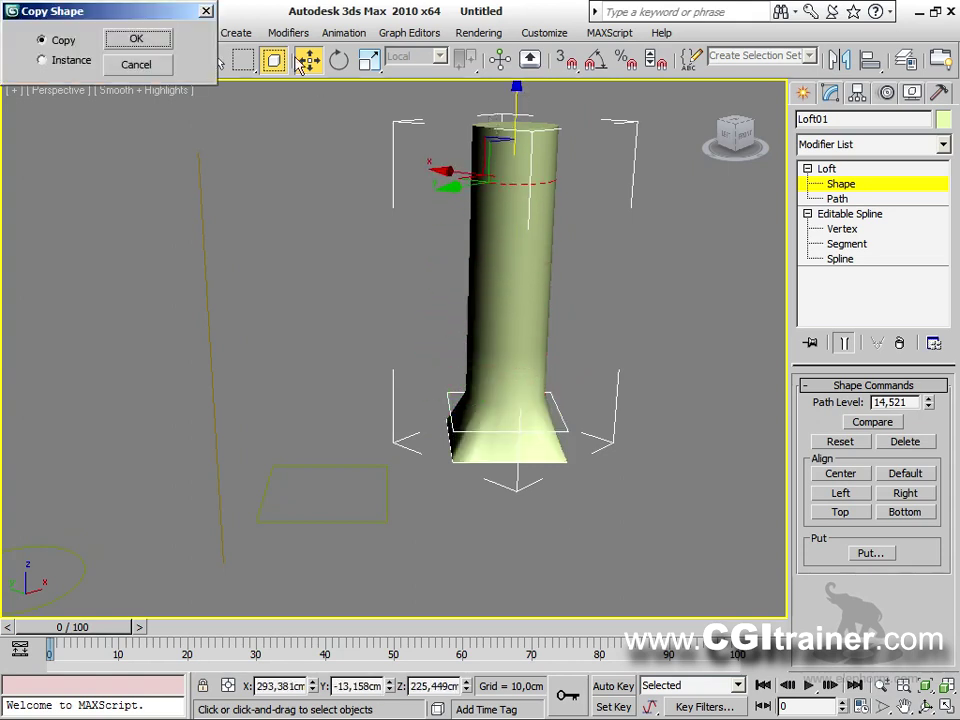
left_click(166, 43)
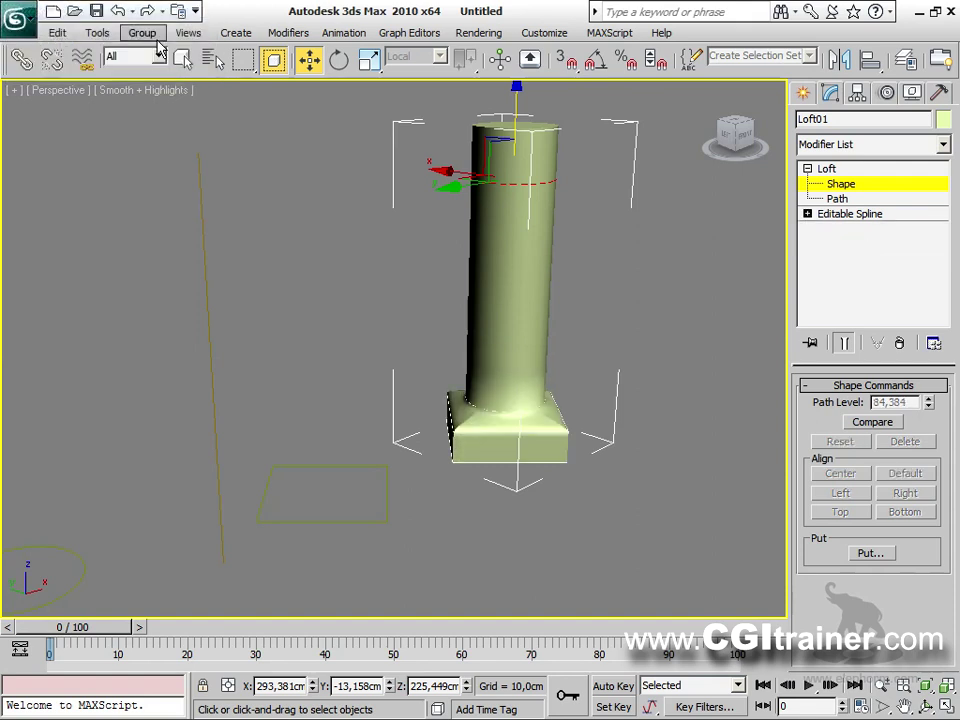
Copy the square base shape up to path level 84.384 to form a square capital.
left_click(567, 432)
left_click_drag(505, 349, 500, 40, "shift")
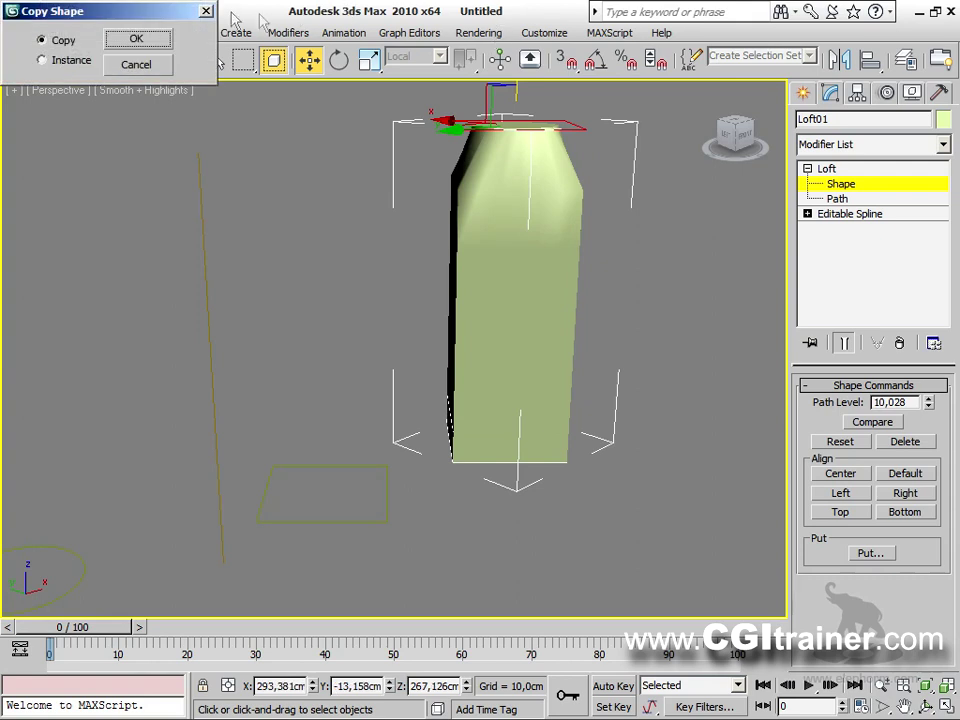
left_click(143, 40)
middle_click_drag(330, 141, 375, 268)
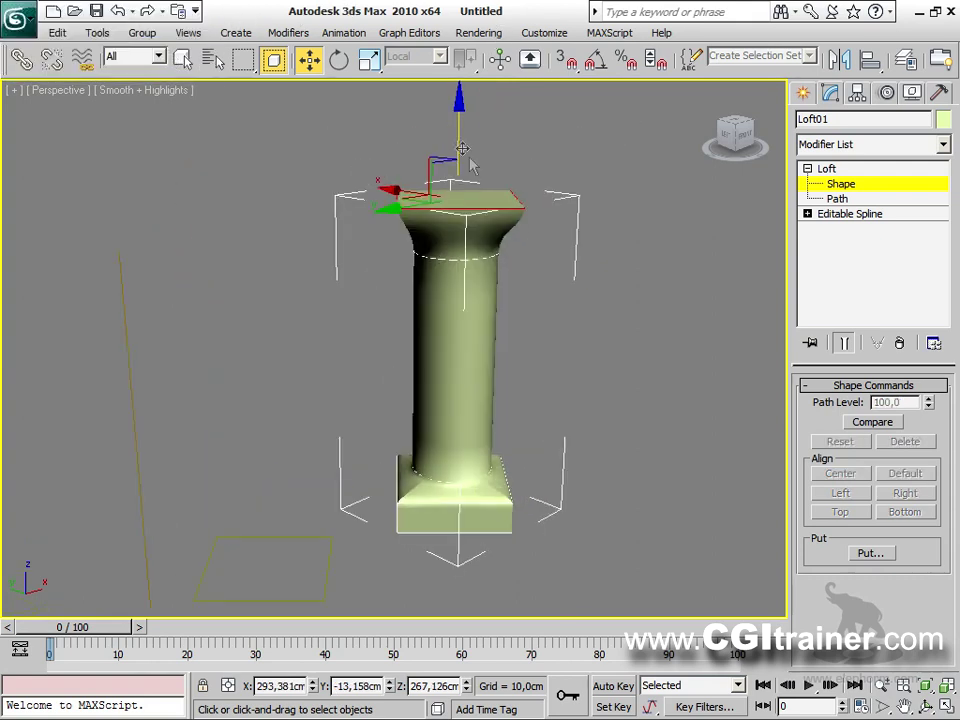
left_click_drag(456, 128, 436, 228, "shift")
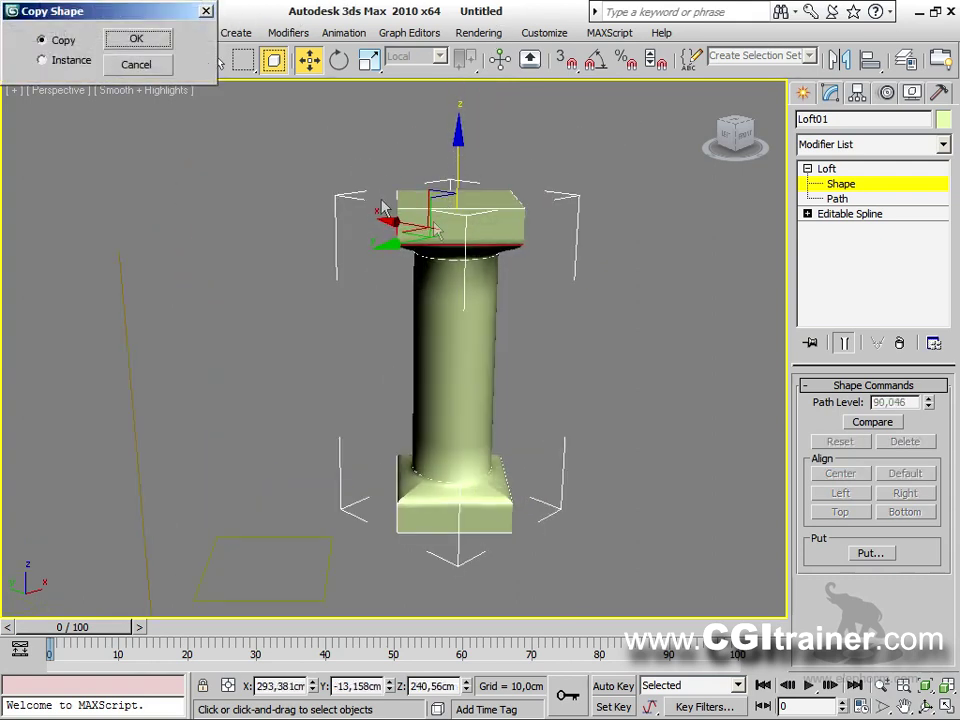
left_click(137, 40)
middle_click_drag(336, 225, 558, 195, "alt")
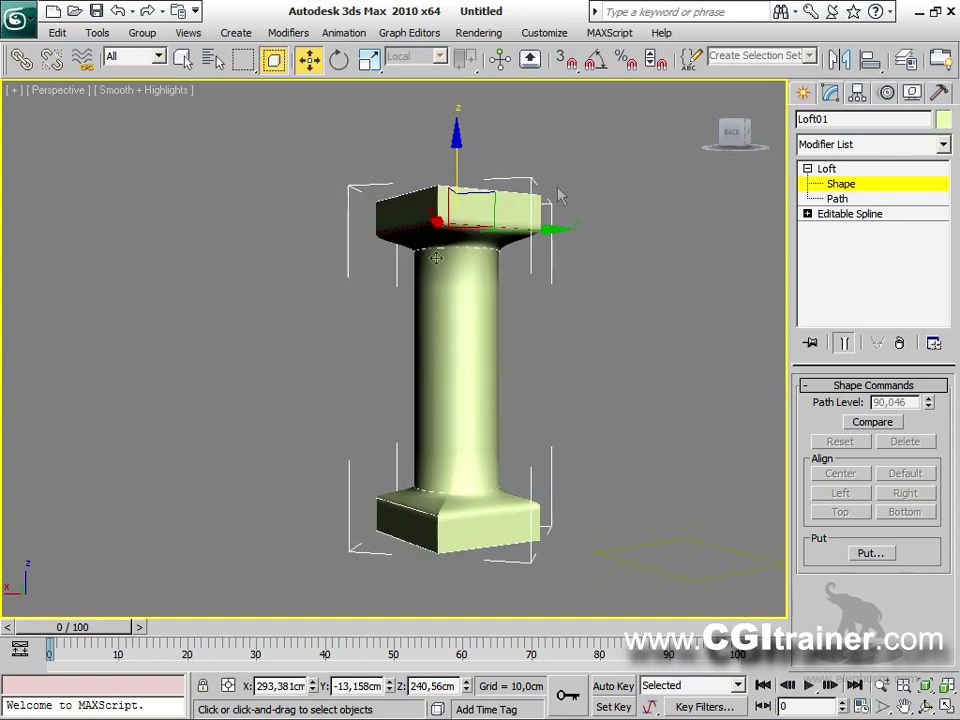
left_click(489, 250)
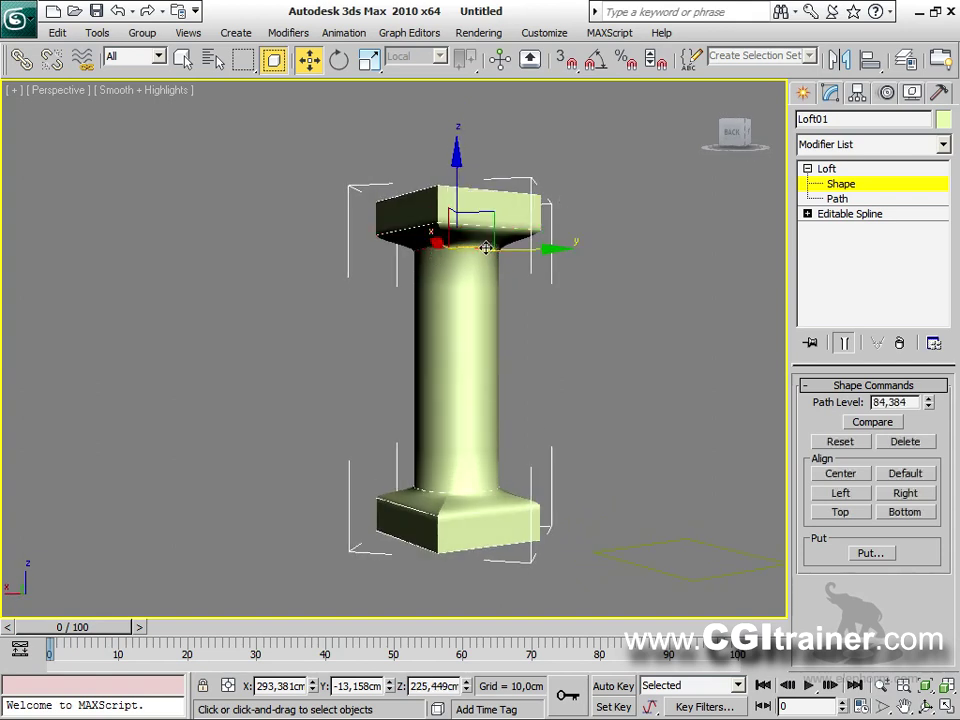
Move one vertex of the profile spline so the shaft leans and bends slightly.
left_click(833, 215)
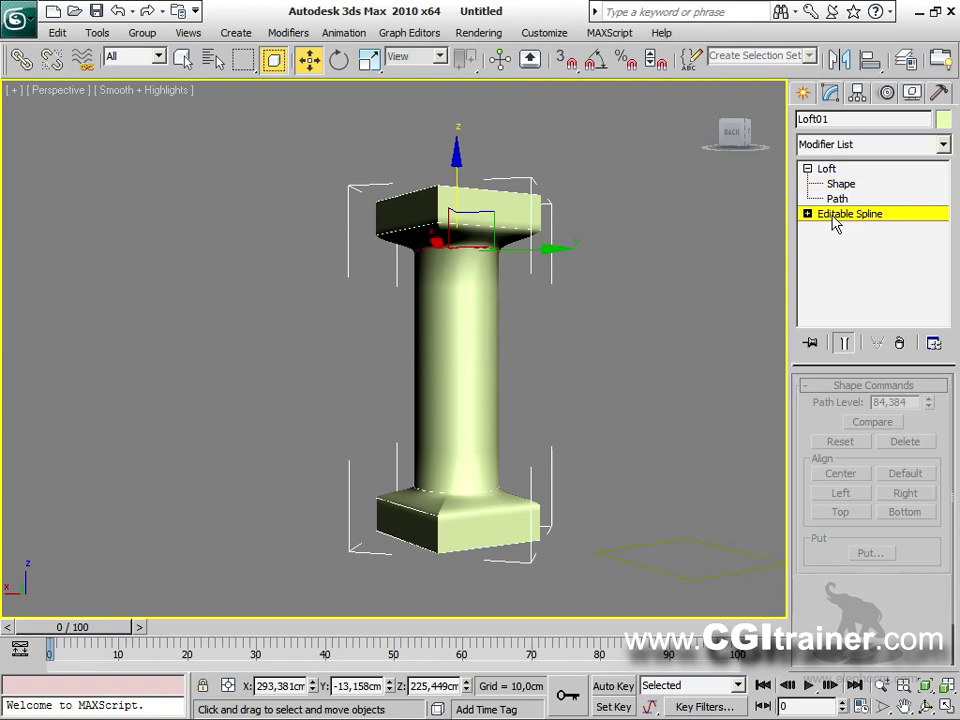
left_click(850, 405)
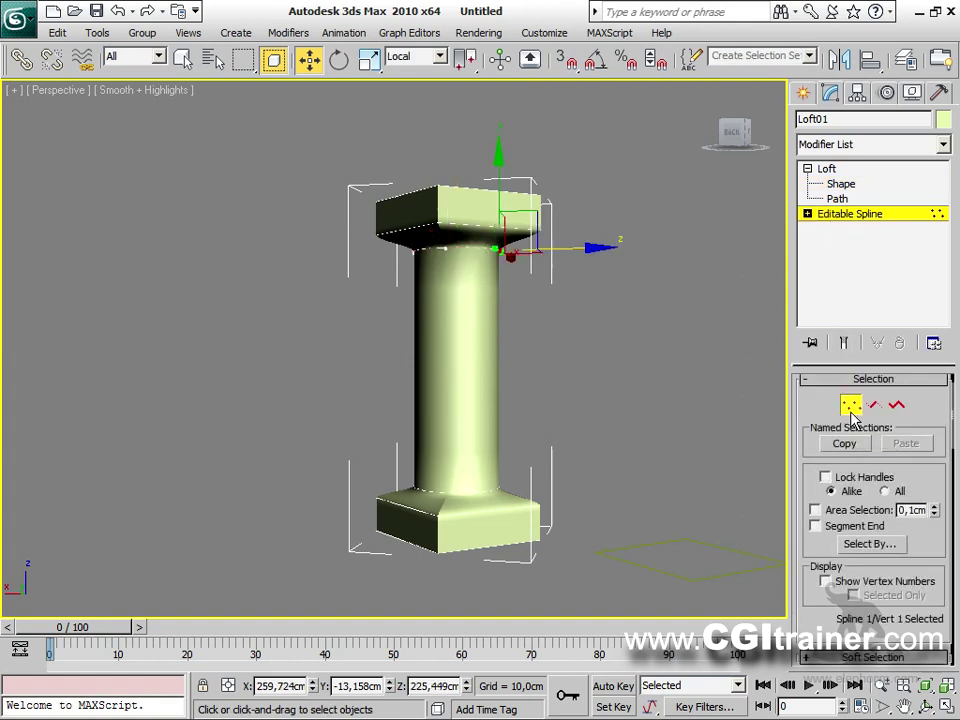
middle_click_drag(556, 287, 512, 325, "alt")
mouse_move(521, 277)
left_mouse_down()
mouse_move(510, 248)
mouse_move(509, 260)
left_mouse_up()
middle_click_drag(509, 260, 520, 330, "alt")
middle_click_drag(455, 290, 360, 262, "alt")
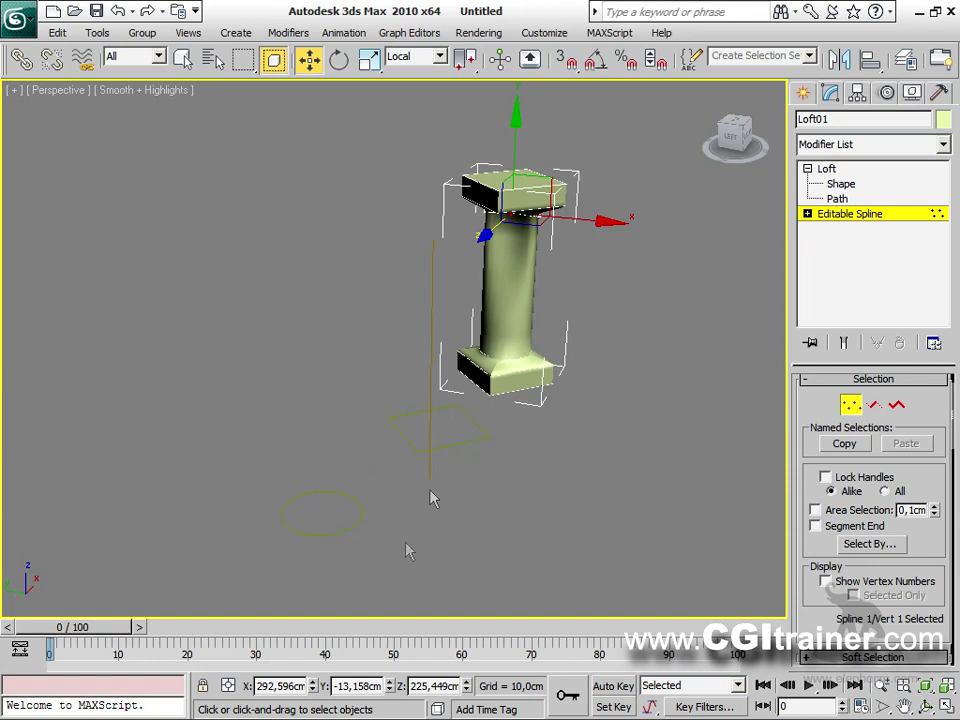
middle_click_drag(340, 262, 598, 185, "alt")
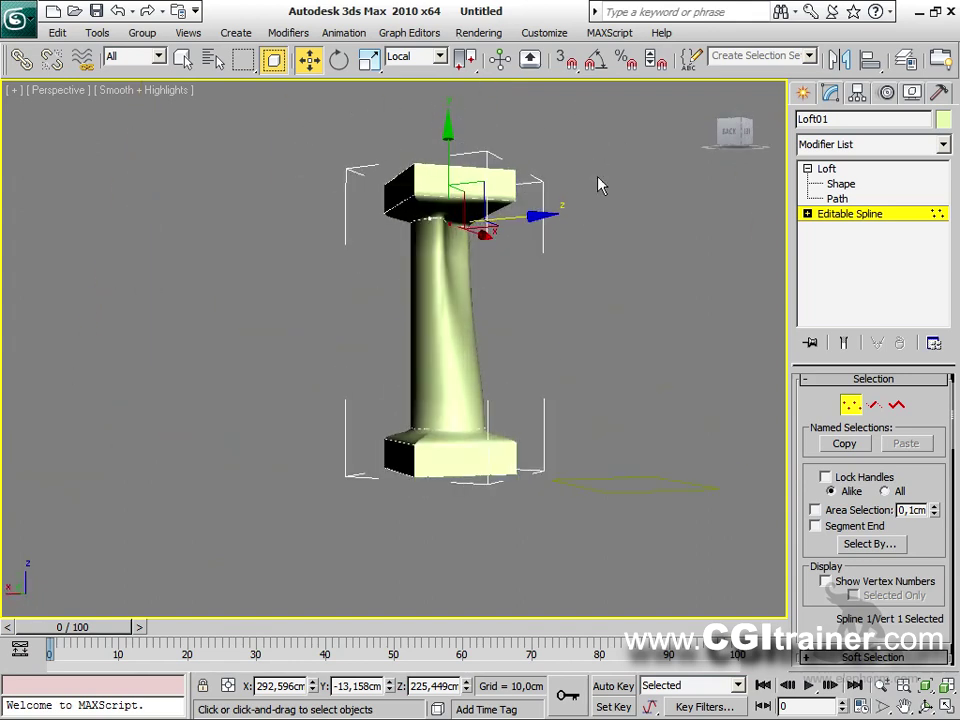
left_click(850, 404)
left_click_drag(446, 278, 476, 291)
middle_click_drag(476, 291, 446, 181, "alt")
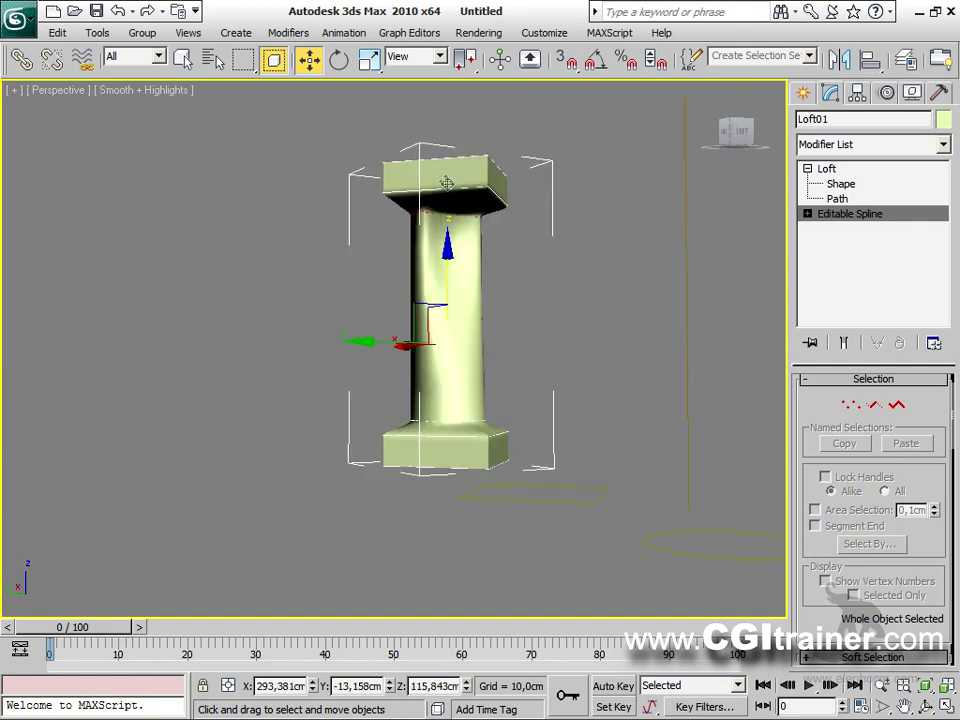
left_click(848, 190)
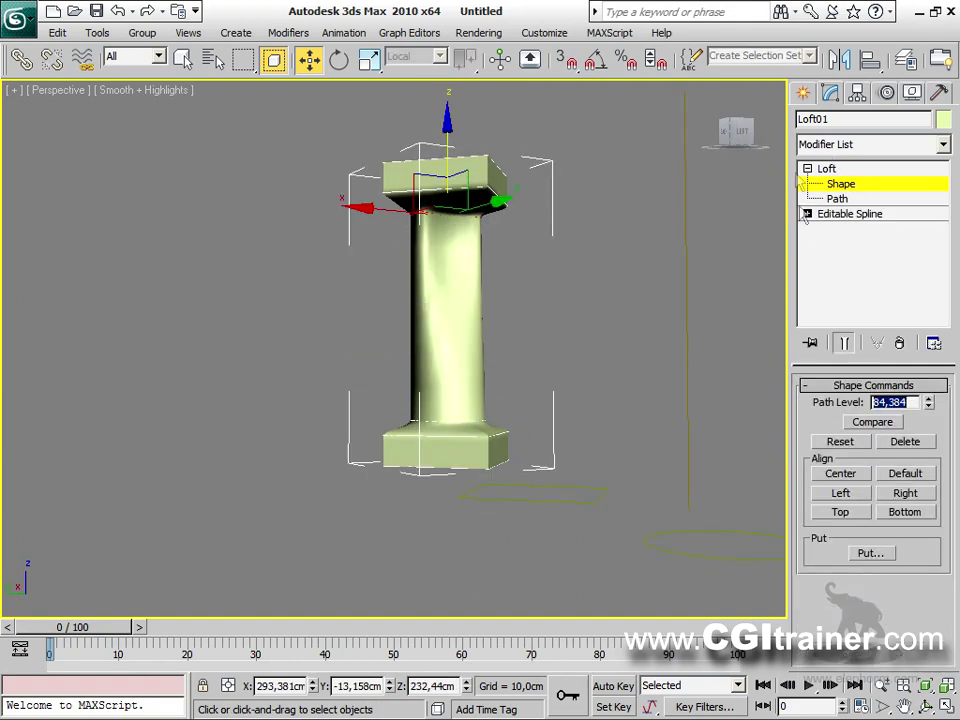
Shift-copy the capital shape further up the path to path level 83.308.
left_click_drag(446, 127, 410, 195)
middle_click_drag(542, 300, 416, 345, "alt")
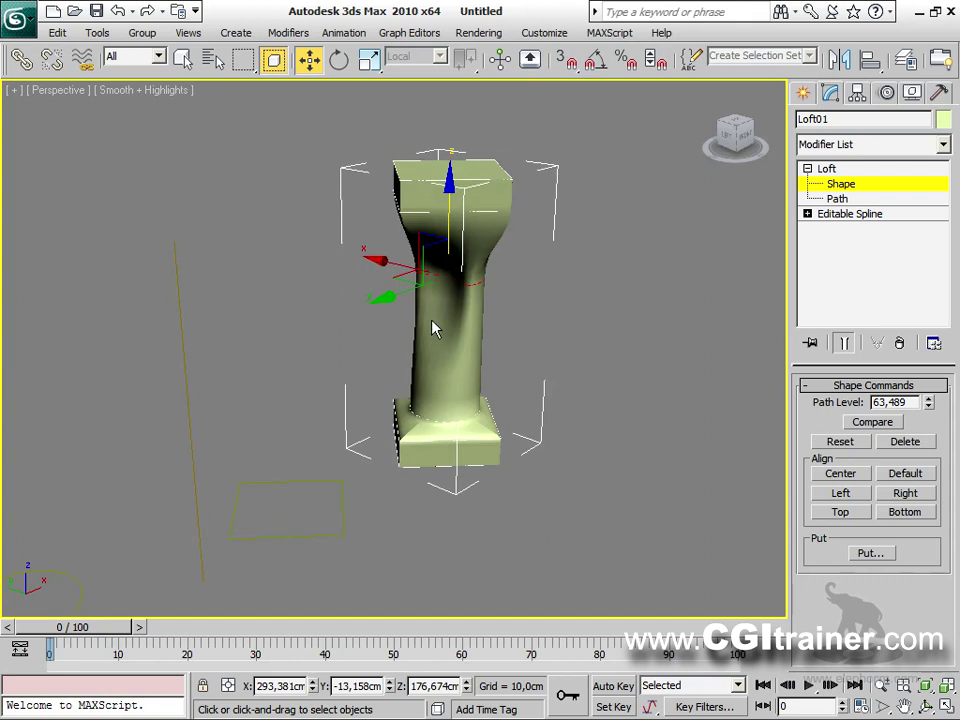
key("Delete")
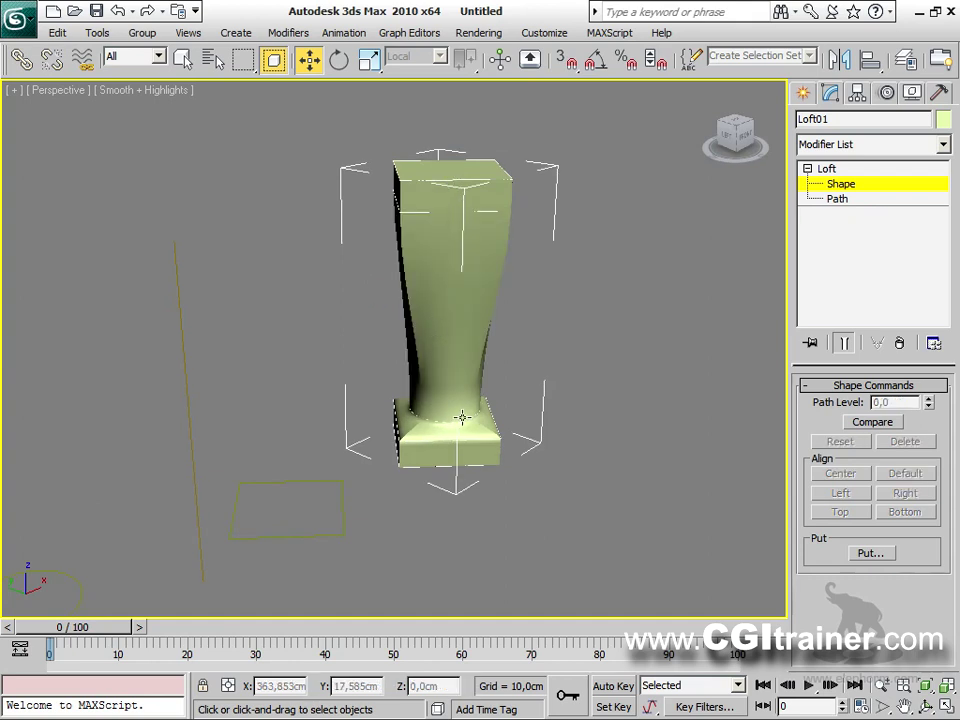
key("ctrl+z")
left_click_drag(446, 351, 454, 117, "shift")
left_click(136, 40)
Turn on Edged Faces display and return Loft01 to object level.
middle_click_drag(441, 398, 262, 330, "alt")
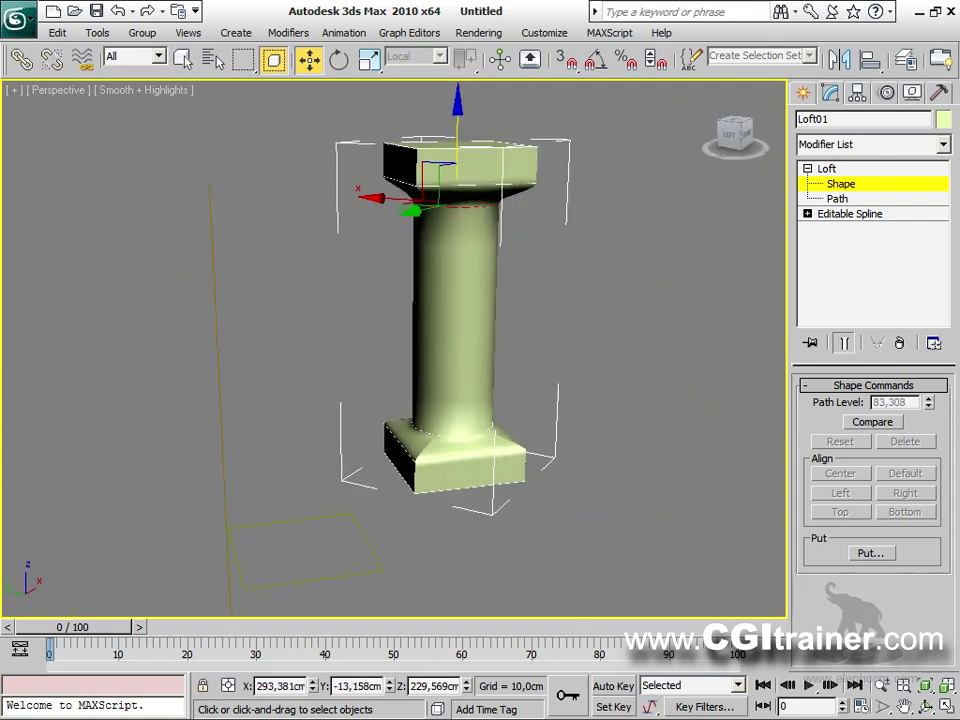
key("F4")
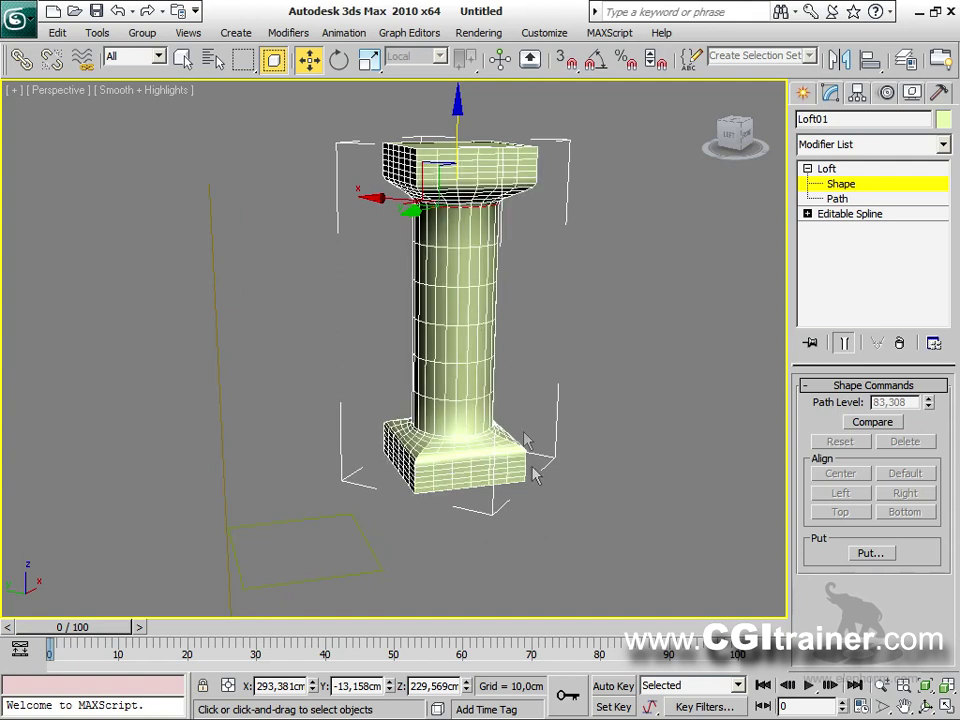
mouse_move(575, 400)
middle_mouse_down("alt")
mouse_move(572, 375)
mouse_move(540, 381)
mouse_move(564, 392)
middle_mouse_up("alt")
left_click(818, 170)
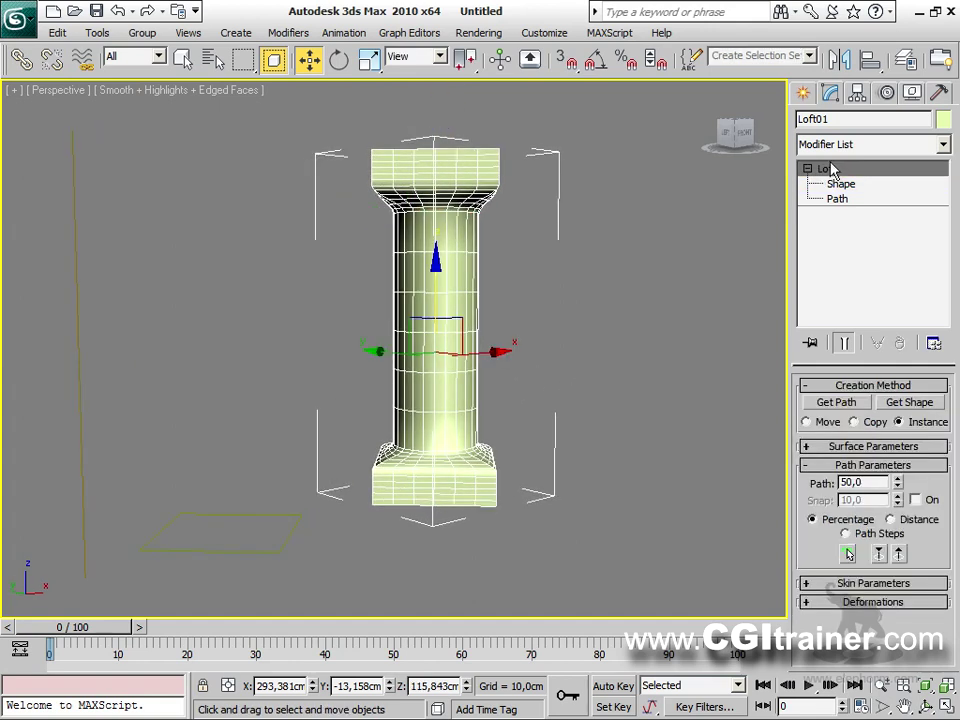
Hold the scene and slide the top shape down to path level 53.594.
middle_click_drag(585, 294, 617, 307, "alt")
left_click(860, 185)
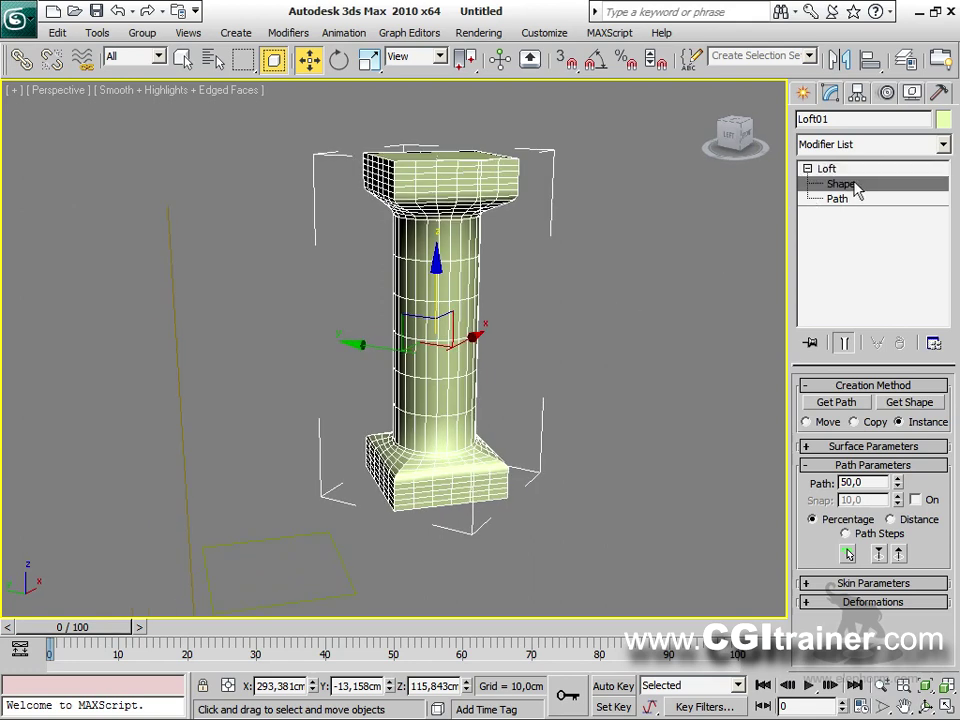
key("ctrl+alt+h")
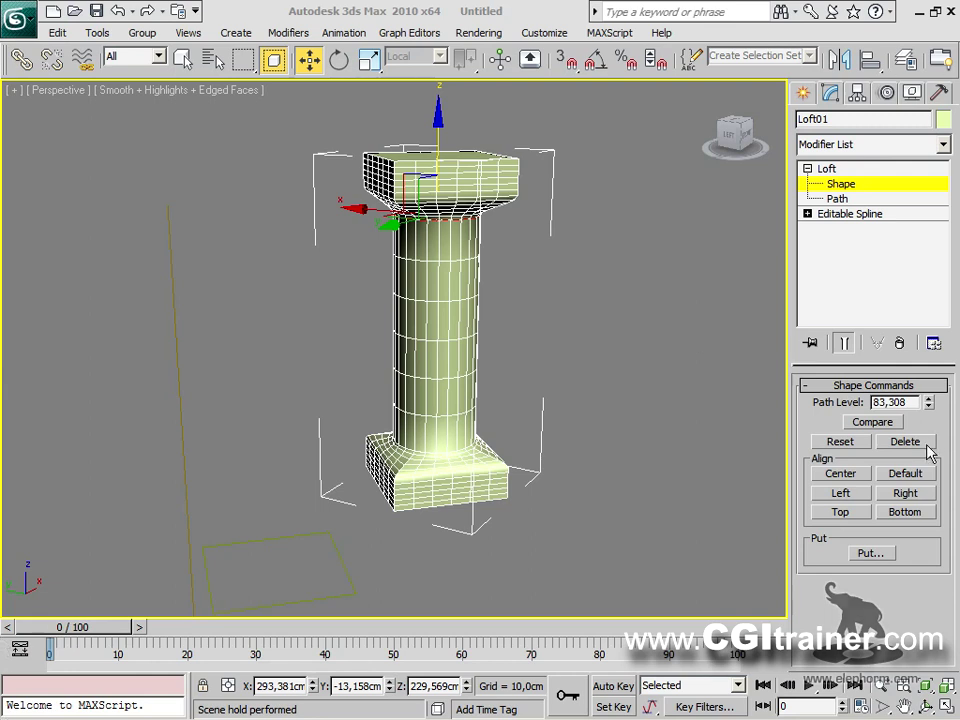
left_click_drag(929, 405, 945, 459)
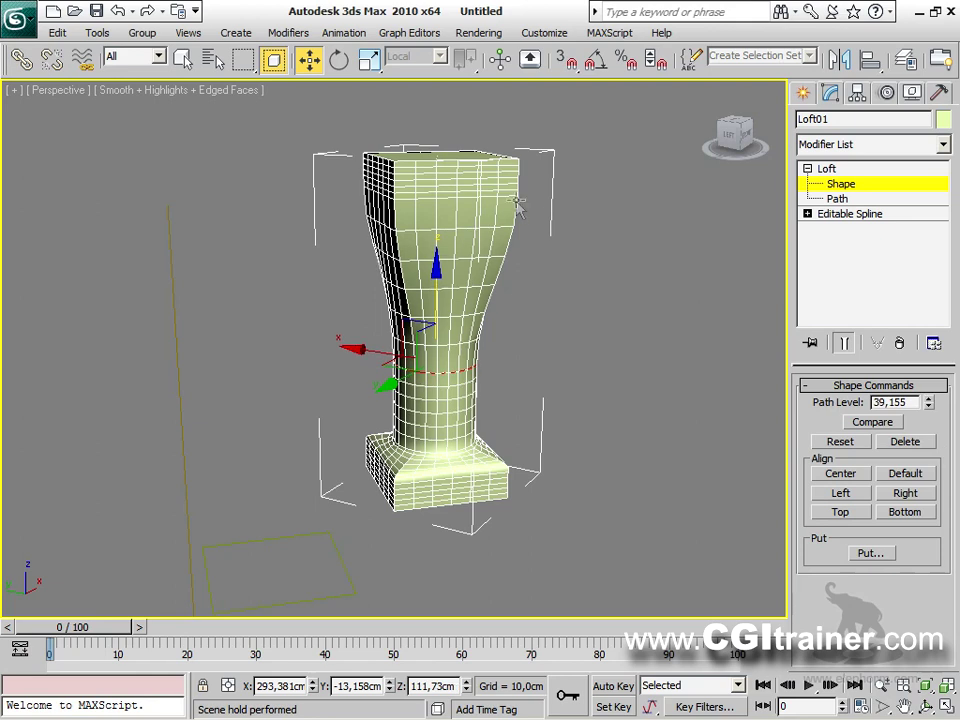
left_click_drag(518, 208, 518, 198)
left_click_drag(433, 119, 463, 355)
left_click_drag(435, 297, 440, 250)
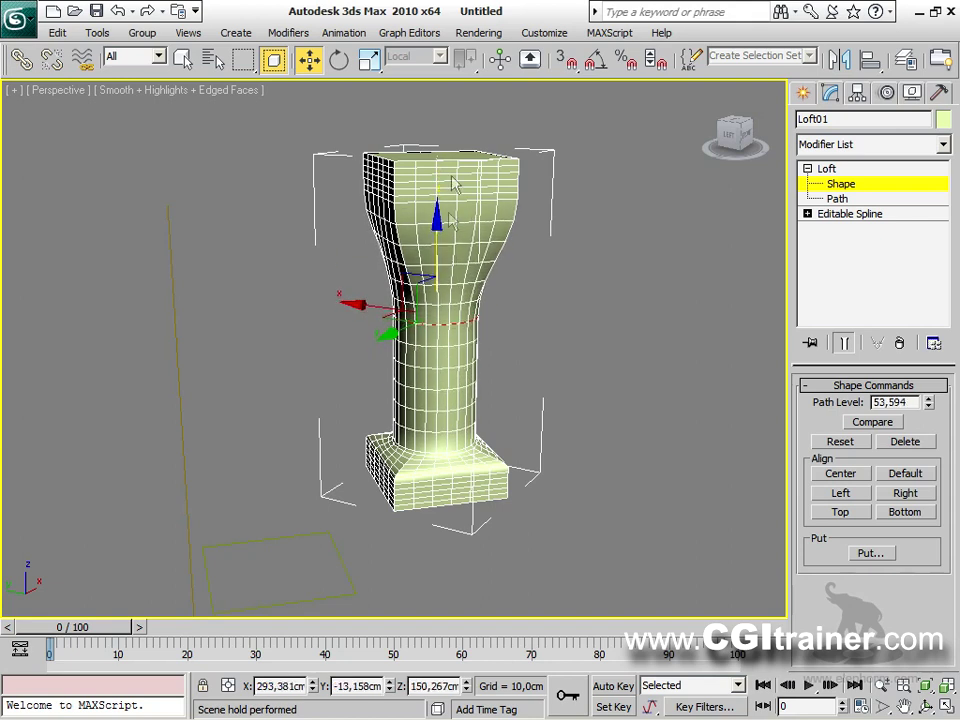
Toggle wireframe and back to shading, then turn on Edged Faces.
key("F3")
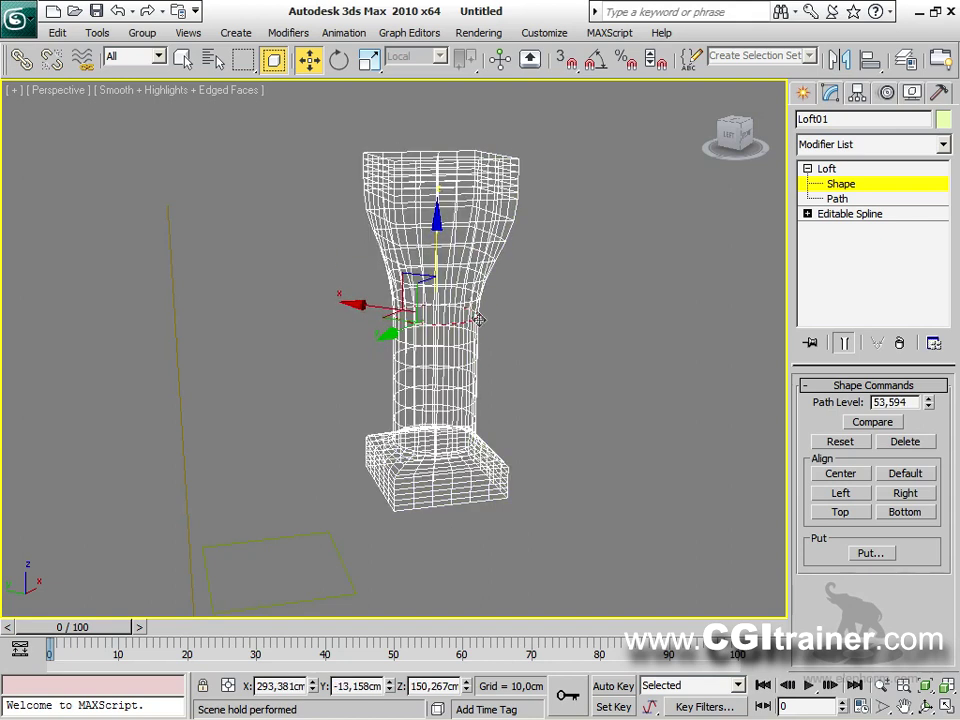
key("F3")
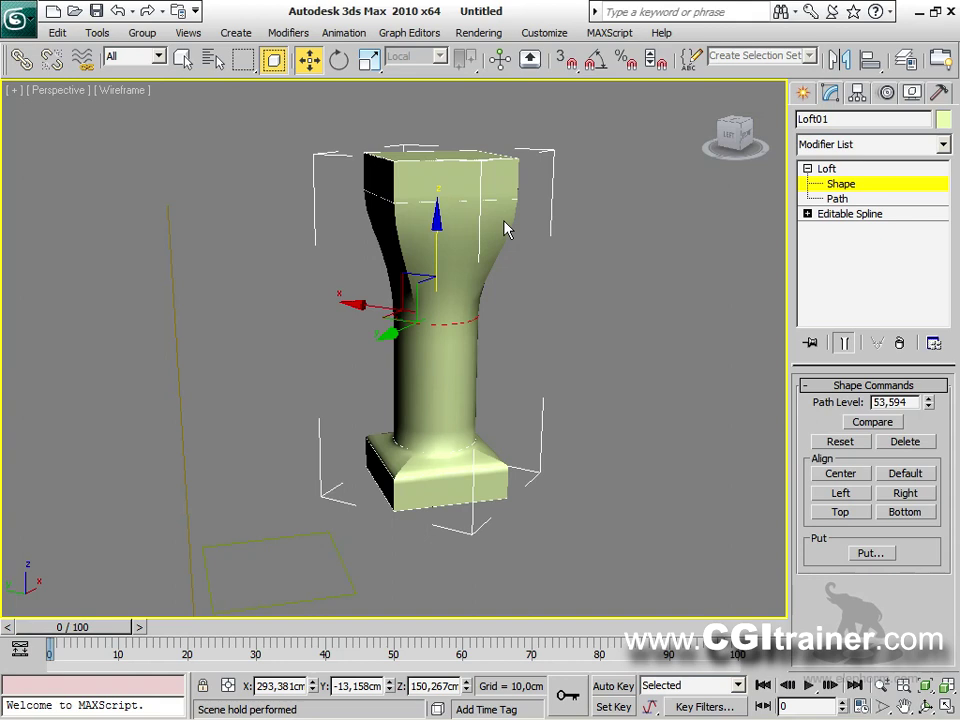
key("F4")
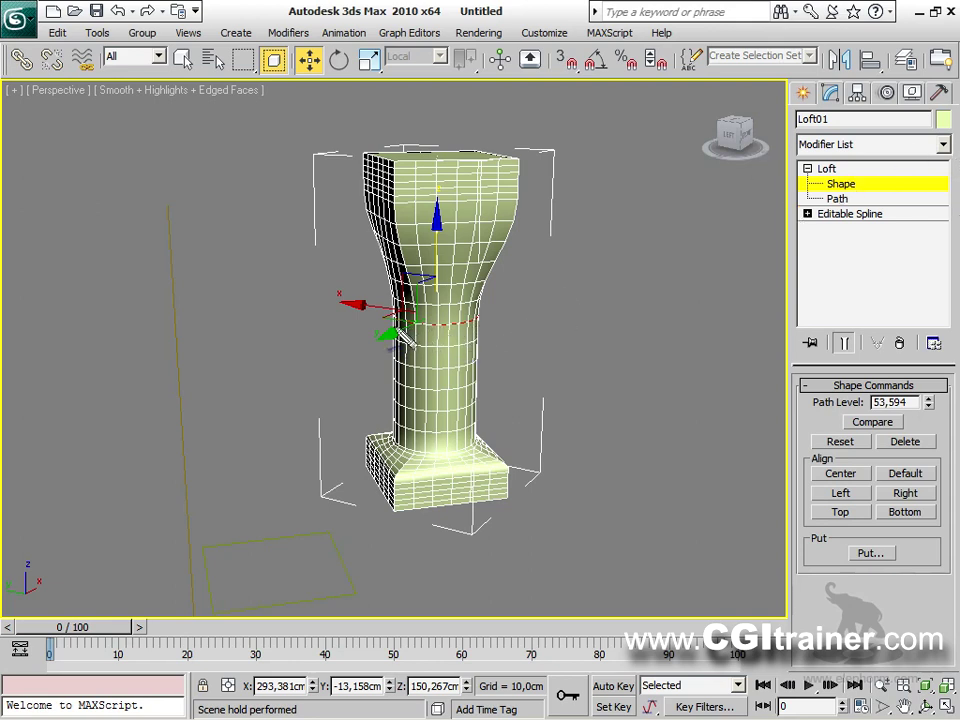
left_click(428, 330)
mouse_move(489, 328)
left_mouse_down("shift")
mouse_move(510, 213)
mouse_move(536, 184)
mouse_move(540, 203)
mouse_move(514, 251)
mouse_move(496, 335)
mouse_move(506, 377)
mouse_move(497, 461)
mouse_move(519, 514)
mouse_move(535, 425)
left_mouse_up("shift")
key("Escape")
mouse_move(523, 188)
left_mouse_down()
mouse_move(567, 203)
mouse_move(512, 217)
mouse_move(521, 226)
mouse_move(515, 215)
mouse_move(506, 258)
mouse_move(504, 244)
mouse_move(513, 251)
mouse_move(502, 241)
mouse_move(488, 294)
mouse_move(486, 284)
mouse_move(483, 332)
mouse_move(483, 300)
mouse_move(512, 313)
left_mouse_up()
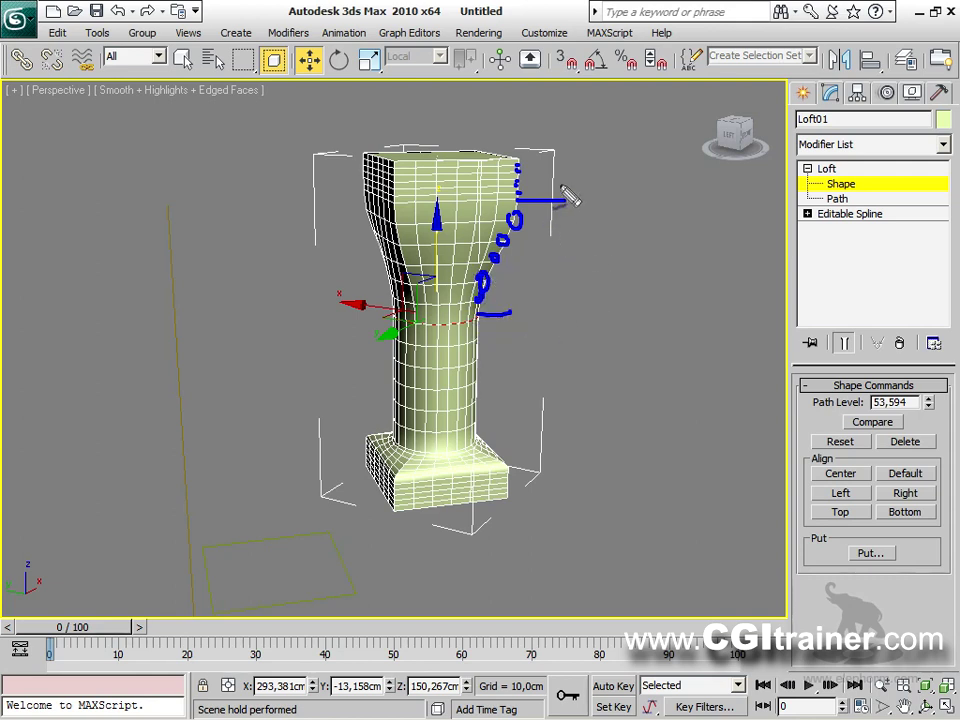
mouse_move(547, 210)
left_mouse_down()
mouse_move(541, 242)
mouse_move(557, 208)
mouse_move(549, 213)
mouse_move(558, 230)
mouse_move(549, 222)
mouse_move(553, 292)
left_mouse_up()
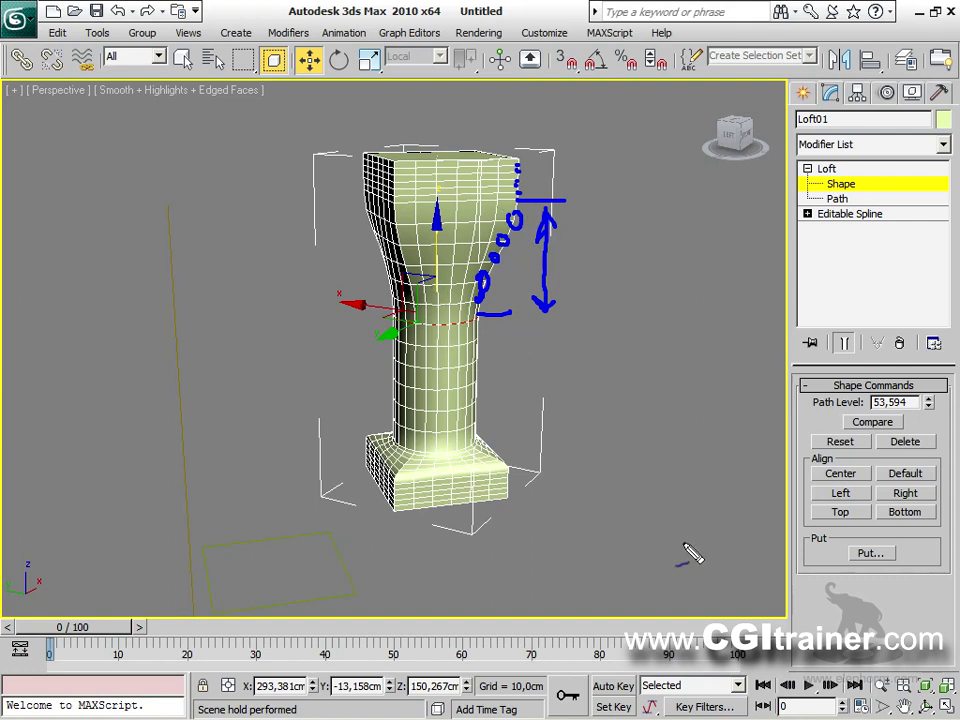
key("Escape")
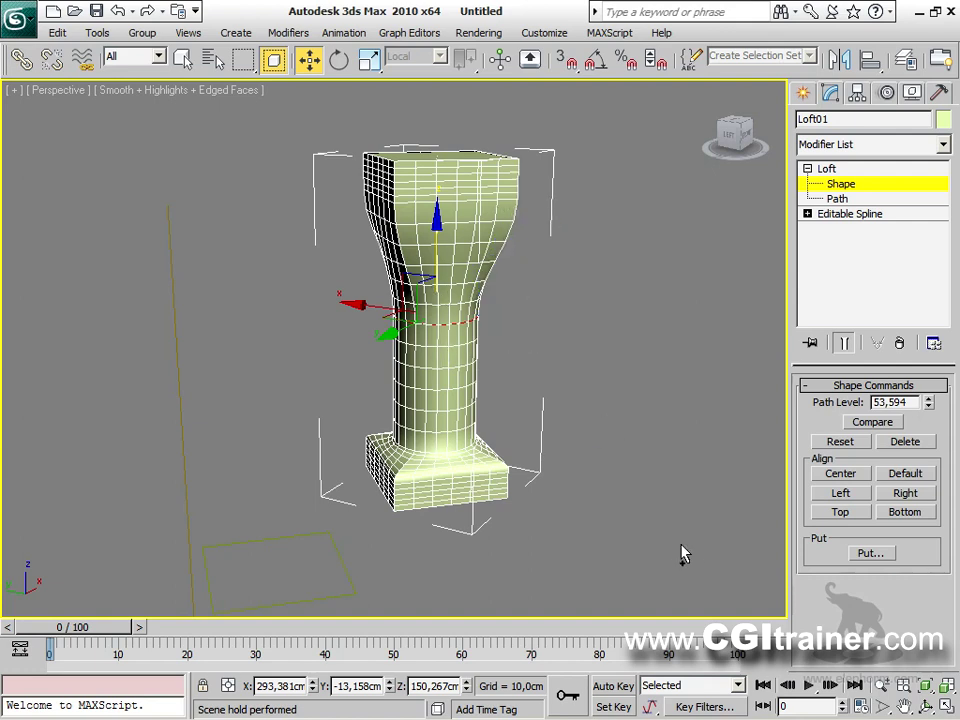
Expand Loft01's Skin Parameters and toggle Adaptive Path Steps, leaving it off.
left_click(834, 169)
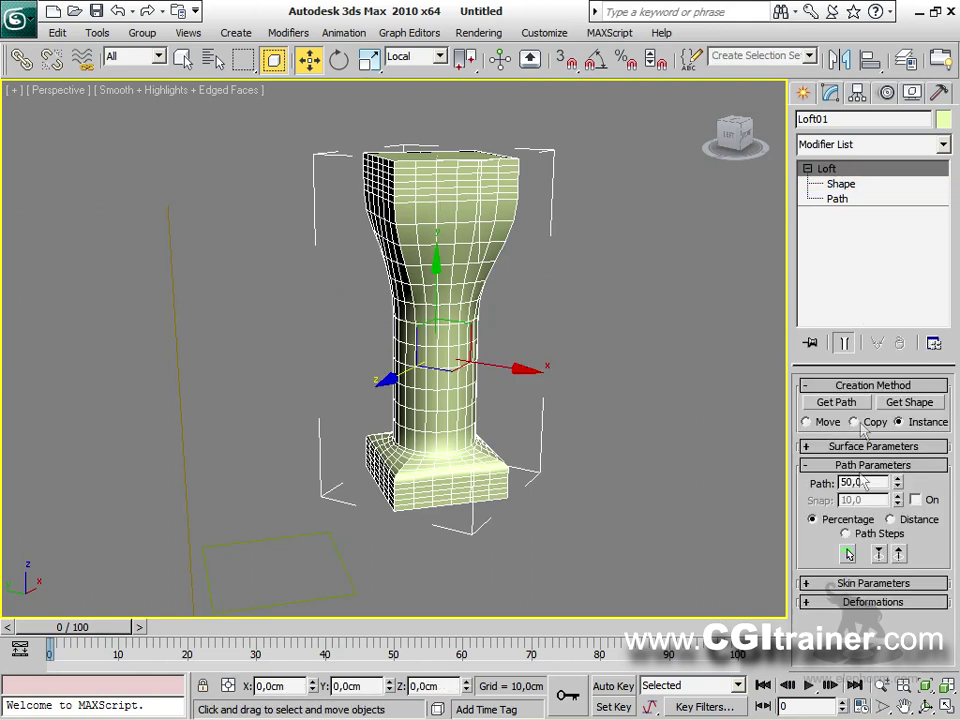
left_click(812, 583)
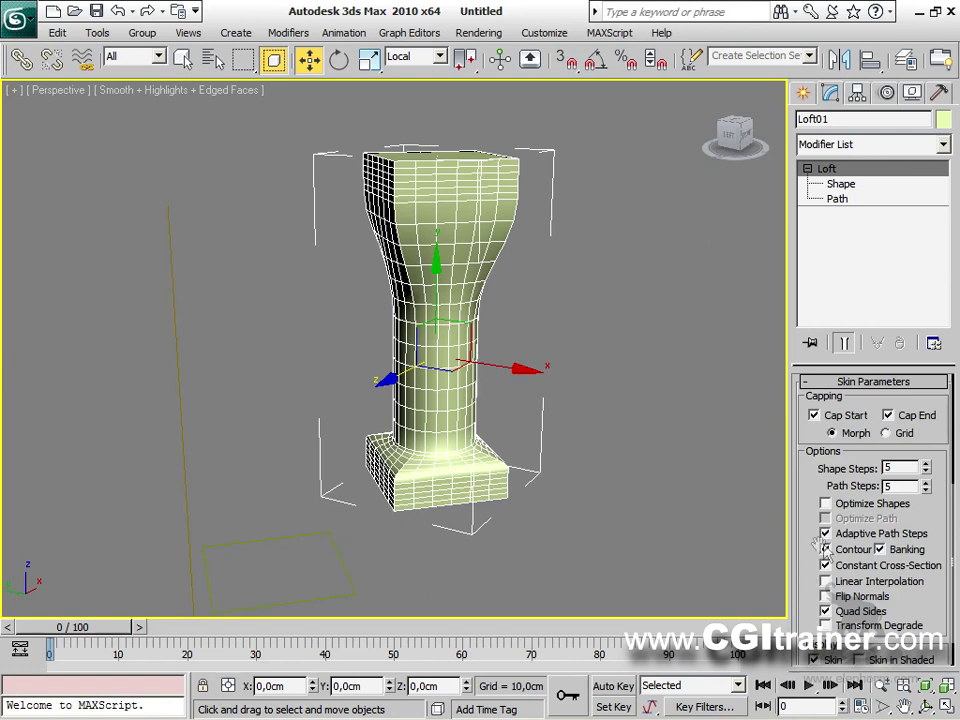
left_click(908, 536)
left_click(908, 536)
left_click(908, 536)
left_click(908, 536)
left_click(908, 536)
left_click(908, 536)
left_click(908, 536)
left_click(908, 536)
left_click(908, 536)
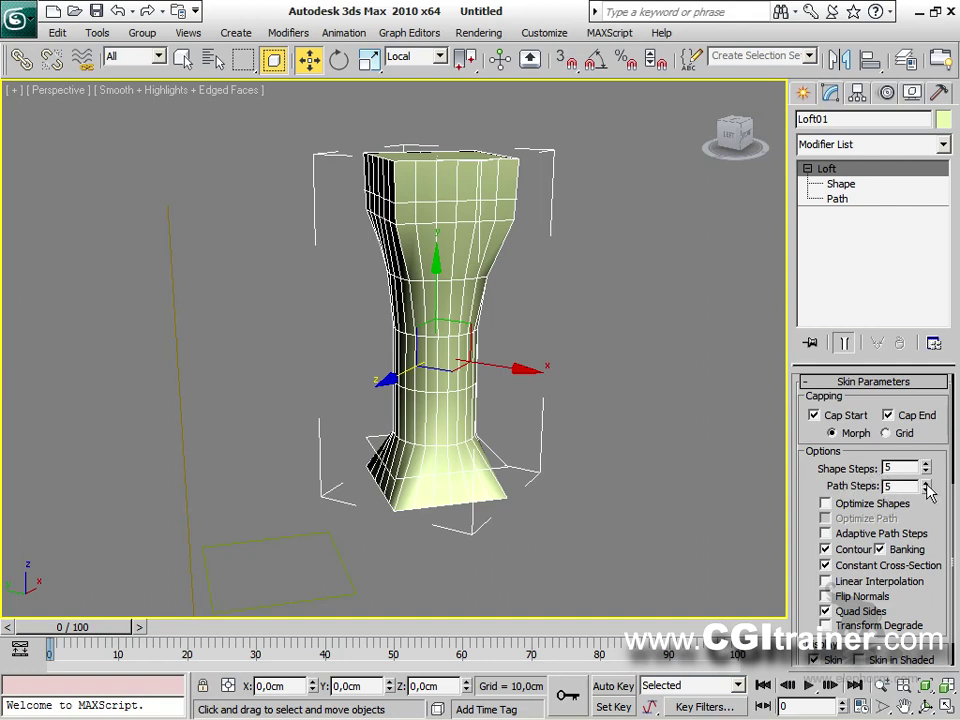
Raise Path Steps to 10.
left_click(926, 483)
left_click(926, 483)
left_click(926, 483)
left_click(926, 483)
left_click(926, 483)
left_click(926, 483)
left_click(926, 483)
left_click(926, 483)
left_click(926, 483)
left_click(926, 483)
left_click(926, 483)
left_click(926, 483)
left_click(926, 483)
left_click(926, 483)
left_click(926, 483)
left_click(926, 483)
left_click(926, 483)
left_click(926, 483)
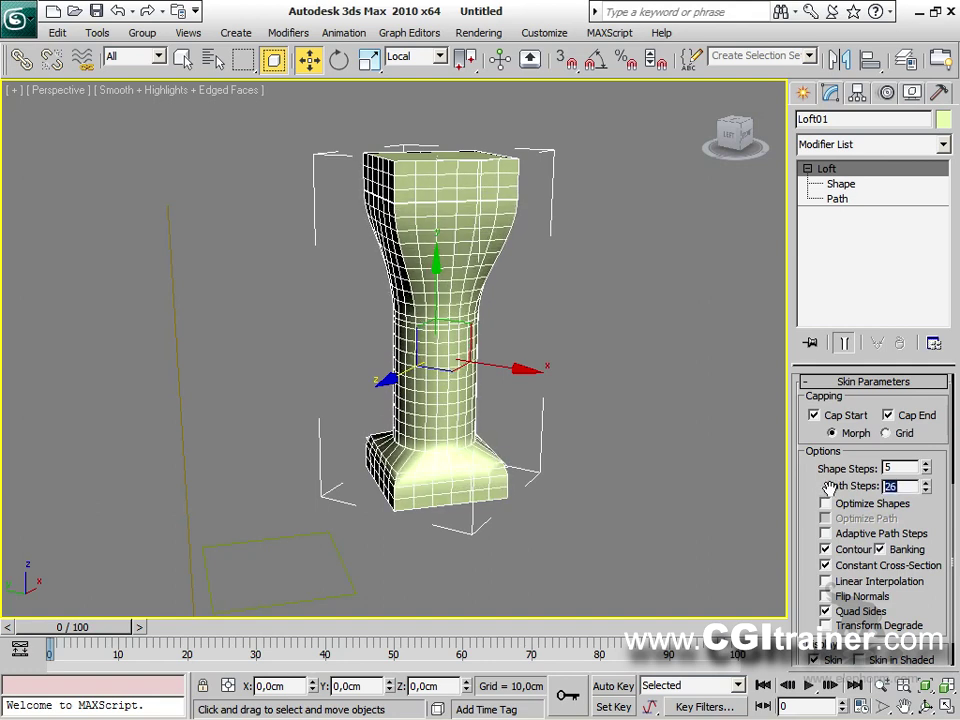
key("Return")
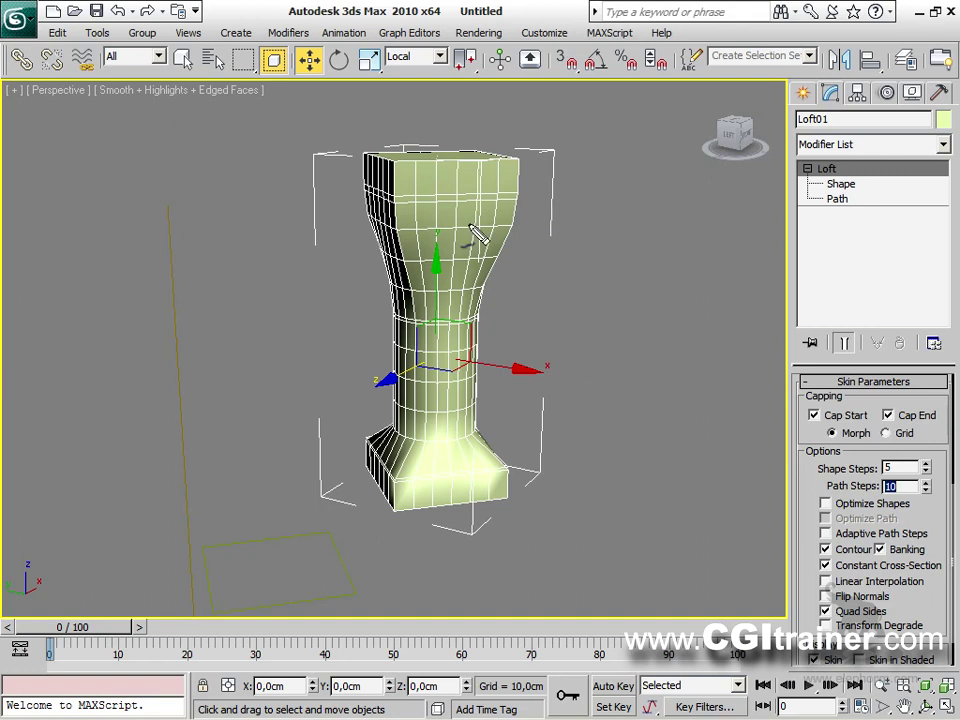
Annotate the column's segment rows and turn Adaptive Path Steps back on.
mouse_move(521, 190)
left_mouse_down()
mouse_move(511, 245)
mouse_move(480, 312)
mouse_move(480, 400)
mouse_move(495, 419)
mouse_move(484, 414)
mouse_move(486, 456)
mouse_move(548, 490)
left_mouse_up()
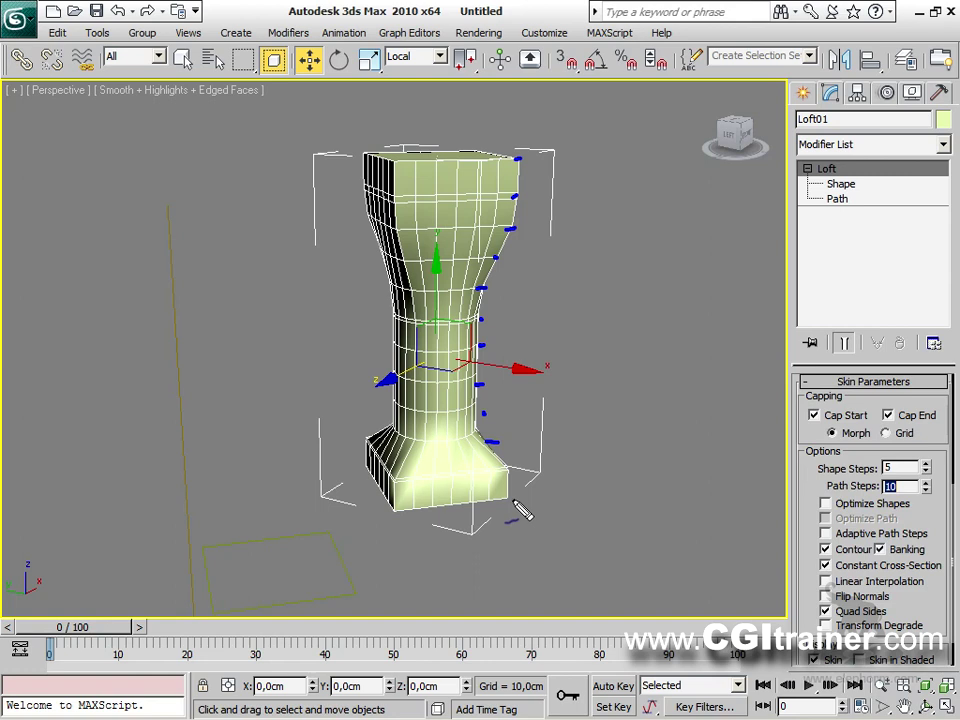
left_click(522, 502)
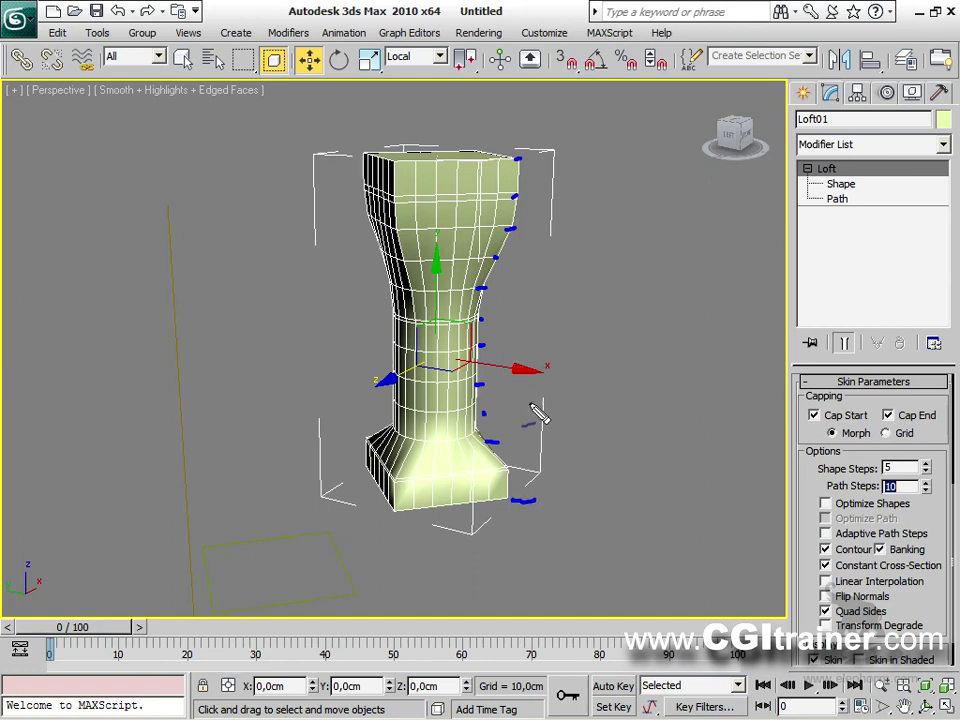
left_click(518, 196)
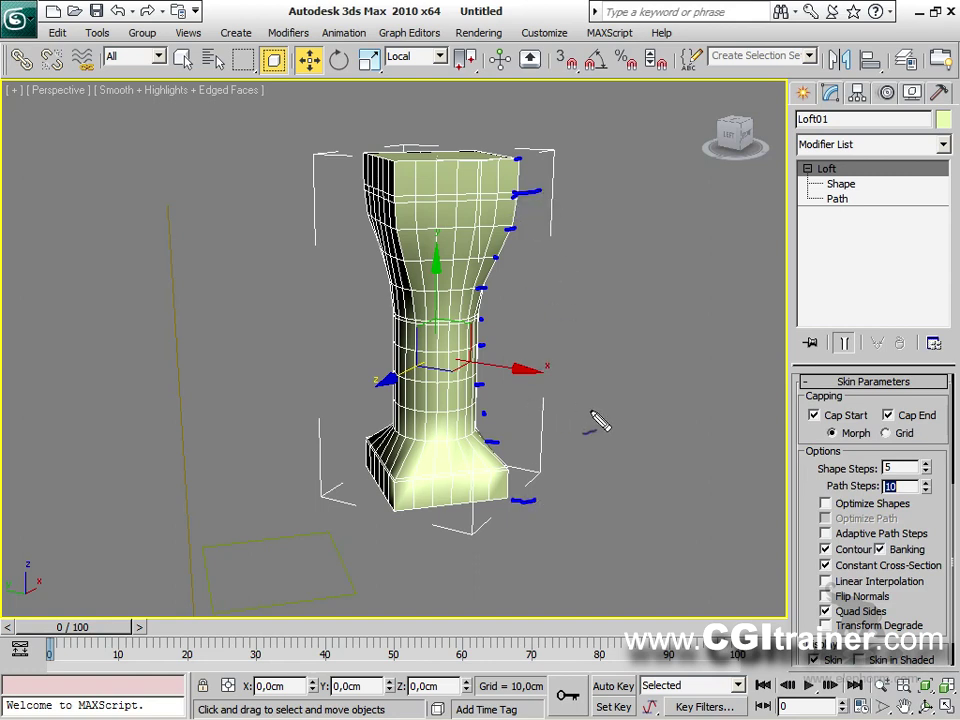
right_click(586, 398)
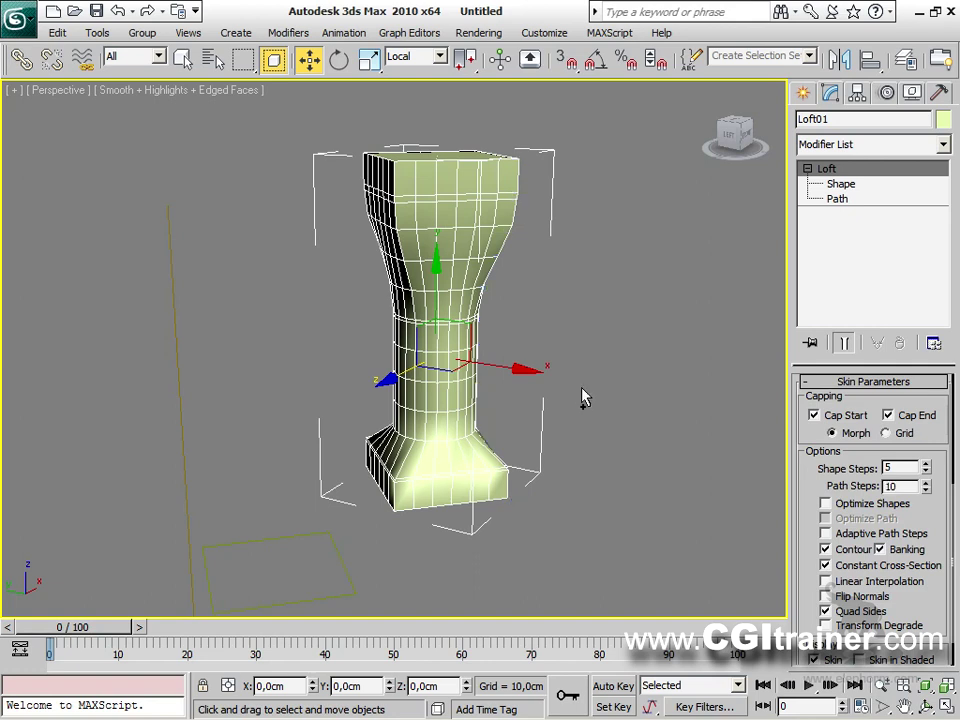
left_click(824, 535)
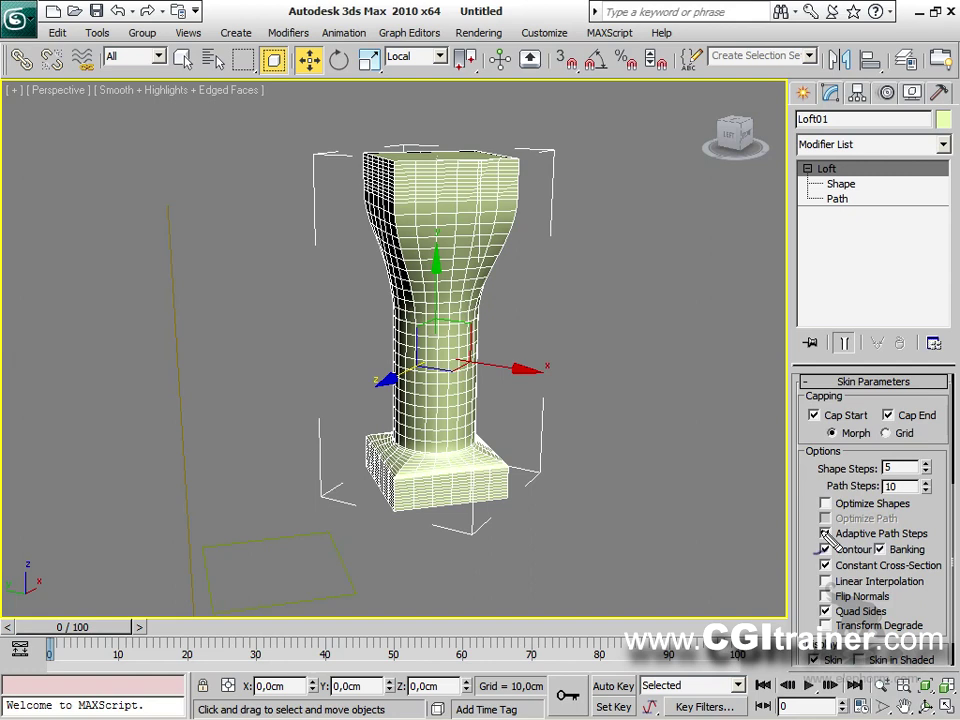
left_click_drag(464, 318, 519, 303)
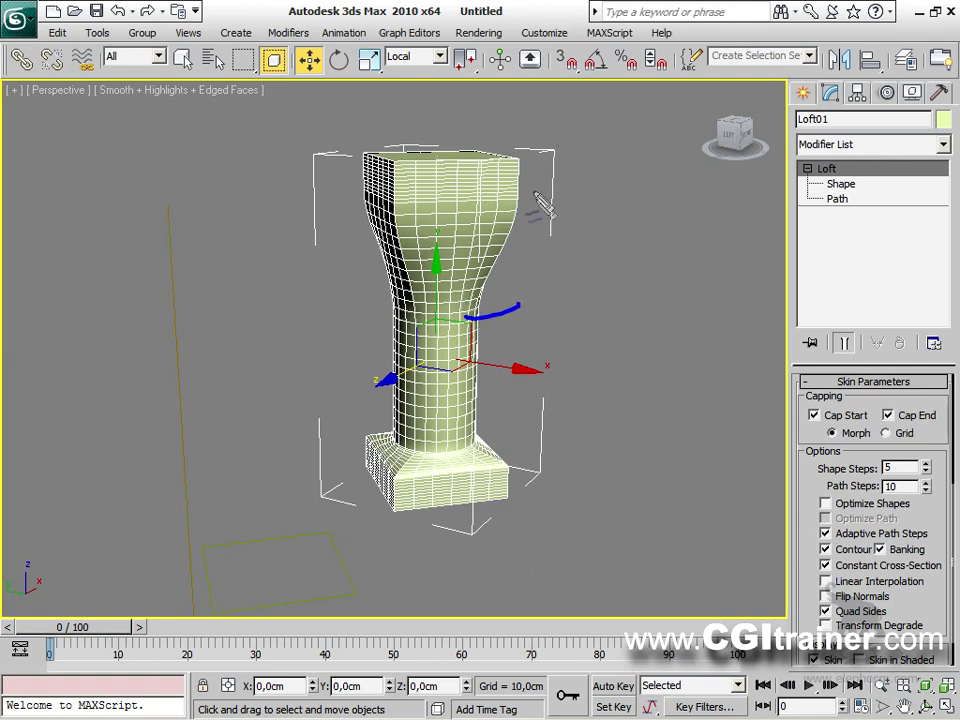
mouse_move(540, 206)
left_mouse_down()
mouse_move(523, 255)
mouse_move(516, 230)
mouse_move(496, 305)
left_mouse_up()
key("Escape")
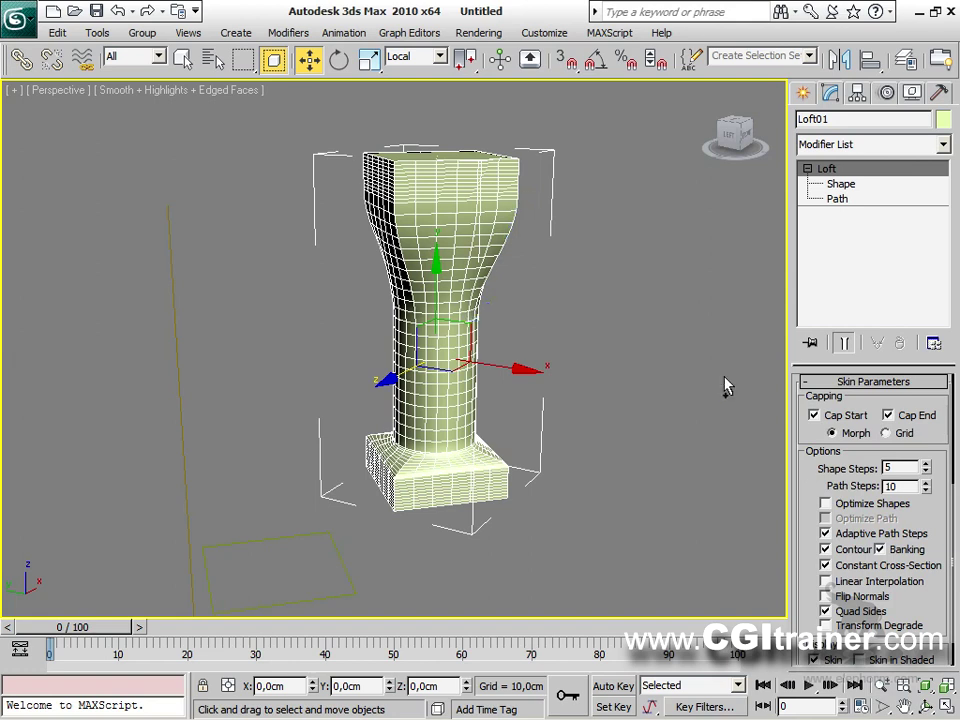
Turn Adaptive Path Steps off again and adjust Path Steps, leaving it at 28.
left_click(852, 534)
left_click(852, 534)
left_click(852, 534)
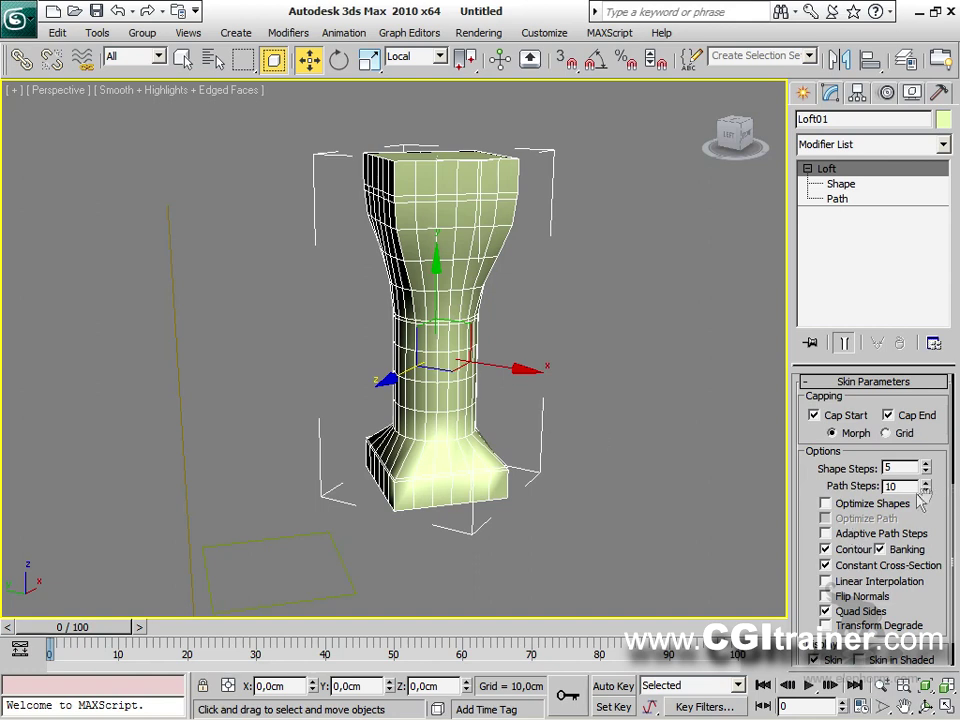
left_click_drag(928, 496, 921, 434)
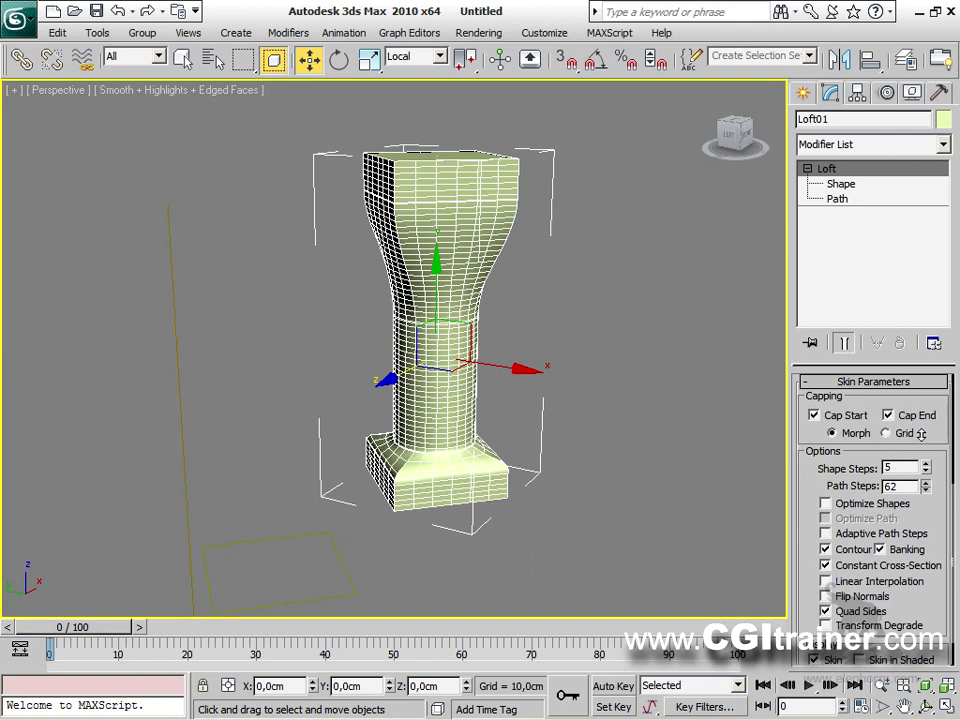
mouse_move(928, 496)
left_mouse_down()
mouse_move(921, 552)
mouse_move(919, 497)
mouse_move(921, 545)
mouse_move(917, 516)
left_mouse_up()
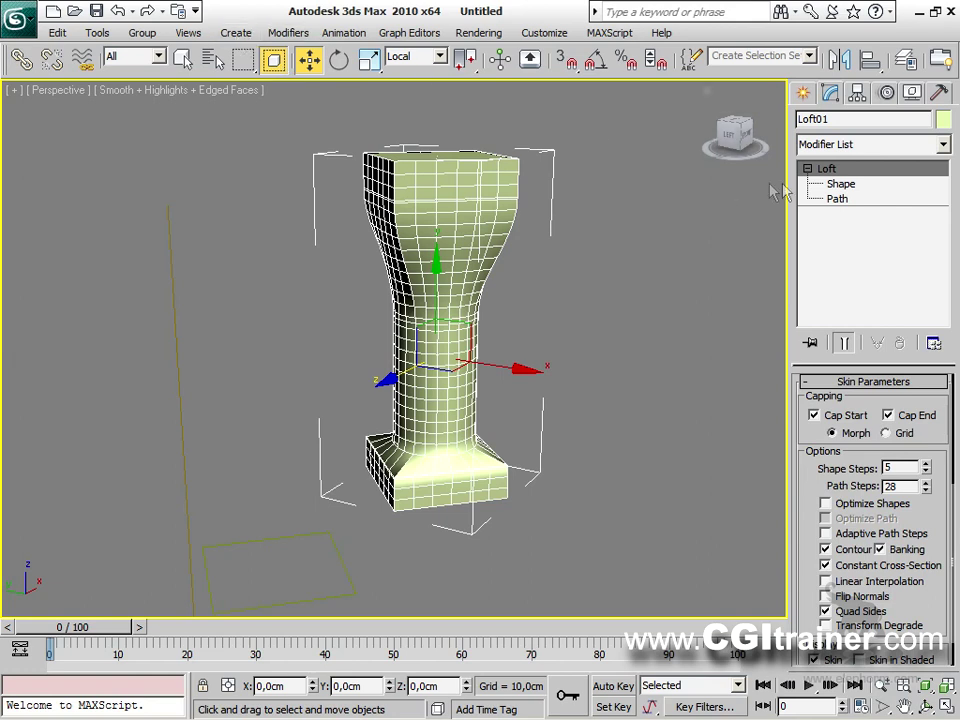
Add a TurboSmooth modifier to the column with Iterations set to 2.
left_click(288, 33)
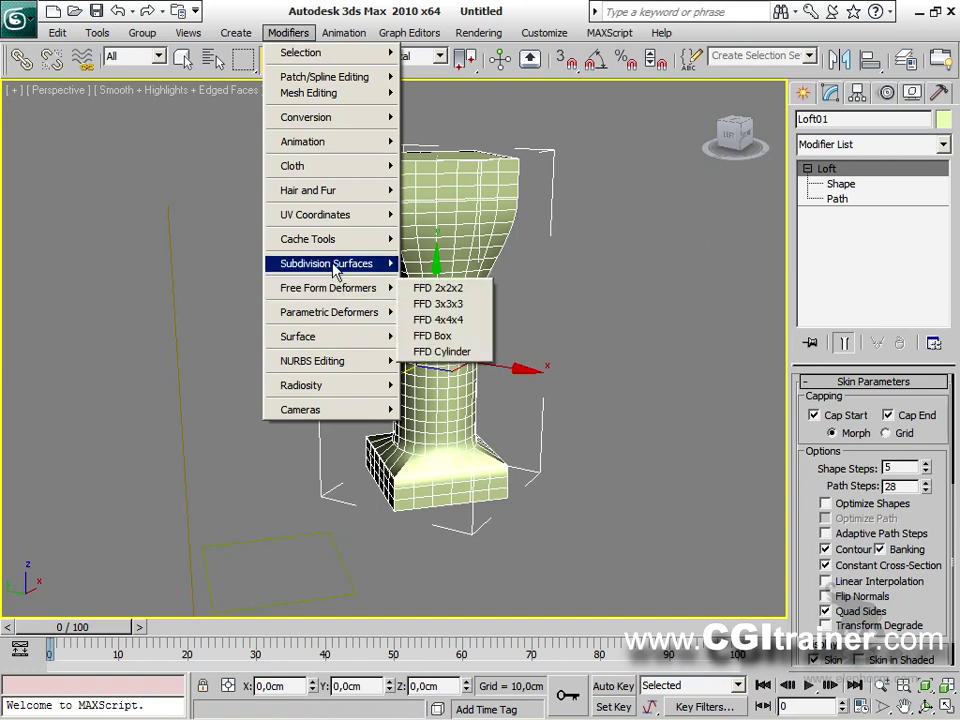
mouse_move(335, 270)
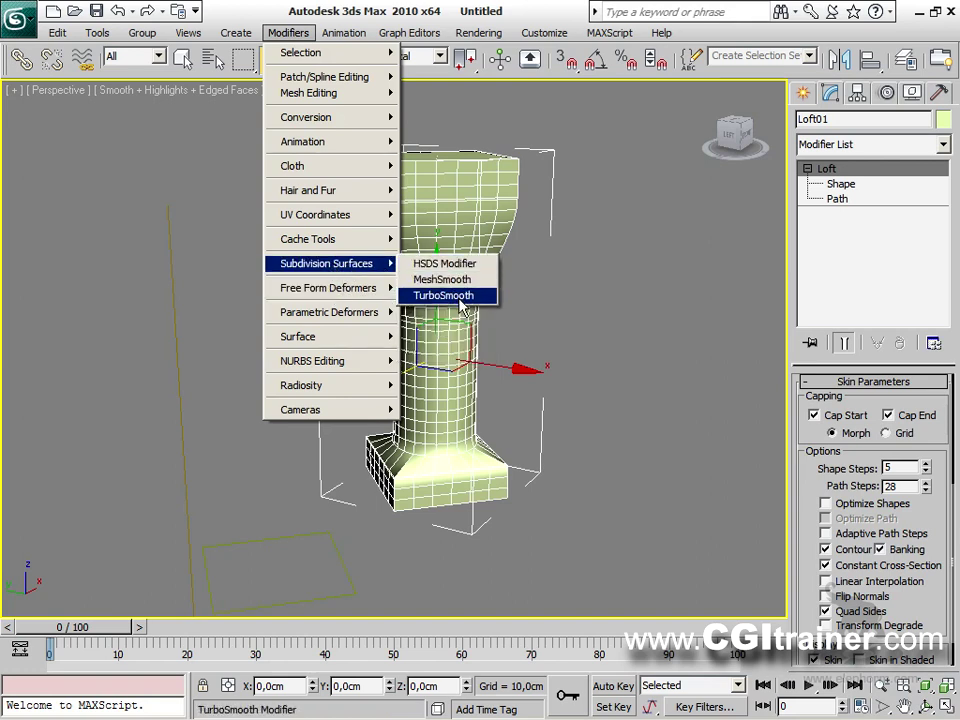
left_click(445, 295)
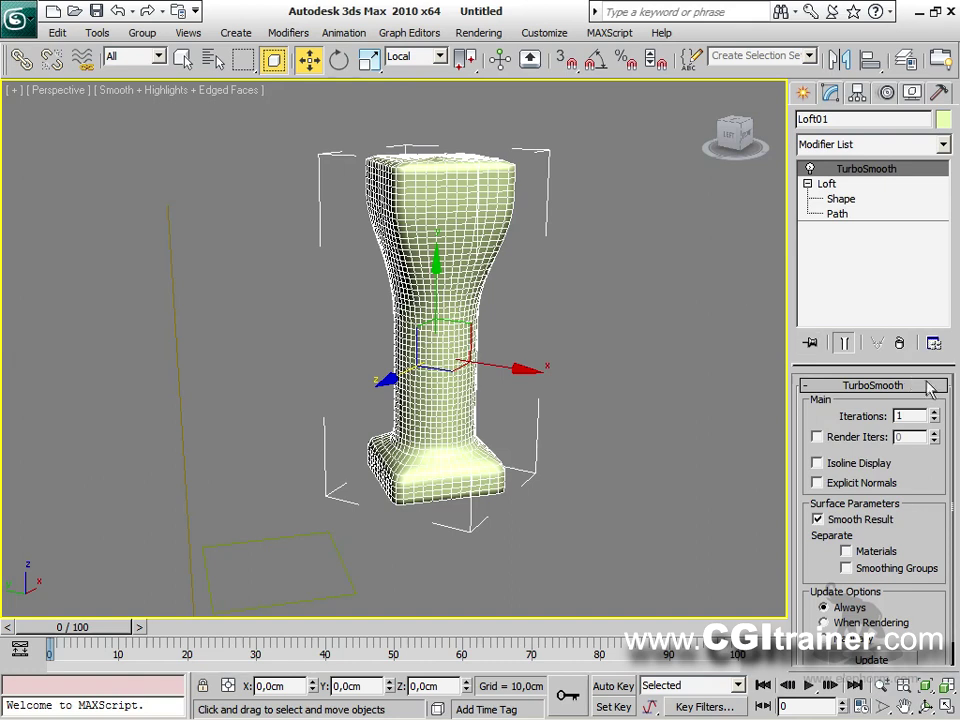
left_click(935, 413)
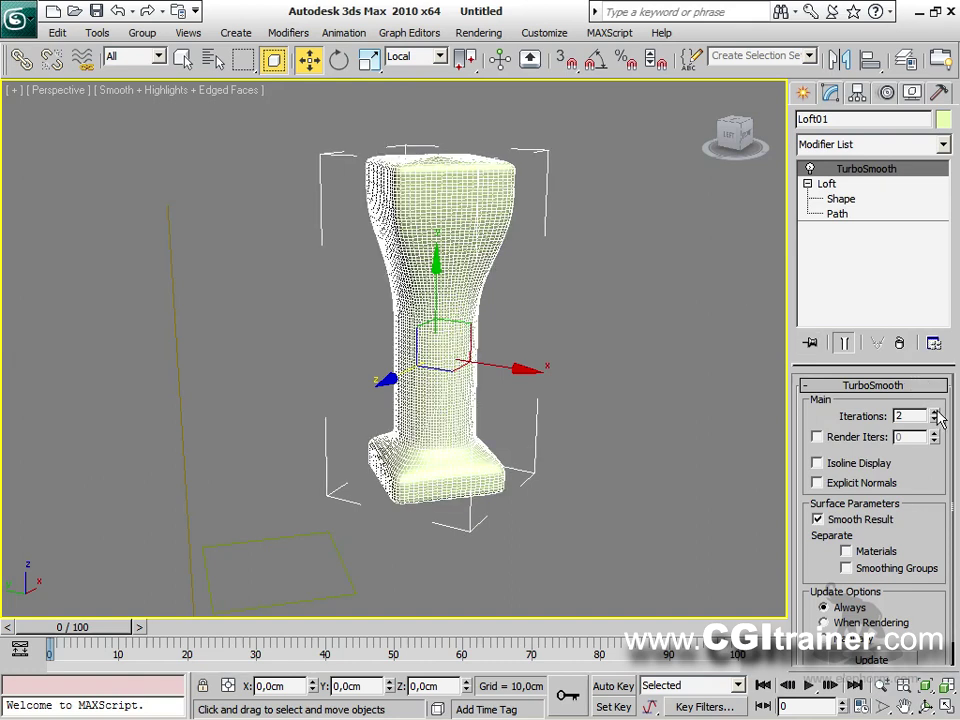
Lower Loft01's Path Steps to 12 and reselect TurboSmooth in the stack.
left_click(823, 185)
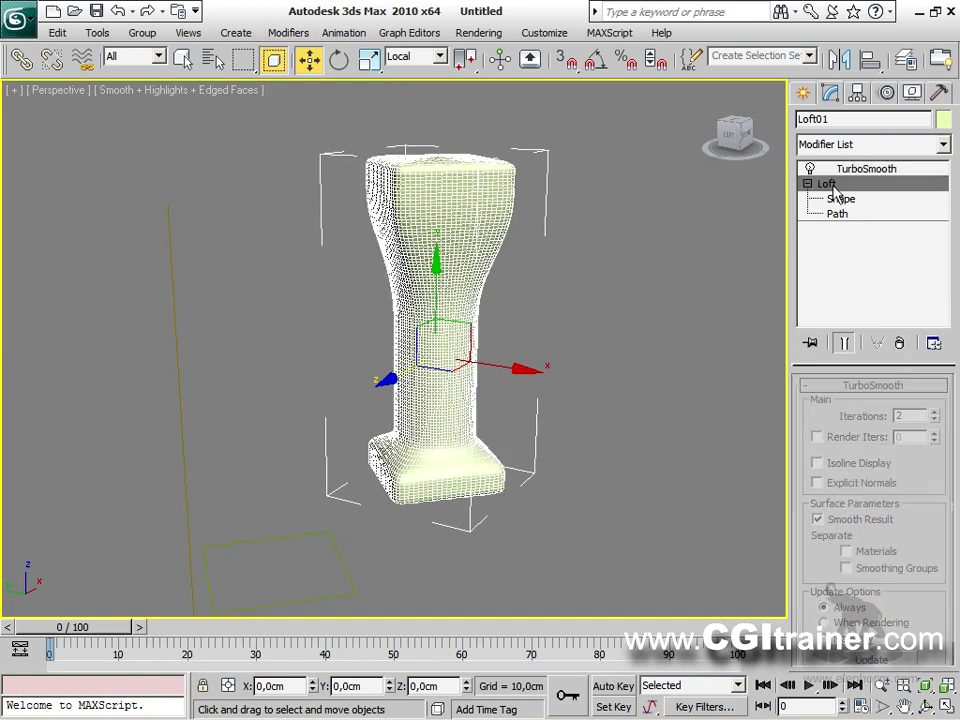
mouse_move(926, 490)
left_mouse_down()
mouse_move(926, 530)
mouse_move(926, 500)
left_mouse_up()
left_click(880, 169)
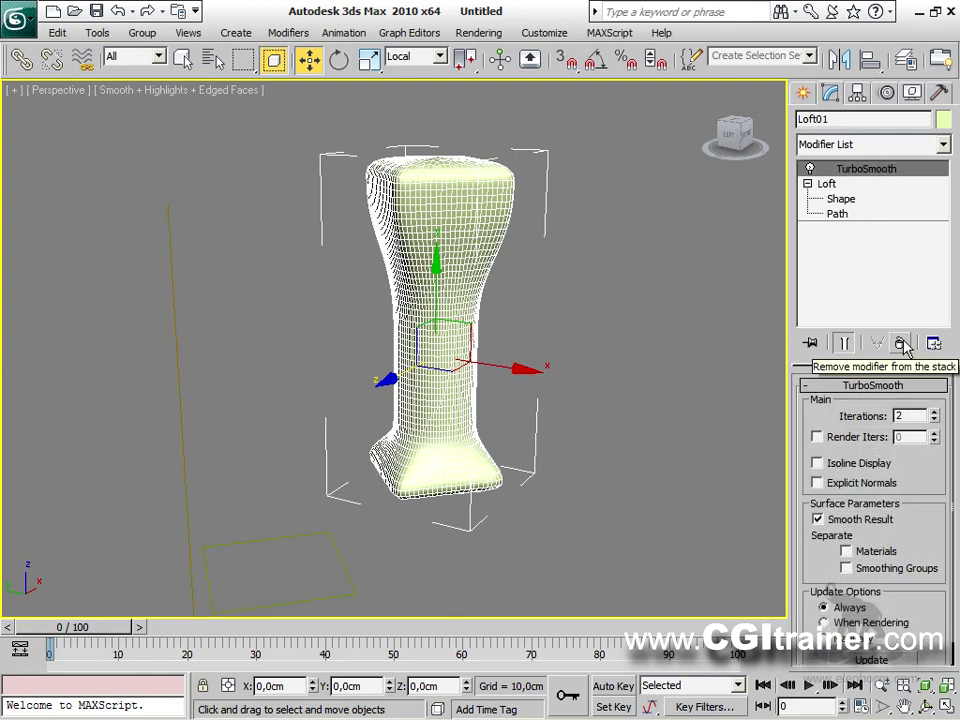
Remove TurboSmooth, raise Path Steps to 50, and annotate the top-cap divisions and Shape Steps.
left_click(900, 343)
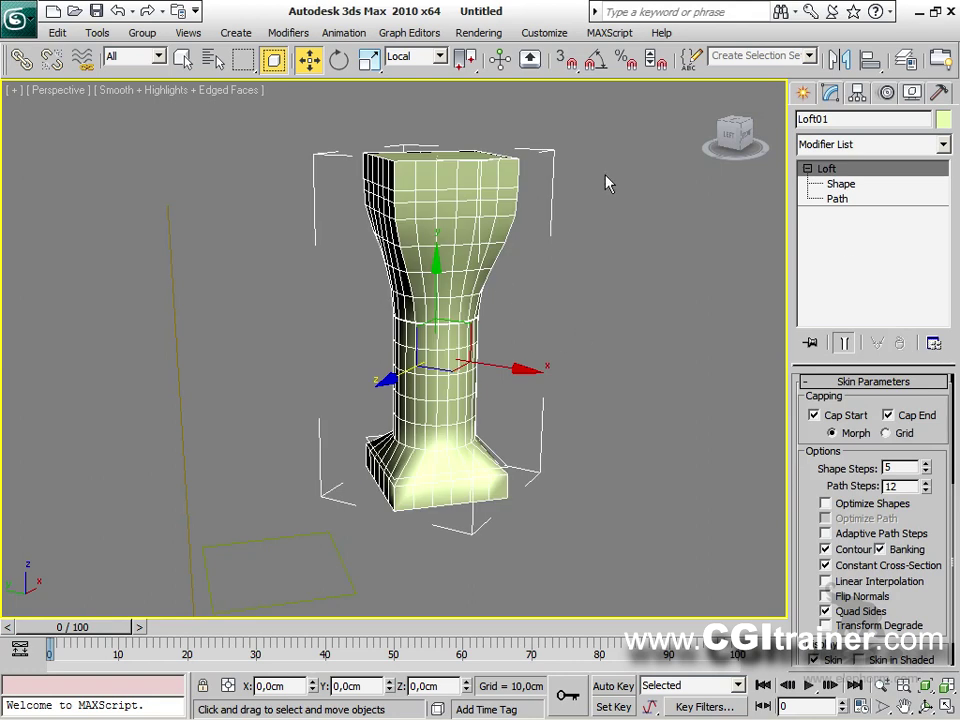
mouse_move(925, 490)
left_mouse_down()
mouse_move(919, 449)
mouse_move(925, 495)
mouse_move(921, 481)
left_mouse_up()
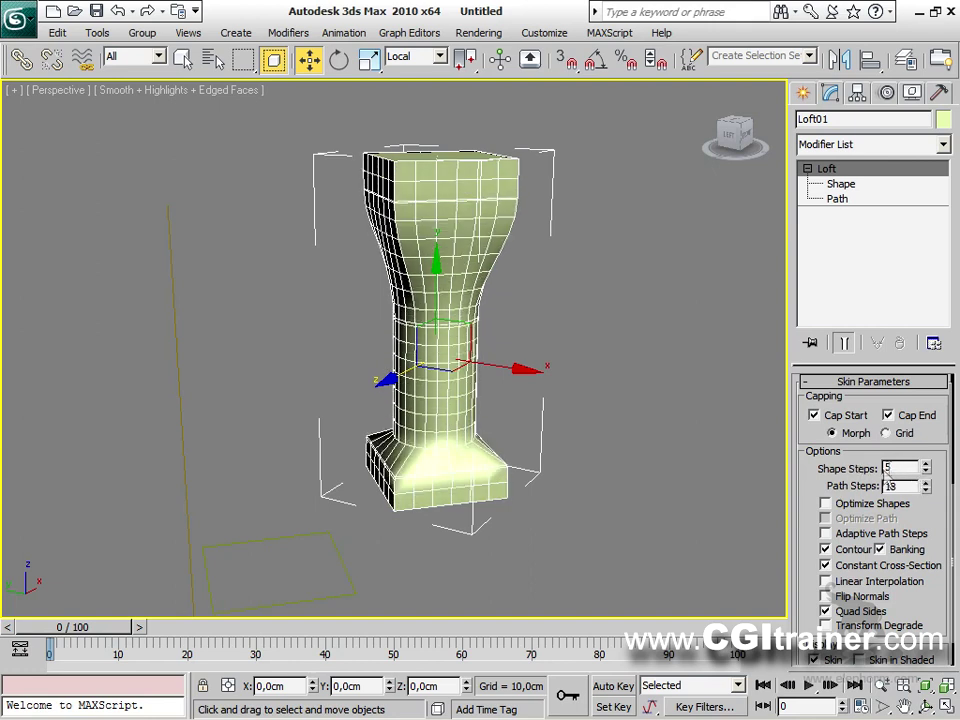
middle_click_drag(713, 305, 708, 345, "alt")
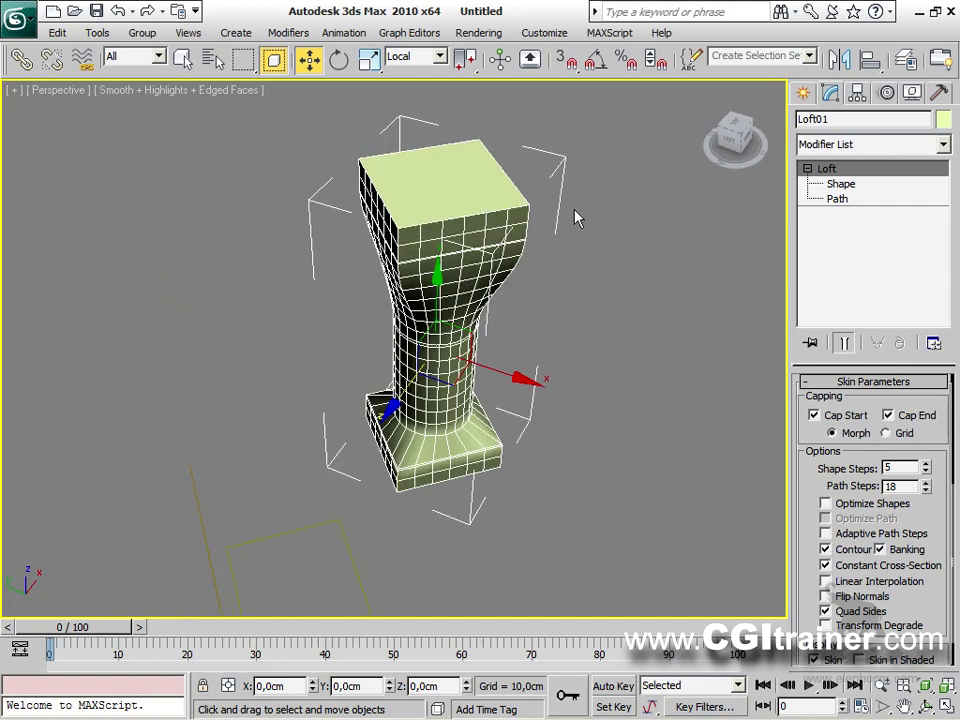
mouse_move(423, 232)
left_mouse_down()
mouse_move(460, 215)
mouse_move(468, 224)
mouse_move(484, 211)
mouse_move(515, 219)
left_mouse_up()
left_click(466, 175)
mouse_move(452, 166)
left_mouse_down()
mouse_move(467, 181)
mouse_move(454, 193)
left_mouse_up()
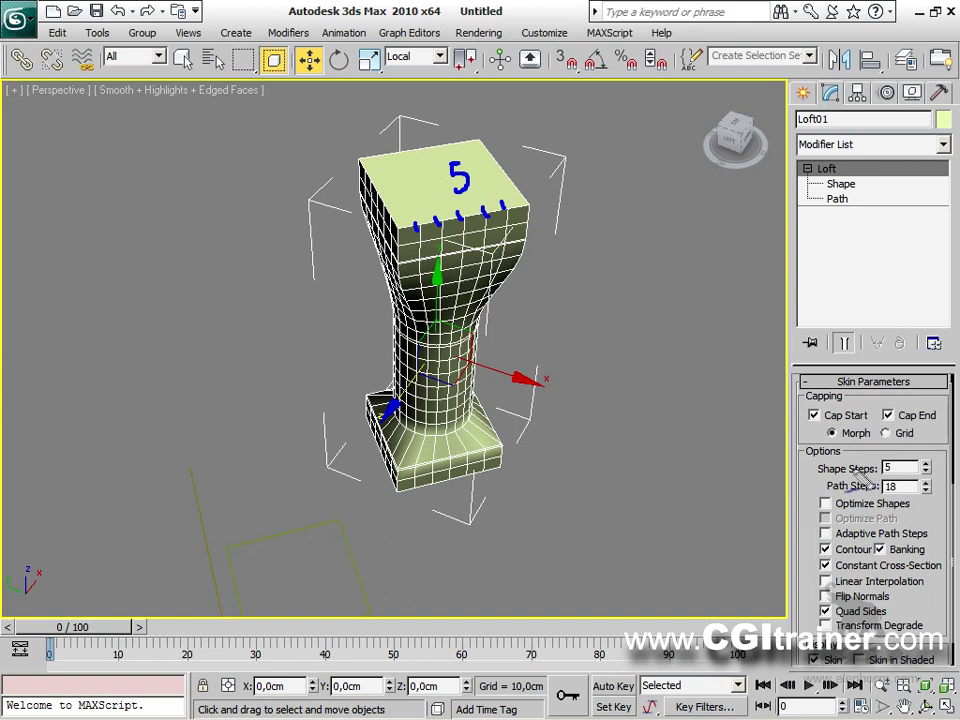
left_click_drag(791, 466, 806, 464)
mouse_move(878, 451)
left_mouse_down()
mouse_move(932, 455)
mouse_move(930, 471)
mouse_move(879, 466)
mouse_move(880, 455)
left_mouse_up()
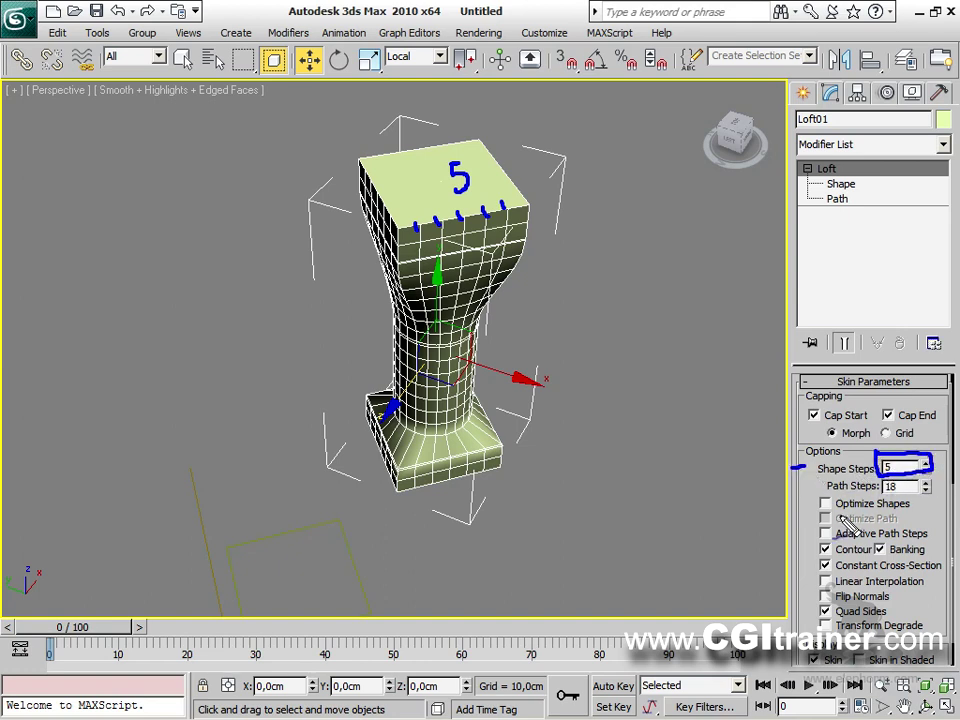
key("Escape")
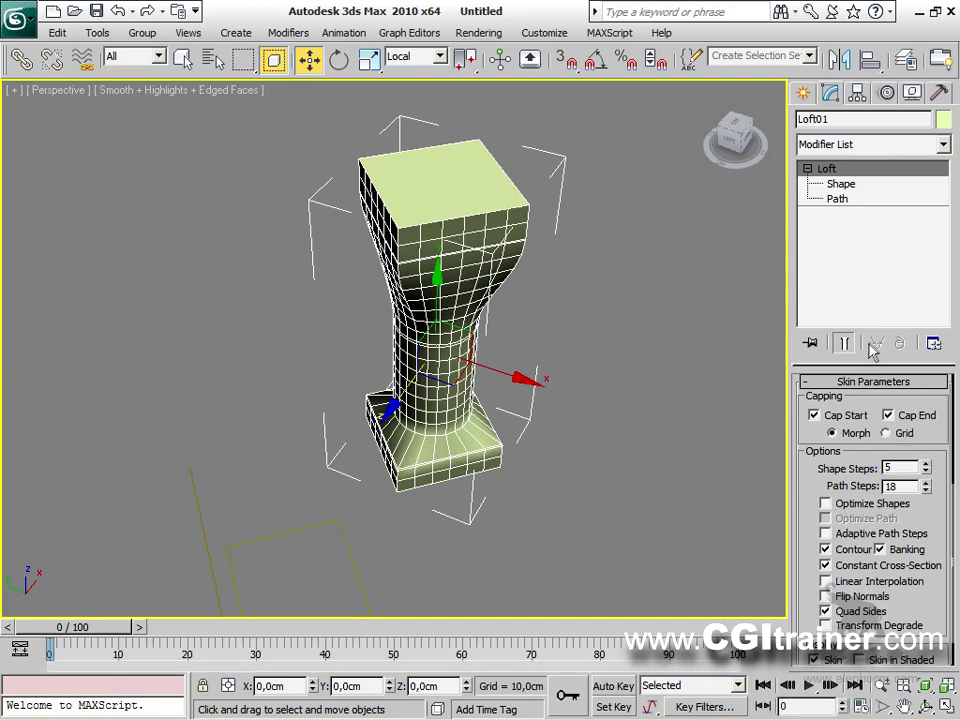
Set Shape Steps and Path Steps both to 5 and turn Adaptive Path Steps on.
left_click_drag(927, 472, 717, 427)
mouse_move(717, 427)
middle_mouse_down("alt")
mouse_move(694, 349)
mouse_move(628, 484)
mouse_move(731, 418)
middle_mouse_up("alt")
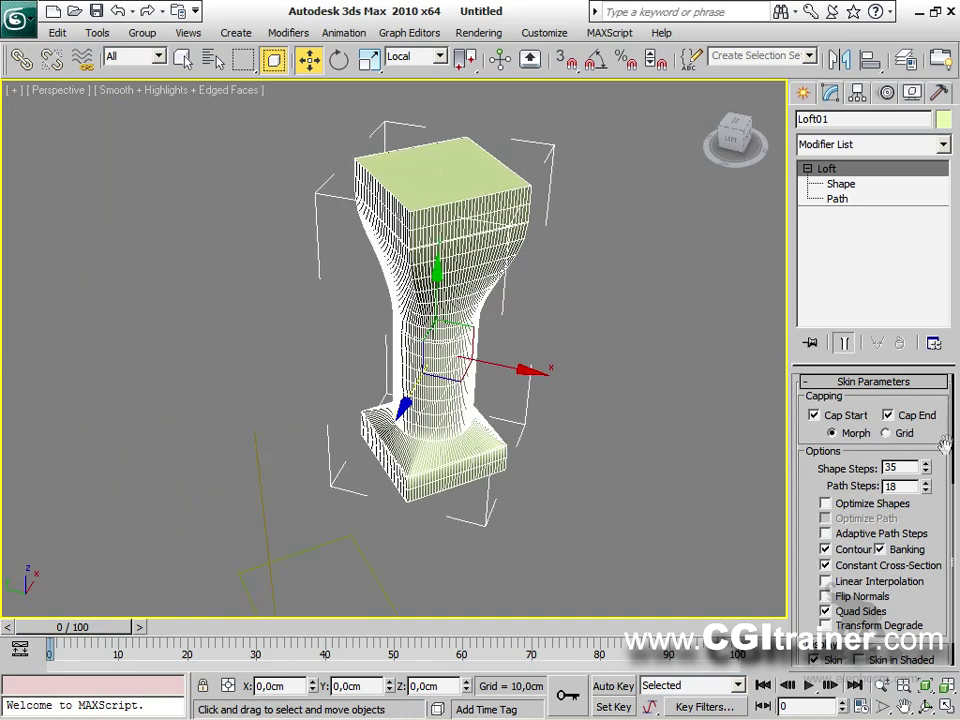
left_click_drag(930, 463, 922, 474)
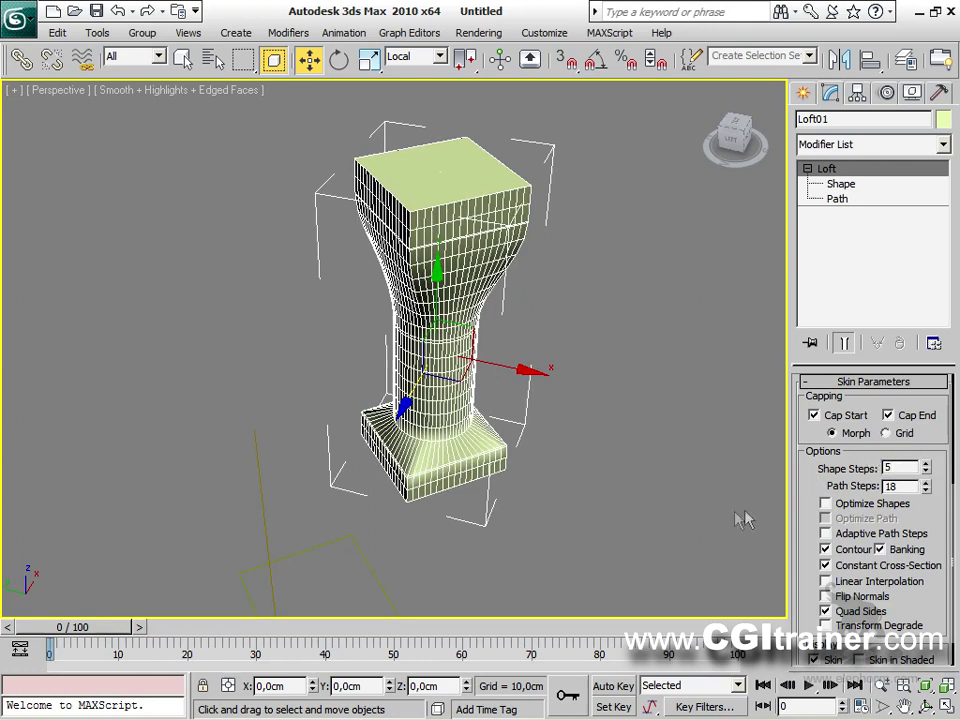
key("Tab")
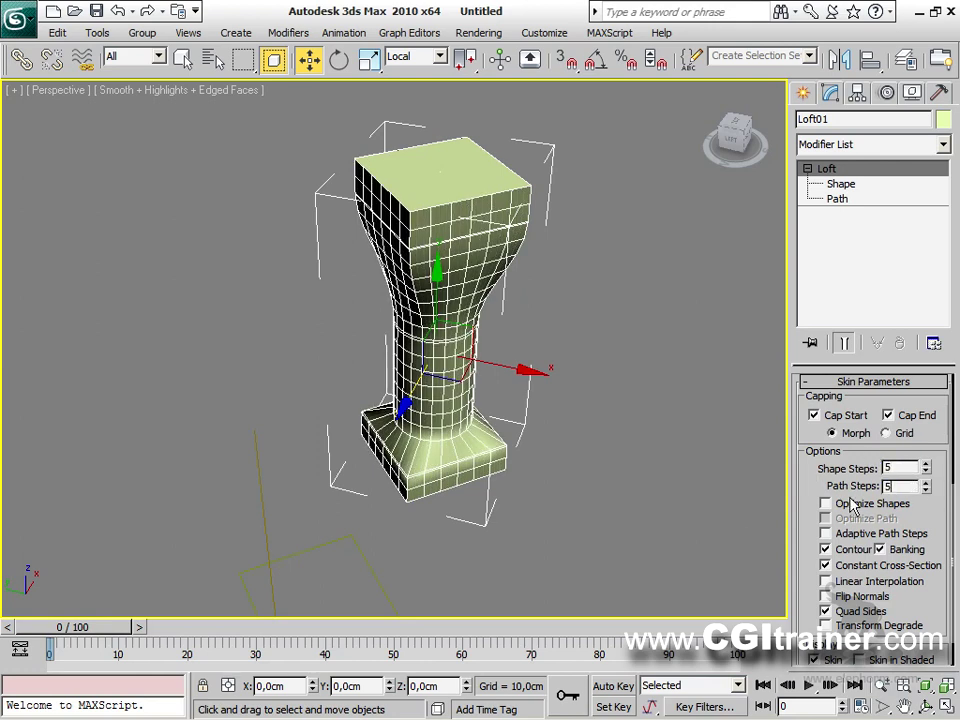
key("Return")
left_click(851, 534)
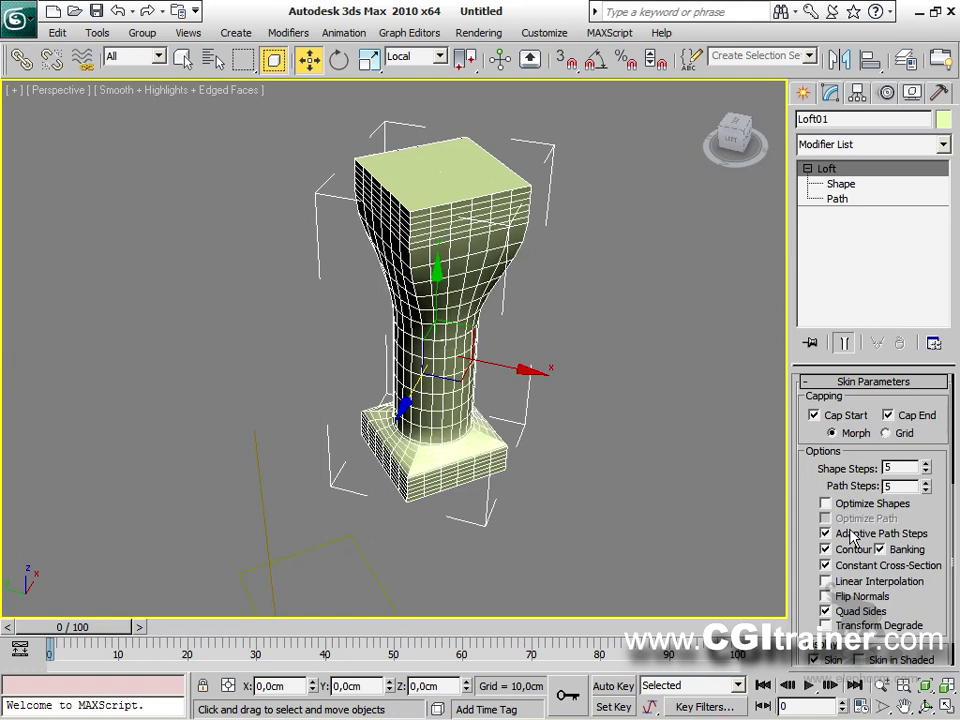
Collapse Skin Parameters and turn off Edged Faces so the column shows plain smooth shading.
left_click(810, 384)
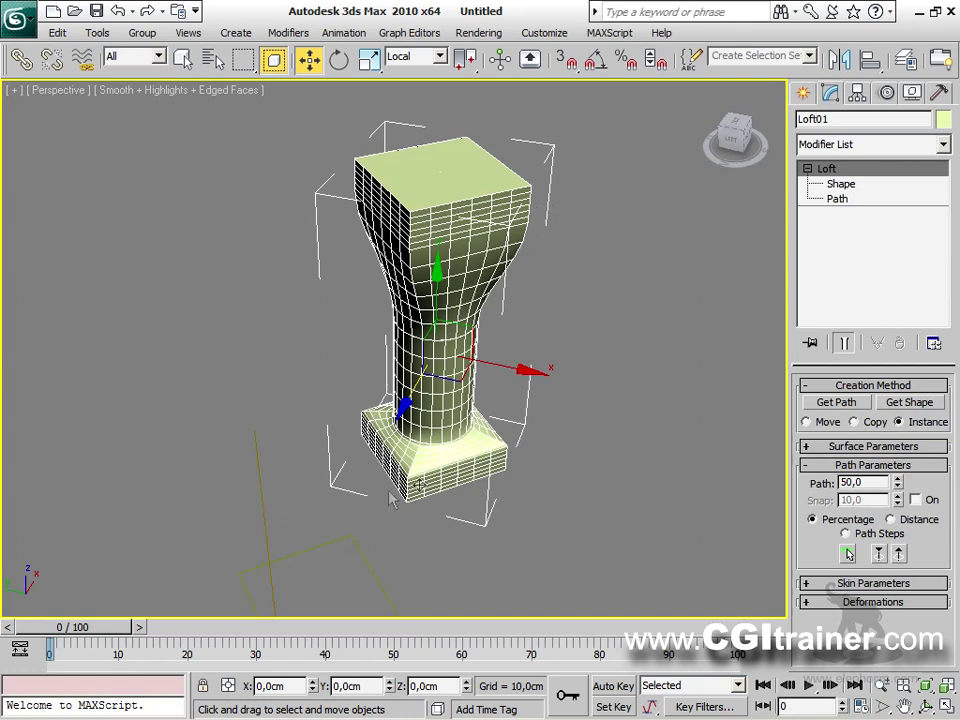
middle_click_drag(600, 320, 452, 320, "alt")
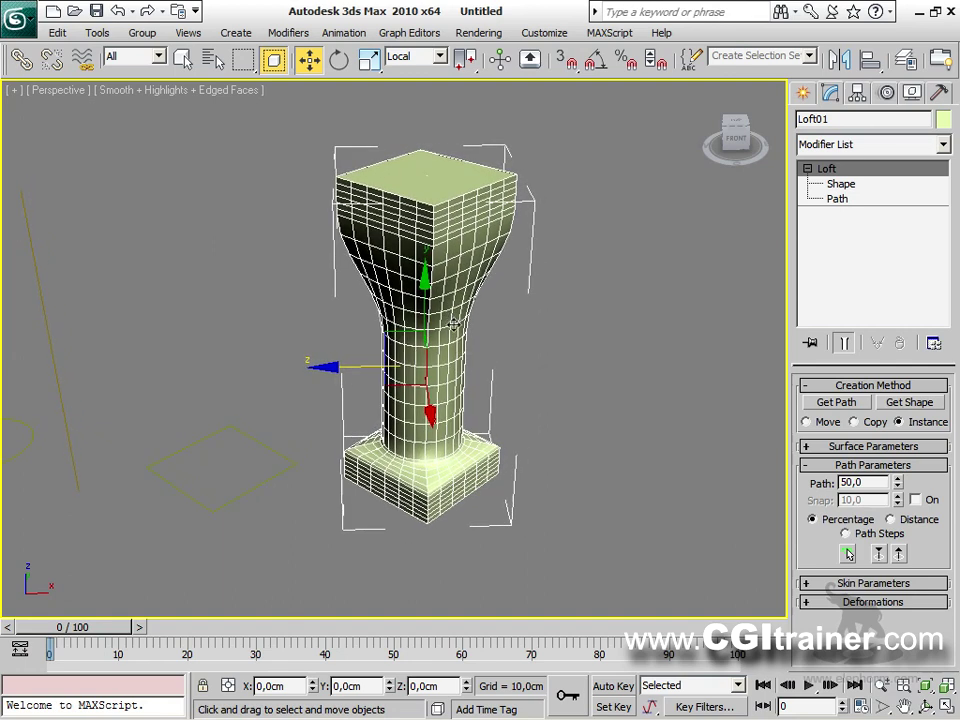
key("F4")
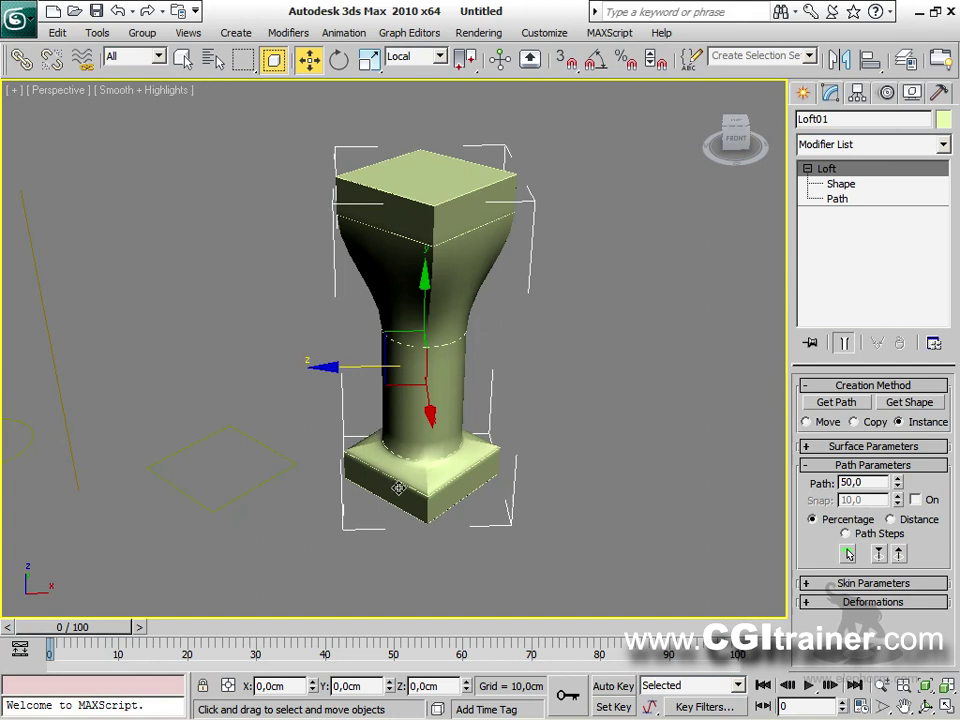
At Shape sub-object level, move the cross-section to bend the column, then straighten it again.
left_click(841, 184)
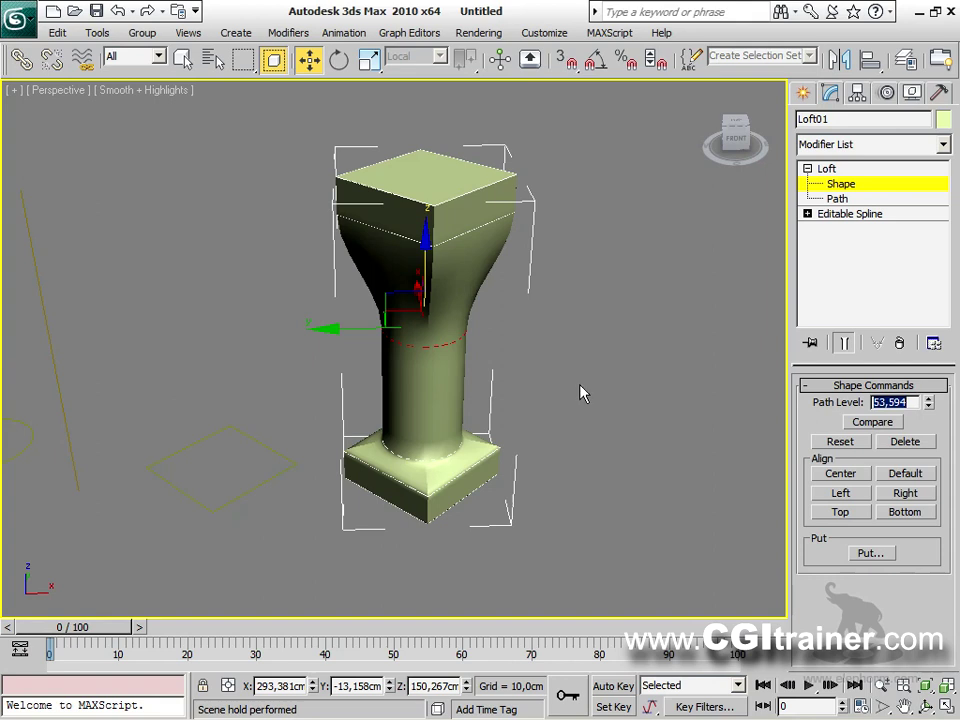
left_click_drag(397, 312, 462, 385)
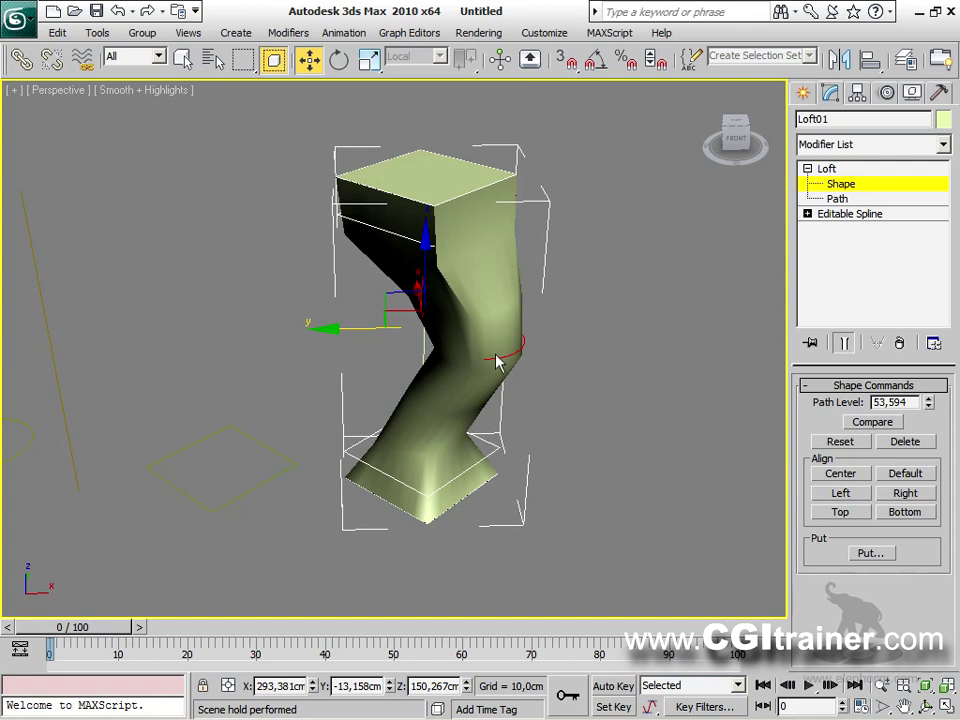
left_click_drag(375, 328, 306, 326)
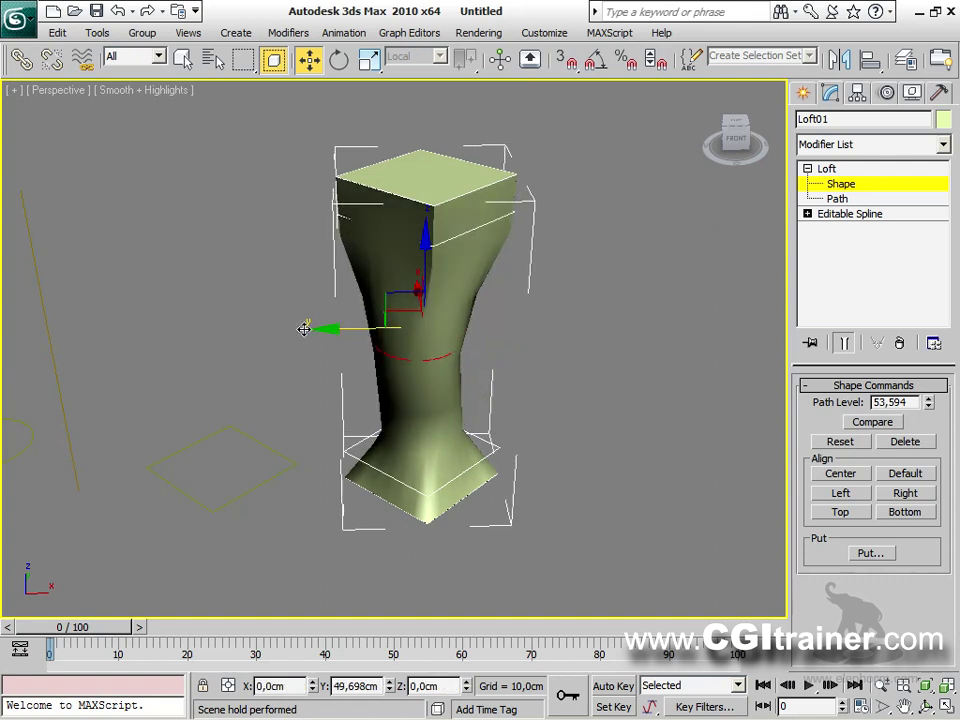
left_click(829, 169)
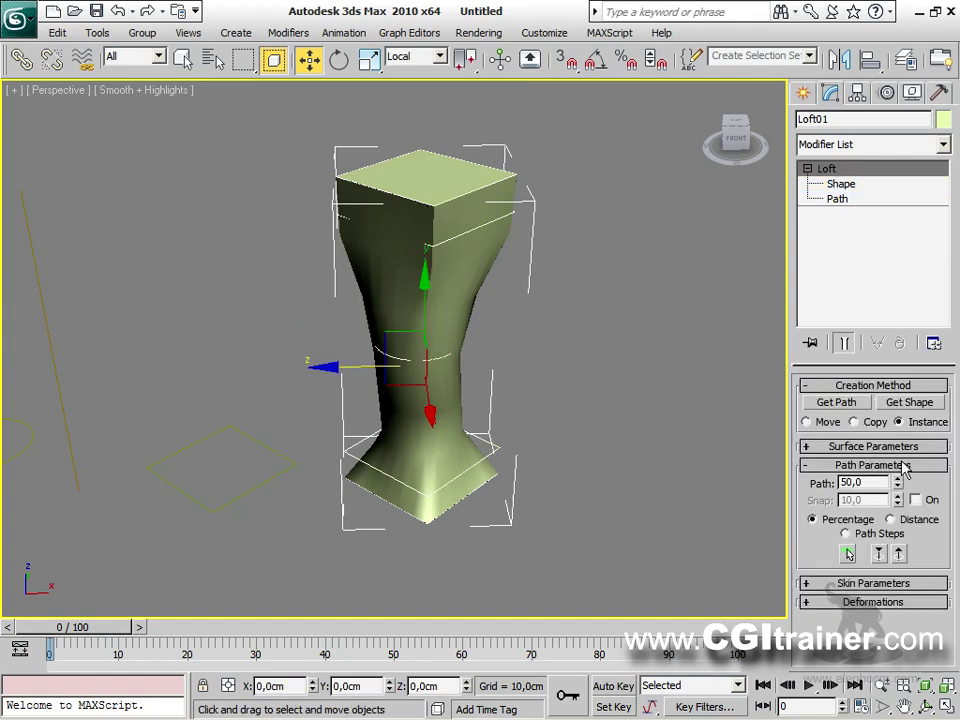
Turn on Adaptive Path Steps in Skin Parameters and return to the Shape sub-object level.
left_click(899, 584)
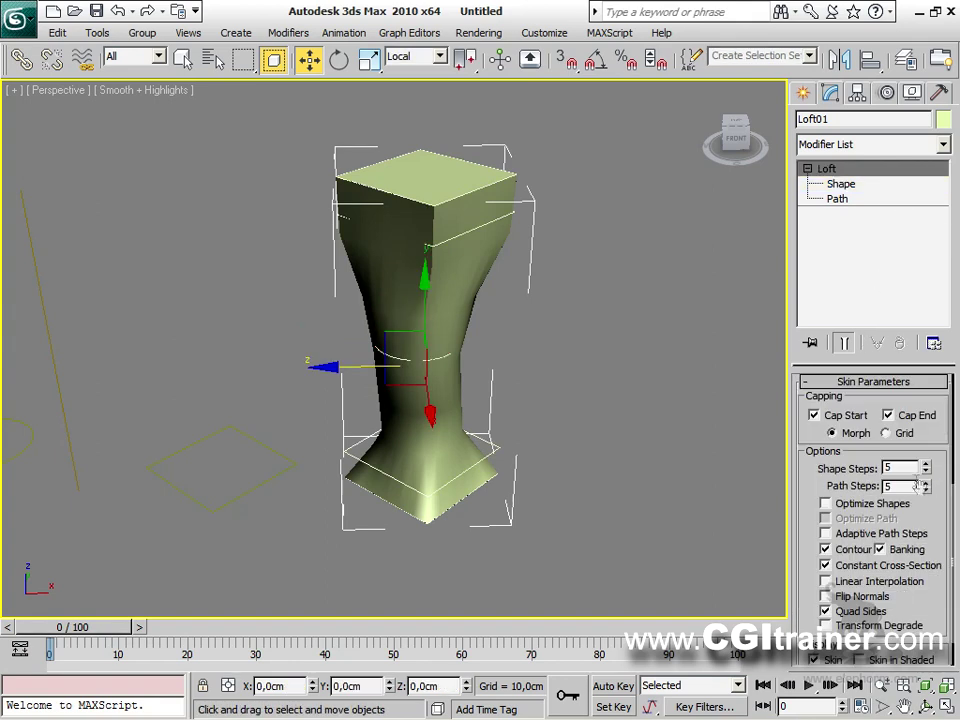
left_click(866, 535)
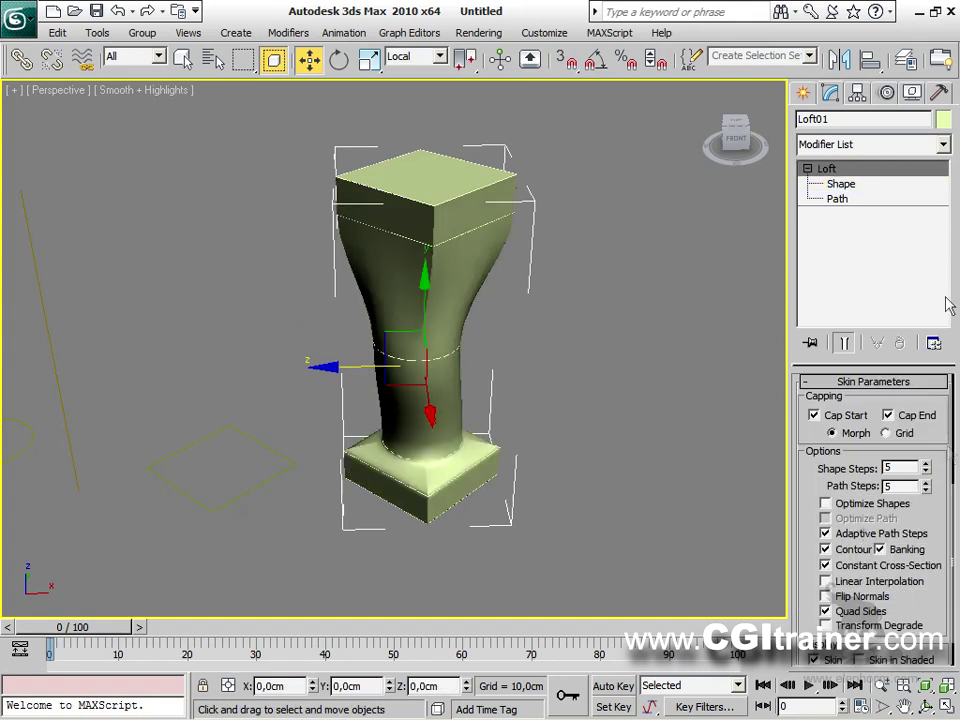
left_click(840, 184)
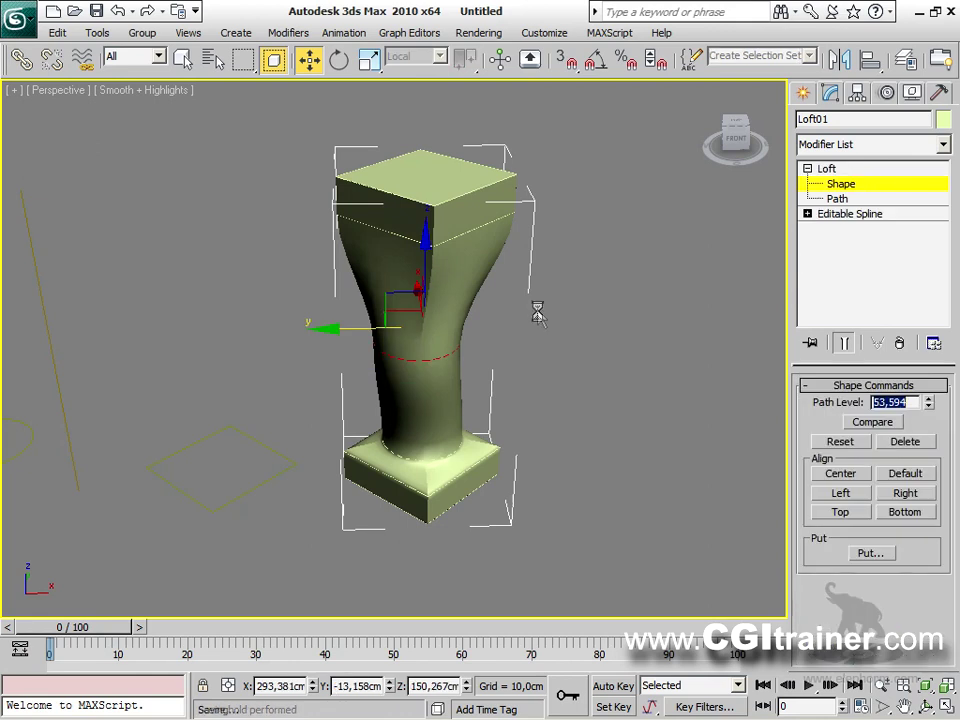
mouse_move(393, 318)
left_mouse_down()
mouse_move(395, 250)
mouse_move(381, 268)
mouse_move(495, 287)
mouse_move(332, 302)
mouse_move(405, 290)
mouse_move(371, 291)
mouse_move(396, 300)
left_mouse_up()
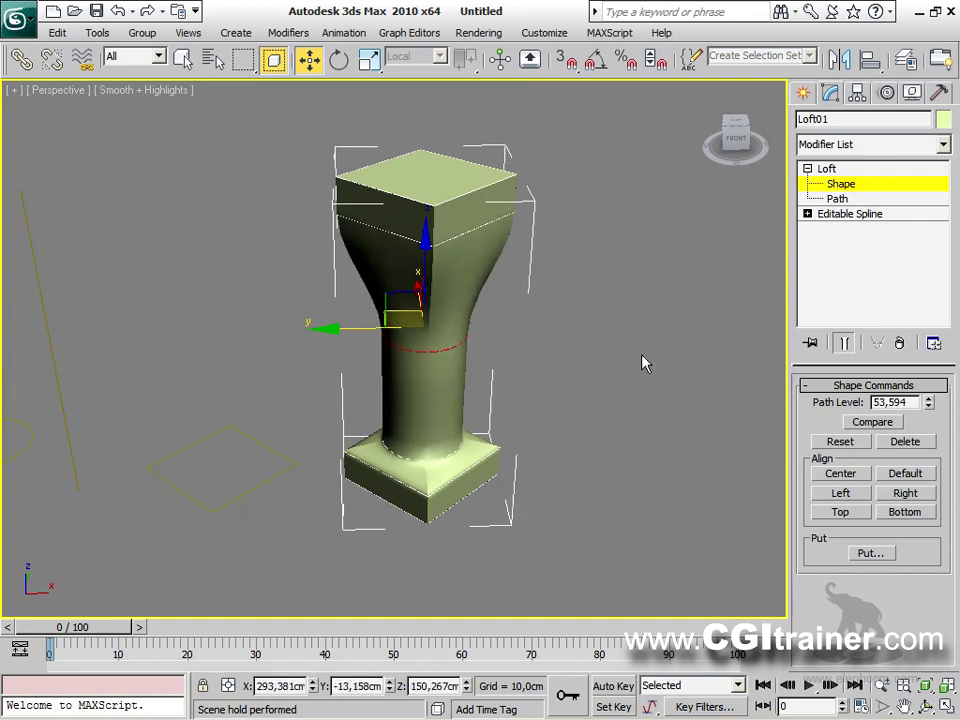
middle_click_drag(570, 414, 722, 424)
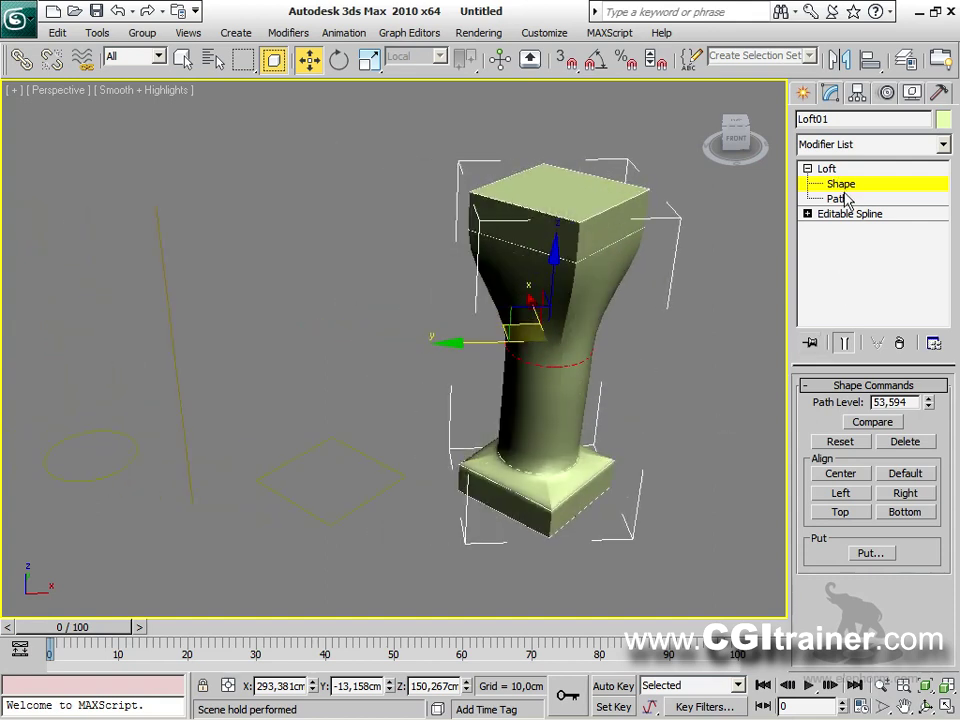
Open Compare and pick the base diamond and middle circle cross-sections into it.
left_click(853, 423)
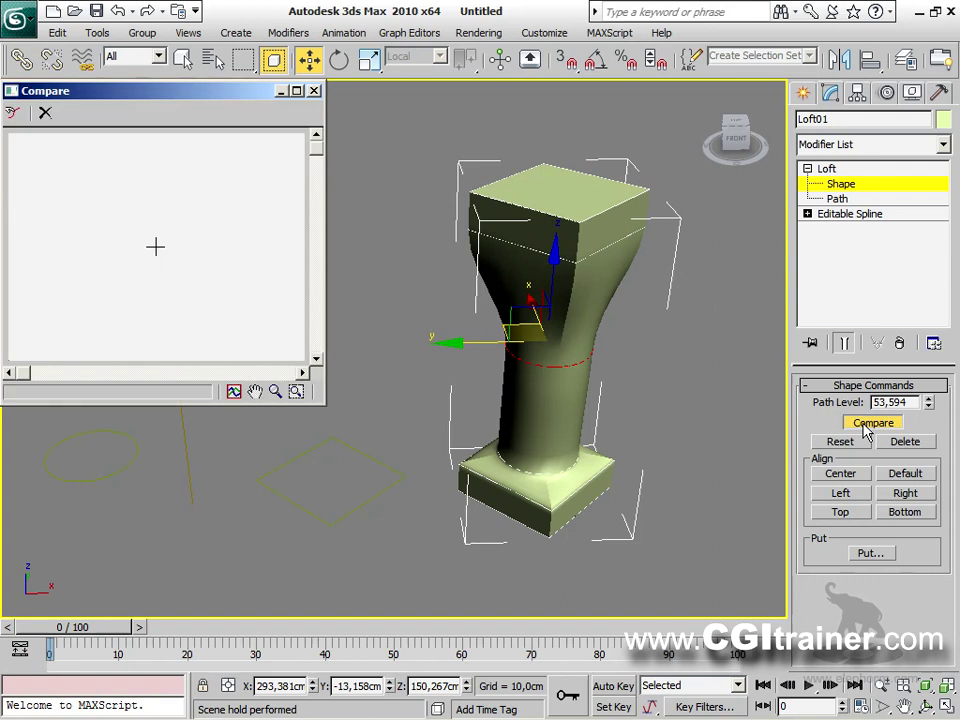
left_click_drag(145, 103, 181, 109)
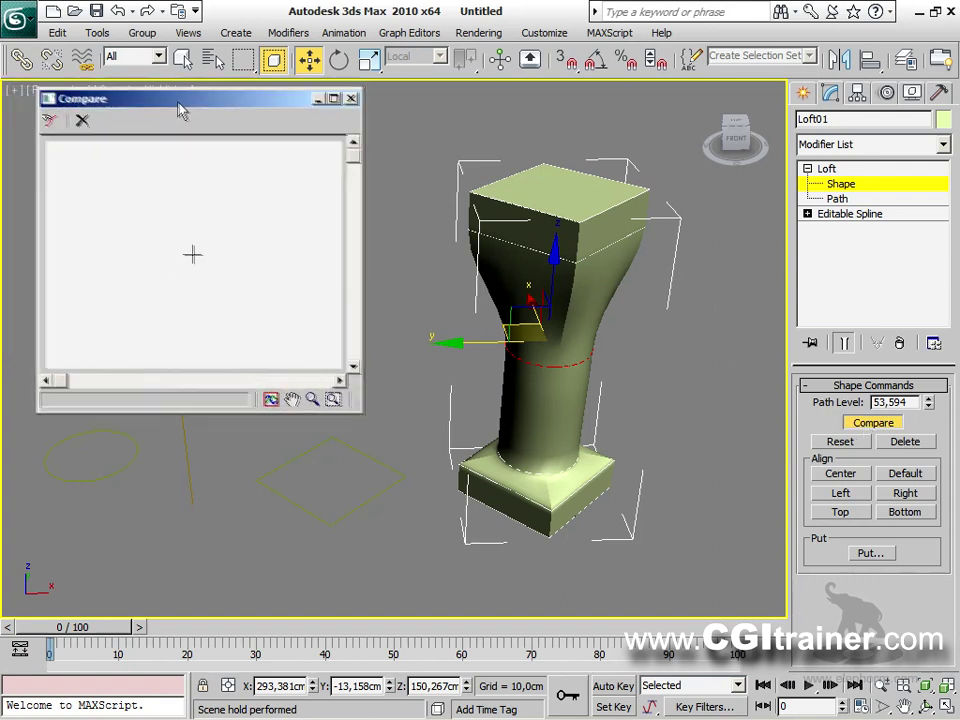
left_click(48, 121)
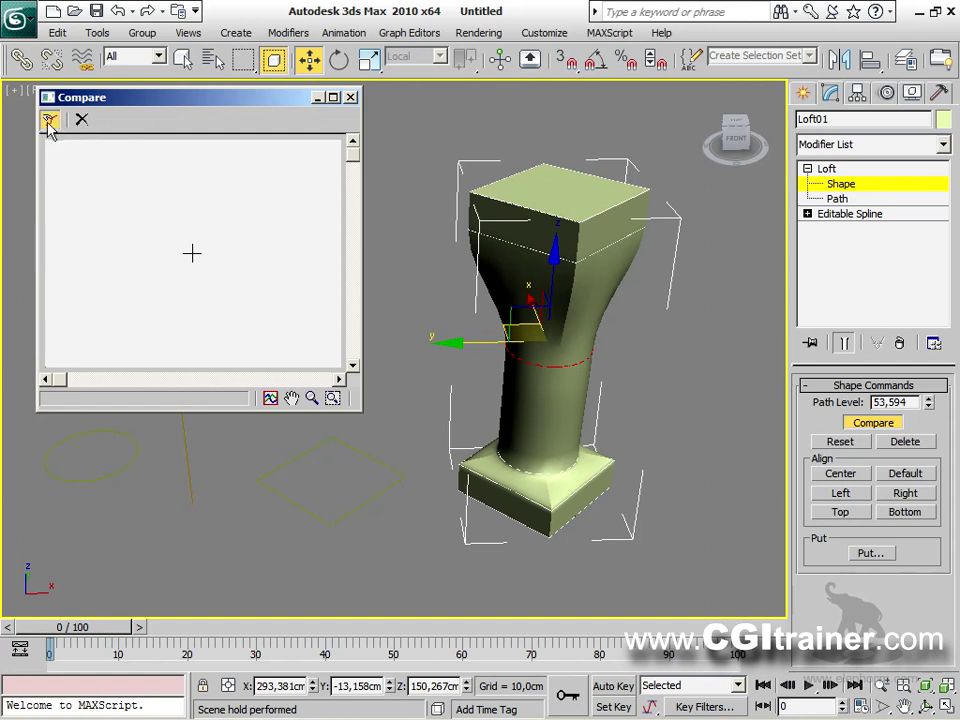
left_click(574, 467)
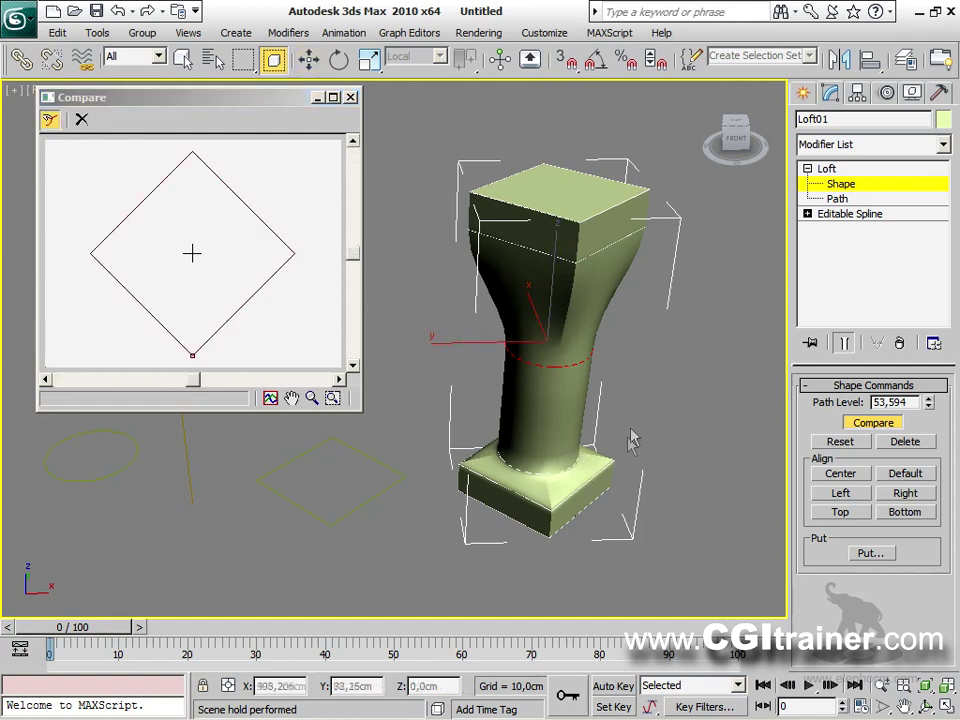
left_click(568, 464)
left_click(568, 467)
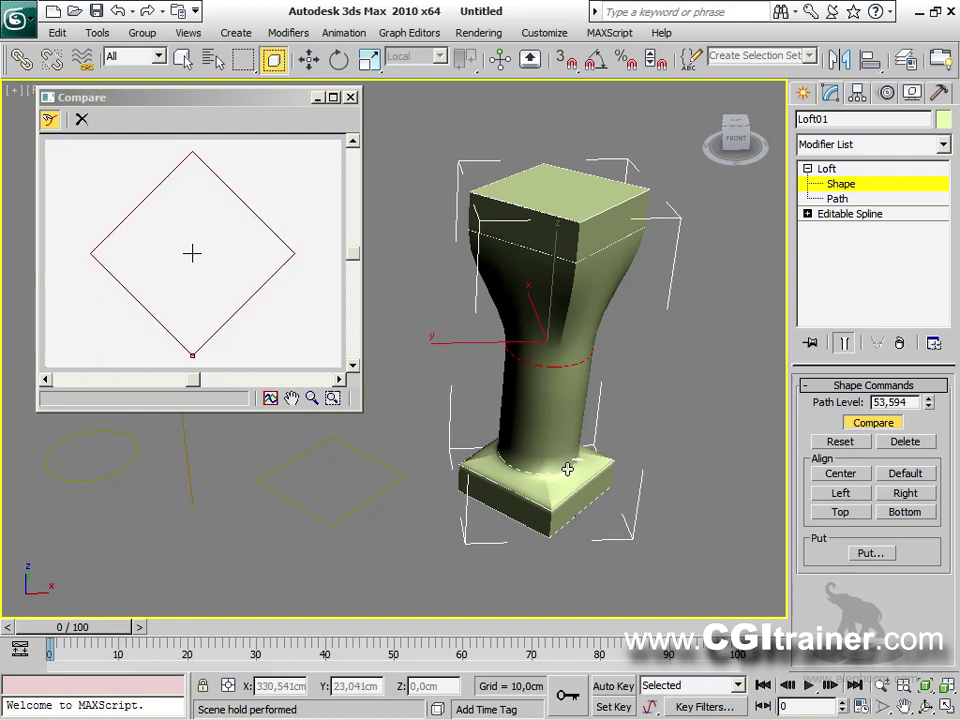
left_click(588, 362)
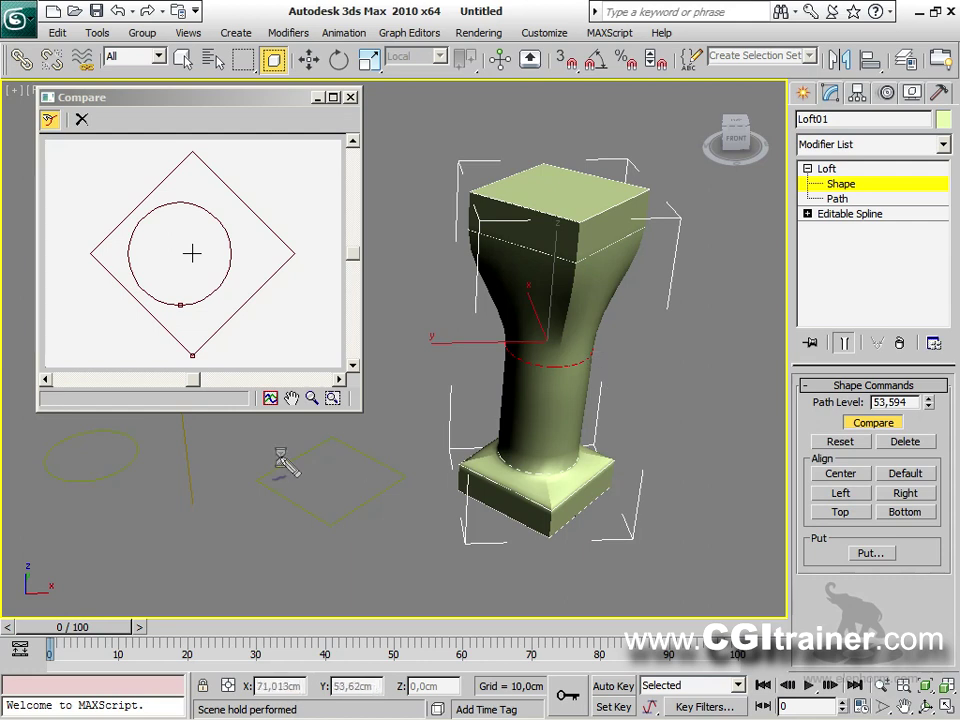
left_click_drag(192, 318, 184, 300)
mouse_move(192, 350)
left_mouse_down()
mouse_move(189, 326)
mouse_move(197, 358)
mouse_move(195, 318)
left_mouse_up()
mouse_move(190, 236)
left_mouse_down()
mouse_move(190, 272)
mouse_move(200, 254)
left_mouse_up()
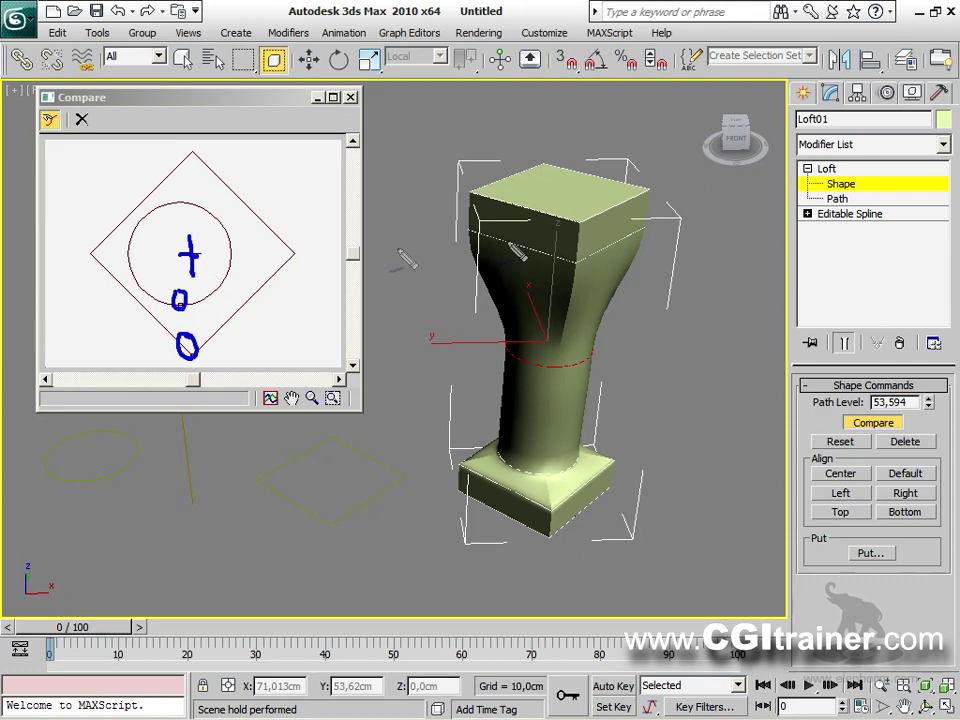
left_click_drag(556, 189, 541, 506)
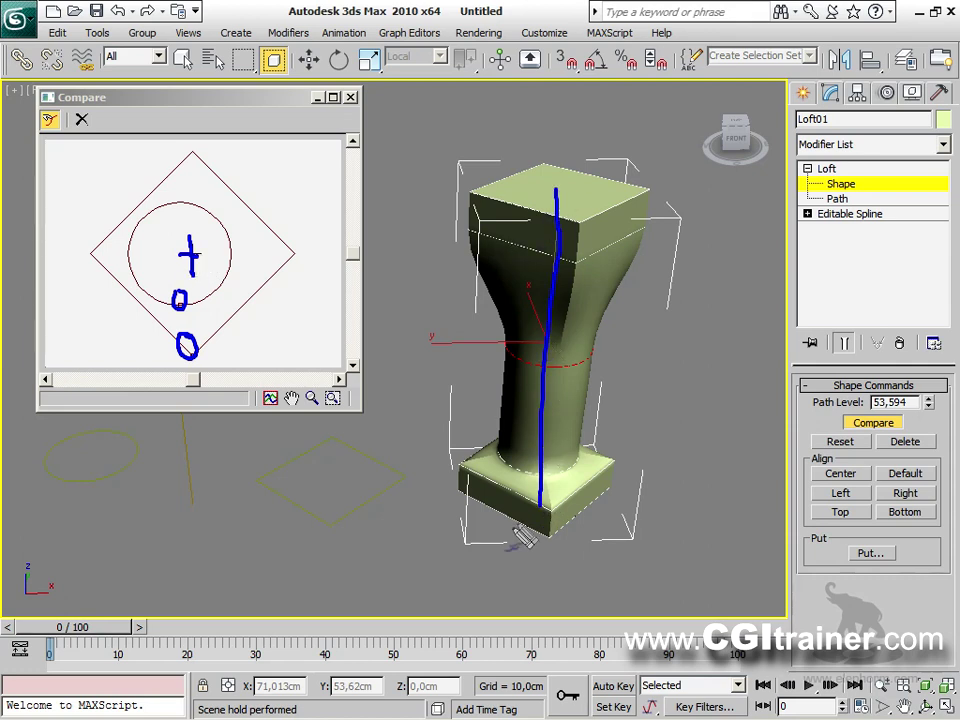
key("Escape")
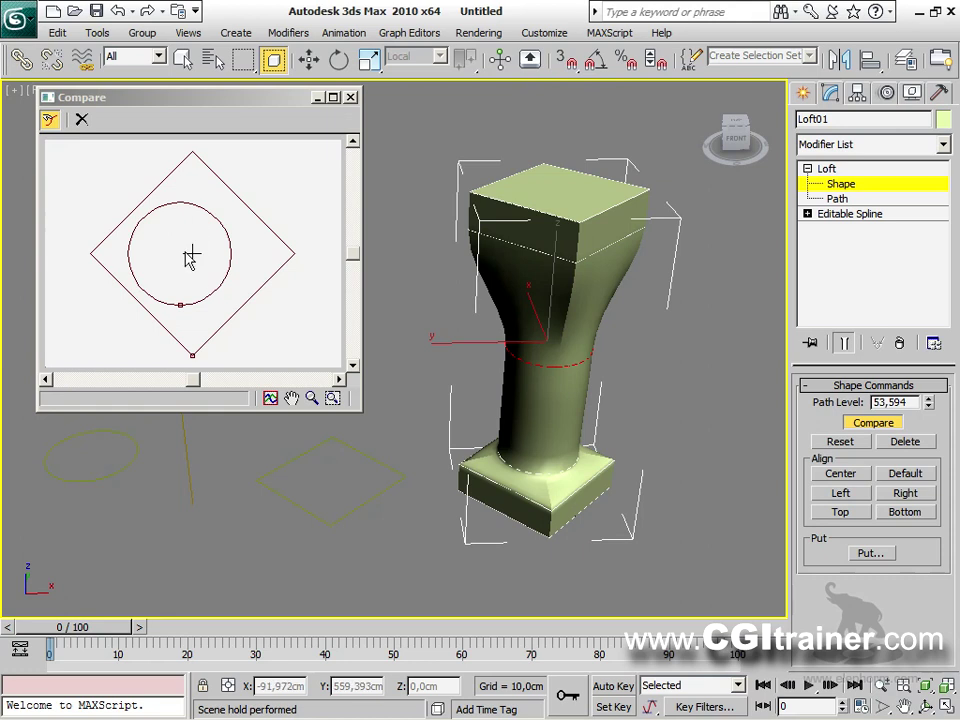
Shift the circle cross-section off-centre, then rotate it, twisting the column.
key("w")
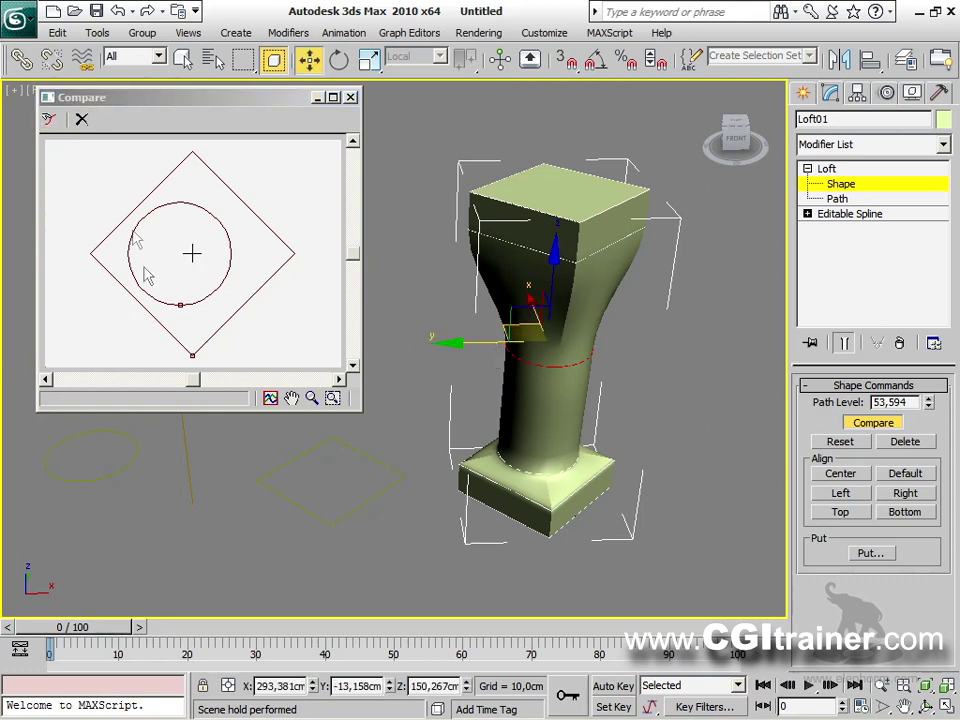
left_click_drag(469, 342, 450, 339)
right_click(450, 339)
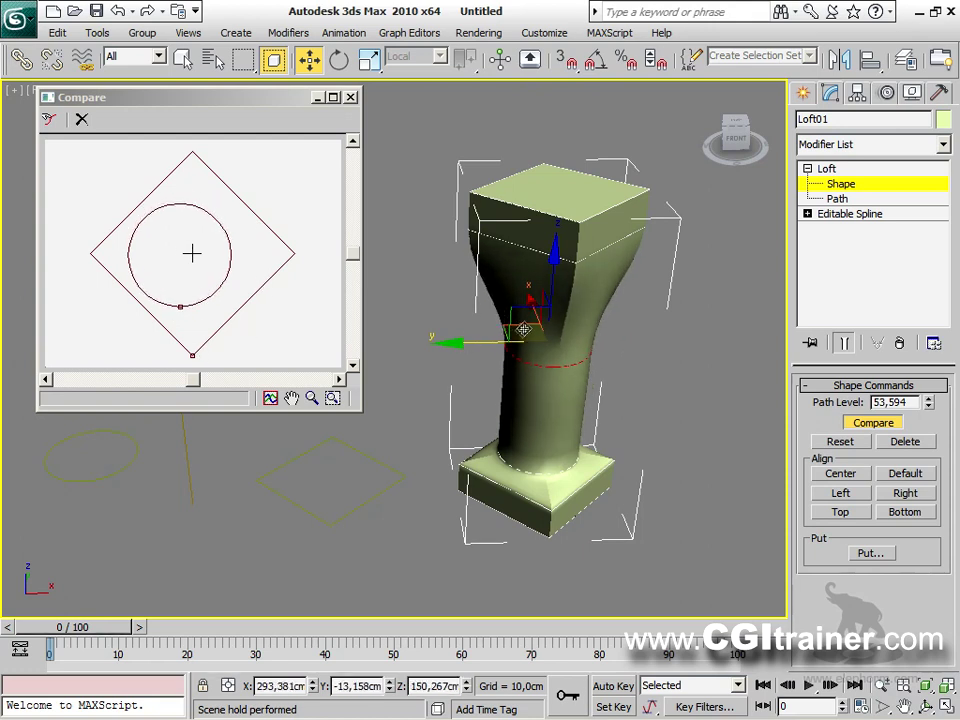
mouse_move(524, 329)
left_mouse_down()
mouse_move(514, 331)
mouse_move(510, 317)
mouse_move(502, 331)
mouse_move(511, 327)
left_mouse_up()
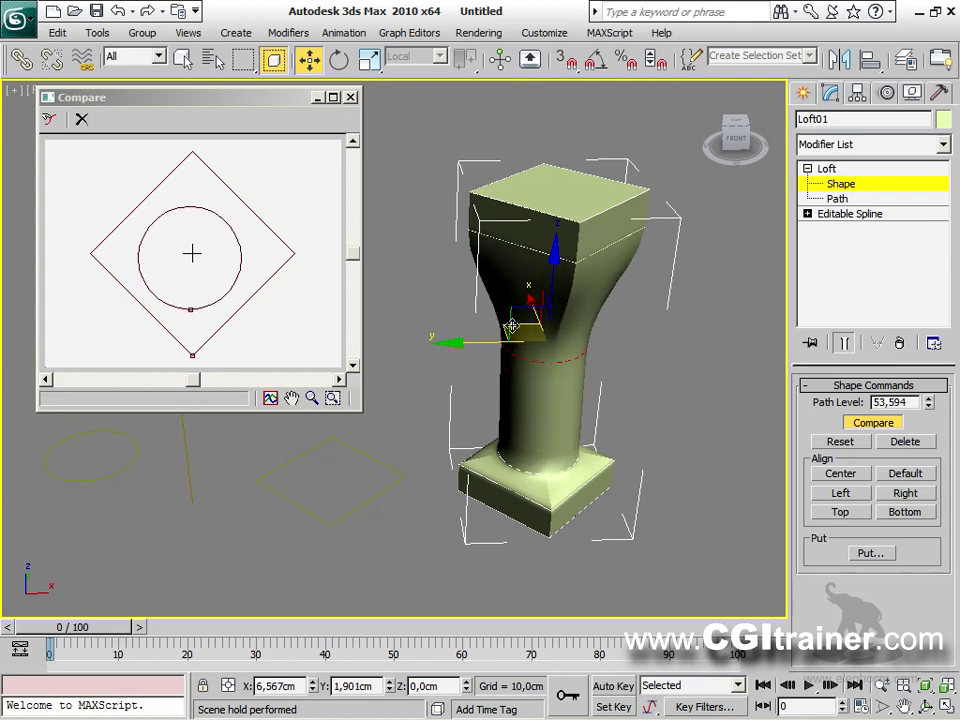
right_click(513, 338)
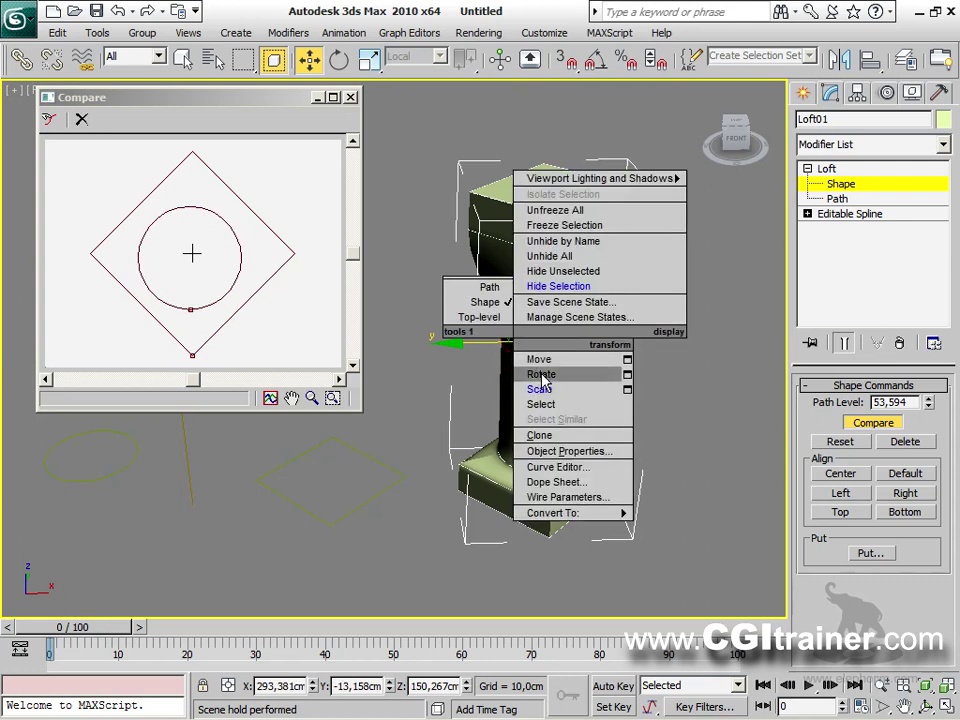
left_click(541, 374)
left_click_drag(518, 384, 626, 241)
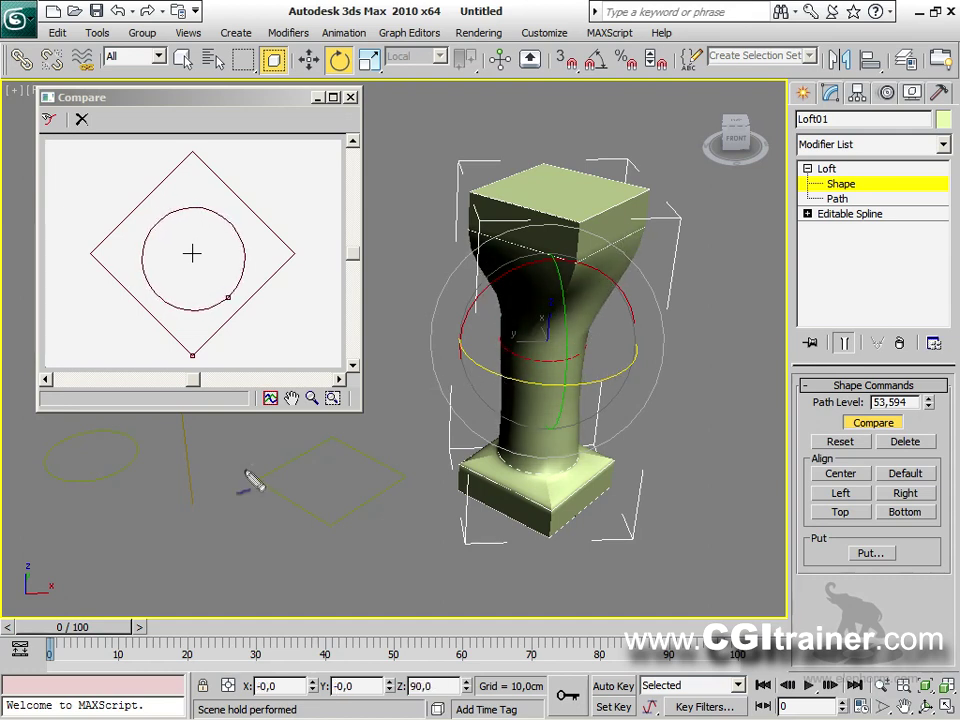
Rotate the circle so its first vertex lines up with the diamond's first vertex.
left_click_drag(192, 355, 228, 299)
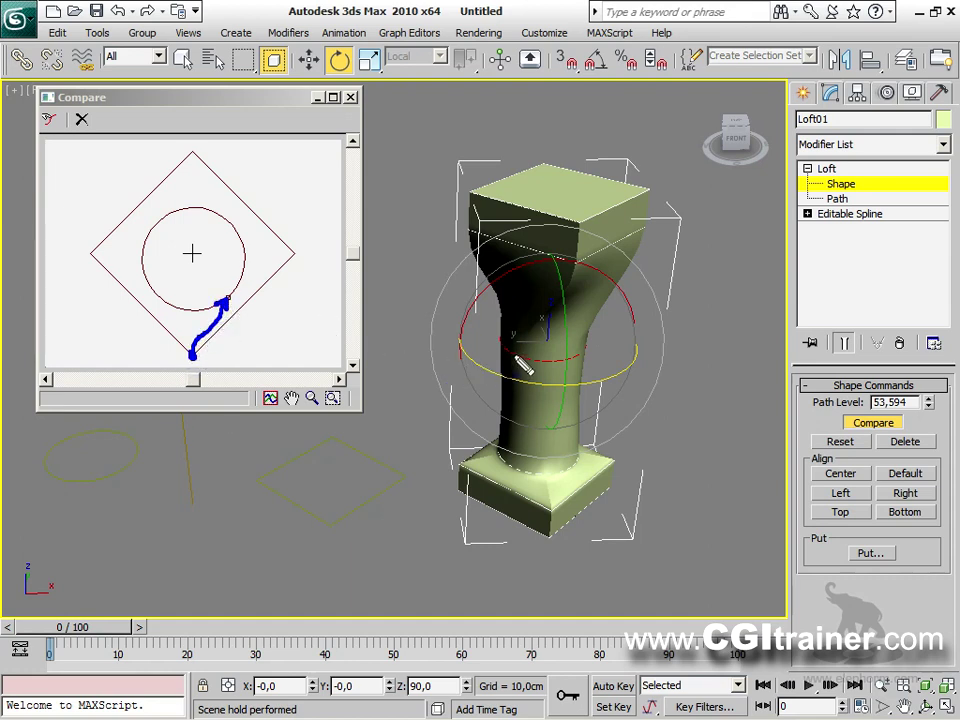
mouse_move(512, 348)
left_mouse_down()
mouse_move(560, 306)
mouse_move(566, 262)
left_mouse_up()
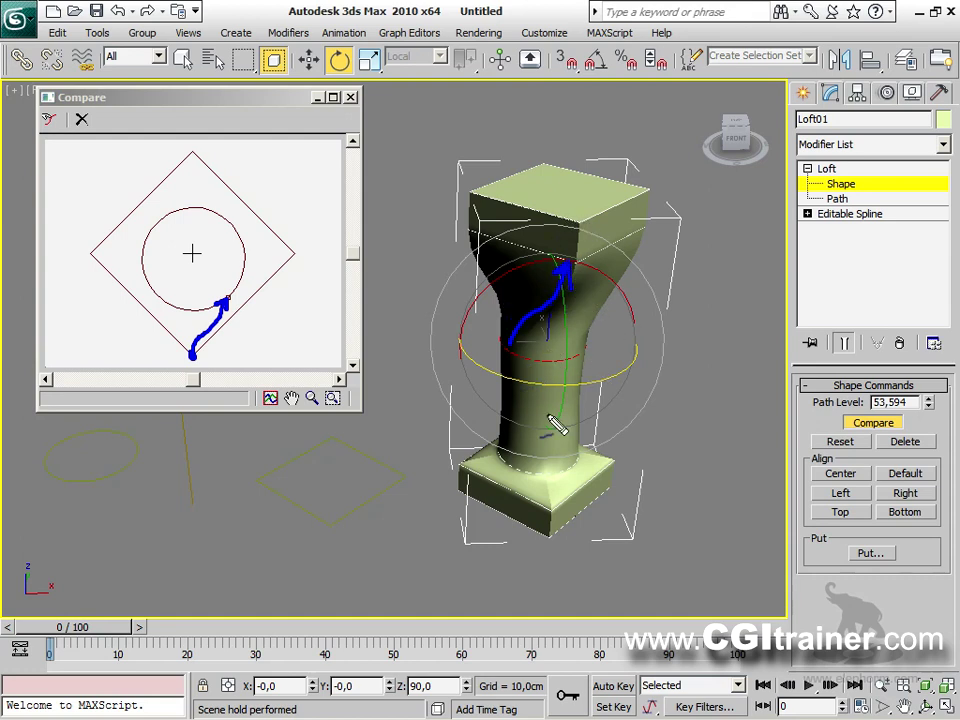
key("Escape")
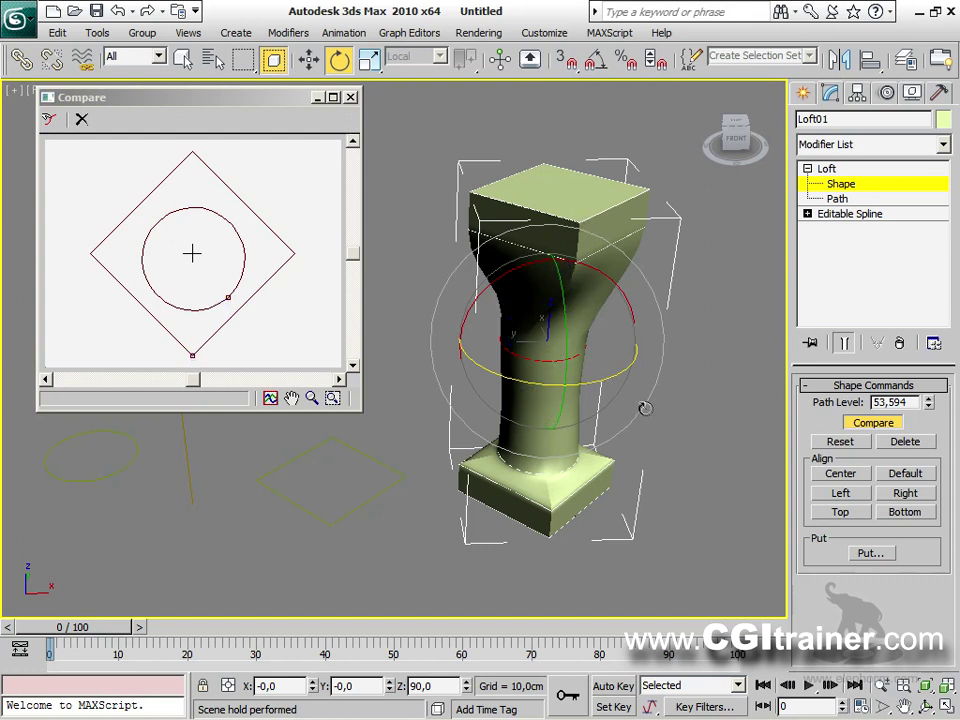
mouse_move(582, 382)
left_mouse_down()
mouse_move(647, 349)
mouse_move(652, 357)
left_mouse_up()
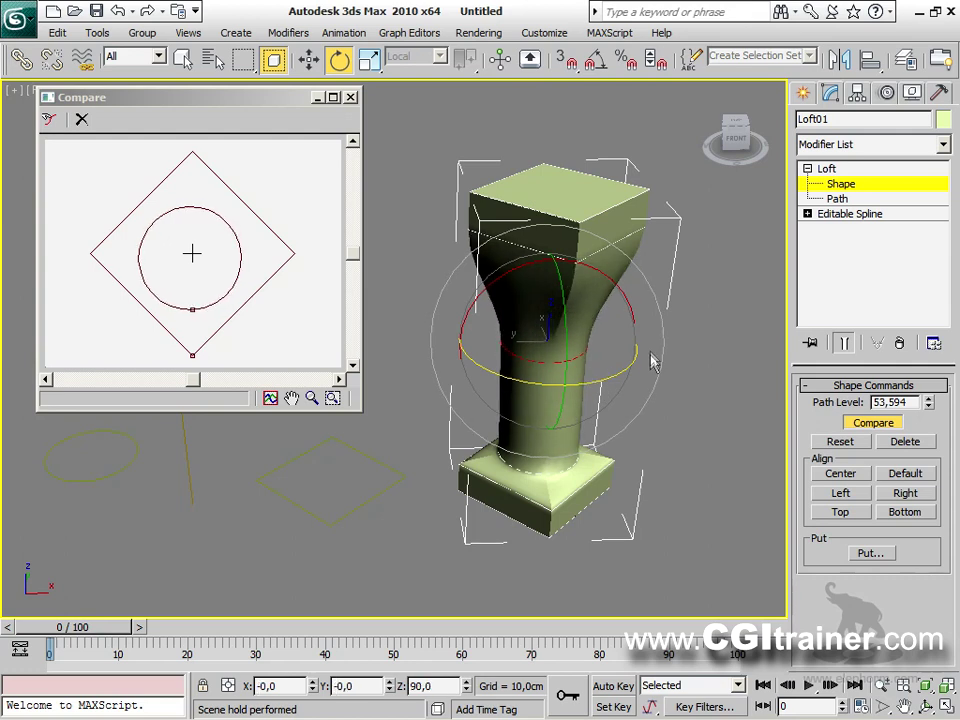
Try each Align option on the circle, settle on Center, and close Compare.
left_click(841, 474)
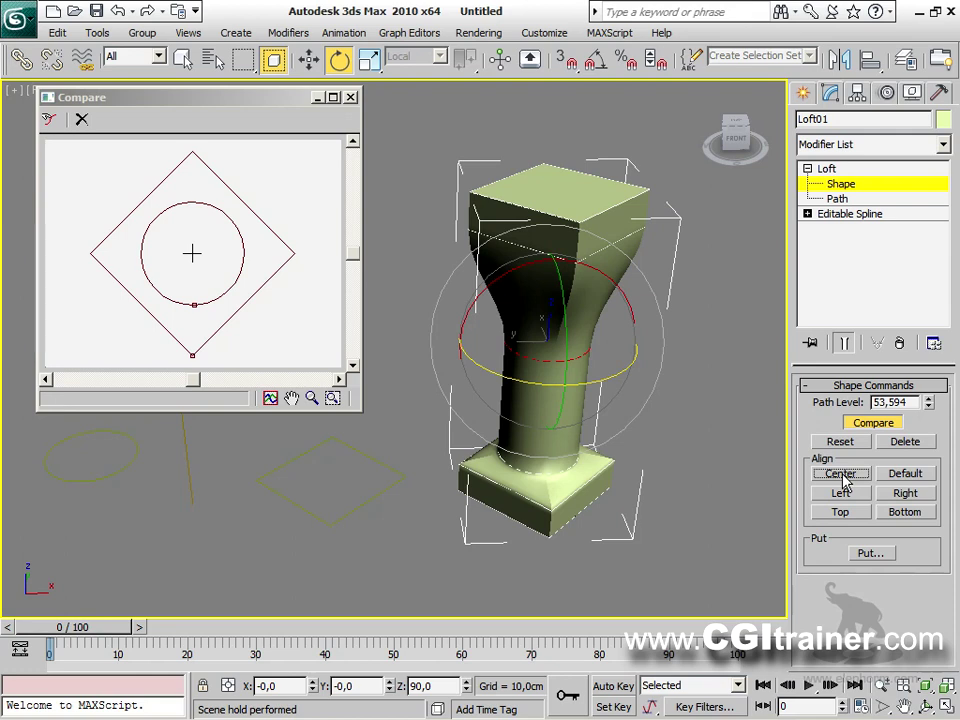
left_click(841, 493)
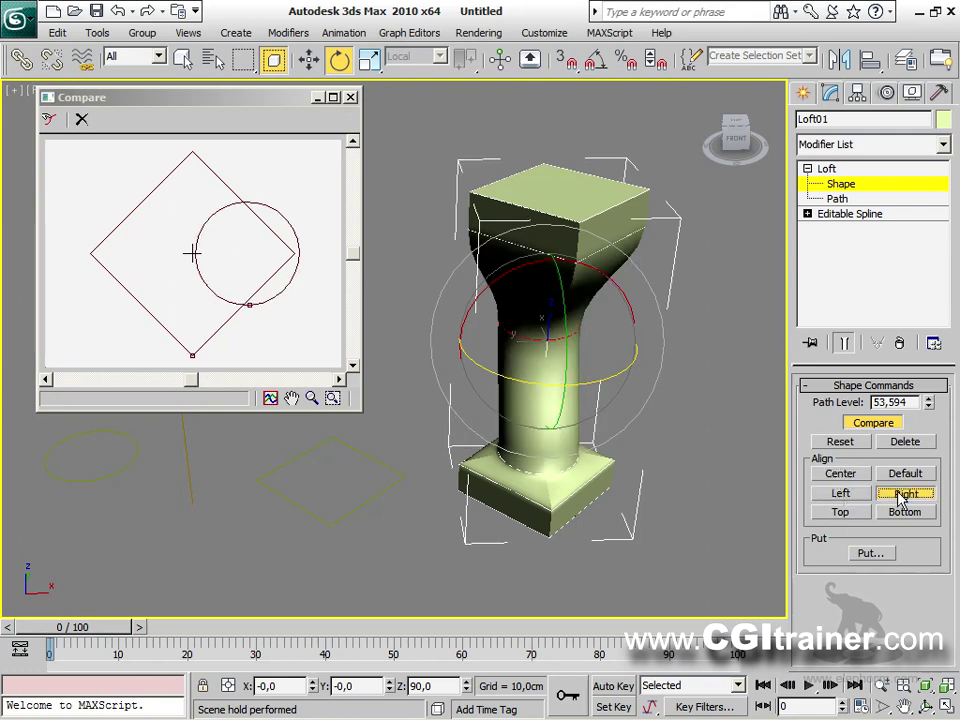
left_click(898, 493)
left_click(850, 512)
left_click(896, 513)
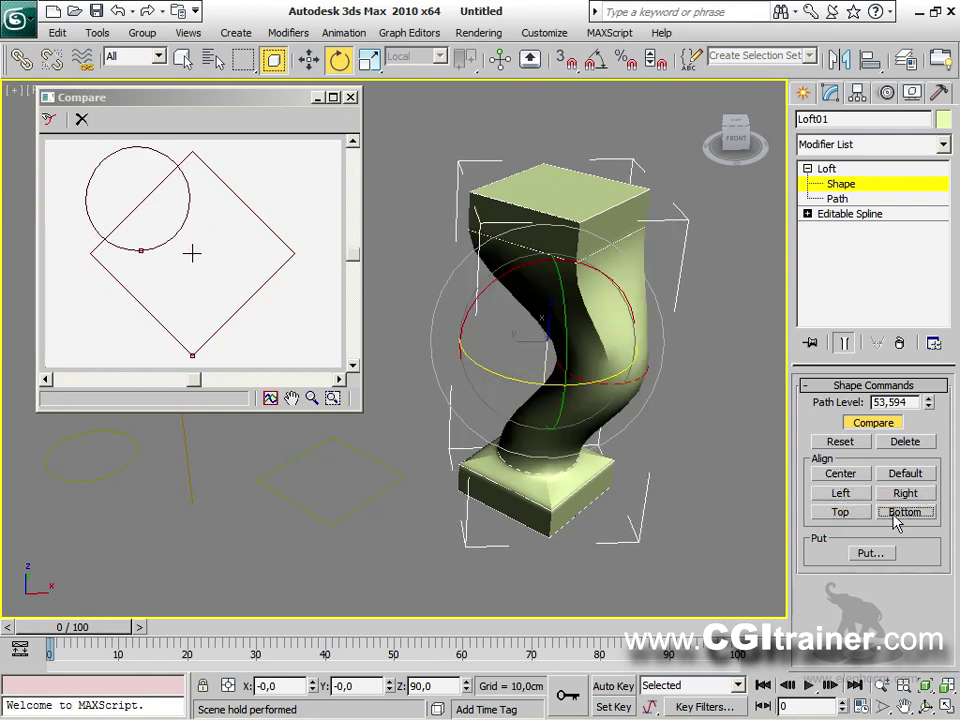
left_click(857, 477)
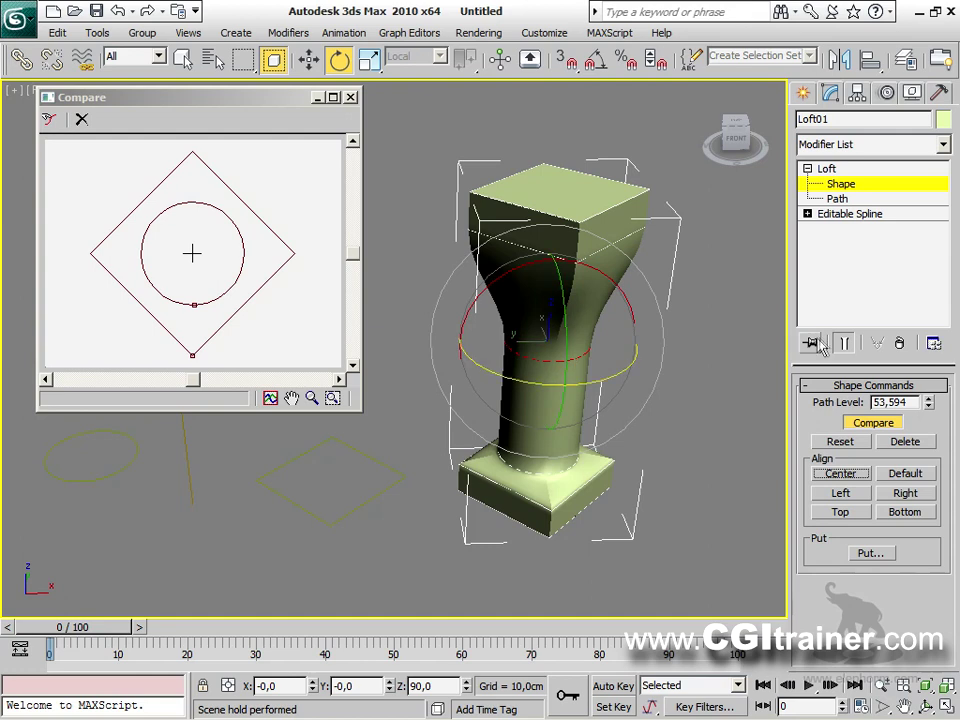
left_click(350, 98)
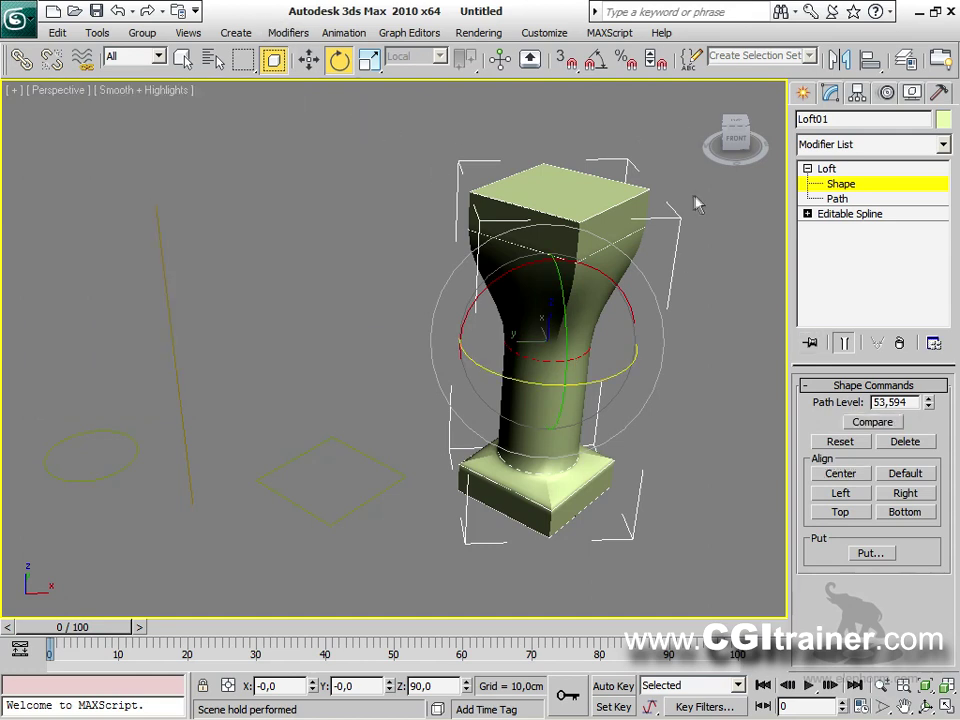
Move a path vertex in Editable Spline vertex mode to bend the column's shaft.
left_click(846, 214)
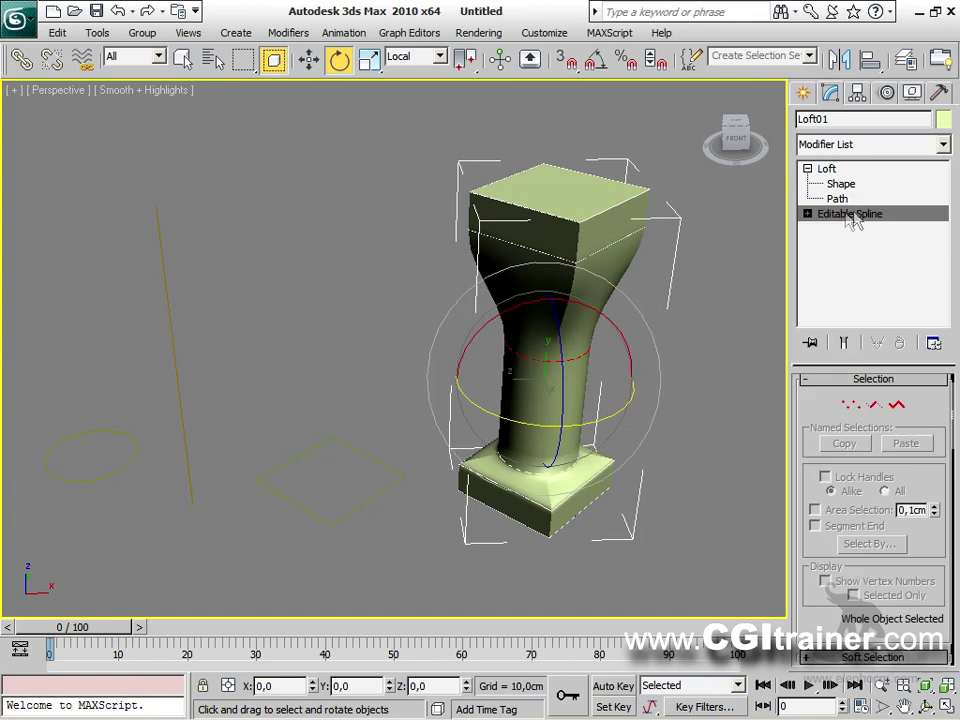
left_click(851, 404)
right_click(465, 330)
left_click(484, 347)
left_click_drag(431, 342, 472, 339)
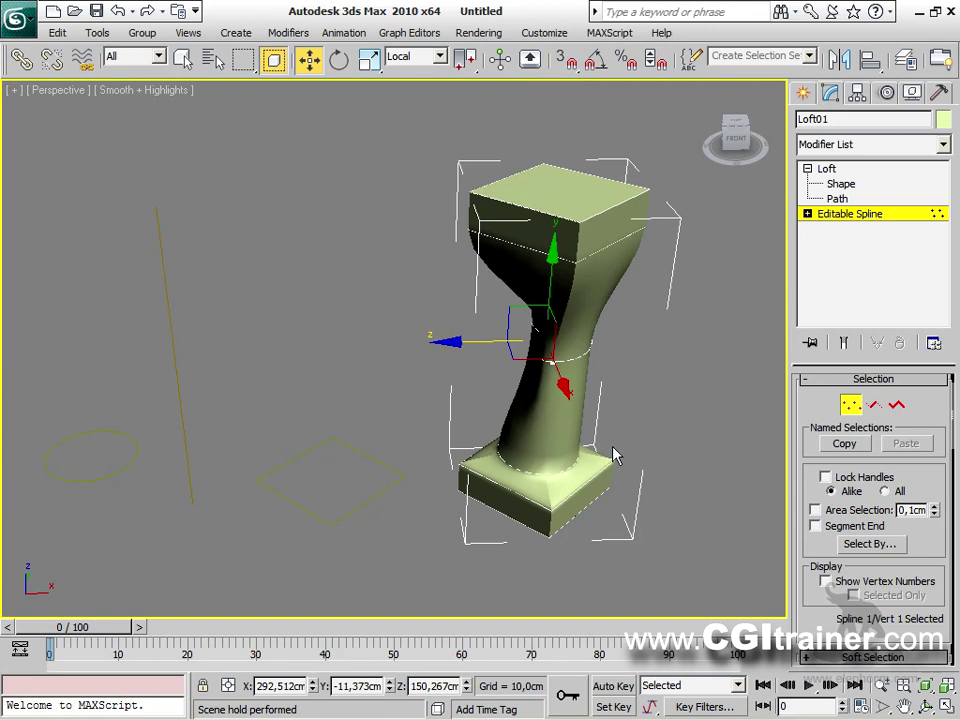
Put a copy of the circle cross-section into the scene as TEST SPLINE.
left_click(833, 185)
left_click(869, 553)
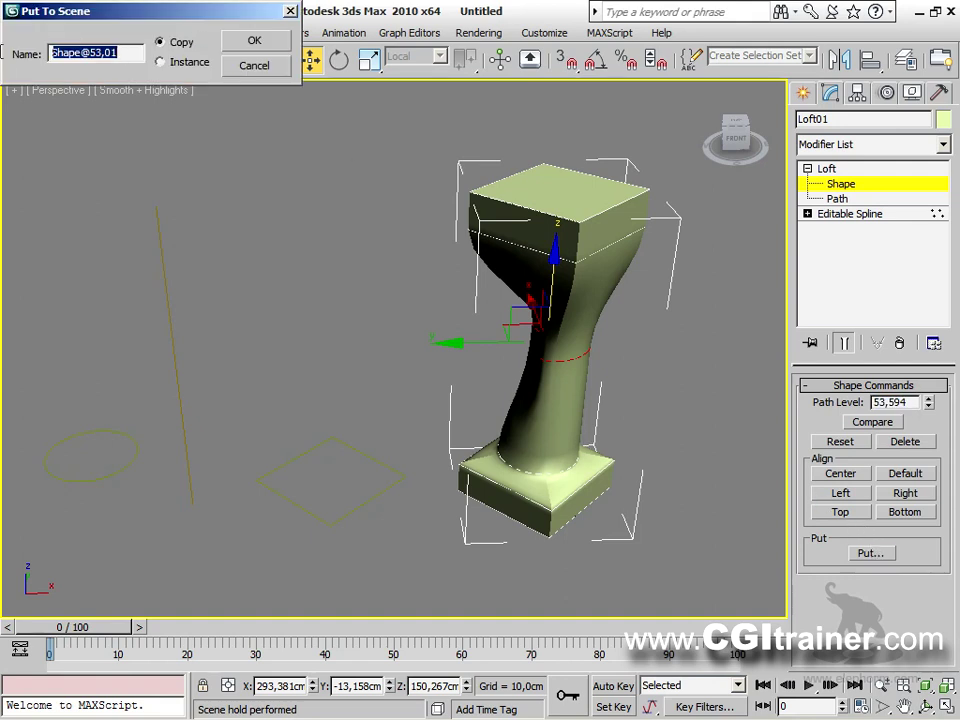
type("TEST SPLINE")
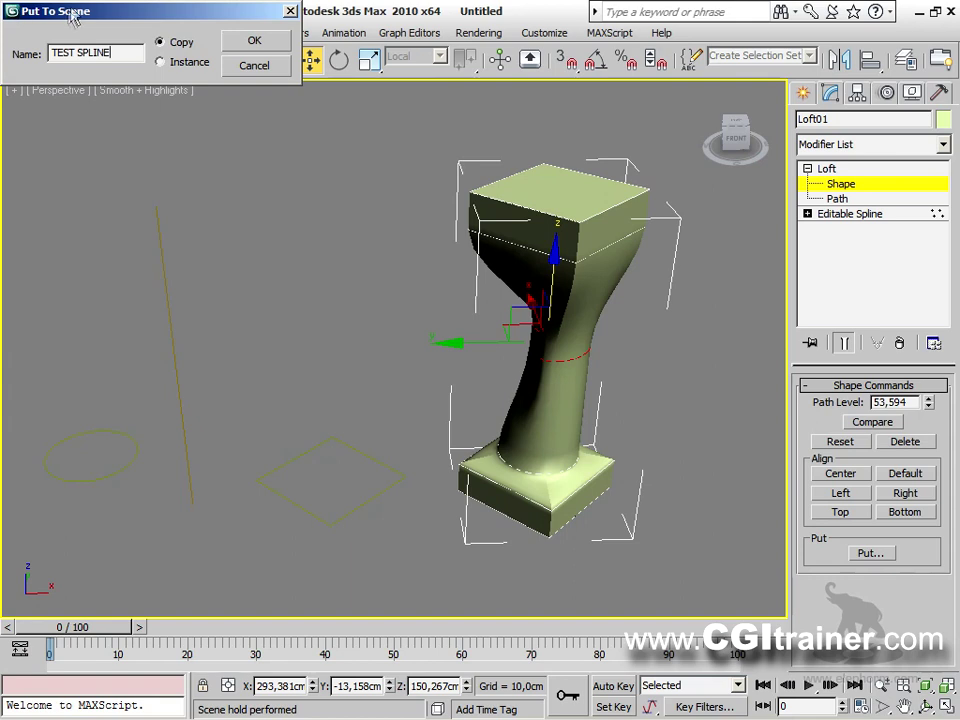
left_click_drag(125, 11, 185, 95)
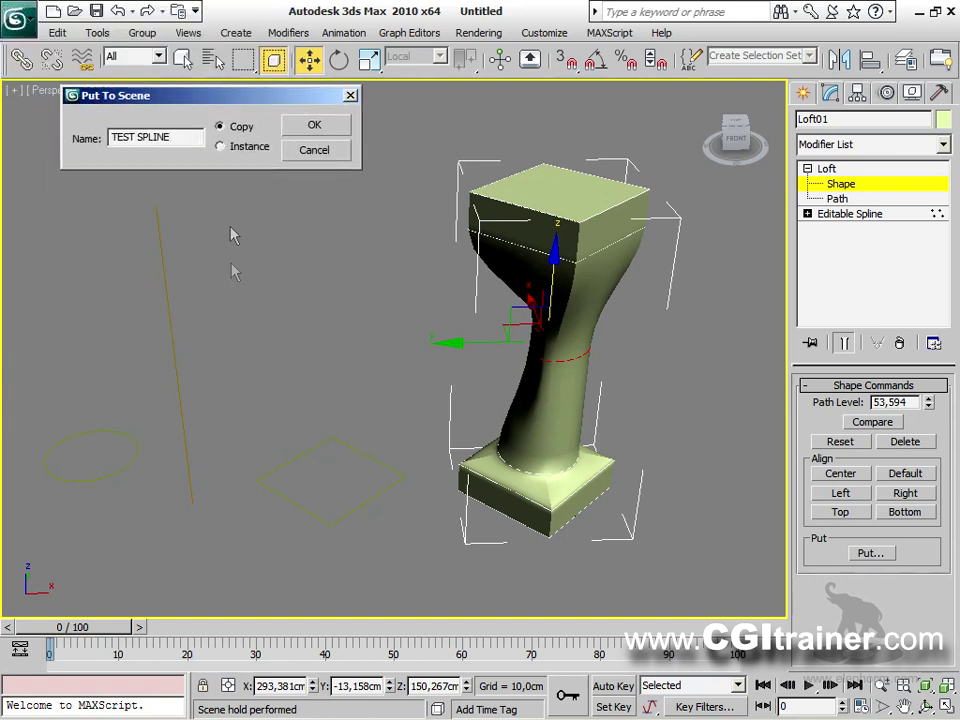
left_click(310, 128)
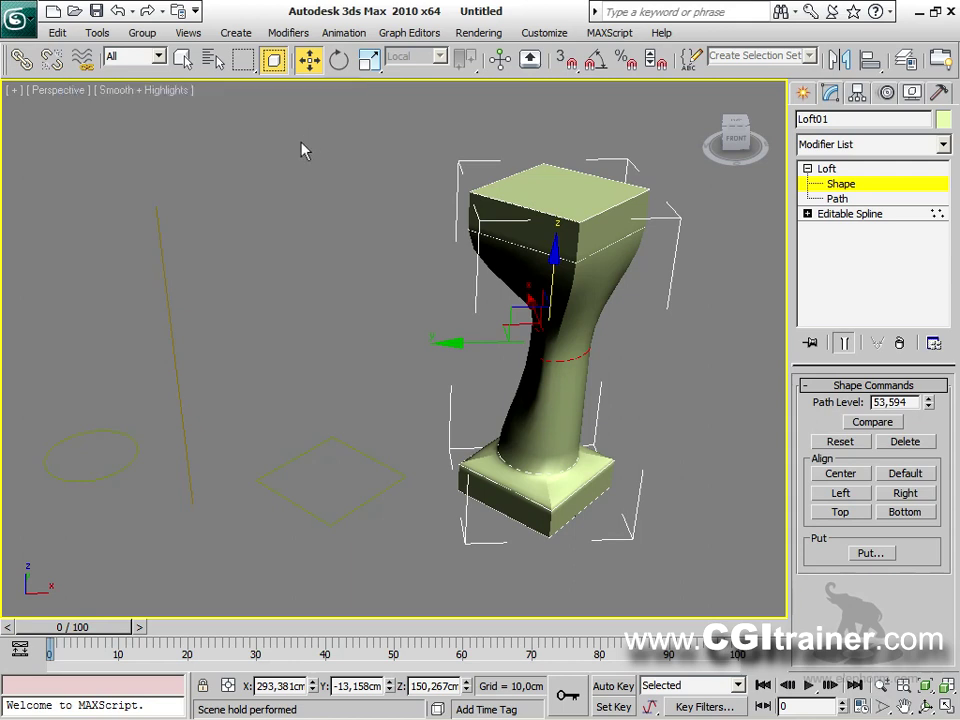
Select TEST SPLINE by name and move one of its vertices.
left_click(827, 169)
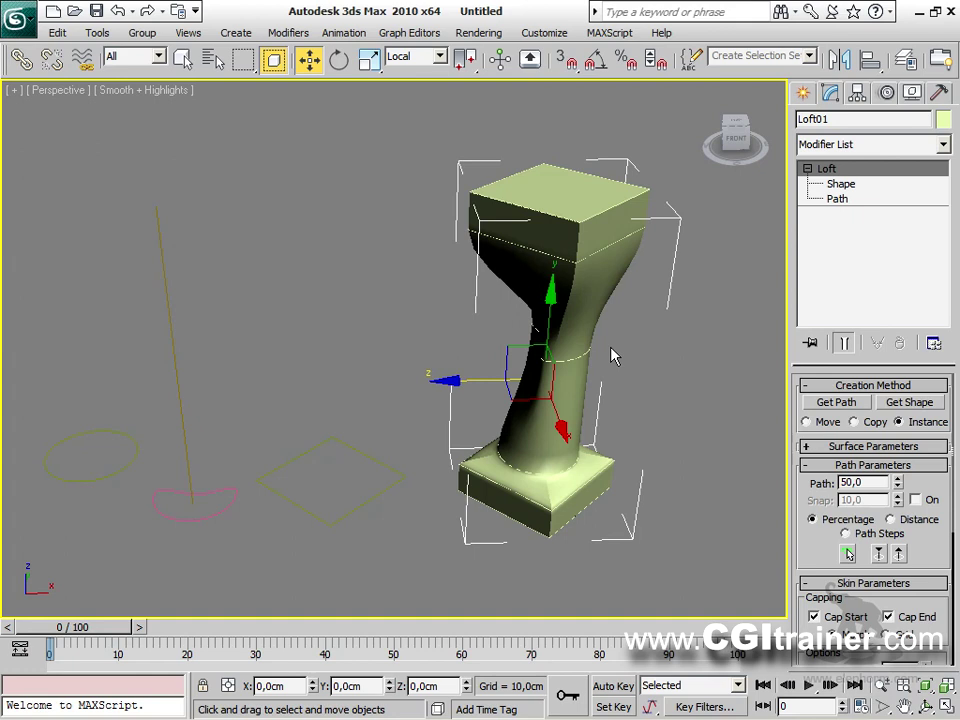
key("h")
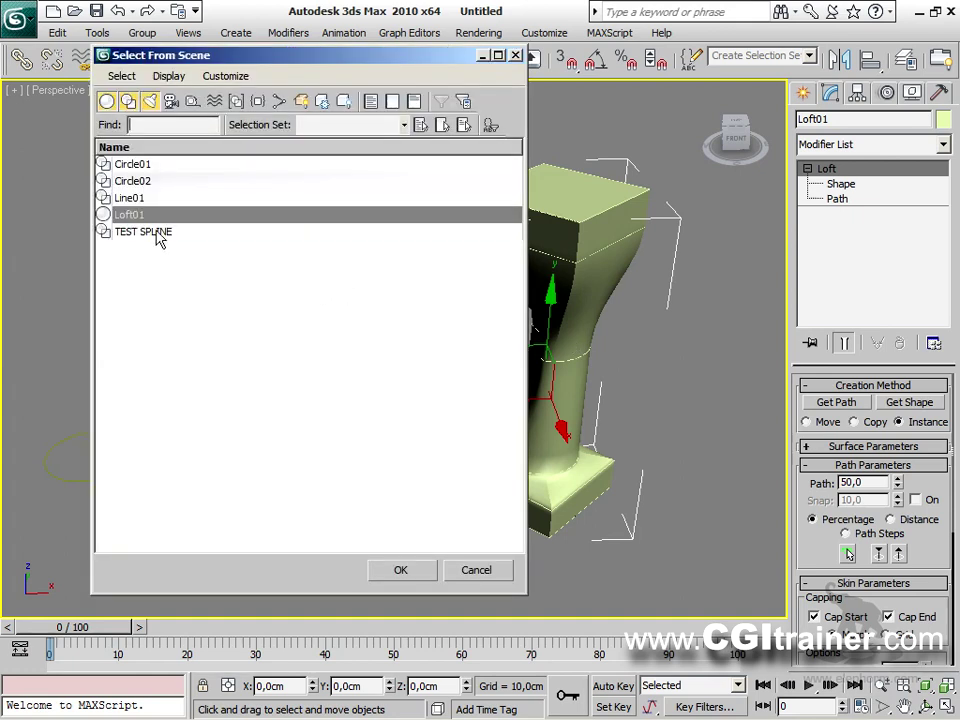
left_click(150, 232)
left_click(402, 570)
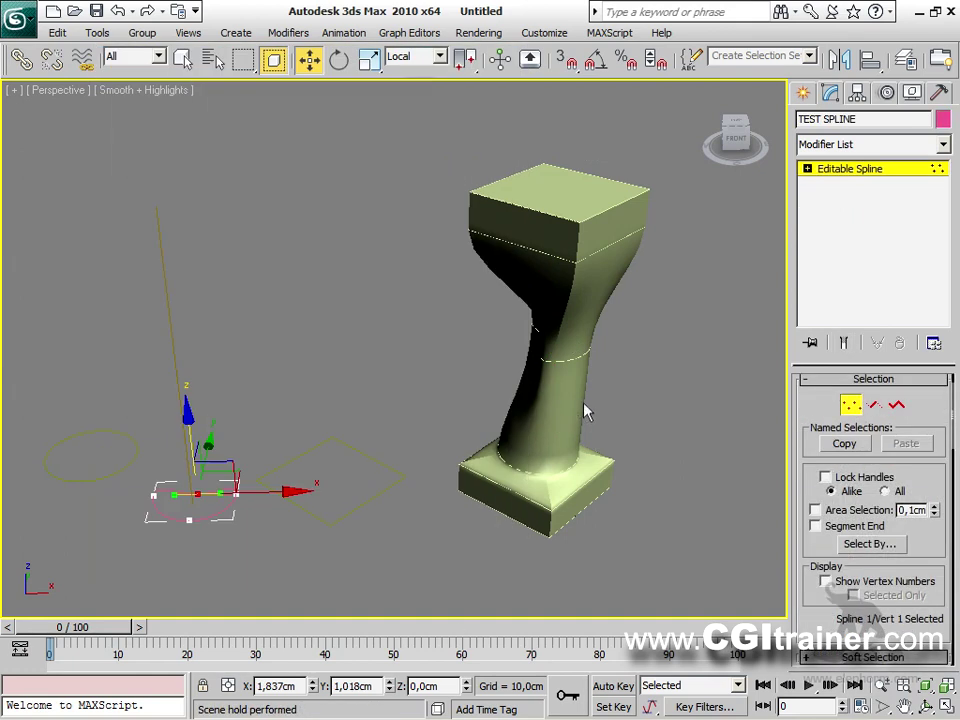
mouse_move(207, 452)
left_mouse_down()
mouse_move(223, 389)
mouse_move(197, 461)
left_mouse_up()
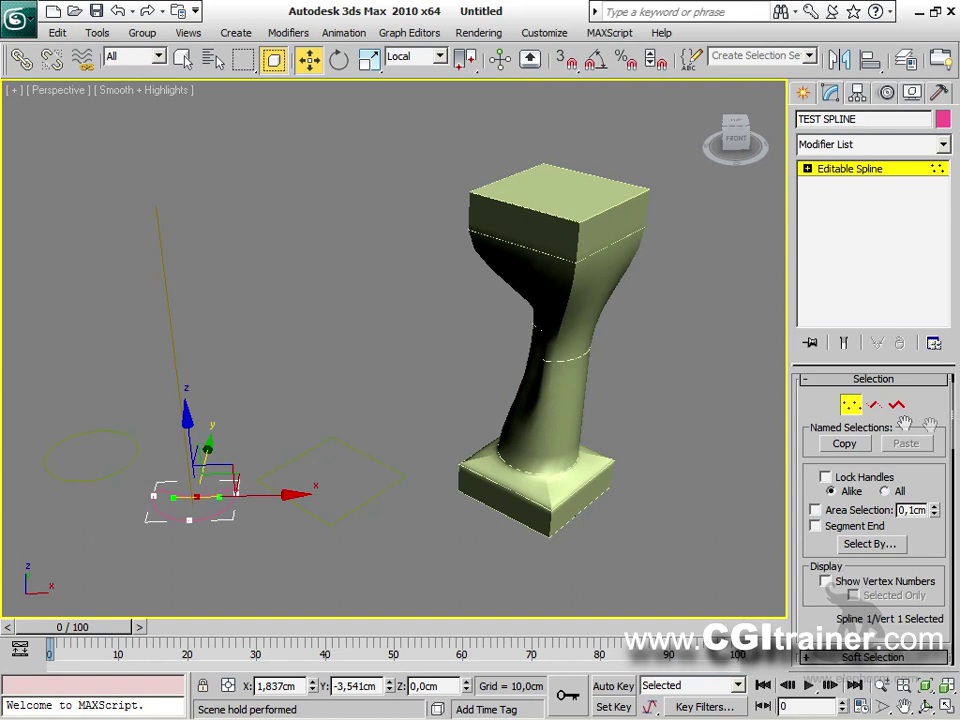
left_click(851, 405)
middle_click_drag(536, 347, 583, 380, "alt")
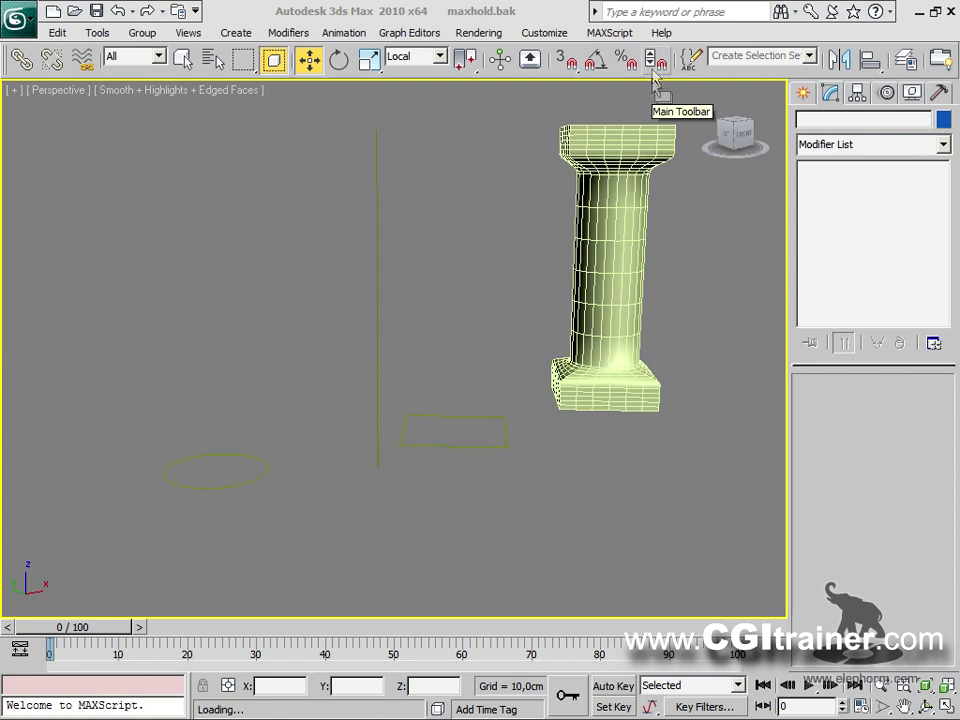
Select Loft01, enter Shape level, and slide the cross-section along the path to level 31.722.
left_click(625, 280)
middle_click_drag(625, 280, 560, 304)
left_click(829, 184)
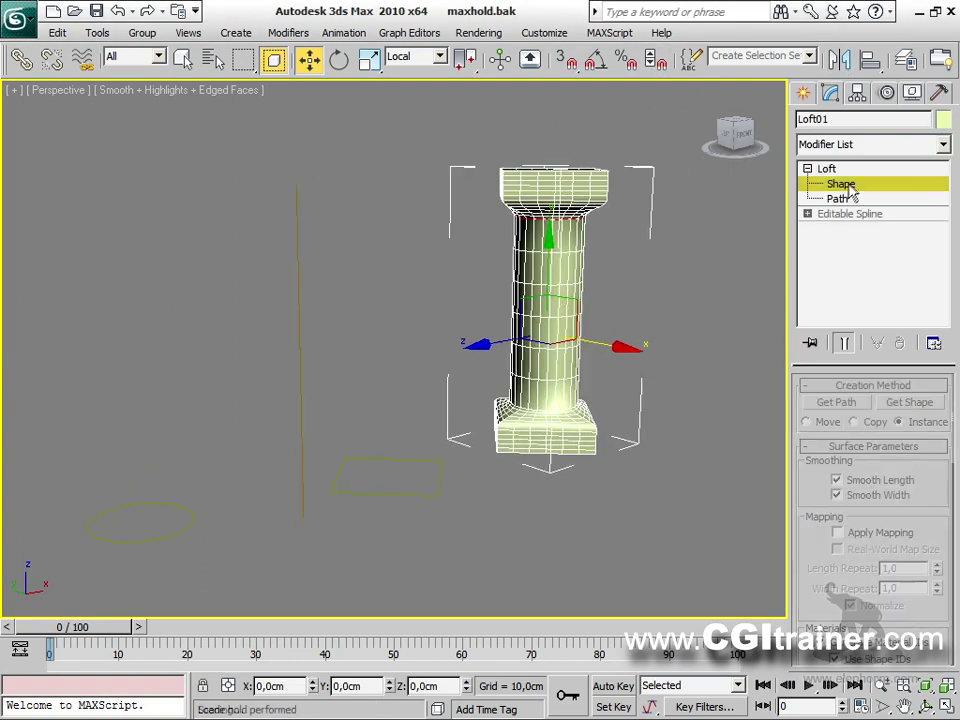
left_click_drag(545, 405, 550, 407)
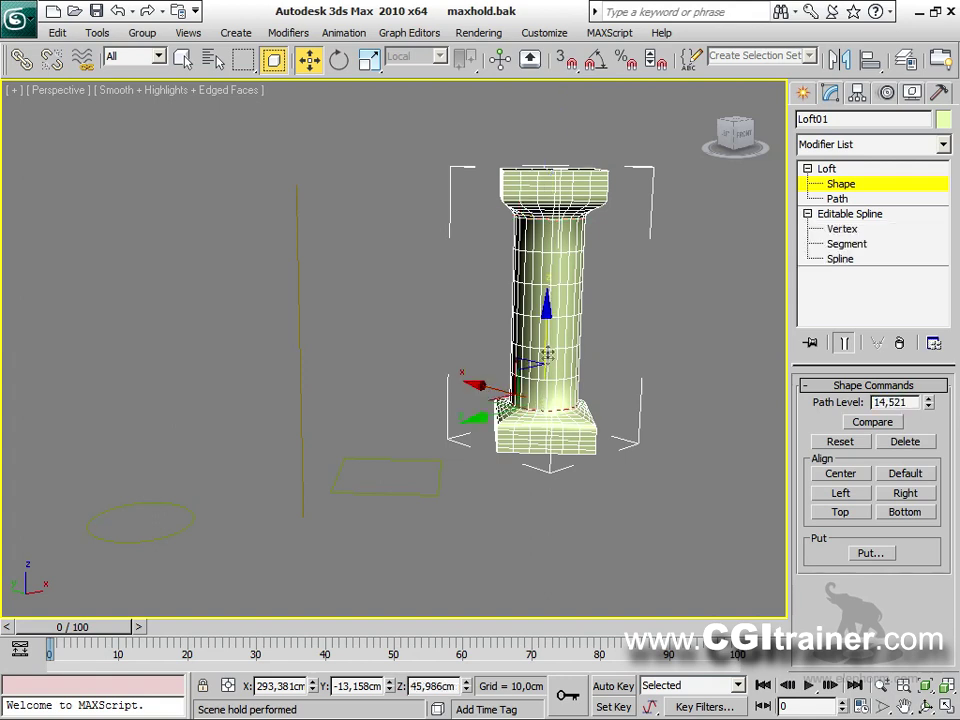
left_click_drag(545, 331, 540, 232, "shift")
left_click(152, 40)
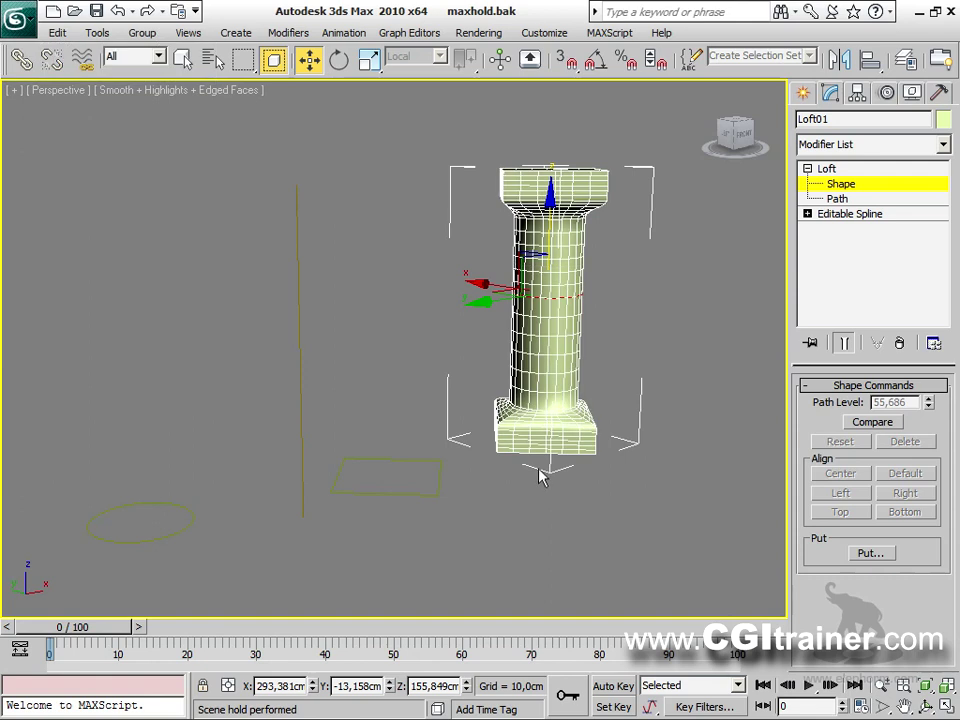
left_click_drag(550, 197, 531, 262)
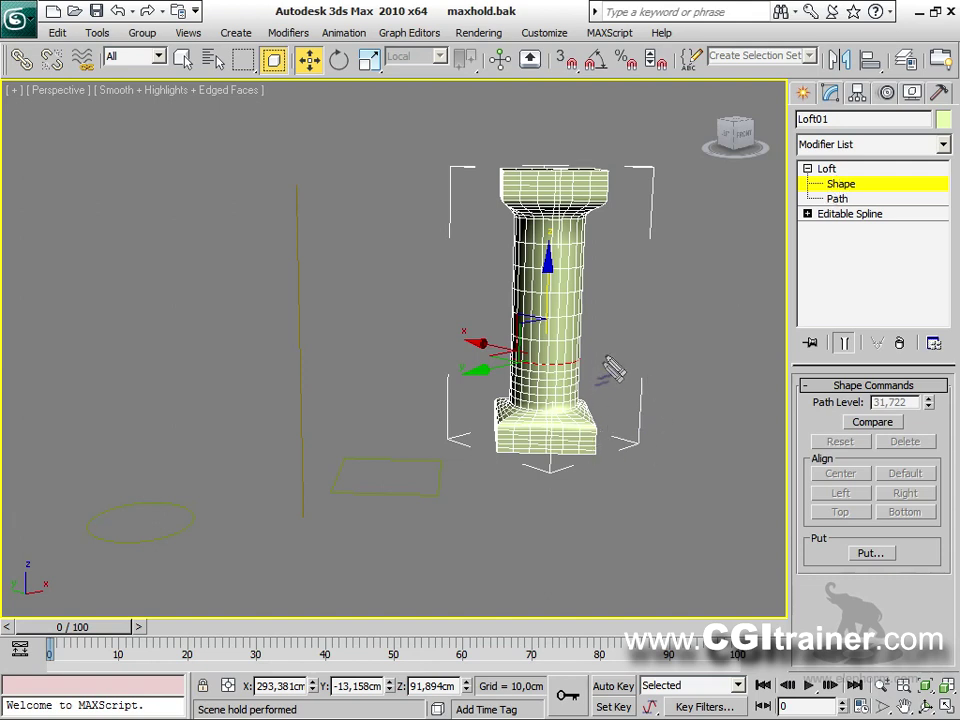
mouse_move(610, 347)
left_mouse_down()
mouse_move(579, 407)
mouse_move(620, 403)
left_mouse_up()
left_click_drag(580, 218, 634, 224)
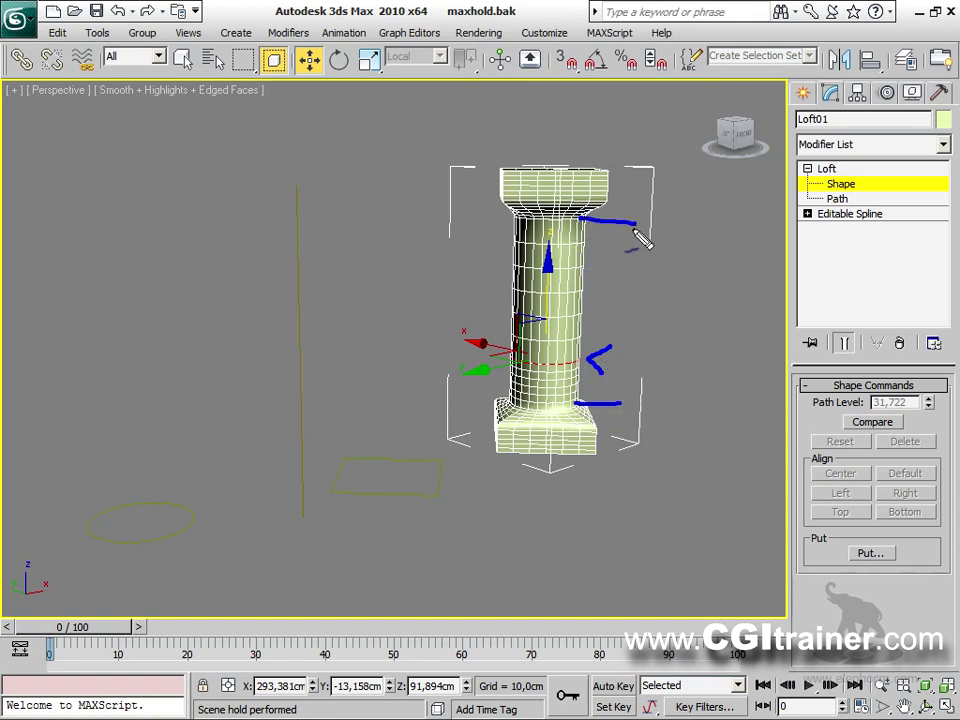
left_click_drag(606, 171, 628, 172)
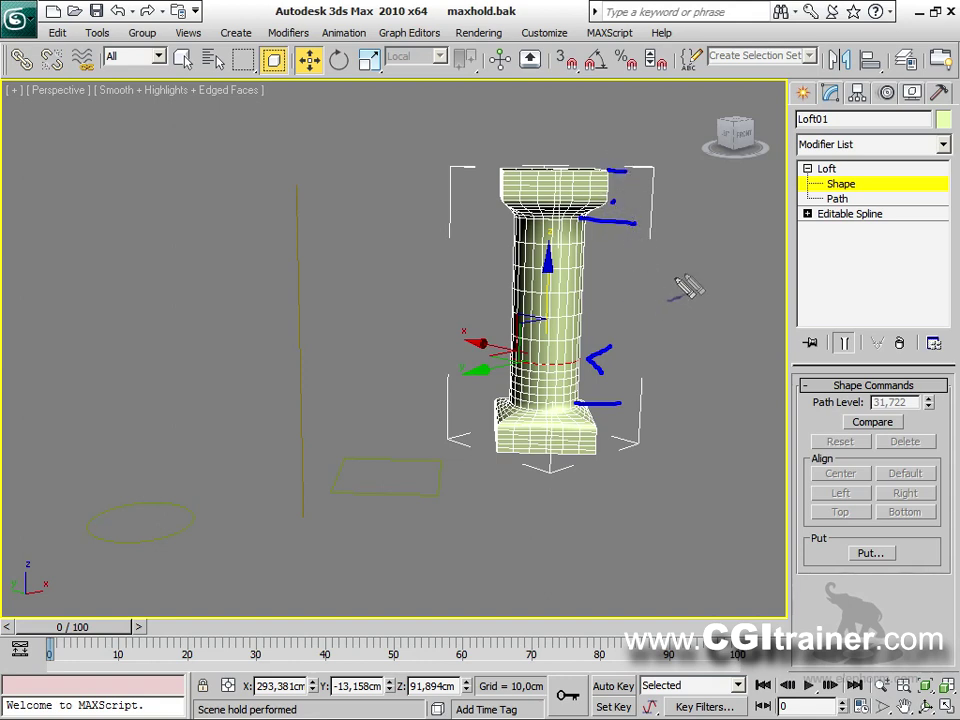
mouse_move(581, 348)
left_mouse_down()
mouse_move(586, 244)
mouse_move(588, 255)
mouse_move(603, 249)
mouse_move(604, 278)
left_mouse_up()
left_click_drag(590, 358, 666, 366)
left_click_drag(588, 204, 590, 228)
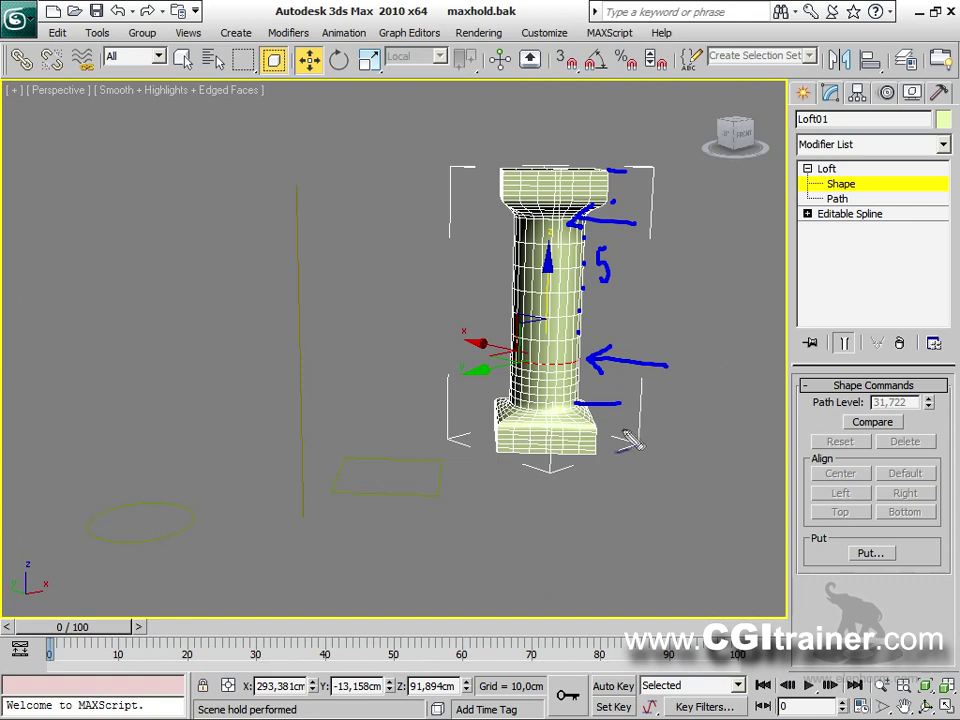
mouse_move(673, 218)
left_mouse_down()
mouse_move(692, 198)
mouse_move(731, 234)
left_mouse_up()
mouse_move(697, 192)
left_mouse_down()
mouse_move(689, 384)
mouse_move(674, 372)
mouse_move(692, 382)
mouse_move(701, 352)
left_mouse_up()
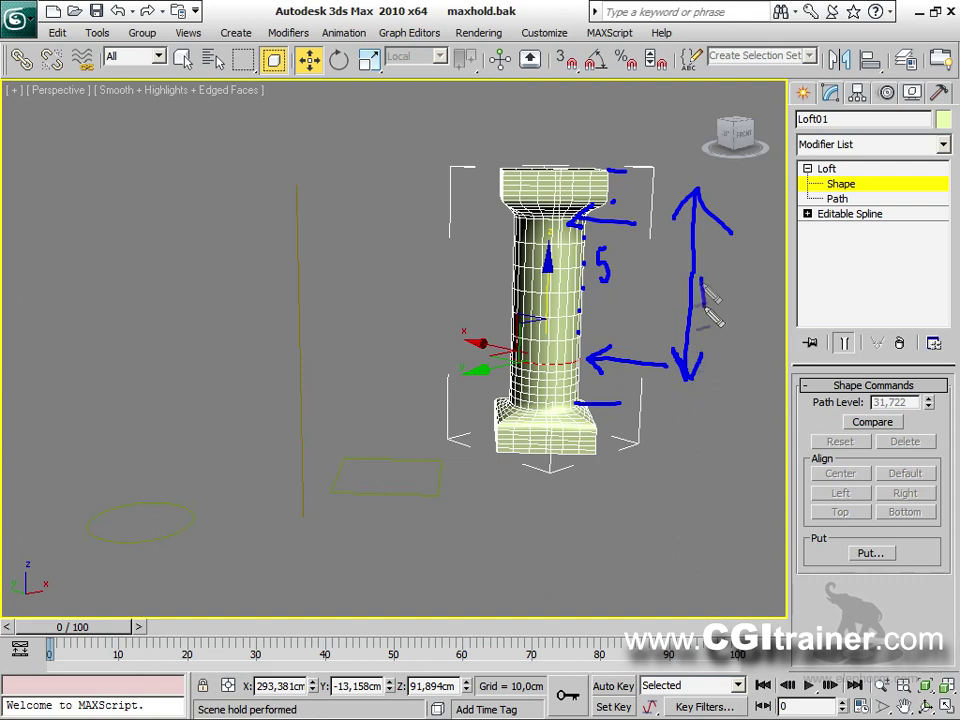
mouse_move(702, 283)
left_mouse_down()
mouse_move(715, 325)
mouse_move(718, 297)
mouse_move(724, 321)
mouse_move(727, 290)
mouse_move(761, 306)
left_mouse_up()
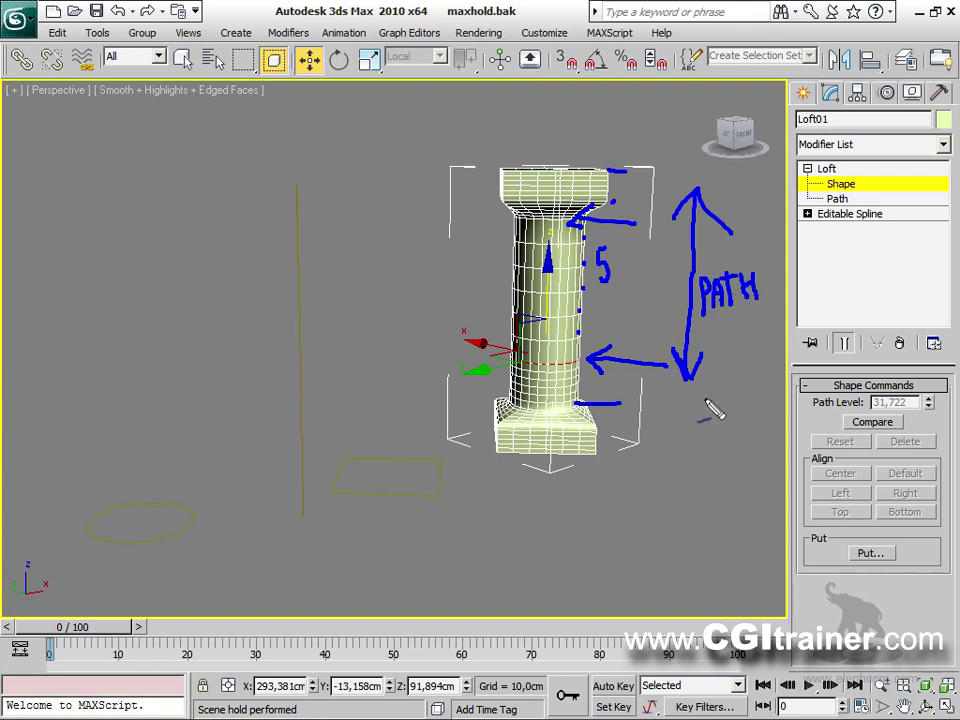
left_click(511, 451)
left_click(534, 454)
left_click(548, 455)
left_click(562, 454)
left_click(576, 453)
left_click_drag(595, 451, 597, 479)
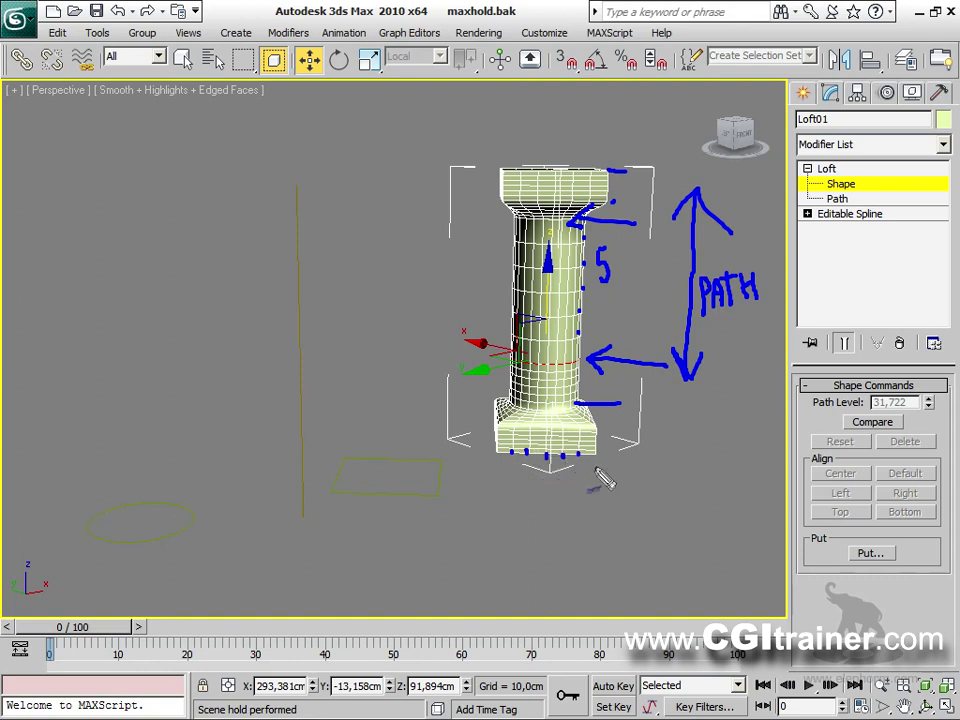
mouse_move(493, 447)
left_mouse_down()
mouse_move(493, 481)
mouse_move(497, 473)
mouse_move(500, 482)
mouse_move(583, 476)
mouse_move(583, 489)
left_mouse_up()
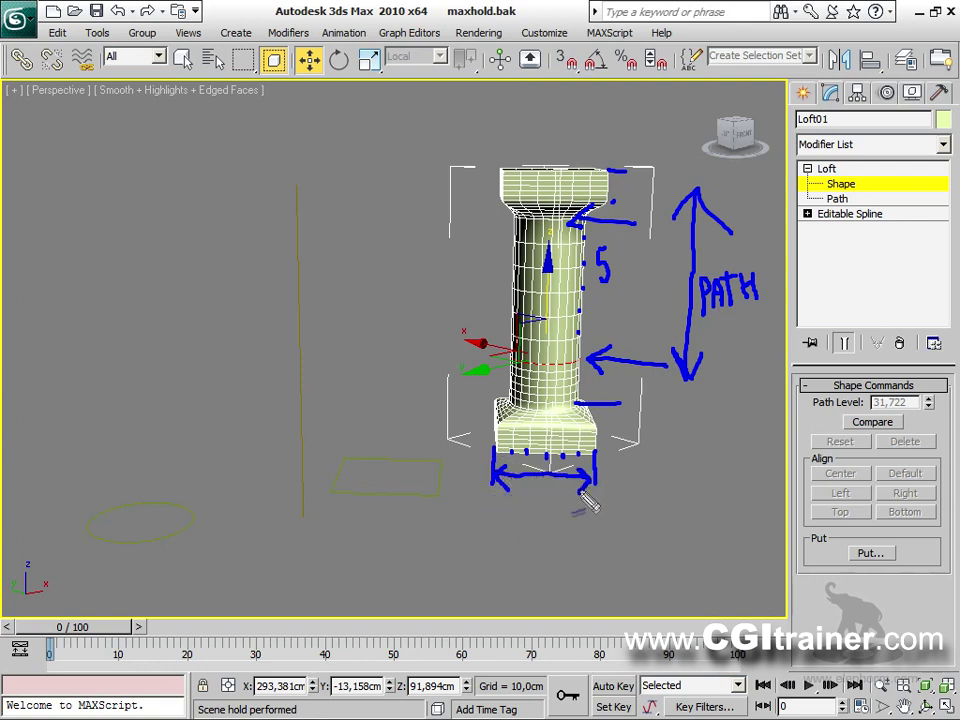
Return Loft01 to object level, Close All rollouts, and expand only Skin Parameters.
key("Escape")
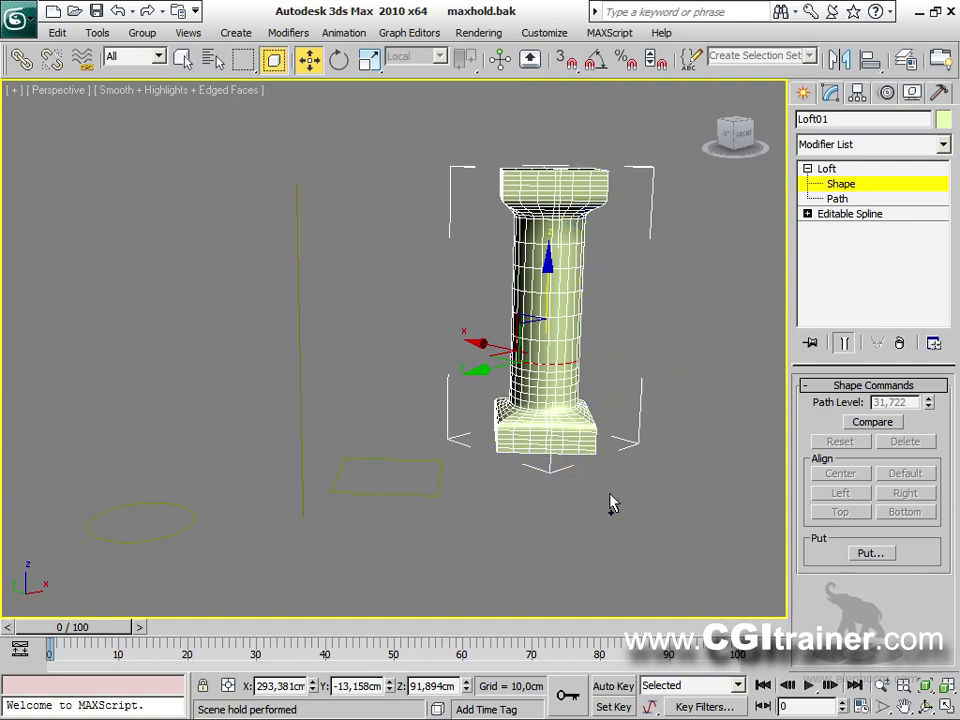
left_click(836, 172)
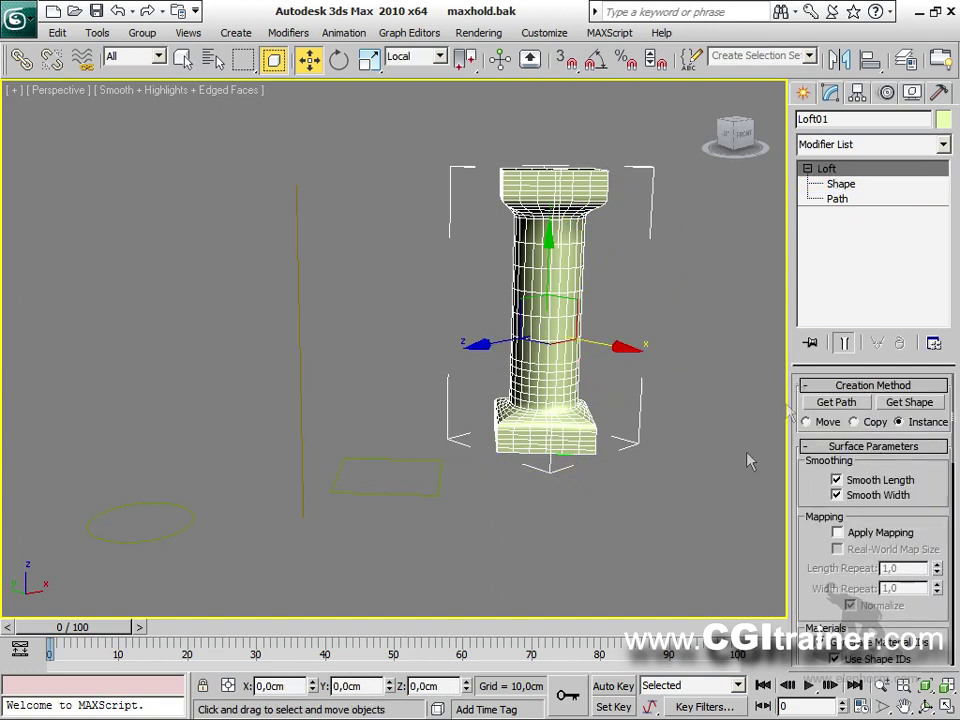
left_click_drag(790, 486, 729, 499)
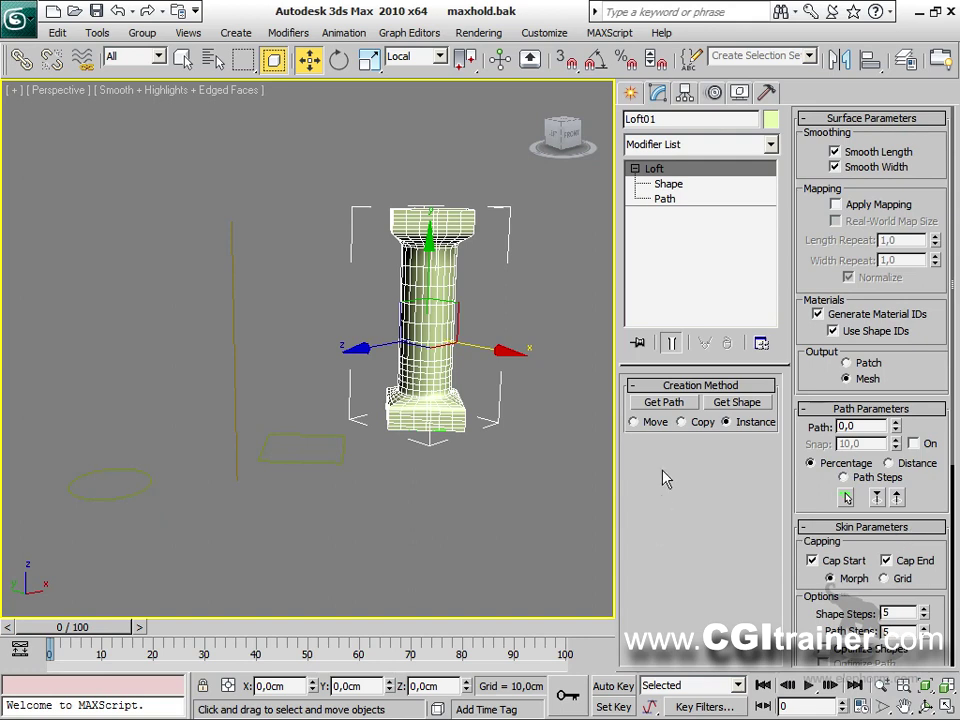
right_click(808, 337)
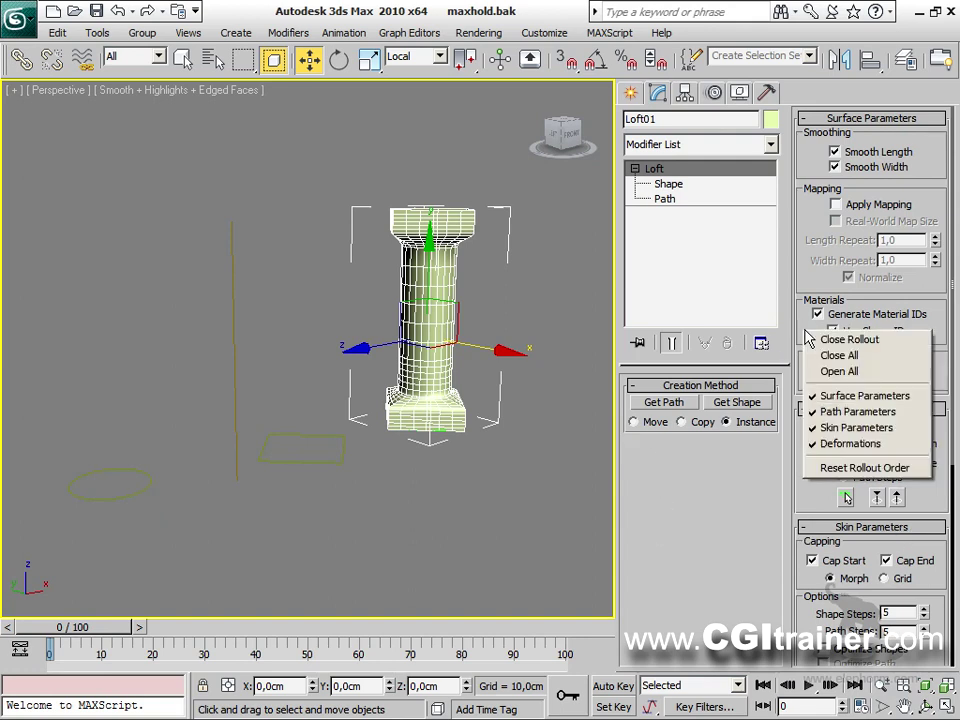
left_click(826, 356)
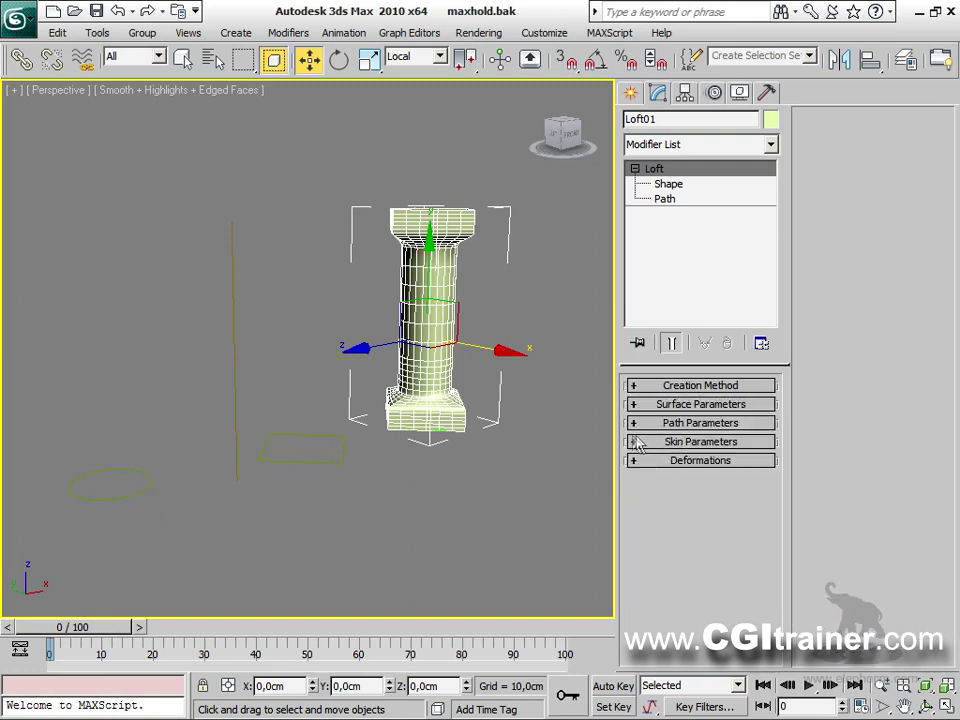
left_click(639, 442)
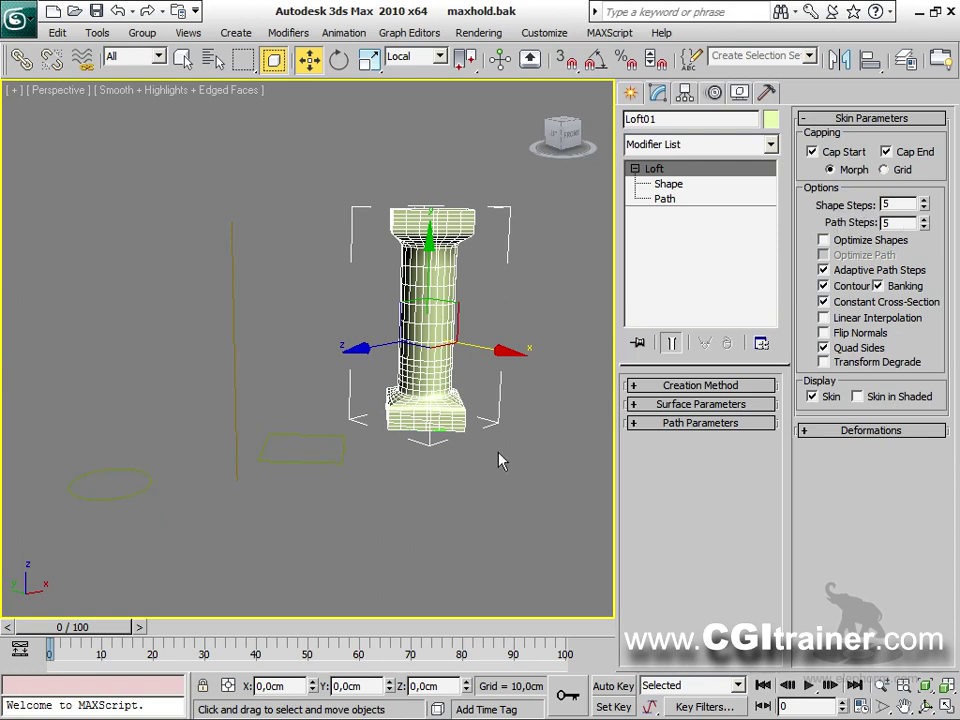
left_click_drag(617, 480, 790, 480)
left_click(813, 476)
left_click_drag(838, 364, 838, 267)
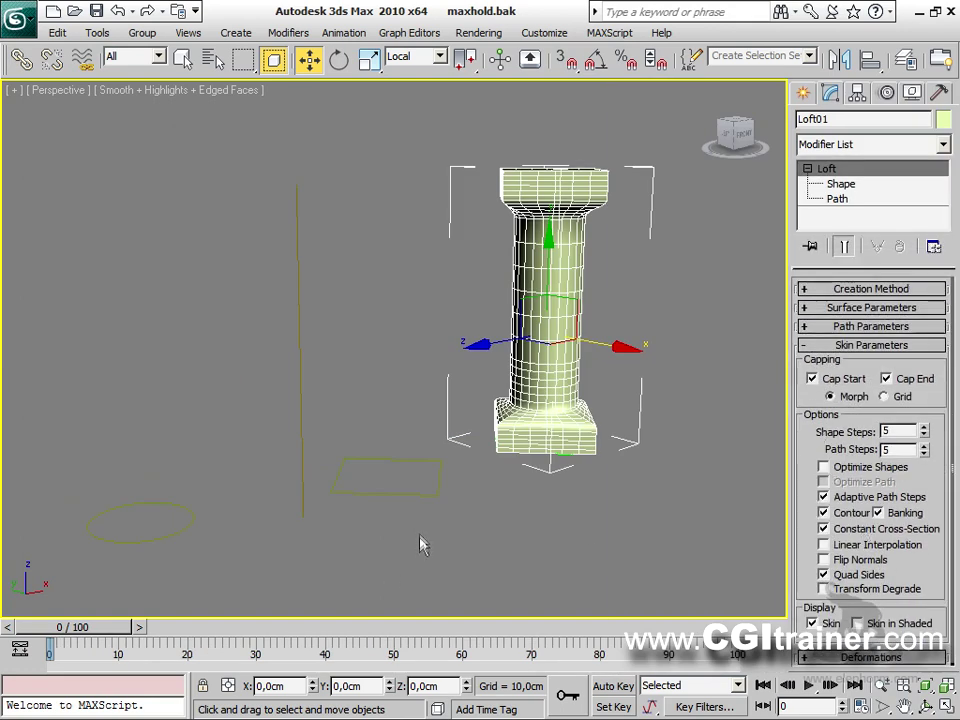
Zoom and orbit the viewport to inspect the column mesh up close.
middle_click_drag(420, 542, 356, 566)
scroll(358, 564, "up", 3)
scroll(362, 560, "down", 1)
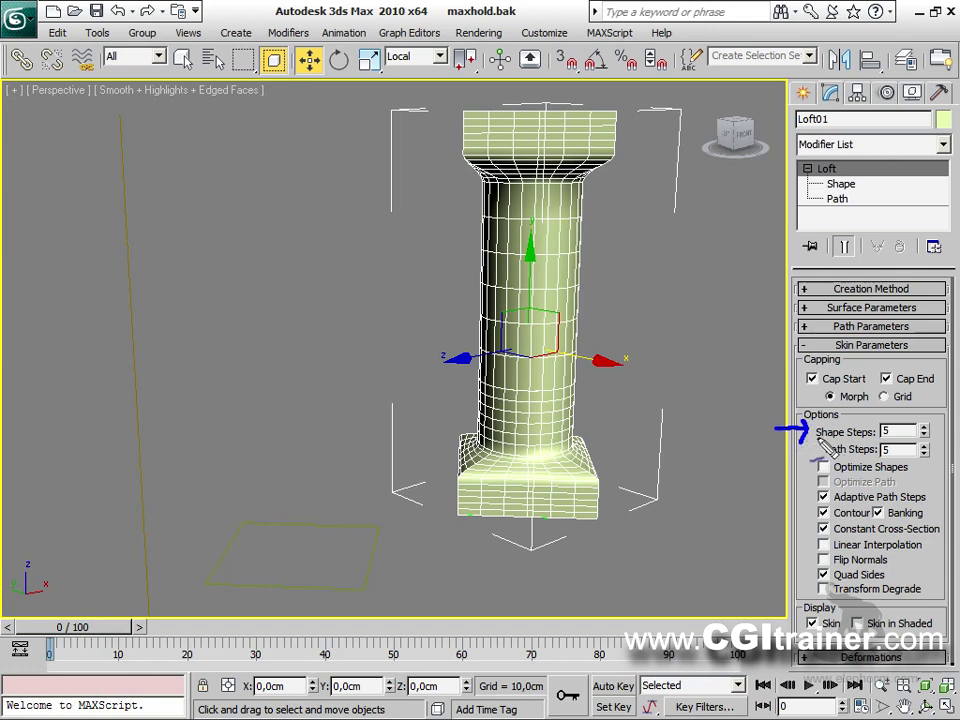
left_click_drag(480, 513, 479, 521)
left_click_drag(504, 510, 506, 519)
mouse_move(520, 535)
left_mouse_down()
mouse_move(530, 522)
mouse_move(576, 521)
left_mouse_up()
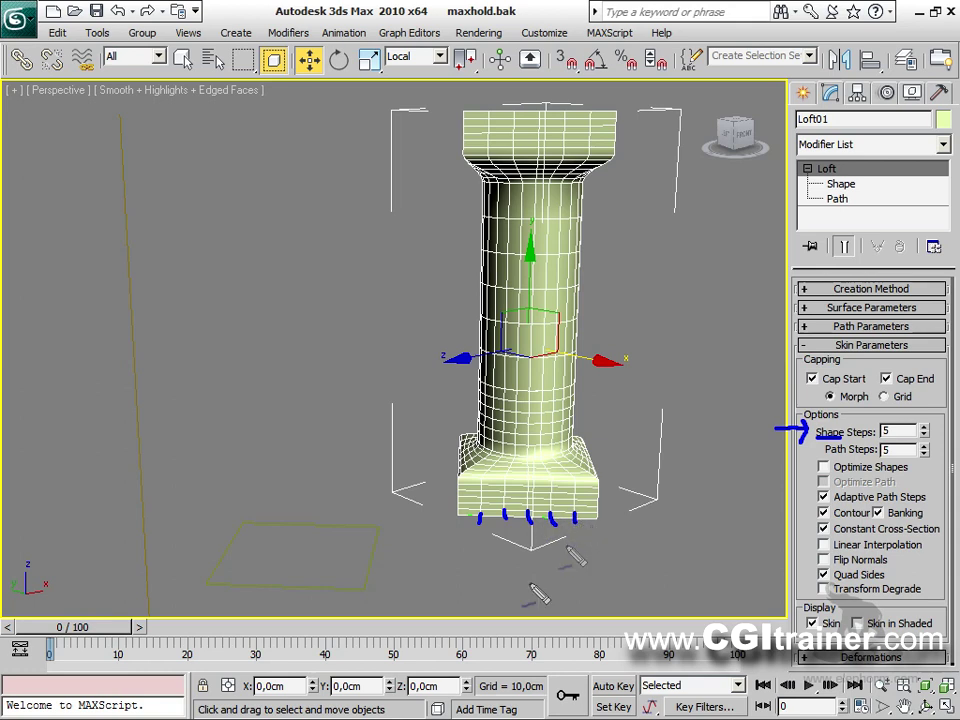
mouse_move(465, 546)
left_mouse_down()
mouse_move(598, 543)
mouse_move(599, 522)
left_mouse_up()
left_click_drag(461, 545, 458, 516)
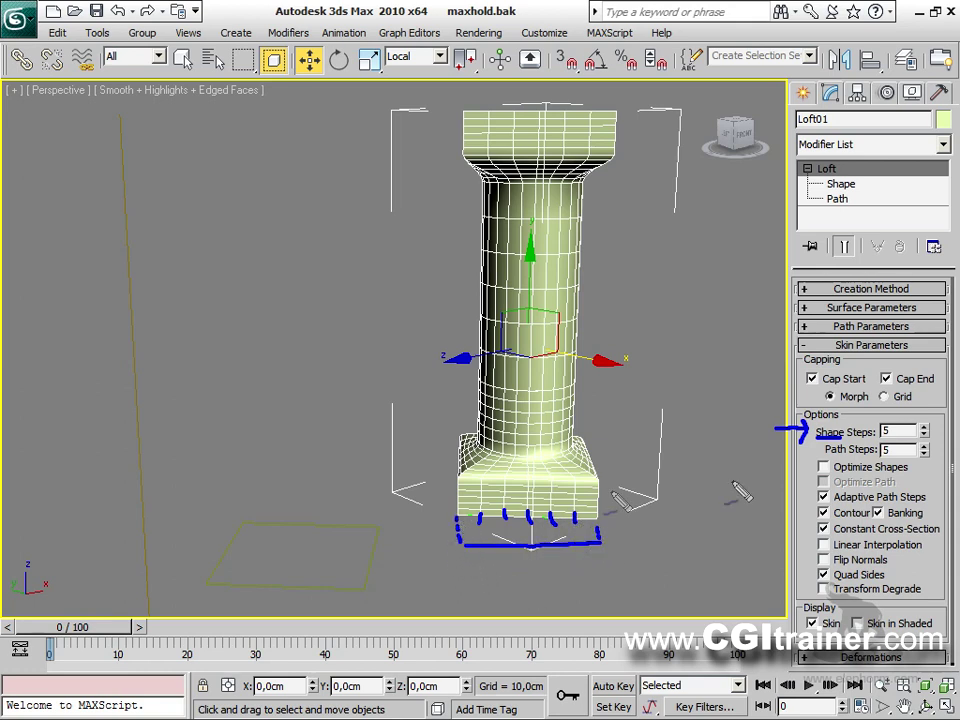
left_click_drag(582, 185, 609, 185)
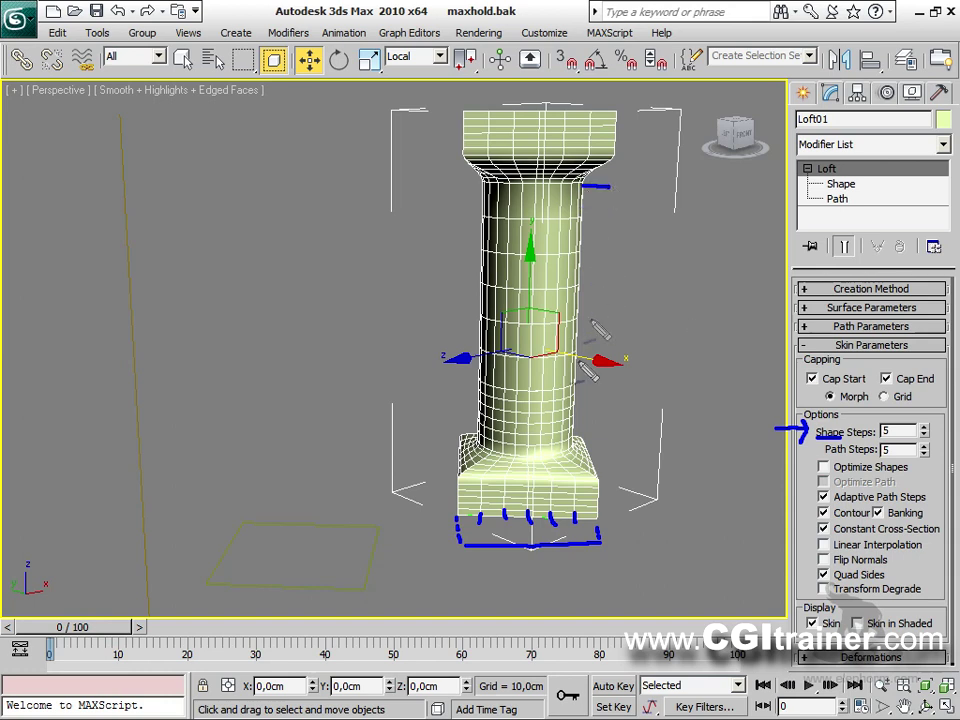
mouse_move(586, 336)
left_mouse_down()
mouse_move(576, 352)
mouse_move(594, 368)
left_mouse_up()
left_click_drag(571, 307, 581, 318)
left_click_drag(584, 268, 575, 283)
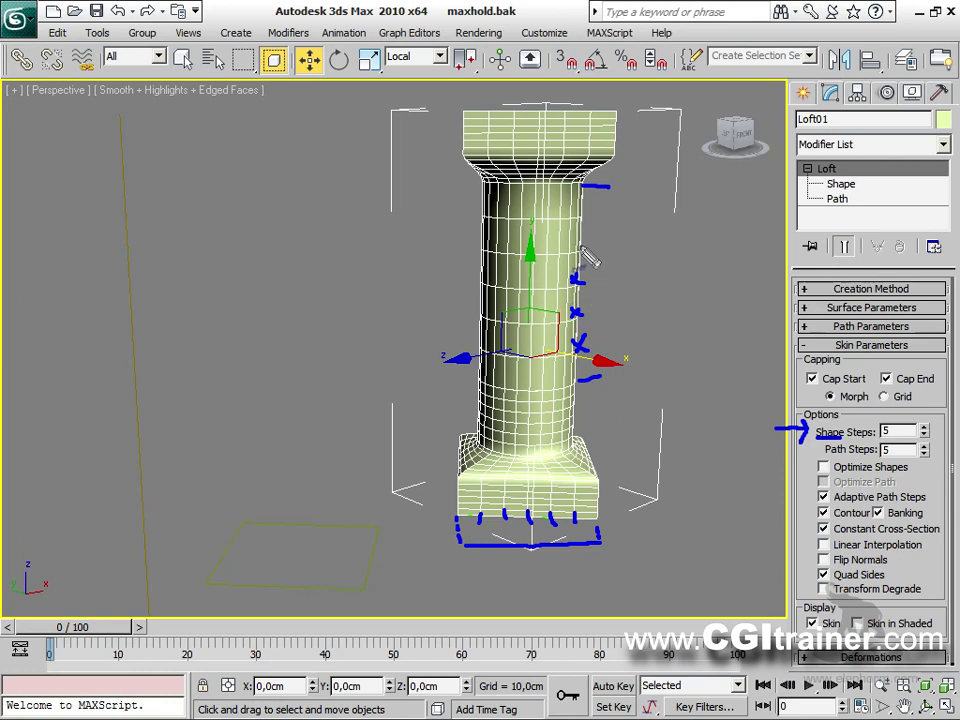
mouse_move(580, 212)
left_mouse_down()
mouse_move(596, 226)
mouse_move(588, 252)
left_mouse_up()
mouse_move(588, 247)
left_mouse_down()
mouse_move(629, 206)
mouse_move(645, 202)
mouse_move(653, 213)
mouse_move(632, 395)
left_mouse_up()
left_click_drag(617, 345, 662, 377)
Raise Shape Steps to 10, with Path Steps reading 32 for a denser mesh.
mouse_move(826, 455)
left_mouse_down()
mouse_move(870, 463)
mouse_move(871, 472)
mouse_move(864, 447)
mouse_move(883, 439)
mouse_move(895, 464)
mouse_move(884, 419)
mouse_move(888, 450)
left_mouse_up()
left_click_drag(614, 479, 626, 473)
key("Escape")
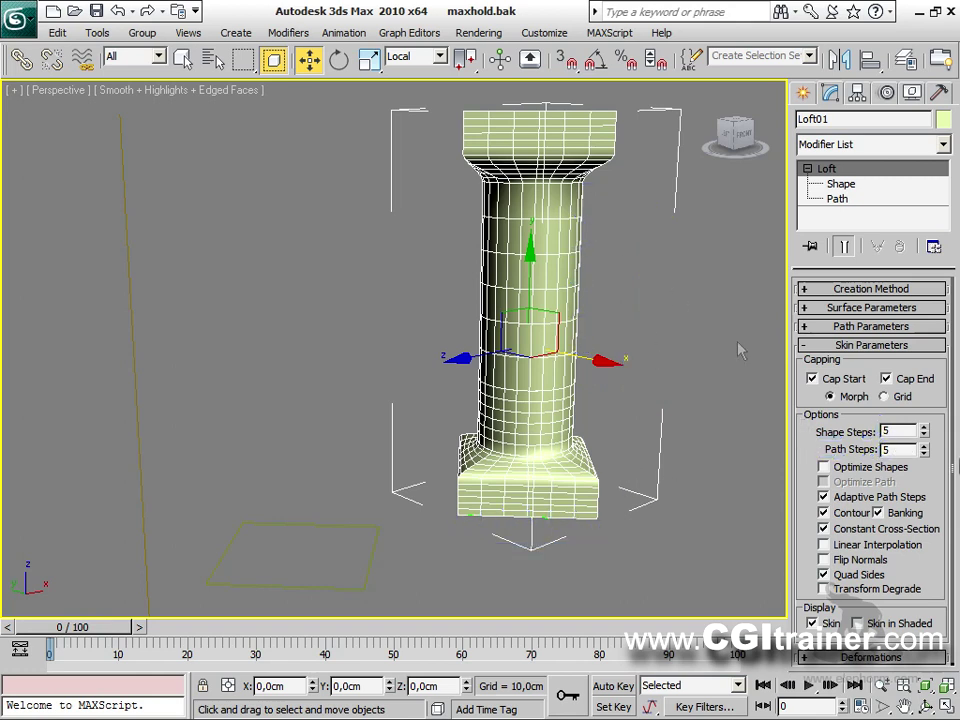
mouse_move(926, 431)
left_mouse_down()
mouse_move(930, 408)
mouse_move(929, 446)
mouse_move(934, 419)
mouse_move(931, 430)
left_mouse_up()
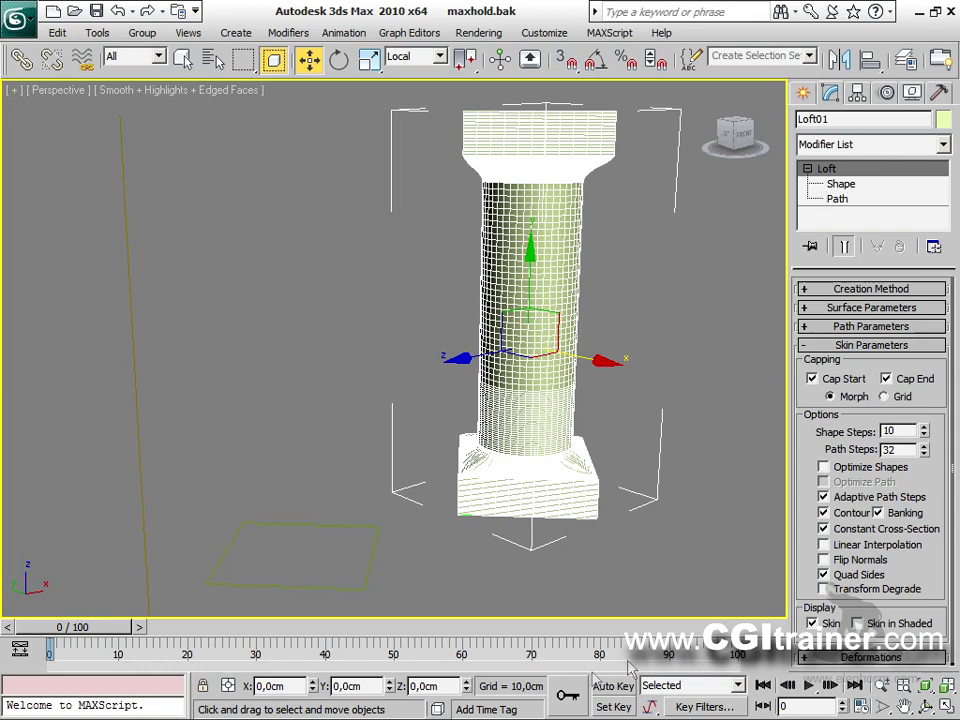
Toggle Adaptive Path Steps off and back on, and set Path Steps to 8.
left_click(836, 500)
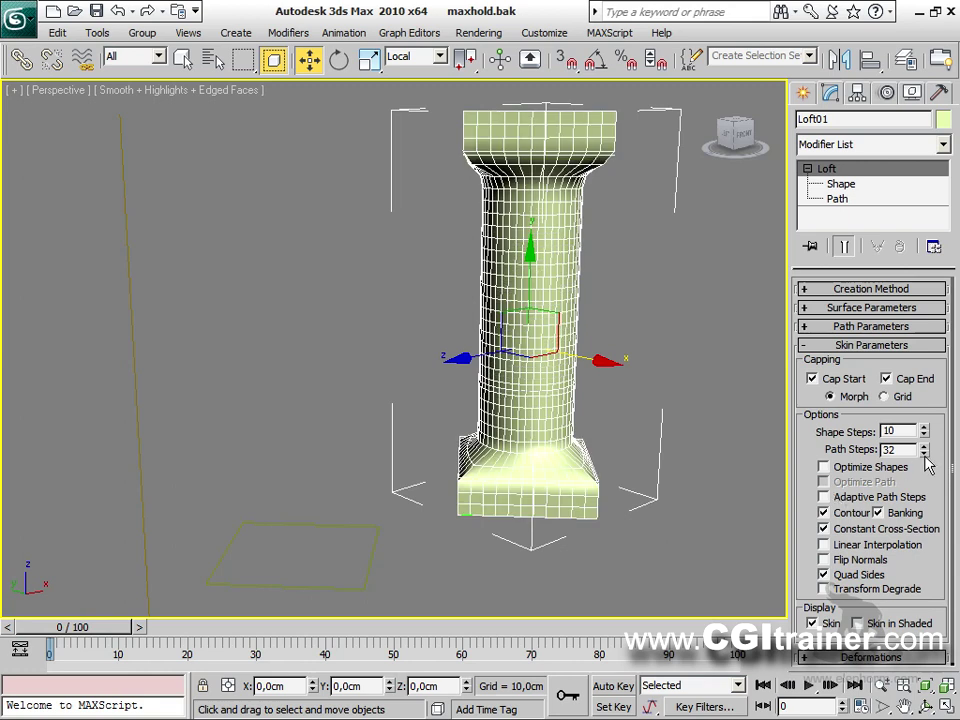
mouse_move(924, 457)
left_mouse_down()
mouse_move(925, 426)
mouse_move(930, 480)
mouse_move(922, 450)
left_mouse_up()
middle_click_drag(756, 491, 573, 421)
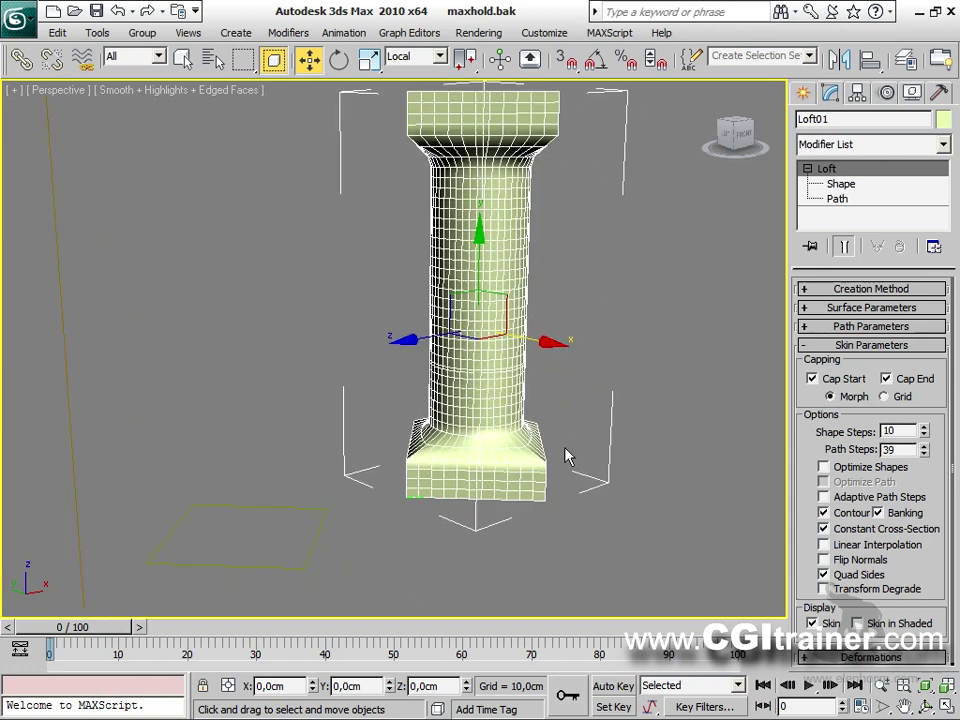
left_click(823, 497)
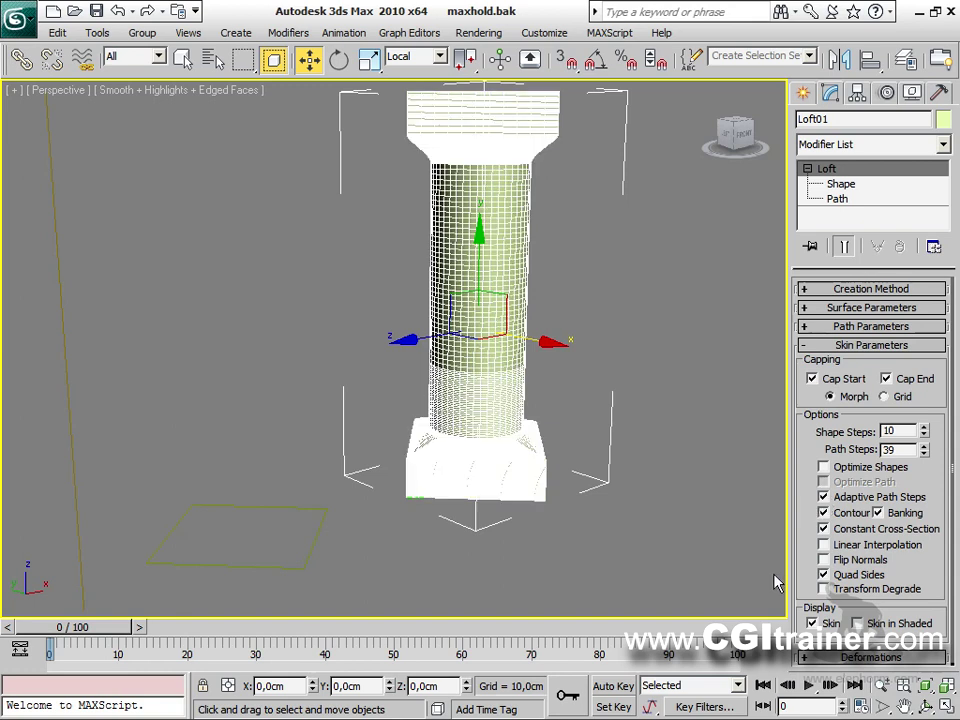
left_click_drag(923, 449, 923, 482)
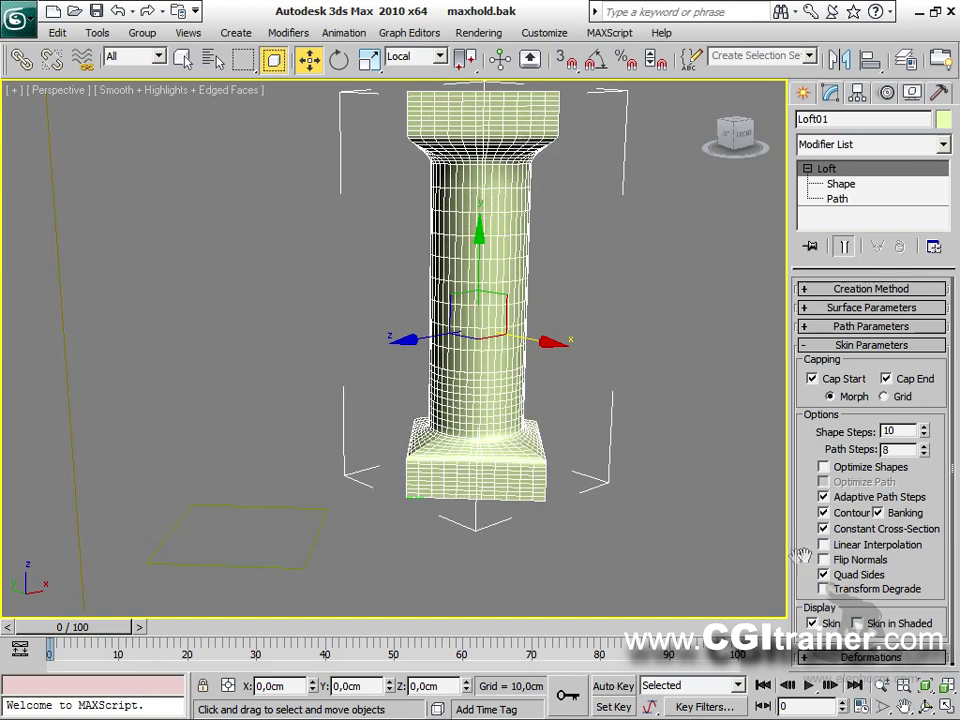
Toggle Linear Interpolation on and off repeatedly, leaving it off.
left_click(837, 550)
left_click(837, 550)
left_click(837, 550)
left_click(837, 550)
left_click(837, 550)
left_click(837, 550)
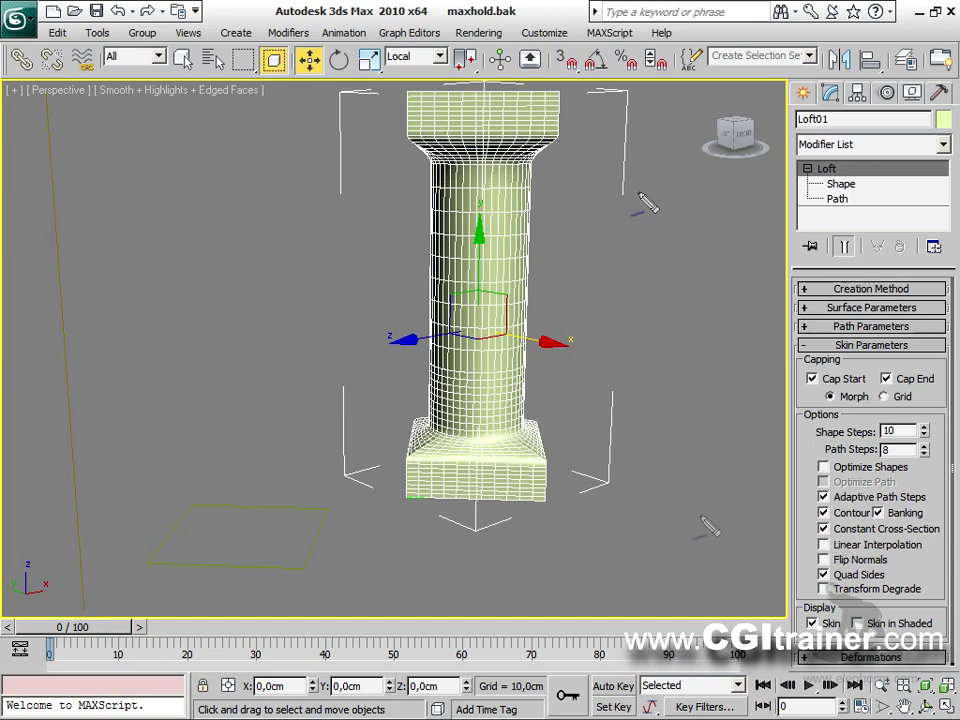
Toggle Flip Normals on and off, then uncheck Quad Sides to show triangulated faces.
left_click_drag(541, 173, 570, 142)
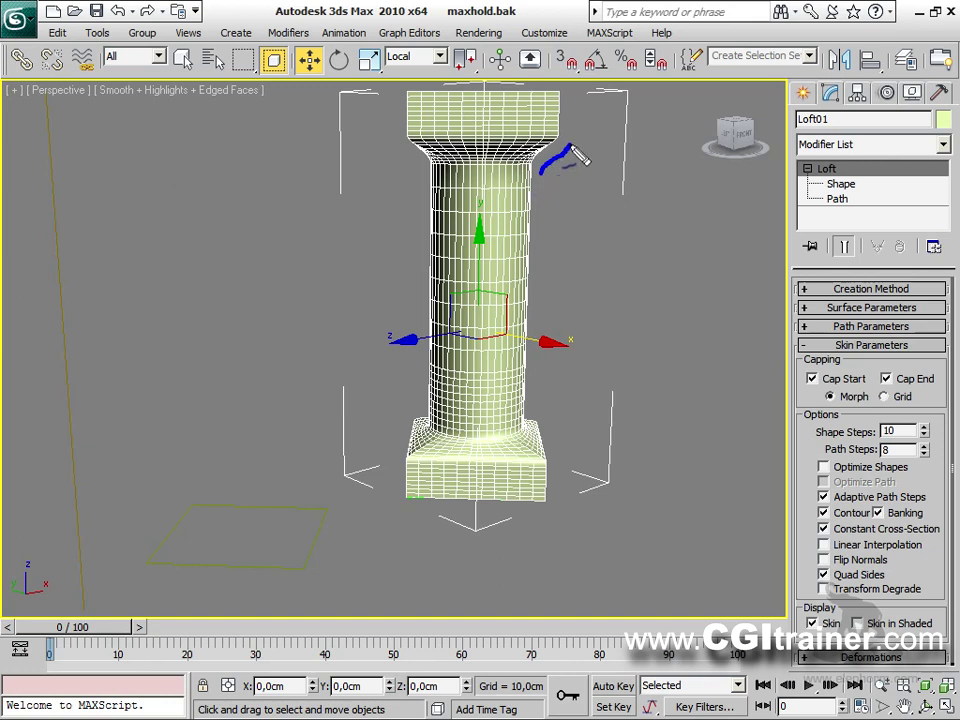
left_click_drag(390, 137, 425, 168)
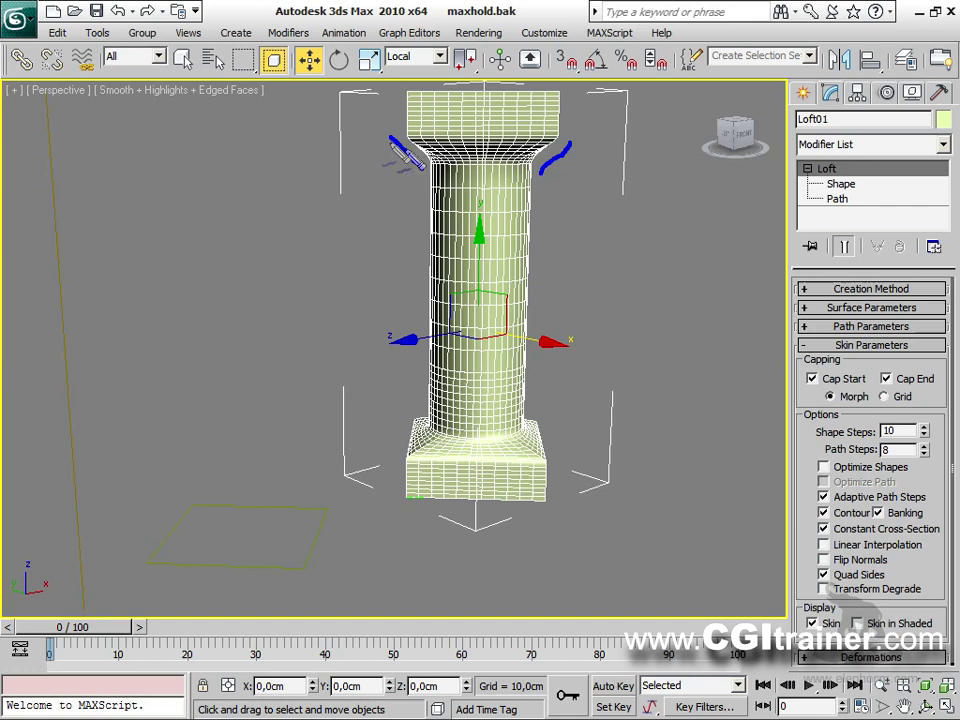
mouse_move(757, 546)
left_mouse_down()
mouse_move(800, 545)
mouse_move(791, 557)
left_mouse_up()
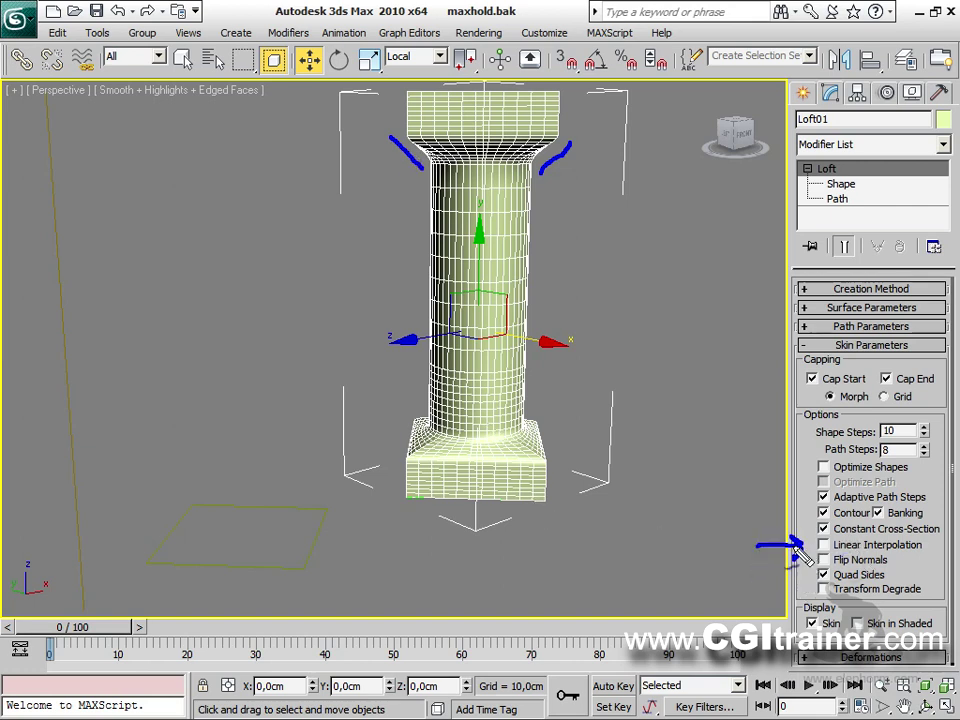
left_click_drag(909, 577, 897, 582)
left_click_drag(814, 572, 888, 566)
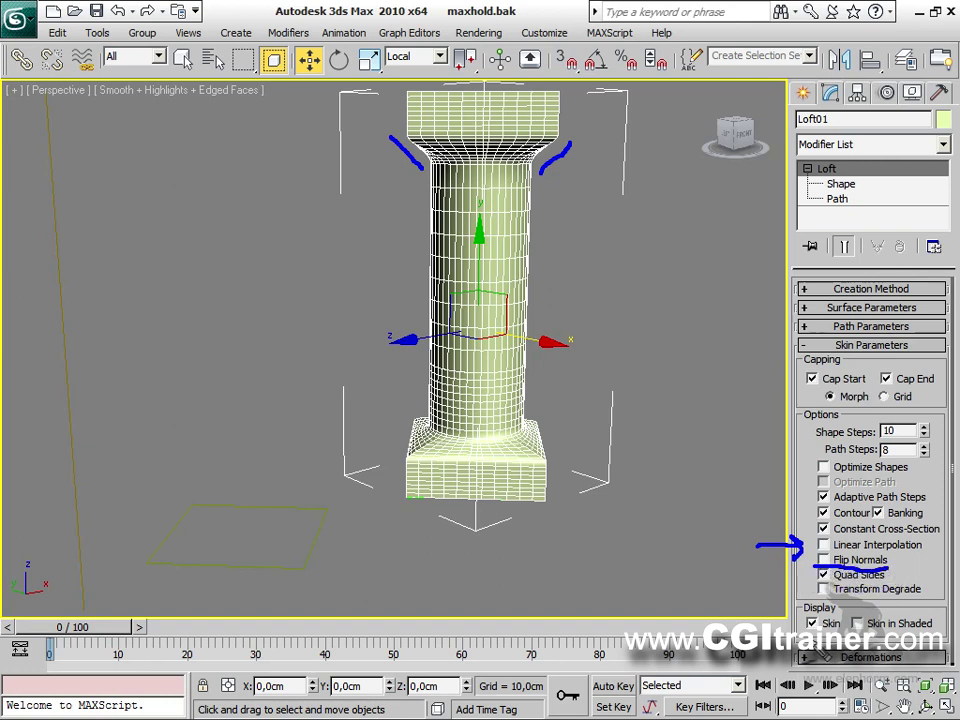
left_click_drag(596, 384, 604, 380)
key("Escape")
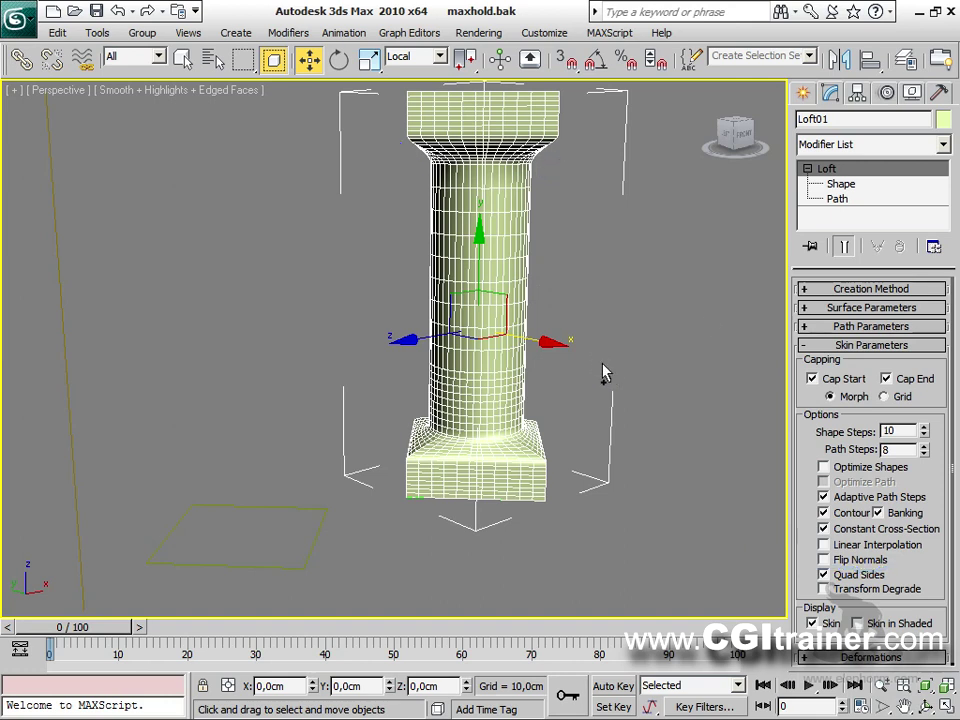
left_click(823, 544)
left_click(824, 561)
left_click(824, 561)
left_click(824, 575)
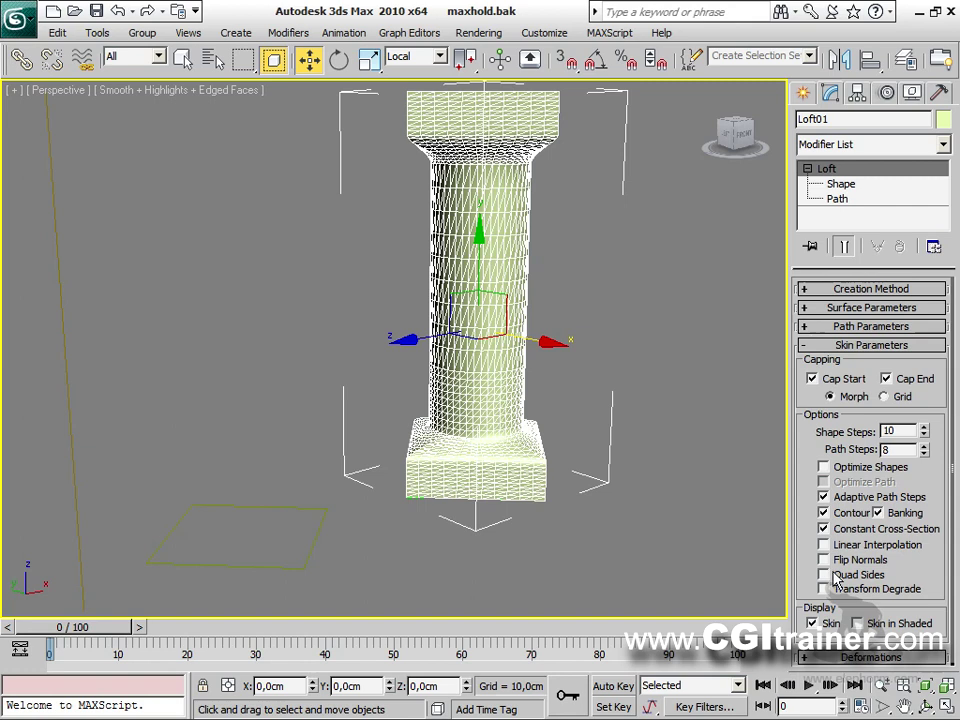
Toggle Quad Sides off and on repeatedly, leaving it checked for quad faces.
left_click(836, 577)
left_click(836, 577)
left_click(836, 577)
left_click(836, 577)
left_click(836, 577)
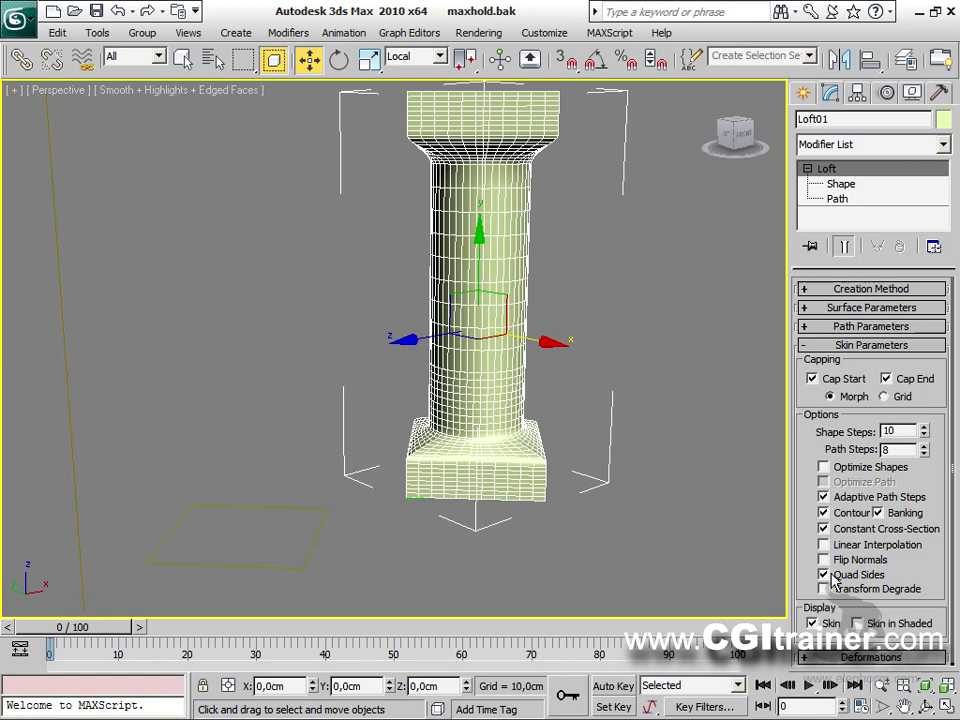
left_click(825, 575)
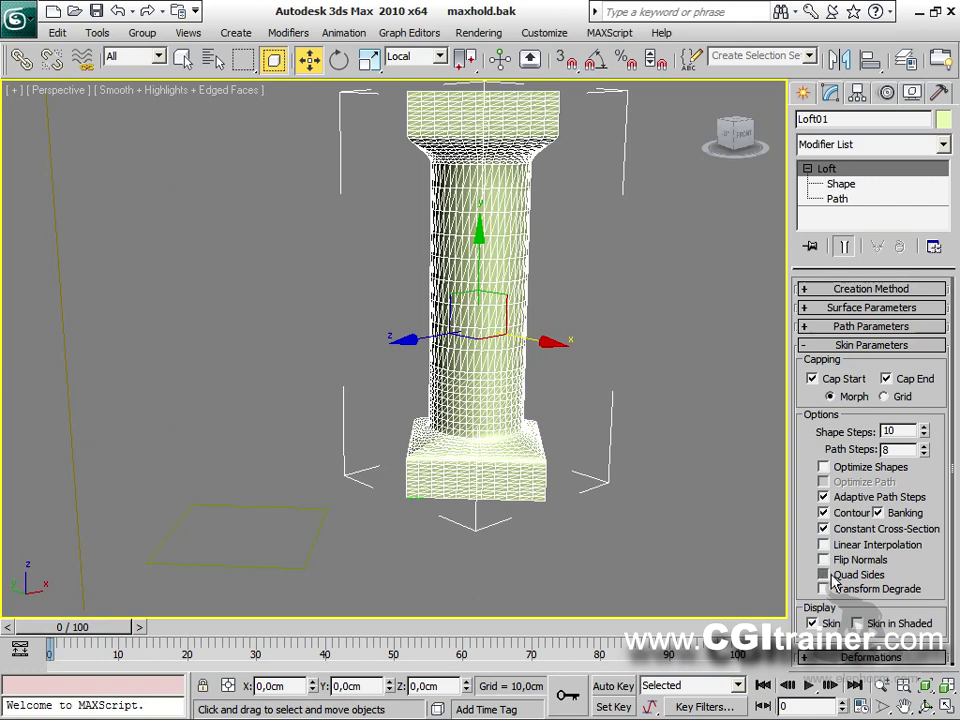
left_click(836, 581)
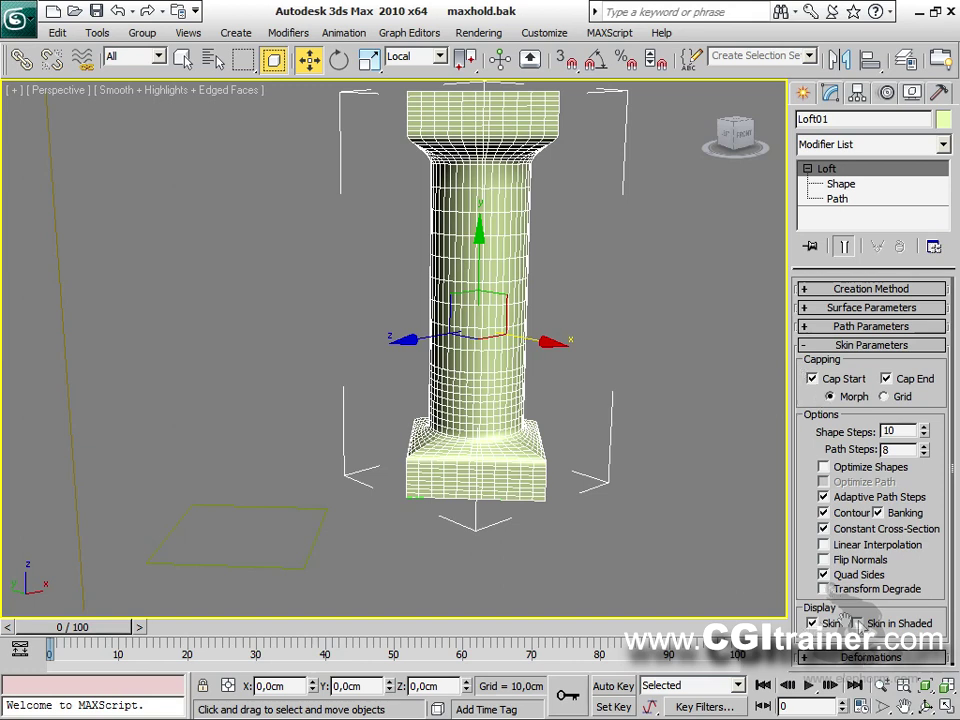
Hide the lofted skin under Display, then show it again.
left_click(812, 623)
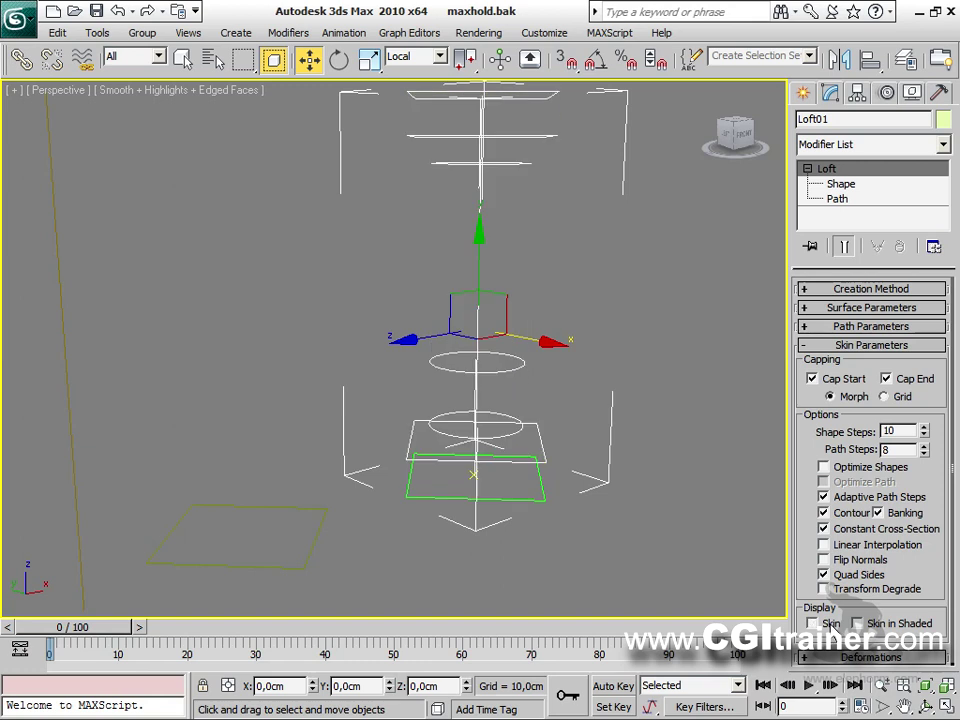
left_click(858, 623)
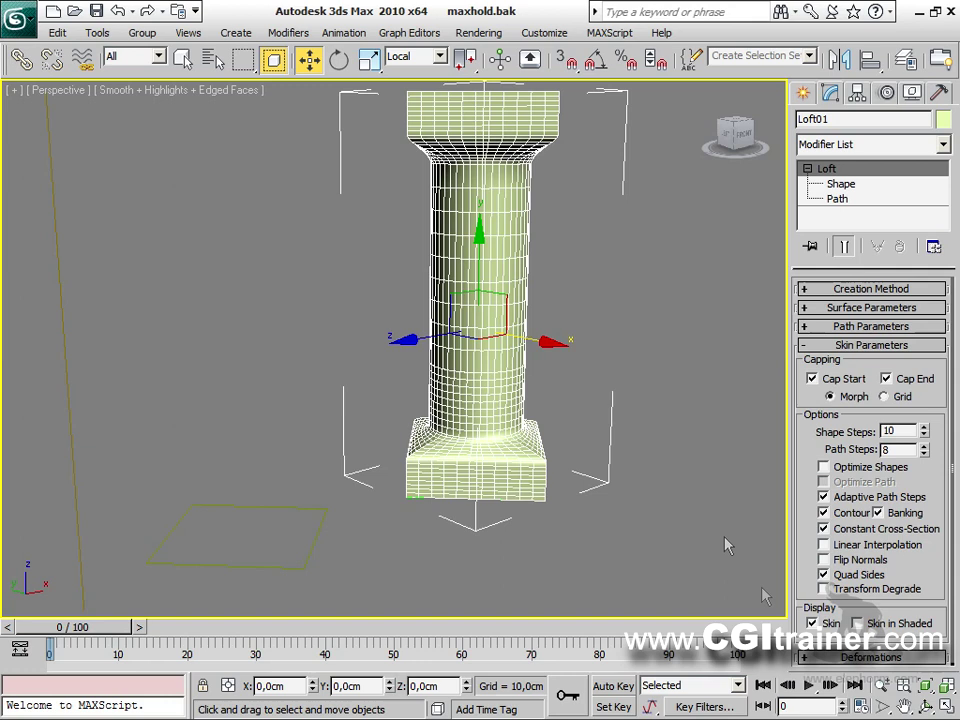
left_click_drag(795, 443, 815, 358)
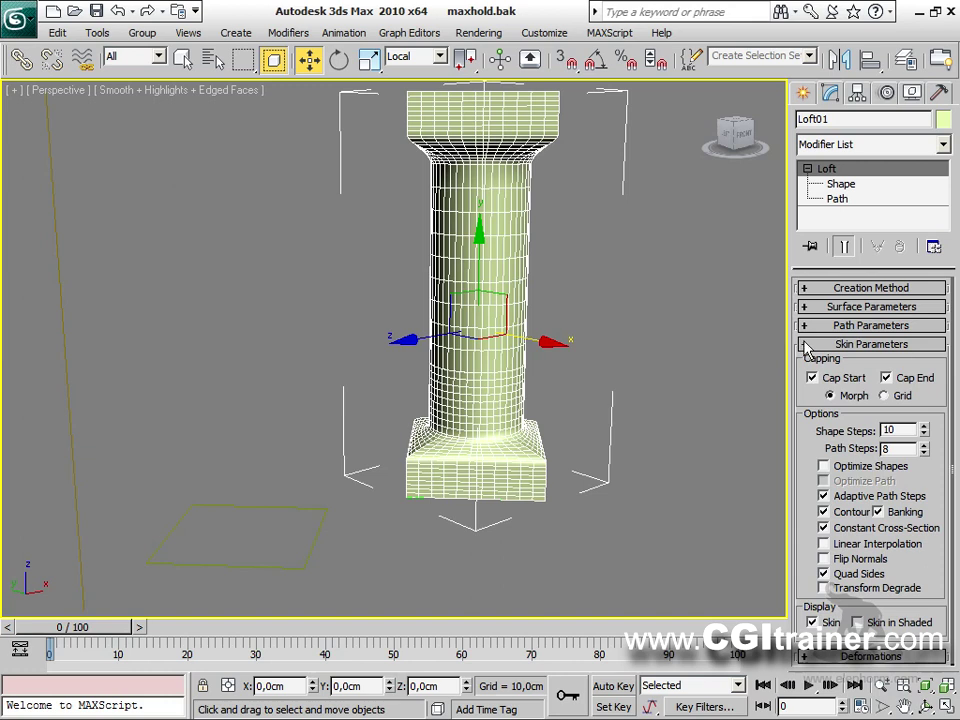
Collapse Skin Parameters, expand the Deformations rollout, and select the lofted column.
left_click(808, 345)
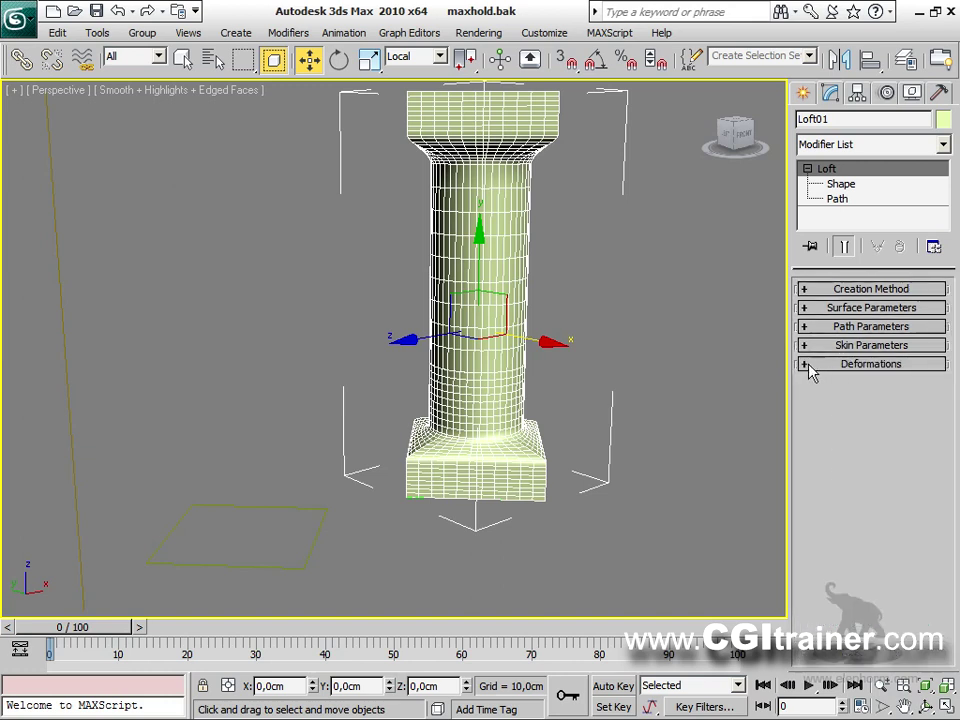
left_click(809, 366)
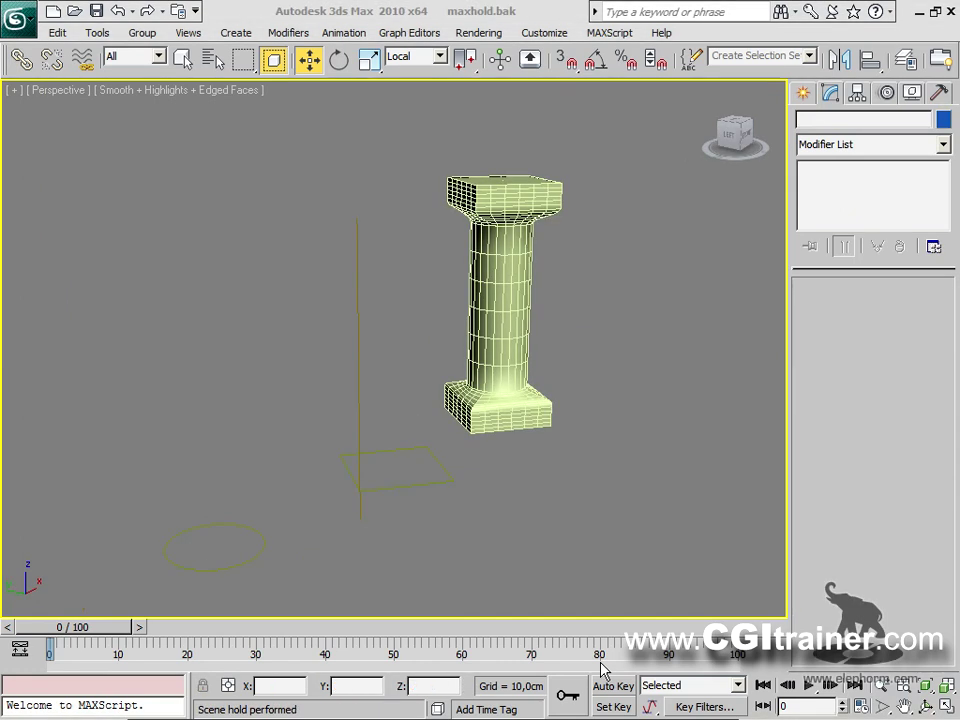
left_click(531, 332)
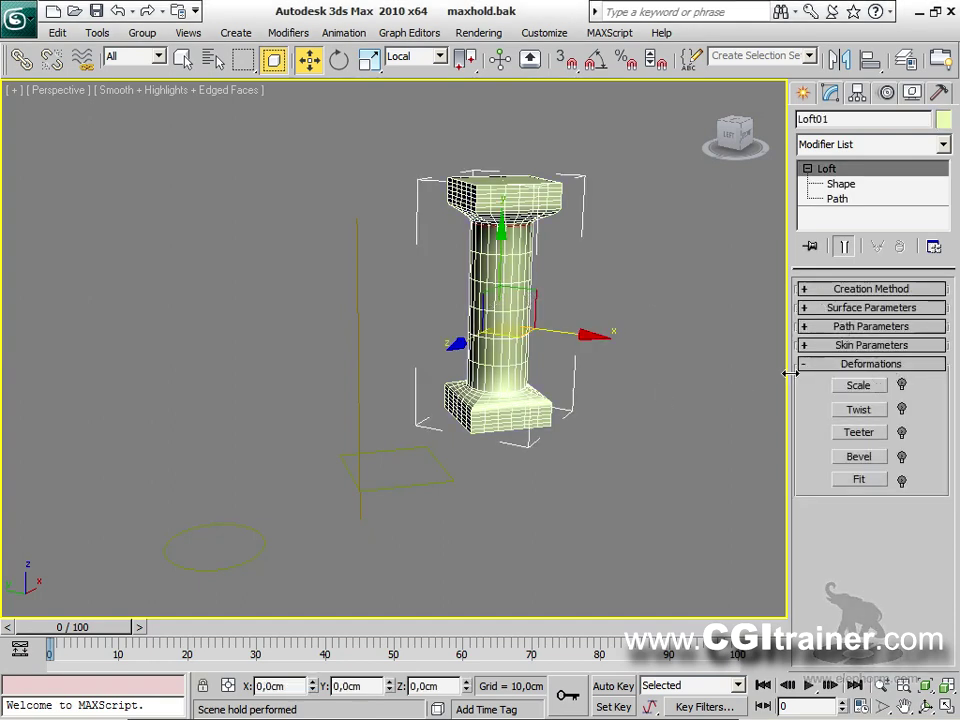
Open Loft01's Scale Deformation graph, move its window to the top, and keep the column visible beside it.
left_click(864, 386)
middle_click_drag(634, 443, 752, 463)
left_click_drag(326, 94, 329, 53)
middle_click_drag(568, 489, 592, 530)
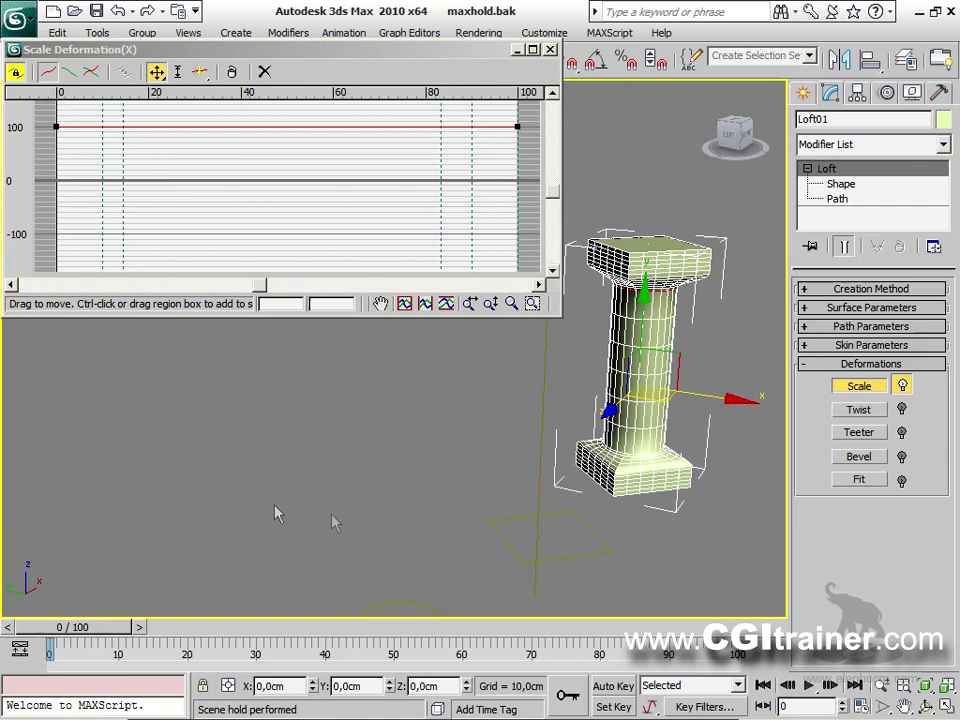
left_click(64, 78)
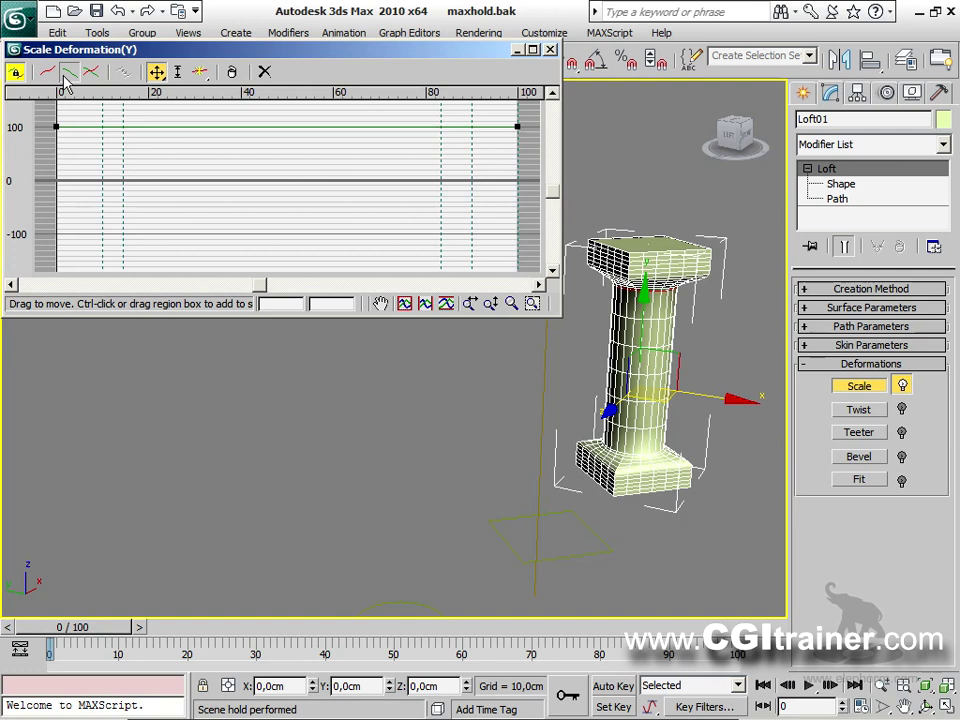
left_click(48, 72)
left_click(66, 73)
left_click(54, 74)
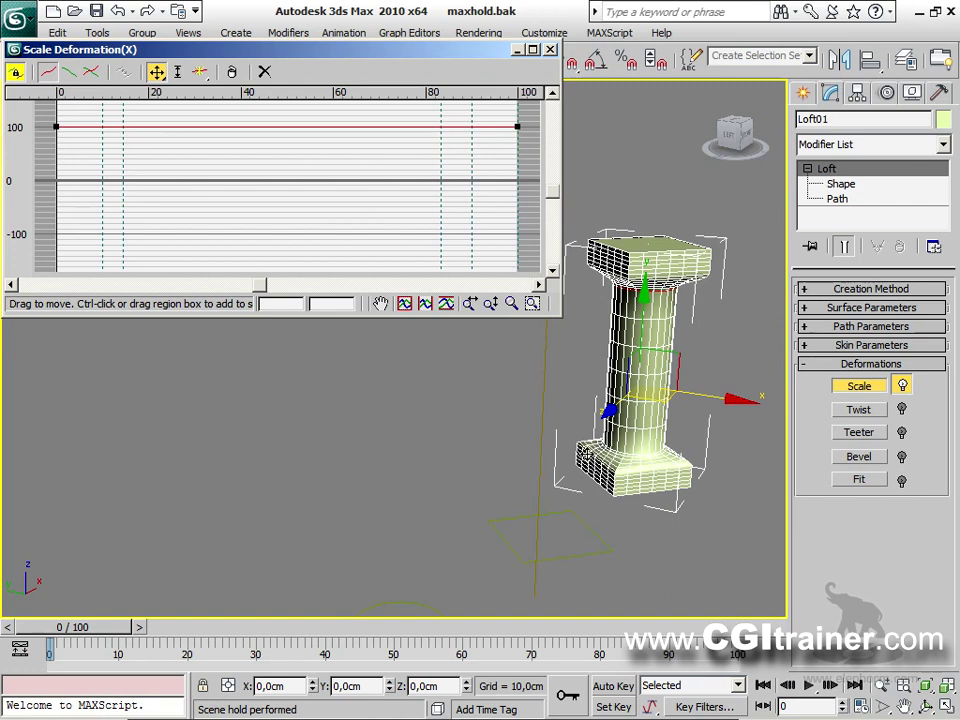
middle_click_drag(643, 477, 604, 455, "alt")
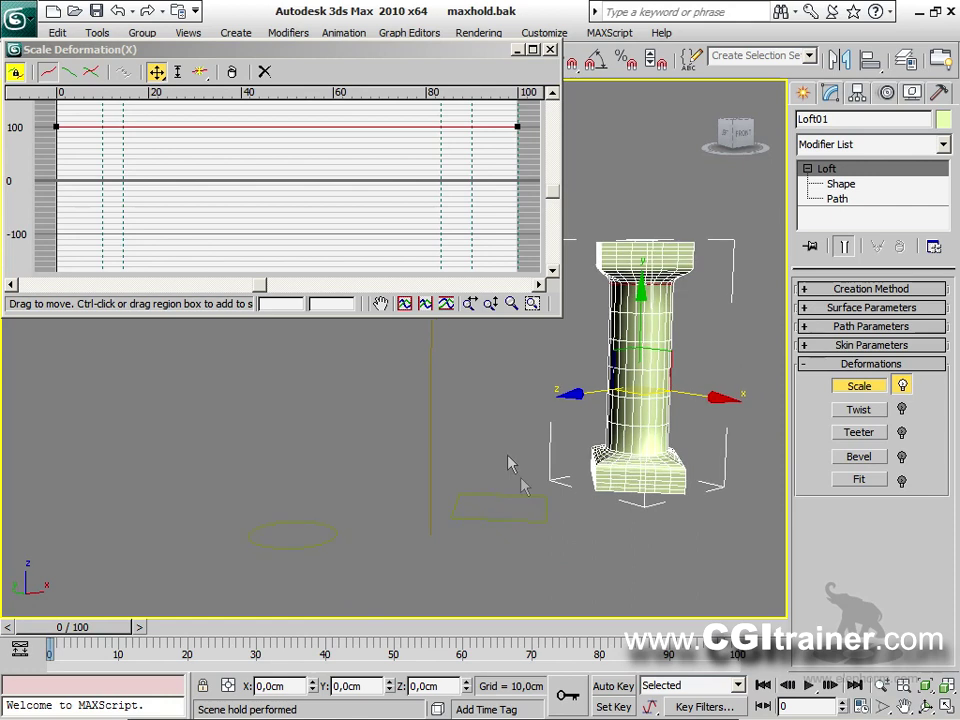
key("q")
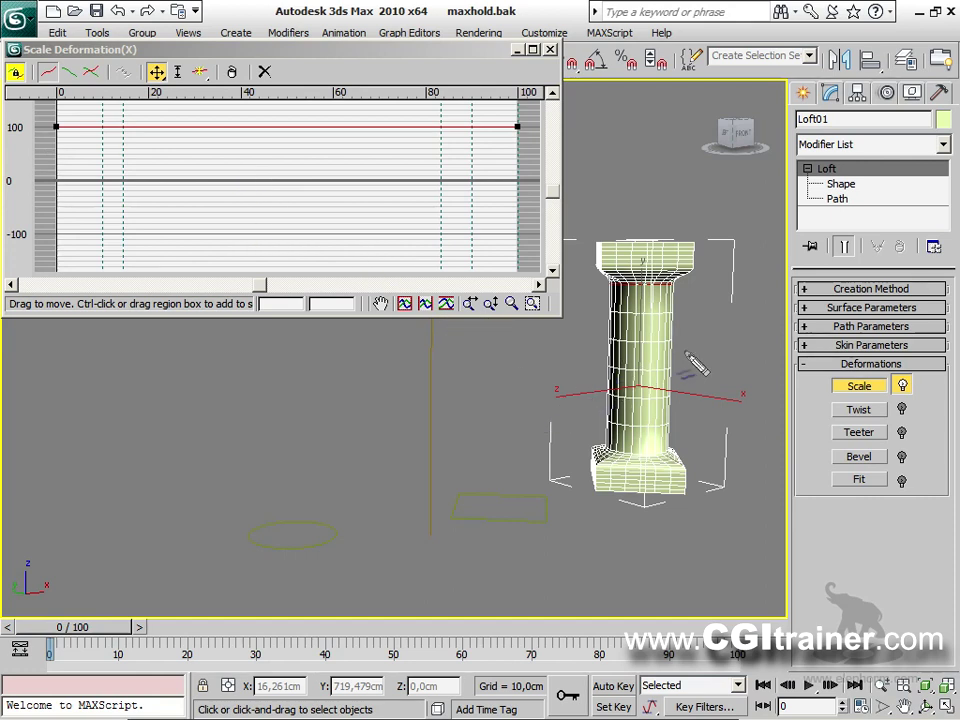
left_click_drag(645, 495, 647, 238)
left_click_drag(50, 180, 516, 178)
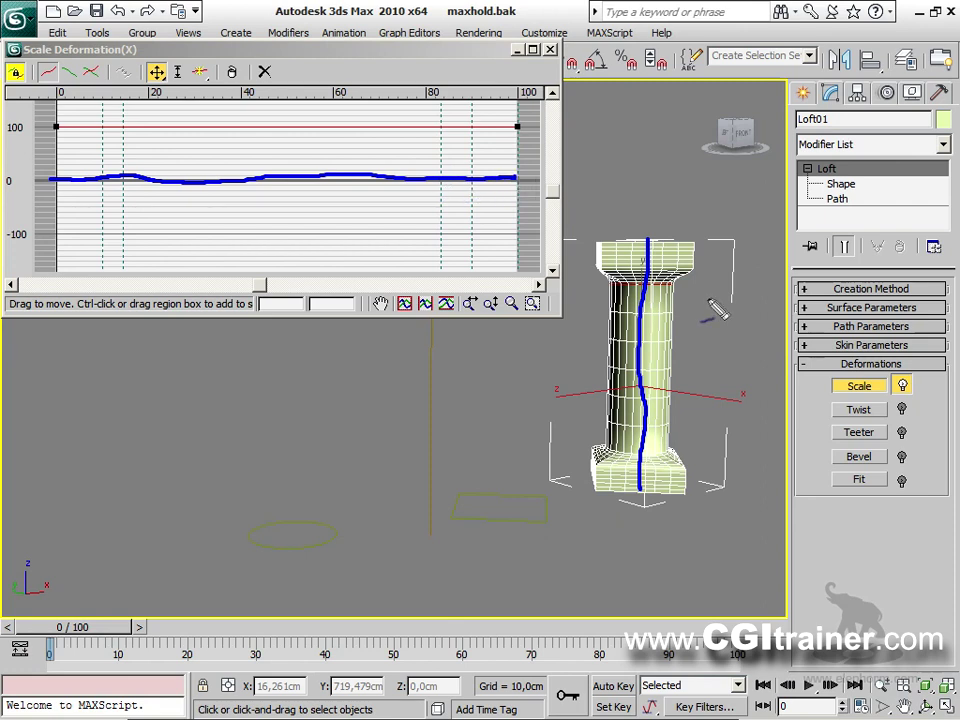
mouse_move(595, 488)
left_mouse_down()
mouse_move(686, 489)
mouse_move(686, 478)
mouse_move(594, 467)
mouse_move(605, 452)
mouse_move(676, 451)
left_mouse_up()
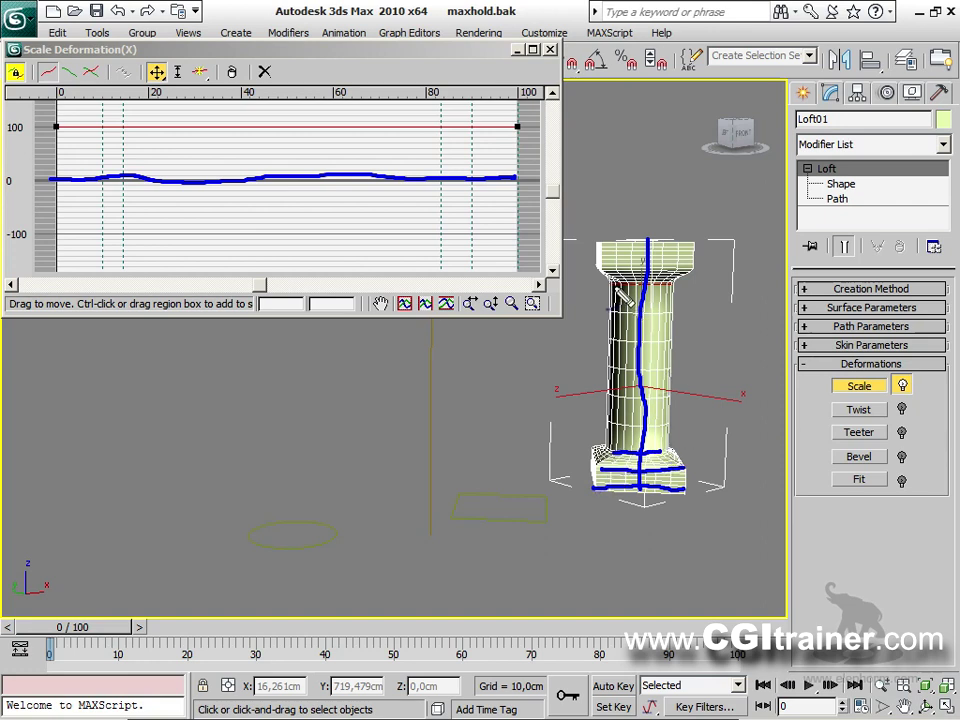
left_click_drag(601, 266, 693, 267)
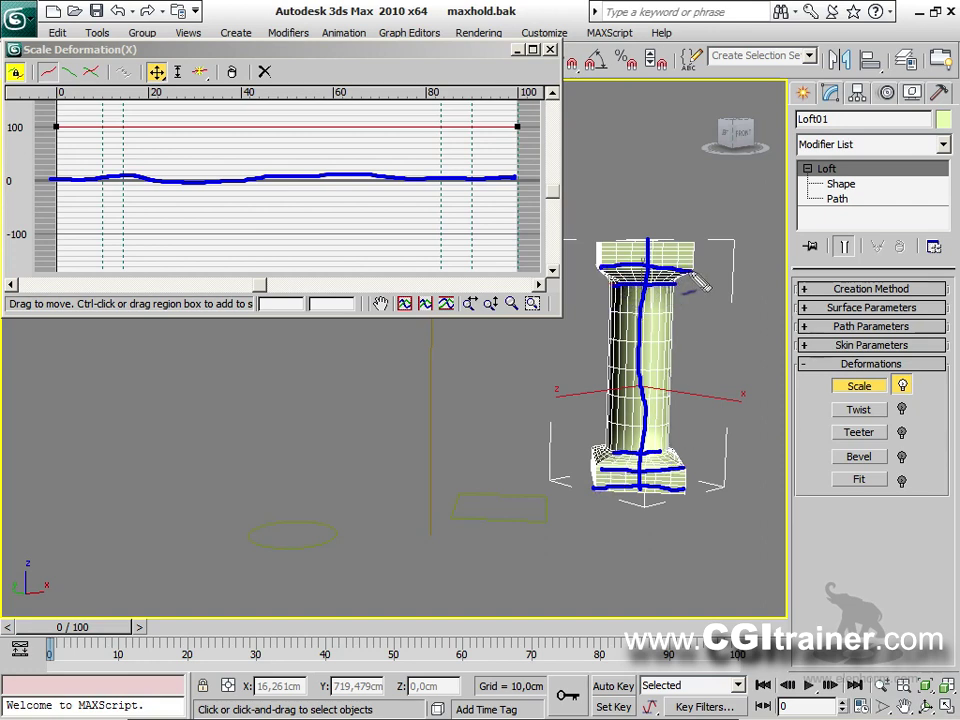
left_click_drag(600, 244, 693, 243)
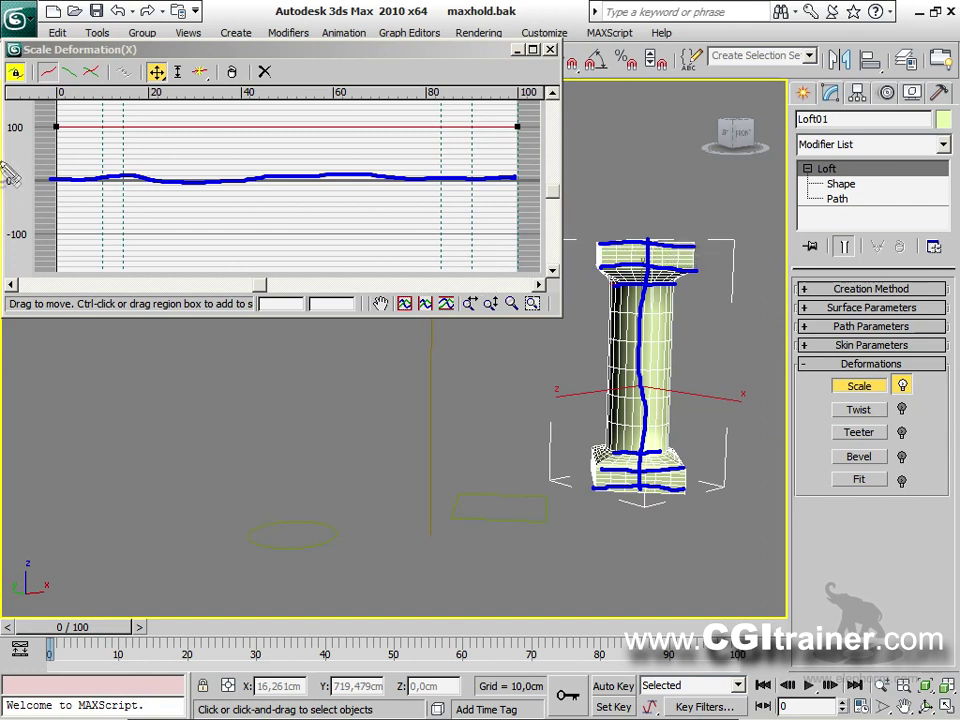
left_click_drag(57, 127, 54, 253)
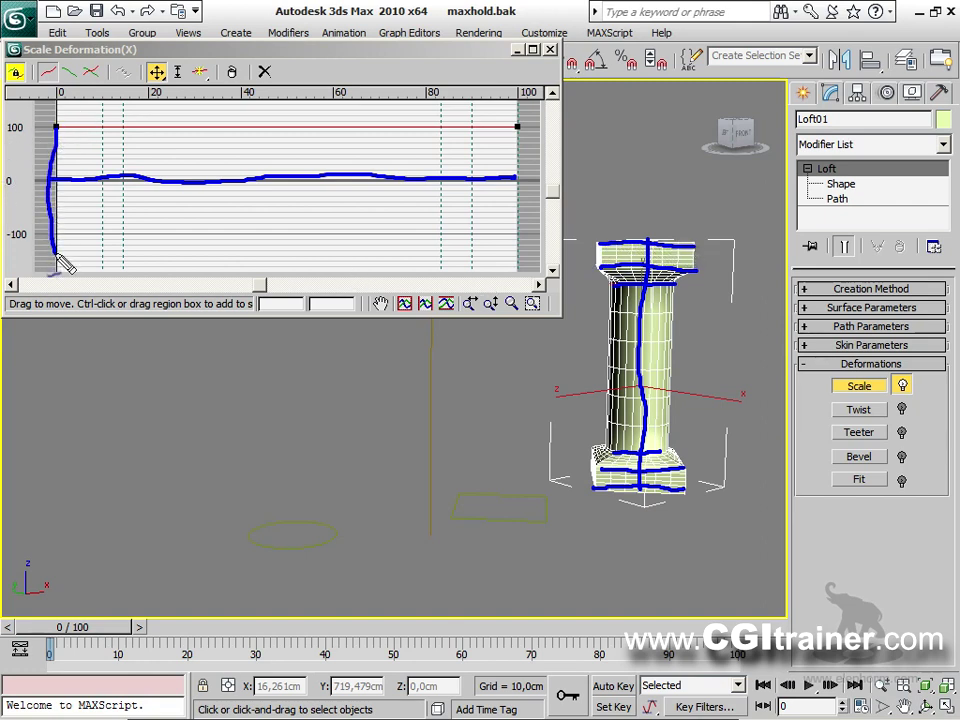
mouse_move(43, 104)
left_mouse_down()
mouse_move(66, 126)
mouse_move(43, 126)
left_mouse_up()
mouse_move(716, 488)
left_mouse_down()
mouse_move(694, 512)
mouse_move(720, 513)
left_mouse_up()
mouse_move(648, 240)
left_mouse_down()
mouse_move(639, 197)
mouse_move(623, 219)
mouse_move(660, 201)
left_mouse_up()
mouse_move(513, 165)
left_mouse_down()
mouse_move(528, 180)
mouse_move(513, 190)
left_mouse_up()
left_click_drag(520, 343, 532, 341)
key("ctrl+z")
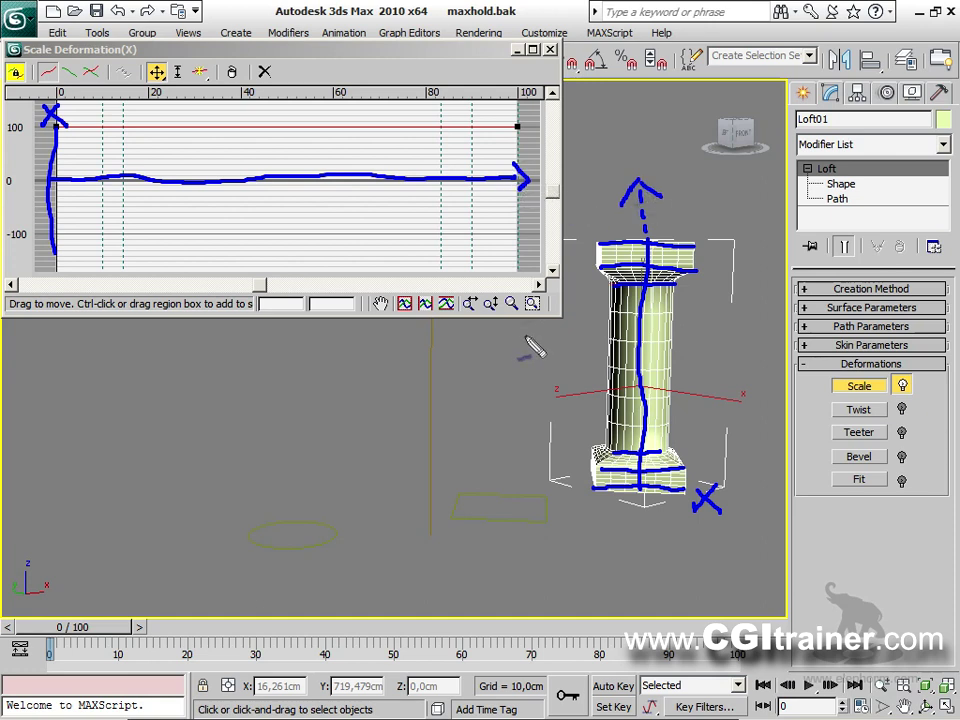
mouse_move(515, 127)
left_mouse_down()
mouse_move(528, 185)
mouse_move(520, 268)
left_mouse_up()
left_click_drag(476, 130, 463, 215)
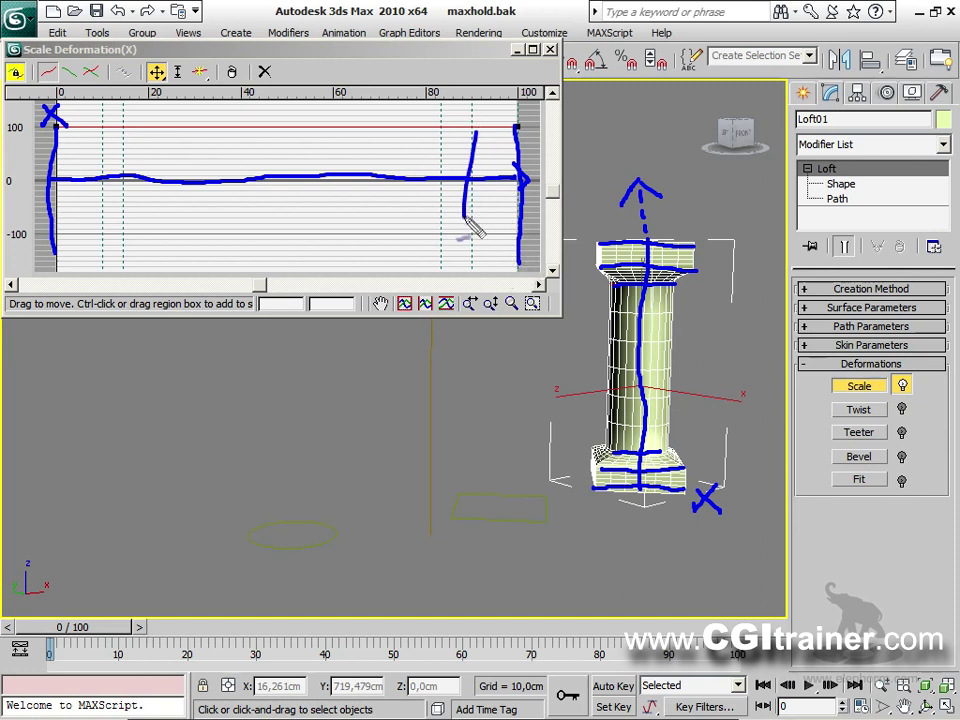
left_click_drag(443, 148, 444, 198)
left_click_drag(121, 151, 117, 210)
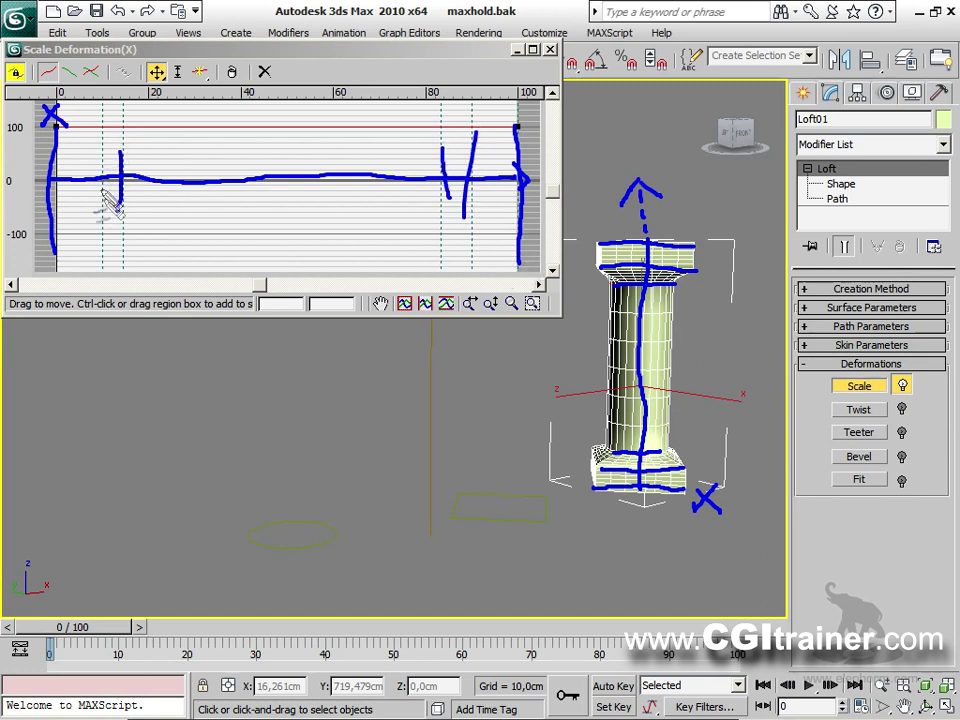
left_click_drag(99, 157, 92, 228)
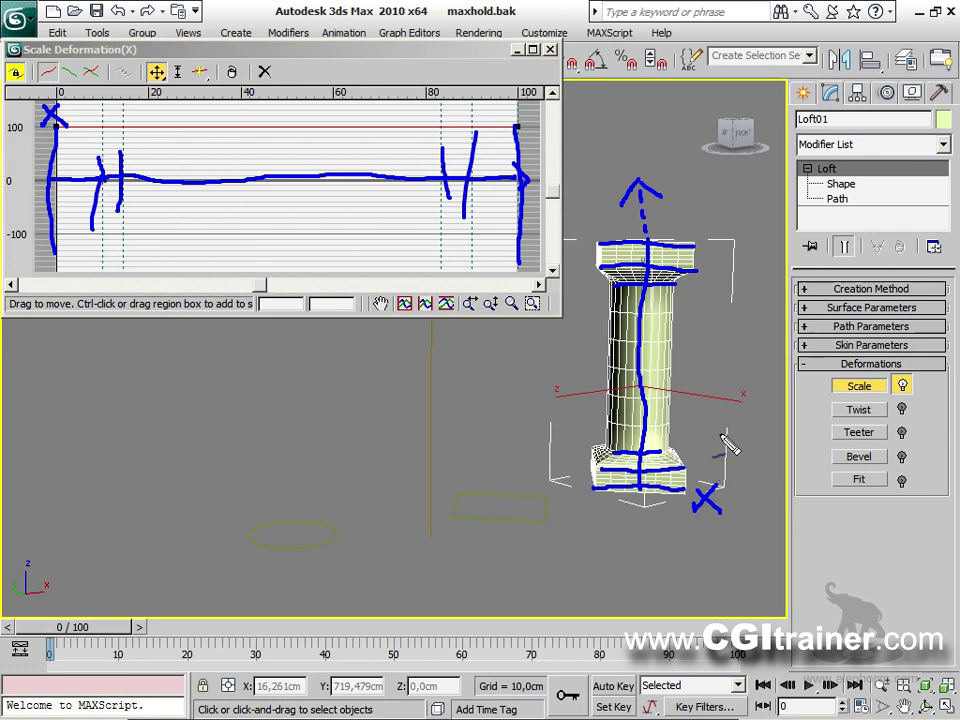
key("Escape")
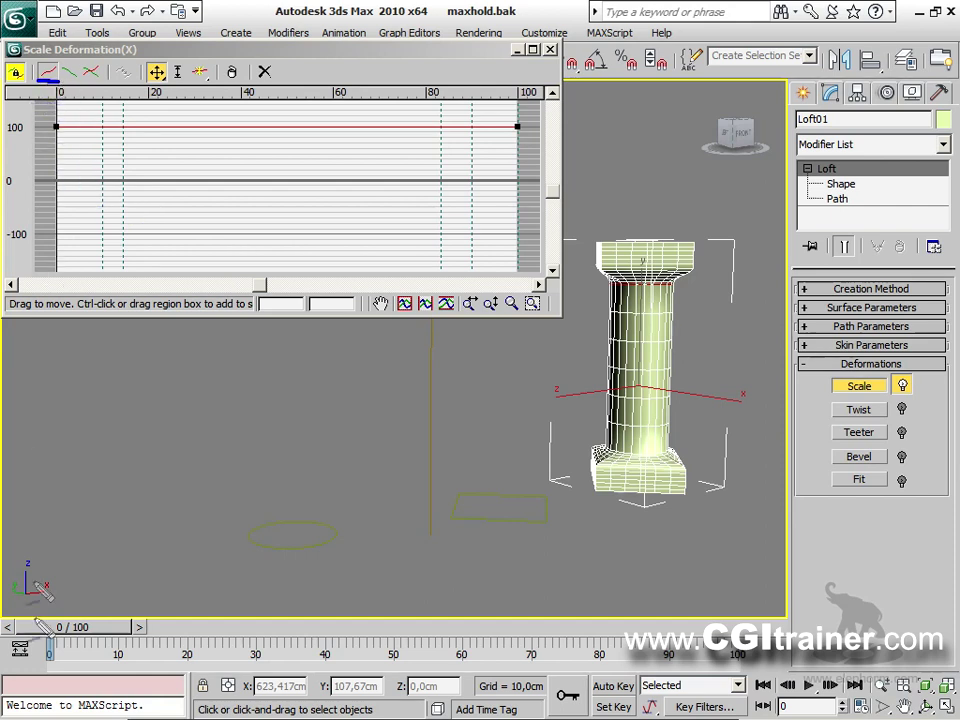
left_click_drag(58, 78, 80, 76)
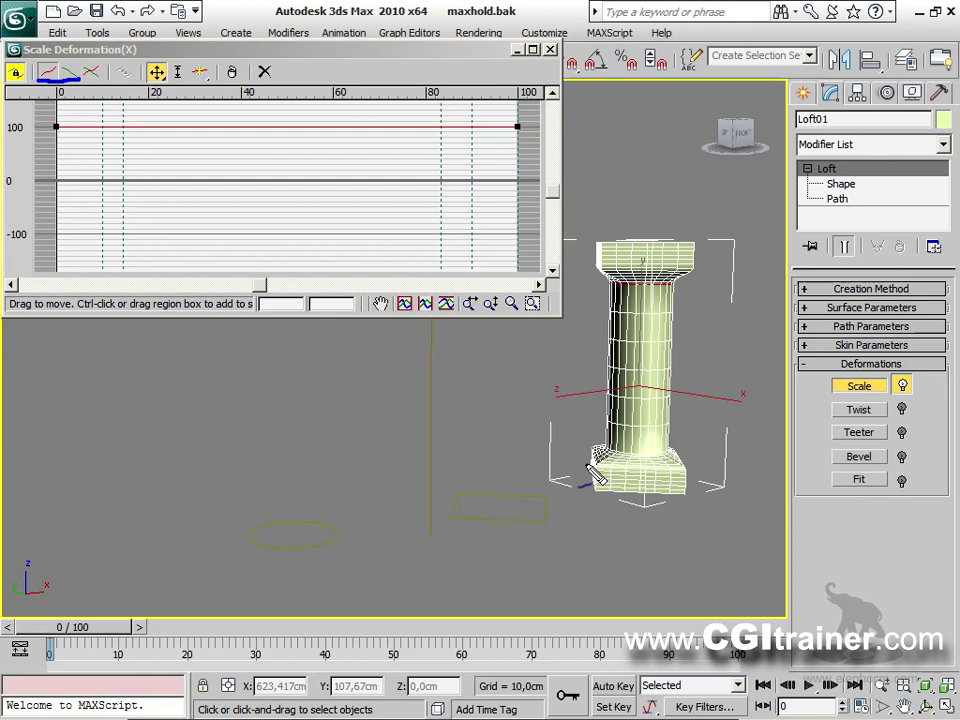
Drag the scale curve's end point down to about 3.28 so the column tapers into a spire.
mouse_move(591, 472)
left_mouse_down()
mouse_move(602, 494)
mouse_move(672, 496)
left_mouse_up()
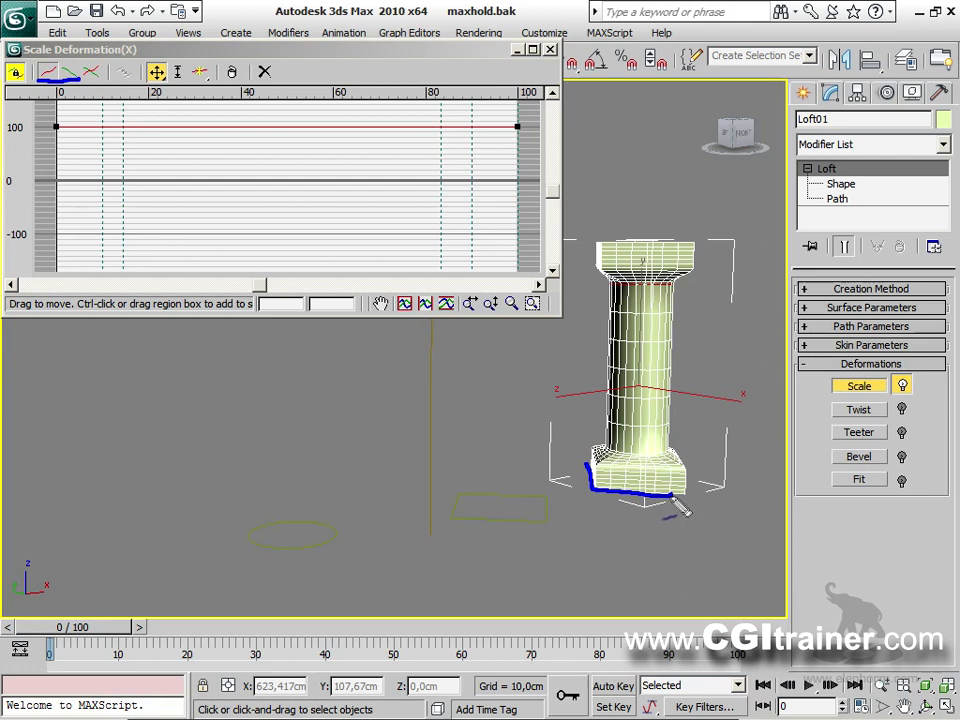
left_click_drag(641, 458, 640, 342)
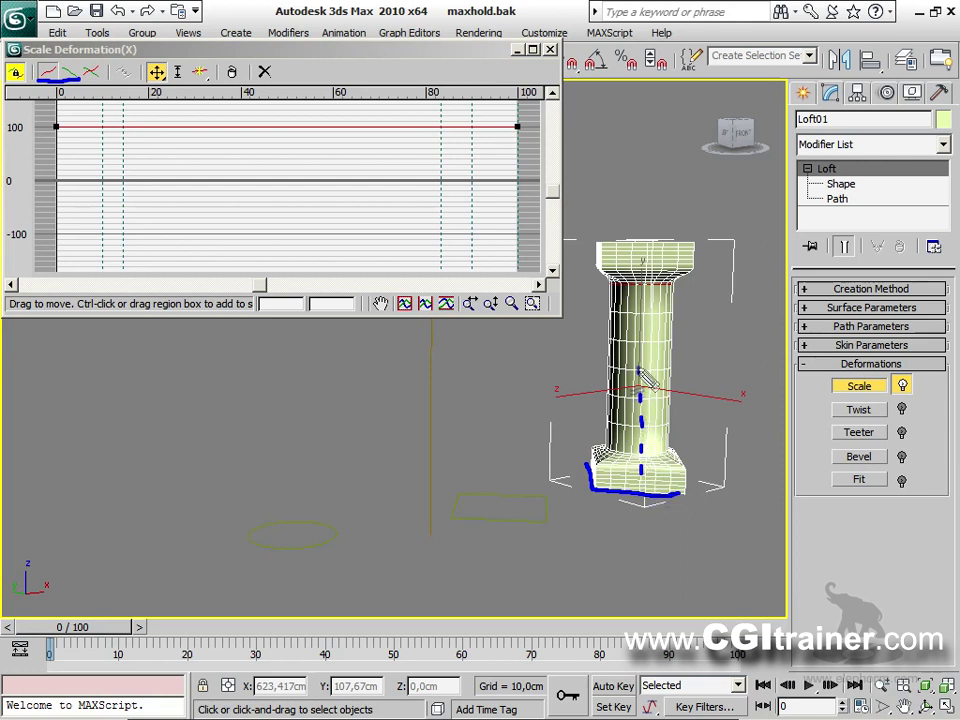
mouse_move(62, 181)
left_mouse_down()
mouse_move(283, 176)
mouse_move(284, 199)
left_mouse_up()
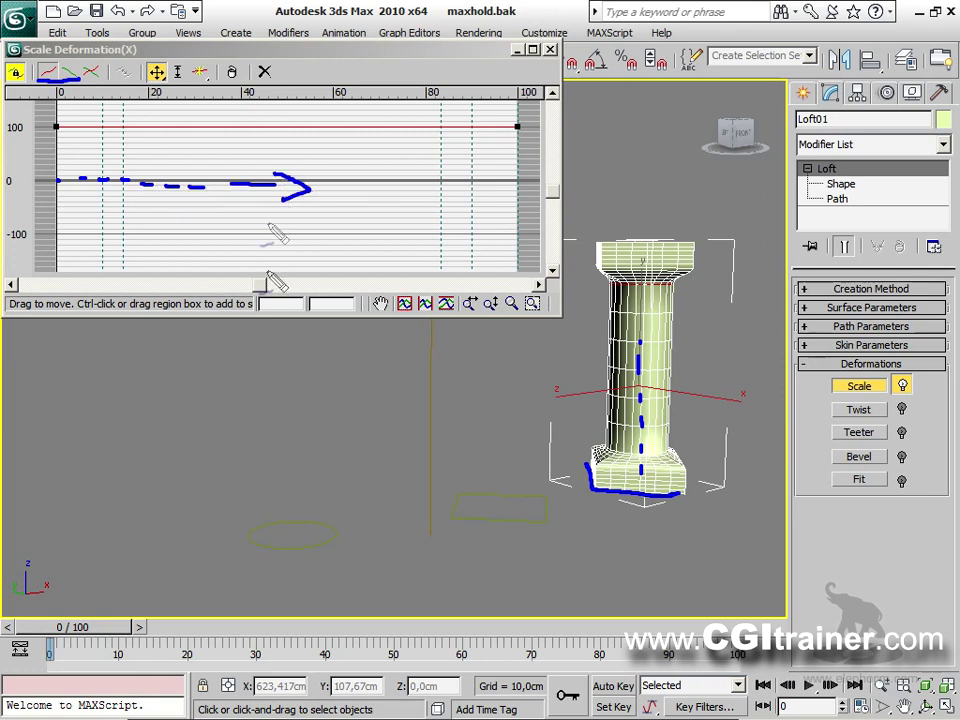
left_click_drag(640, 198, 640, 214)
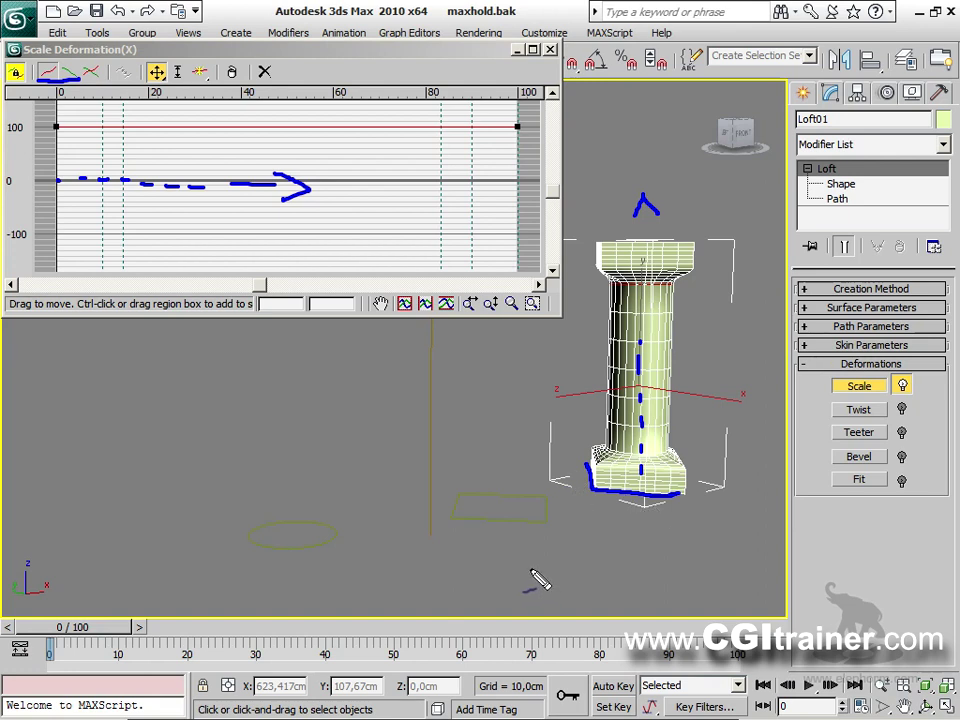
key("Escape")
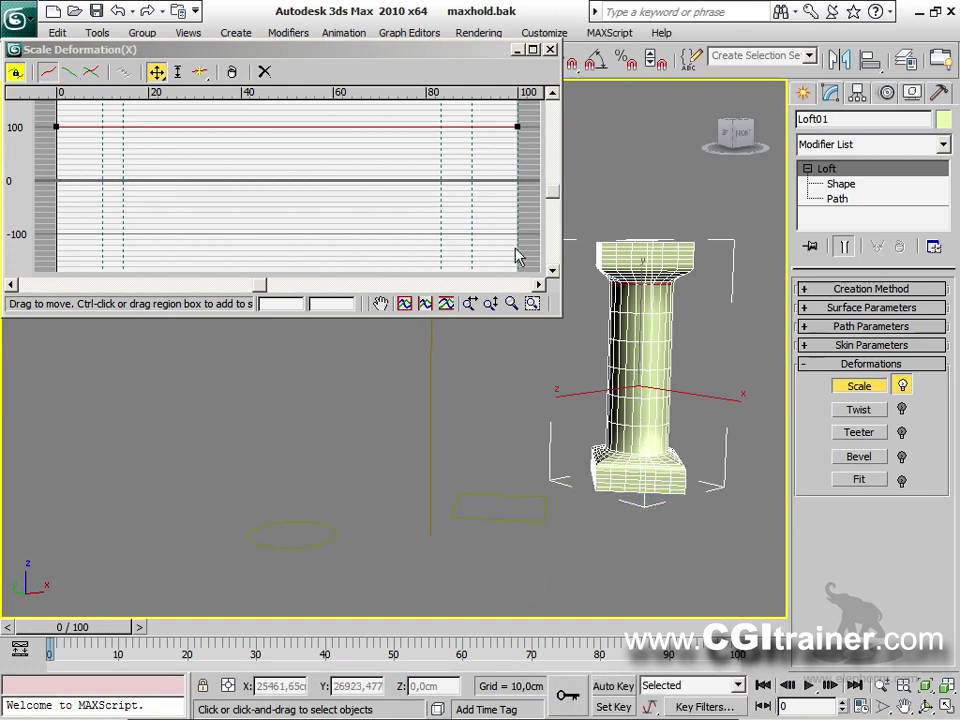
left_click_drag(519, 129, 519, 180)
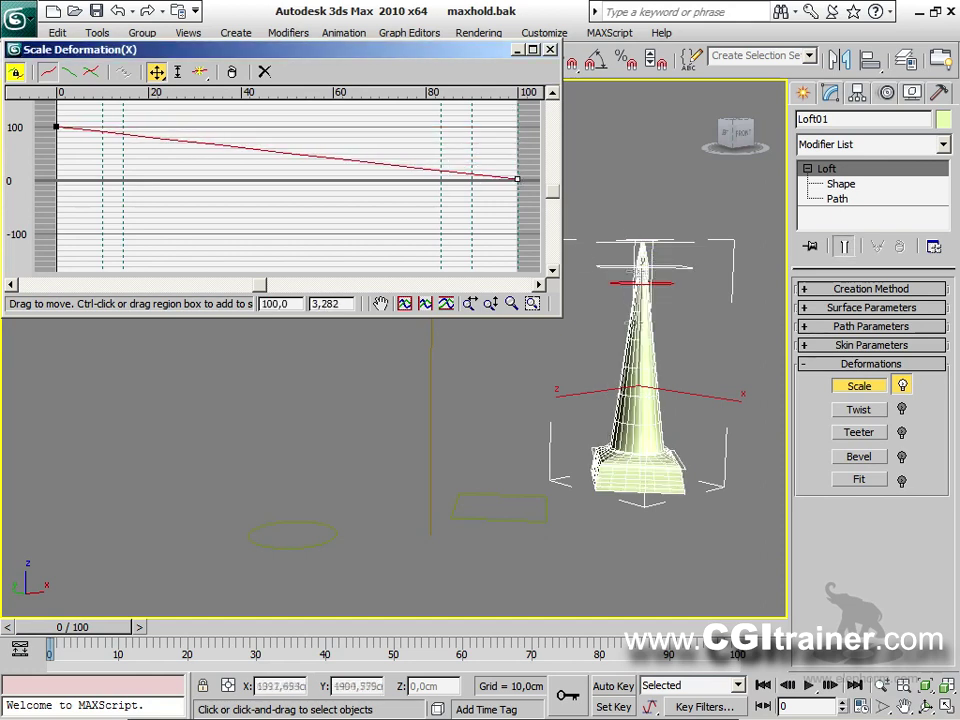
middle_click_drag(625, 318, 470, 440, "alt")
left_click_drag(157, 72, 522, 152)
left_click_drag(478, 241, 468, 242)
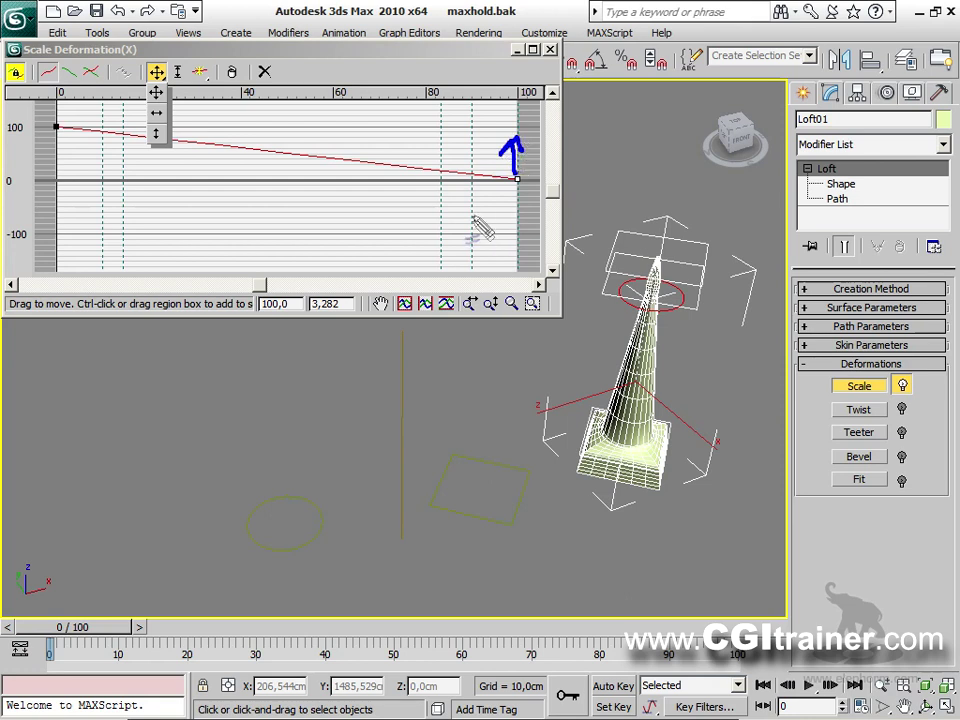
mouse_move(362, 197)
left_mouse_down()
mouse_move(315, 192)
mouse_move(310, 212)
mouse_move(360, 182)
mouse_move(385, 215)
left_mouse_up()
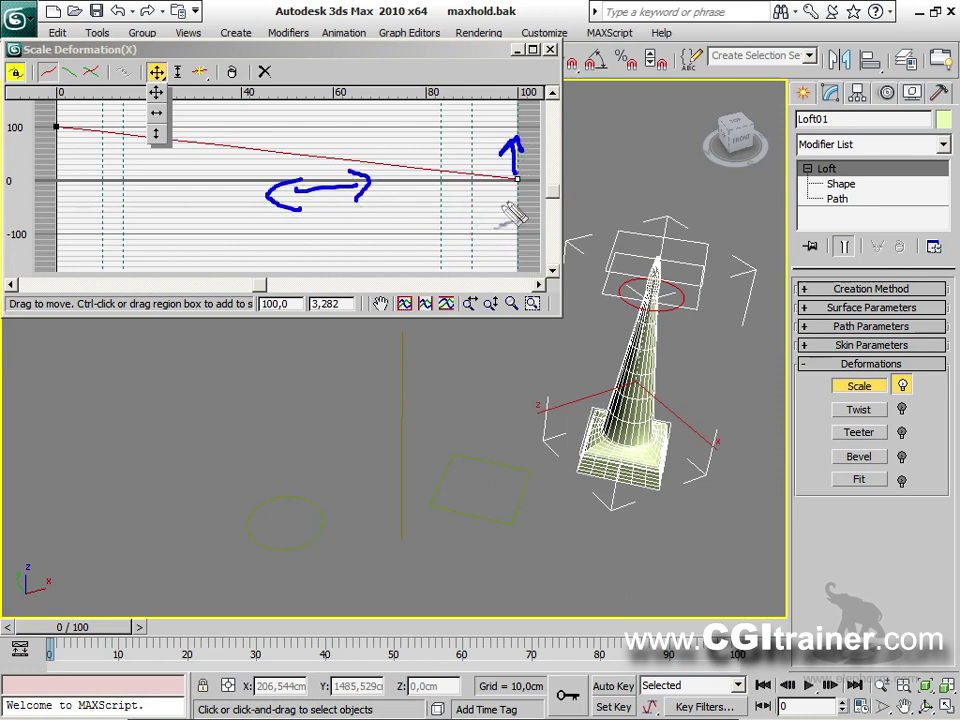
left_click_drag(514, 198, 512, 216)
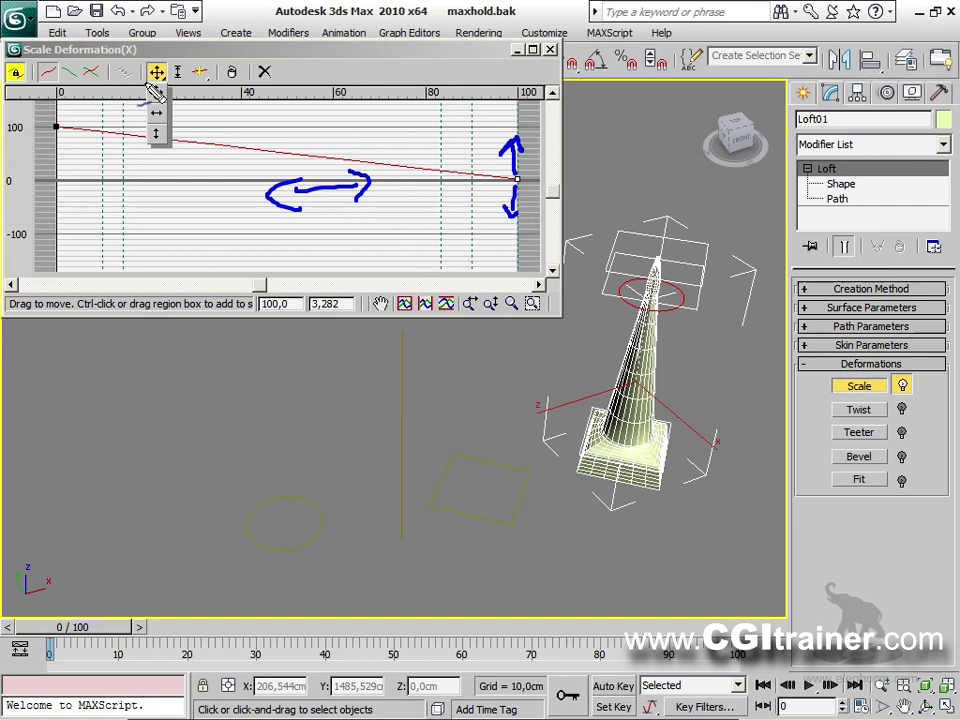
mouse_move(167, 86)
left_mouse_down()
mouse_move(151, 112)
mouse_move(150, 82)
left_mouse_up()
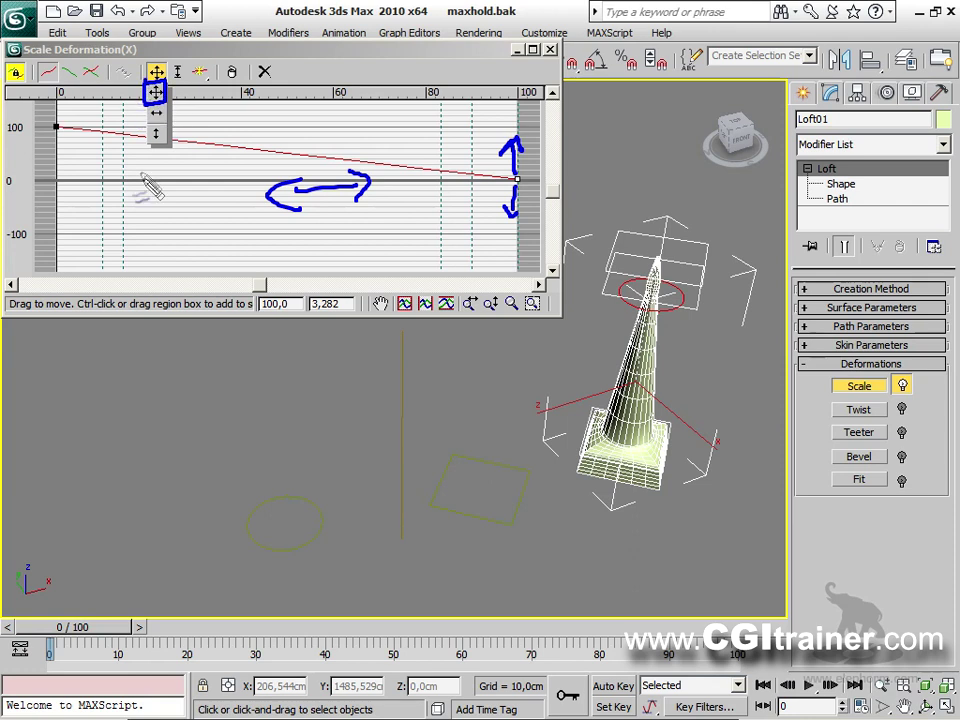
mouse_move(321, 149)
left_mouse_down()
mouse_move(322, 232)
mouse_move(334, 232)
left_mouse_up()
mouse_move(330, 157)
left_mouse_down()
mouse_move(321, 143)
mouse_move(310, 158)
left_mouse_up()
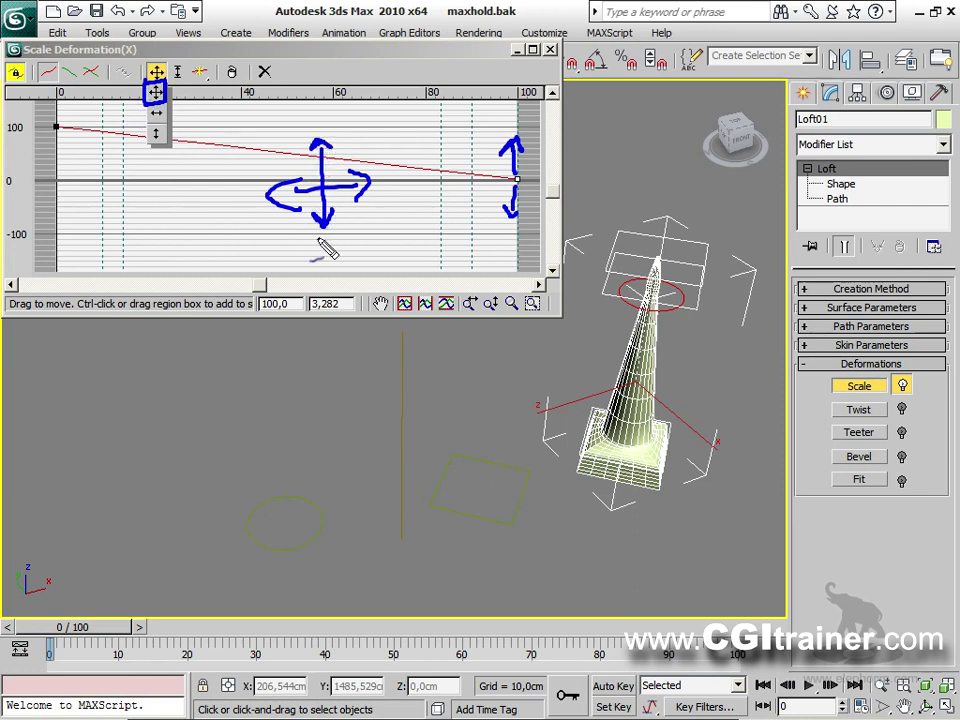
mouse_move(55, 112)
left_mouse_down()
mouse_move(43, 126)
mouse_move(56, 113)
left_mouse_up()
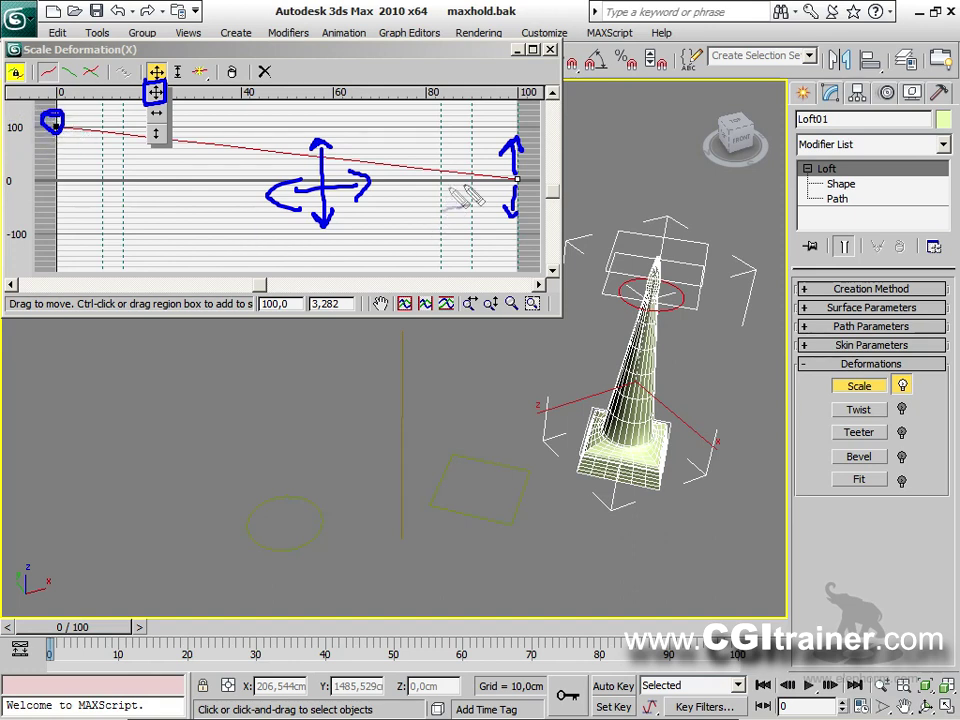
left_click_drag(520, 175, 533, 180)
mouse_move(515, 243)
left_mouse_down()
mouse_move(463, 243)
mouse_move(475, 251)
left_mouse_up()
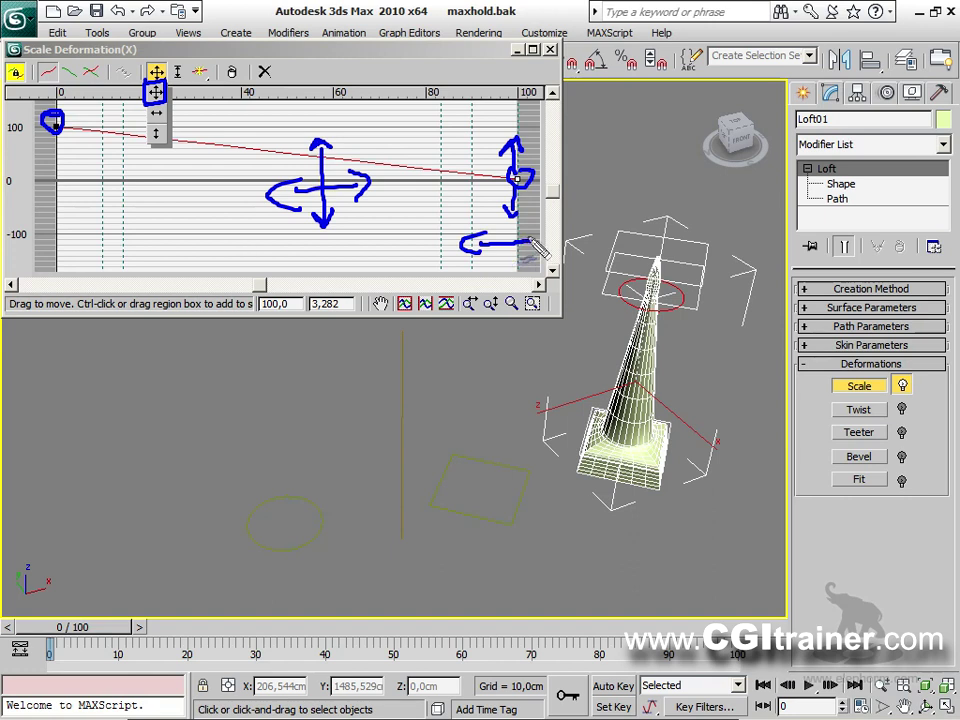
left_click_drag(528, 233, 530, 247)
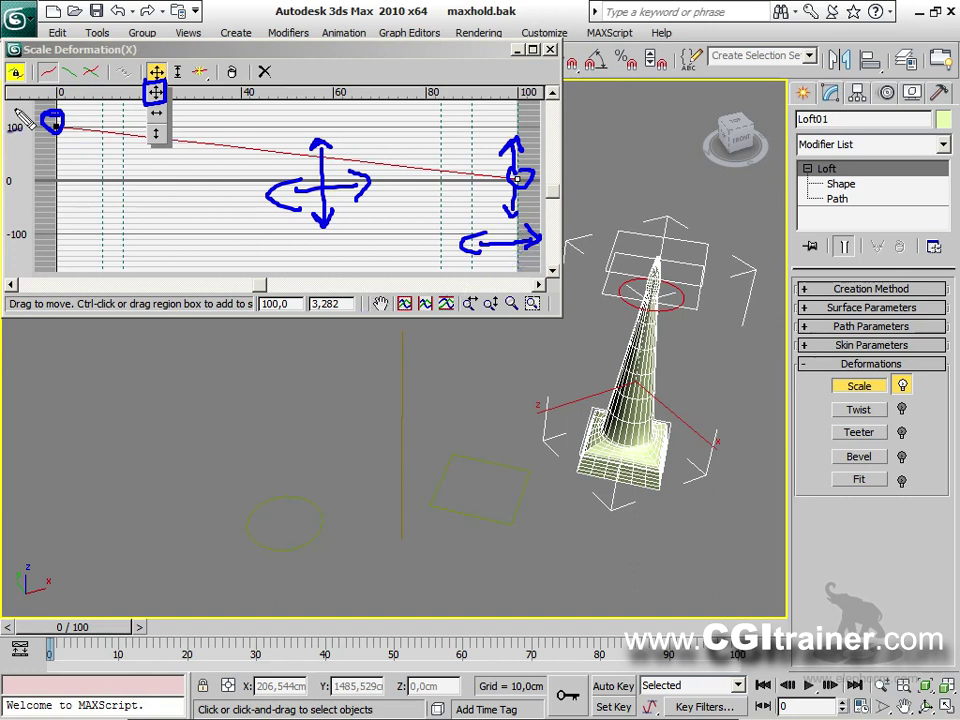
mouse_move(57, 165)
left_mouse_down()
mouse_move(16, 164)
mouse_move(6, 180)
mouse_move(25, 185)
mouse_move(104, 175)
left_mouse_up()
left_click_drag(656, 262, 667, 203)
left_click_drag(625, 255, 731, 266)
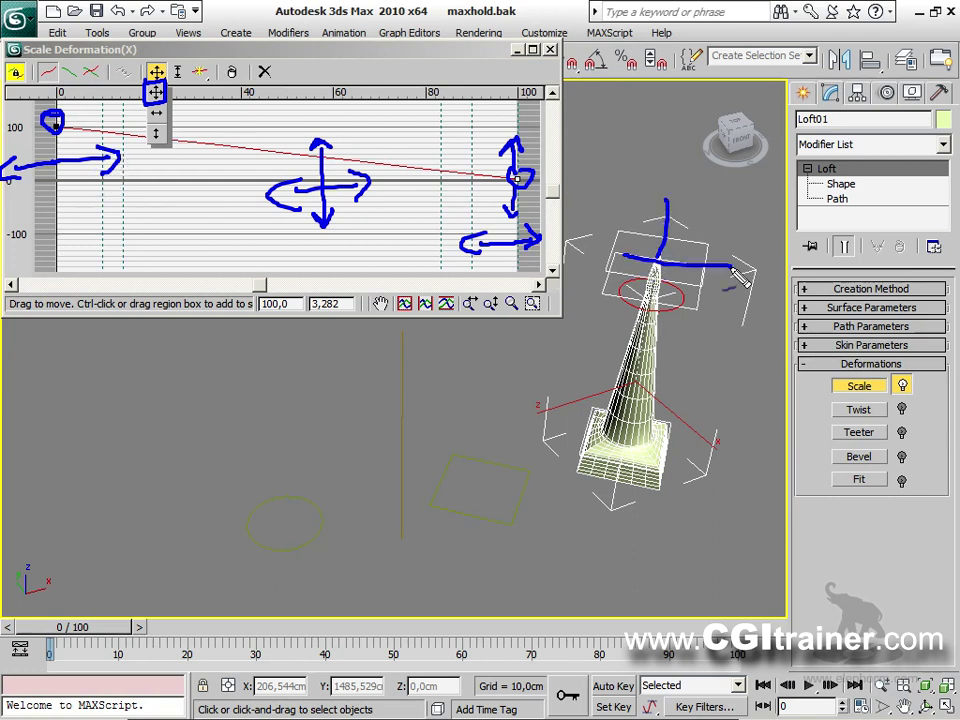
mouse_move(607, 448)
left_mouse_down()
mouse_move(743, 472)
mouse_move(714, 466)
mouse_move(731, 250)
left_mouse_up()
mouse_move(703, 302)
left_mouse_down()
mouse_move(739, 257)
mouse_move(752, 305)
left_mouse_up()
key("Escape")
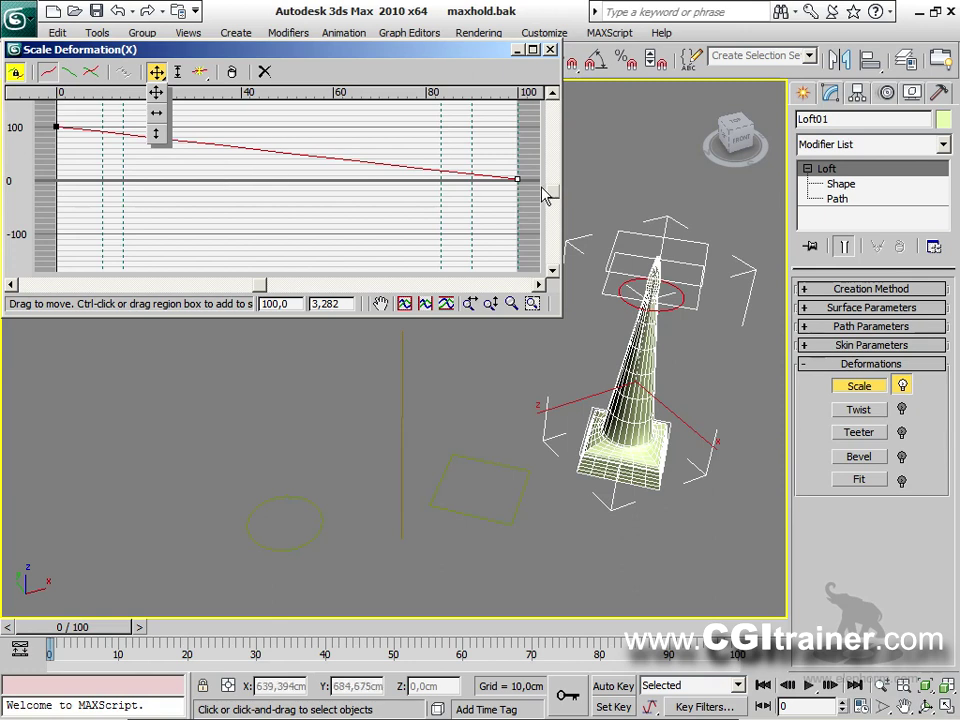
Insert two corner points on the scale curve, near 63 and near 33 along the path.
left_click(202, 74)
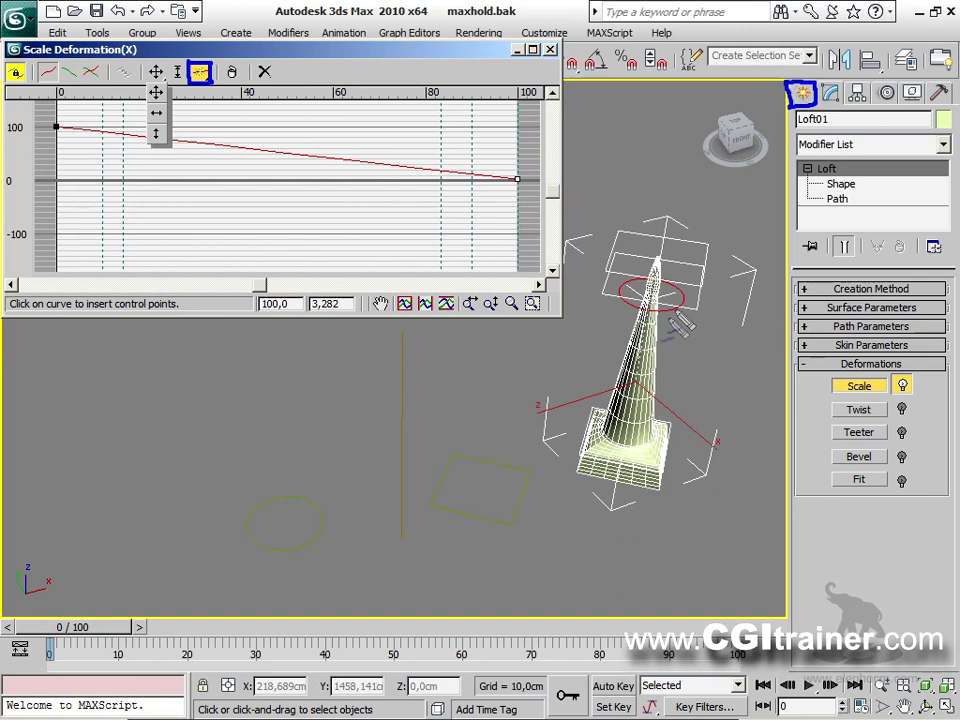
key("Escape")
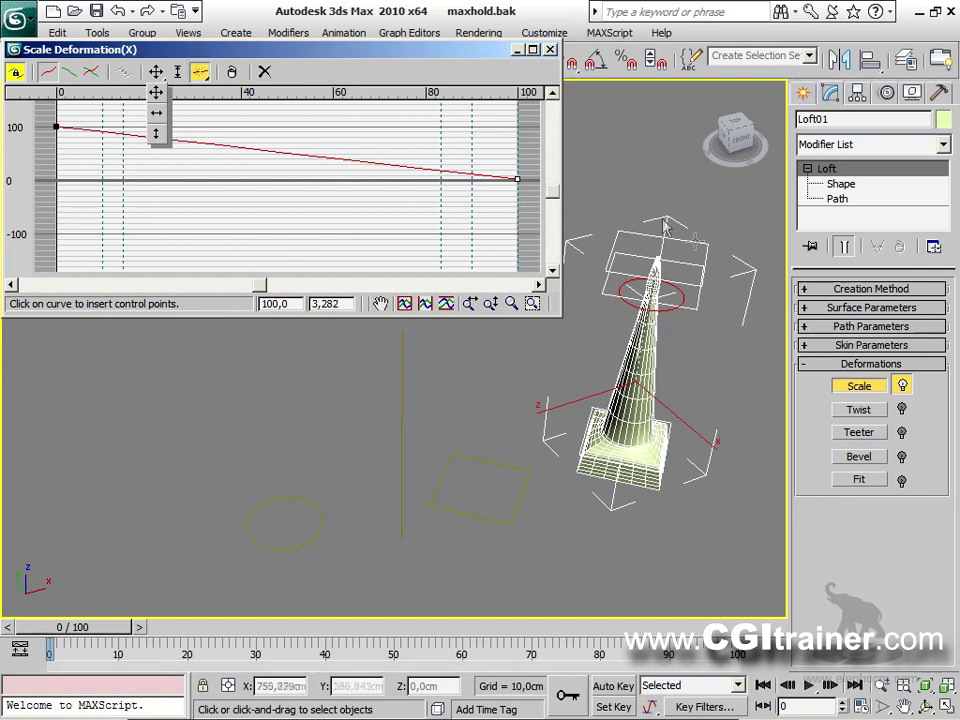
left_click(350, 161)
left_click(206, 143)
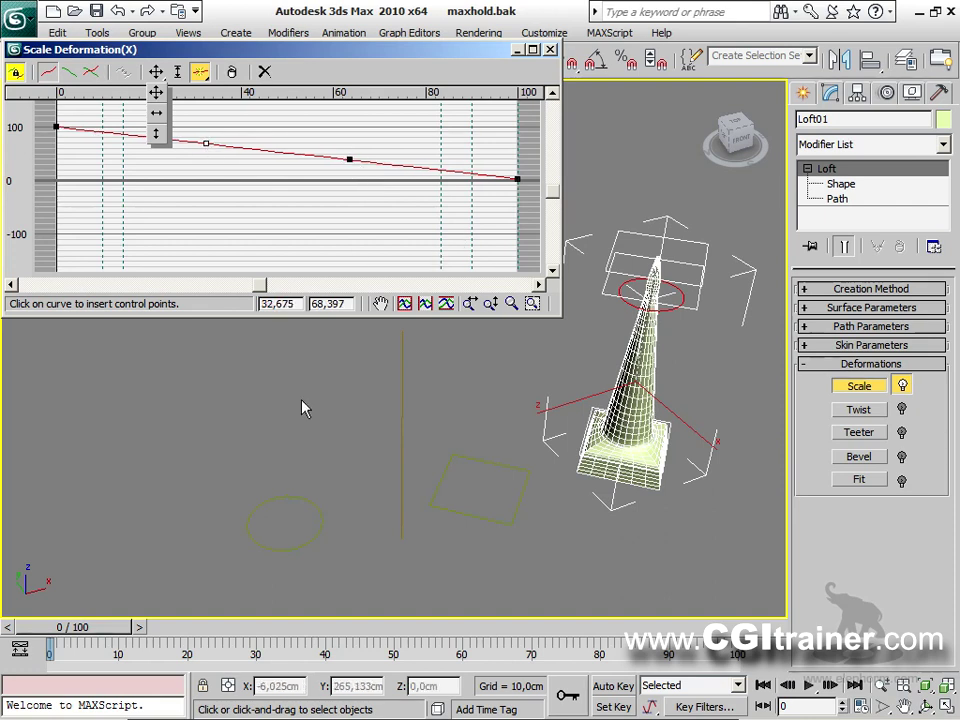
left_click(157, 76)
Move the inserted points to about 100 at 34 and 19.6 at 66.6.
left_click_drag(207, 147, 228, 121)
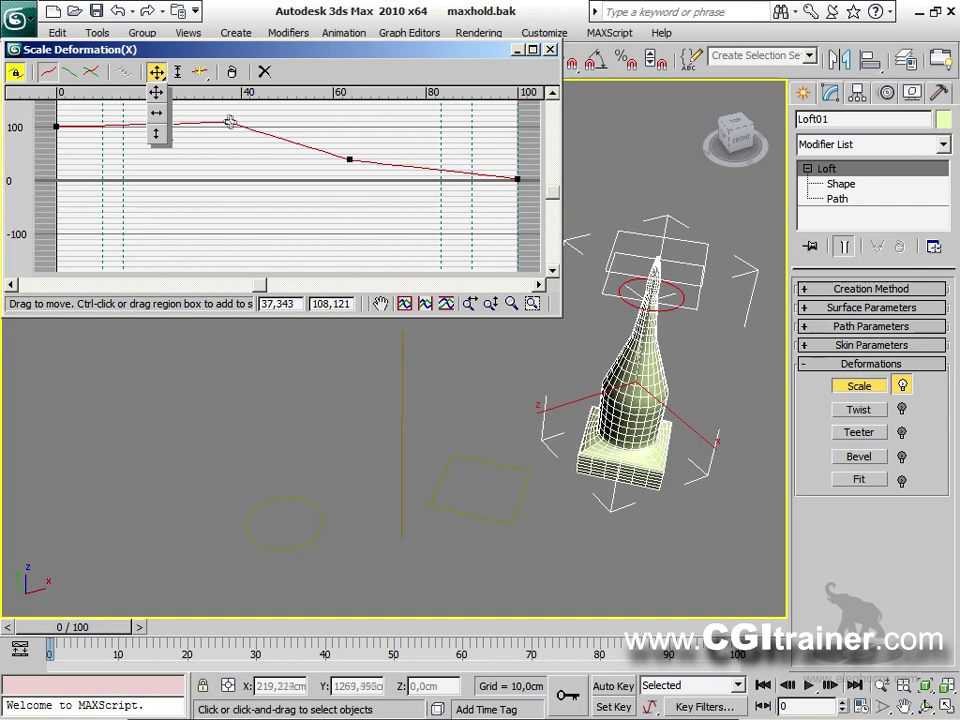
left_click_drag(229, 122, 286, 134)
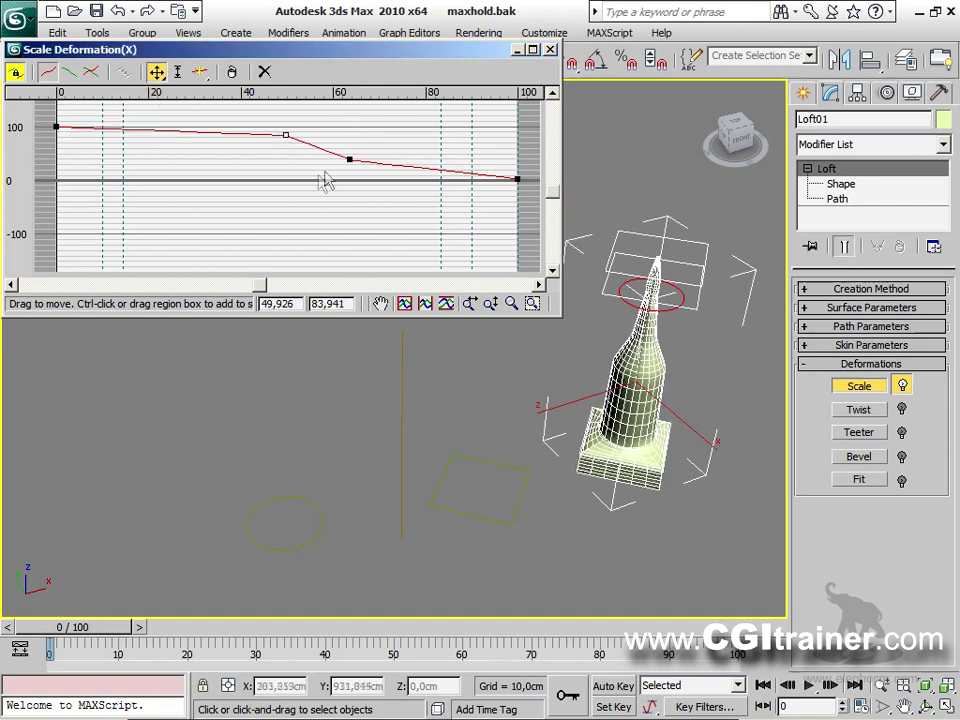
mouse_move(350, 161)
left_mouse_down()
mouse_move(373, 156)
mouse_move(364, 171)
left_mouse_up()
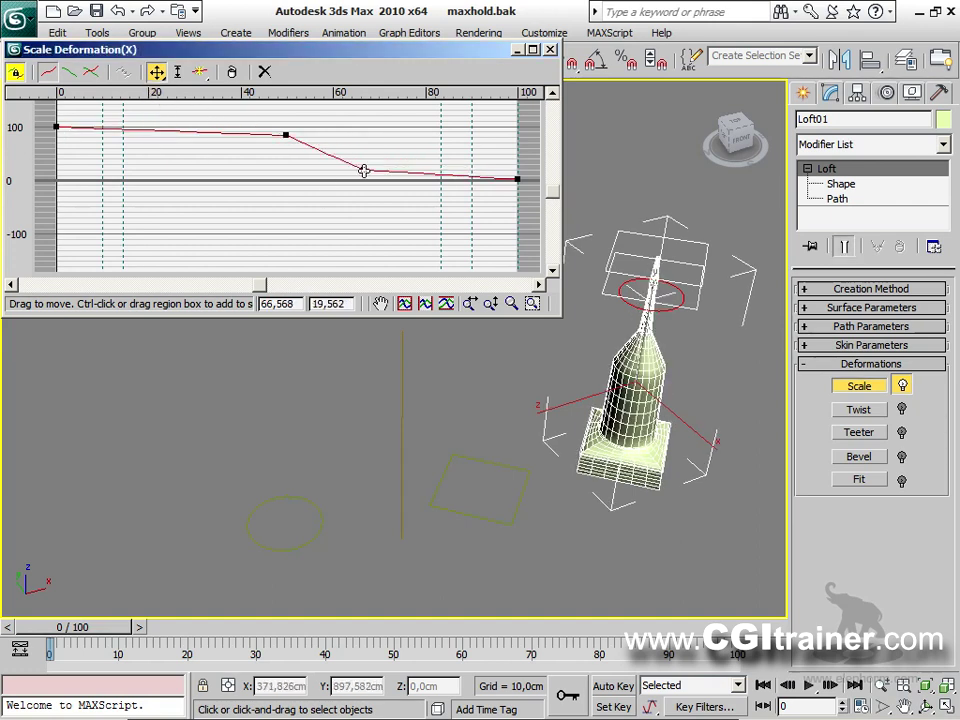
middle_click_drag(491, 378, 579, 317, "alt")
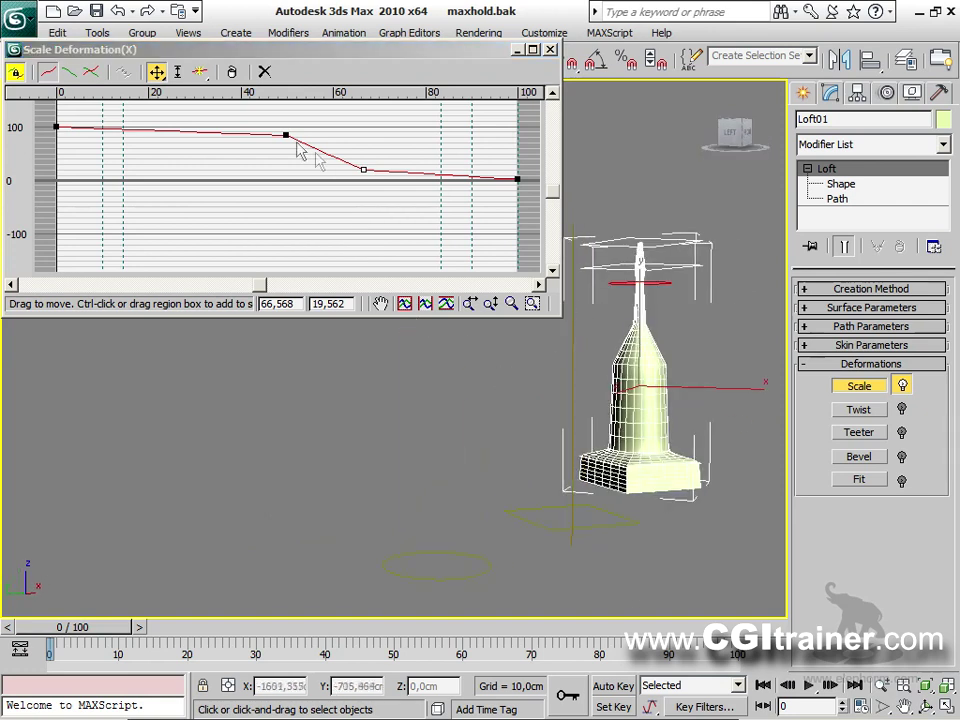
left_click_drag(286, 134, 216, 127)
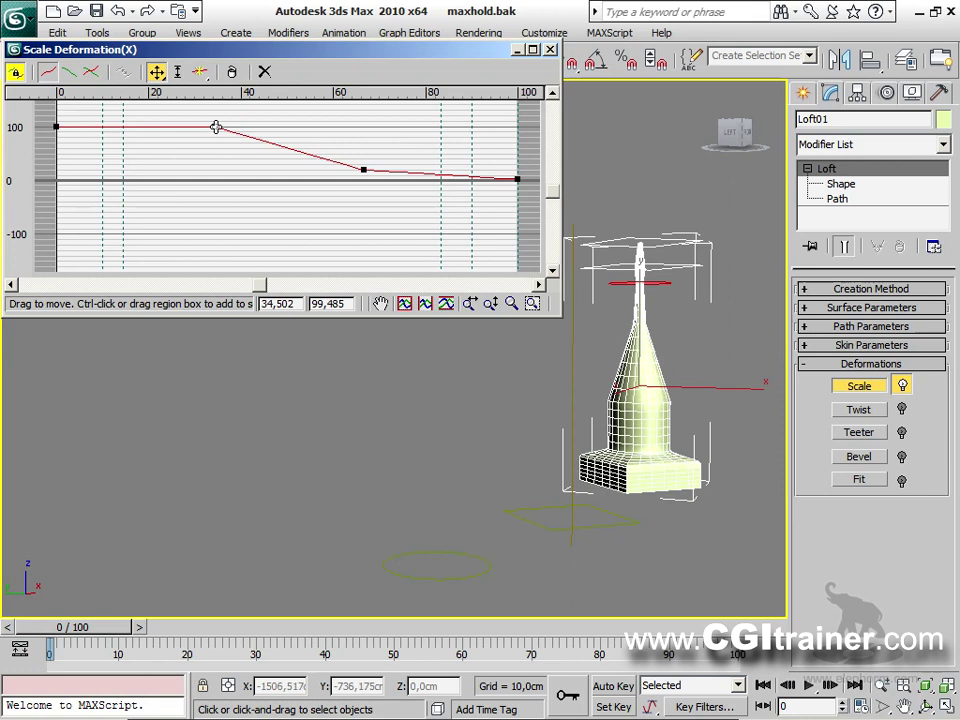
Review the Corner and Bezier point types while nudging the X scale curve's points and handles.
right_click(216, 127)
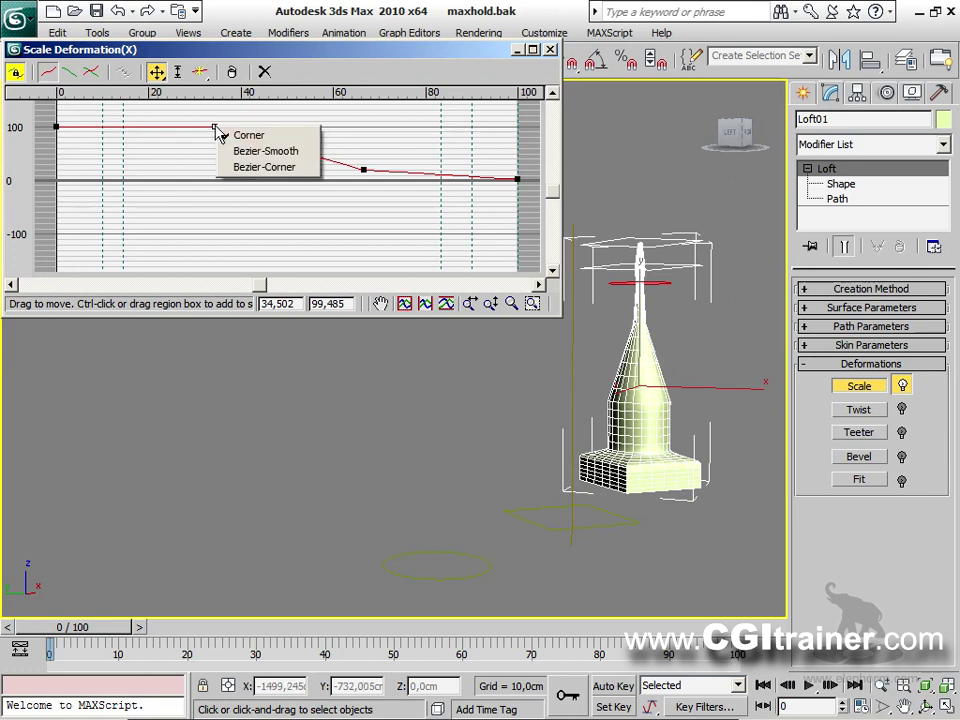
left_click_drag(270, 138, 303, 119)
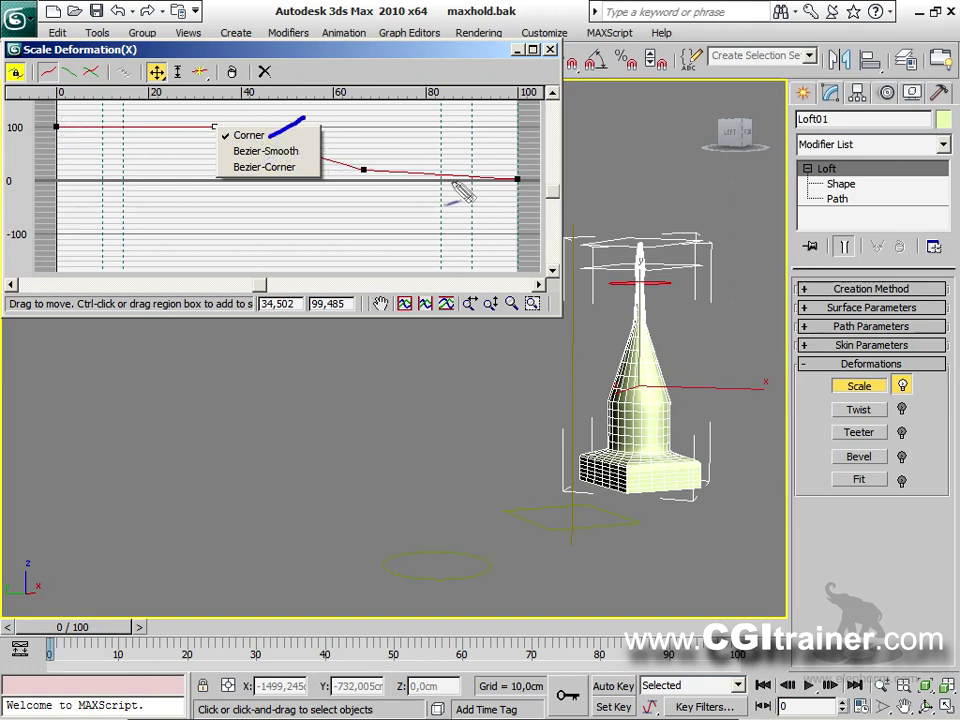
mouse_move(307, 152)
left_mouse_down()
mouse_move(340, 141)
mouse_move(347, 167)
mouse_move(395, 185)
mouse_move(336, 168)
left_mouse_up()
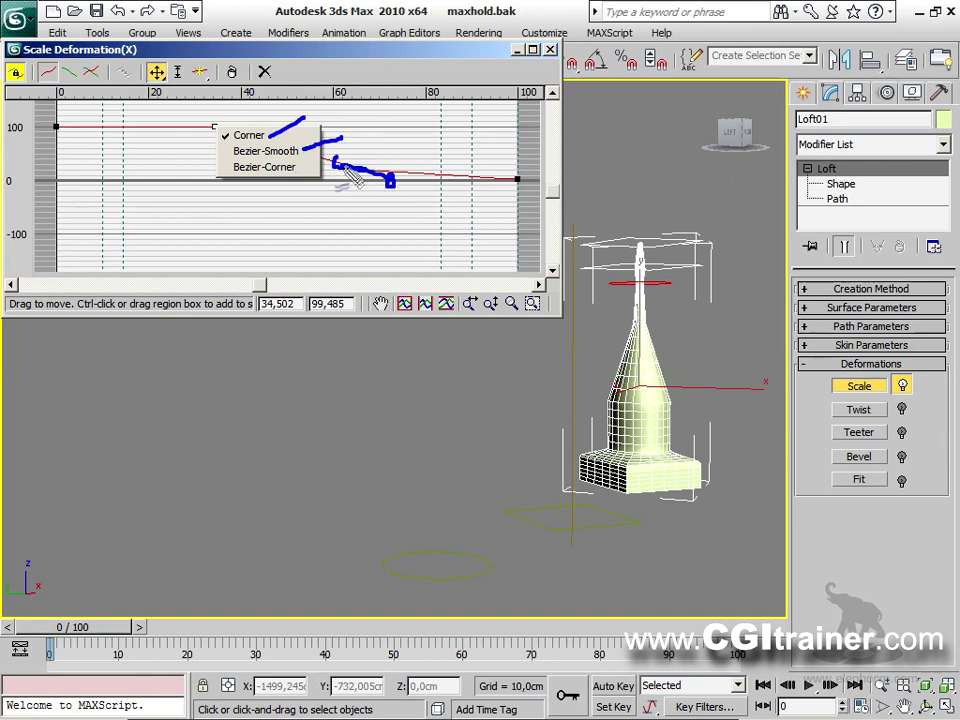
mouse_move(245, 176)
left_mouse_down()
mouse_move(220, 178)
mouse_move(246, 194)
left_mouse_up()
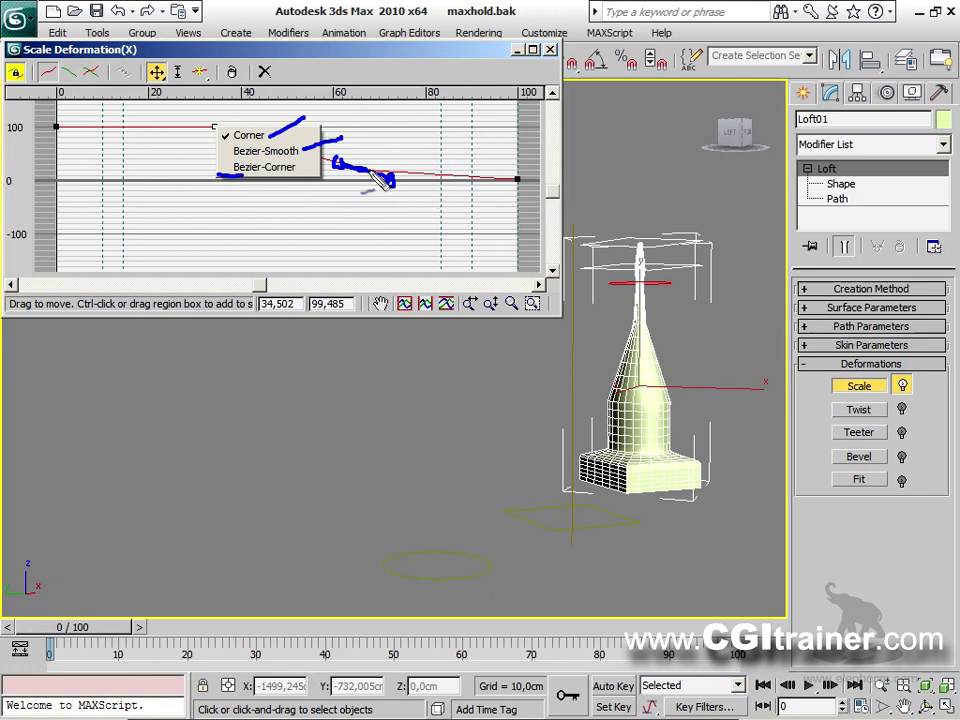
left_click_drag(518, 180, 458, 166)
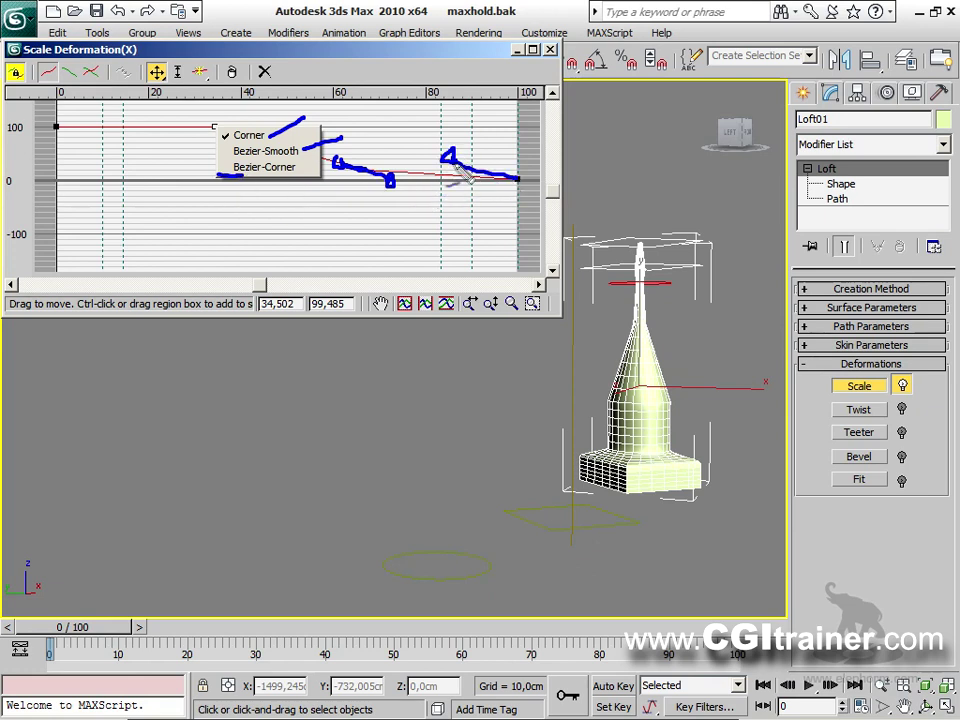
left_click_drag(465, 210, 465, 151)
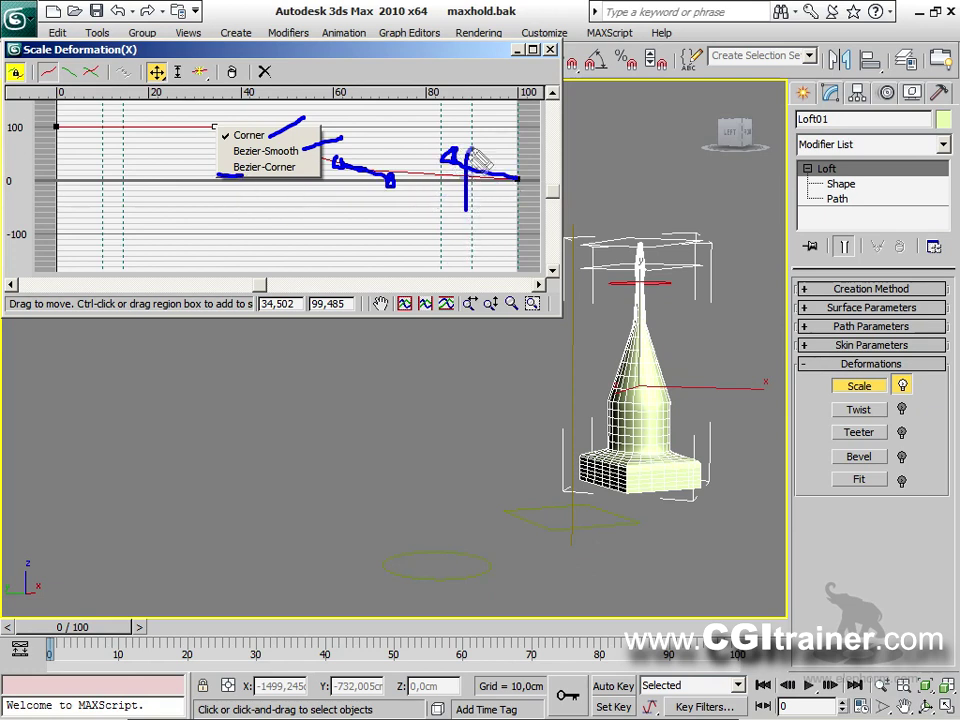
mouse_move(467, 212)
left_mouse_down()
mouse_move(489, 146)
mouse_move(501, 218)
left_mouse_up()
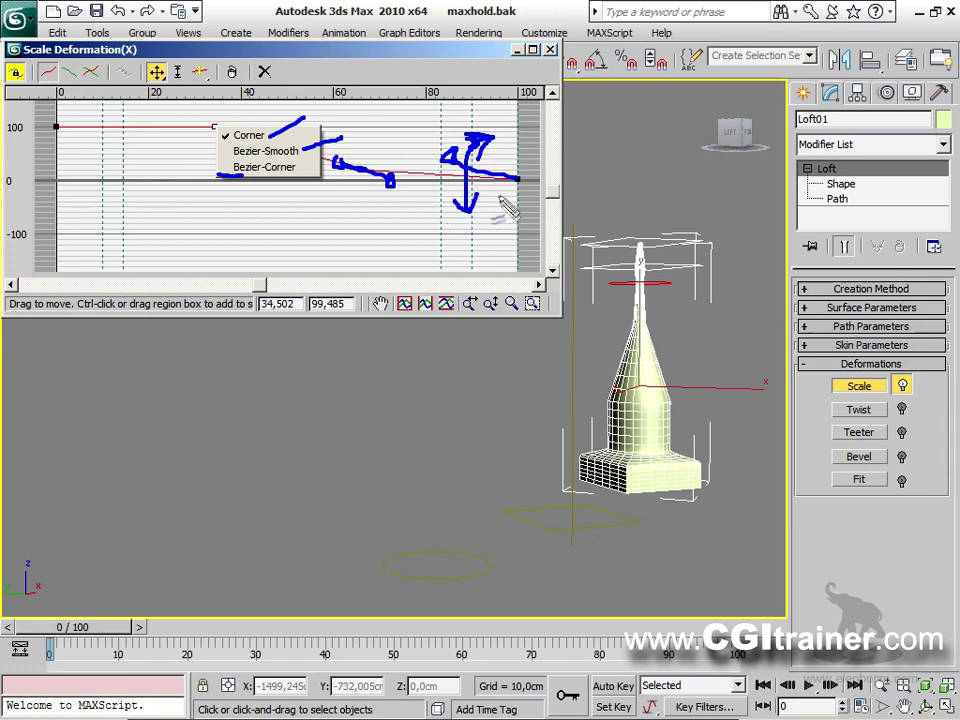
mouse_move(522, 153)
left_mouse_down()
mouse_move(540, 157)
mouse_move(531, 191)
left_mouse_up()
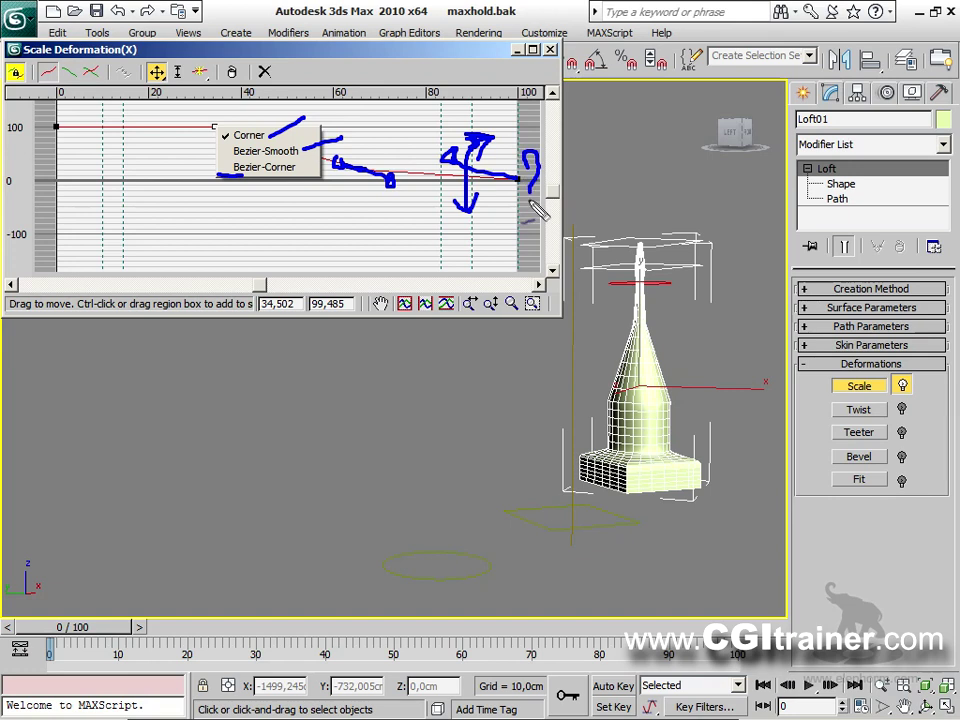
left_click(532, 205)
key("Escape")
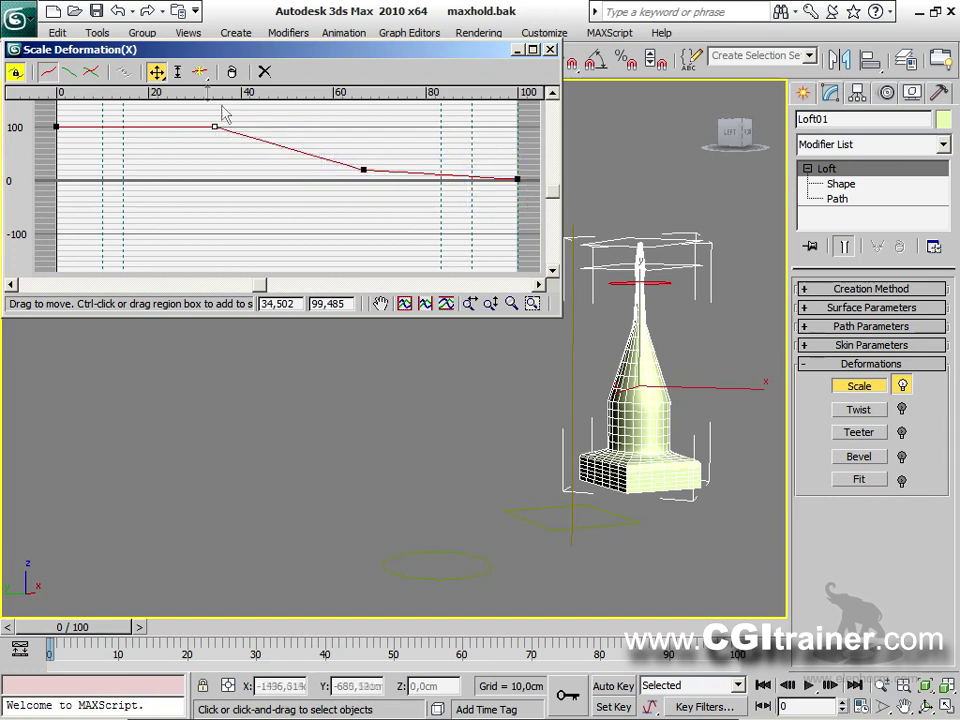
Make the second and middle curve points Bezier-Smooth and the end point Bezier-Corner.
right_click(215, 127)
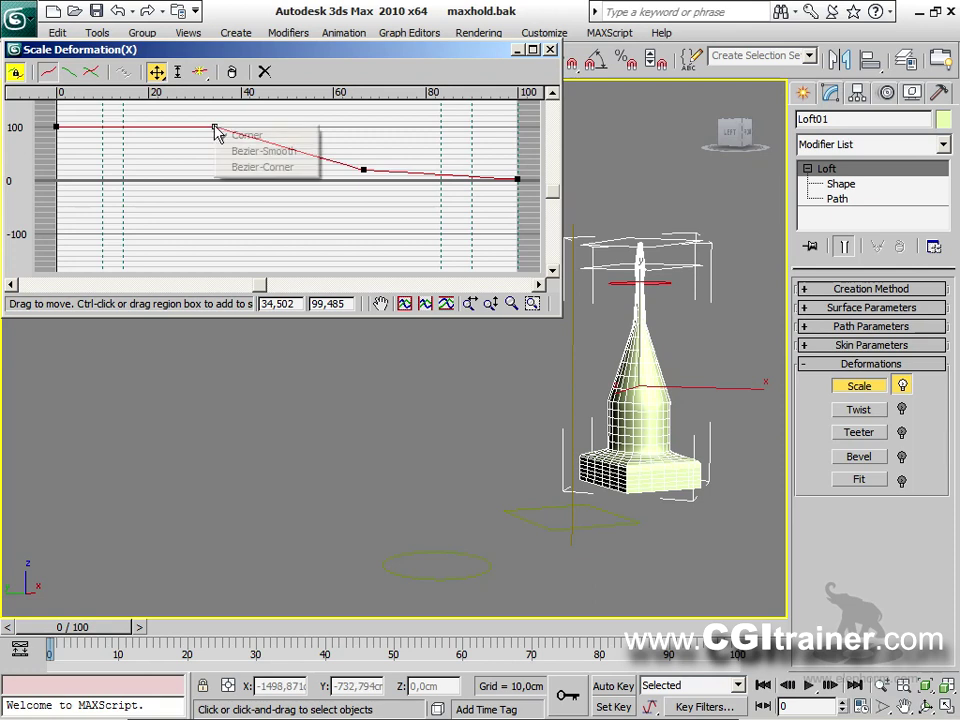
left_click(262, 151)
right_click(362, 168)
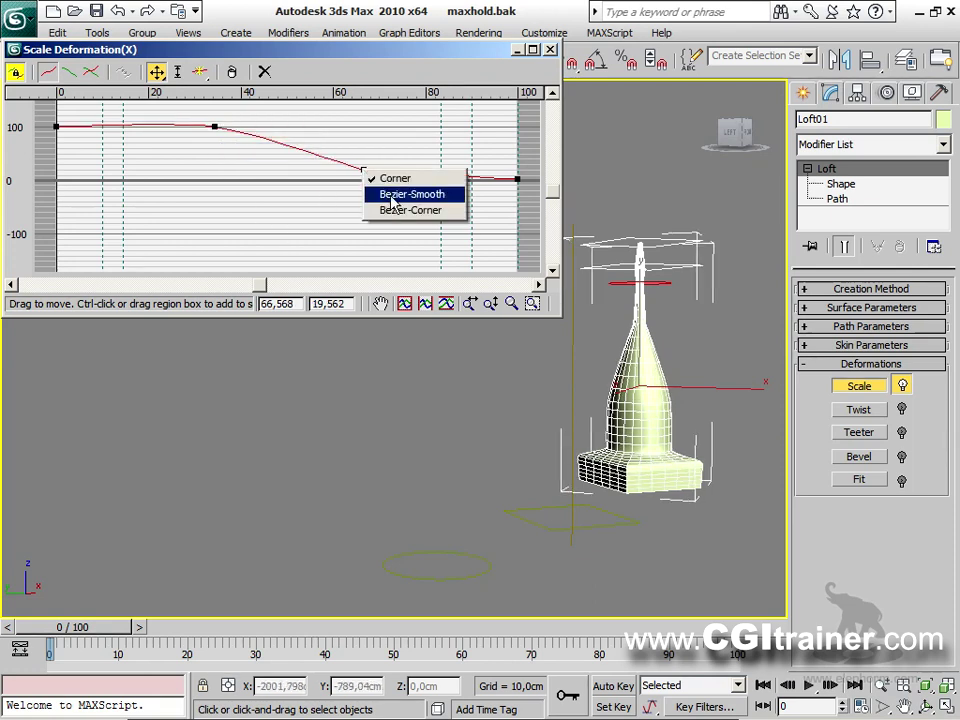
left_click(393, 209)
right_click(517, 178)
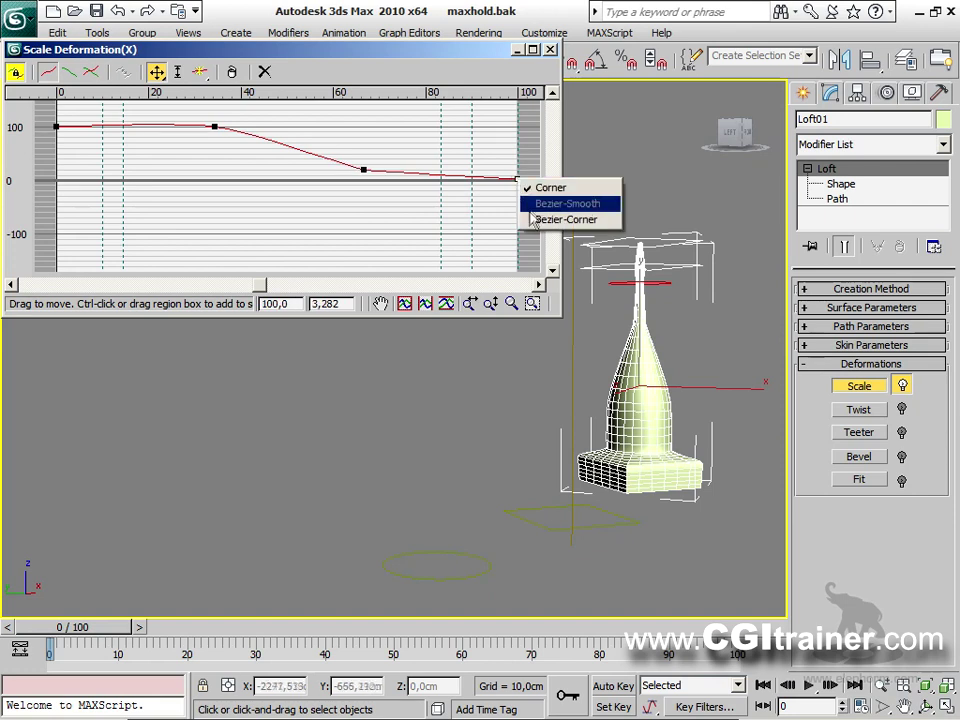
left_click(535, 218)
Reshape the curve to peak near 120 at 25, dip near 26 mid-path, and bump near 90.
left_click_drag(479, 178, 493, 127)
left_click_drag(363, 170, 376, 113)
left_click_drag(310, 161, 308, 174)
left_click_drag(216, 128, 170, 116)
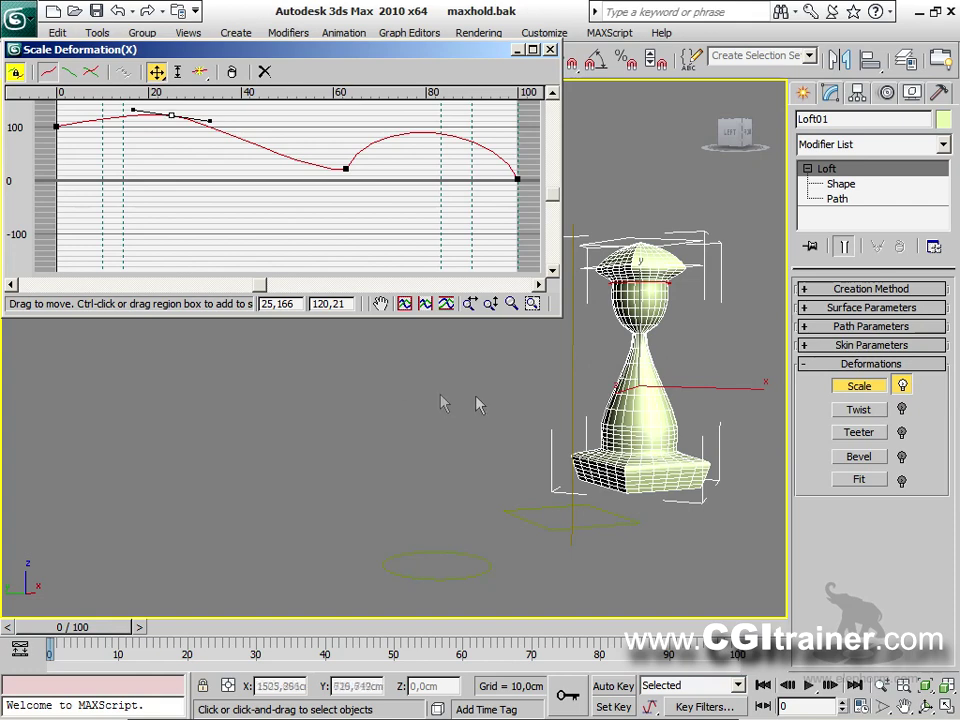
middle_click_drag(628, 377, 537, 450, "alt")
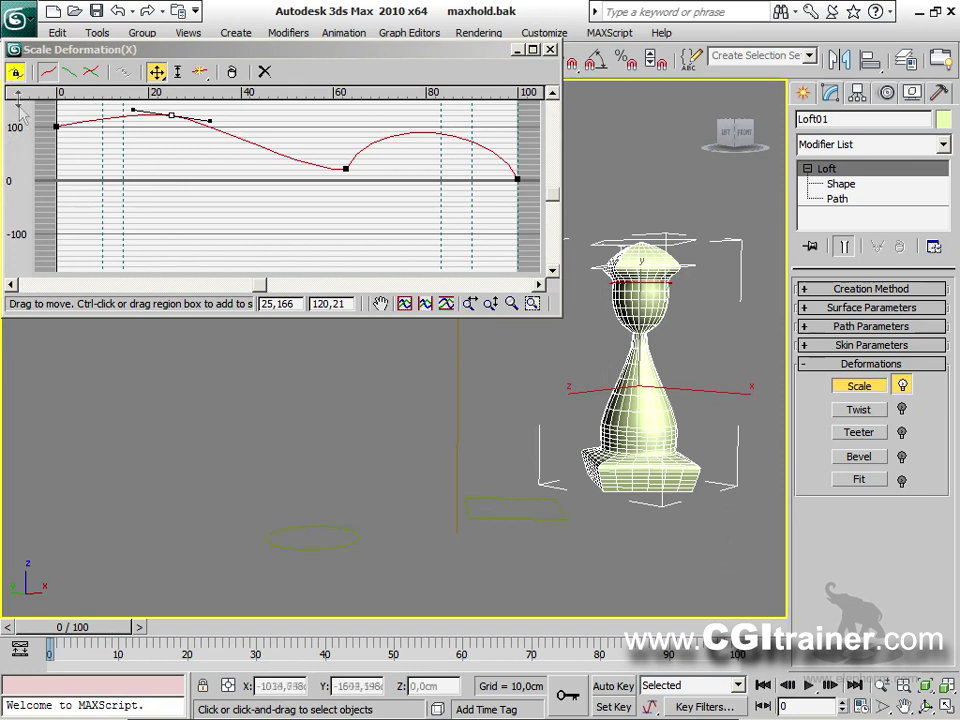
Turn off Make Symmetrical and move curve points to about 25, 79 and 25 scale.
left_click(15, 71)
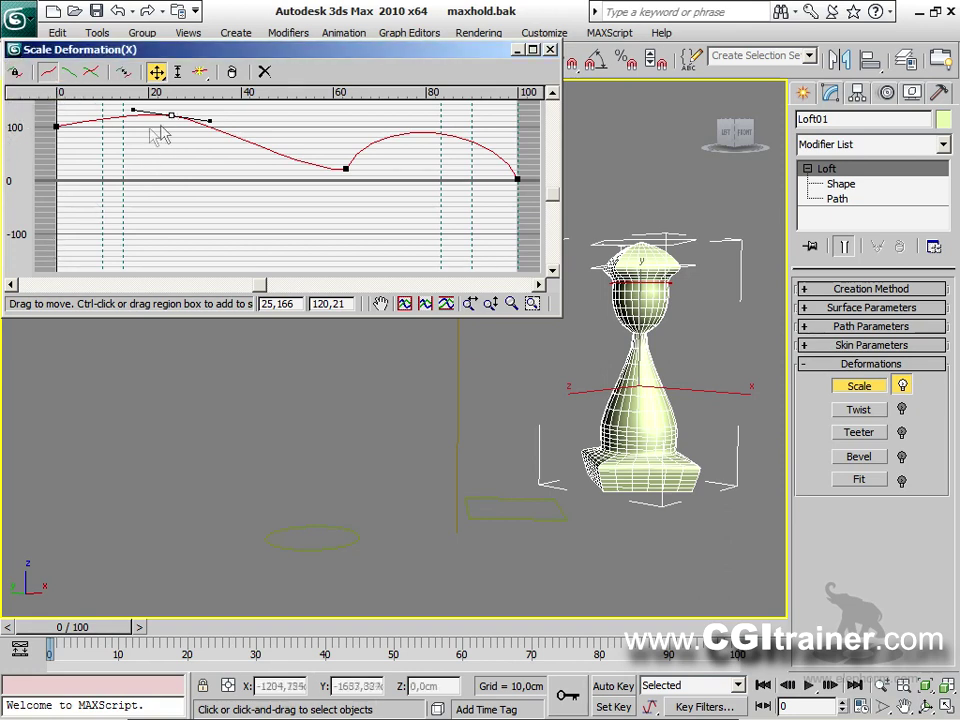
left_click_drag(171, 114, 148, 170)
middle_click_drag(470, 410, 457, 477, "alt")
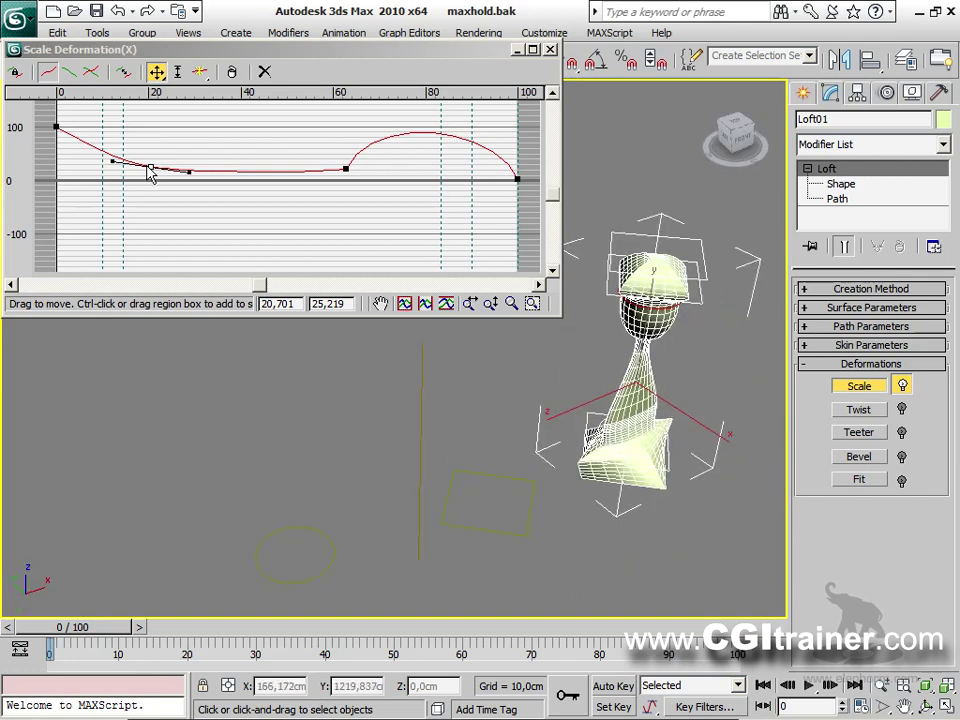
left_click_drag(149, 164, 229, 135)
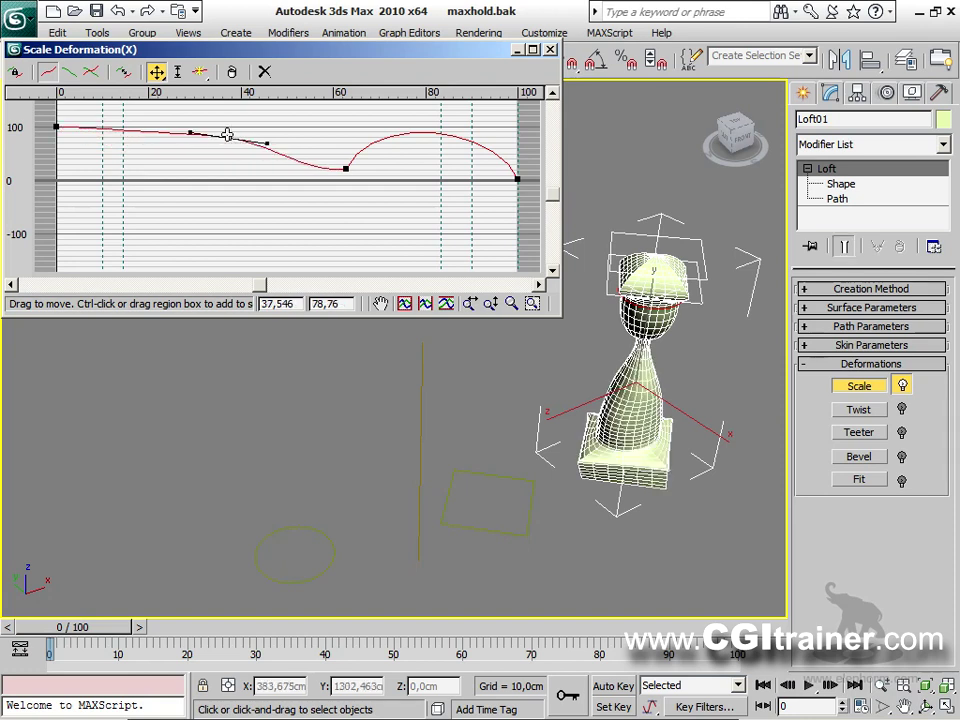
middle_click_drag(400, 440, 410, 300, "alt")
left_click_drag(230, 141, 285, 119)
middle_click_drag(530, 440, 603, 408, "alt")
mouse_move(520, 417)
middle_mouse_down("alt")
mouse_move(373, 429)
mouse_move(506, 422)
middle_mouse_up("alt")
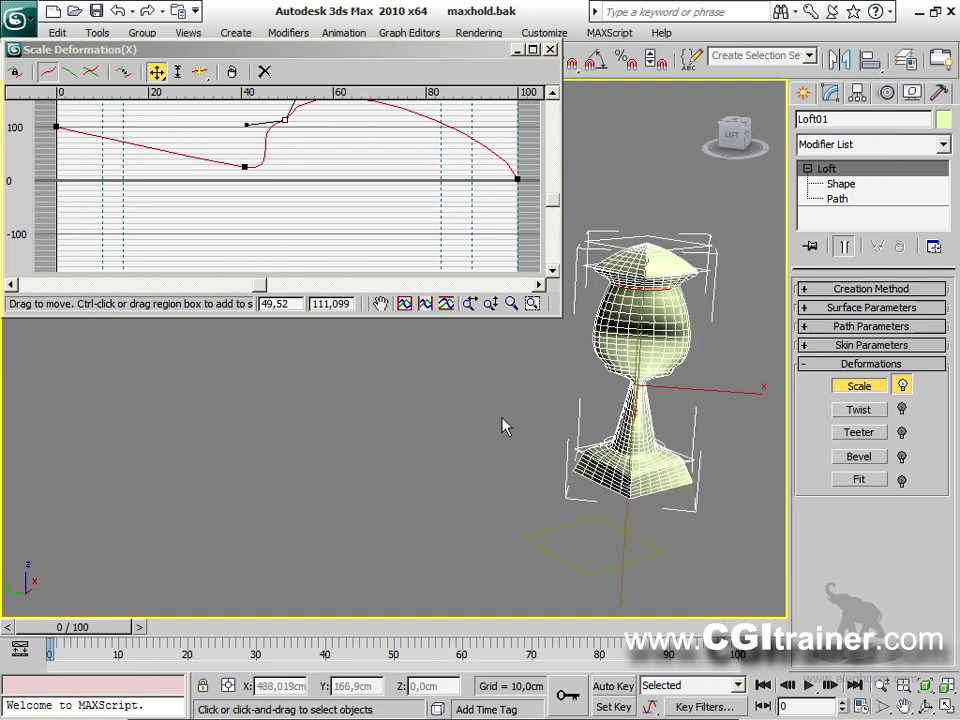
Show both X and Y curves and reshape the red X curve, deleting one point.
left_click(72, 73)
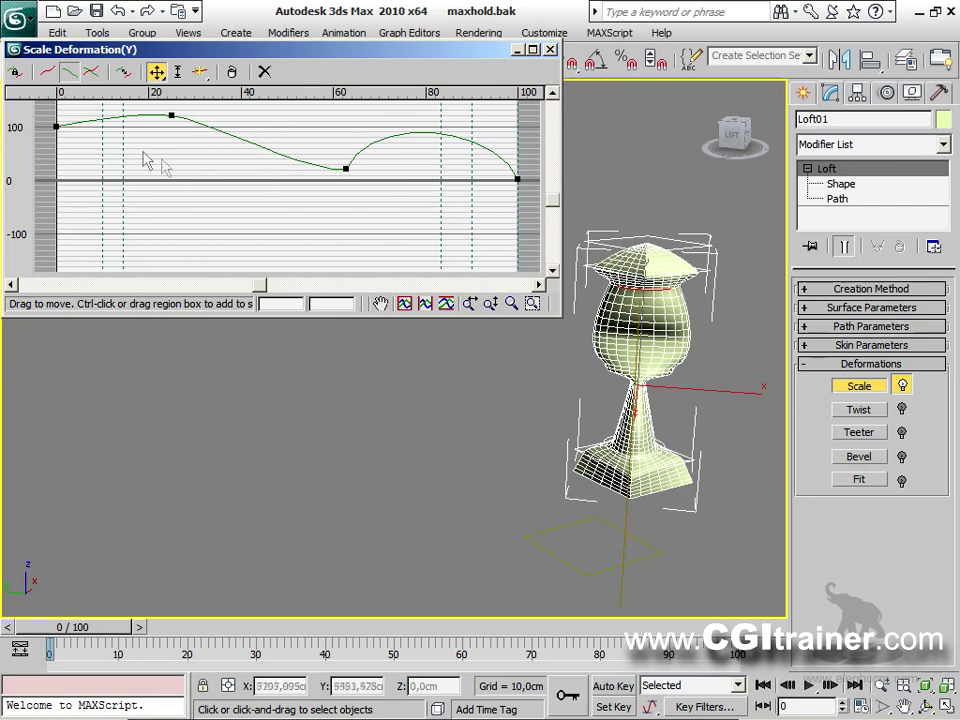
left_click(90, 73)
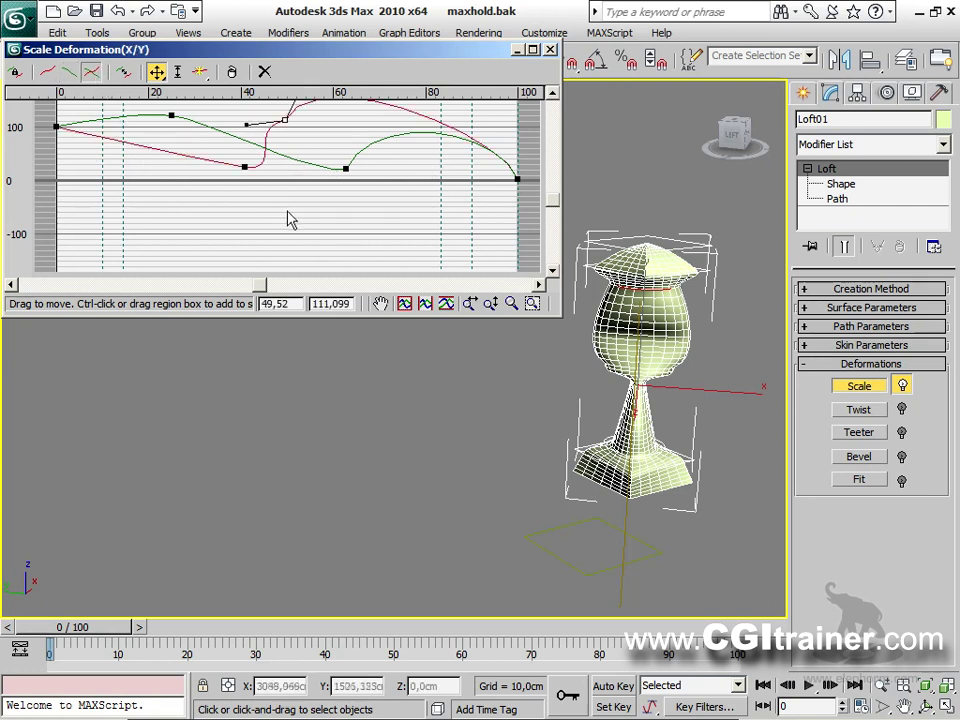
left_click_drag(245, 167, 193, 155)
middle_click_drag(313, 350, 605, 416, "alt")
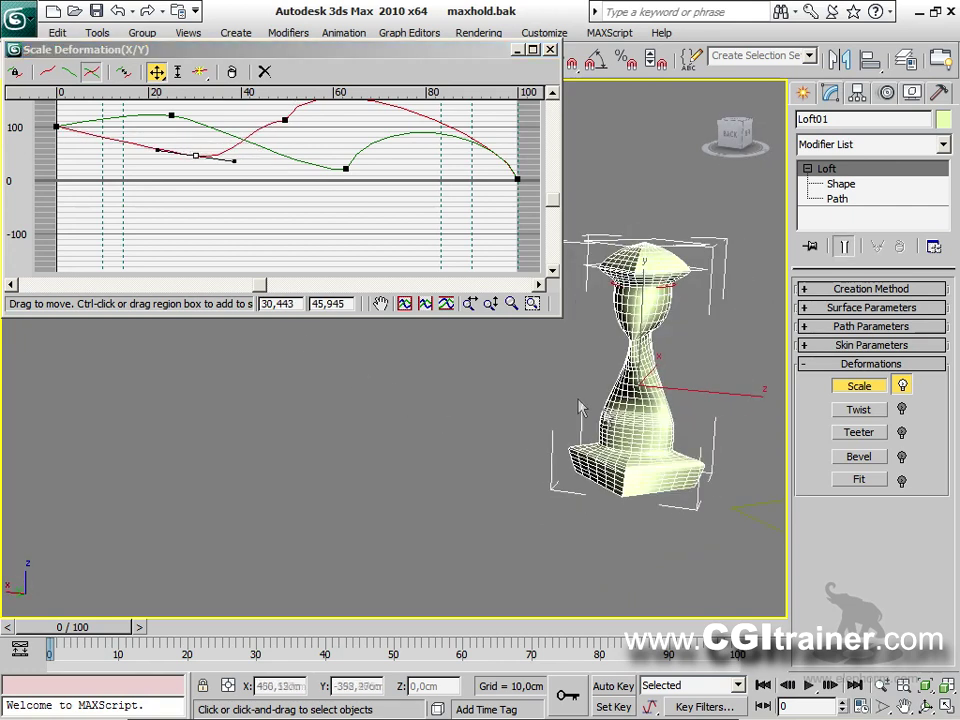
left_click_drag(284, 123, 341, 153)
middle_click_drag(541, 402, 380, 400, "alt")
left_click_drag(344, 152, 330, 180)
middle_click_drag(530, 390, 420, 340, "alt")
left_click_drag(197, 157, 123, 148)
middle_click_drag(470, 330, 446, 487, "alt")
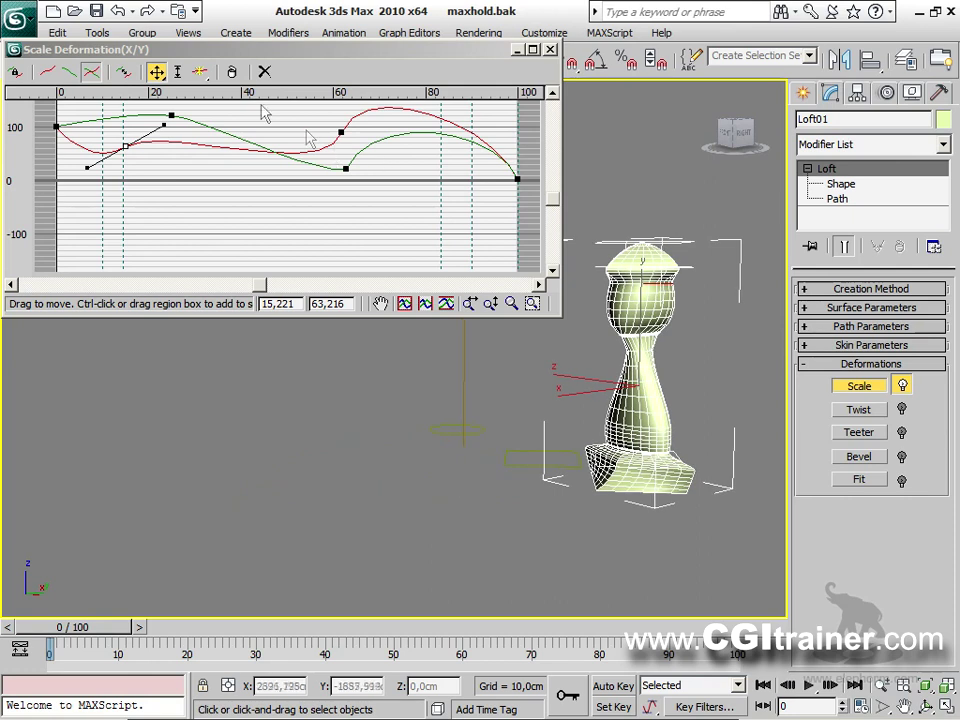
key("Delete")
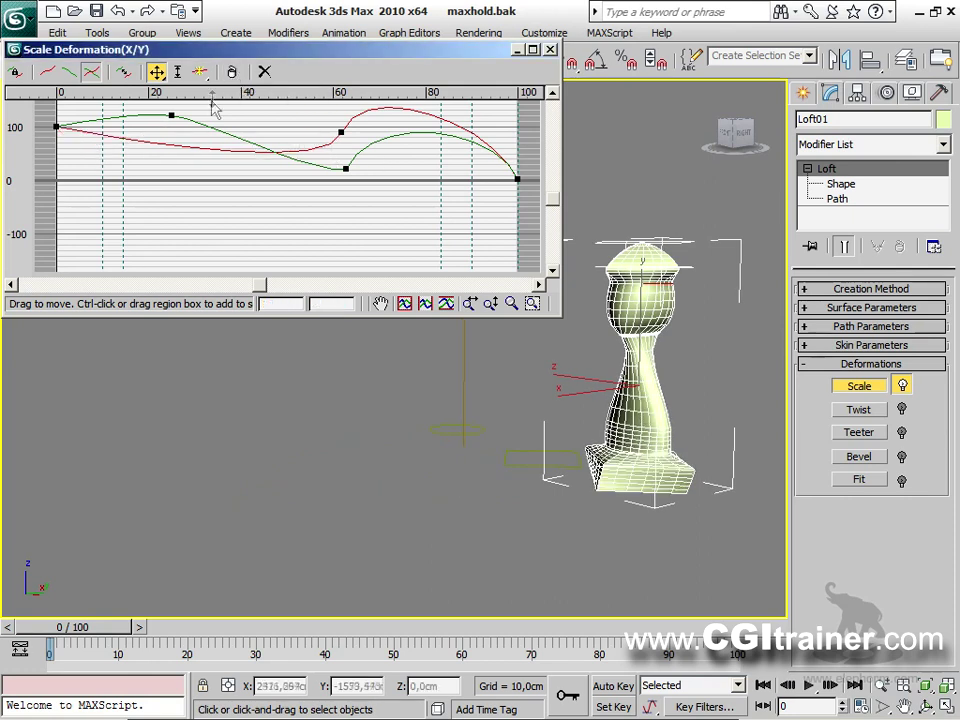
left_click(264, 72)
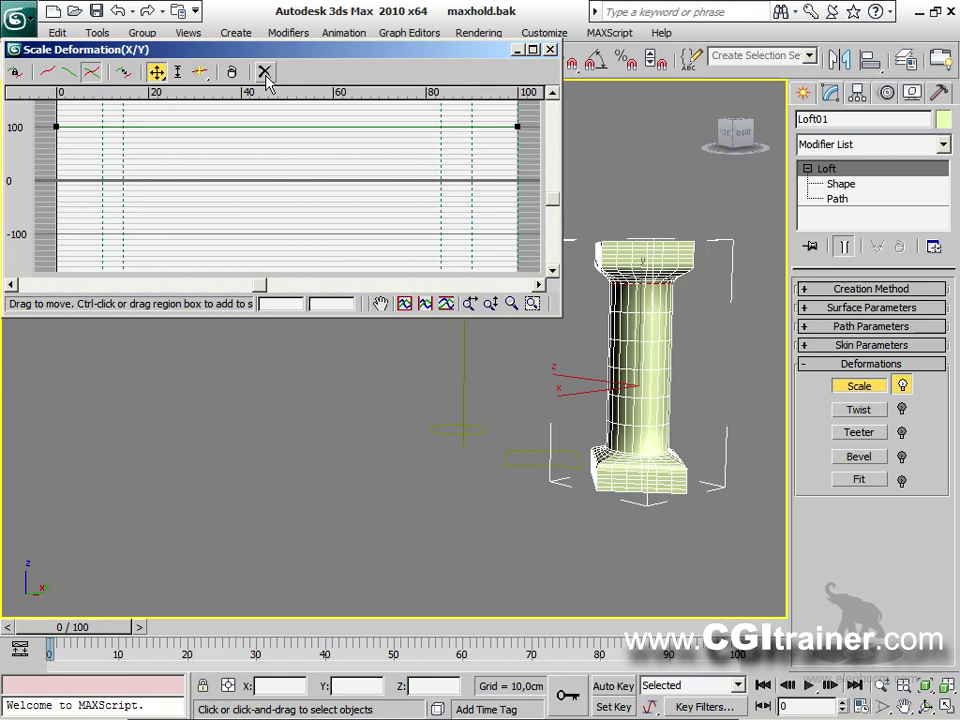
key("ctrl+z")
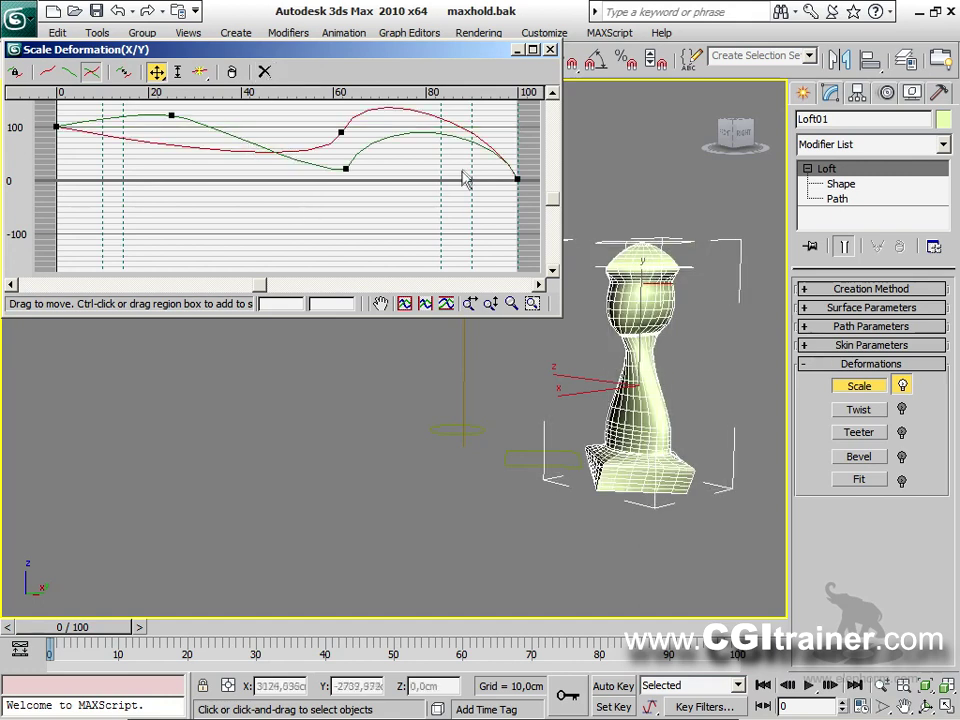
Toggle Scale deformation off and on to compare, leaving it enabled.
left_click(901, 386)
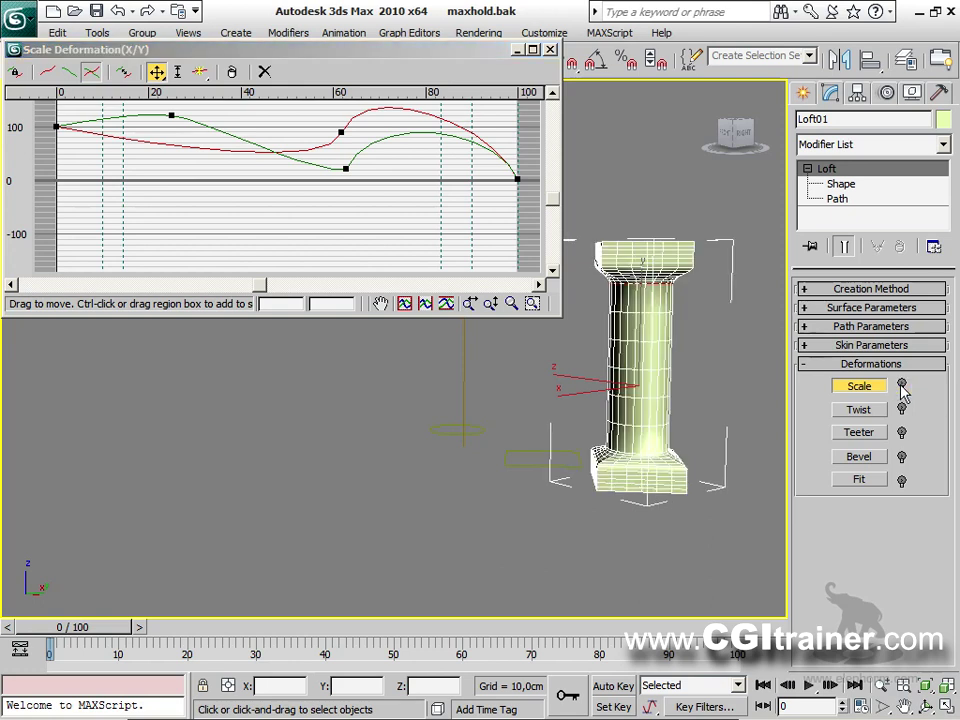
left_click(901, 386)
left_click(901, 386)
left_click(901, 386)
left_click(901, 386)
left_click(901, 386)
middle_click_drag(623, 481, 461, 488, "alt")
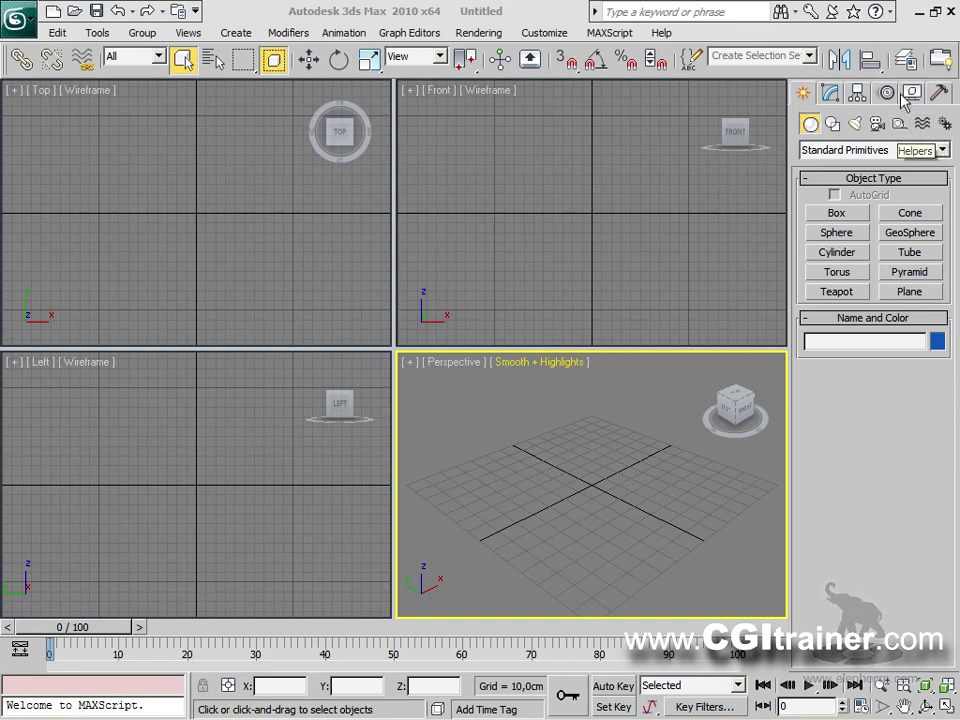
Draw a circle and a flat rectangle in the Top viewport.
left_click(832, 123)
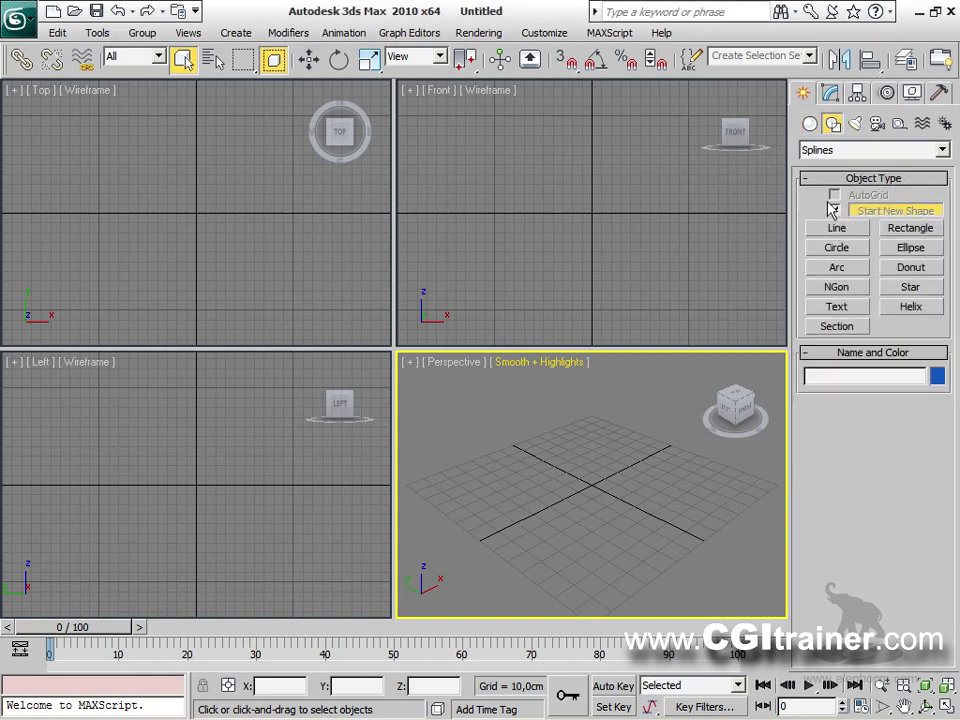
left_click(838, 248)
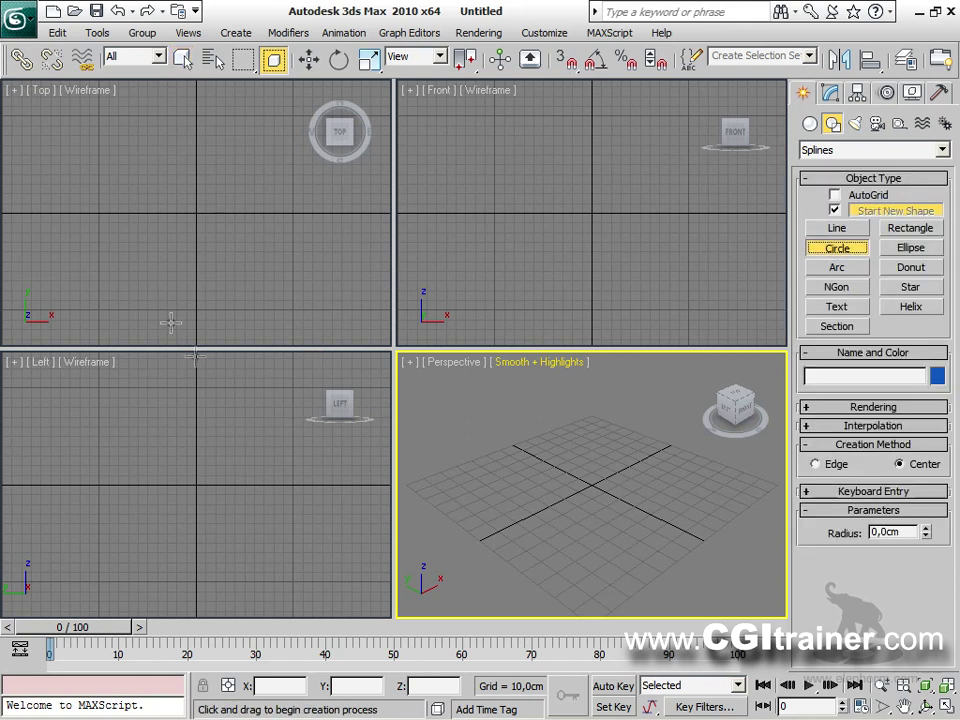
left_click_drag(60, 201, 193, 227)
left_click(910, 228)
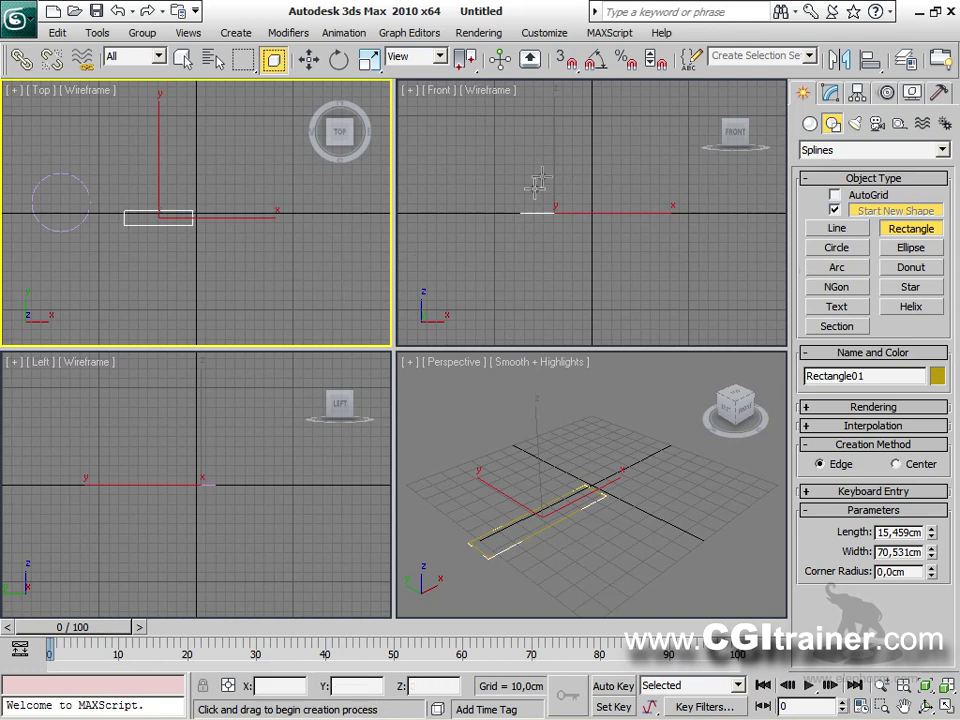
Draw a straight vertical line in the maximized Front viewport.
left_click(837, 228)
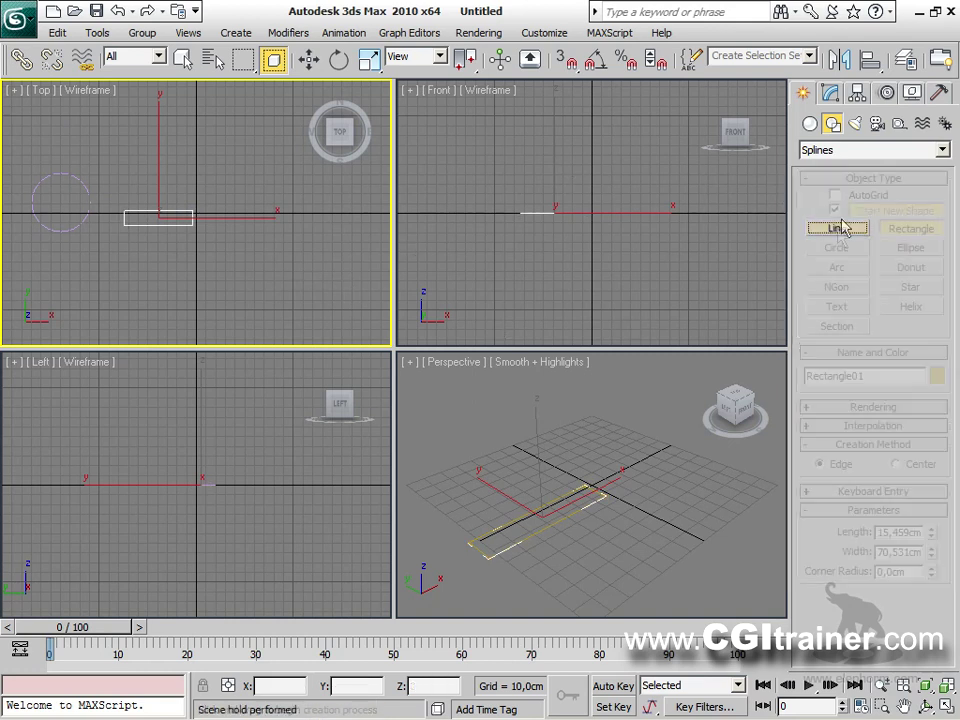
right_click(590, 215)
key("alt+w")
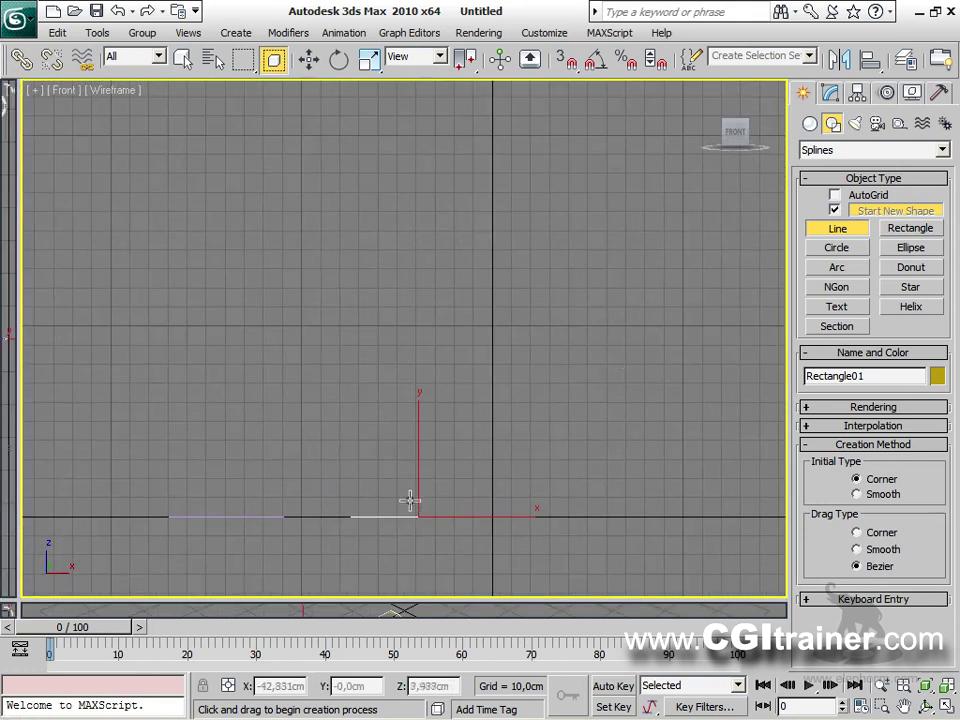
left_click(407, 516)
left_click(412, 114, "shift")
right_click(583, 516)
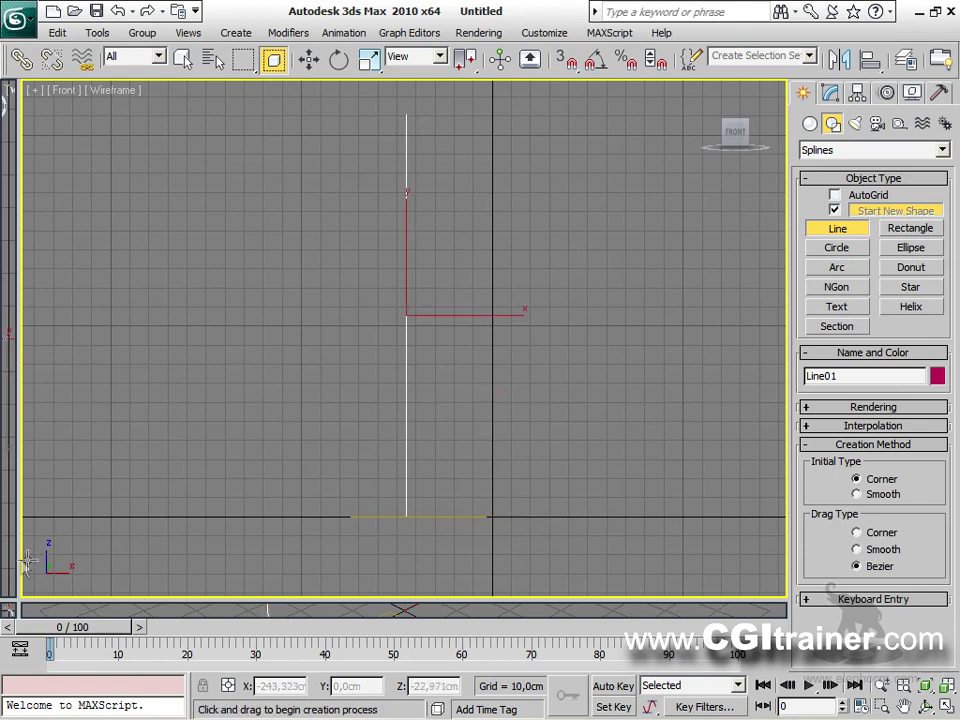
Maximize the Perspective view, hide its grid and frame the shapes.
left_click_drag(20, 600, 144, 97)
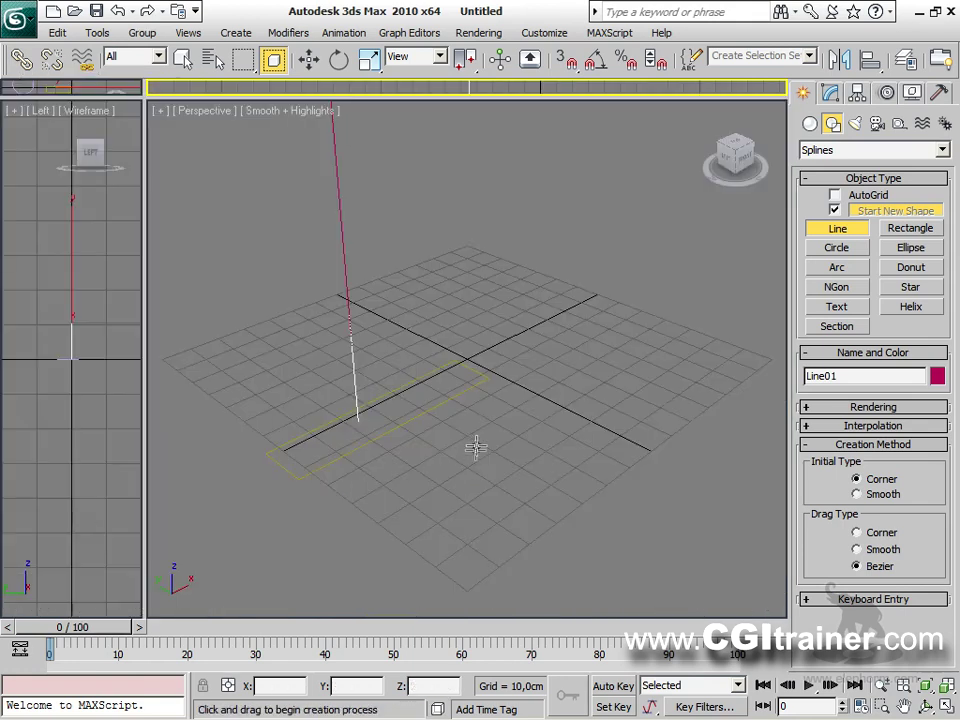
scroll(467, 358, "up", 2)
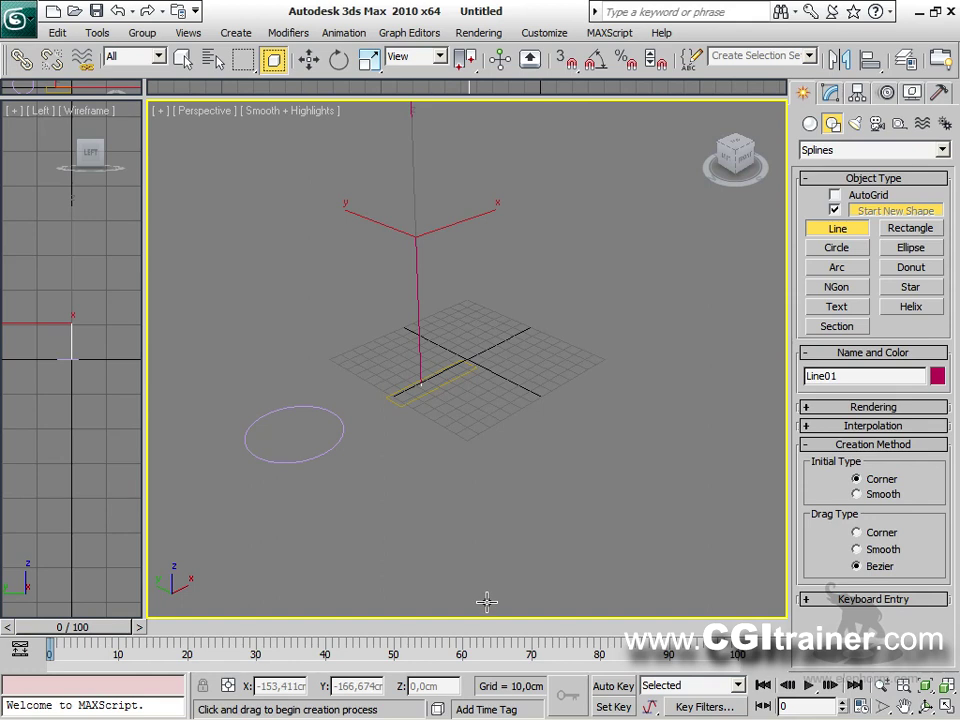
key("alt+w")
key("g")
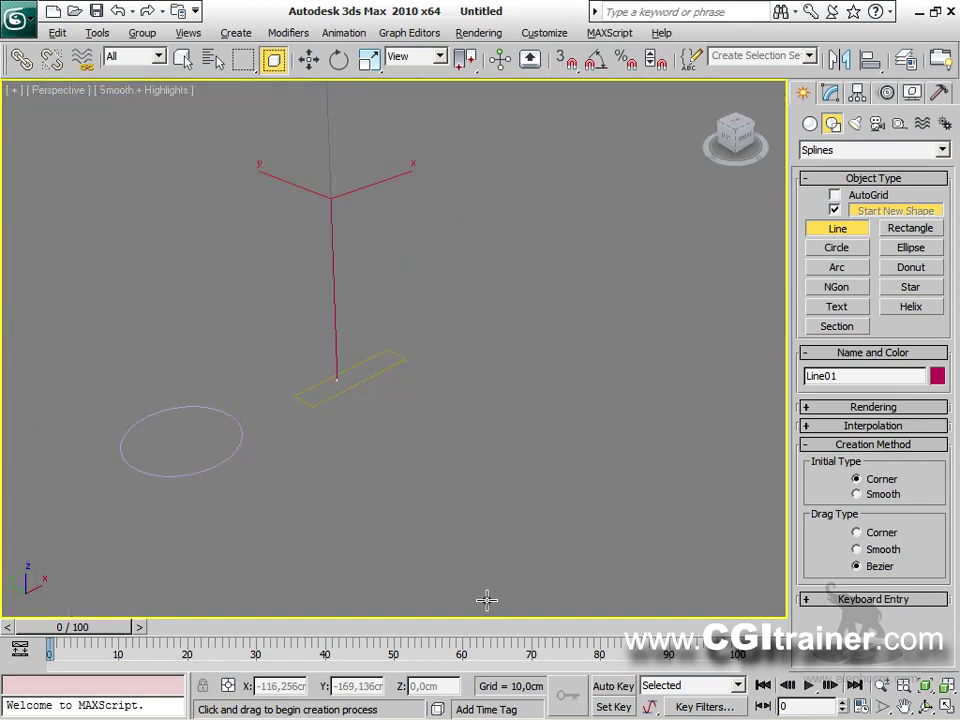
middle_click_drag(467, 368, 536, 448)
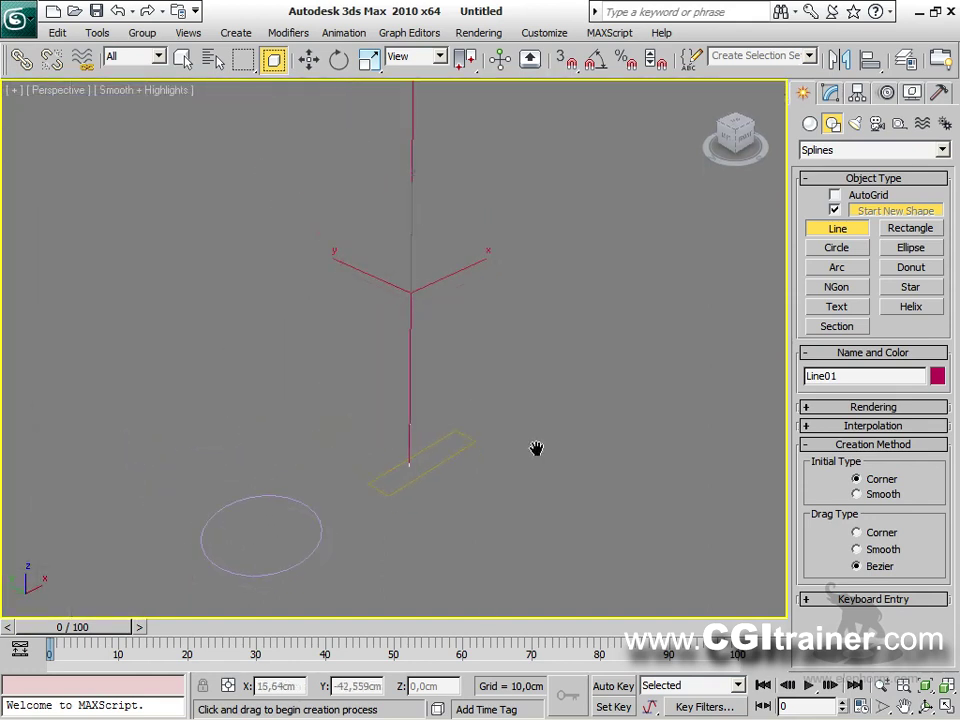
scroll(413, 283, "down", 6)
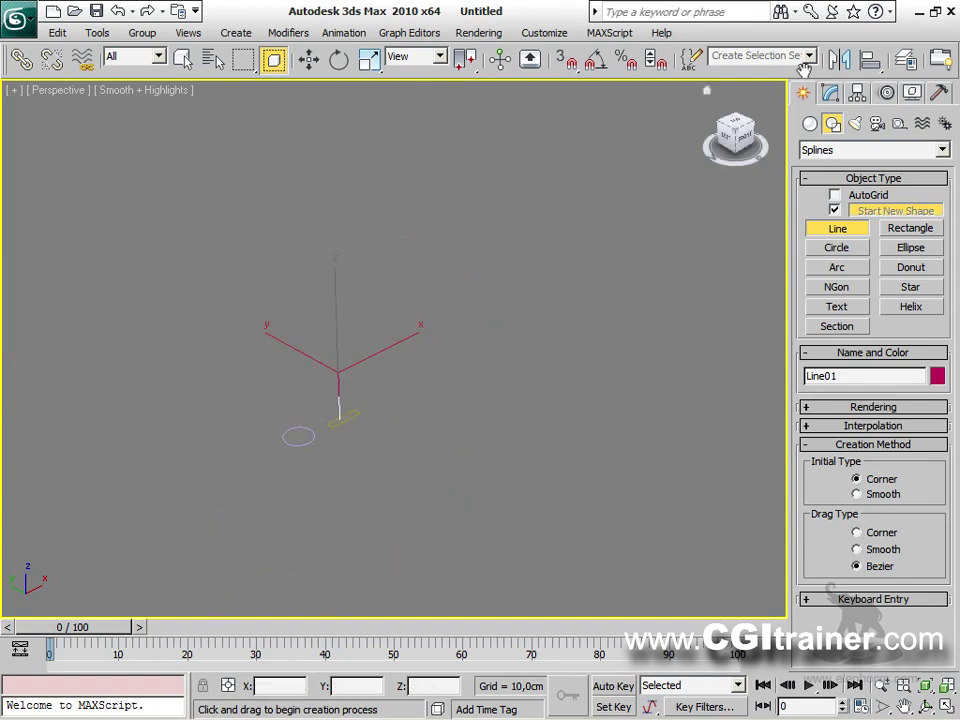
left_click(810, 123)
Loft the circle along the line as Loft01 and move it right of the path.
left_click(846, 151)
left_click(843, 191)
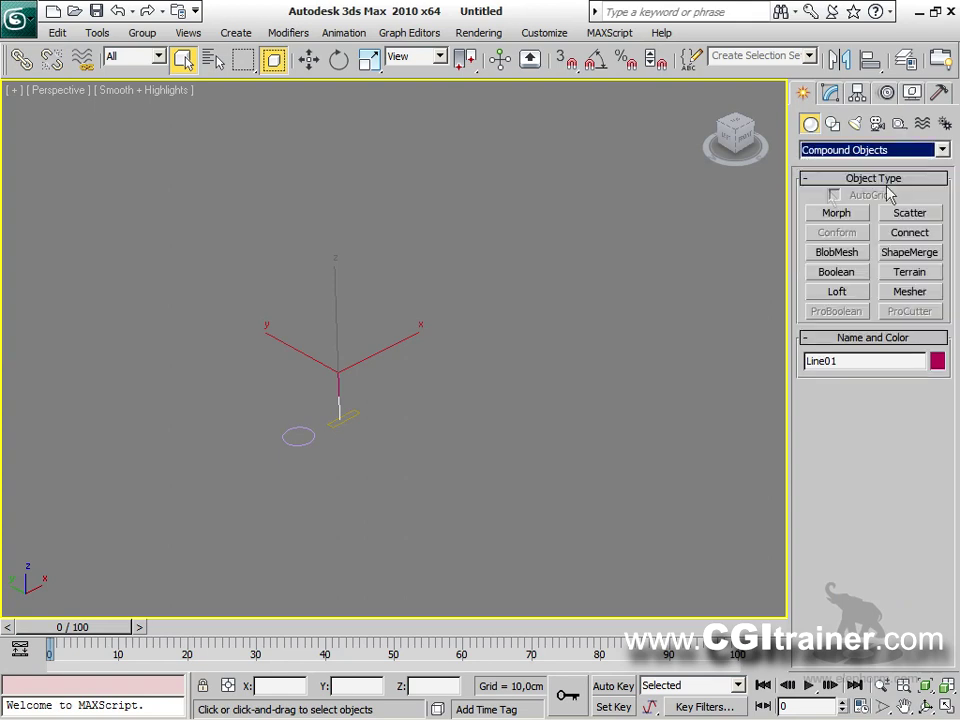
left_click(840, 291)
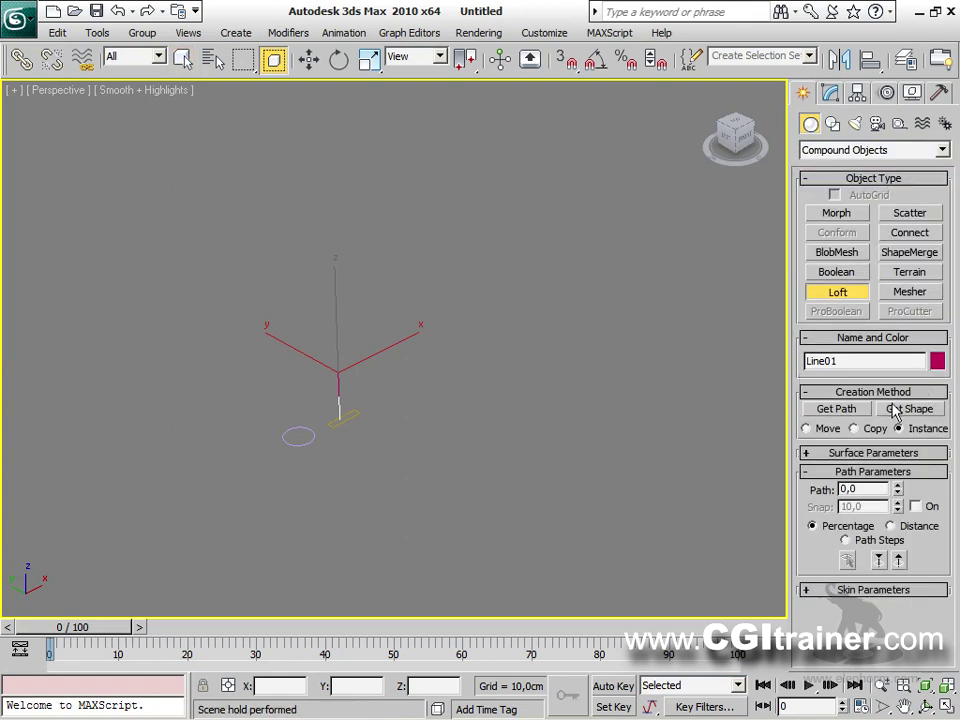
left_click(893, 410)
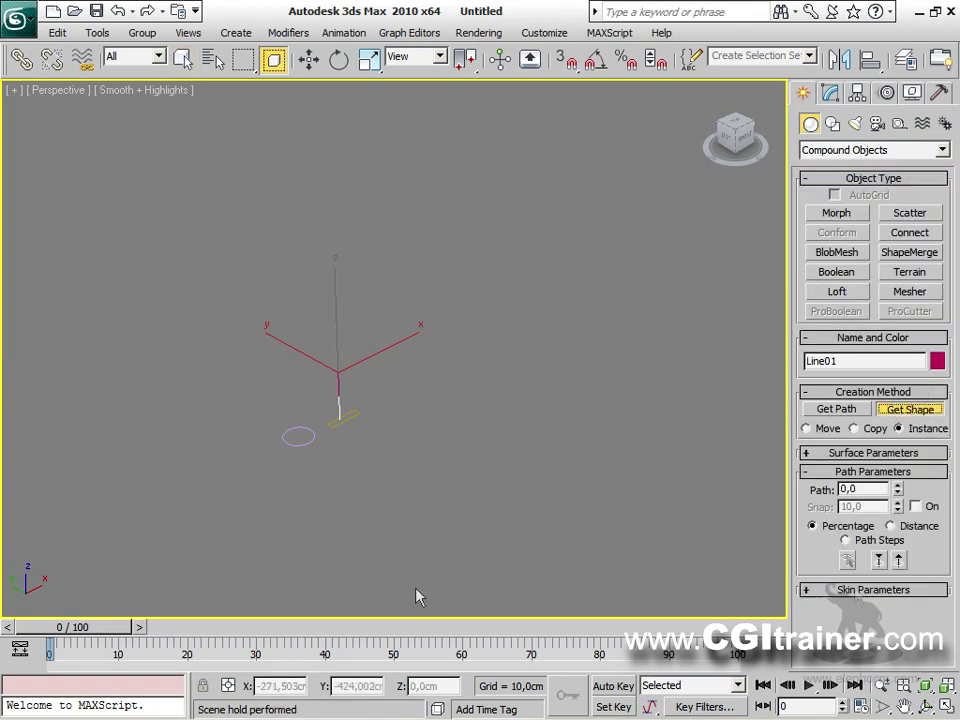
left_click(296, 440)
key("w")
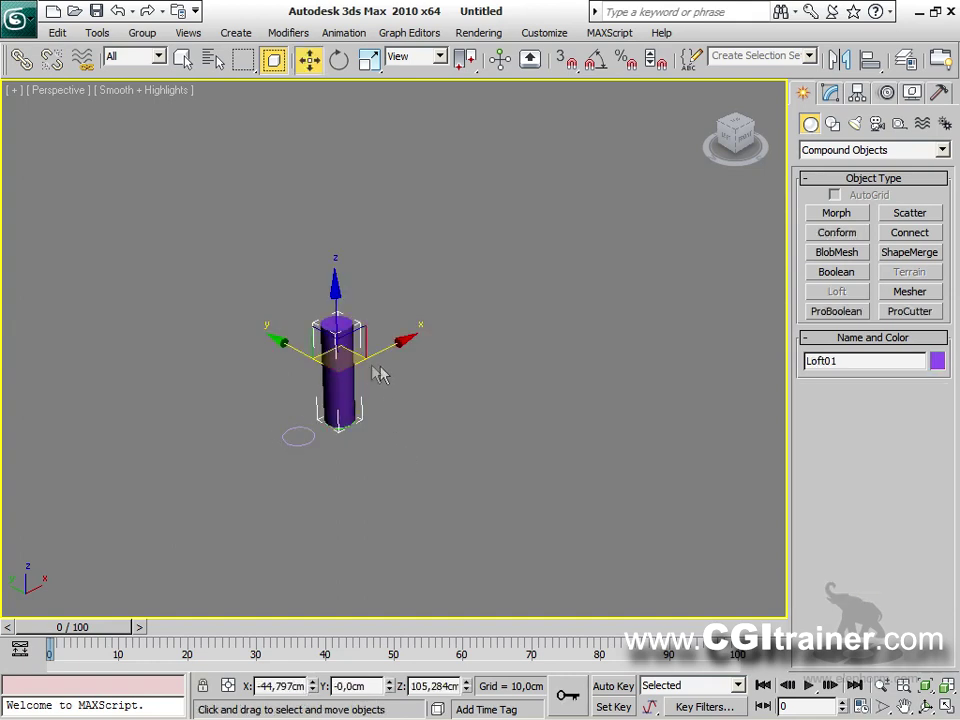
left_click_drag(381, 354, 490, 322)
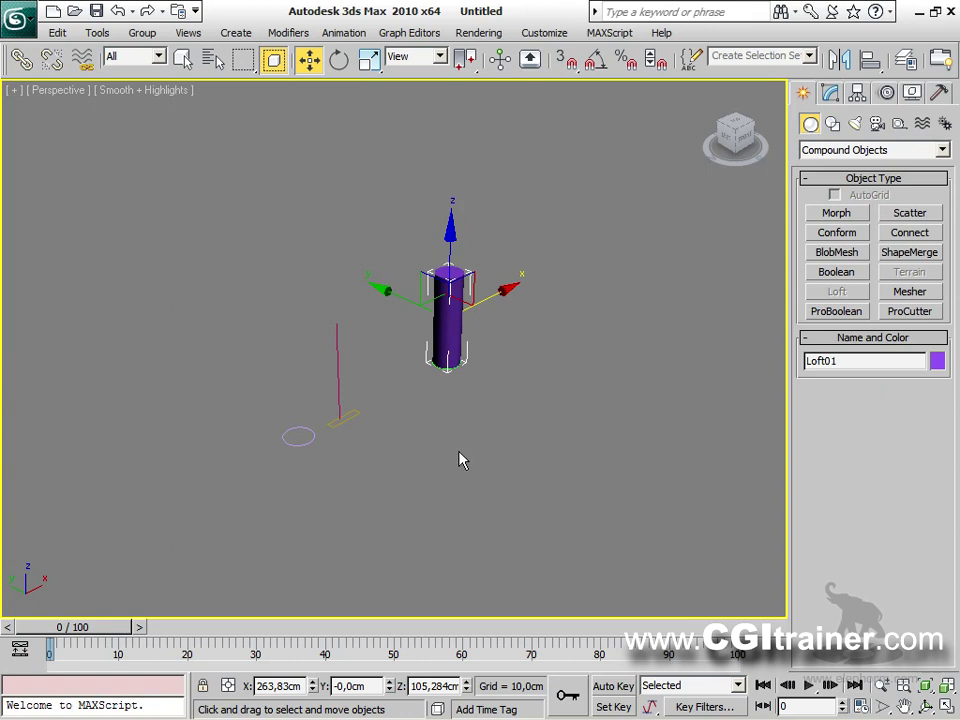
Raise Line01's top vertex to lengthen the loft, then reselect Loft01.
left_click(336, 342)
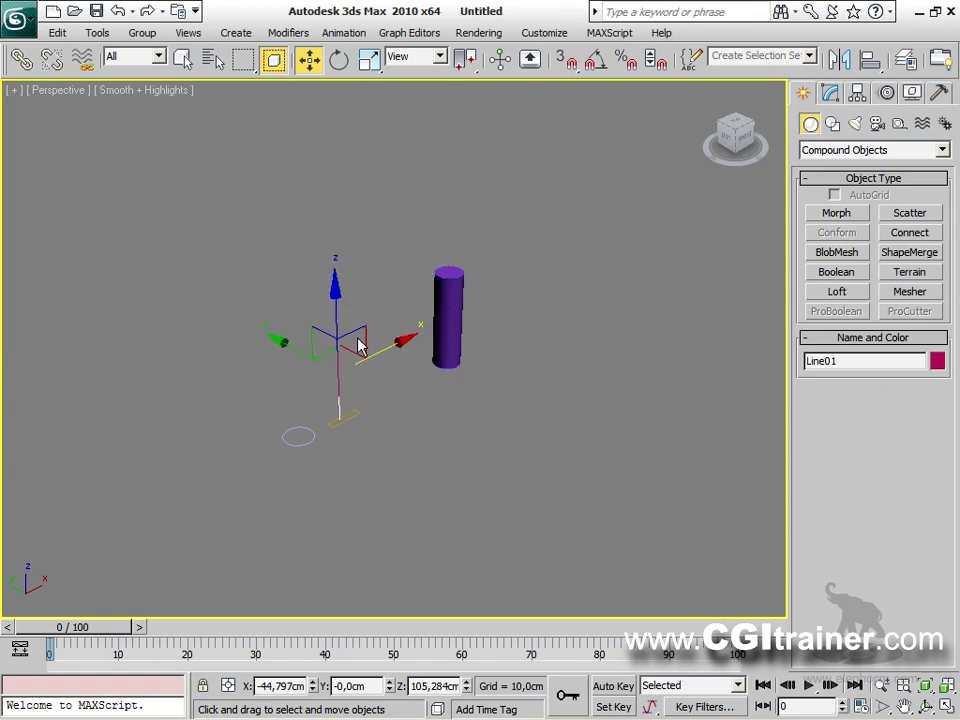
left_click(830, 93)
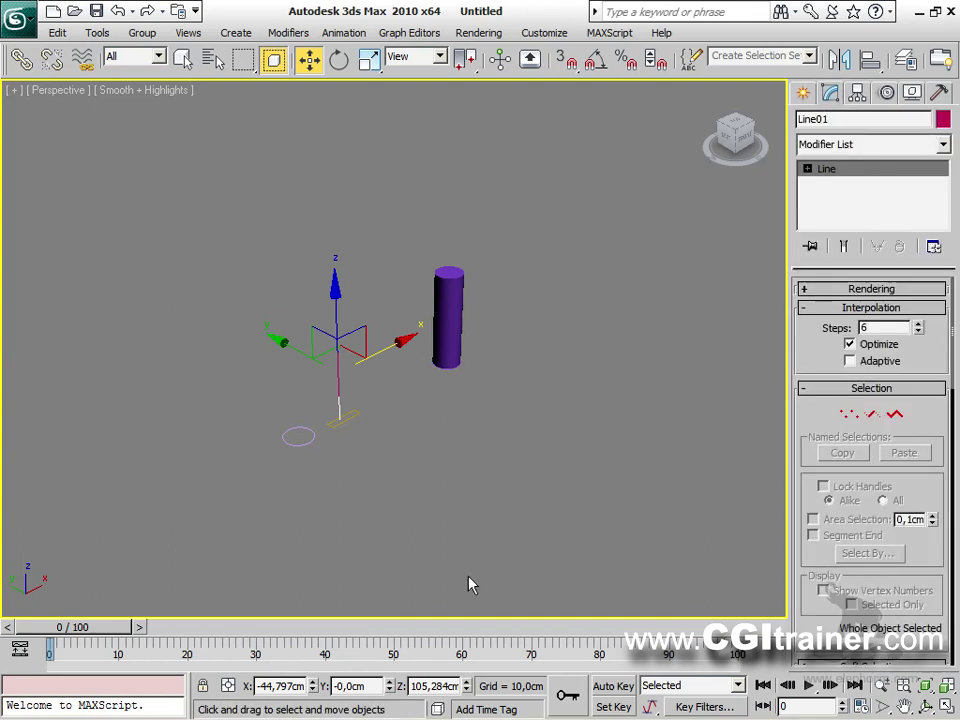
left_click(848, 414)
left_click_drag(356, 335, 357, 338)
left_click_drag(331, 255, 326, 125)
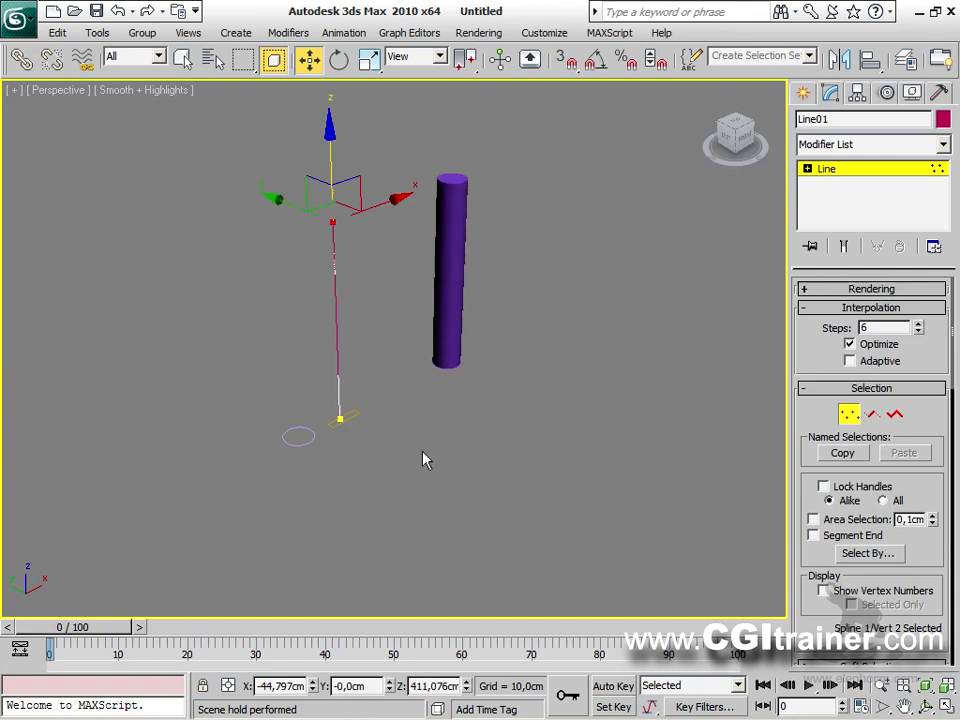
left_click(848, 414)
left_click(454, 249)
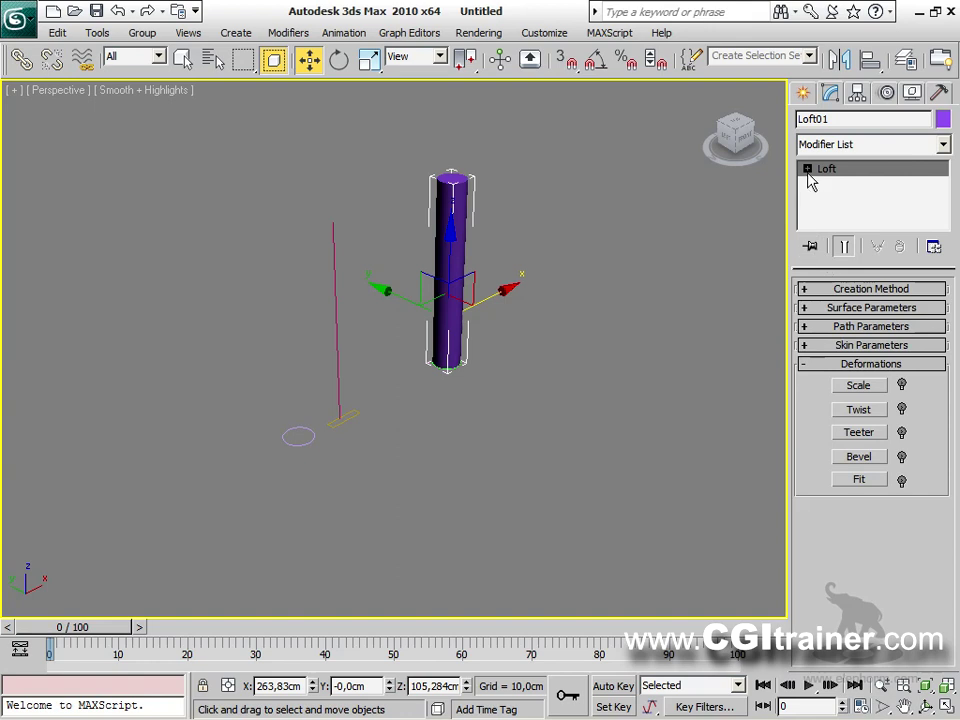
left_click(808, 169)
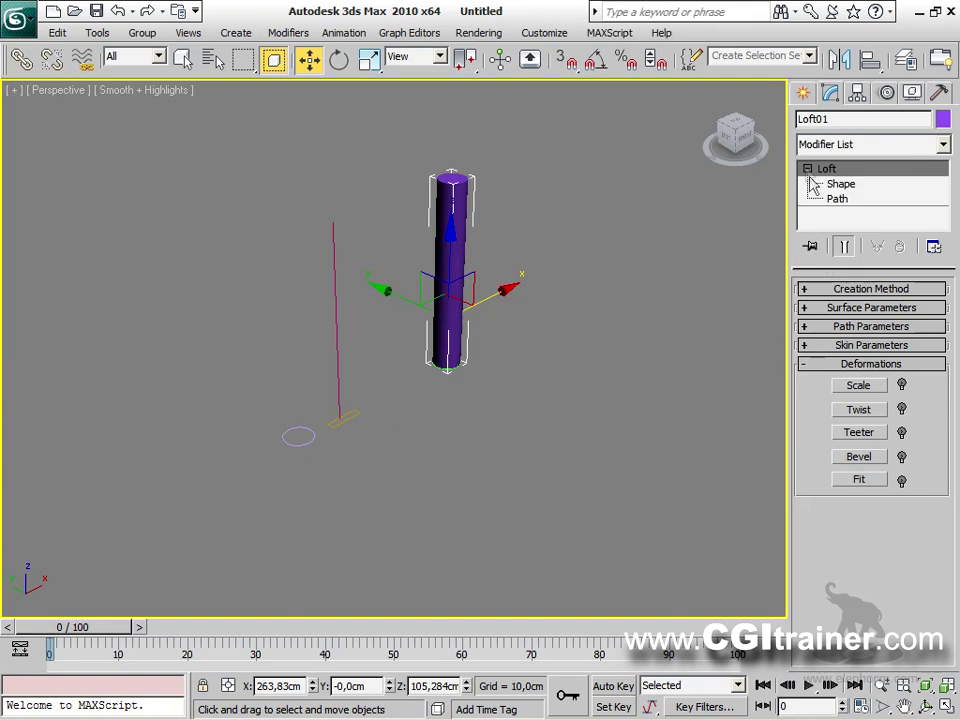
Add the rectangle as Loft01's cross-section at path 50, squaring the upper half.
left_click(803, 290)
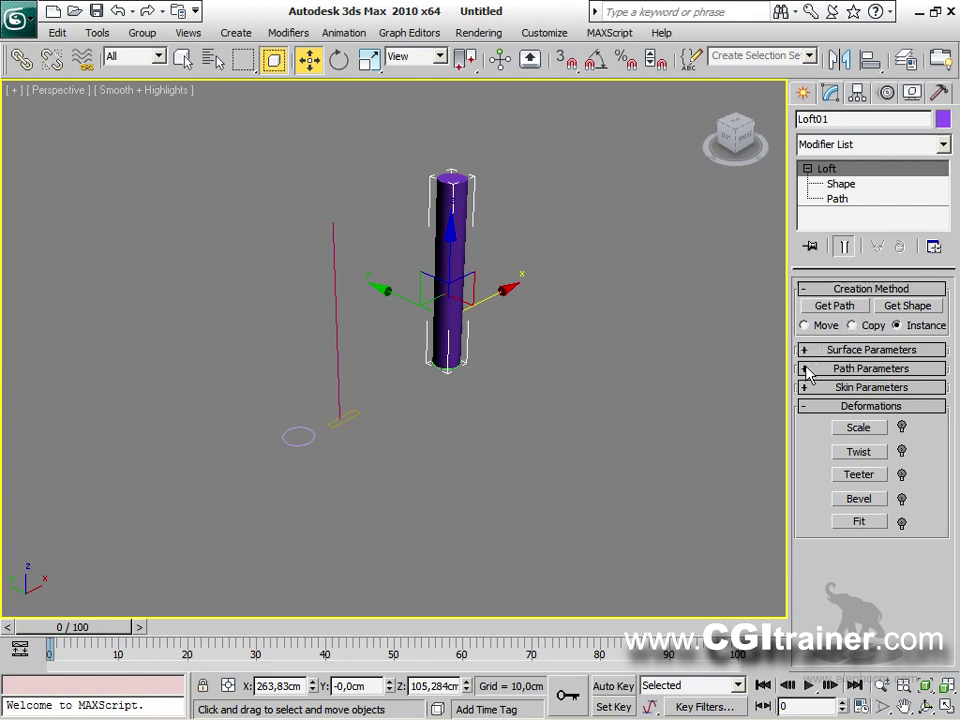
left_click(805, 369)
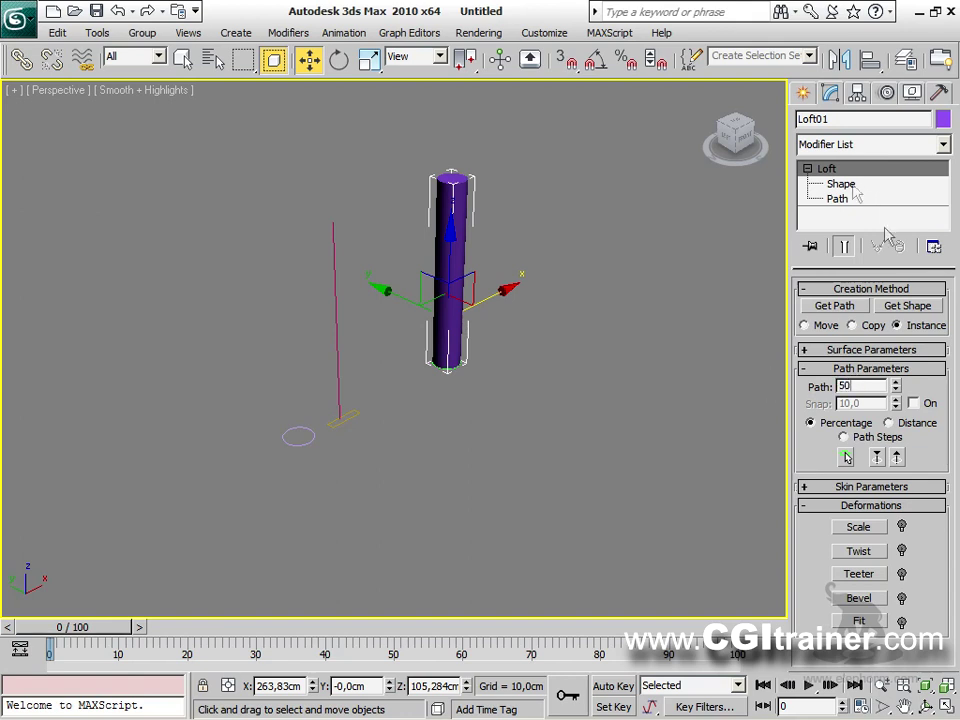
left_click(908, 306)
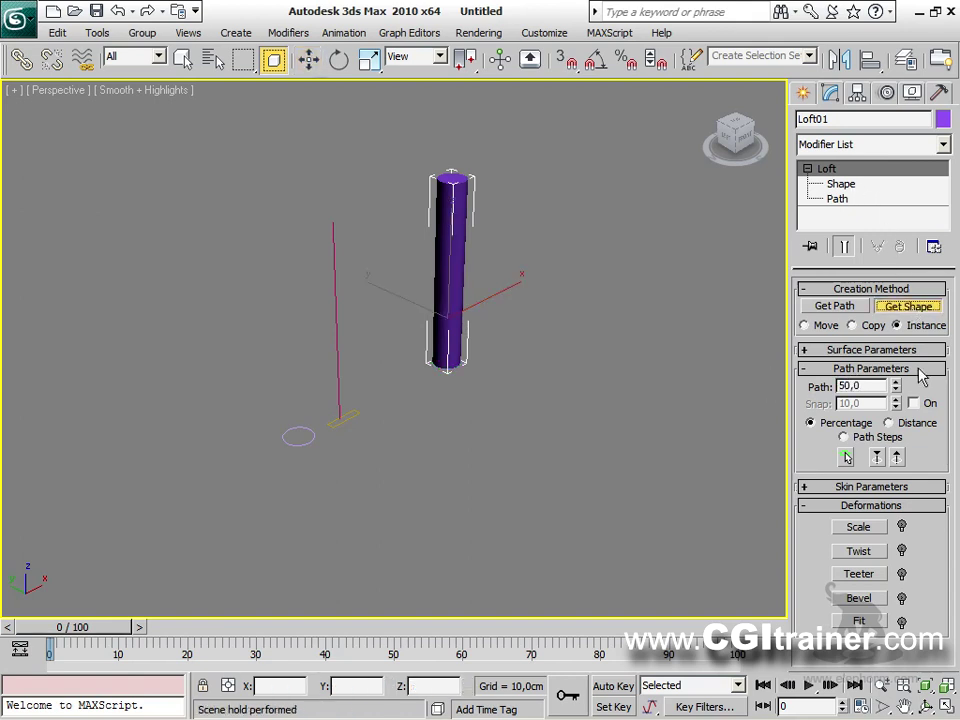
left_click(352, 414)
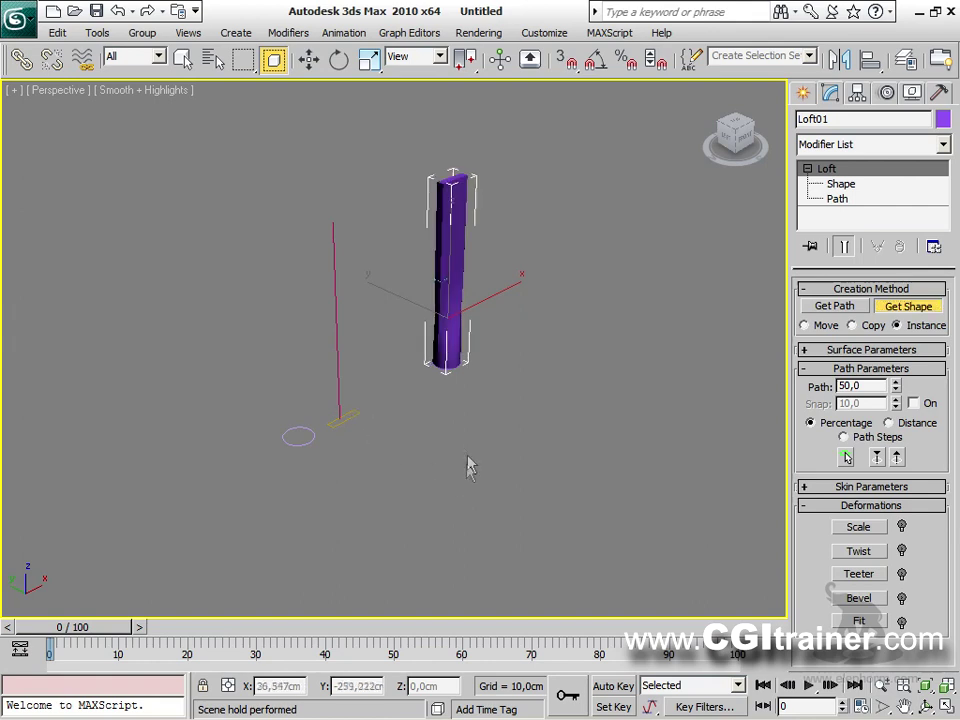
middle_click_drag(452, 489, 445, 450, "alt")
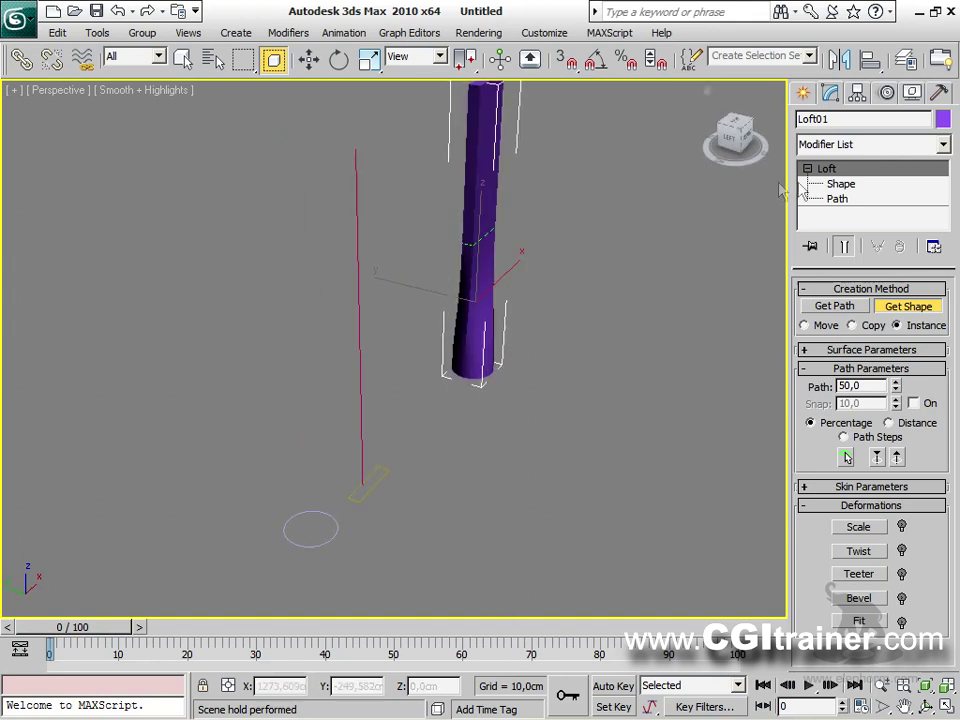
Compare the circle and rectangle cross-sections and rotate the circle to align their first vertices.
left_click(841, 184)
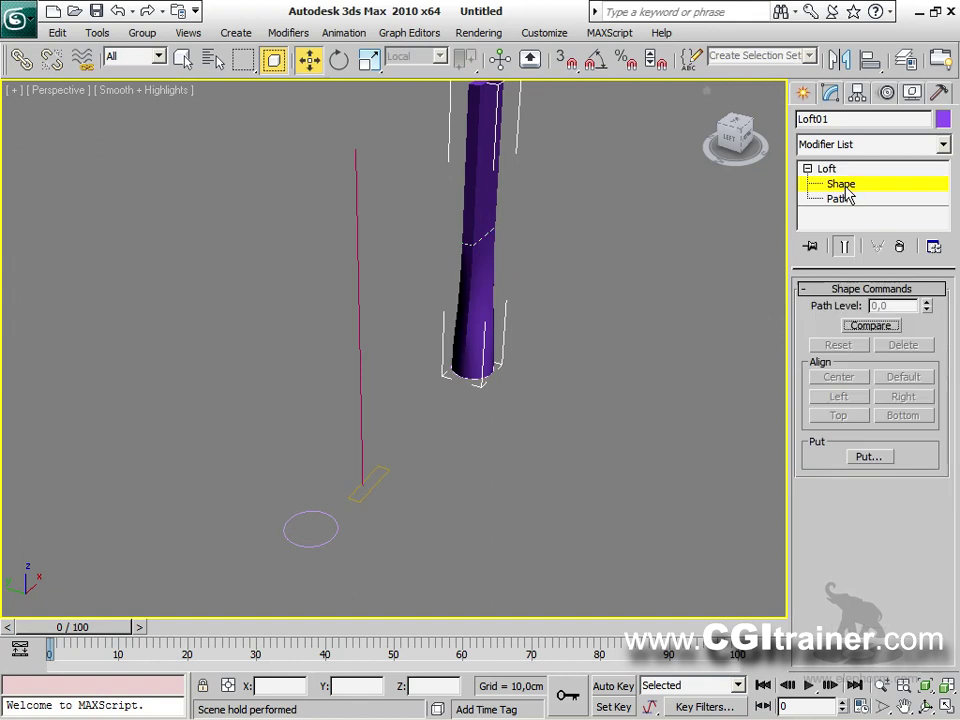
left_click(874, 324)
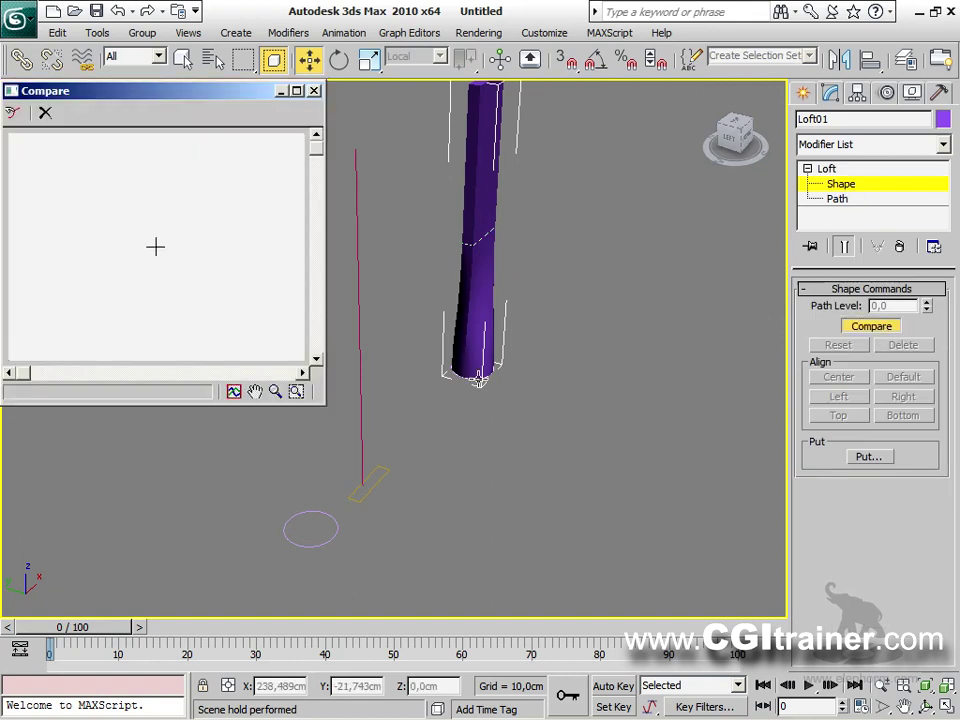
left_click(12, 112)
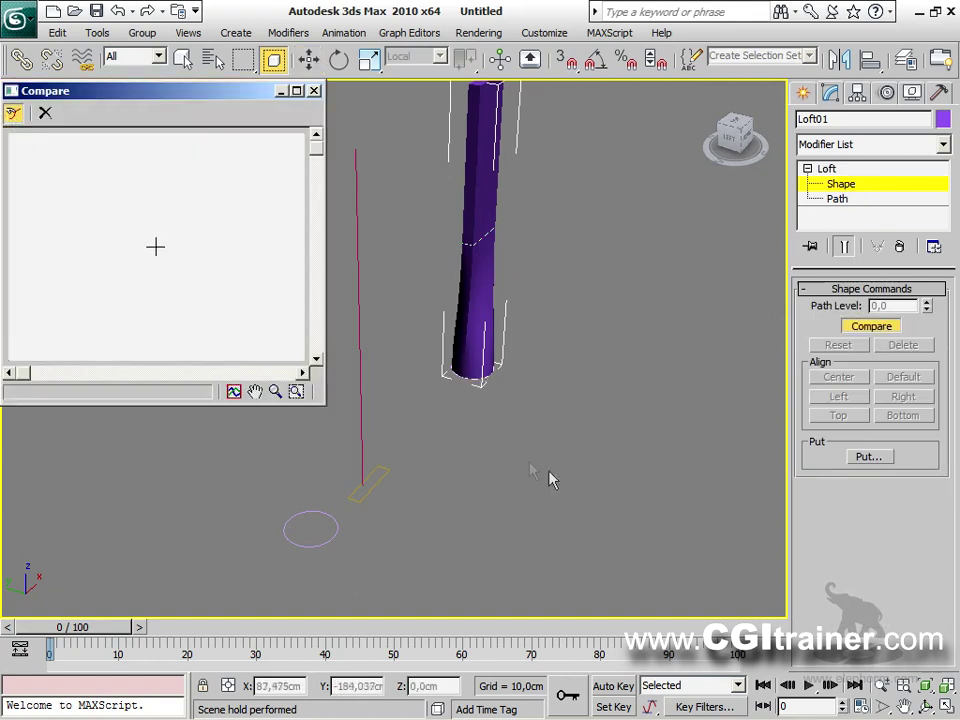
left_click(492, 373)
left_click(488, 231)
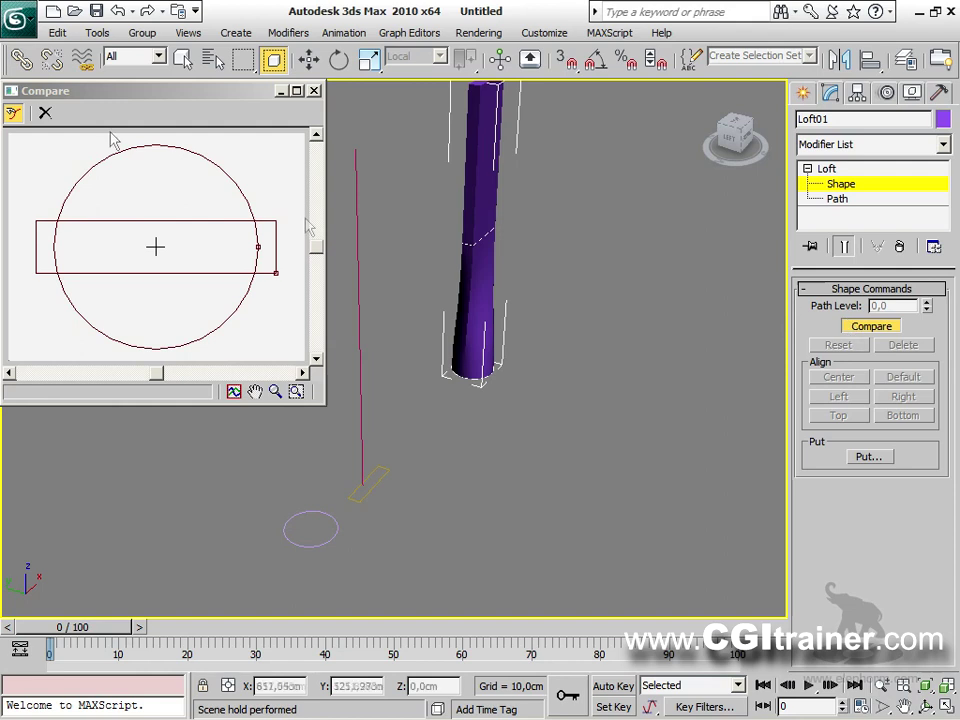
left_click(14, 115)
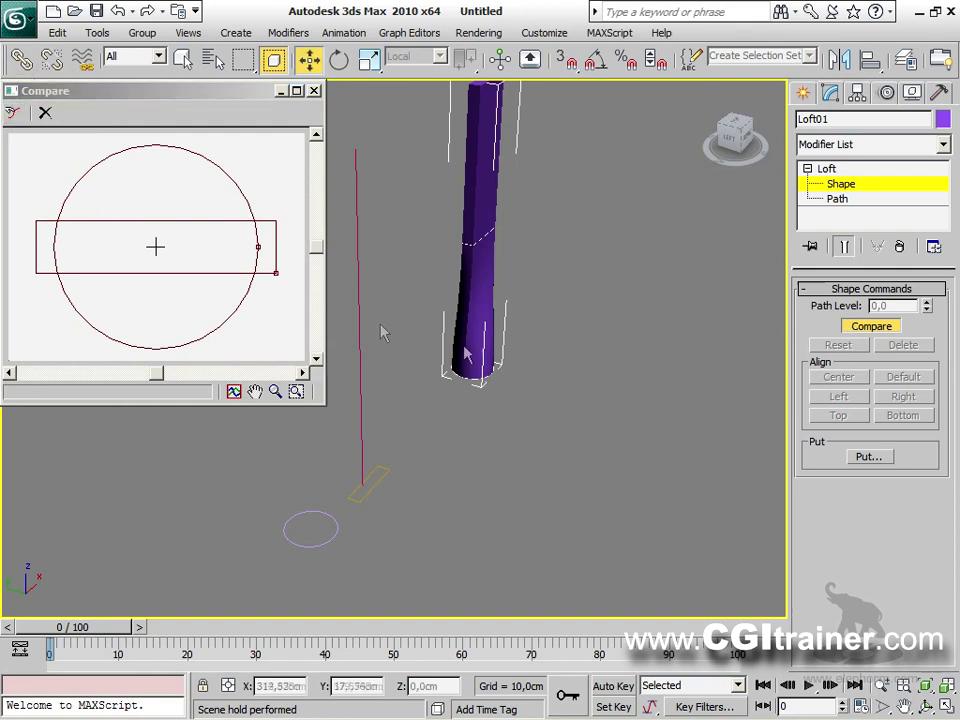
left_click(480, 374)
right_click(480, 374)
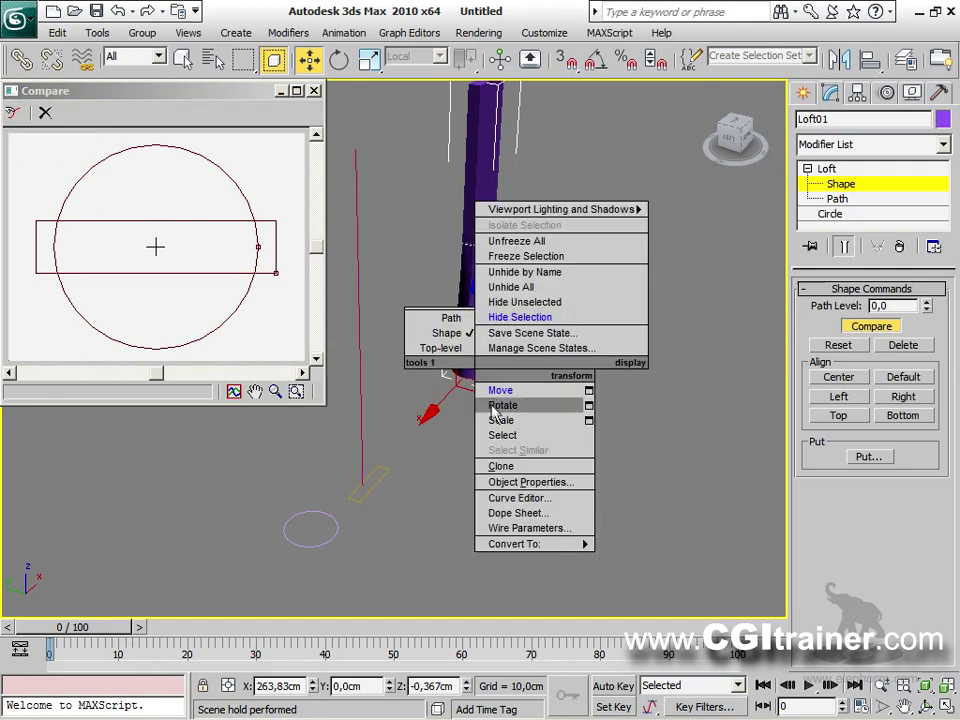
left_click(491, 403)
left_click_drag(508, 415, 532, 405)
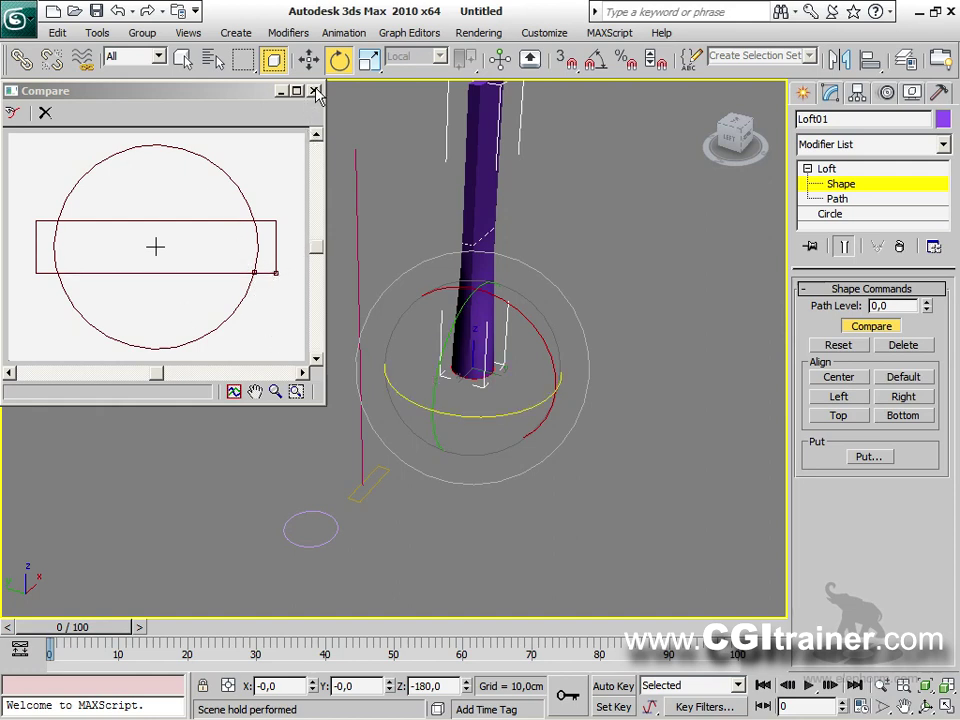
Scale the rectangle cross-section down to about 67% and close the Compare window.
left_click(484, 236)
right_click(484, 236)
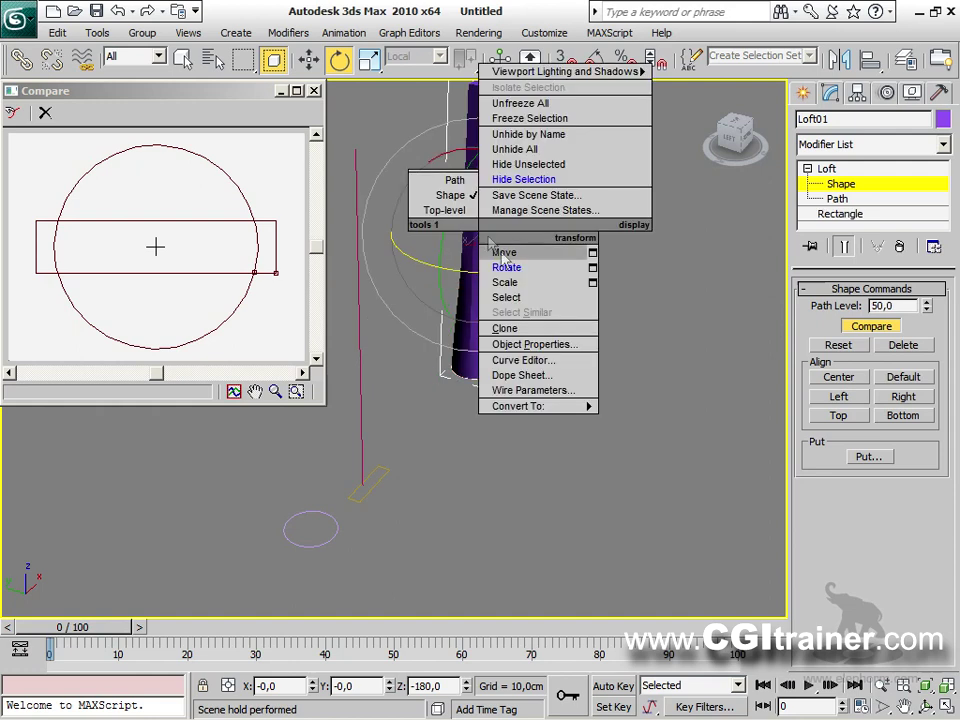
left_click(508, 282)
left_click_drag(572, 252, 530, 231)
left_click_drag(438, 264, 443, 256)
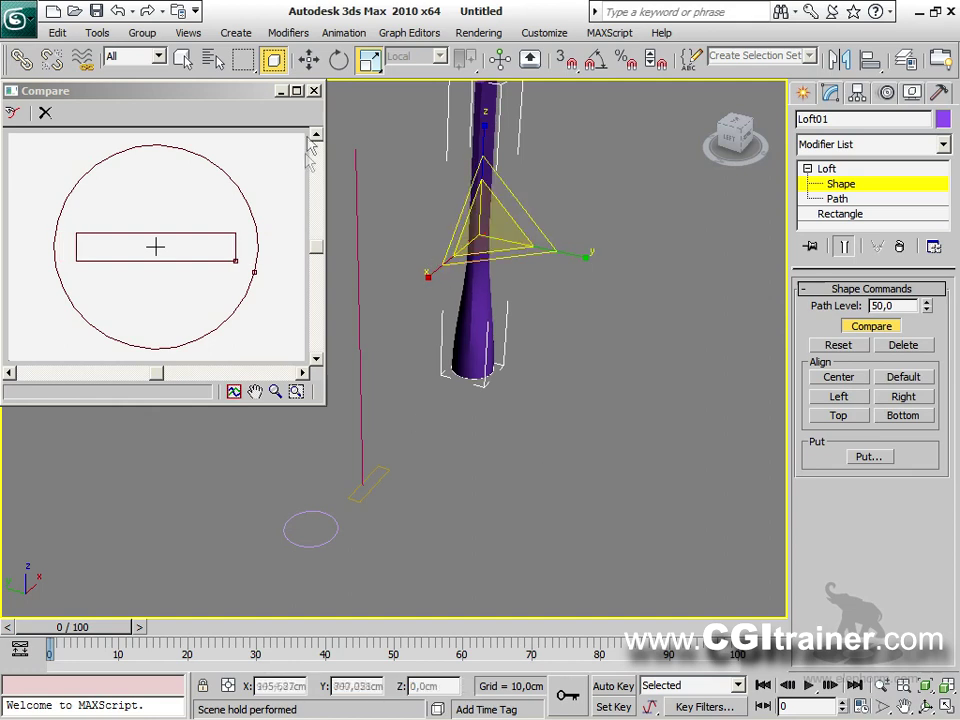
left_click(314, 90)
middle_click_drag(546, 397, 480, 483, "alt")
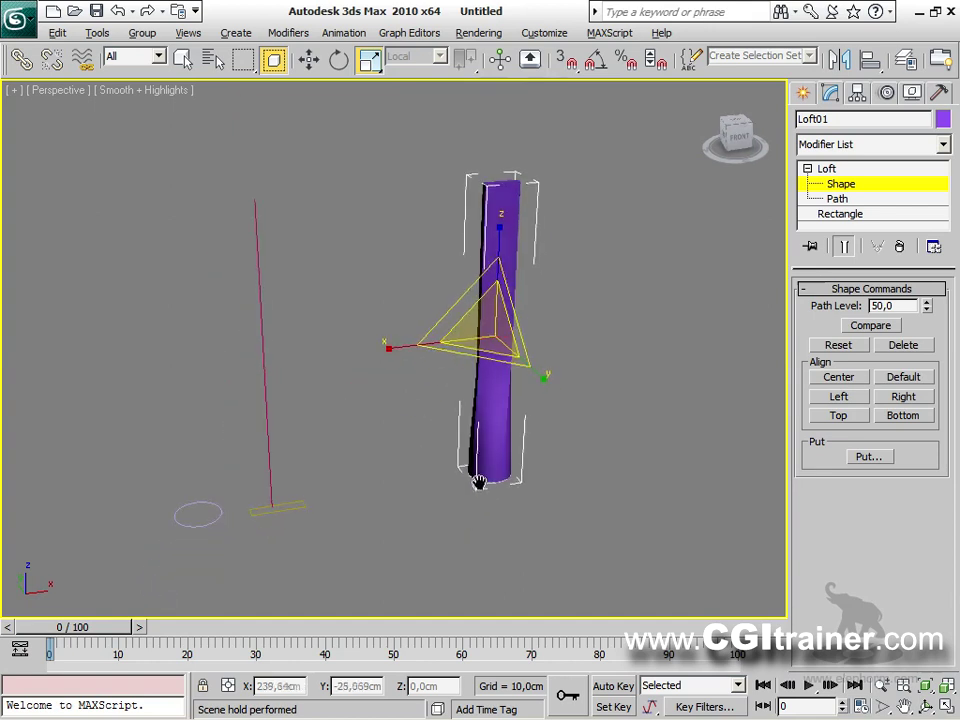
right_click(502, 270)
left_click(514, 283)
mouse_move(499, 283)
left_mouse_down()
mouse_move(493, 200)
mouse_move(476, 281)
mouse_move(481, 290)
mouse_move(500, 197)
mouse_move(495, 302)
mouse_move(495, 285)
left_mouse_up()
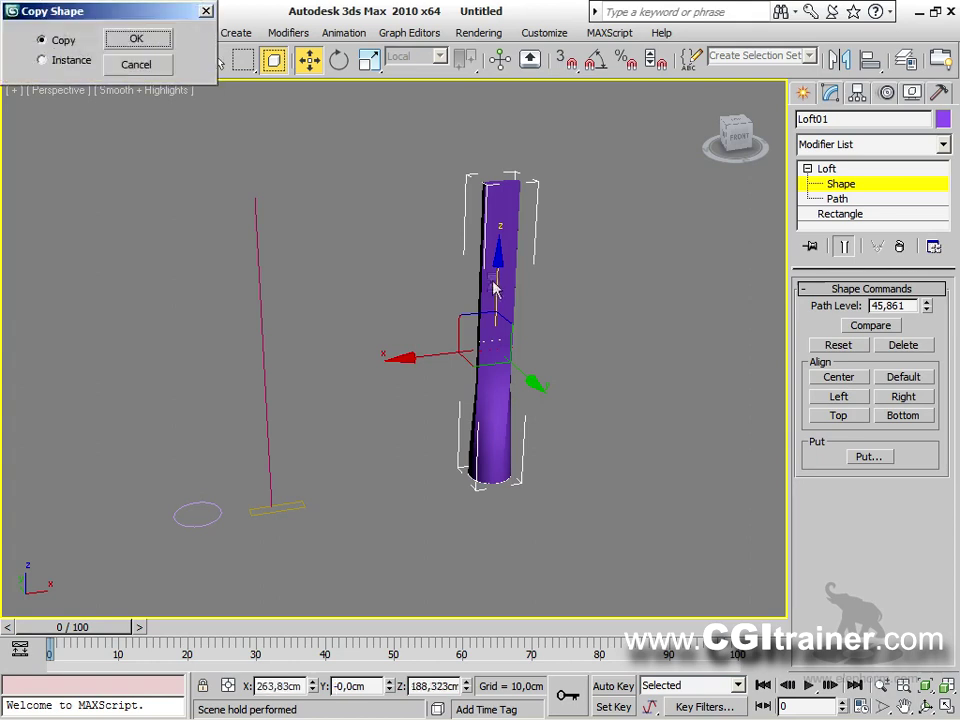
left_click(140, 64)
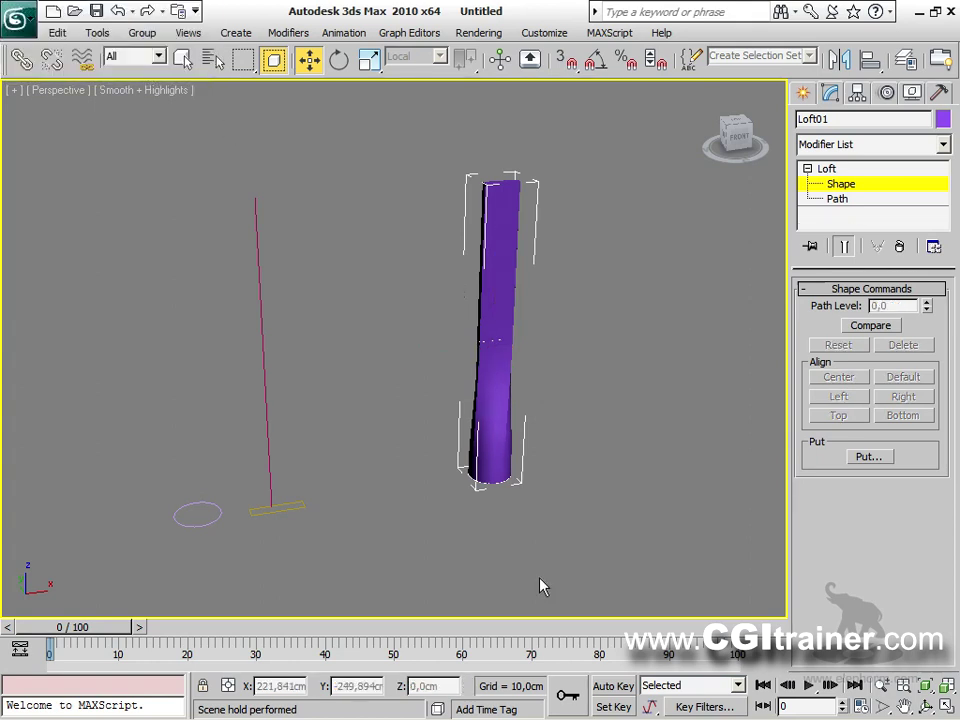
In Loft01's Scale Deformation, insert a point near the start and pull the first point down.
left_click(826, 169)
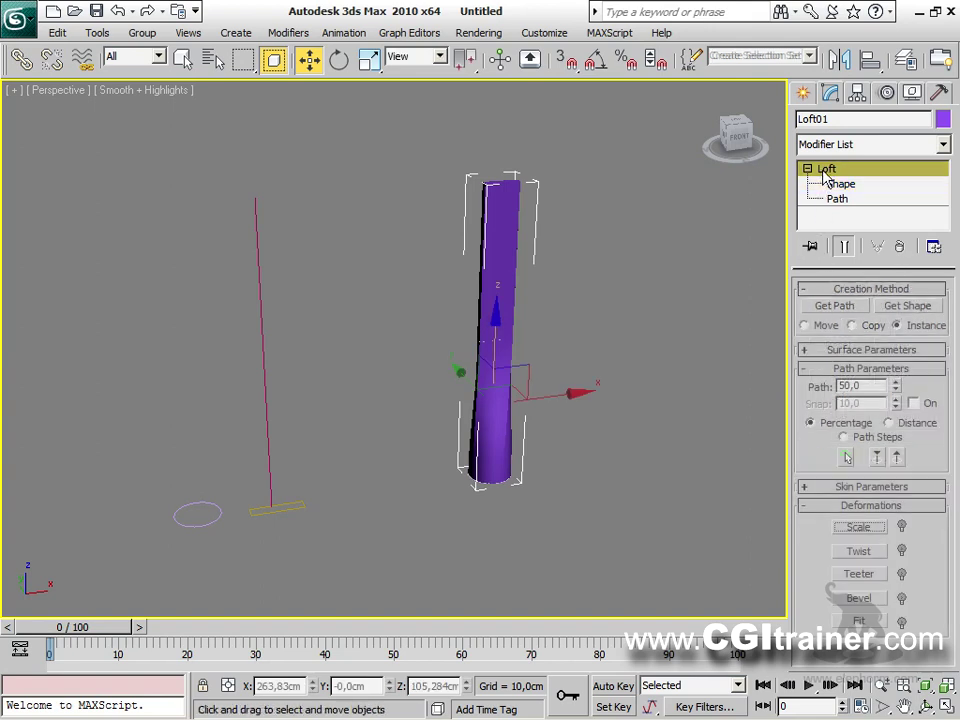
left_click(853, 526)
middle_click_drag(455, 490, 580, 495)
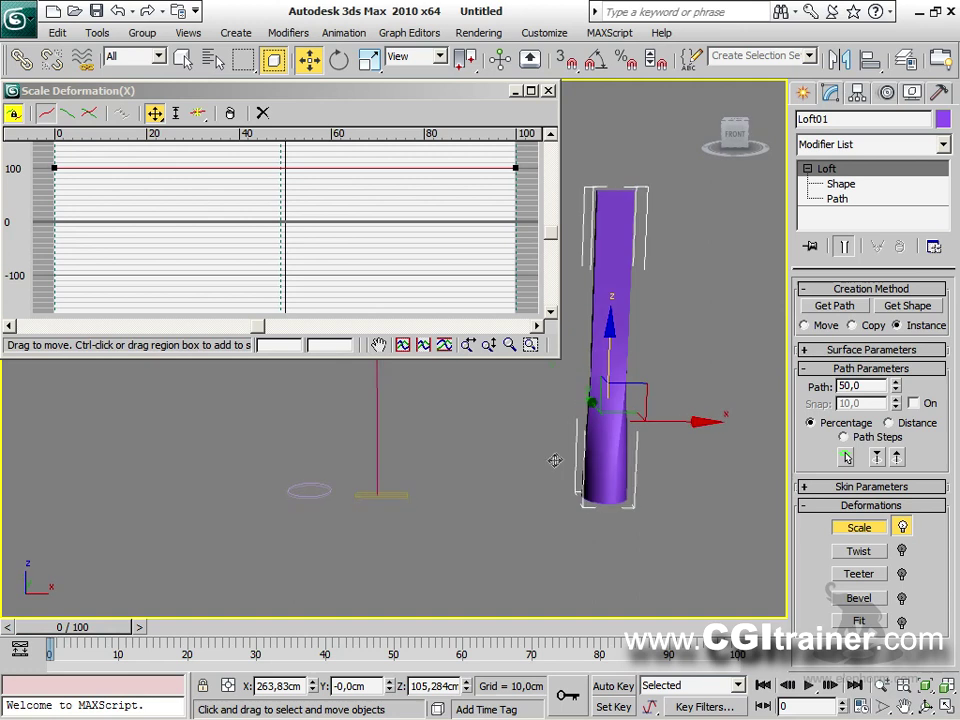
scroll(555, 456, "up", 2)
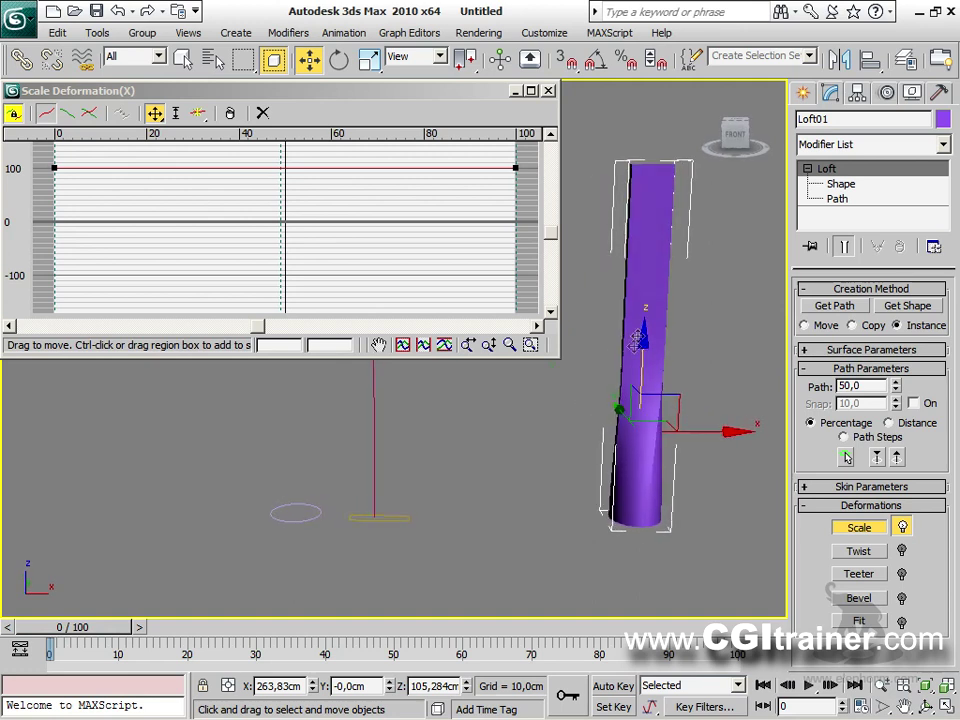
left_click(198, 113)
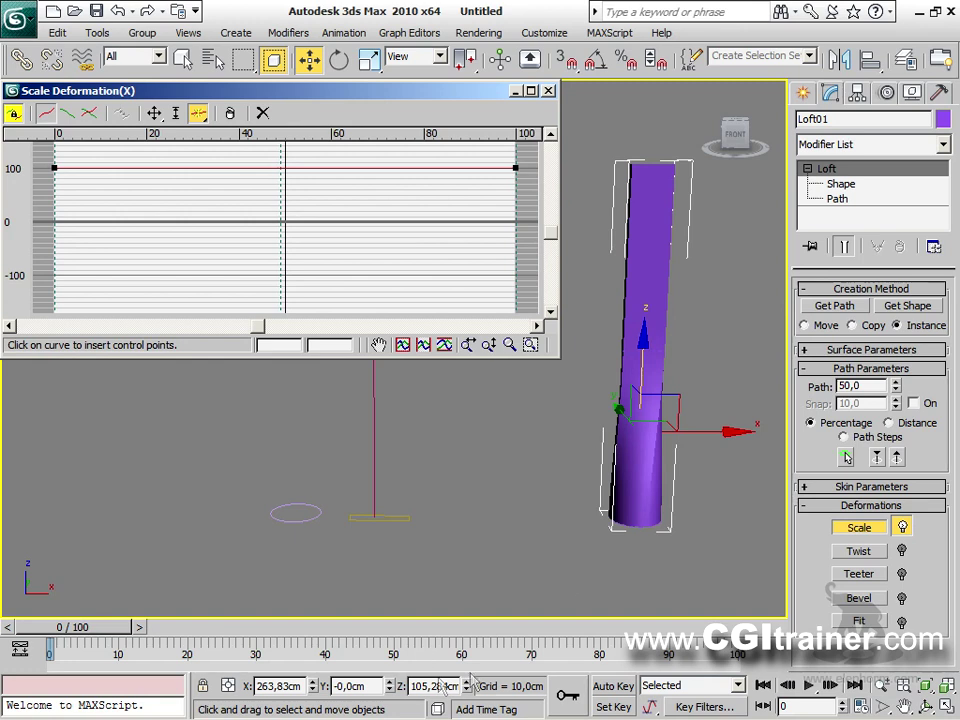
middle_click_drag(636, 497, 633, 487)
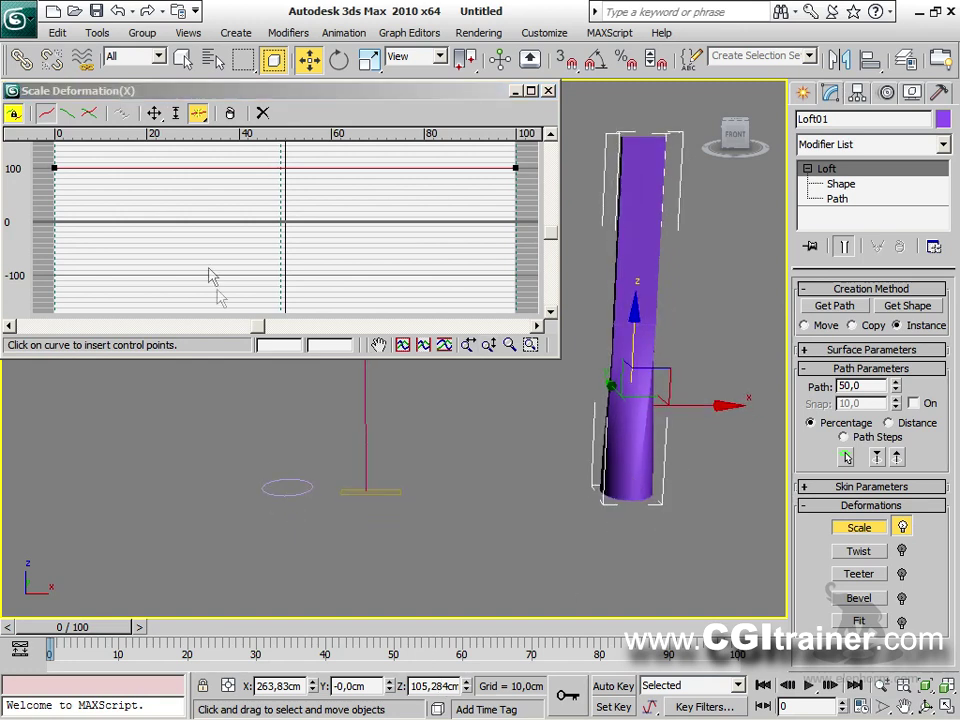
left_click(75, 170)
left_click(154, 113)
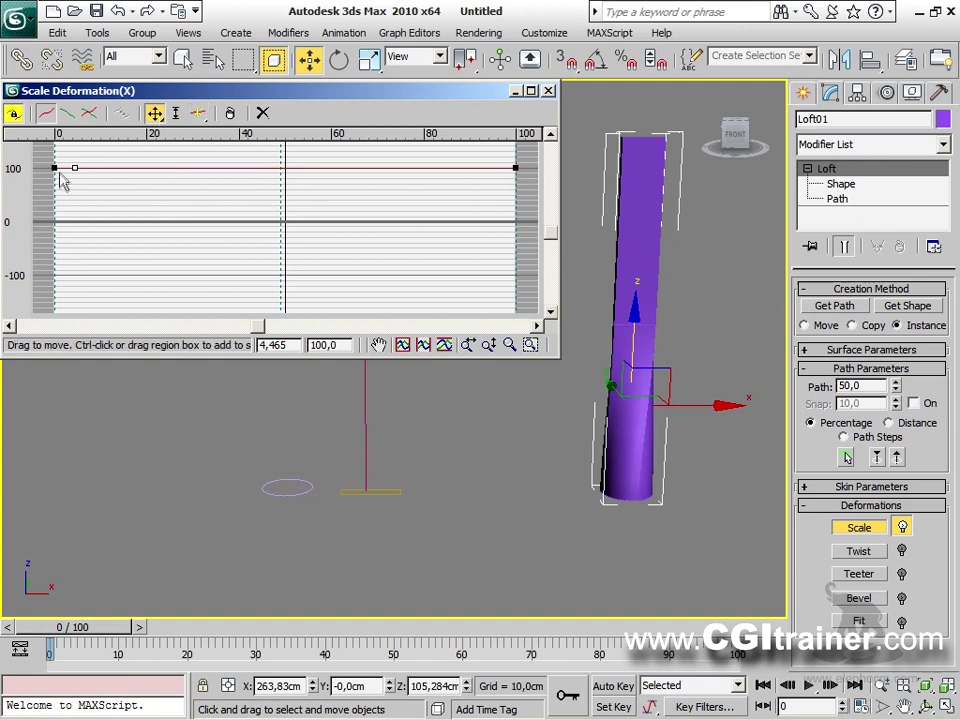
left_click_drag(56, 170, 56, 219)
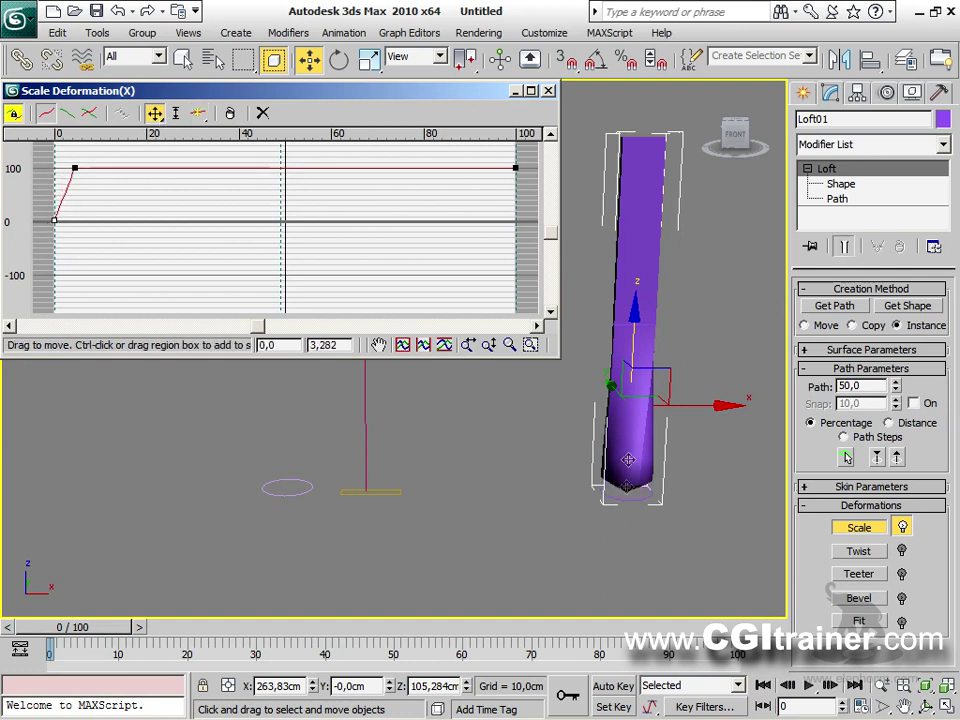
Make the first scale point Bezier-Corner and raise its handle to round the base.
middle_click_drag(636, 522, 598, 194)
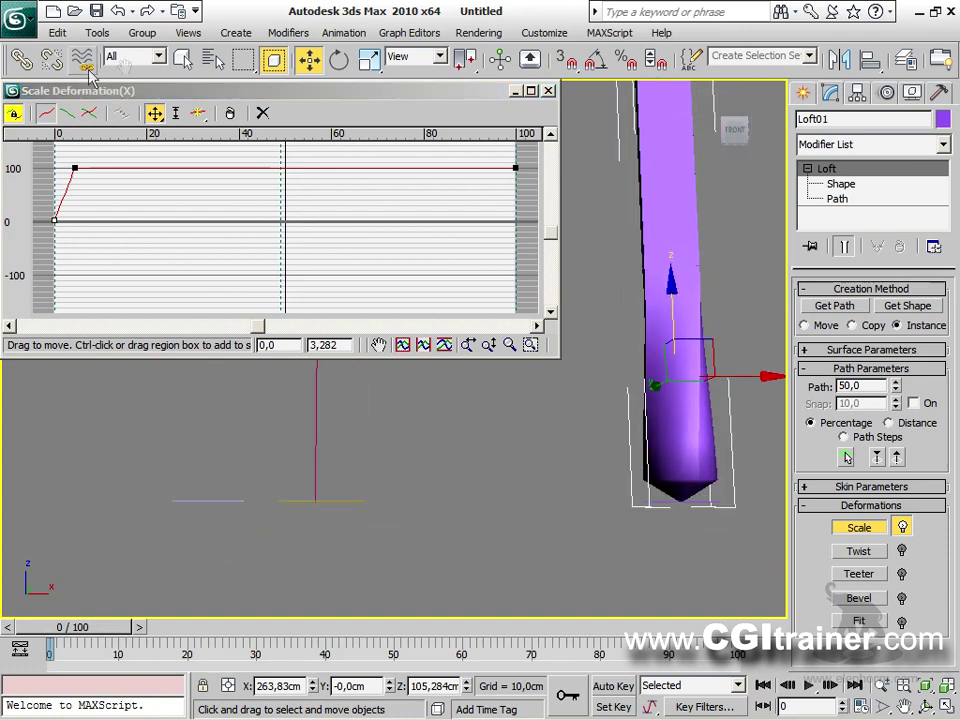
right_click(54, 218)
left_click(94, 266)
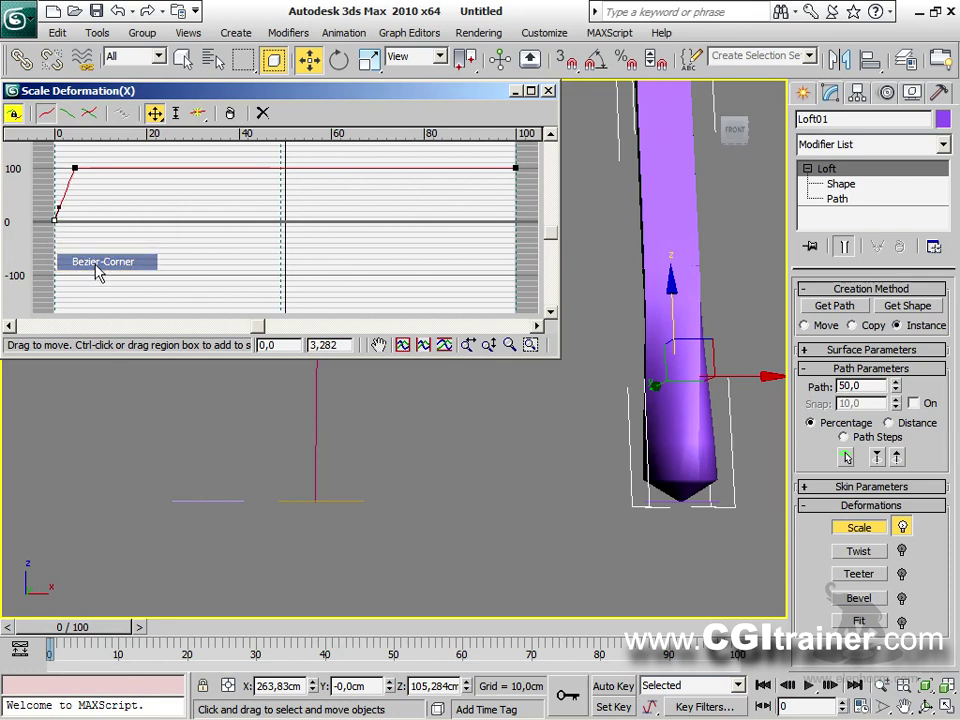
left_click_drag(58, 207, 54, 159)
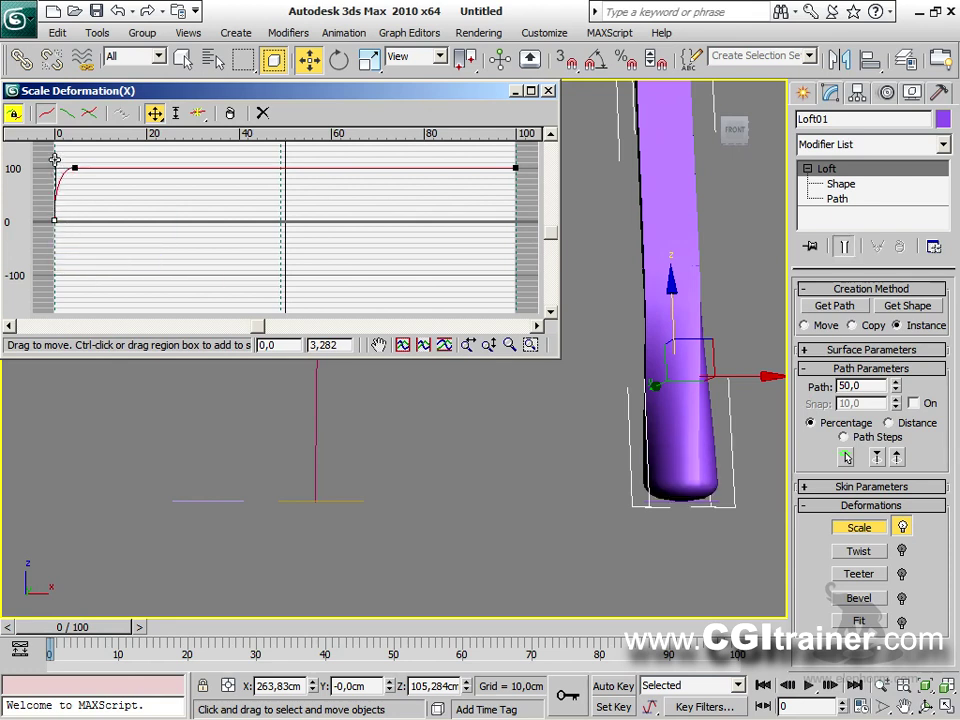
Insert a new point on the scale curve near 27.
middle_click_drag(668, 449, 648, 606, "alt")
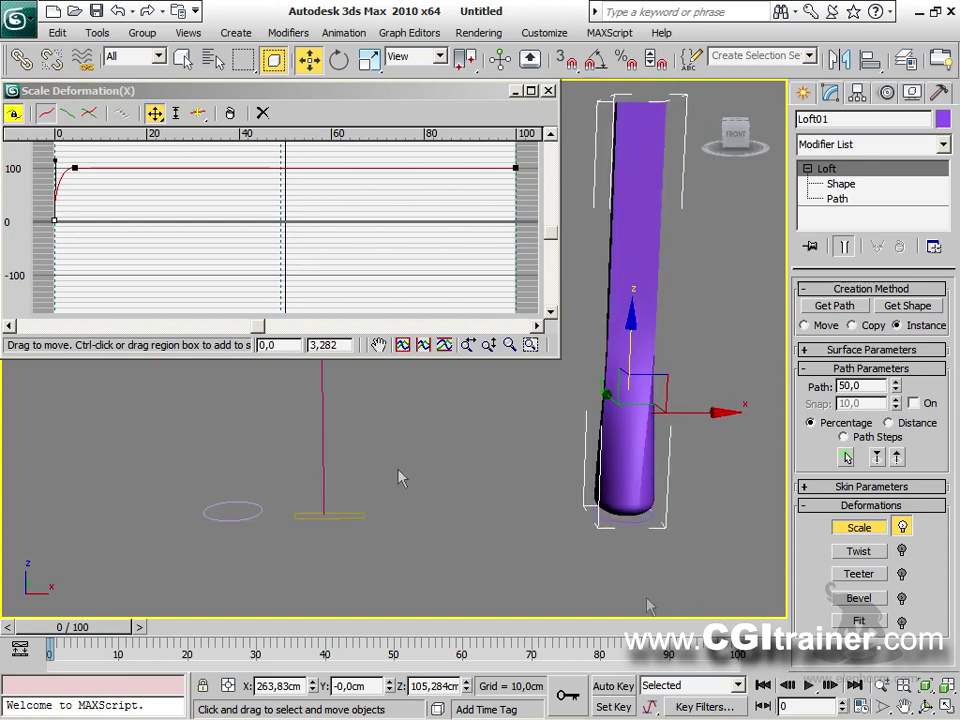
left_click(198, 113)
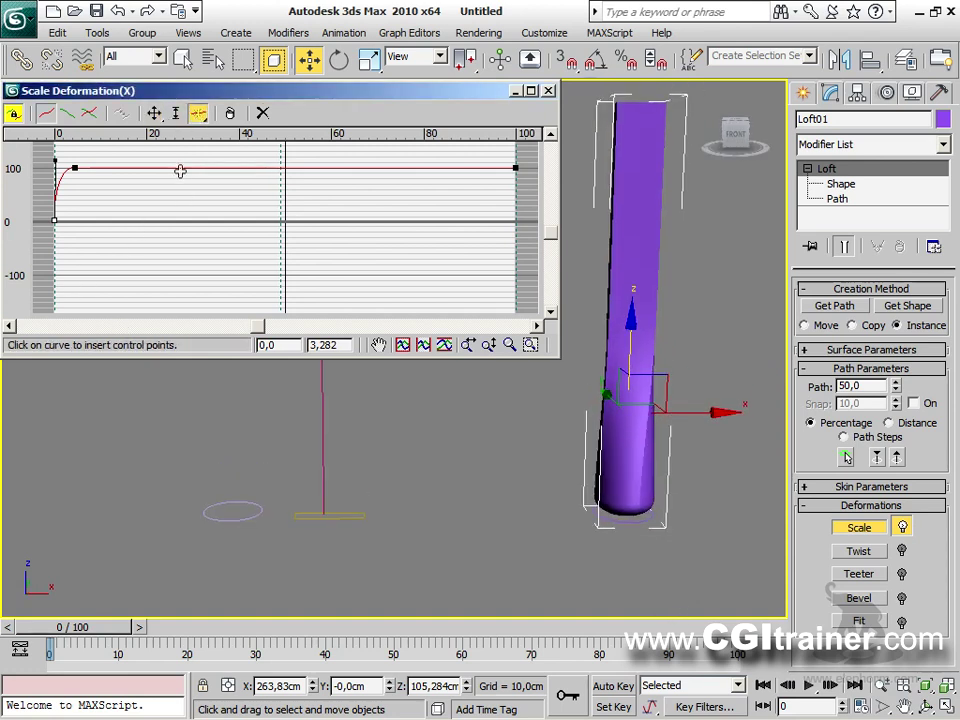
left_click(180, 170)
Pull the new point down and make it Bezier-Smooth to pinch the neck.
left_click(156, 114)
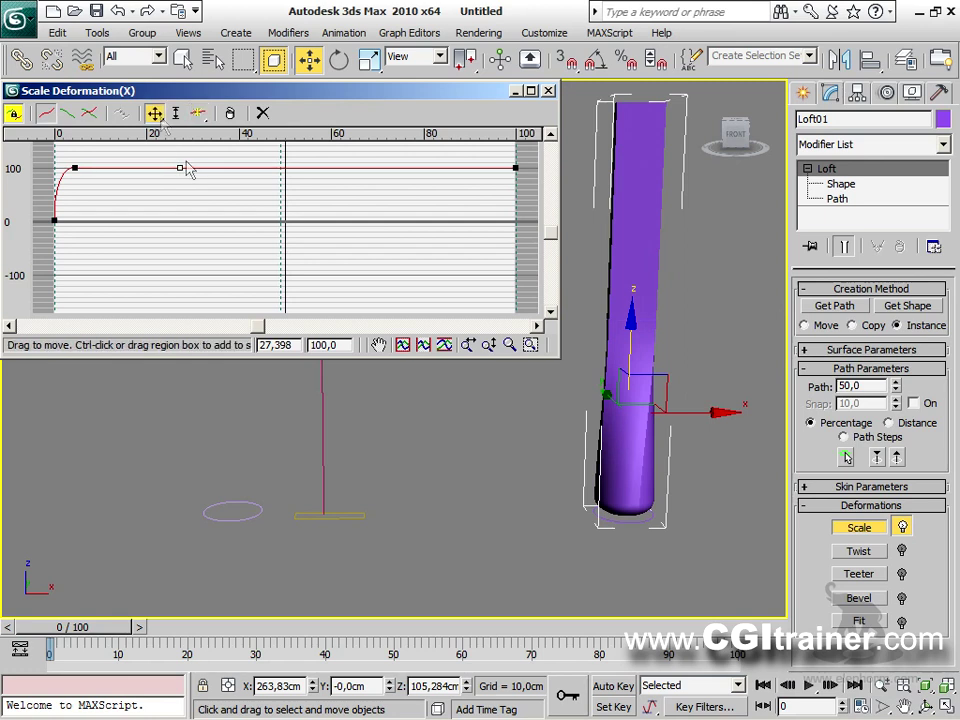
left_click_drag(182, 169, 260, 199)
right_click(260, 199)
left_click(287, 226)
mouse_move(203, 201)
left_mouse_down()
mouse_move(212, 180)
mouse_move(213, 188)
left_mouse_up()
Insert and raise a Bezier-Smooth point on the left to bulge the body.
left_click(198, 113)
left_click(189, 185)
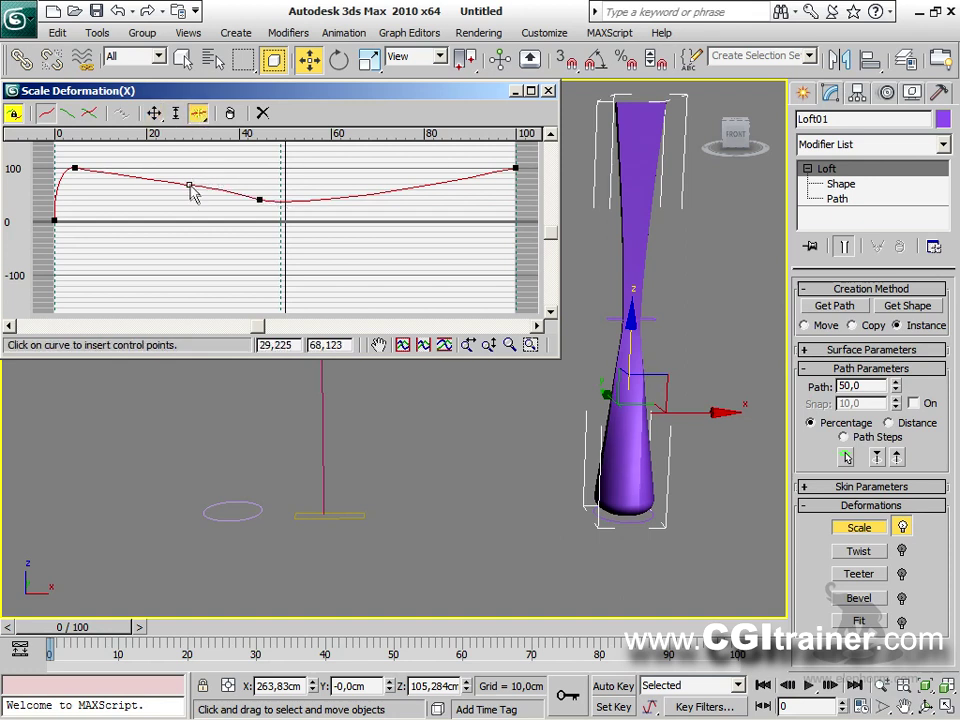
left_click(154, 113)
left_click_drag(188, 183, 209, 155)
right_click(172, 153)
left_click(221, 178)
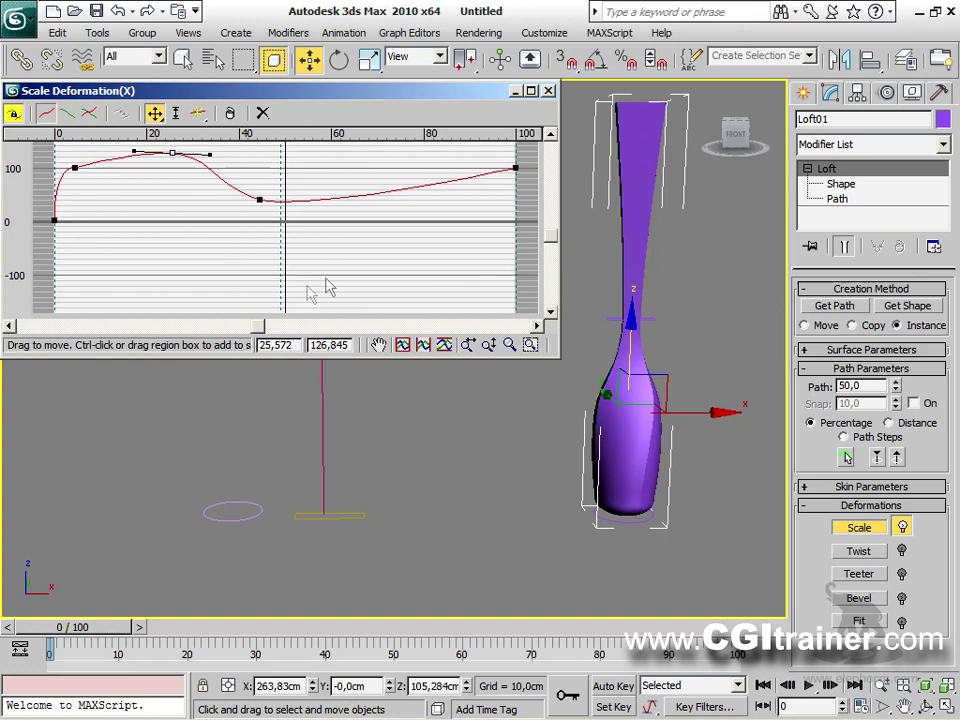
Insert a point right of the neck dip and raise it to straighten the column.
left_click(198, 113)
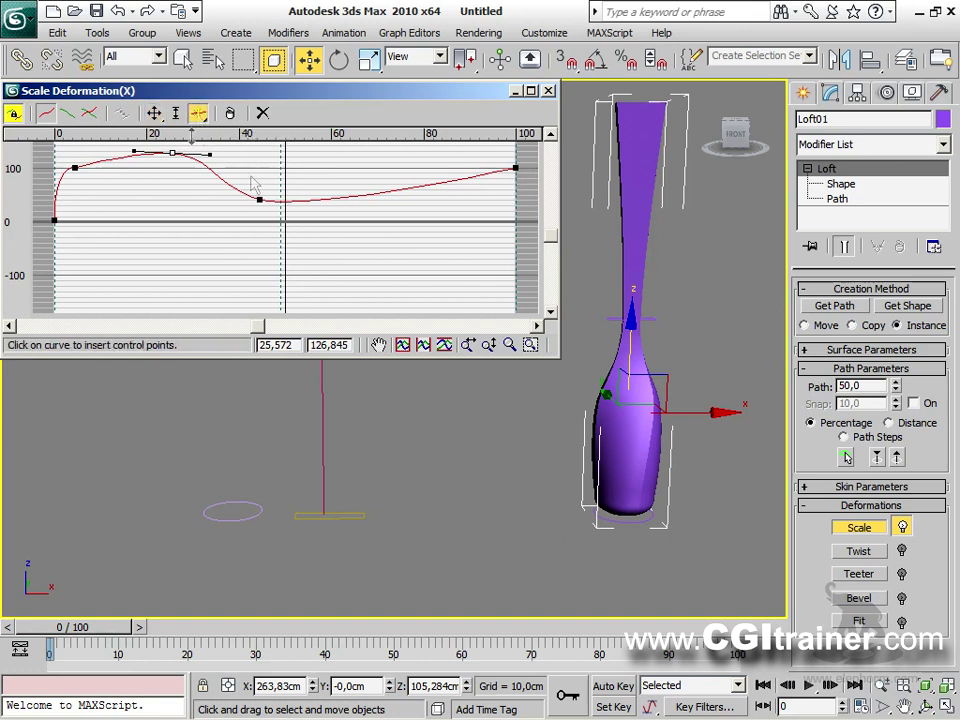
left_click(286, 202)
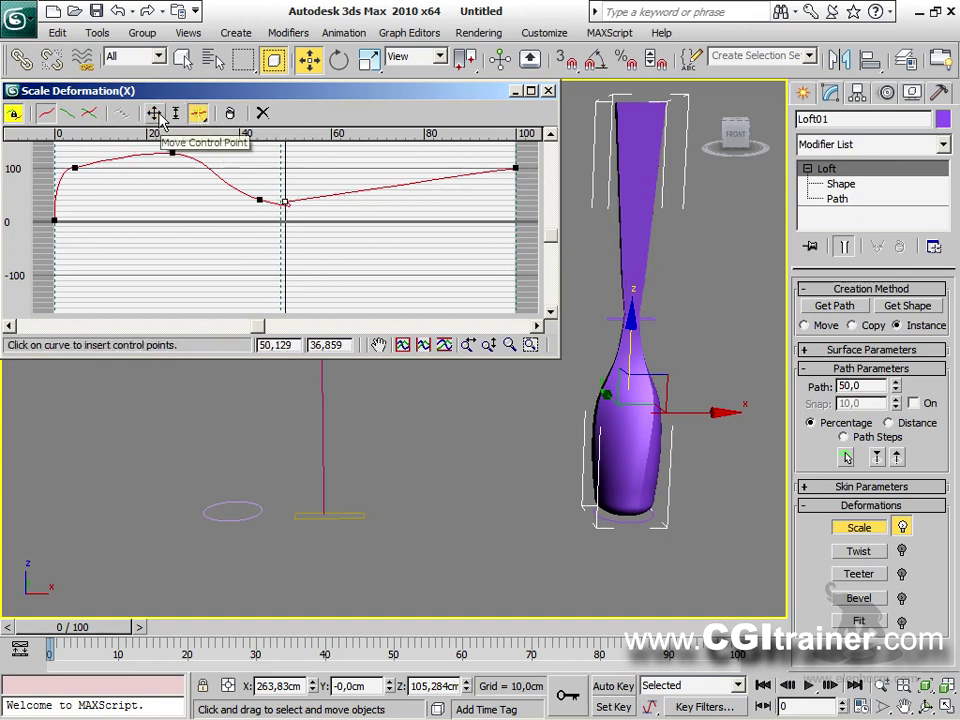
left_click(155, 113)
left_click_drag(286, 202, 306, 166)
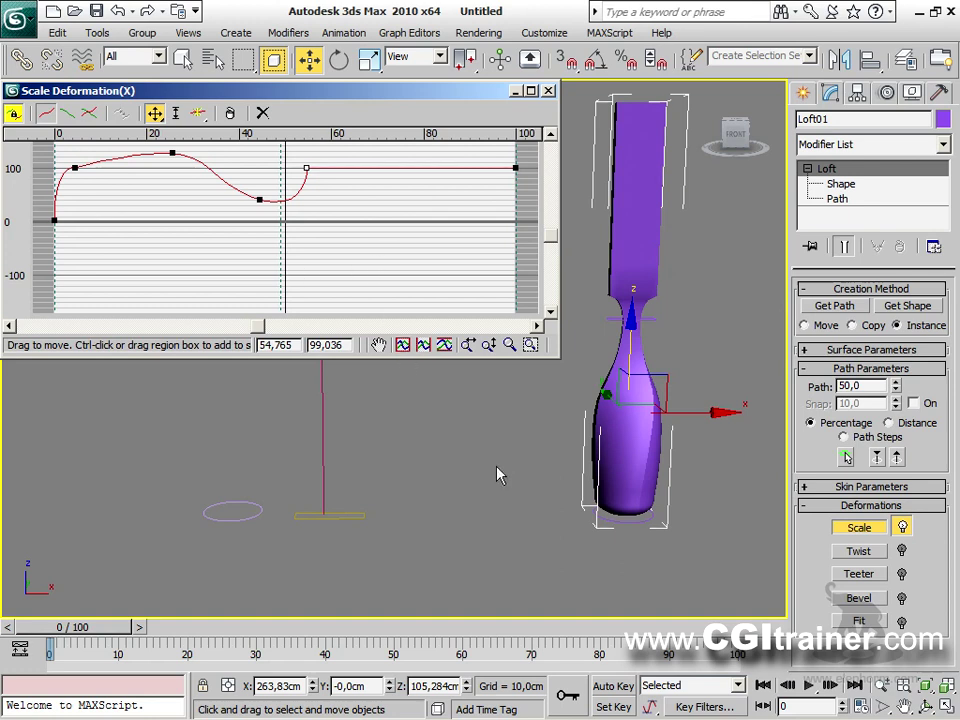
mouse_move(497, 476)
middle_mouse_down("alt")
mouse_move(609, 491)
mouse_move(570, 469)
mouse_move(361, 453)
mouse_move(491, 450)
mouse_move(491, 469)
middle_mouse_up("alt")
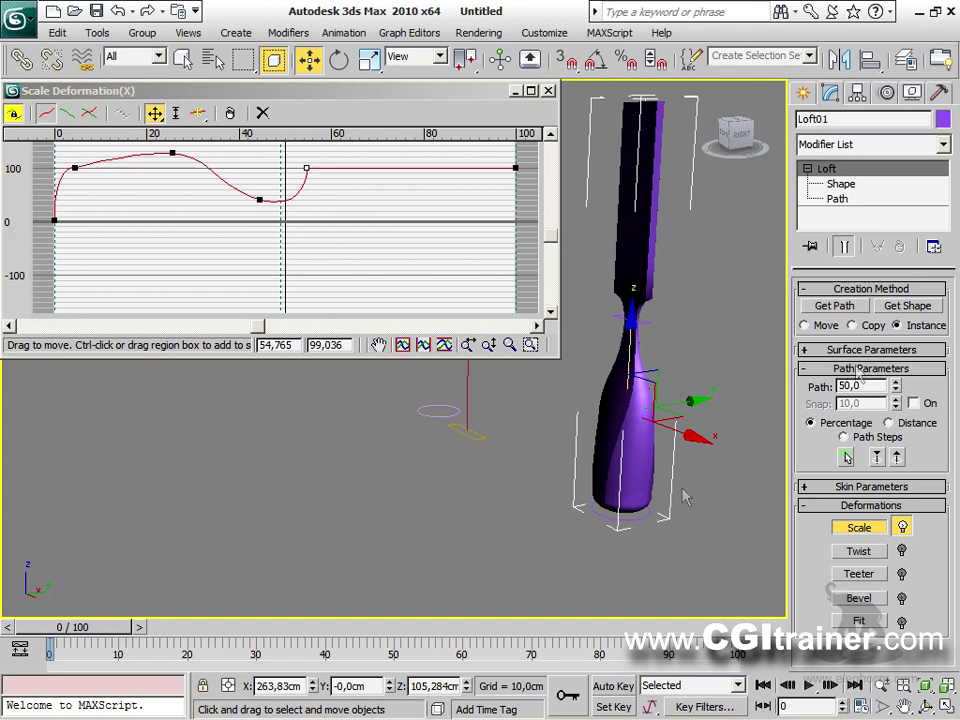
At Loft Shape sub-object level, rotate the bottom circle cross-section about its Z axis.
left_click(840, 184)
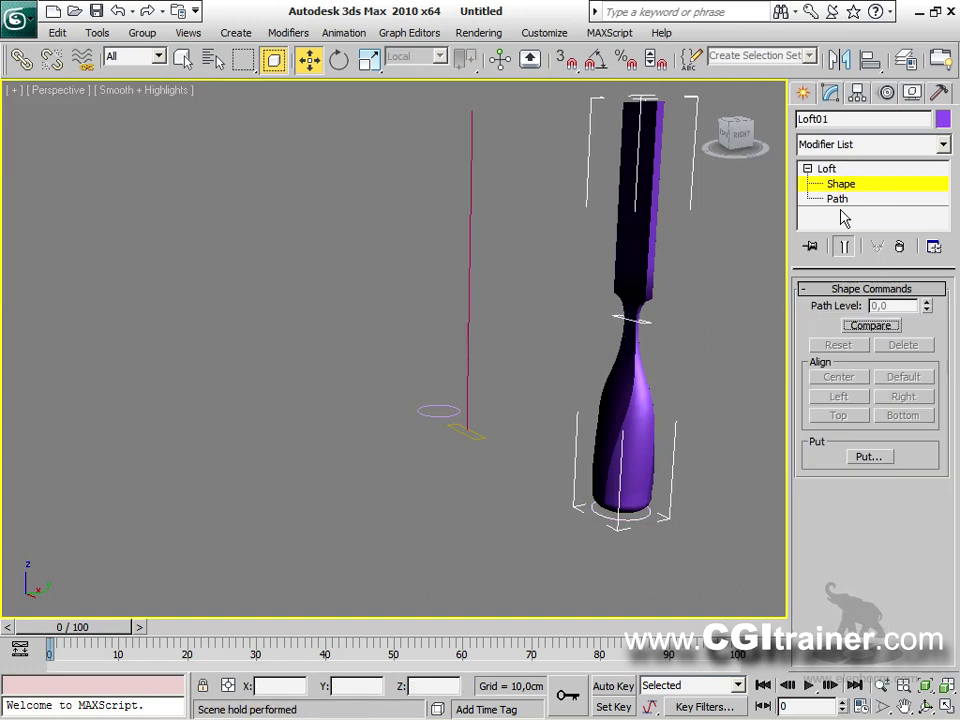
left_click(636, 521)
right_click(634, 540)
left_click(654, 612)
left_click_drag(614, 542, 671, 536)
middle_click_drag(671, 536, 546, 392, "alt")
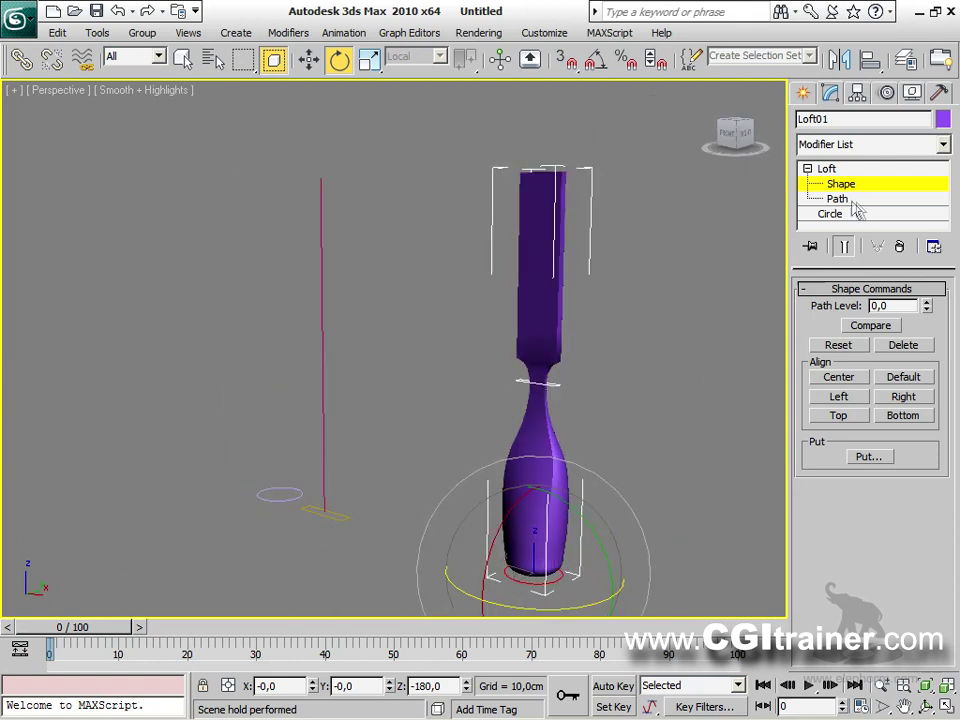
Return to Loft01's top level and reopen the Scale Deformation curve.
left_click(838, 170)
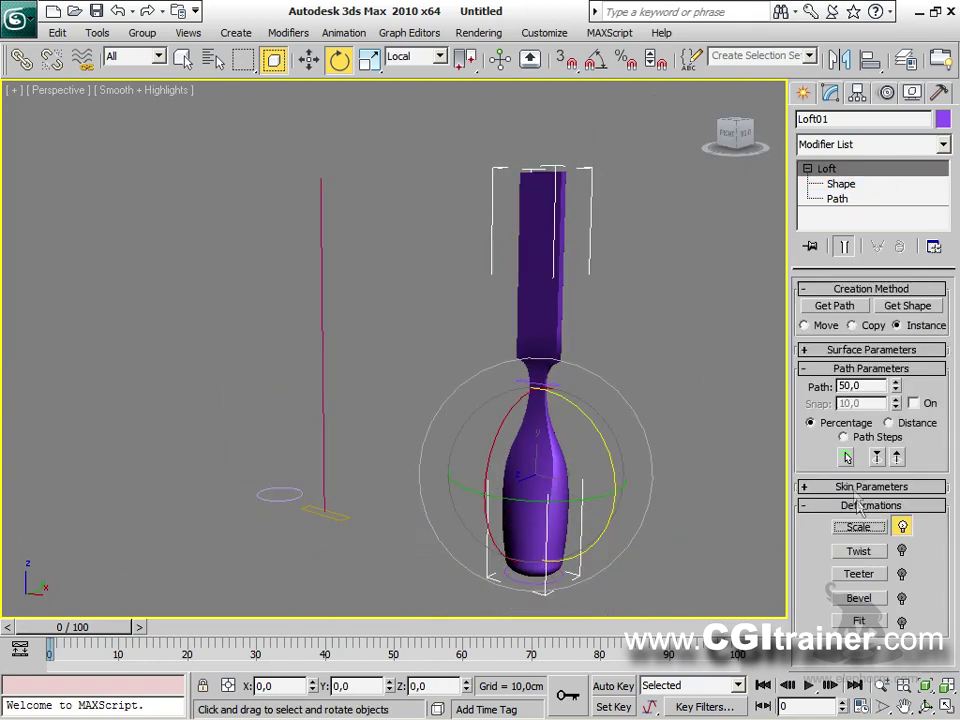
left_click(858, 527)
middle_click_drag(527, 378, 514, 410)
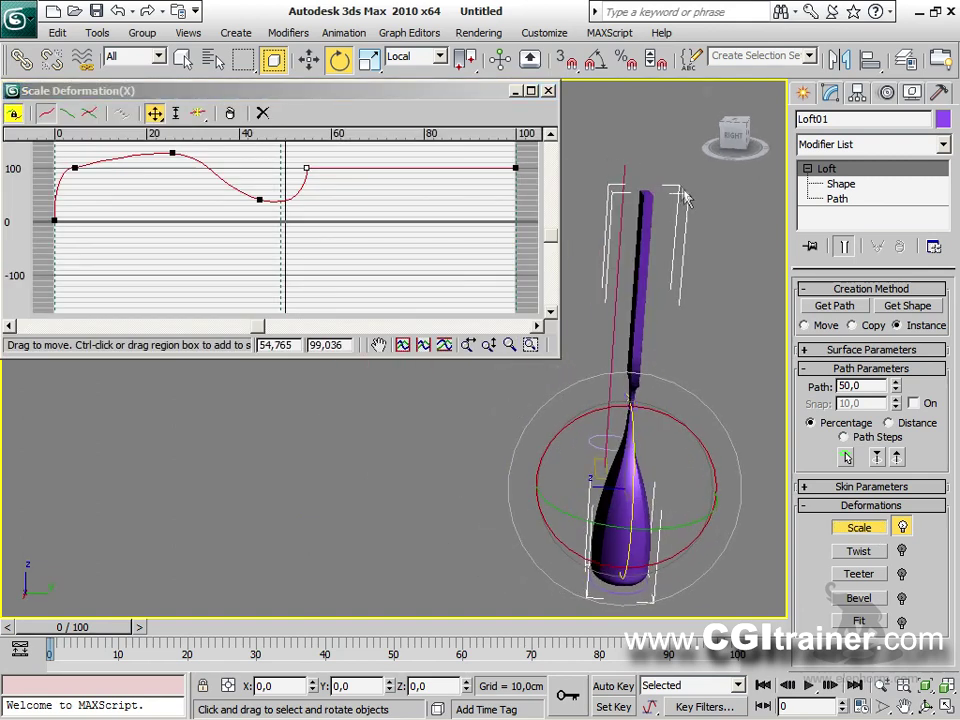
Turn off Make Symmetrical and display the Y-axis scale curve.
left_click(14, 114)
left_click(68, 115)
left_click(46, 114)
left_click(66, 114)
Insert a Y-curve point near 95, drop the end point to 0, and close the editor.
left_click(203, 113)
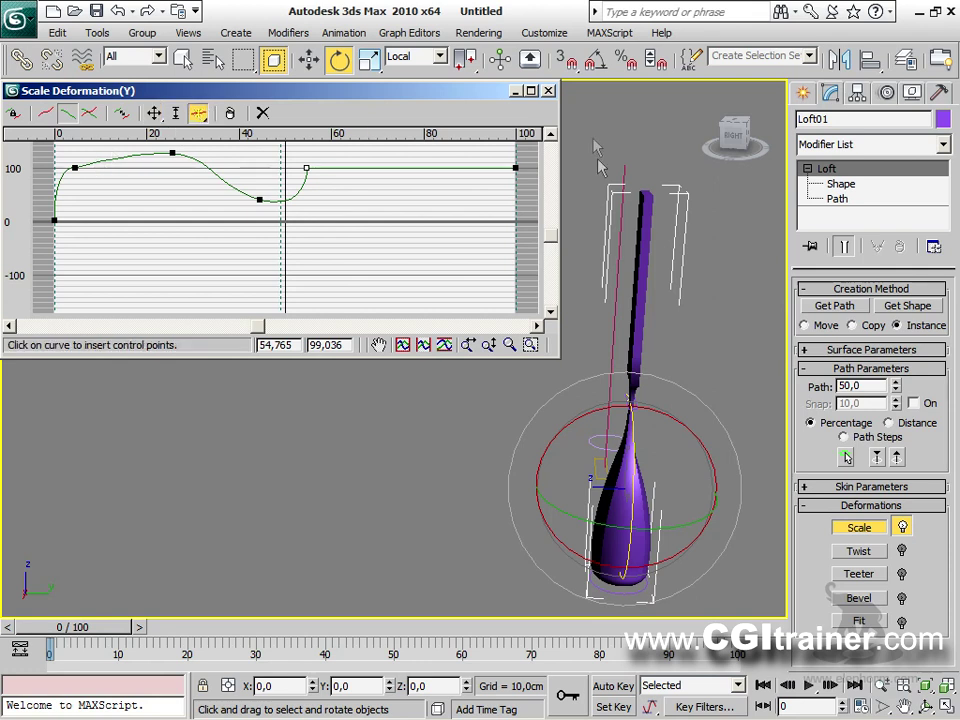
left_click(494, 168)
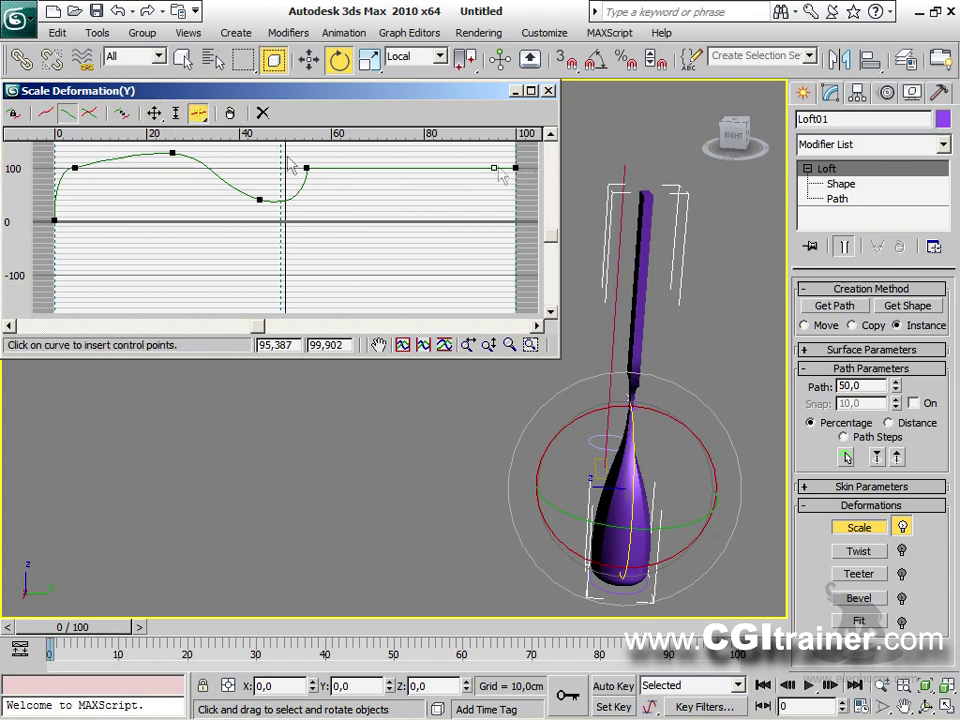
left_click(155, 114)
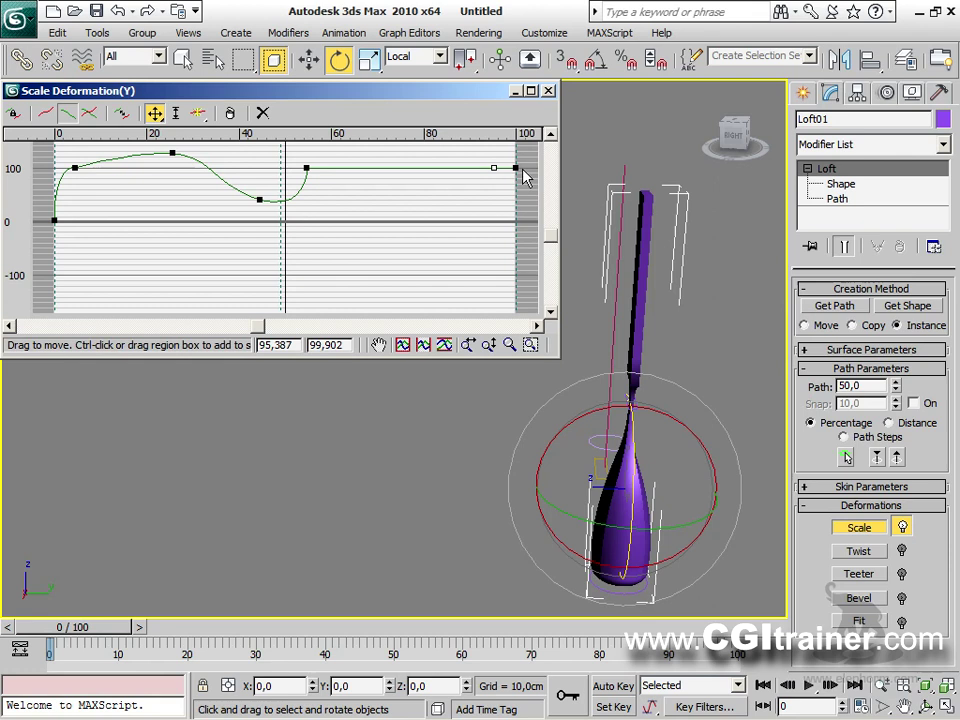
left_click_drag(515, 168, 517, 221)
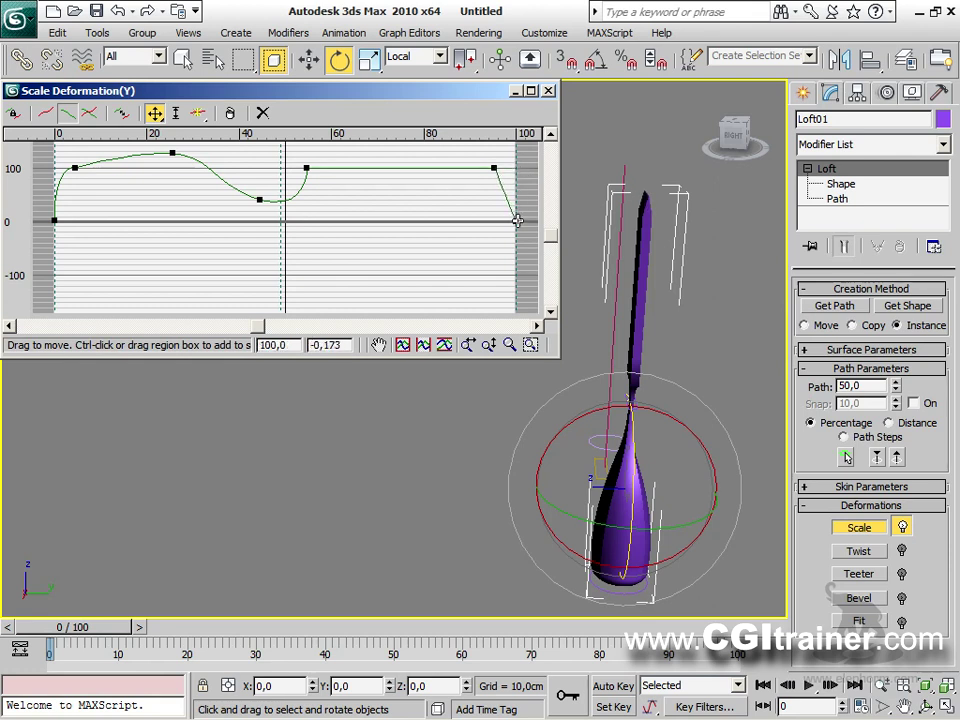
middle_click_drag(675, 386, 490, 372, "alt")
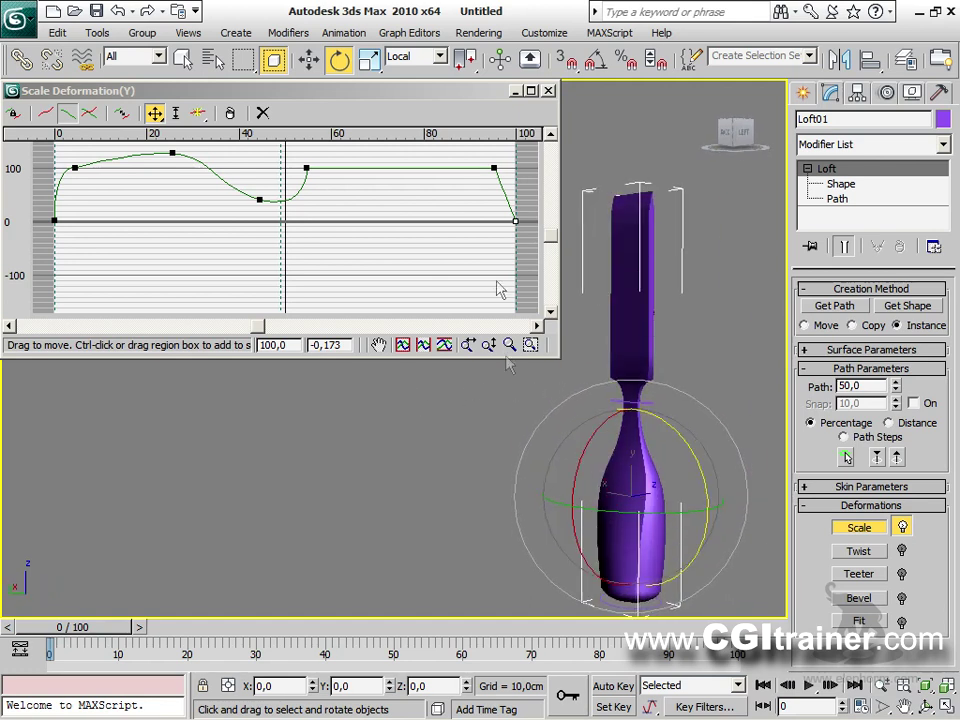
left_click(547, 90)
middle_click_drag(561, 561, 660, 504)
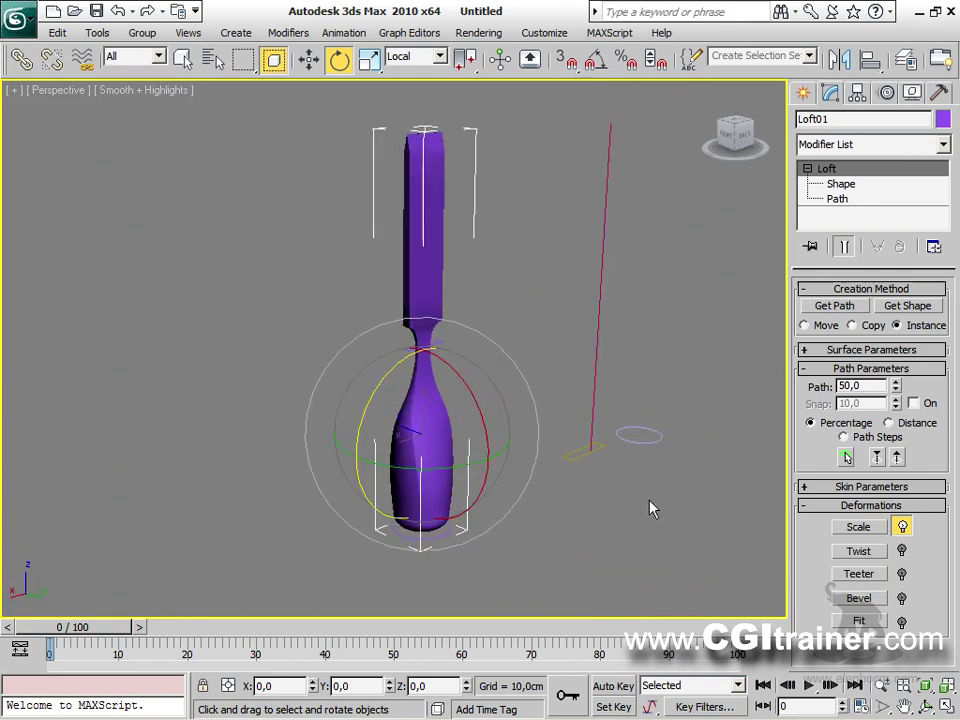
Show edged faces, disable Adaptive Path Steps and raise the loft's Path Steps.
key("F4")
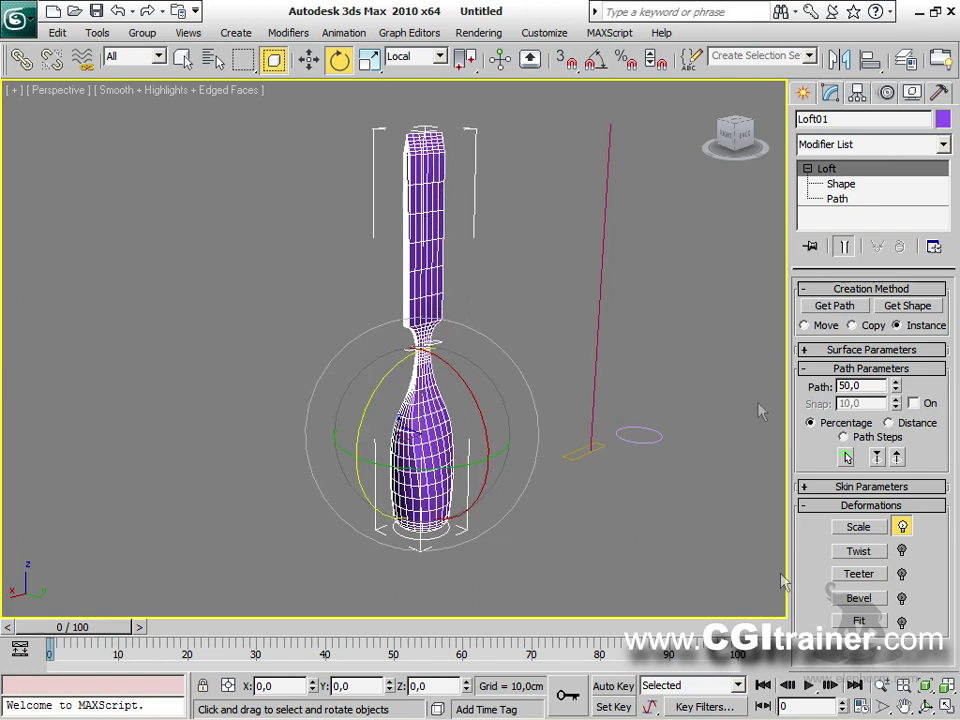
left_click(810, 487)
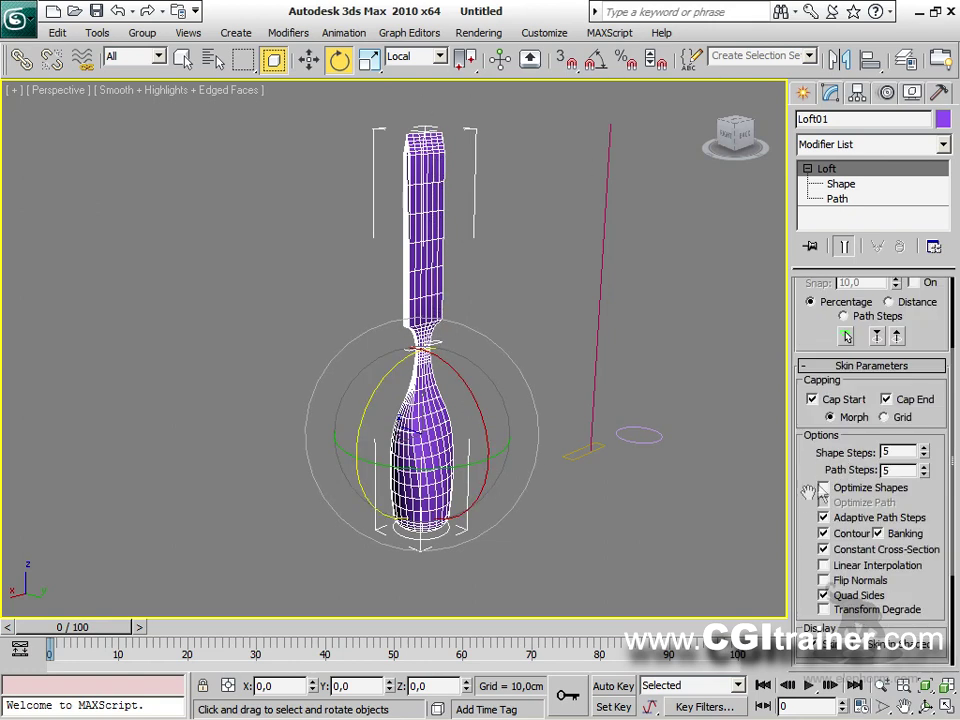
left_click(835, 521)
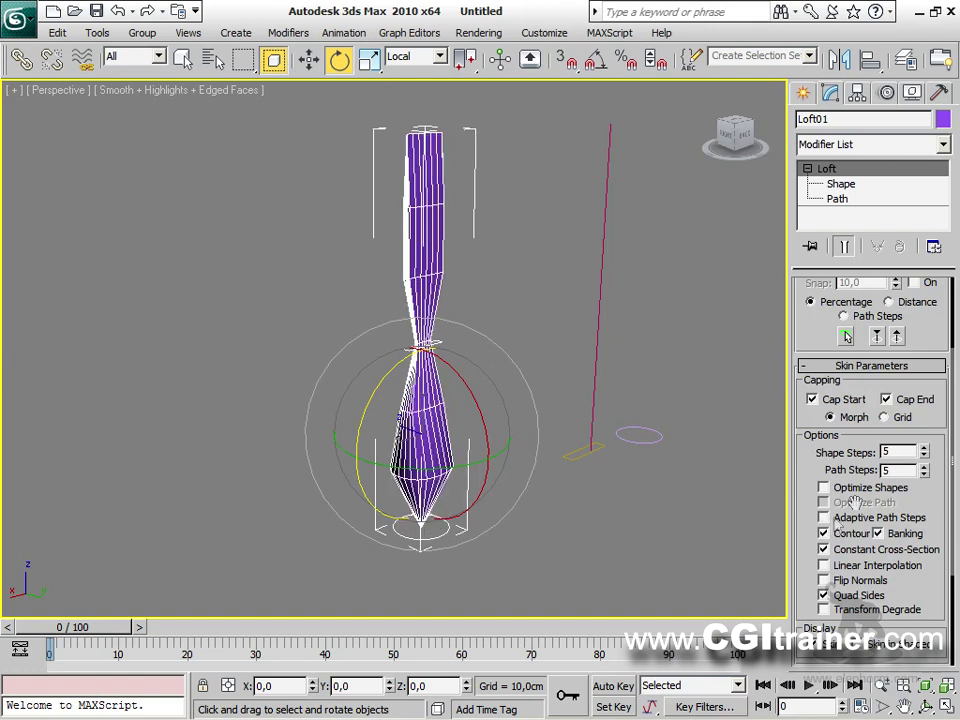
left_click_drag(917, 468, 850, 472)
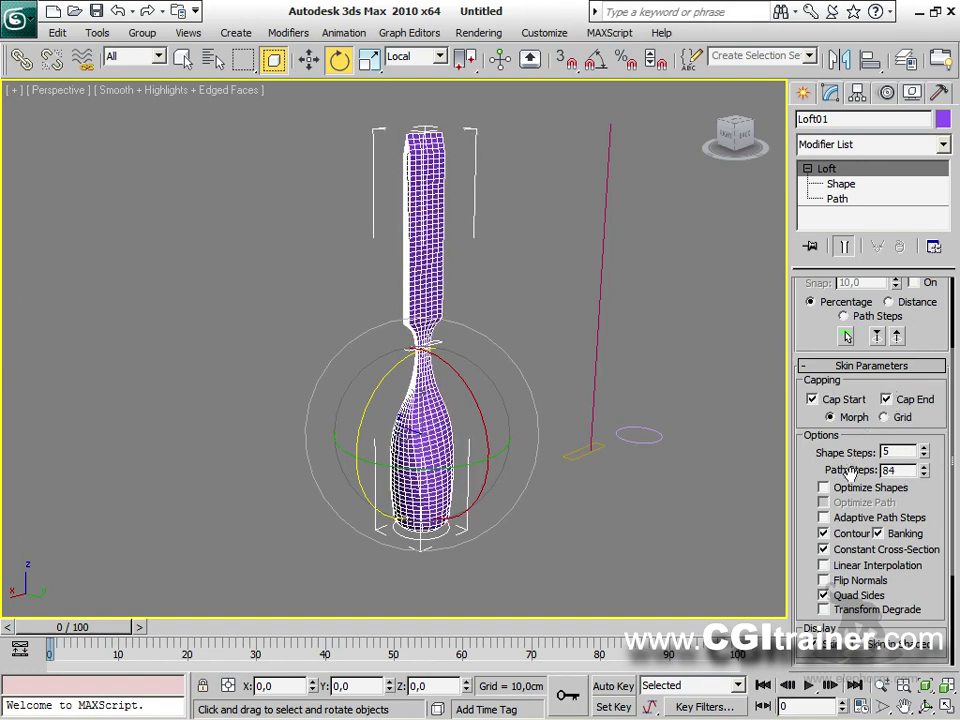
Hide edged faces, re-enable Adaptive Path Steps and set Path Steps to 36.
key("F4")
left_click(840, 518)
left_click_drag(922, 474, 915, 515)
middle_click_drag(765, 503, 716, 285, "alt")
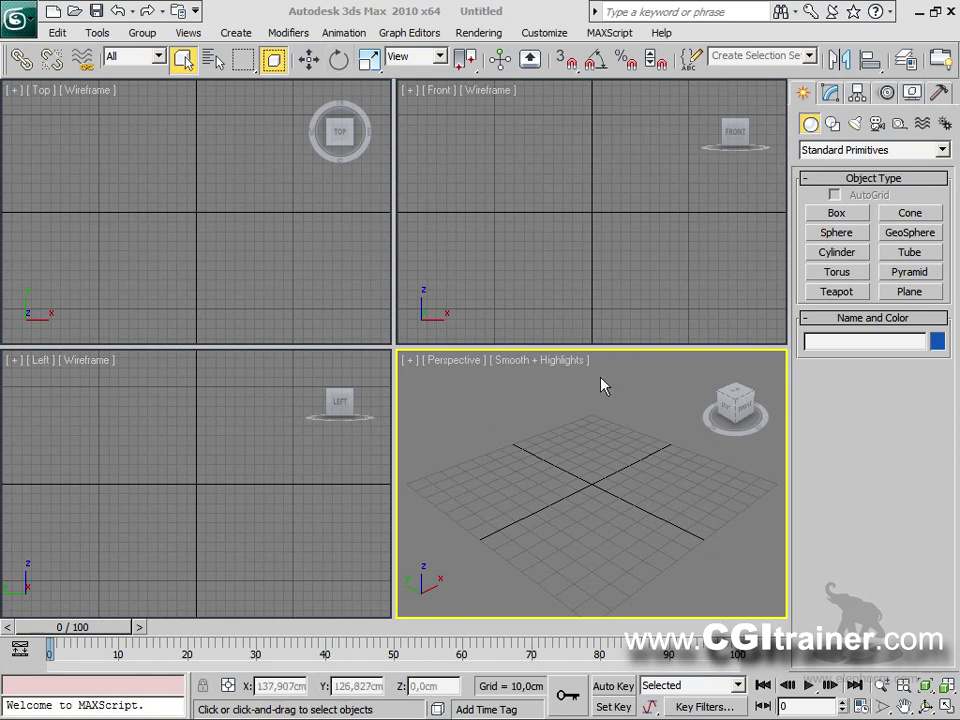
Pen-sketch the planned can's spout, body outline and side details in the Perspective view.
left_click_drag(593, 399, 605, 393)
mouse_move(533, 381)
left_mouse_down()
mouse_move(508, 408)
mouse_move(536, 402)
mouse_move(541, 388)
mouse_move(528, 381)
mouse_move(501, 398)
mouse_move(529, 408)
mouse_move(543, 384)
mouse_move(505, 409)
mouse_move(501, 402)
mouse_move(510, 418)
mouse_move(500, 430)
mouse_move(546, 401)
left_mouse_up()
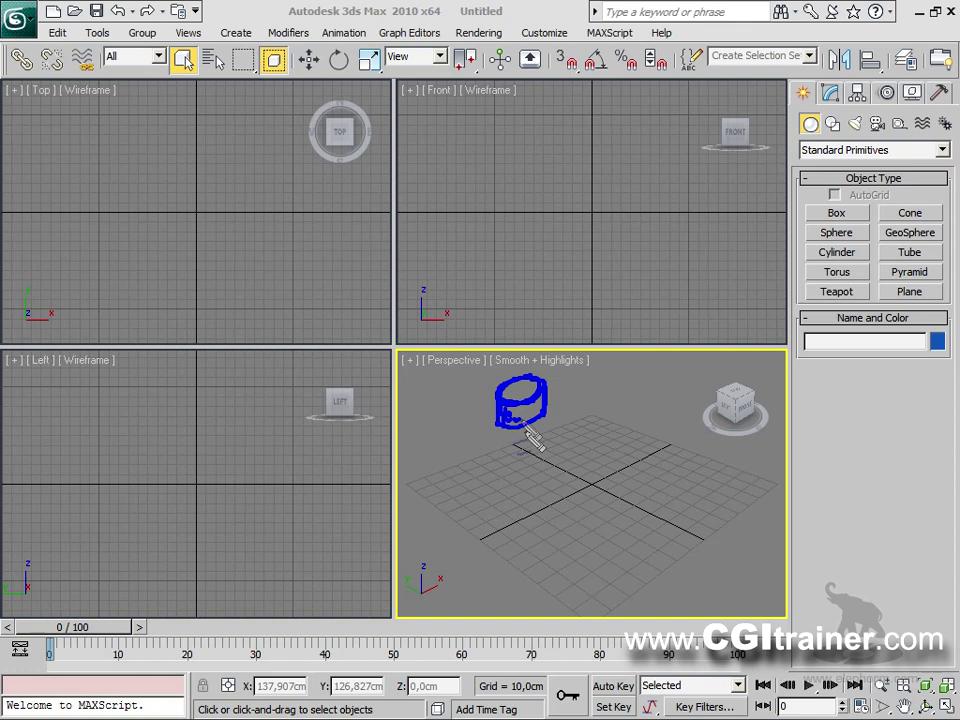
mouse_move(504, 455)
left_mouse_down()
mouse_move(516, 452)
mouse_move(495, 504)
mouse_move(492, 568)
mouse_move(544, 576)
mouse_move(626, 544)
mouse_move(645, 519)
mouse_move(631, 442)
mouse_move(577, 442)
mouse_move(538, 421)
mouse_move(519, 454)
left_mouse_up()
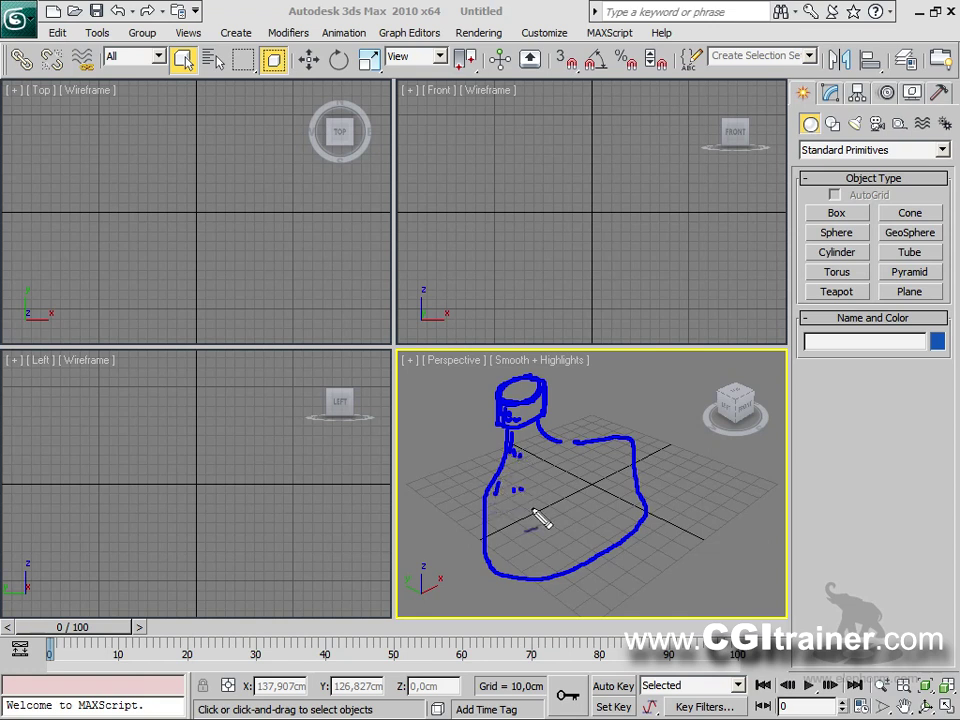
mouse_move(512, 492)
left_mouse_down()
mouse_move(506, 540)
mouse_move(531, 556)
mouse_move(600, 543)
mouse_move(622, 525)
mouse_move(618, 497)
mouse_move(585, 474)
mouse_move(610, 489)
mouse_move(605, 495)
left_mouse_up()
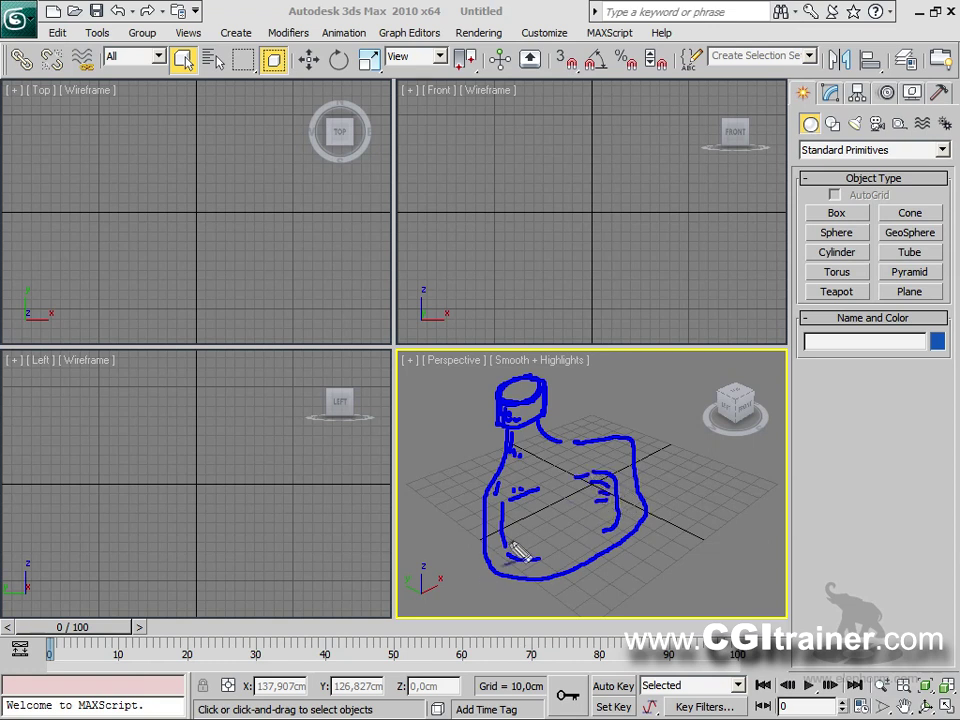
mouse_move(486, 522)
left_mouse_down()
mouse_move(493, 567)
mouse_move(544, 572)
mouse_move(501, 493)
mouse_move(522, 542)
mouse_move(558, 538)
mouse_move(559, 552)
mouse_move(580, 550)
mouse_move(576, 457)
left_mouse_up()
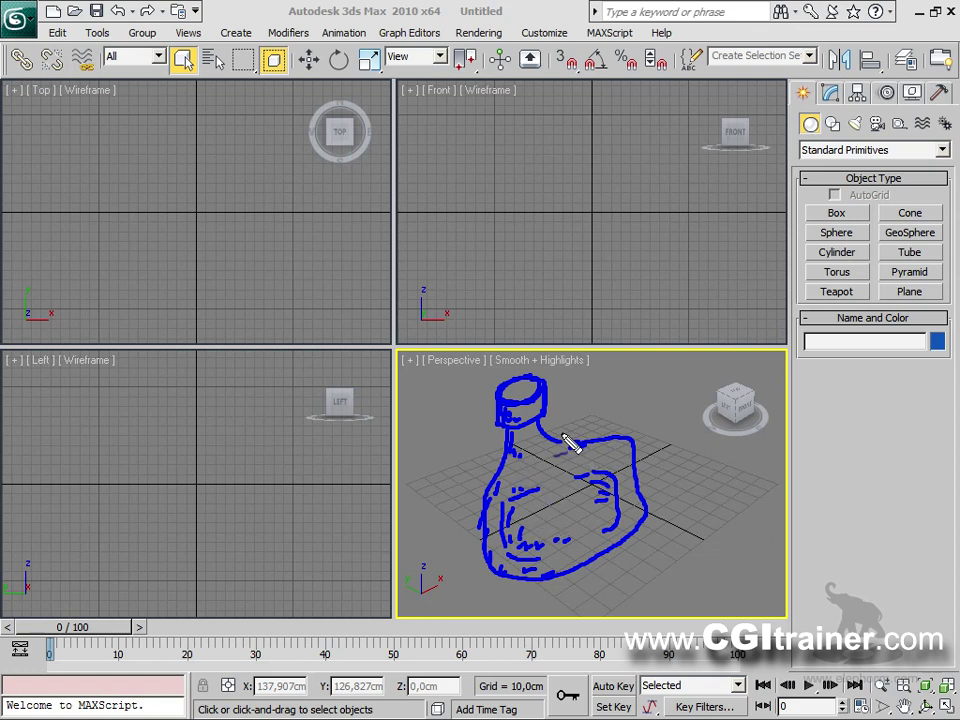
left_click_drag(454, 412, 481, 402)
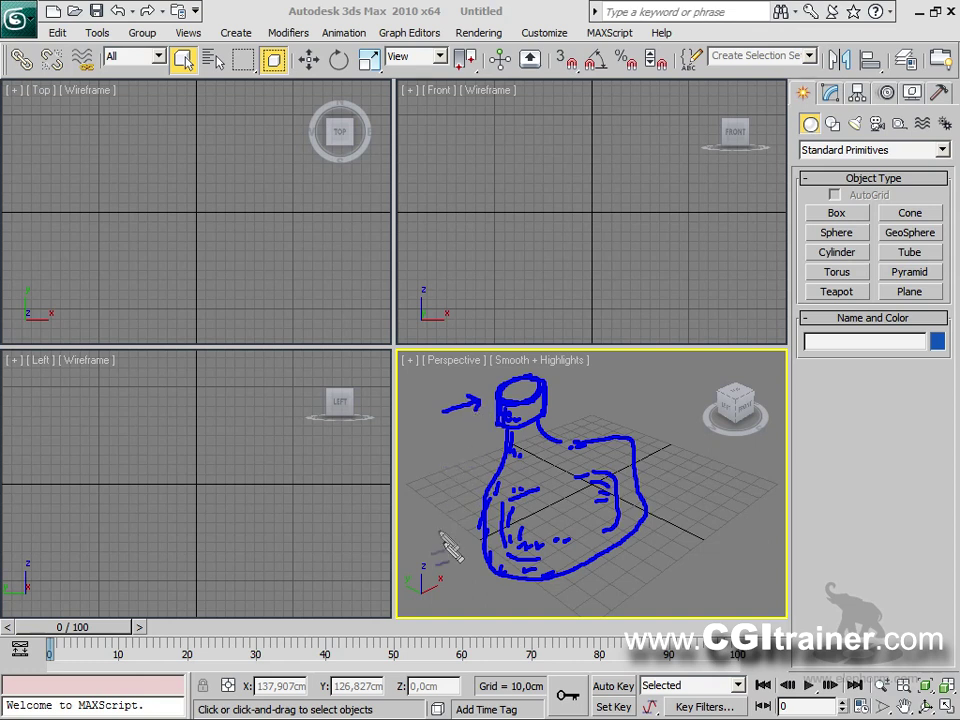
left_click_drag(462, 594, 480, 596)
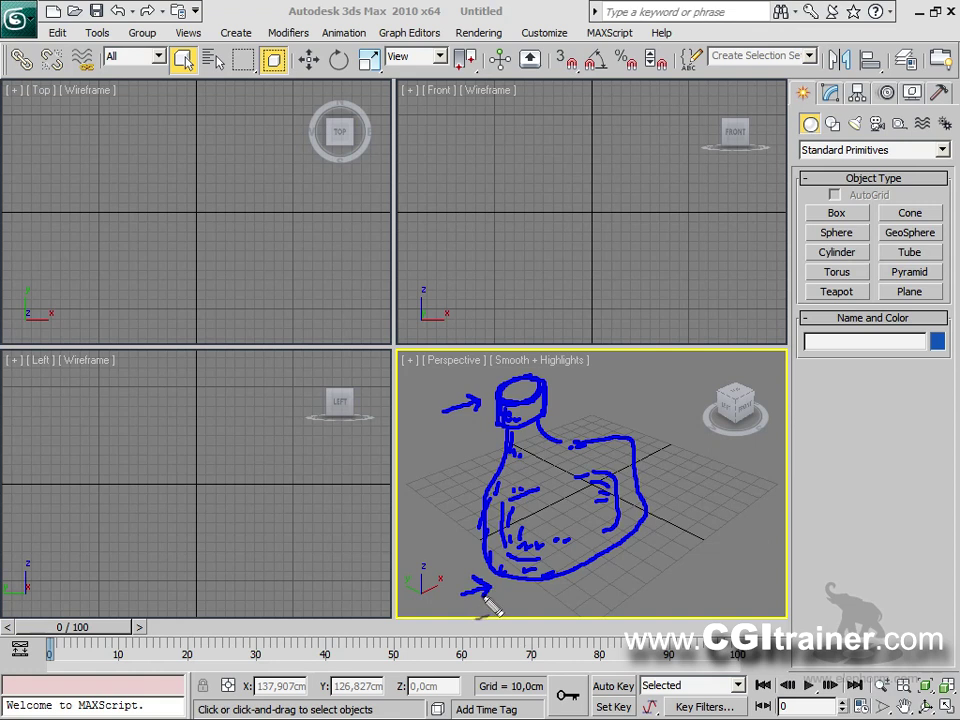
Draw pen arrows pointing at the bottle's lower end.
left_click_drag(438, 538, 479, 543)
left_click_drag(468, 526, 481, 553)
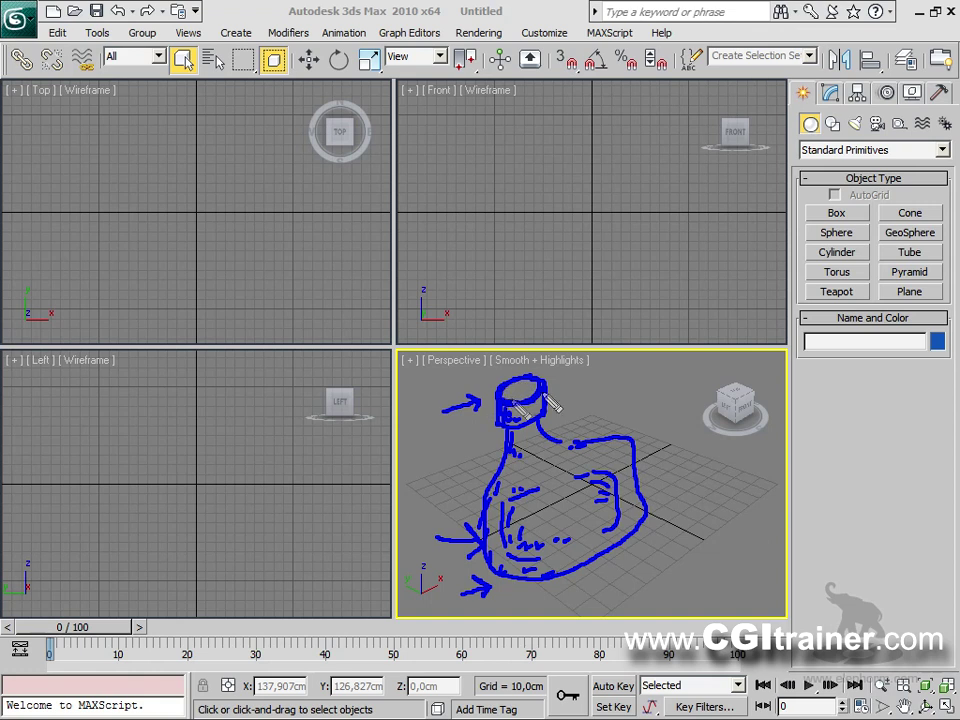
mouse_move(74, 153)
left_mouse_down()
mouse_move(48, 188)
mouse_move(72, 198)
mouse_move(93, 190)
mouse_move(93, 102)
mouse_move(53, 135)
mouse_move(45, 160)
mouse_move(49, 192)
mouse_move(74, 204)
mouse_move(99, 186)
mouse_move(93, 128)
left_mouse_up()
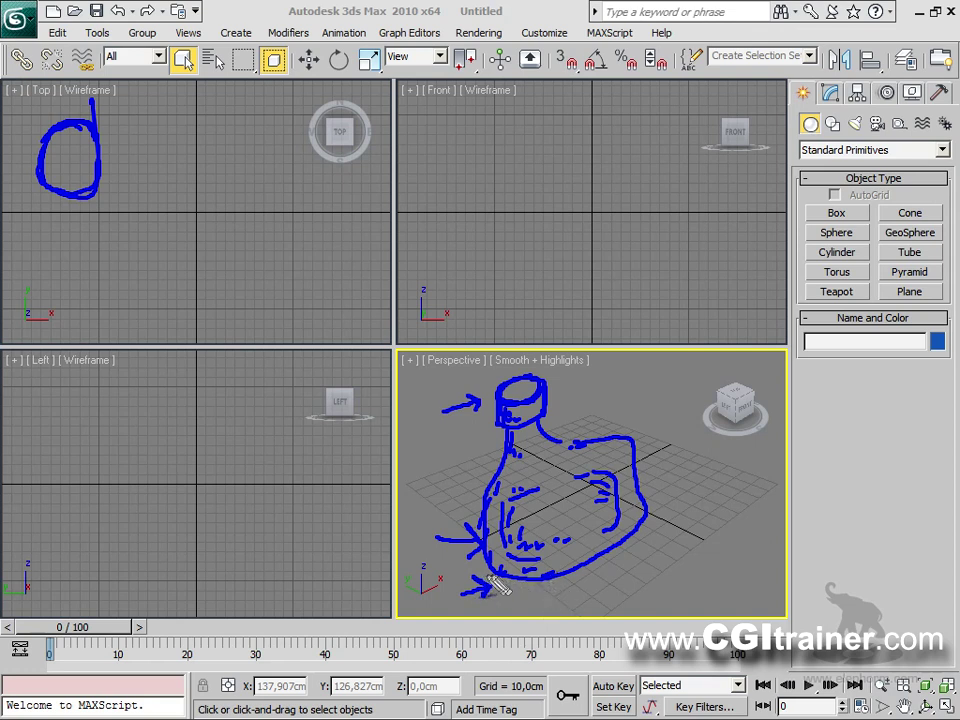
Pen-sketch the capsule and dumbbell outlines in Top and a vertical path in Front.
mouse_move(643, 512)
left_mouse_down()
mouse_move(636, 531)
mouse_move(508, 577)
left_mouse_up()
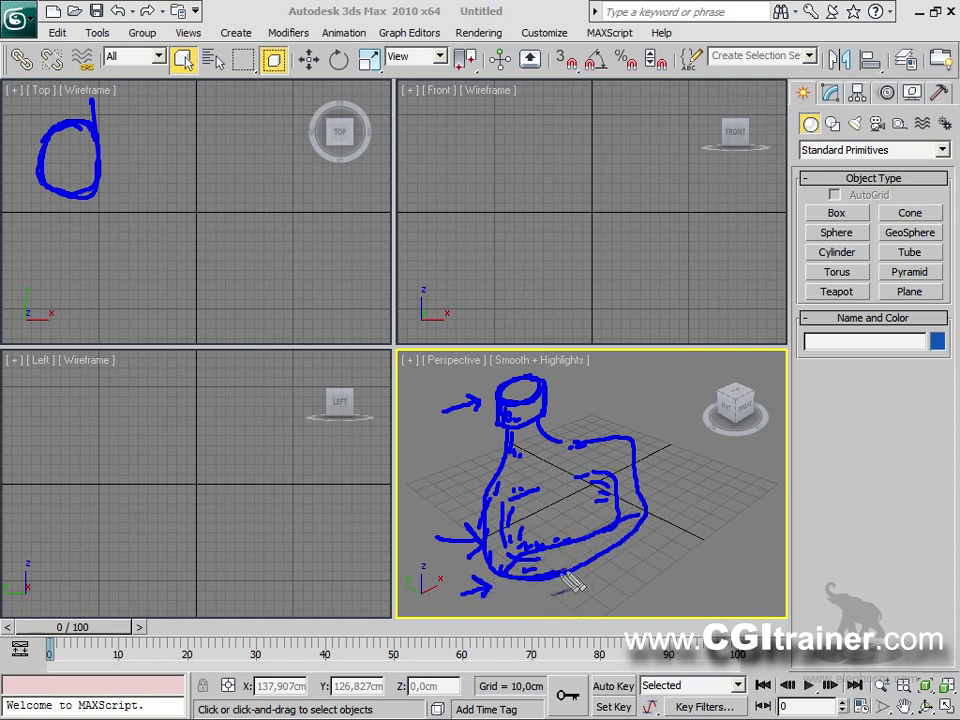
mouse_move(73, 216)
left_mouse_down()
mouse_move(38, 230)
mouse_move(35, 262)
mouse_move(90, 283)
mouse_move(256, 263)
mouse_move(261, 245)
mouse_move(235, 231)
mouse_move(57, 232)
left_mouse_up()
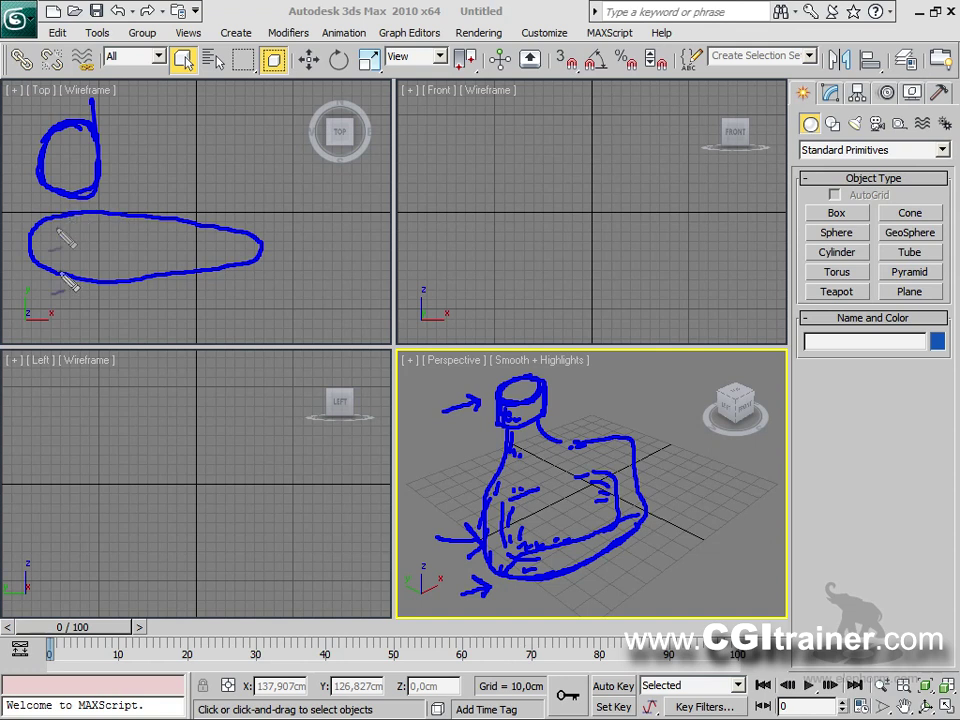
mouse_move(489, 537)
left_mouse_down()
mouse_move(507, 545)
mouse_move(522, 528)
mouse_move(612, 502)
mouse_move(606, 476)
mouse_move(553, 514)
mouse_move(507, 527)
left_mouse_up()
mouse_move(70, 298)
left_mouse_down()
mouse_move(30, 305)
mouse_move(38, 333)
mouse_move(68, 343)
mouse_move(76, 325)
mouse_move(182, 321)
mouse_move(222, 325)
mouse_move(224, 340)
mouse_move(249, 354)
mouse_move(269, 326)
mouse_move(266, 308)
mouse_move(245, 300)
mouse_move(215, 312)
mouse_move(68, 311)
left_mouse_up()
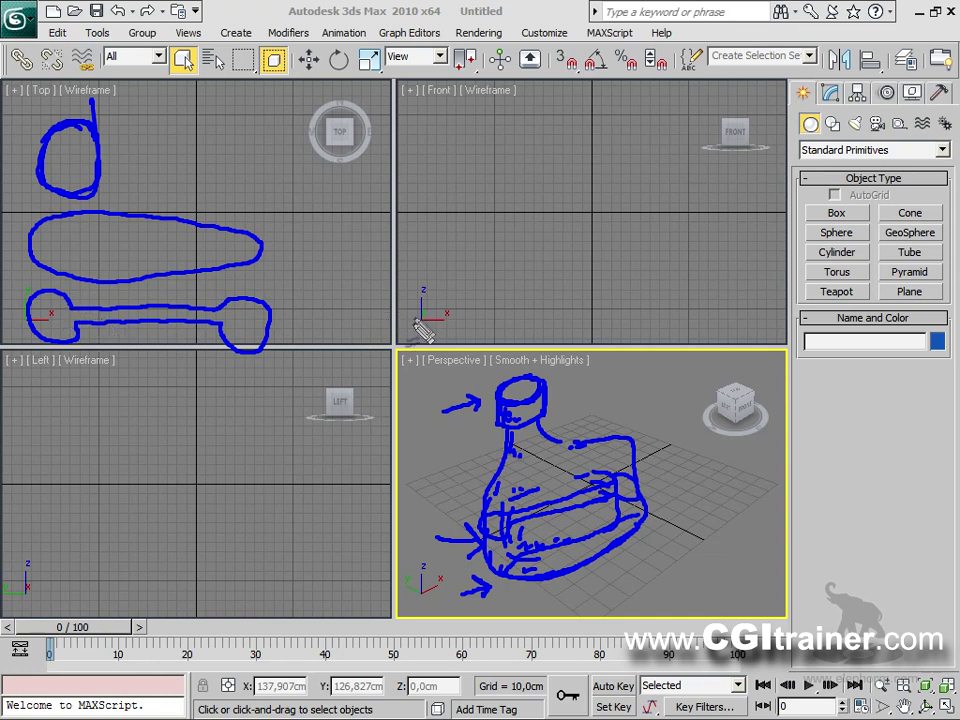
left_click_drag(522, 497, 512, 427)
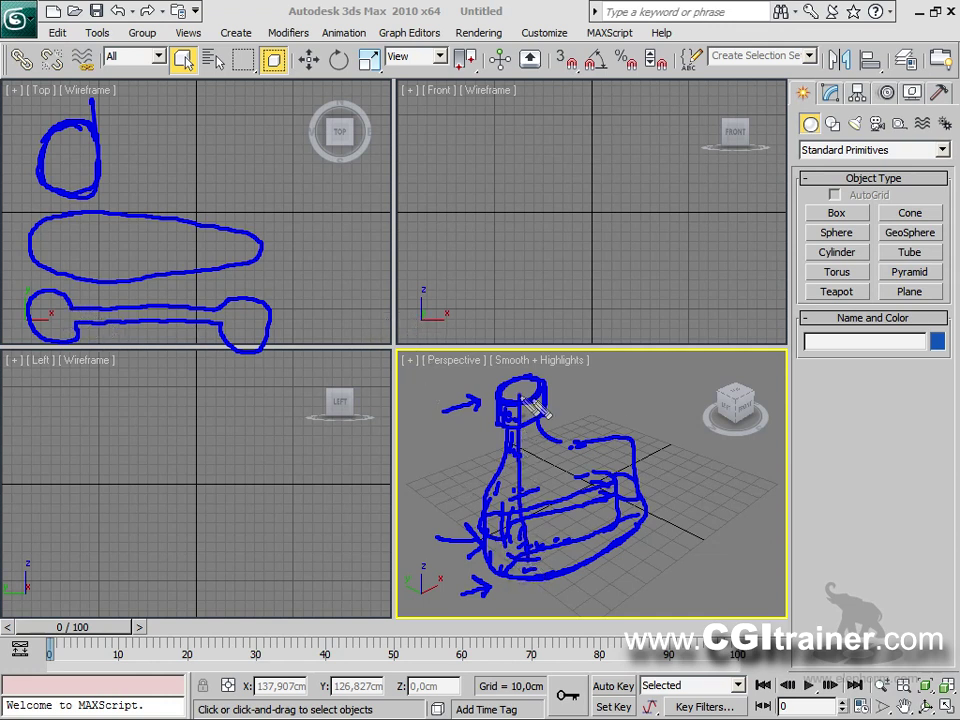
mouse_move(530, 309)
left_mouse_down()
mouse_move(538, 237)
mouse_move(520, 94)
left_mouse_up()
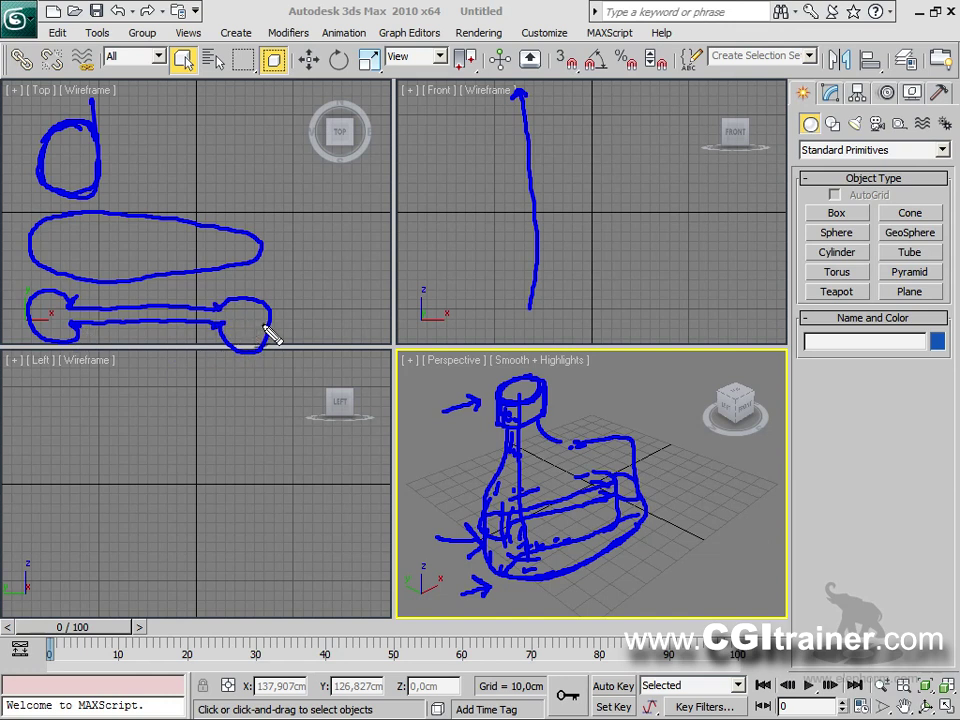
Undo a stray stroke and dot the vertex points on the dumbbell, capsule and circle.
left_click_drag(73, 410, 81, 406)
key("ctrl+z")
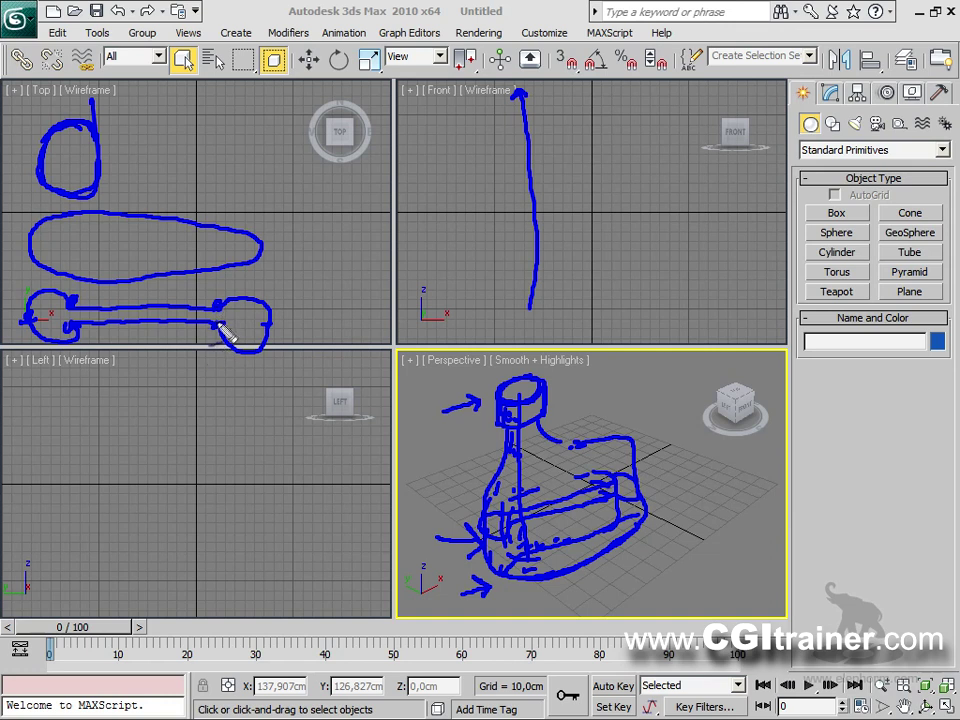
left_click(268, 322)
left_click(217, 223)
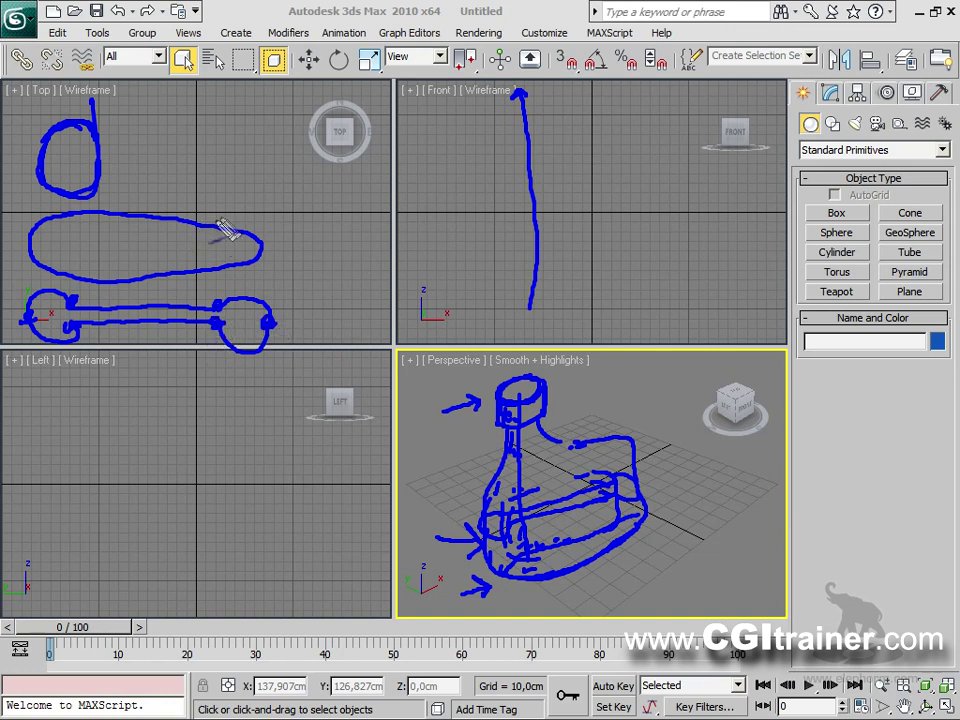
left_click(260, 249)
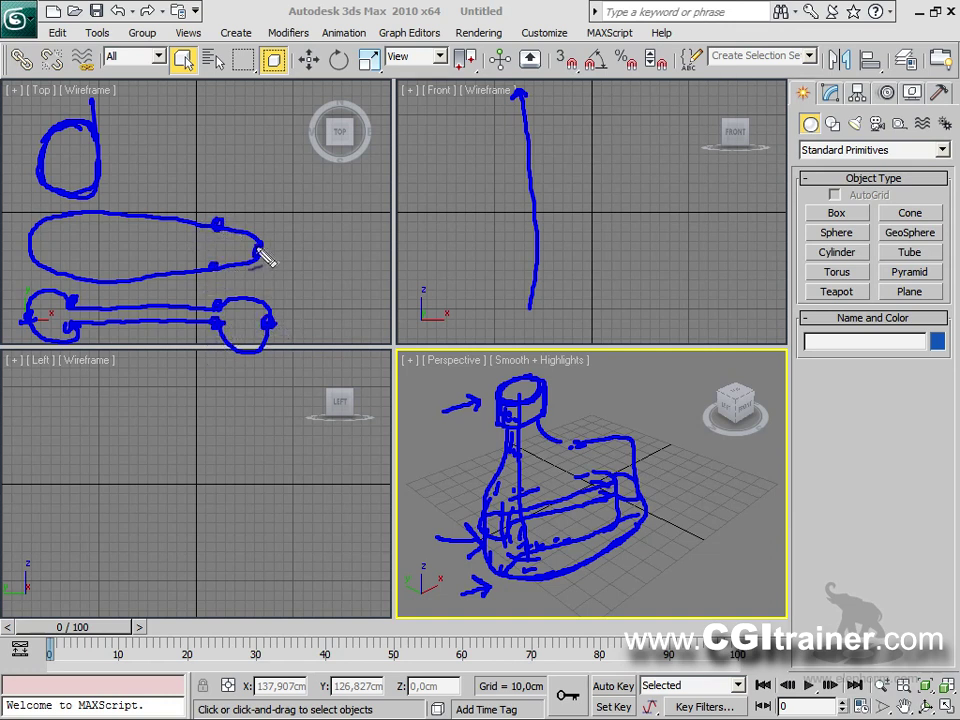
left_click(69, 215)
left_click(69, 272)
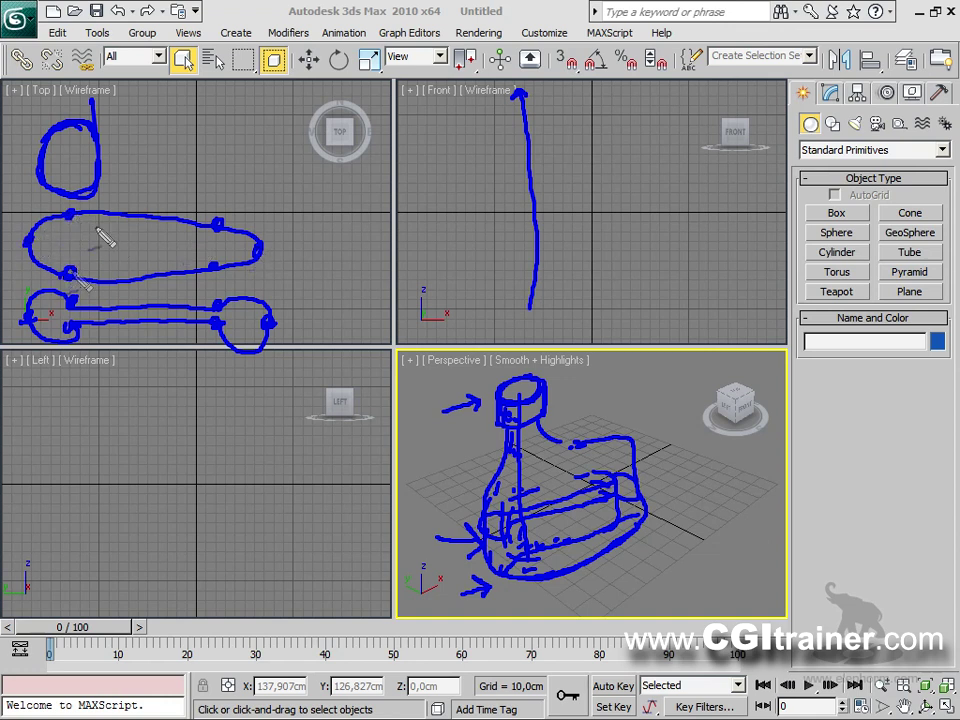
left_click(60, 120)
left_click(80, 121)
left_click(96, 161)
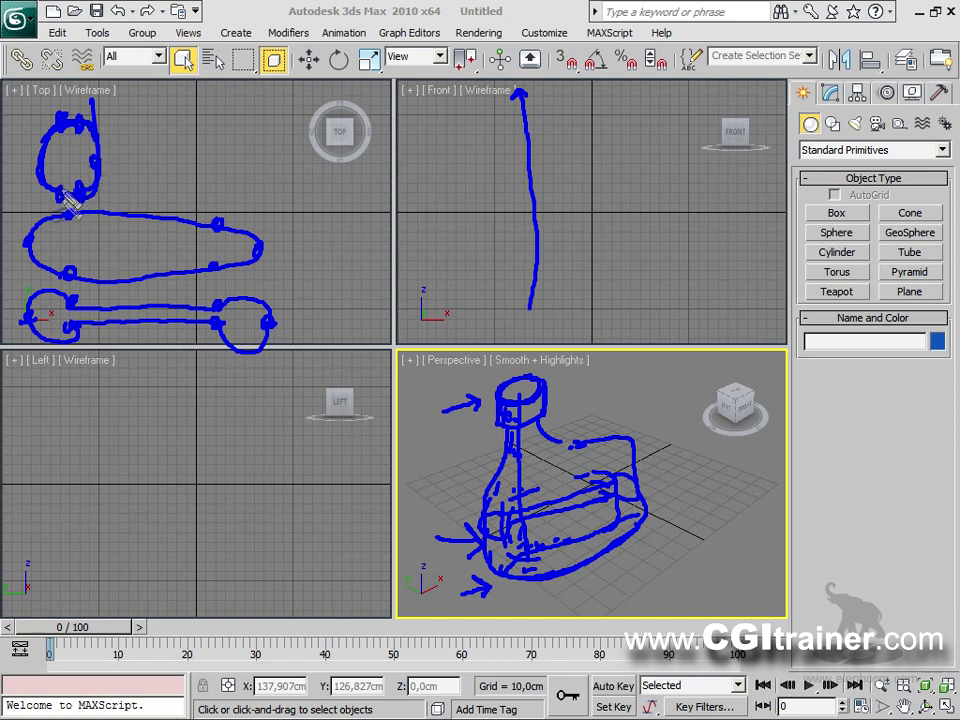
left_click(36, 157)
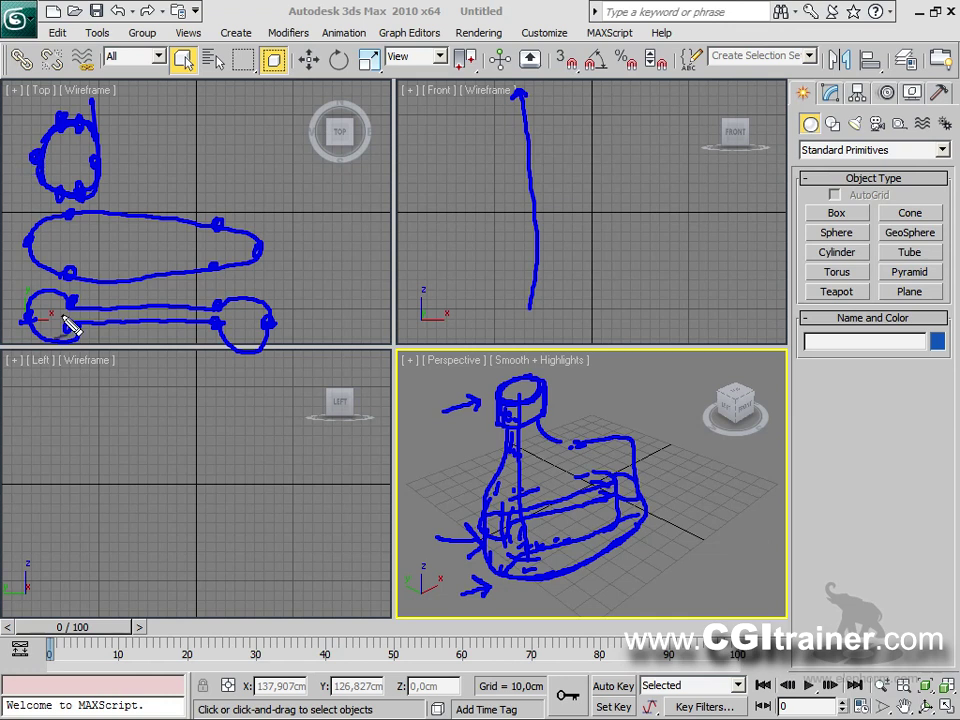
Add short marks beside the sketched shapes, then clear all pen annotations.
left_click_drag(288, 512, 297, 509)
left_click_drag(122, 147, 170, 102)
left_click_drag(270, 215, 293, 181)
left_click_drag(307, 326, 342, 304)
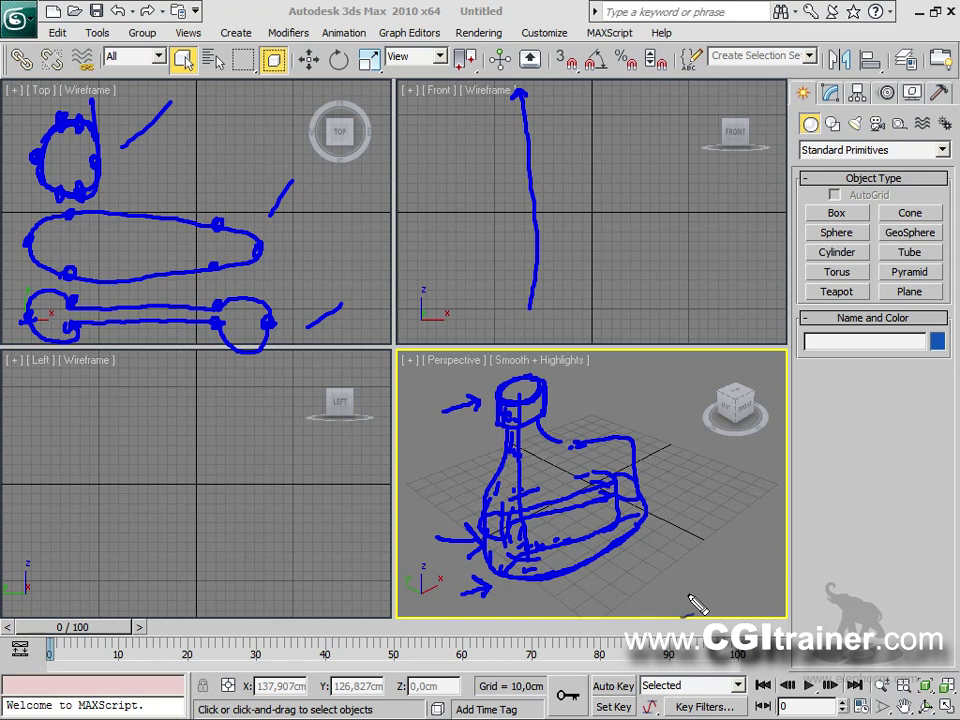
key("Escape")
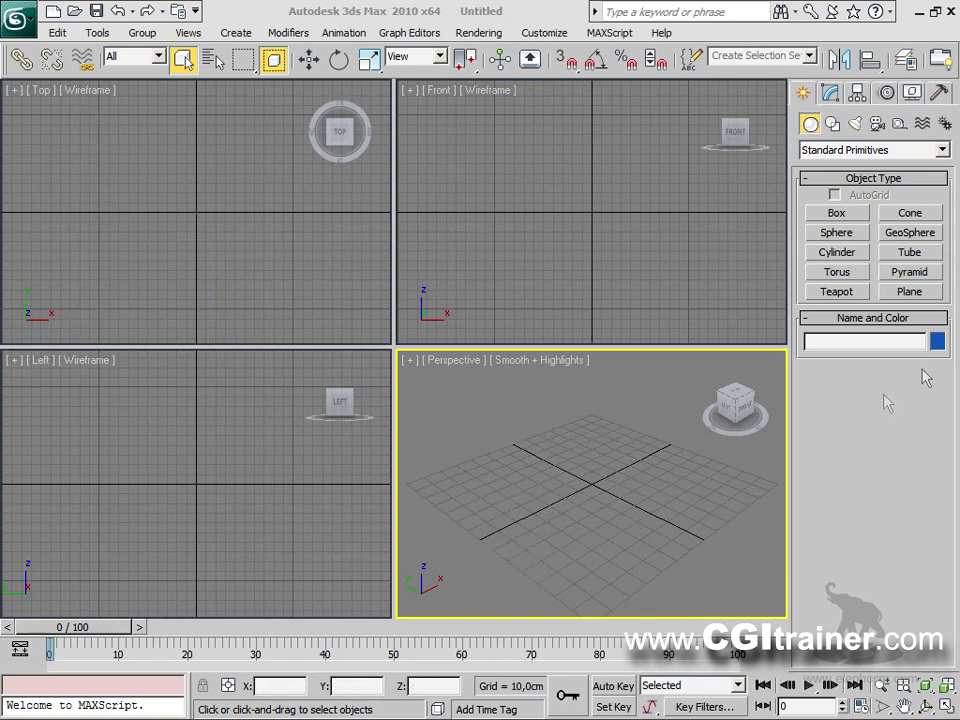
Draw a circle in the Top view and convert it to an editable spline.
left_click(832, 123)
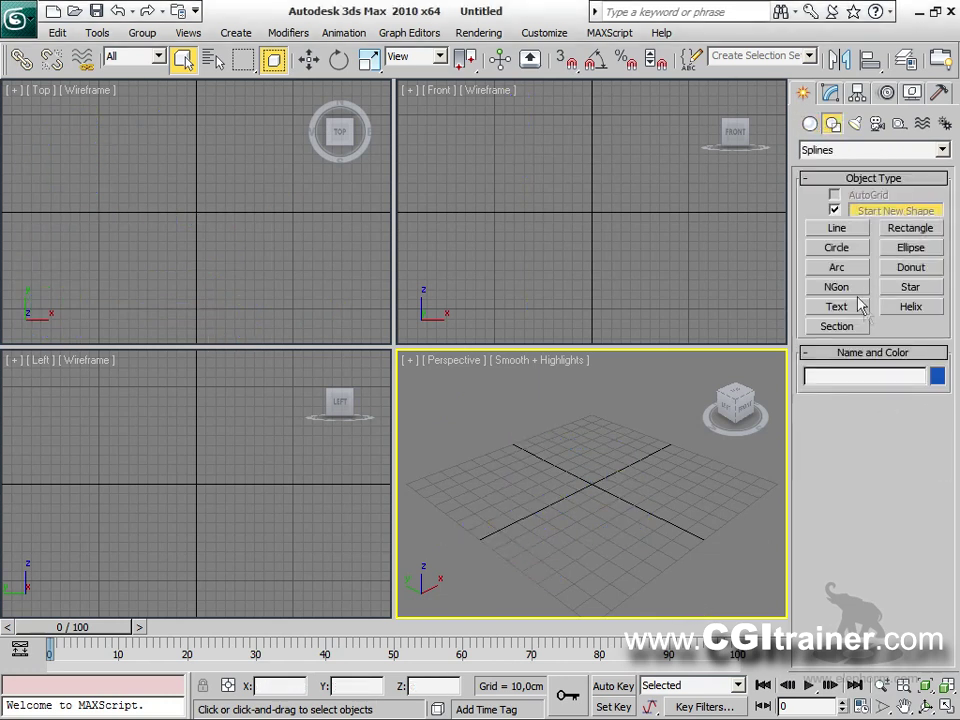
left_click(838, 248)
left_click_drag(70, 180, 108, 216)
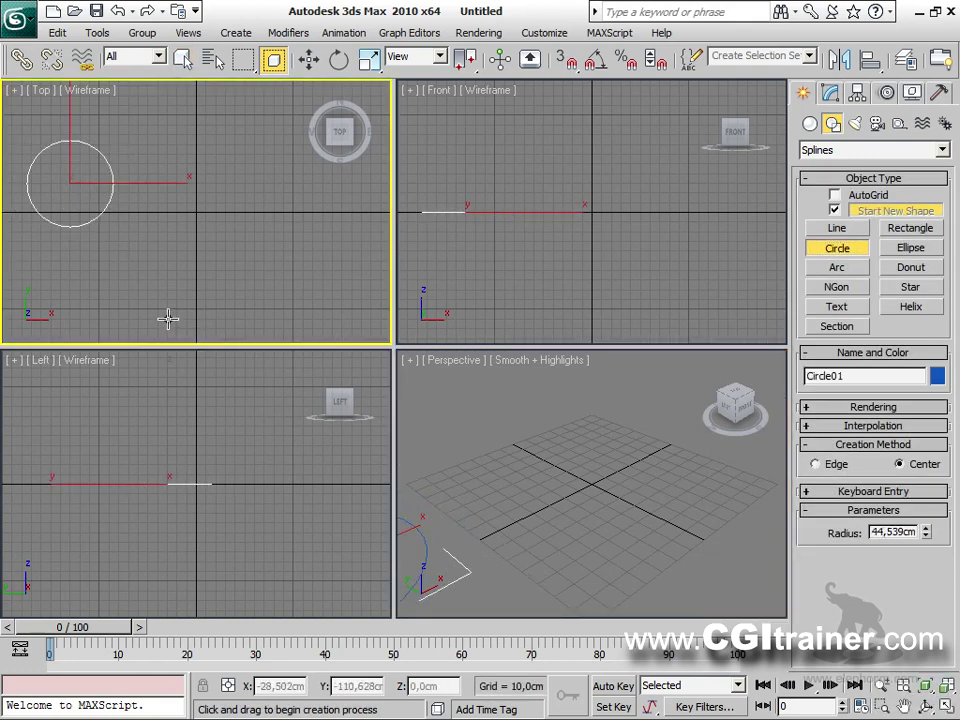
right_click(106, 192)
right_click(108, 195)
mouse_move(150, 357)
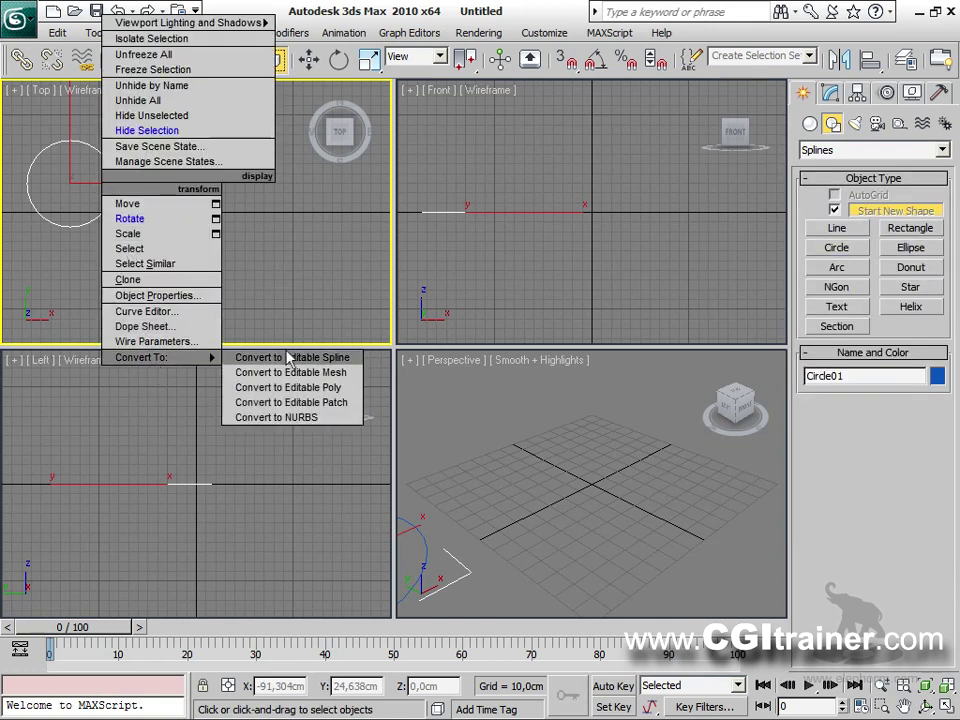
left_click(290, 357)
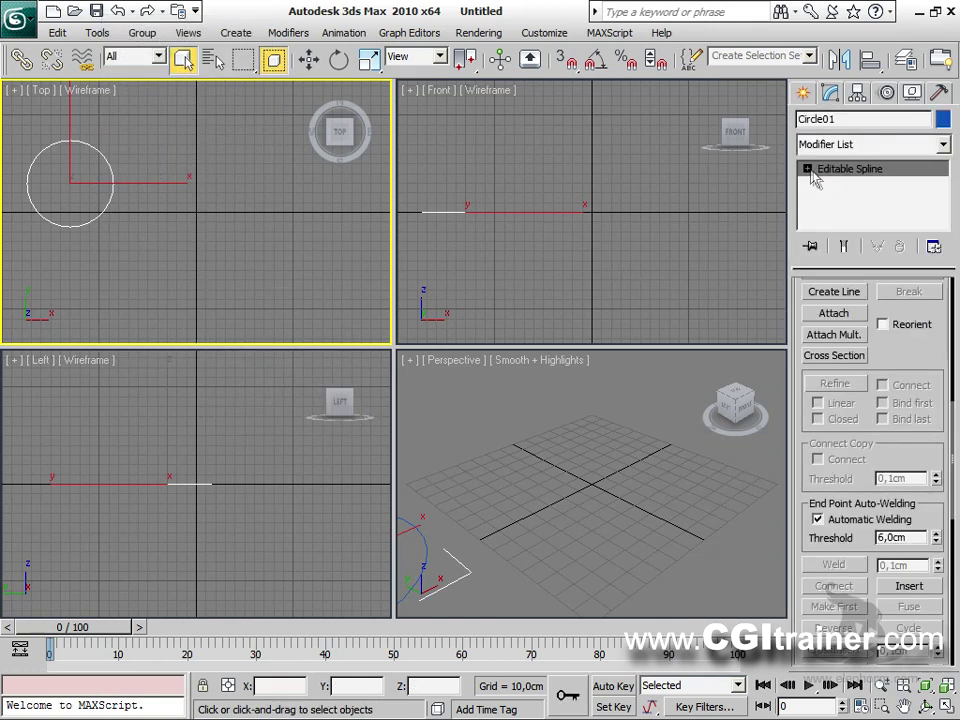
Refine the circle with vertices at its top and bottom, then Shift-drag a copy down.
left_click(808, 169)
left_click(843, 185)
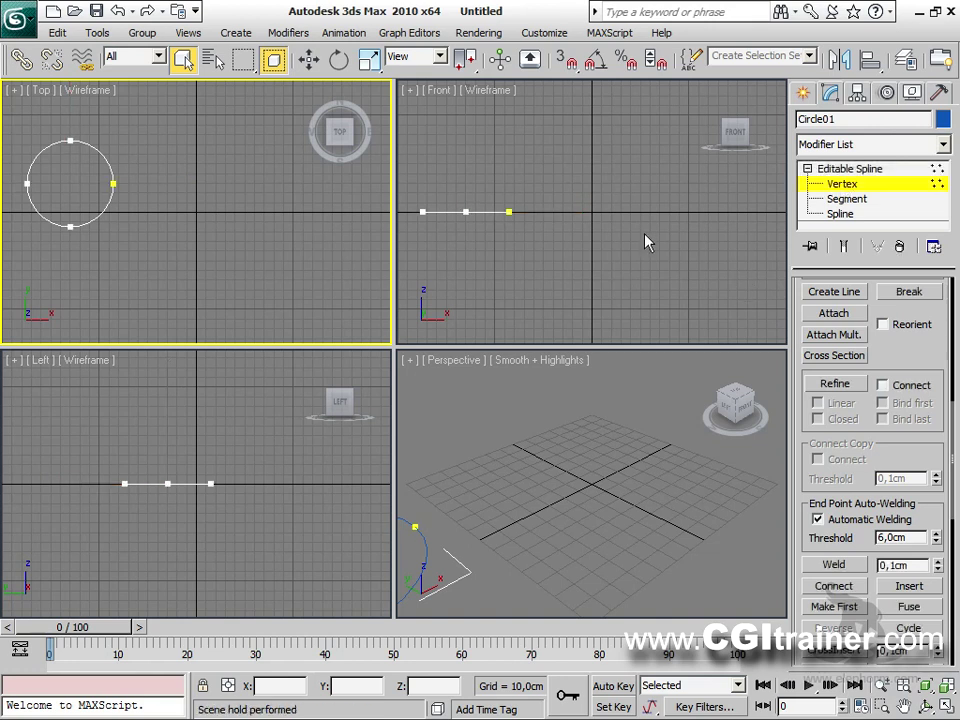
left_click(836, 385)
left_click(79, 141)
left_click(80, 226)
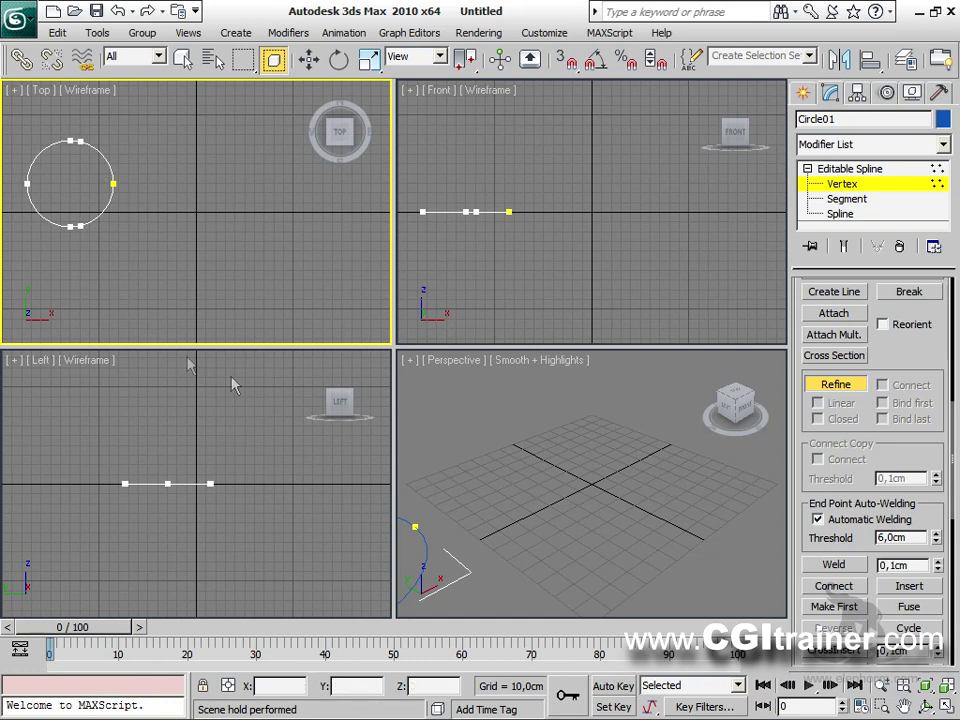
left_click(834, 384)
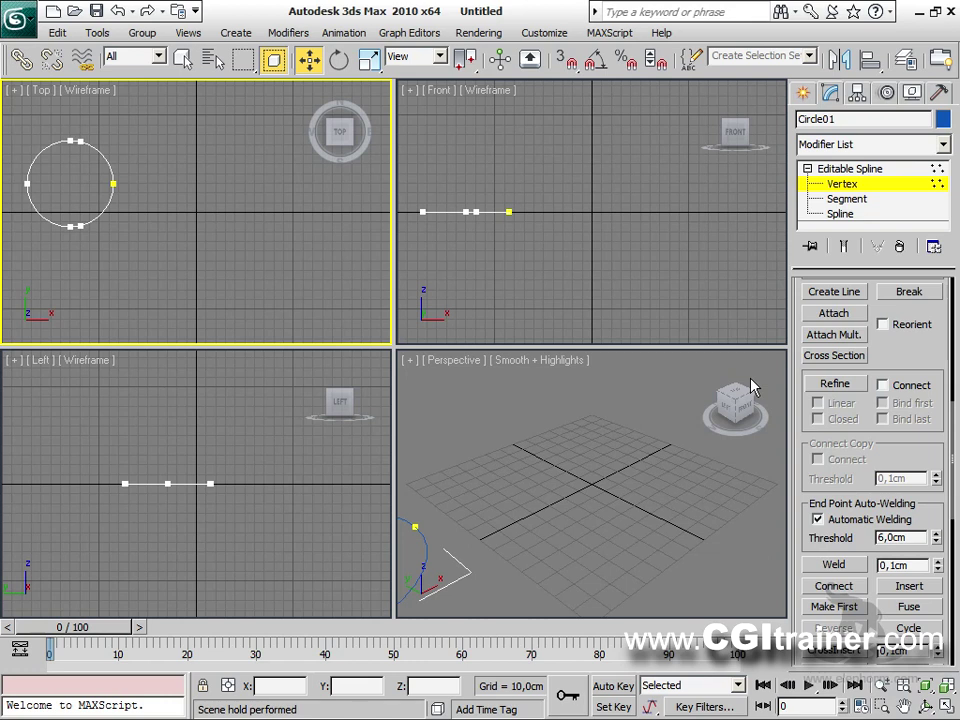
left_click(879, 170)
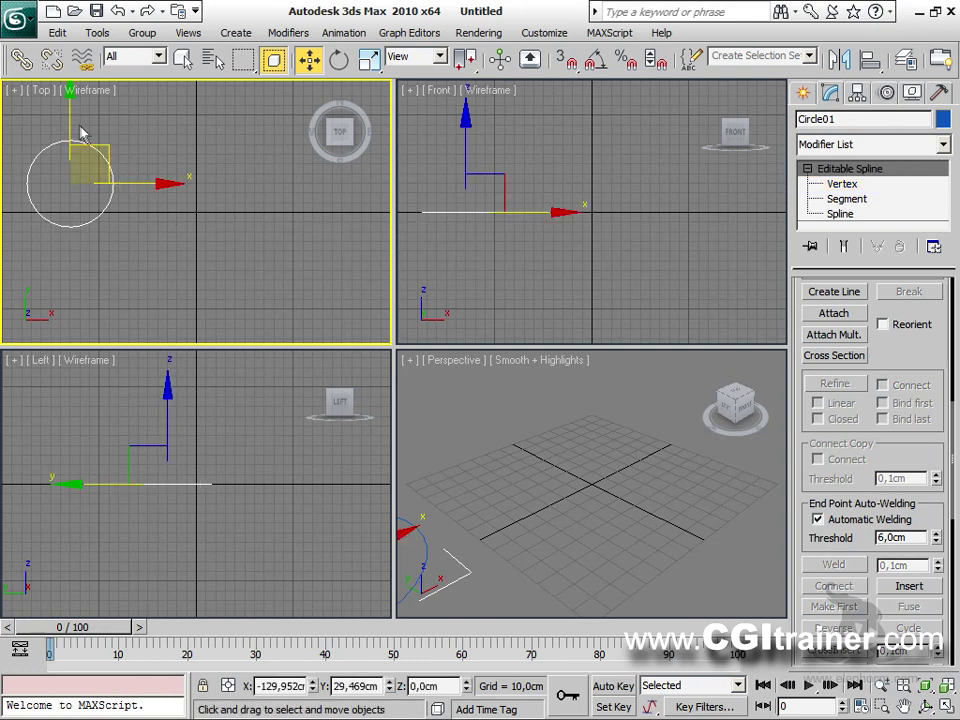
left_click_drag(70, 116, 79, 234, "shift")
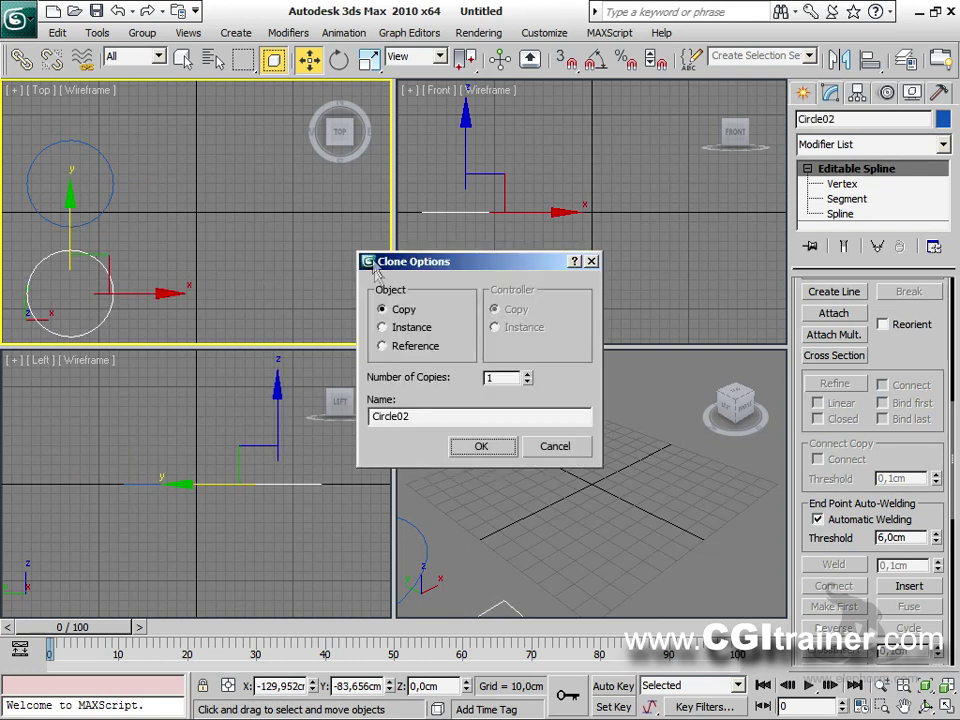
left_click(482, 446)
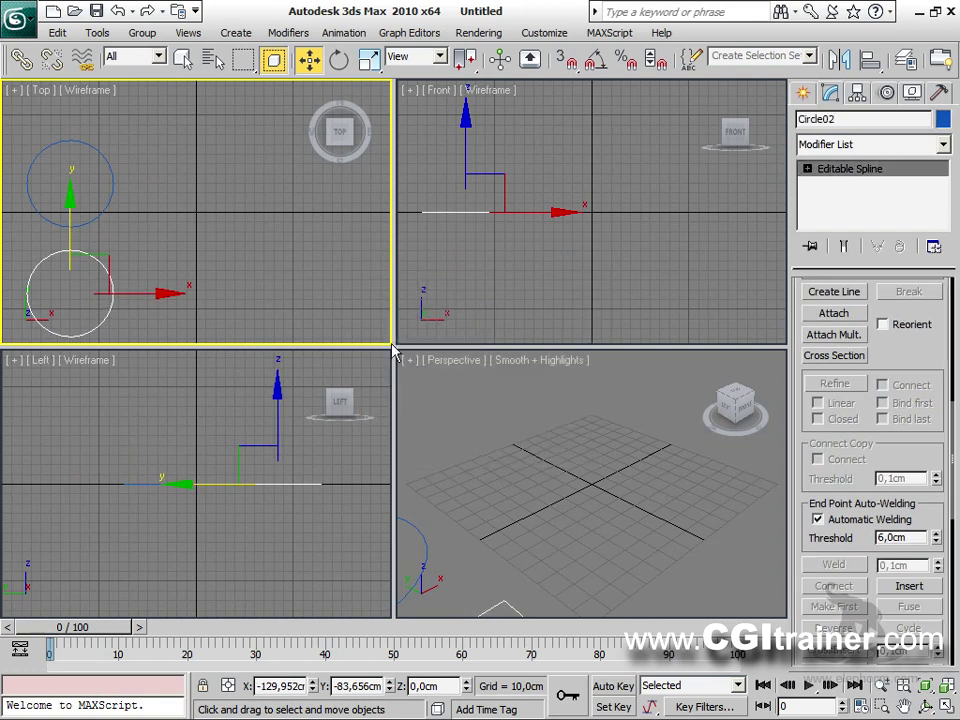
middle_click_drag(183, 213, 182, 128)
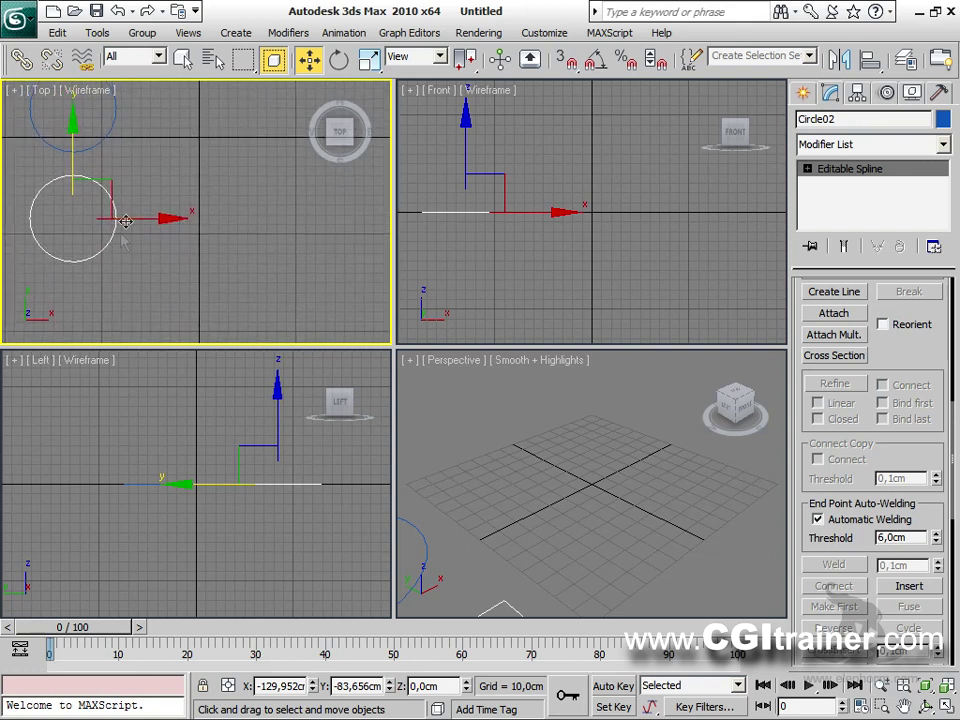
left_click(808, 169)
left_click(838, 184)
left_click_drag(152, 283, 78, 165)
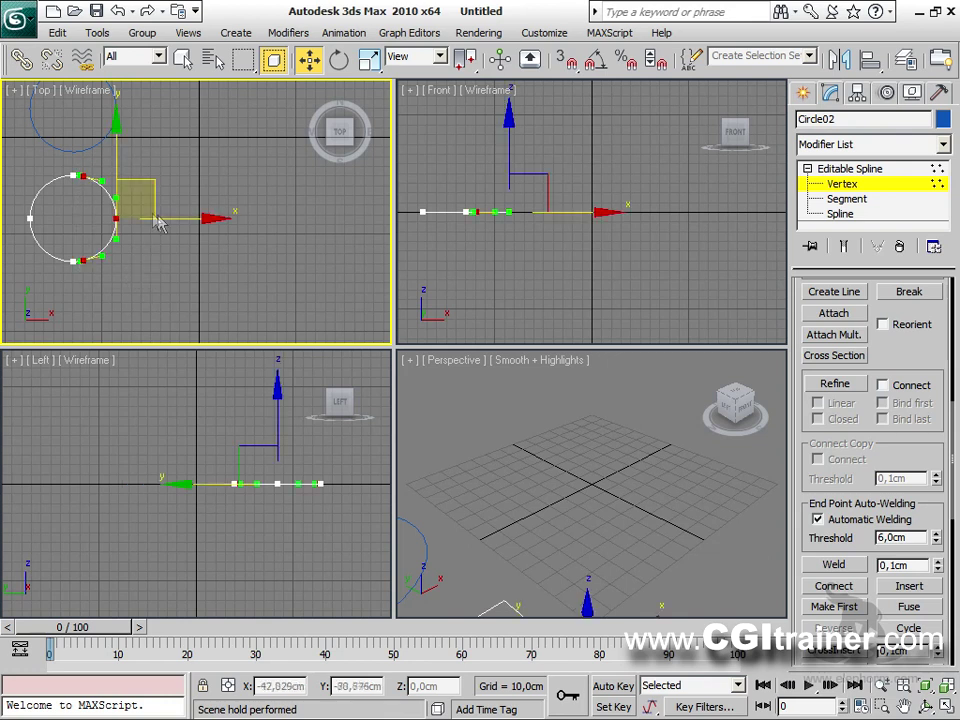
right_click(170, 228)
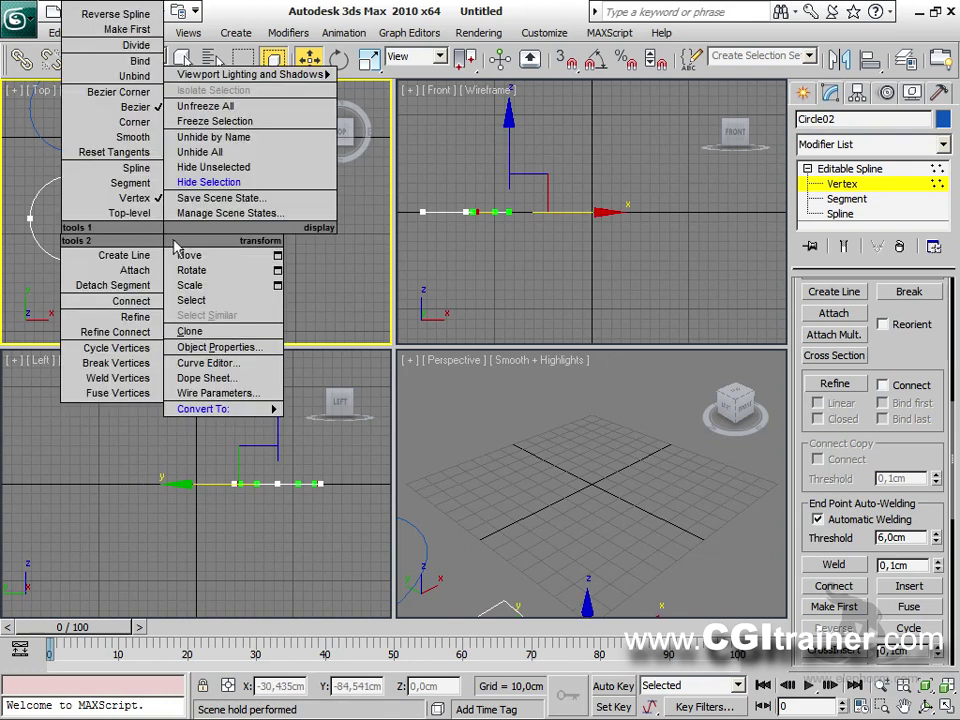
left_click(182, 253)
left_click_drag(153, 179, 441, 190)
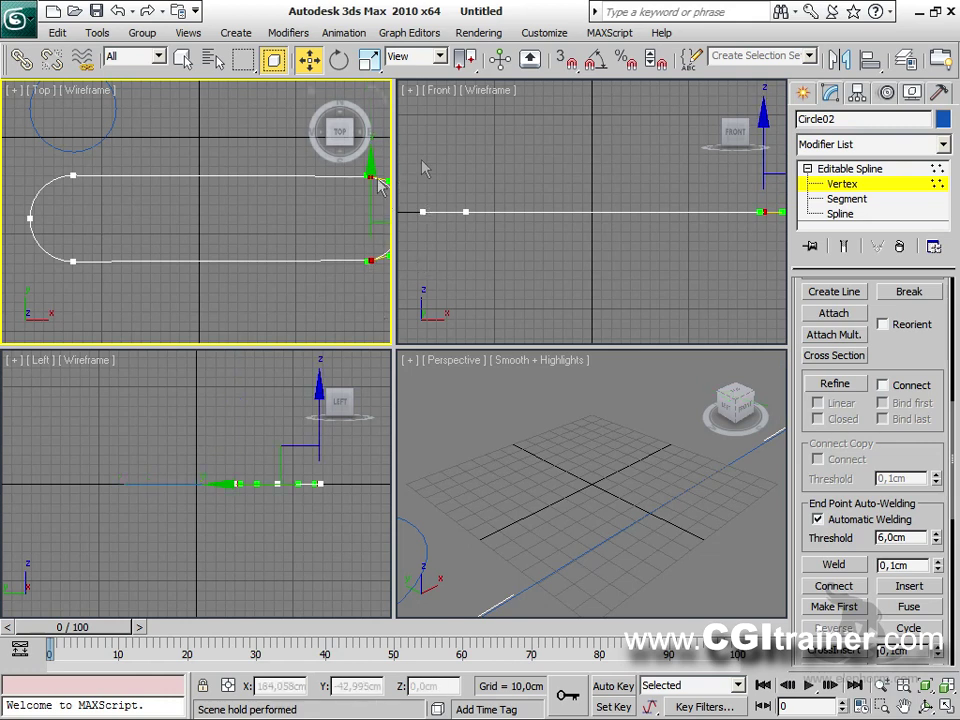
scroll(268, 268, "down", 2)
scroll(268, 275, "down", 3)
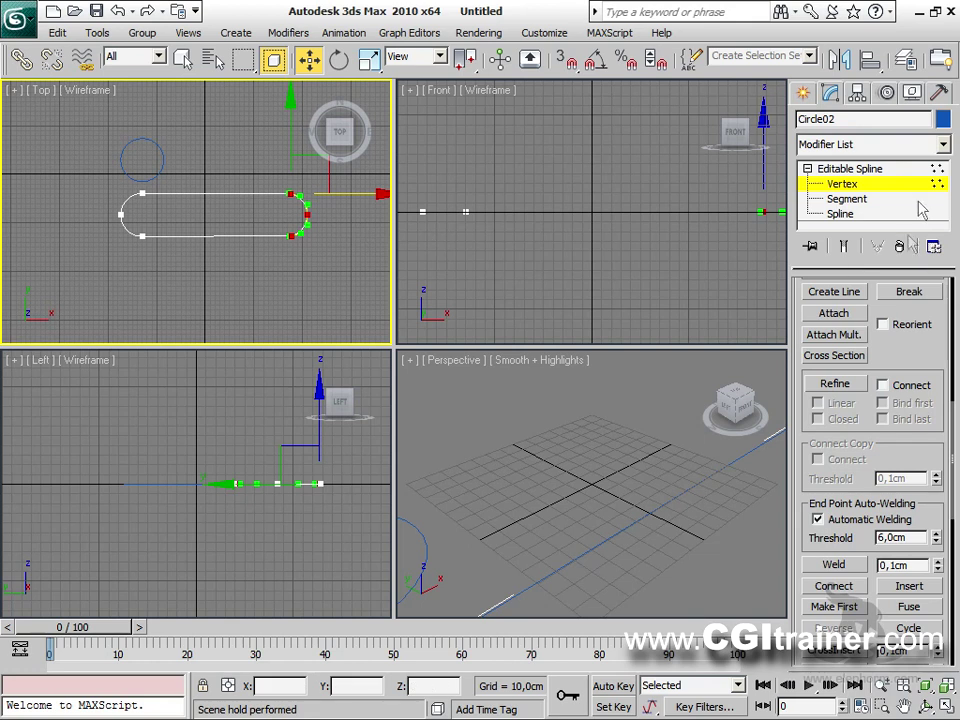
left_click(874, 177)
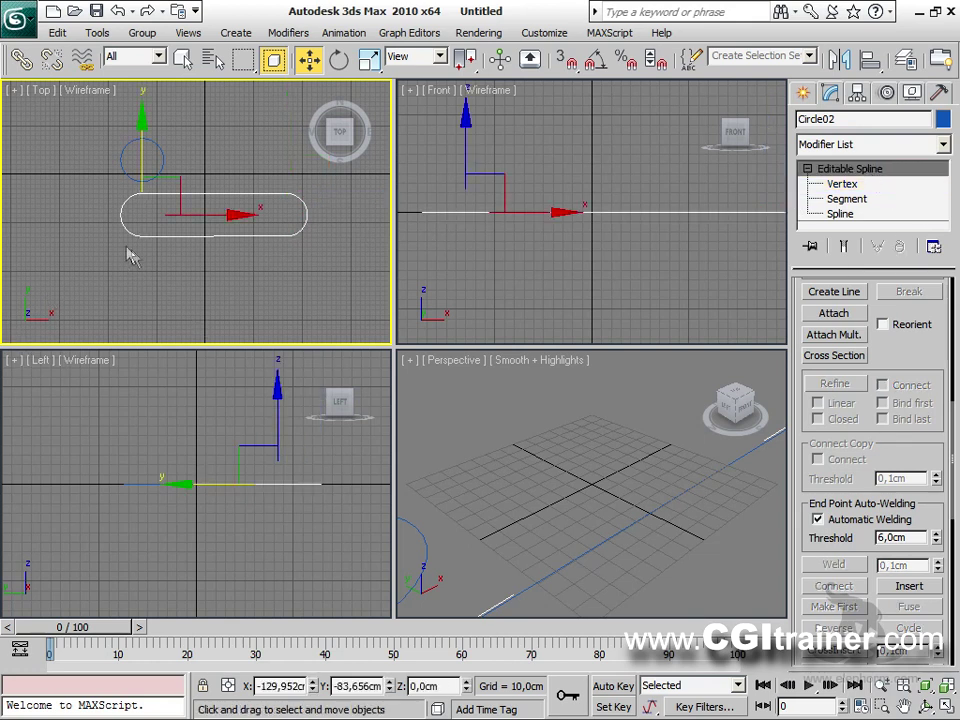
left_click(158, 164)
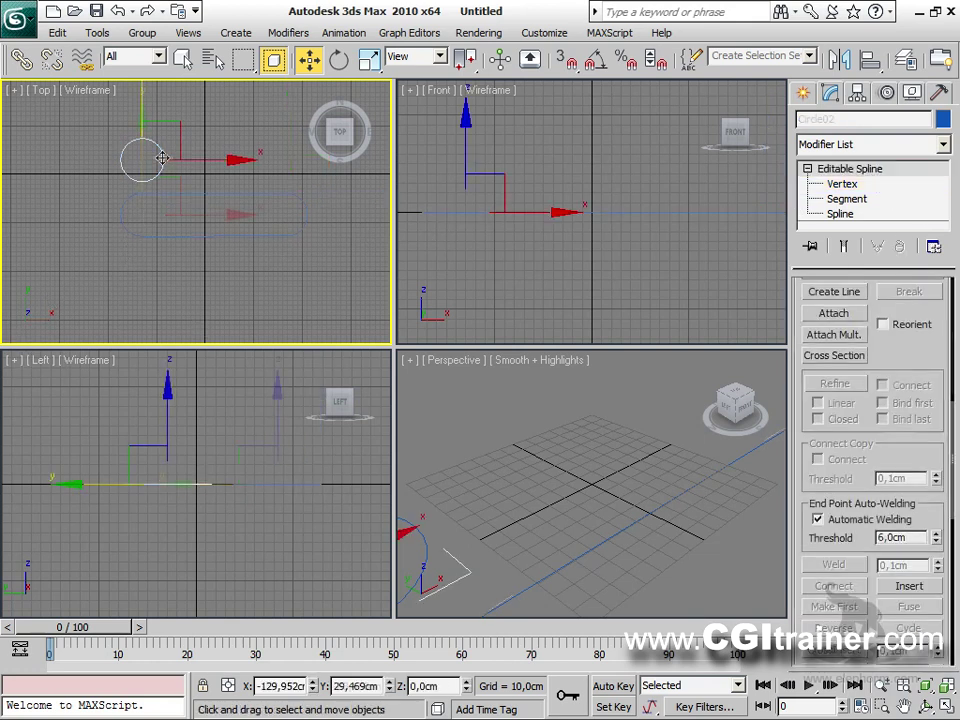
left_click(143, 236)
left_click(140, 300)
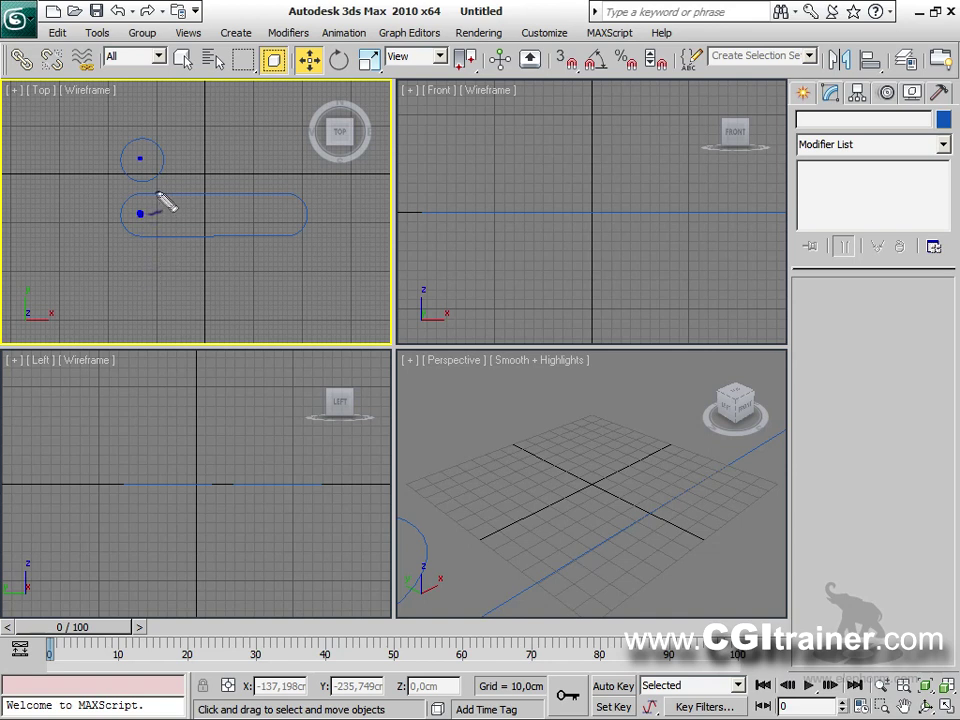
left_click_drag(172, 214, 281, 223)
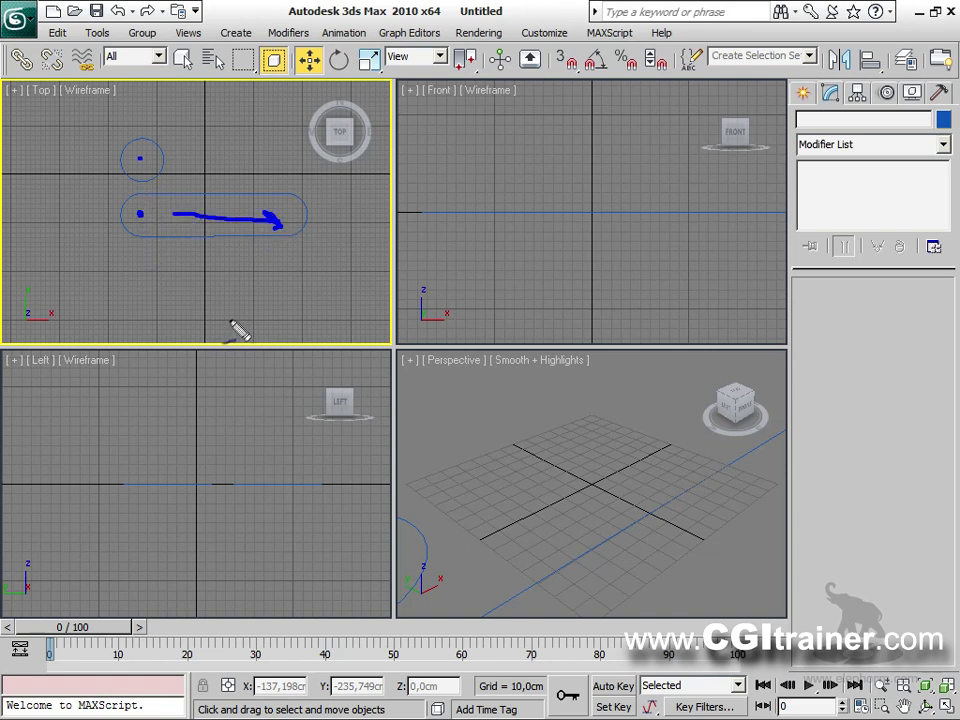
left_click_drag(122, 213, 45, 217)
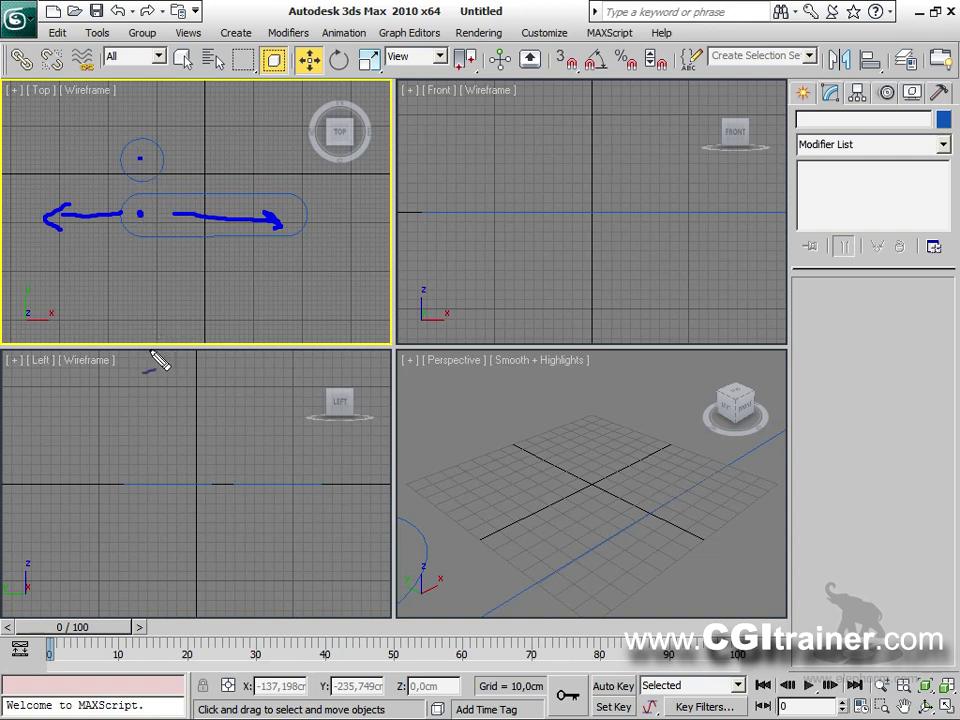
mouse_move(553, 410)
left_mouse_down()
mouse_move(535, 415)
mouse_move(544, 414)
left_mouse_up()
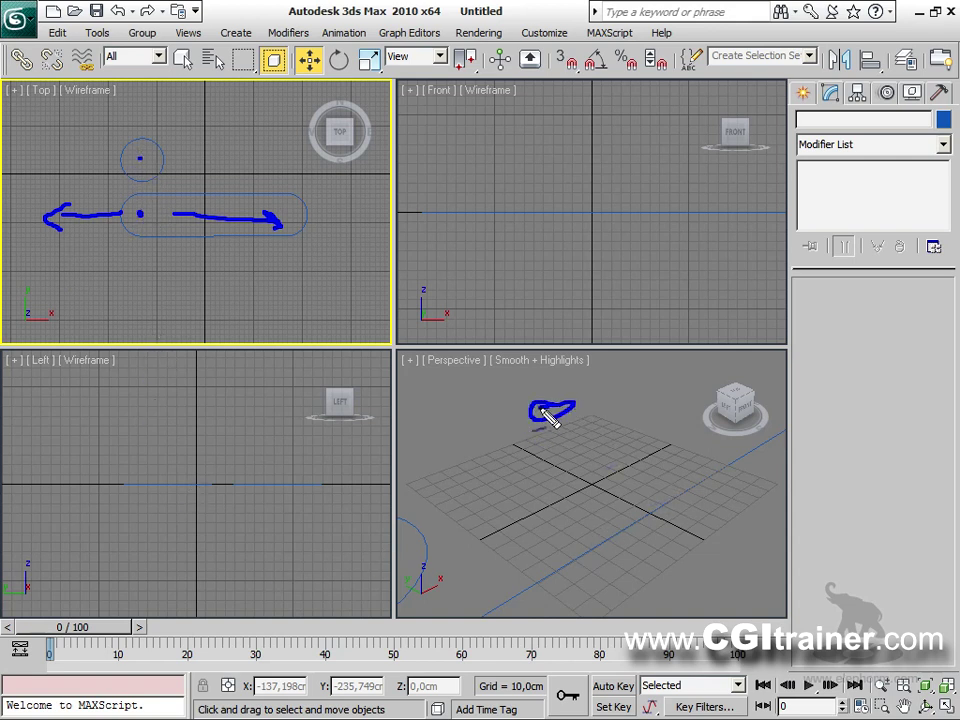
mouse_move(510, 479)
left_mouse_down()
mouse_move(457, 522)
mouse_move(598, 509)
mouse_move(714, 445)
mouse_move(520, 488)
left_mouse_up()
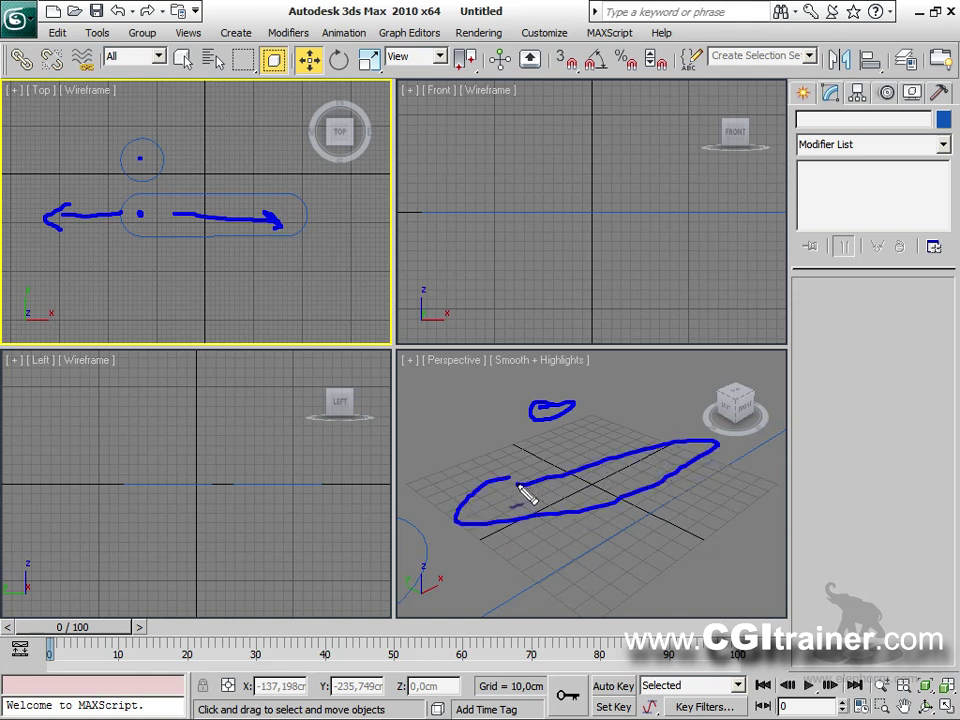
left_click_drag(556, 418, 558, 492)
mouse_move(455, 516)
left_mouse_down()
mouse_move(466, 469)
mouse_move(535, 412)
mouse_move(707, 433)
left_mouse_up()
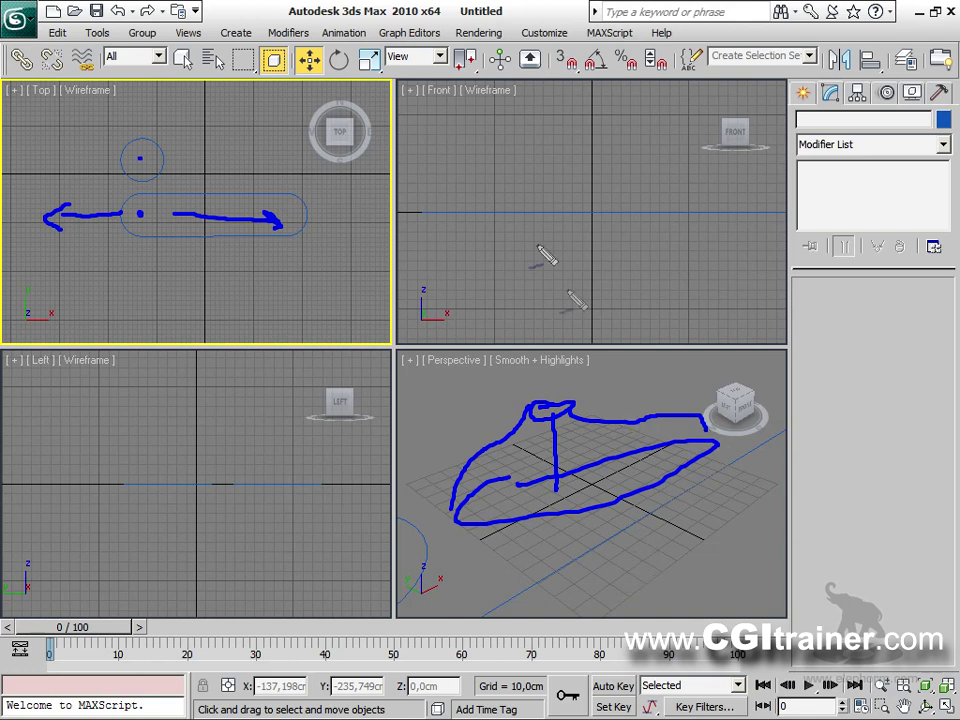
mouse_move(507, 124)
left_mouse_down()
mouse_move(502, 282)
mouse_move(552, 290)
mouse_move(684, 282)
mouse_move(697, 228)
mouse_move(676, 200)
mouse_move(636, 178)
mouse_move(567, 167)
mouse_move(539, 103)
mouse_move(498, 116)
mouse_move(551, 101)
mouse_move(498, 114)
mouse_move(547, 117)
mouse_move(524, 104)
mouse_move(530, 283)
left_mouse_up()
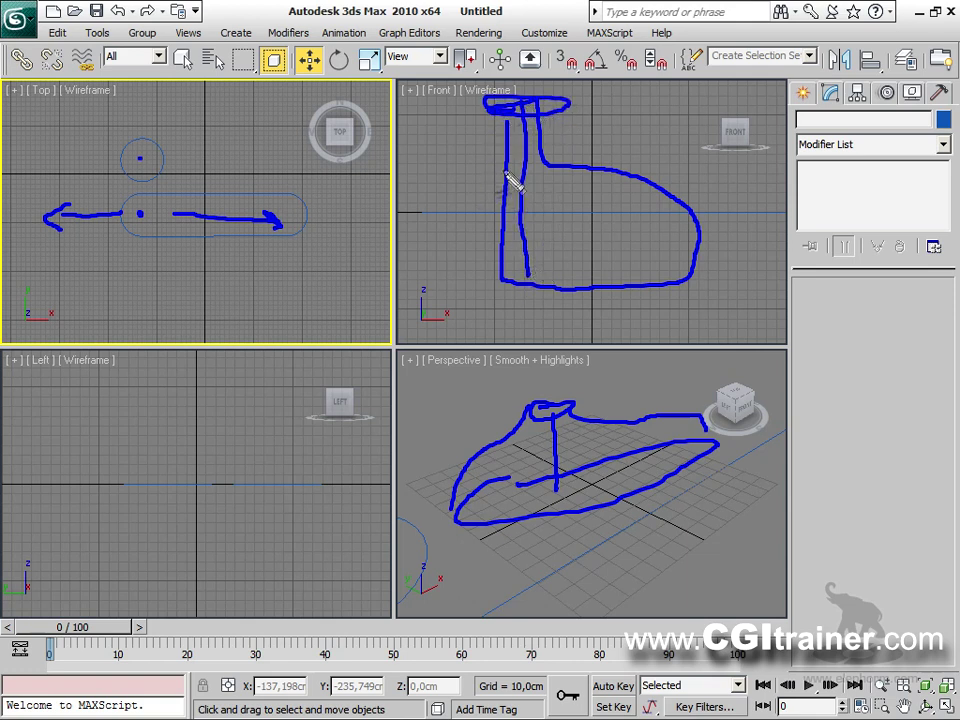
left_click_drag(533, 178, 700, 175)
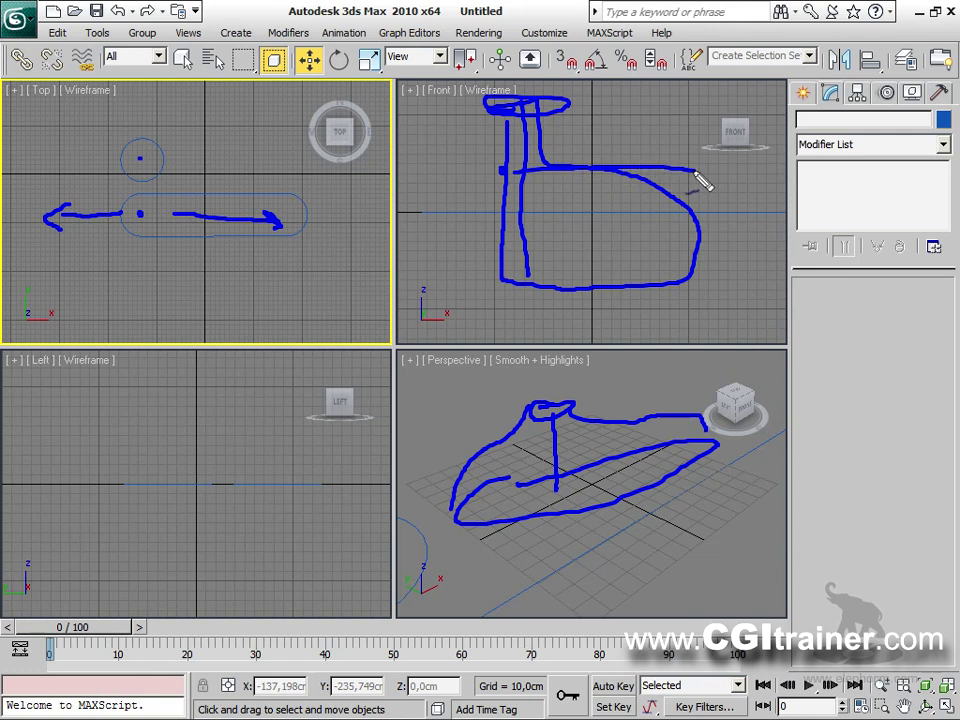
left_click_drag(657, 145, 705, 172)
left_click_drag(700, 118, 700, 250)
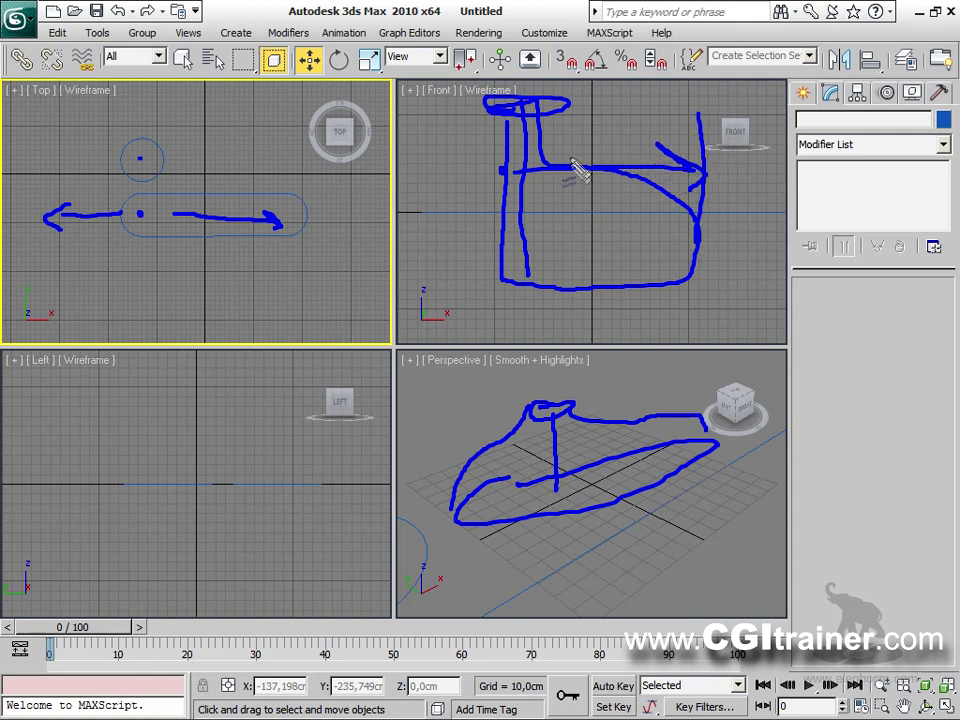
mouse_move(289, 208)
left_mouse_down()
mouse_move(306, 210)
mouse_move(279, 240)
mouse_move(312, 212)
left_mouse_up()
key("Escape")
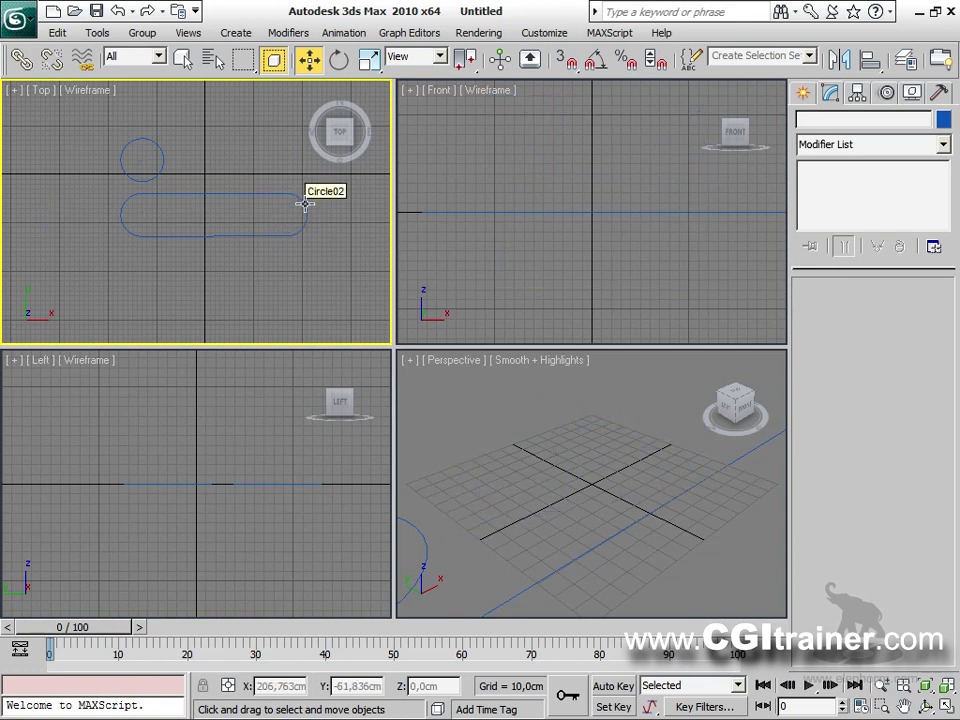
Clone the capsule shape below itself as copy Circle03.
left_click(191, 192)
mouse_move(143, 150)
left_mouse_down("shift")
mouse_move(200, 270)
mouse_move(266, 322)
left_mouse_up("shift")
left_click(478, 446)
mouse_move(287, 266)
middle_mouse_down()
mouse_move(259, 184)
mouse_move(259, 209)
middle_mouse_up()
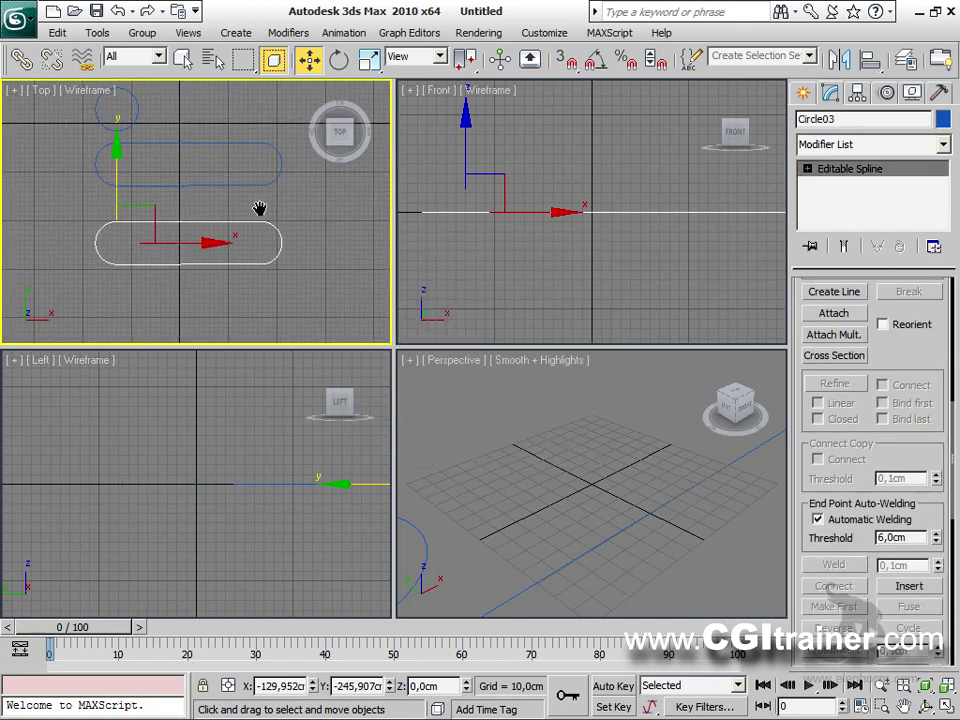
Move Circle03's vertices inward to pinch its middle into a dumbbell outline.
left_click(808, 169)
left_click(842, 183)
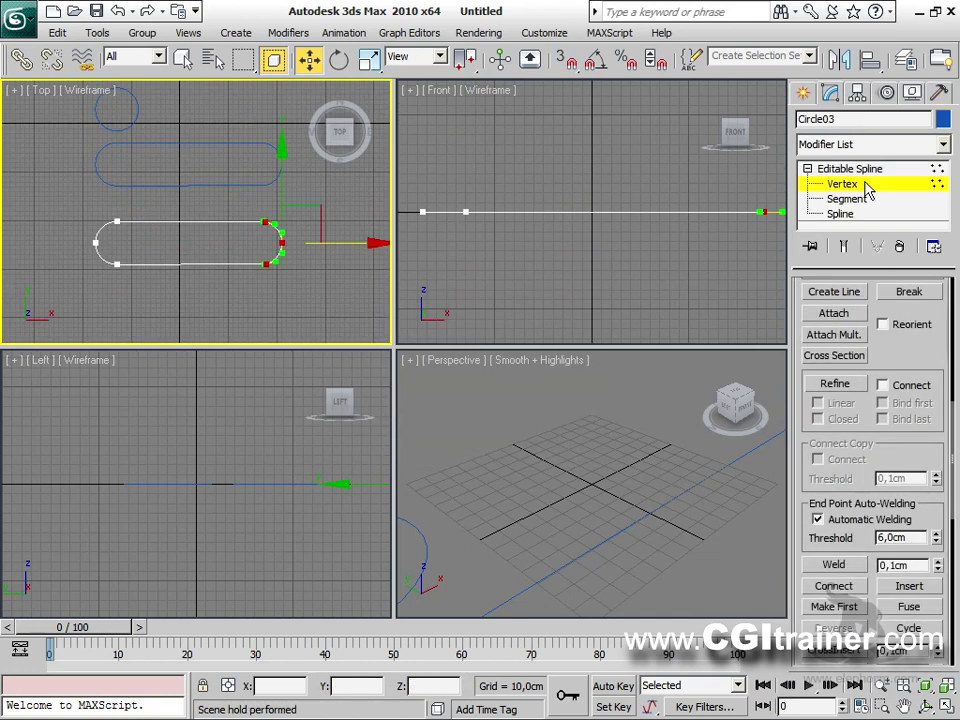
left_click(113, 221)
left_click_drag(143, 188, 116, 214)
right_click(116, 214)
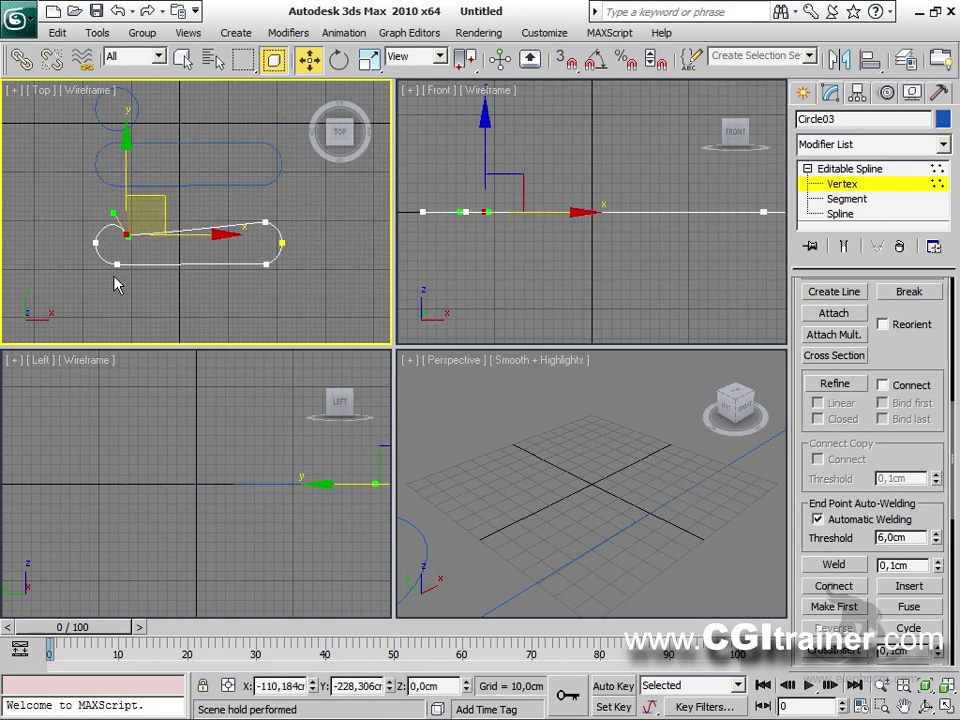
left_click(117, 264)
mouse_move(117, 264)
left_mouse_down()
mouse_move(124, 252)
mouse_move(110, 264)
left_mouse_up()
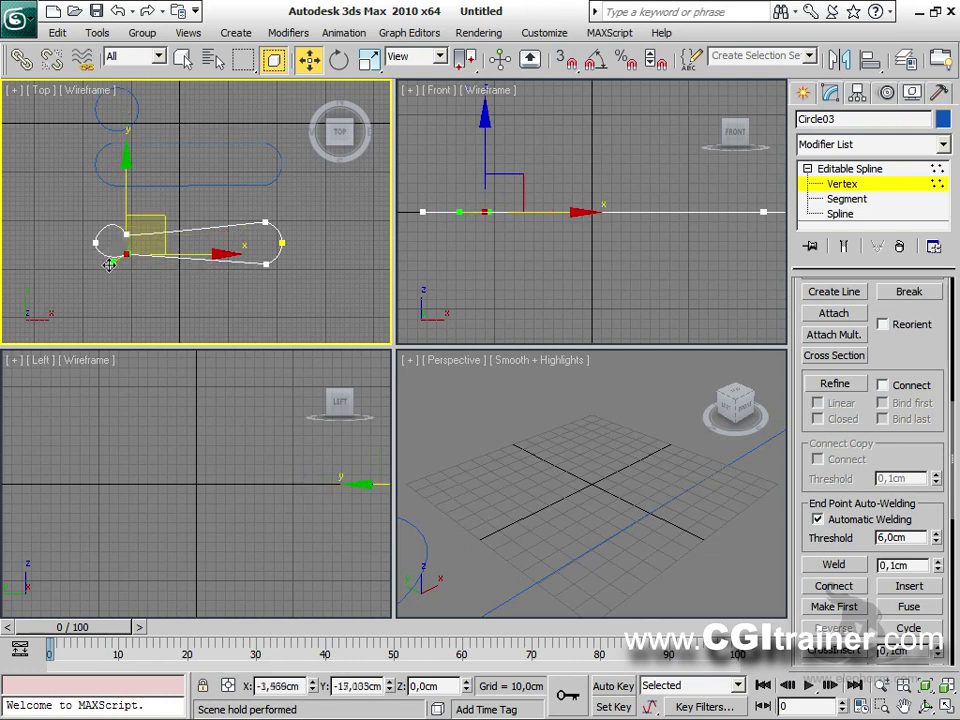
left_click_drag(265, 222, 258, 263)
left_click(247, 235)
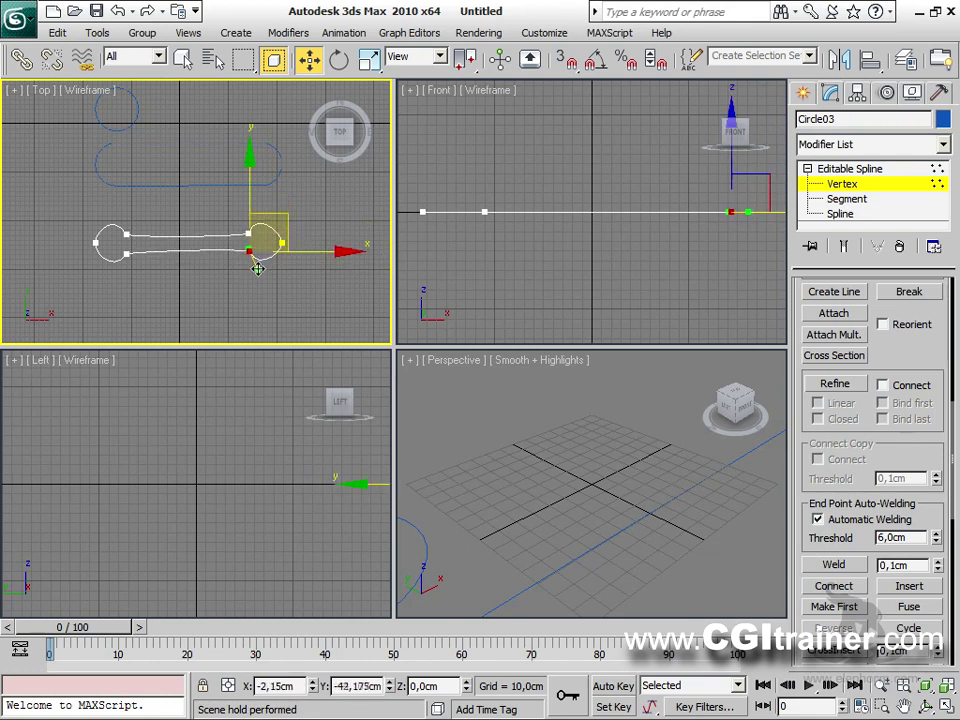
left_click(303, 297)
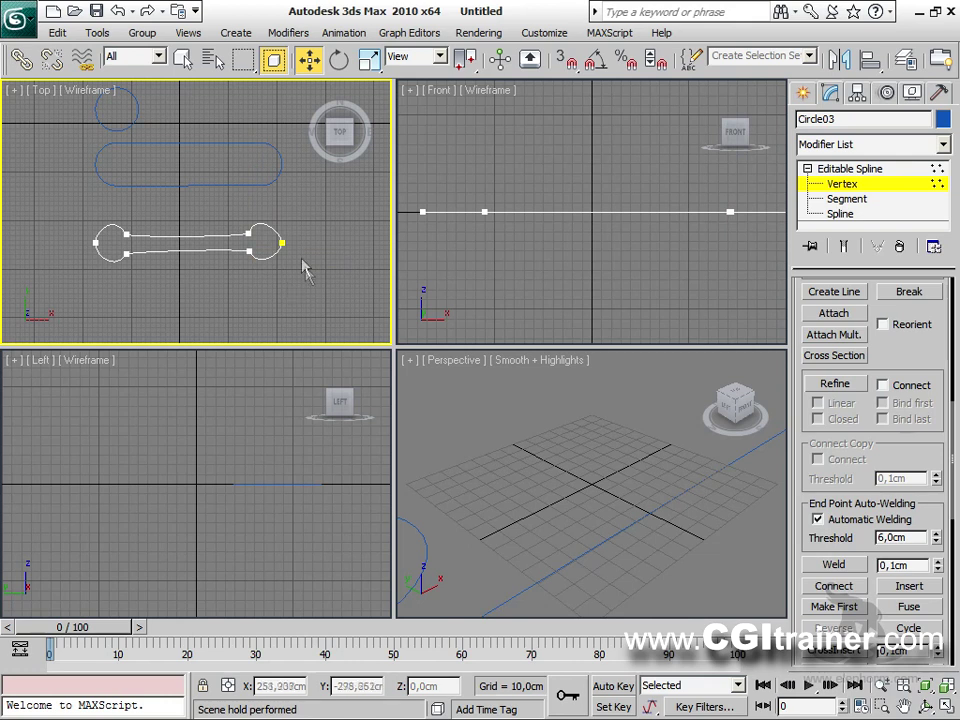
left_click(876, 170)
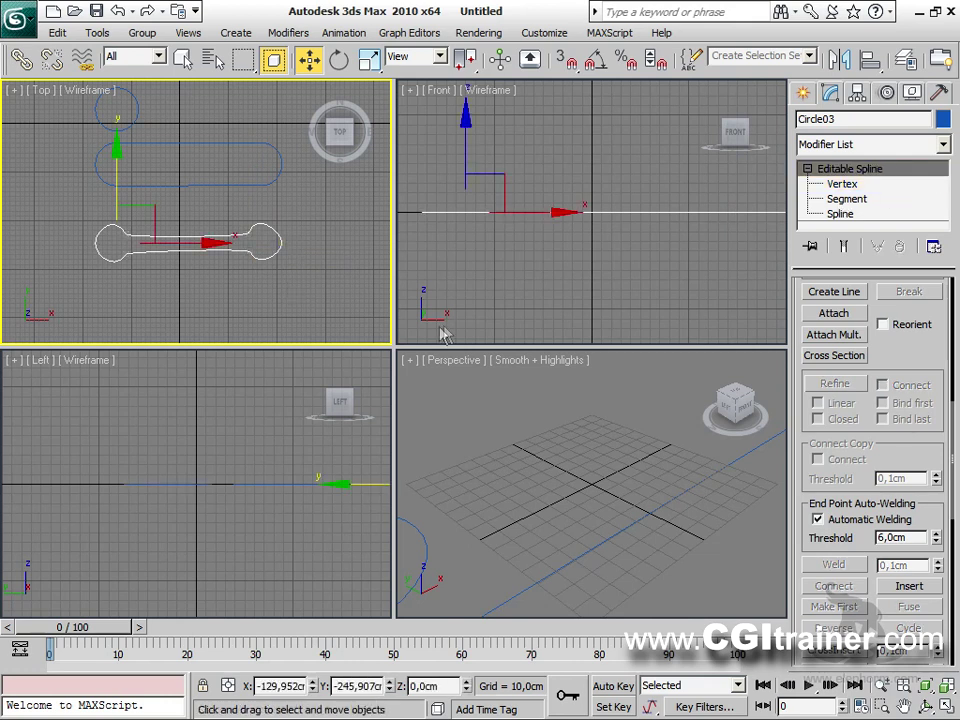
Reframe the Front view to make room above the shapes for a path.
scroll(531, 270, "down", 2)
middle_click_drag(531, 270, 600, 251)
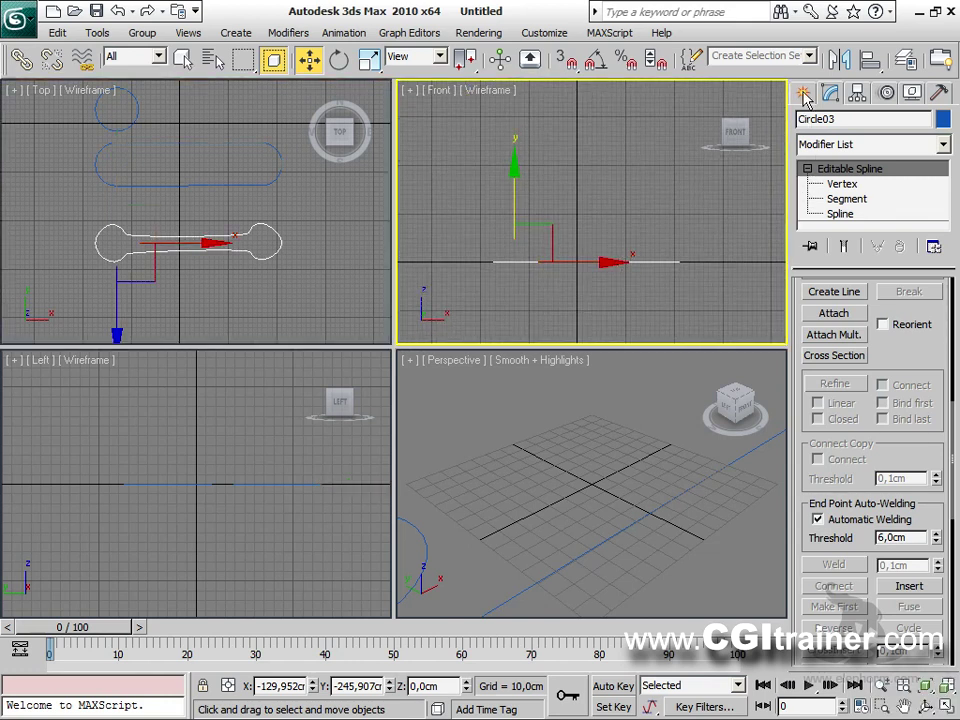
left_click(804, 94)
left_click(837, 228)
middle_click_drag(654, 207, 658, 242)
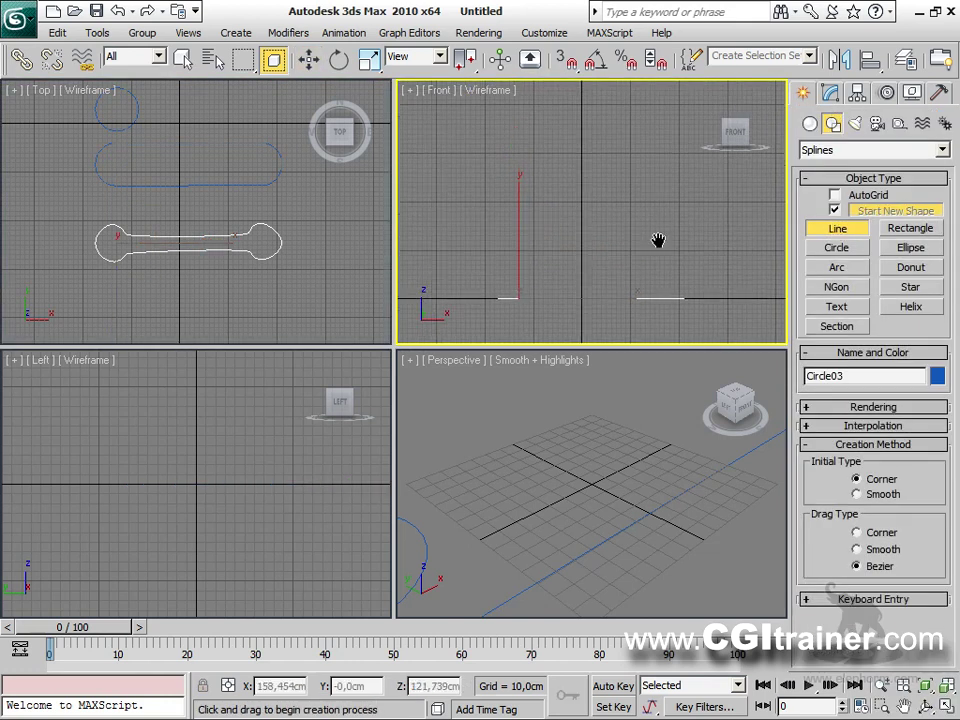
Draw a two-point vertical Line01 in the Front viewport.
left_click(585, 290)
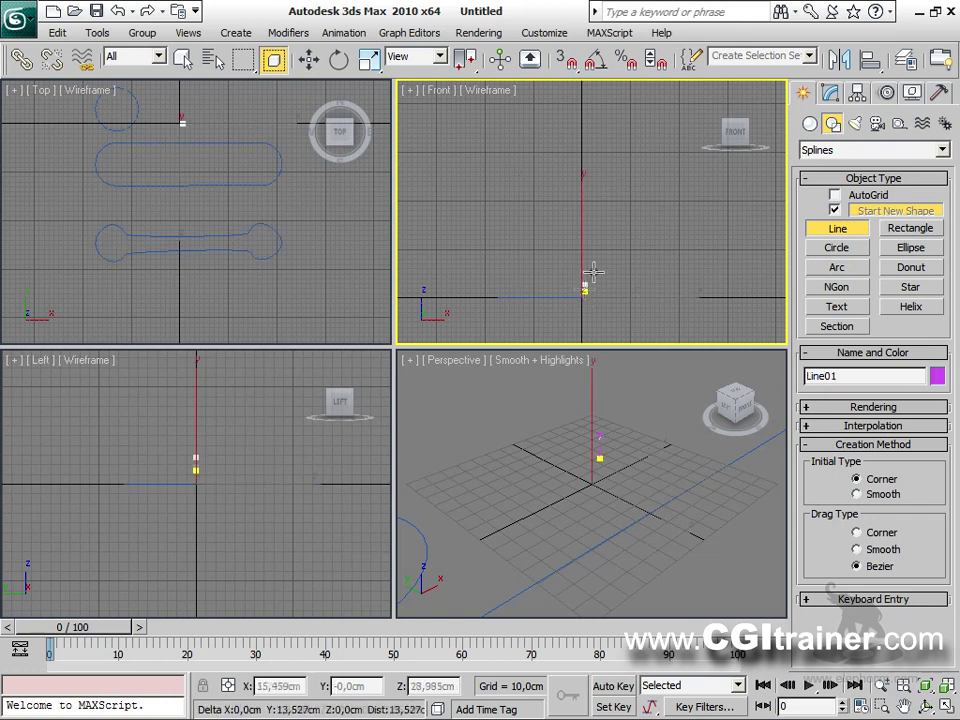
left_click(585, 106)
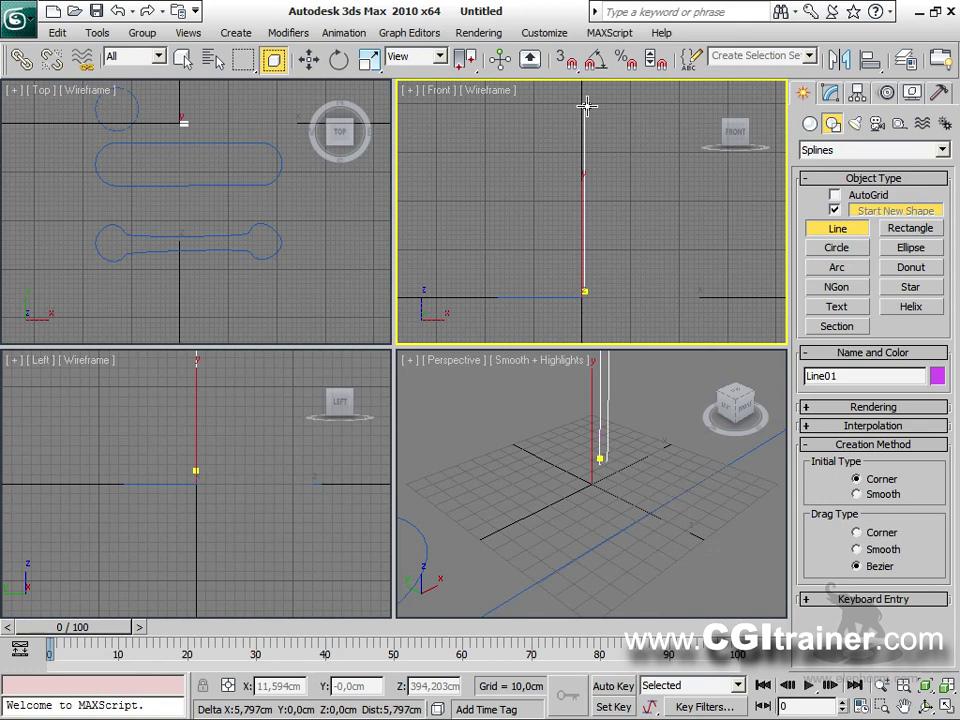
right_click(492, 170)
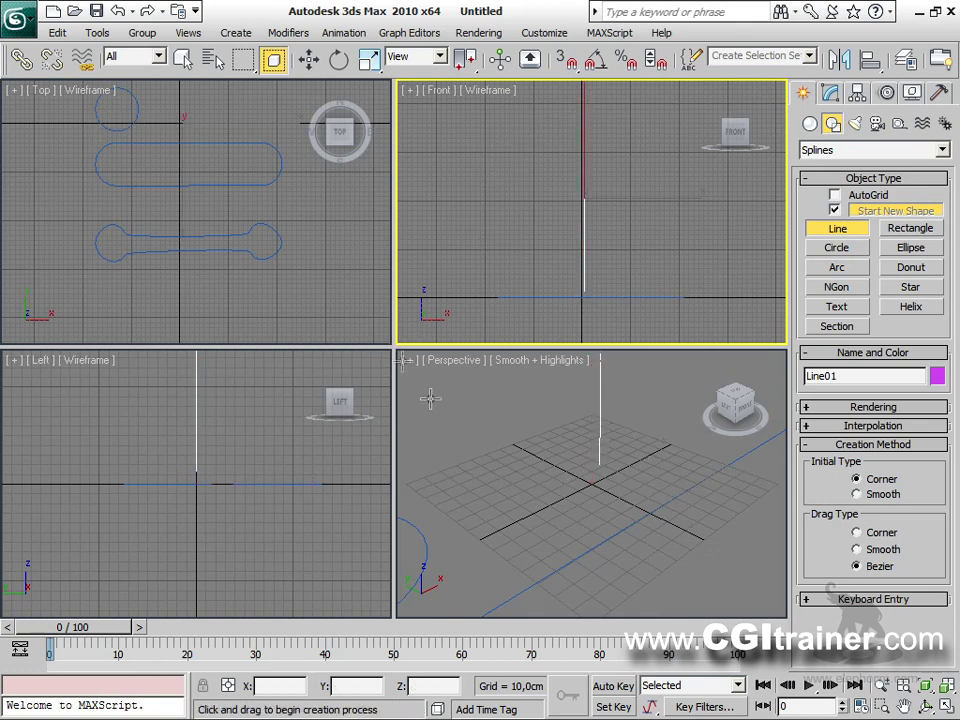
Maximize the Perspective view and zoom extents on all shapes.
right_click(474, 422)
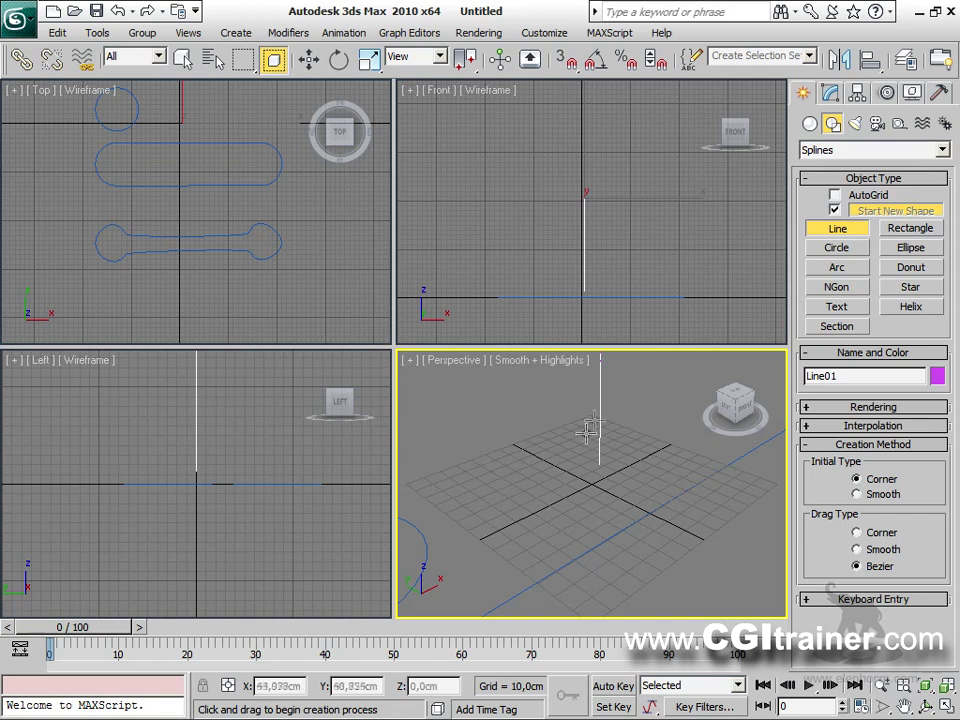
key("alt+w")
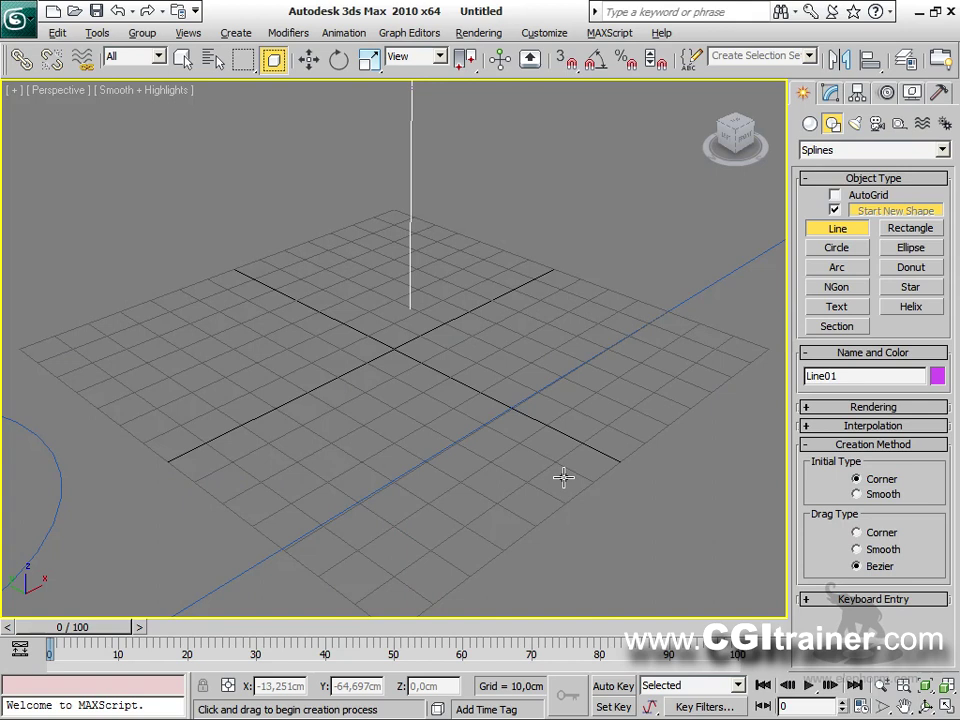
key("z")
scroll(539, 395, "down", 6)
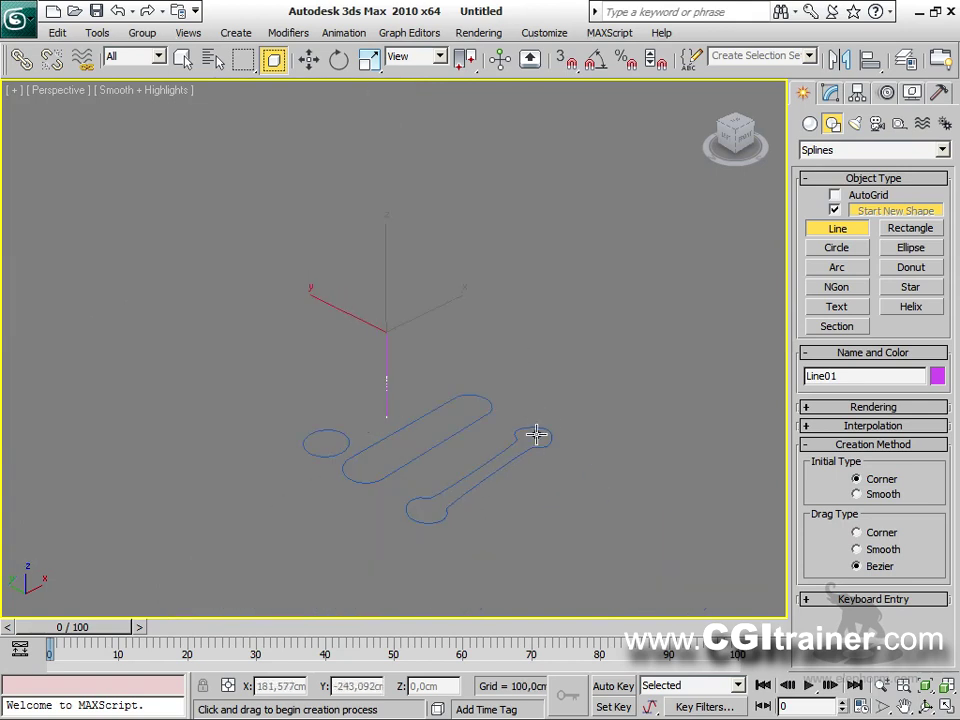
Create a Compound Objects loft on Line01 with the capsule as its cross-section.
left_click(809, 124)
left_click(845, 150)
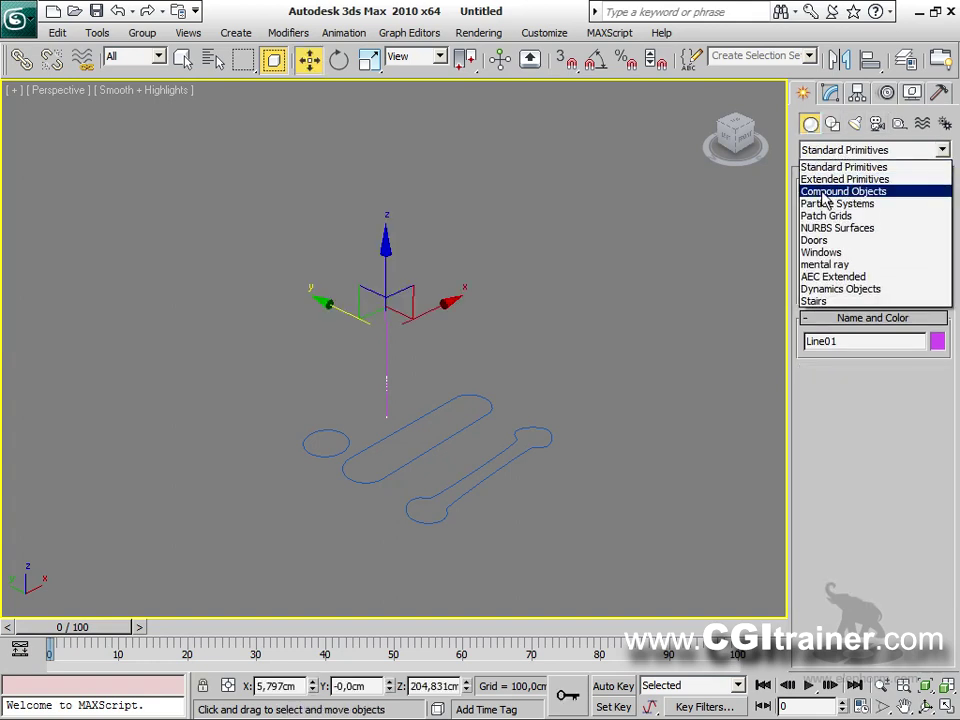
left_click(838, 189)
left_click(834, 293)
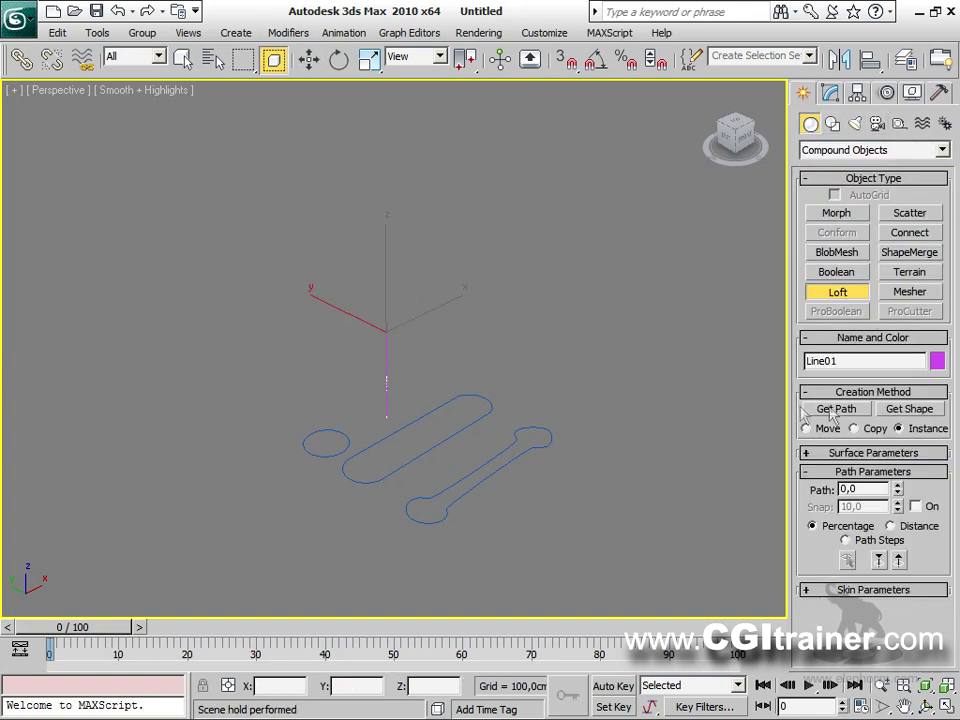
left_click(910, 409)
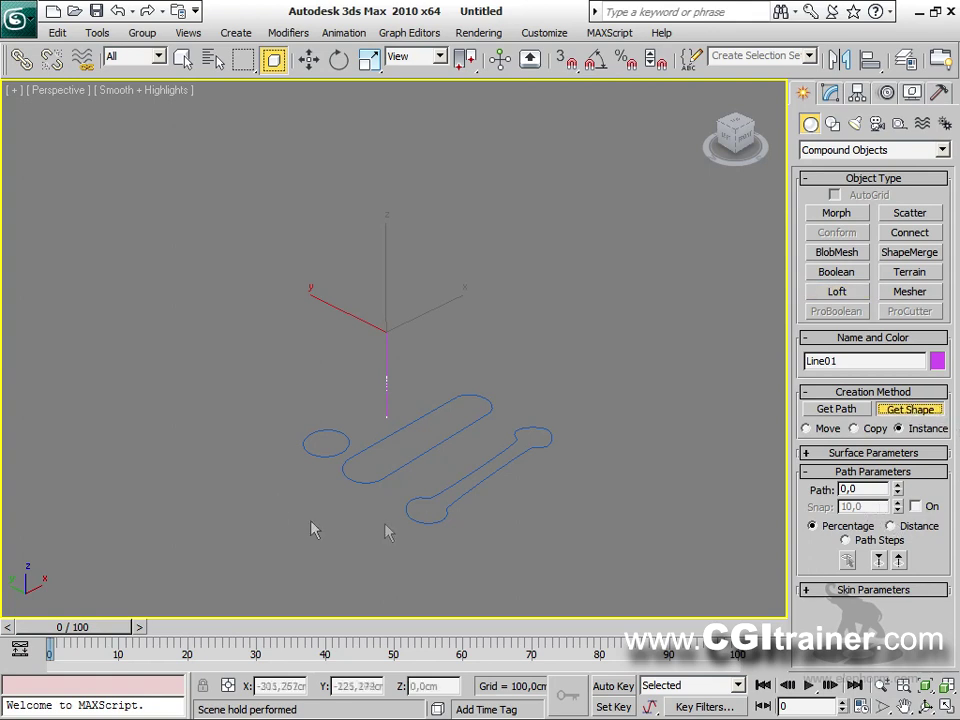
left_click(467, 393)
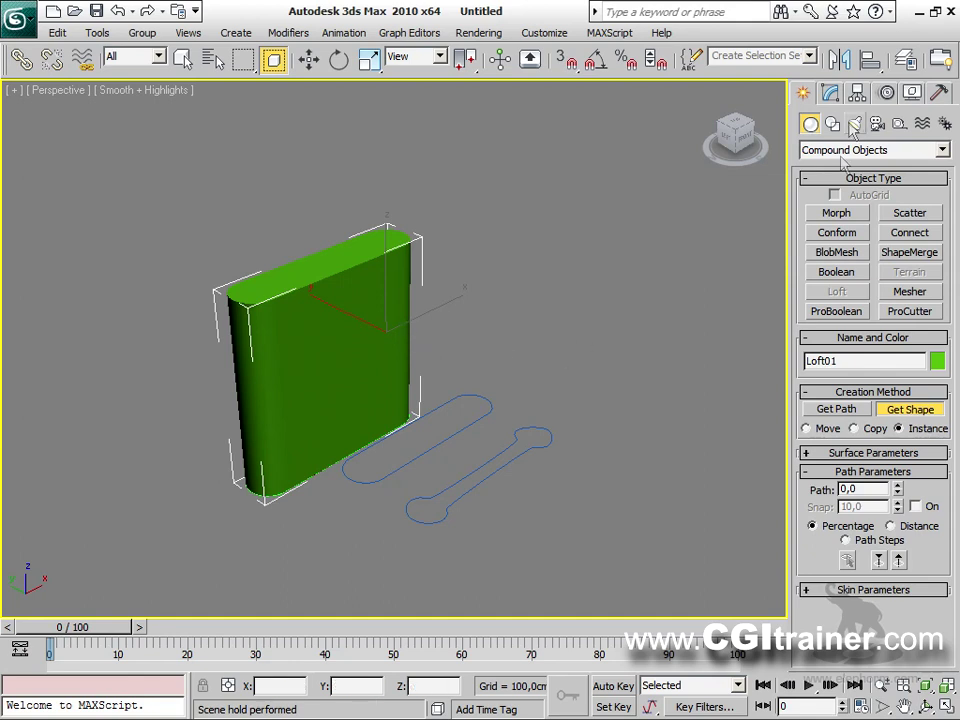
Move Loft01 along X to the right of the path.
left_click(832, 93)
left_click_drag(417, 338, 620, 234)
middle_click_drag(571, 404, 483, 416, "alt")
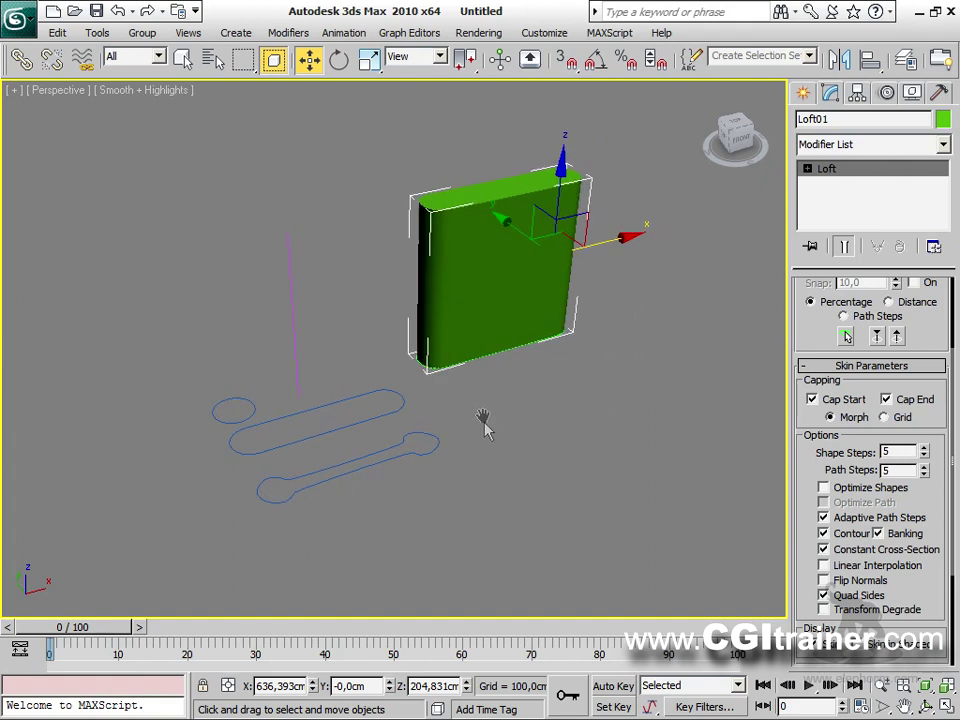
Add the dumbbell outline as the loft's cross-section at path 50.
left_click_drag(800, 325, 803, 446)
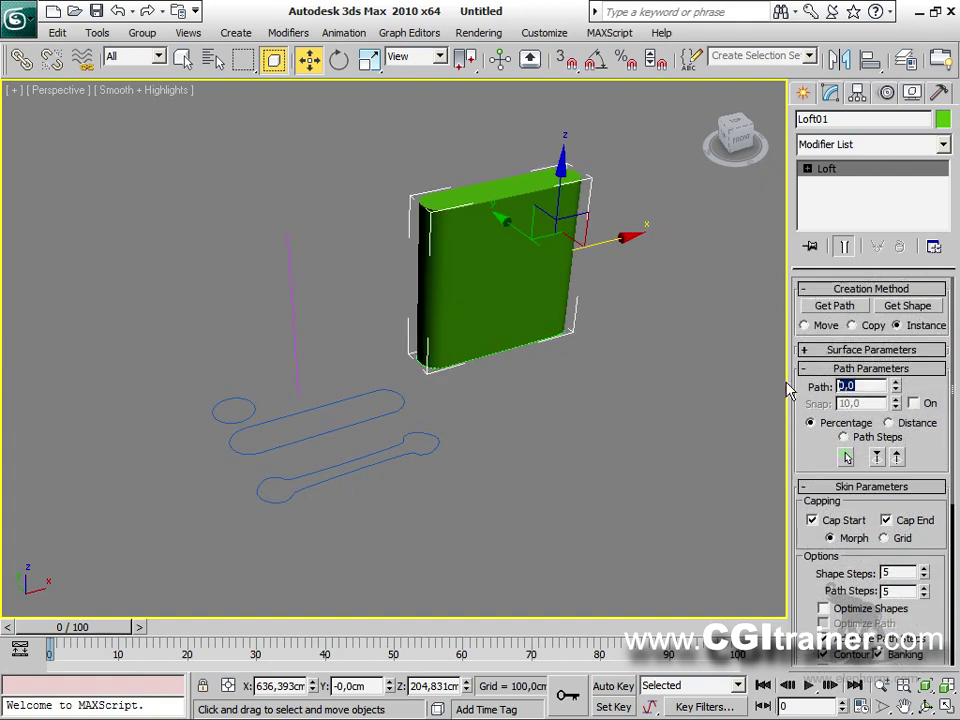
left_click(933, 309)
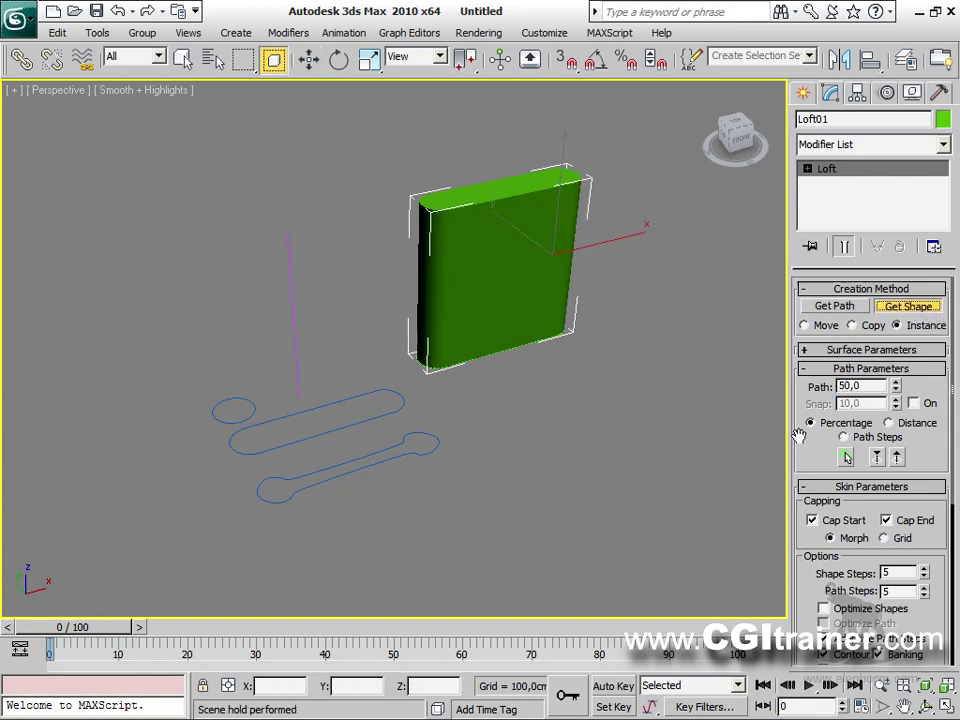
left_click(437, 447)
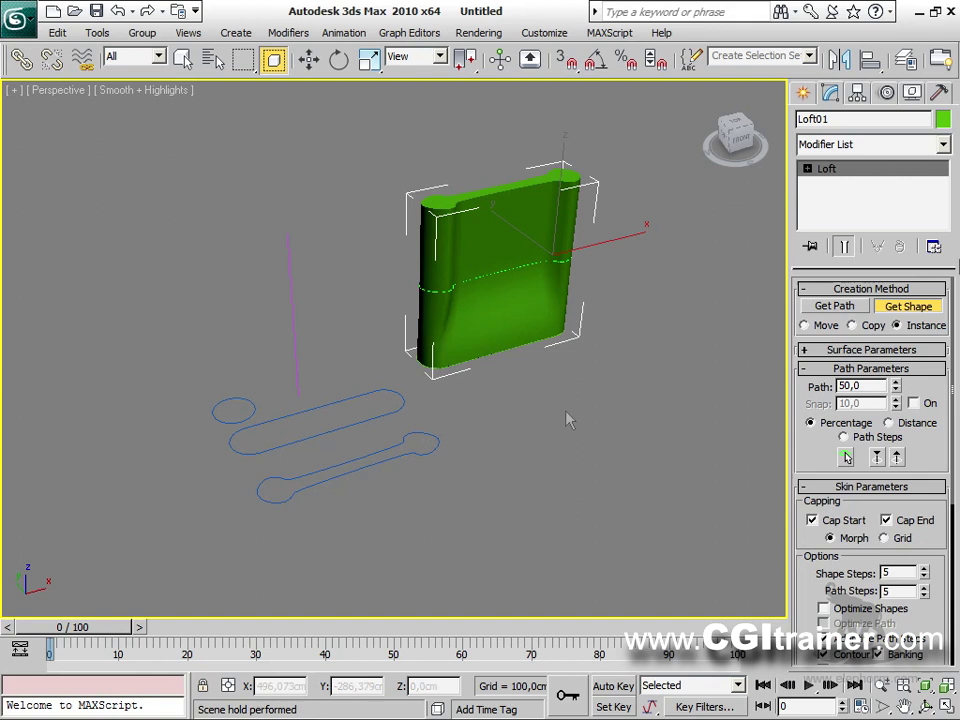
Add the small circle at path 100 to form the round spout.
double_click(860, 386)
type("100")
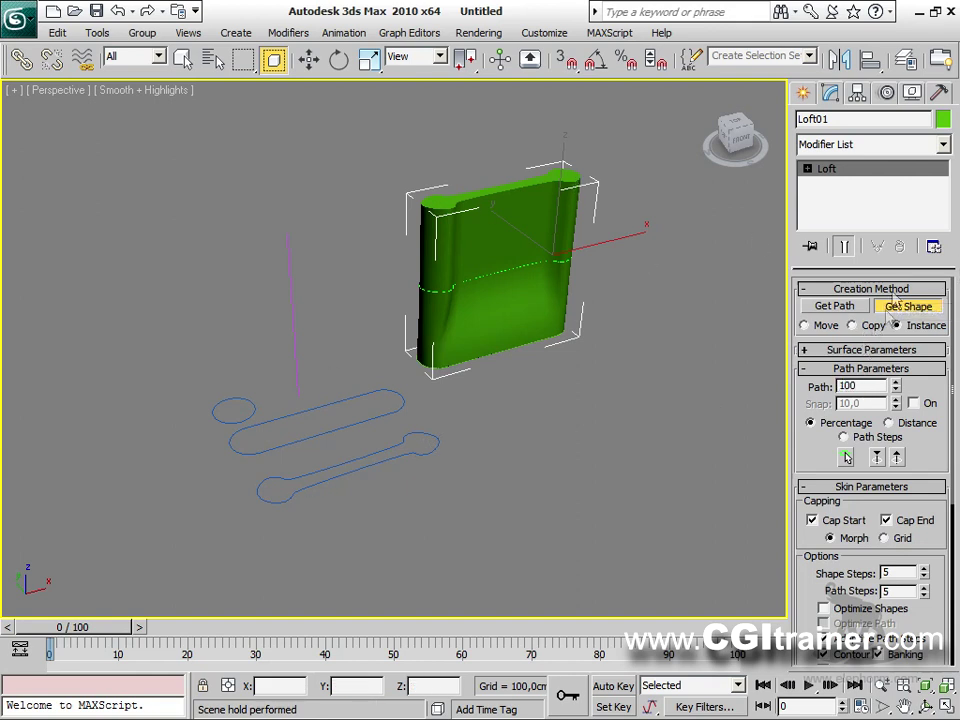
left_click(255, 402)
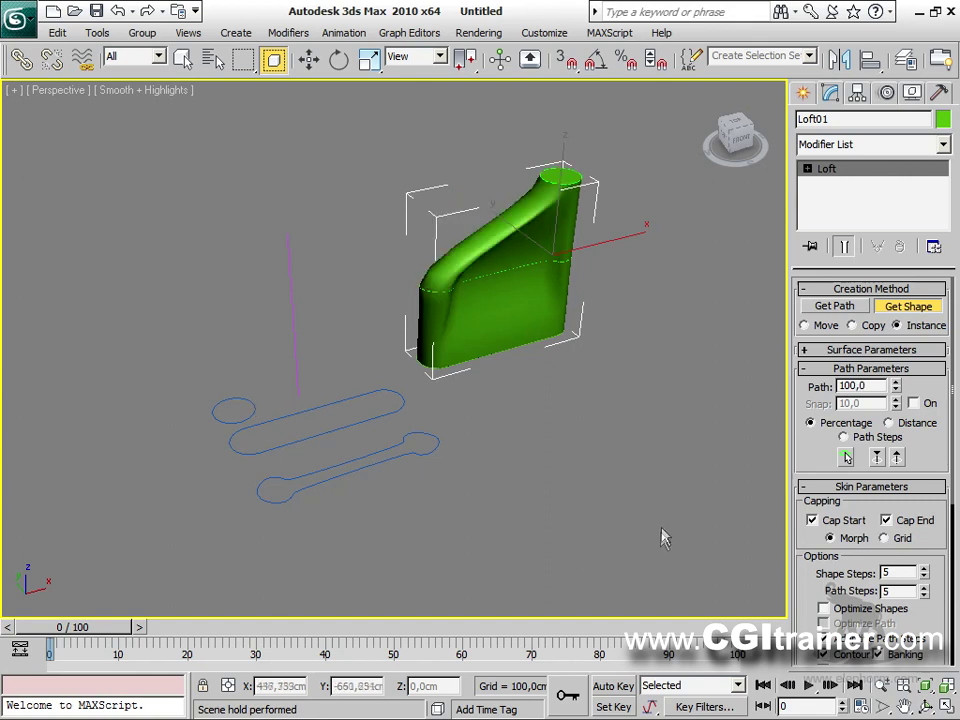
middle_click_drag(540, 440, 520, 425, "alt")
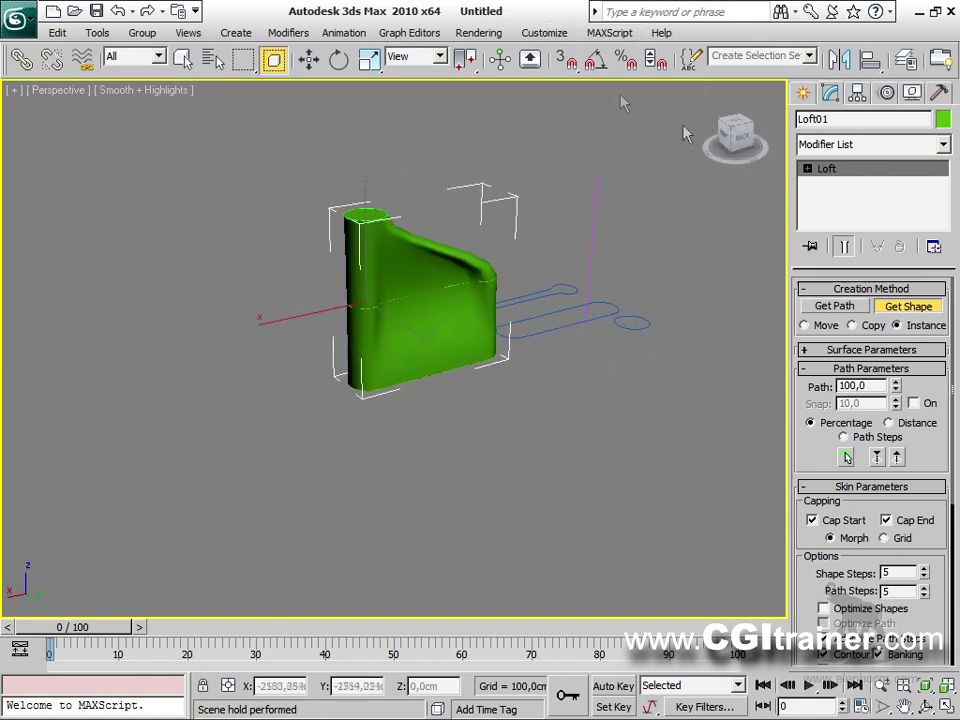
left_click(807, 170)
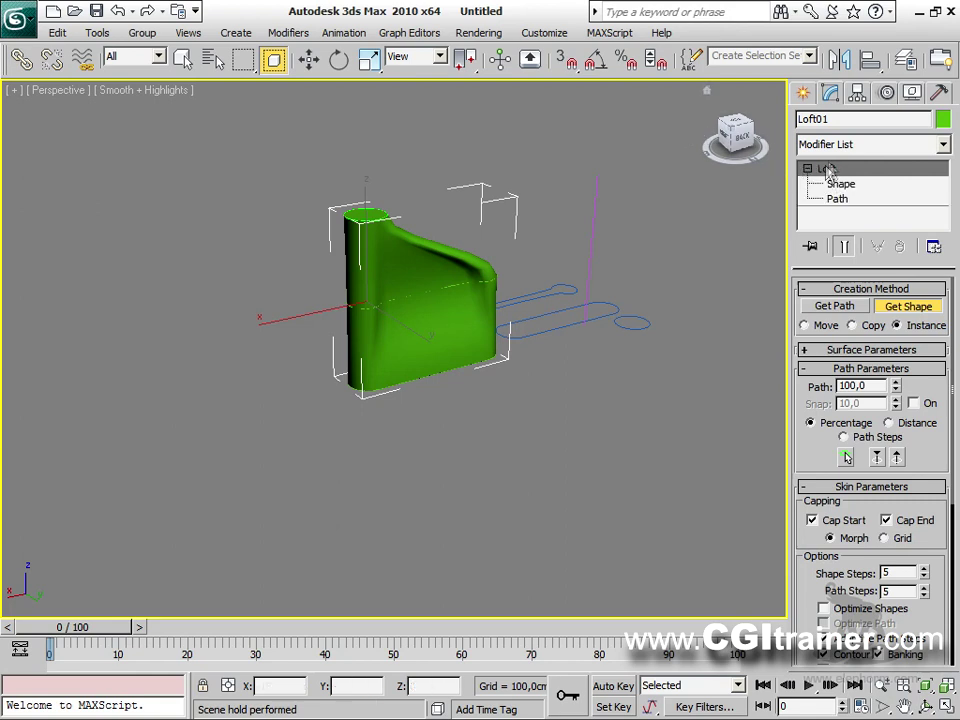
In Shape sub-object mode, Shift-copy the top cross-section slightly lower for the neck.
left_click(840, 186)
left_click(380, 218)
mouse_move(362, 150)
left_mouse_down()
mouse_move(366, 175)
mouse_move(371, 140)
mouse_move(368, 180)
mouse_move(364, 170)
left_mouse_up()
left_click(129, 40)
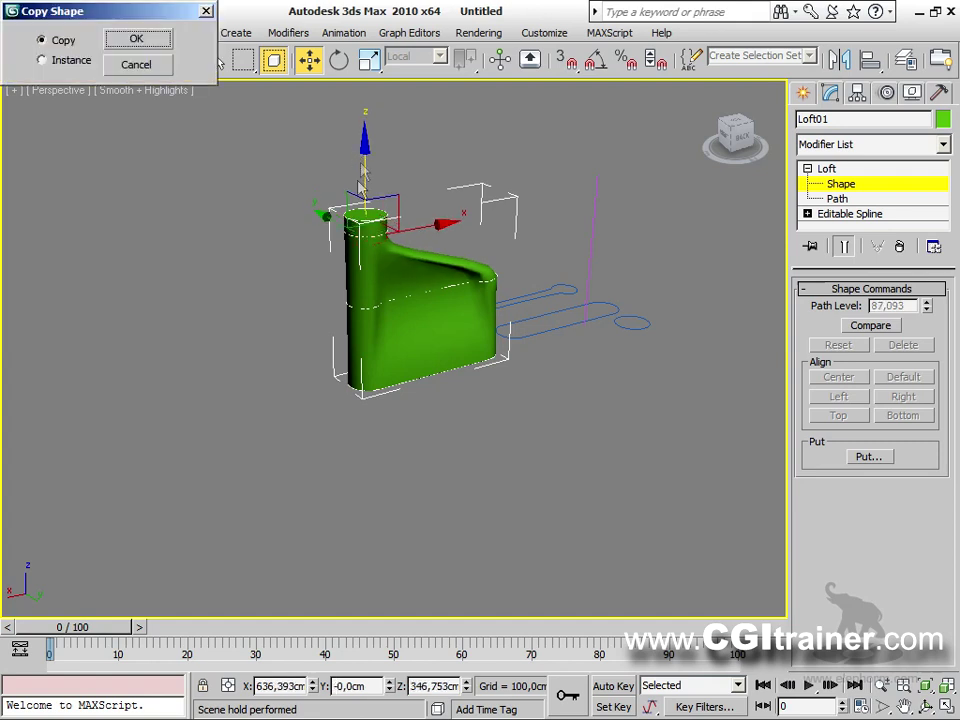
left_click(130, 41)
right_click(350, 204)
left_click(376, 254)
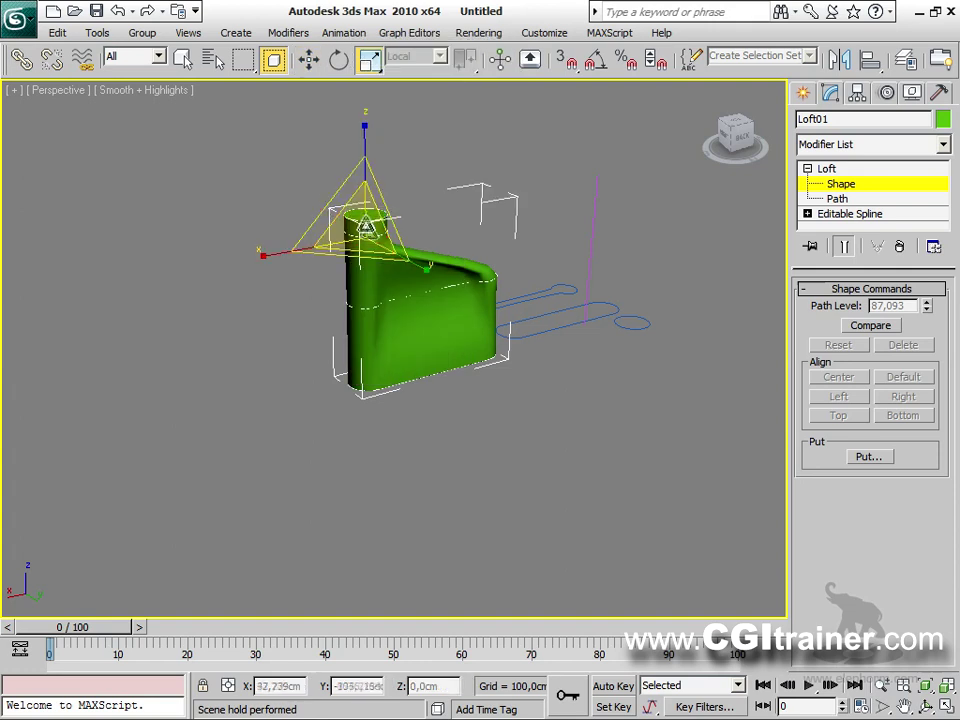
Copy the mid-path shape down to about 16% and the bottom shape up the path.
left_click(438, 288)
right_click(364, 274)
left_click(395, 296)
left_click_drag(370, 240, 366, 198)
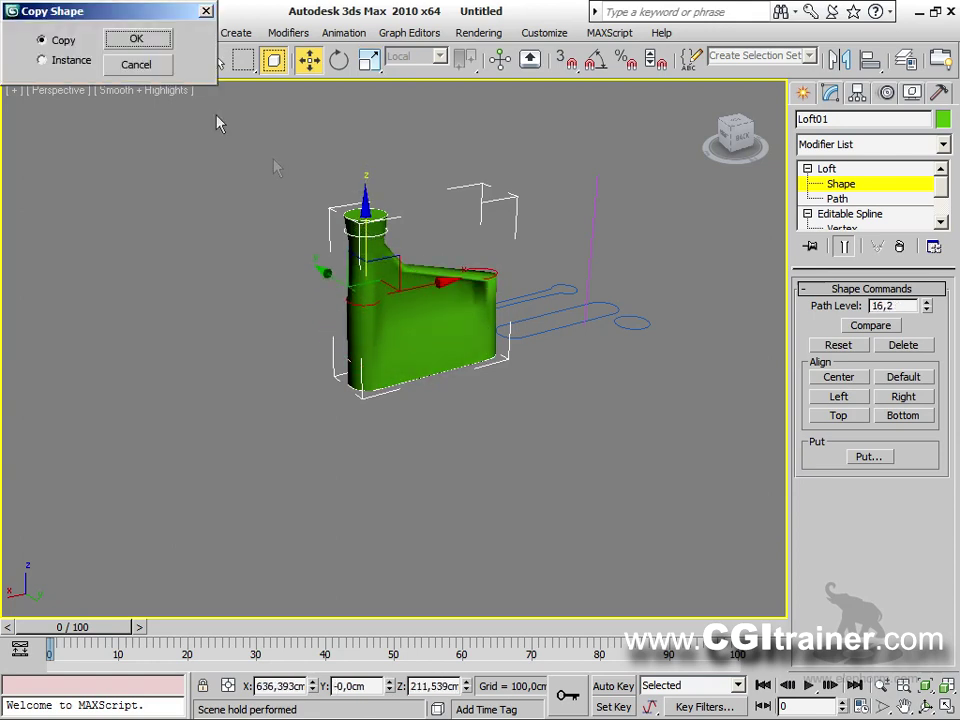
left_click(137, 40)
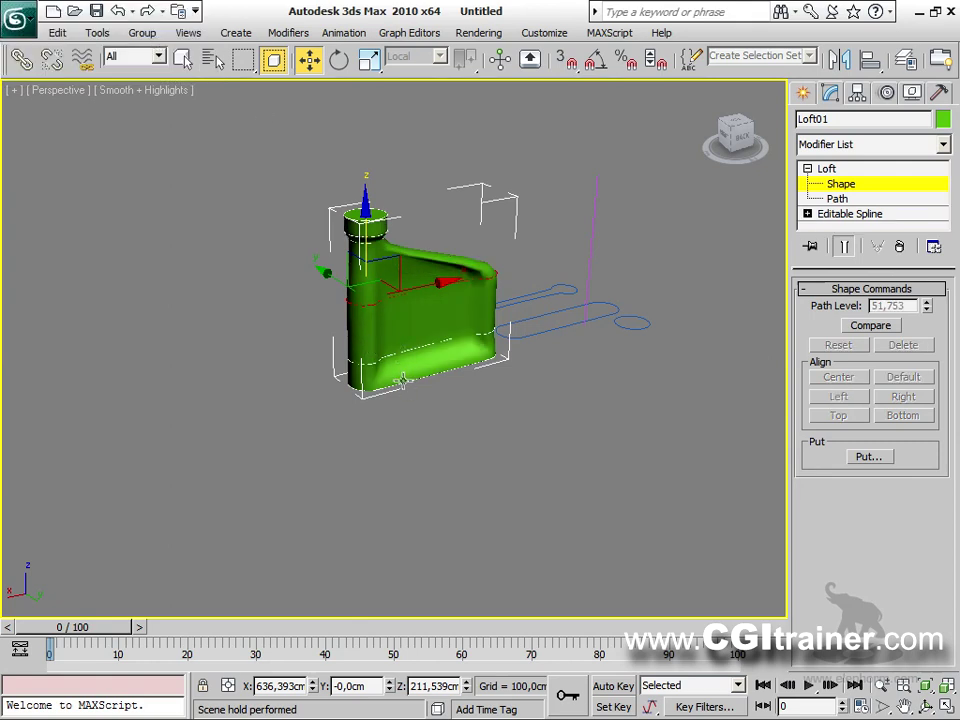
left_click(404, 380)
left_click_drag(363, 296, 236, 104, "shift")
left_click(152, 42)
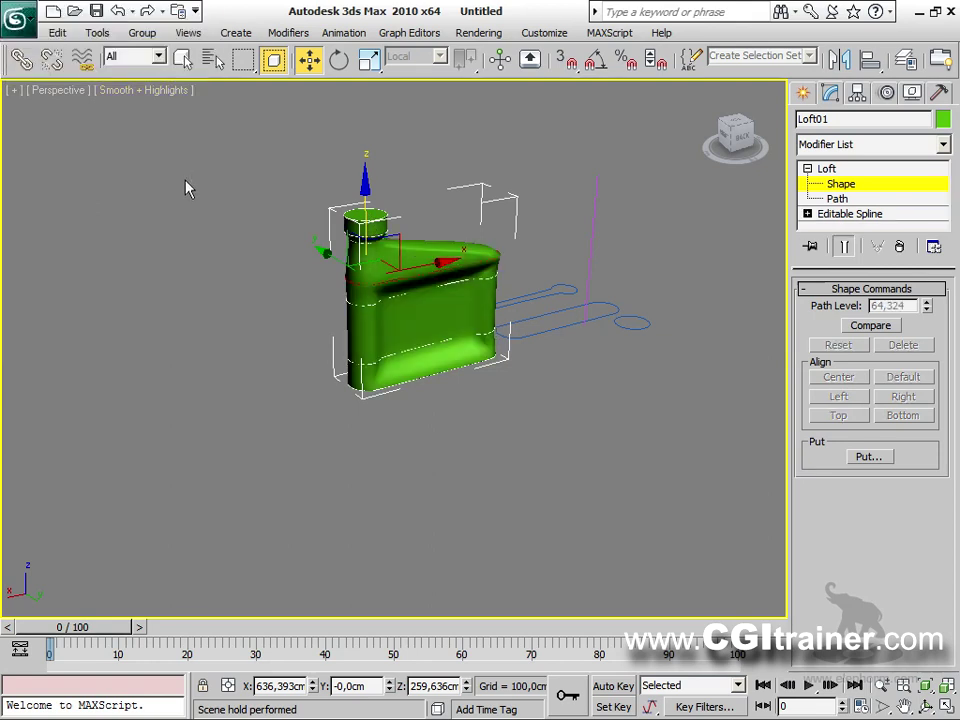
Reposition the copied cross-sections, moving the mid-height shape lower along the path.
right_click(451, 258)
left_click(470, 304)
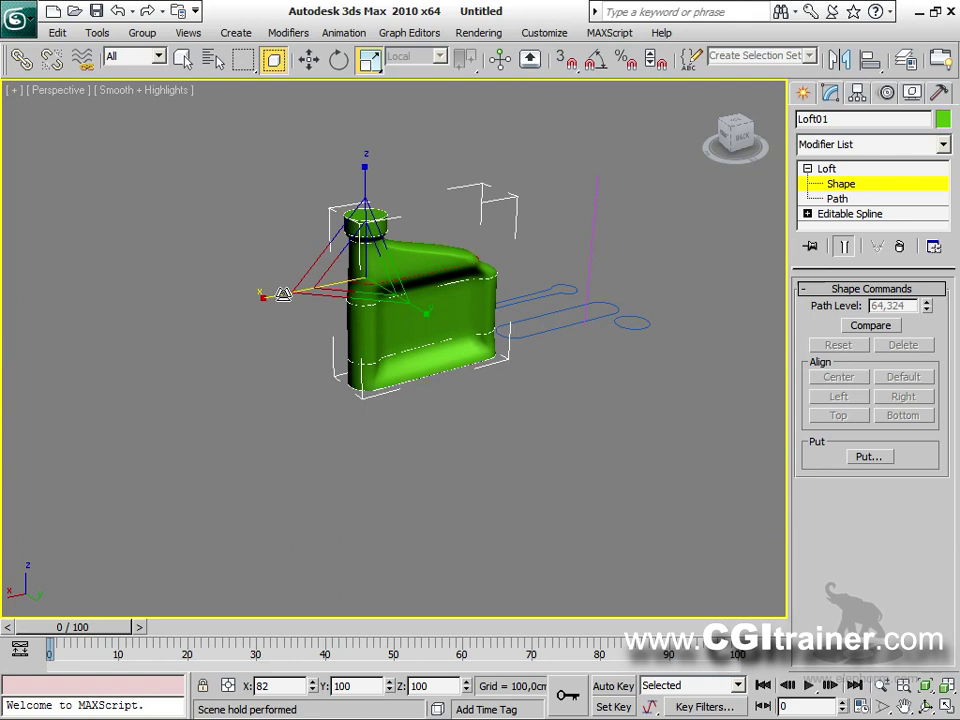
right_click(357, 280)
left_click(382, 301)
left_click_drag(417, 269, 416, 268)
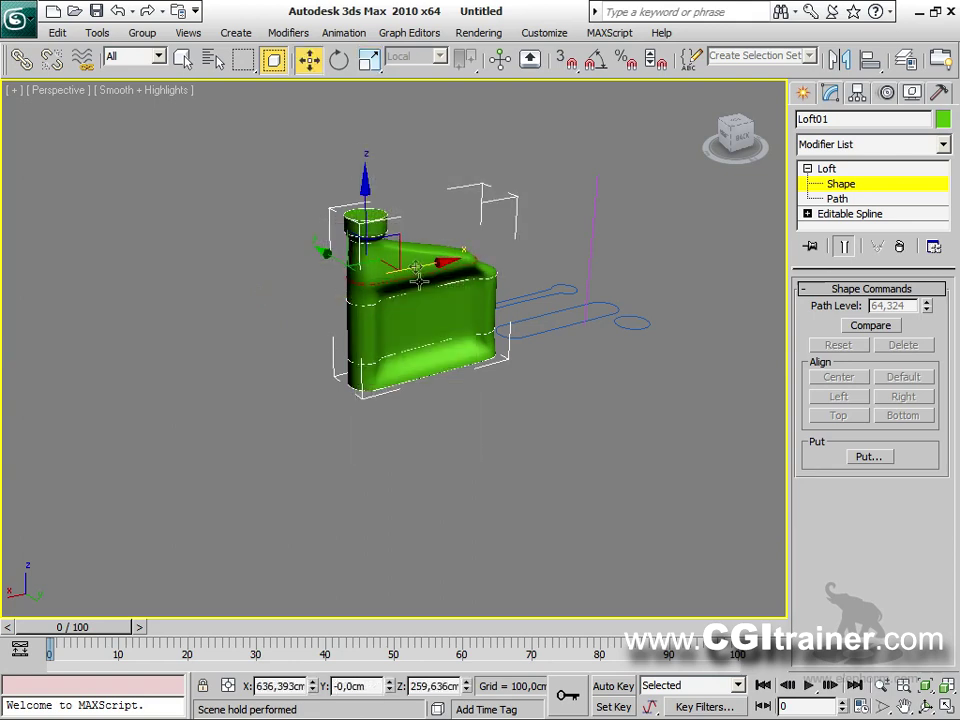
left_click(455, 284)
left_click_drag(366, 234, 380, 290)
right_click(380, 290)
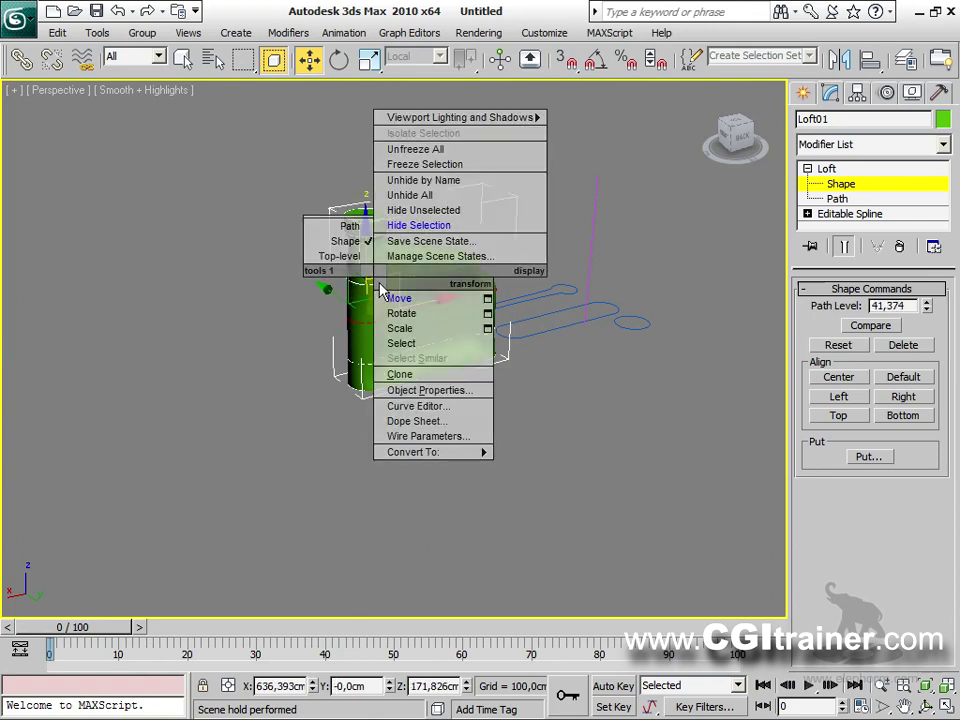
left_click(405, 328)
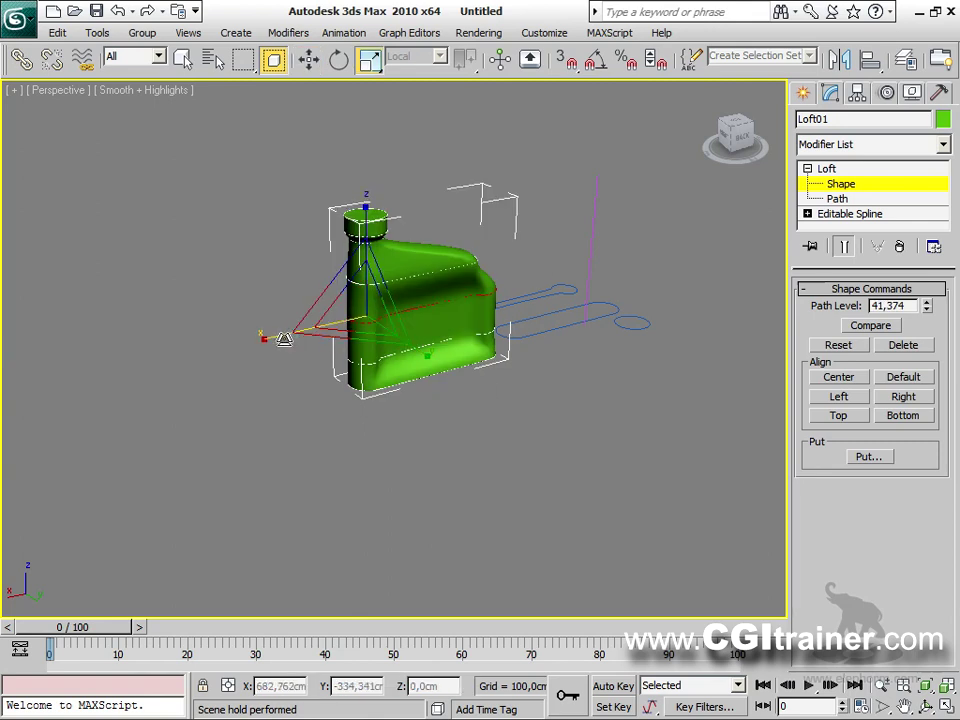
right_click(365, 305)
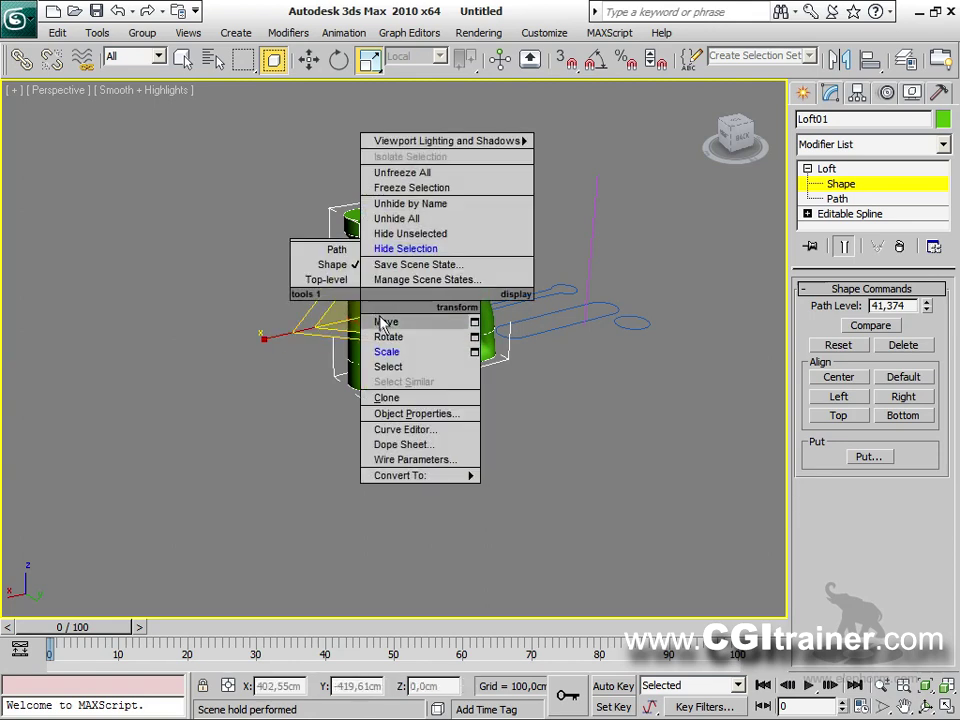
left_click(385, 322)
left_click_drag(414, 307, 411, 311)
middle_click_drag(411, 311, 520, 375, "alt")
Scale the bottom cross-section down to 95% and inspect the bottle form.
left_click(478, 367)
right_click(478, 367)
left_click(500, 415)
left_click_drag(356, 388, 348, 390)
left_click(615, 407)
middle_click_drag(615, 407, 446, 378, "alt")
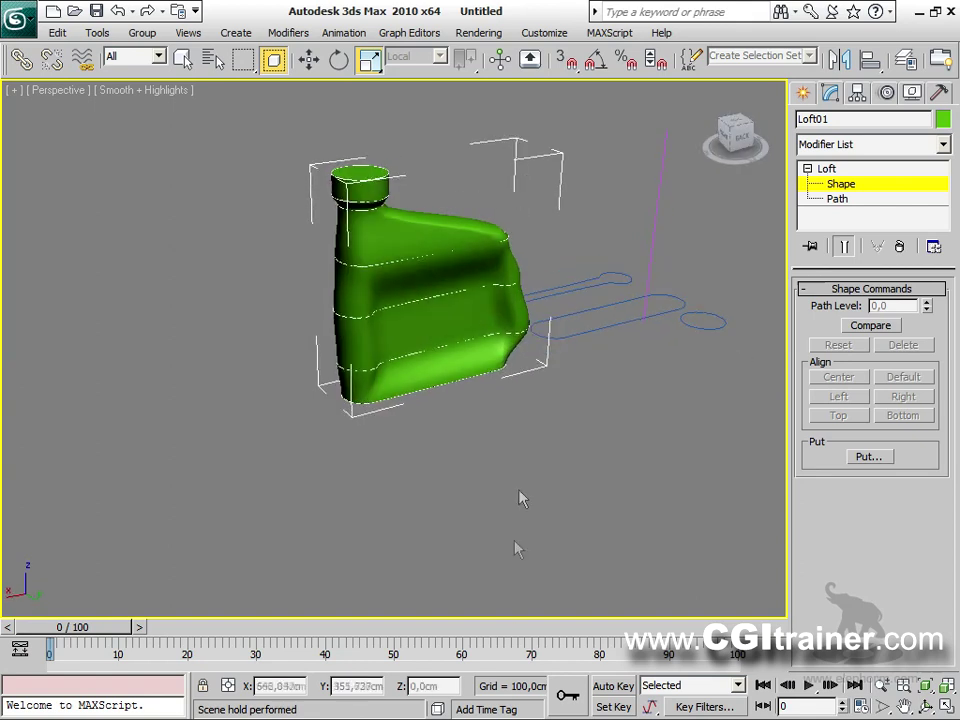
middle_click_drag(522, 493, 486, 450, "alt")
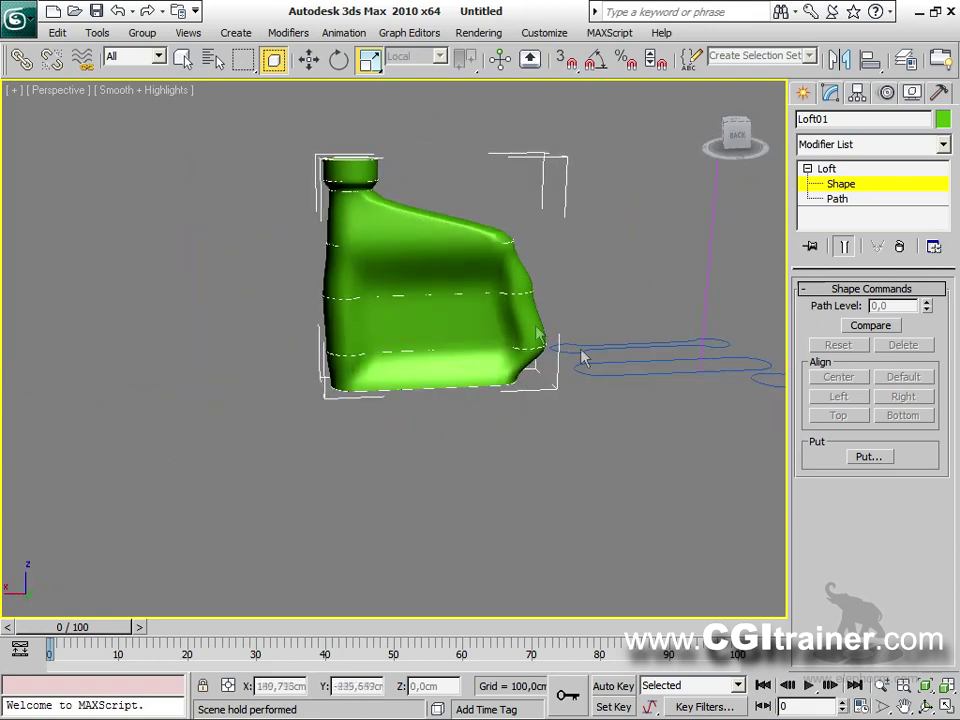
Open the loft's Scale Deformation curve from the Deformations rollout.
left_click(832, 168)
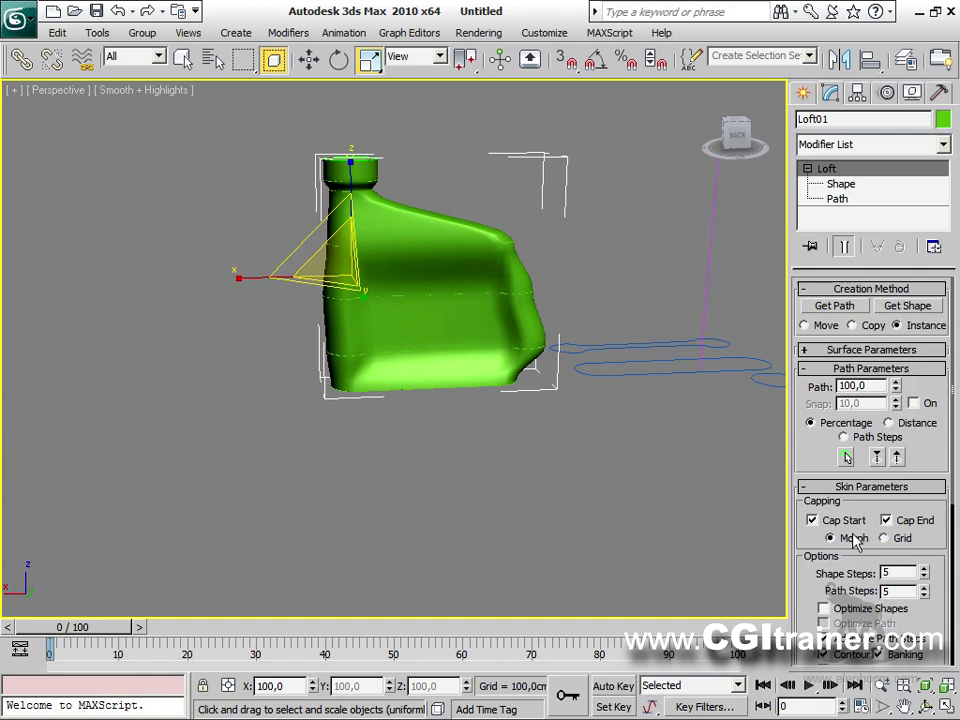
scroll(808, 373, "down", 5)
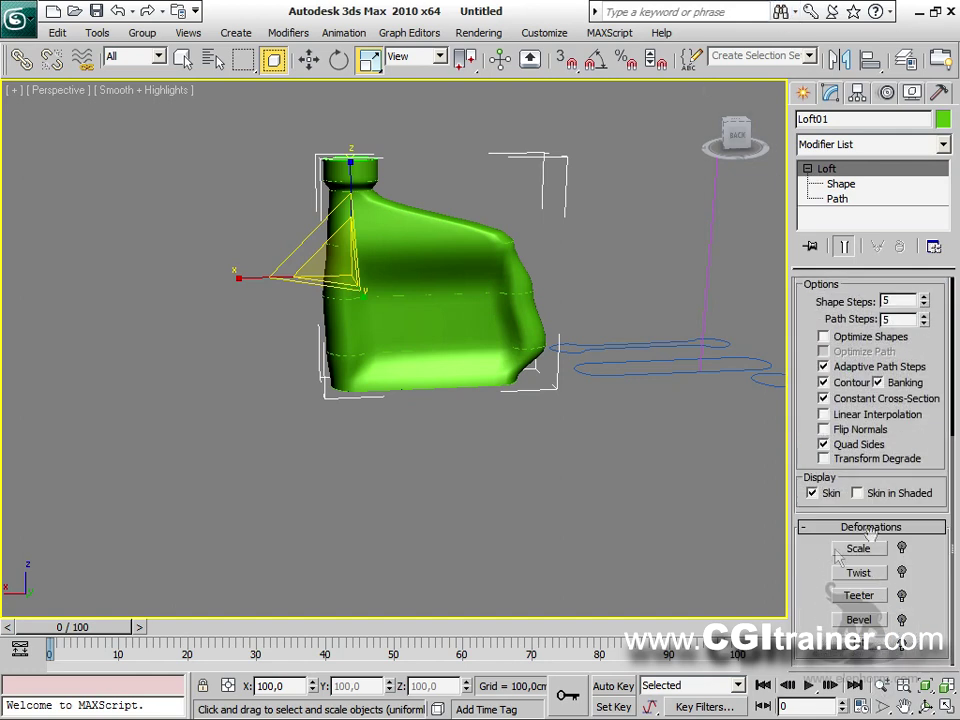
left_click(860, 548)
middle_click_drag(437, 480, 437, 615)
mouse_move(53, 167)
left_mouse_down()
mouse_move(53, 213)
mouse_move(53, 166)
left_mouse_up()
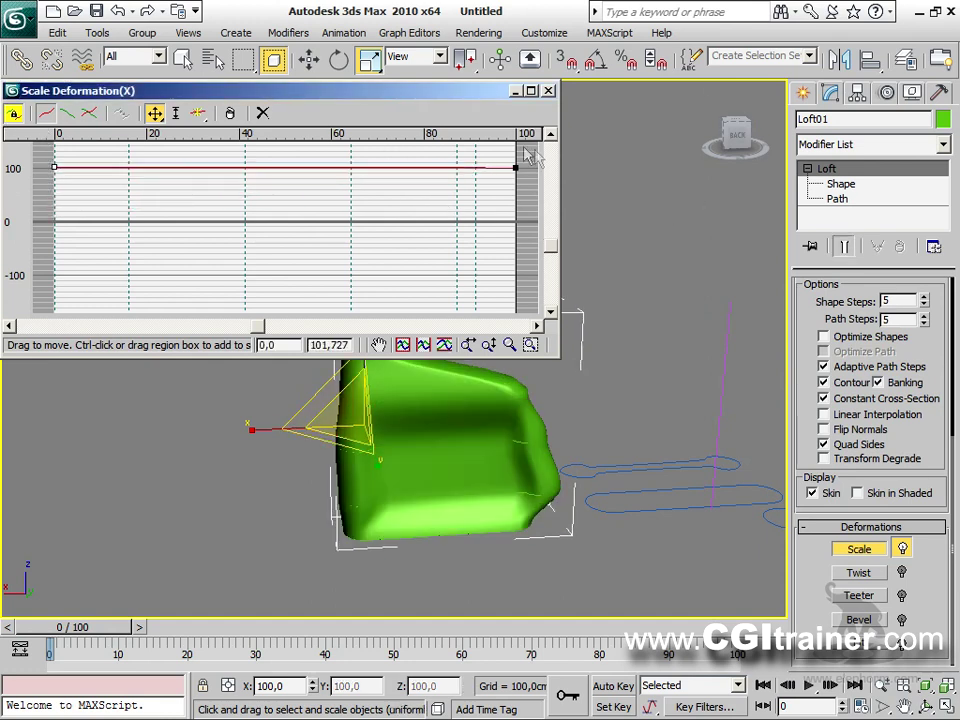
mouse_move(515, 170)
left_mouse_down()
mouse_move(516, 214)
mouse_move(512, 167)
left_mouse_up()
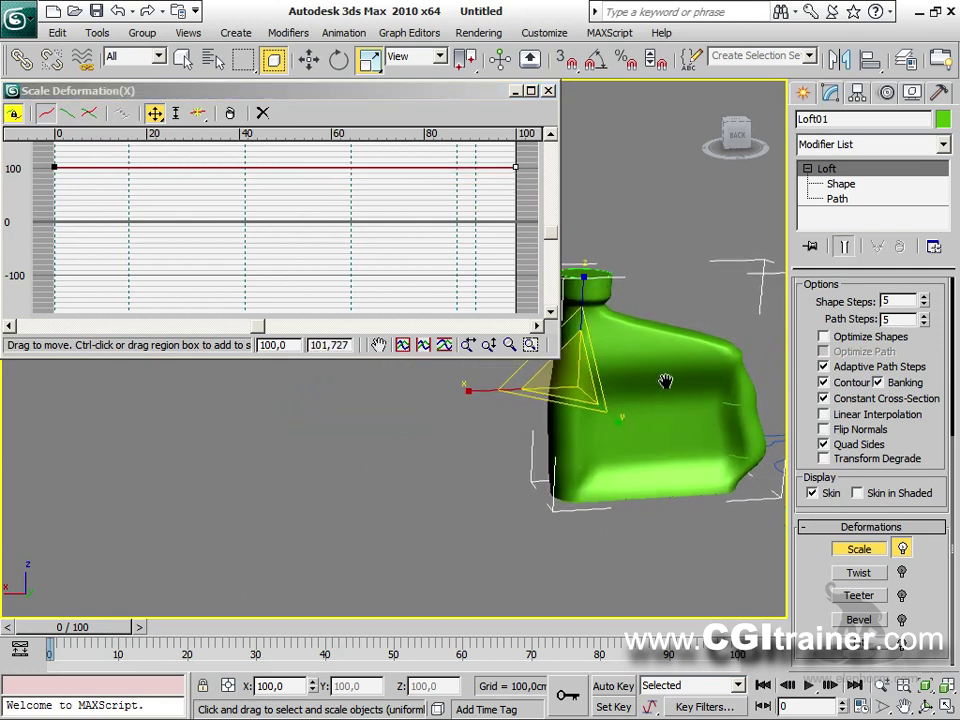
middle_click_drag(574, 418, 605, 335, "alt")
Insert a point near the curve's start and lower the first point to about 58 as Bezier-Corner.
left_click(198, 113)
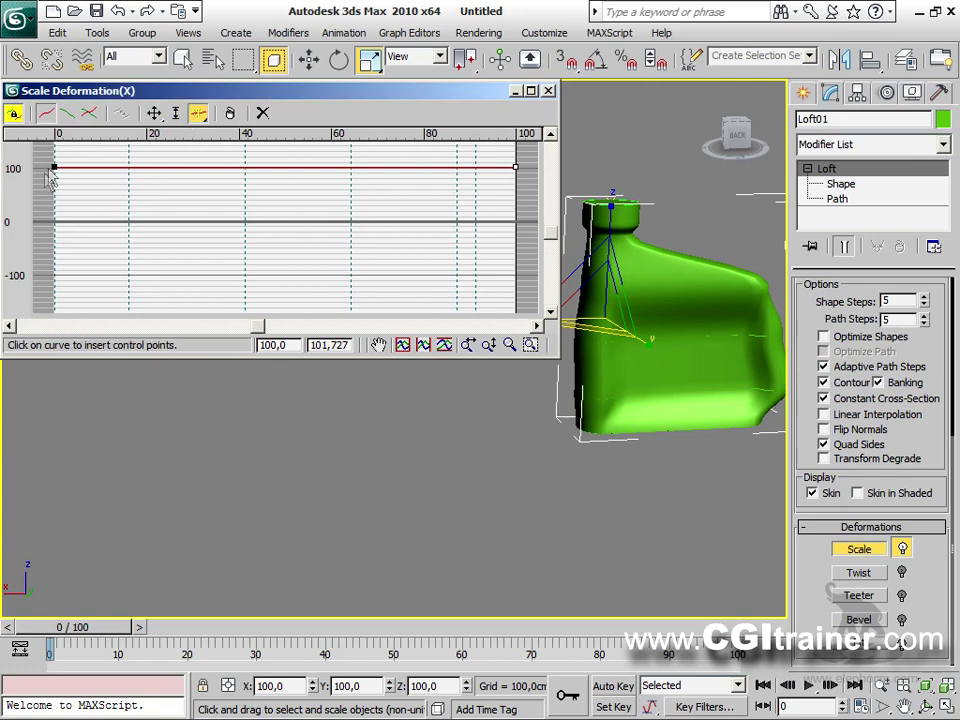
left_click(77, 167)
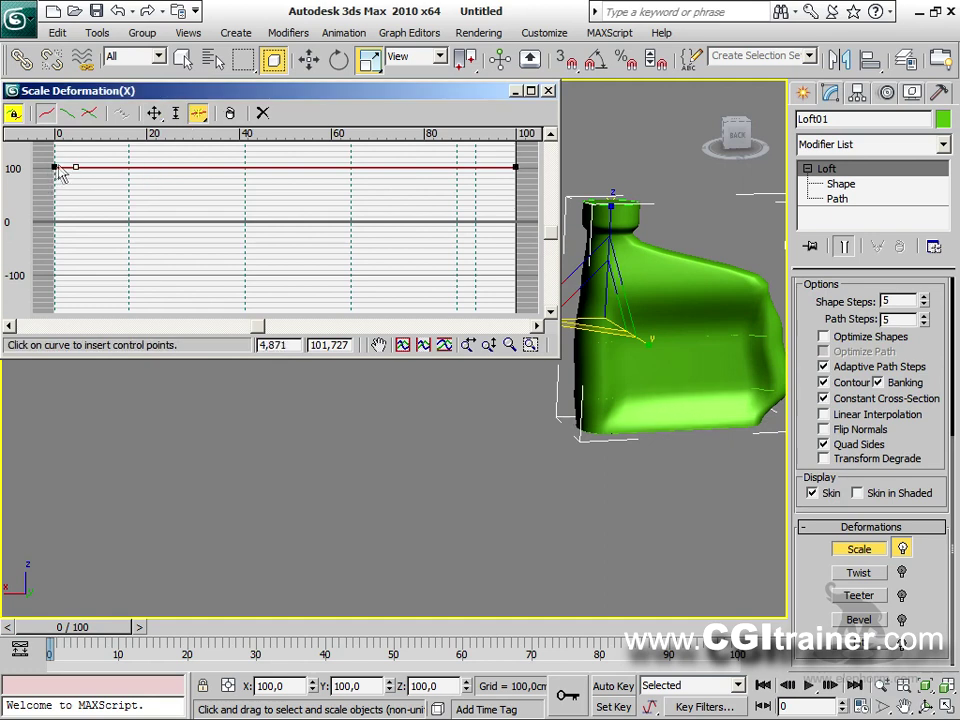
left_click(154, 114)
left_click_drag(56, 165, 61, 192)
right_click(56, 192)
left_click(90, 232)
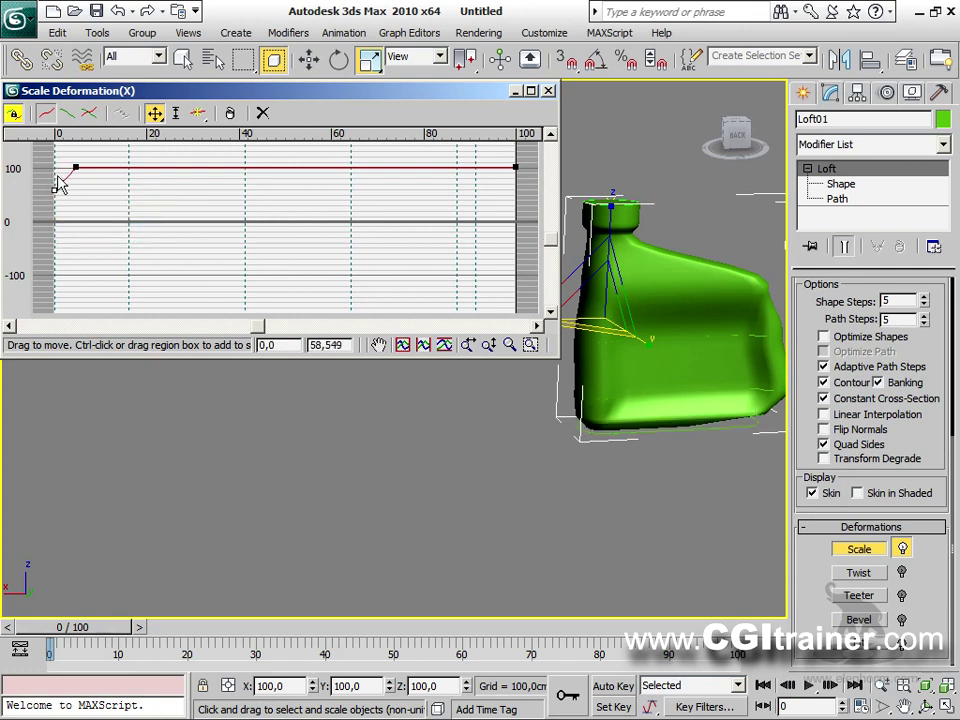
left_click_drag(58, 178, 55, 168)
middle_click_drag(707, 551, 392, 534, "alt")
scroll(531, 600, "up", 3)
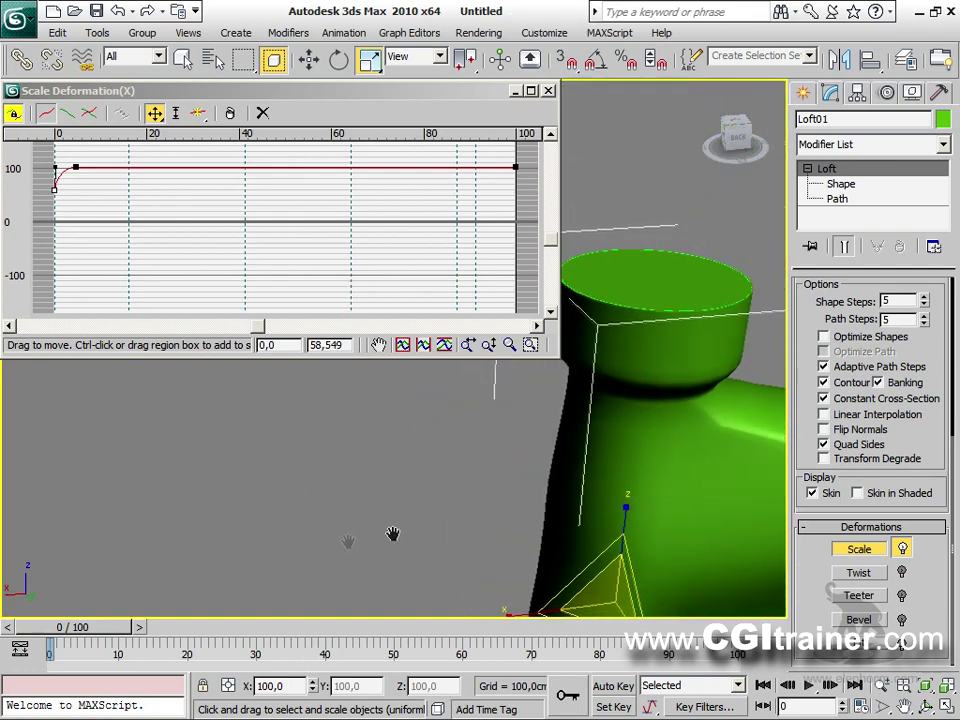
Insert a point near the end, lower the end point as Bezier-Corner, and close the editor.
left_click(203, 114)
left_click(498, 166)
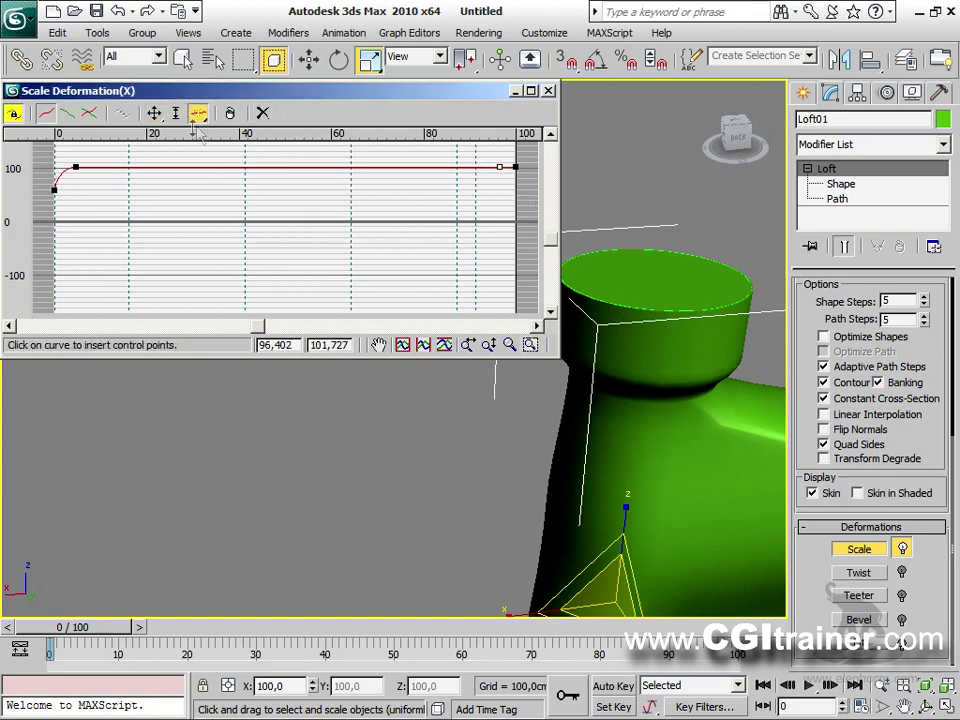
left_click(157, 114)
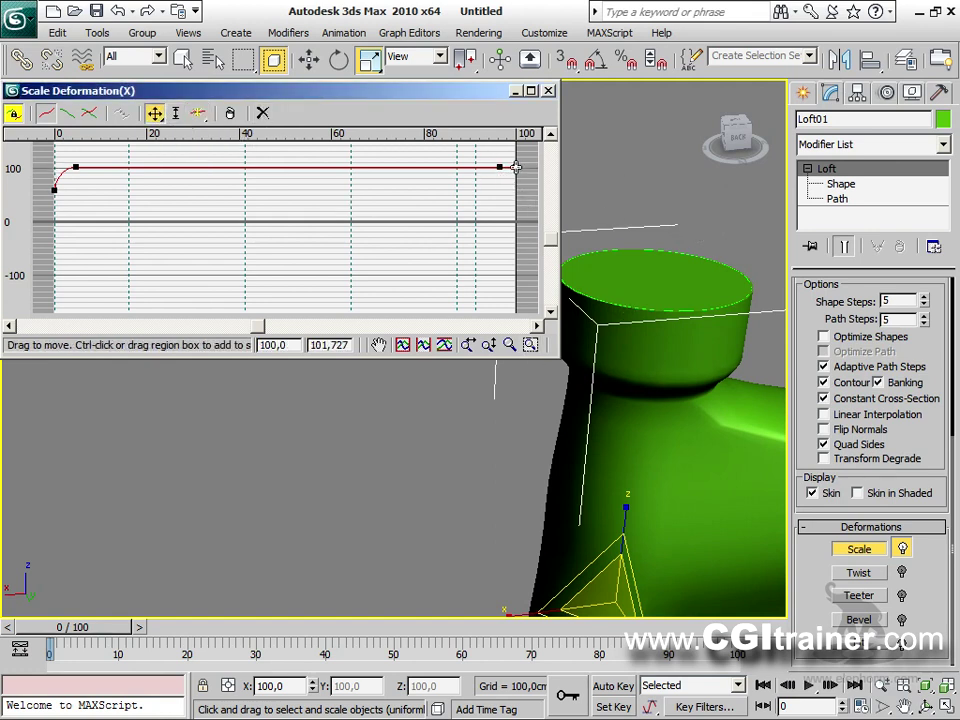
right_click(515, 167)
left_click(549, 210)
left_click_drag(517, 167, 517, 179)
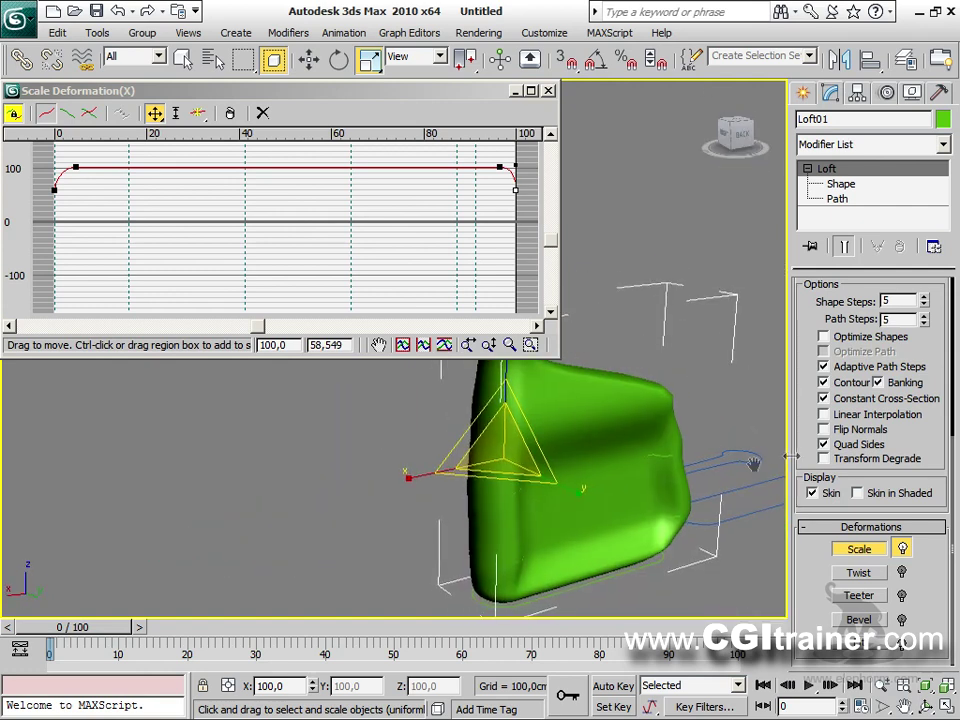
left_click(548, 90)
middle_click_drag(548, 90, 540, 242, "alt")
left_click(540, 242)
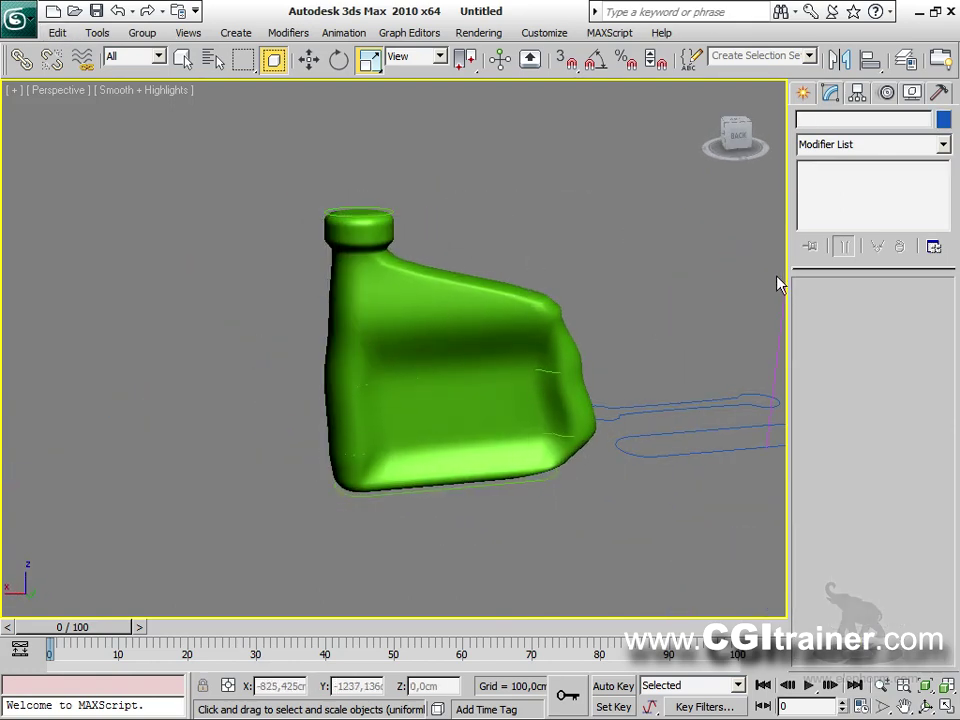
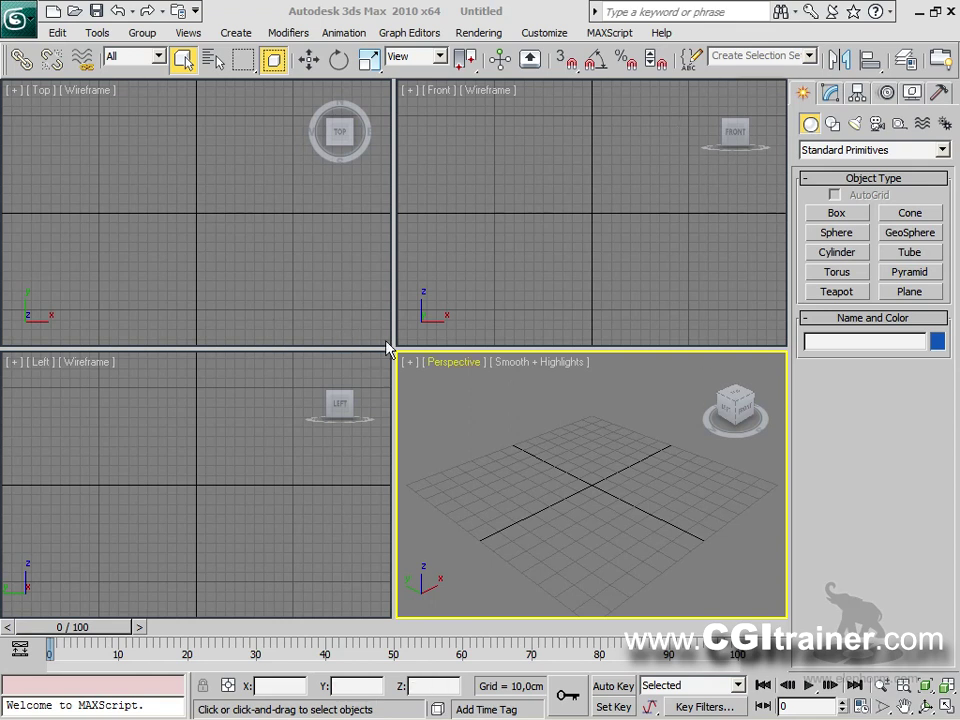
Enlarge the Top viewport and draw a small Circle spline in its upper left.
left_click_drag(391, 347, 627, 556)
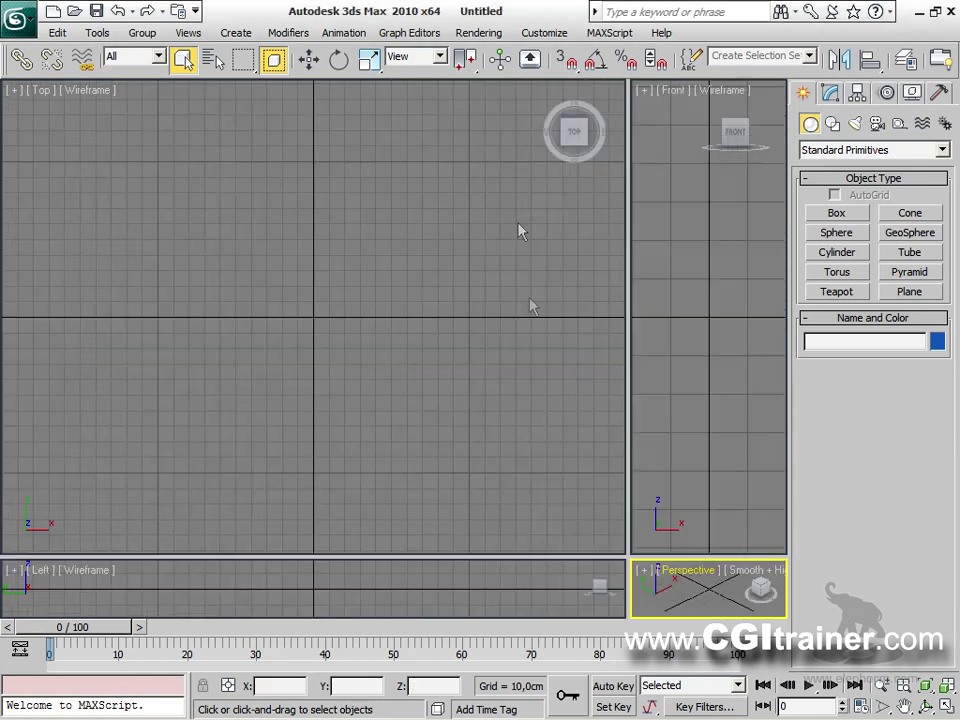
left_click(195, 272)
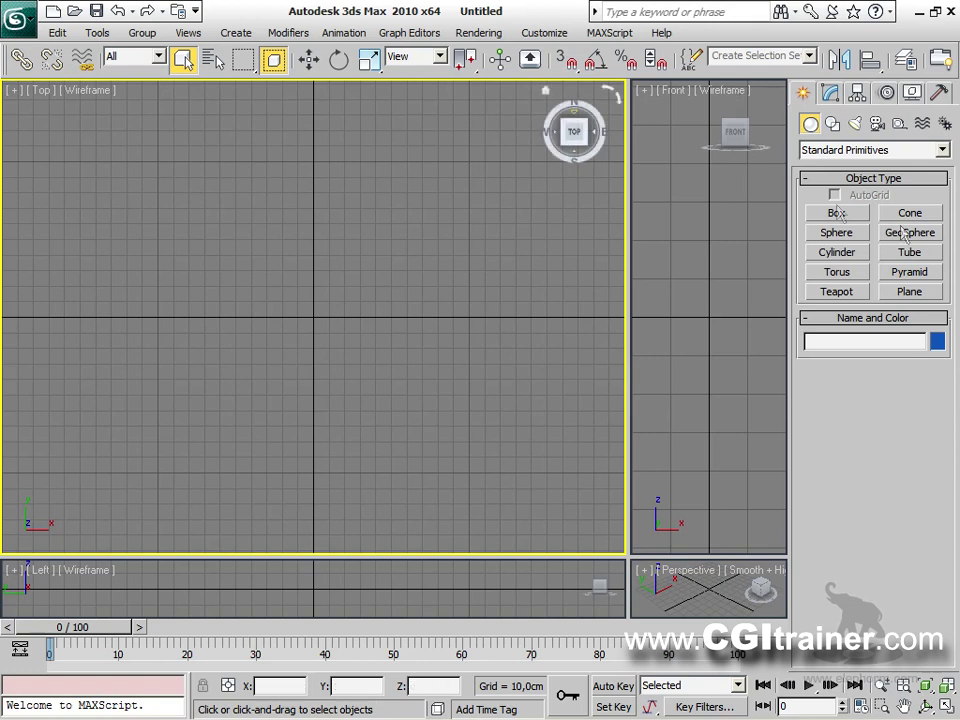
left_click(832, 123)
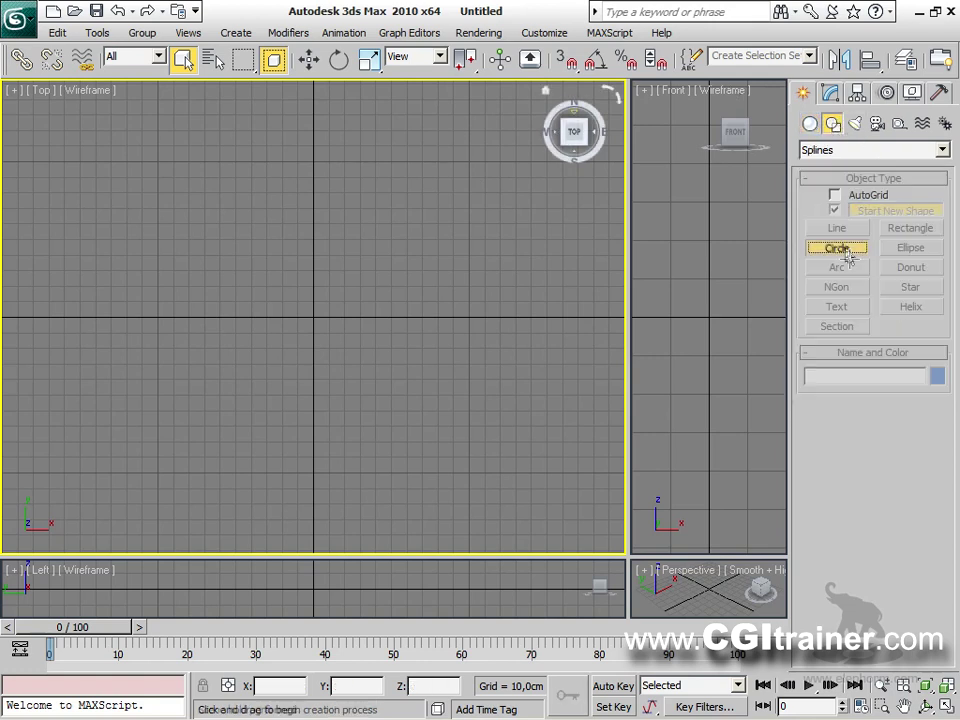
left_click(836, 247)
left_click_drag(117, 195, 144, 199)
Convert the circle to an Editable Spline and Shift-move a copy, Circle02, to its right.
right_click(144, 199)
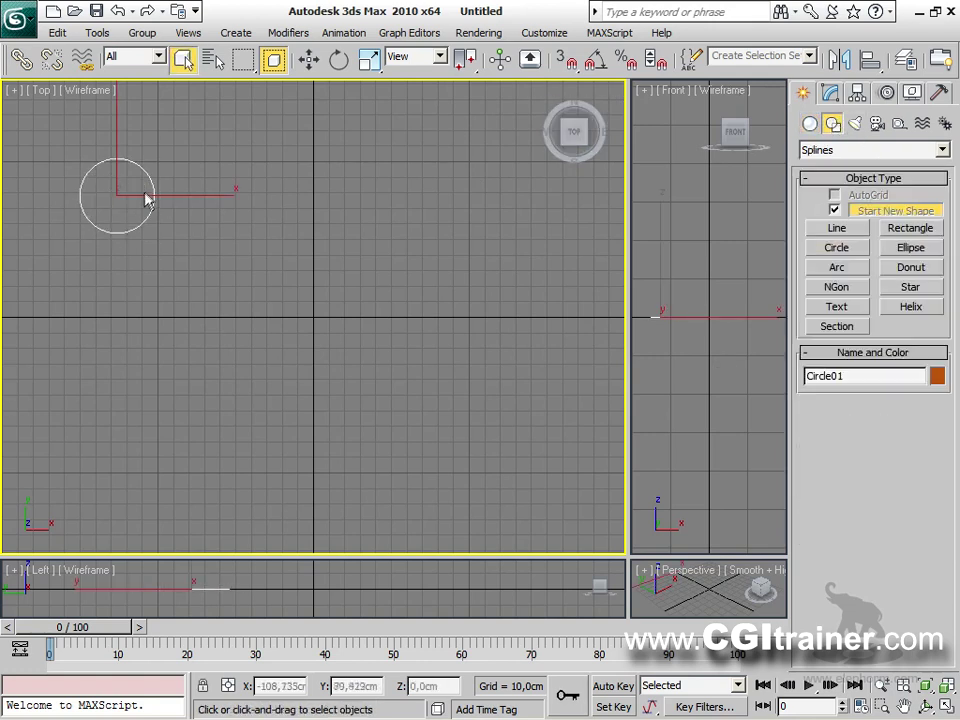
right_click(145, 192)
mouse_move(193, 368)
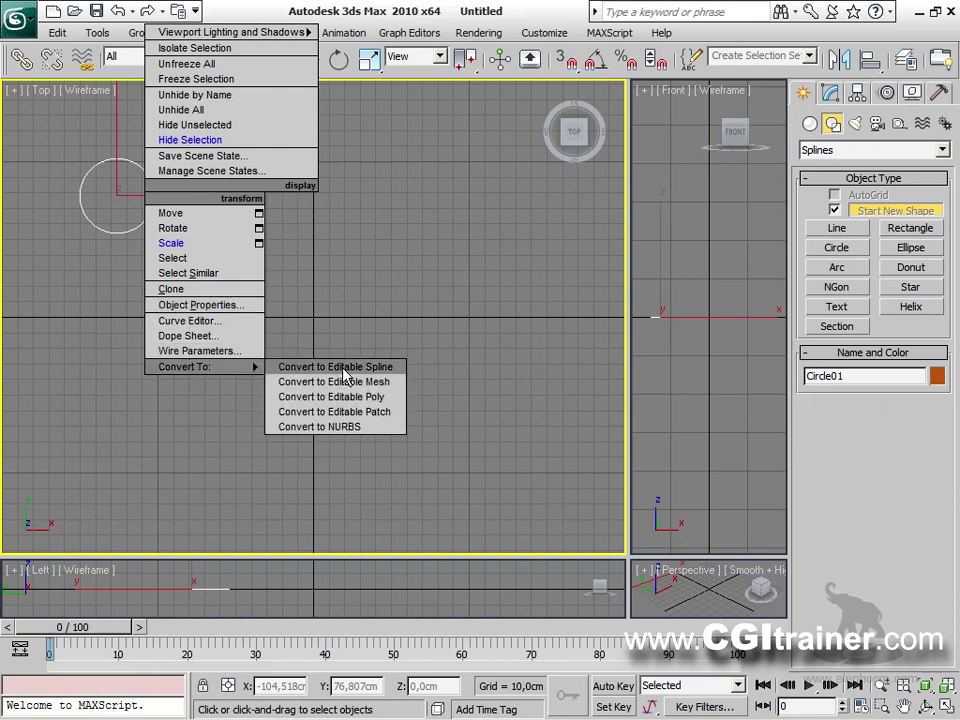
left_click(344, 368)
right_click(5, 175)
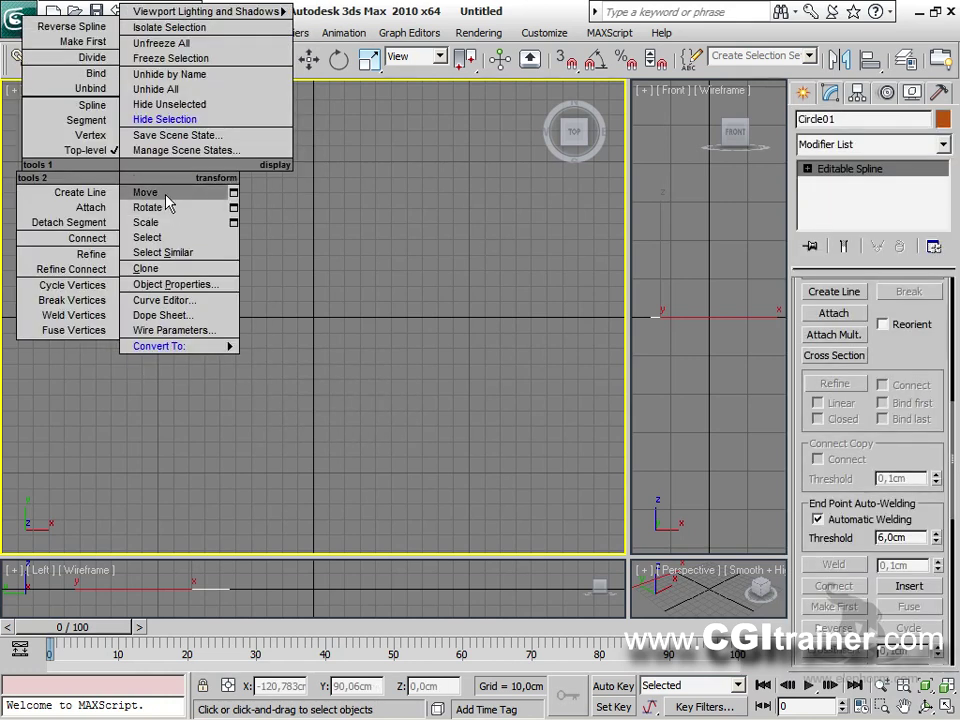
left_click(146, 193)
mouse_move(165, 197)
left_mouse_down("shift")
mouse_move(326, 195)
mouse_move(236, 195)
mouse_move(302, 188)
mouse_move(280, 205)
left_mouse_up("shift")
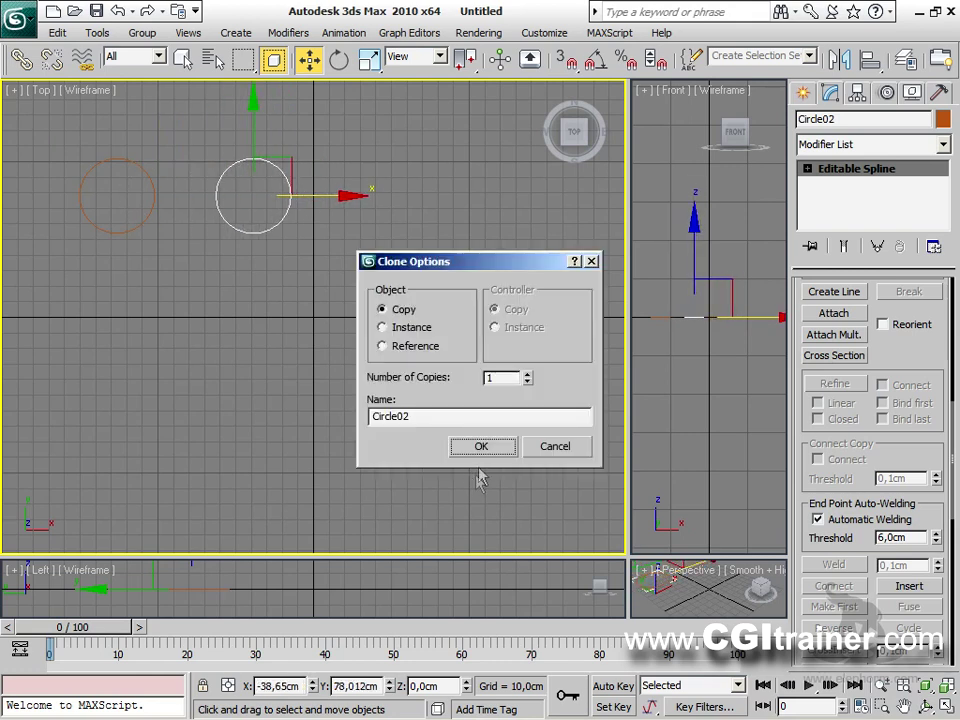
left_click(480, 448)
Pull Circle02's top vertex down to flatten it, then Shift-drag another copy further right.
left_click(807, 169)
left_click(842, 184)
left_click(250, 157)
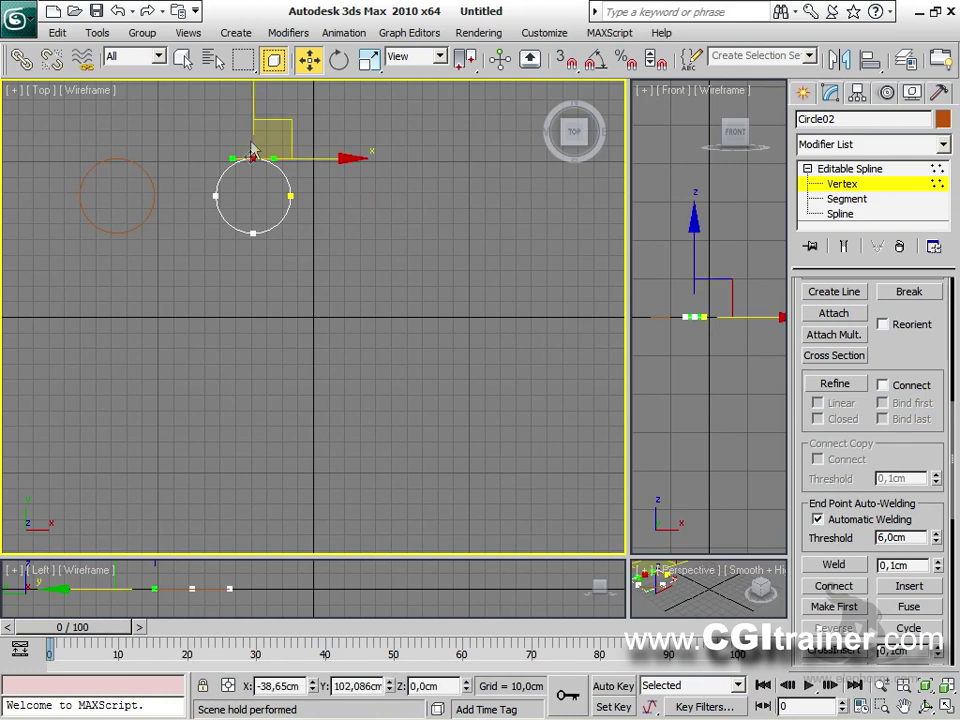
left_click_drag(256, 112, 255, 138)
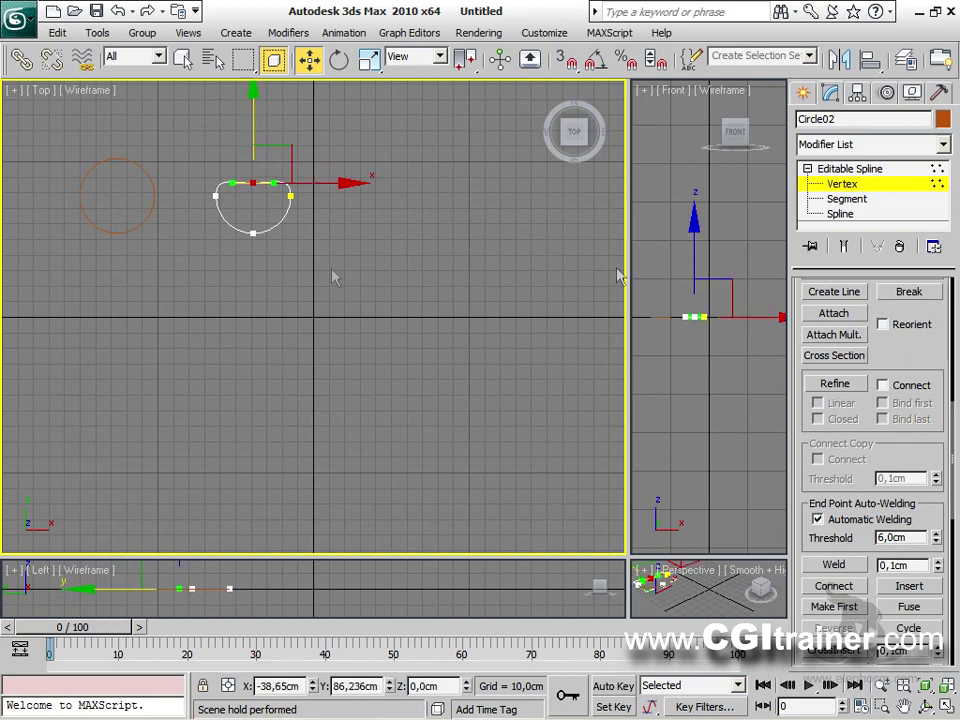
left_click(842, 184)
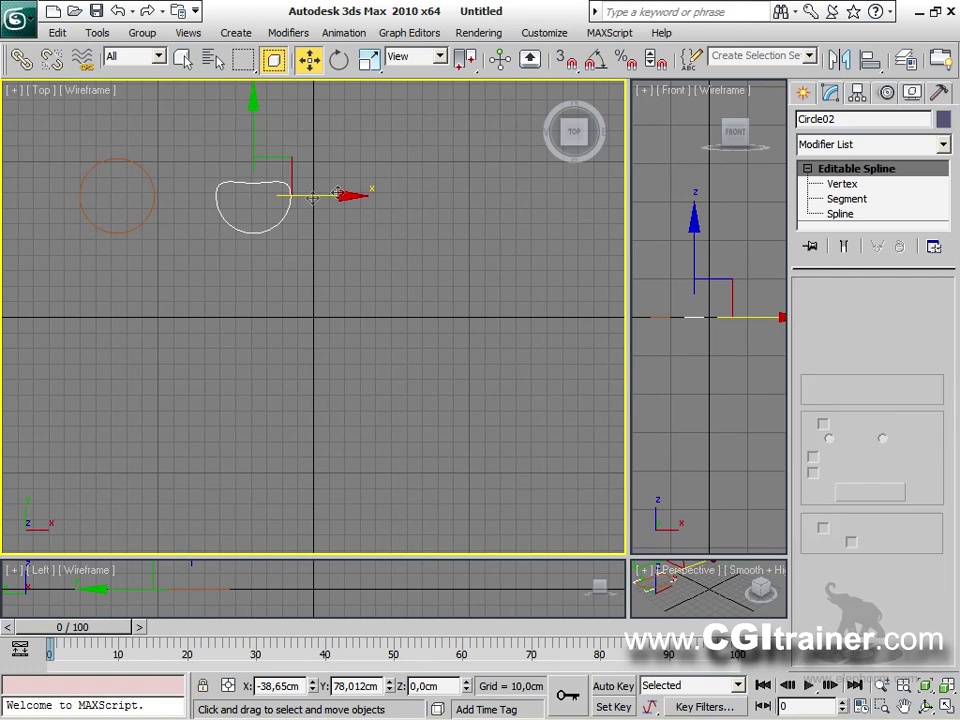
left_click_drag(309, 200, 432, 203, "shift")
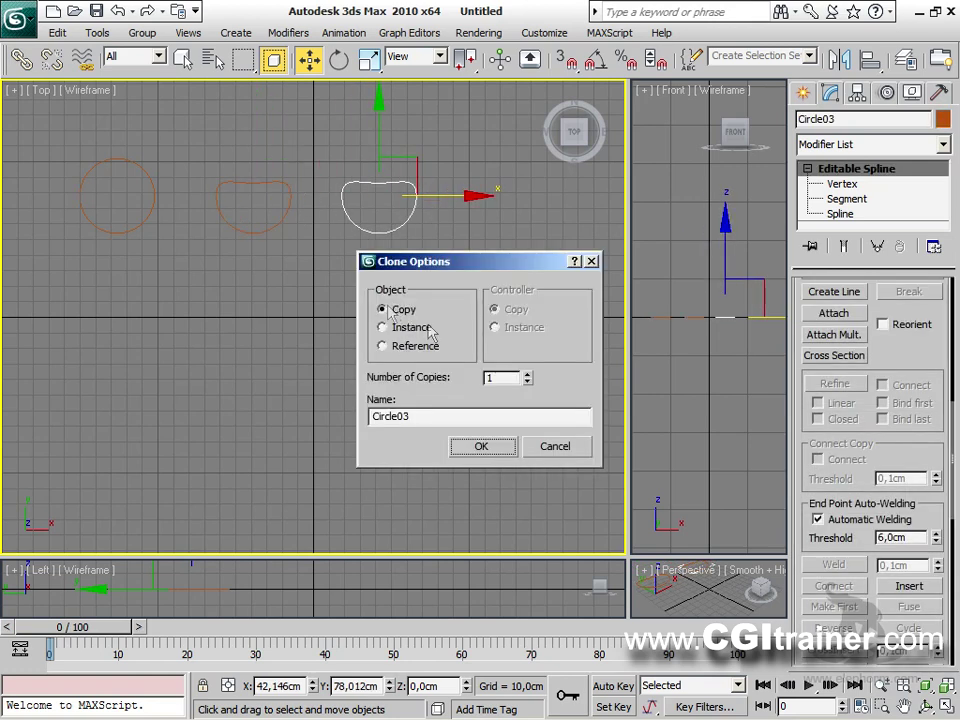
Create the copy Circle03 and pull its top vertices down so the top curves inward.
left_click(480, 446)
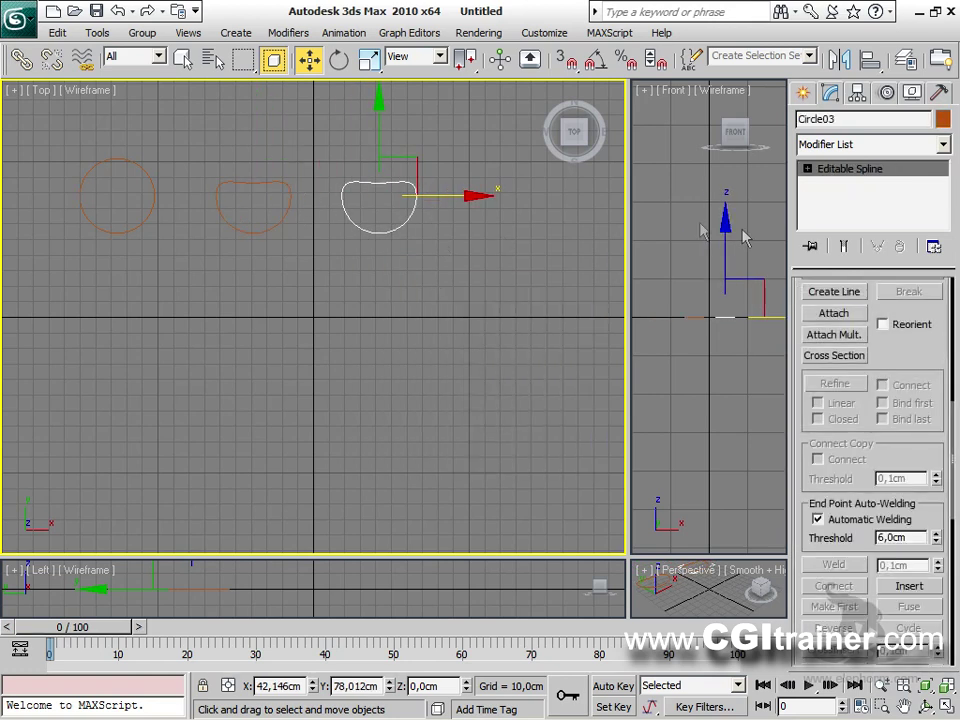
left_click(807, 168)
left_click(842, 184)
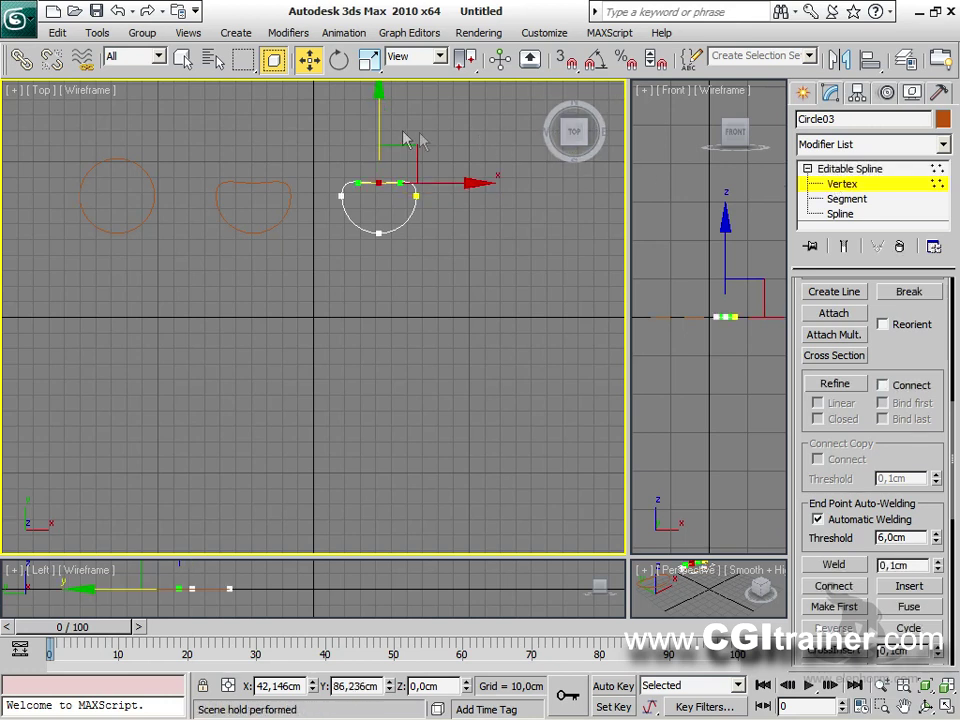
left_click_drag(375, 128, 439, 201)
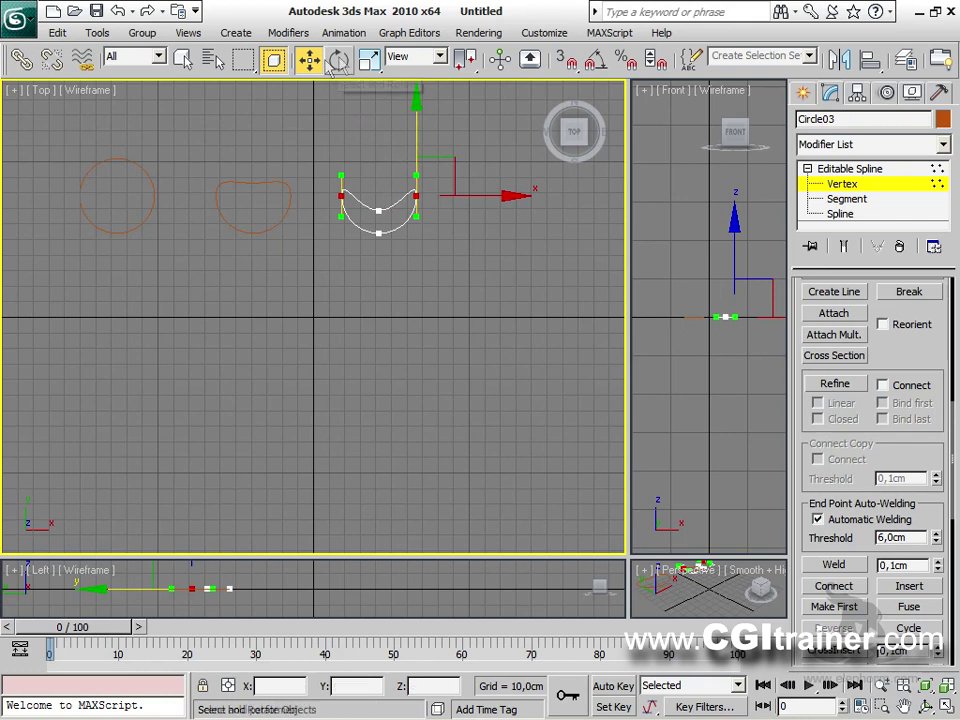
Scale the two vertices apart around the transform centre to widen the curve.
left_click(370, 61)
left_click(465, 60)
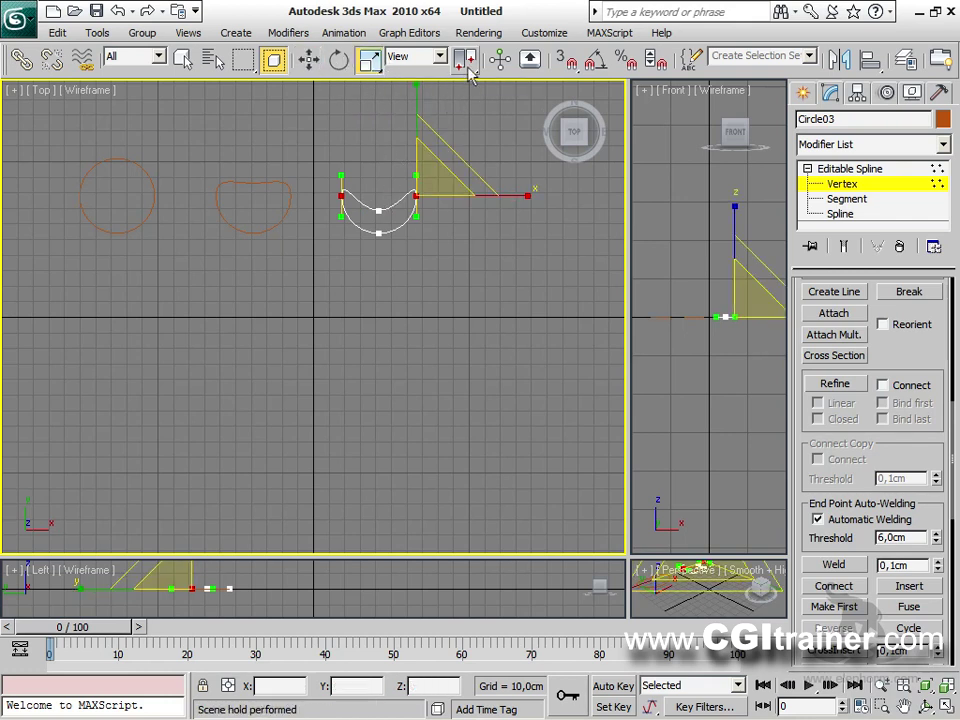
left_click(465, 117)
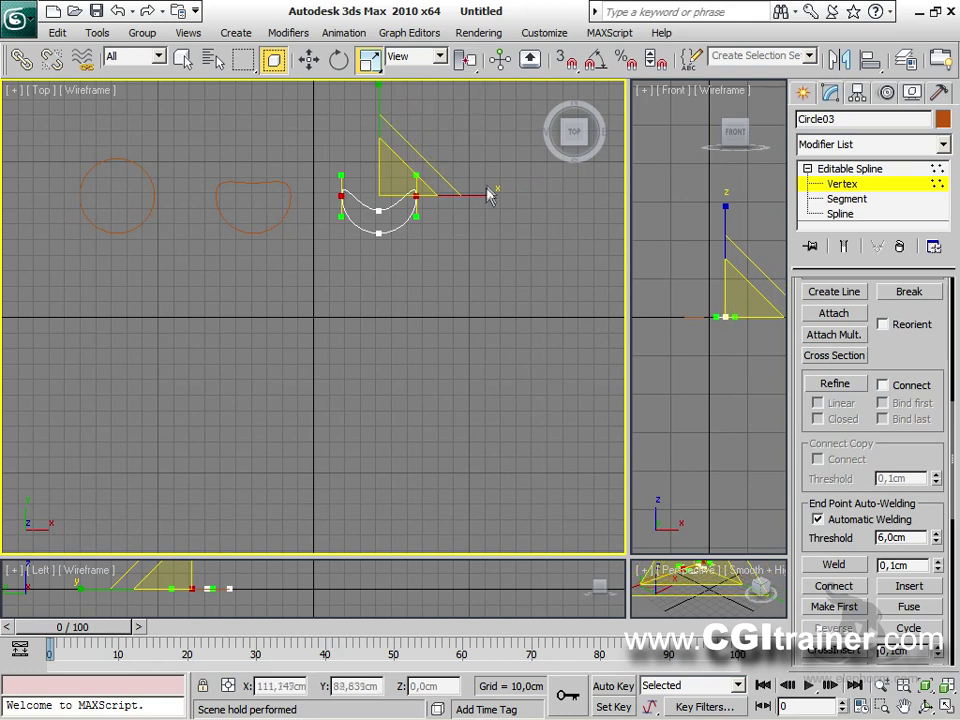
left_click_drag(487, 193, 393, 257)
Move the middle and inner vertices to deepen and refine Circle03's crescent, then exit Vertex mode.
right_click(362, 228)
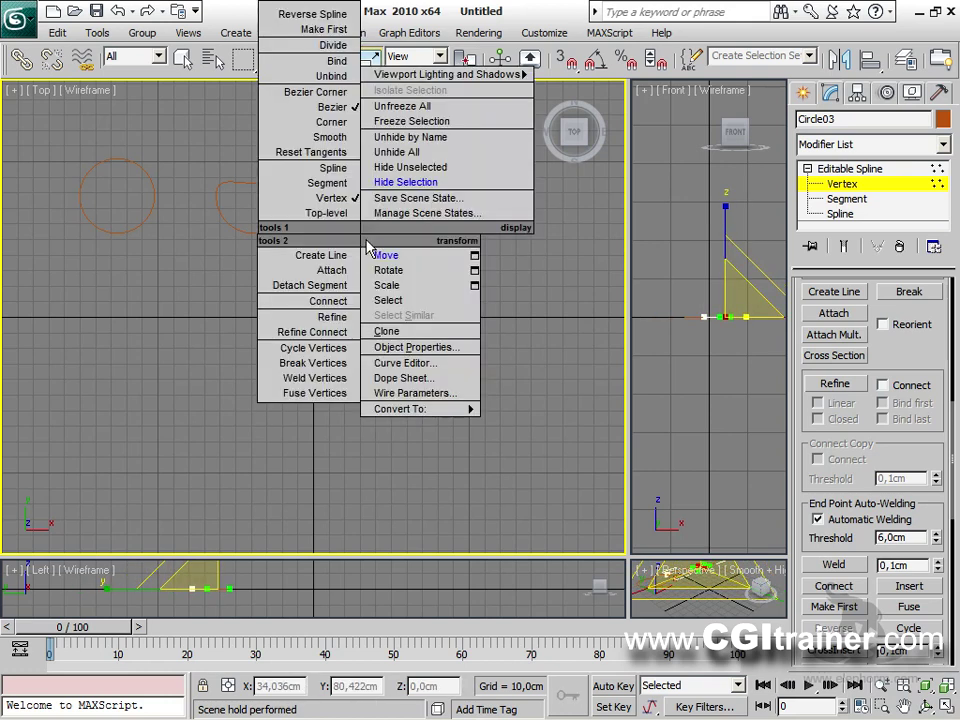
left_click(384, 253)
left_click_drag(382, 142, 381, 171)
left_click(380, 261)
left_click_drag(354, 265, 300, 239)
left_click(380, 239)
left_click_drag(380, 172, 380, 181)
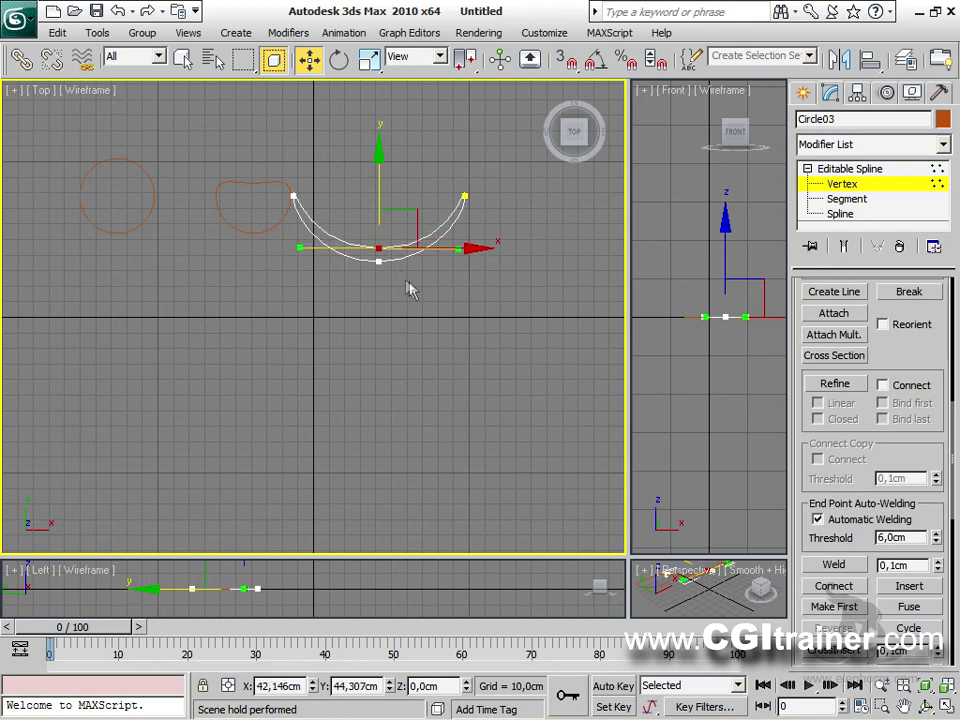
left_click_drag(378, 243, 380, 243)
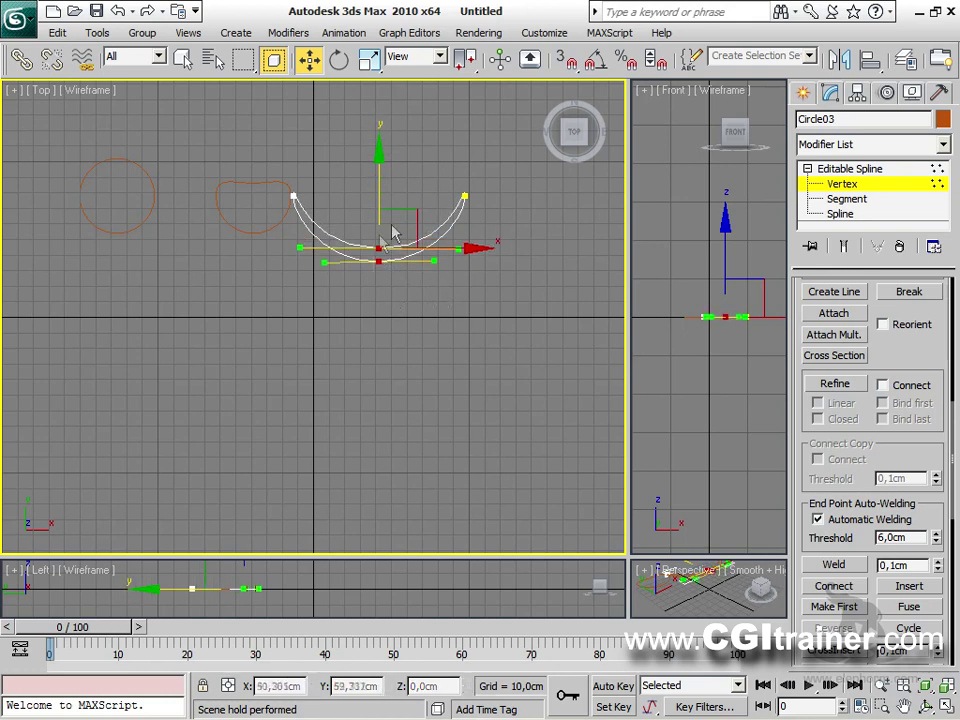
left_click_drag(379, 180, 379, 168)
left_click(386, 371)
left_click(845, 170)
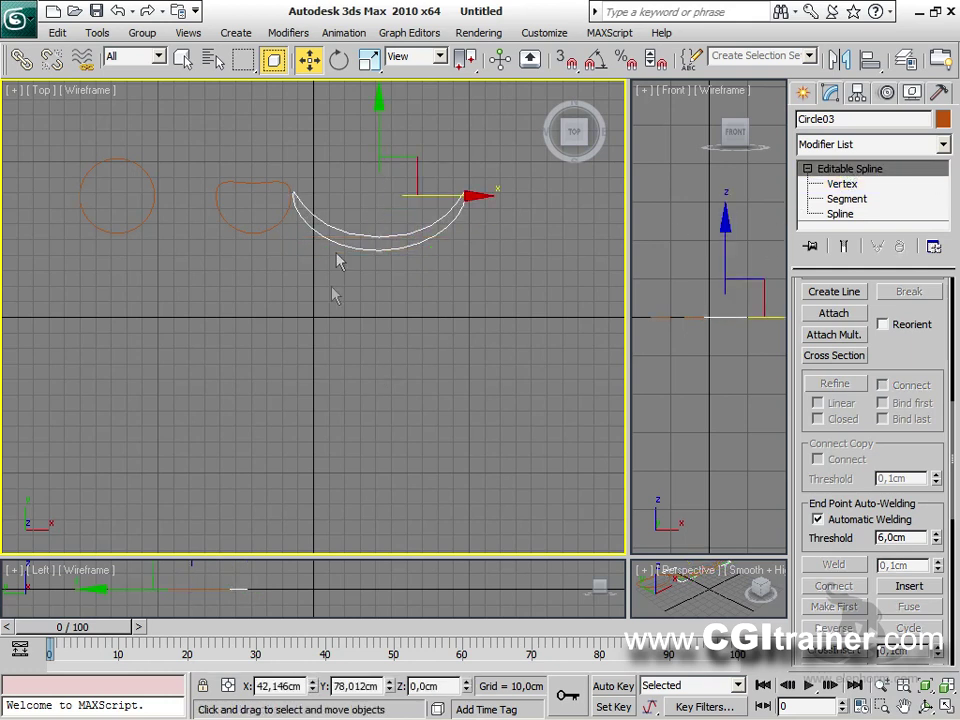
left_click(218, 363)
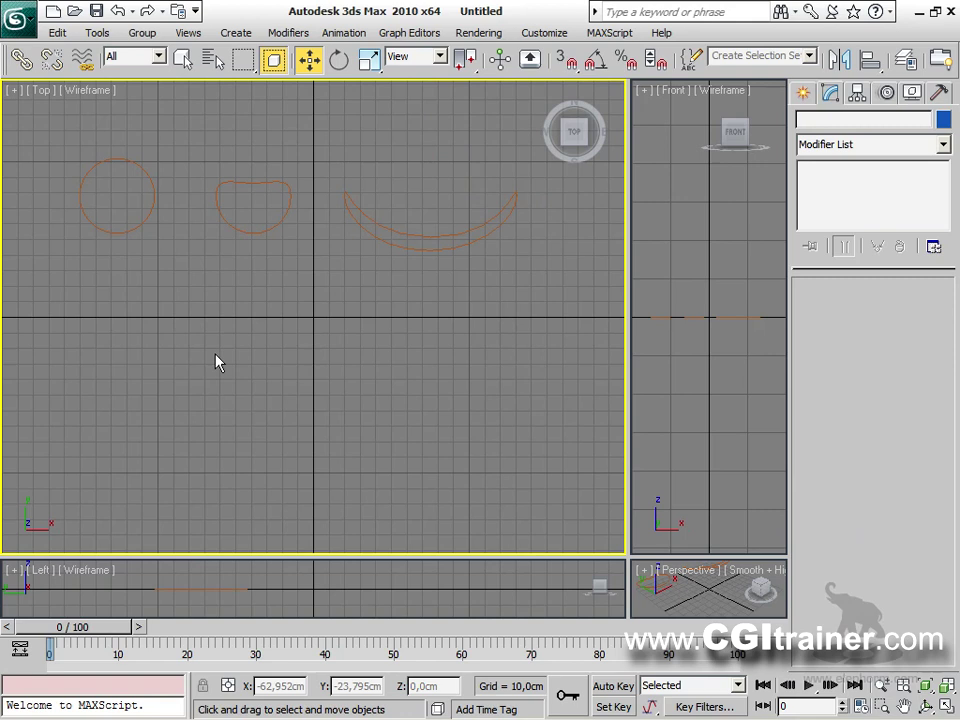
left_click(801, 95)
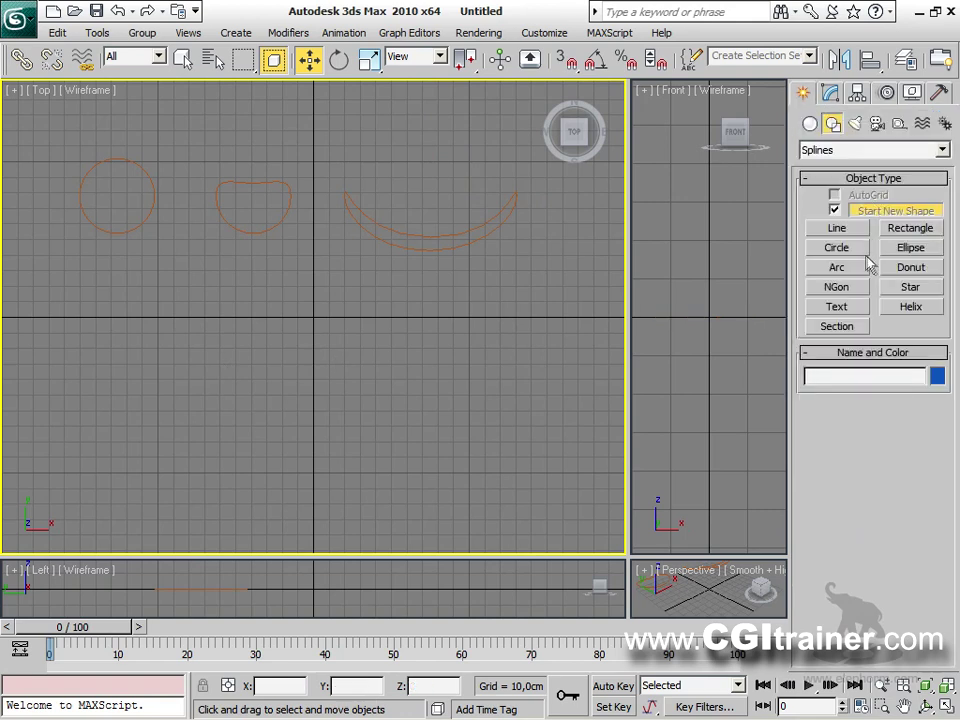
left_click(838, 229)
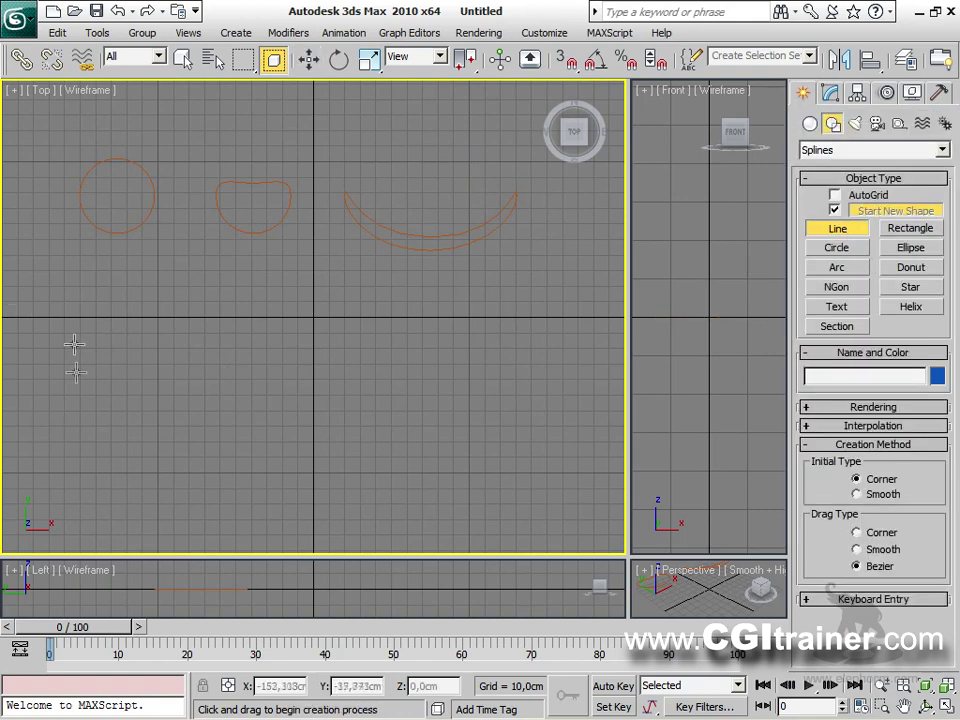
middle_click_drag(134, 397, 139, 360)
scroll(146, 369, "down", 5)
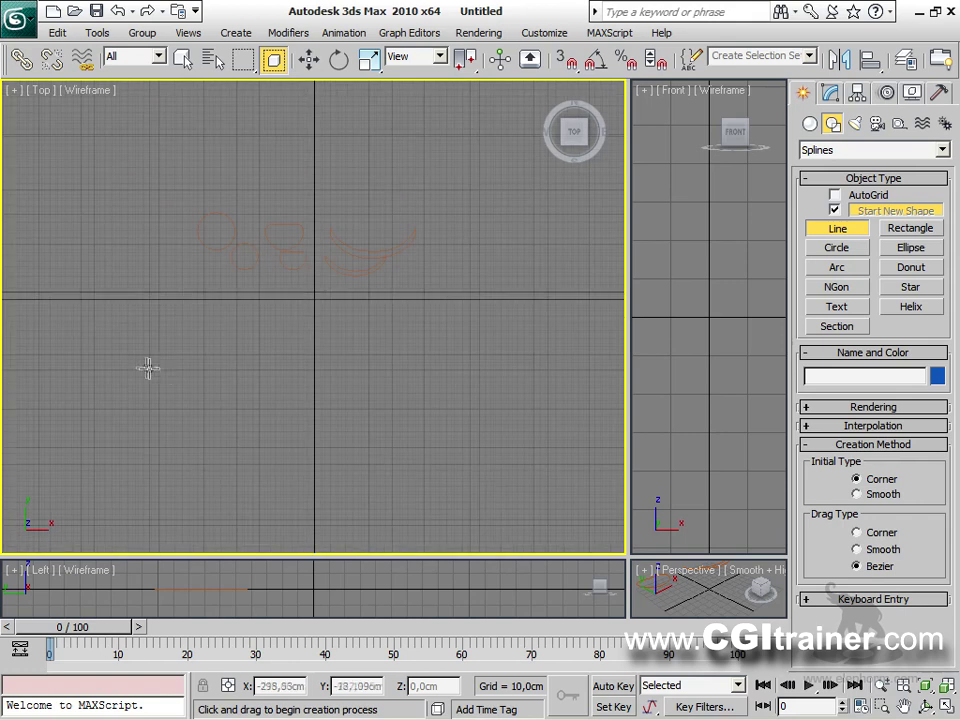
middle_click_drag(214, 386, 88, 286)
middle_click_drag(107, 214, 196, 267)
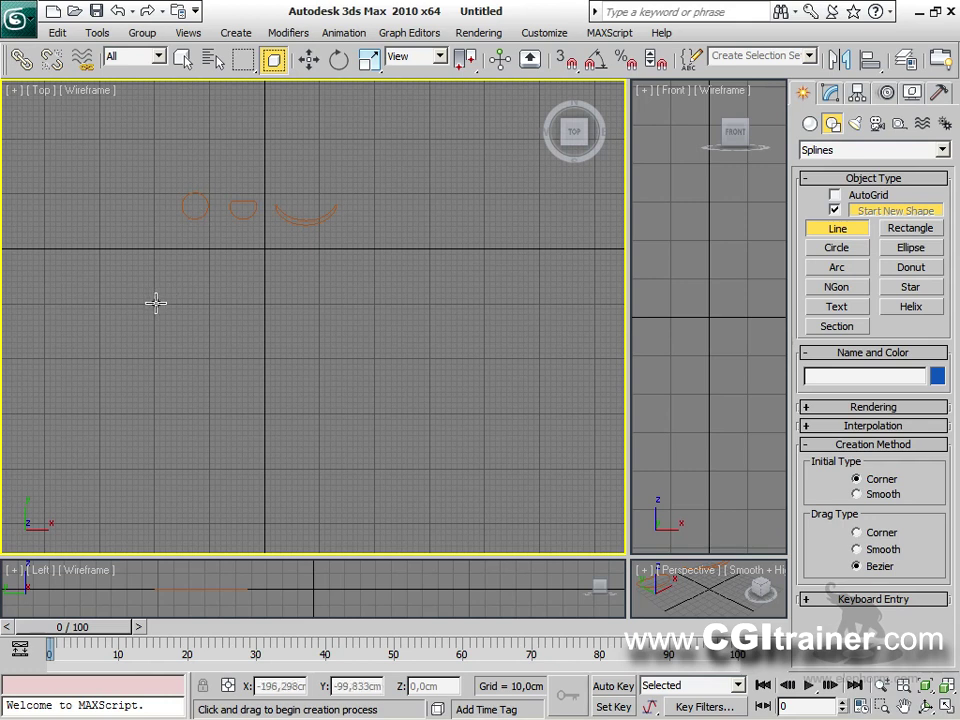
left_click(156, 302)
left_click_drag(244, 307, 251, 332)
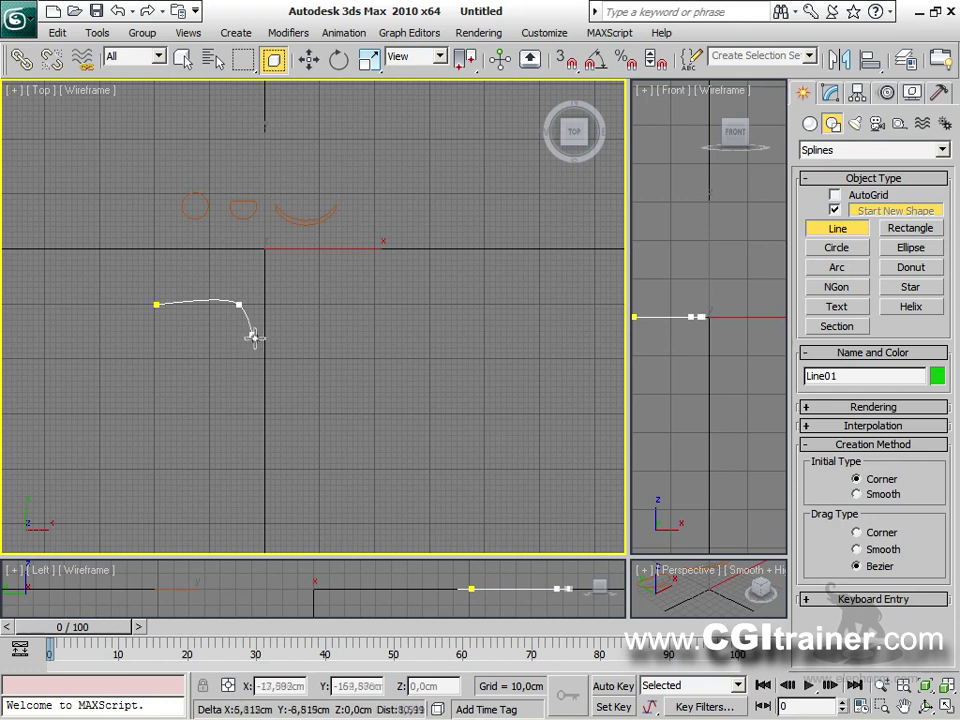
left_click(252, 335)
left_click_drag(310, 348, 320, 341)
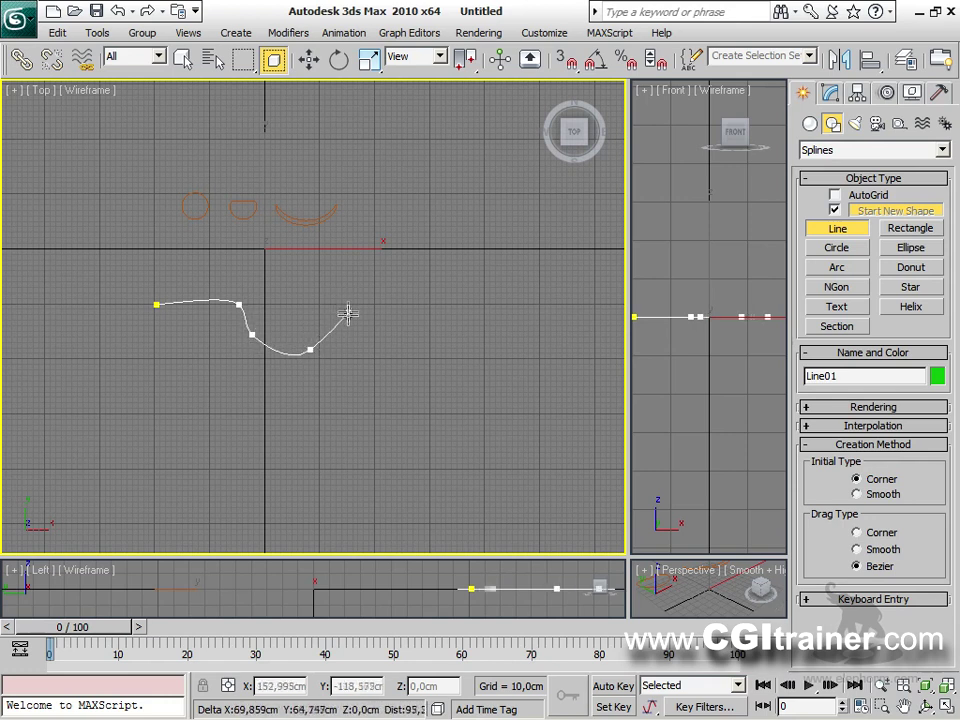
left_click(346, 315)
right_click(346, 315)
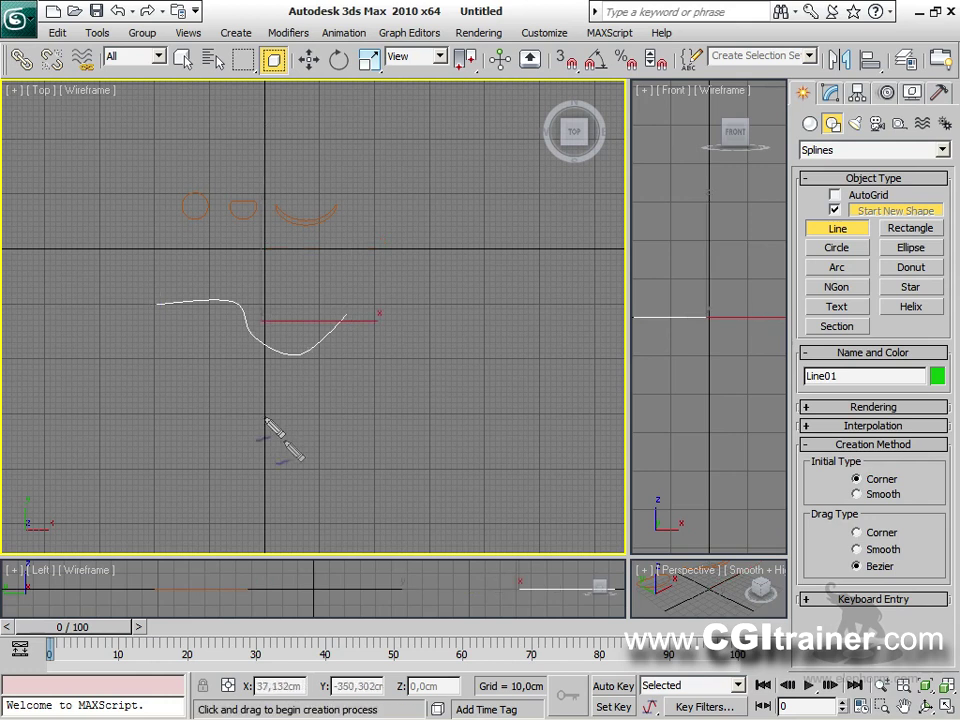
left_click_drag(151, 256, 160, 338)
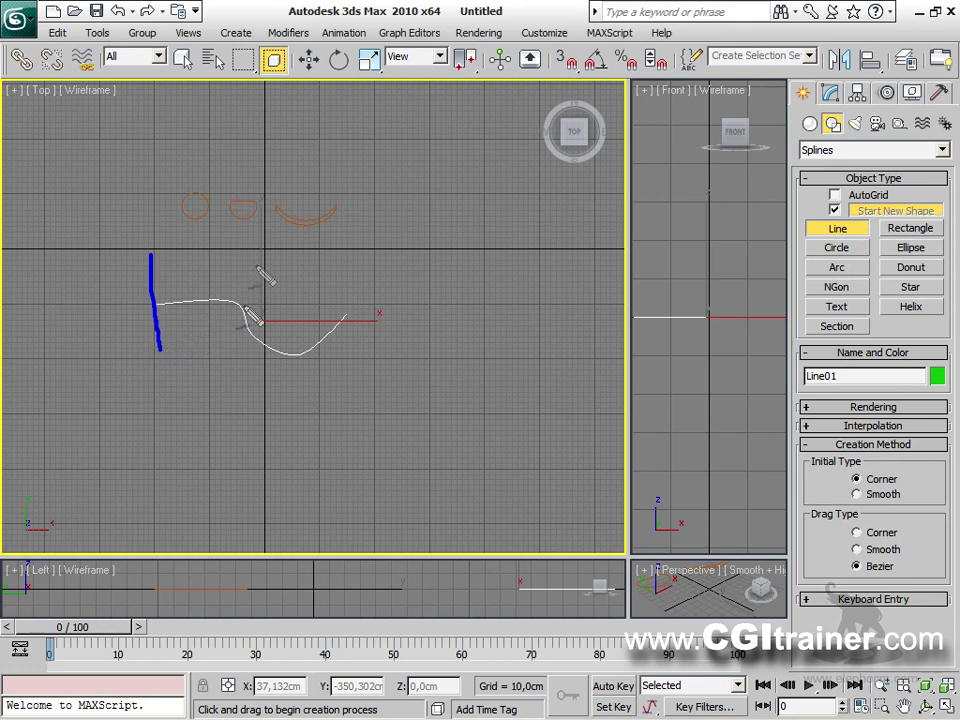
left_click_drag(268, 258, 221, 349)
left_click_drag(294, 328, 192, 348)
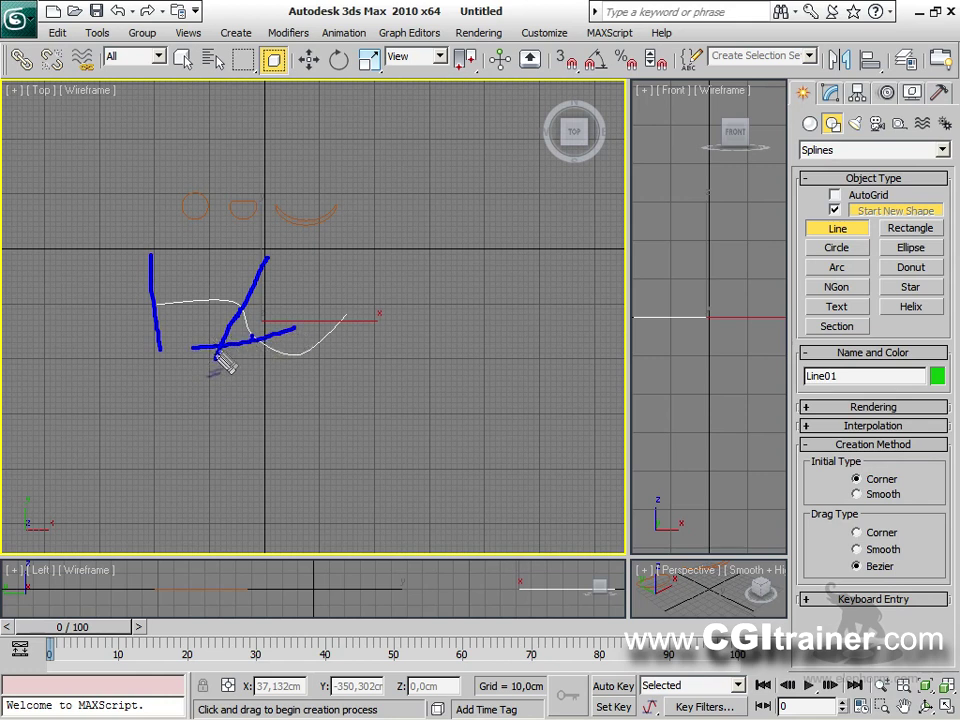
key("Escape")
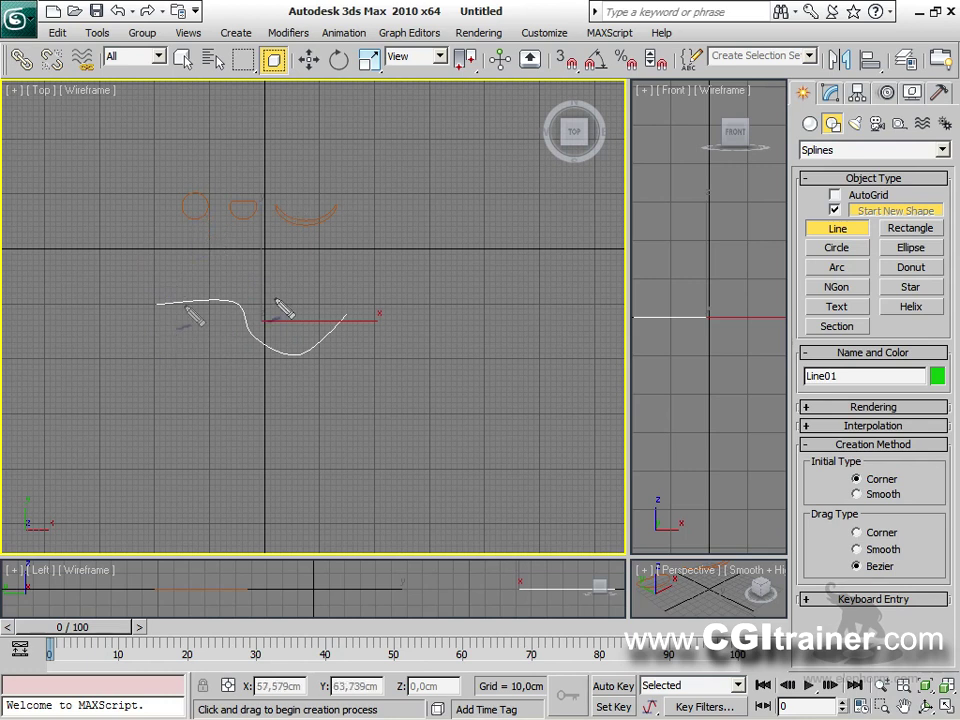
left_click_drag(149, 286, 152, 326)
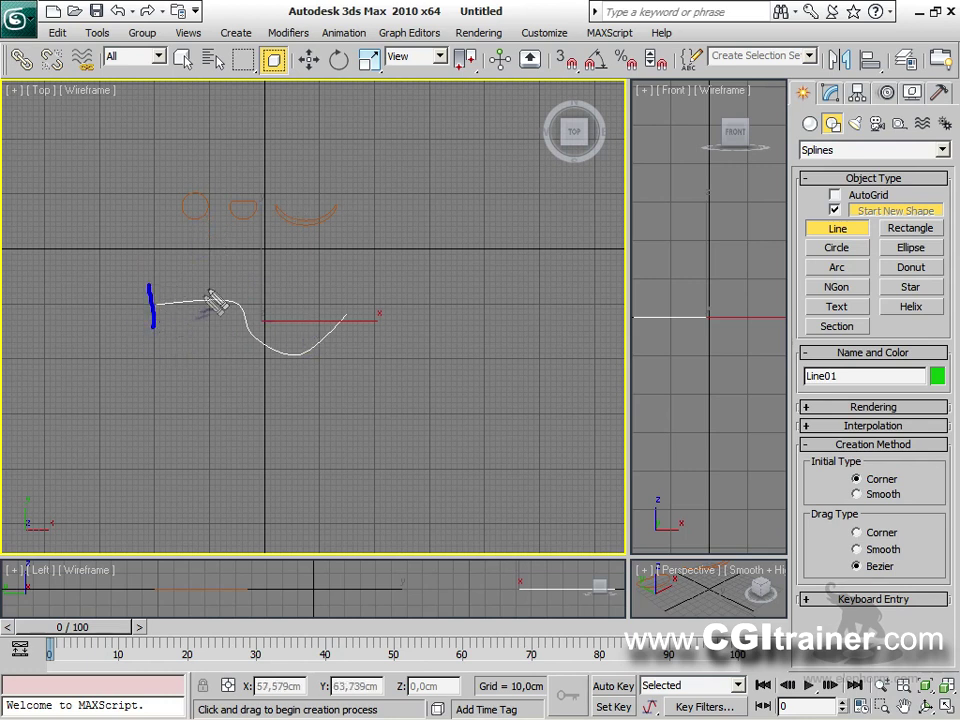
left_click_drag(245, 298, 224, 333)
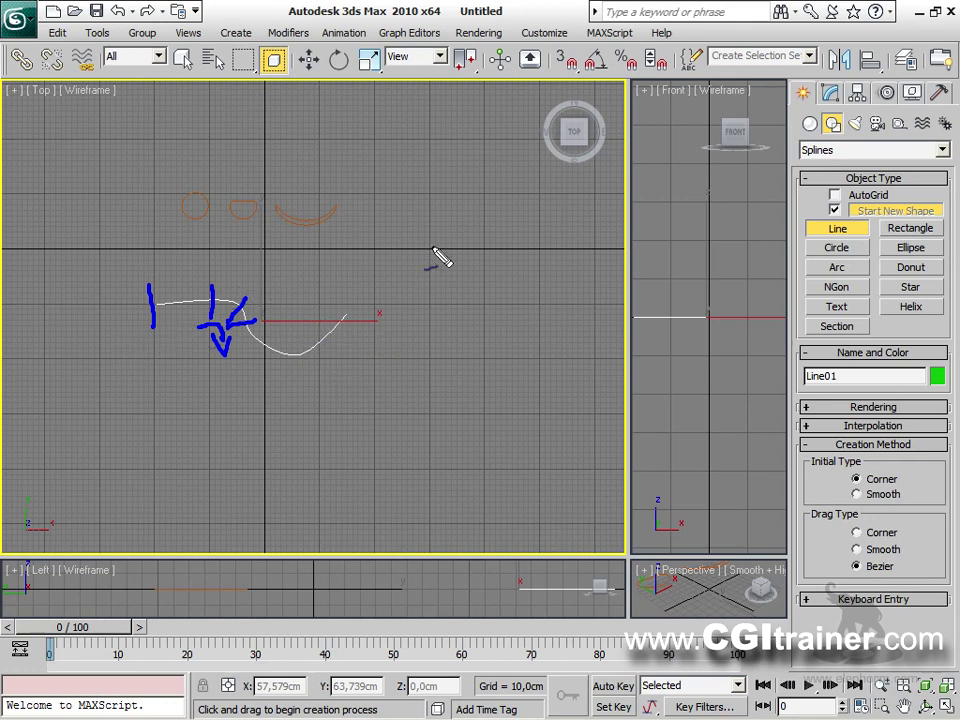
key("Escape")
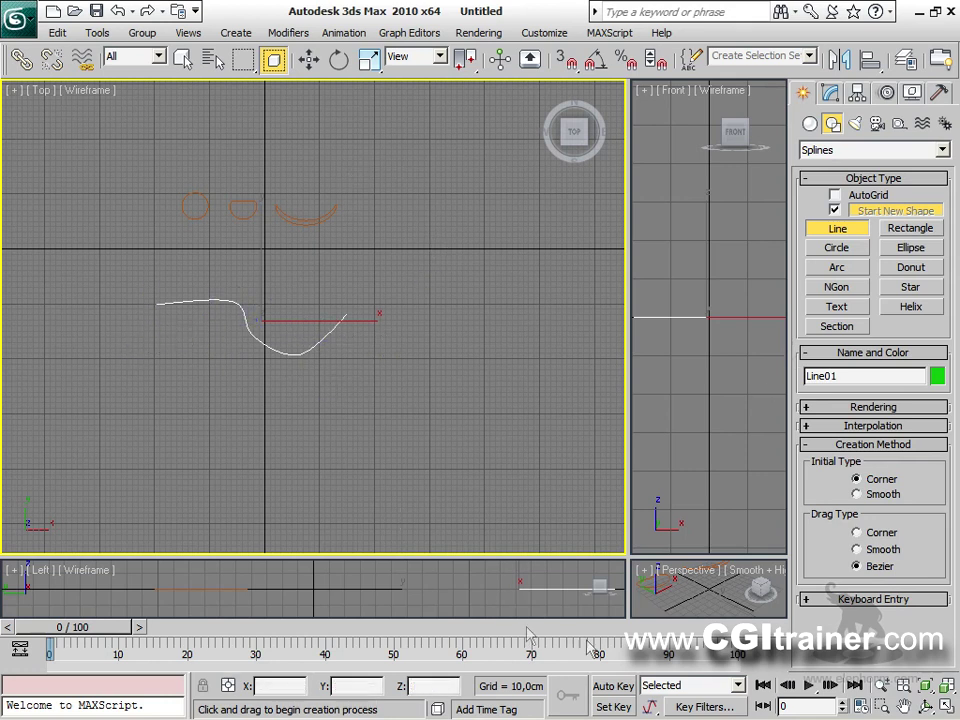
Start a Compound Objects Loft and pick the circle as its first cross-section.
left_click(809, 123)
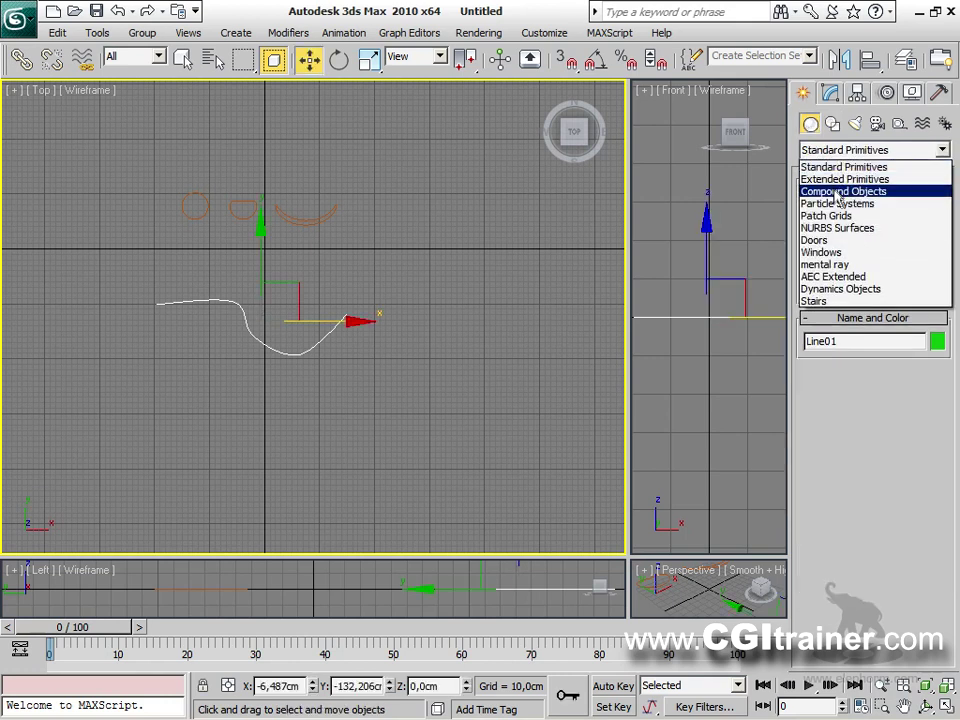
left_click(843, 191)
left_click(838, 292)
left_click(912, 409)
left_click(206, 197)
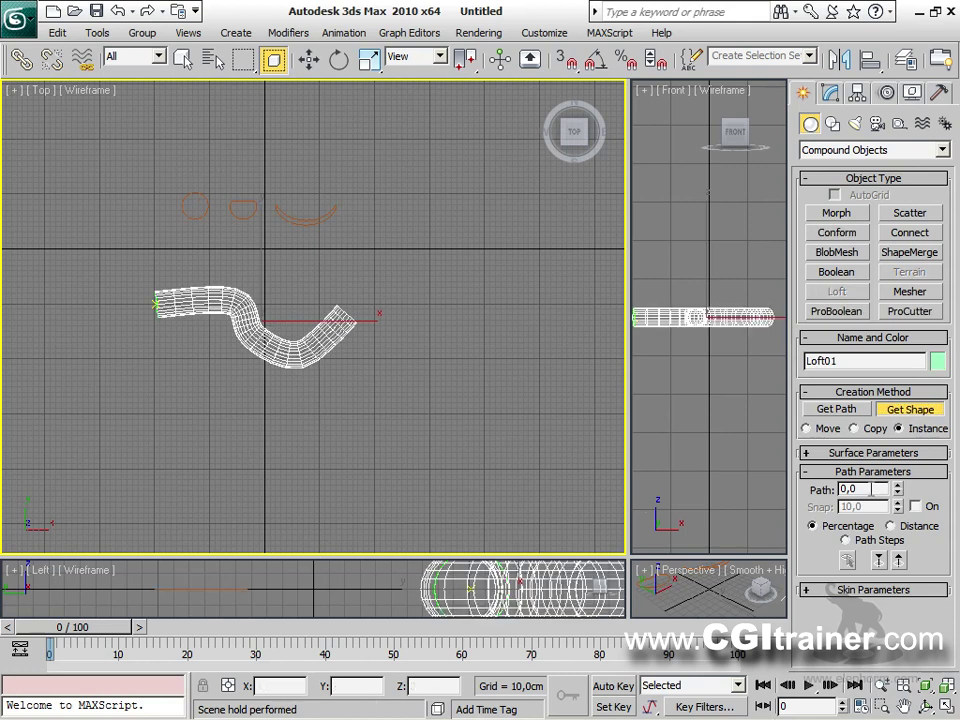
Add the D-shape at path 50 and the arc shape at path 75.
left_click(871, 489)
type("50")
left_click(908, 409)
left_click(256, 203)
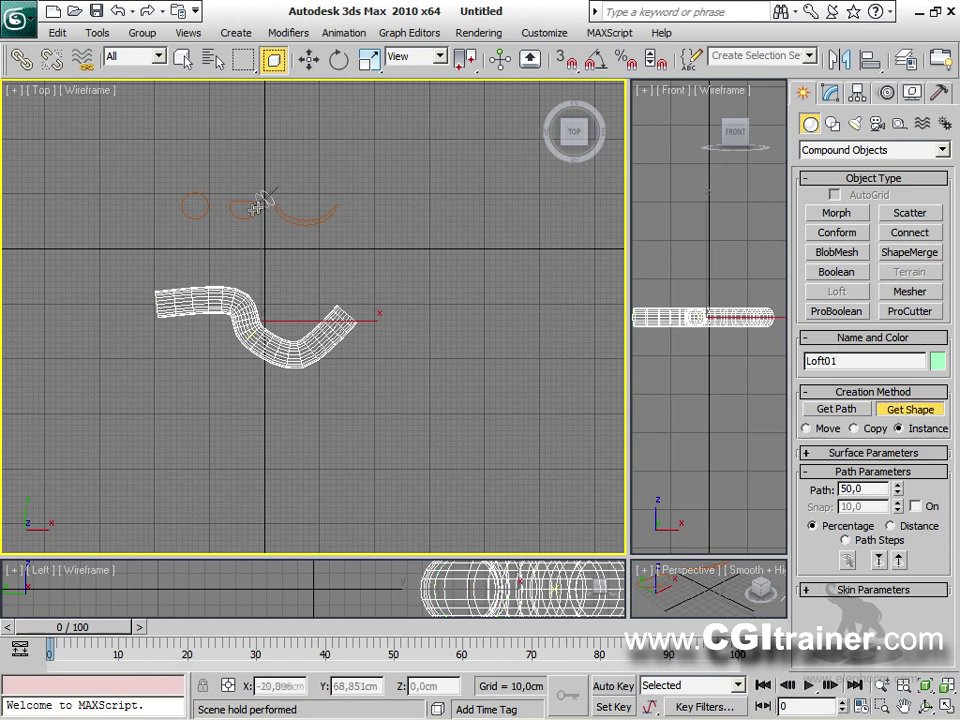
left_click(875, 489)
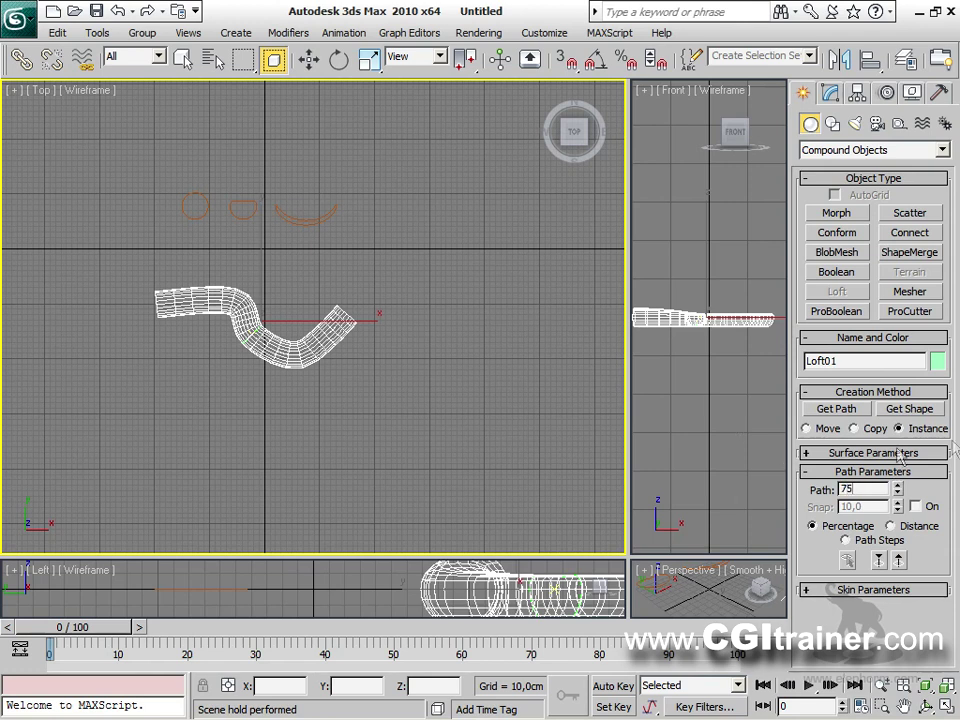
type("75")
left_click(918, 411)
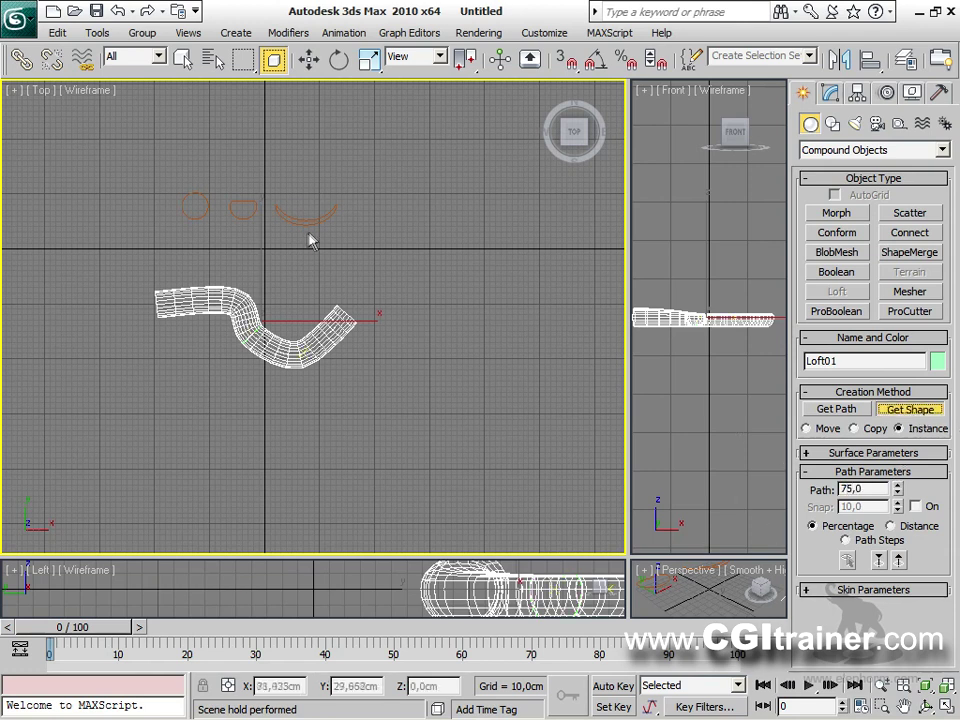
left_click(310, 218)
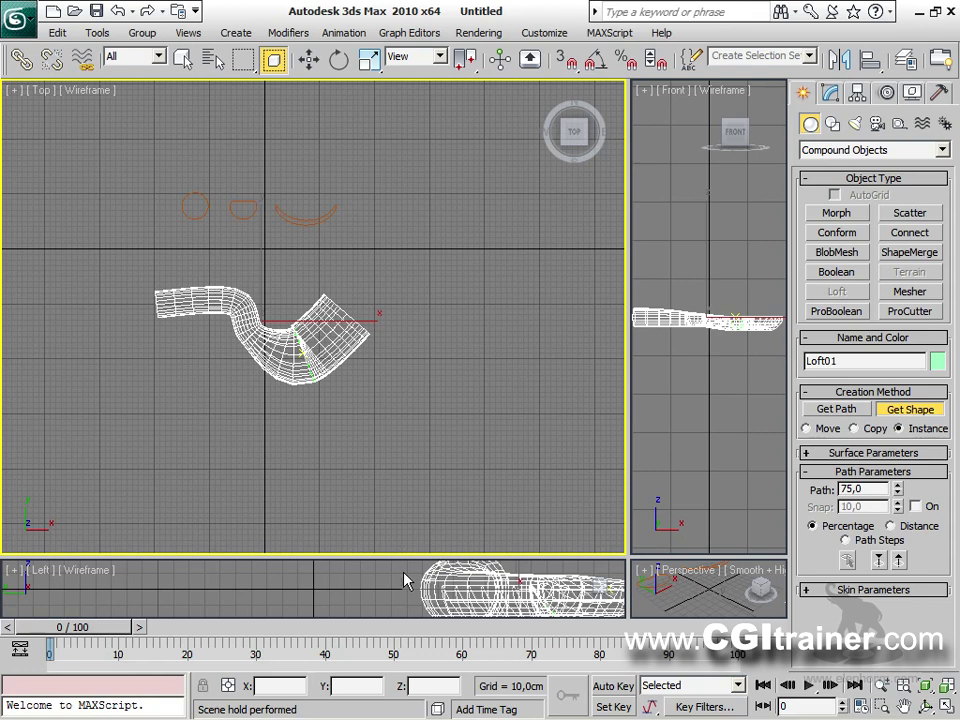
Enlarge the Perspective view, frame Loft01 and orbit around it.
left_click_drag(629, 554, 62, 98)
key("z")
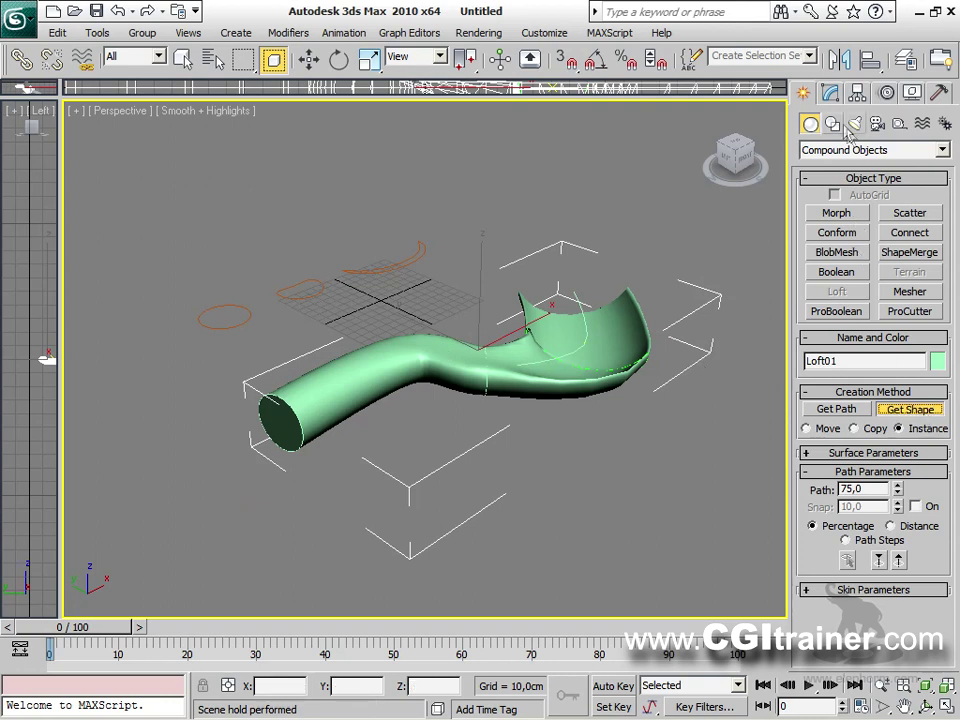
left_click(831, 93)
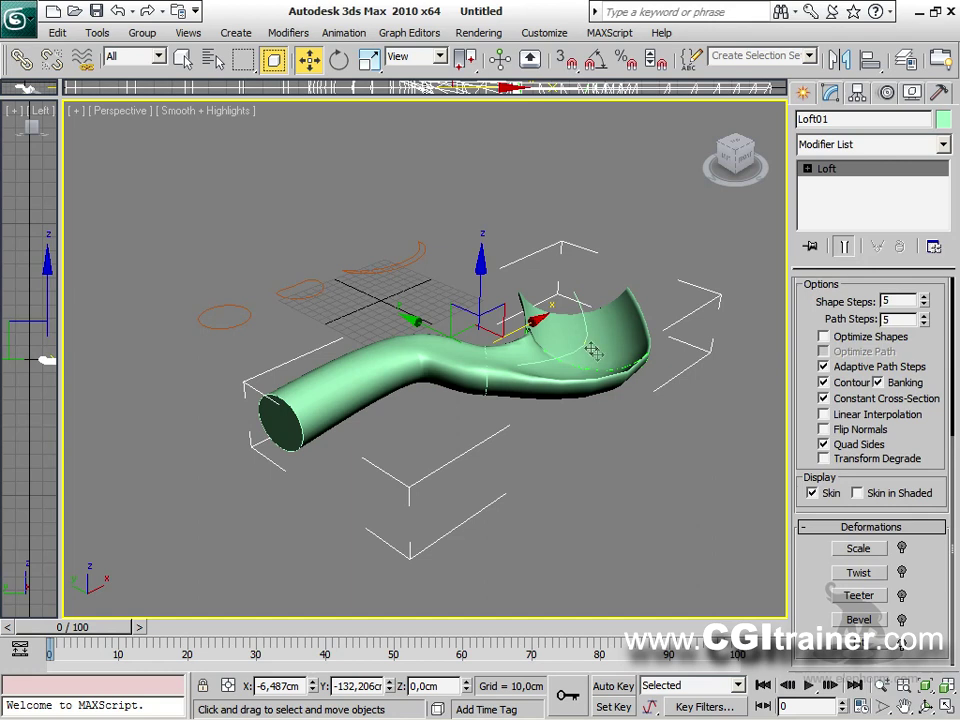
middle_click_drag(600, 354, 396, 444, "alt")
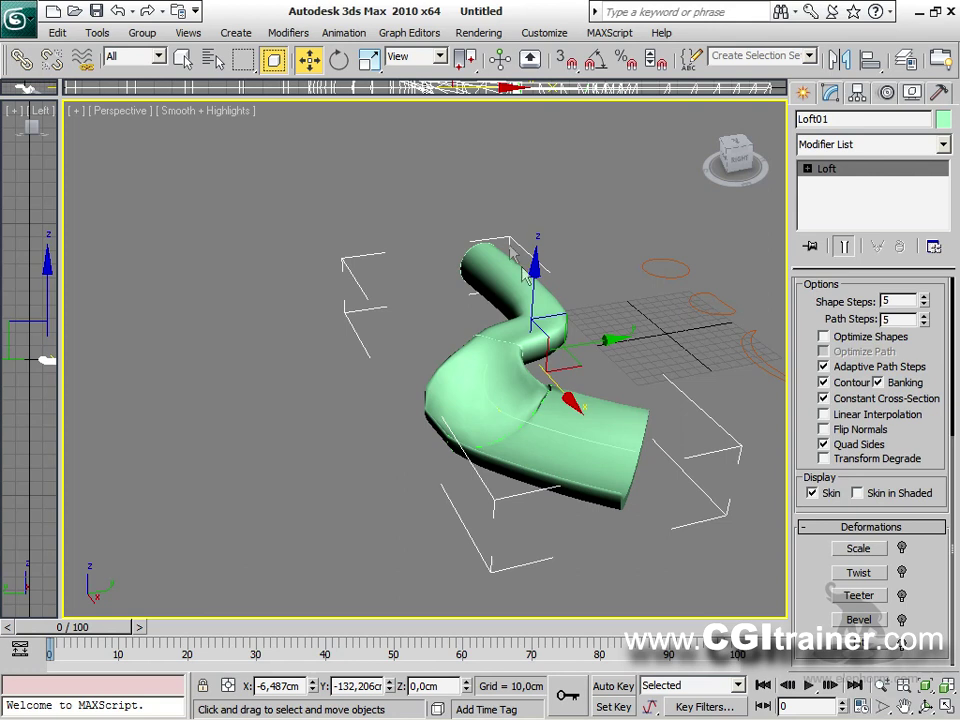
Select Loft01's Path sub-object and rotate it about Z with Angle Snap on.
left_click(807, 168)
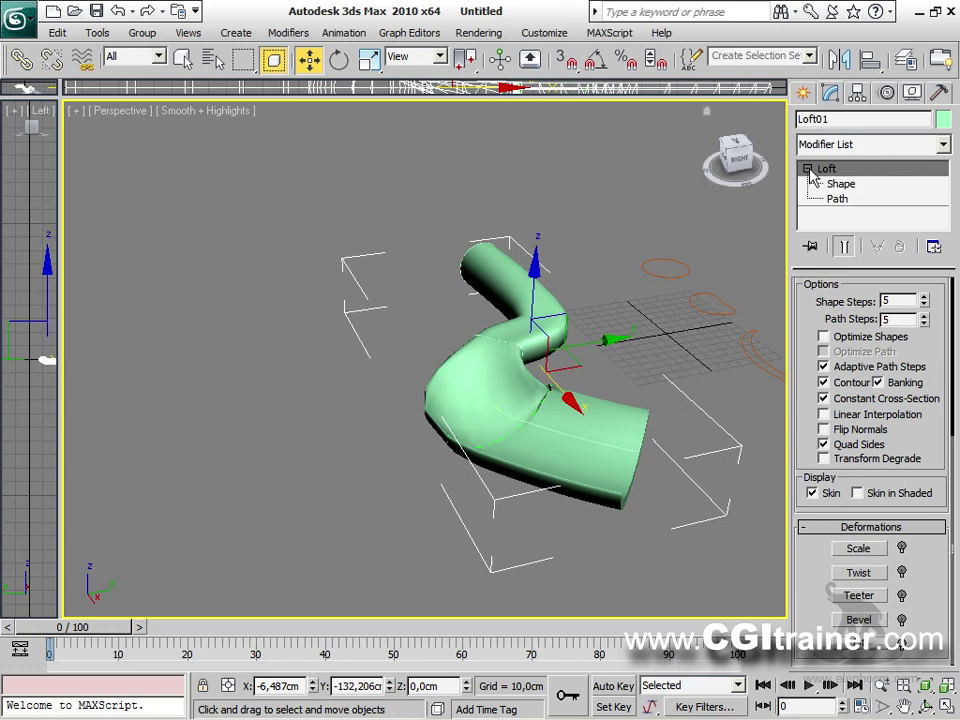
left_click(838, 199)
middle_click_drag(594, 401, 527, 401, "alt")
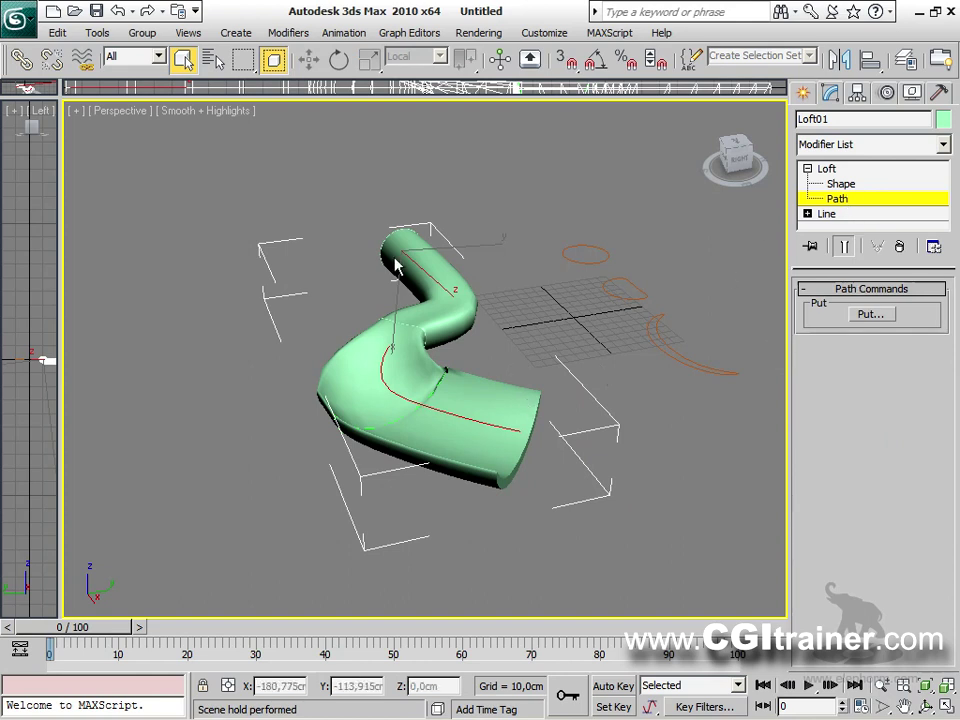
key("e")
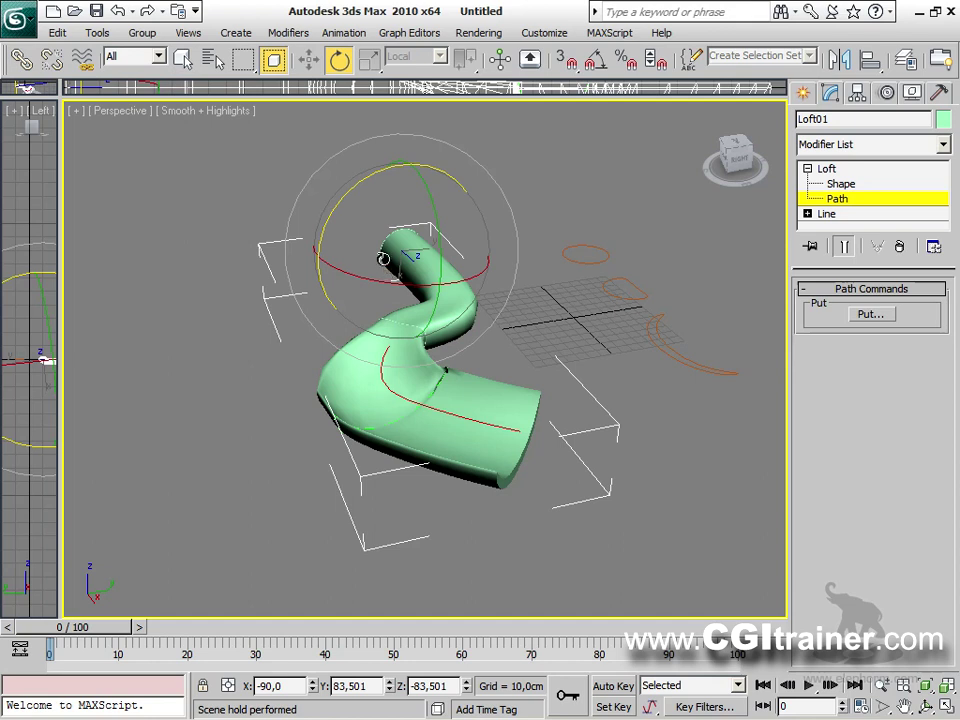
left_click(596, 62)
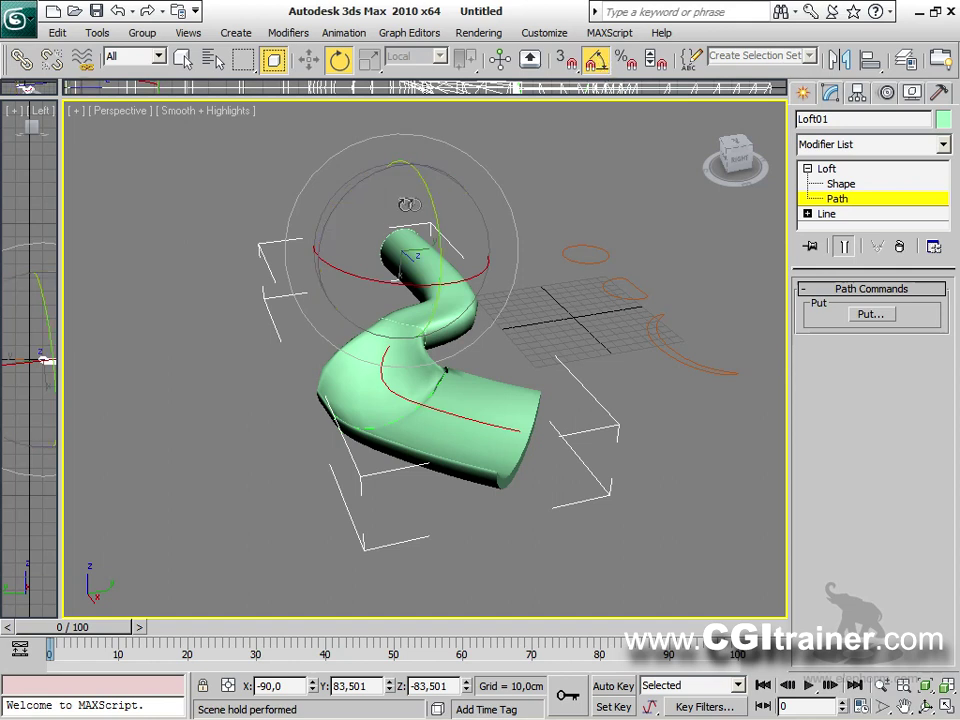
left_click_drag(383, 170, 326, 237)
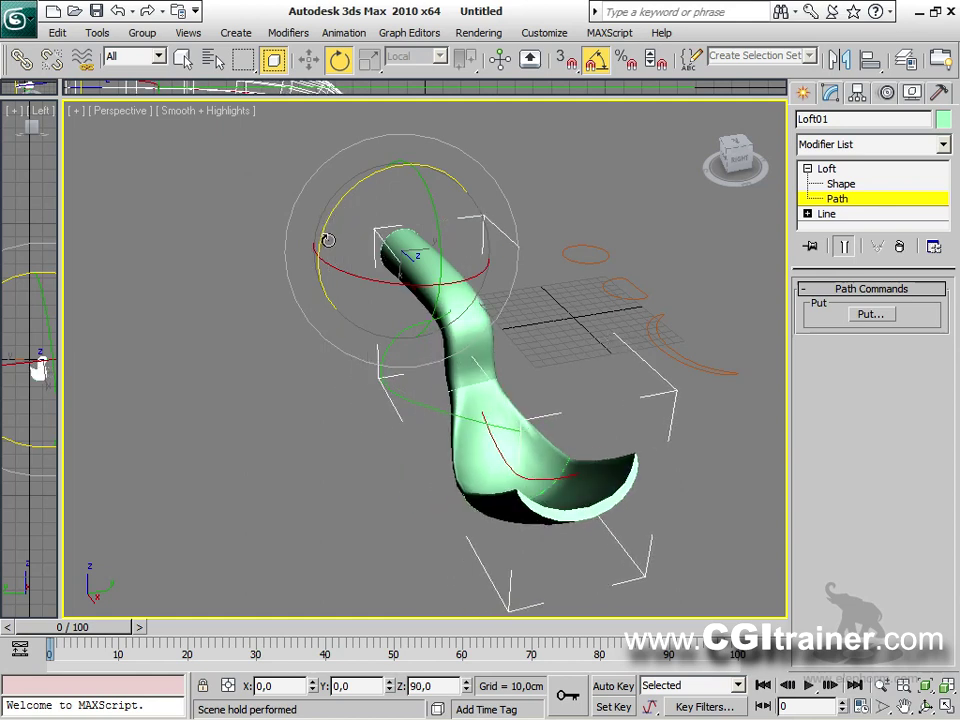
Rotate the path further to X -90, Y 83.501, Z -83.501 and hide the home grid.
mouse_move(387, 673)
left_mouse_down()
mouse_move(436, 683)
mouse_move(434, 704)
mouse_move(395, 673)
left_mouse_up()
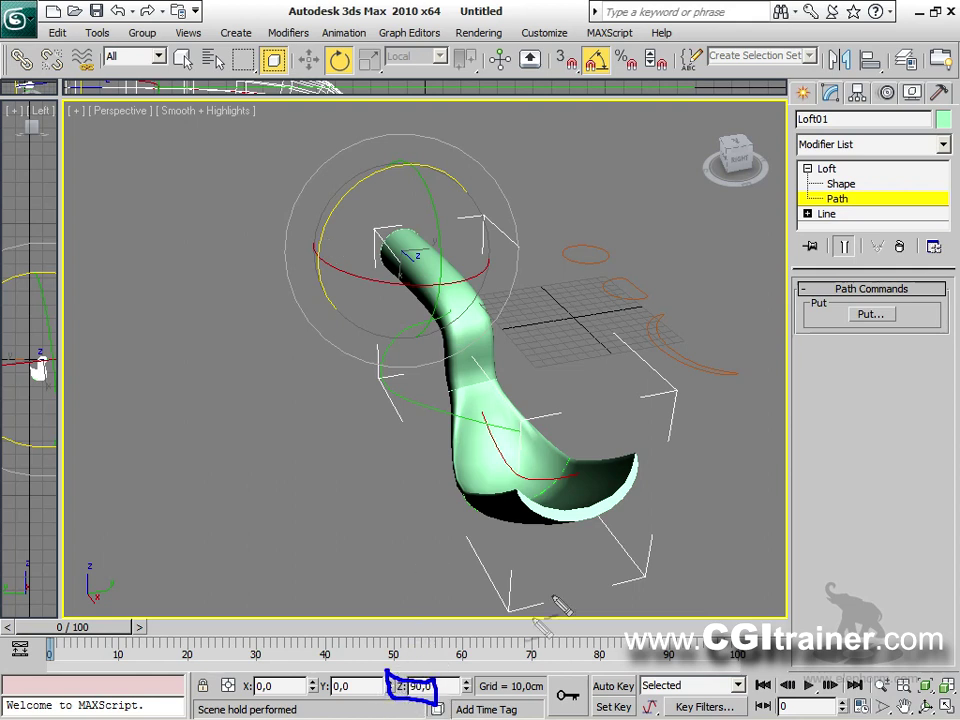
mouse_move(563, 587)
left_mouse_down()
mouse_move(551, 581)
mouse_move(592, 555)
mouse_move(506, 568)
mouse_move(529, 565)
left_mouse_up()
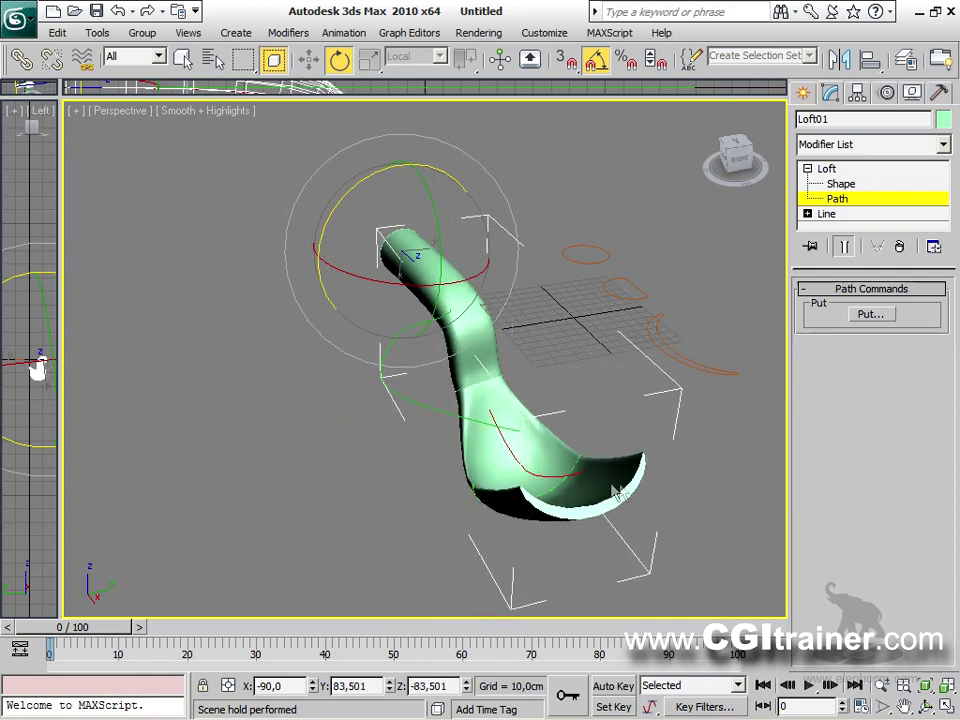
middle_click_drag(549, 393, 409, 450, "alt")
key("g")
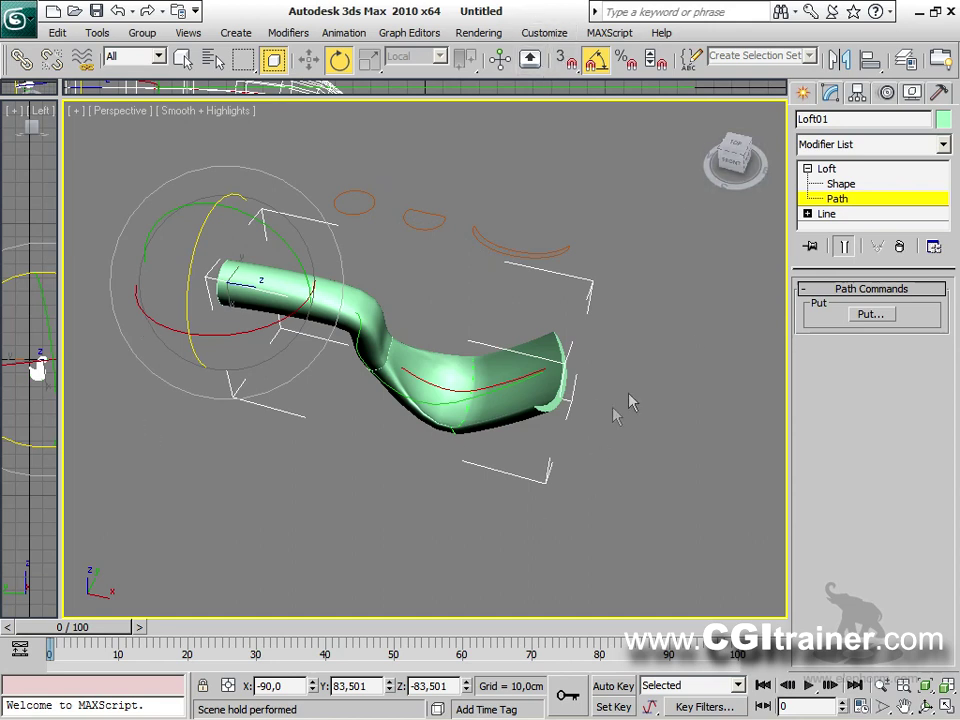
left_click(828, 169)
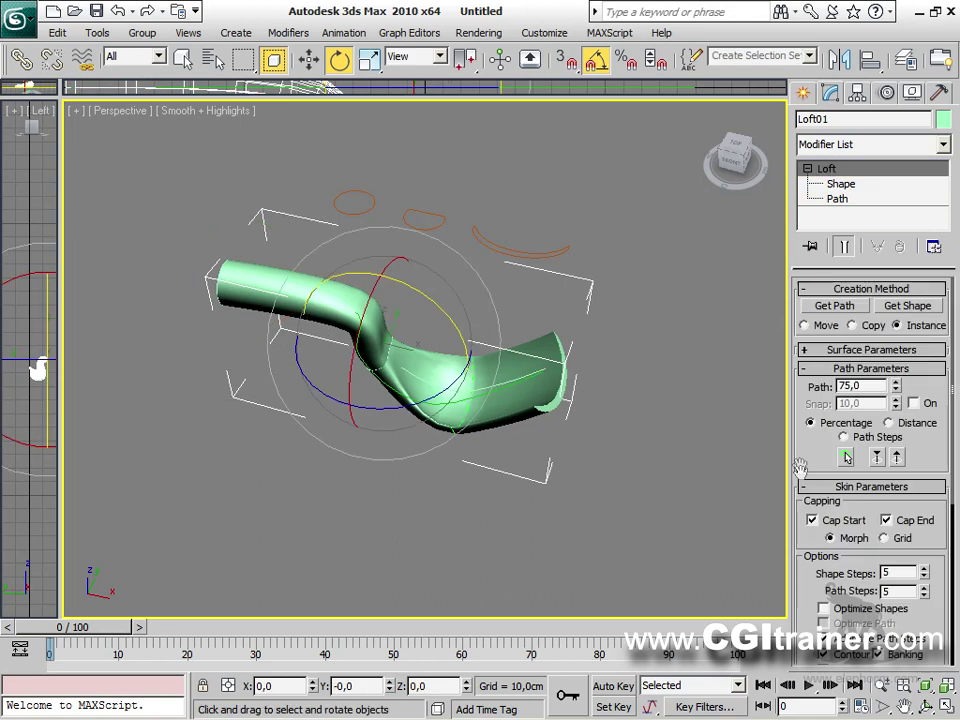
In Scale Deformation, add a point near 78 and drop the end point to 0 as a rounded Bezier-Corner.
scroll(803, 456, "down", 5)
left_click(858, 548)
middle_click_drag(541, 525, 536, 553, "alt")
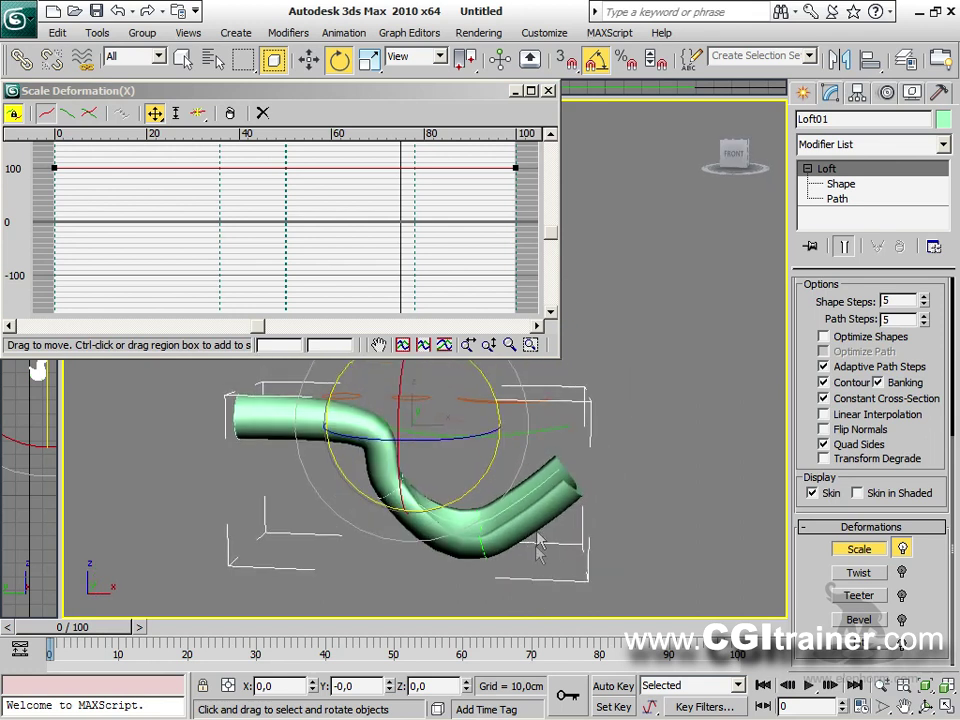
left_click(196, 114)
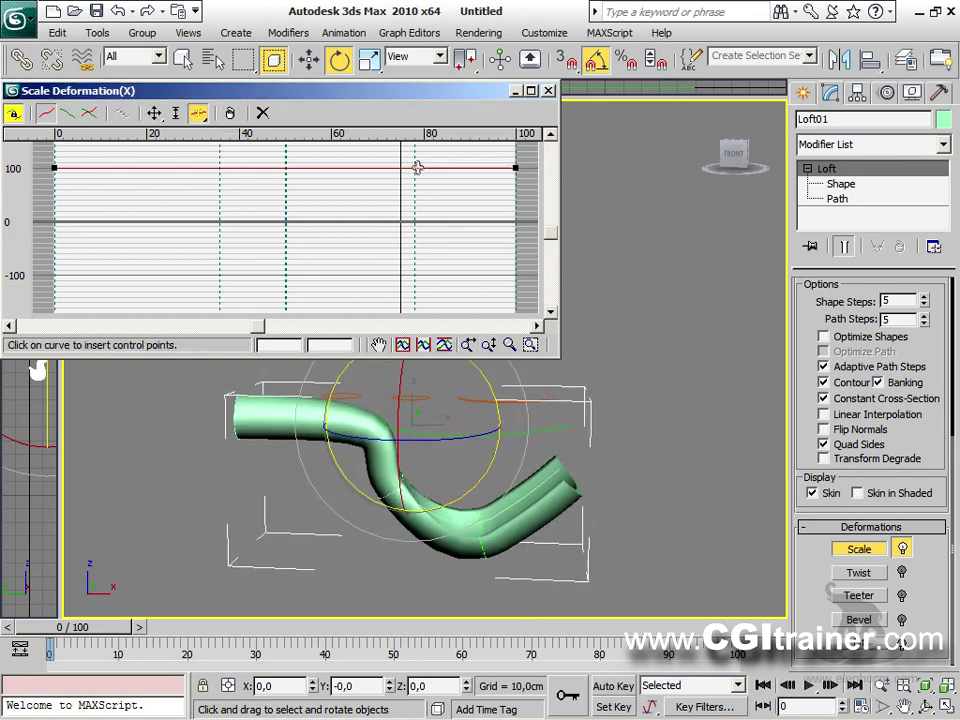
left_click(415, 167)
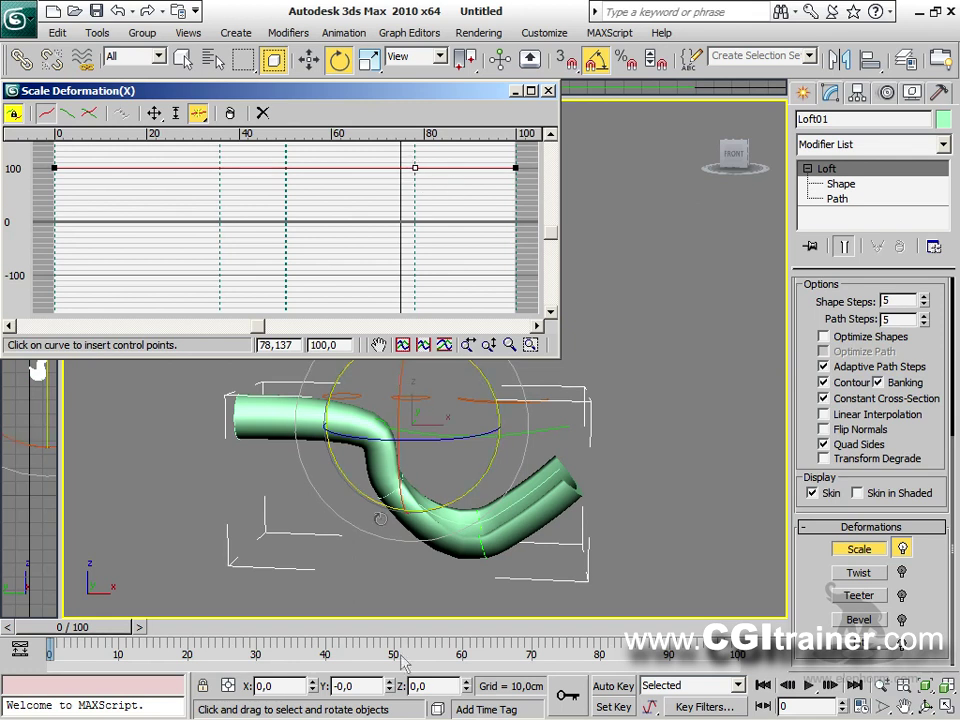
left_click(154, 113)
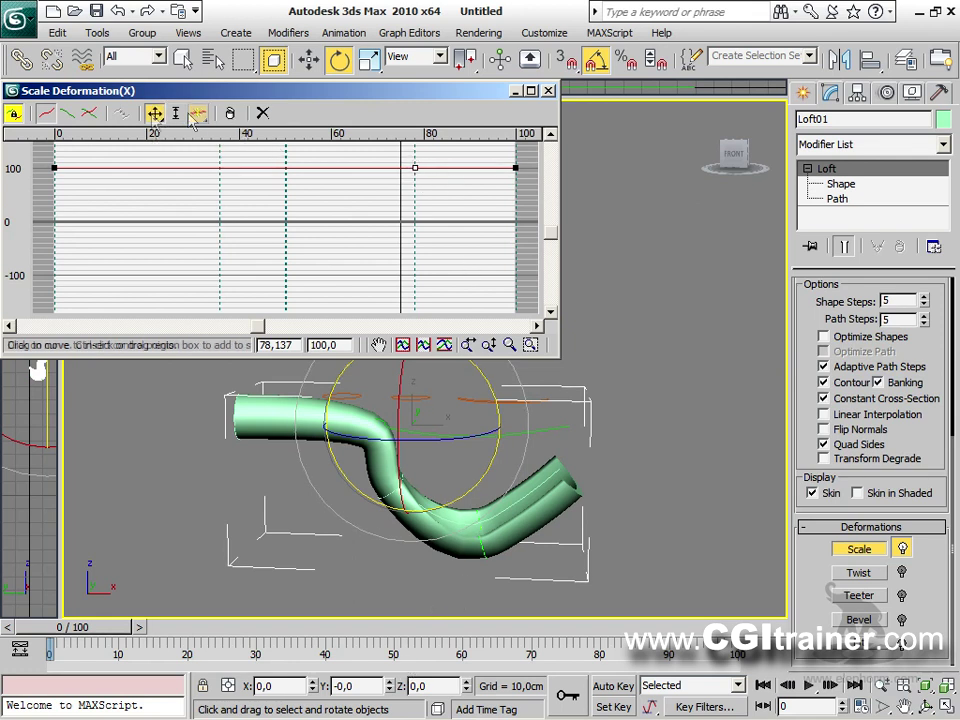
left_click_drag(518, 167, 516, 221)
right_click(516, 220)
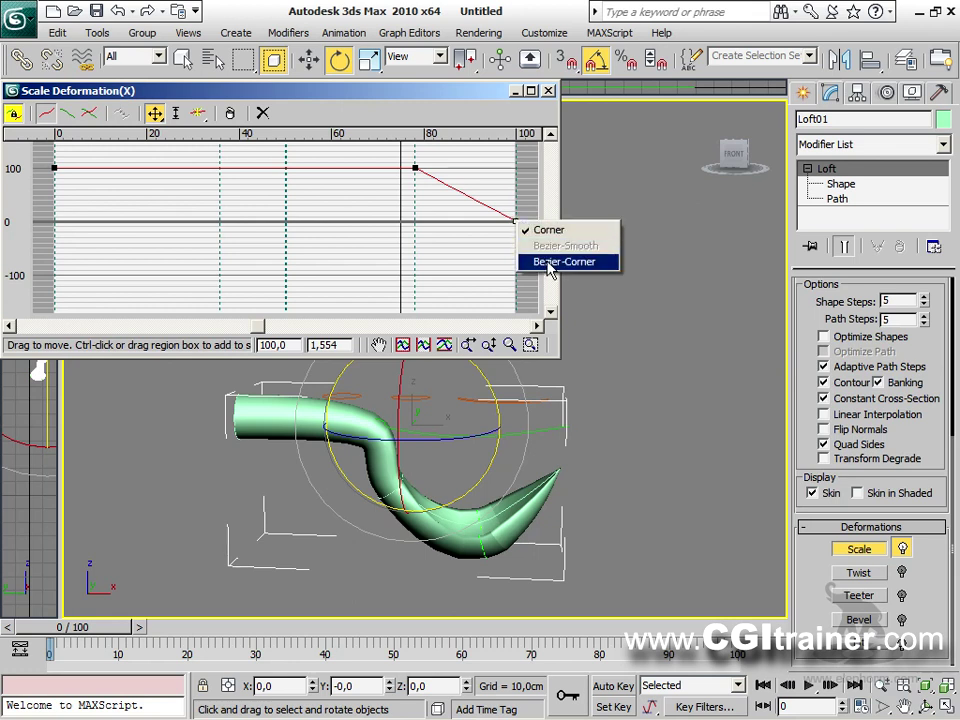
left_click(555, 262)
left_click_drag(489, 207, 513, 156)
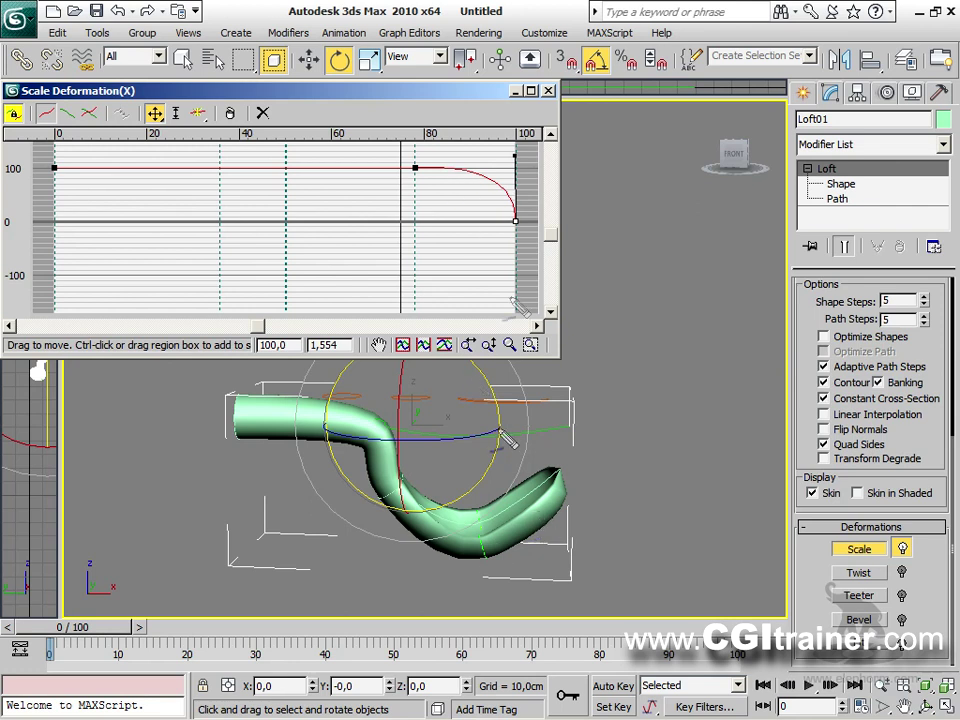
Set Loft01's Path Steps to 24 for a smoother sweep.
left_click_drag(478, 535, 487, 566)
mouse_move(558, 466)
left_mouse_down()
mouse_move(573, 500)
mouse_move(537, 538)
left_mouse_up()
left_click_drag(520, 538, 518, 552)
key("Escape")
left_click_drag(925, 322, 797, 357)
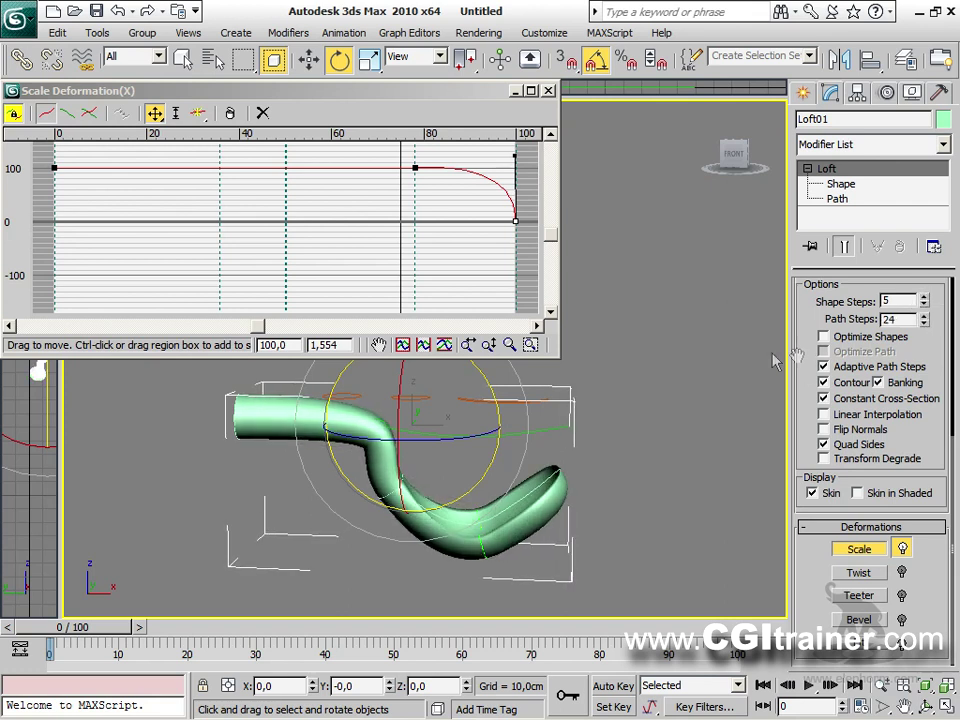
Set the scale curve's first point to 0 as a Bezier-Corner, ramping steeply up to 100.
left_click(198, 113)
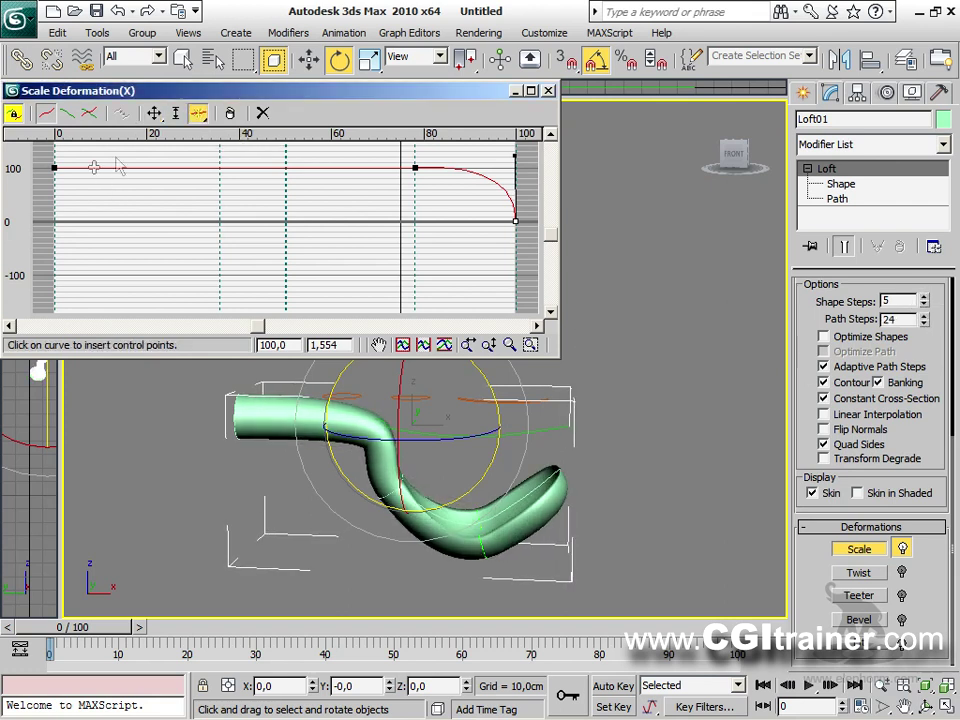
left_click(80, 168)
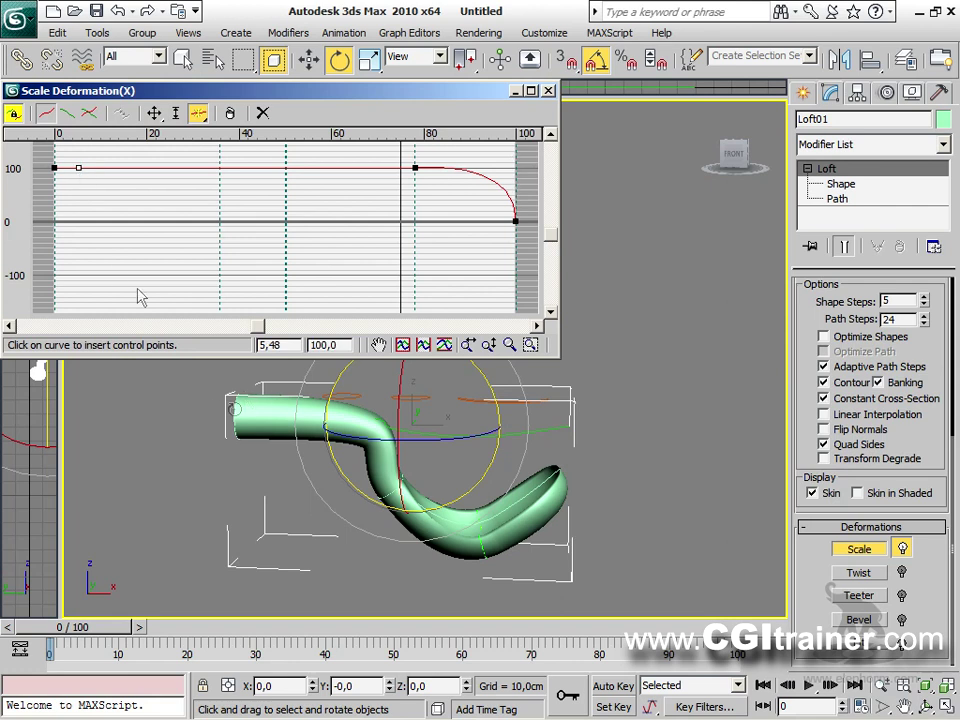
left_click(153, 113)
left_click_drag(57, 169, 58, 221)
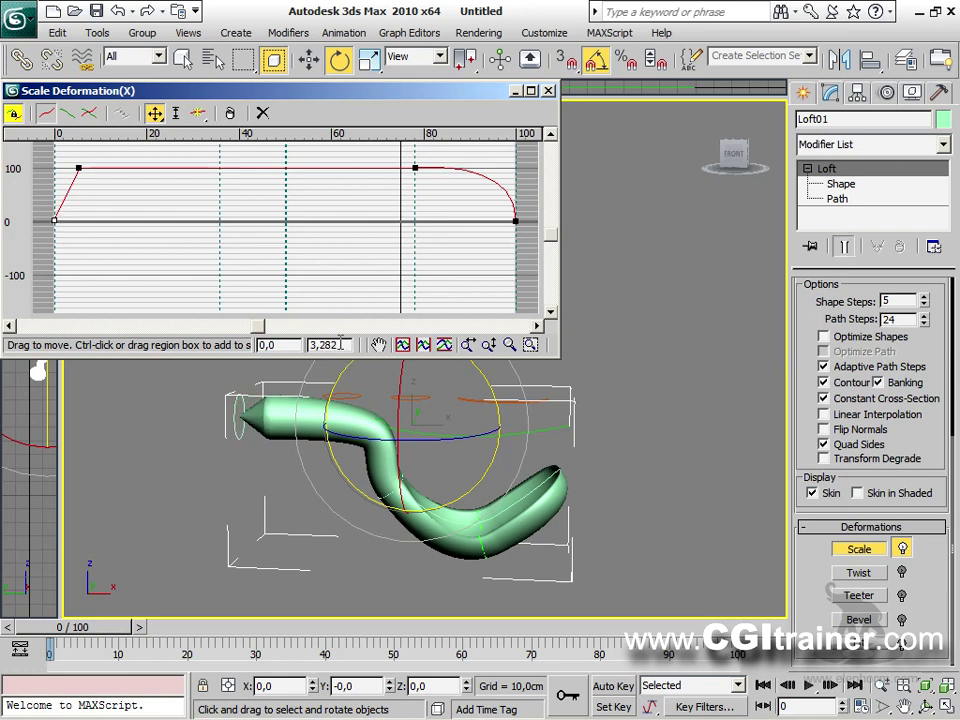
type("0")
key("Return")
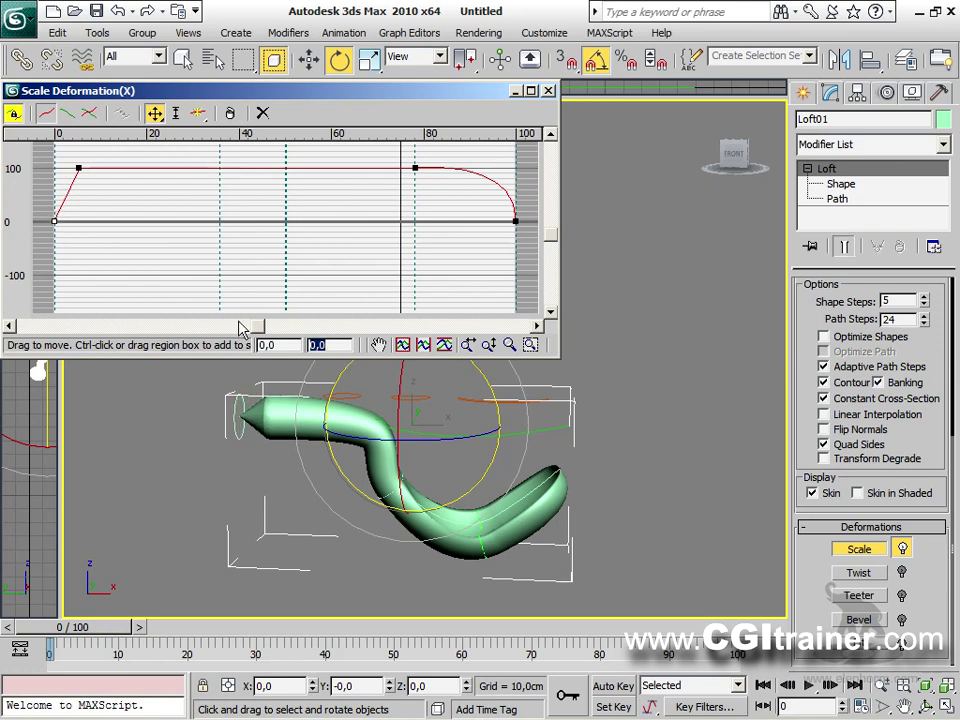
right_click(54, 222)
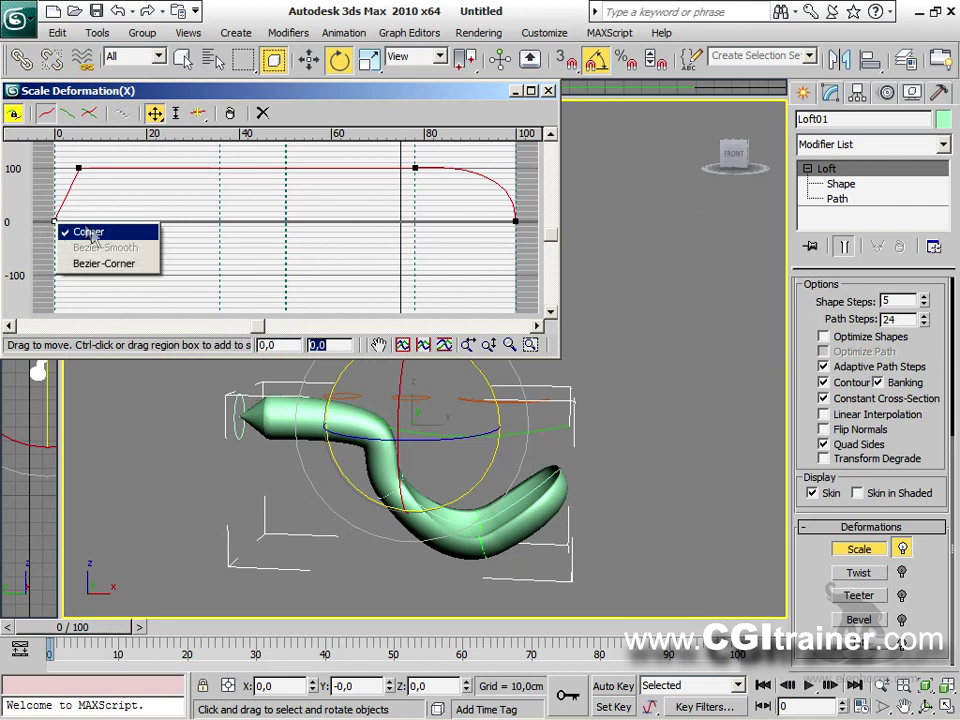
left_click(105, 264)
left_click_drag(61, 207, 60, 162)
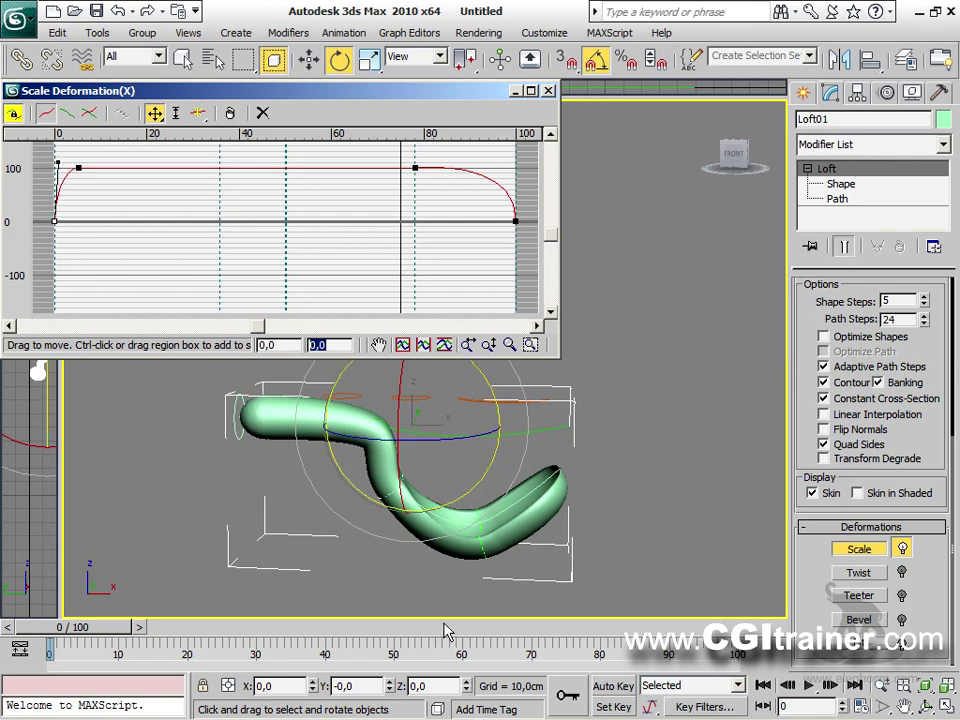
Add a midpoint on the scale curve and lower it to about 33.
left_click(198, 113)
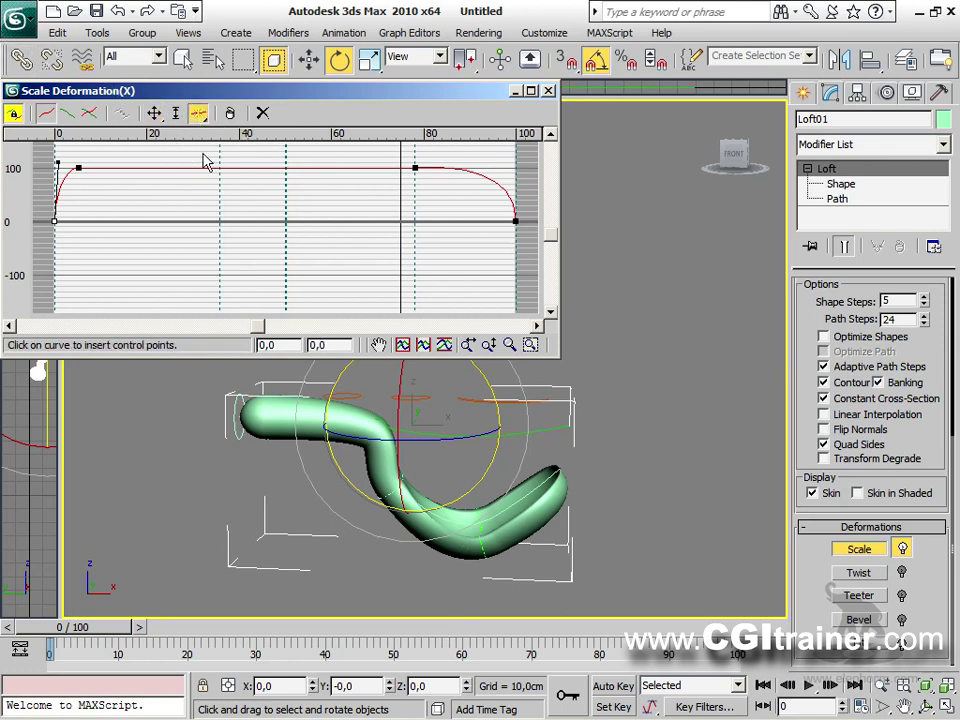
left_click(285, 169)
right_click(283, 170)
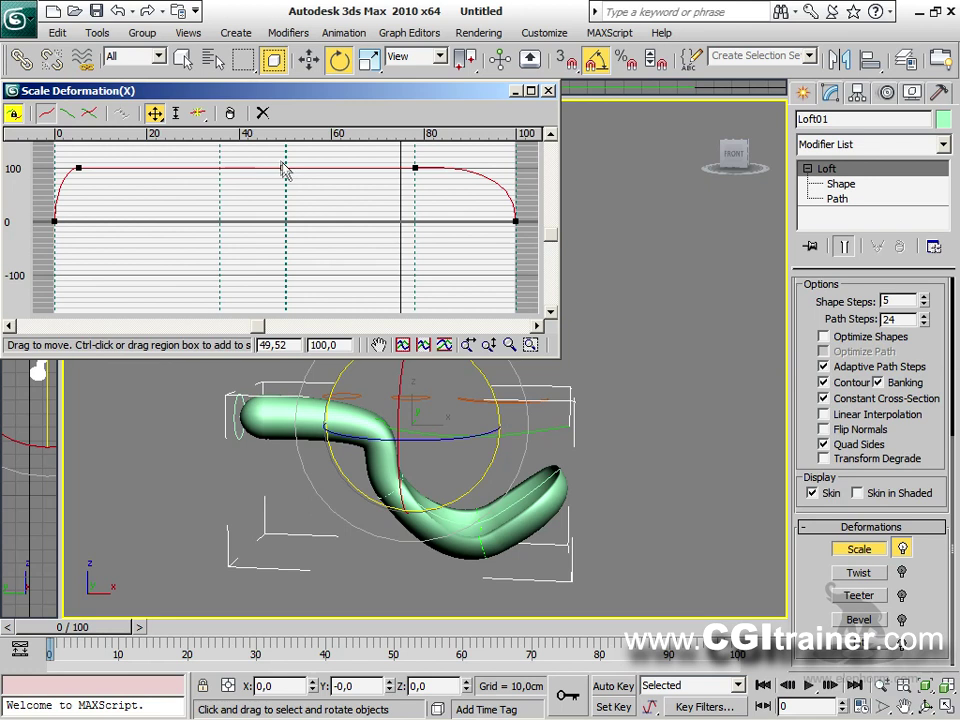
left_click_drag(285, 169, 286, 204)
middle_click_drag(456, 444, 575, 497, "alt")
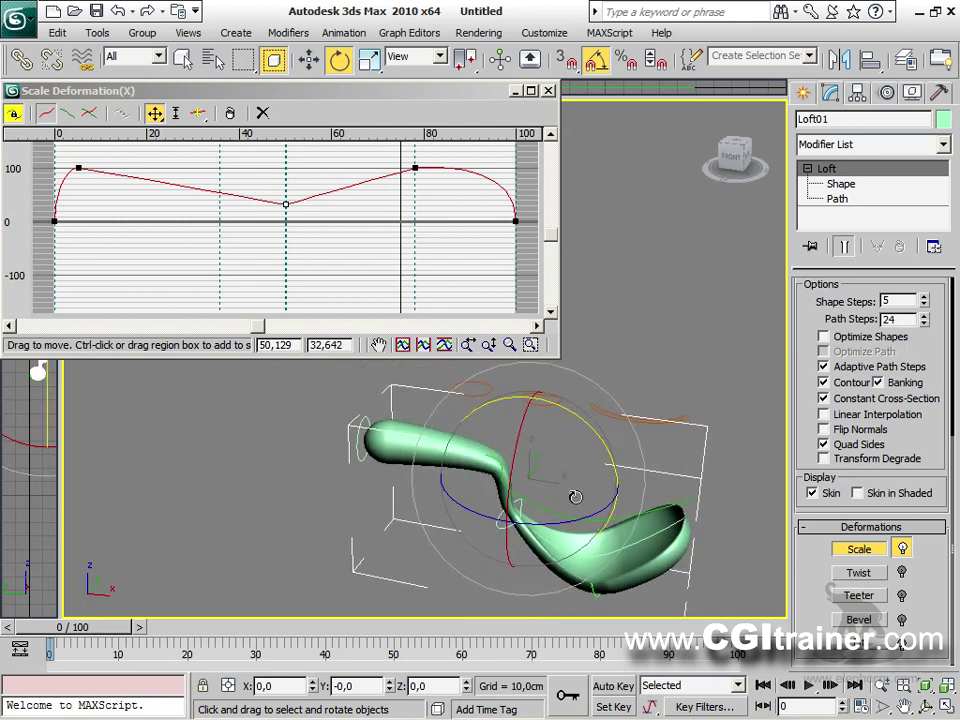
Turn off Make Symmetrical, move the X curve's early point to about 10 and lower the Y curve's to about 55.
left_click(14, 114)
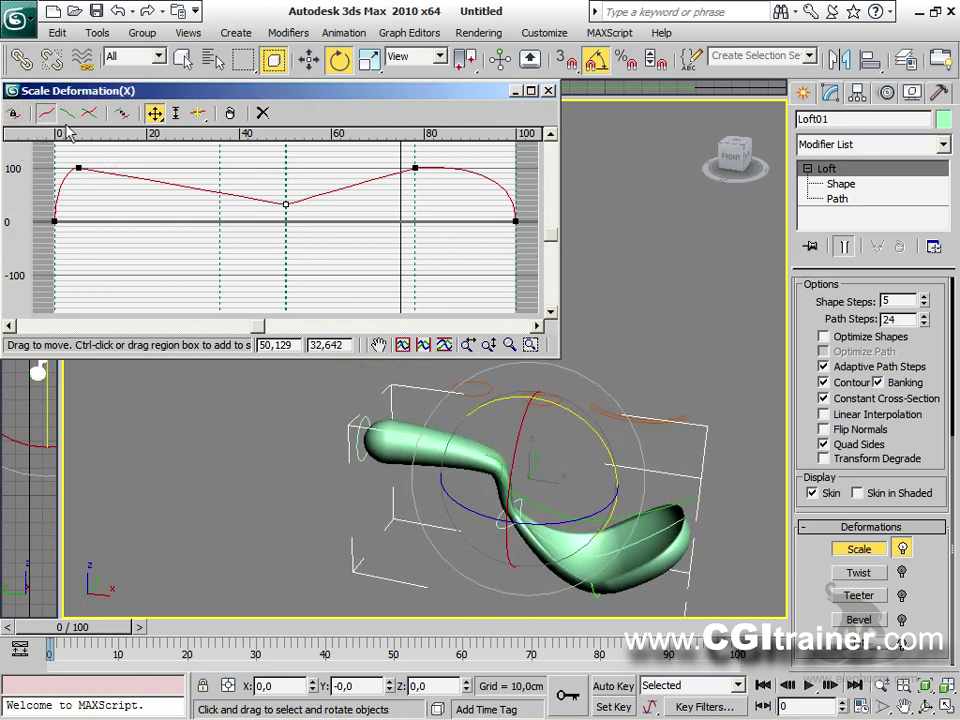
left_click_drag(78, 168, 97, 168)
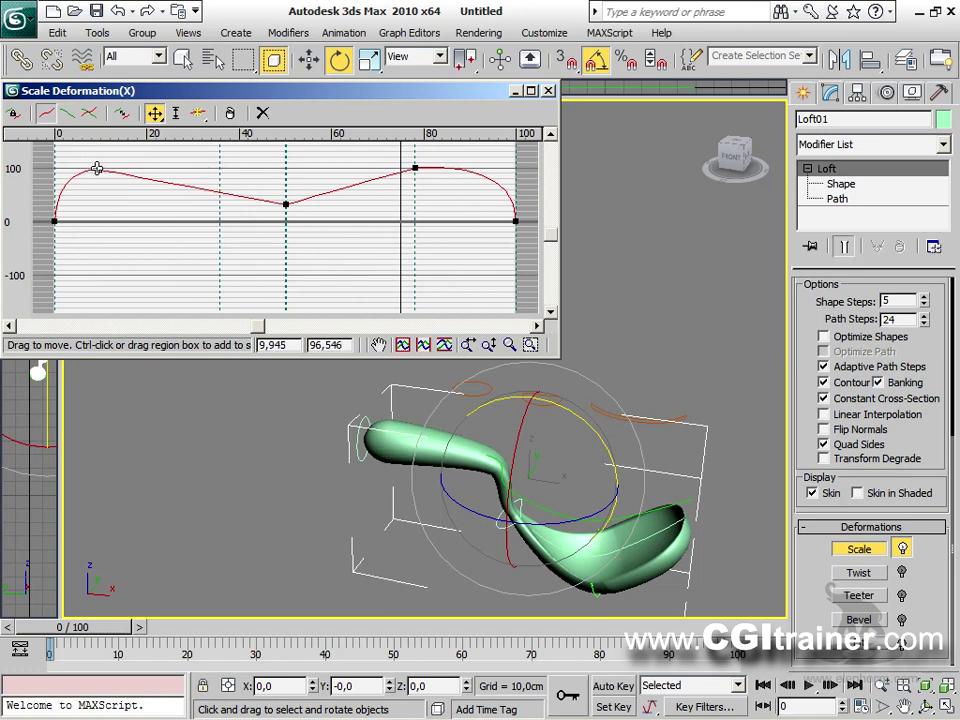
left_click(66, 113)
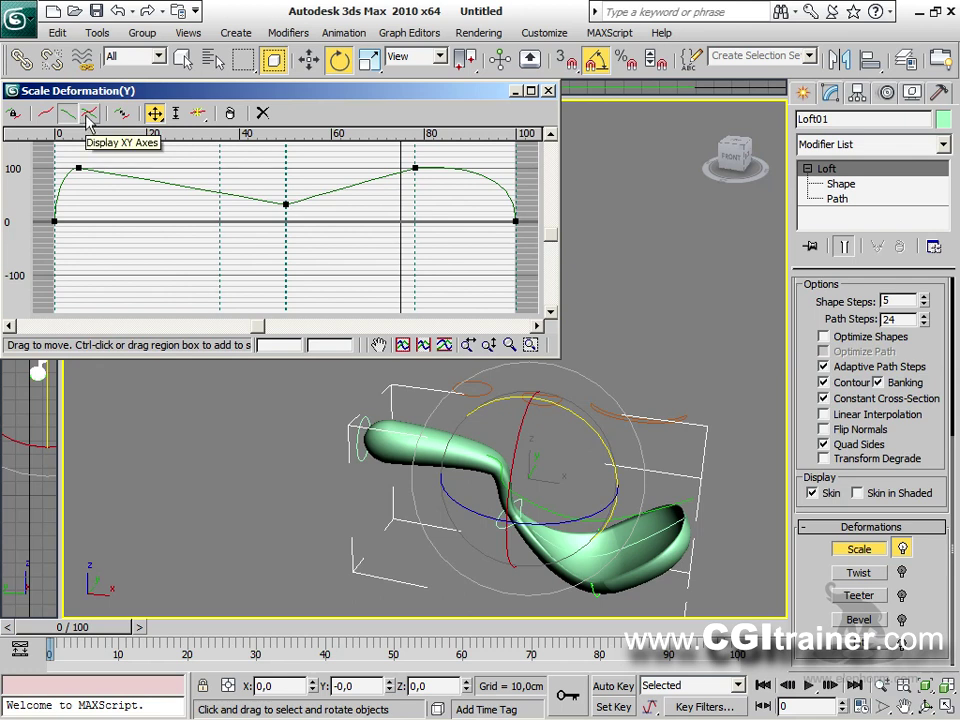
left_click(89, 113)
left_click(80, 167)
left_click_drag(80, 170, 150, 181)
middle_click_drag(432, 447, 589, 481, "alt")
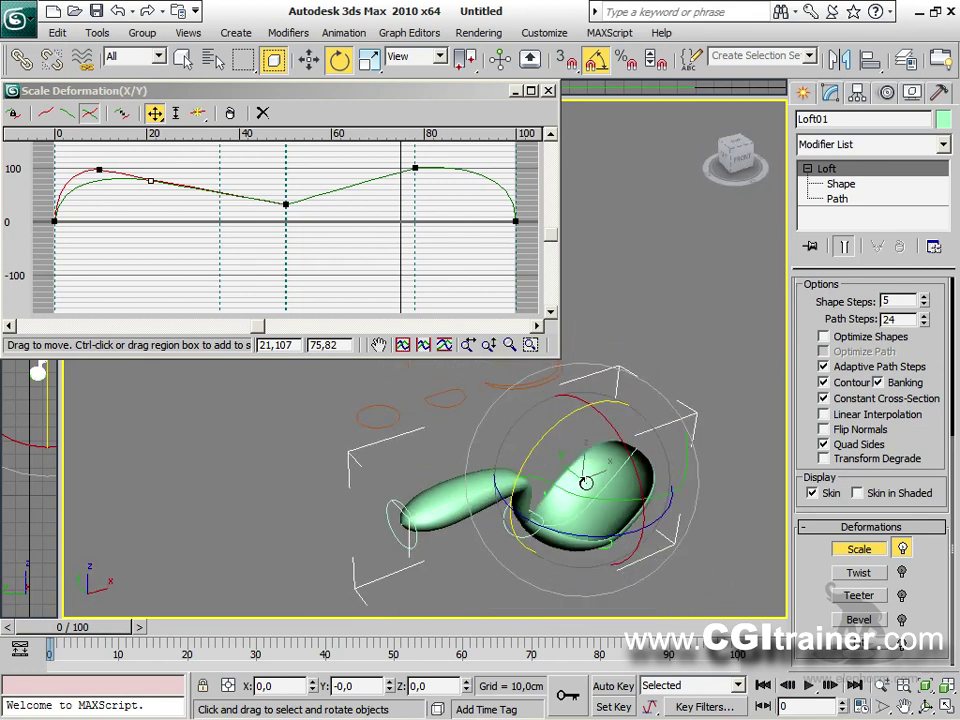
left_click(549, 91)
Slide Loft01's cross-section shape along the path to position 64.771.
middle_click_drag(600, 400, 525, 365)
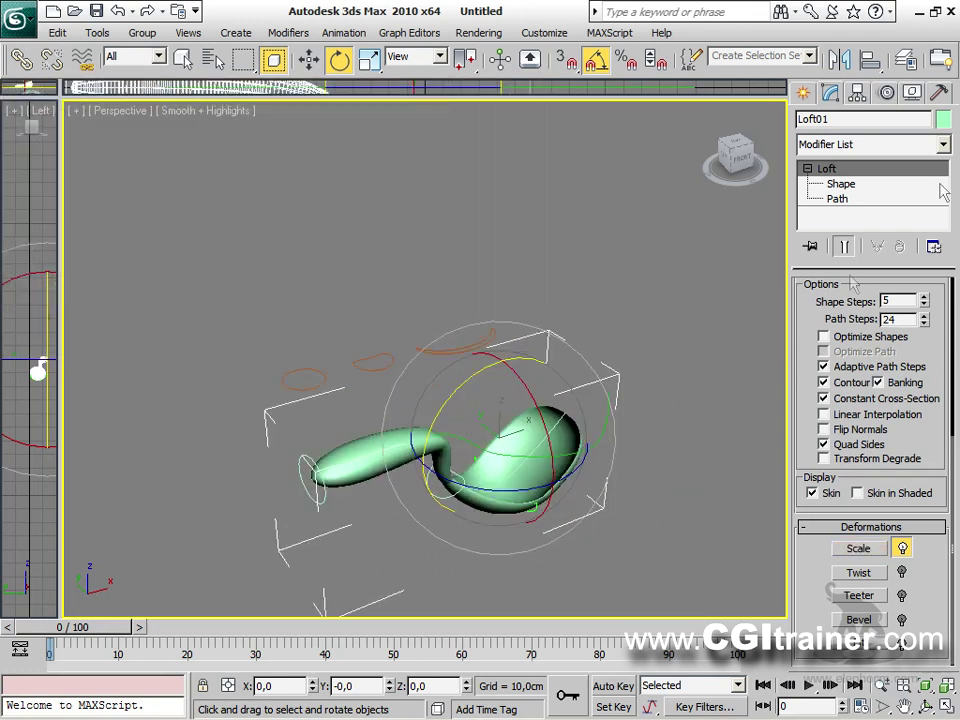
left_click(841, 184)
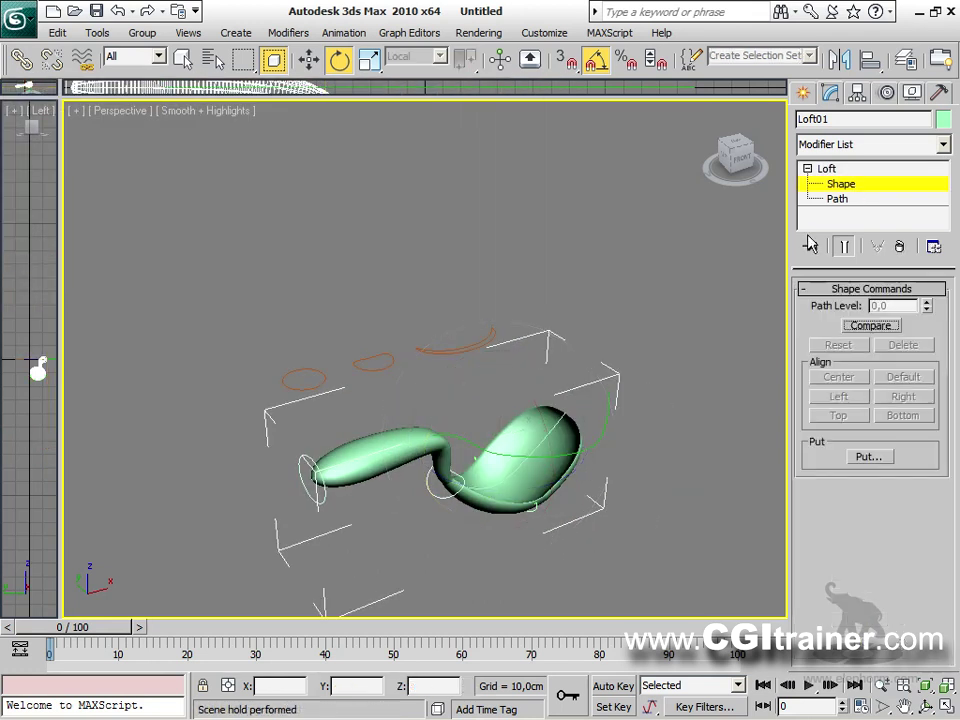
left_click(533, 508)
right_click(517, 489)
left_click(533, 506)
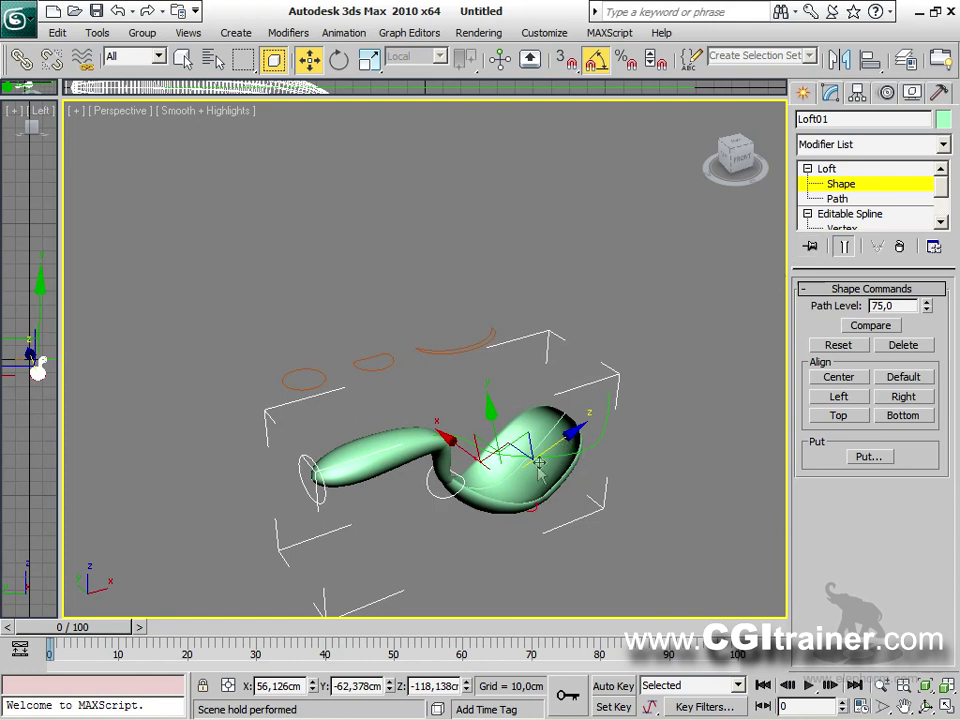
left_click_drag(549, 450, 594, 434)
left_click_drag(540, 468, 490, 448)
middle_click_drag(490, 448, 500, 572, "alt")
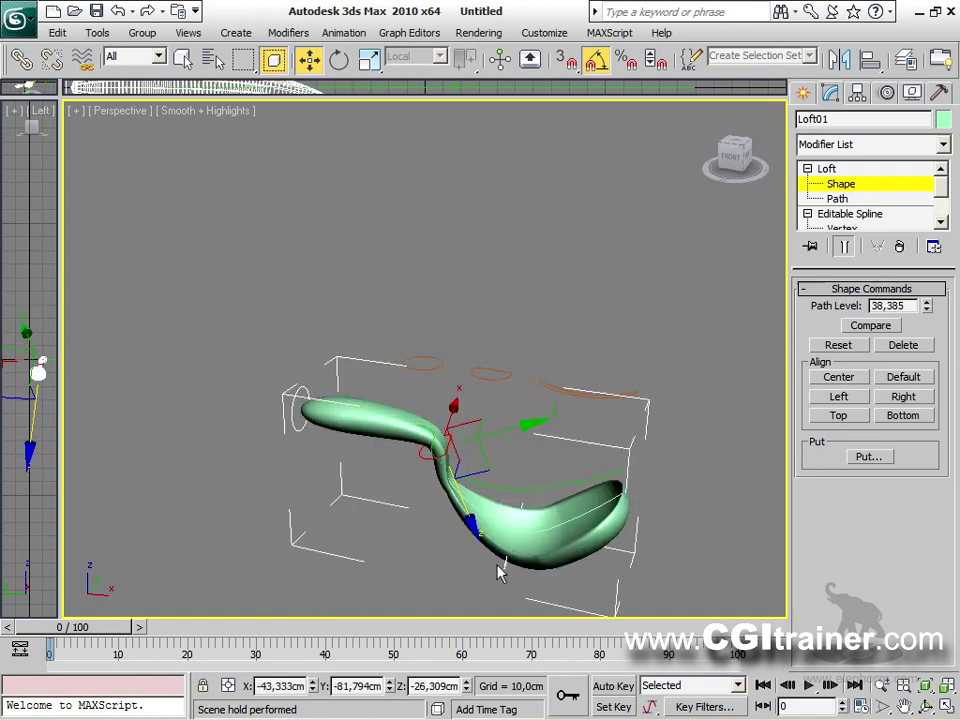
left_click_drag(503, 565, 500, 530)
middle_click_drag(500, 530, 536, 356, "alt")
Move vertex 4 of the loft's path Line to change the spoon's bend.
left_click(838, 199)
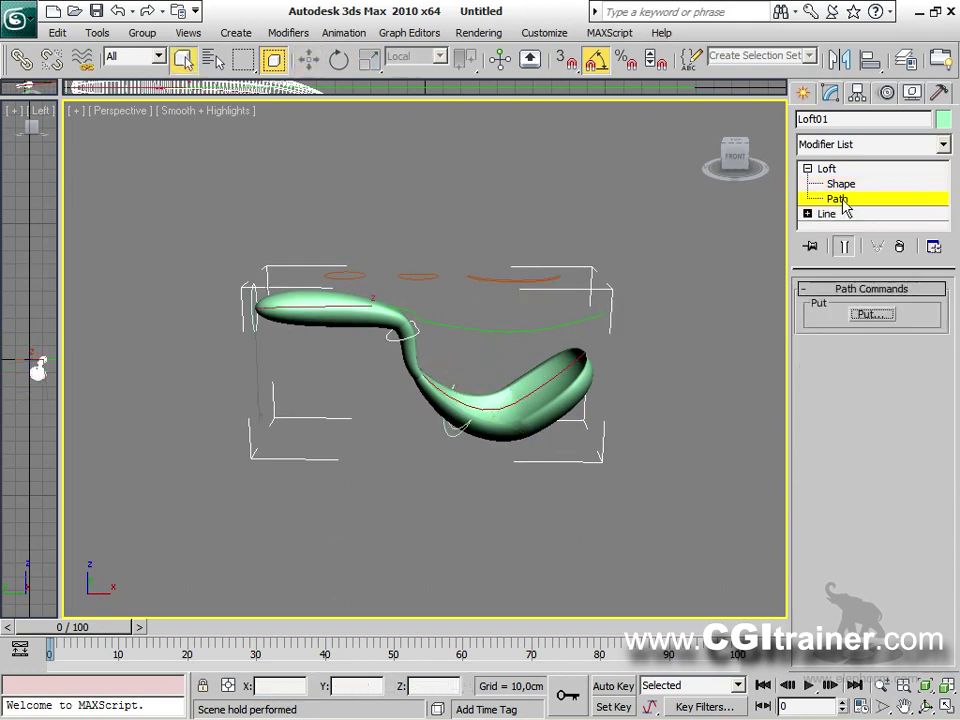
left_click(833, 215)
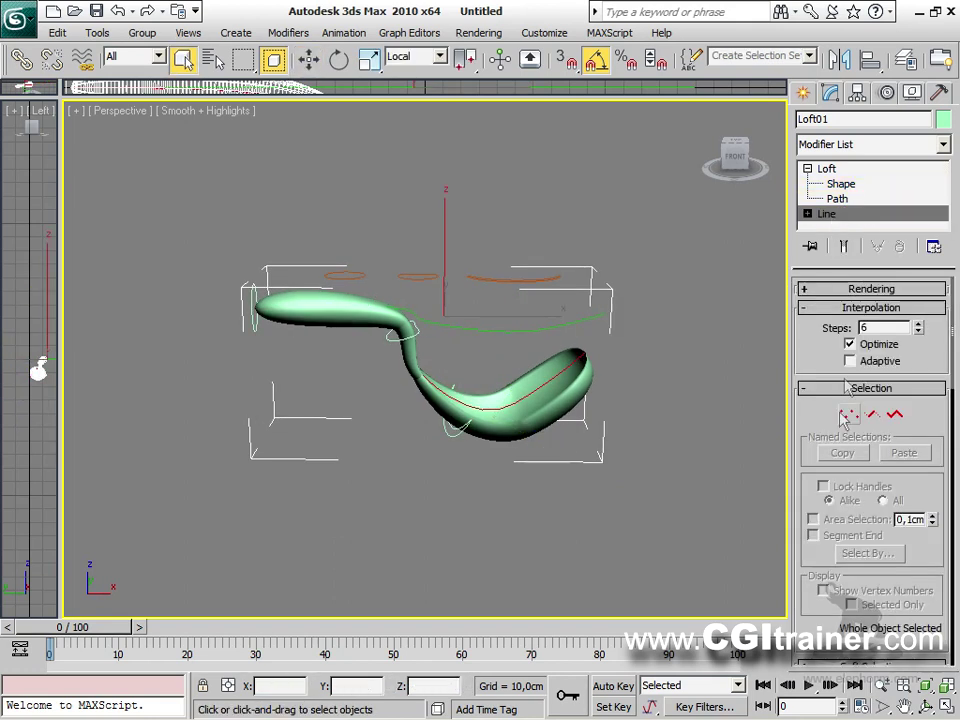
left_click(848, 414)
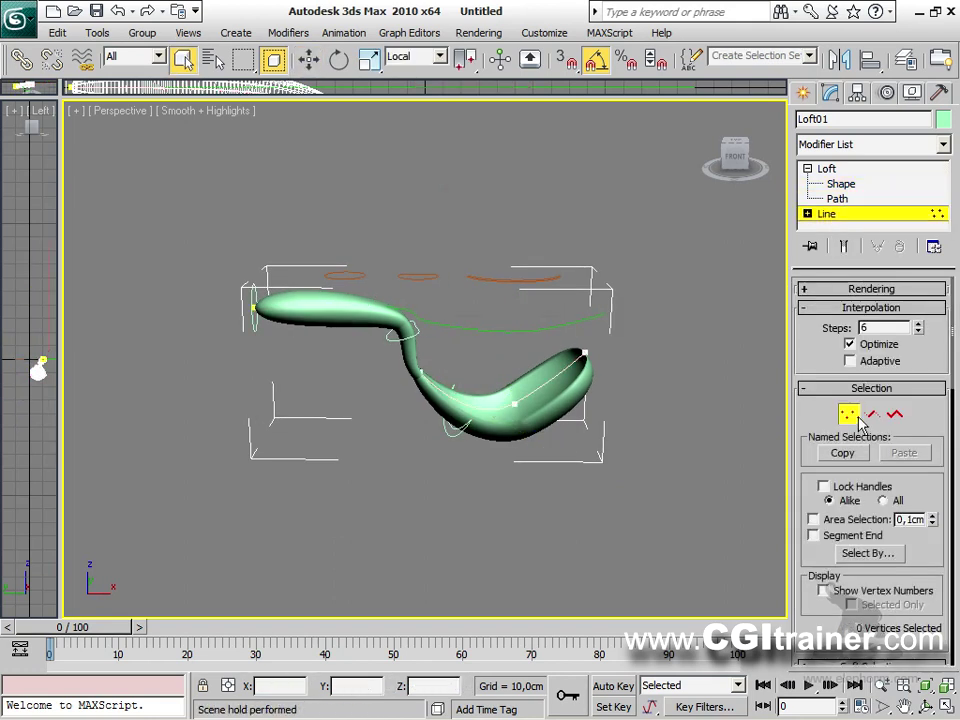
left_click(515, 405)
right_click(538, 331)
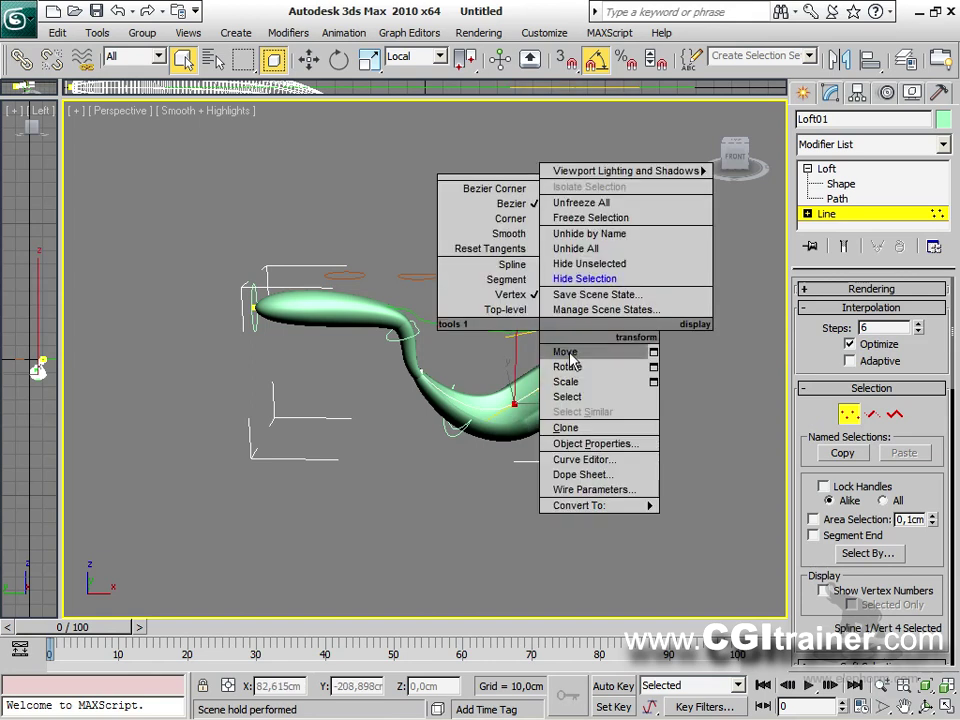
left_click(542, 352)
left_click_drag(538, 365, 558, 375)
middle_click_drag(579, 471, 515, 516, "alt")
left_click(848, 414)
middle_click_drag(617, 484, 632, 484, "alt")
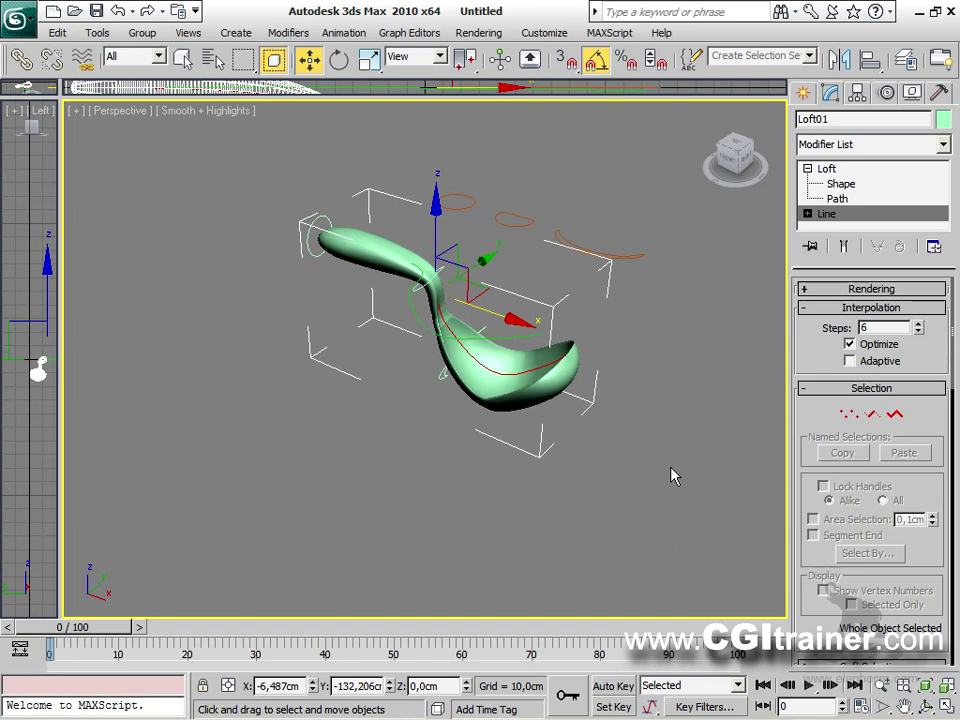
key("alt+Tab")
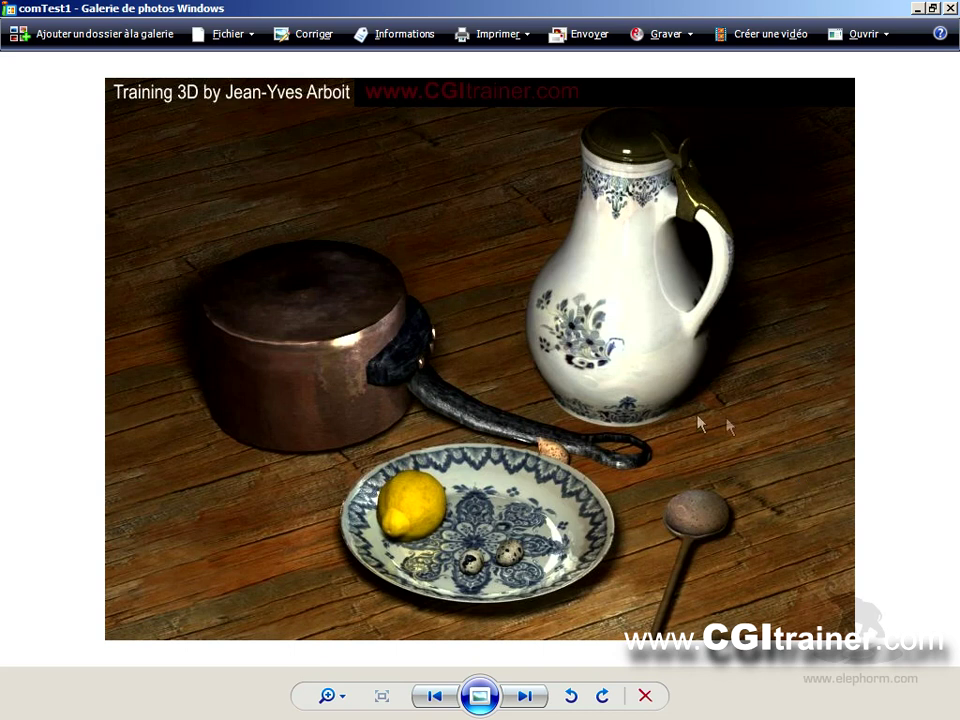
Open and dismiss the context menu on the comTest1 render in Windows Photo Gallery.
right_click(588, 275)
left_click(554, 303)
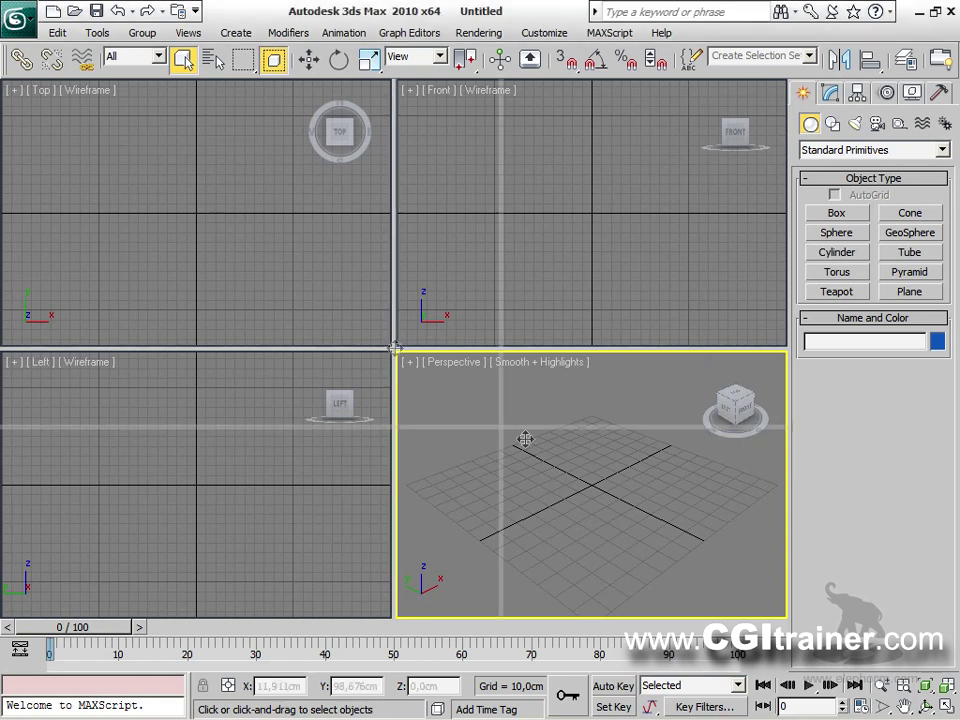
Draw a circle in the maximized Top view and convert it to an editable spline.
left_click_drag(393, 350, 777, 592)
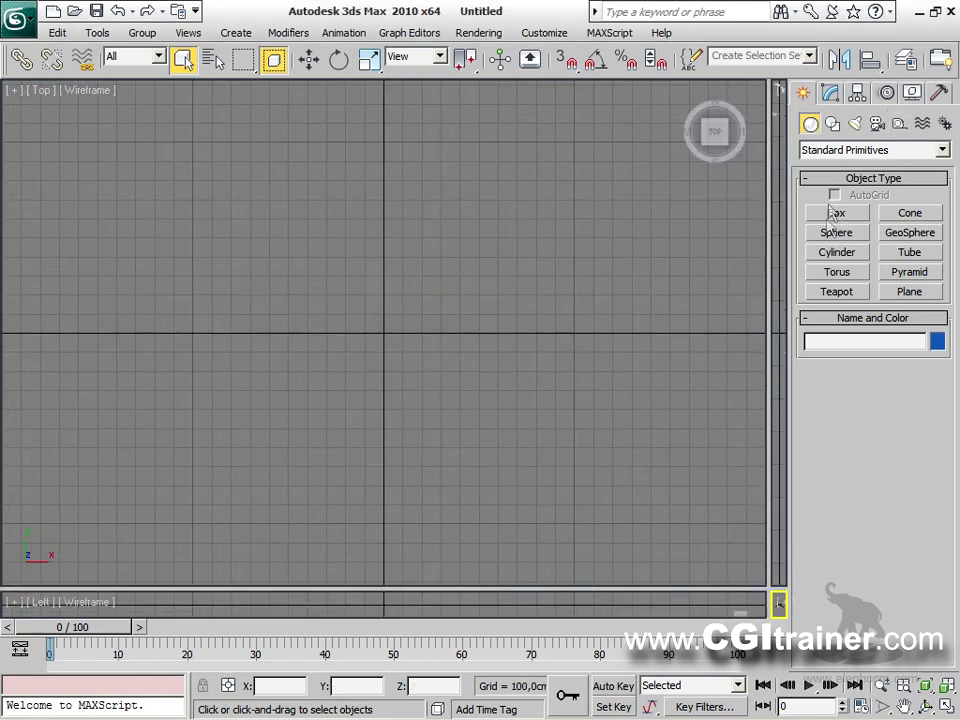
left_click(832, 123)
left_click(846, 249)
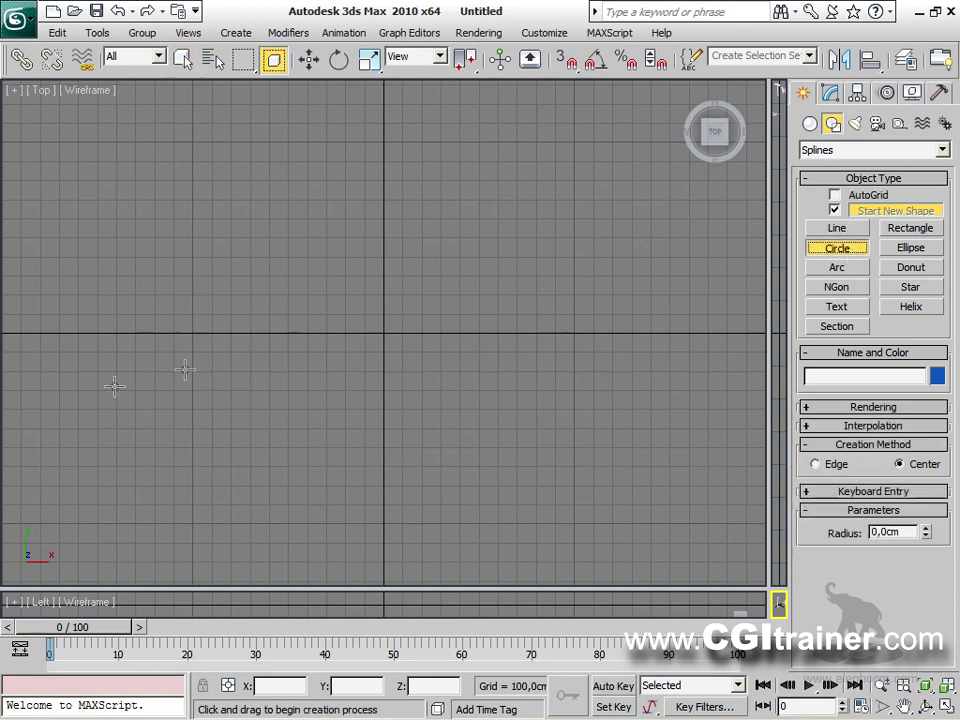
left_click_drag(208, 286, 243, 316)
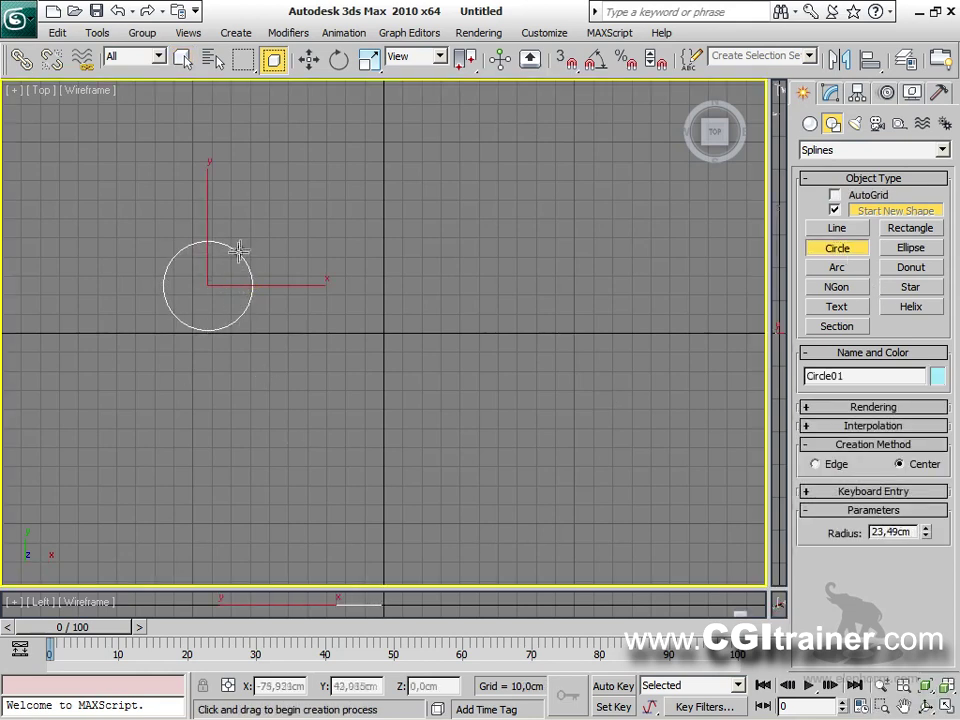
right_click(242, 250)
right_click(235, 257)
mouse_move(300, 428)
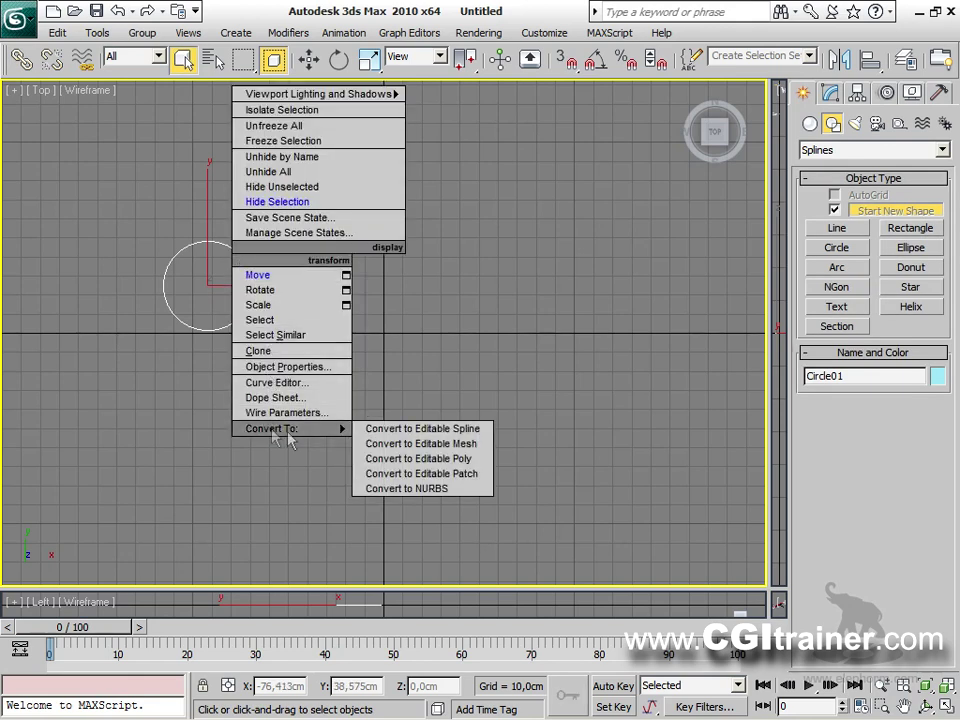
left_click(440, 430)
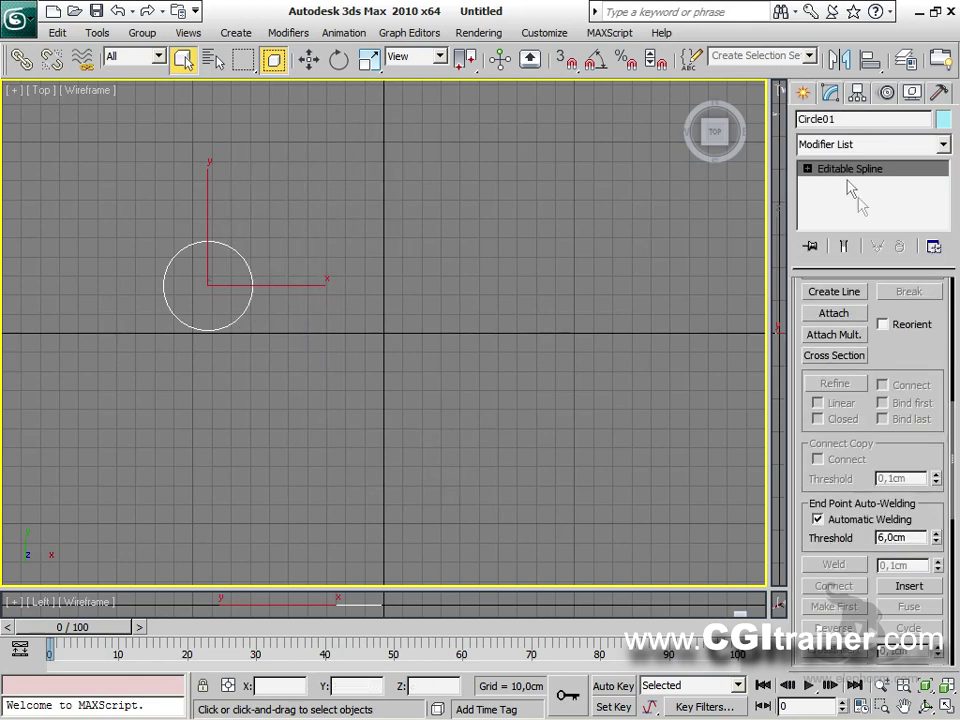
At Spline level, Shift-move a copy of the circle below, between the other two.
left_click_drag(926, 375, 917, 581)
left_click_drag(933, 408, 933, 547)
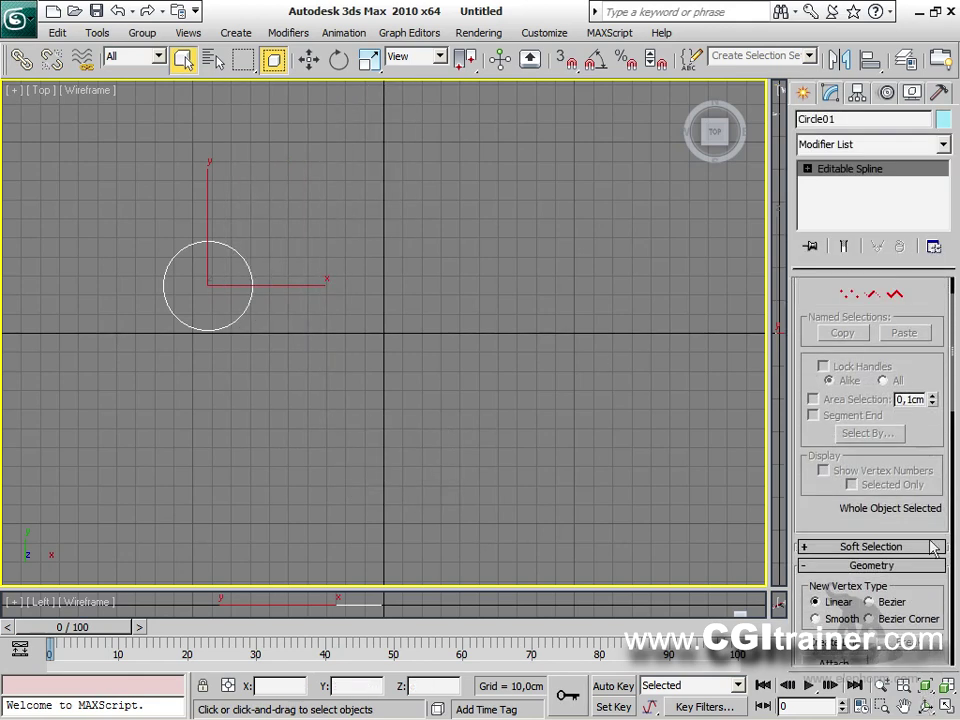
left_click(900, 297)
left_click(242, 258)
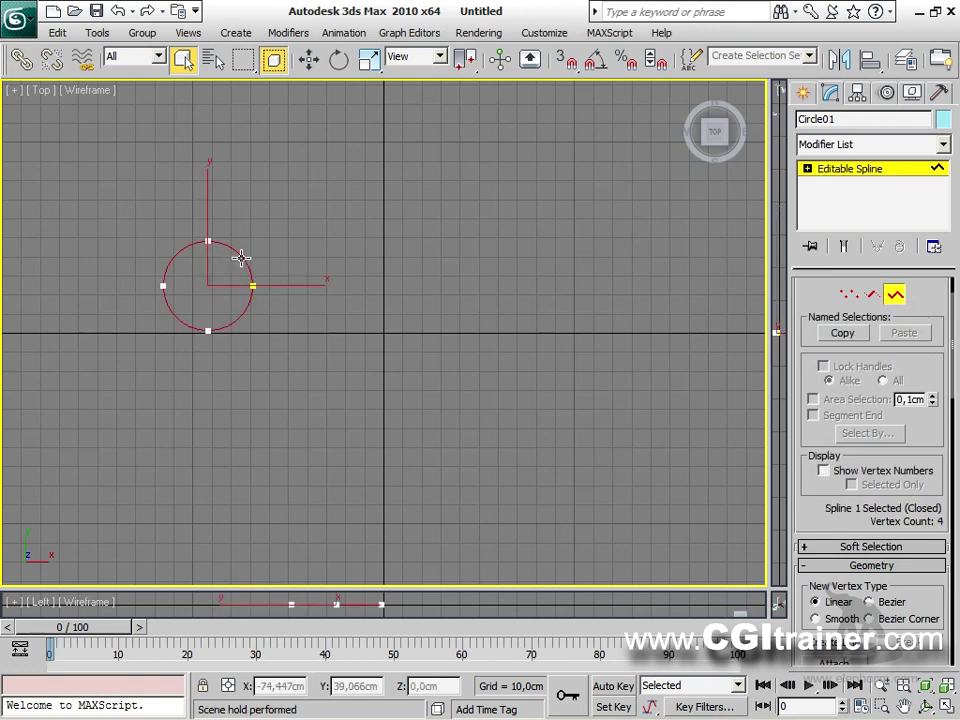
right_click(243, 259)
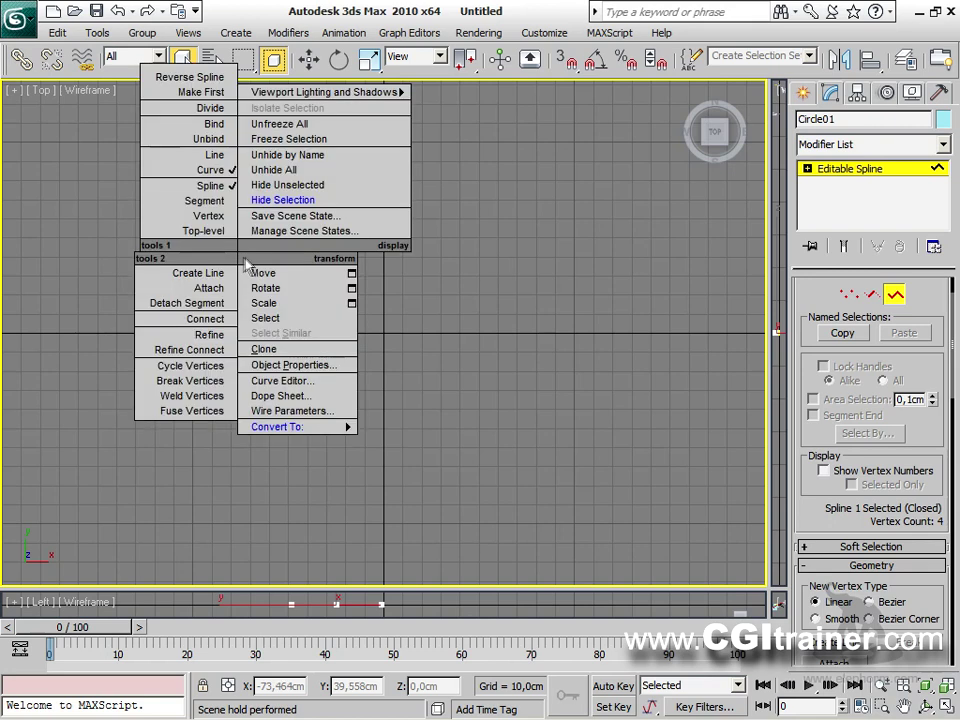
left_click(257, 273)
mouse_move(275, 287)
left_mouse_down("shift")
mouse_move(402, 284)
mouse_move(371, 279)
mouse_move(320, 352)
mouse_move(299, 346)
mouse_move(293, 330)
left_mouse_up("shift")
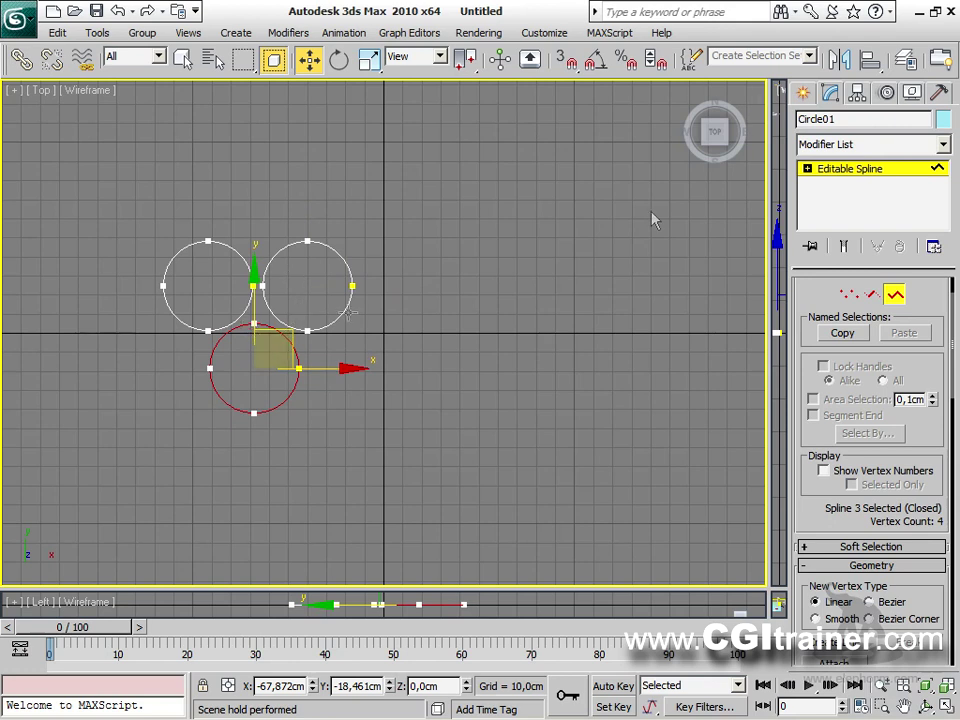
left_click(896, 295)
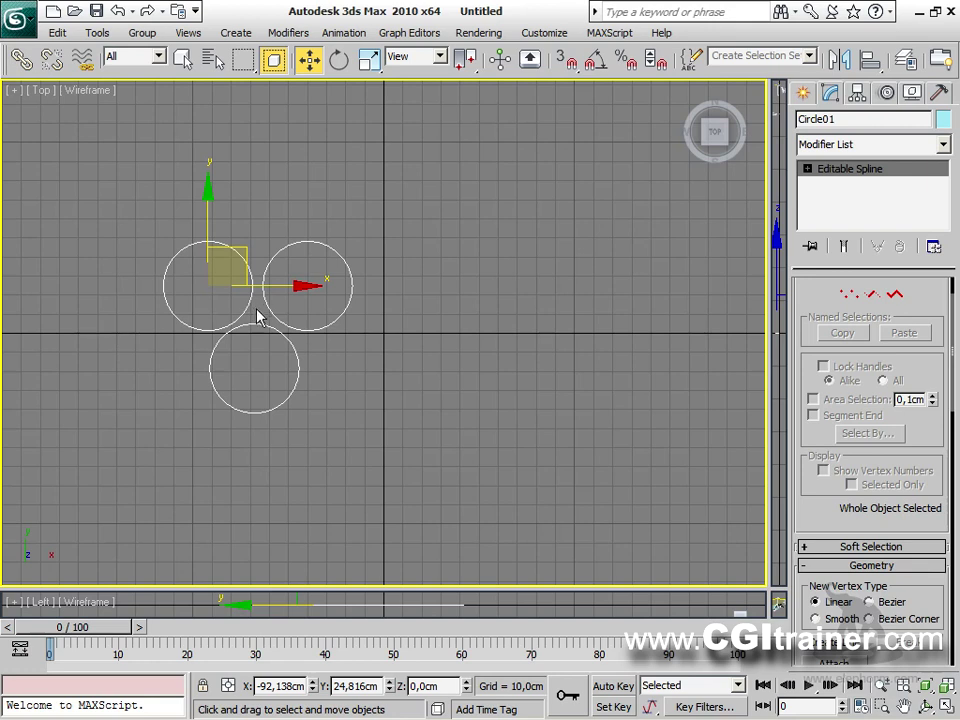
Center Circle01's pivot on the three circles with Affect Pivot Only and Center to Object.
left_click(858, 93)
left_click(884, 211)
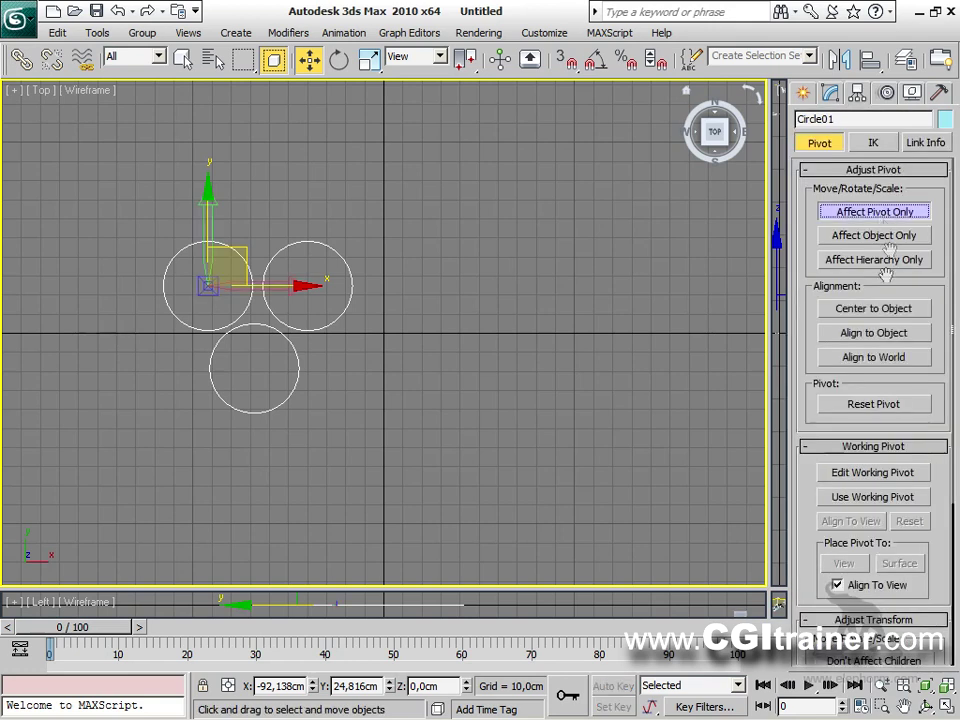
left_click(886, 308)
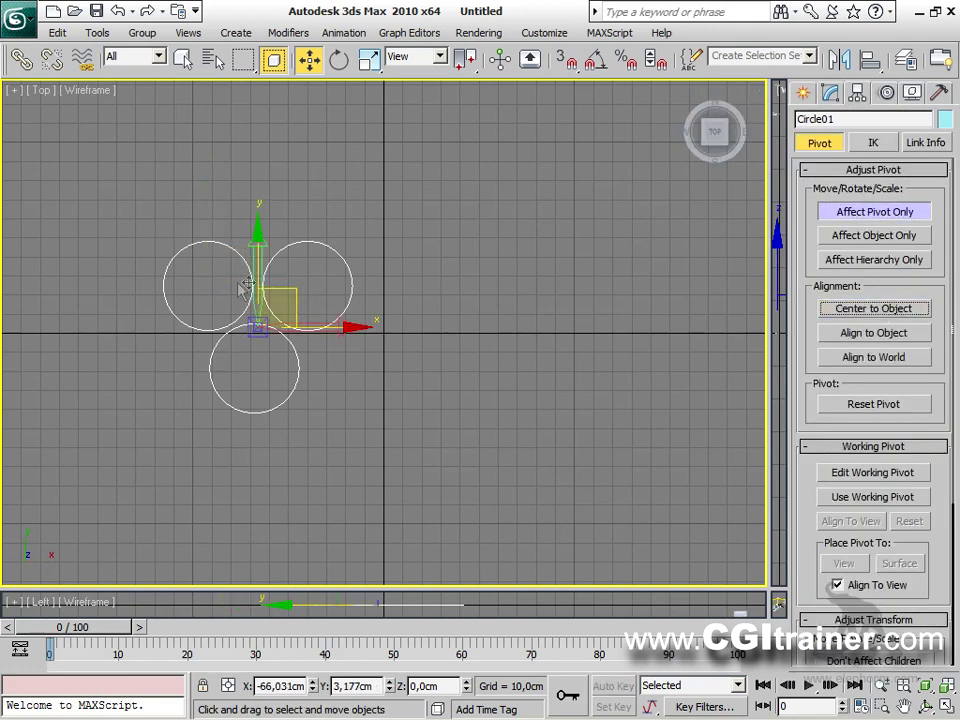
left_click(857, 214)
left_click(856, 215)
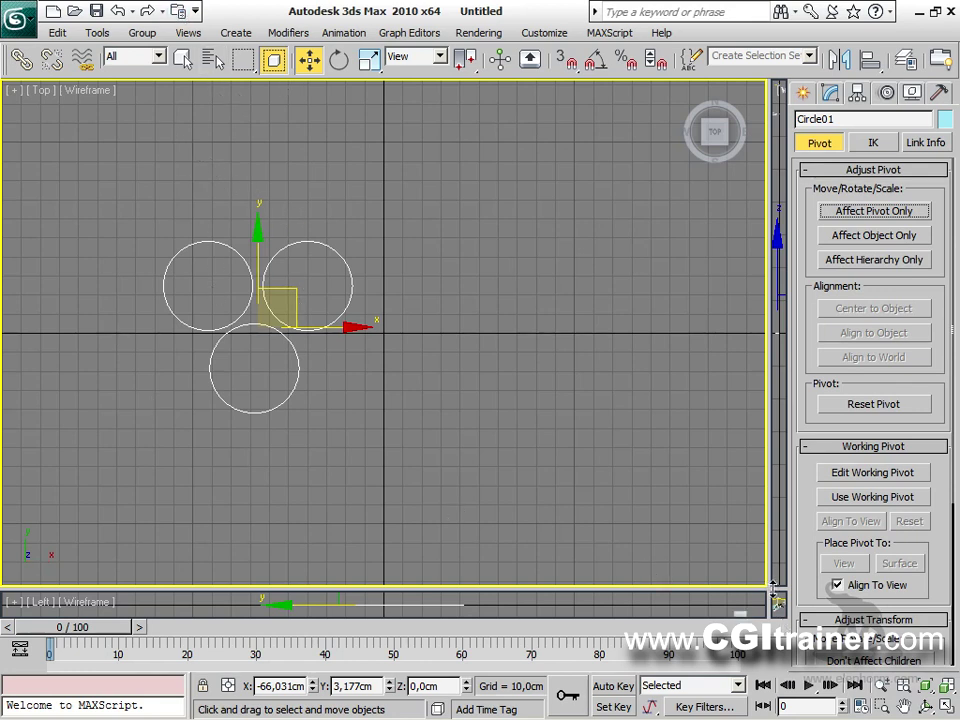
Maximize the viewport, frame the circles, and switch it to the Left view.
left_click_drag(770, 588, 15, 93)
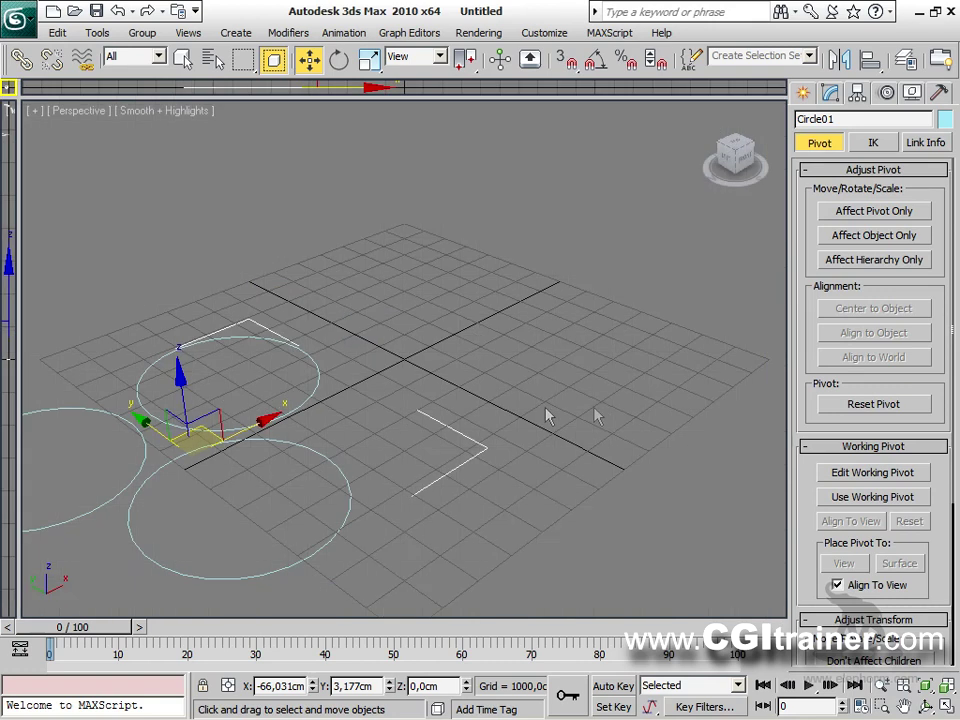
scroll(538, 495, "down", 5)
middle_click_drag(538, 489, 356, 487)
scroll(358, 484, "down", 4)
middle_click_drag(388, 450, 273, 462)
key("l")
middle_click_drag(525, 364, 213, 589)
Draw a wavy Line path with five vertices in the Left view.
left_click(806, 92)
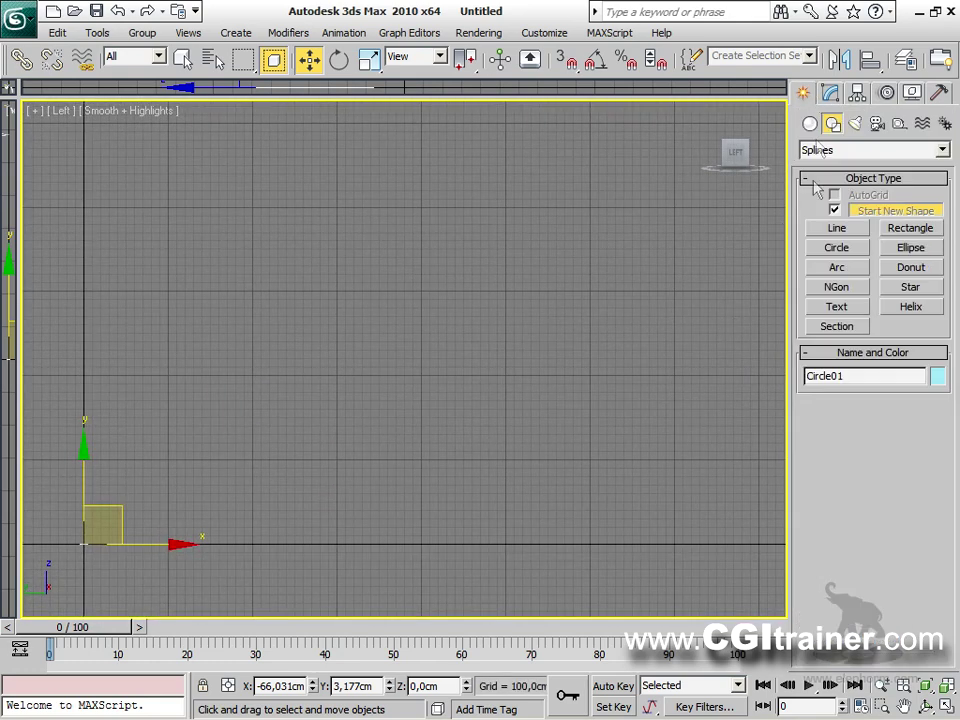
left_click(834, 229)
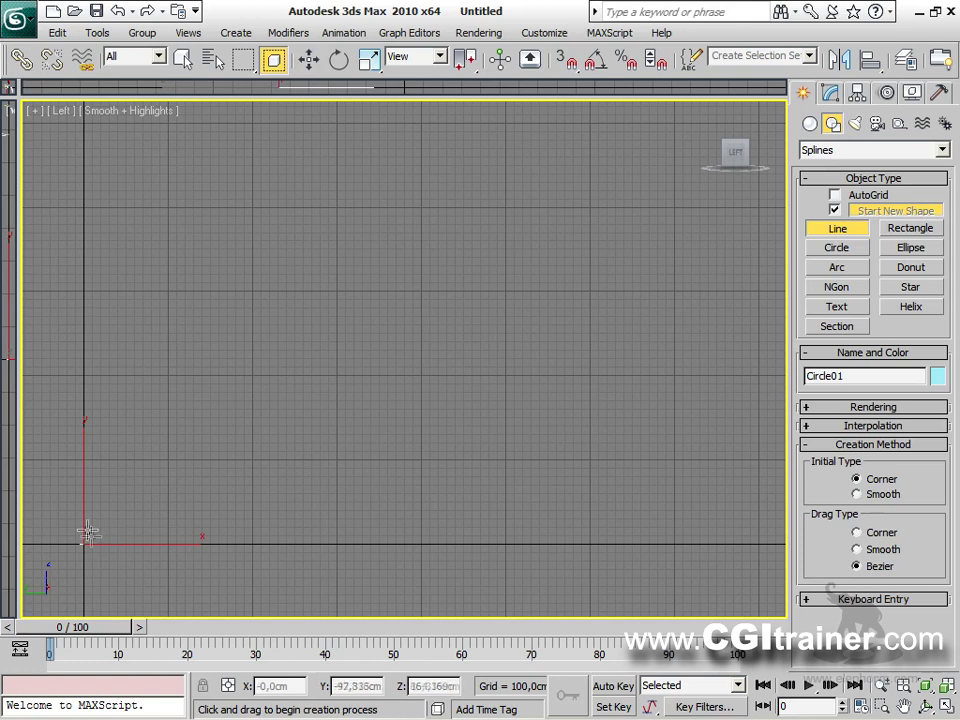
left_click_drag(88, 537, 105, 450)
left_click(131, 397)
left_click(236, 405)
left_click(333, 431)
left_click(415, 385)
right_click(466, 440)
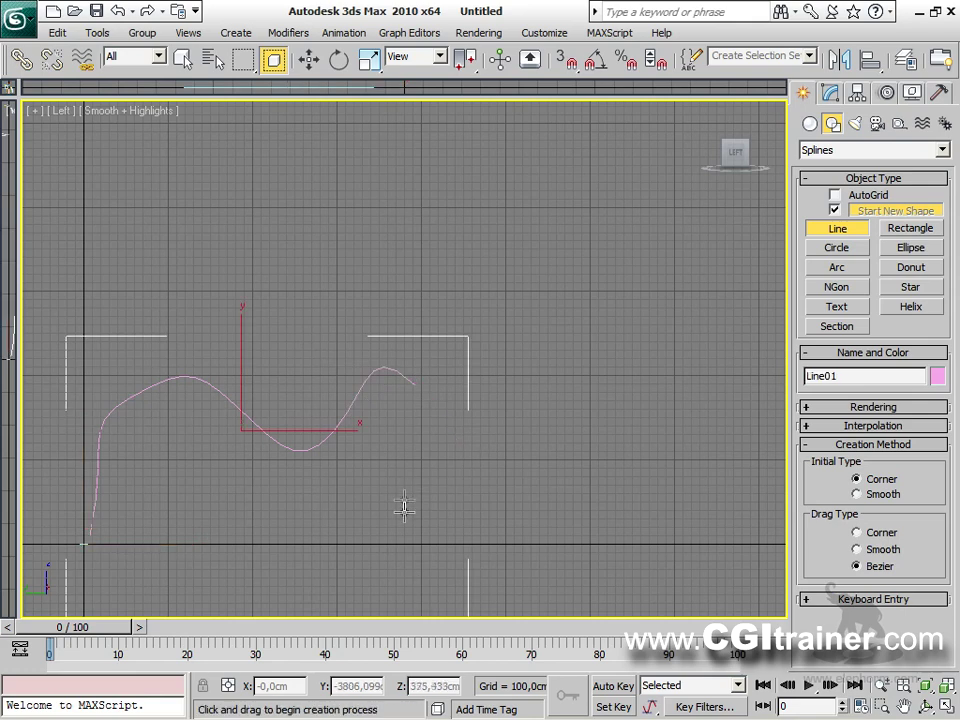
Orbit and switch to Perspective view to frame the new path.
scroll(385, 505, "up", 2)
middle_click_drag(313, 489, 392, 516, "alt")
key("p")
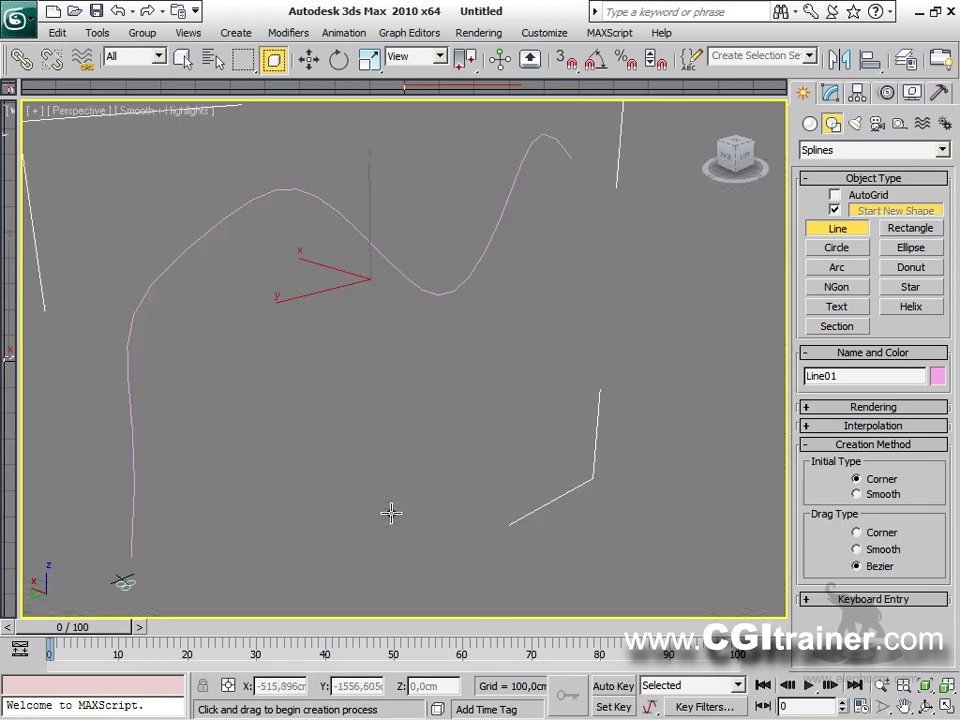
middle_click_drag(360, 418, 451, 384)
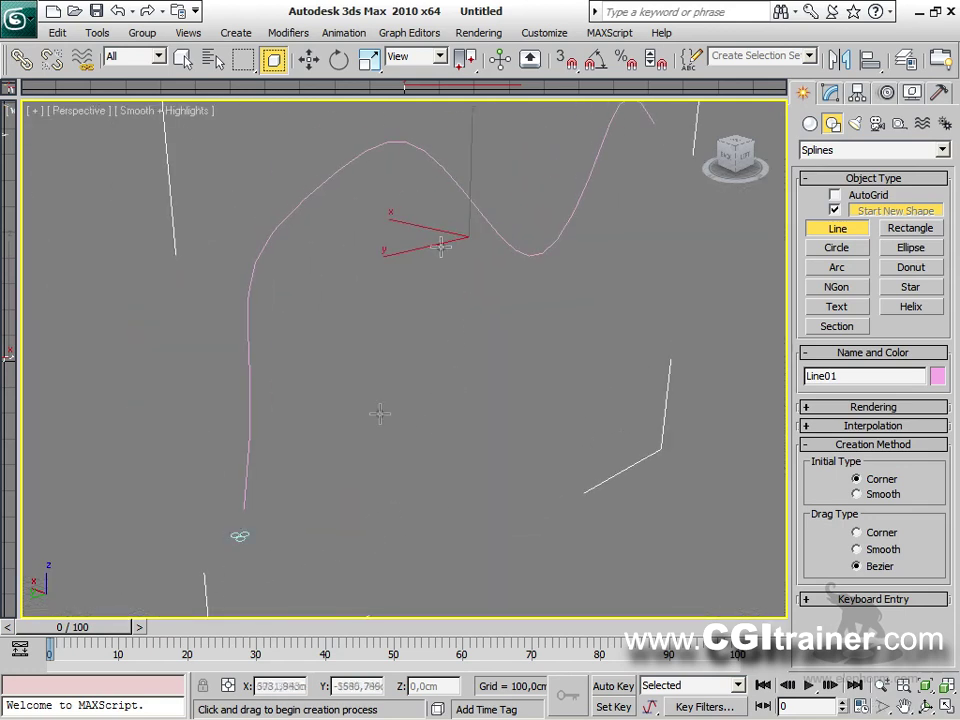
left_click(810, 123)
left_click(830, 150)
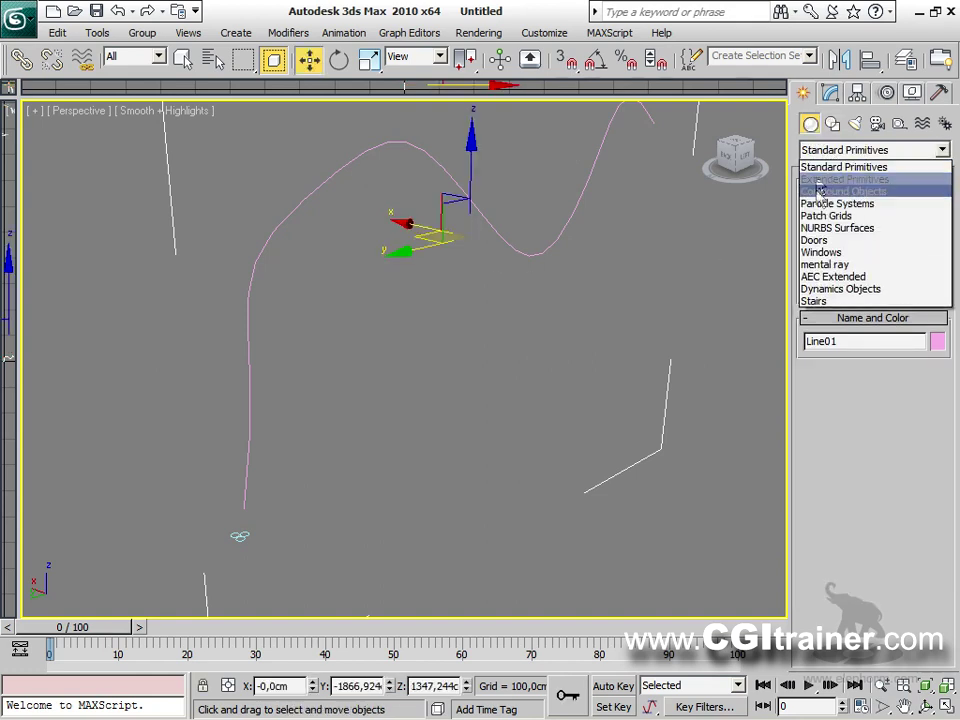
Loft the three-circle shape along Line01 and show Loft01's Deformations rollout in the Modify panel.
left_click(830, 191)
left_click(840, 294)
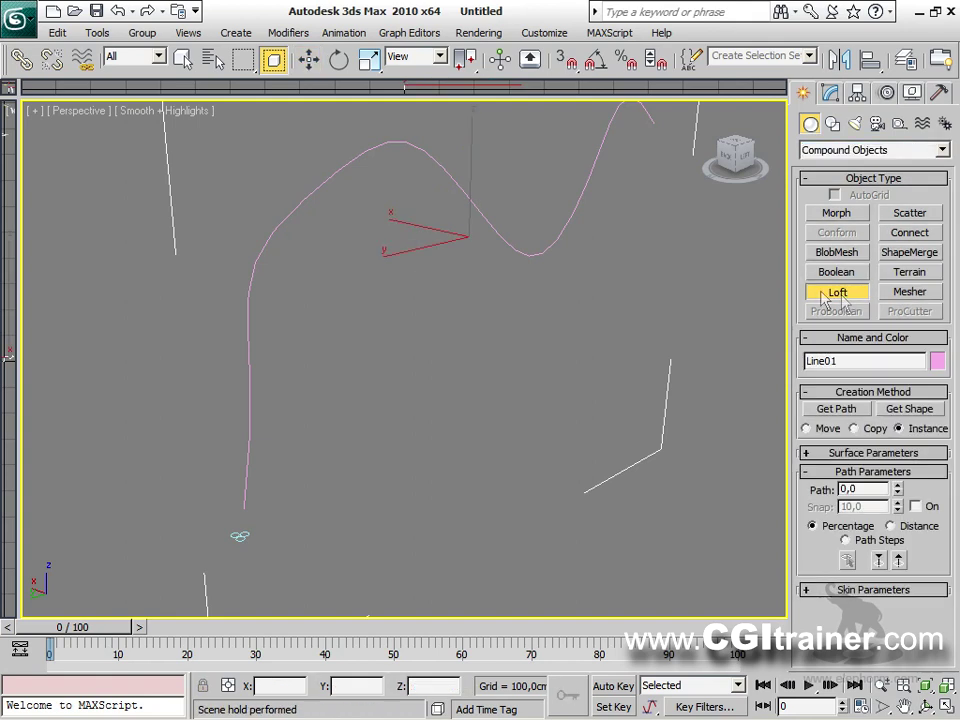
left_click(909, 408)
left_click(240, 531)
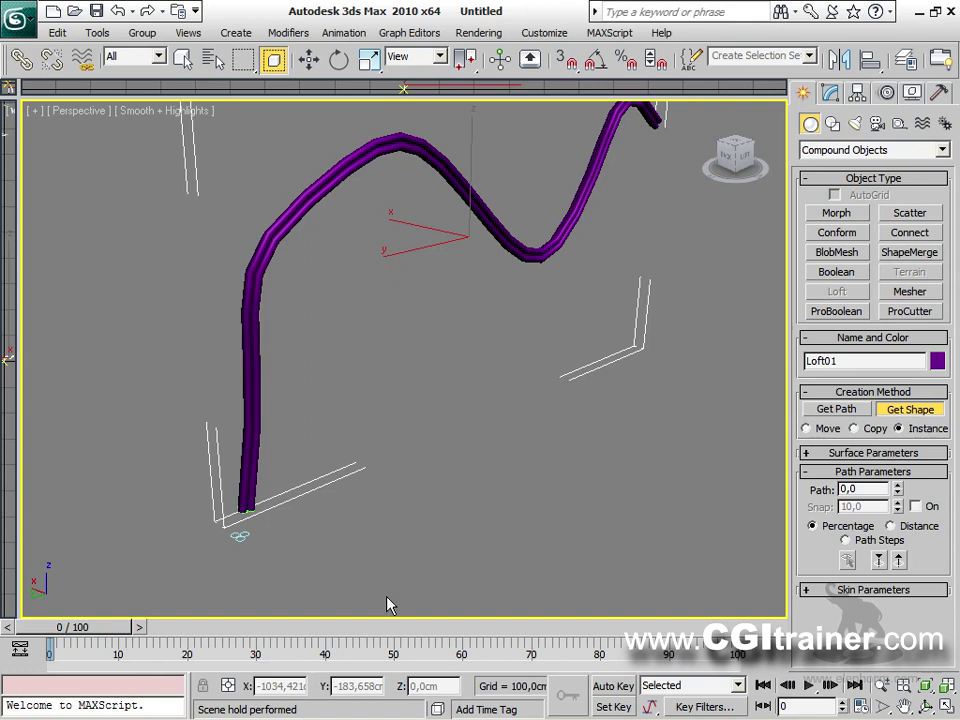
middle_click_drag(414, 324, 369, 266, "alt")
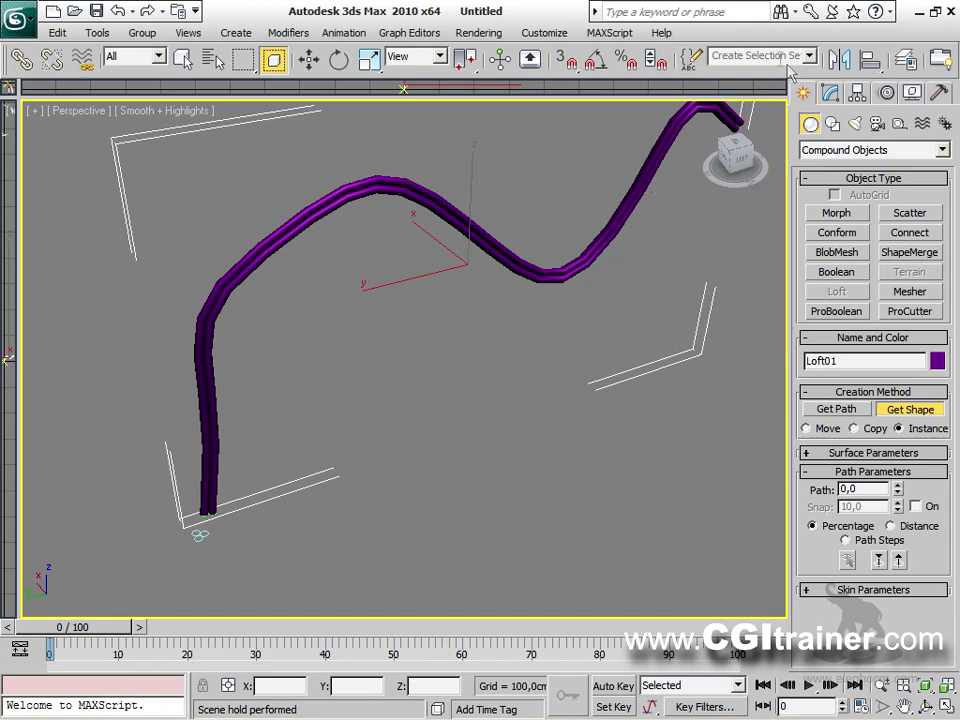
left_click(829, 94)
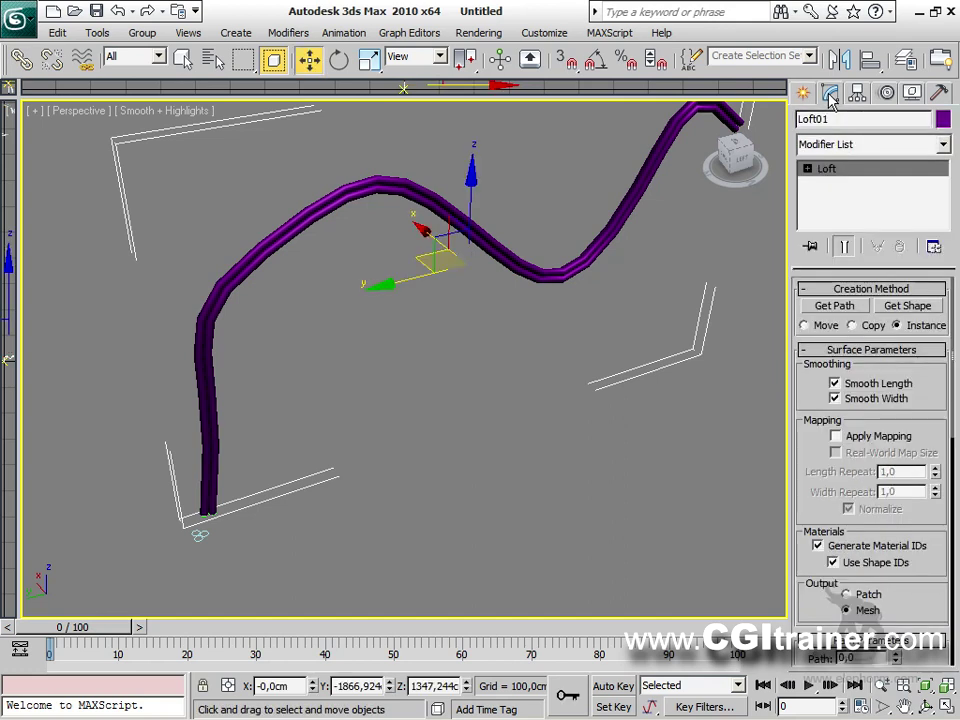
left_click_drag(828, 605, 800, 60)
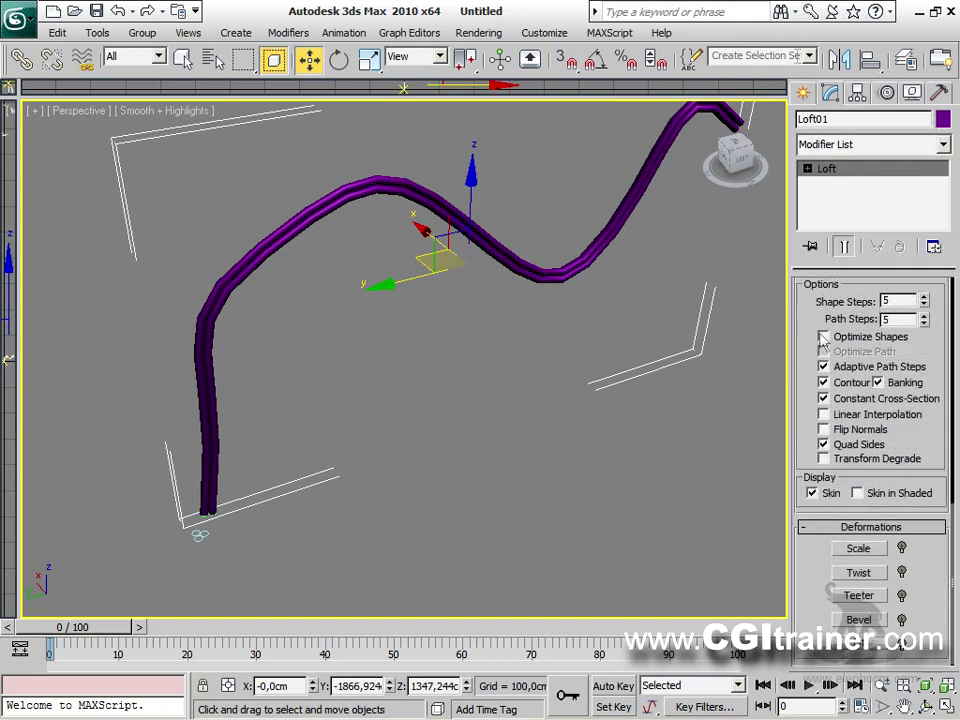
Set the Twist deformation to 1000 at the start and -1000 at the end.
left_click(871, 574)
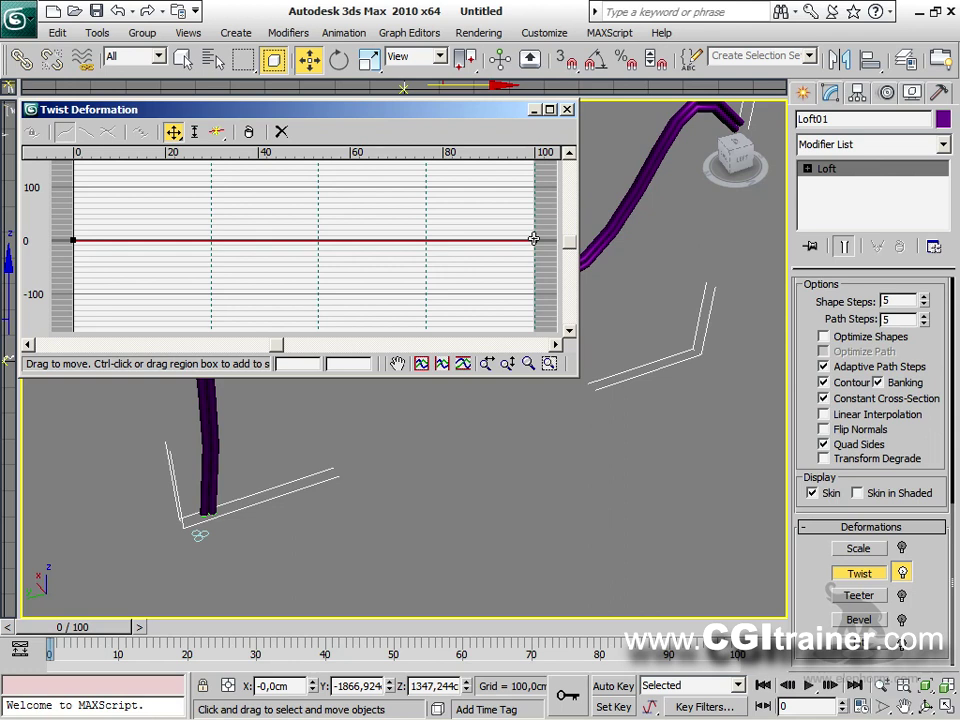
left_click_drag(537, 242, 536, 289)
middle_click_drag(603, 472, 620, 375)
double_click(348, 364)
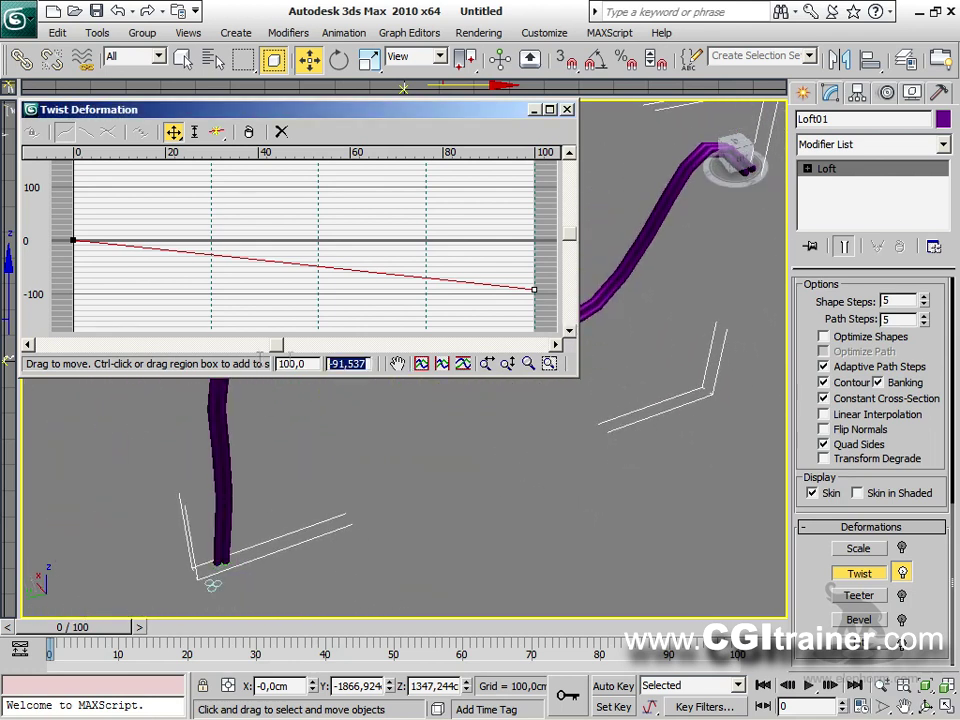
type("-1000")
key("Return")
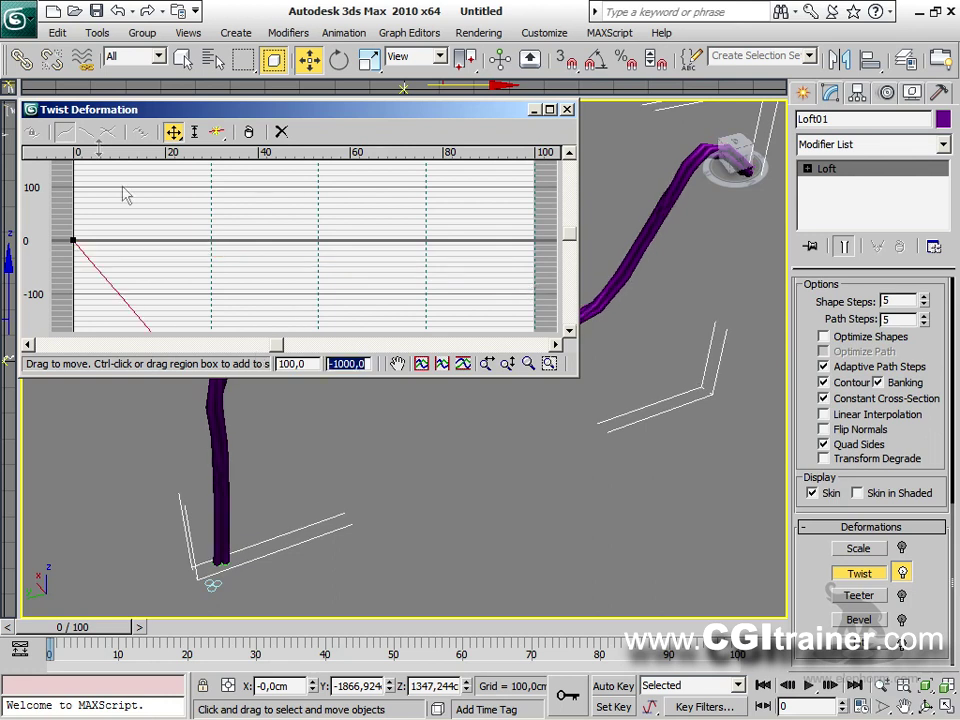
left_click(73, 241)
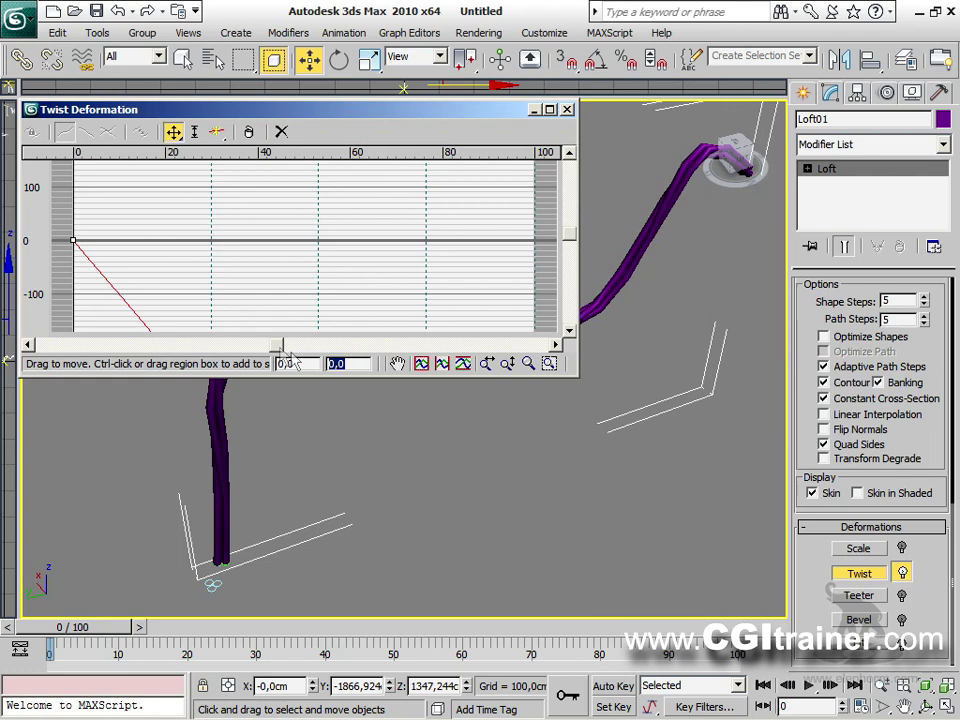
type("1000")
key("Return")
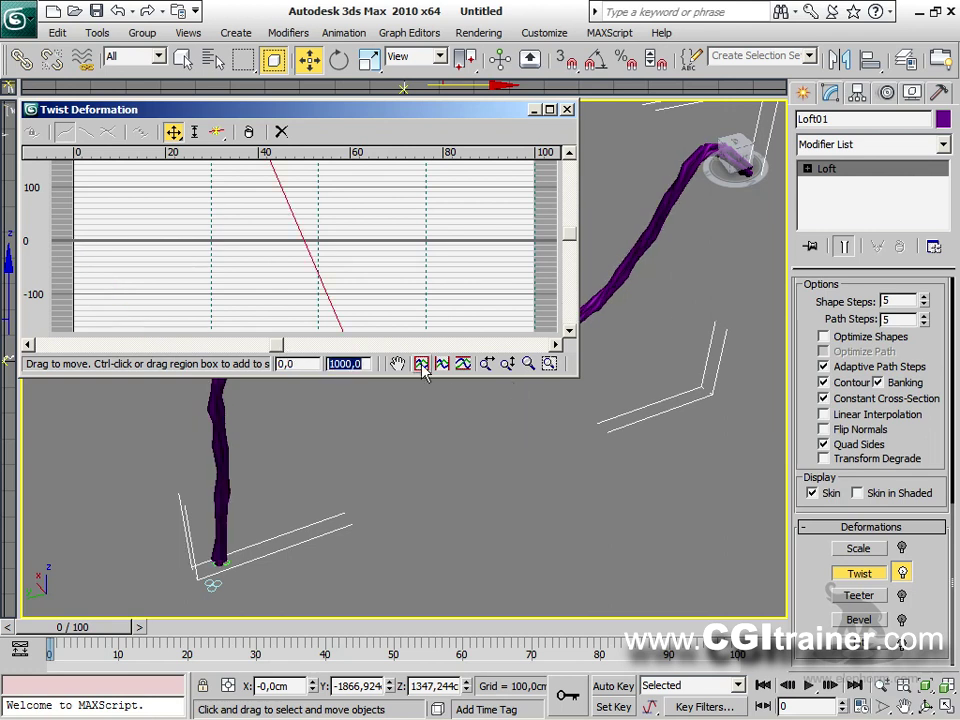
left_click(462, 364)
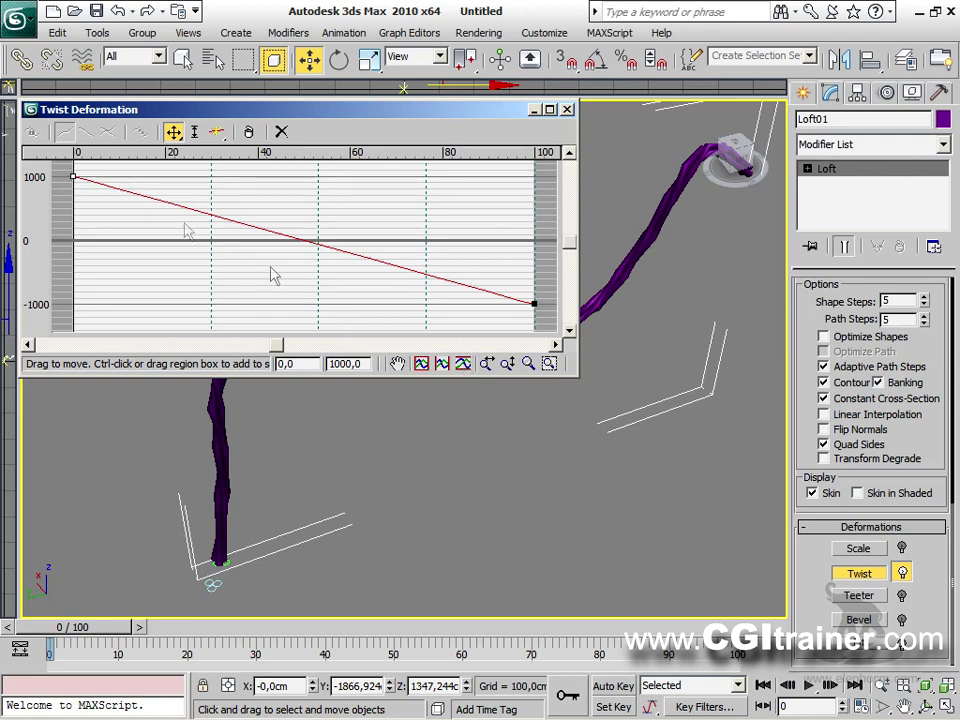
Raise Path Steps to 30 and view the twisted rope from an angle.
middle_click_drag(551, 444, 518, 586, "alt")
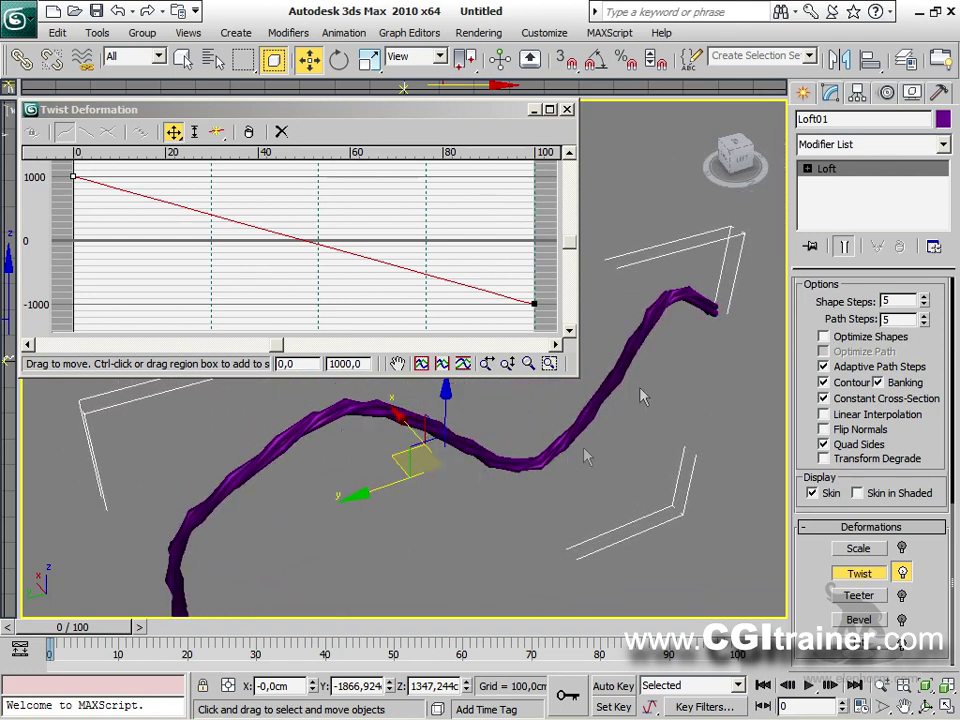
left_click_drag(913, 319, 928, 299)
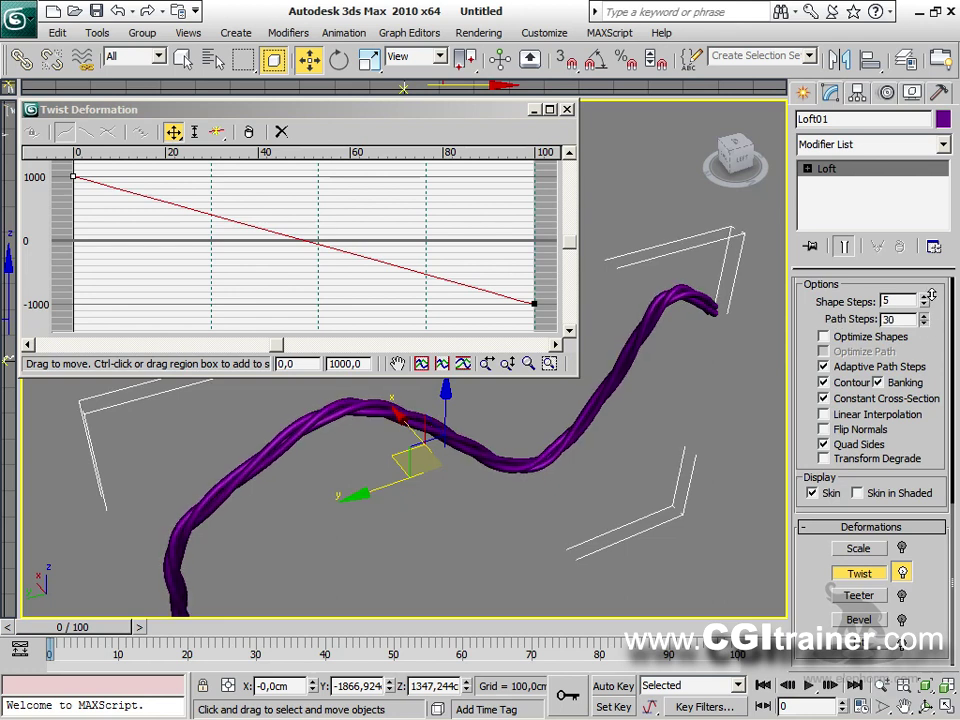
key("k")
mouse_move(637, 394)
middle_mouse_down("alt")
mouse_move(688, 360)
mouse_move(707, 240)
mouse_move(447, 321)
mouse_move(429, 478)
mouse_move(465, 497)
mouse_move(527, 472)
mouse_move(476, 452)
mouse_move(399, 456)
mouse_move(321, 428)
mouse_move(156, 429)
mouse_move(195, 448)
middle_mouse_up("alt")
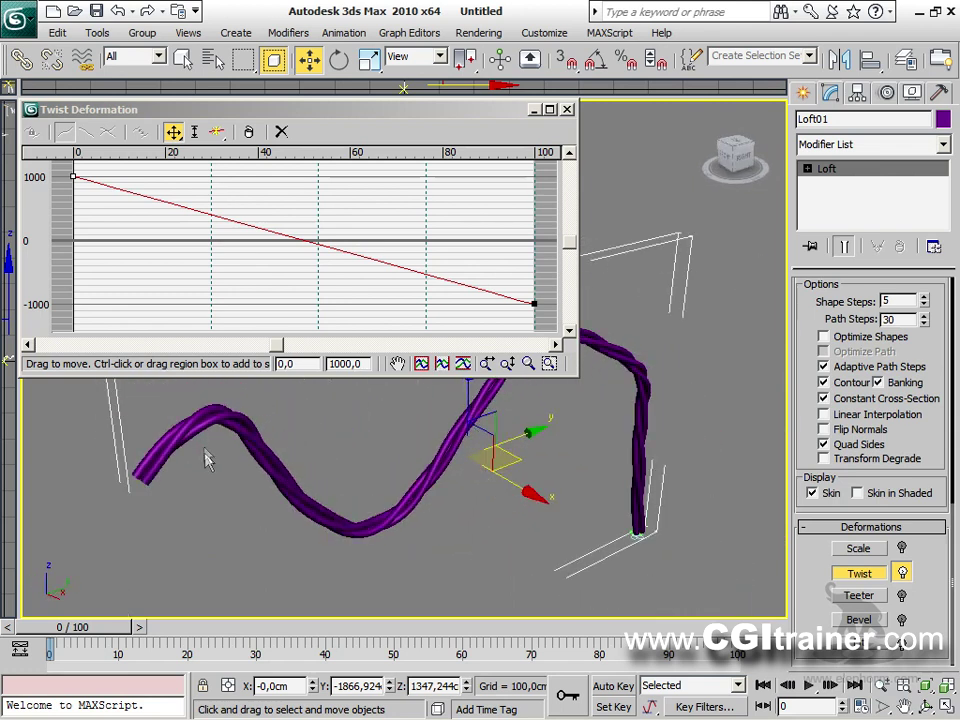
Close the twist graph and drag a Line01 vertex to reshape the path and tube.
left_click(566, 110)
left_click_drag(468, 392, 435, 221)
left_click(575, 340)
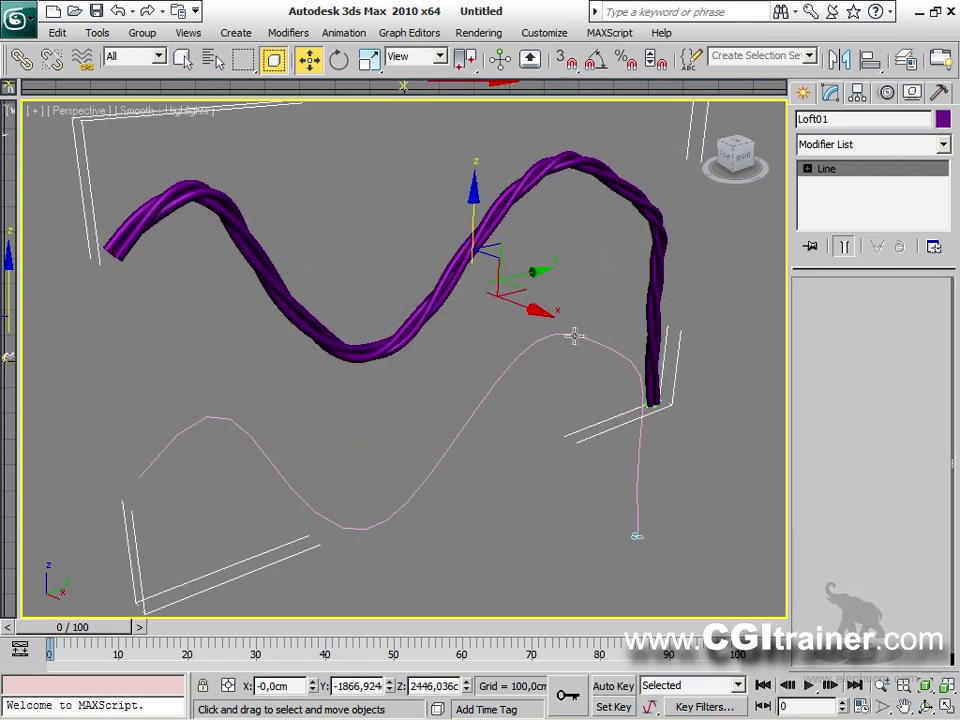
middle_click_drag(221, 414, 600, 416, "alt")
scroll(437, 553, "up", 2)
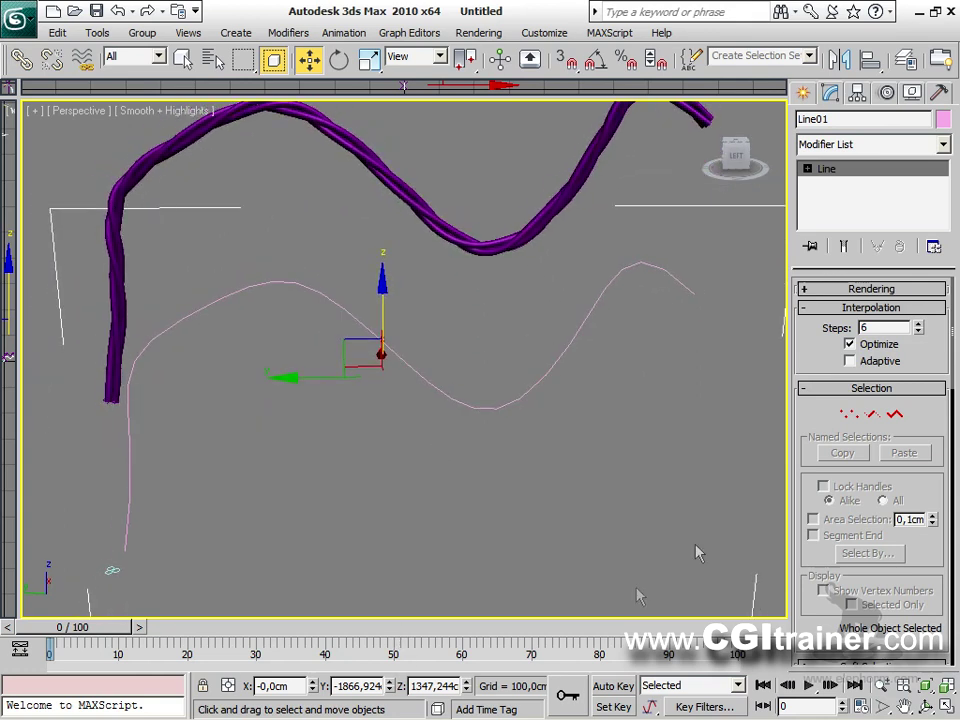
left_click(849, 413)
left_click(372, 333)
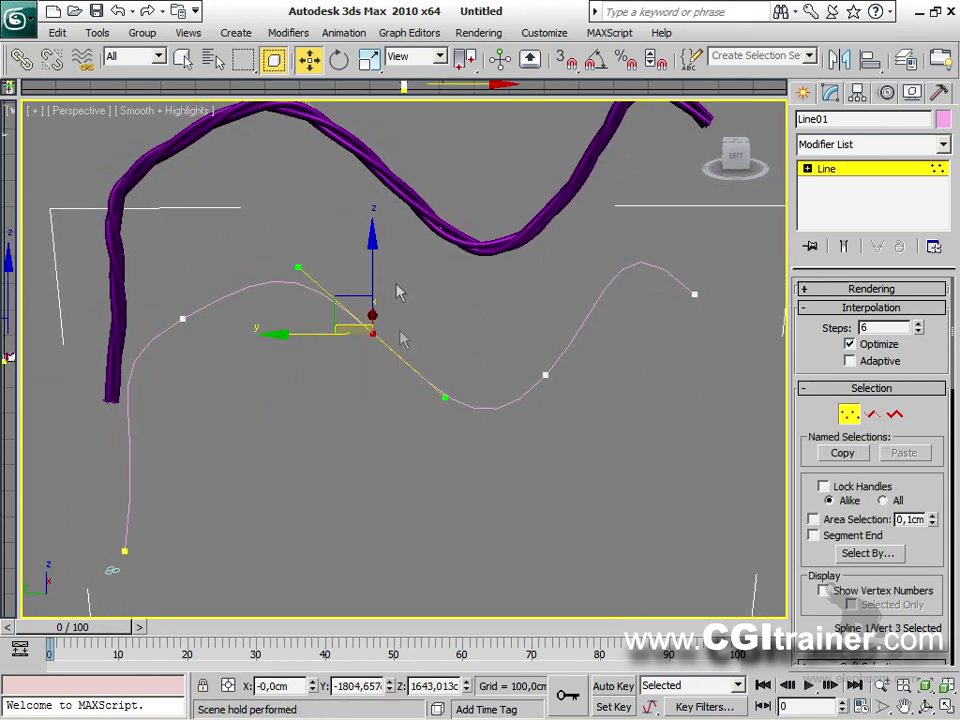
left_click_drag(354, 298, 392, 328)
middle_click_drag(392, 328, 463, 615, "alt")
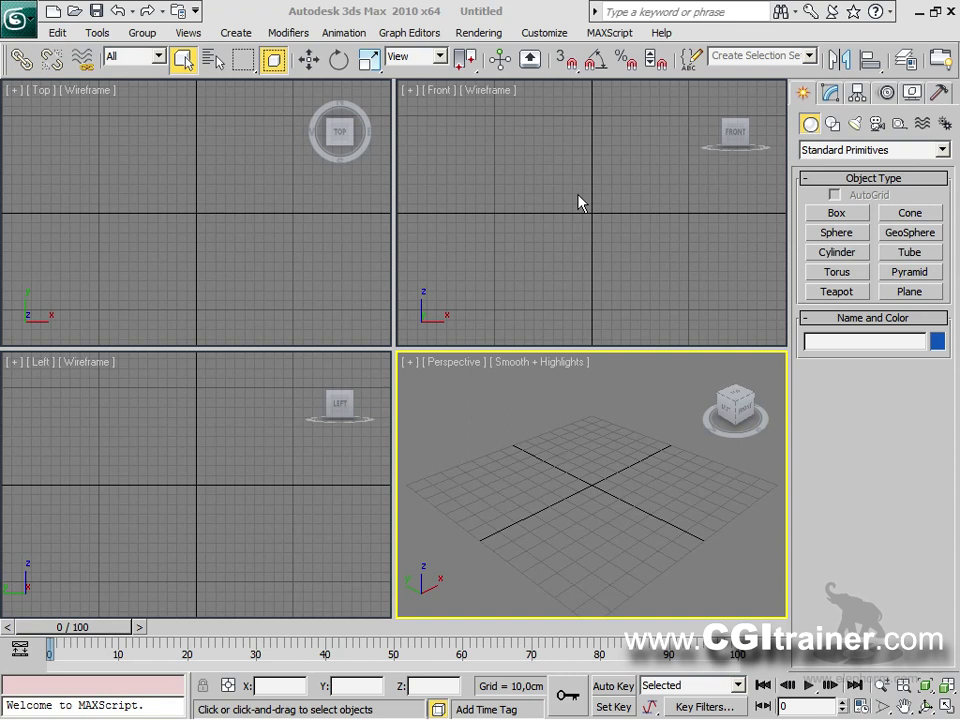
Draw a hexagon NGon in the Top view and convert it to an editable spline.
left_click(832, 124)
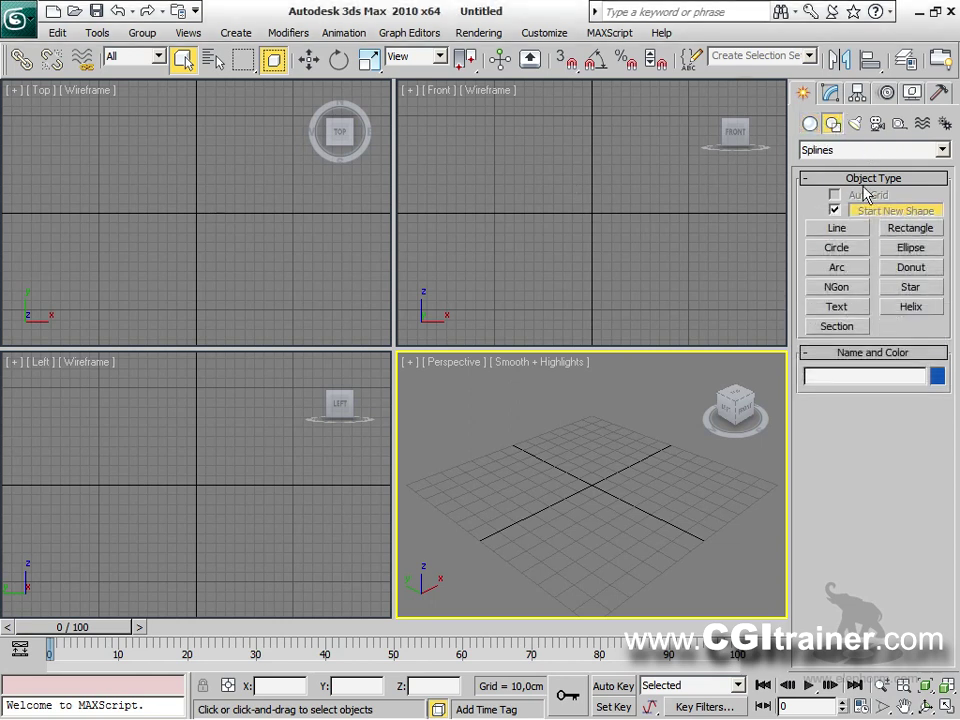
left_click(836, 287)
left_click_drag(176, 214, 252, 250)
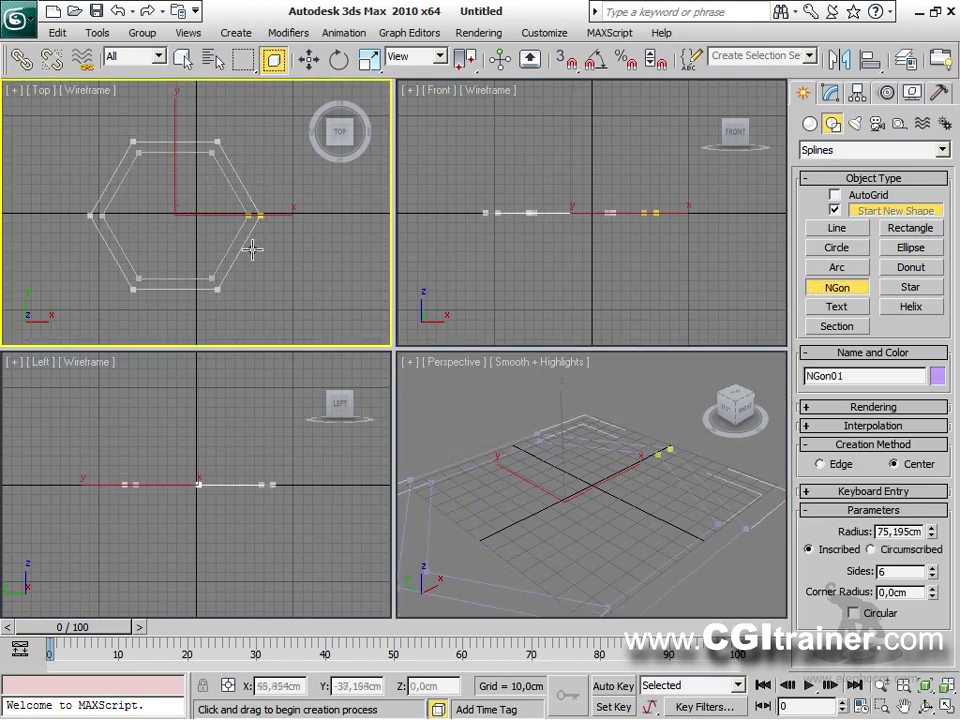
right_click(252, 250)
right_click(360, 219)
mouse_move(310, 393)
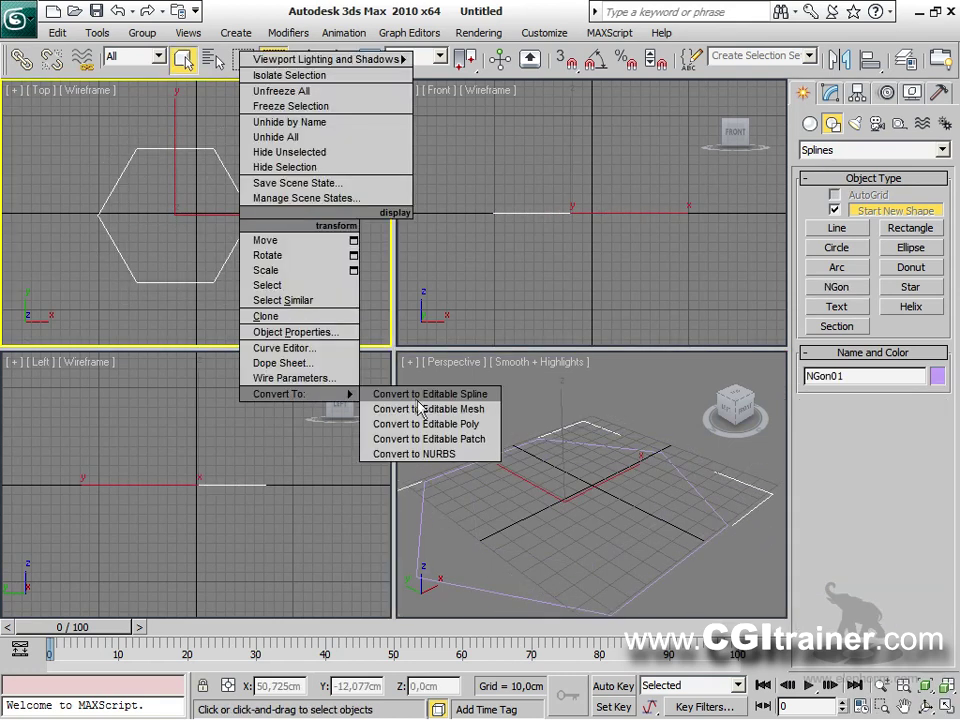
left_click(470, 395)
middle_click_drag(347, 287, 244, 268)
Clone the hexagon to the right as NGon02 and set all its vertices to Smooth.
right_click(190, 195)
left_click(212, 210)
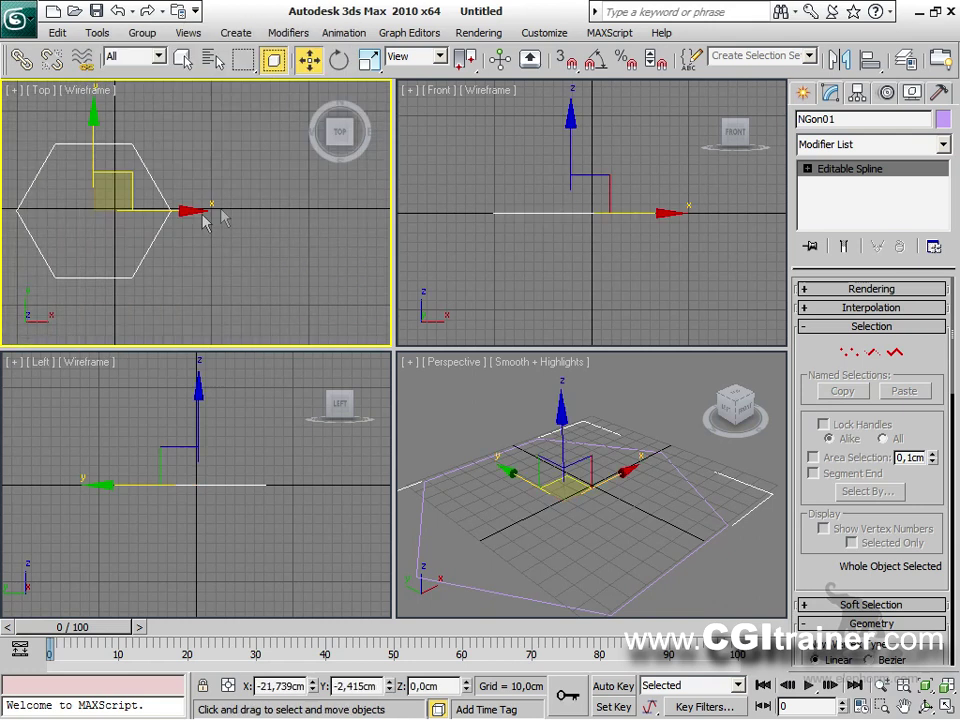
left_click_drag(172, 212, 349, 212, "shift")
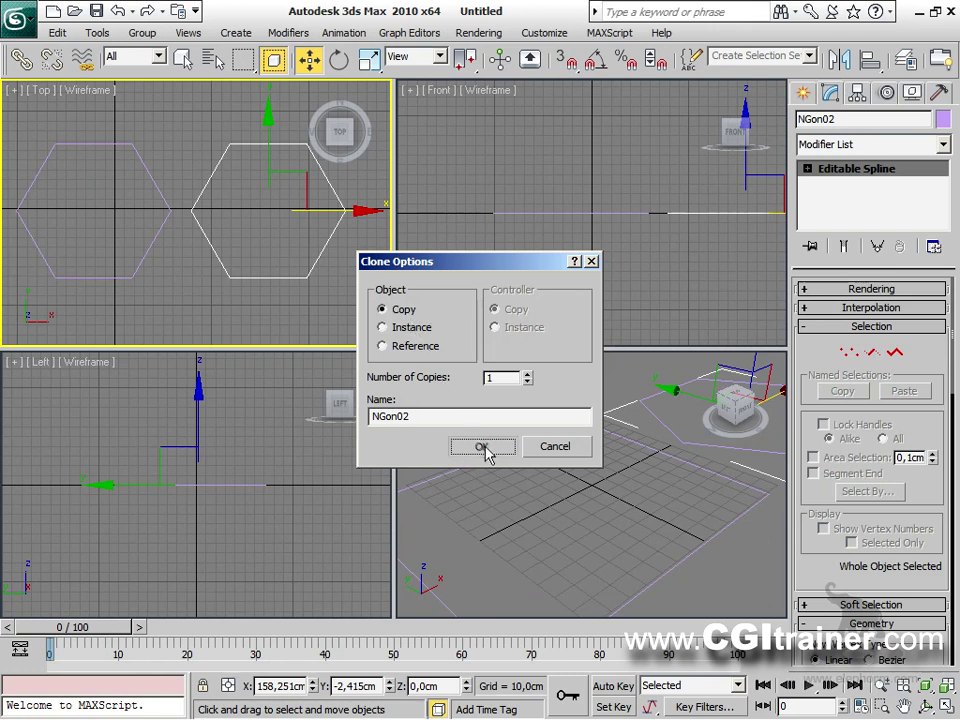
left_click(482, 447)
left_click(848, 354)
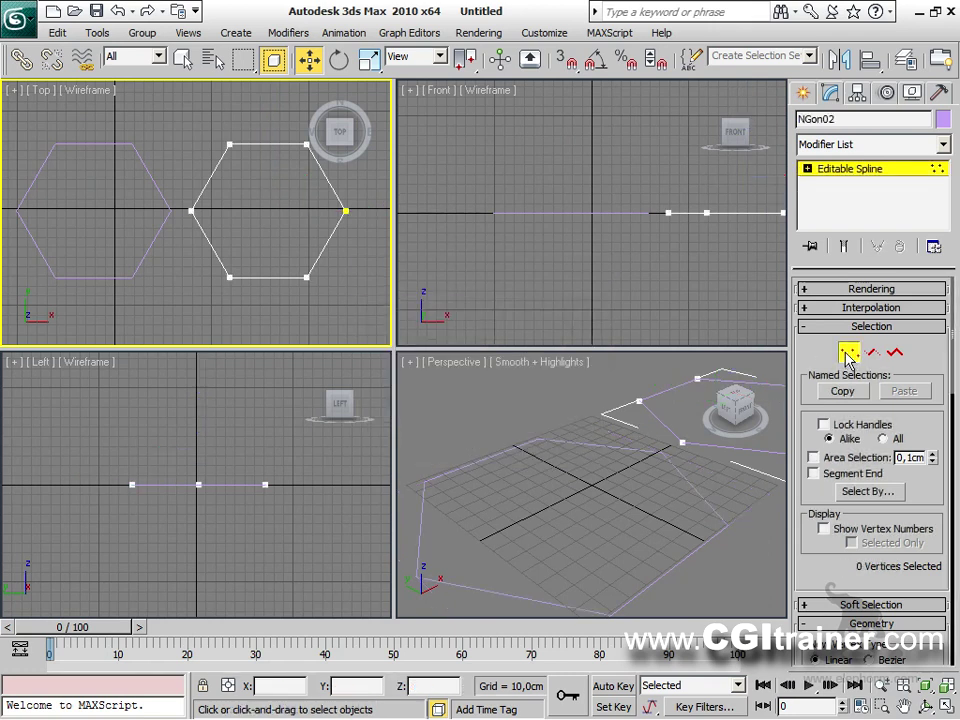
key("ctrl+a")
right_click(270, 232)
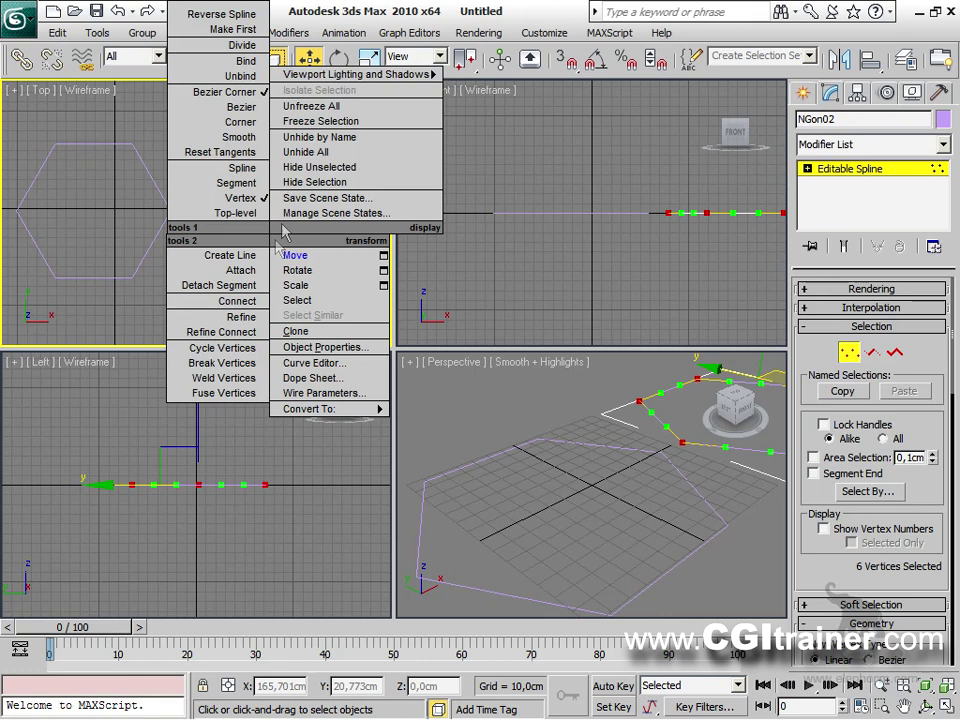
left_click(250, 100)
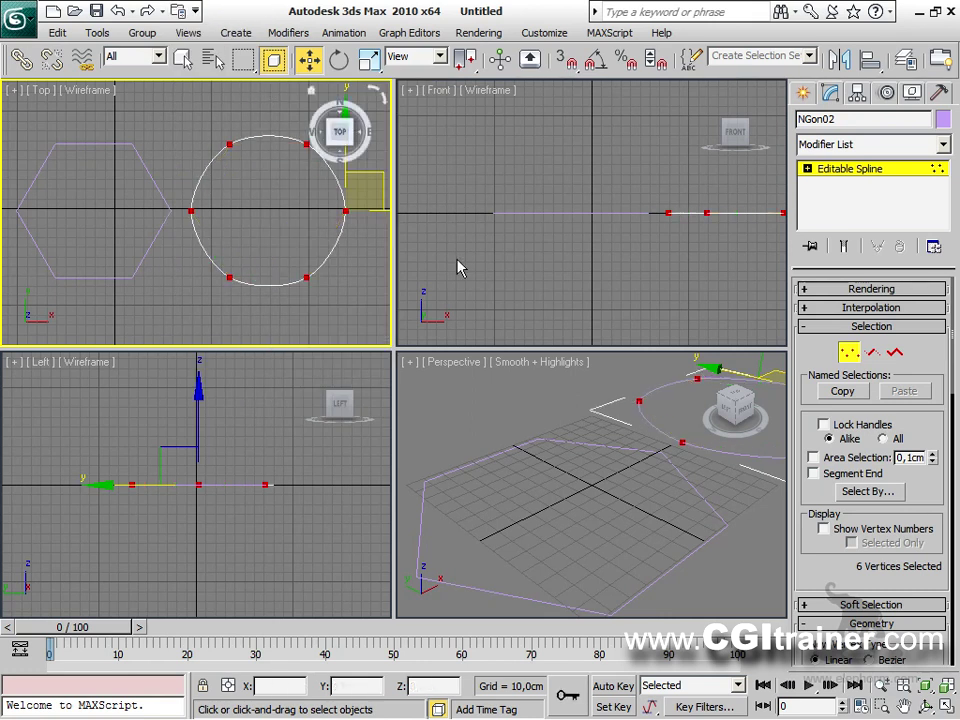
left_click(849, 352)
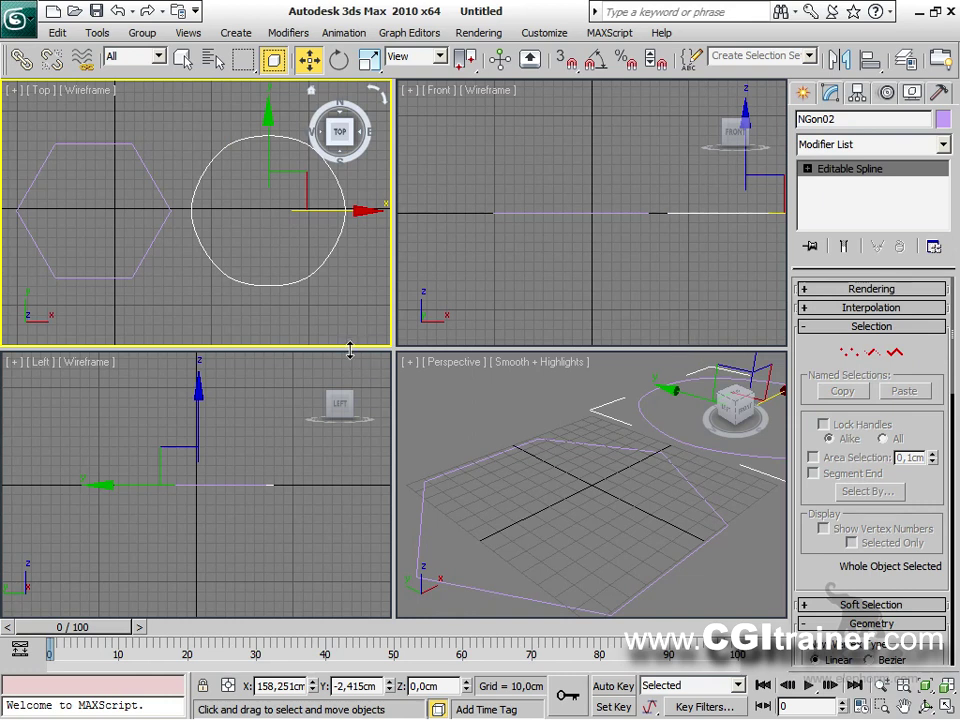
Clone the original hexagon further right as NGon03.
scroll(195, 210, "down", 5)
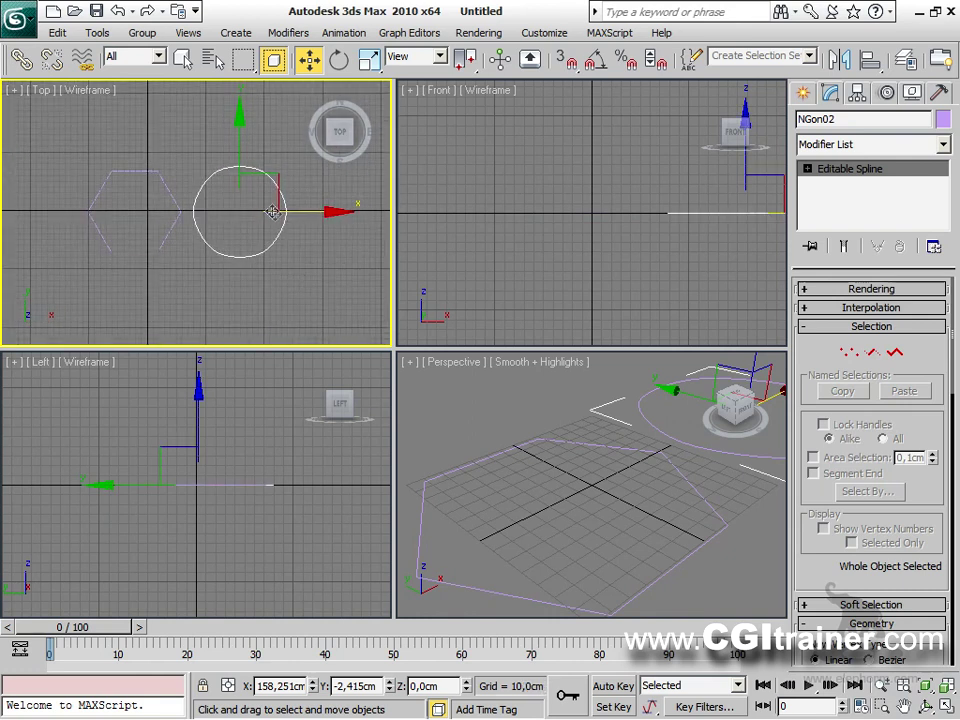
left_click(179, 208)
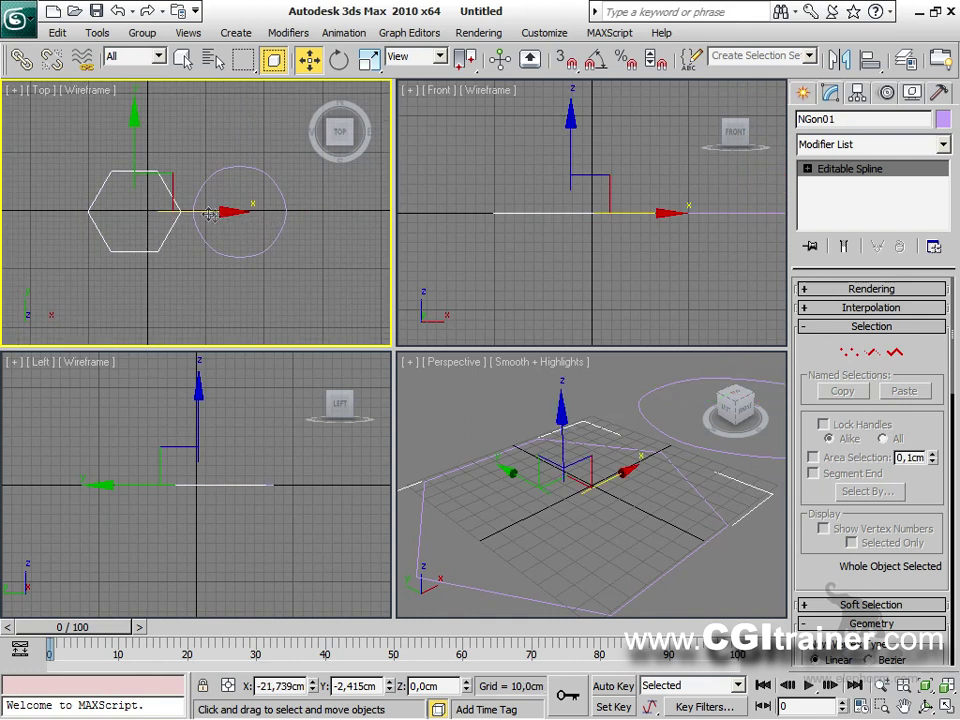
left_click_drag(206, 212, 429, 221, "shift")
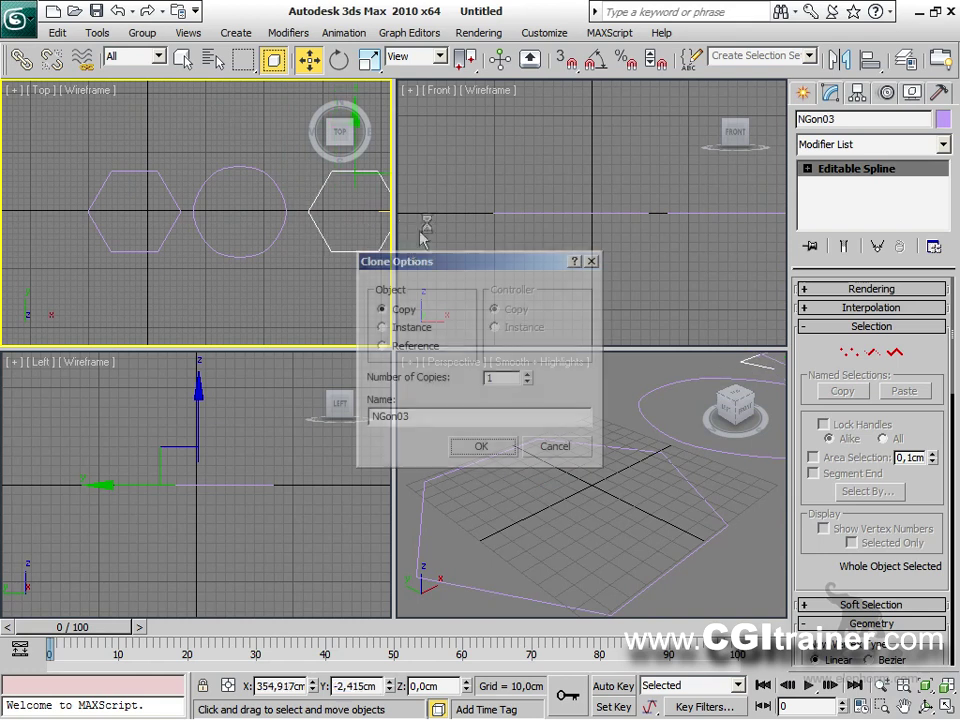
key("Return")
mouse_move(336, 290)
middle_mouse_down()
mouse_move(239, 279)
mouse_move(248, 280)
middle_mouse_up()
Flatten NGon03 by moving its top and bottom vertices inward, then set them to Corner.
left_click(848, 351)
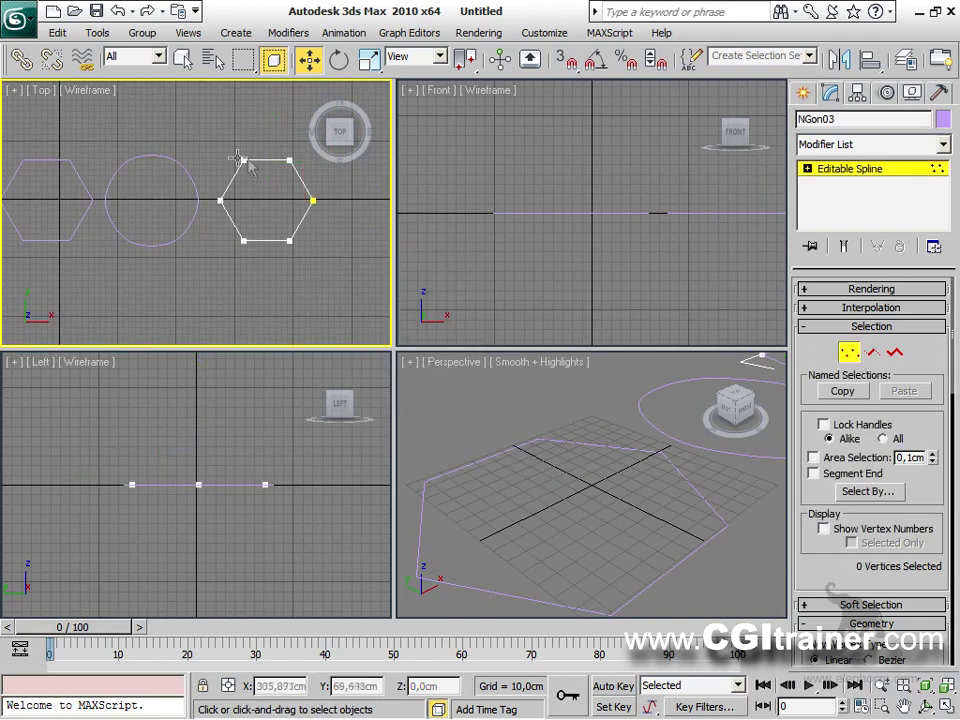
left_click_drag(248, 160, 302, 168)
left_click_drag(291, 101, 291, 122)
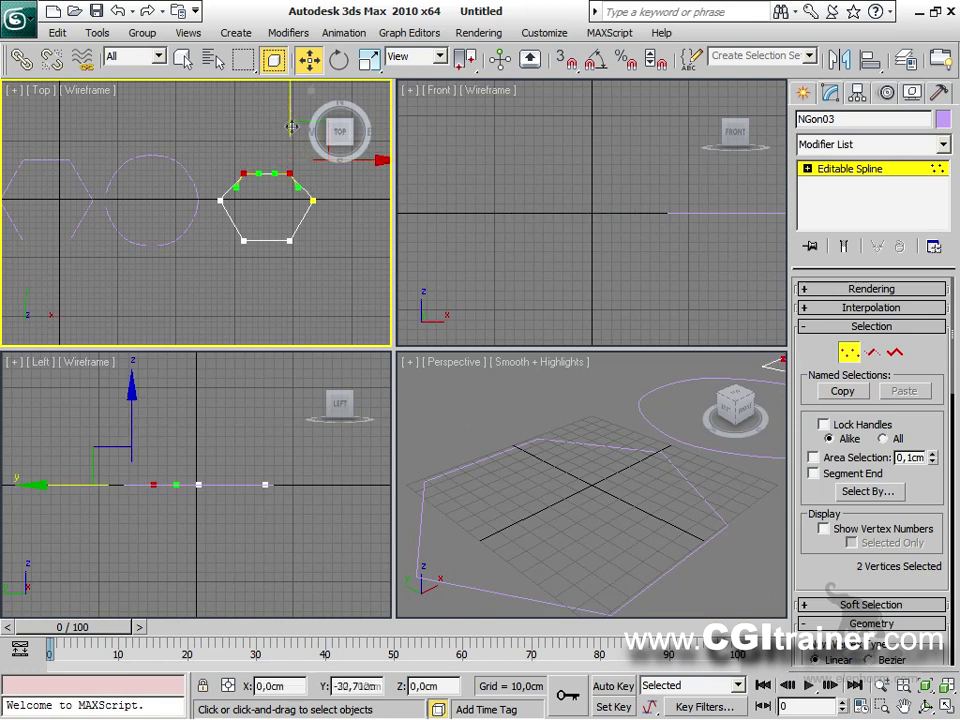
left_click_drag(300, 258, 230, 229)
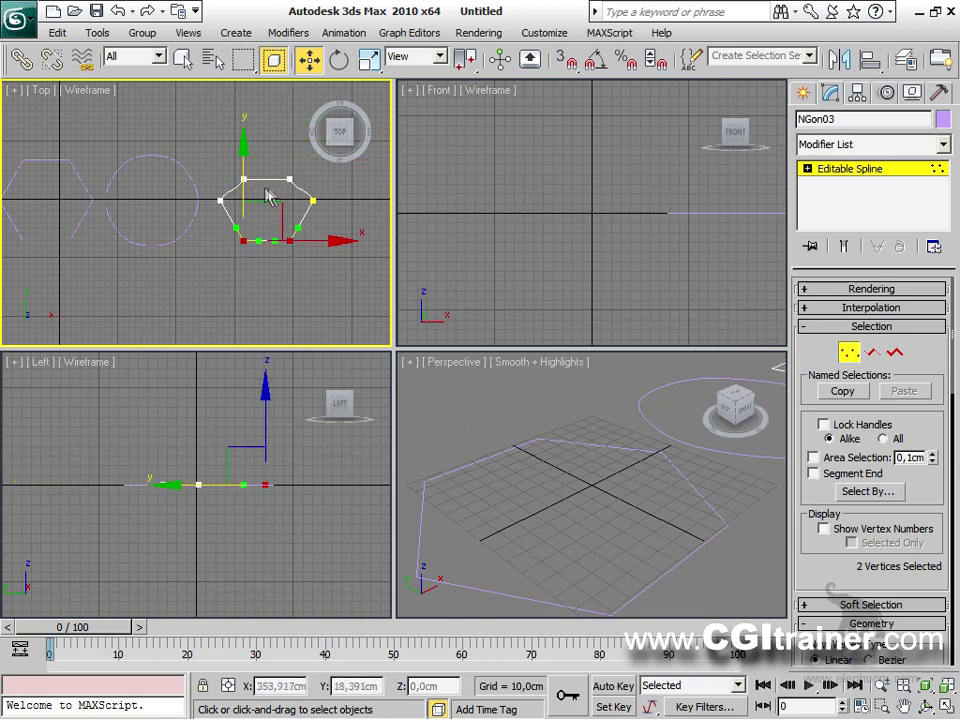
left_click_drag(239, 160, 340, 270)
right_click(259, 234)
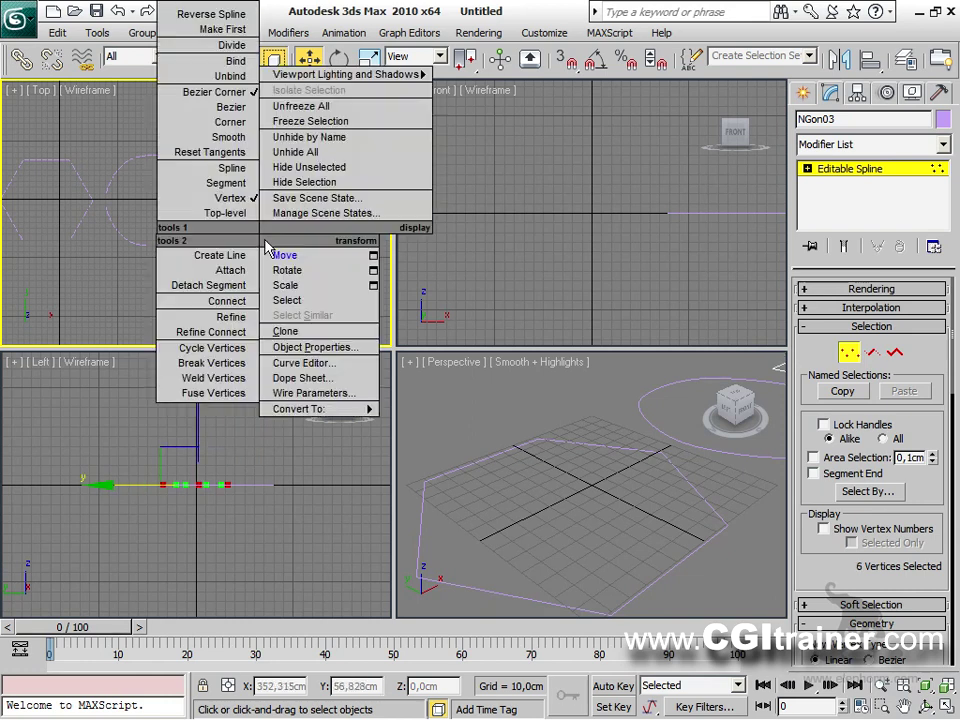
left_click(240, 123)
left_click(316, 281)
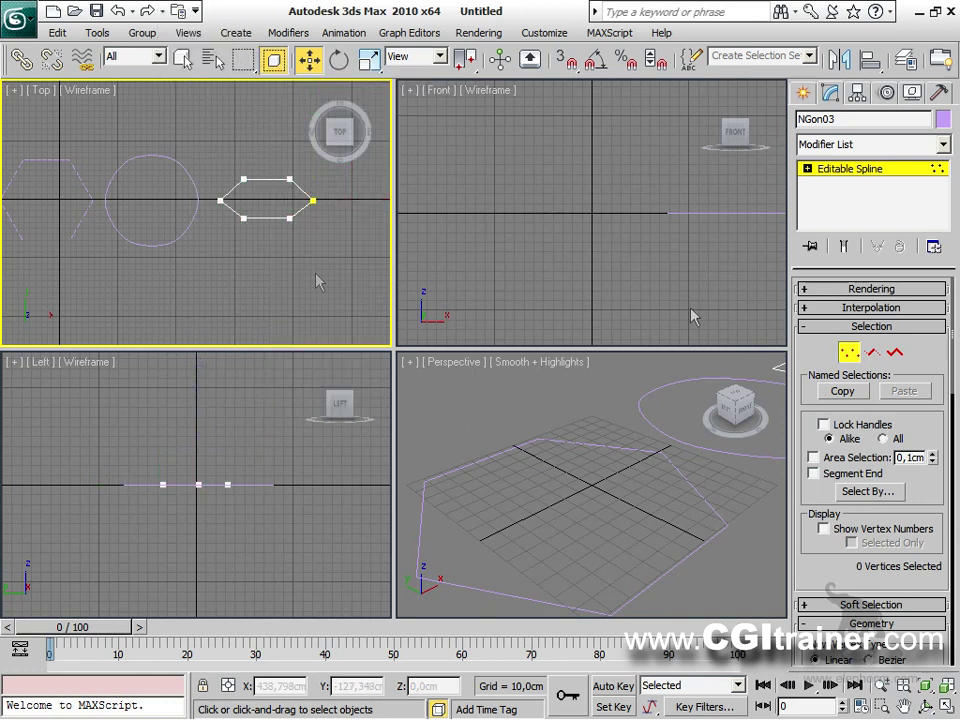
key("1")
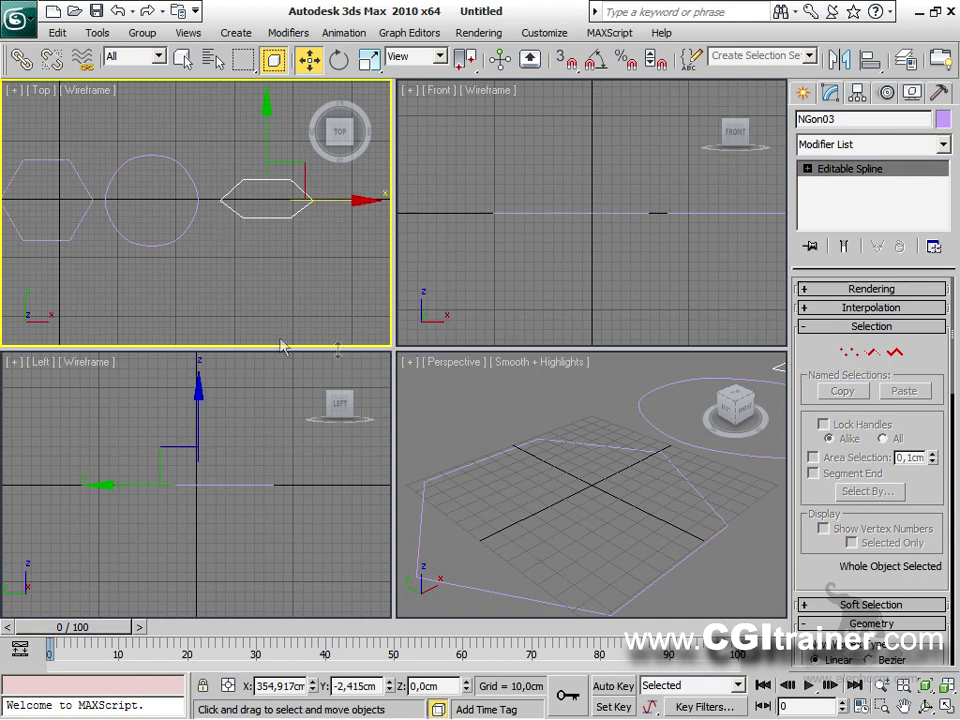
Select the original left hexagon in the Front view.
left_click(100, 275)
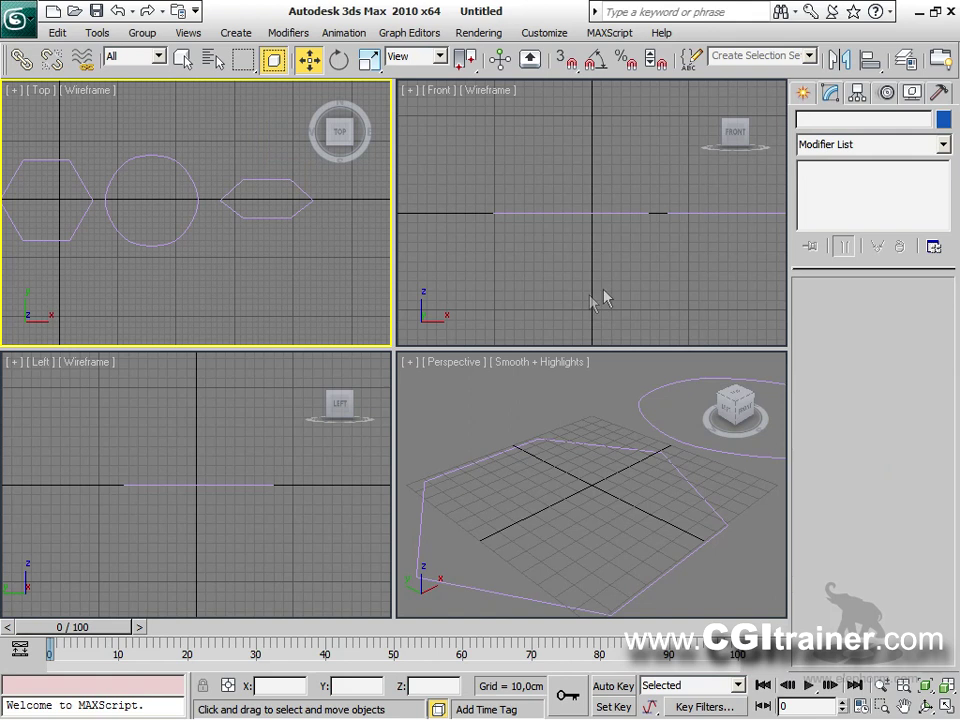
left_click(573, 213)
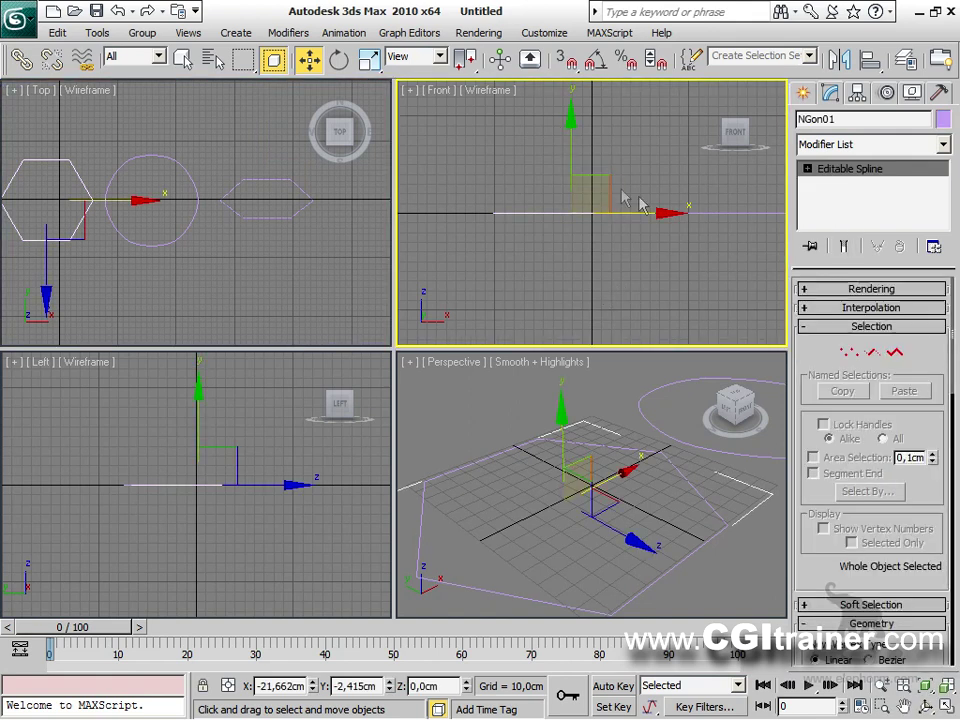
scroll(600, 280, "down", 4)
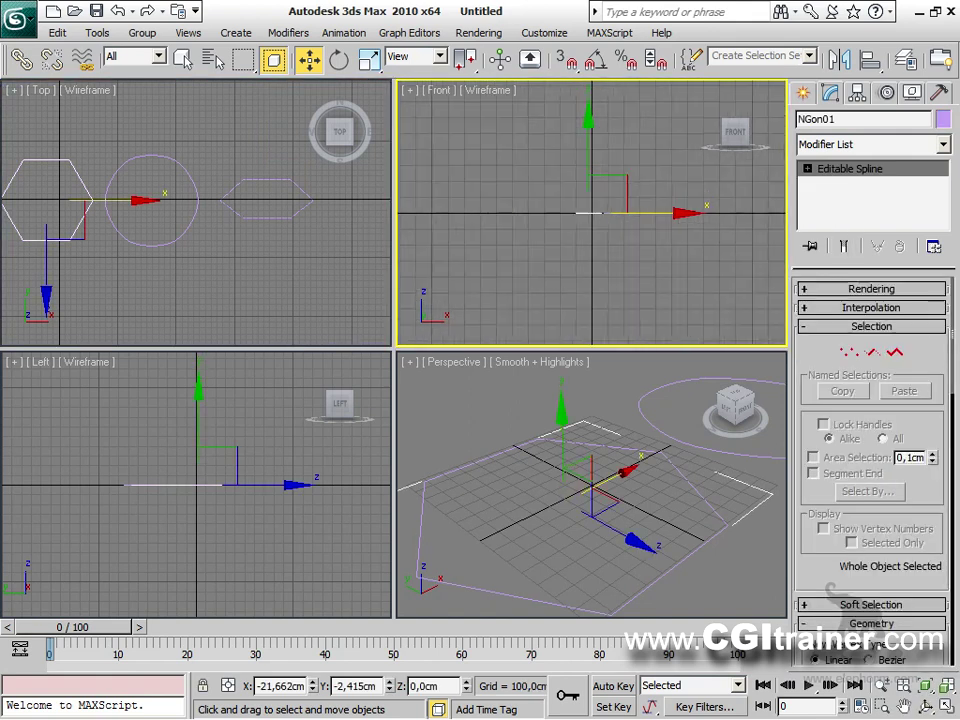
left_click(801, 95)
Draw a straight vertical two-point line in the Front view.
left_click(837, 228)
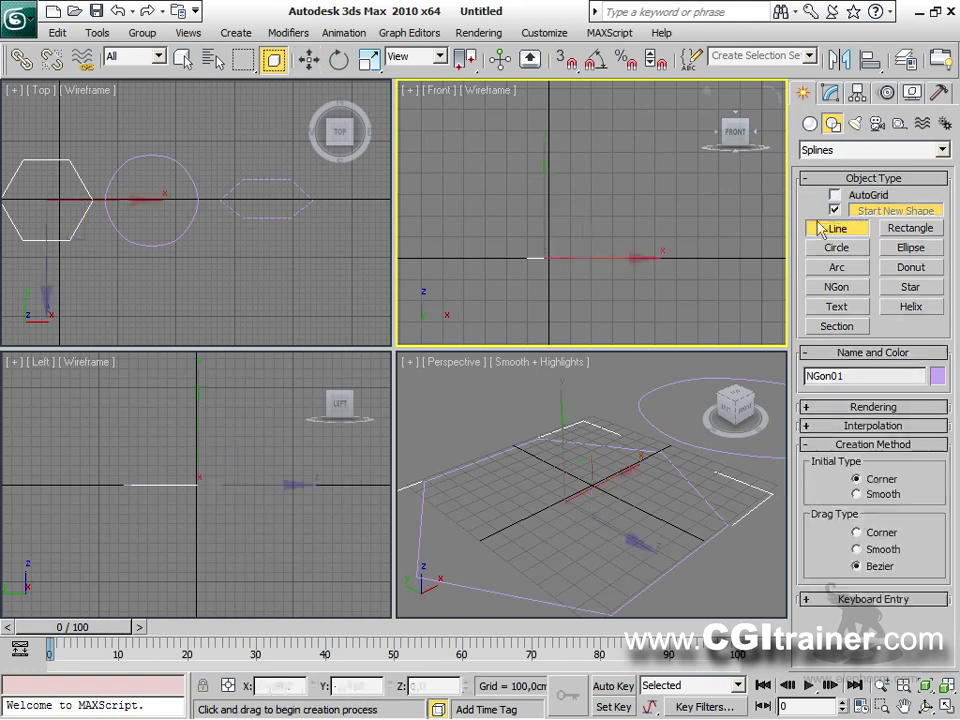
left_click(598, 256)
left_click(621, 112, "shift")
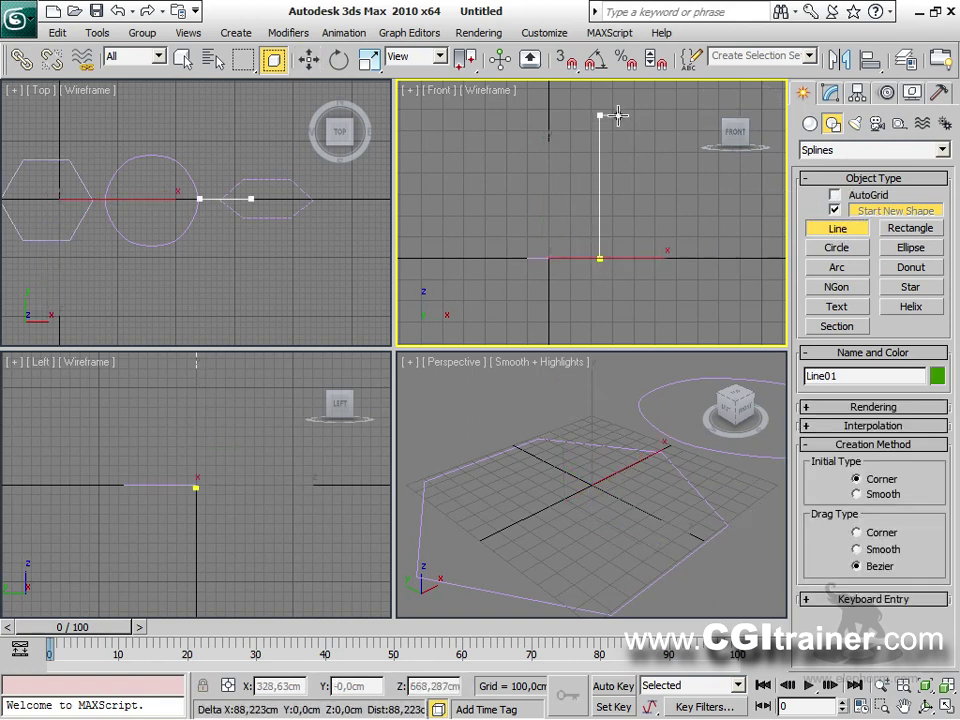
right_click(556, 175)
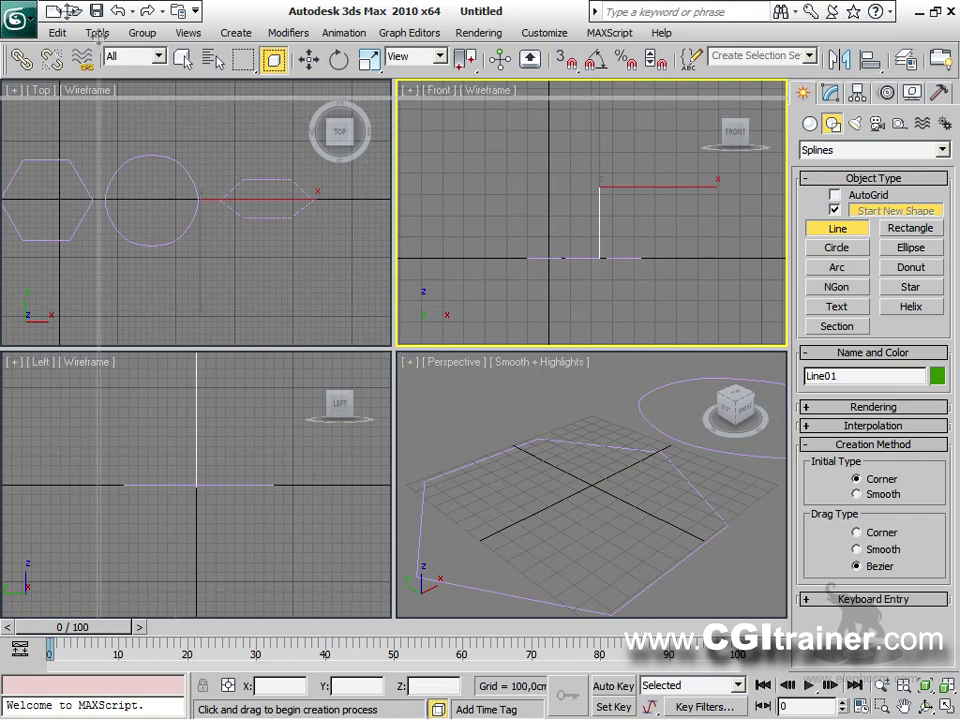
Enlarge the Perspective view and zoom to frame the shapes and line.
left_click_drag(396, 345, 67, 97)
middle_click_drag(602, 344, 444, 647)
scroll(581, 332, "down", 5)
scroll(477, 429, "down", 3)
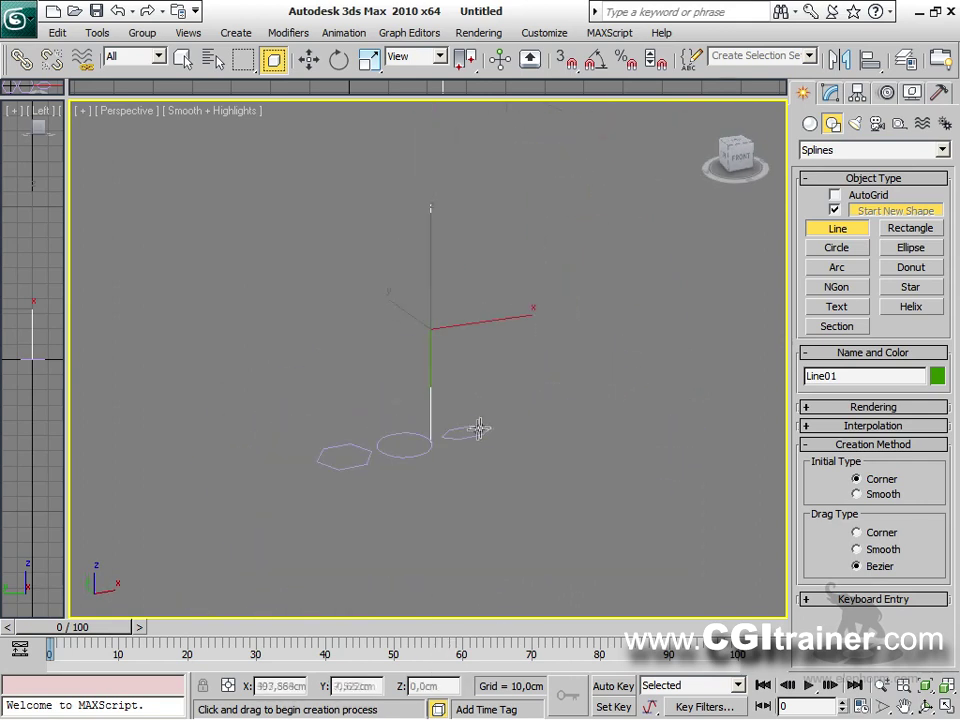
scroll(476, 411, "up", 2)
scroll(521, 360, "down", 3)
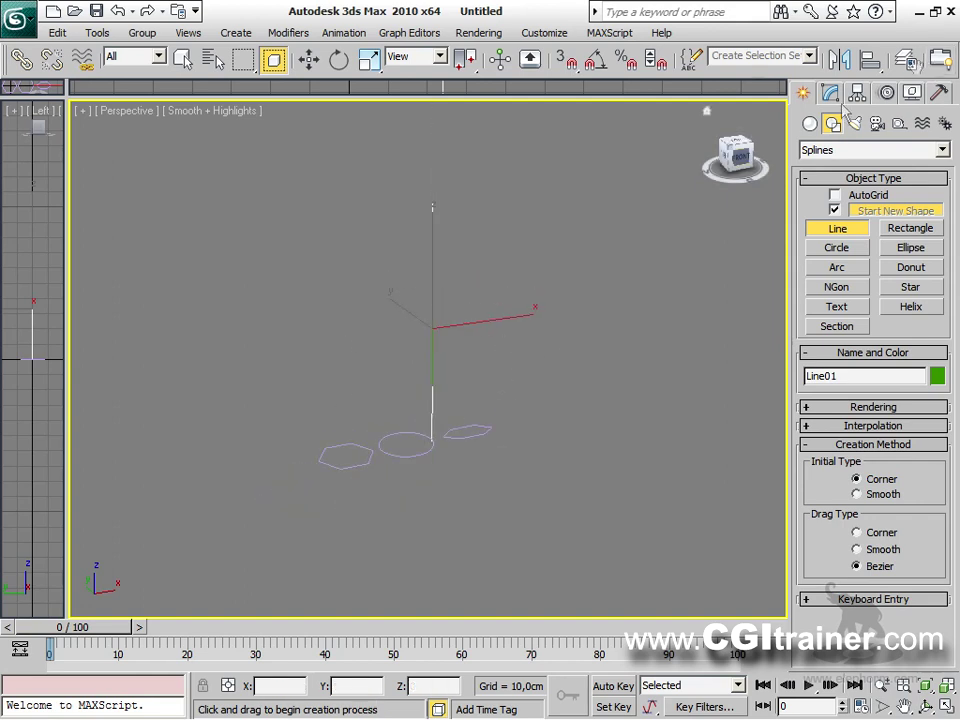
Create a Loft on the vertical line with the left hexagon as its base shape.
left_click(810, 123)
left_click(823, 152)
left_click(840, 190)
left_click(858, 293)
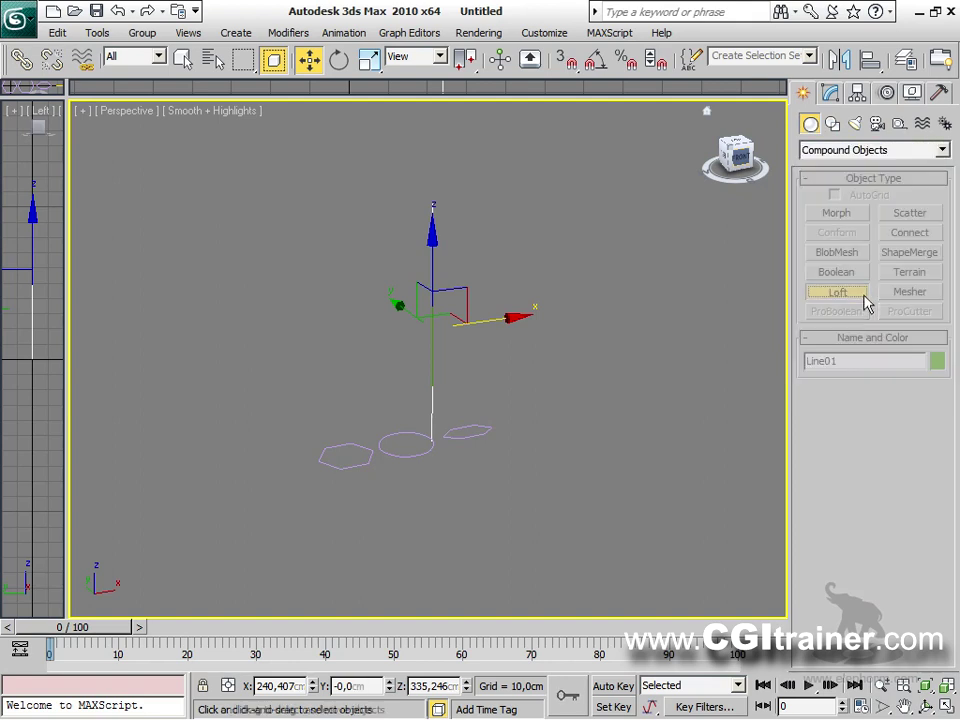
left_click(922, 411)
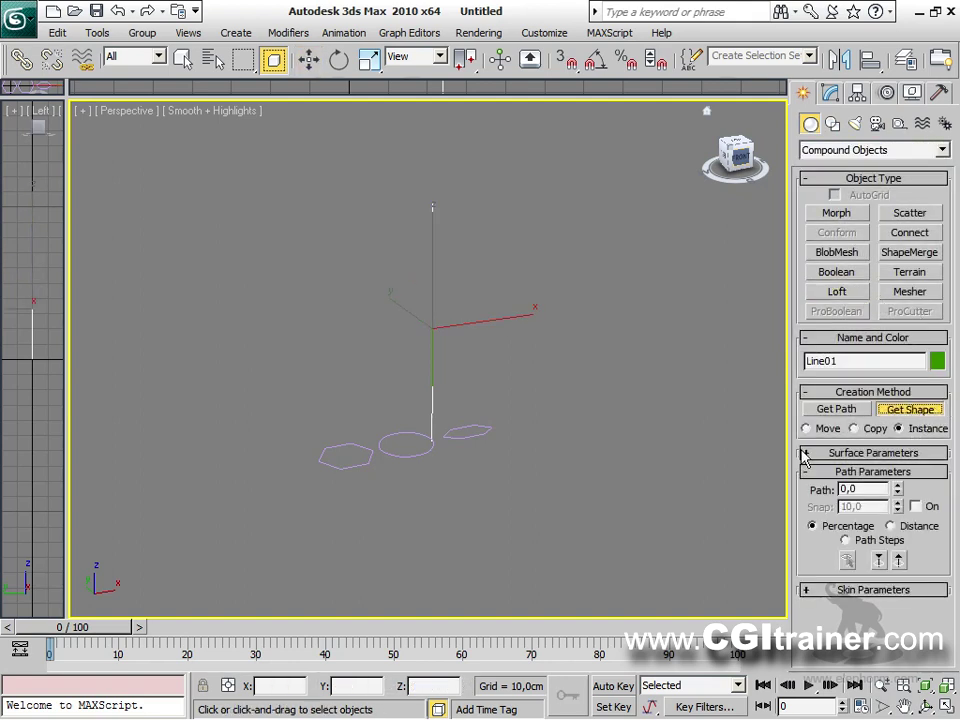
left_click(364, 464)
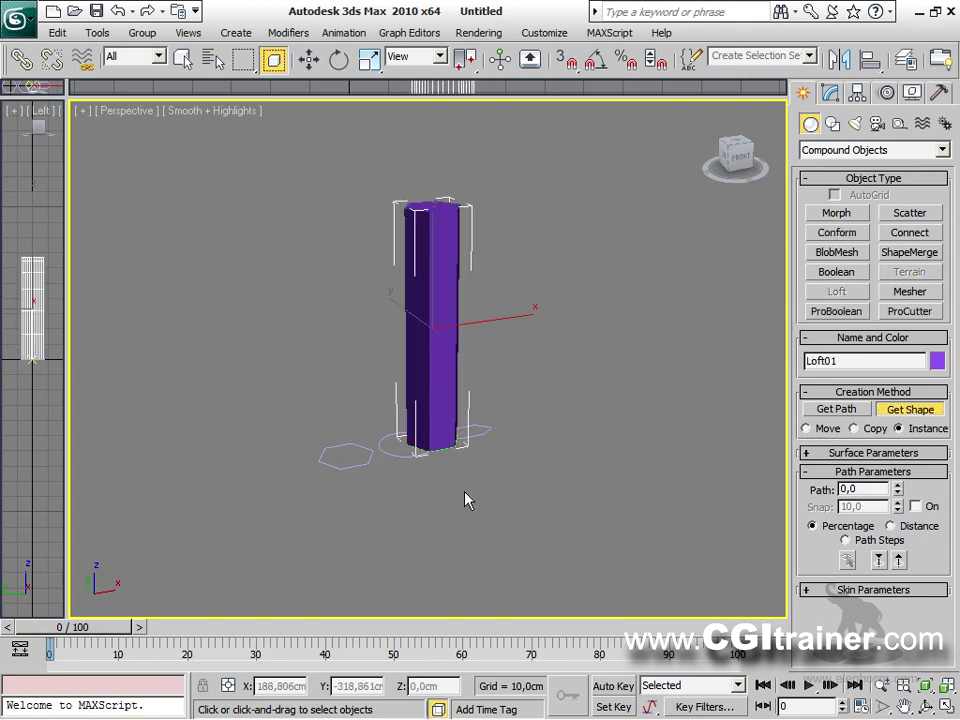
middle_click_drag(473, 482, 480, 510, "alt")
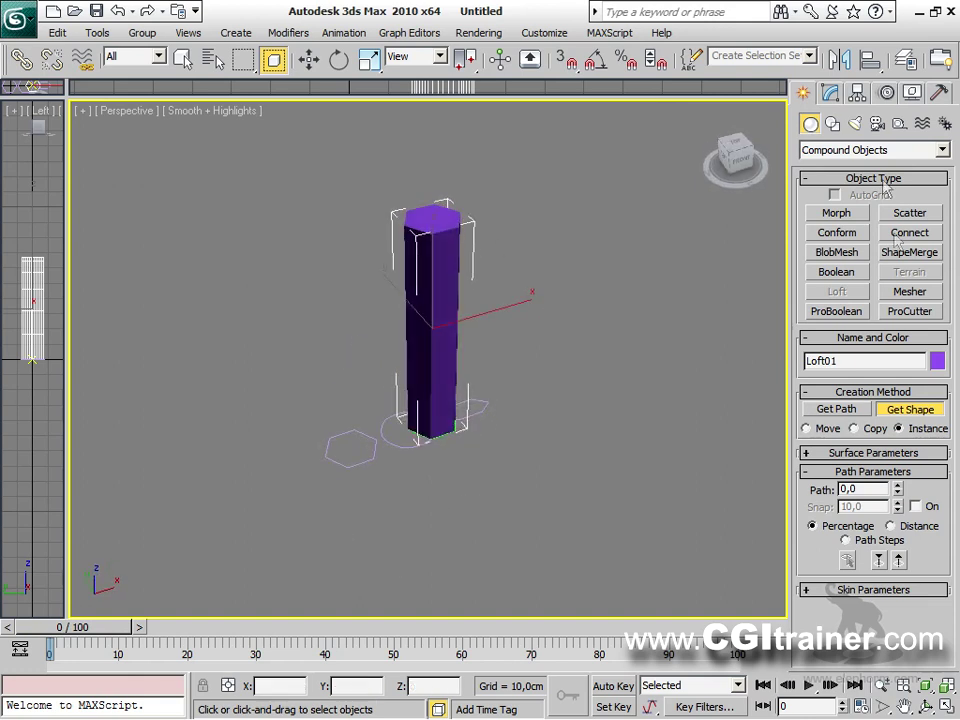
Add the circle at path 30 and the next shape at path 50.
left_click(866, 489)
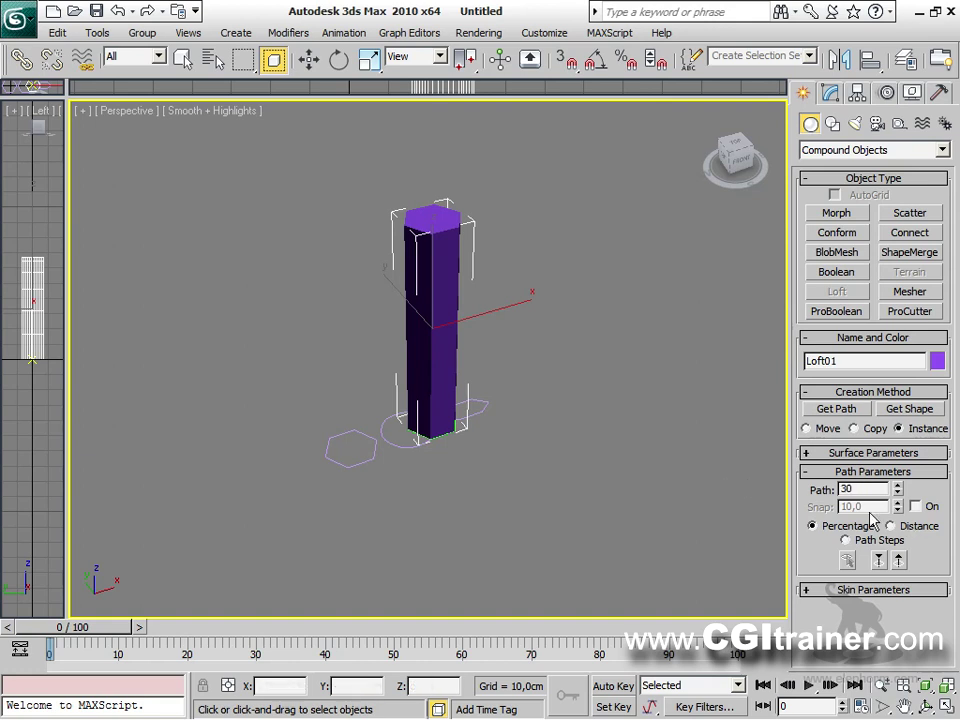
left_click(926, 416)
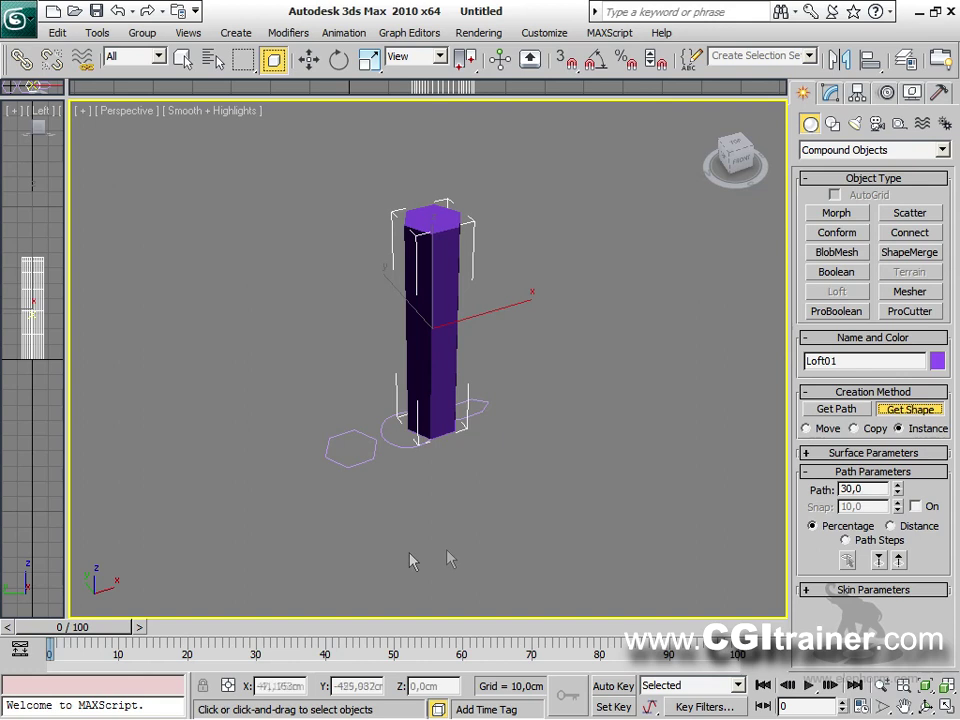
left_click(401, 443)
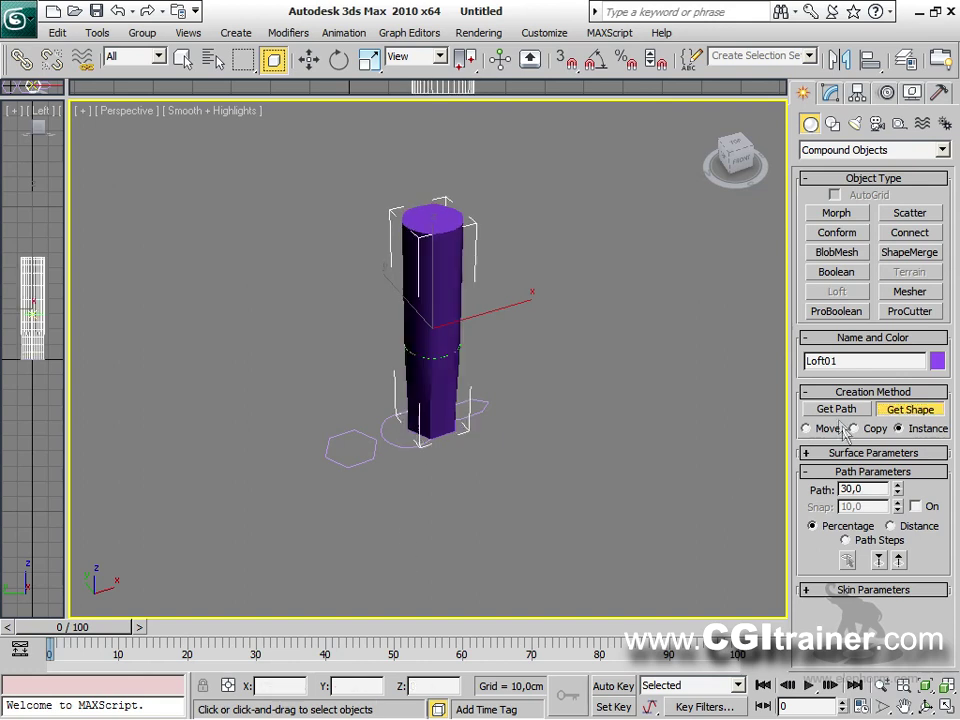
double_click(862, 489)
type("50")
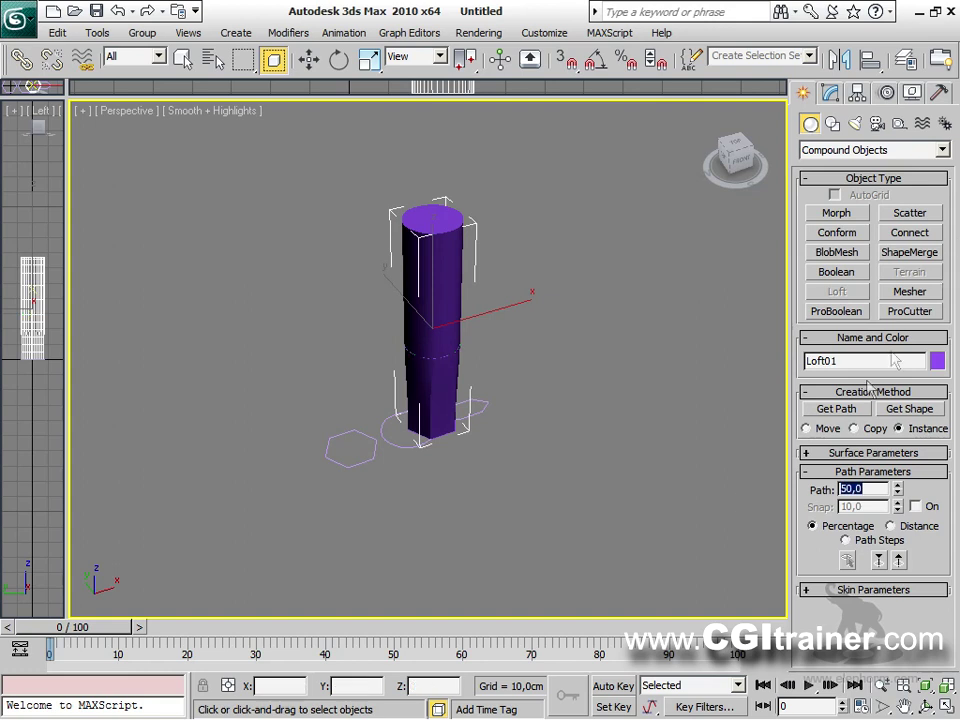
left_click(897, 417)
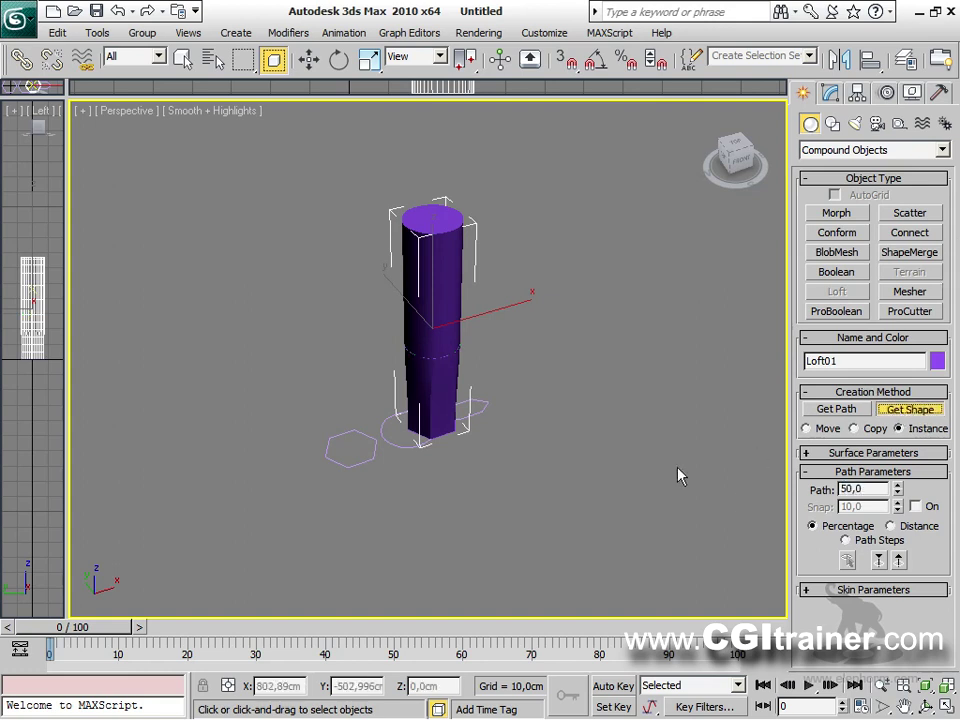
left_click(486, 405)
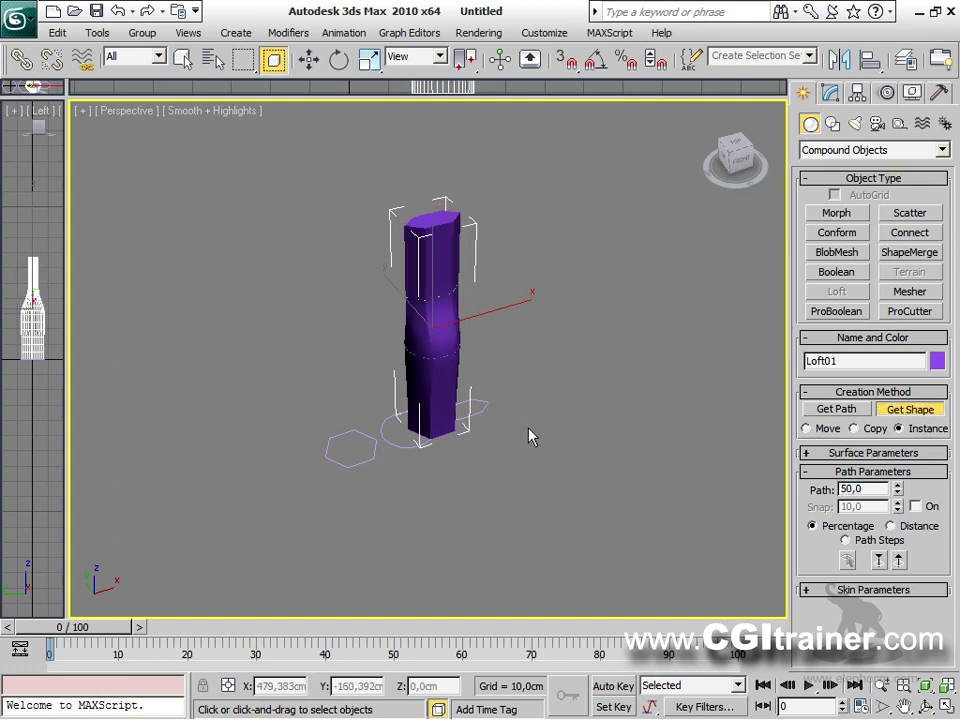
Enter the Loft's Shape sub-object level to edit its cross-sections.
key("w")
left_click(830, 92)
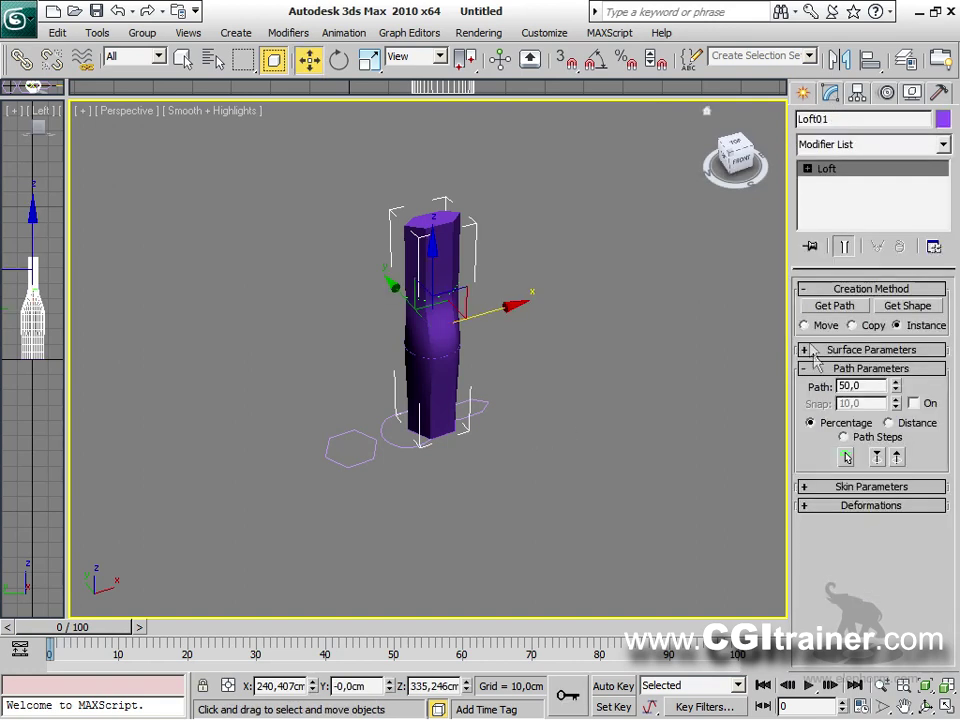
left_click(866, 507)
left_click(857, 507)
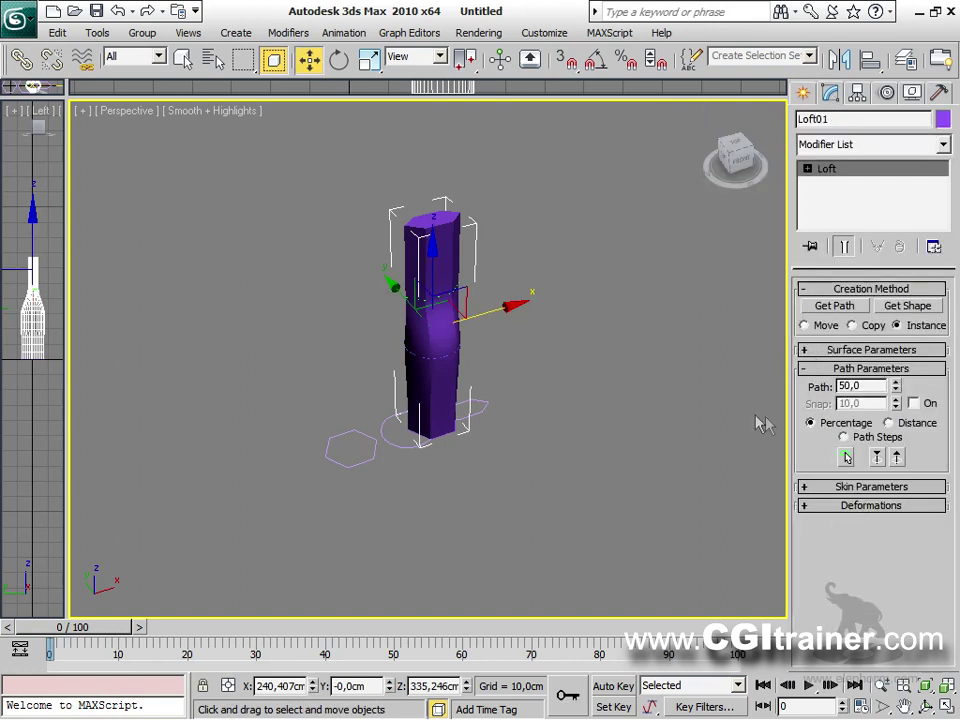
middle_click_drag(572, 510, 536, 499, "alt")
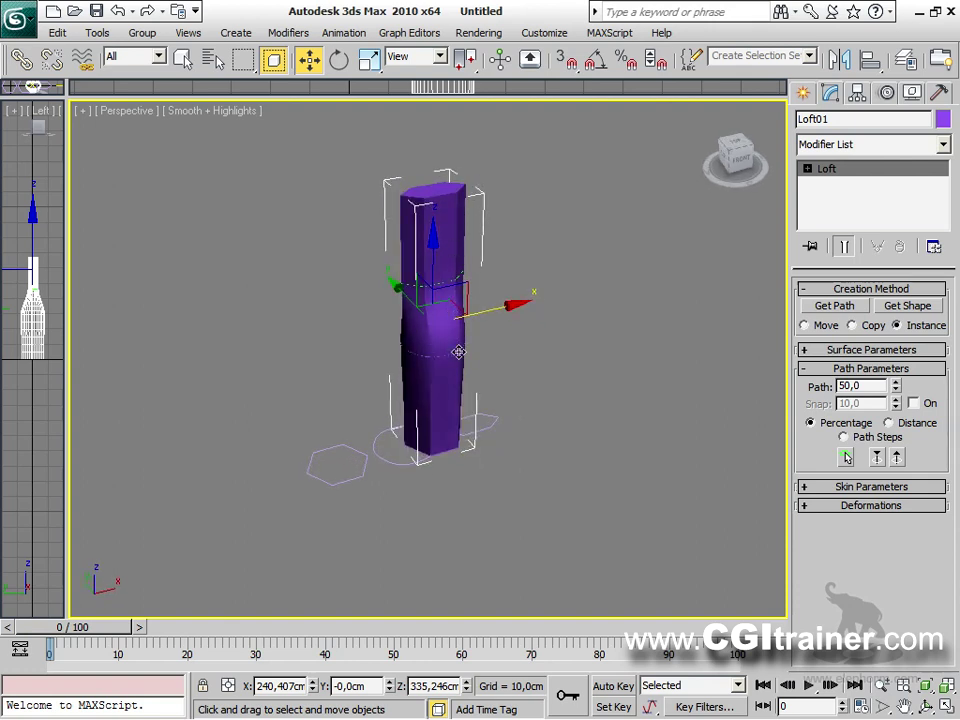
left_click(807, 169)
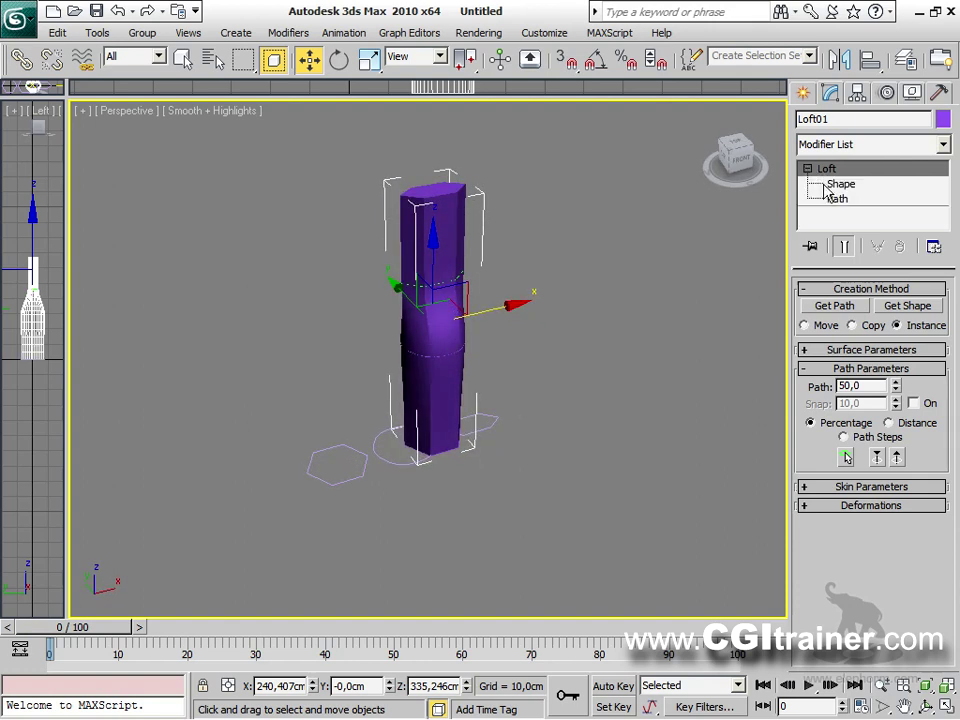
left_click(840, 184)
Slide a cross-section down the path and scale it smaller.
left_click_drag(451, 352, 455, 313)
right_click(420, 372)
left_click(446, 428)
left_click_drag(428, 381, 440, 430)
left_click(507, 315)
Move the upper cross-section down the path to about 29, back at Loft level.
left_click(439, 282)
right_click(424, 252)
left_click(435, 274)
left_click_drag(433, 210, 434, 290)
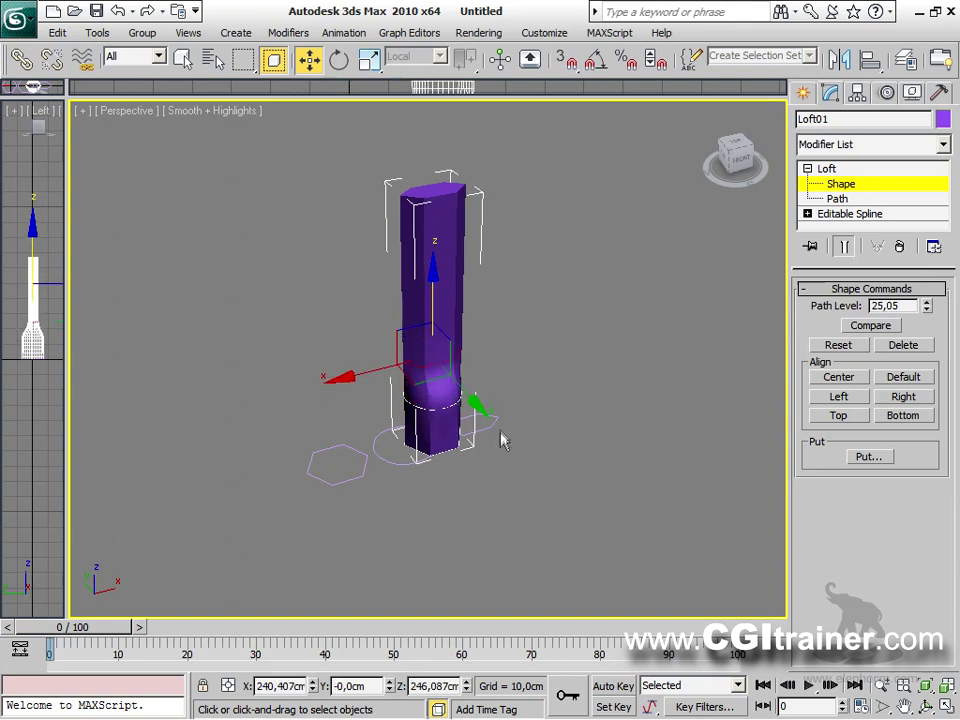
middle_click_drag(501, 470, 478, 448, "alt")
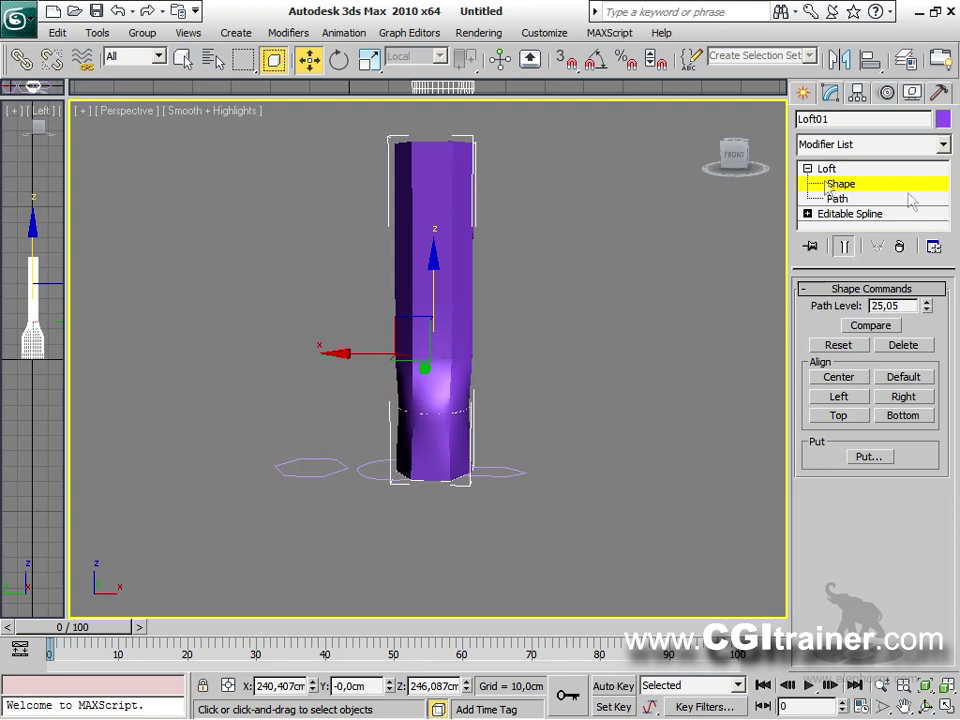
left_click(827, 168)
Open the Bevel deformation graph and insert a control point near the curve start.
left_click(857, 507)
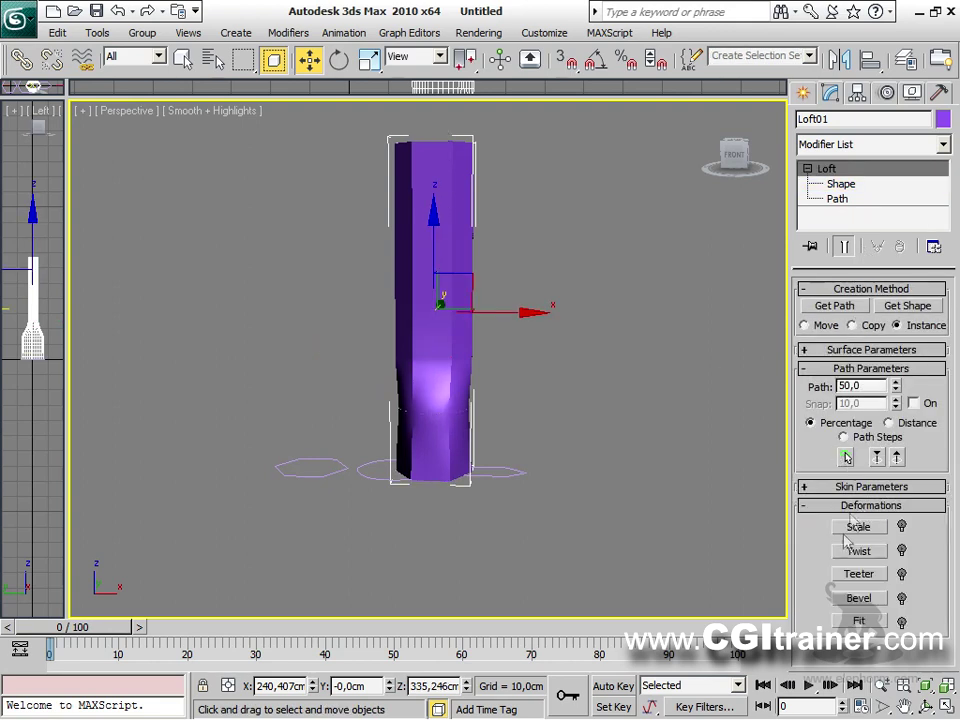
left_click(874, 600)
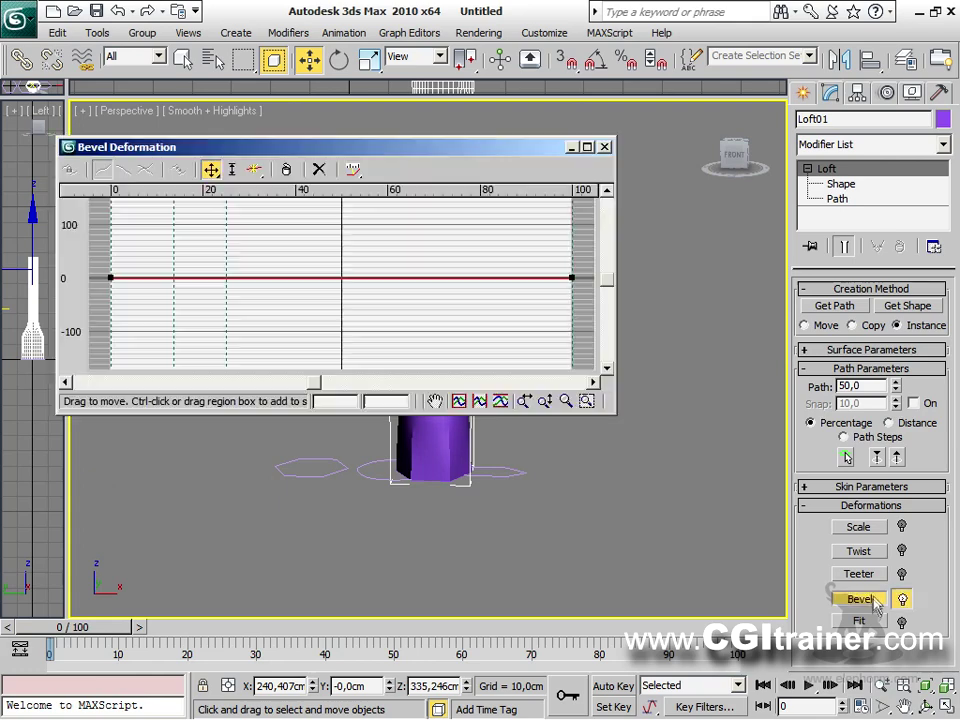
left_click_drag(363, 171, 392, 94)
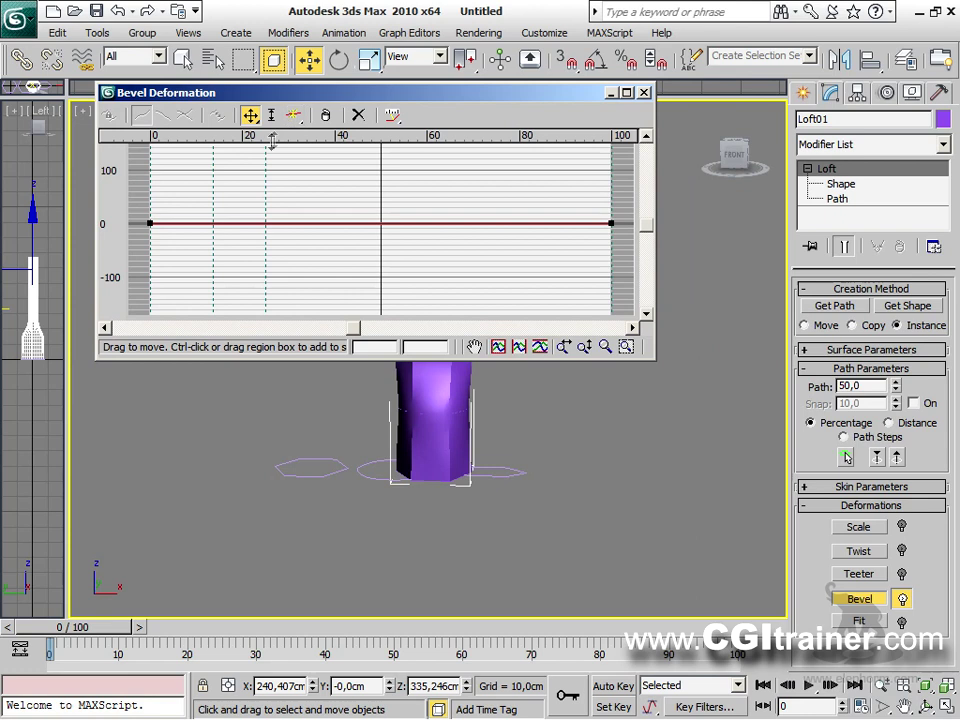
left_click(293, 115)
left_click(180, 222)
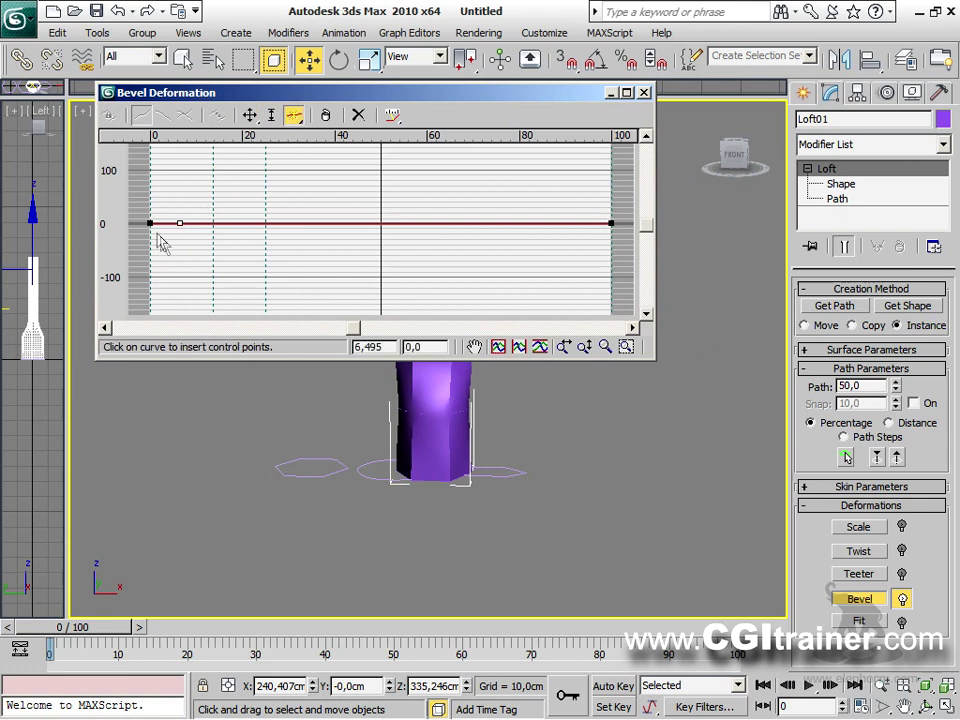
left_click(250, 115)
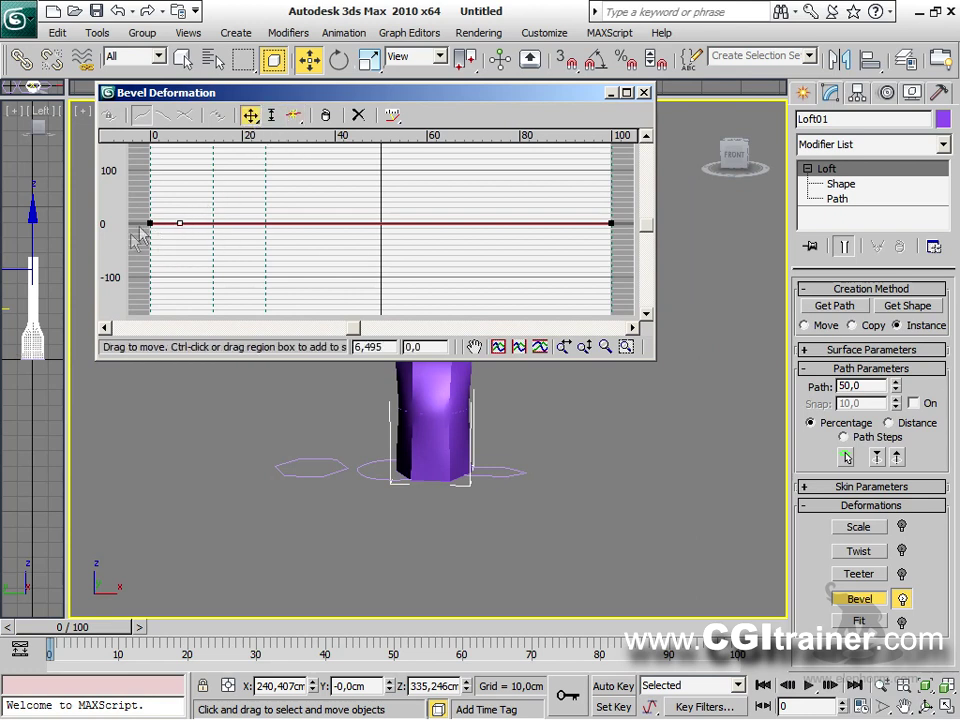
Make the first bevel point a Bezier Corner and lower it to about 20.
mouse_move(148, 222)
left_mouse_down()
mouse_move(148, 250)
mouse_move(150, 197)
left_mouse_up()
right_click(150, 197)
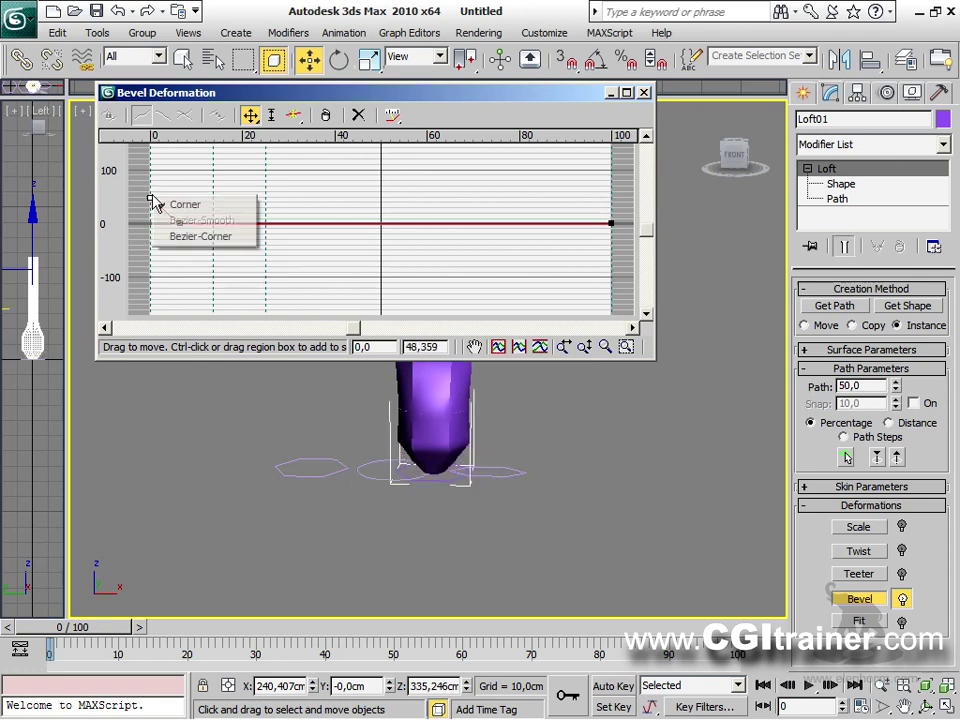
left_click(190, 237)
left_click_drag(157, 208, 153, 228)
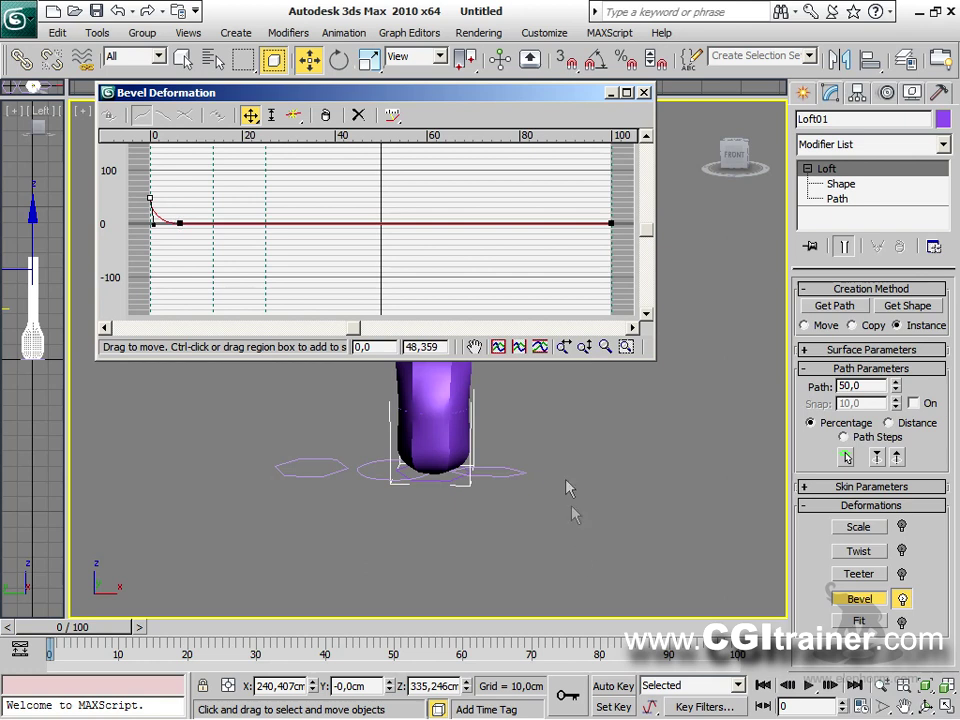
middle_click_drag(540, 495, 519, 454, "alt")
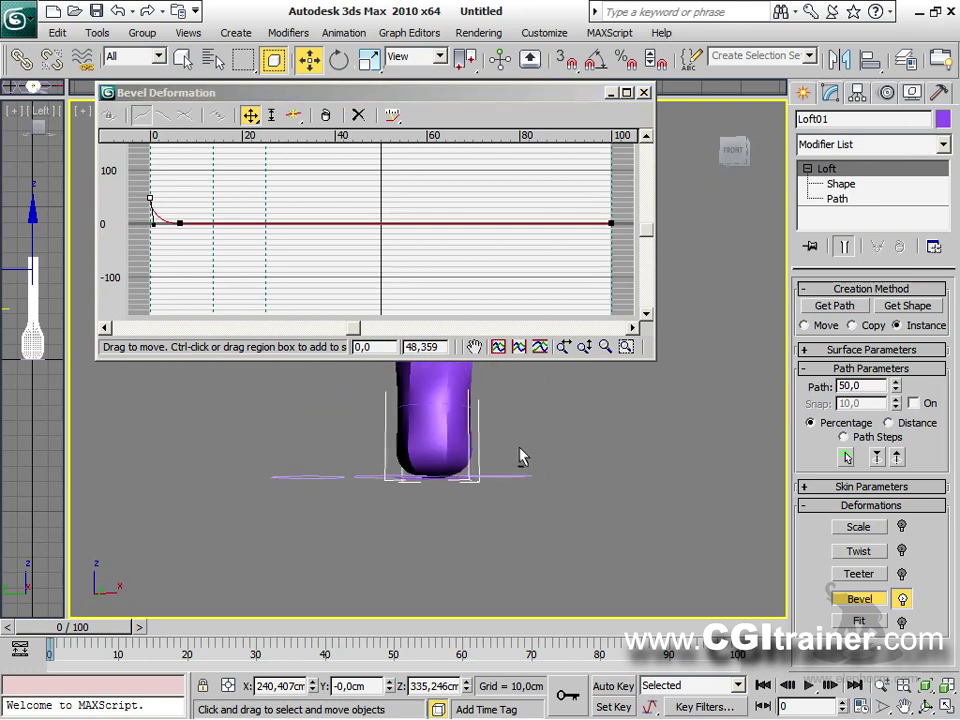
left_click_drag(148, 196, 145, 230)
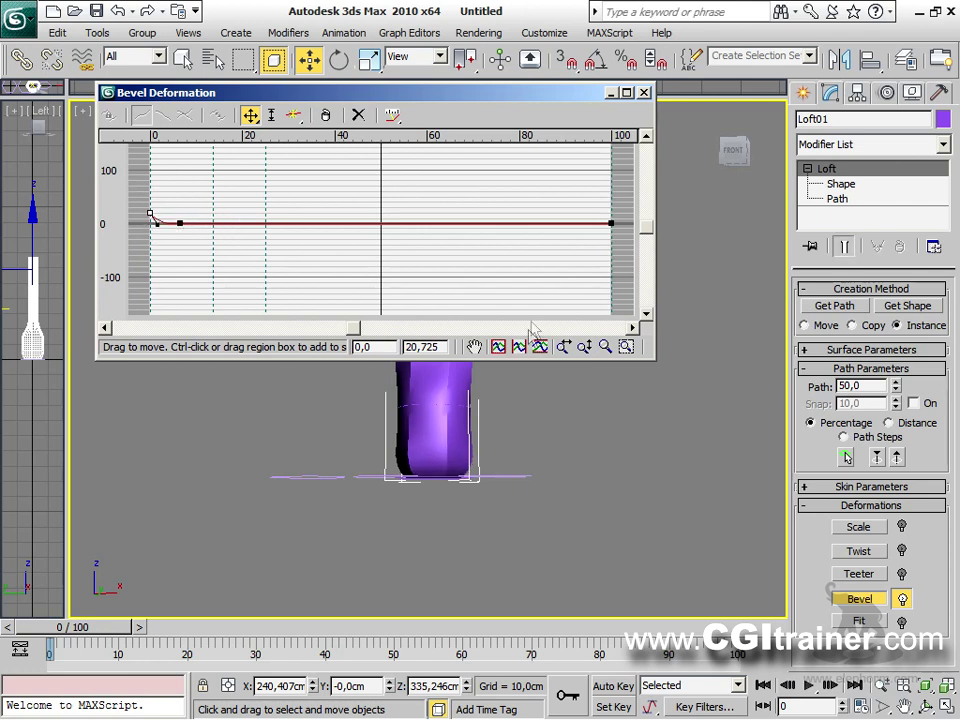
Zoom onto the bevel curve's start and shape its handle so it eases to 0.
left_click(628, 347)
left_click_drag(136, 192, 206, 252)
right_click(339, 258)
left_click_drag(342, 258, 290, 257)
middle_click_drag(451, 461, 433, 574)
left_click_drag(490, 97, 400, 53)
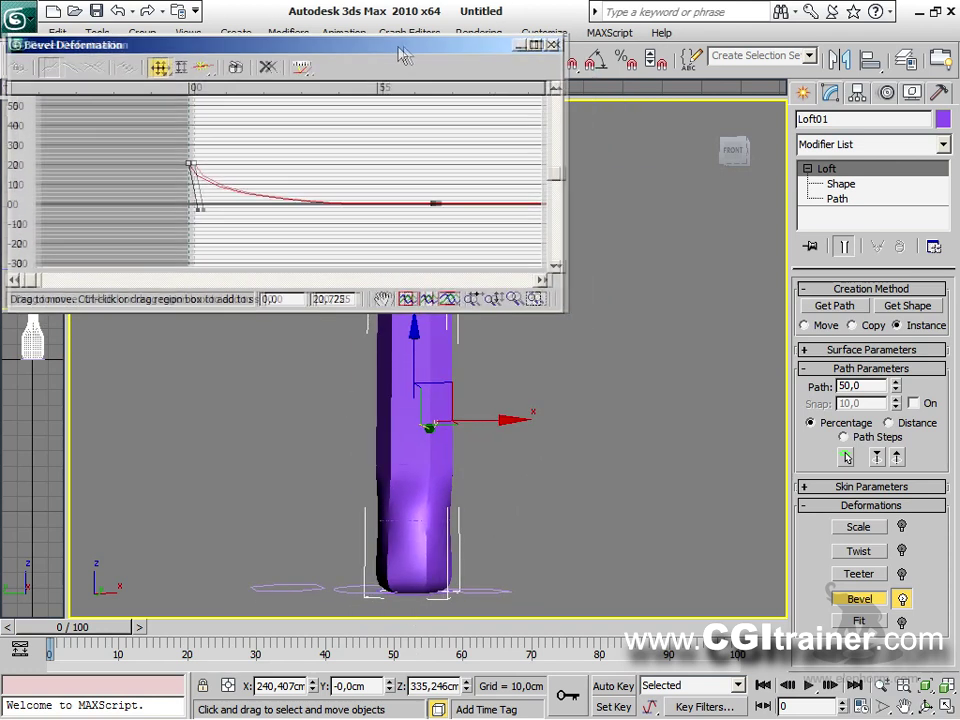
mouse_move(547, 468)
middle_mouse_down()
mouse_move(614, 483)
mouse_move(606, 446)
mouse_move(611, 476)
mouse_move(571, 450)
mouse_move(565, 470)
middle_mouse_up()
Add a Twist curve point at about 25 and set the end point's value to -500.
left_click(860, 551)
middle_click_drag(536, 542, 714, 586)
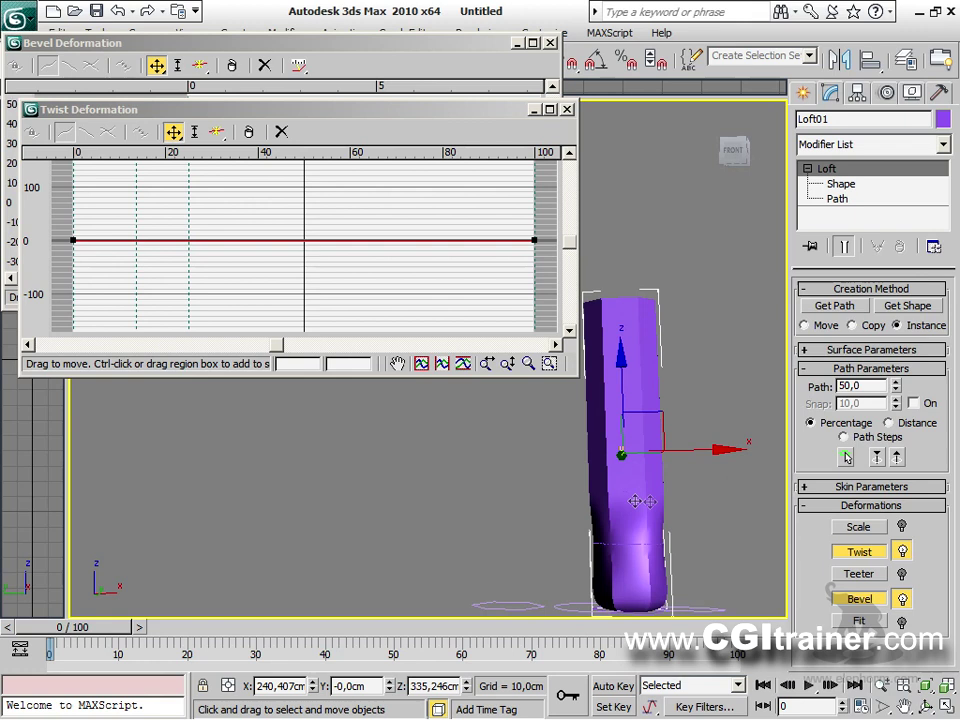
left_click(217, 133)
left_click(187, 240)
left_click(173, 131)
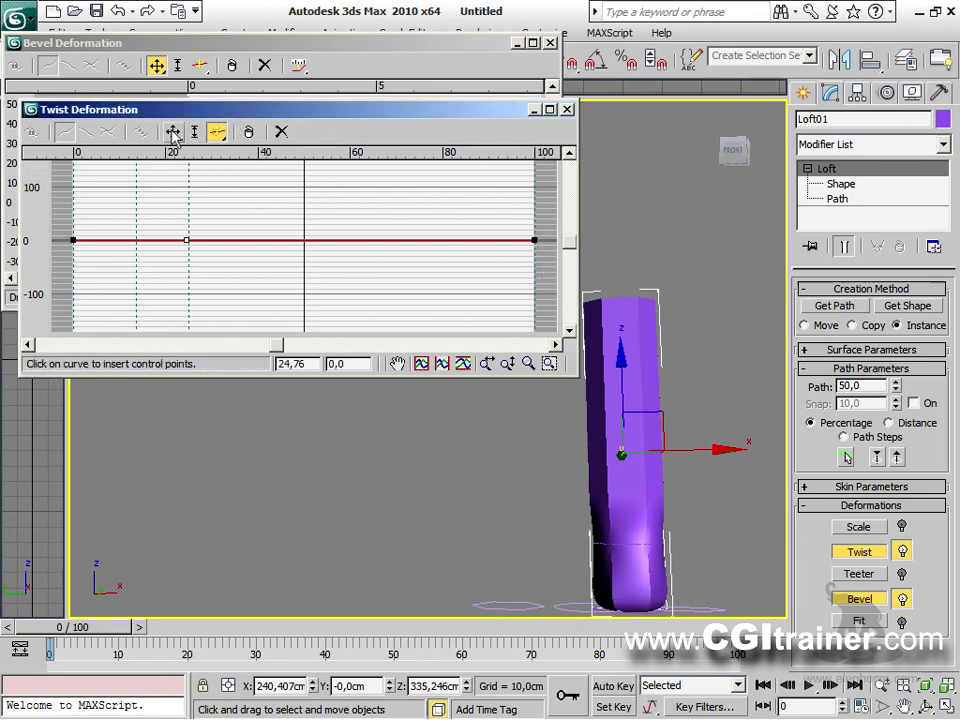
left_click_drag(533, 240, 535, 296)
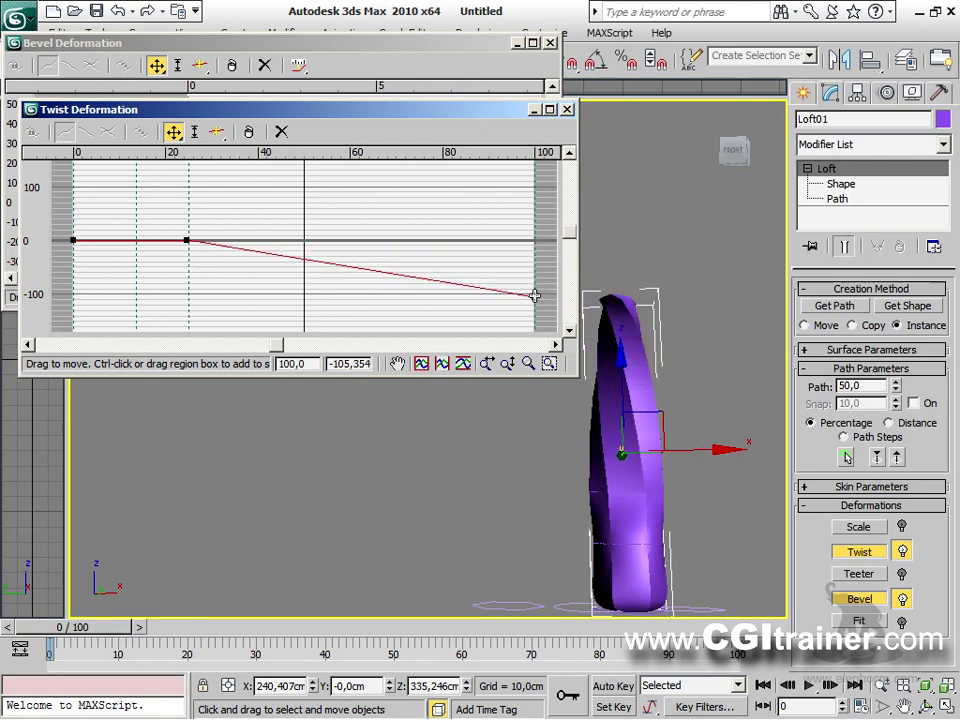
double_click(333, 365)
type("-5")
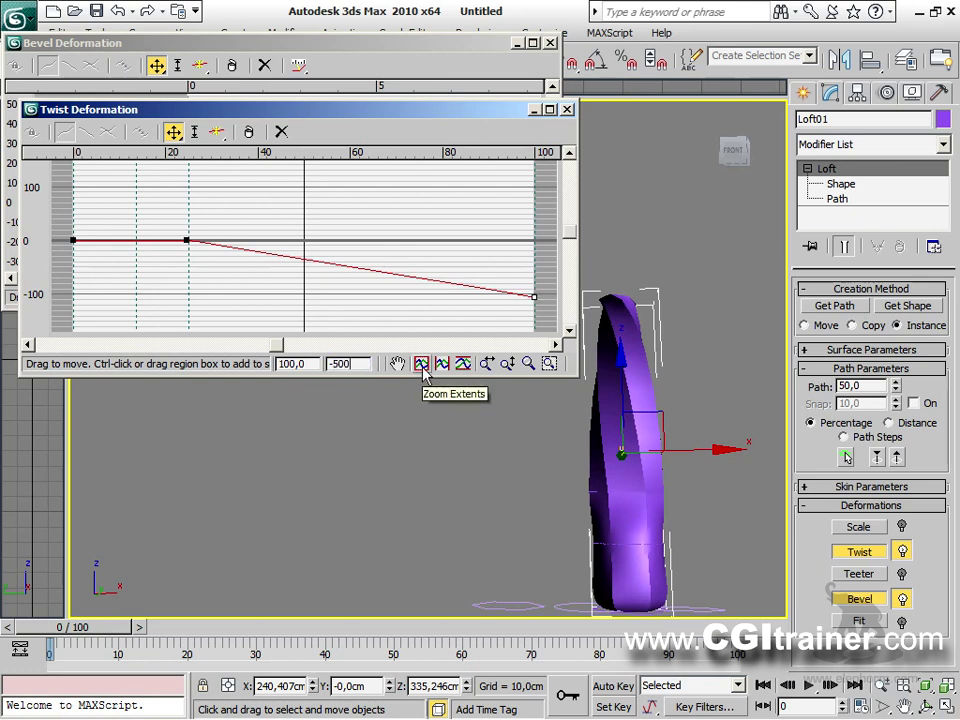
type("00")
key("Return")
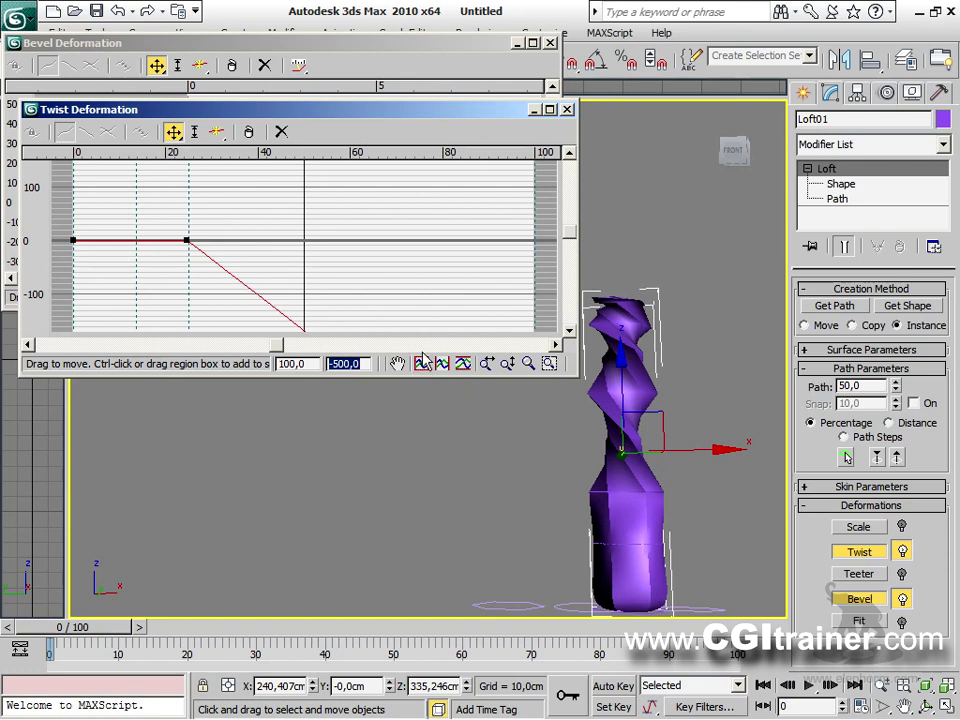
left_click_drag(322, 113, 452, 38)
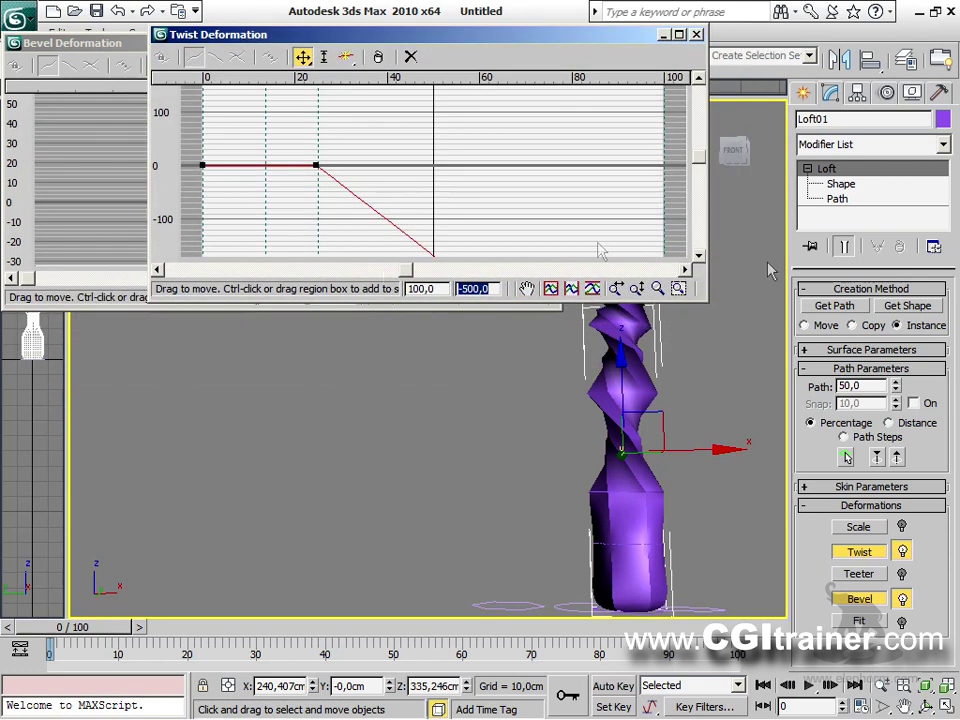
Add a Teeter curve point at about 25 and drop the end point to about -91.5.
left_click(860, 574)
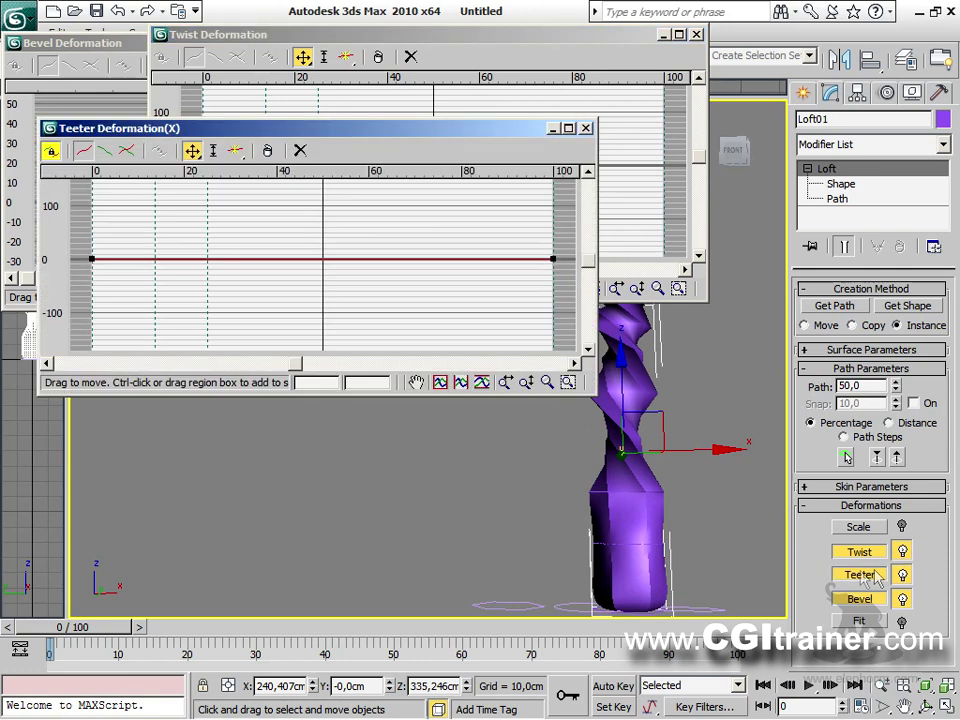
middle_click_drag(710, 390, 699, 453)
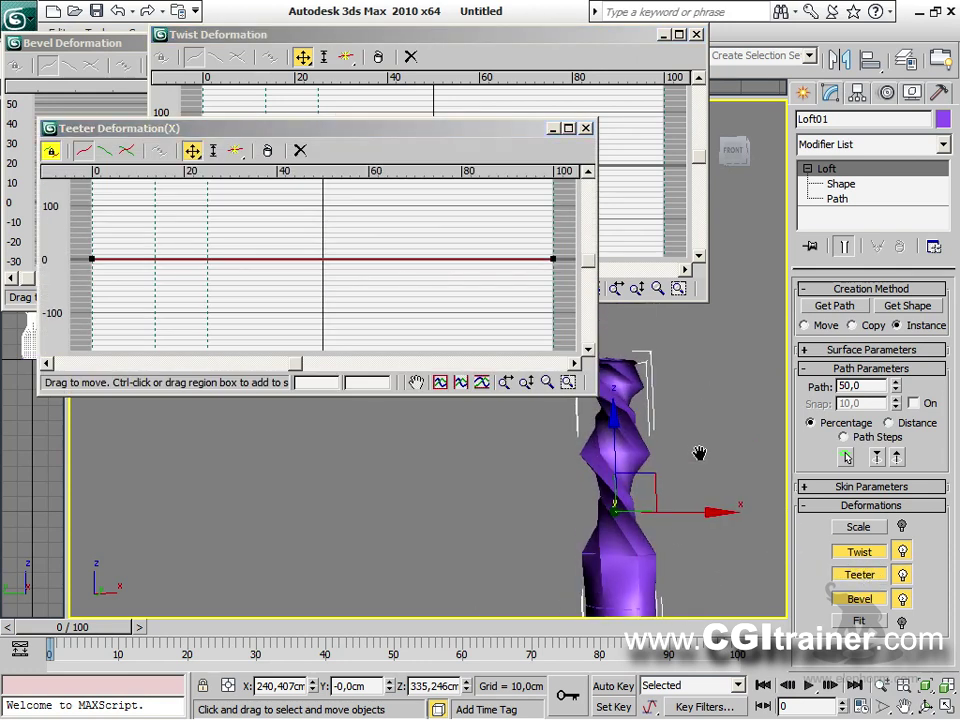
left_click(235, 150)
left_click(209, 258)
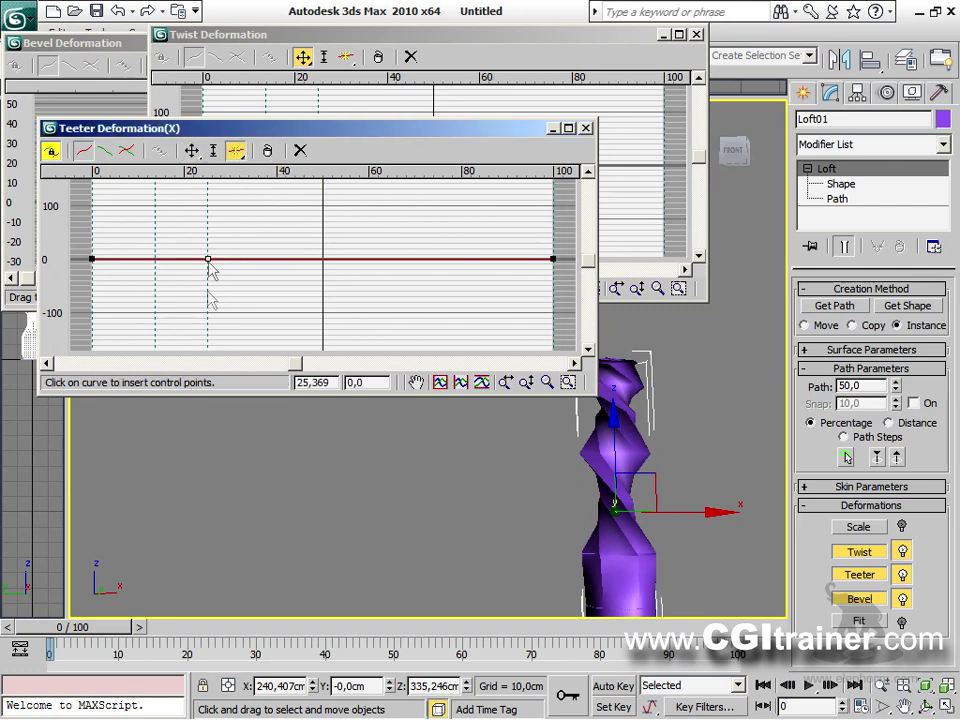
left_click(192, 151)
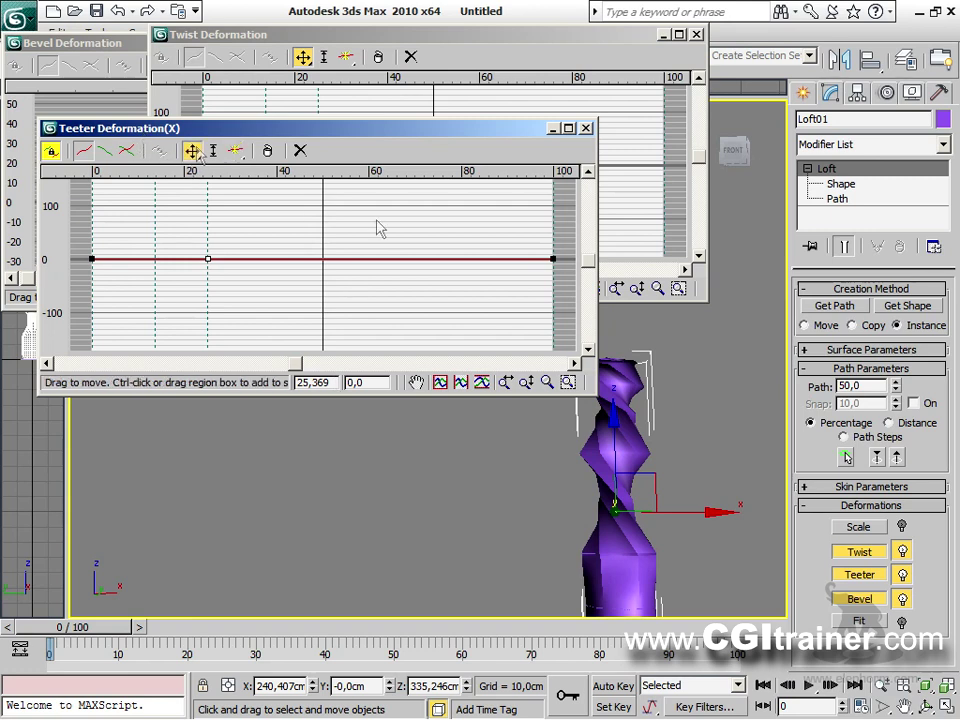
left_click_drag(555, 258, 554, 307)
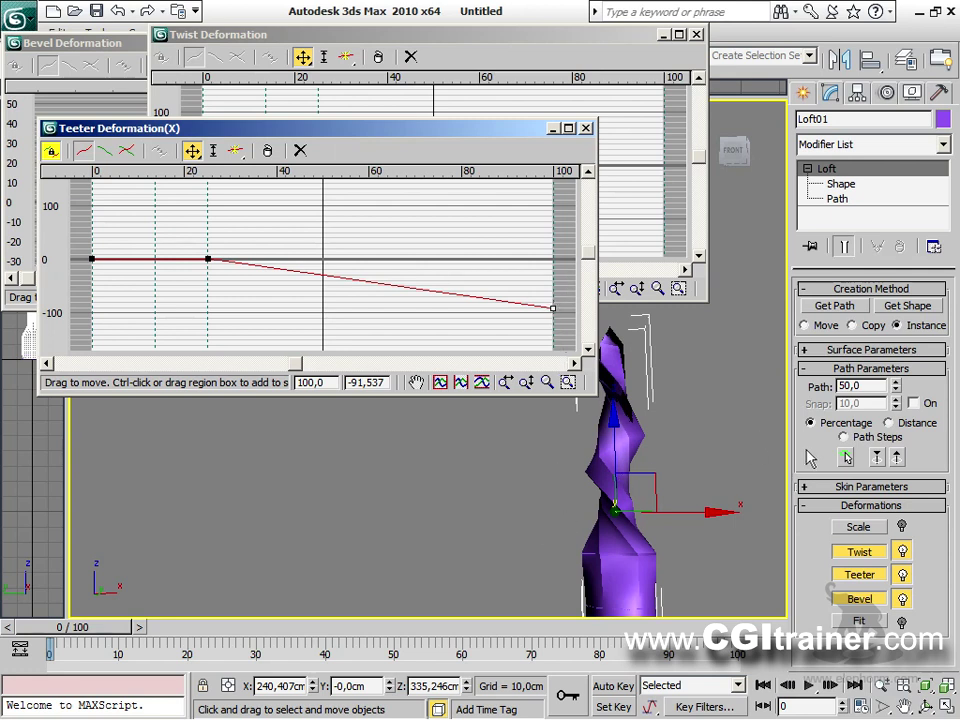
Raise Path Steps in Skin Parameters to 46 to smooth the twist.
left_click(807, 487)
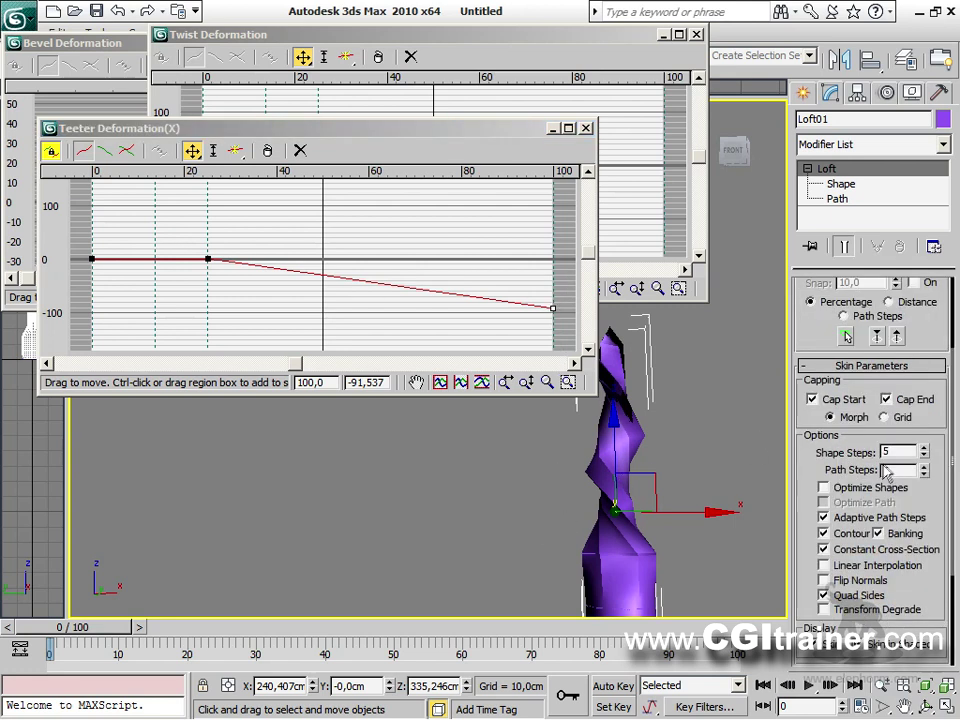
left_click_drag(926, 467, 927, 441)
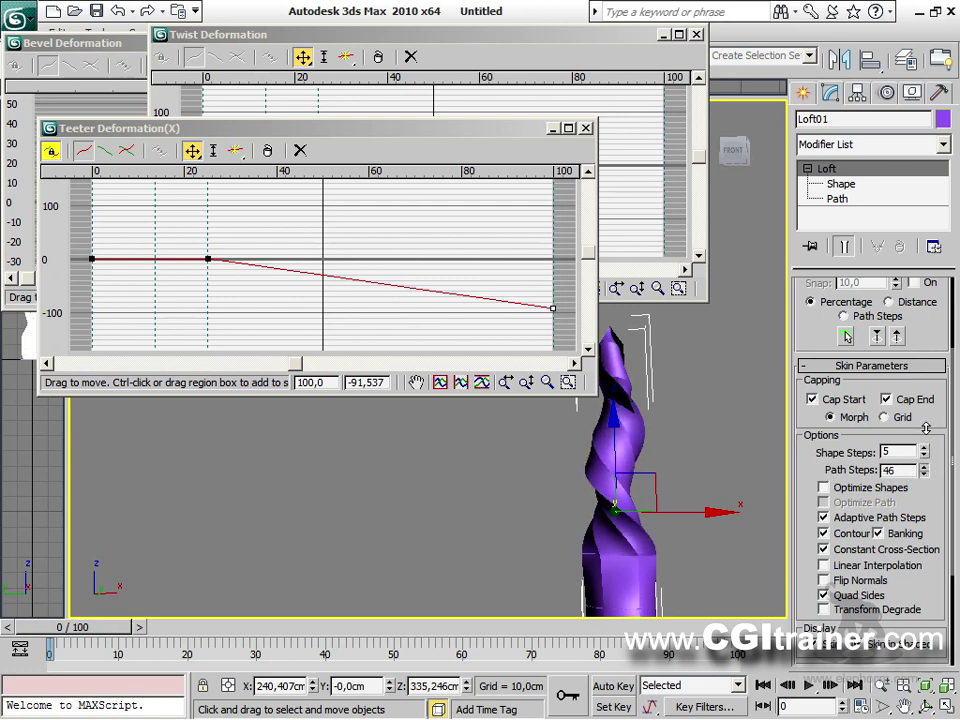
middle_click_drag(684, 413, 510, 416, "alt")
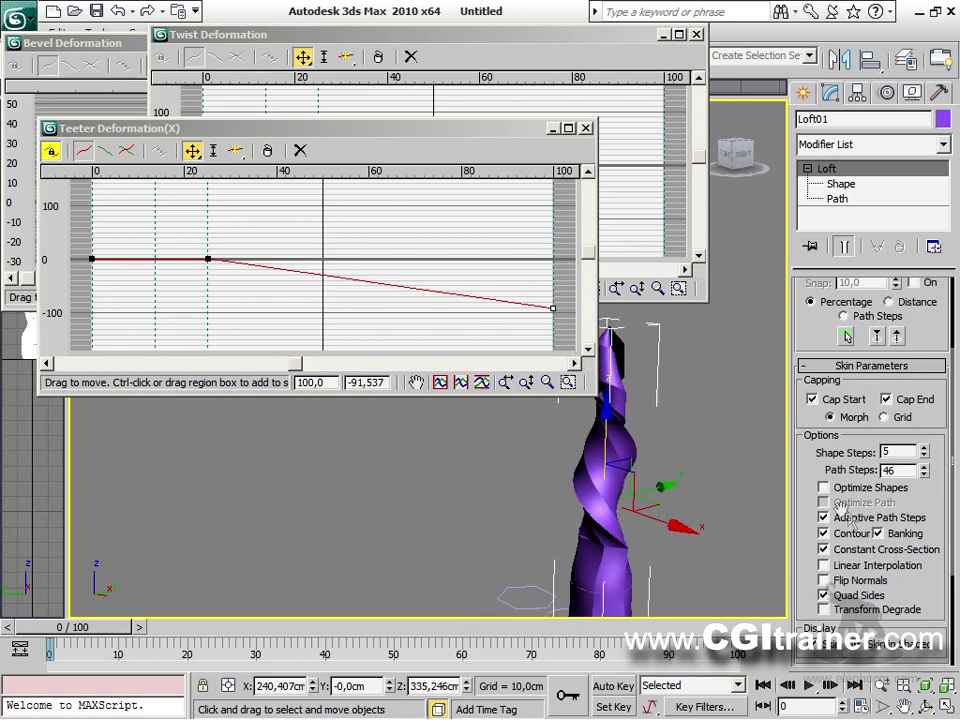
scroll(860, 530, "down", 5)
Taper the Scale curve from 100, through about 93 at 25, to near 0.
left_click(871, 554)
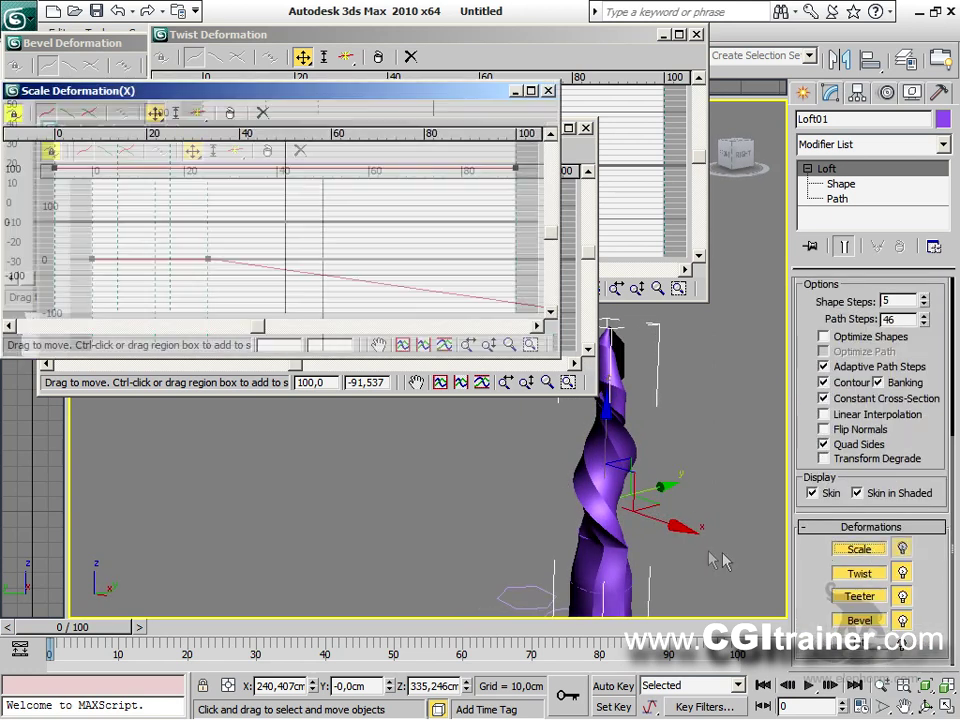
left_click(198, 114)
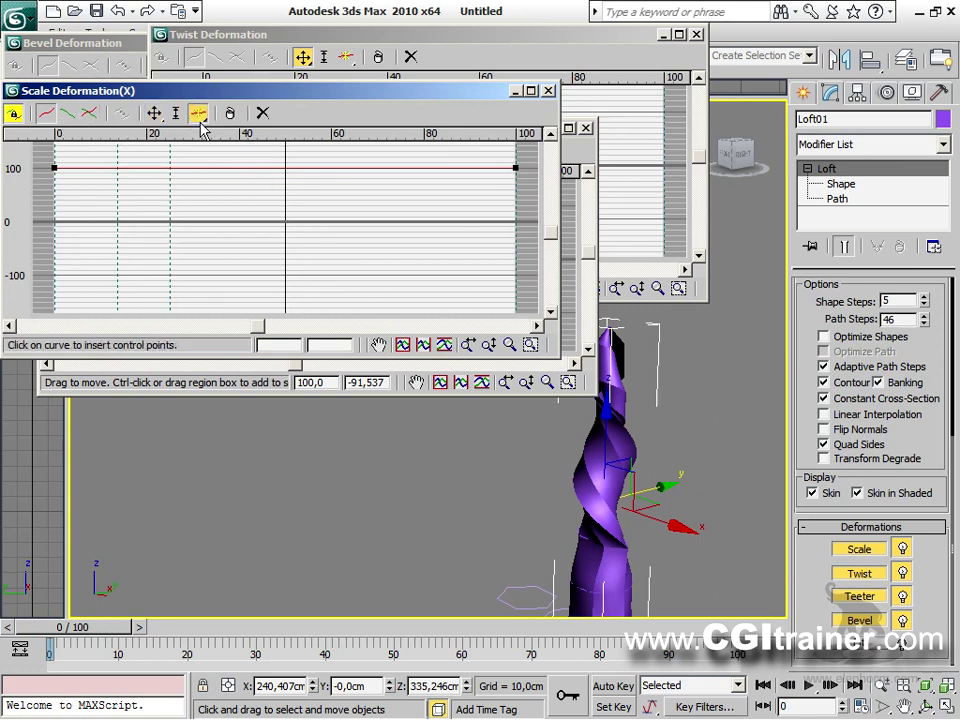
left_click(170, 168)
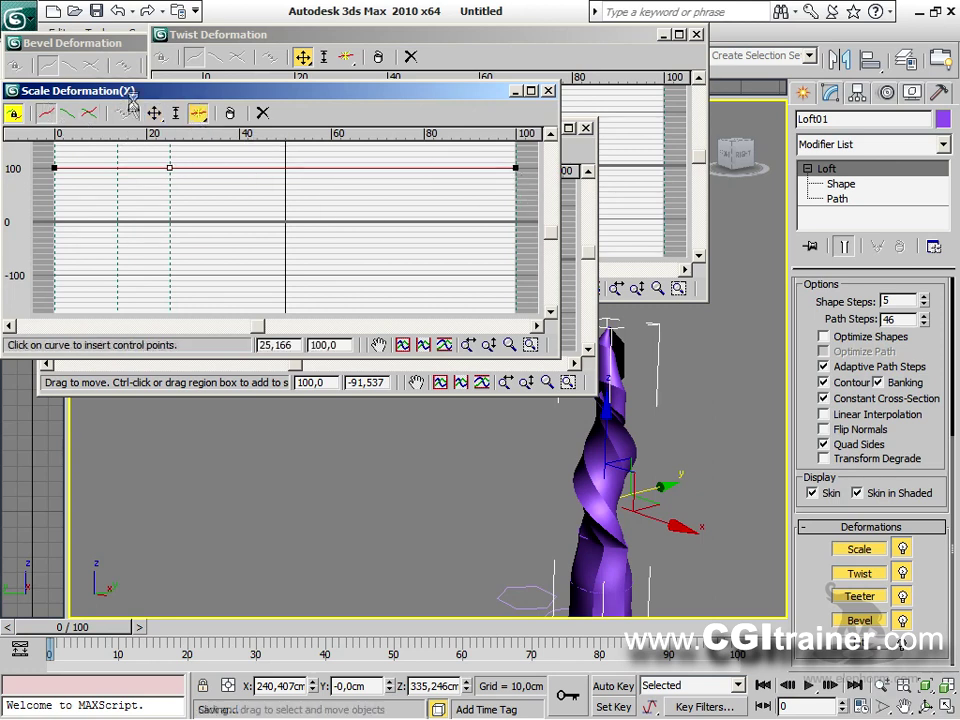
left_click(153, 113)
left_click_drag(516, 167, 518, 223)
mouse_move(171, 170)
left_mouse_down()
mouse_move(172, 154)
mouse_move(174, 171)
left_mouse_up()
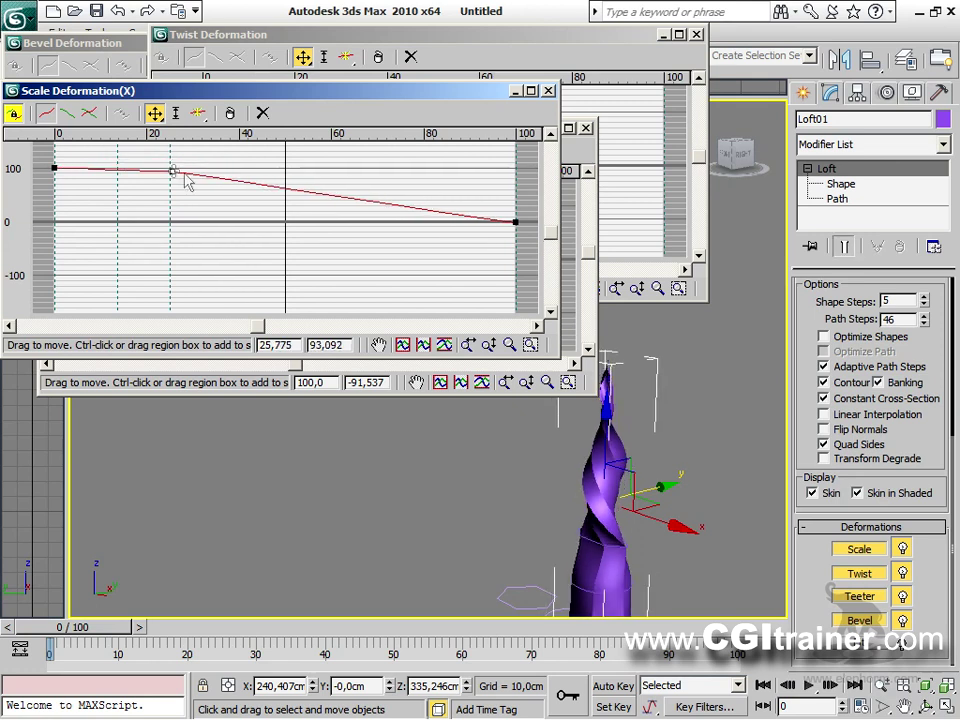
middle_click_drag(671, 574, 657, 556, "alt")
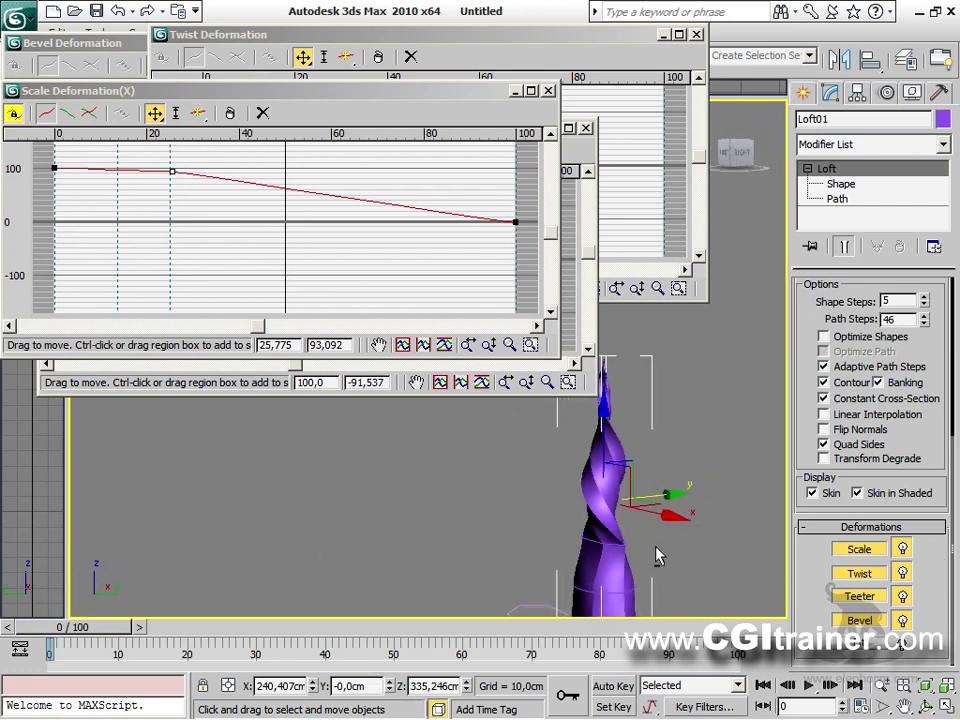
Minimize the Scale, Twist, Bevel and Teeter deformation windows.
left_click_drag(455, 92, 755, 33)
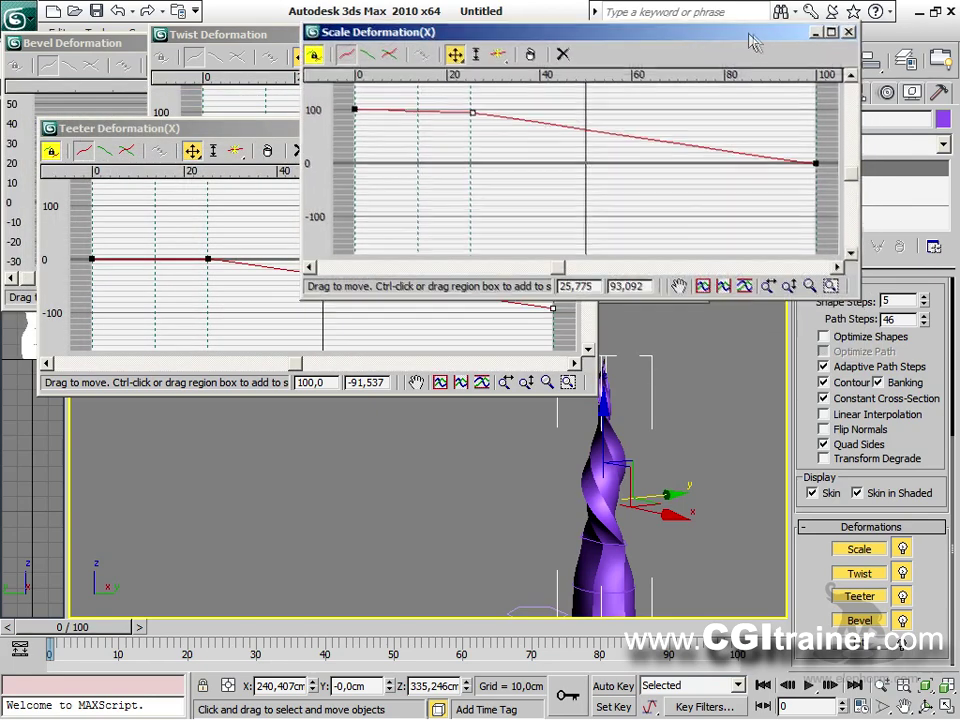
left_click_drag(272, 130, 238, 327)
left_click_drag(408, 32, 170, 200)
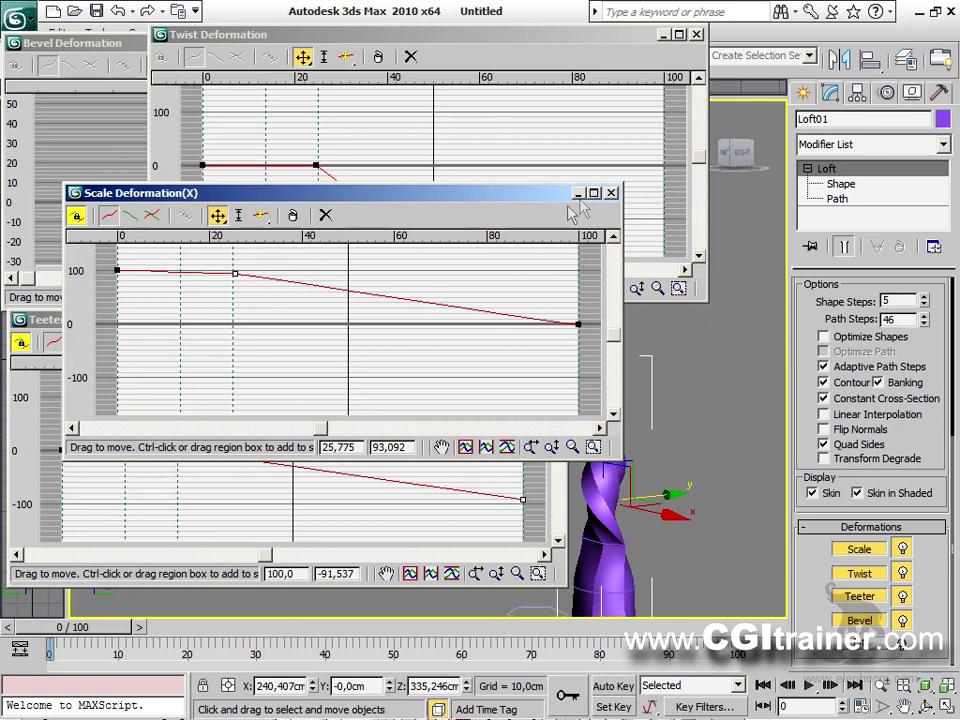
left_click(578, 194)
left_click(663, 34)
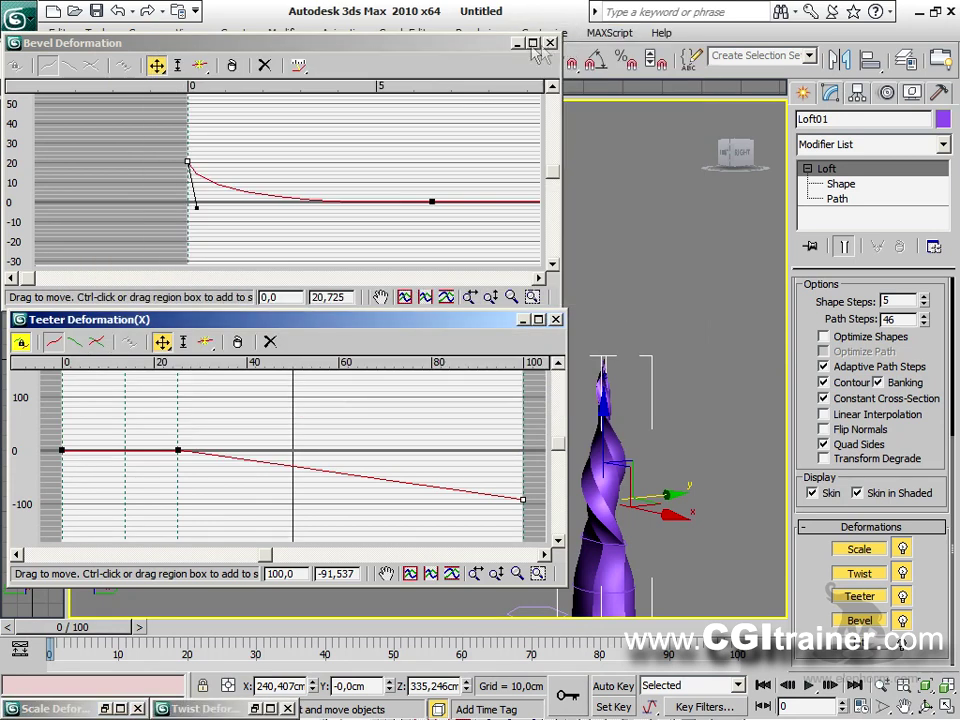
left_click(517, 43)
left_click(522, 320)
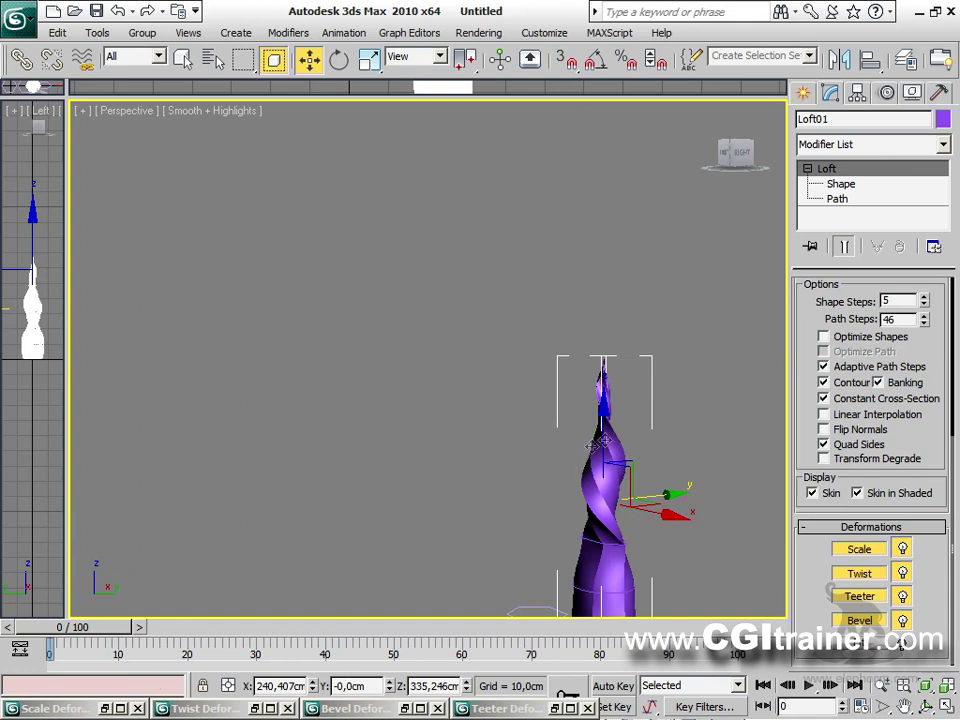
key("z")
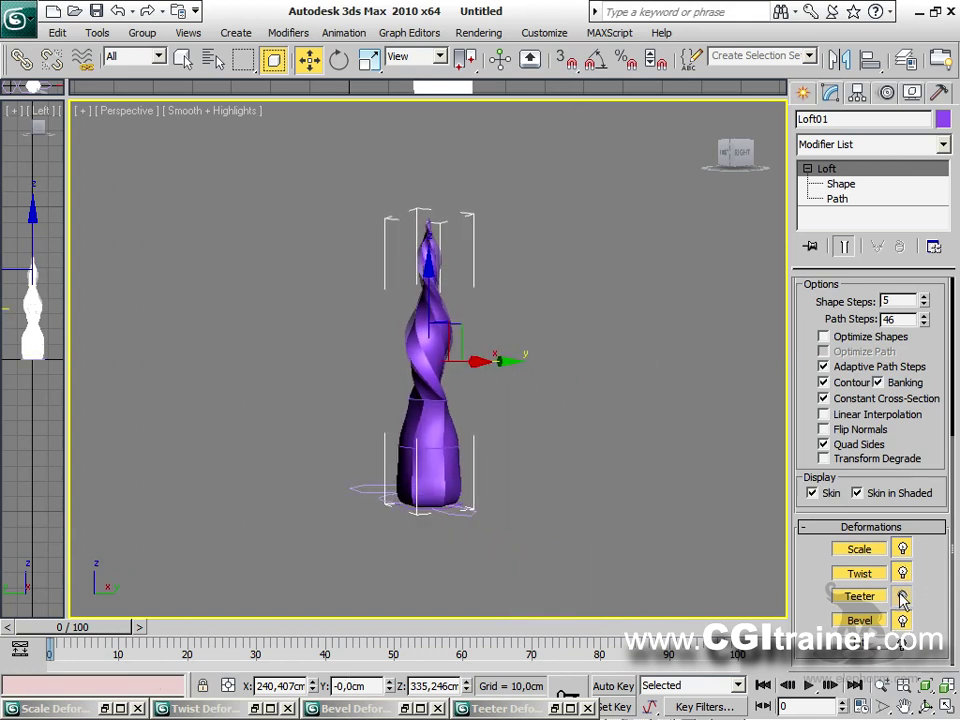
left_click(903, 575)
left_click(903, 574)
left_click(903, 572)
left_click(903, 570)
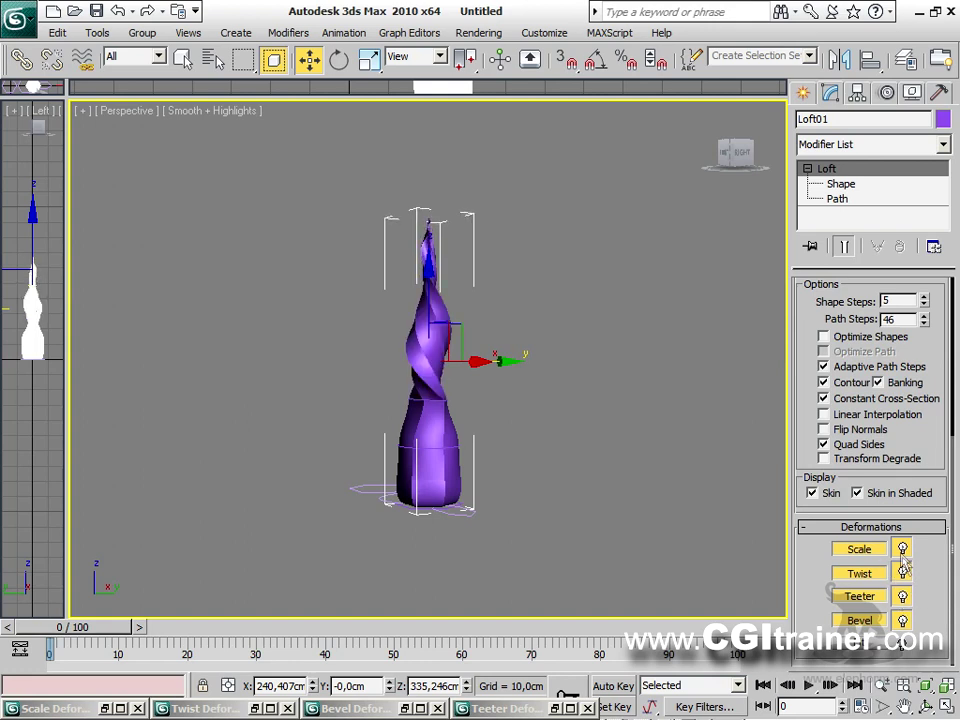
left_click(904, 566)
left_click(904, 565)
left_click(904, 565)
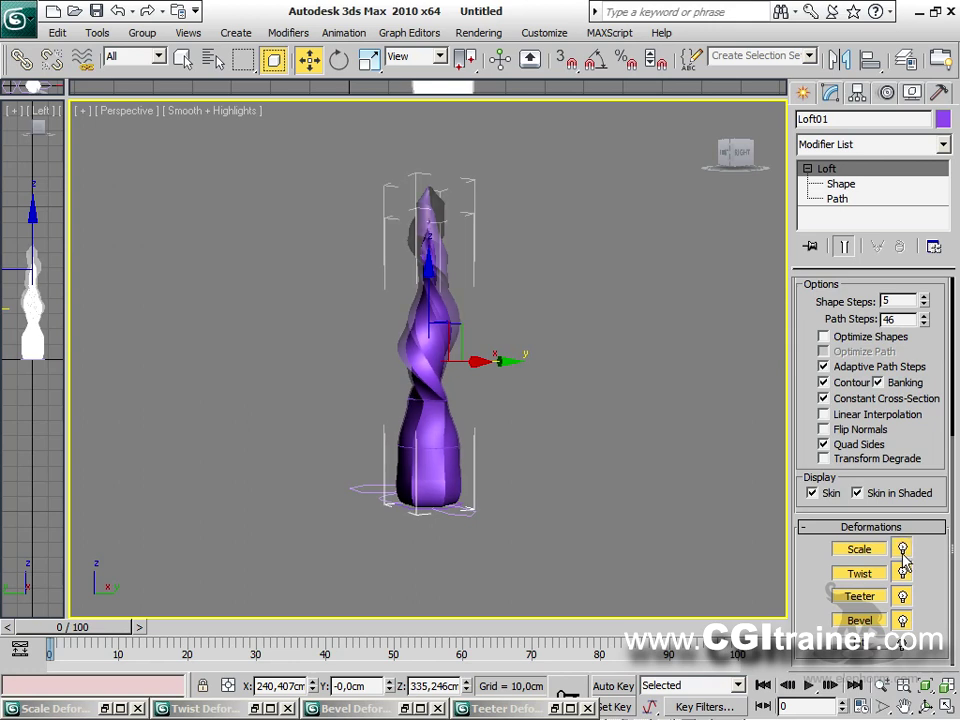
middle_click_drag(639, 300, 797, 334, "alt")
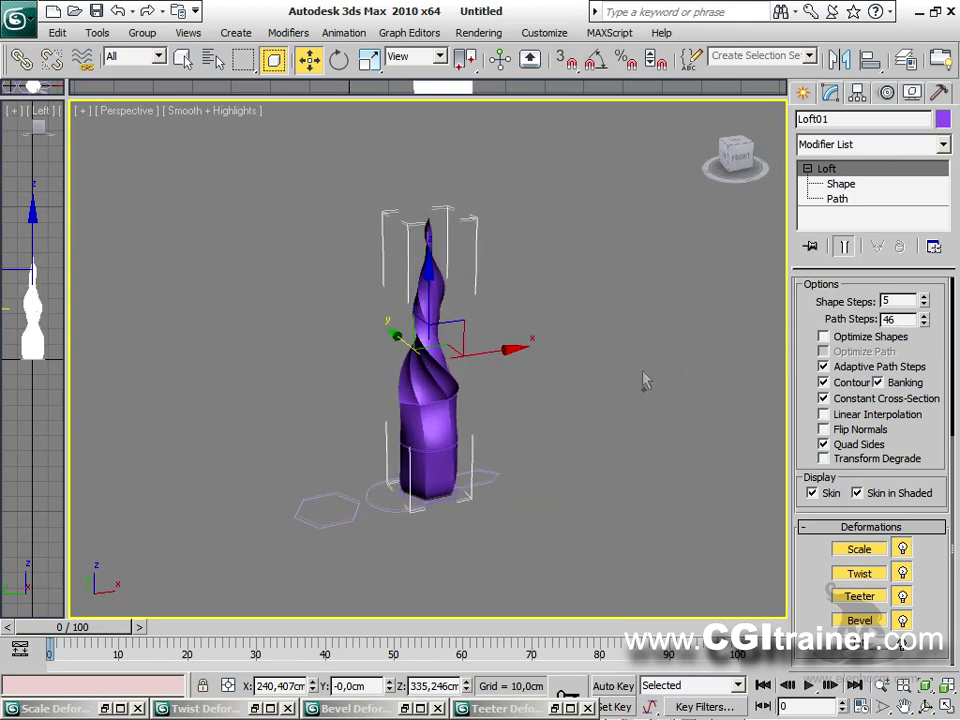
scroll(645, 380, "up", 2)
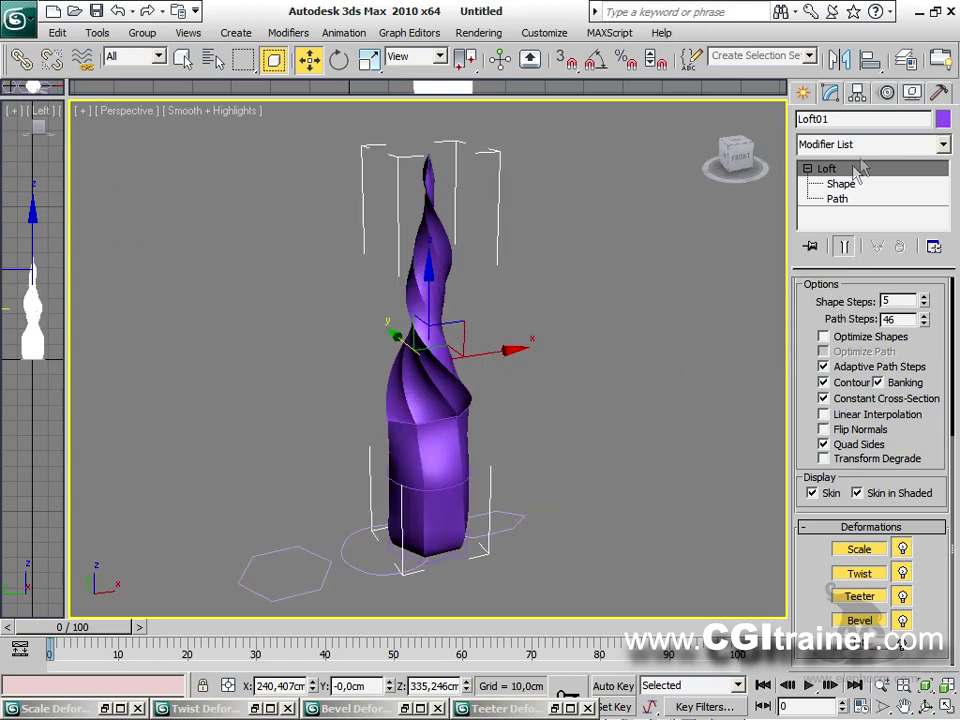
left_click(841, 184)
Scale the loft's cross-section shape along X, then exit Shape sub-object editing.
right_click(414, 408)
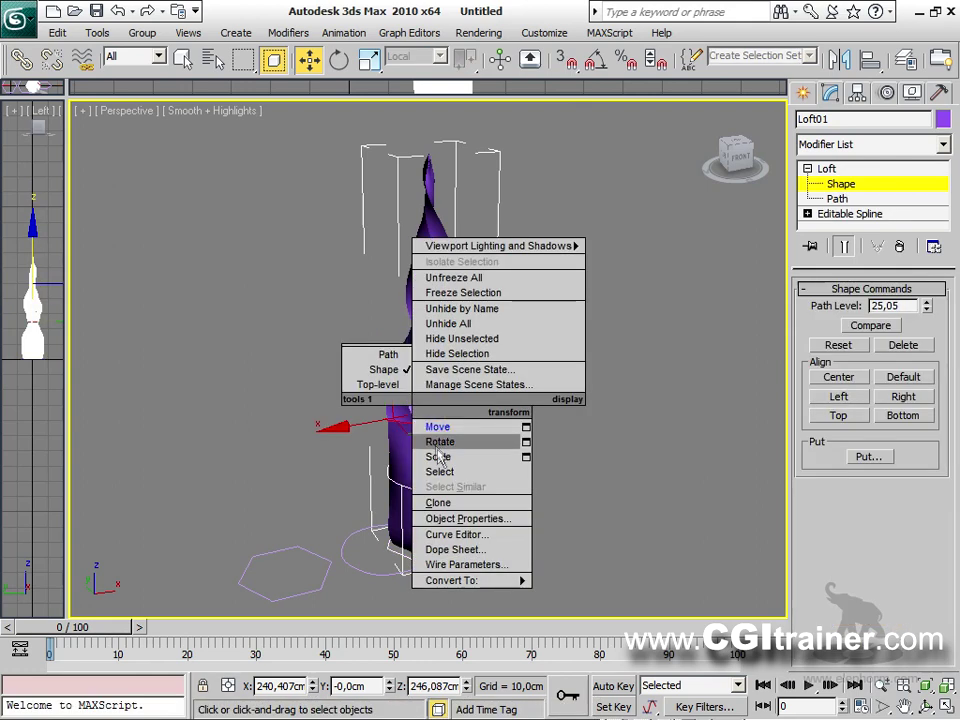
left_click(438, 456)
mouse_move(358, 426)
left_mouse_down()
mouse_move(332, 429)
mouse_move(362, 427)
left_mouse_up()
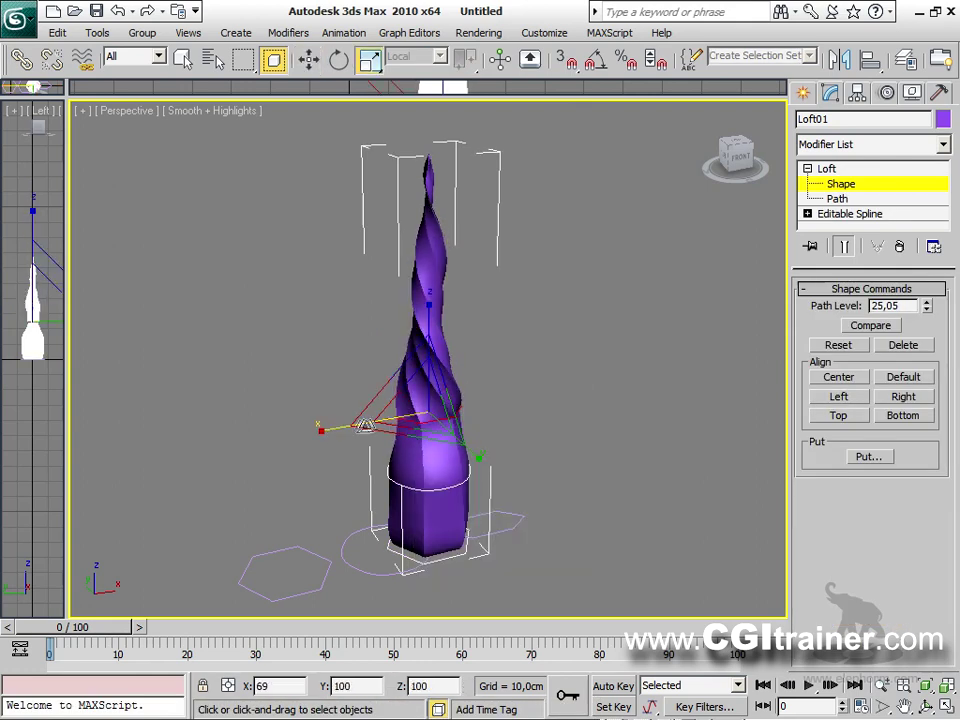
middle_click_drag(390, 424, 508, 453, "alt")
left_click_drag(470, 455, 445, 400)
middle_click_drag(445, 400, 773, 470, "alt")
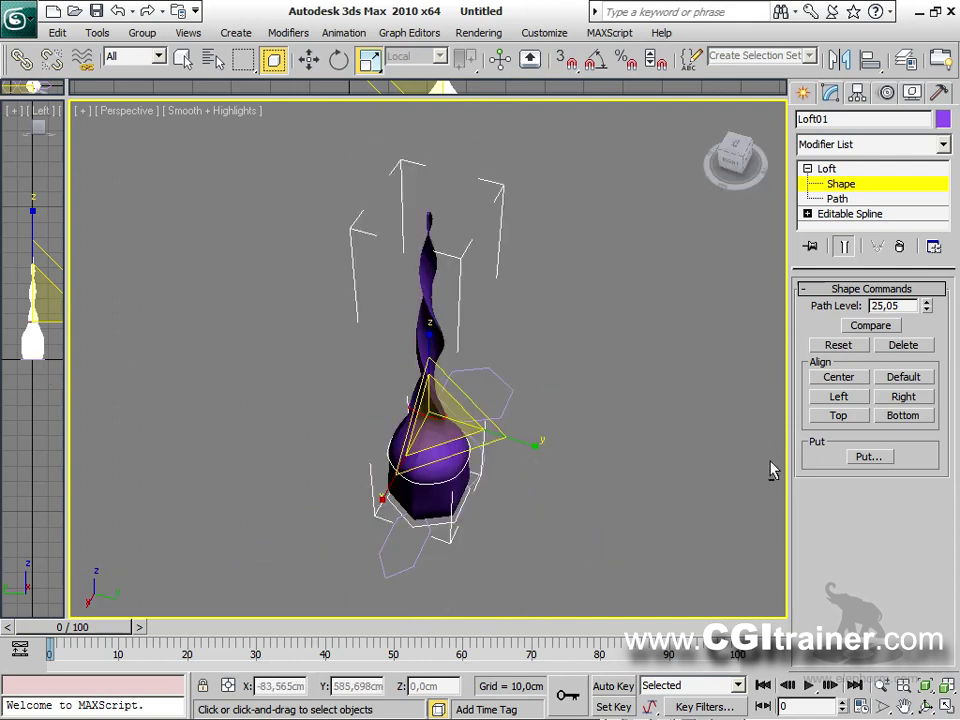
left_click_drag(388, 490, 362, 520)
middle_click_drag(513, 388, 455, 484, "alt")
middle_click_drag(429, 388, 536, 377, "alt")
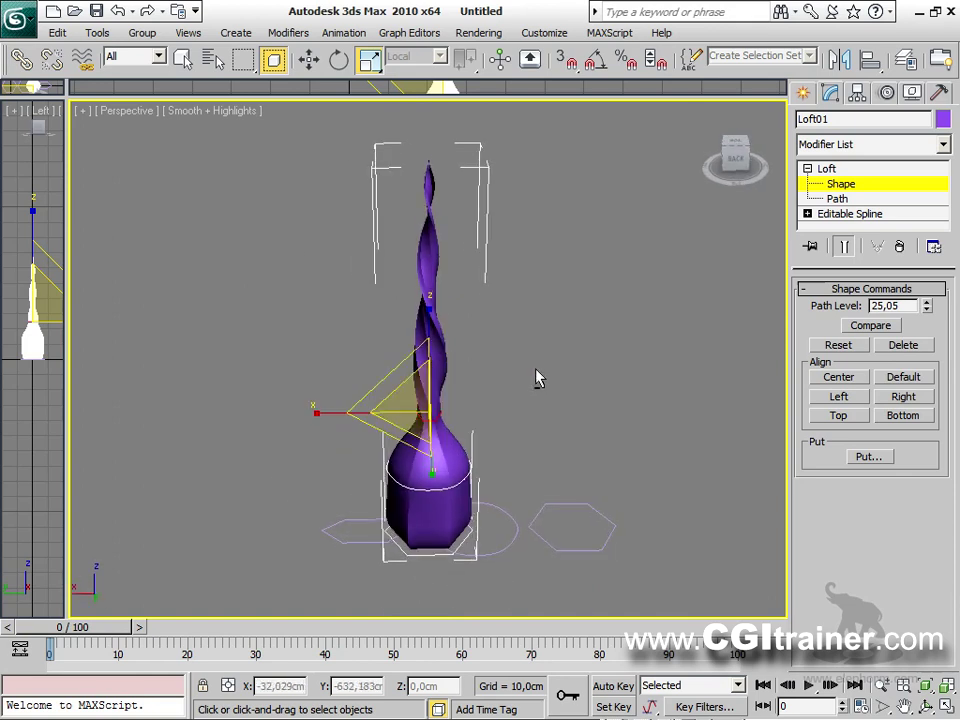
left_click(553, 300)
middle_click_drag(553, 300, 673, 360, "alt")
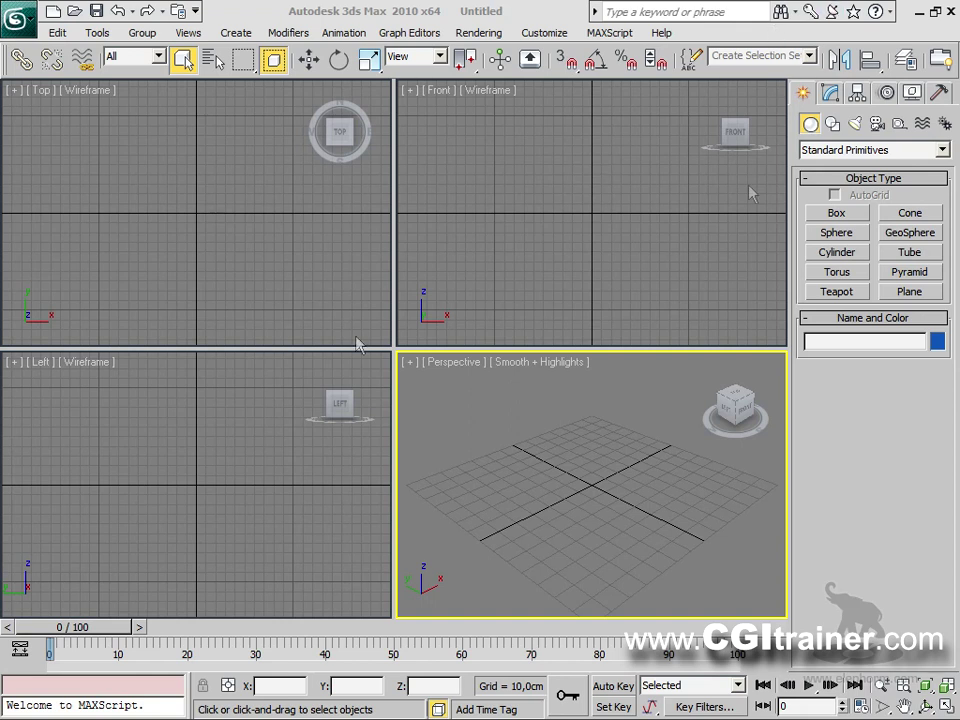
Draw a closed triangular Line spline, Line01, in the upper-left of the maximized Top view.
left_click_drag(390, 346, 778, 567)
left_click(831, 125)
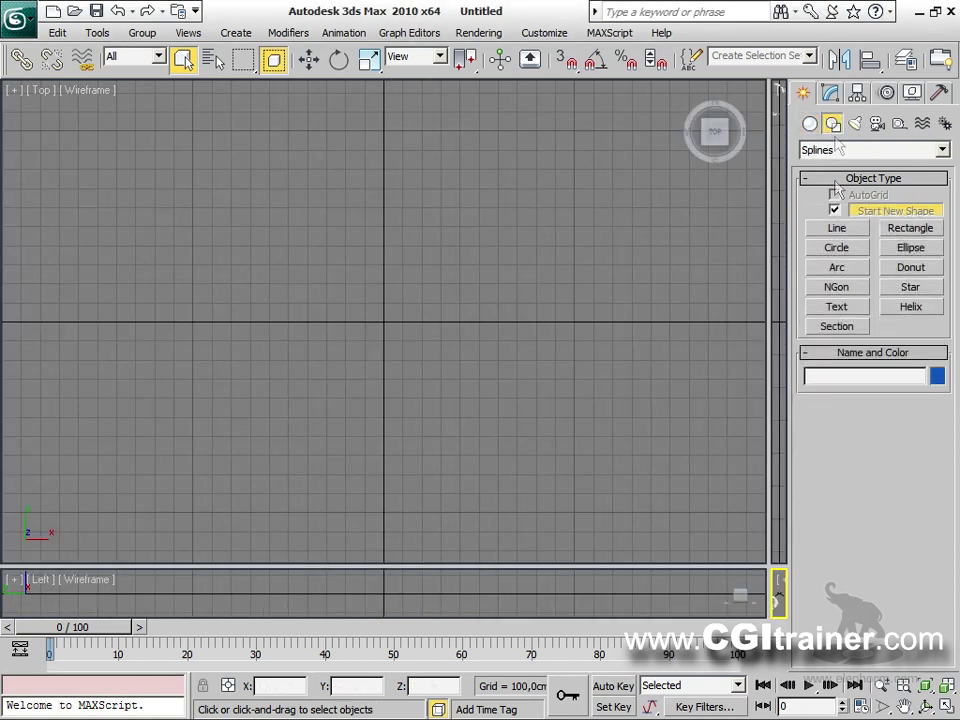
left_click(836, 230)
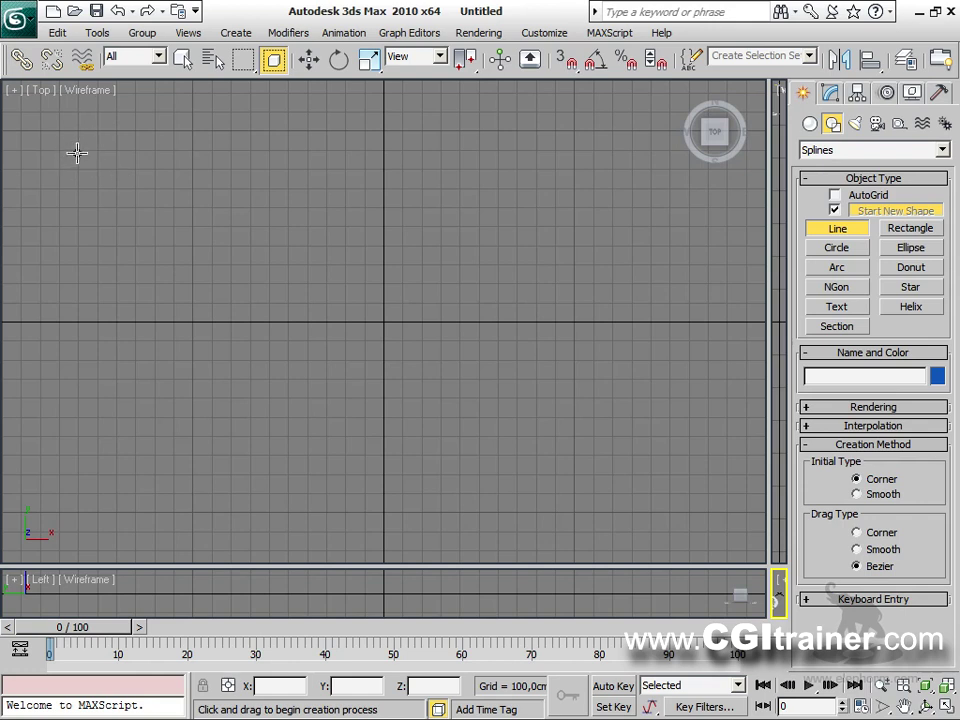
left_click(75, 151)
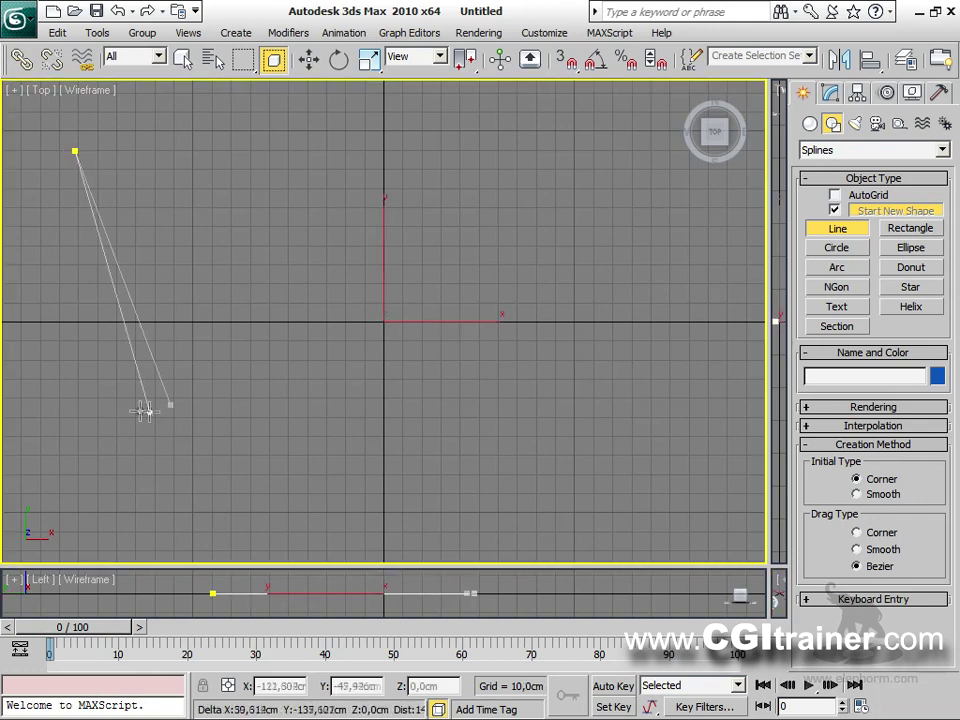
left_click(157, 400)
left_click(251, 151)
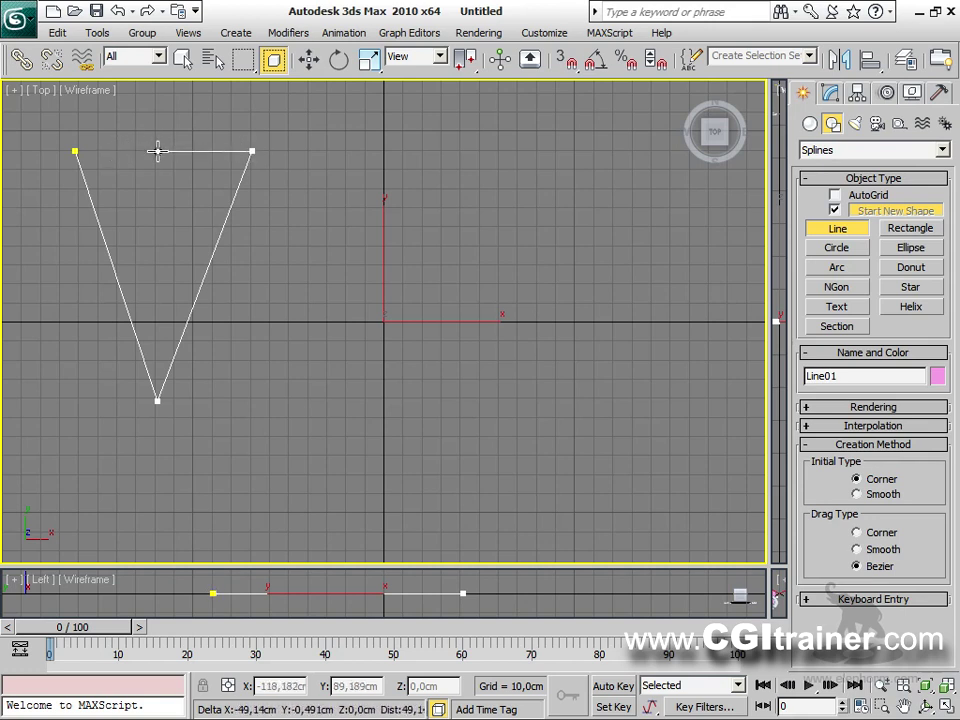
left_click(157, 151)
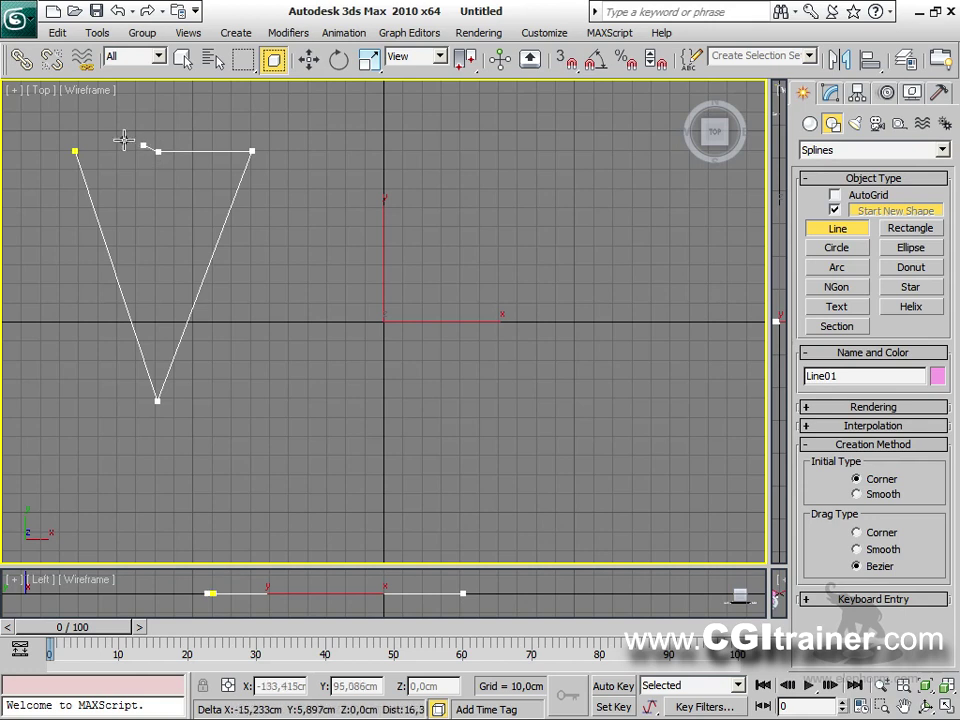
left_click(75, 151)
left_click(454, 416)
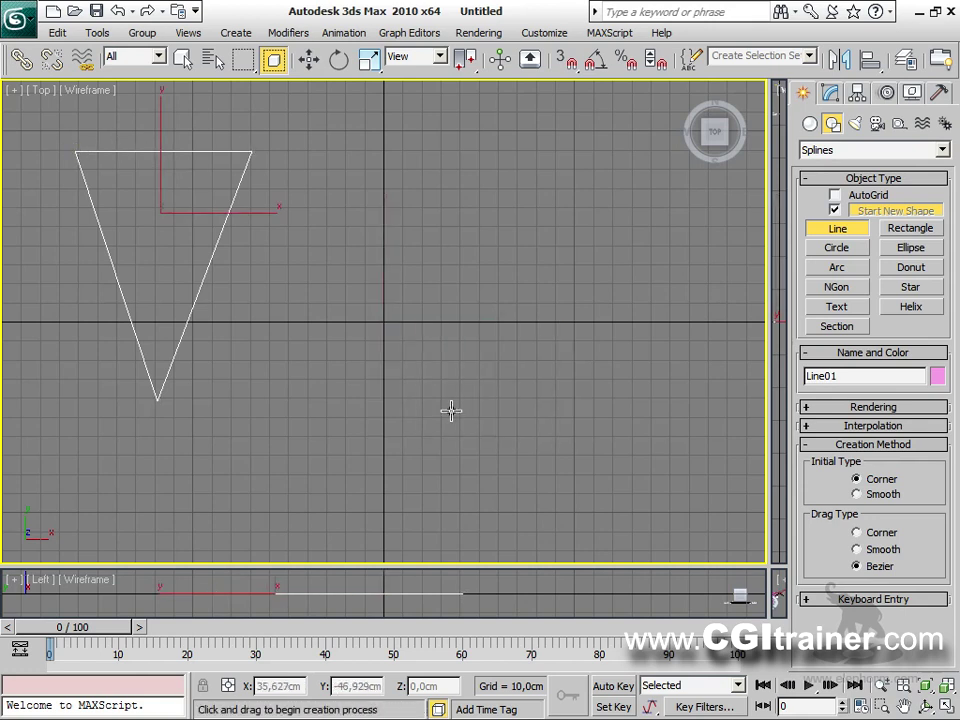
Shift-drag the triangle to the right as an independent copy, Line02.
right_click(228, 220)
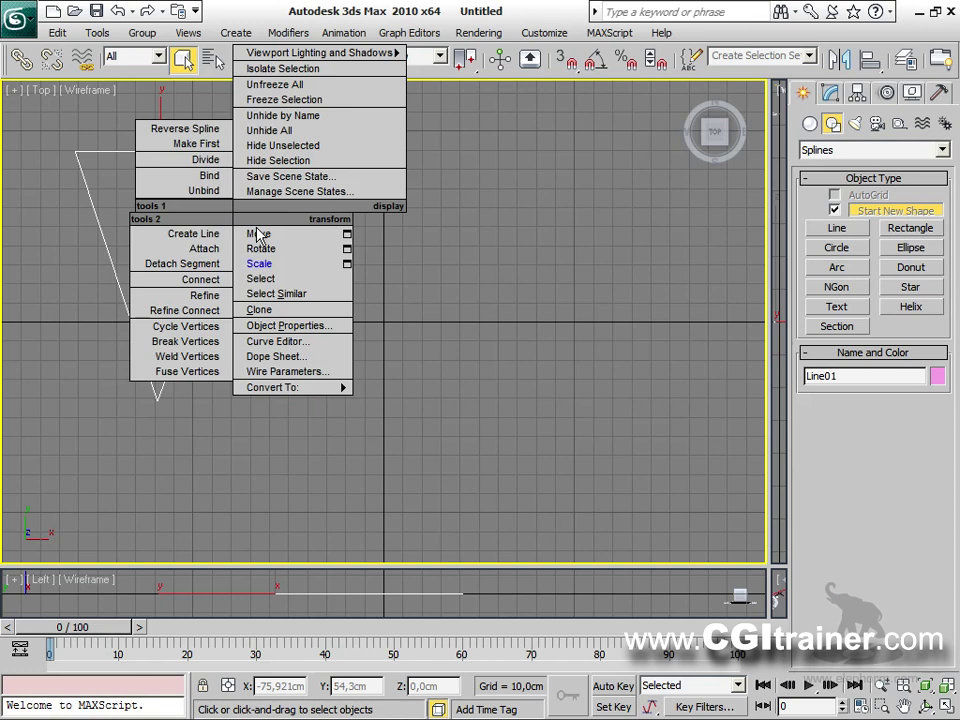
left_click(258, 232)
mouse_move(240, 213)
left_mouse_down()
mouse_move(493, 229)
mouse_move(154, 240)
mouse_move(195, 220)
mouse_move(497, 207)
left_mouse_up()
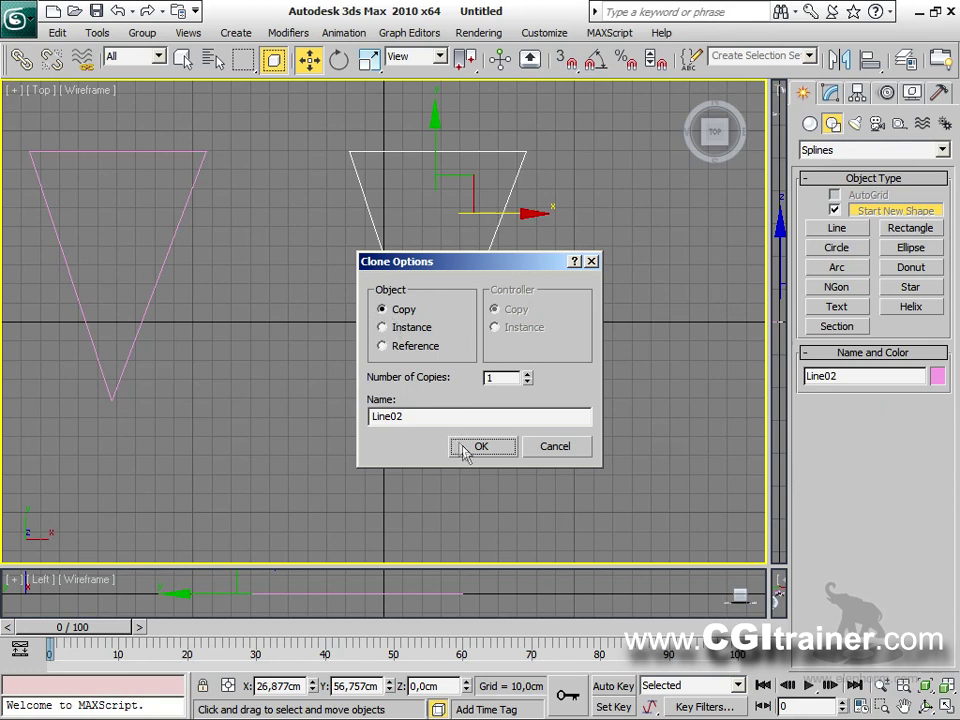
left_click(479, 447)
mouse_move(459, 454)
middle_mouse_down()
mouse_move(418, 448)
mouse_move(429, 426)
mouse_move(384, 352)
middle_mouse_up()
scroll(428, 427, "down", 3)
scroll(428, 427, "down", 2)
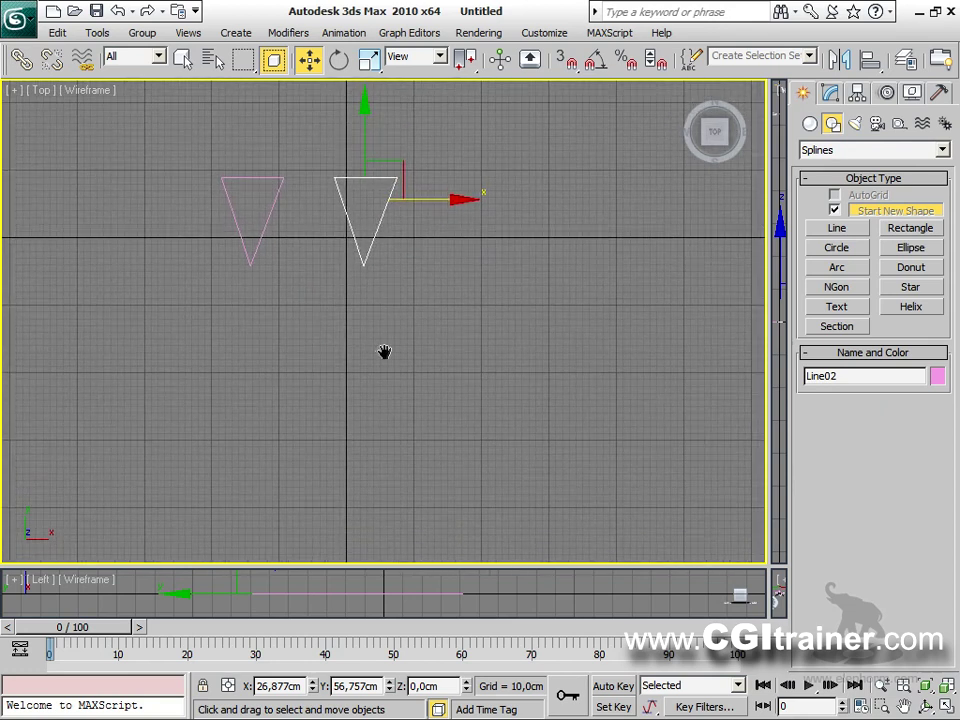
Draw a straight horizontal line, Line03, below both triangles, then select Line02.
left_click(835, 226)
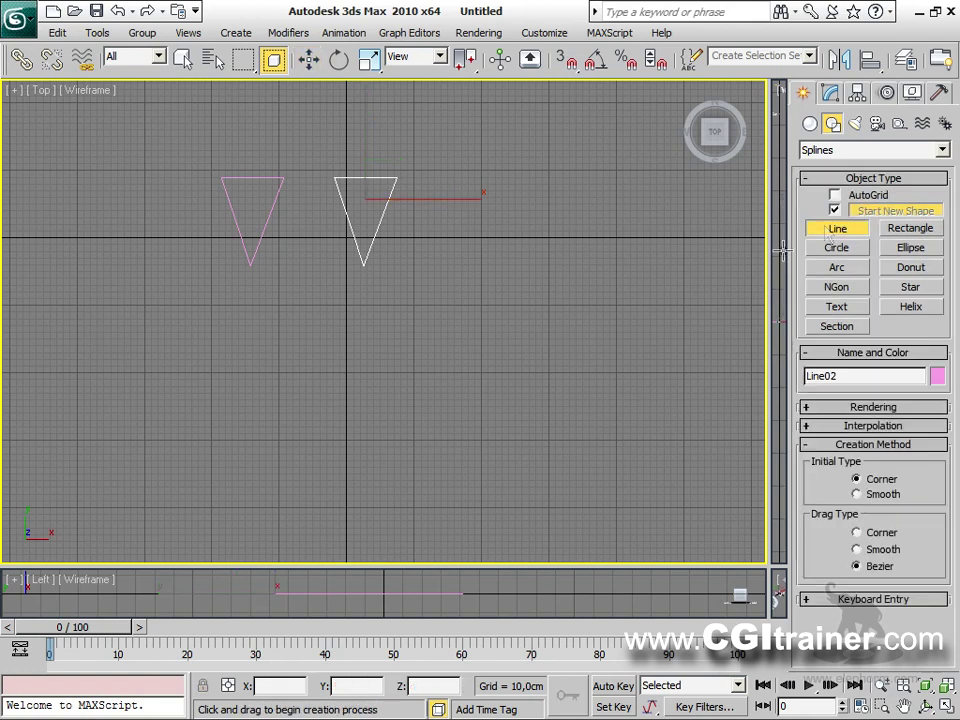
left_click(189, 361)
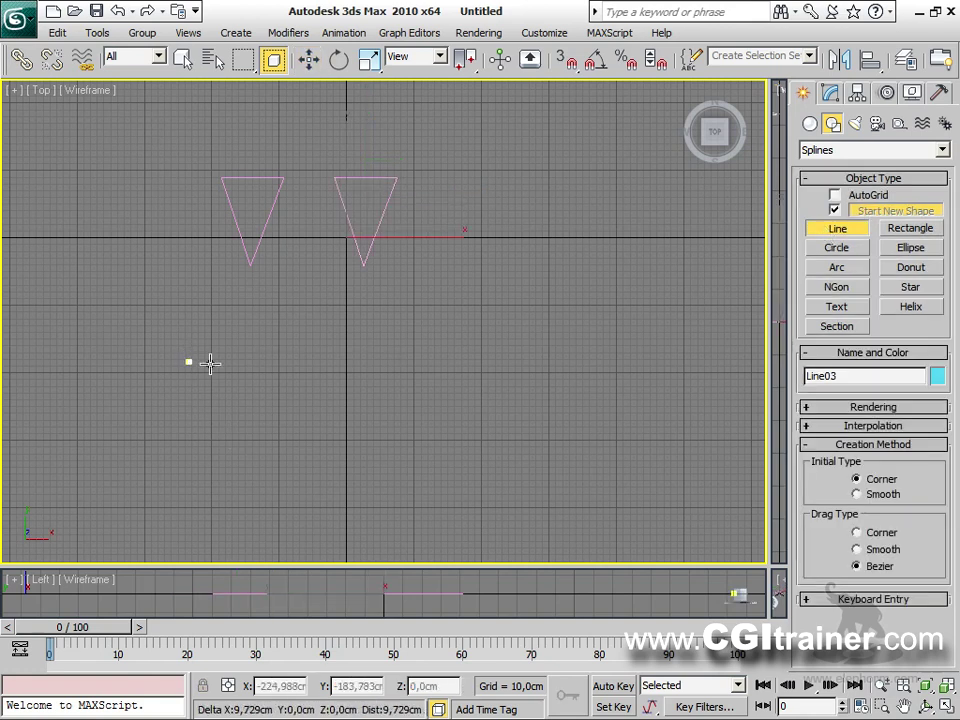
left_click(479, 349)
right_click(485, 383)
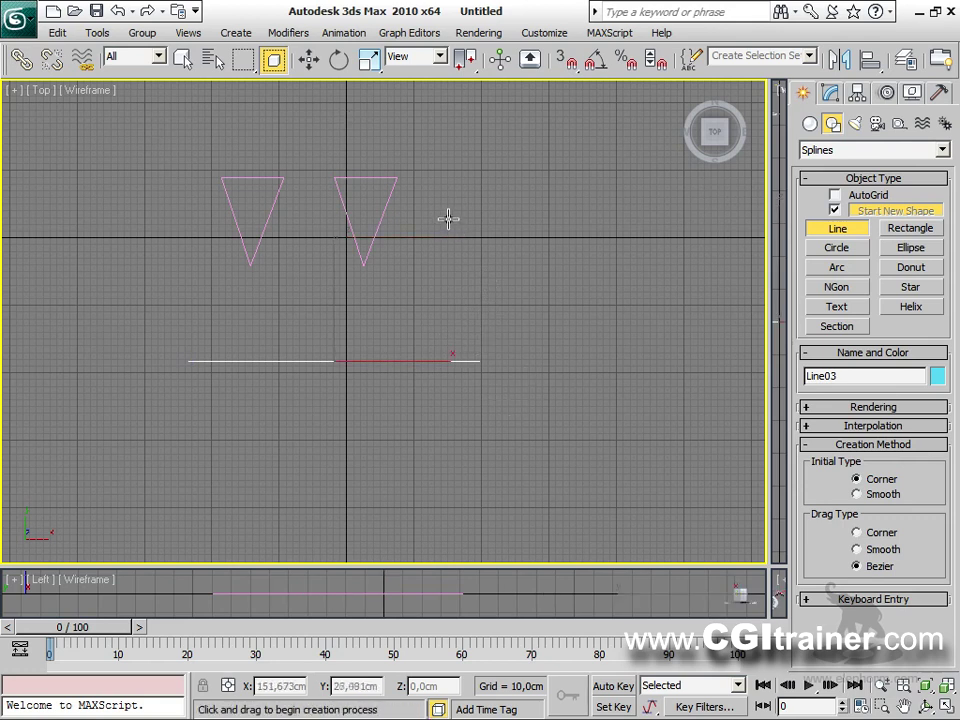
right_click(450, 283)
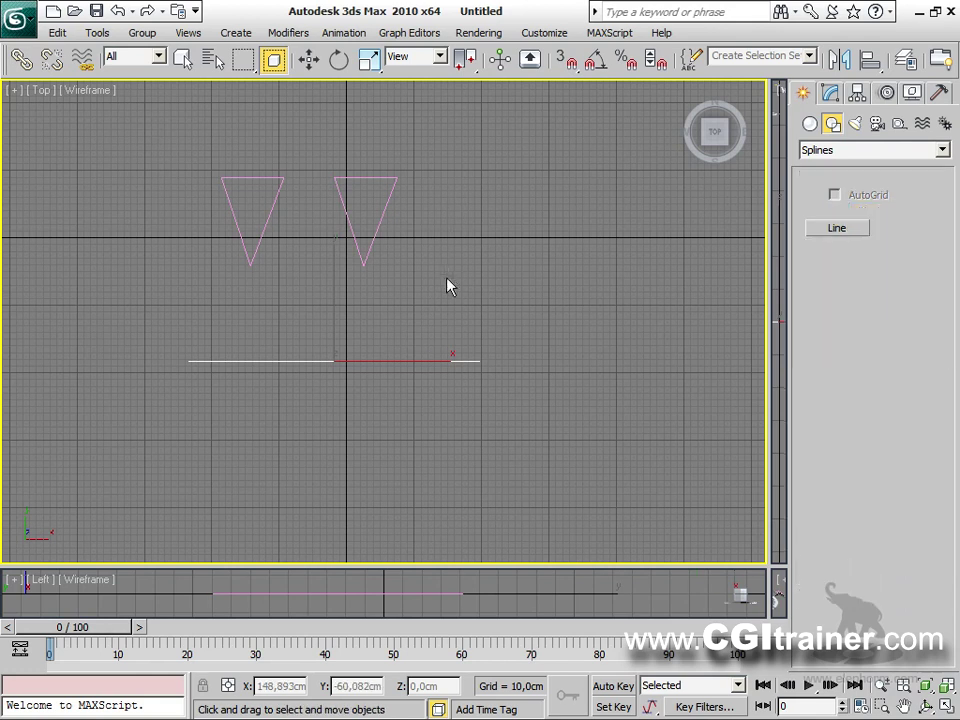
left_click(390, 177)
left_click(830, 92)
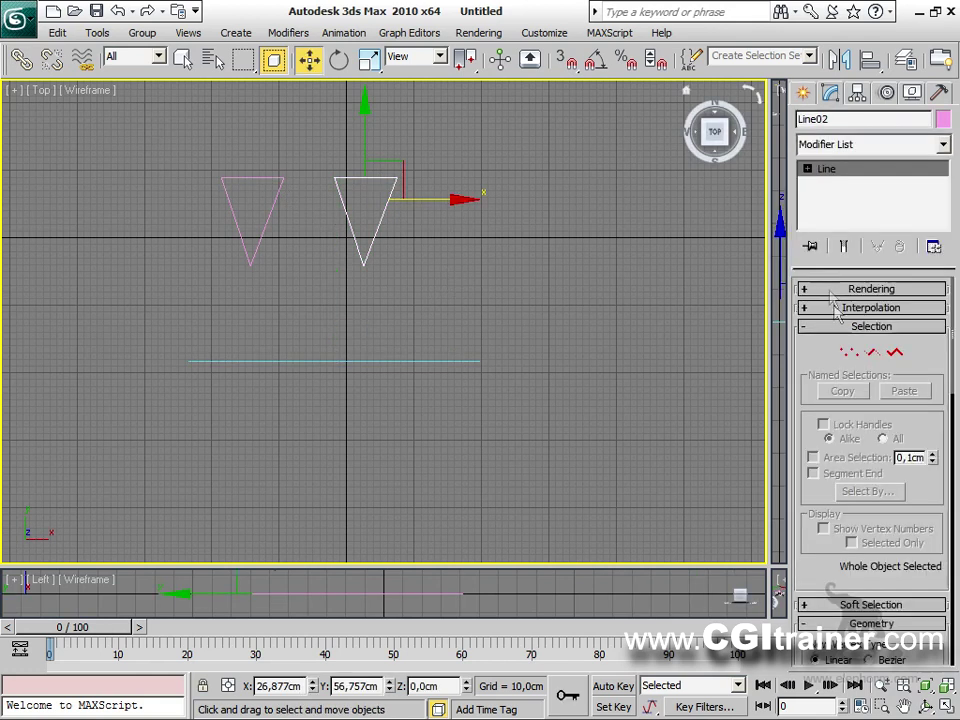
Pull Line02's top-middle vertex down and make it a Bezier point with flattened handles.
left_click(849, 352)
key("z")
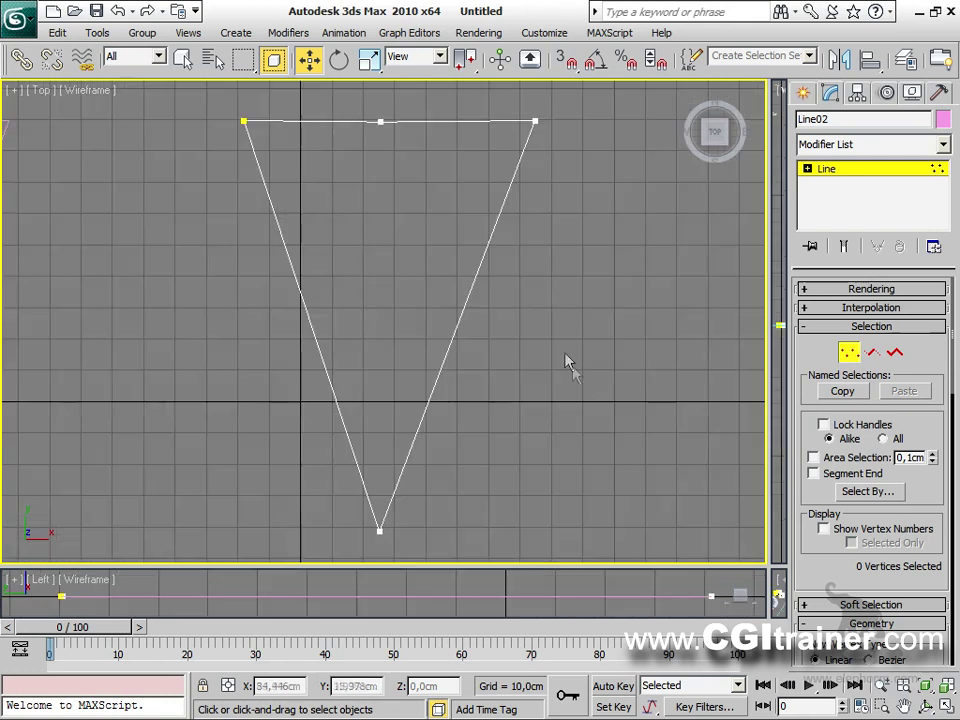
left_click(381, 121)
left_click_drag(381, 96, 387, 397)
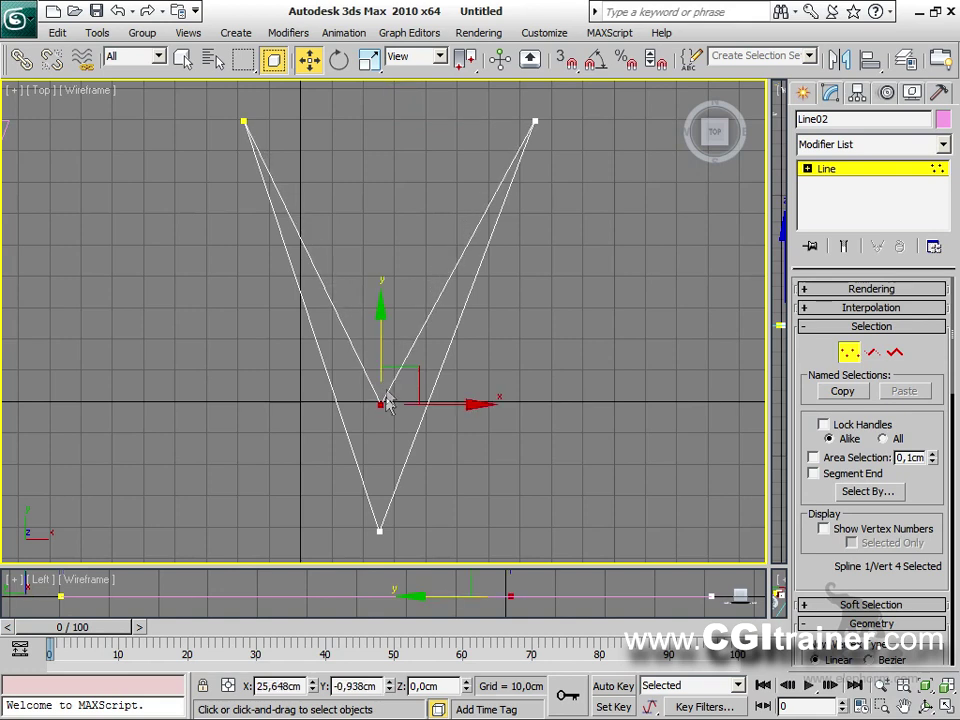
right_click(381, 404)
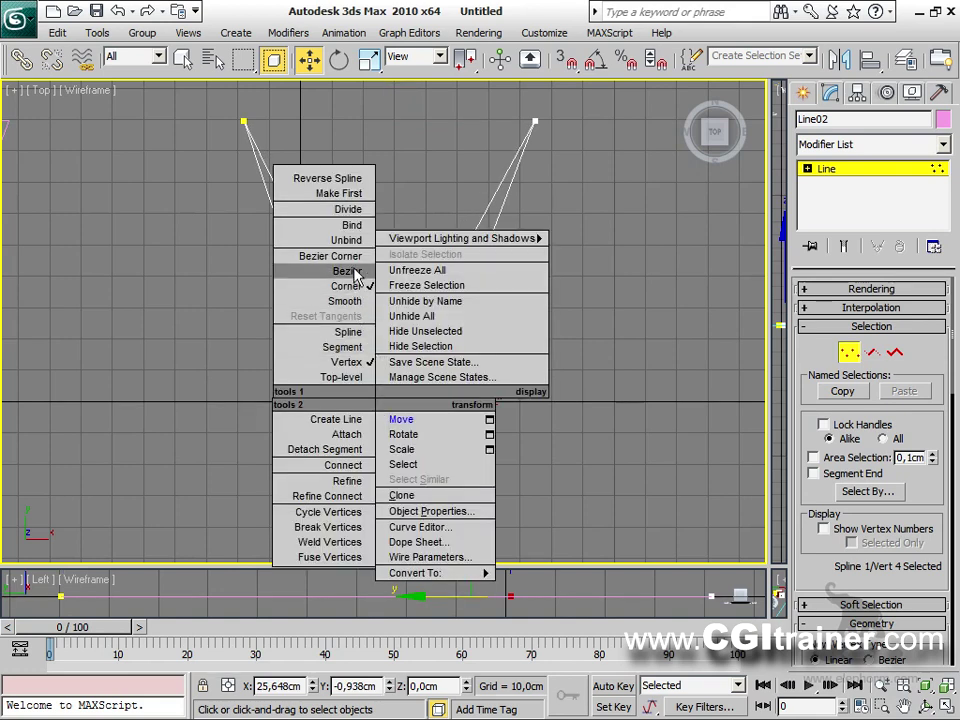
left_click(343, 274)
left_click_drag(430, 312, 439, 403)
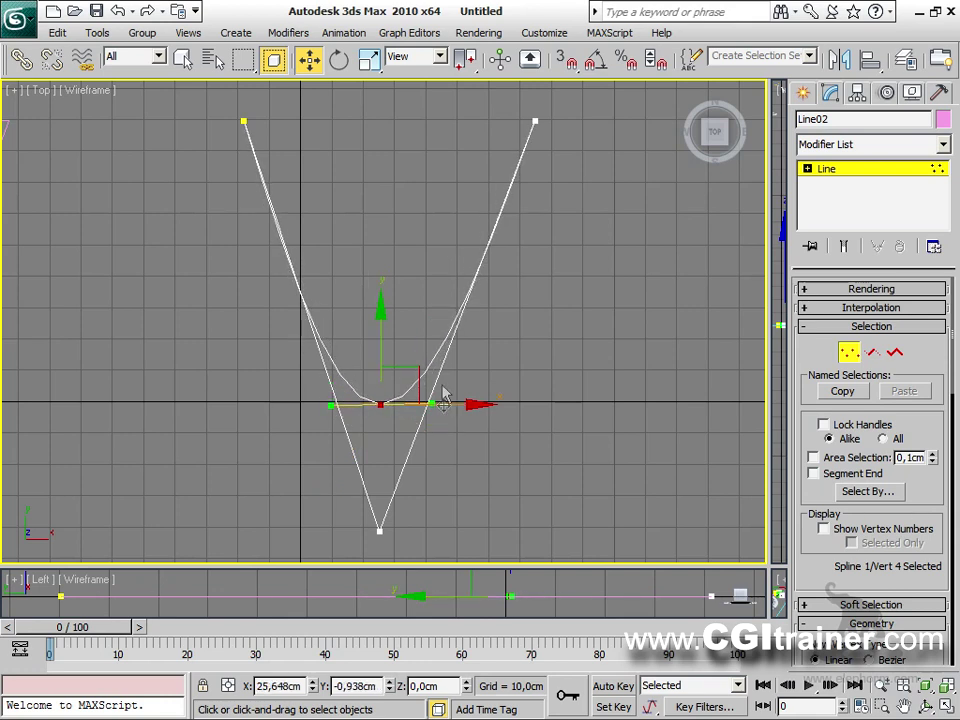
Make both top corners Bezier Corner points and adjust their handles to round the tips.
left_click_drag(211, 111, 557, 152)
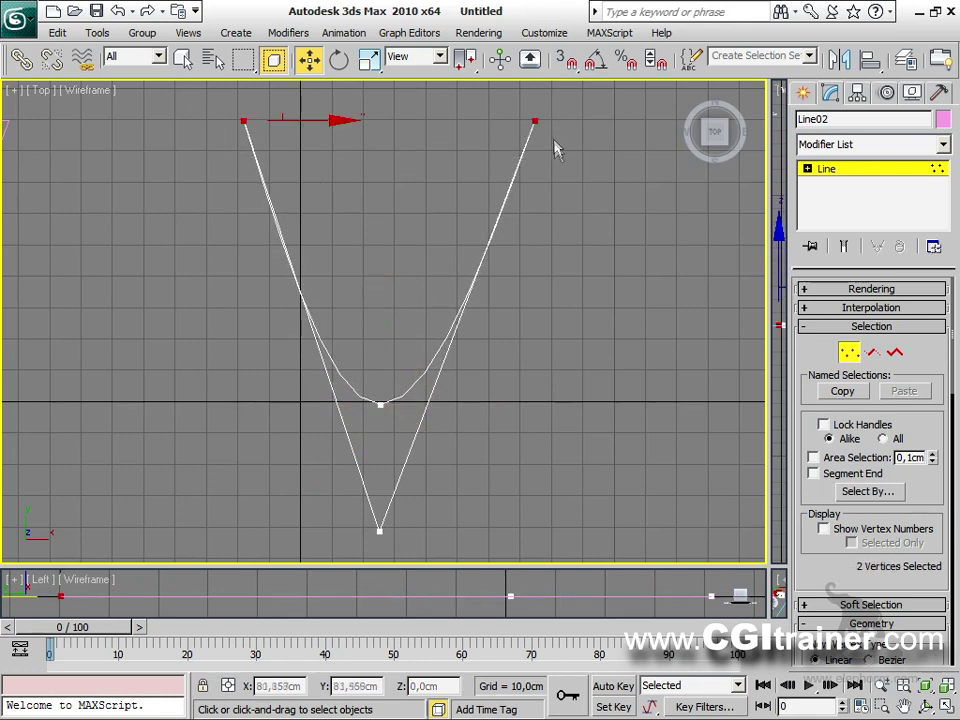
right_click(530, 236)
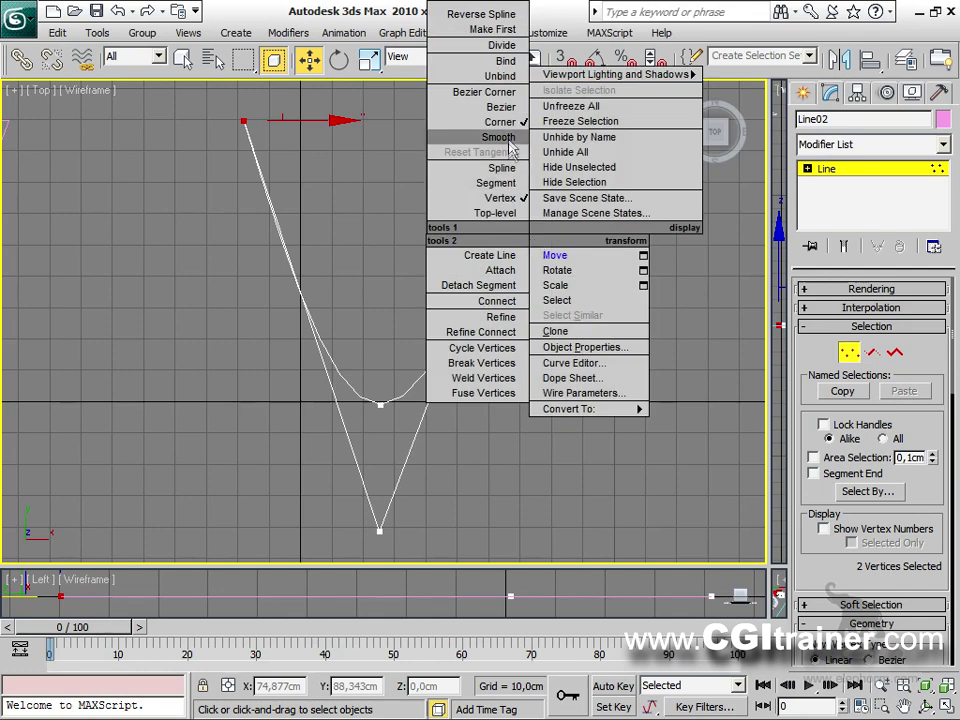
left_click(498, 137)
right_click(533, 236)
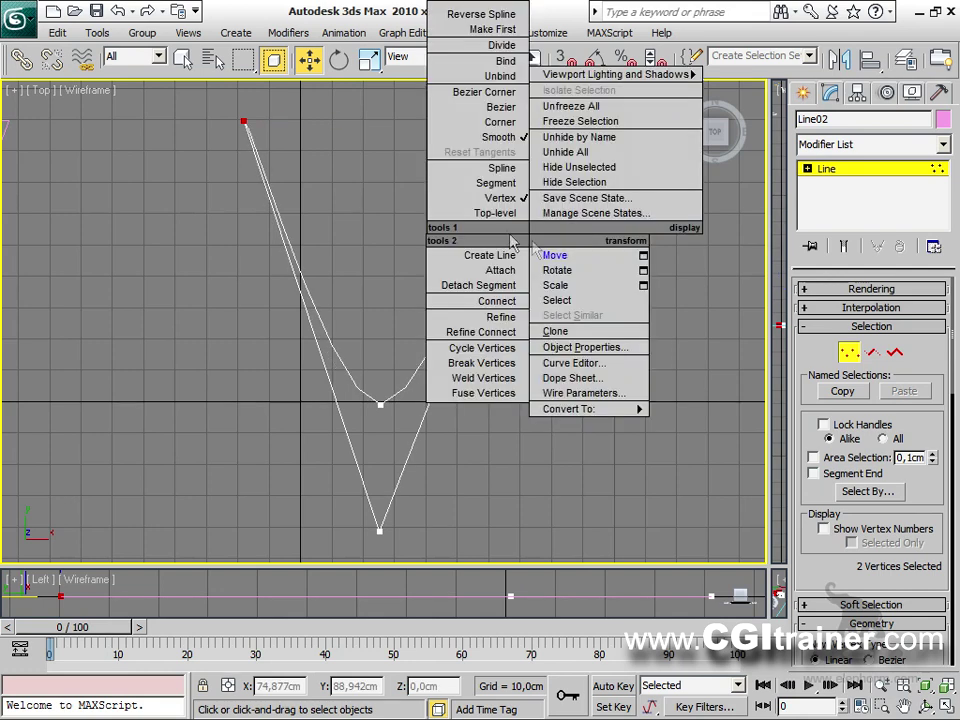
left_click(482, 90)
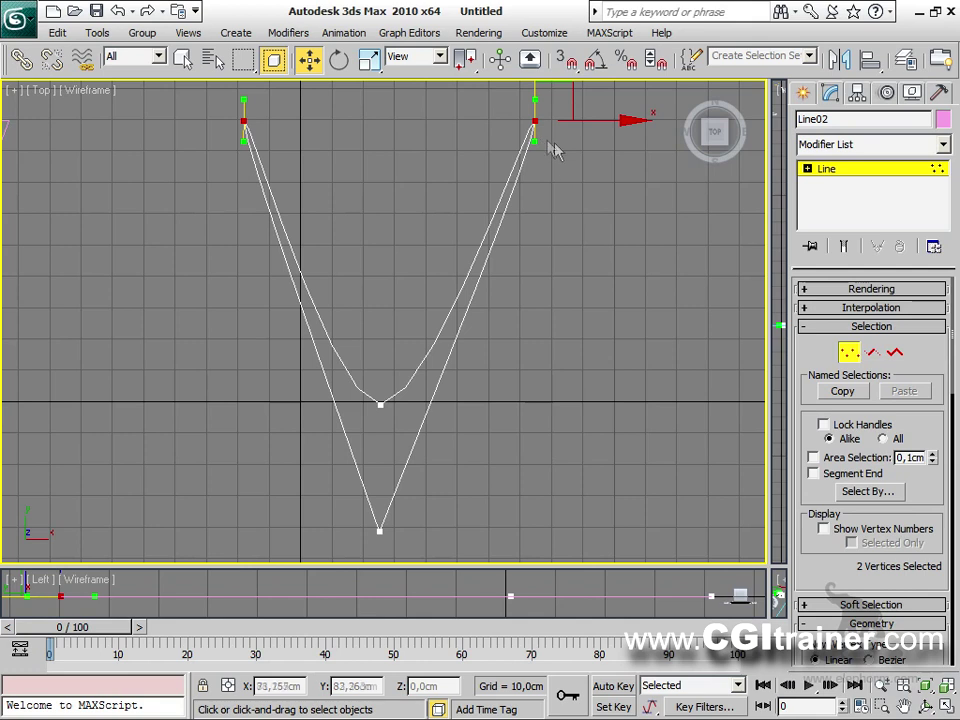
left_click_drag(535, 142, 557, 119)
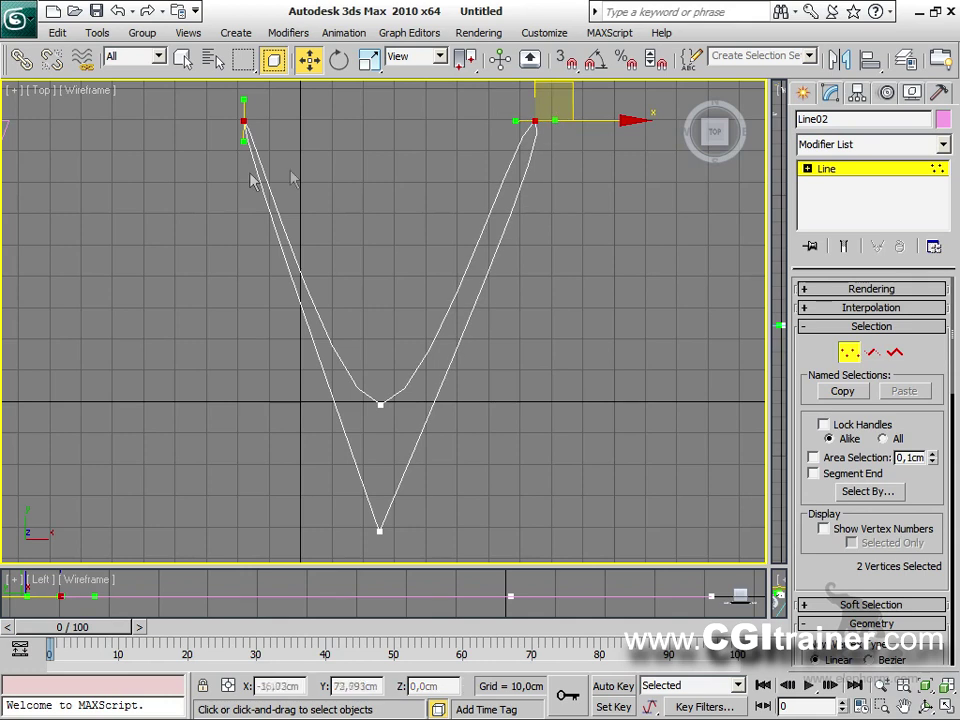
left_click_drag(244, 144, 219, 121)
left_click(848, 352)
middle_click_drag(339, 454, 361, 425)
scroll(363, 428, "down", 4)
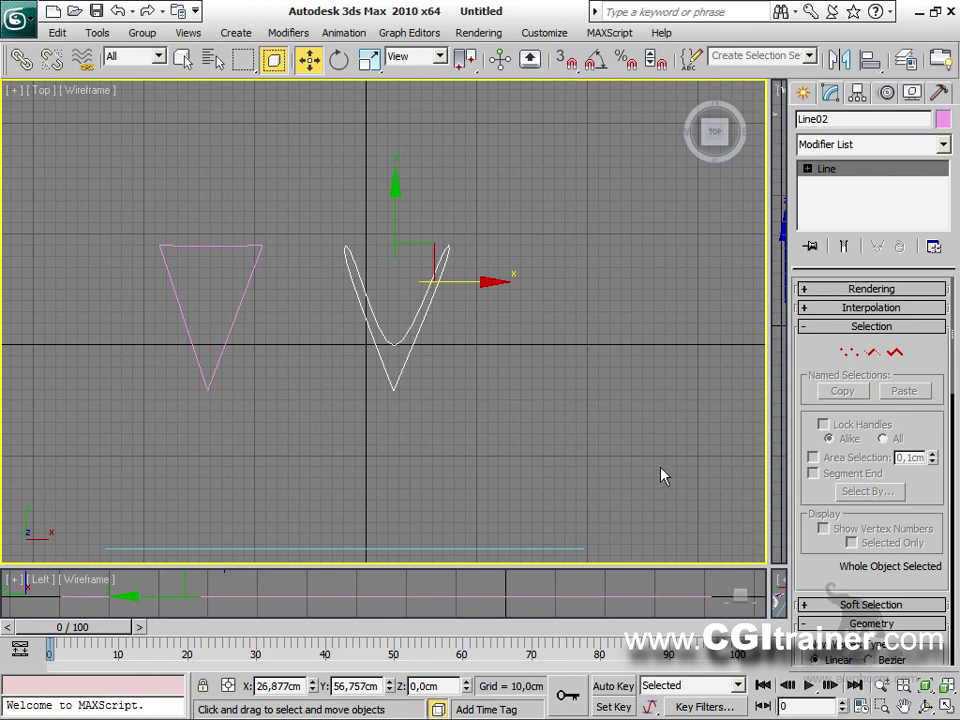
Maximize the viewport as Perspective and select the straight line Line03 as the path.
key("alt+w")
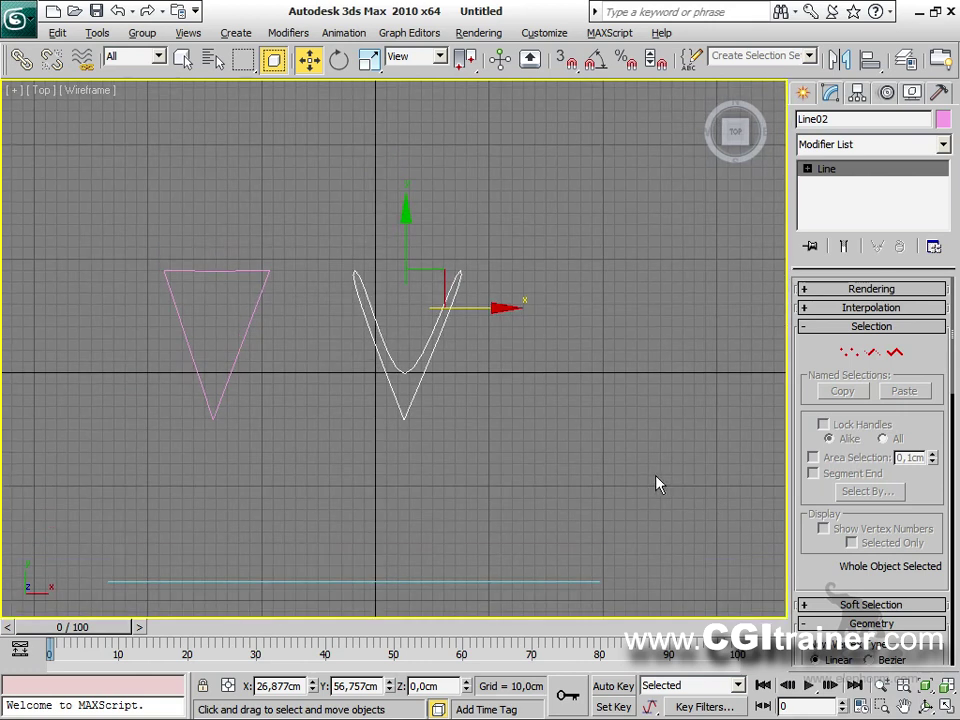
key("p")
middle_click_drag(508, 403, 540, 340, "alt")
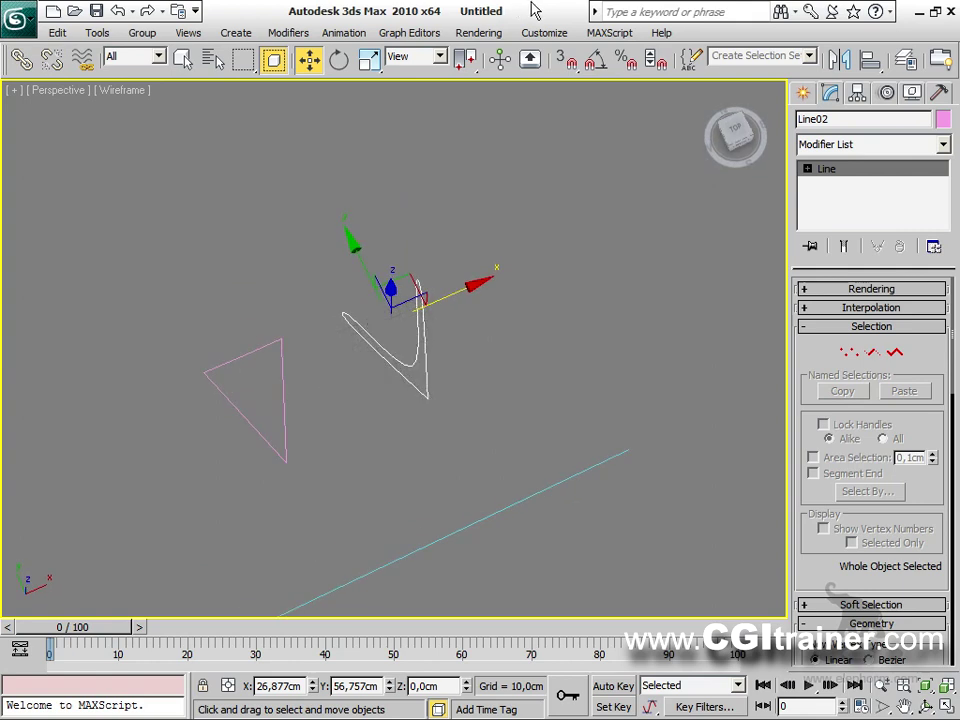
middle_click_drag(505, 304, 484, 199)
left_click(476, 401)
Loft the triangle along Line03 as a Compound Object and show it shaded.
left_click(804, 96)
left_click(812, 125)
left_click(827, 151)
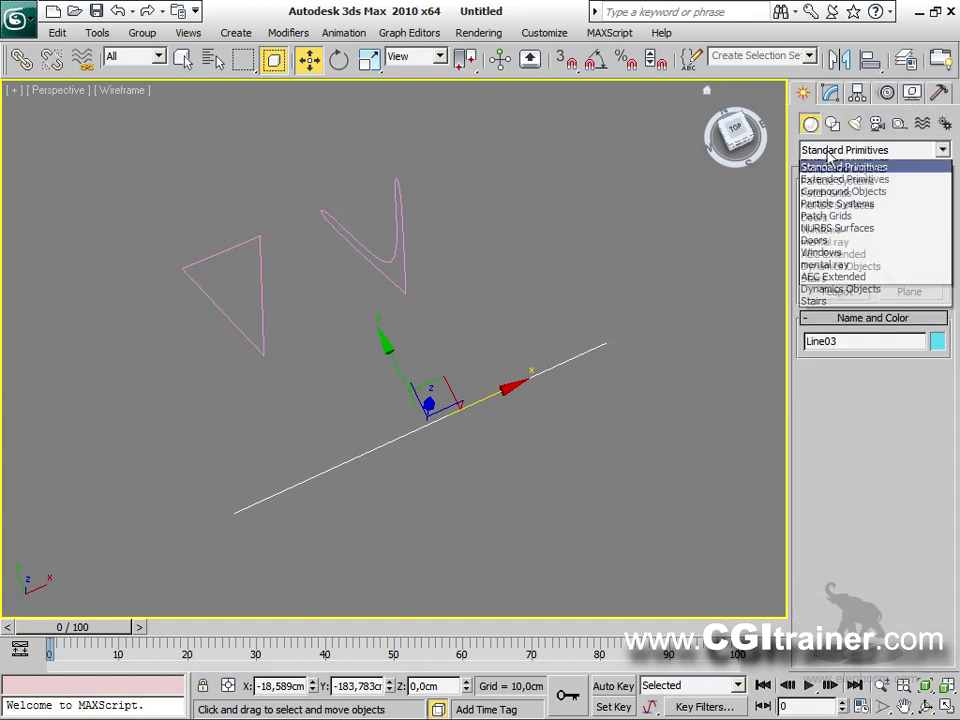
left_click(827, 189)
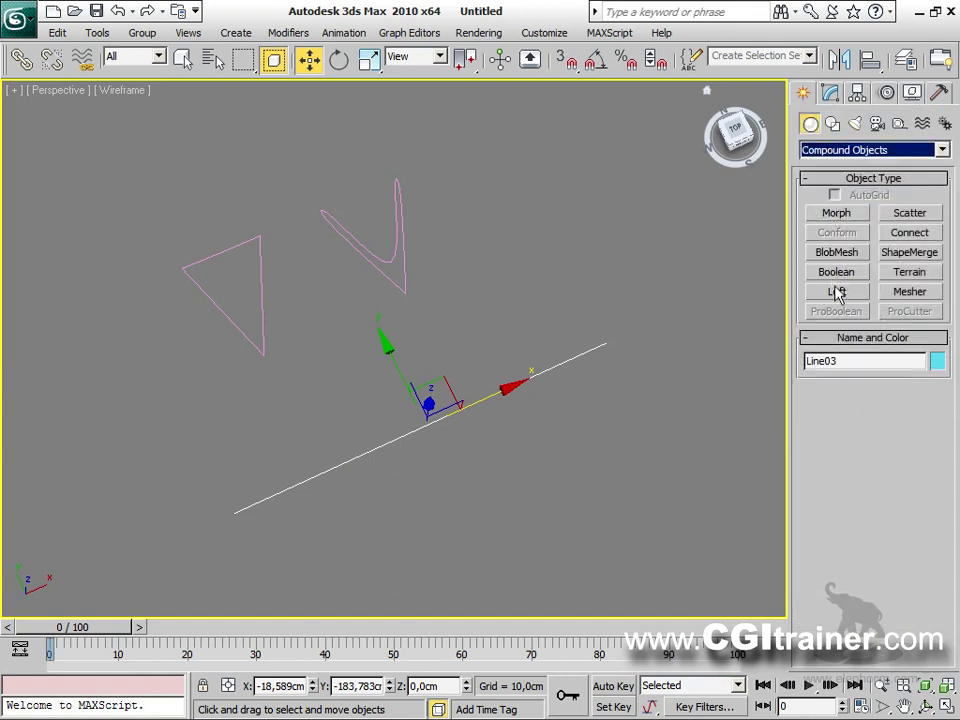
left_click(837, 291)
left_click(893, 410)
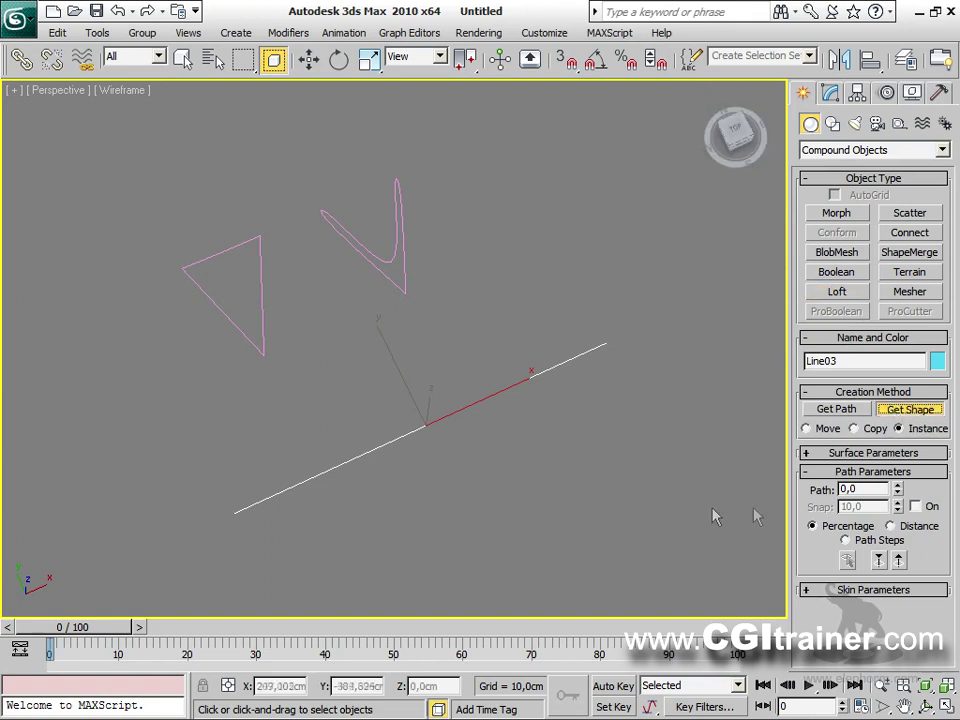
left_click(264, 330)
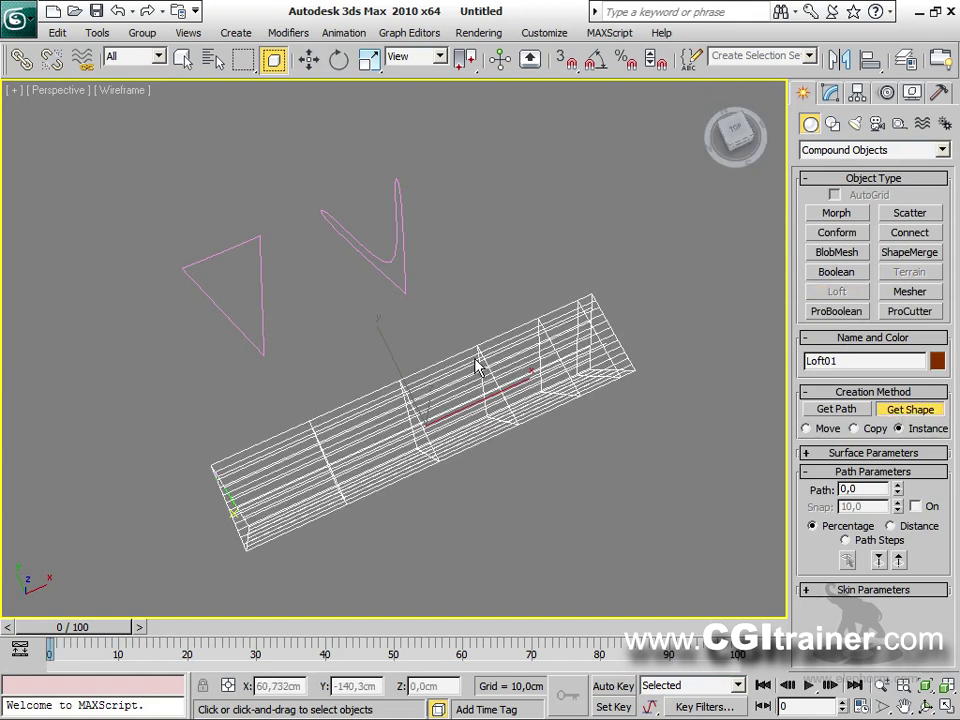
key("F3")
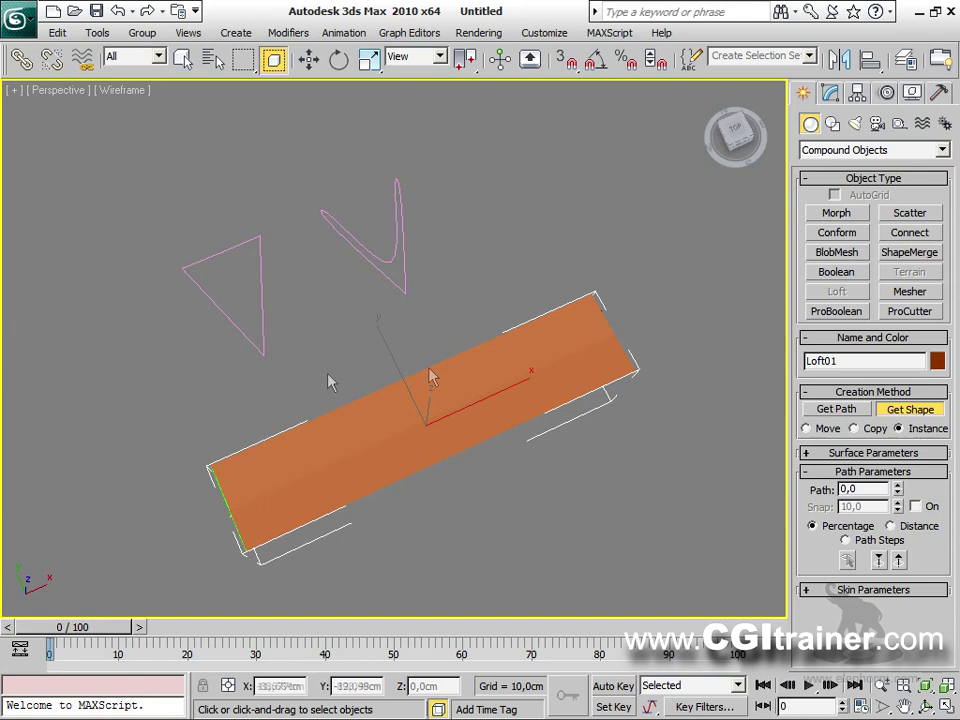
middle_click_drag(364, 439, 360, 390, "alt")
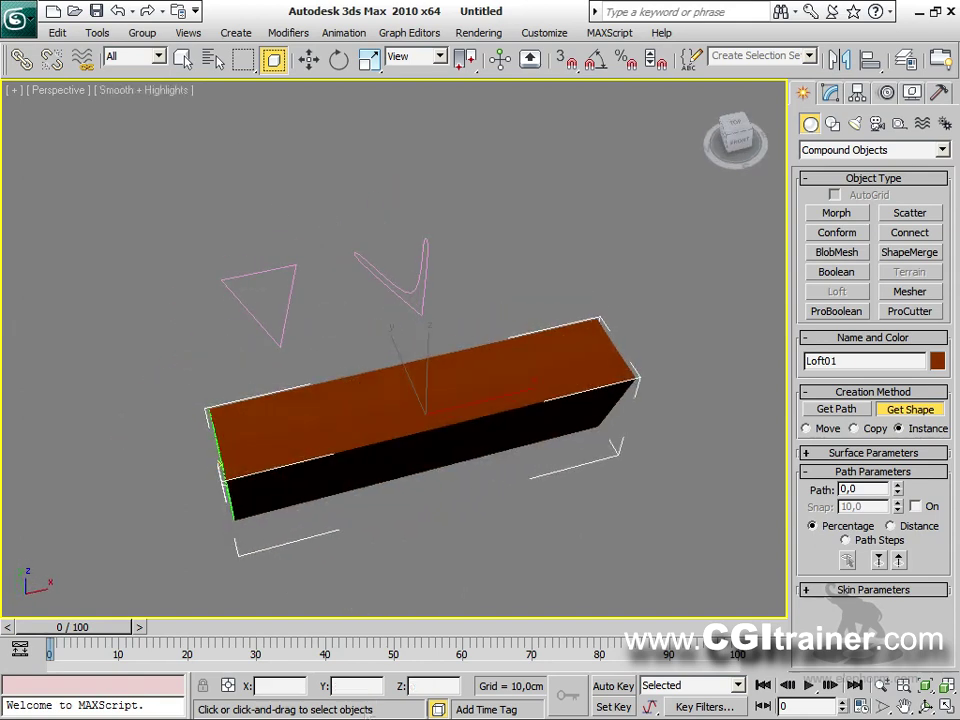
At path level 10, pick the V spline as the loft's cross-section and orbit to inspect it.
left_click(860, 488)
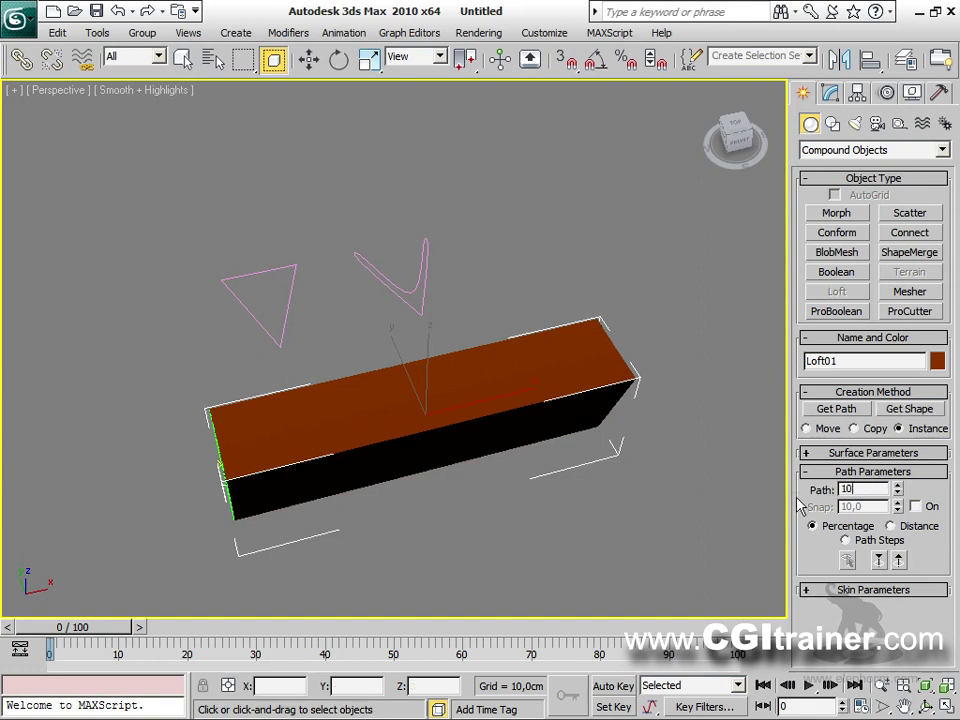
key("Return")
left_click(886, 412)
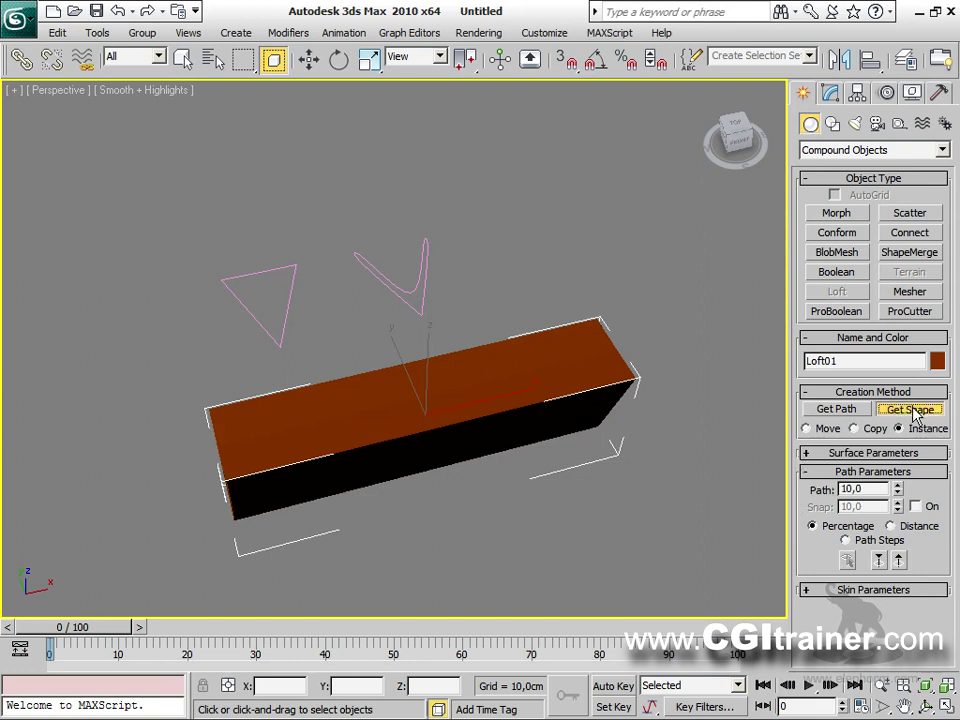
left_click(424, 301)
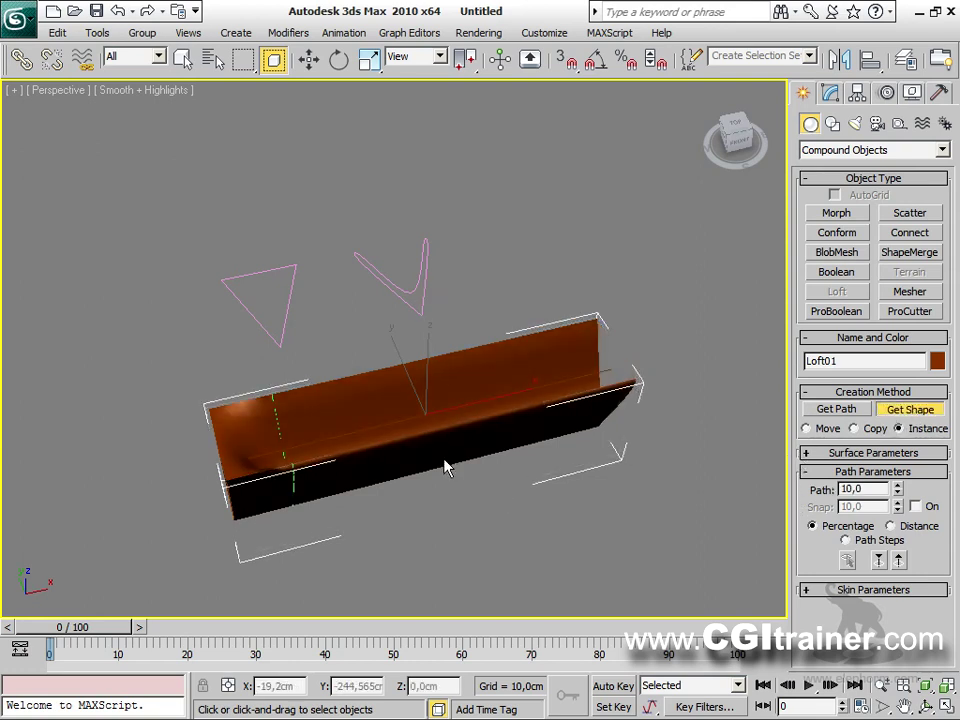
middle_click_drag(450, 469, 414, 465, "alt")
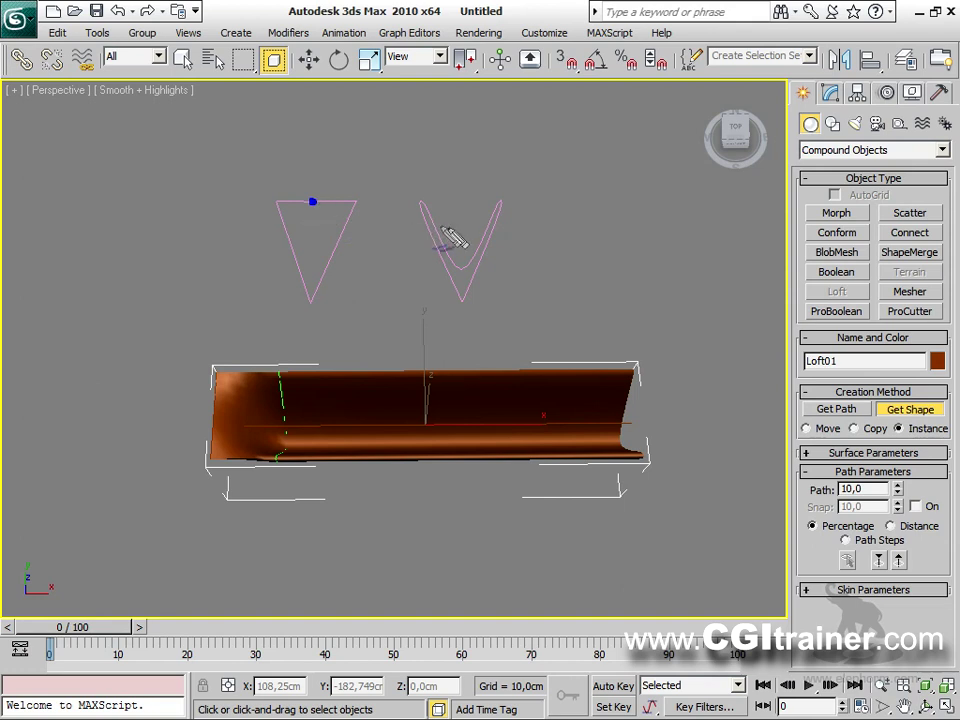
left_click_drag(460, 206, 468, 272)
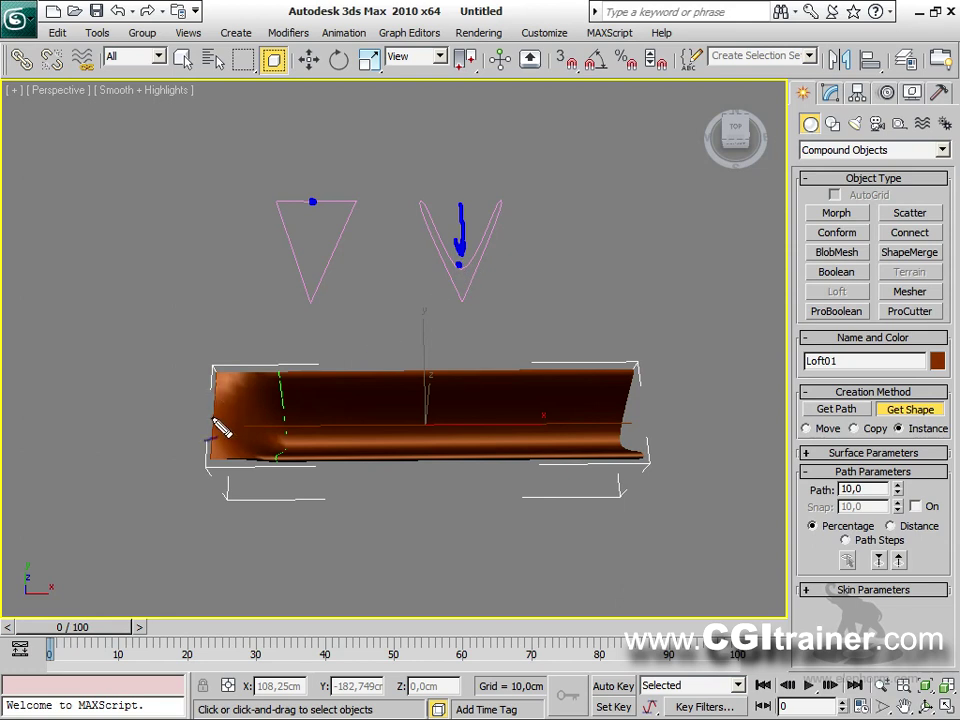
left_click_drag(272, 444, 287, 444)
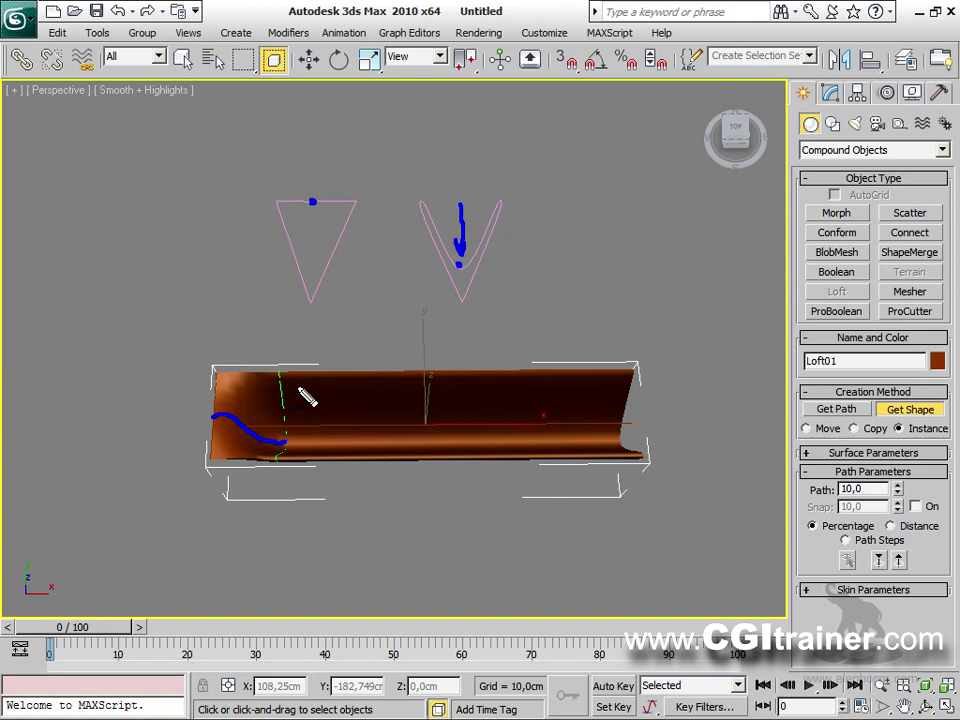
key("Escape")
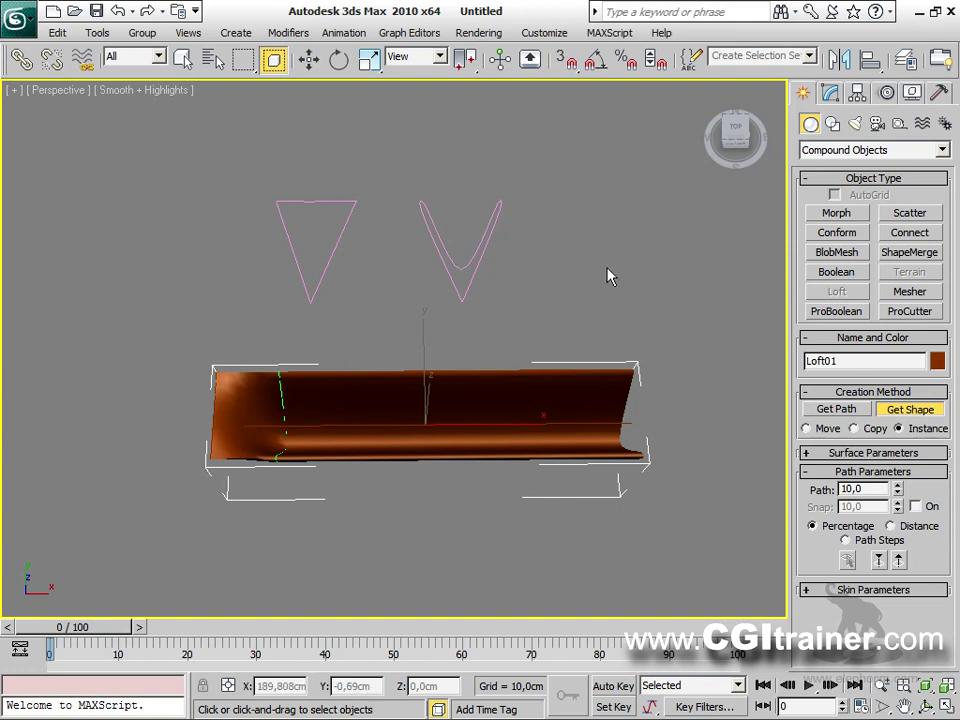
In the loft's Shape sub-object level, Shift-copy the left-end cross-section to the right end.
left_click(834, 96)
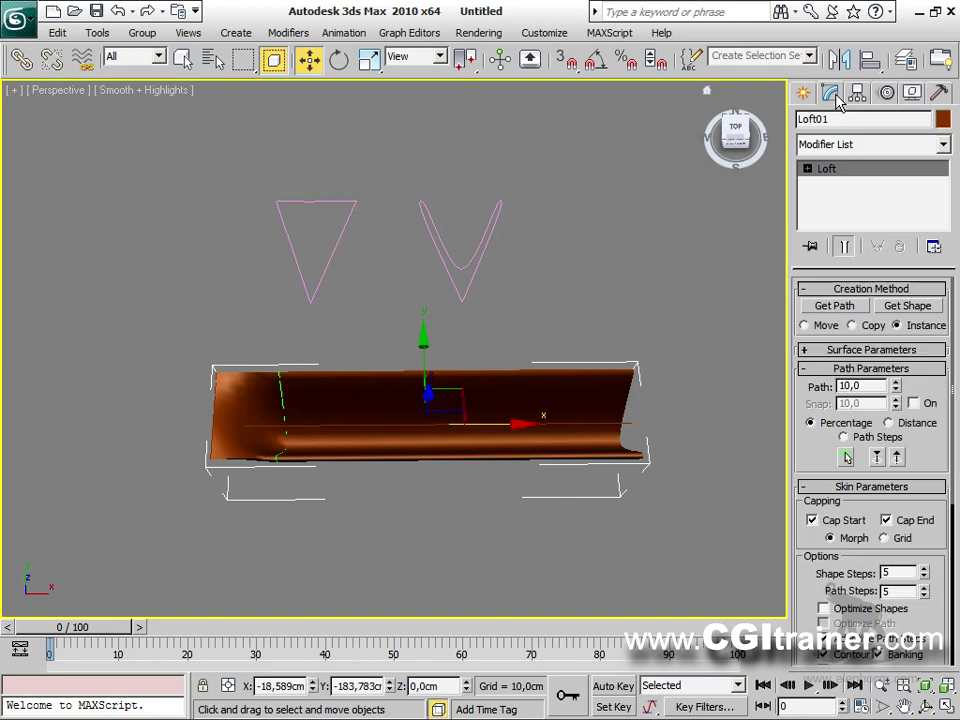
left_click(807, 169)
left_click(841, 184)
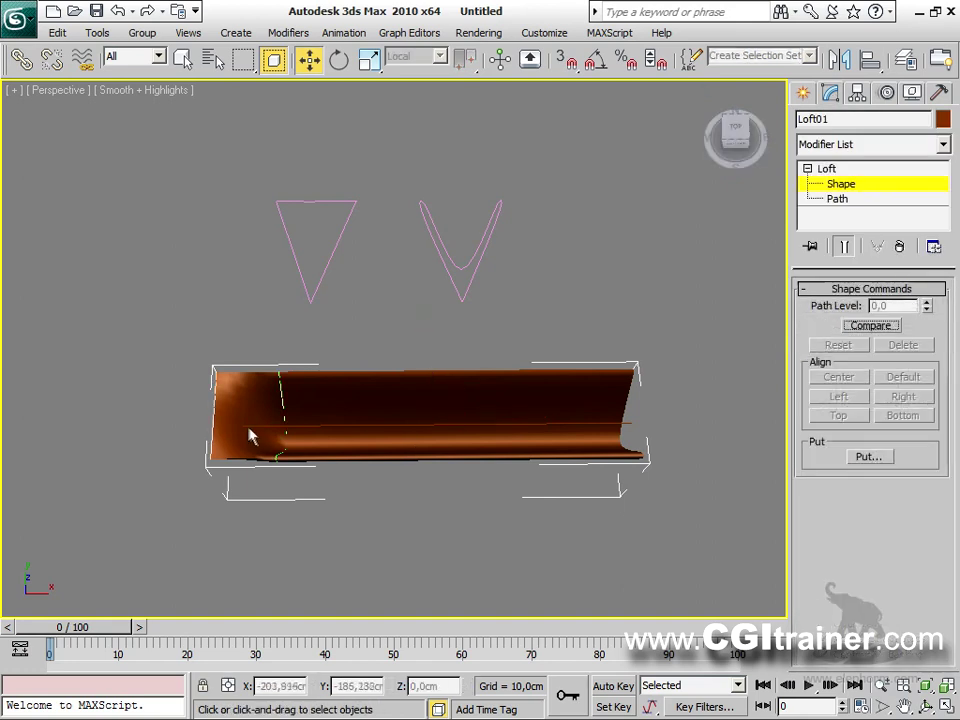
left_click(213, 407)
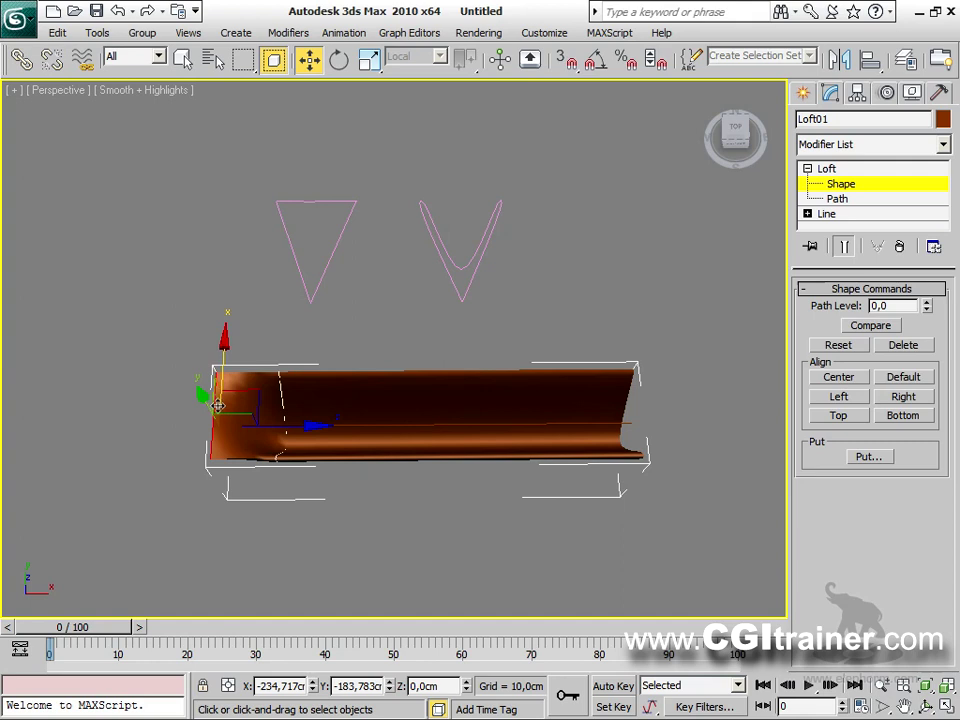
left_click_drag(297, 427, 757, 418)
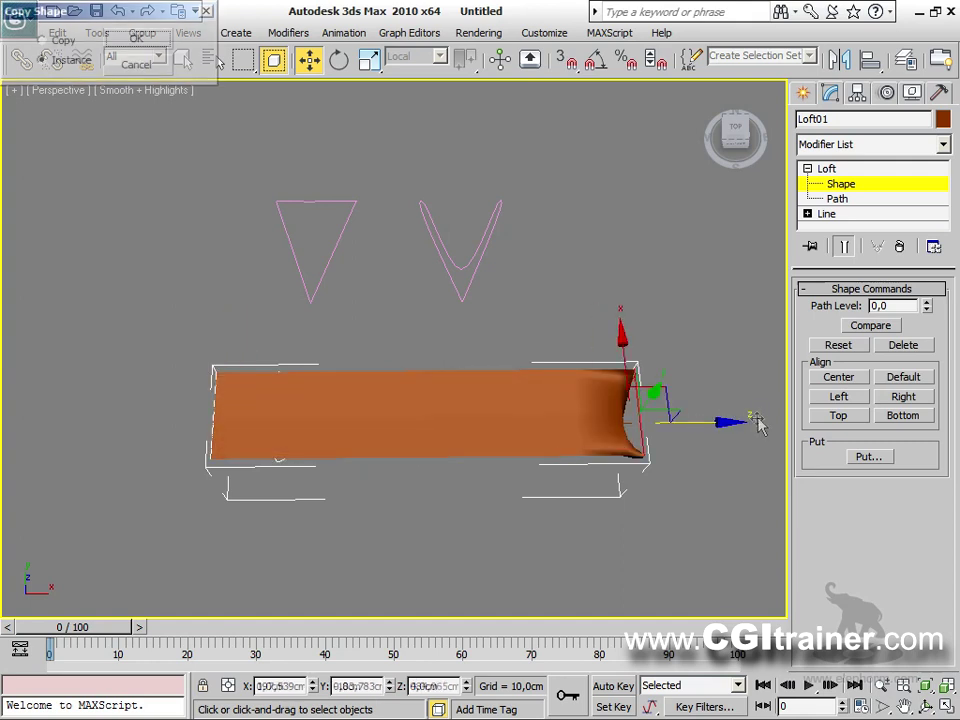
left_click(45, 40)
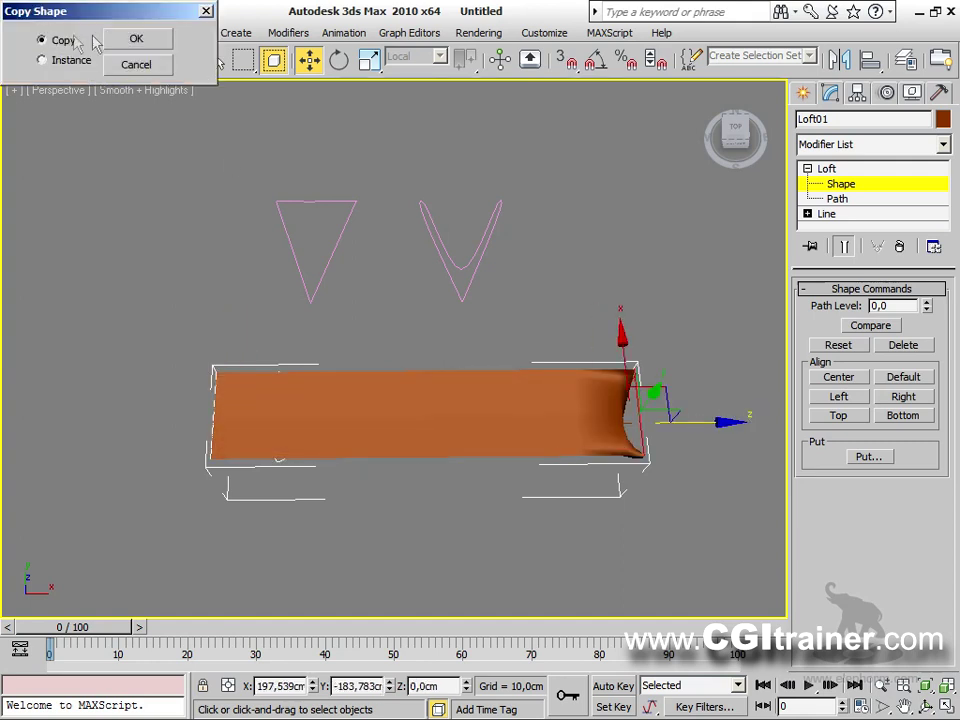
left_click(134, 40)
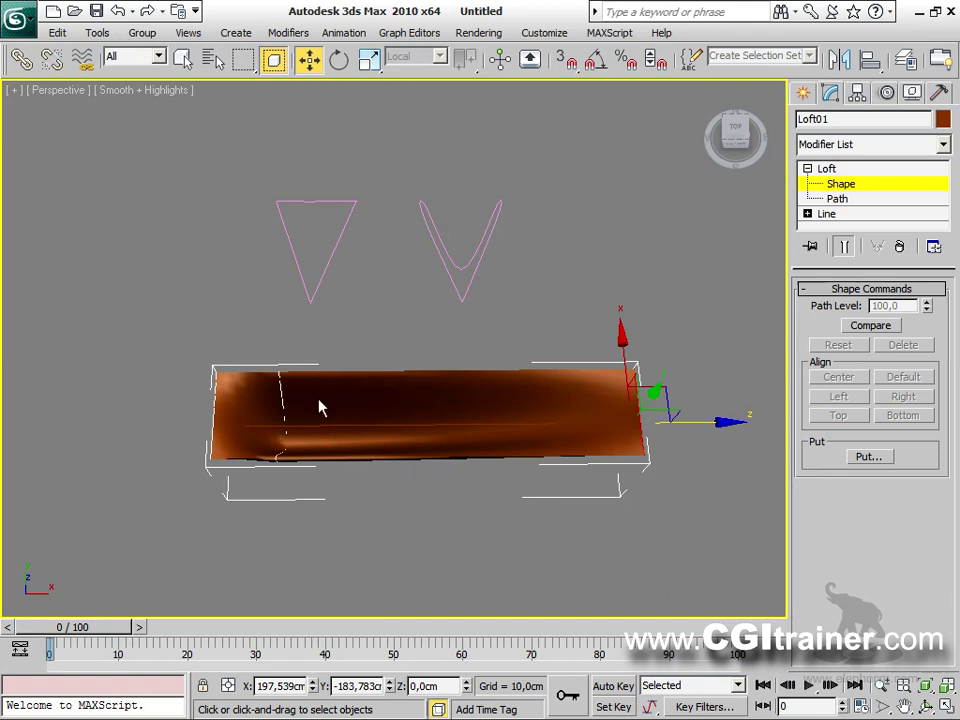
Copy another cross-section to the middle, then reposition the cross-sections along the path.
left_click(280, 402)
left_click_drag(332, 422, 500, 421, "shift")
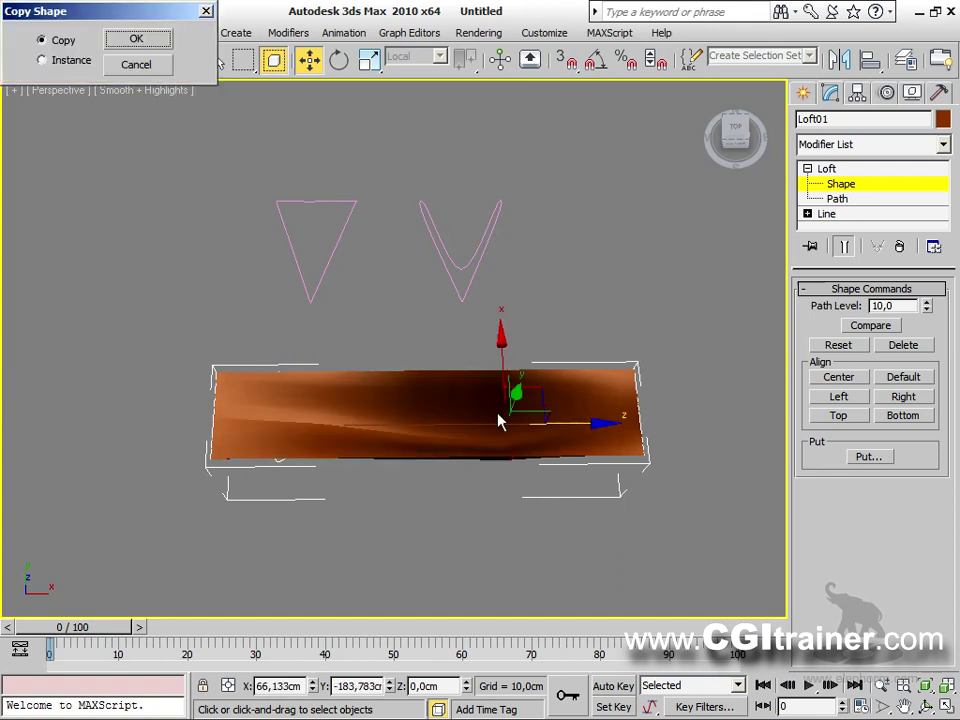
left_click(155, 39)
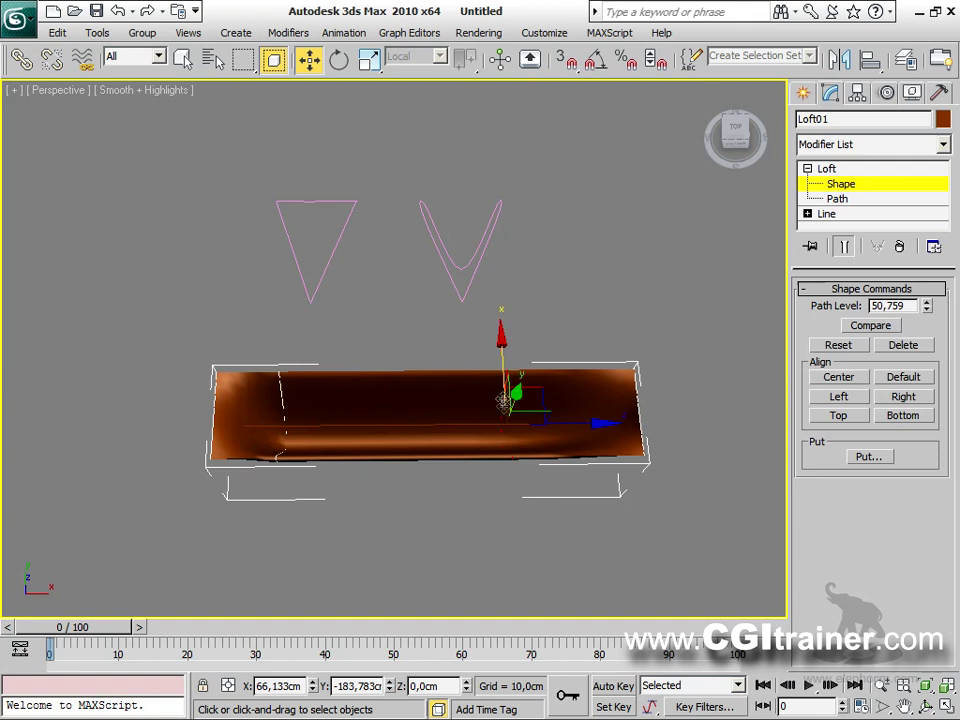
left_click_drag(563, 426, 677, 416)
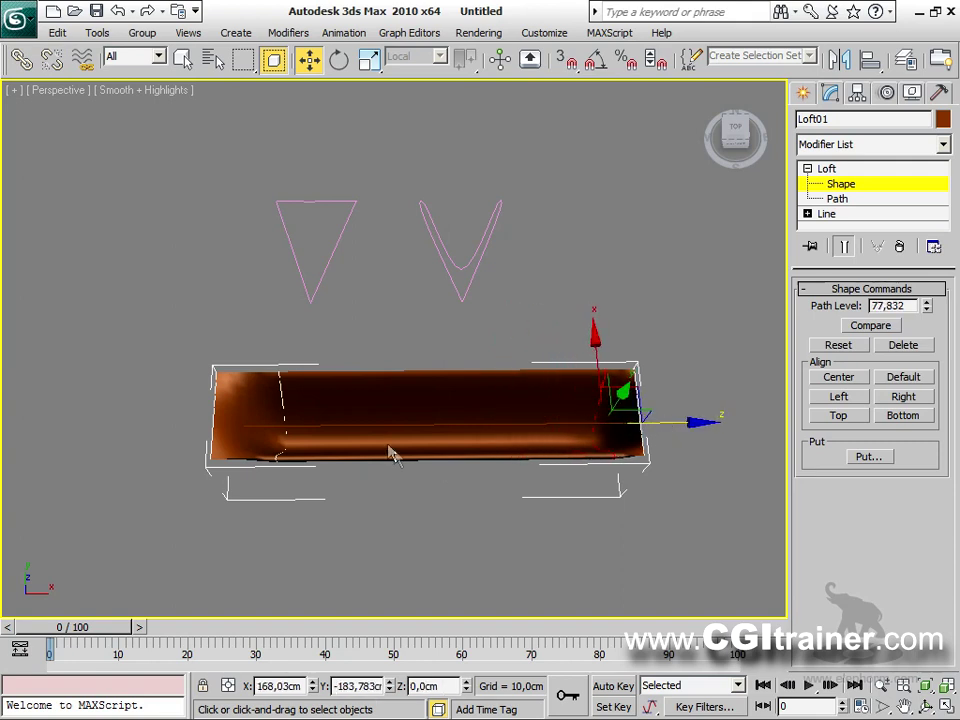
left_click(287, 450)
left_click_drag(334, 428, 315, 423)
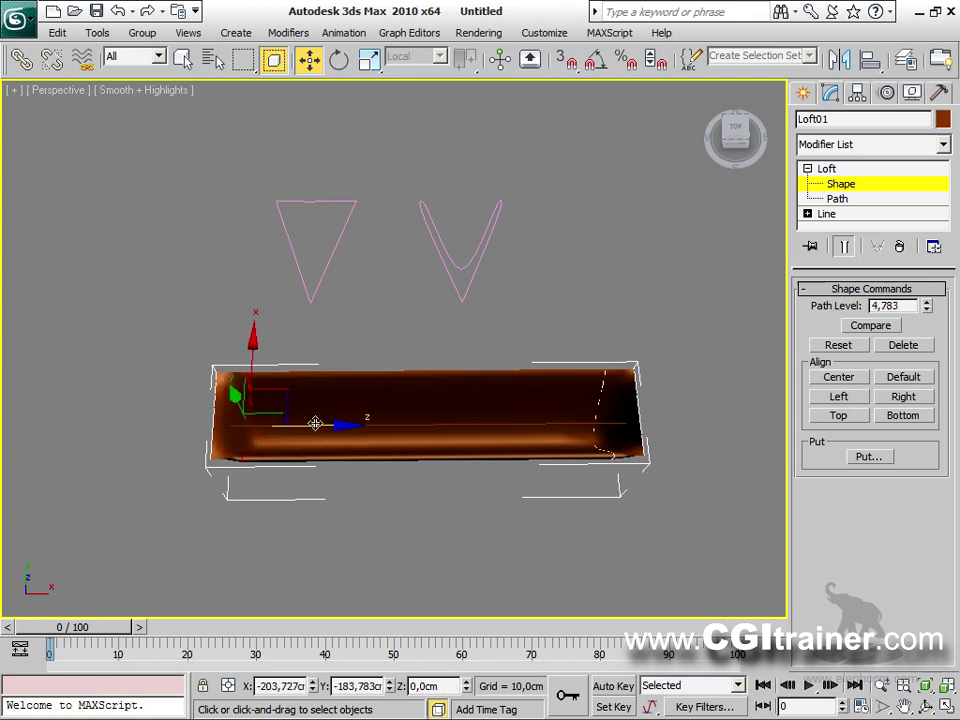
left_click(598, 452)
left_click(461, 551)
middle_click_drag(461, 551, 371, 472, "alt")
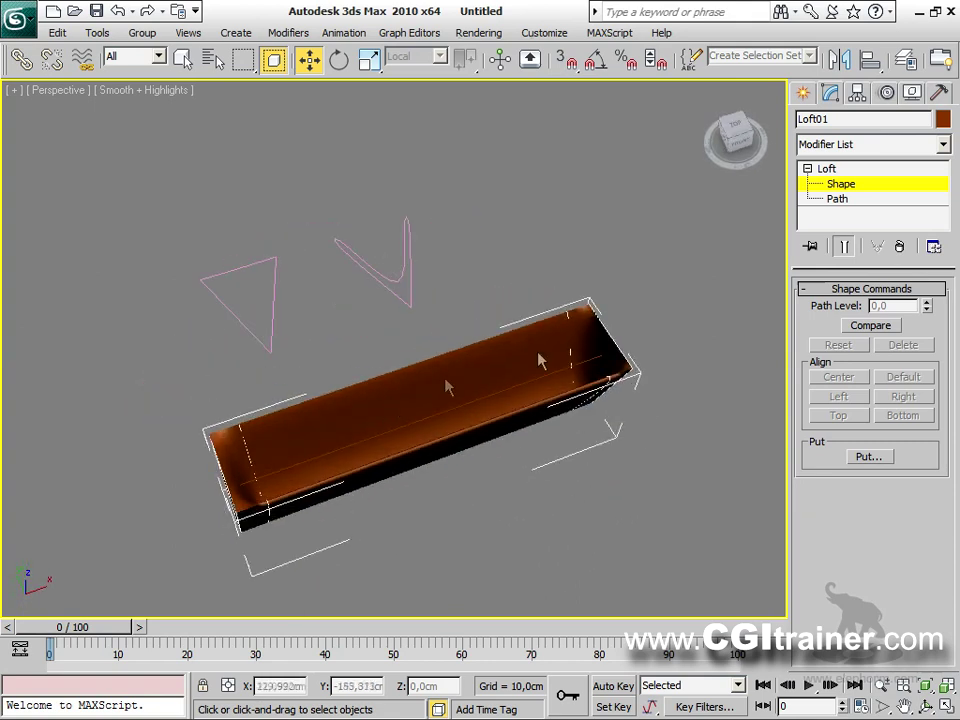
Exit shape editing, move the trough loft to the right, and switch to the Top view.
left_click(825, 169)
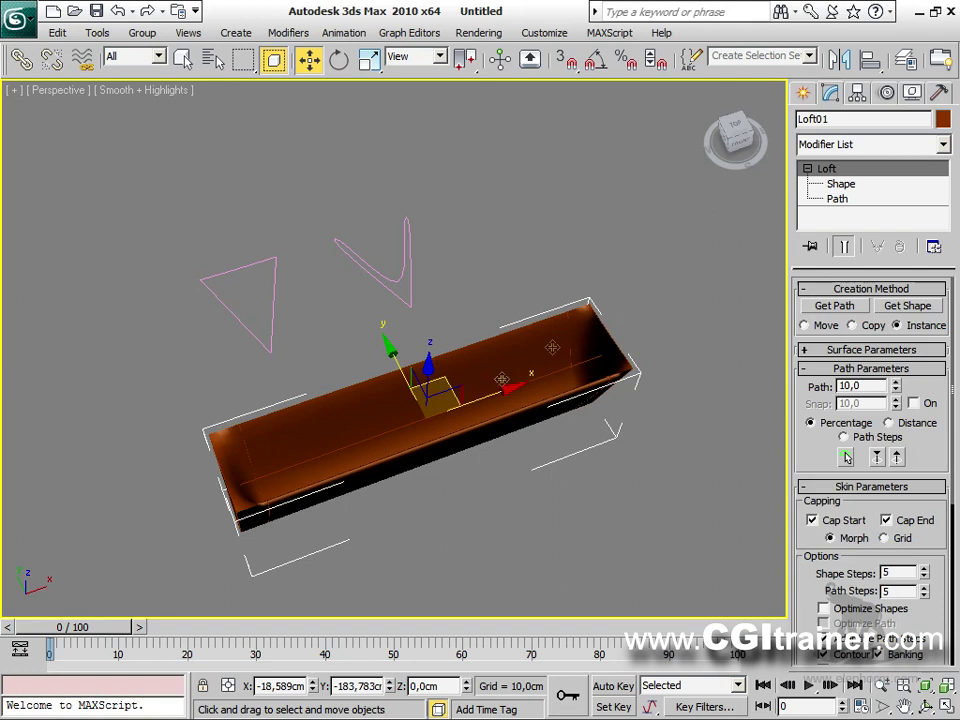
left_click_drag(463, 397, 597, 410)
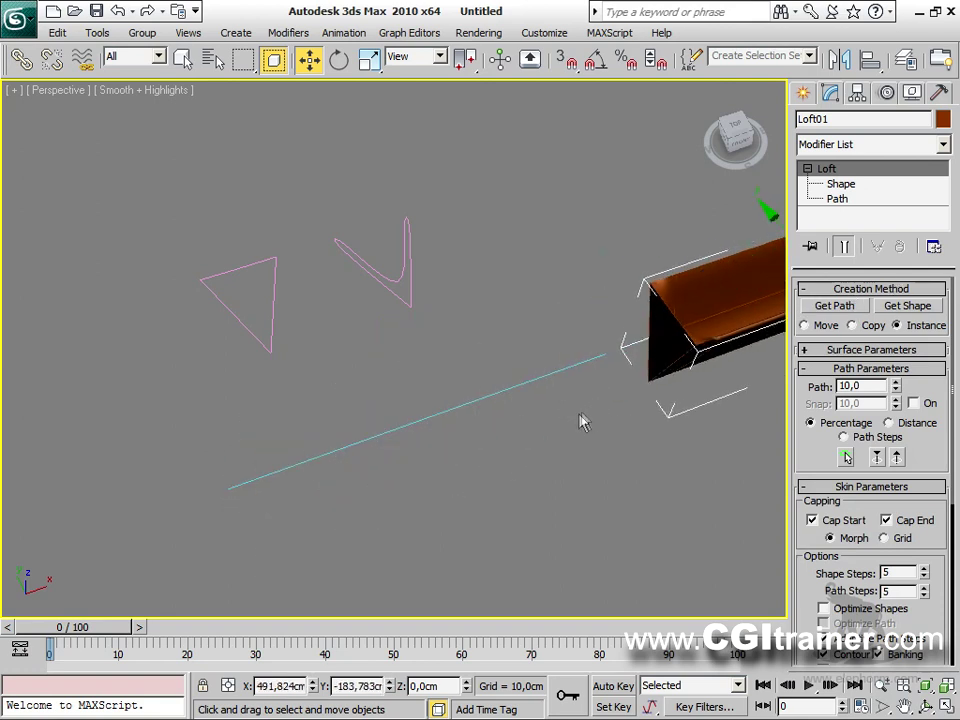
left_click(540, 473)
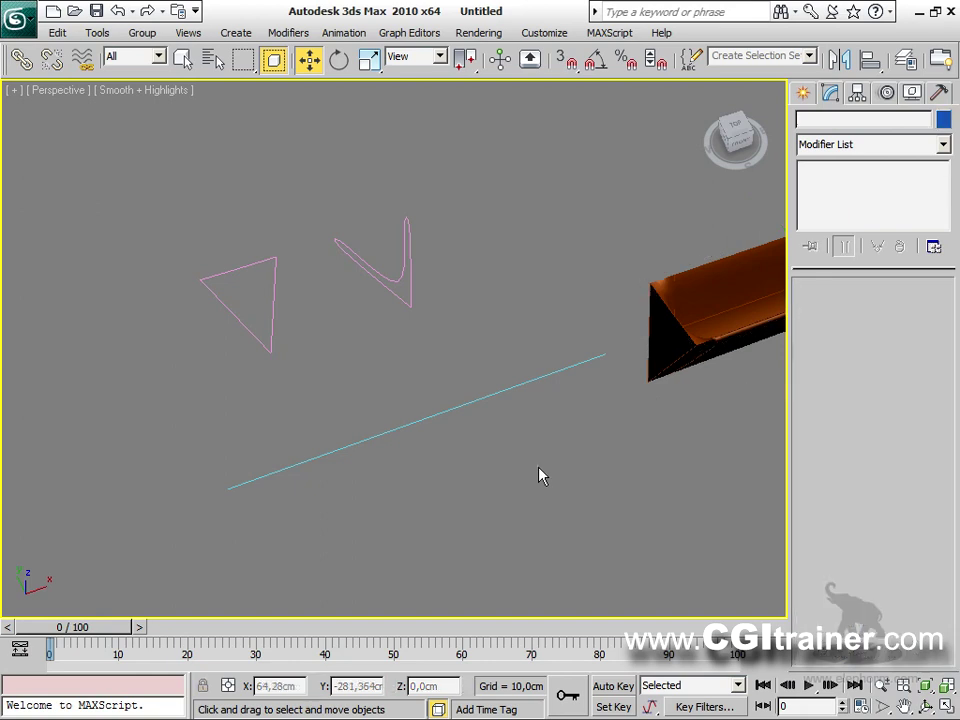
key("t")
middle_click_drag(454, 465, 448, 401)
scroll(500, 442, "down", 3)
scroll(500, 442, "down", 2)
scroll(446, 351, "down", 2)
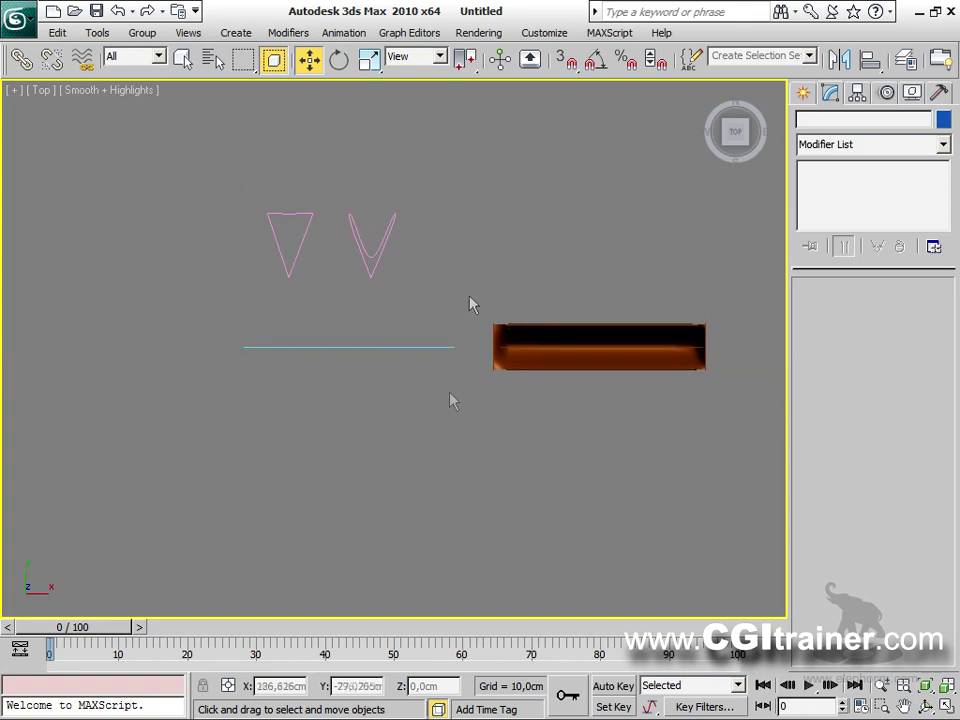
Choose the Line tool from Create > Shapes > Splines.
left_click(802, 92)
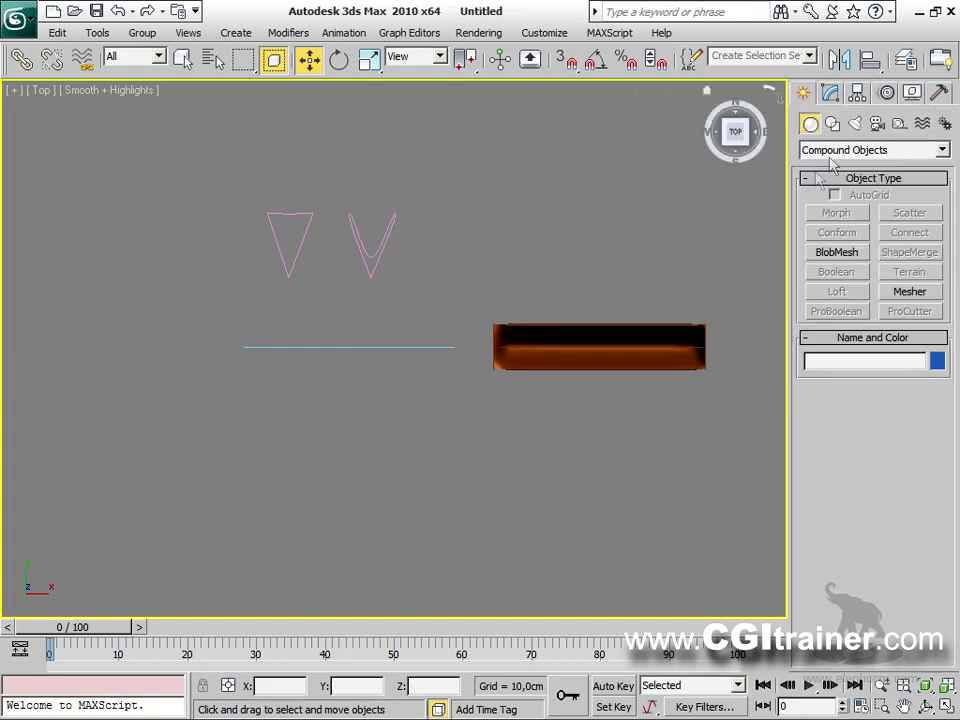
left_click(832, 123)
left_click(836, 229)
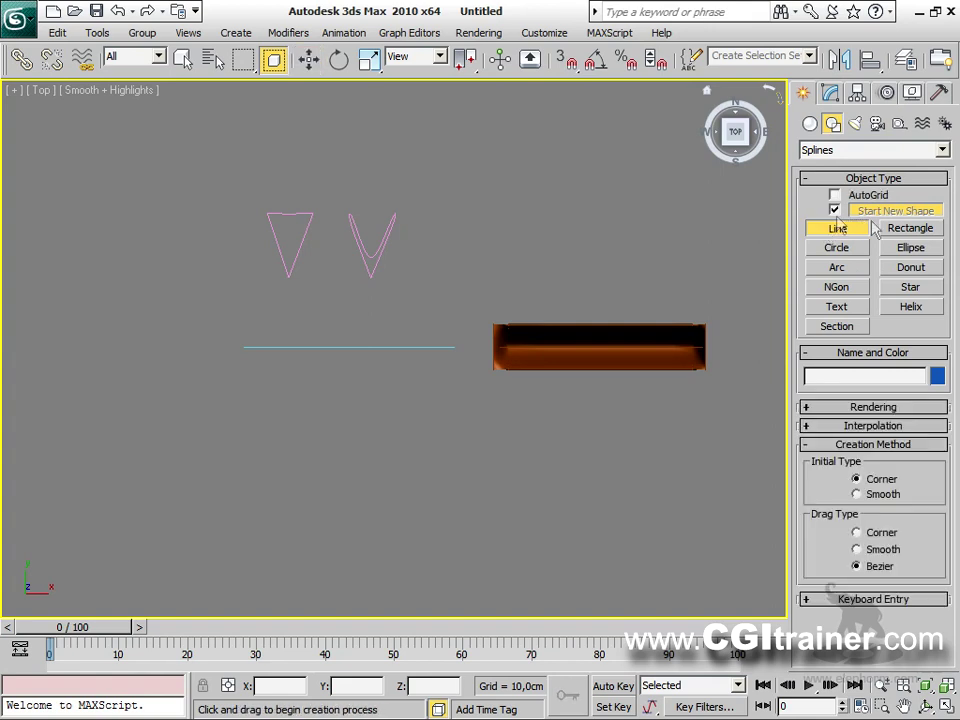
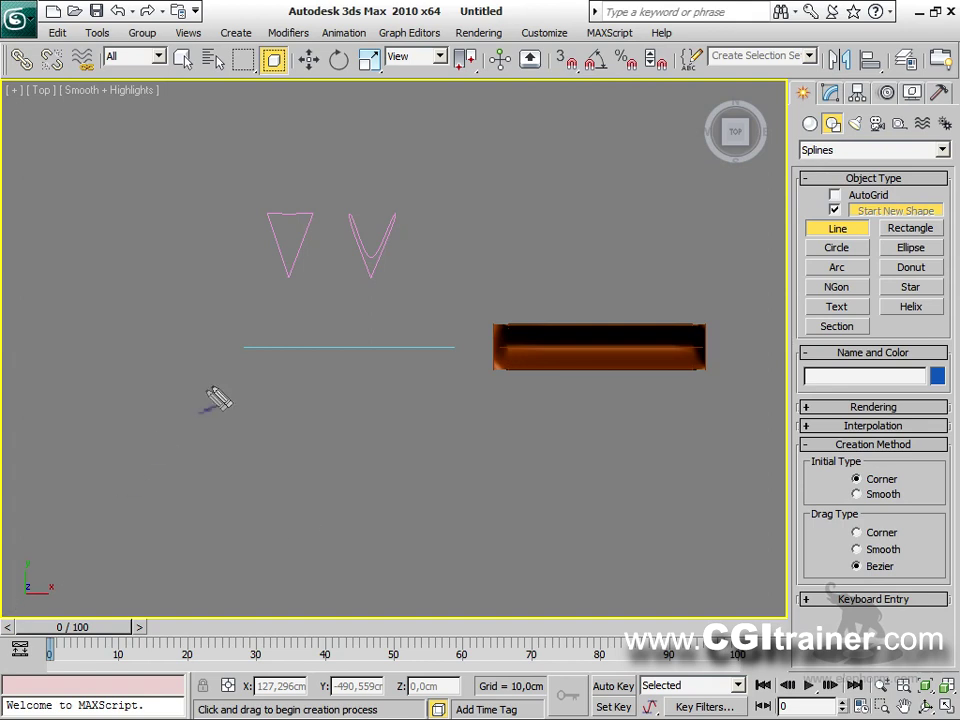
Annotate the layout's sides, the path direction and the loft length, then clear the marks.
left_click_drag(240, 168, 252, 516)
left_click_drag(466, 180, 456, 502)
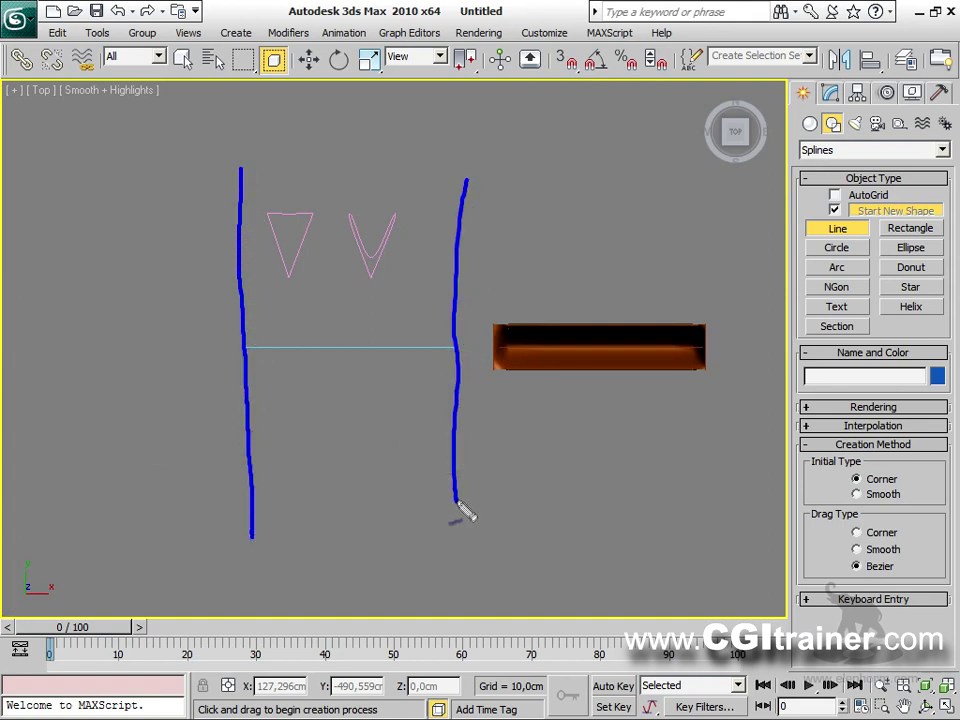
mouse_move(268, 354)
left_mouse_down()
mouse_move(443, 355)
mouse_move(420, 331)
mouse_move(421, 388)
left_mouse_up()
mouse_move(500, 360)
left_mouse_down()
mouse_move(700, 352)
mouse_move(686, 335)
mouse_move(687, 367)
left_mouse_up()
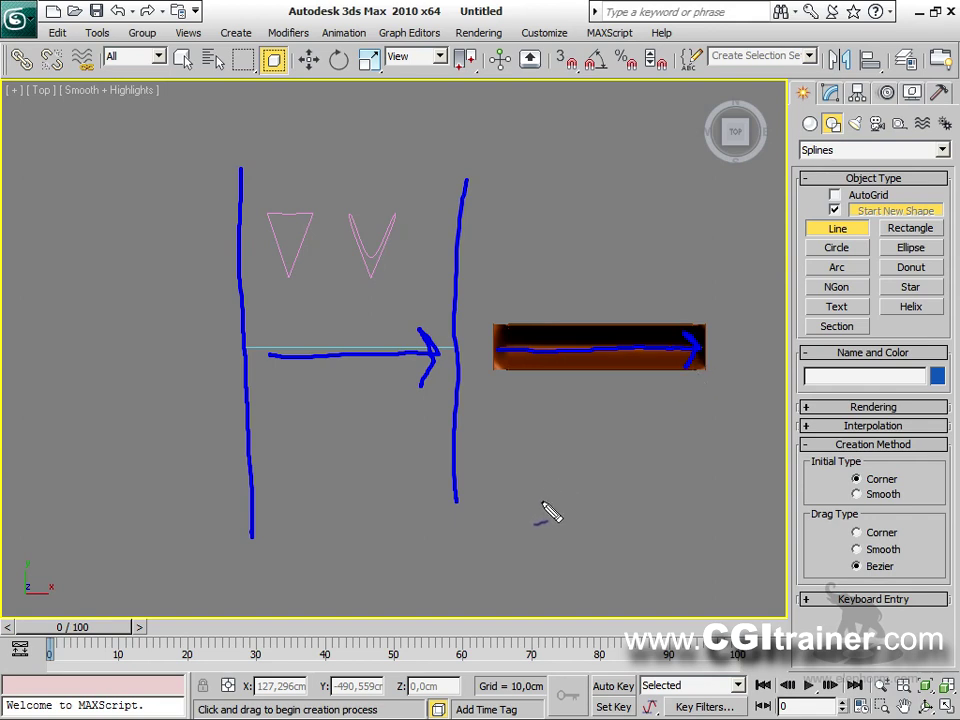
key("Escape")
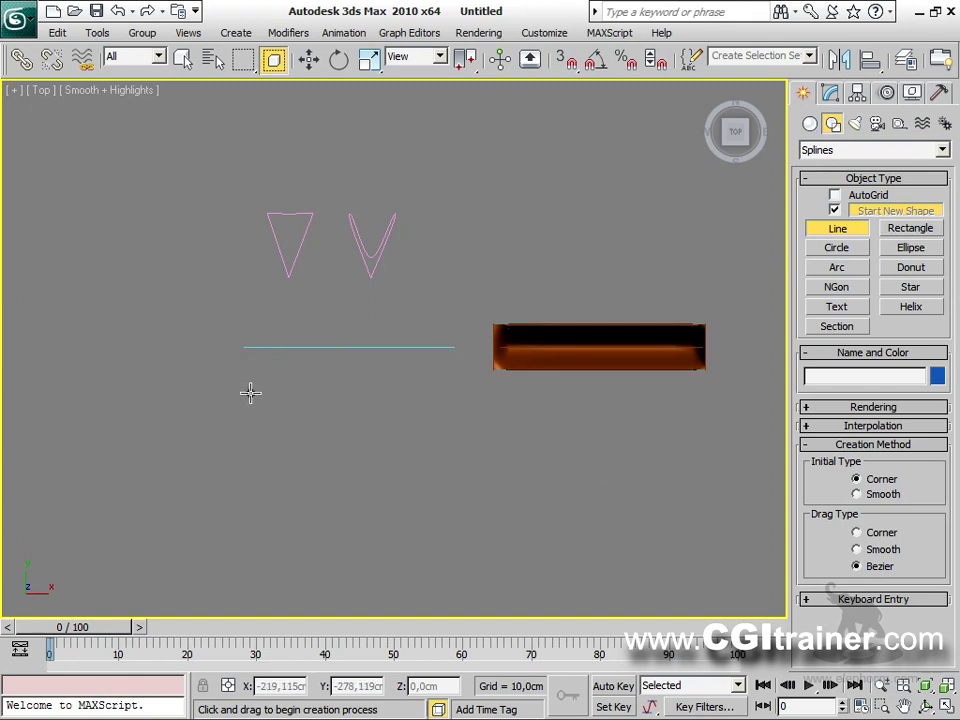
Draw Line04, a closed pointed five-sided outline below the path line.
left_click(244, 391)
left_click(397, 389)
left_click(454, 436)
left_click(400, 479)
left_click(245, 485)
left_click(244, 391)
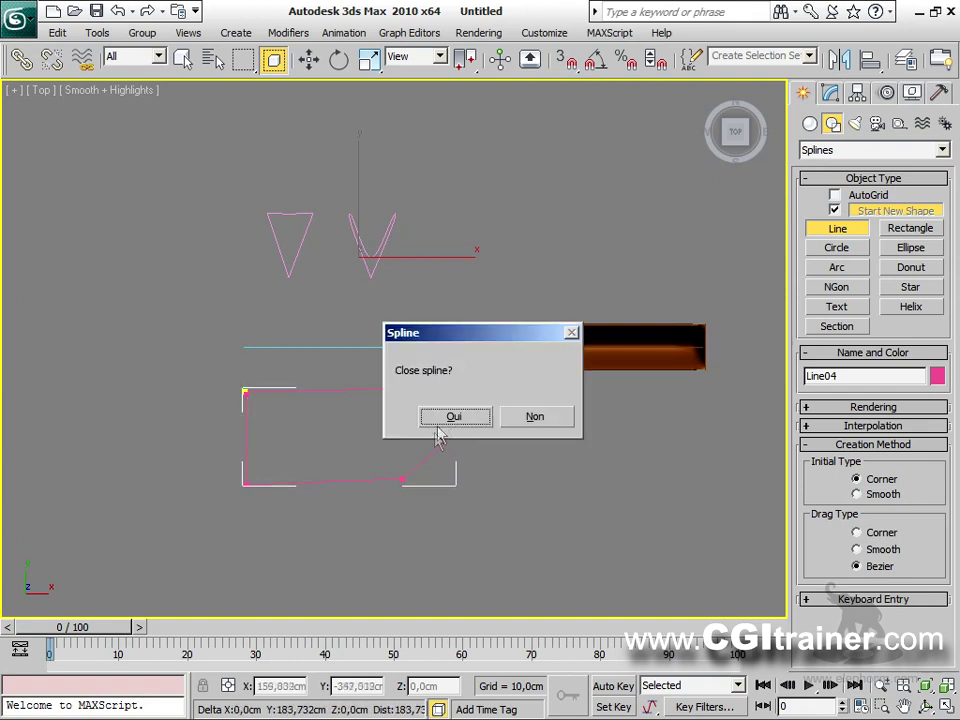
left_click(466, 416)
Draw Line05, a large closed triangle, then view both shapes in perspective.
middle_click_drag(534, 441, 520, 271)
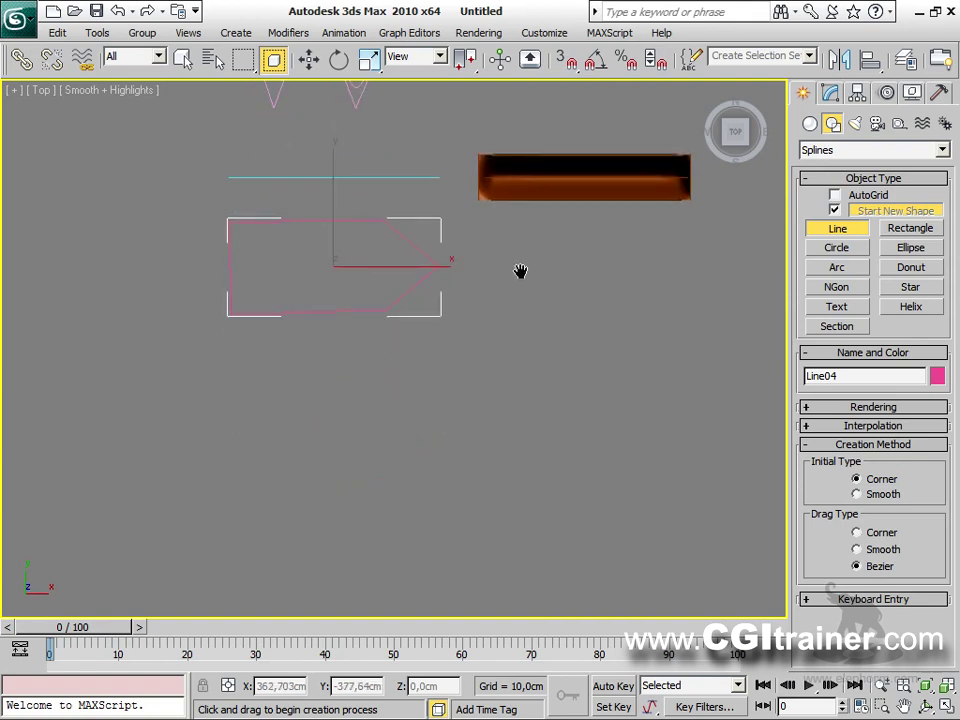
left_click(238, 358)
left_click(443, 360)
left_click(331, 470)
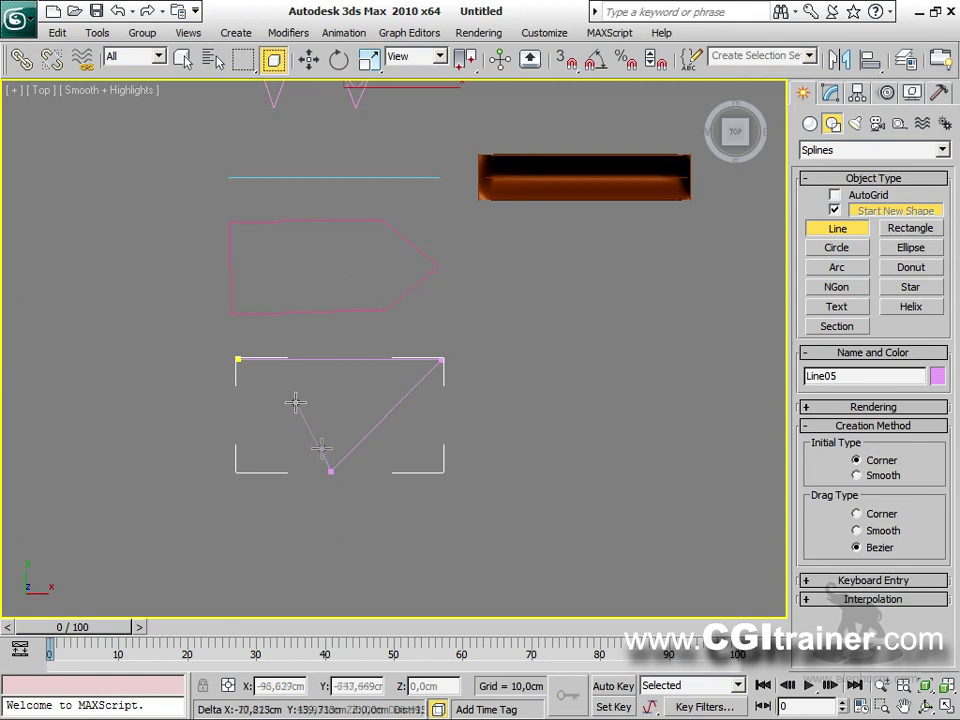
left_click(237, 359)
left_click(454, 418)
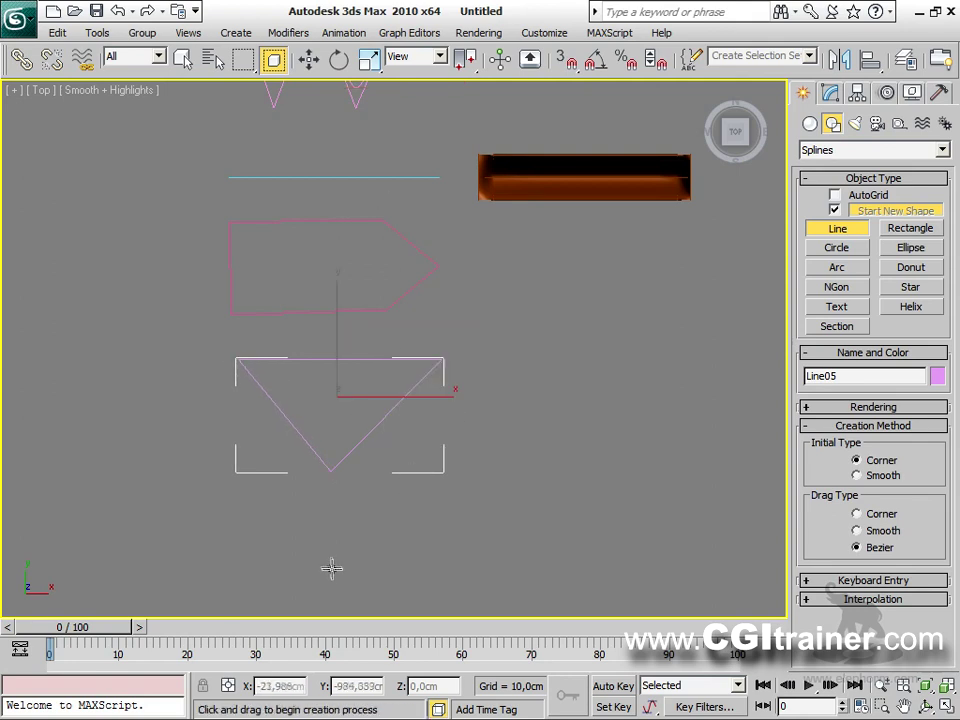
scroll(366, 477, "down", 5)
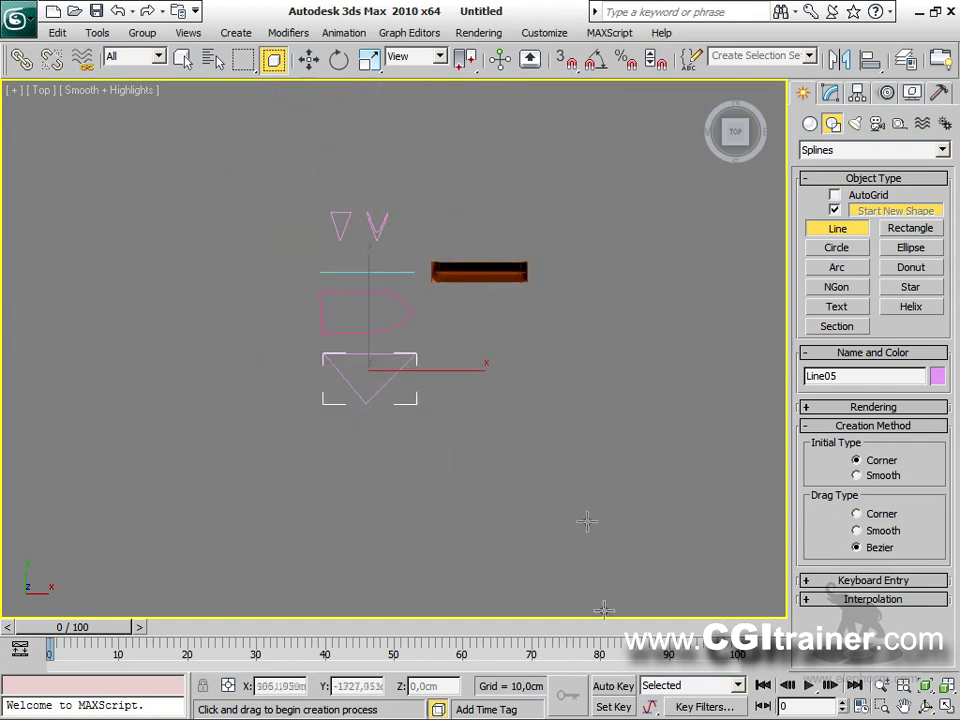
key("p")
middle_click_drag(420, 516, 455, 372, "alt")
scroll(400, 340, "up", 5)
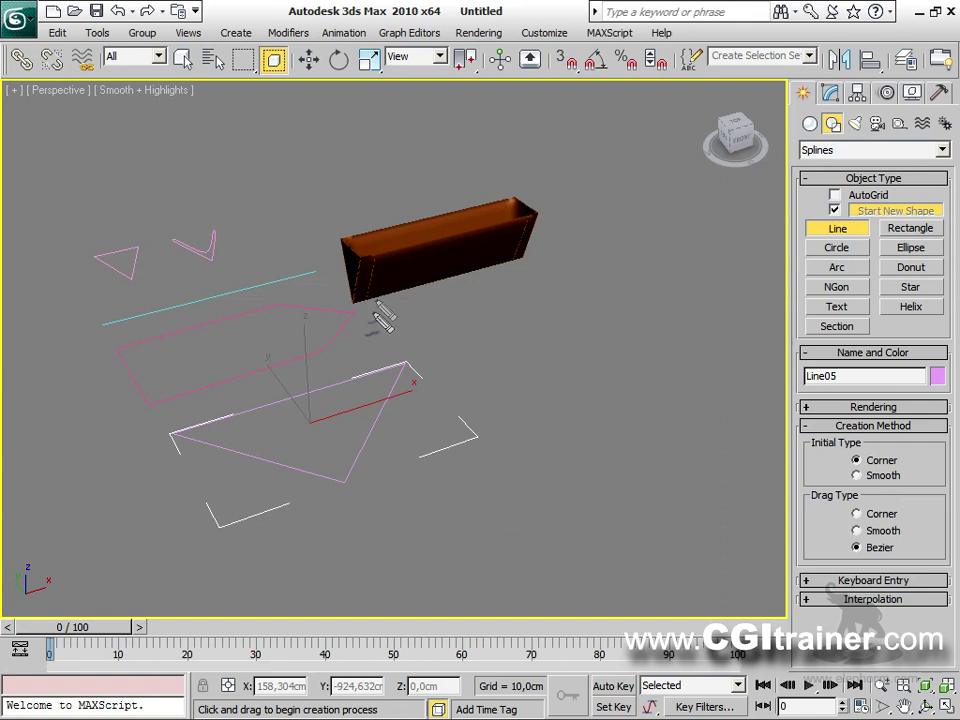
left_click(91, 255)
left_click(143, 246)
left_click(128, 278)
left_click(93, 256)
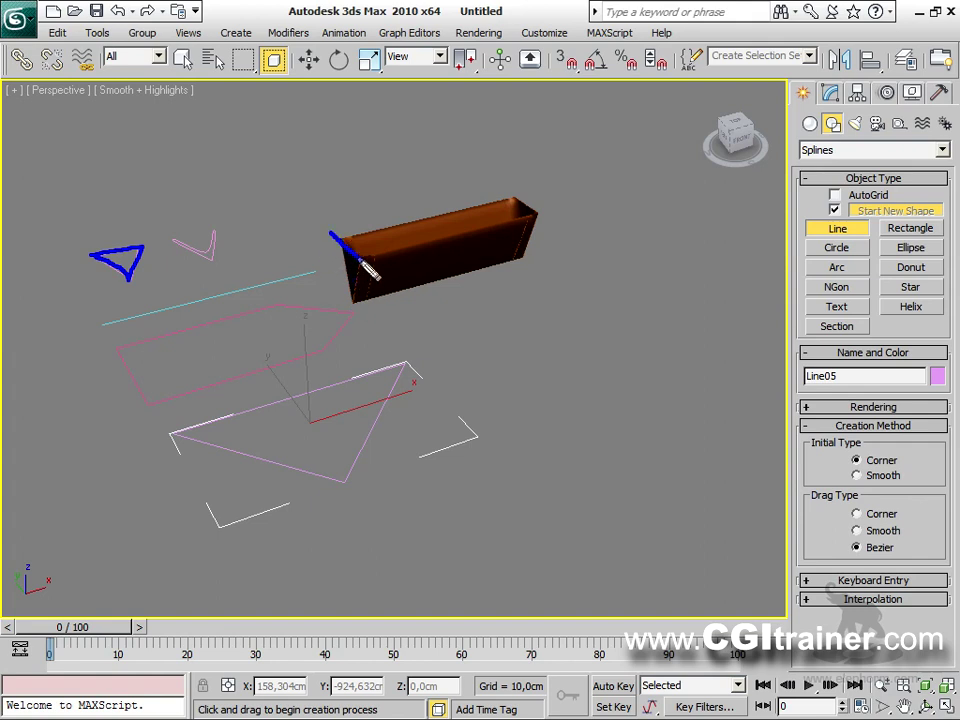
left_click(351, 251)
left_click(355, 303)
left_click(336, 295)
left_click(333, 237)
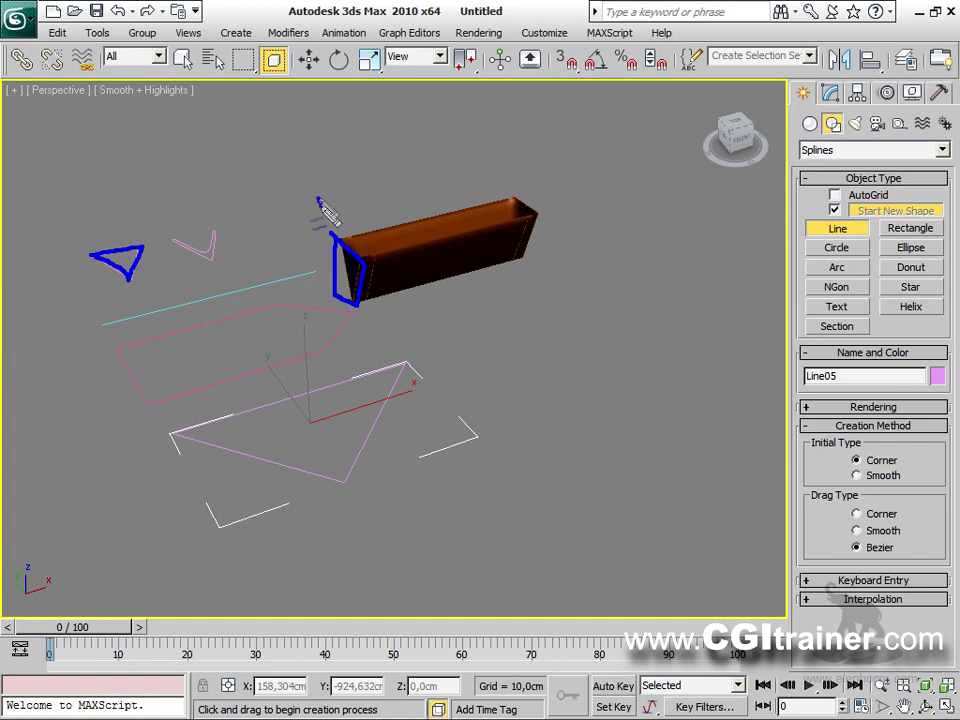
left_click_drag(331, 199, 315, 219)
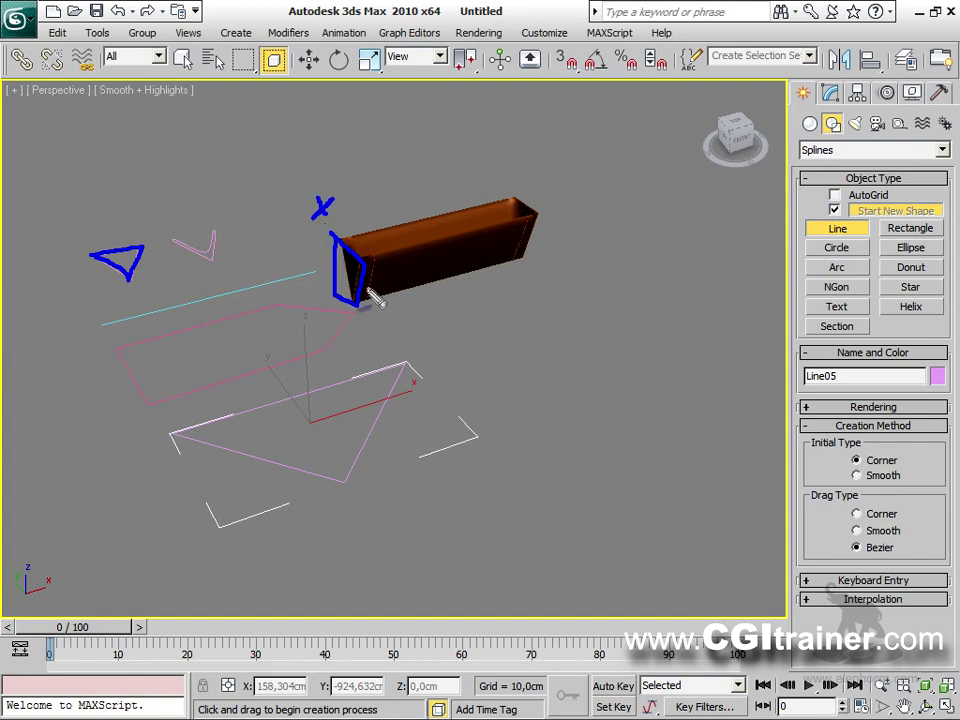
mouse_move(378, 280)
left_mouse_down()
mouse_move(372, 312)
mouse_move(430, 258)
mouse_move(524, 238)
mouse_move(503, 224)
mouse_move(513, 258)
left_mouse_up()
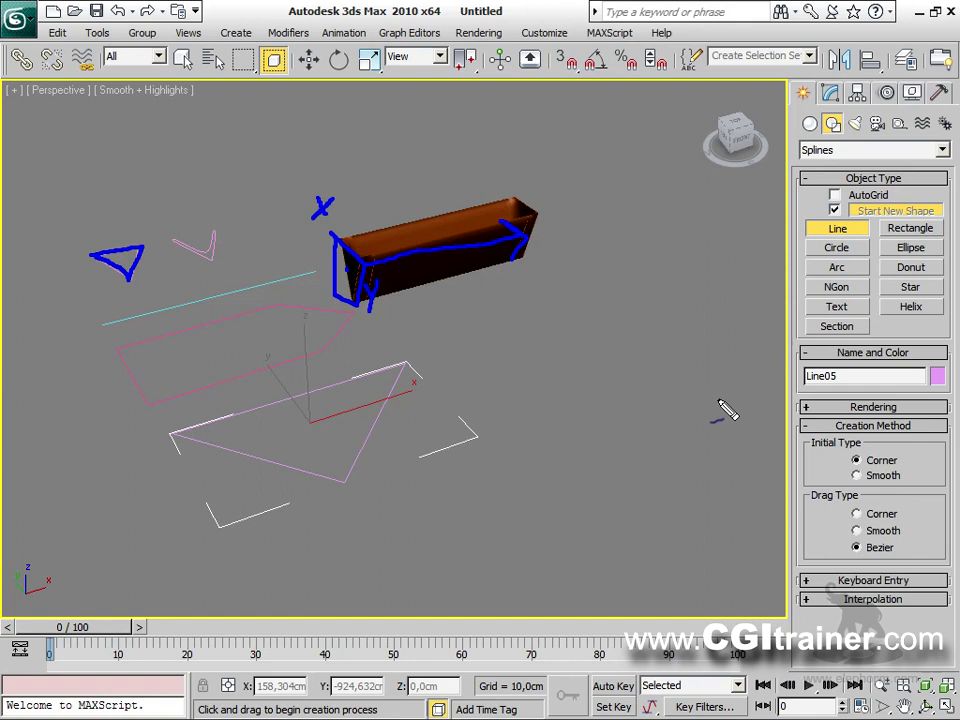
key("Escape")
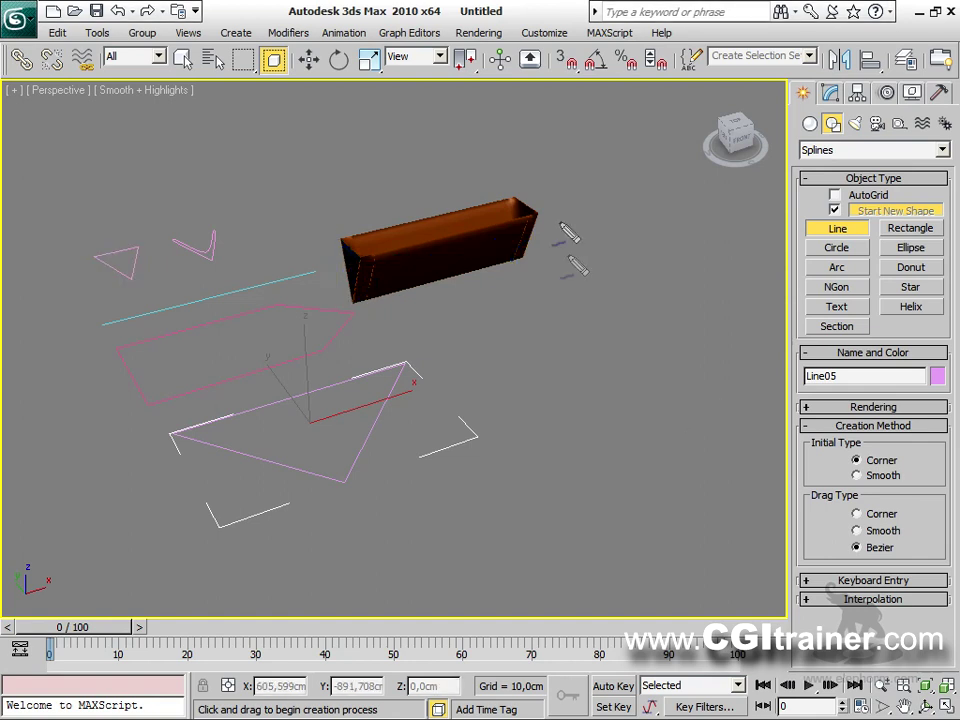
mouse_move(397, 256)
left_mouse_down()
mouse_move(500, 243)
mouse_move(536, 223)
mouse_move(450, 206)
mouse_move(352, 232)
mouse_move(325, 268)
mouse_move(318, 253)
left_mouse_up()
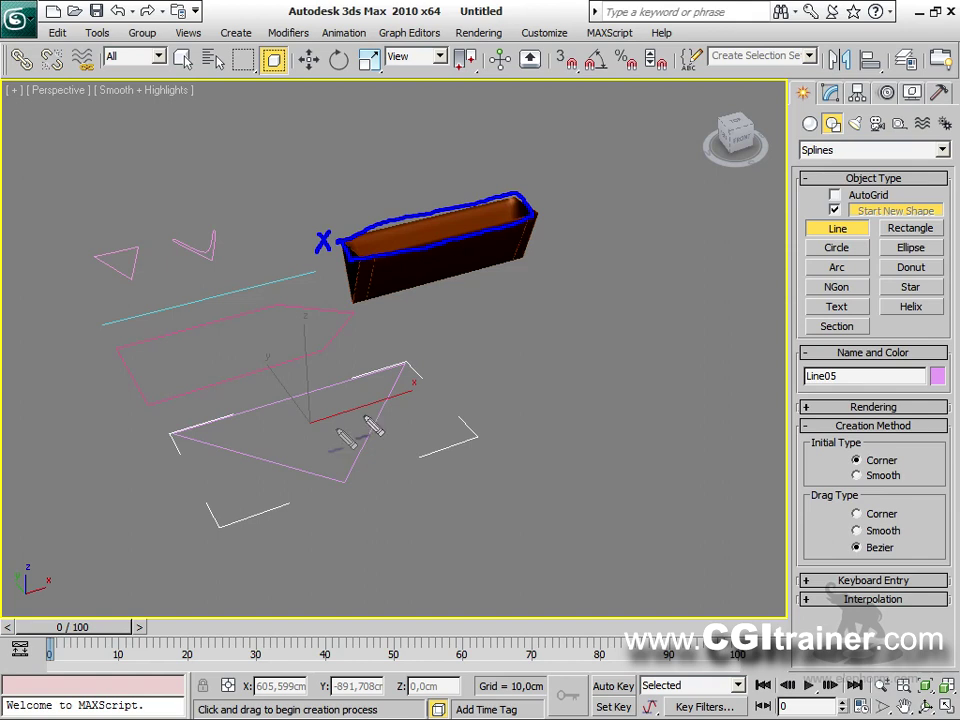
mouse_move(114, 347)
left_mouse_down()
mouse_move(145, 404)
mouse_move(317, 354)
mouse_move(353, 315)
mouse_move(263, 304)
mouse_move(107, 343)
left_mouse_up()
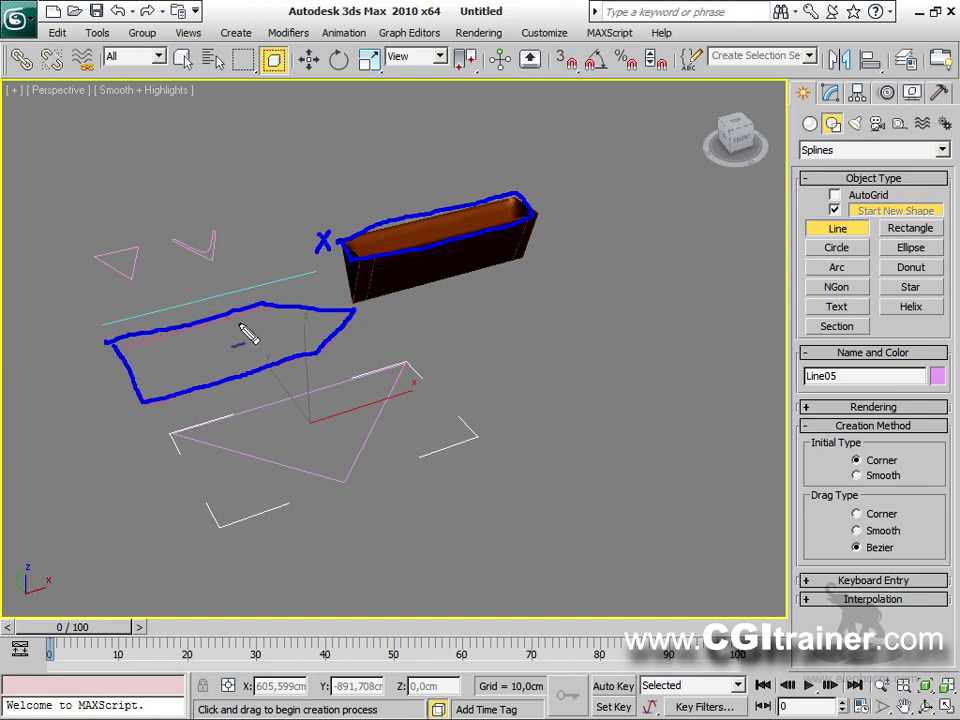
mouse_move(447, 95)
left_mouse_down()
mouse_move(440, 185)
mouse_move(431, 190)
mouse_move(470, 163)
left_mouse_up()
left_click_drag(182, 327, 165, 390)
left_click_drag(234, 300, 232, 362)
left_click_drag(296, 300, 291, 350)
left_click_drag(336, 318, 333, 345)
left_click_drag(137, 342, 137, 378)
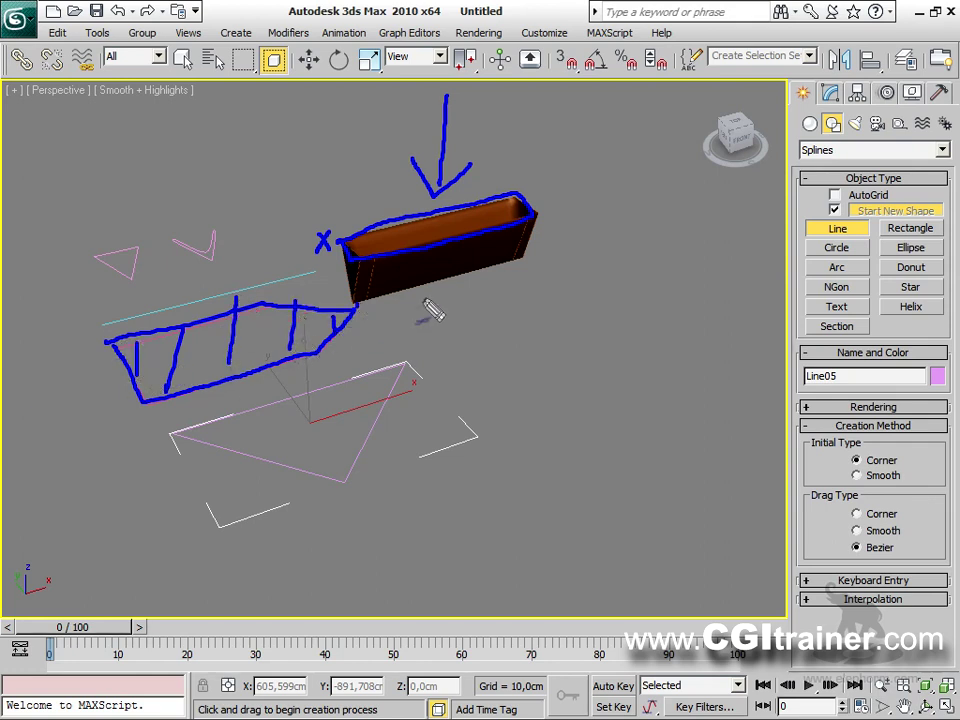
mouse_move(350, 245)
left_mouse_down()
mouse_move(360, 312)
mouse_move(515, 276)
mouse_move(527, 235)
mouse_move(348, 244)
left_mouse_up()
left_click_drag(455, 258, 433, 300)
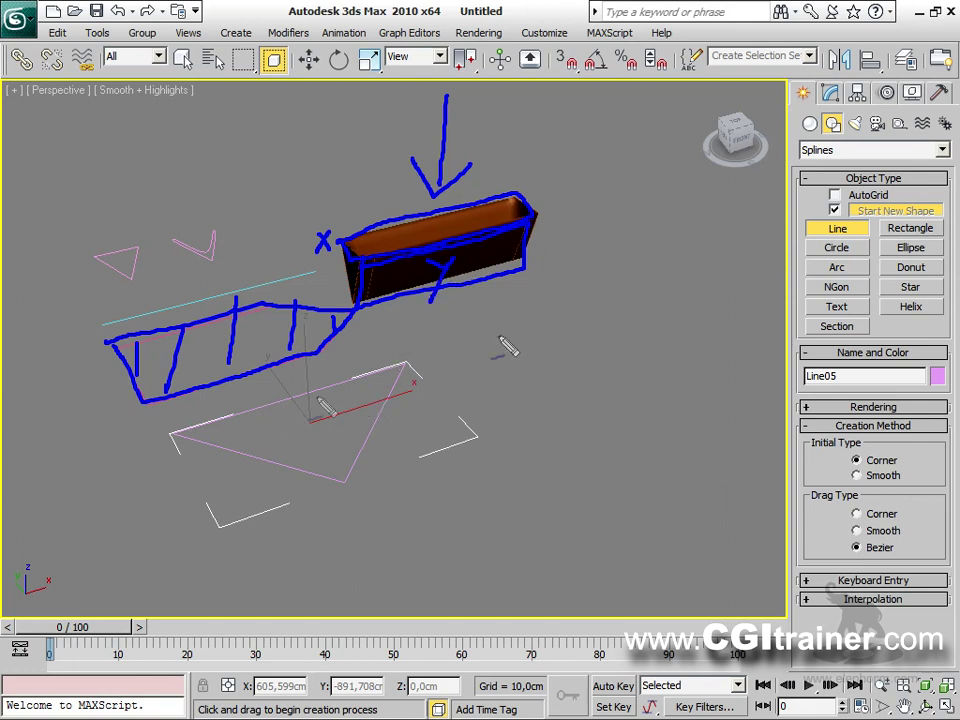
mouse_move(463, 348)
left_mouse_down()
mouse_move(640, 297)
mouse_move(576, 404)
mouse_move(489, 347)
left_mouse_up()
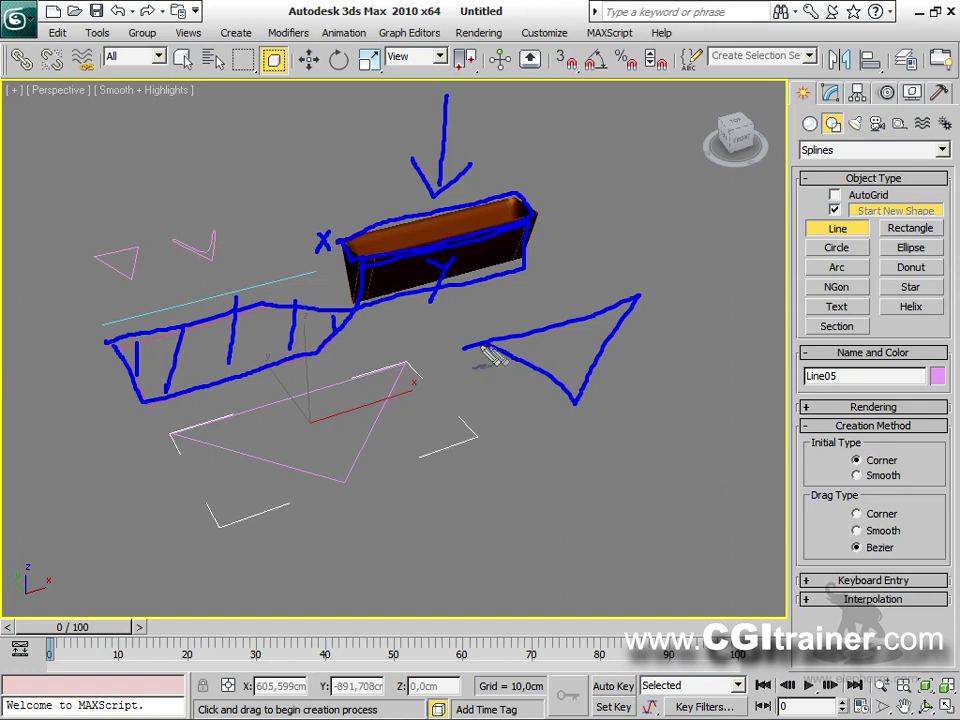
mouse_move(346, 440)
left_mouse_down()
mouse_move(462, 472)
mouse_move(629, 424)
mouse_move(599, 363)
mouse_move(517, 328)
mouse_move(496, 306)
mouse_move(493, 338)
mouse_move(493, 287)
mouse_move(573, 289)
left_mouse_up()
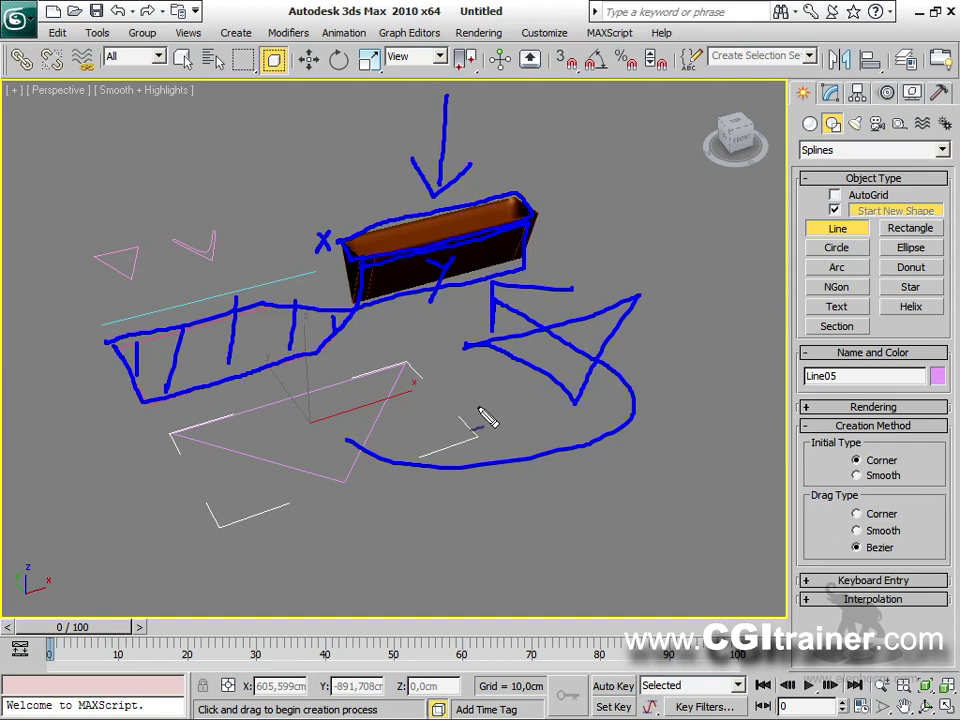
key("Escape")
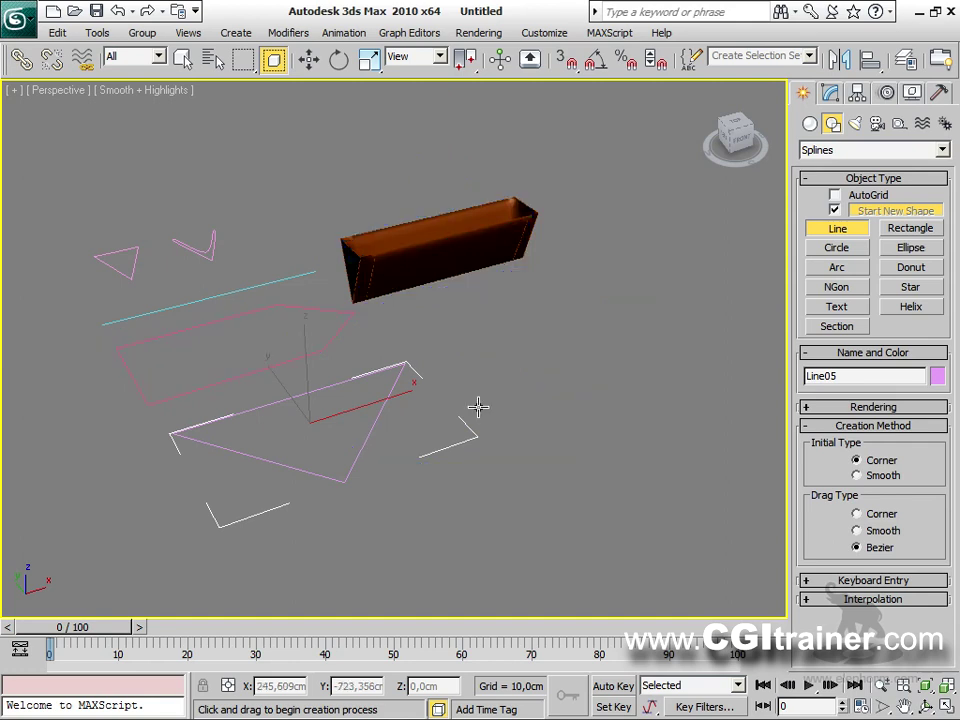
Select Loft01, collapse Path and Skin Parameters, and enable Fit deformation.
key("w")
left_click(426, 214)
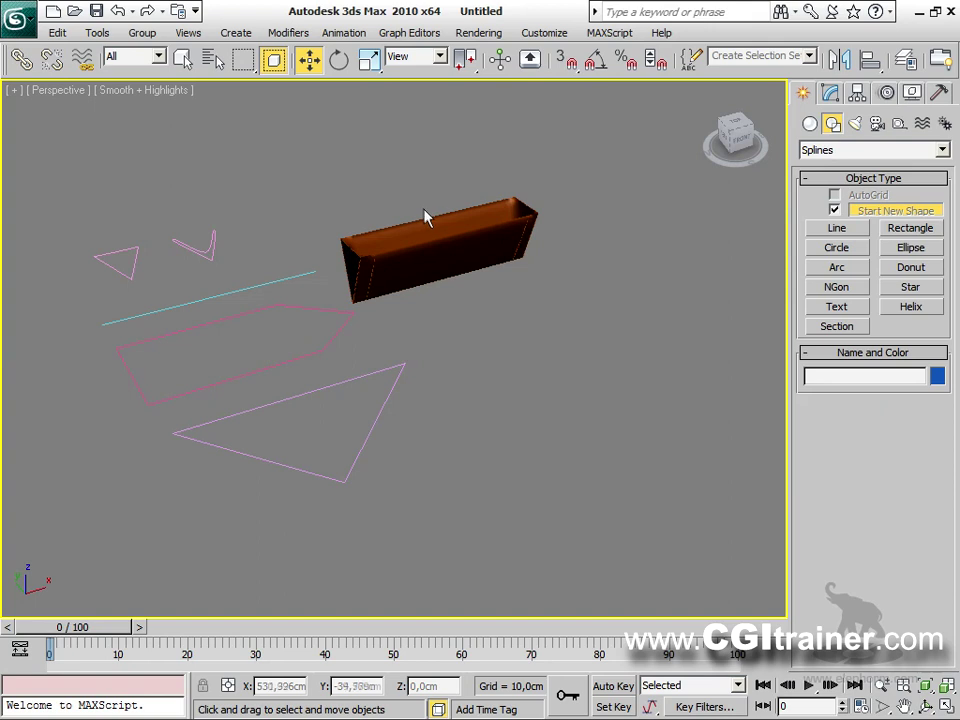
left_click(457, 228)
left_click(831, 93)
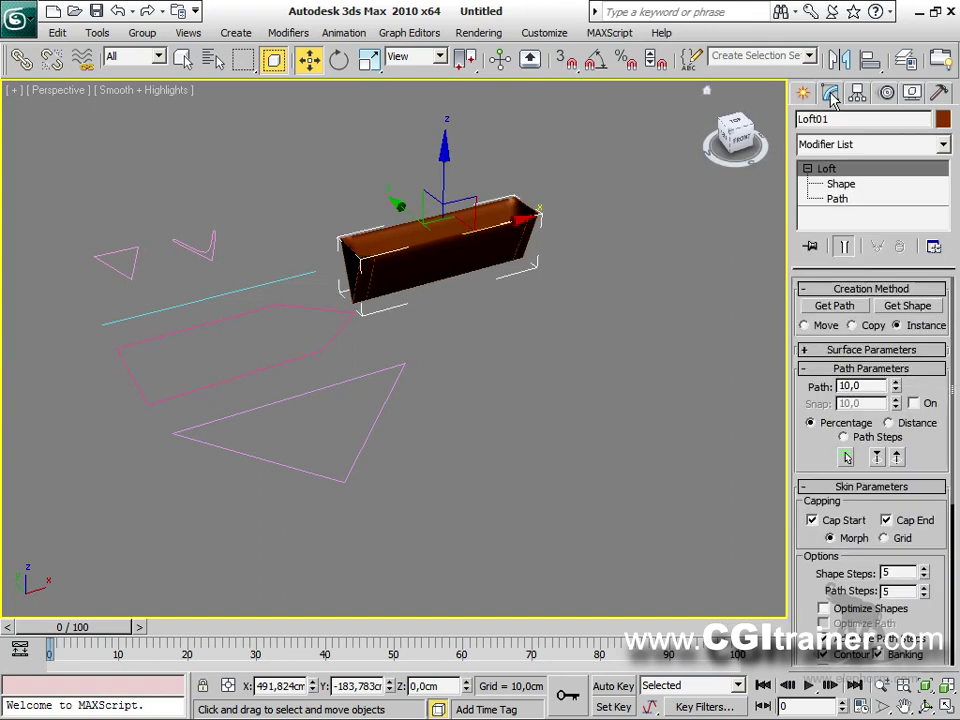
left_click(810, 369)
left_click(811, 389)
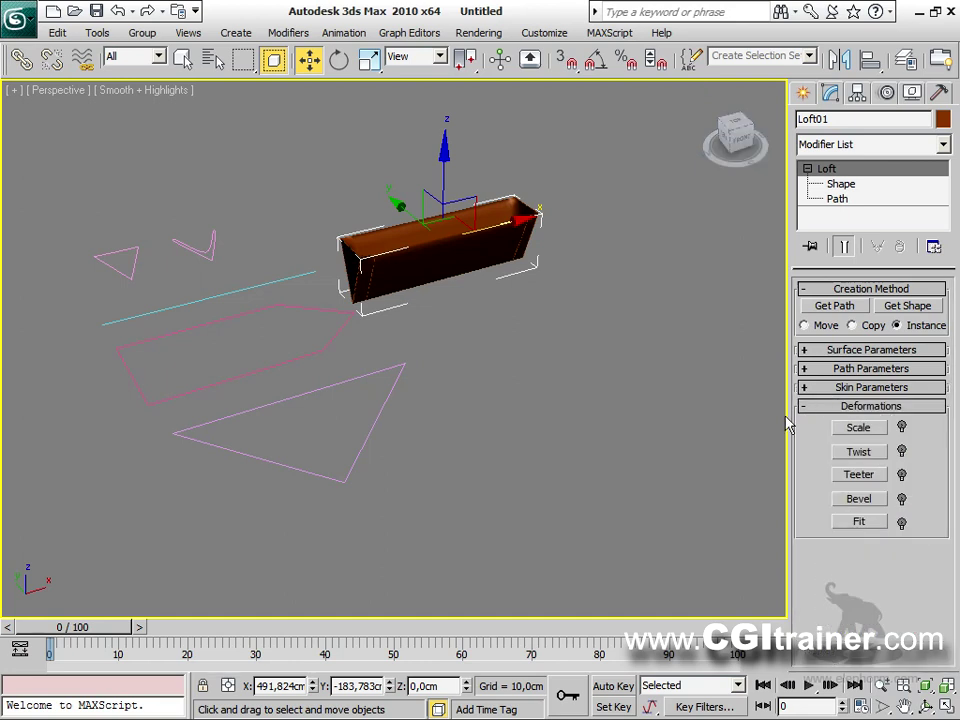
left_click(856, 521)
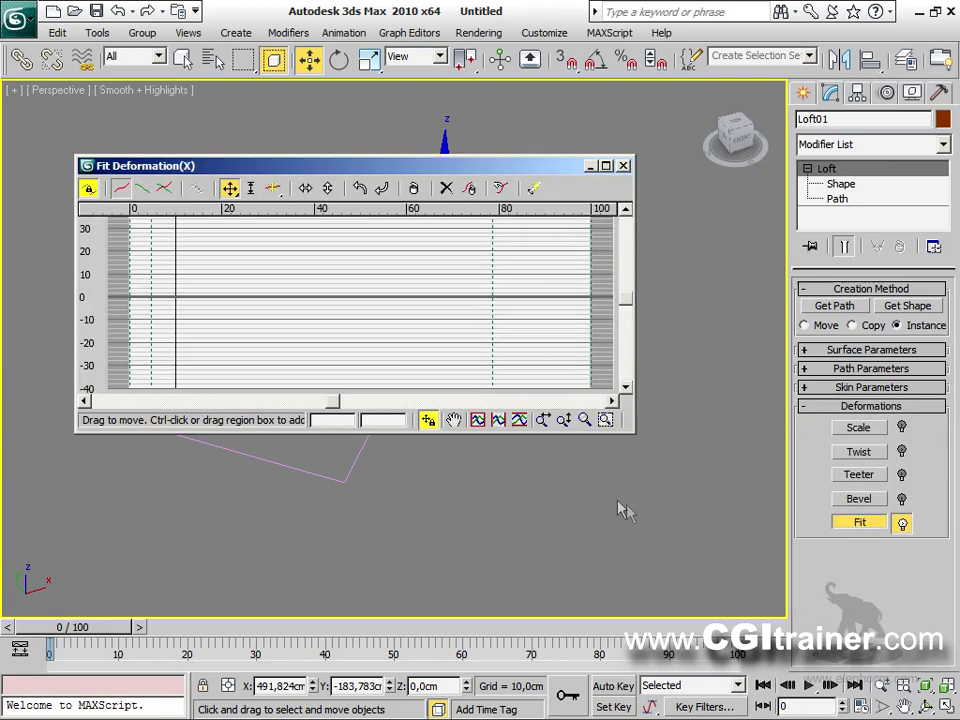
Turn off Make Symmetrical in the fit editor so the X and Y curves are independent.
left_click_drag(545, 168, 468, 95)
middle_click_drag(499, 540, 545, 497)
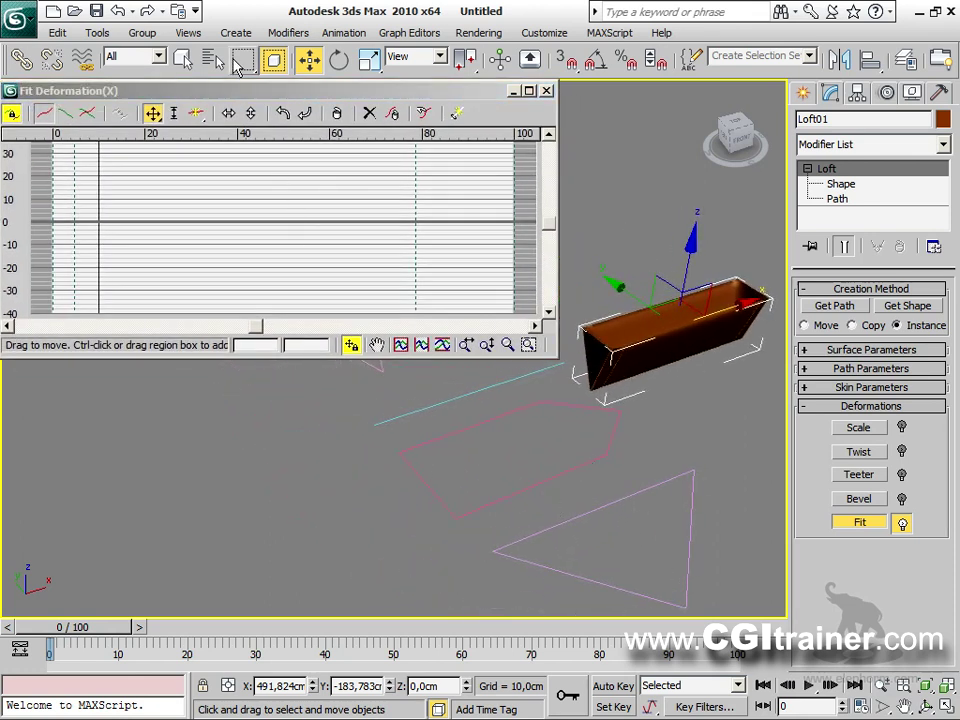
left_click_drag(240, 91, 262, 87)
left_click(33, 112)
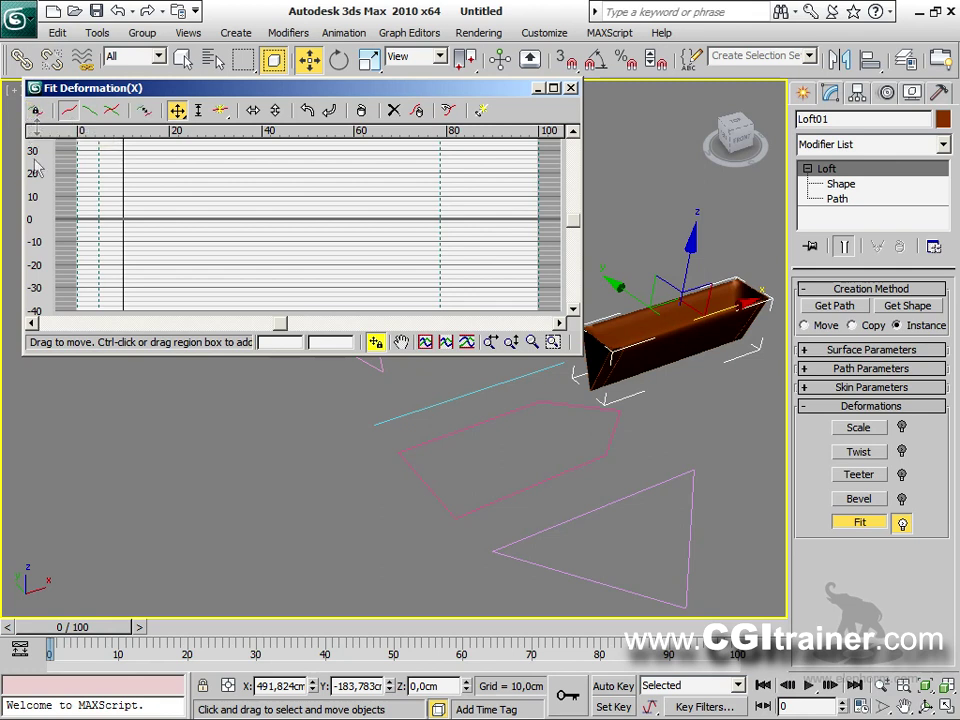
middle_click_drag(519, 476, 390, 518)
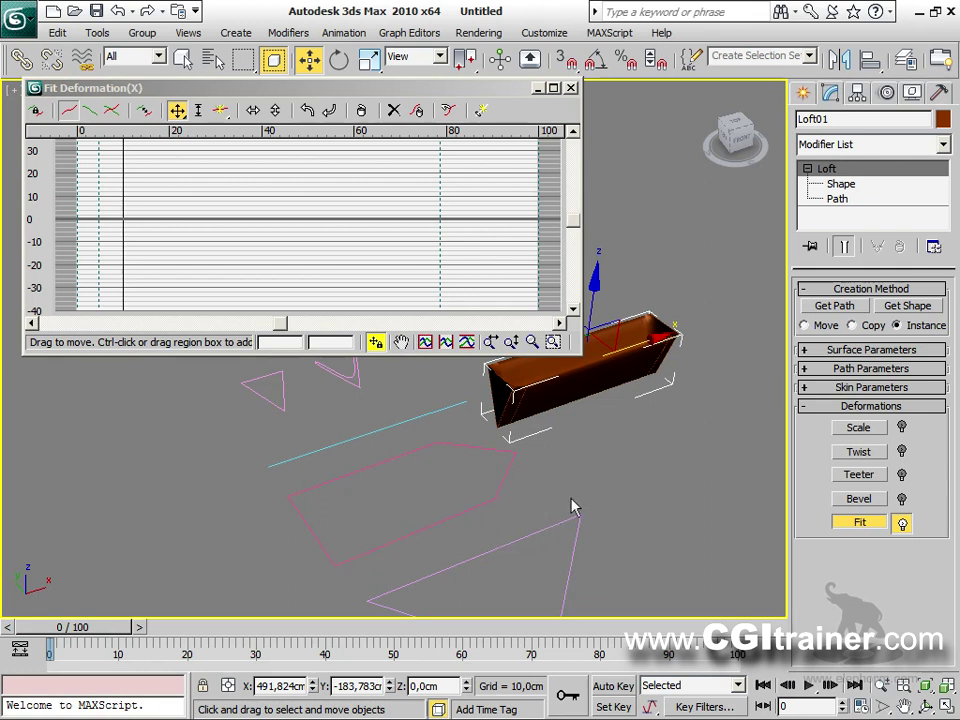
scroll(627, 520, "down", 3)
middle_click_drag(627, 520, 691, 508)
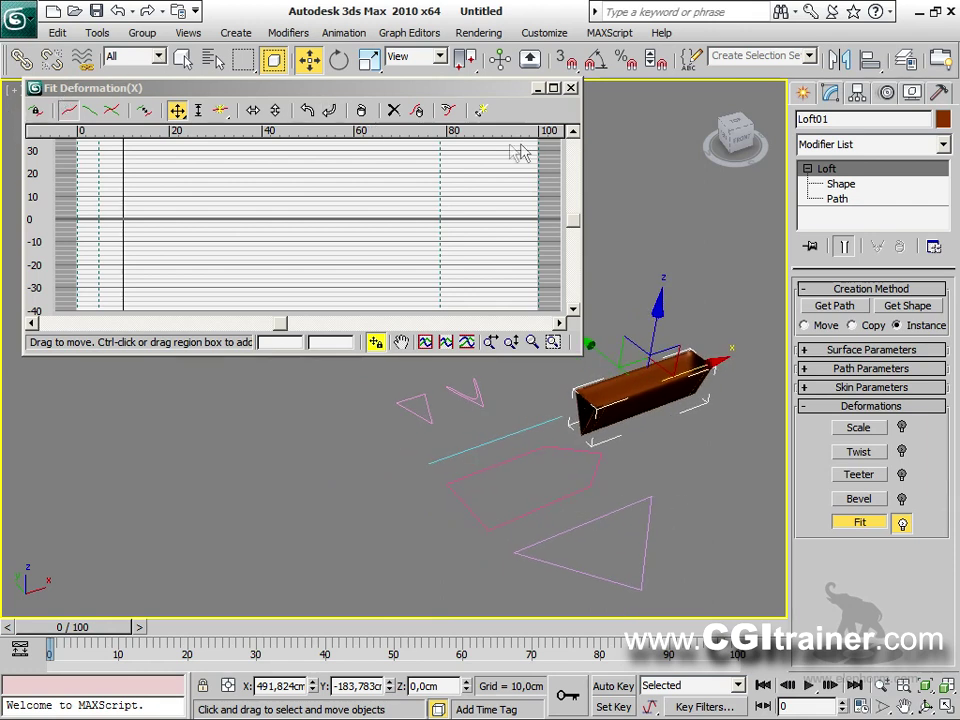
left_click(449, 110)
Fit the loft's X axis to the pointed outline and its Y axis to the triangle.
left_click(562, 452)
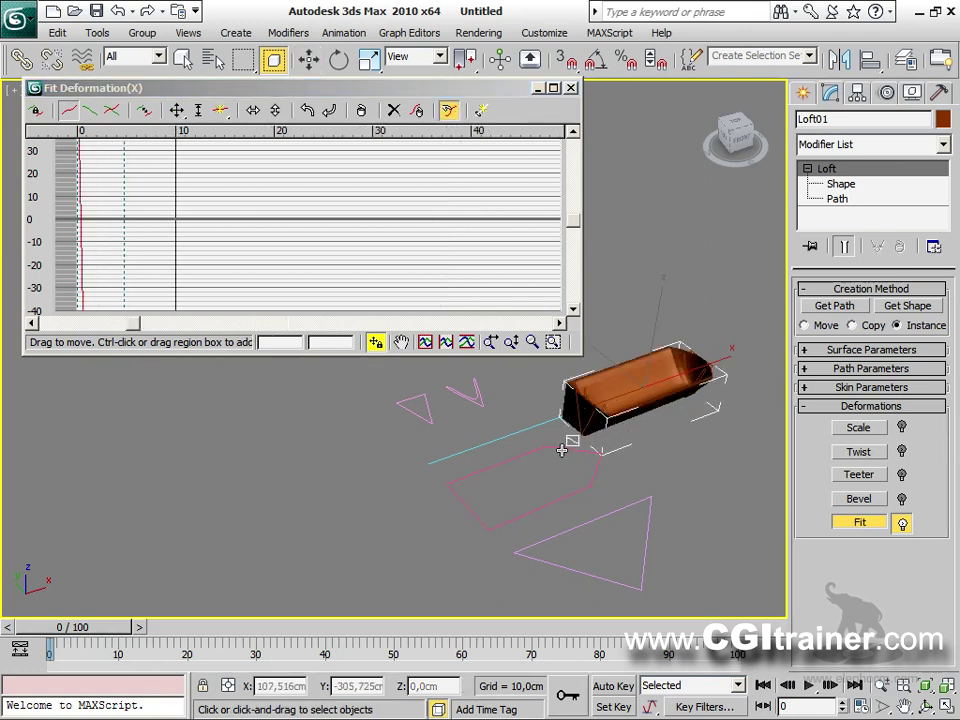
middle_click_drag(621, 385, 573, 388, "alt")
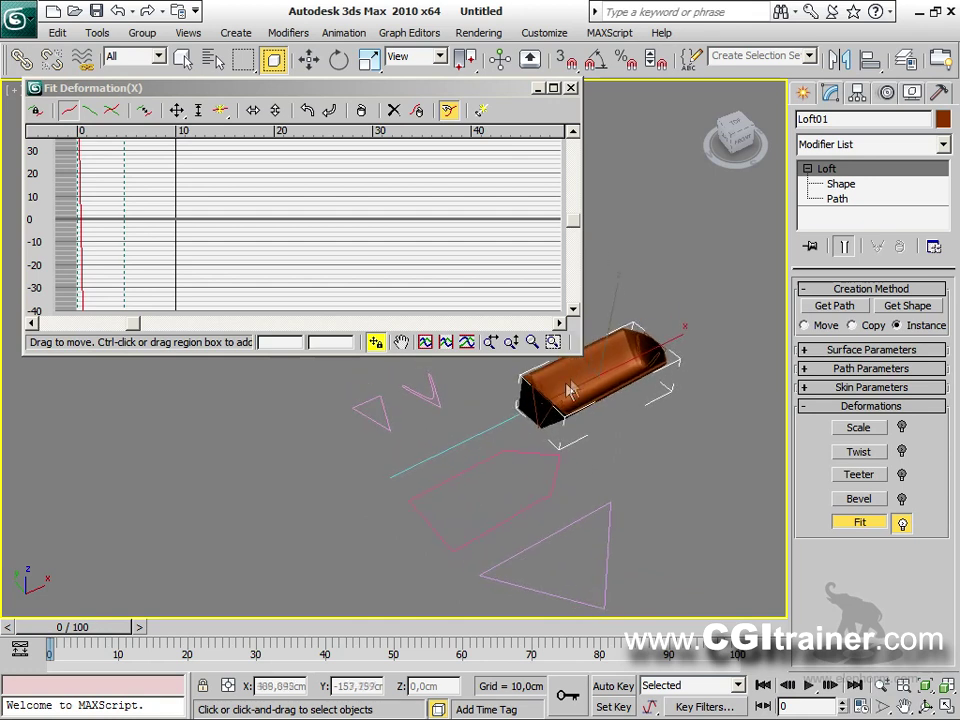
left_click(92, 111)
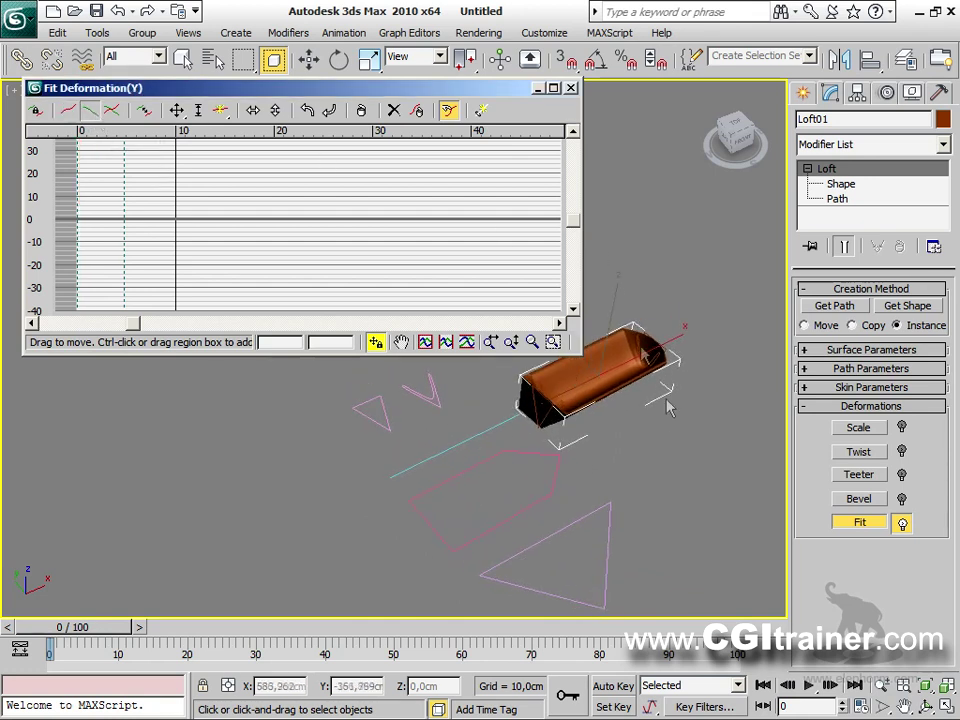
left_click(608, 500)
middle_click_drag(623, 492, 553, 452, "alt")
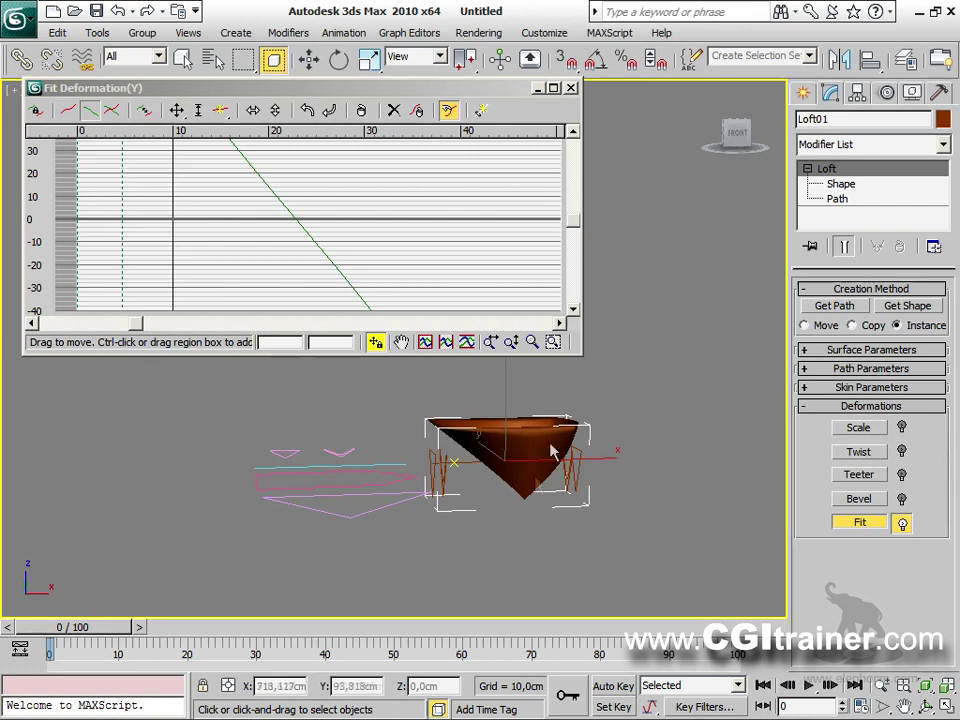
Zoom the fit graph to show the whole V-shaped Y curve.
left_click(466, 343)
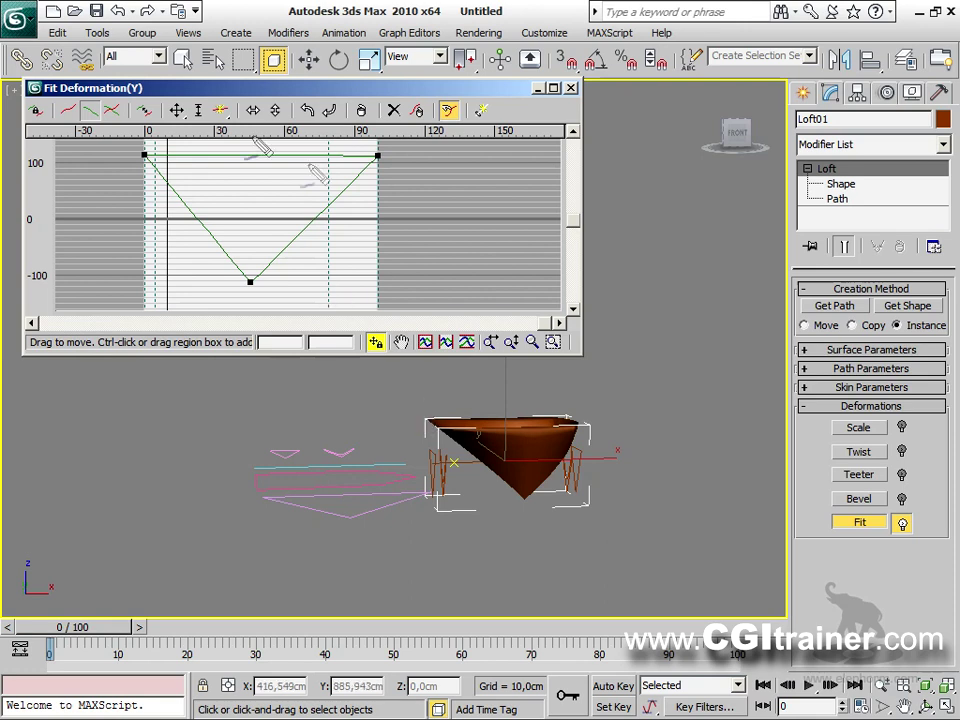
left_click_drag(104, 218, 418, 232)
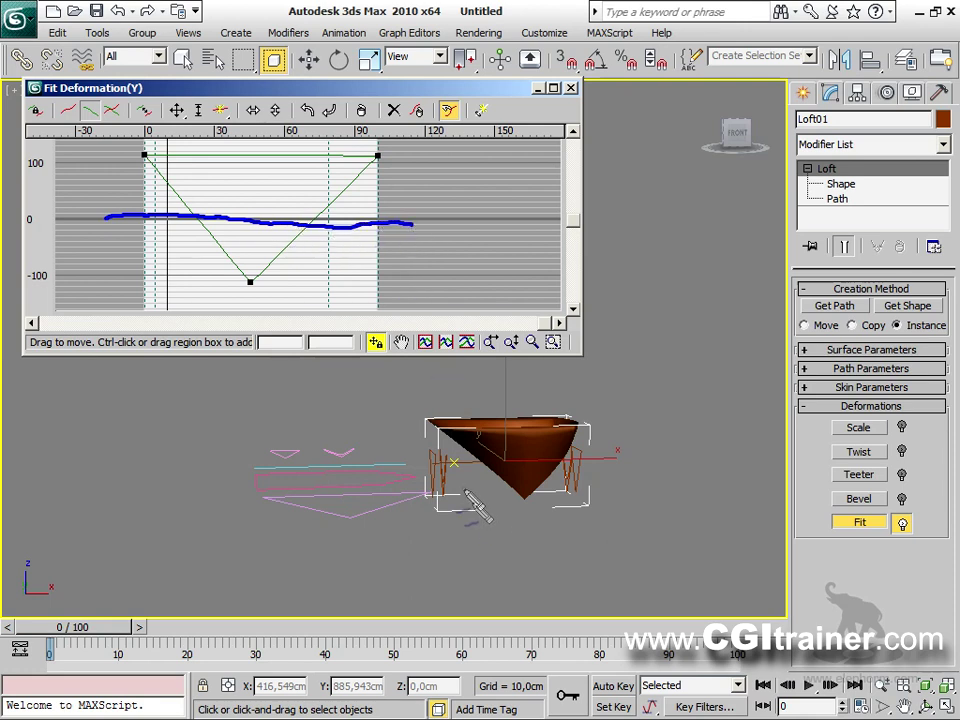
left_click_drag(455, 472, 602, 458)
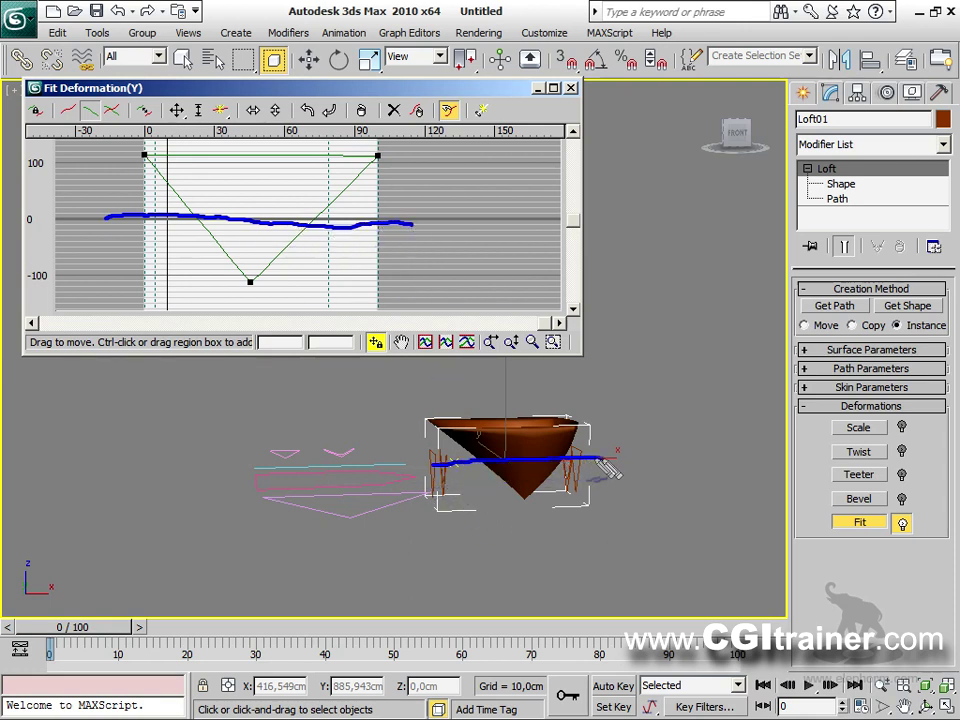
mouse_move(378, 157)
left_mouse_down()
mouse_move(311, 241)
mouse_move(253, 280)
mouse_move(145, 158)
mouse_move(341, 176)
mouse_move(399, 163)
mouse_move(420, 182)
mouse_move(413, 222)
mouse_move(452, 220)
left_mouse_up()
mouse_move(585, 422)
left_mouse_down()
mouse_move(624, 425)
mouse_move(603, 446)
mouse_move(628, 449)
left_mouse_up()
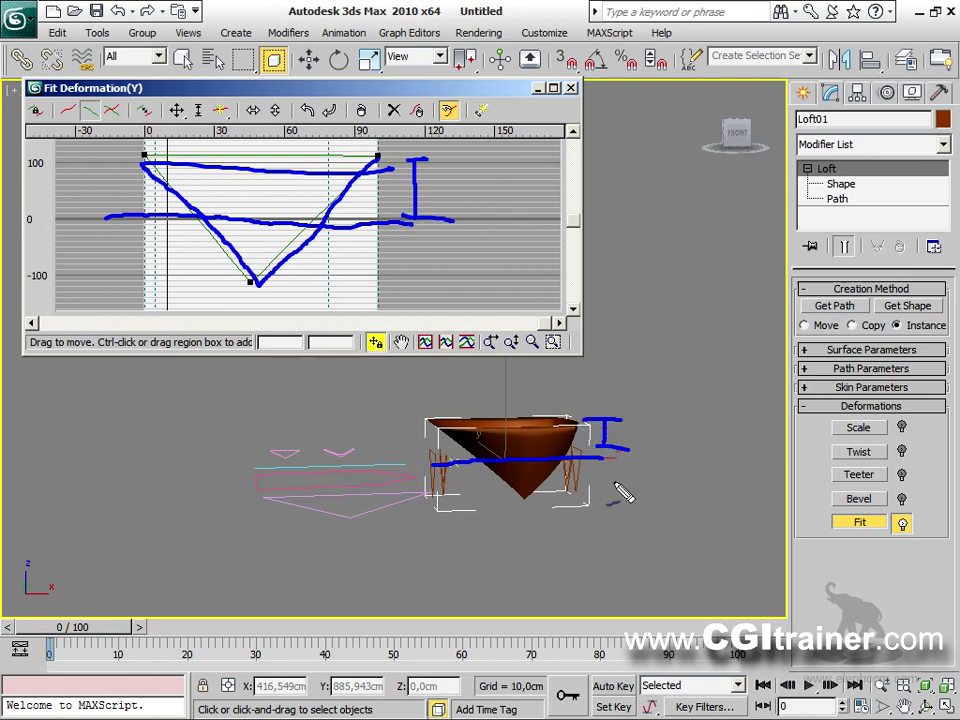
mouse_move(364, 235)
left_mouse_down()
mouse_move(347, 292)
mouse_move(335, 291)
left_mouse_up()
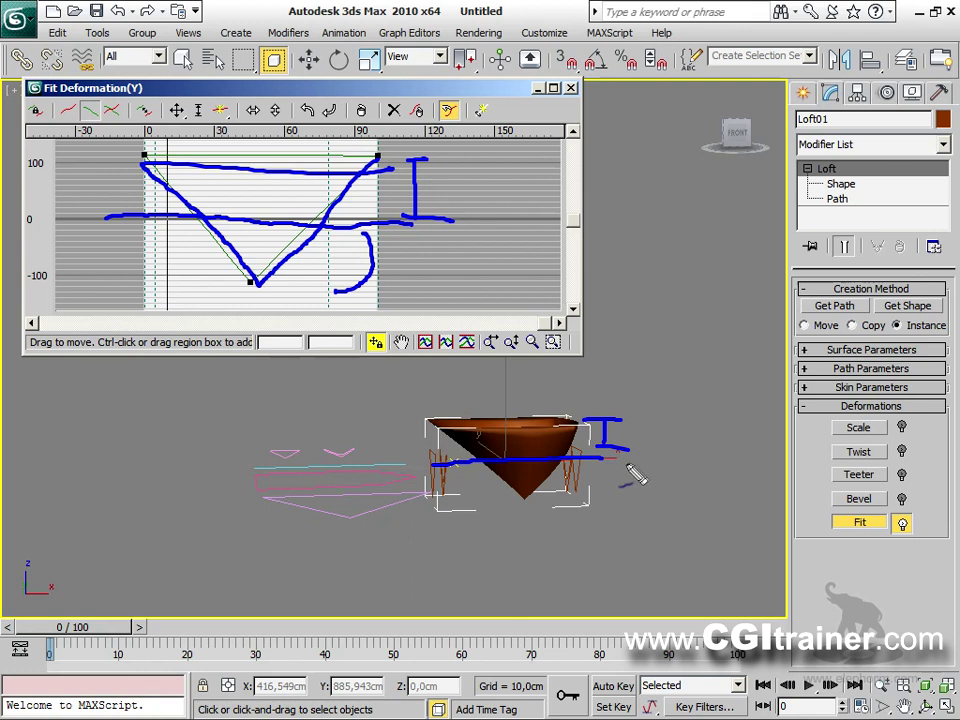
left_click_drag(615, 471, 600, 500)
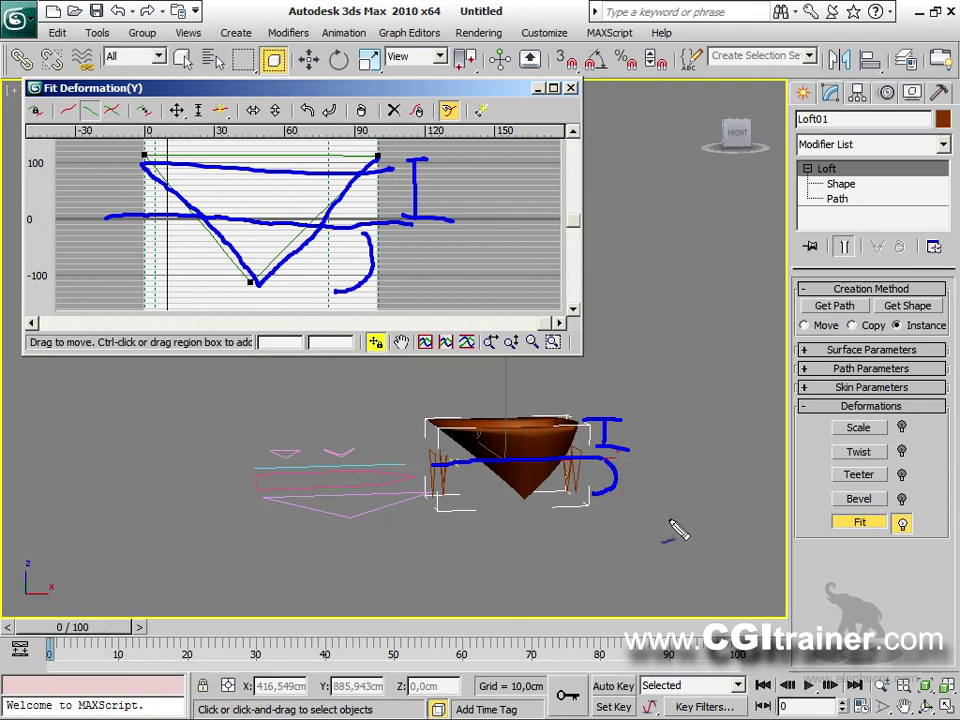
key("Escape")
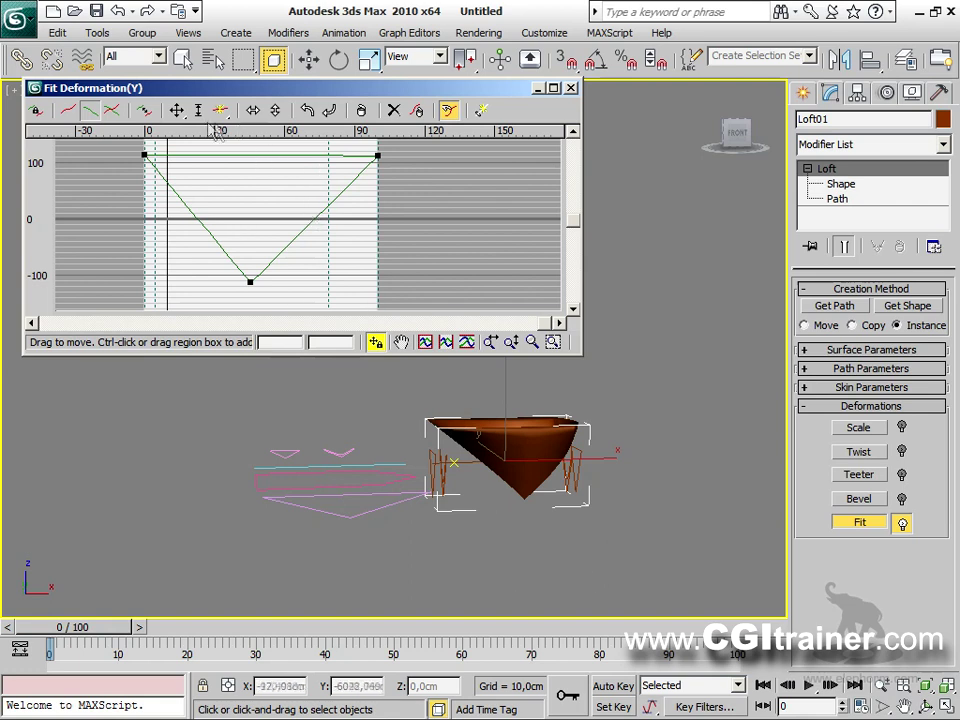
left_click(176, 111)
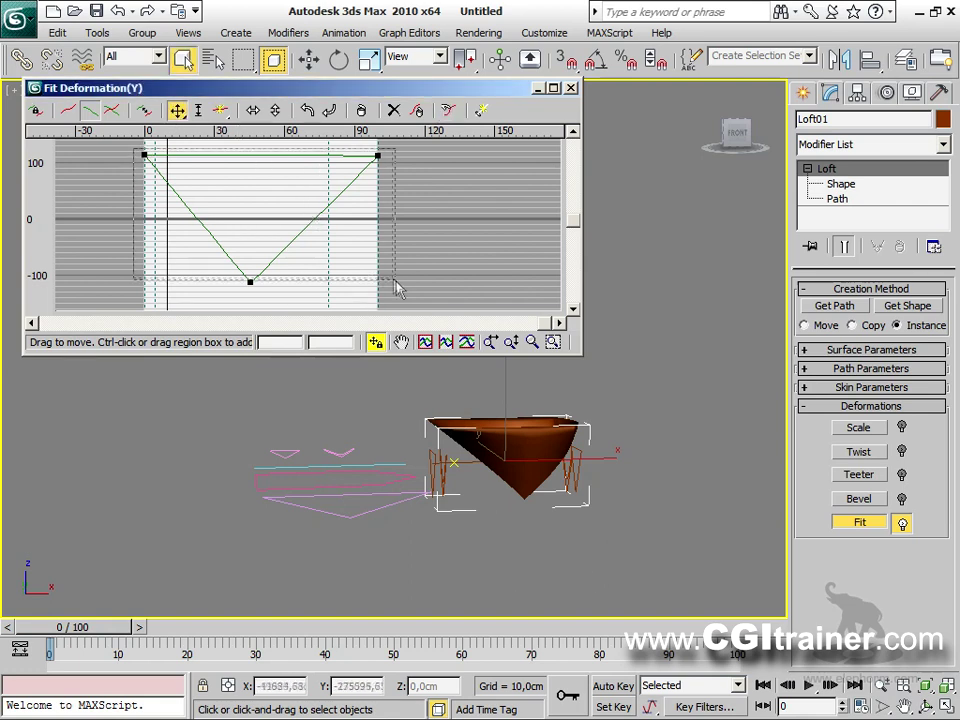
Bring the Y curve end points to 0, make the bottom point Bezier-Smooth and raise it.
left_click_drag(379, 153, 386, 220)
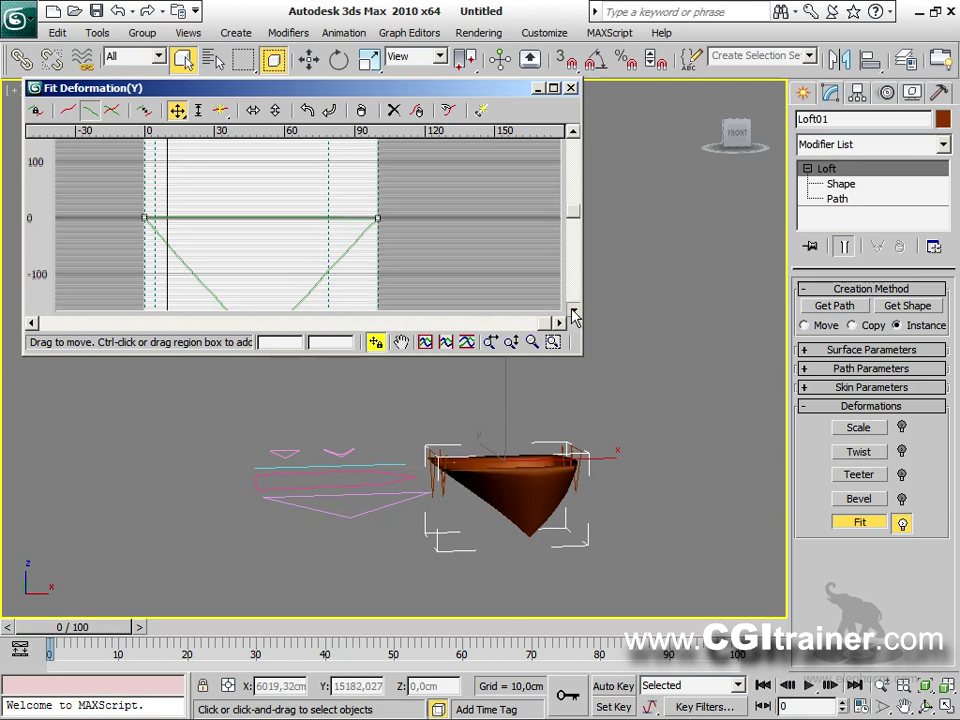
left_click_drag(574, 223, 574, 238)
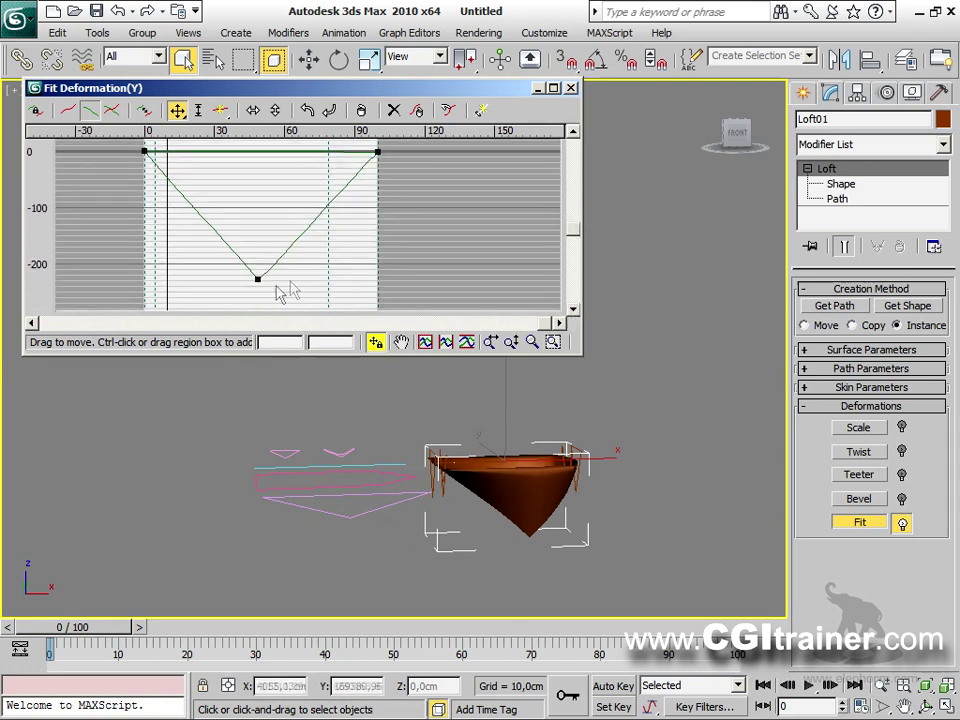
left_click(256, 281)
right_click(258, 281)
left_click(295, 306)
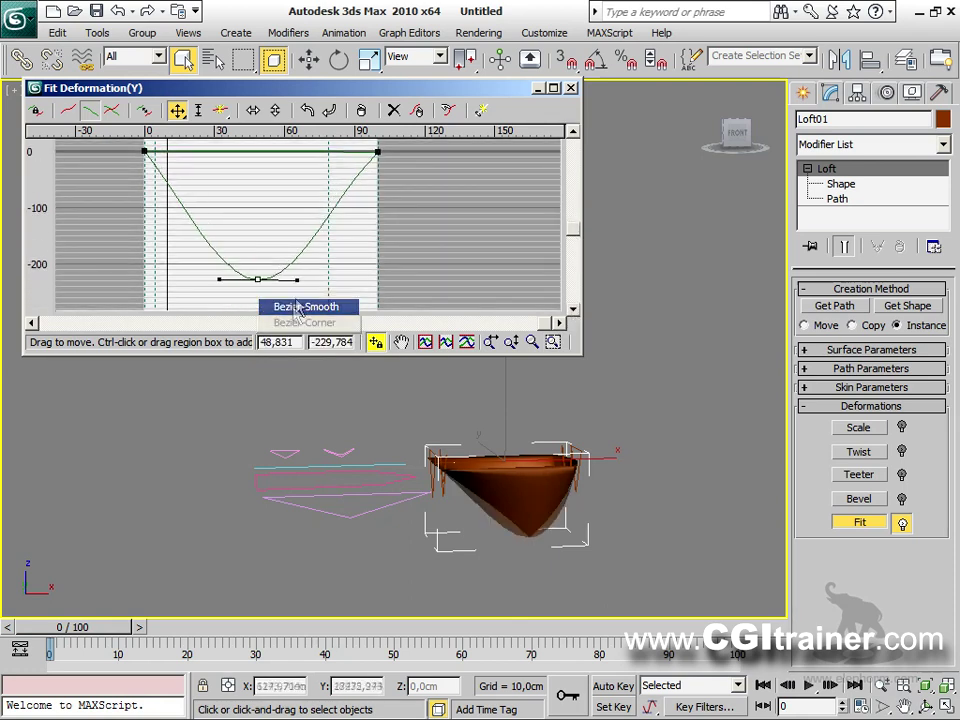
left_click_drag(261, 282, 217, 223)
Insert a point on the right slope, pull it down, and level the left point near -115.
left_click(220, 110)
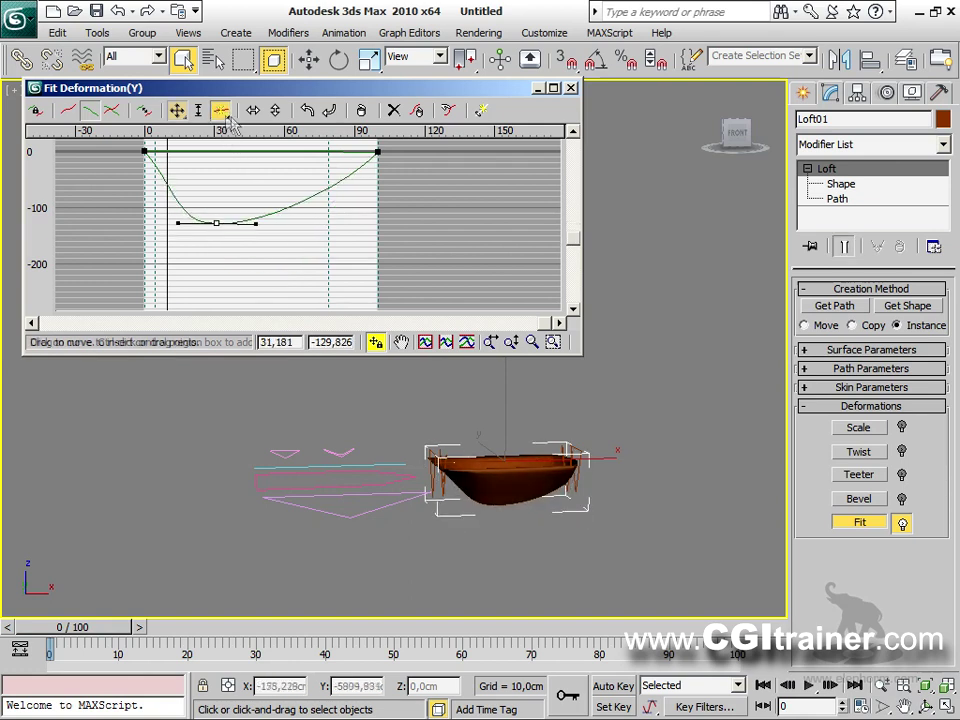
left_click(302, 203)
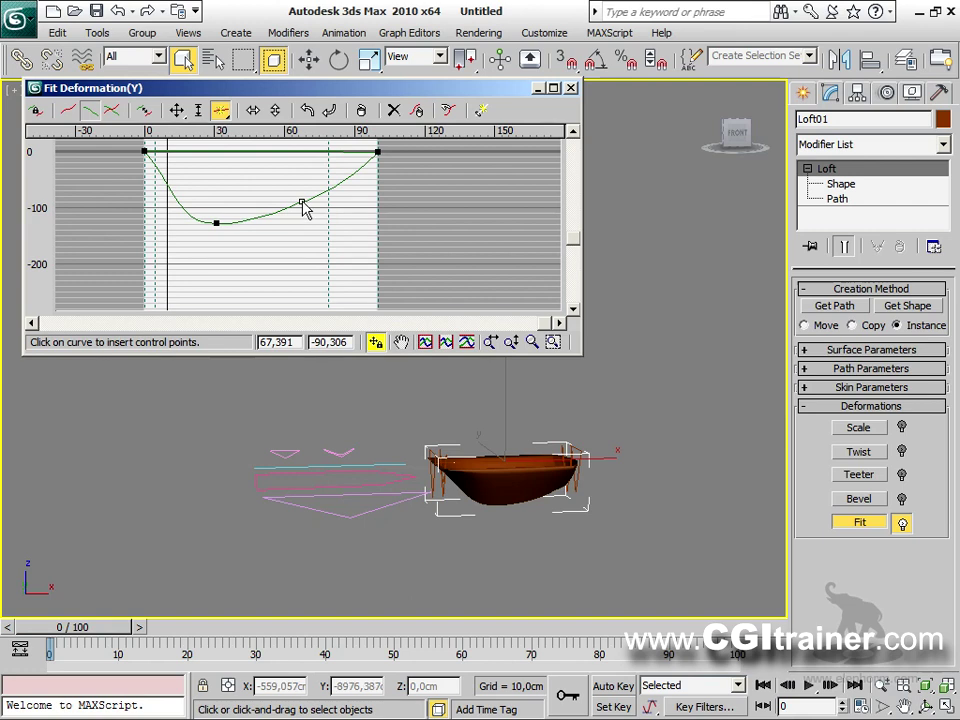
left_click(177, 110)
left_click_drag(300, 200, 326, 215)
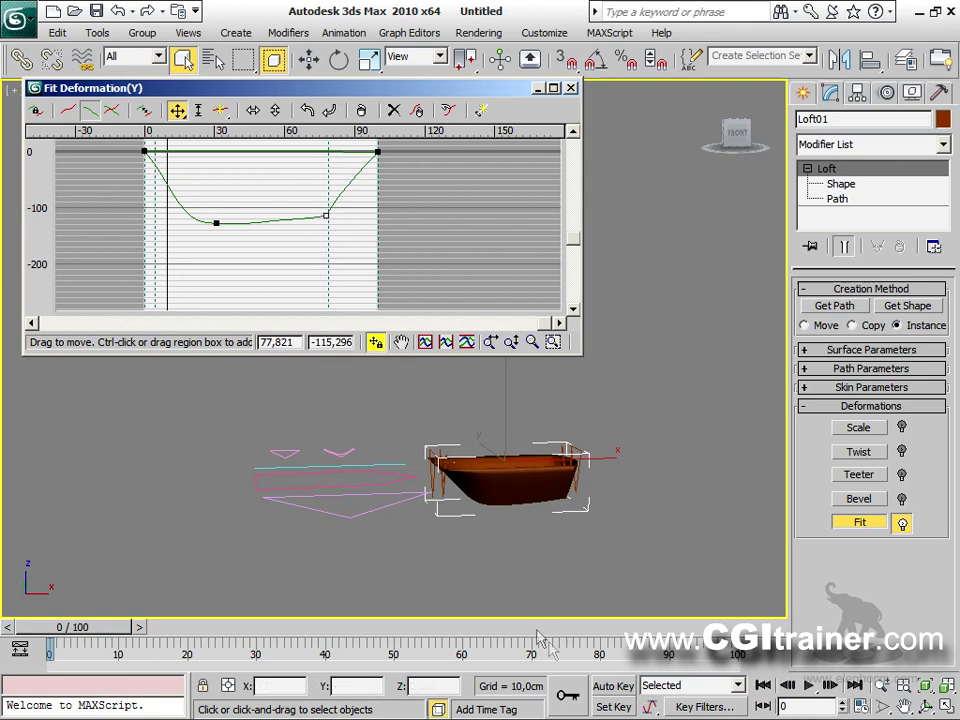
left_click_drag(213, 222, 211, 214)
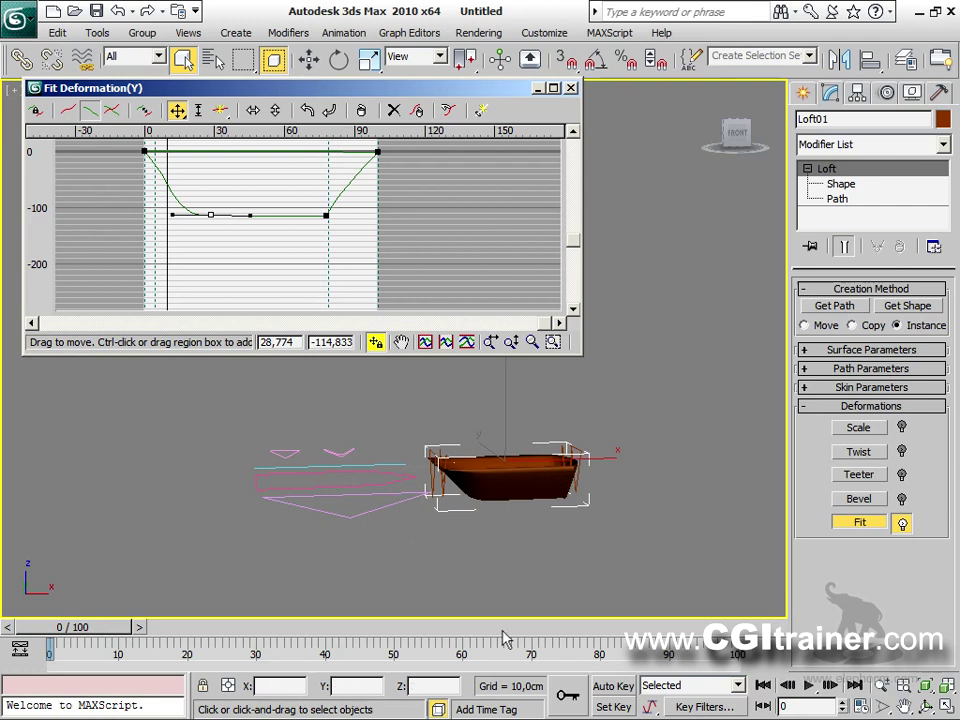
middle_click_drag(577, 540, 567, 518, "alt")
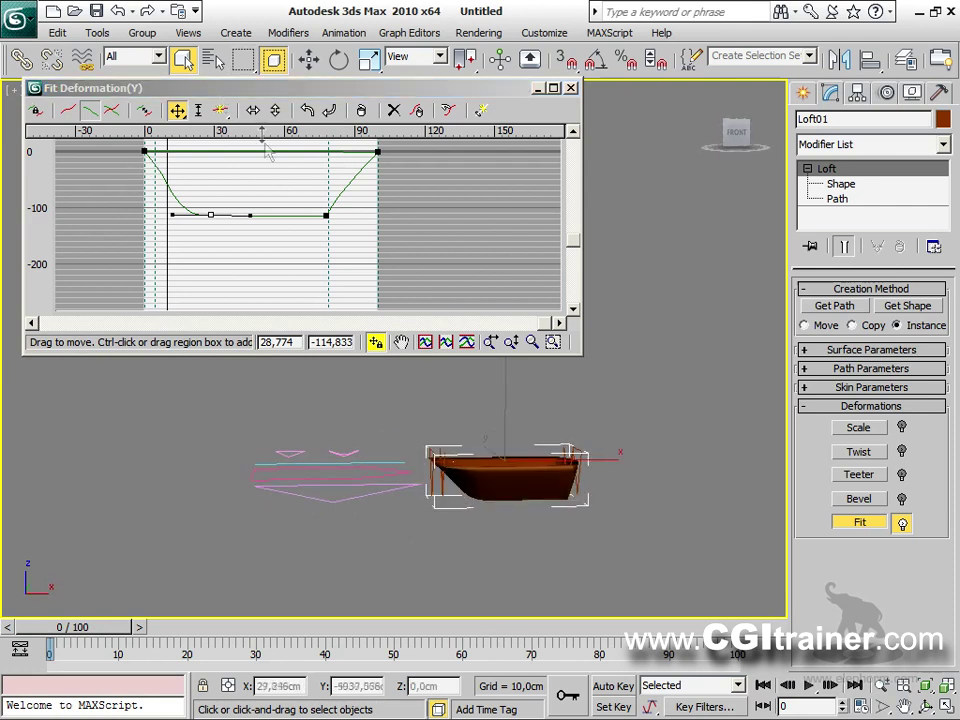
Try mirroring and rotating the fit curve, undo each, and move the left bottom point further left.
left_click(256, 112)
left_click(256, 112)
left_click(256, 112)
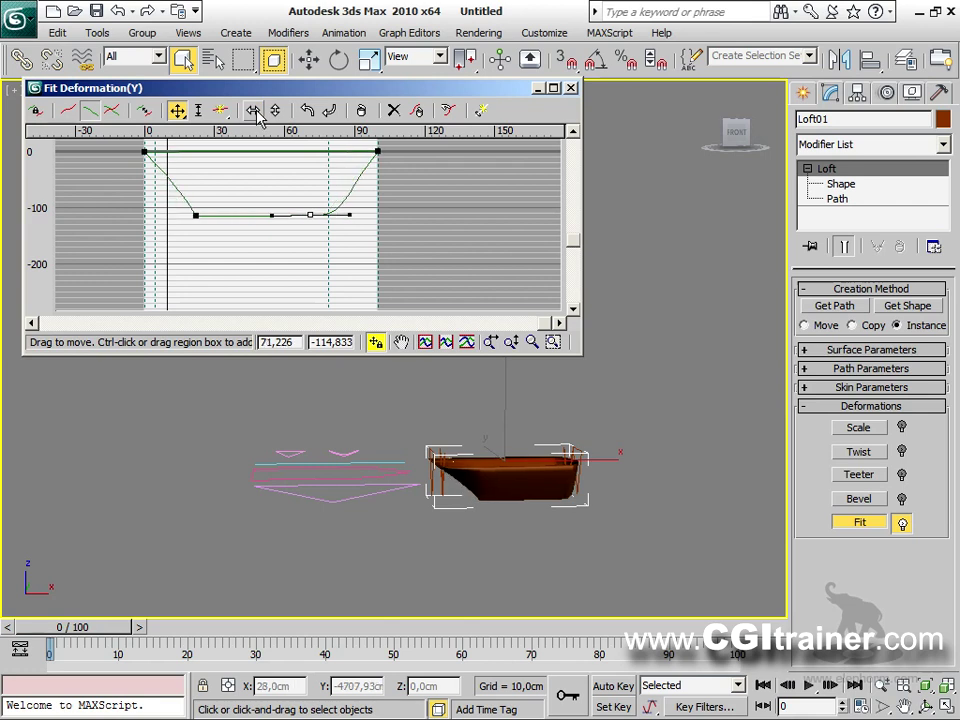
left_click(276, 112)
left_click(276, 112)
left_click(307, 111)
left_click(307, 111)
left_click(307, 111)
left_click(307, 111)
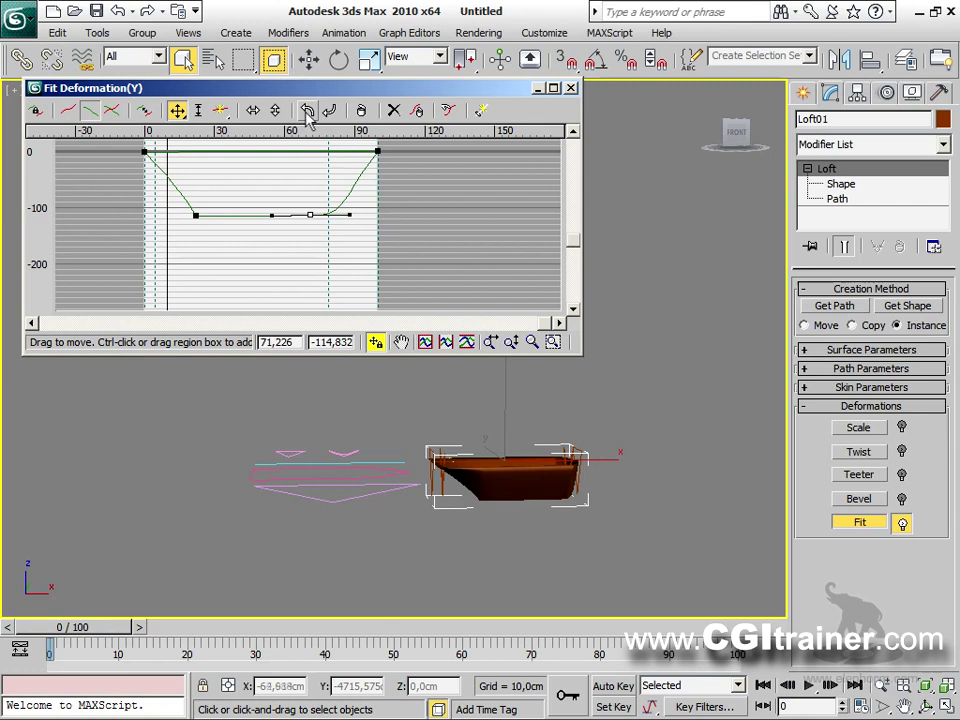
left_click(253, 110)
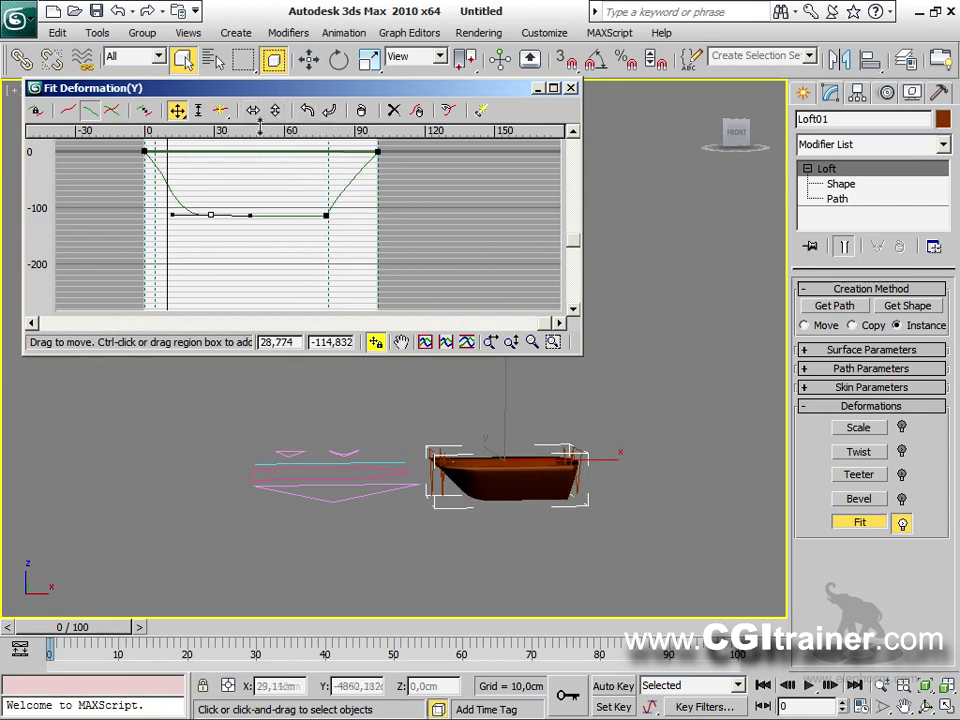
left_click(256, 112)
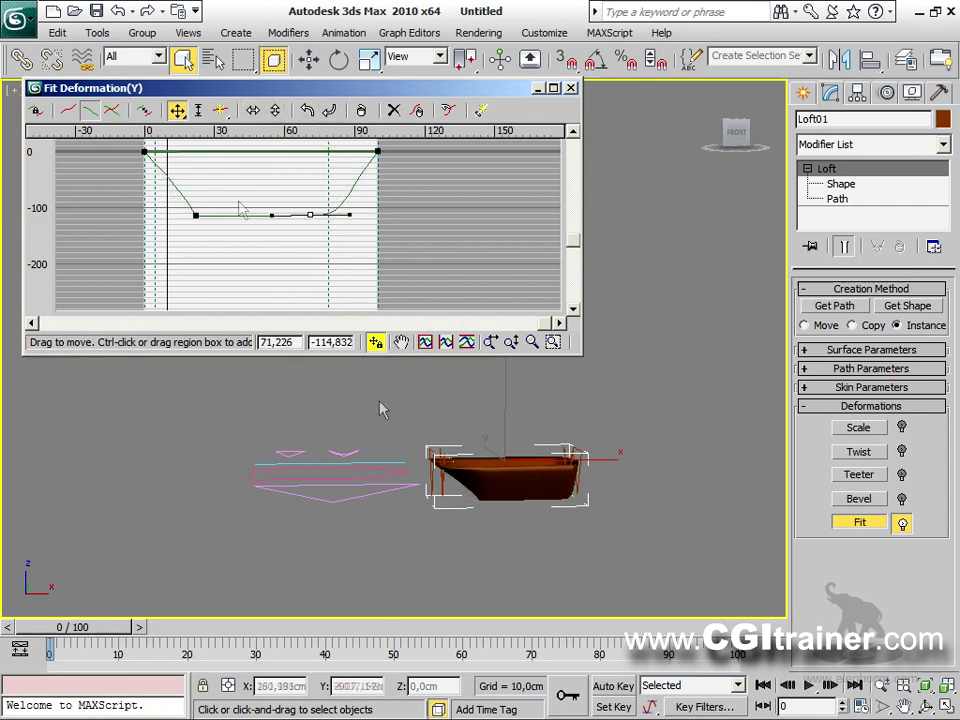
left_click_drag(199, 215, 181, 215)
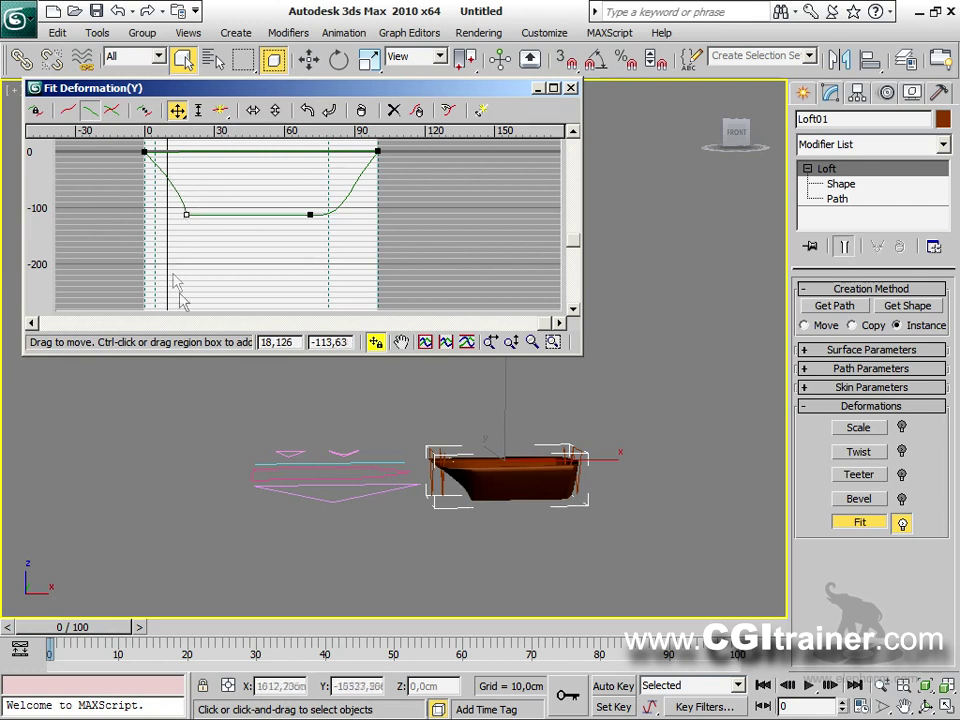
On the X fit curve, set the tip to 0 and the left points to about 100 and -100.
left_click(70, 112)
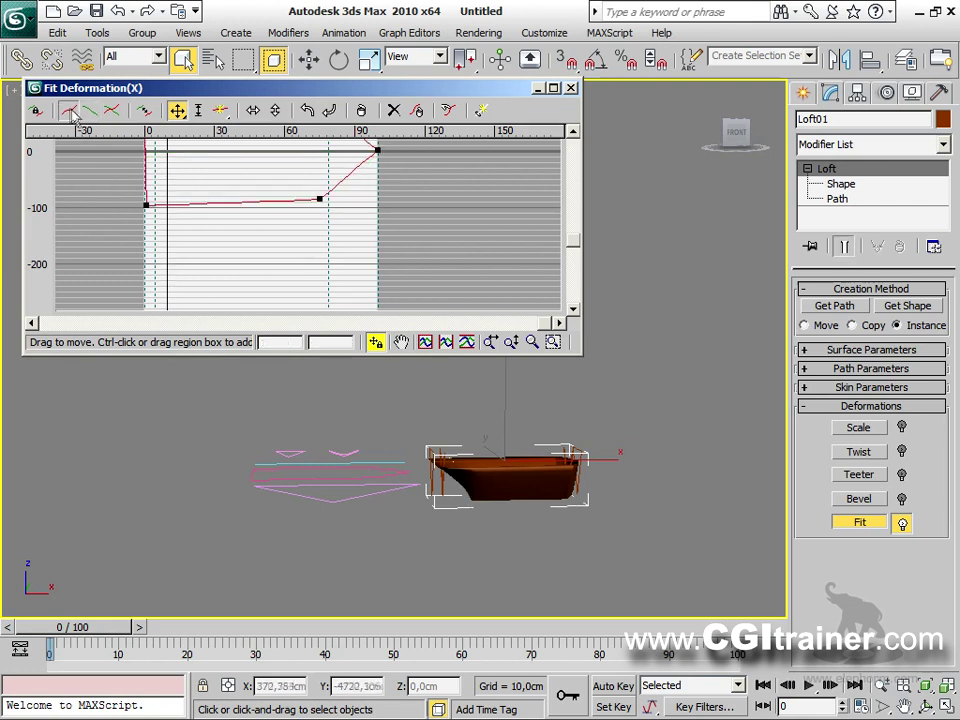
mouse_move(578, 248)
left_mouse_down()
mouse_move(578, 210)
mouse_move(578, 224)
left_mouse_up()
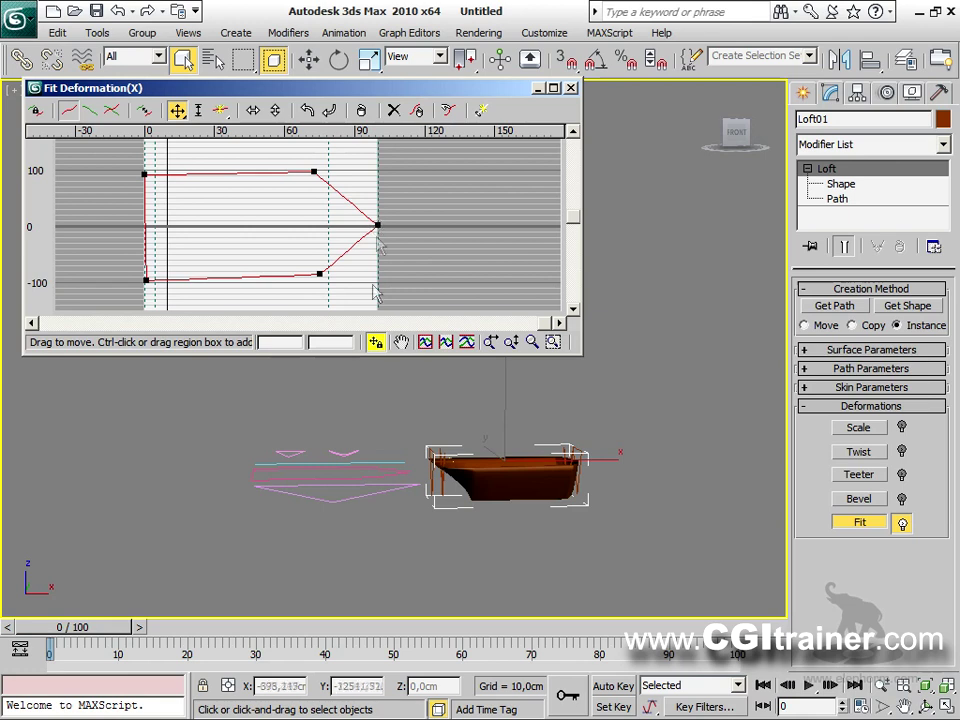
middle_click_drag(448, 429, 463, 528, "alt")
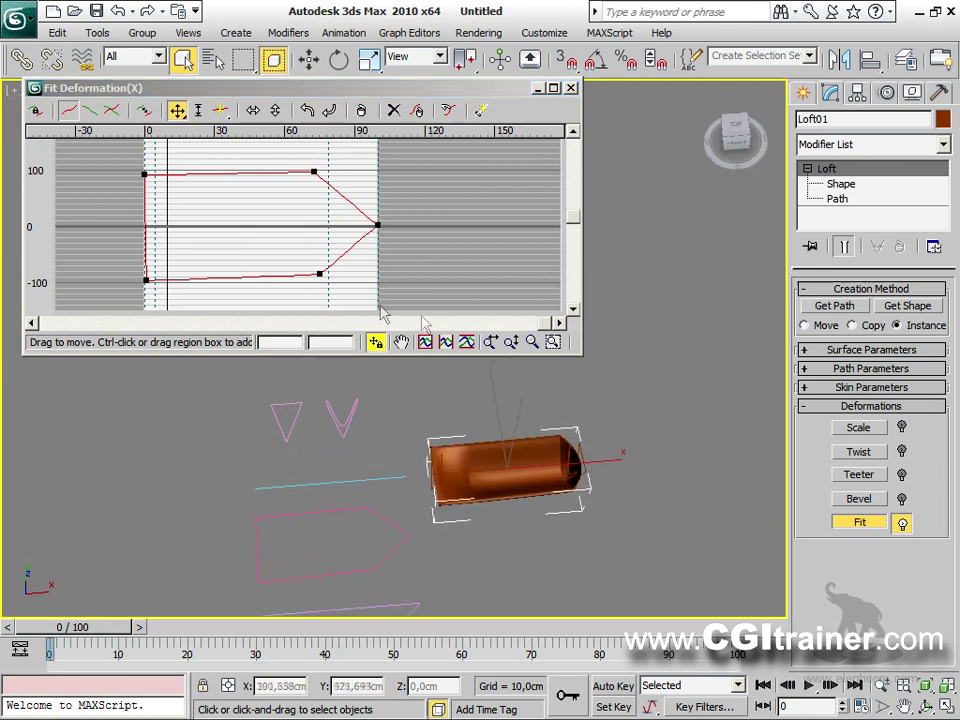
left_click_drag(377, 222, 379, 224)
mouse_move(146, 281)
left_mouse_down()
mouse_move(176, 270)
mouse_move(152, 285)
mouse_move(130, 276)
mouse_move(161, 272)
mouse_move(131, 276)
left_mouse_up()
left_click_drag(144, 176, 144, 172)
left_click_drag(146, 273, 144, 281)
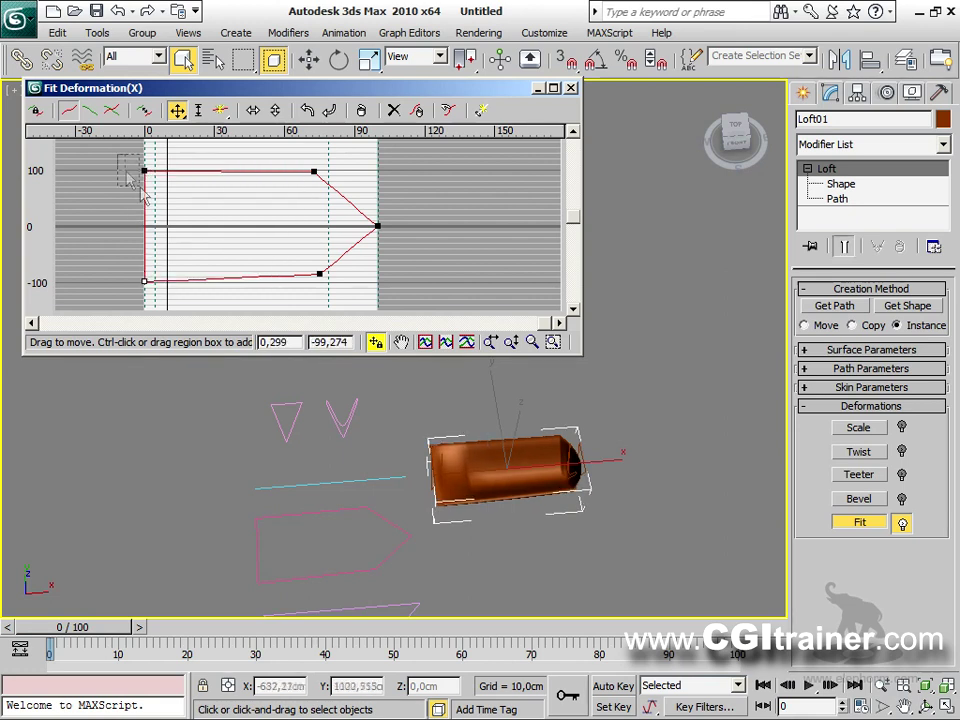
Keep the tip a corner, move the lower-right point to about 79, -101, and align the upper-right above it.
left_click(377, 225)
right_click(378, 226)
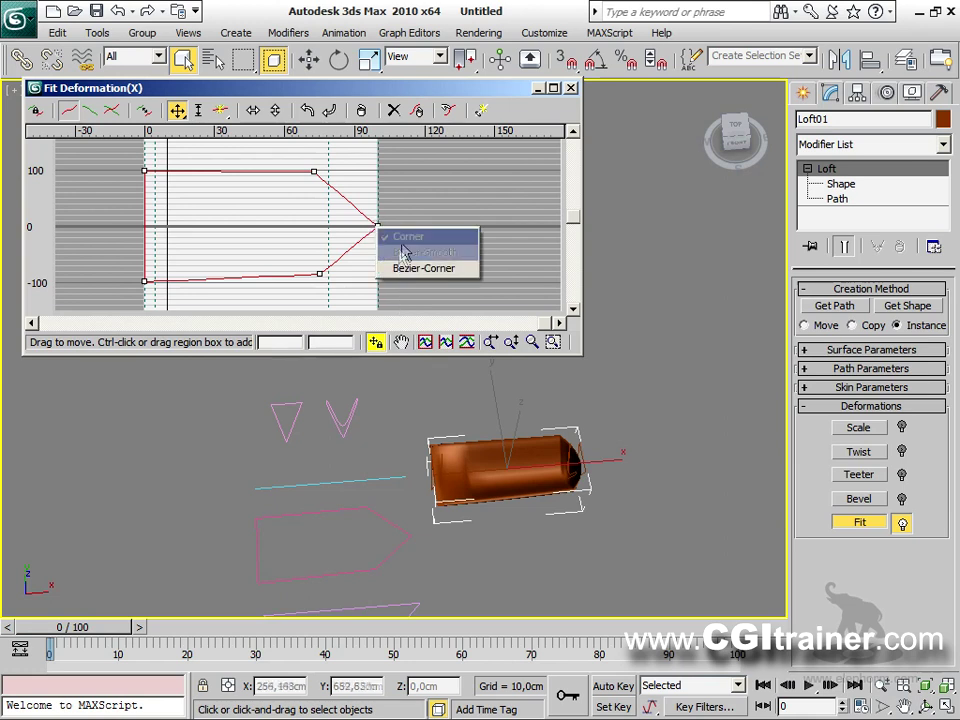
left_click(405, 237)
left_click_drag(319, 275, 328, 282)
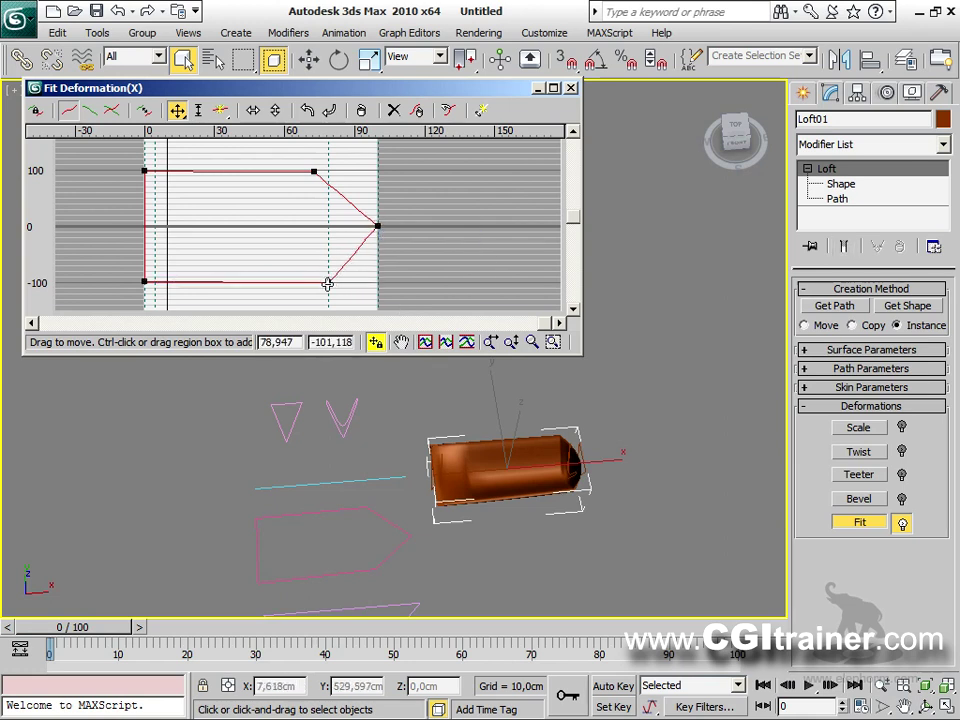
left_click_drag(313, 170, 328, 167)
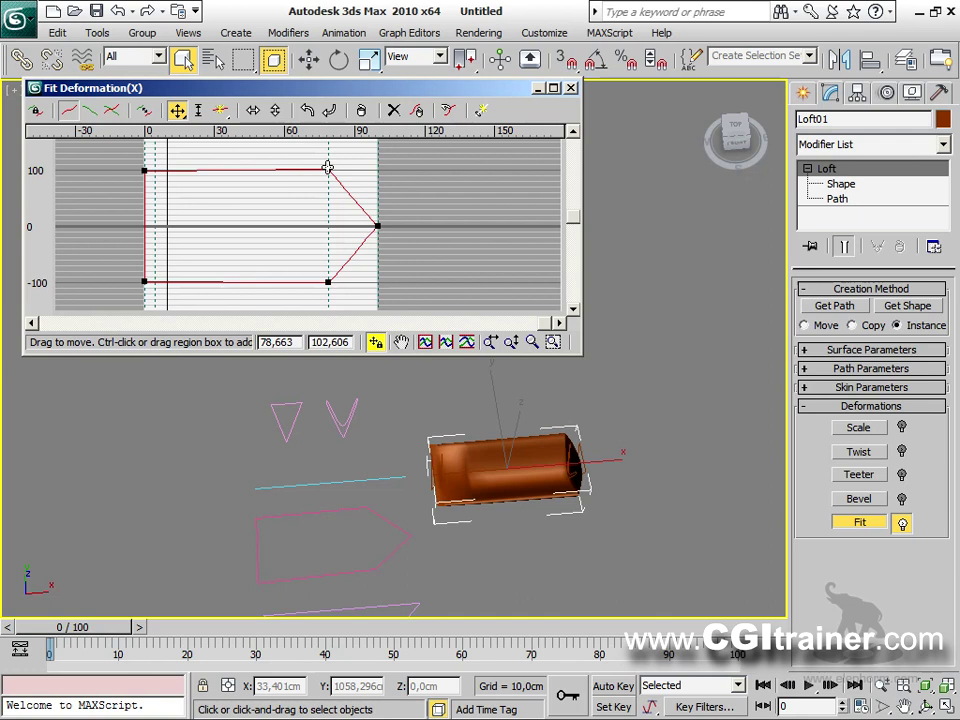
left_click(321, 281)
Make the curve point Bezier-Smooth and the end point Bezier-Corner, sliding the middle points left to round the taper.
right_click(329, 281)
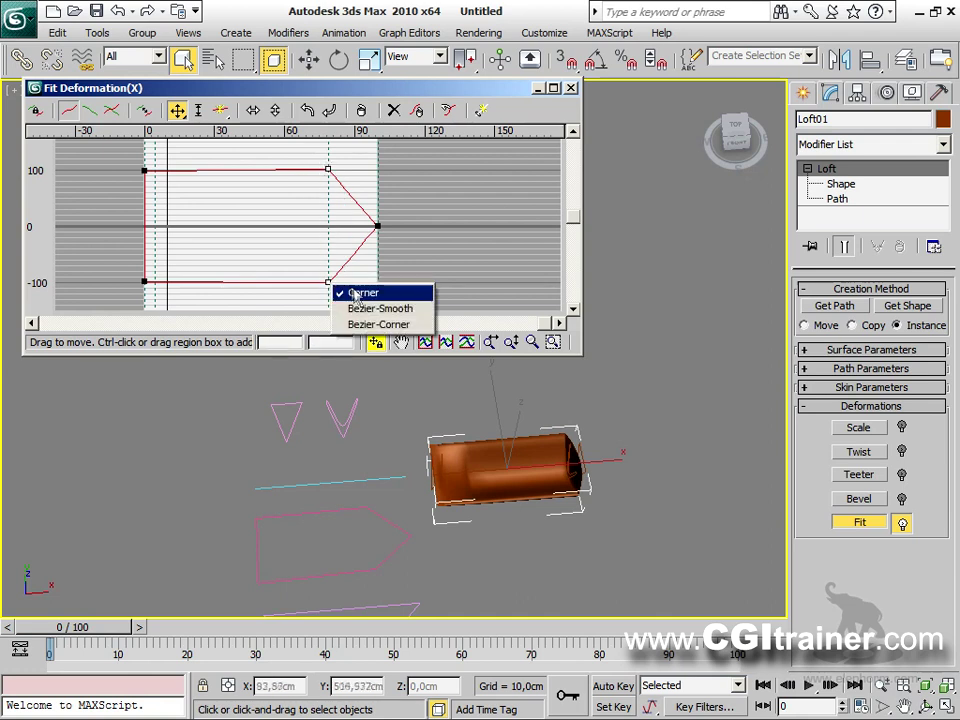
left_click(372, 306)
right_click(379, 229)
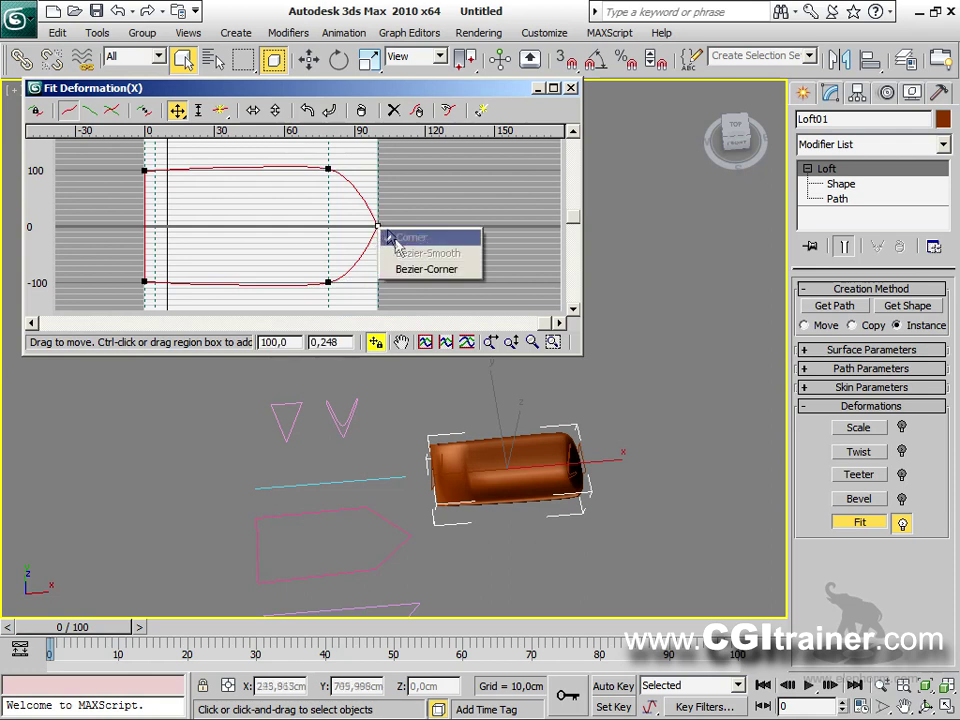
left_click(407, 270)
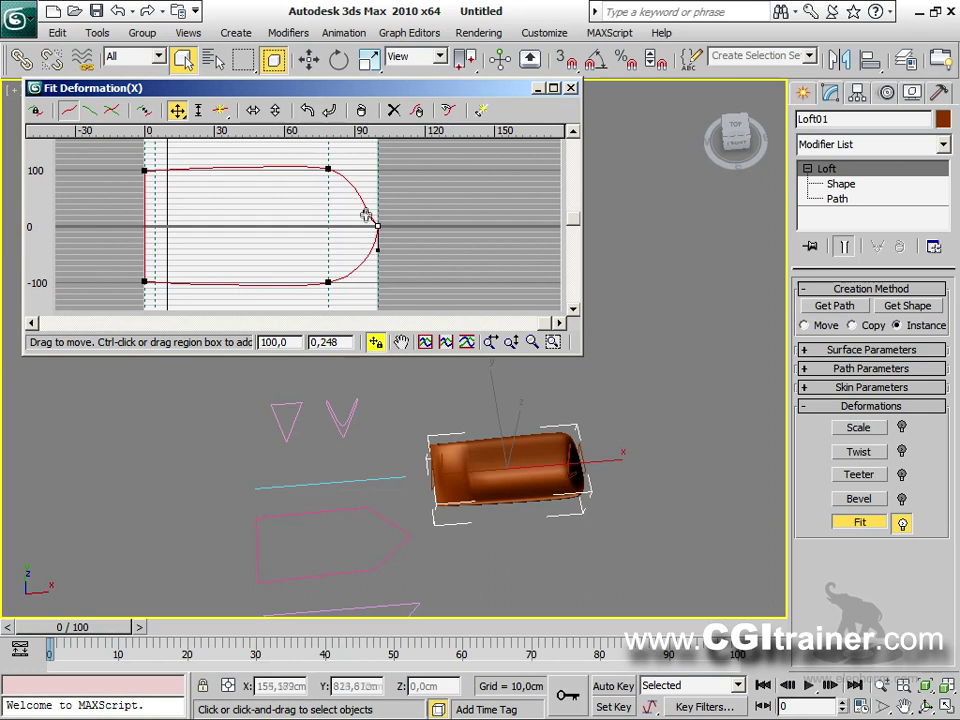
left_click_drag(320, 166, 251, 287)
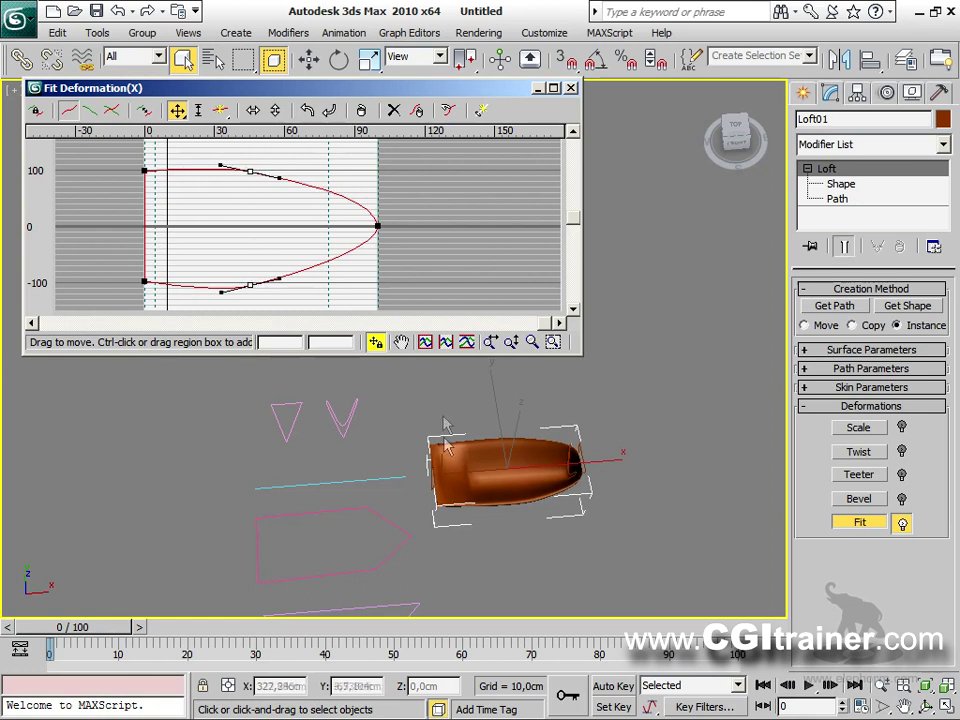
middle_click_drag(479, 468, 322, 320, "alt")
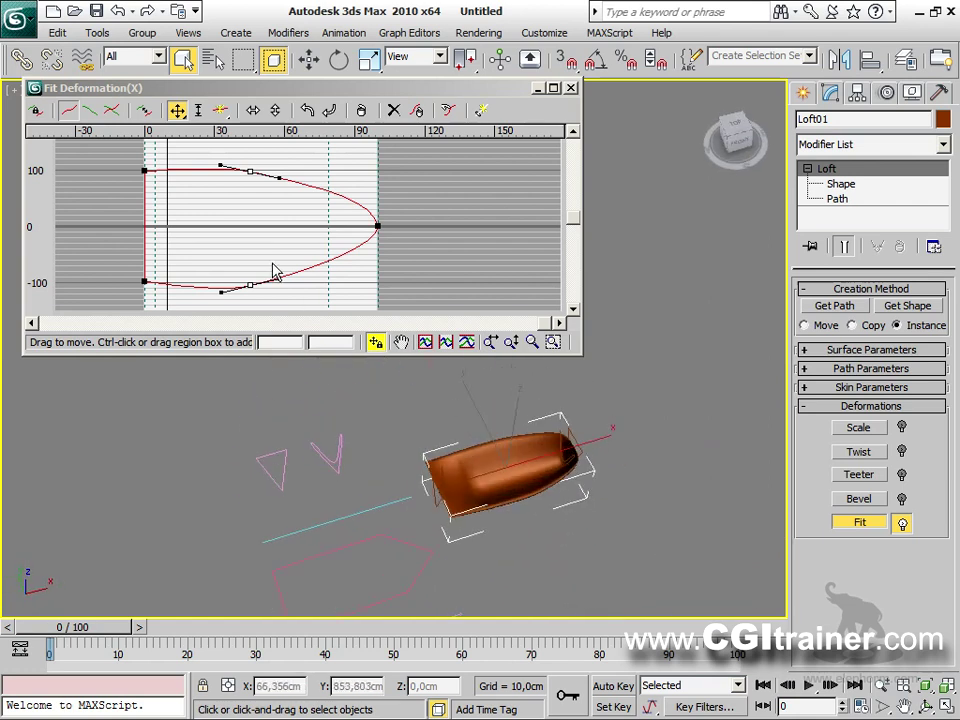
Close the fit editor and reselect the loft from a side view.
left_click(571, 88)
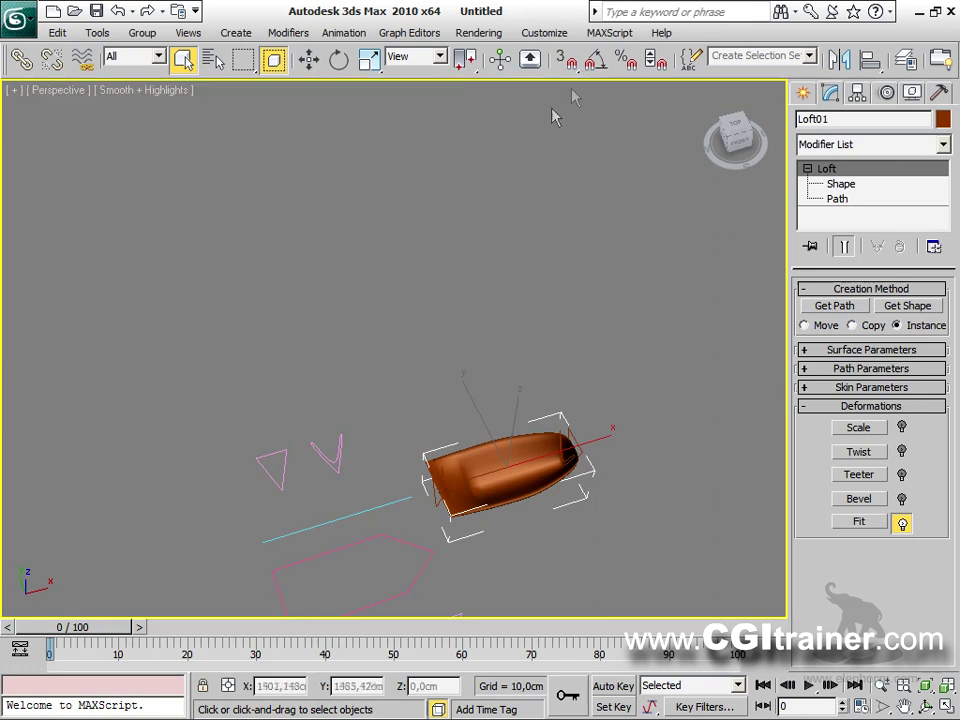
scroll(503, 432, "up", 3)
middle_click_drag(490, 337, 380, 50)
left_click(474, 454)
middle_click_drag(611, 471, 506, 384, "alt")
left_click(489, 328)
middle_click_drag(489, 328, 741, 404, "alt")
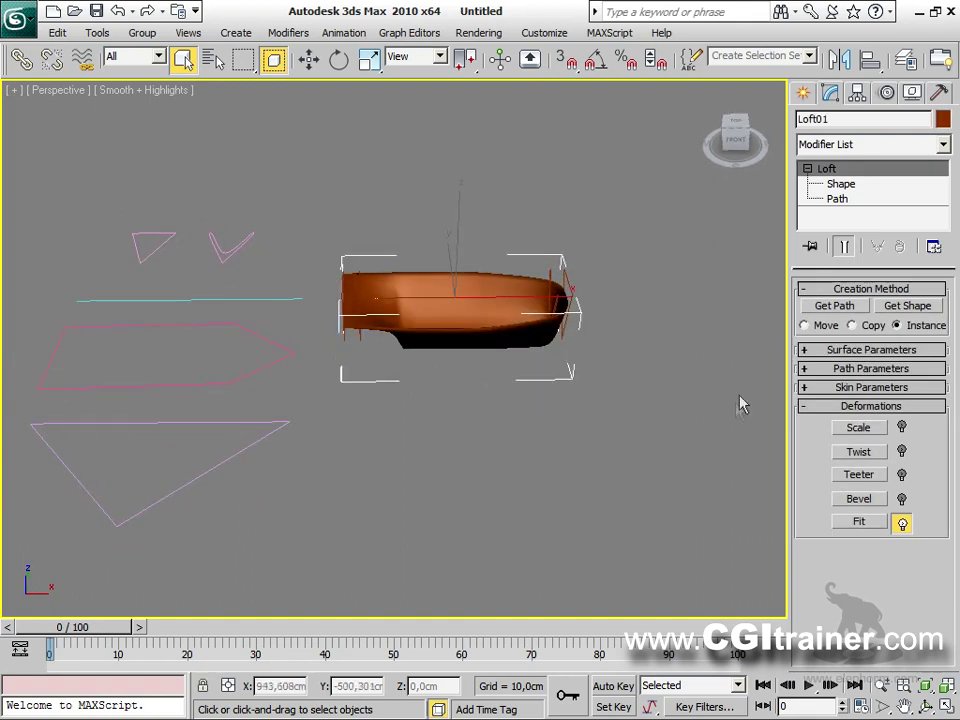
In Skin Parameters, turn off Adaptive Path Steps and set Path Steps to 60, checking edges with F4.
left_click(812, 387)
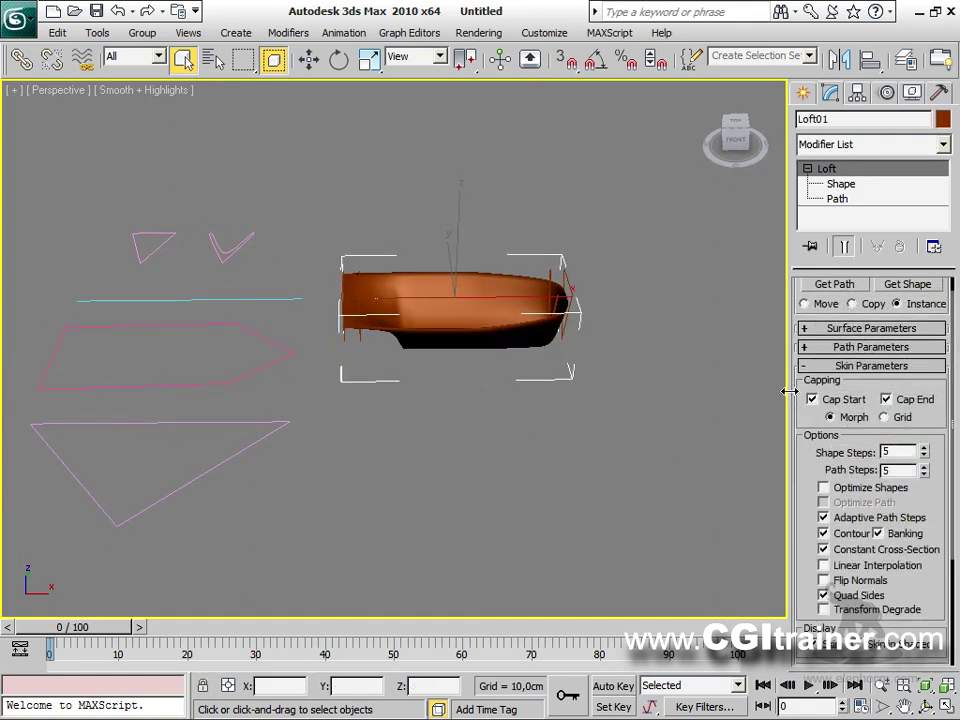
key("F4")
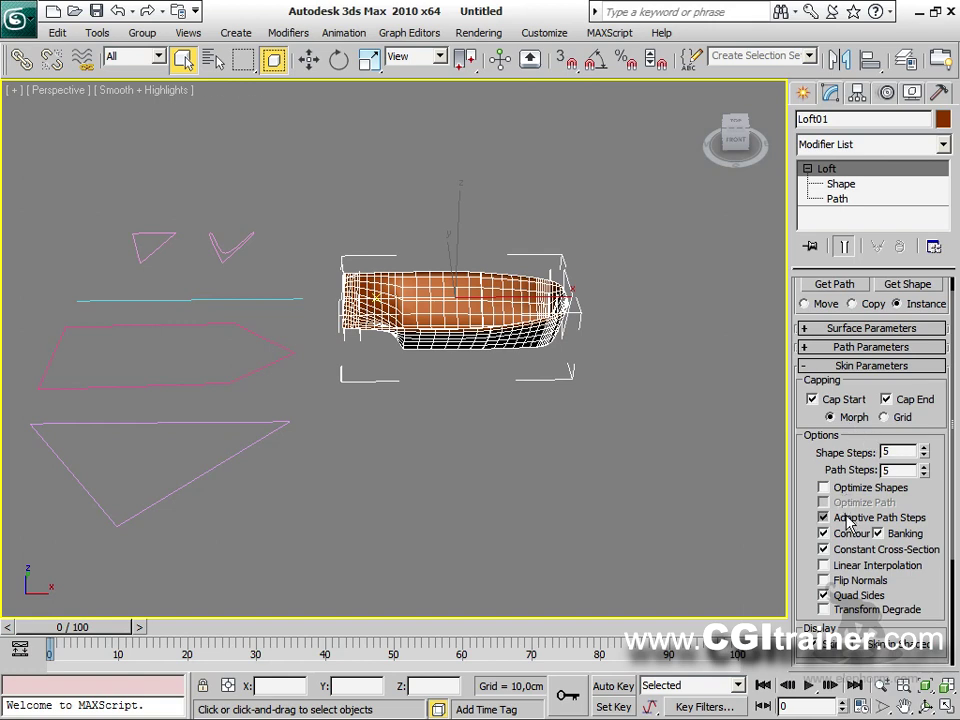
left_click(846, 518)
left_click_drag(925, 472, 922, 426)
left_click_drag(922, 440, 919, 428)
key("F4")
mouse_move(643, 482)
middle_mouse_down("alt")
mouse_move(480, 504)
mouse_move(538, 392)
mouse_move(662, 420)
mouse_move(681, 469)
mouse_move(598, 480)
mouse_move(535, 472)
mouse_move(585, 476)
middle_mouse_up("alt")
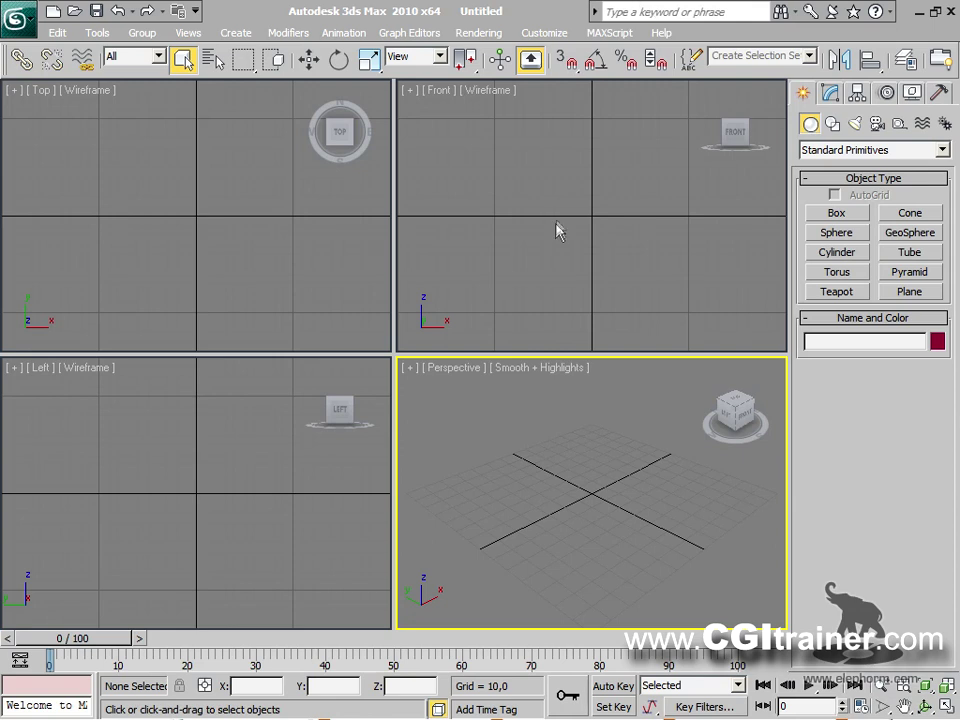
In an enlarged Top view, draw the half outline as a six-point open line ending at the centre line.
left_click_drag(392, 352, 617, 508)
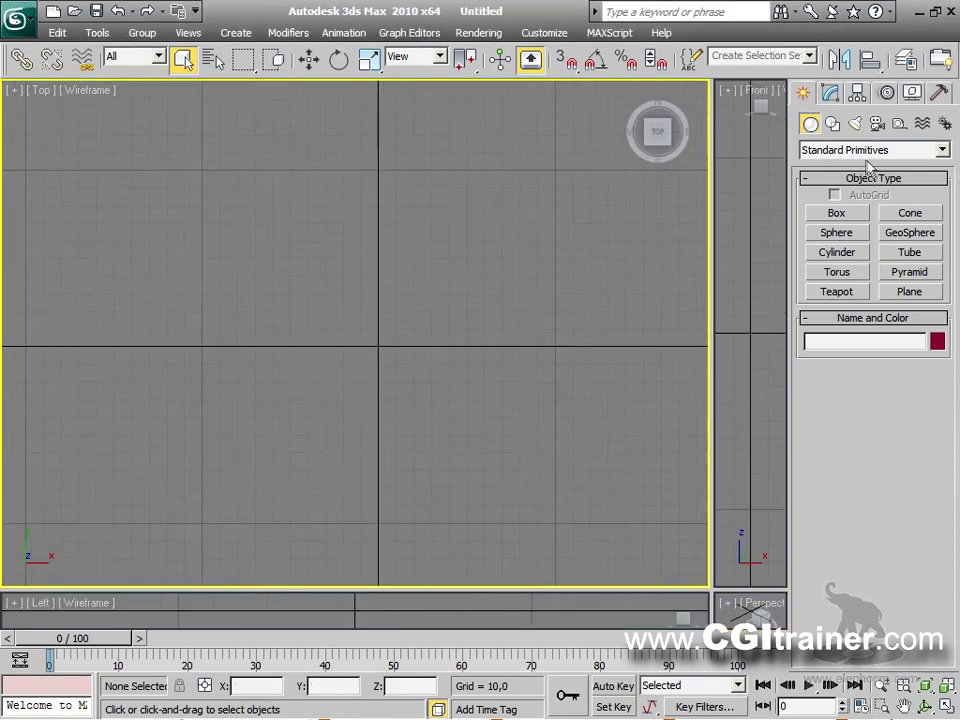
left_click(833, 124)
left_click(836, 228)
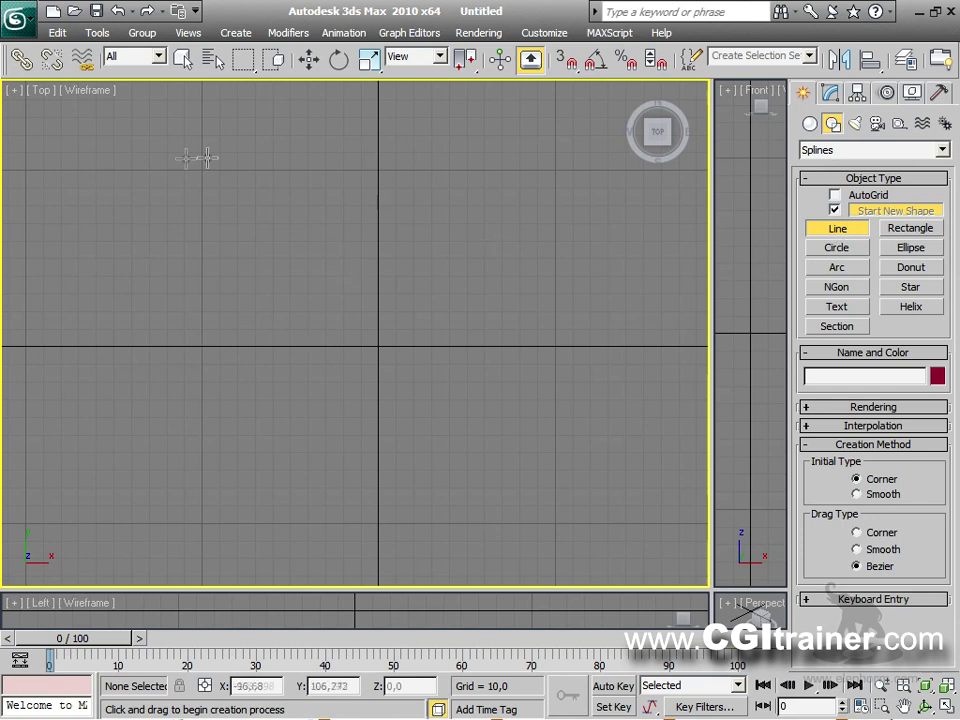
left_click(113, 290)
left_click(113, 237)
left_click(135, 209)
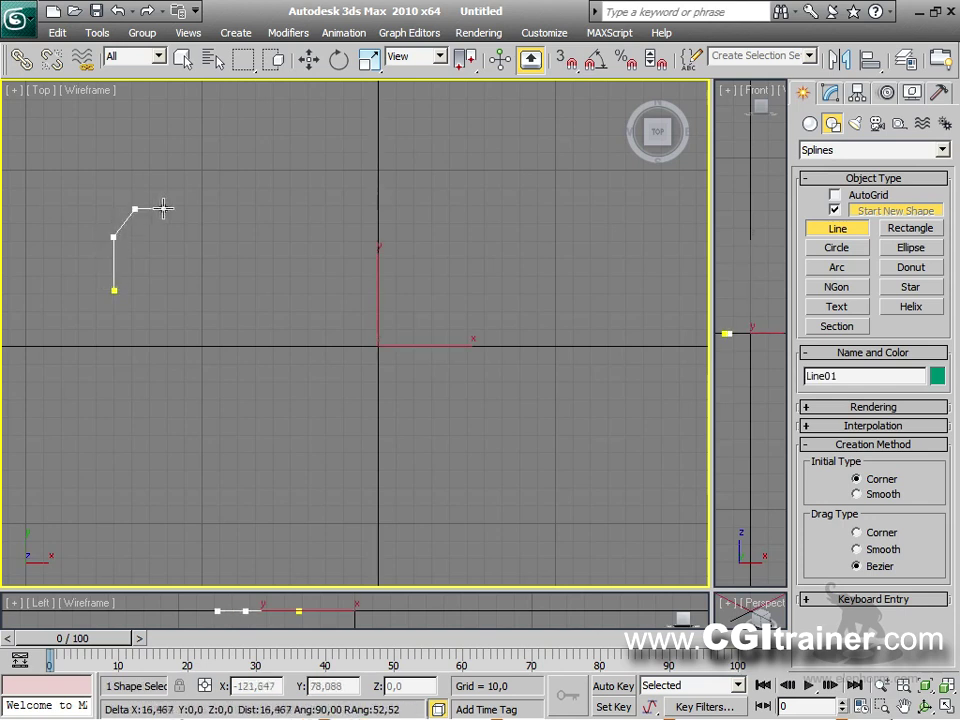
left_click(237, 210)
left_click(246, 258)
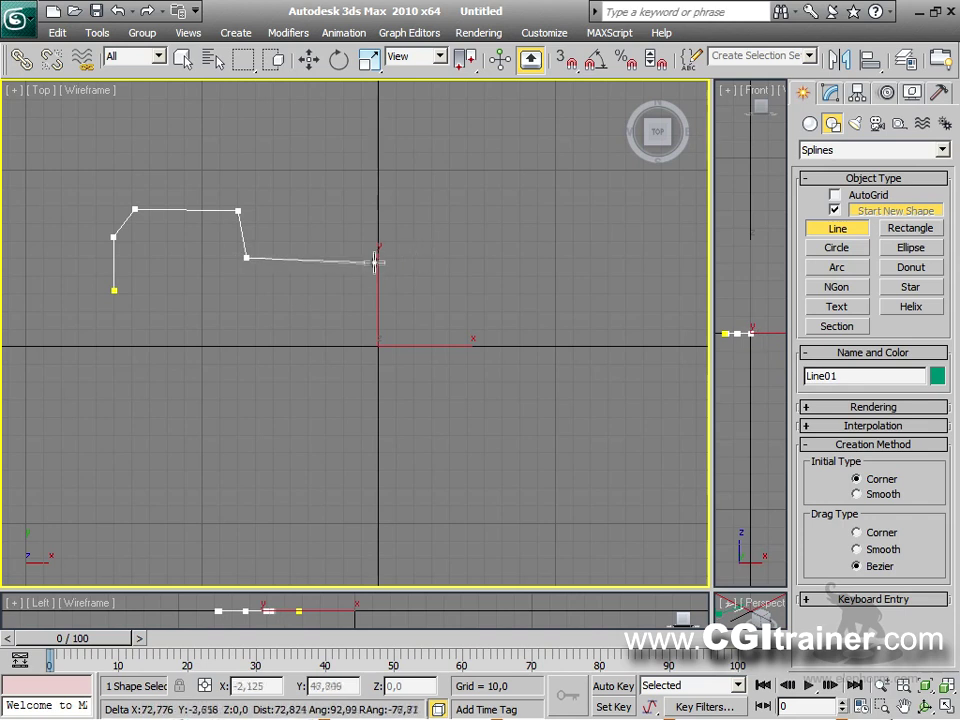
left_click(378, 260)
right_click(380, 262)
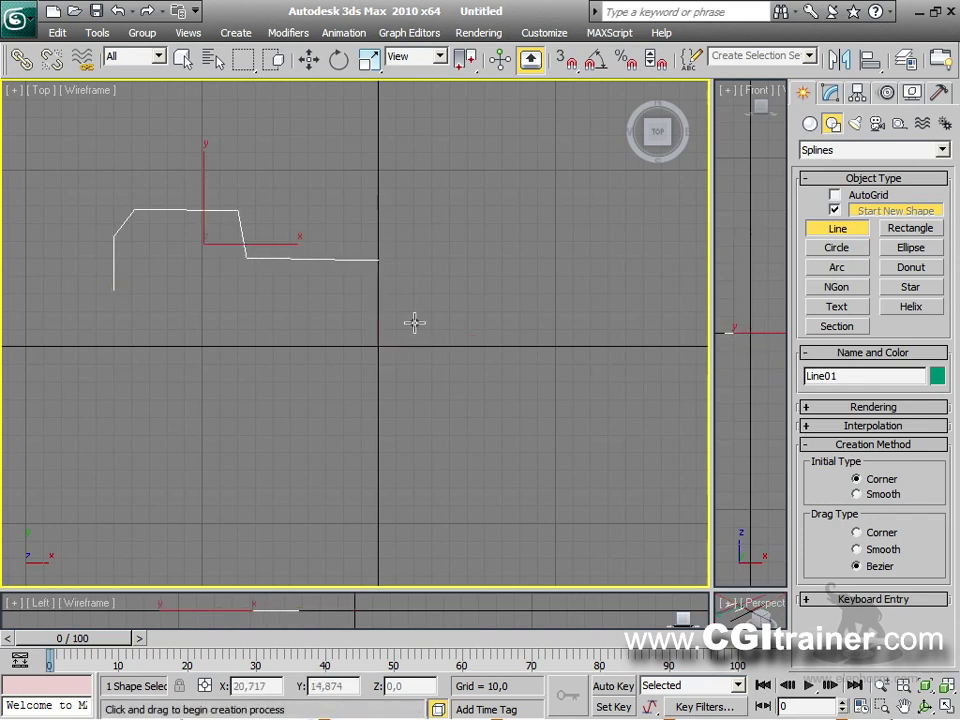
right_click(400, 340)
At Spline level, mirror-copy the half outline horizontally and move the copy to the right side.
left_click(830, 92)
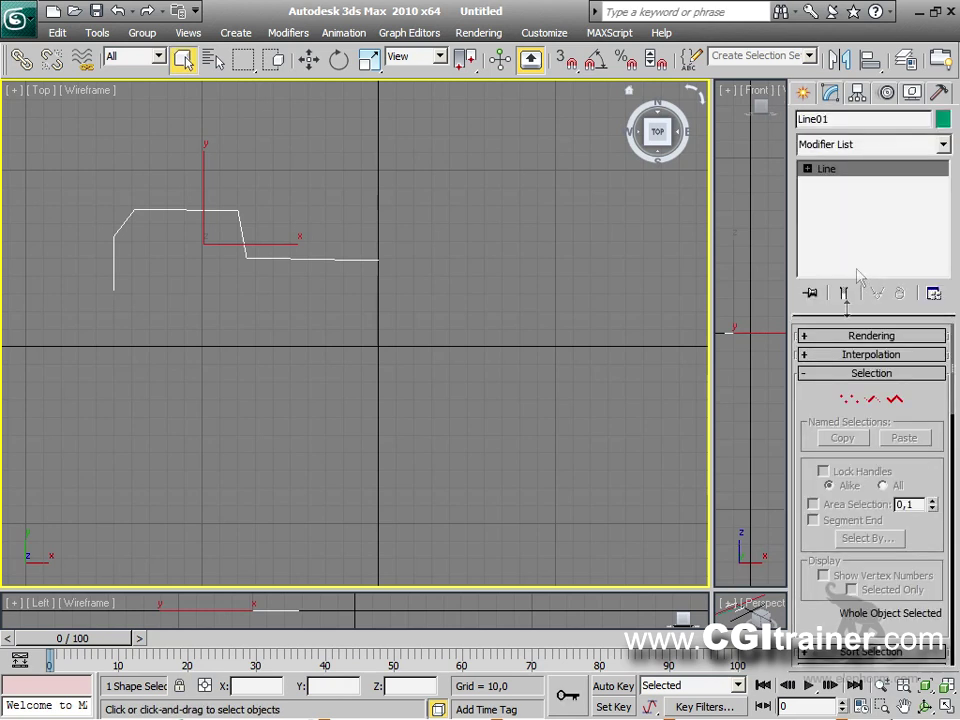
left_click(894, 400)
left_click_drag(433, 345, 13, 165)
left_click_drag(813, 580, 805, 150)
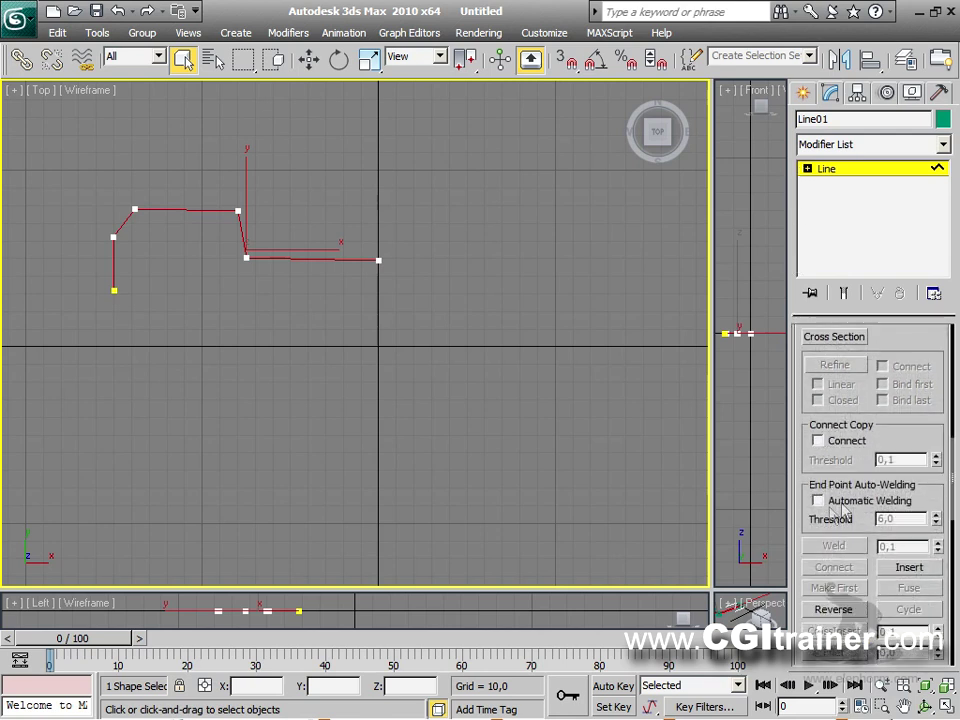
left_click_drag(827, 463, 855, 236)
left_click_drag(822, 538, 822, 447)
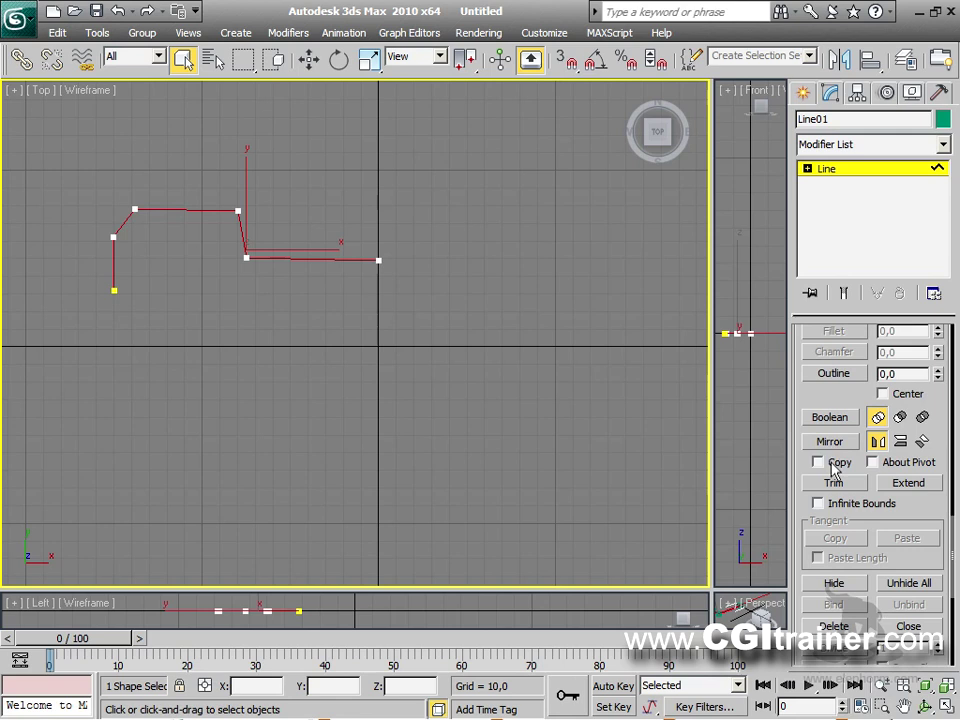
left_click(849, 441)
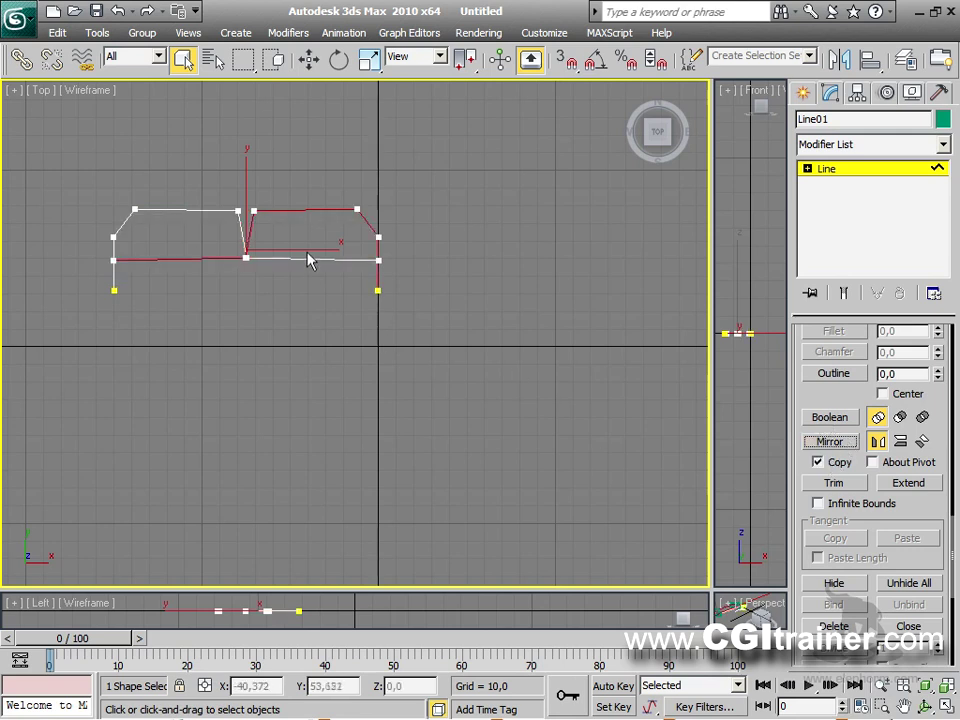
key("w")
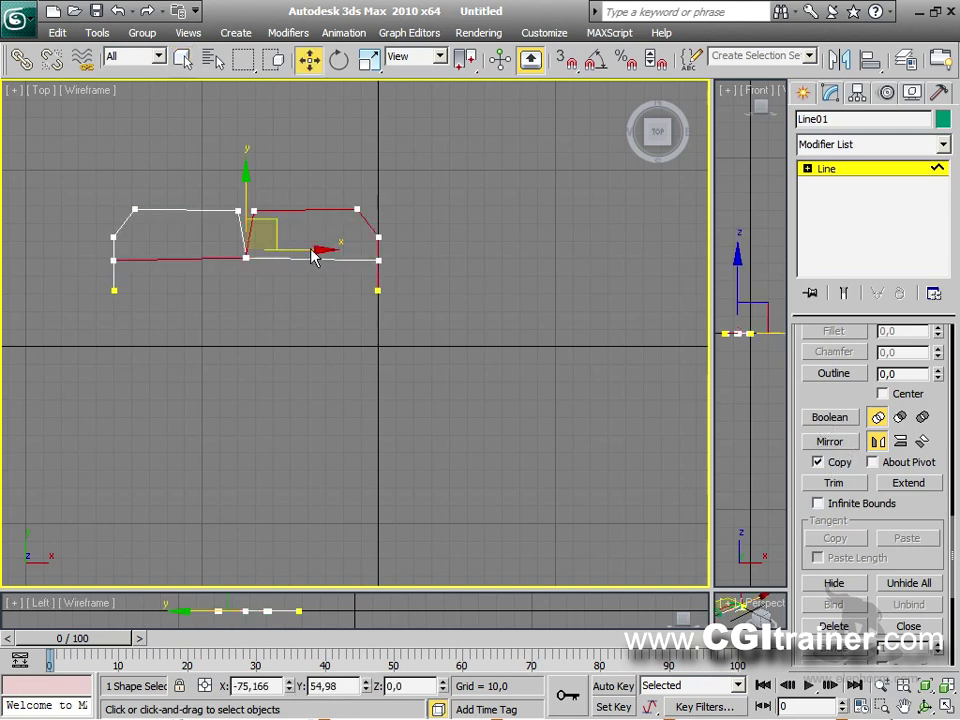
left_click_drag(295, 255, 555, 269)
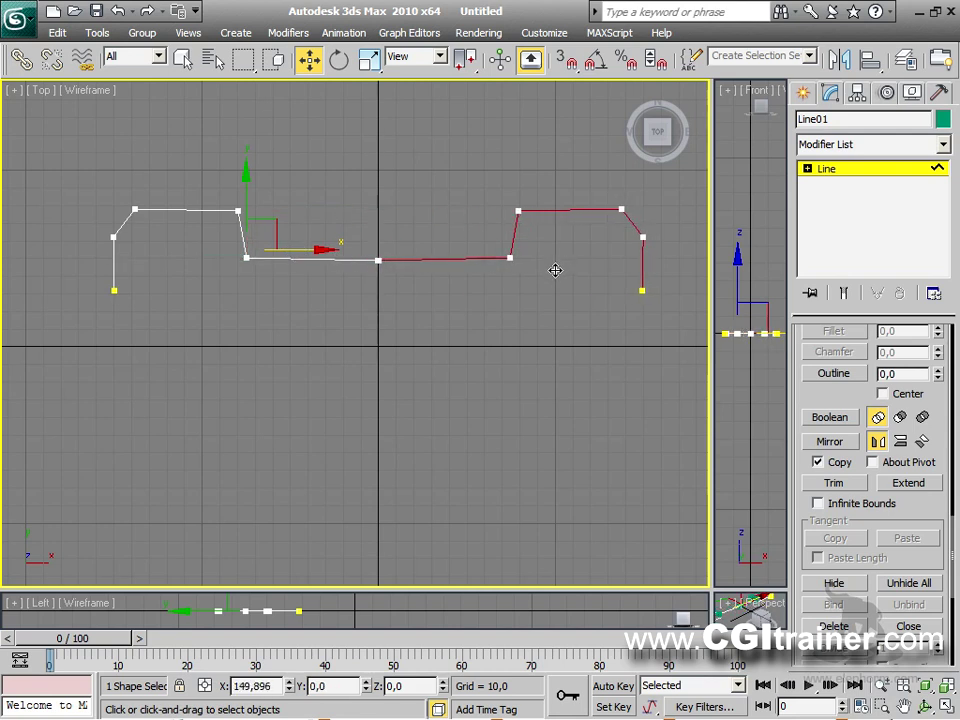
Mirror-copy both halves vertically and move the copy down to form the bottom.
key("ctrl+a")
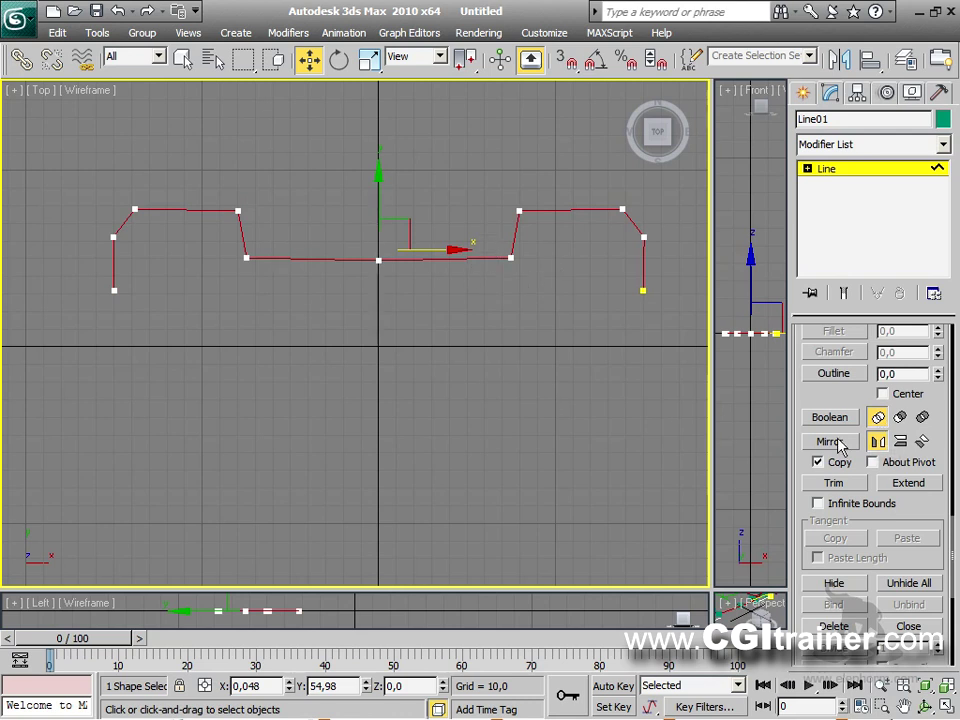
left_click(901, 441)
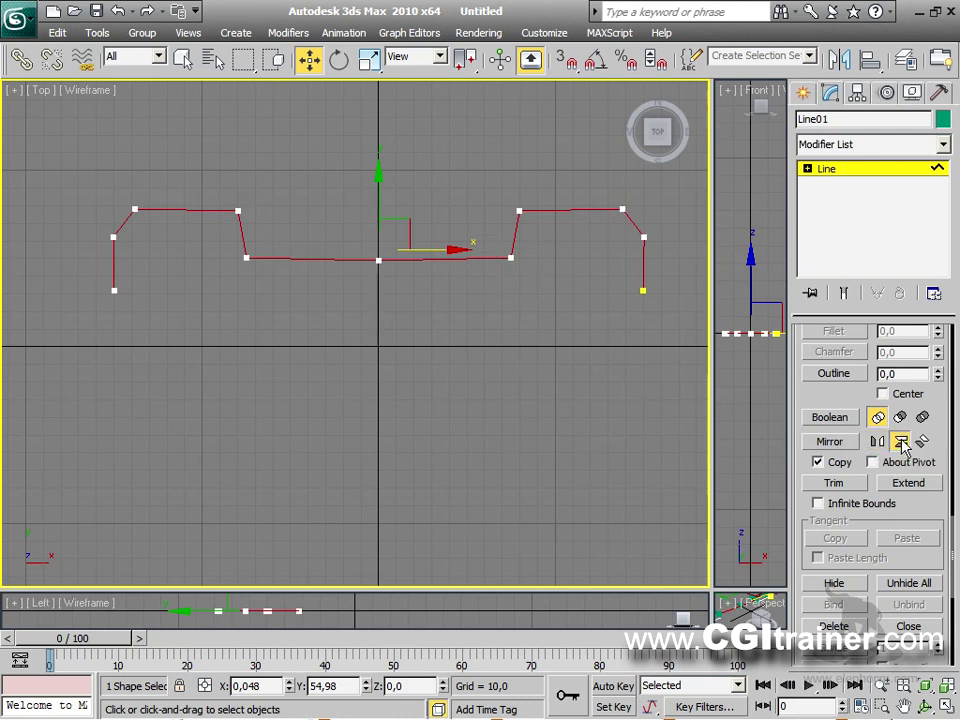
left_click(835, 442)
left_click_drag(378, 182, 370, 263)
left_click(369, 263, "ctrl")
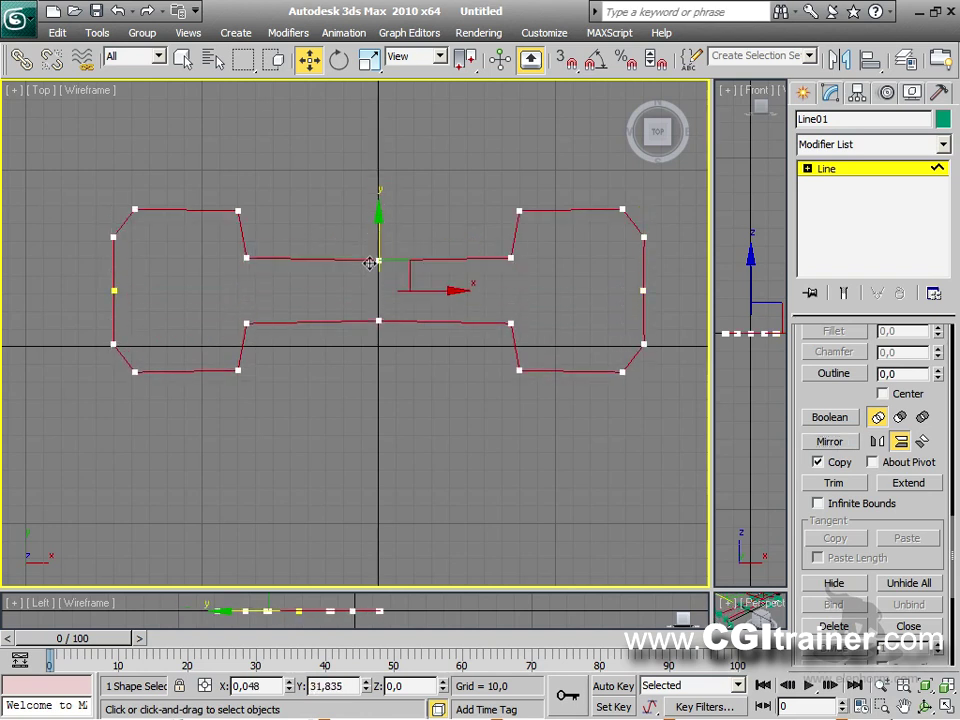
Delete the extra middle side vertices at Vertex level to close the dumbbell outline.
left_click(807, 169)
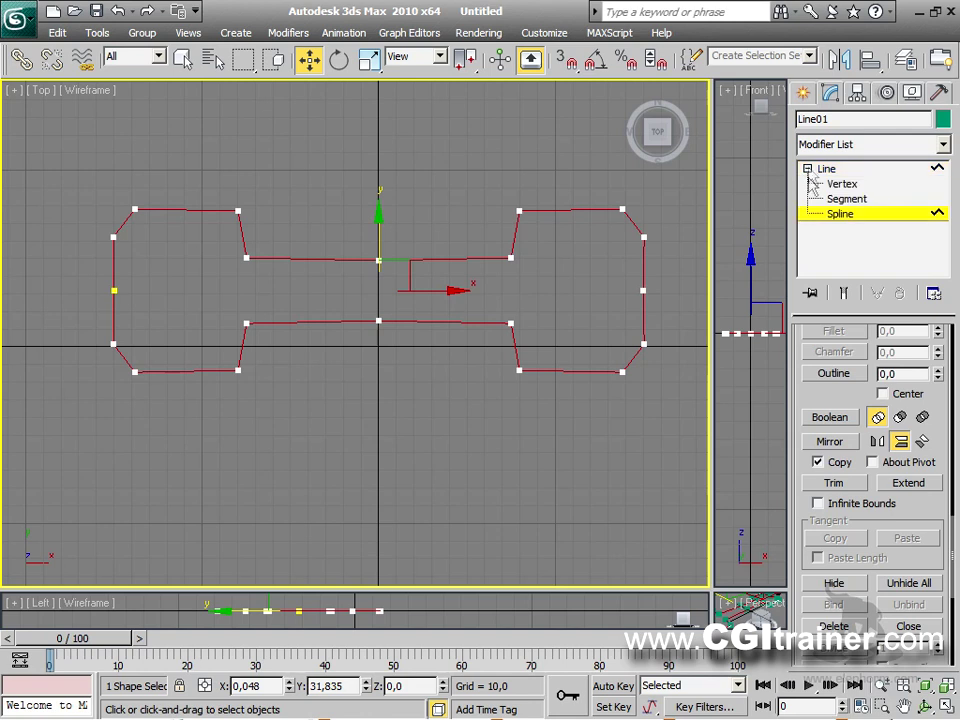
left_click(842, 184)
left_click_drag(87, 282, 676, 316)
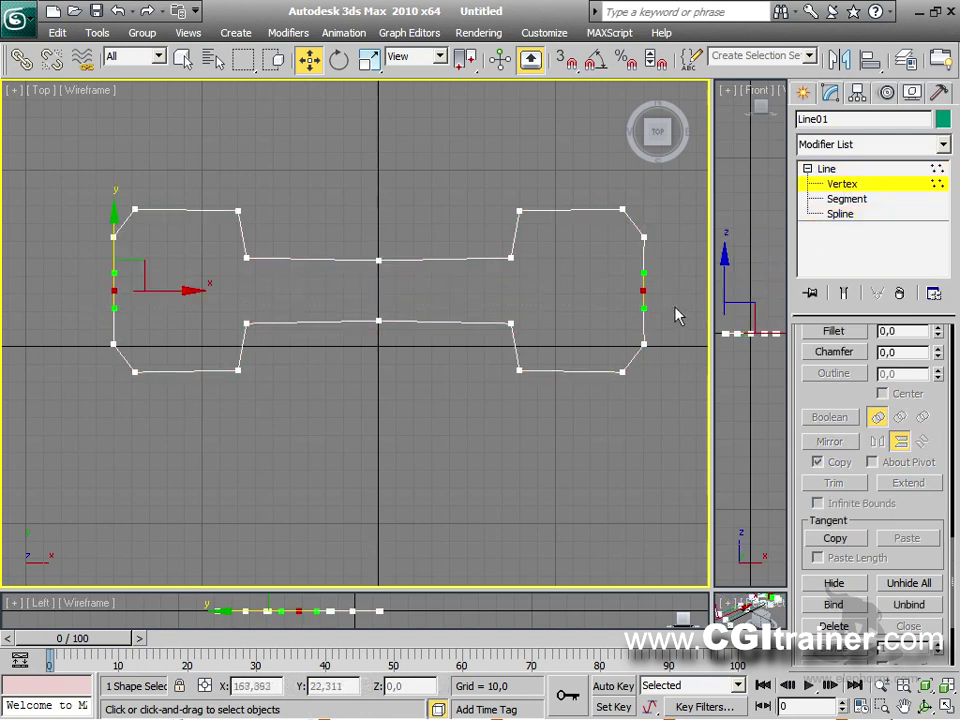
key("Delete")
left_click_drag(354, 214, 420, 422)
key("Delete")
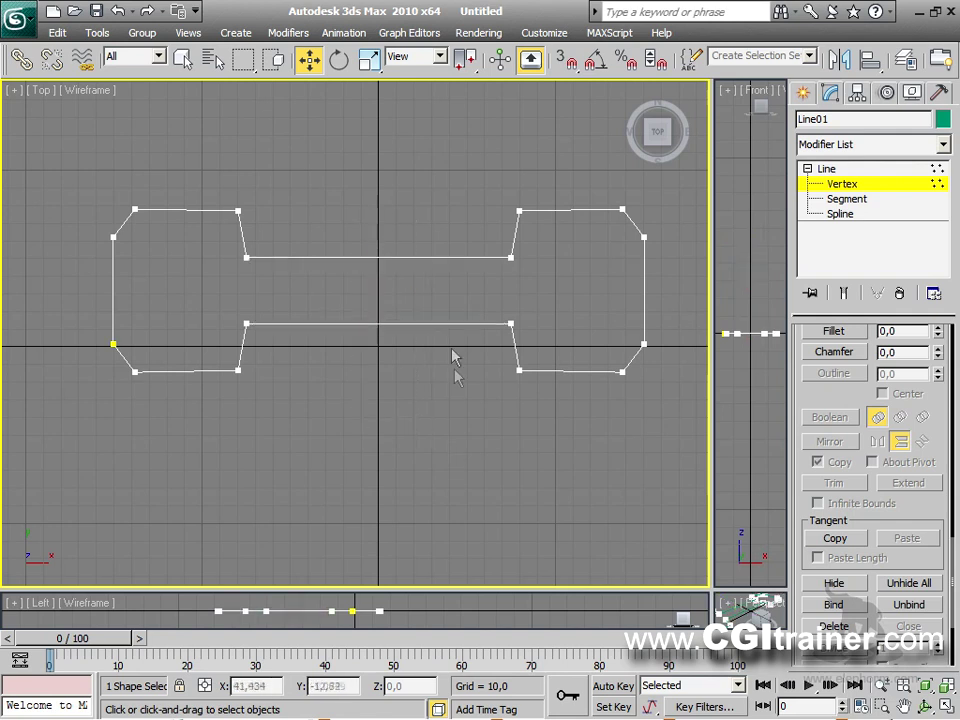
left_click(828, 172)
middle_click_drag(358, 497, 427, 396)
scroll(427, 396, "down", 3)
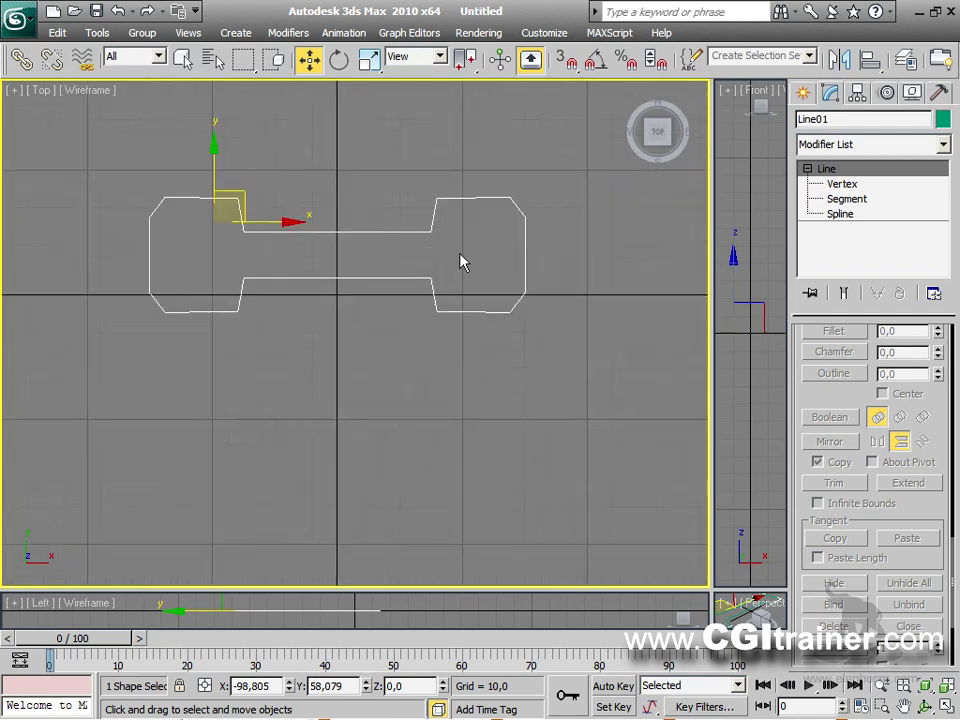
left_click(803, 96)
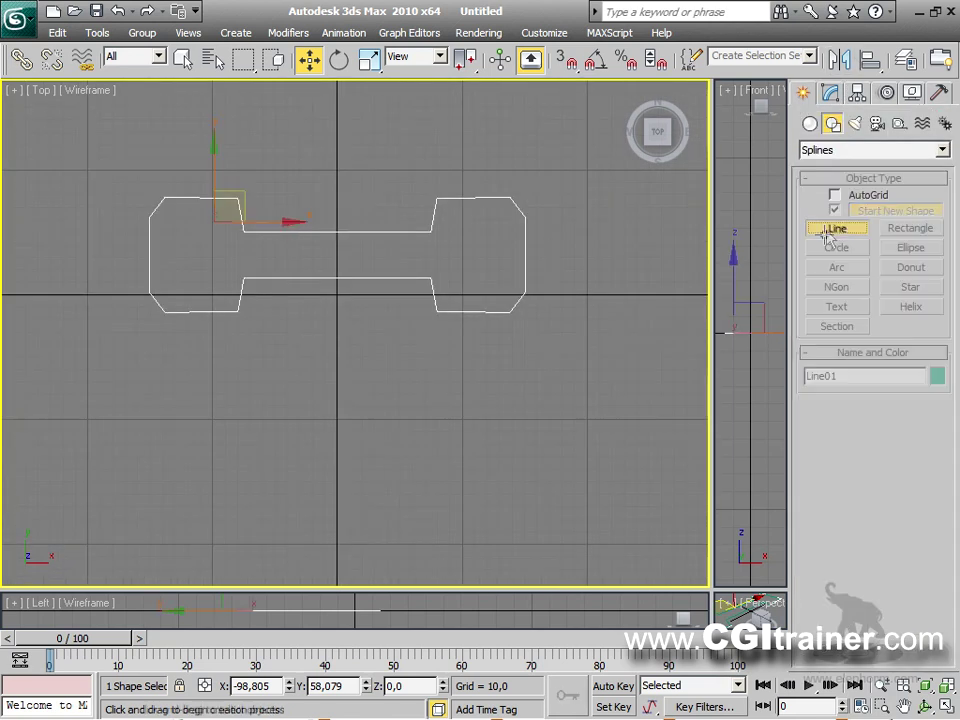
Draw Line02 as a seven-point curve hooking down and back up to the centre line.
left_click(837, 228)
left_click(335, 357)
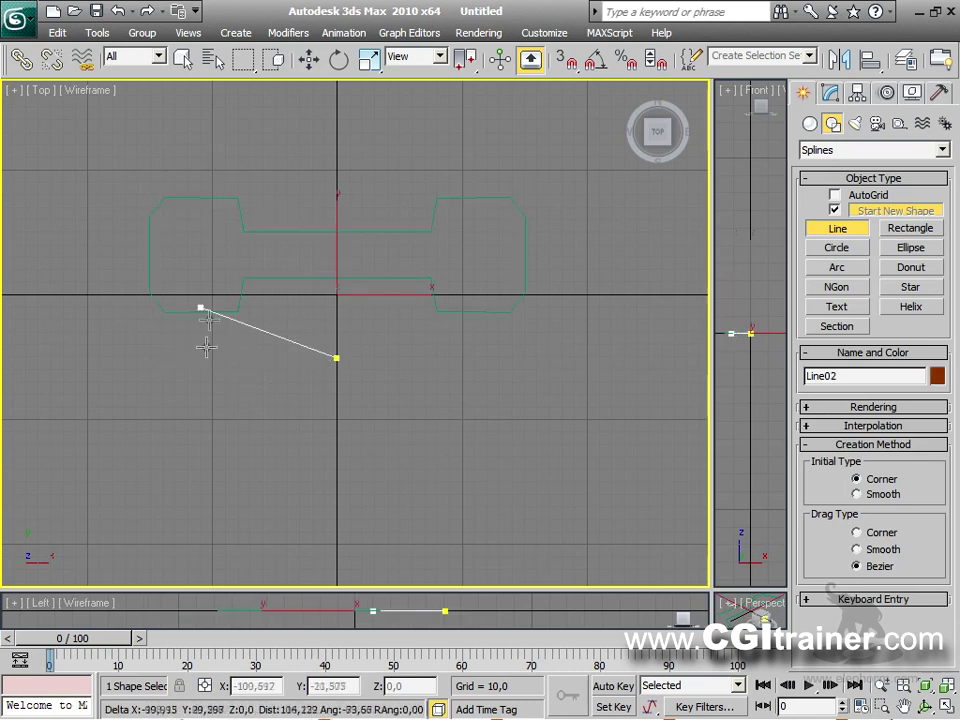
left_click_drag(240, 358, 202, 363)
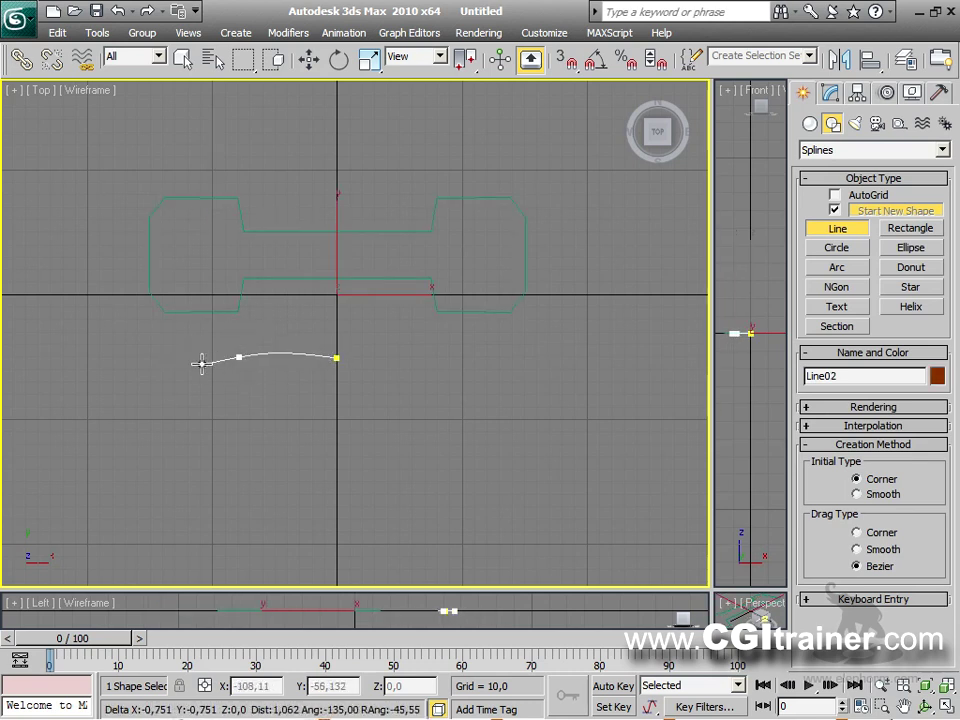
left_click(150, 428)
left_click_drag(154, 481, 165, 483)
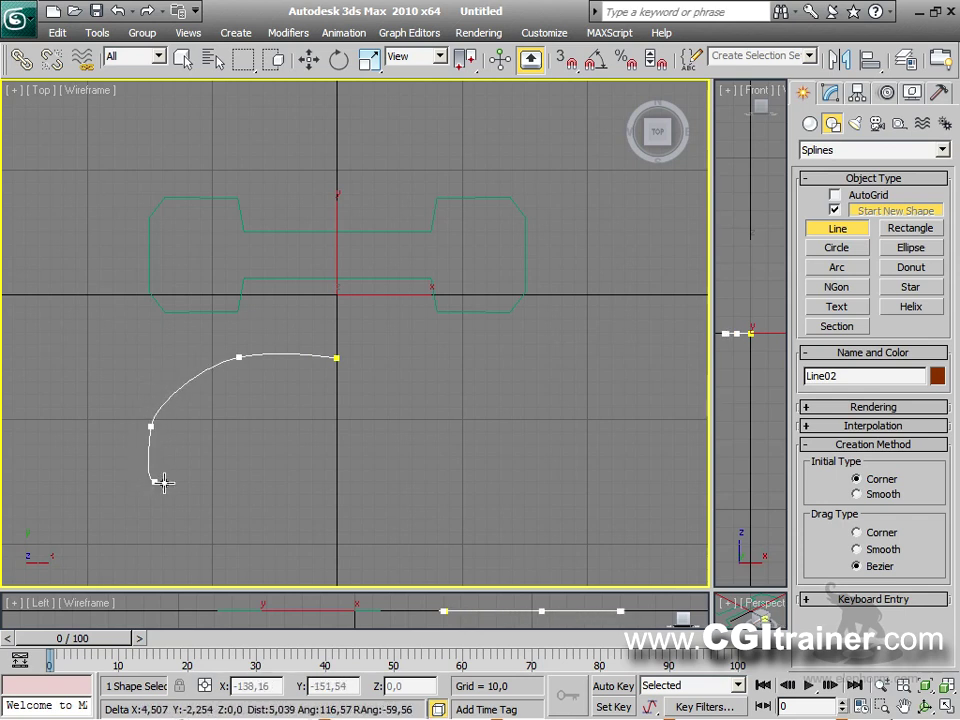
left_click(230, 483)
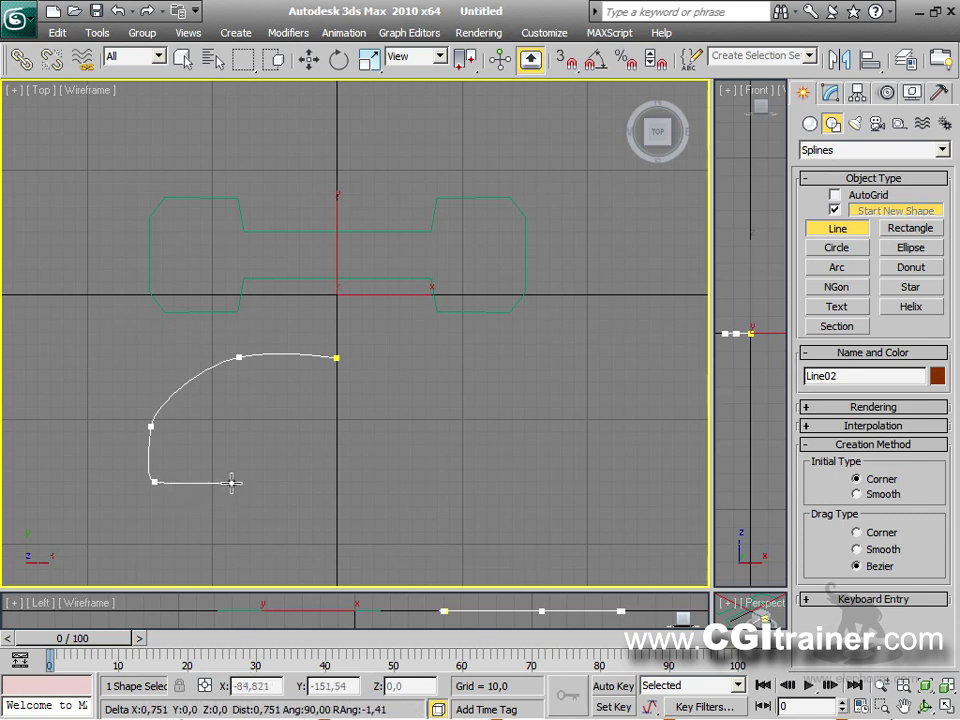
left_click(249, 414)
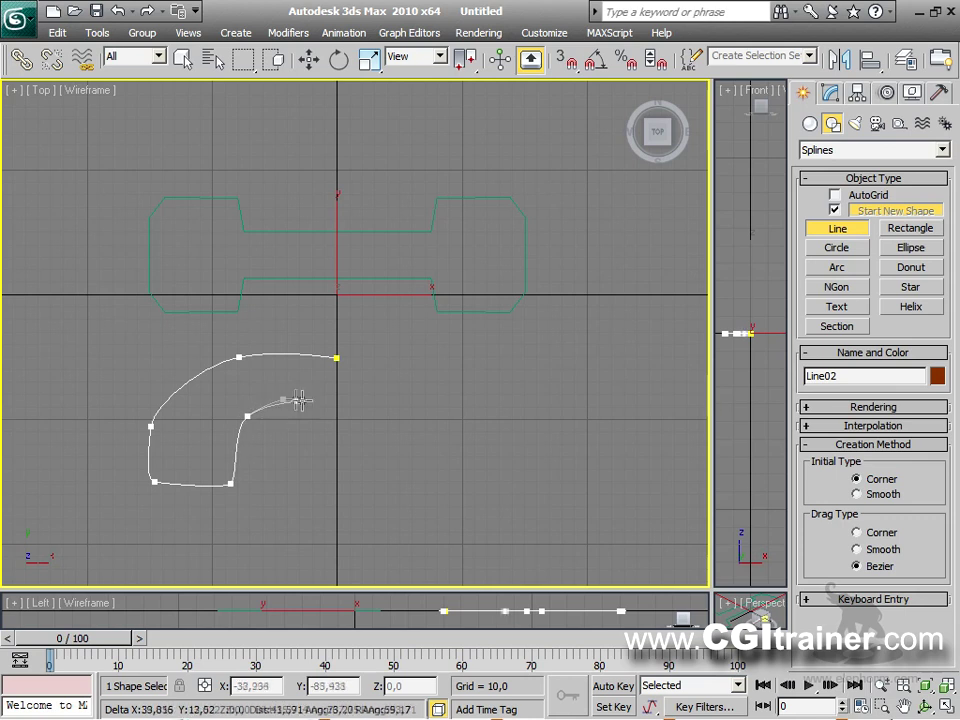
left_click(338, 409)
right_click(338, 409)
Show Line02 in the Modify panel with its sub-object levels expanded.
left_click(830, 93)
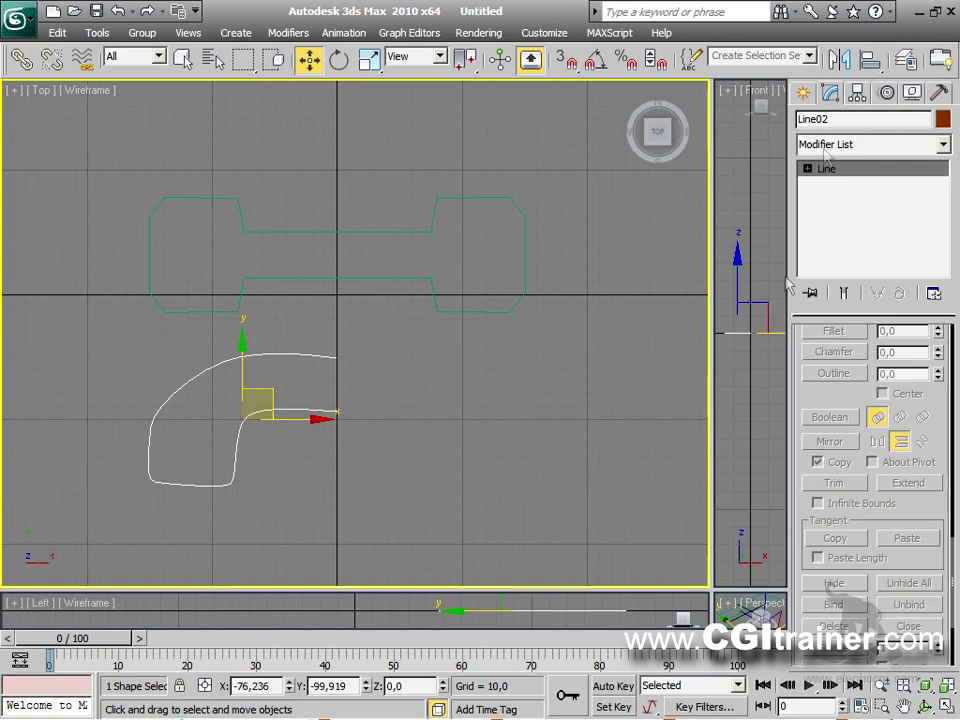
key("1")
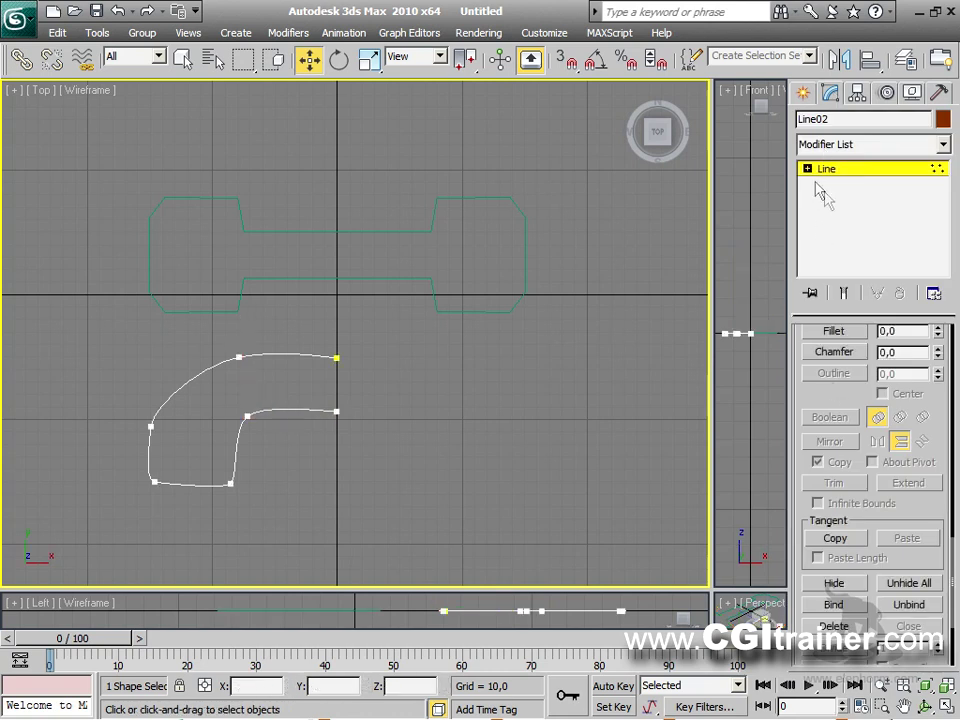
left_click(808, 169)
At Spline level, mirror-copy the curve horizontally and move the copy right.
left_click(842, 214)
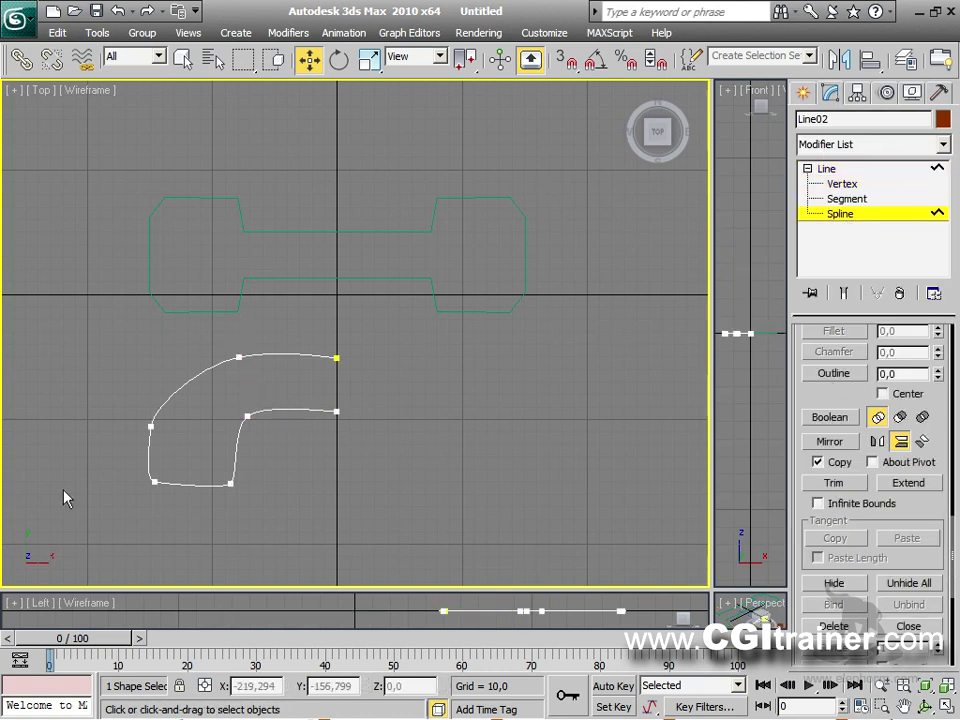
left_click(279, 356)
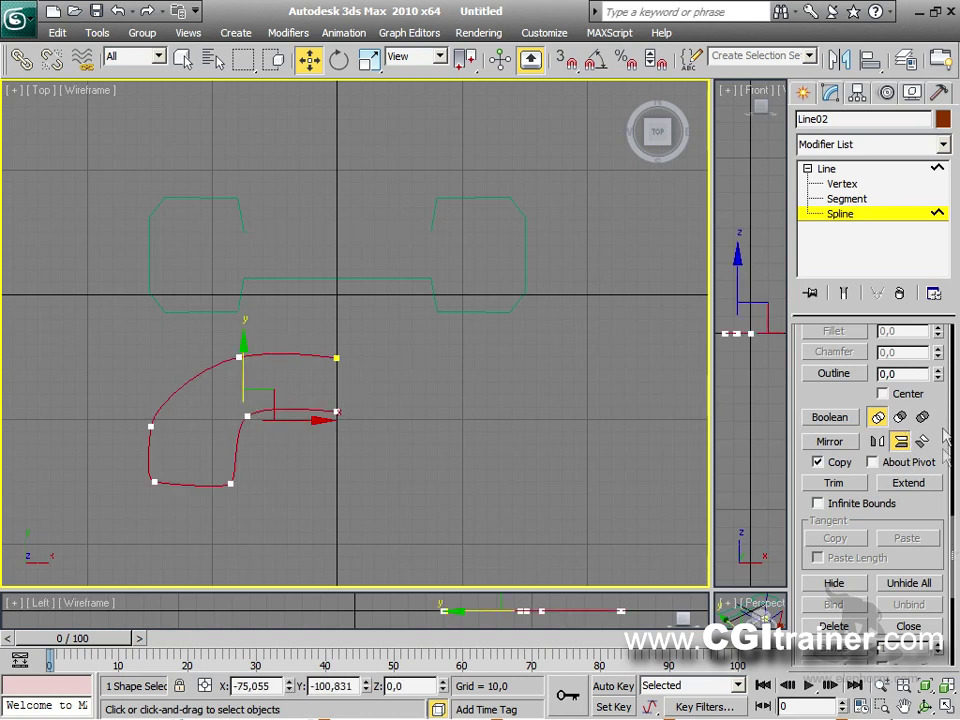
scroll(872, 527, "up", 5)
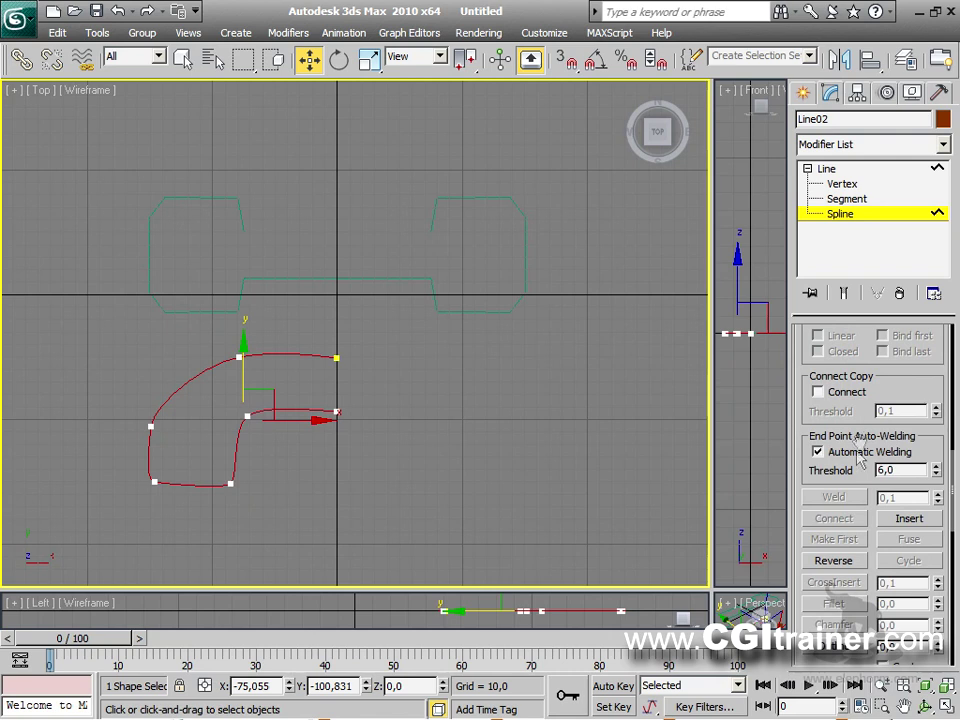
scroll(858, 440, "down", 5)
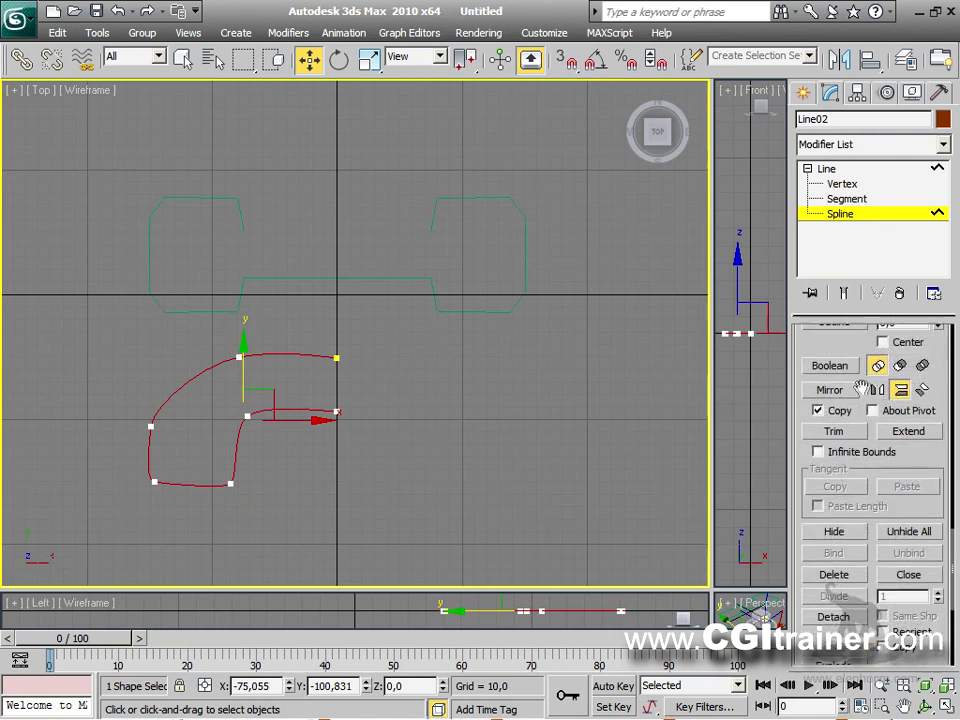
left_click(877, 390)
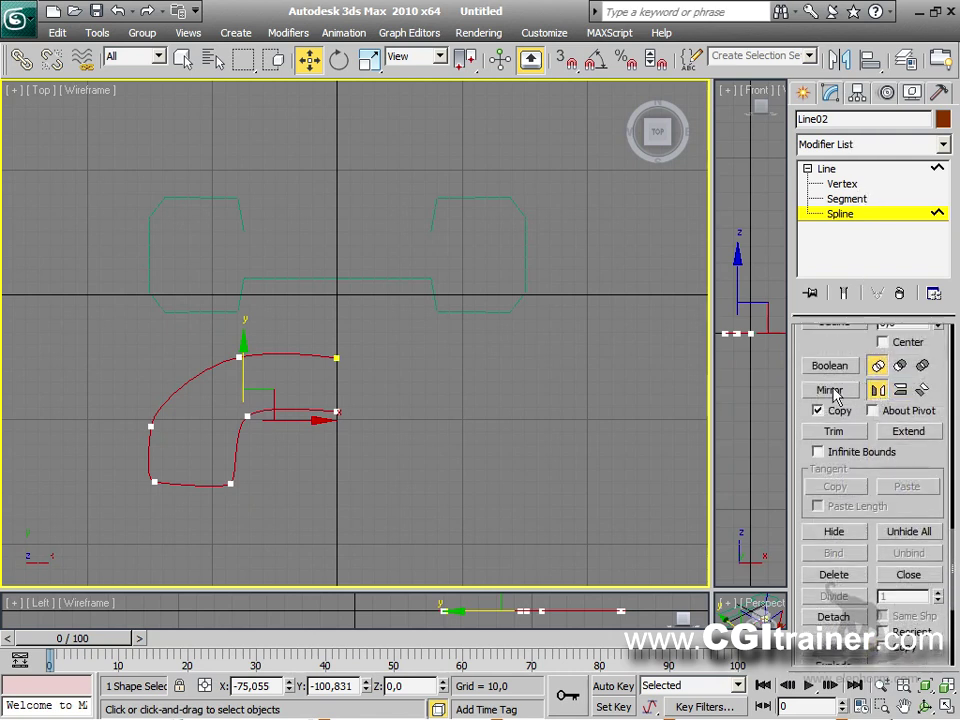
left_click(830, 390)
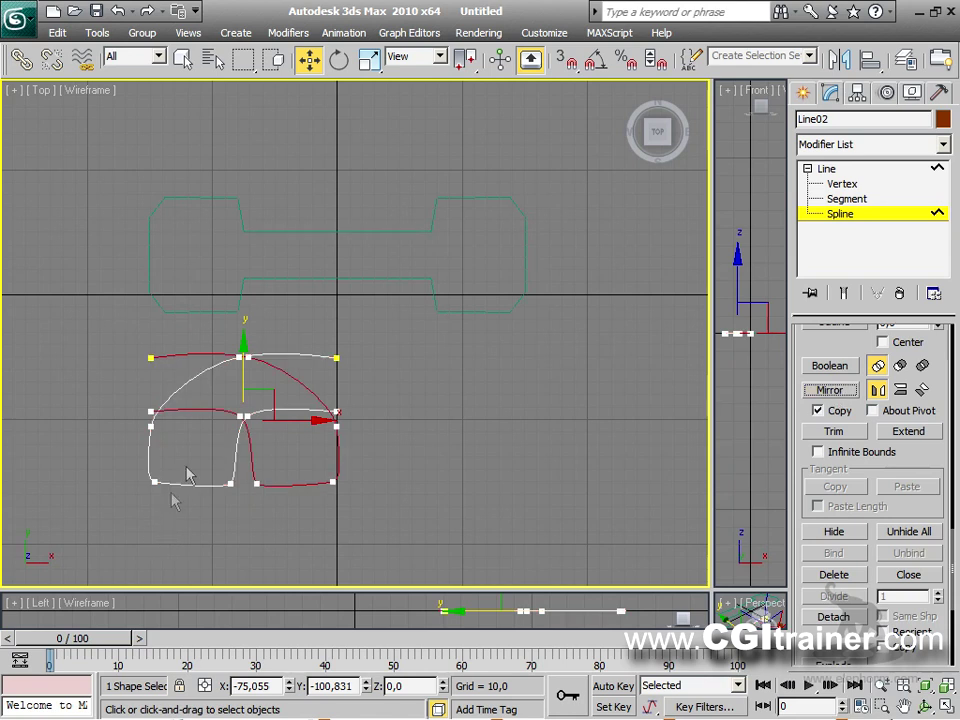
left_click_drag(294, 420, 477, 430)
left_click_drag(366, 466, 330, 358)
Delete the two top centre vertices so the U-shape's curves join smoothly.
left_click(834, 184)
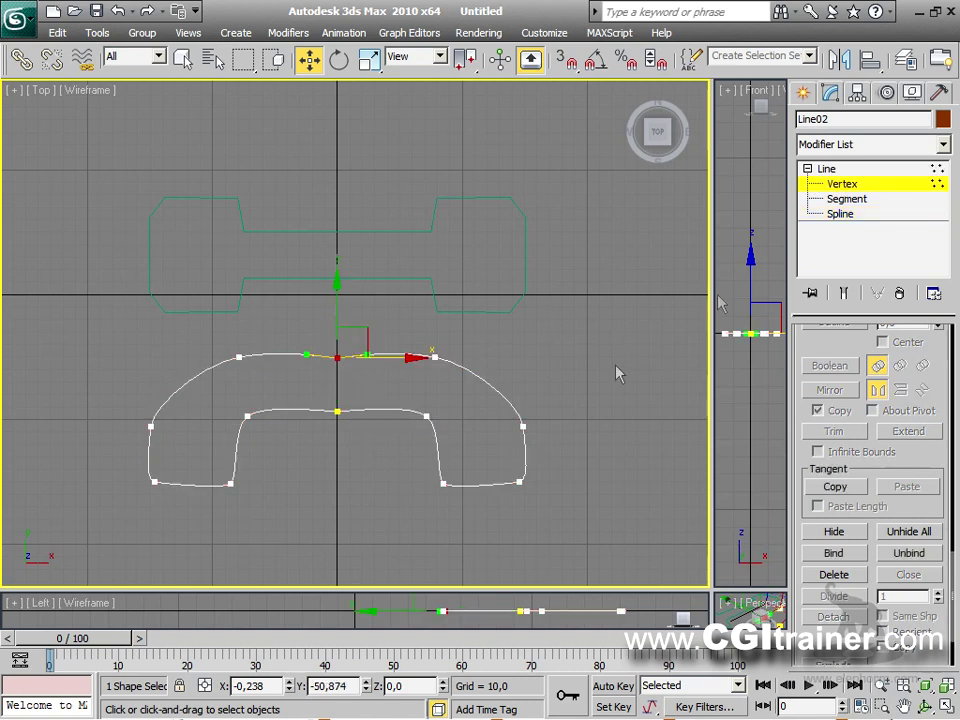
left_click_drag(355, 447, 338, 327)
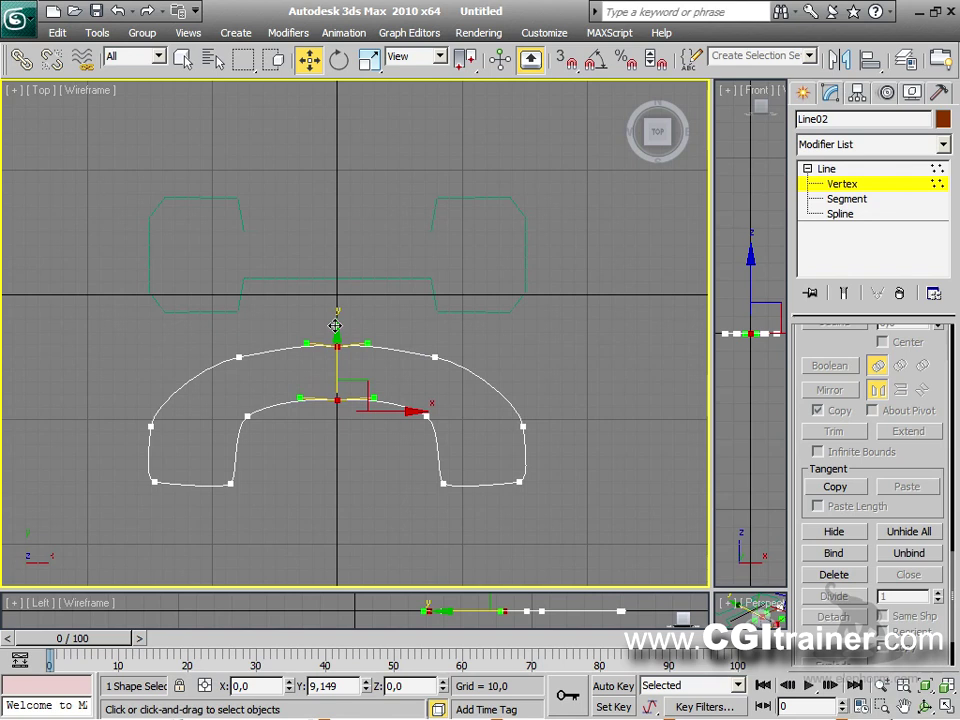
left_click(308, 508)
left_click_drag(356, 439, 325, 340)
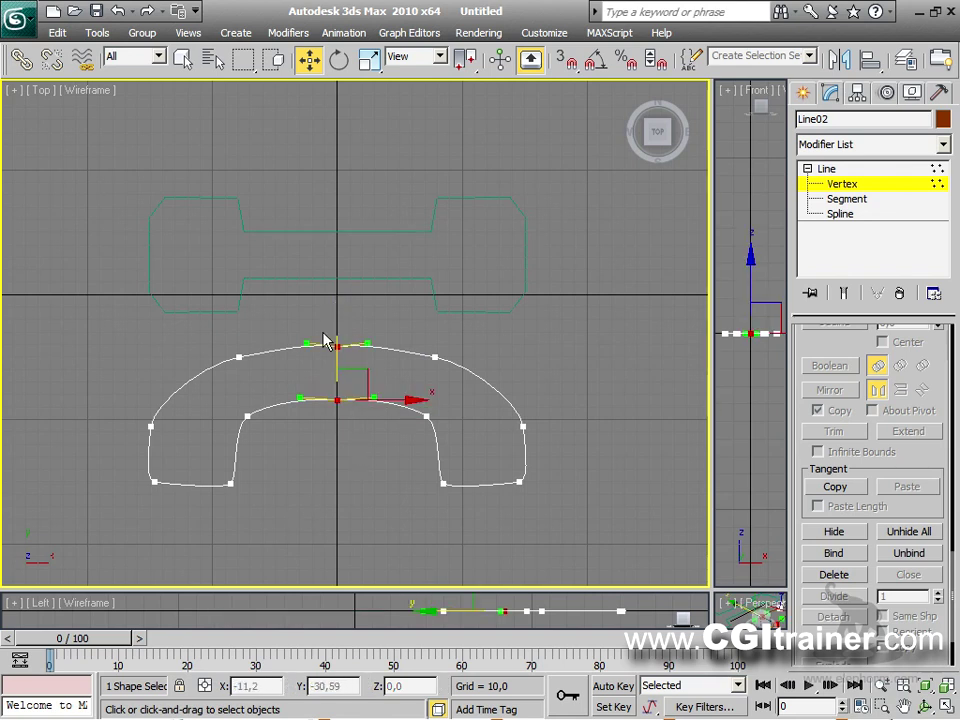
key("Delete")
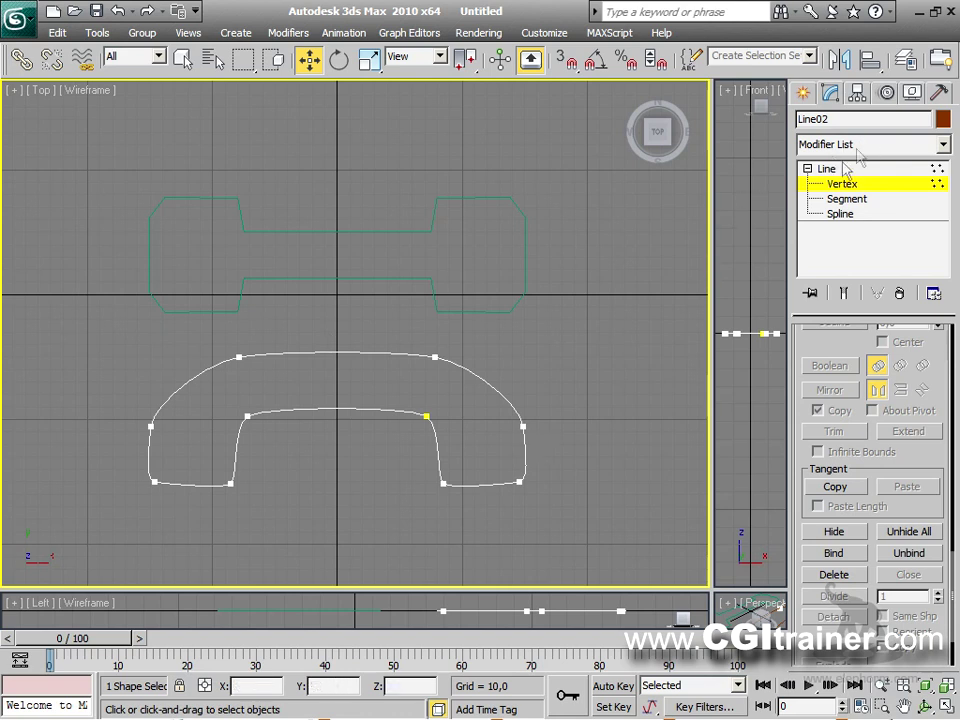
left_click(823, 184)
left_click_drag(589, 526, 206, 191)
middle_click_drag(392, 456, 551, 392)
left_click(614, 397)
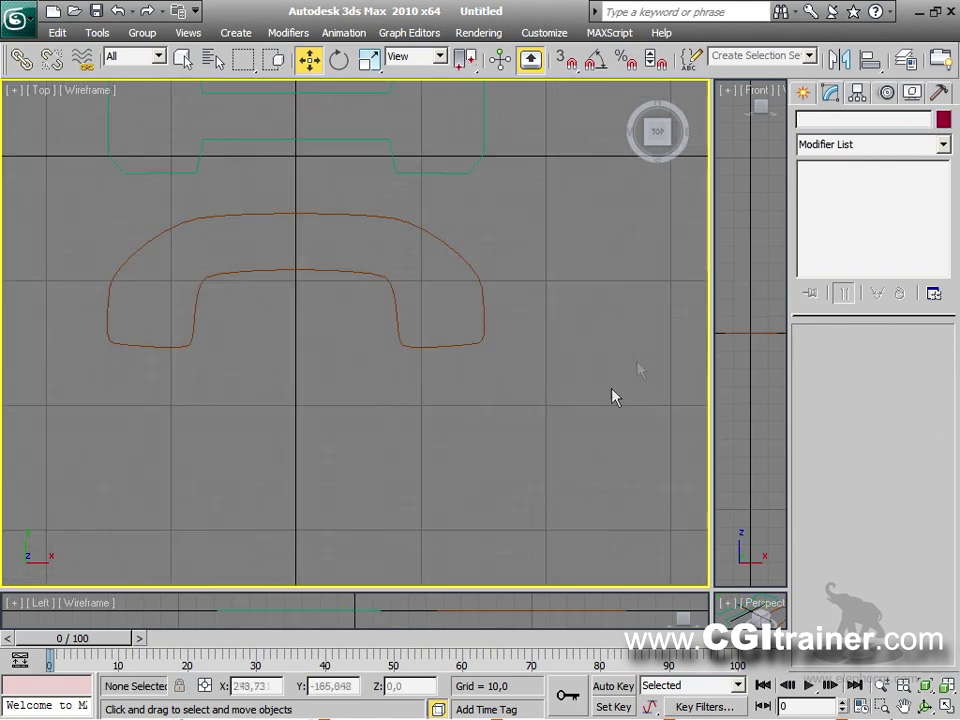
Draw a rectangle right of the outline and a straight horizontal line below it.
left_click(803, 92)
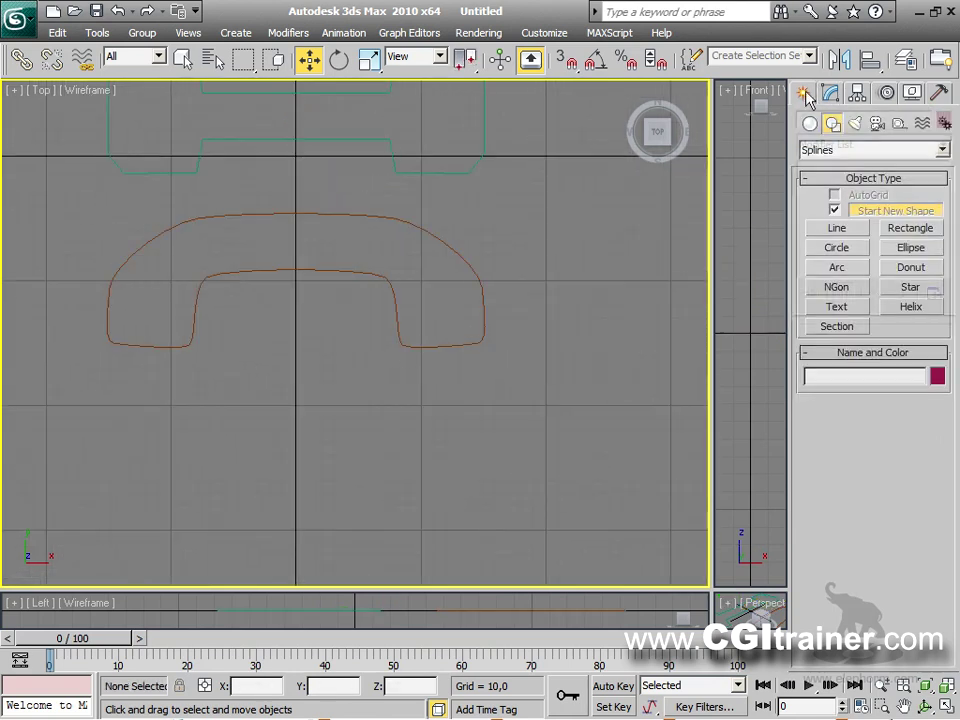
left_click(909, 229)
left_click_drag(537, 216, 659, 355)
left_click(836, 228)
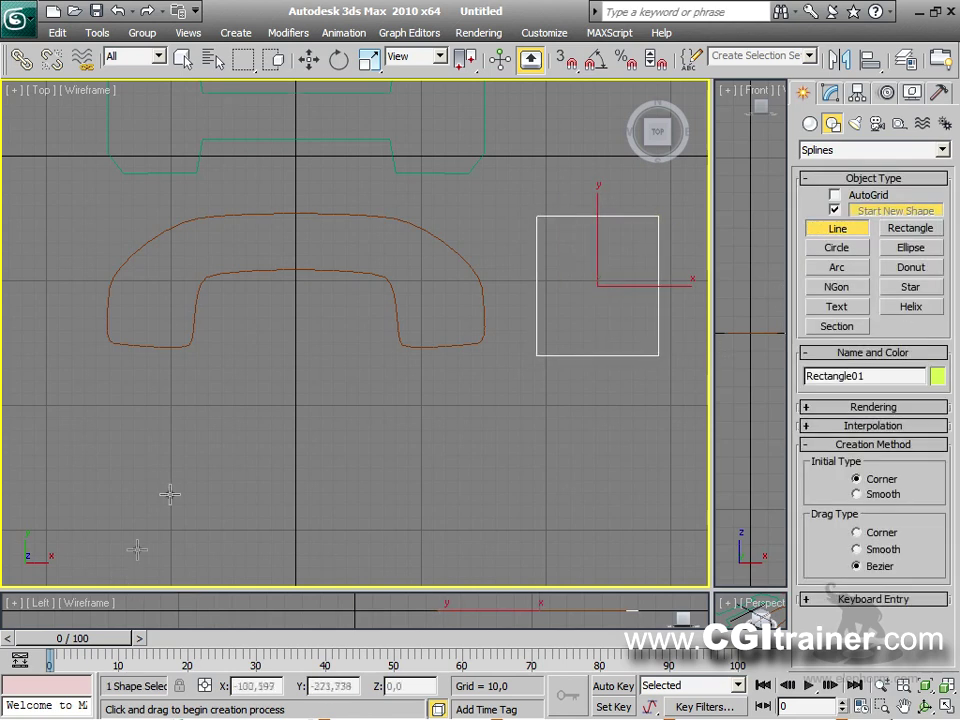
left_click(129, 494)
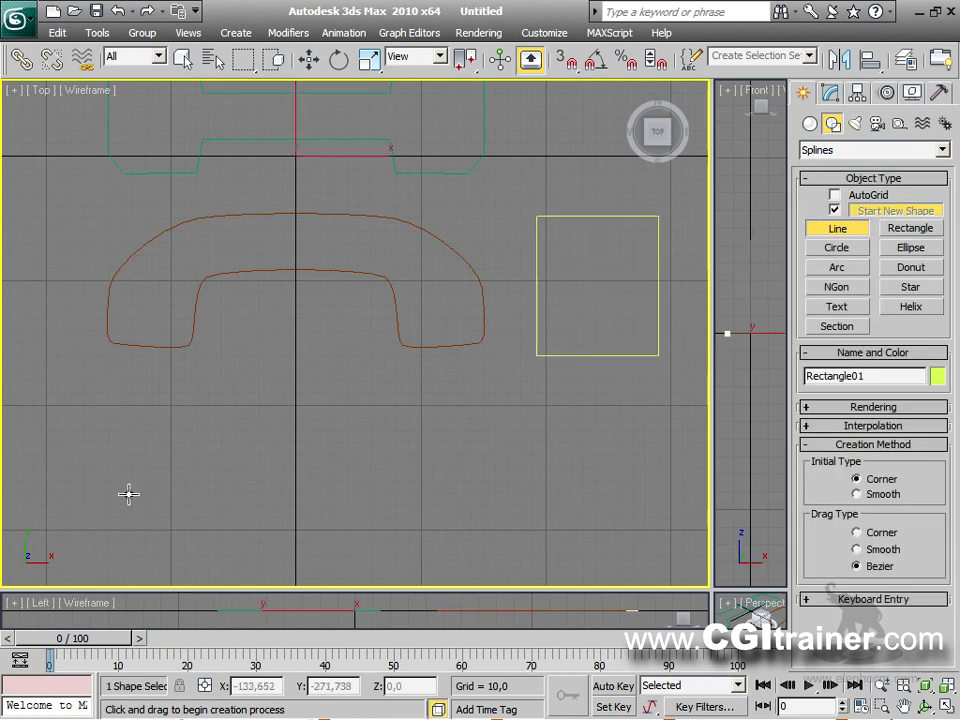
left_click(491, 494)
right_click(491, 494)
Enlarge the Perspective viewport to fill the workspace and frame all shapes.
left_click_drag(710, 592, 20, 90)
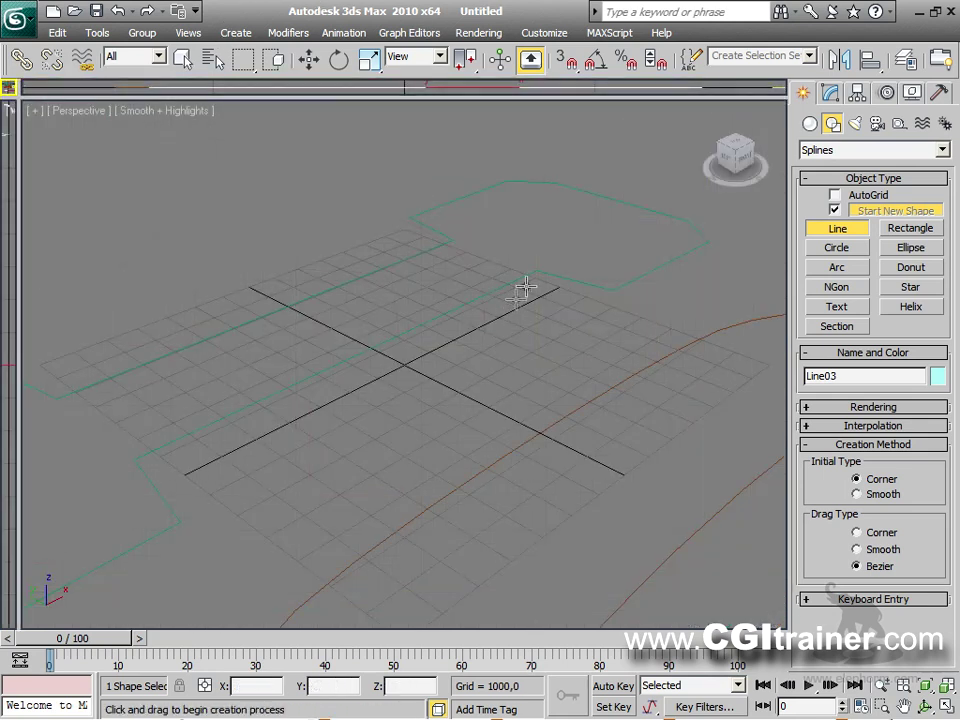
scroll(515, 298, "down", 6)
middle_click_drag(646, 311, 525, 345)
Create Loft01 along the straight line, using the rectangle as its cross-section shape.
left_click(810, 122)
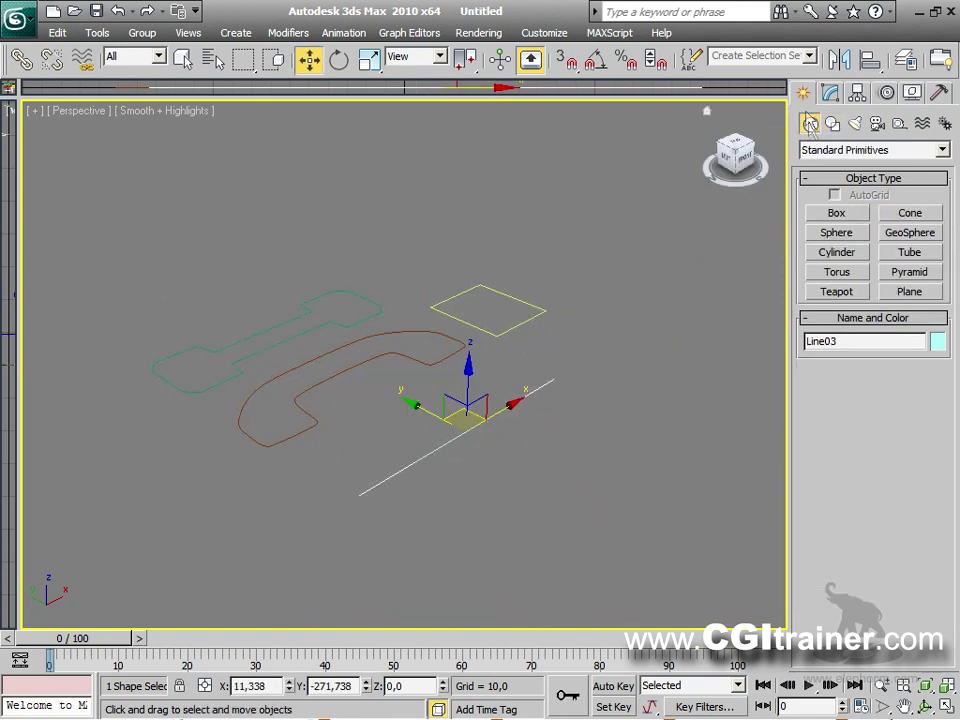
left_click(820, 150)
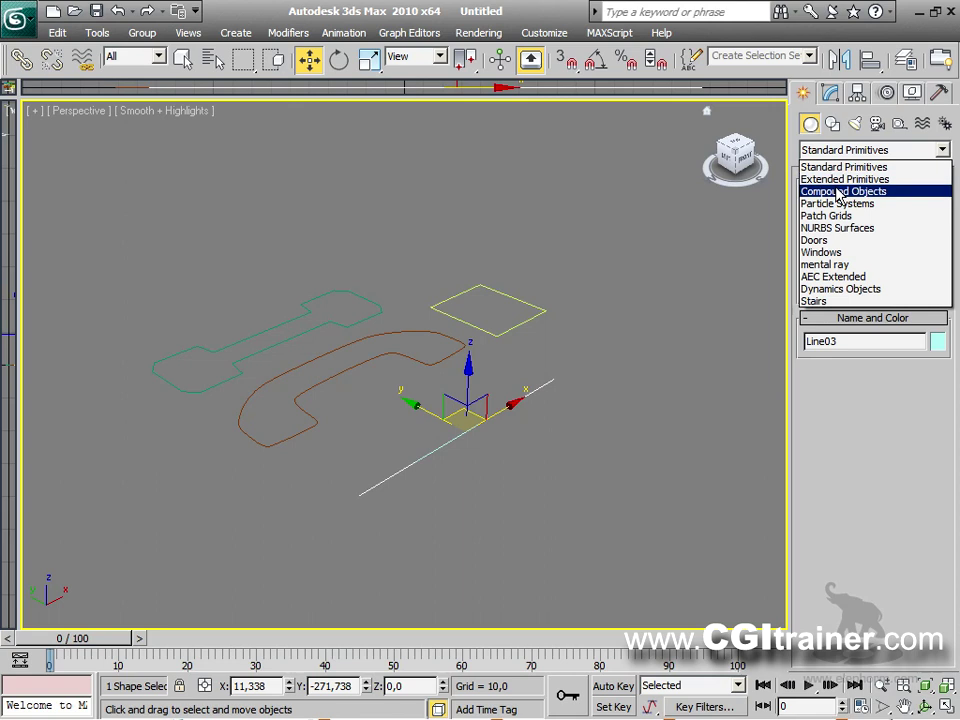
left_click(816, 189)
left_click(857, 290)
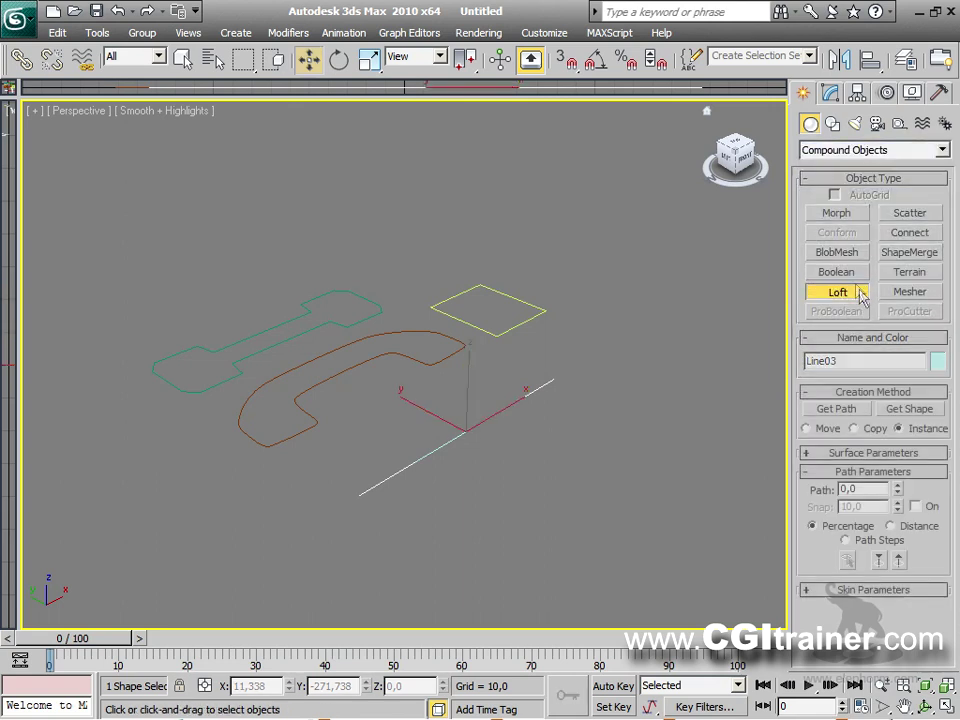
left_click(893, 410)
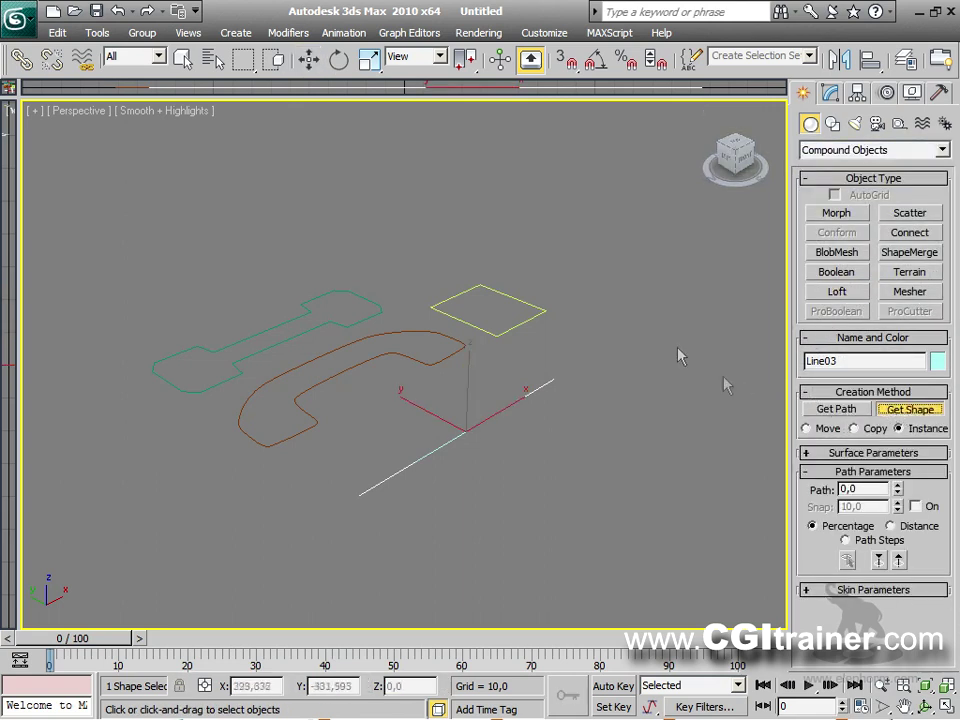
left_click(523, 320)
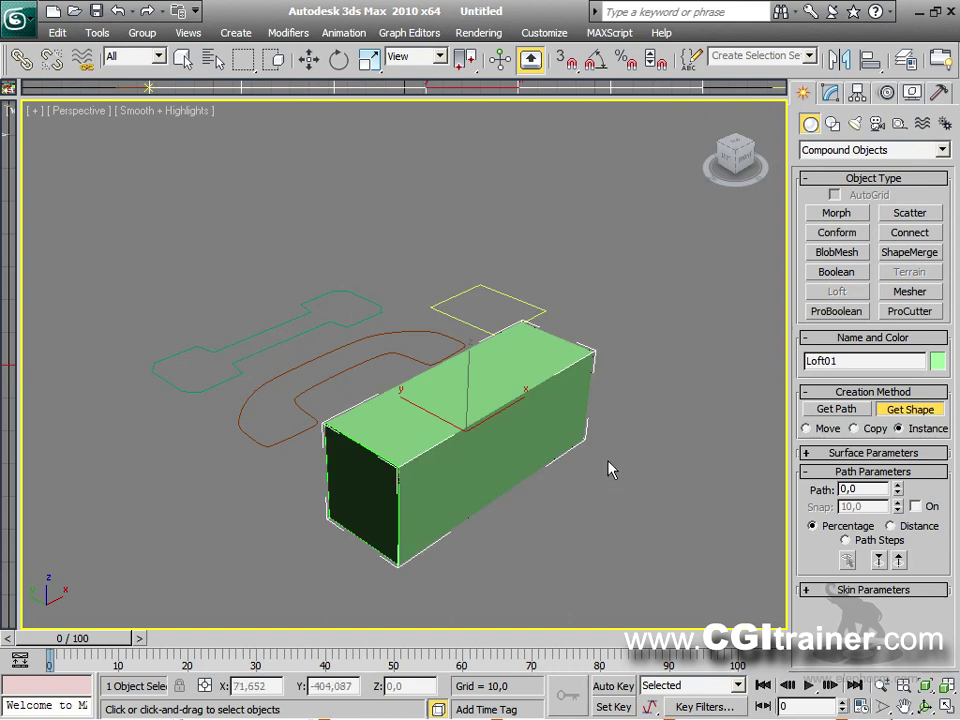
left_click(830, 92)
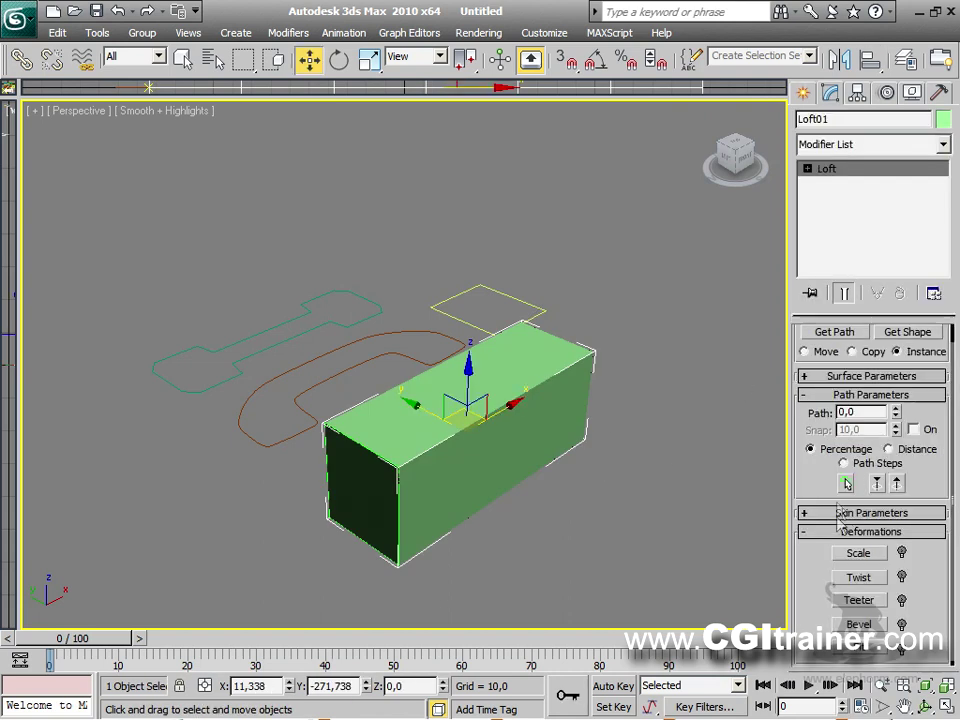
In Fit Deformation, turn off symmetry and fit the loft to the teal outline.
left_click(860, 647)
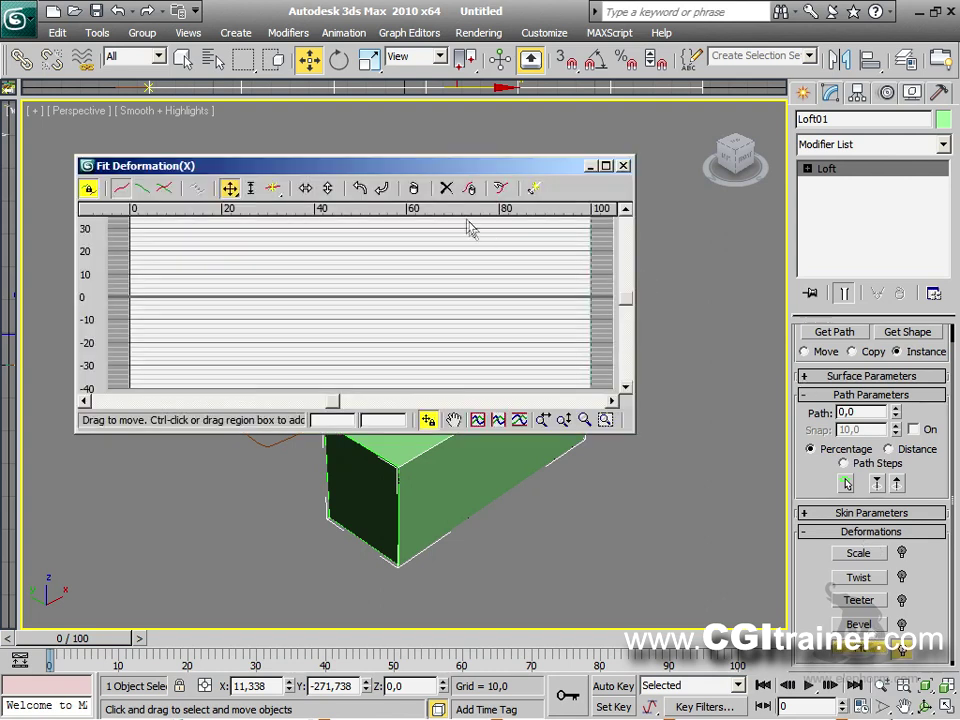
left_click_drag(413, 180, 350, 93)
middle_click_drag(505, 536, 598, 552)
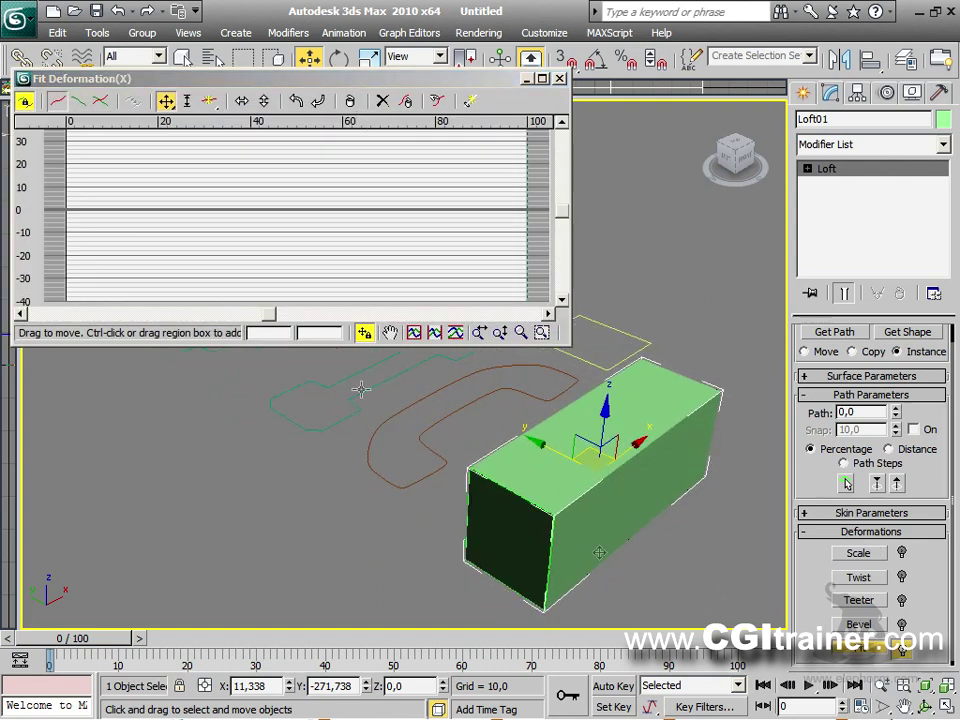
left_click(23, 99)
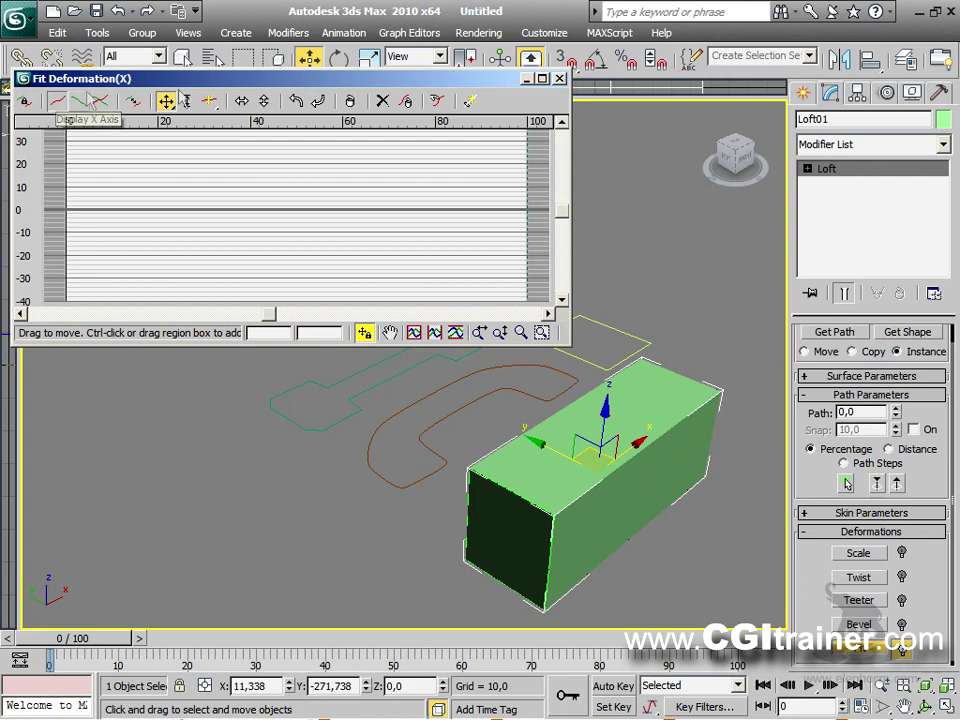
left_click(438, 101)
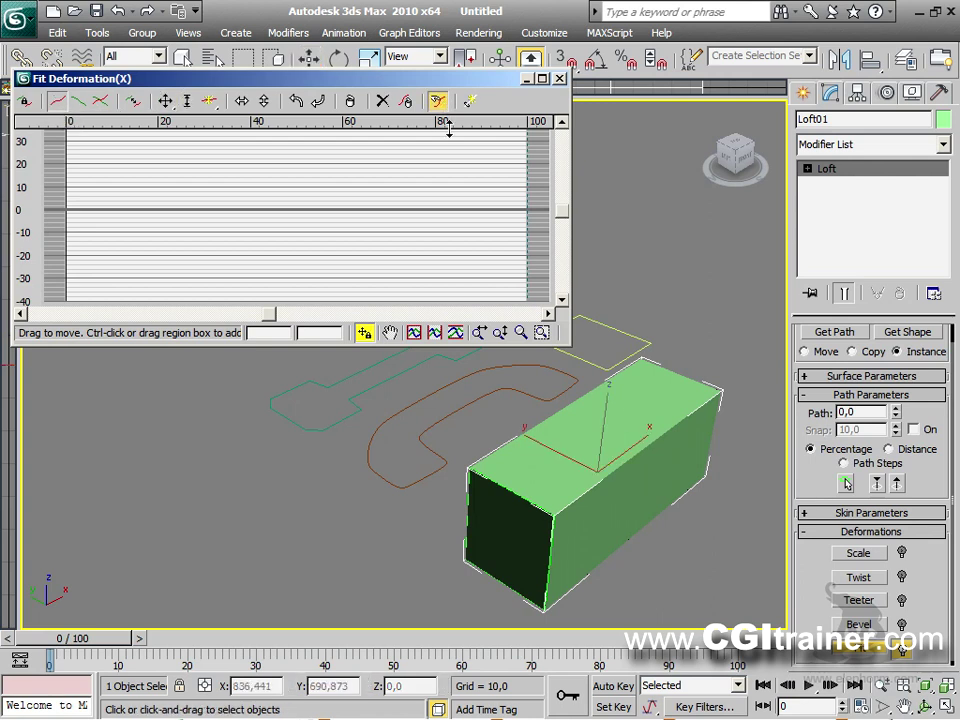
left_click(353, 413)
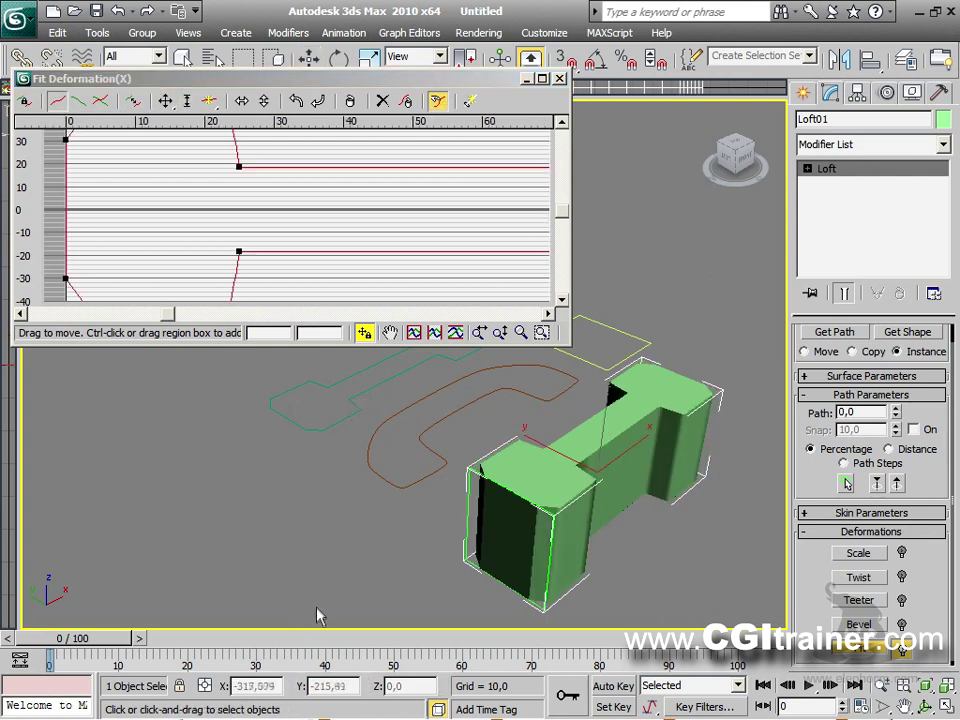
left_click(415, 333)
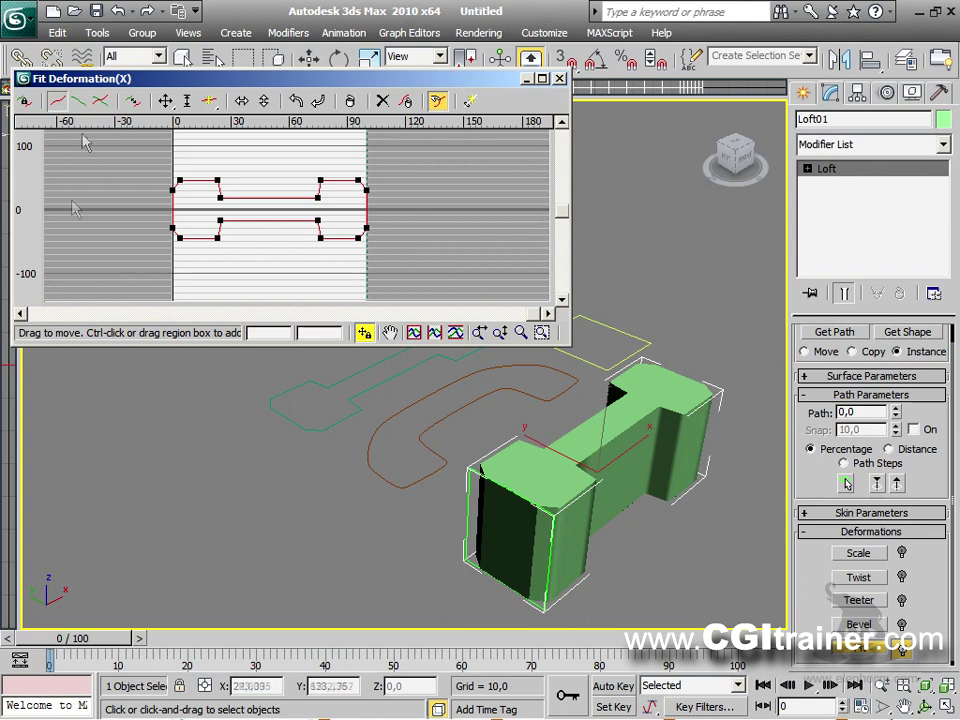
Set the brown spline as the Y-axis fit shape and orbit to inspect the loft.
left_click(78, 100)
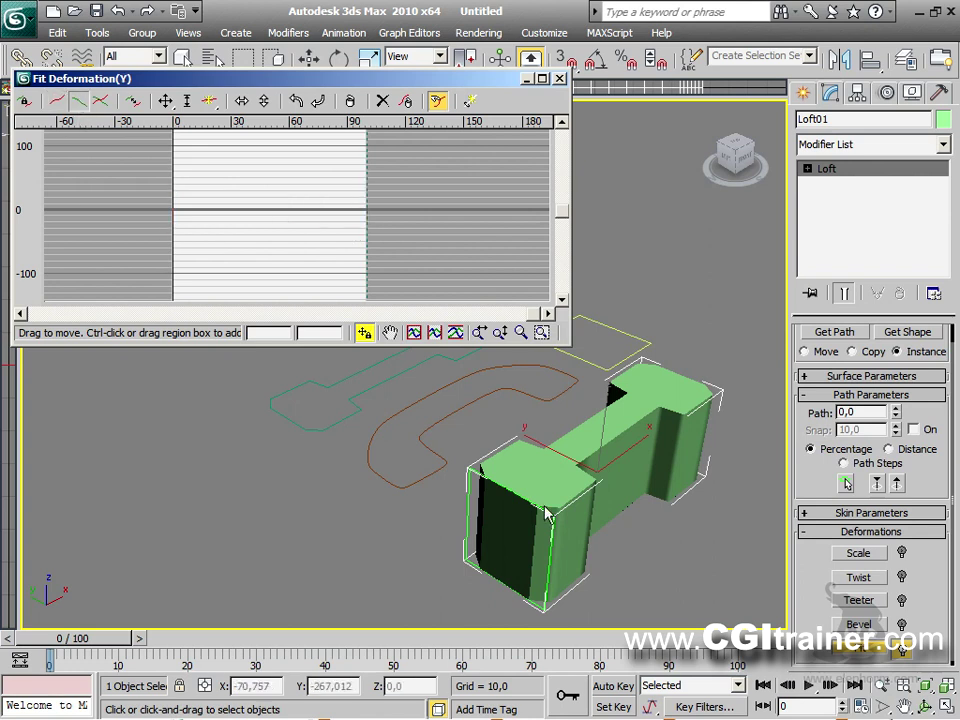
left_click(446, 456)
middle_click_drag(645, 500, 686, 482, "alt")
middle_click_drag(586, 511, 362, 527, "alt")
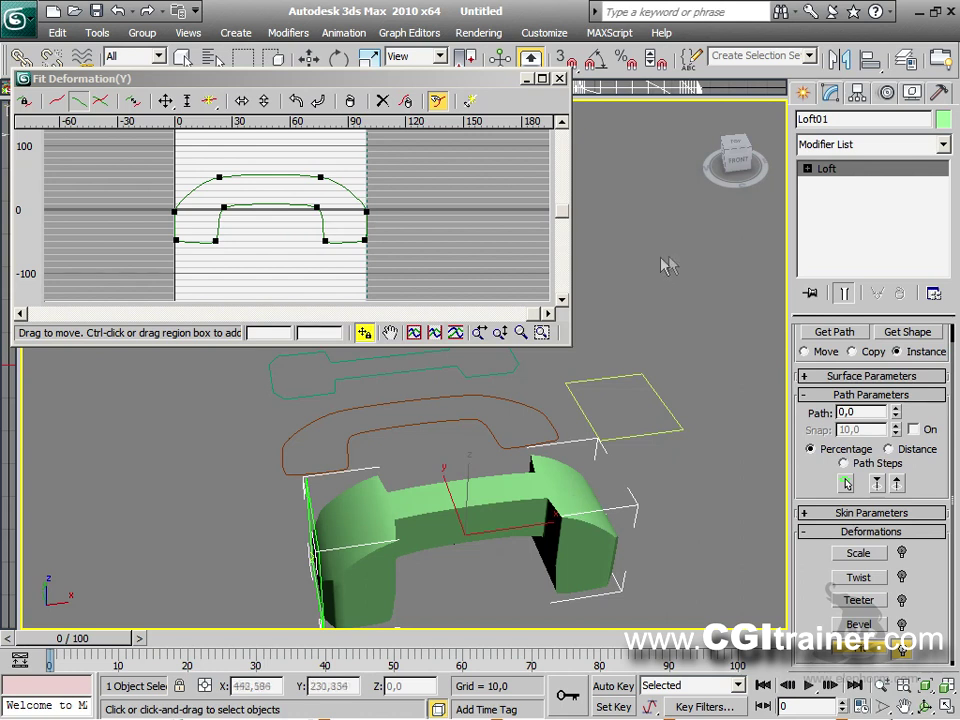
middle_click_drag(396, 293, 580, 420, "alt")
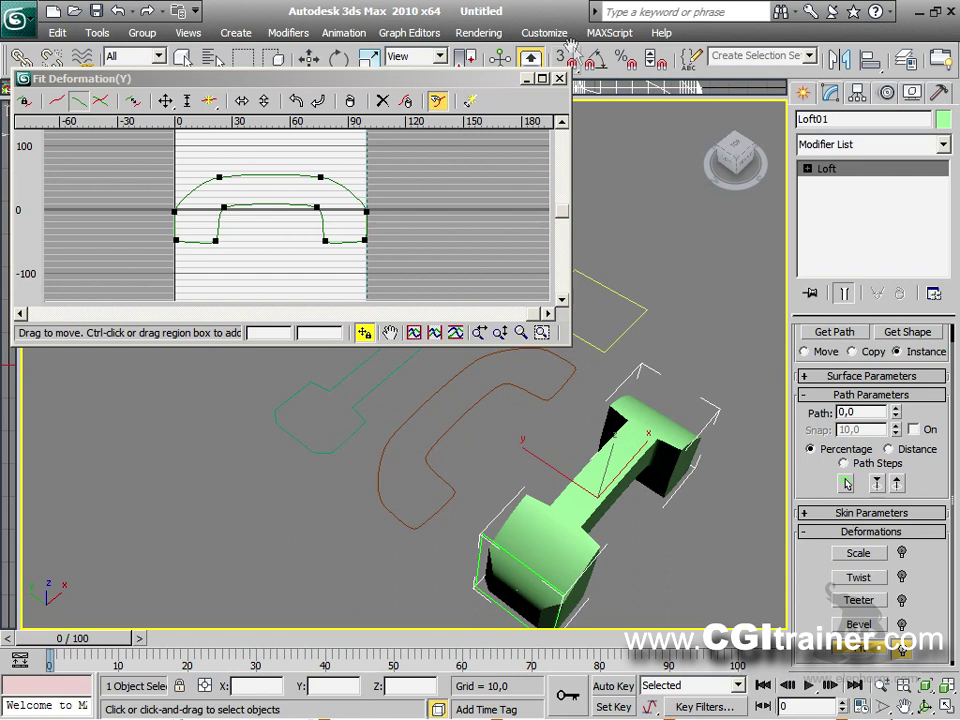
left_click(561, 78)
middle_click_drag(574, 349, 782, 364)
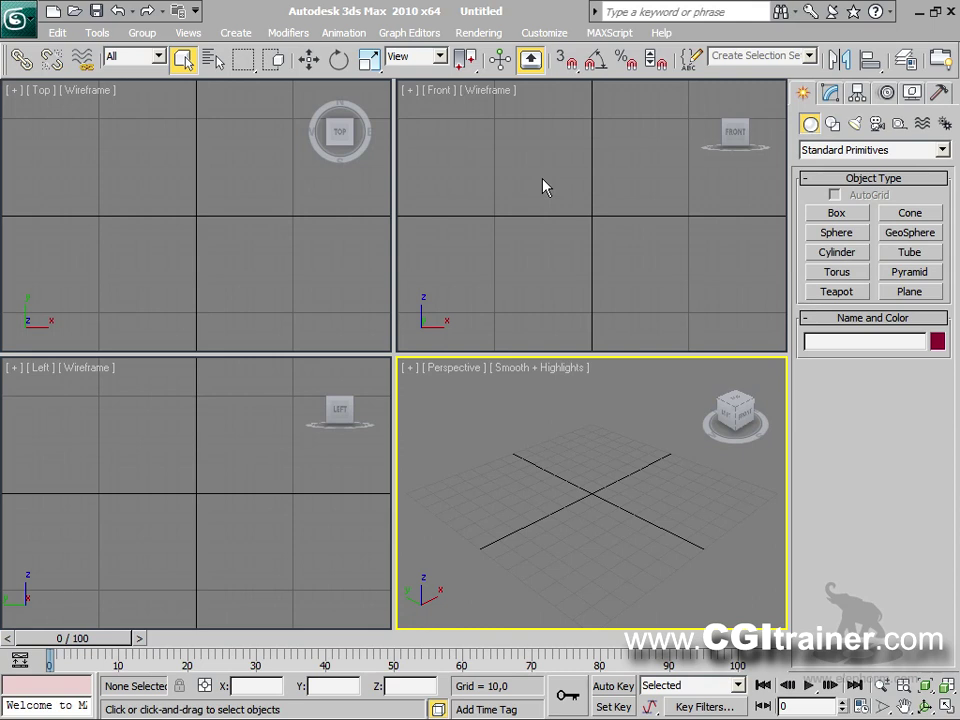
Draw a circle in the Top view and convert it to an editable spline.
left_click(831, 124)
left_click(838, 248)
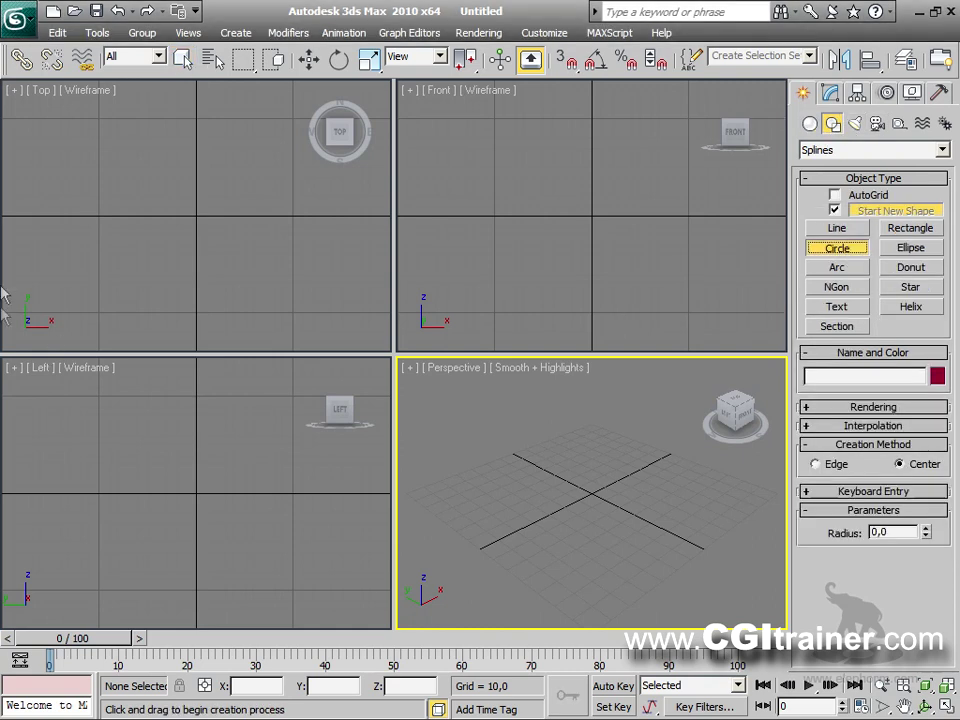
left_click_drag(86, 184, 120, 182)
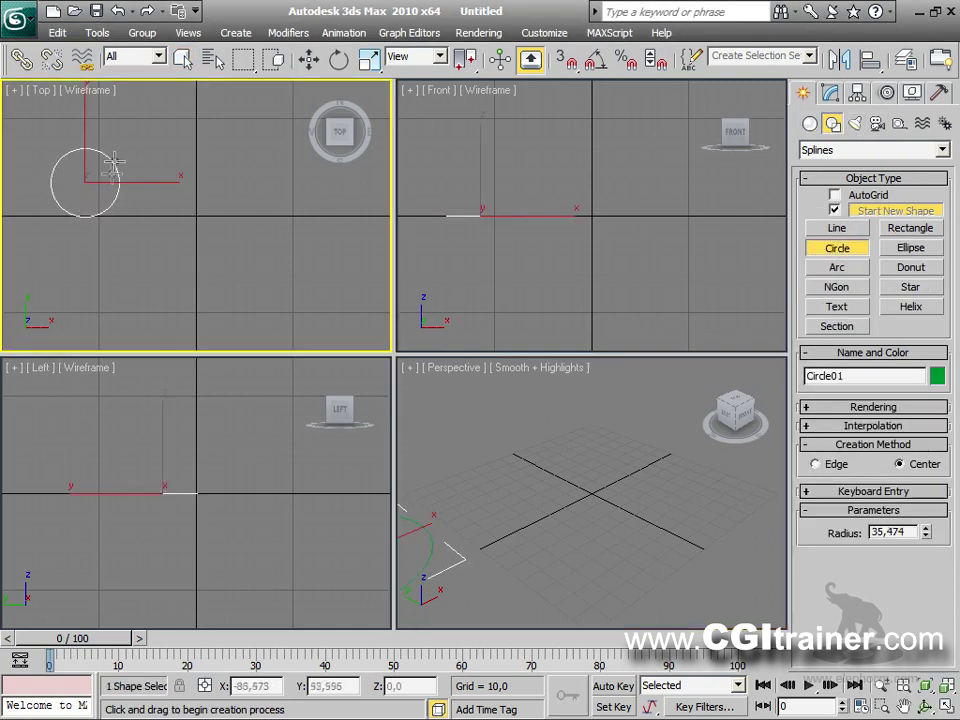
right_click(108, 180)
mouse_move(140, 343)
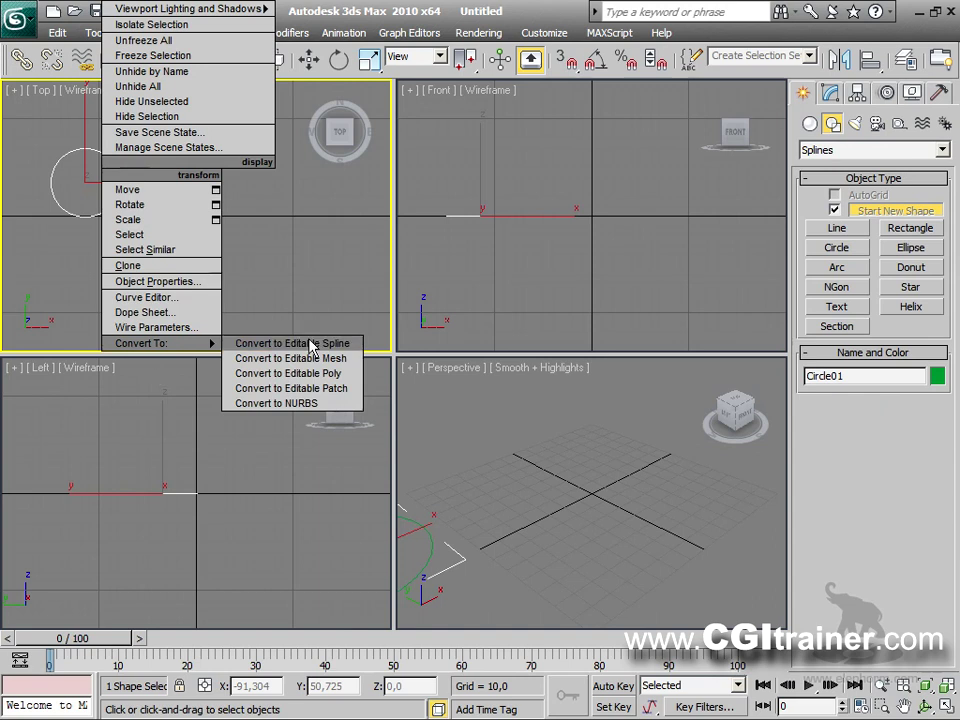
left_click(310, 343)
At Spline level, copy the circle to the right and enlarge the Top view.
left_click(807, 169)
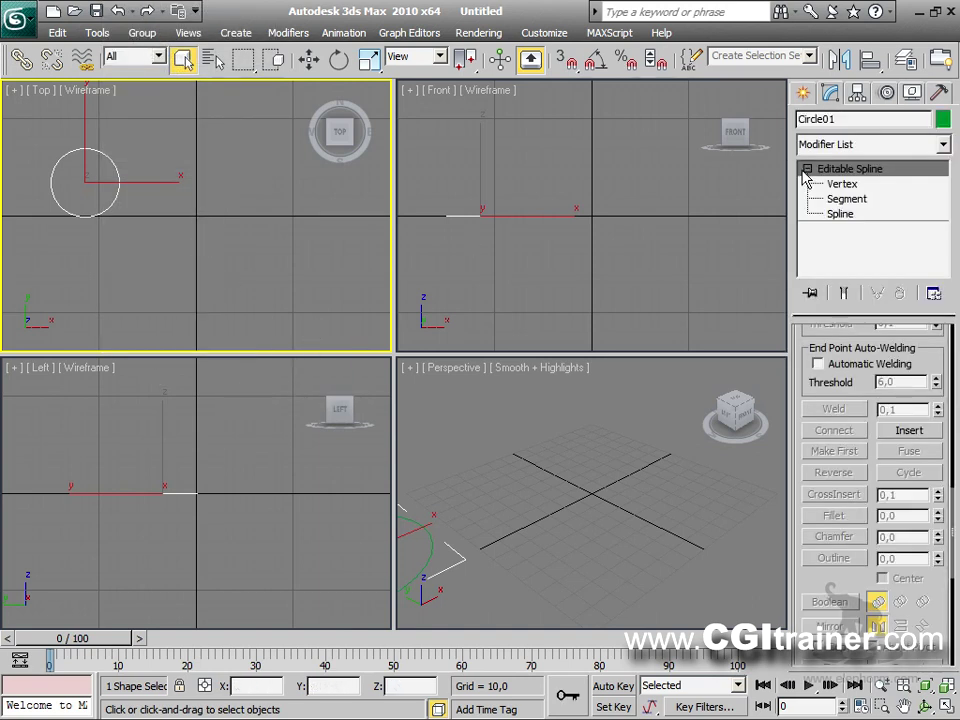
left_click(842, 213)
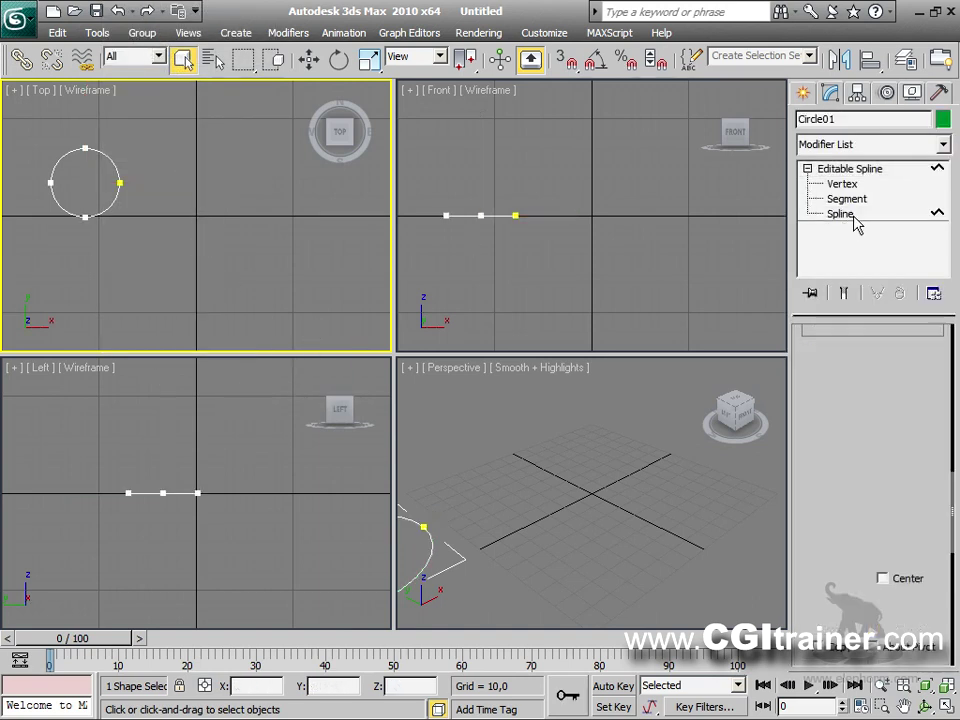
left_click(111, 204)
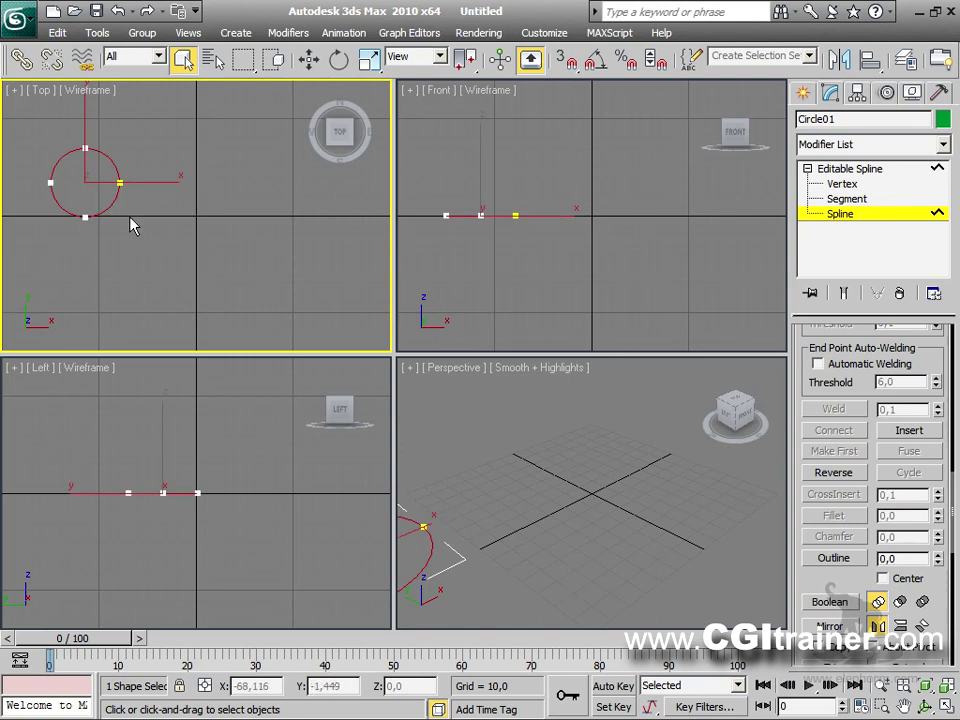
key("w")
left_click_drag(146, 183, 231, 177, "shift")
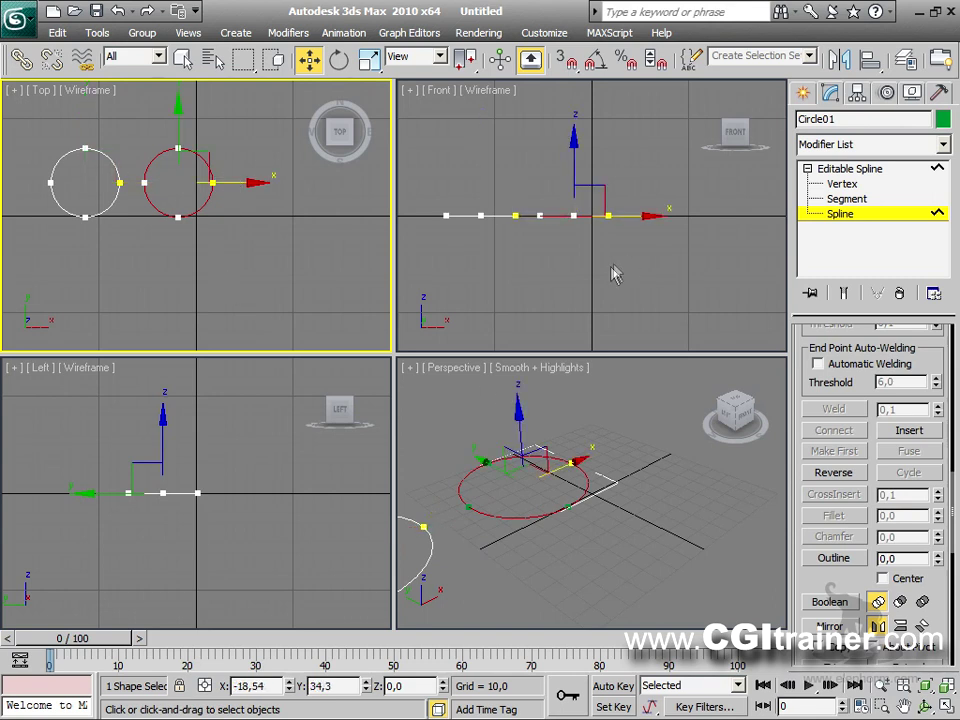
left_click_drag(392, 352, 728, 612)
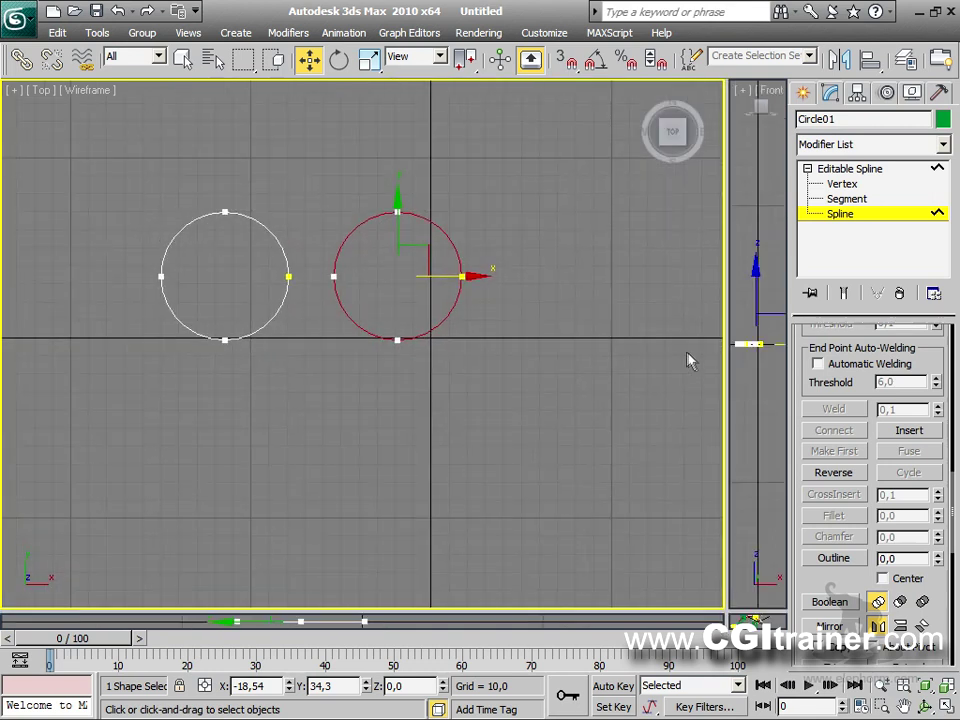
Break the two circles at their facing vertices.
left_click(842, 184)
left_click_drag(250, 258, 358, 300)
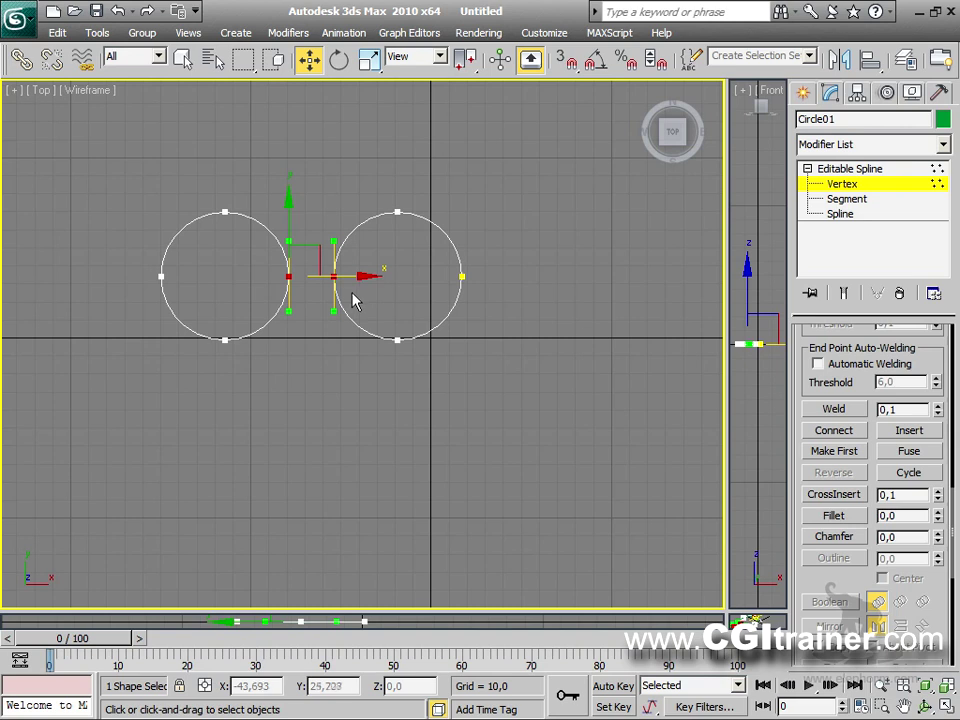
scroll(951, 418, "up", 5)
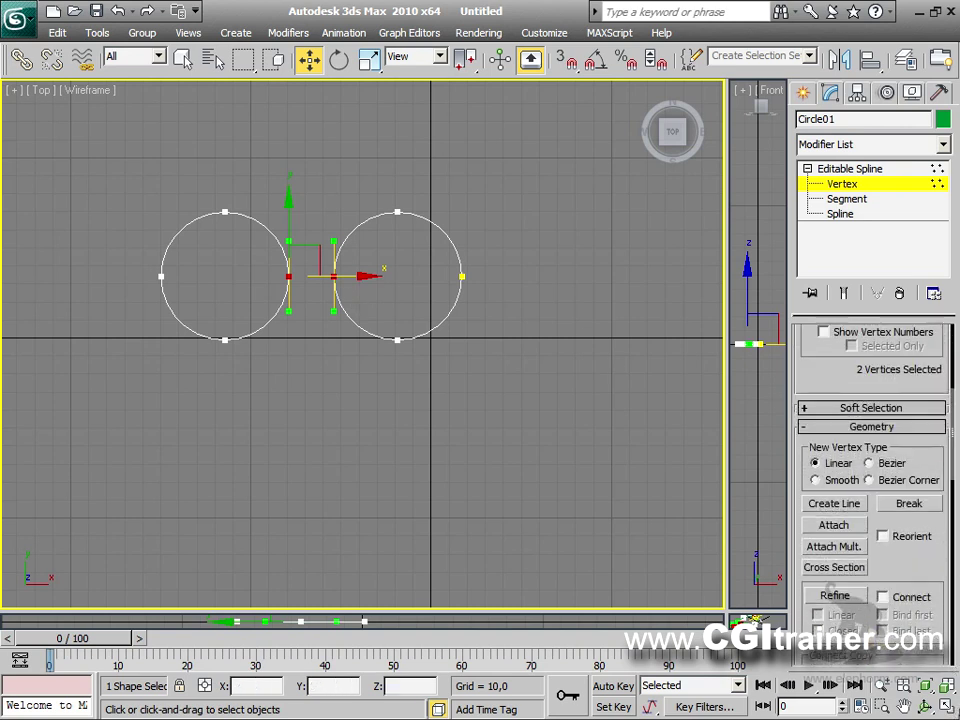
left_click(928, 502)
left_click(249, 540)
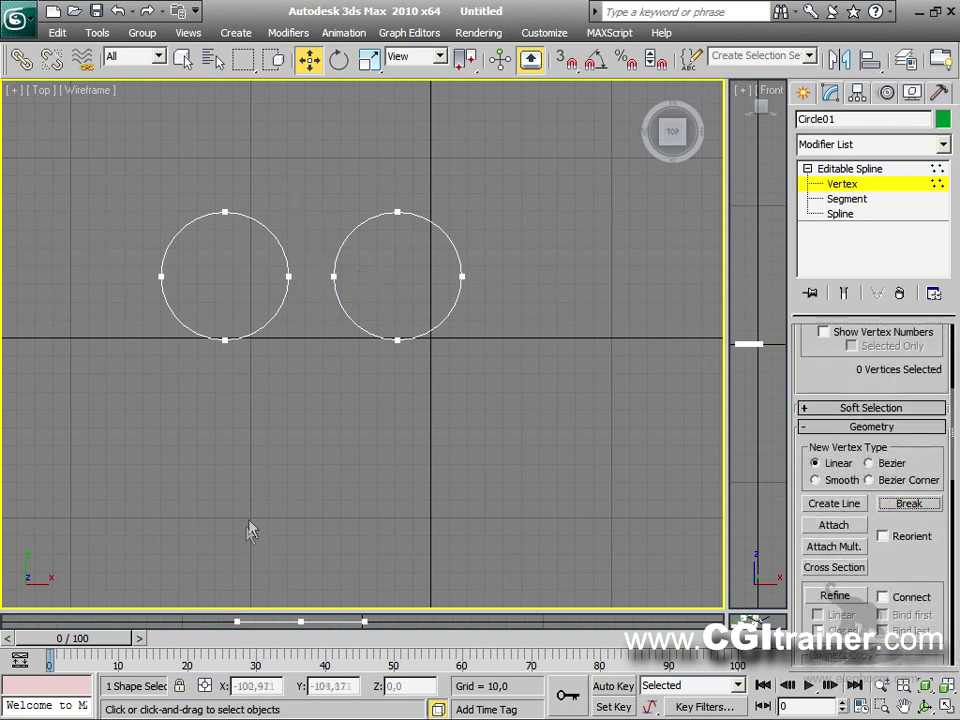
Test-move the right circle's left vertex, undo it, and return to object level.
left_click(332, 276)
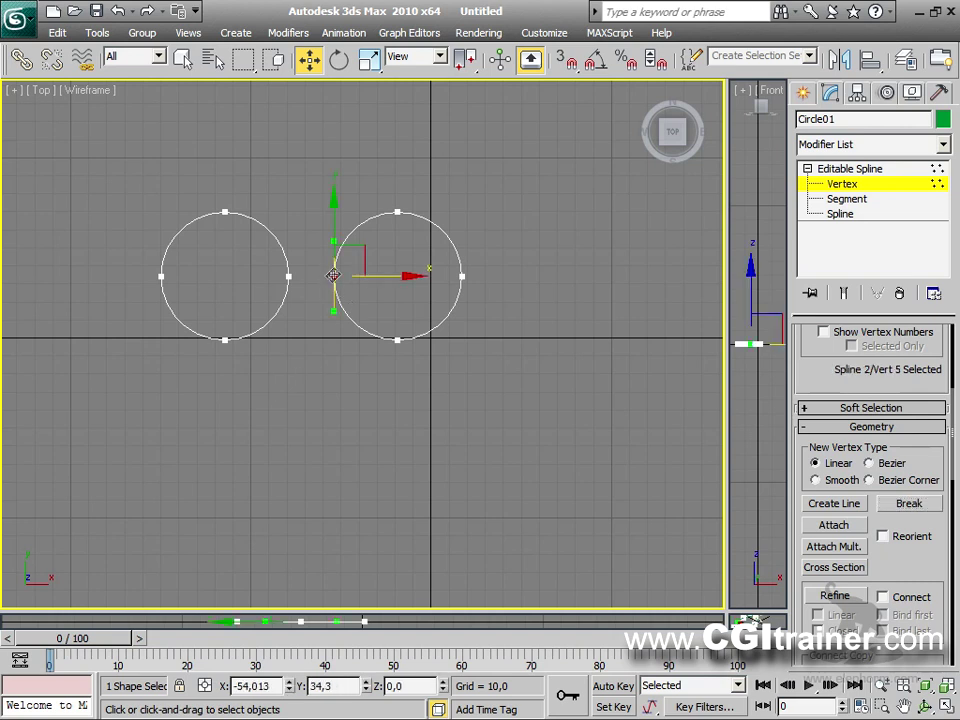
left_click_drag(360, 263, 360, 185)
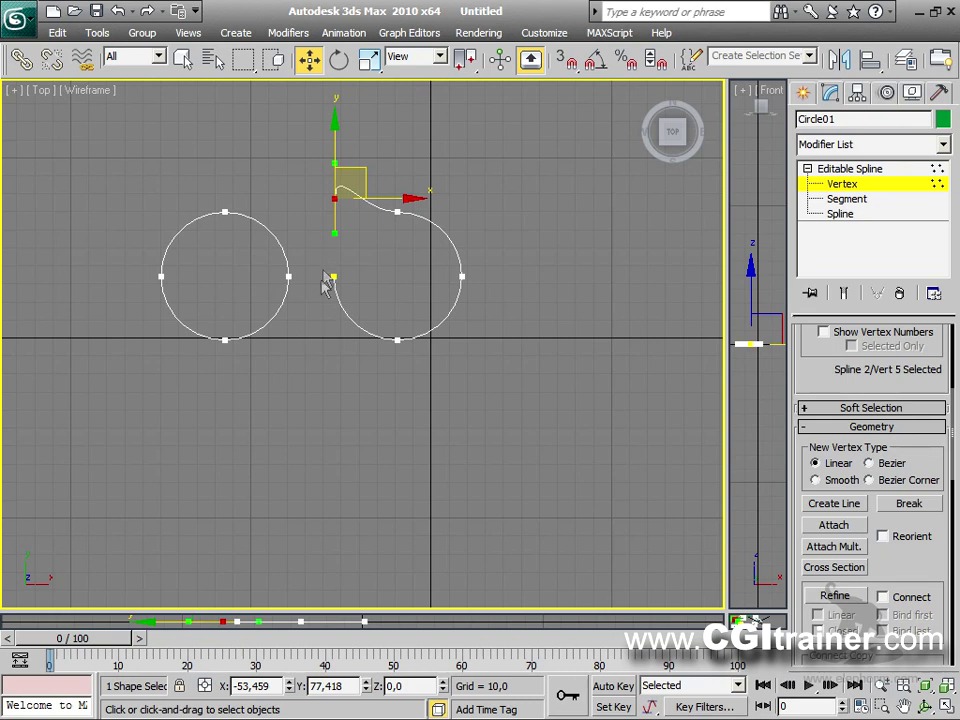
key("ctrl+z")
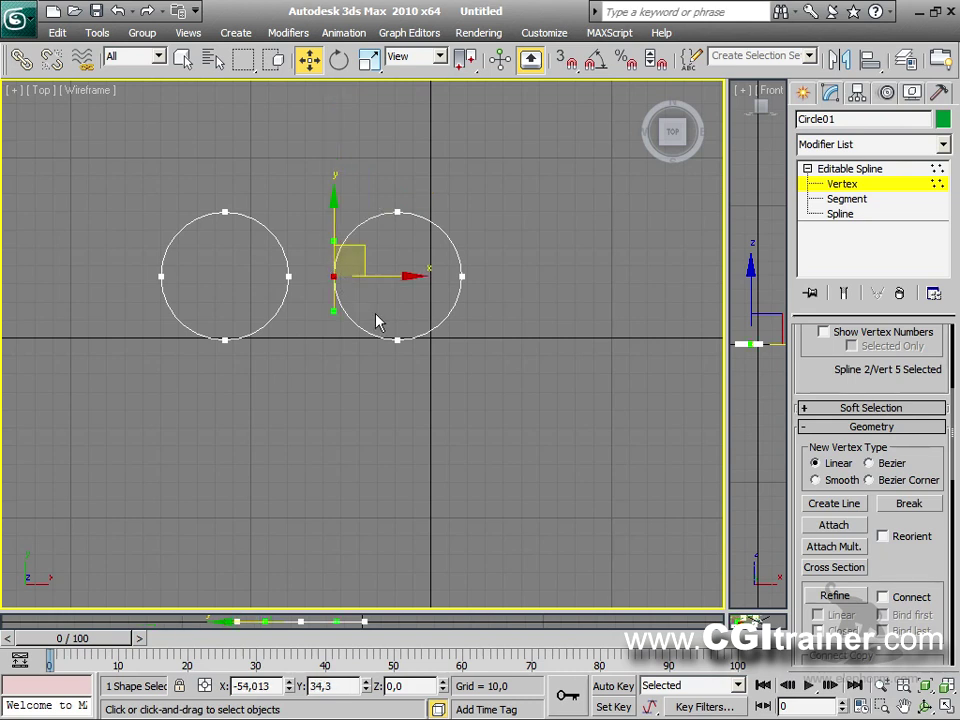
left_click(339, 381)
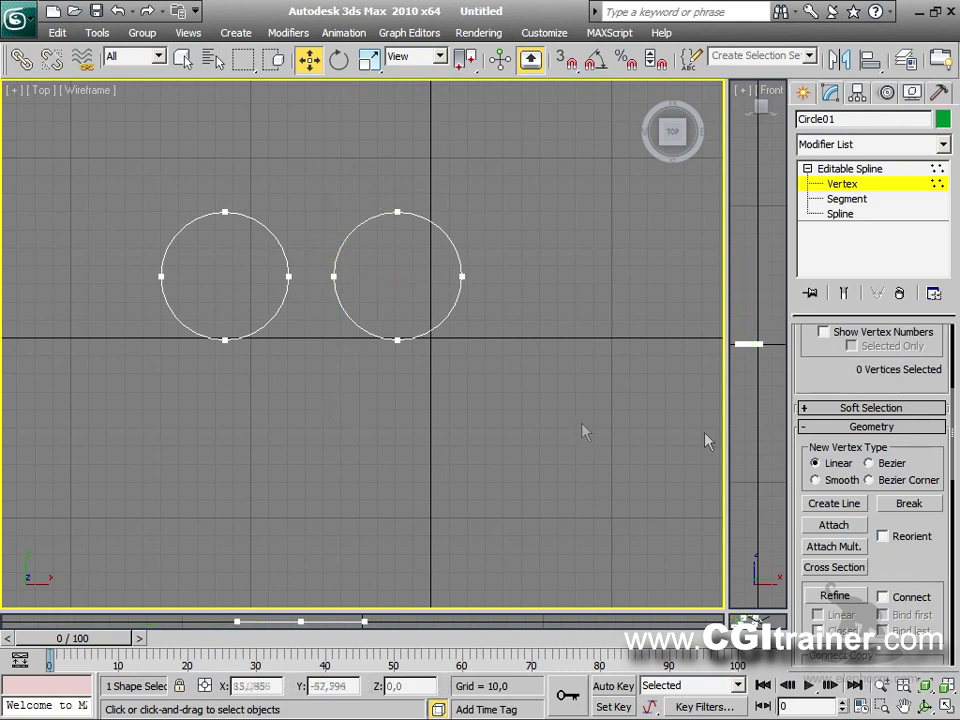
scroll(840, 333, "down", 5)
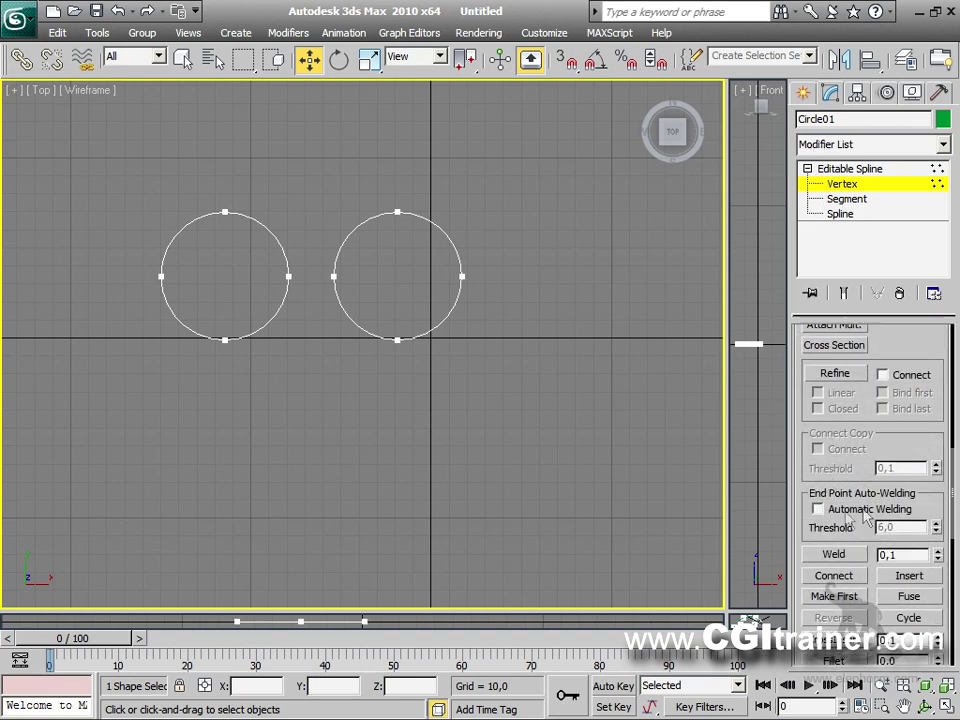
mouse_move(337, 278)
left_mouse_down()
mouse_move(338, 255)
mouse_move(332, 281)
left_mouse_up()
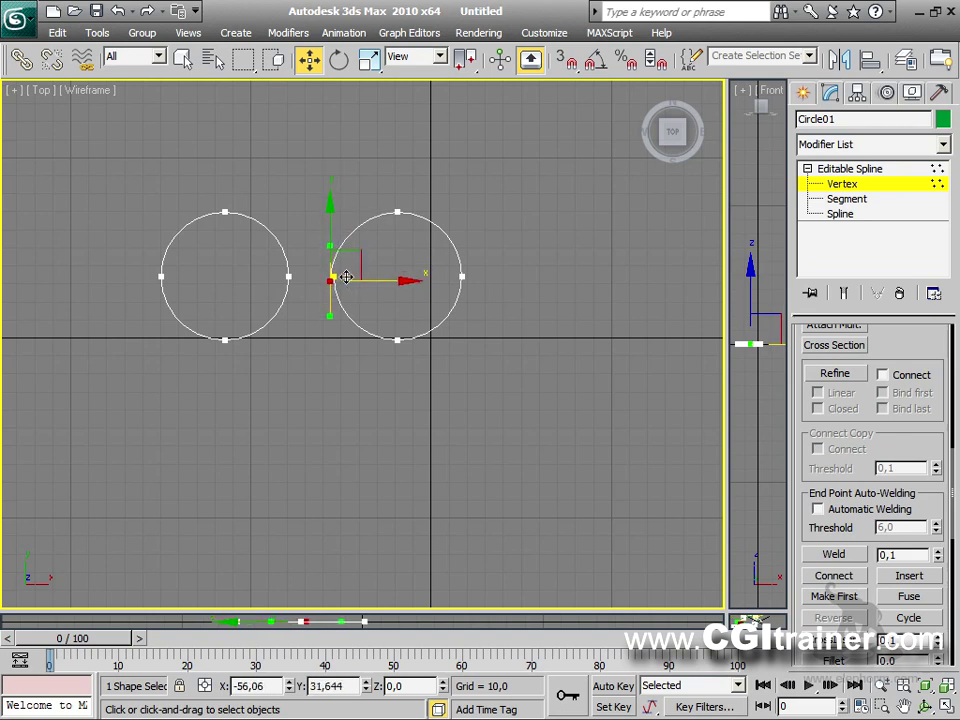
key("ctrl+z")
left_click(386, 447)
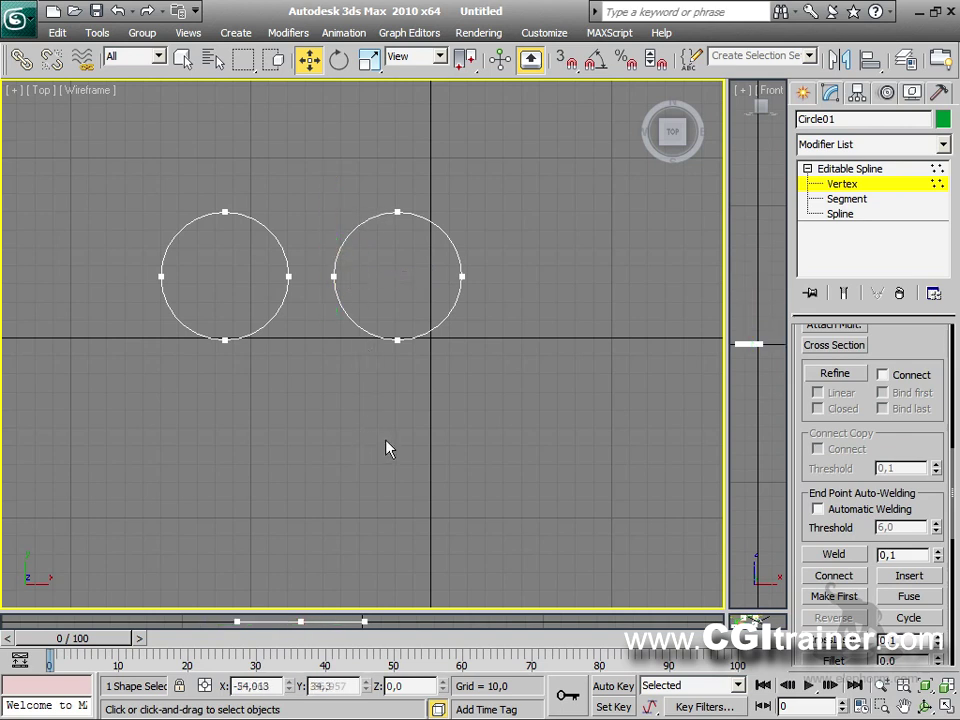
left_click(848, 170)
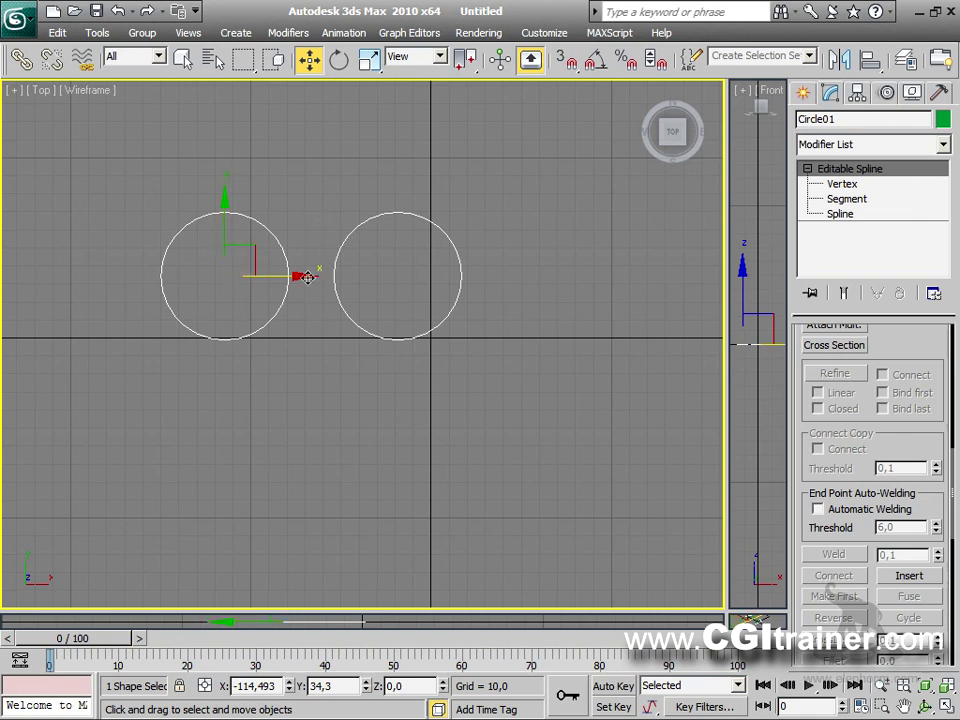
Centre Circle01's pivot on the object using Affect Pivot Only.
left_click(857, 93)
left_click(850, 214)
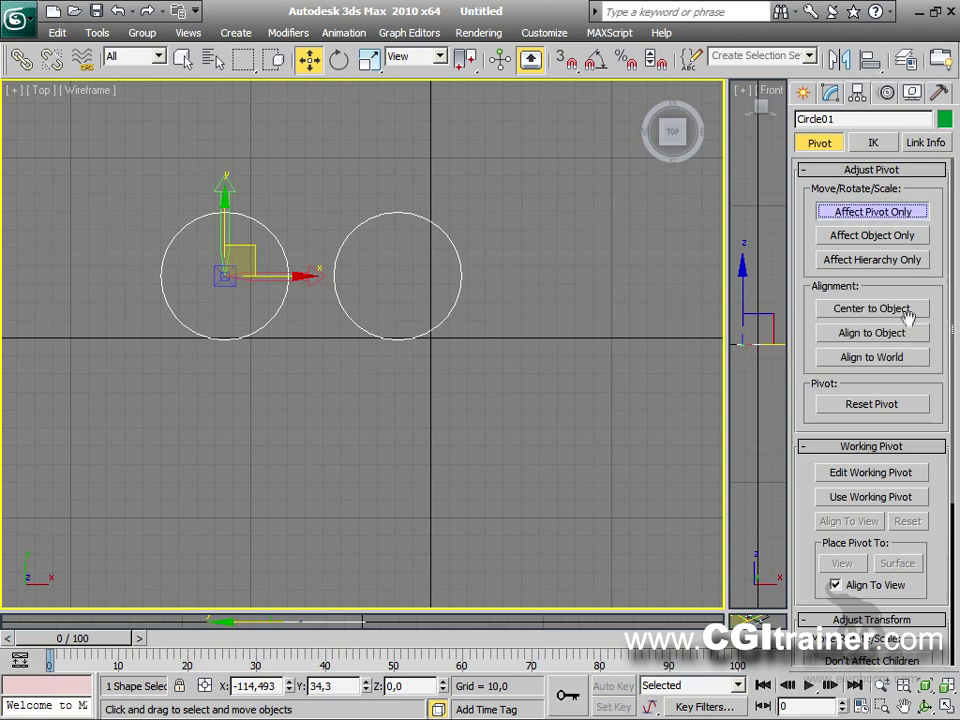
left_click(871, 308)
left_click(902, 211)
Clone the circle pair downward as Circle02.
mouse_move(390, 328)
middle_mouse_down()
mouse_move(400, 274)
mouse_move(396, 304)
middle_mouse_up()
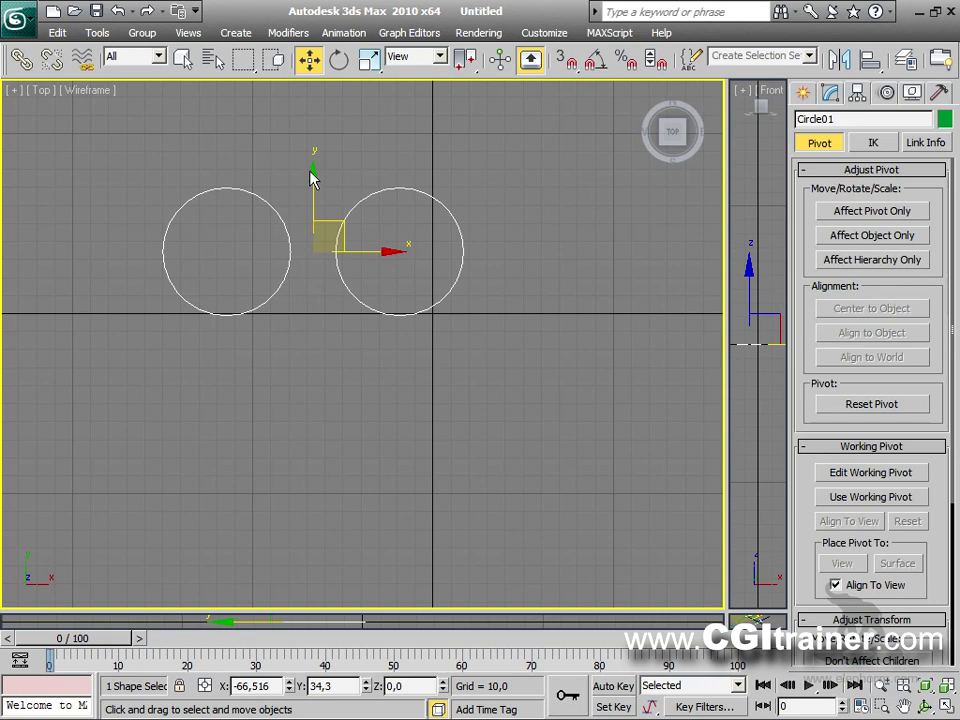
left_click_drag(314, 184, 313, 422, "shift")
left_click(452, 448)
middle_click_drag(521, 495, 496, 321)
In Circle02's vertices, pull the inner circle vertices up and down to join the circles.
left_click(830, 92)
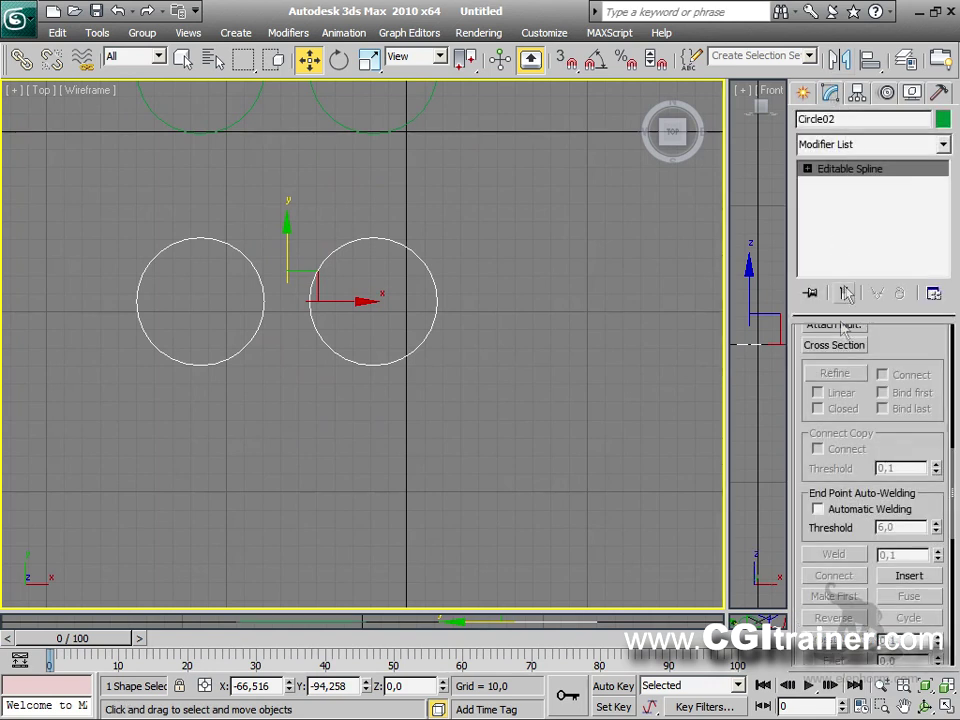
left_click(807, 168)
left_click(840, 184)
middle_click_drag(491, 397, 493, 482)
left_click_drag(305, 385, 293, 262)
left_click(262, 386)
left_click_drag(262, 386, 280, 445)
left_click(265, 384)
left_click_drag(265, 384, 293, 265)
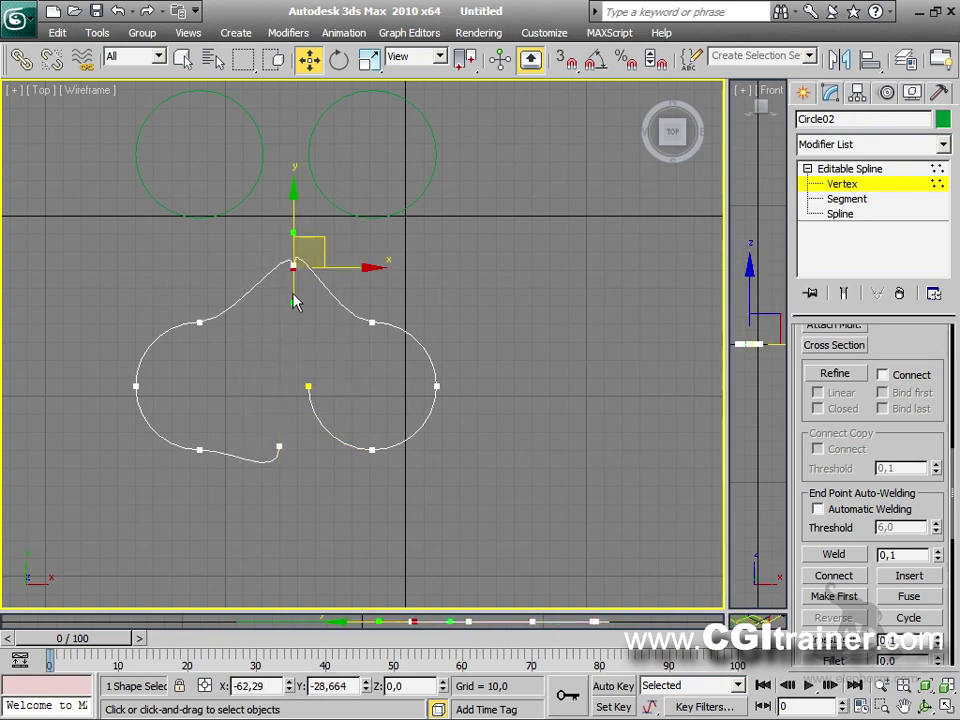
Smooth the top and bottom vertex handles into one closed, rounded lobed outline.
left_click(300, 279)
left_click(296, 265)
left_click_drag(292, 298, 253, 266)
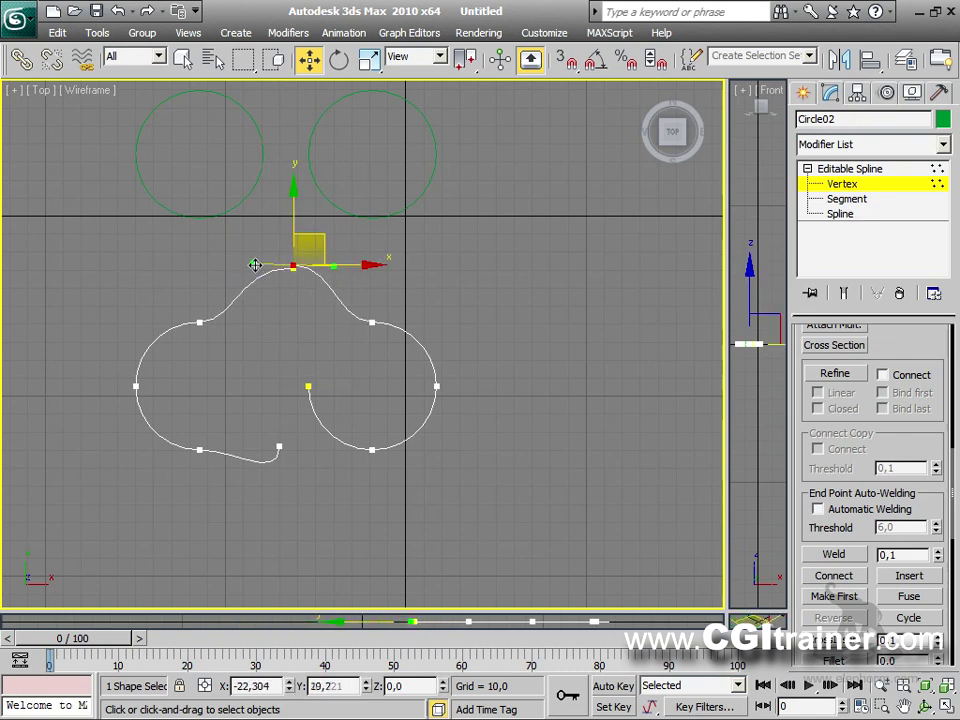
left_click_drag(327, 240, 330, 245)
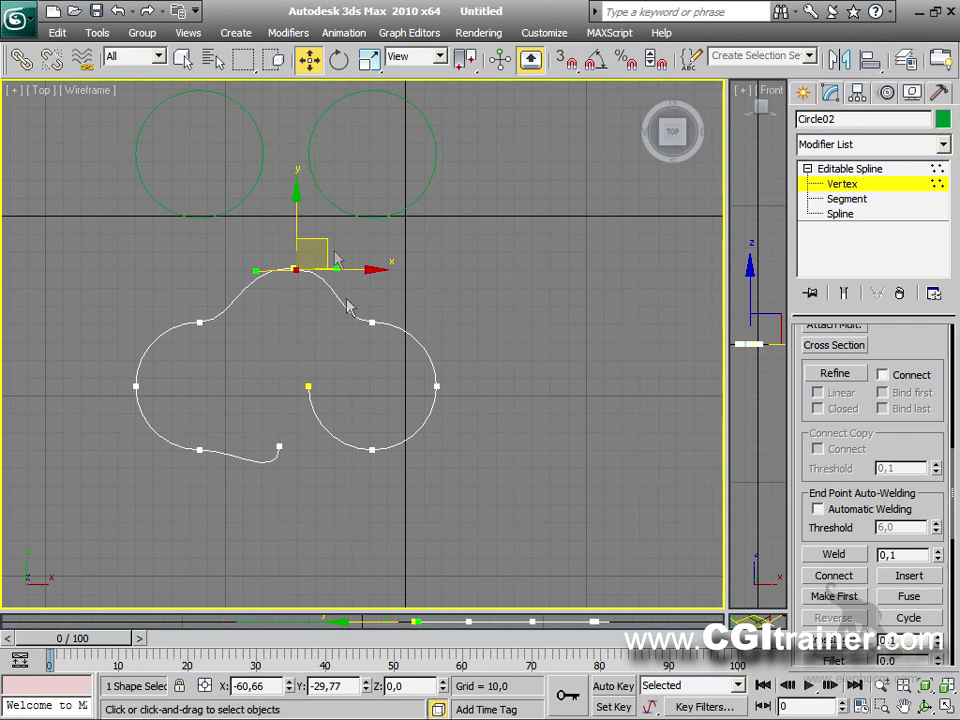
left_click_drag(305, 385, 327, 453)
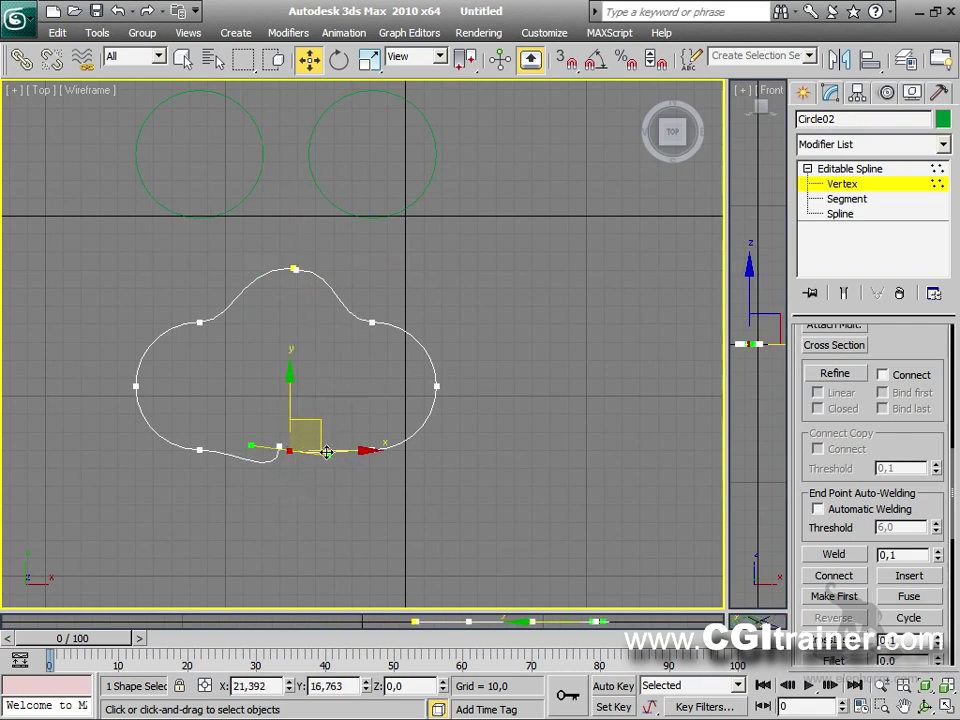
left_click_drag(279, 452, 236, 450)
left_click_drag(314, 420, 318, 438)
left_click_drag(264, 252, 316, 311)
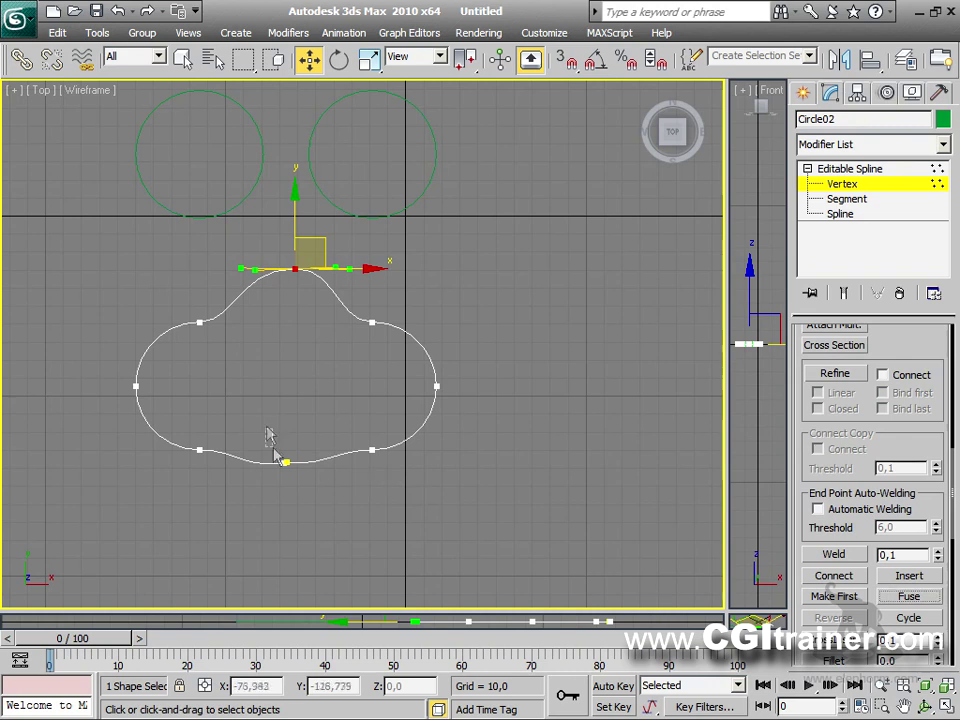
left_click_drag(272, 435, 300, 478)
left_click(918, 597)
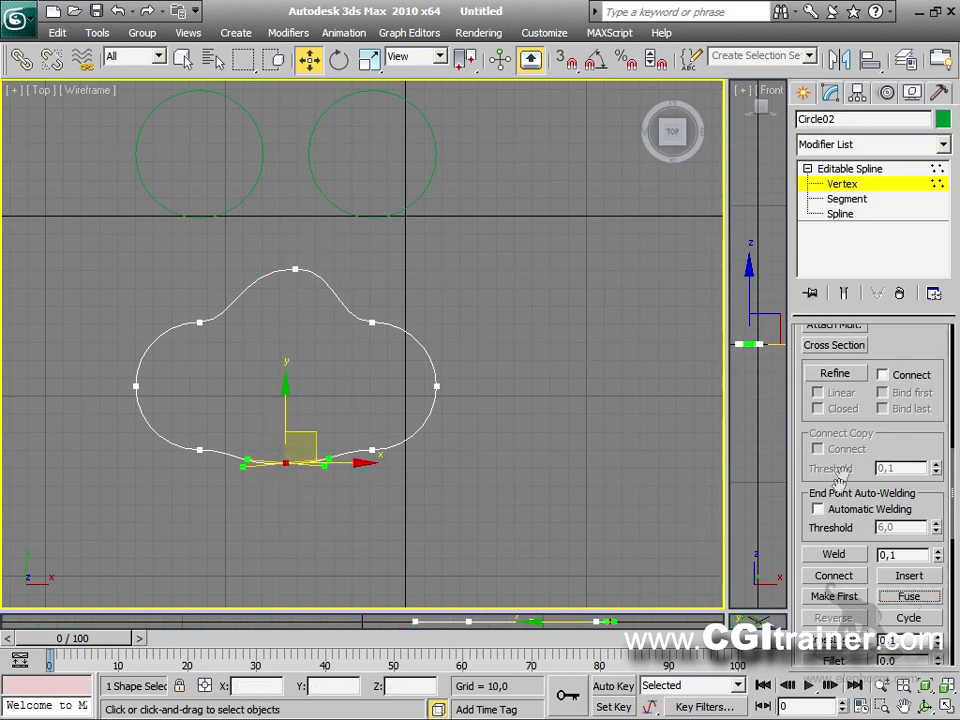
left_click(484, 366)
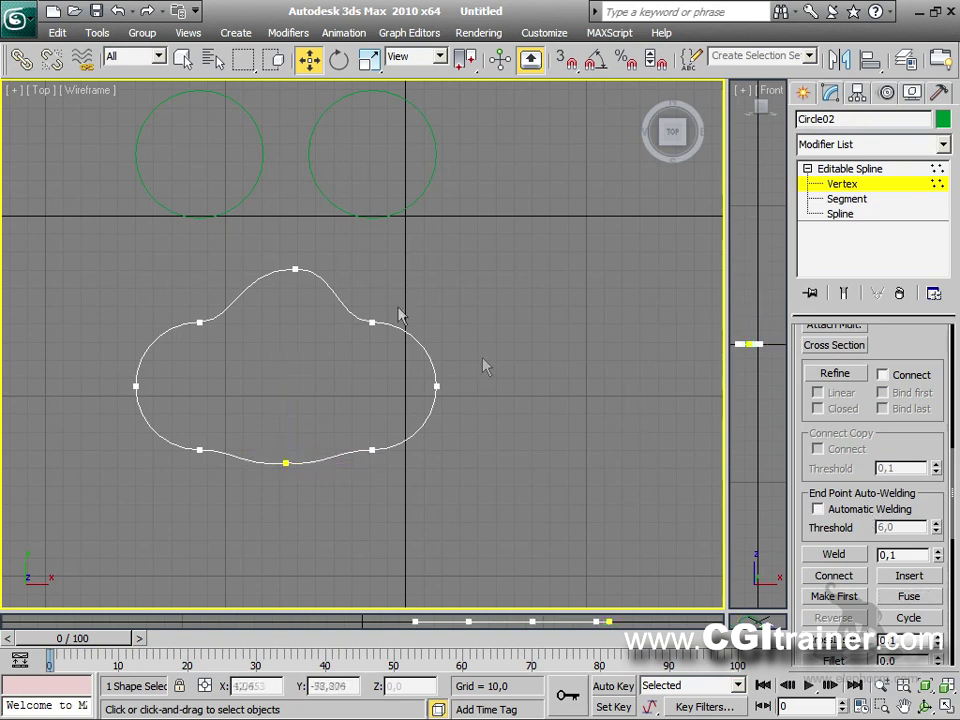
Raise the two upper side vertices slightly and enlarge the Front view to fill the workspace.
left_click_drag(190, 311, 374, 350)
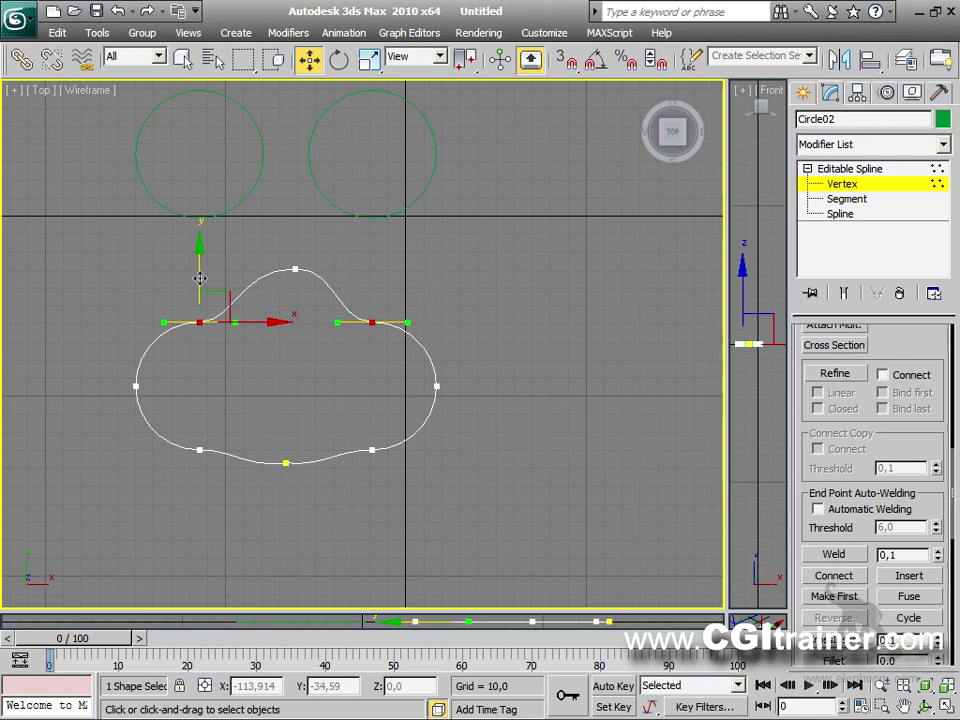
left_click_drag(199, 274, 199, 254)
left_click(622, 430)
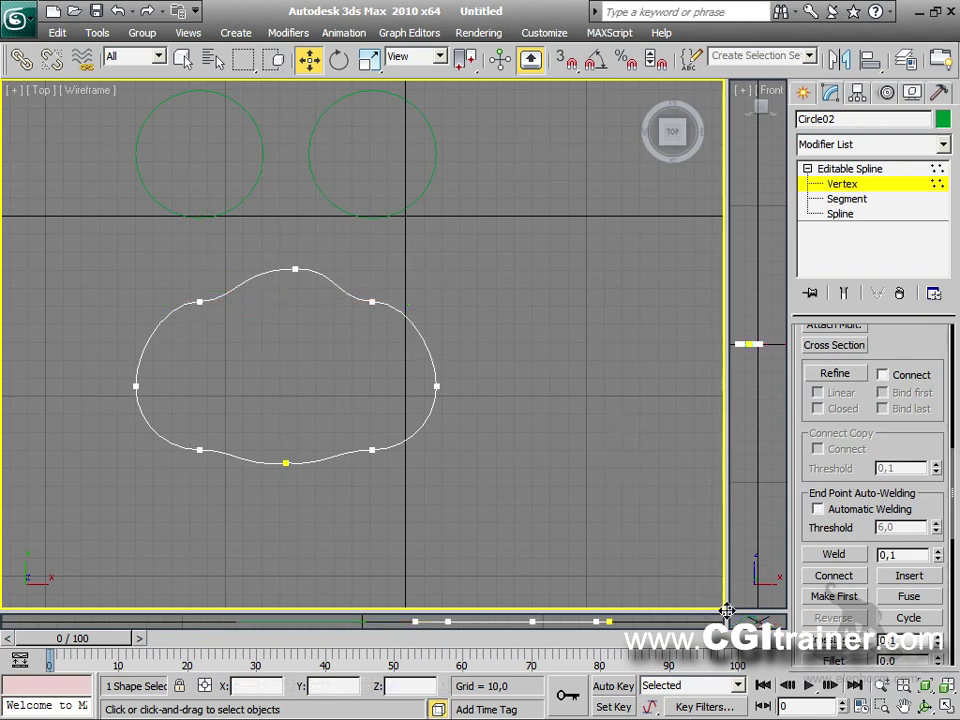
left_click_drag(727, 610, 12, 610)
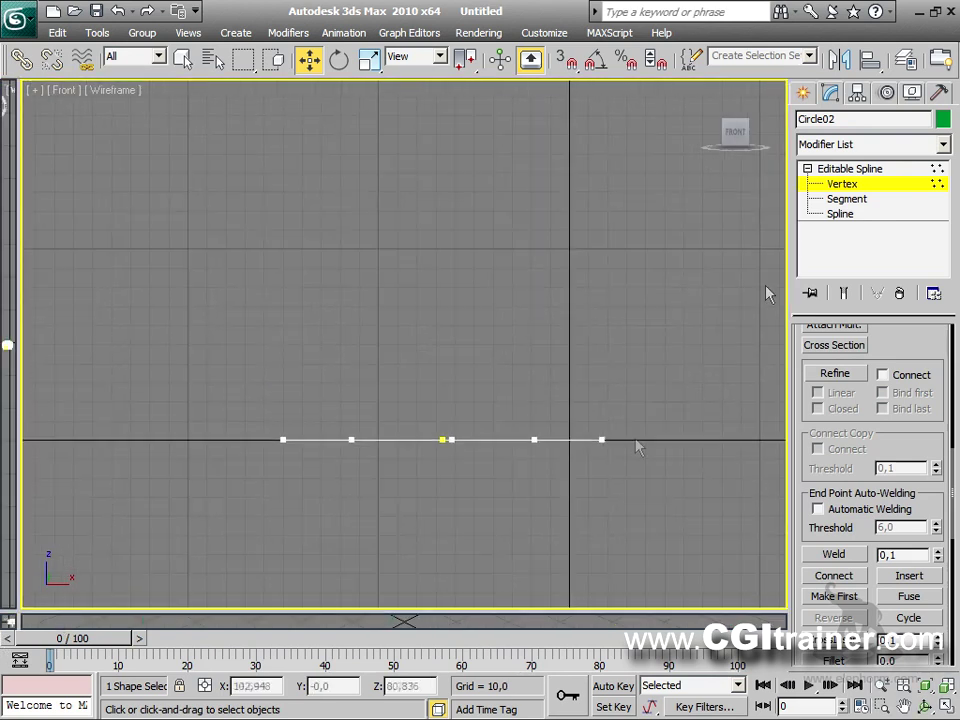
Draw Line01 straight up from the circles in the Front view, then restore the Left and Perspective views.
left_click(803, 92)
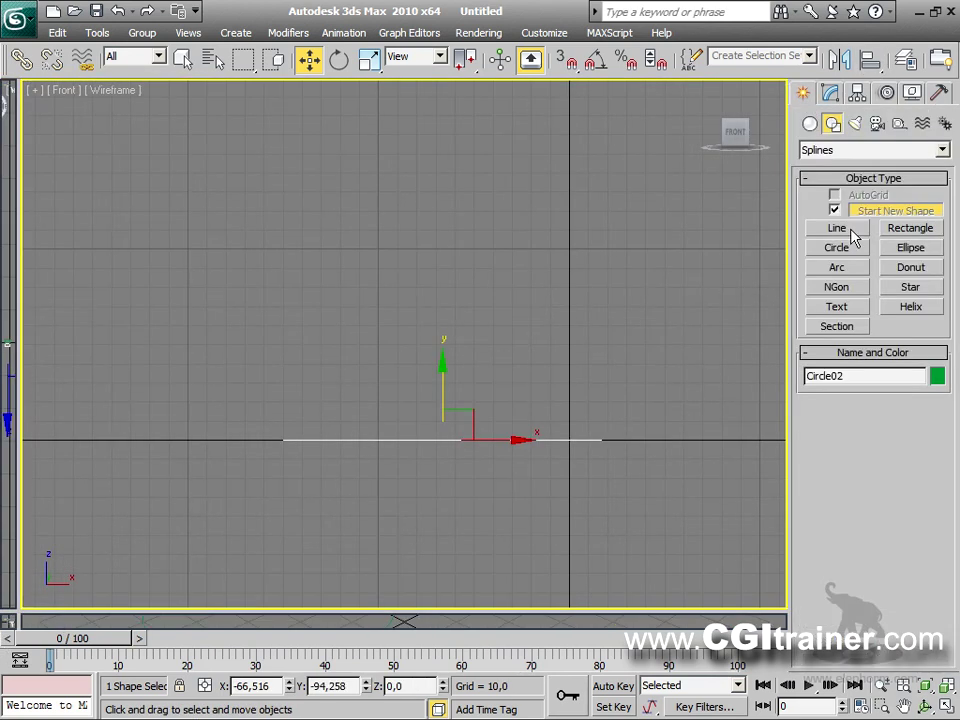
left_click(837, 228)
scroll(422, 330, "down", 3)
middle_click_drag(409, 390, 418, 448)
left_click(424, 449)
left_click(423, 158)
right_click(465, 170)
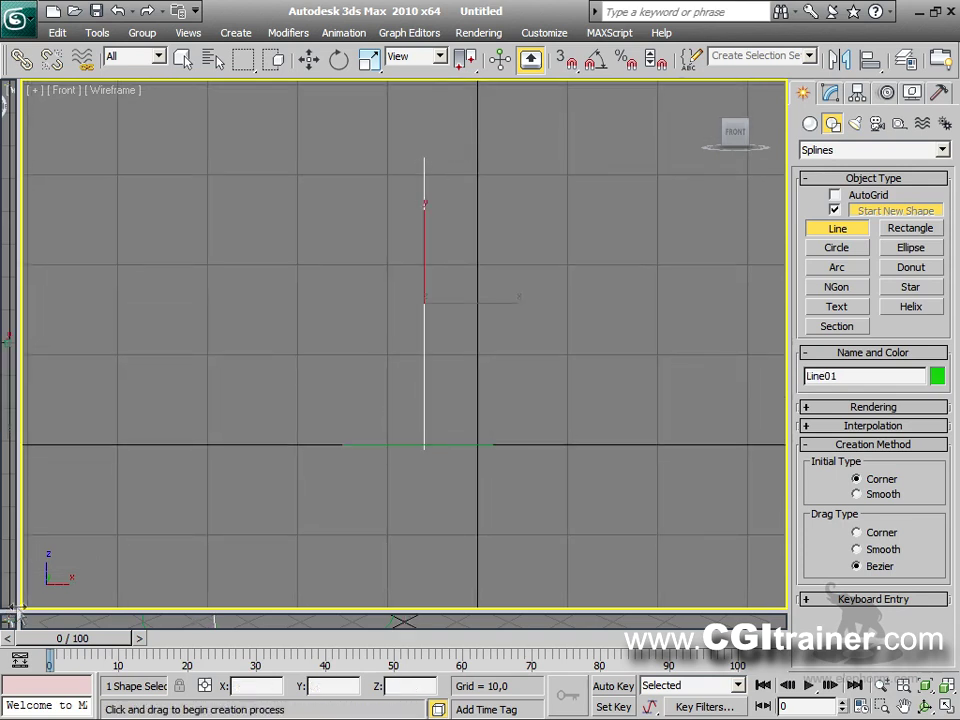
left_click_drag(21, 610, 180, 97)
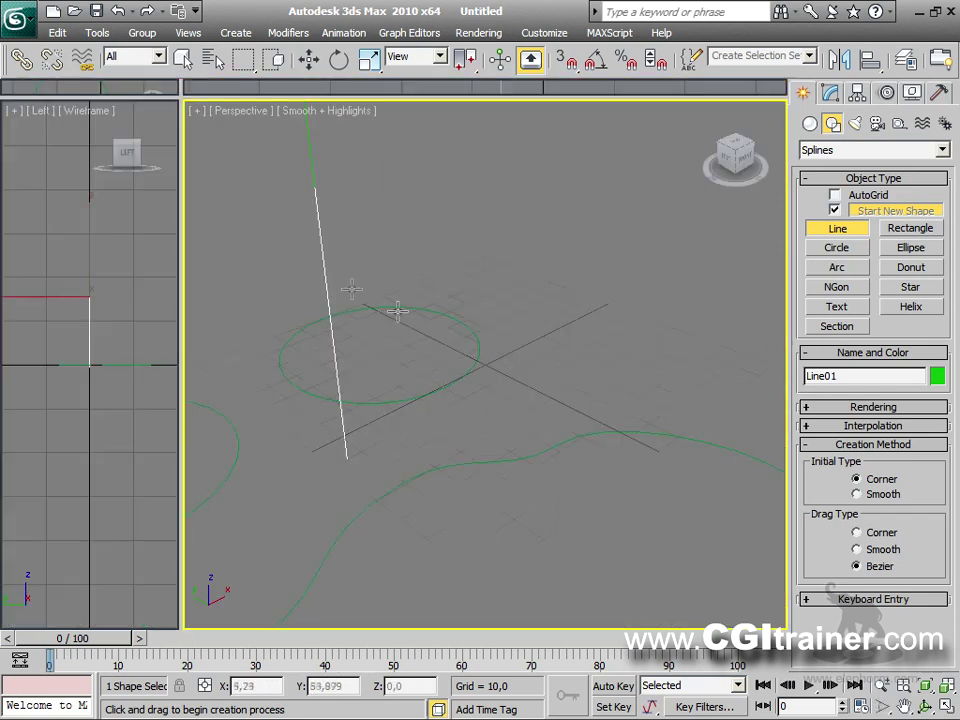
scroll(490, 330, "down", 8)
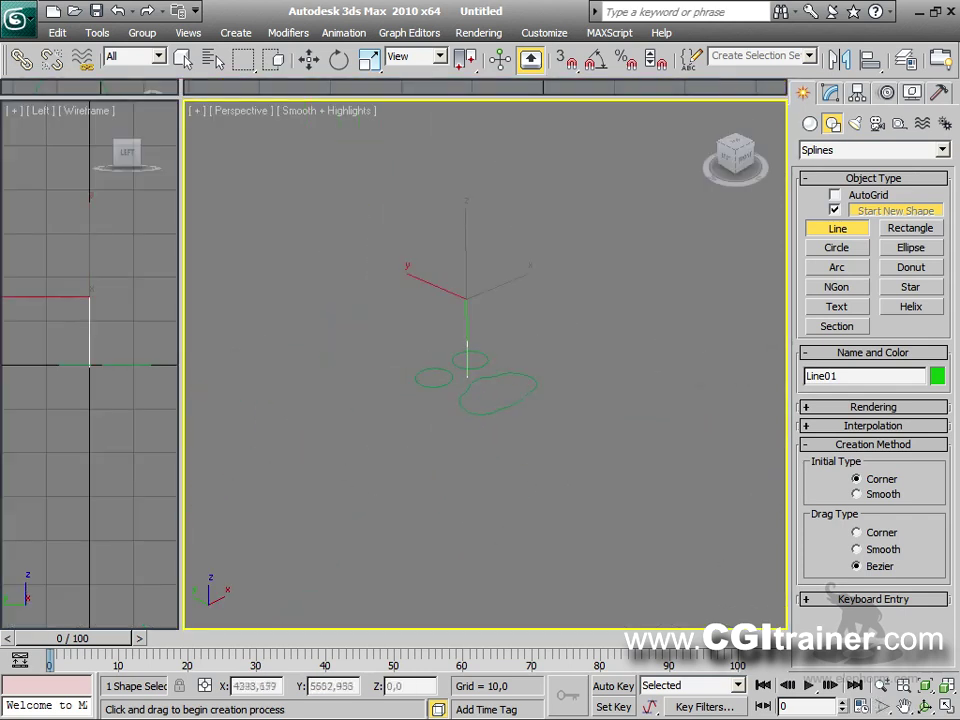
Create a compound Loft along Line01 using the twin circles as its cross-section.
key("w")
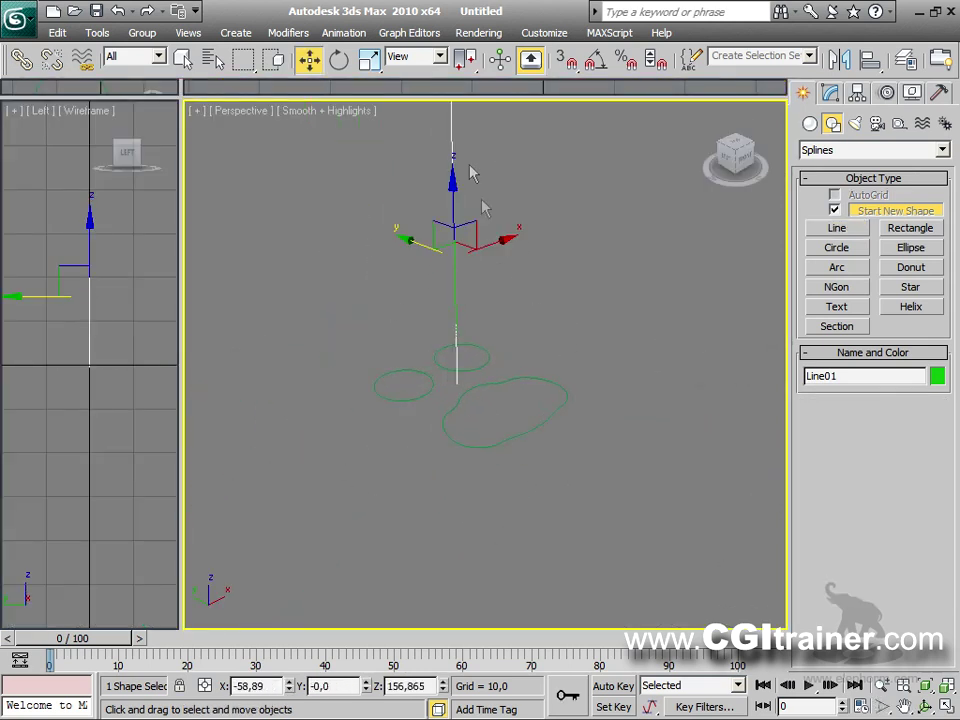
left_click(809, 124)
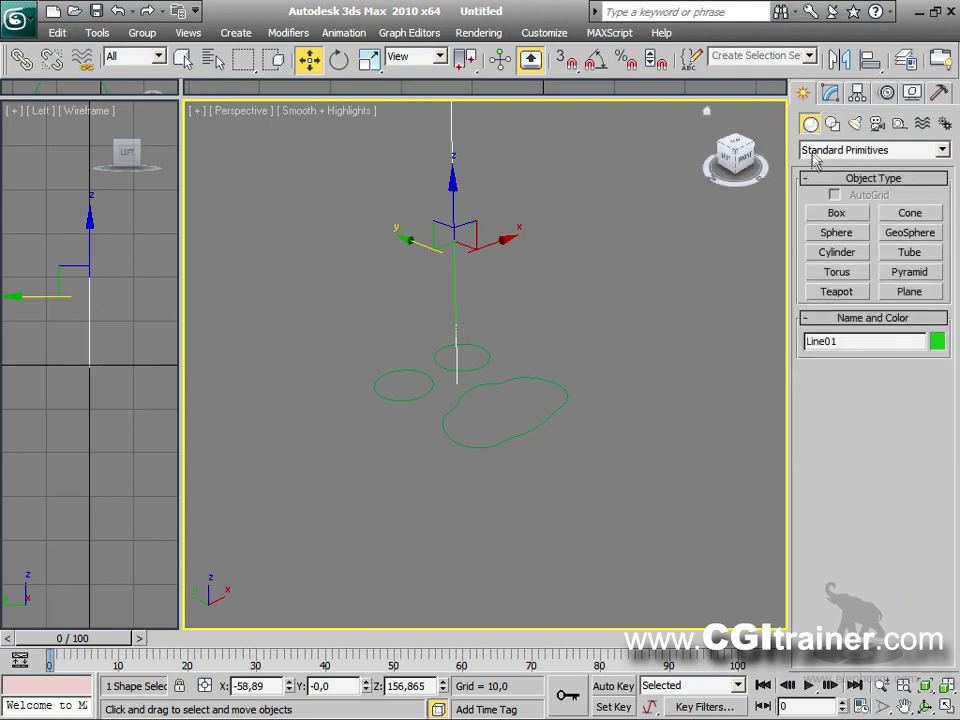
left_click(818, 150)
left_click(826, 192)
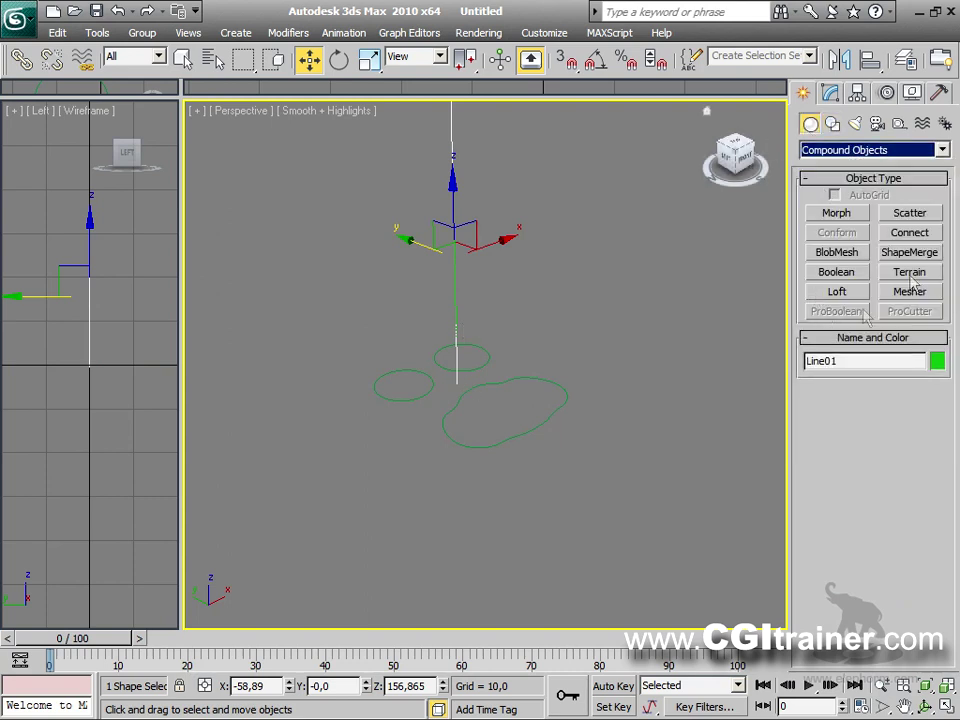
left_click(838, 292)
left_click(912, 409)
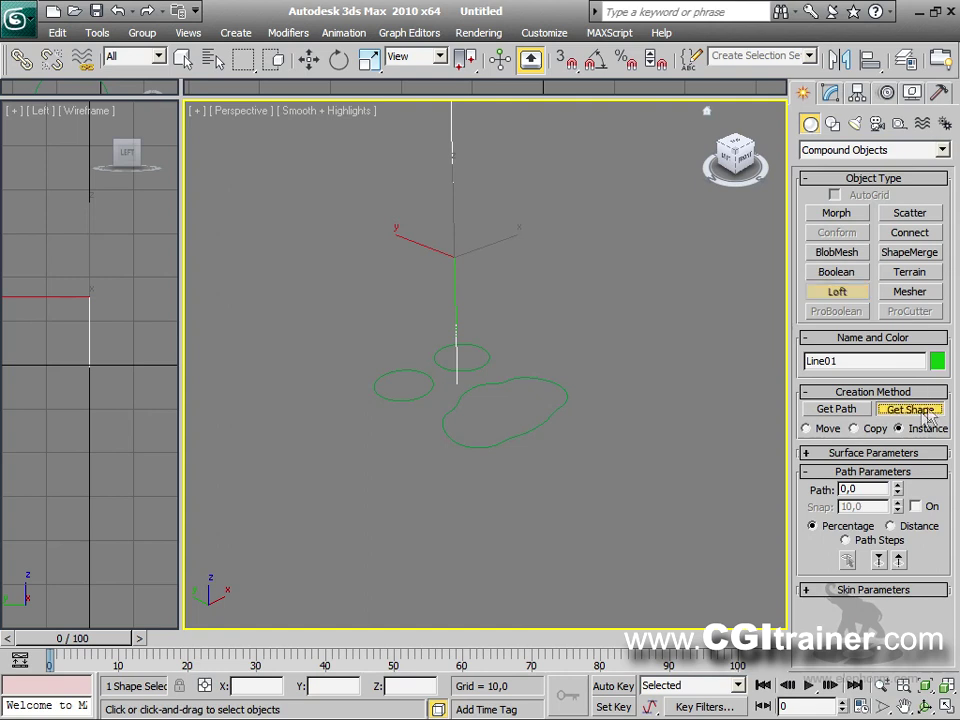
left_click(490, 357)
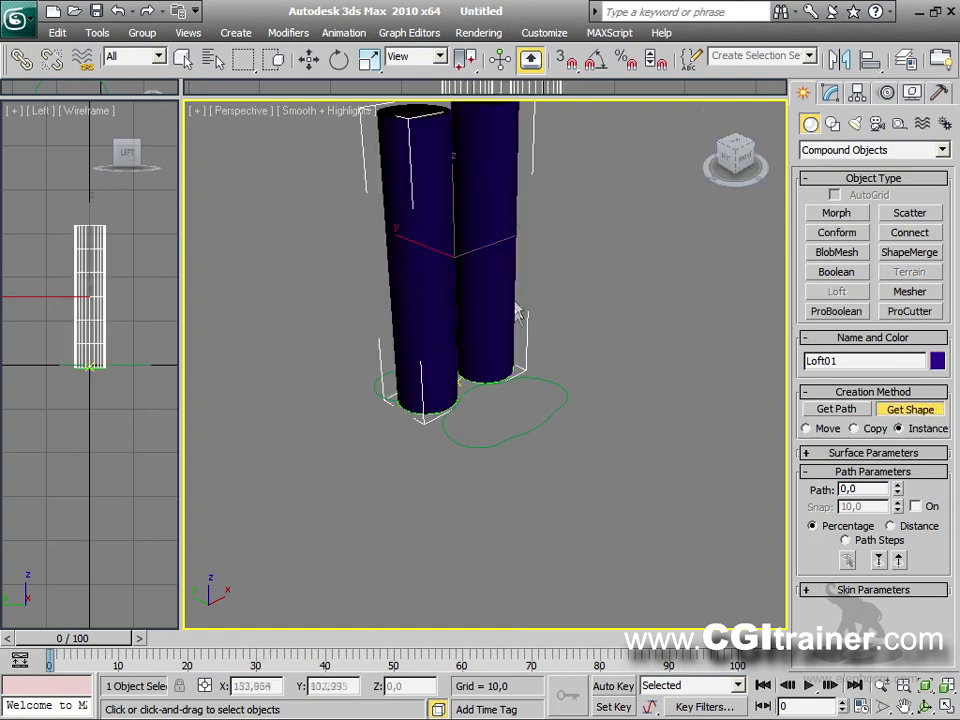
Move the loft aside and add the curvy waist outline as its shape at path 100.
key("w")
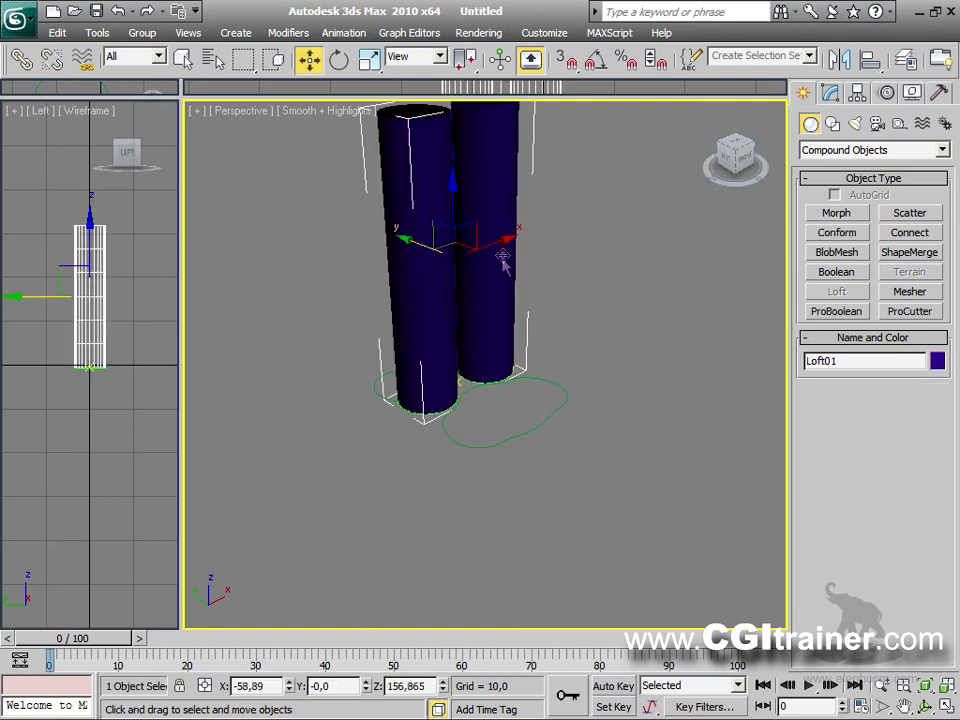
left_click_drag(456, 253, 642, 193)
middle_click_drag(642, 193, 443, 467, "alt")
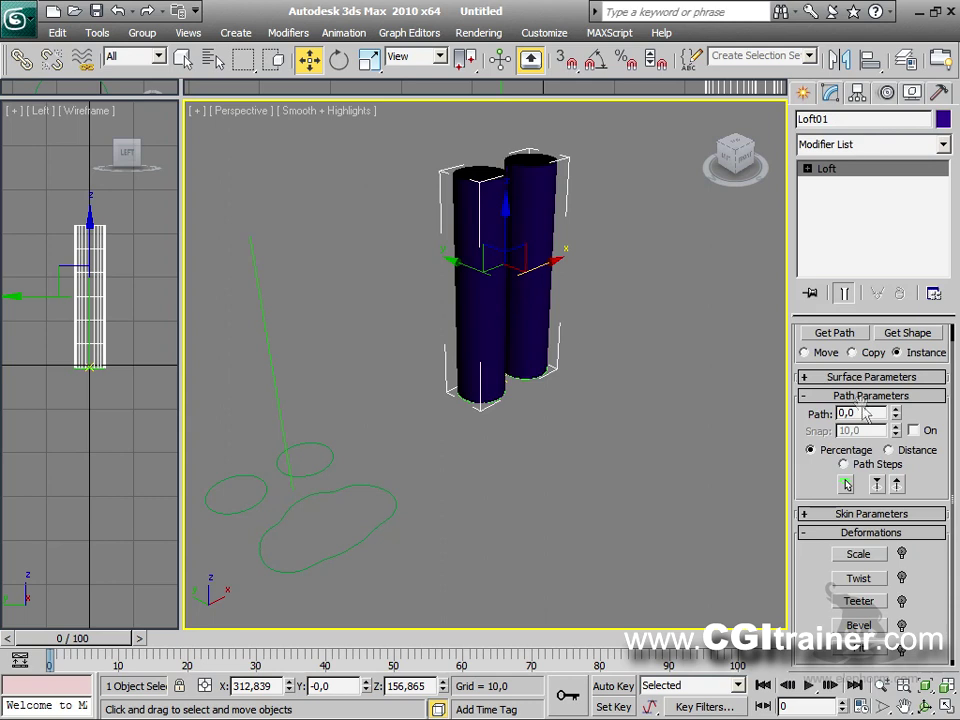
type("0")
key("Return")
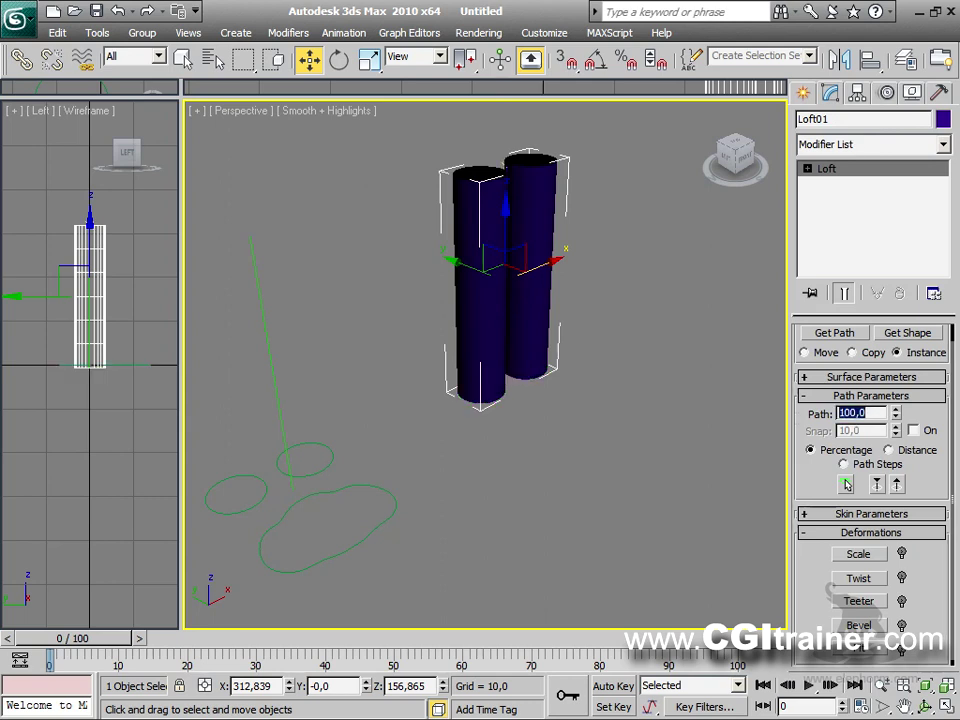
left_click(908, 334)
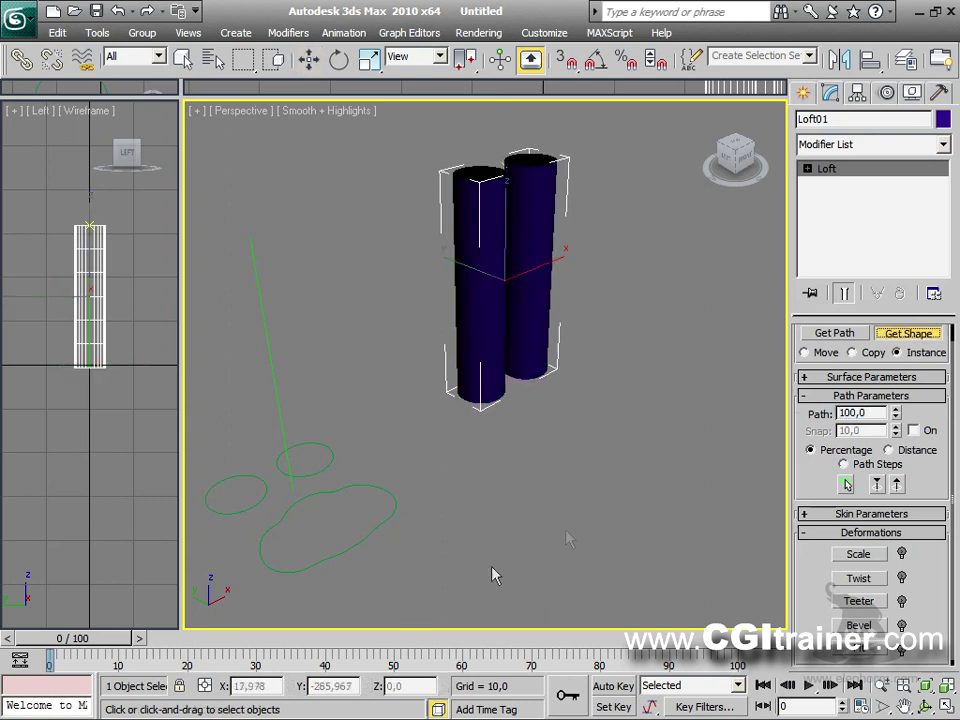
left_click(386, 519)
middle_click_drag(580, 415, 568, 390, "alt")
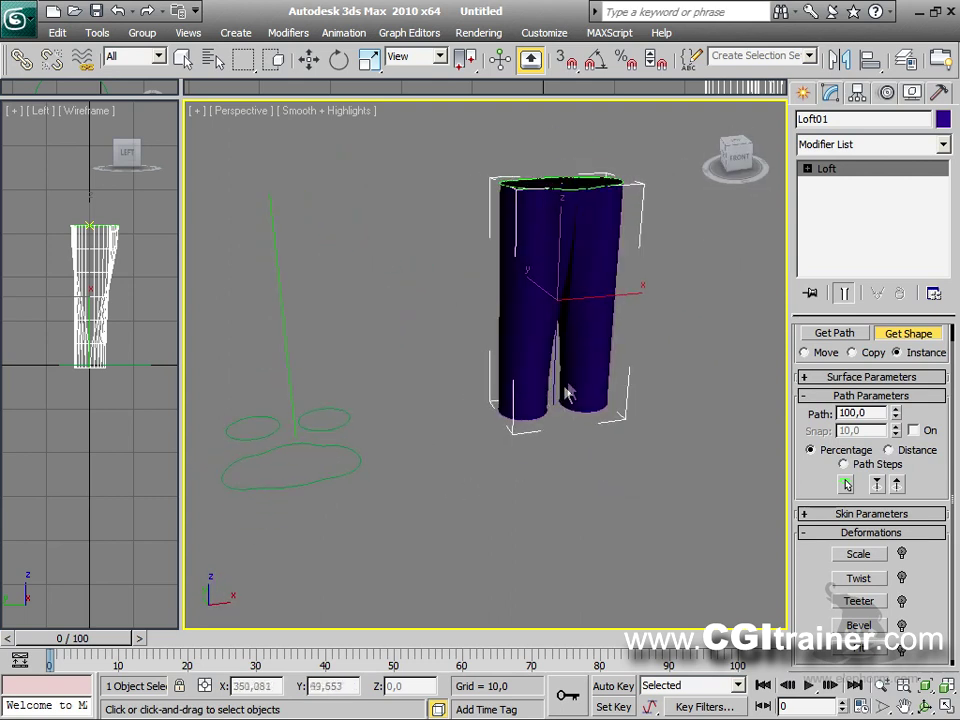
Frame the trouser loft from the front and turn on Edged Faces with F4.
scroll(537, 445, "up", 3)
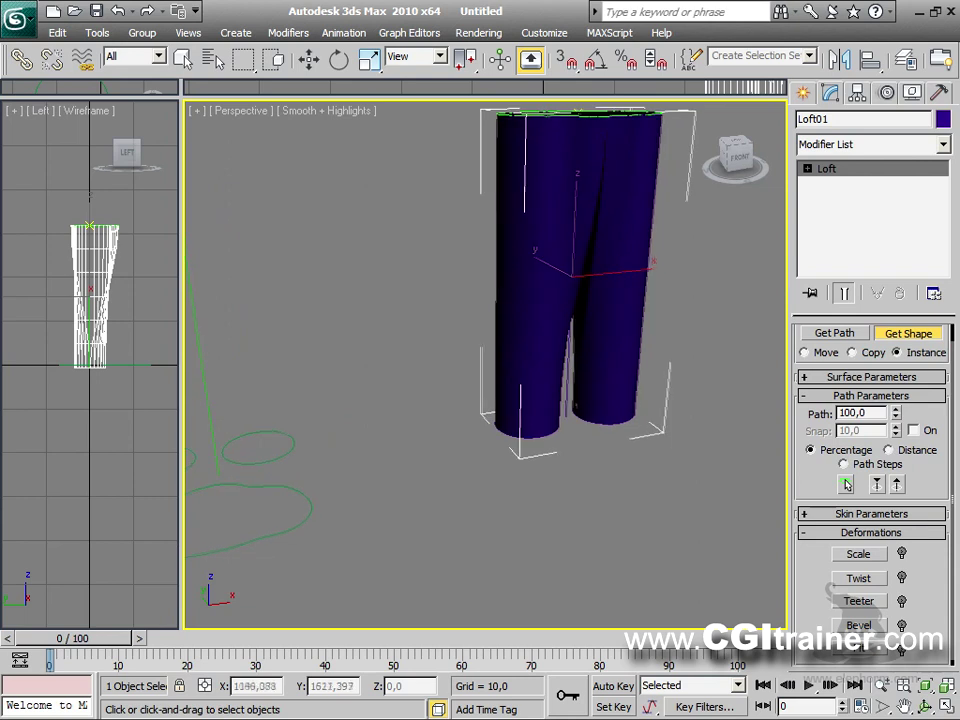
middle_click_drag(596, 237, 510, 325)
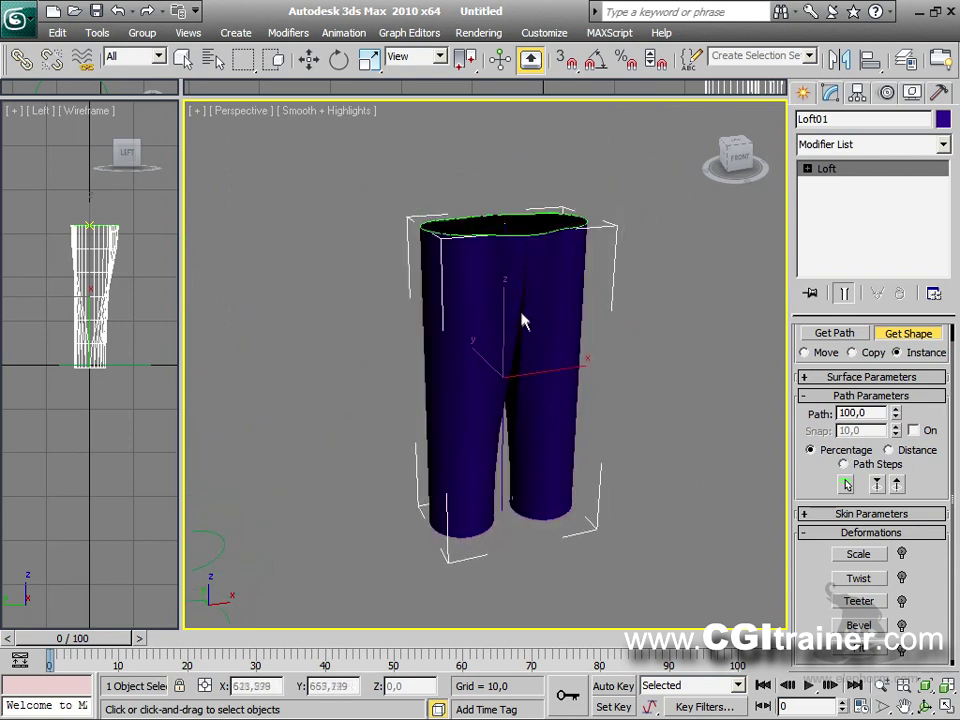
middle_click_drag(584, 366, 597, 340, "alt")
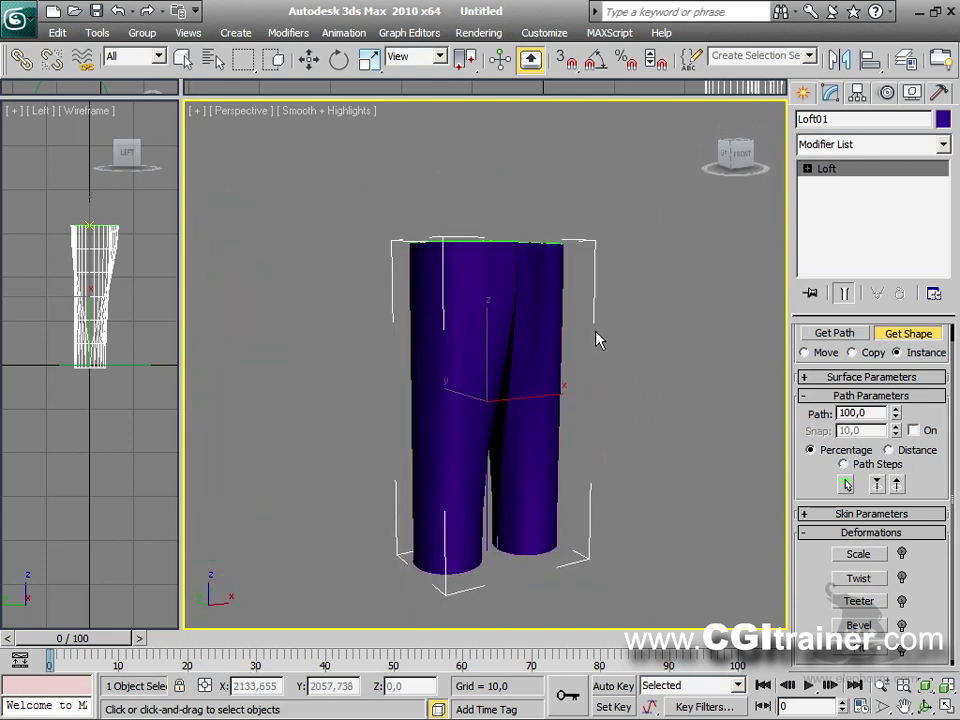
key("F4")
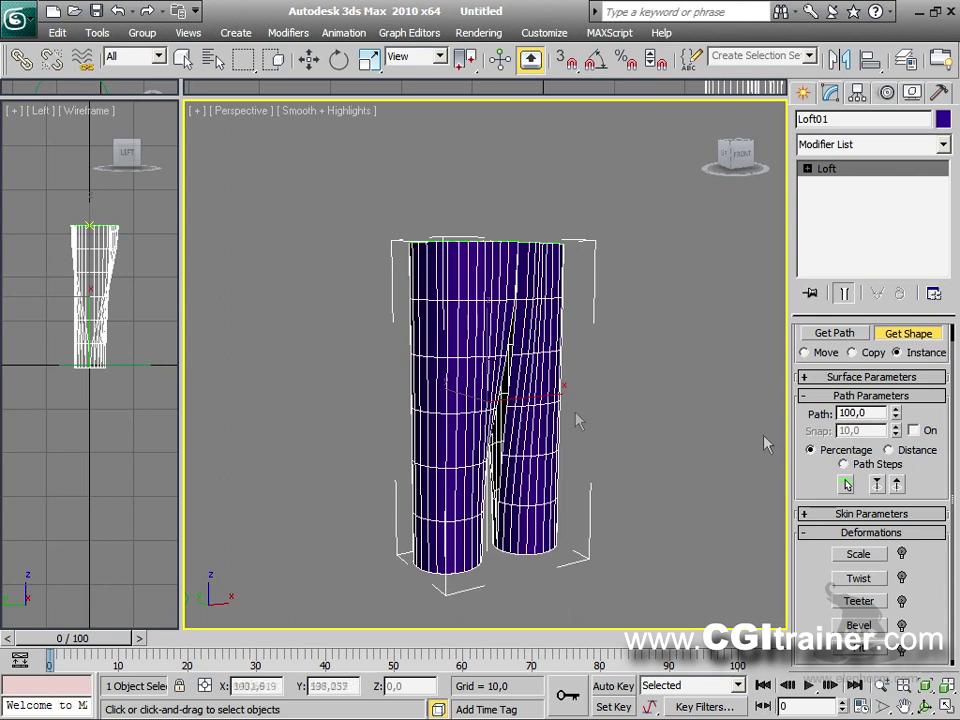
Set the loft's Skin Parameters to 4 path steps and 1 shape step.
left_click(806, 514)
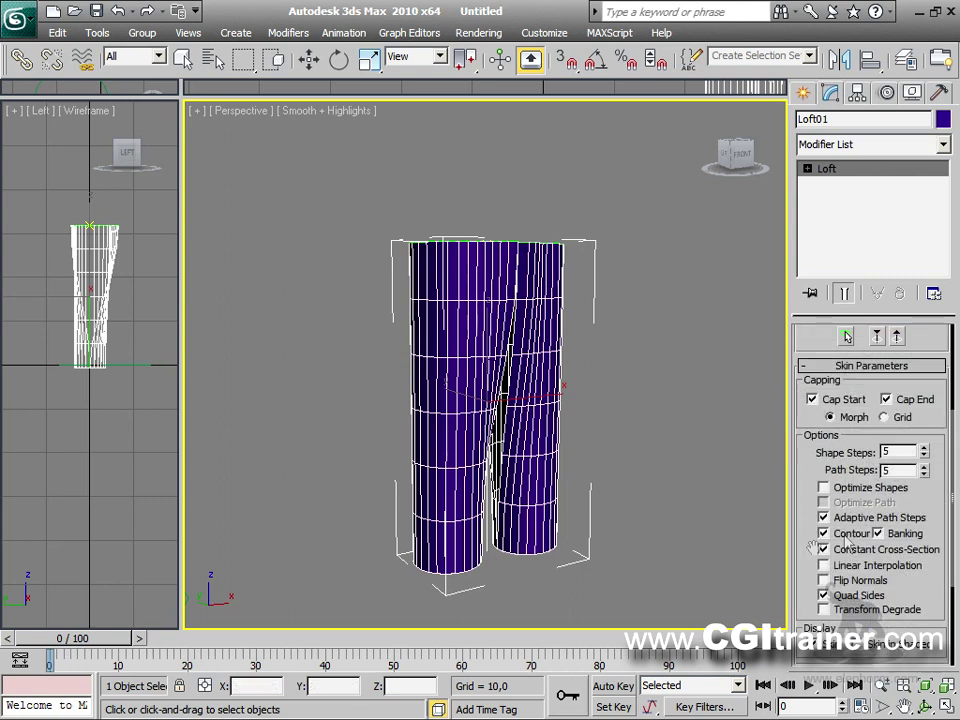
left_click(924, 474)
left_click(924, 474)
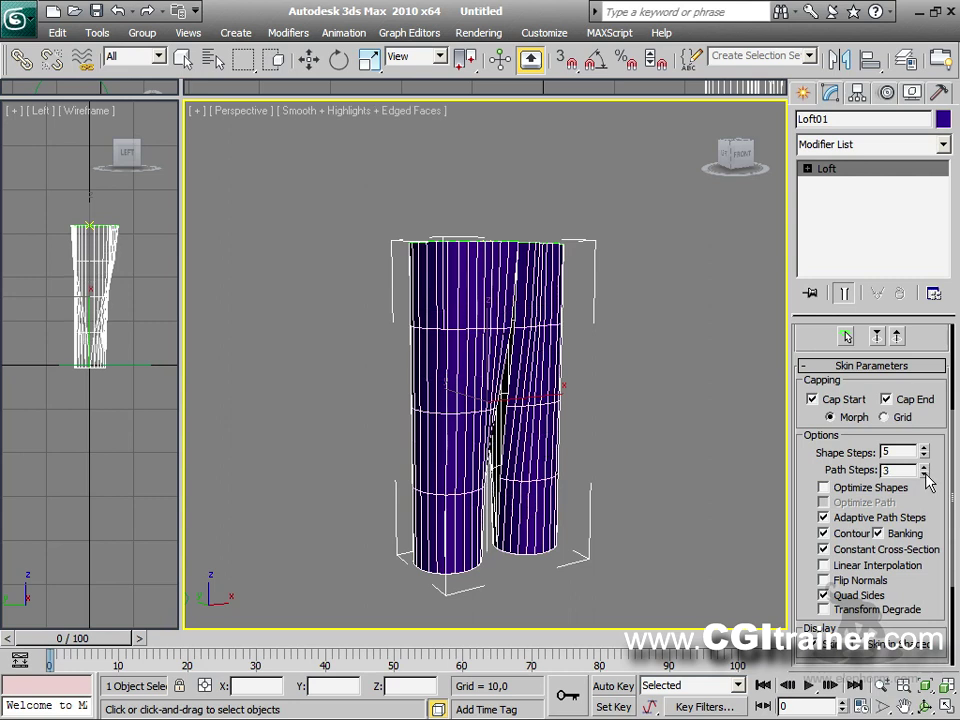
left_click(924, 466)
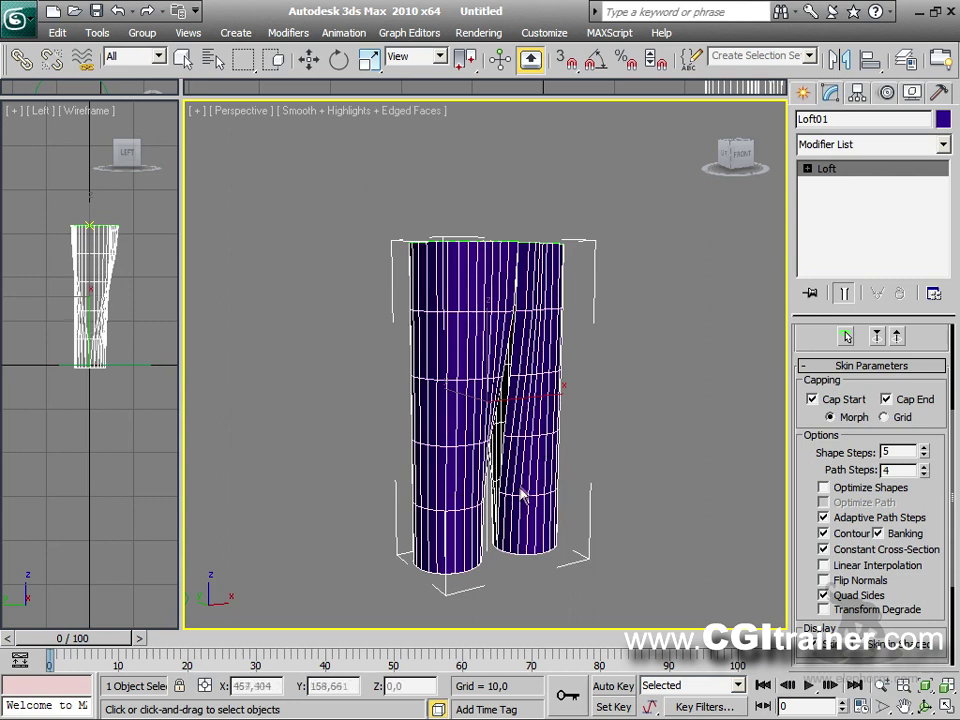
left_click_drag(923, 458, 927, 457)
left_click(925, 451)
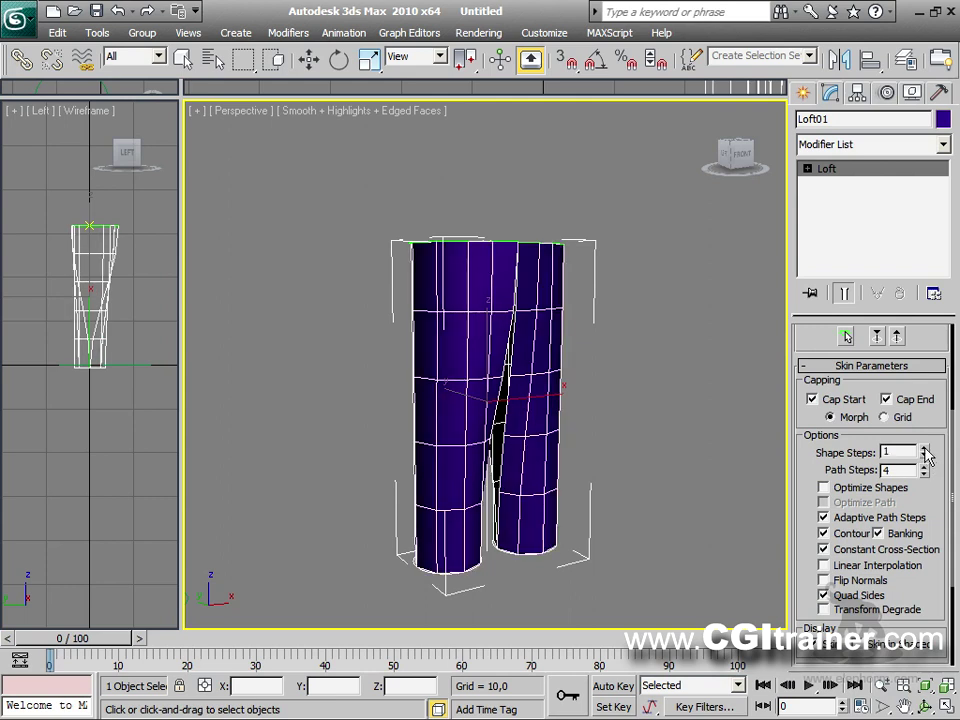
middle_click_drag(532, 342, 516, 360, "alt")
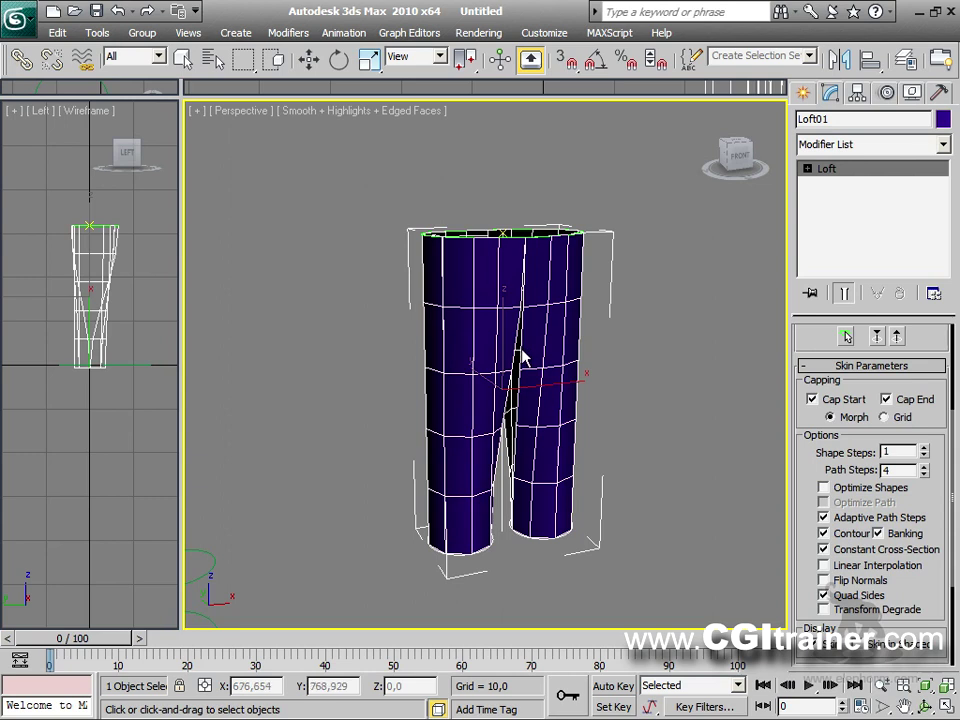
Copy the trousers to the right as Loft02.
key("w")
left_click_drag(549, 384, 755, 372, "shift")
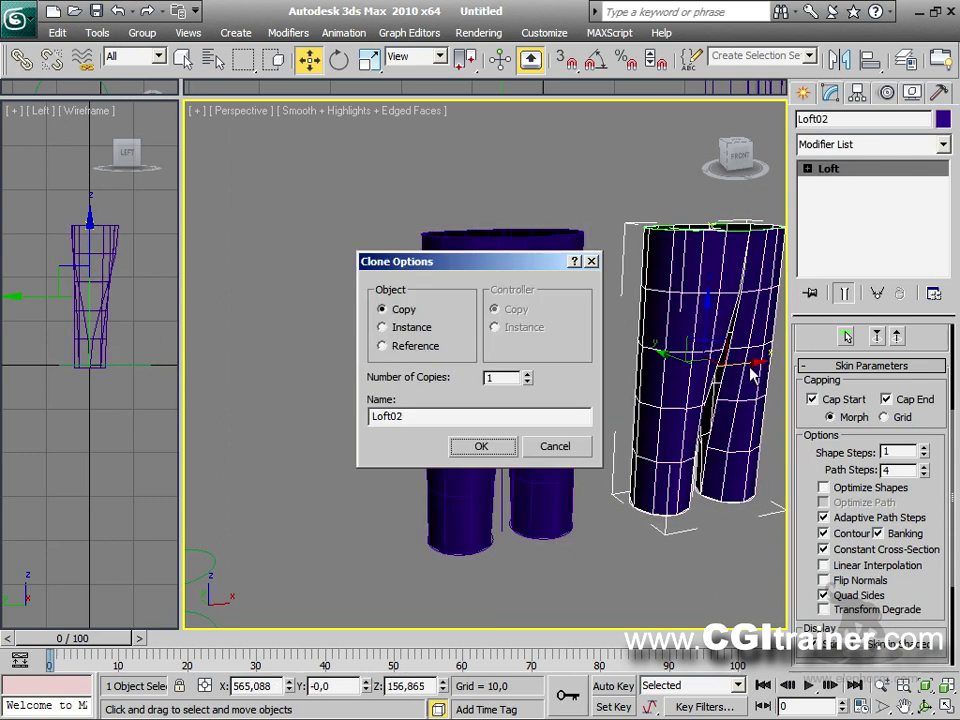
left_click(481, 446)
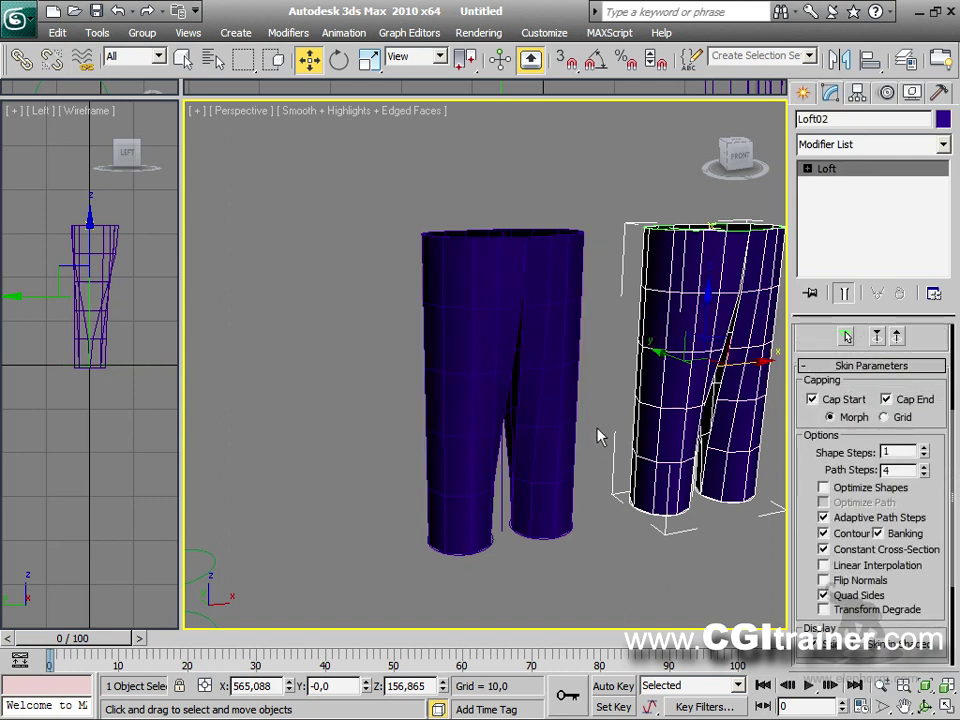
Hide Unselected so only the trousers remain, then zoom to fit them.
middle_click_drag(600, 439, 491, 413)
scroll(491, 413, "down", 5)
right_click(501, 352)
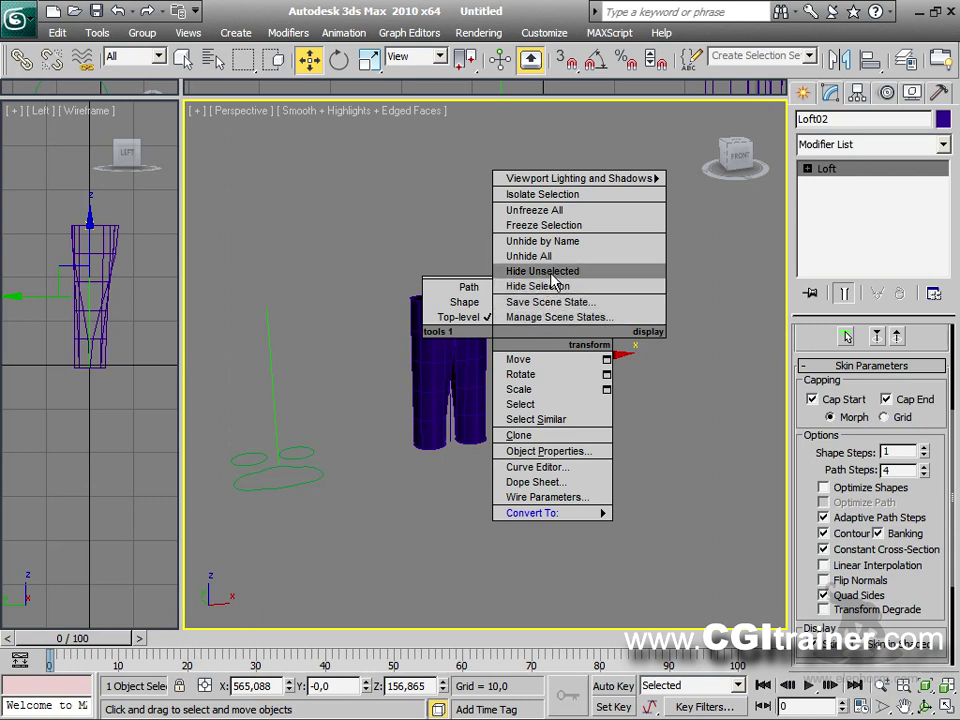
left_click(551, 272)
middle_click_drag(521, 420, 544, 436, "alt")
key("z")
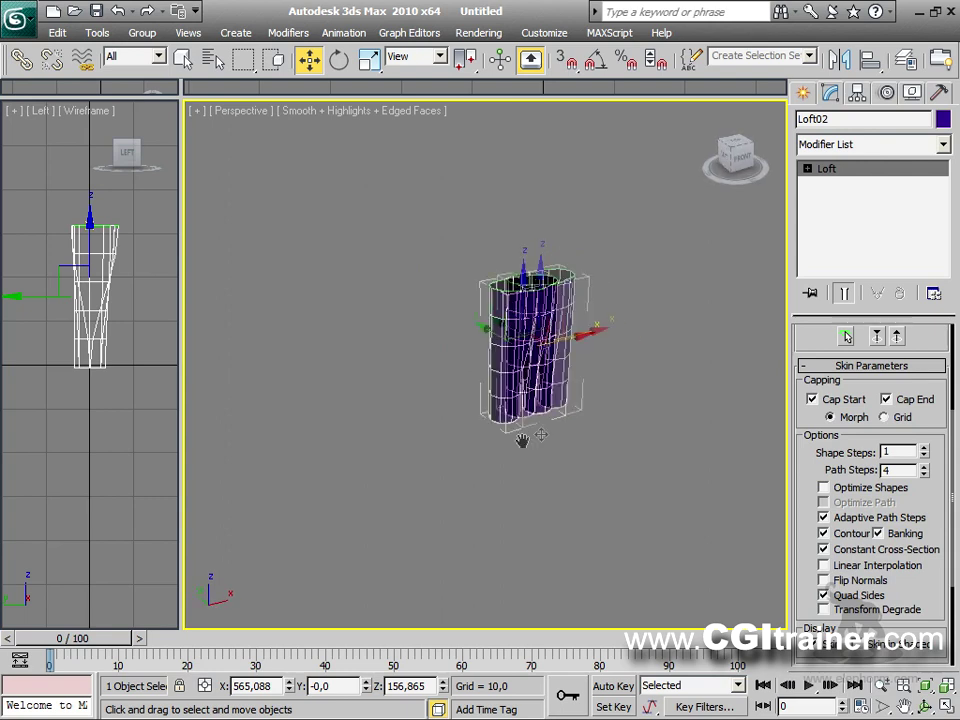
scroll(510, 360, "down", 3)
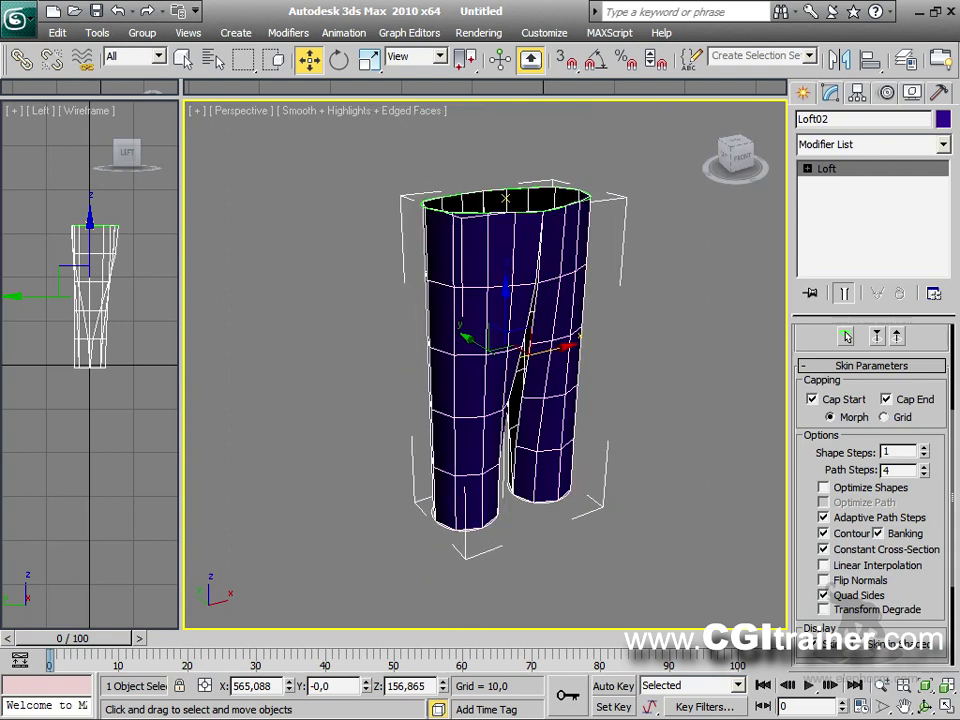
middle_click_drag(512, 352, 497, 350, "alt")
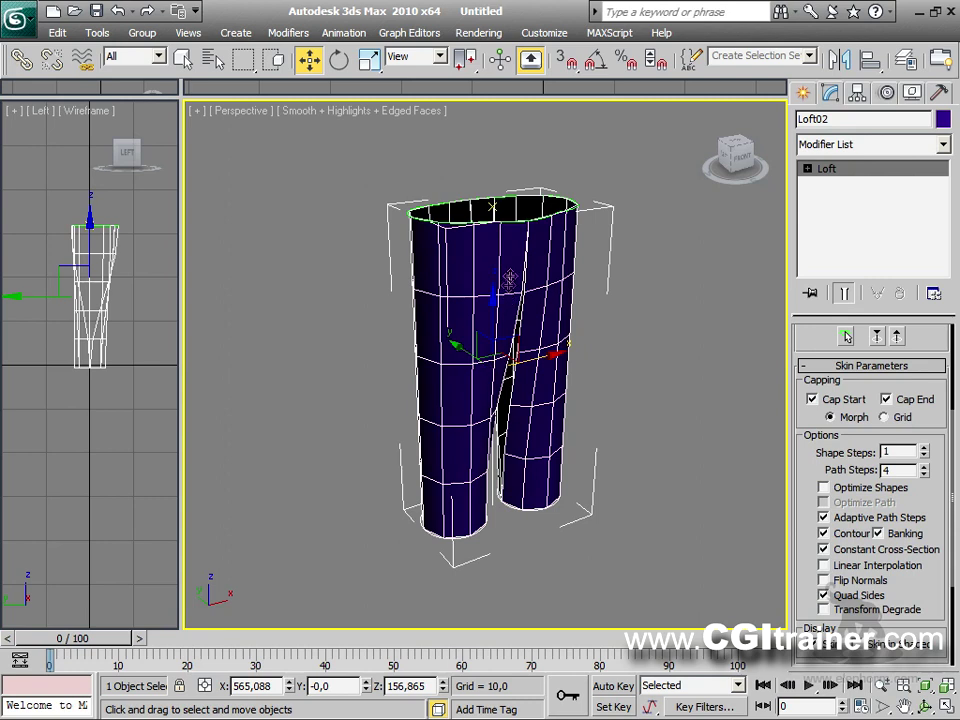
Convert the trousers to an Editable Poly and switch to Vertex sub-object level.
right_click(438, 283)
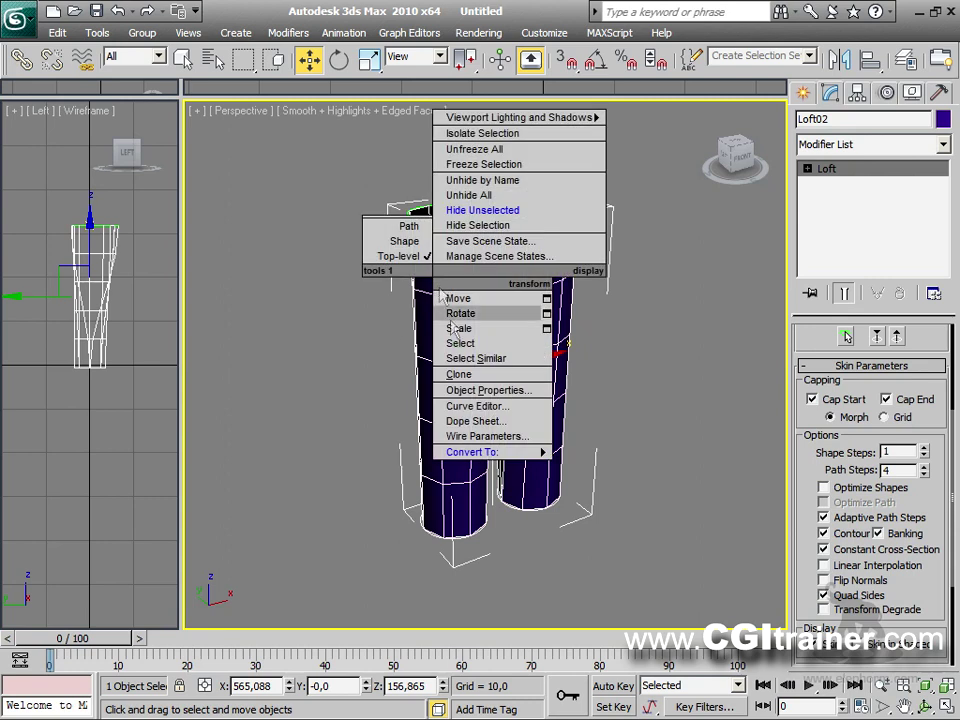
mouse_move(487, 455)
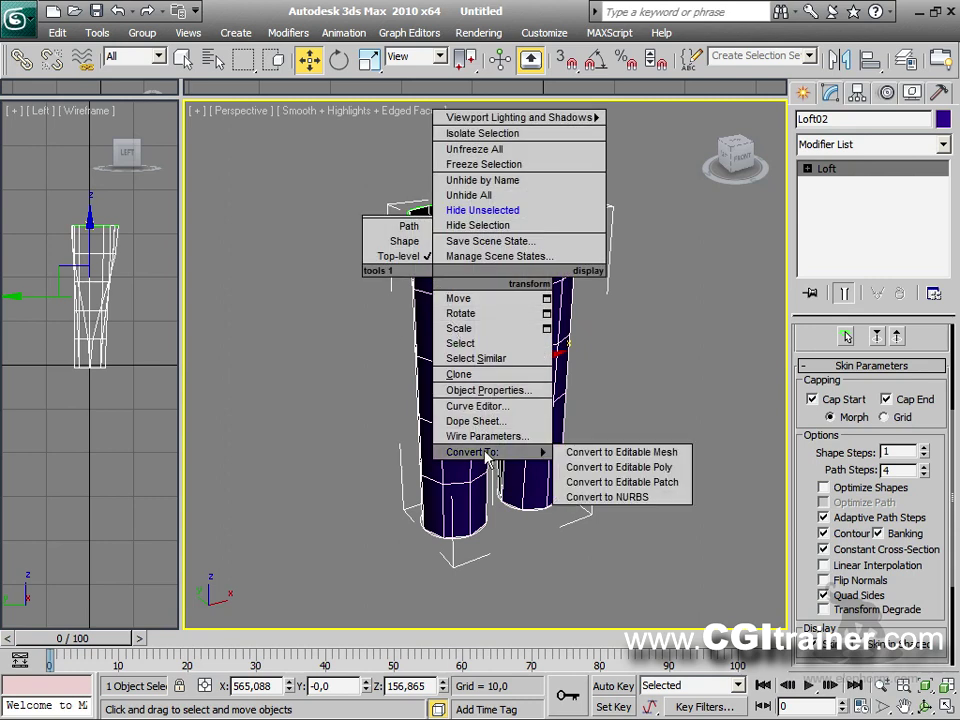
left_click(662, 467)
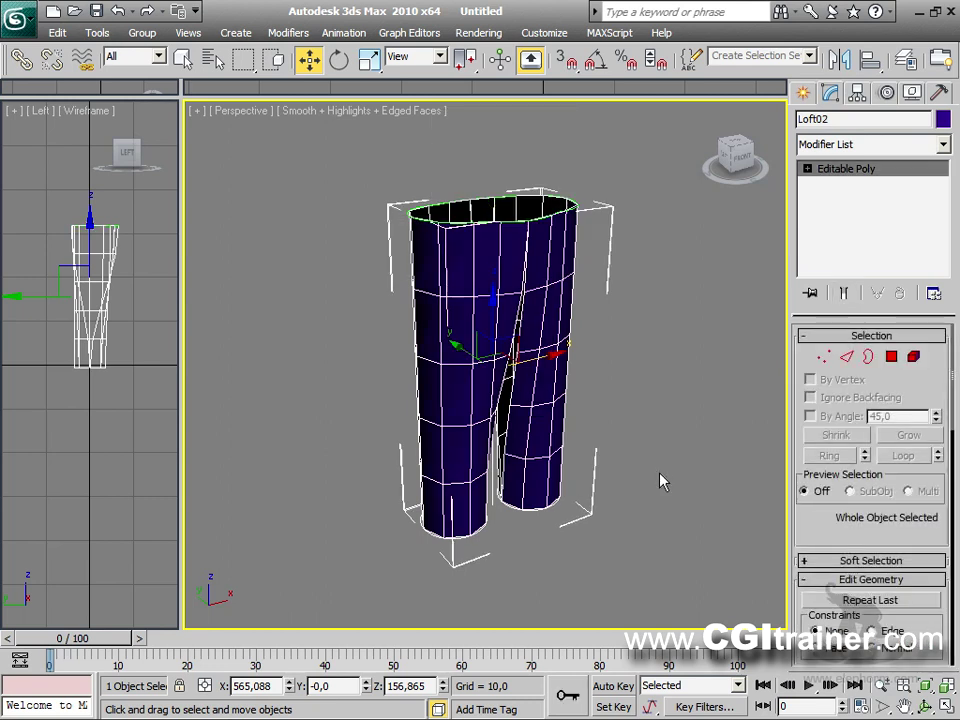
left_click(823, 357)
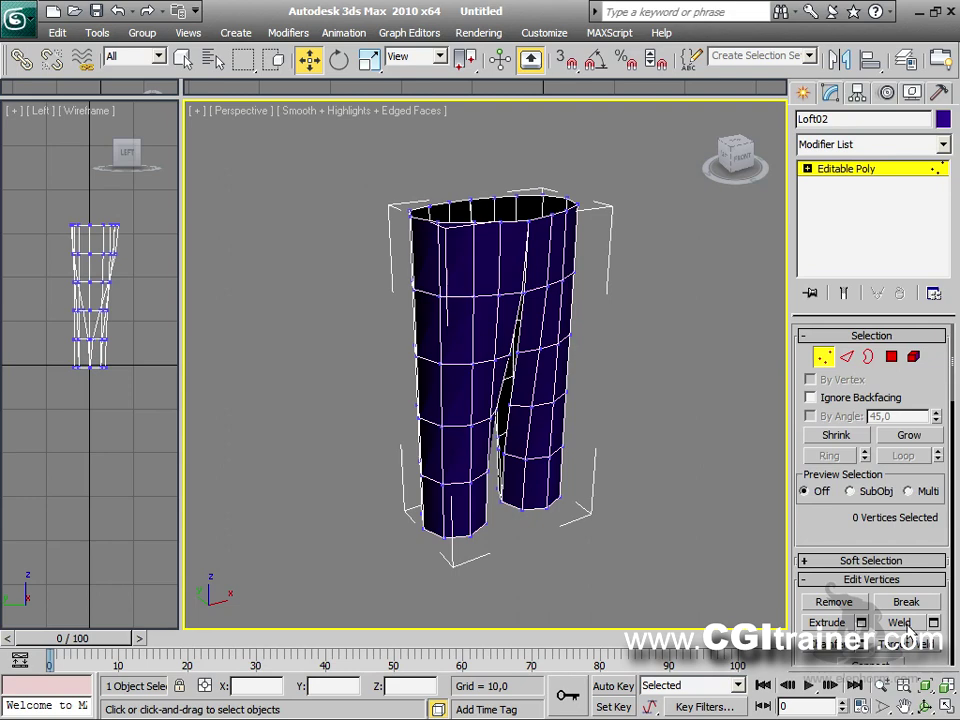
Weld the waist-rim vertex pair and the front waist seam vertex pair.
scroll(507, 330, "up", 4)
scroll(507, 330, "down", 3)
scroll(507, 330, "up", 3)
scroll(632, 388, "down", 3)
scroll(588, 472, "up", 2)
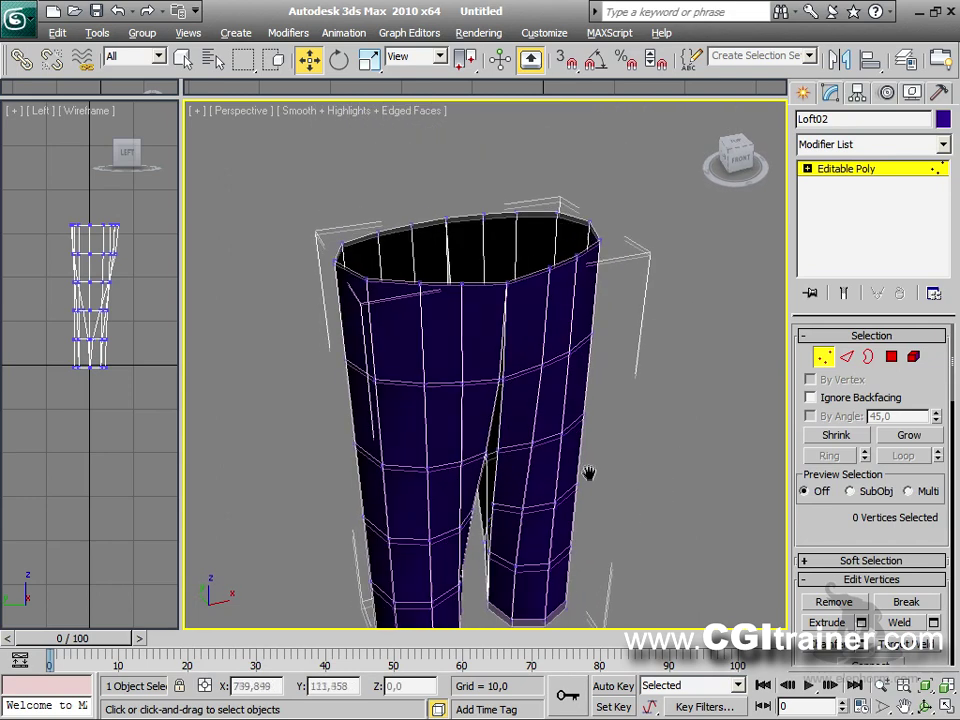
middle_click_drag(588, 472, 581, 439)
left_click(463, 213)
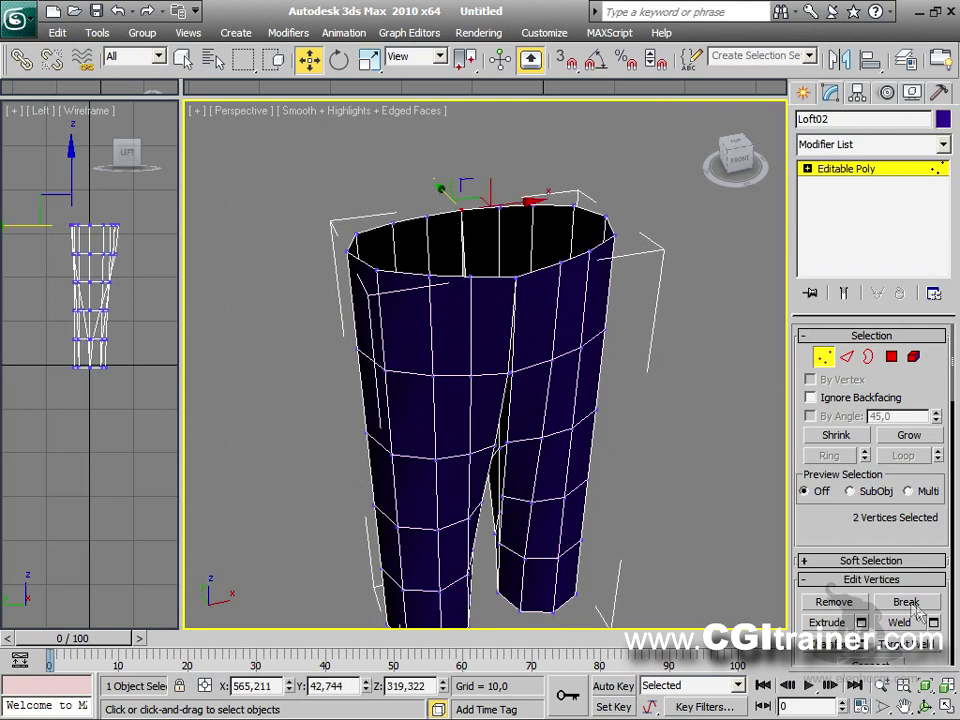
left_click(910, 623)
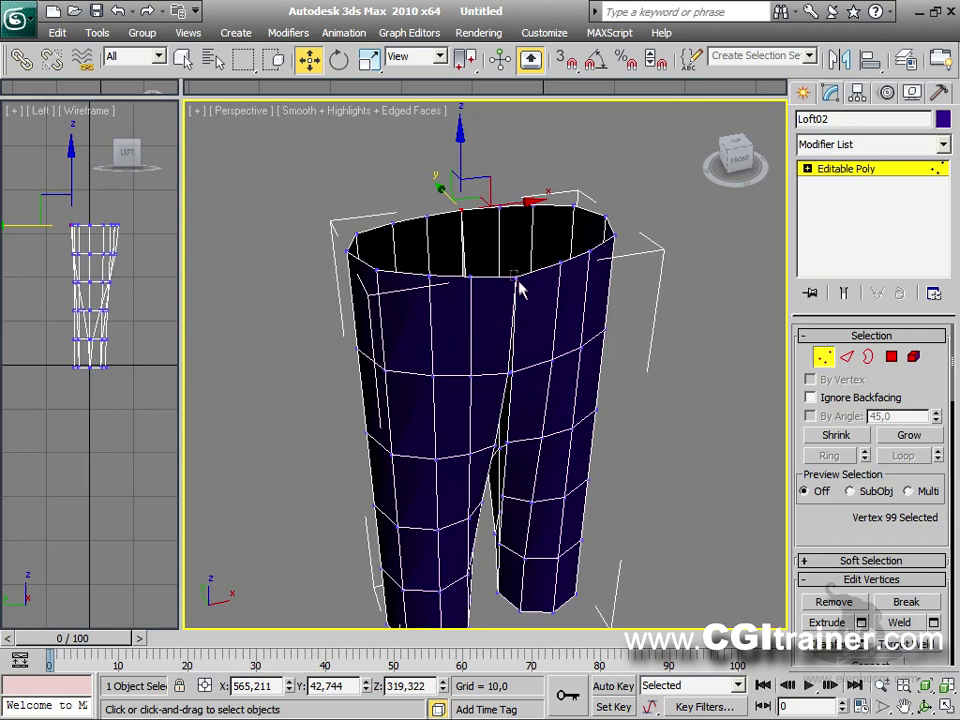
left_click_drag(505, 262, 527, 290)
left_click(897, 623)
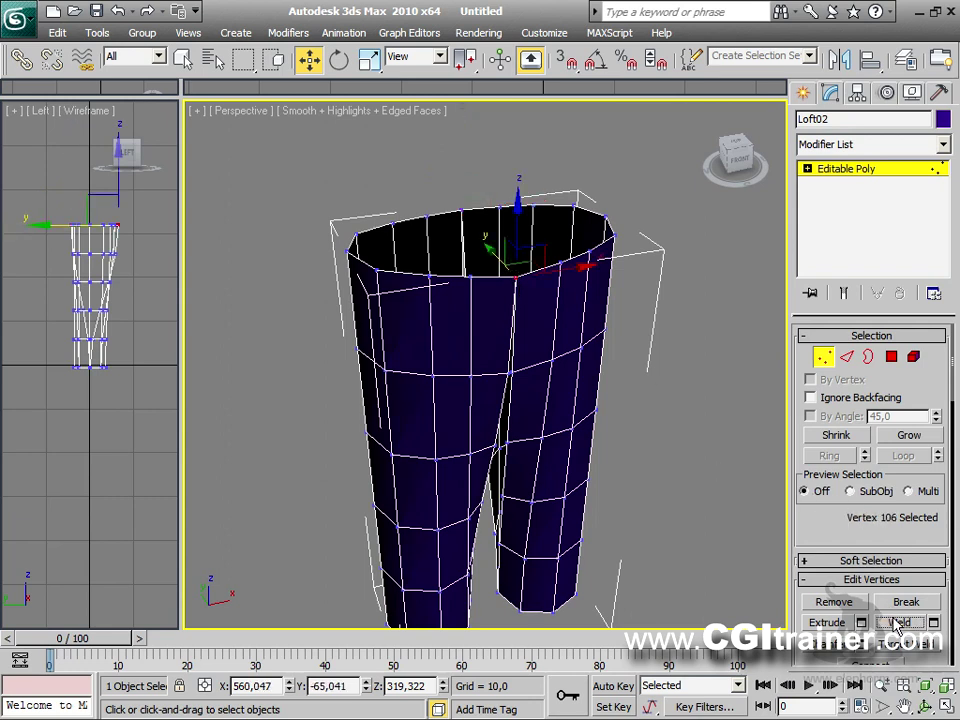
Select the crotch seam vertices and open the Weld settings with a 2,03 threshold.
middle_click_drag(703, 462, 640, 412, "alt")
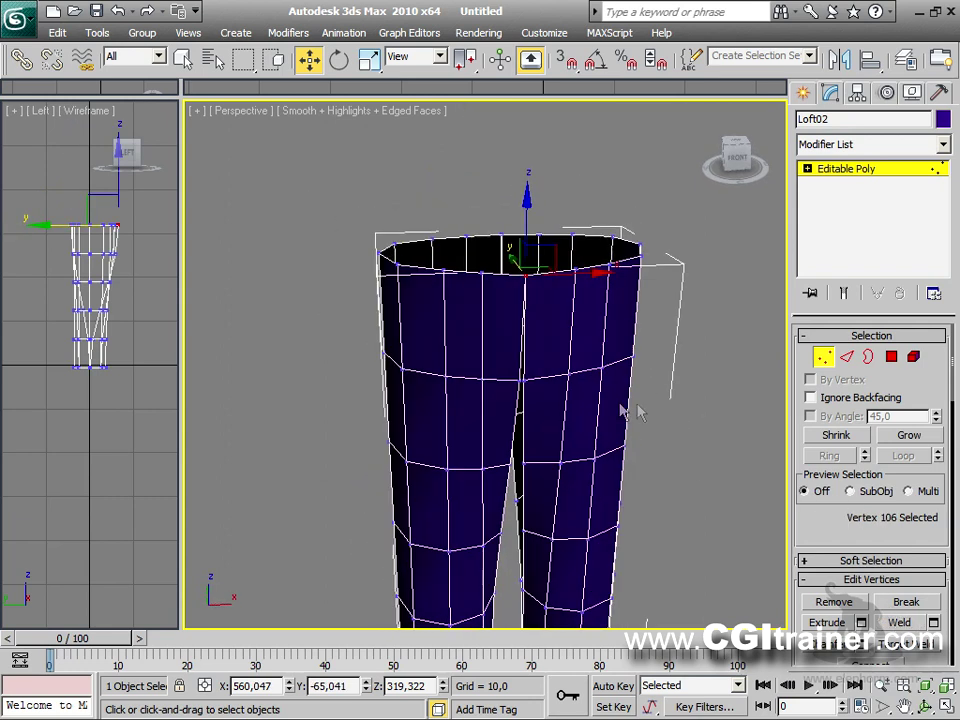
left_click_drag(517, 376, 540, 407)
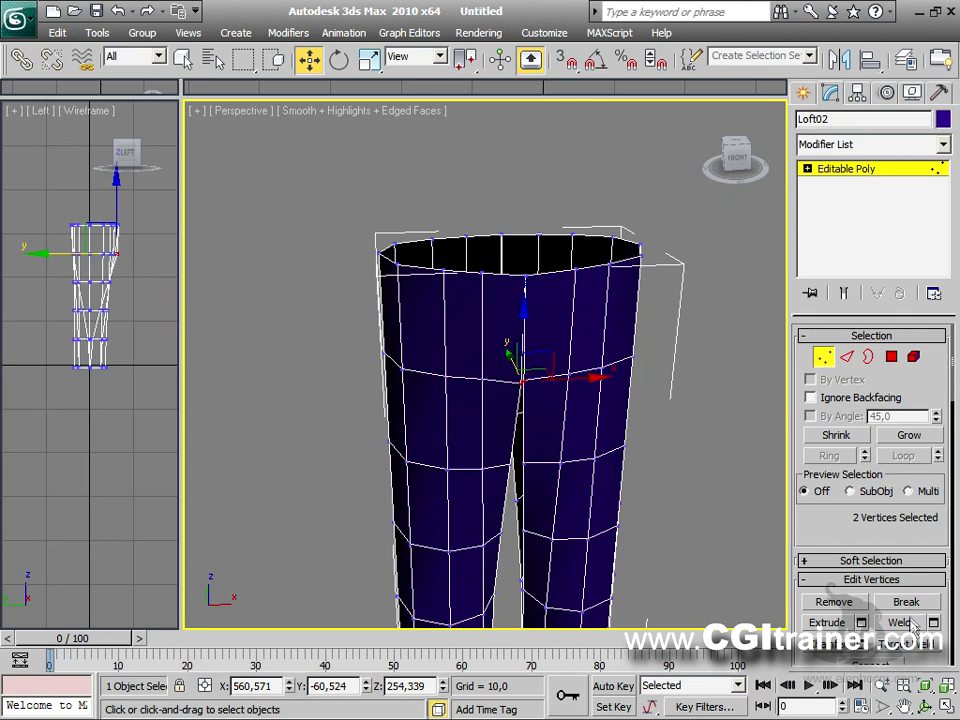
left_click(900, 623)
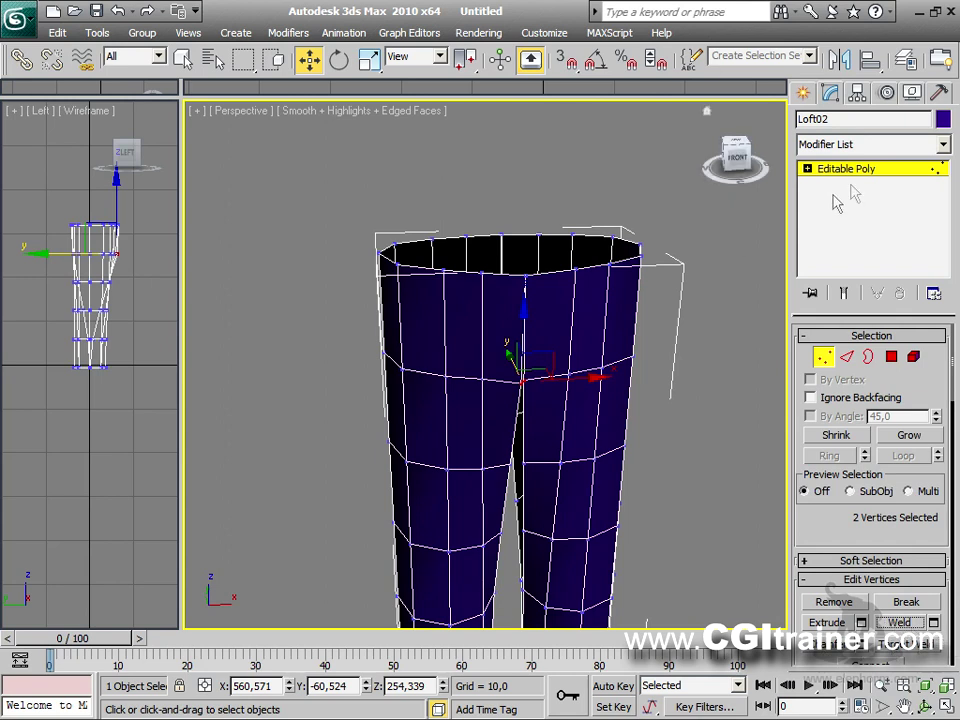
left_click(932, 623)
left_click_drag(508, 336, 503, 151)
left_click_drag(520, 302, 216, 152)
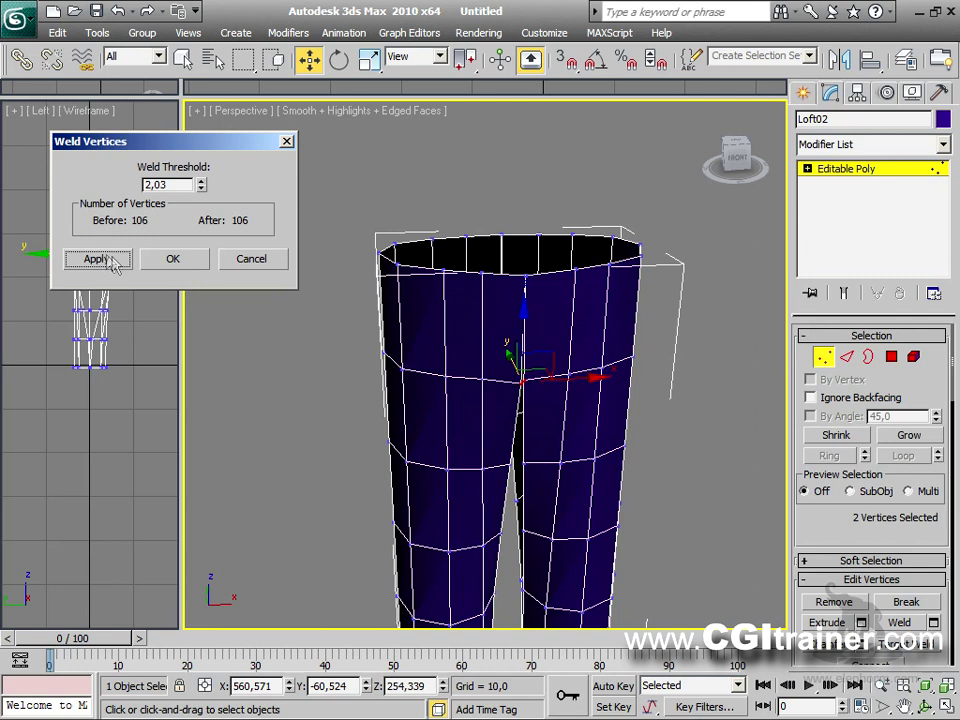
Raise the weld threshold to 14,251 and weld the first crotch and inner-leg vertex pairs.
left_click_drag(203, 186, 112, 296)
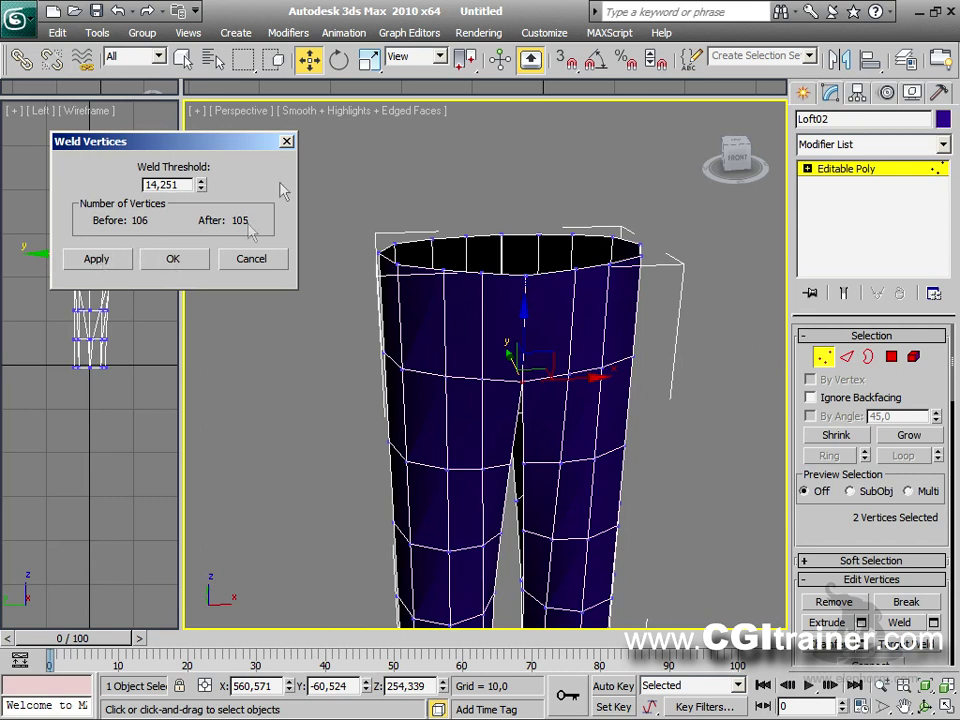
left_click(96, 259)
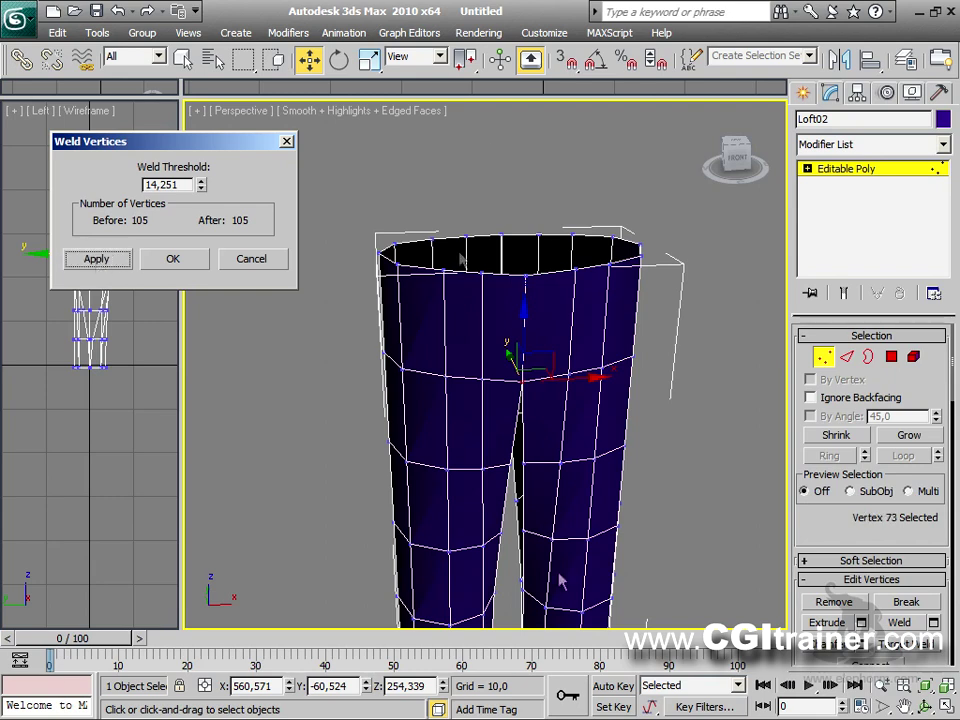
middle_click_drag(574, 467, 523, 292, "alt")
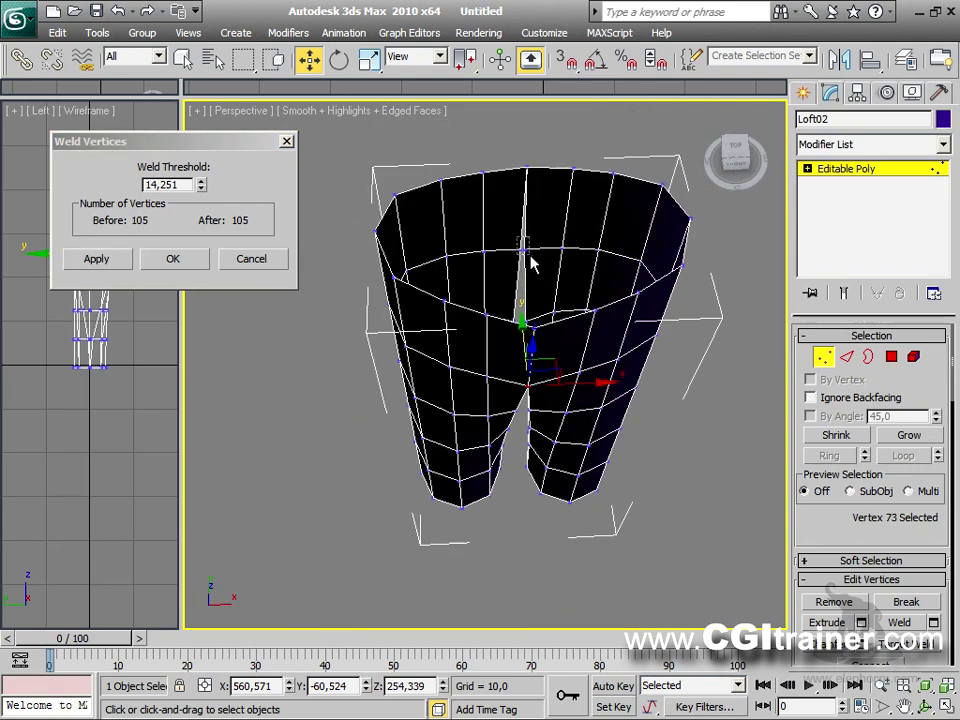
left_click_drag(531, 263, 505, 225)
left_click(96, 259)
middle_click_drag(578, 428, 482, 540, "alt")
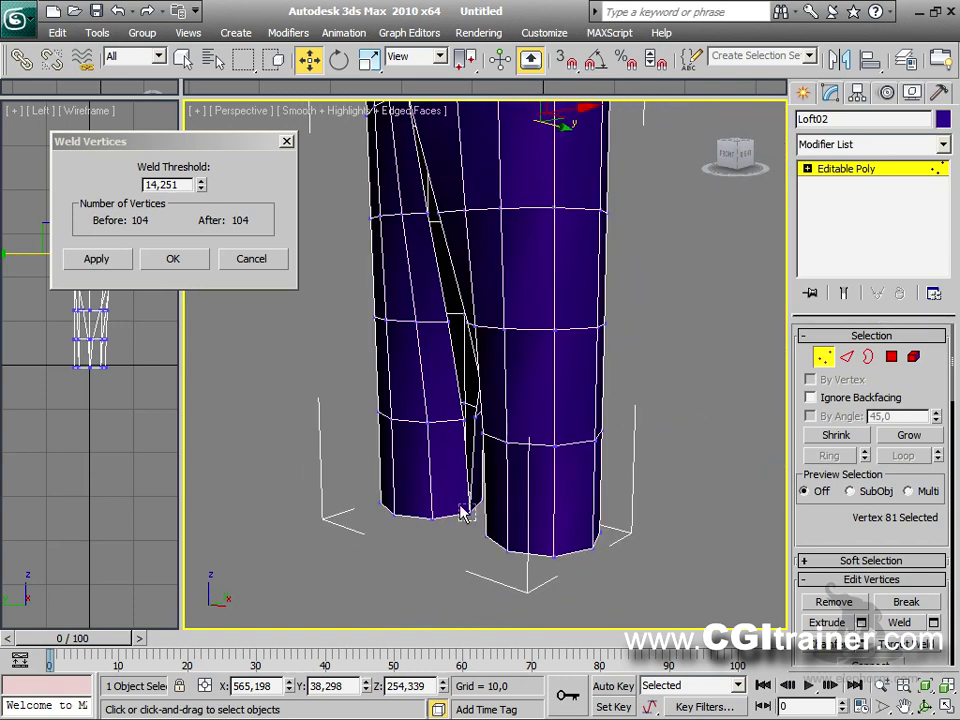
left_click_drag(463, 513, 447, 570)
left_click(95, 260)
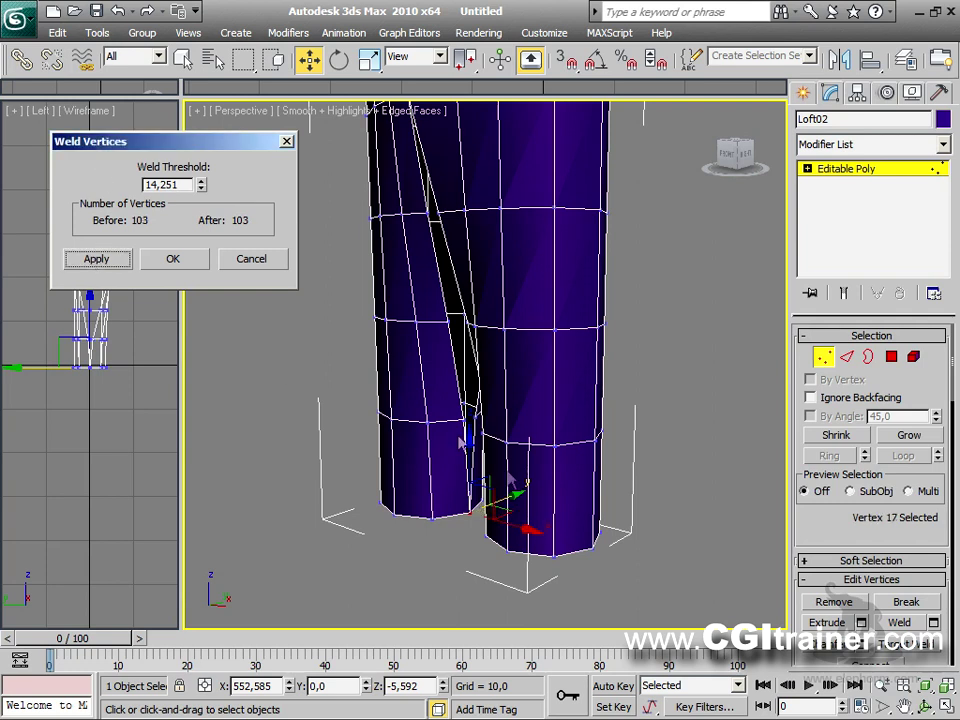
Weld further inner-leg seam vertex pairs, bringing the vertex count down to 100.
left_click(477, 414)
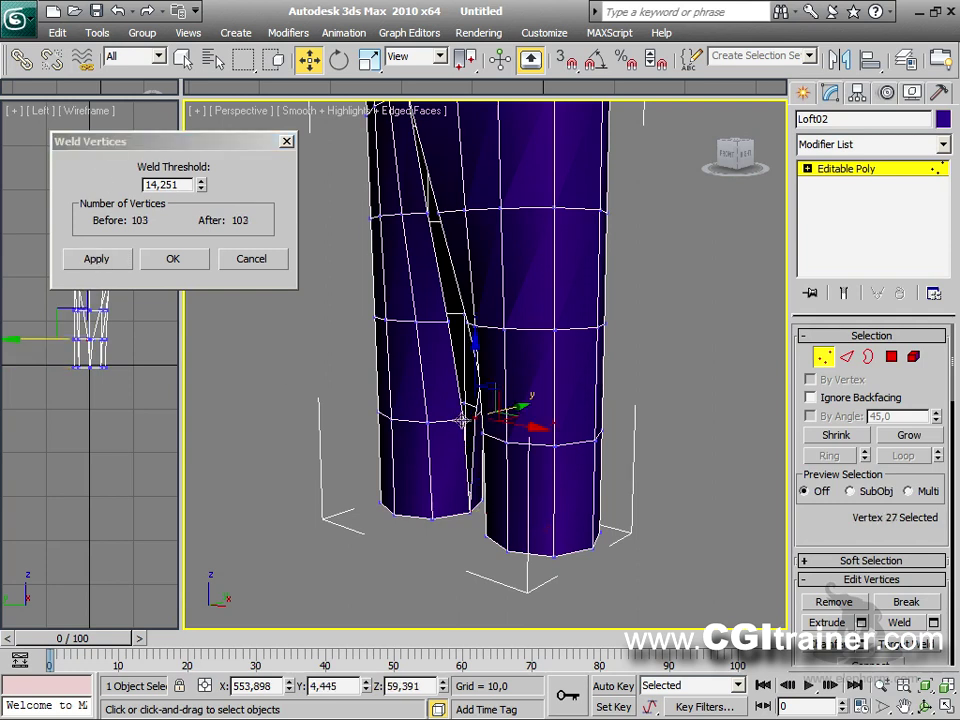
left_click(390, 424, "ctrl")
left_click(122, 261)
scroll(484, 482, "up", 3)
middle_click_drag(572, 474, 606, 504)
left_click_drag(403, 530, 386, 500)
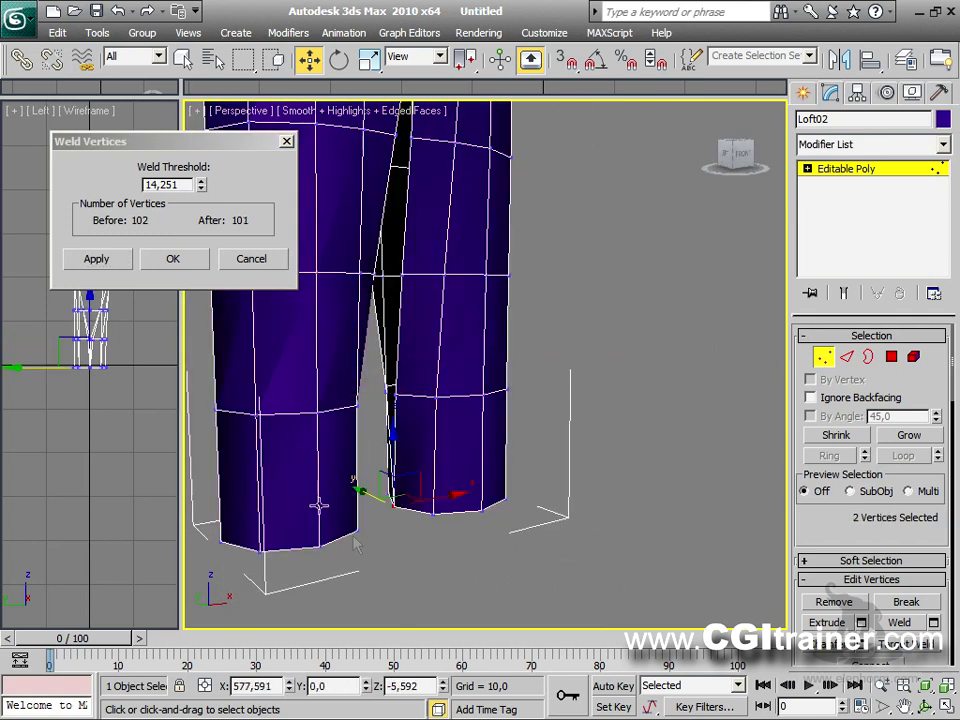
left_click(94, 262)
left_click(516, 390)
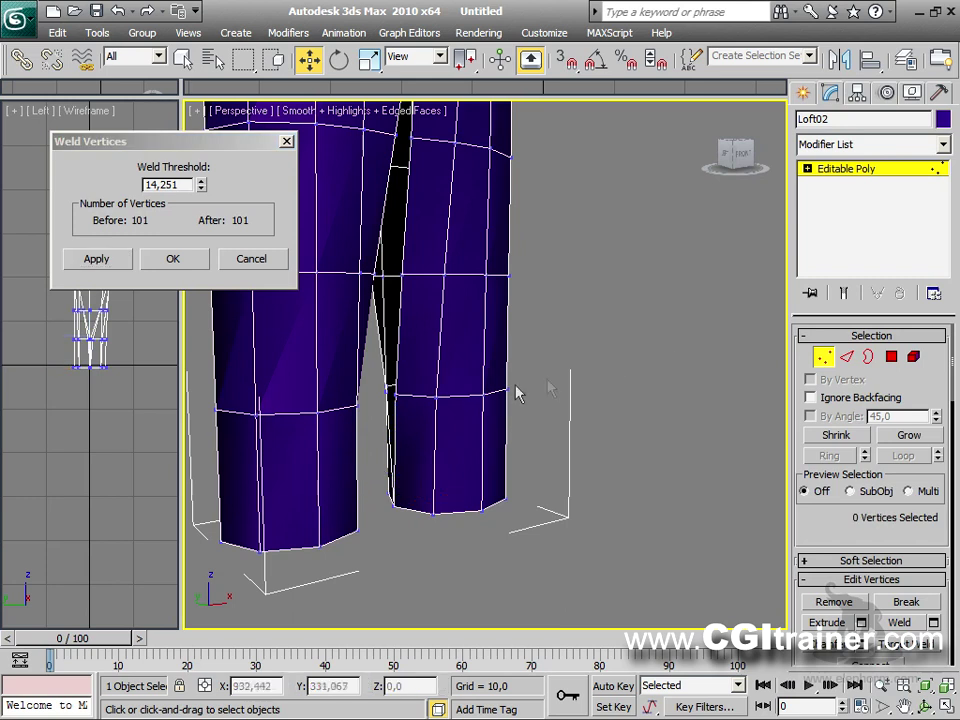
left_click(386, 390)
left_click_drag(386, 390, 279, 430)
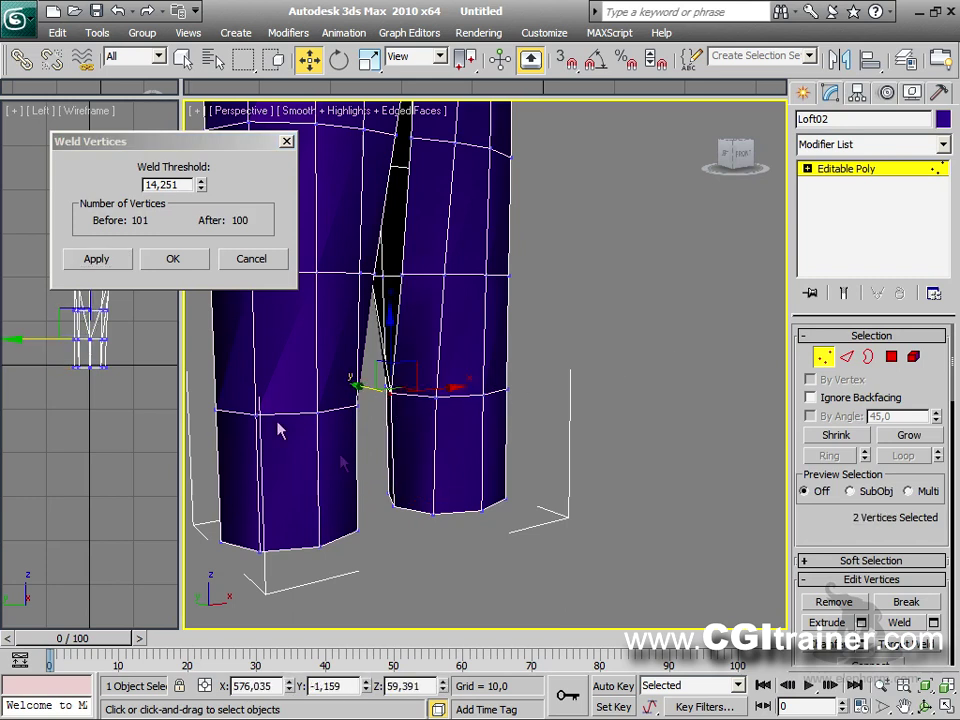
left_click(122, 264)
Raise the weld threshold to 100,324 and weld the next seam and crotch vertex pairs.
middle_click_drag(641, 364, 500, 300, "alt")
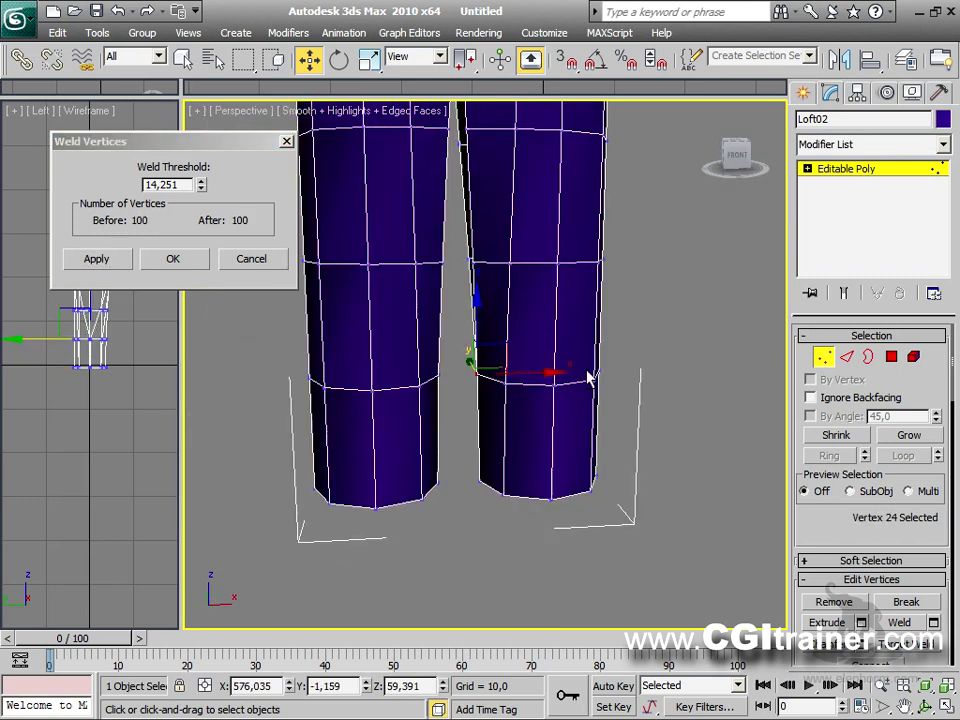
left_click(473, 272)
left_click(467, 262)
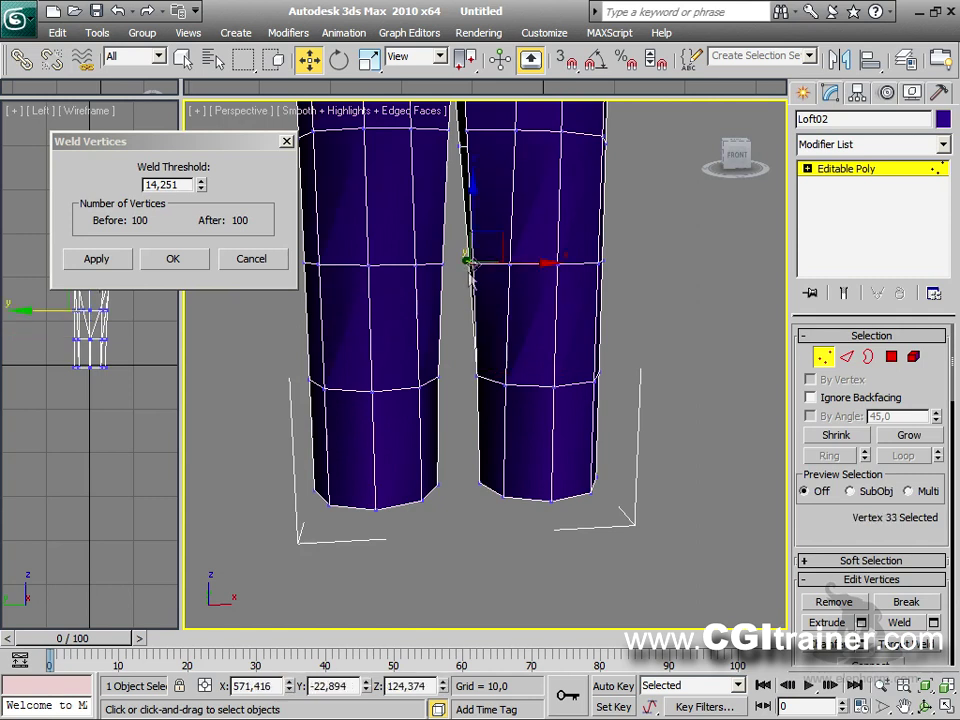
left_click_drag(452, 247, 482, 300)
middle_click_drag(482, 300, 492, 333, "alt")
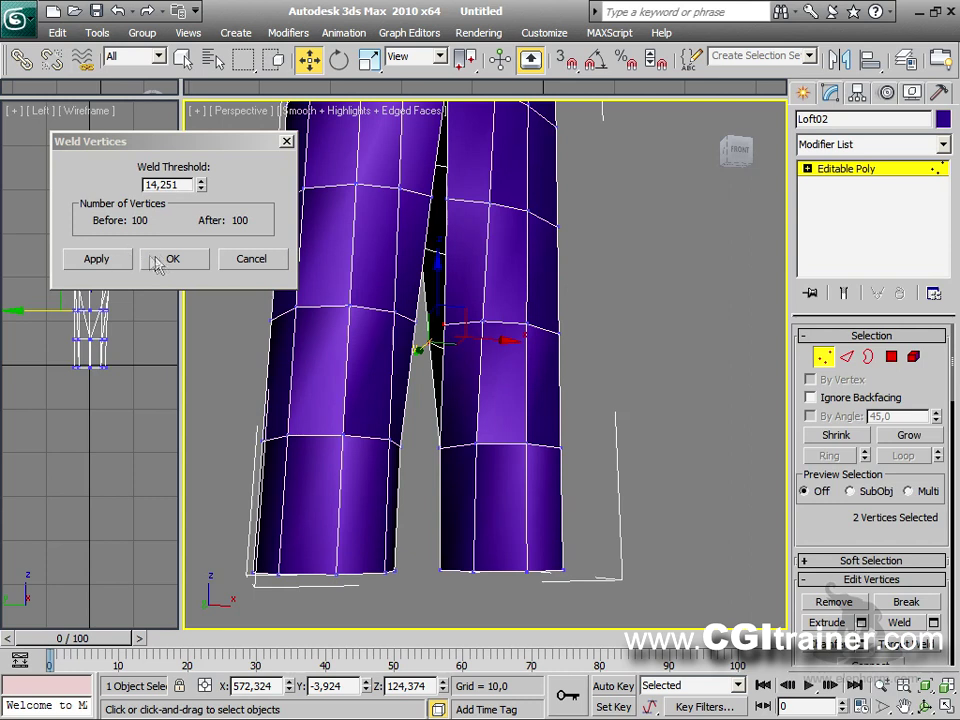
left_click(97, 259)
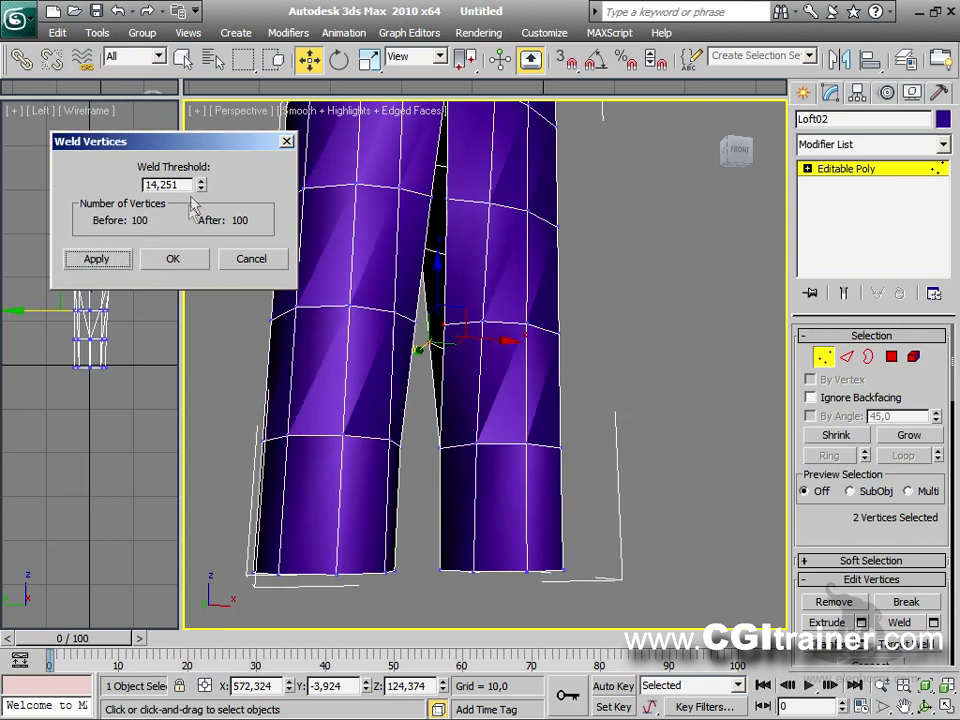
left_click_drag(205, 187, 150, 140)
left_click(97, 259)
middle_click_drag(600, 360, 533, 349, "alt")
left_click(525, 294)
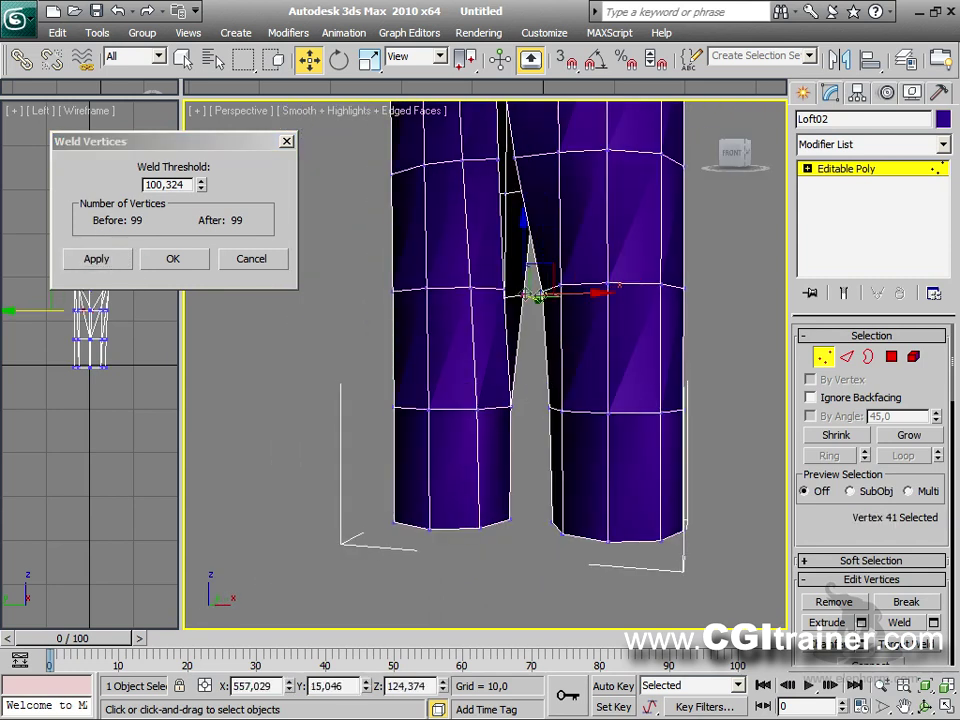
left_click(513, 293, "ctrl")
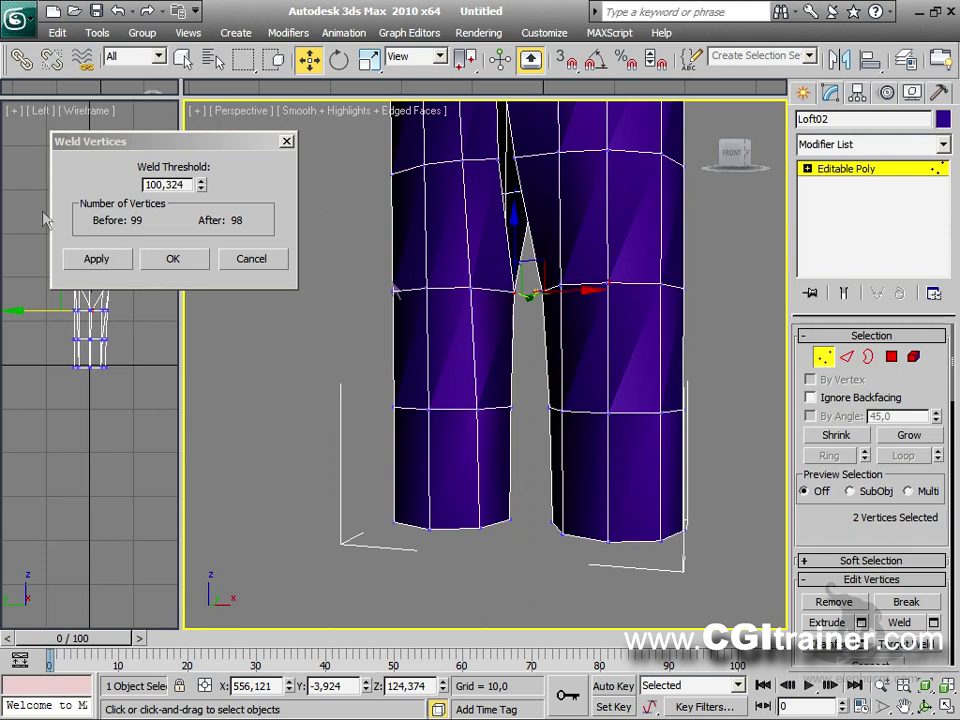
left_click(90, 260)
Weld two more matching pairs of crotch vertices.
scroll(561, 264, "up", 4)
middle_click_drag(534, 219, 460, 342)
left_click(491, 342)
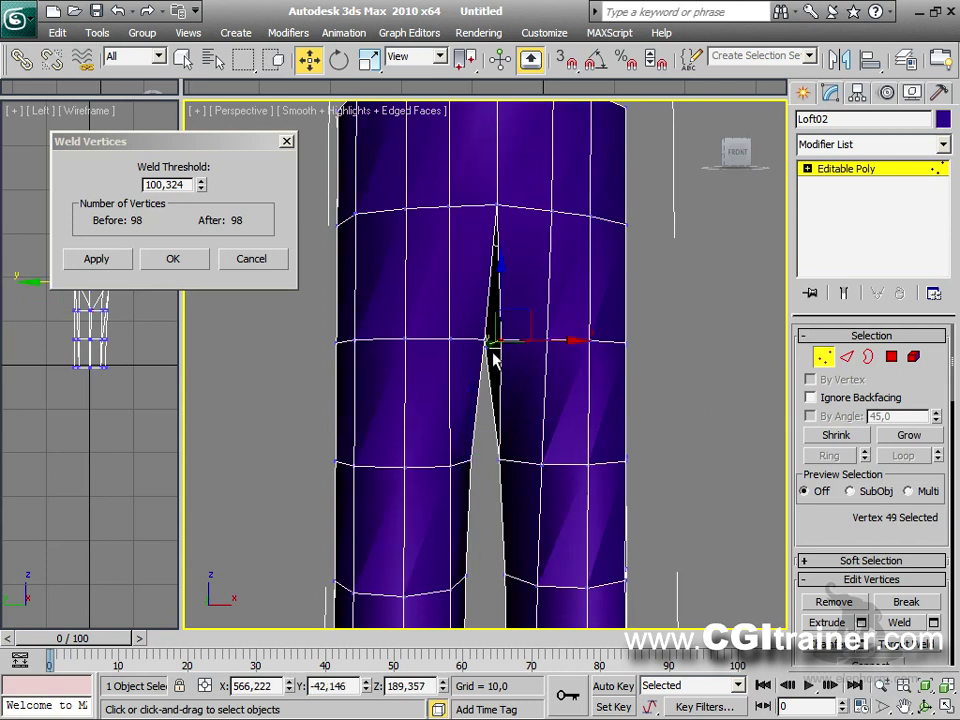
left_click(496, 341, "ctrl")
left_click(122, 262)
middle_click_drag(450, 350, 481, 366, "alt")
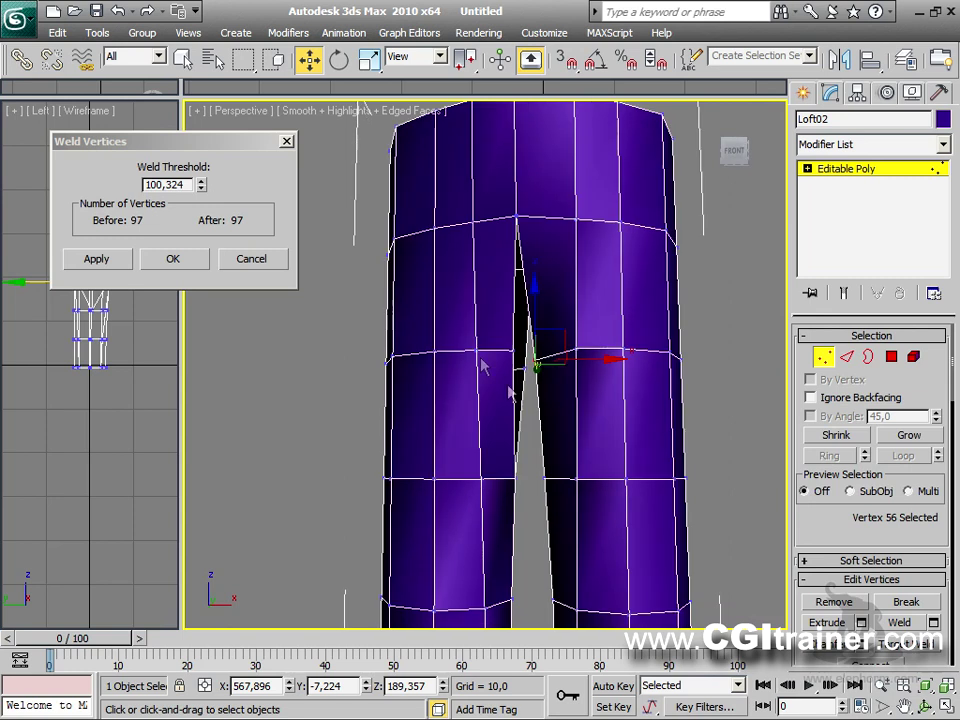
left_click(518, 370)
left_click(510, 348, "ctrl")
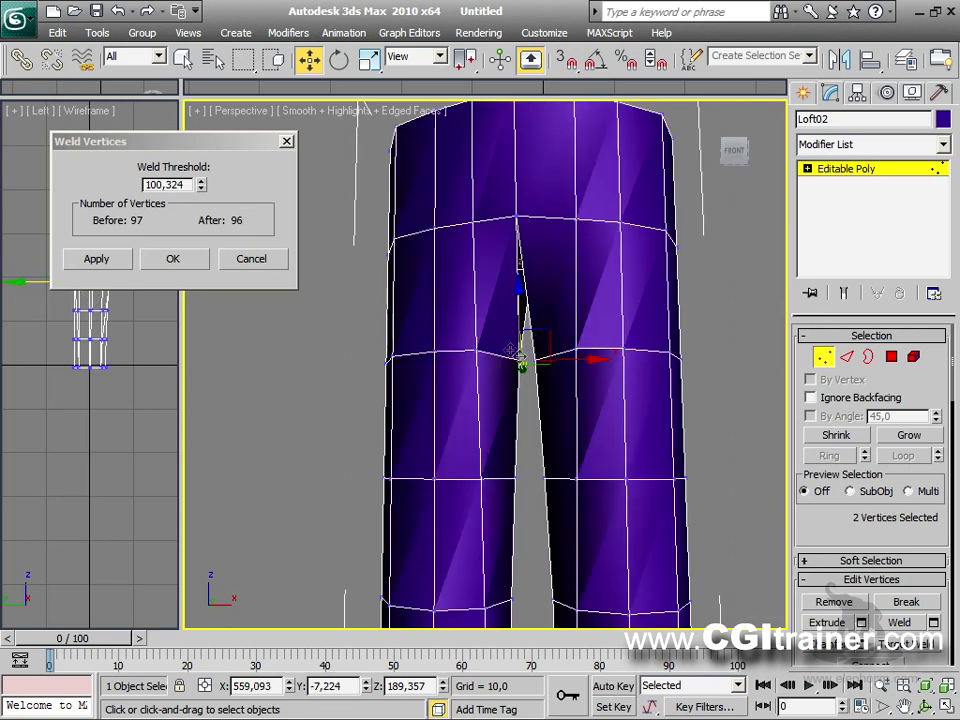
left_click(96, 259)
Select the top pair of crotch vertices and confirm the weld with OK.
middle_click_drag(513, 333, 516, 272, "alt")
left_click(502, 218)
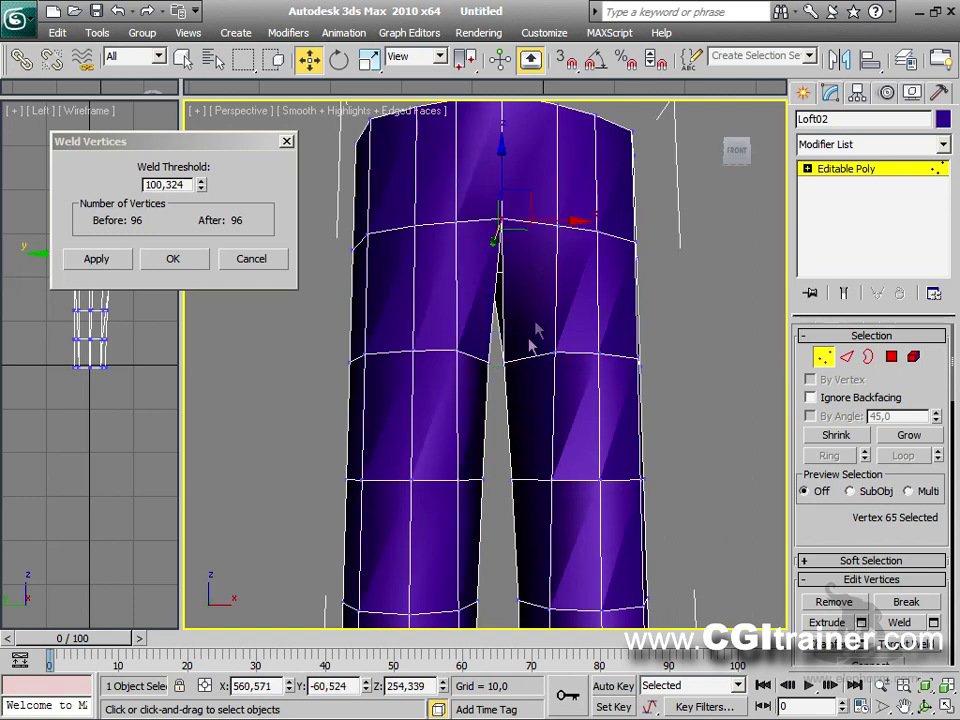
scroll(497, 357, "up", 3)
middle_click_drag(480, 354, 688, 352, "alt")
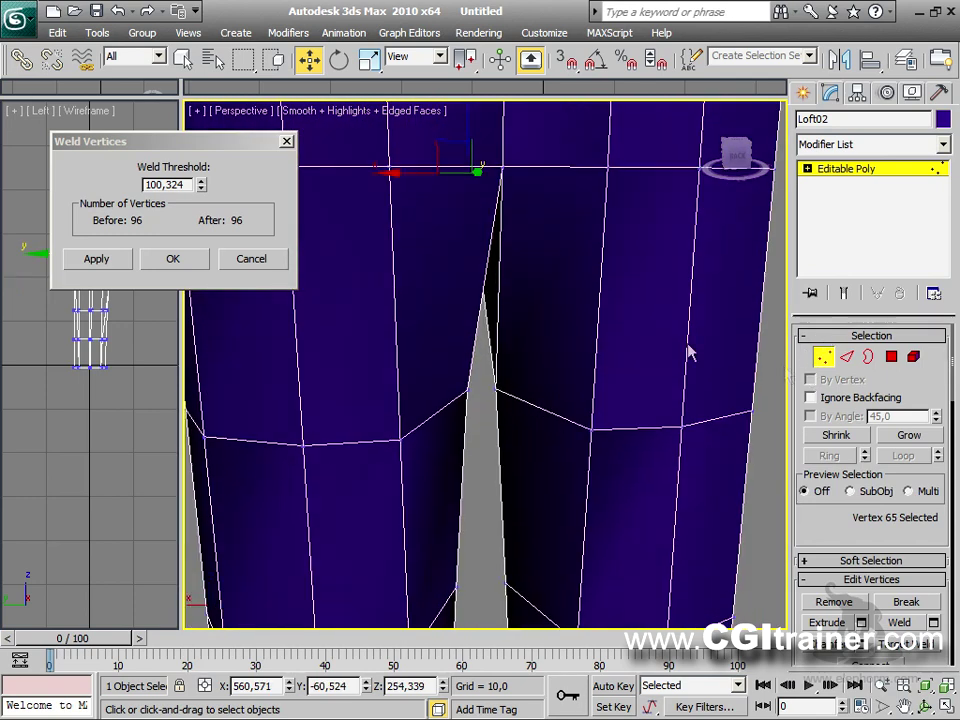
left_click(497, 178, "ctrl")
middle_click_drag(538, 199, 447, 424, "alt")
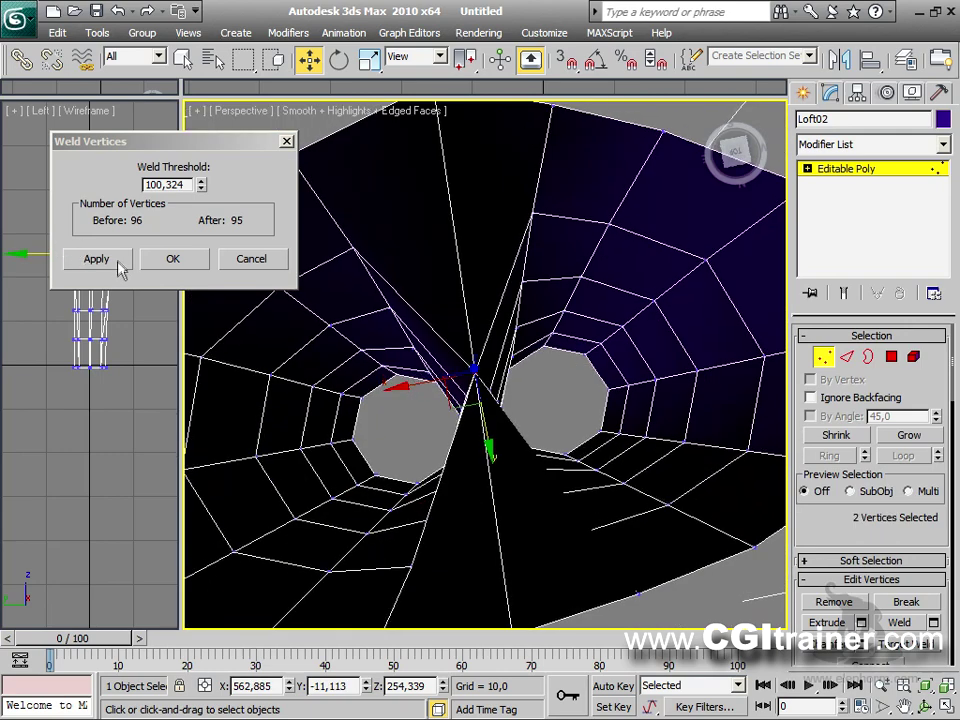
left_click(160, 260)
Add a TurboSmooth modifier with 2 iterations to the trousers, then return to Editable Poly.
key("z")
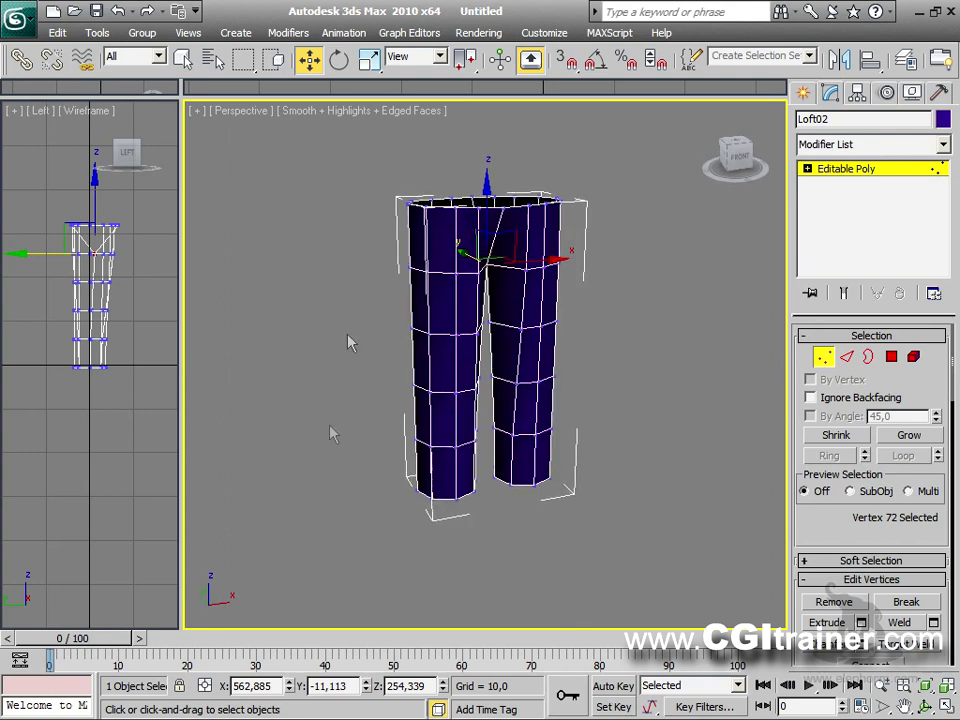
left_click(286, 36)
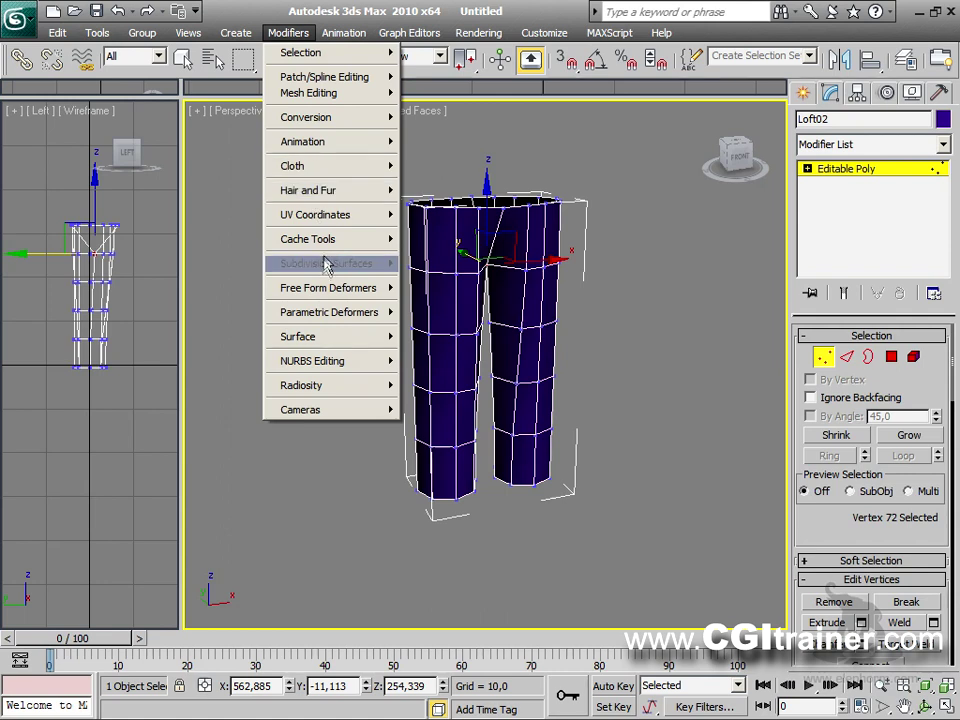
mouse_move(330, 268)
left_click(445, 296)
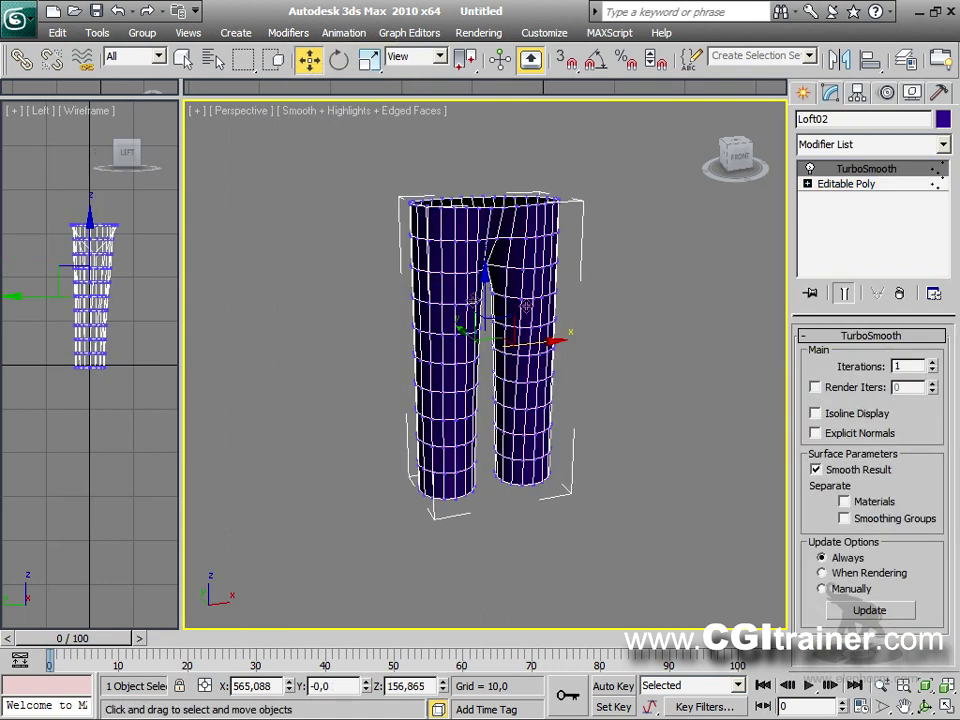
left_click(932, 363)
middle_click_drag(697, 419, 662, 388, "alt")
left_click(860, 186)
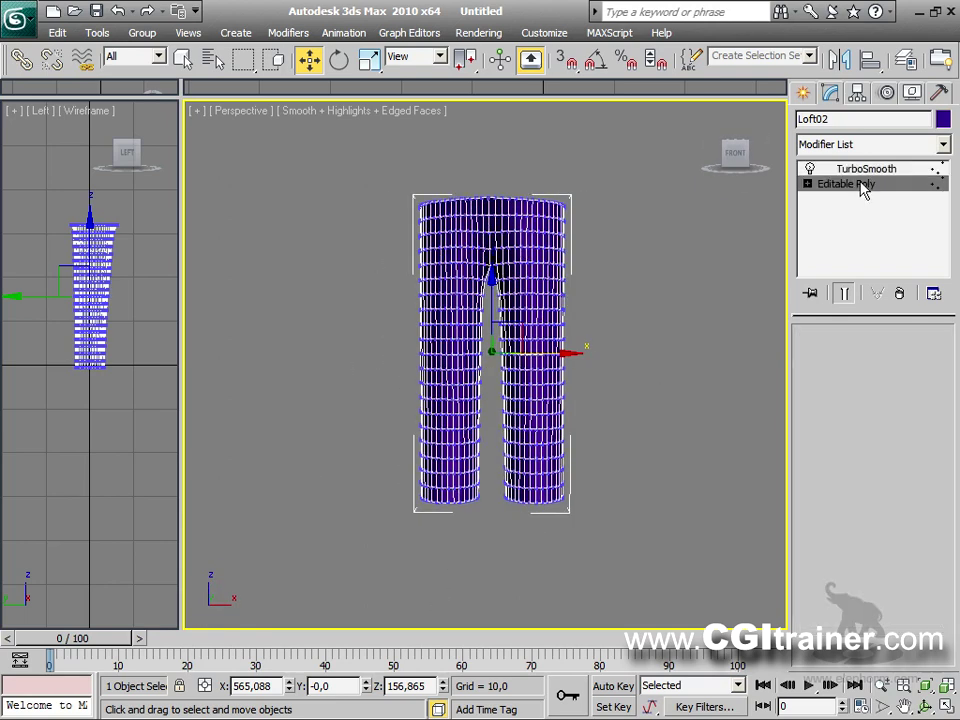
Turn on Show End Result and shift the two inner-leg vertices along Y.
left_click(845, 295)
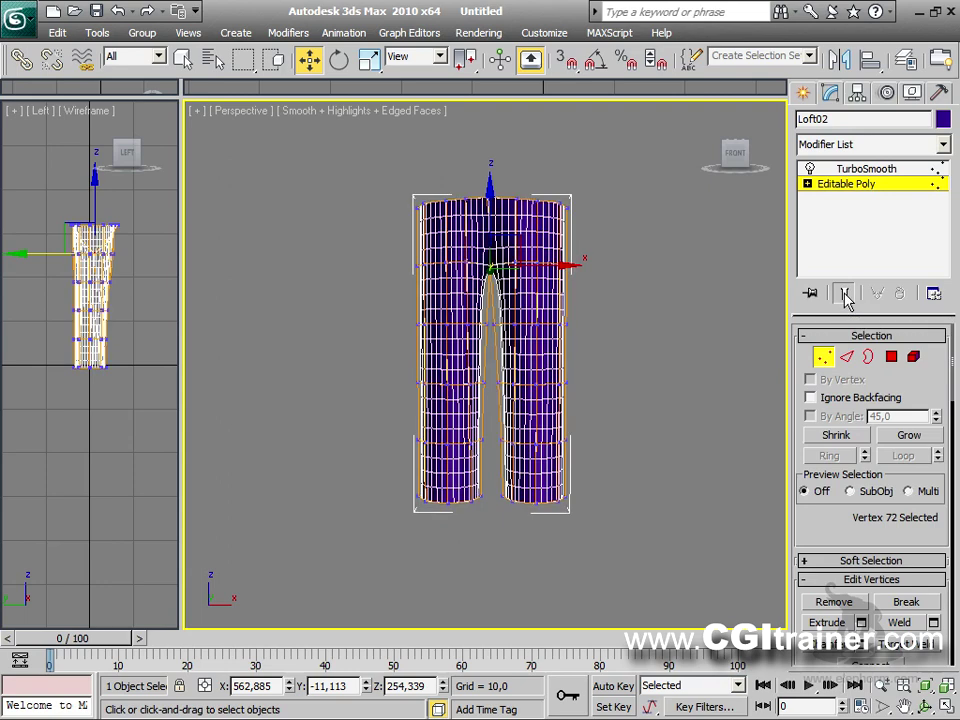
middle_click_drag(701, 357, 575, 440, "alt")
scroll(673, 424, "up", 5)
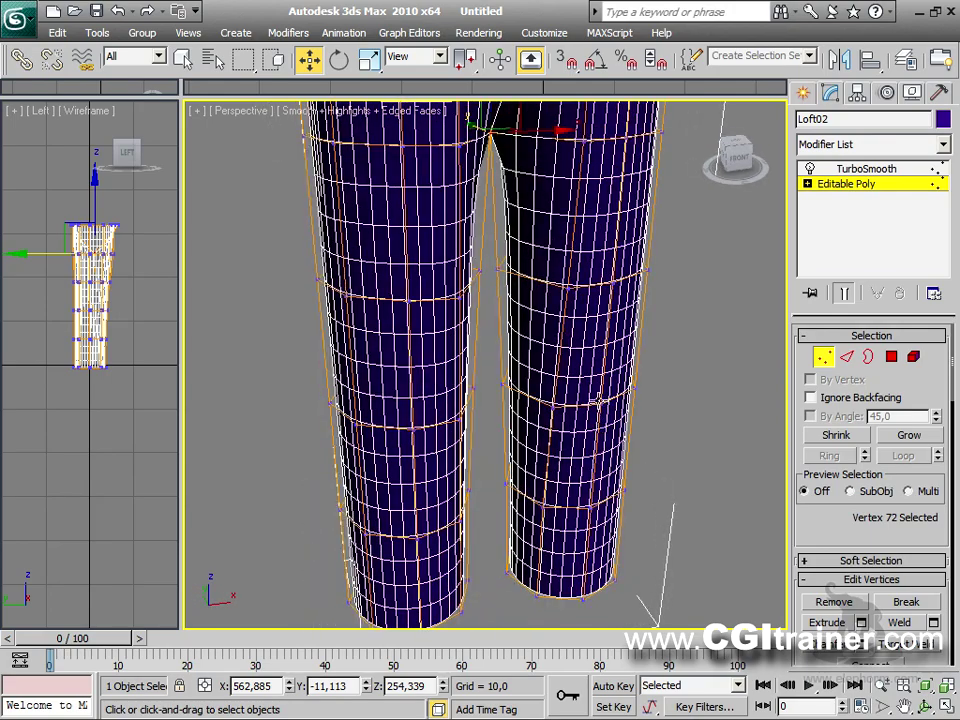
left_click_drag(598, 400, 505, 487)
left_click(497, 386)
middle_click_drag(461, 450, 472, 413, "alt")
mouse_move(478, 396)
left_mouse_down()
mouse_move(506, 394)
mouse_move(497, 394)
left_mouse_up()
middle_click_drag(497, 394, 420, 372, "alt")
Select the full waist ring of vertices, lower it, and switch to Scale.
middle_click_drag(400, 300, 412, 254, "alt")
left_click_drag(365, 244, 546, 274)
middle_click_drag(546, 274, 531, 343, "alt")
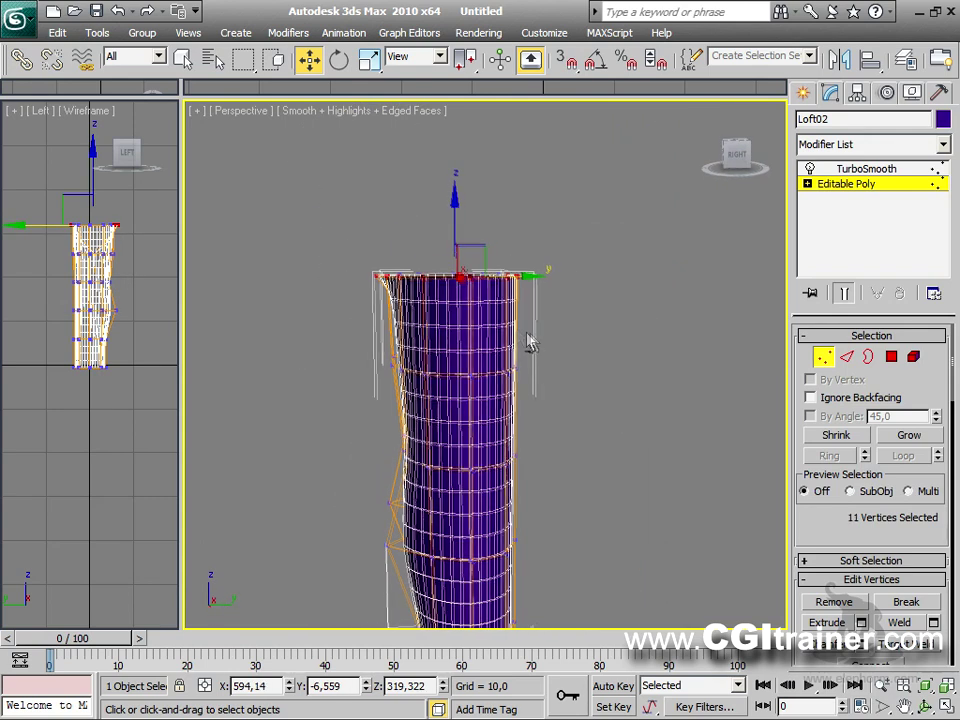
left_click_drag(306, 200, 568, 291)
left_click_drag(484, 251, 450, 212)
right_click(471, 287)
left_click(497, 326)
middle_click_drag(567, 460, 452, 352, "alt")
Select two waist vertices and pull them outward along Y.
left_click(437, 358)
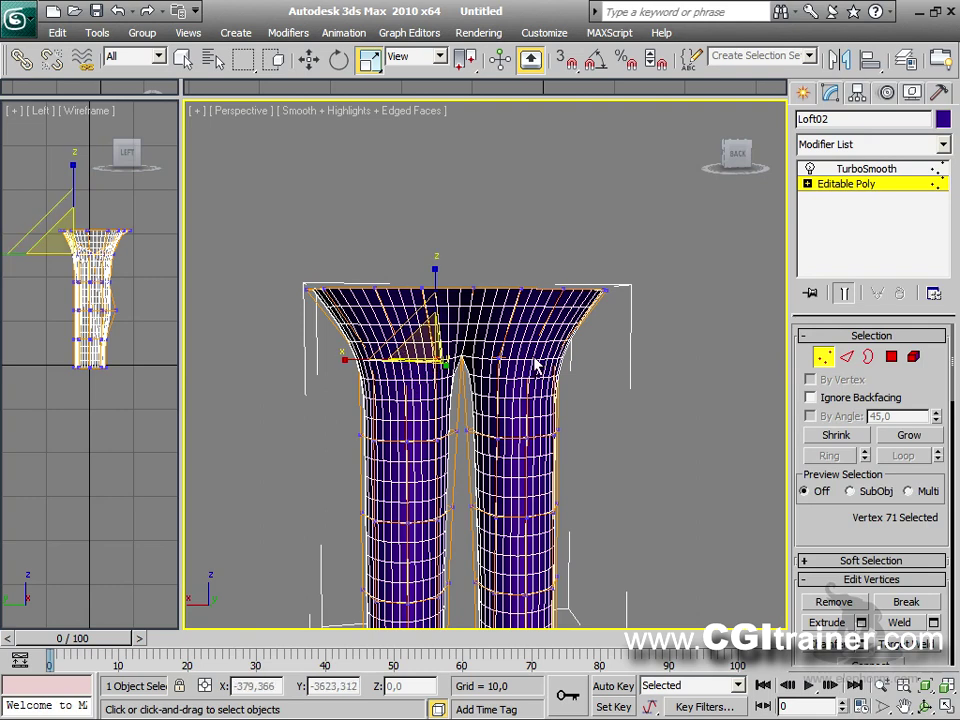
left_click(497, 357, "ctrl")
middle_click_drag(506, 386, 483, 321, "alt")
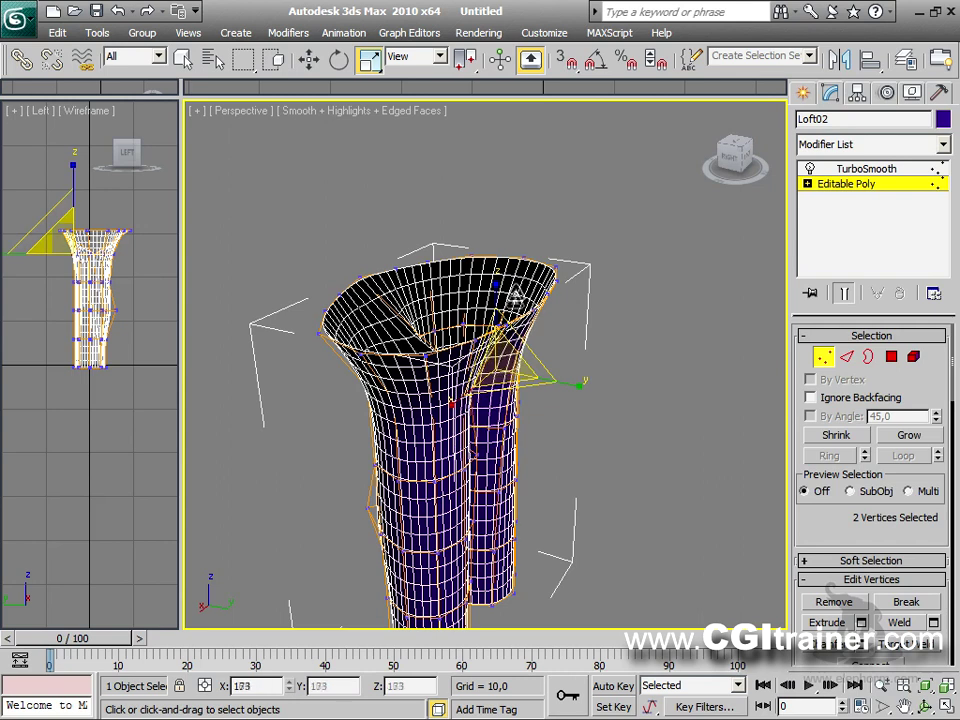
right_click(496, 388)
left_click(520, 407)
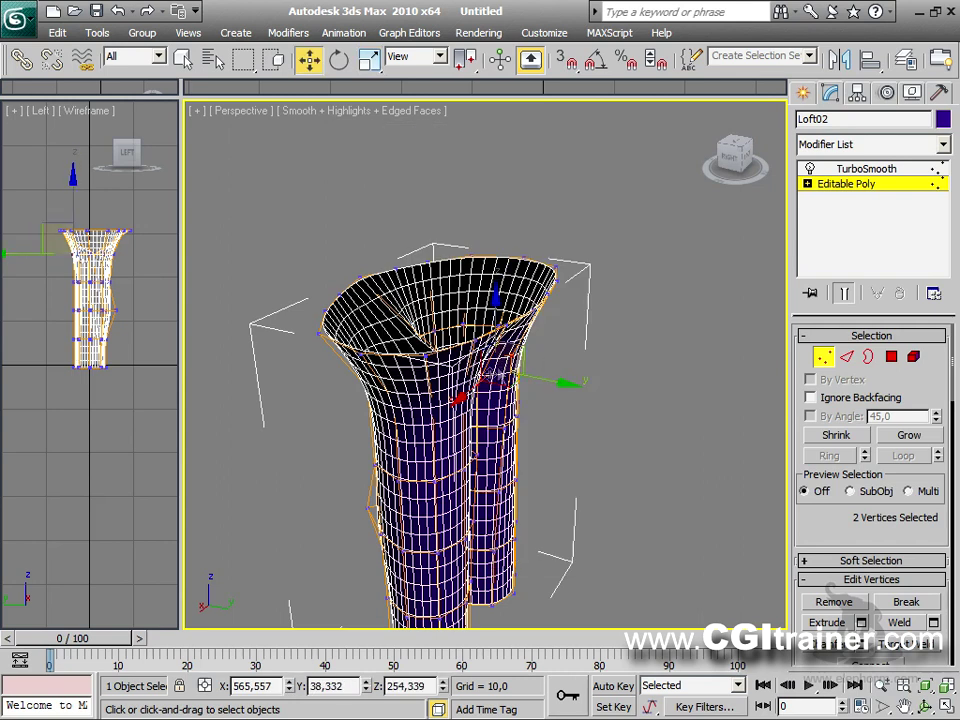
left_click_drag(538, 372, 574, 418)
mouse_move(574, 418)
middle_mouse_down("alt")
mouse_move(518, 432)
mouse_move(422, 422)
mouse_move(560, 410)
middle_mouse_up("alt")
Select more waist vertices and scale them up to about 141%.
left_click_drag(630, 399, 560, 368)
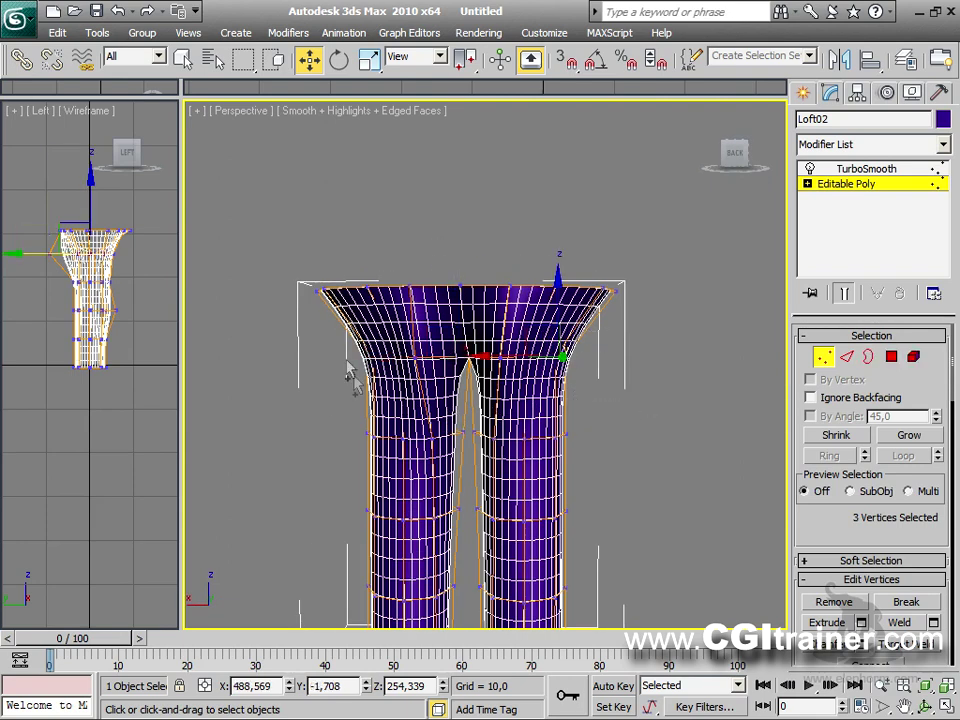
left_click_drag(388, 396, 390, 379, "ctrl")
right_click(383, 368)
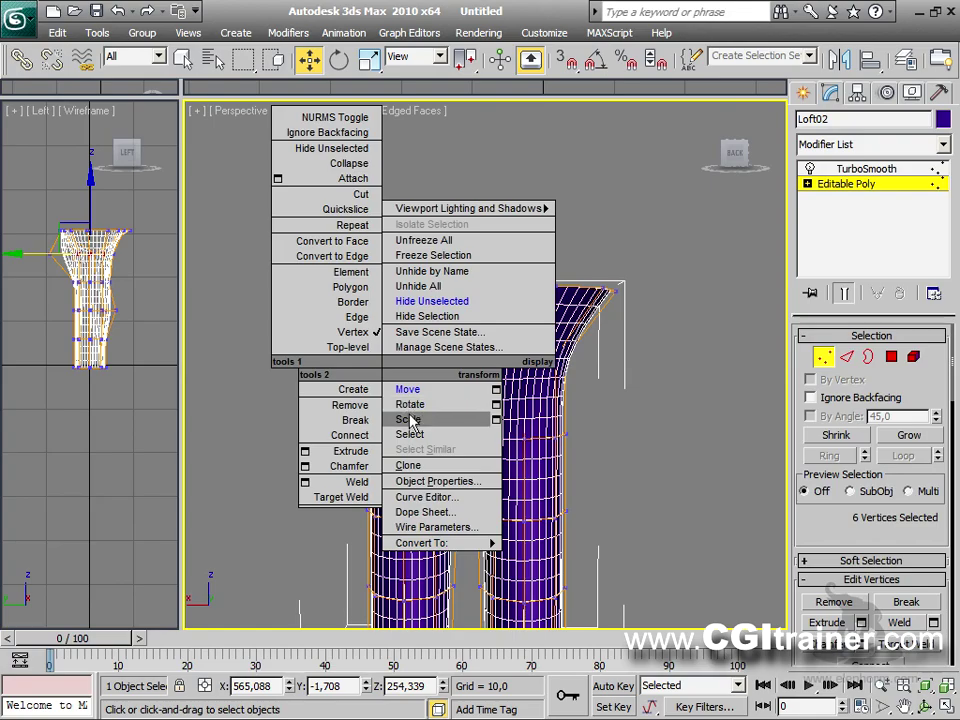
left_click(409, 419)
left_click_drag(467, 340, 484, 310)
middle_click_drag(484, 310, 672, 421, "alt")
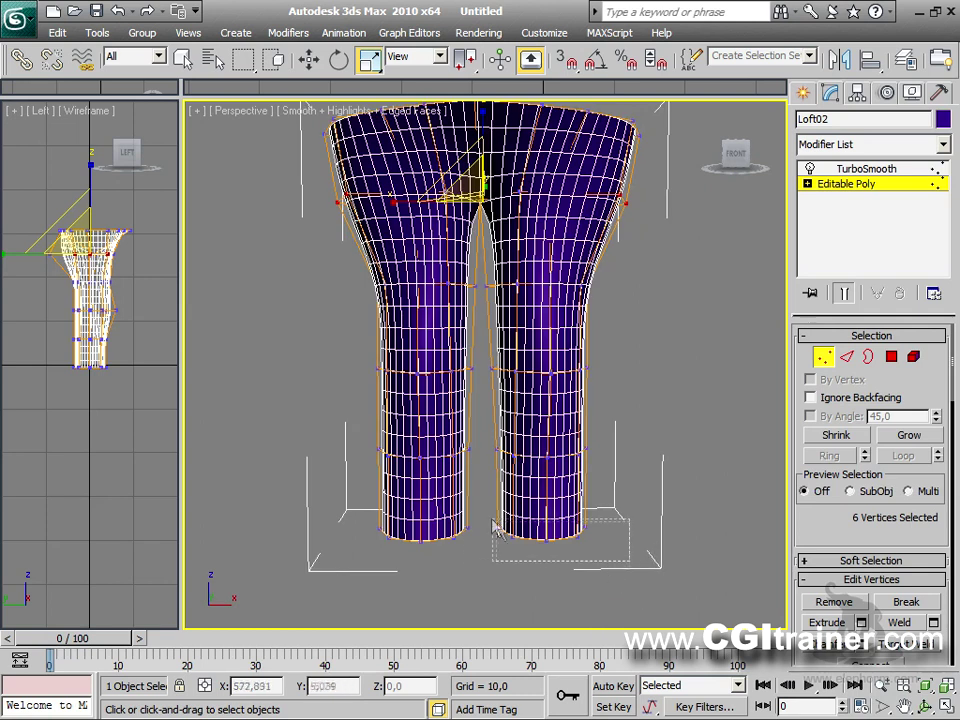
Select the cuff vertices on the right and left legs, then clear the selection.
left_click(636, 587)
left_click_drag(660, 577, 490, 512)
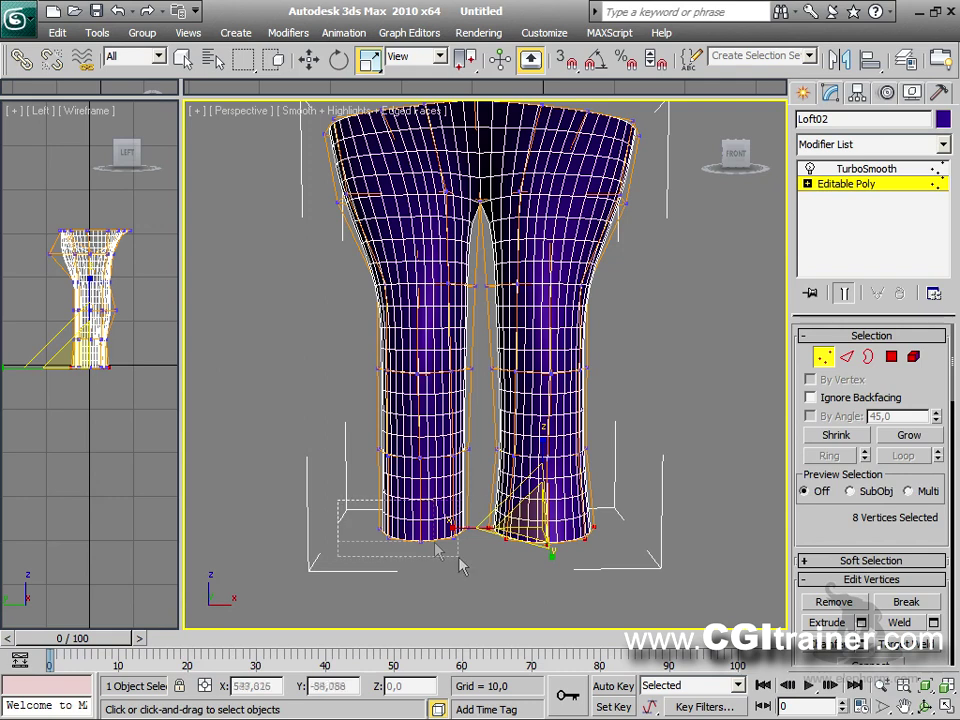
left_click_drag(480, 579, 370, 515)
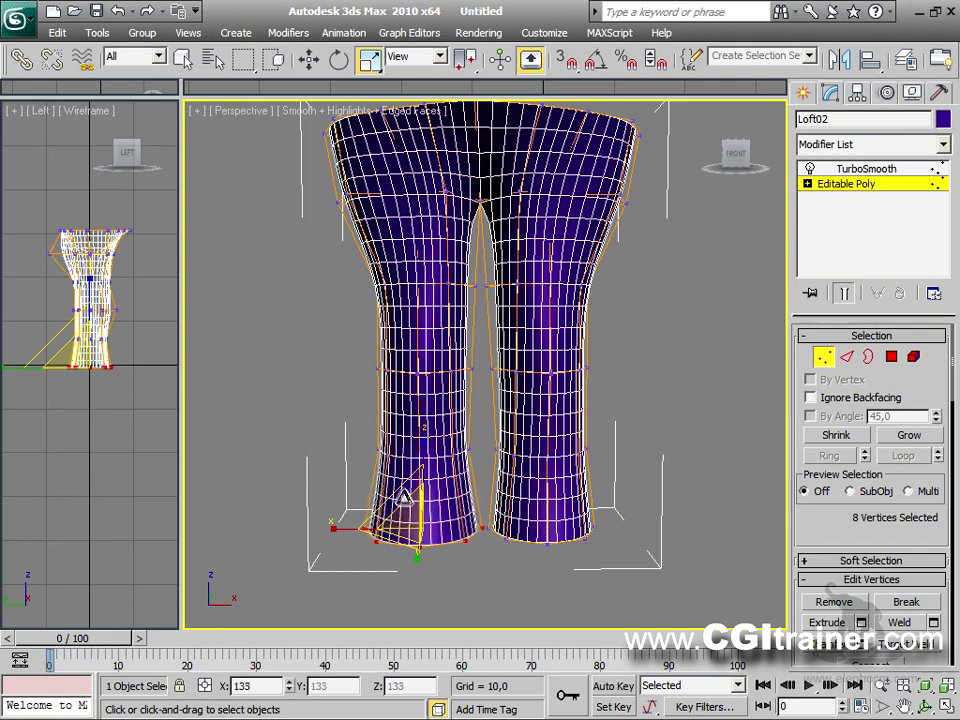
left_click(628, 375)
scroll(480, 372, "down", 4)
middle_click_drag(640, 460, 681, 460, "alt")
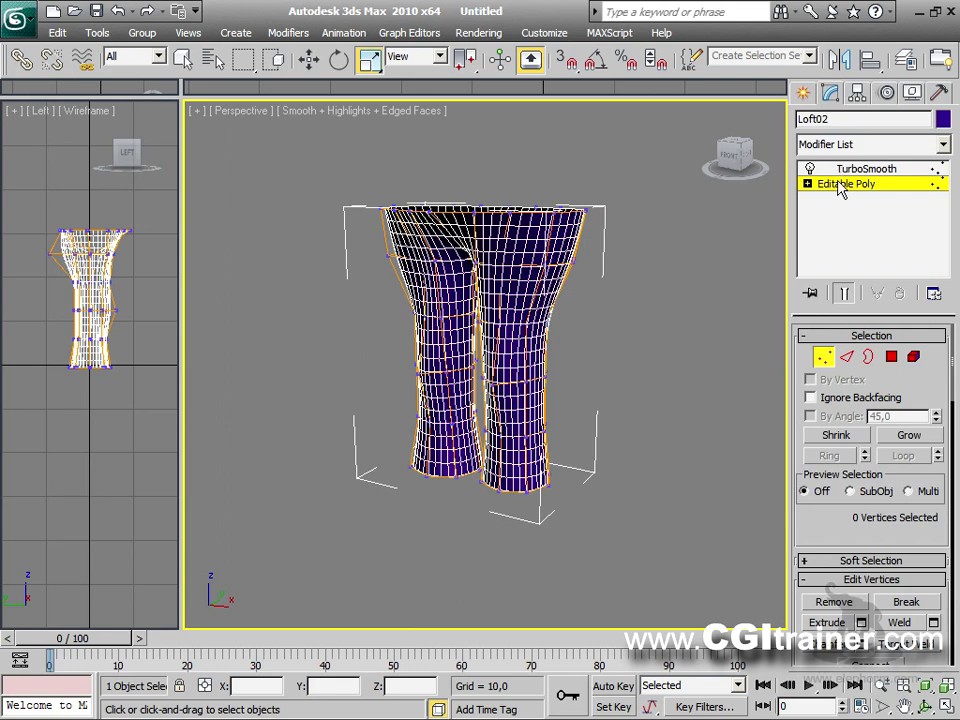
Exit vertex mode, deselect the trousers, and turn off Edged Faces with F4.
left_click(840, 185)
left_click(650, 421)
key("F4")
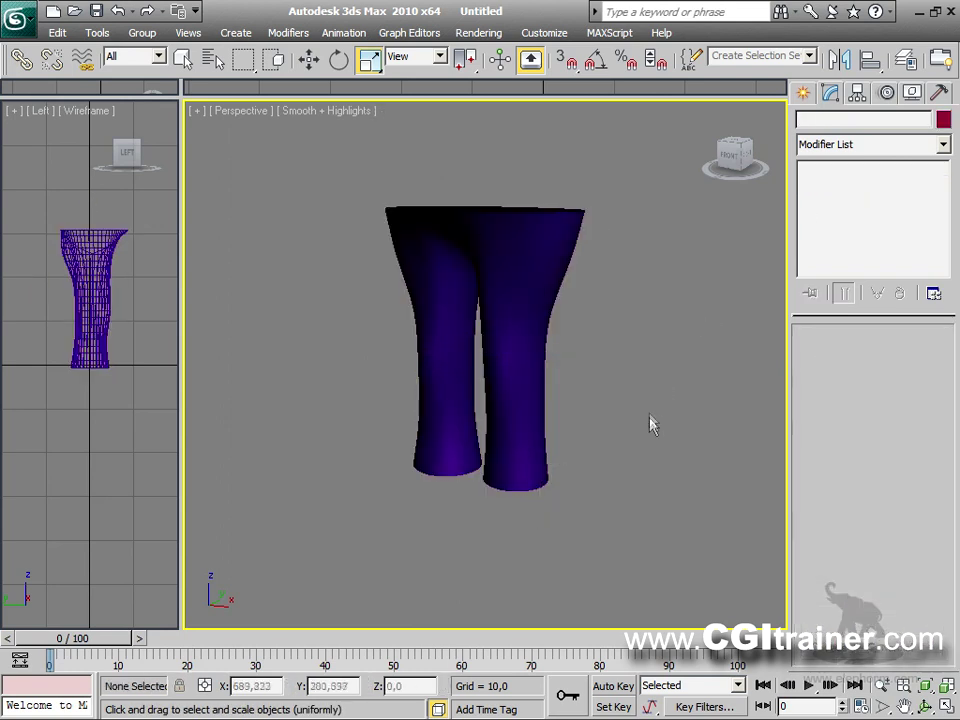
middle_click_drag(621, 418, 580, 400, "alt")
scroll(600, 170, "up", 3)
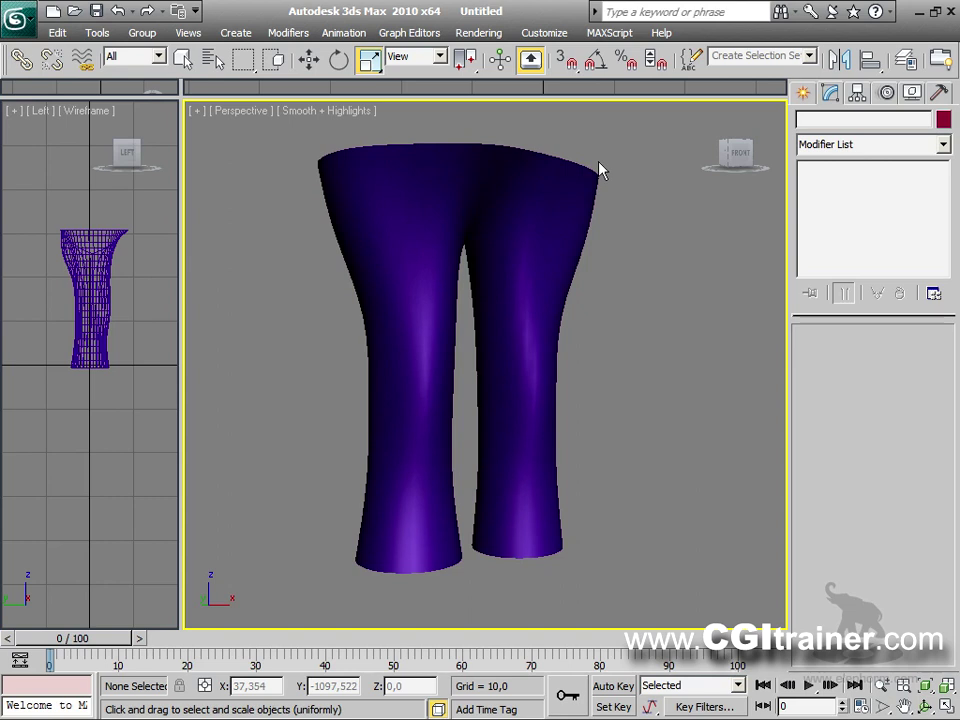
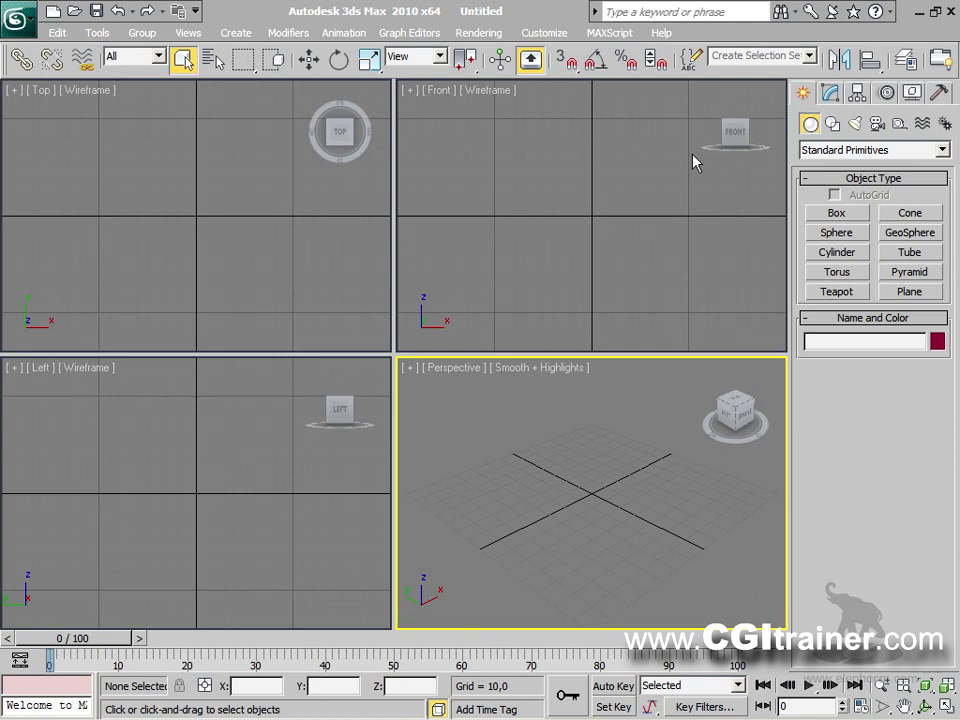
Draw a box about 122 × 139 × 48 units in an enlarged Perspective view.
left_click(852, 216)
left_click_drag(409, 499, 758, 489)
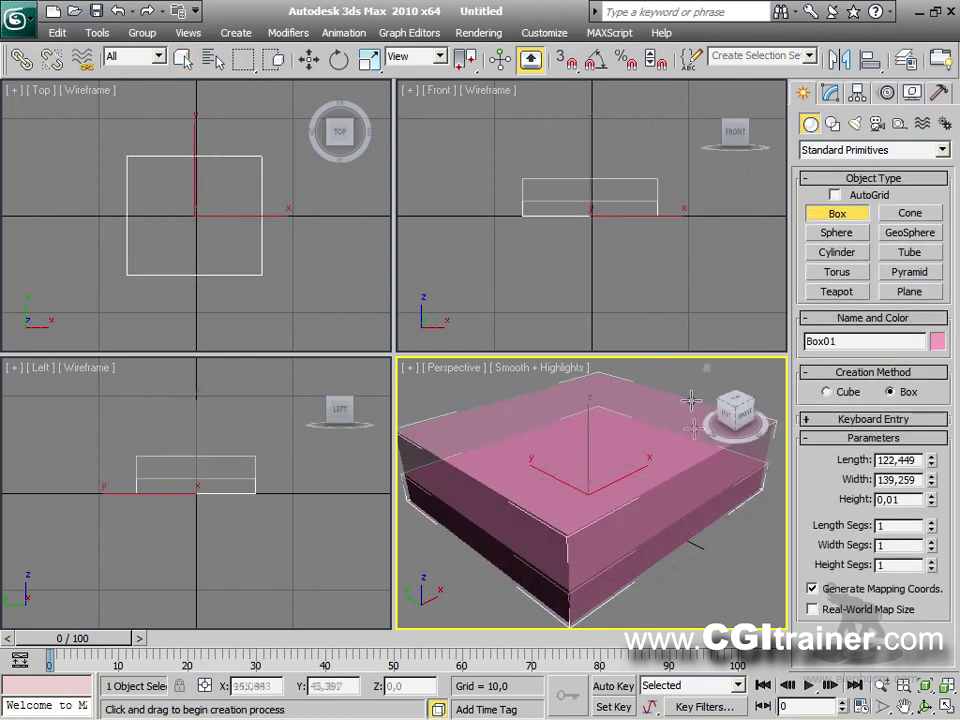
left_click(691, 400)
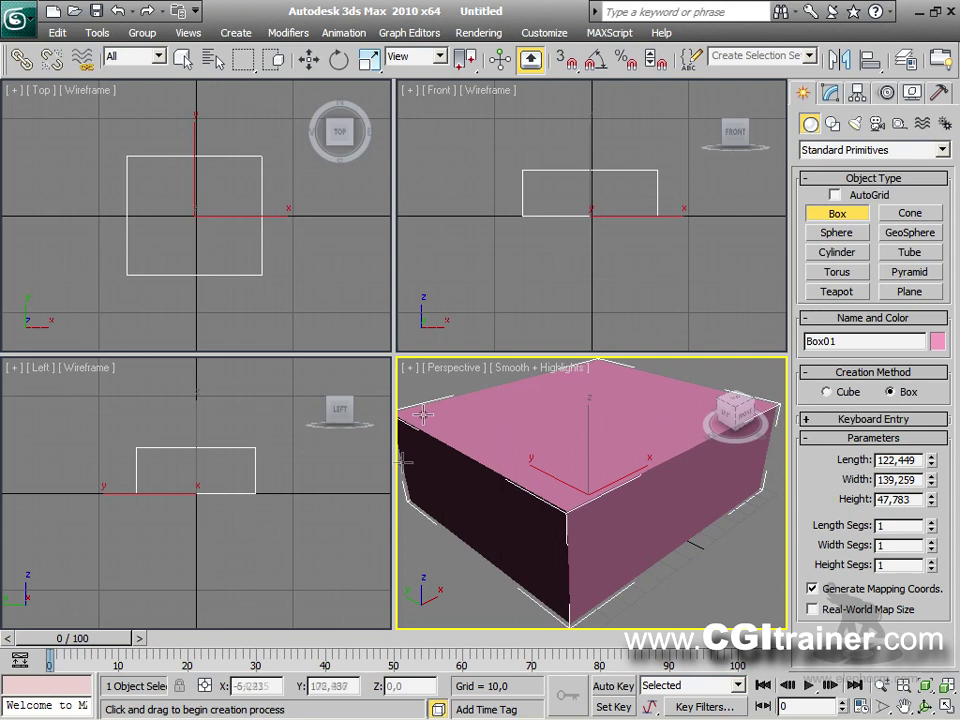
left_click_drag(394, 352, 285, 218)
middle_click_drag(469, 360, 491, 390)
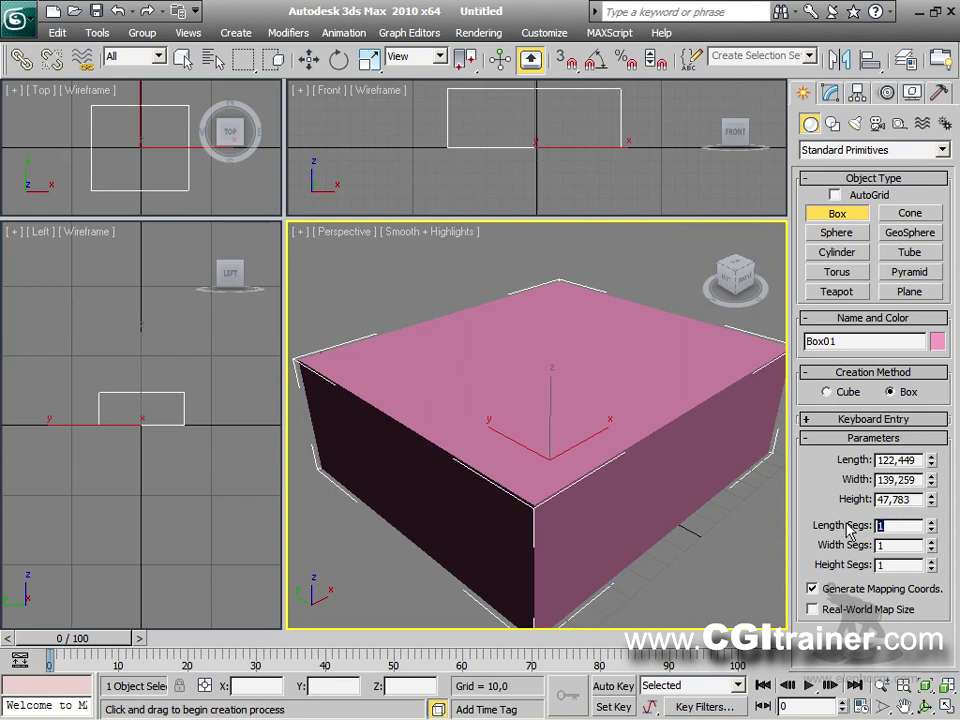
Give the box 3 length, width and height segments and display edged faces.
type("3")
key("Tab")
key("Tab")
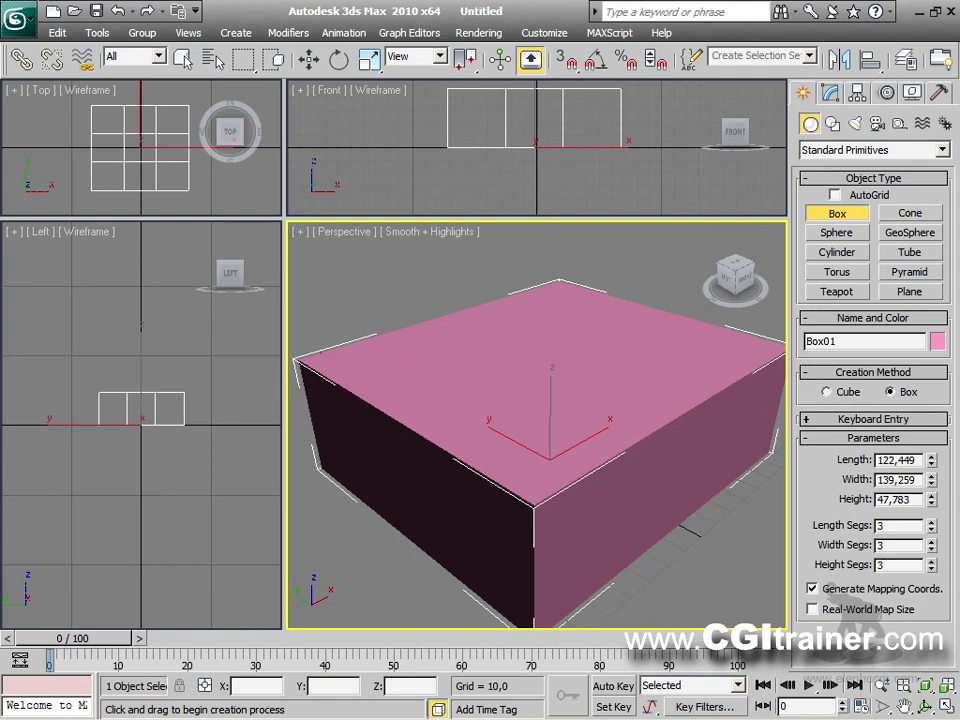
right_click(630, 465)
key("F4")
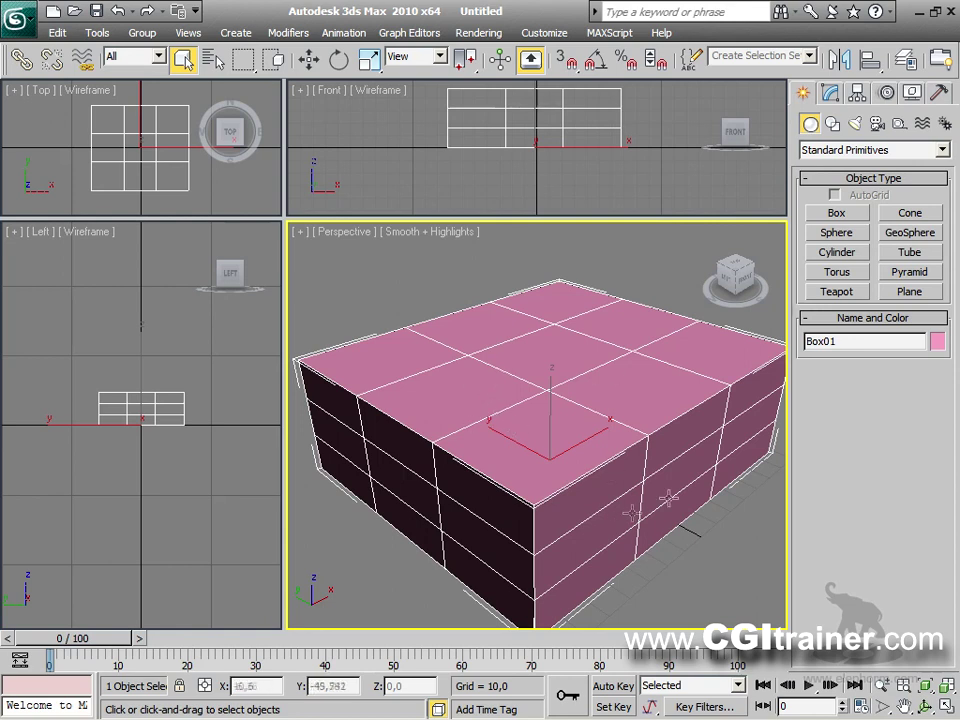
Convert Box01 to an Editable Poly via the right-click Convert To menu.
right_click(560, 437)
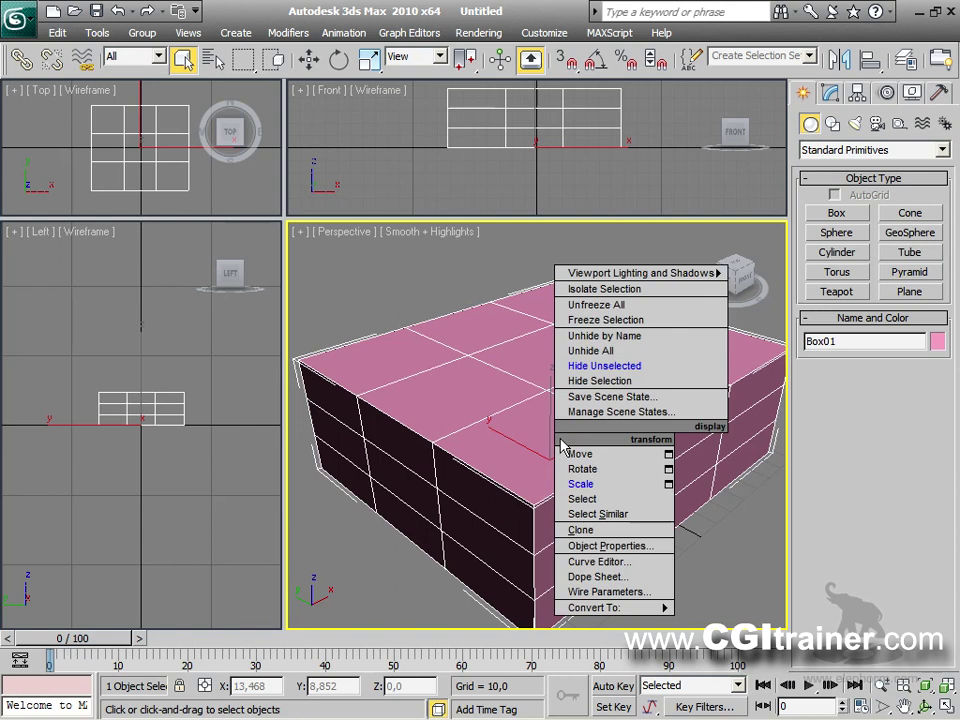
mouse_move(600, 607)
left_click(740, 622)
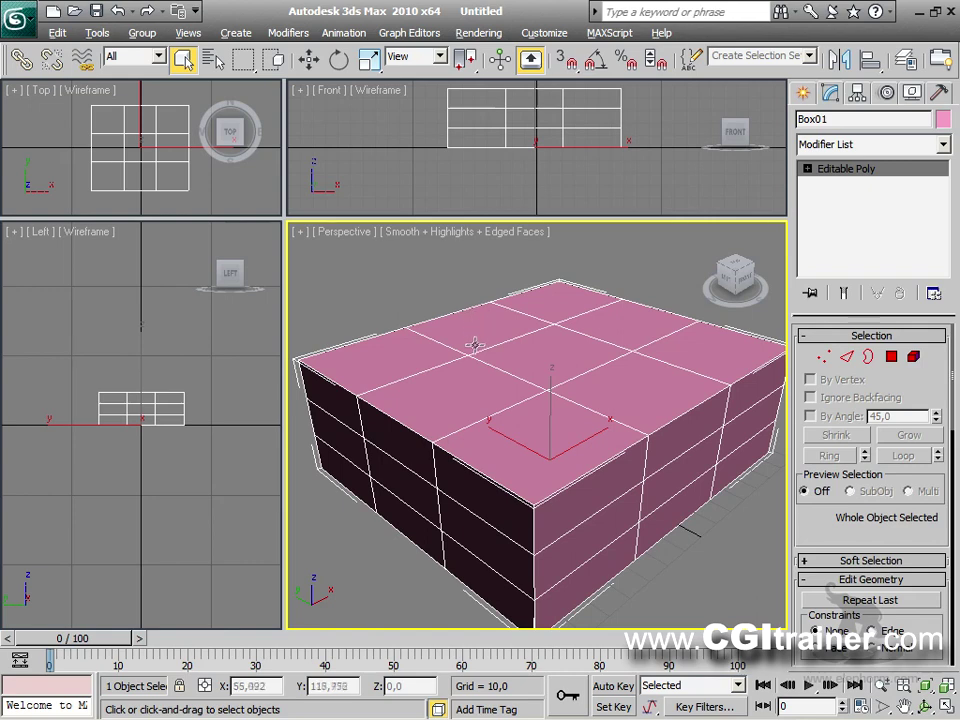
Maximize Perspective, select the middle front polygon, and open Modifiers > Mesh Editing.
key("alt+w")
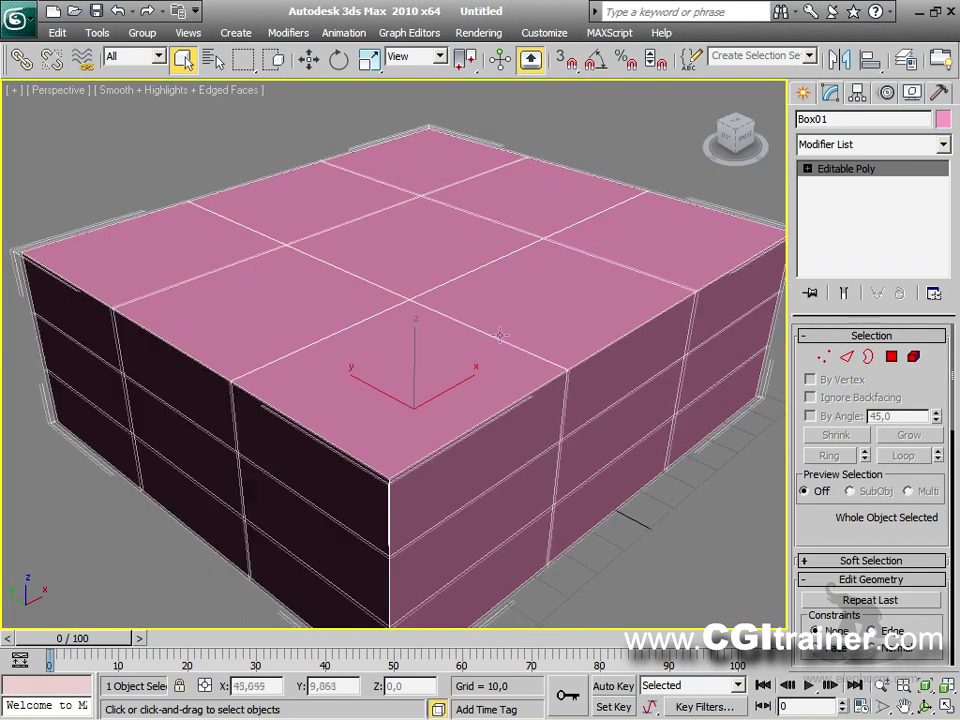
scroll(500, 334, "down", 5)
middle_click_drag(520, 500, 556, 578, "alt")
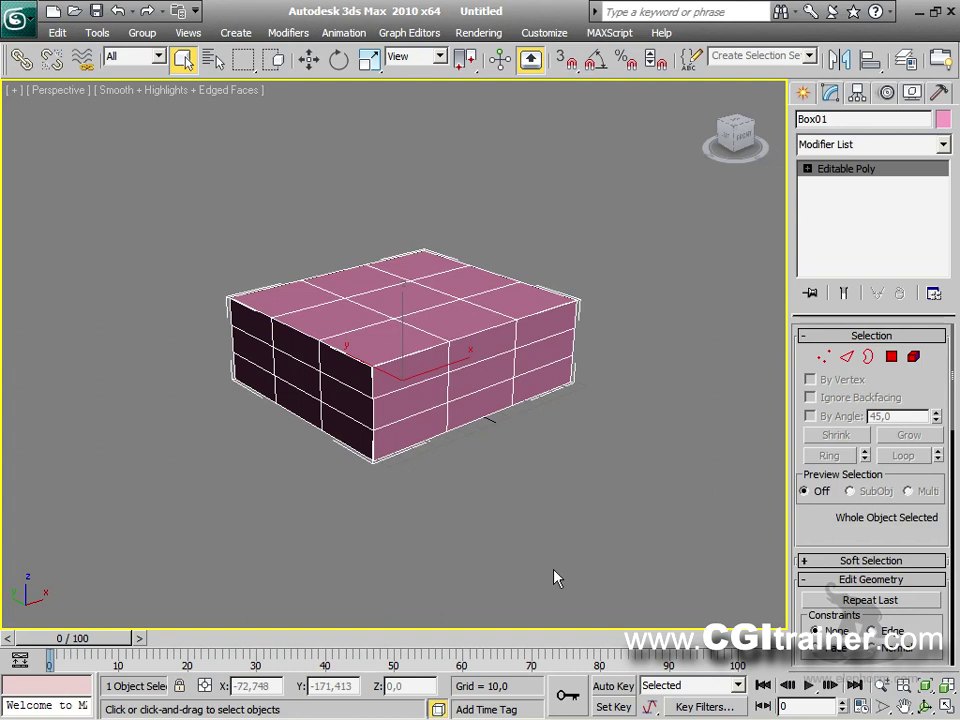
left_click(893, 359)
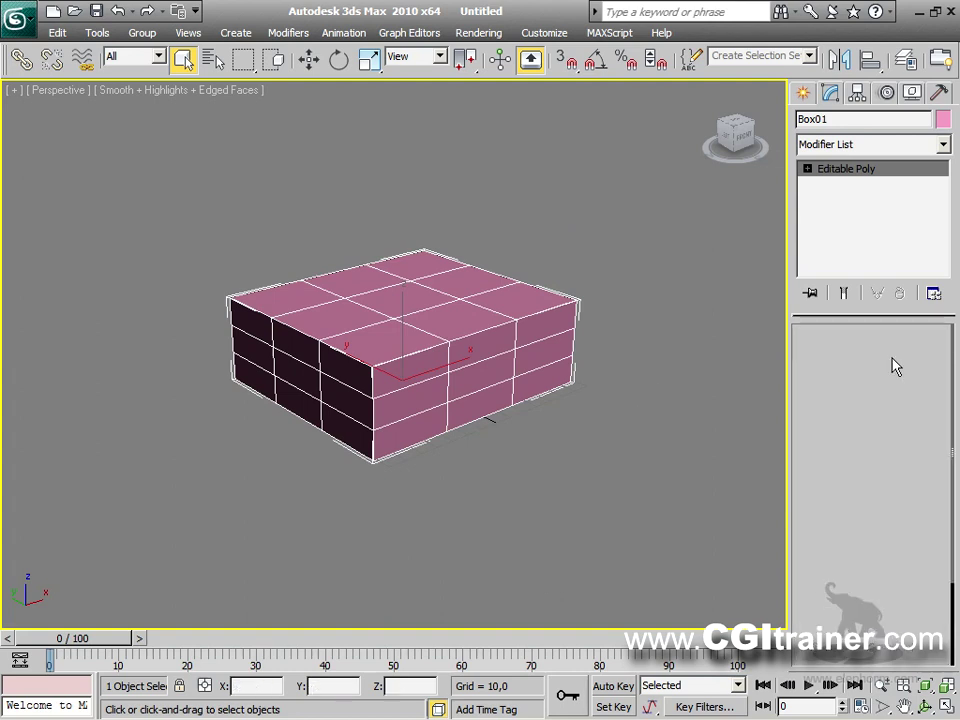
left_click(490, 367)
left_click(401, 294)
left_click(310, 371)
left_click(463, 378)
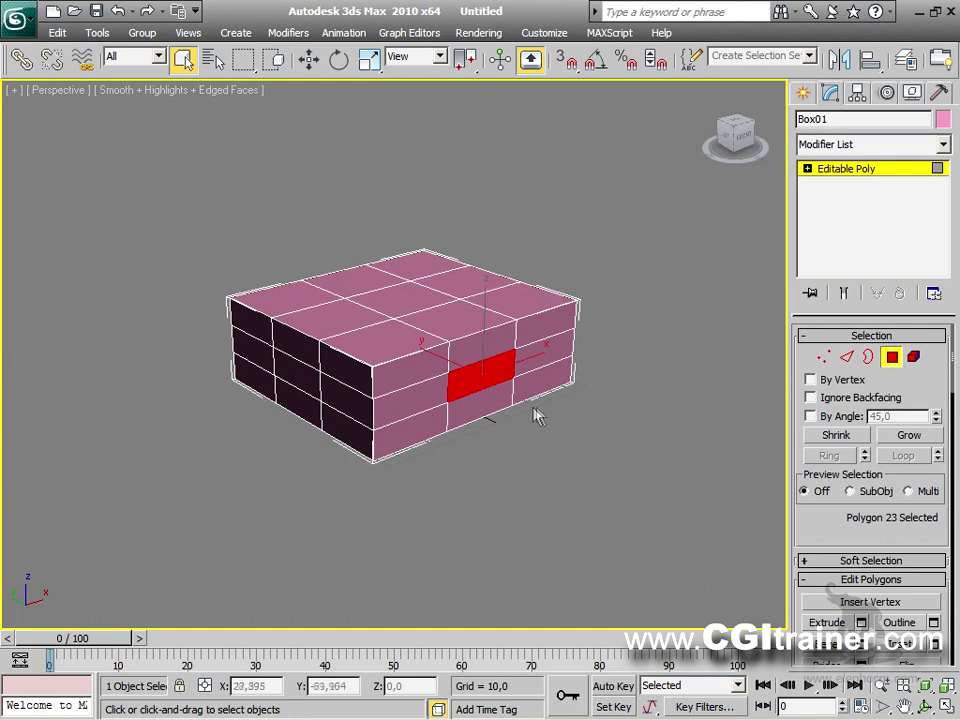
left_click(298, 35)
mouse_move(306, 94)
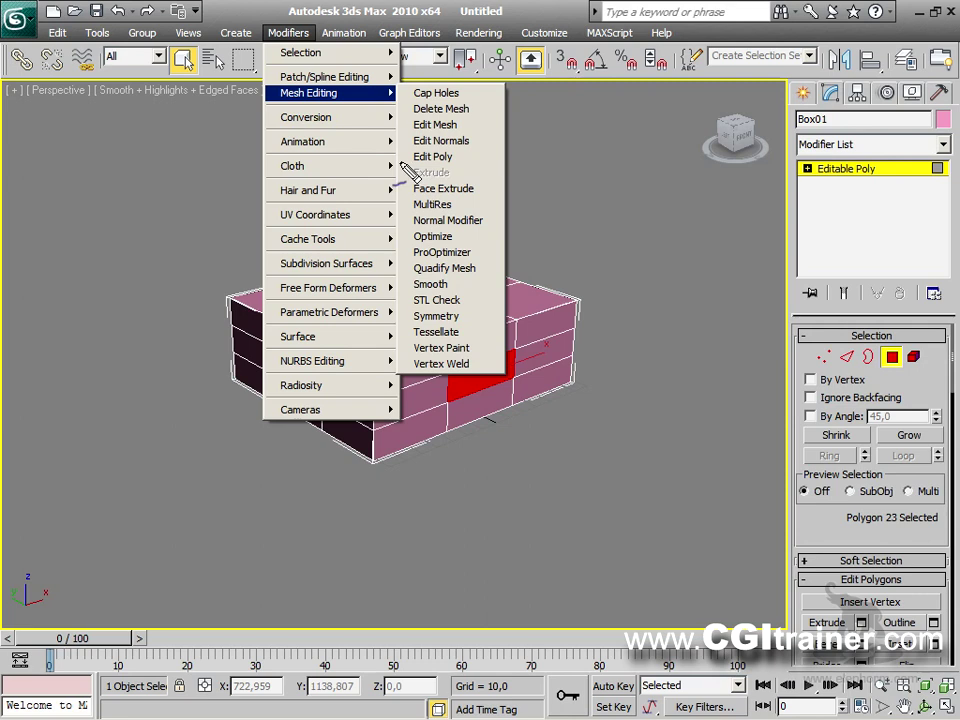
Apply an Edit Poly modifier to Box01 from the Mesh Editing list.
mouse_move(400, 158)
left_mouse_down()
mouse_move(463, 163)
mouse_move(465, 176)
mouse_move(464, 186)
mouse_move(410, 175)
left_mouse_up()
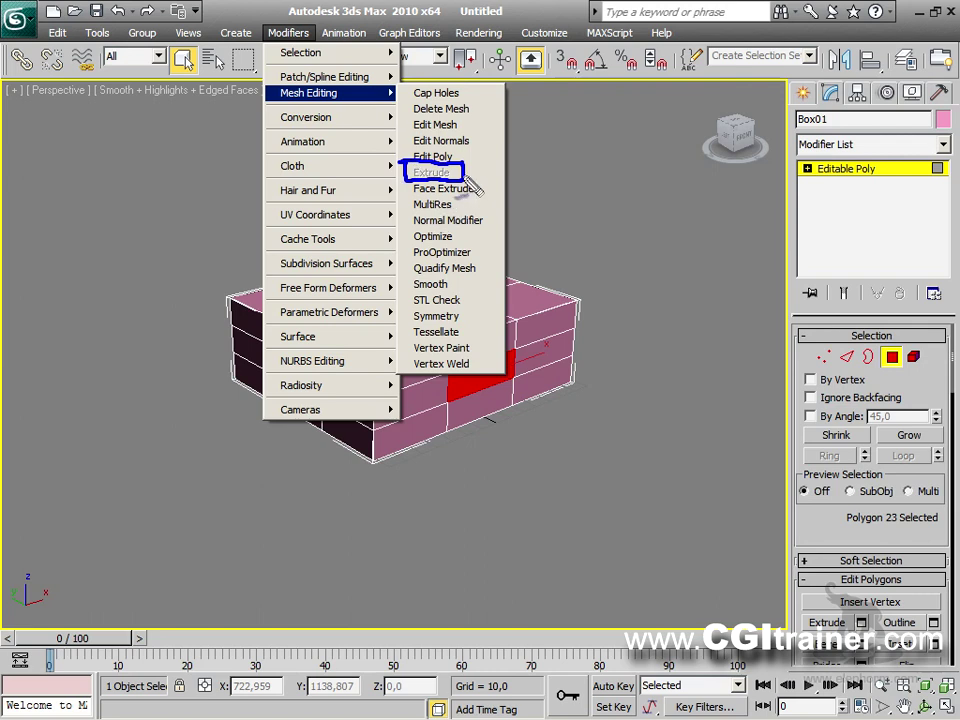
mouse_move(464, 173)
left_mouse_down()
mouse_move(530, 178)
mouse_move(519, 180)
left_mouse_up()
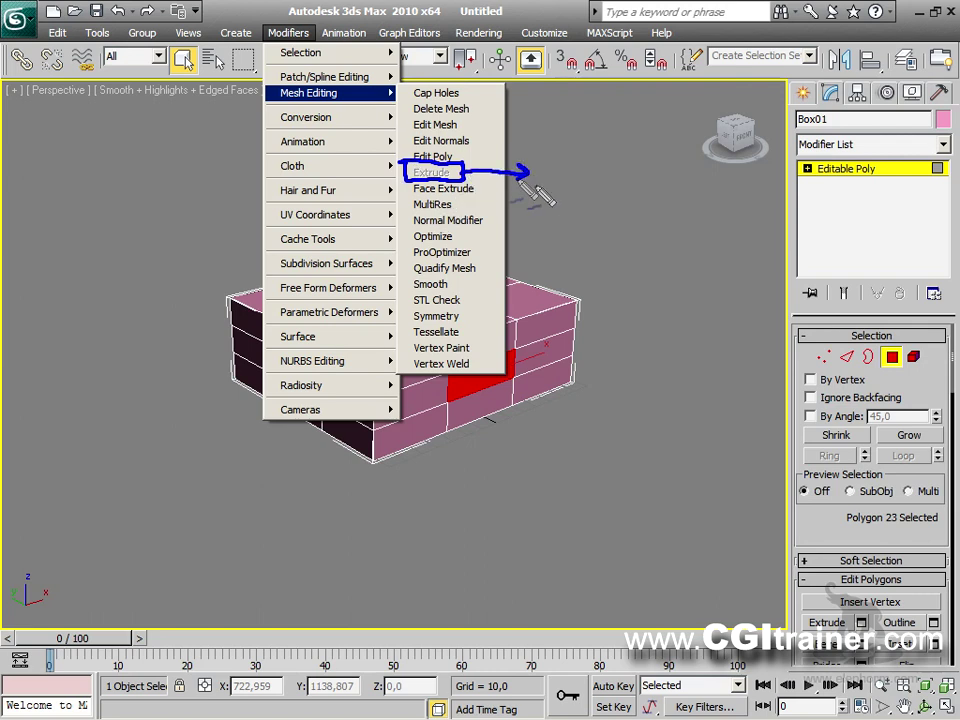
mouse_move(610, 172)
left_mouse_down()
mouse_move(568, 179)
mouse_move(558, 200)
mouse_move(590, 210)
mouse_move(635, 203)
mouse_move(630, 179)
mouse_move(595, 170)
mouse_move(602, 126)
left_mouse_up()
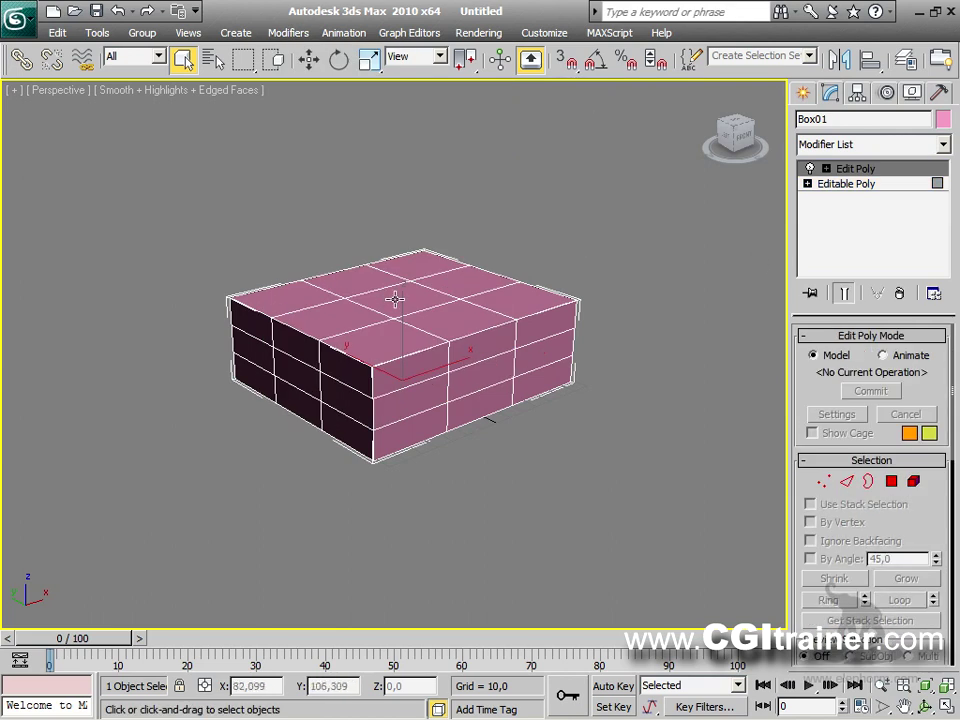
Extrude the middle front polygon outward into a long rectangular block.
key("4")
left_click(480, 375)
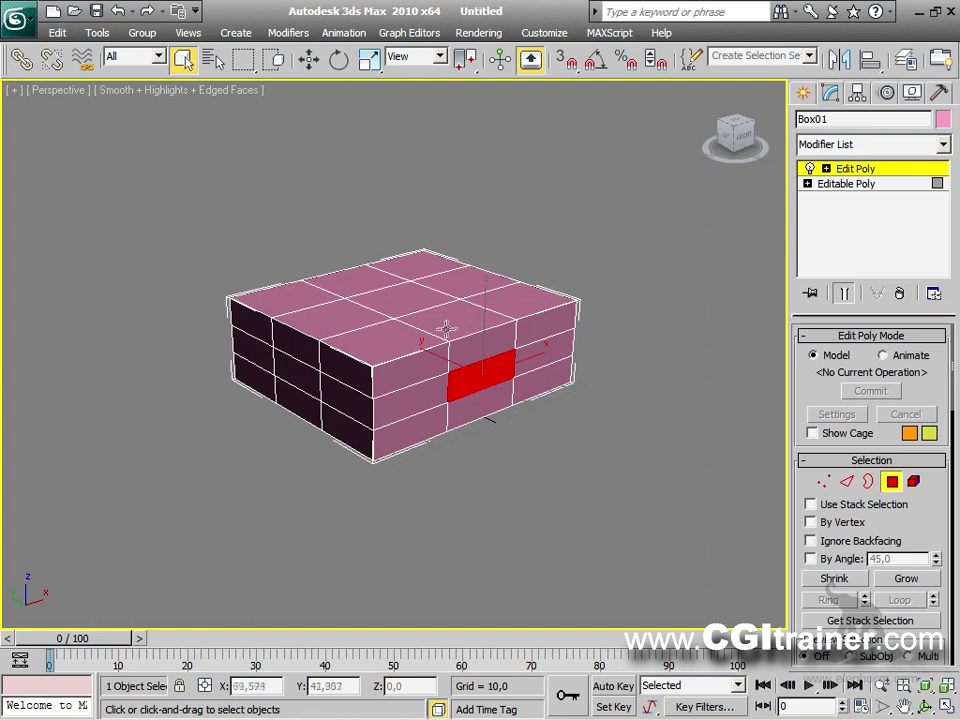
right_click(467, 378)
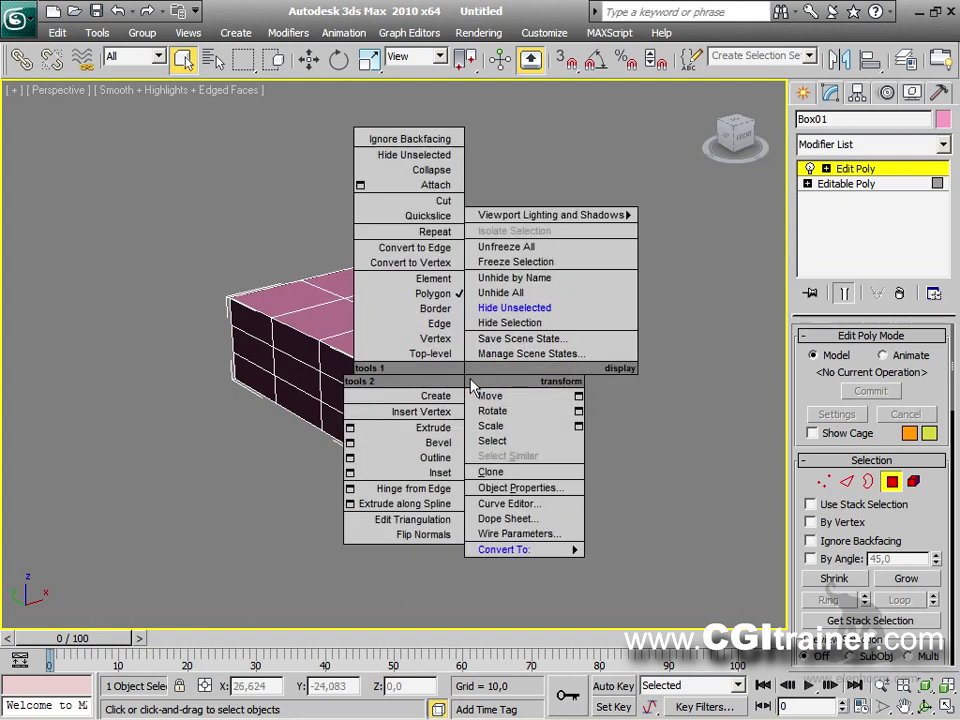
left_click(446, 430)
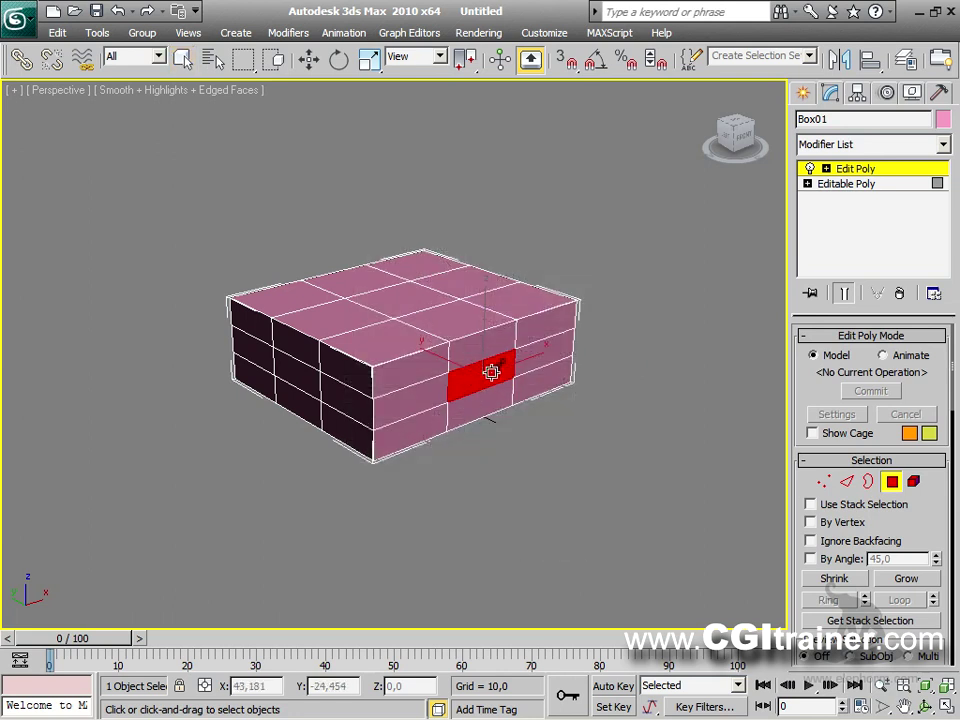
left_click_drag(495, 377, 558, 64)
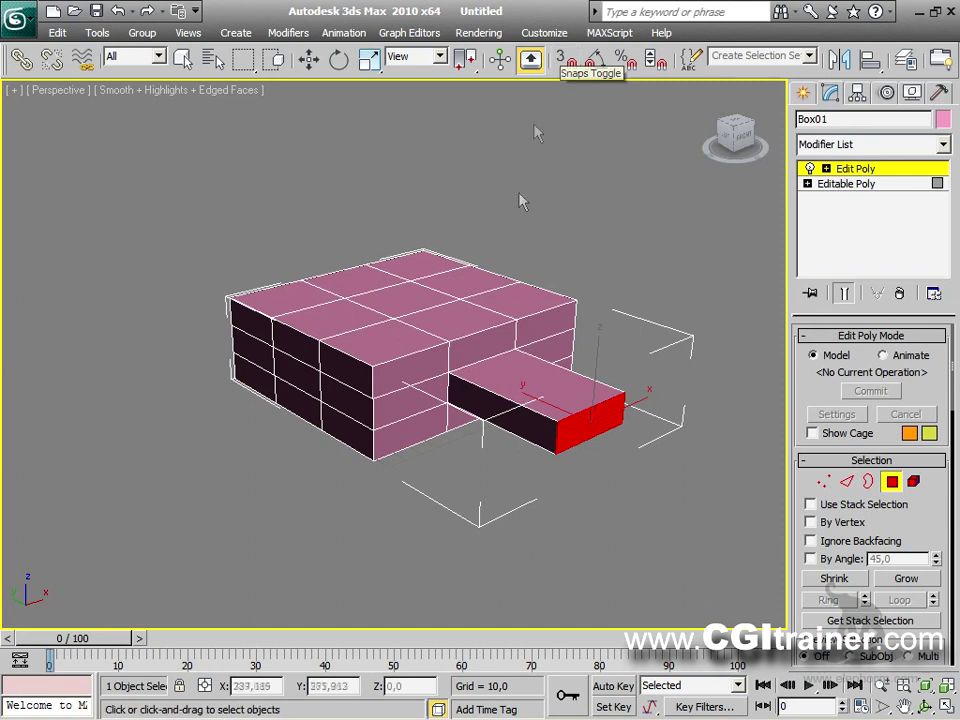
Extrude the centre top polygon upward into a tall block above the body.
left_click(421, 300)
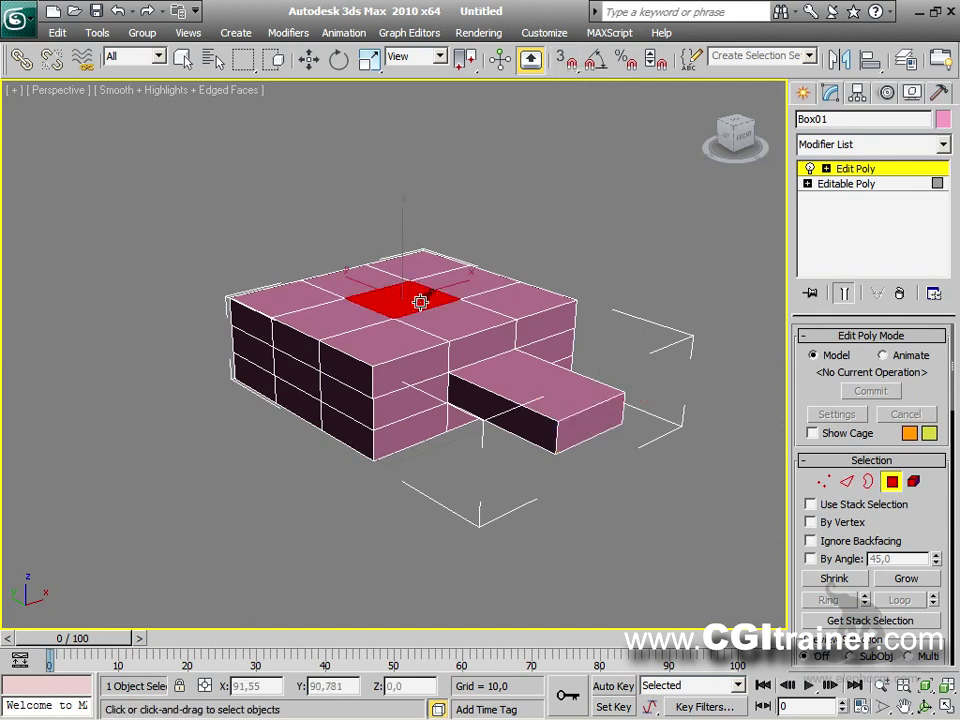
right_click(418, 300)
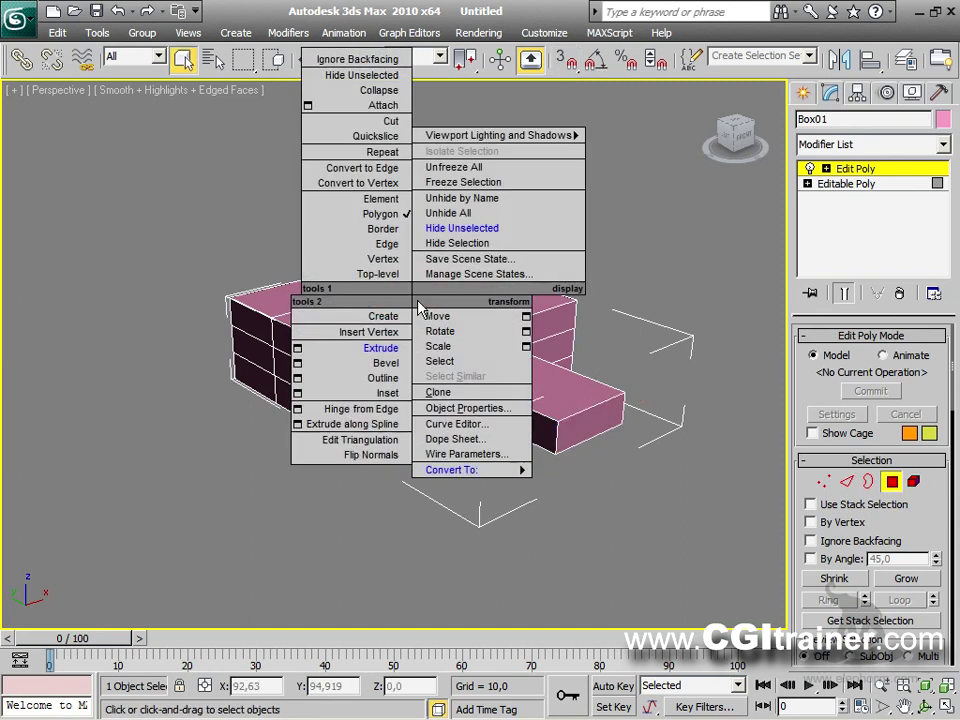
left_click(438, 346)
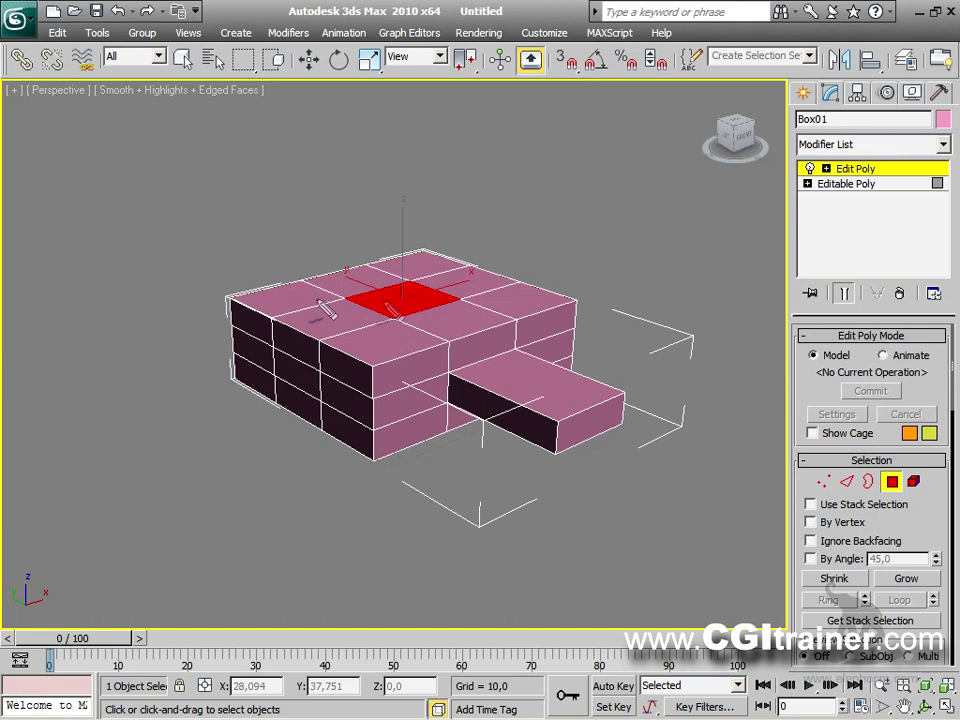
mouse_move(352, 308)
left_mouse_down()
mouse_move(388, 322)
mouse_move(455, 305)
mouse_move(410, 283)
mouse_move(362, 292)
mouse_move(350, 305)
mouse_move(410, 288)
mouse_move(402, 298)
mouse_move(405, 200)
mouse_move(388, 205)
mouse_move(412, 205)
left_mouse_up()
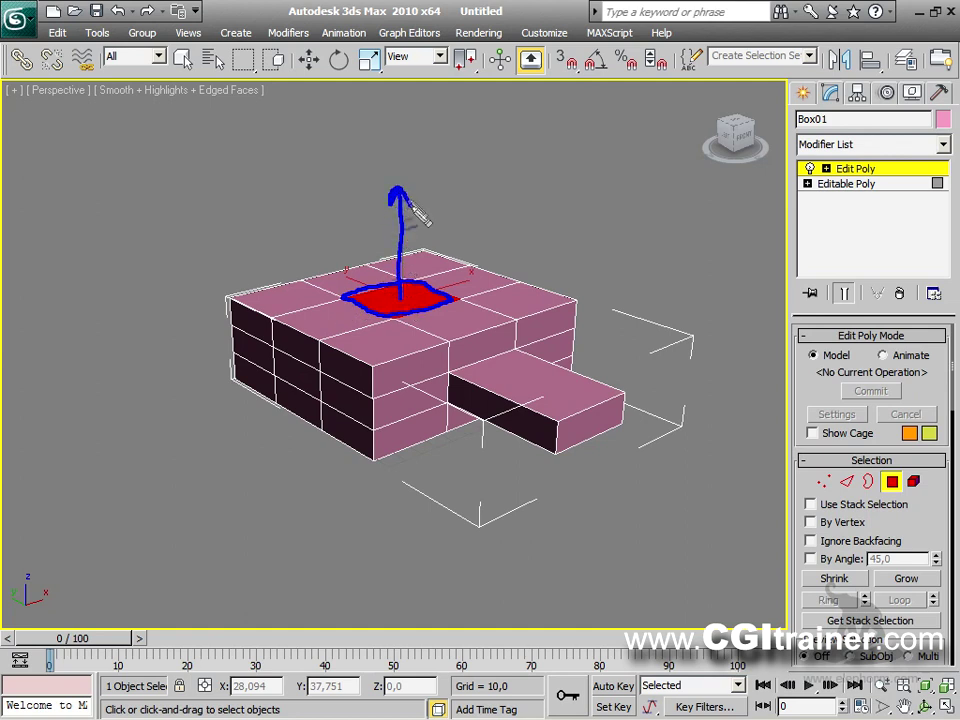
mouse_move(370, 156)
left_mouse_down()
mouse_move(390, 160)
mouse_move(388, 169)
left_mouse_up()
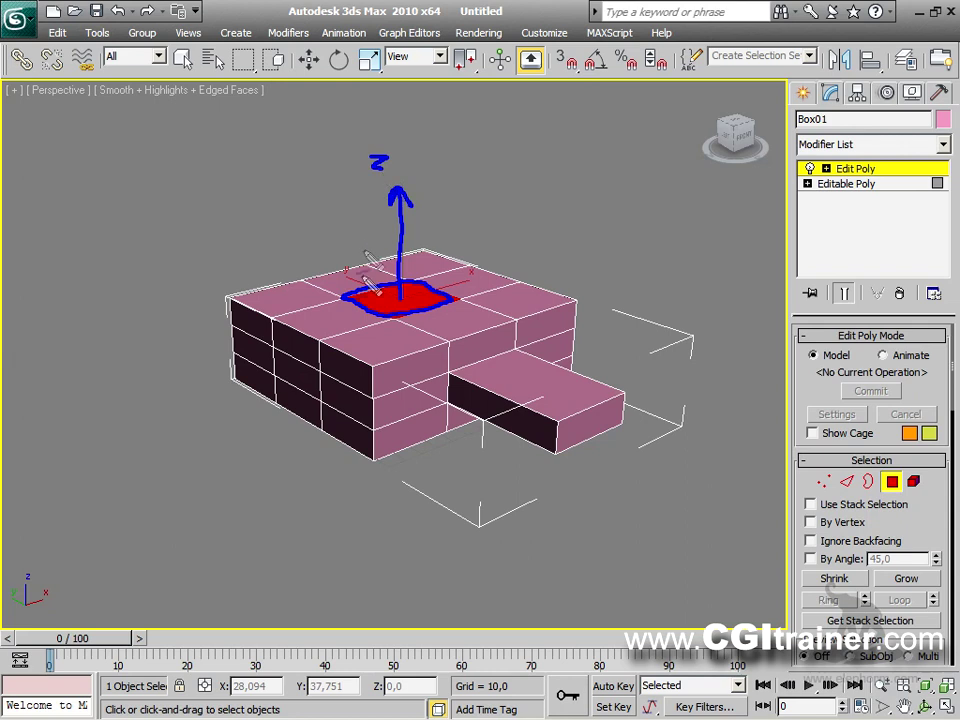
key("Escape")
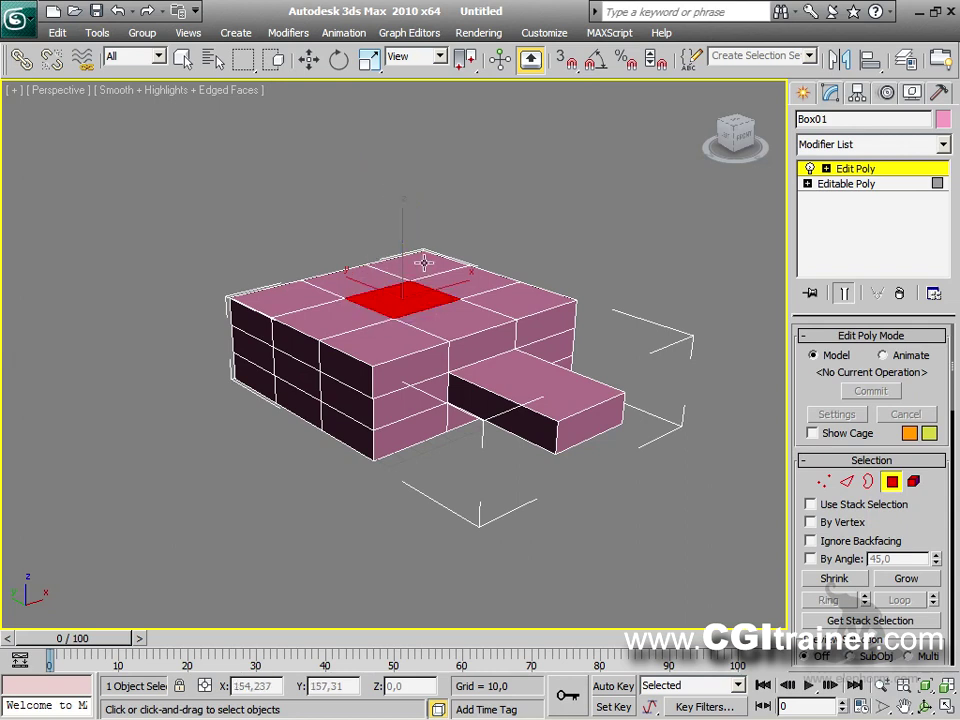
left_click_drag(420, 283, 422, 40)
right_click(430, 313)
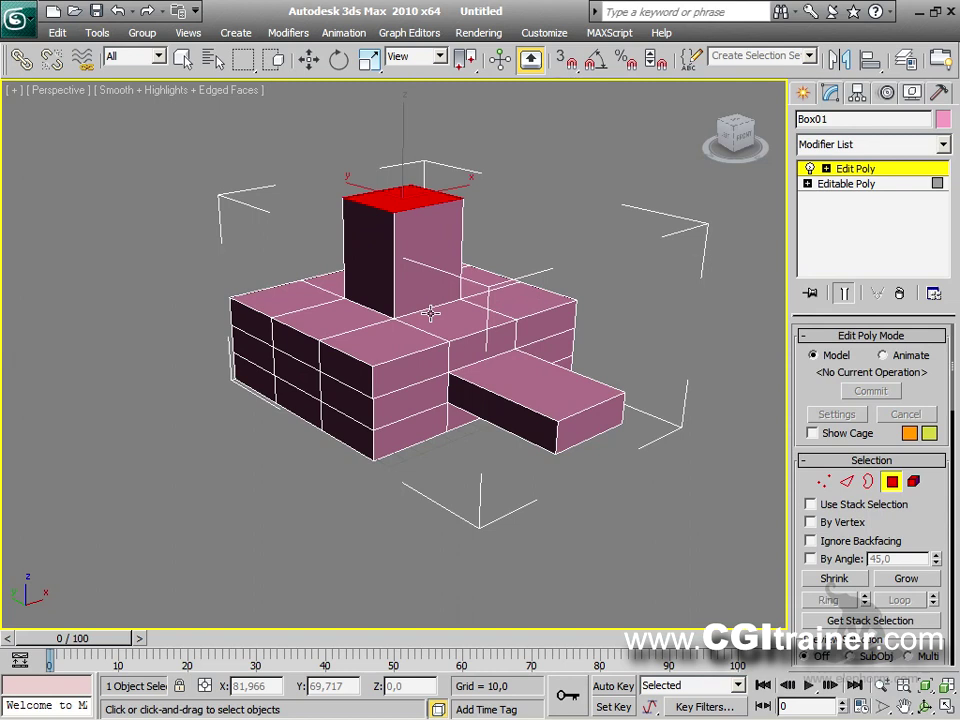
middle_click_drag(570, 381, 538, 373, "alt")
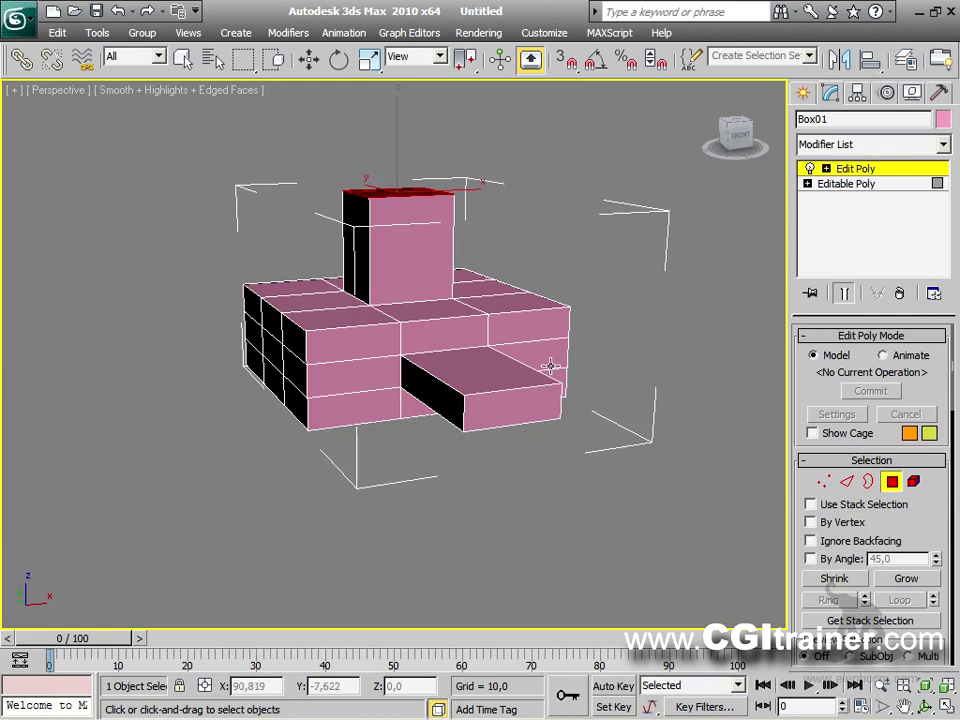
Draw the curved Line01 spline in Front view, arcing up from the base's right side.
left_click(803, 92)
key("f")
middle_click_drag(557, 300, 396, 416)
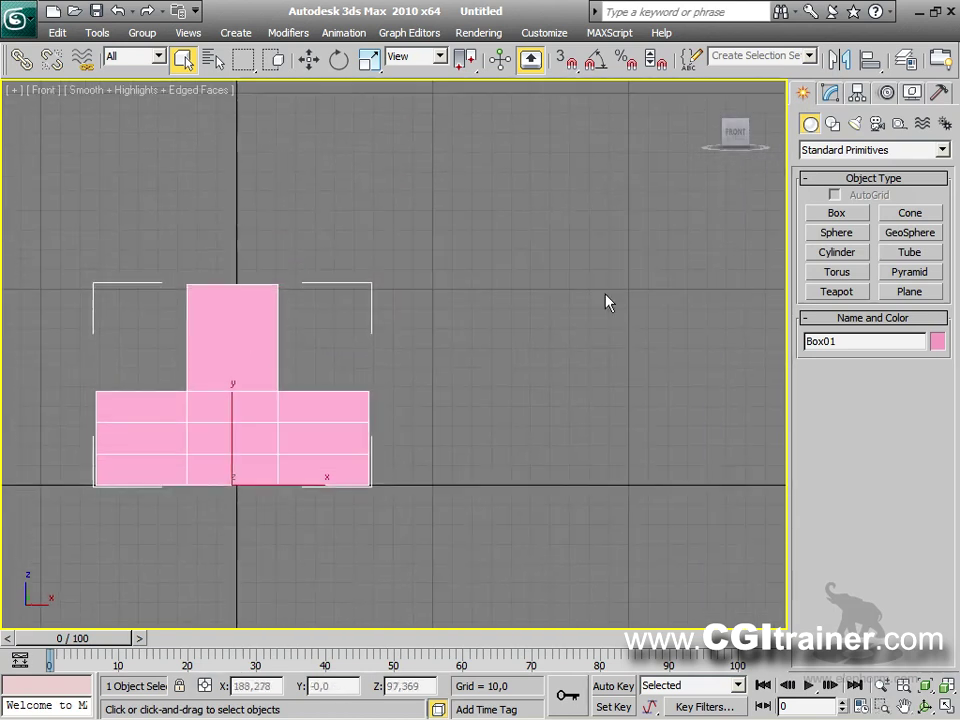
left_click(833, 123)
left_click(836, 228)
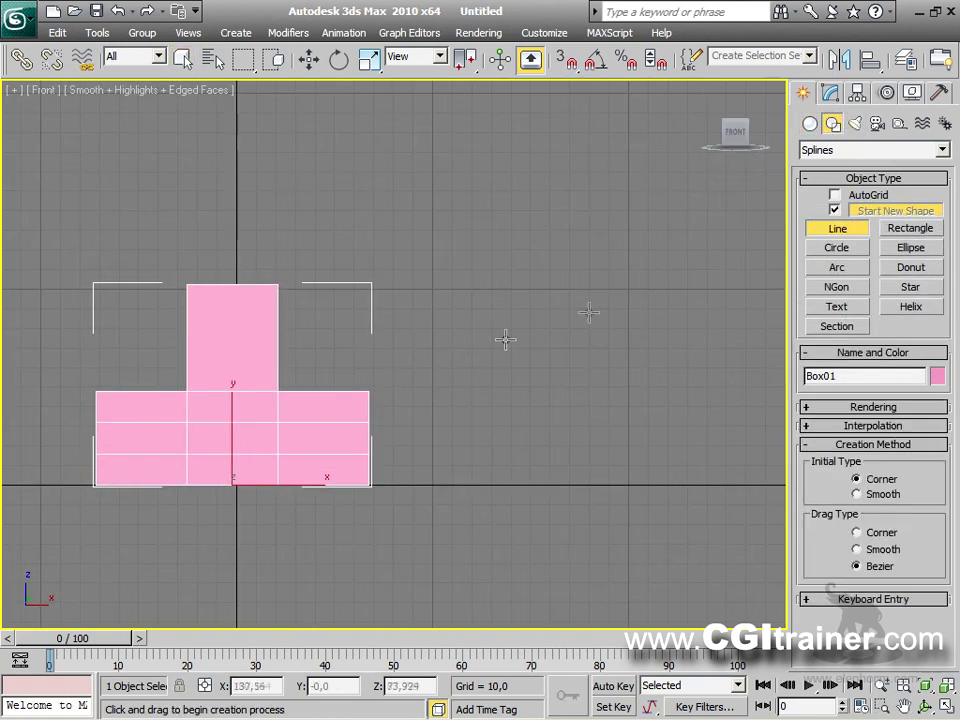
left_click_drag(353, 385, 368, 300)
left_click(372, 290)
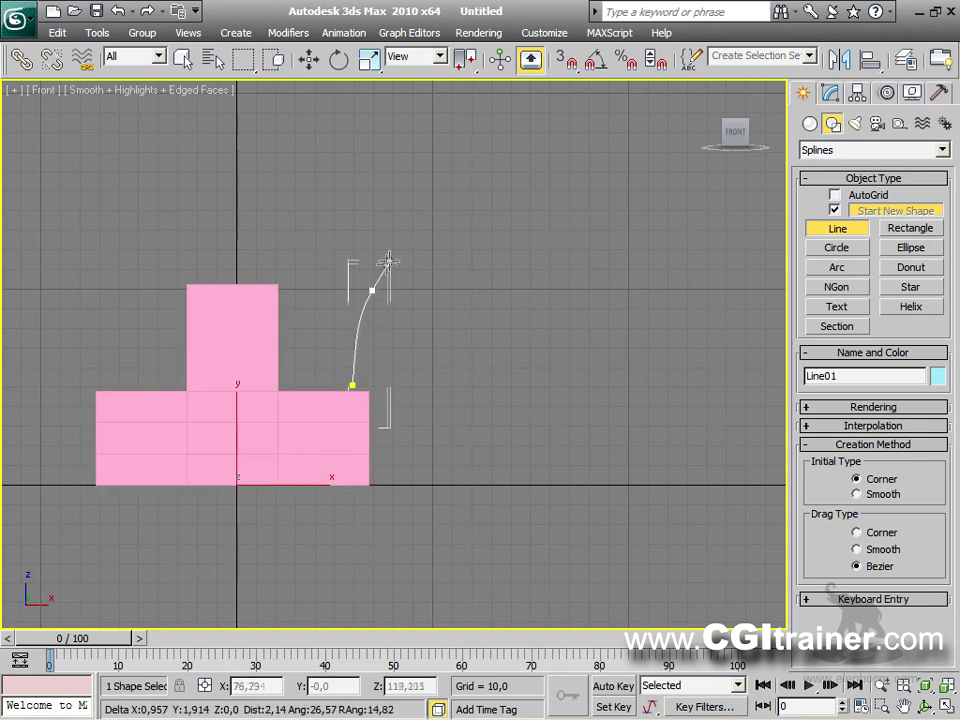
left_click(428, 236)
left_click(499, 230)
left_click(576, 259)
right_click(585, 262)
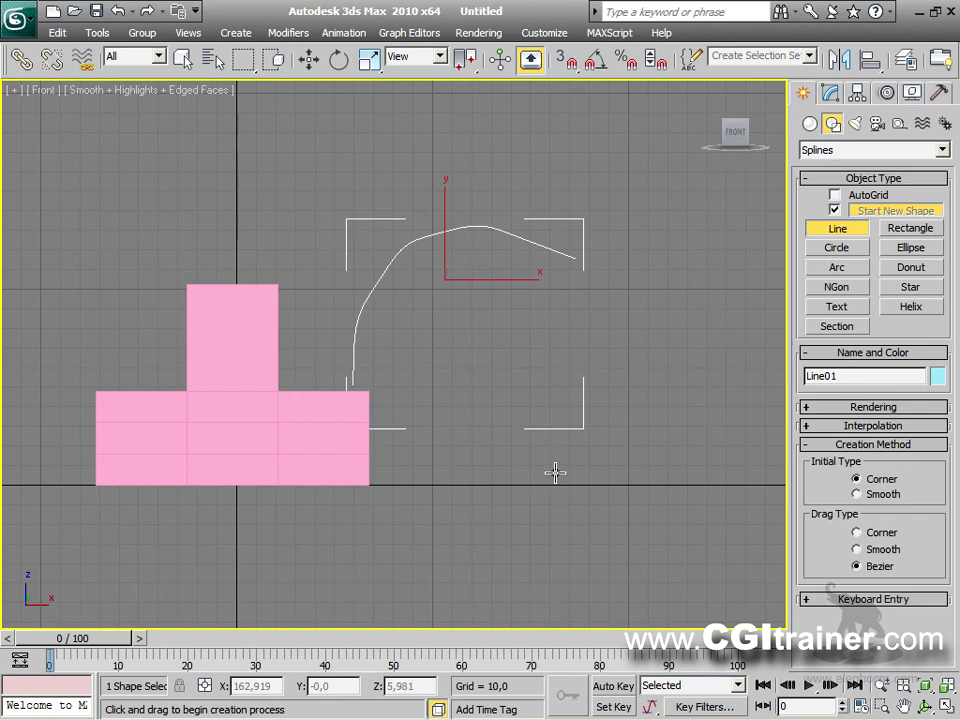
Back in Perspective, select Box01's base top face beside the tower at Polygon level.
key("p")
middle_click_drag(497, 251, 460, 402, "alt")
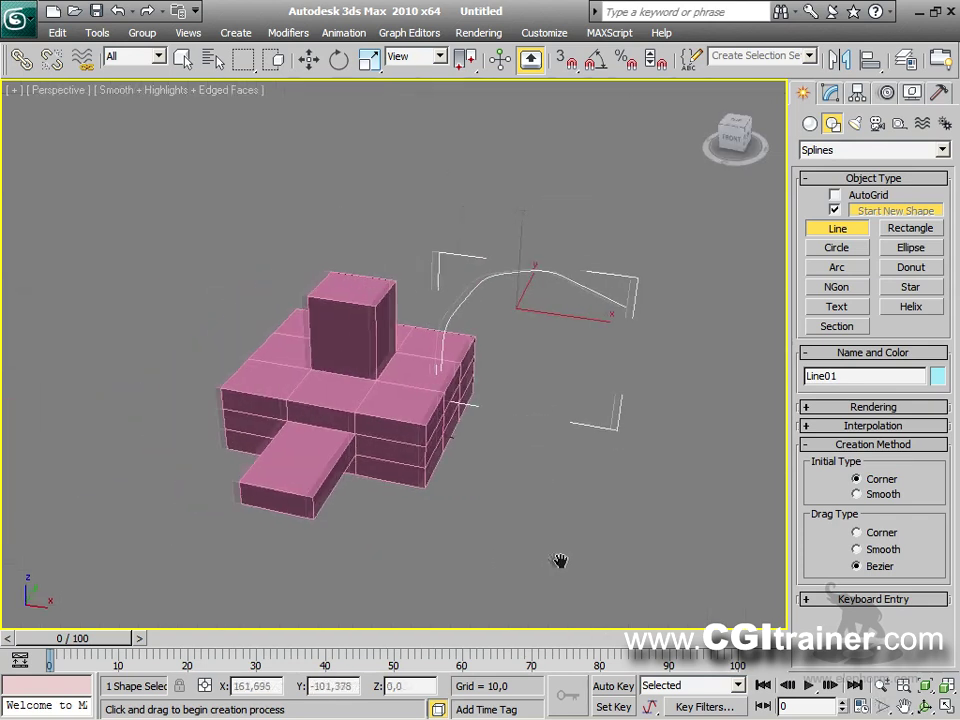
left_click(408, 398)
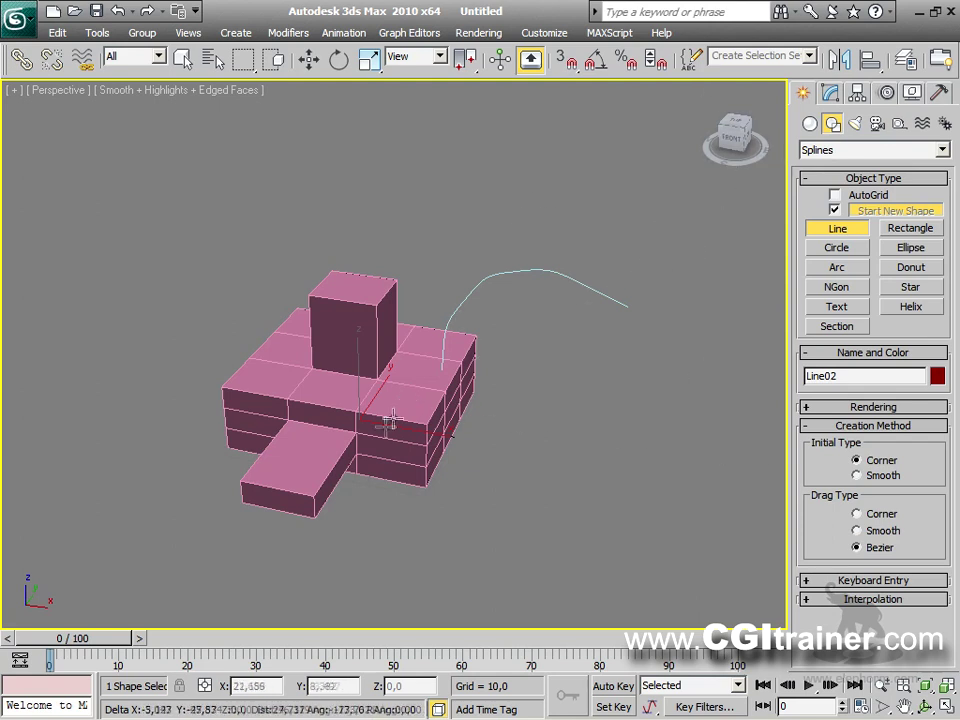
right_click(386, 424)
left_click(830, 92)
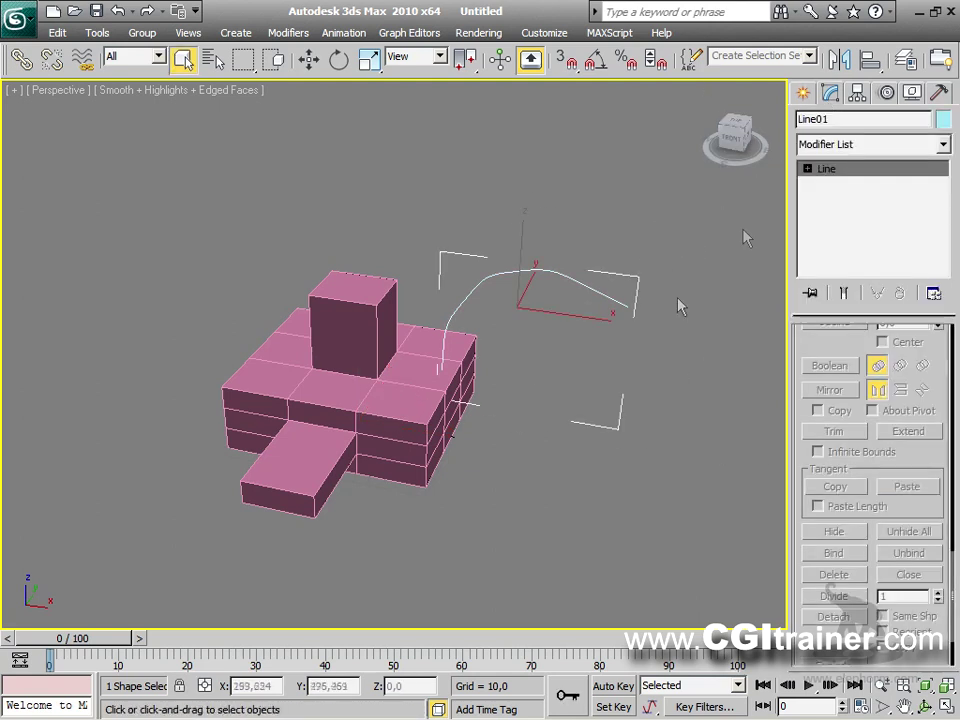
left_click(403, 335)
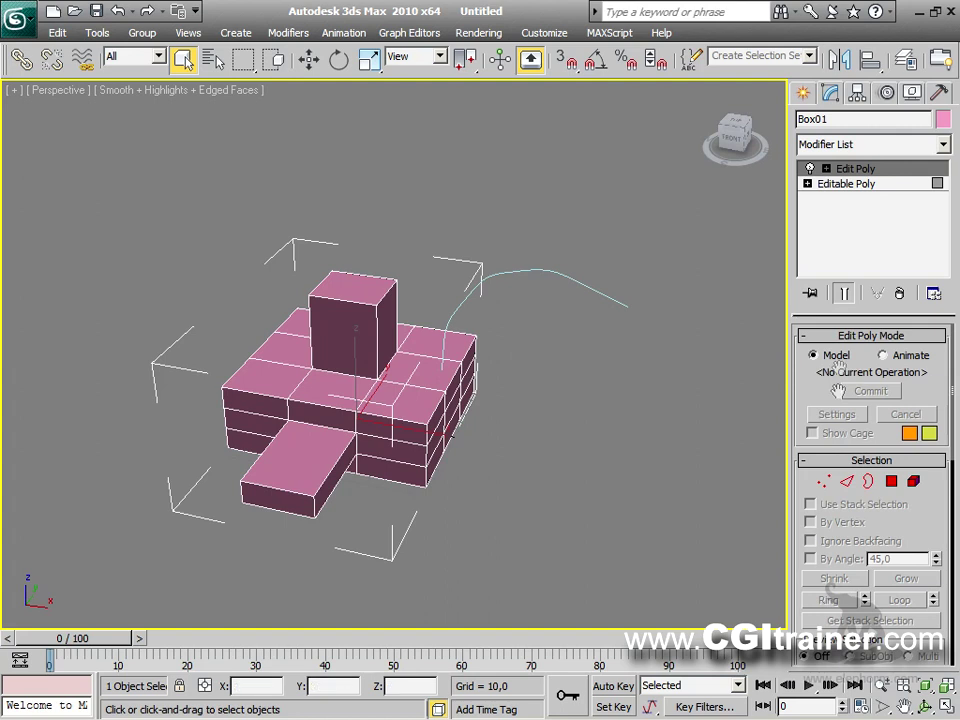
left_click(891, 481)
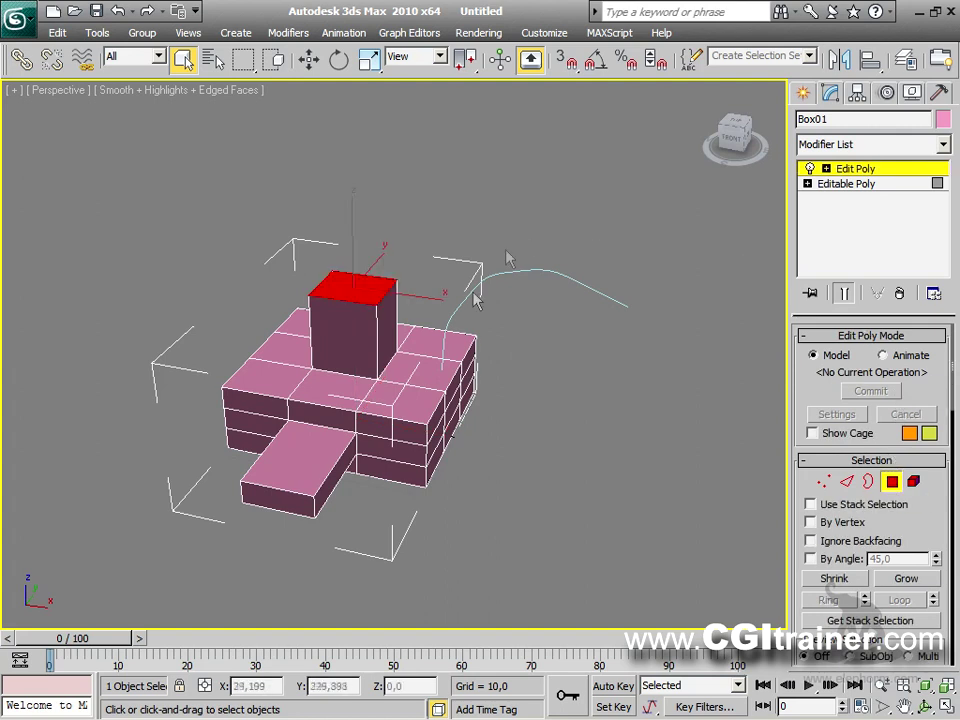
left_click(428, 376)
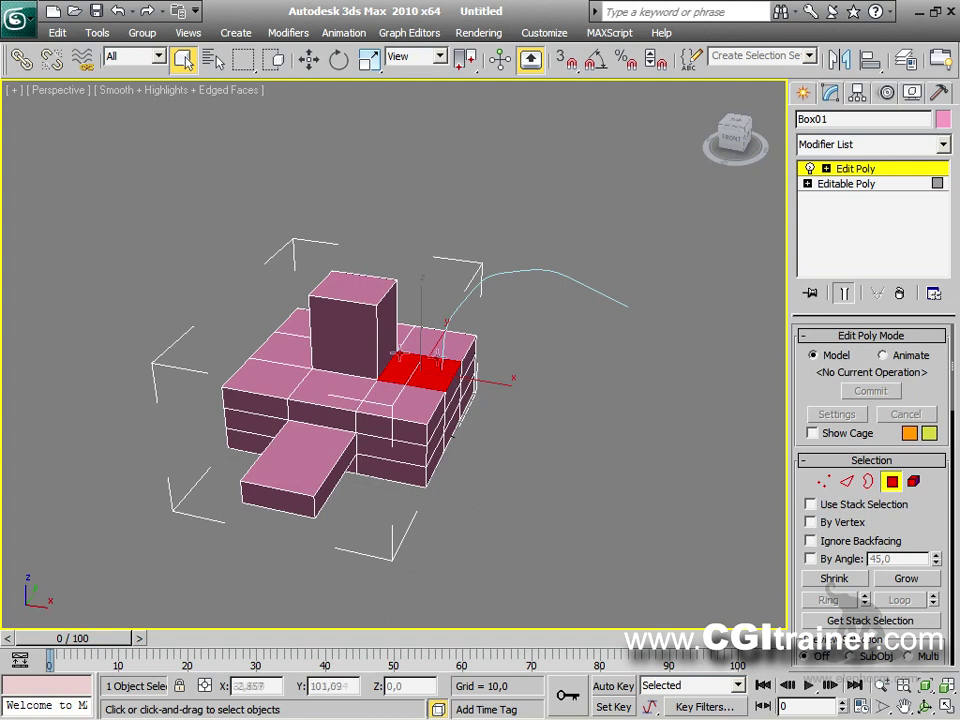
right_click(437, 356)
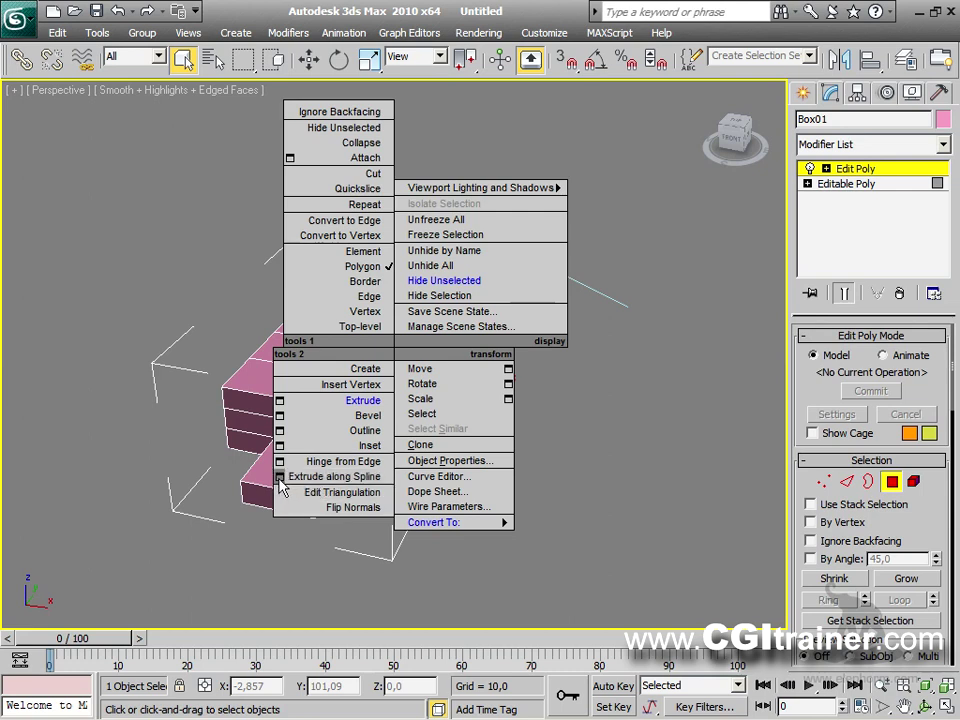
Open Extrude Along Spline settings and pick Line01 as the extrusion path.
left_click(281, 486)
left_click_drag(424, 281, 179, 122)
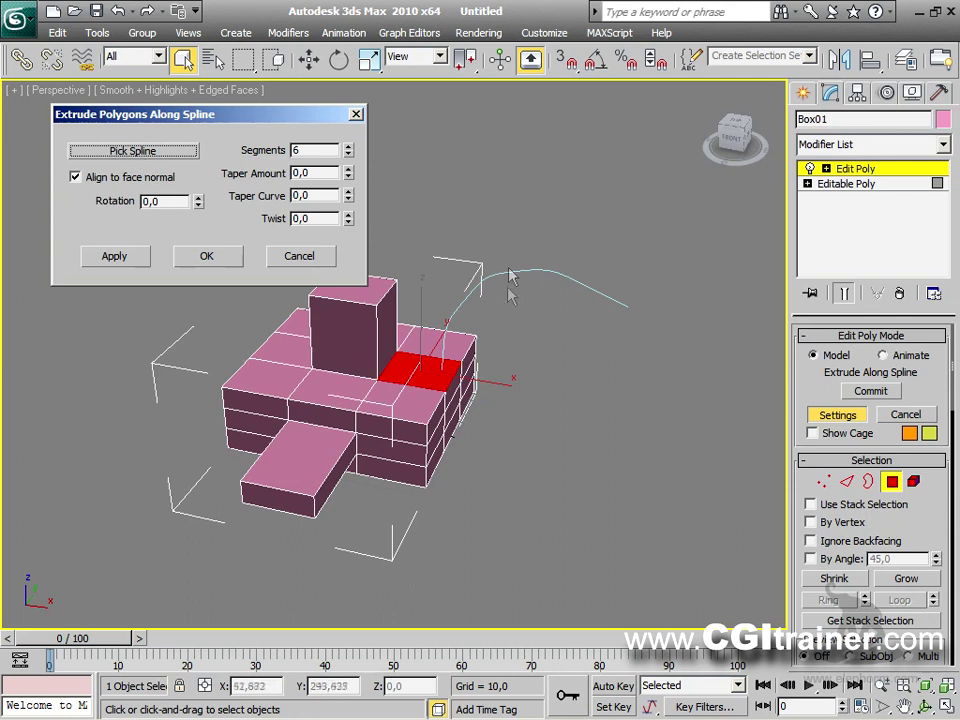
left_click(141, 155)
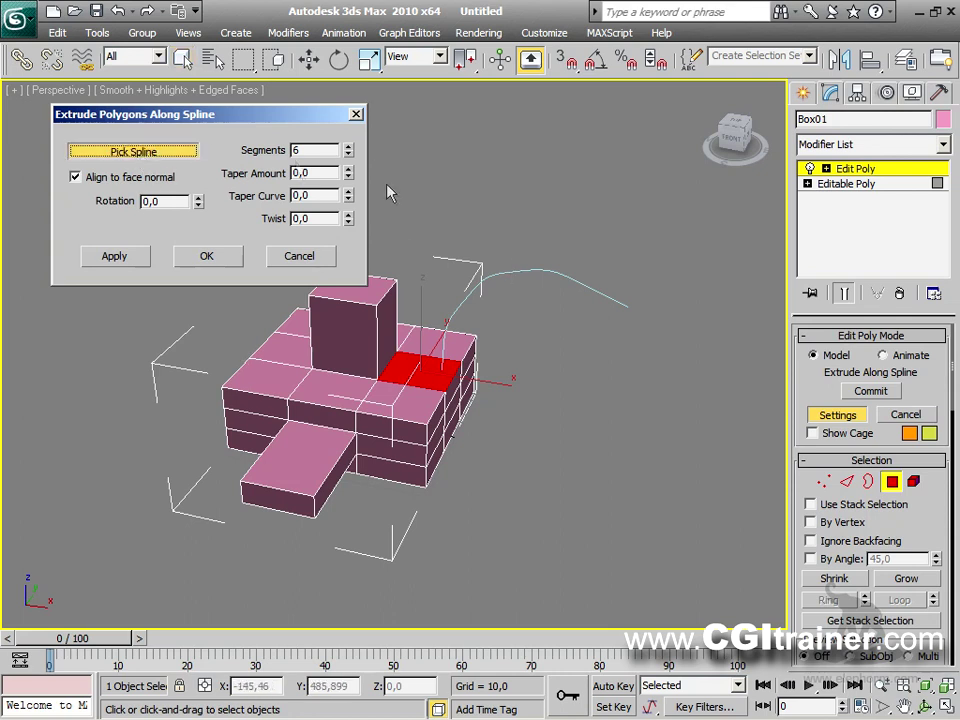
left_click(508, 272)
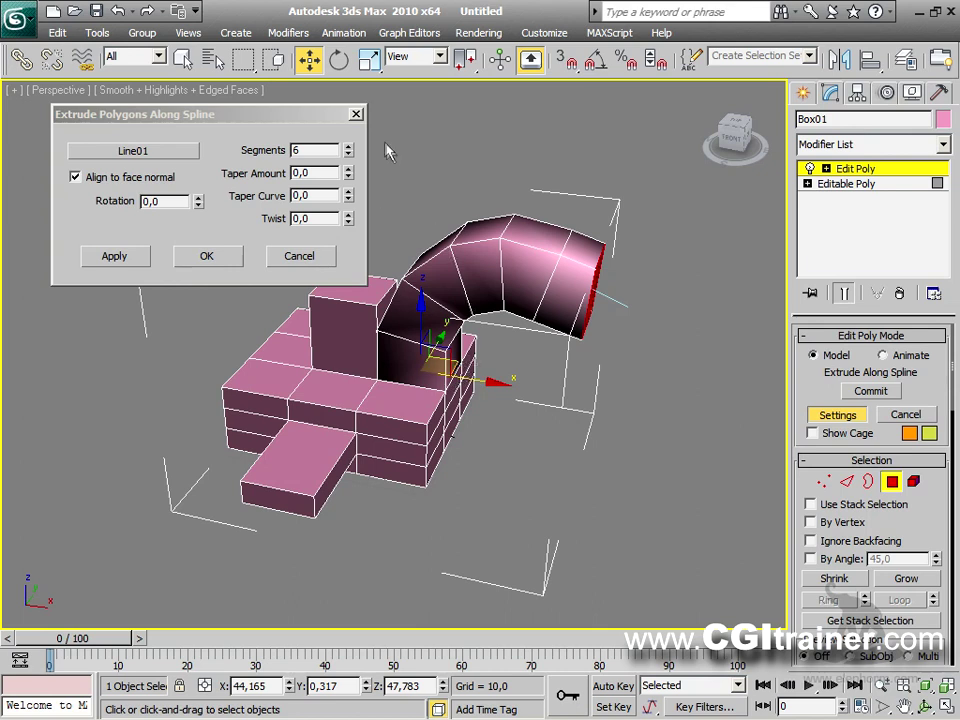
Set 11 segments, Taper Amount -0,68, Taper Curve -0,73, Twist -358,5, and apply.
left_click(347, 147)
left_click(347, 147)
left_click(347, 147)
left_click(347, 147)
left_click(347, 147)
mouse_move(349, 177)
left_mouse_down()
mouse_move(348, 166)
mouse_move(344, 252)
mouse_move(358, 130)
mouse_move(372, 300)
mouse_move(381, 261)
mouse_move(366, 205)
mouse_move(380, 262)
mouse_move(430, 170)
mouse_move(390, 250)
mouse_move(348, 178)
mouse_move(350, 193)
left_mouse_up()
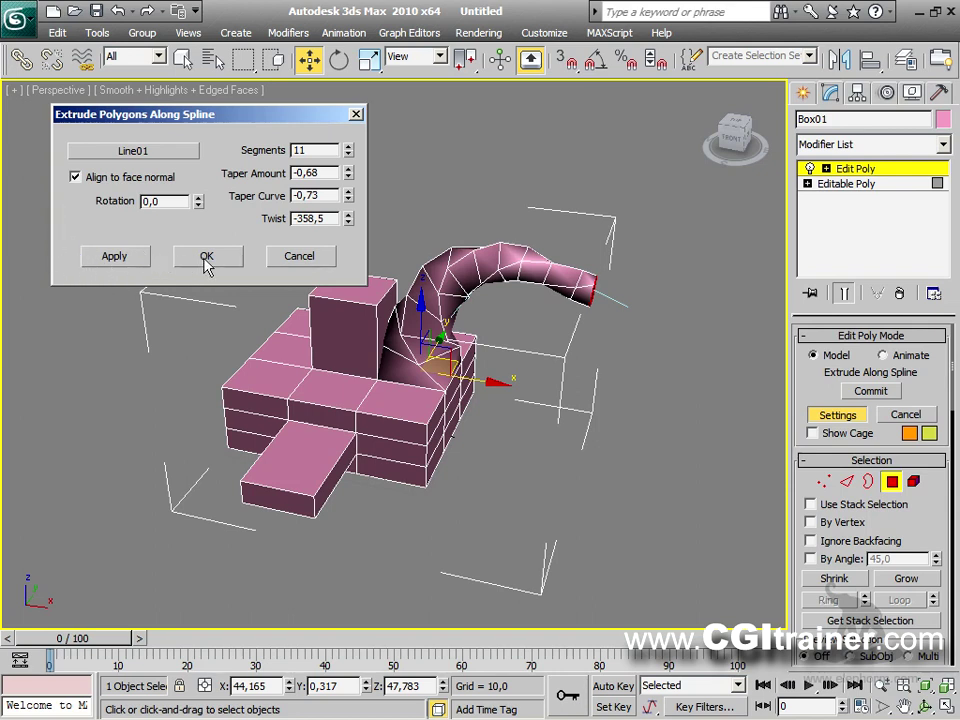
left_click(128, 259)
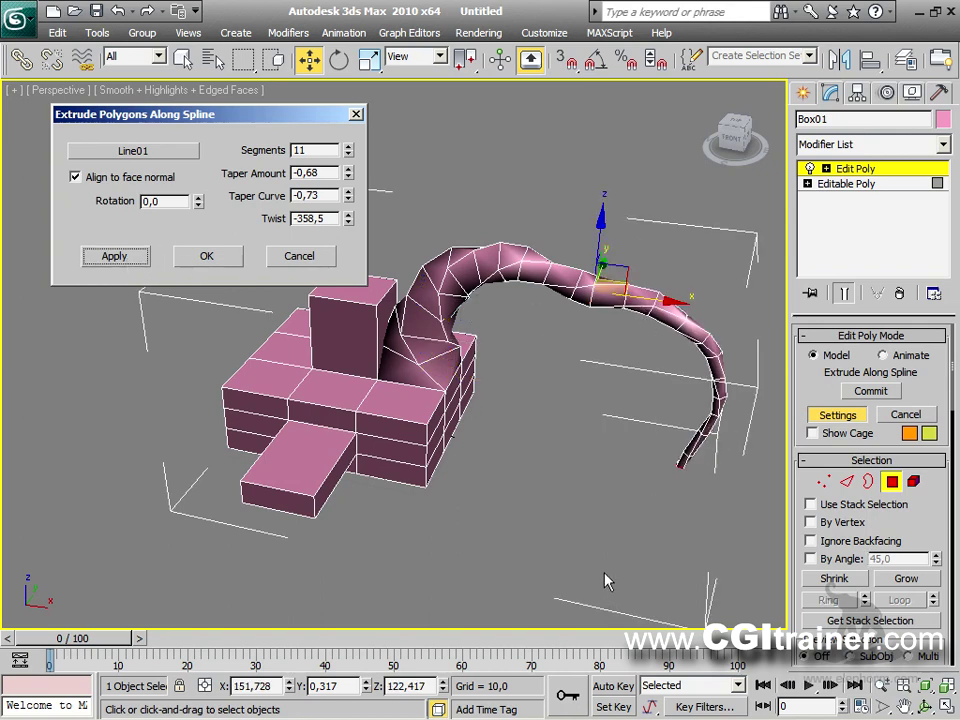
left_click(292, 258)
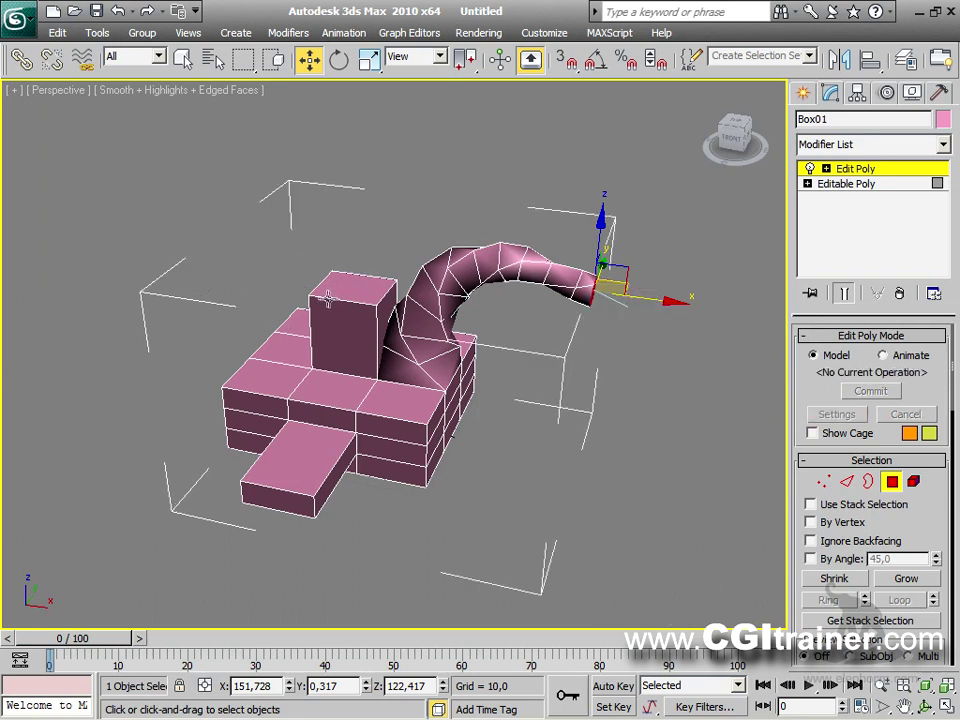
Select the top face of the box jutting from the base's front.
middle_click_drag(293, 386, 435, 361, "alt")
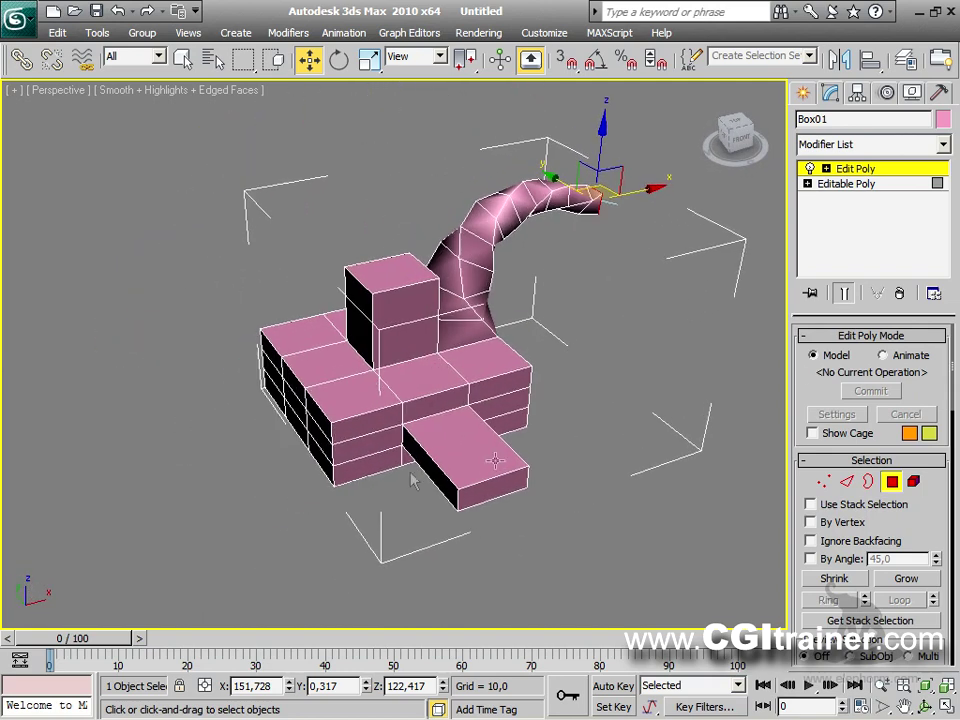
left_click(471, 446)
middle_click_drag(344, 437, 465, 349, "alt")
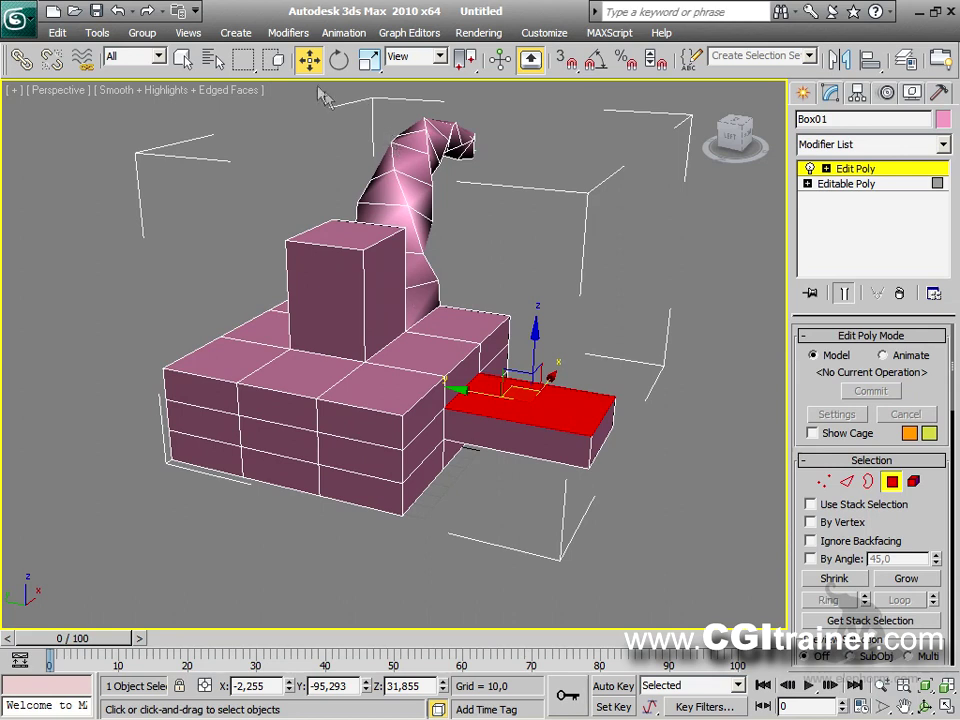
Add a DeletePatch modifier from Patch/Spline Editing, then remove it from the stack.
left_click(287, 36)
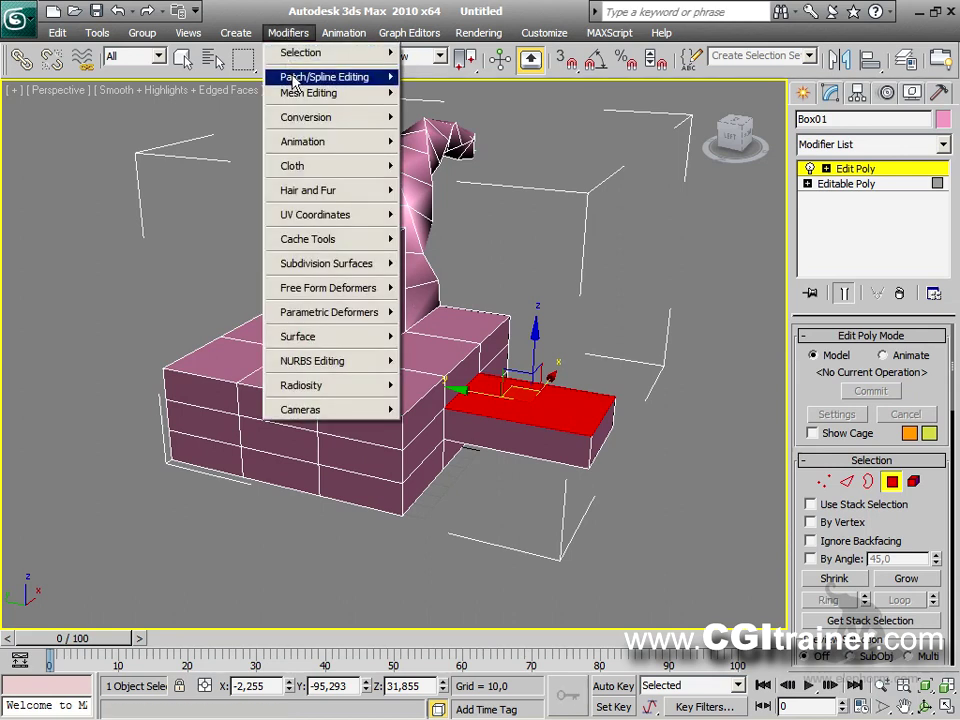
mouse_move(294, 82)
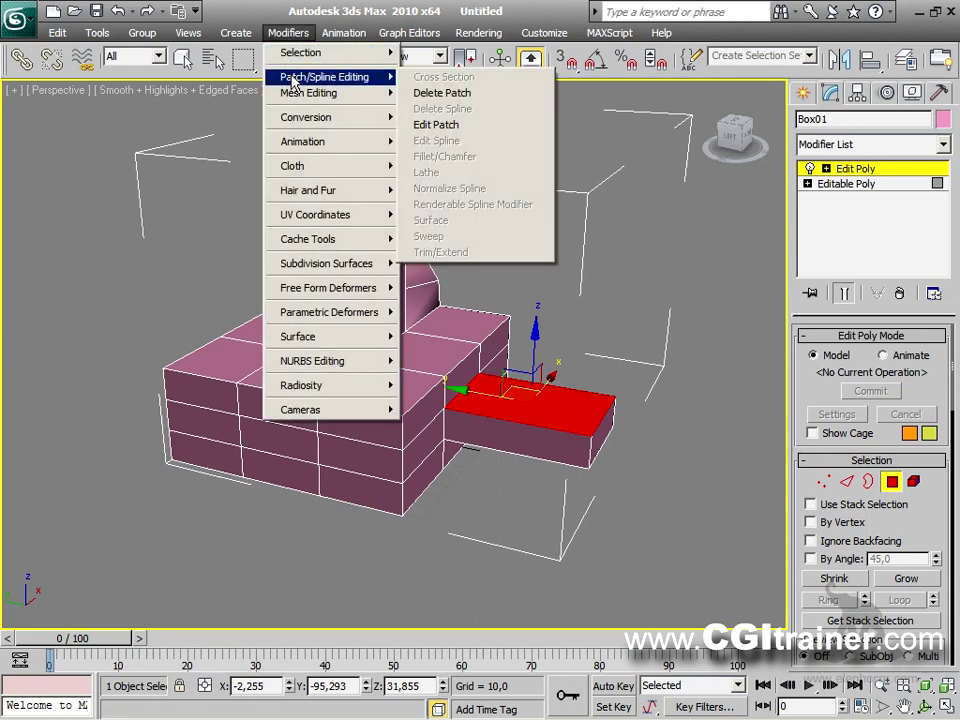
left_click(442, 92)
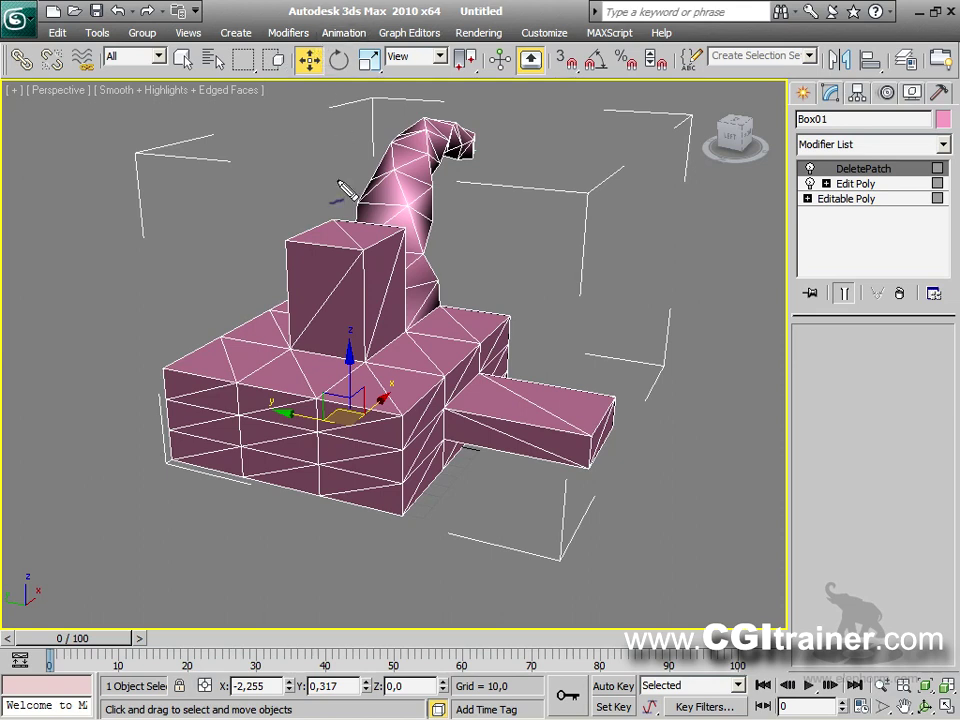
left_click_drag(612, 190, 592, 313)
mouse_move(612, 158)
left_mouse_down()
mouse_move(553, 157)
mouse_move(523, 193)
mouse_move(565, 200)
mouse_move(553, 174)
mouse_move(591, 190)
mouse_move(563, 238)
mouse_move(596, 256)
left_mouse_up()
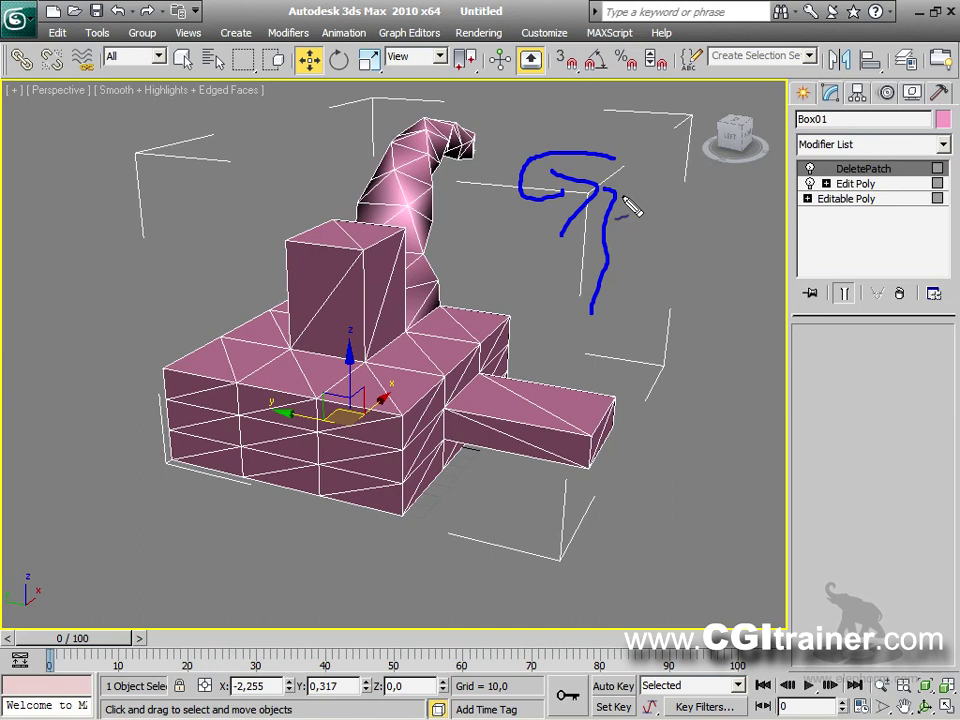
key("Escape")
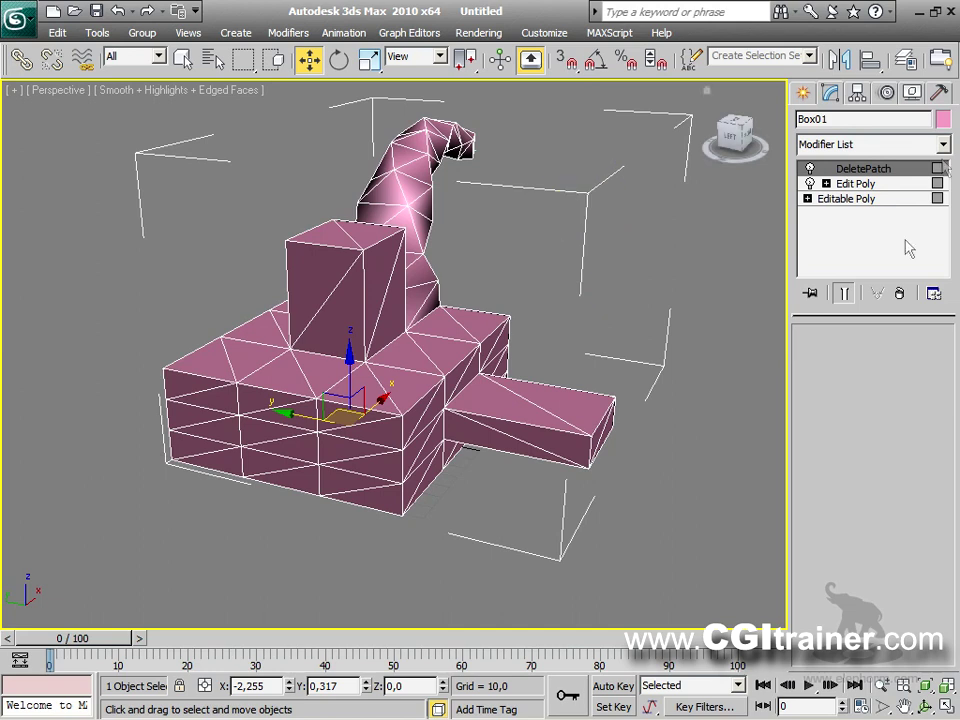
left_click(899, 293)
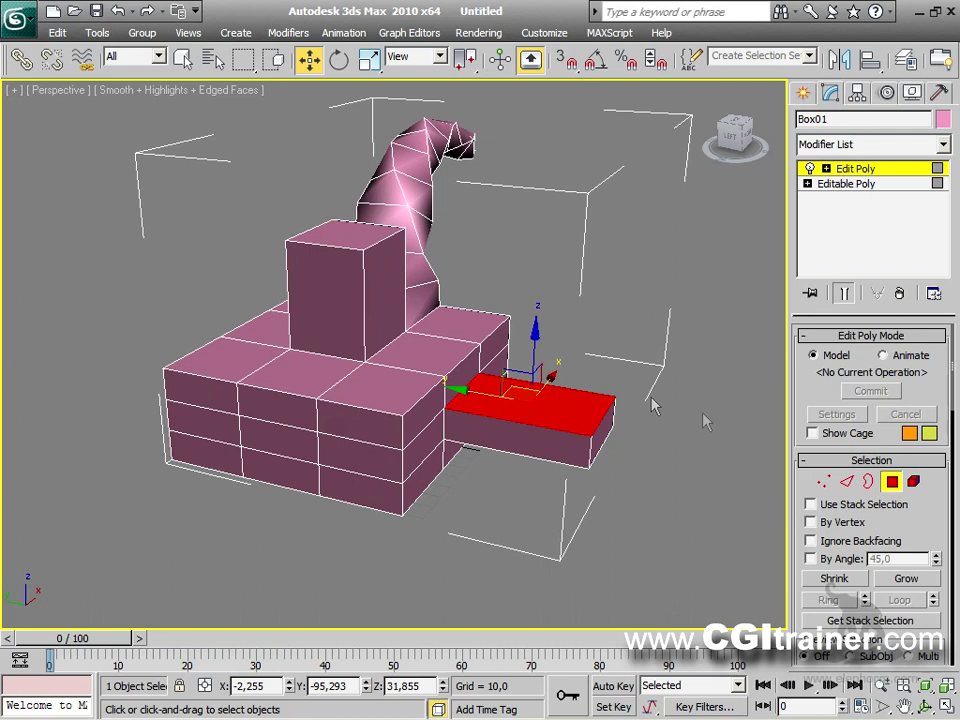
Open Hinge From Edge settings for the selected face and pick Edge 111 as hinge.
middle_click_drag(483, 381, 439, 412, "alt")
right_click(391, 409)
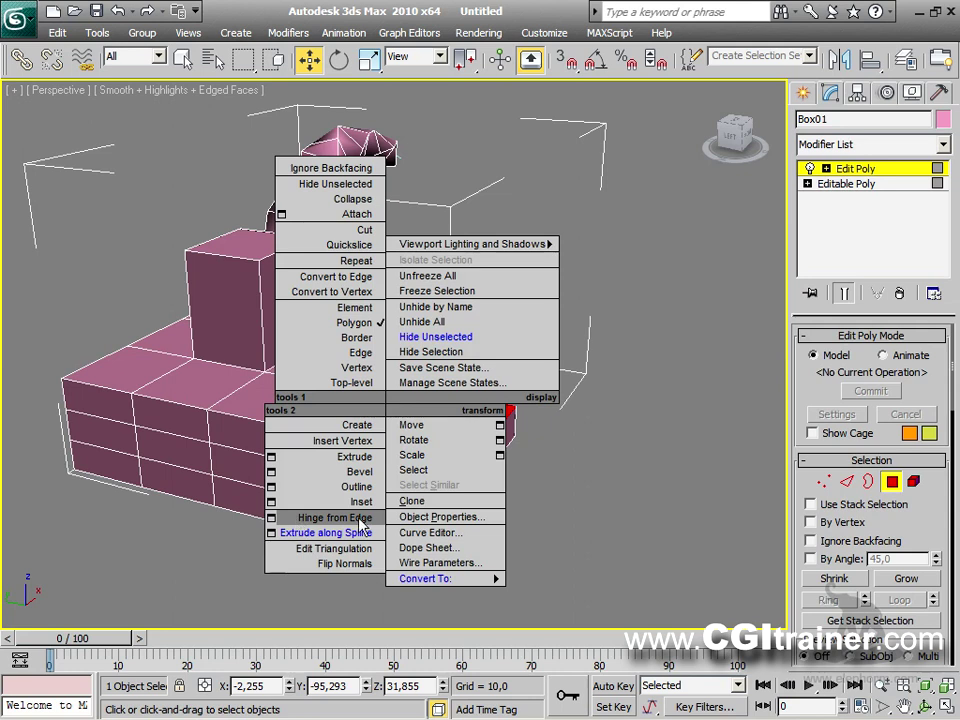
left_click(272, 519)
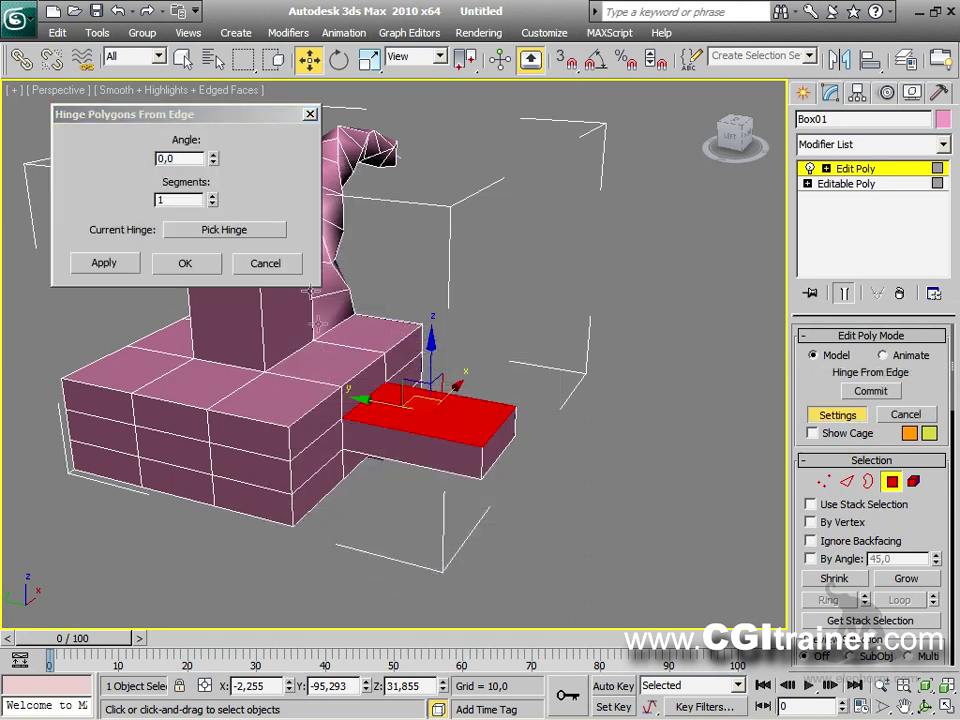
left_click(265, 233)
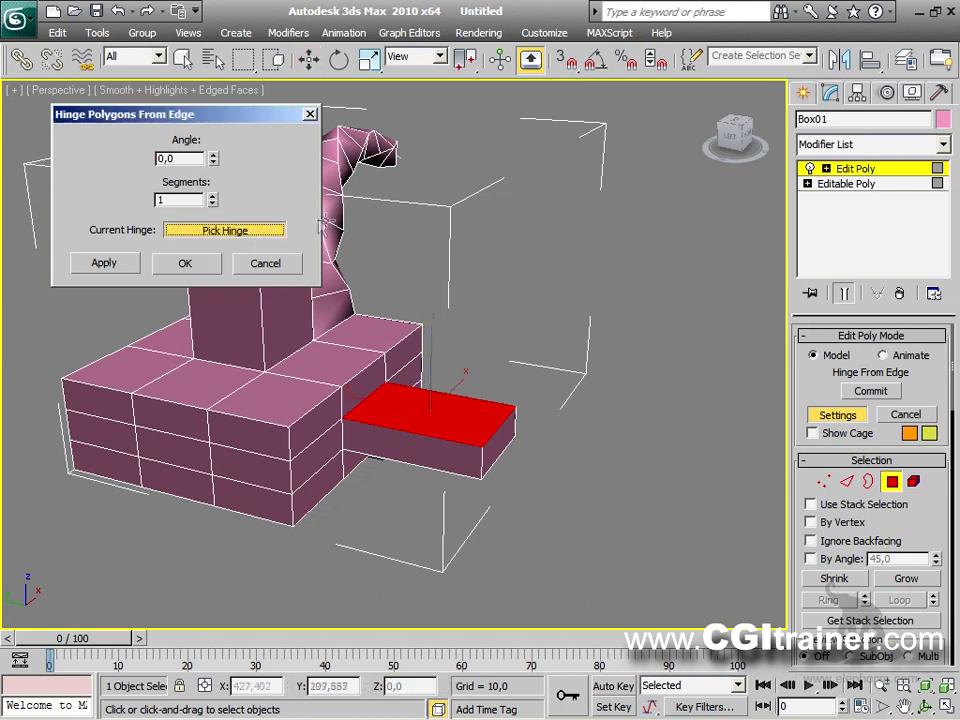
left_click(502, 426)
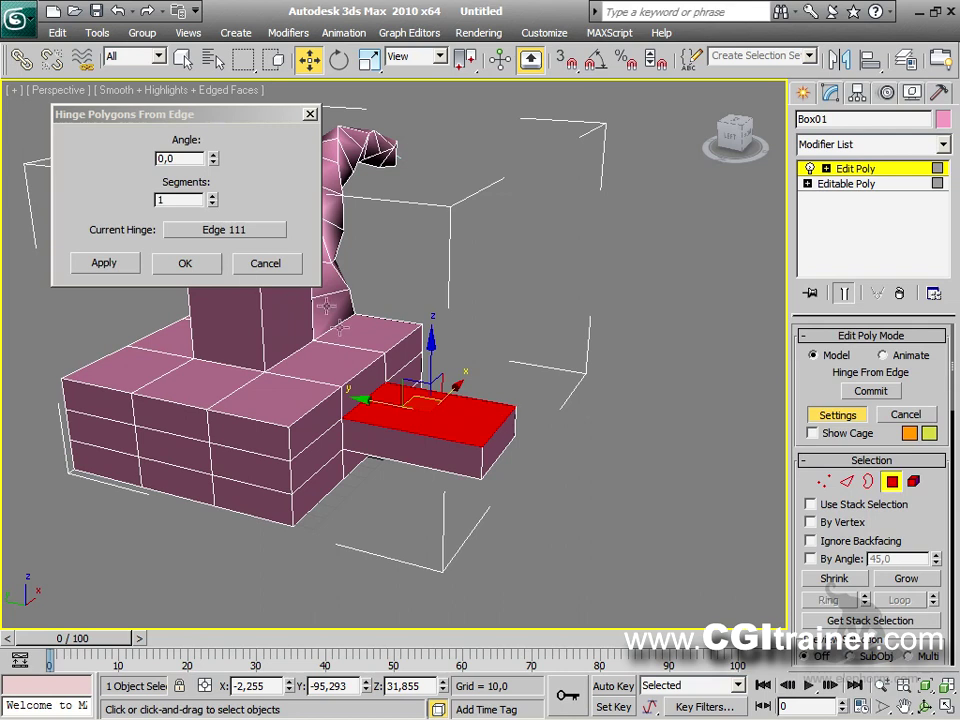
Hinge the face up by 78,5° with 4 segments and commit with OK.
left_click_drag(217, 168, 205, 636)
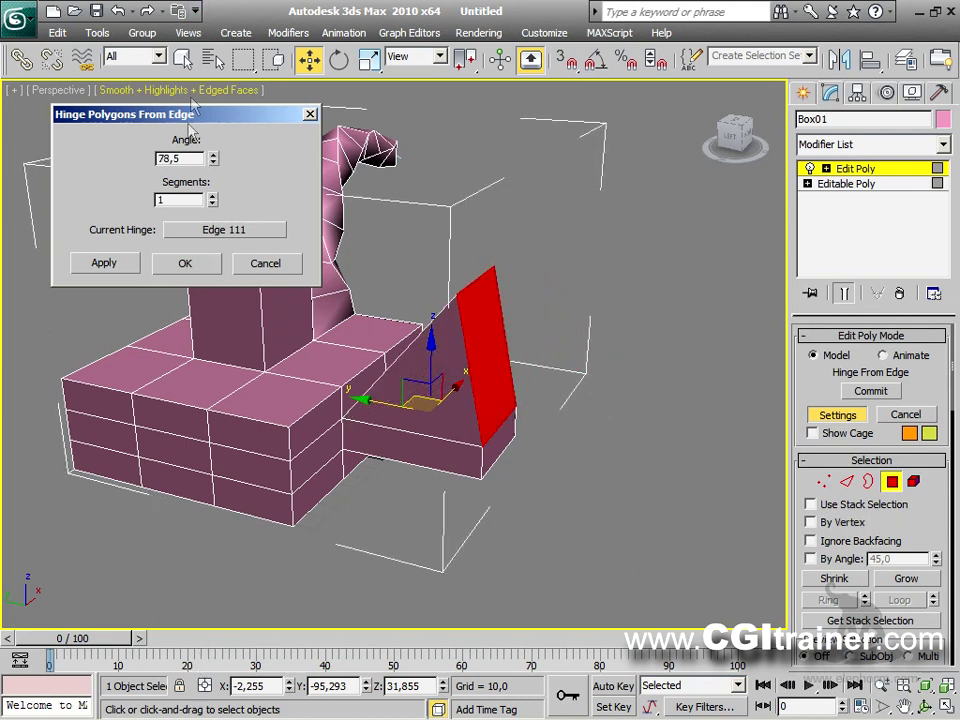
left_click(213, 197)
left_click(213, 197)
left_click(213, 197)
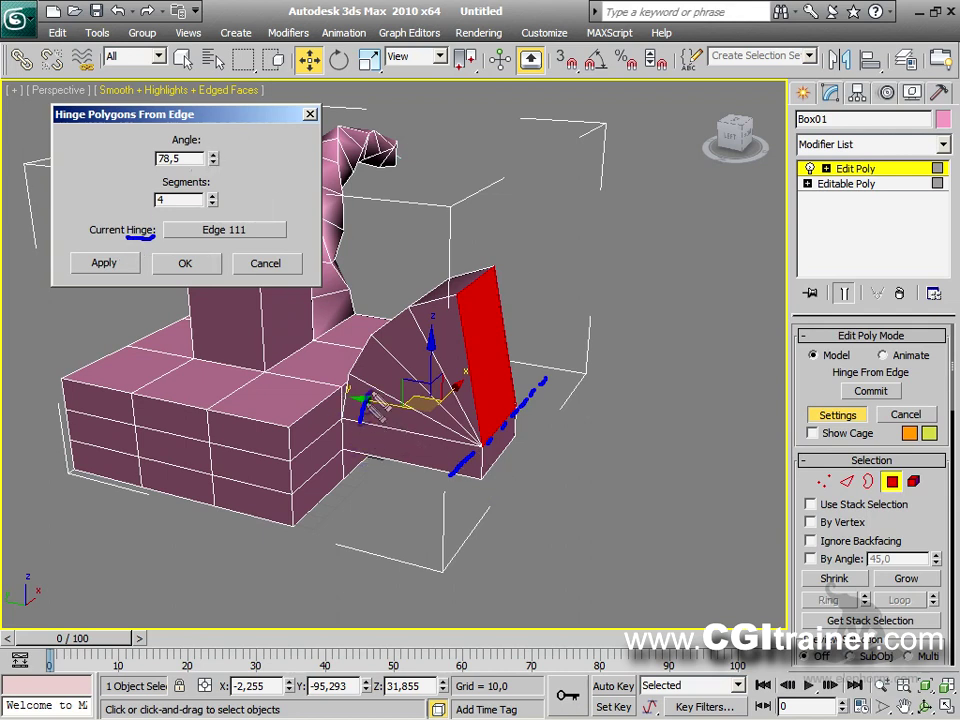
left_click_drag(368, 410, 430, 343)
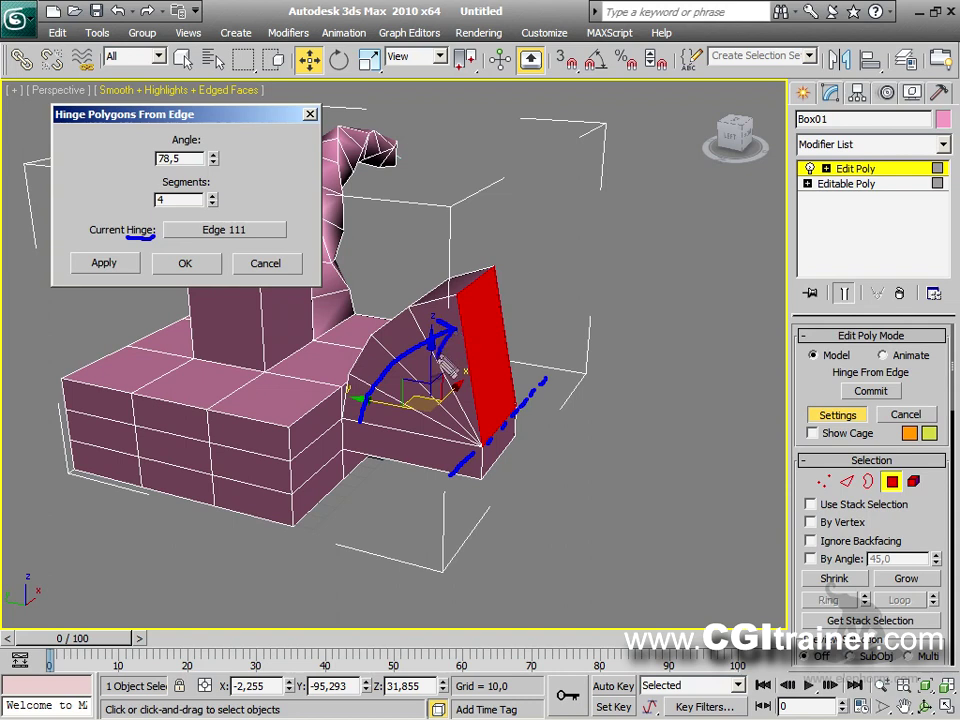
mouse_move(140, 186)
left_mouse_down()
mouse_move(200, 180)
mouse_move(222, 205)
mouse_move(132, 195)
mouse_move(185, 180)
left_mouse_up()
left_click_drag(452, 277, 420, 296)
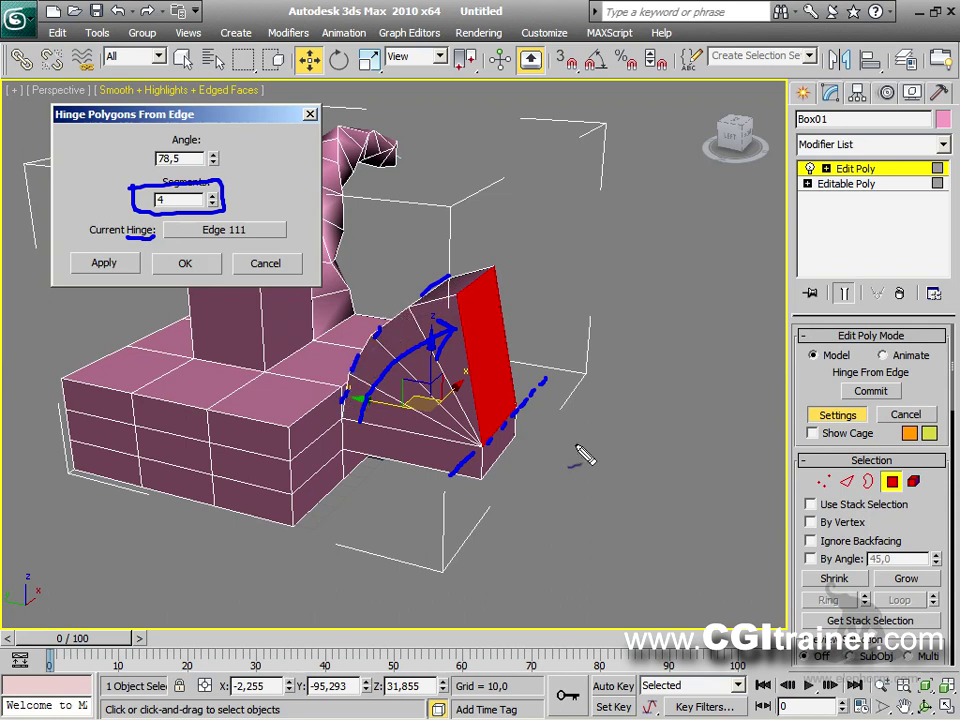
key("Escape")
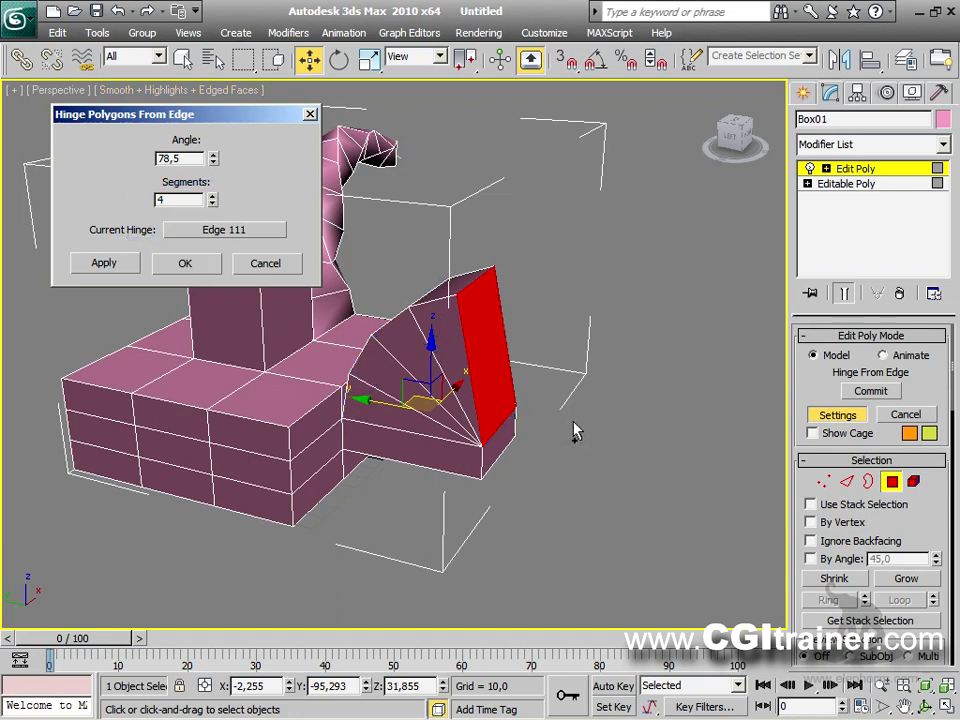
left_click(184, 264)
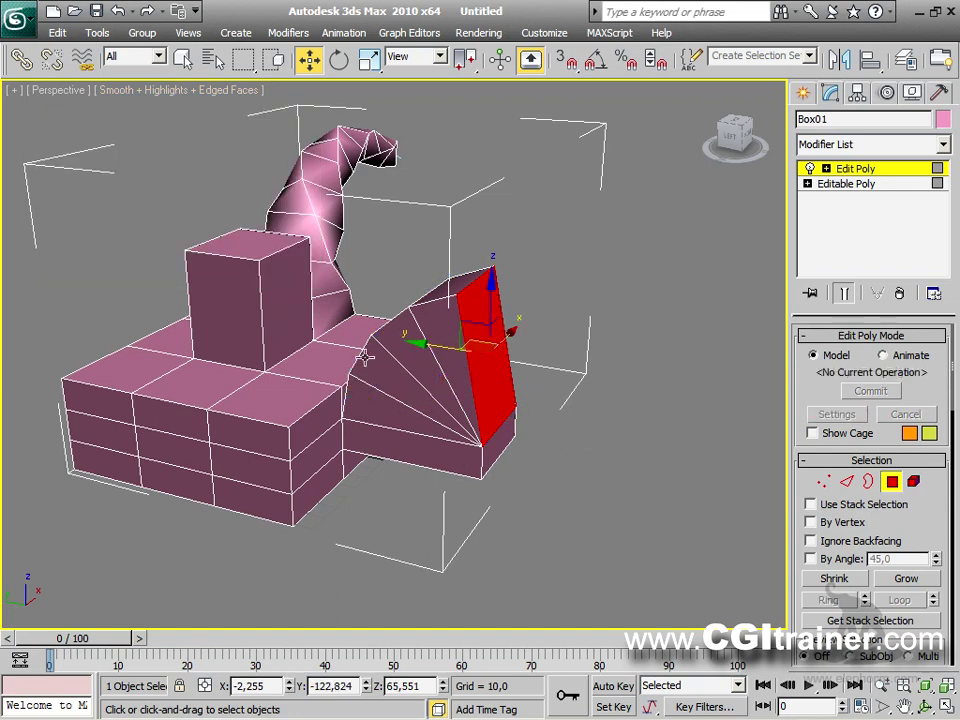
Reset 3ds Max to an empty Untitled scene, discarding the unsaved Box01 model.
middle_click_drag(502, 357, 480, 365, "alt")
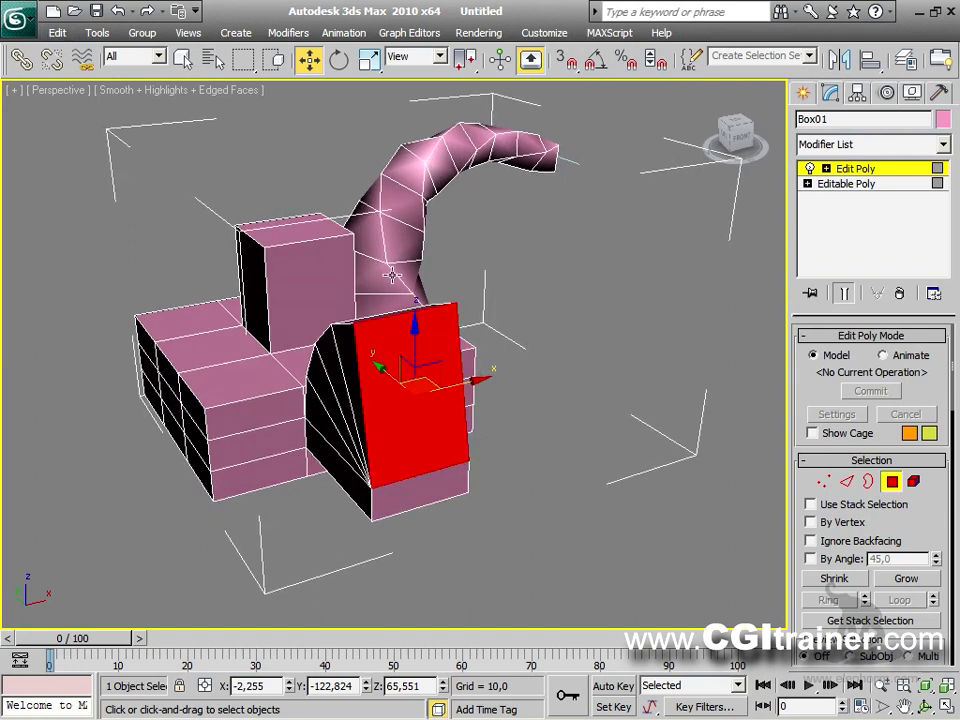
left_click(19, 18)
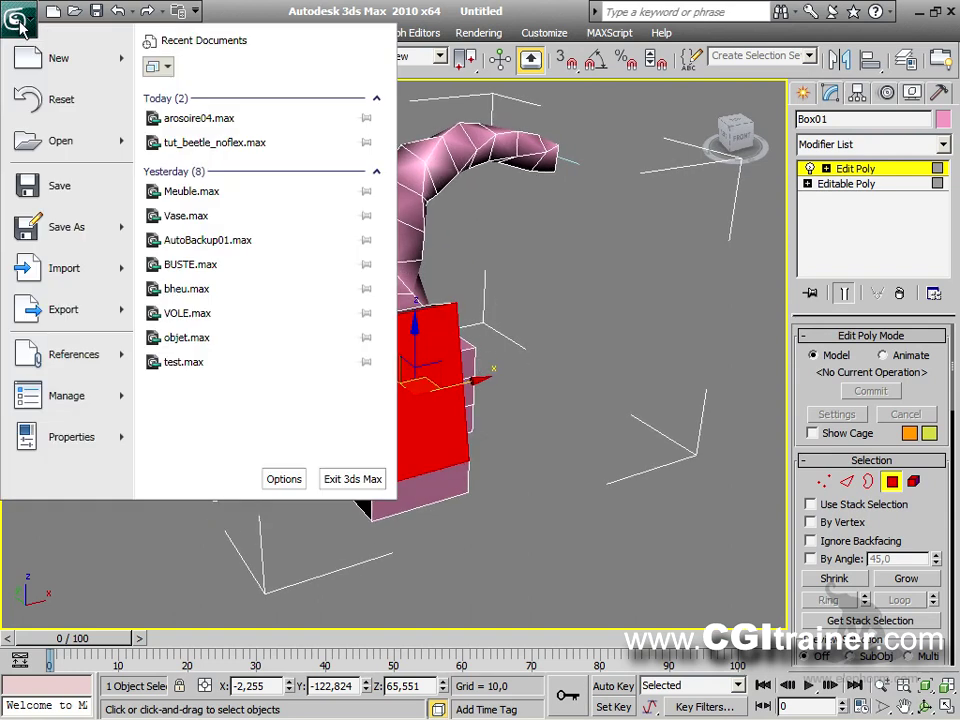
left_click(60, 94)
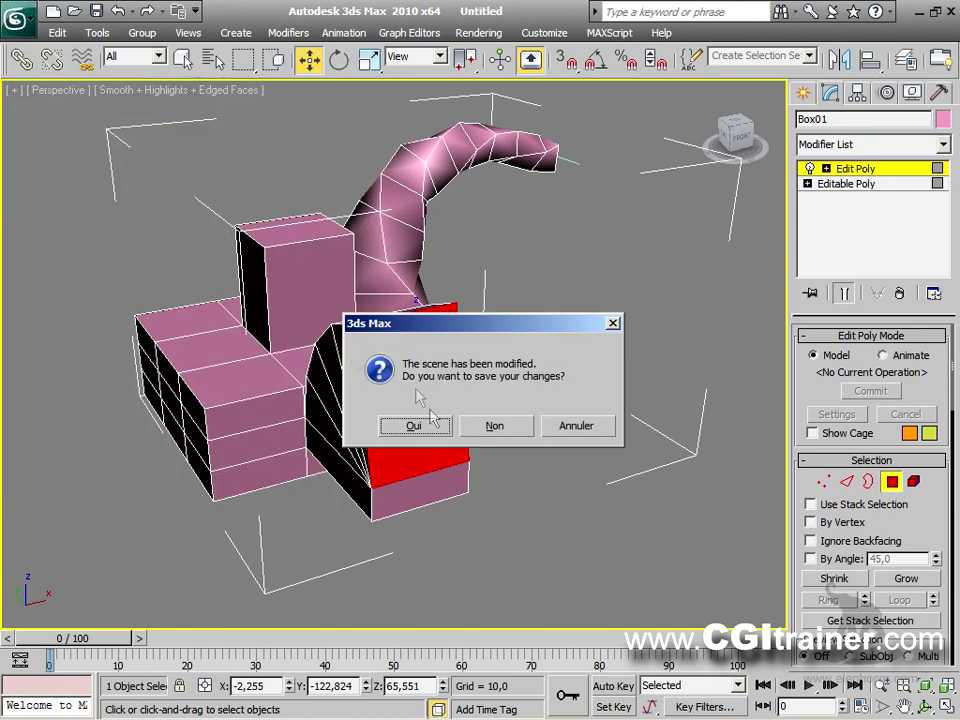
left_click(494, 425)
left_click(435, 401)
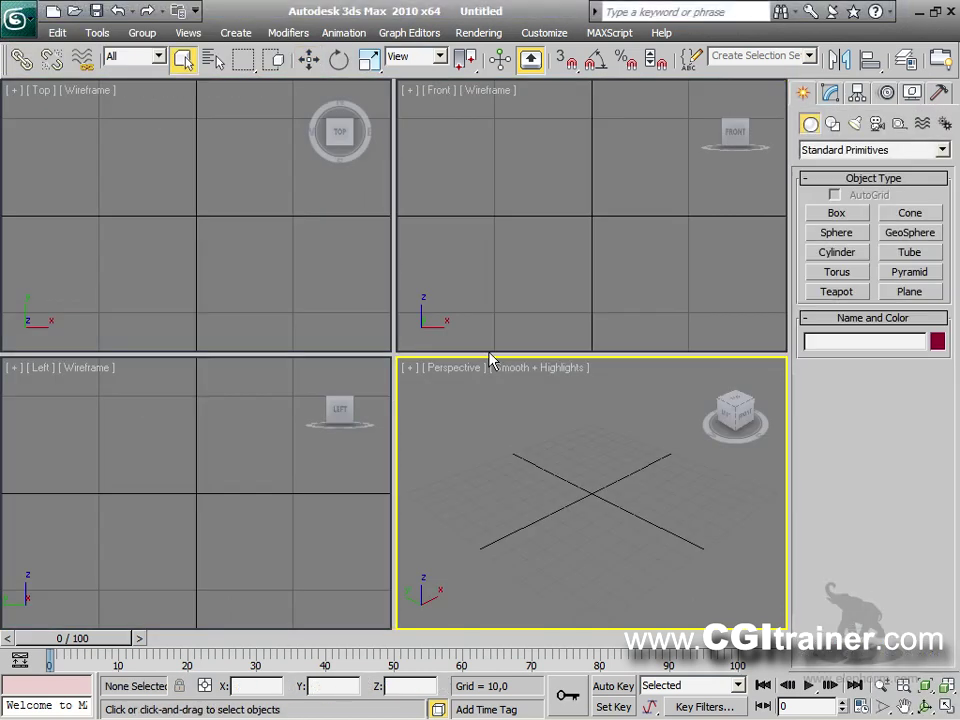
Create a new box with 3×3×3 segments in an enlarged Perspective view.
left_click_drag(392, 351, 92, 120)
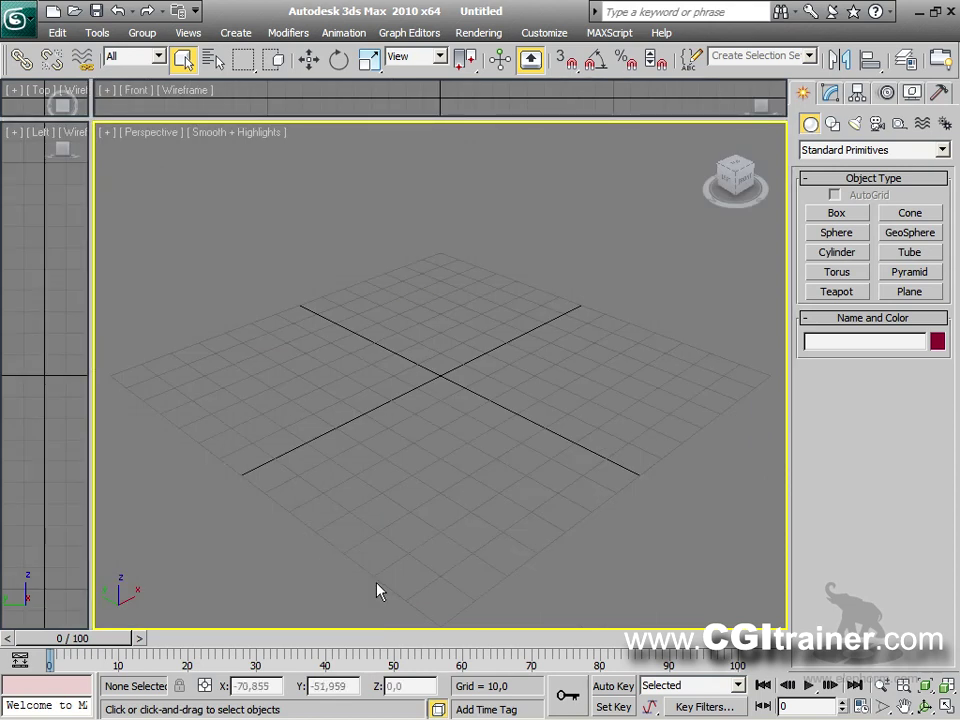
left_click(838, 214)
left_click_drag(163, 370, 688, 358)
left_click(643, 246)
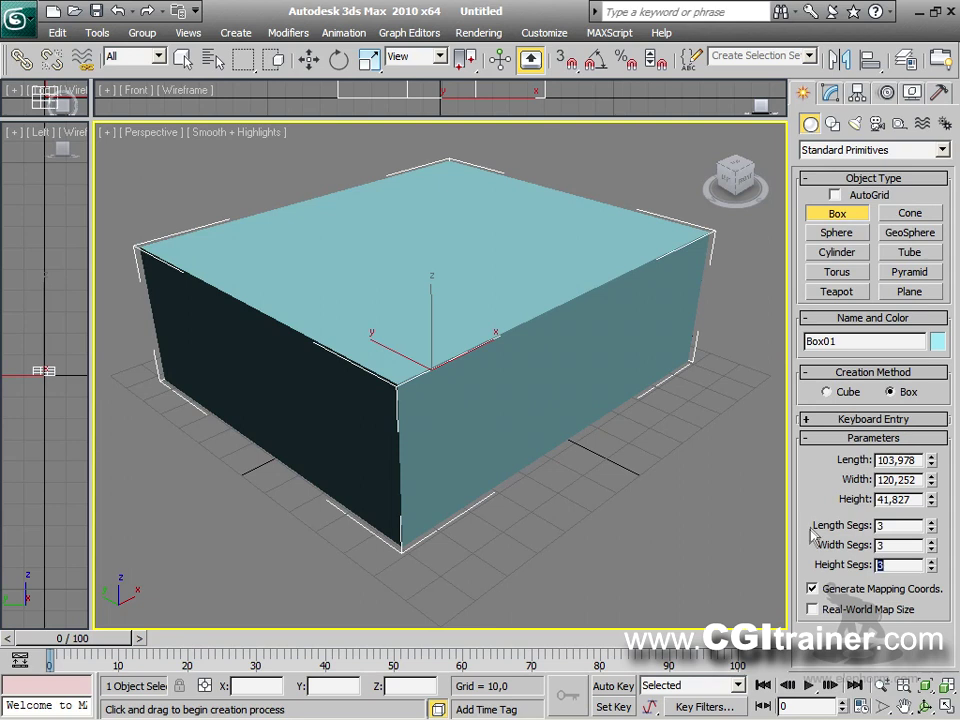
right_click(521, 306)
key("F4")
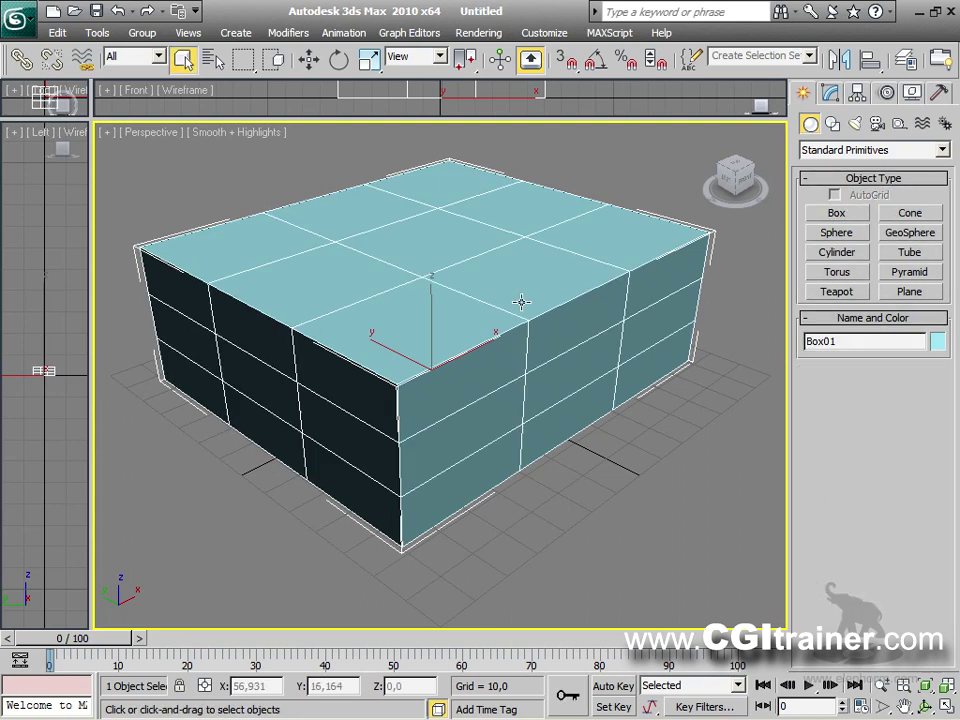
Convert the new Box01 to an Editable Poly.
middle_click_drag(501, 340, 489, 315, "alt")
right_click(489, 308)
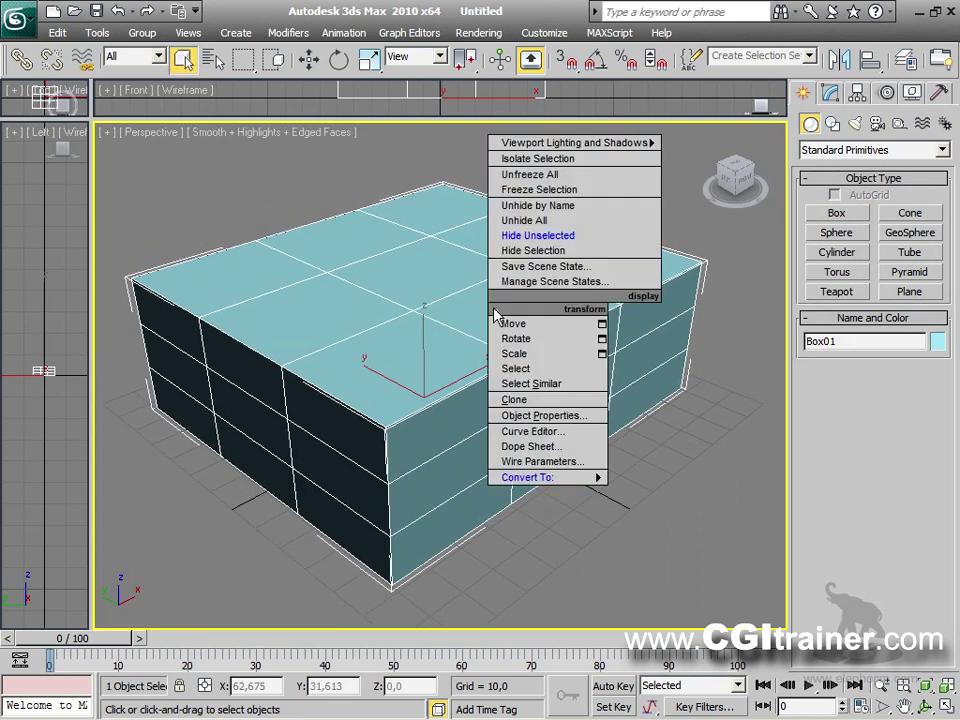
mouse_move(545, 477)
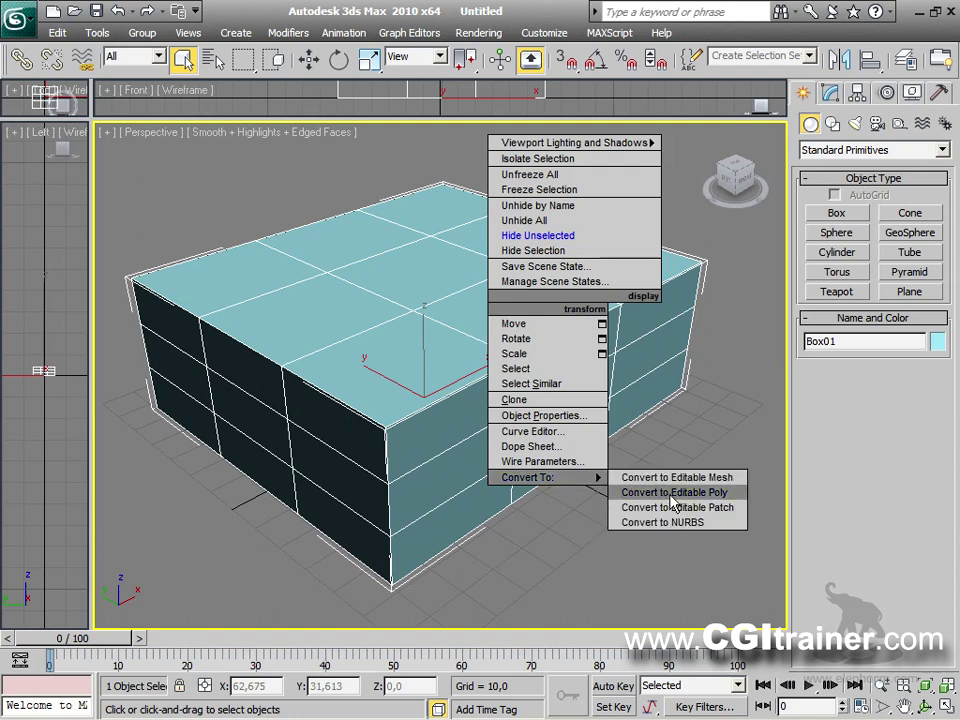
left_click(672, 500)
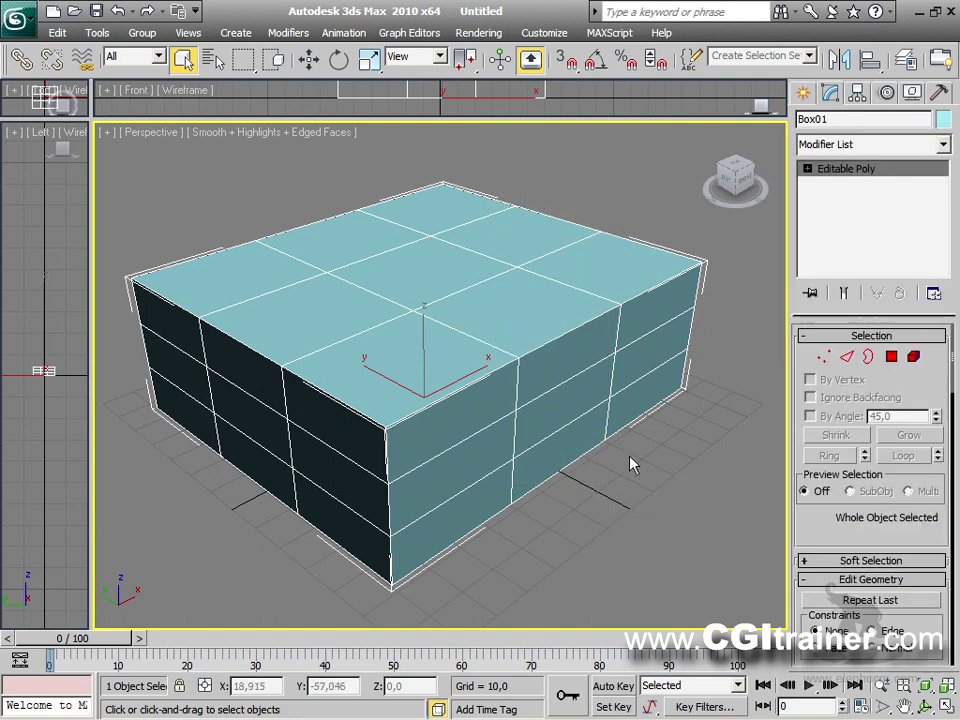
Select one polygon on each of the box's two opposite sides.
middle_click_drag(484, 429, 467, 411, "alt")
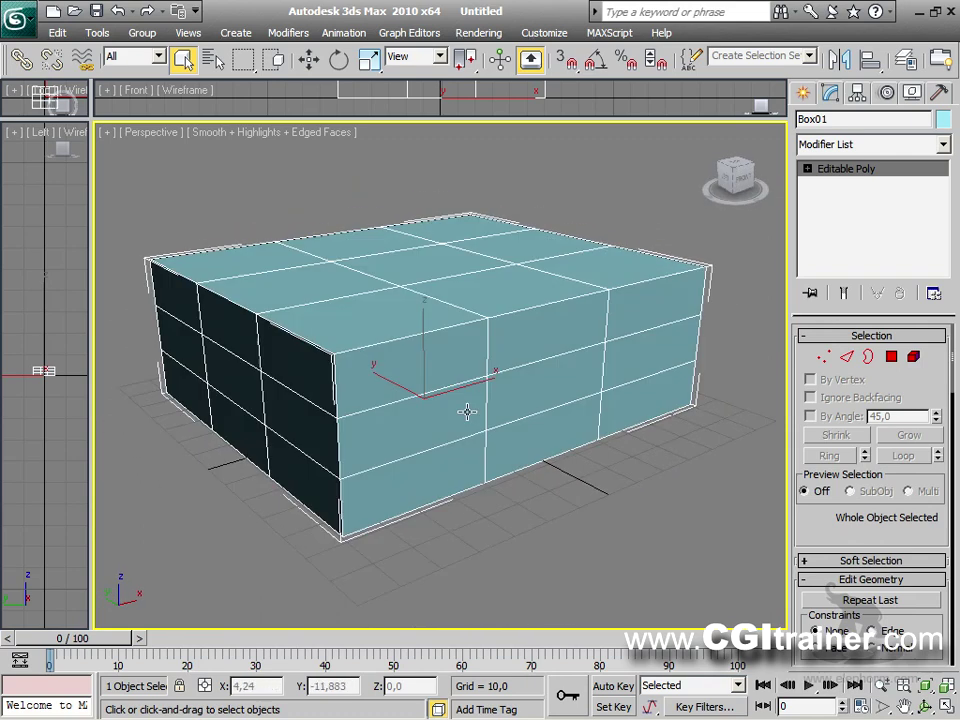
left_click(891, 357)
left_click(558, 383)
middle_click_drag(430, 374, 668, 380, "alt")
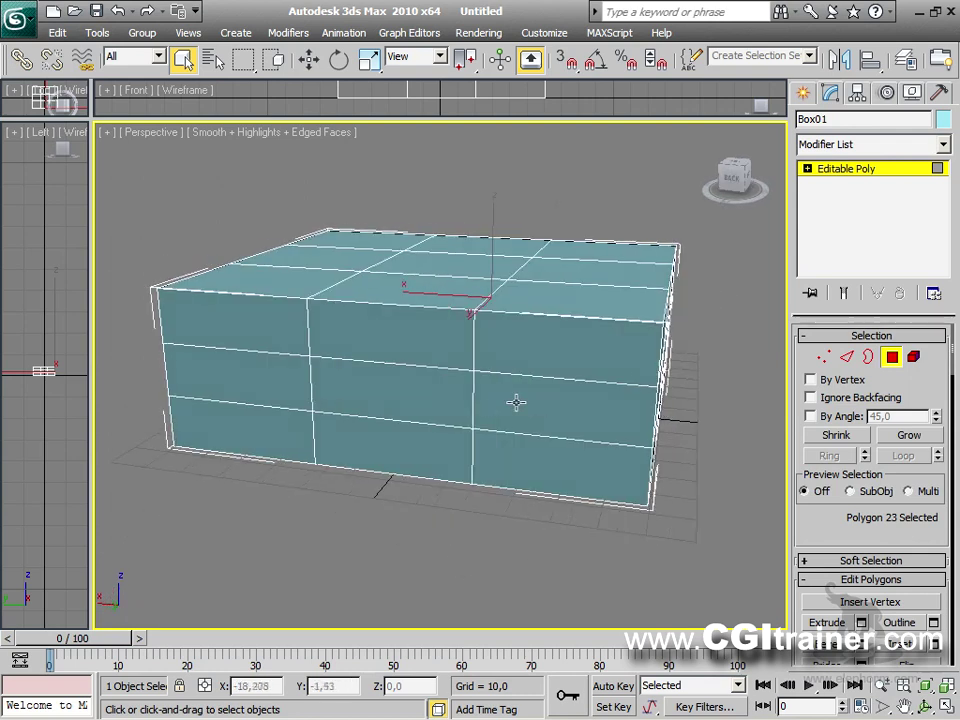
left_click(450, 410, "ctrl")
scroll(611, 360, "down", 5)
middle_click_drag(611, 360, 665, 367, "alt")
Scale the two side polygons wider along X into flat slabs.
right_click(458, 383)
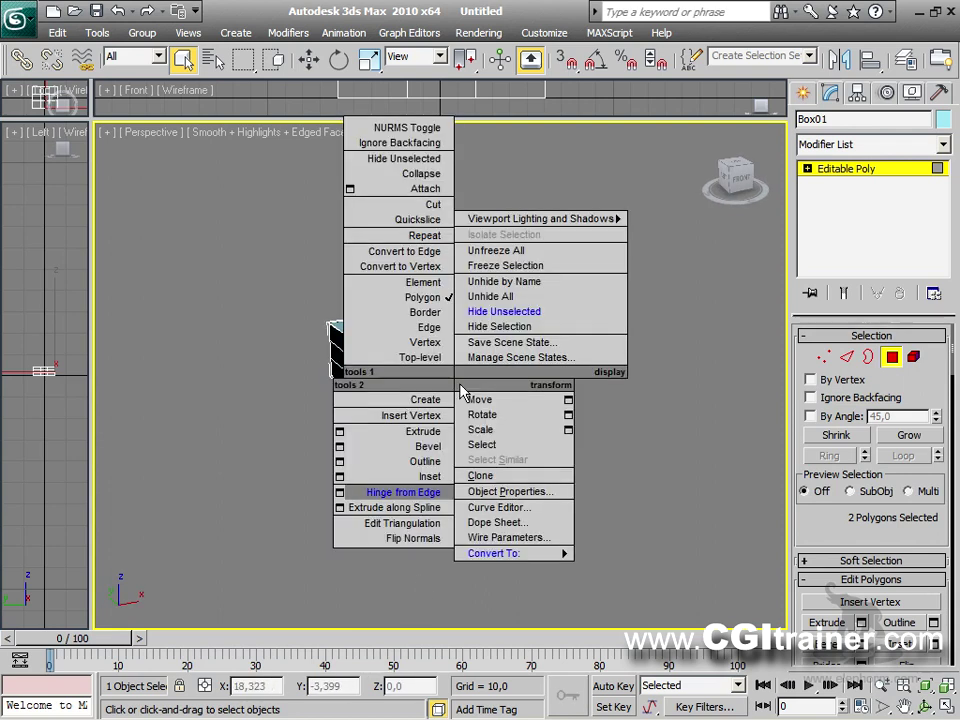
left_click(478, 432)
left_click_drag(408, 388, 318, 400)
Extrude the two side polygons into wings, then flatten and shrink their ends to taper them.
right_click(405, 385)
left_click(312, 431)
left_click_drag(422, 396, 462, 192)
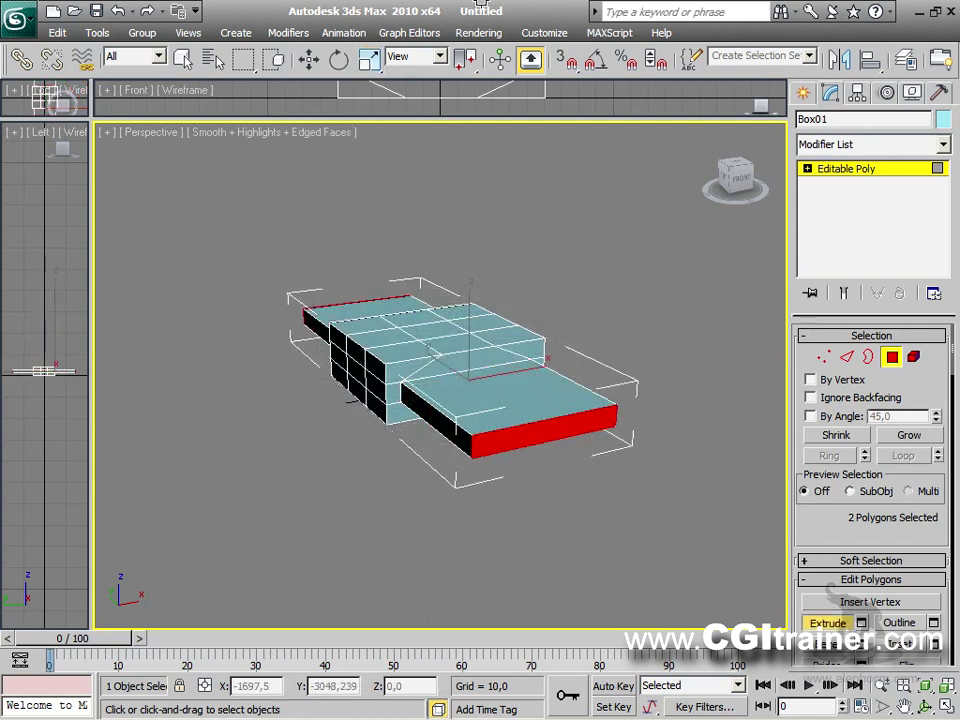
right_click(500, 295)
left_click_drag(553, 345, 546, 578)
left_click_drag(471, 446, 648, 404)
Select a polygon on top of the box, narrowing it and shifting it along X.
key("w")
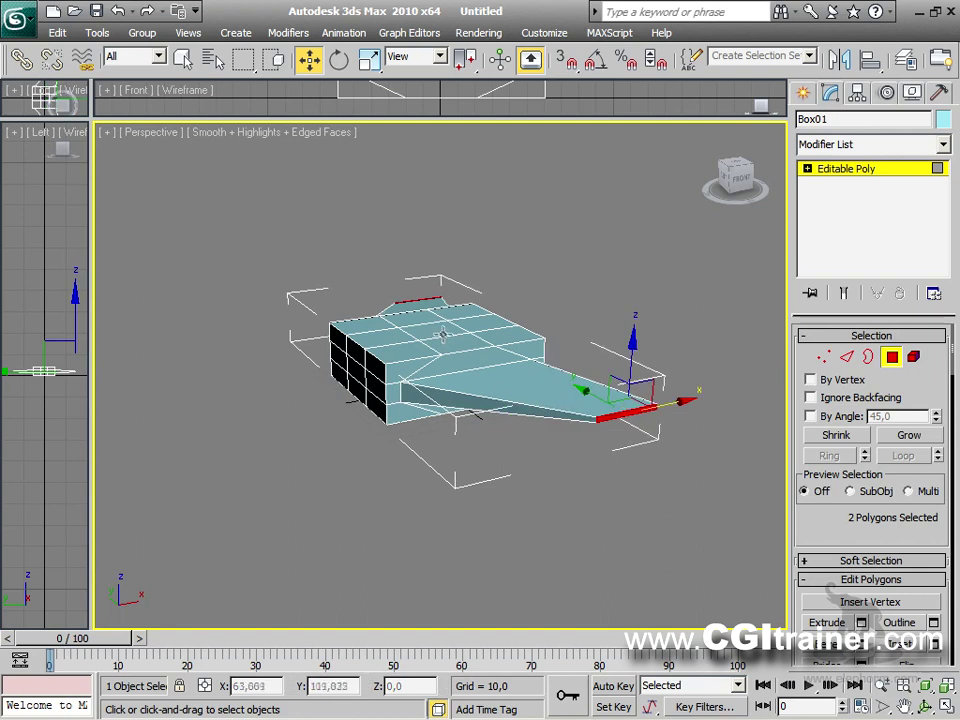
left_click(442, 332)
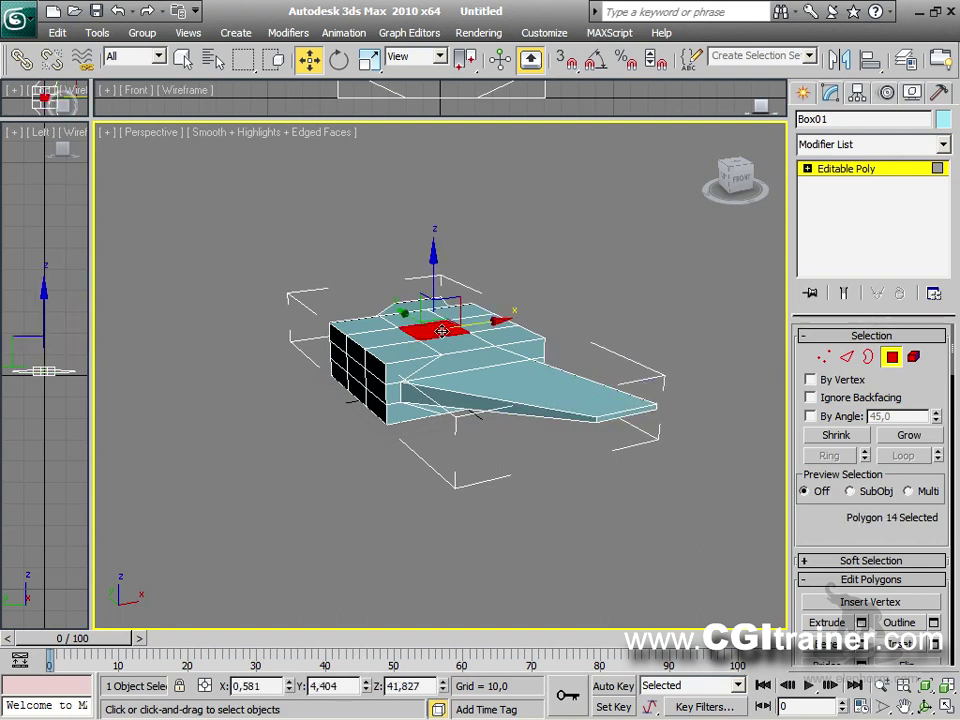
key("e")
key("r")
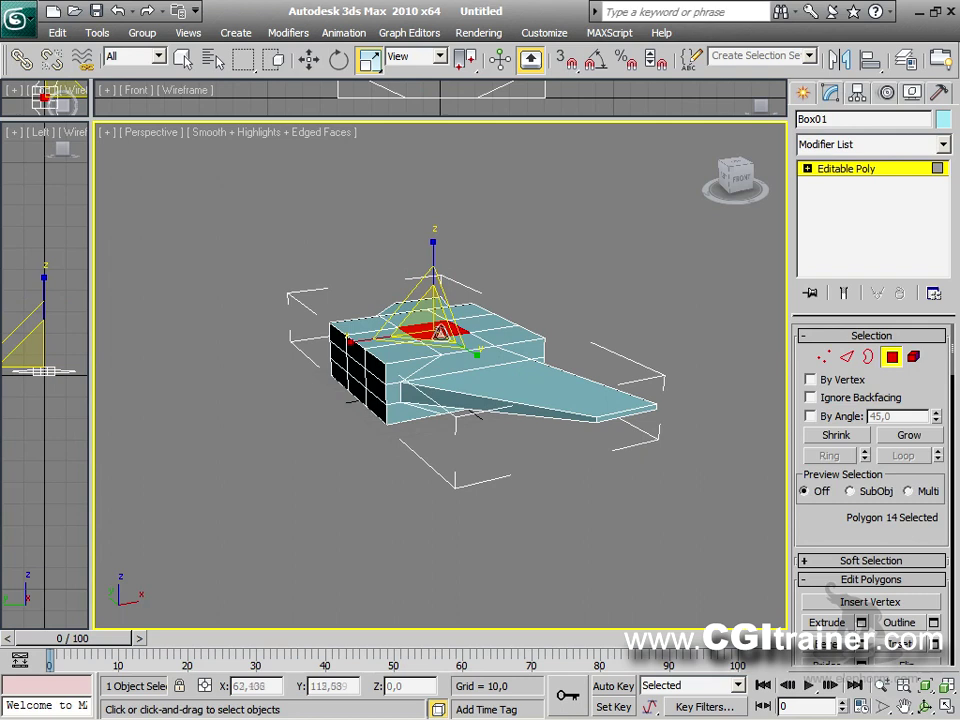
left_click_drag(463, 343, 487, 321)
key("w")
key("r")
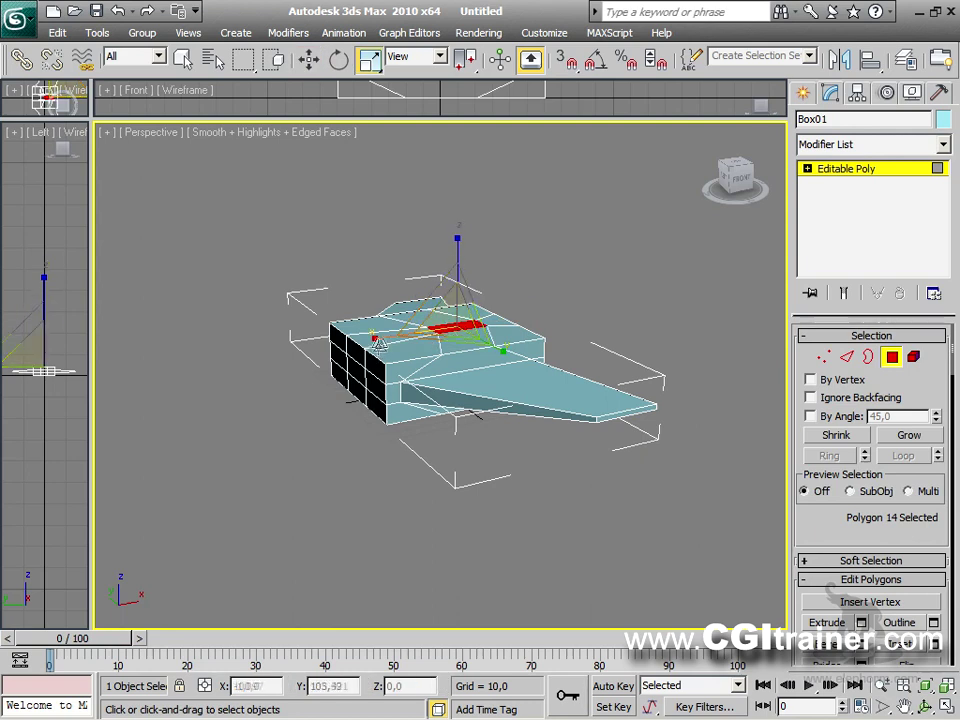
Extrude the top polygon upward into a tall column and slant its top along X.
right_click(414, 327)
left_click(383, 378)
left_click_drag(459, 325, 448, 252)
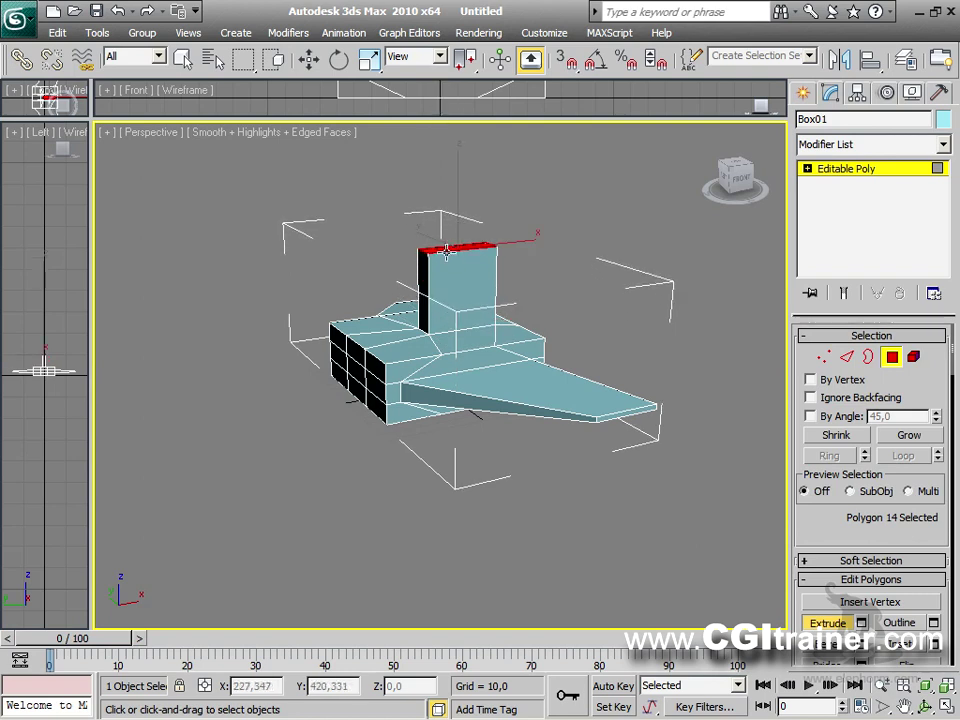
right_click(448, 250)
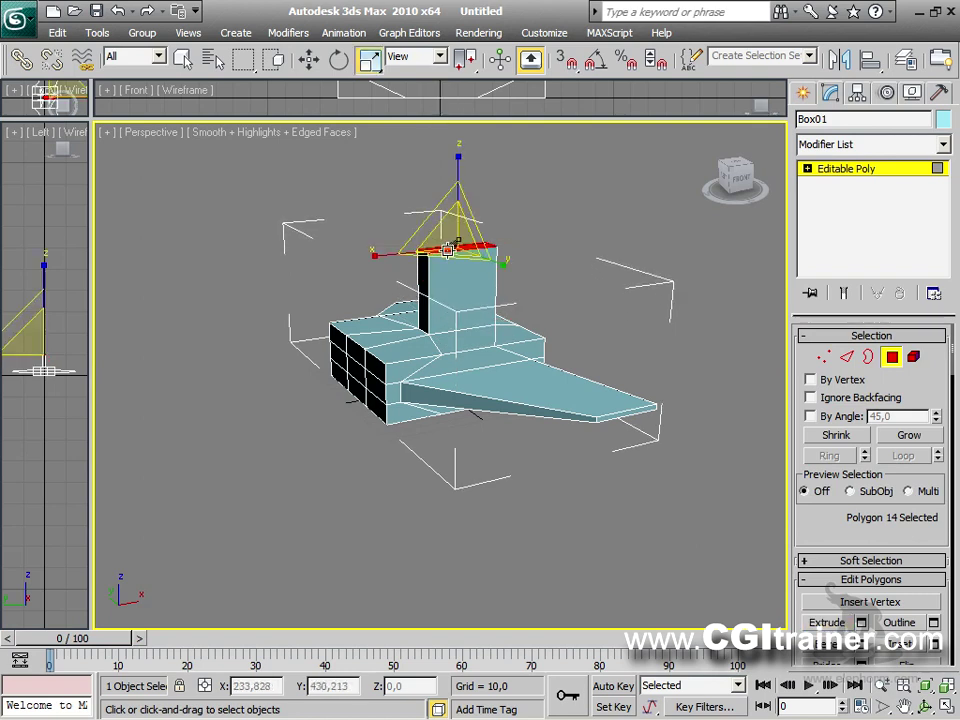
left_click(309, 58)
left_click_drag(498, 238, 543, 233)
middle_click_drag(488, 315, 619, 328, "alt")
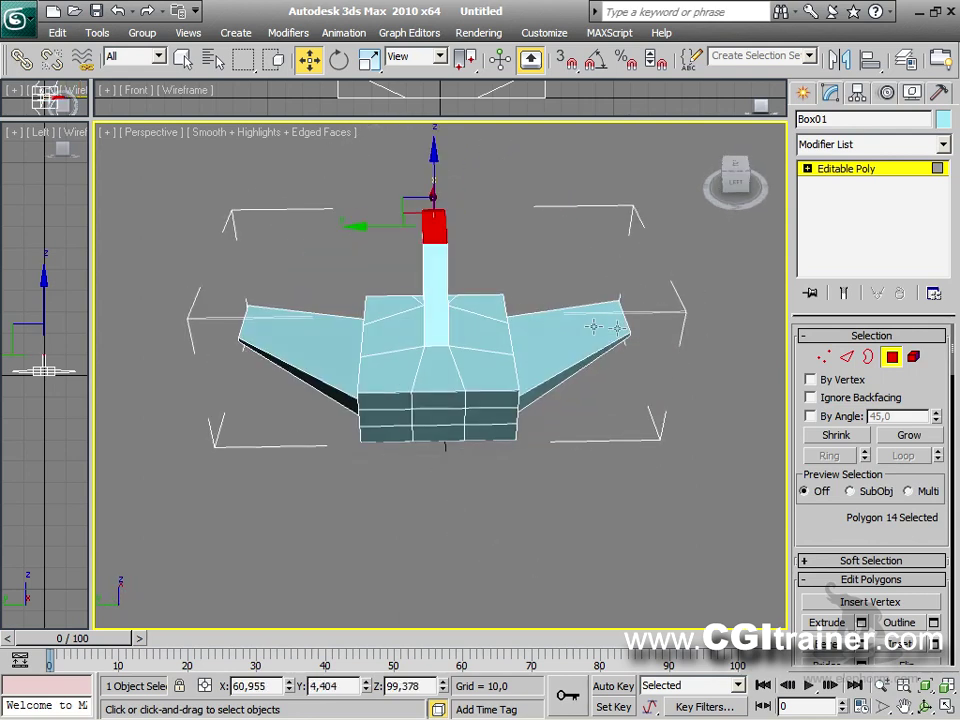
right_click(441, 267)
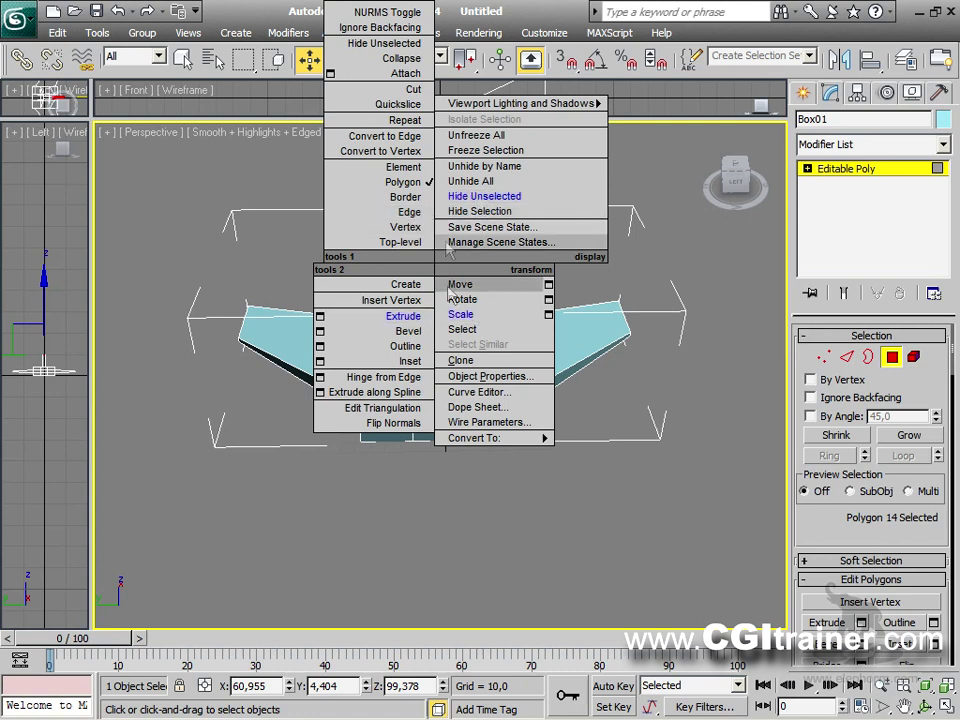
Scale the column's top down to taper the spire to a point.
left_click(461, 314)
left_click_drag(362, 228, 491, 216)
middle_click_drag(450, 288, 412, 404, "alt")
Extrude a front polygon outward as a nose and scale its tip to about 28%.
left_click(412, 404)
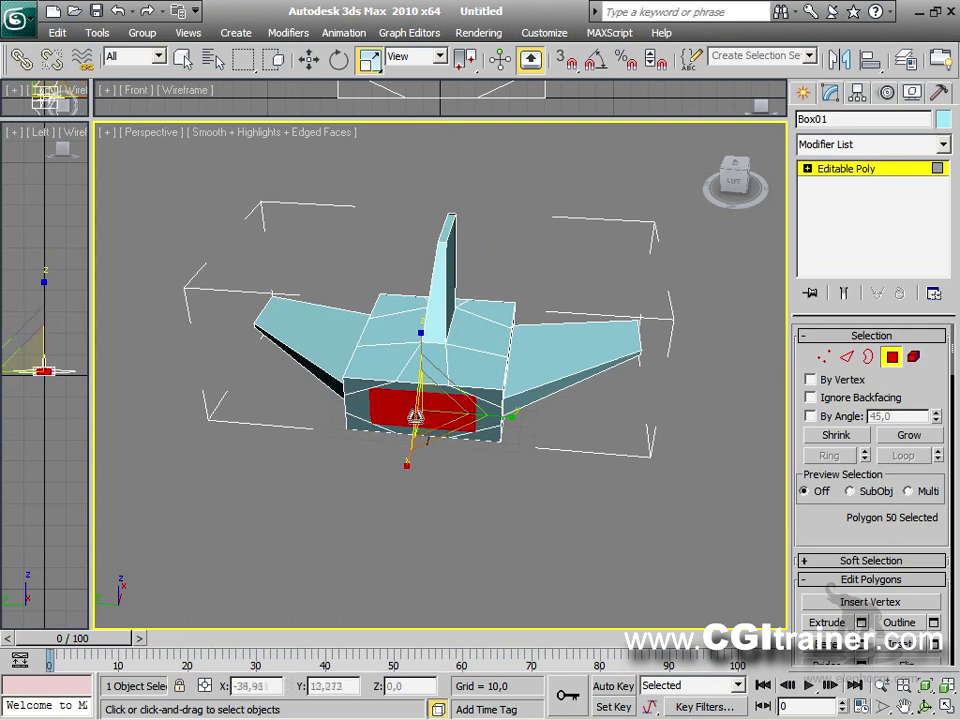
right_click(417, 400)
left_click(386, 453)
left_click_drag(422, 414, 430, 200)
key("r")
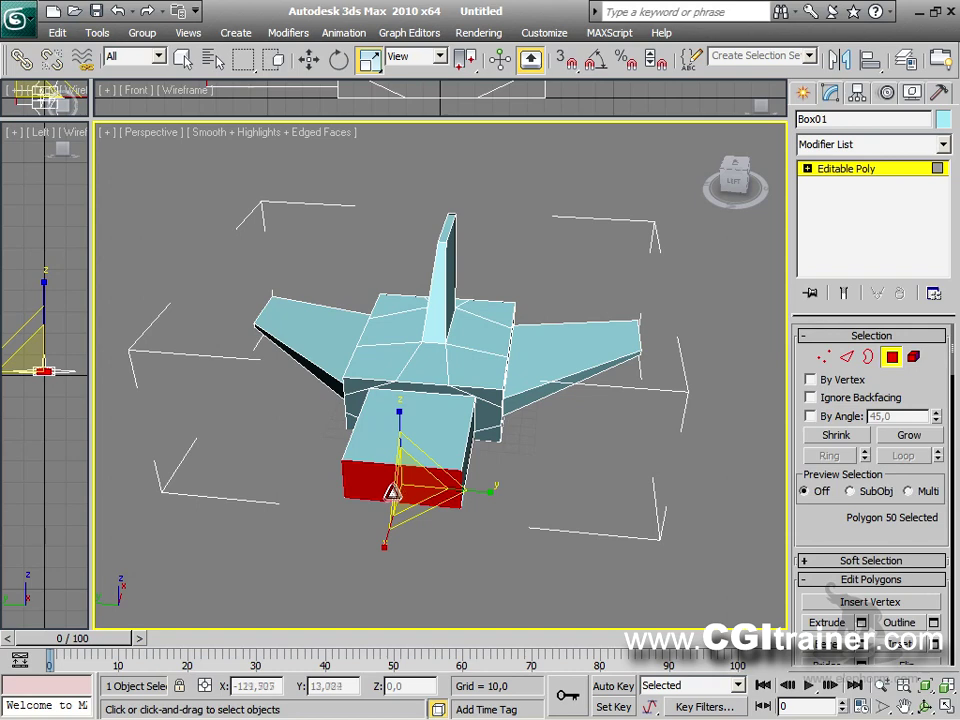
left_click_drag(393, 496, 393, 560)
Orbit to a front-side view and select a side panel of the ship's body.
middle_click_drag(525, 289, 244, 285, "alt")
middle_click_drag(452, 270, 533, 308, "alt")
scroll(533, 308, "up", 6)
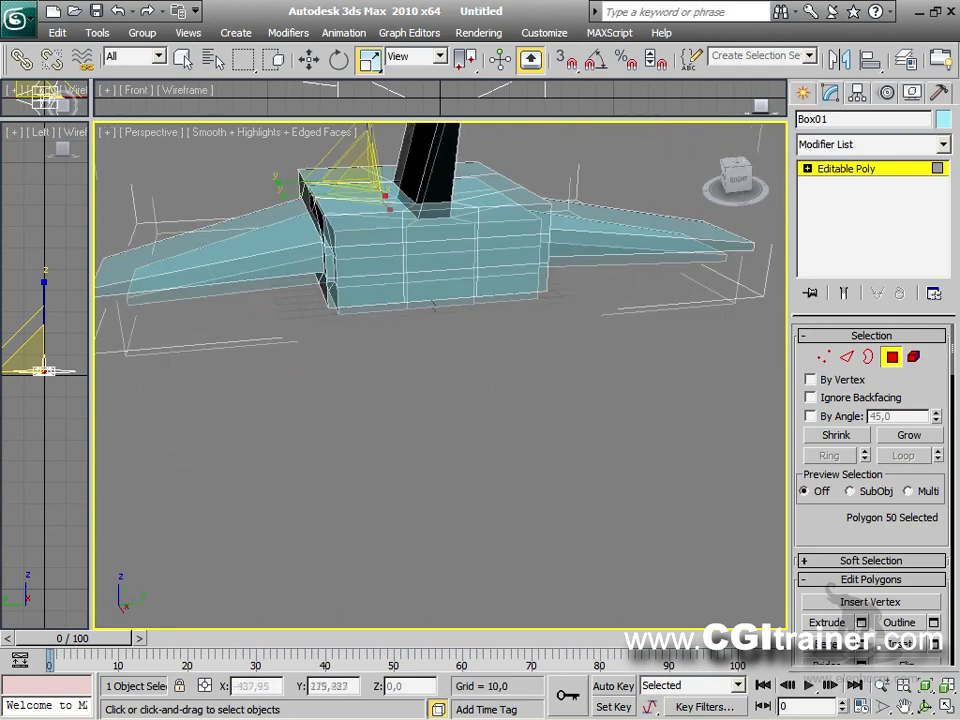
left_click(511, 287)
Hinge the first side panel from Edge 77 by 72° with 3 segments.
right_click(376, 484)
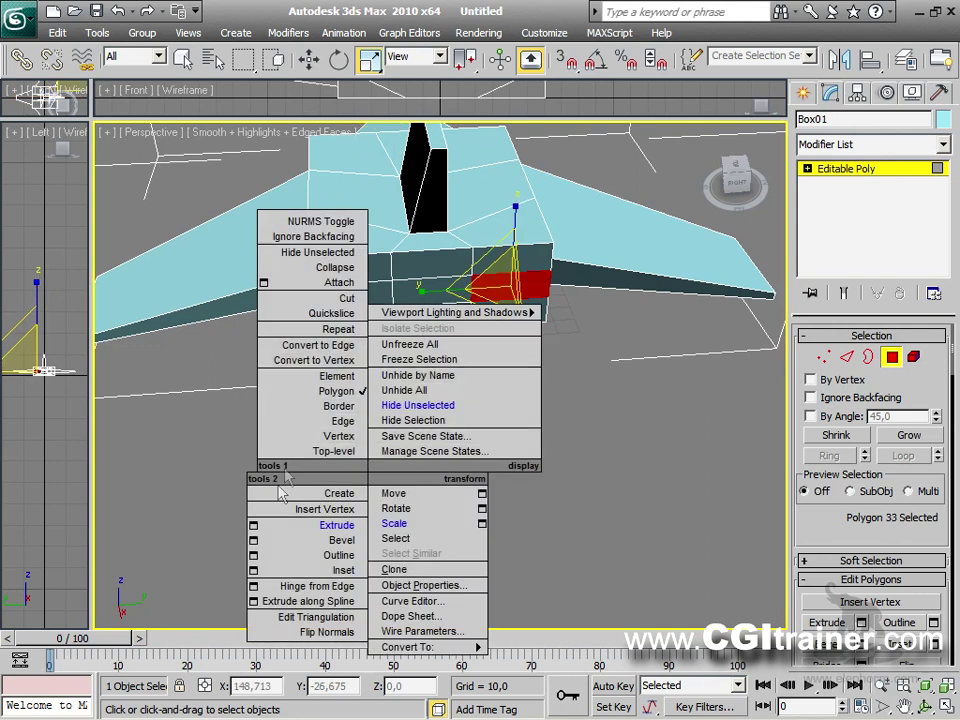
left_click(253, 586)
left_click(218, 262)
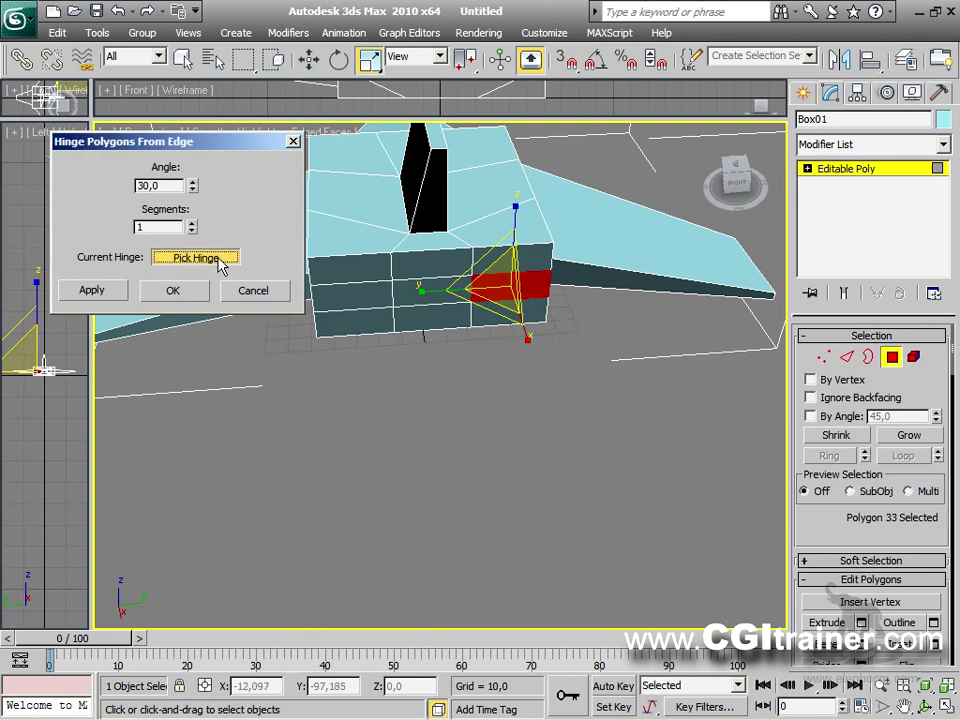
left_click(546, 284)
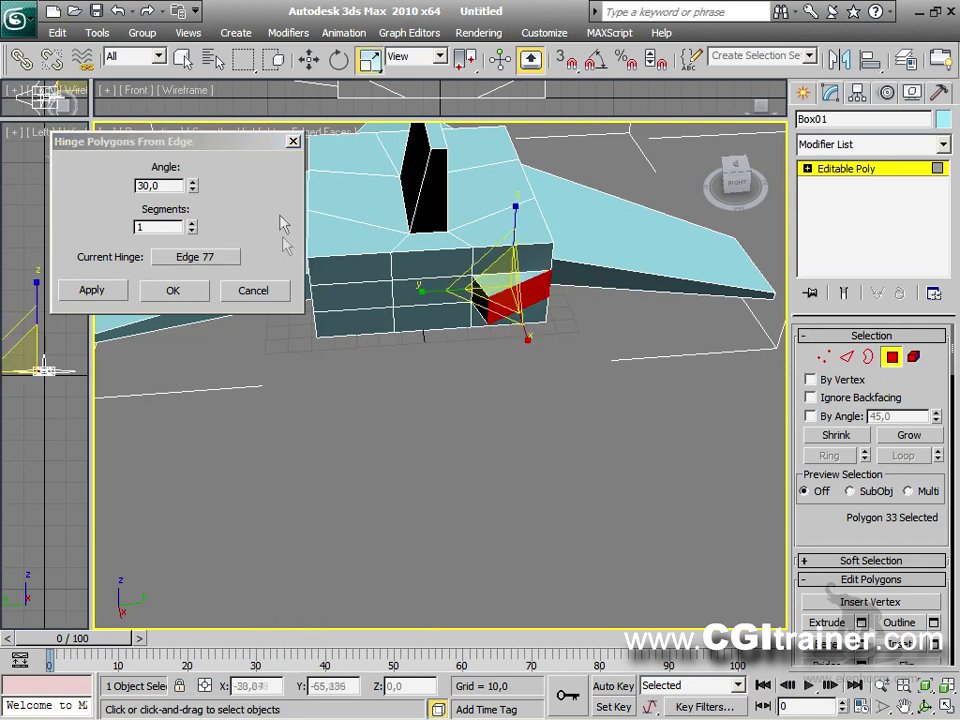
left_click_drag(194, 190, 192, 150)
left_click(193, 224)
left_click(193, 224)
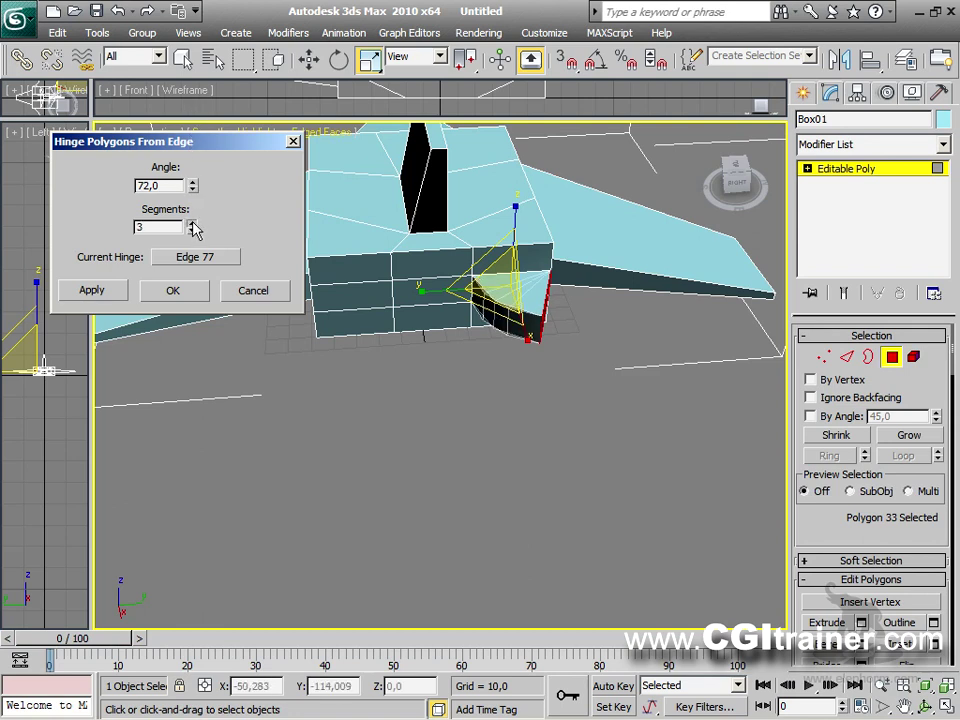
left_click(173, 291)
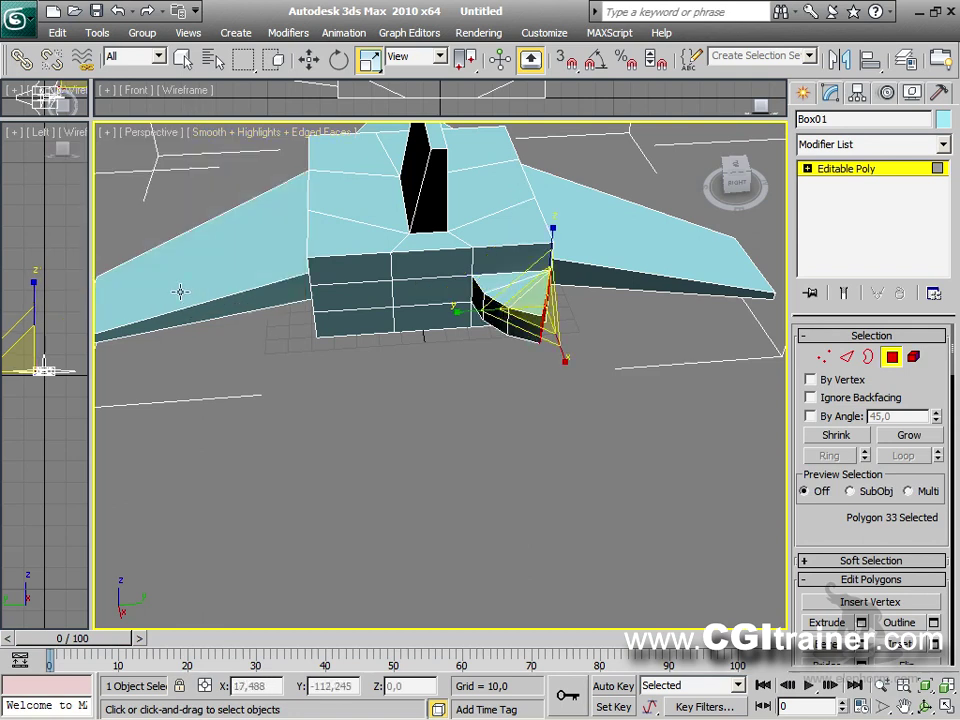
Hinge the matching panel on the other side from Edge 61 with the same settings.
left_click(336, 293)
right_click(333, 291)
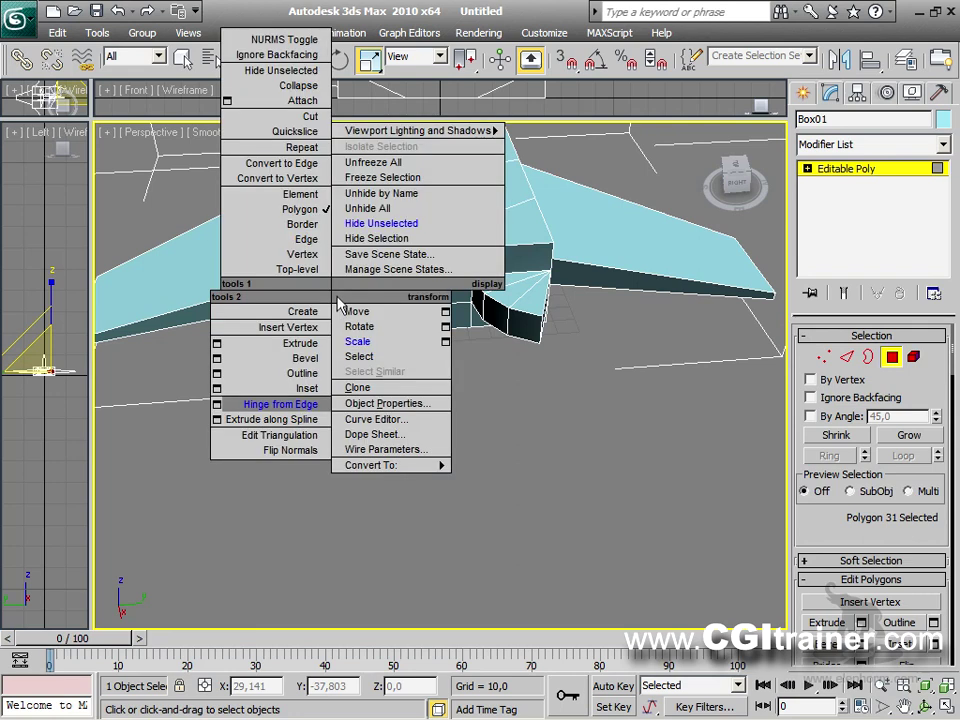
left_click(217, 405)
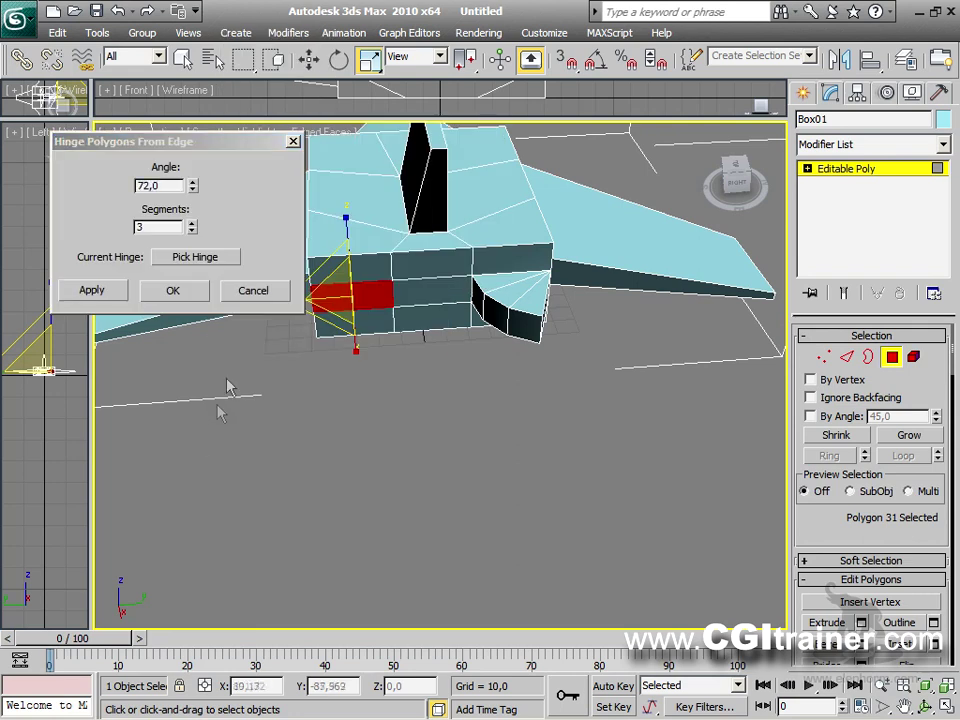
left_click(232, 259)
left_click(313, 300)
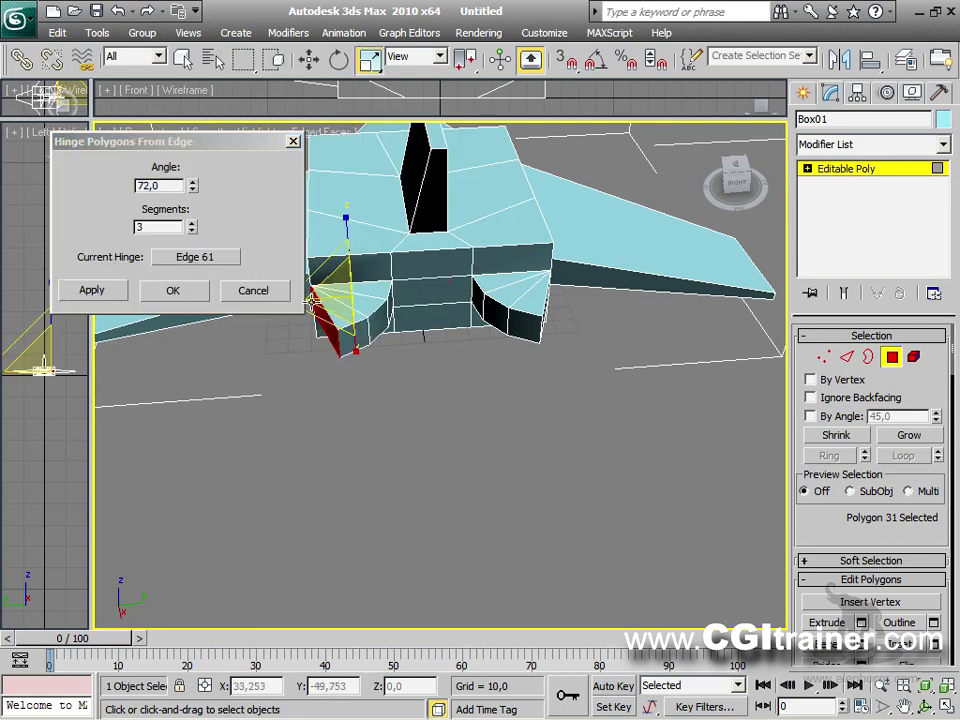
middle_click_drag(375, 386, 420, 445, "alt")
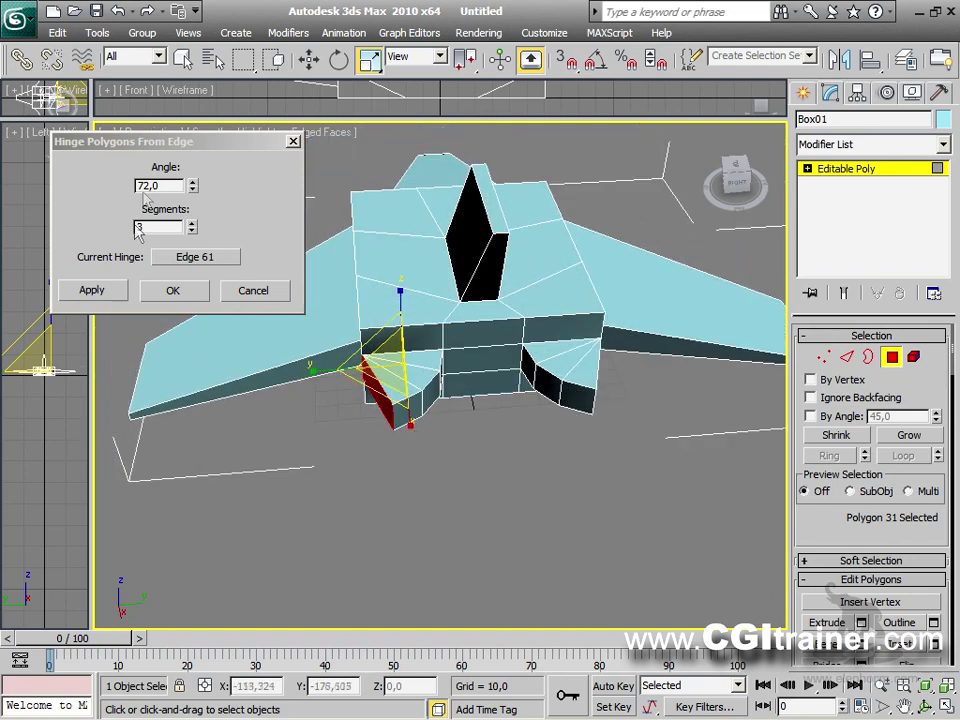
left_click(172, 291)
middle_click_drag(318, 310, 575, 355, "alt")
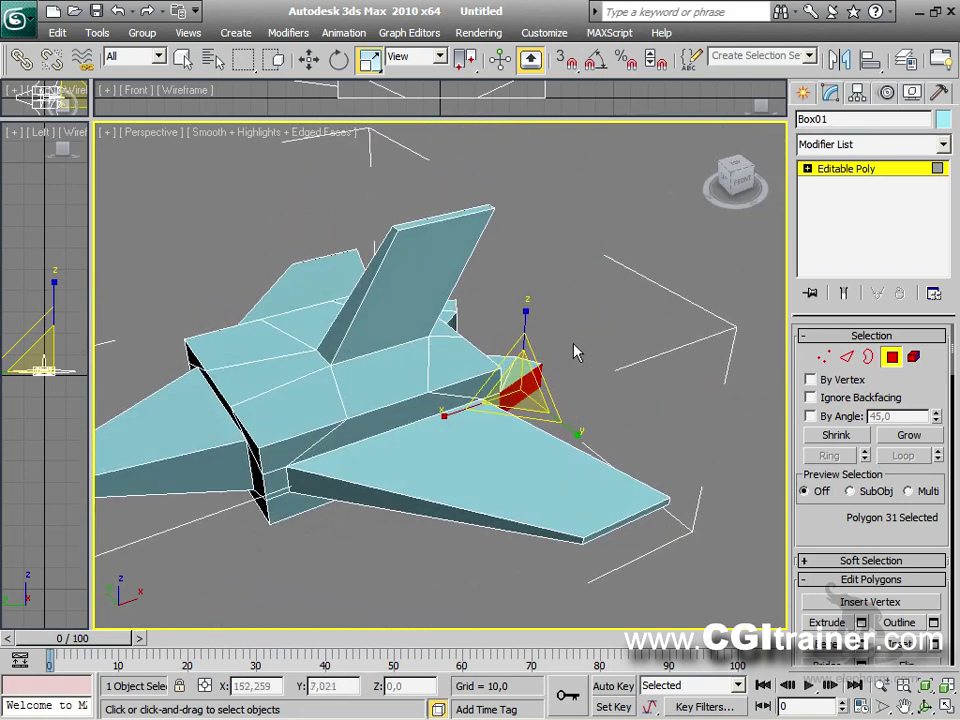
Switch to Front view with room above the fin and exit polygon sub-object mode.
key("l")
key("f")
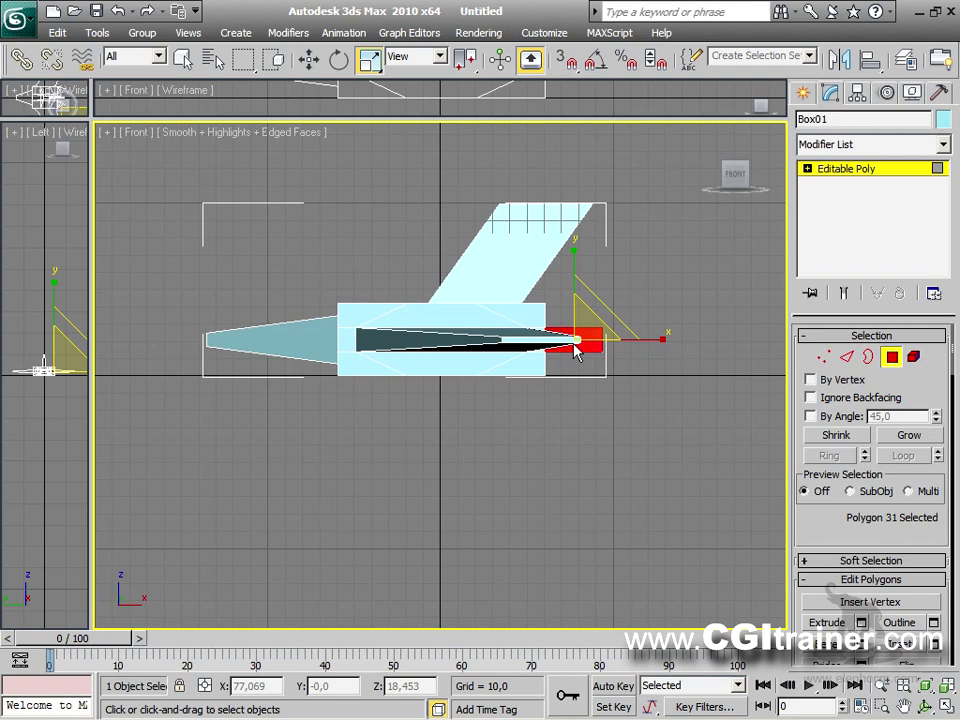
middle_click_drag(585, 283, 463, 394)
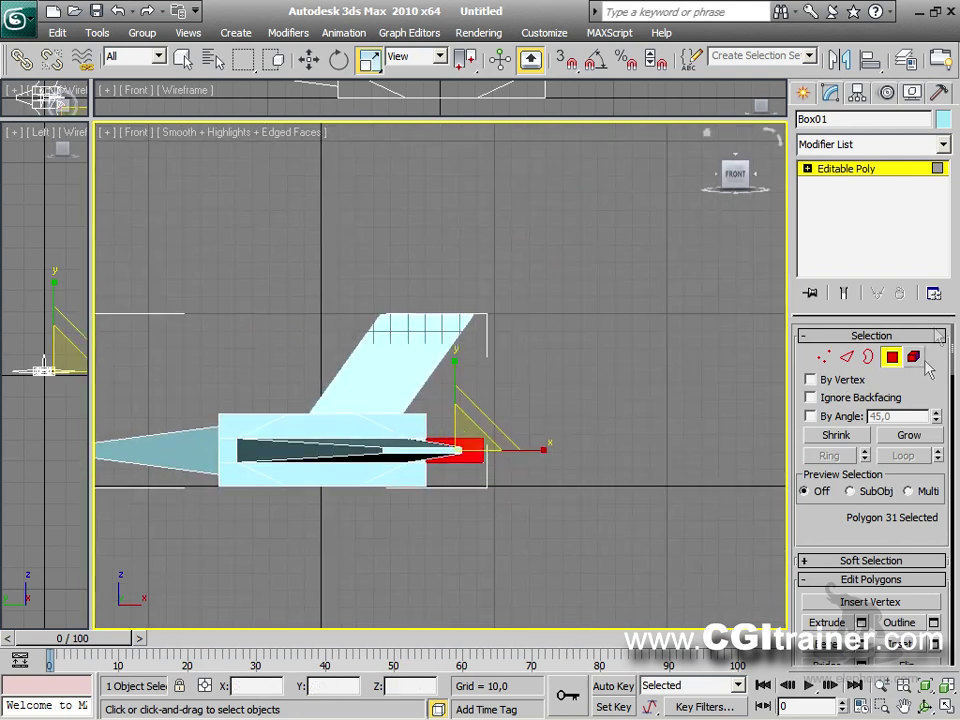
left_click(891, 356)
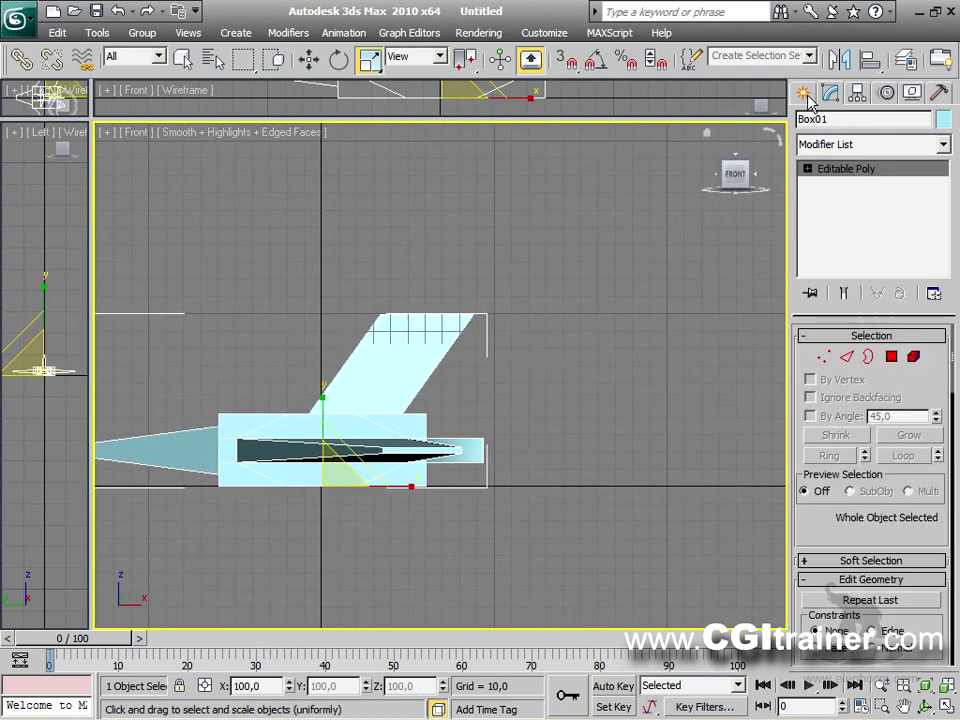
Draw a curved Line spline arcing upward and back from the fin top.
left_click(806, 95)
left_click(833, 123)
left_click(834, 229)
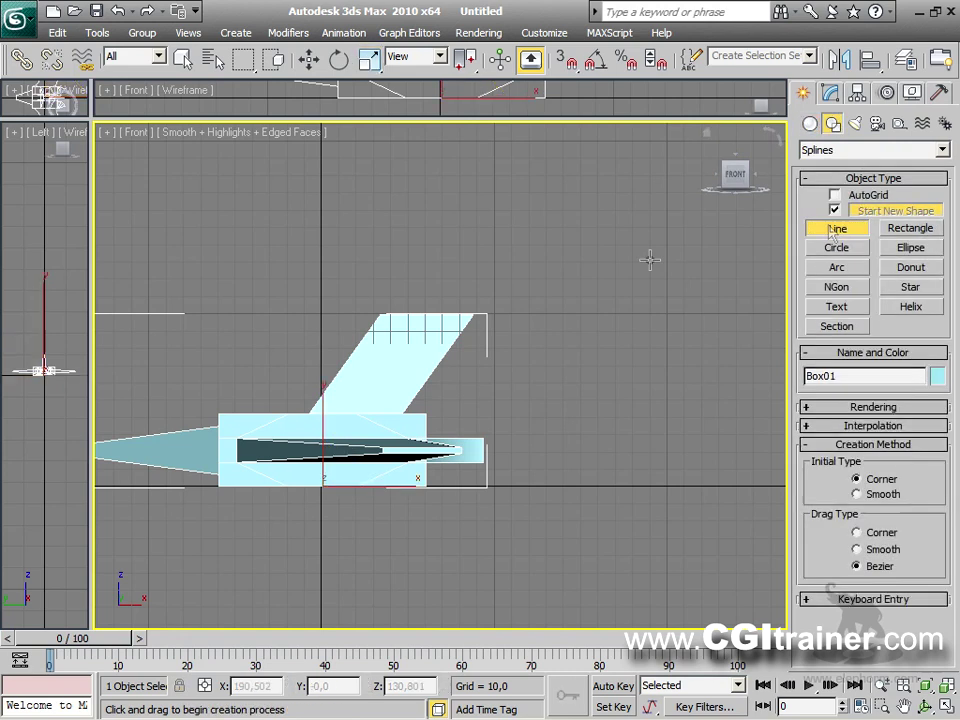
left_click(458, 306)
left_click_drag(519, 231, 557, 215)
left_click(612, 238)
right_click(612, 377)
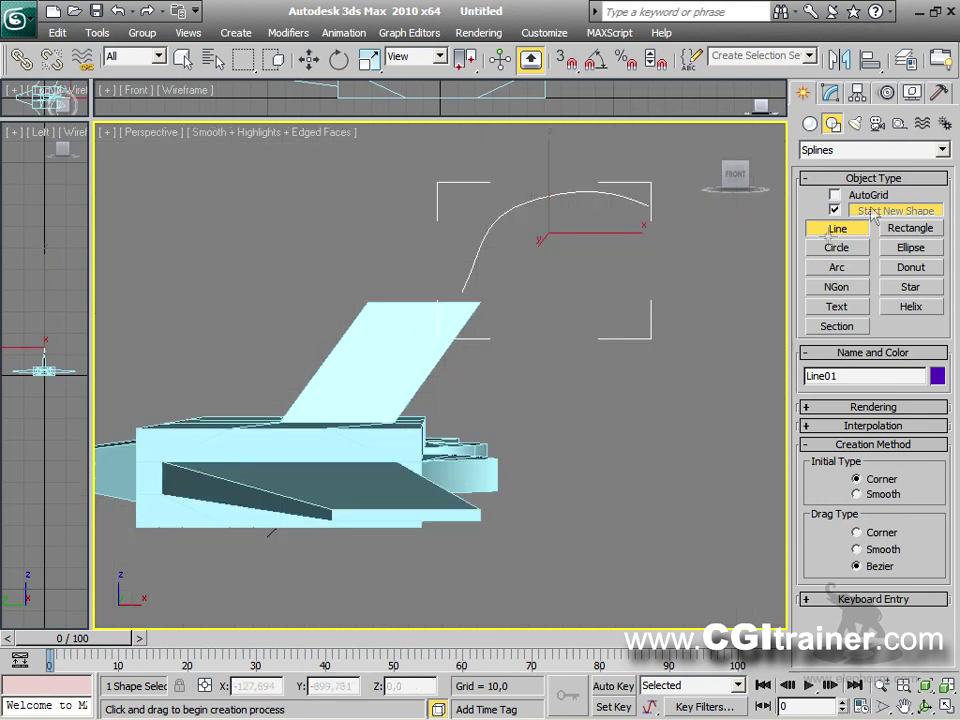
middle_click_drag(544, 283, 611, 394, "alt")
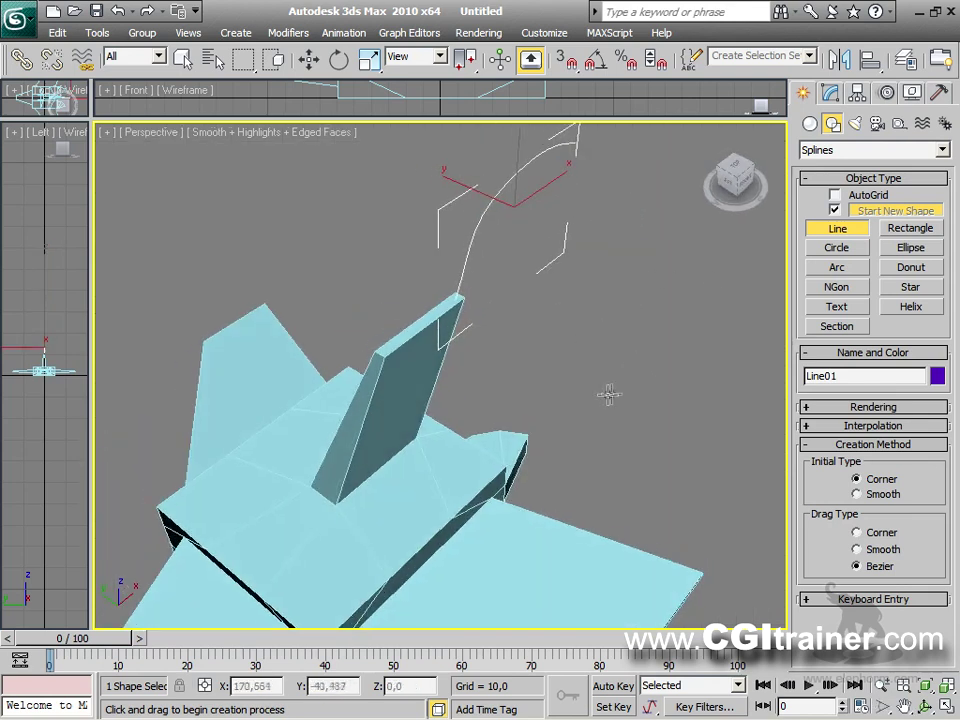
Return to polygon-level editing of the ship's mesh.
key("r")
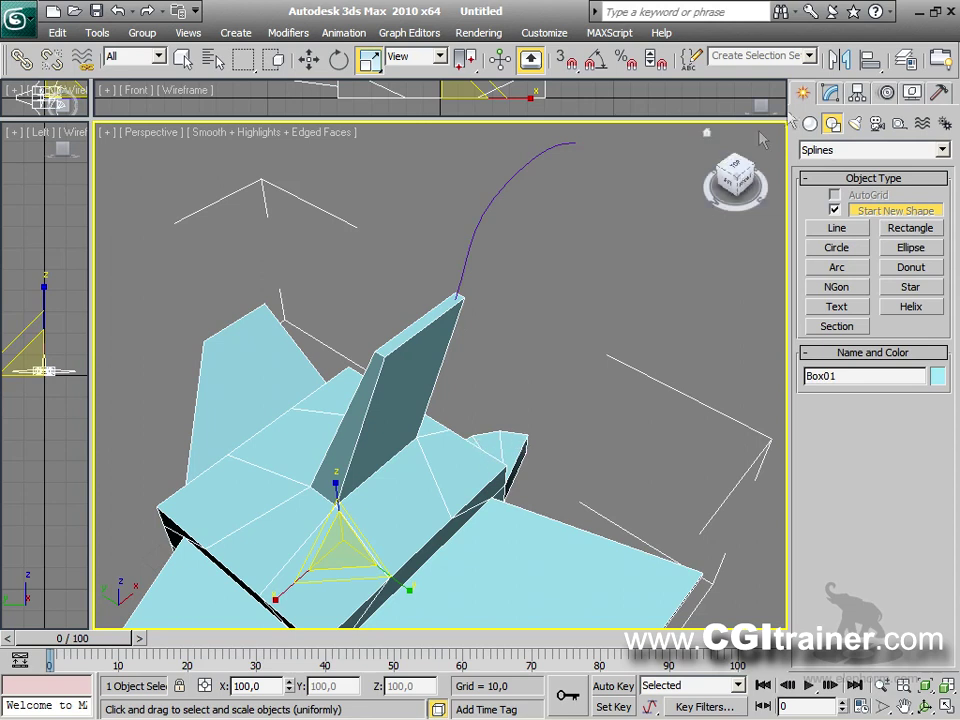
left_click(830, 93)
left_click(892, 359)
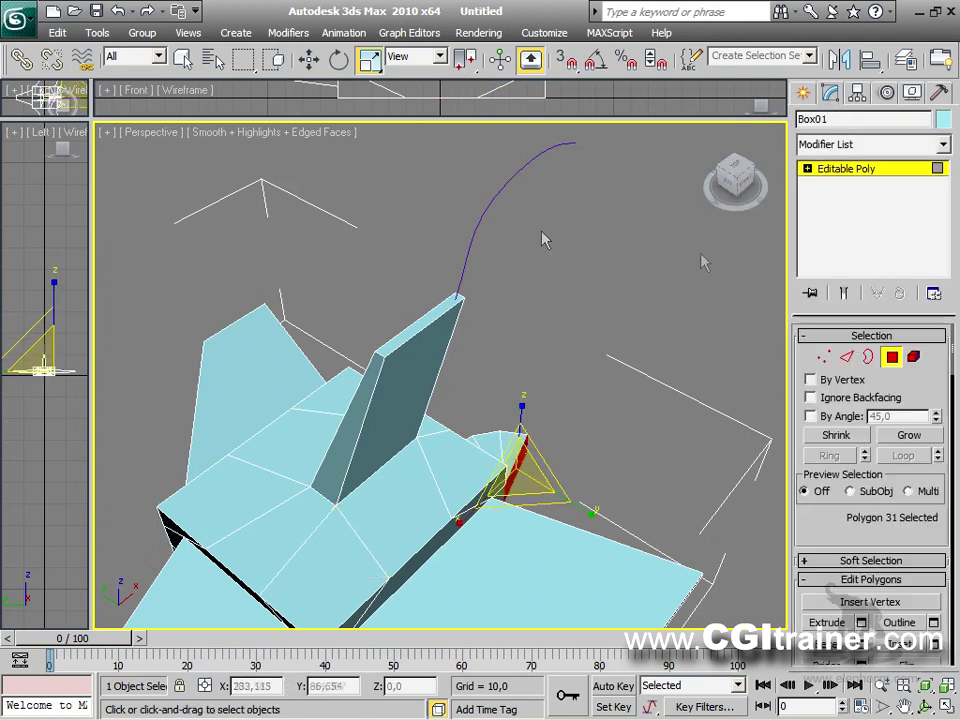
Extrude the fin's top face along Line01 with Taper Amount -1.0 and Taper Curve -1.17.
left_click(443, 302)
right_click(440, 299)
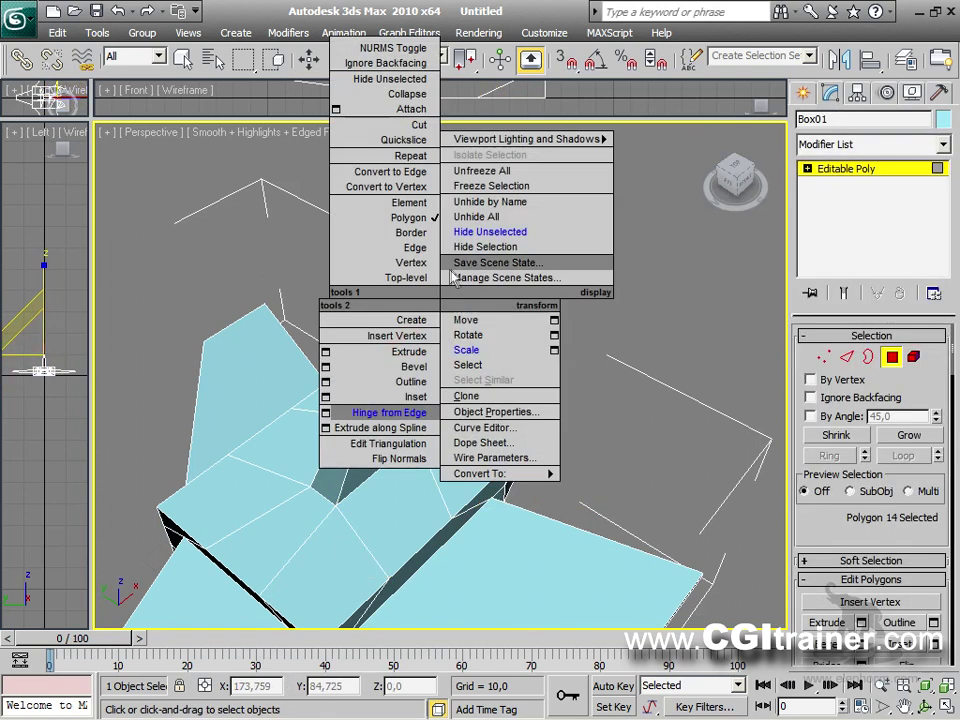
left_click(325, 430)
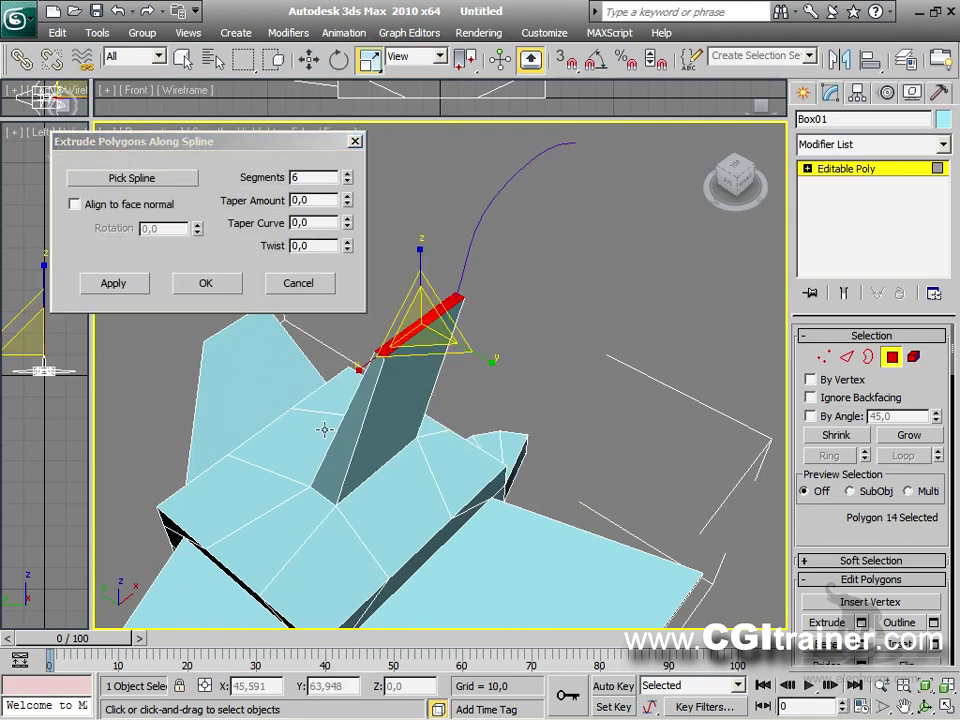
left_click(168, 179)
left_click(493, 197)
middle_click_drag(553, 318, 530, 300, "alt")
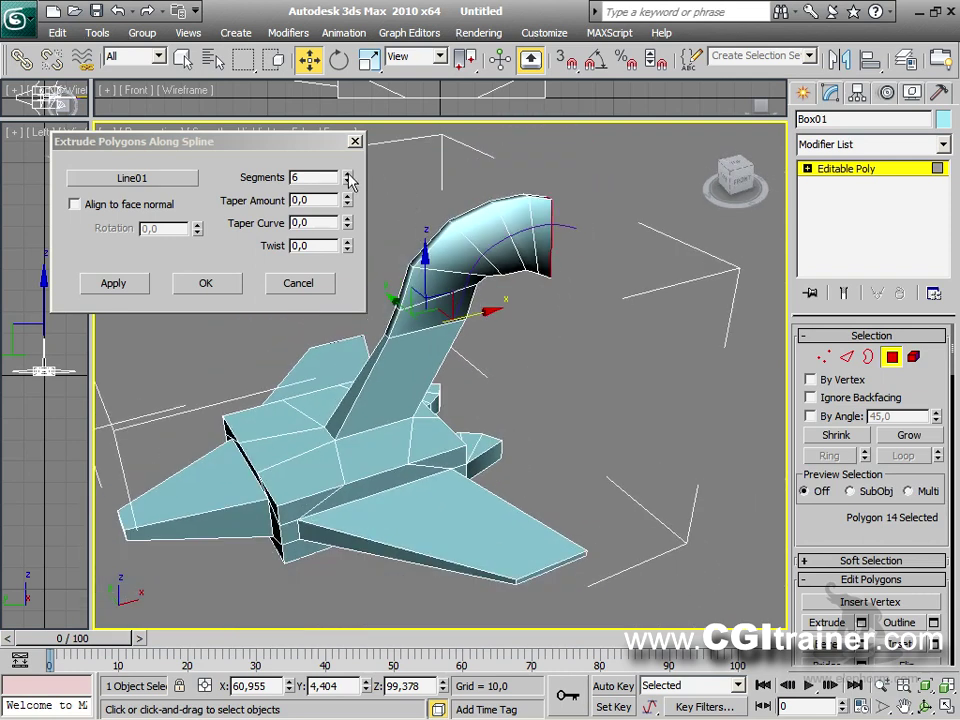
left_click_drag(348, 203, 356, 296)
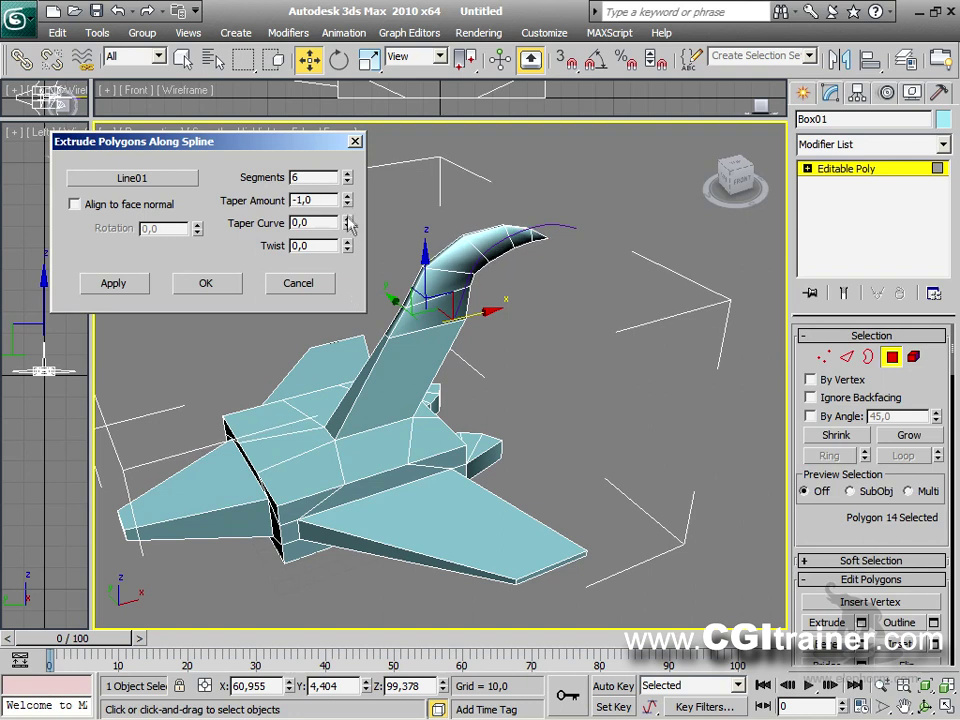
left_click_drag(347, 201, 363, 331)
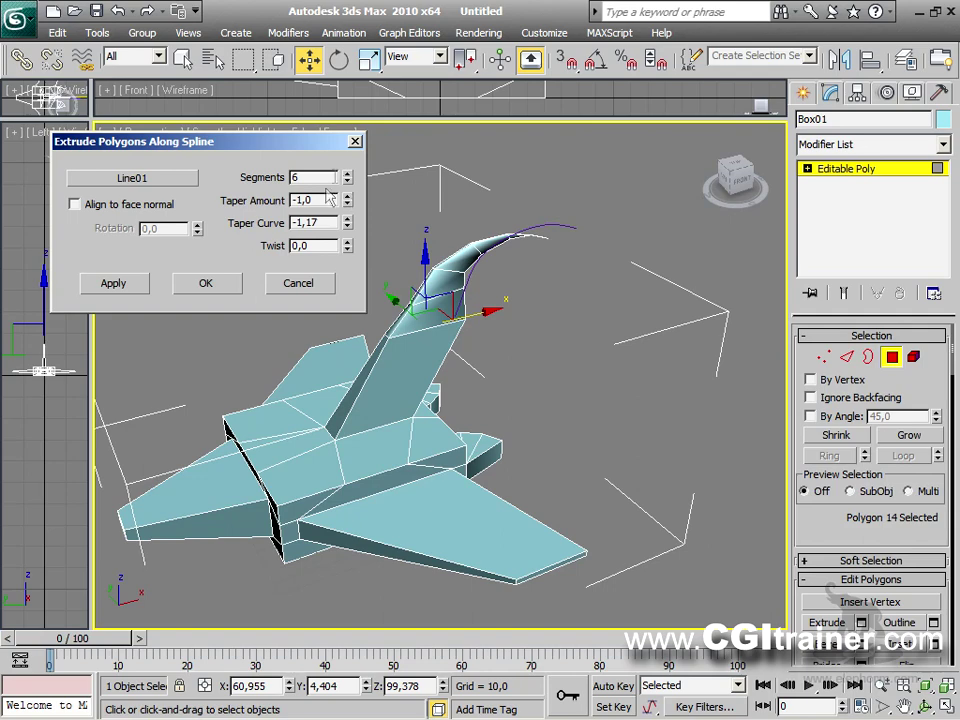
left_click(206, 284)
middle_click_drag(216, 285, 587, 310, "alt")
left_click(596, 253)
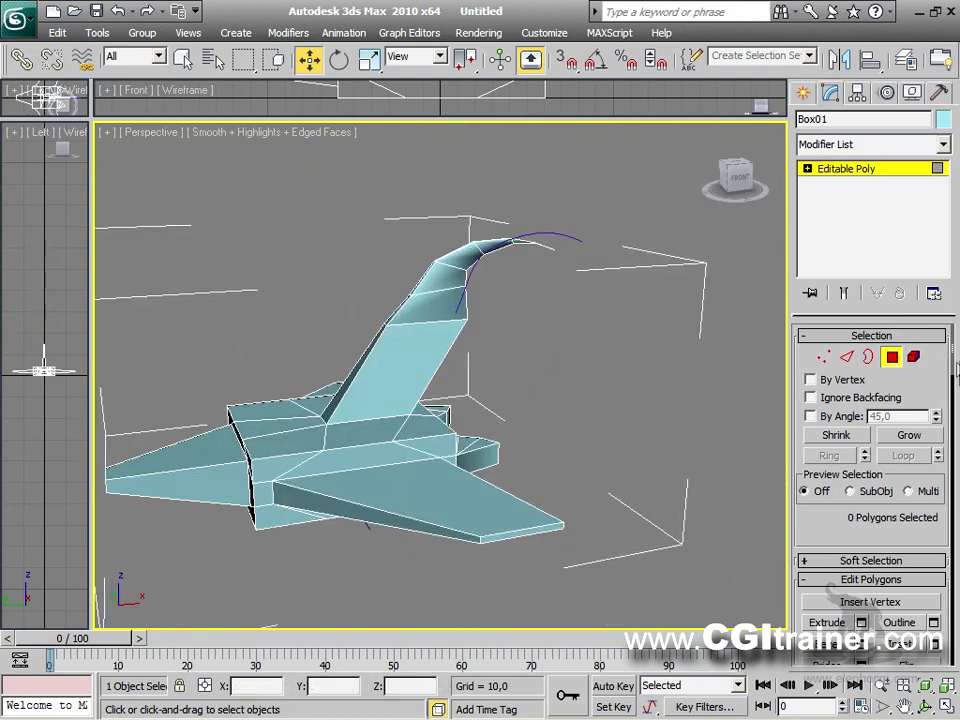
left_click(891, 357)
middle_click_drag(600, 400, 320, 330, "alt")
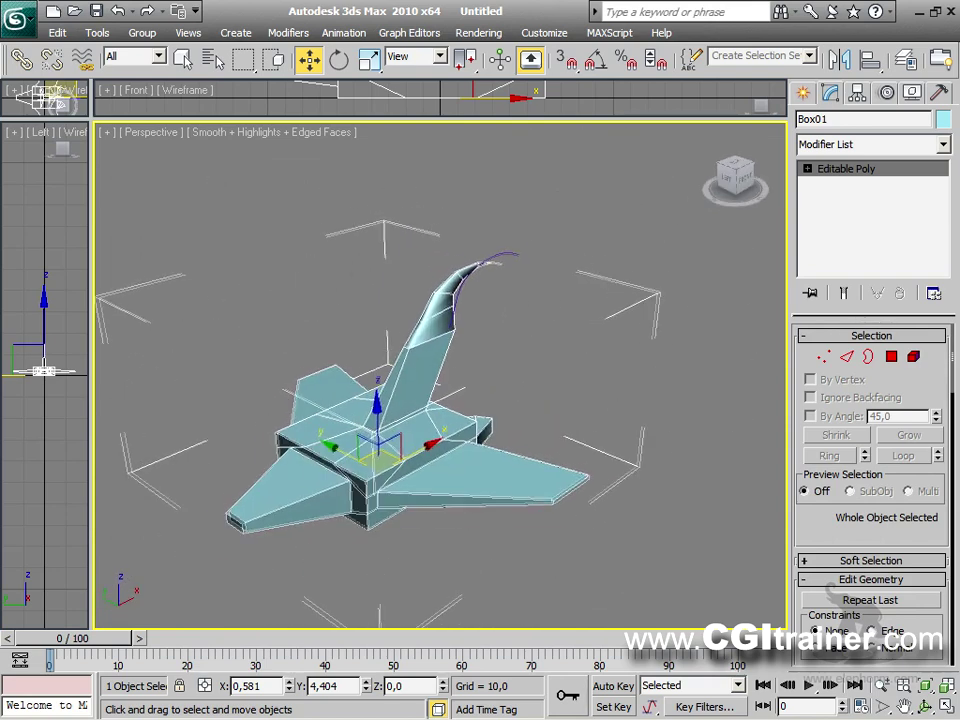
scroll(440, 375, "up", 2)
middle_click_drag(565, 230, 586, 350, "alt")
left_click(586, 350)
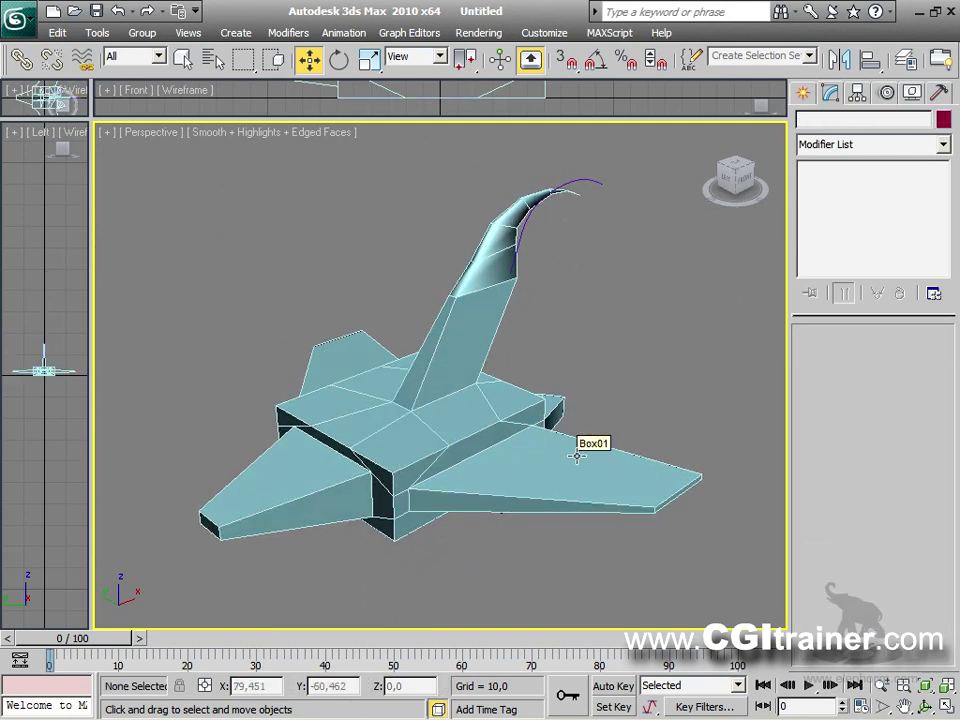